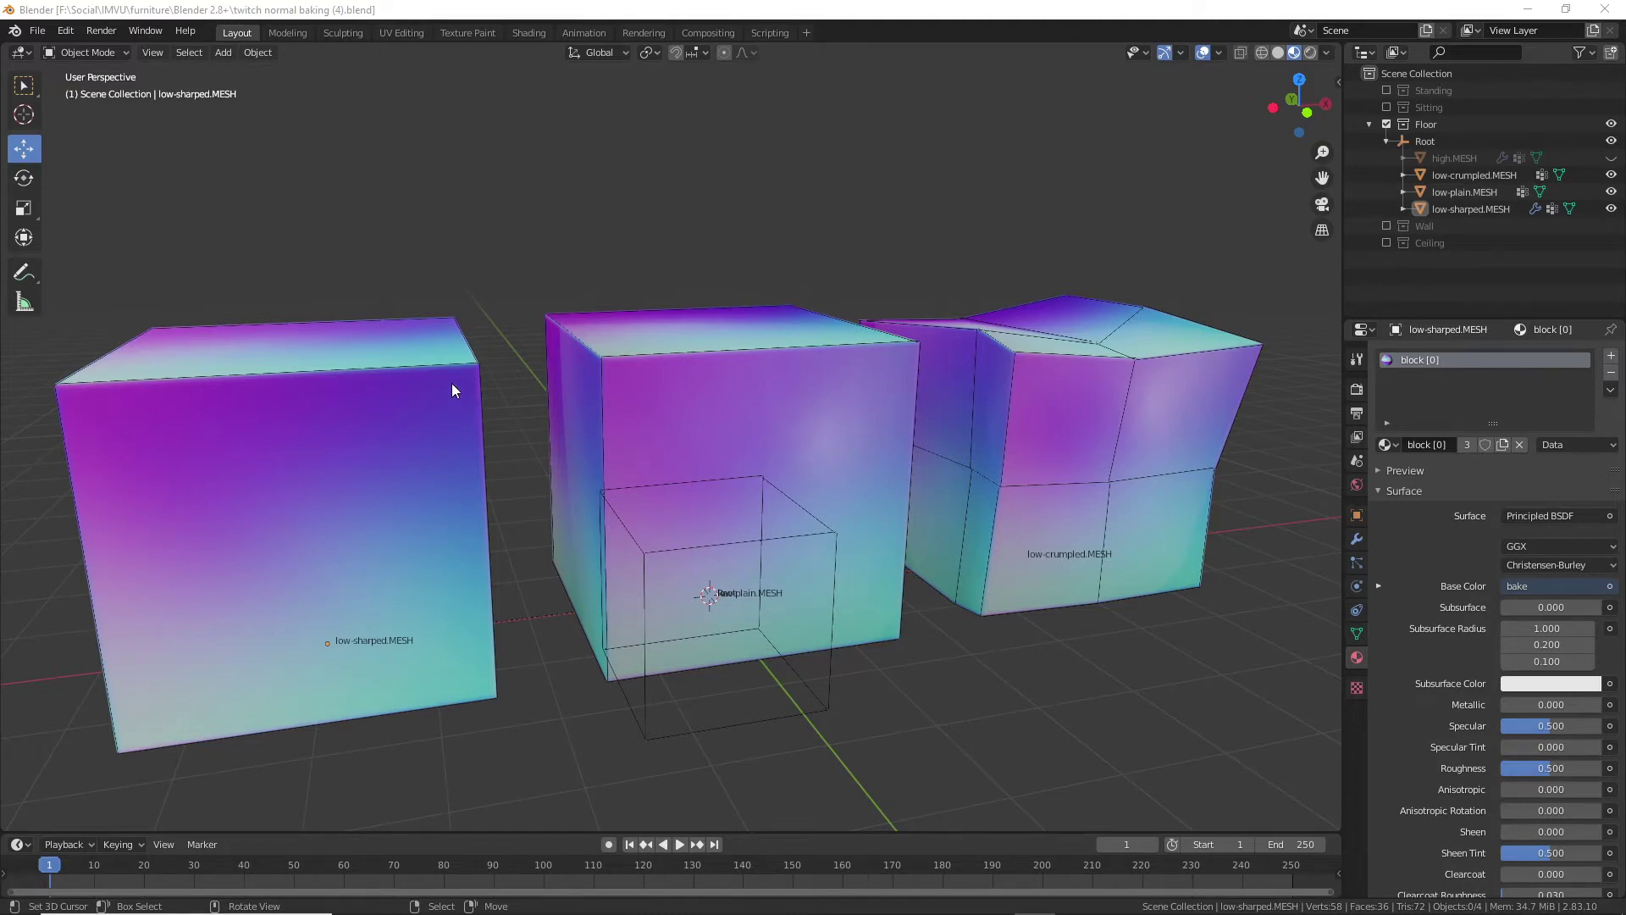
- Show the high-poly cube high.MESH on its own, hiding the crumpled, plain and sharped low-poly cubes, and select it
mouse_move(451, 390)
mouse_down()
mouse_move(526, 414)
mouse_move(729, 421)
mouse_move(607, 421)
mouse_move(475, 393)
mouse_up()
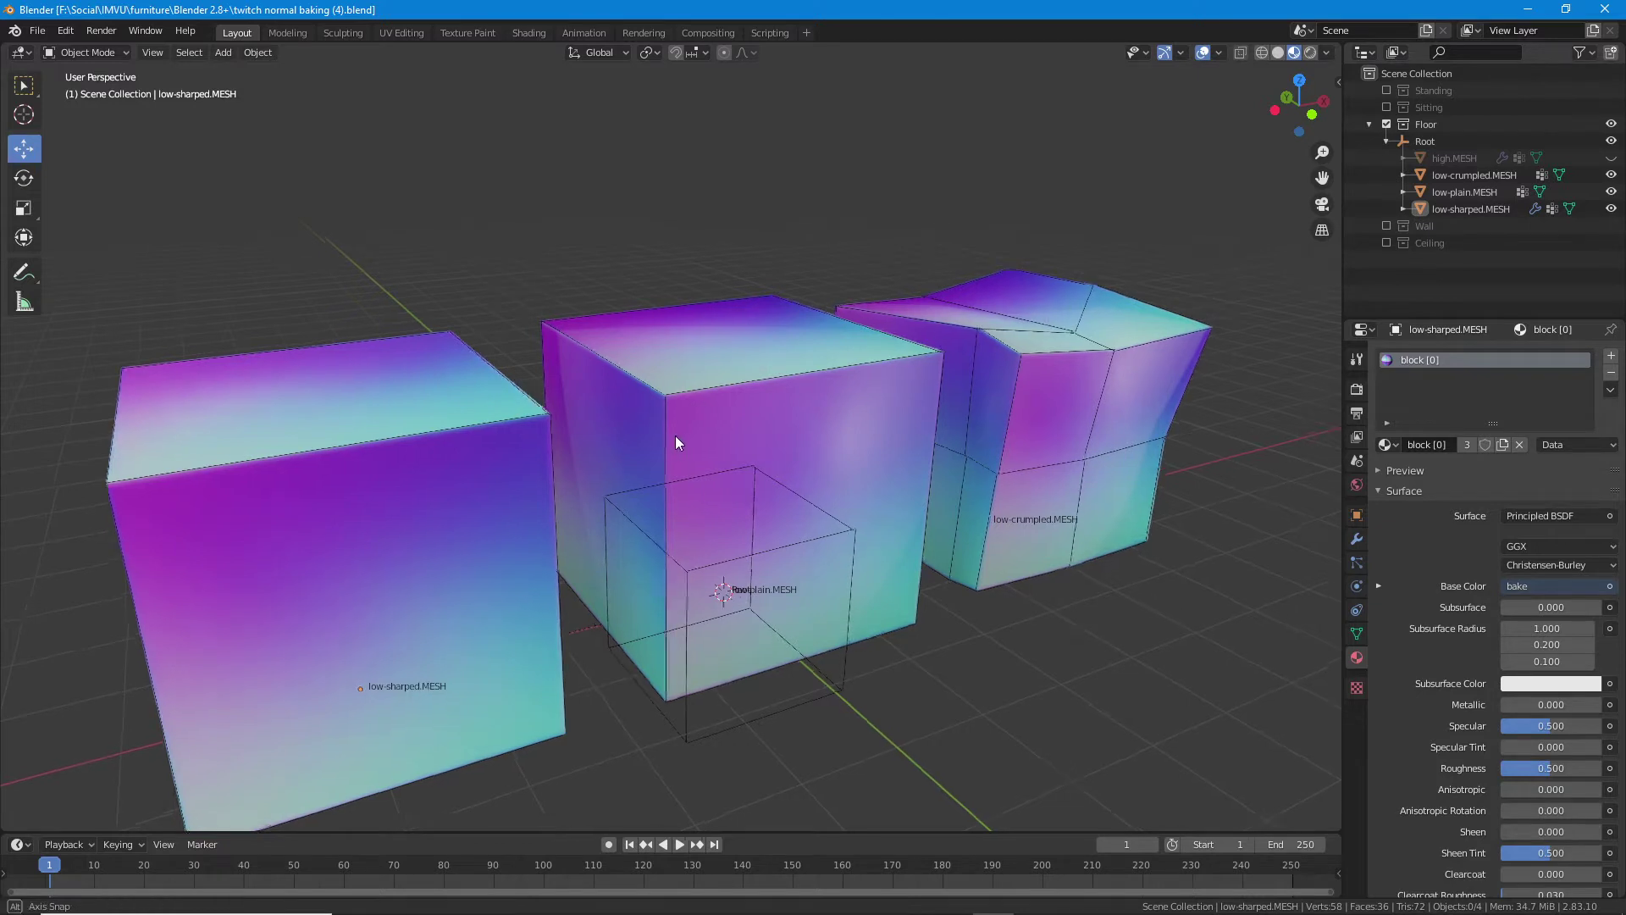
drag(675, 436, 737, 453)
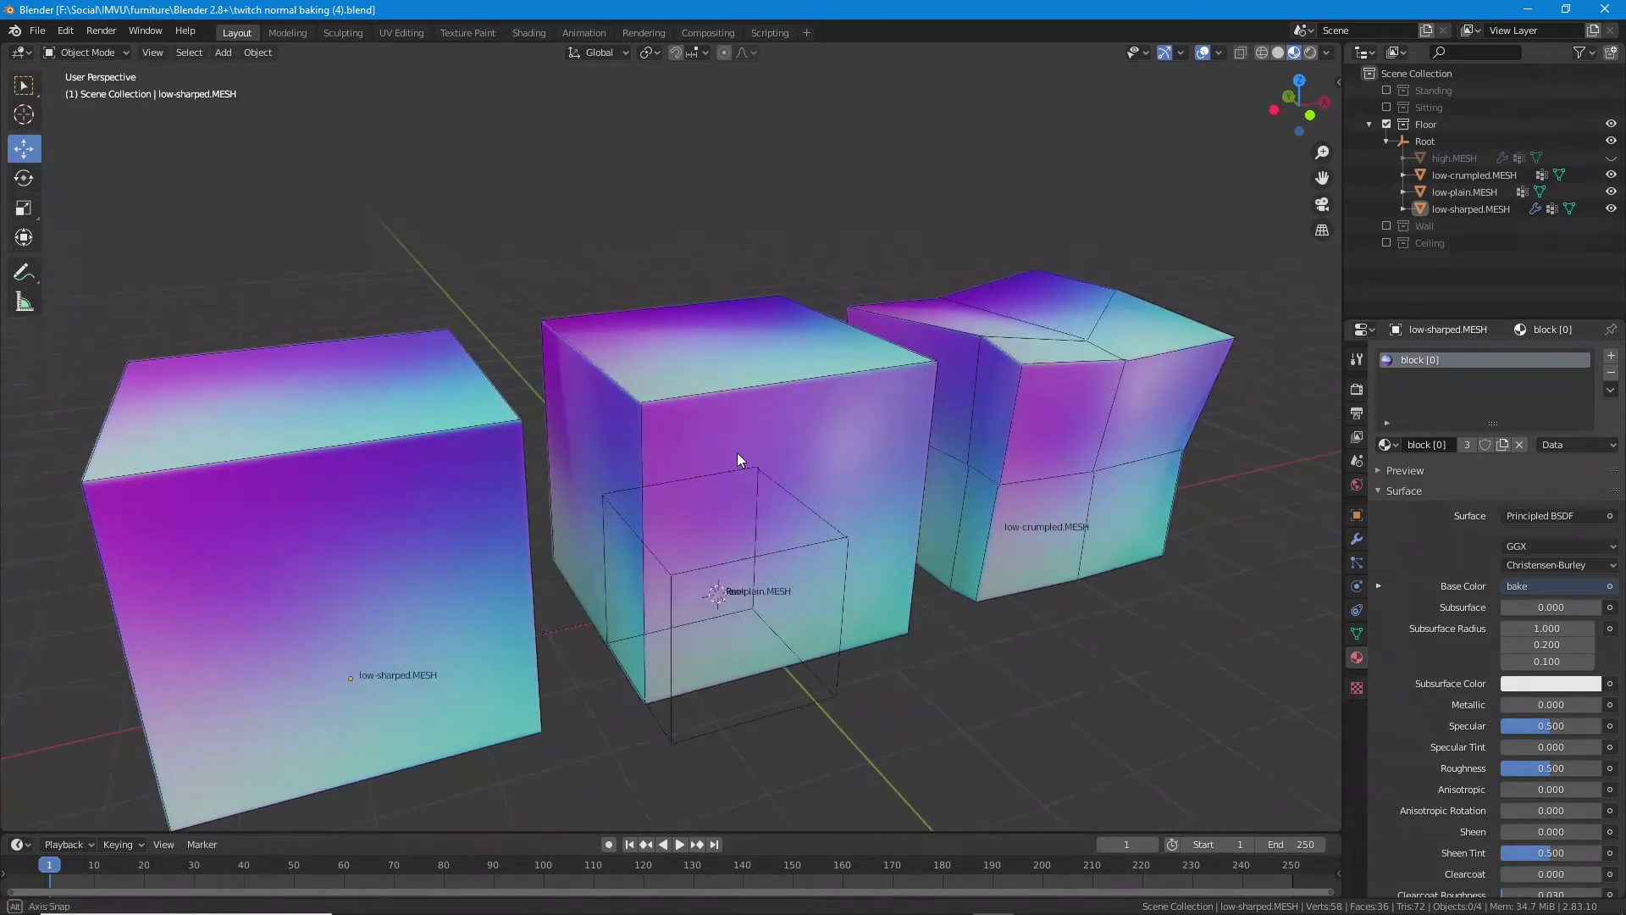
click(1611, 158)
click(1611, 176)
click(1610, 192)
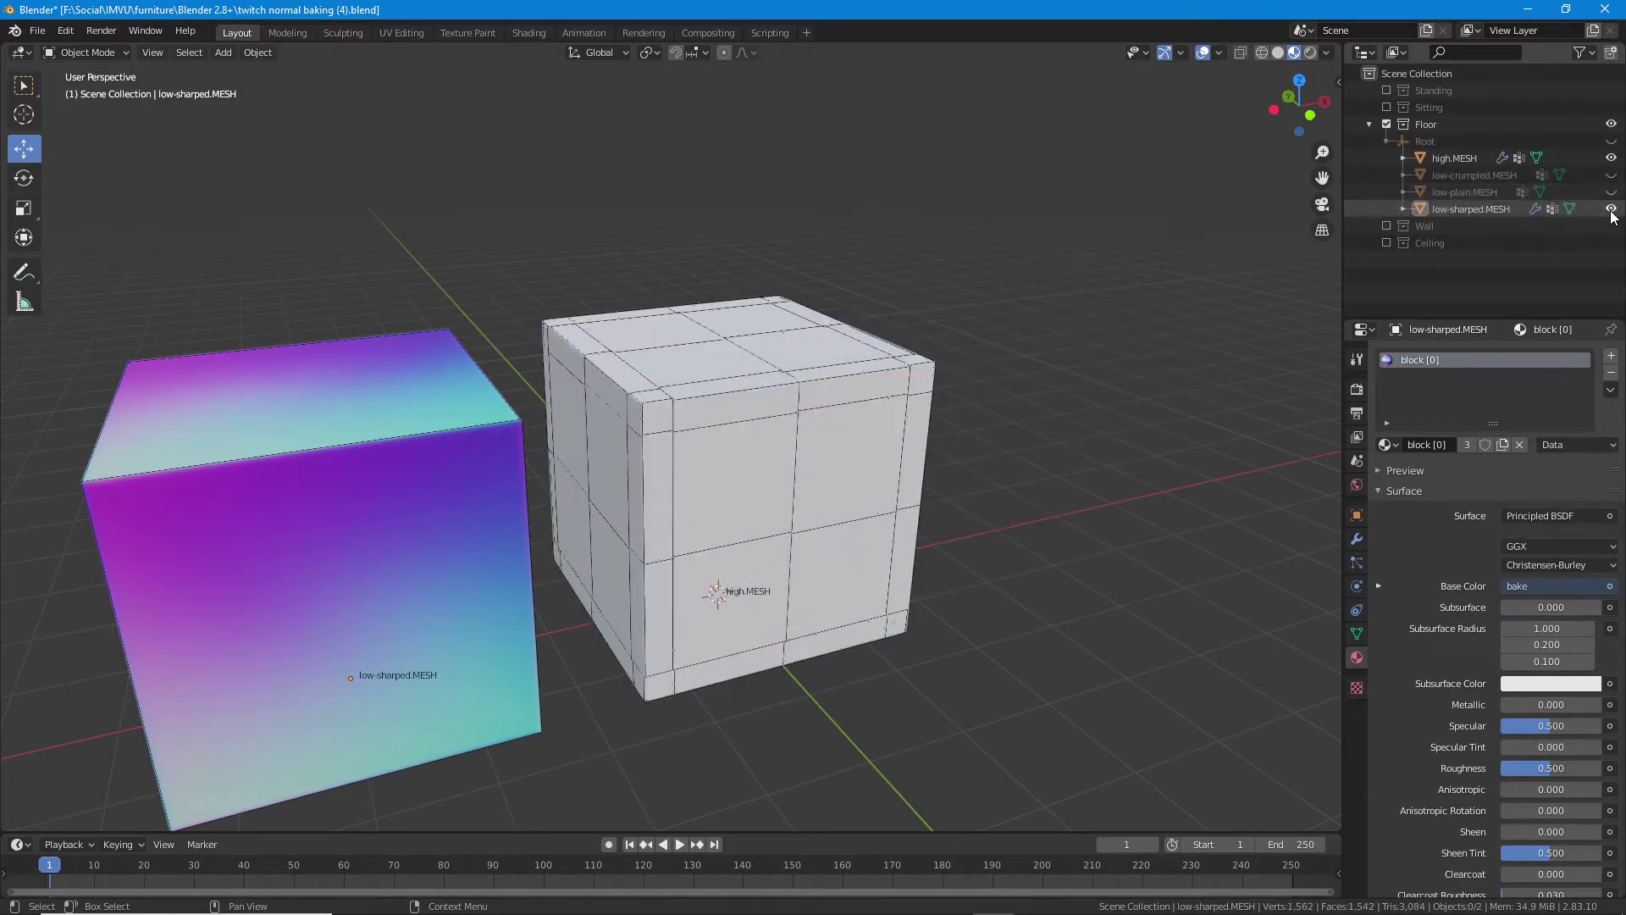
click(1611, 210)
click(663, 425)
scroll(652, 433, up, 4)
drag(641, 444, 558, 456)
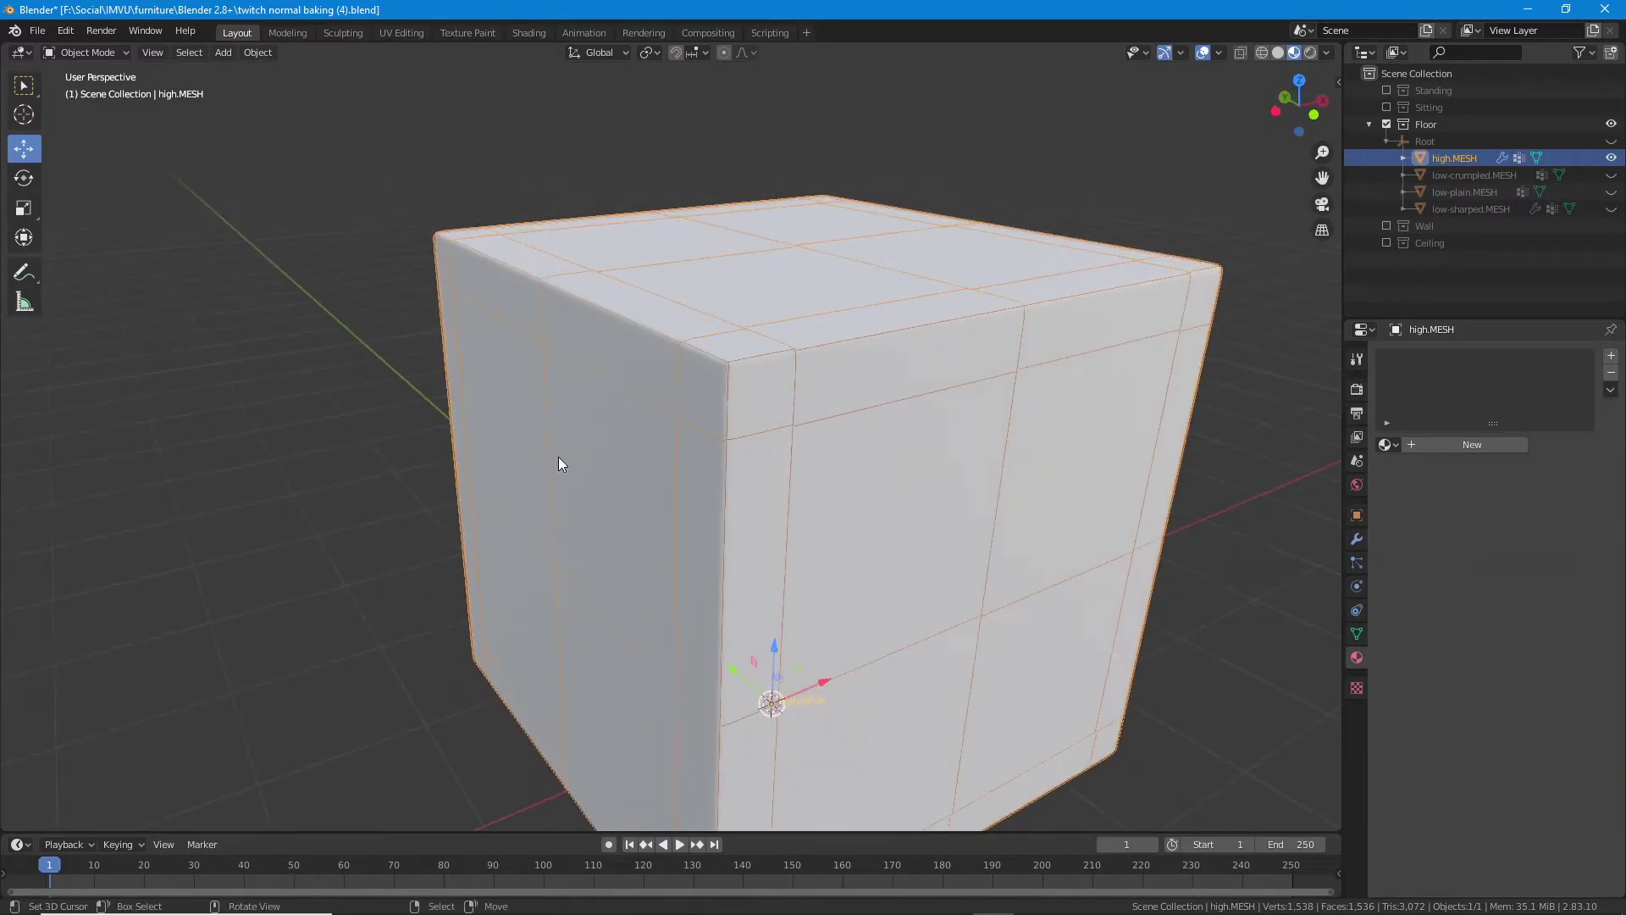
drag(615, 507, 570, 434)
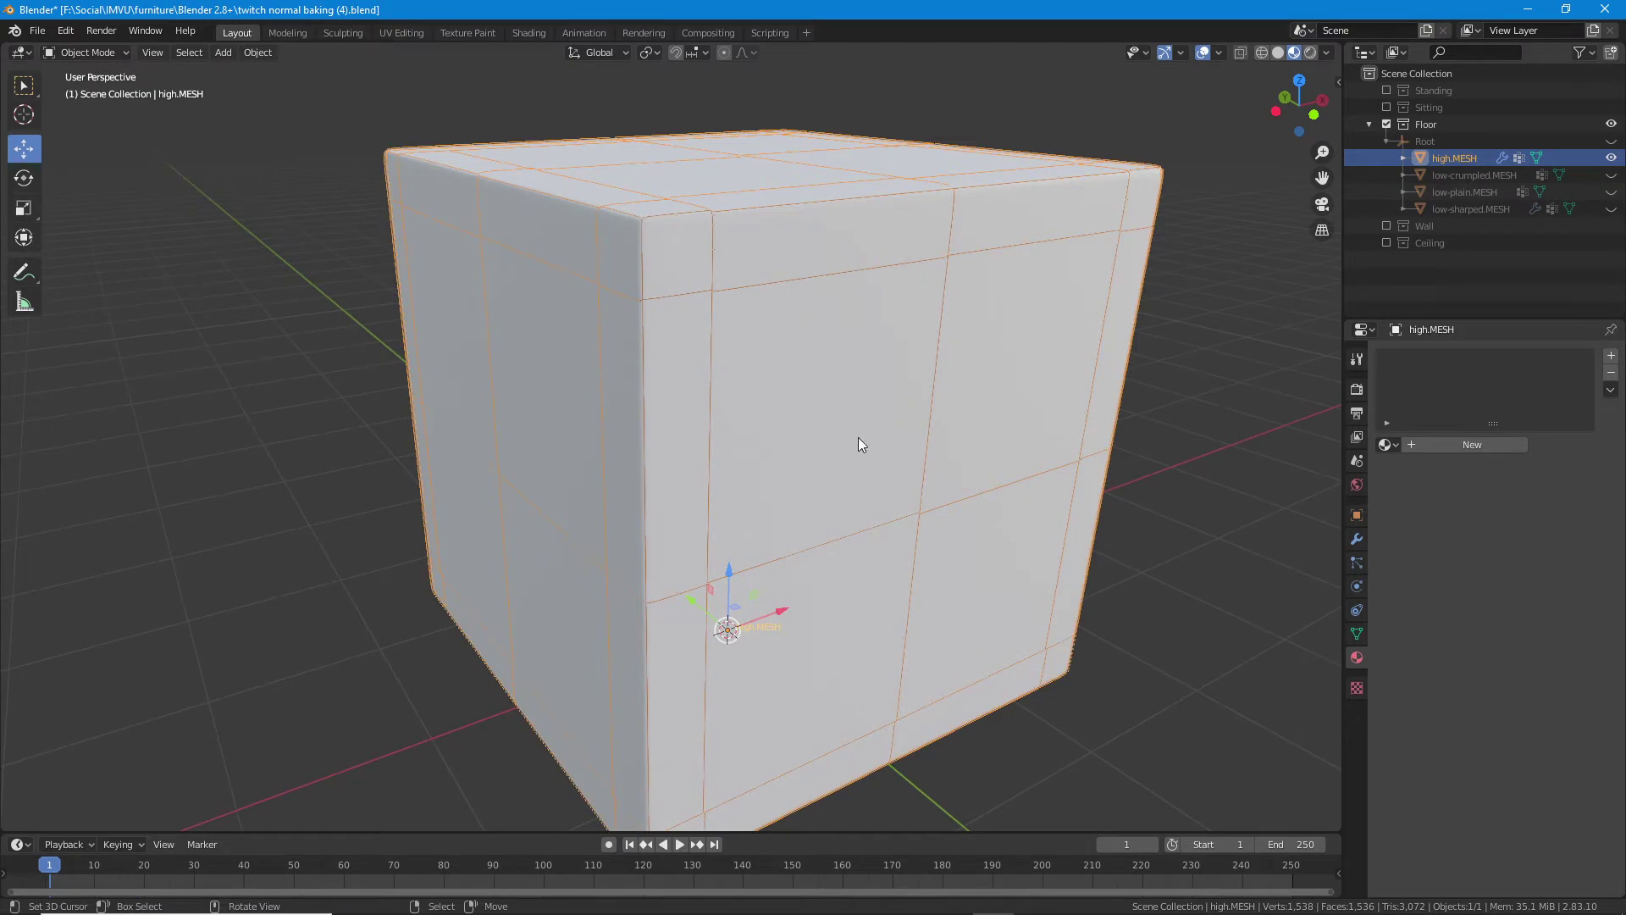
- Show low-plain.MESH in place of high.MESH, leaving the other cubes hidden
click(1611, 176)
click(1611, 175)
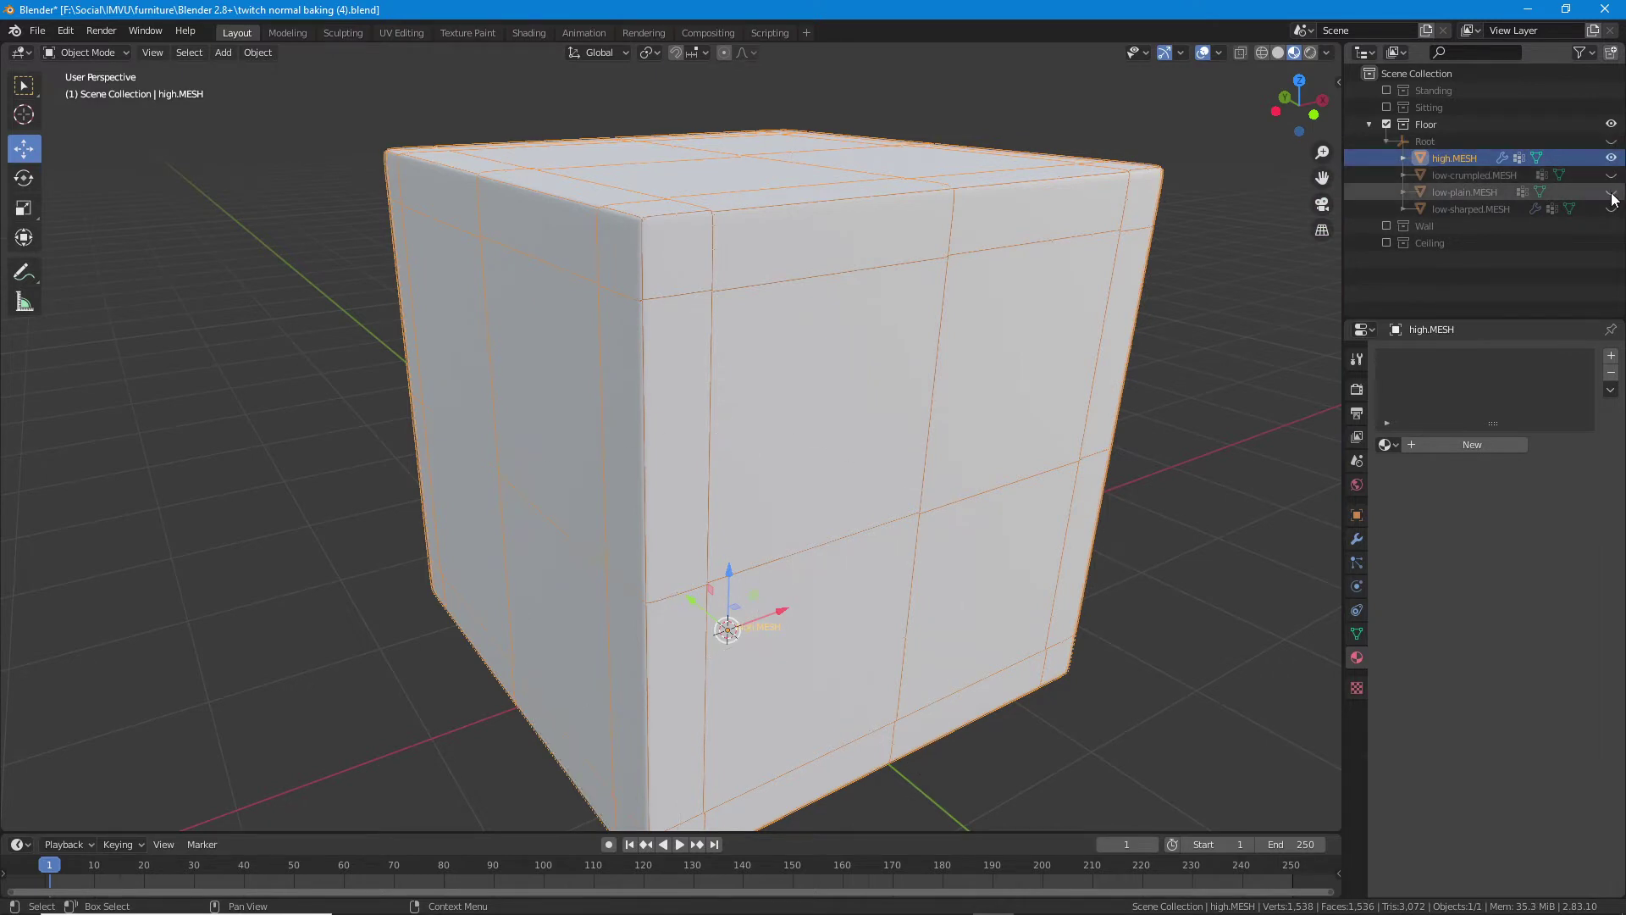
click(1611, 192)
click(1610, 158)
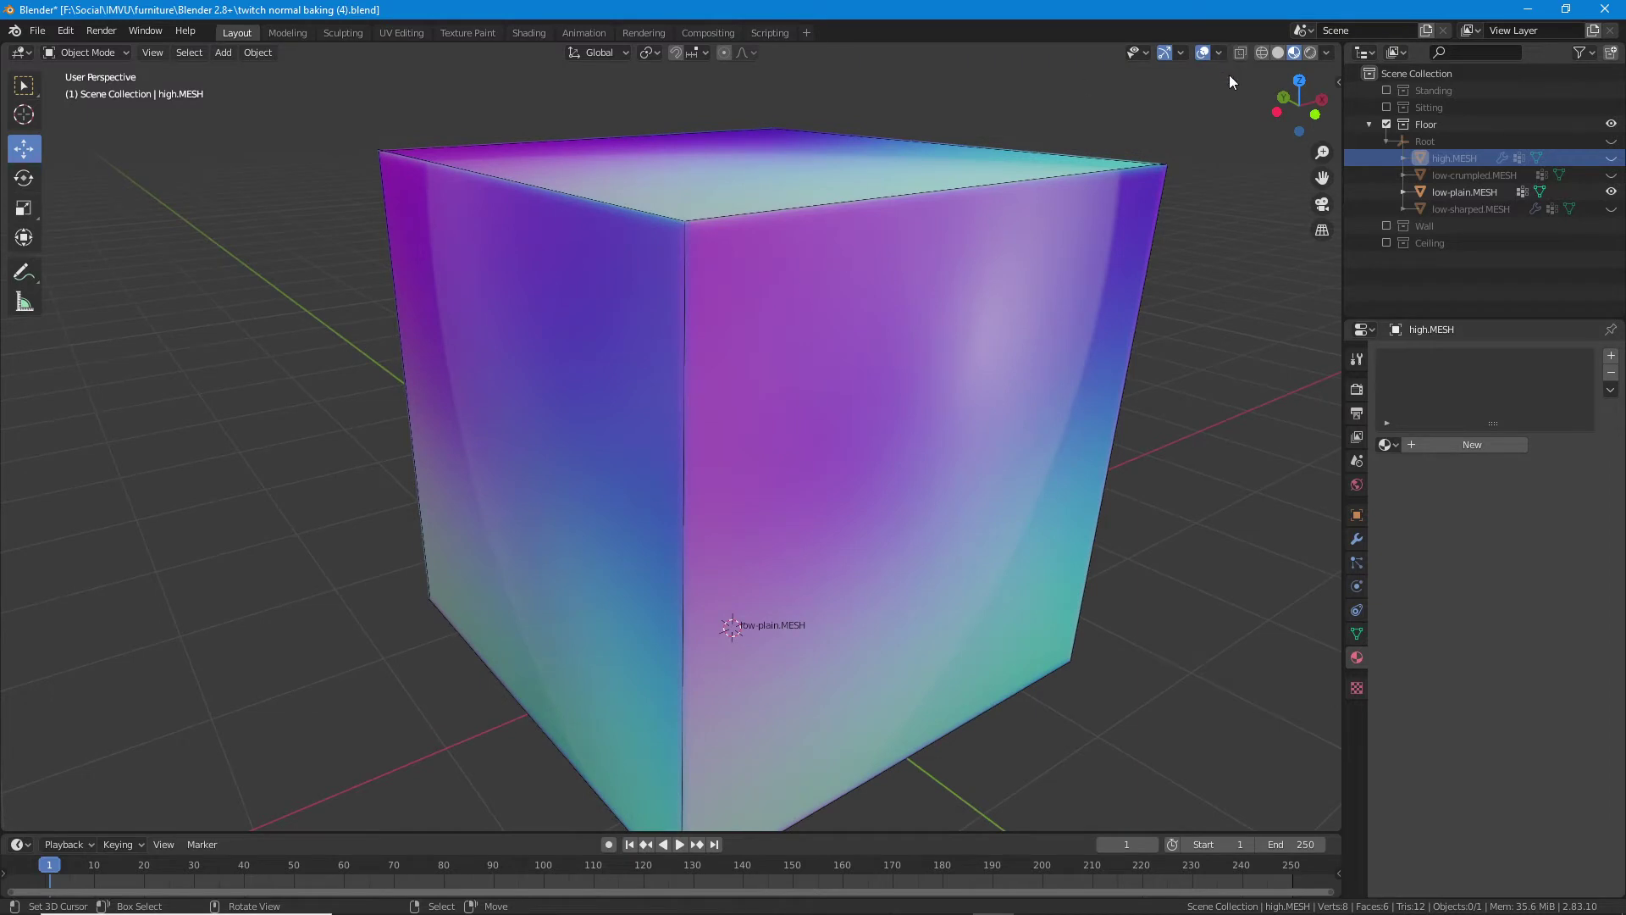
- Examine the plain low-poly cube's smooth shading in Solid display and return the viewport to Material Preview
click(1278, 54)
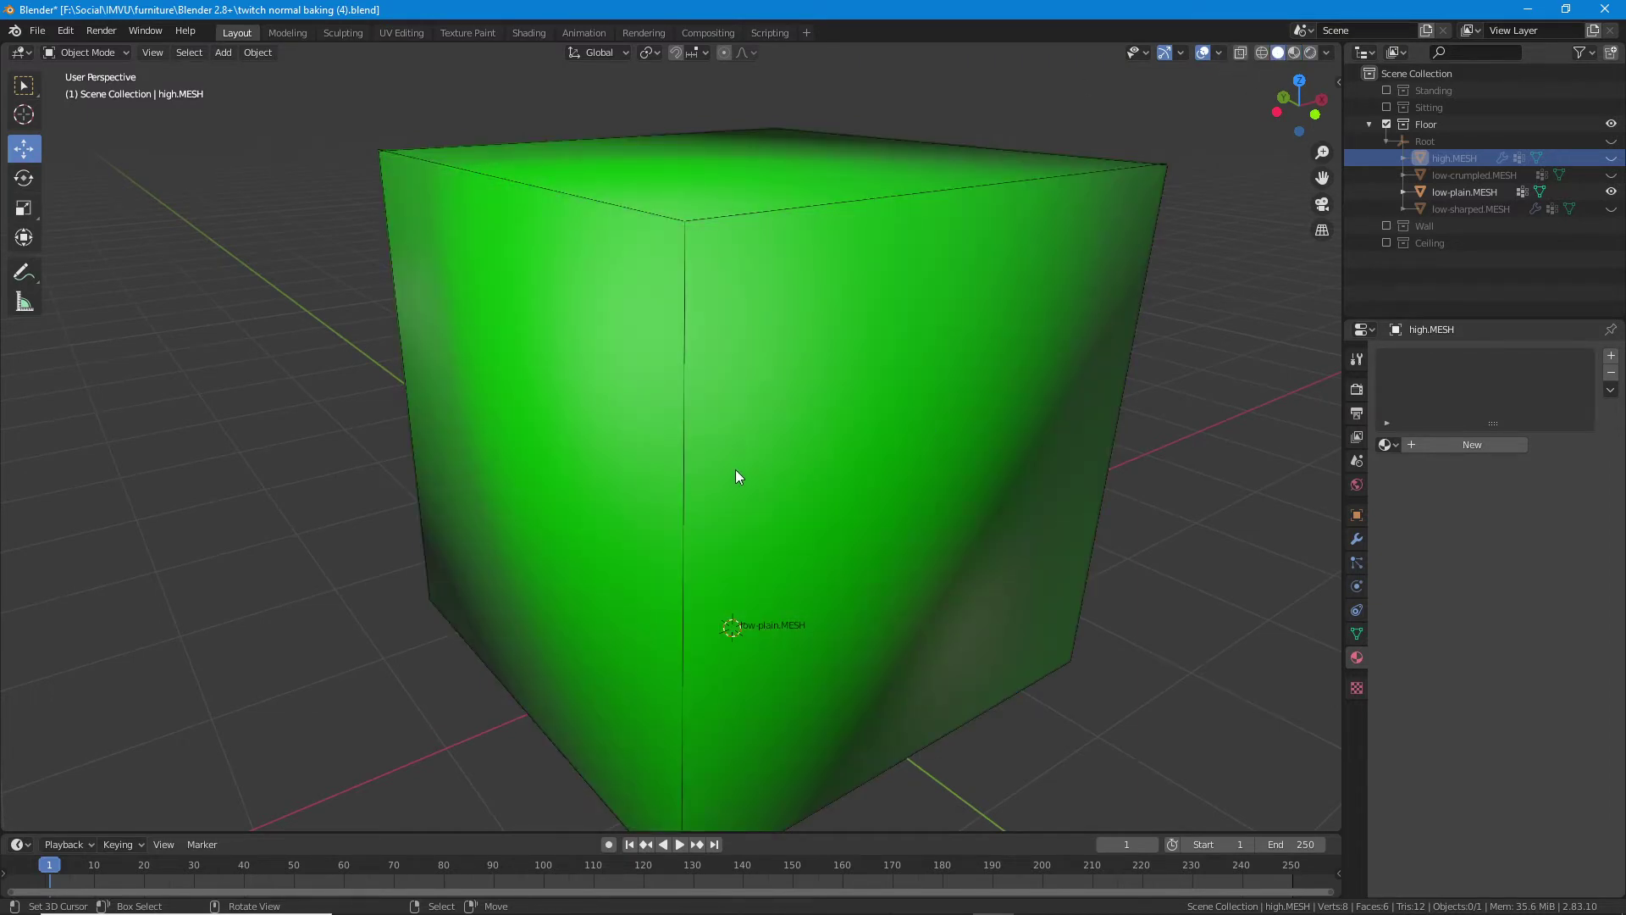
scroll(724, 476, down, 2)
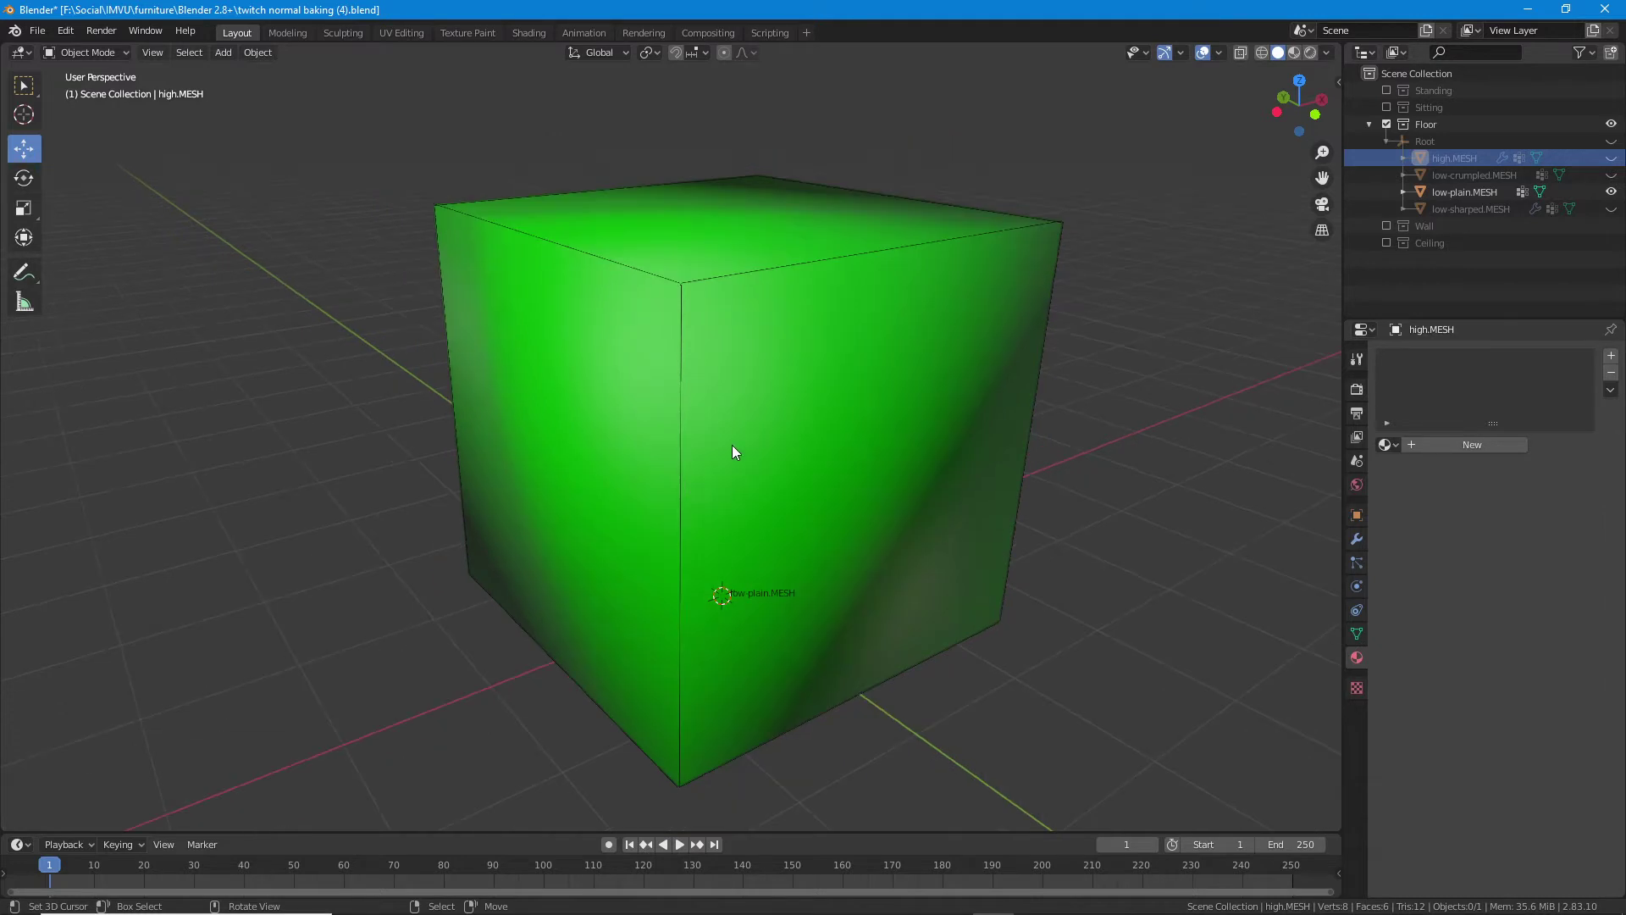
click(1294, 53)
mouse_move(674, 437)
mouse_down()
mouse_move(698, 445)
mouse_move(643, 428)
mouse_up()
- Switch to the UV Editing workspace with the plain cube beside its bake image
click(399, 34)
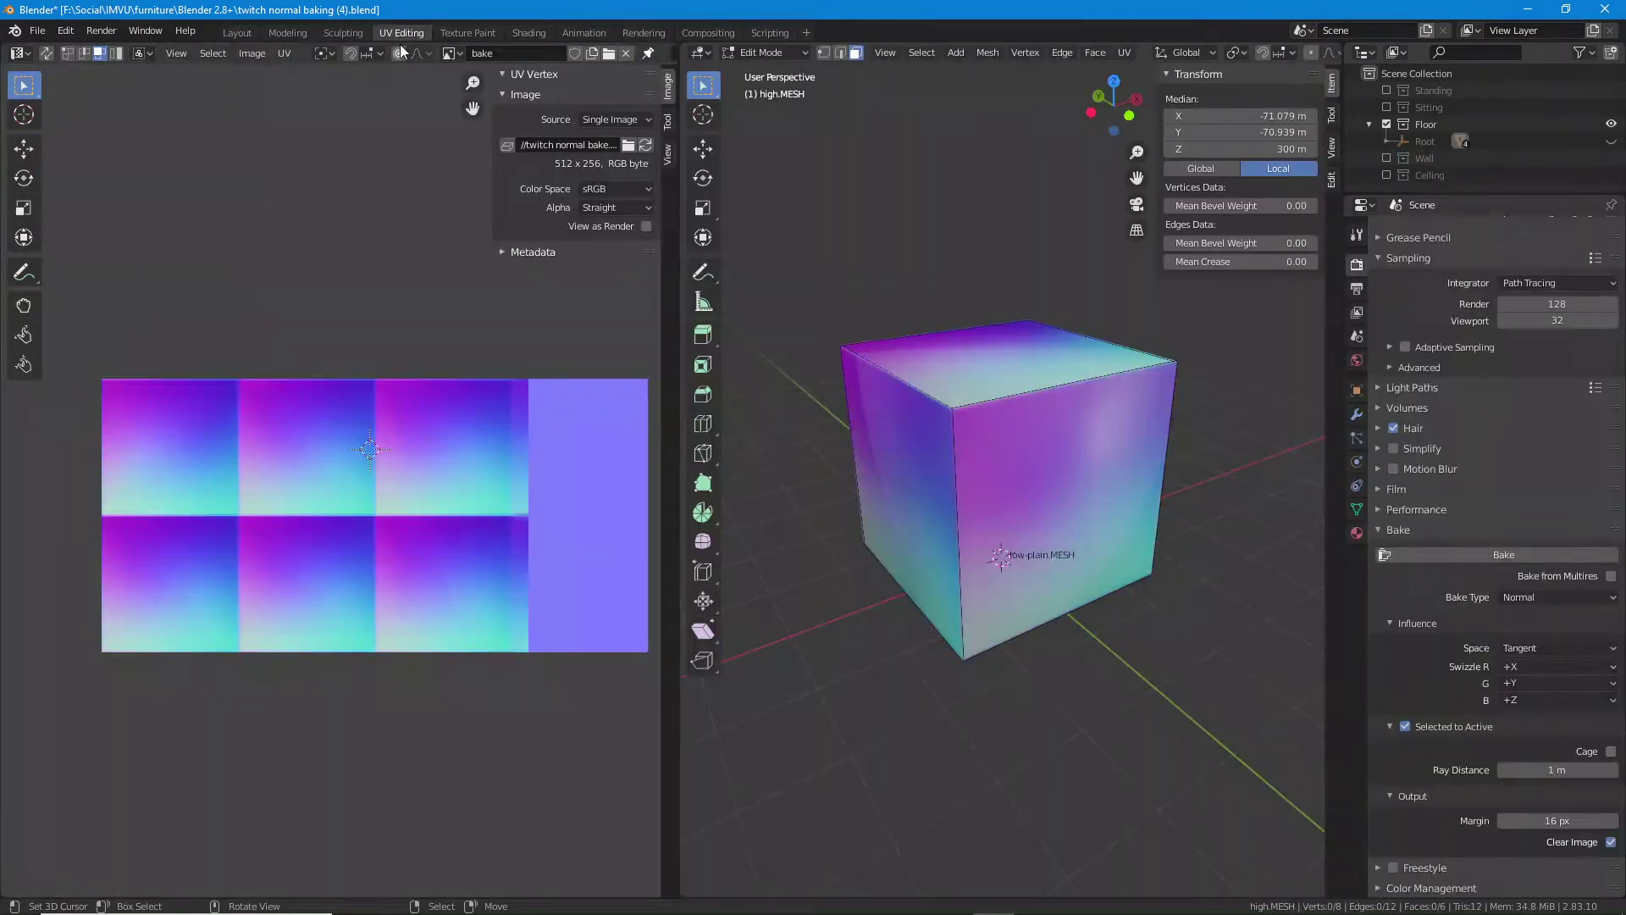
drag(983, 577, 960, 581)
scroll(955, 577, up, 2)
drag(992, 447, 1011, 396)
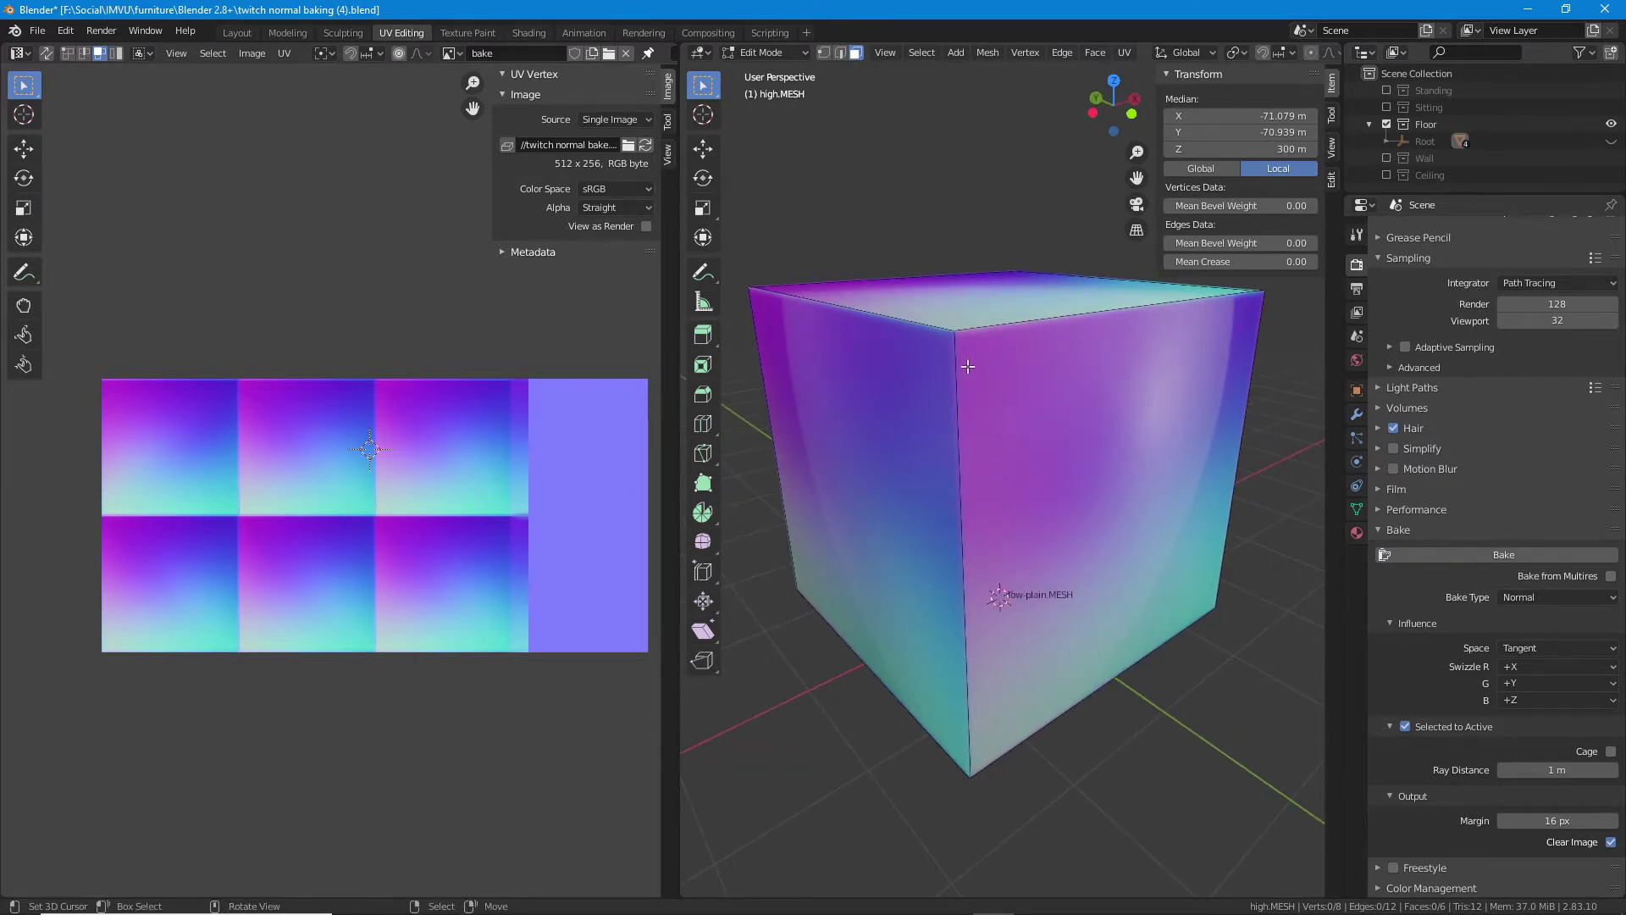
- Leave Edit Mode on high.MESH, select low-plain.MESH and enter Edit Mode on it
click(771, 54)
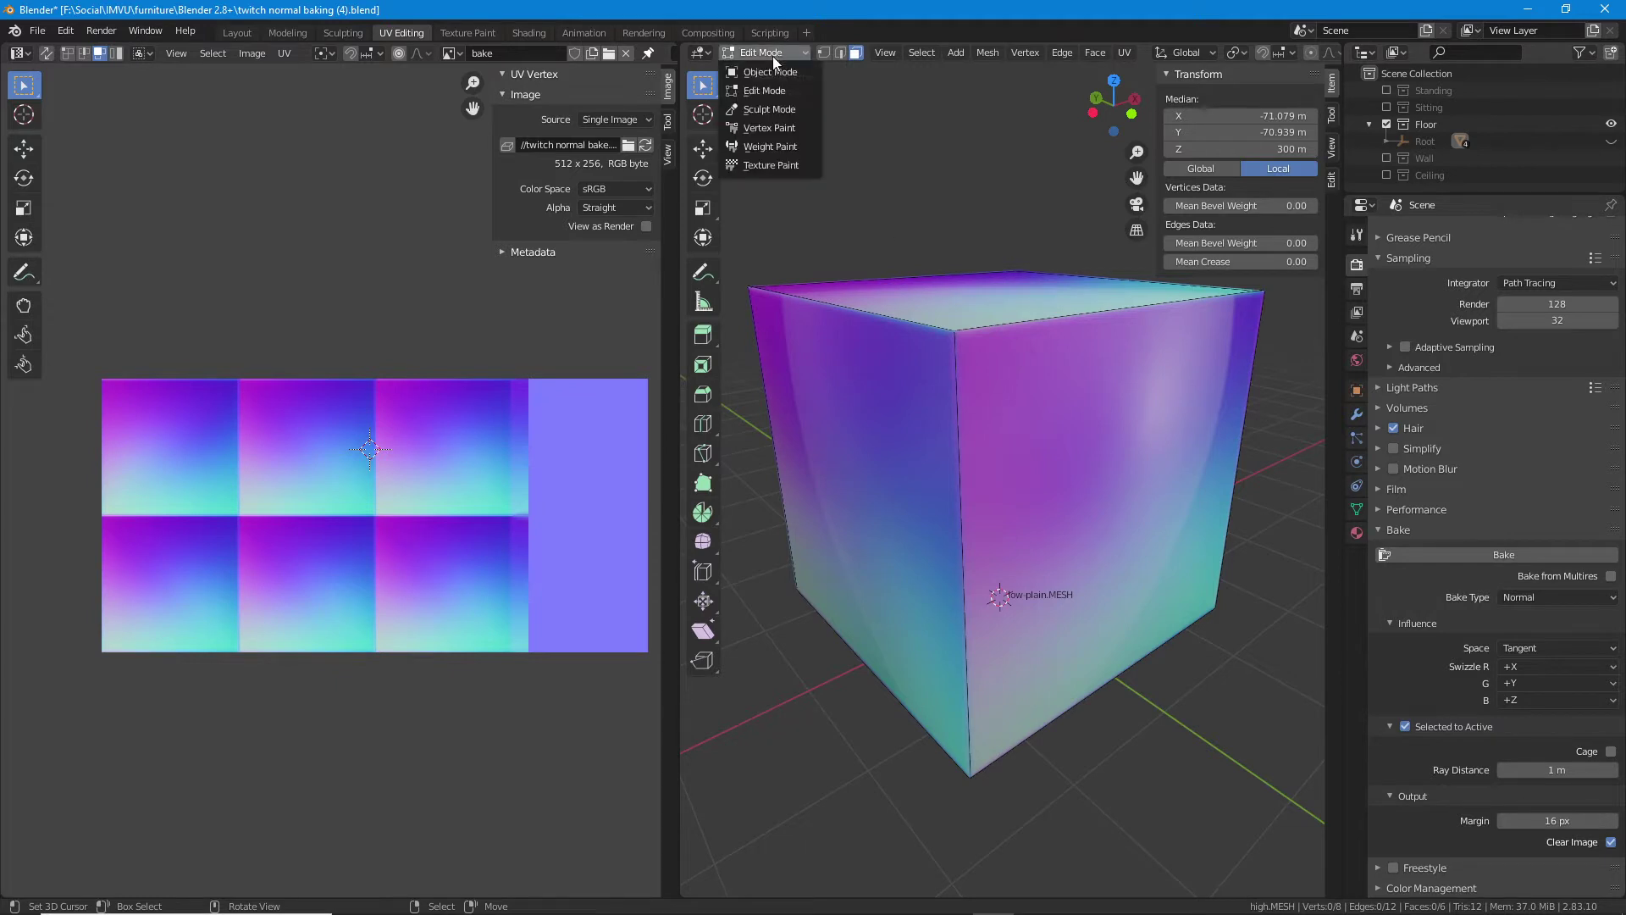
click(764, 91)
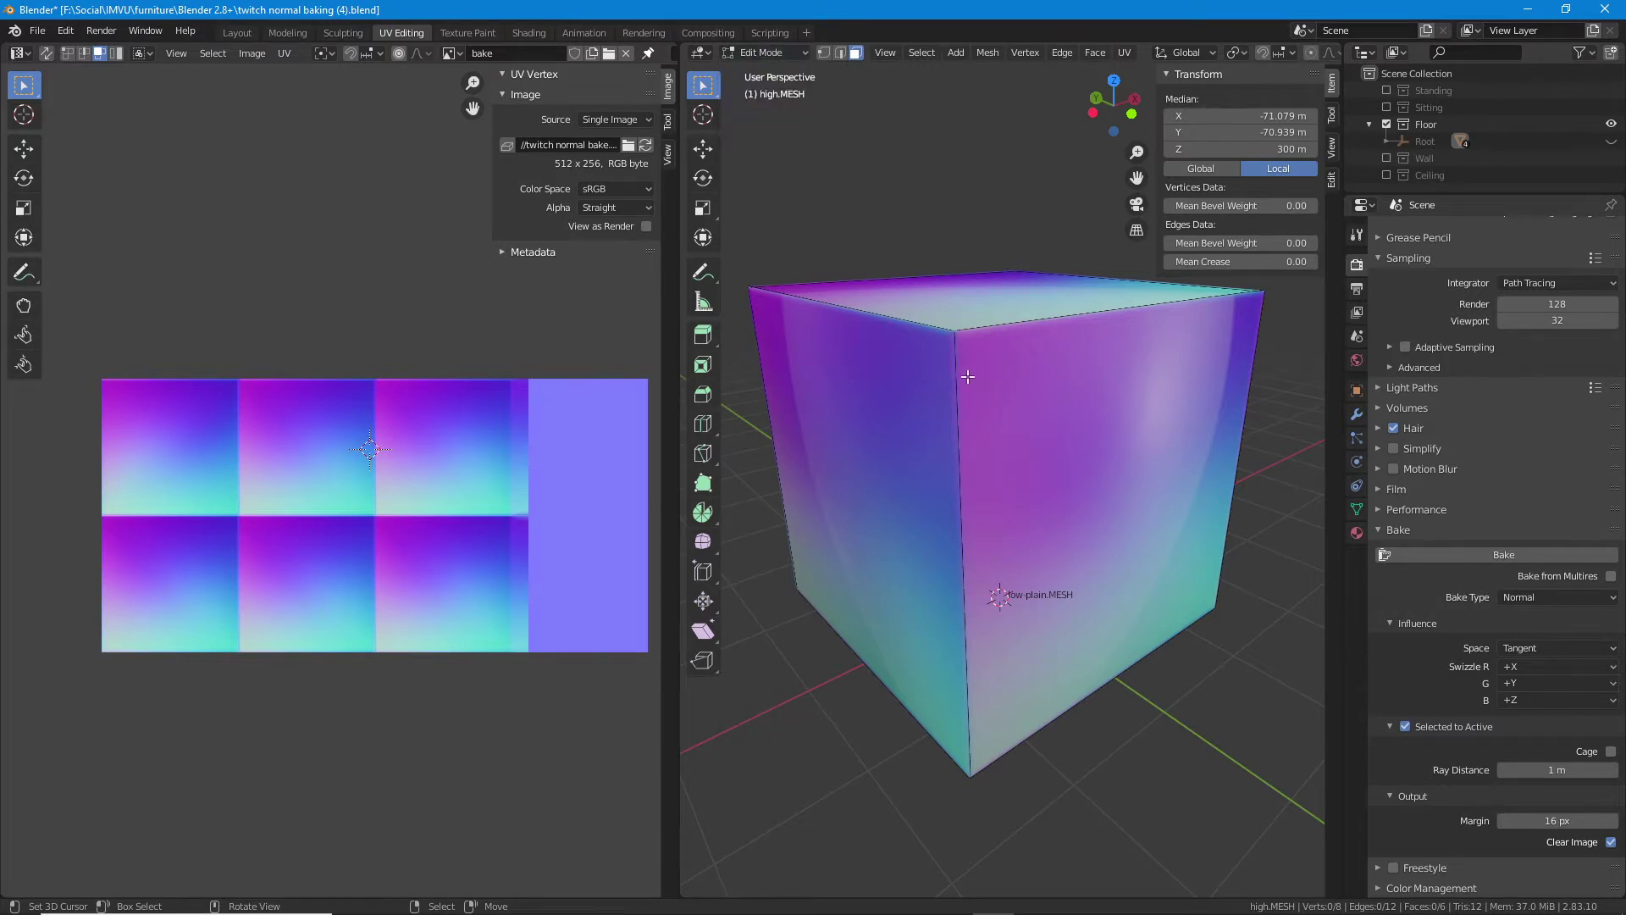
drag(1110, 534, 1029, 565)
key(Tab)
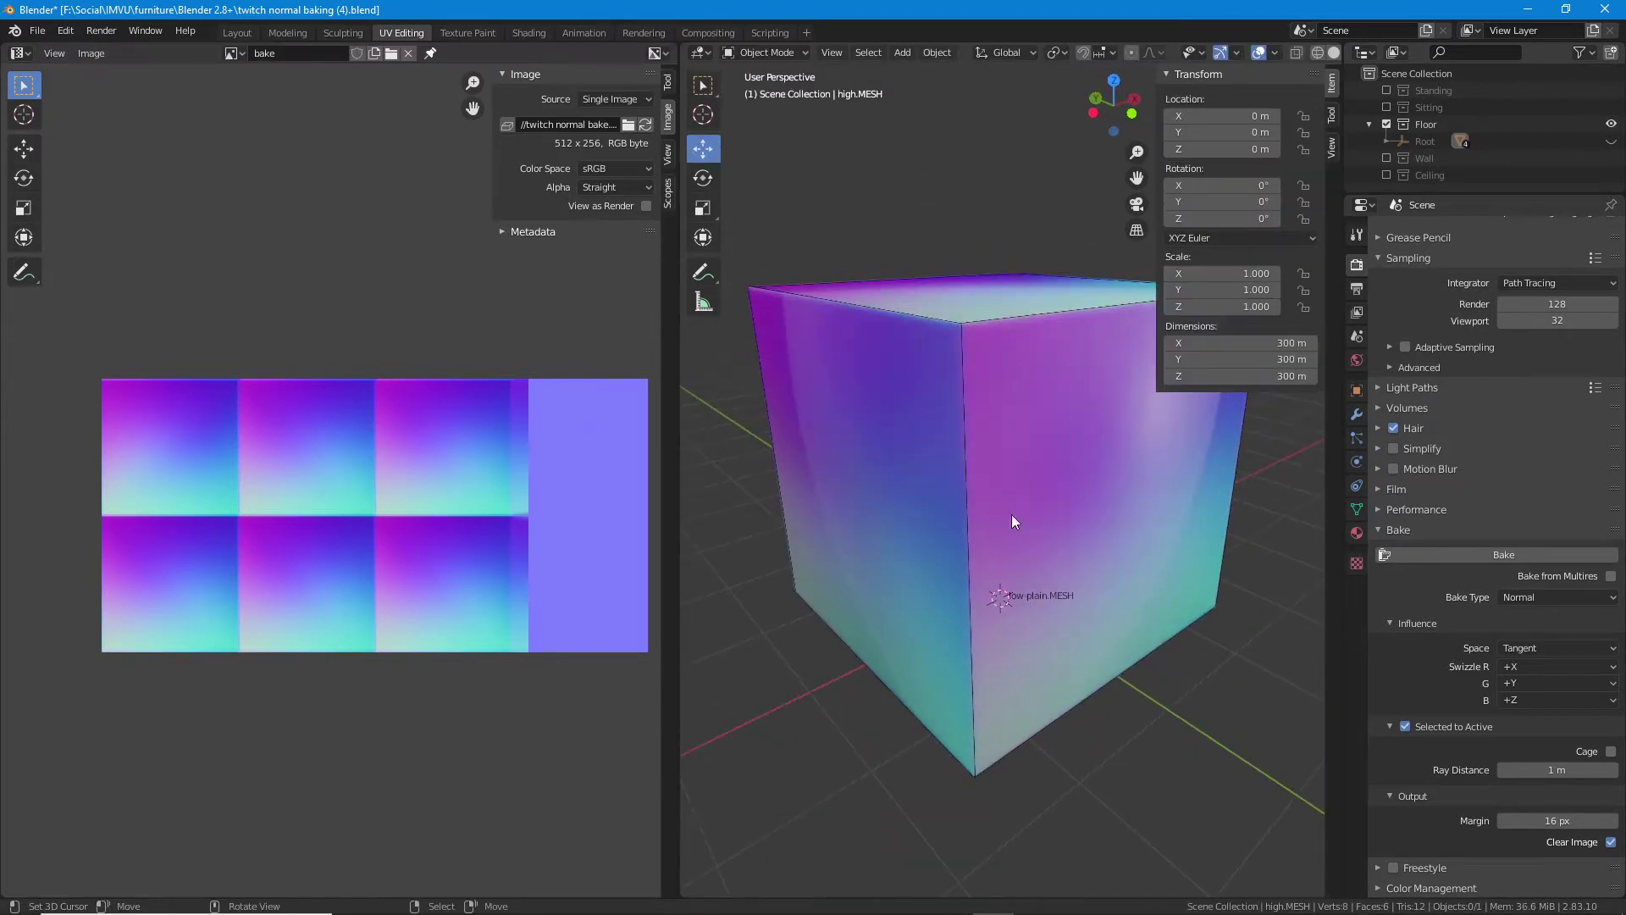
click(982, 455)
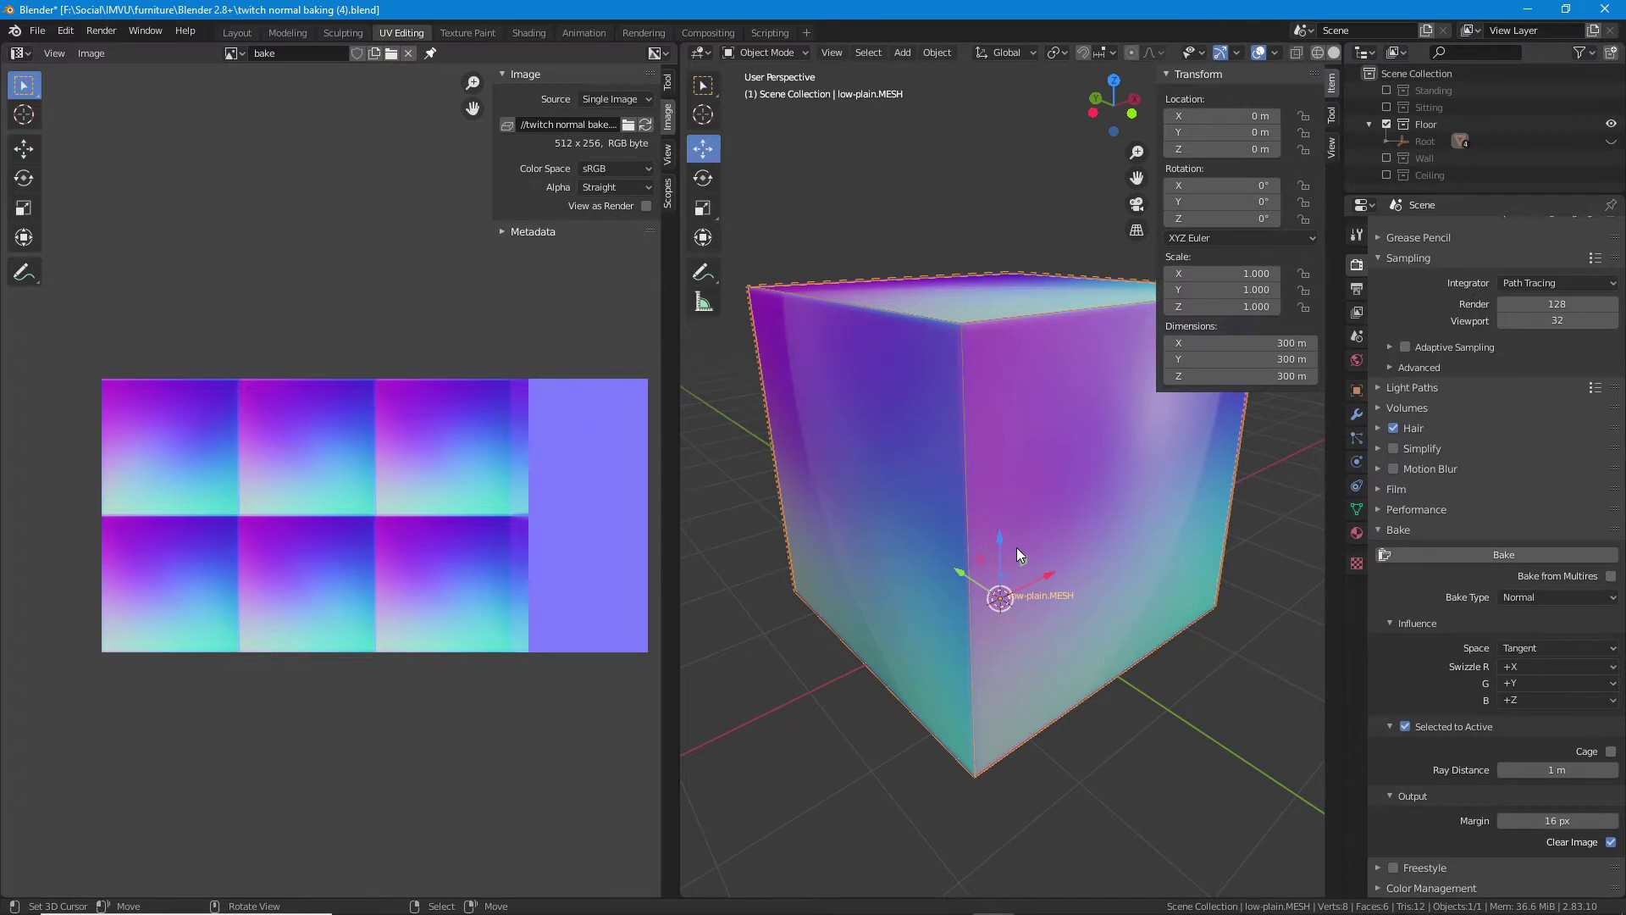
key(Tab)
drag(1042, 552, 997, 608)
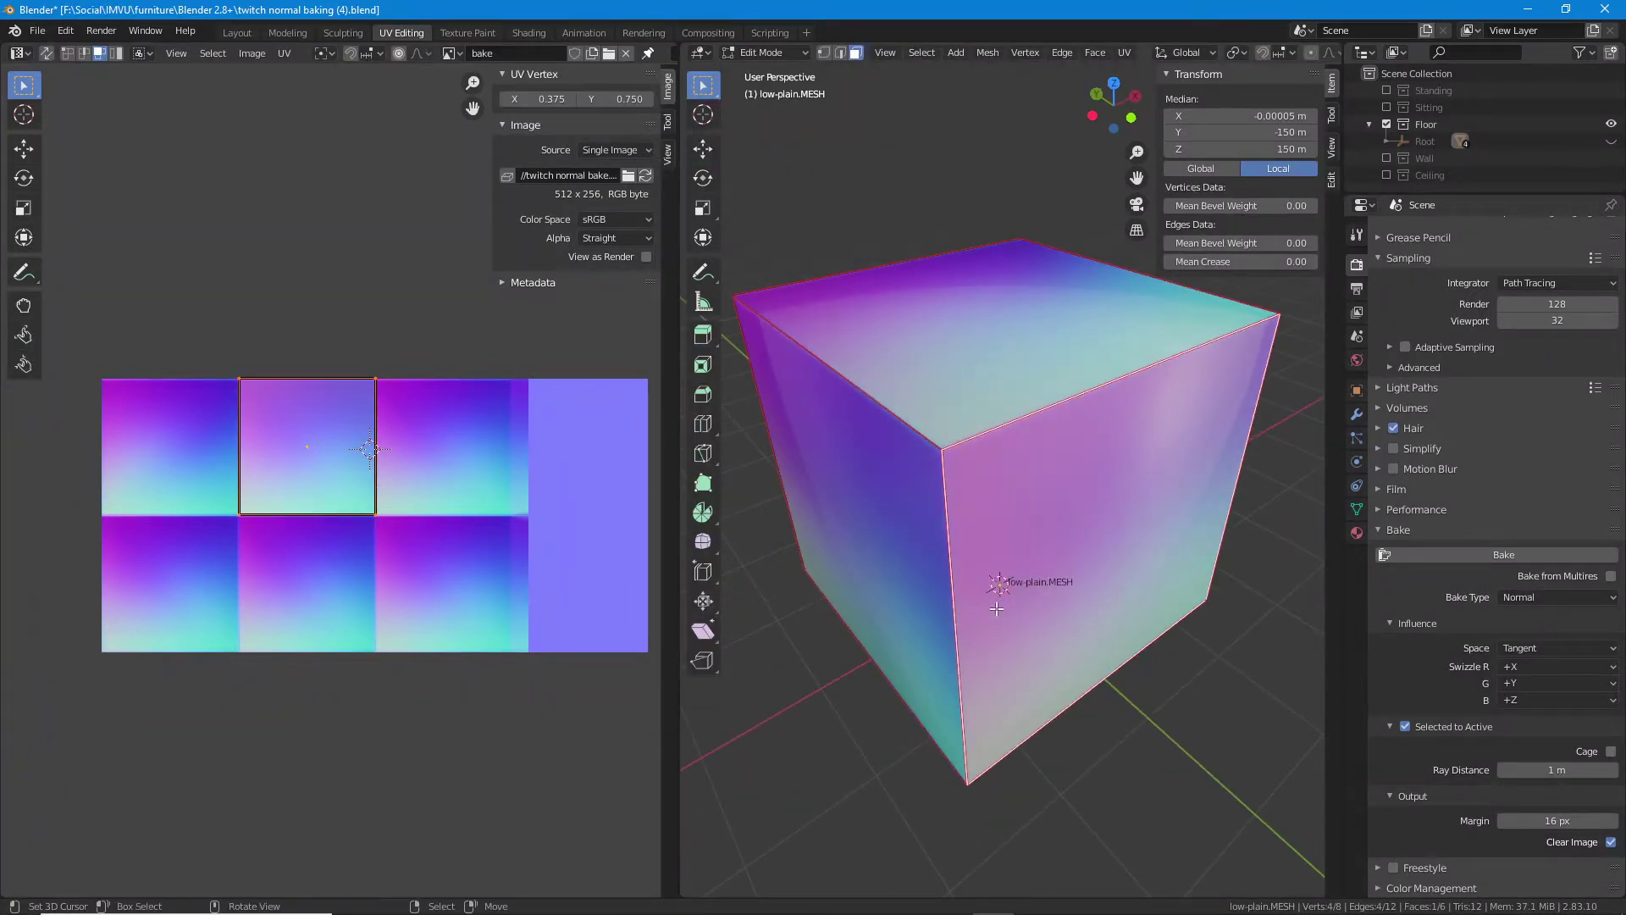
- Examine the UV layout of all the plain cube's faces over the bake image, and reselect only the front face
key(a)
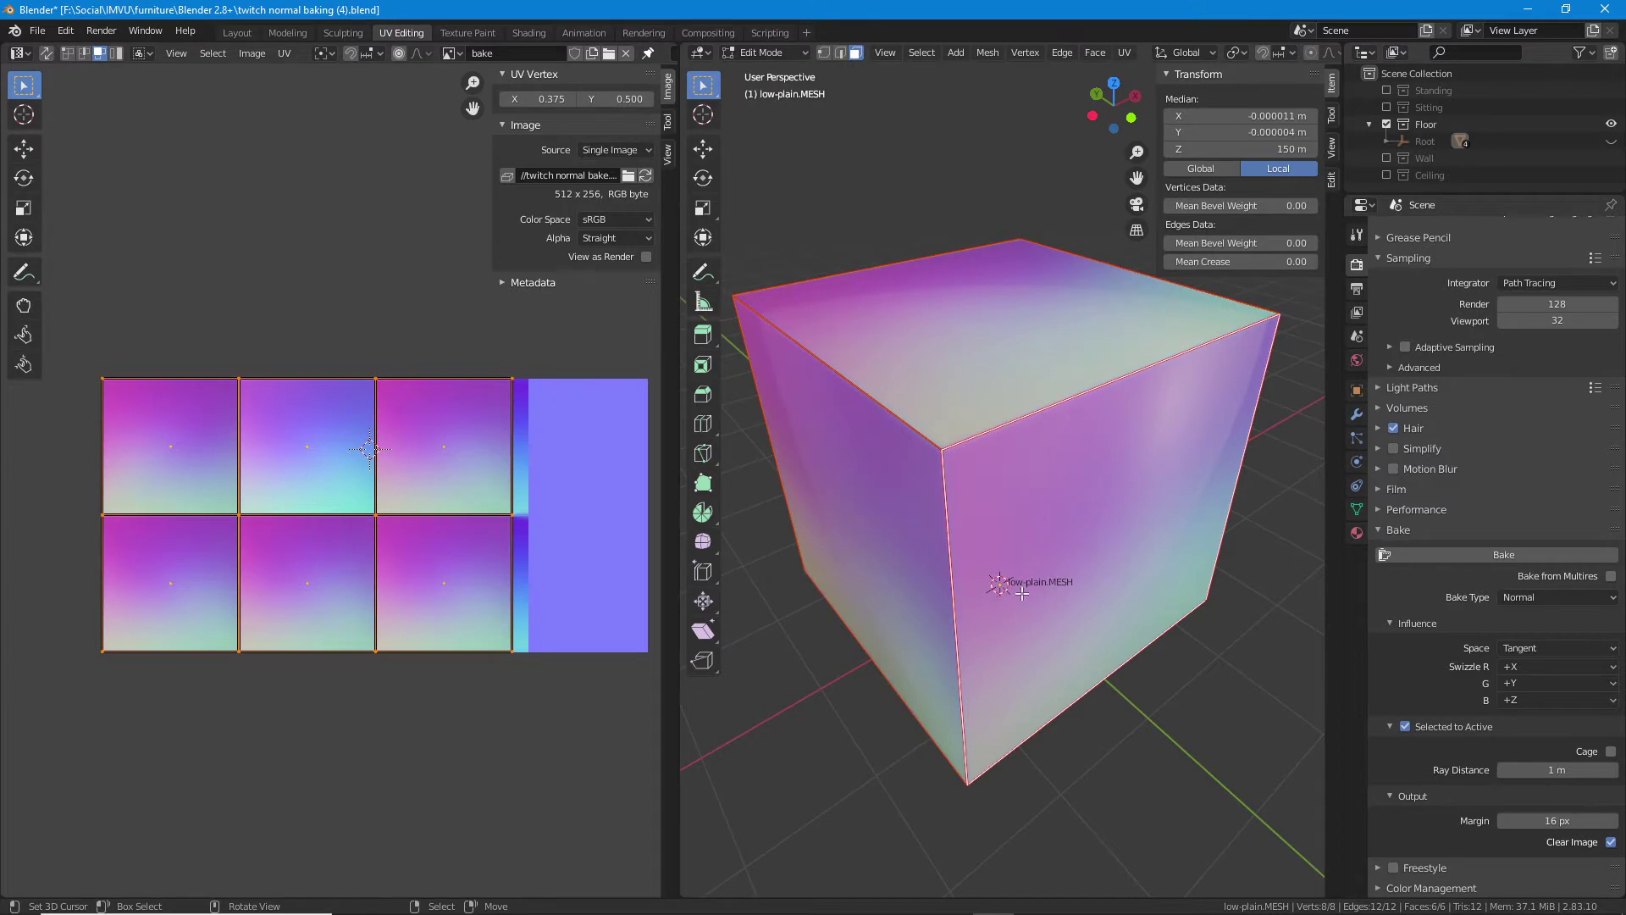
drag(1022, 594, 918, 389)
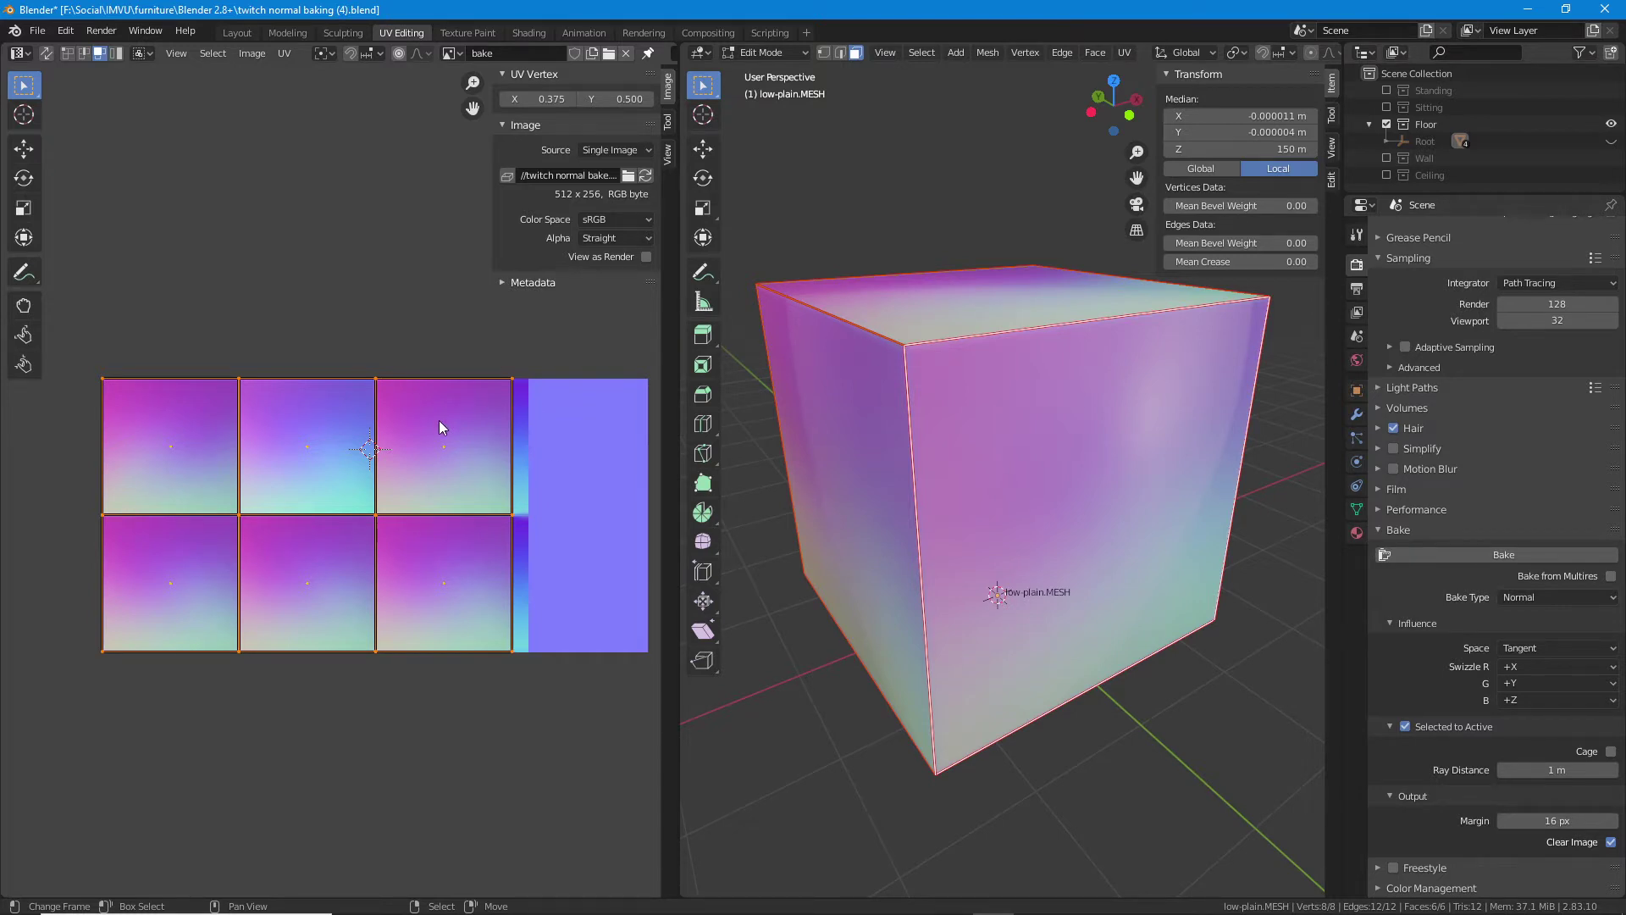
drag(344, 485, 377, 480)
scroll(377, 479, up, 1)
scroll(885, 532, down, 1)
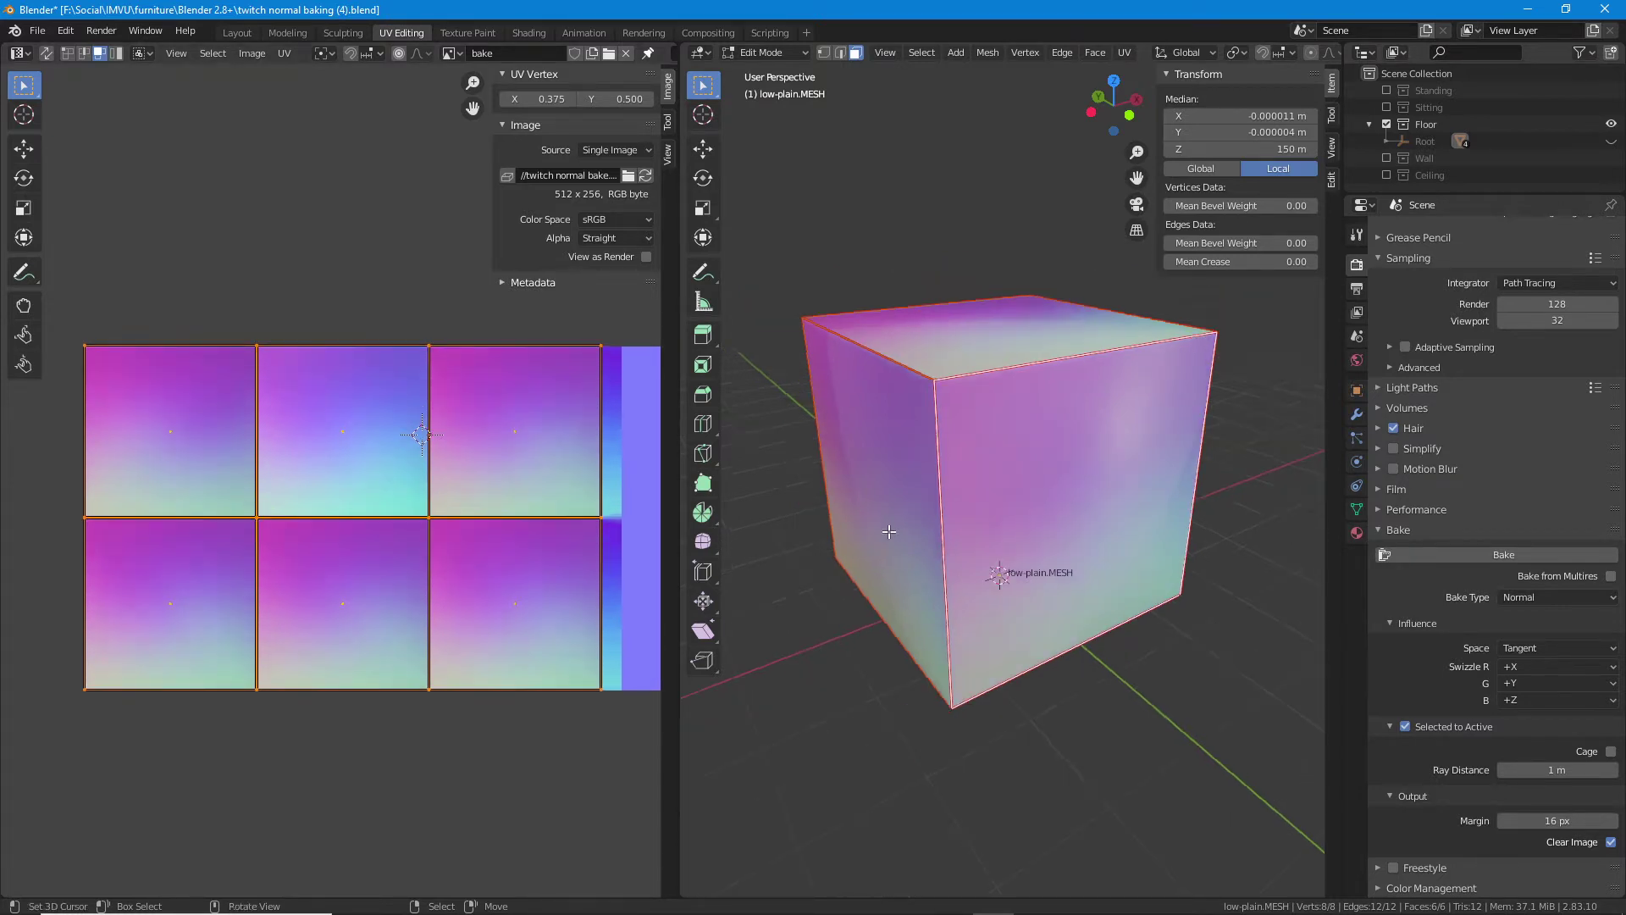
drag(519, 471, 497, 464)
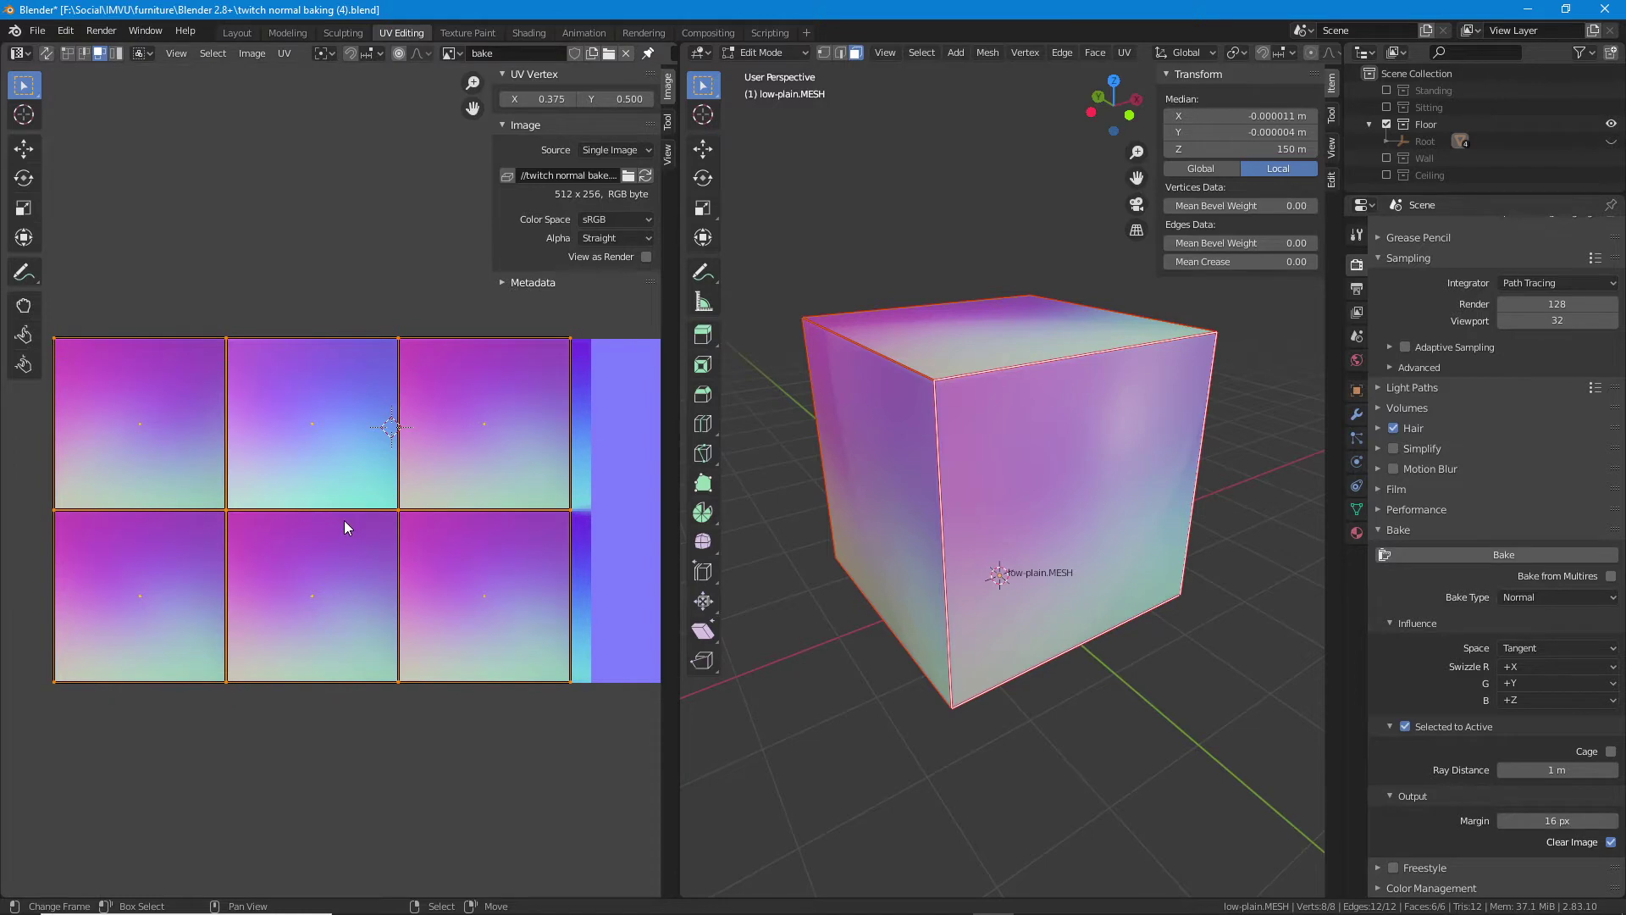
click(1048, 486)
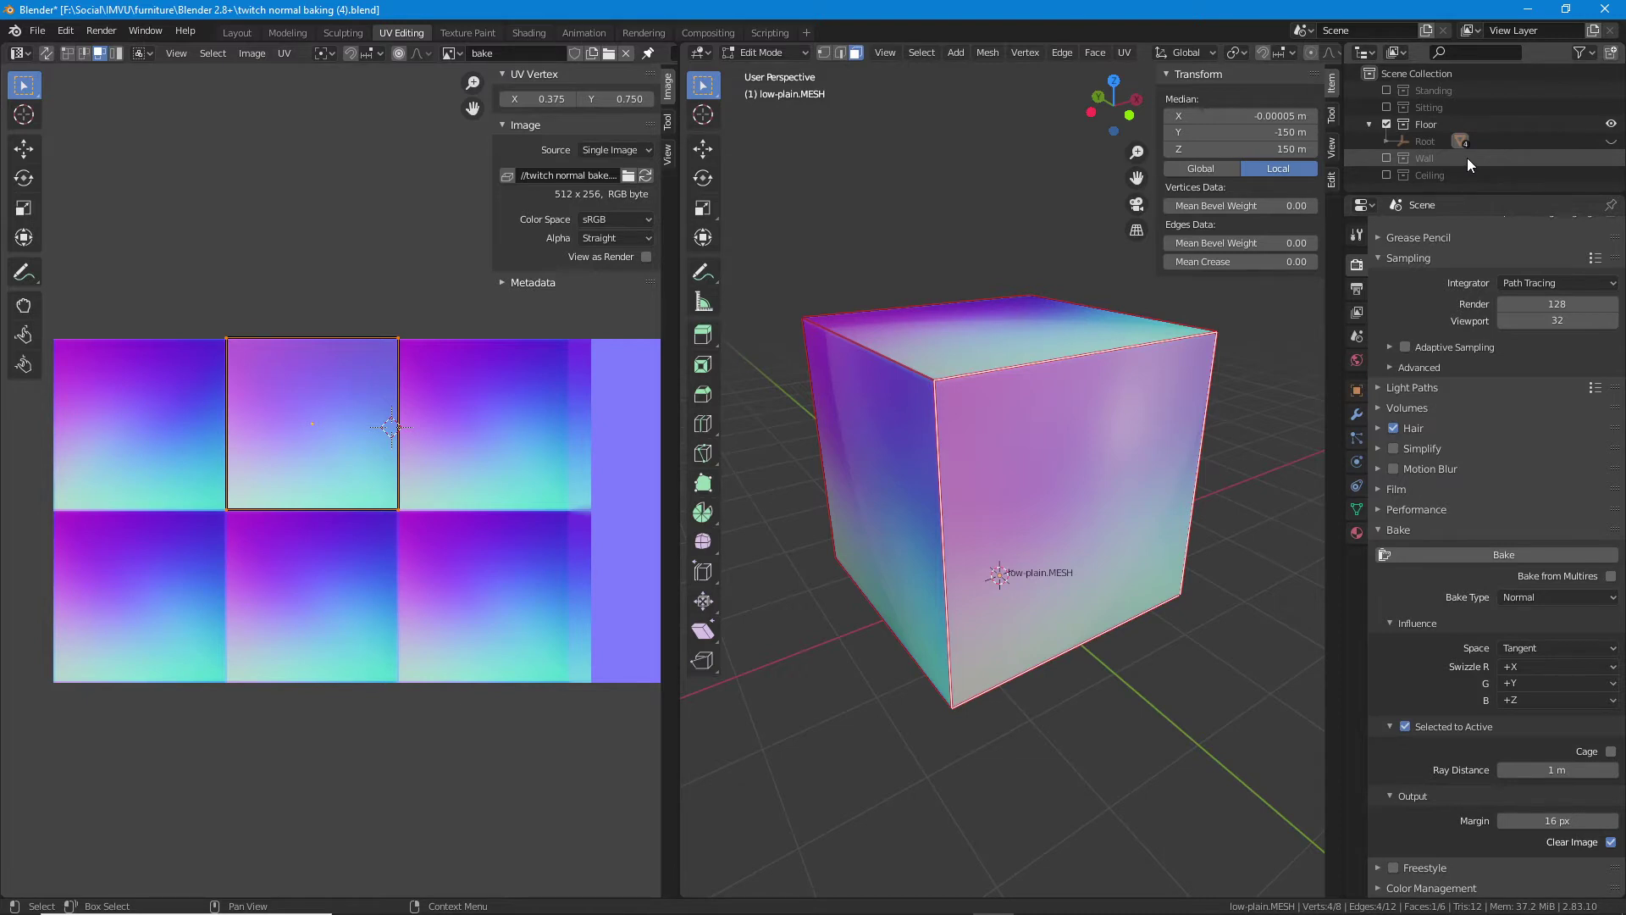
- Expand Root in the scene hierarchy and unhide high.MESH so it overlaps the plain cube
click(1385, 141)
scroll(1389, 146, down, 1)
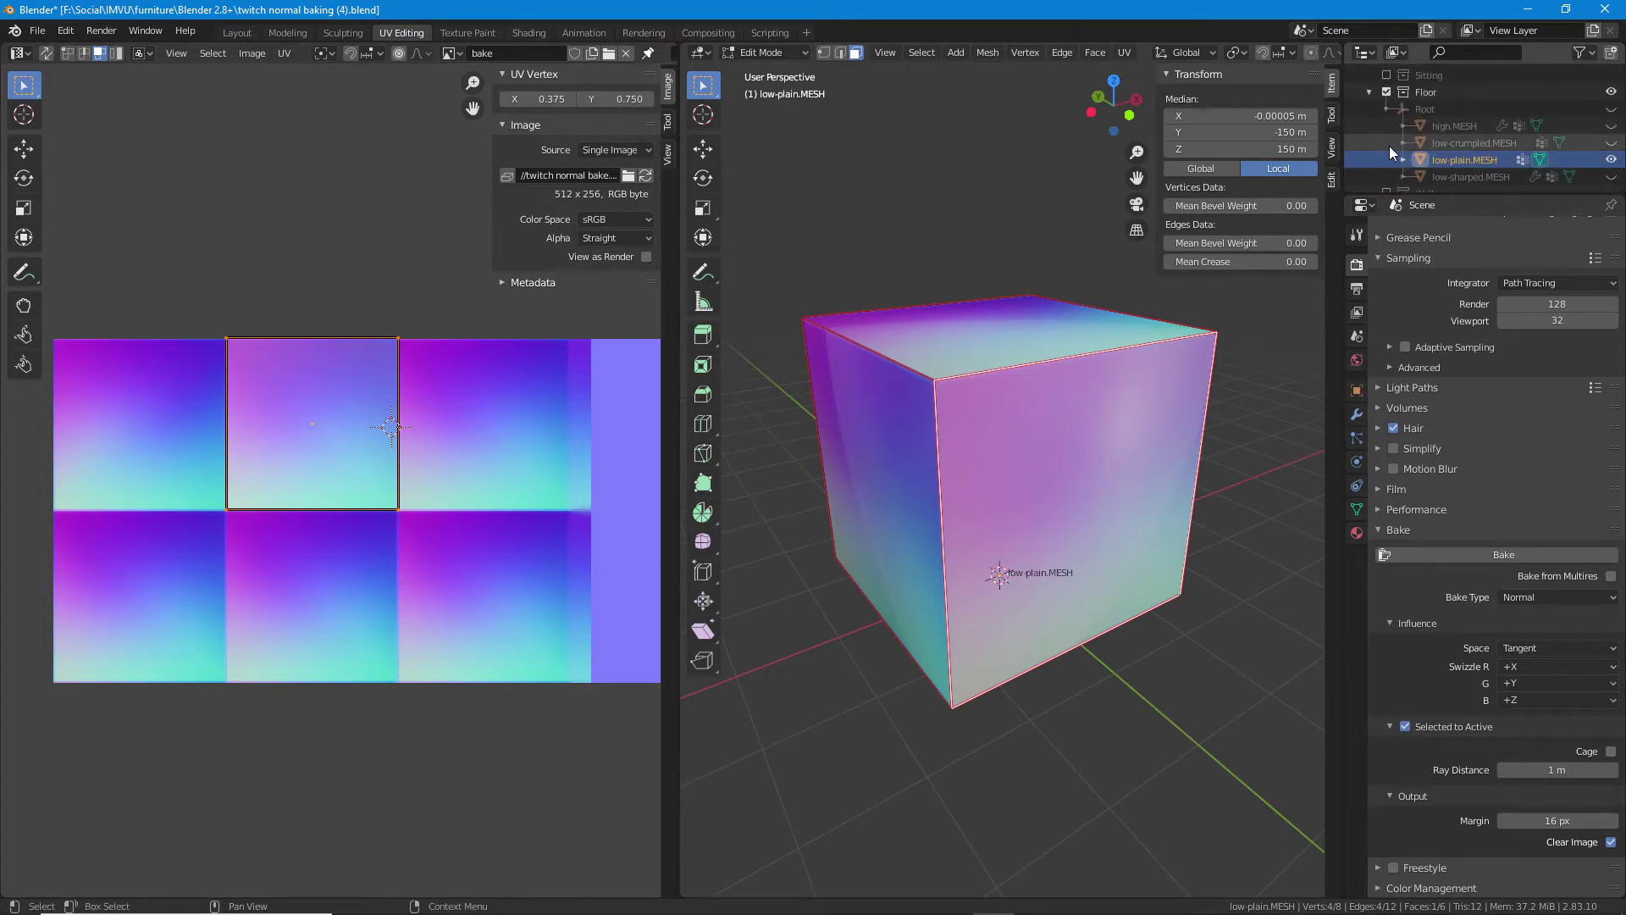
scroll(1389, 145, down, 1)
click(1609, 92)
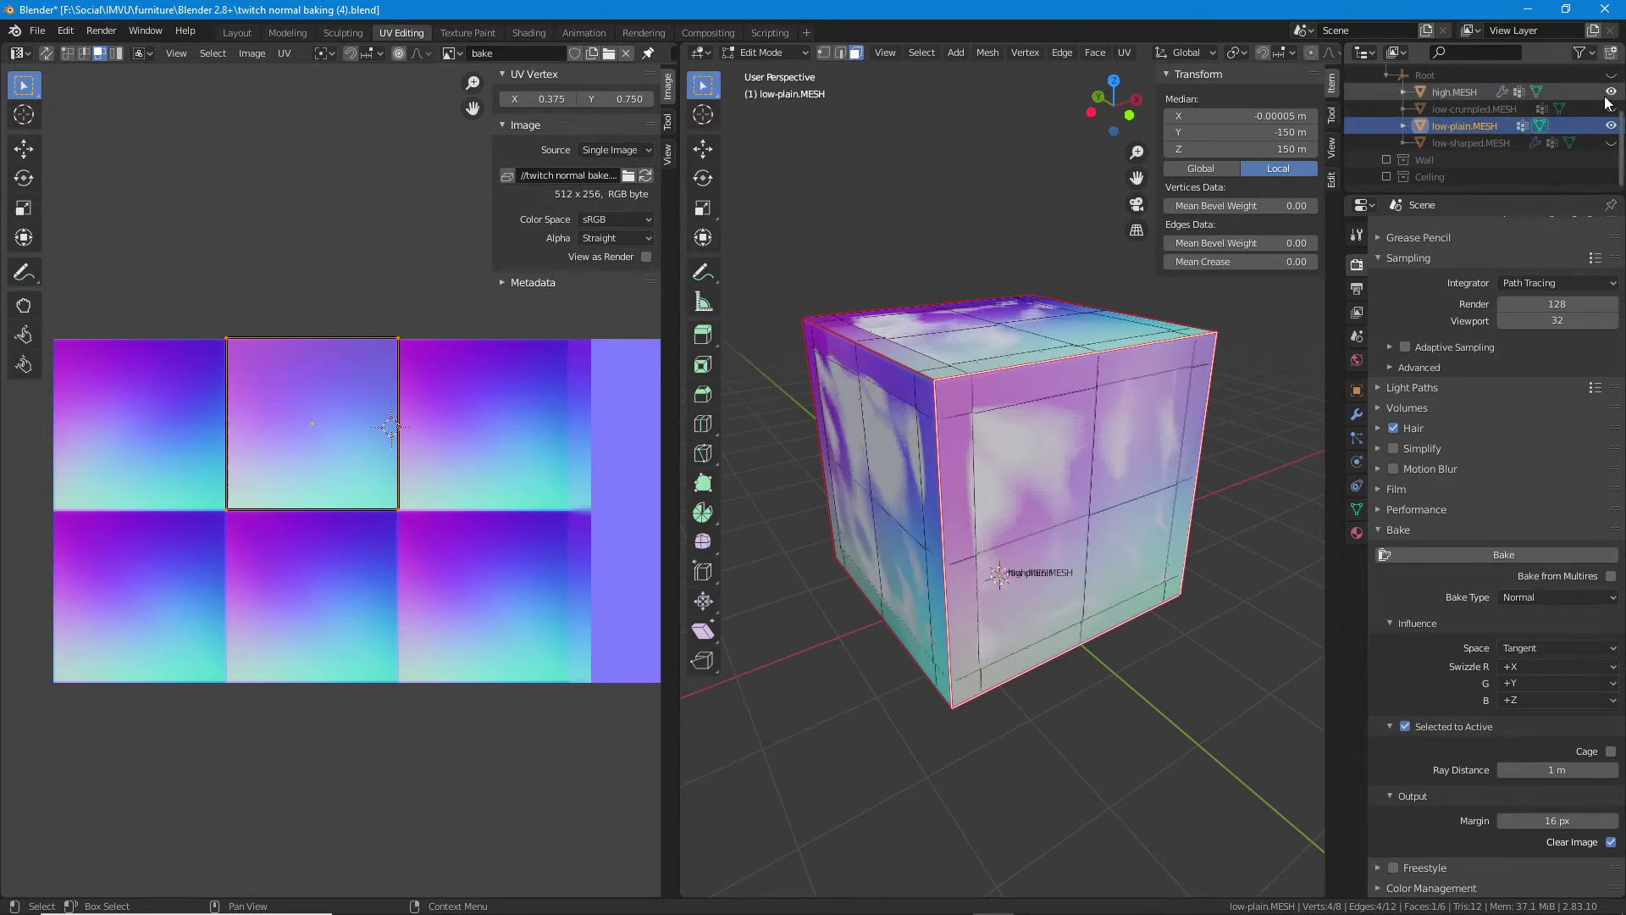
scroll(1031, 534, up, 3)
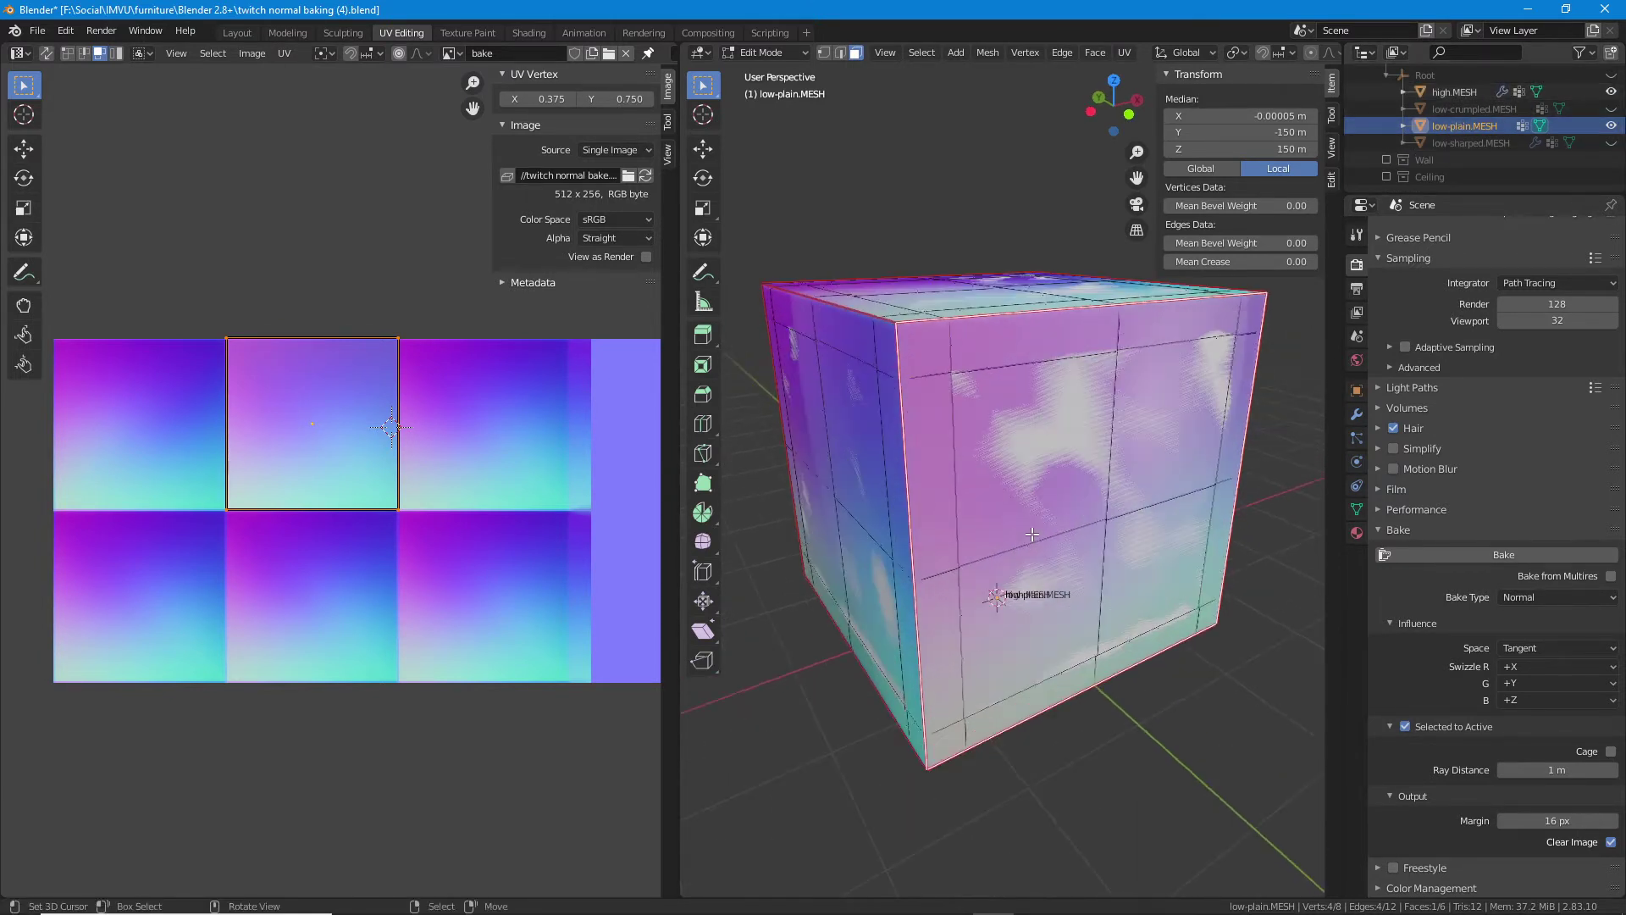
- Hide the front face of low-plain.MESH in Edit Mode to expose the high-poly cube behind it
key(Tab)
scroll(1032, 535, down, 3)
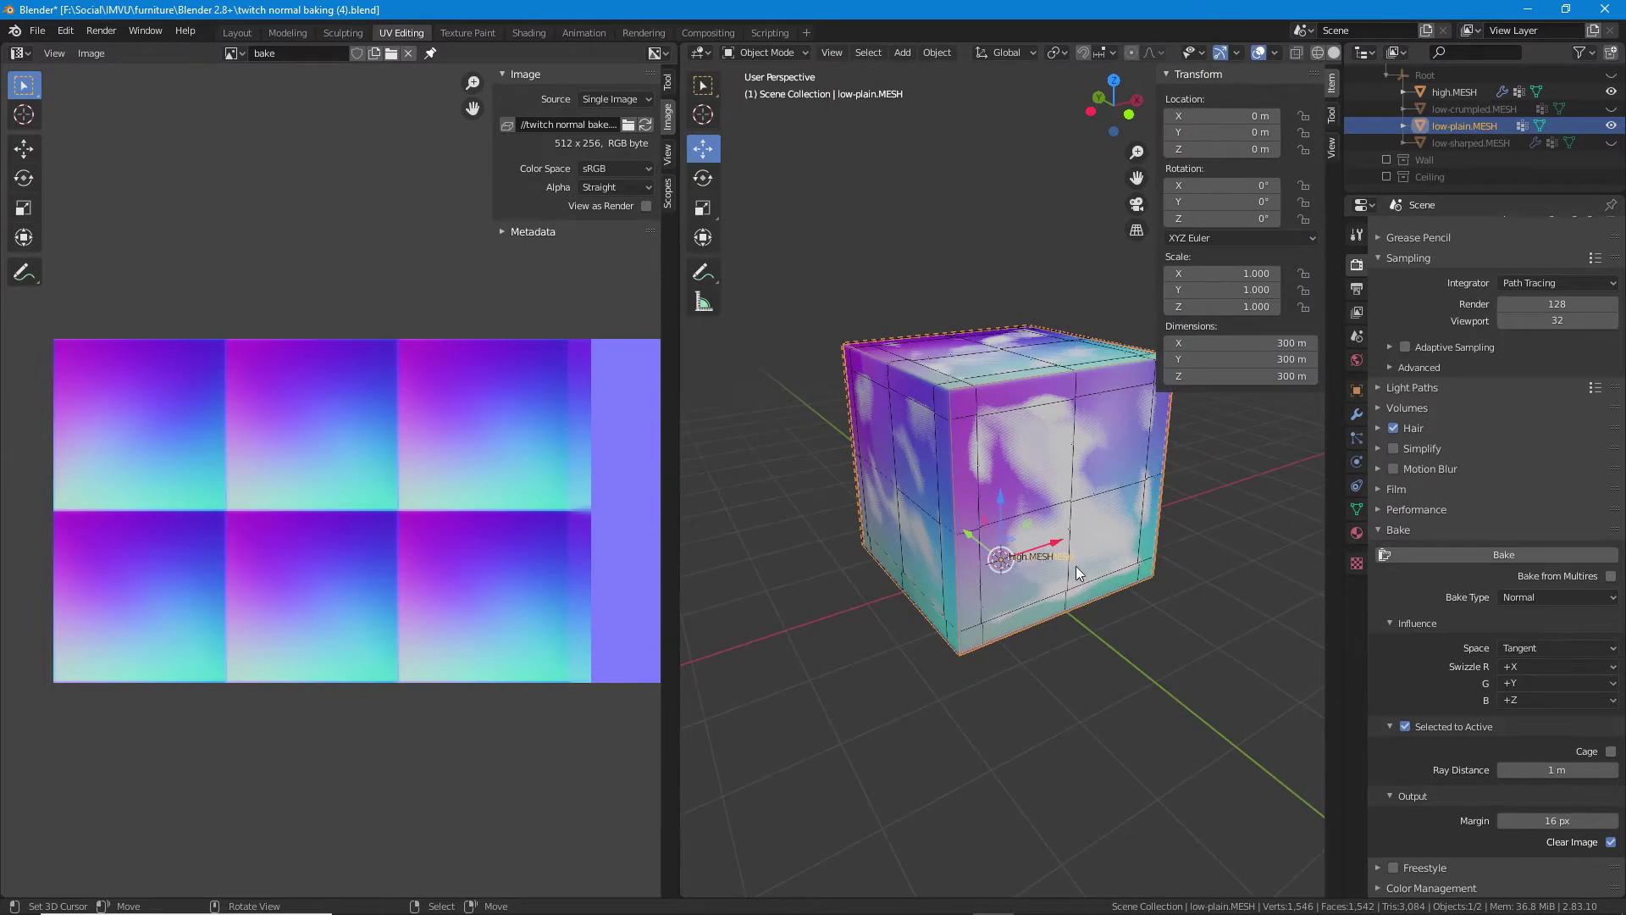
key(Tab)
click(1061, 531)
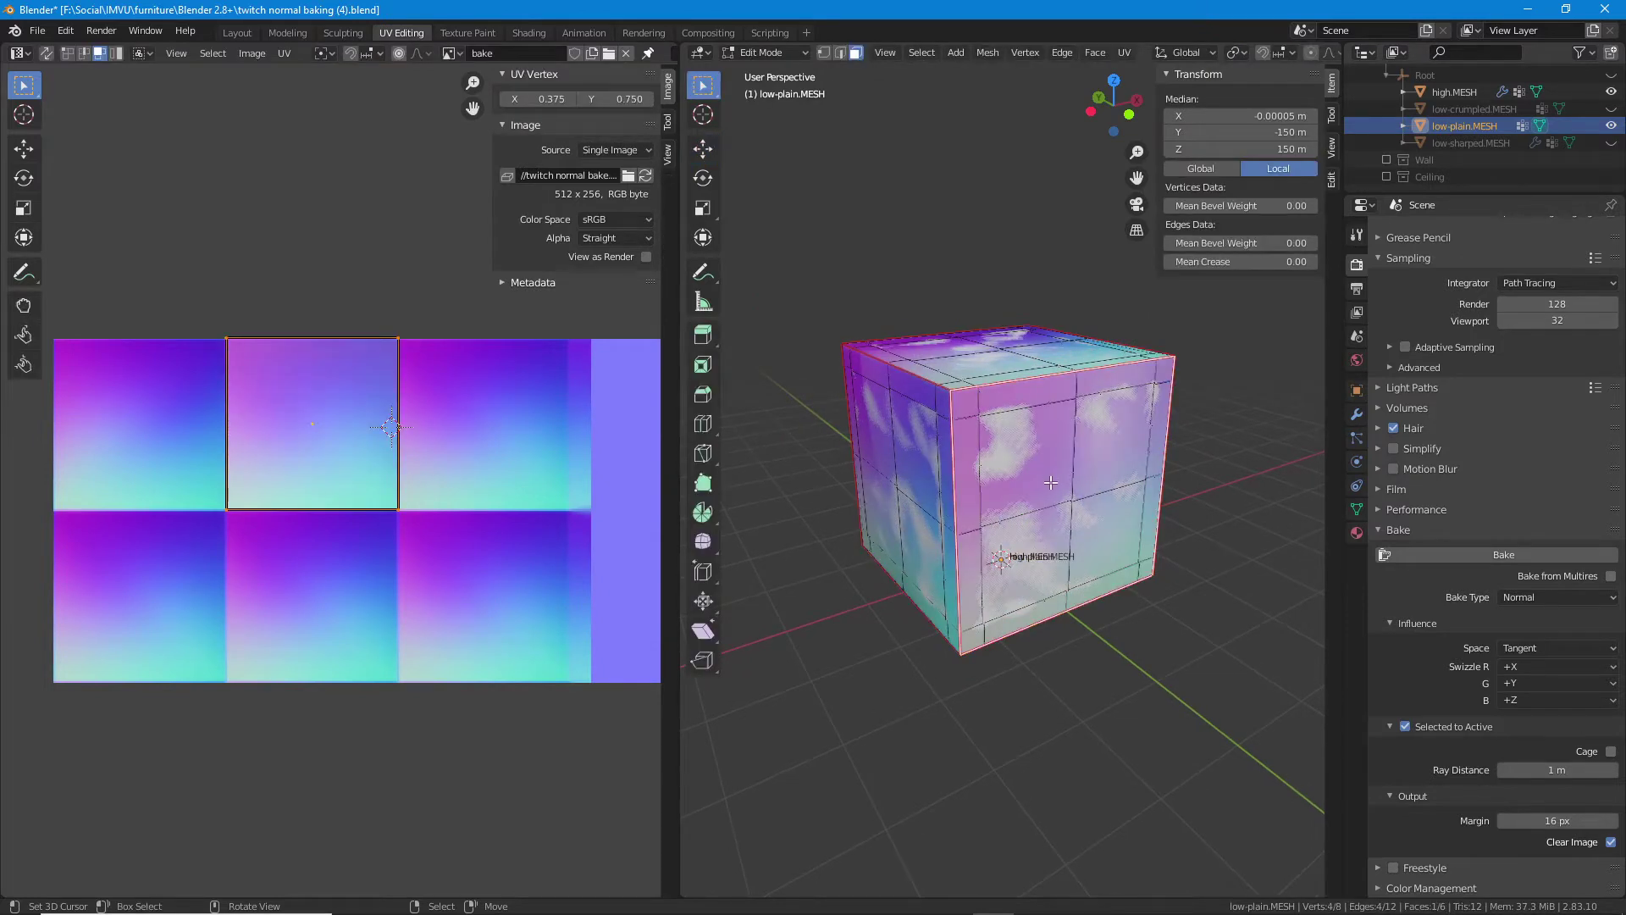
key(h)
mouse_move(1050, 482)
mouse_down()
mouse_move(1069, 525)
mouse_move(1062, 497)
mouse_up()
- Hide two more side faces of the plain cube, the ones facing negative X and positive Y
click(923, 443)
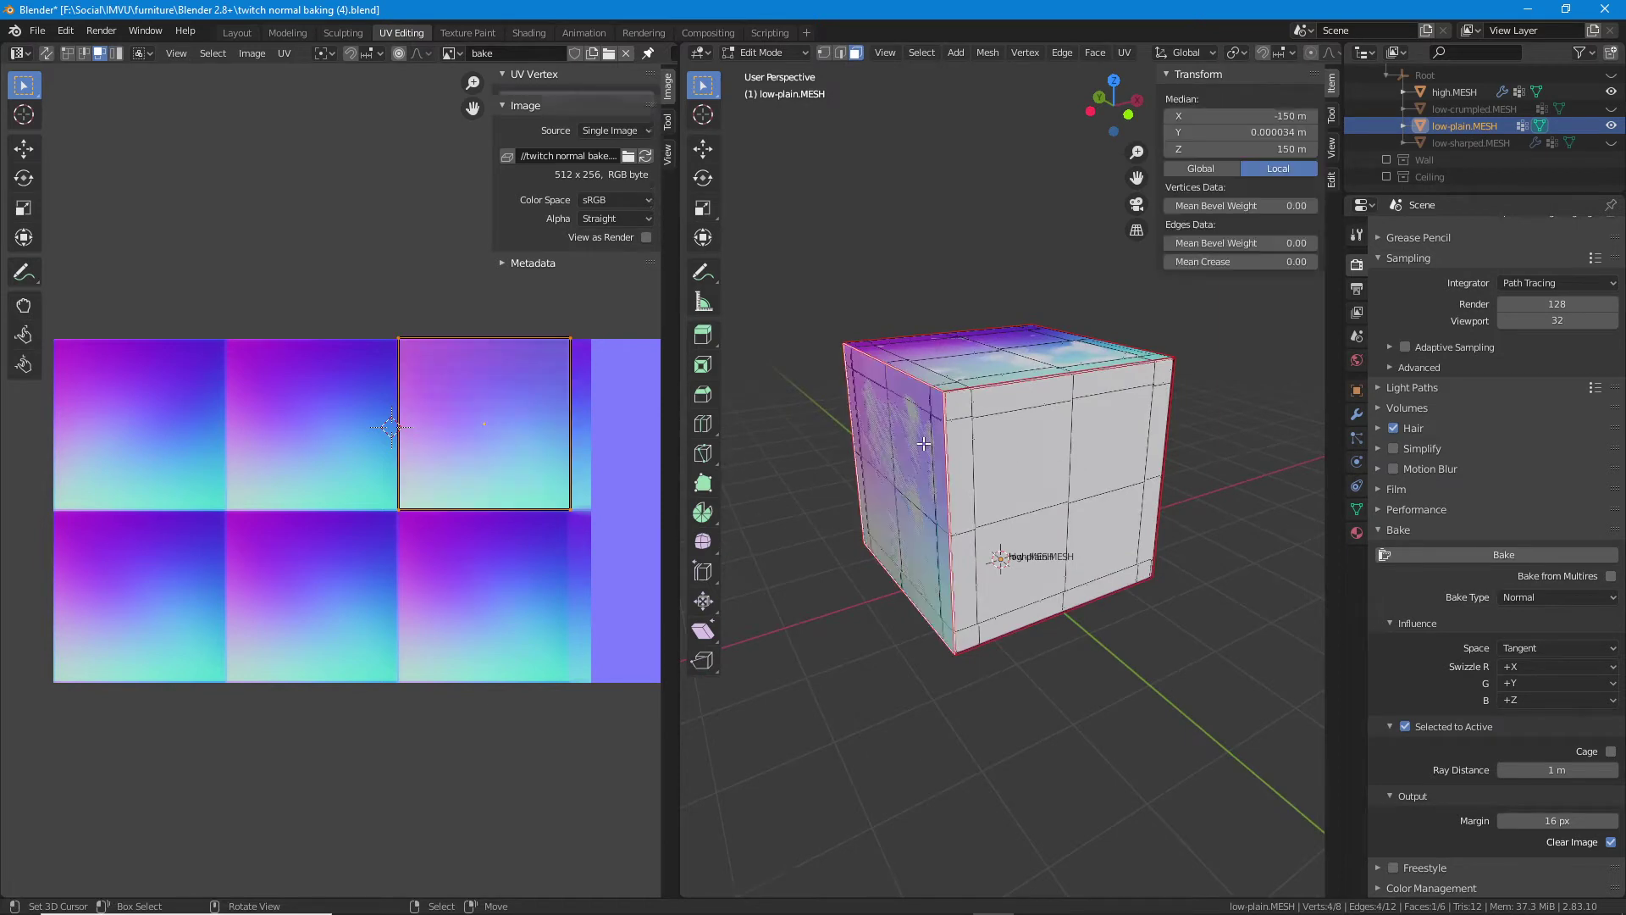
drag(924, 443, 986, 496)
key(h)
click(953, 474)
key(h)
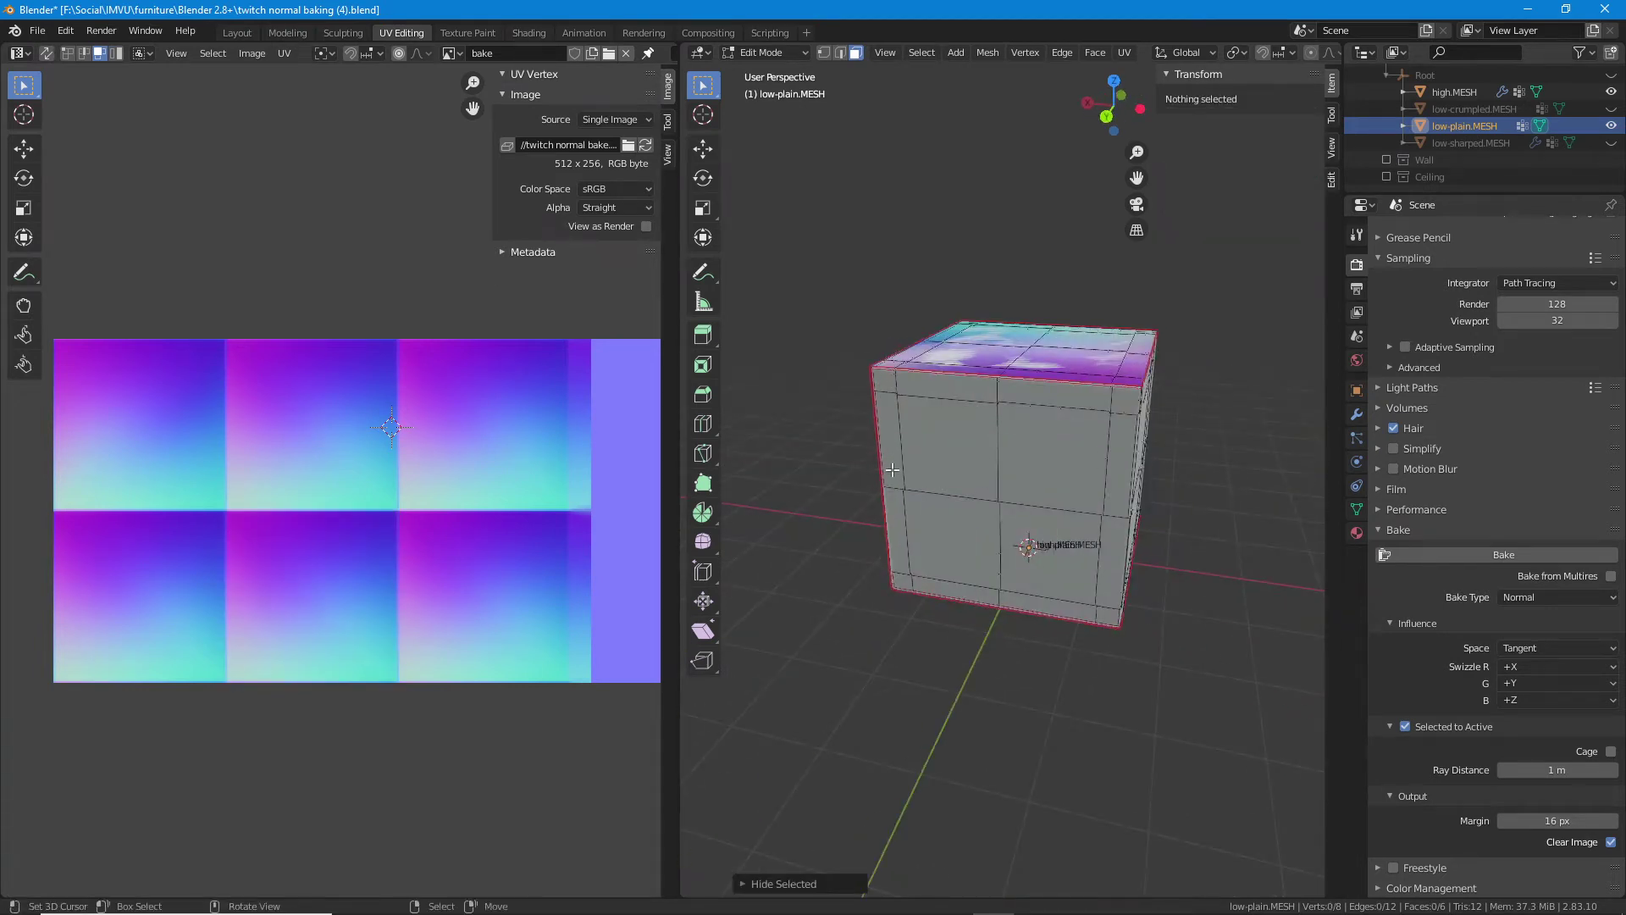
- Select the plain cube's remaining side face, facing positive X, and compare the exposed high-poly corner with the UV layout
drag(892, 471, 976, 452)
click(949, 450)
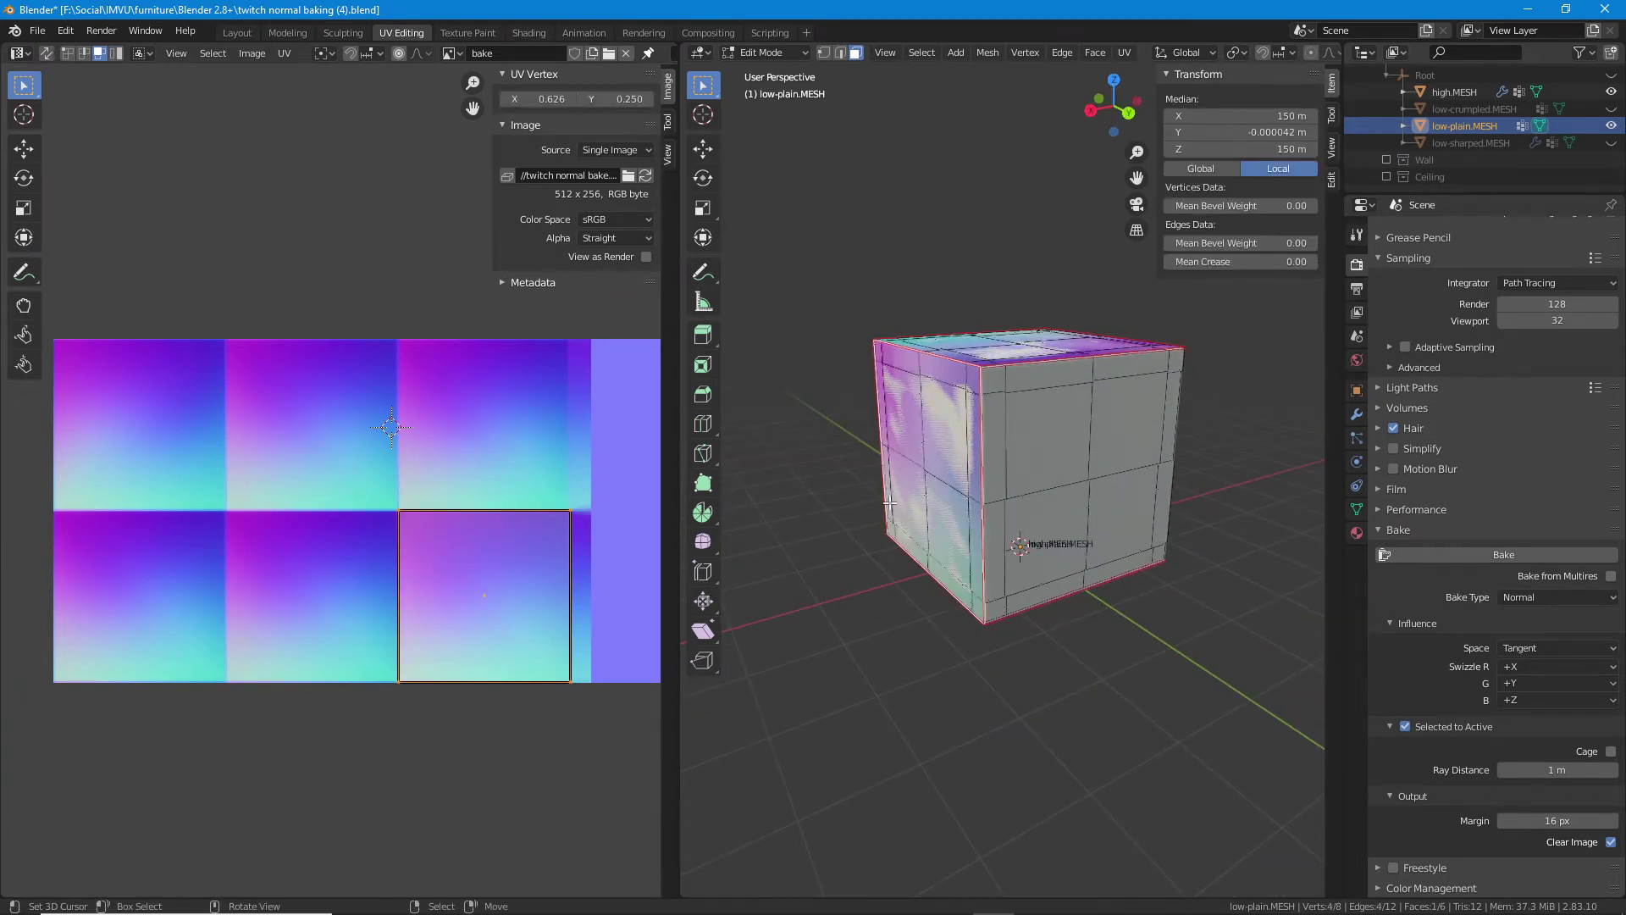
drag(972, 556, 1039, 540)
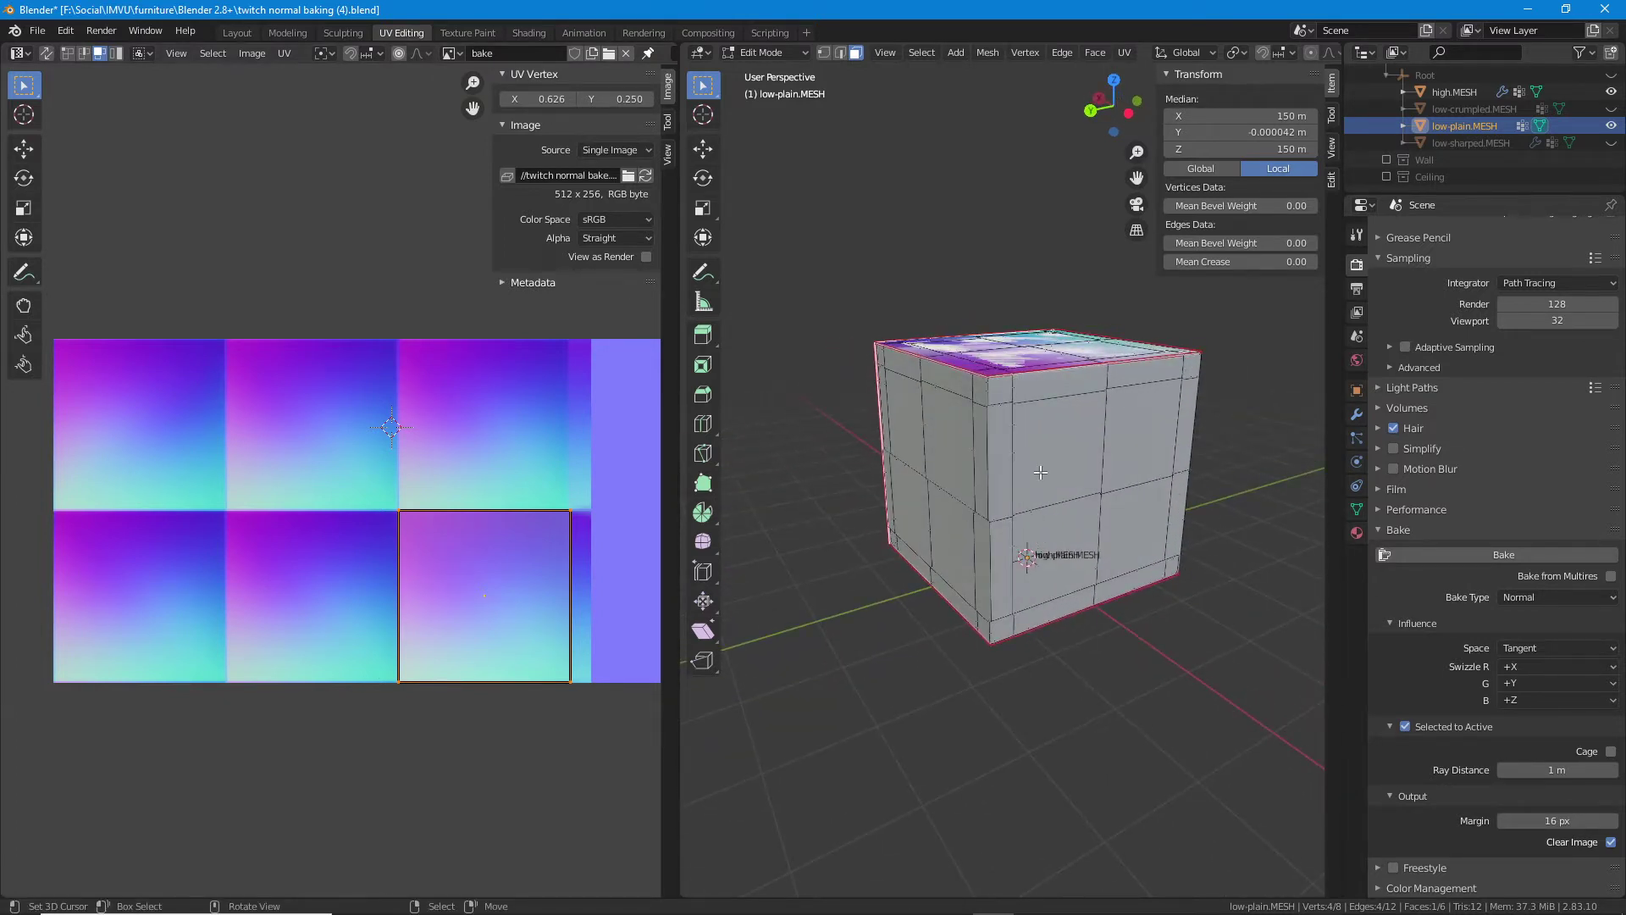
drag(1026, 418, 1029, 447)
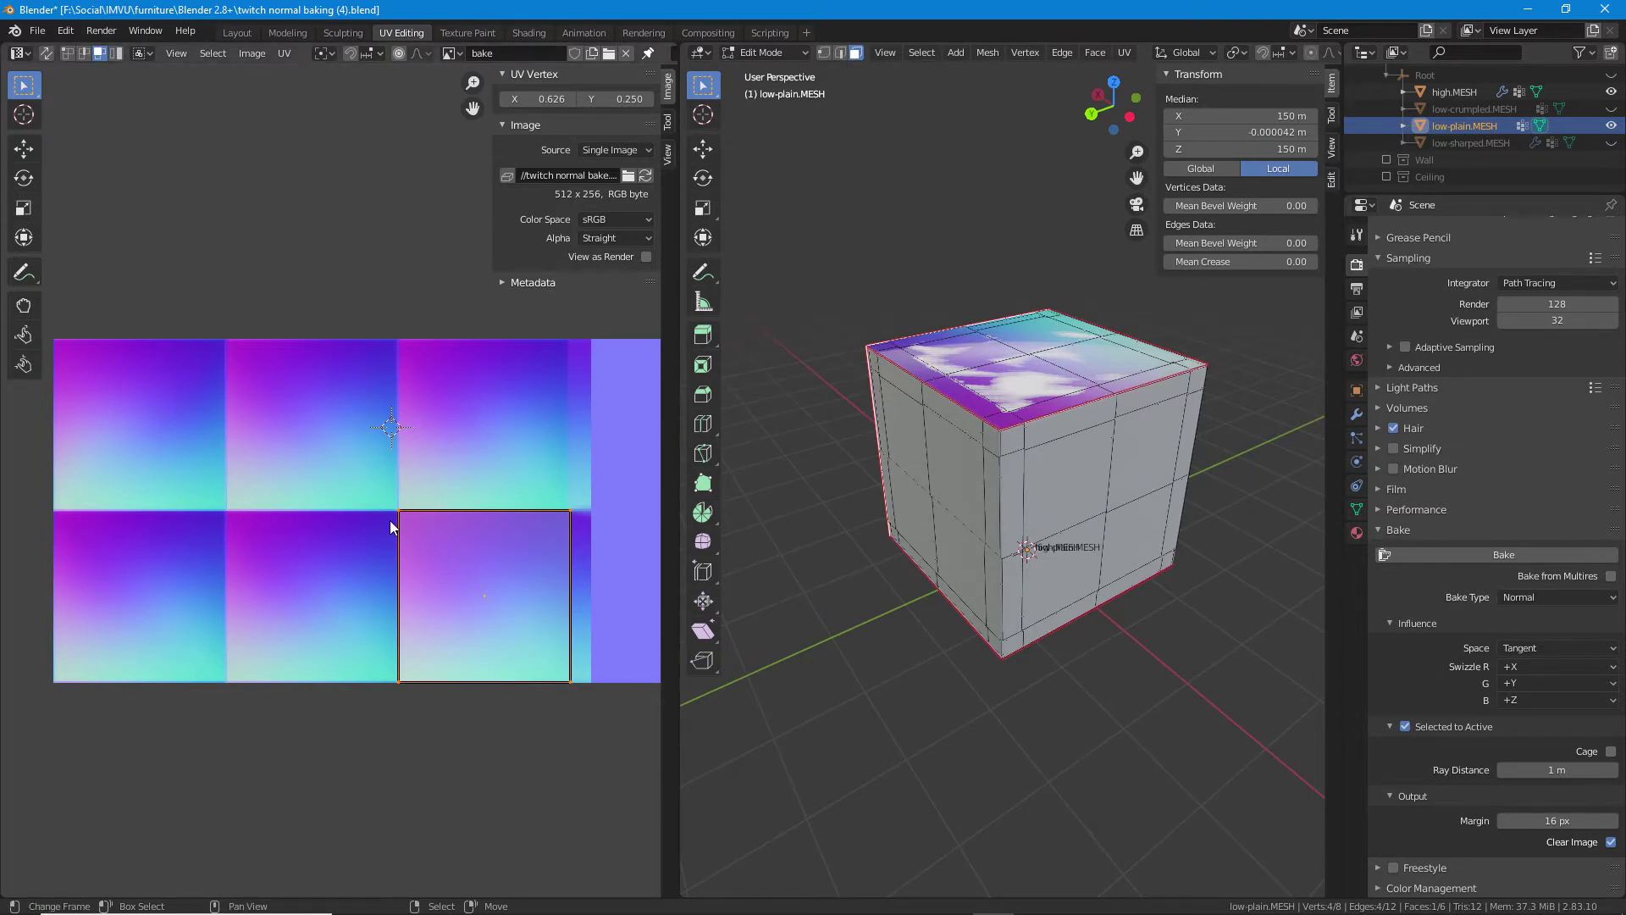
drag(395, 511, 396, 684)
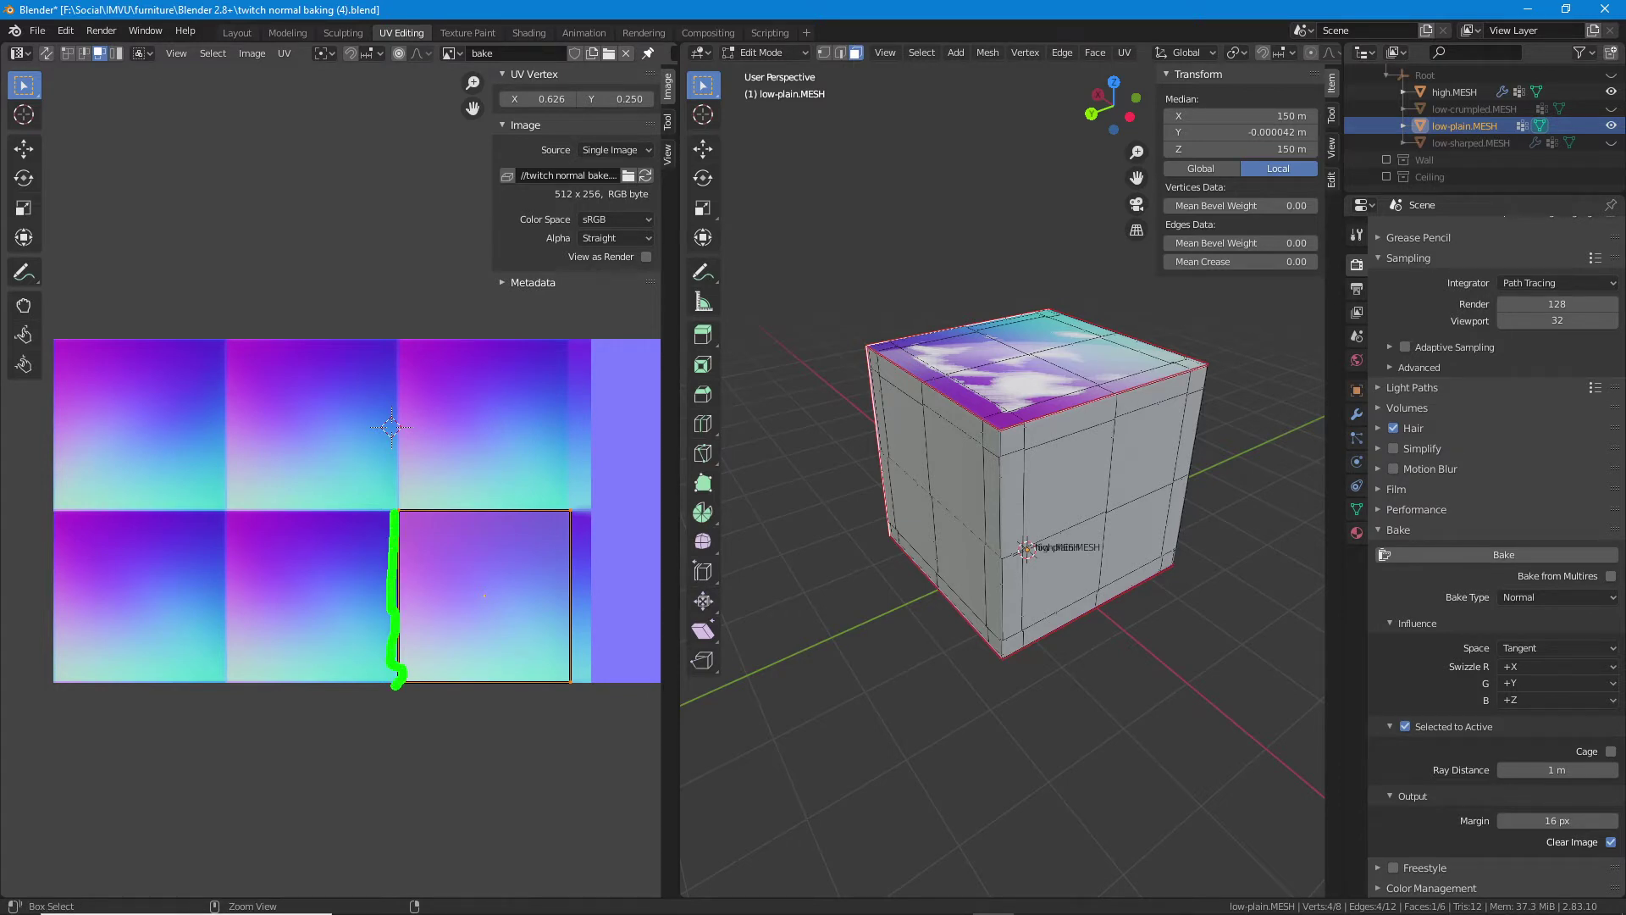
drag(394, 356, 403, 542)
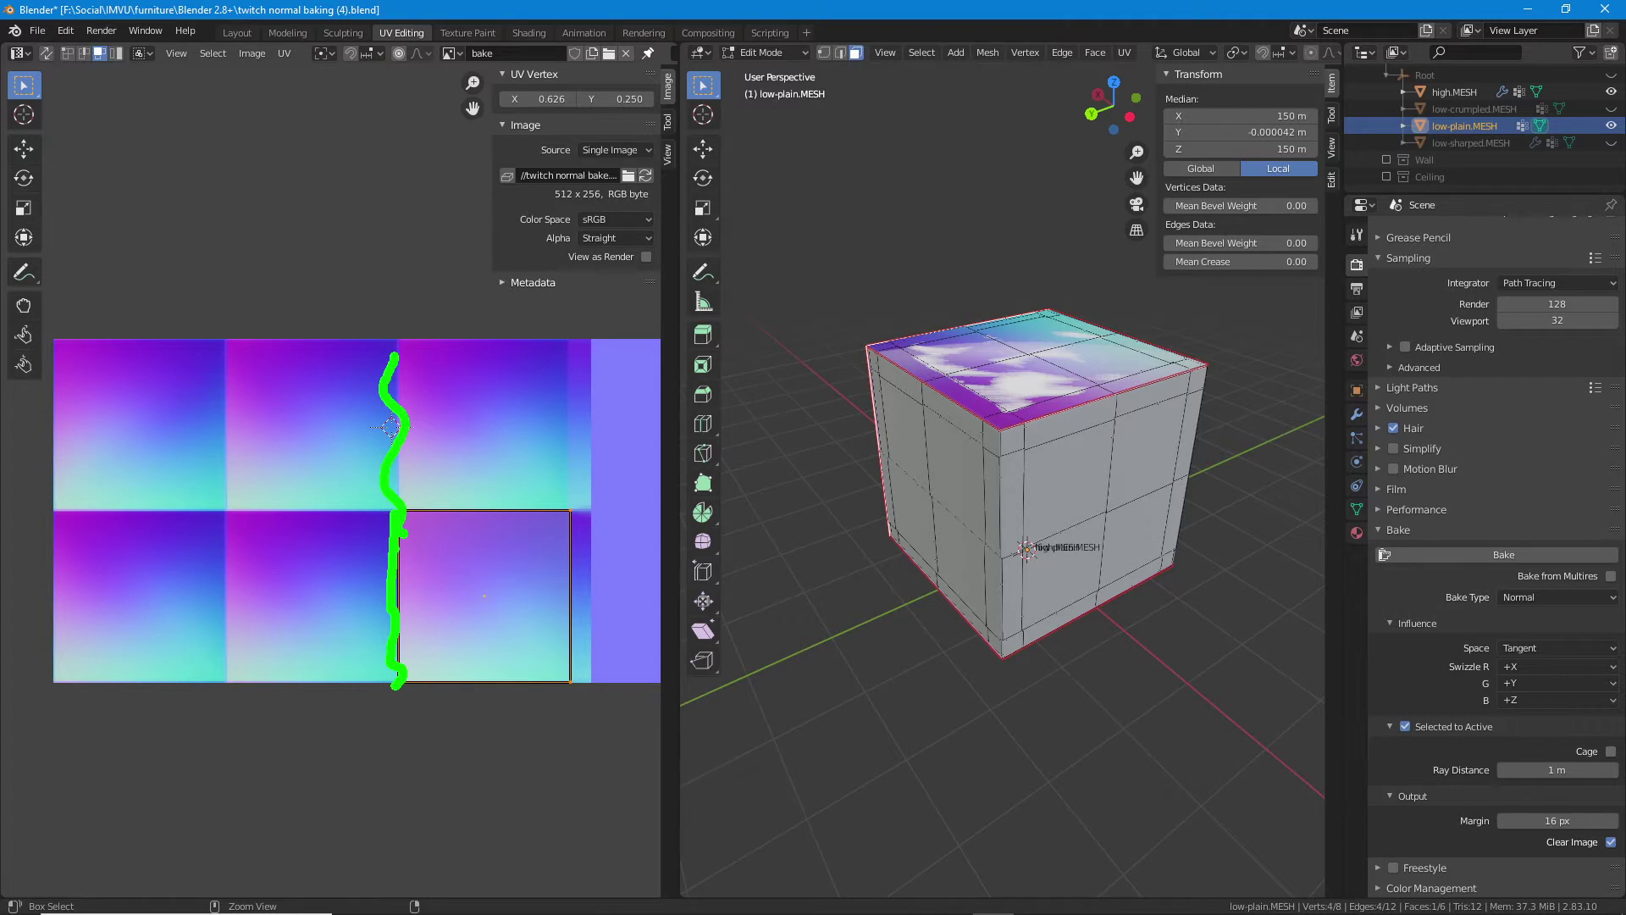
key(Escape)
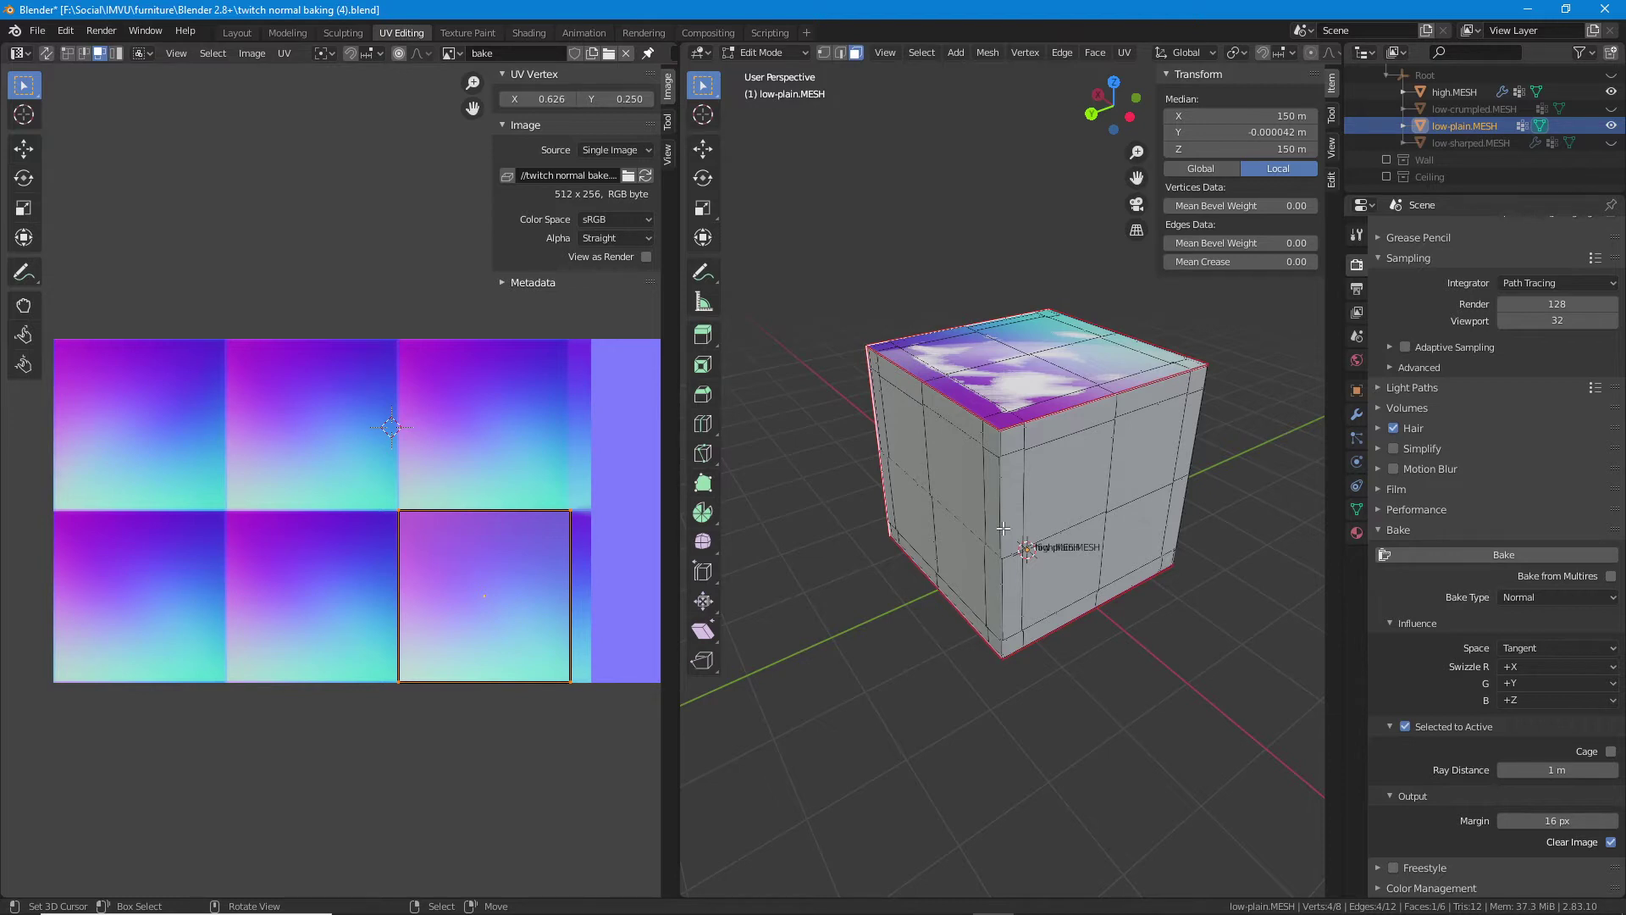
drag(946, 517, 932, 547)
scroll(926, 549, up, 5)
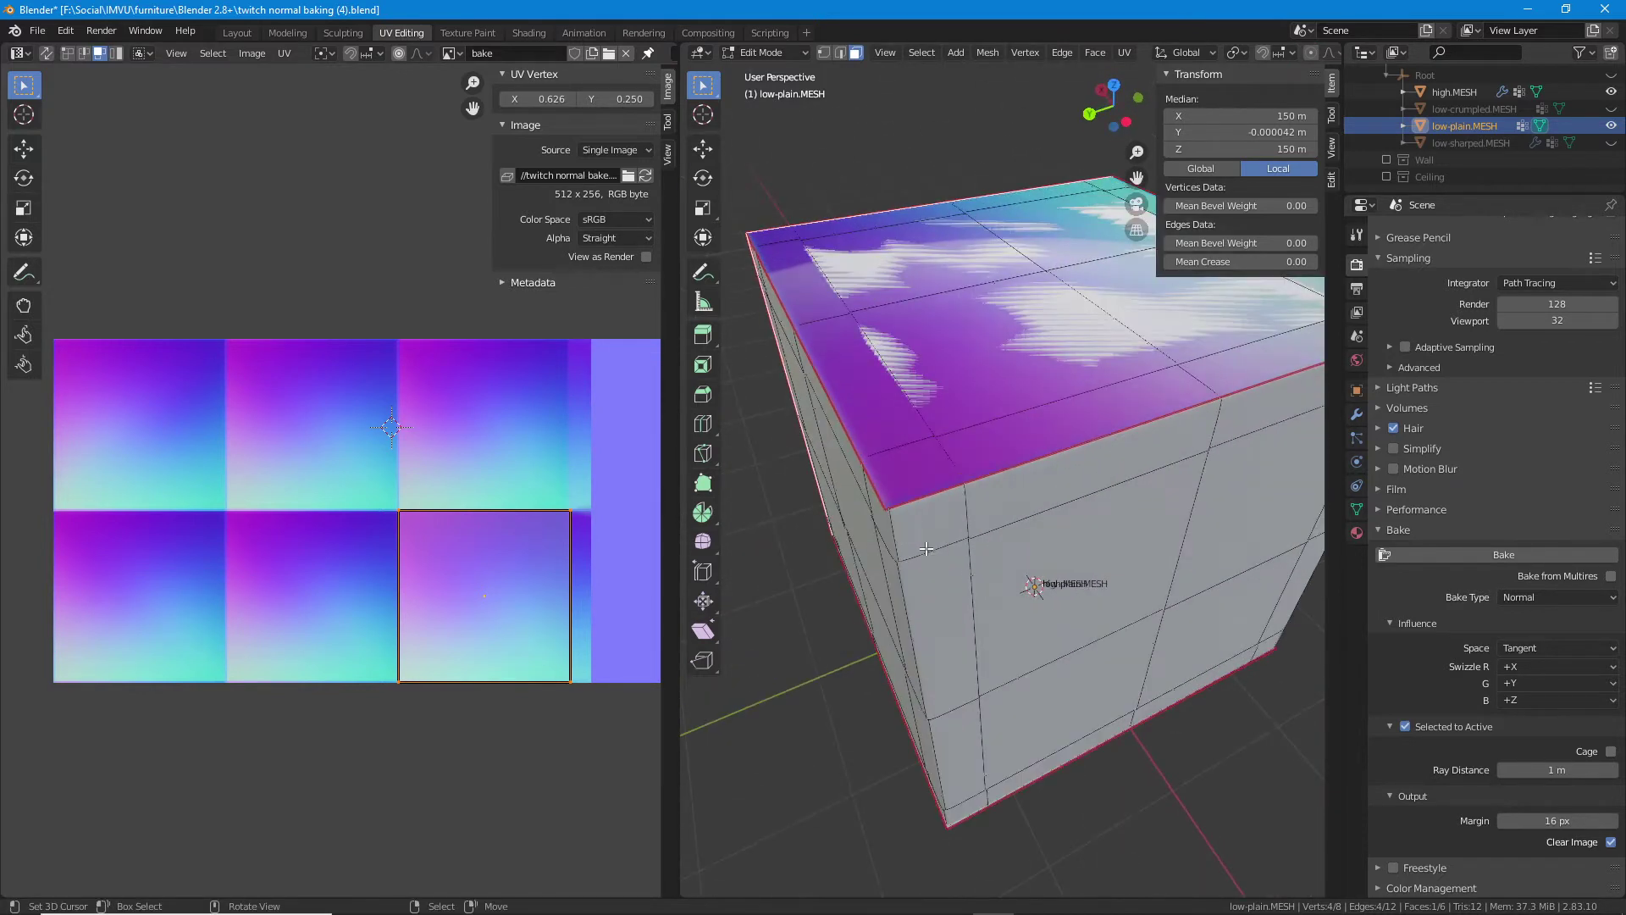
- Reveal all hidden faces of low-plain.MESH and return to Object Mode
scroll(926, 549, down, 2)
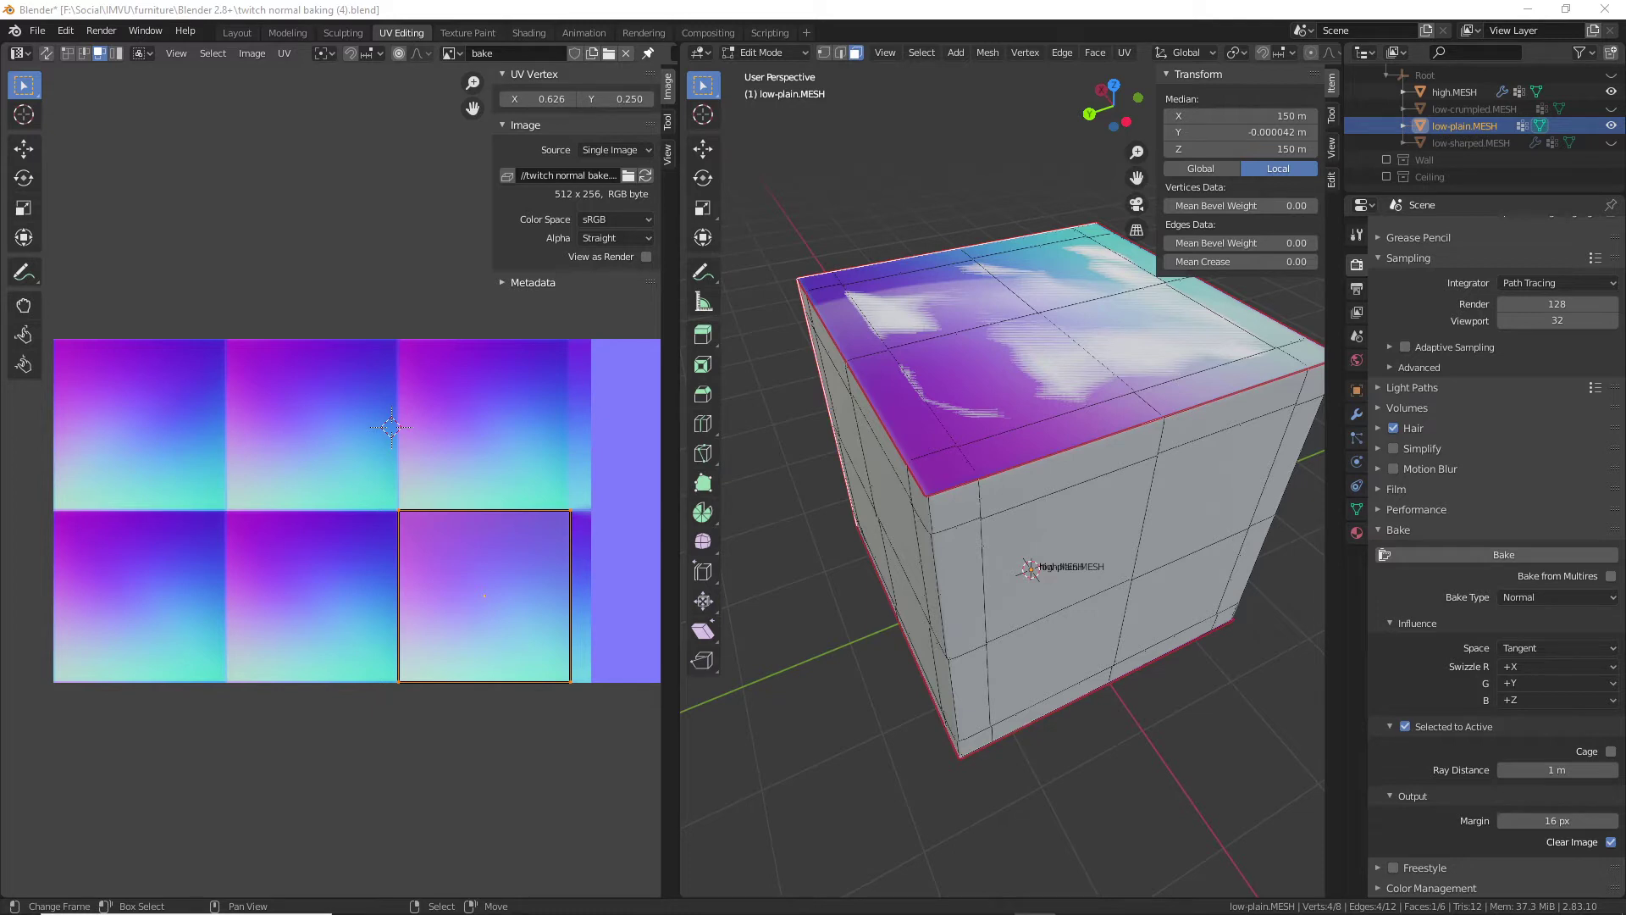
drag(1059, 597, 1050, 576)
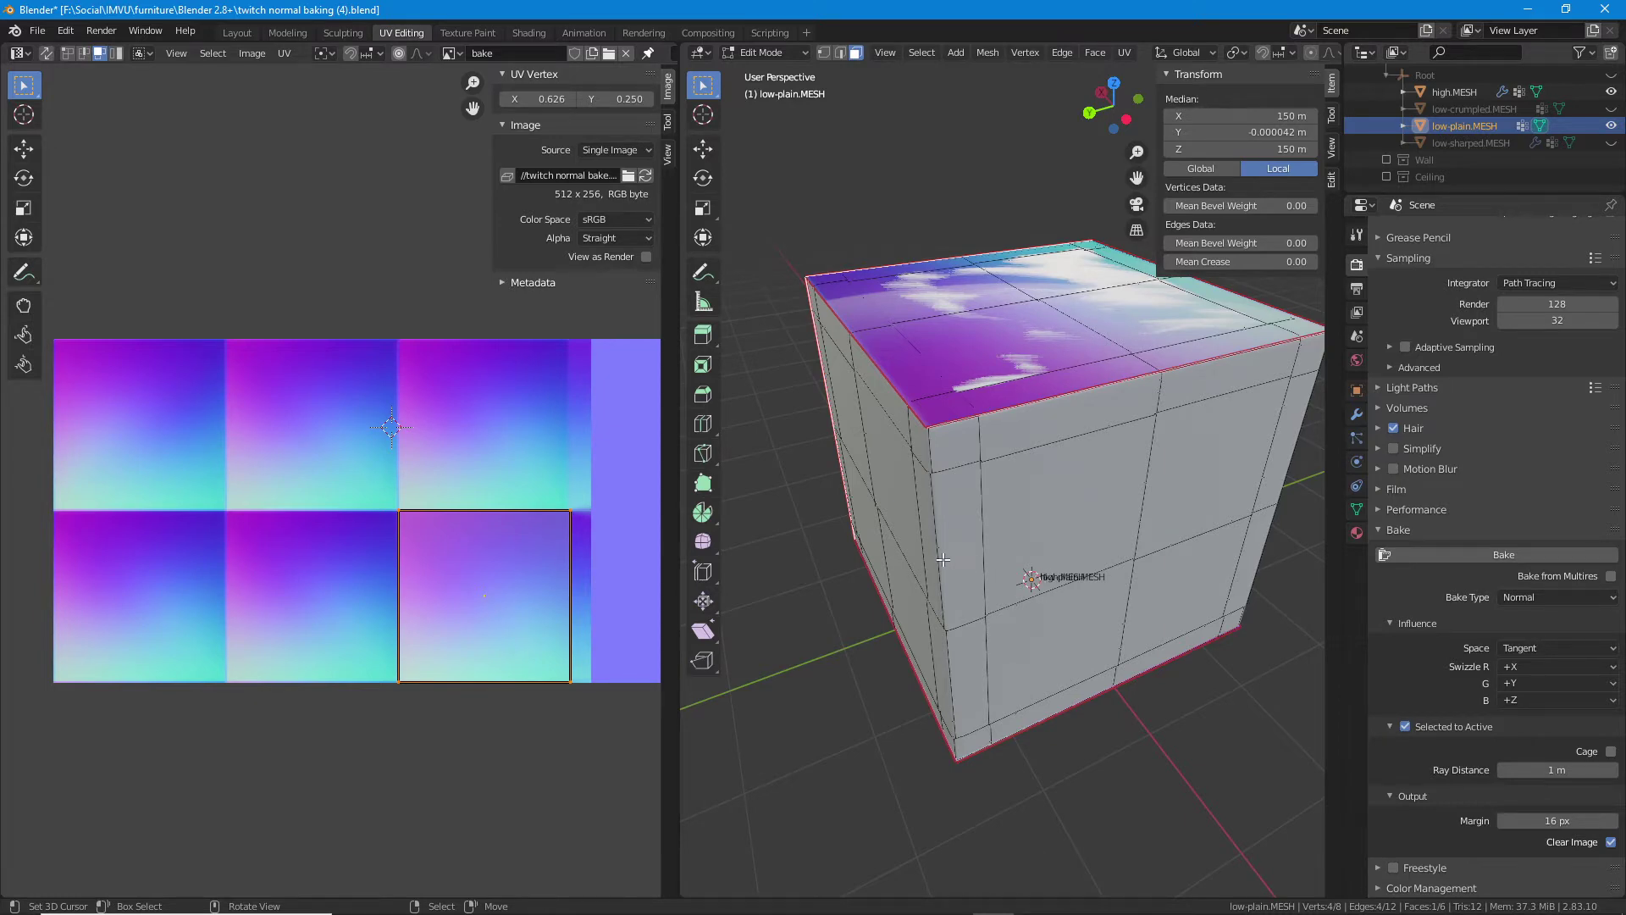
mouse_move(941, 559)
mouse_down()
mouse_move(1110, 535)
mouse_move(960, 533)
mouse_up()
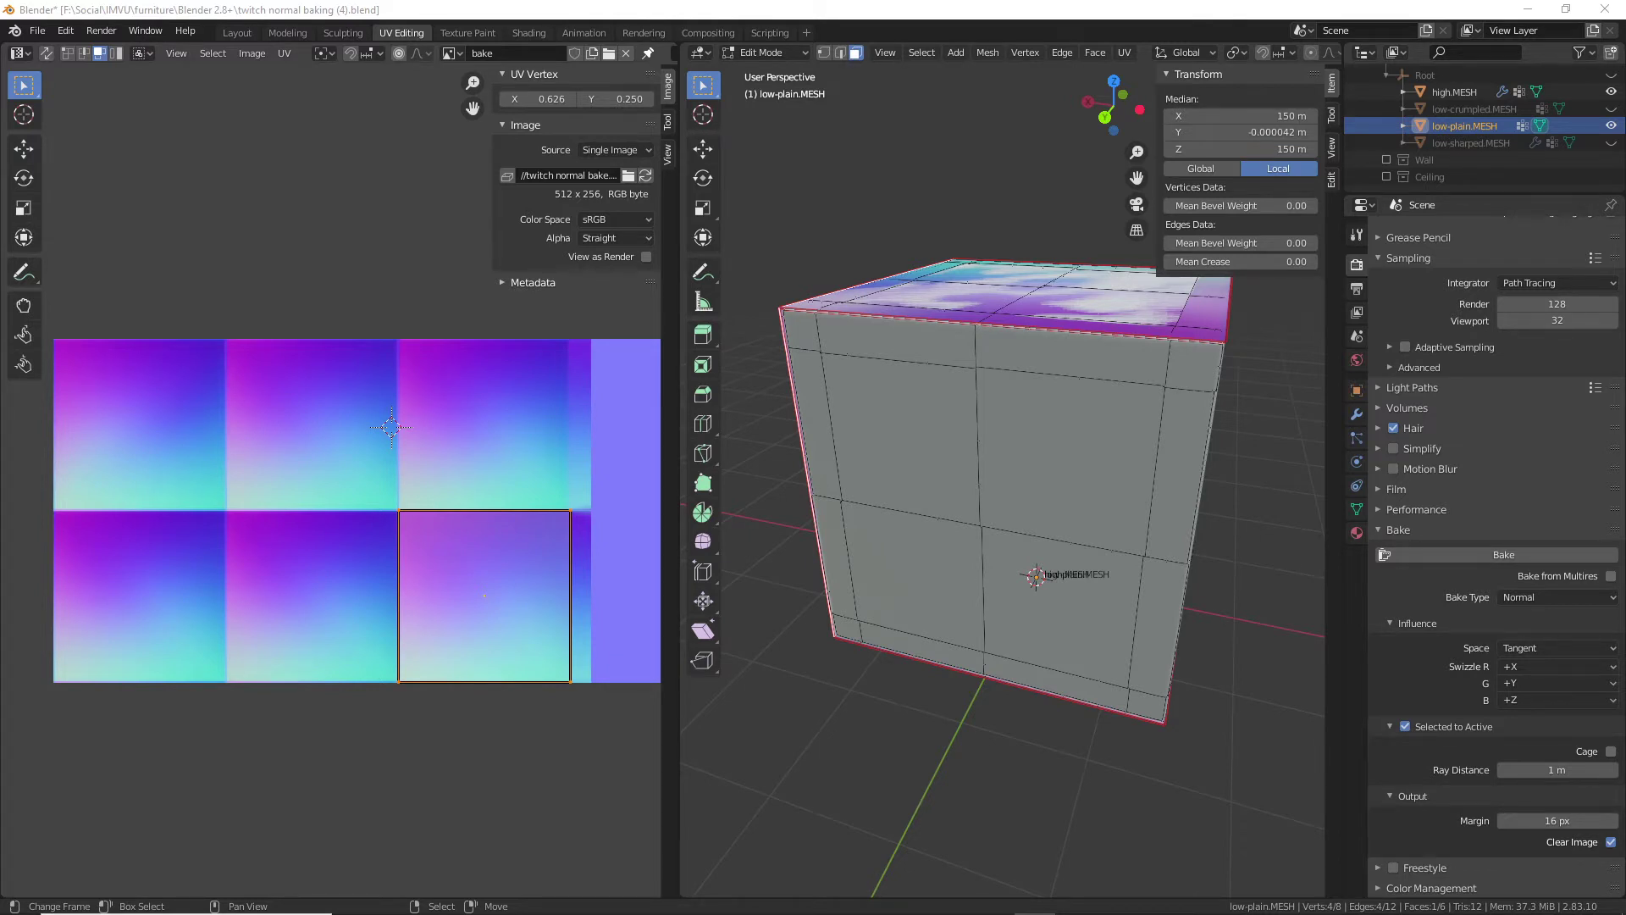
click(925, 13)
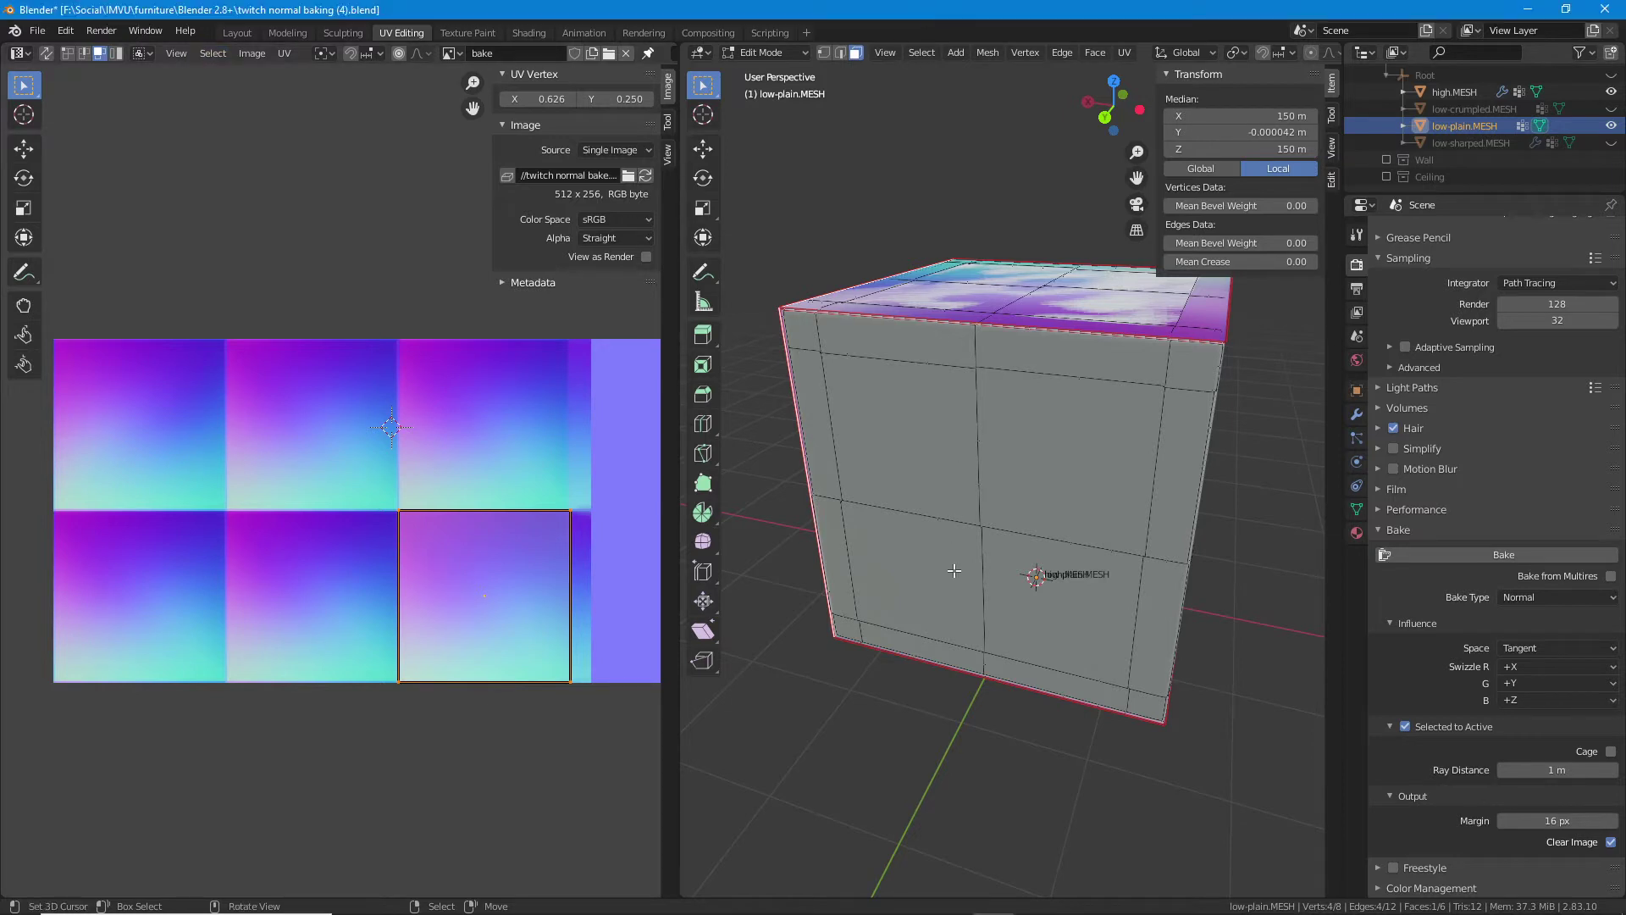
key(alt+h)
drag(974, 576, 930, 563)
key(Tab)
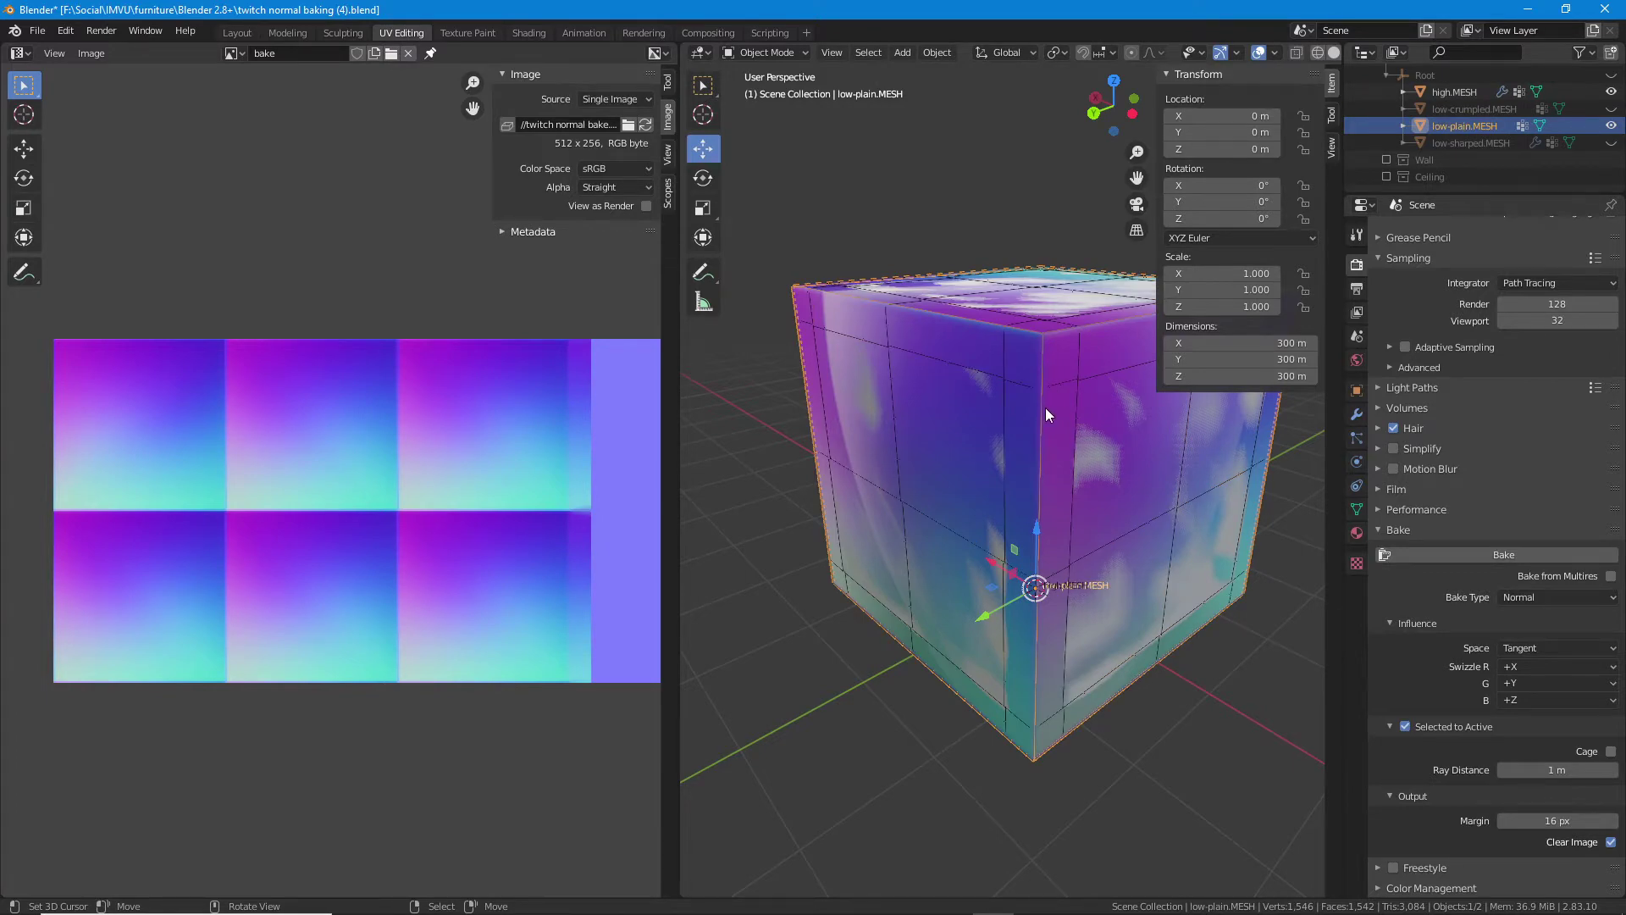
- Try to move low-plain.MESH up and away from the high-poly cube to compare the two objects, and cancel the move
key(g)
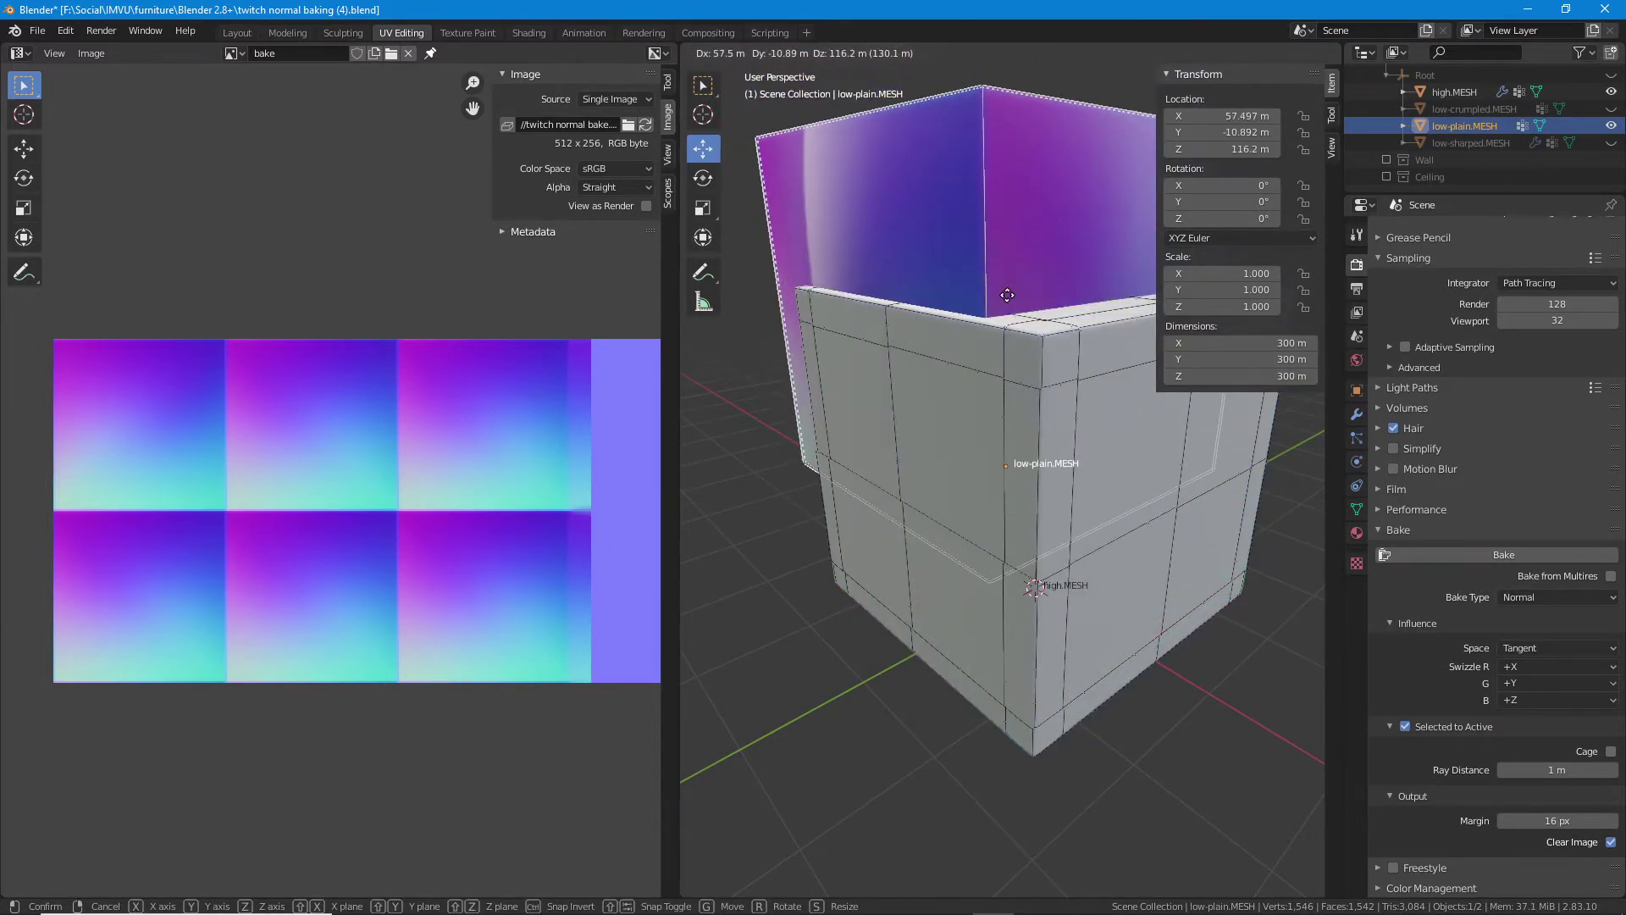
right_click(969, 326)
drag(969, 336, 915, 413)
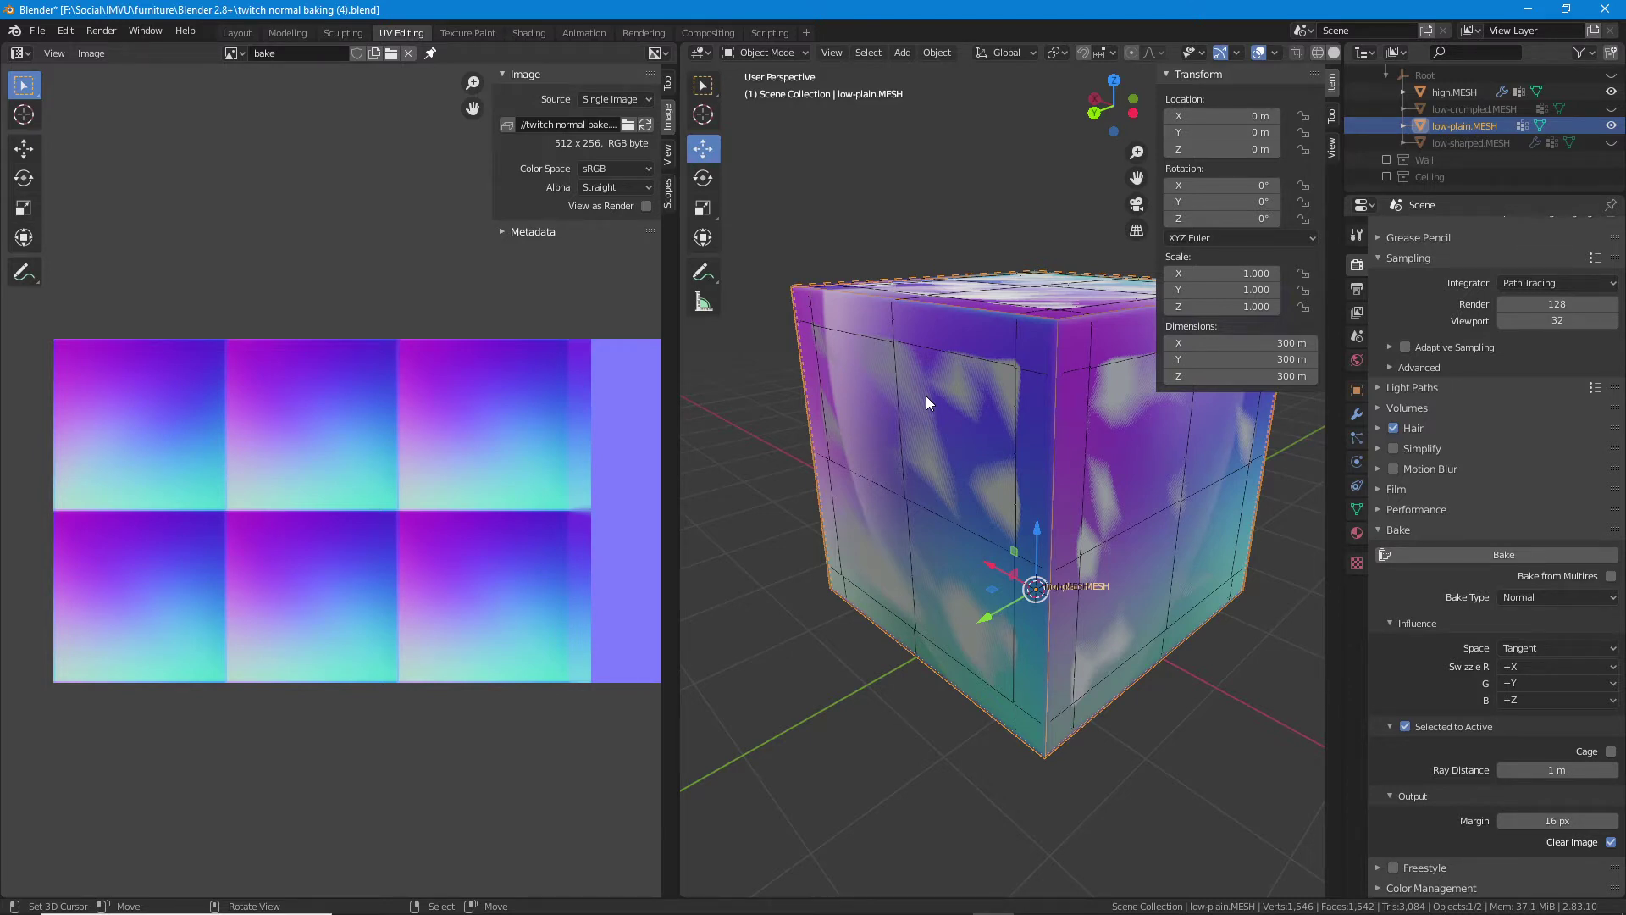
- Hide the 3D viewport's sidebar and examine the corners and edges of the overlapping plain and high-poly cubes
key(n)
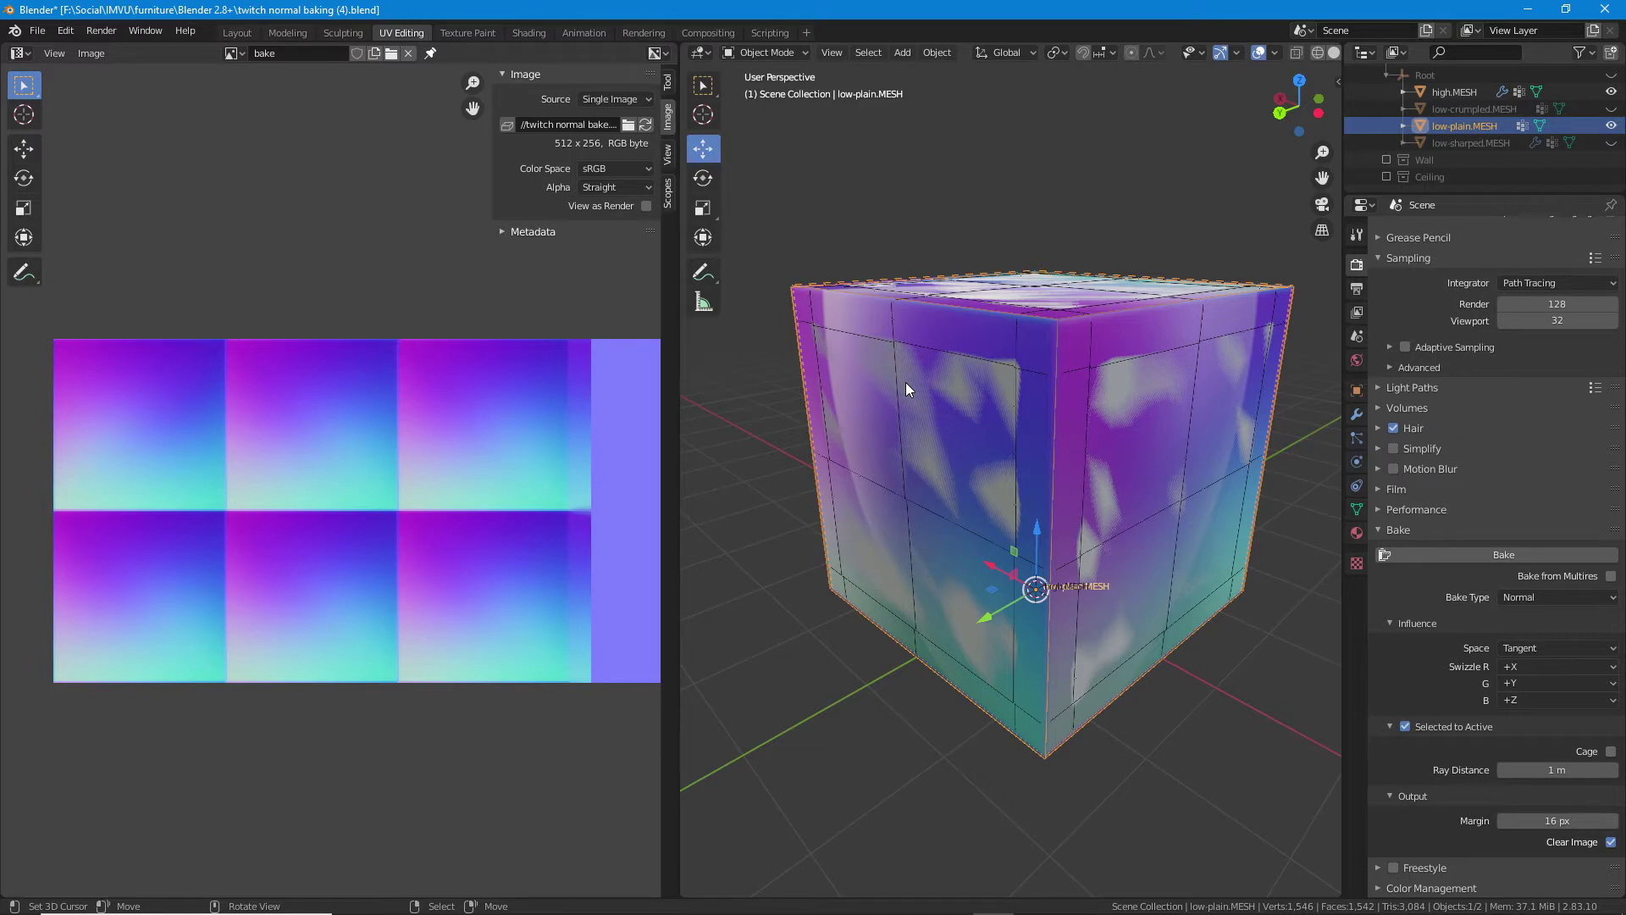
mouse_move(1014, 508)
mouse_down()
mouse_move(990, 531)
mouse_move(1030, 520)
mouse_move(999, 517)
mouse_up()
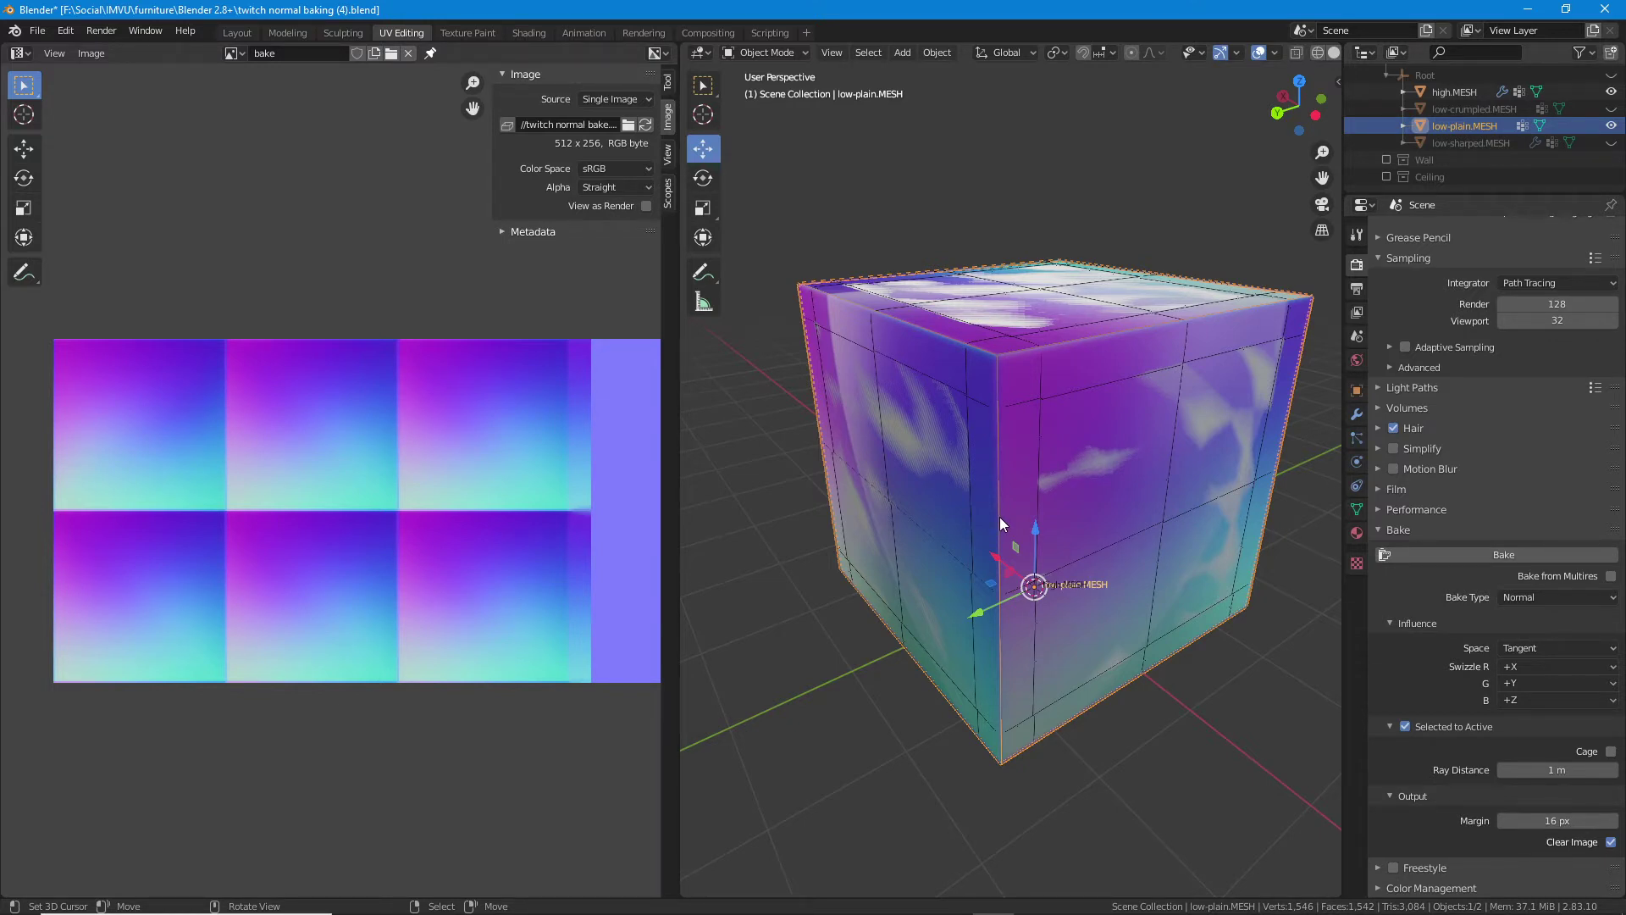
drag(1018, 546, 933, 569)
drag(927, 439, 1054, 435)
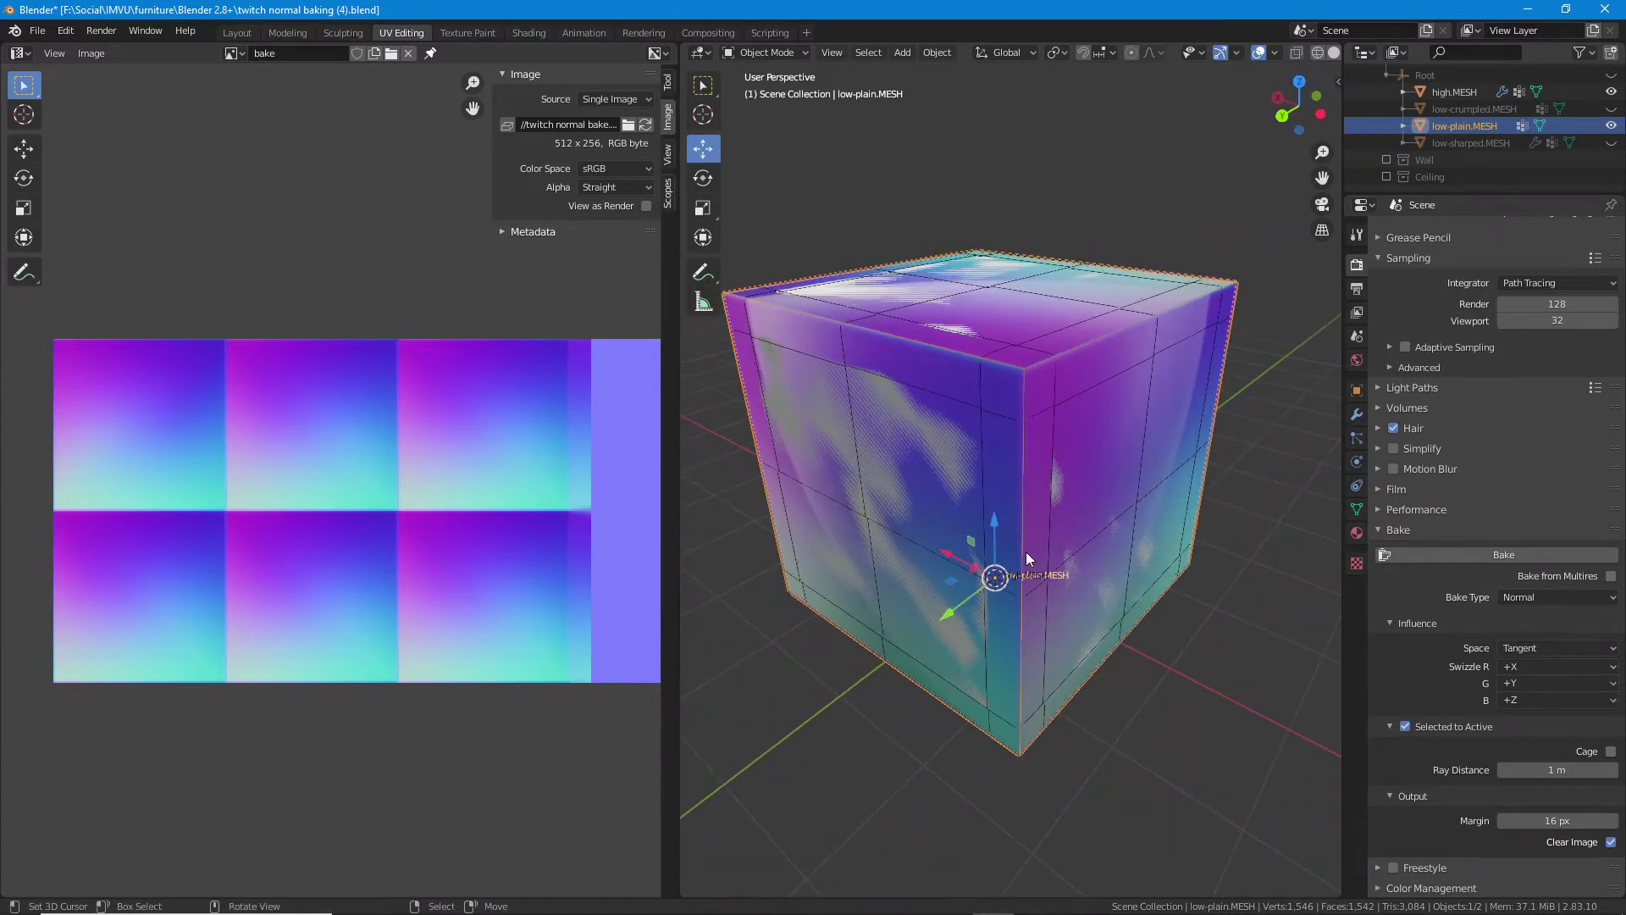
mouse_move(1024, 551)
mouse_down()
mouse_move(1003, 431)
mouse_move(1018, 566)
mouse_up()
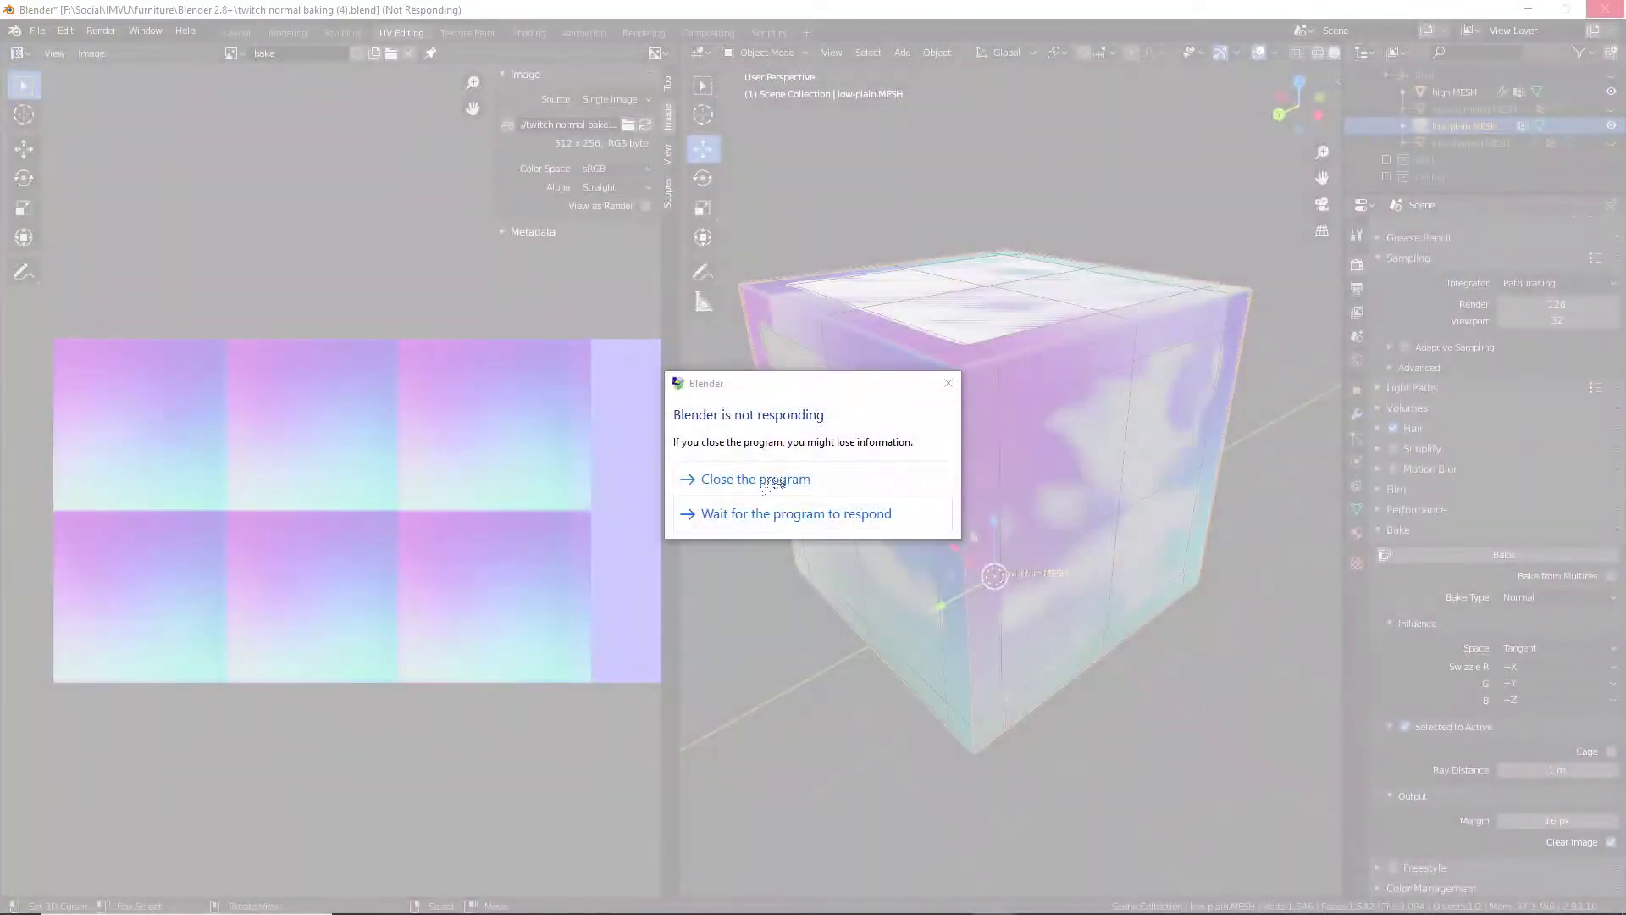
- Close the unresponsive program, relaunch Blender 2.83 LTS and reopen the recent file twitch normal baking (4).blend
click(766, 479)
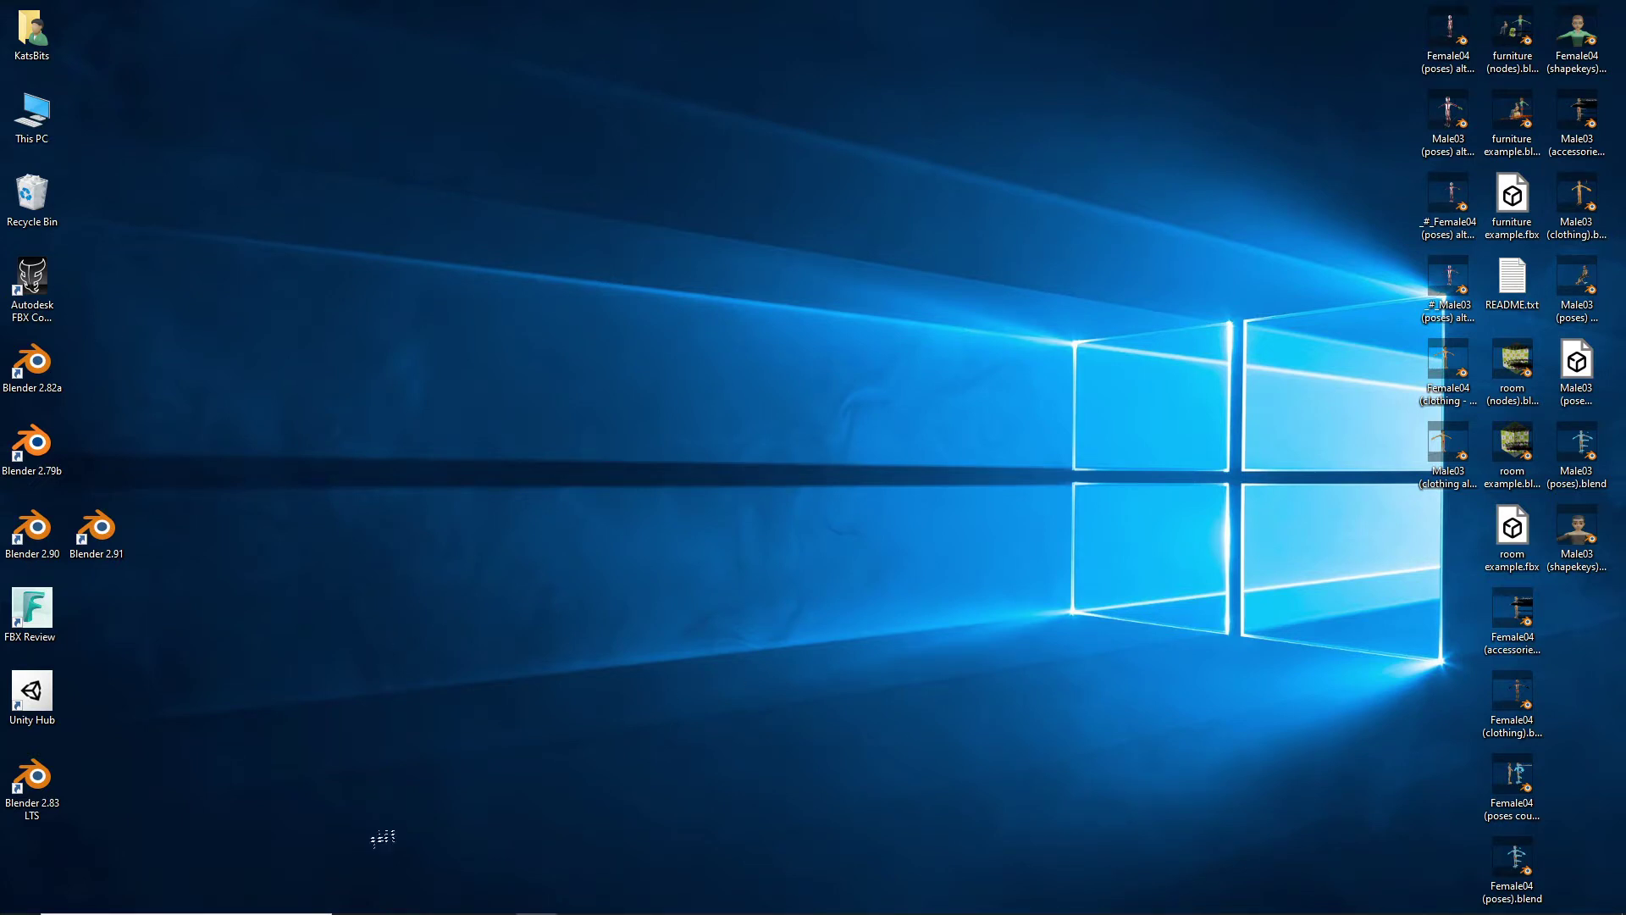
double_click(36, 771)
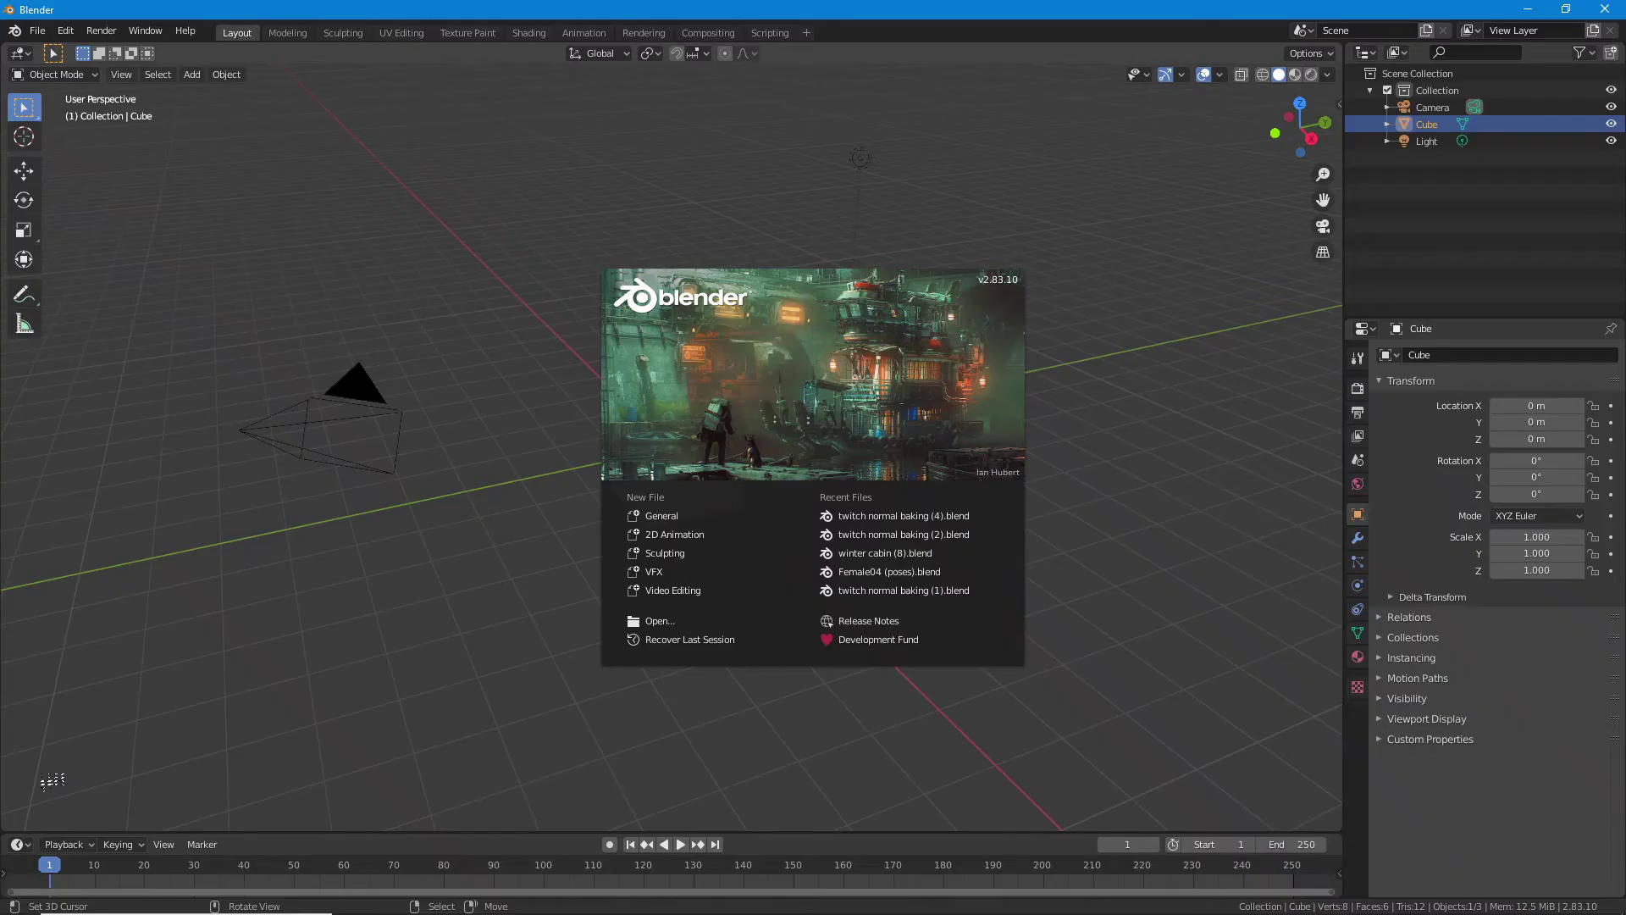
click(885, 517)
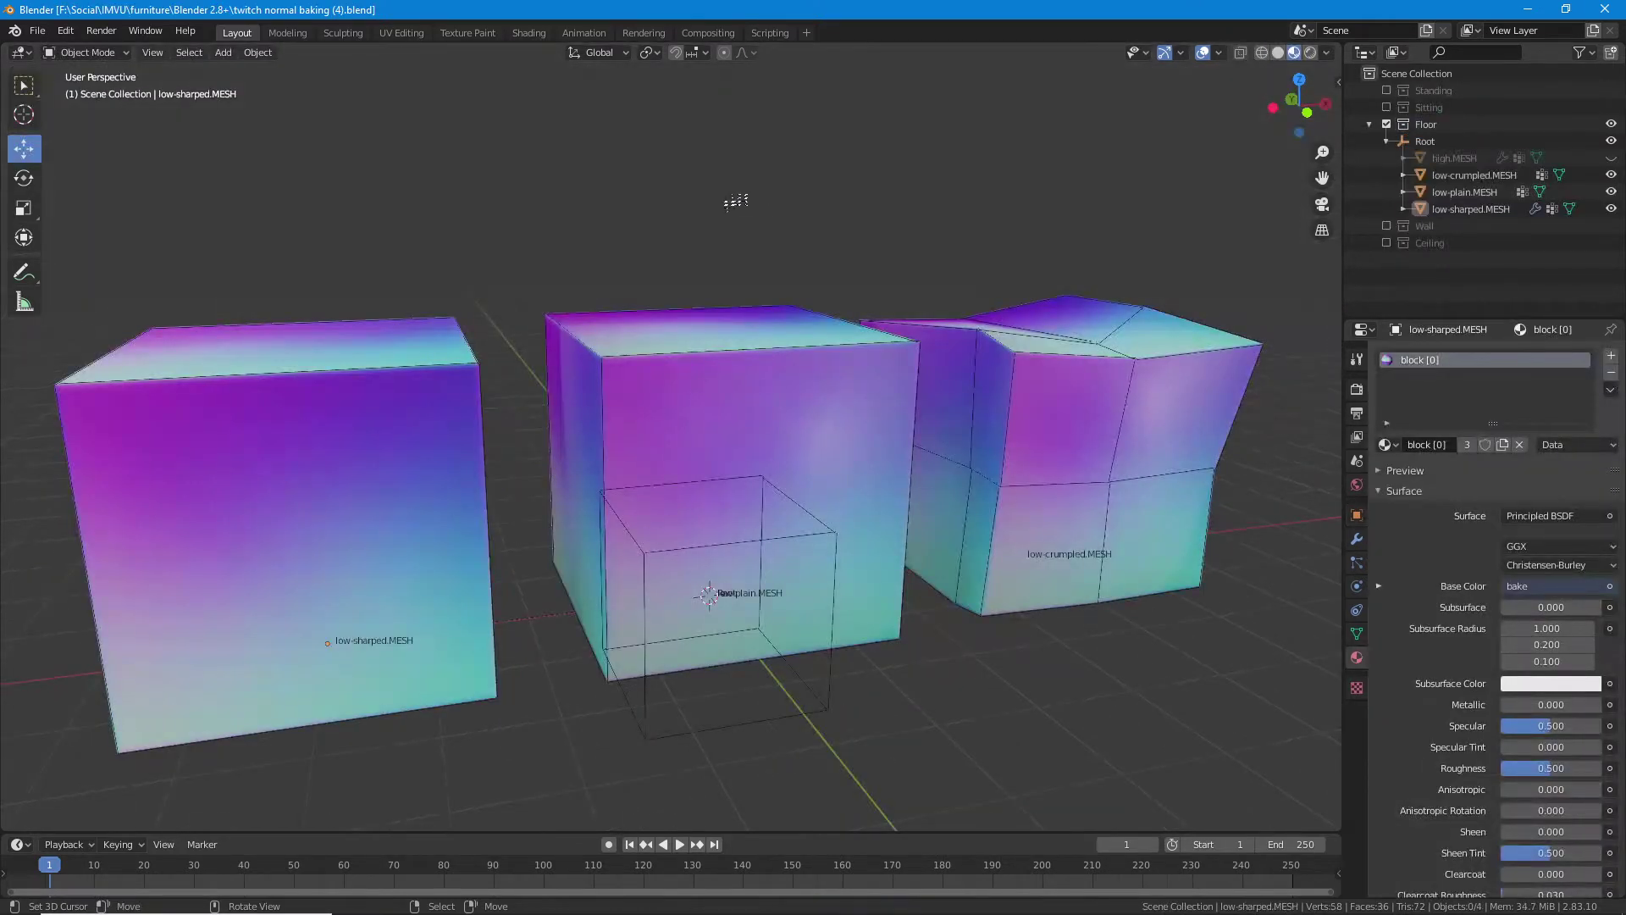
- Unhide high.MESH over the plain cube, trial-move it aside to compare the two, and hide it again
mouse_move(668, 580)
mouse_down()
mouse_move(737, 613)
mouse_move(664, 586)
mouse_move(678, 588)
mouse_up()
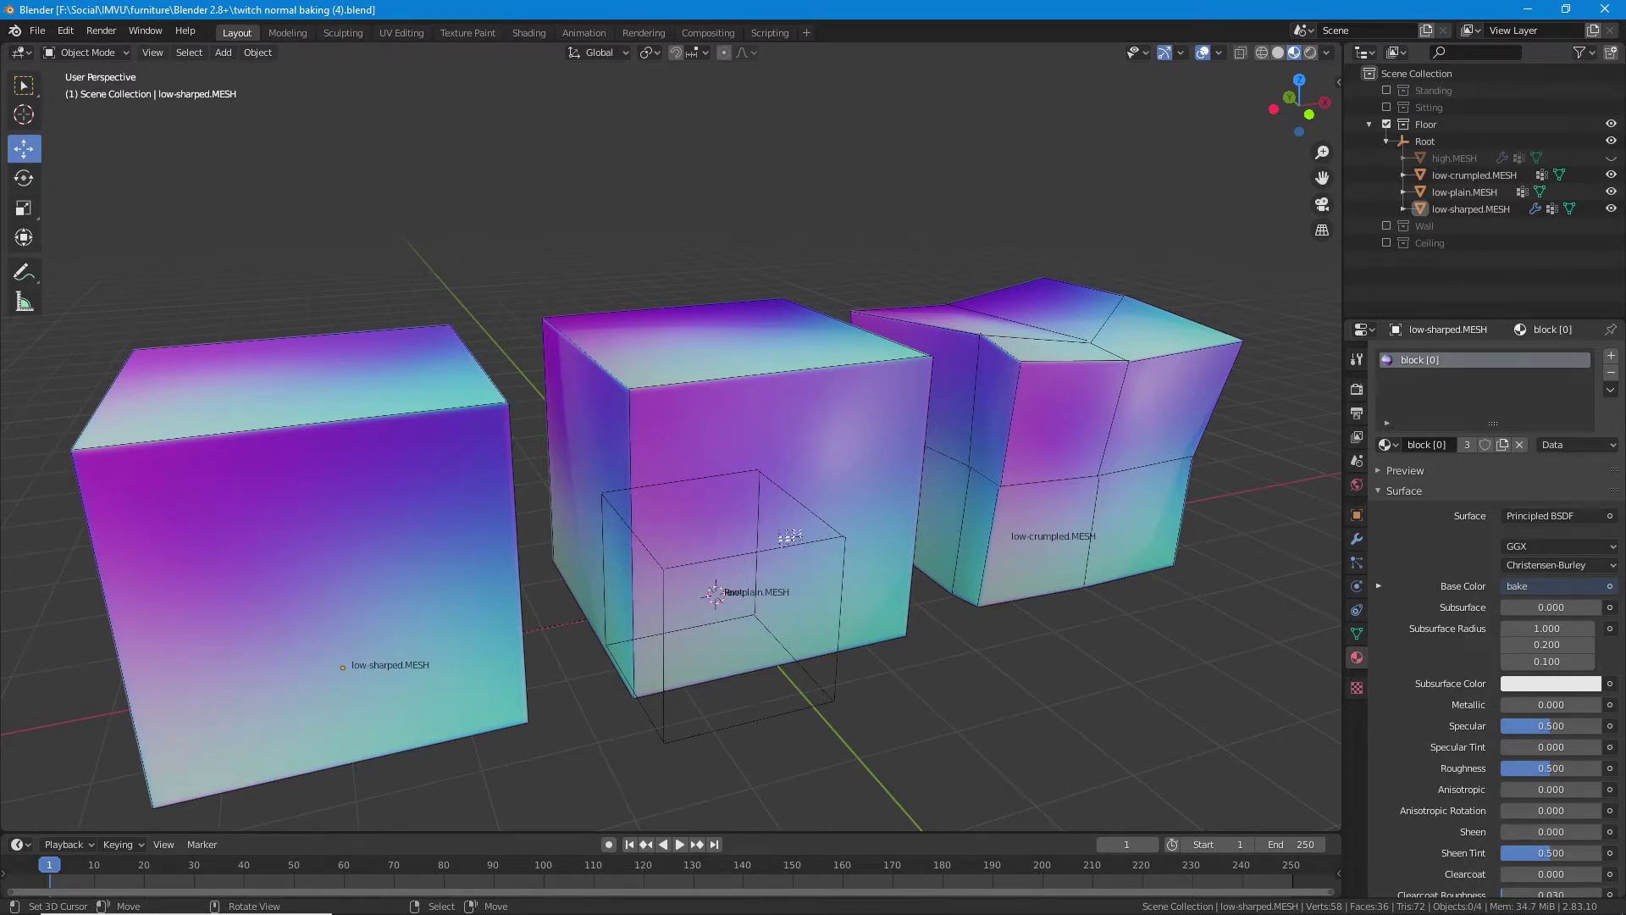
mouse_move(794, 535)
mouse_down()
mouse_move(697, 537)
mouse_move(821, 533)
mouse_move(797, 533)
mouse_up()
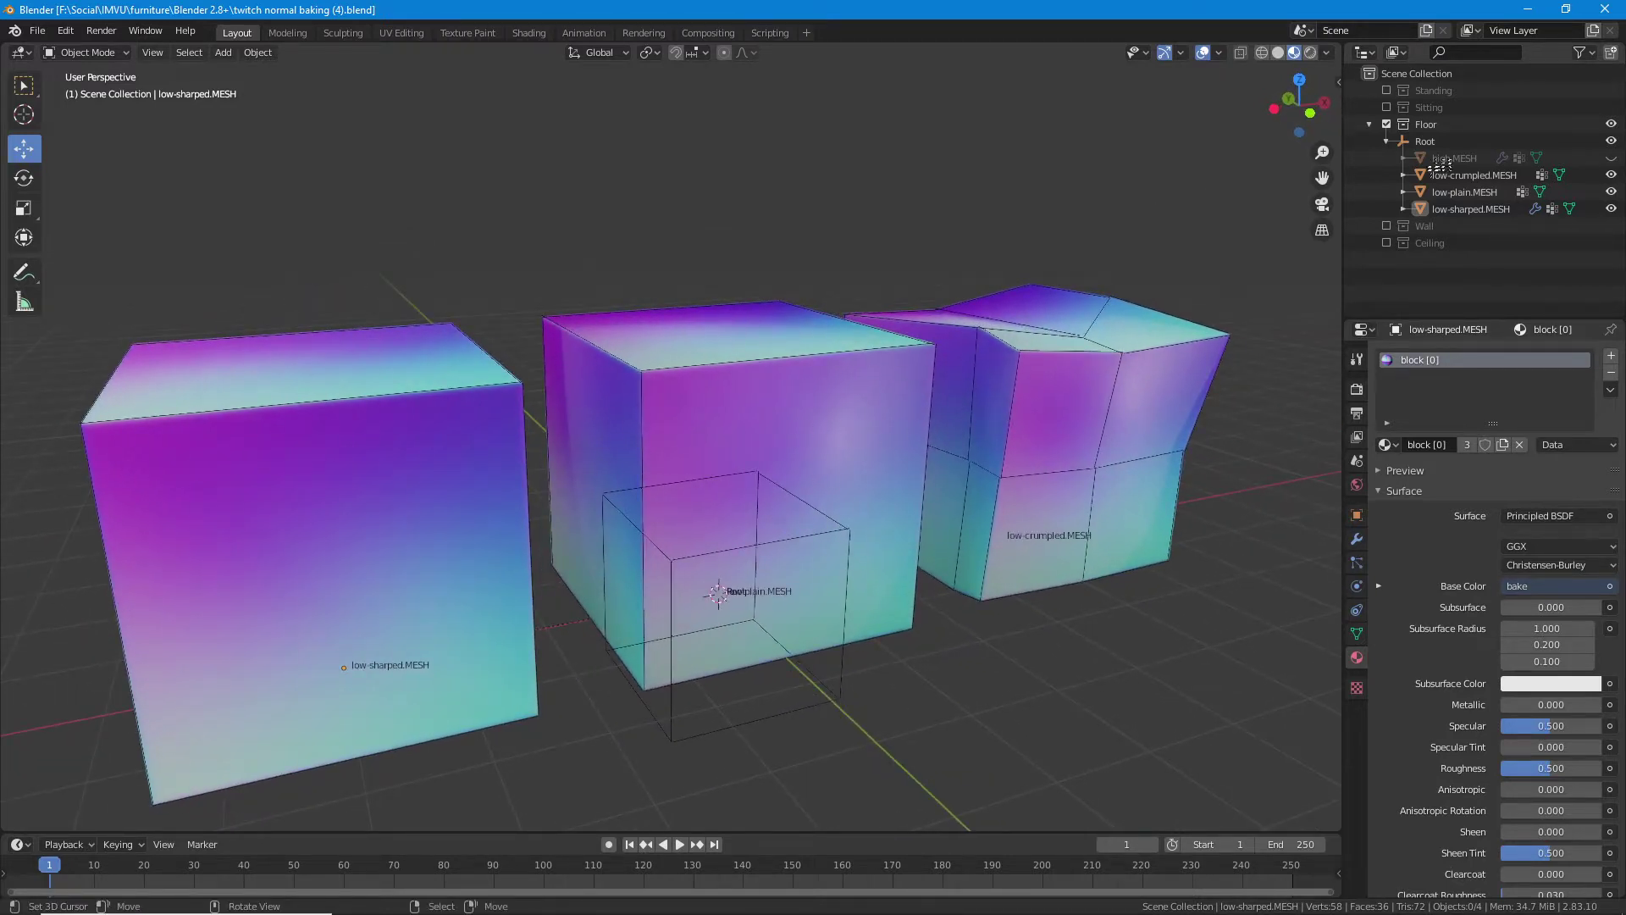
click(1611, 157)
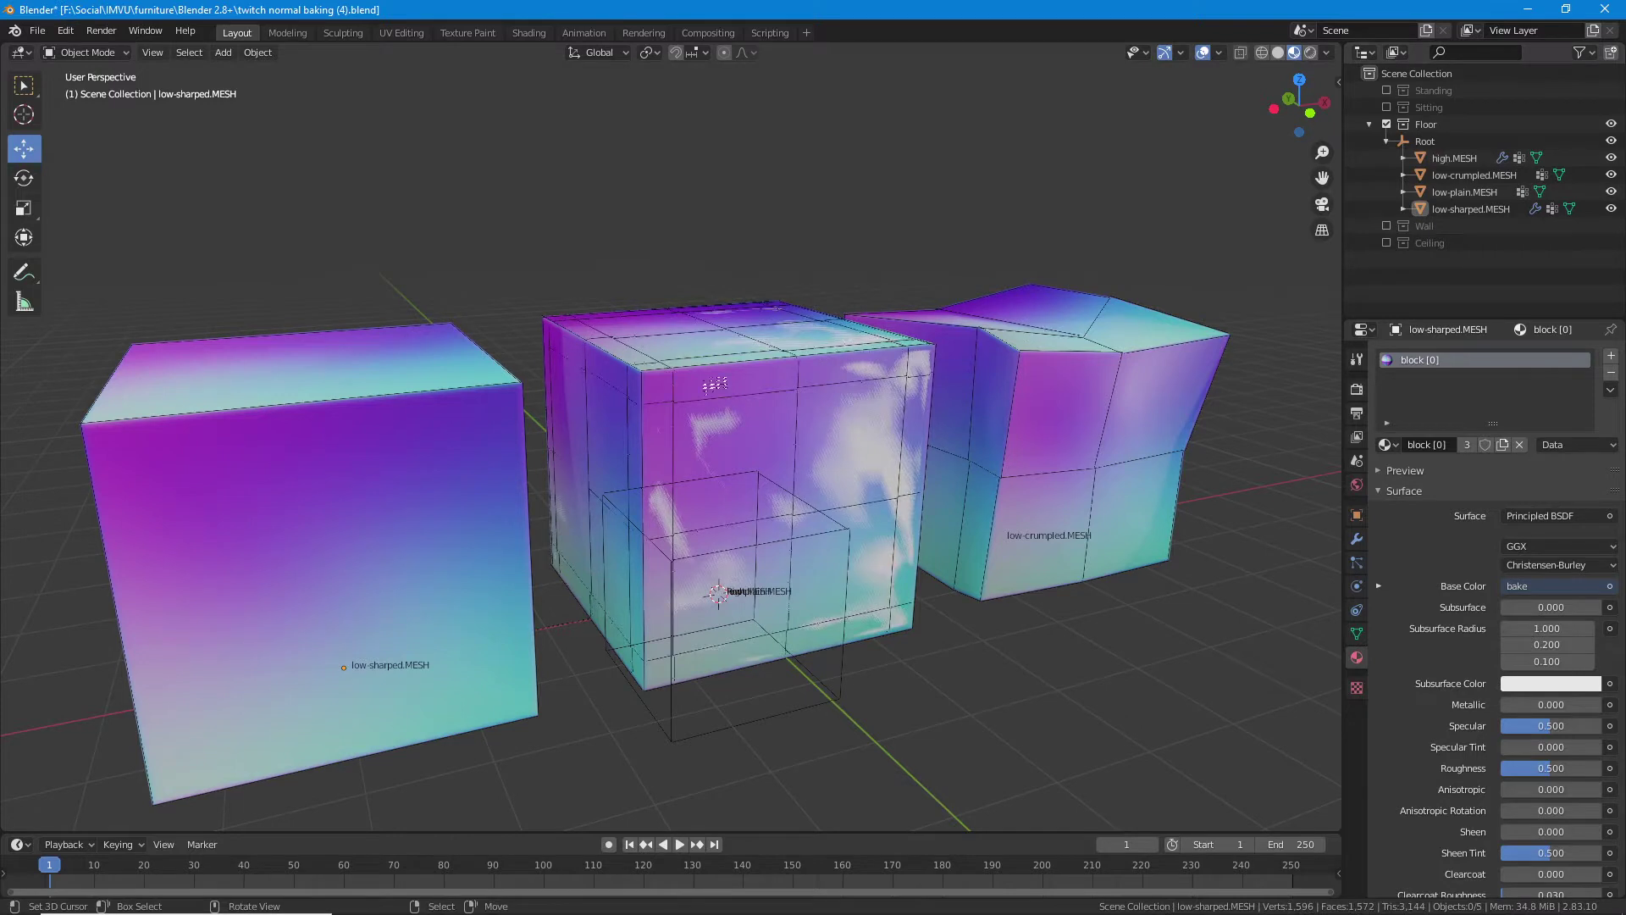
click(717, 389)
drag(748, 529, 732, 574)
key(g)
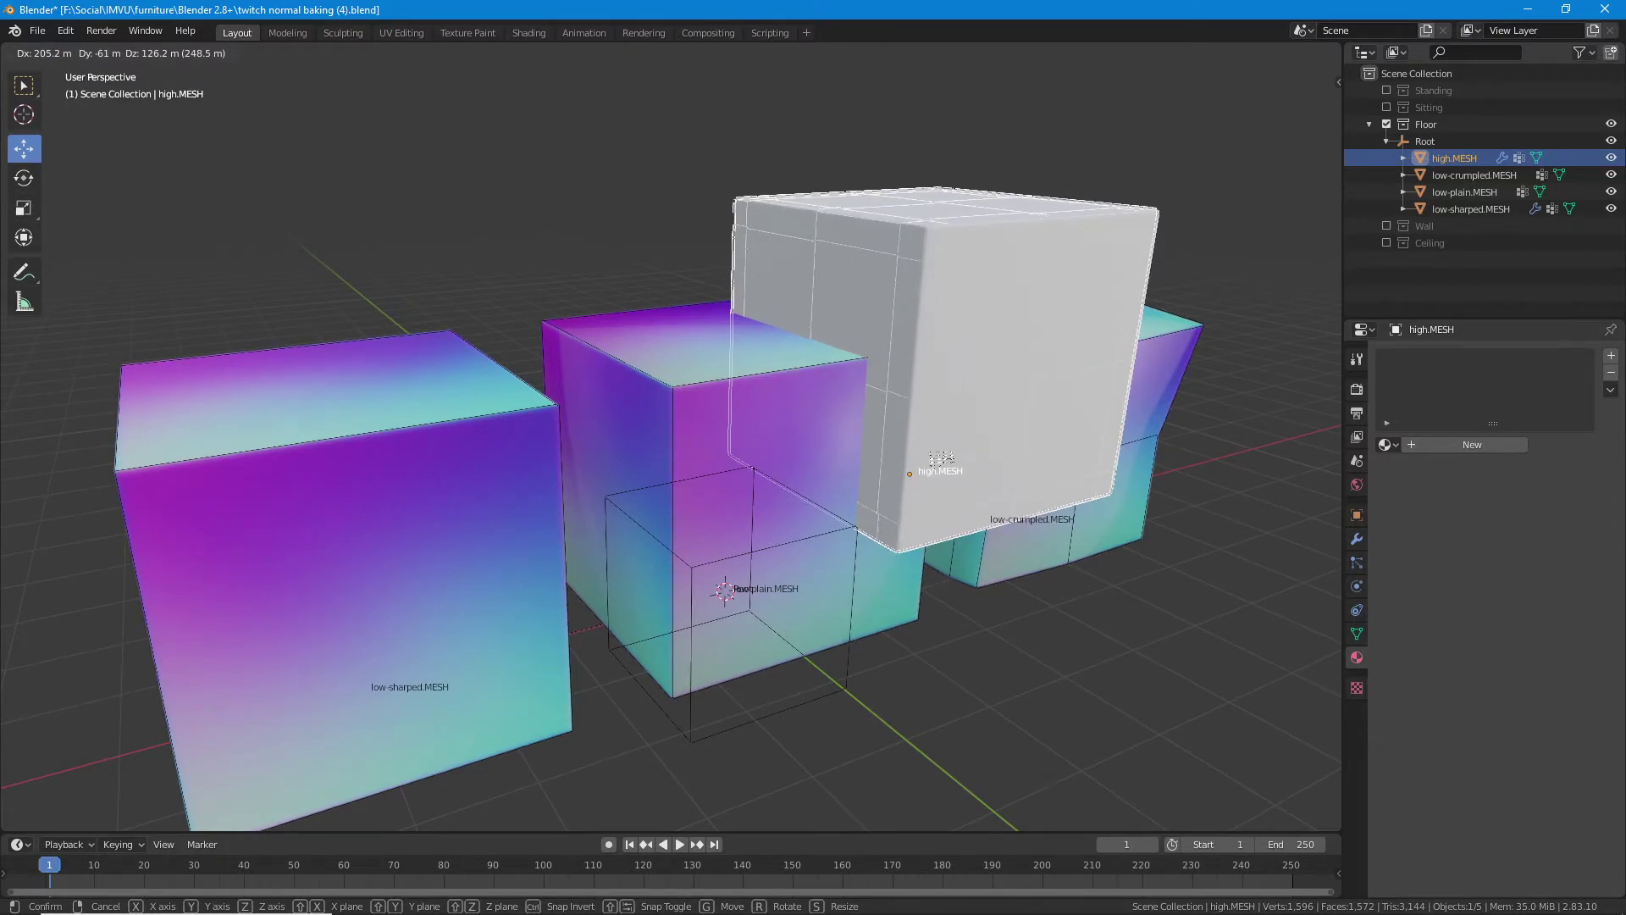
key(Escape)
key(h)
scroll(834, 475, up, 1)
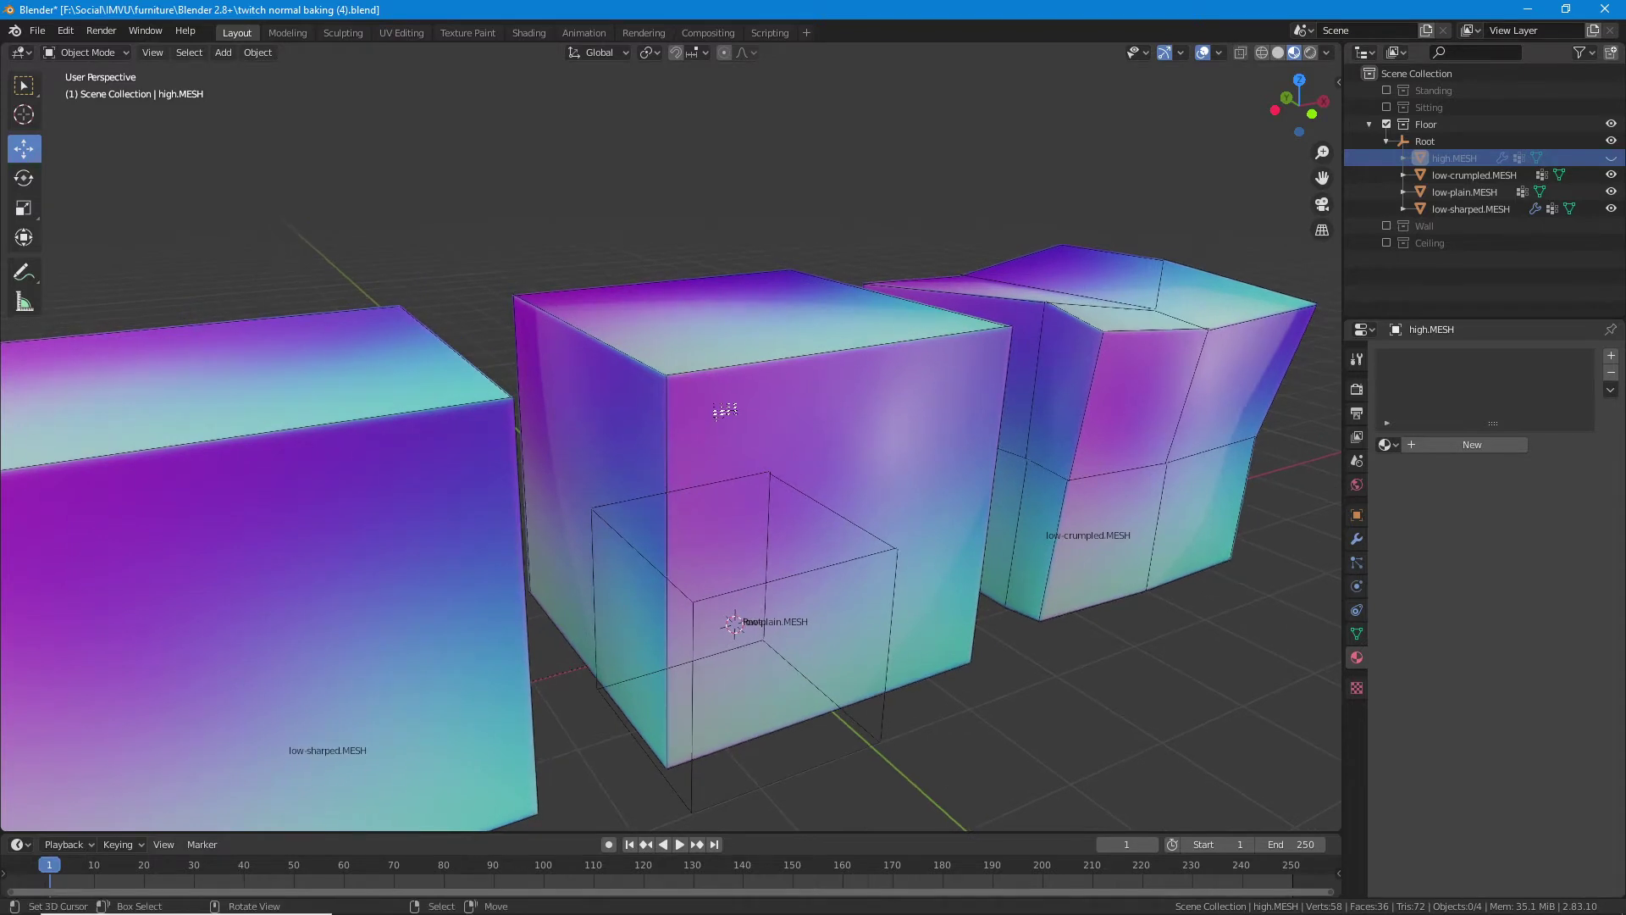
drag(669, 375, 672, 473)
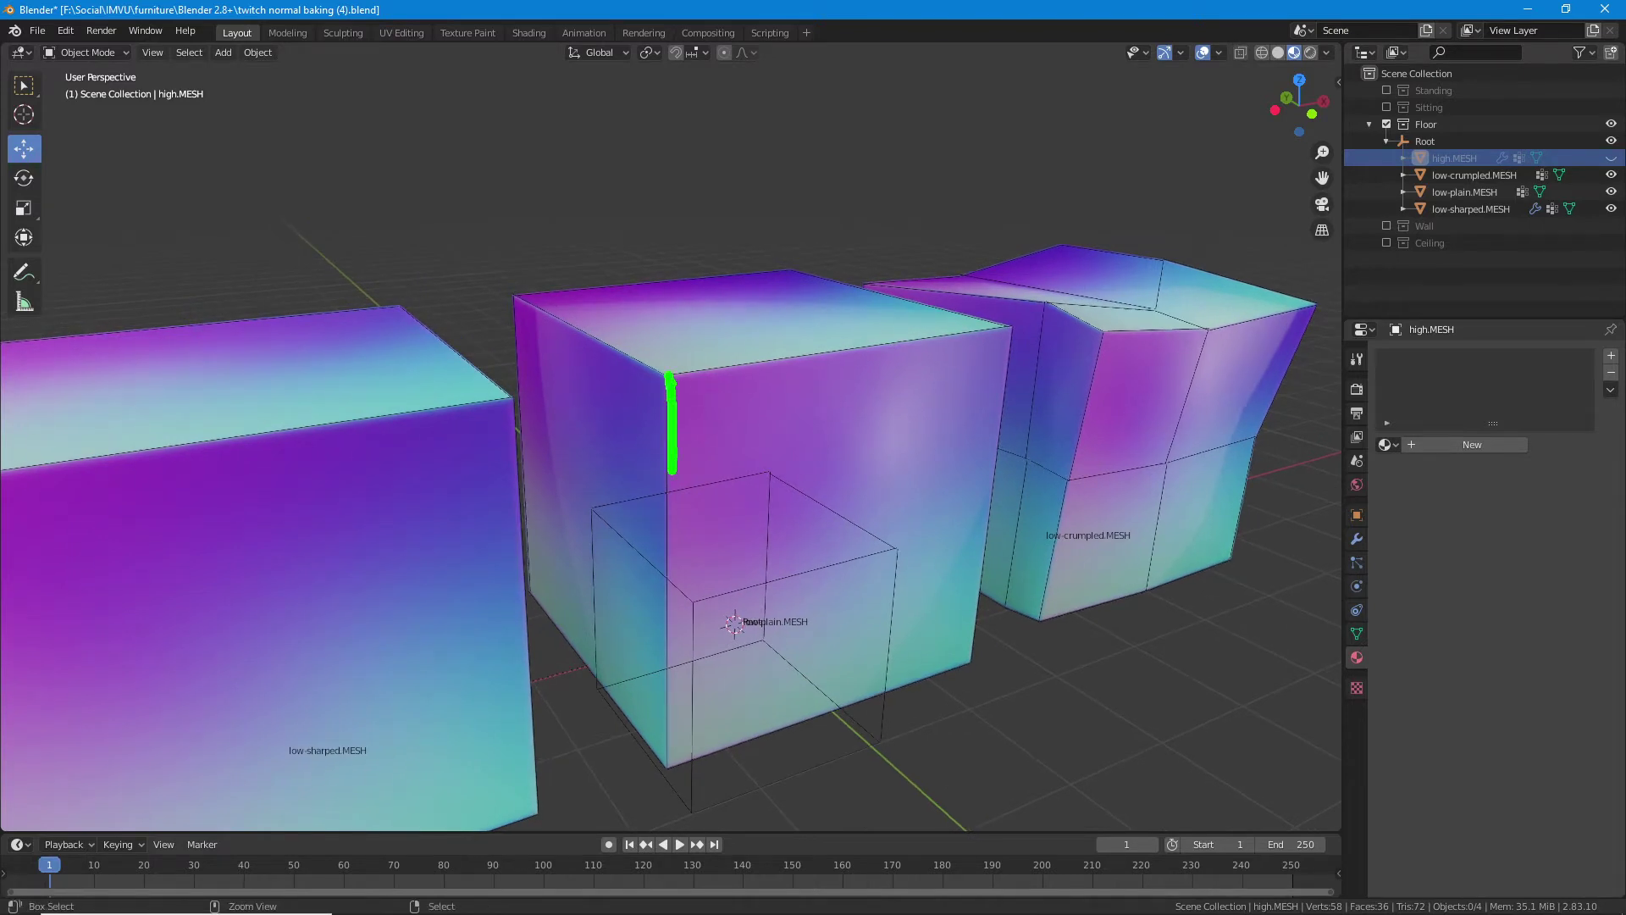
drag(669, 374, 796, 357)
drag(675, 388, 745, 449)
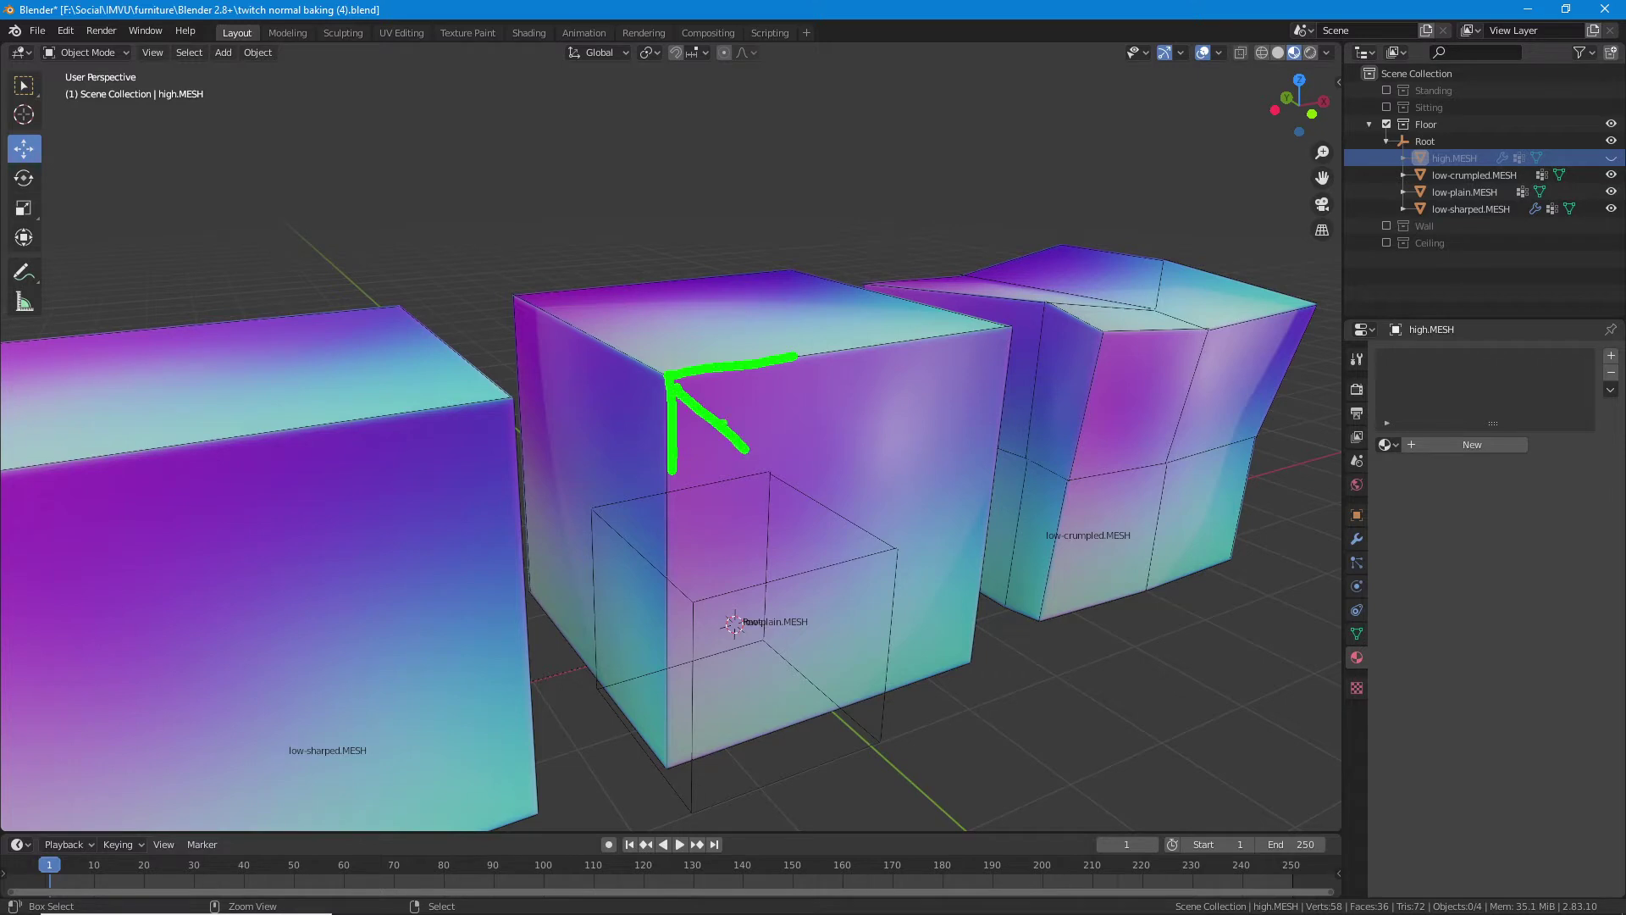
drag(659, 410, 713, 405)
mouse_move(974, 589)
mouse_down()
mouse_move(974, 661)
mouse_move(929, 686)
mouse_move(886, 601)
mouse_move(953, 624)
mouse_up()
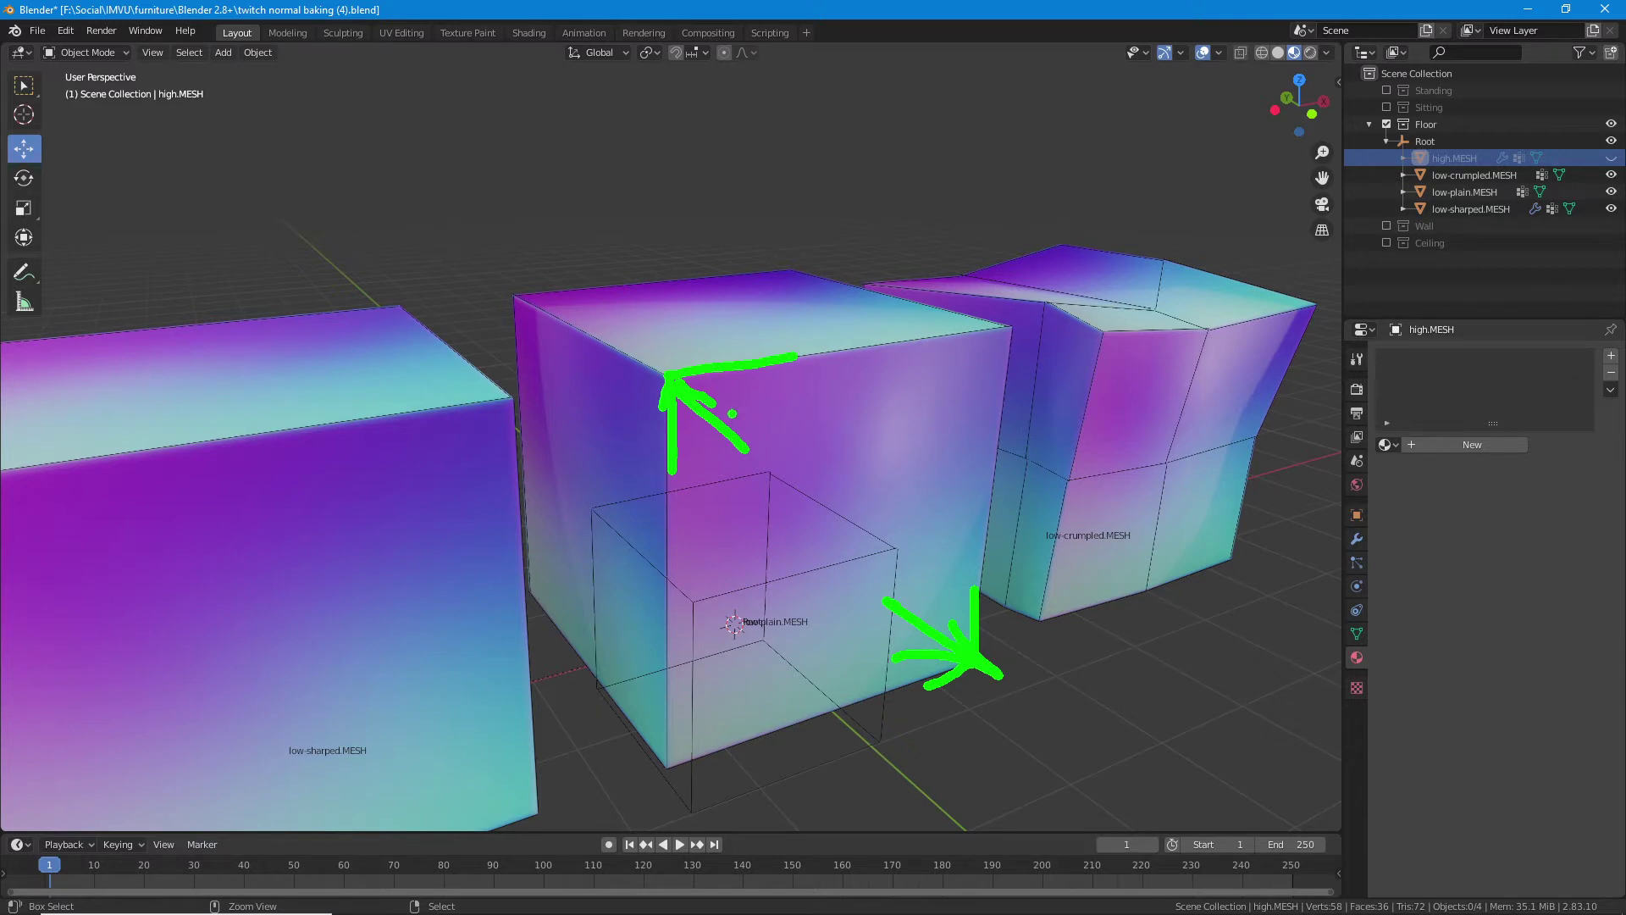
key(Escape)
- Toggle high.MESH's visibility over the plain cube, leaving it shown, and compare both surfaces with a cancelled trial move
drag(944, 513, 951, 512)
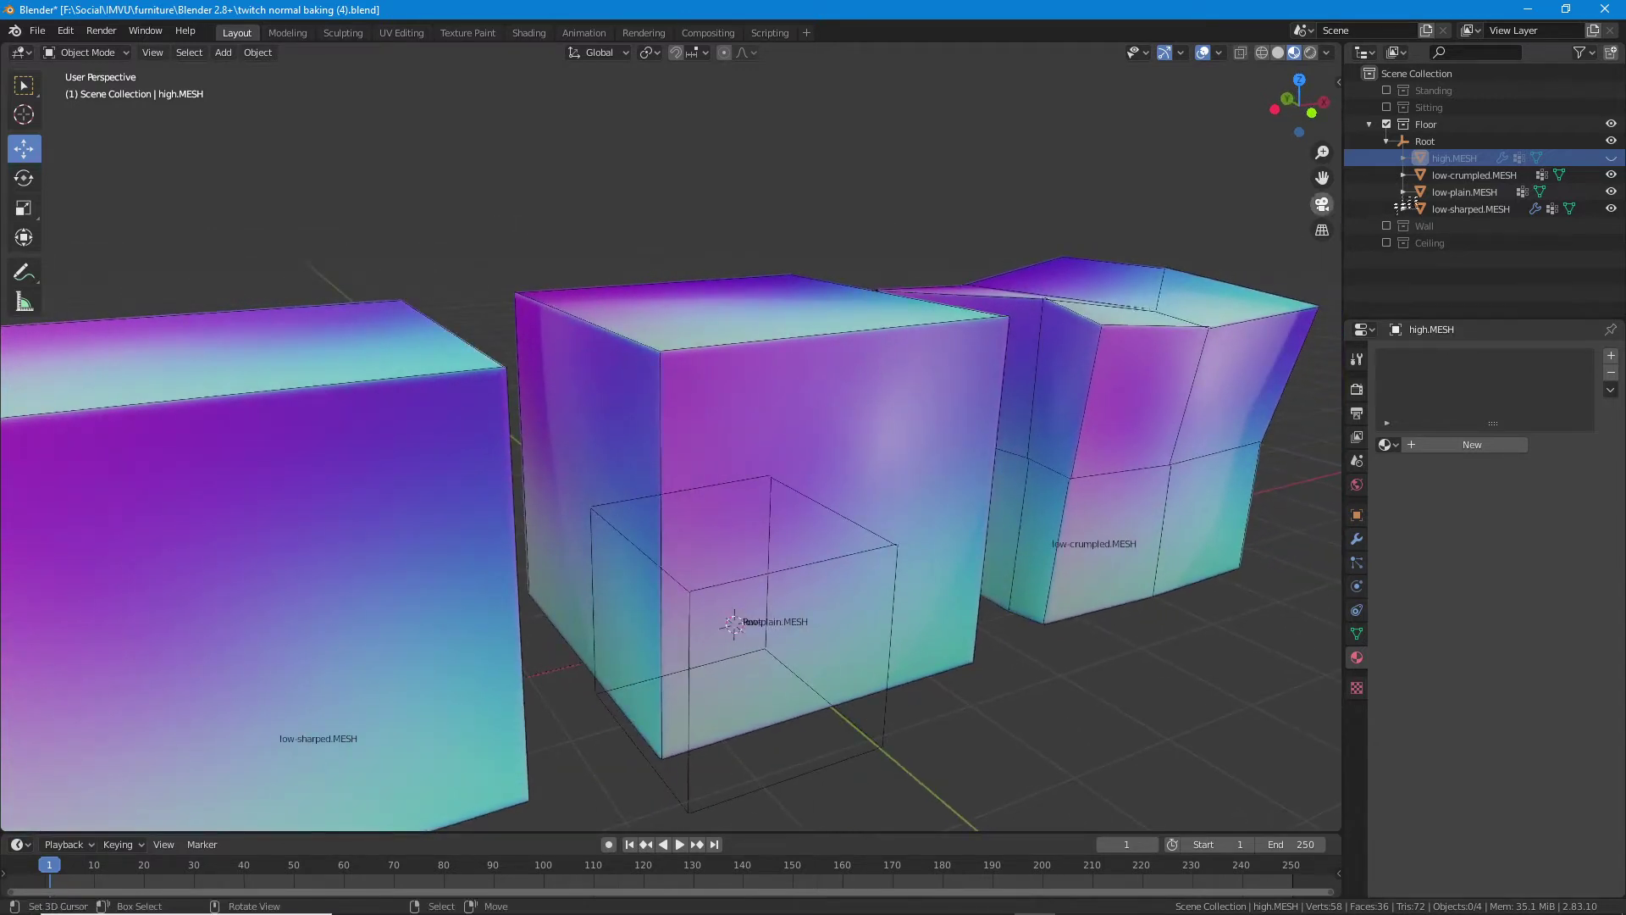
click(1612, 159)
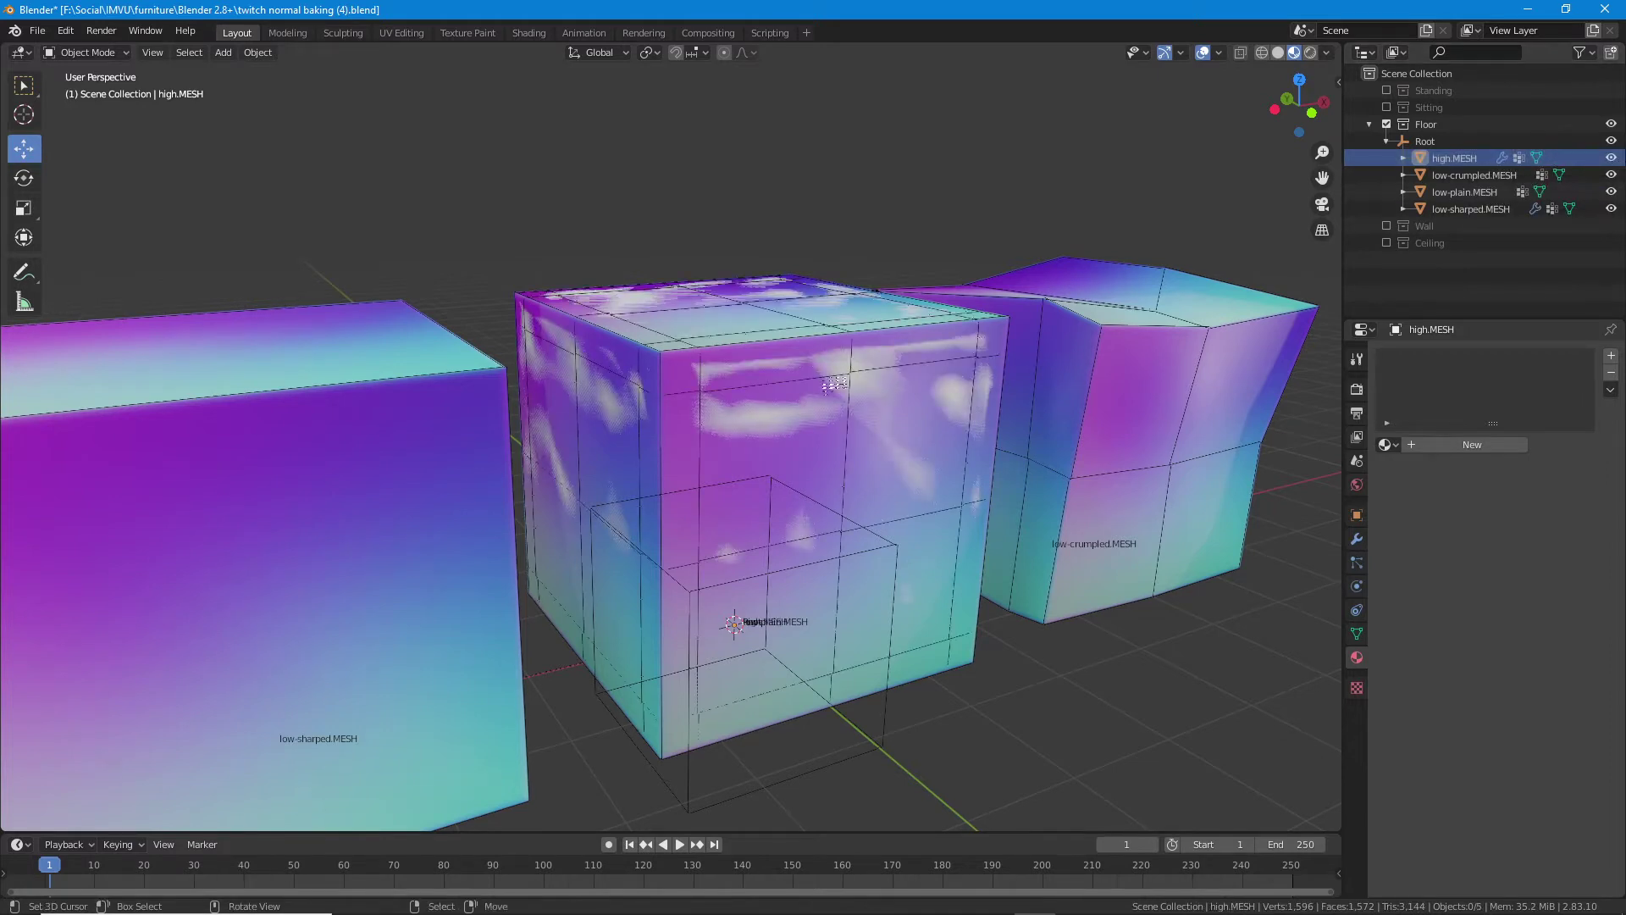
key(h)
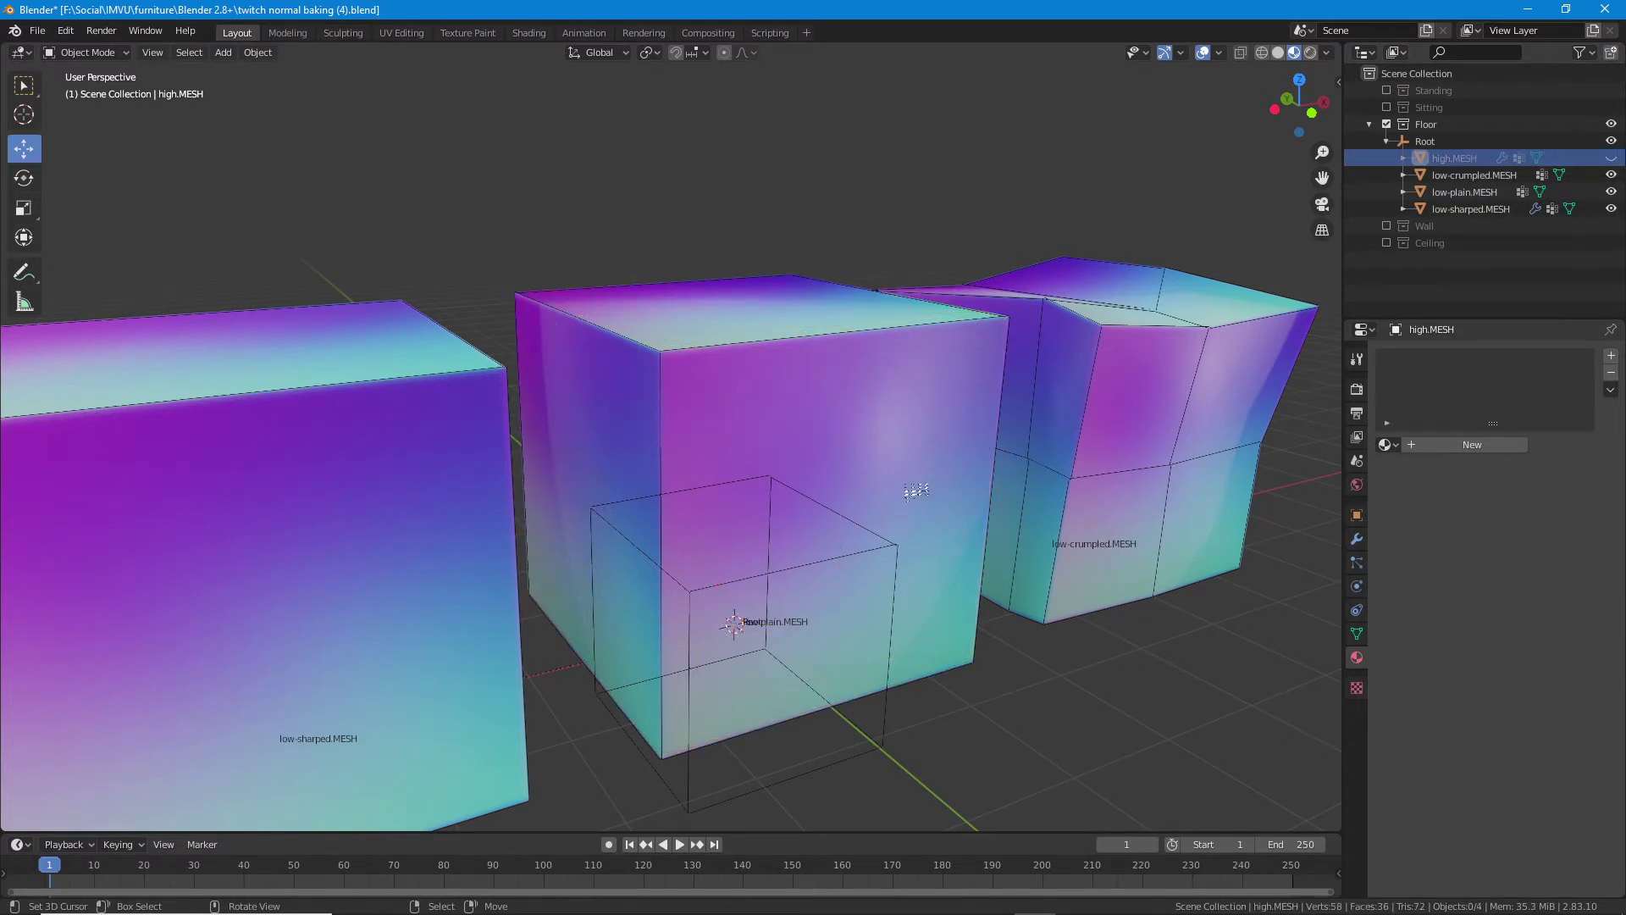
key(alt+h)
key(g)
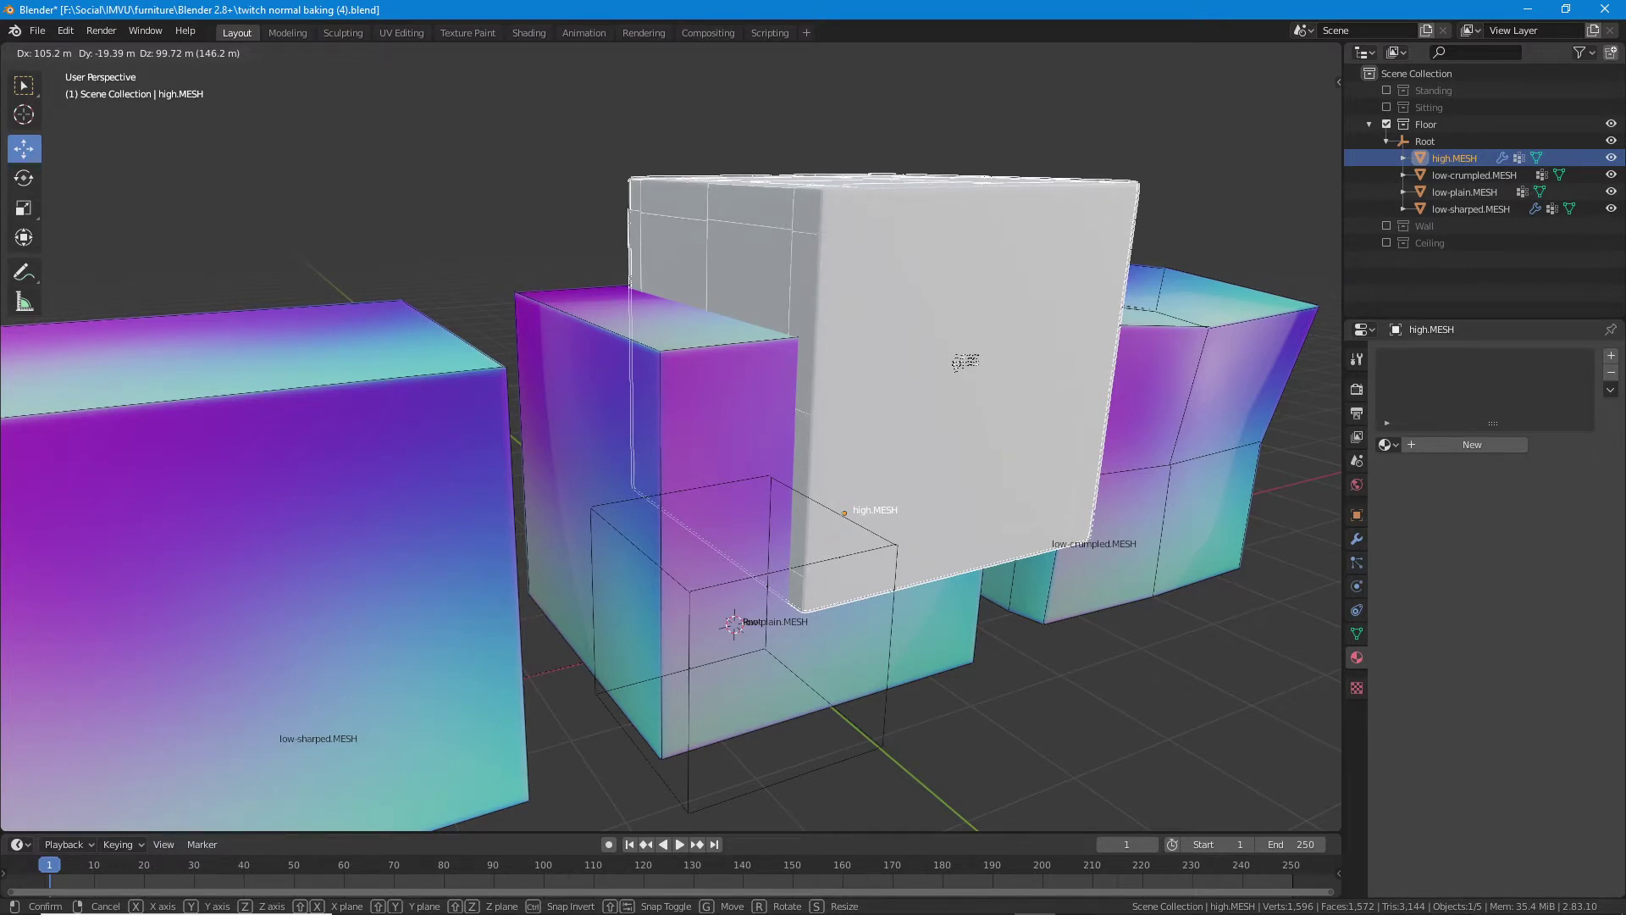
key(Escape)
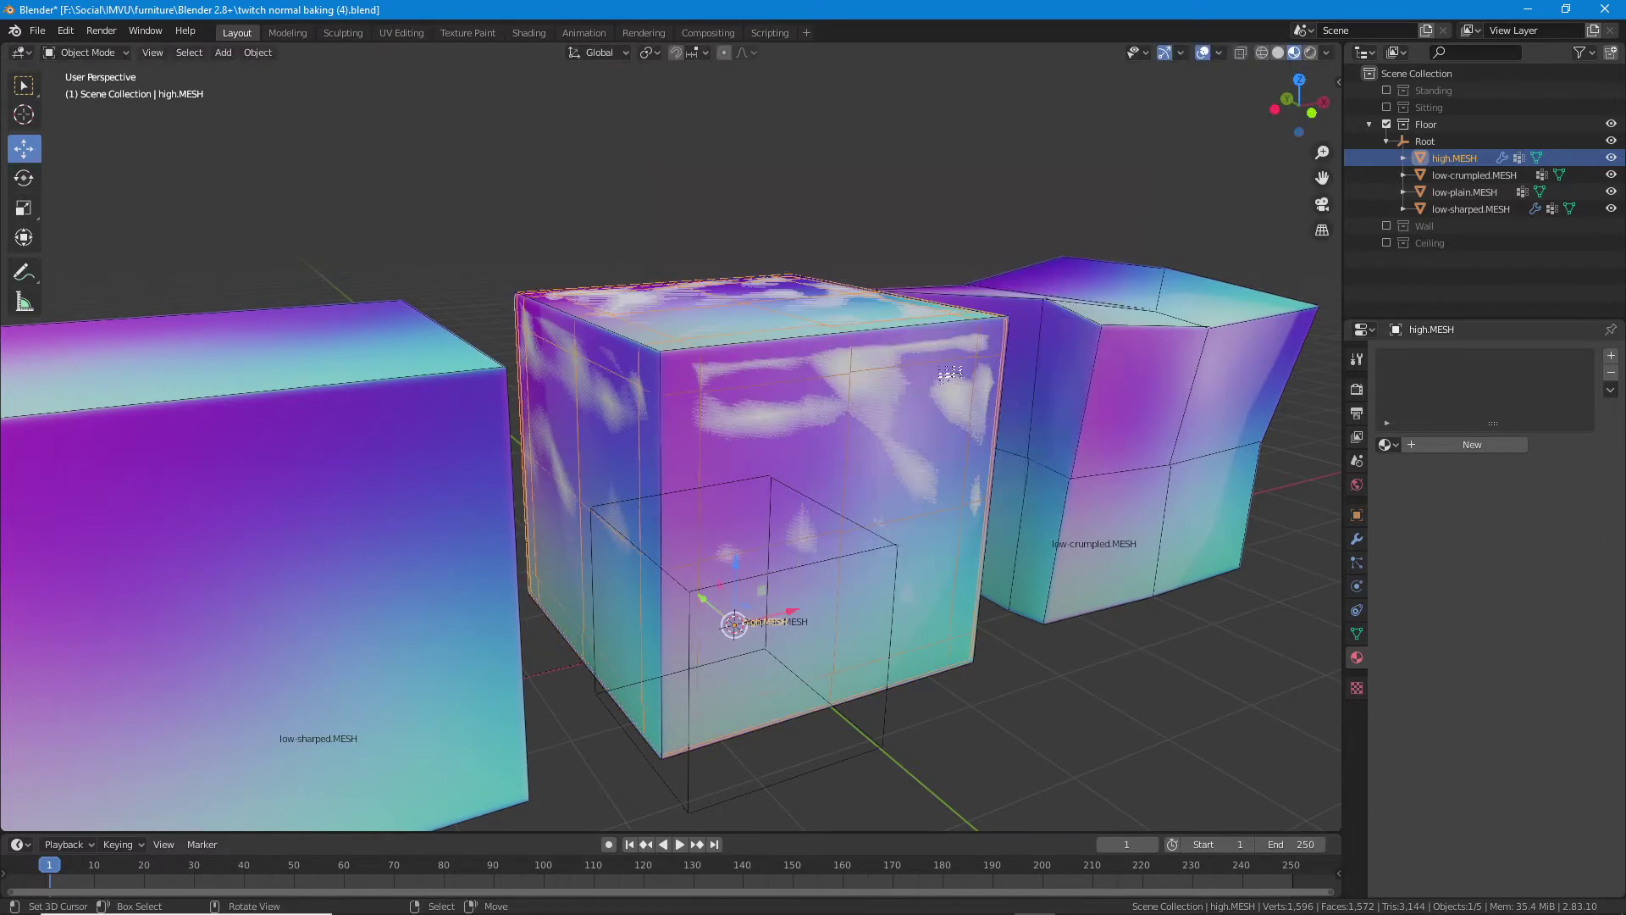
drag(813, 358, 512, 428)
- Start a new General file and discard the changes to twitch normal baking (4)
click(37, 31)
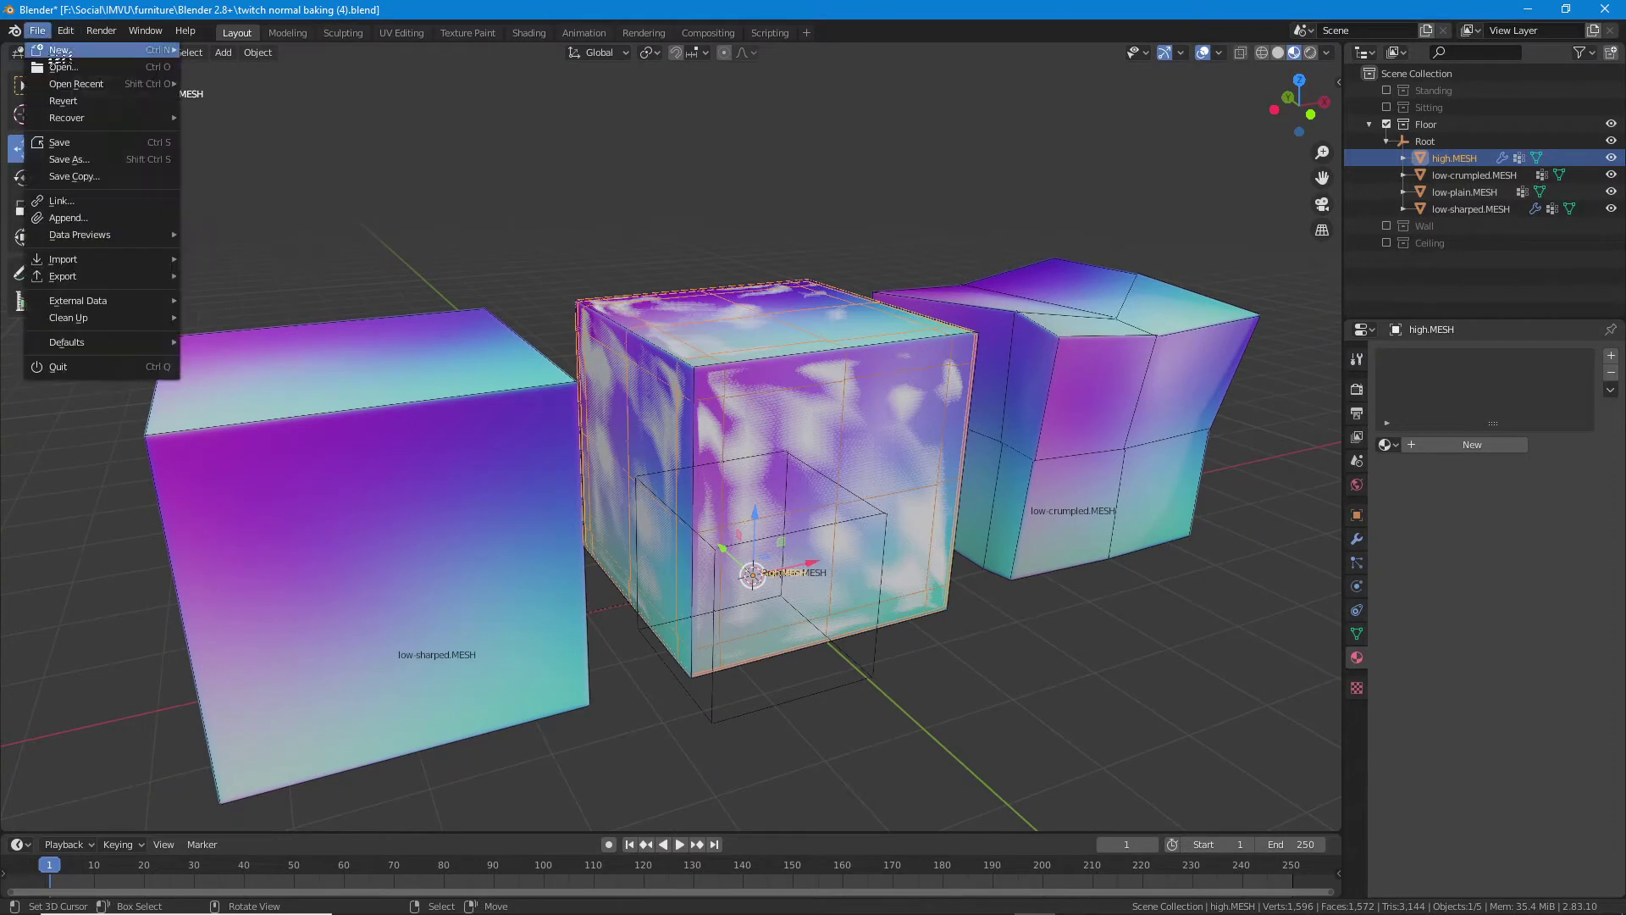
mouse_move(61, 53)
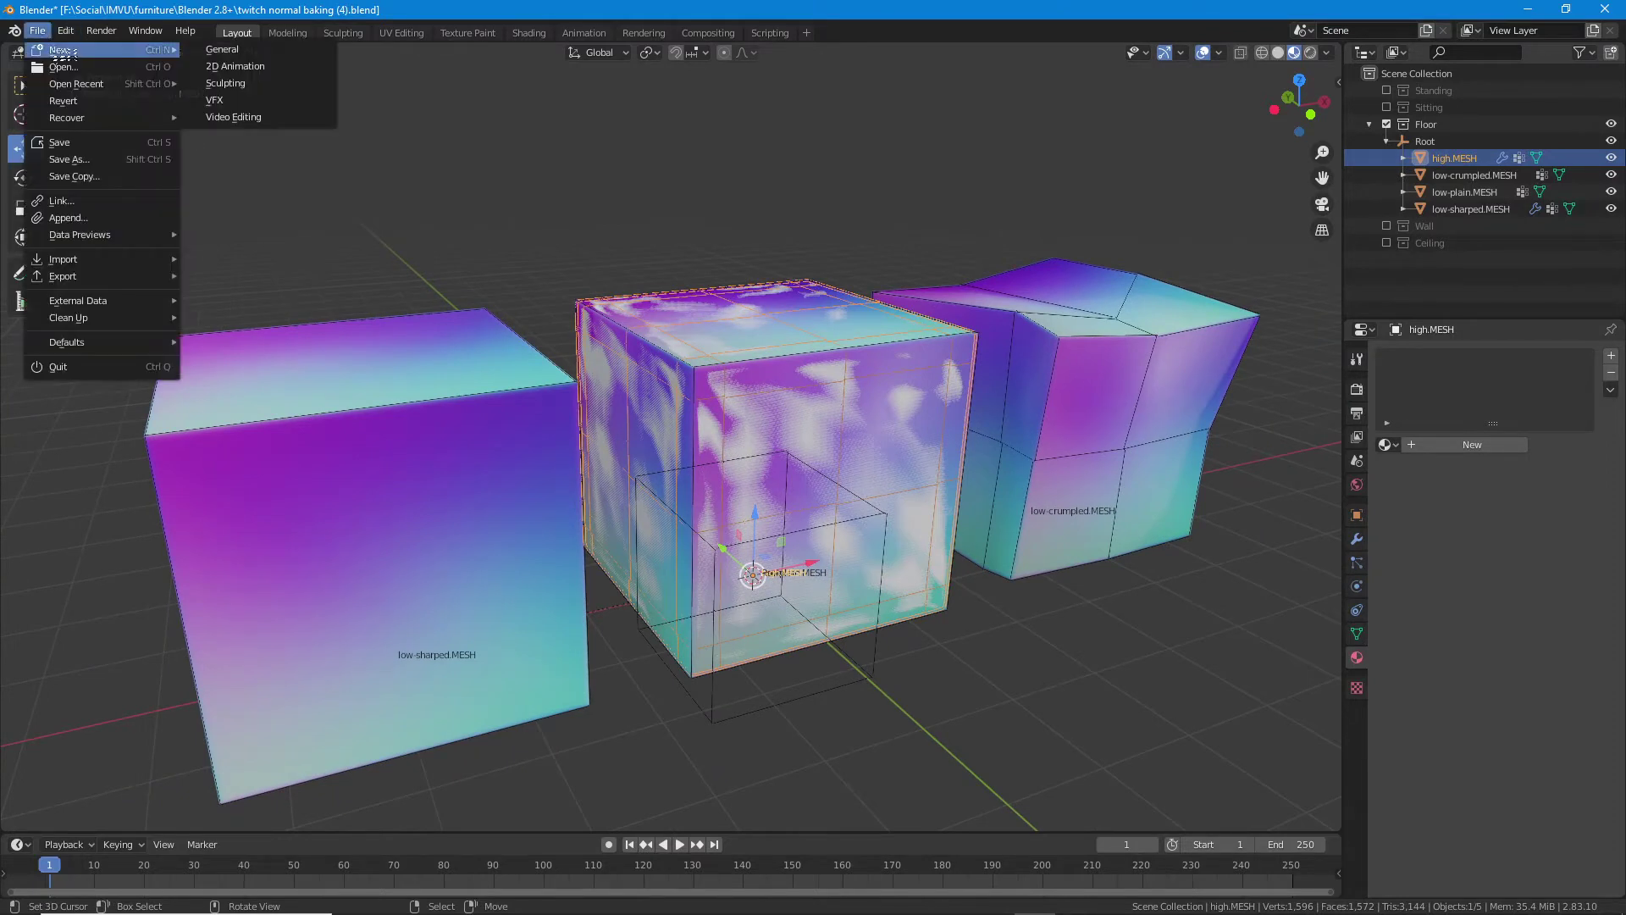
click(245, 53)
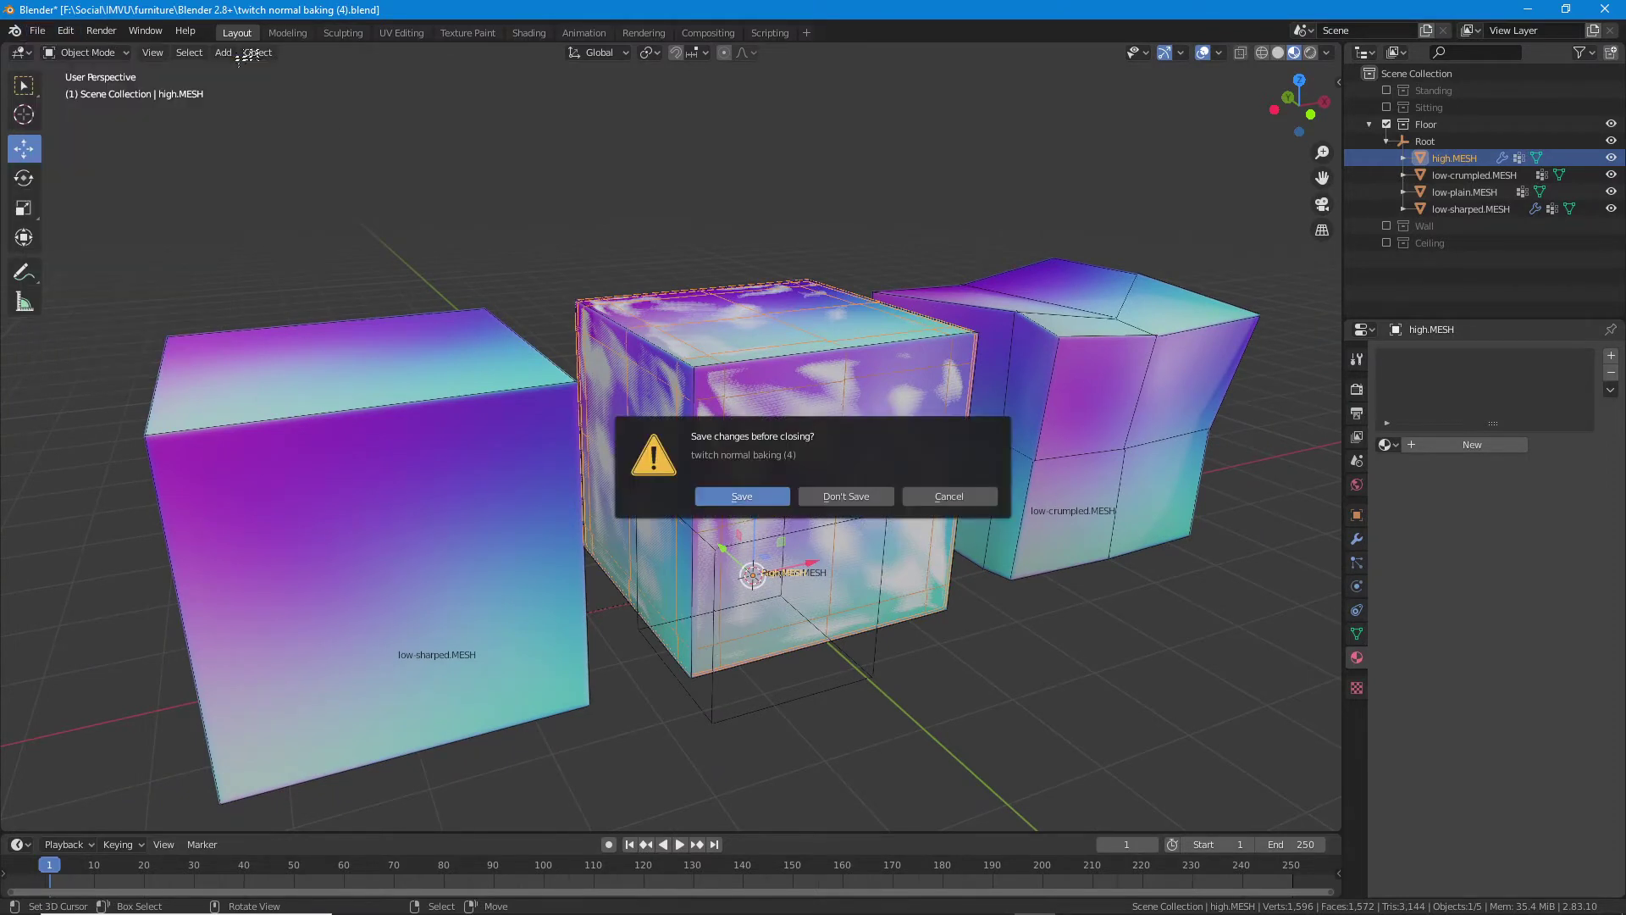
click(845, 495)
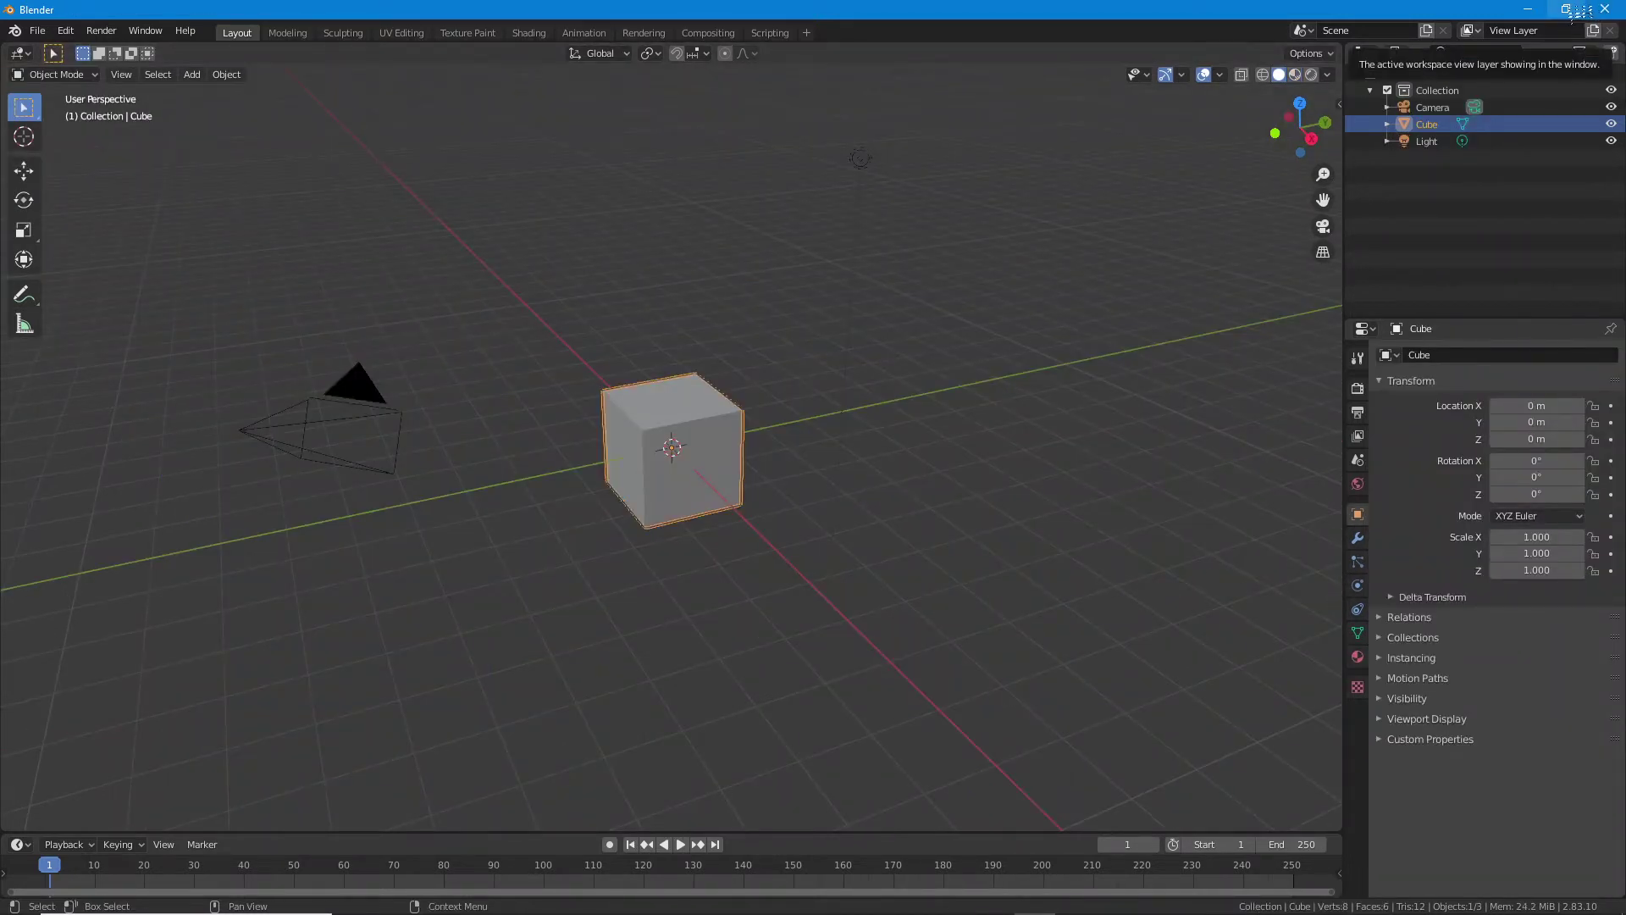
- Restore and narrow the Blender window to uncover the desktop files, and open furniture (nodes).blend from the desktop
click(1565, 9)
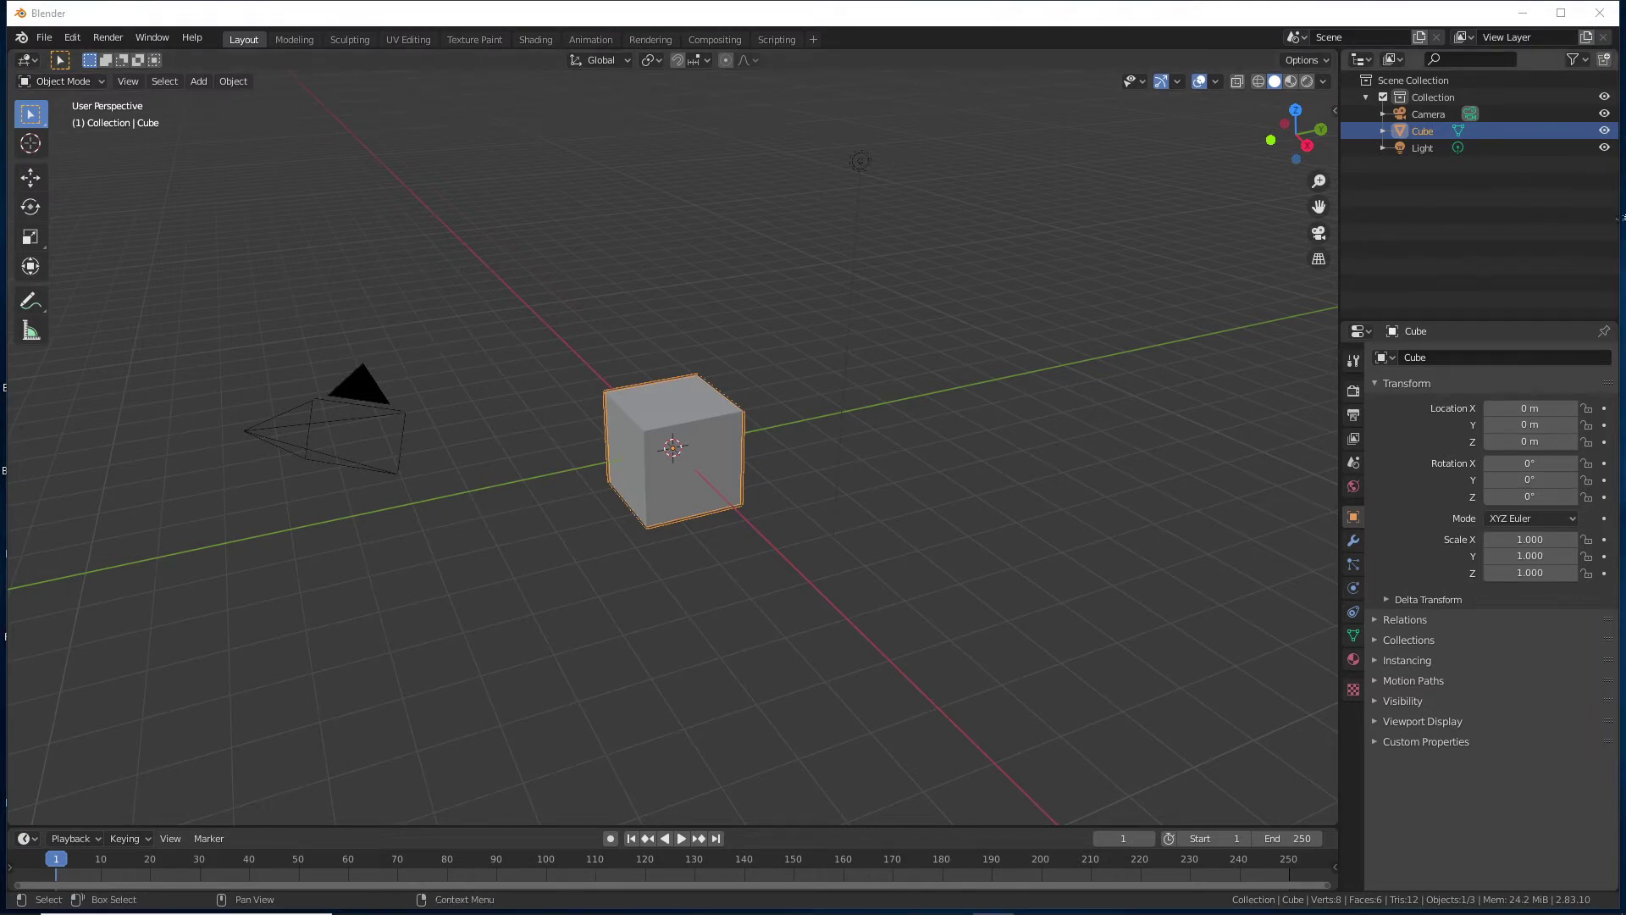
drag(1620, 229, 1410, 225)
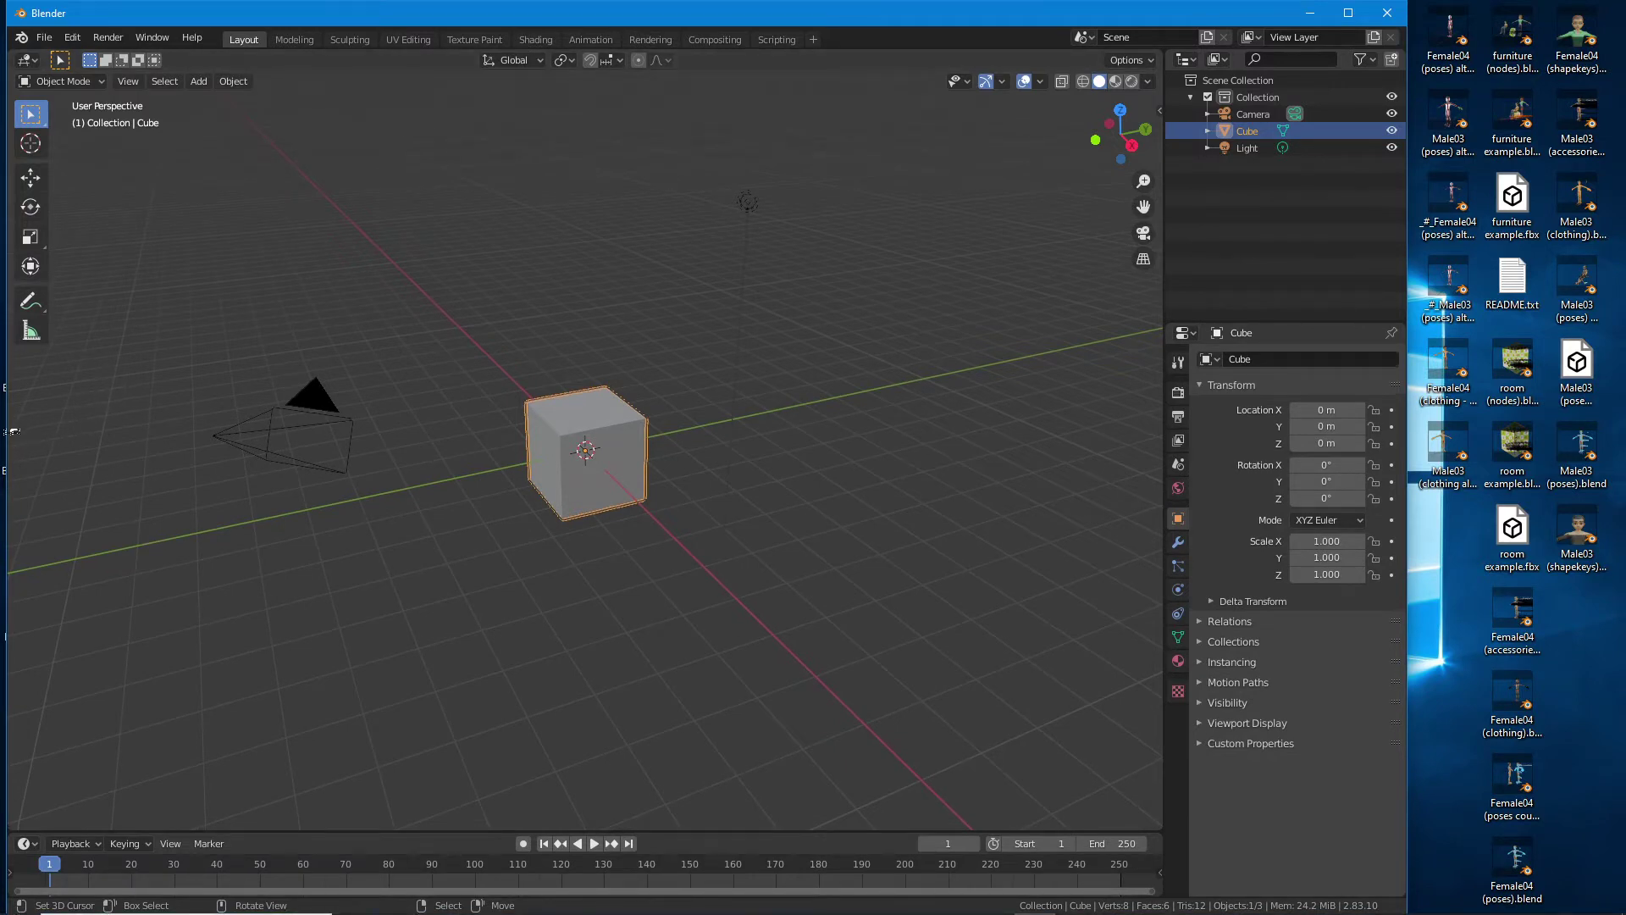
drag(13, 432, 7, 432)
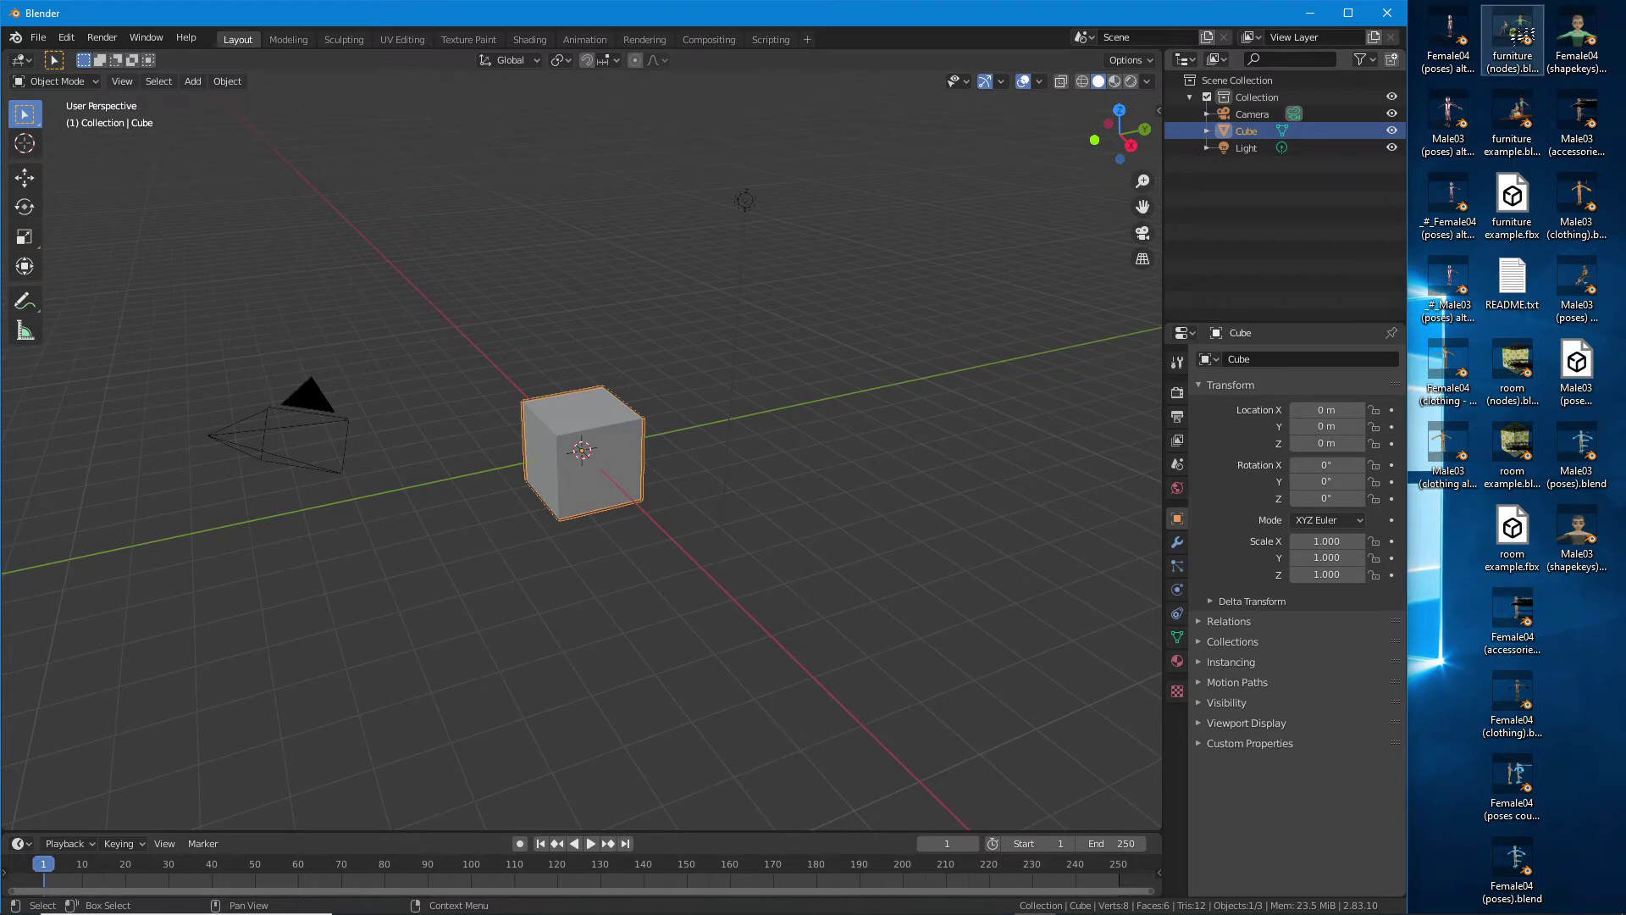
drag(1513, 119, 881, 273)
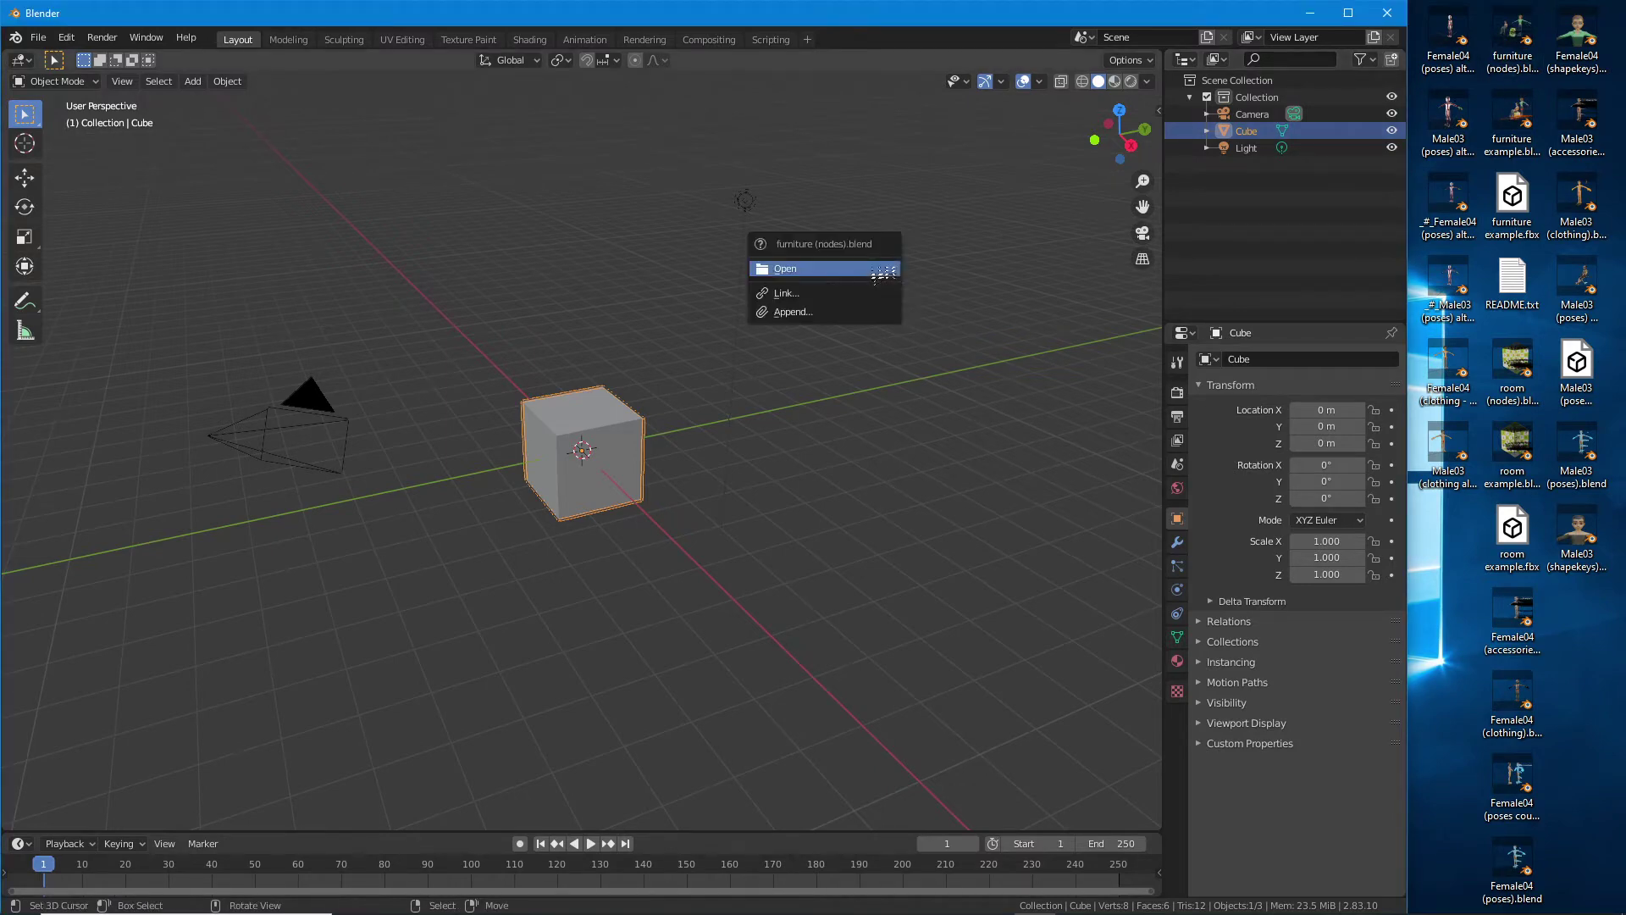
click(785, 268)
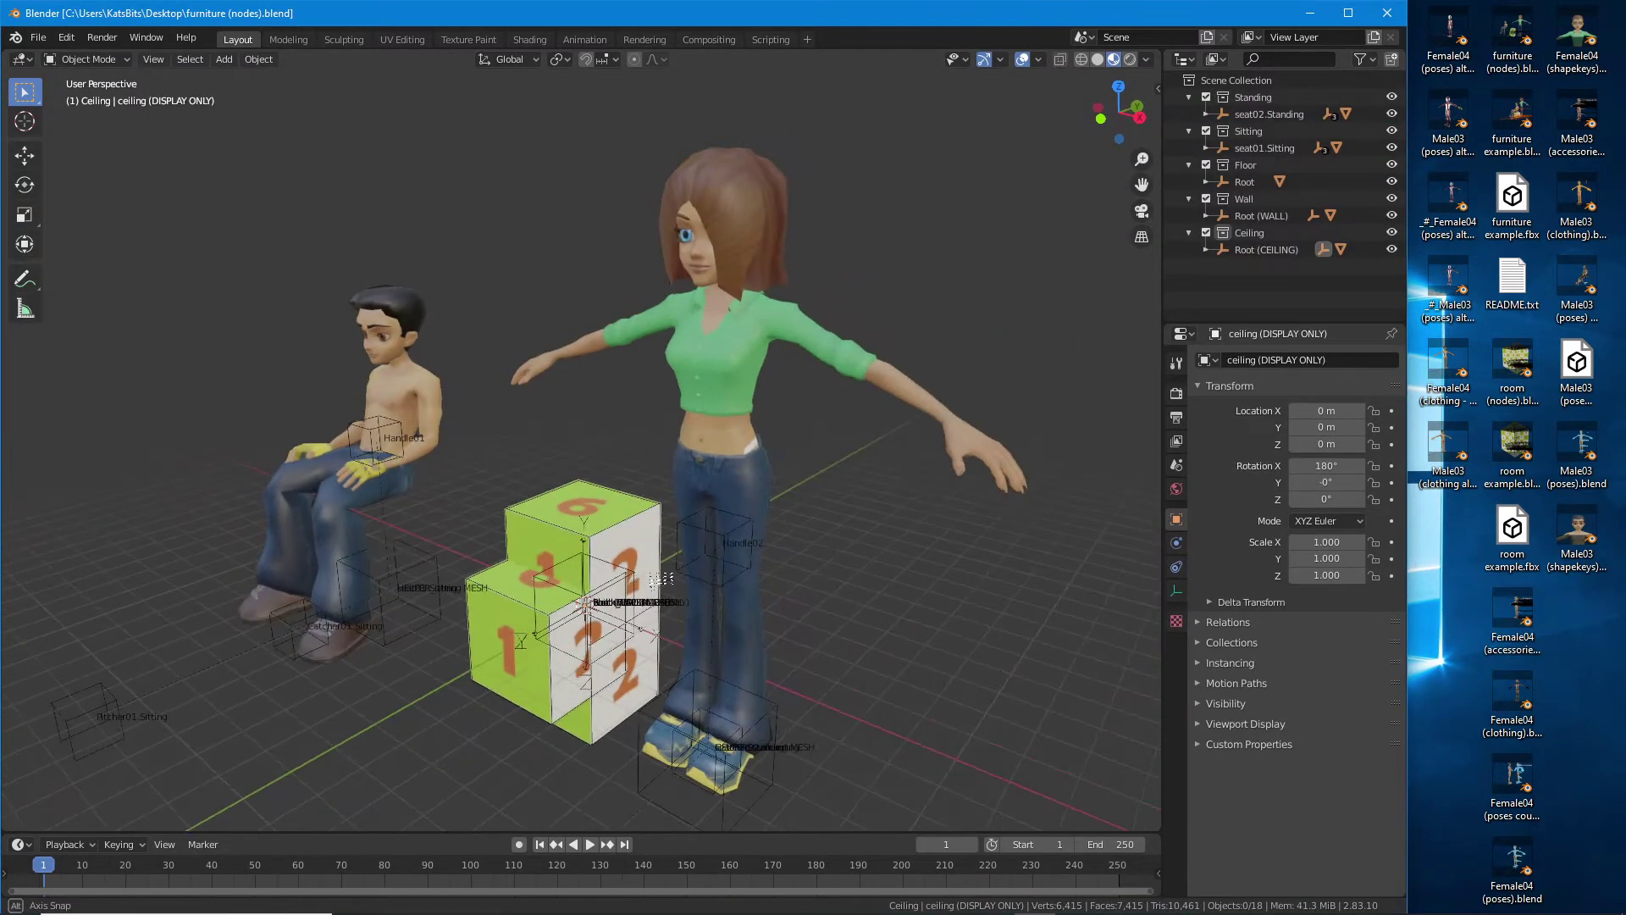
- Exclude the Sitting, Wall, Ceiling and Standing collections from the view layer, keeping only the Floor collection
scroll(597, 584, up, 3)
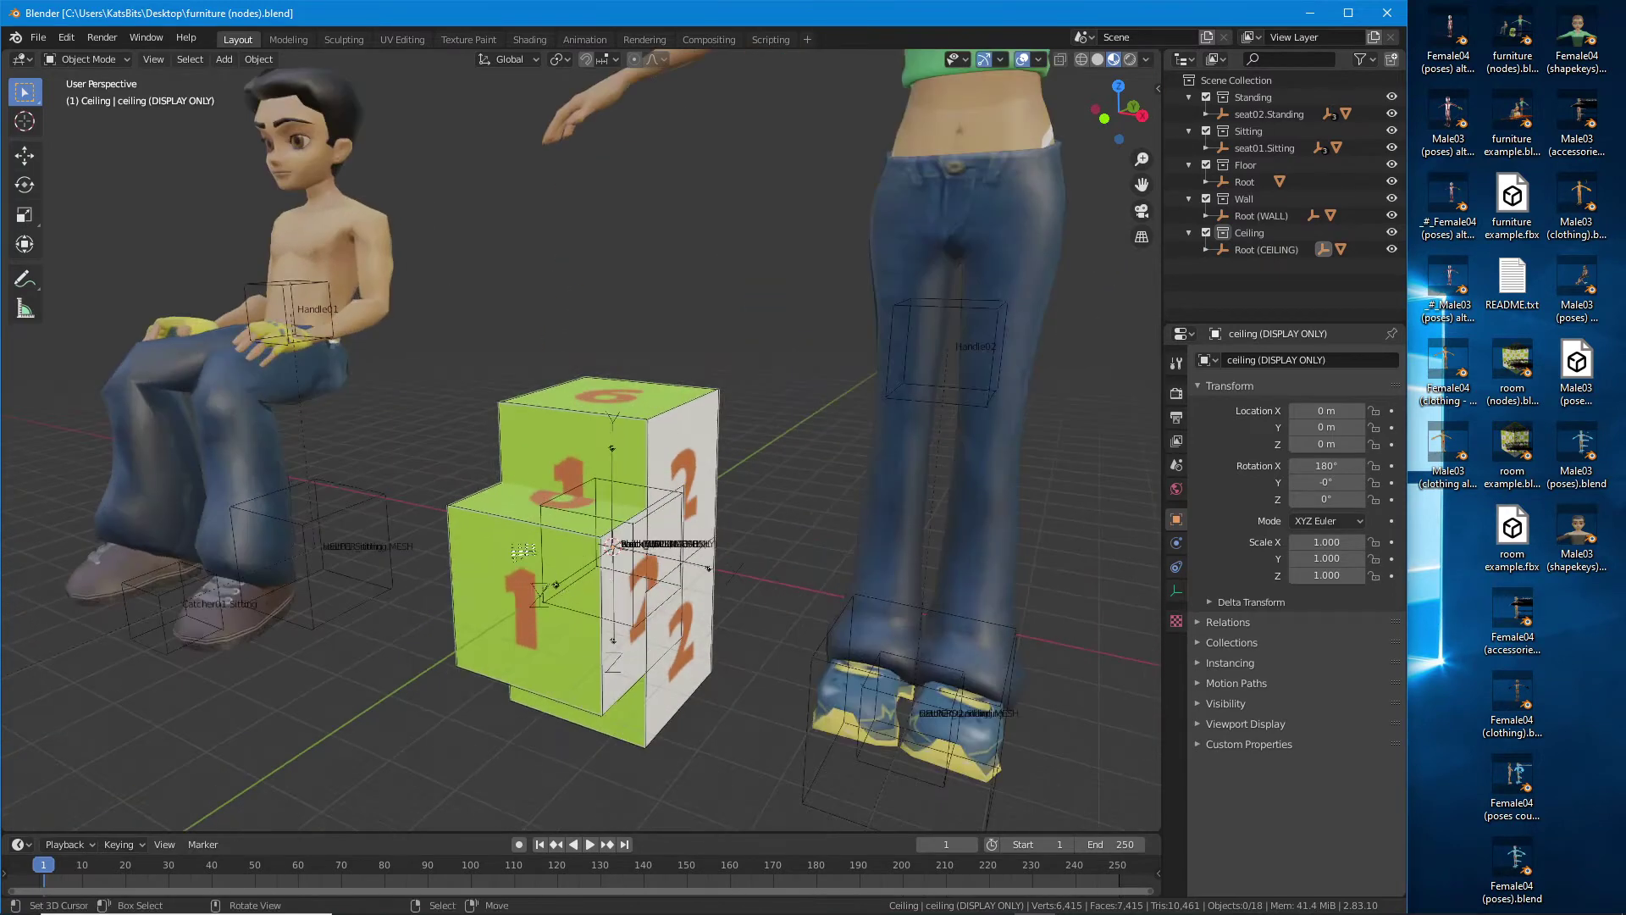
click(512, 555)
click(571, 709)
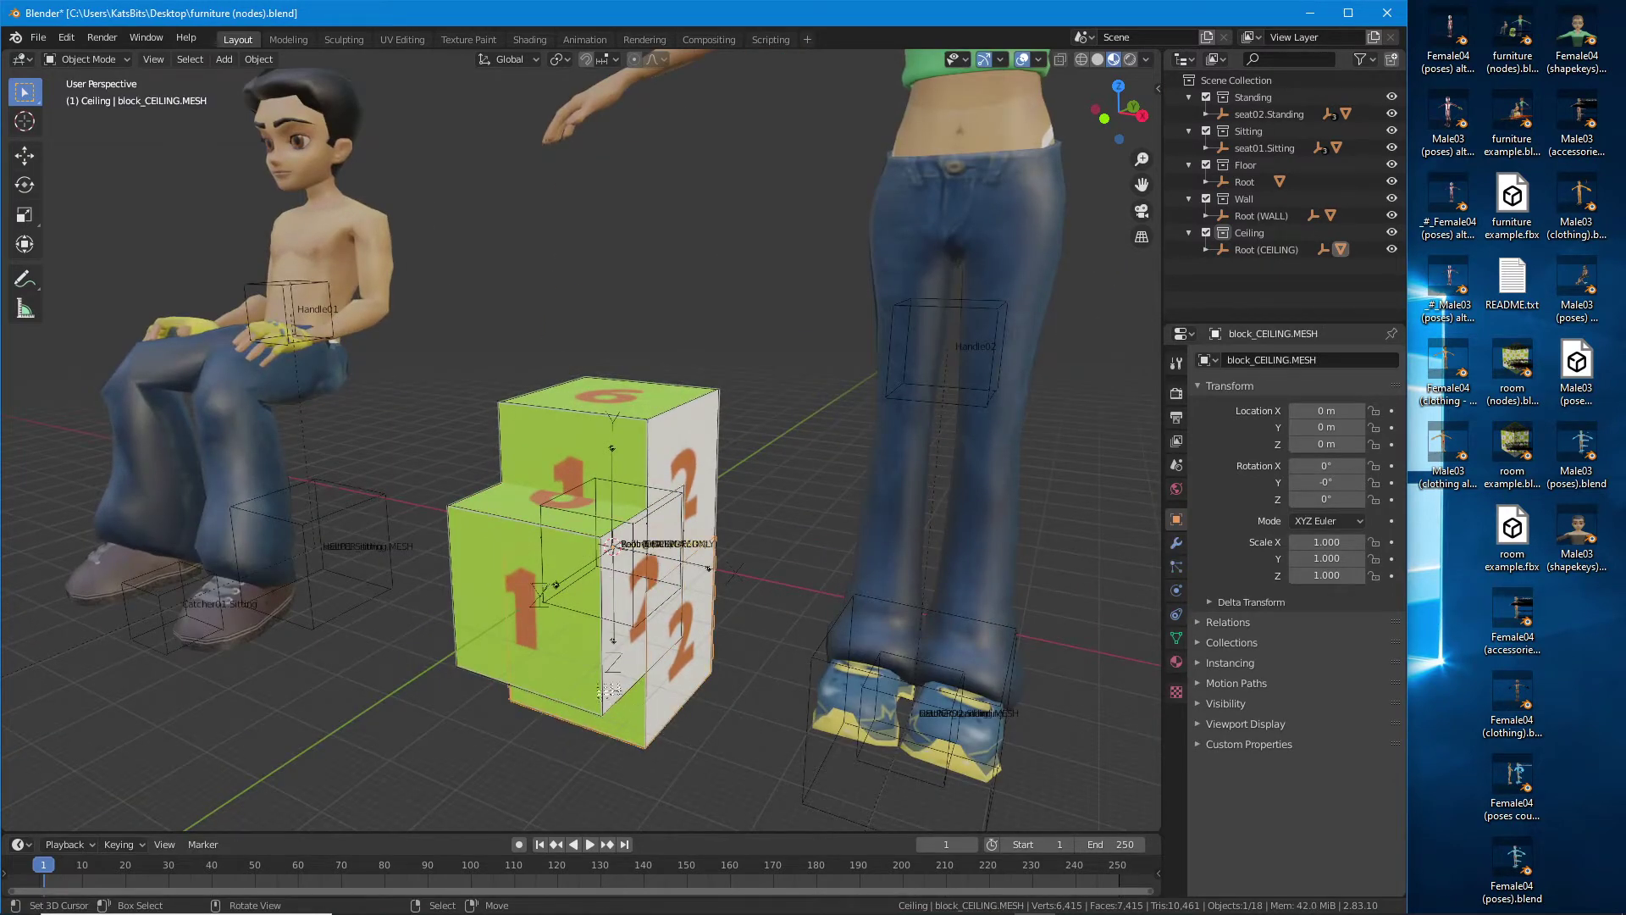
click(320, 540)
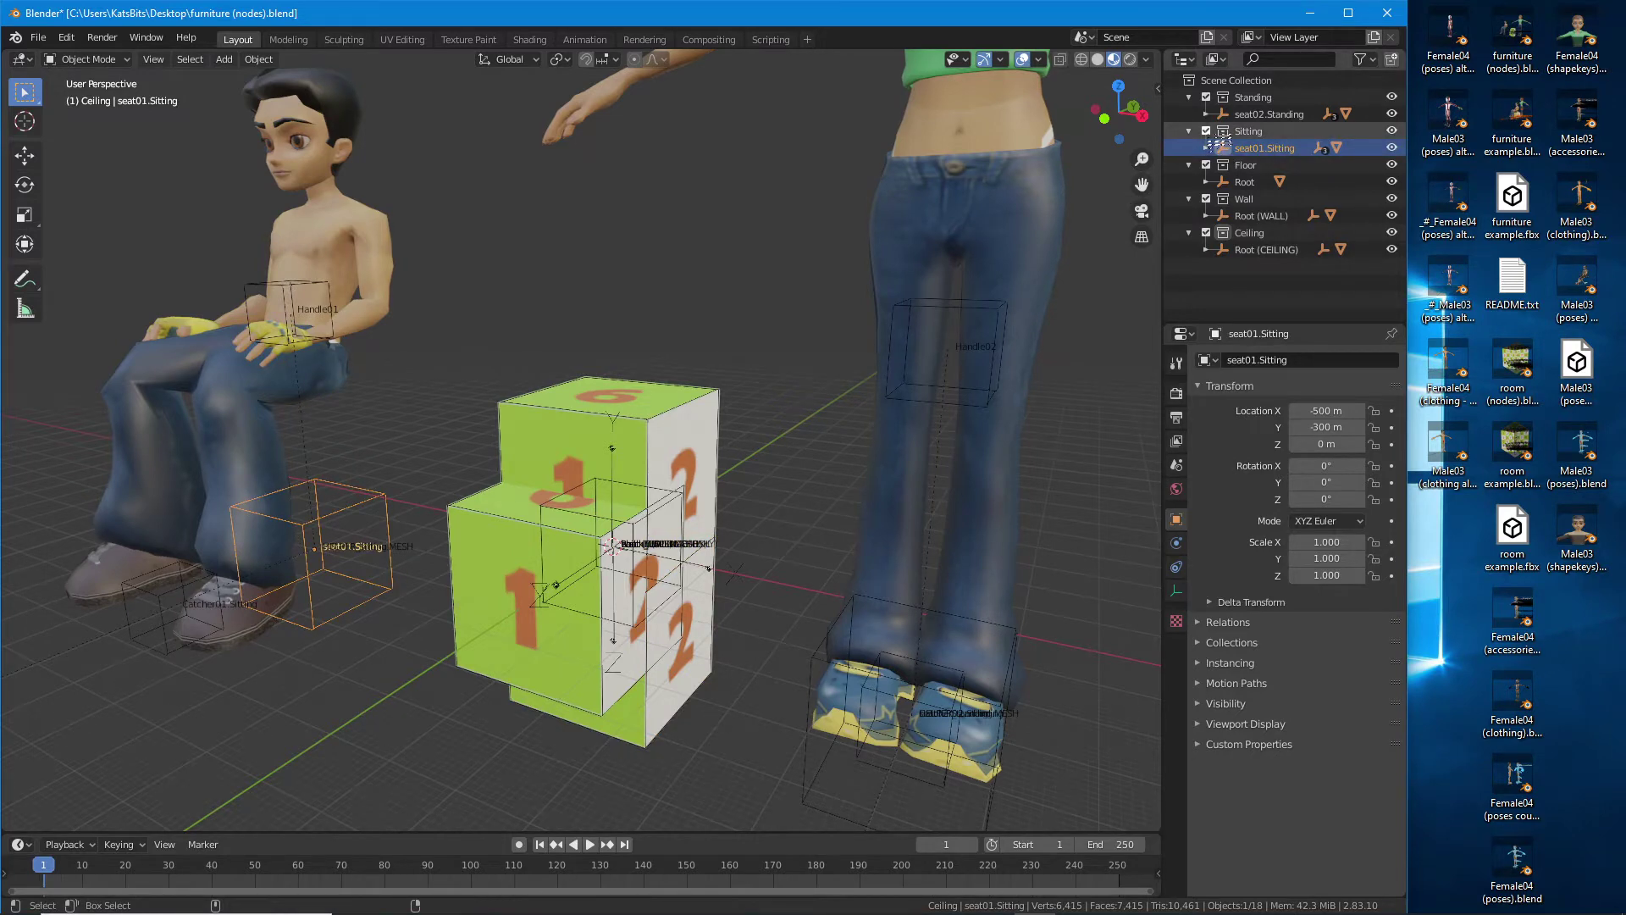
drag(1172, 125, 1155, 144)
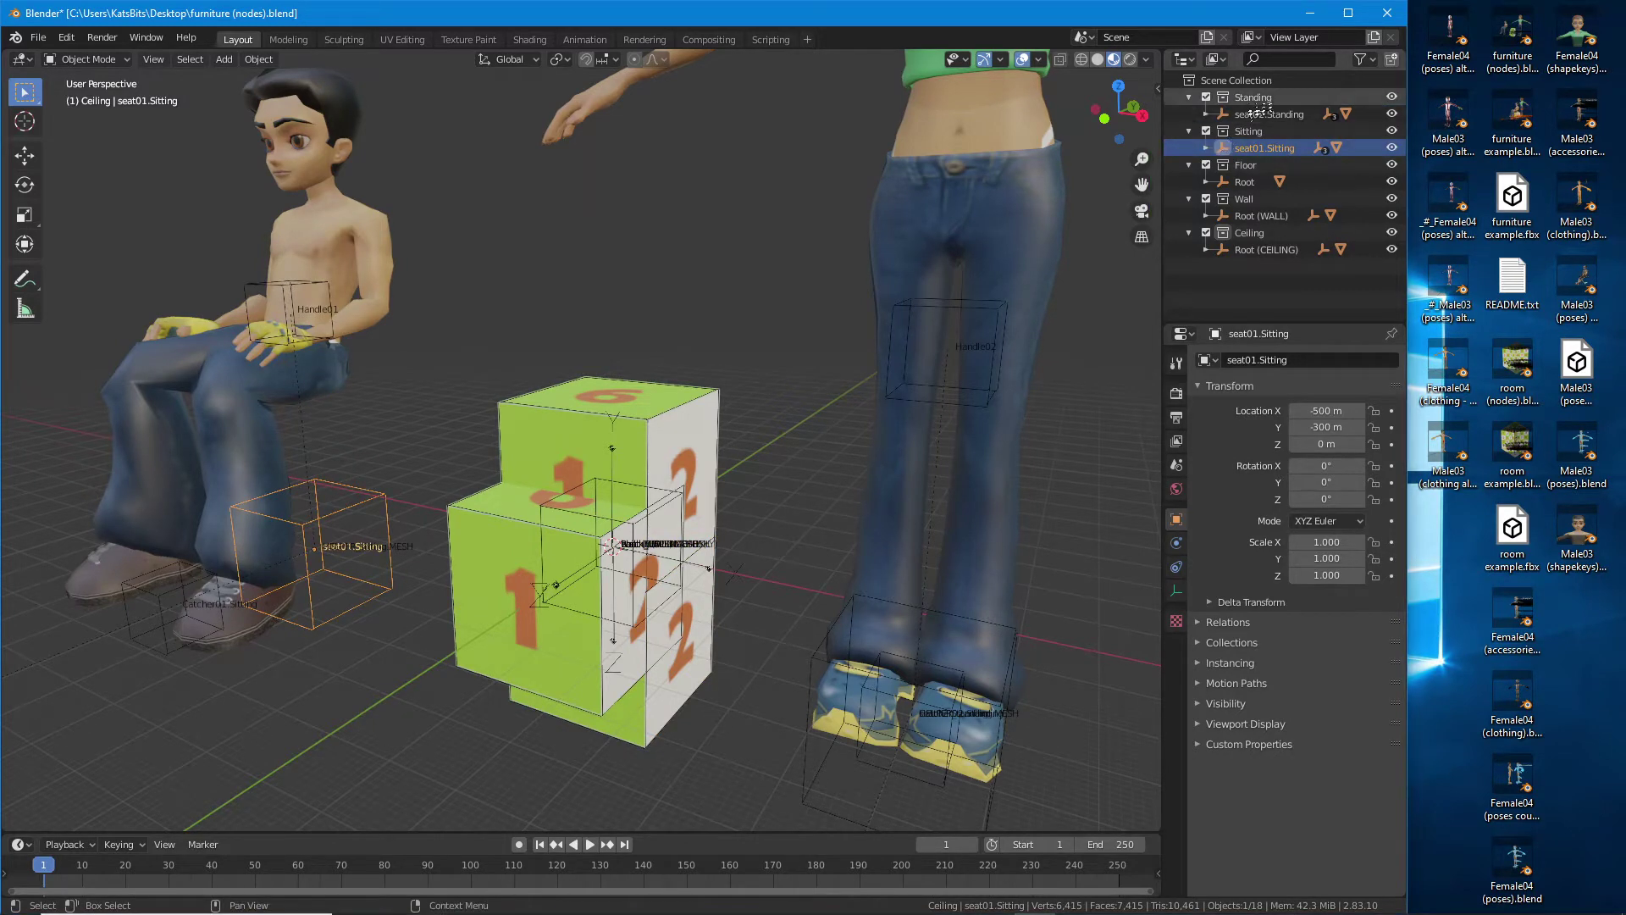
click(1206, 130)
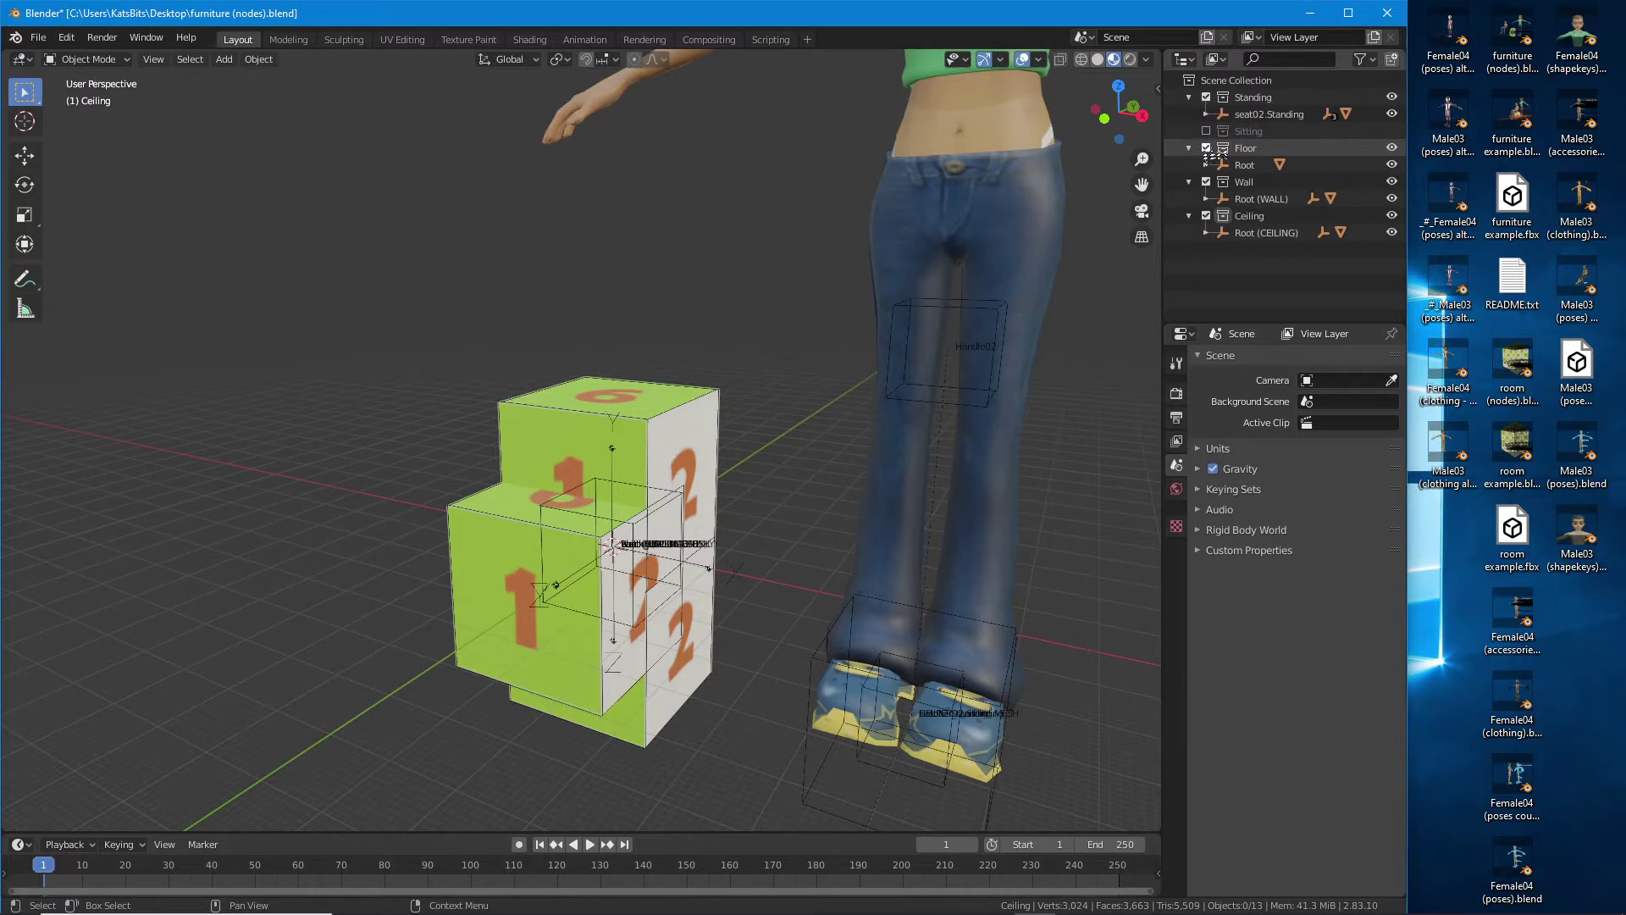
click(1206, 182)
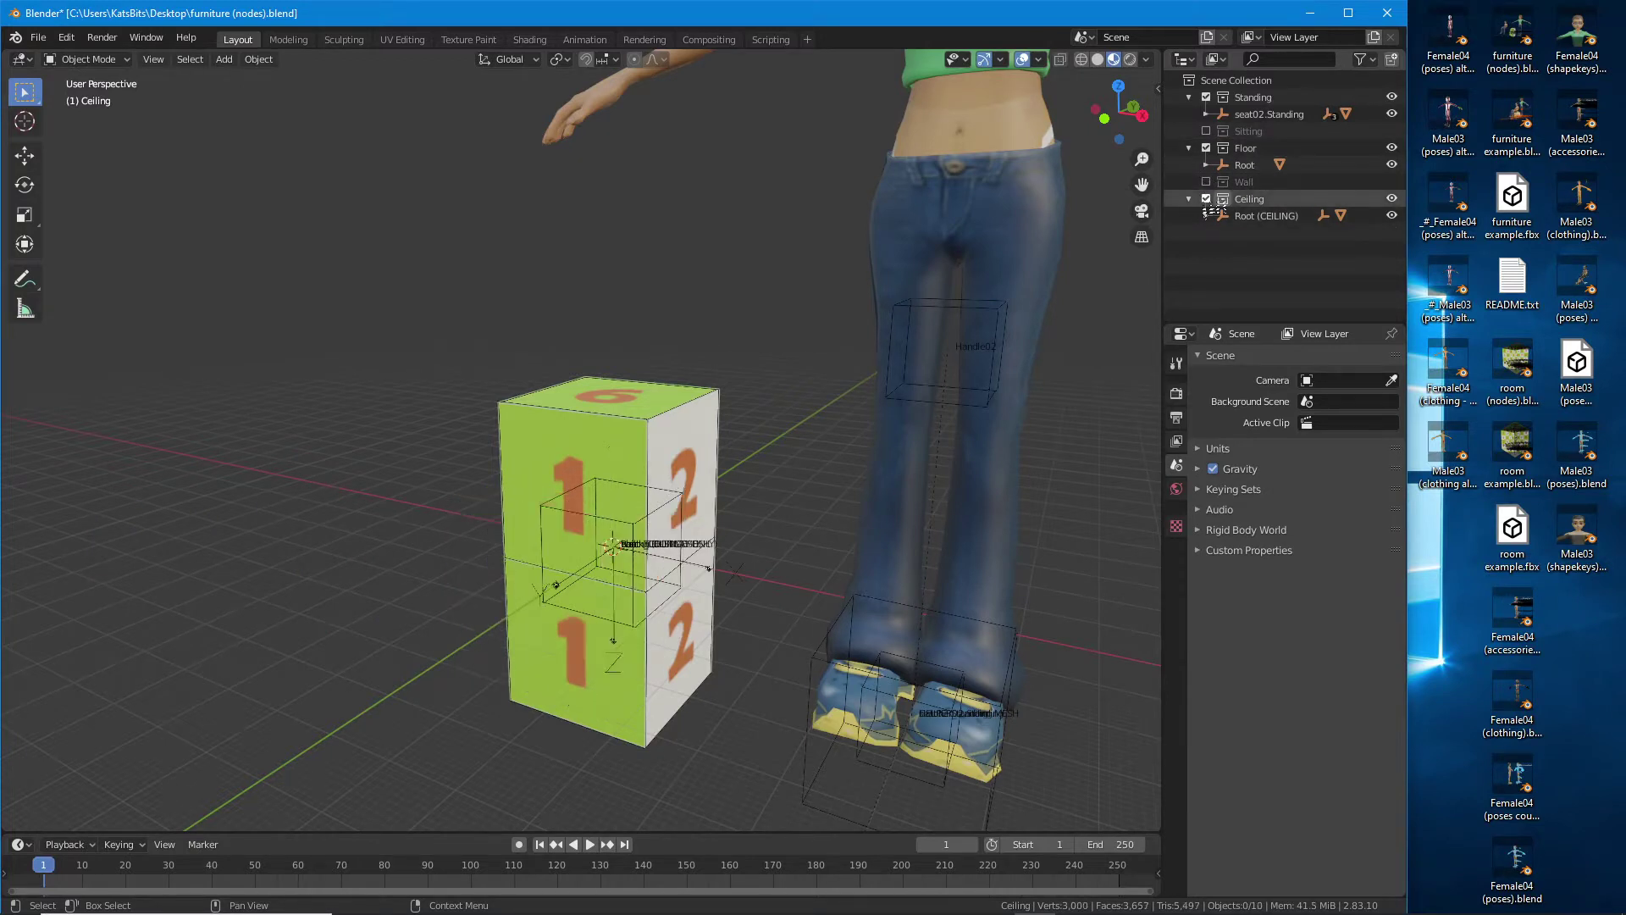
click(1206, 198)
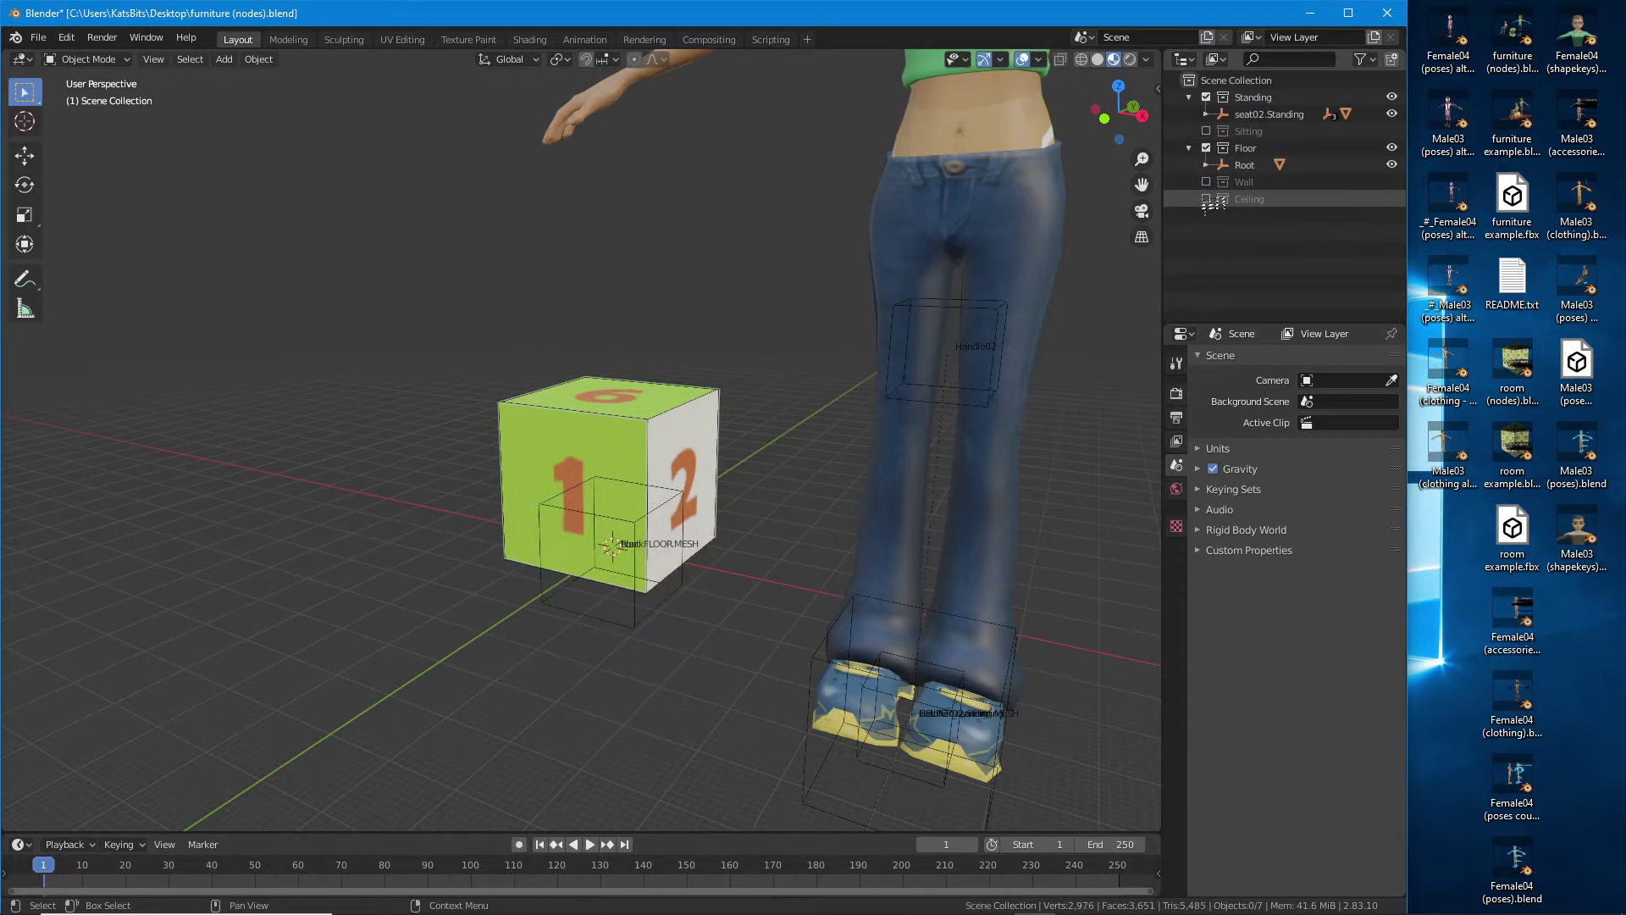
click(1206, 97)
- Select the numbered floor block and rename its material to normalmap [0]
scroll(660, 472, up, 3)
click(637, 460)
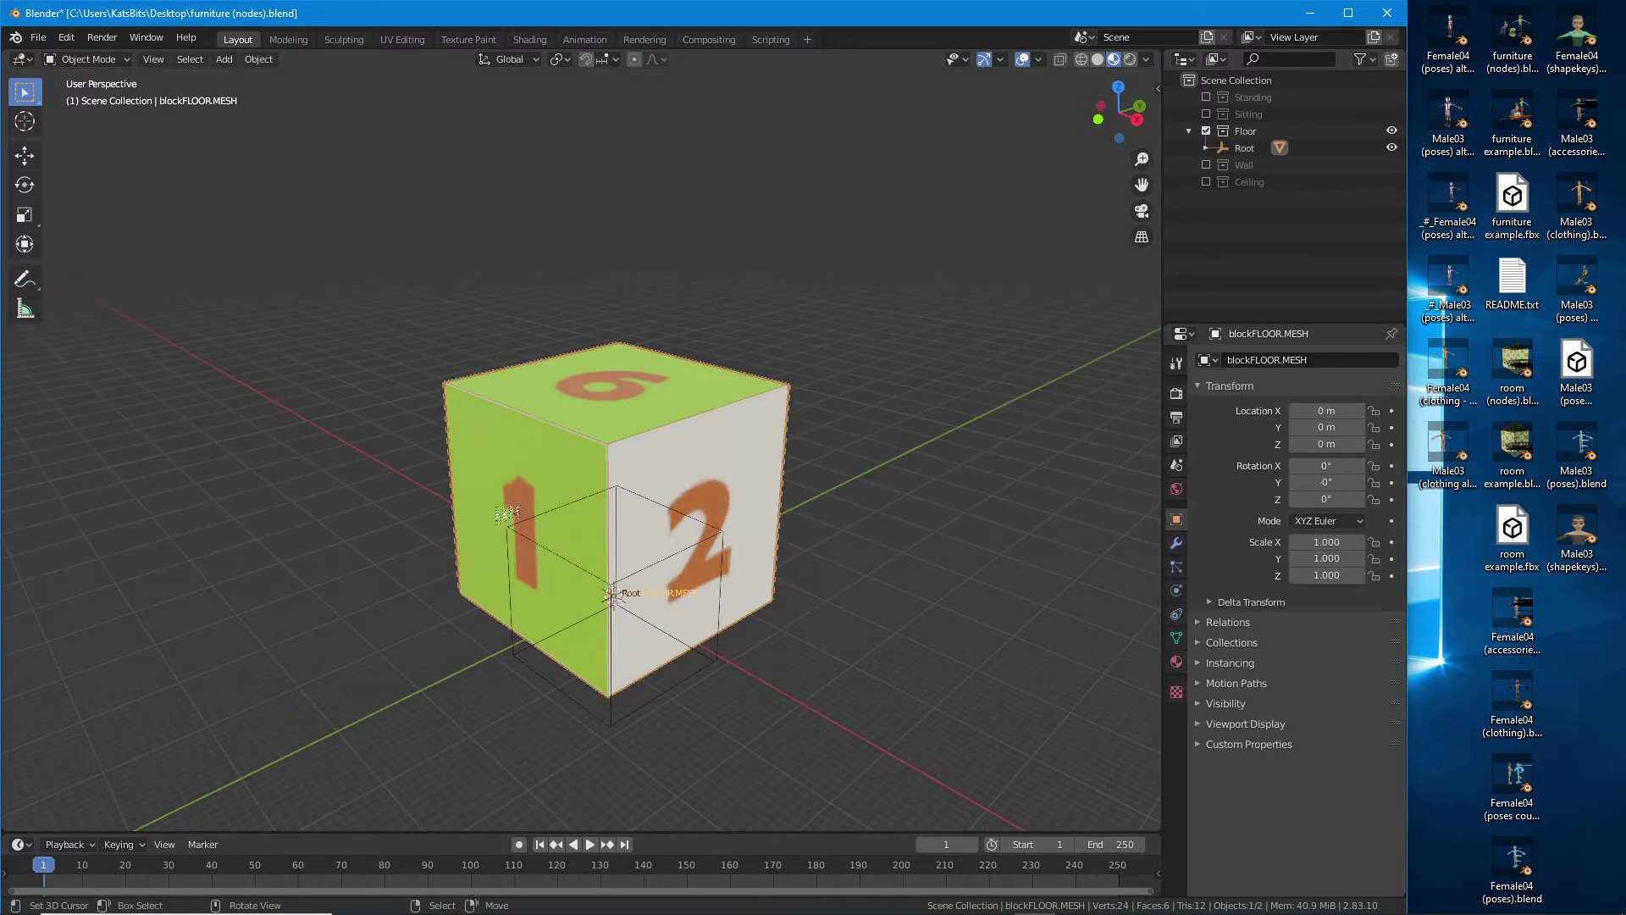
drag(508, 515, 560, 512)
scroll(513, 361, up, 2)
drag(734, 445, 652, 448)
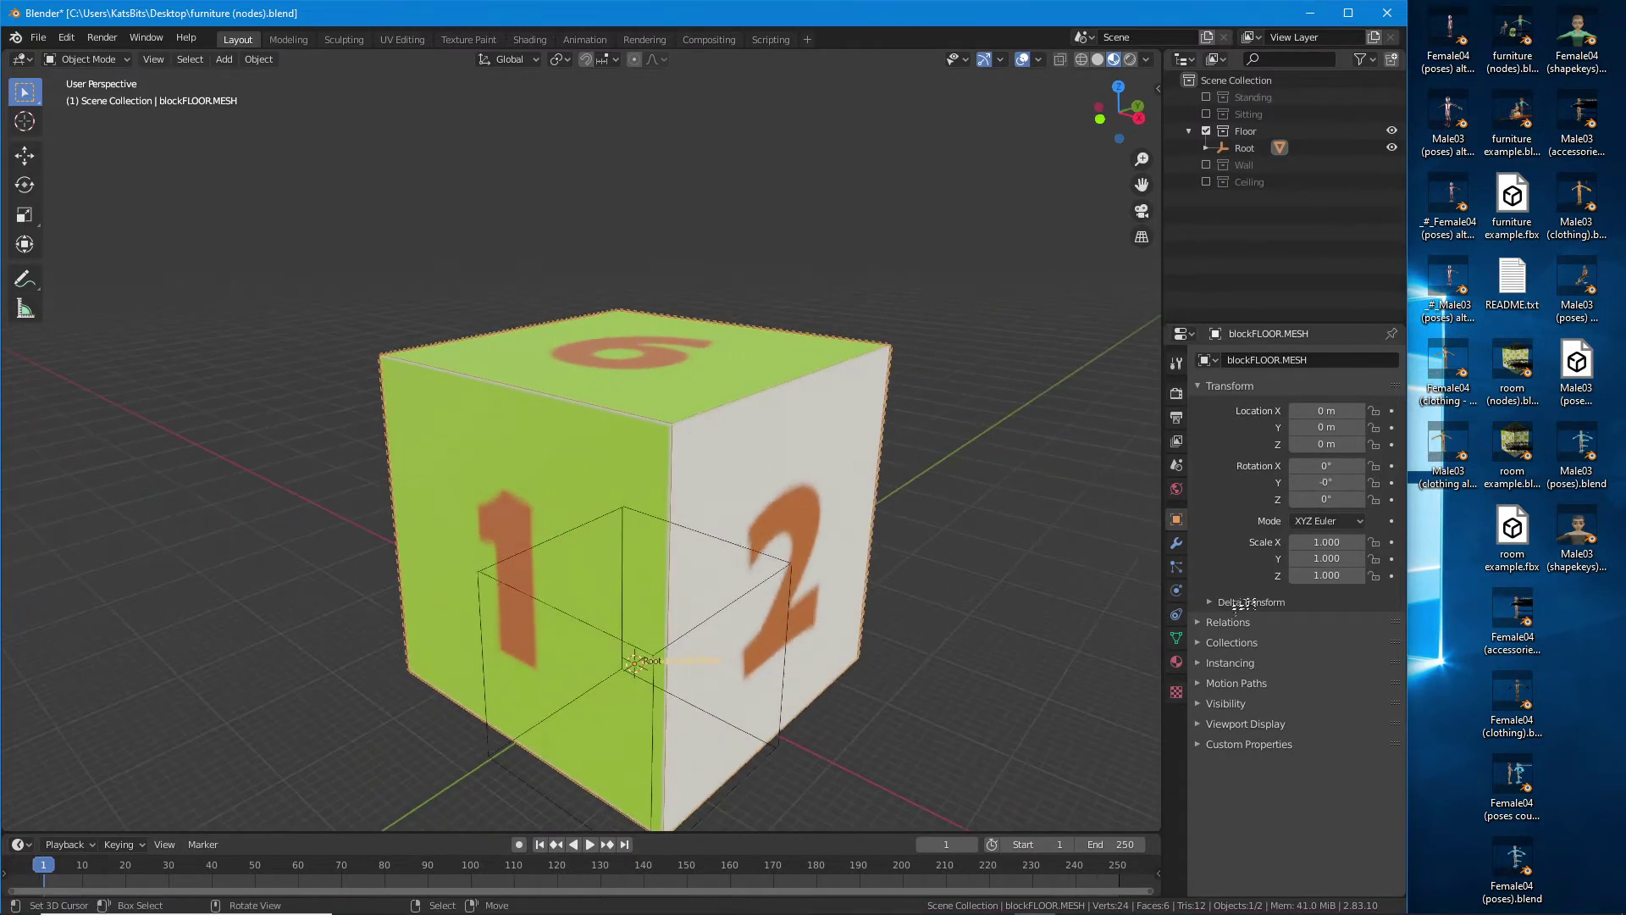
click(1177, 662)
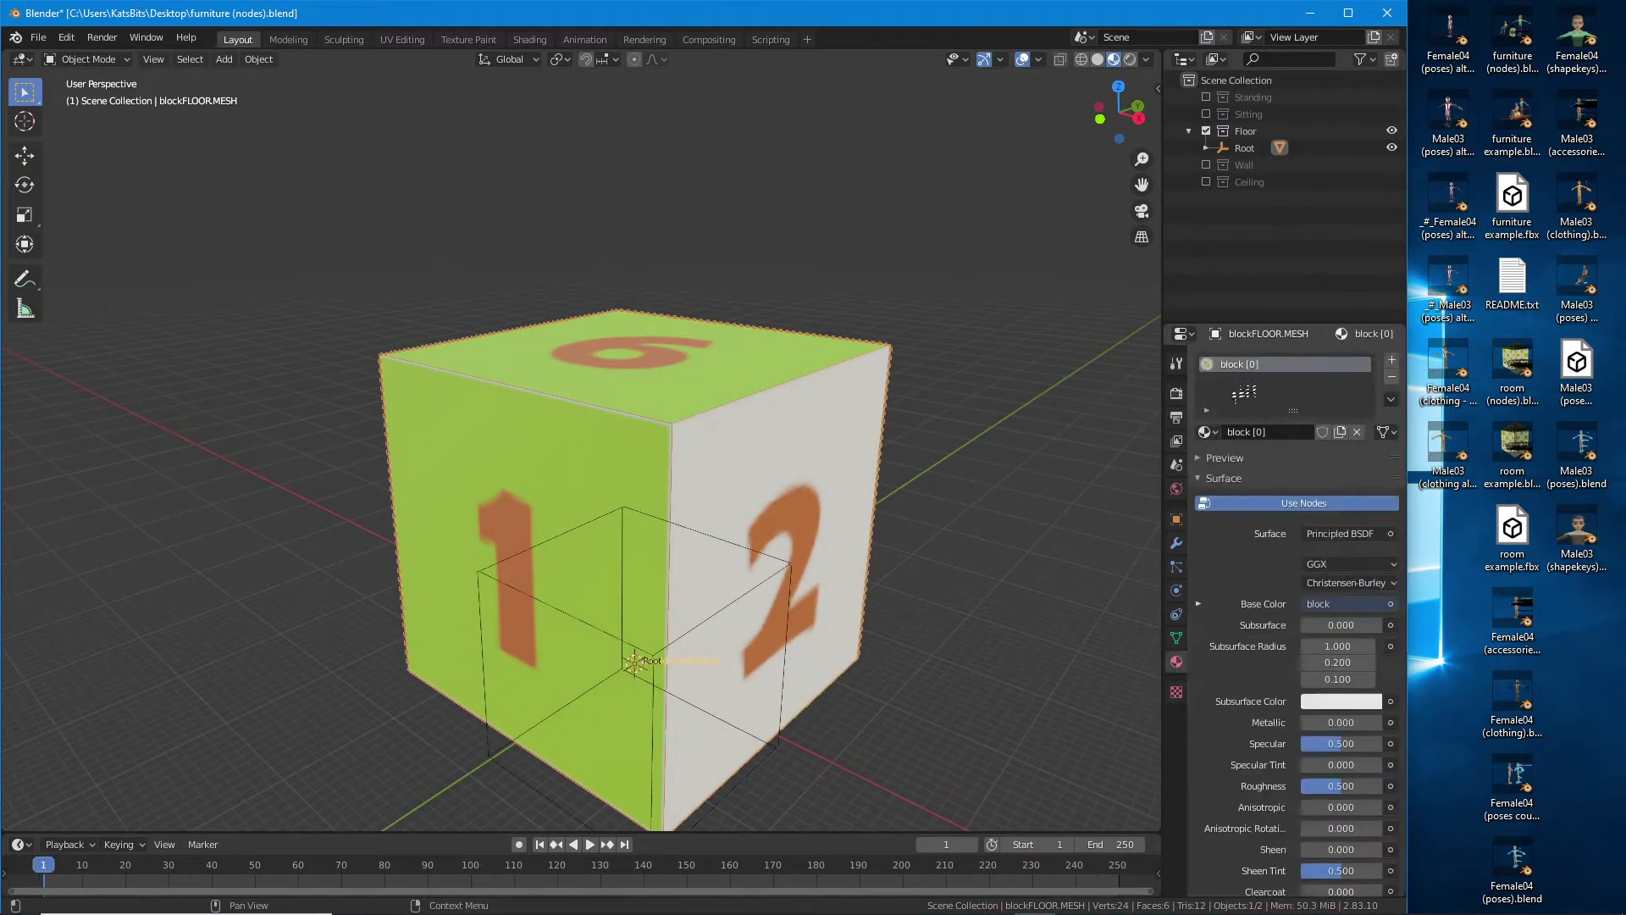
text(normalmap [0)
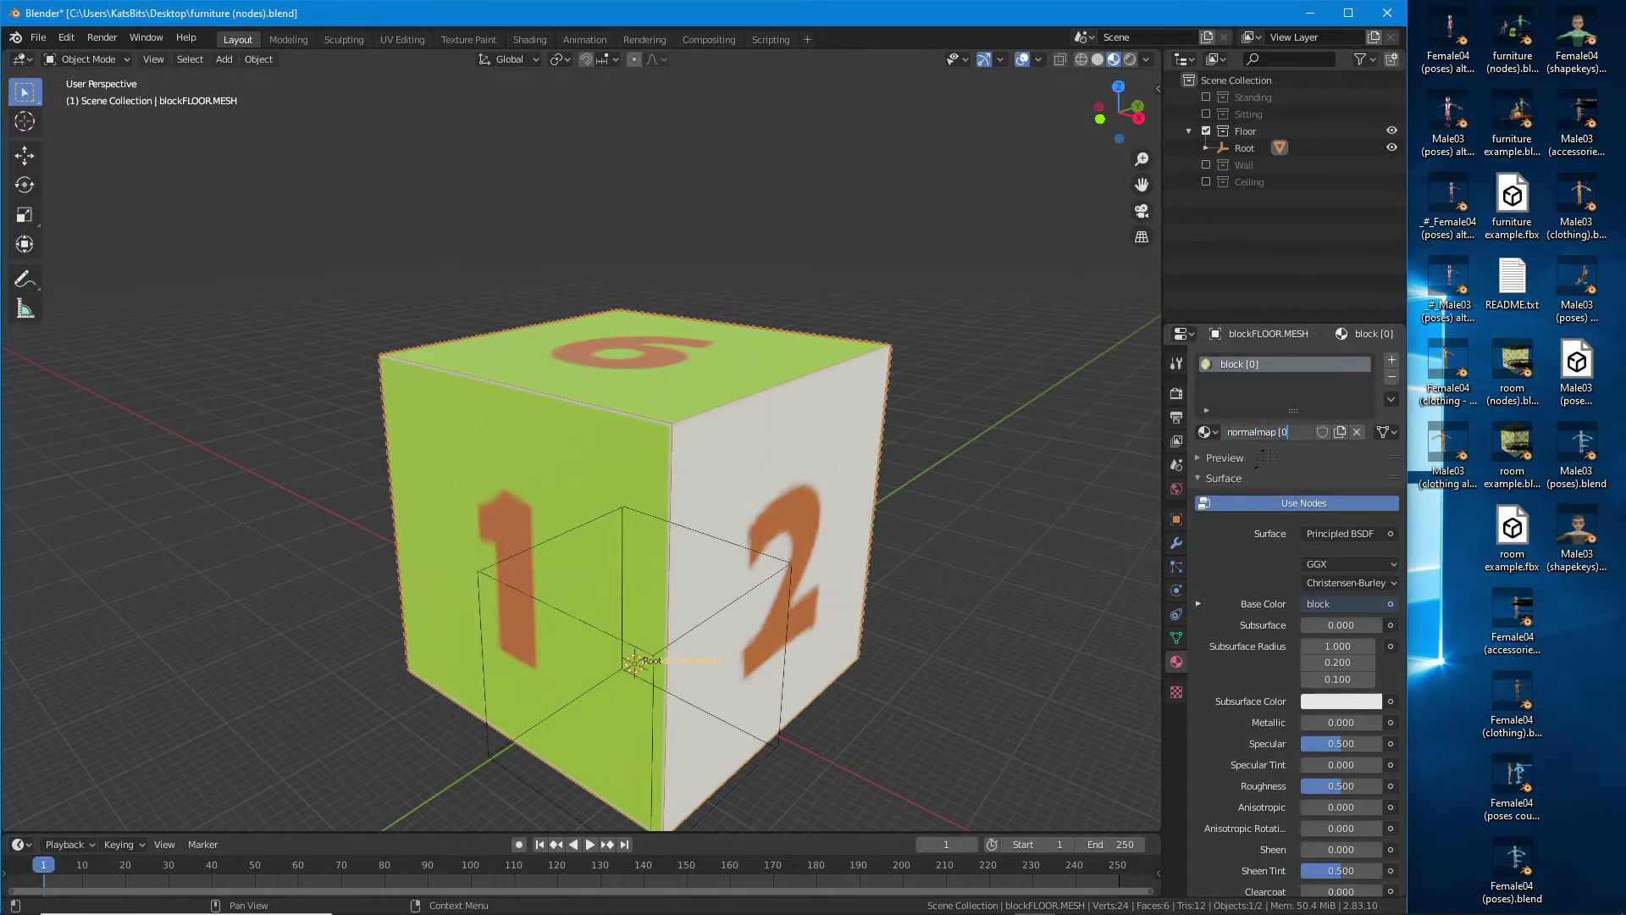
text(])
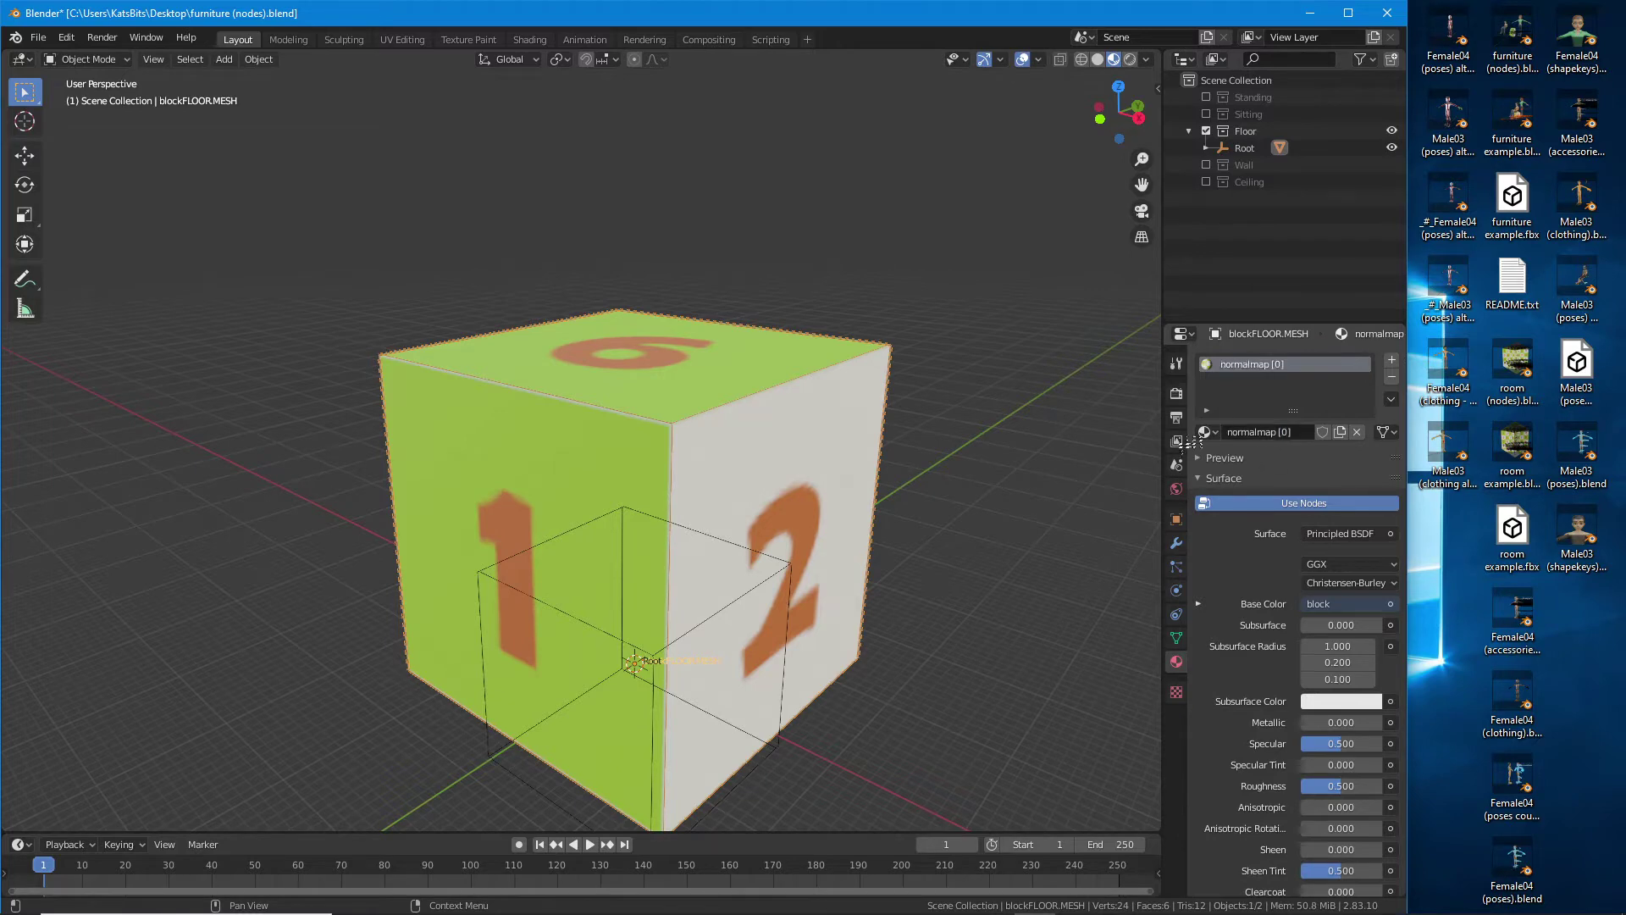
key(Return)
- Switch to the UV Editing workspace and select all of the floor block's mesh and UVs
scroll(482, 370, down, 1)
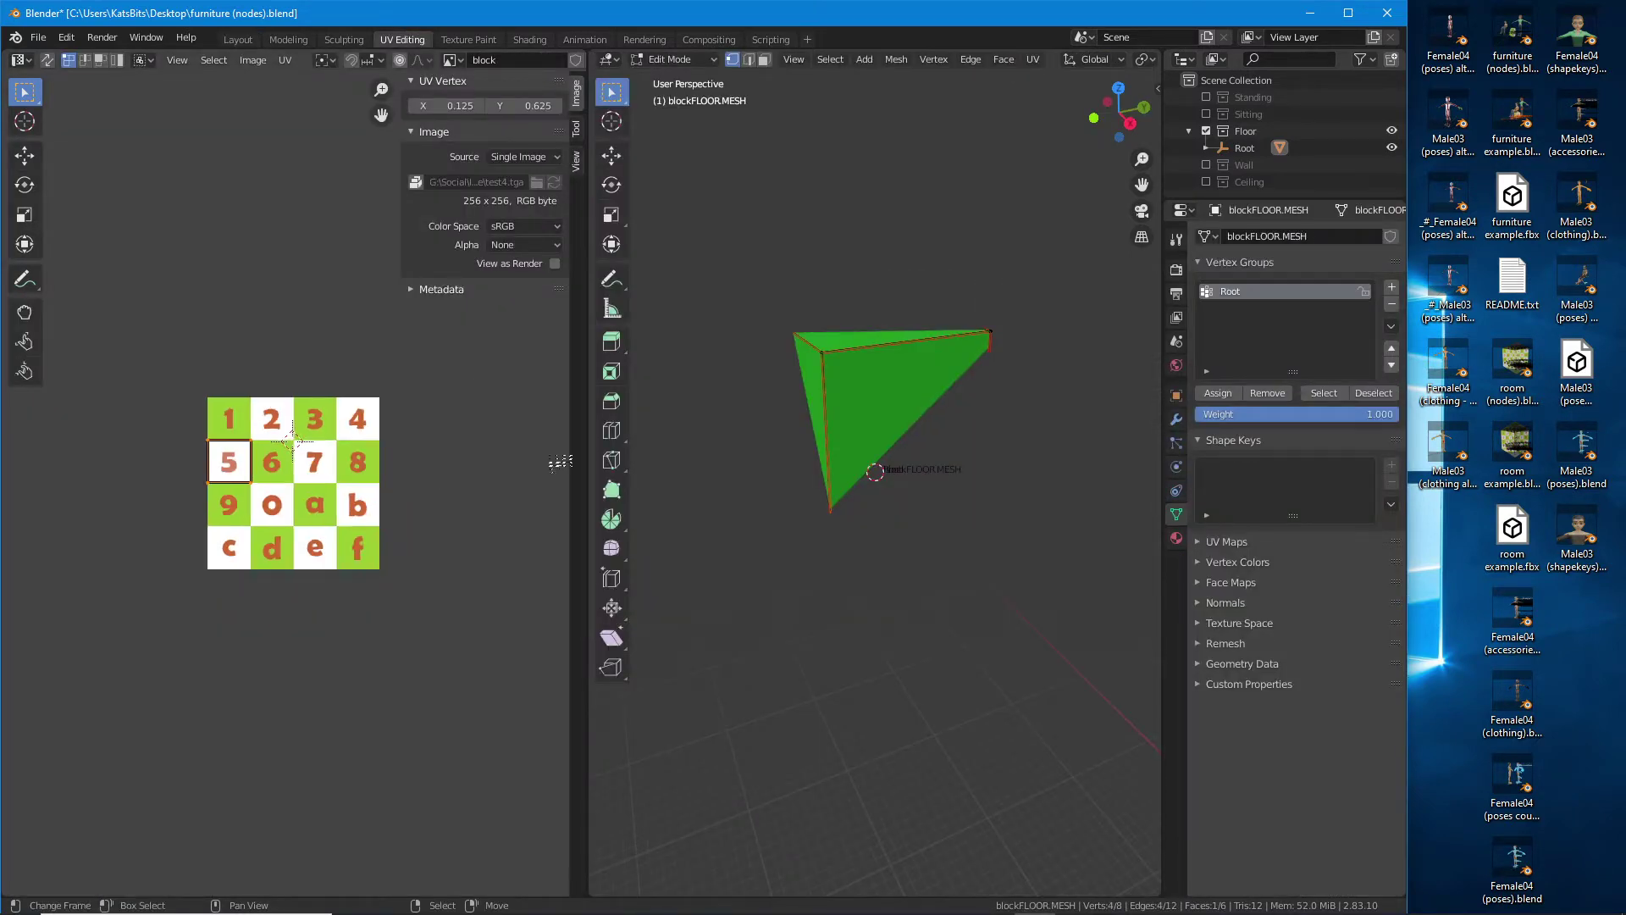
scroll(841, 442, up, 5)
scroll(841, 442, down, 3)
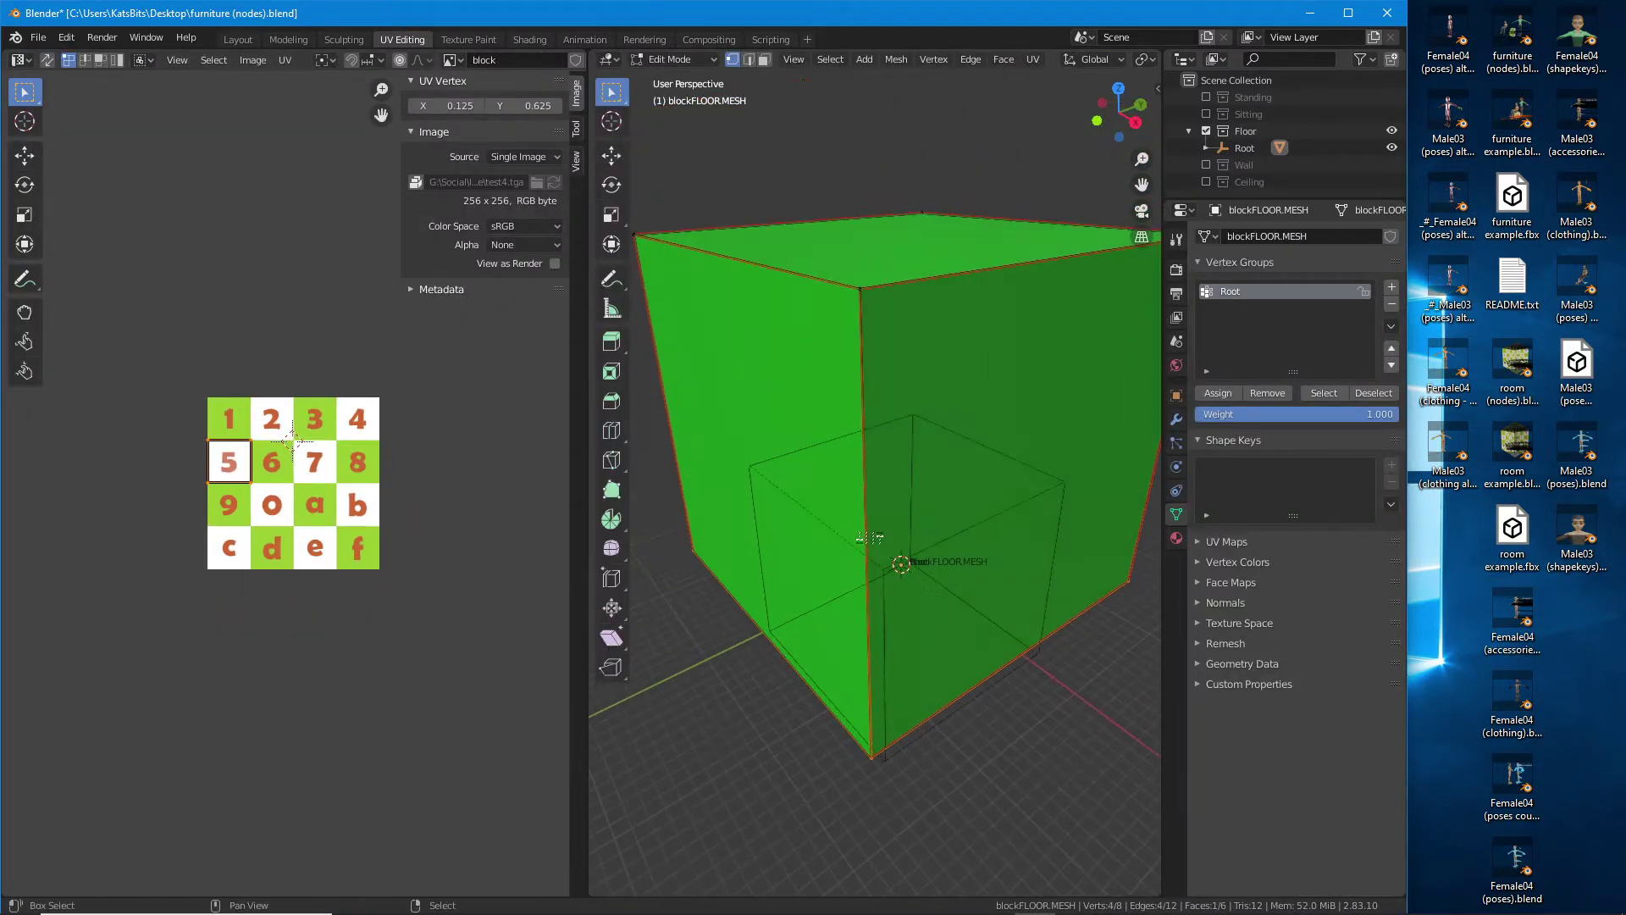
click(830, 59)
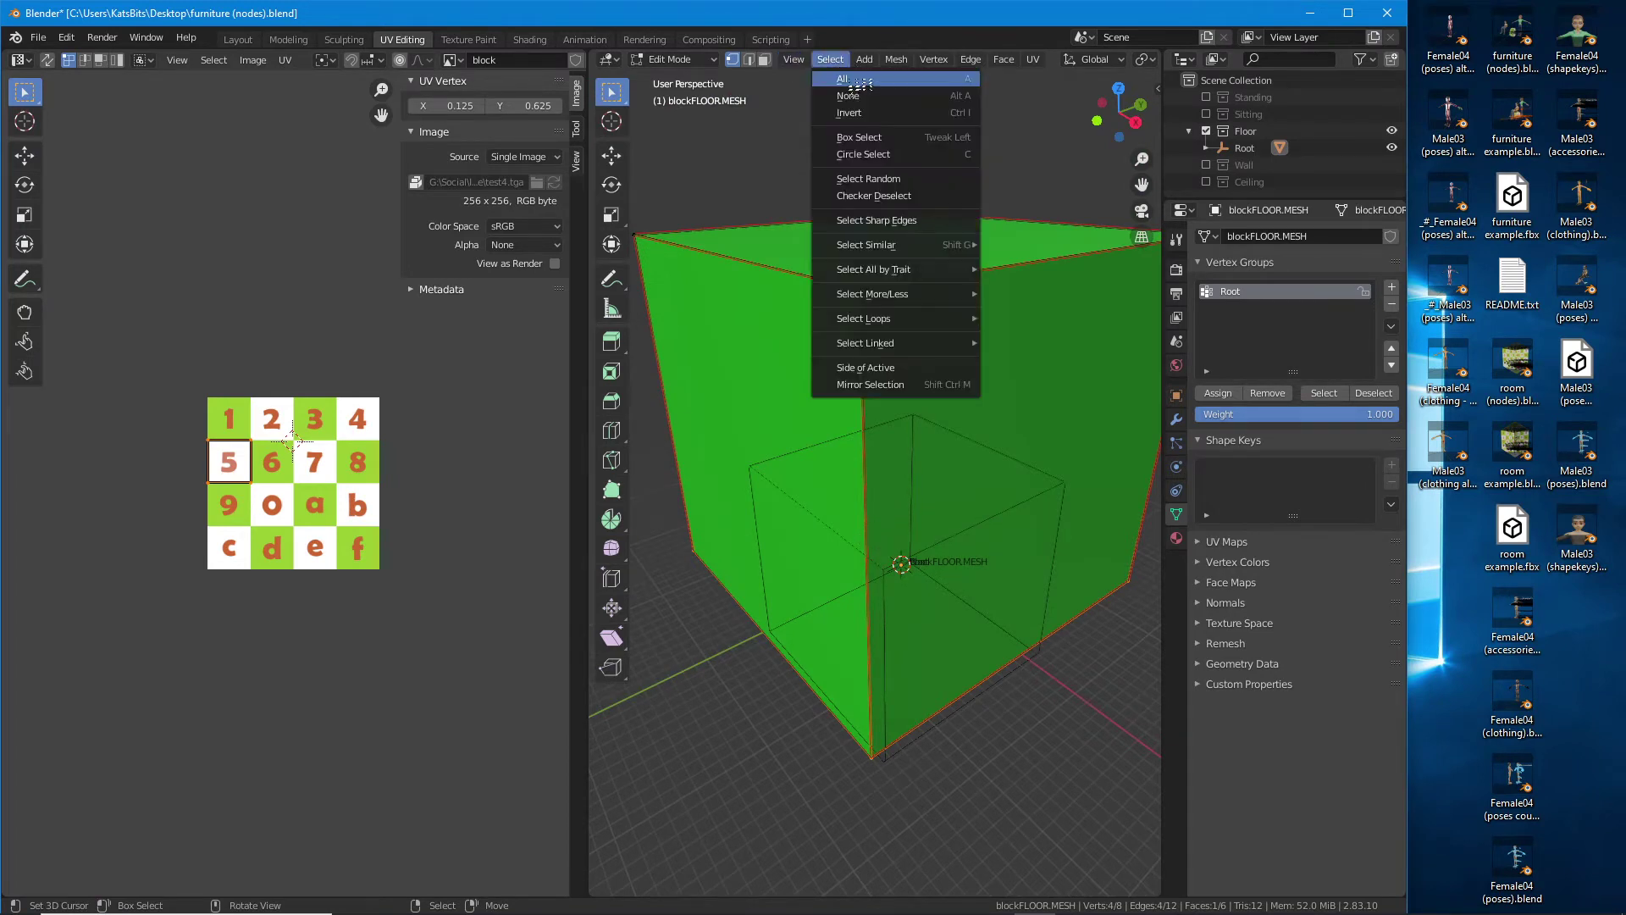
click(847, 82)
scroll(315, 498, up, 3)
key(a)
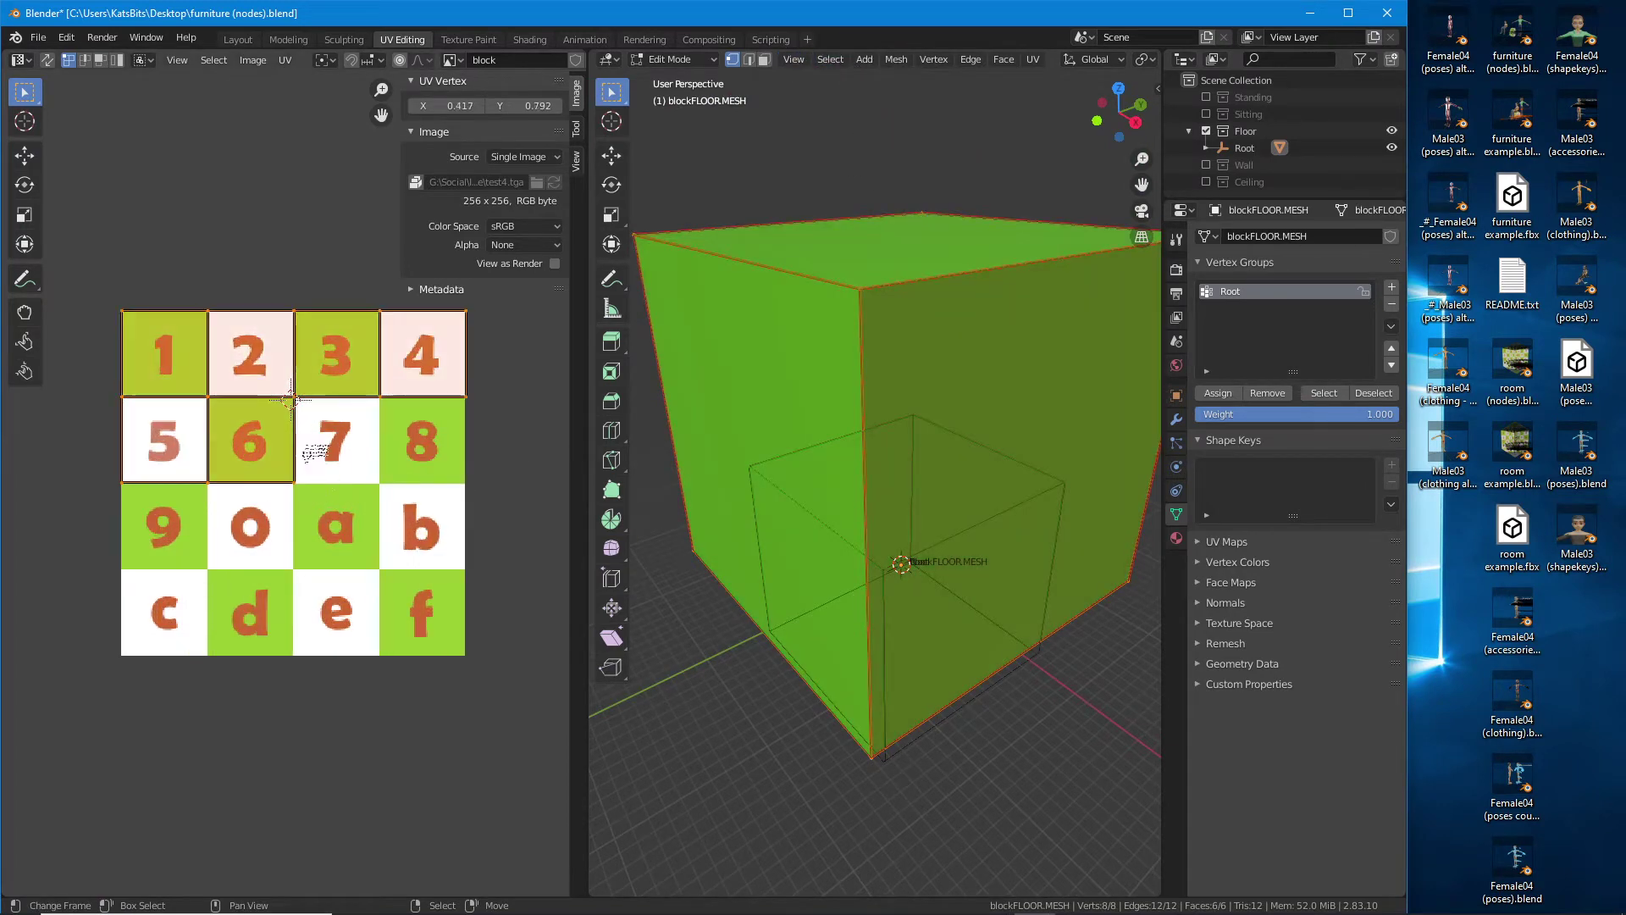
- Try moving the block's UVs up off the numbered checker image, and cancel the move
drag(316, 455, 295, 596)
key(g)
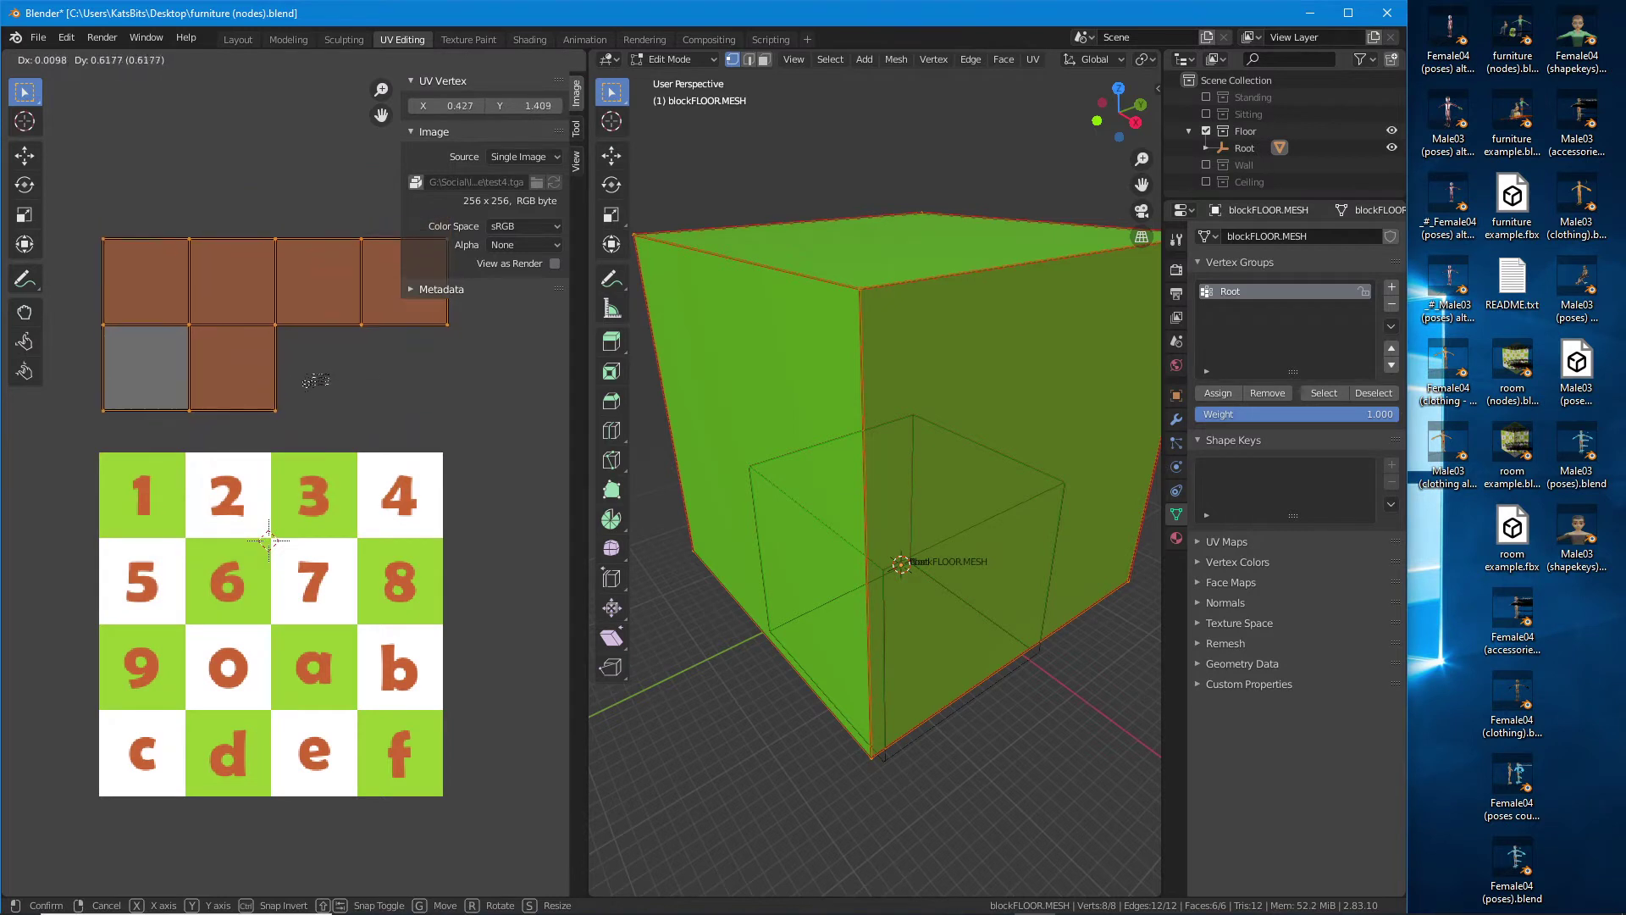
right_click(320, 383)
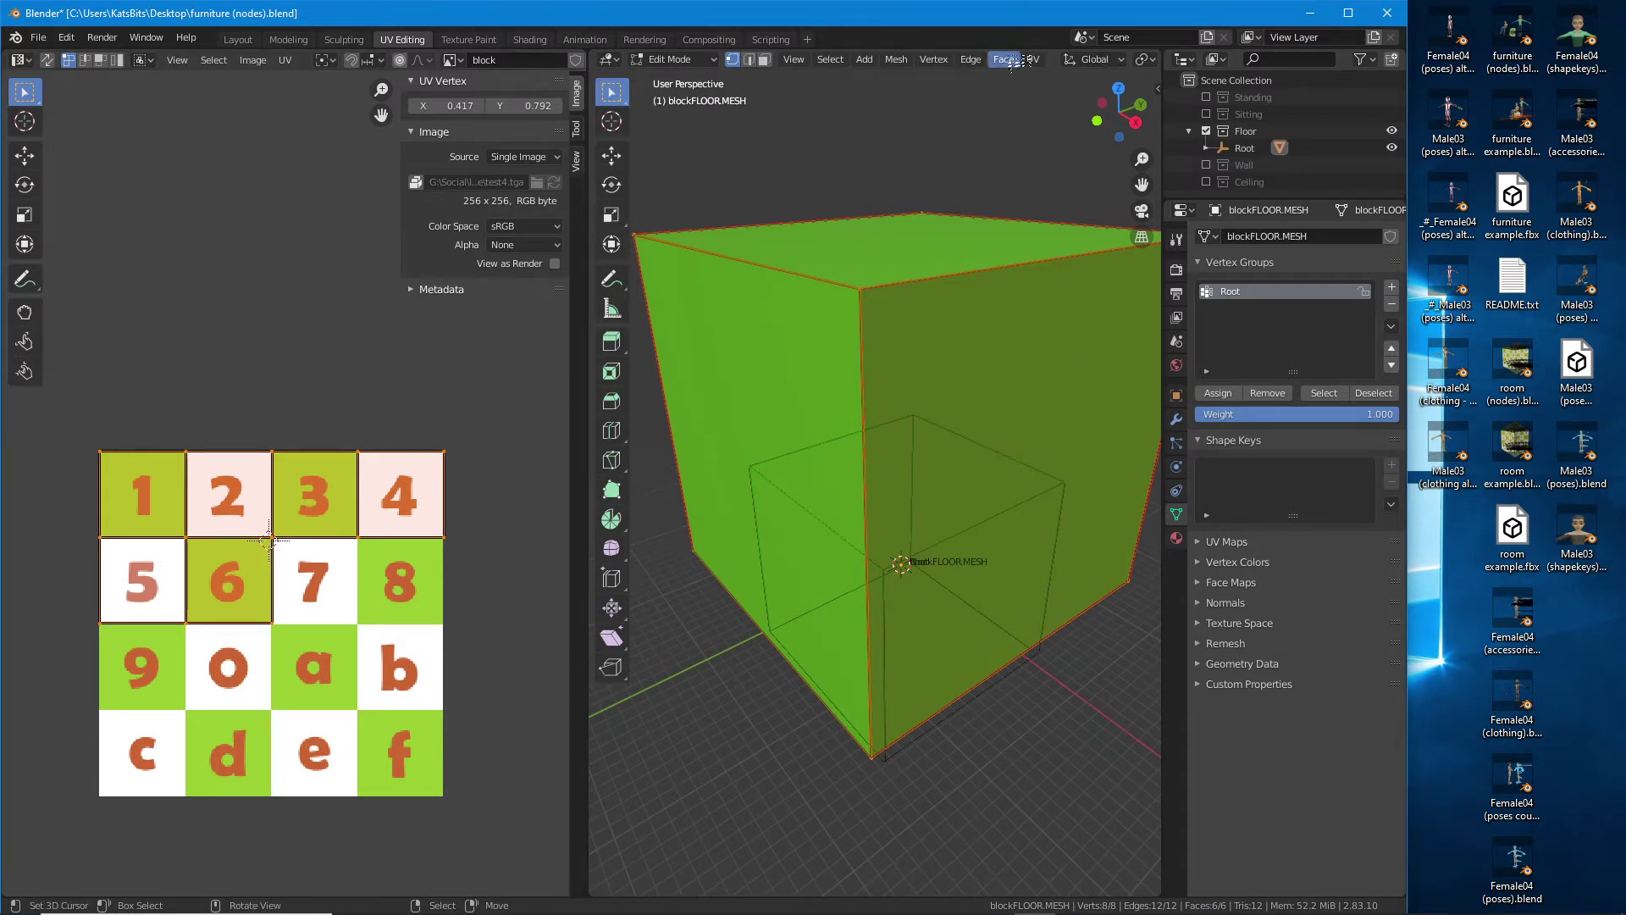
- Set the 3D viewport to Material Preview shading to show the numbered texture on the block
scroll(1015, 62, right, 6)
click(1115, 60)
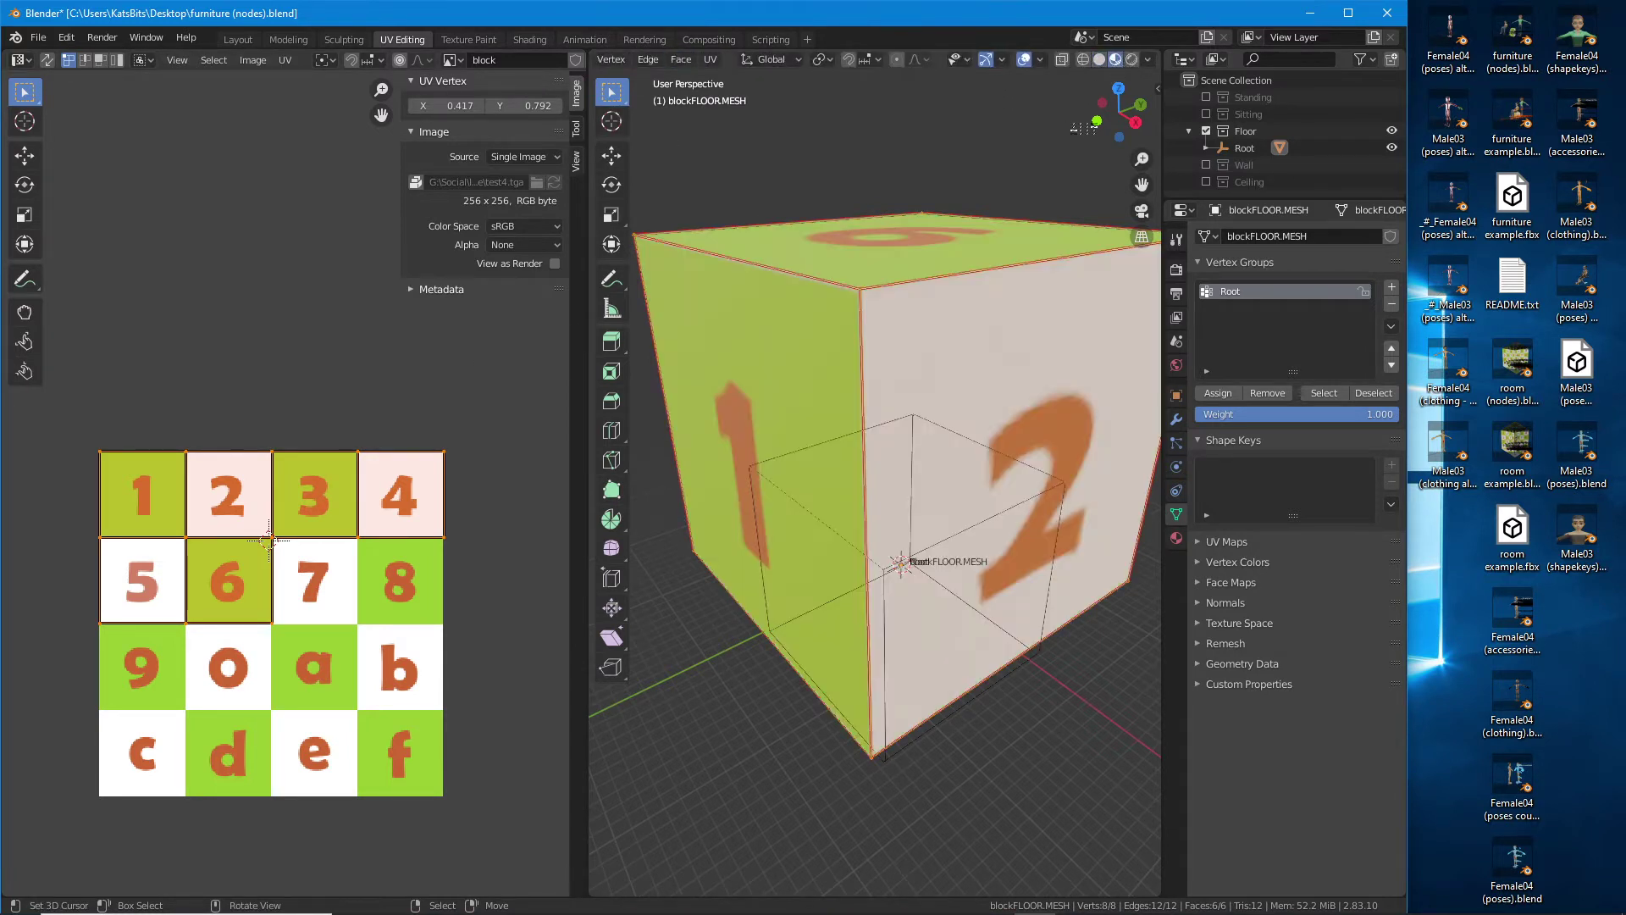
drag(864, 372, 881, 368)
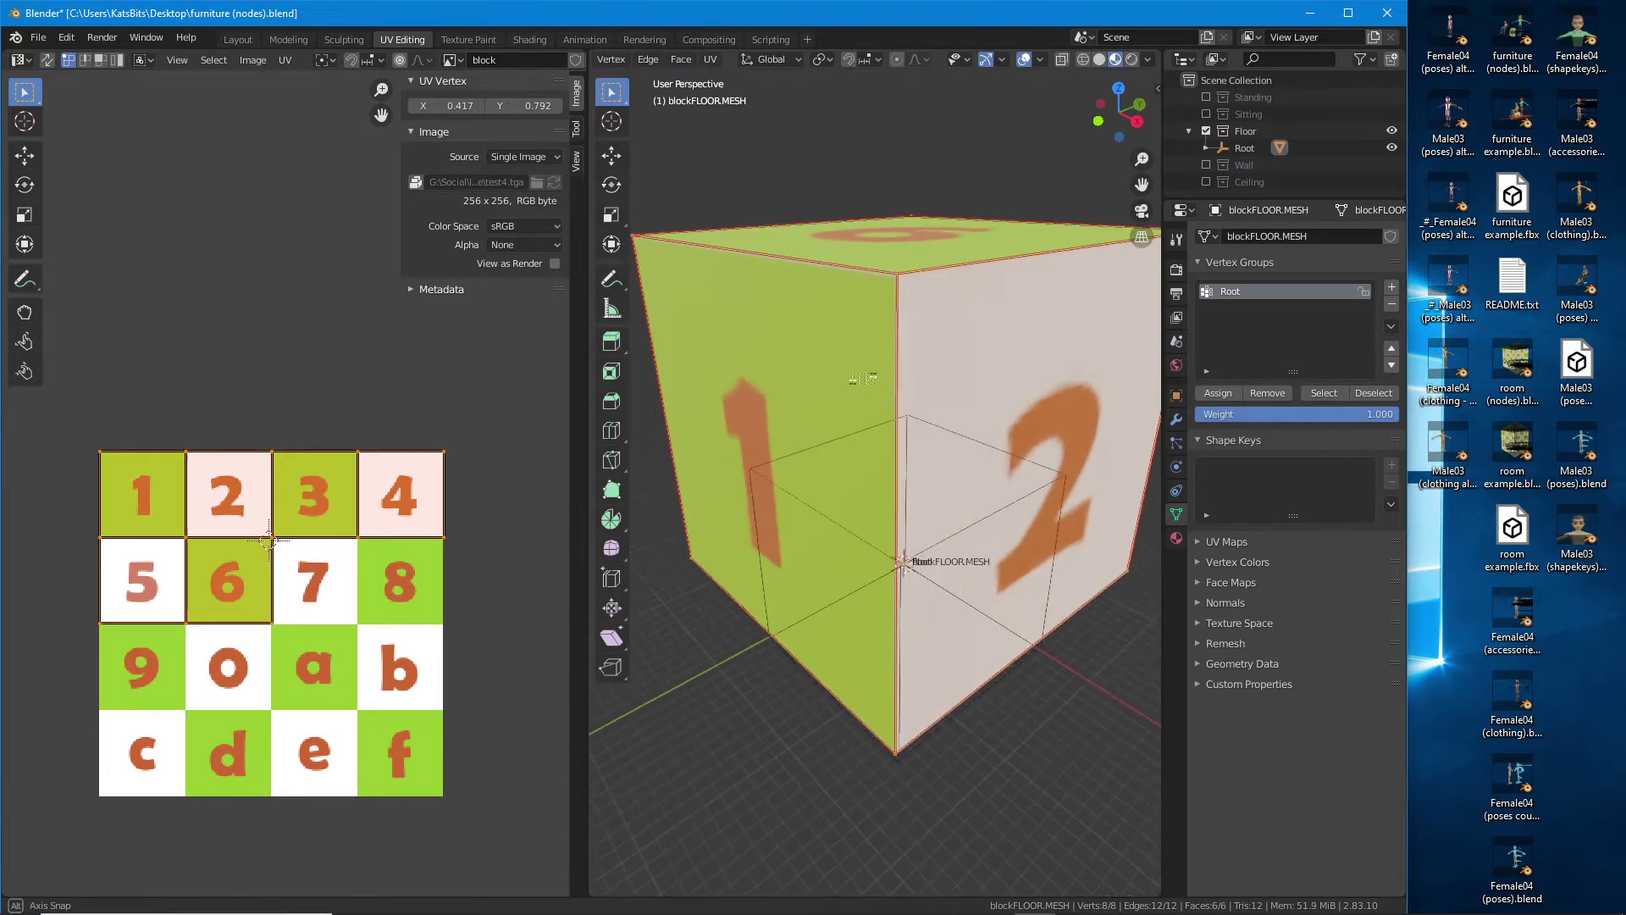
- Start saving the file under a new name and browse the F:\Social\IMVU\furniture\Blender 2.8+\ folder to the twitch normal baking files
click(38, 40)
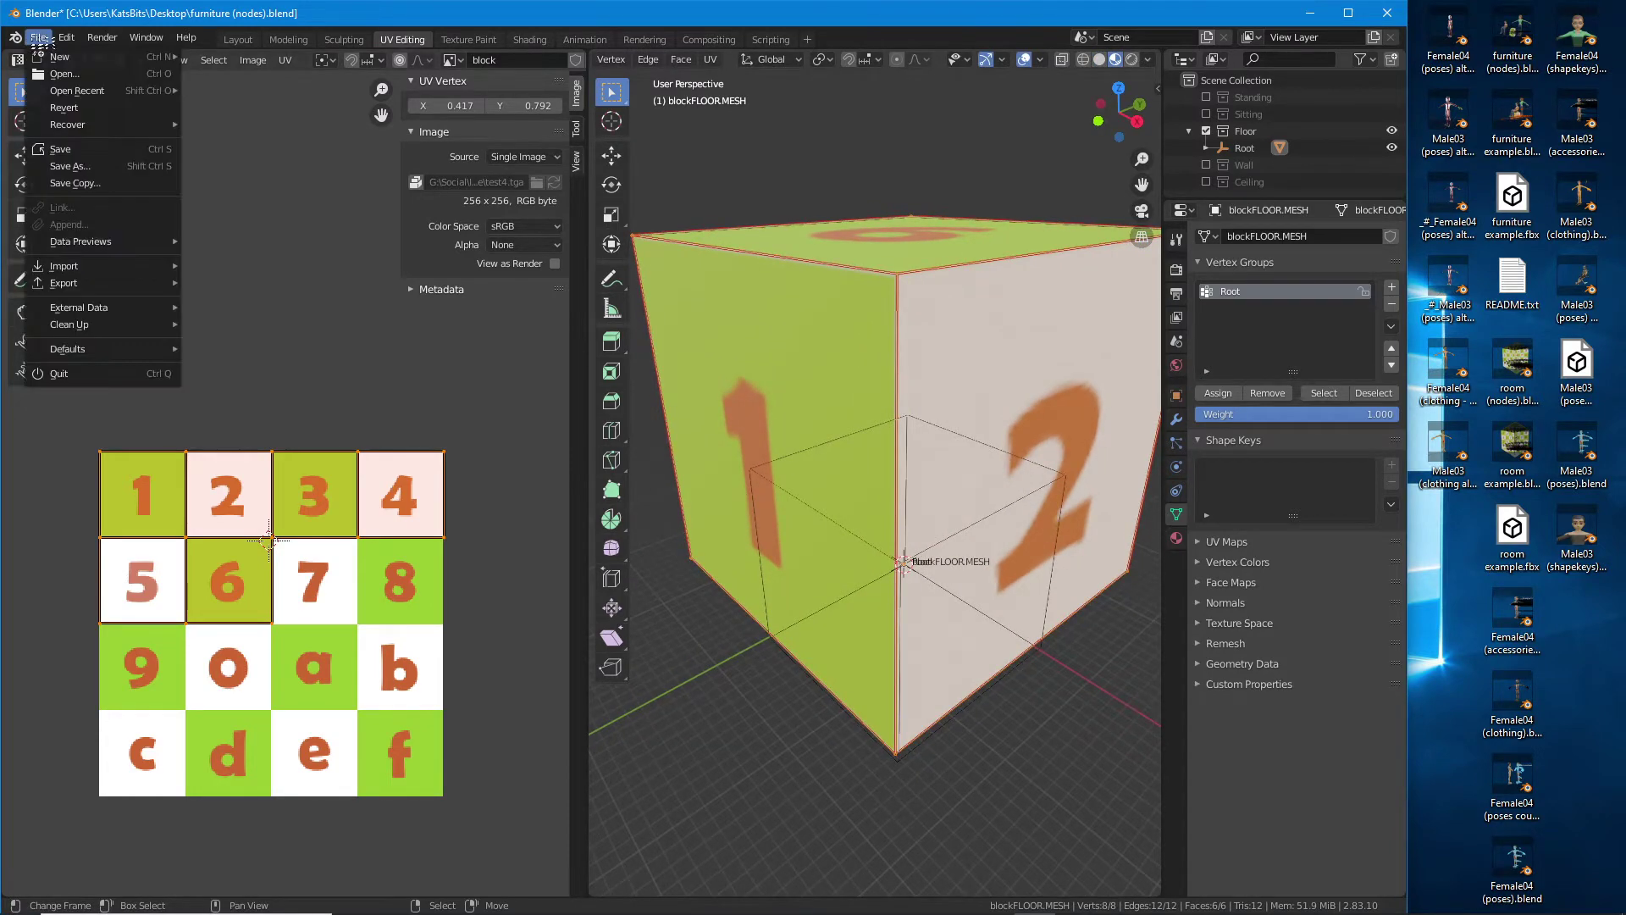
click(69, 166)
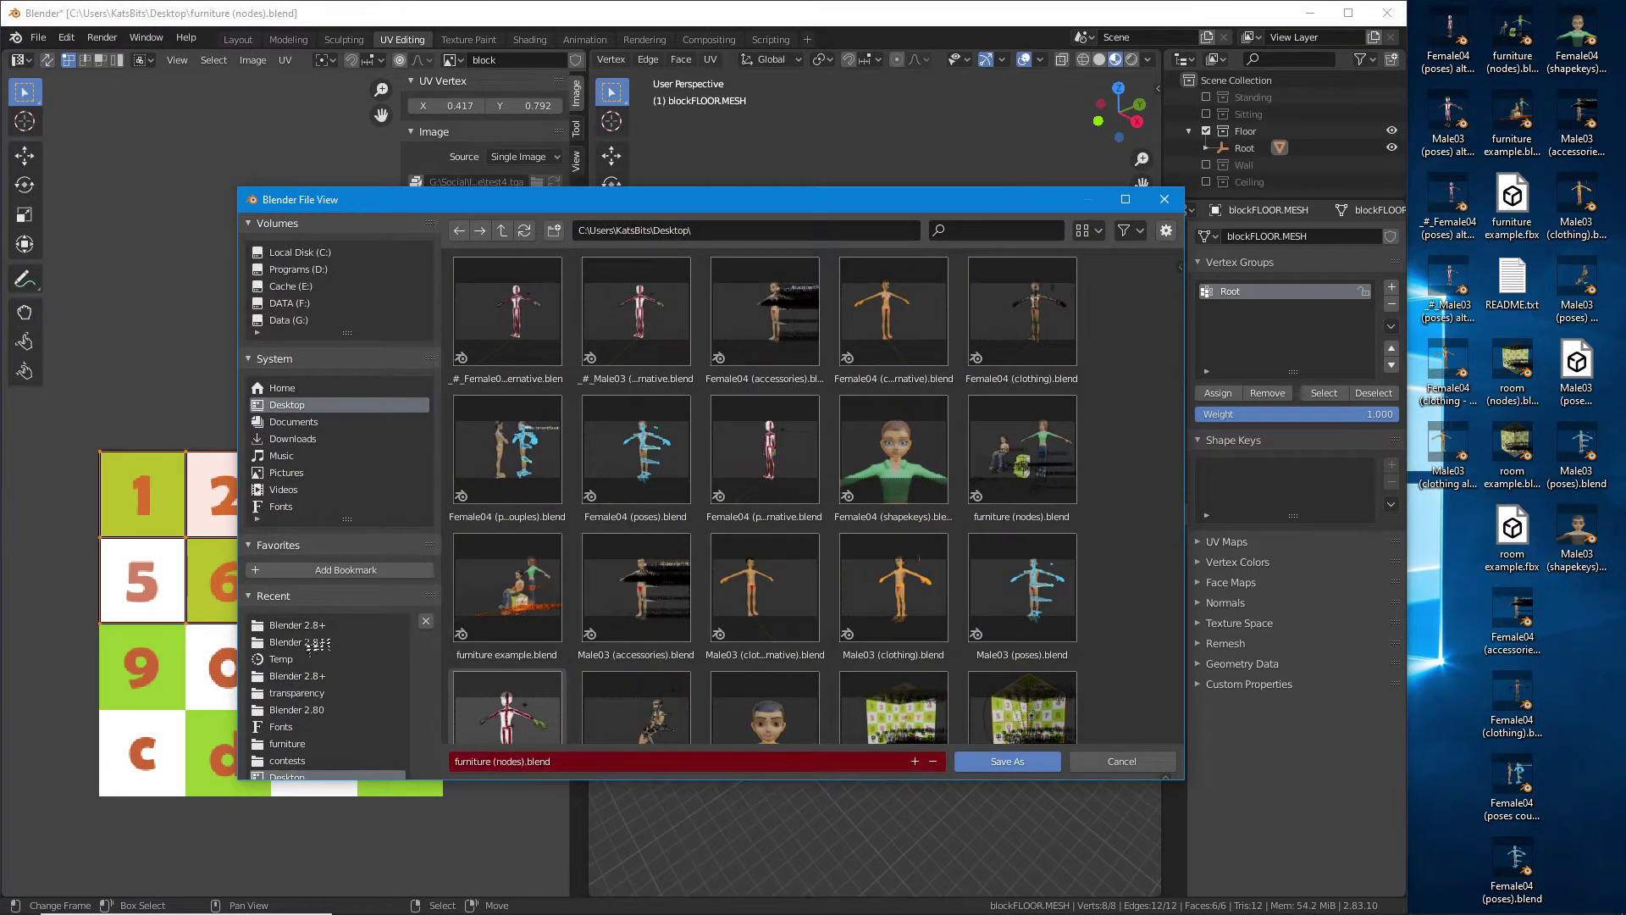
click(308, 627)
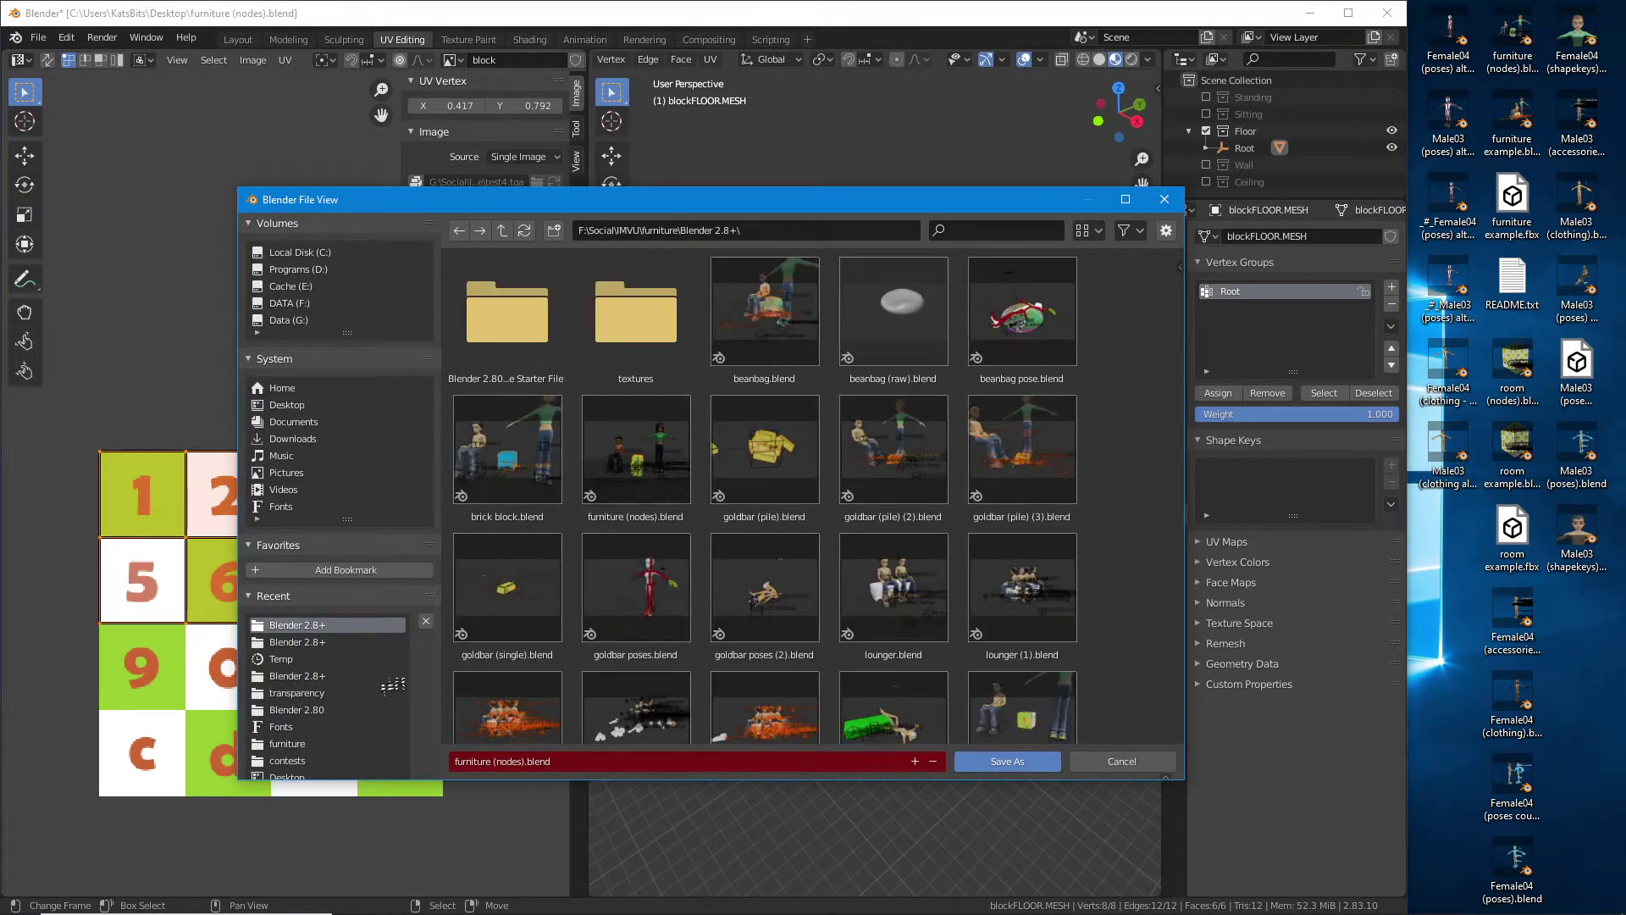
scroll(693, 601, down, 5)
scroll(693, 601, down, 15)
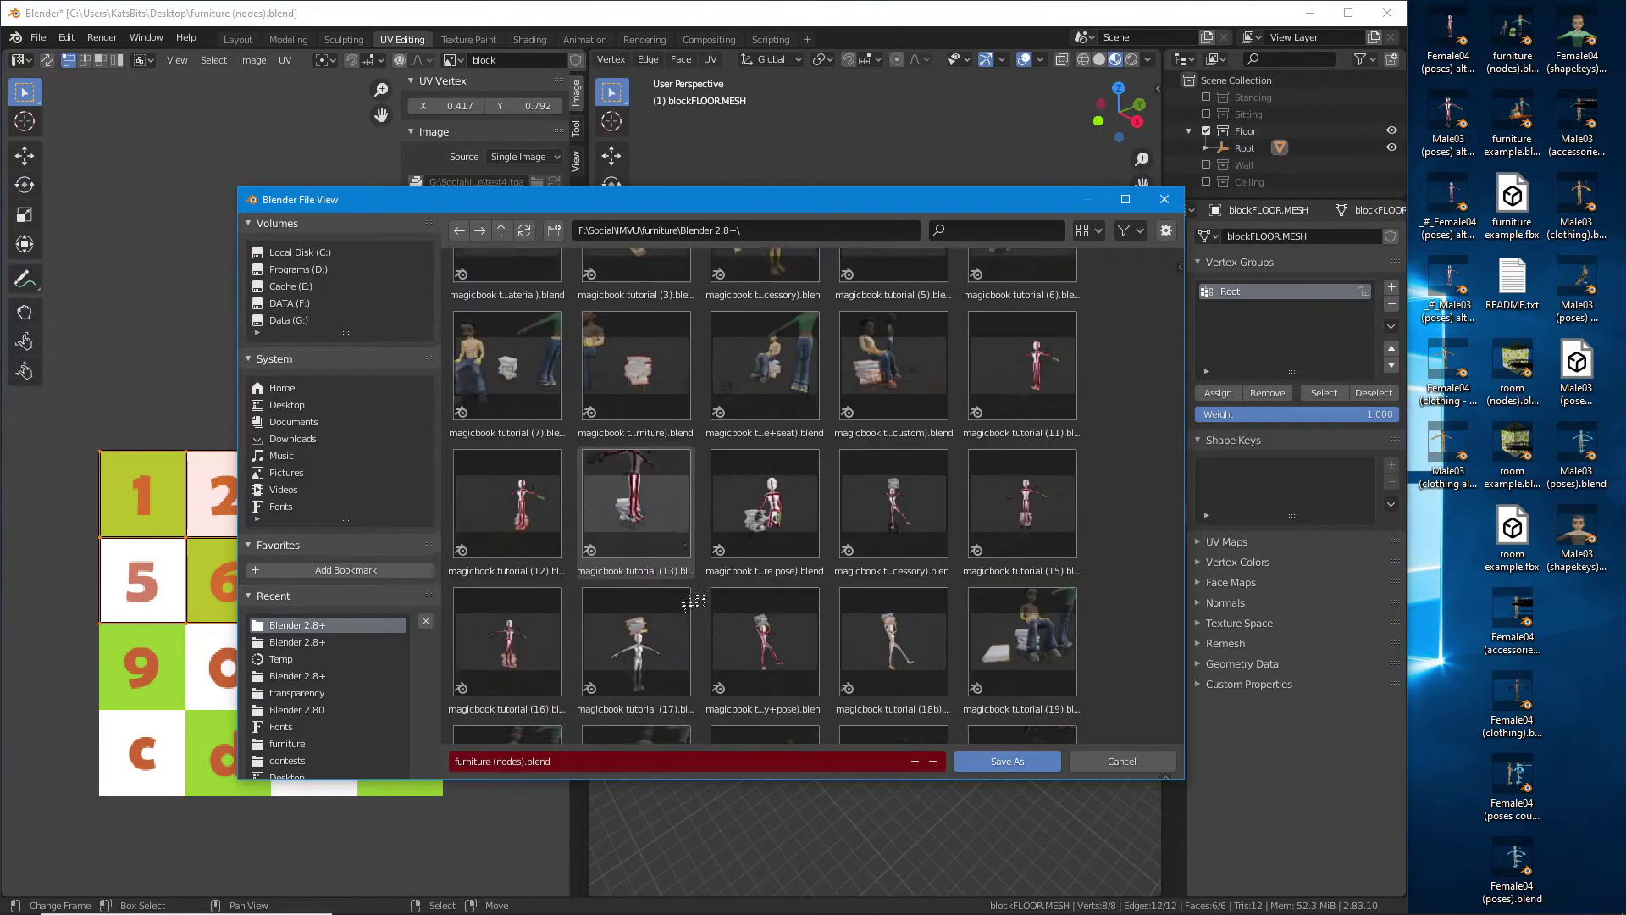
scroll(693, 603, down, 5)
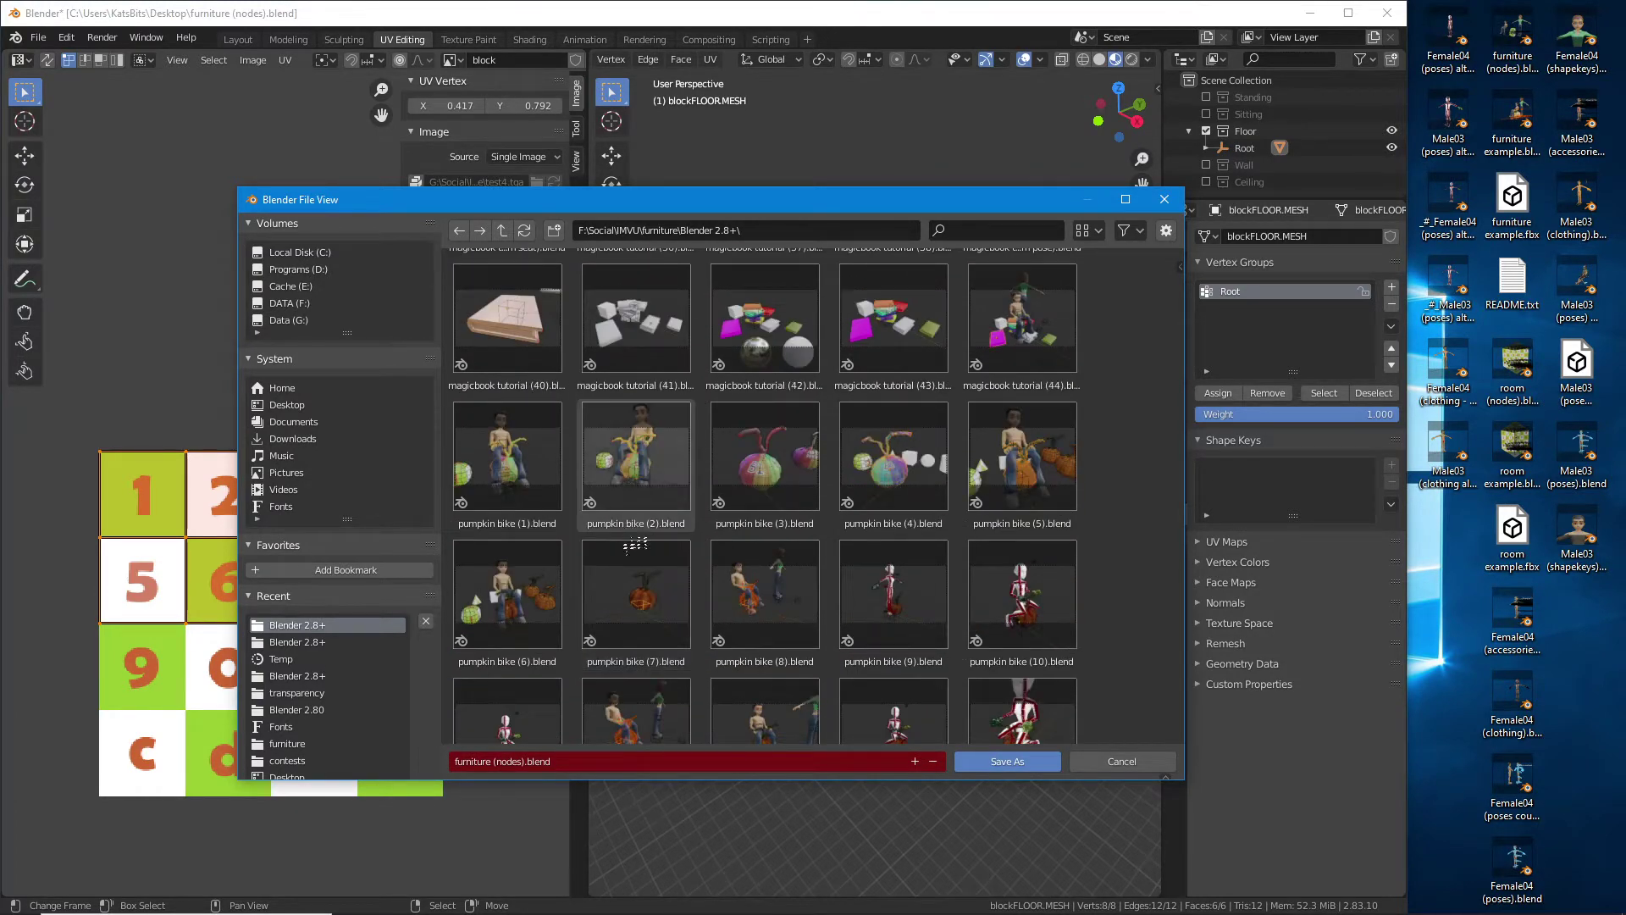
scroll(693, 592, down, 5)
scroll(693, 583, down, 3)
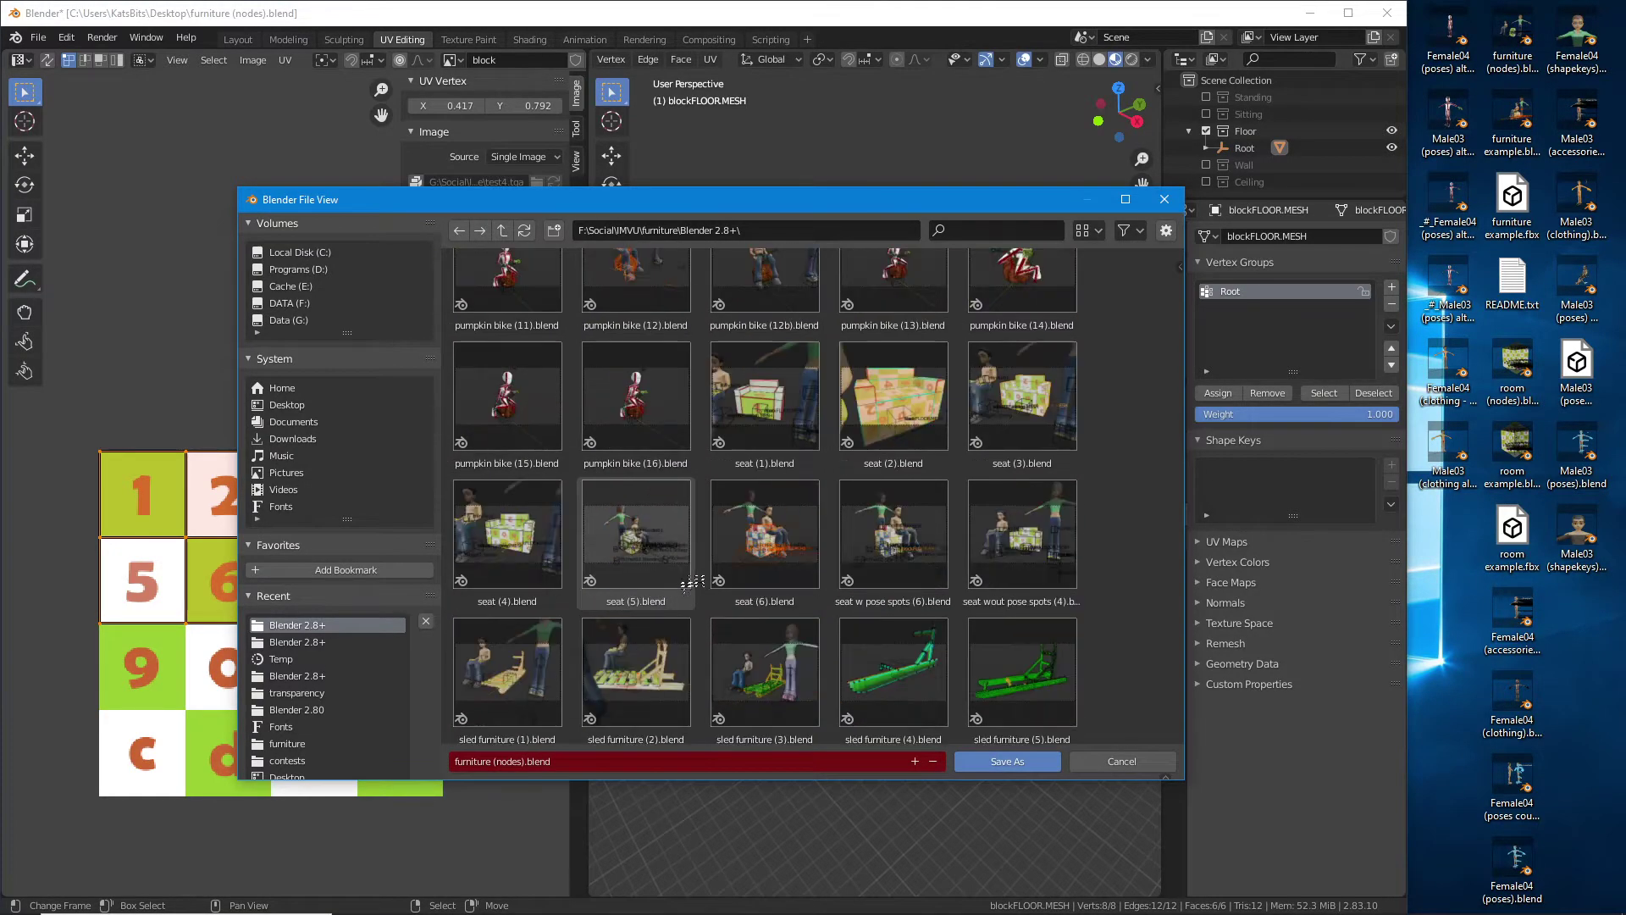
scroll(691, 583, down, 15)
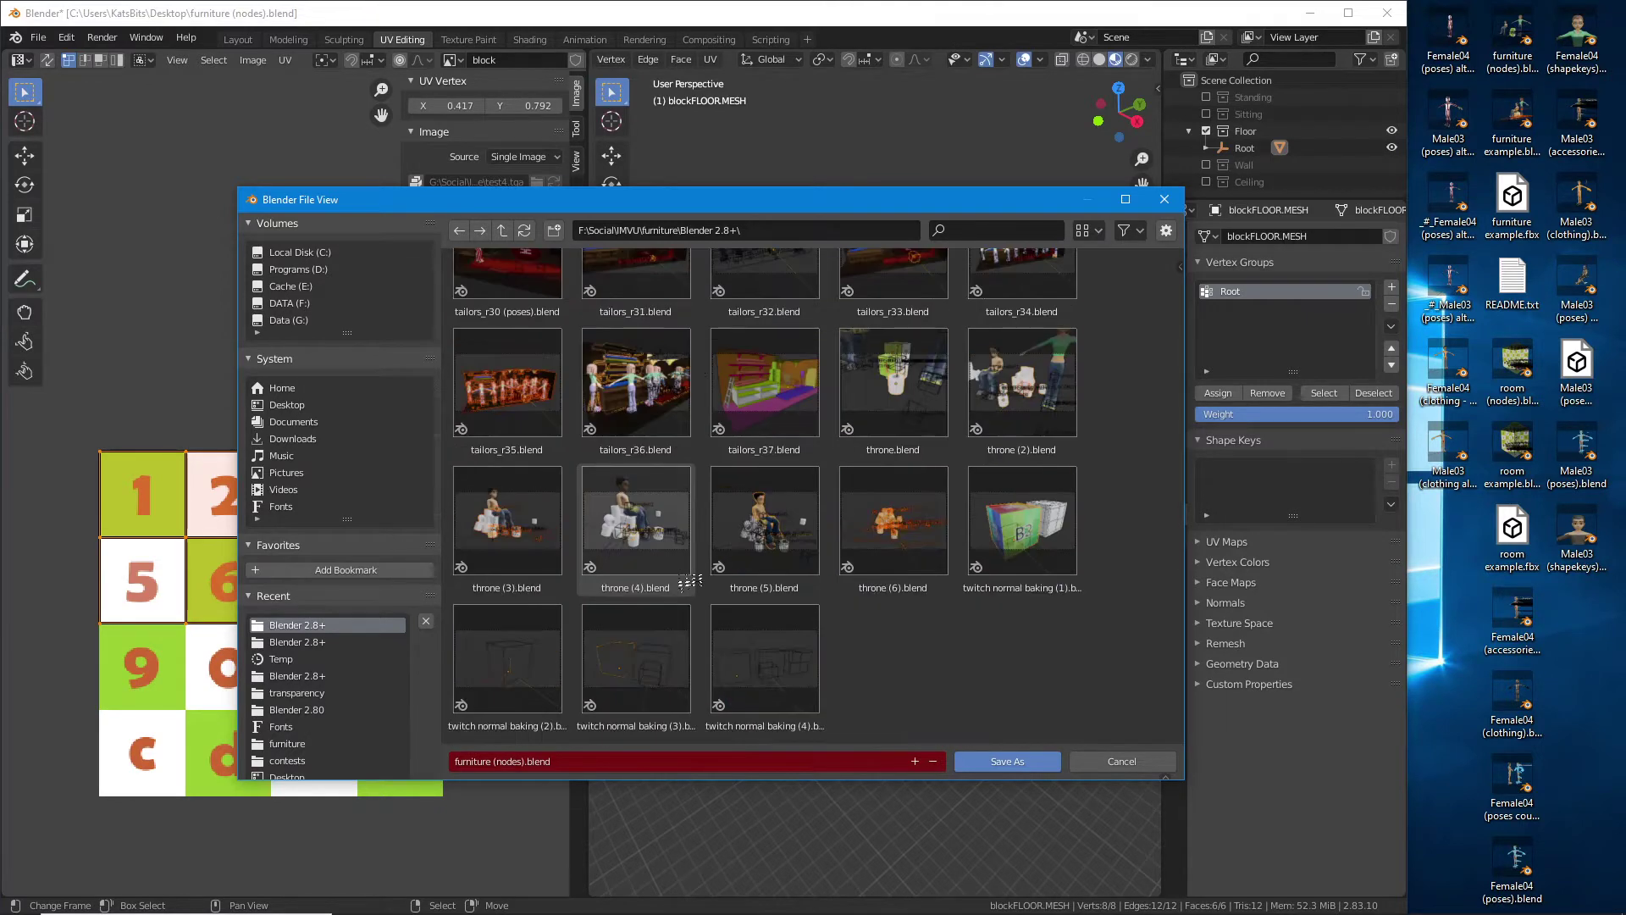
- Adapt the existing name twitch normal baking (1).blend and save the file as twitch normal images (1).blend
click(1025, 546)
click(493, 758)
click(551, 761)
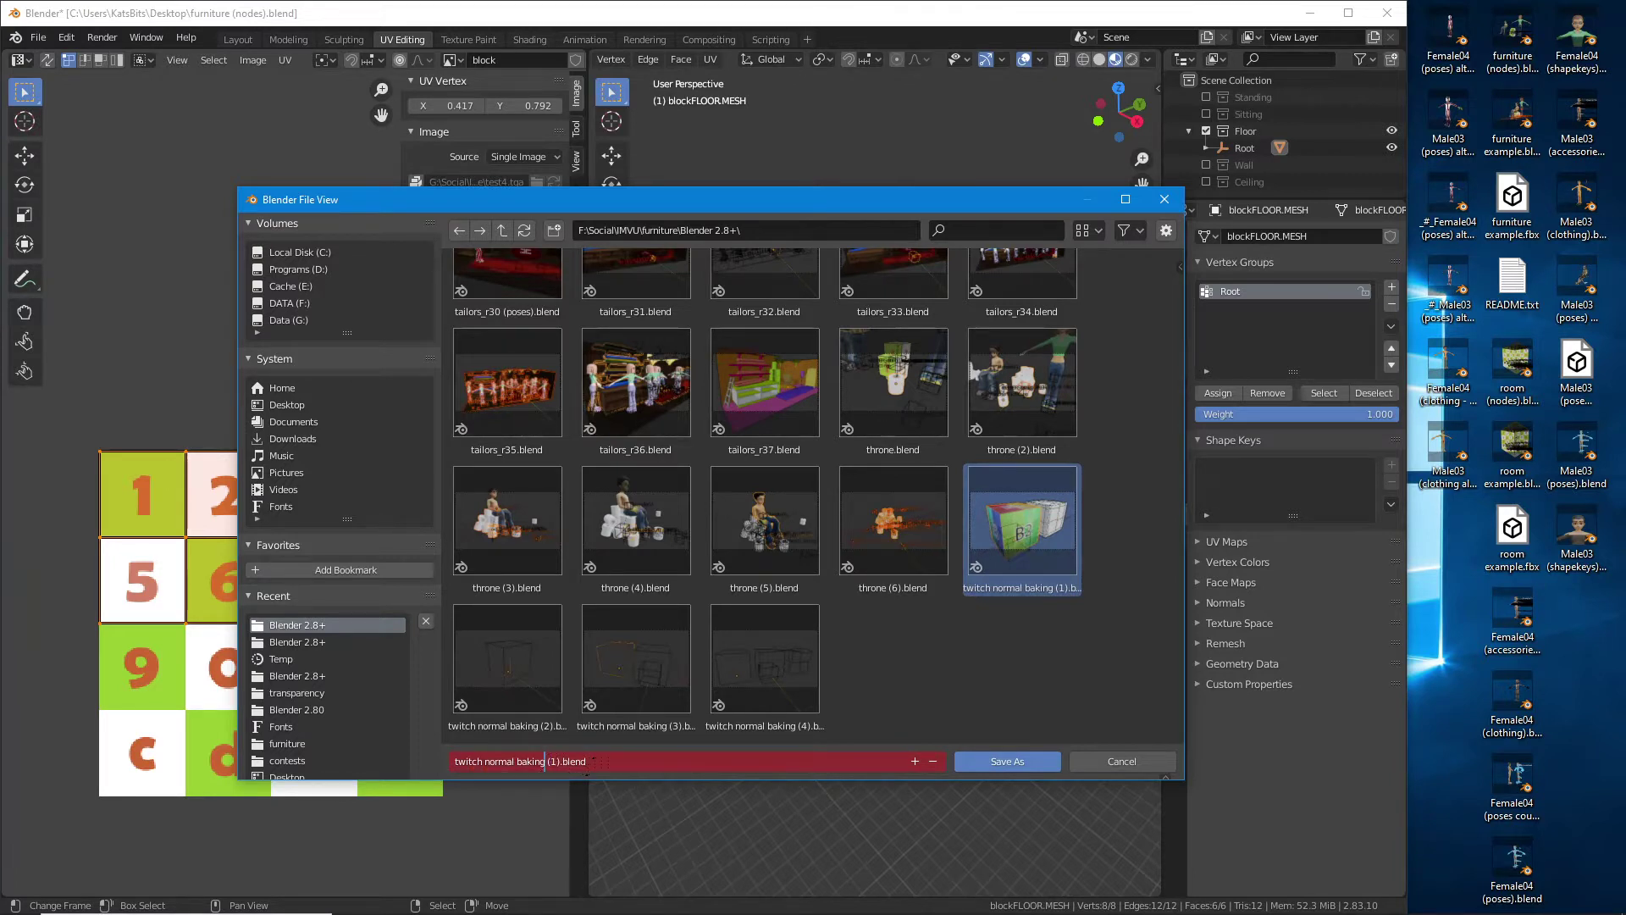
text(v2)
key(BackSpace)
key(BackSpace)
key(BackSpace)
key(BackSpace)
key(BackSpace)
key(BackSpace)
key(BackSpace)
key(BackSpace)
key(BackSpace)
key(BackSpace)
text(images)
key(Return)
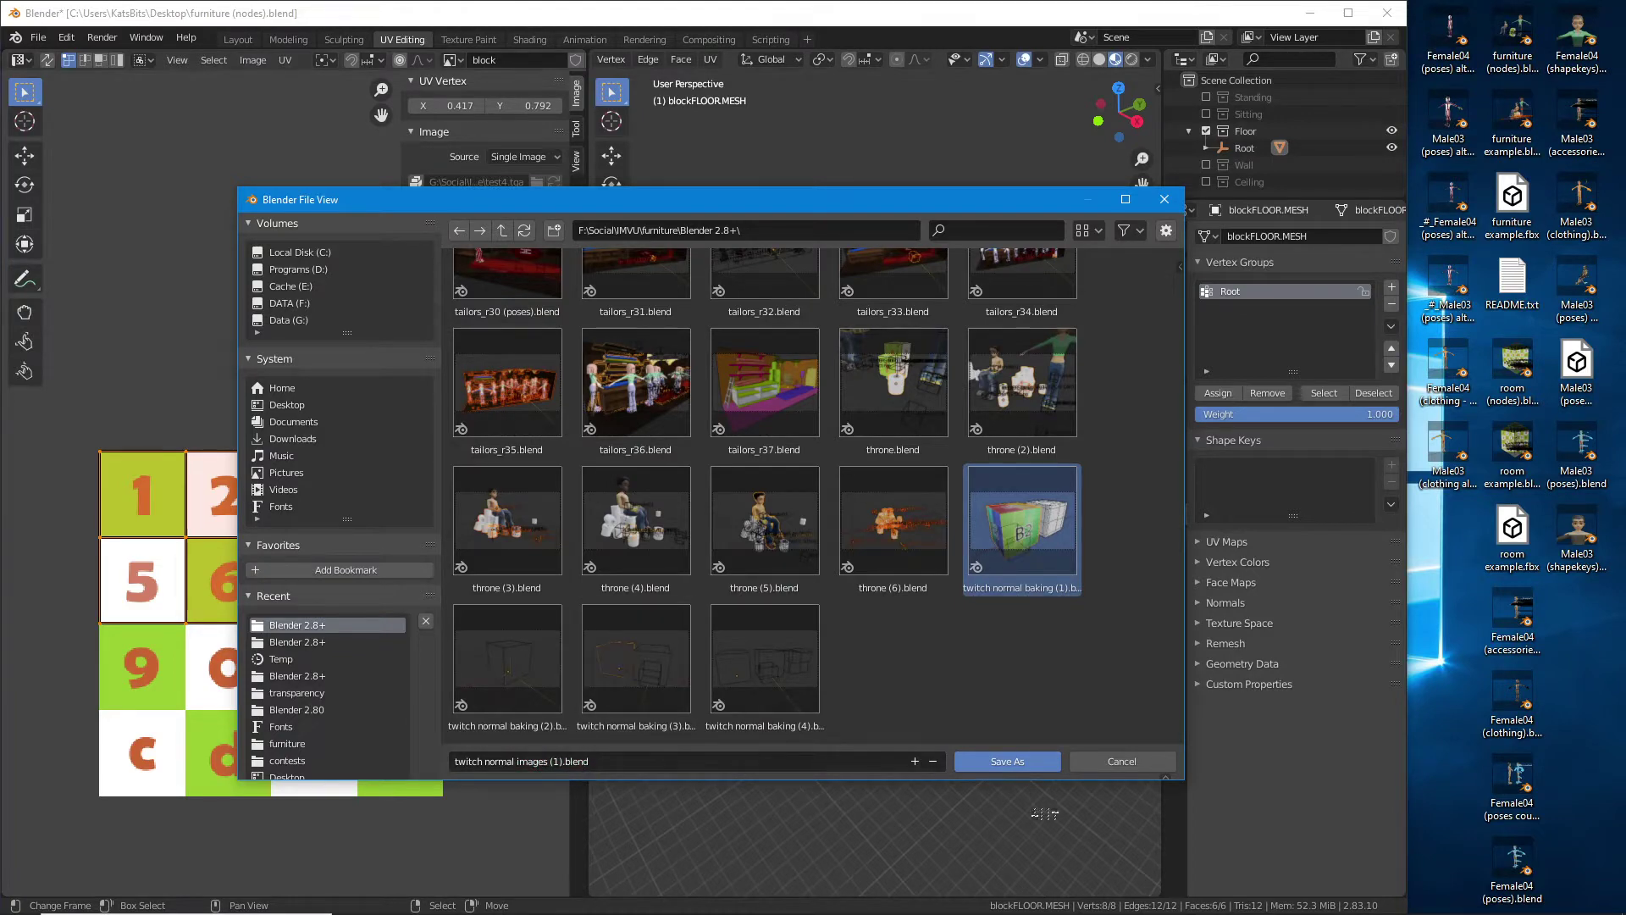
click(1008, 761)
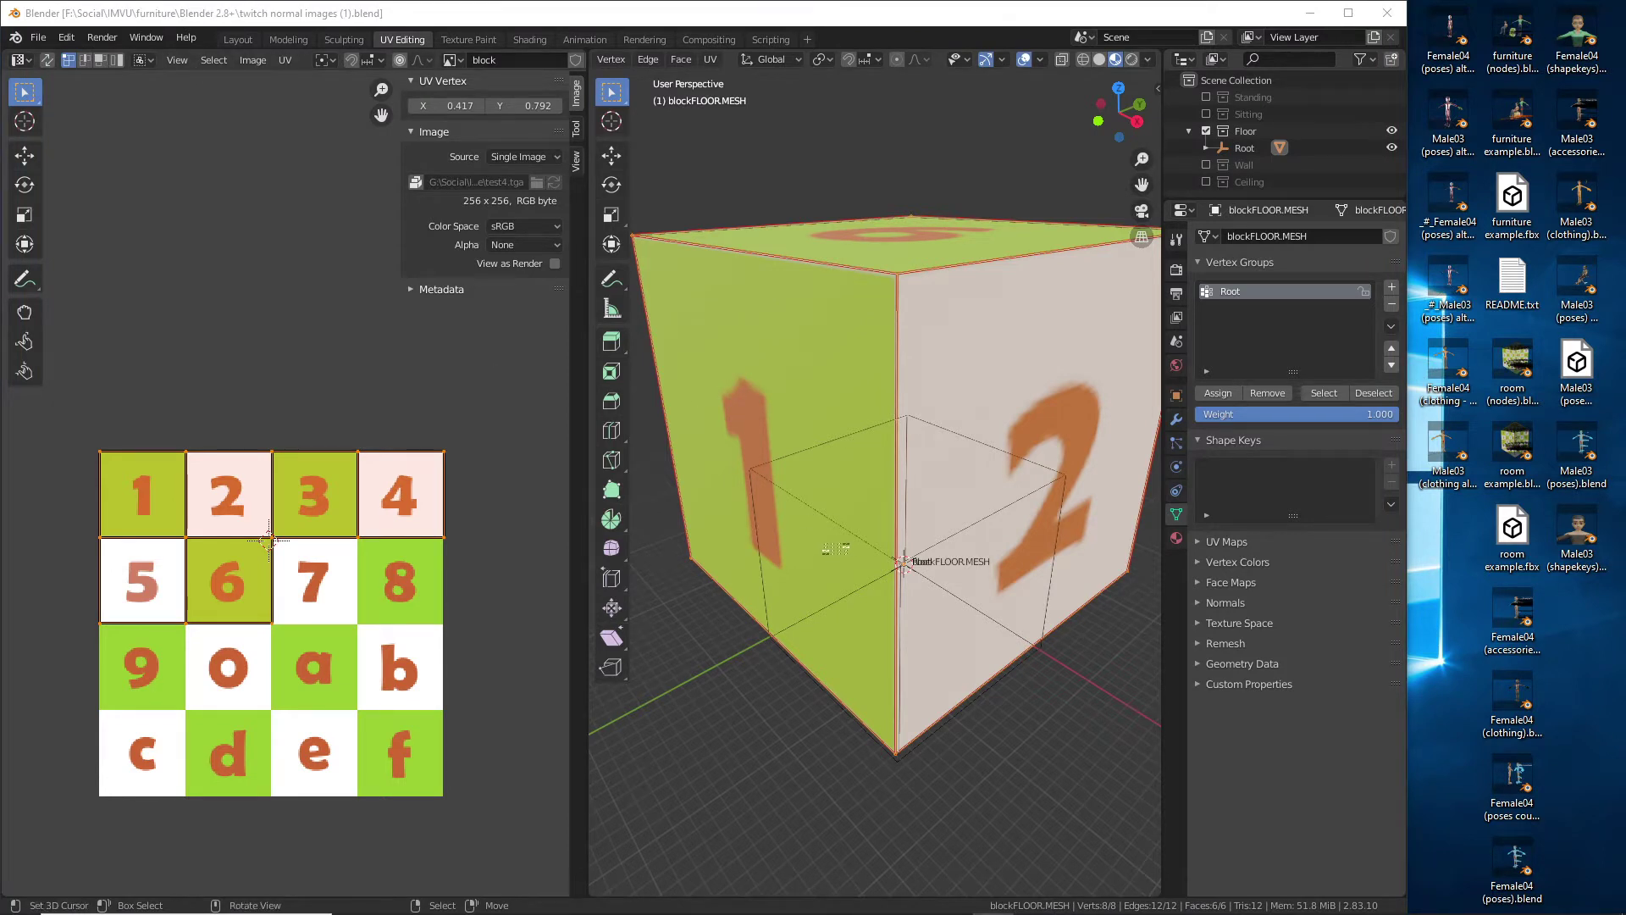
click(473, 12)
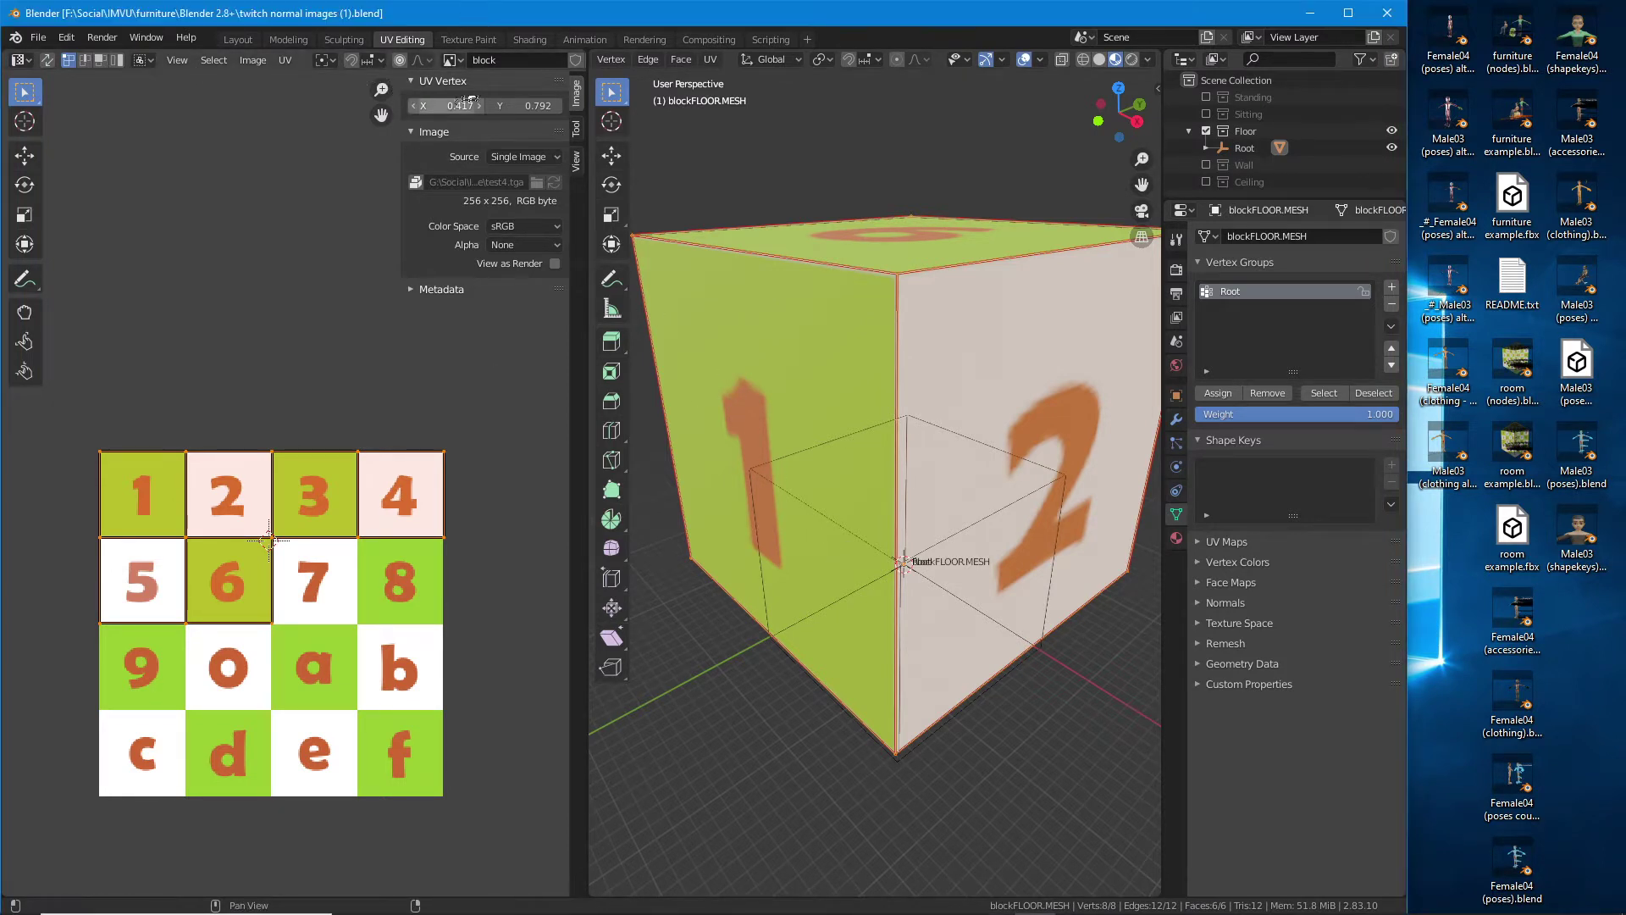
click(254, 62)
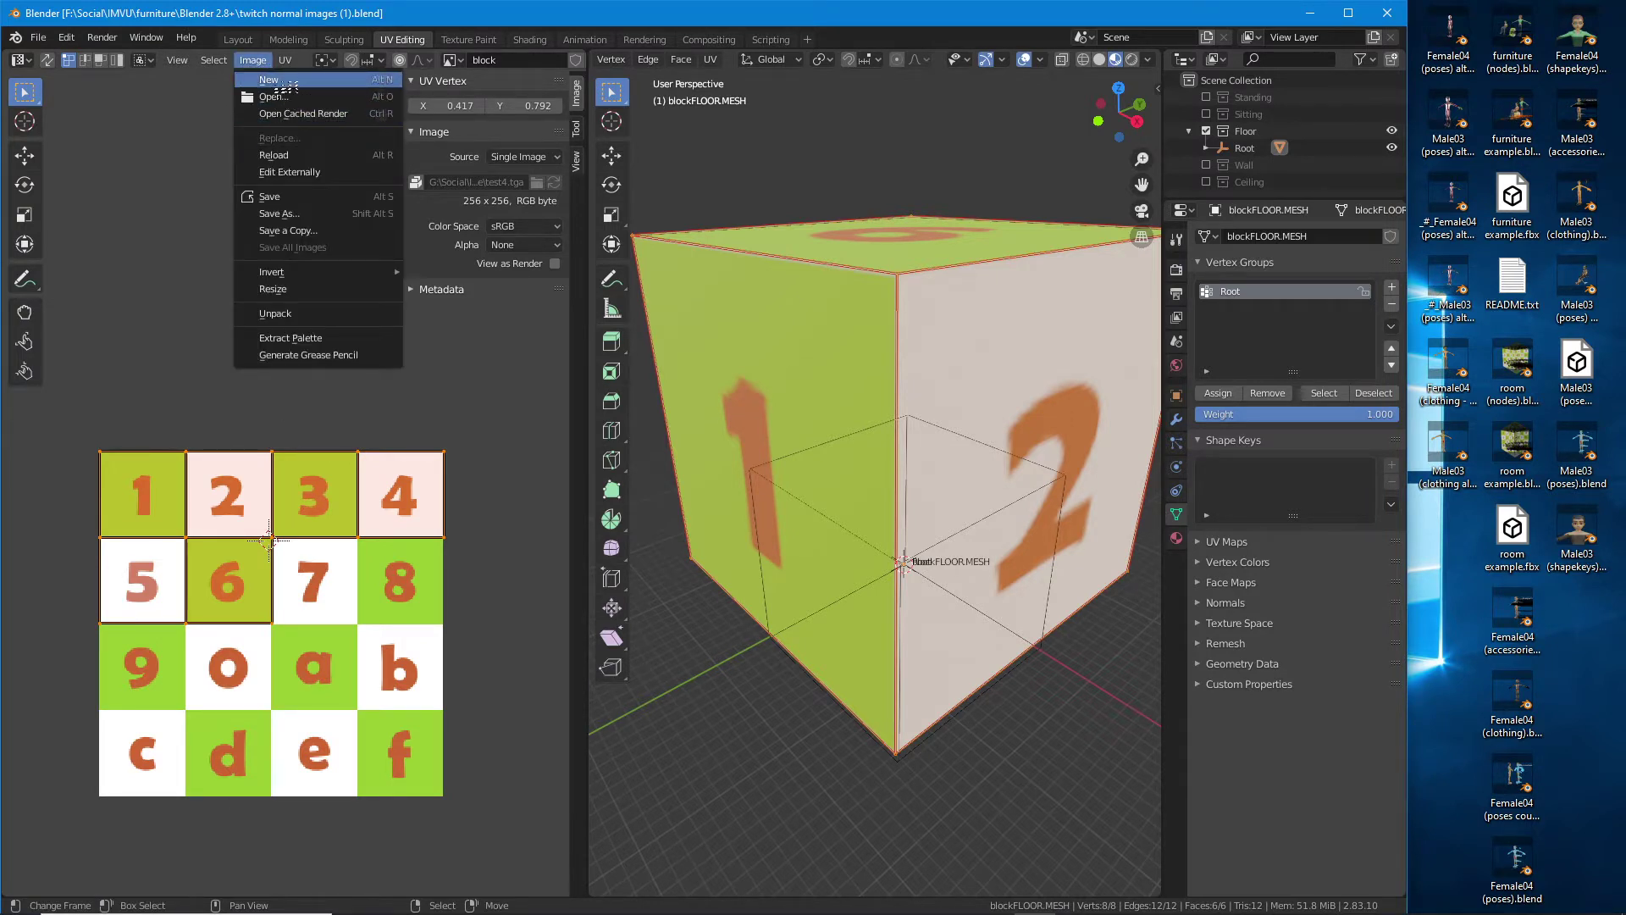
click(275, 82)
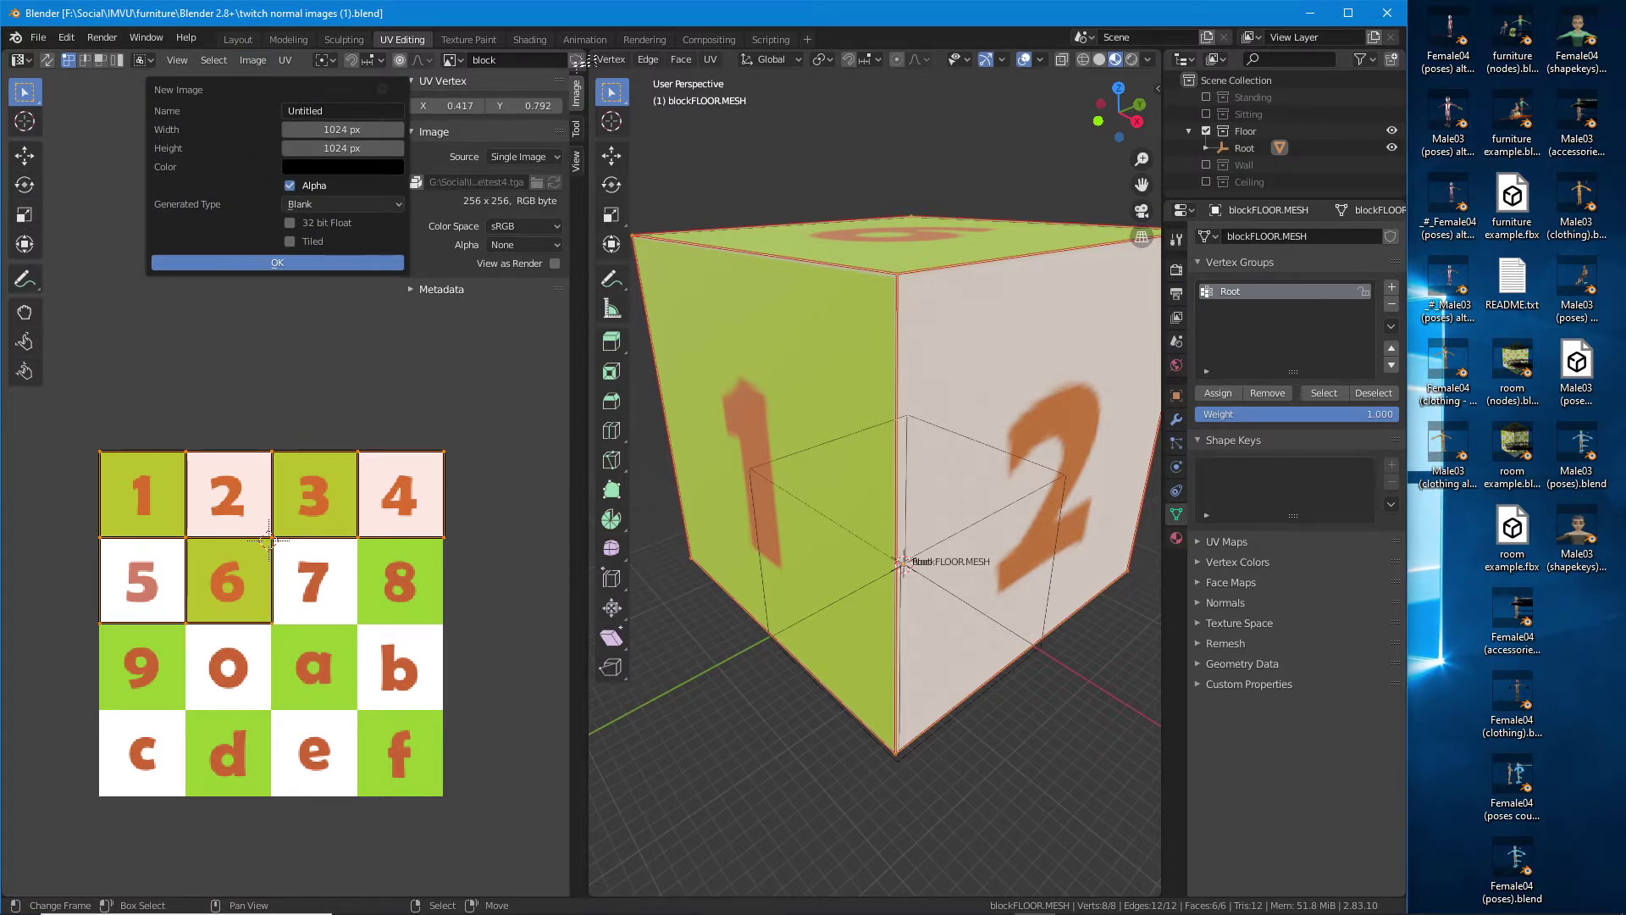
- Examine the image texture node that feeds the block material's base color in the Shading workspace
click(532, 41)
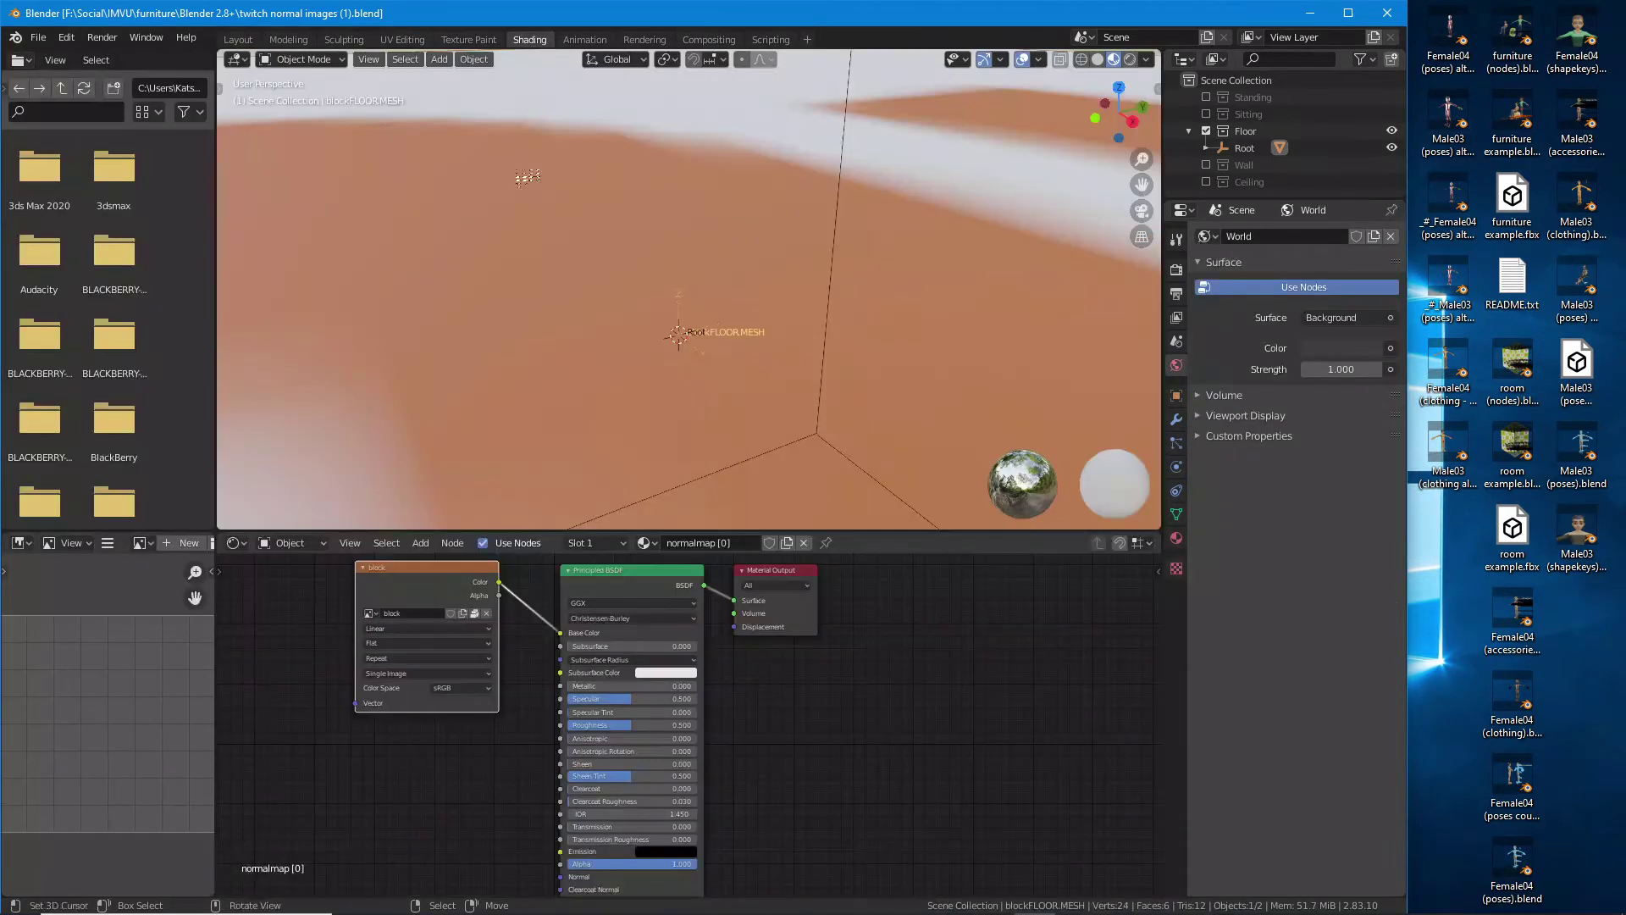
scroll(483, 674, up, 3)
scroll(483, 673, up, 1)
drag(483, 673, 543, 735)
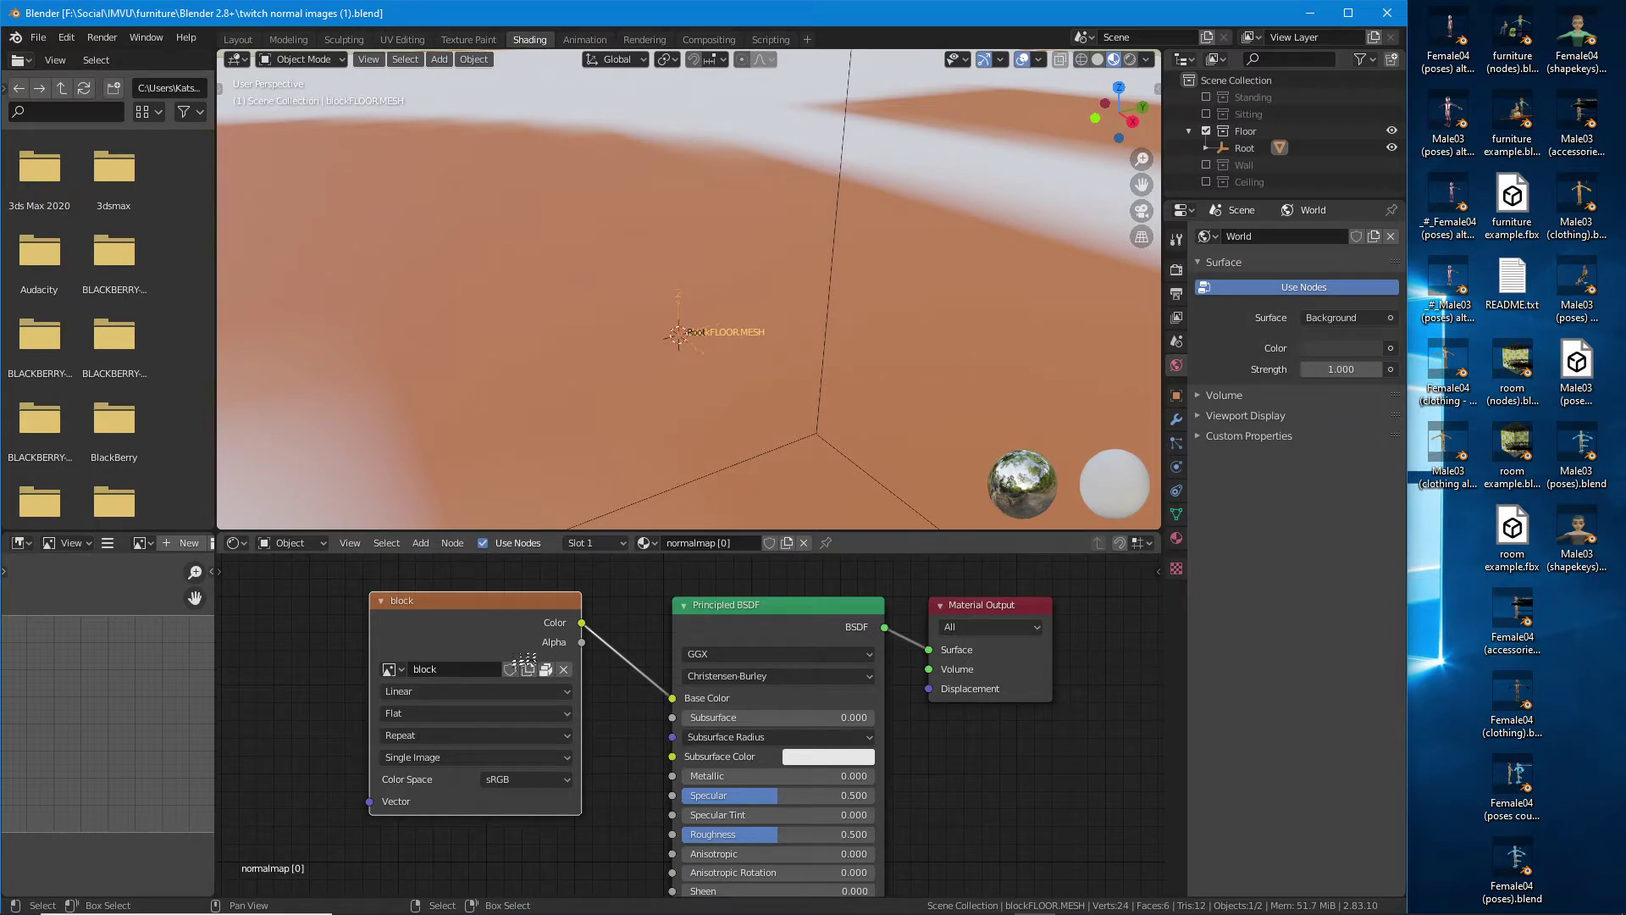
- Set up a new image in the UV Editing workspace named normalimage, 512 px wide and 256 px high
click(421, 44)
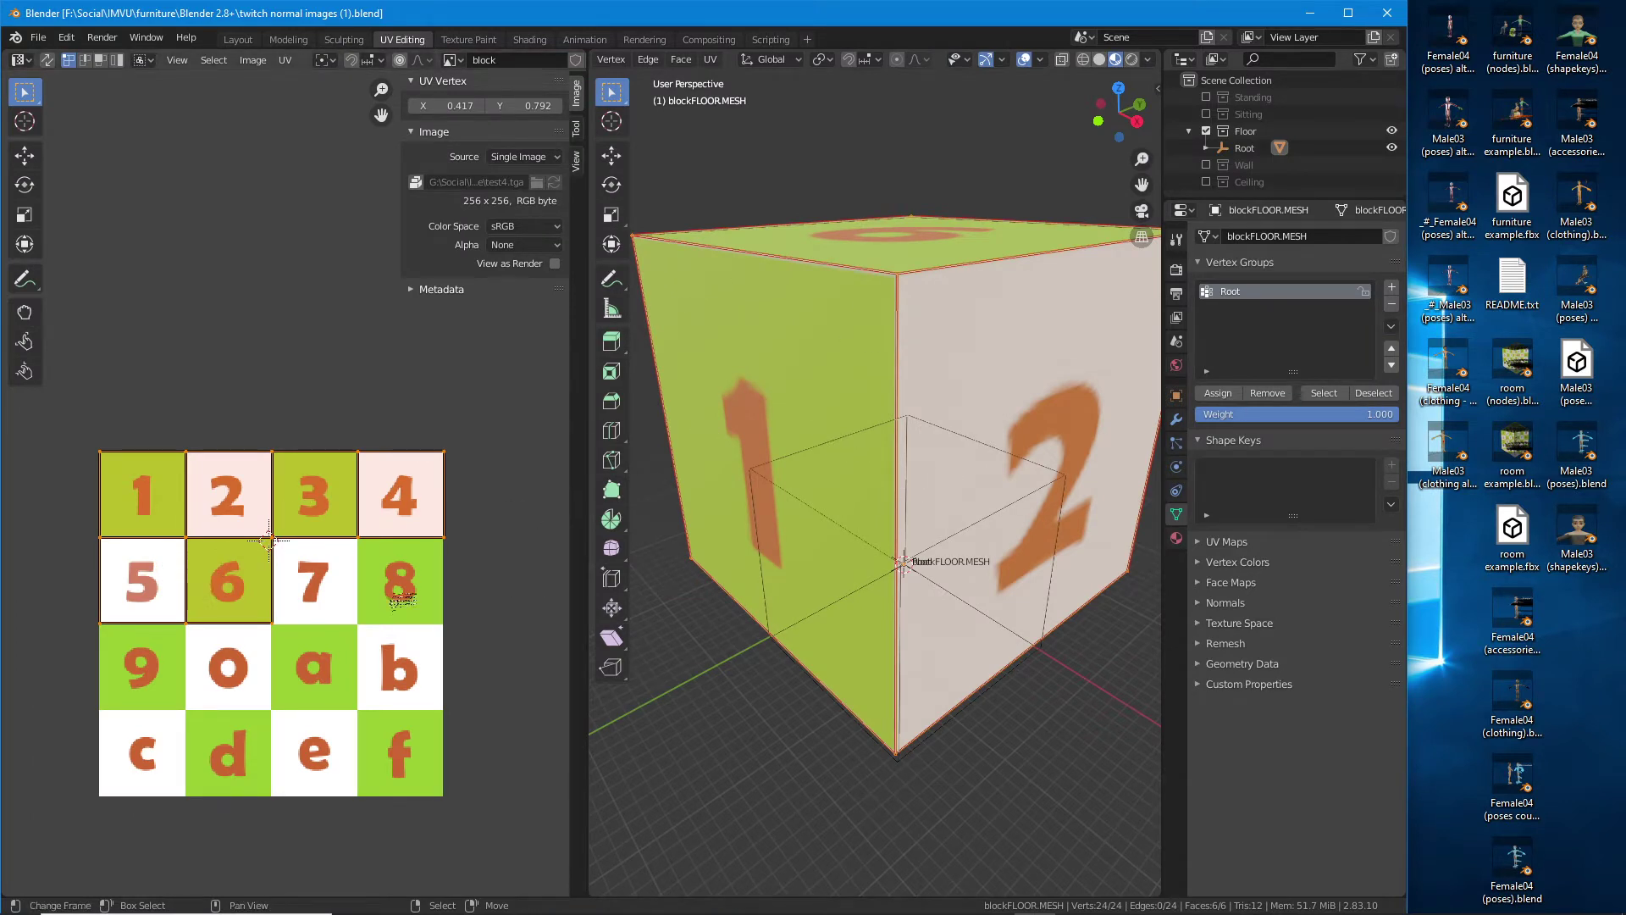
click(253, 60)
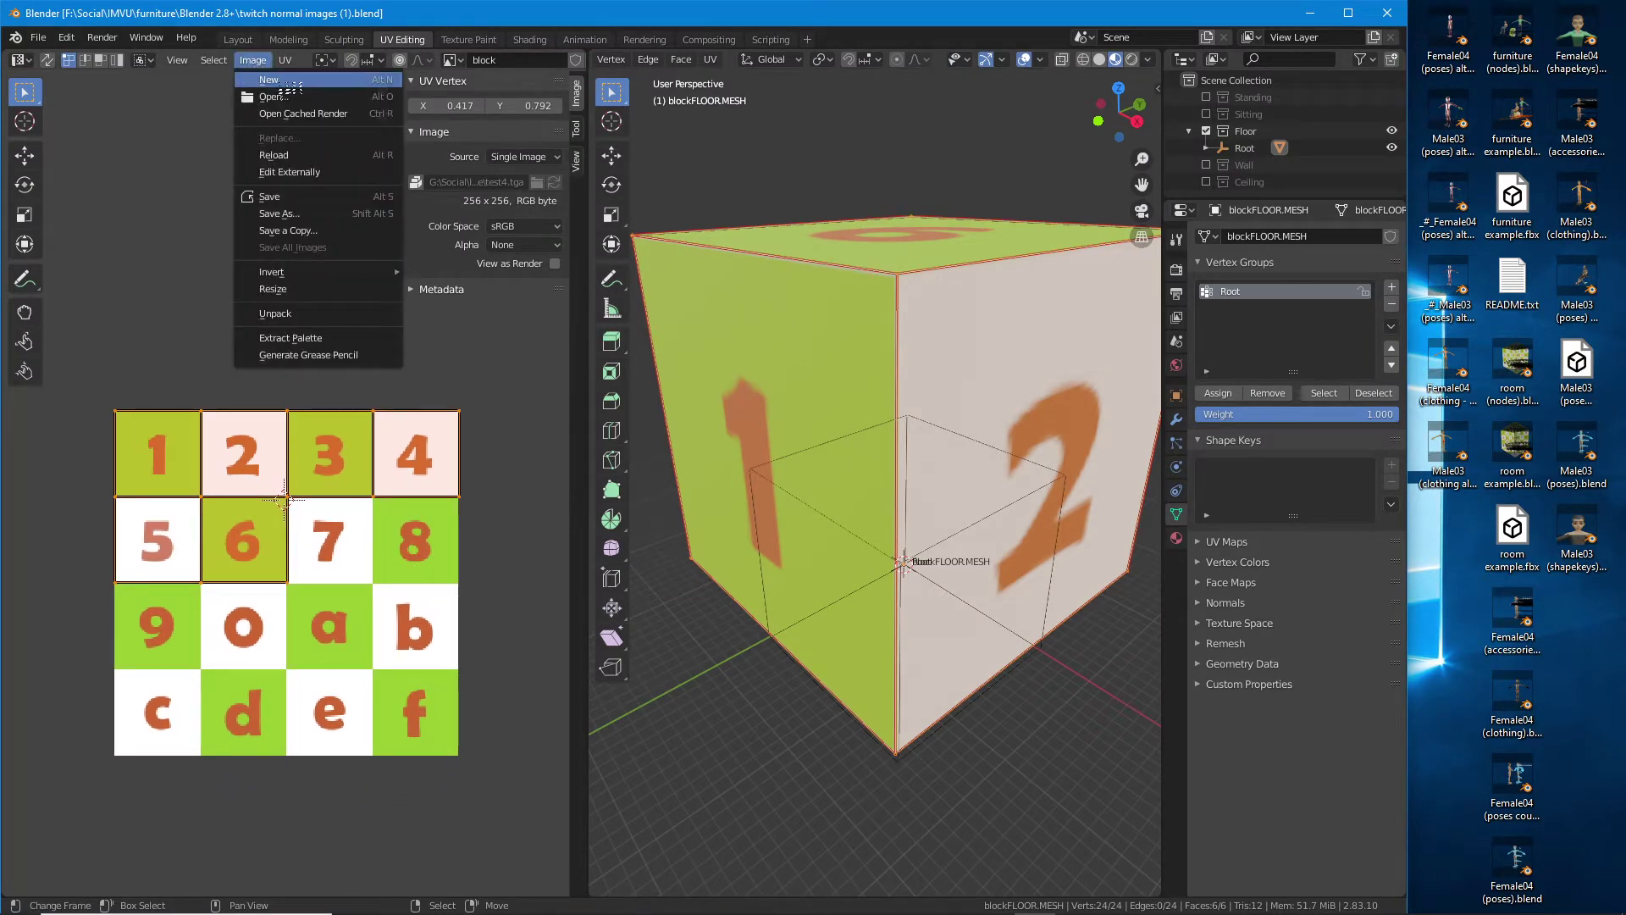
click(279, 80)
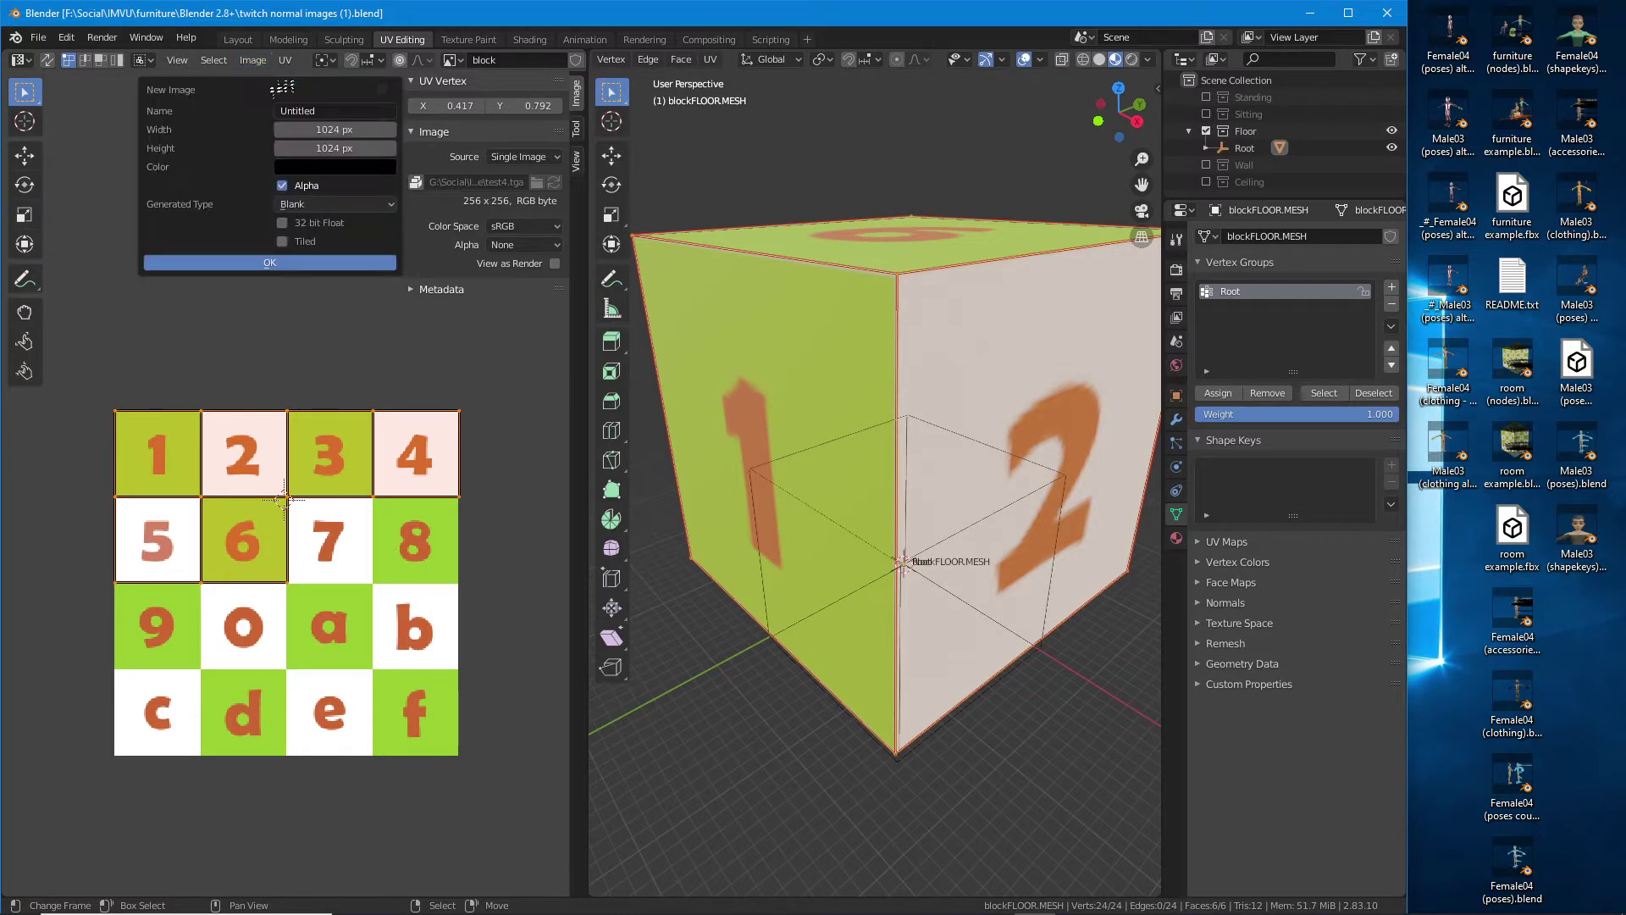
click(339, 110)
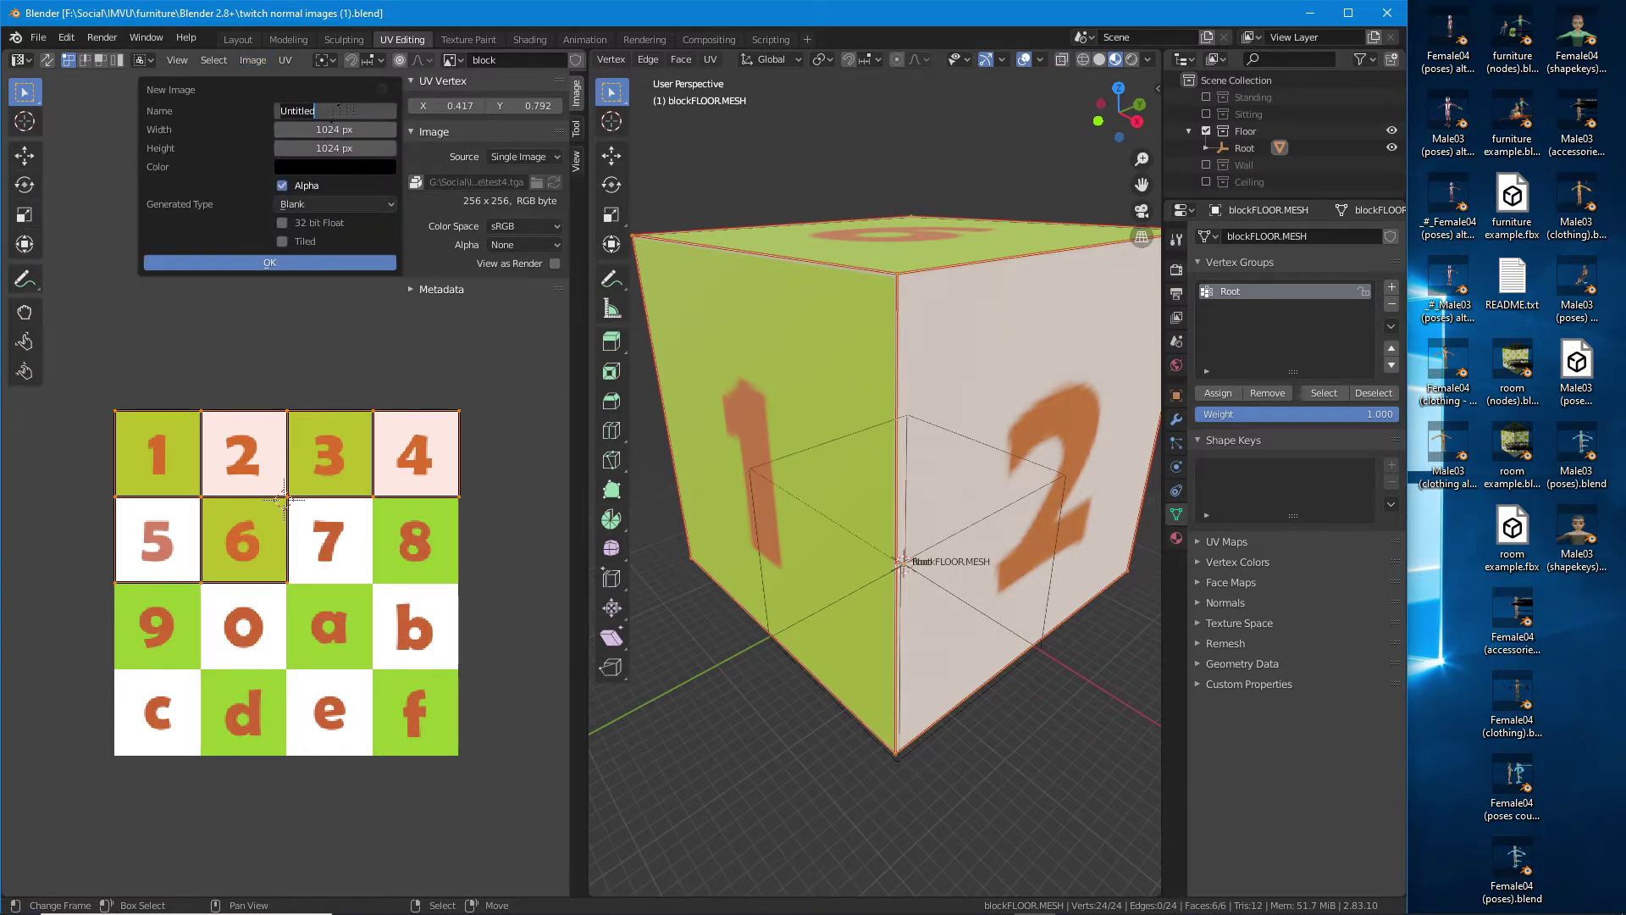
text(normalimage)
click(337, 129)
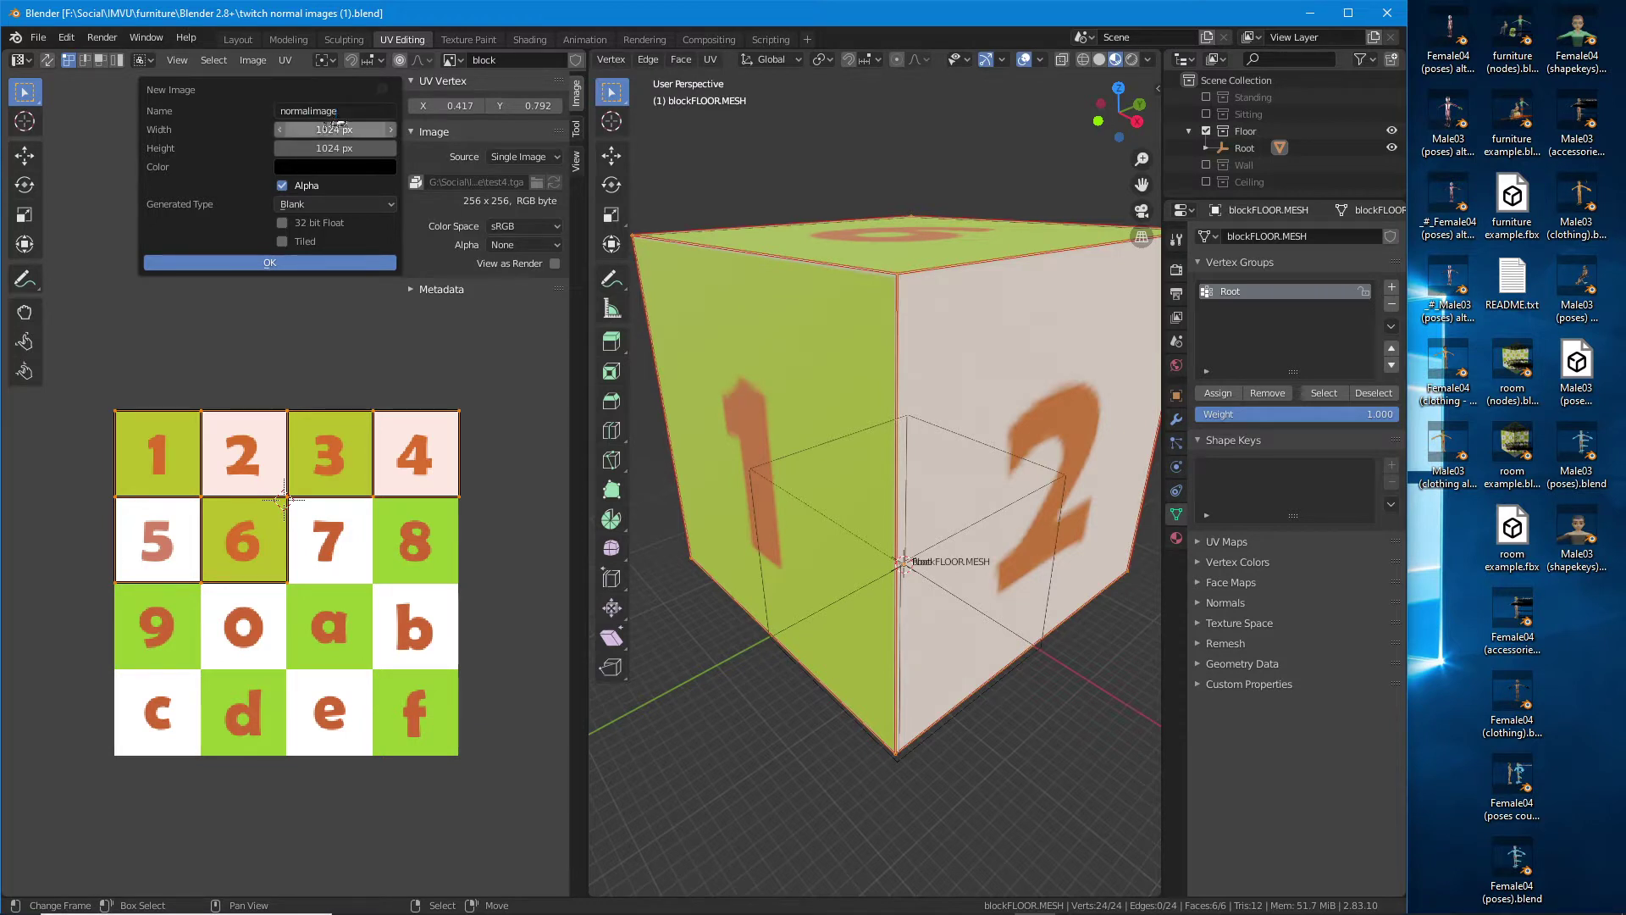
text(512)
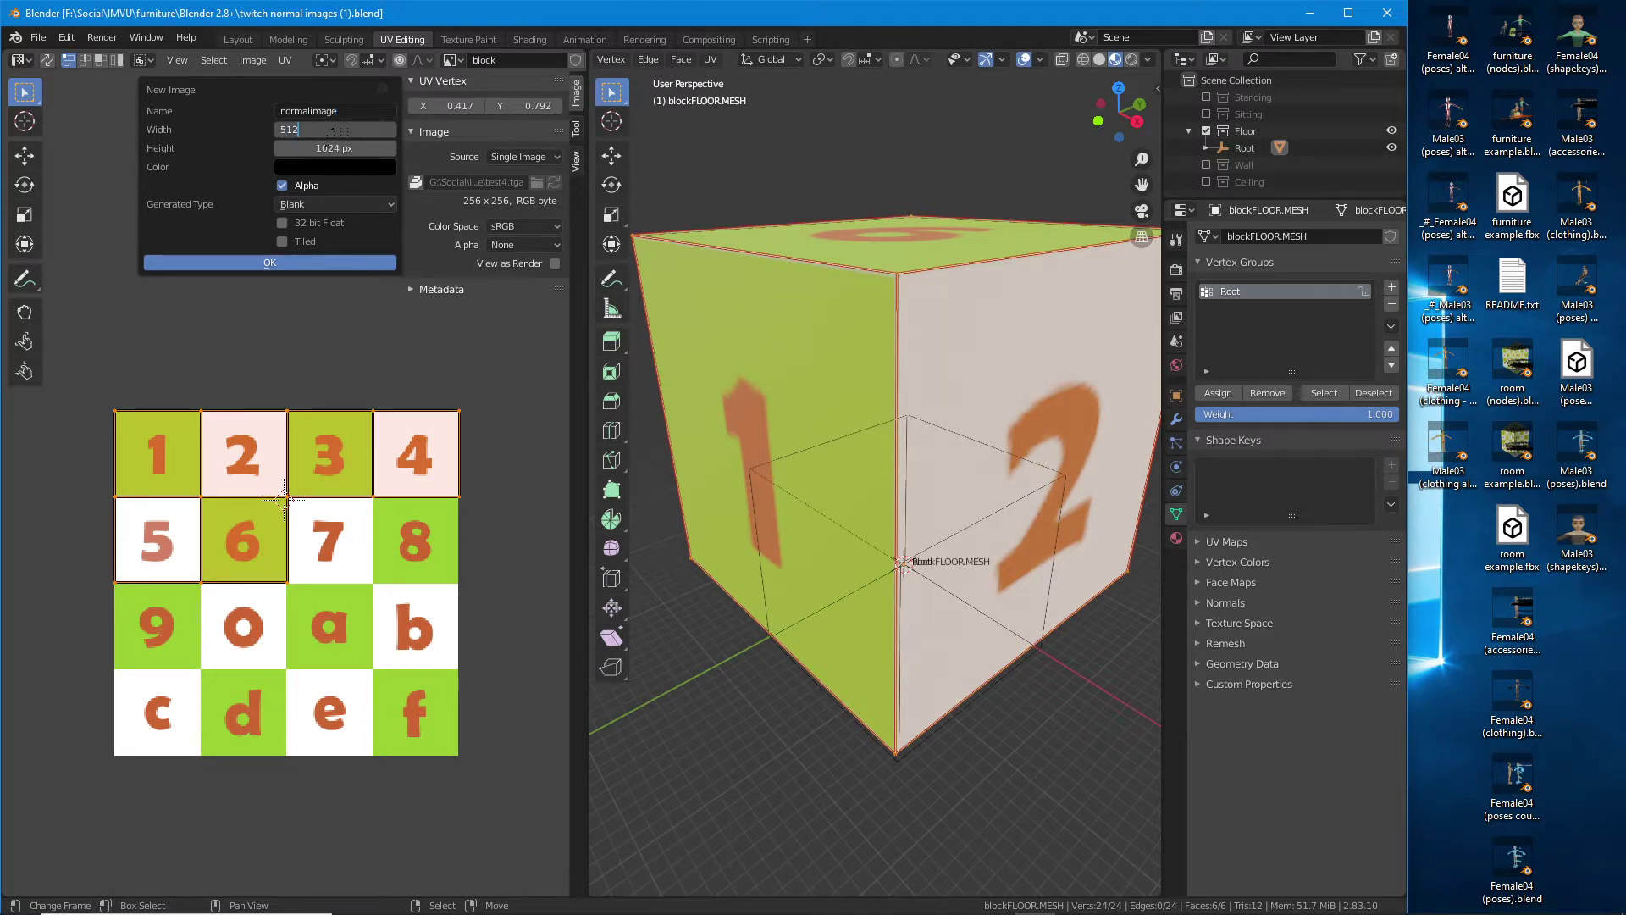
key(Return)
click(336, 148)
text(25)
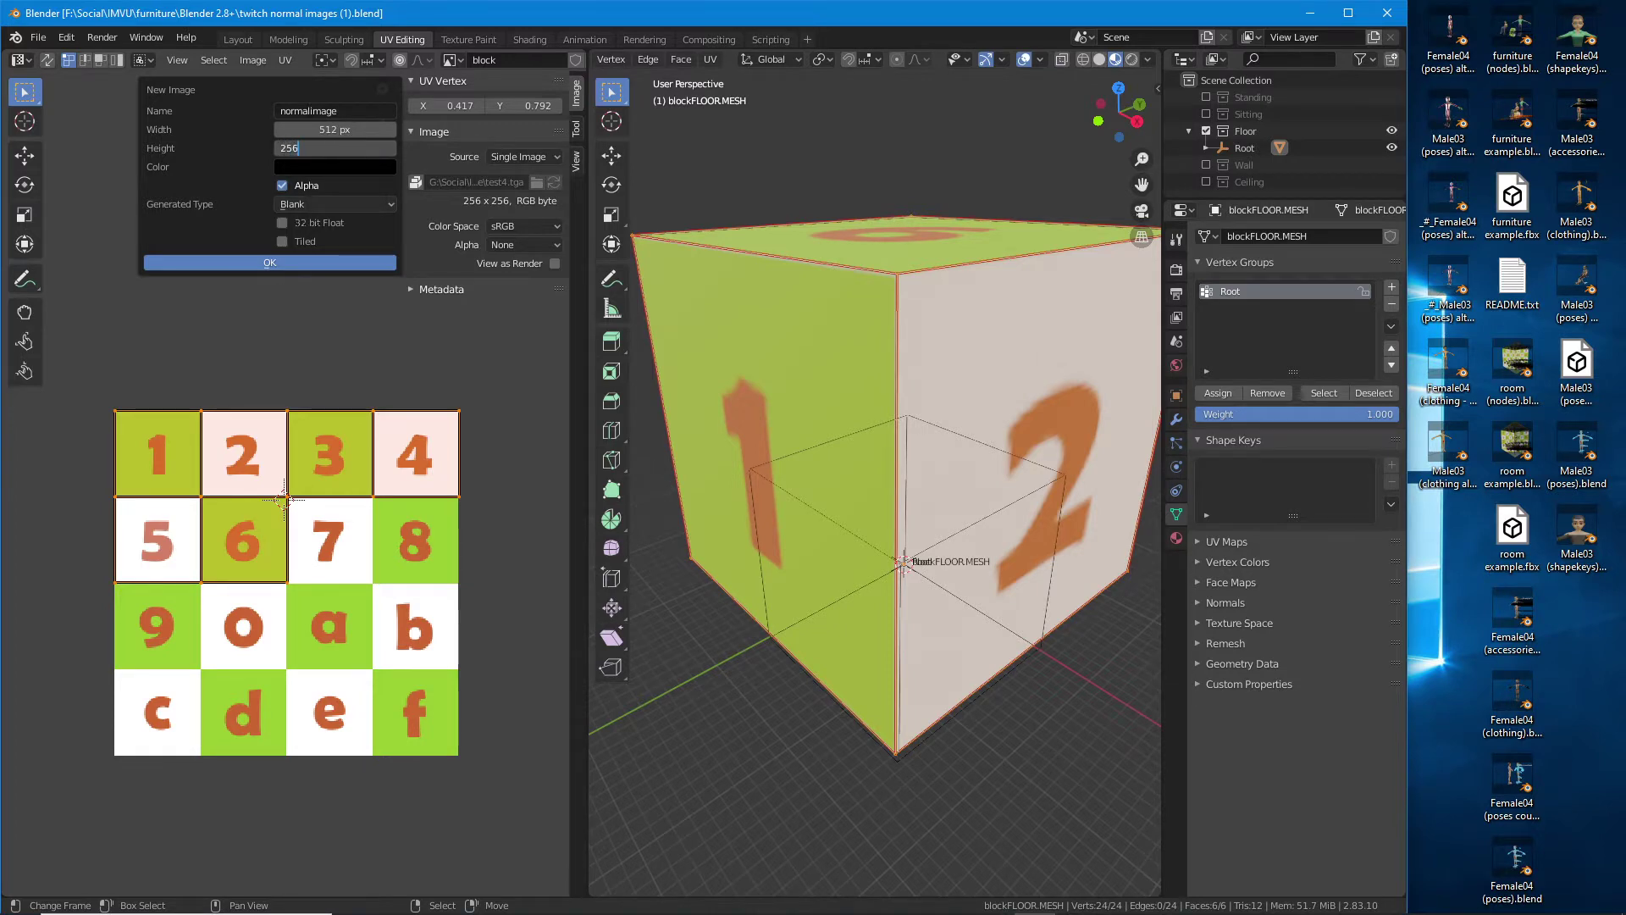
text(6)
key(Return)
- Set the new image's generated type to Color Grid and create the image
click(335, 205)
click(288, 265)
click(270, 263)
scroll(241, 612, down, 2)
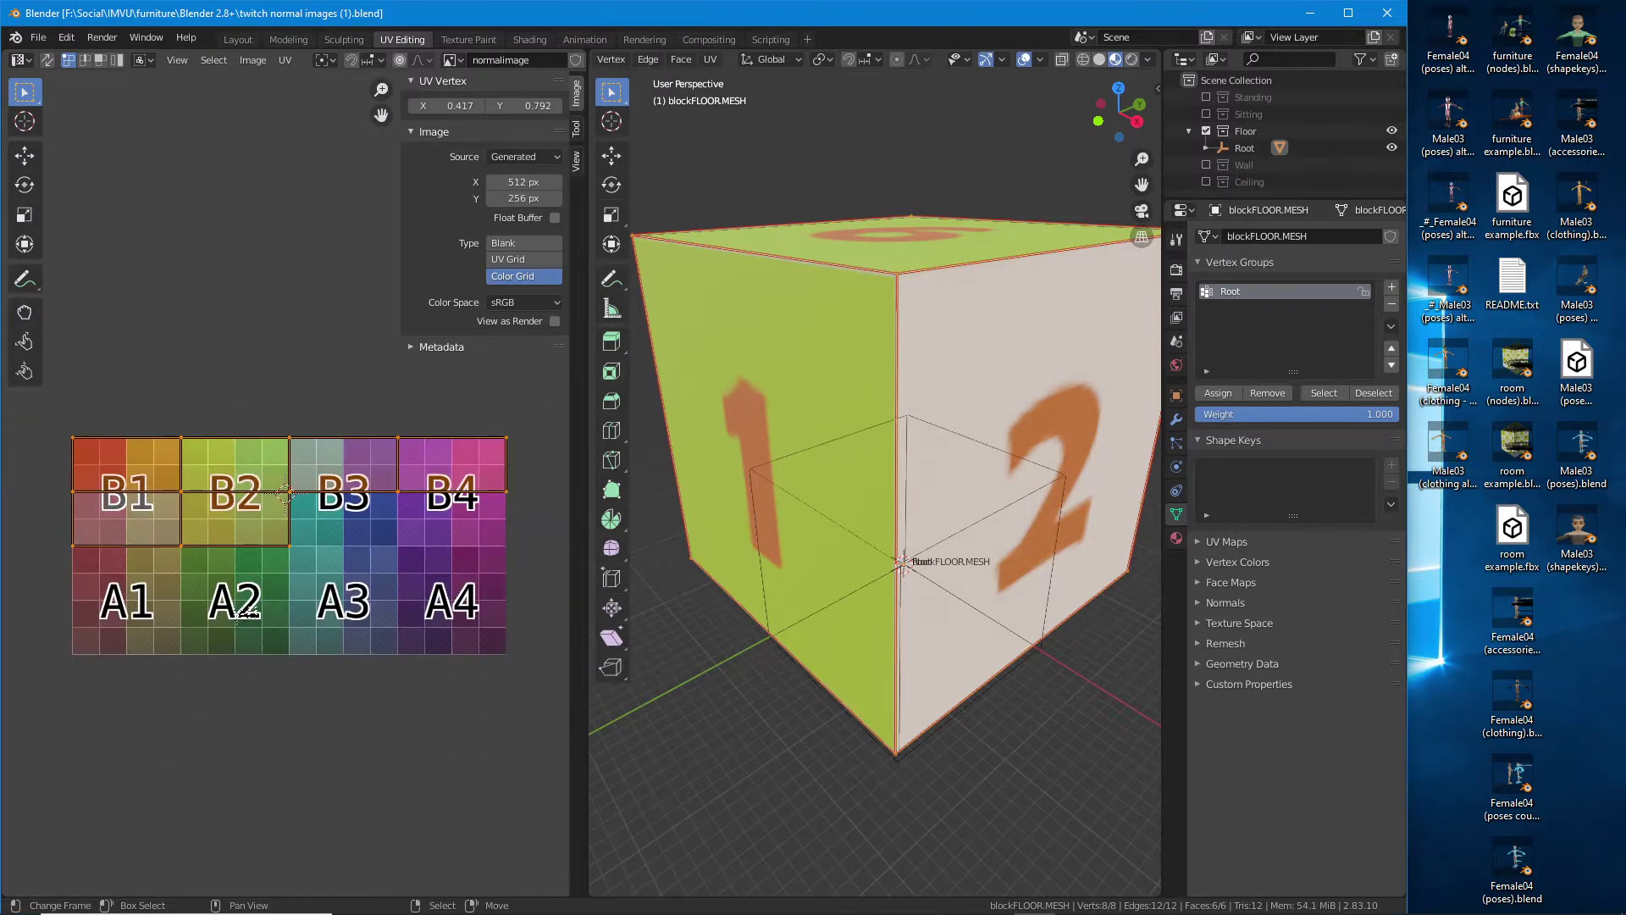
drag(232, 576, 231, 585)
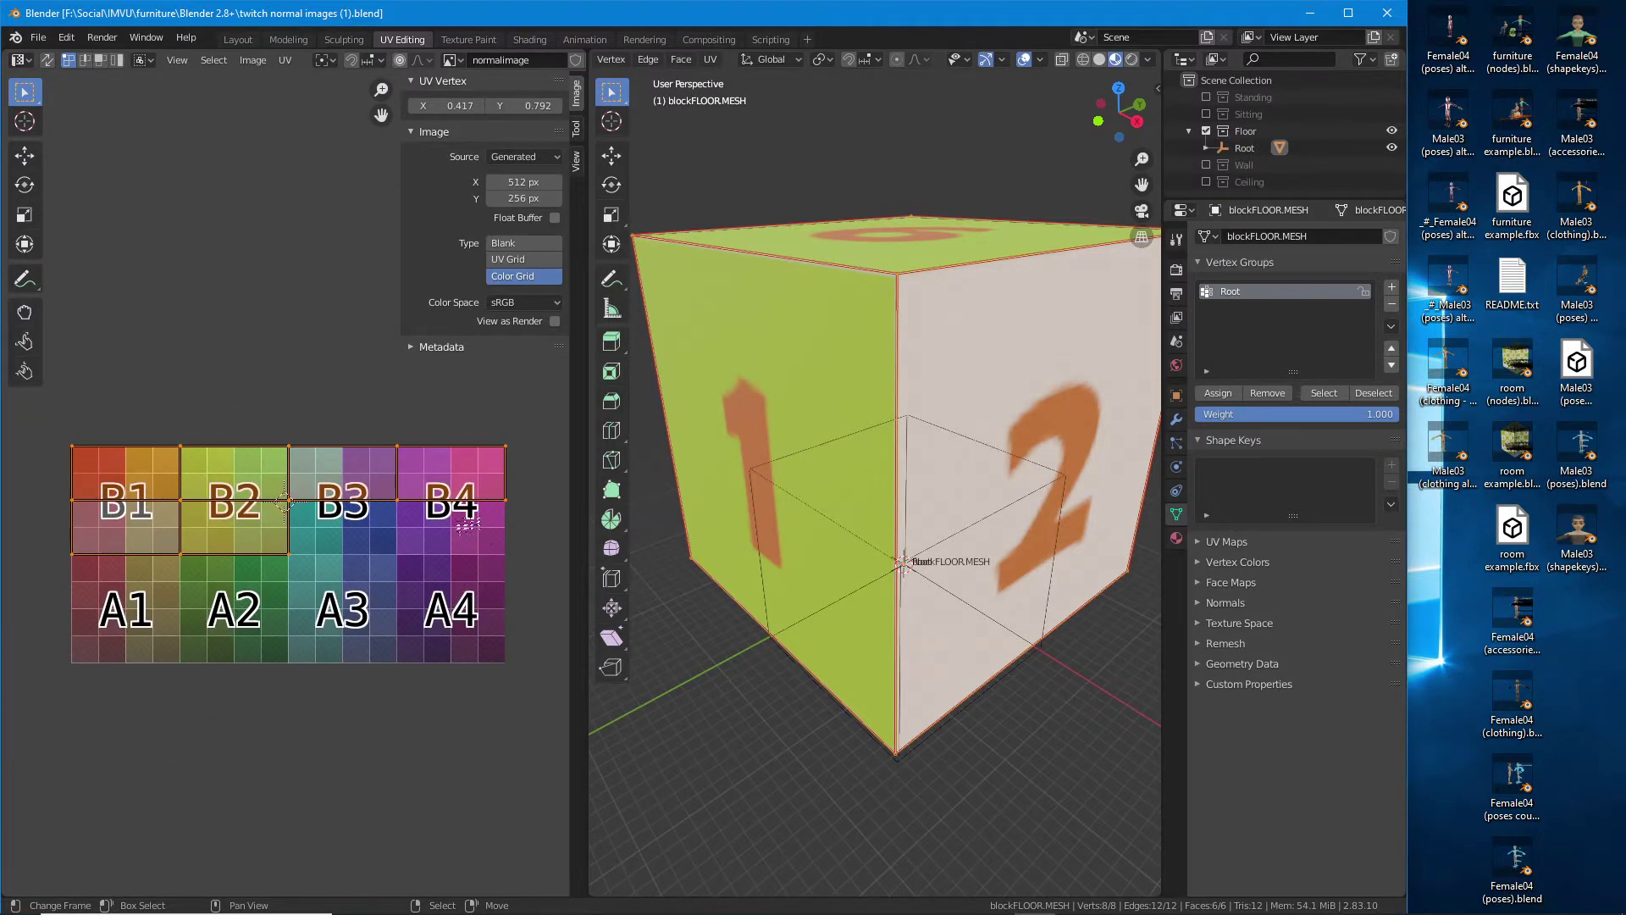
mouse_move(467, 555)
mouse_down()
mouse_move(675, 556)
mouse_move(686, 581)
mouse_up()
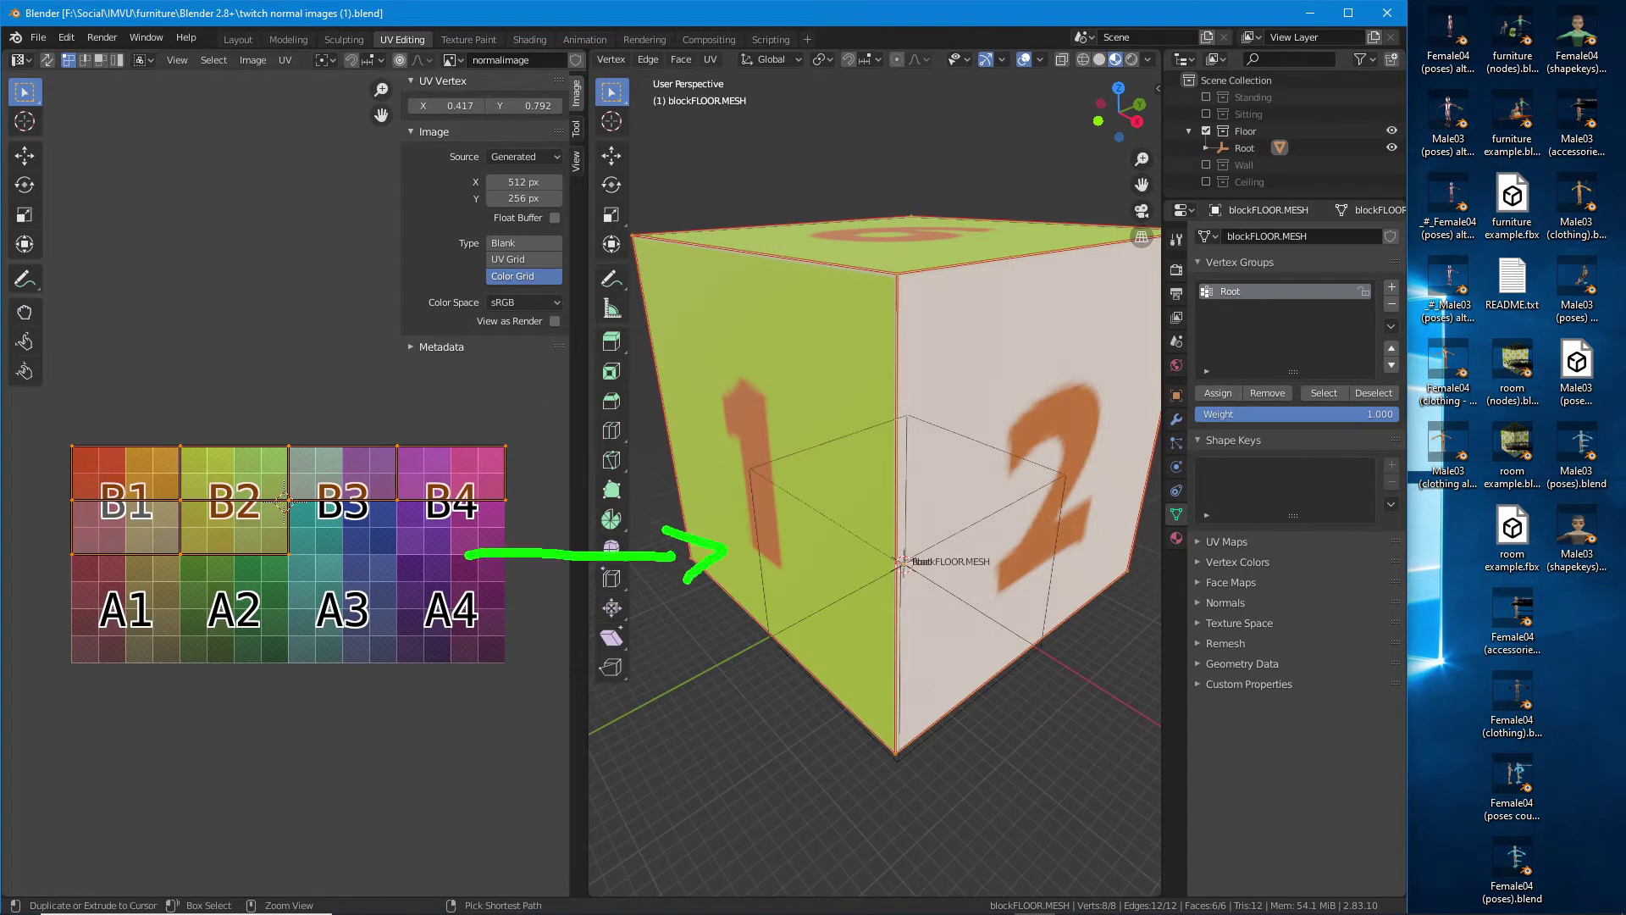
mouse_move(316, 625)
mouse_down()
mouse_move(388, 562)
mouse_move(447, 600)
mouse_up()
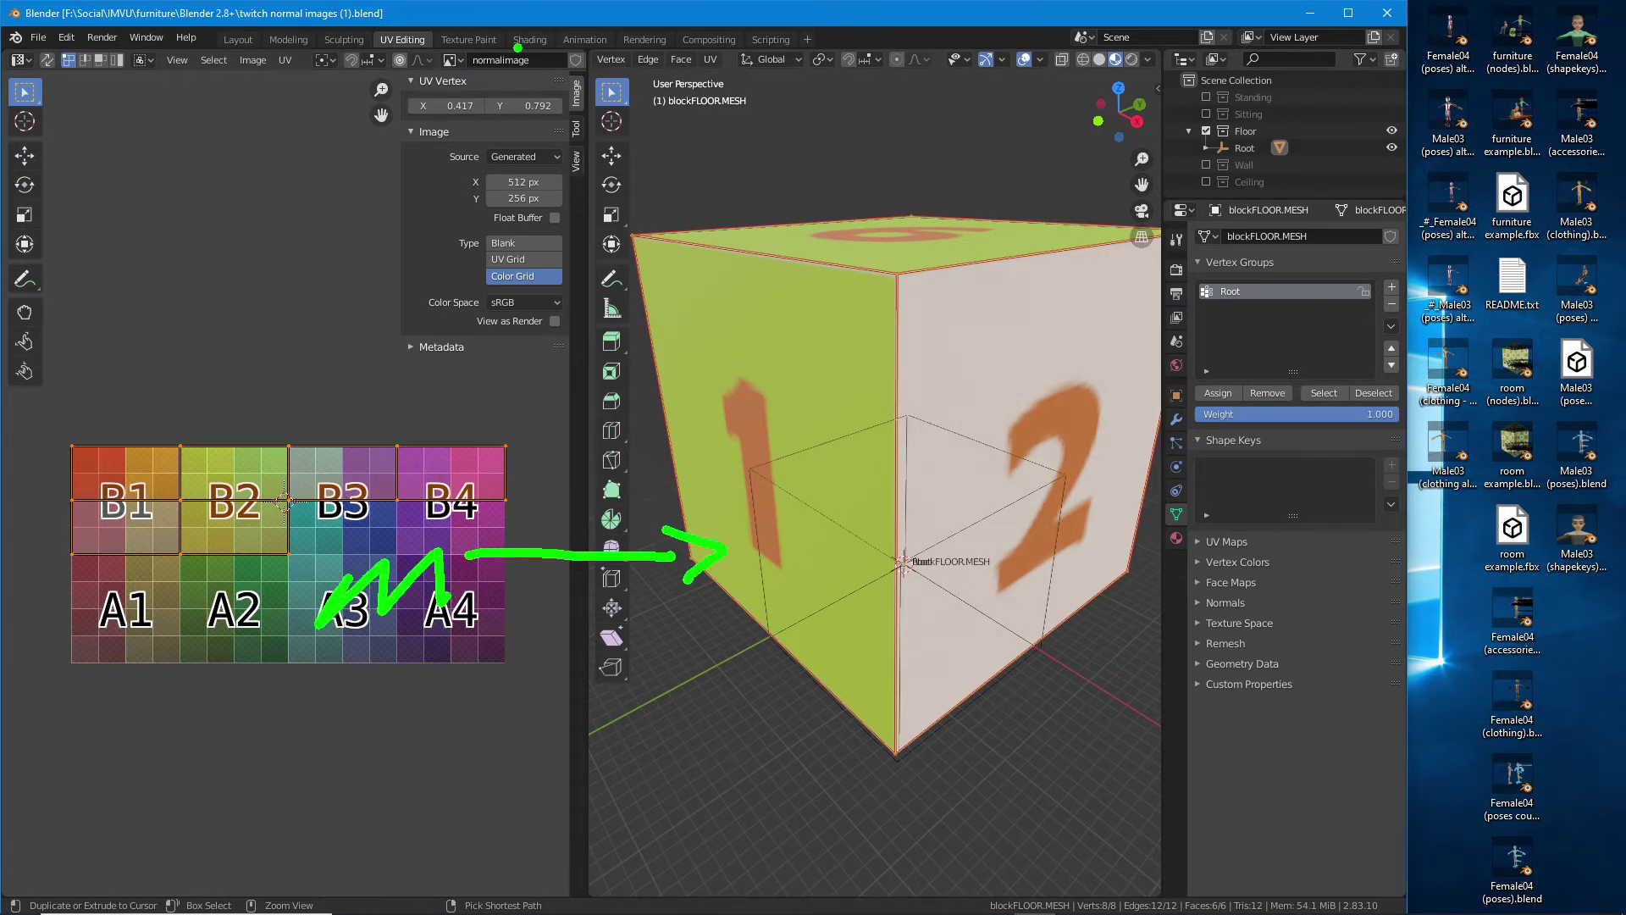
drag(518, 59, 561, 59)
key(Escape)
- Assign normalimage to the block material's image texture node in the Shading workspace and view the result on the whole block
click(530, 40)
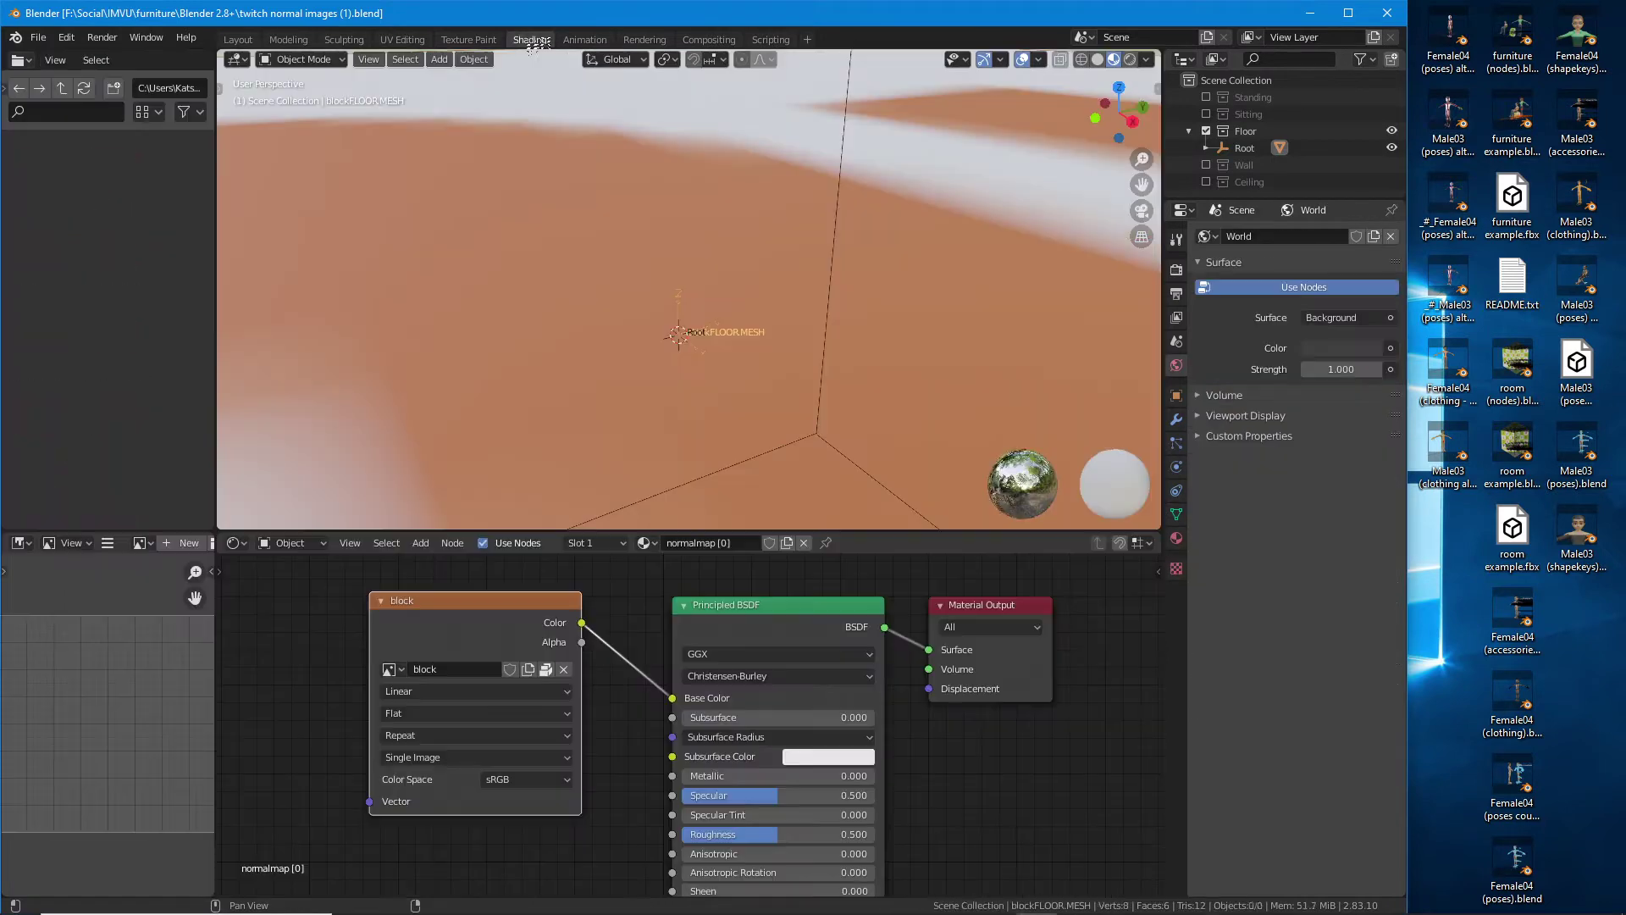
click(392, 669)
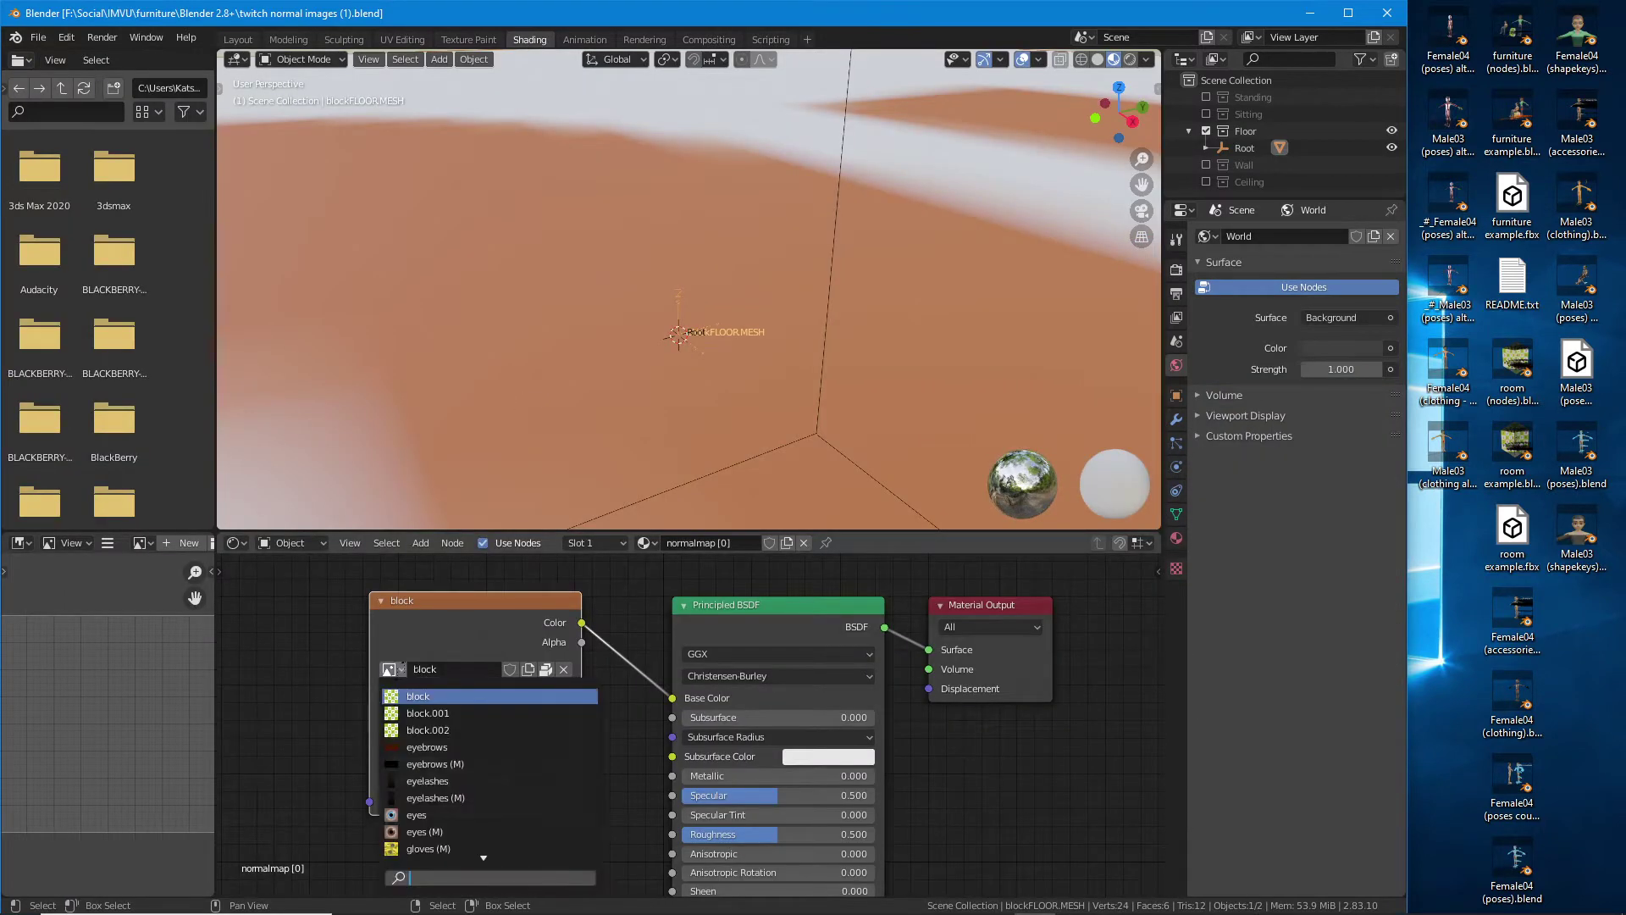
key(Down)
key(Down)
key(Down)
key(Down)
key(Down)
key(Down)
key(Down)
key(Down)
key(Down)
key(Down)
key(Down)
key(Down)
key(Down)
key(Down)
key(Down)
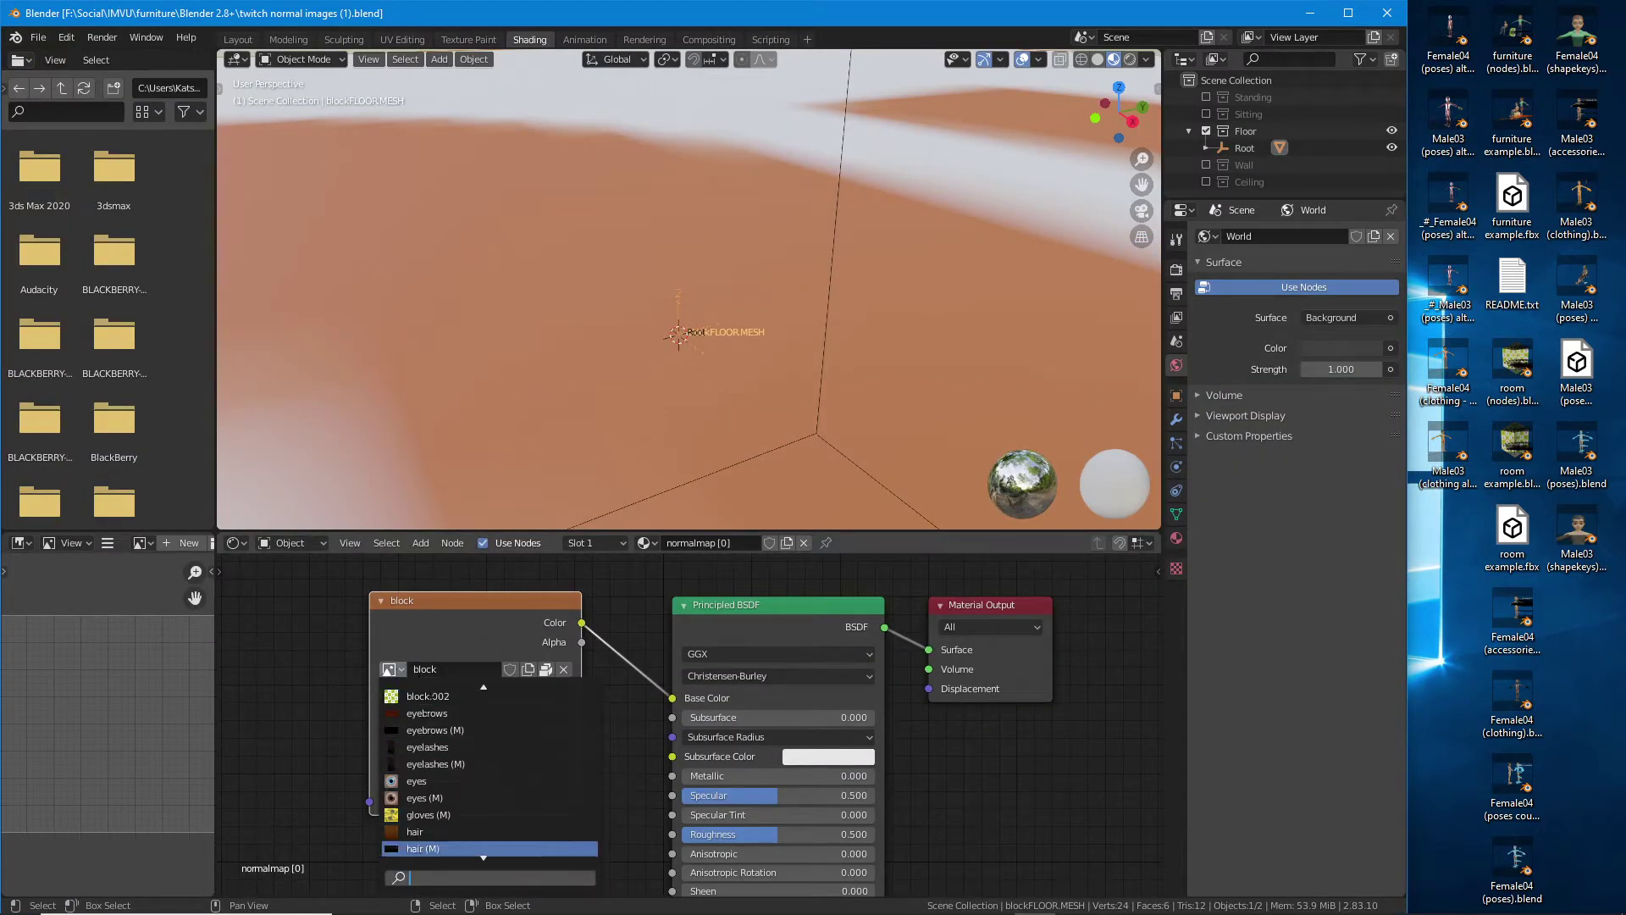
scroll(436, 813, down, 3)
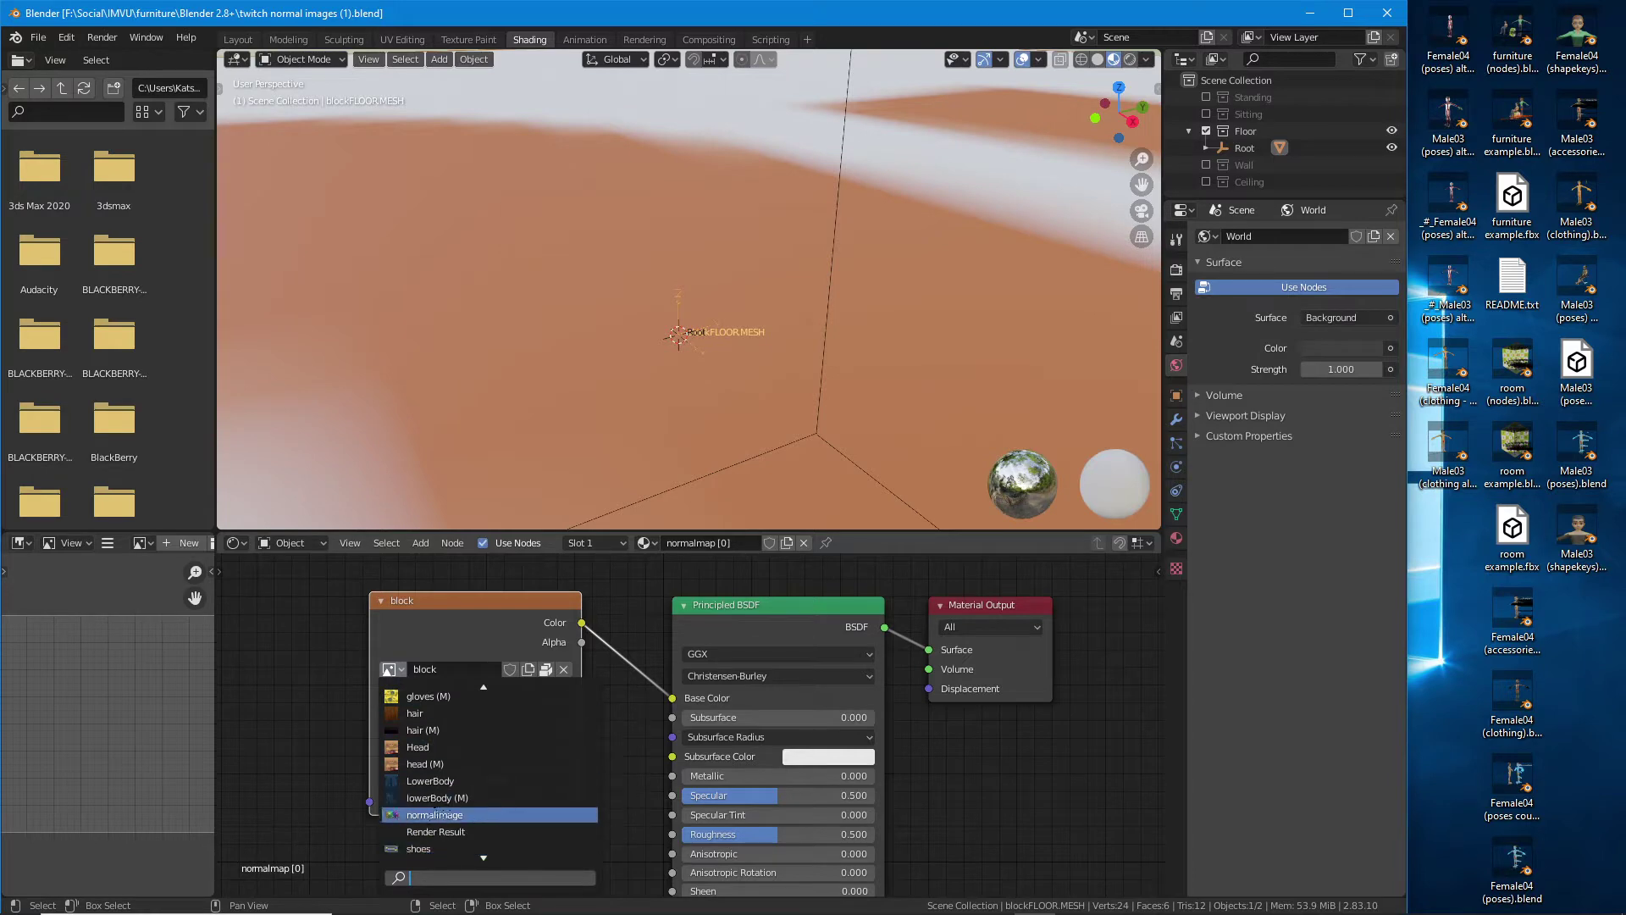
click(435, 814)
scroll(559, 461, down, 5)
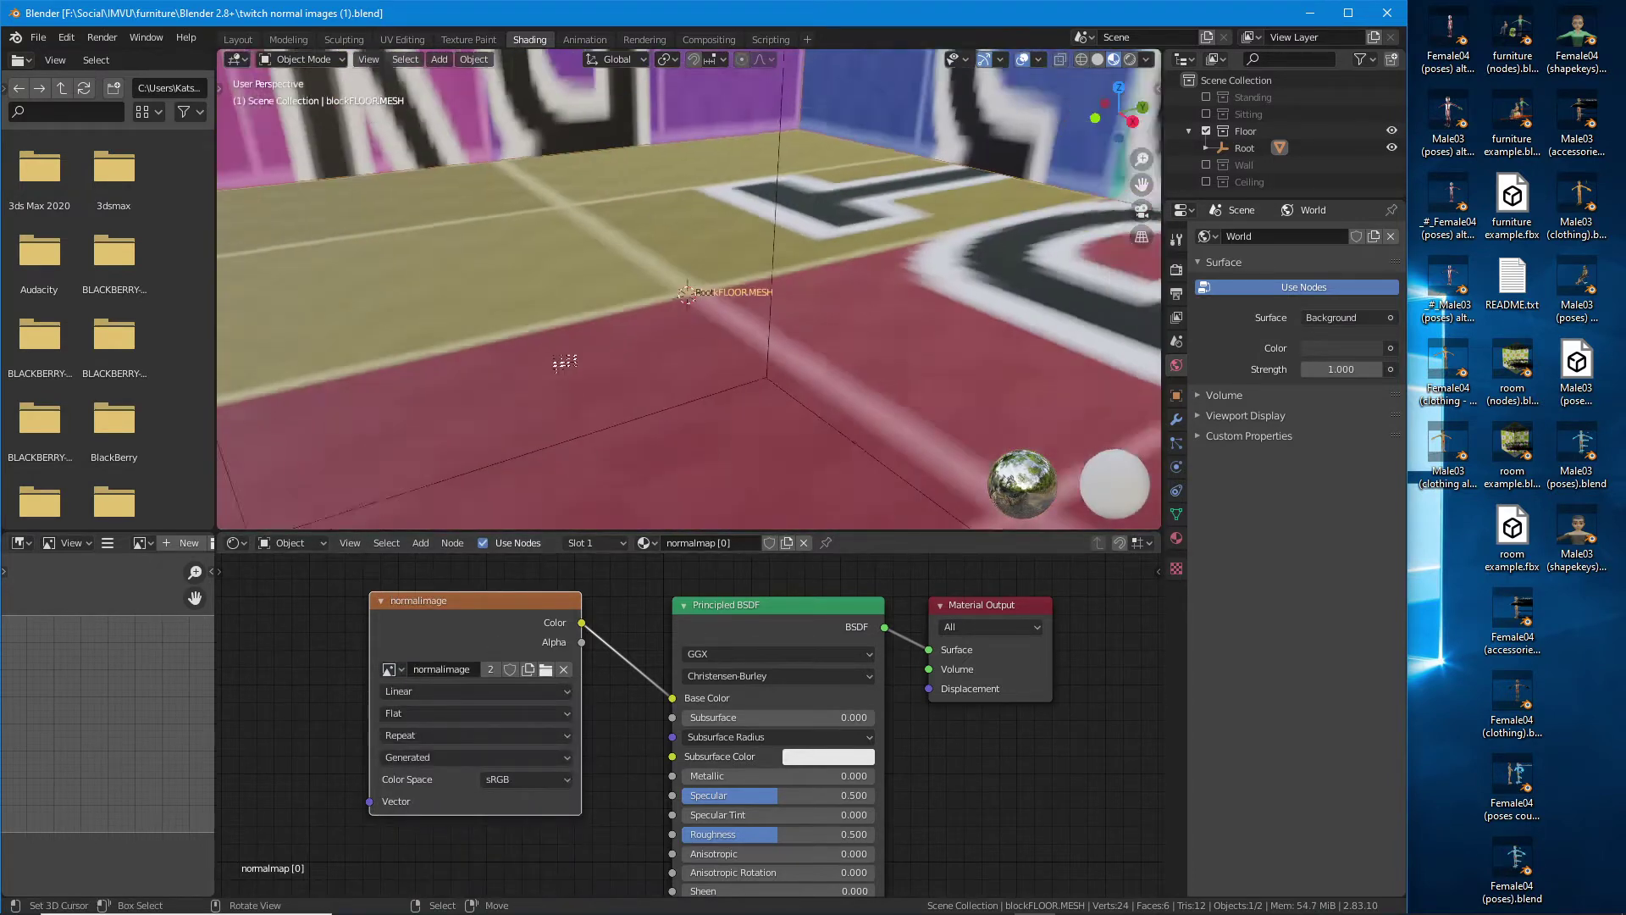
scroll(566, 361, down, 6)
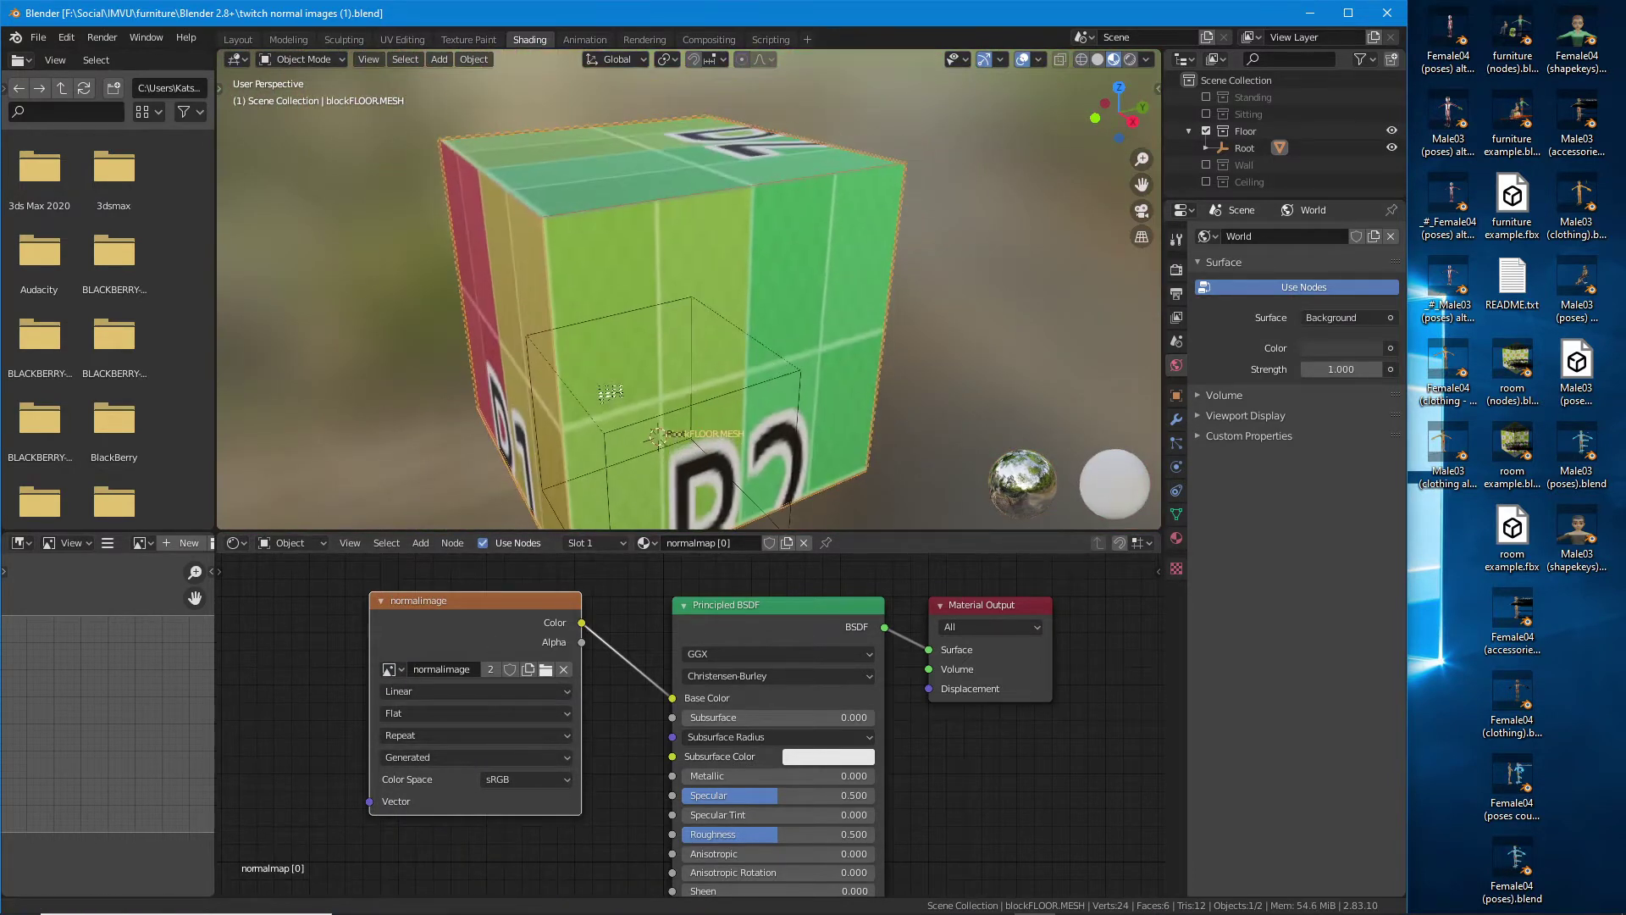
mouse_move(608, 362)
mouse_down()
mouse_move(688, 363)
mouse_move(599, 350)
mouse_up()
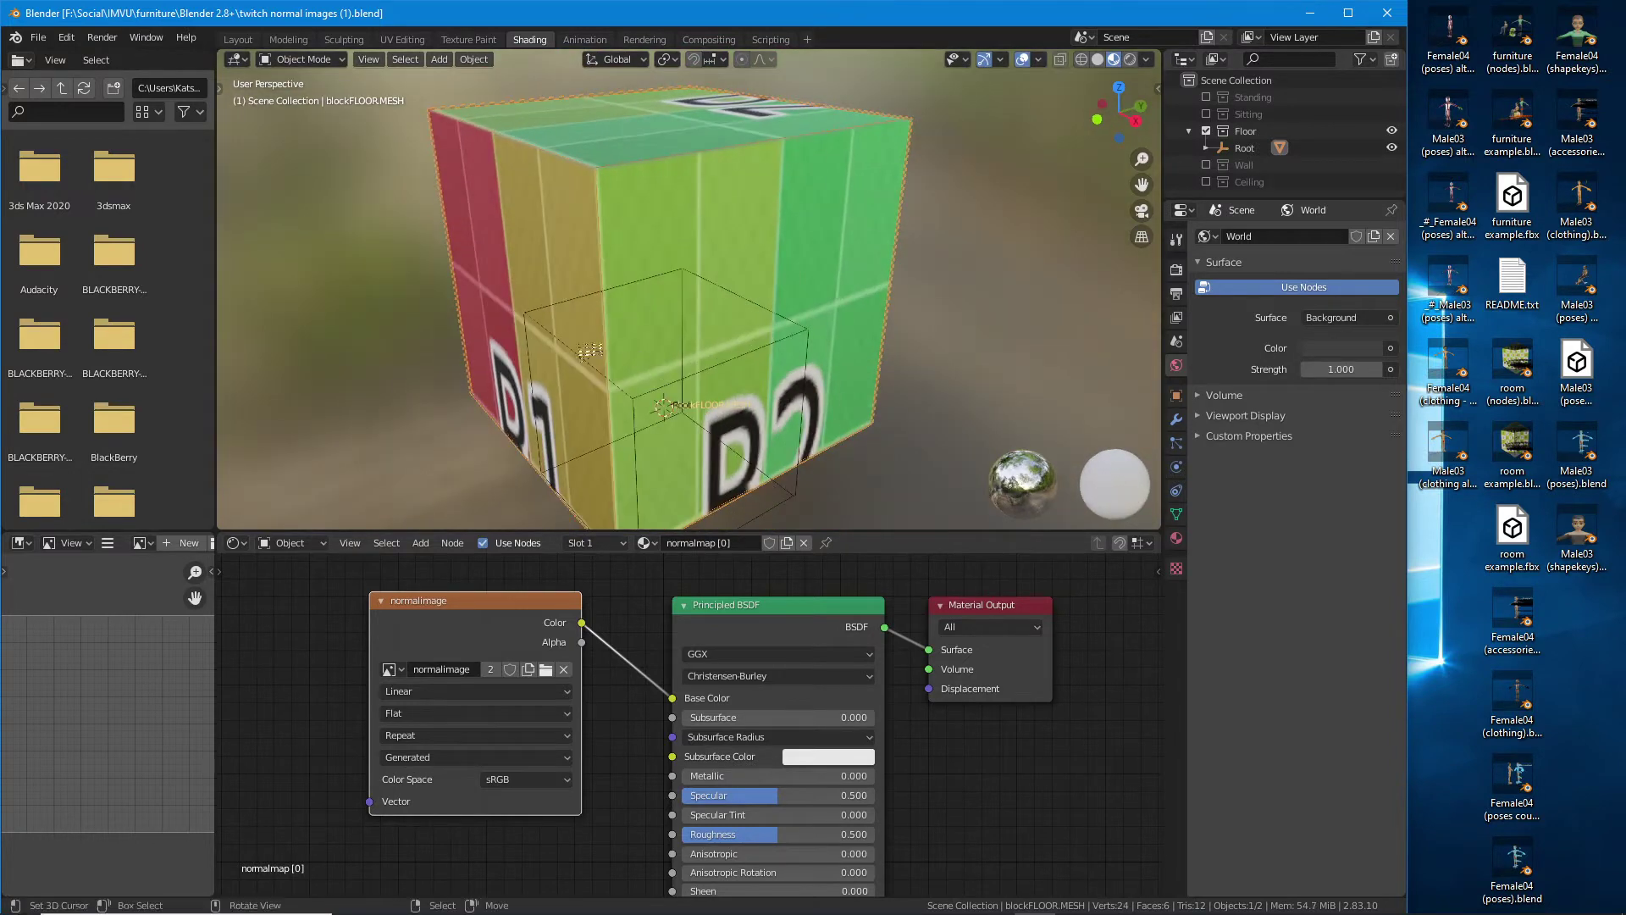
- Return to UV Editing, clear the mesh selection, and select the block's D2 side face in face select mode
click(403, 40)
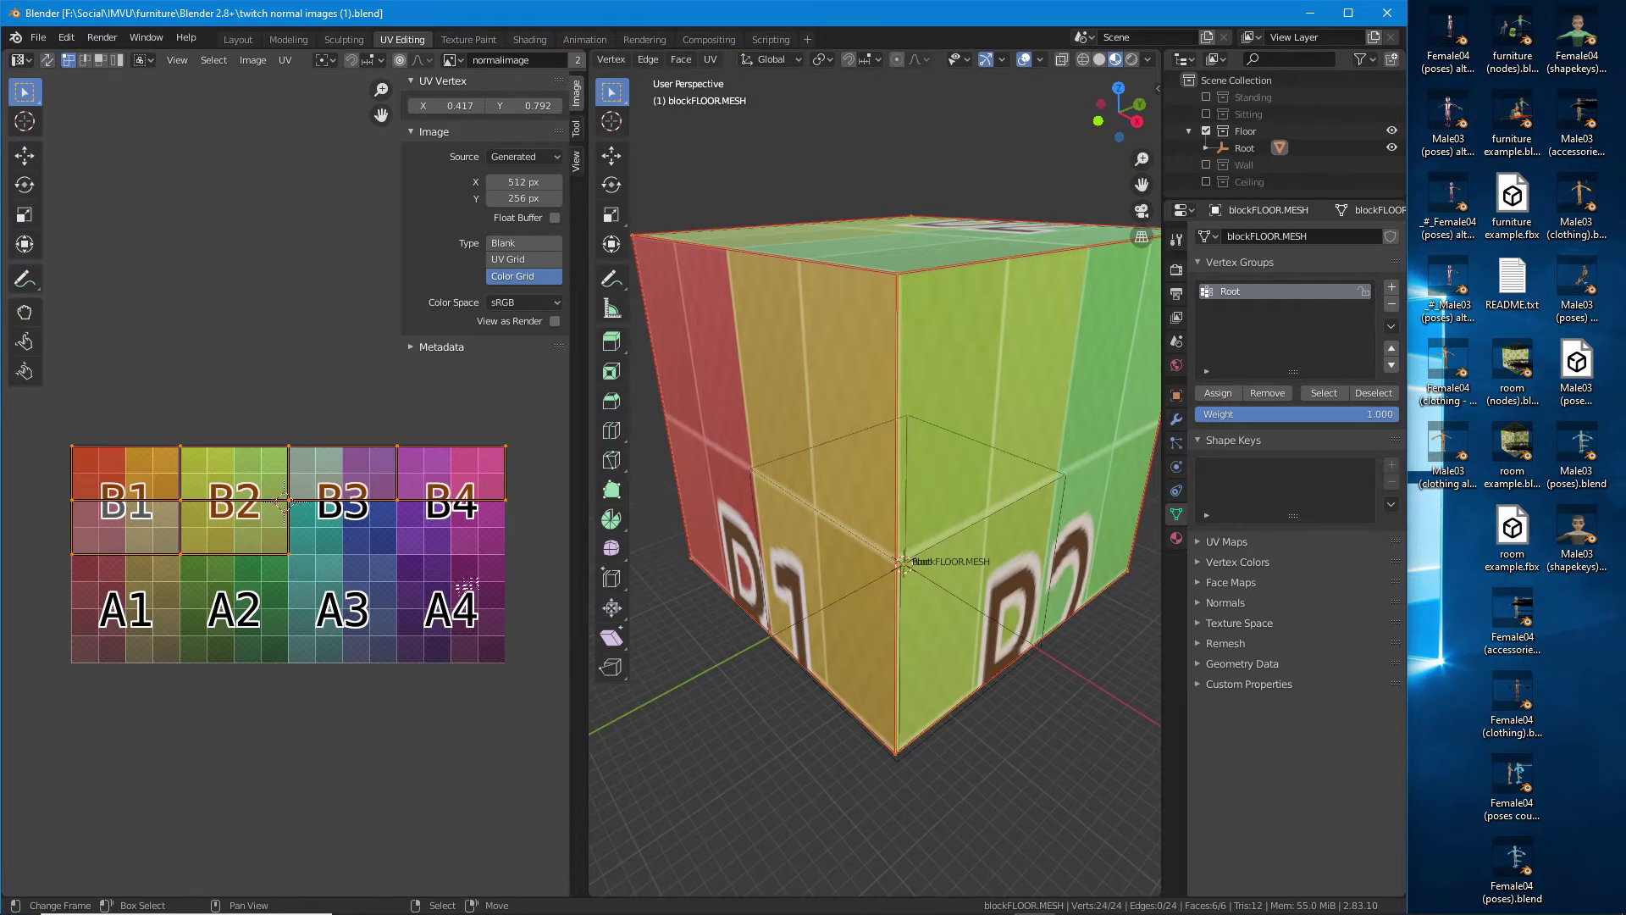
key(ctrl+z)
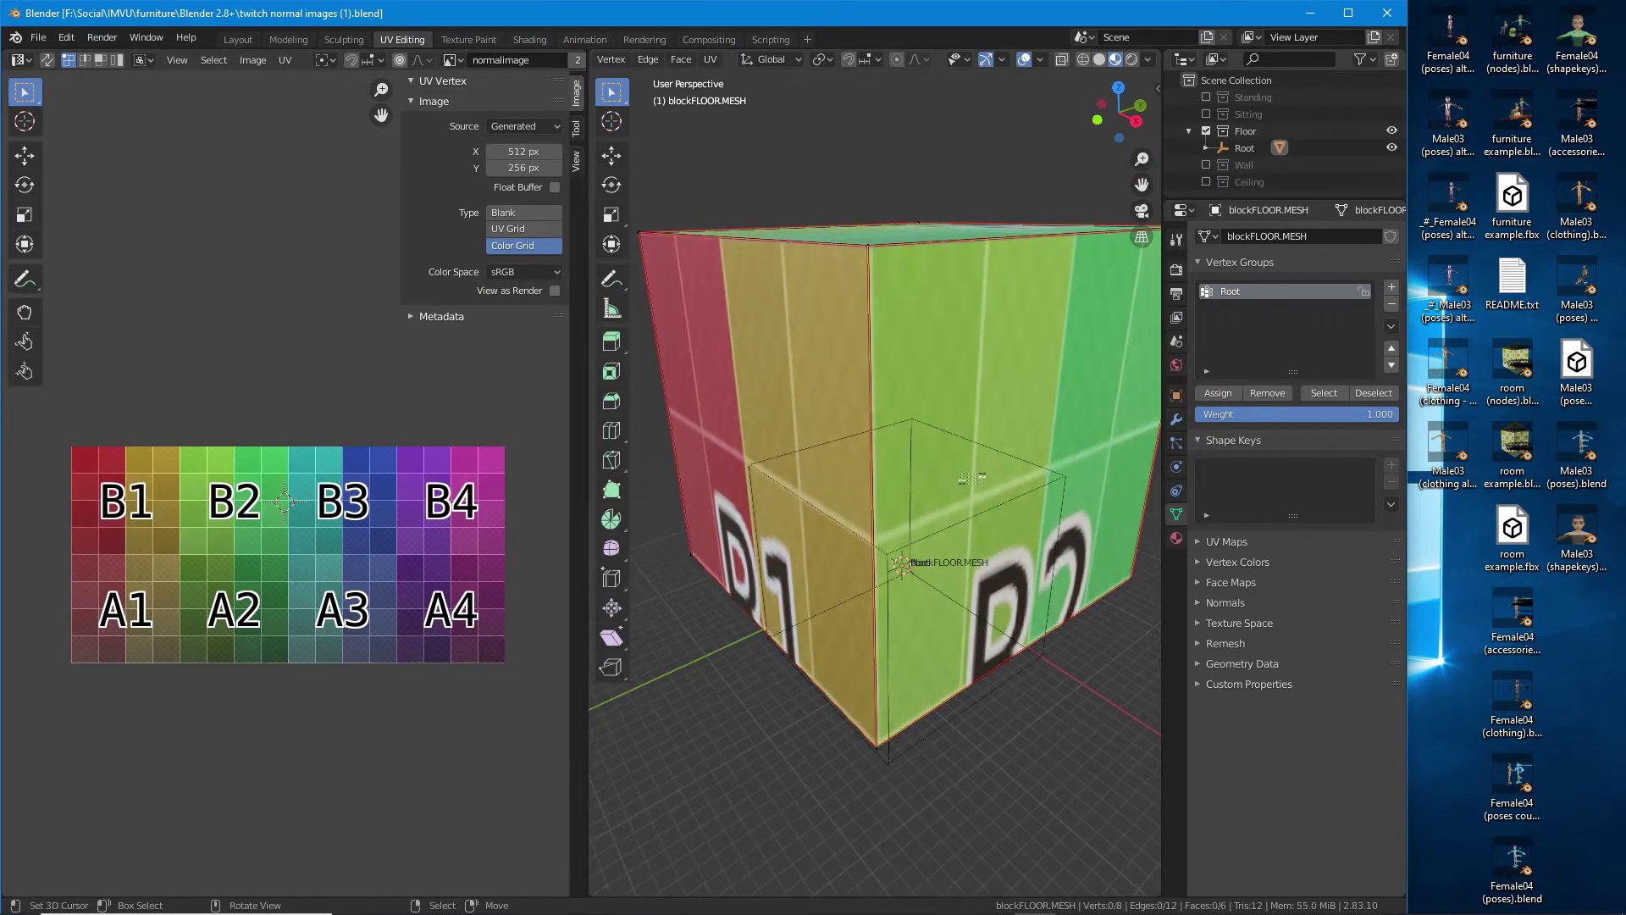
scroll(892, 59, left, 3)
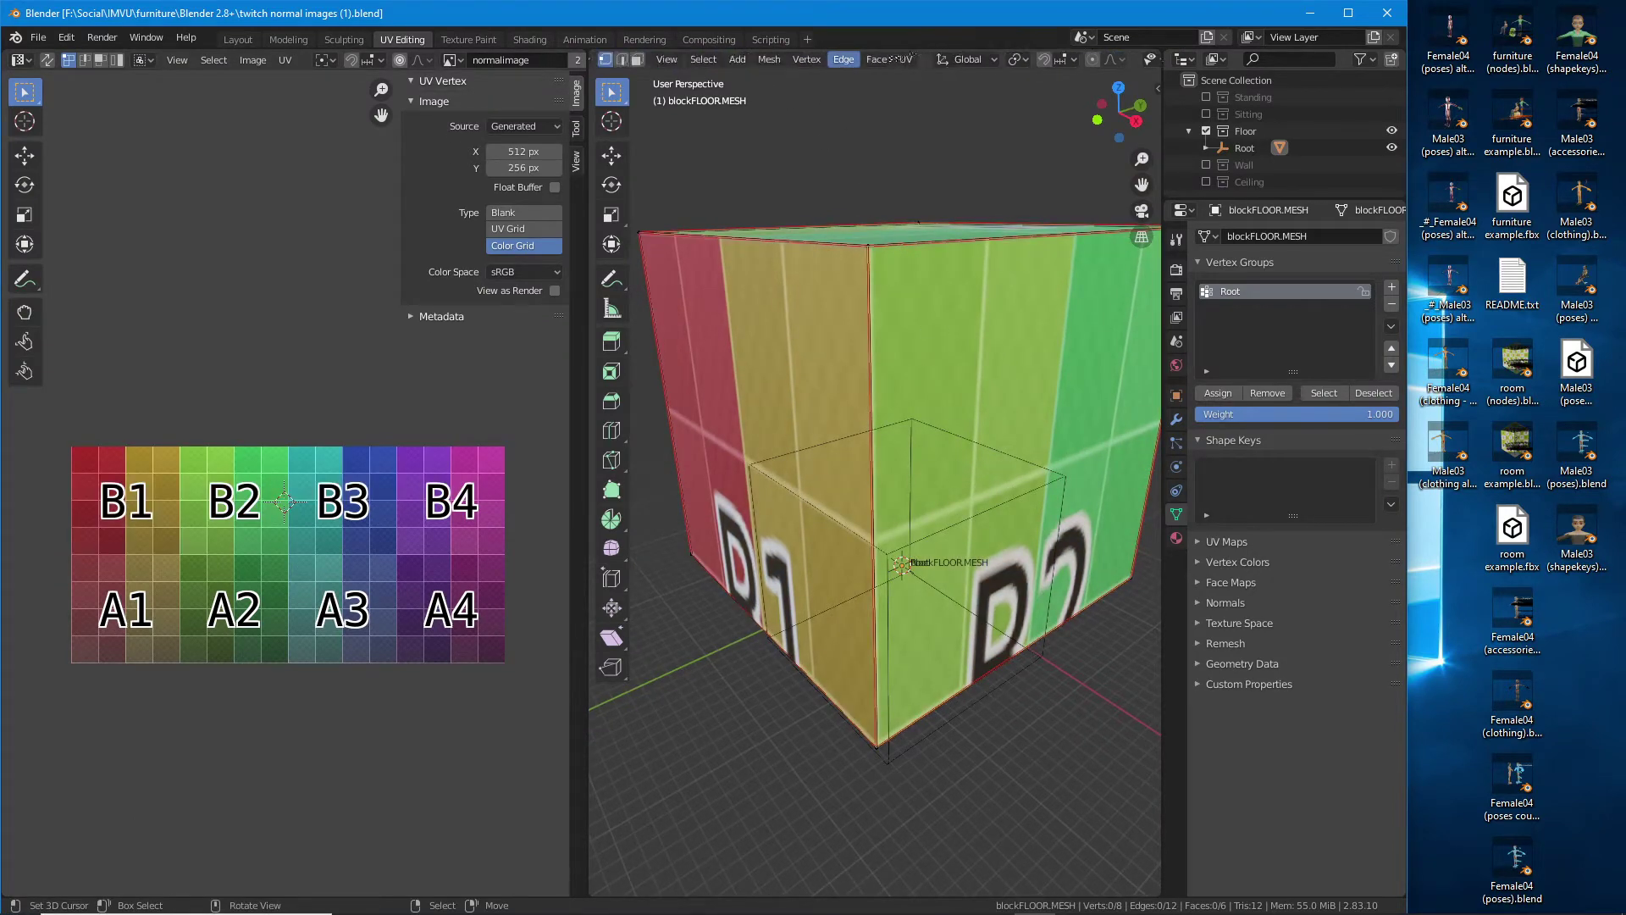
scroll(892, 59, left, 3)
click(765, 60)
click(949, 356)
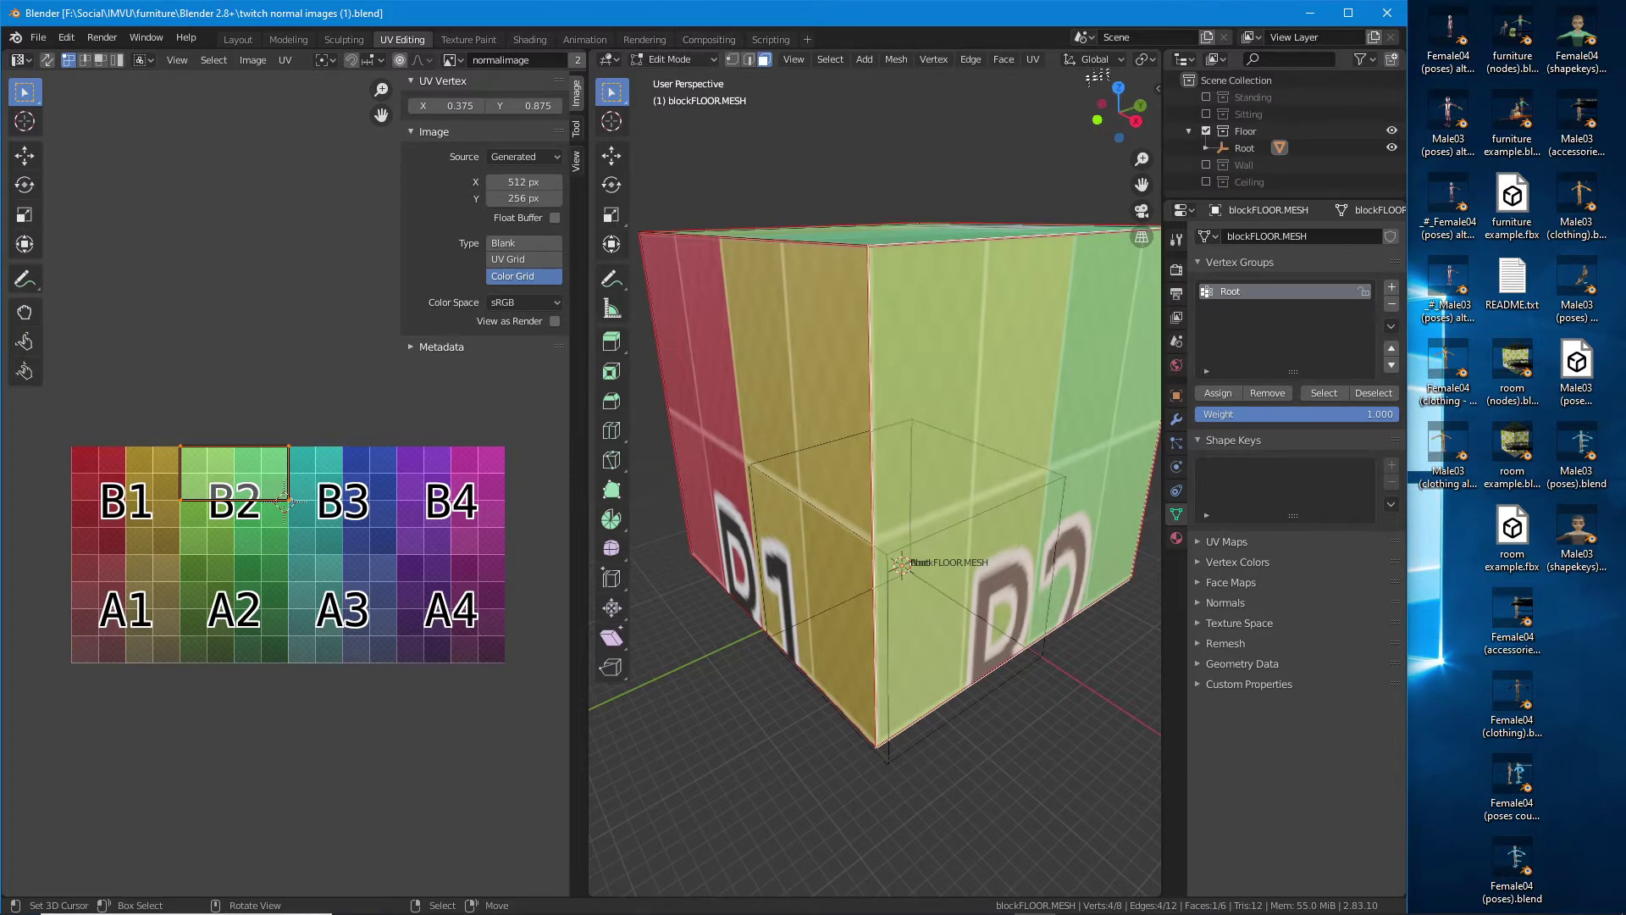
- Maximize the program window and show the block in wireframe shading
click(1349, 13)
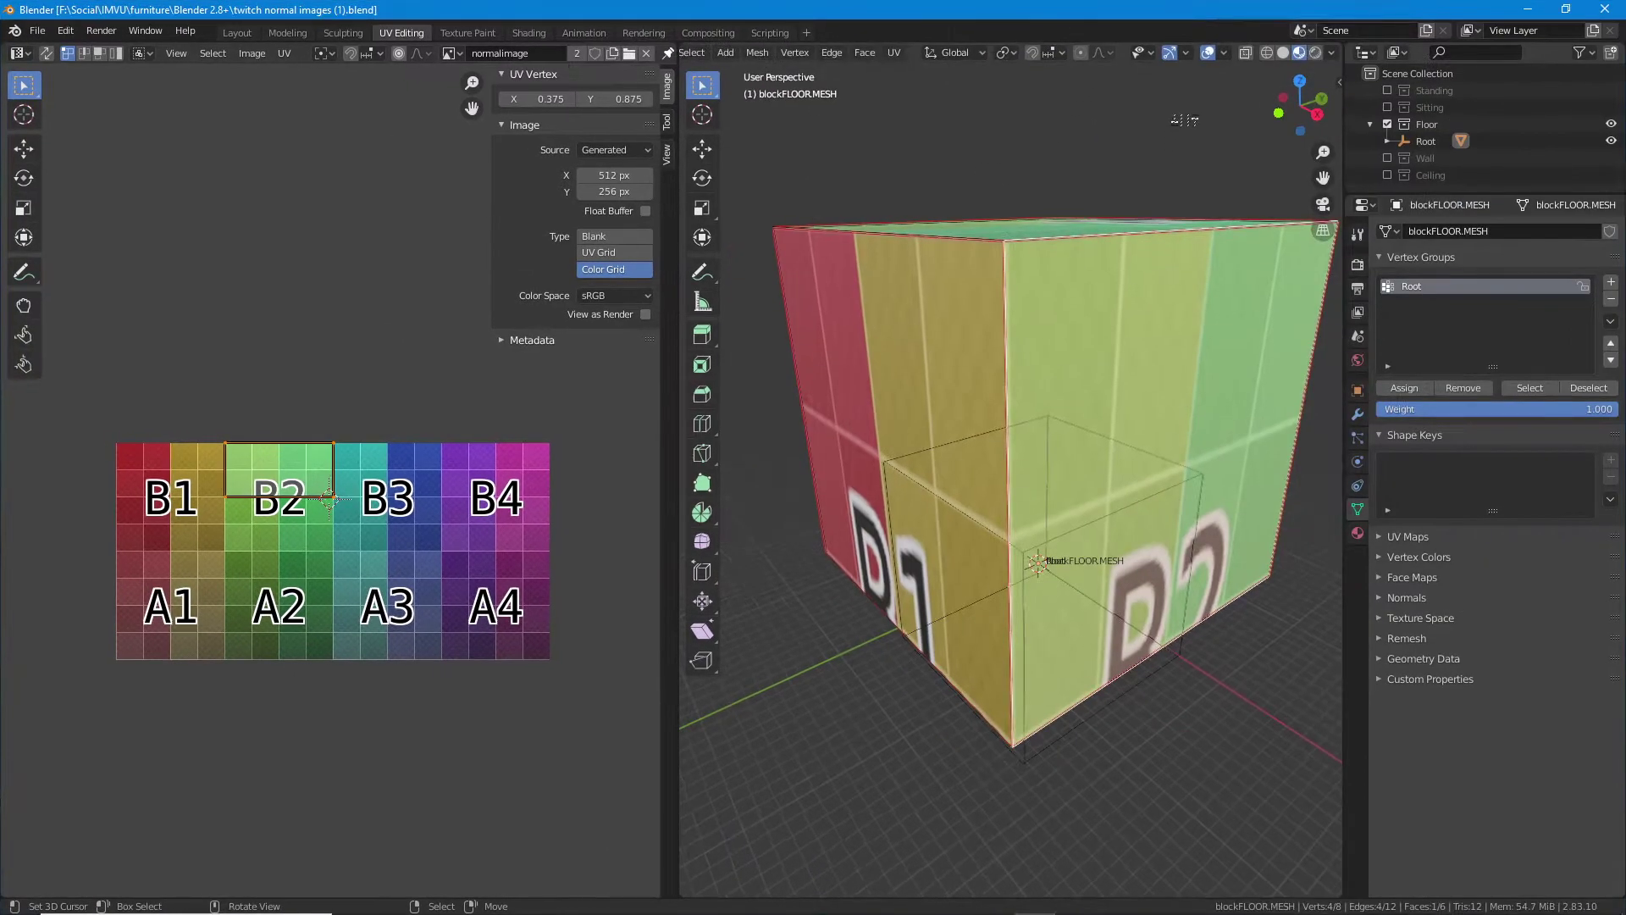
click(1267, 53)
drag(1075, 383, 1065, 407)
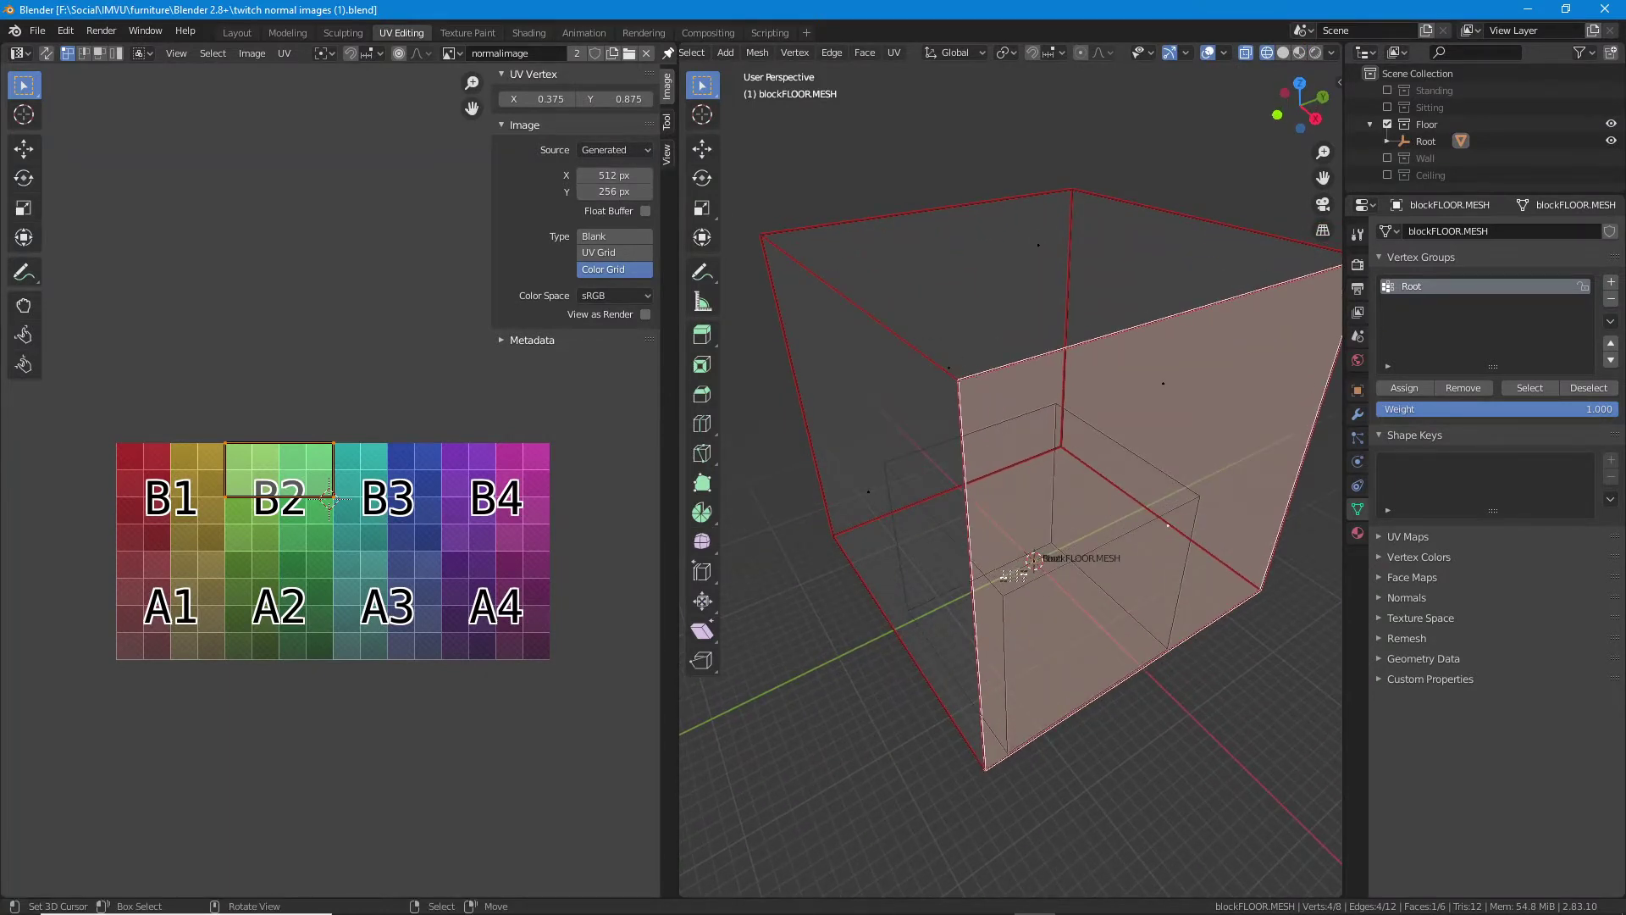
- Select all of the block's faces and unwrap them onto the normalimage color grid
key(a)
click(893, 53)
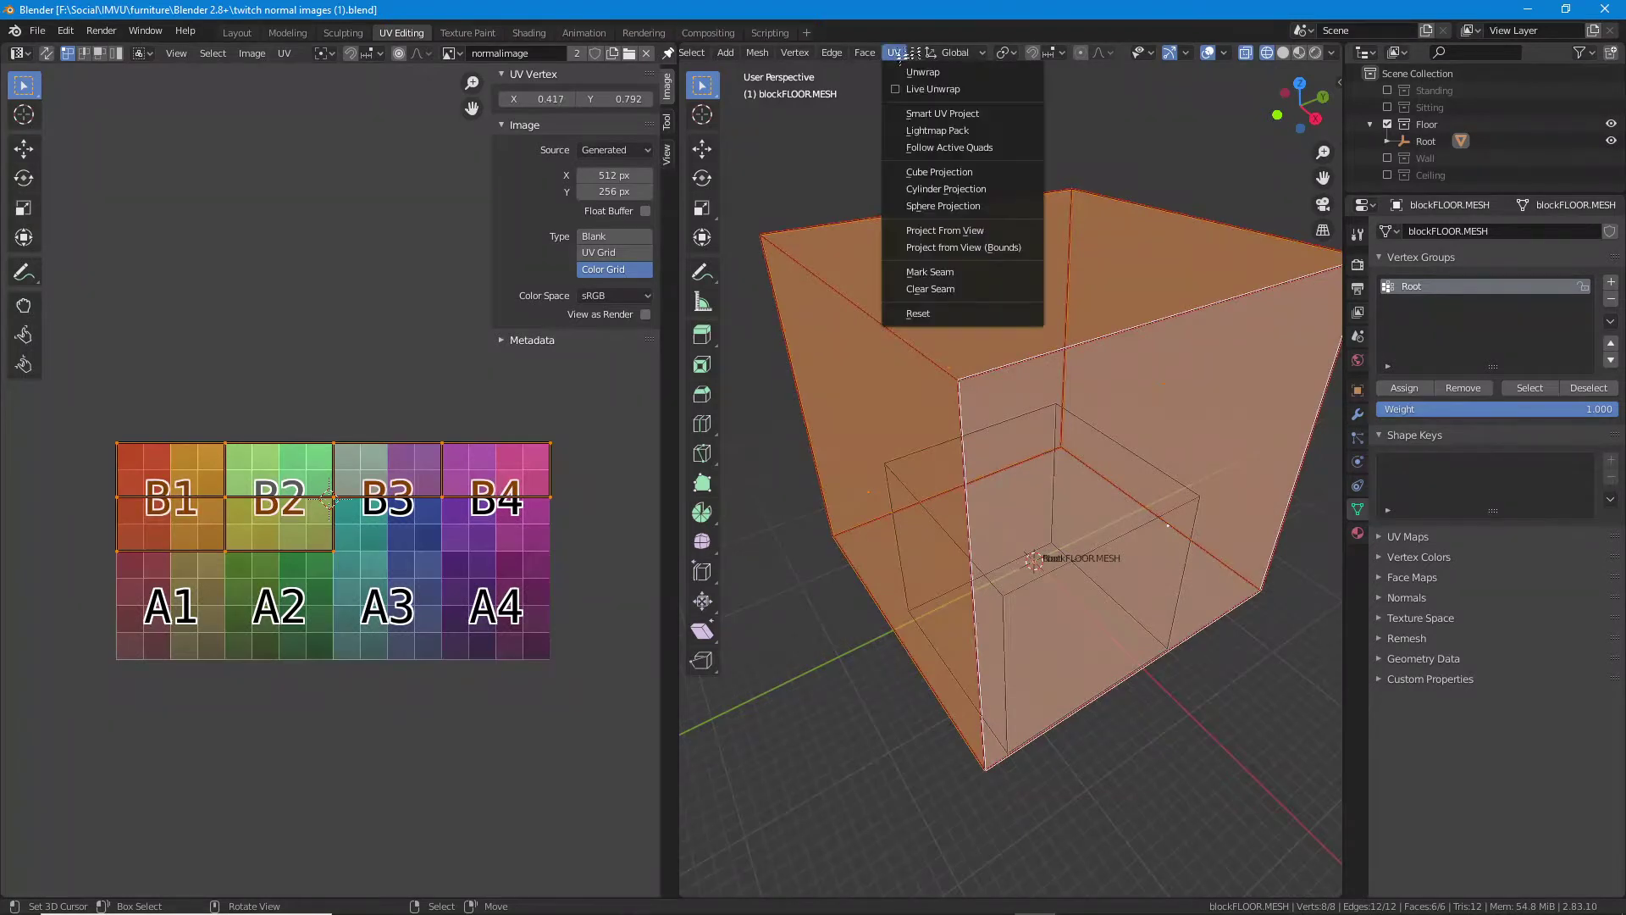
click(923, 72)
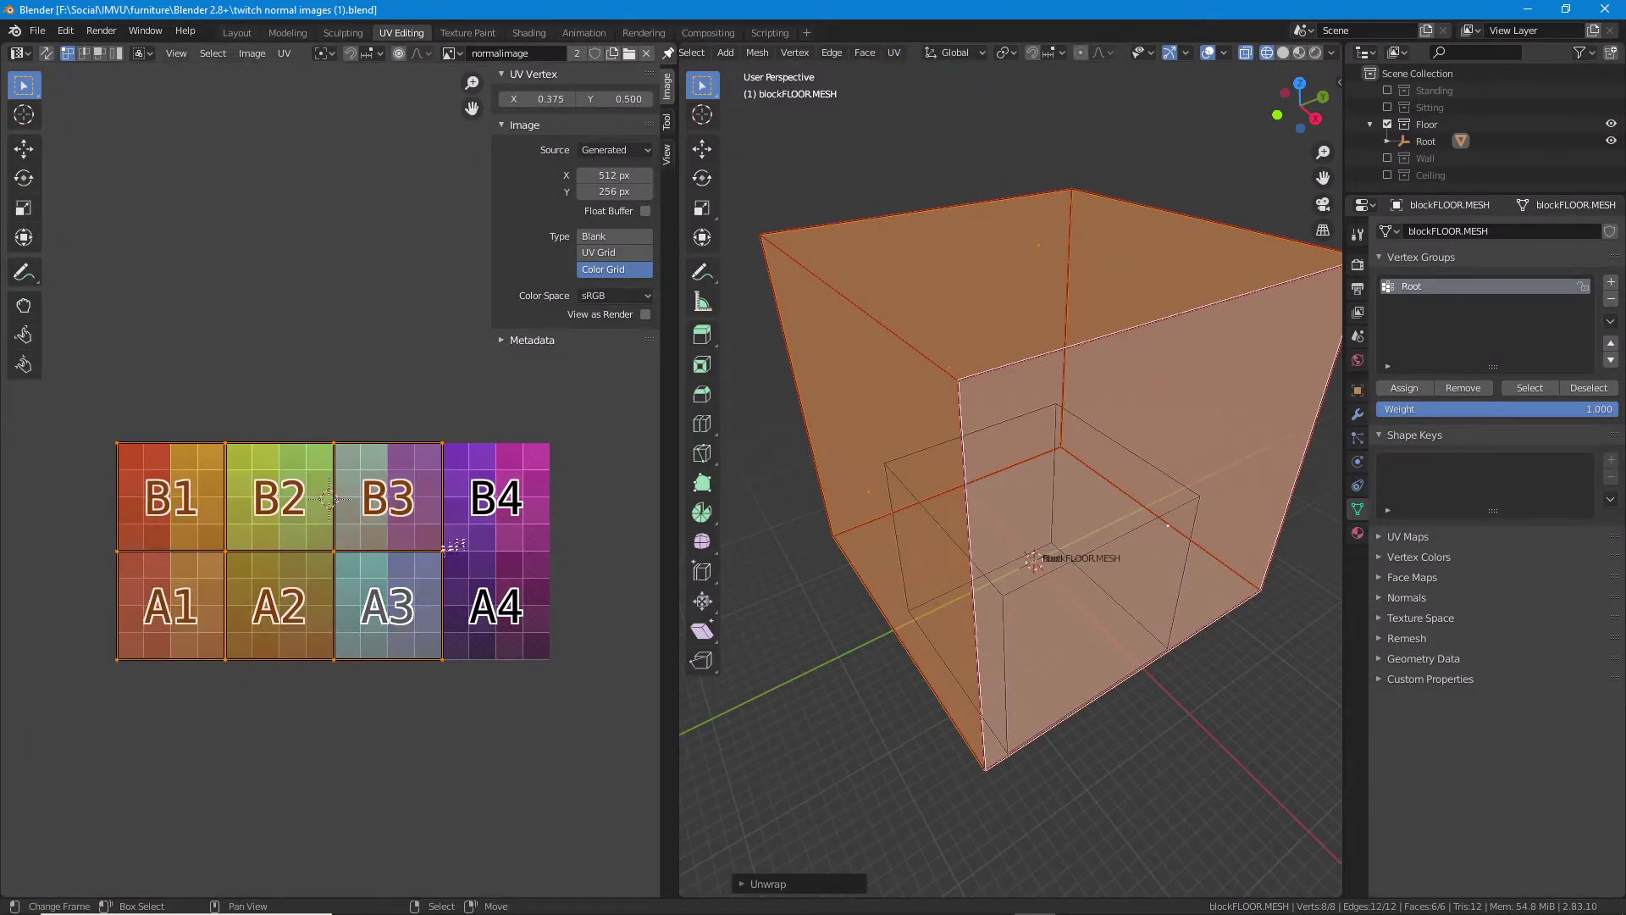
scroll(257, 531, up, 3)
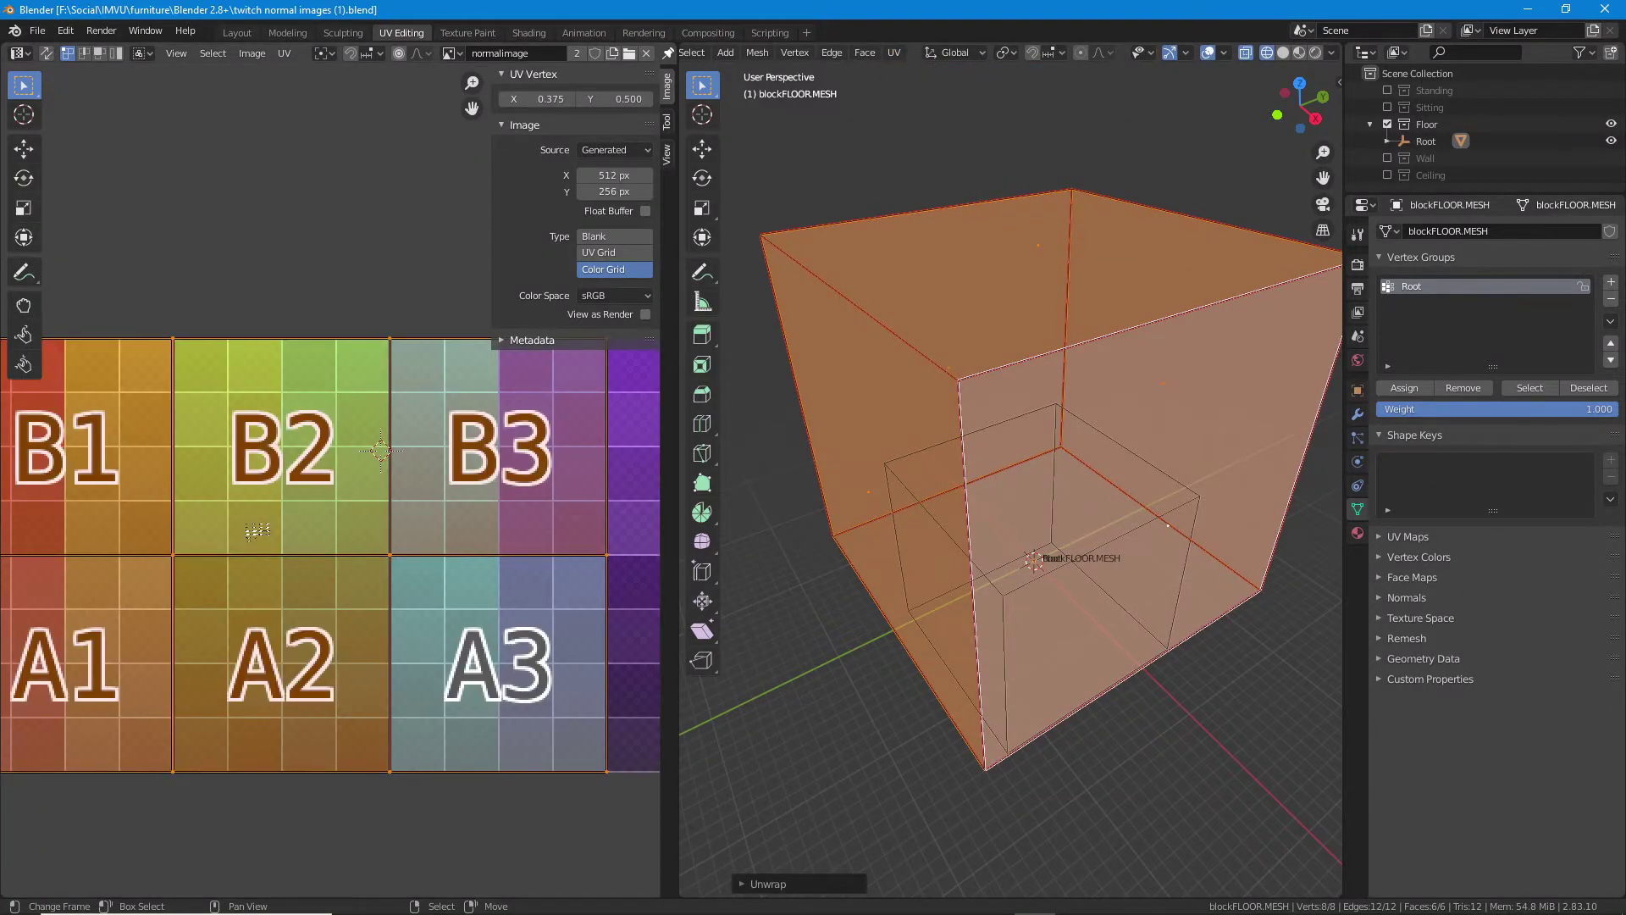
scroll(257, 530, down, 2)
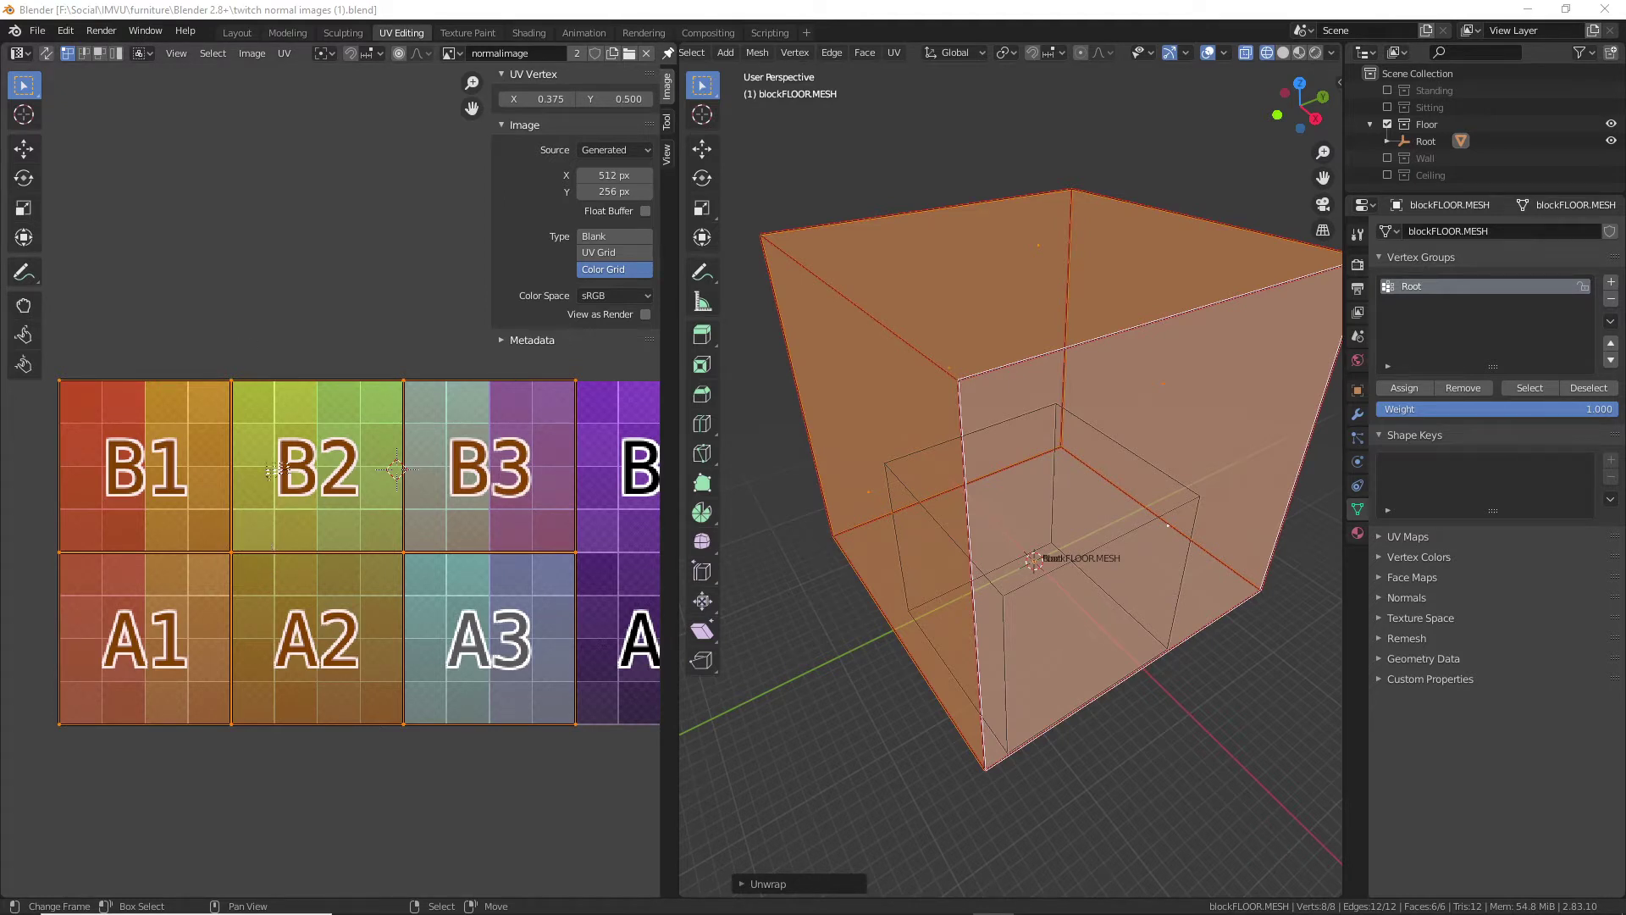
- Try moving the unwrapped UVs upward over the color grid image, and cancel the move
click(293, 10)
key(g)
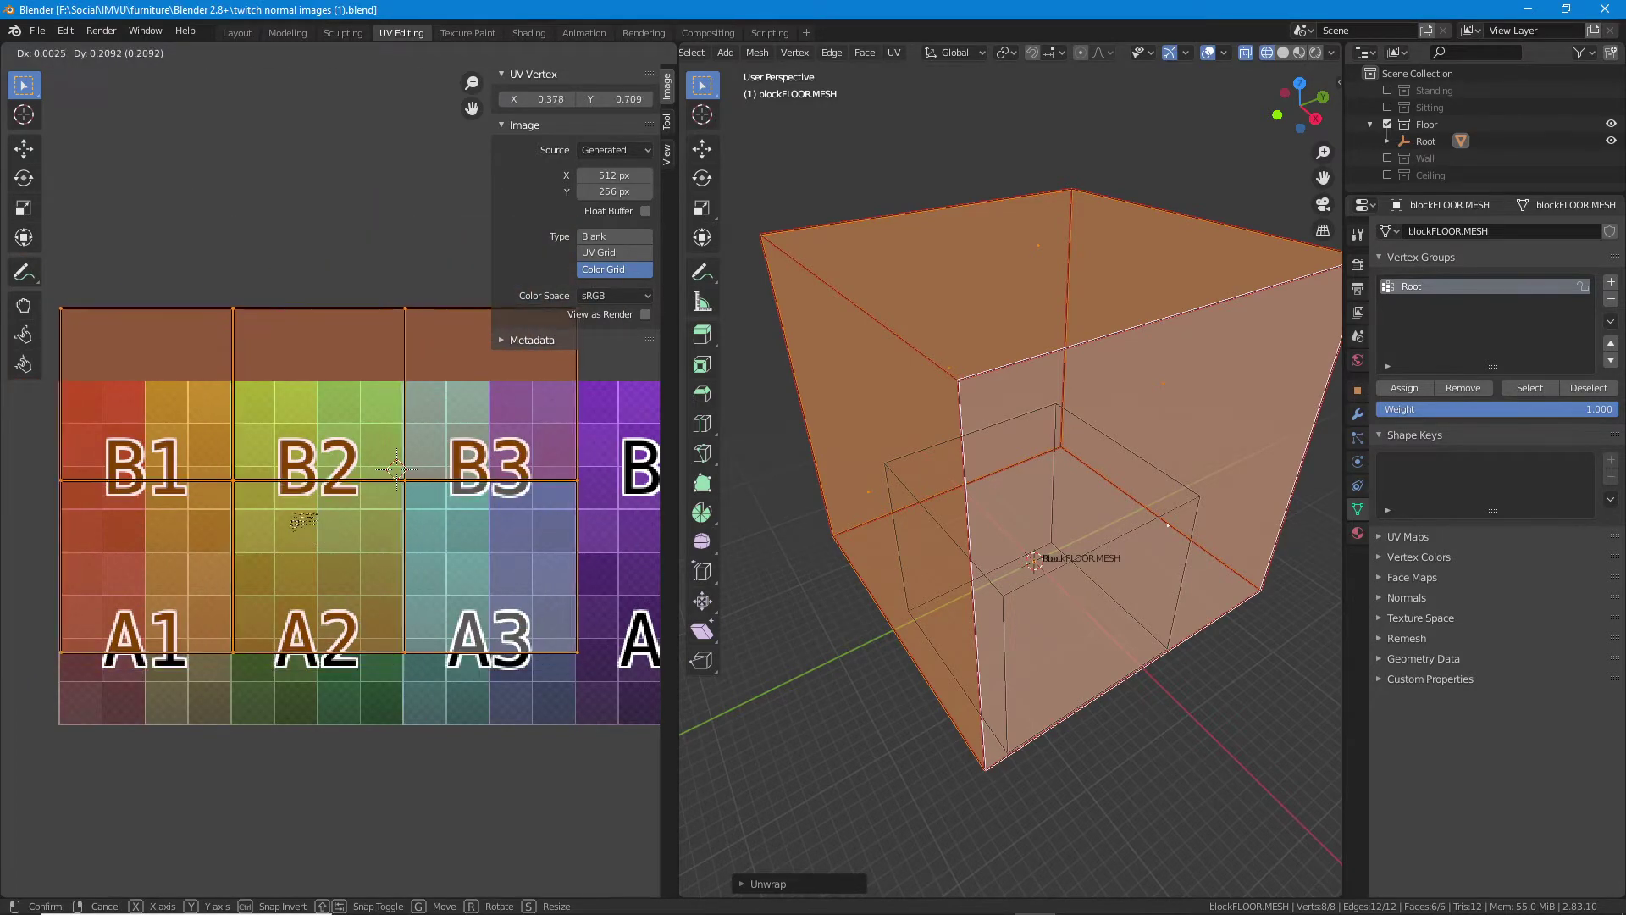
right_click(323, 542)
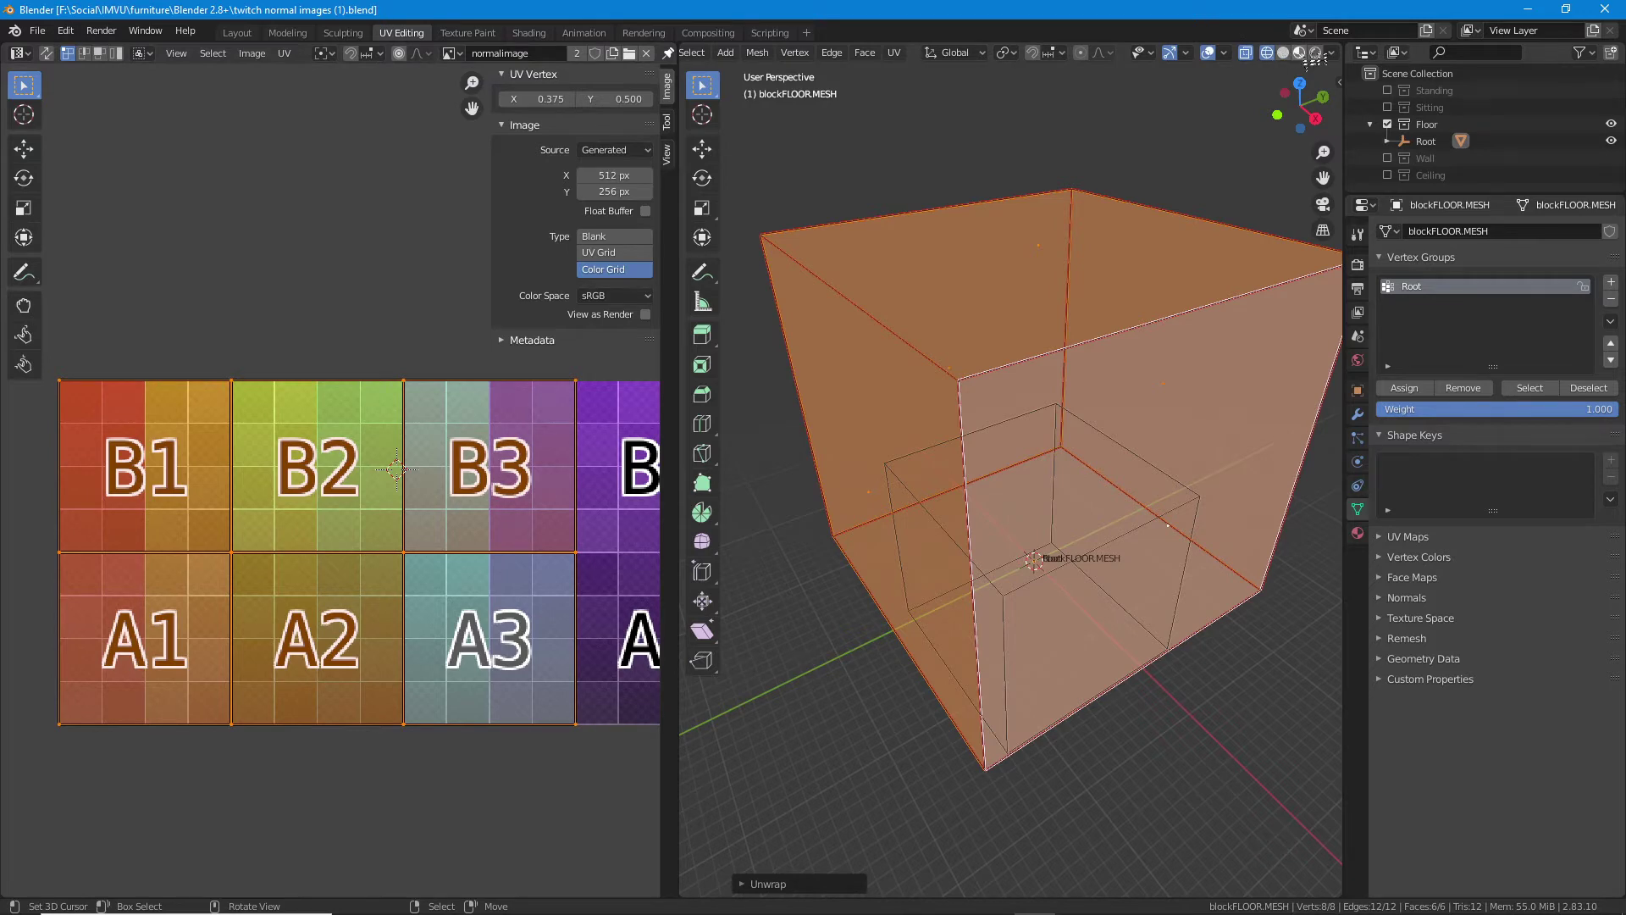
- Show the block in Material Preview shading and rotate the A3 side face's UVs counterclockwise by 90° so its label reads upright
click(1299, 53)
drag(1101, 470, 1067, 422)
right_click(1067, 422)
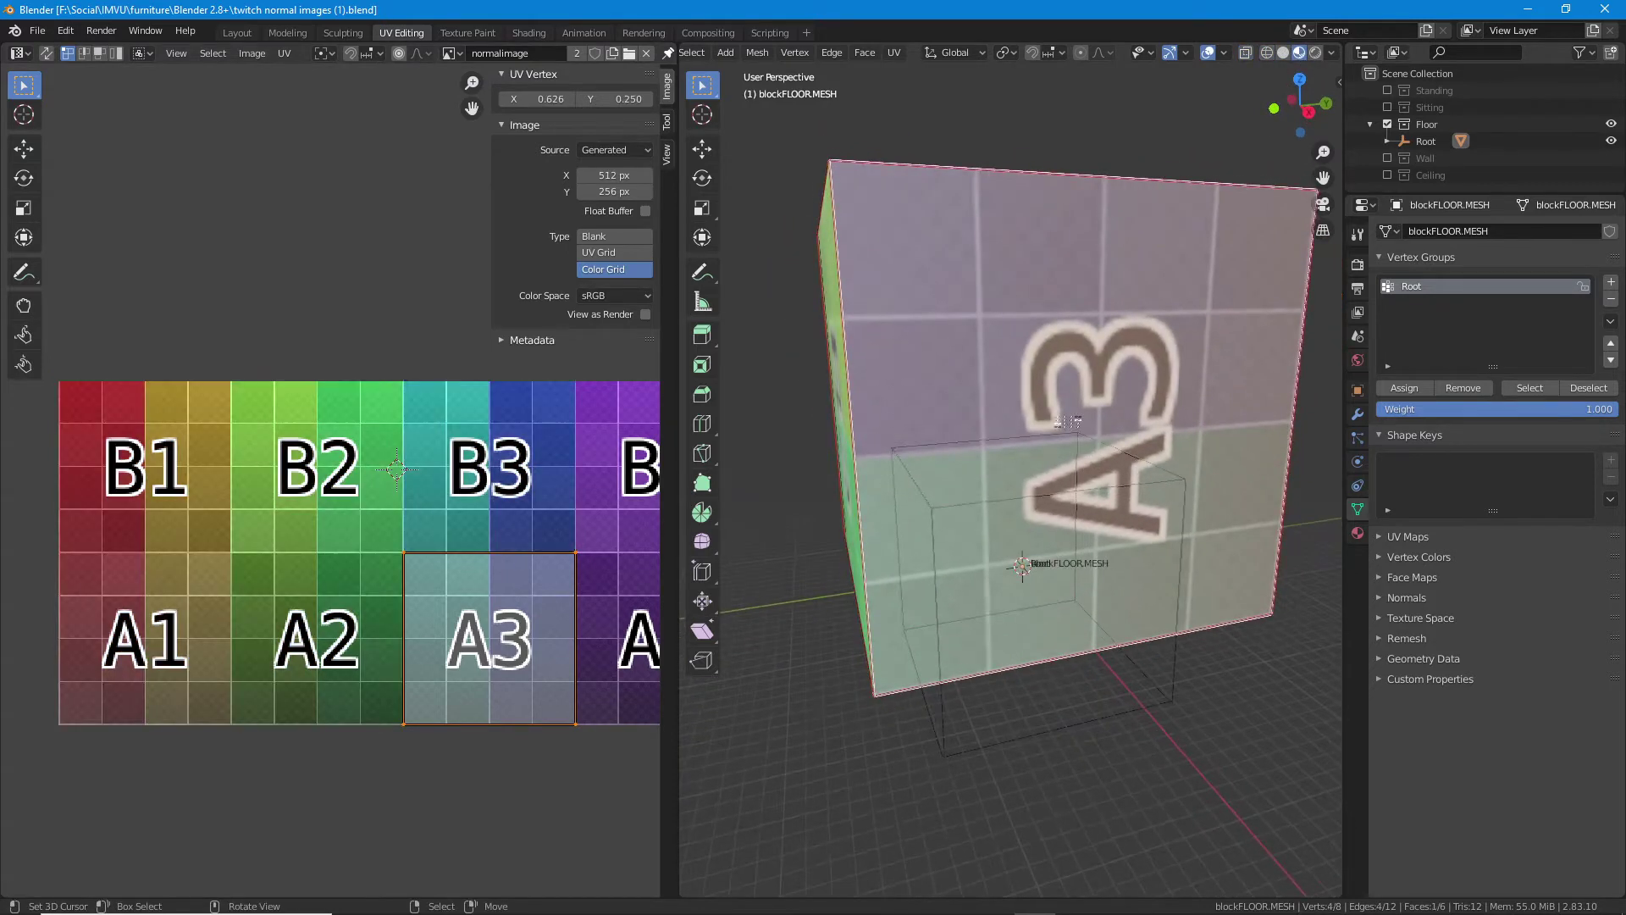
key(r)
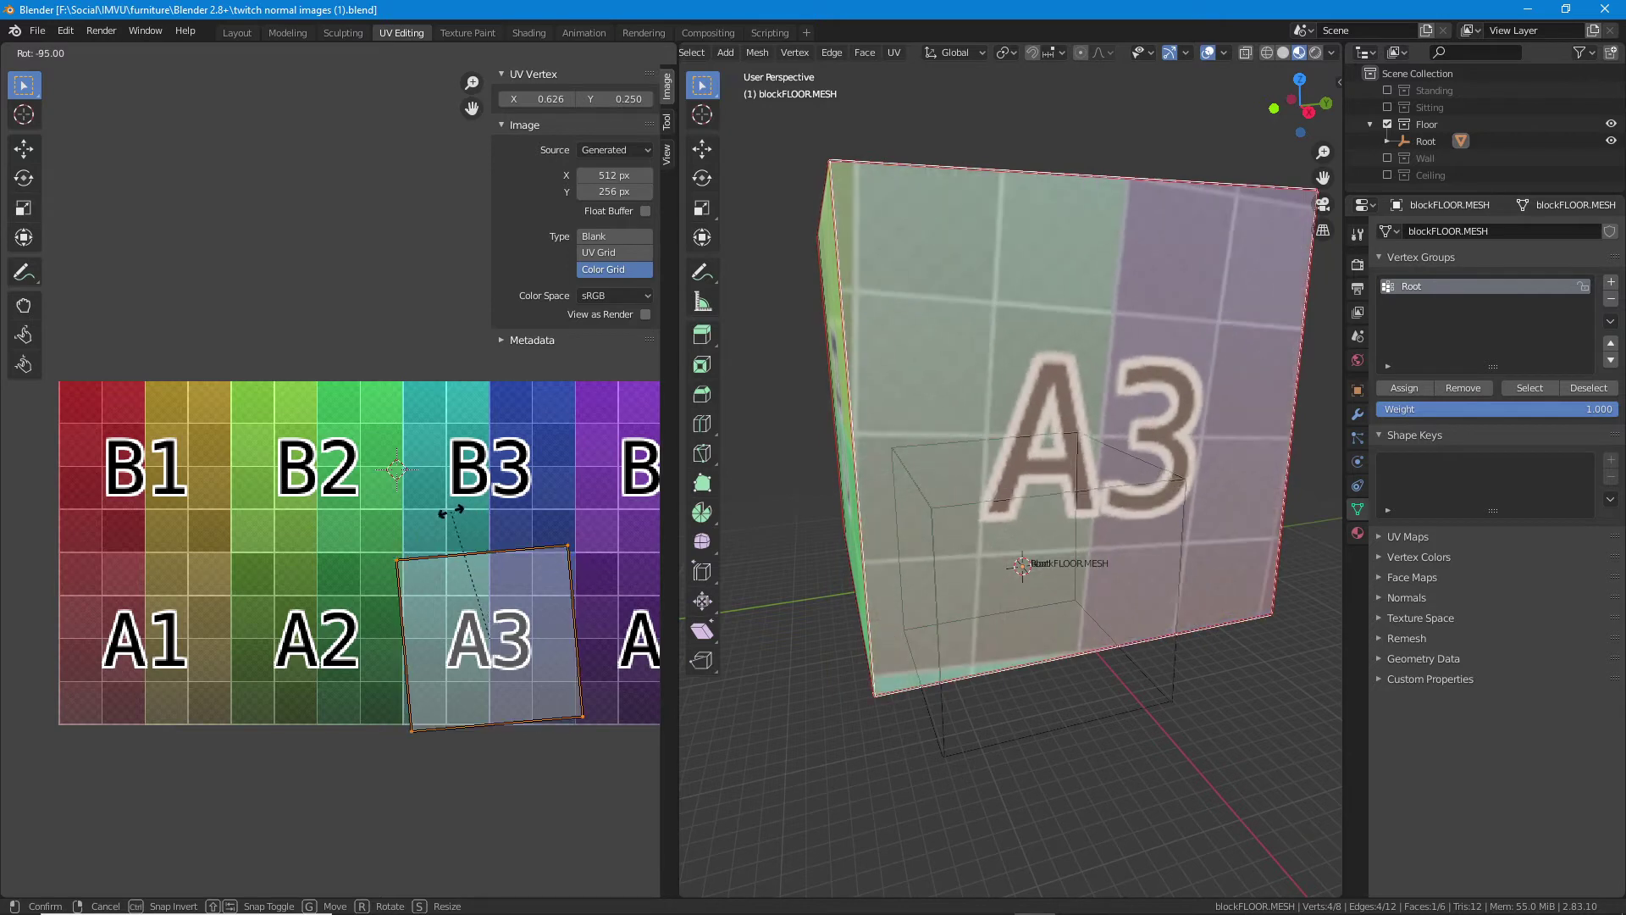
click(461, 517)
- With the Rotate tool, turn the B2 side face's UVs 90° clockwise so its label reads upright
click(25, 180)
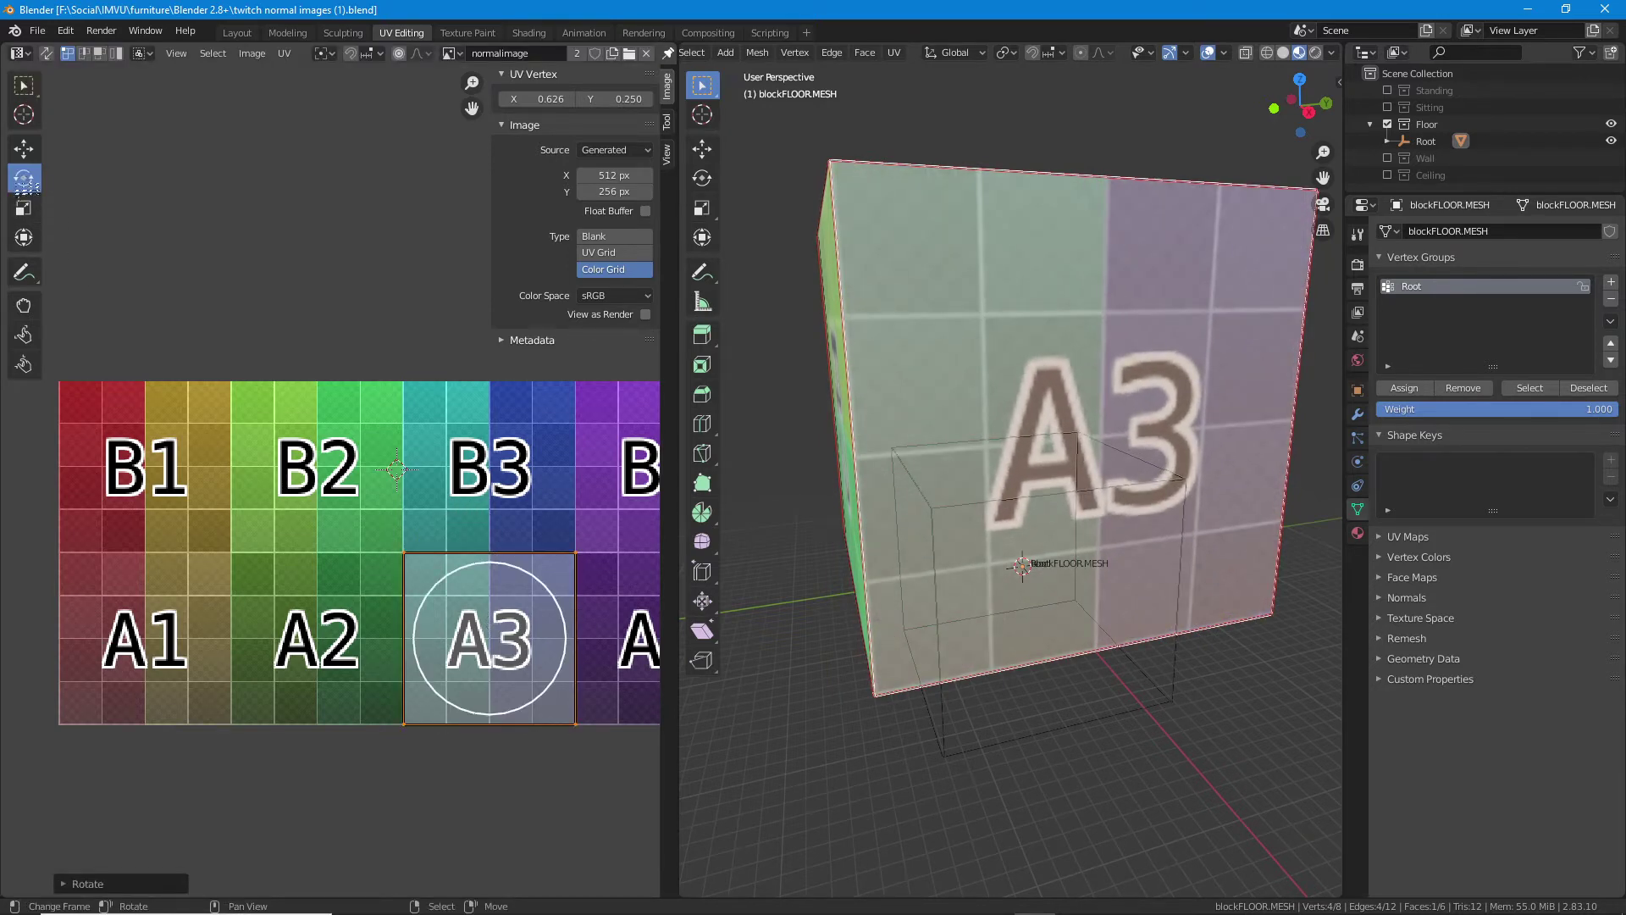
drag(968, 512, 1125, 506)
click(1125, 506)
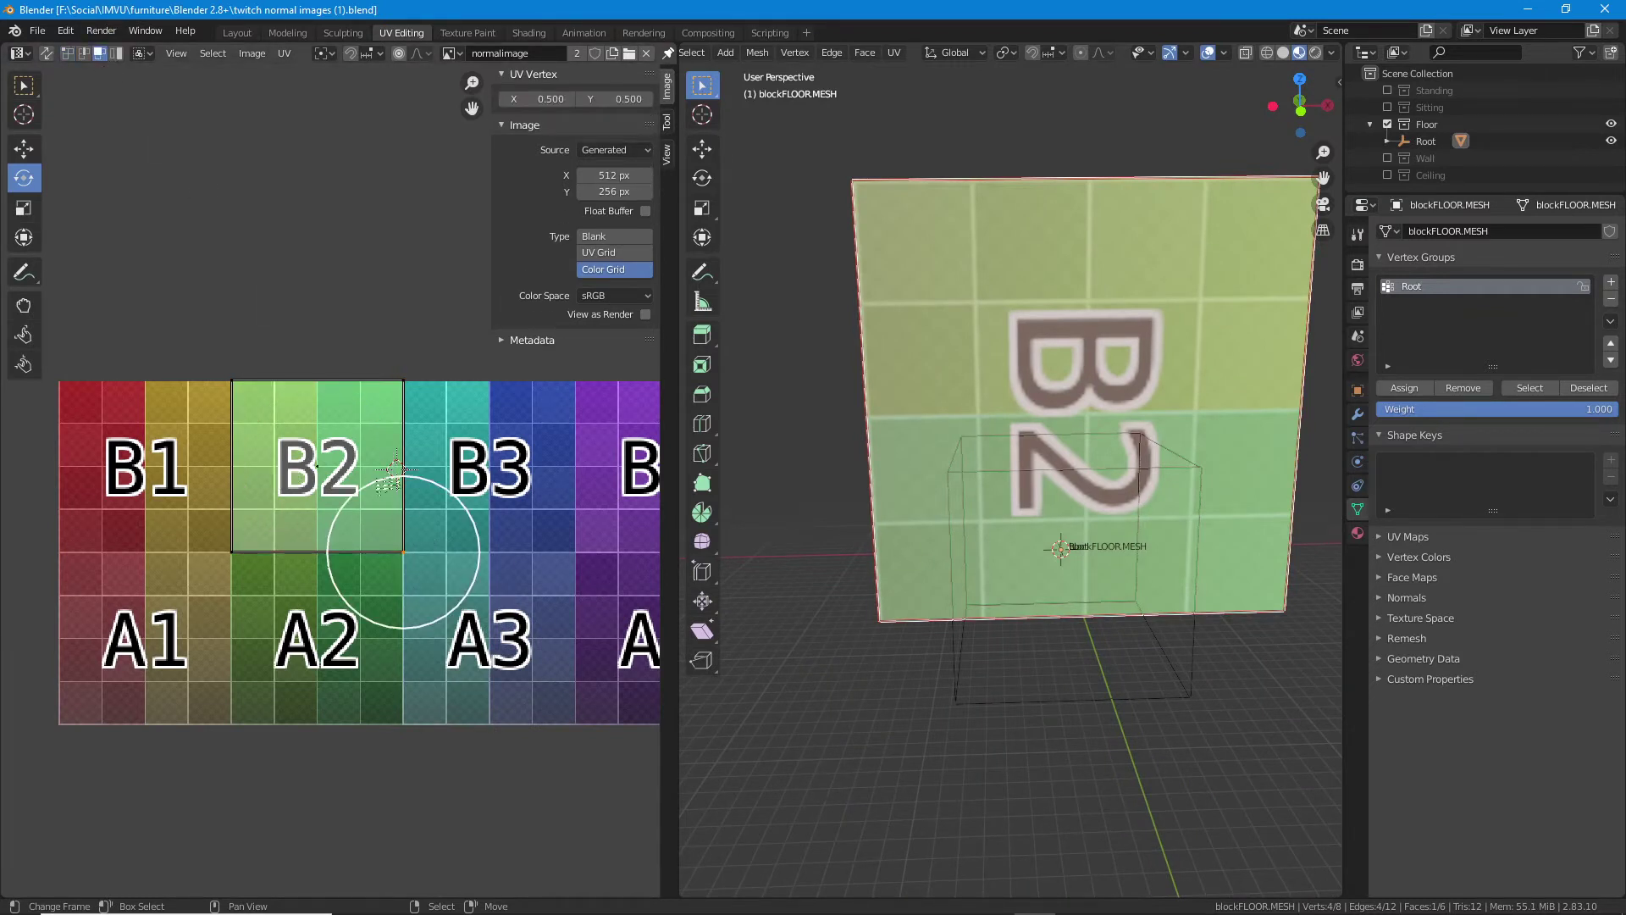
drag(385, 521, 266, 527)
- Select the B3 side face and rotate its UVs 90° counterclockwise so its label reads upright
drag(940, 532, 1133, 533)
click(1132, 533)
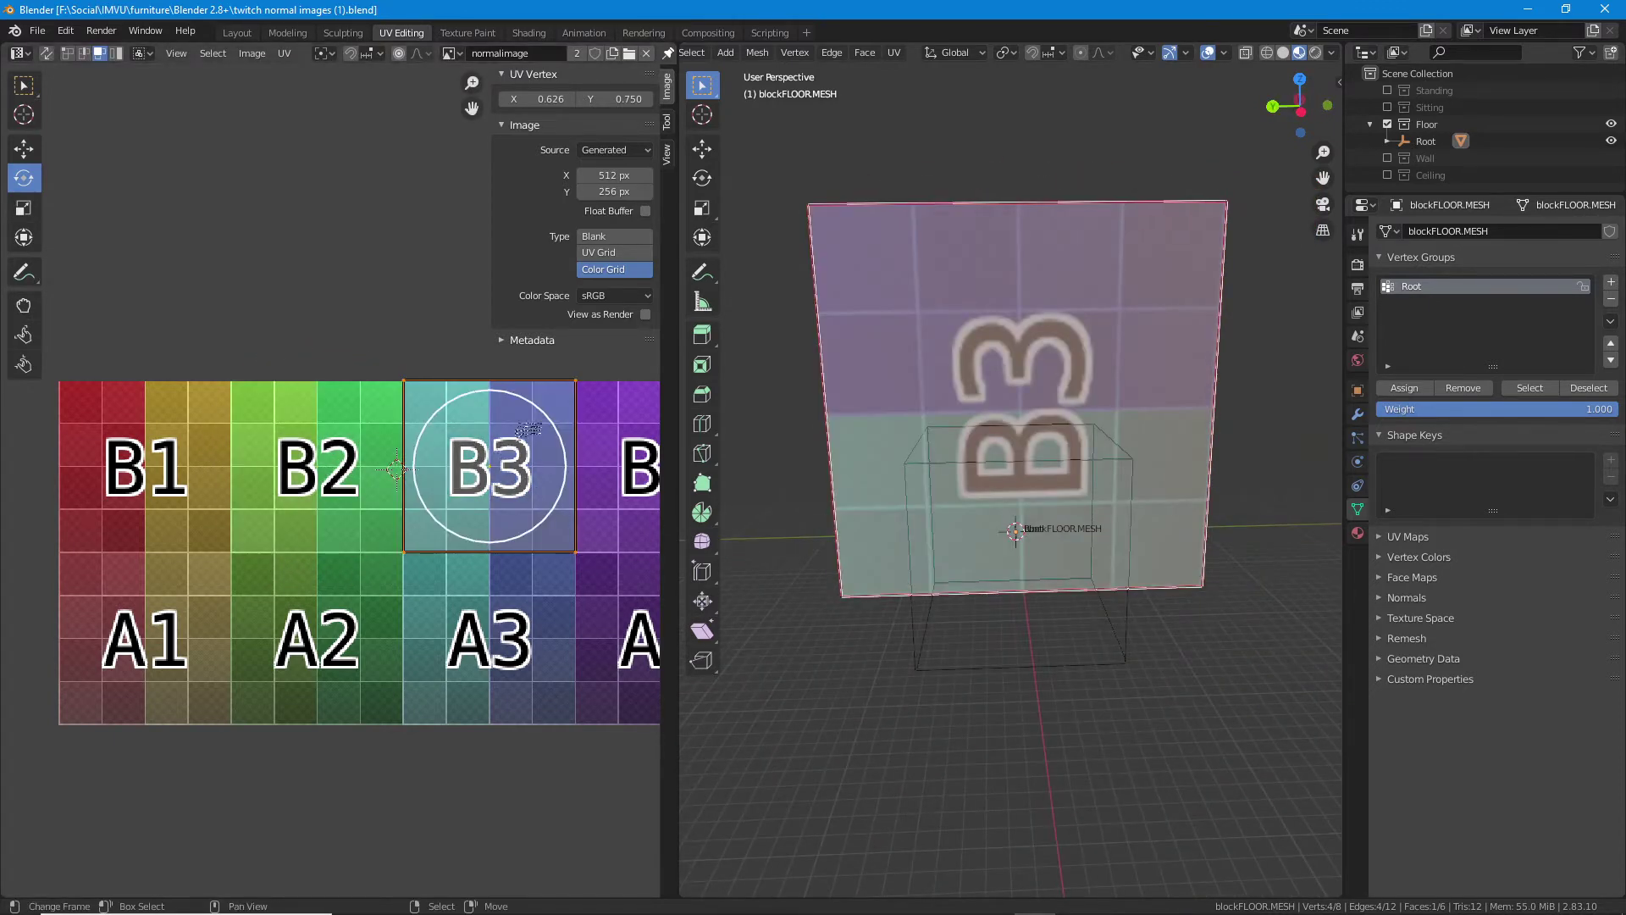
drag(520, 420, 417, 401)
- Select the A2 side face and rotate its UVs 90° clockwise so its label reads upright
drag(799, 457, 989, 450)
click(989, 449)
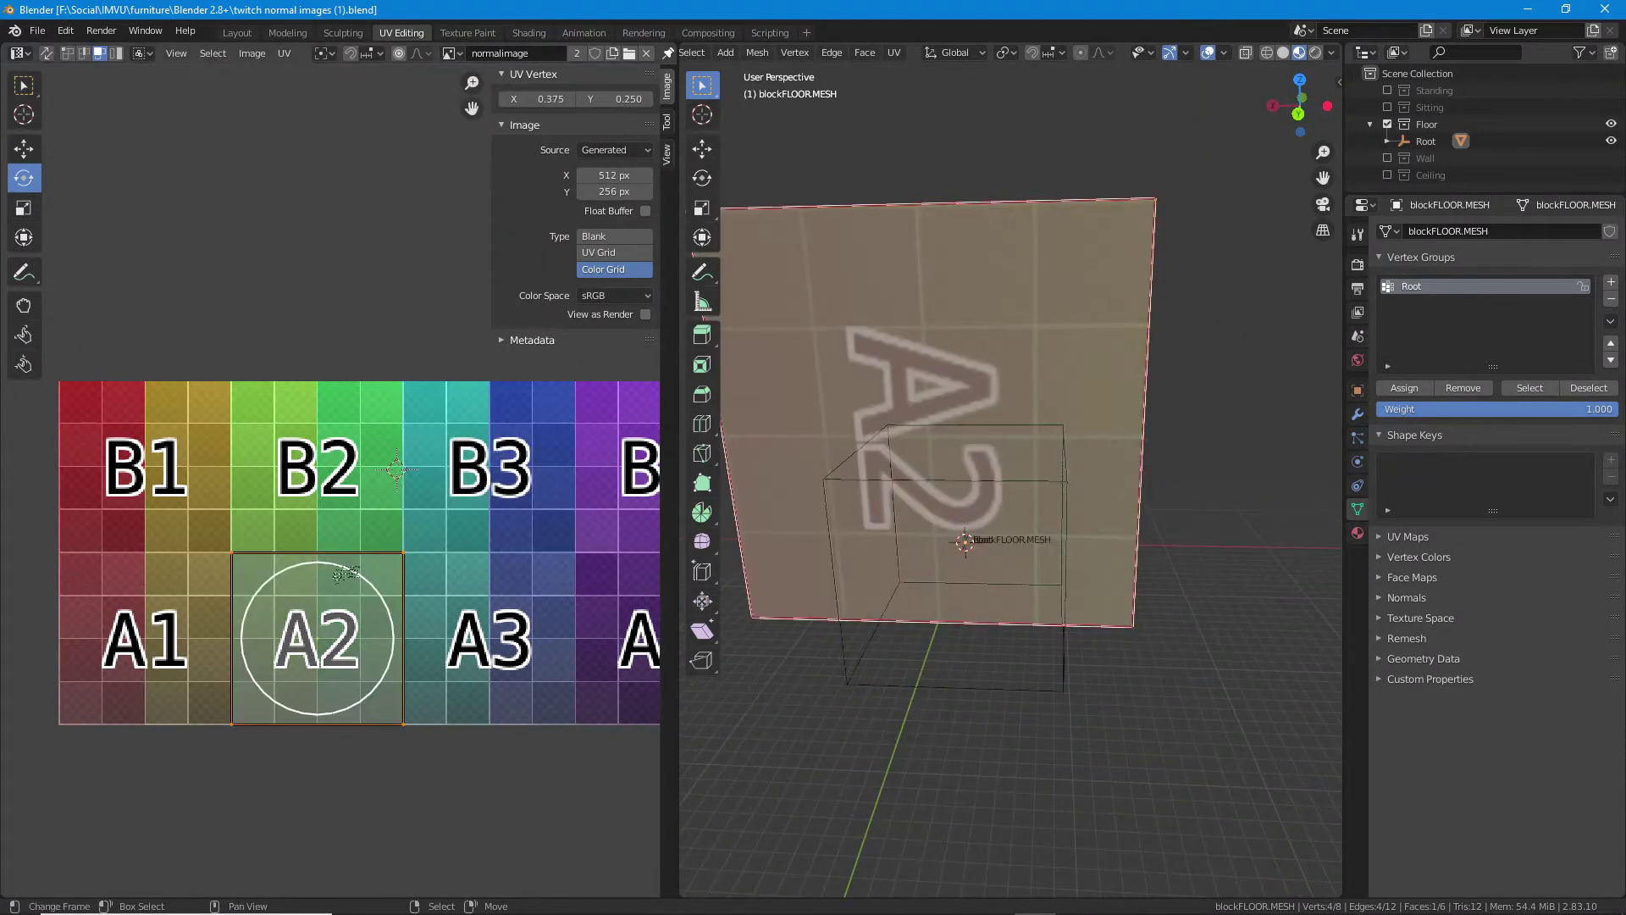
drag(385, 601, 438, 766)
- Check the block's rotated side labels and set the 3D view to the Front viewpoint
drag(959, 593, 1143, 592)
drag(920, 428, 945, 459)
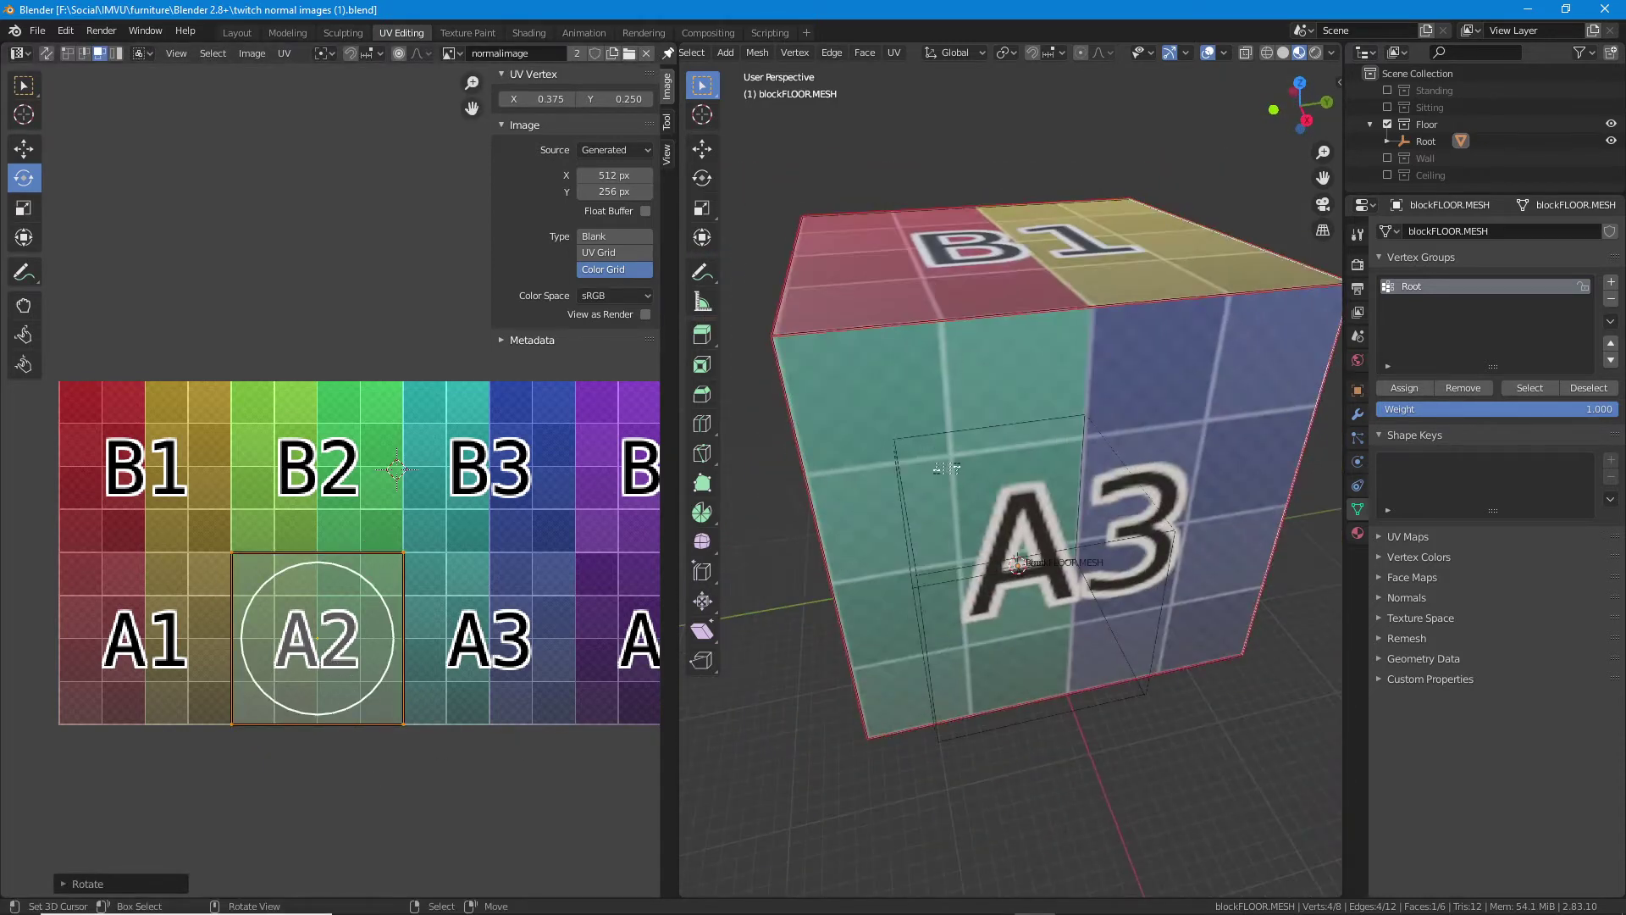
scroll(737, 54, left, 5)
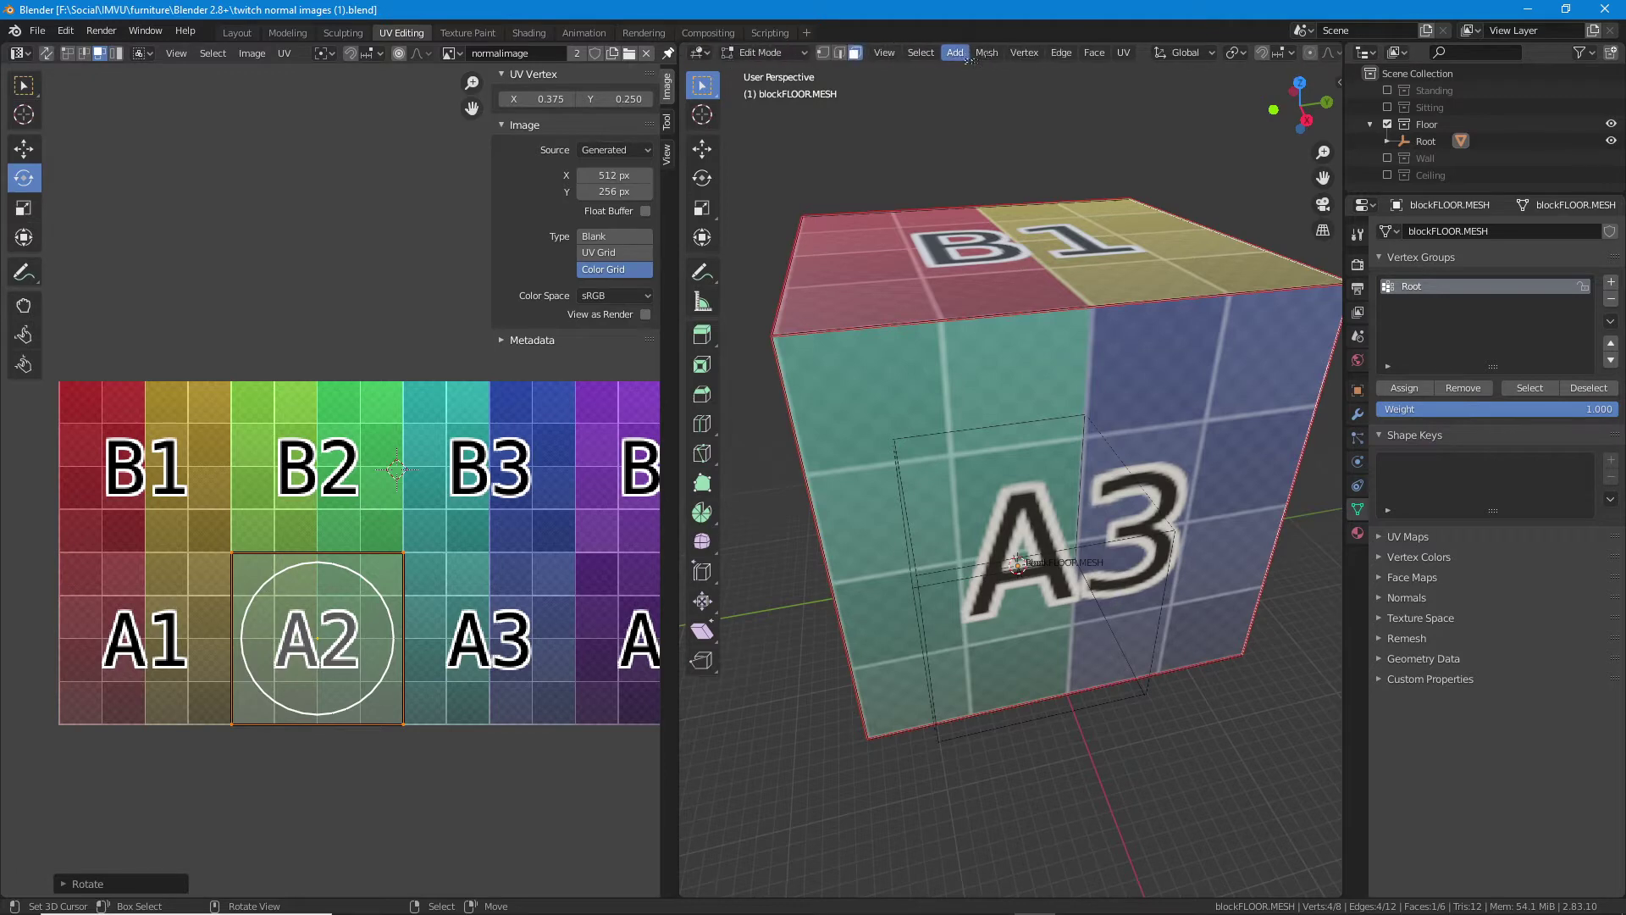
click(883, 55)
mouse_move(928, 248)
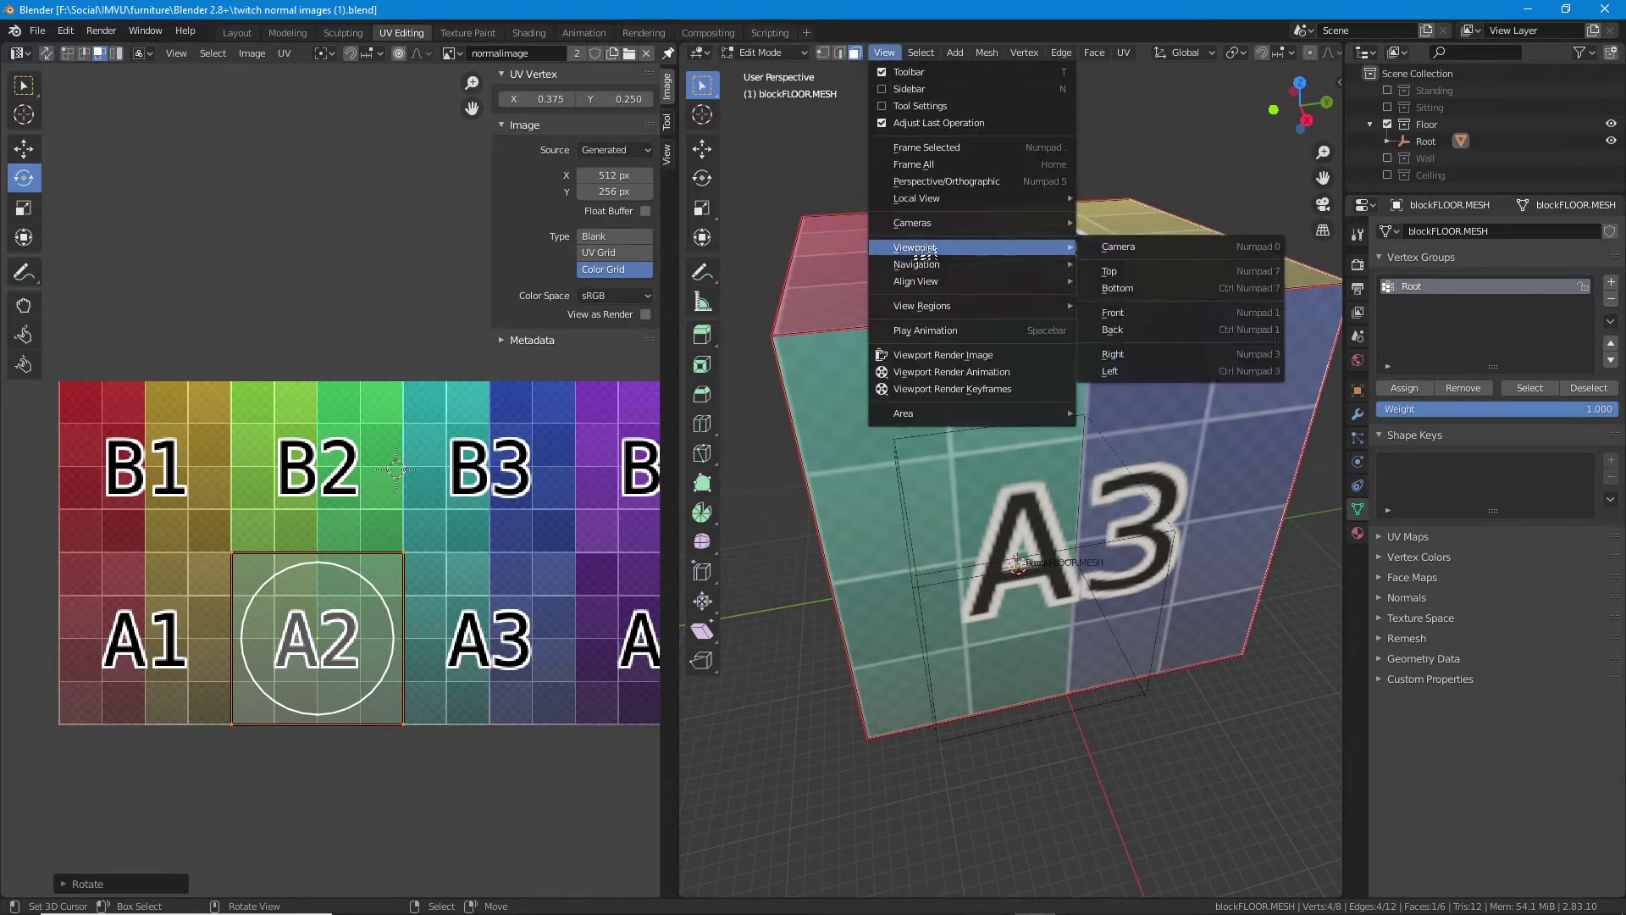
click(1143, 318)
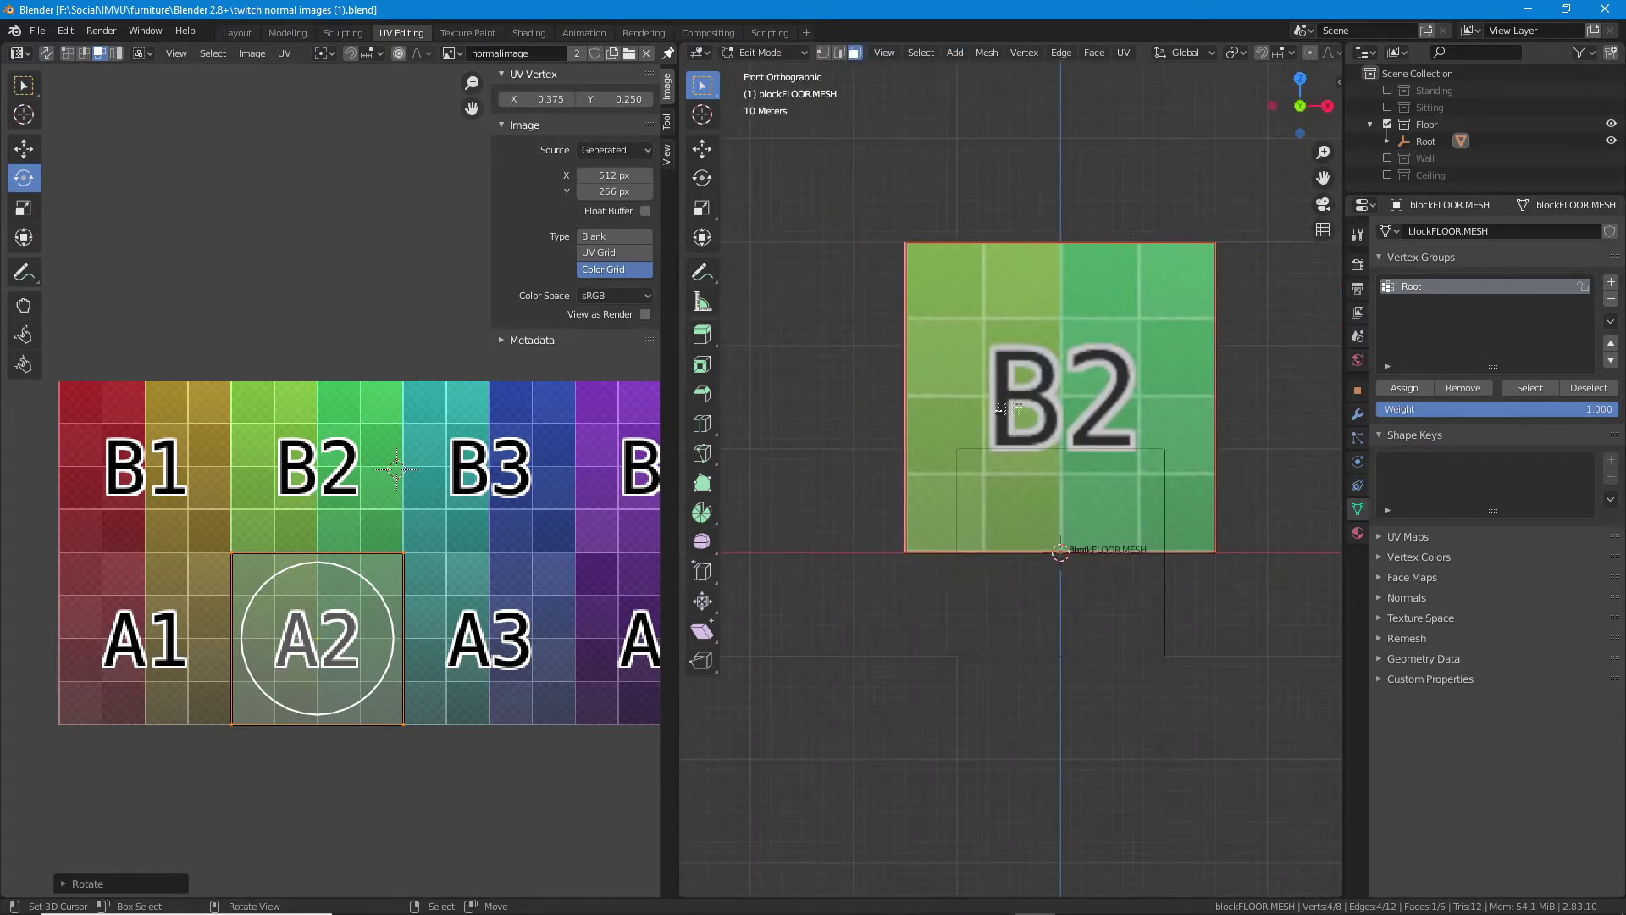
- Select the block's top face and rotate its B1 UVs 90° counterclockwise so the label reads upright from the front
drag(1000, 410, 1012, 515)
click(182, 449)
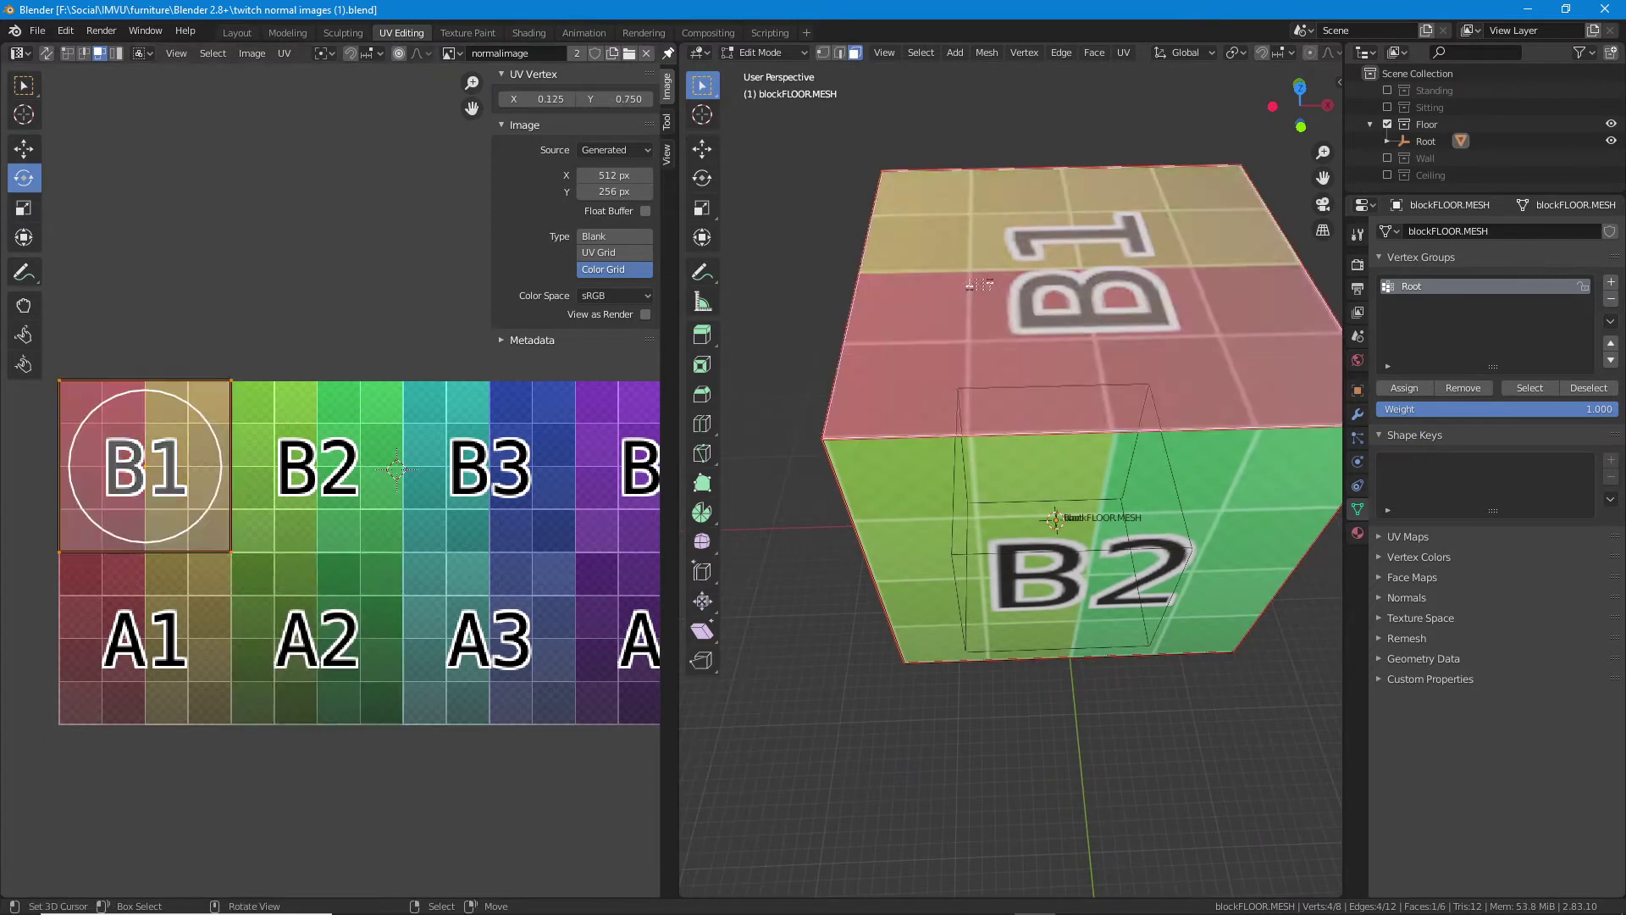
click(226, 447)
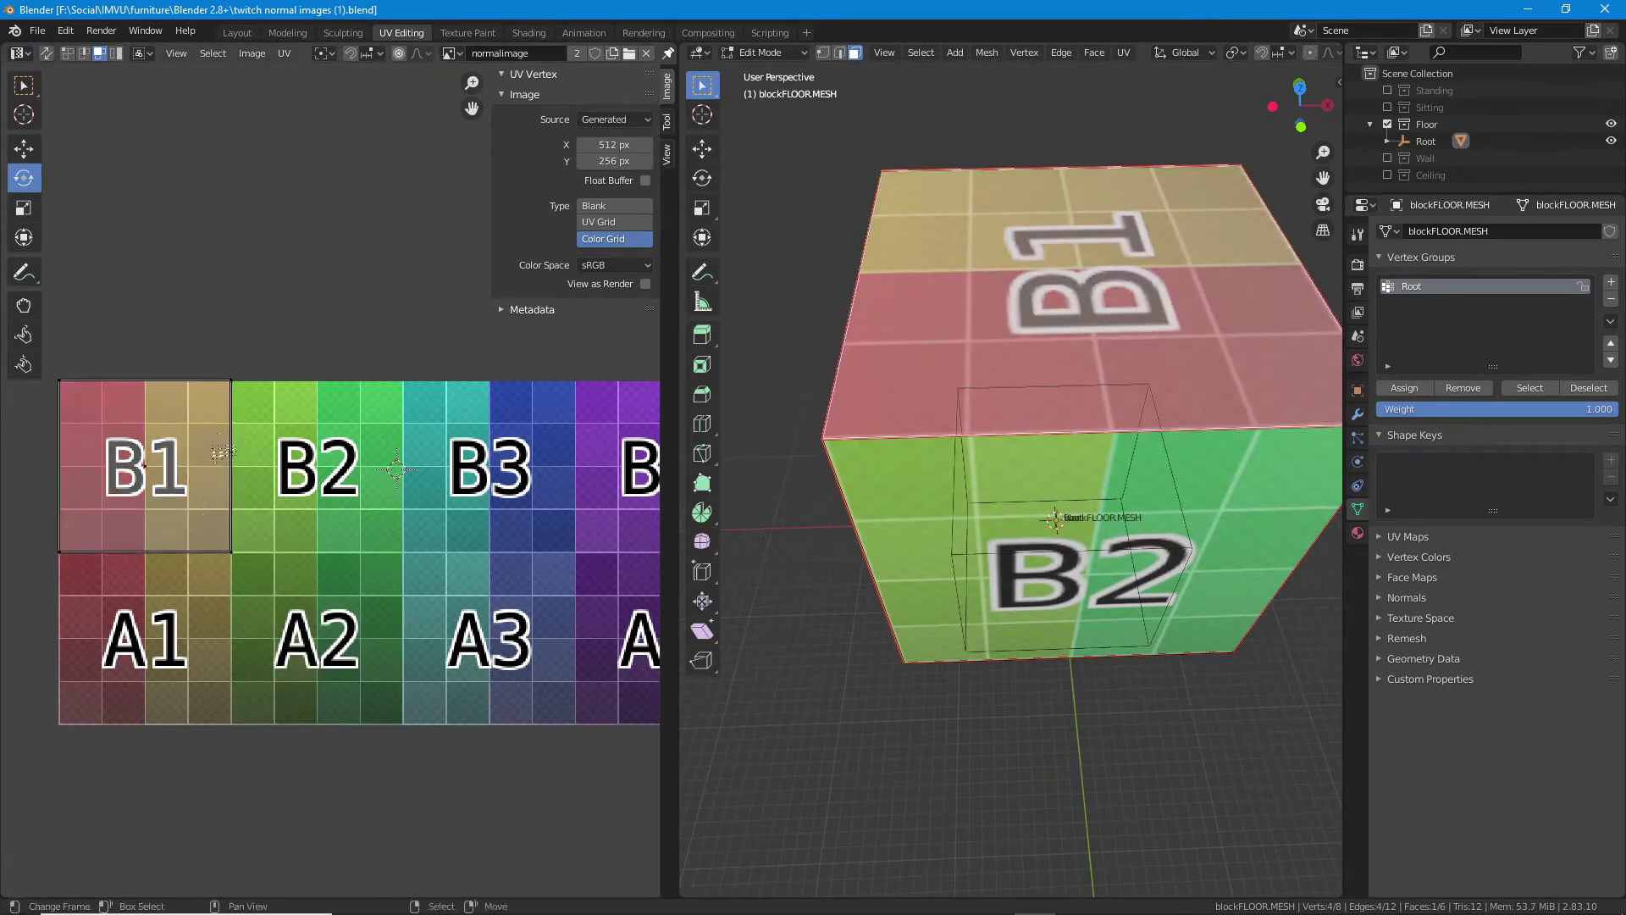
click(180, 449)
drag(210, 432, 101, 374)
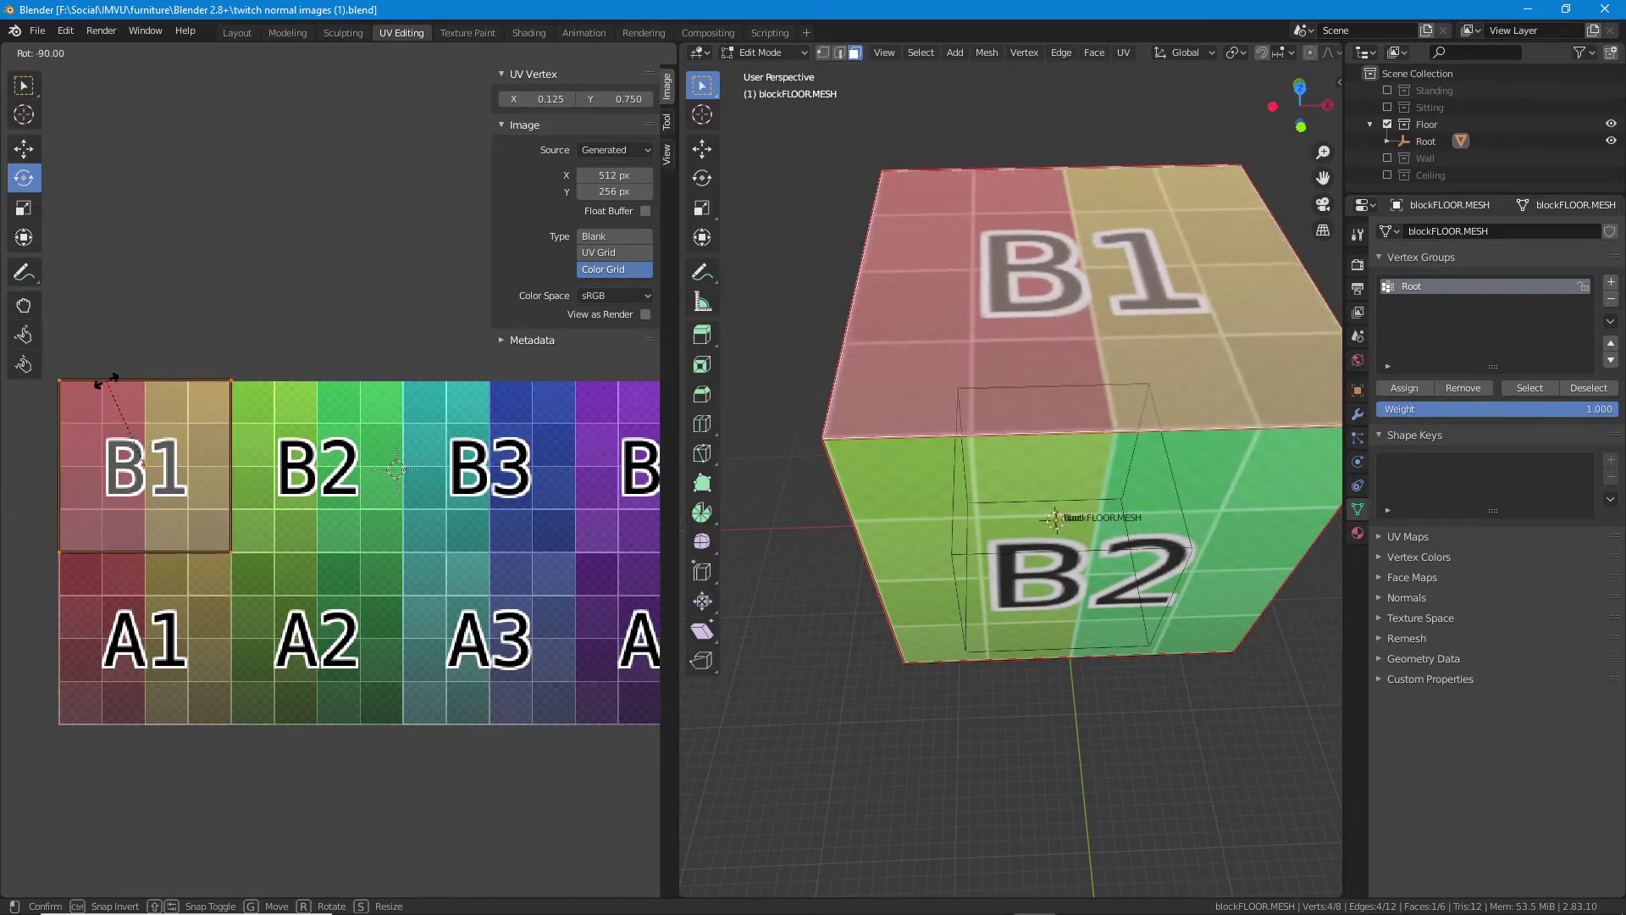
- Select the block's underside face and rotate its A1 UVs 90° counterclockwise so the label reads upright from the front
drag(1061, 648, 1058, 422)
click(127, 652)
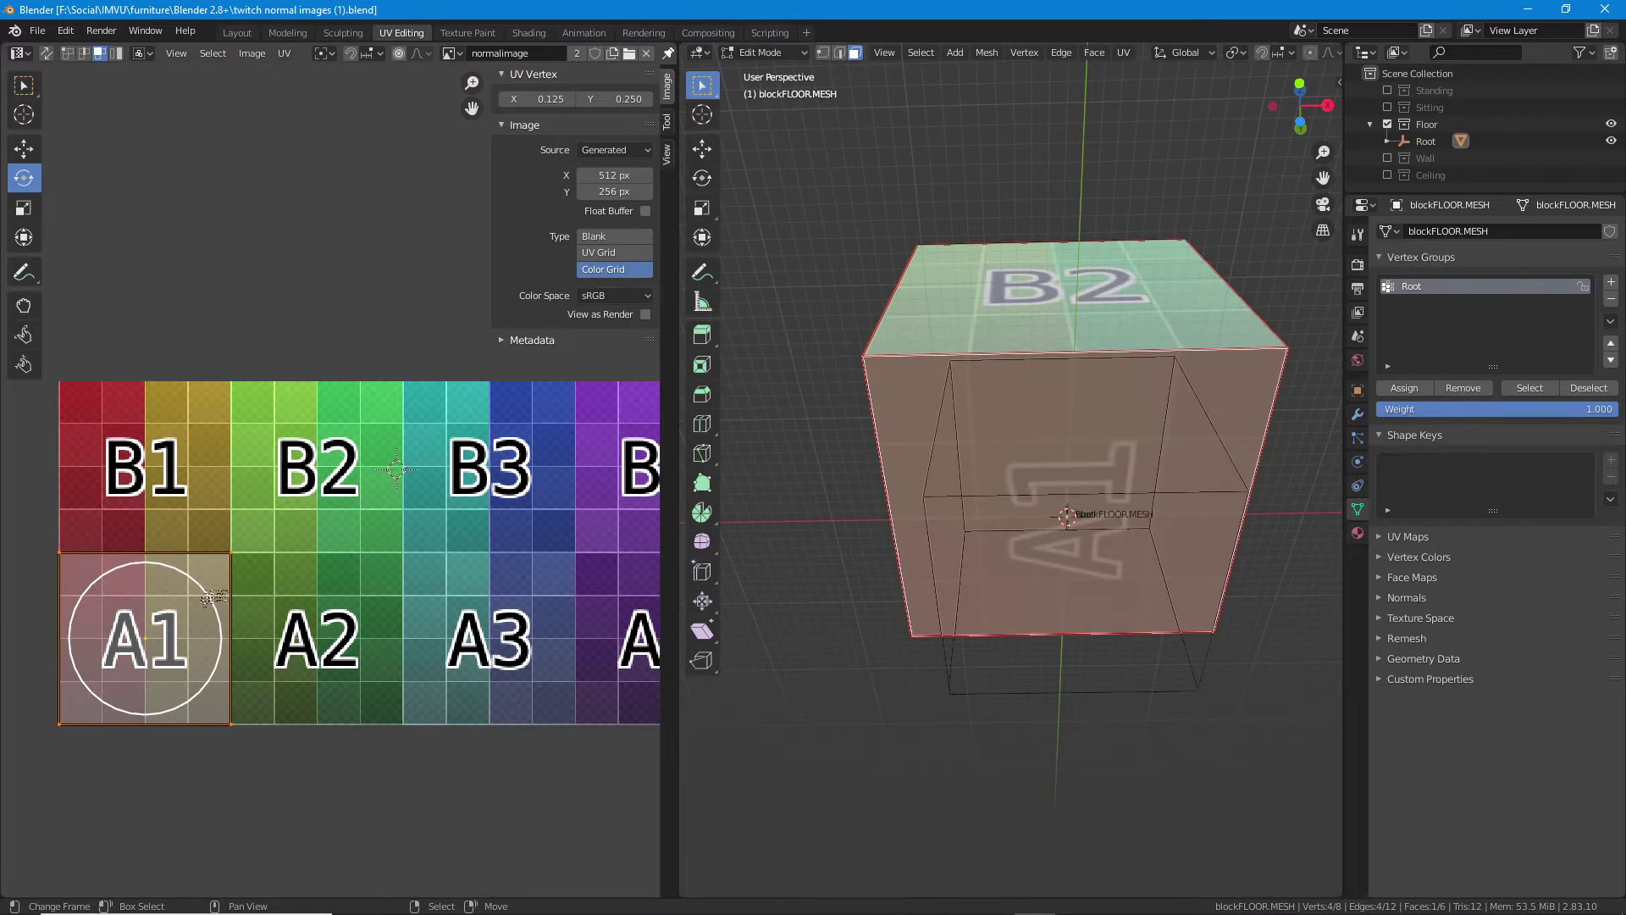
key(r)
drag(205, 597, 87, 530)
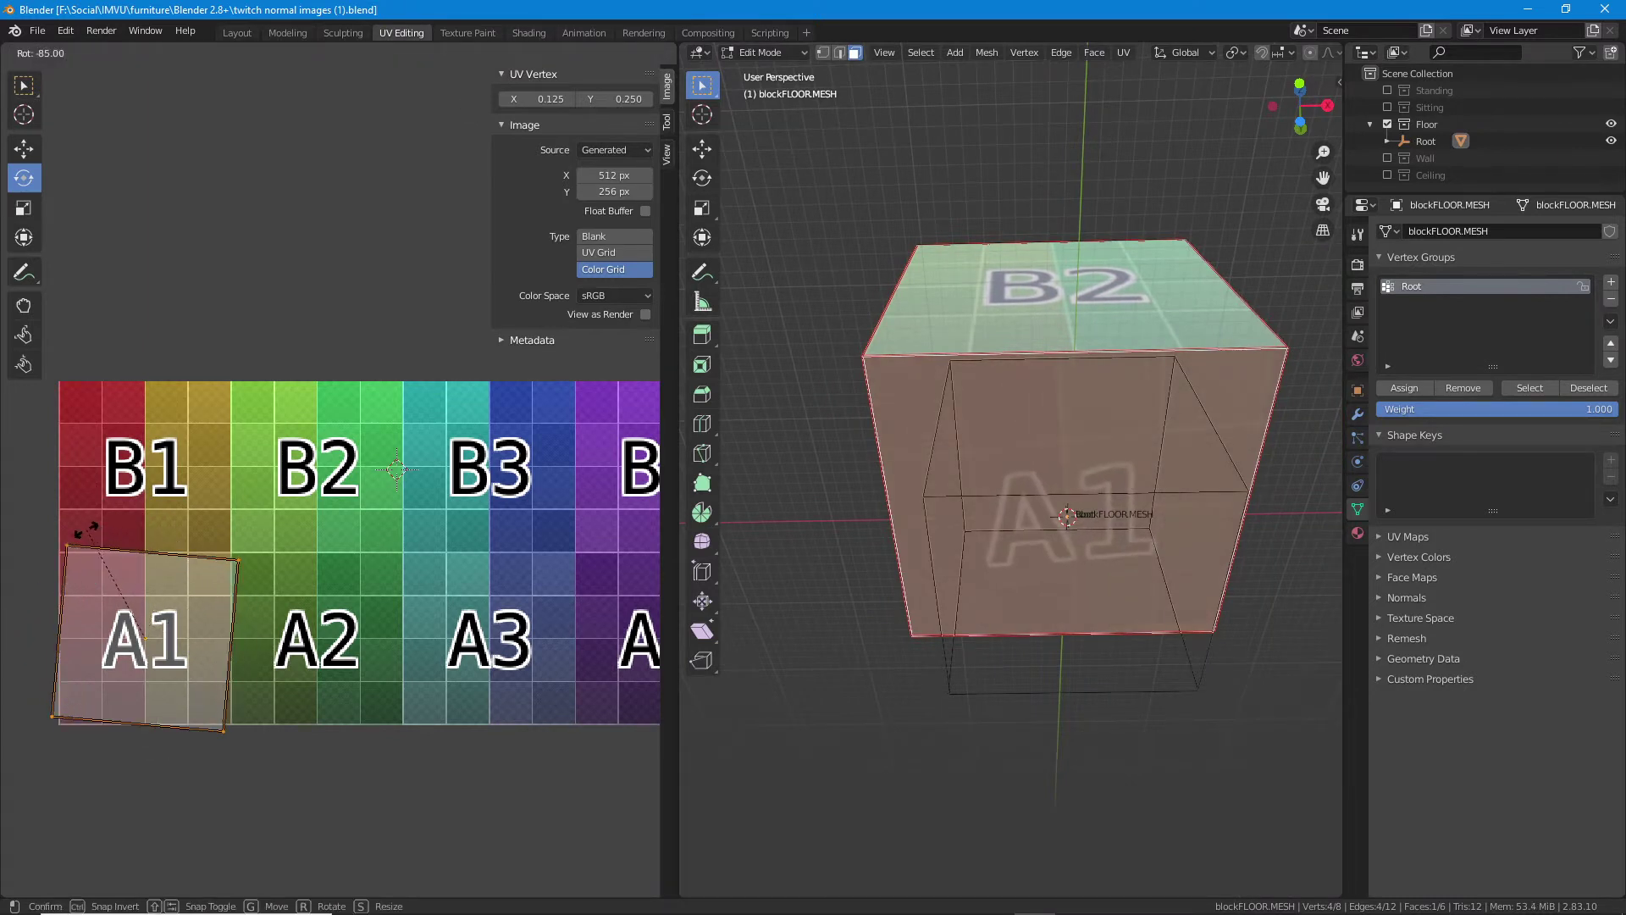
click(83, 530)
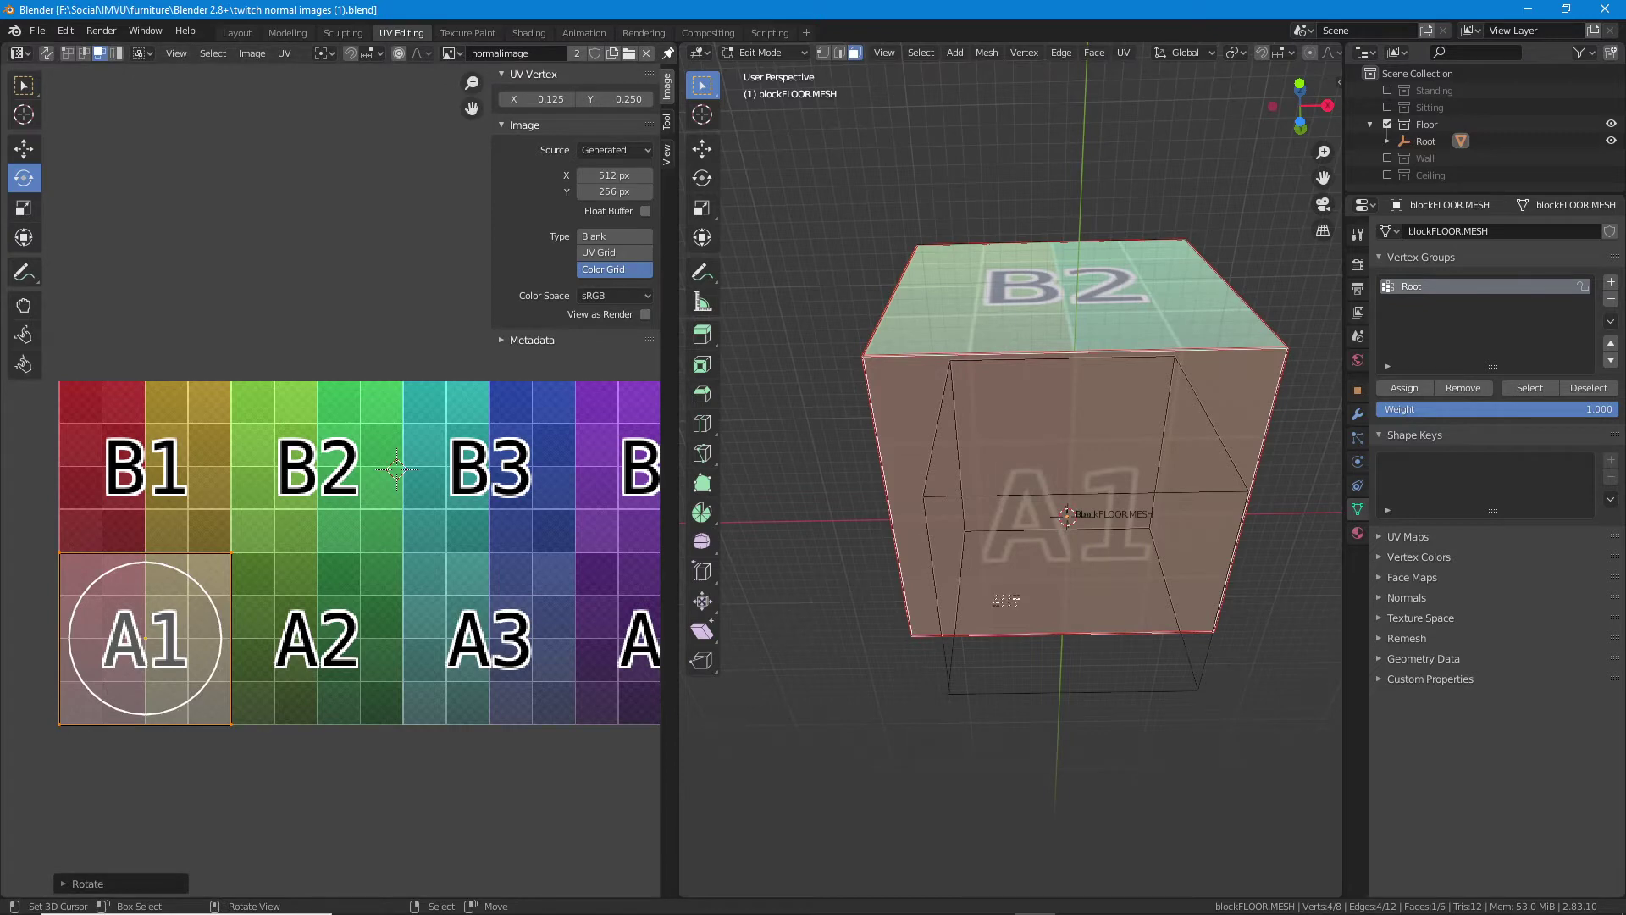
- Select all of the block's faces and start a UV layout export named normalimages (UV).png
drag(1106, 481, 1098, 392)
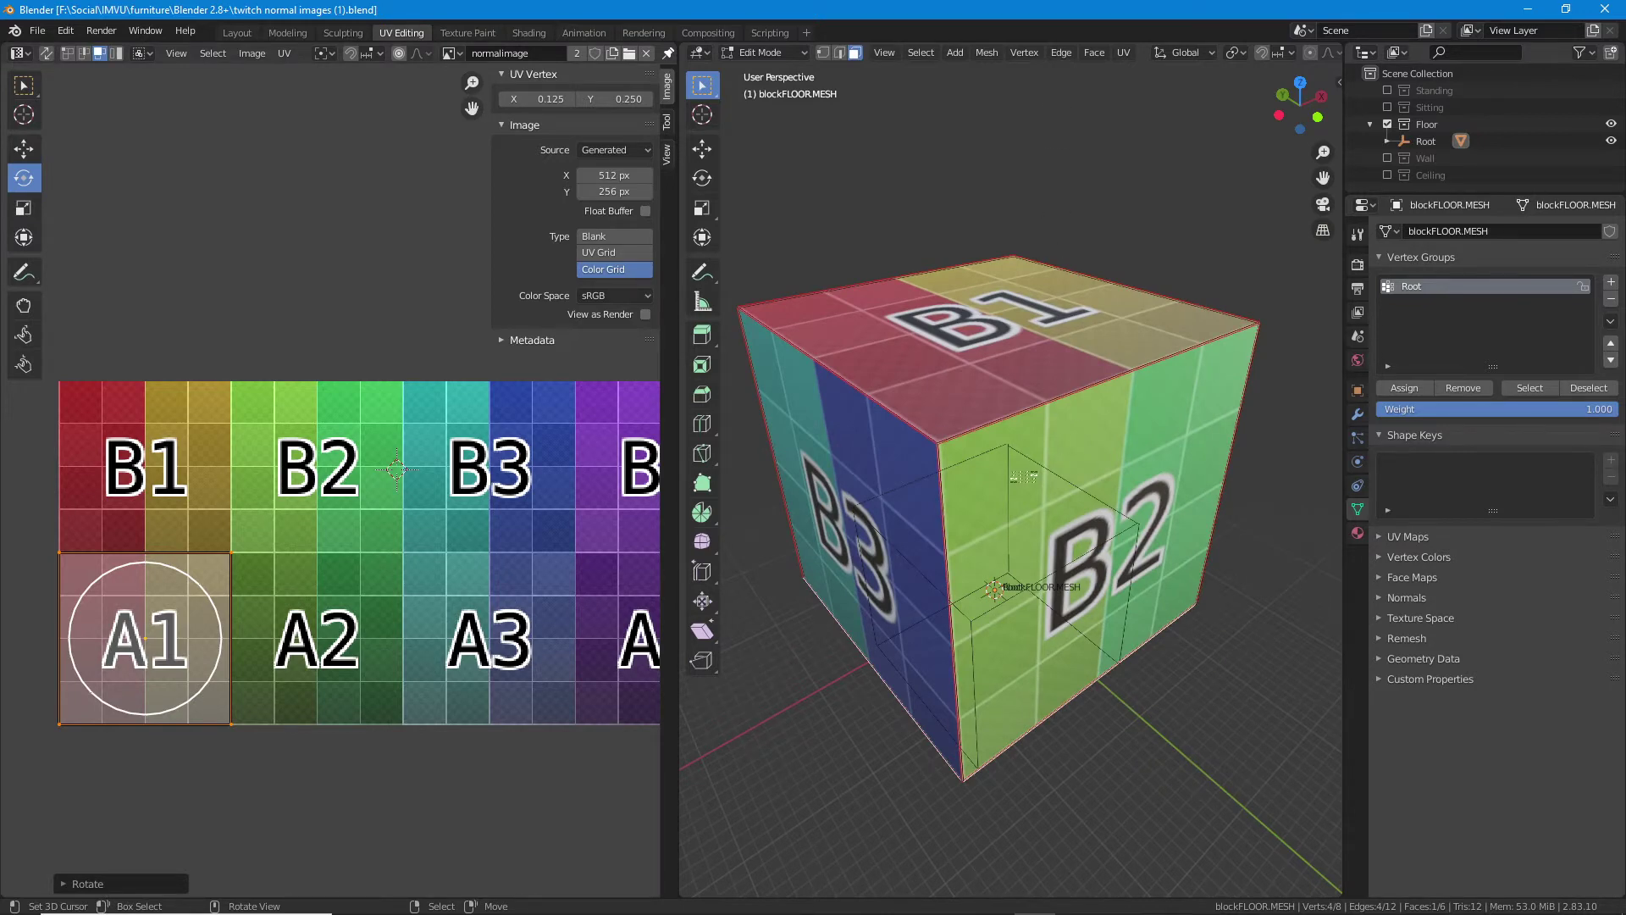
key(a)
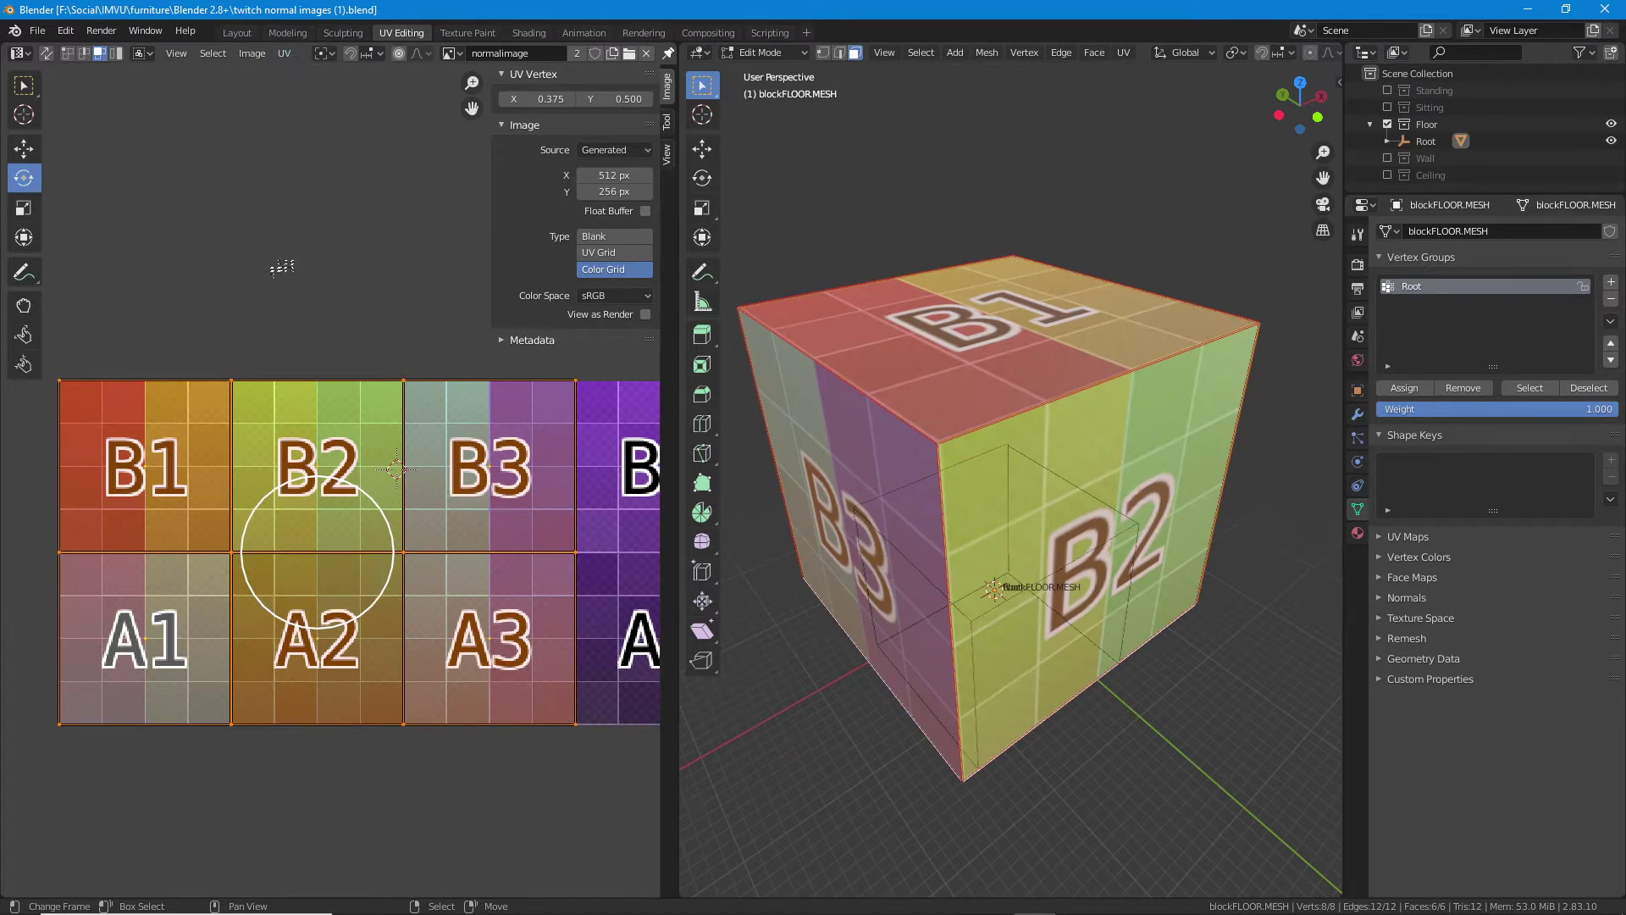
click(286, 53)
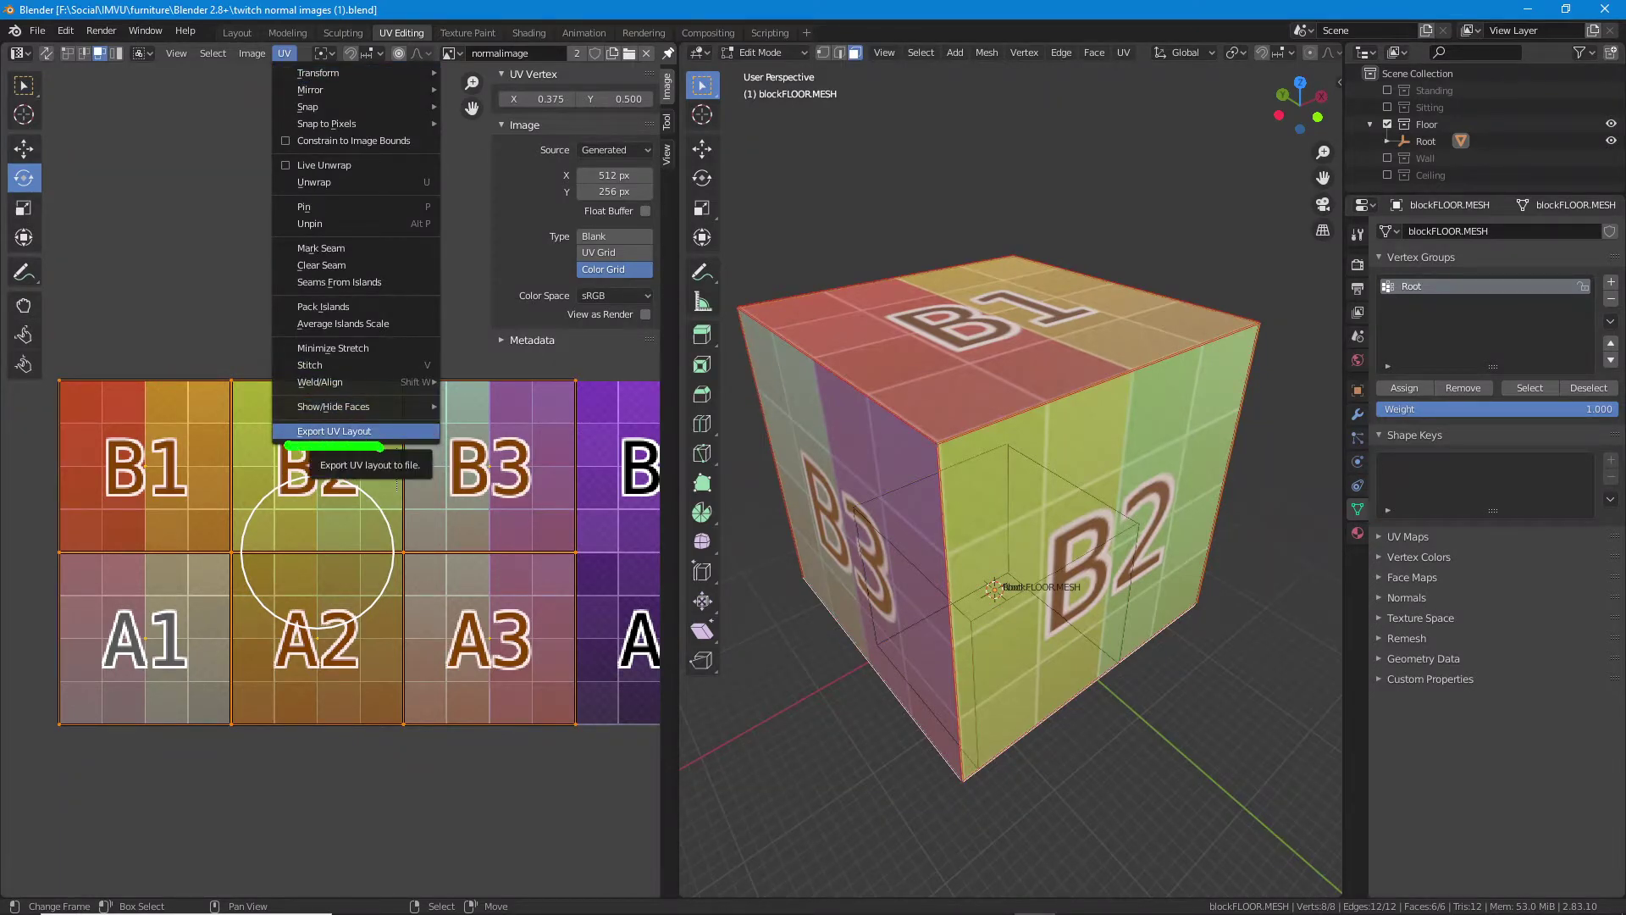
click(339, 432)
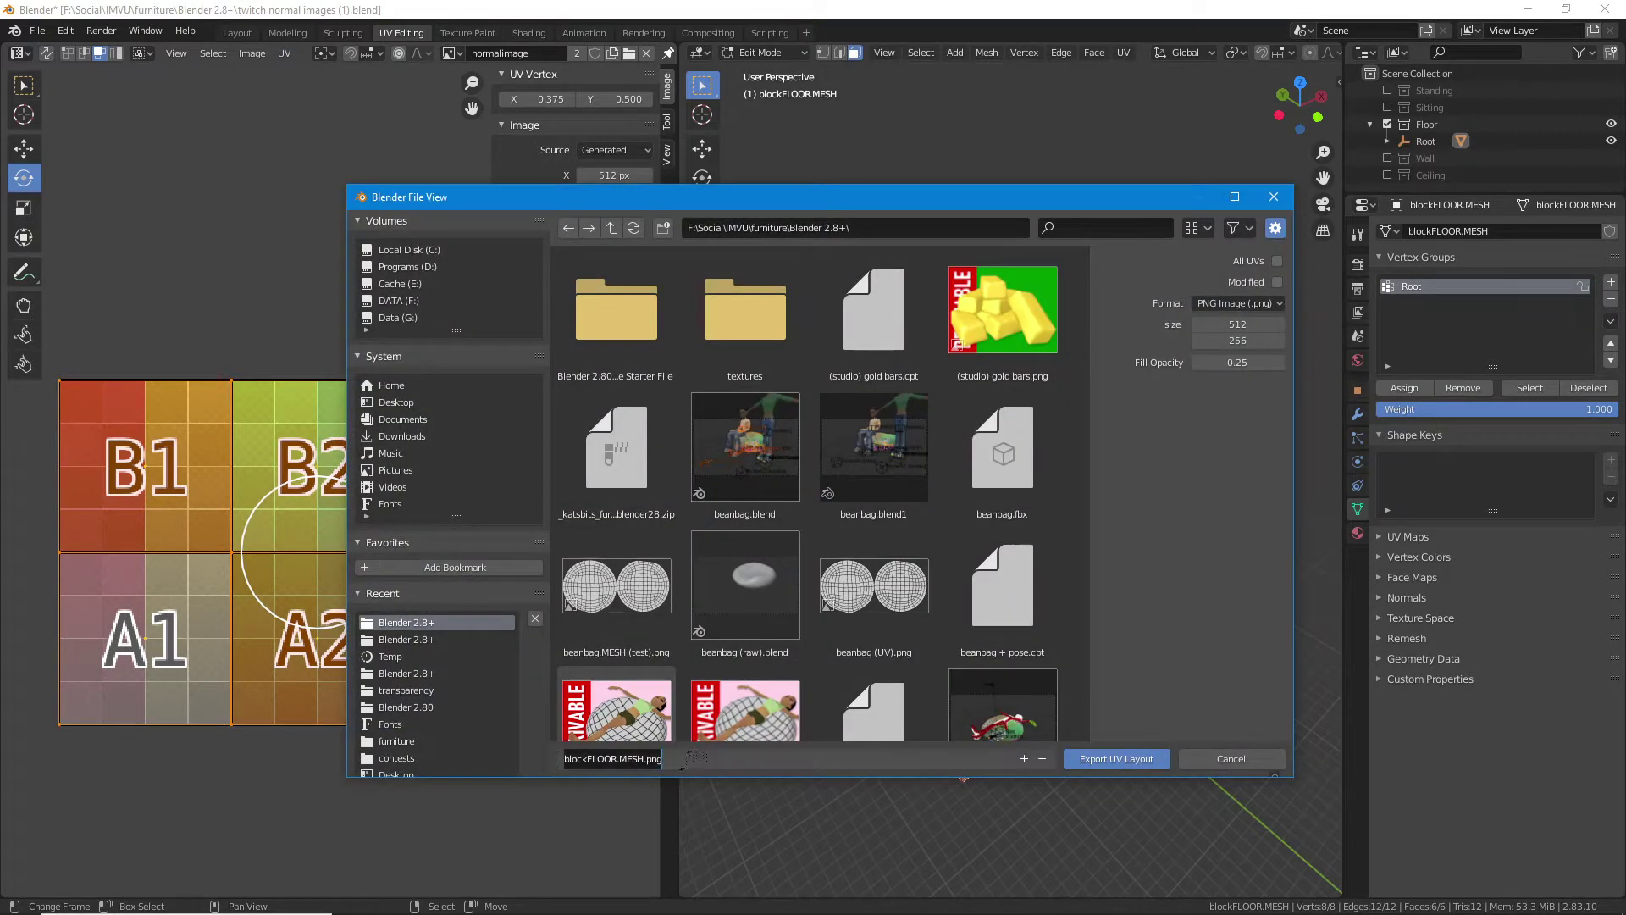
text(no)
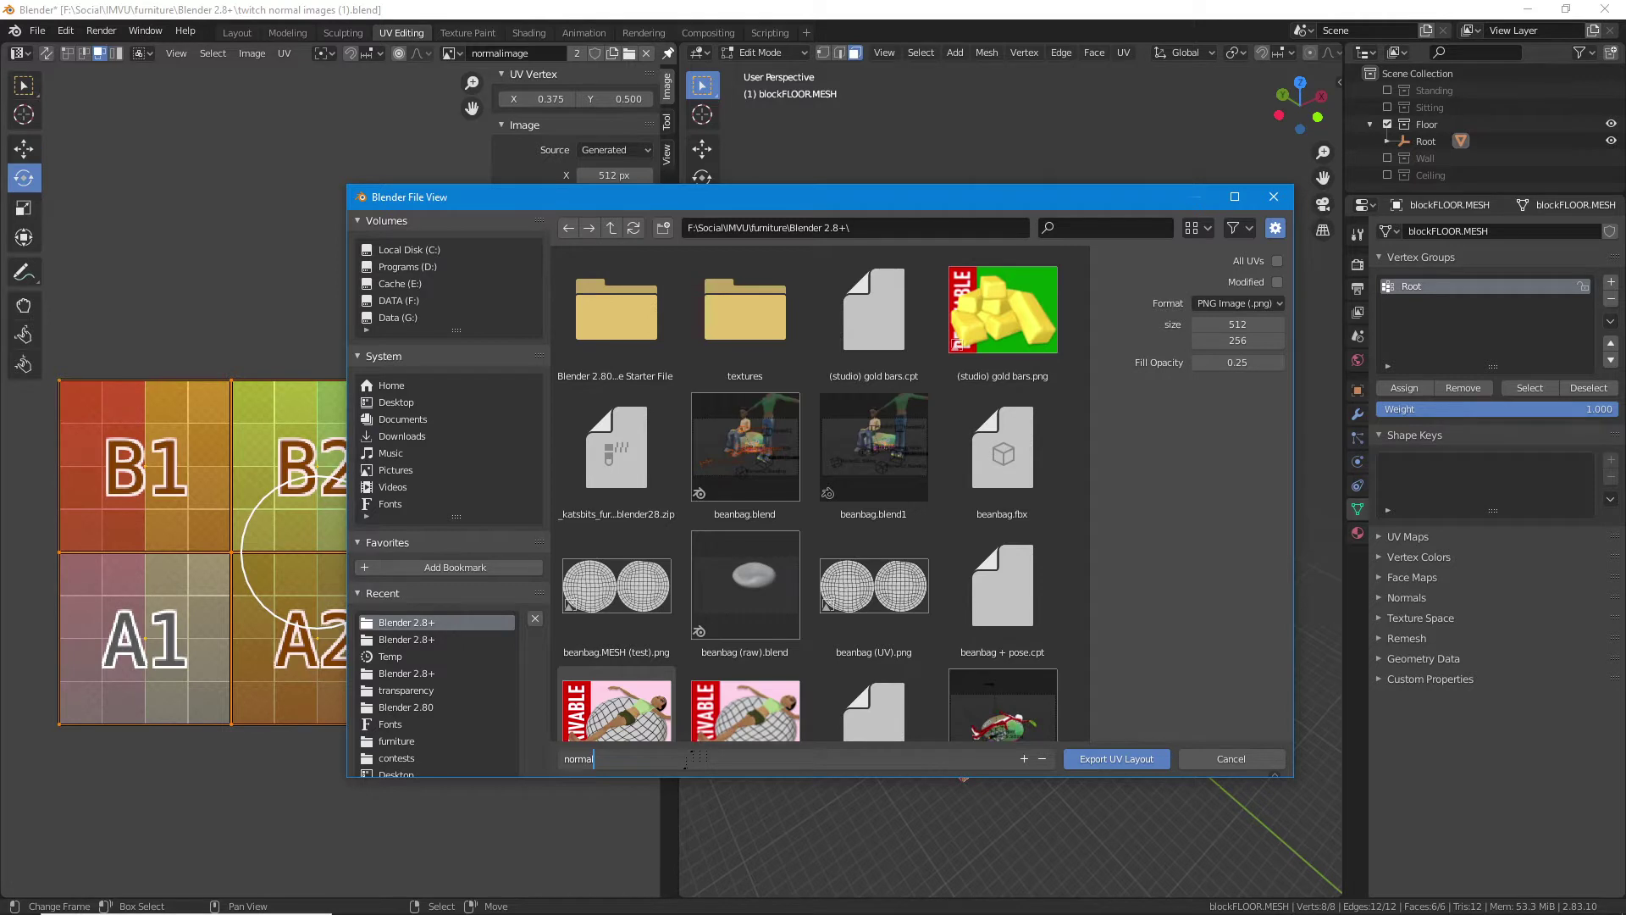
text(rmalimages (UV)
key(Return)
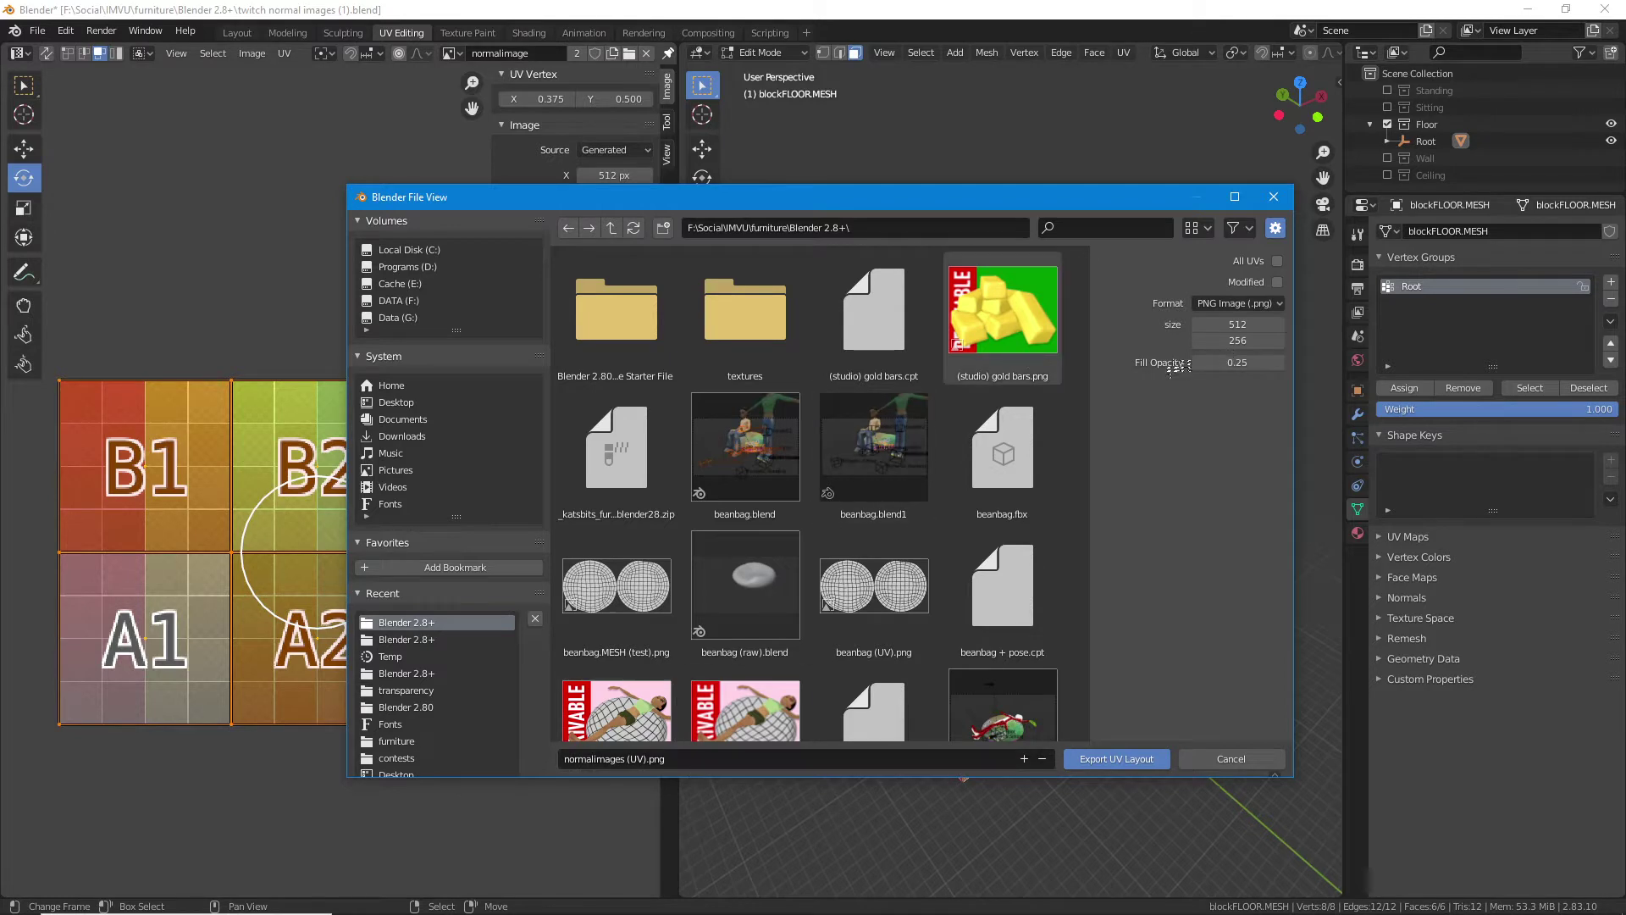
- Set the layout's fill opacity to 1.00 and export it as a 512 × 256 PNG
click(1241, 365)
drag(1241, 365, 1279, 365)
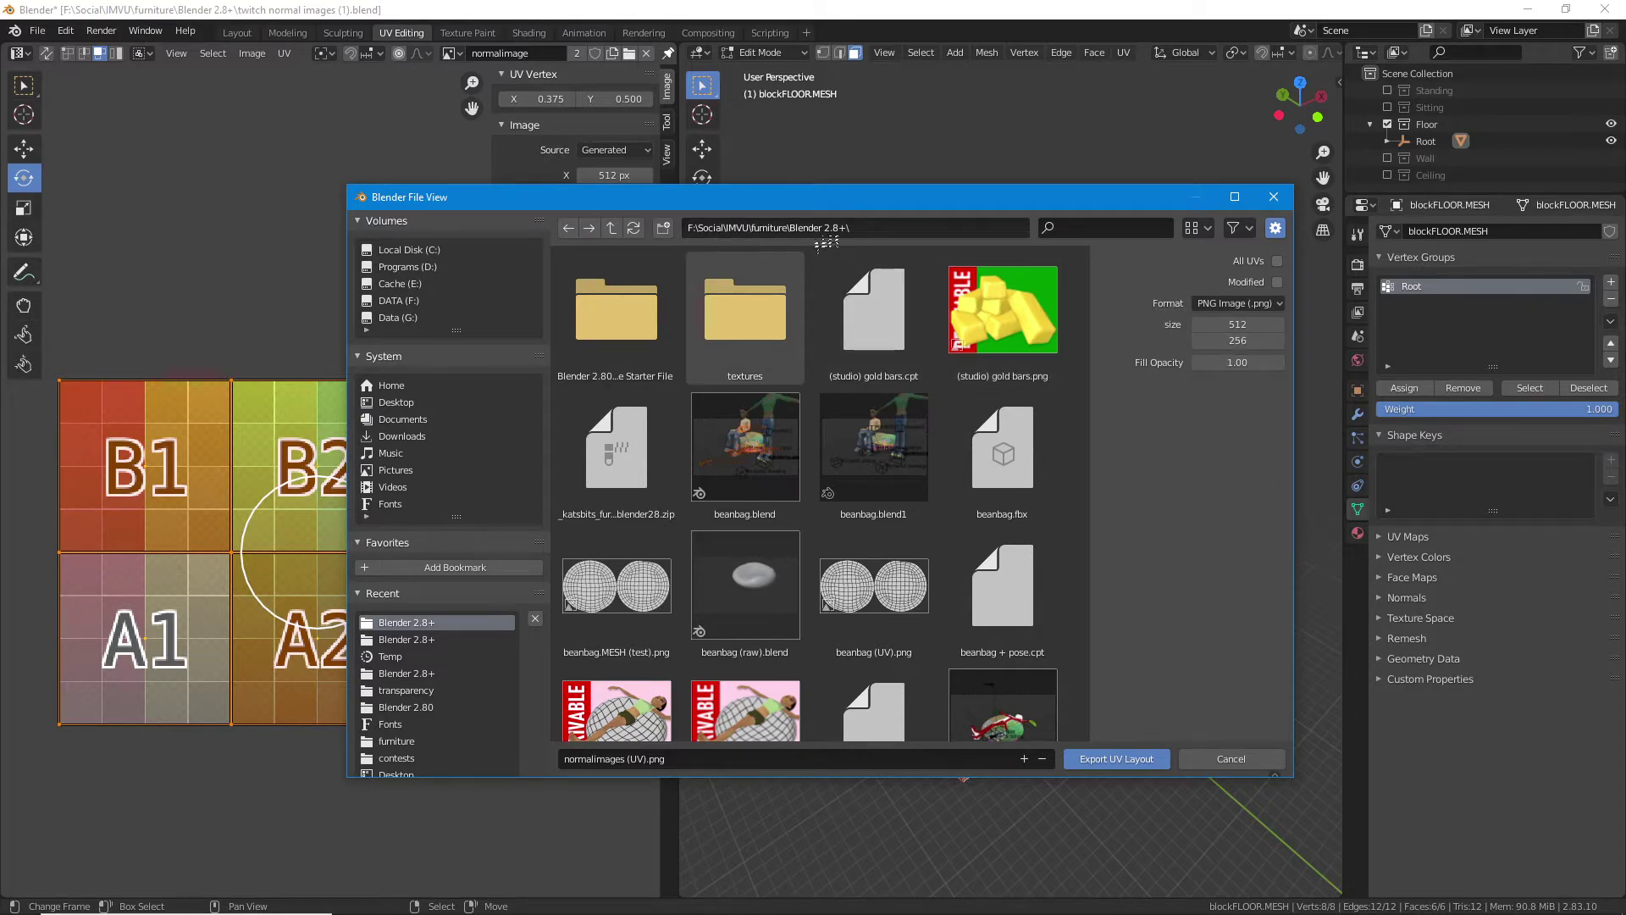
click(1121, 761)
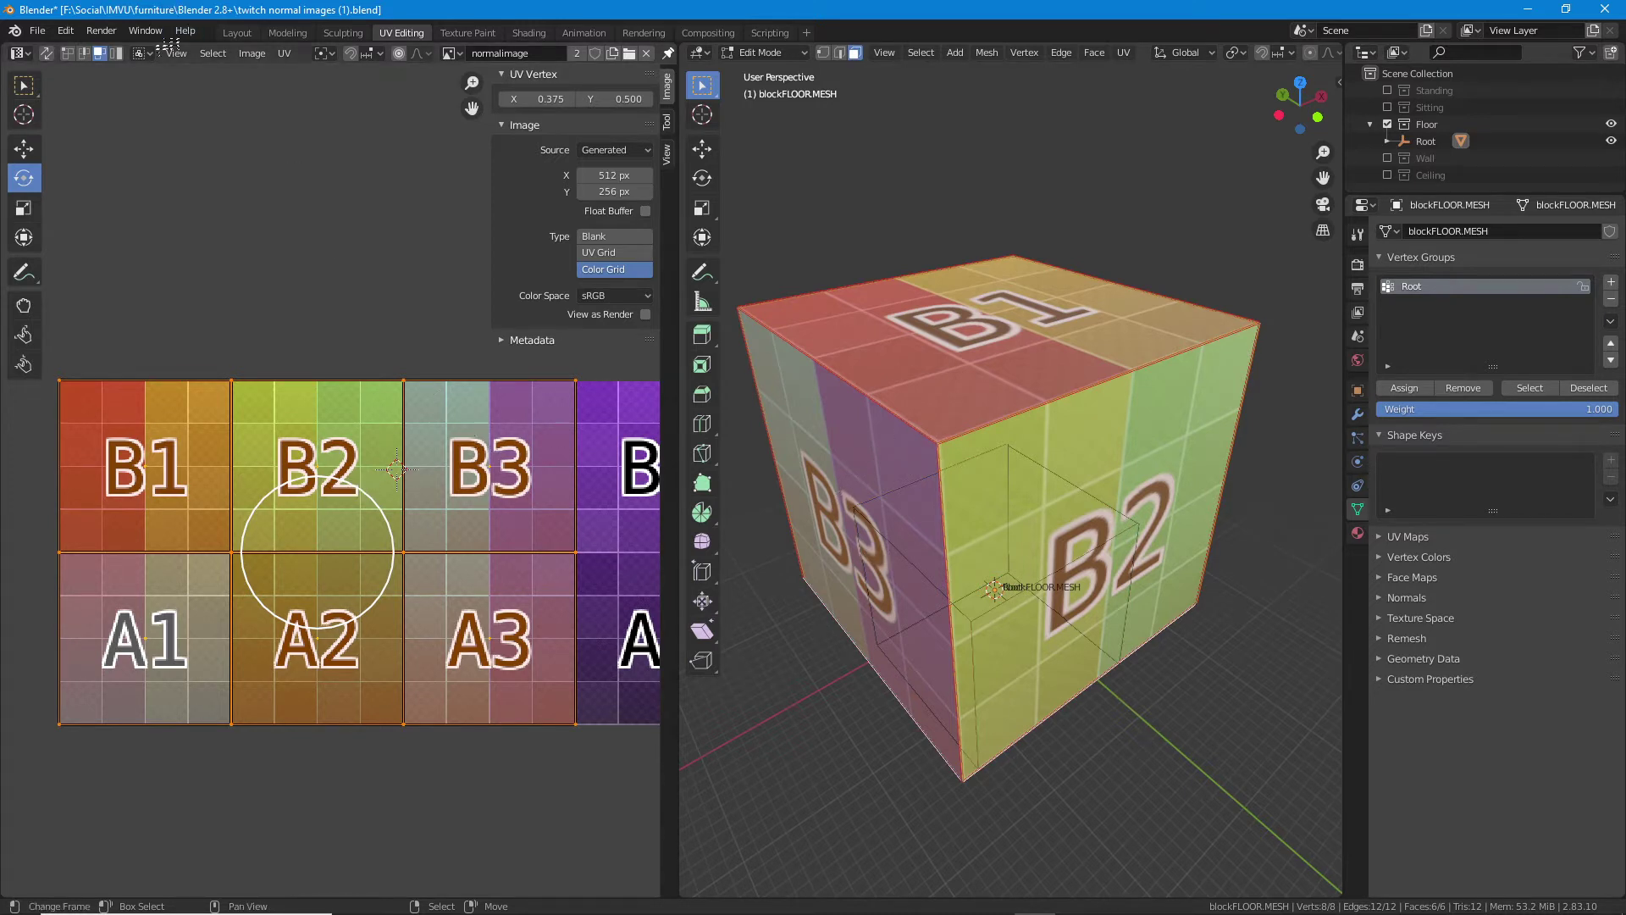
- Save the scene as a new file named twitch normal images (2).blend
click(37, 31)
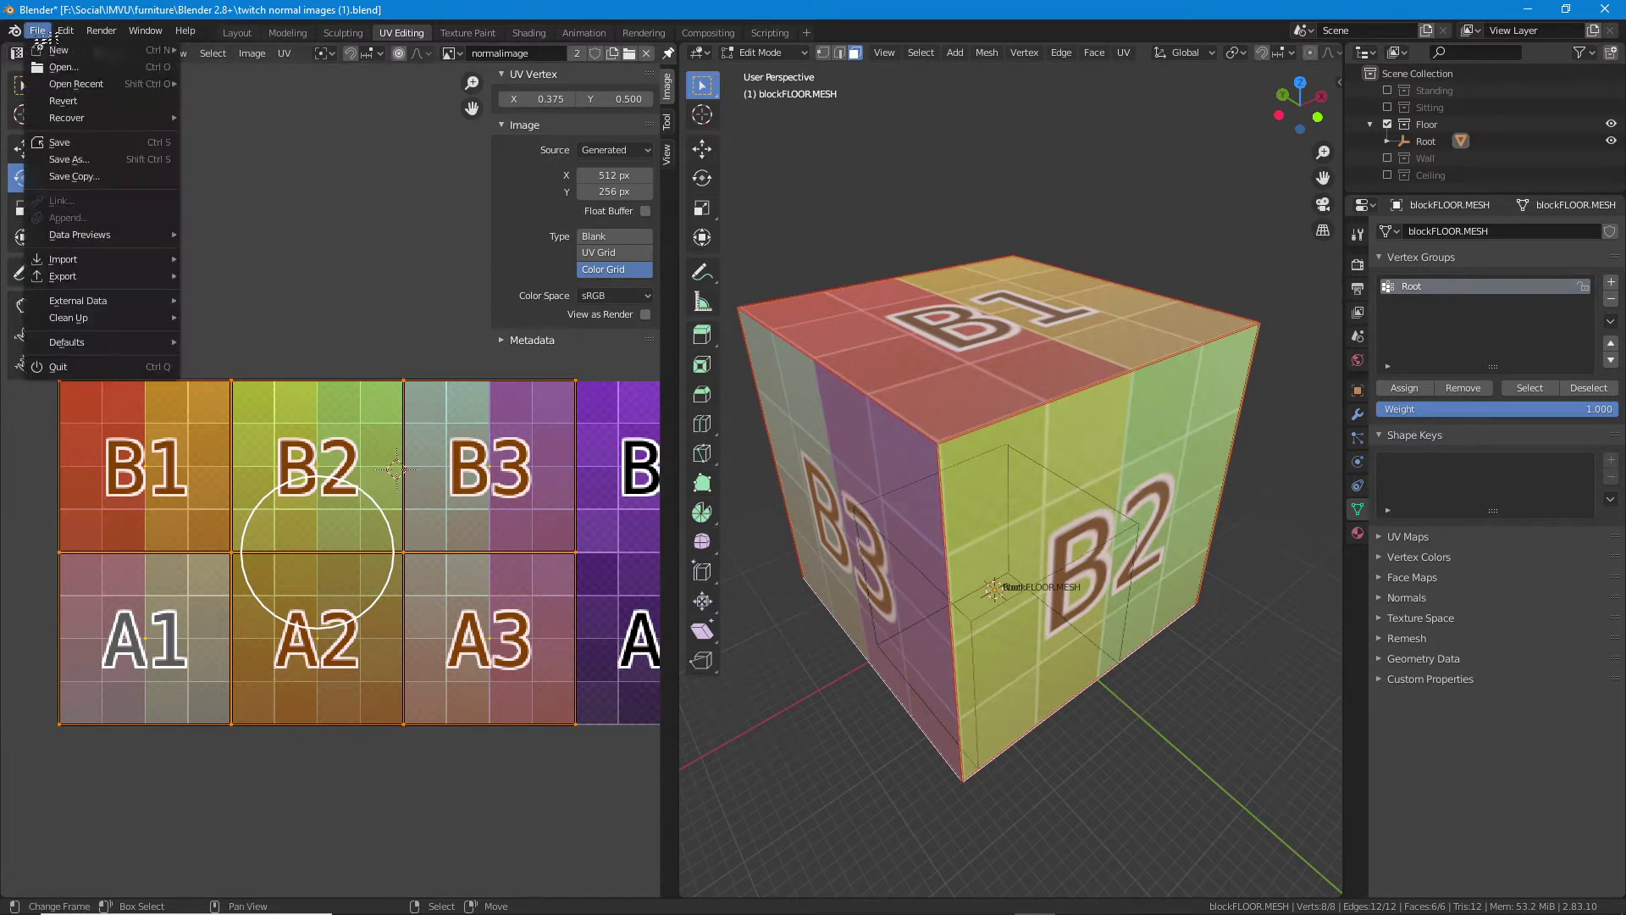
click(92, 165)
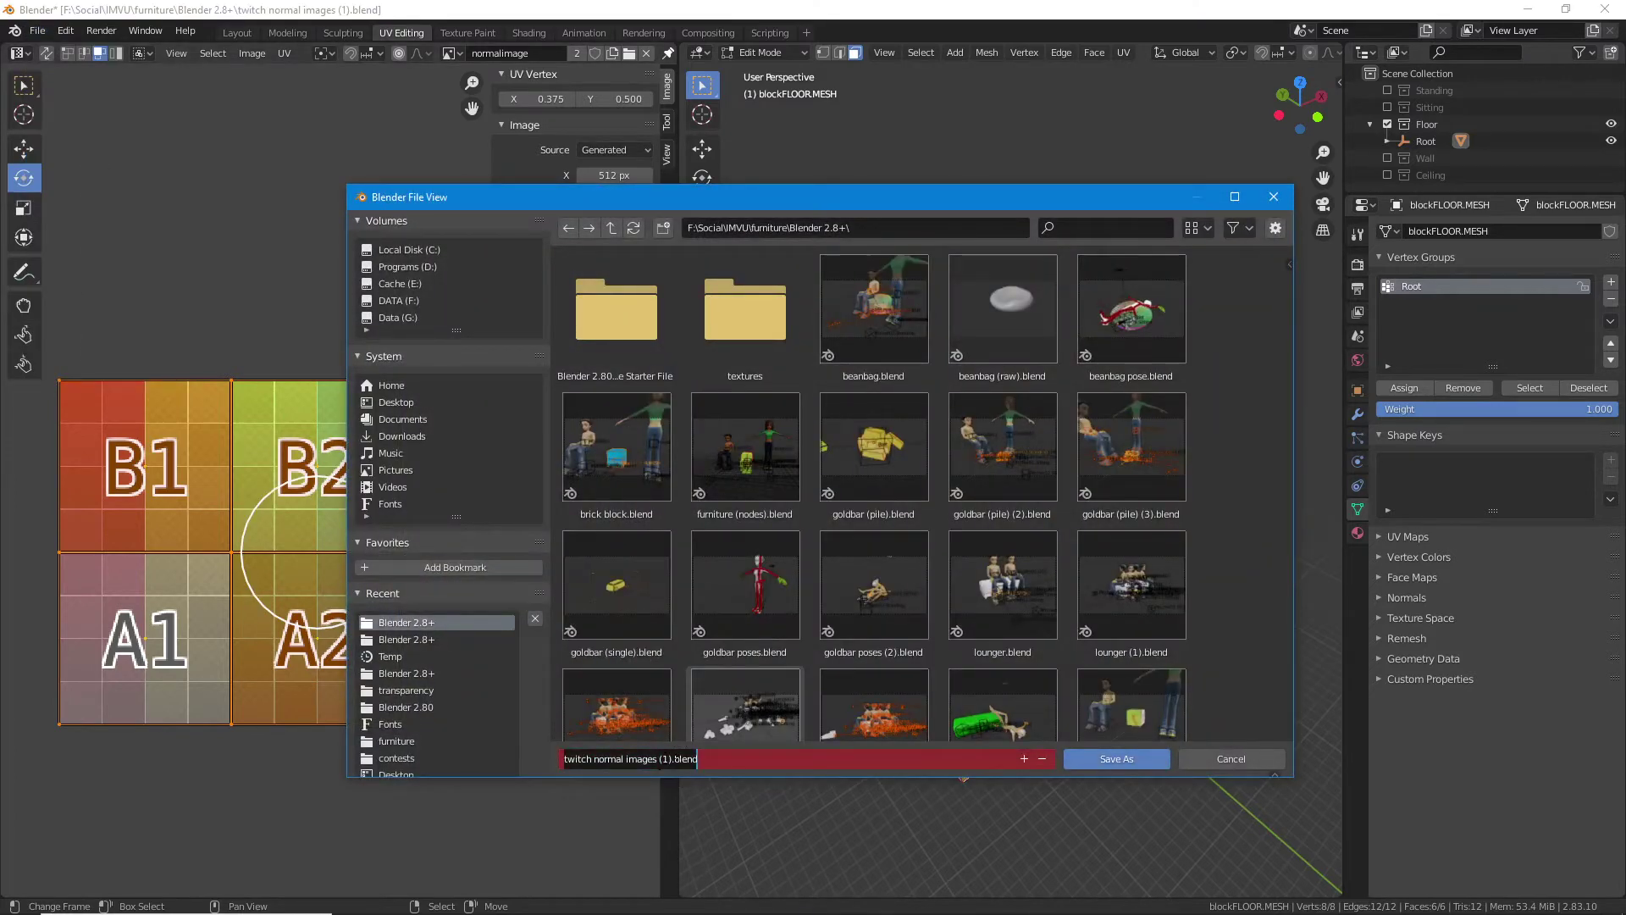
click(661, 759)
text(2)
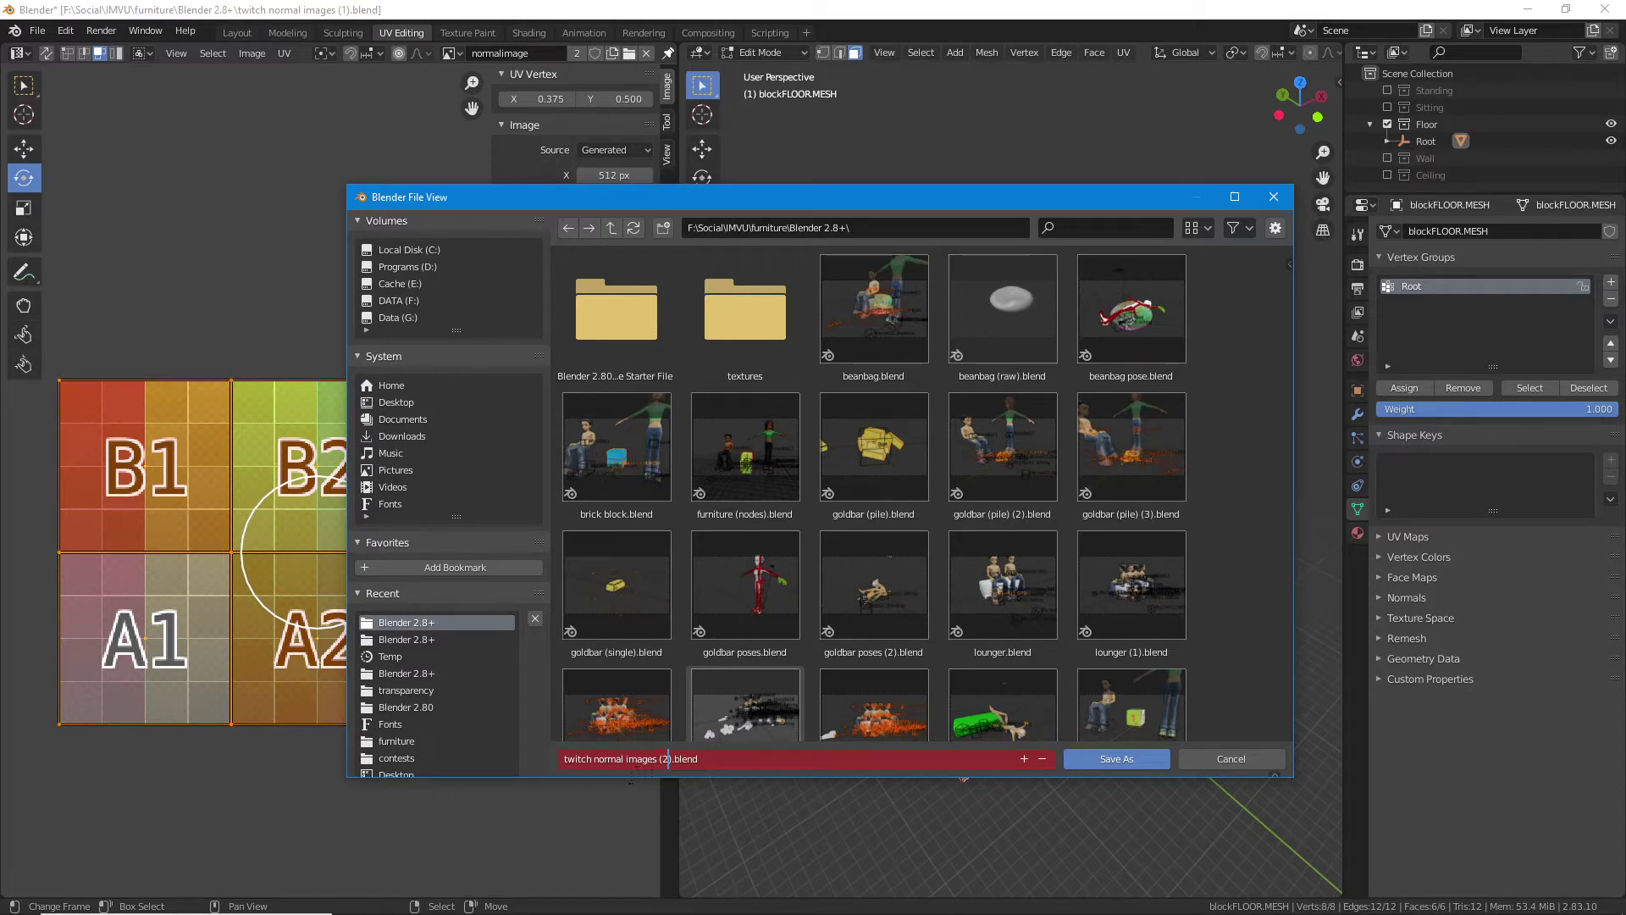
click(1116, 759)
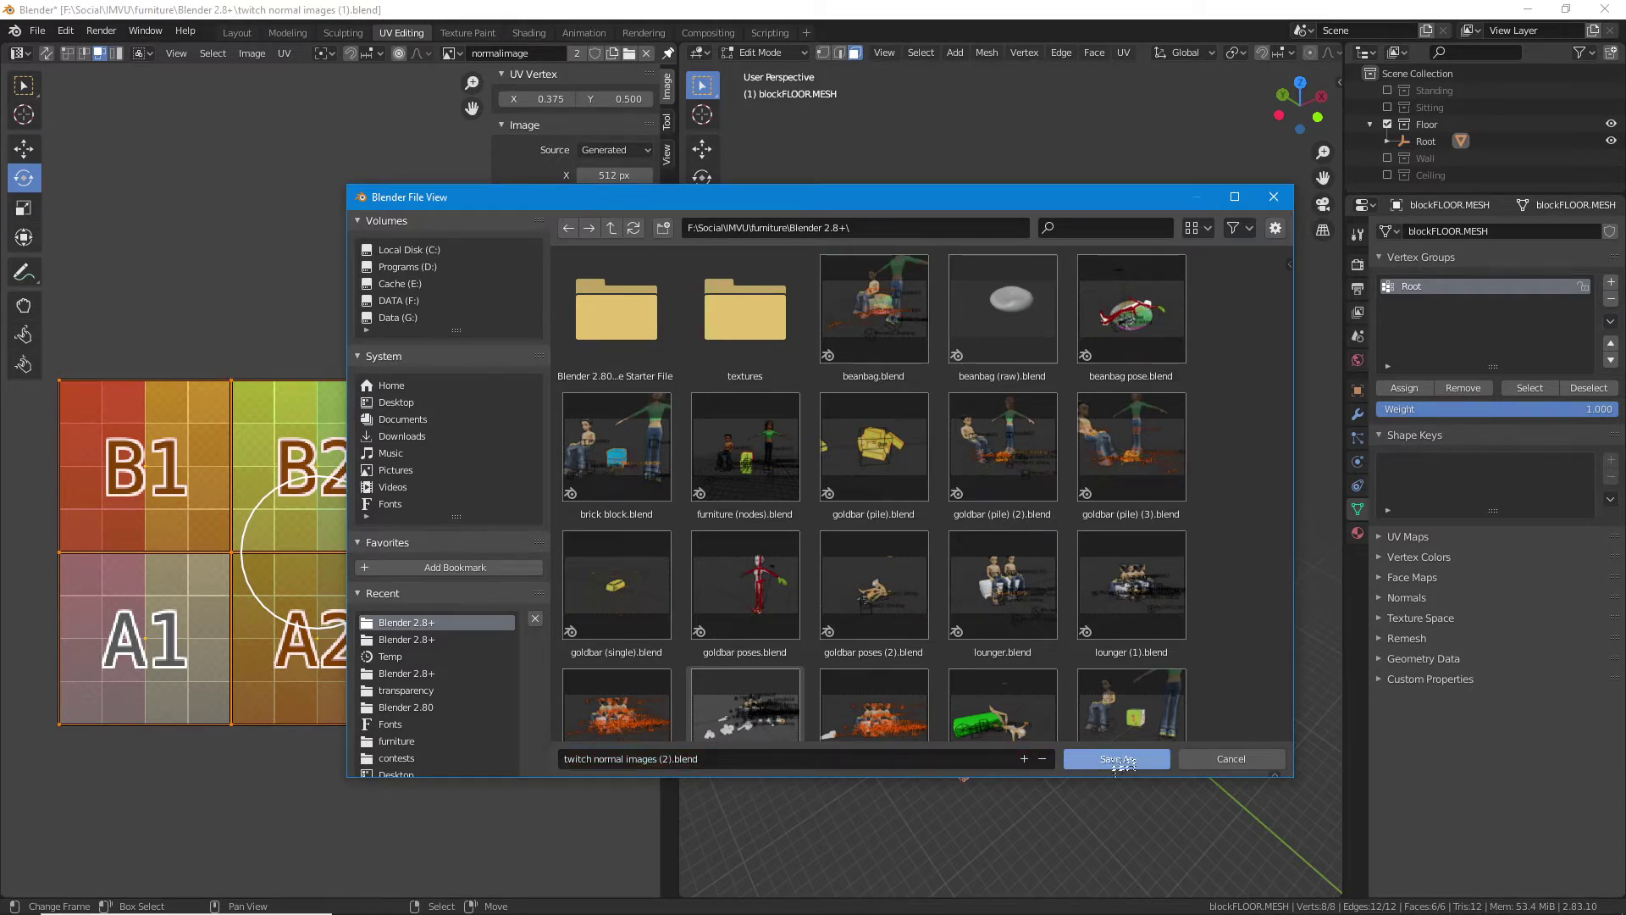
click(1116, 759)
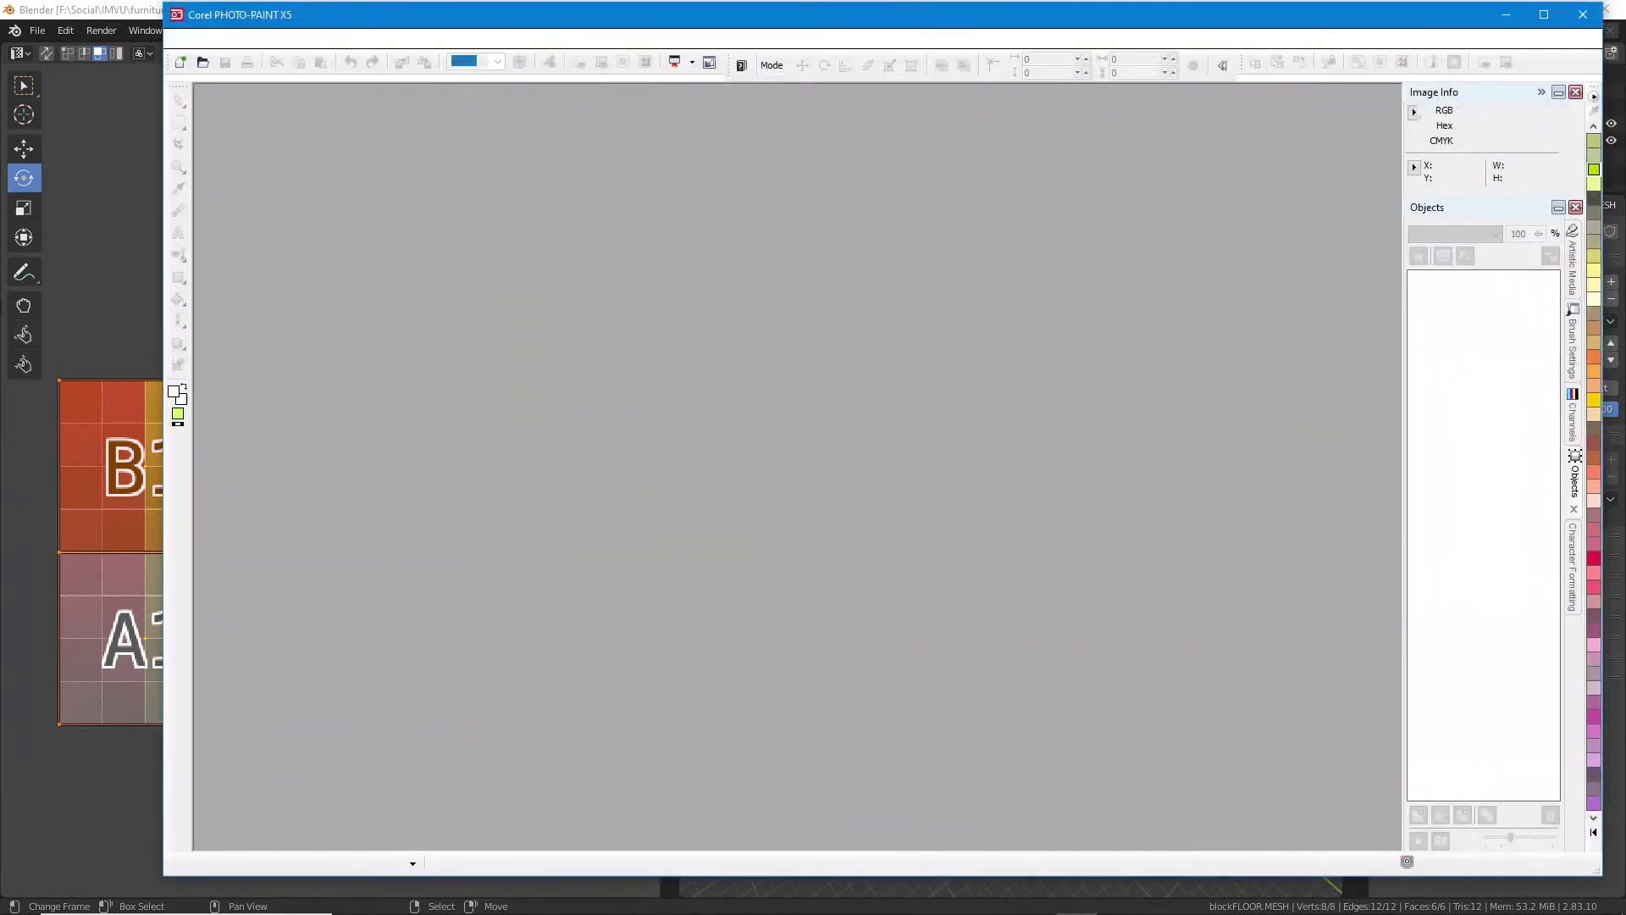
- Switch to Corel PHOTO-PAINT X5, maximize its window, and open normalimages (UV).png by way of File Explorer
drag(661, 20, 588, 27)
double_click(597, 29)
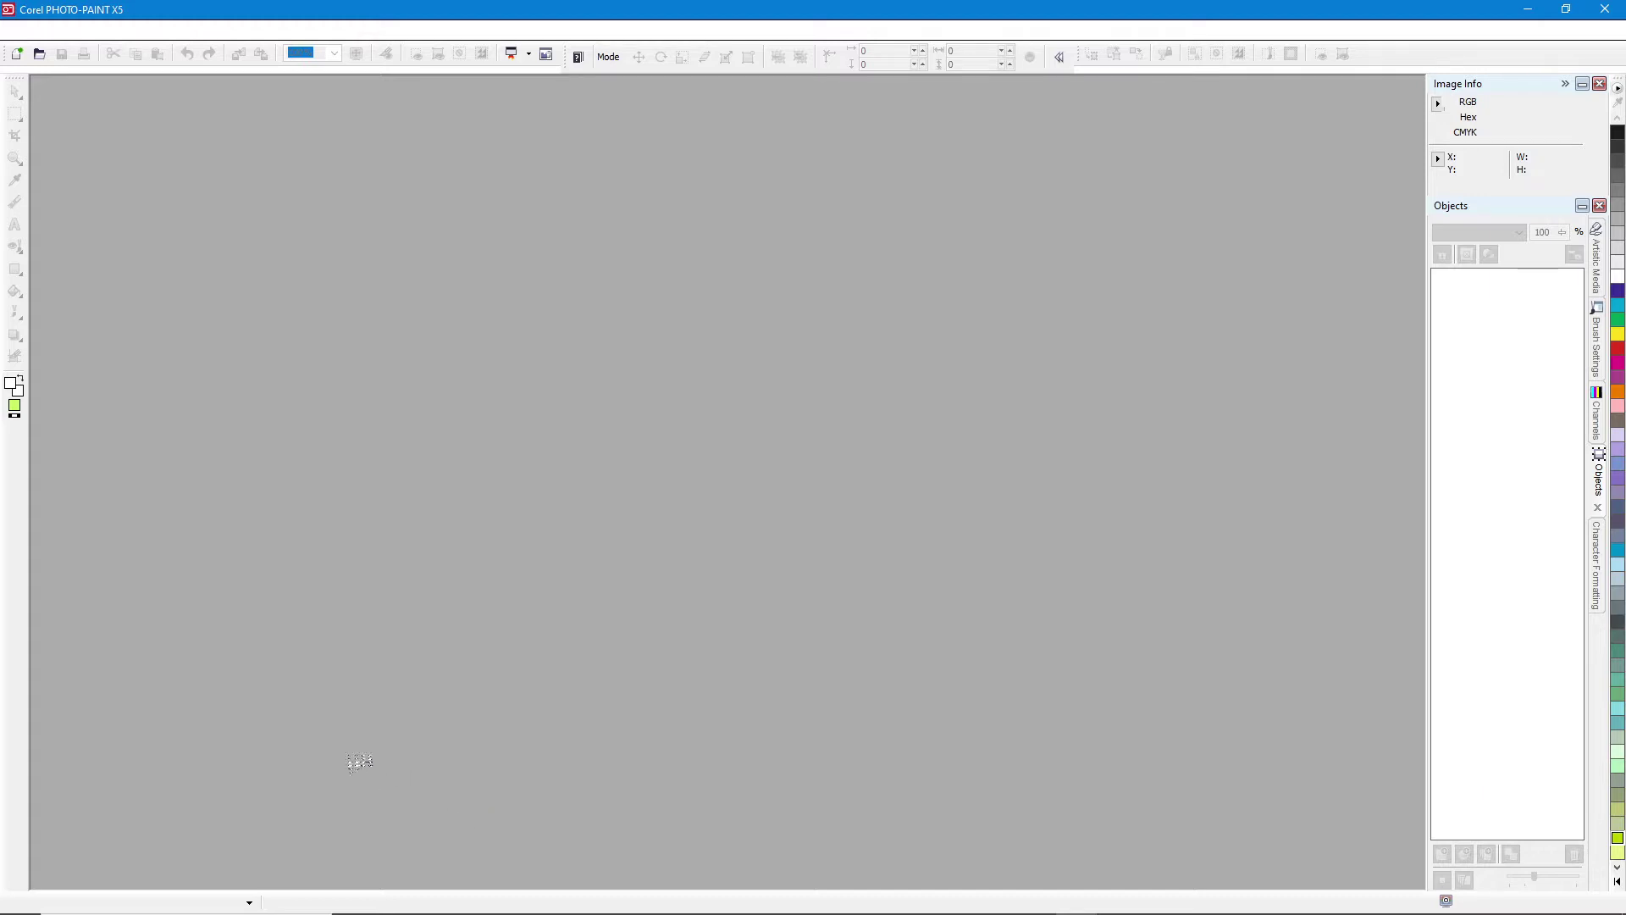
mouse_move(43, 911)
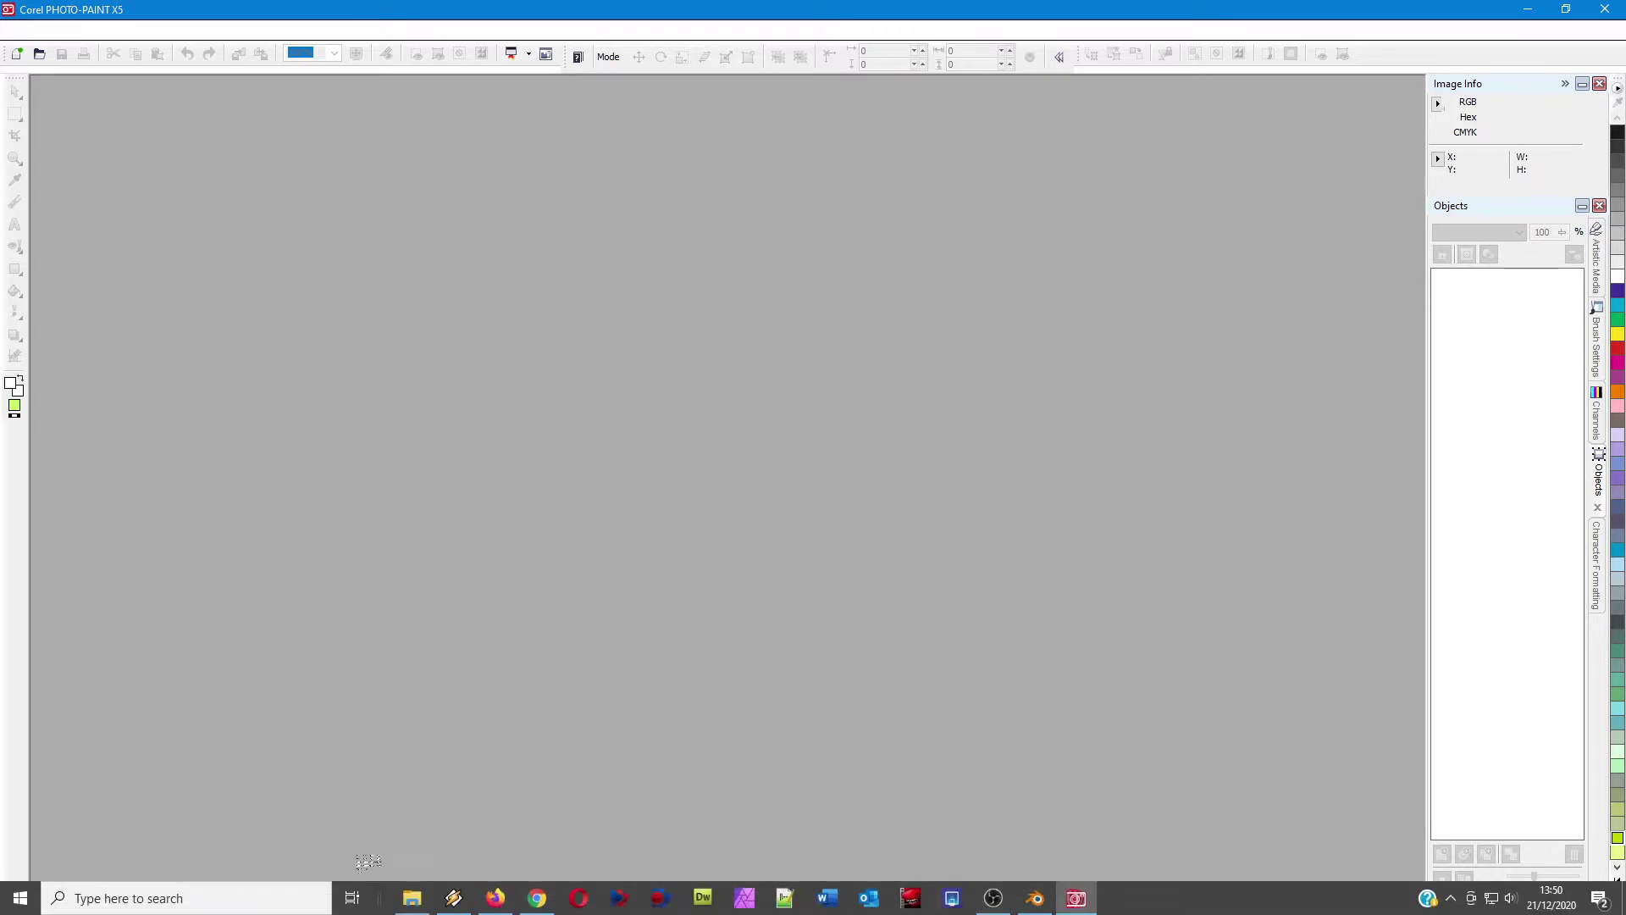
click(413, 897)
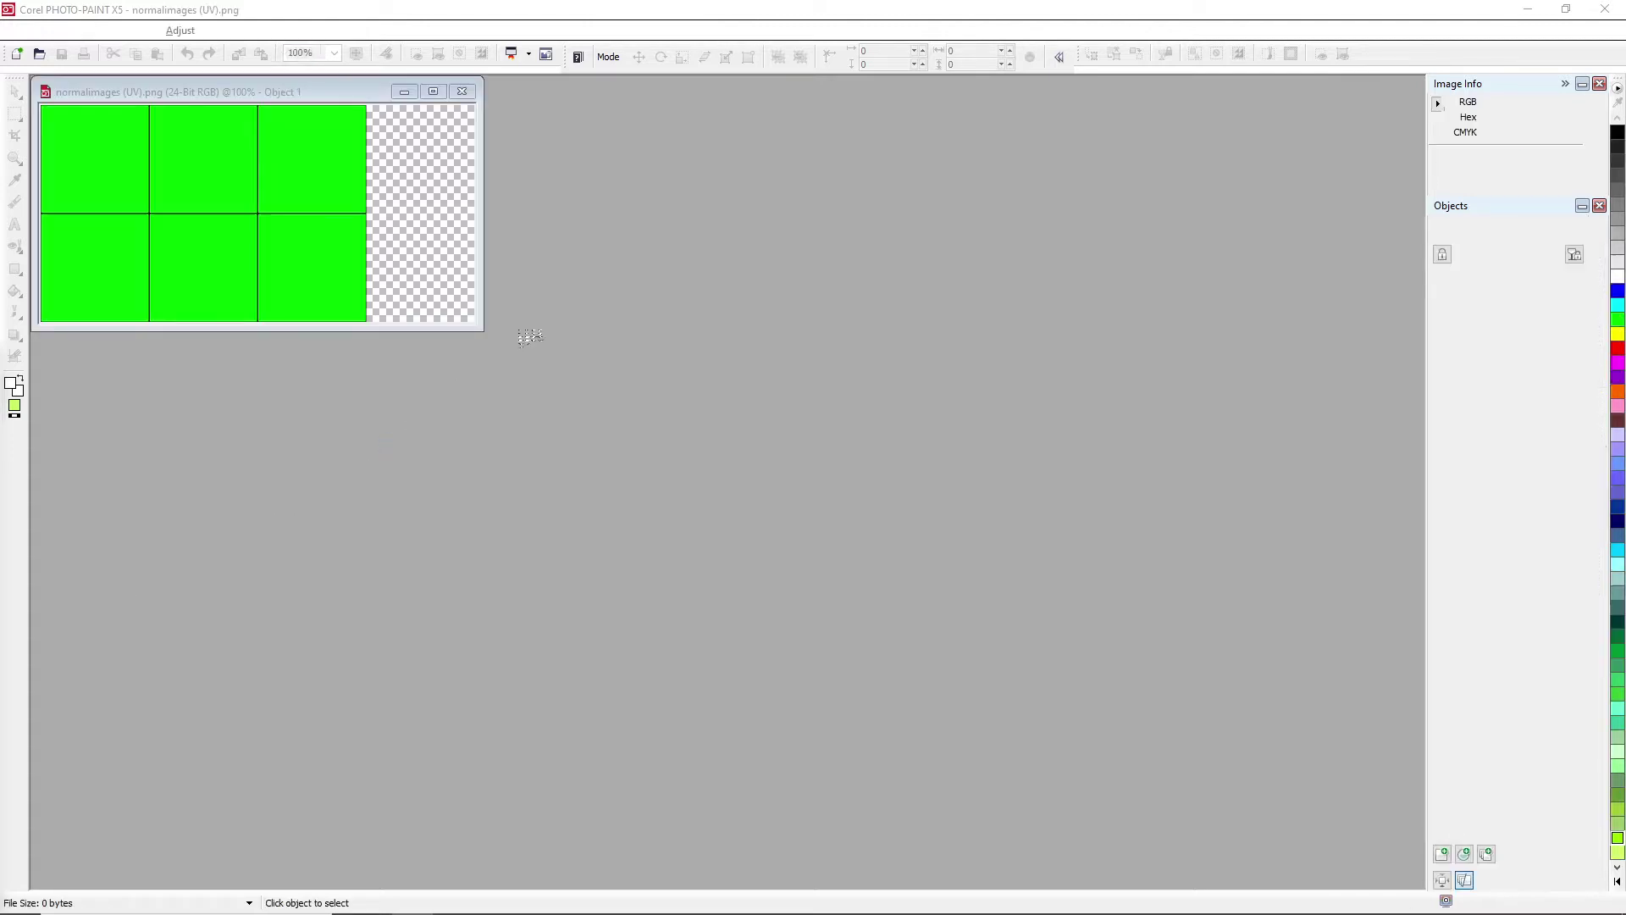
- Enlarge the UV layout image's document window and zoom the image to 300%
scroll(633, 610, up, 1)
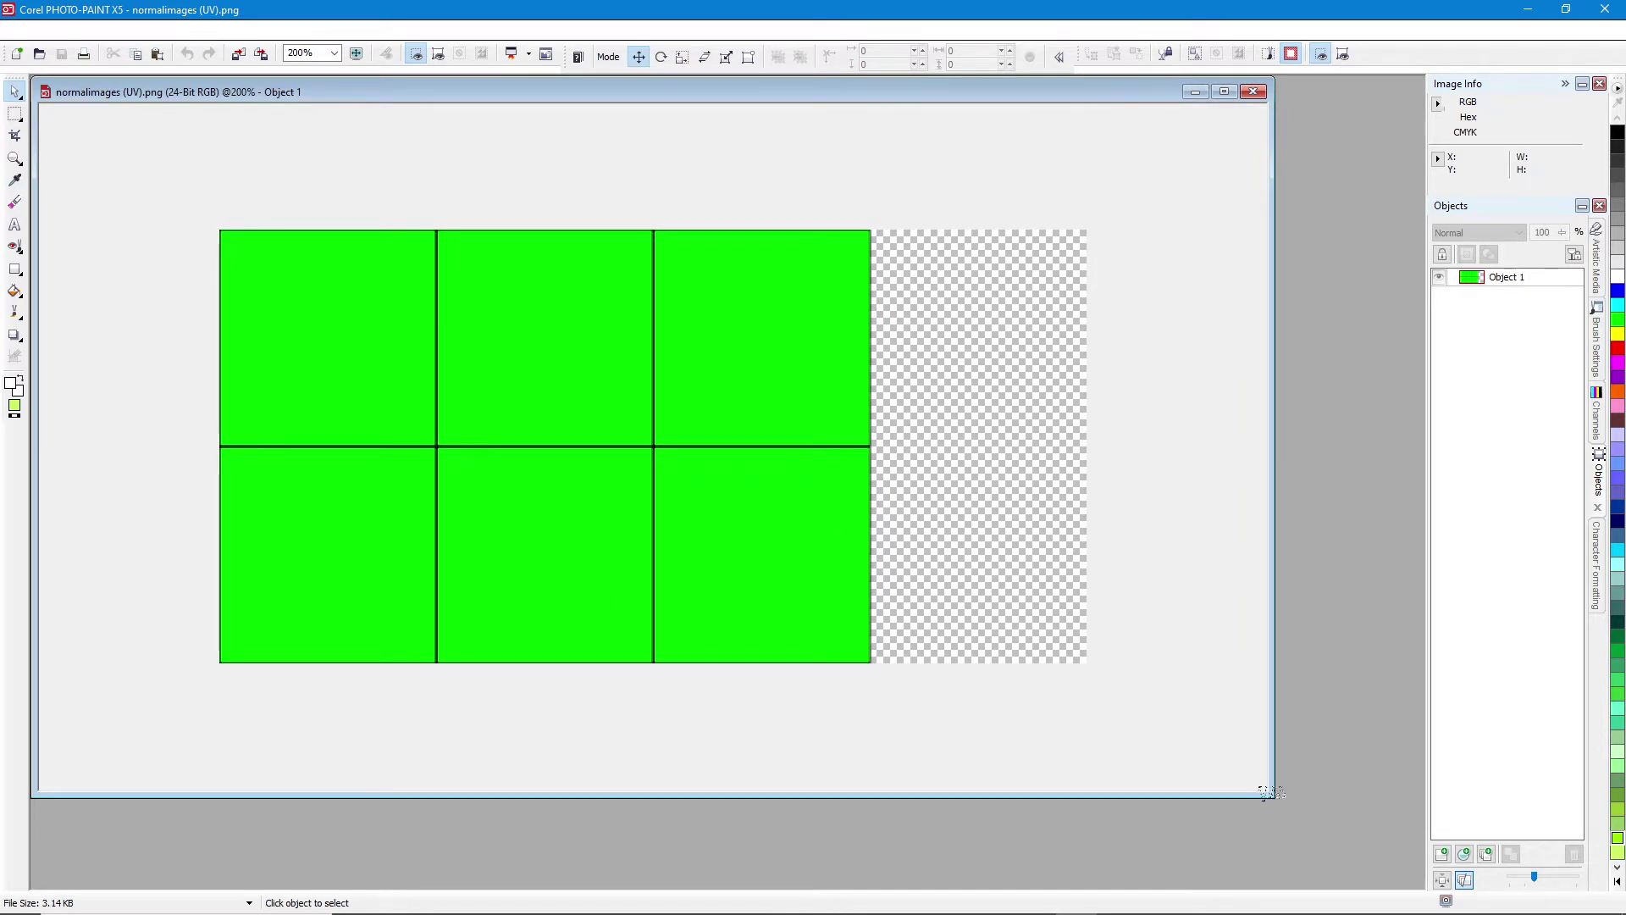
drag(1273, 794, 1403, 875)
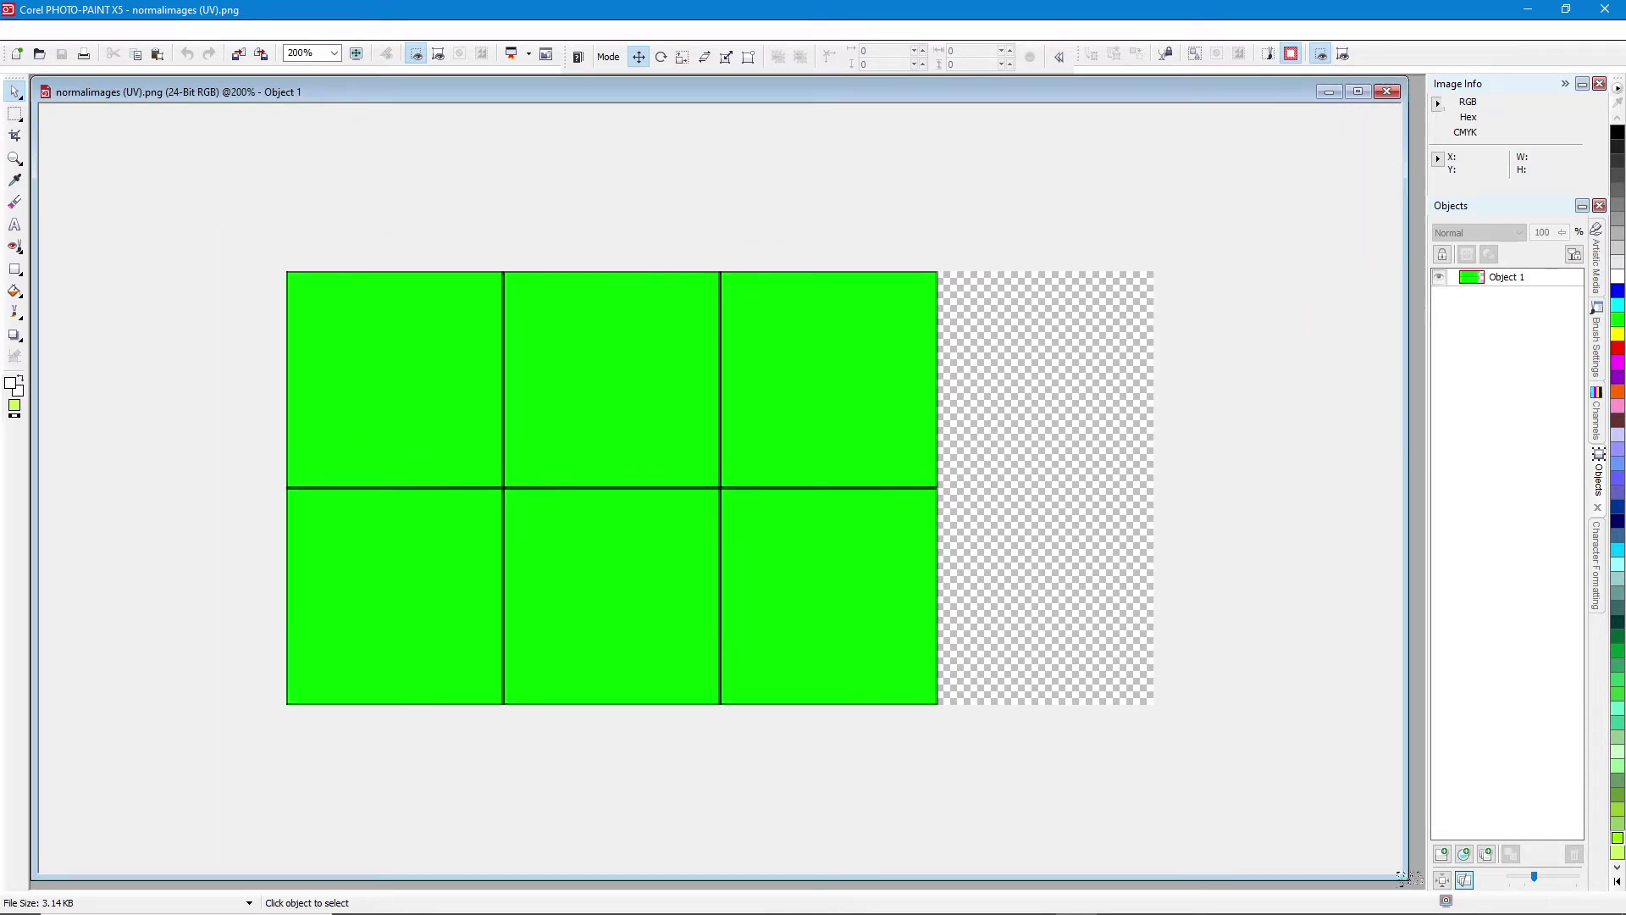
scroll(847, 379, up, 1)
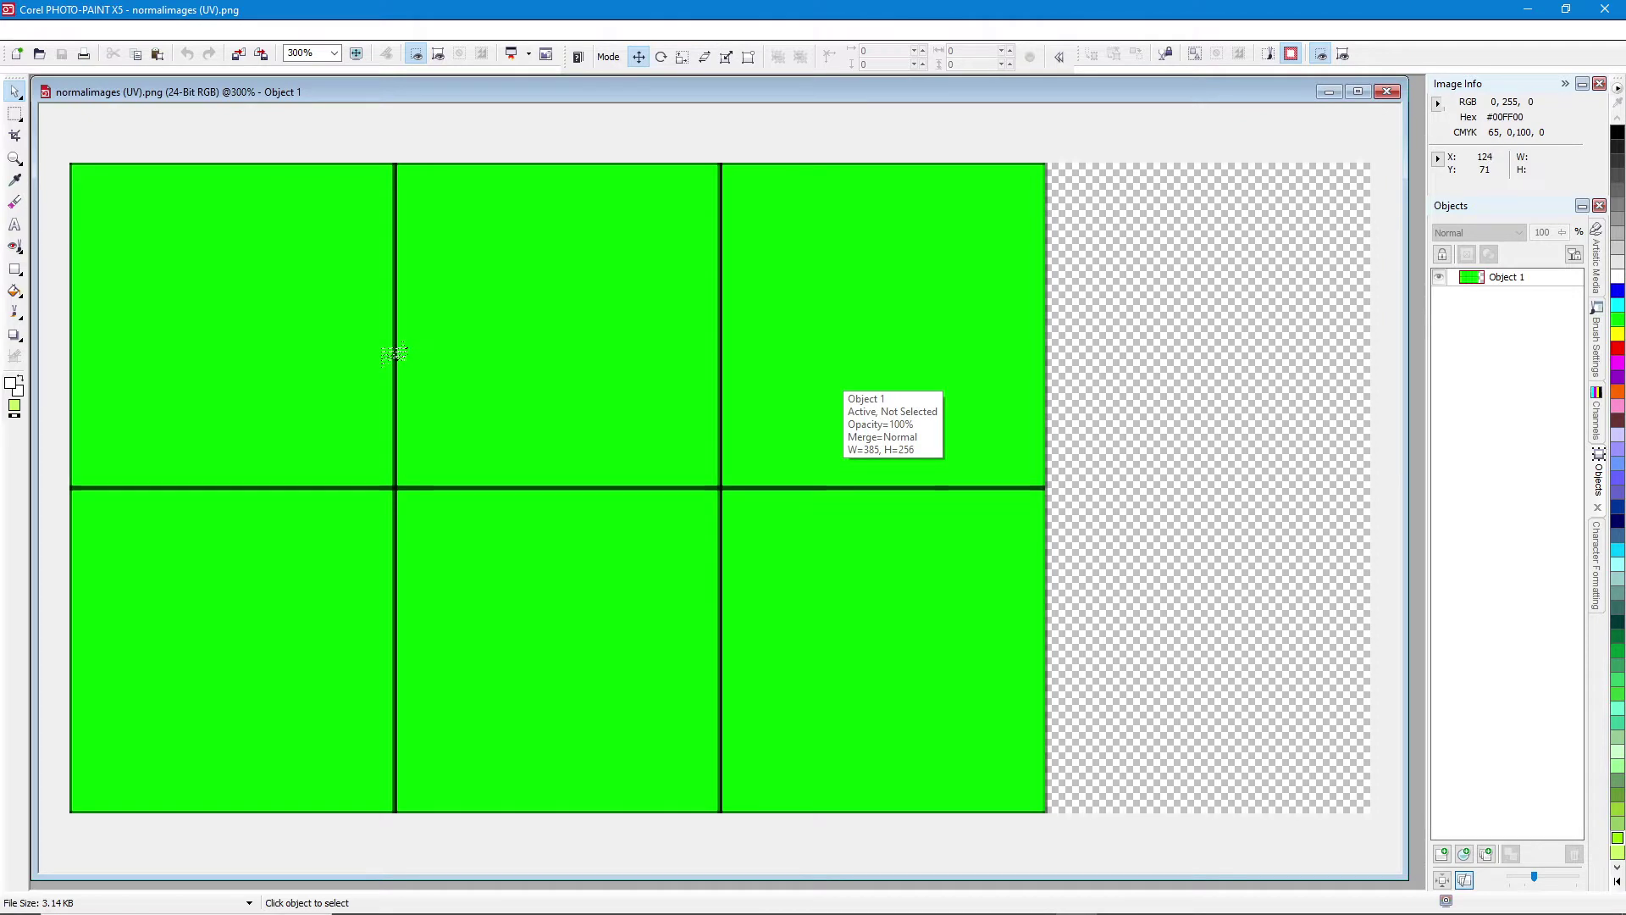
- Minimize PHOTO-PAINT and Blender, launch a second Blender 2.83 LTS from the desktop, and open the recent file twitch normal baking (4).blend
mouse_move(949, 911)
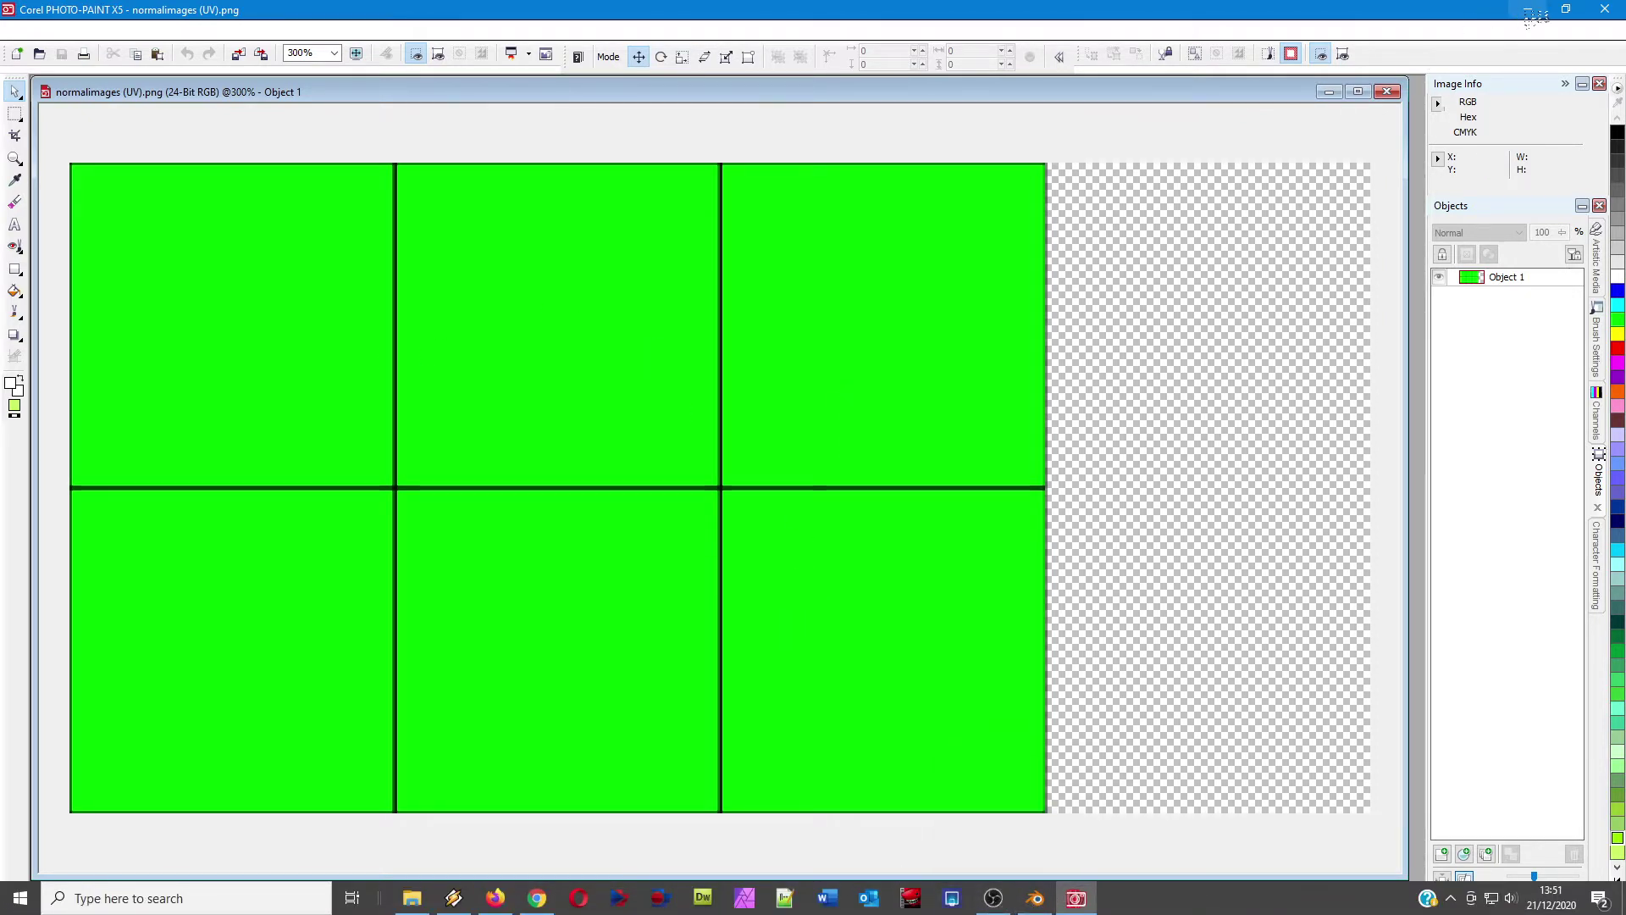
click(1035, 900)
click(1527, 10)
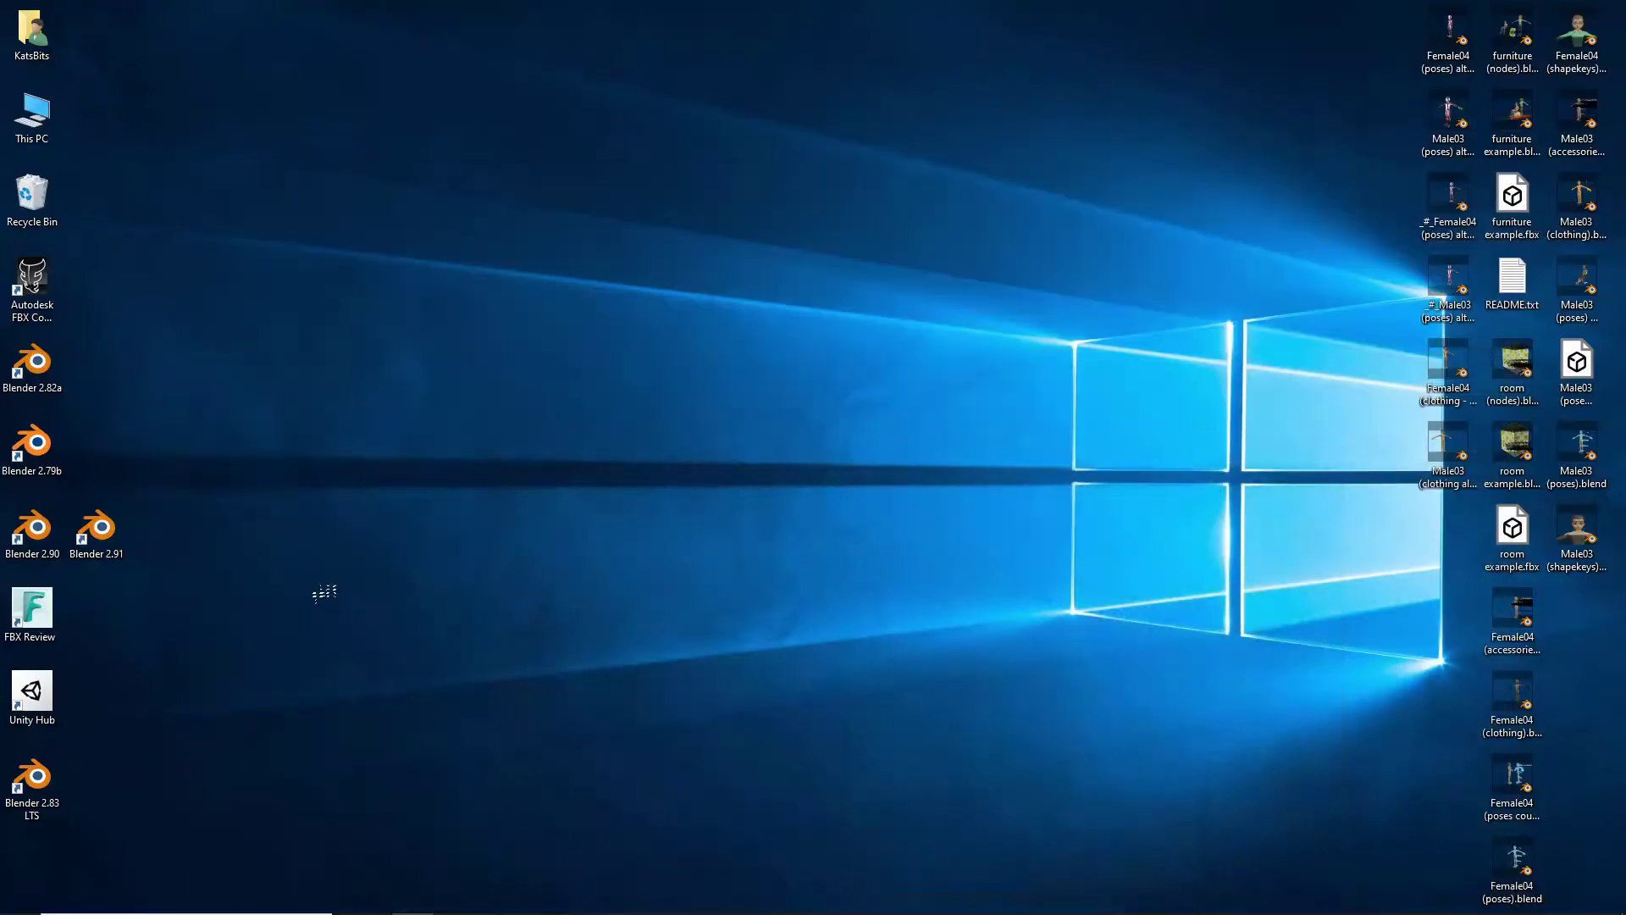
double_click(54, 780)
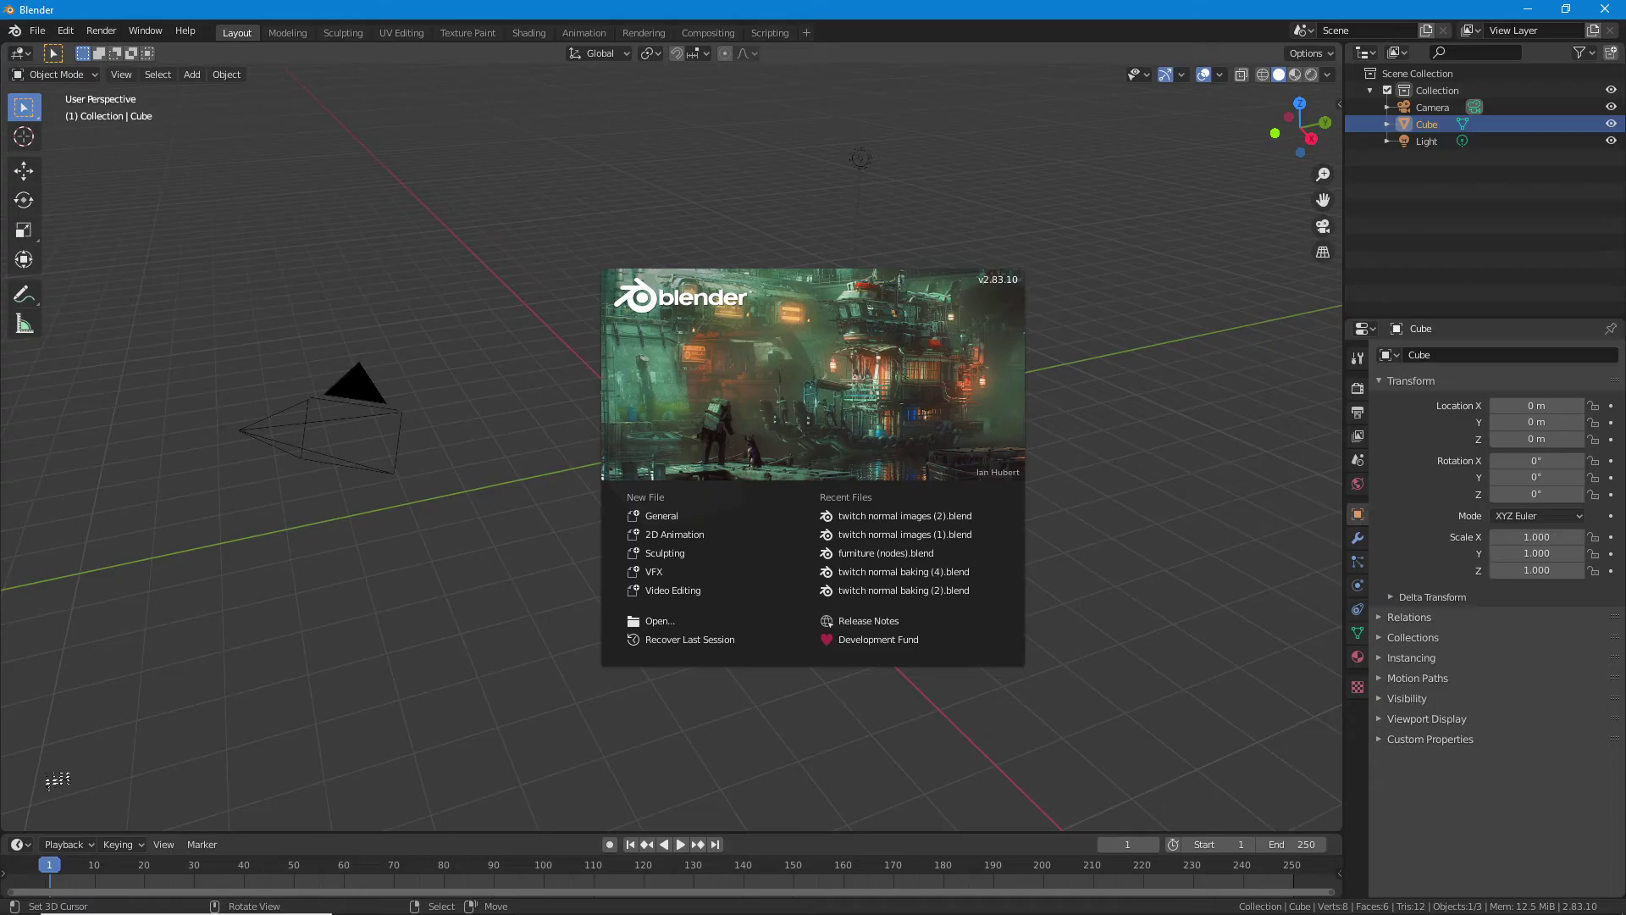
click(894, 572)
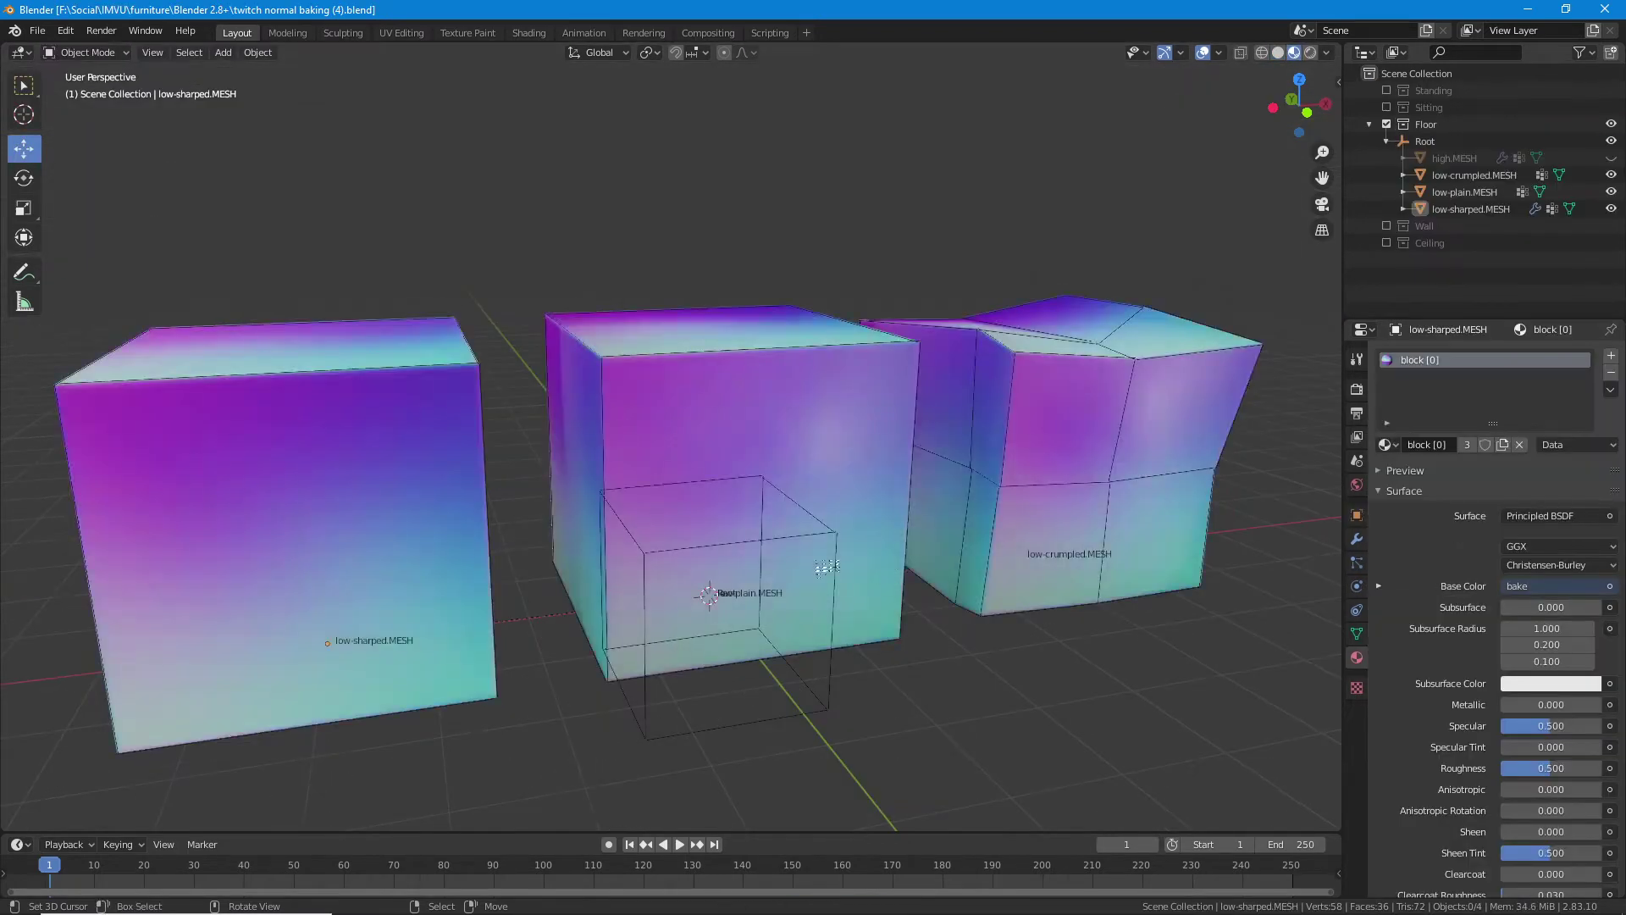
- Hide the low-sharped.MESH and low-crumpled.MESH blocks, leaving low-plain.MESH in view
scroll(705, 517, up, 3)
click(398, 354)
key(h)
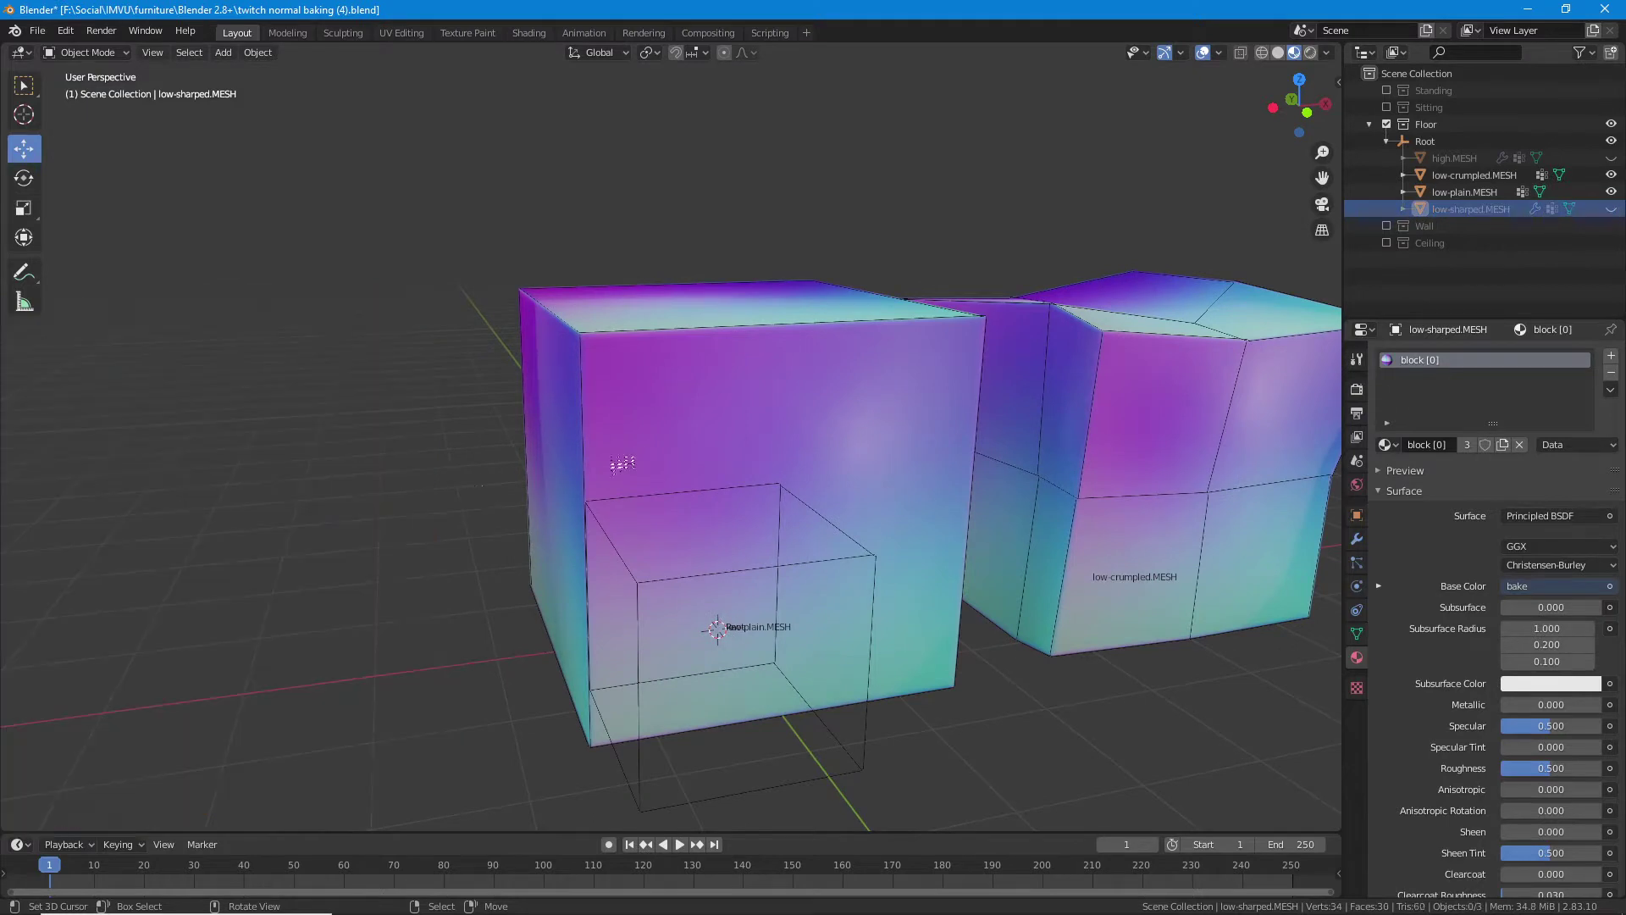
click(1139, 351)
key(h)
scroll(796, 500, up, 6)
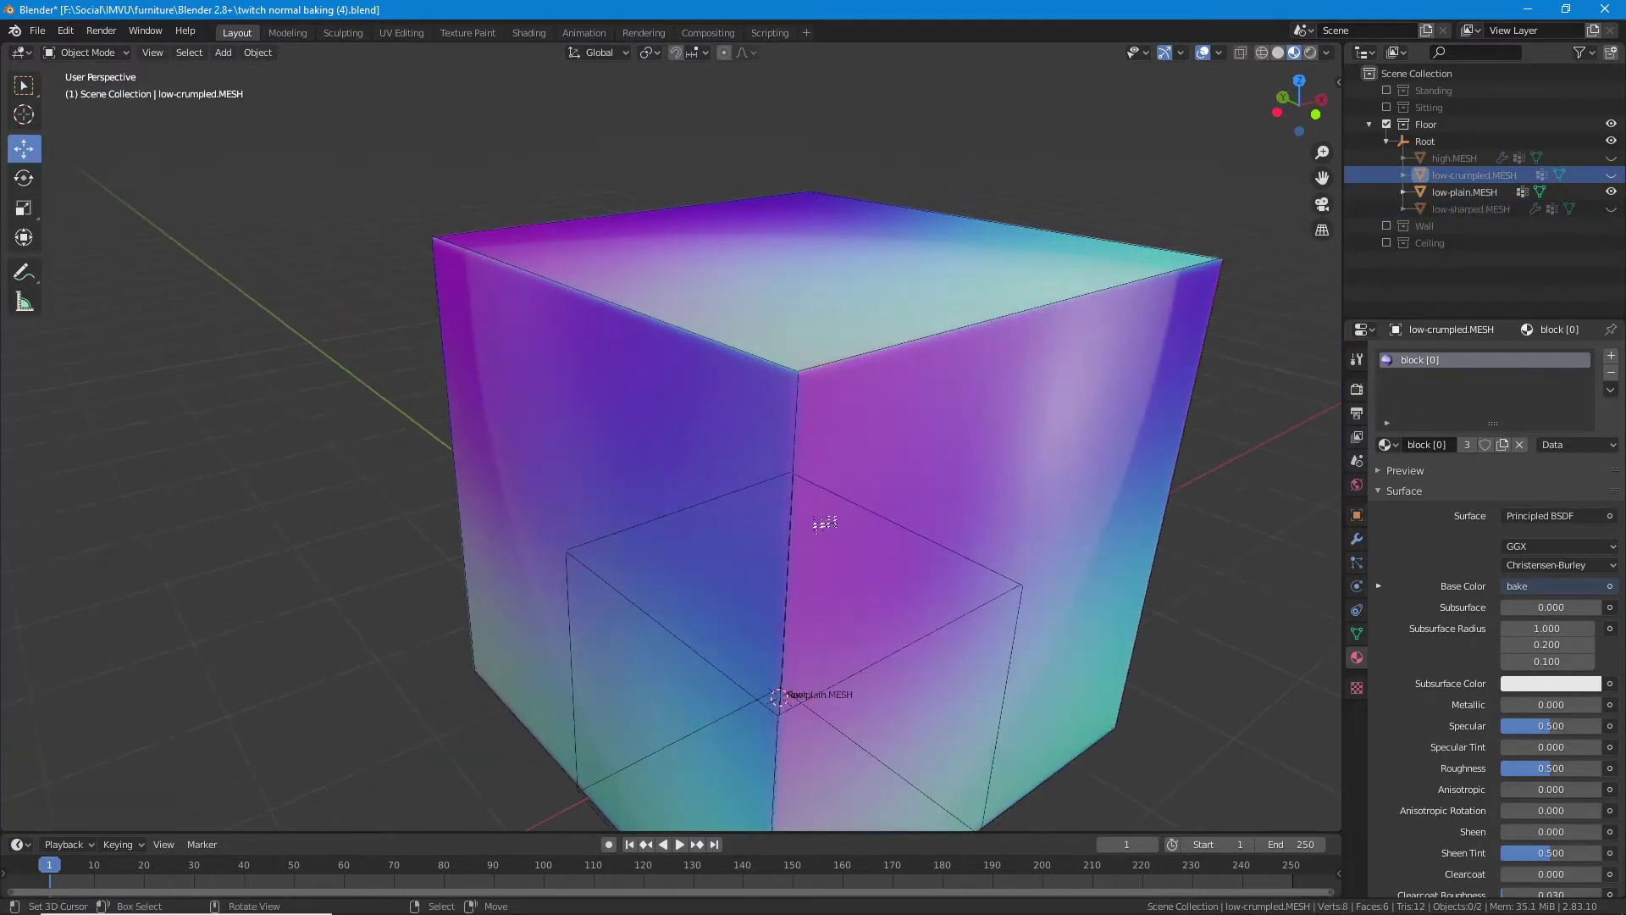
- Examine the baked normal colours along the plain block's upper edges, marking those edges with temporary green strokes
scroll(868, 534, down, 1)
drag(893, 520, 751, 471)
drag(640, 486, 661, 570)
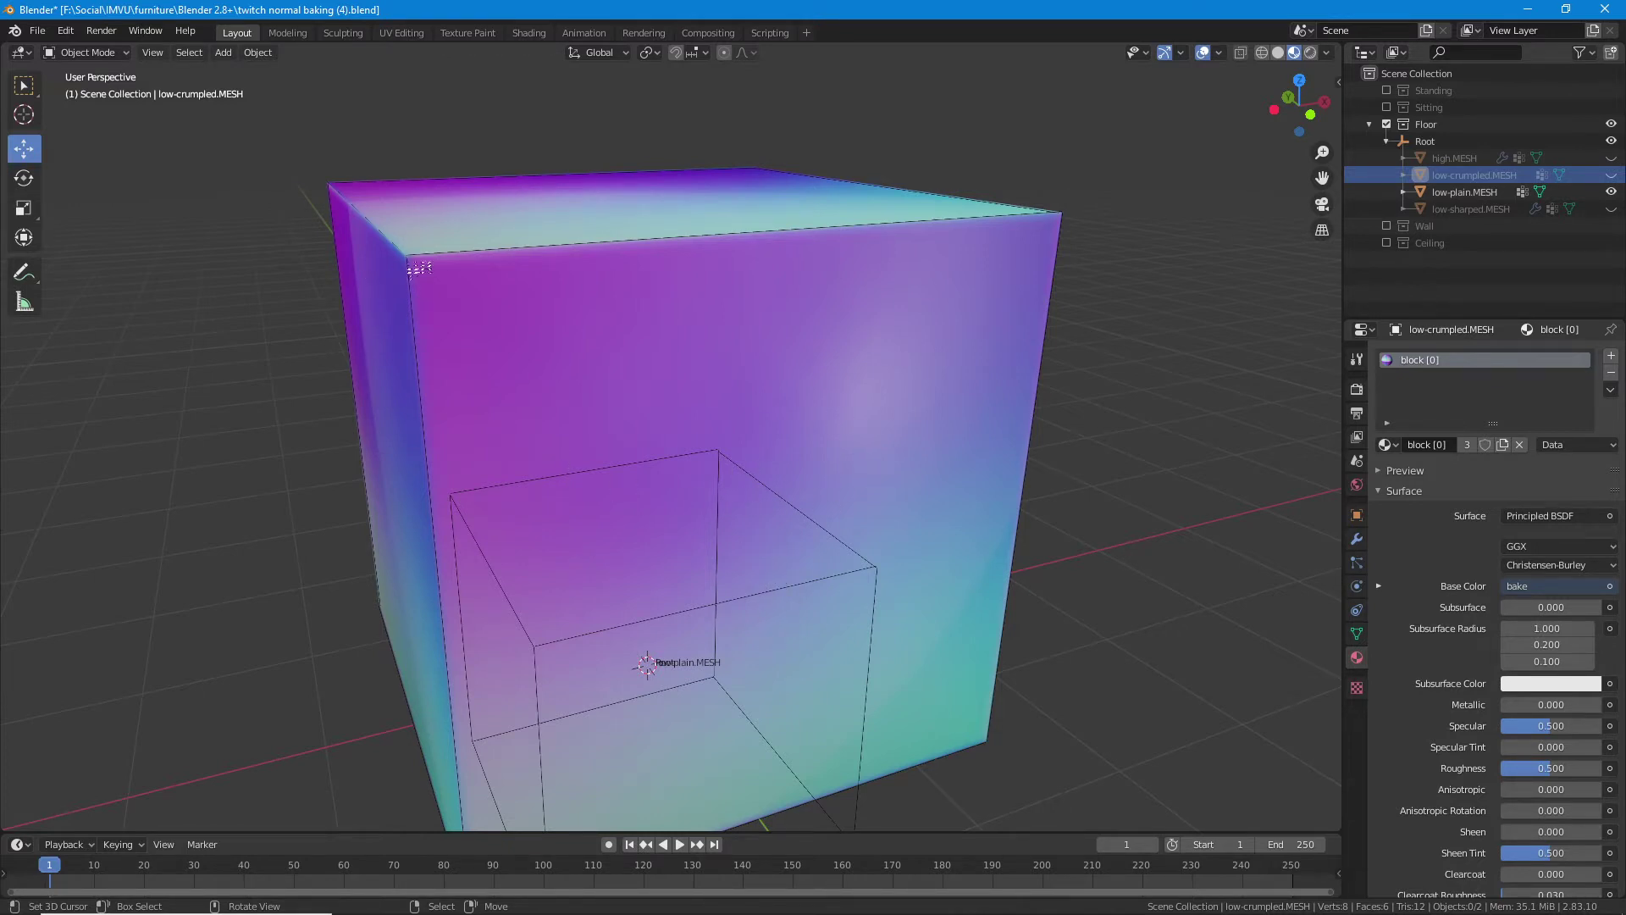
mouse_move(416, 272)
mouse_down()
mouse_move(422, 294)
mouse_move(483, 319)
mouse_up()
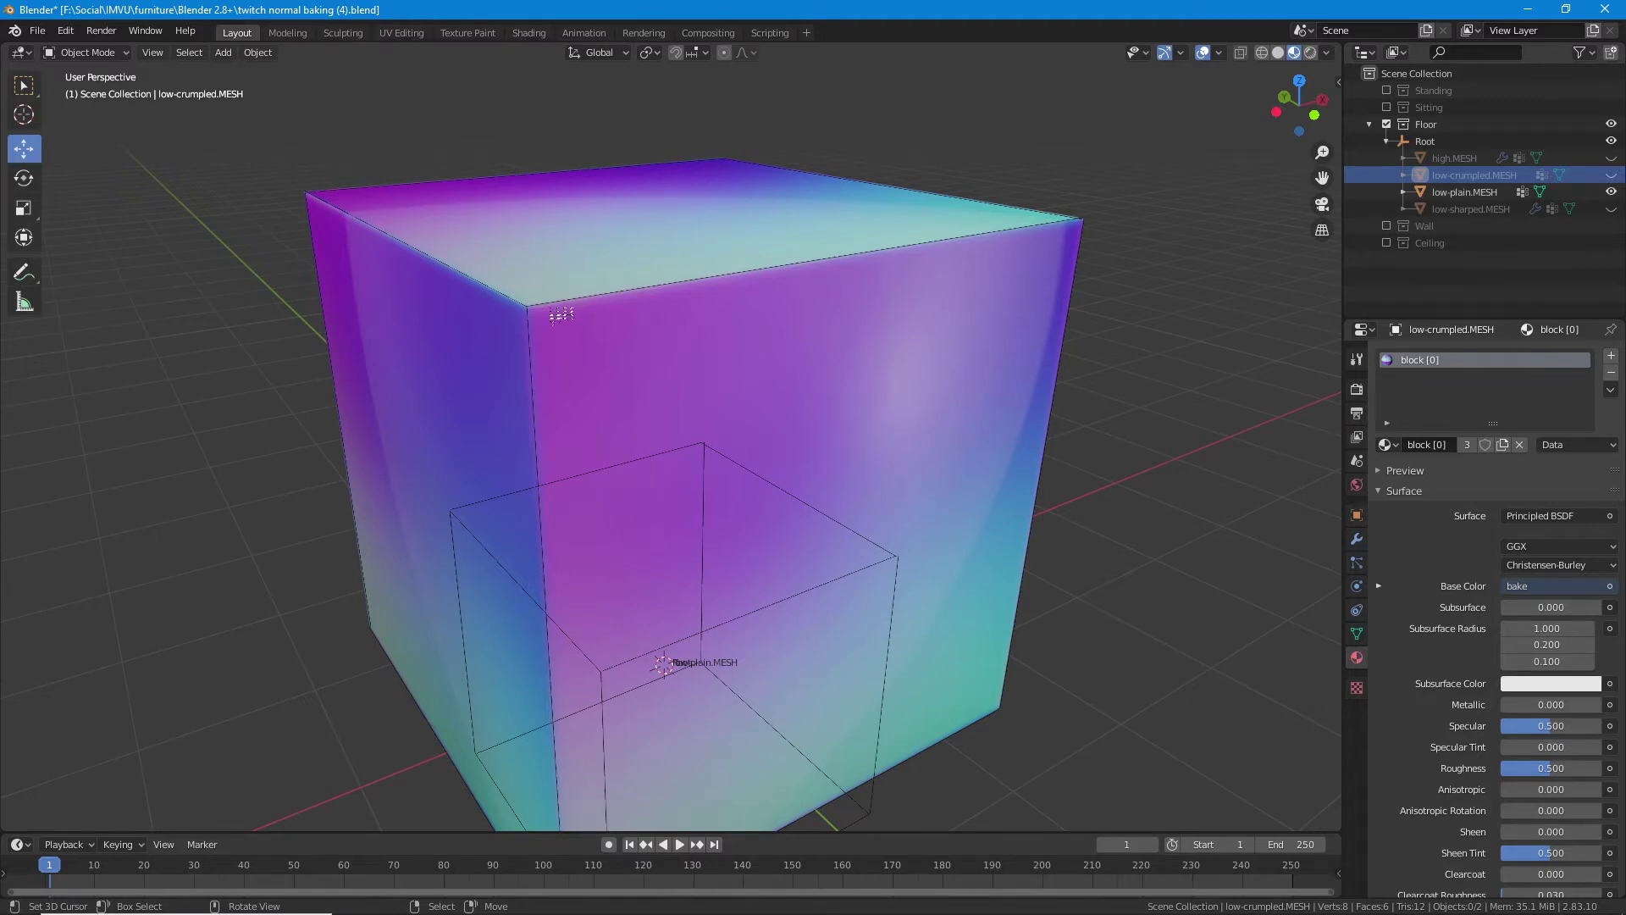
key(ctrl+2)
mouse_move(521, 294)
mouse_down()
mouse_move(494, 318)
mouse_move(467, 303)
mouse_up()
drag(429, 243, 422, 271)
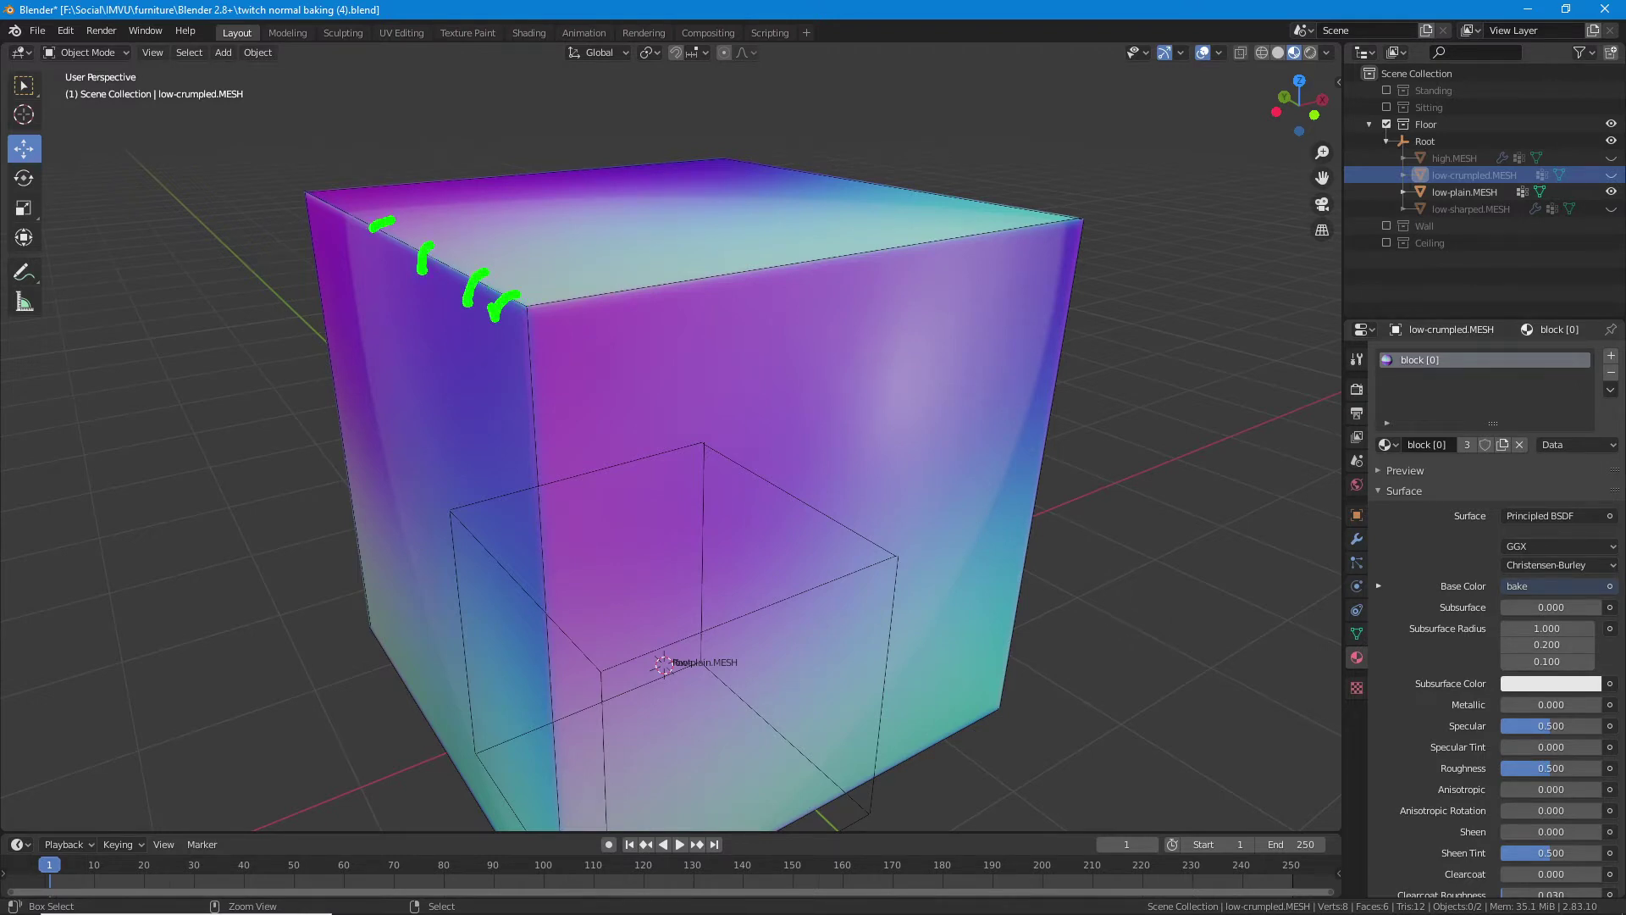
drag(633, 274, 645, 305)
drag(792, 255, 802, 281)
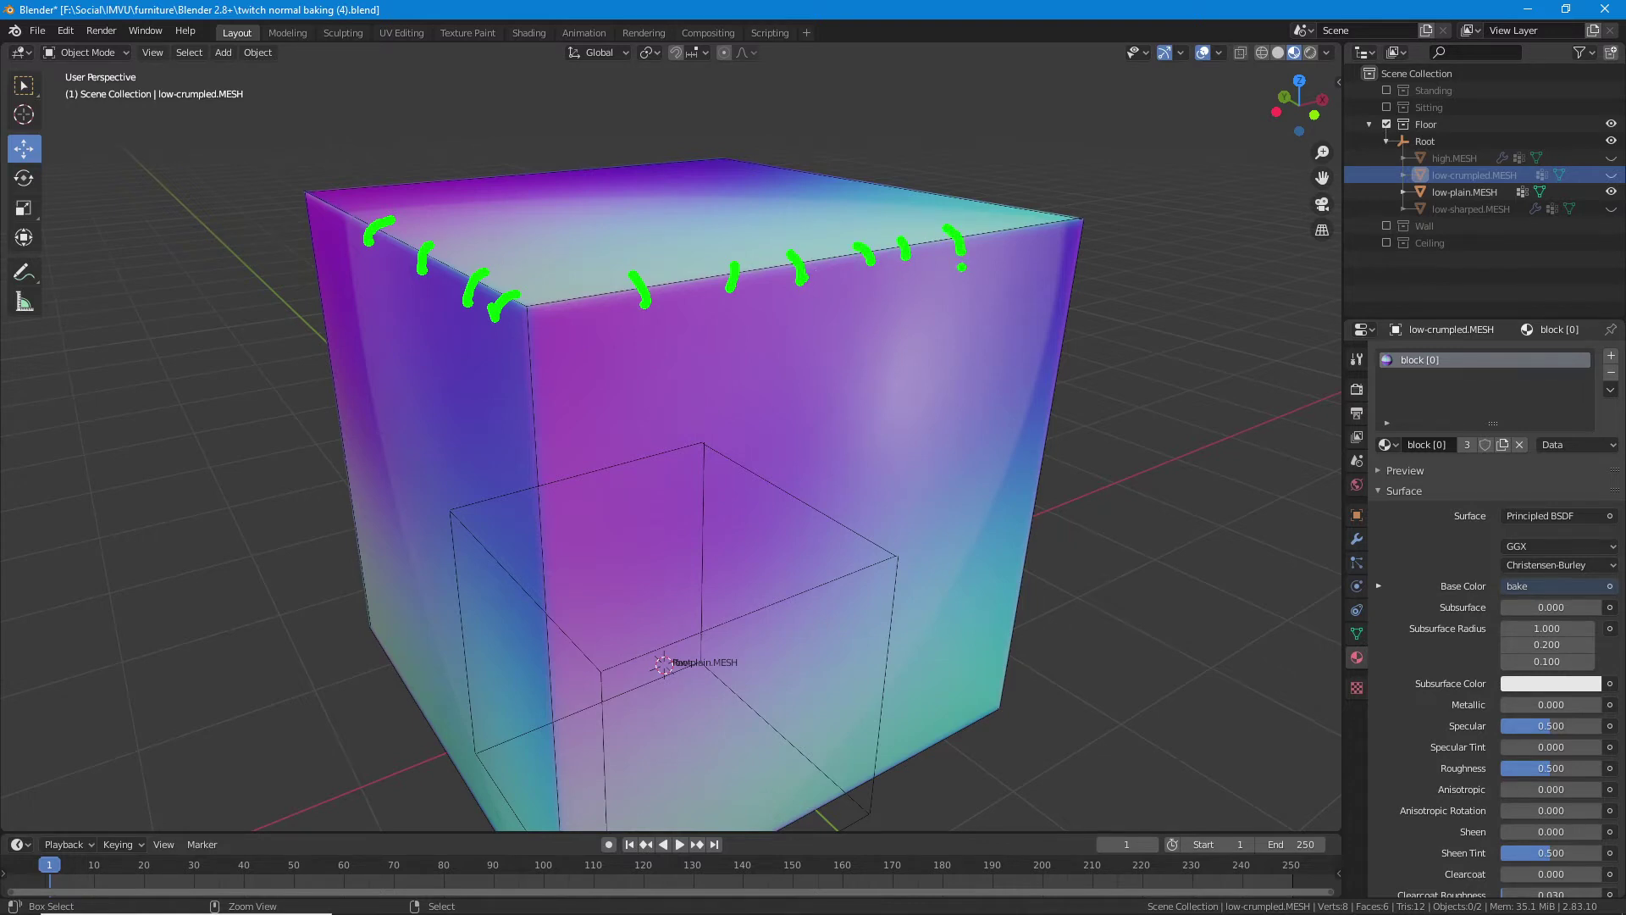
key(Escape)
drag(628, 512, 630, 511)
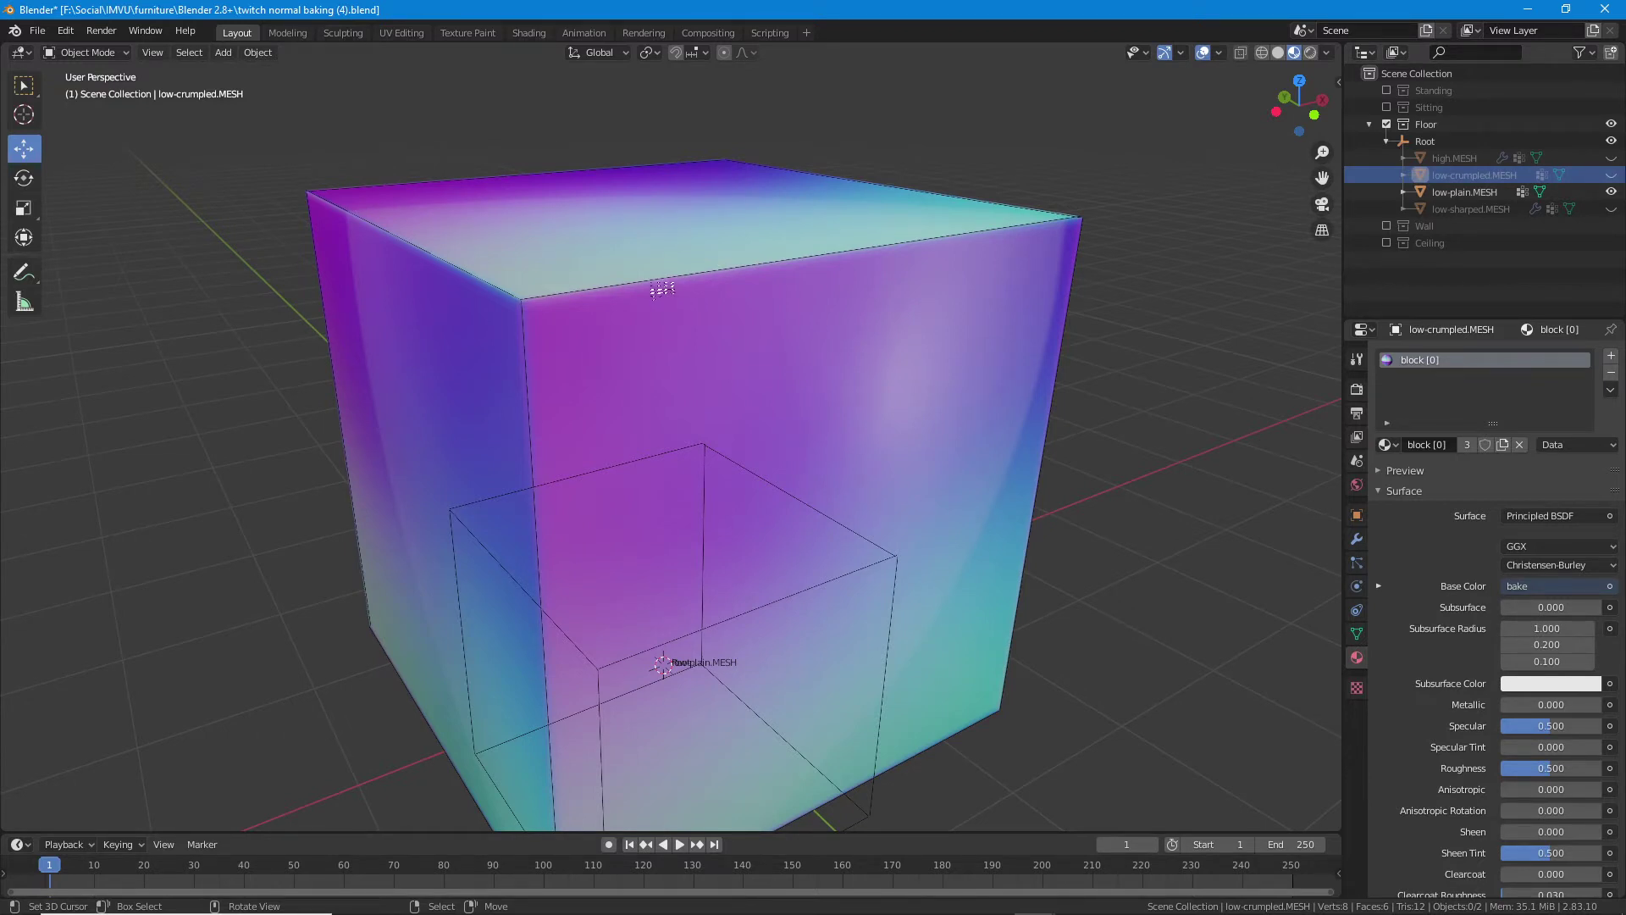
- Select high.MESH in the outliner, set the viewport to Solid shading, and examine the plain block's smooth shading around its corner
click(1455, 158)
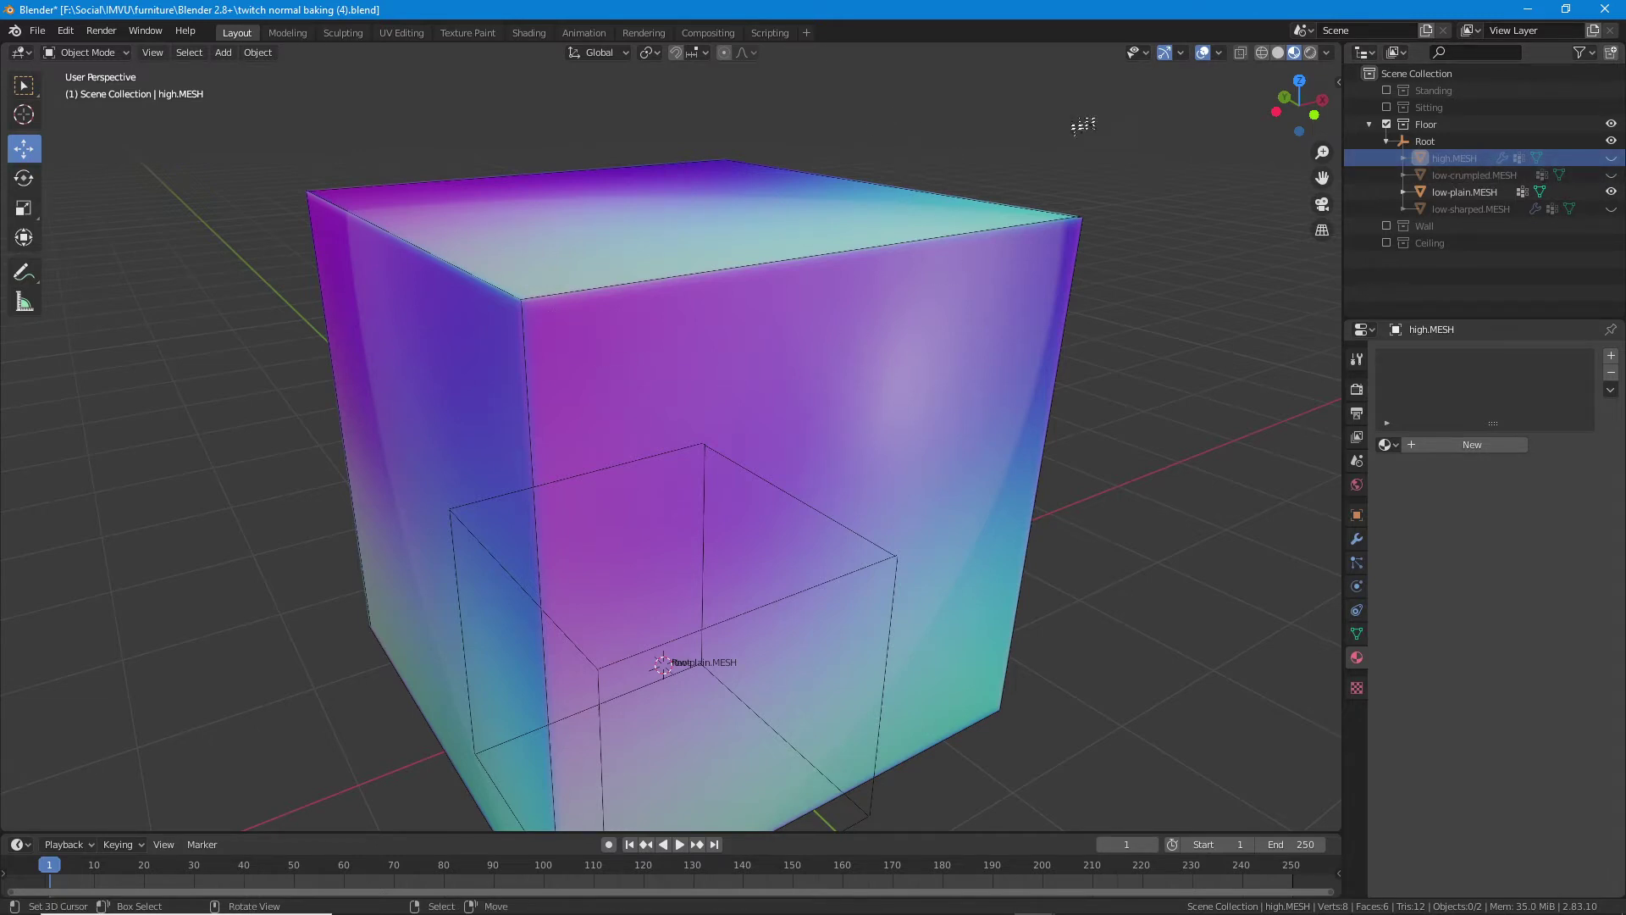
click(1279, 53)
mouse_move(647, 402)
mouse_down()
mouse_move(780, 389)
mouse_move(619, 407)
mouse_move(508, 396)
mouse_up()
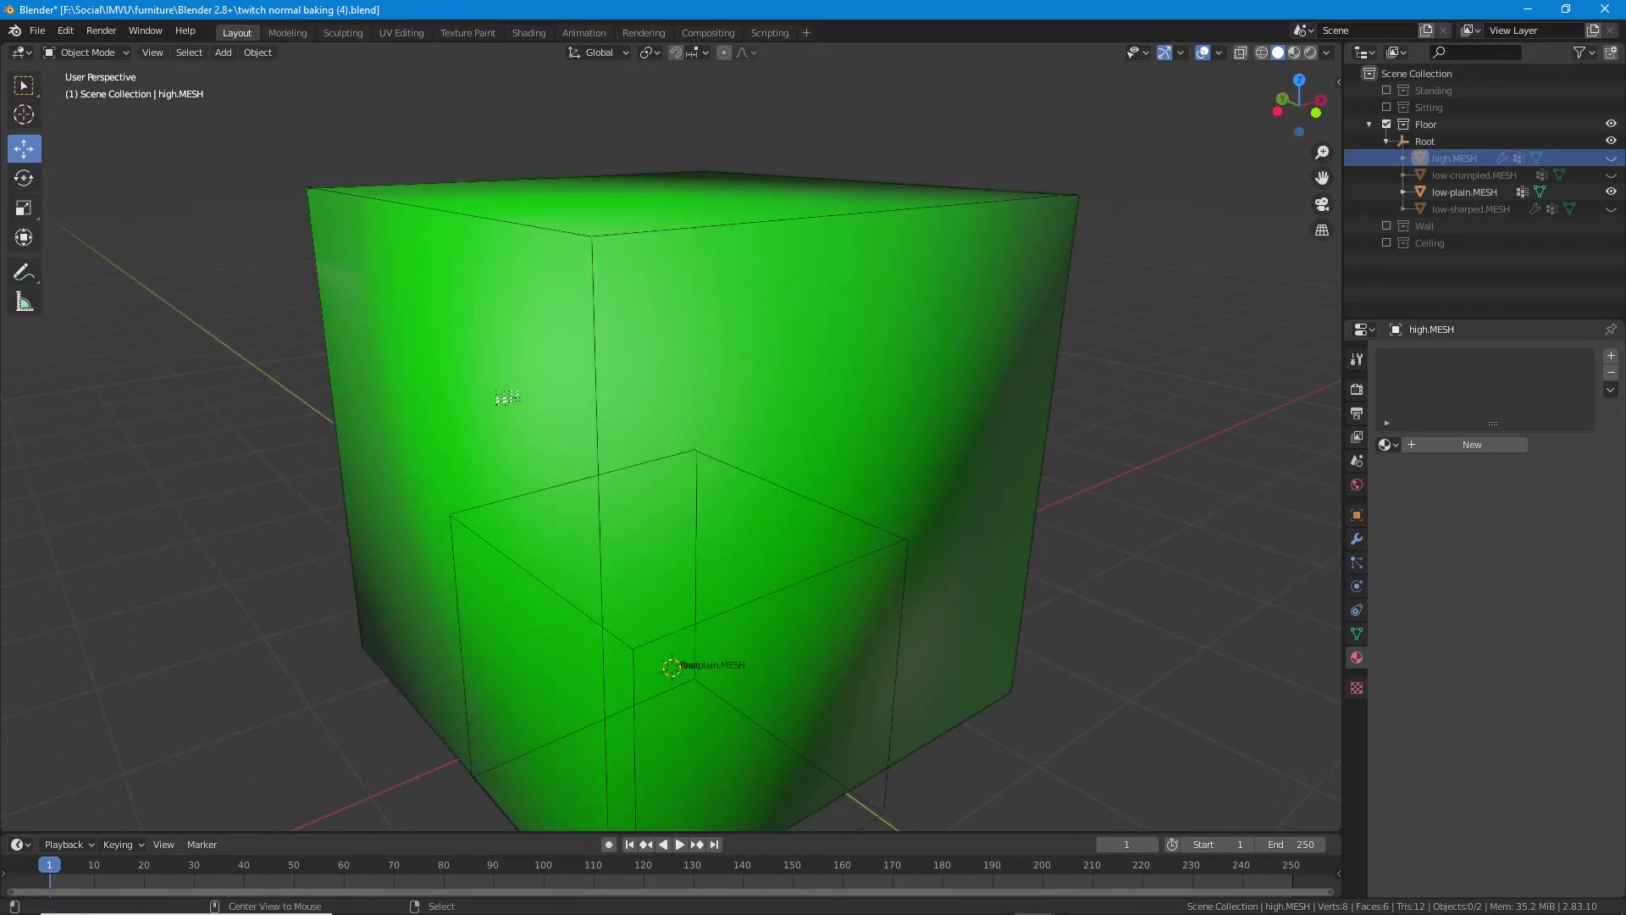
key(alt)
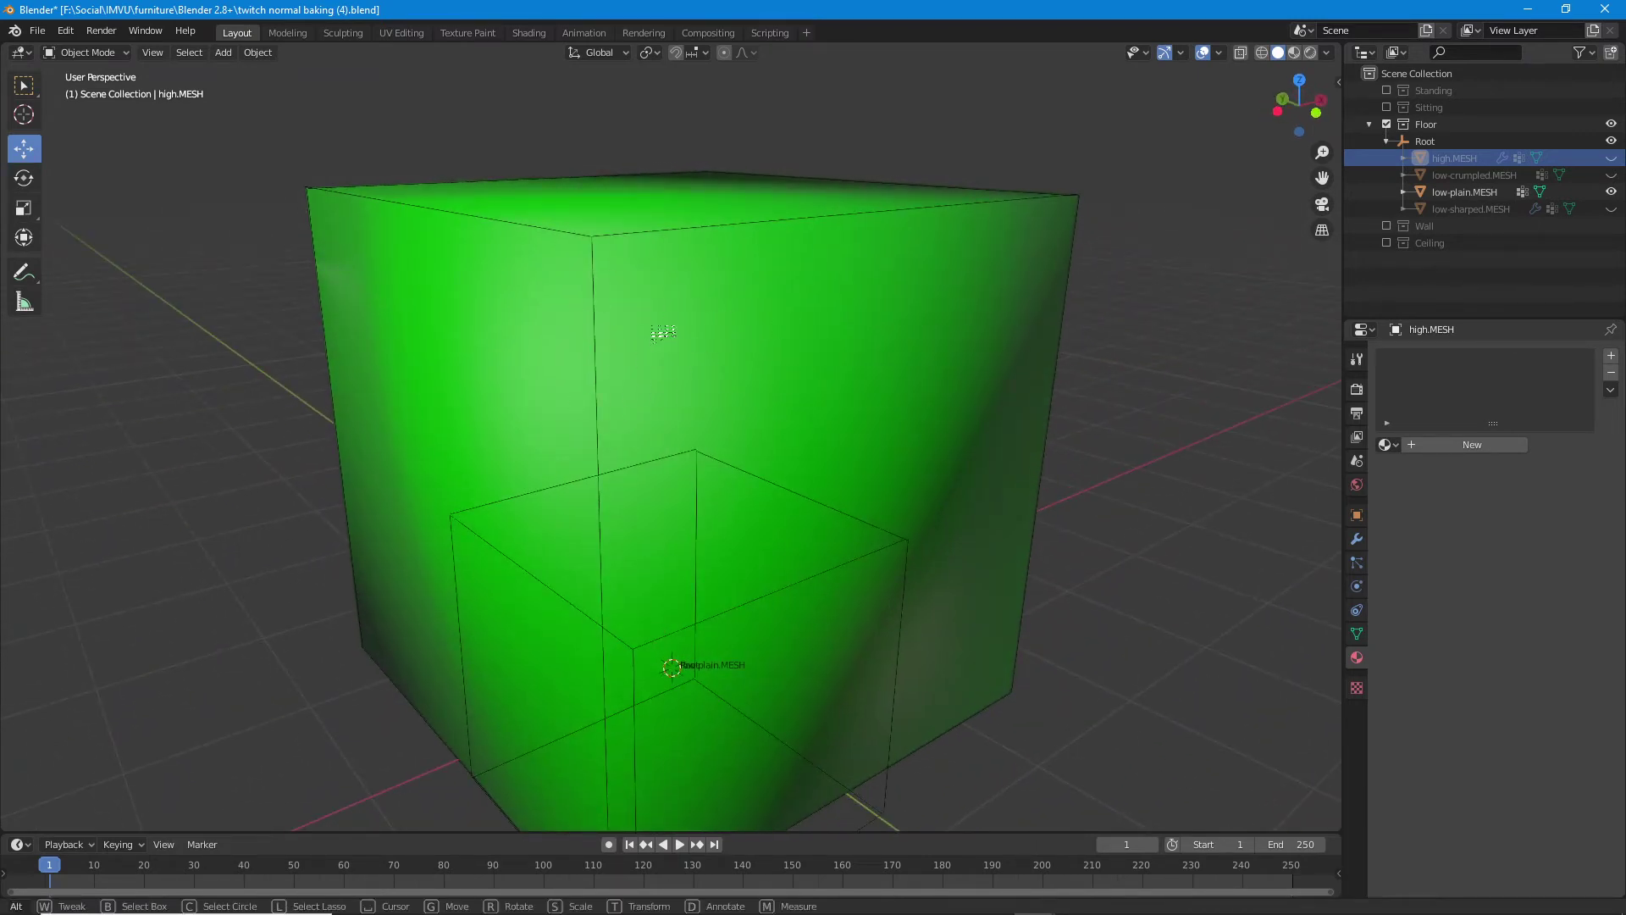
drag(743, 367, 570, 366)
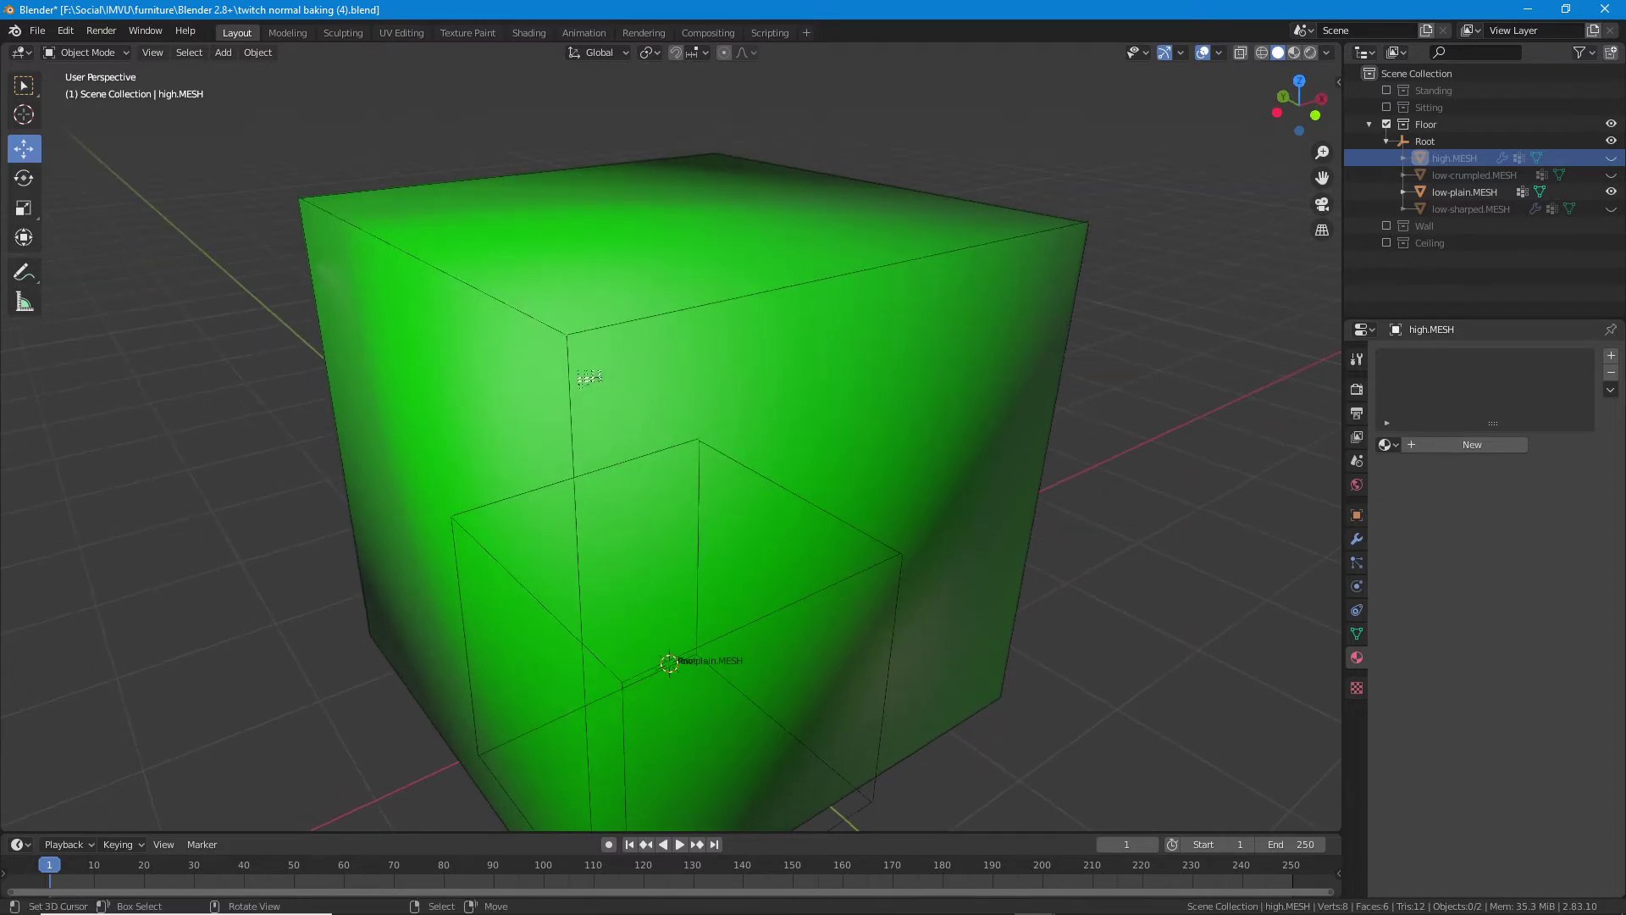
- Unhide all the hidden blocks and select the low-sharped.MESH block
key(alt+h)
scroll(585, 386, down, 2)
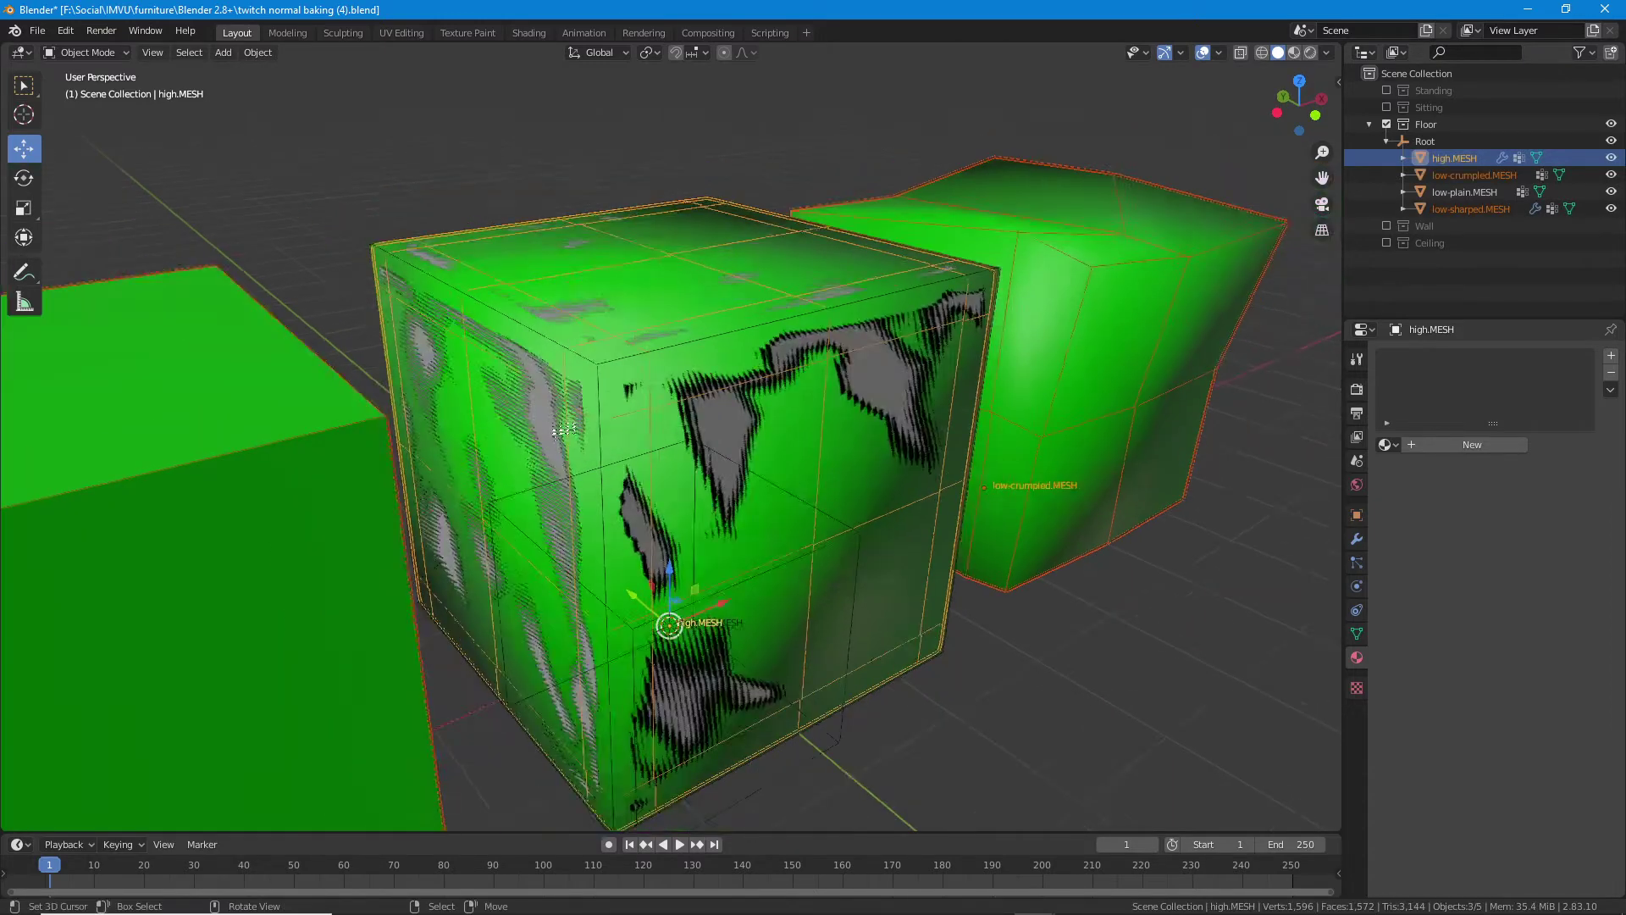
drag(354, 517, 571, 348)
right_click(607, 423)
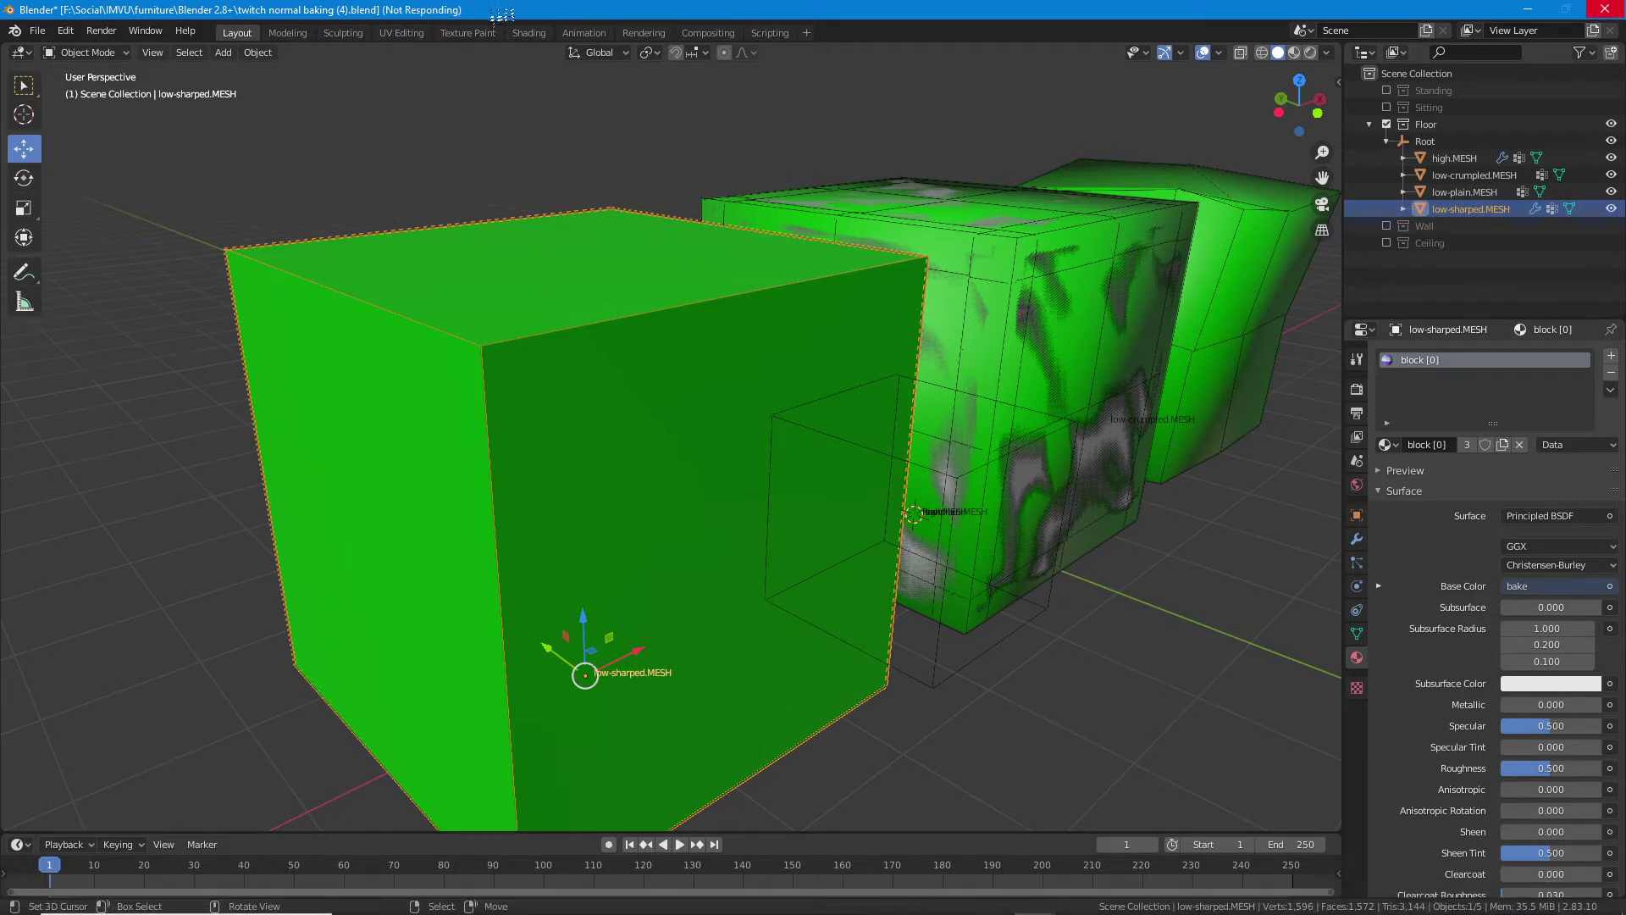
- Close the unresponsive Blender instance and switch back to the one with twitch normal images (2).blend
click(1604, 11)
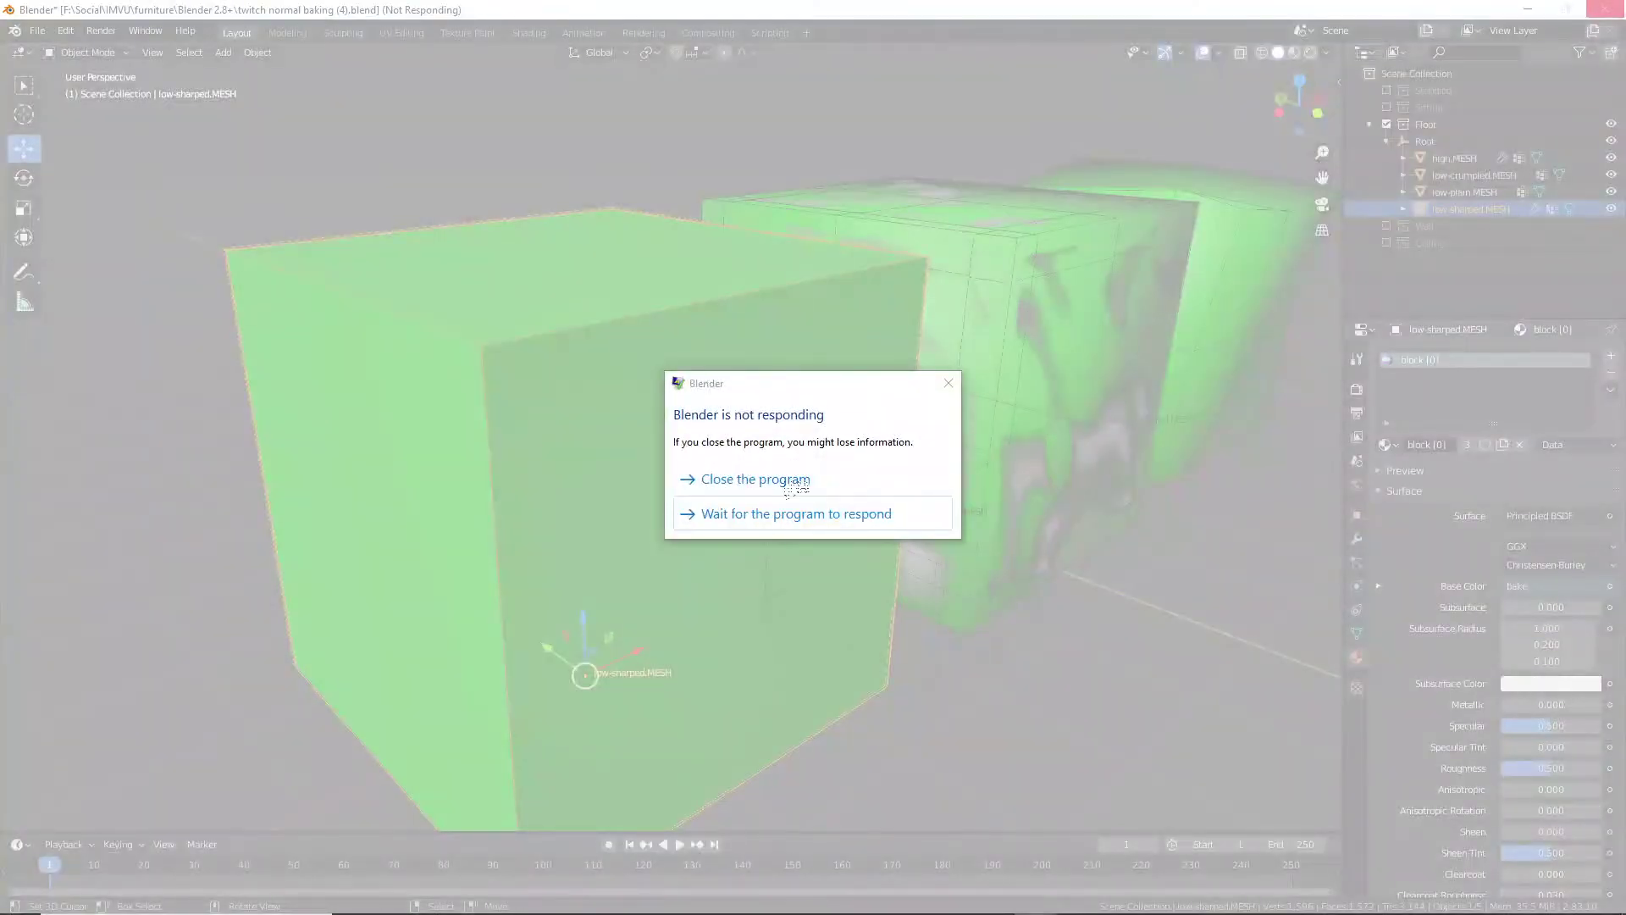
click(795, 485)
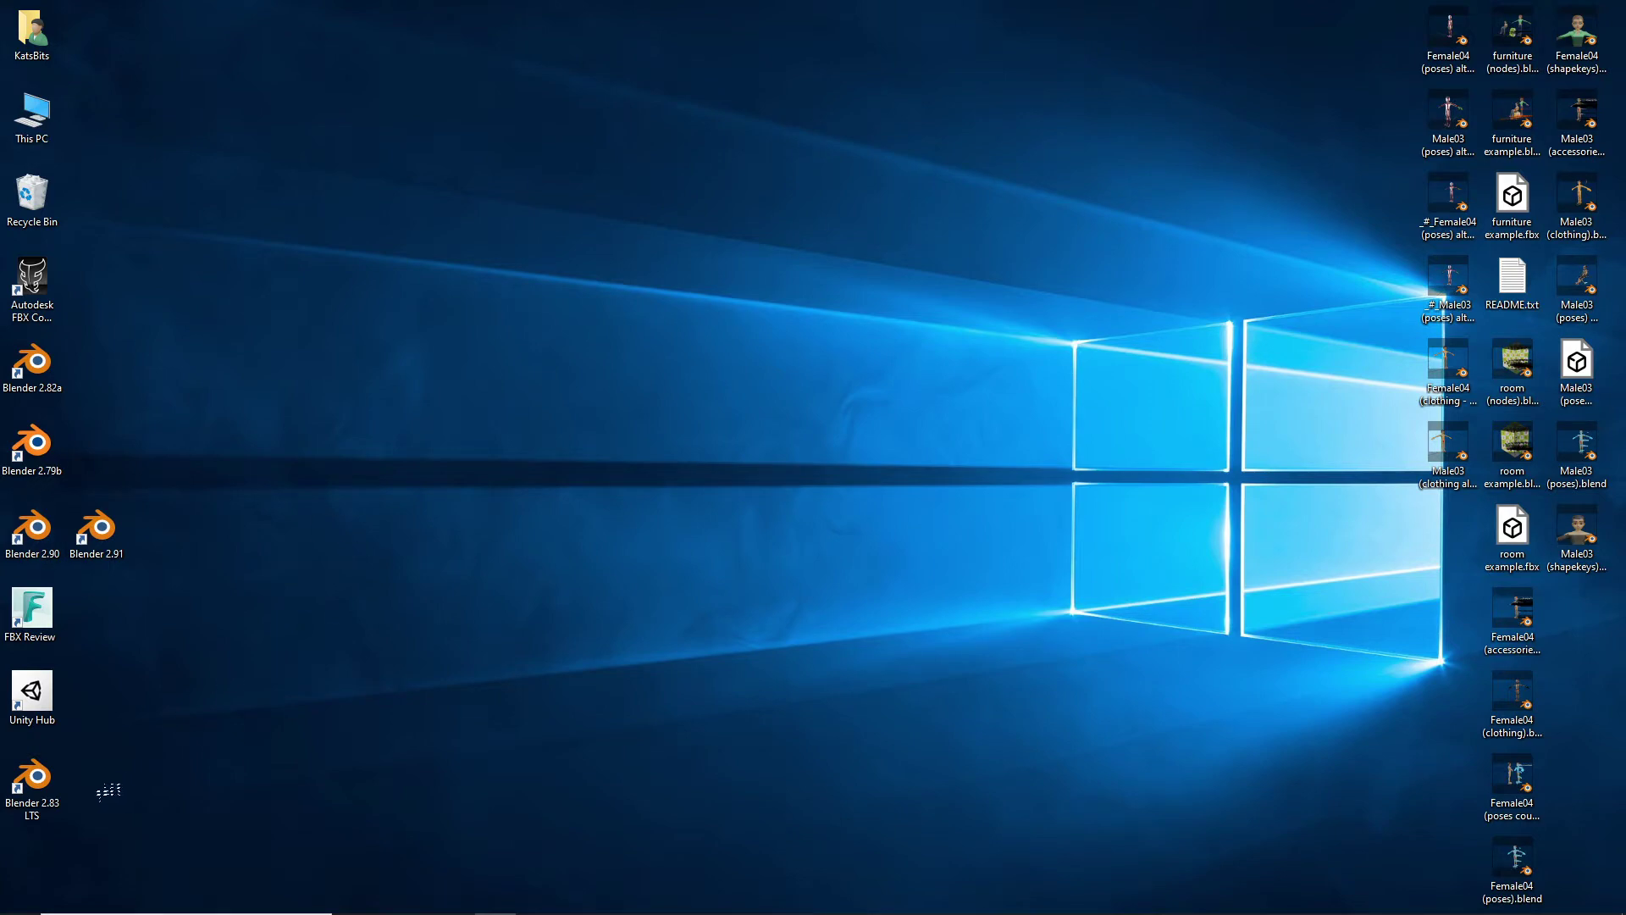
mouse_move(1111, 907)
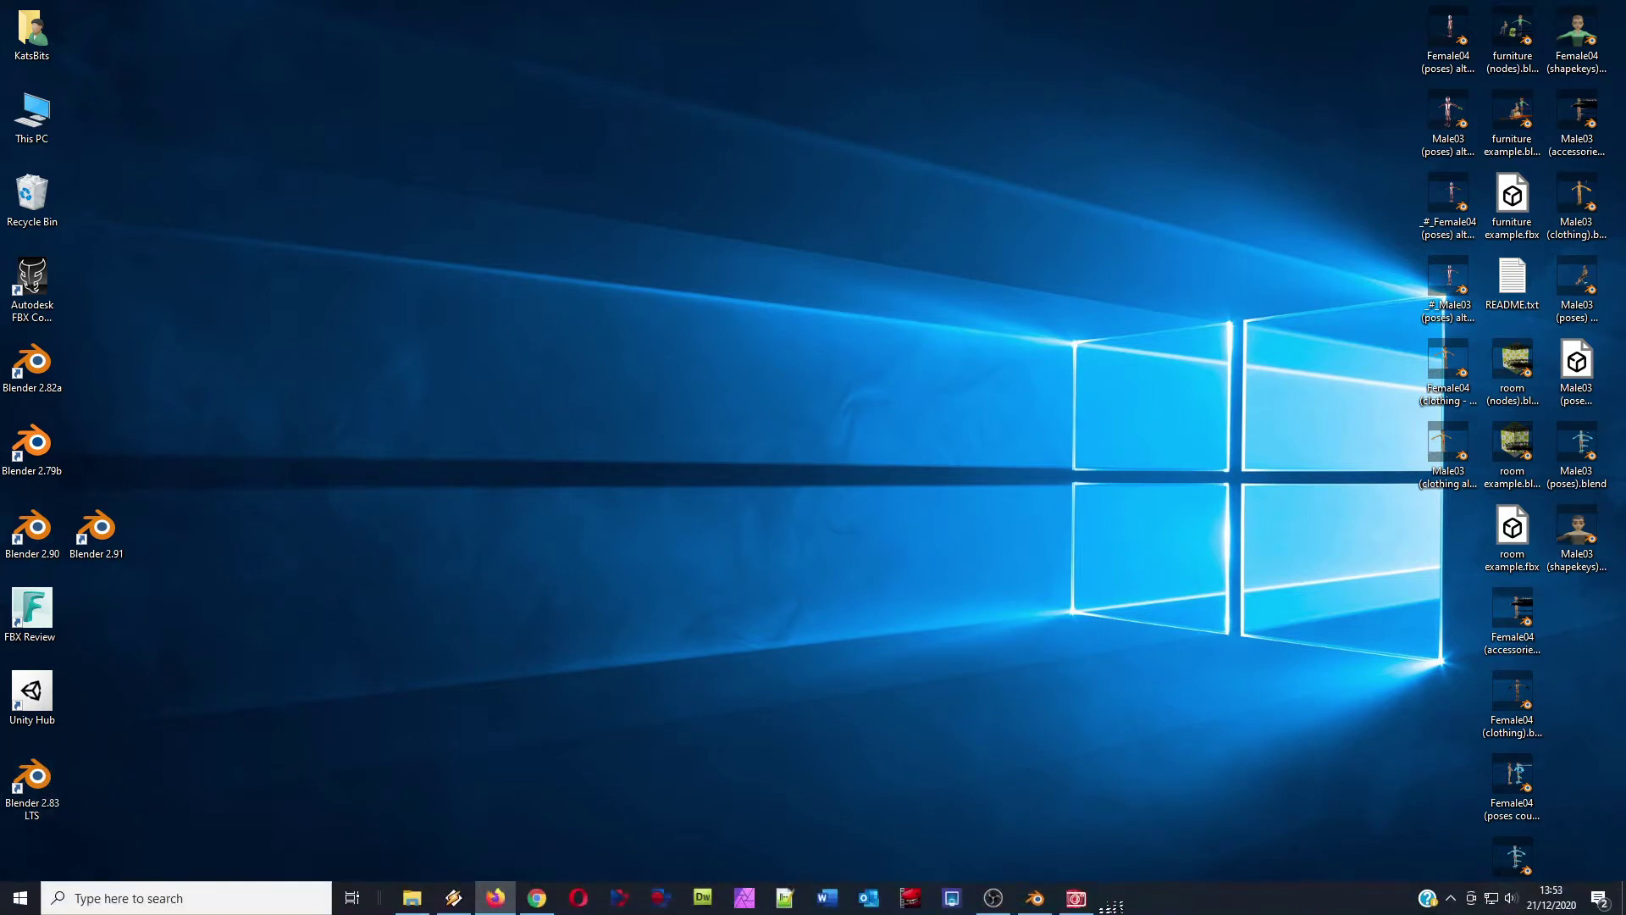
click(1035, 898)
mouse_move(851, 530)
mouse_down()
mouse_move(871, 528)
mouse_move(864, 511)
mouse_up()
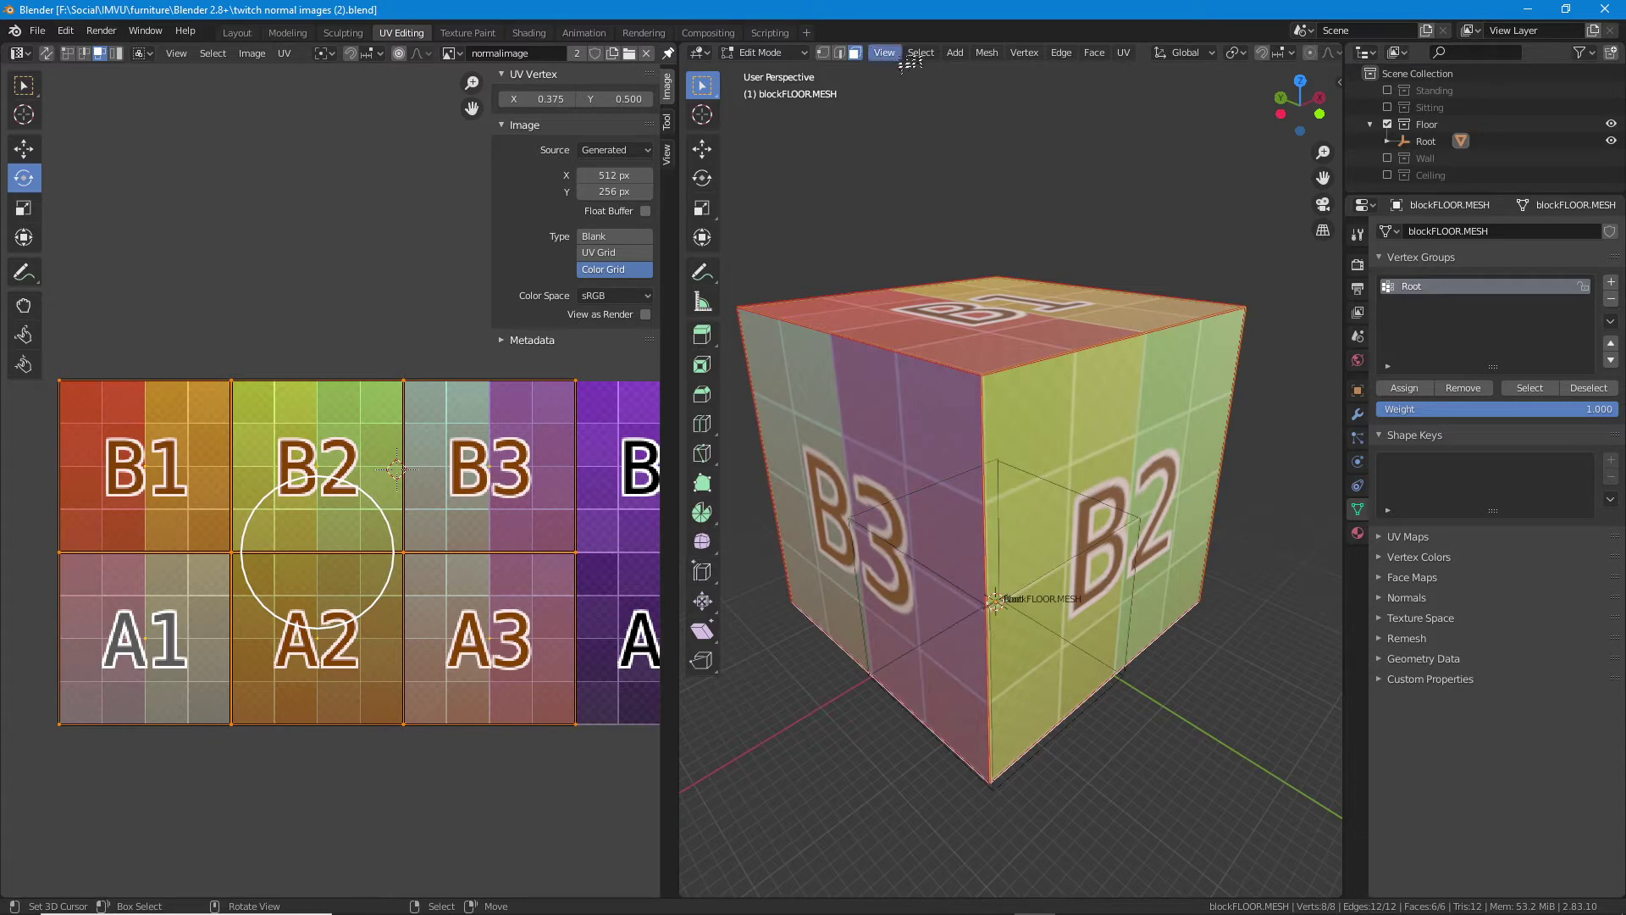
- Put the floor block in Object Mode and display it with Solid shading
click(779, 53)
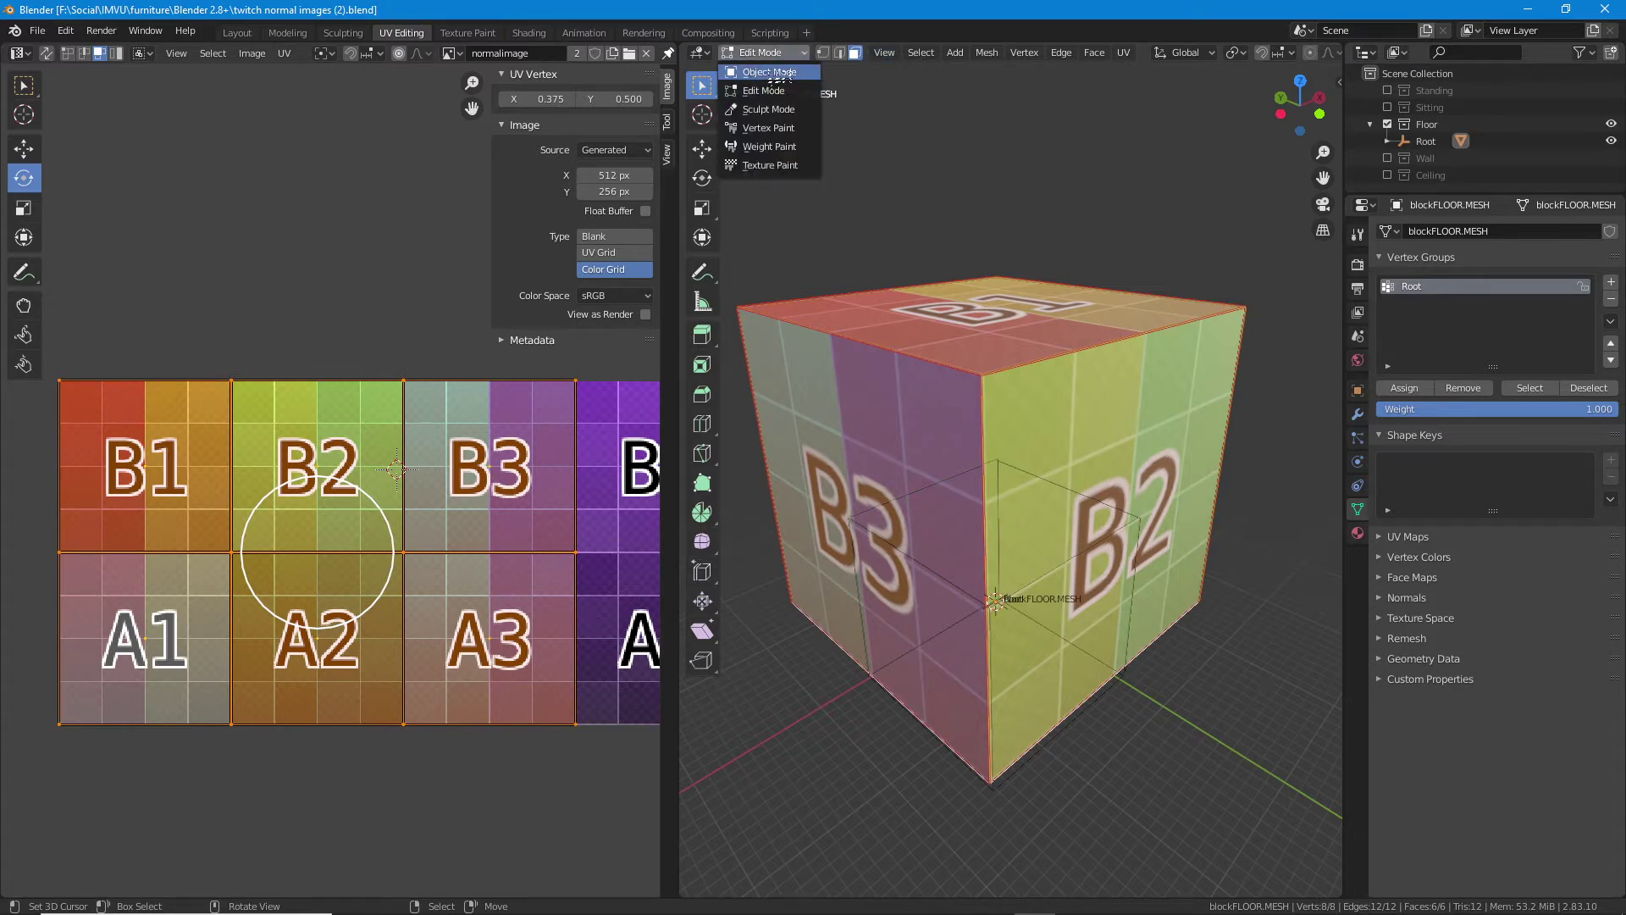
click(778, 73)
scroll(1278, 58, right, 2)
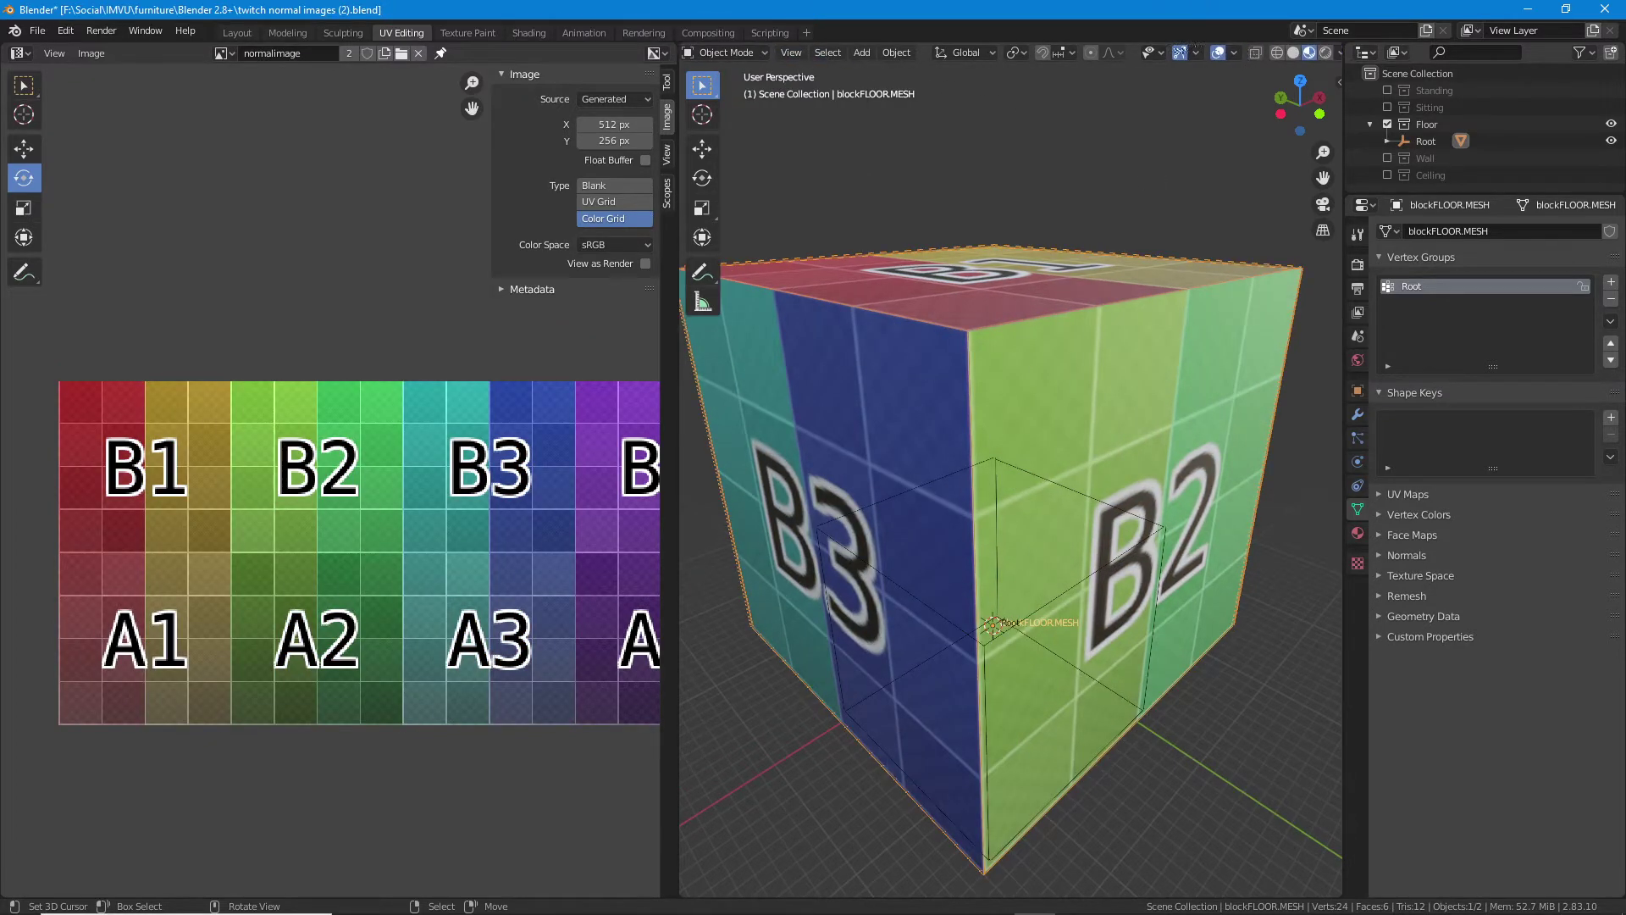
click(1282, 54)
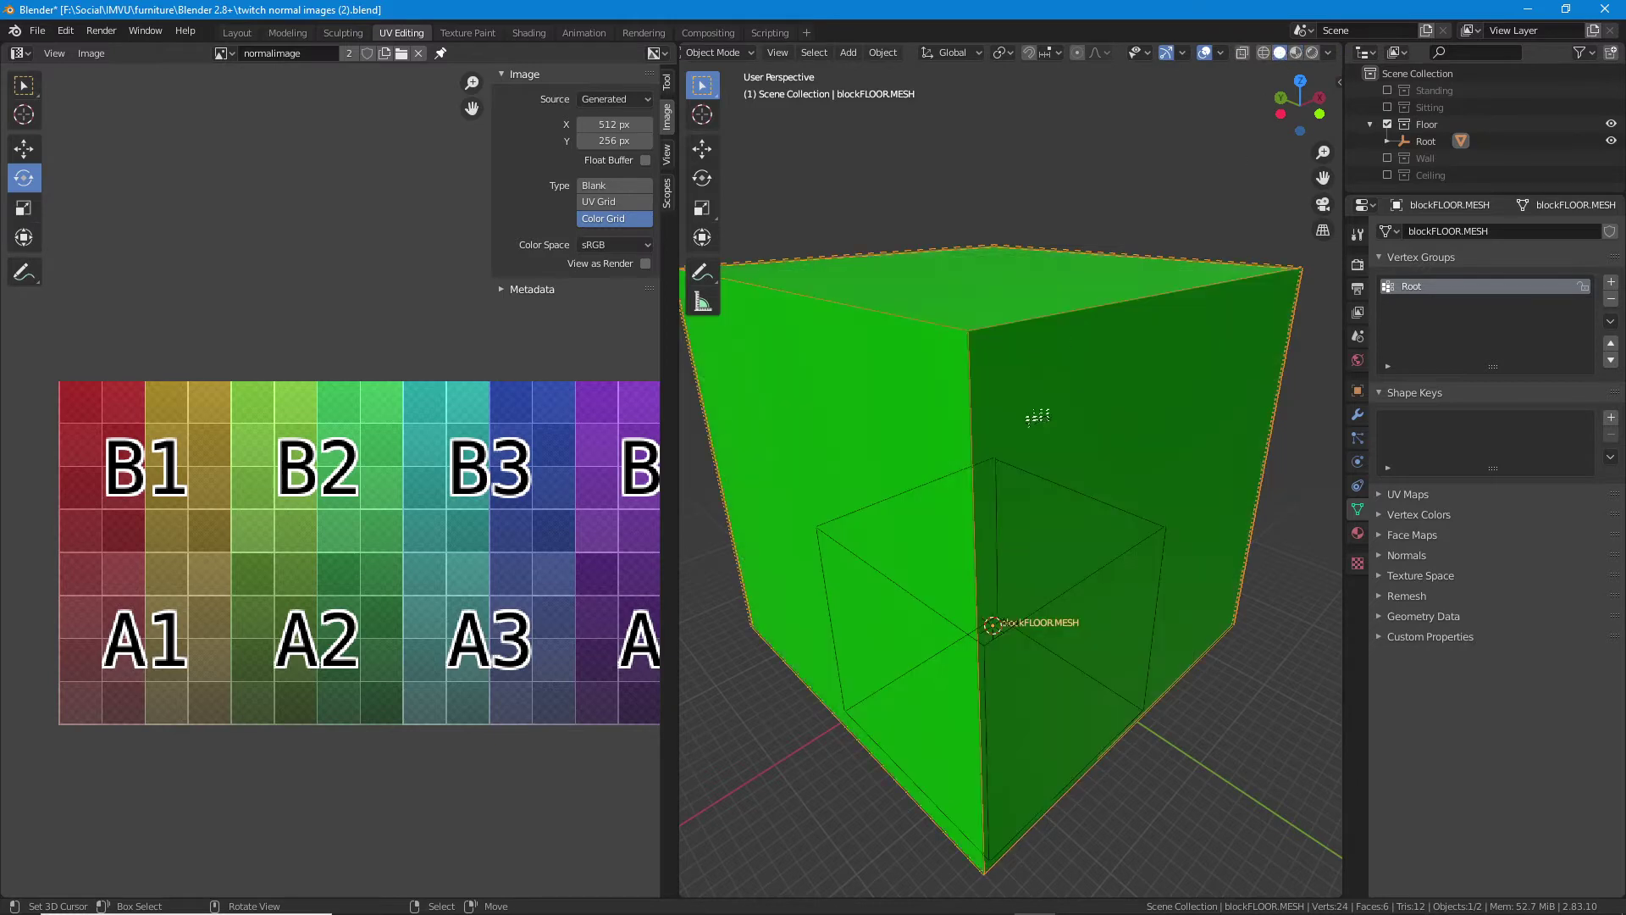
drag(1042, 423, 947, 410)
- Return the floor block to Edit Mode and turn off the Seams overlay to examine its sharp edges
key(Tab)
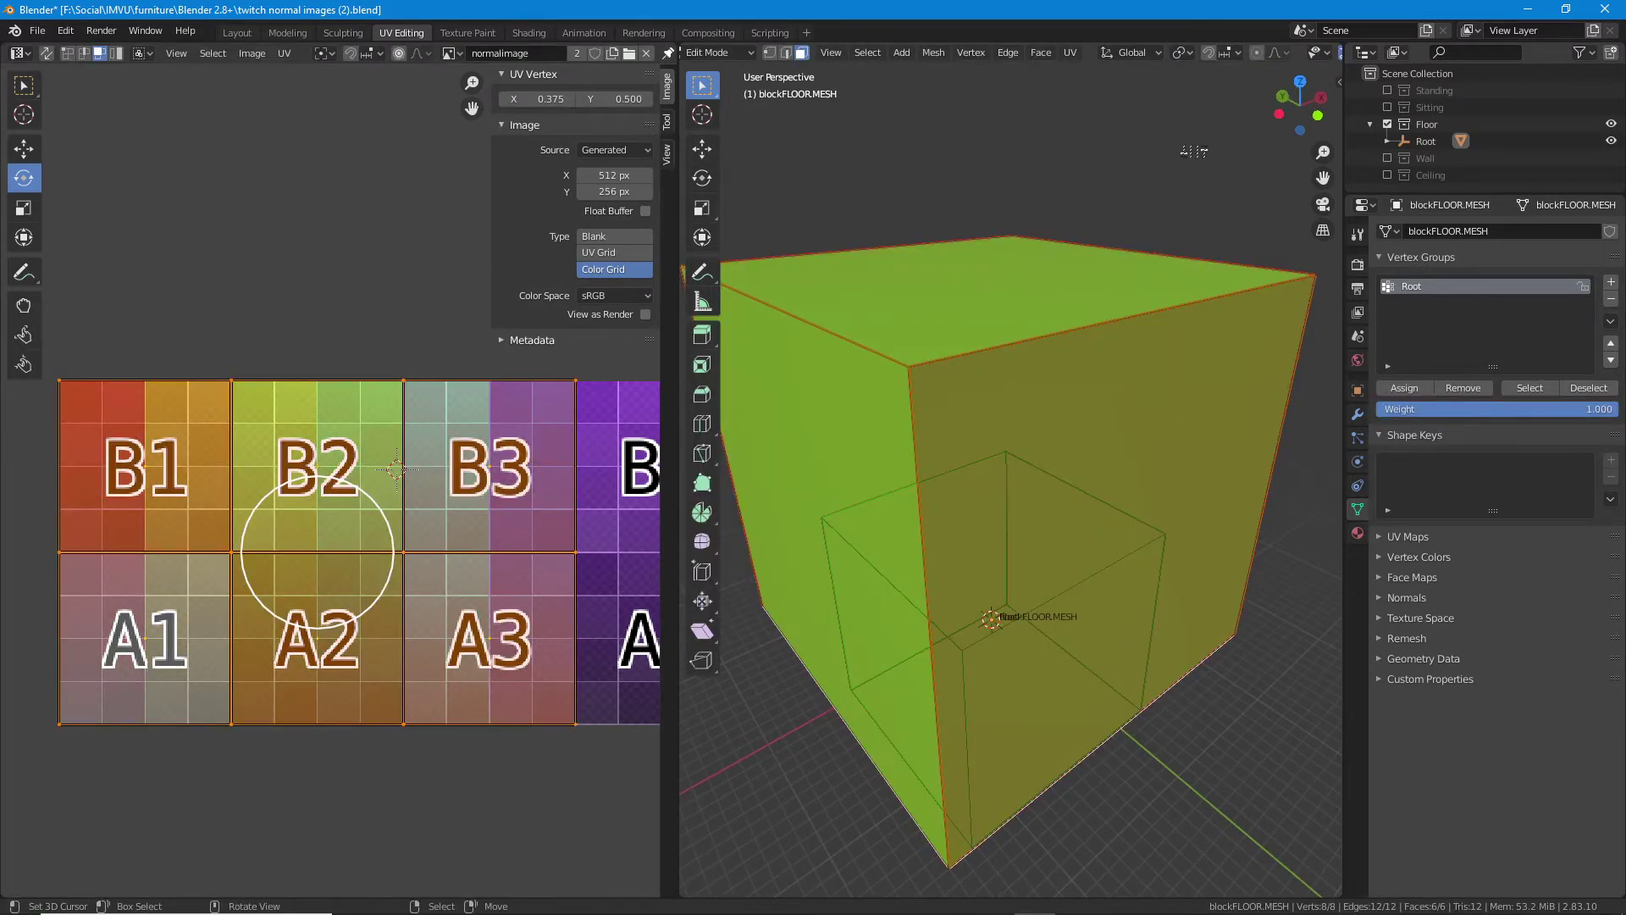
scroll(1232, 54, right, 6)
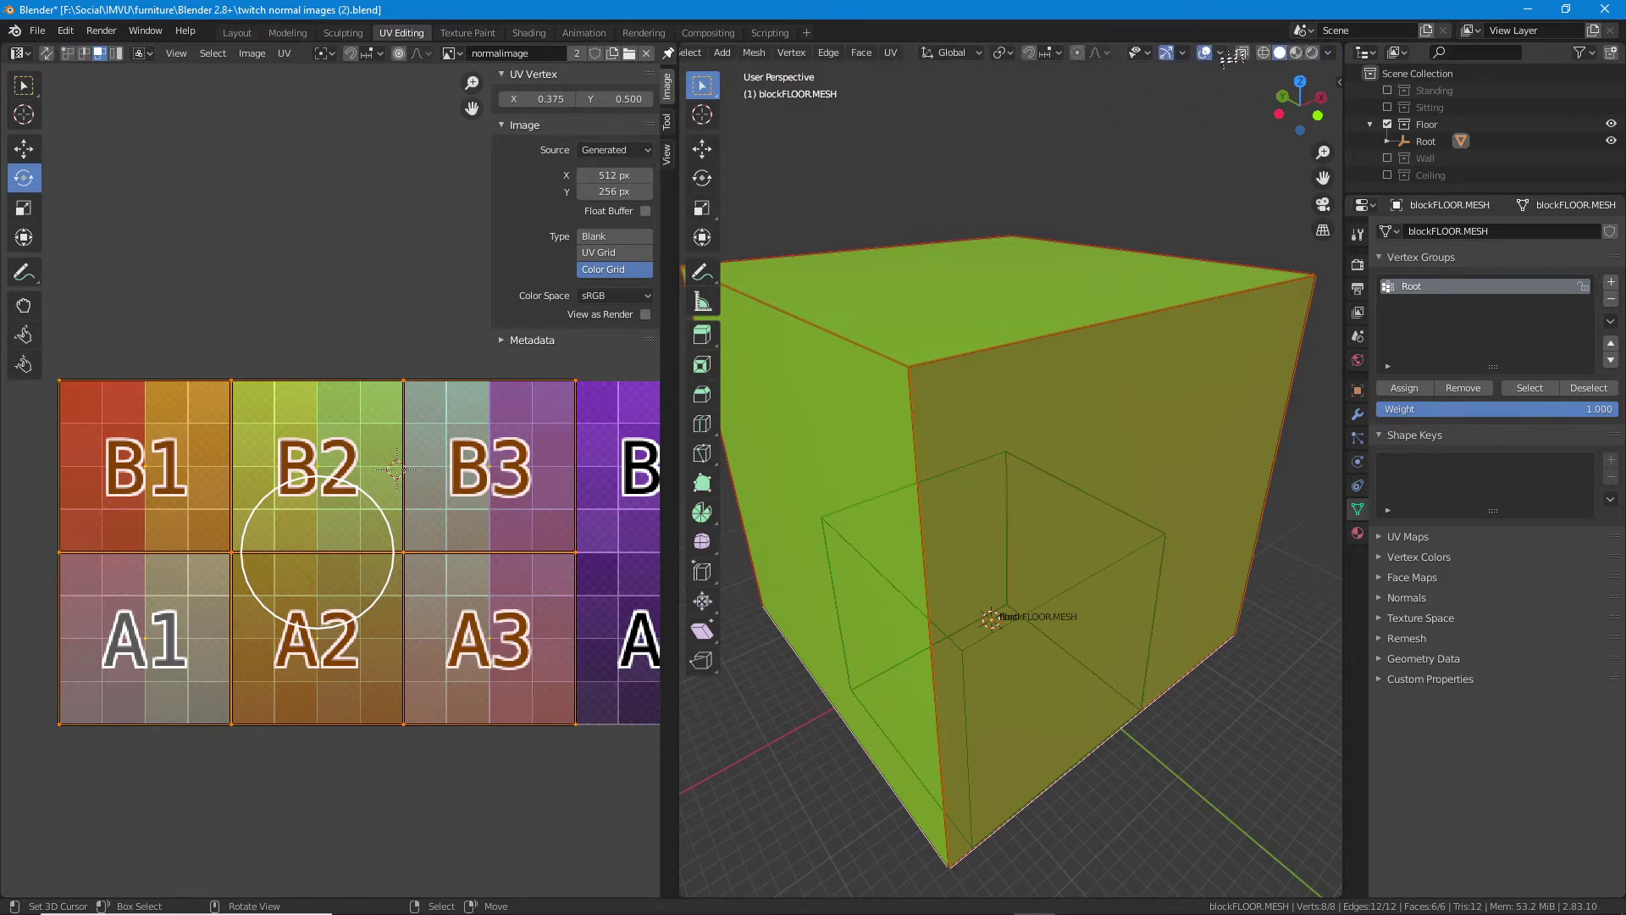
click(1222, 53)
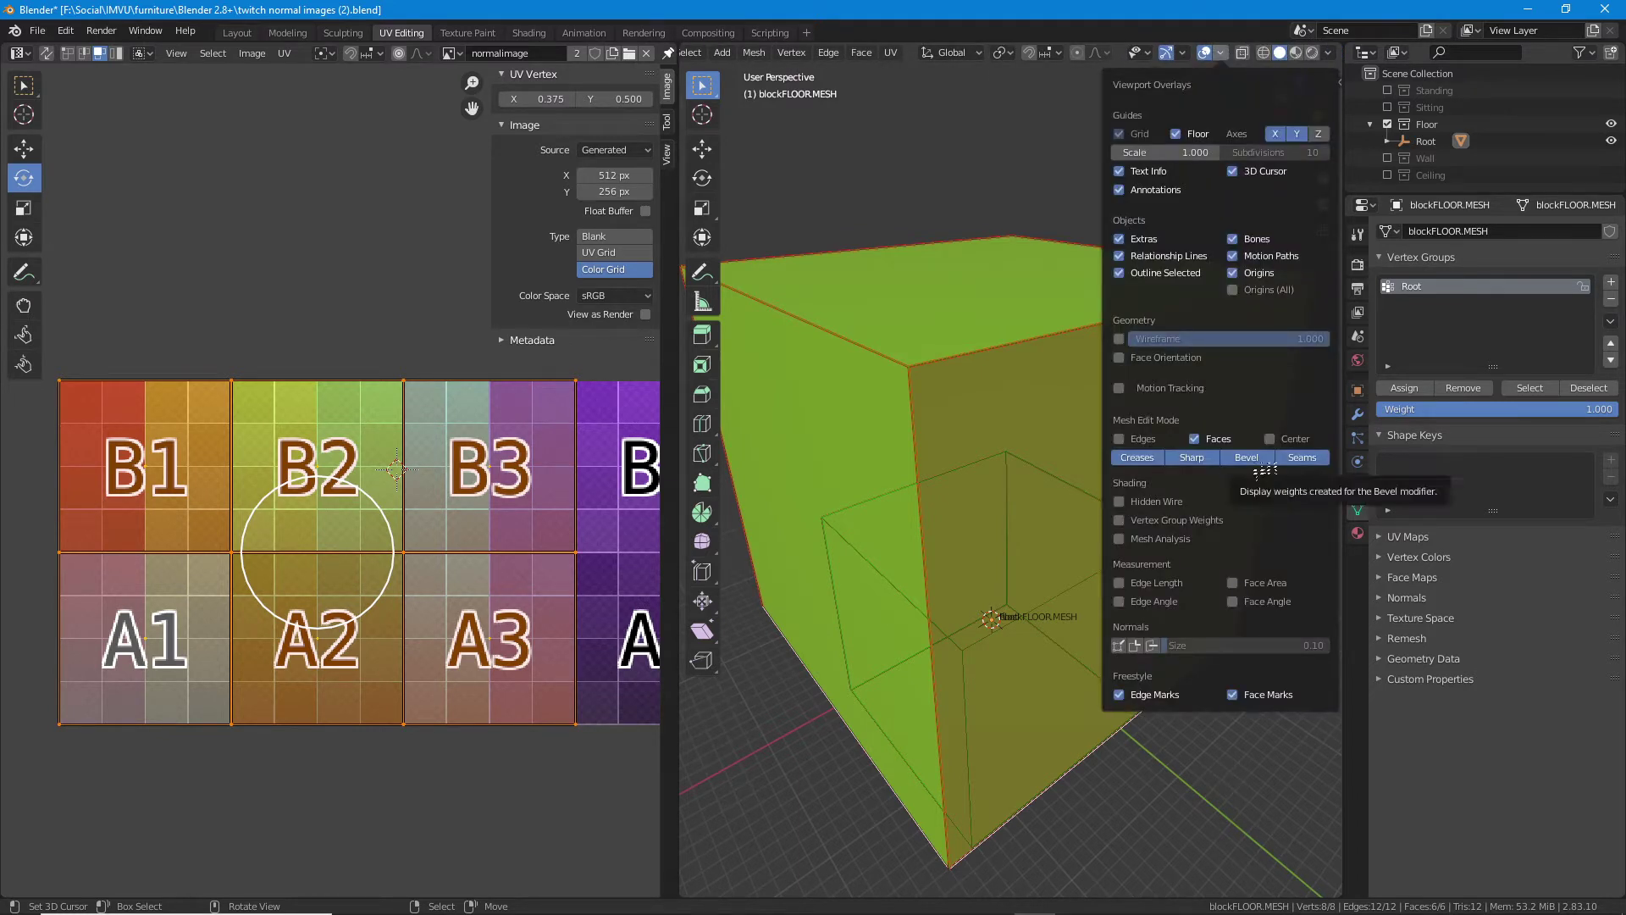
click(1301, 457)
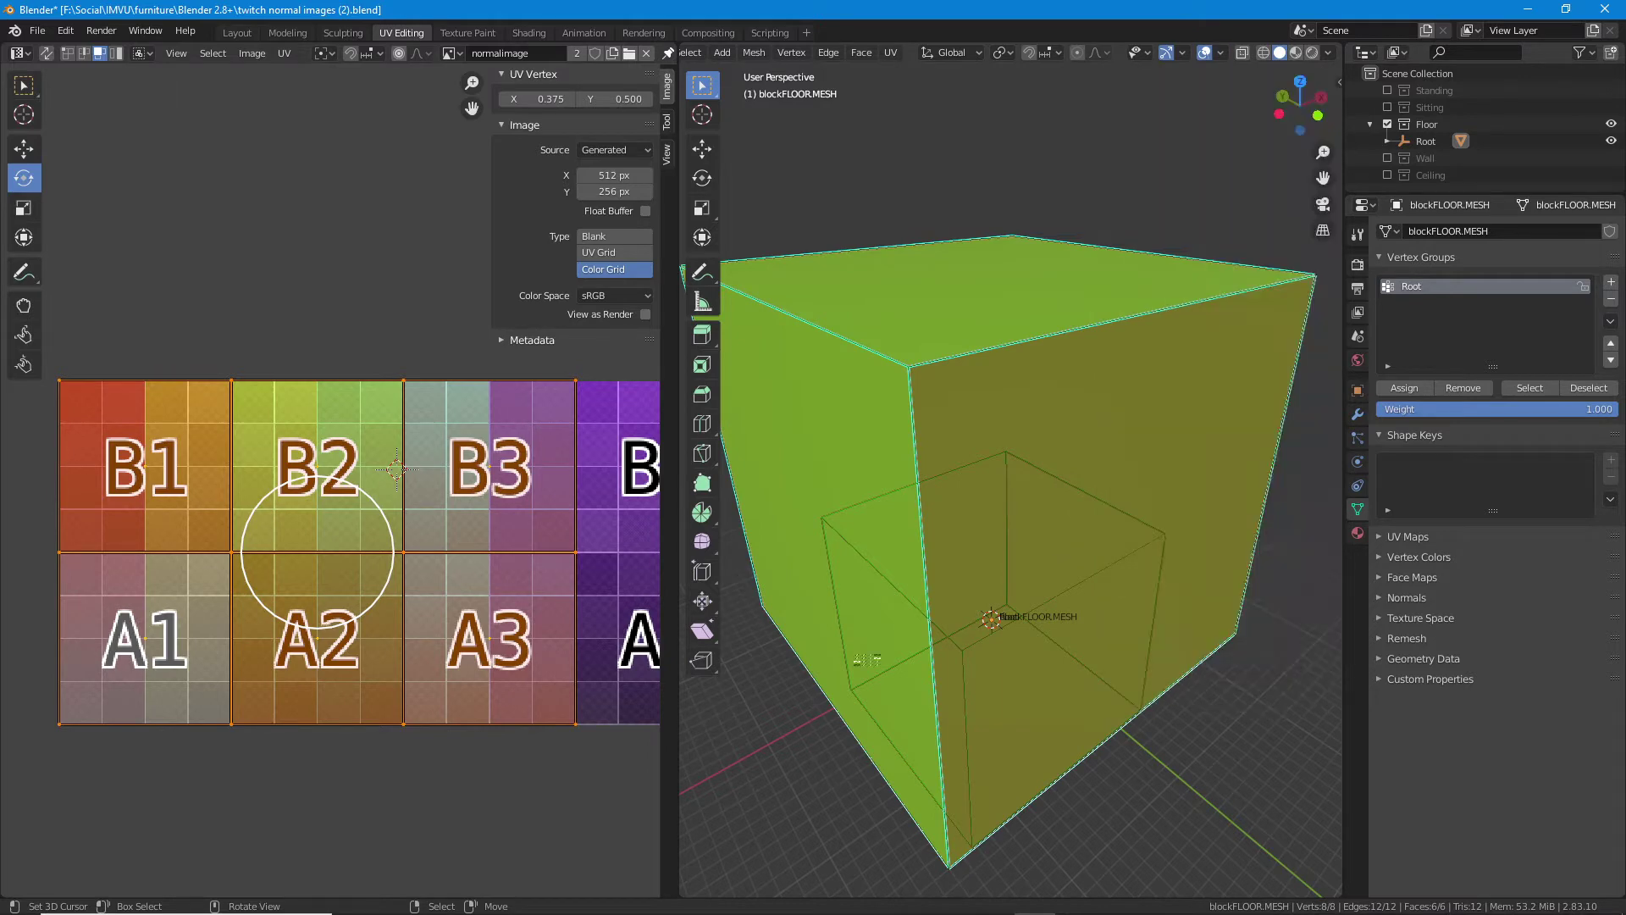
drag(915, 378, 809, 369)
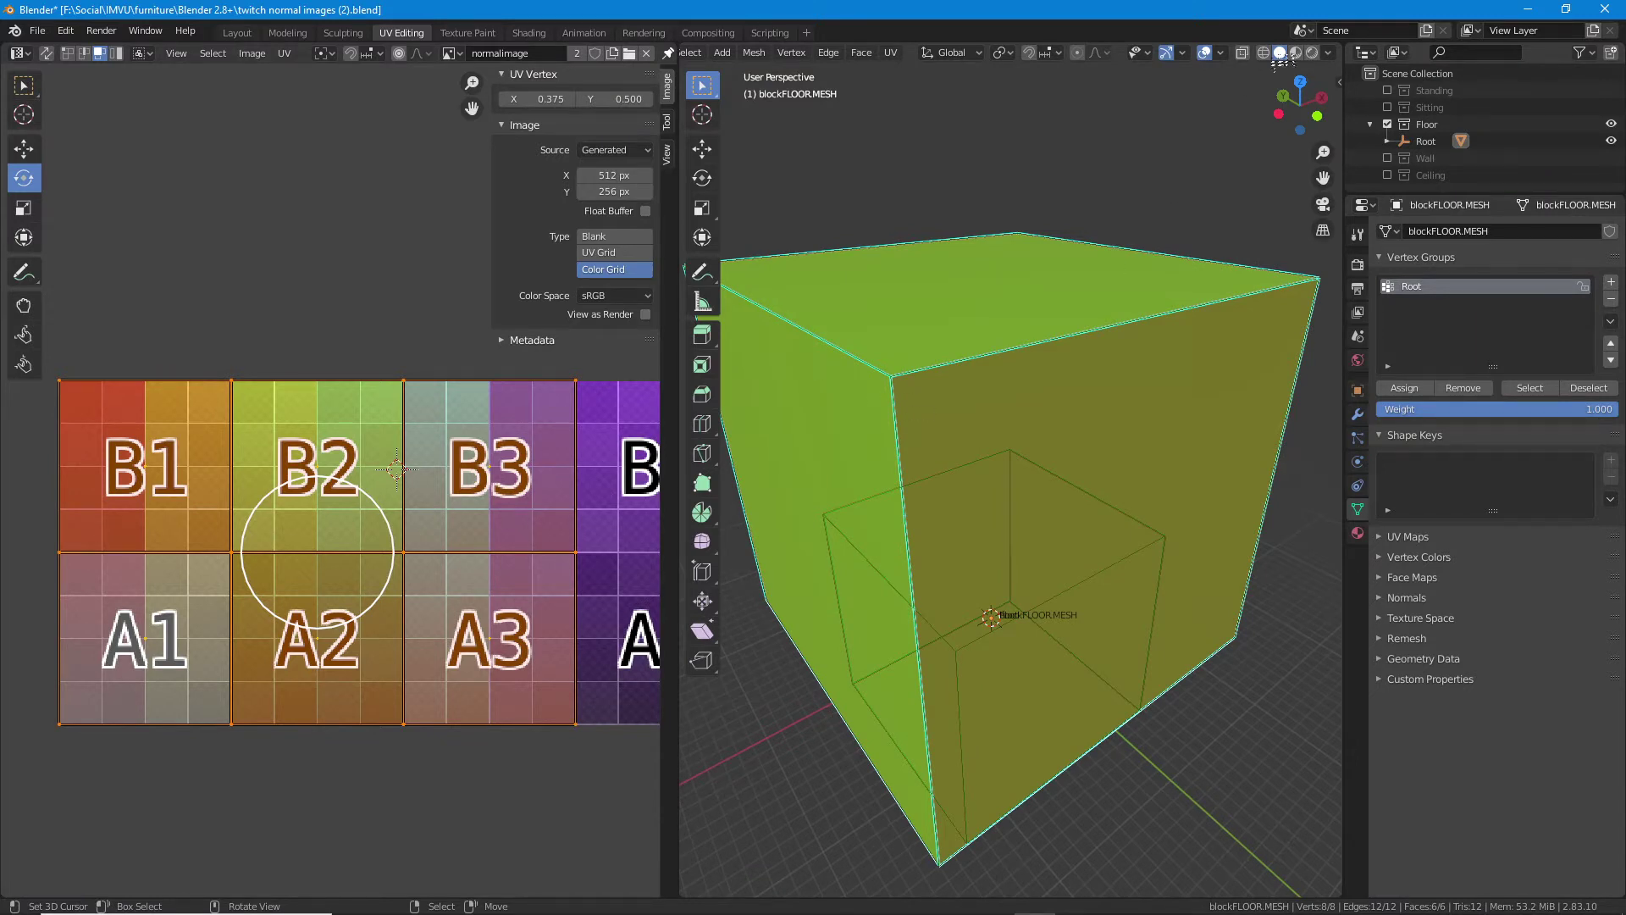
- Turn the Seams overlay back on and the Sharp overlay off for the floor block
click(1221, 53)
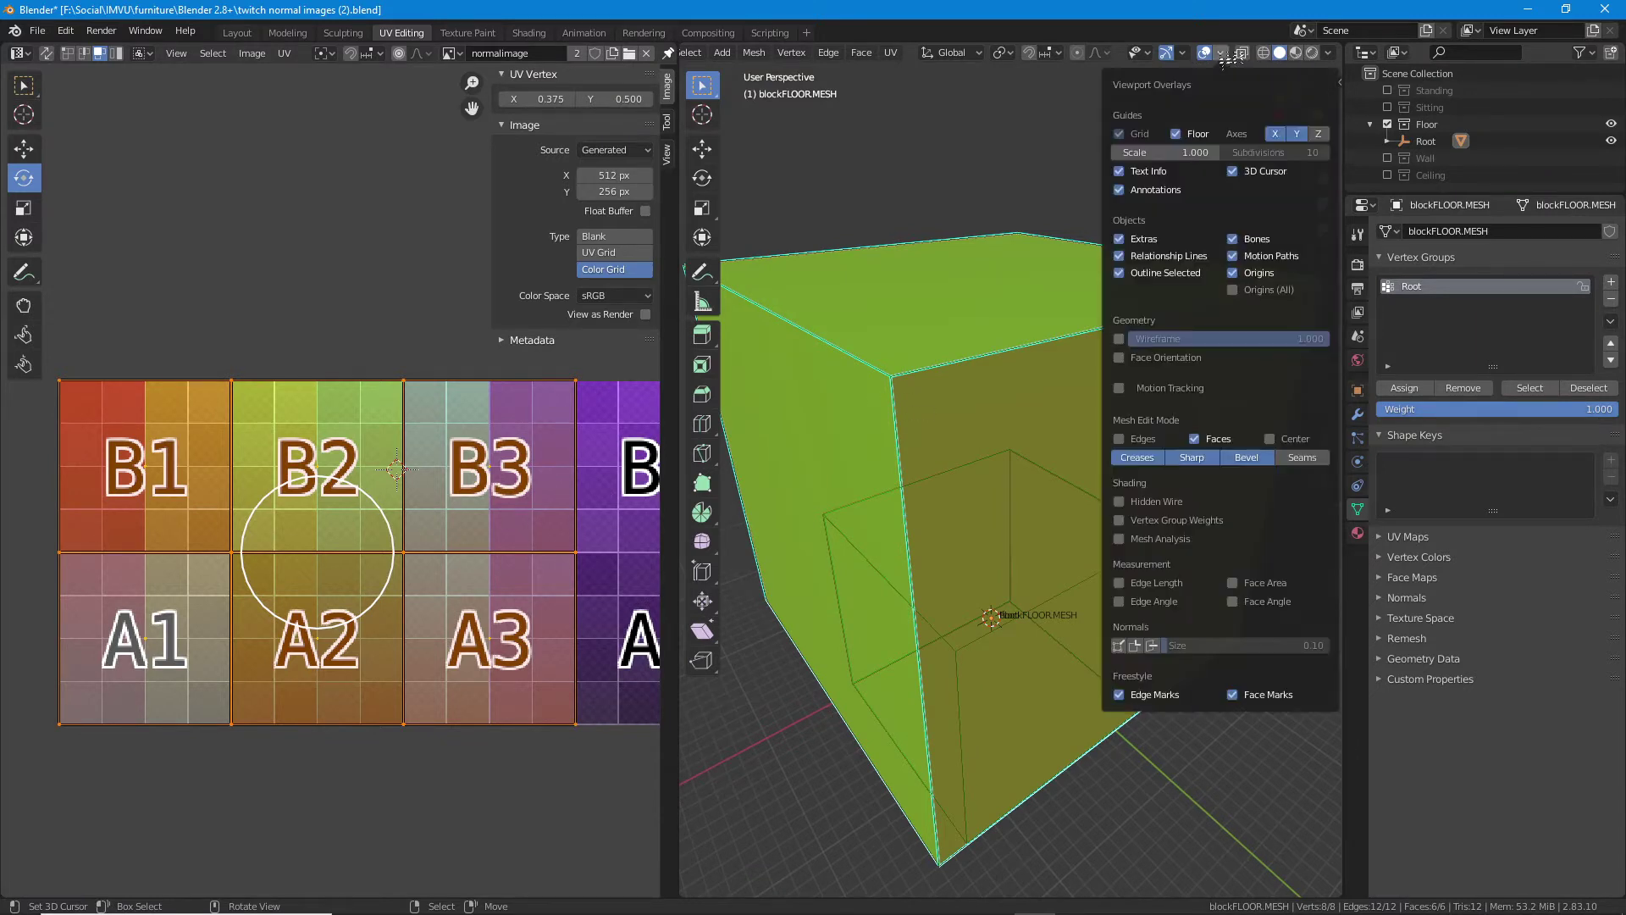
click(1201, 462)
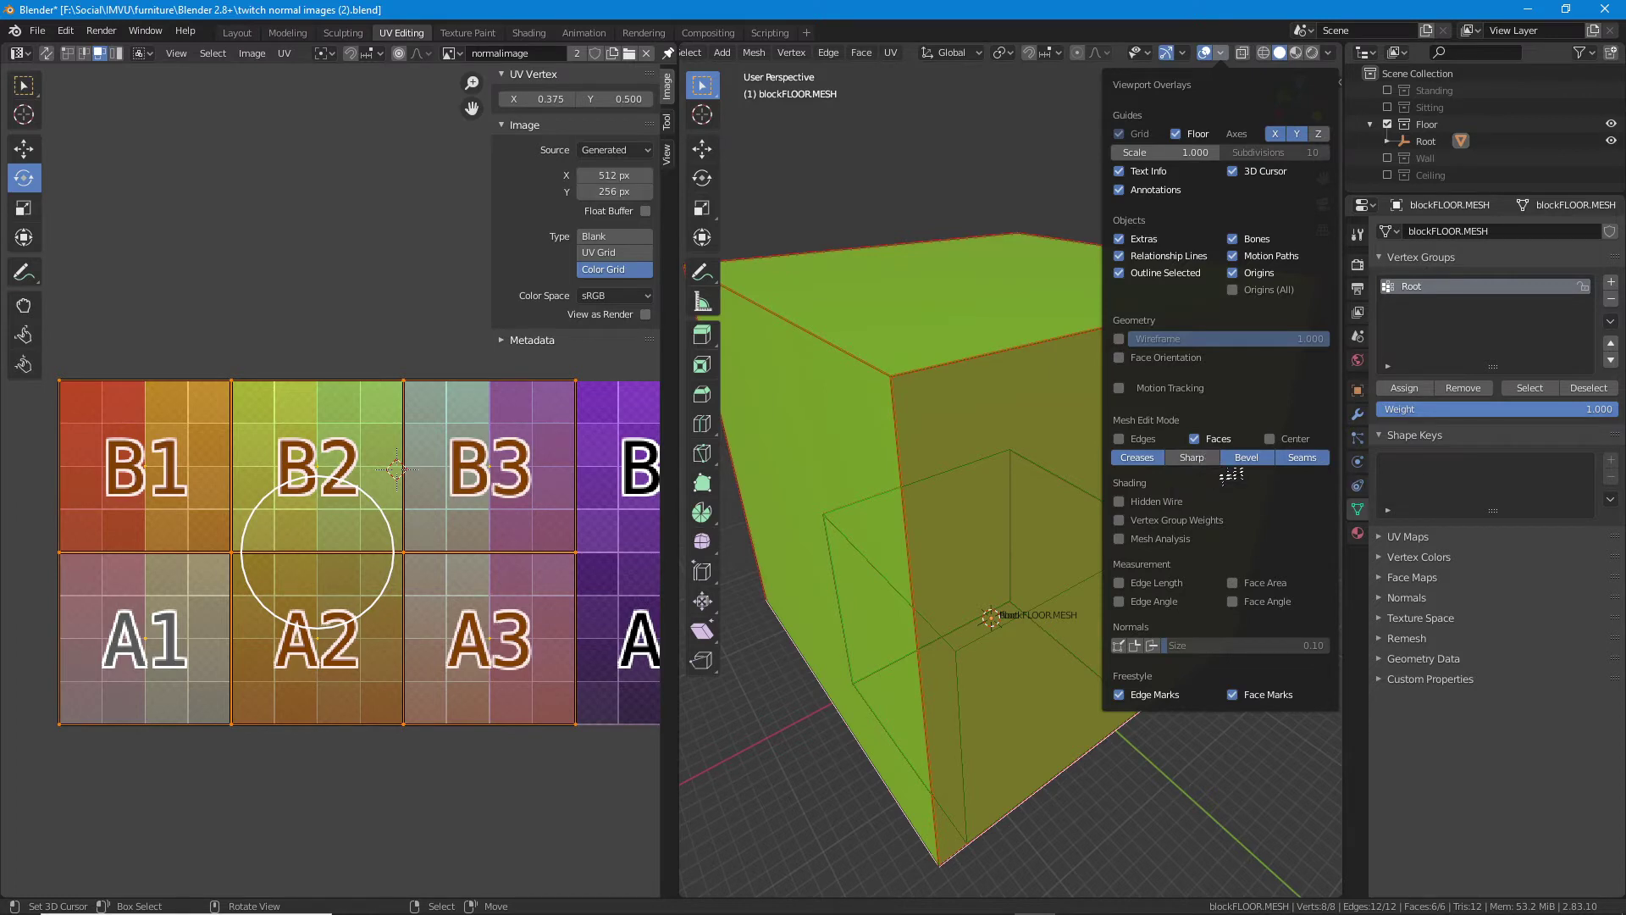
drag(973, 405, 936, 386)
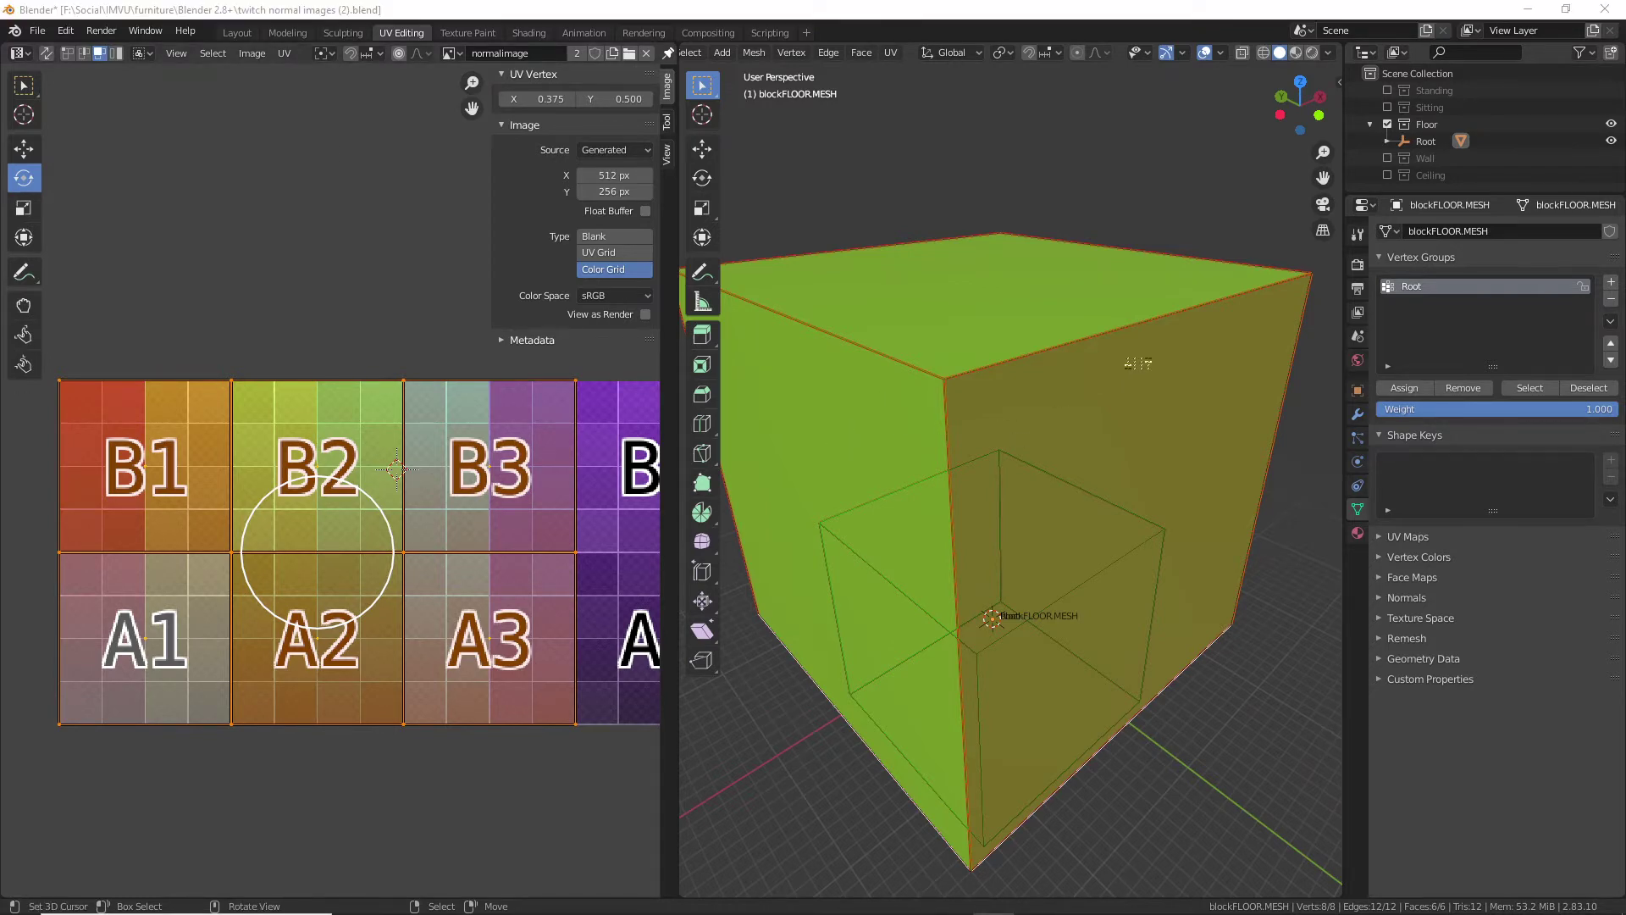
- Display the floor block with Material Preview shading, and switch back to Corel PHOTO-PAINT's UV layout image
middle_click(1071, 651)
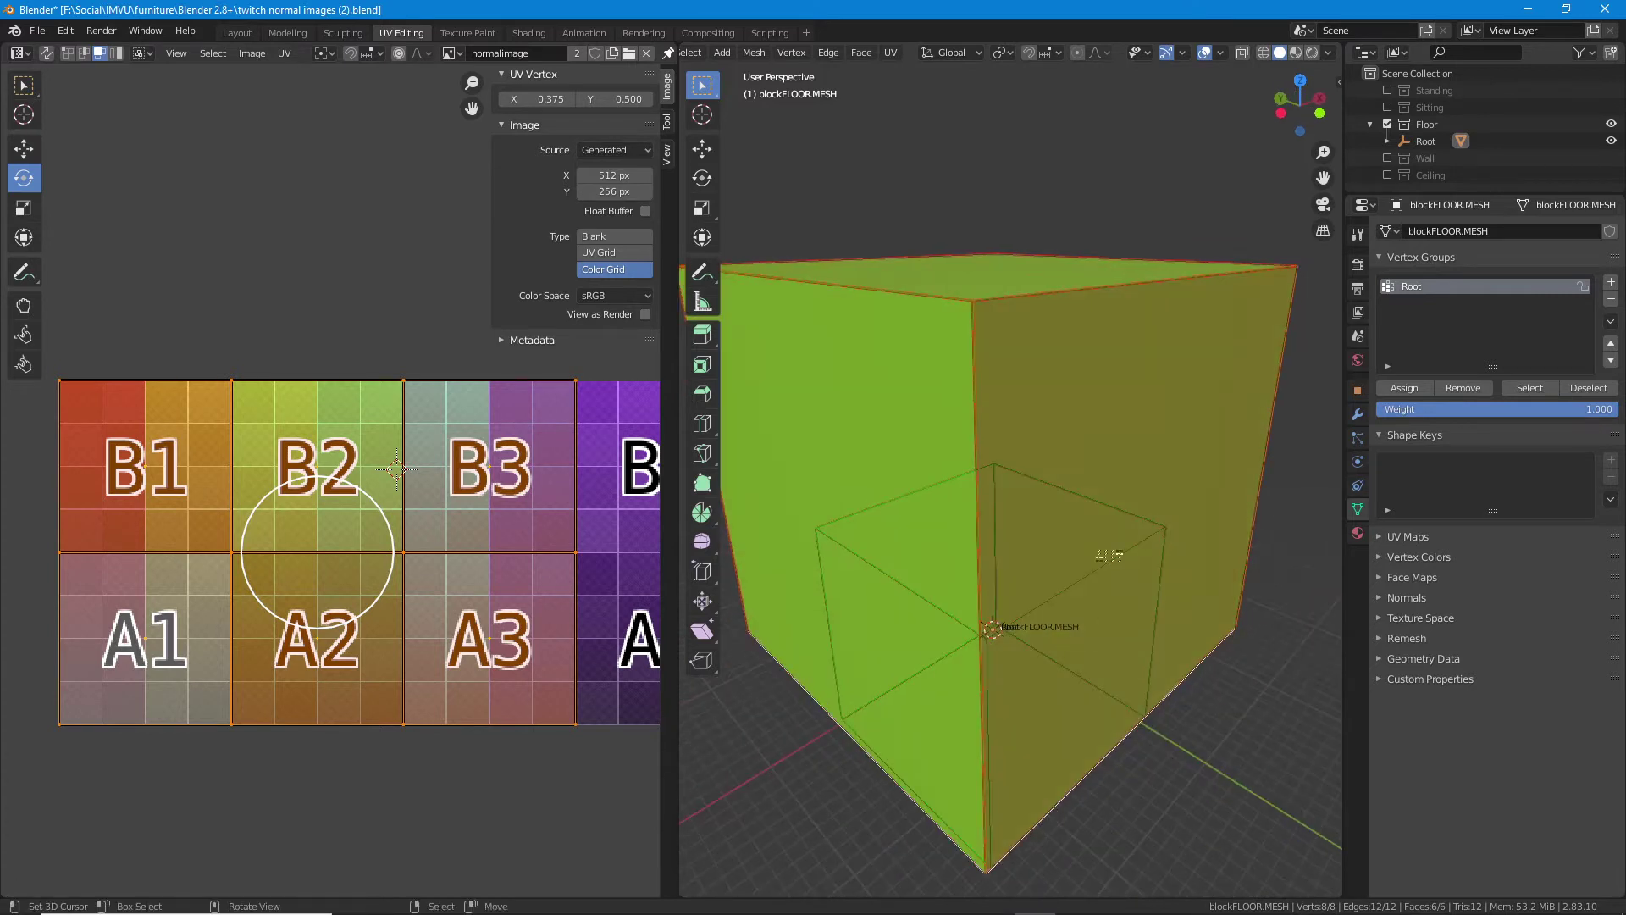
click(1296, 53)
middle_click(1059, 476)
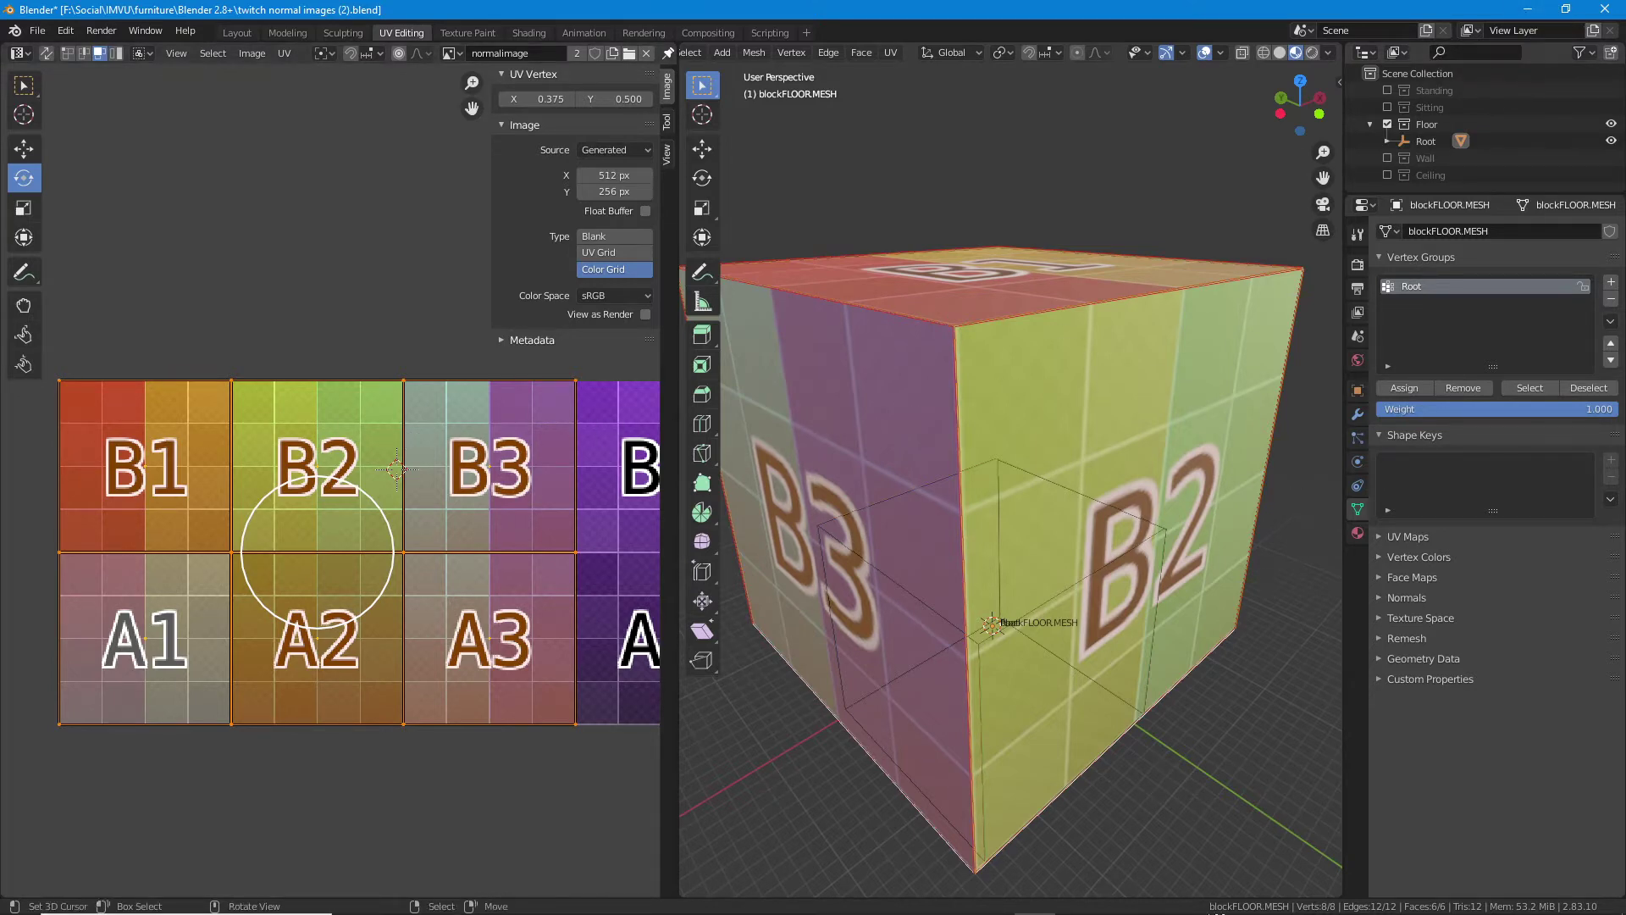
click(1076, 897)
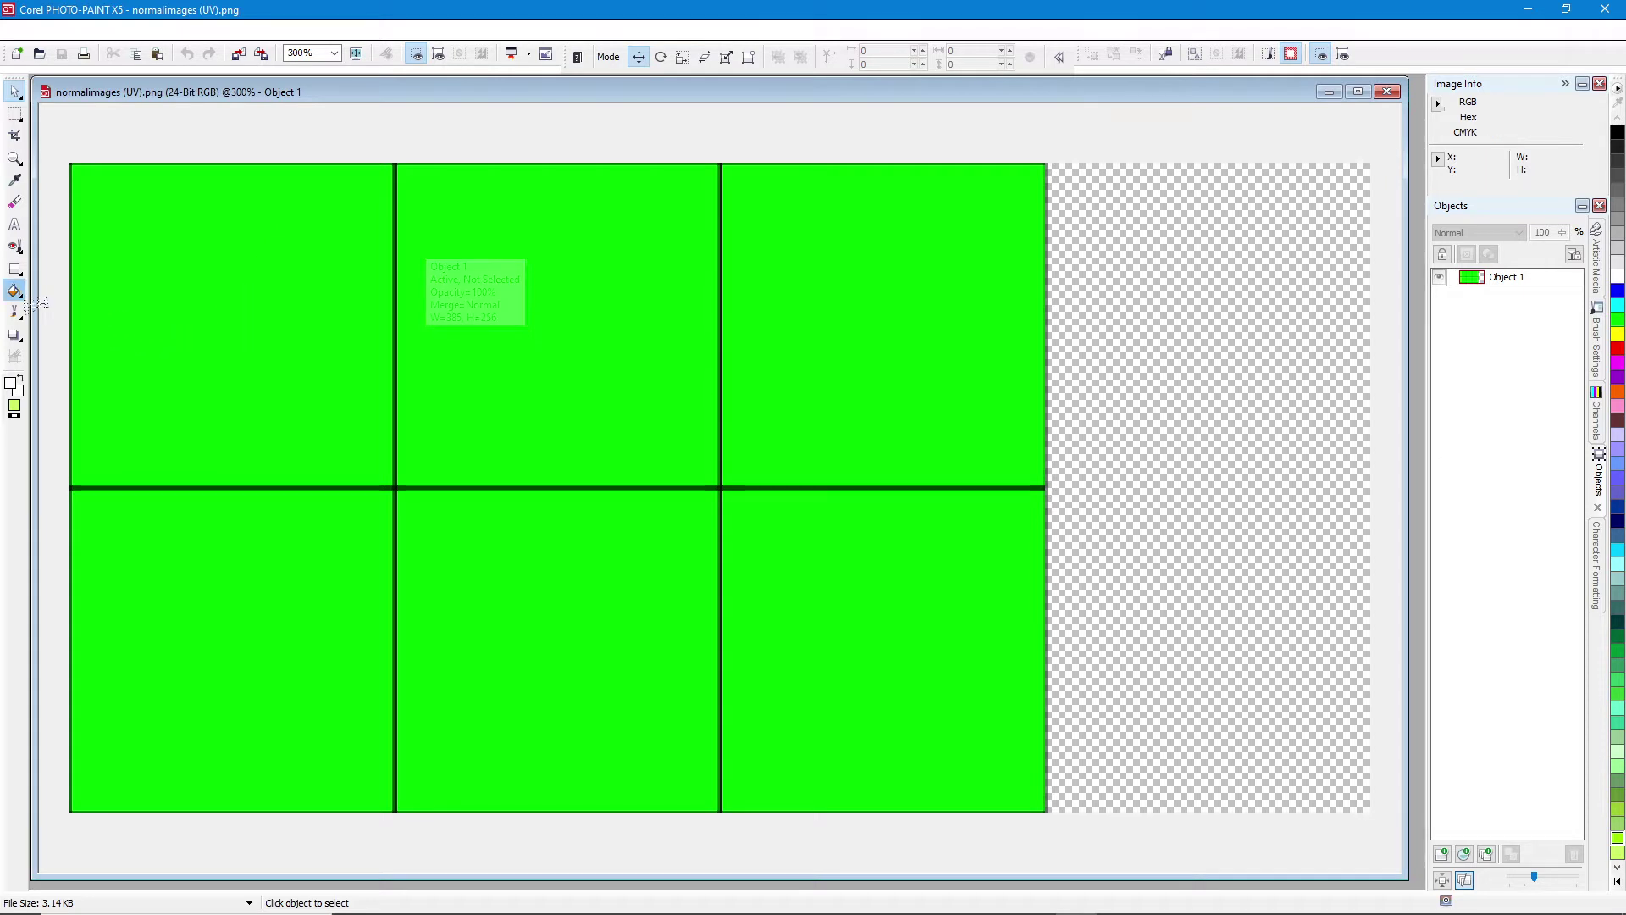
- Draw a rectangle about 178 × 161 px over the upper-left UV tiles and fill it completely with black
click(15, 269)
drag(159, 224, 610, 631)
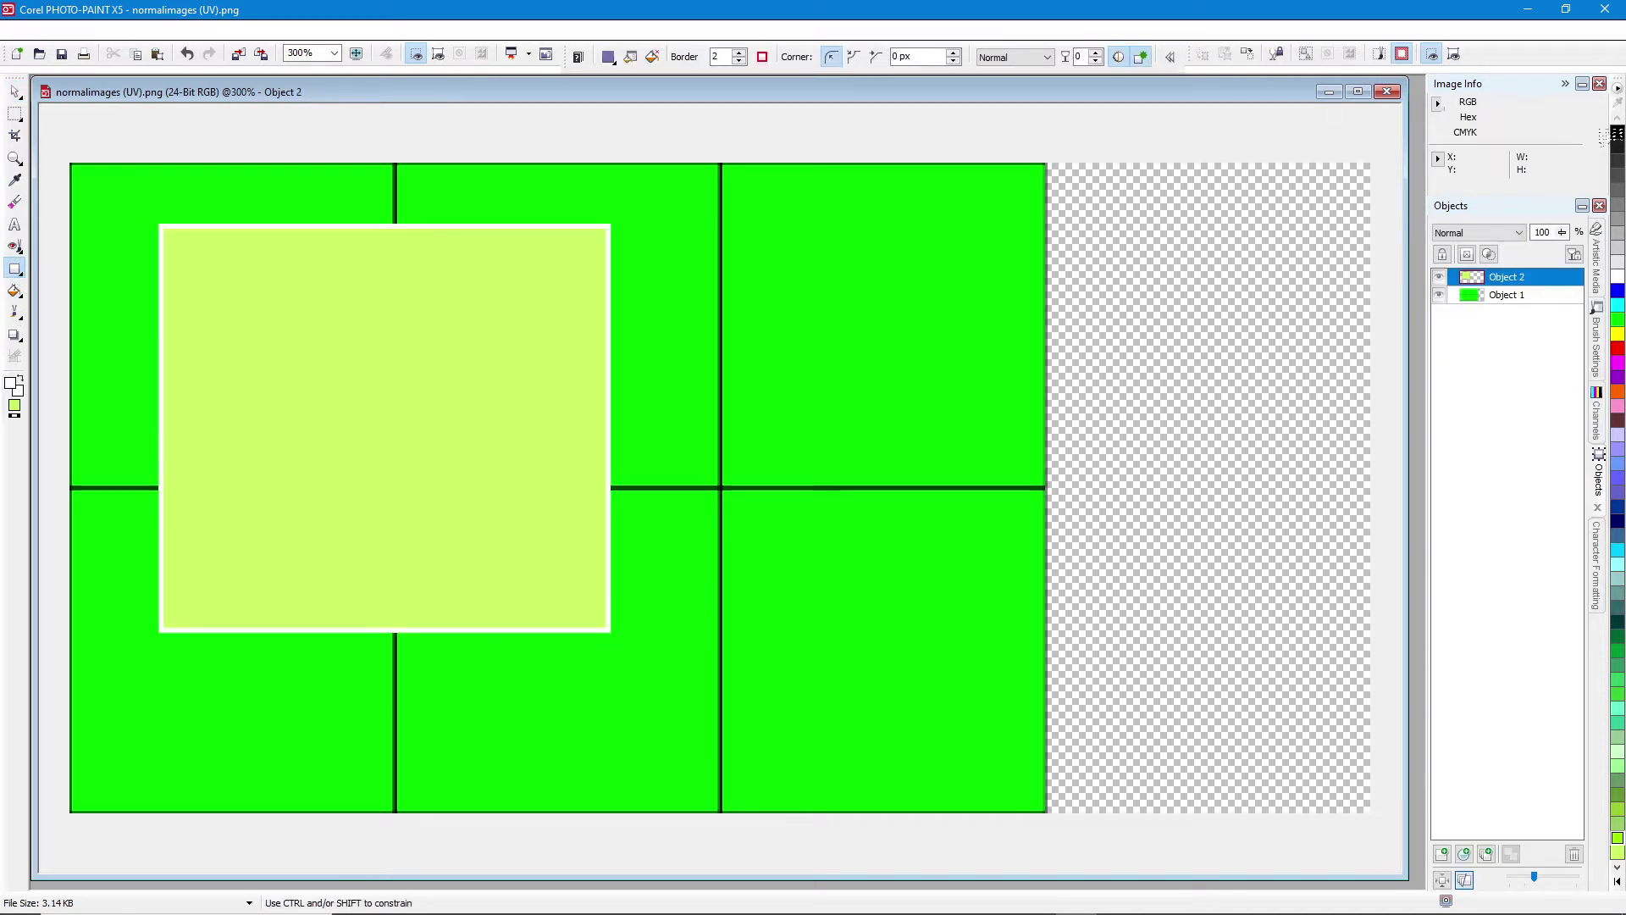
right_click(1618, 133)
key(f)
click(182, 321)
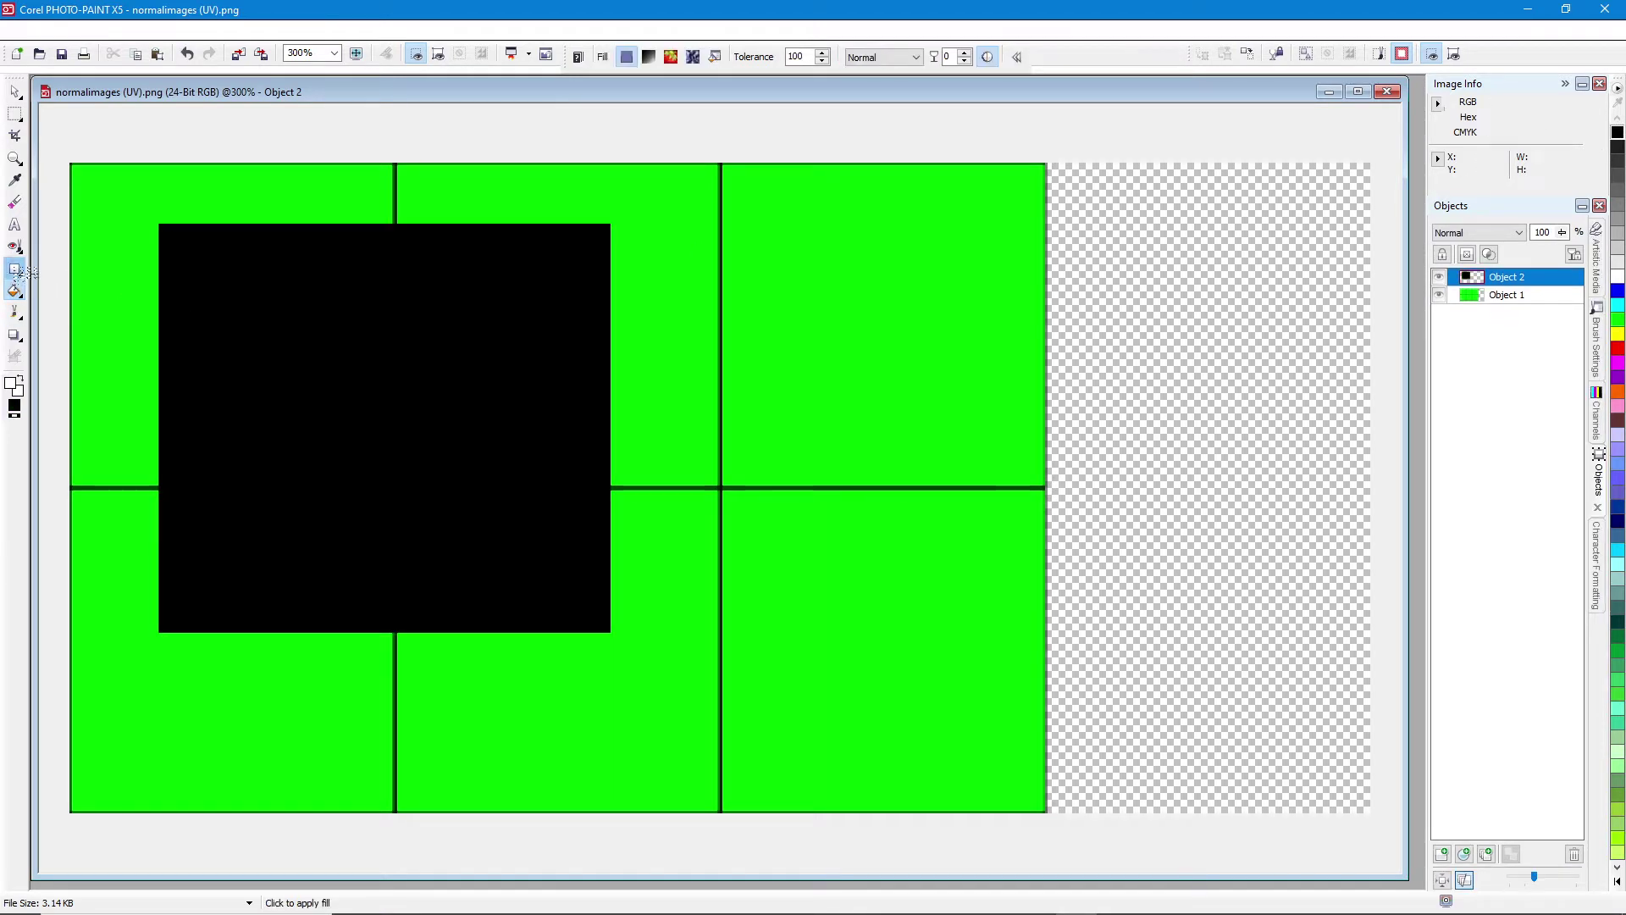
- Draw a rectangle about 80 × 91 px inside the black rectangle and fill it with white
click(15, 269)
drag(278, 308, 481, 539)
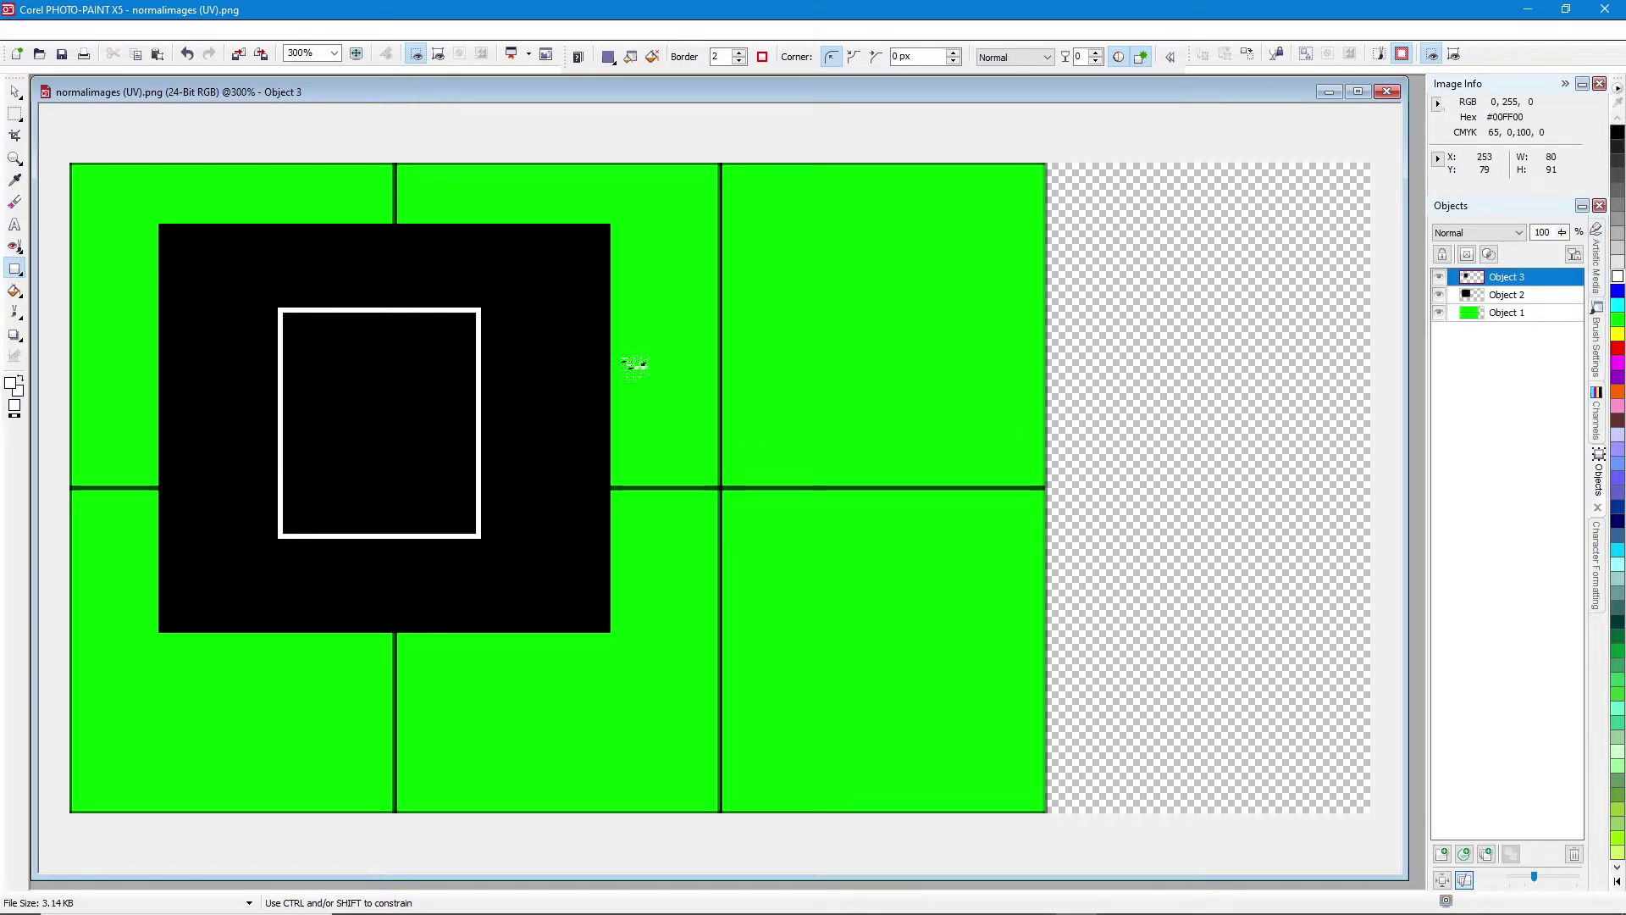
key(f)
click(343, 396)
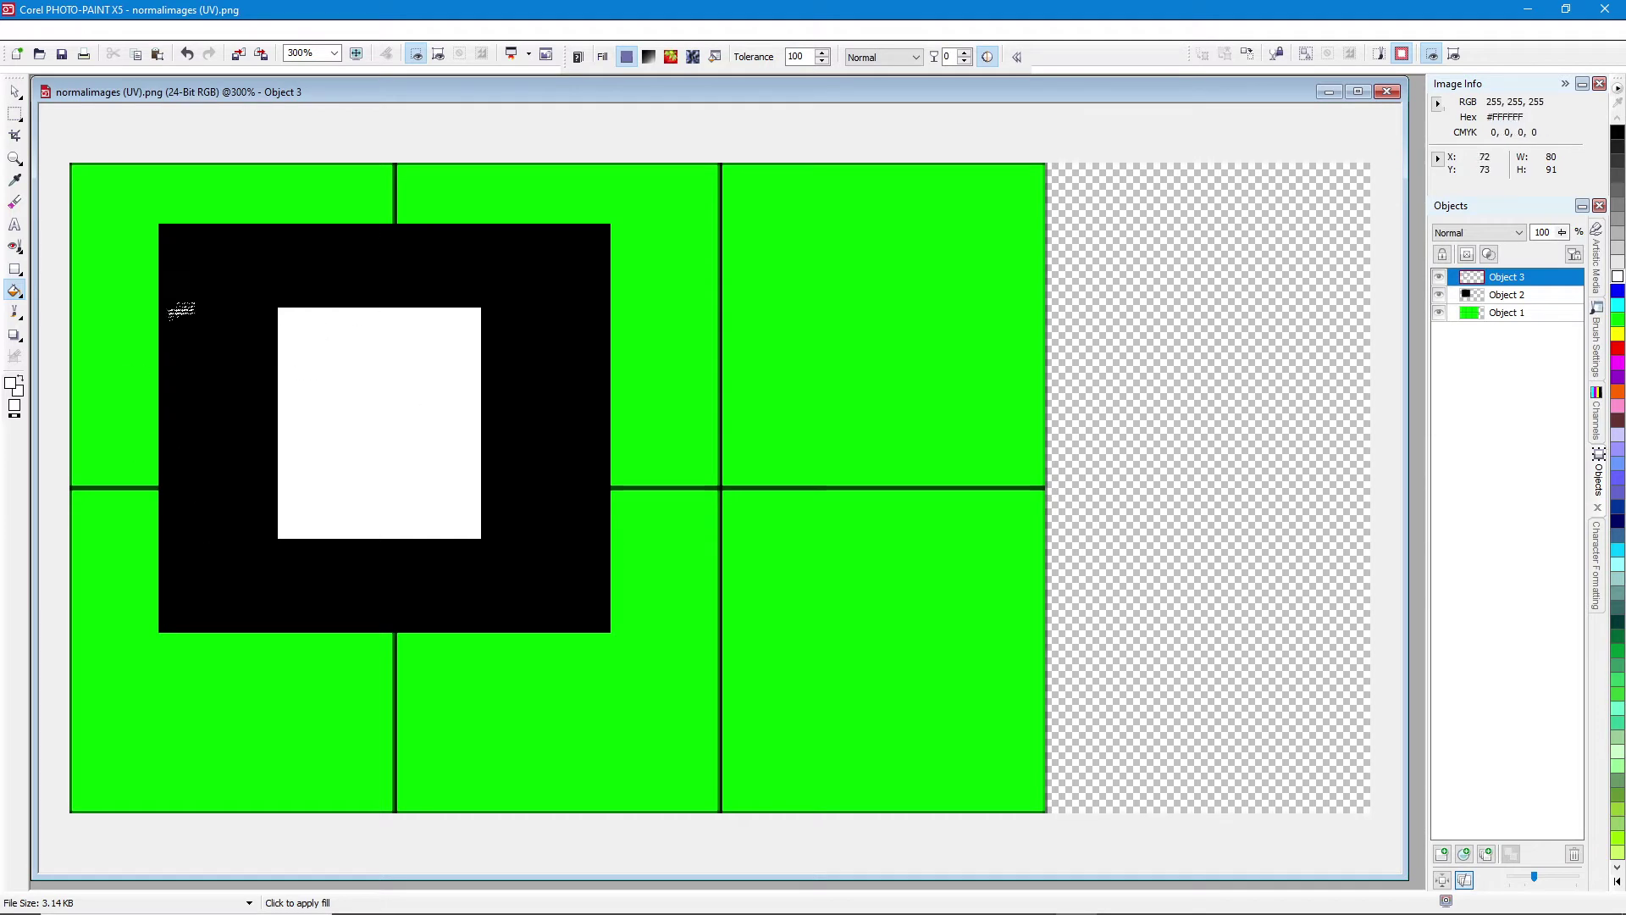
- Select the black outer rectangle and the white inner rectangle in turn to compare the two areas
click(14, 91)
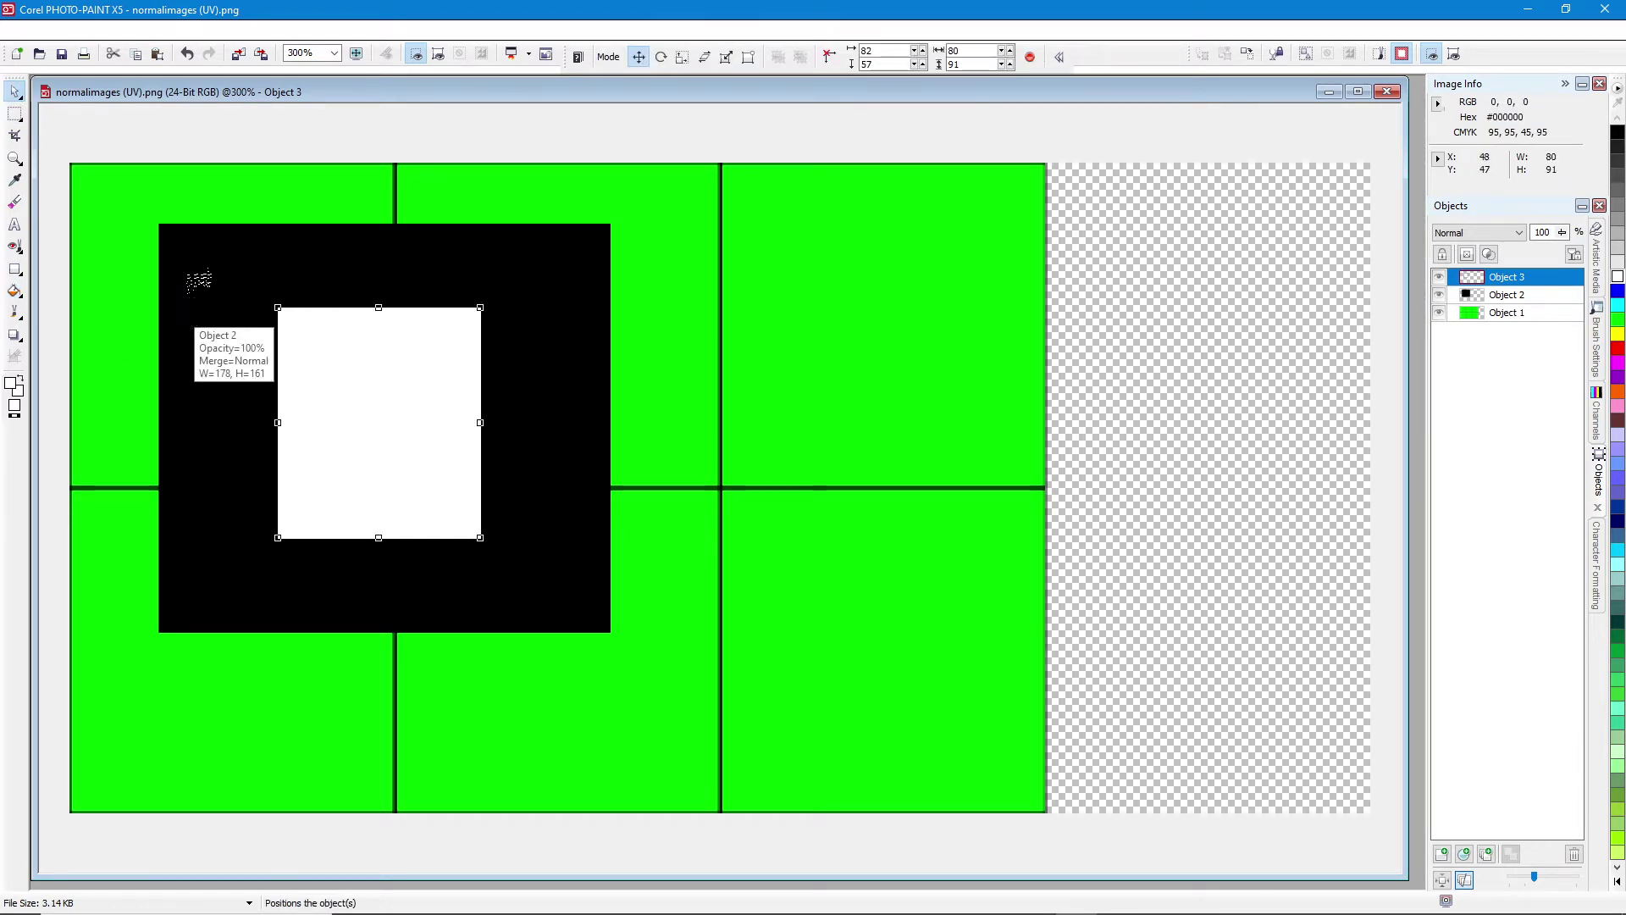
click(201, 263)
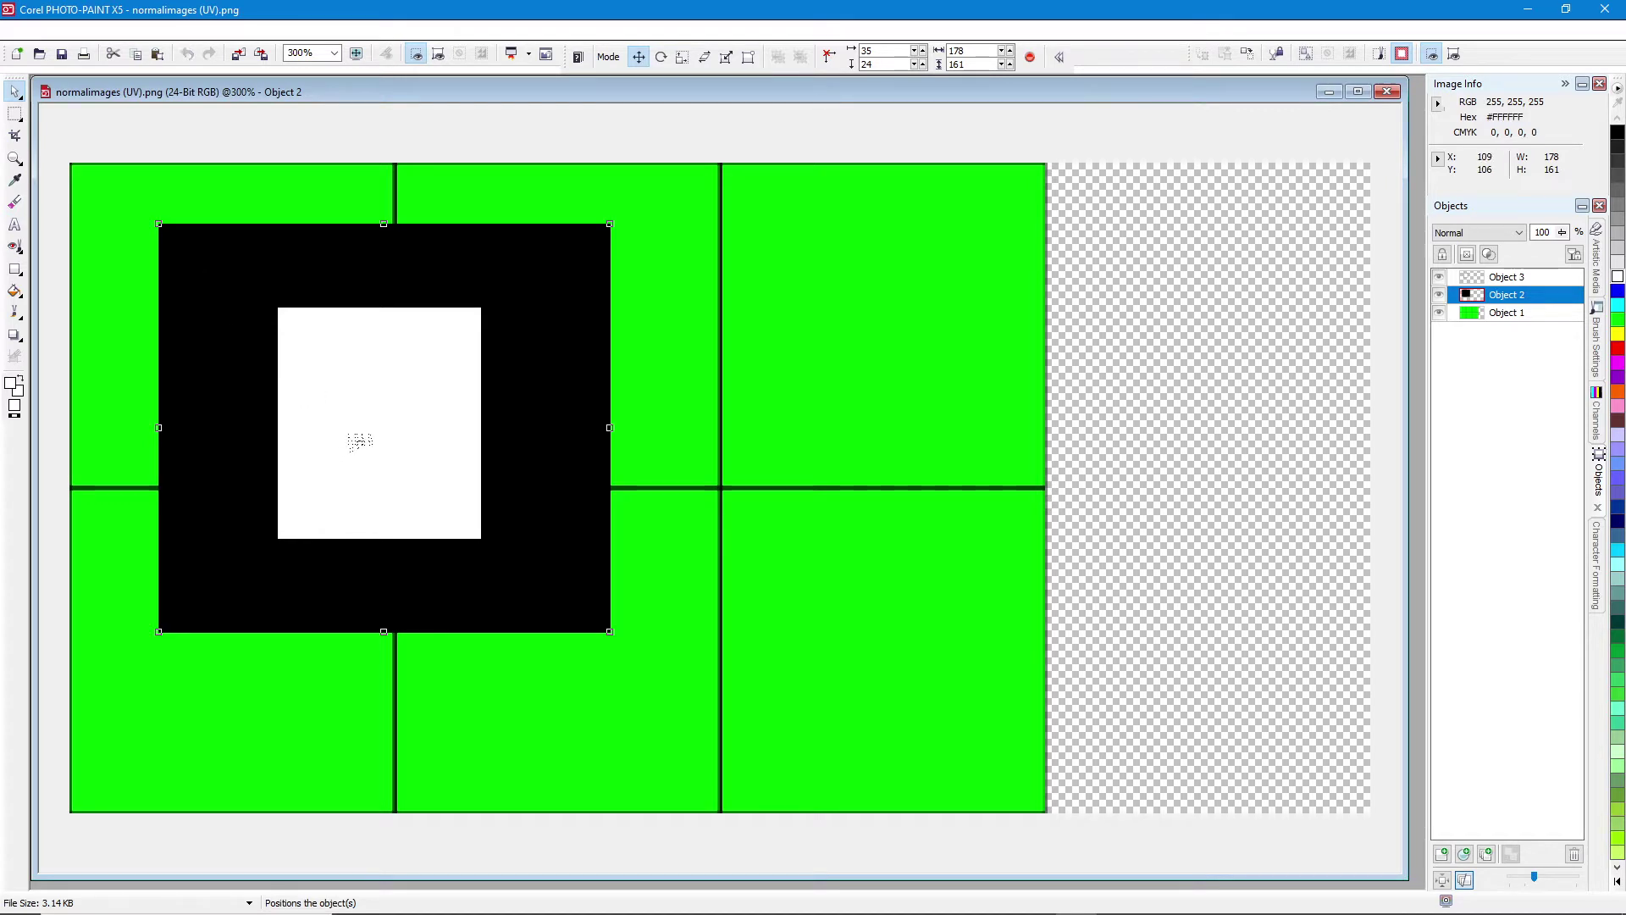
click(354, 437)
right_click(350, 434)
click(416, 420)
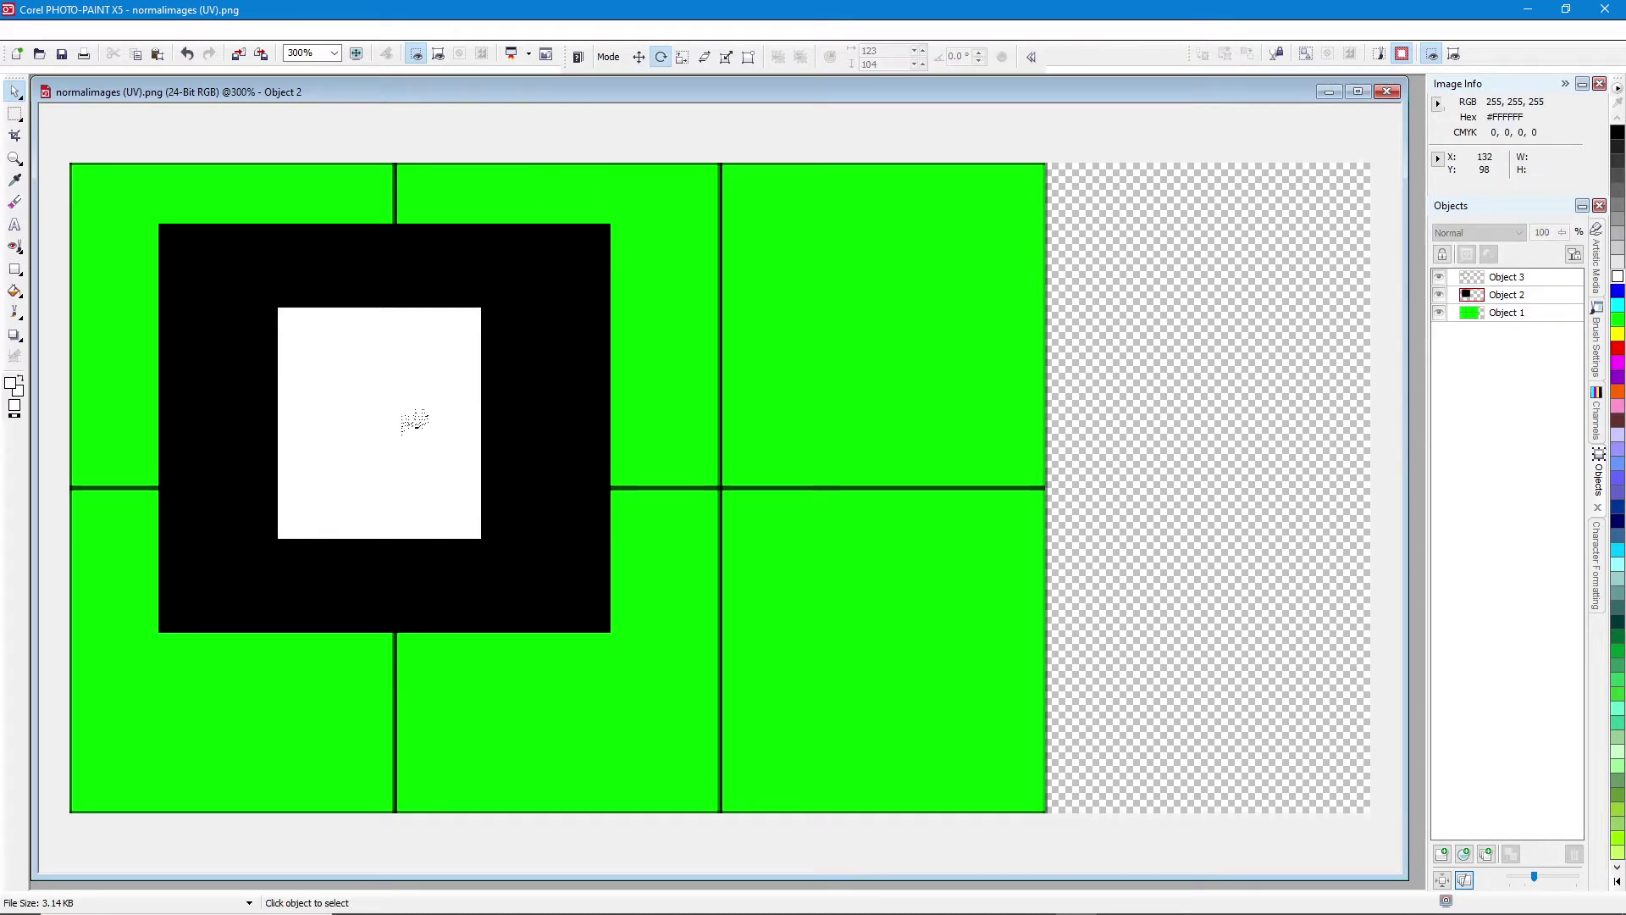
click(416, 419)
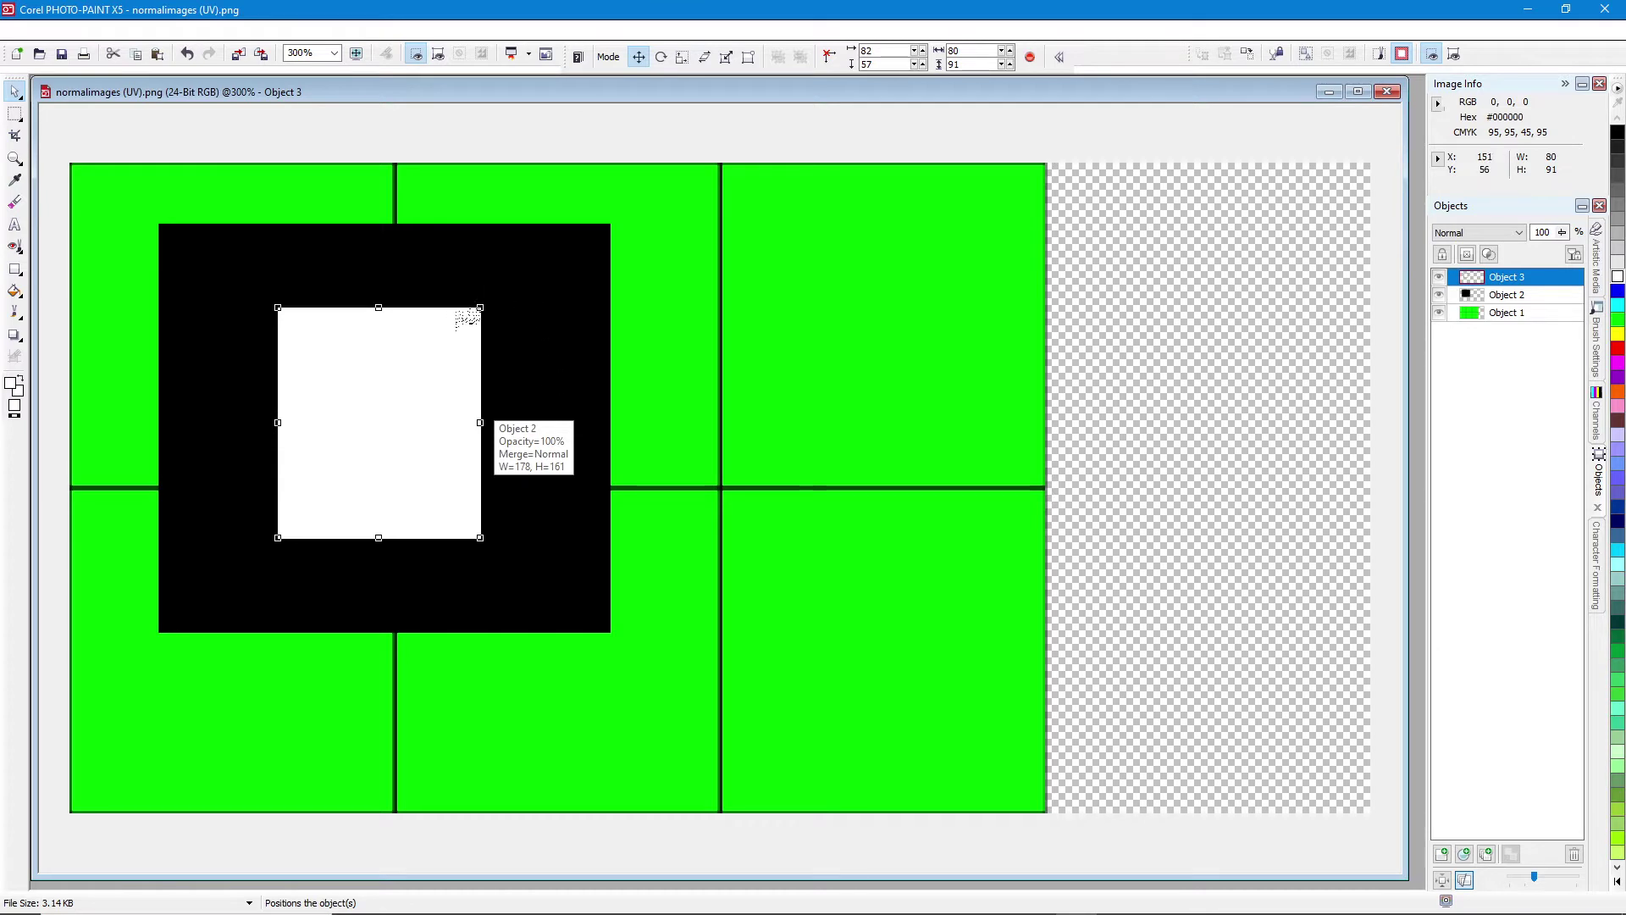
click(243, 302)
click(377, 409)
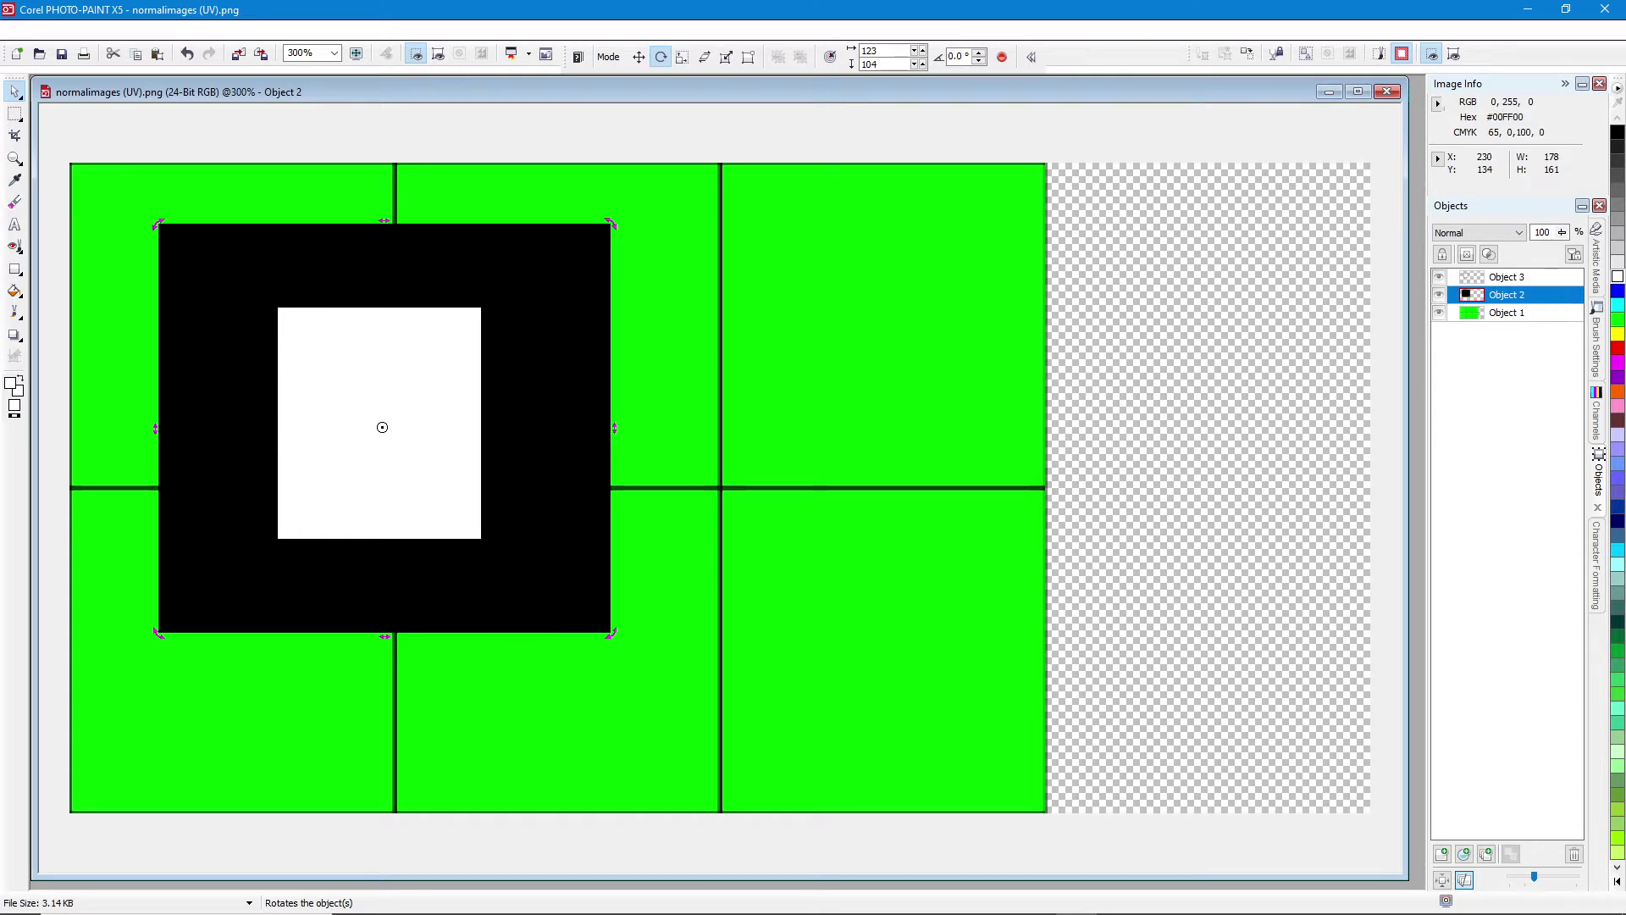
mouse_move(1086, 508)
mouse_down()
mouse_move(1605, 523)
mouse_move(1071, 507)
mouse_move(1603, 520)
mouse_up()
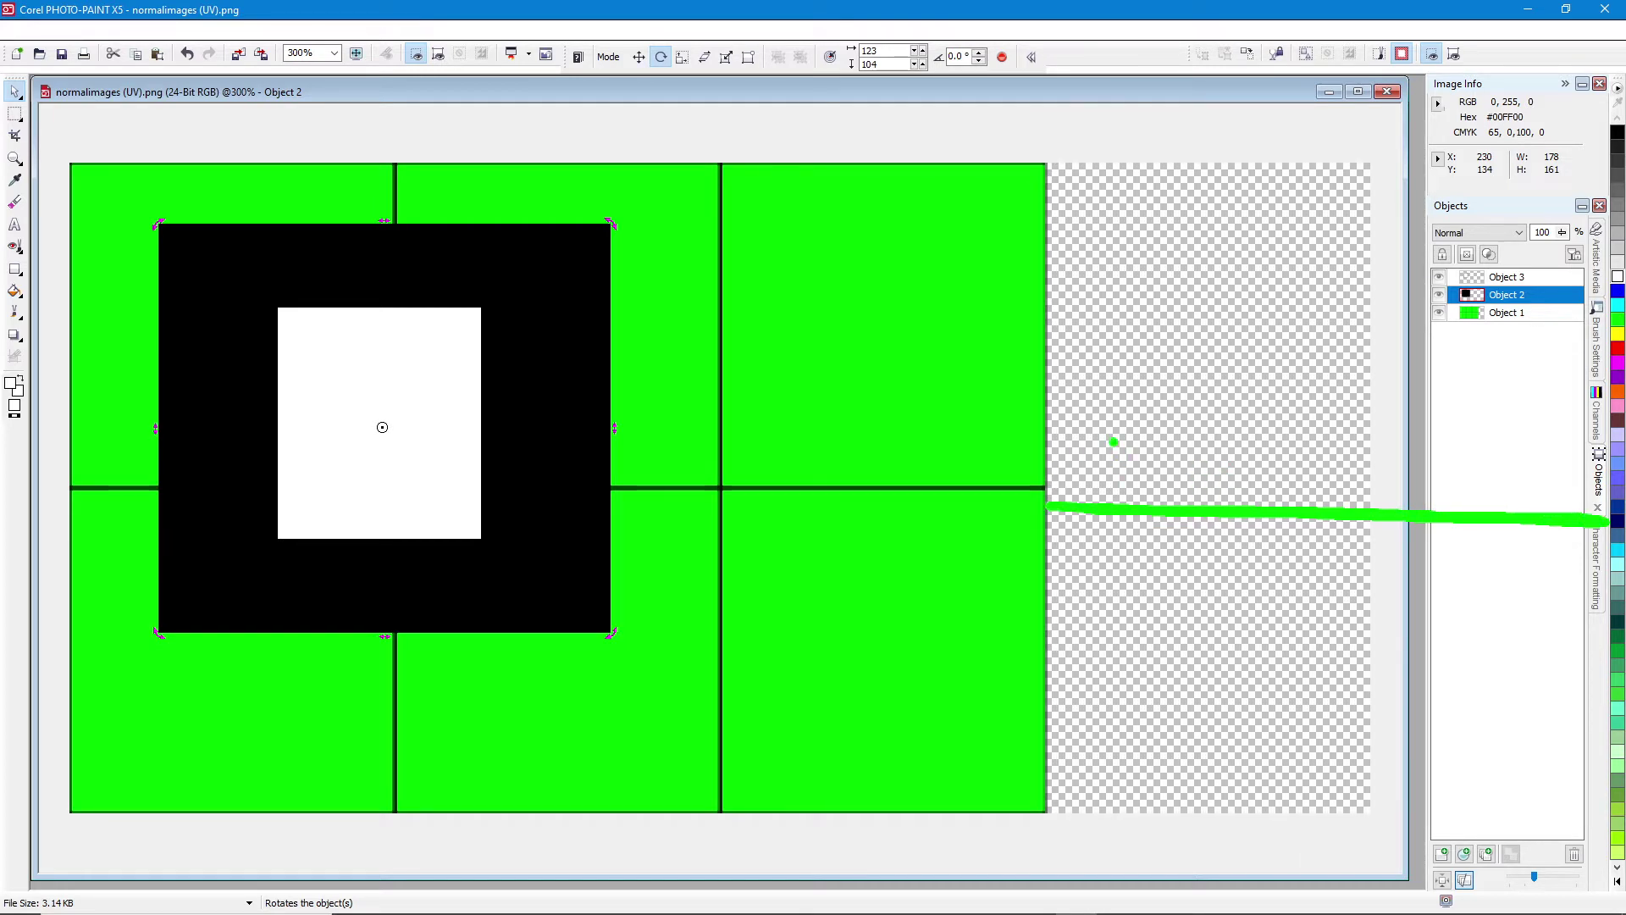
mouse_move(1090, 438)
mouse_down()
mouse_move(1092, 490)
mouse_move(1157, 489)
mouse_up()
mouse_move(1078, 175)
mouse_down()
mouse_move(1074, 237)
mouse_move(1124, 208)
mouse_move(1127, 239)
mouse_move(1341, 214)
mouse_move(1507, 221)
mouse_move(1504, 205)
mouse_move(1503, 238)
mouse_up()
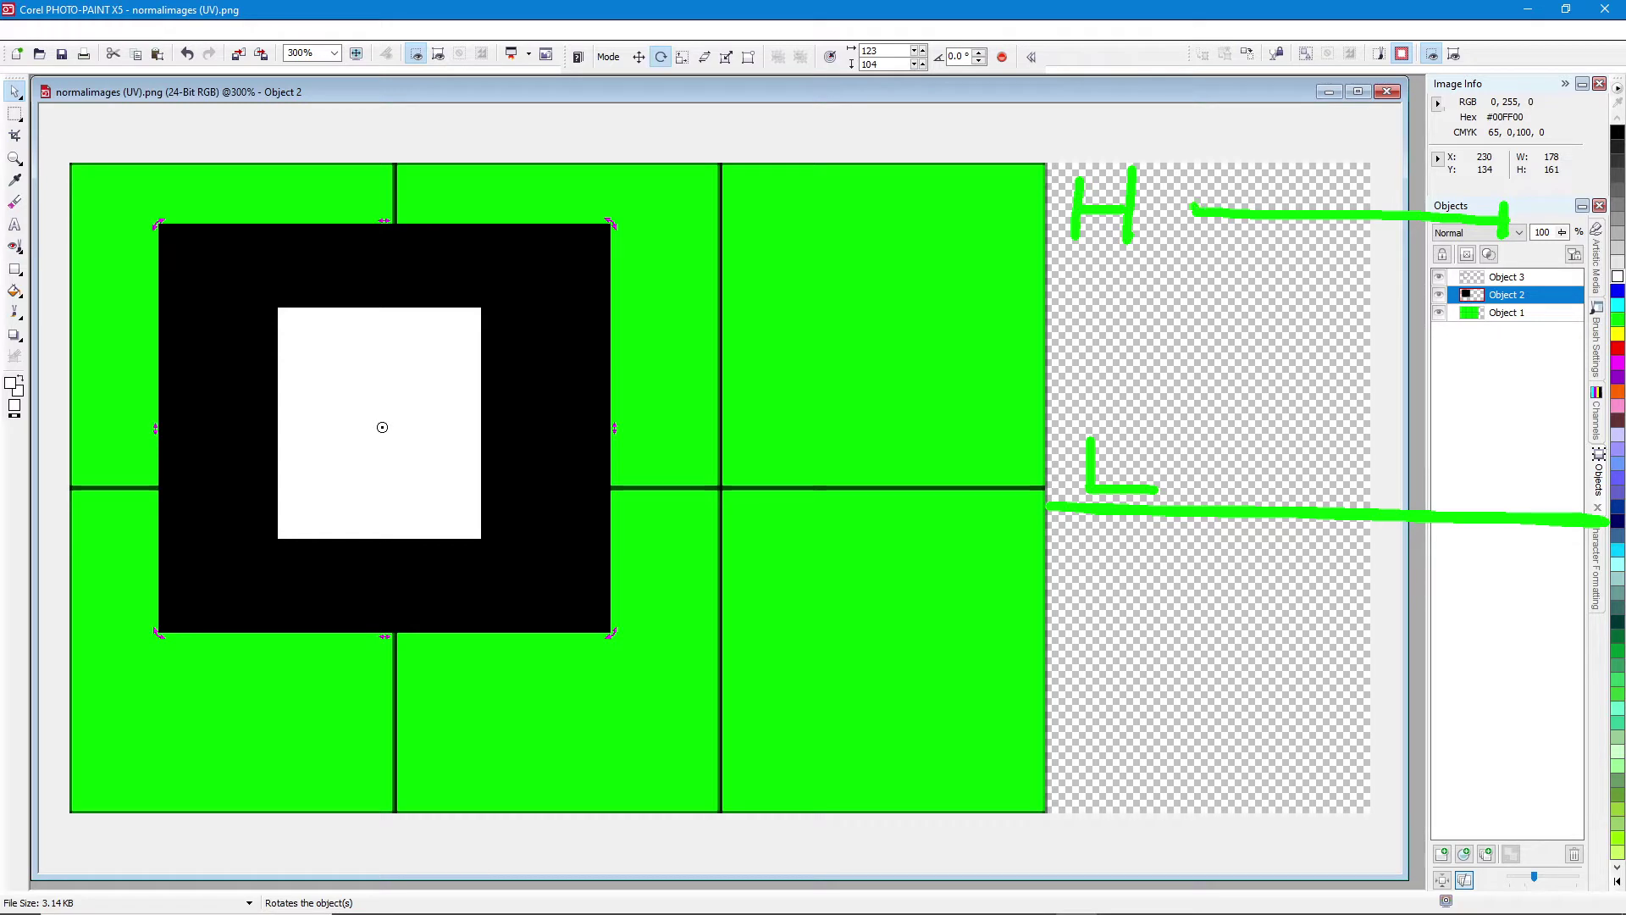
drag(1193, 193, 1190, 242)
mouse_move(1056, 481)
mouse_down()
mouse_move(1055, 531)
mouse_move(1092, 526)
mouse_up()
drag(1616, 500, 1616, 540)
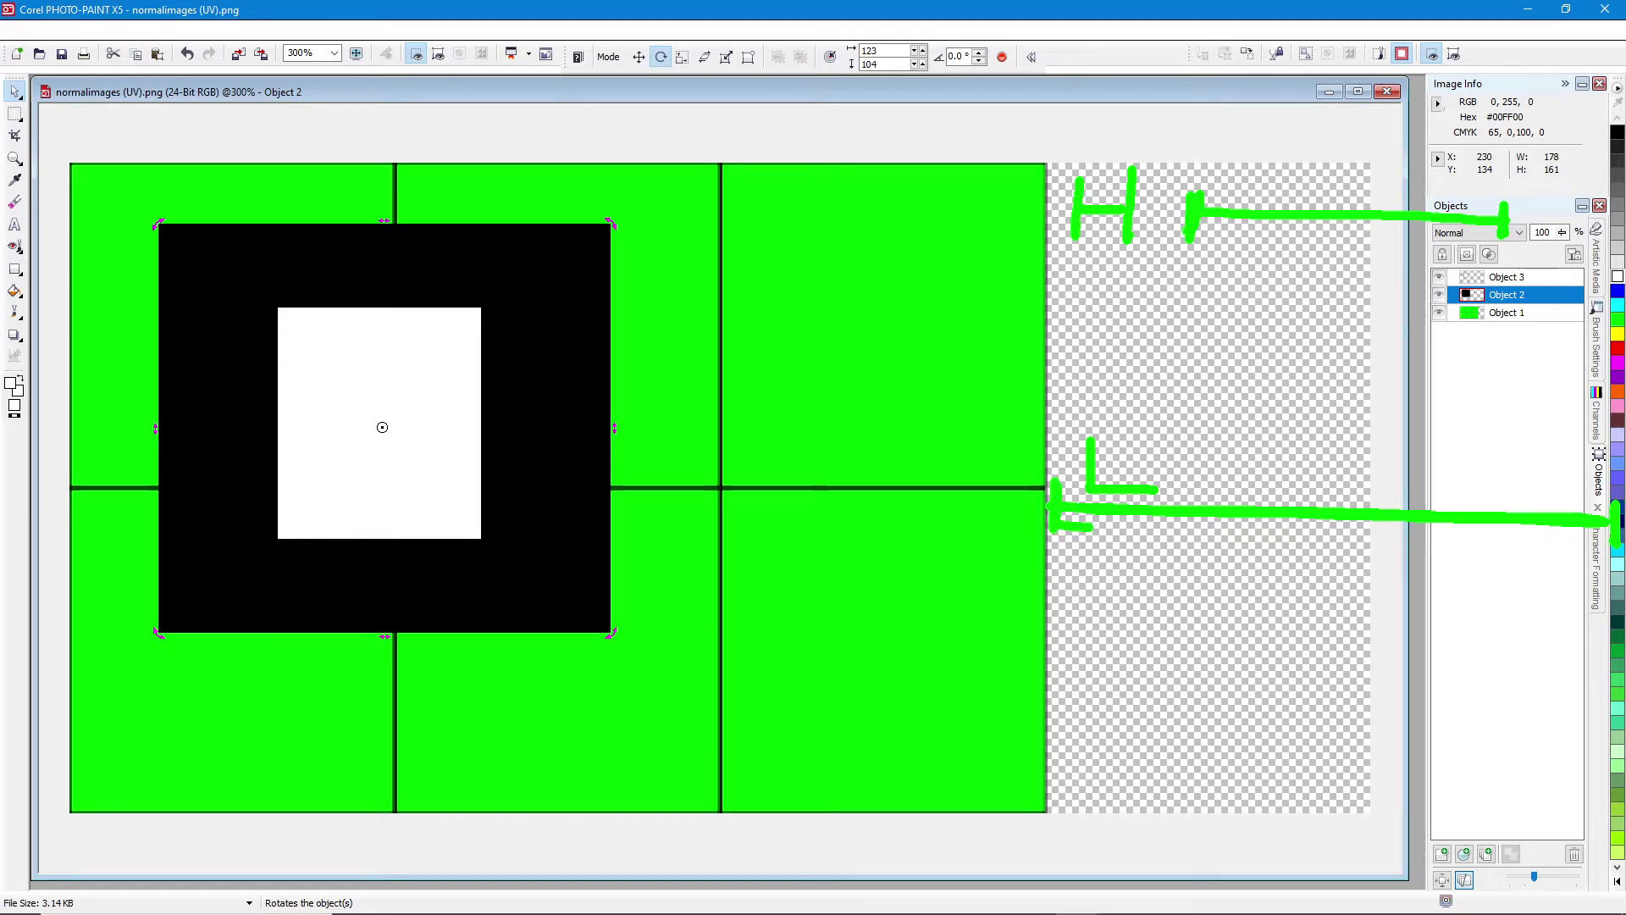
mouse_move(1243, 237)
mouse_down()
mouse_move(1248, 502)
mouse_move(1278, 467)
mouse_move(1230, 254)
mouse_move(1222, 269)
mouse_up()
drag(1245, 226, 1302, 311)
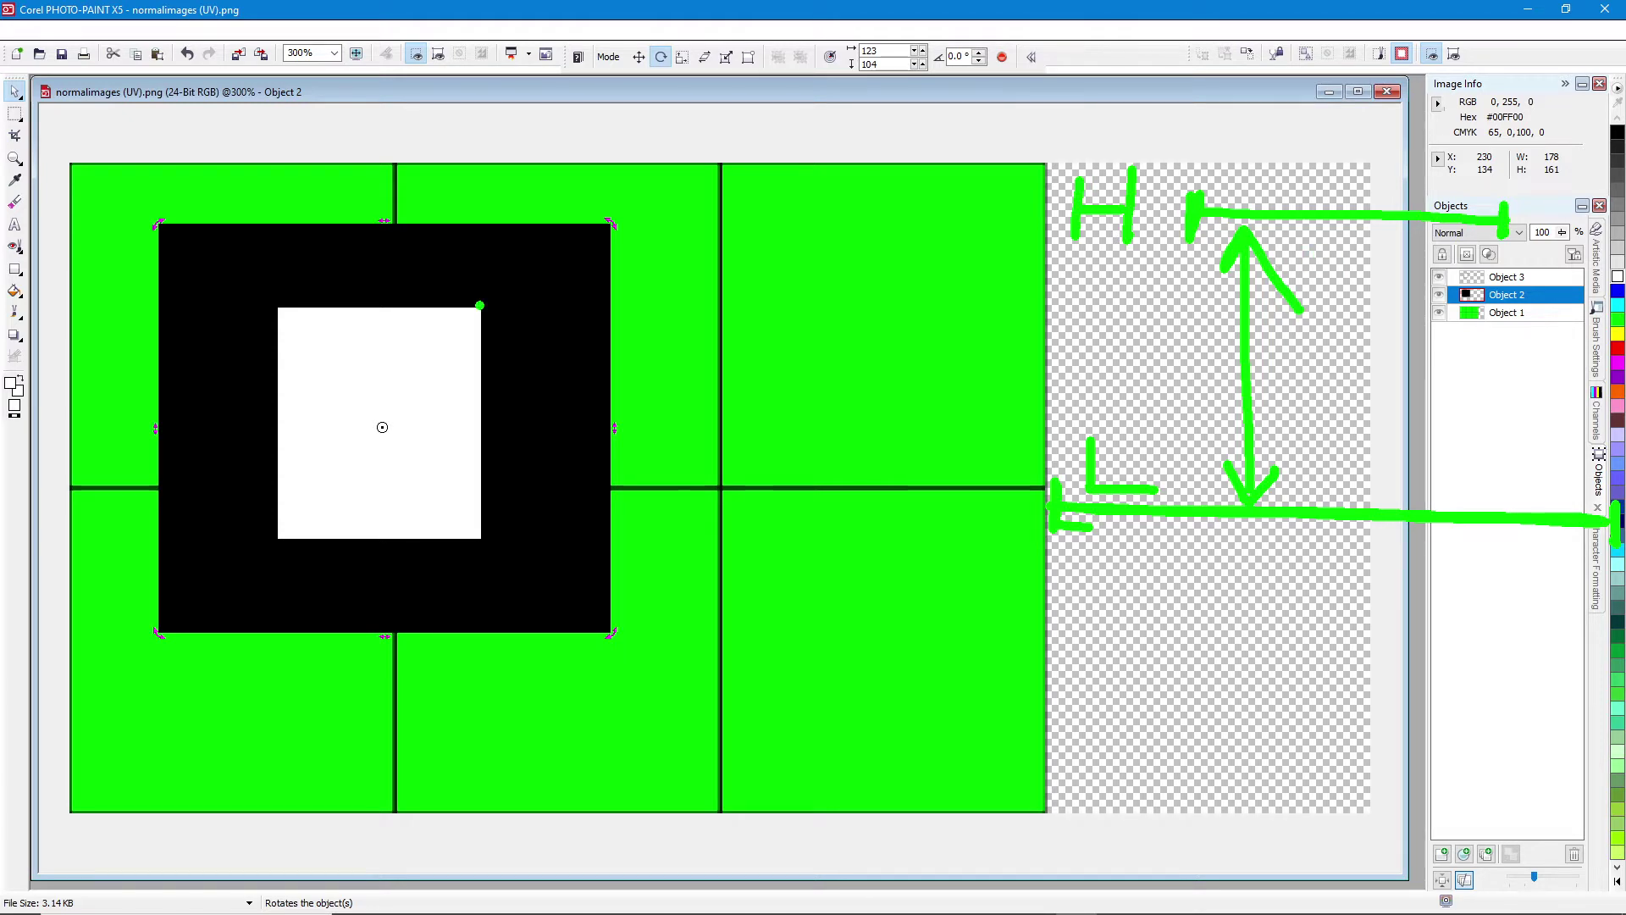
mouse_move(489, 297)
mouse_down()
mouse_move(268, 294)
mouse_move(264, 549)
mouse_move(462, 549)
mouse_move(496, 507)
mouse_move(491, 298)
mouse_up()
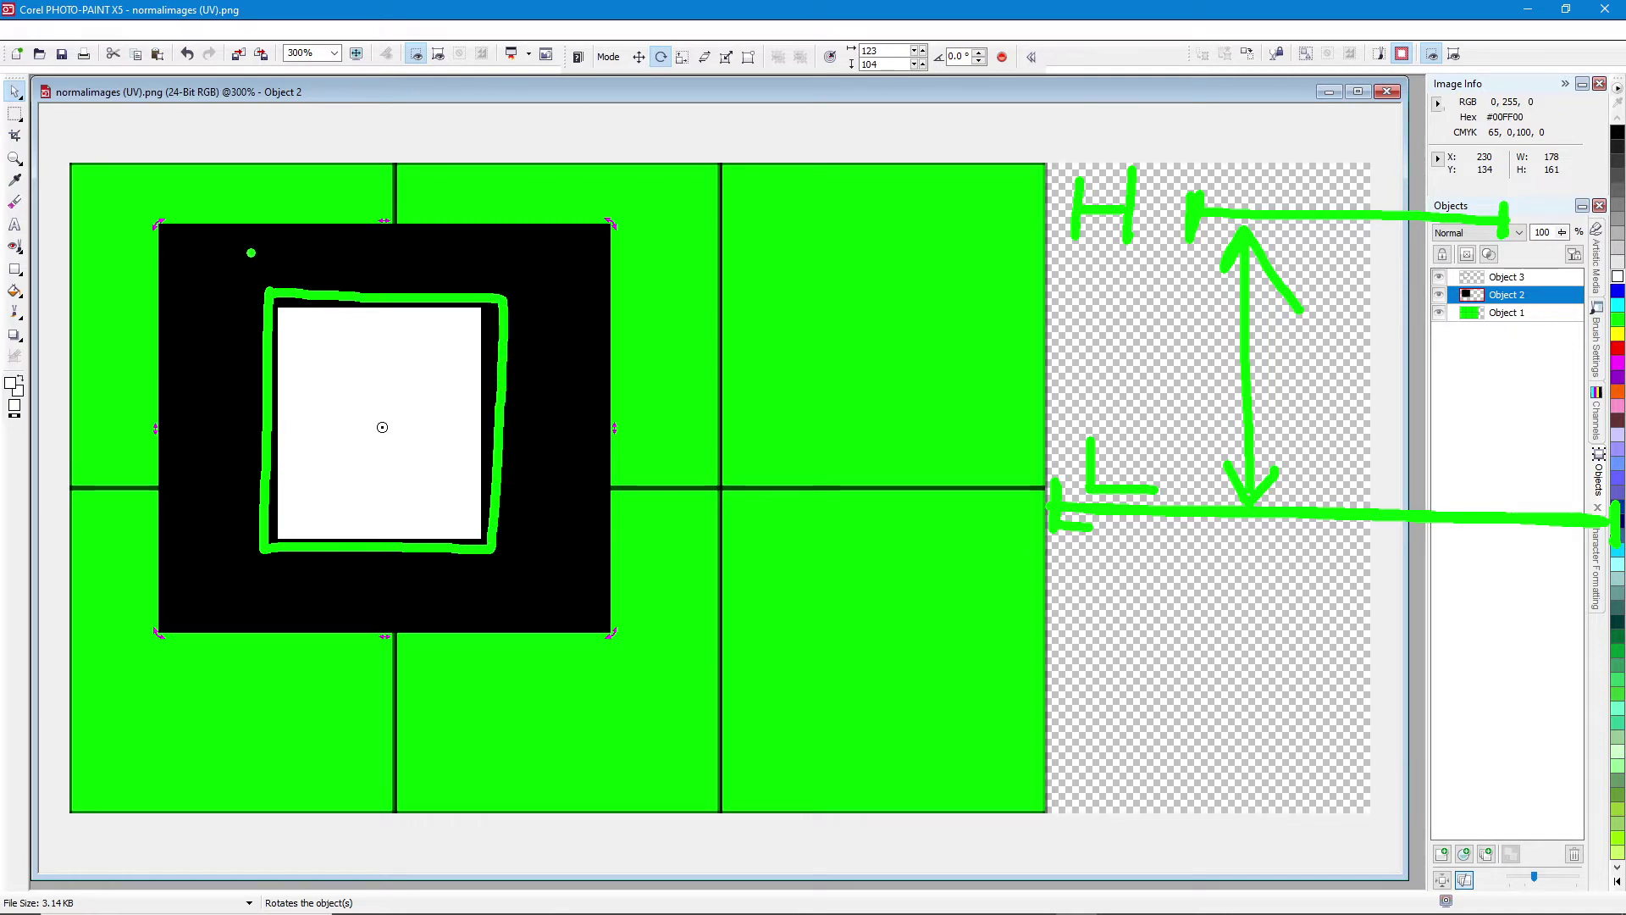
mouse_move(222, 247)
mouse_down()
mouse_move(280, 285)
mouse_move(478, 245)
mouse_move(549, 259)
mouse_up()
mouse_move(302, 337)
mouse_down()
mouse_move(358, 330)
mouse_move(415, 356)
mouse_move(452, 344)
mouse_up()
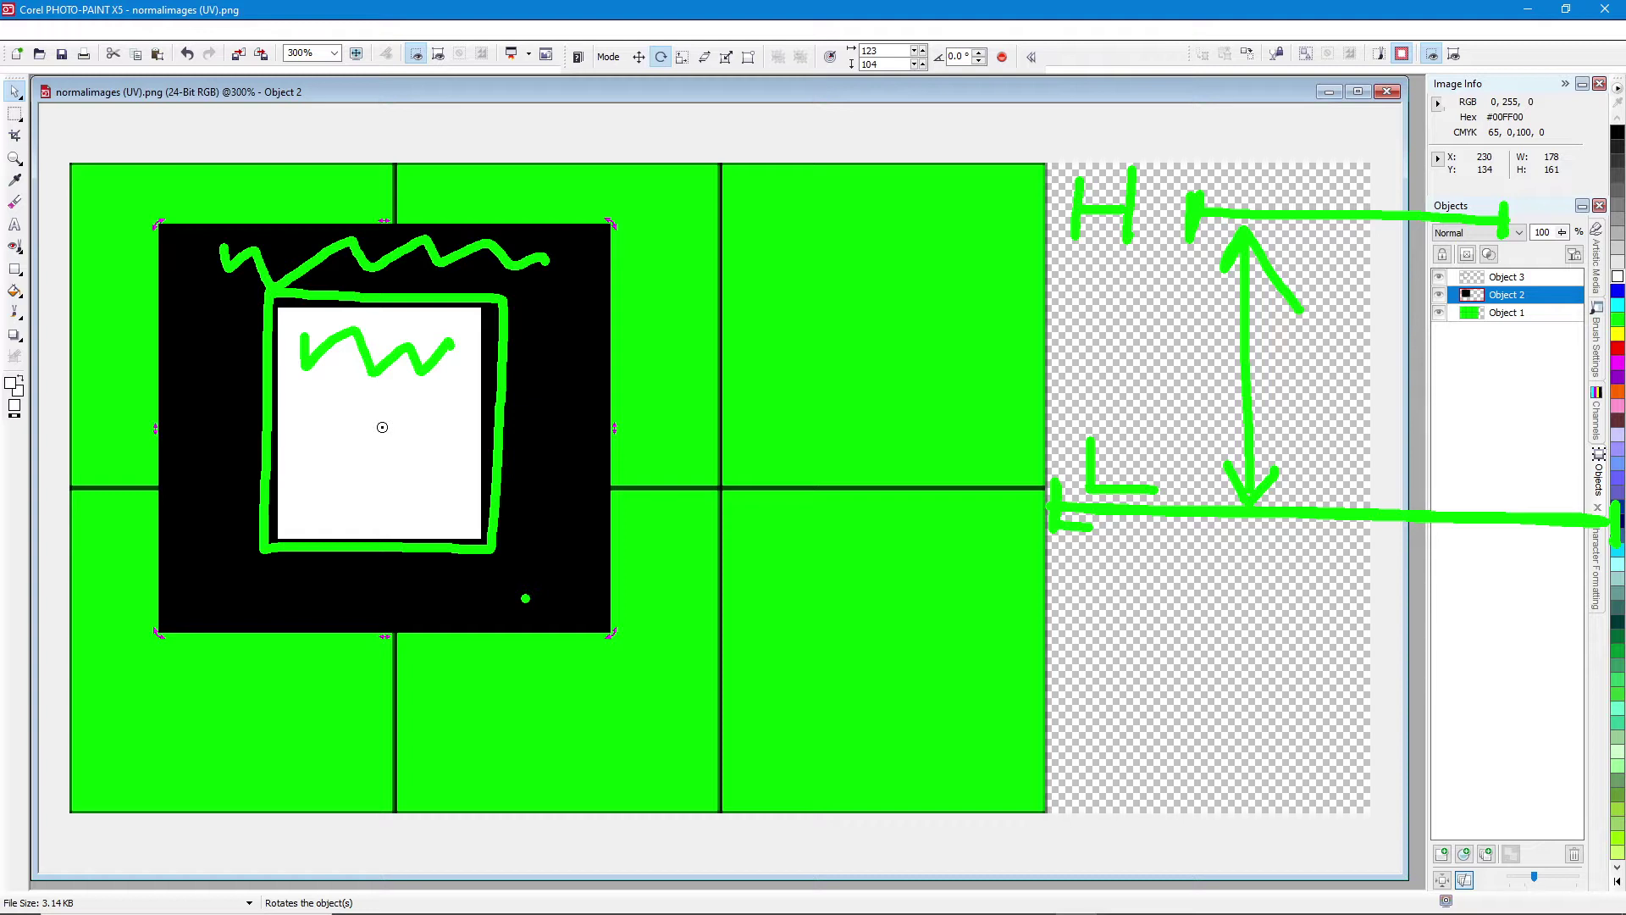
key(Escape)
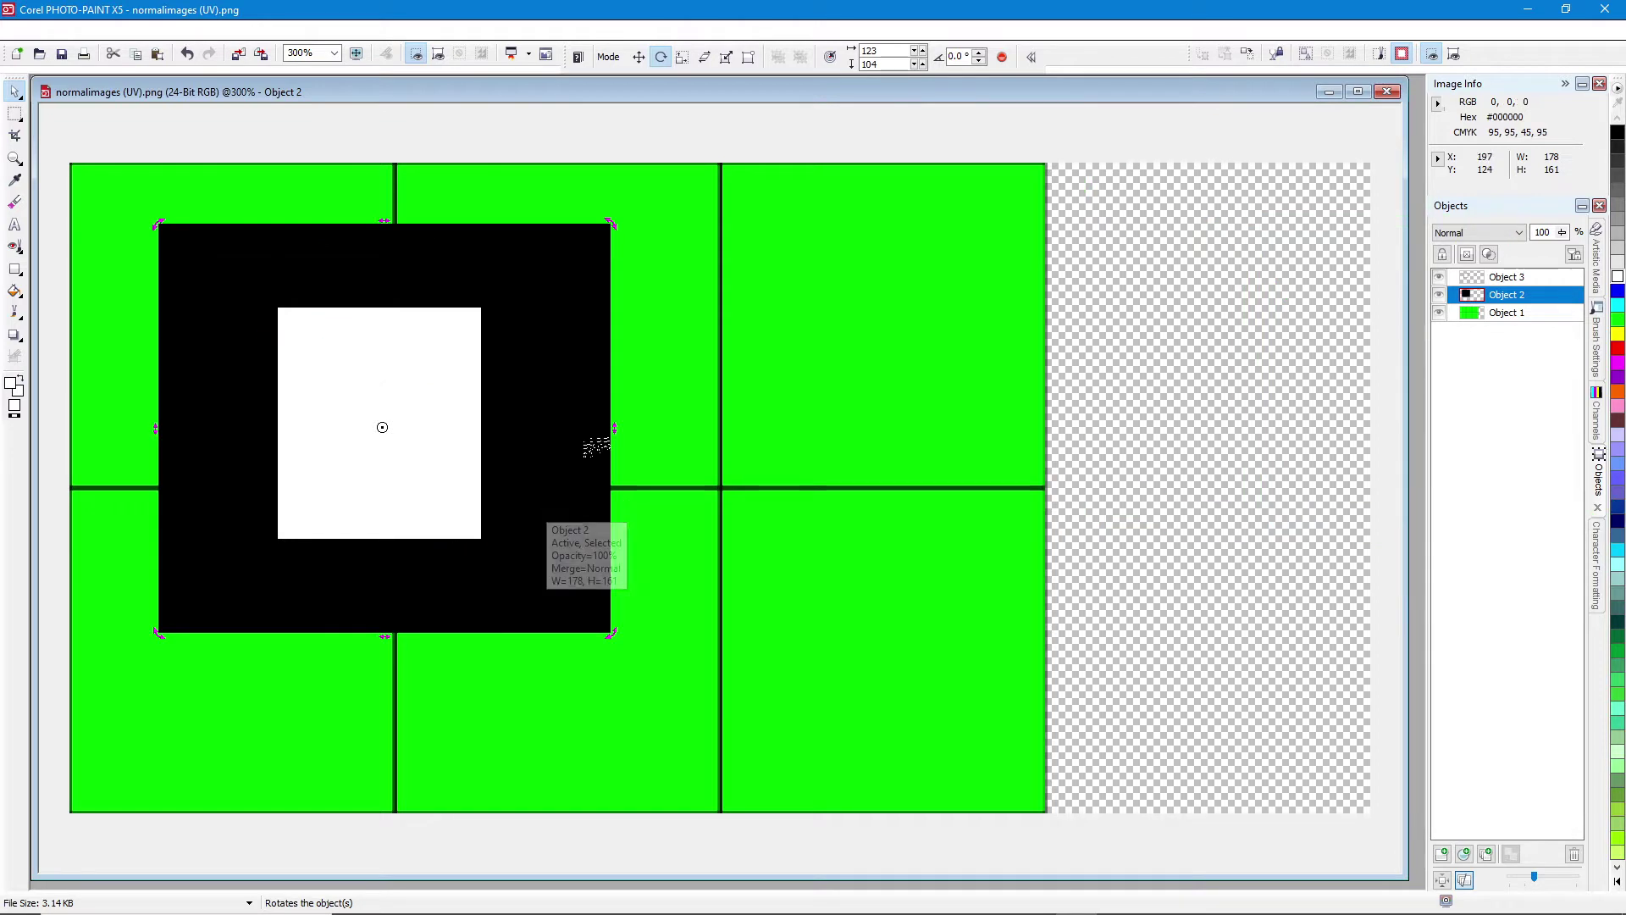
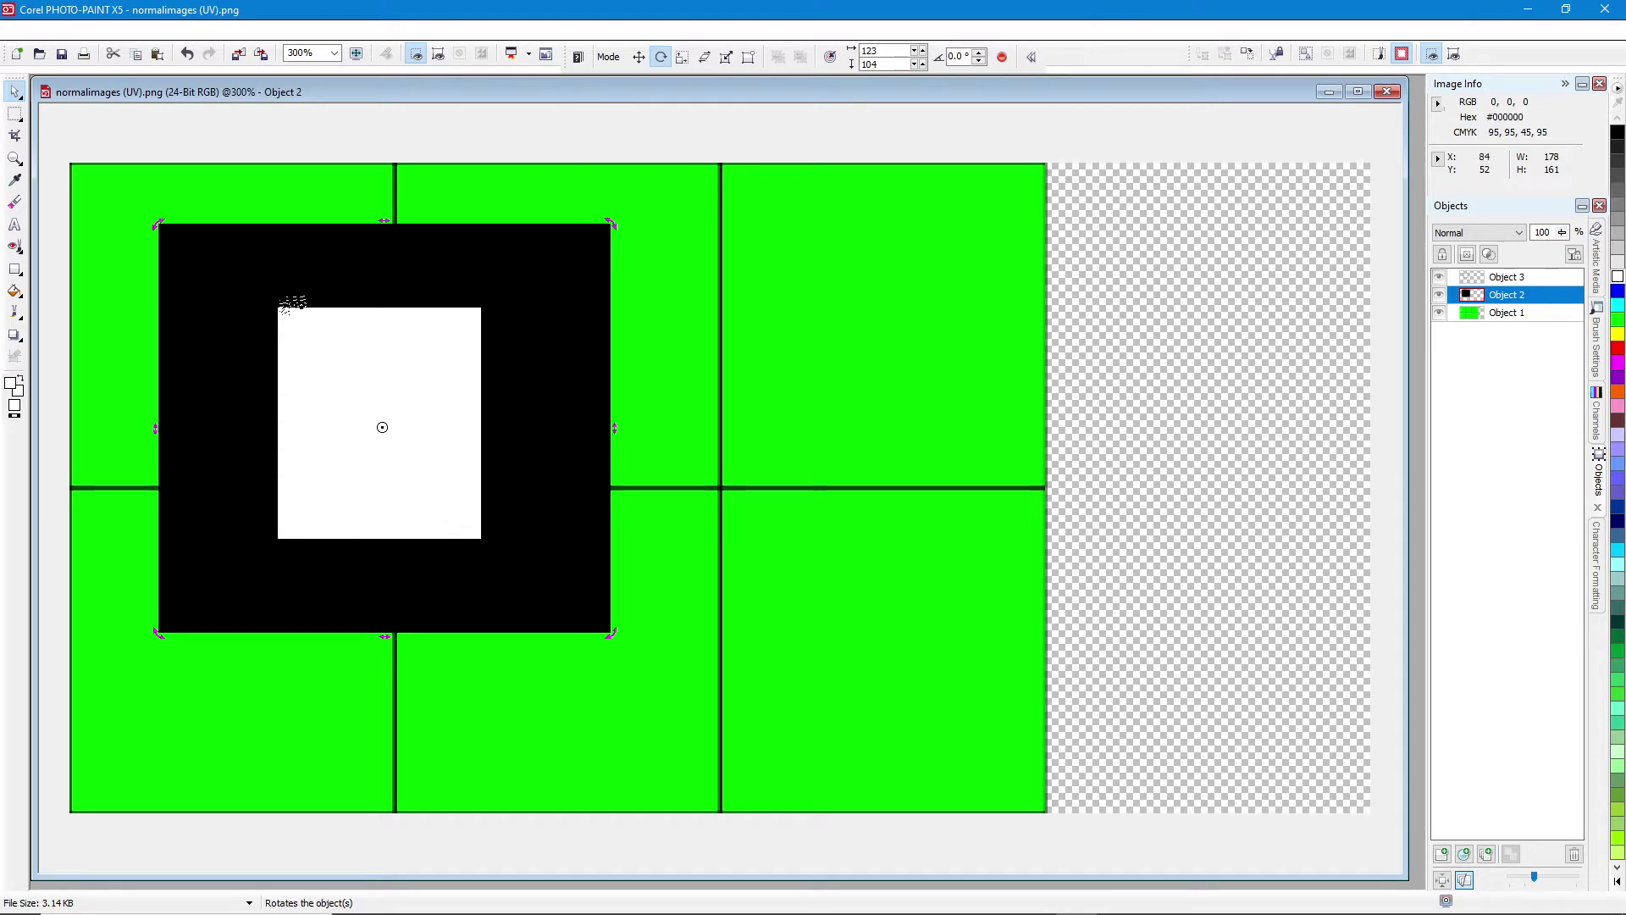
mouse_move(169, 239)
mouse_down()
mouse_move(160, 621)
mouse_move(583, 628)
mouse_move(603, 227)
mouse_up()
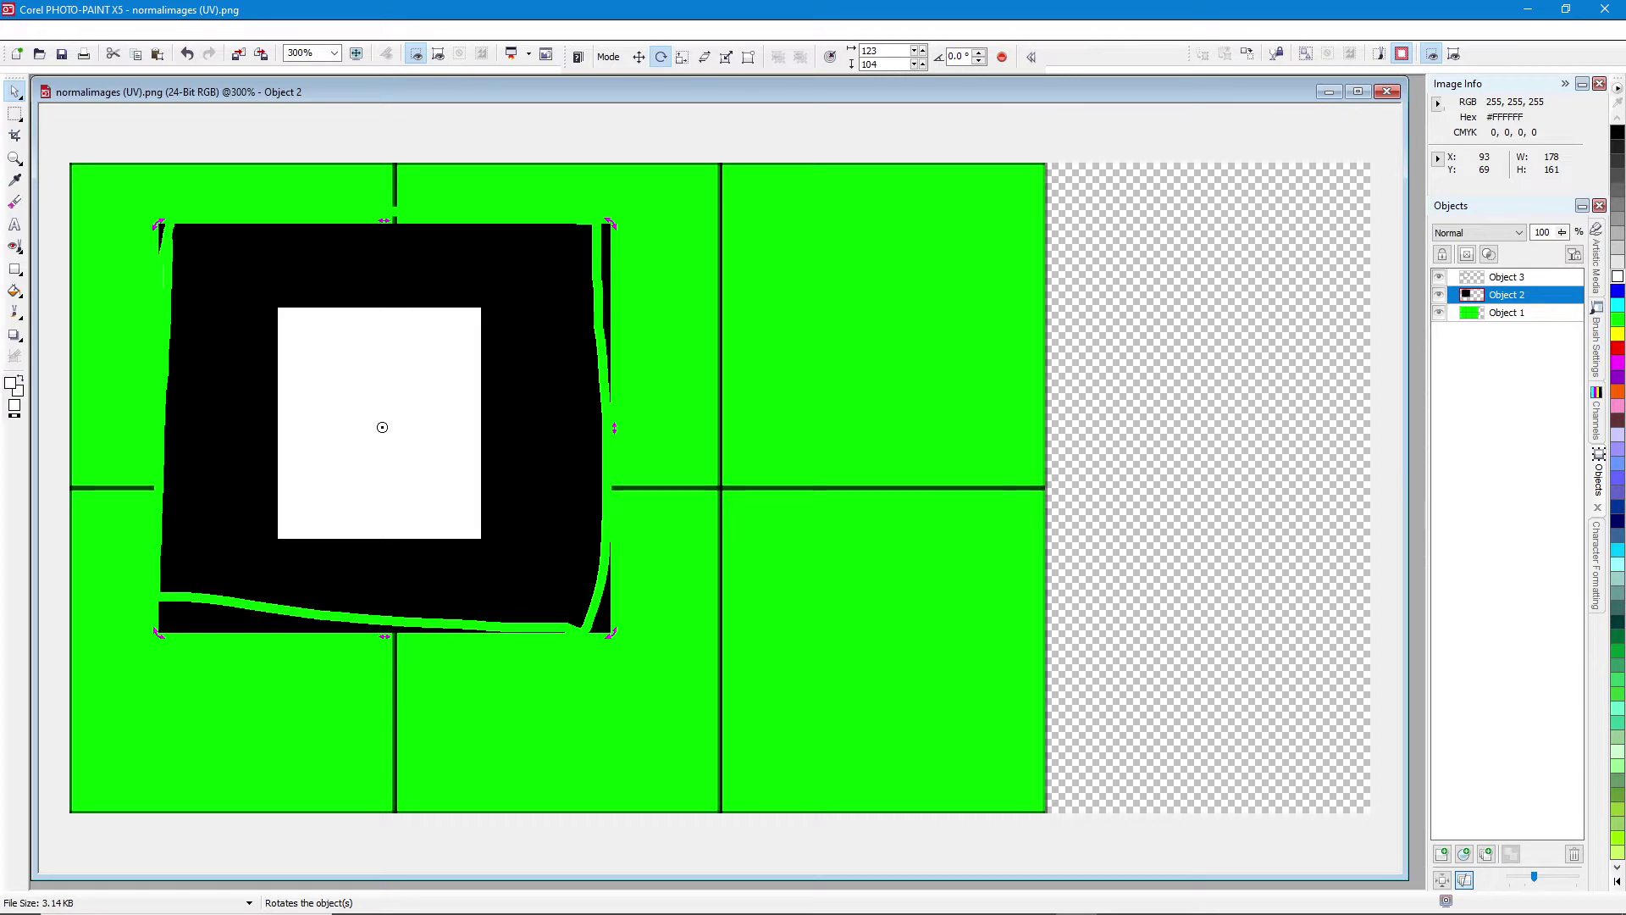
mouse_move(247, 295)
mouse_down()
mouse_move(239, 472)
mouse_move(415, 579)
mouse_move(497, 398)
mouse_up()
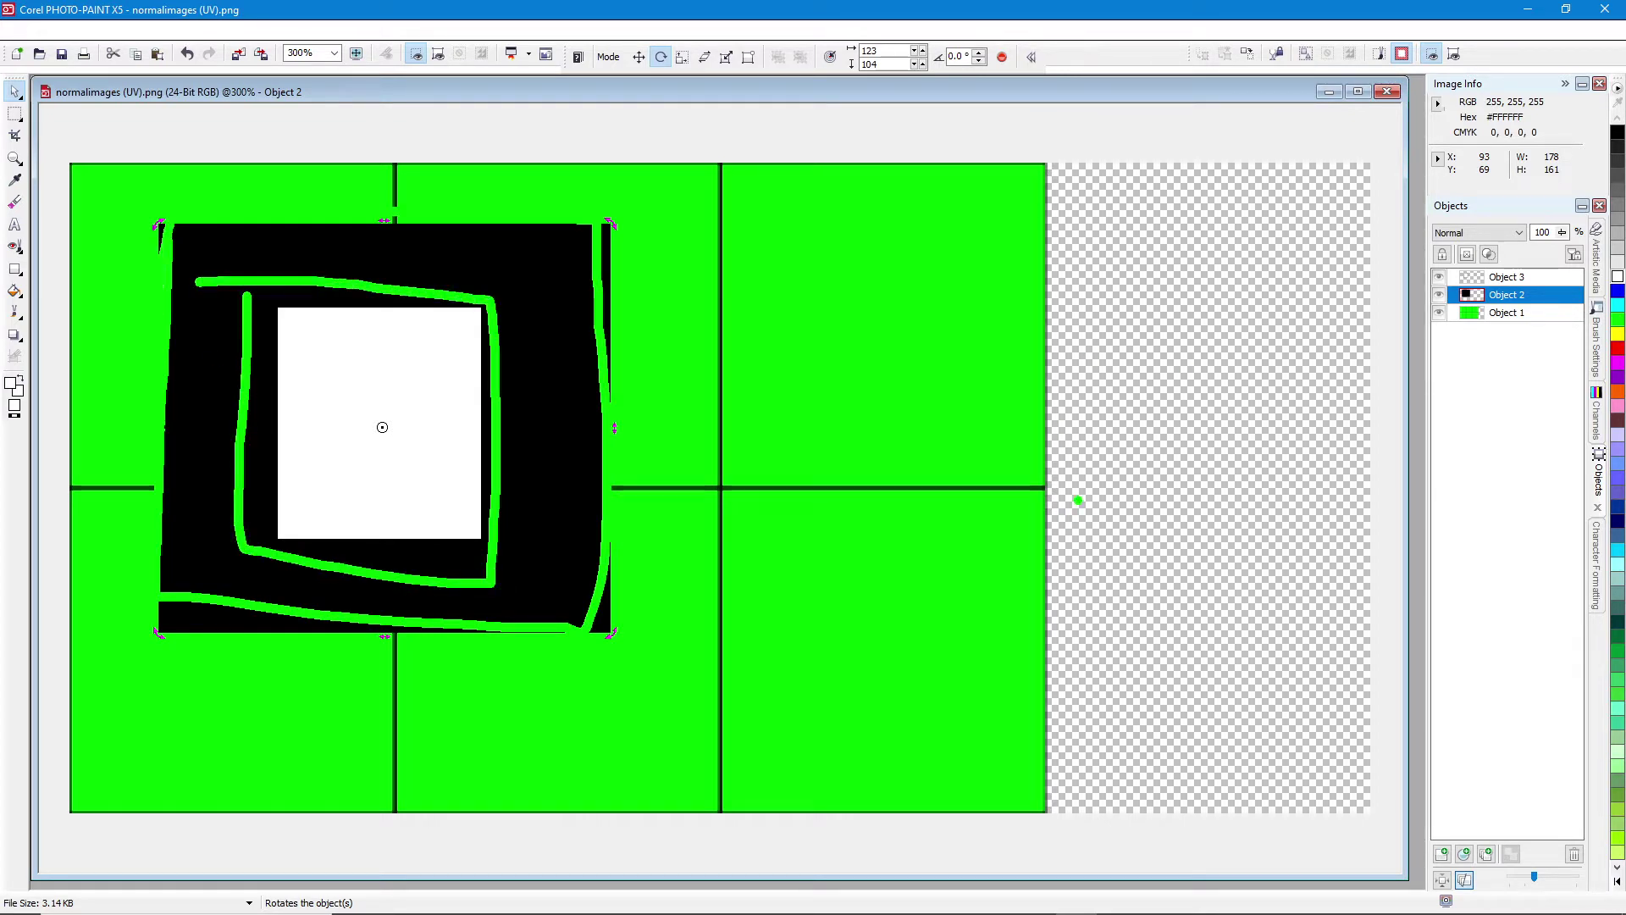
mouse_move(1078, 499)
mouse_down()
mouse_move(1183, 501)
mouse_move(1196, 410)
mouse_move(1270, 388)
mouse_move(1521, 385)
mouse_move(1516, 518)
mouse_move(1609, 519)
mouse_up()
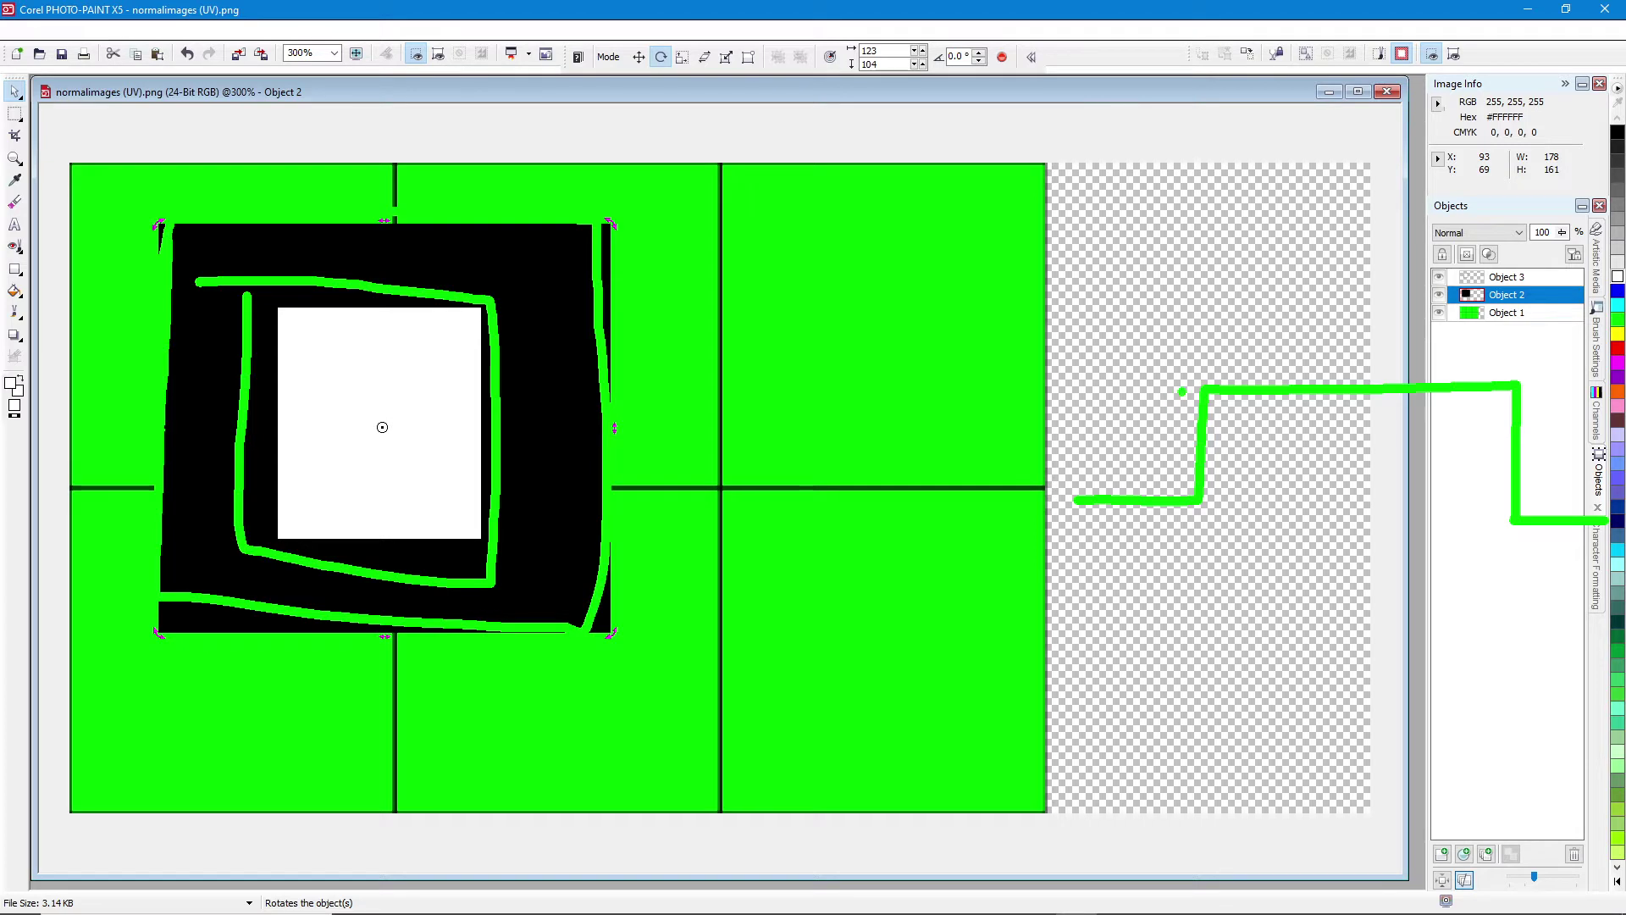
mouse_move(1183, 389)
mouse_down()
mouse_move(1093, 384)
mouse_move(1162, 406)
mouse_move(1190, 496)
mouse_up()
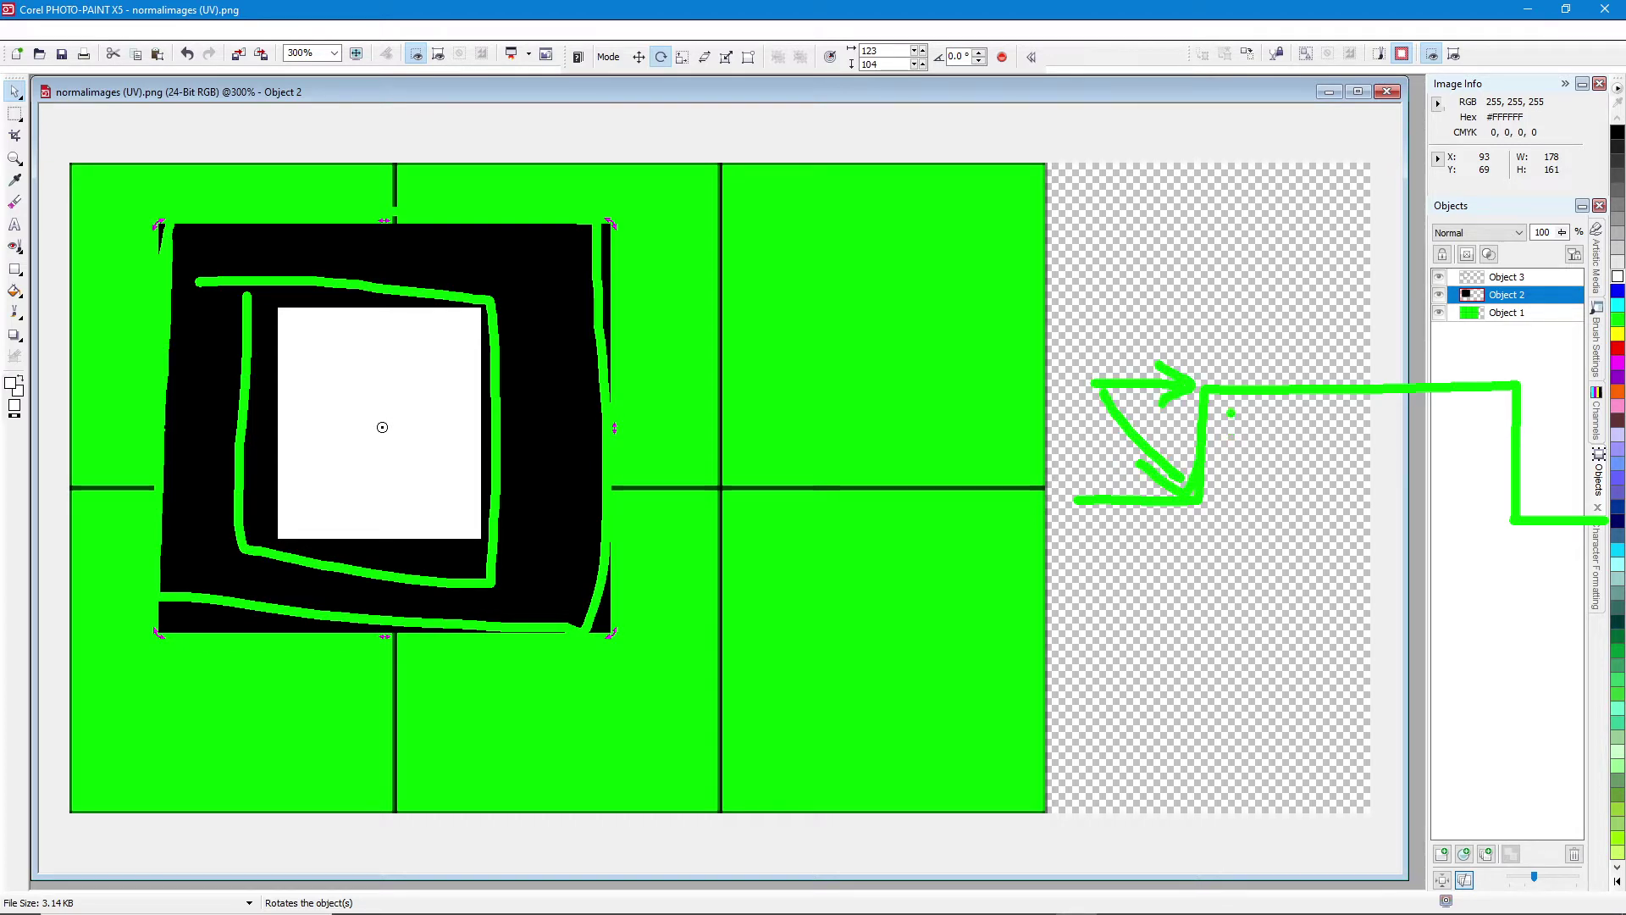
mouse_move(1231, 414)
mouse_down()
mouse_move(1359, 415)
mouse_move(1291, 468)
mouse_move(1291, 502)
mouse_up()
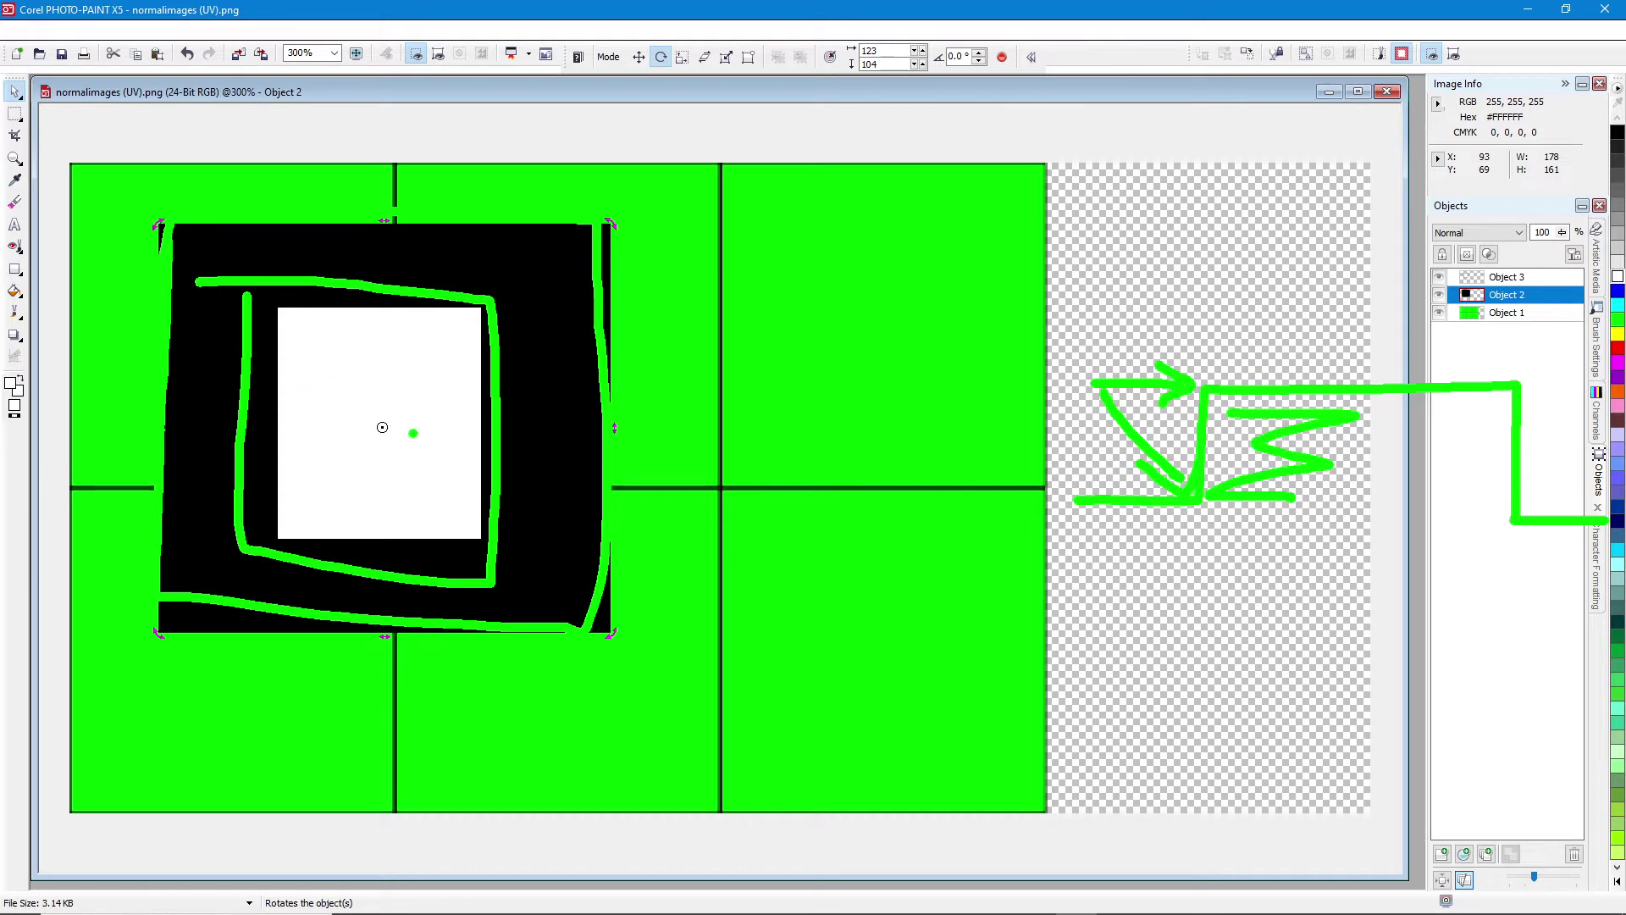
key(Escape)
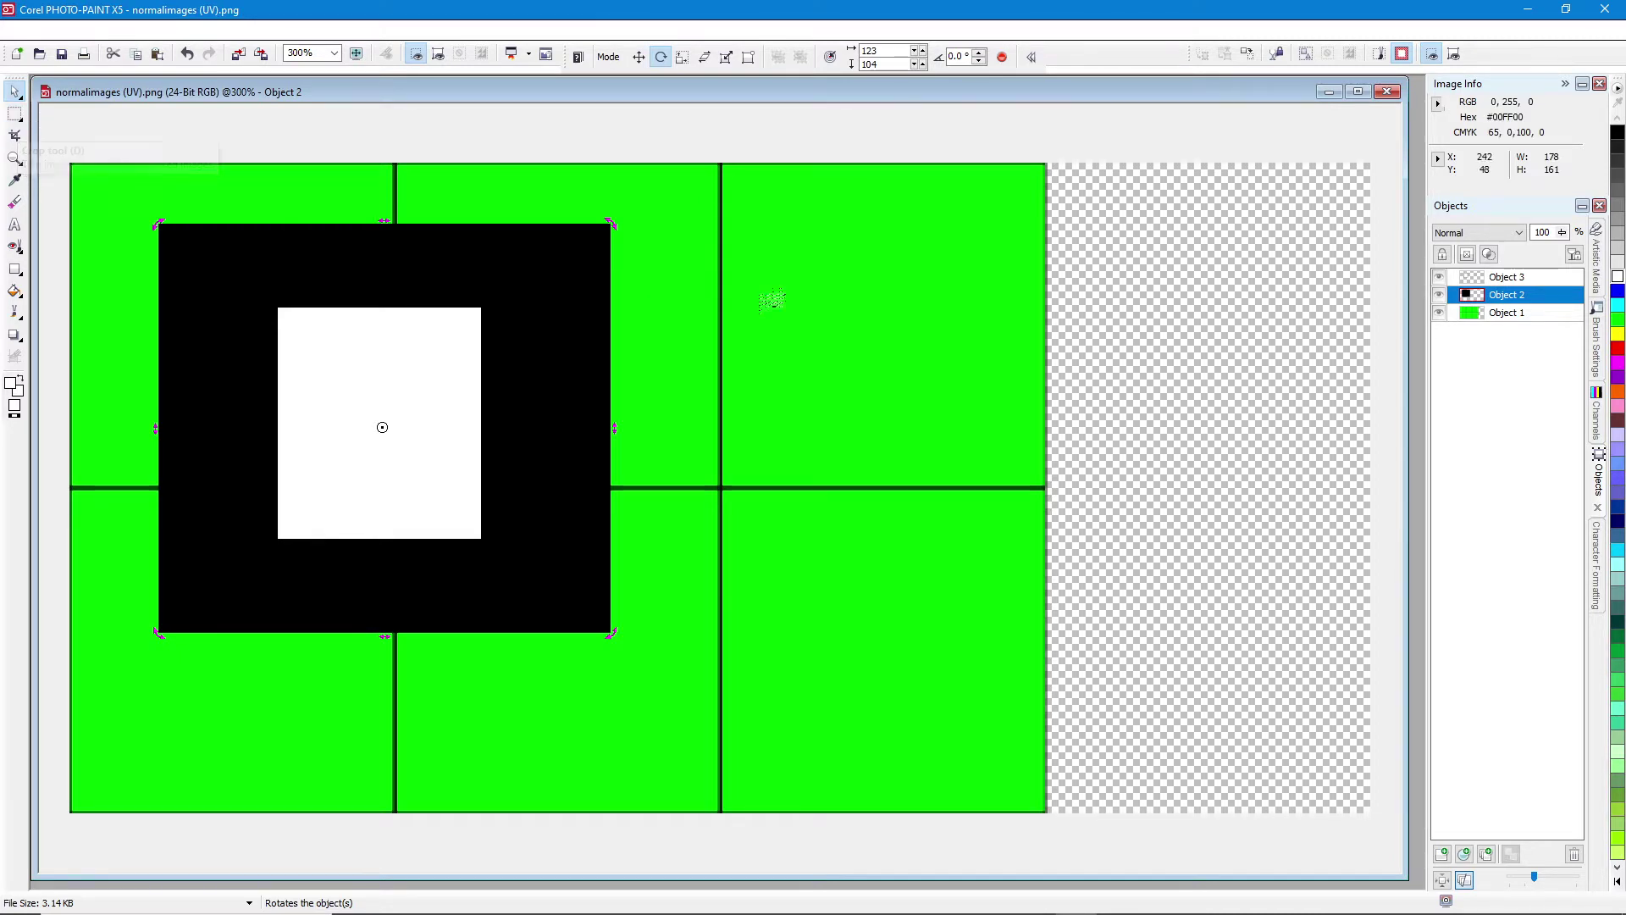
click(558, 283)
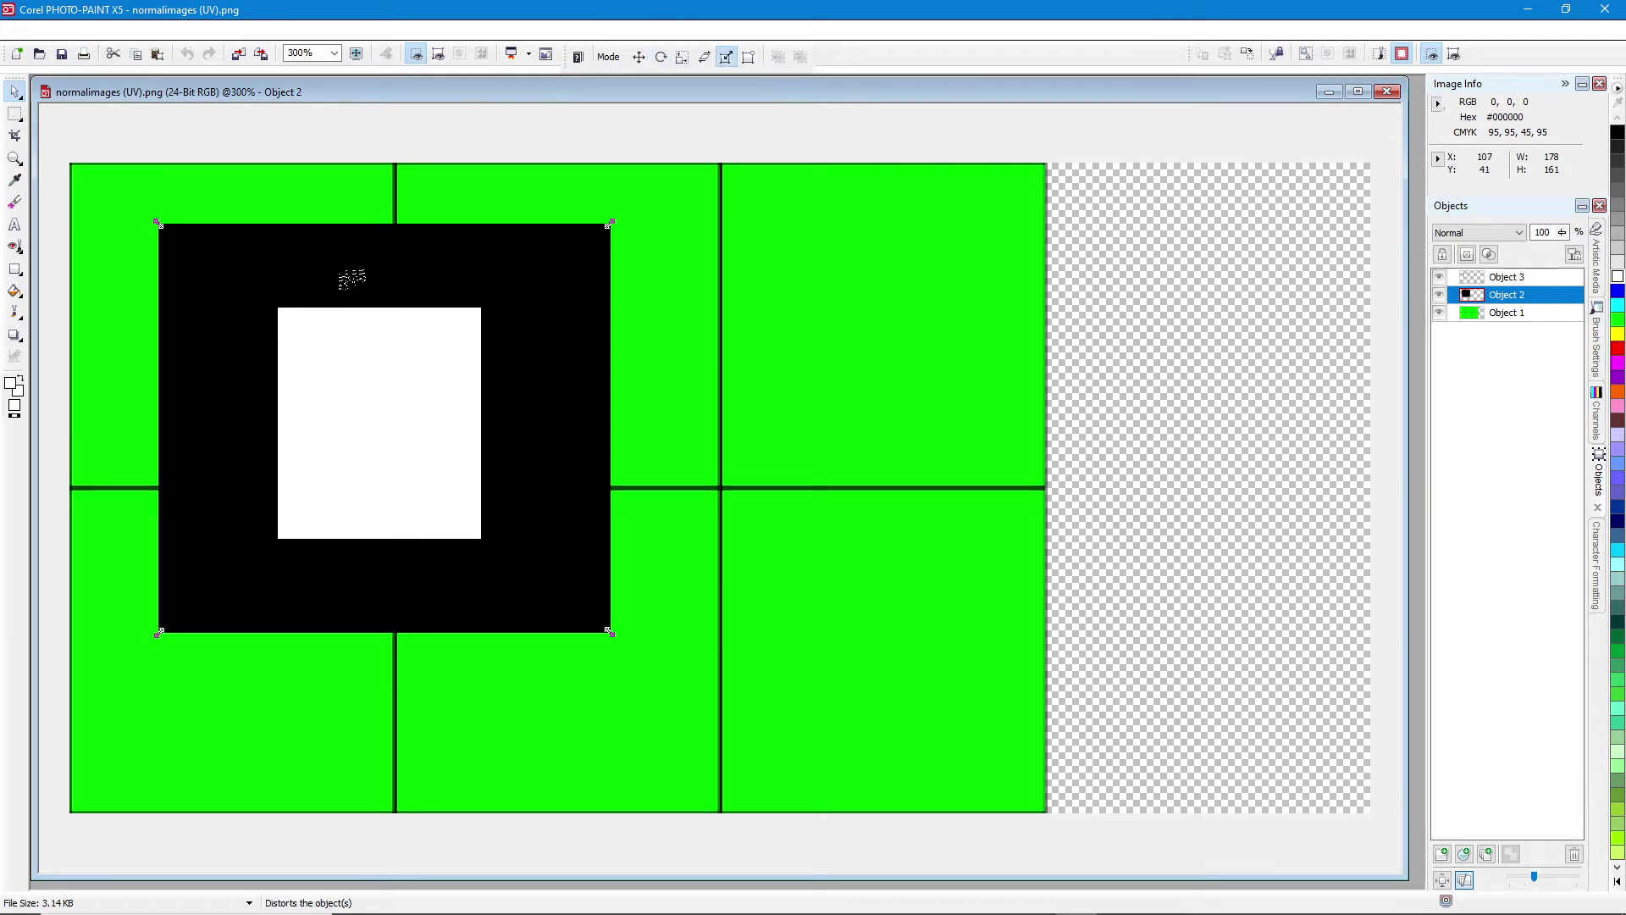
click(360, 281)
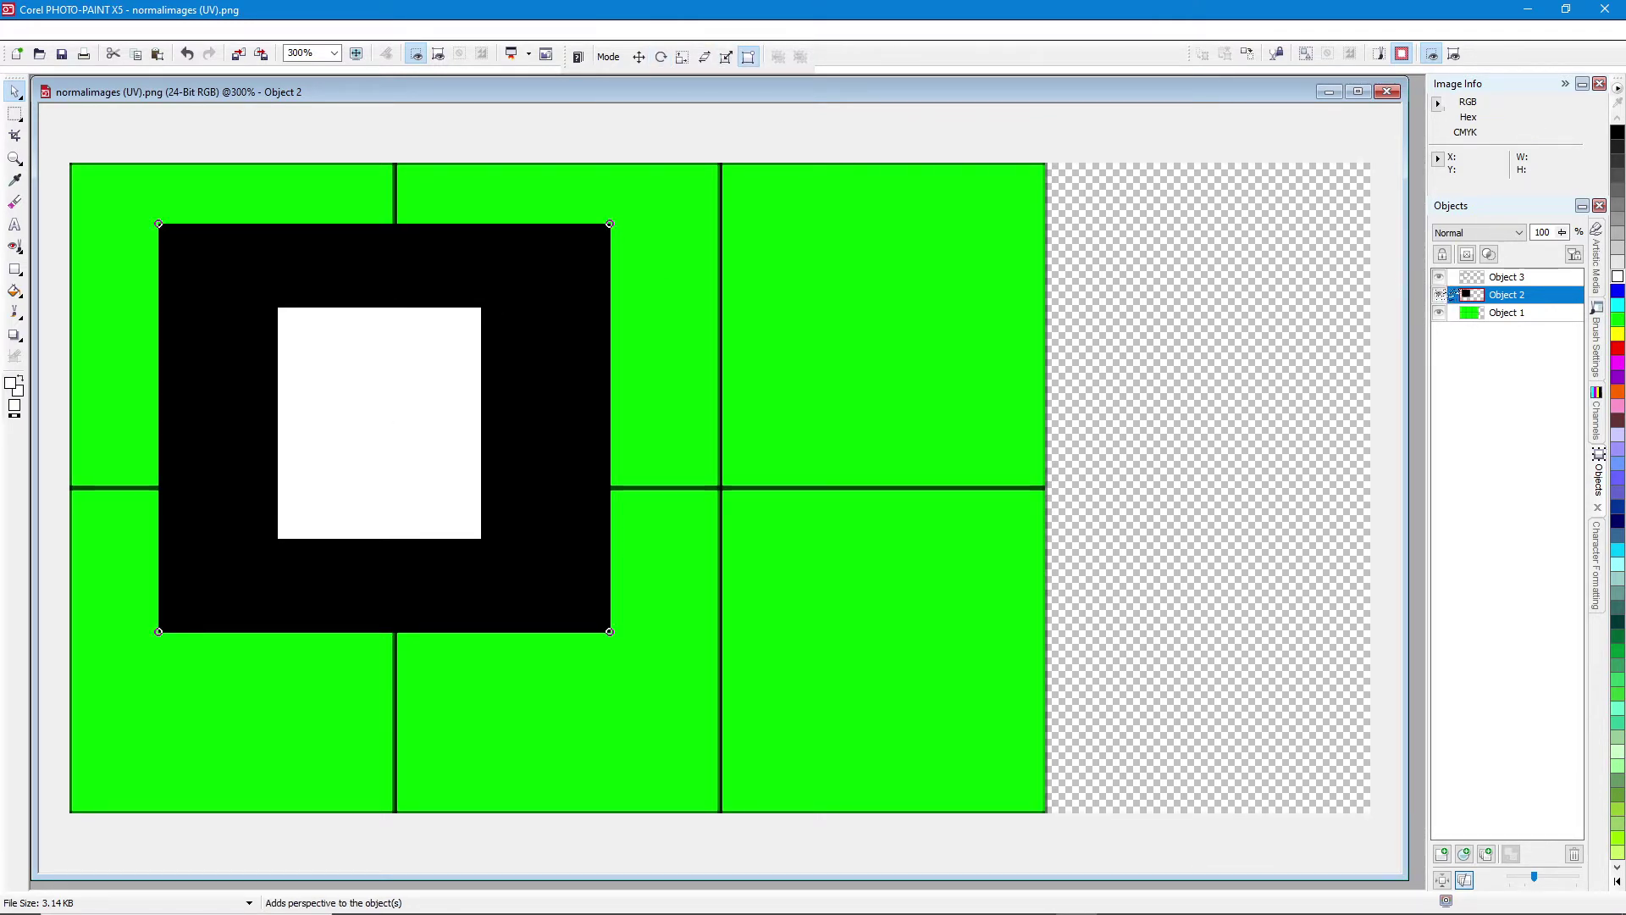
- Hide the black and white rectangles, and draw an unfilled 128 × 128 px square with a 2 px white border over the upper-left UV tile
click(1439, 294)
click(1439, 277)
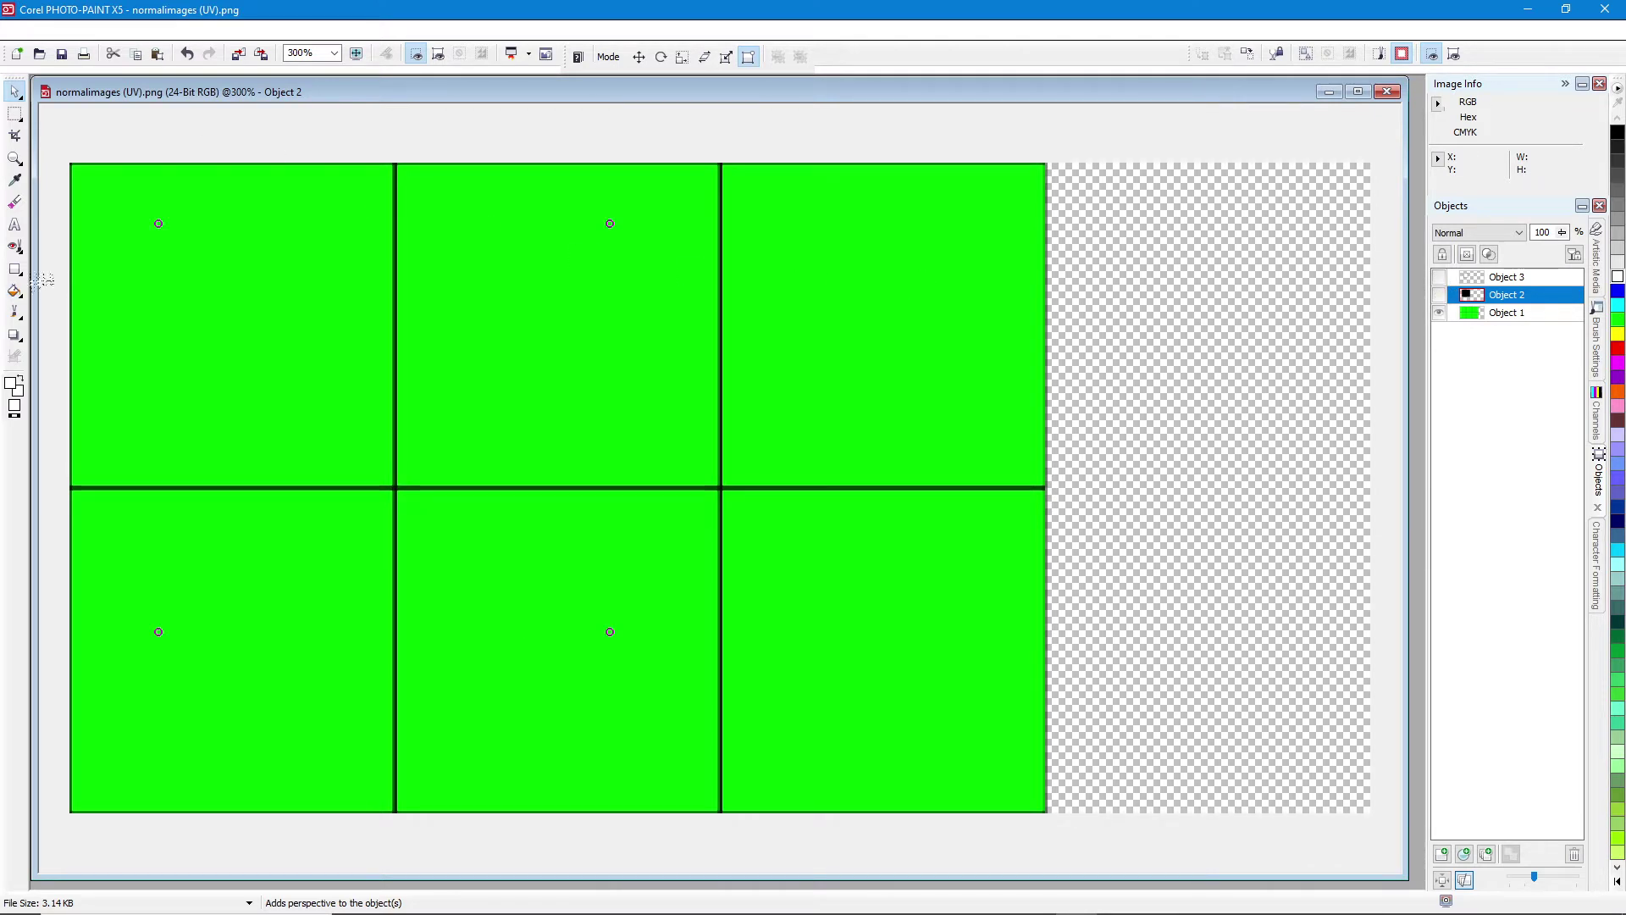
click(14, 269)
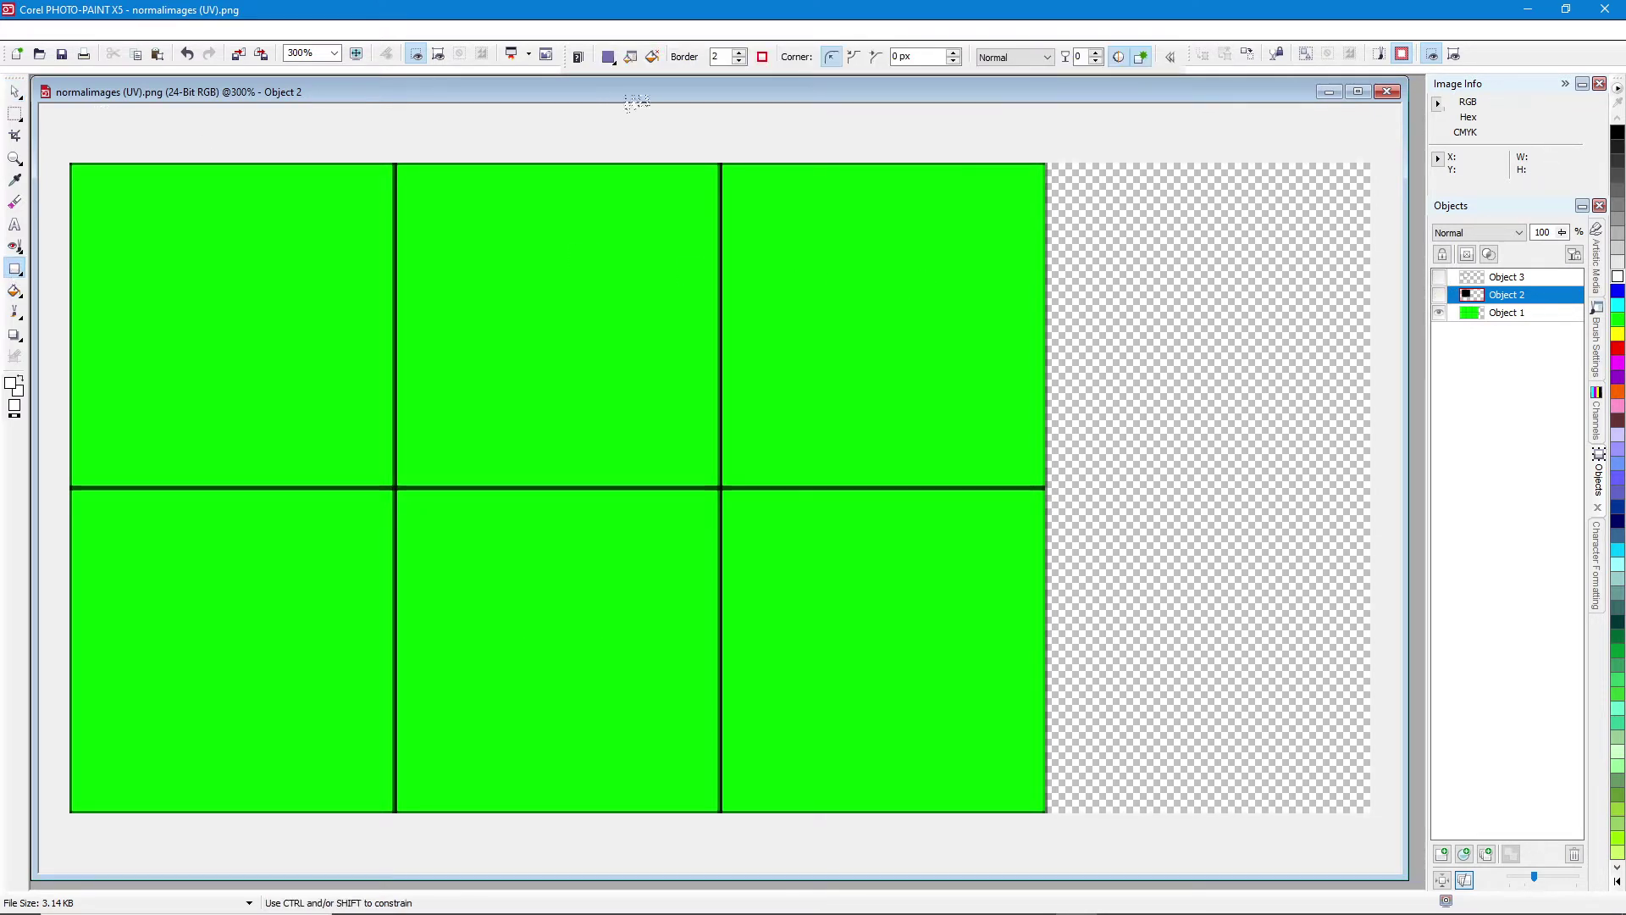
click(652, 56)
drag(72, 160, 394, 483)
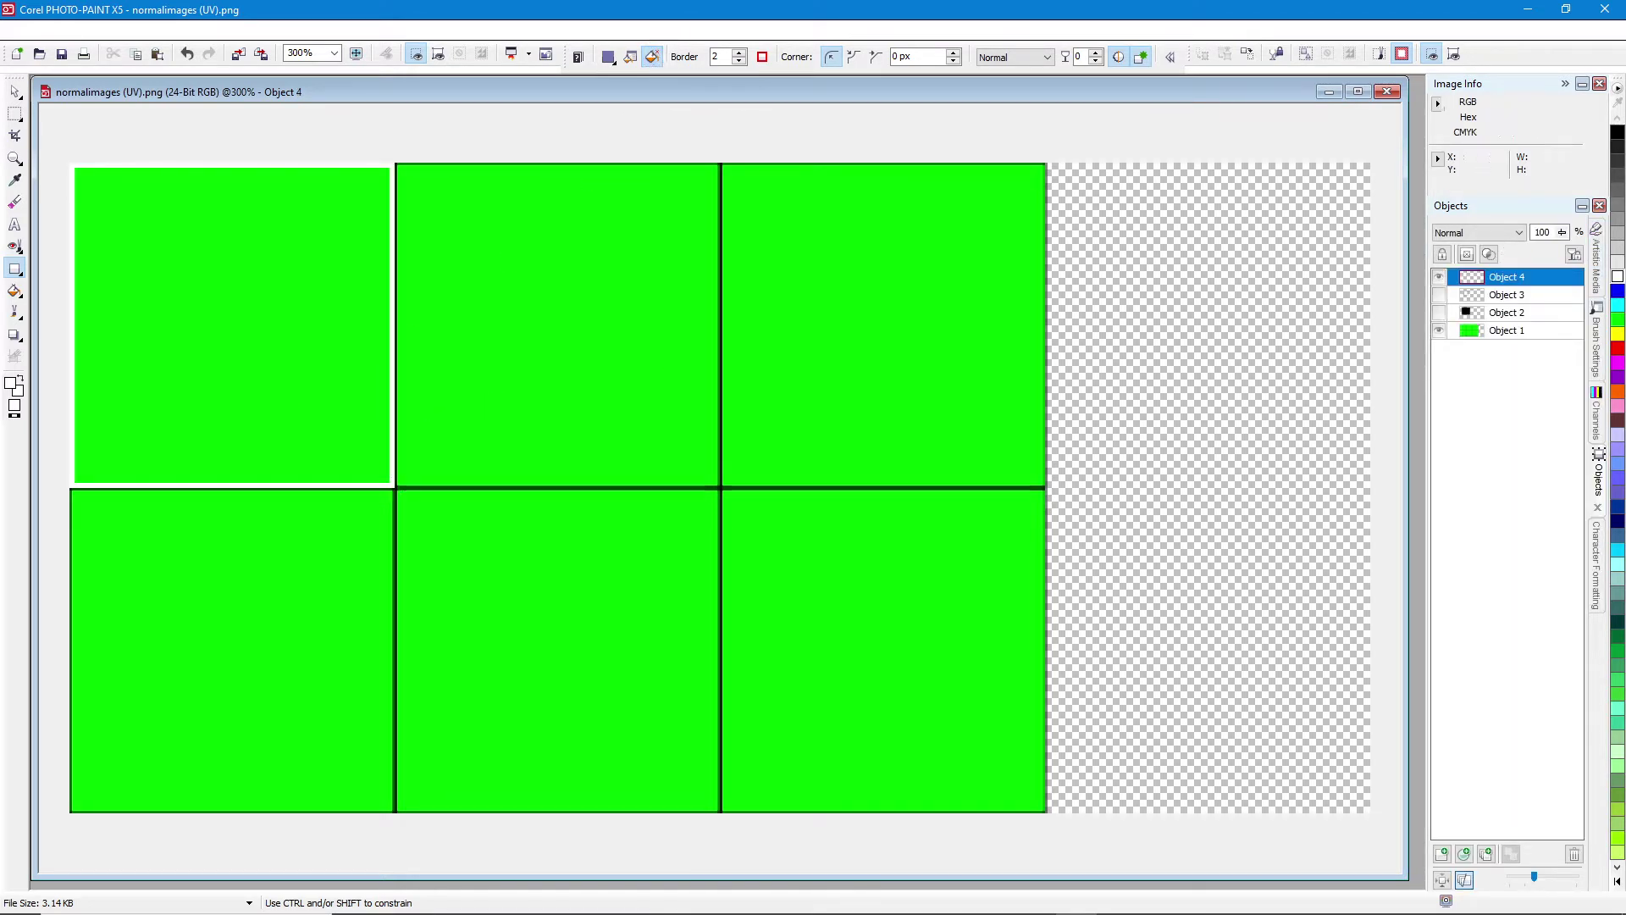
- Hide and reshow the green UV layout to check the white outline, and add a white background beneath the objects
click(1439, 330)
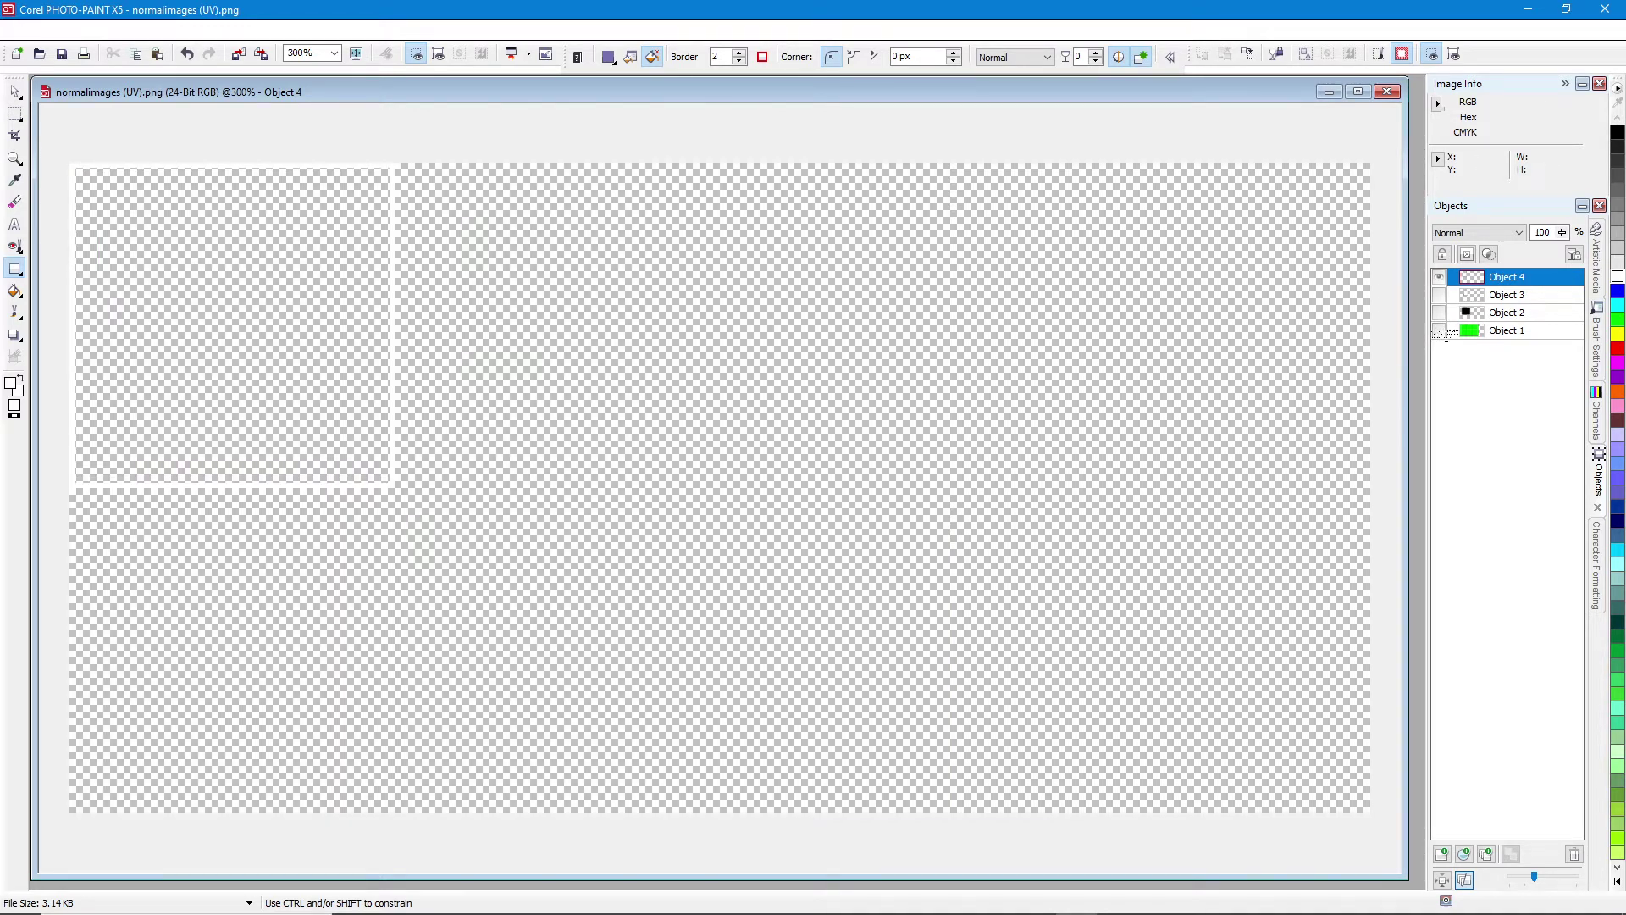
click(1439, 330)
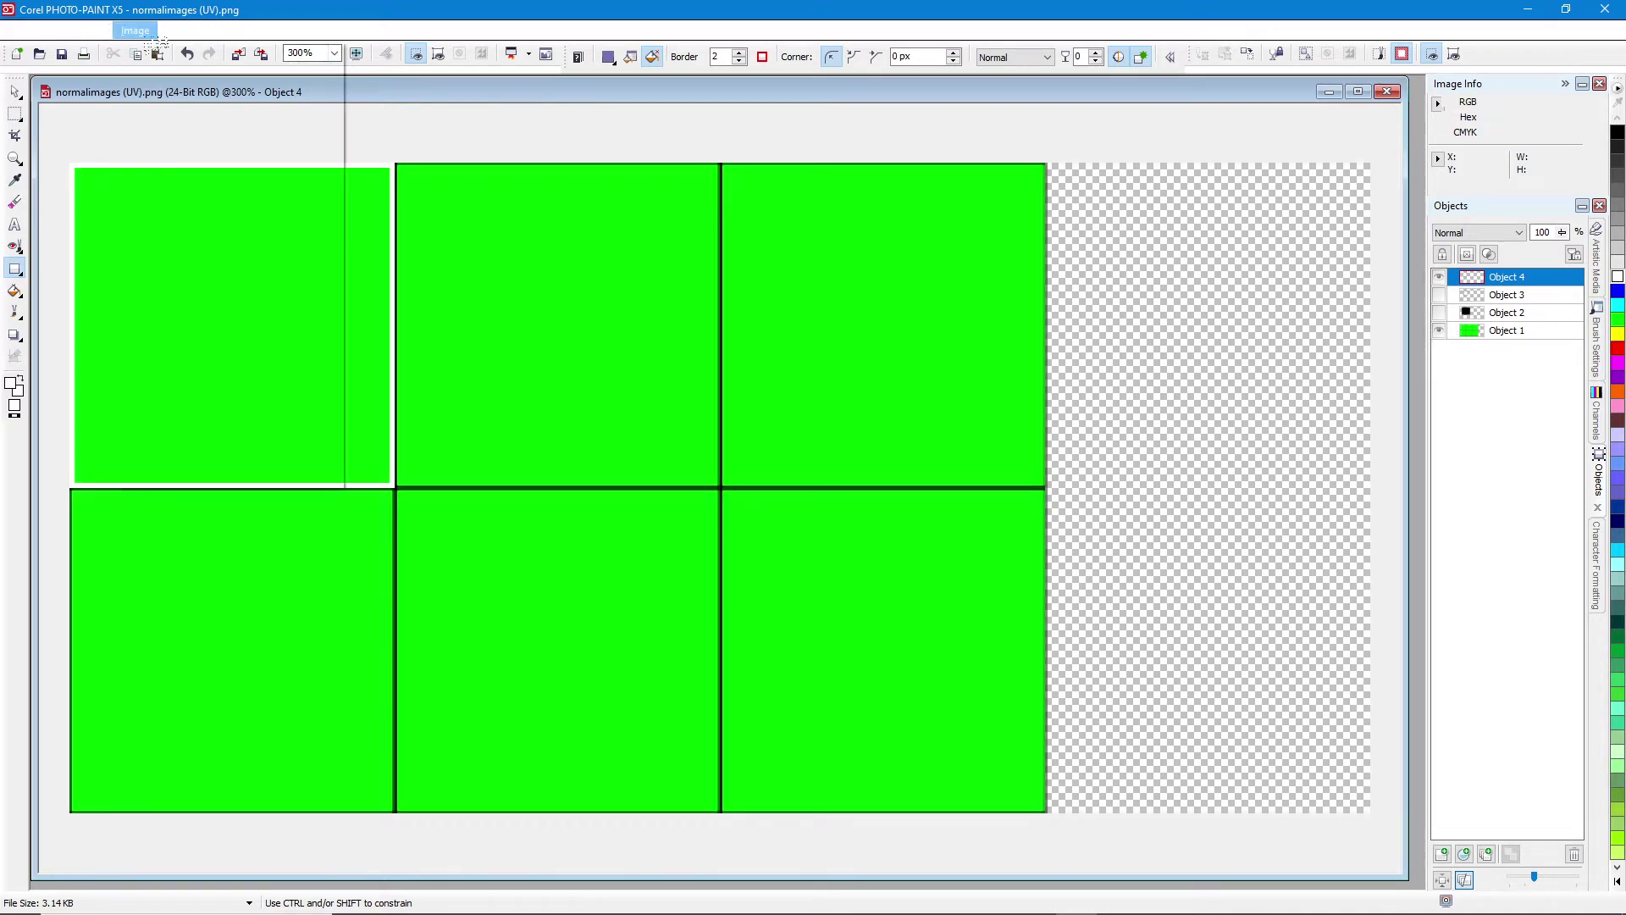
click(136, 30)
click(173, 135)
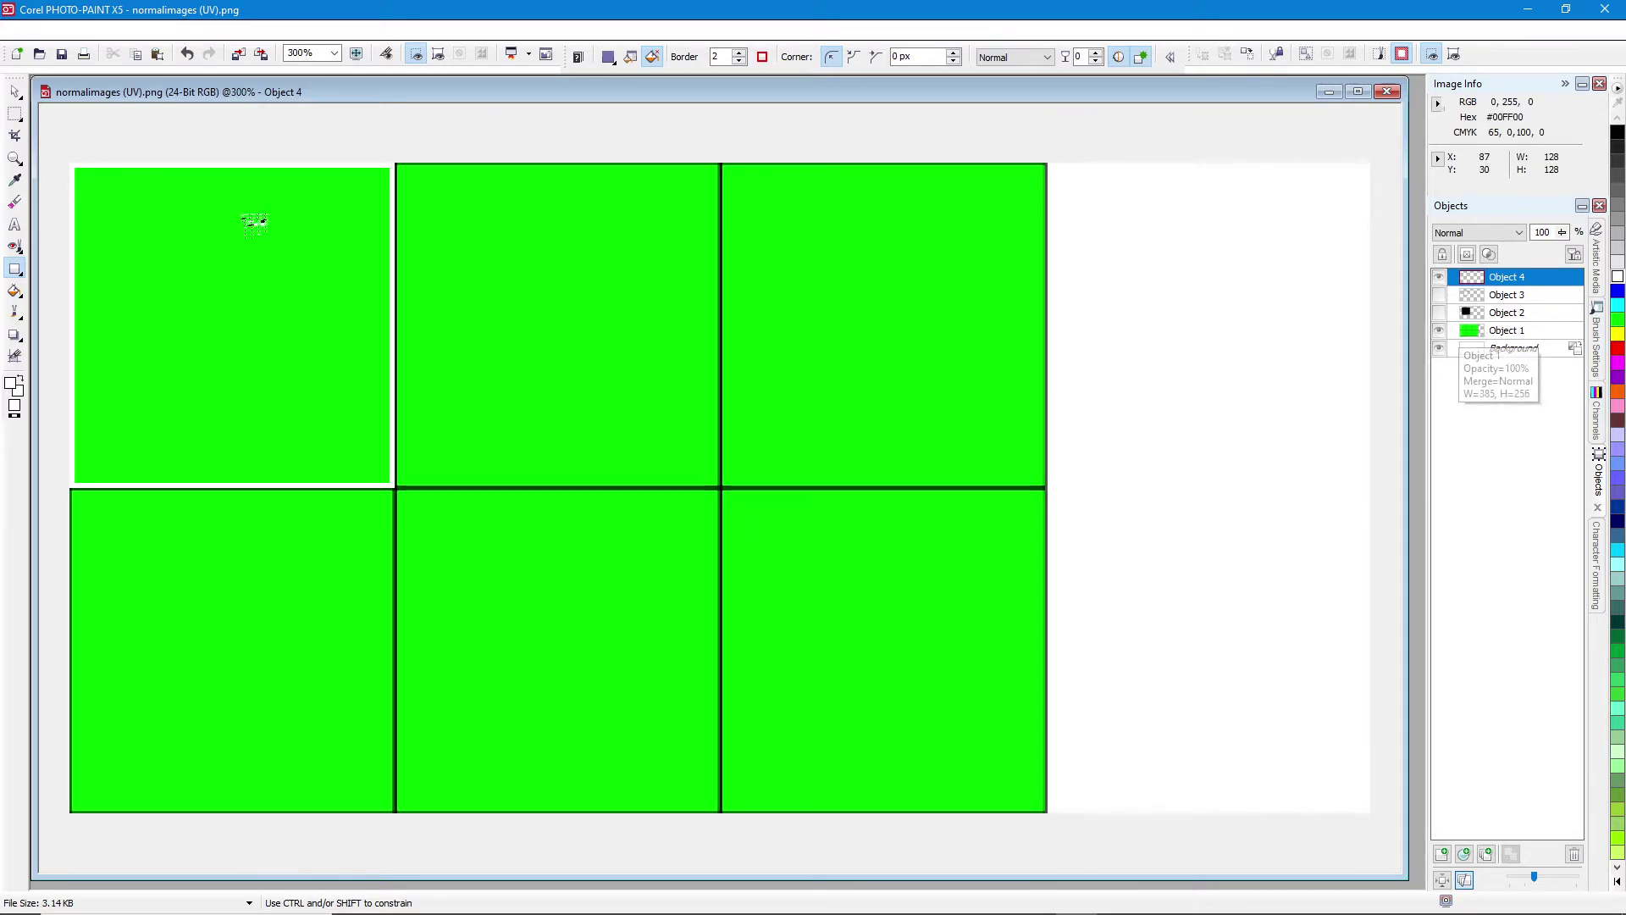
- Apply a Gaussian Blur with a 1 px radius to the white outline over the upper-left UV tile
click(15, 90)
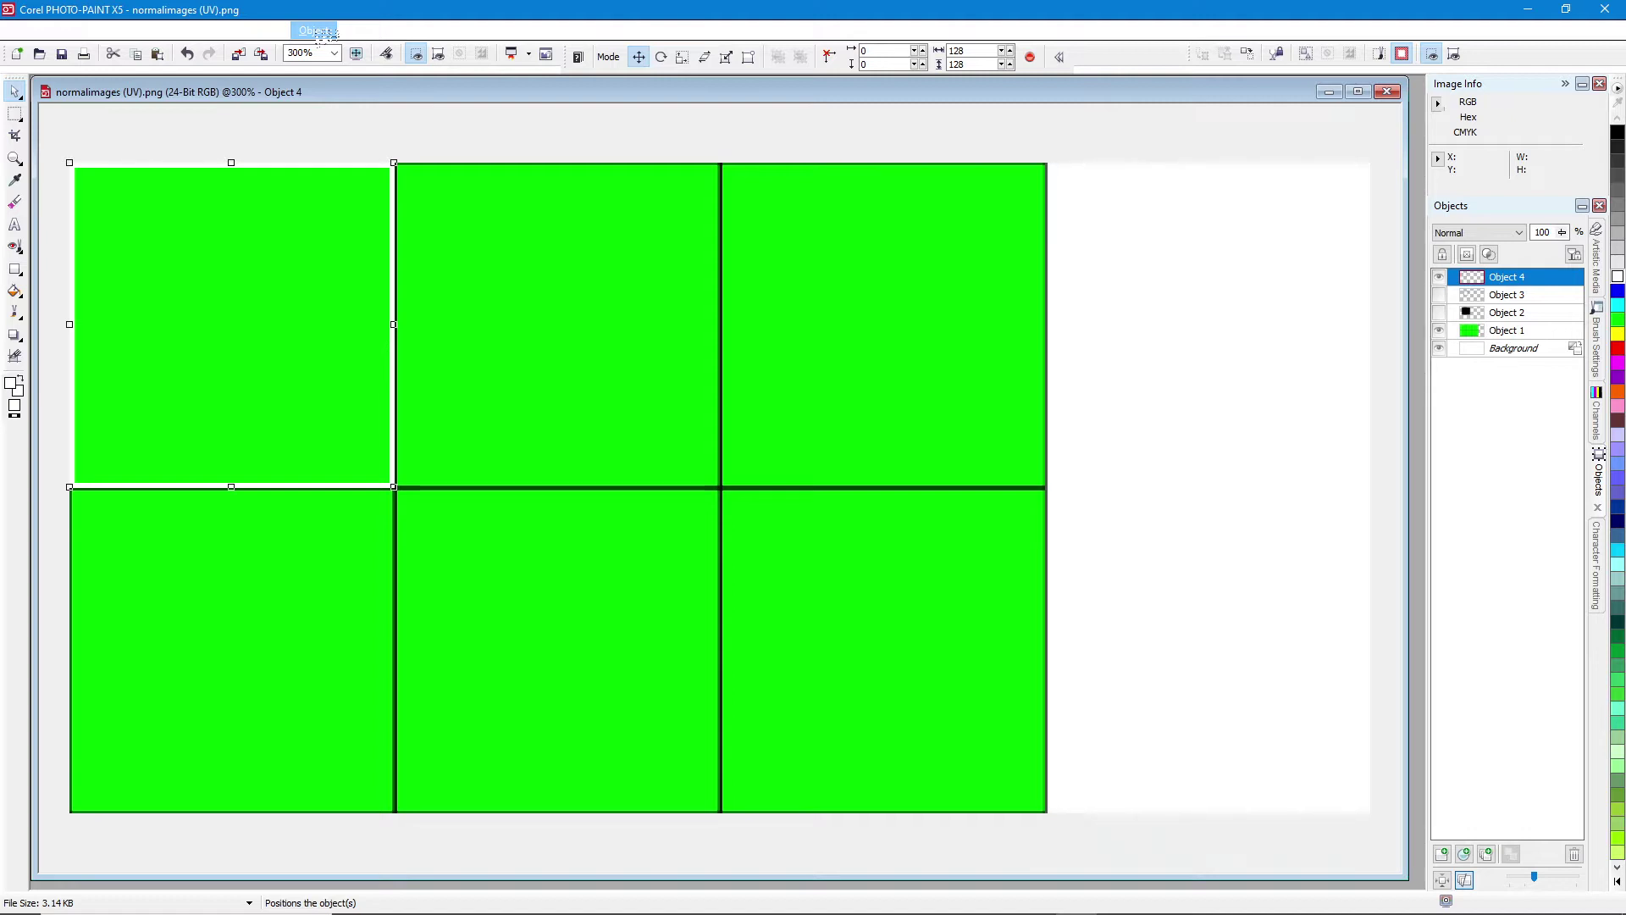
click(326, 32)
mouse_move(271, 32)
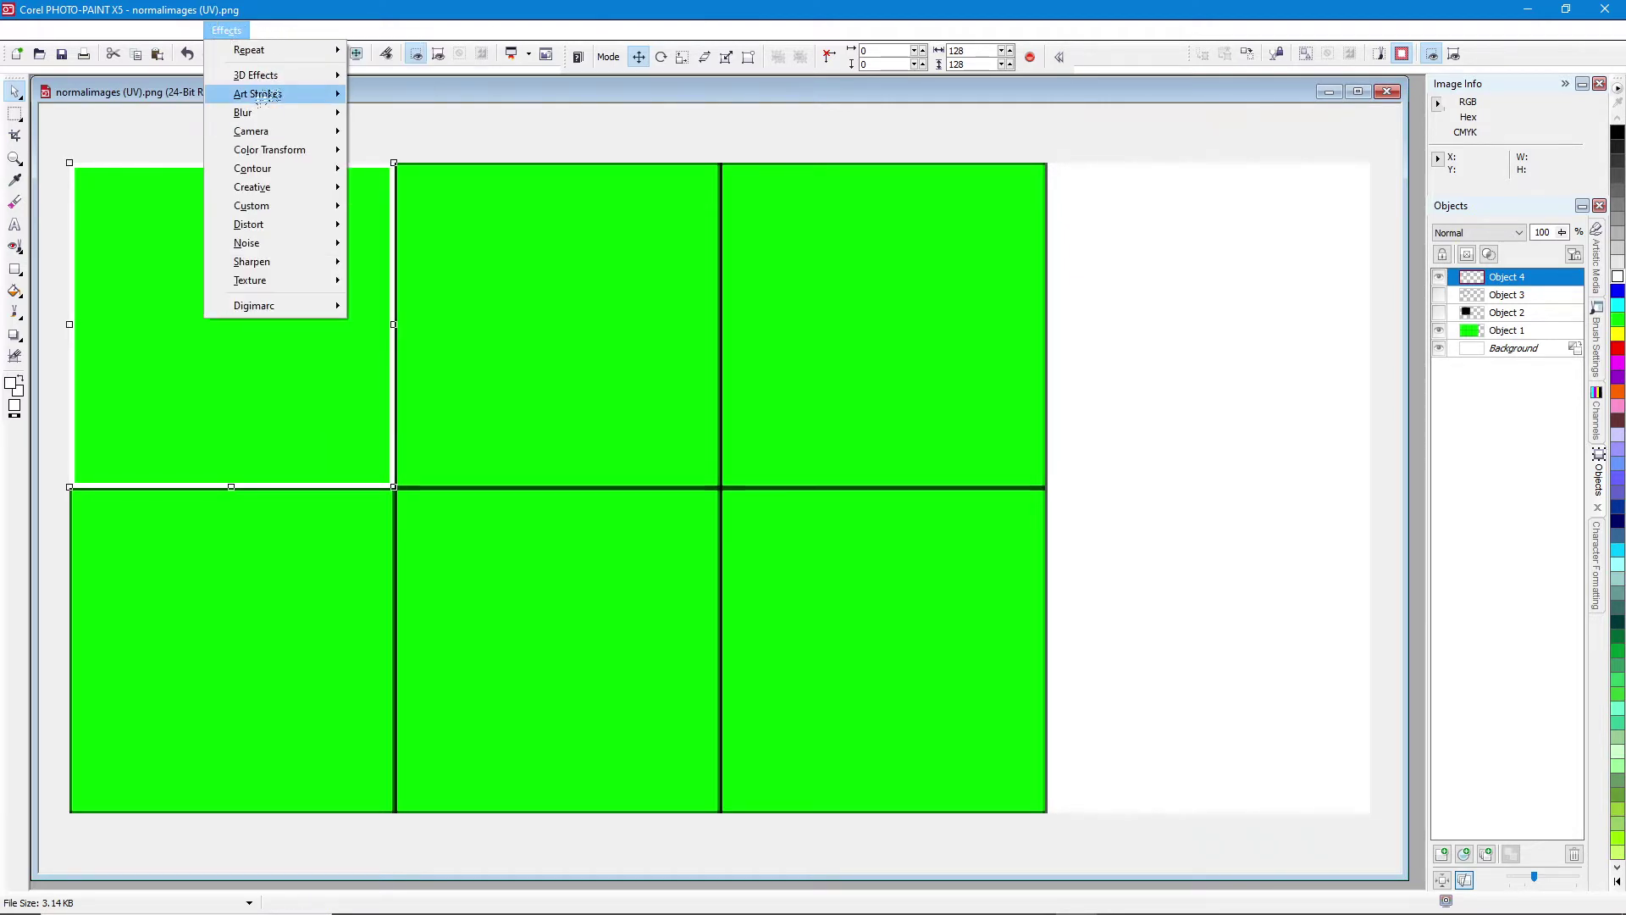
mouse_move(265, 116)
click(406, 159)
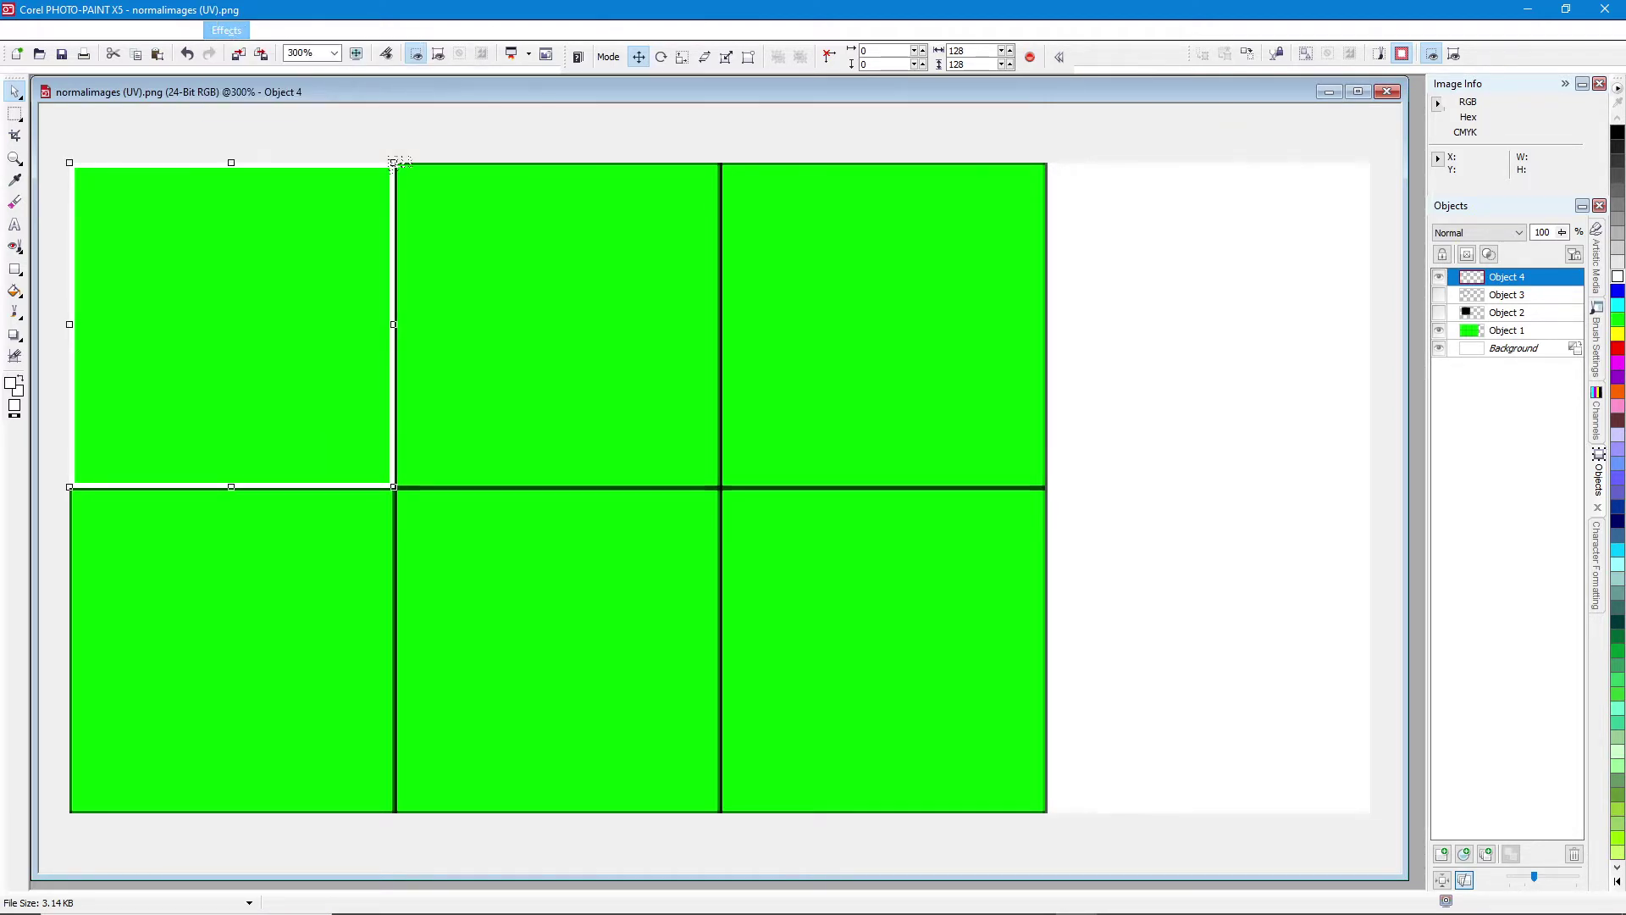
double_click(631, 764)
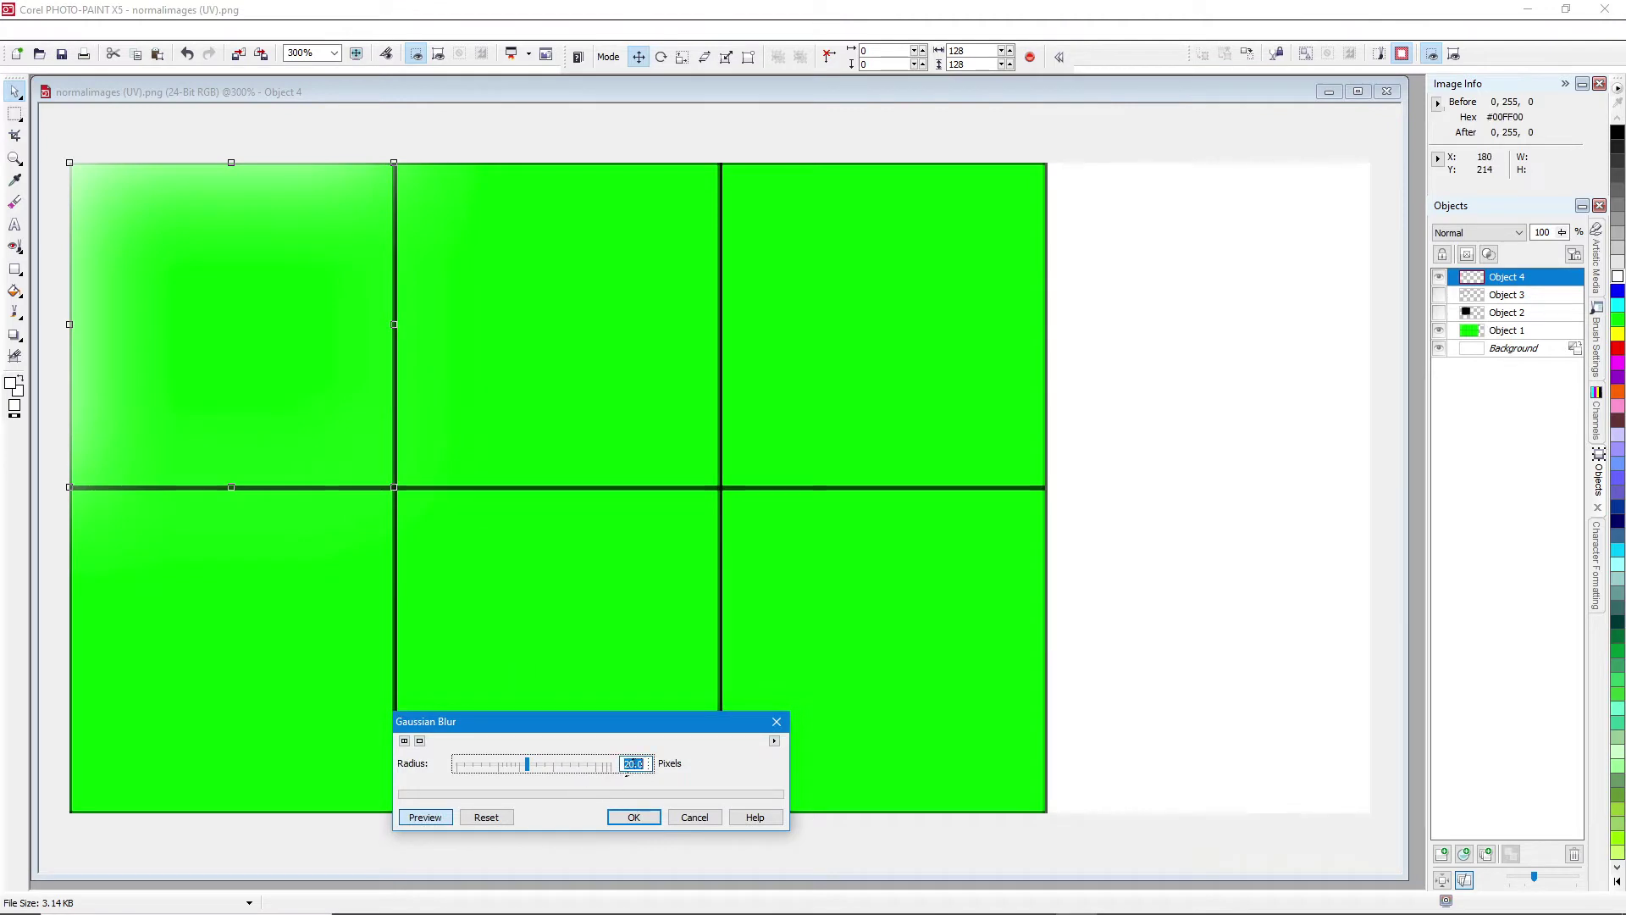
text(2)
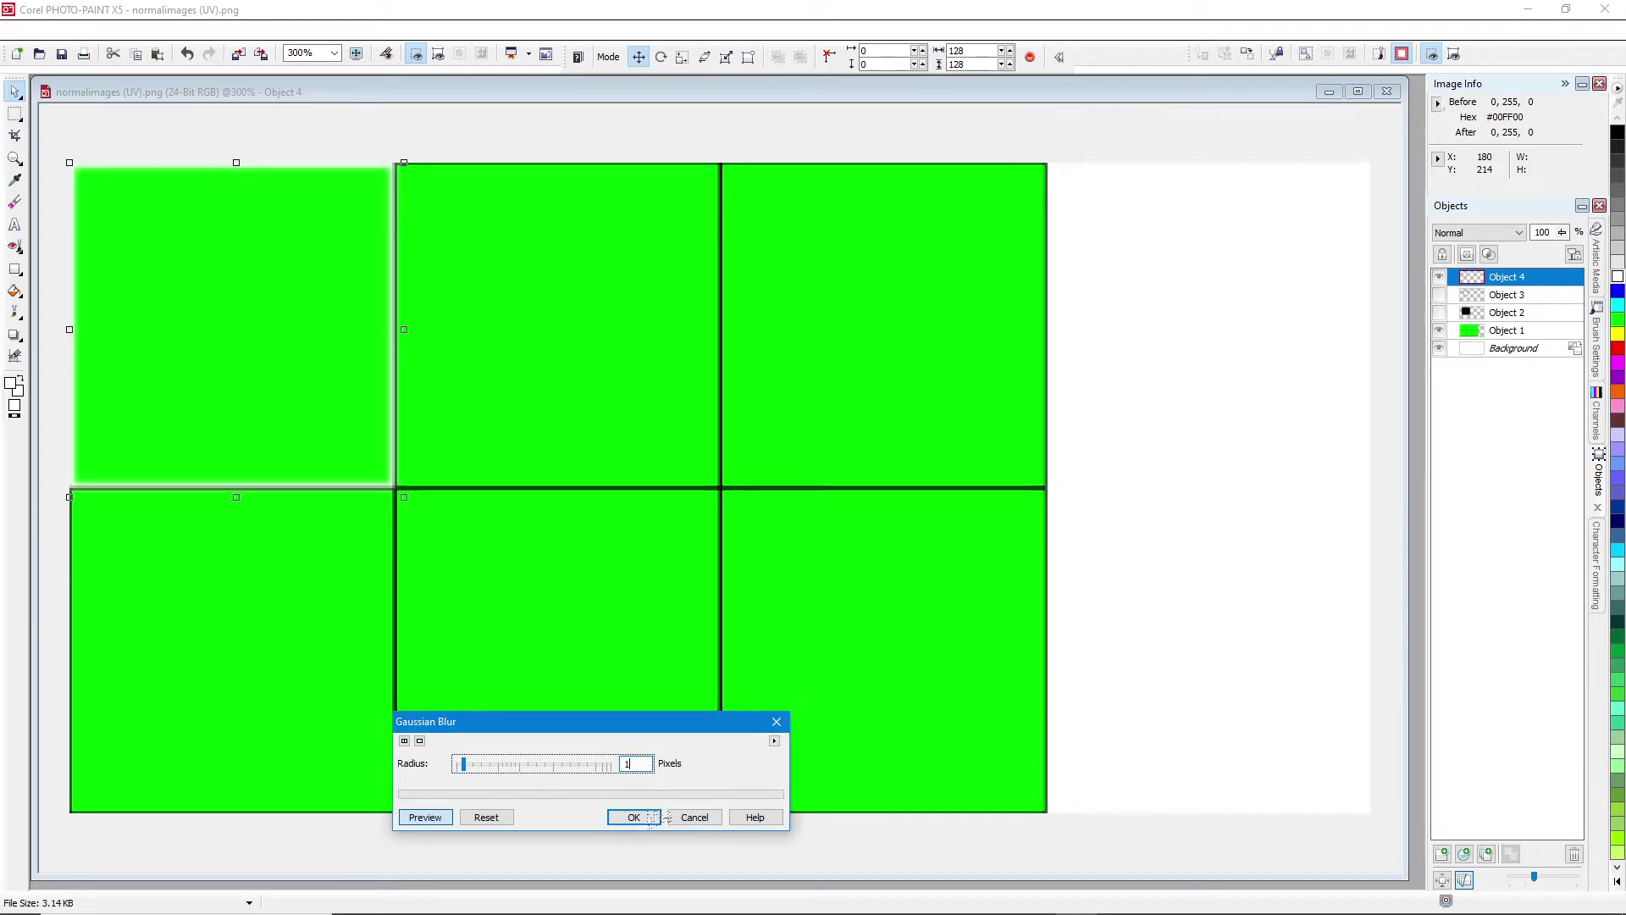
click(650, 818)
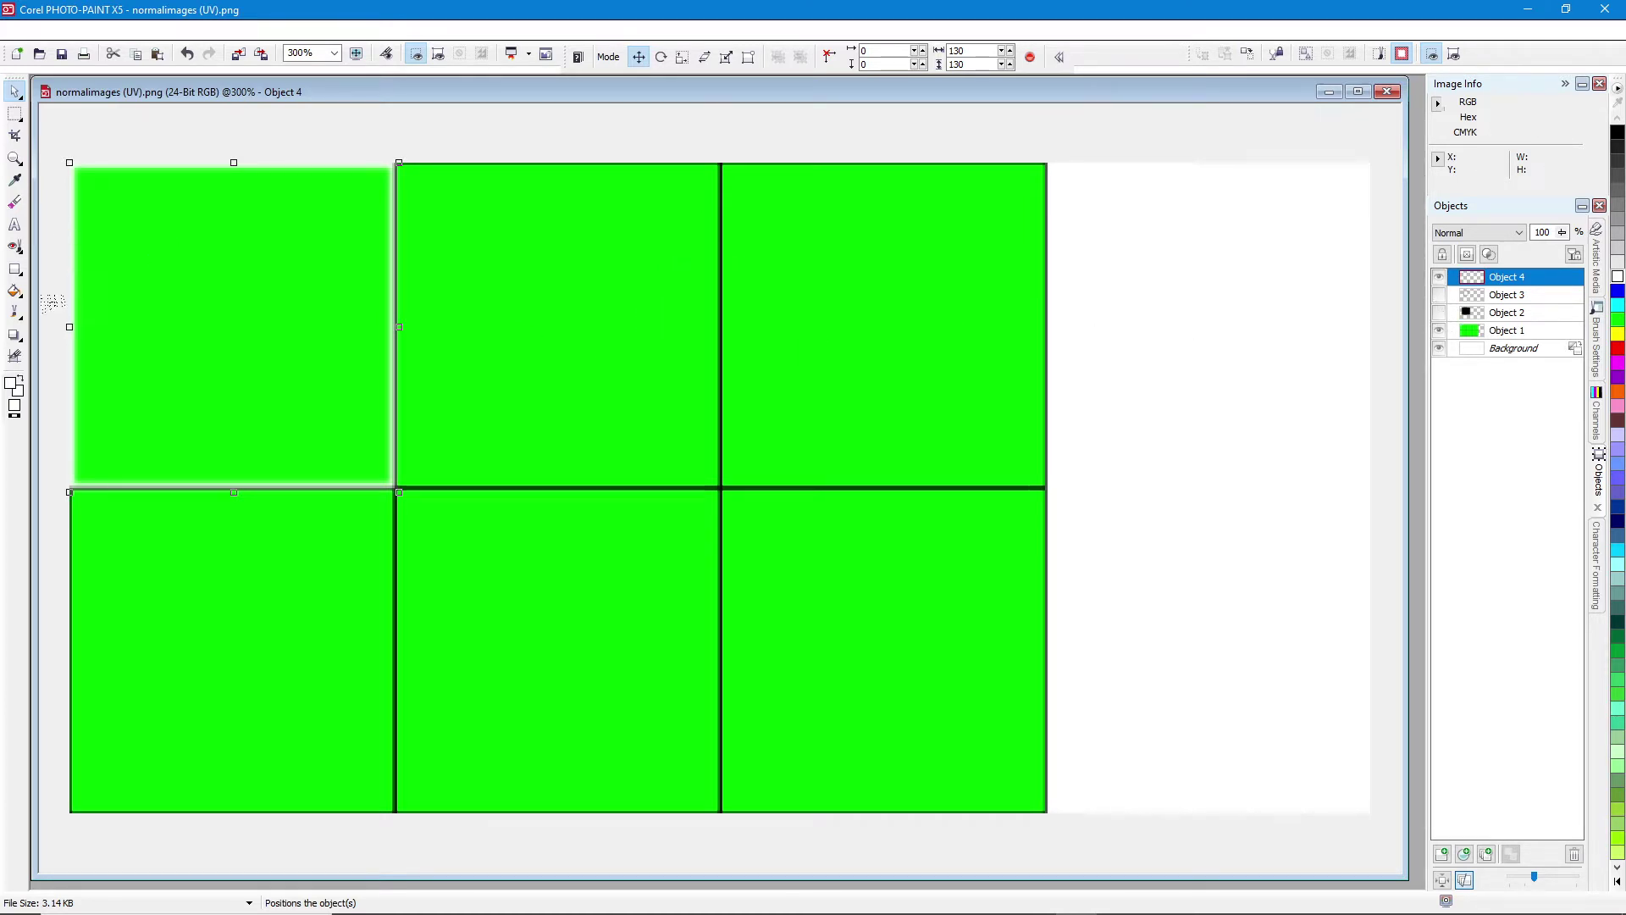
click(15, 269)
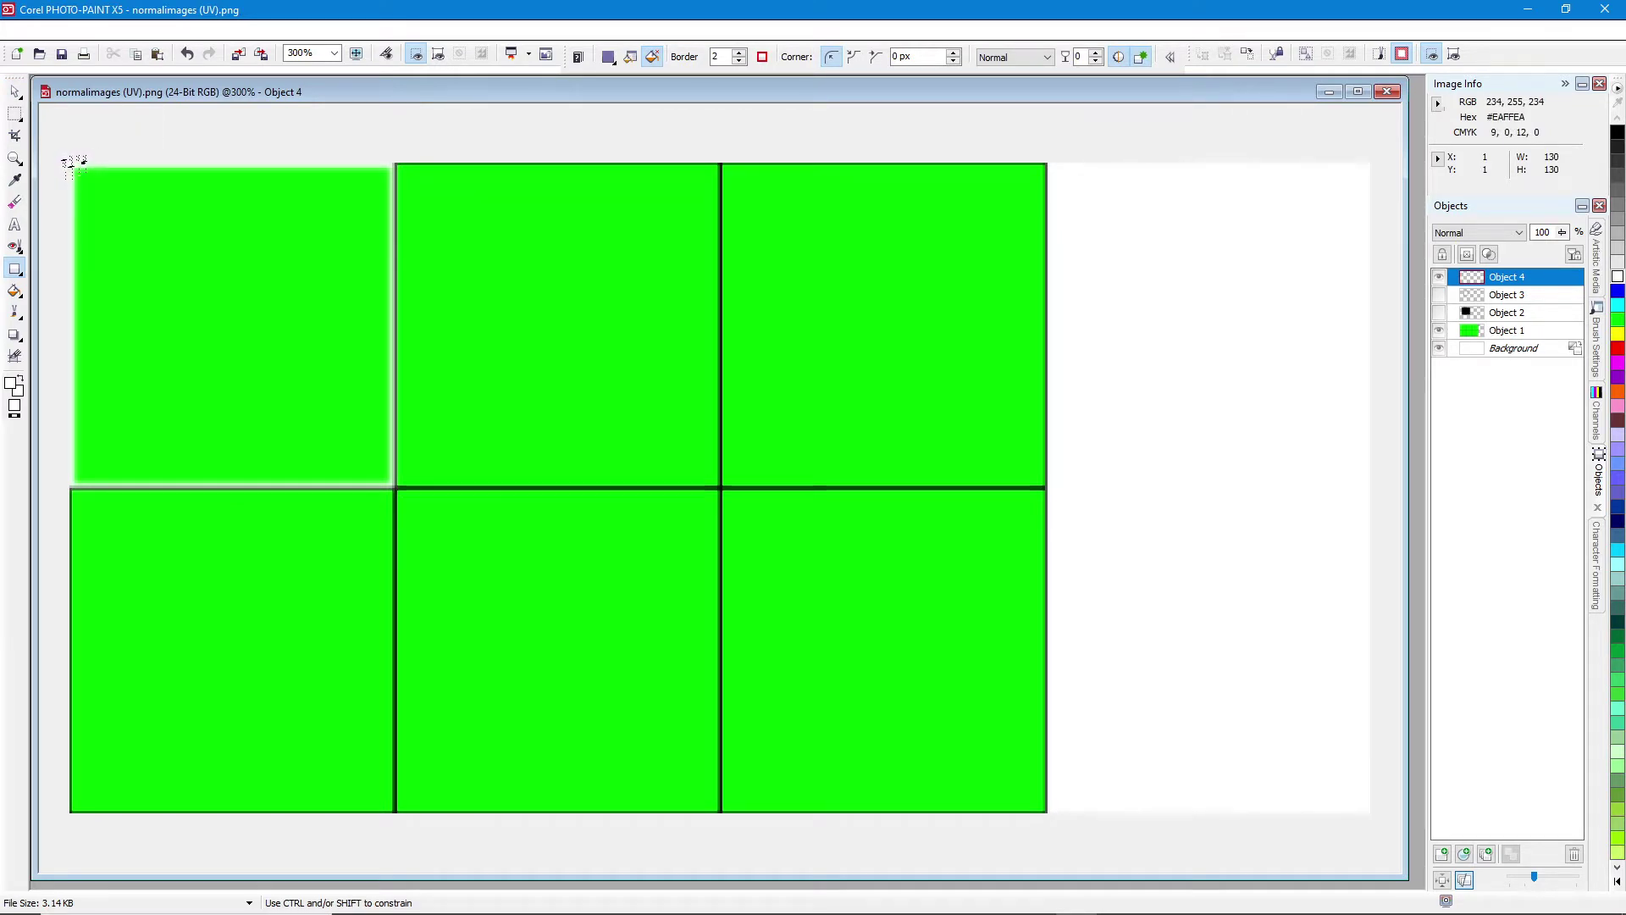
mouse_move(73, 165)
mouse_down()
mouse_move(127, 243)
mouse_move(395, 483)
mouse_up()
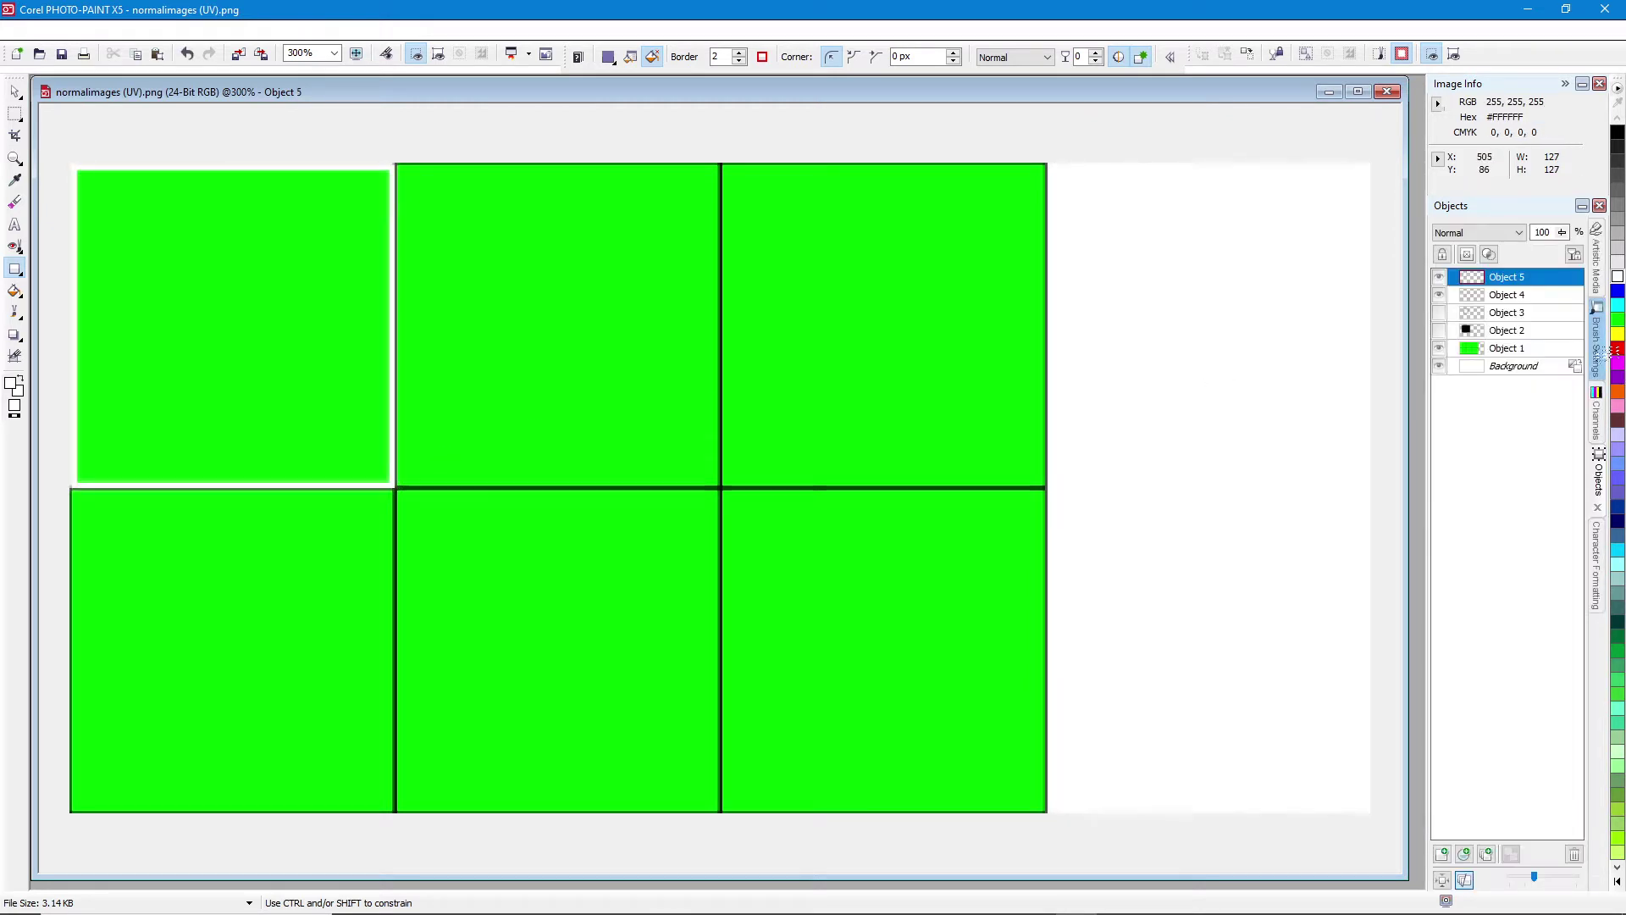
click(14, 91)
key(Delete)
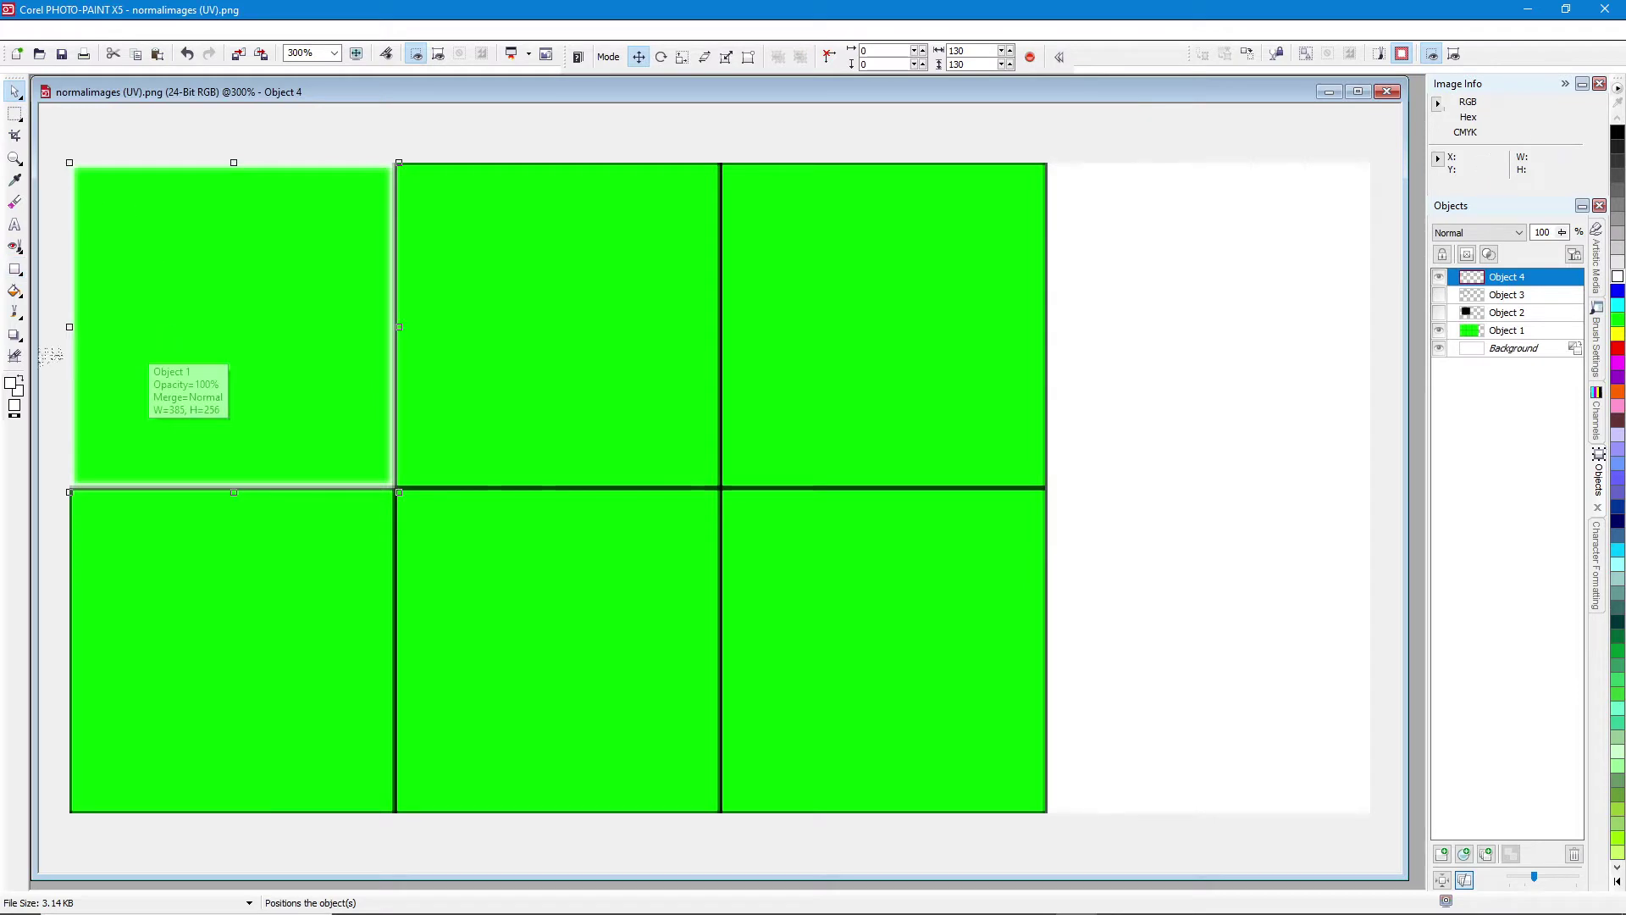
- Hide the blurred outline, and draw a 128 × 128 px square over the upper-left UV tile filled with mid-grey #808080
click(16, 268)
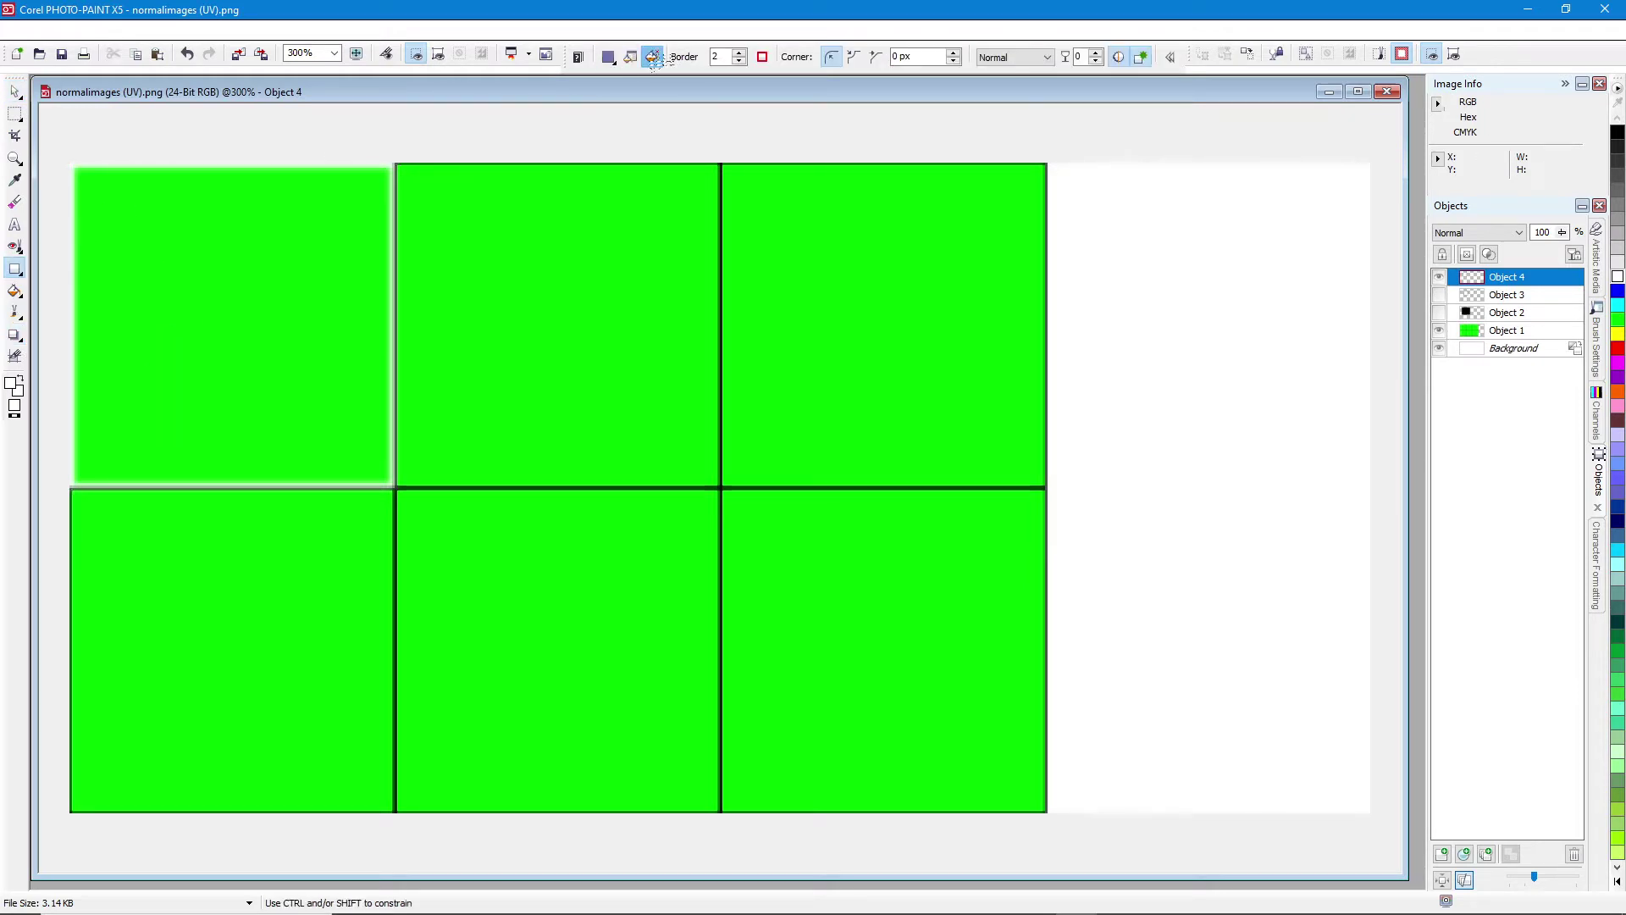
click(652, 57)
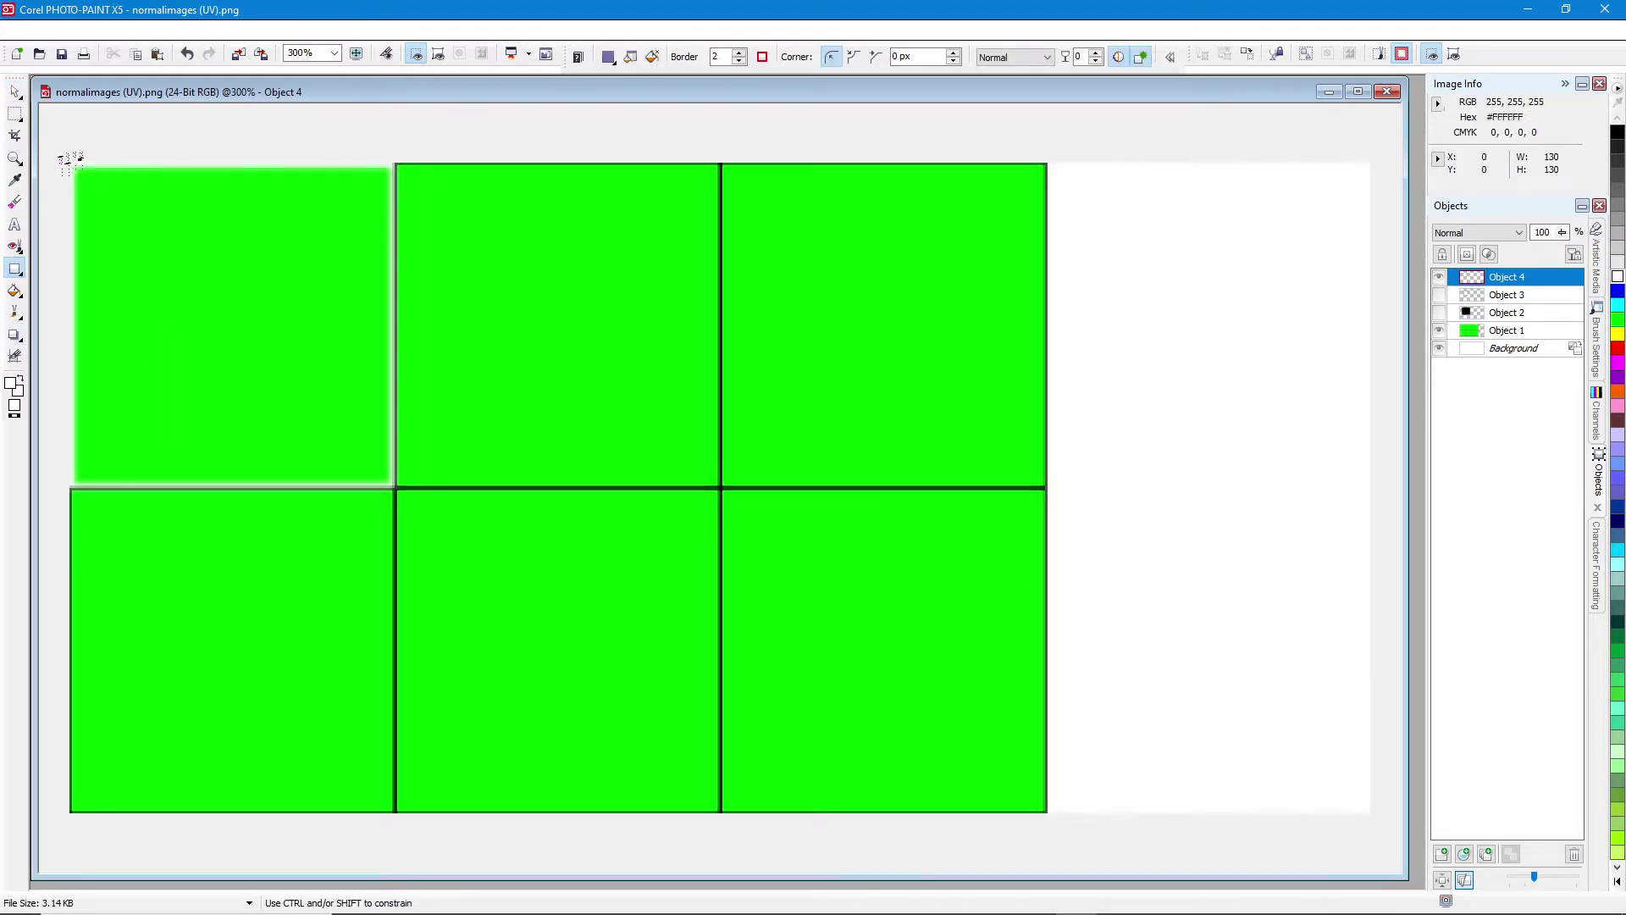
click(1439, 277)
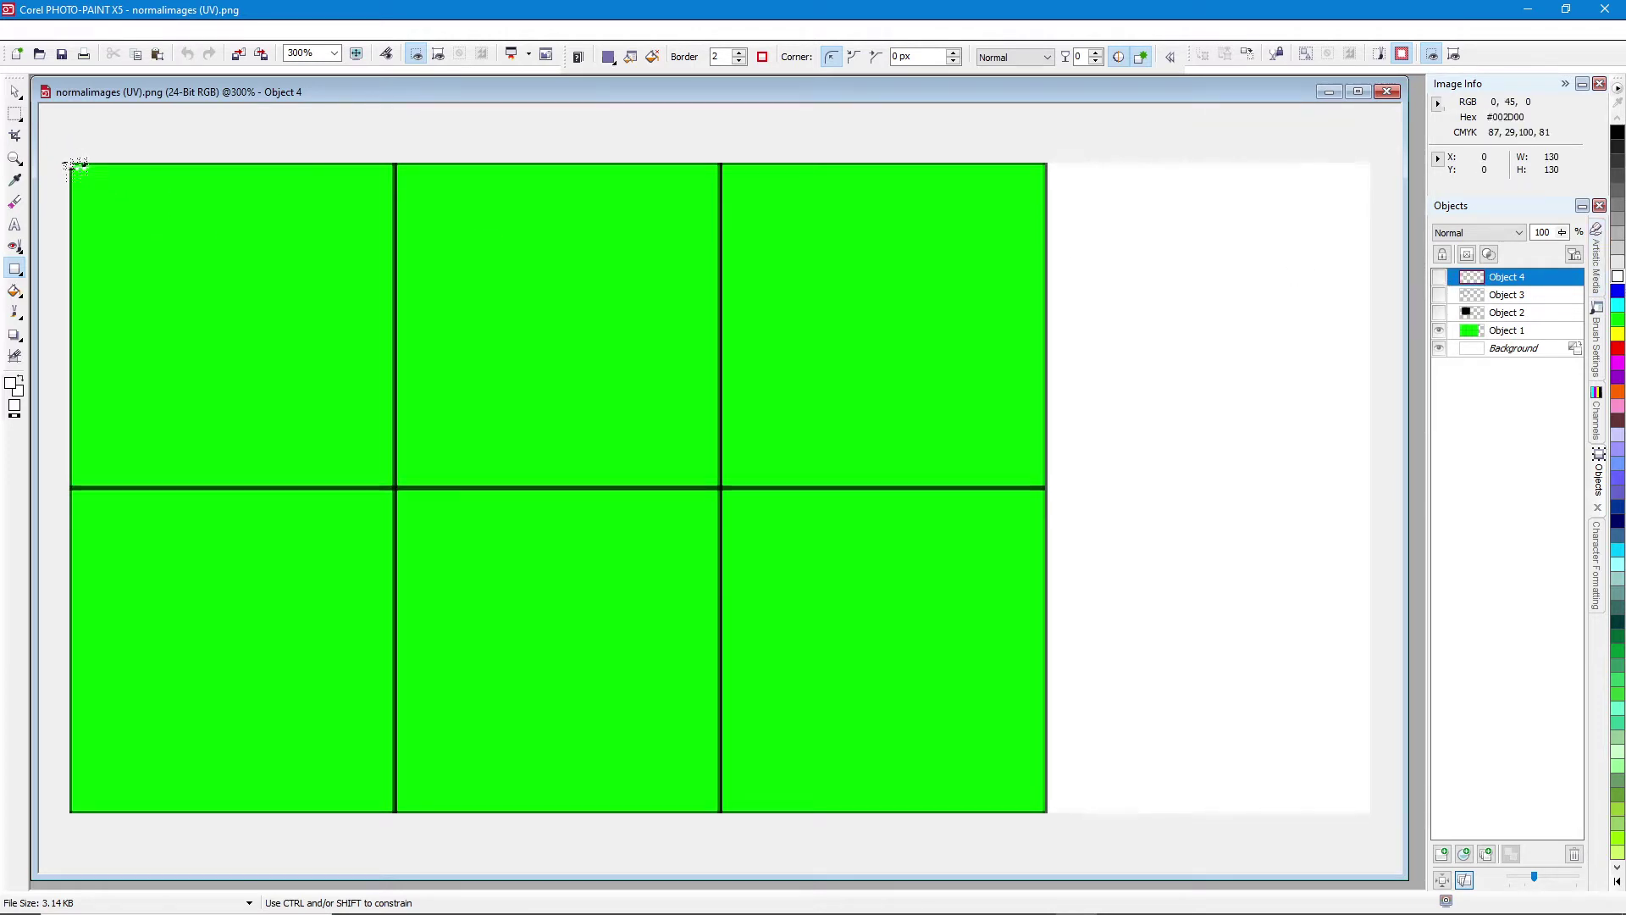
drag(71, 163, 393, 484)
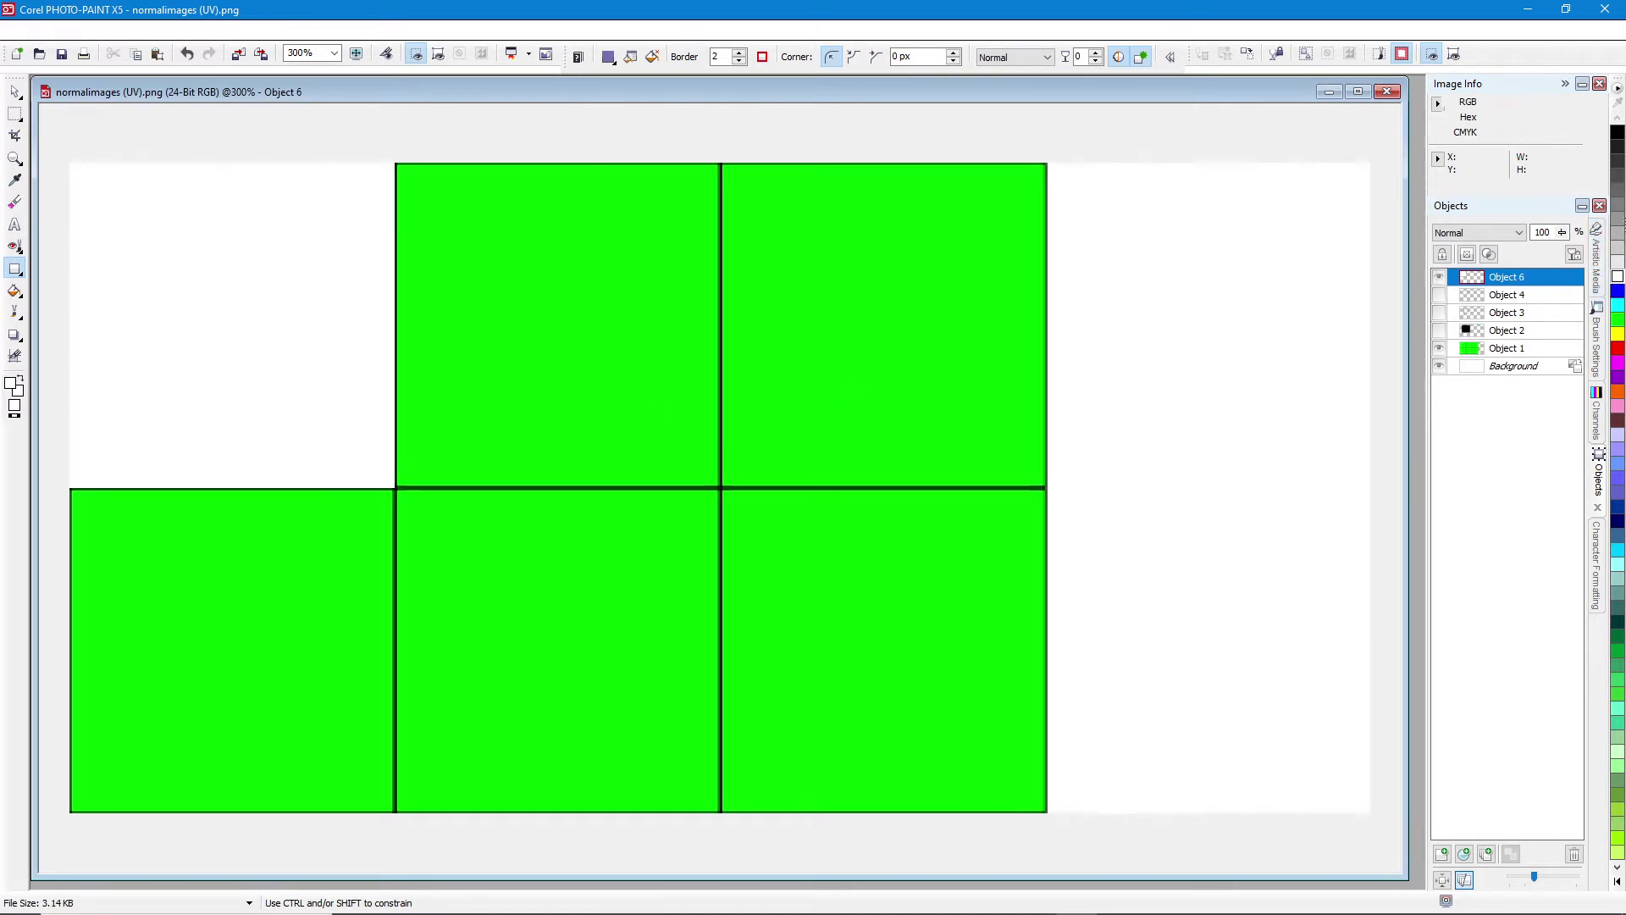
click(15, 291)
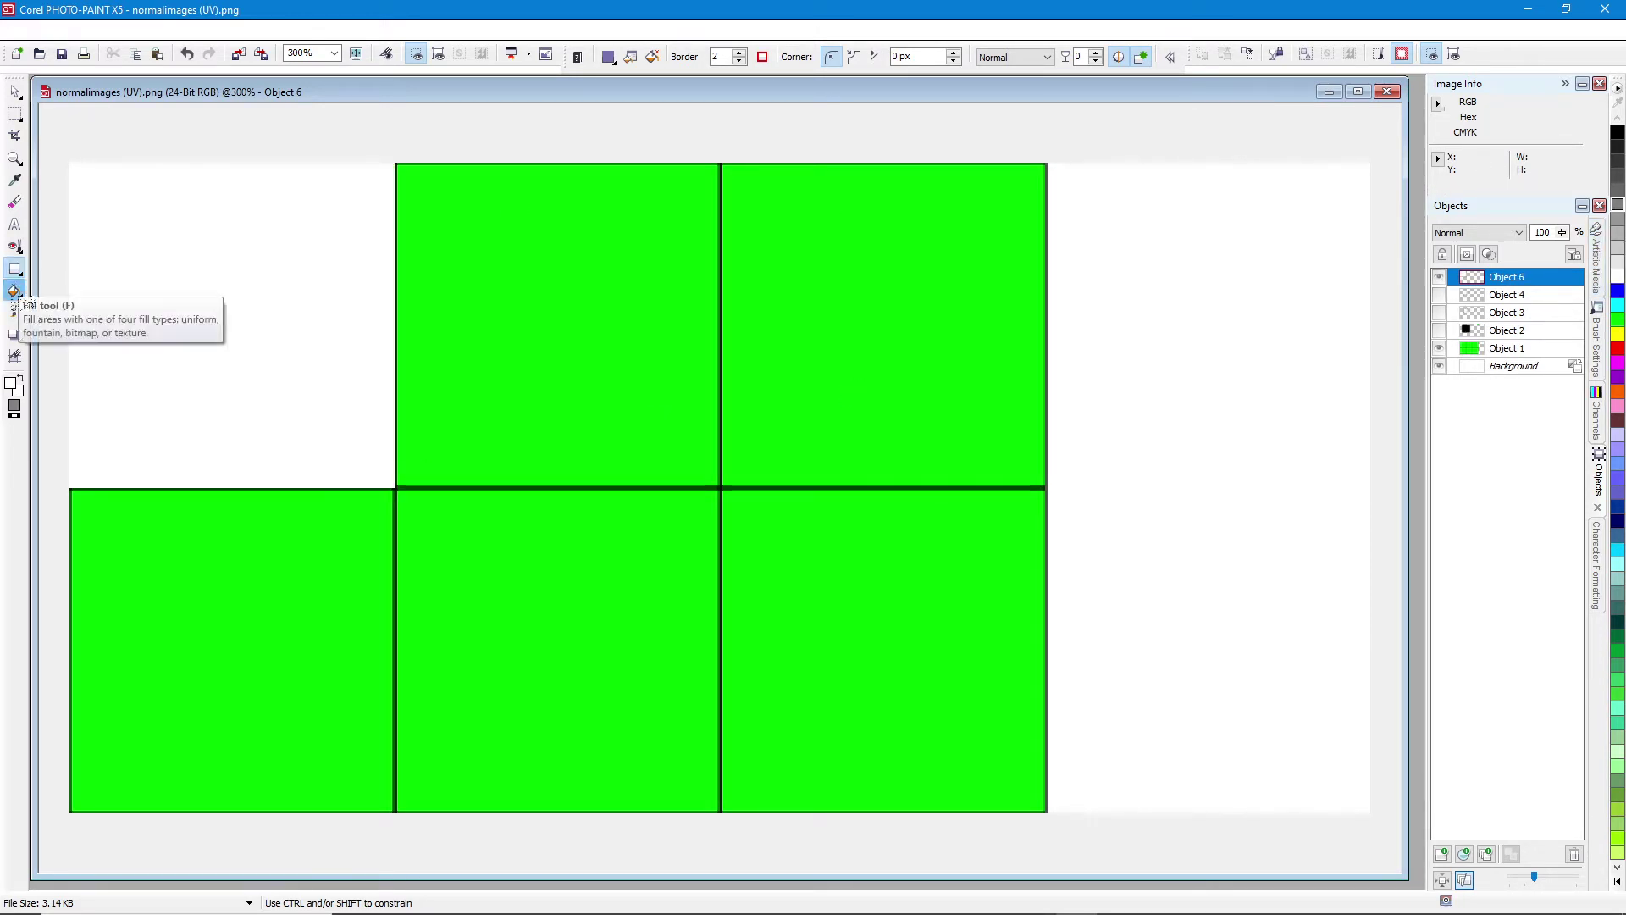
click(205, 295)
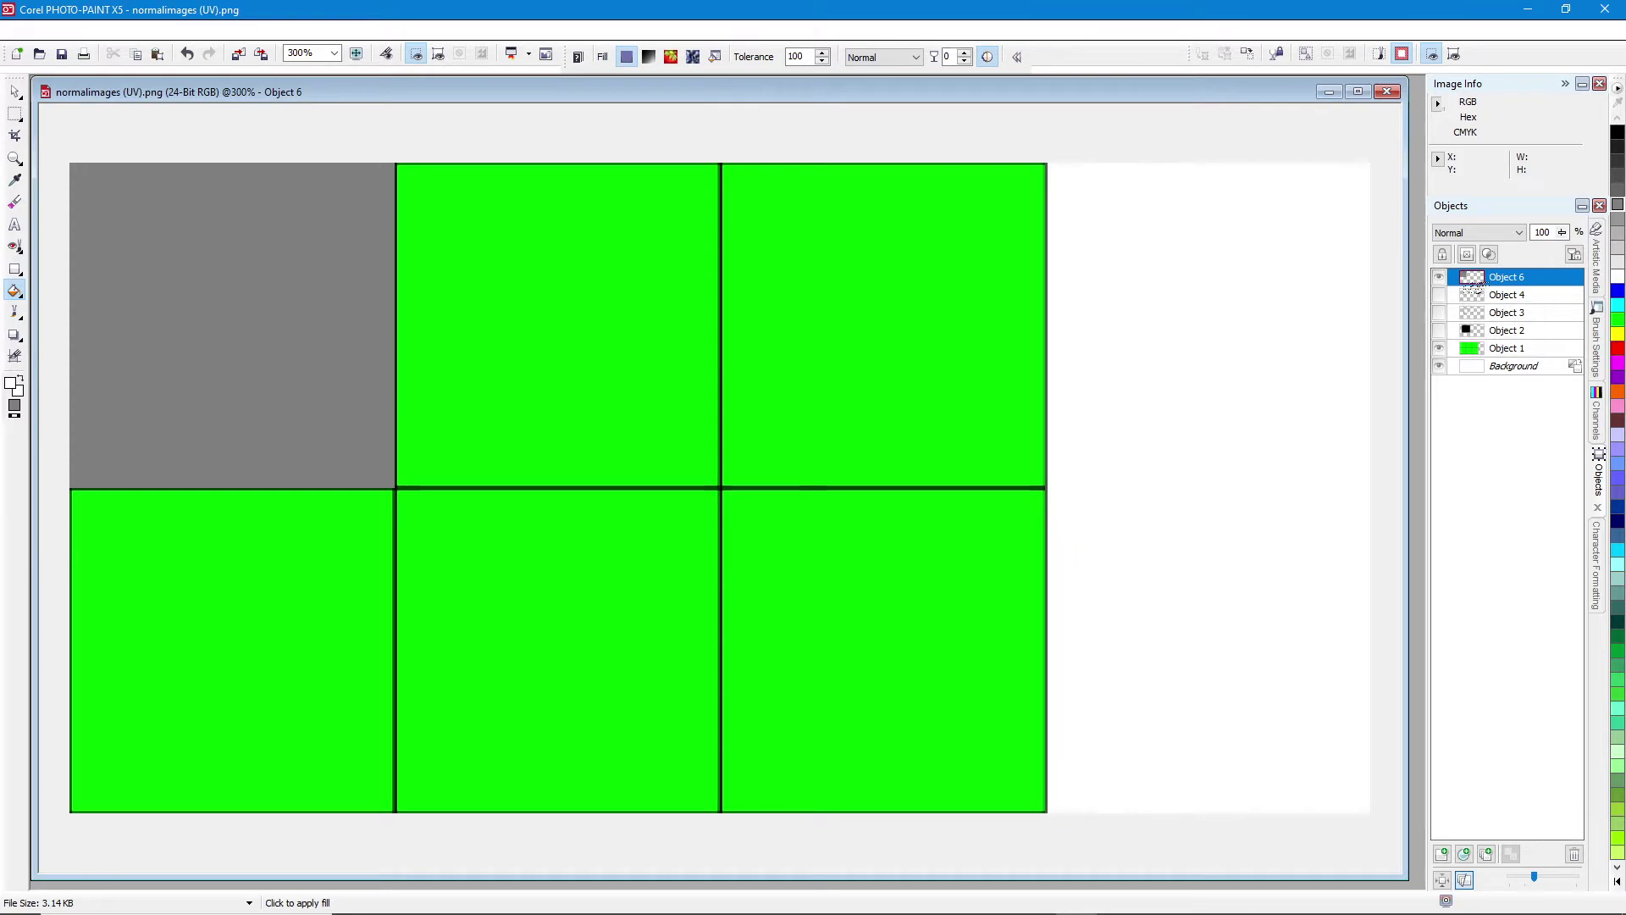
- Move the grey square beneath the blurred outline in the object order and show the outline again
drag(1475, 284, 1467, 301)
click(1440, 277)
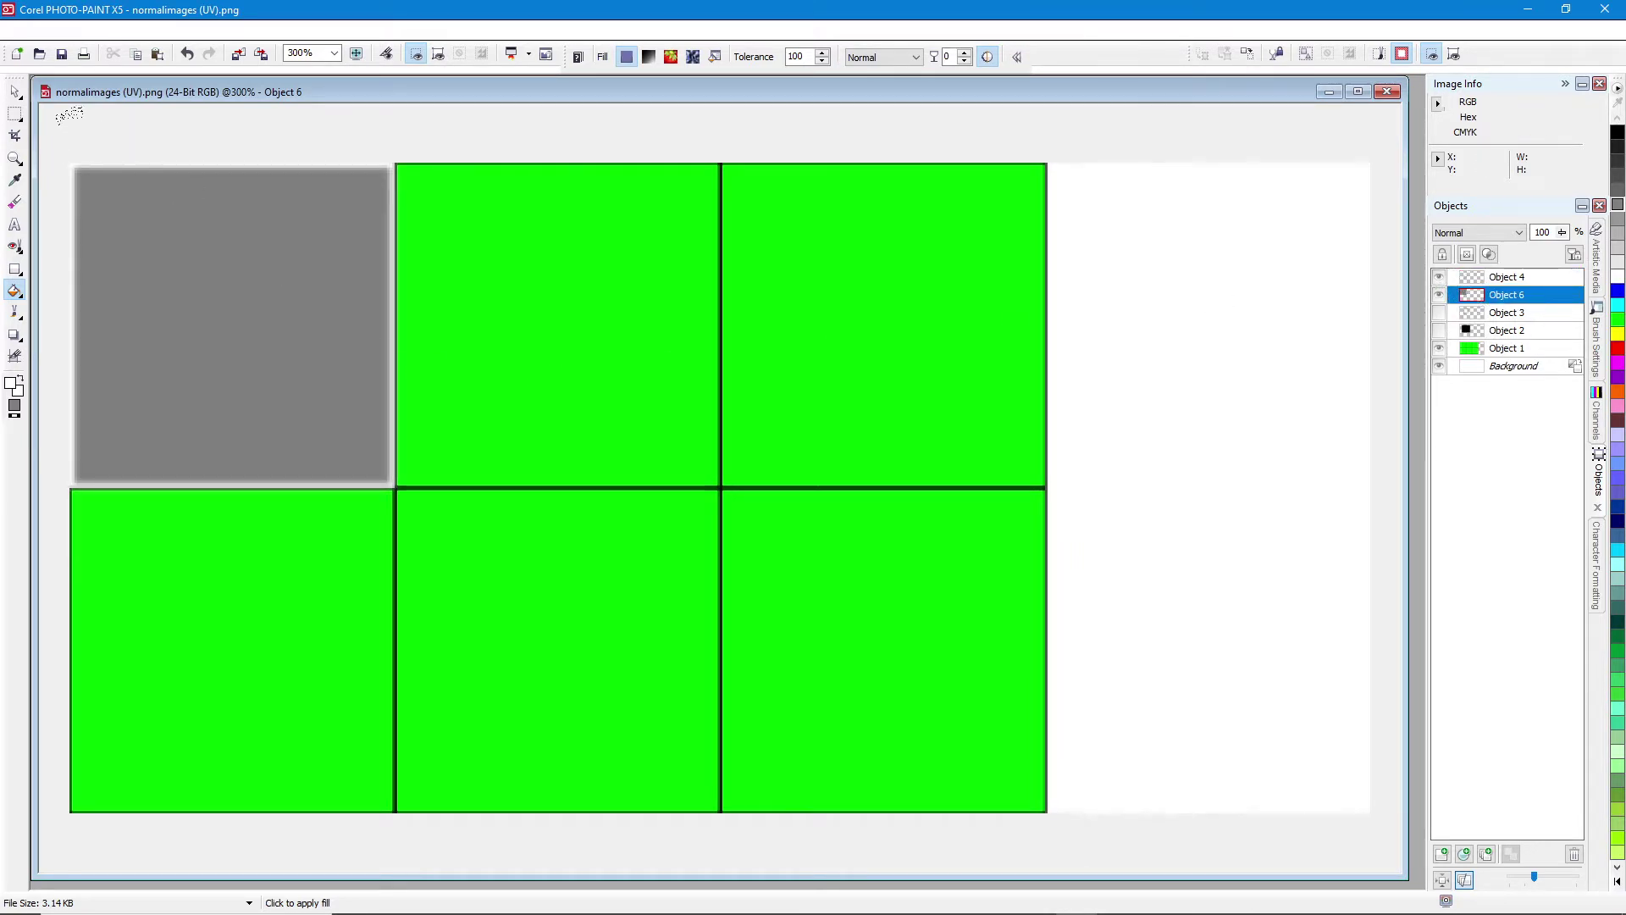
click(14, 91)
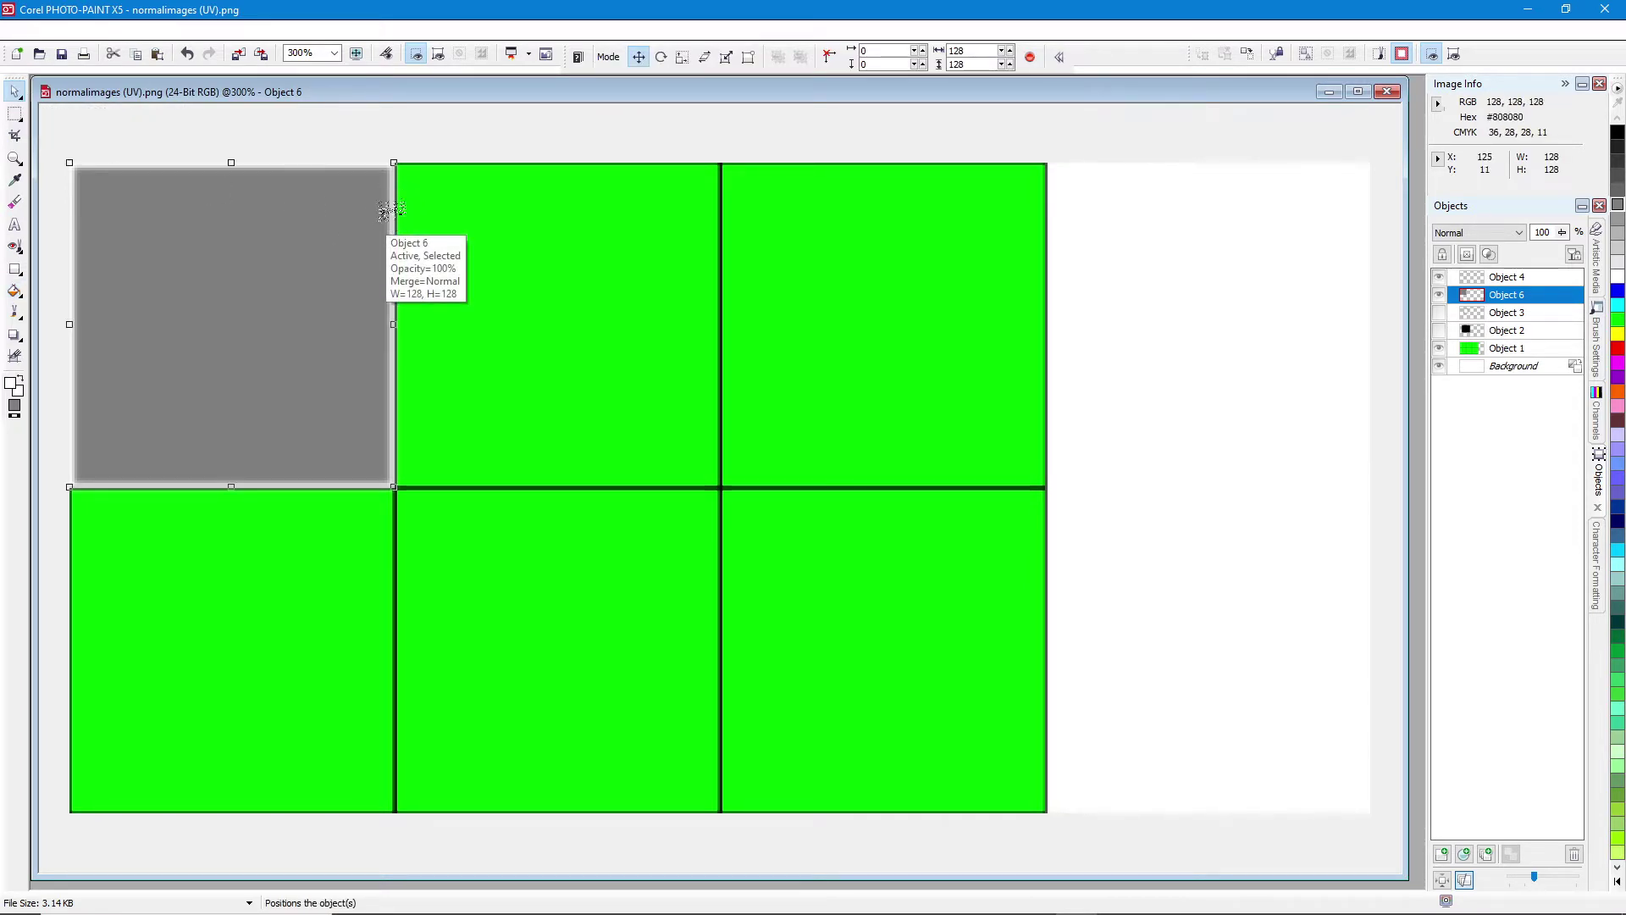
scroll(290, 417, up, 3)
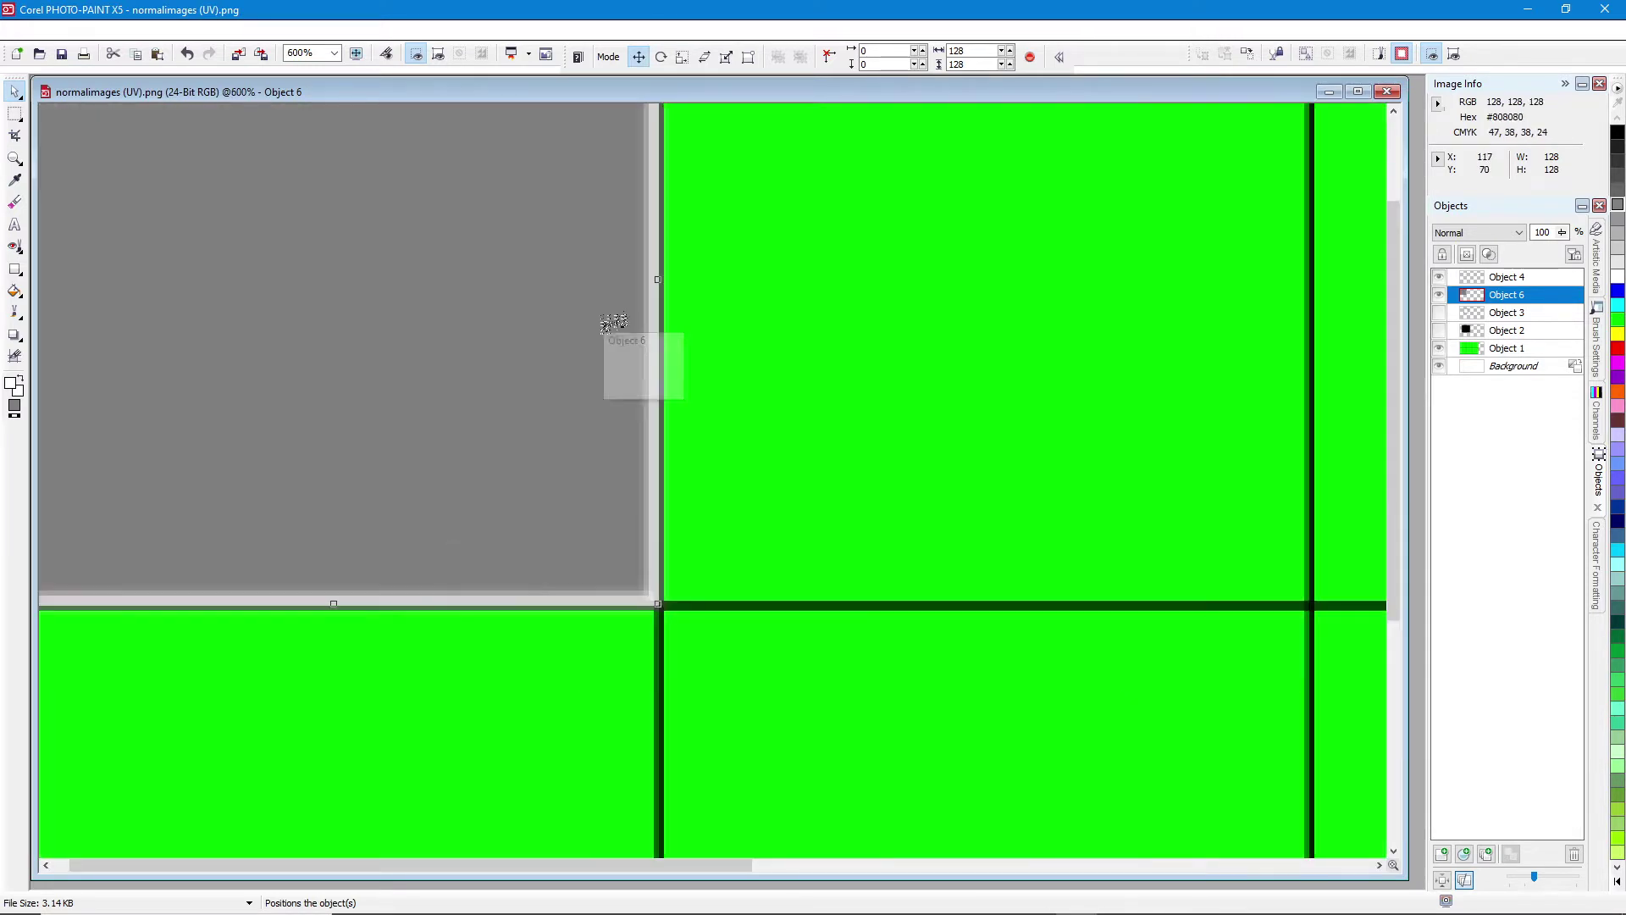
scroll(614, 321, up, 2)
scroll(708, 429, down, 2)
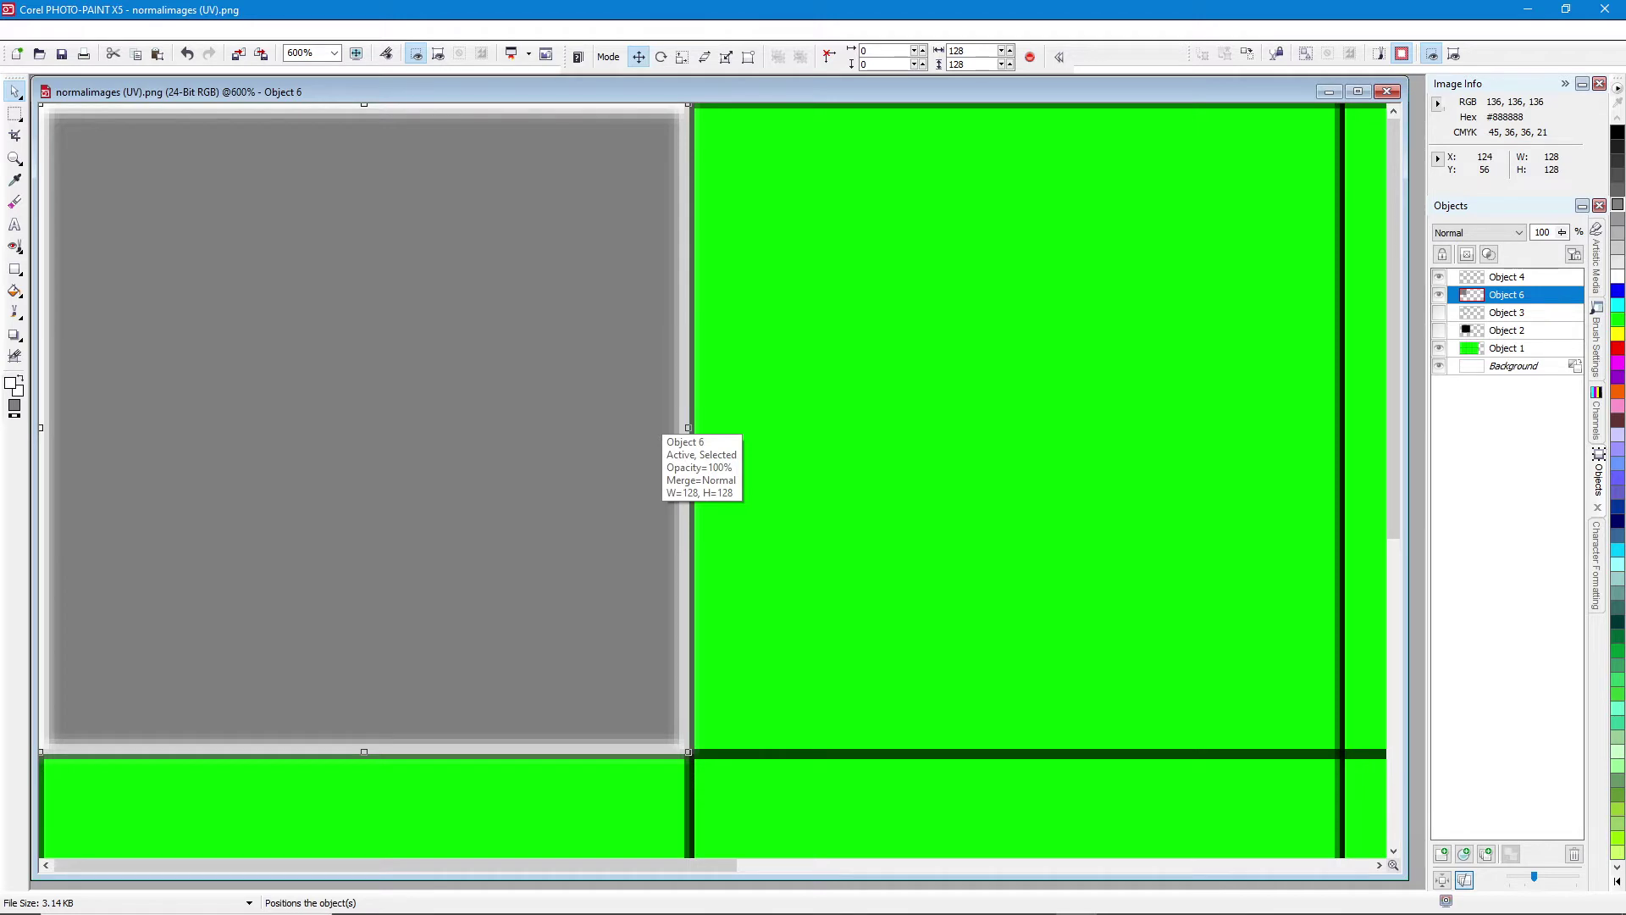
mouse_move(696, 391)
mouse_down()
mouse_move(548, 390)
mouse_move(562, 412)
mouse_up()
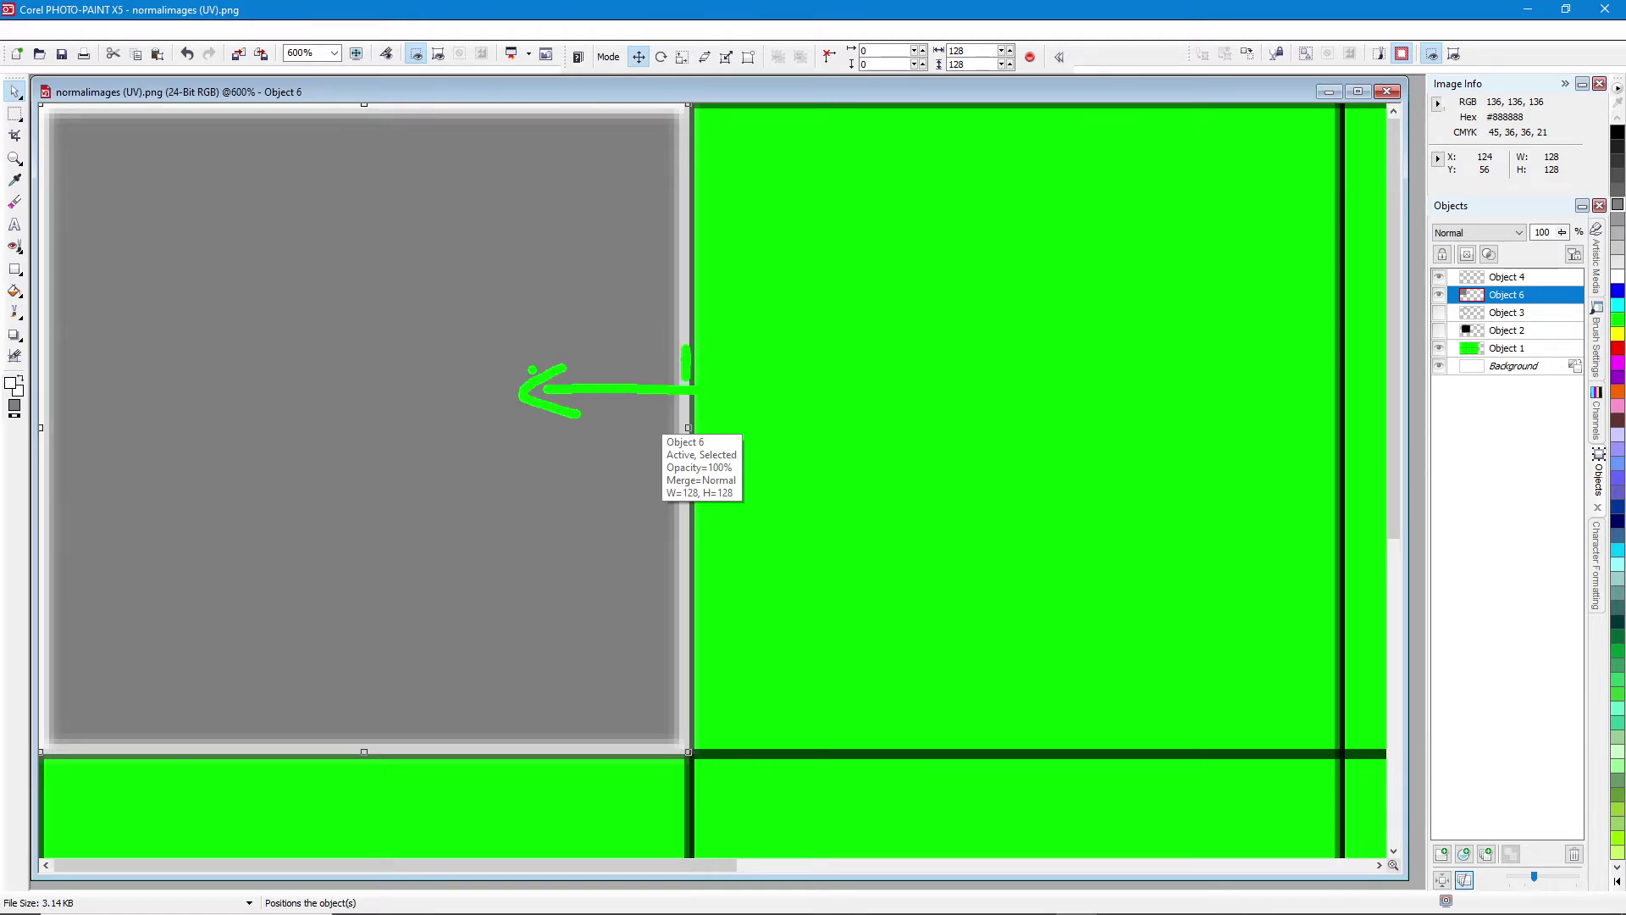
mouse_move(508, 349)
mouse_down()
mouse_move(501, 431)
mouse_move(485, 403)
mouse_move(450, 403)
mouse_up()
key(Escape)
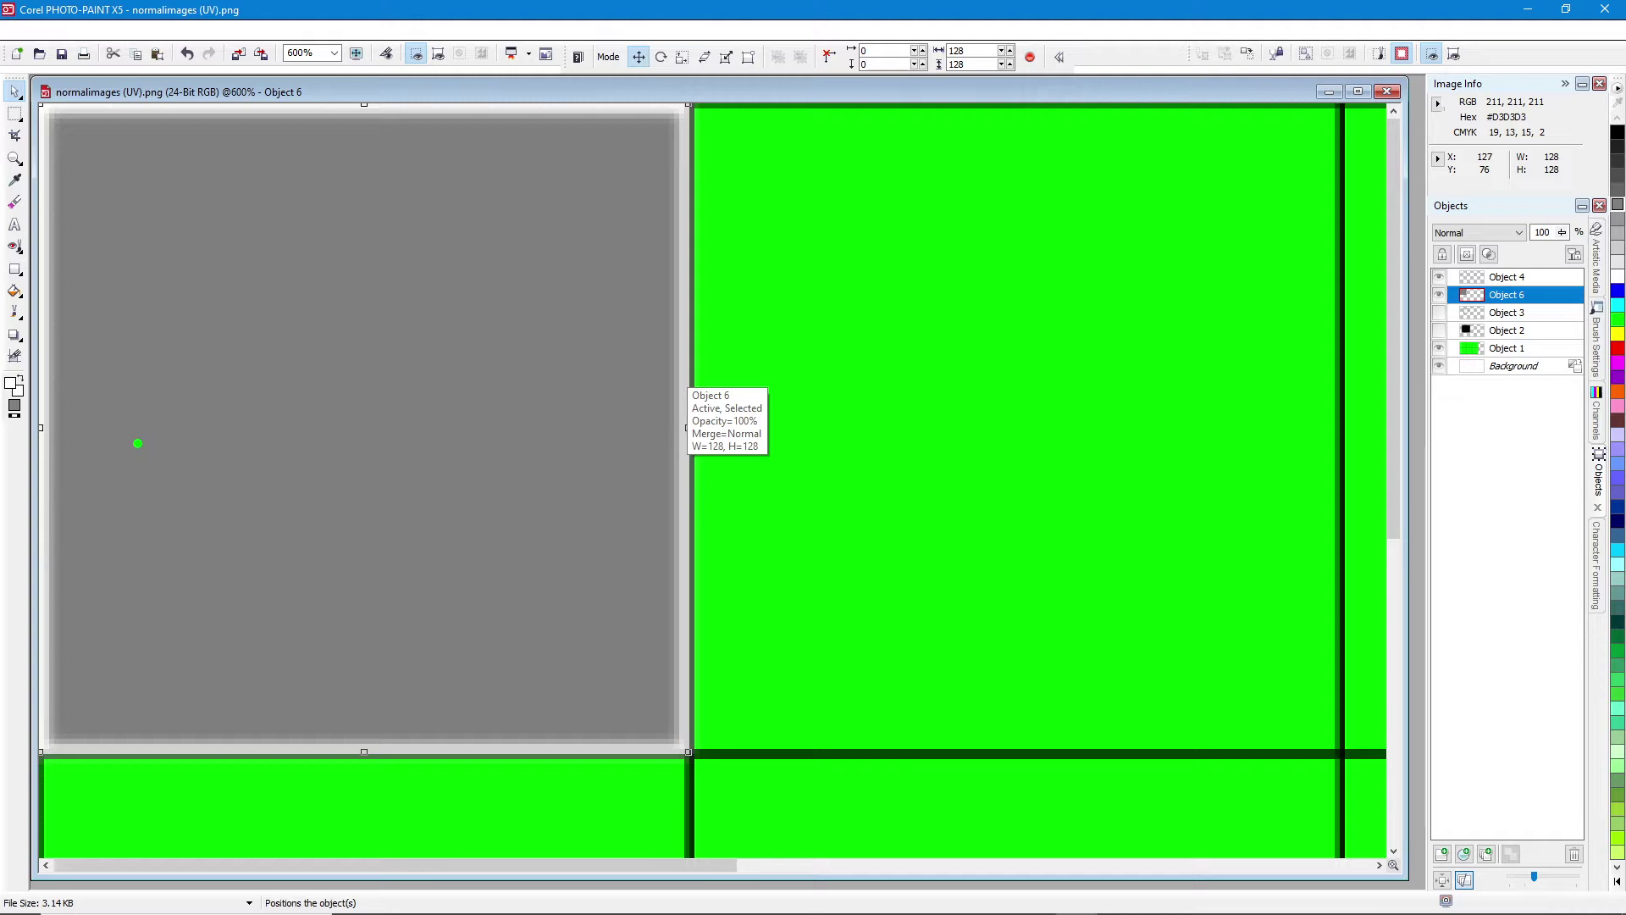
mouse_move(138, 443)
mouse_down()
mouse_move(526, 442)
mouse_move(562, 478)
mouse_move(560, 536)
mouse_up()
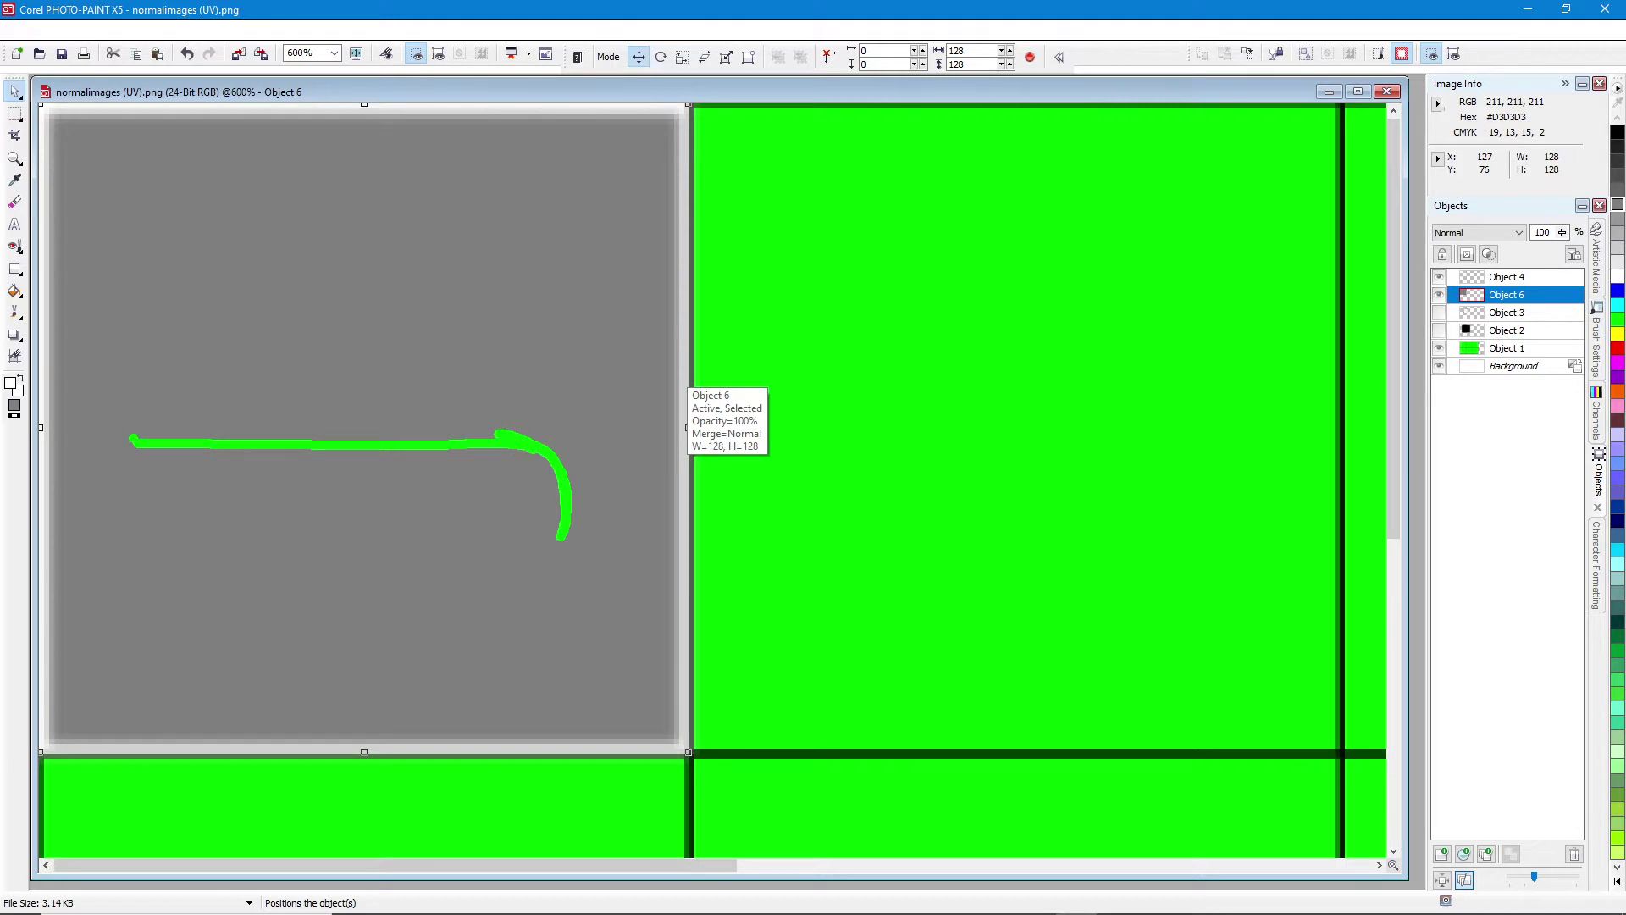
drag(127, 446, 108, 506)
mouse_move(519, 438)
mouse_down()
mouse_move(599, 385)
mouse_move(607, 307)
mouse_up()
mouse_move(135, 440)
mouse_down()
mouse_move(89, 410)
mouse_move(82, 351)
mouse_up()
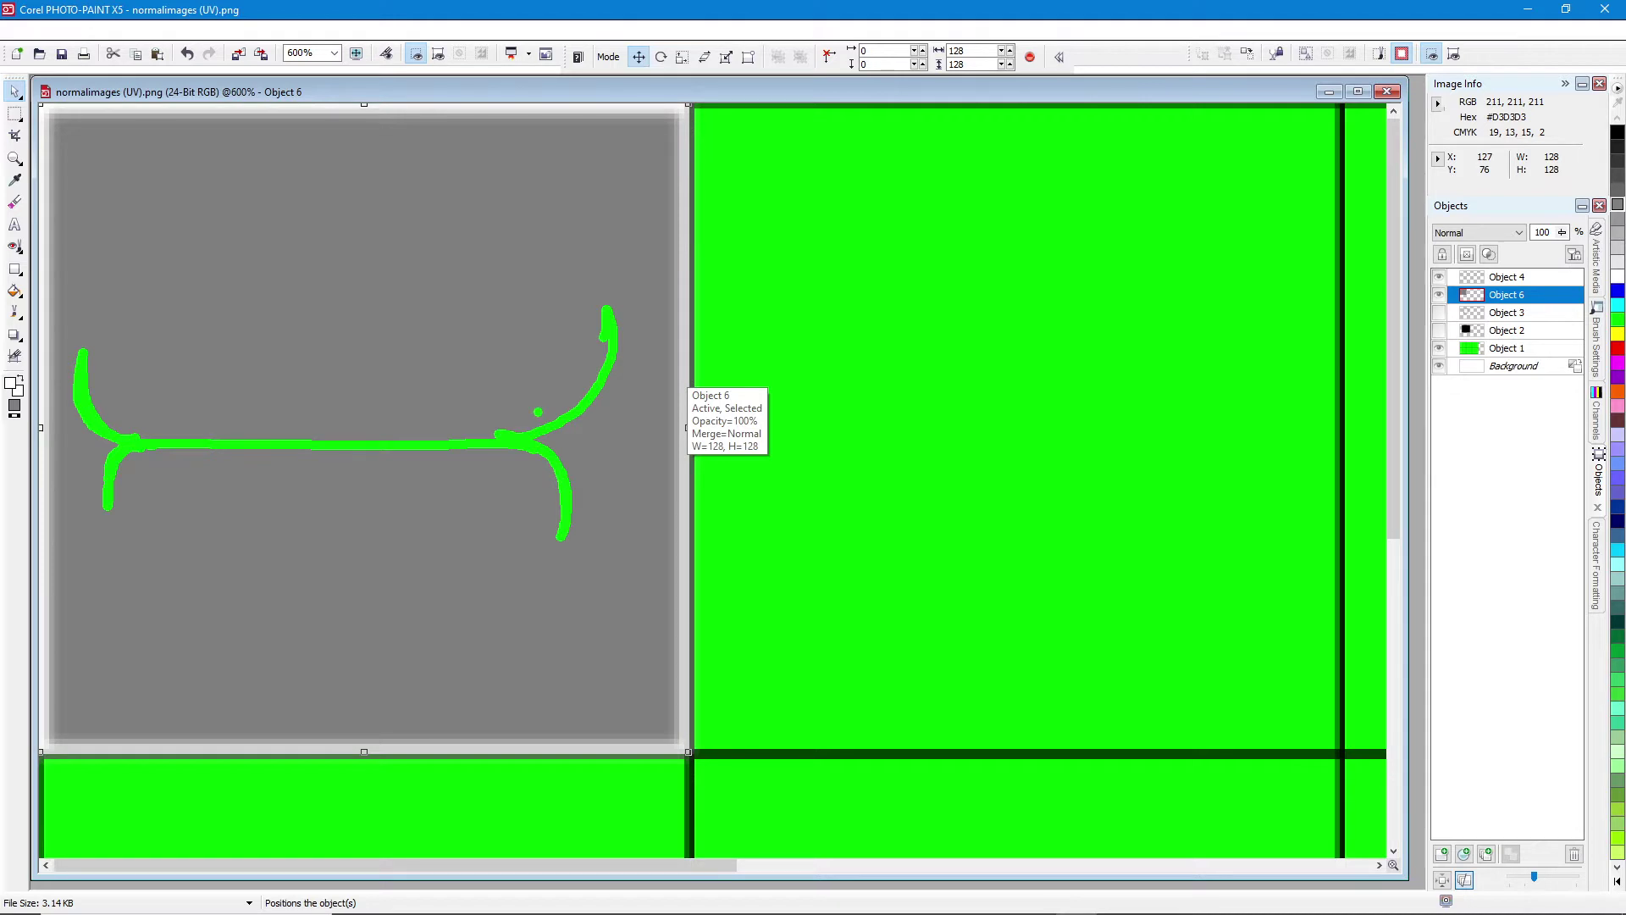
key(Escape)
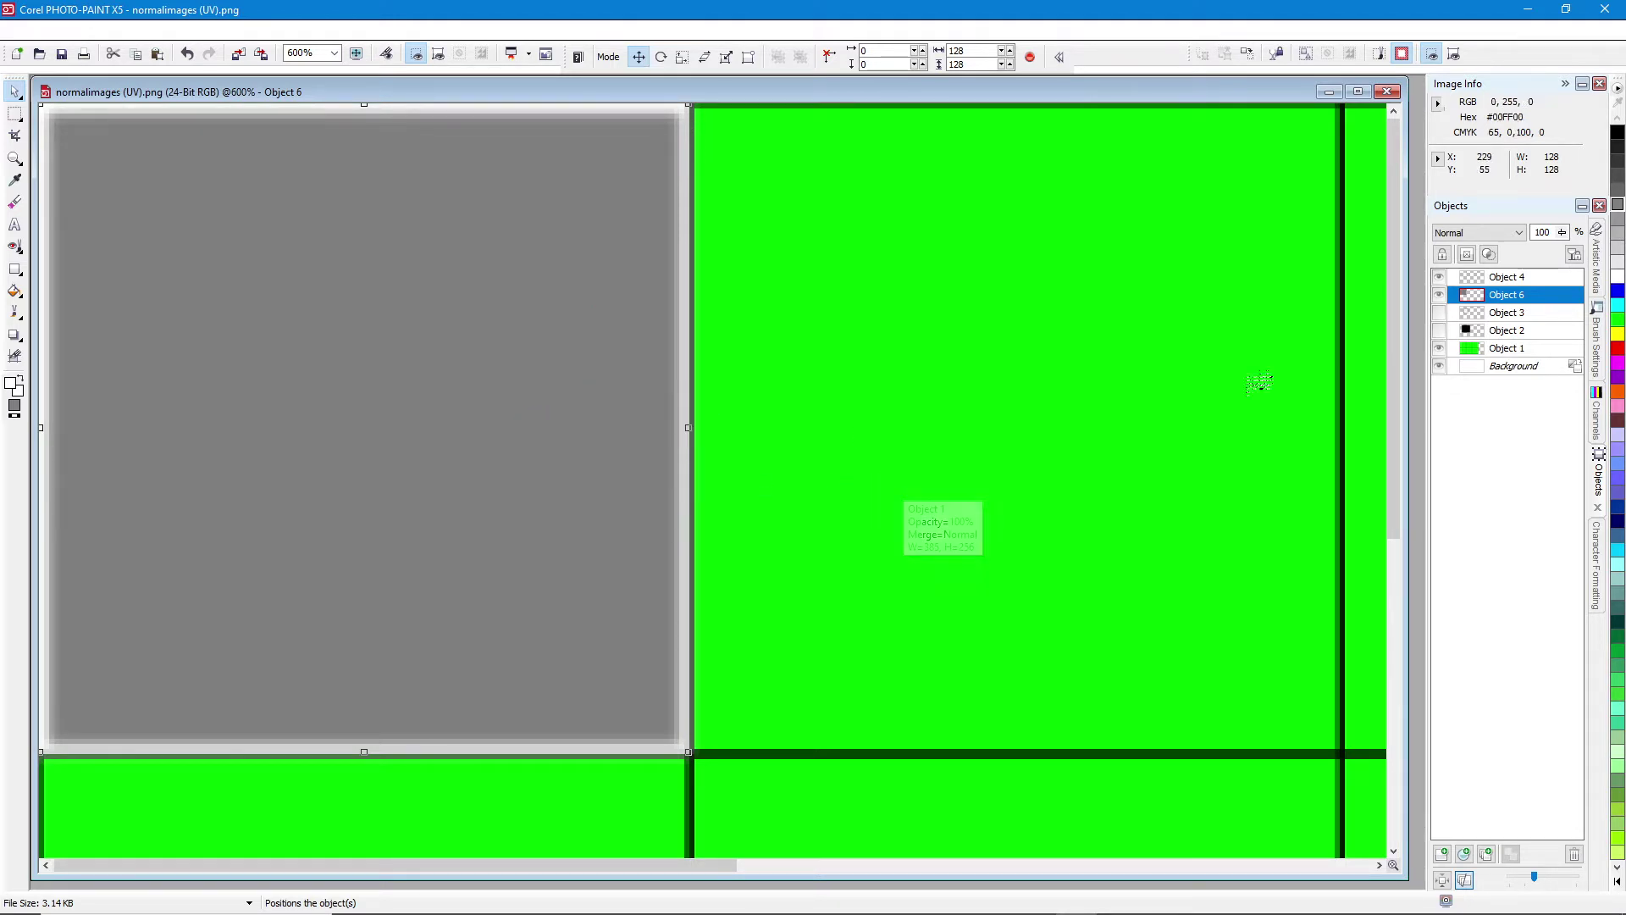
- Recolour the blurred outline around the grey square with a black fill
click(1472, 314)
click(1474, 277)
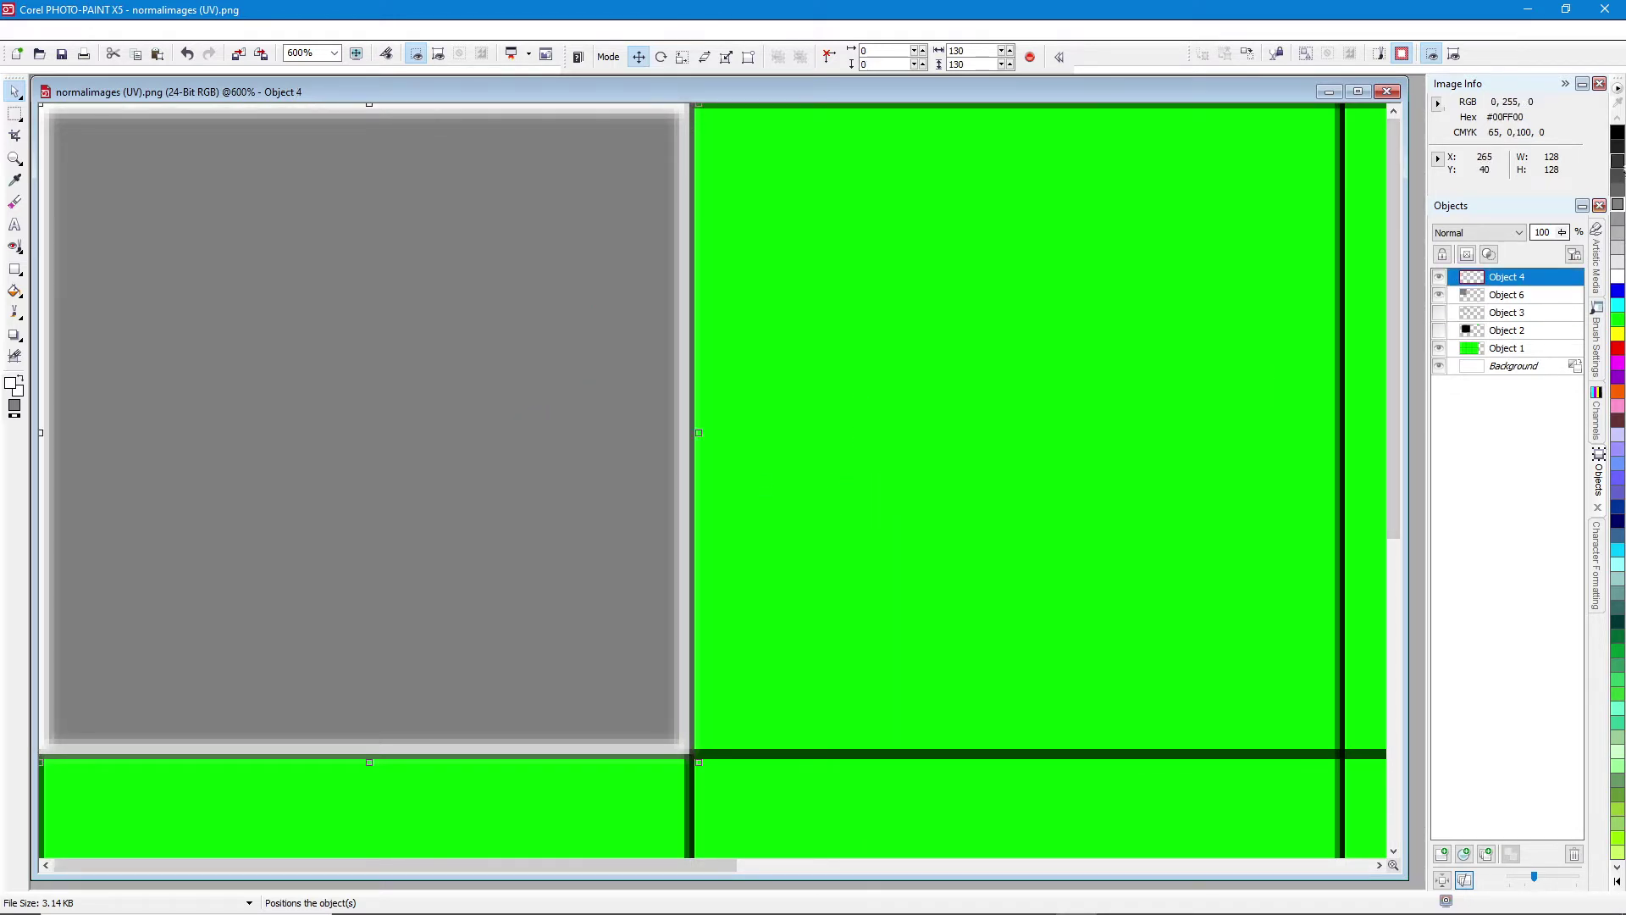
key(f)
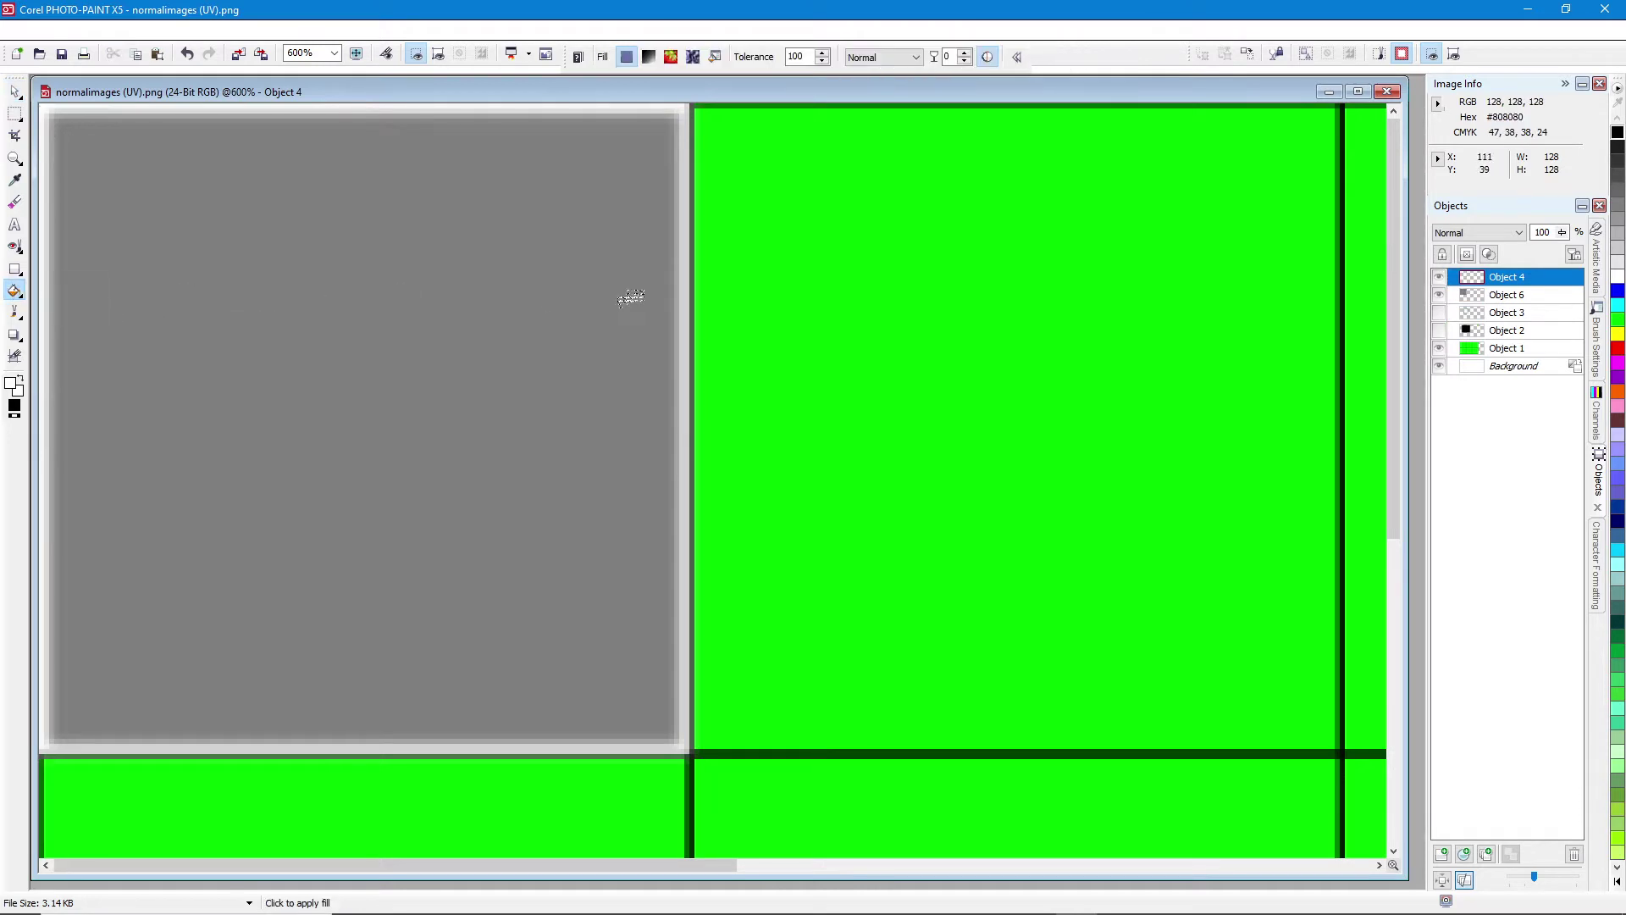
click(677, 292)
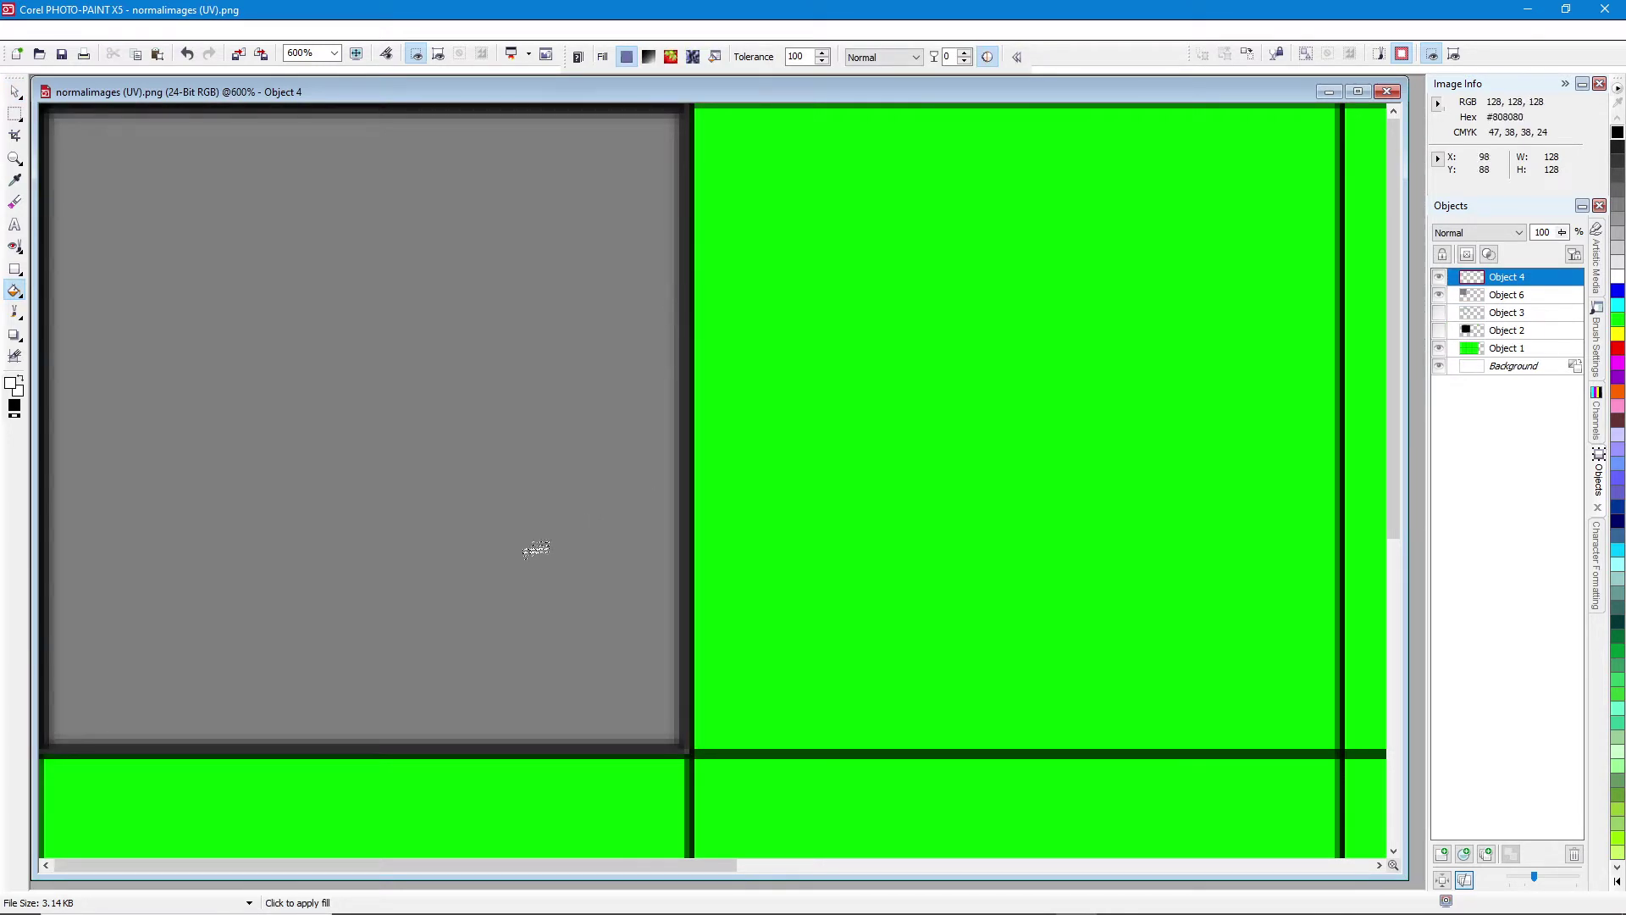
scroll(508, 563, down, 1)
scroll(134, 164, down, 3)
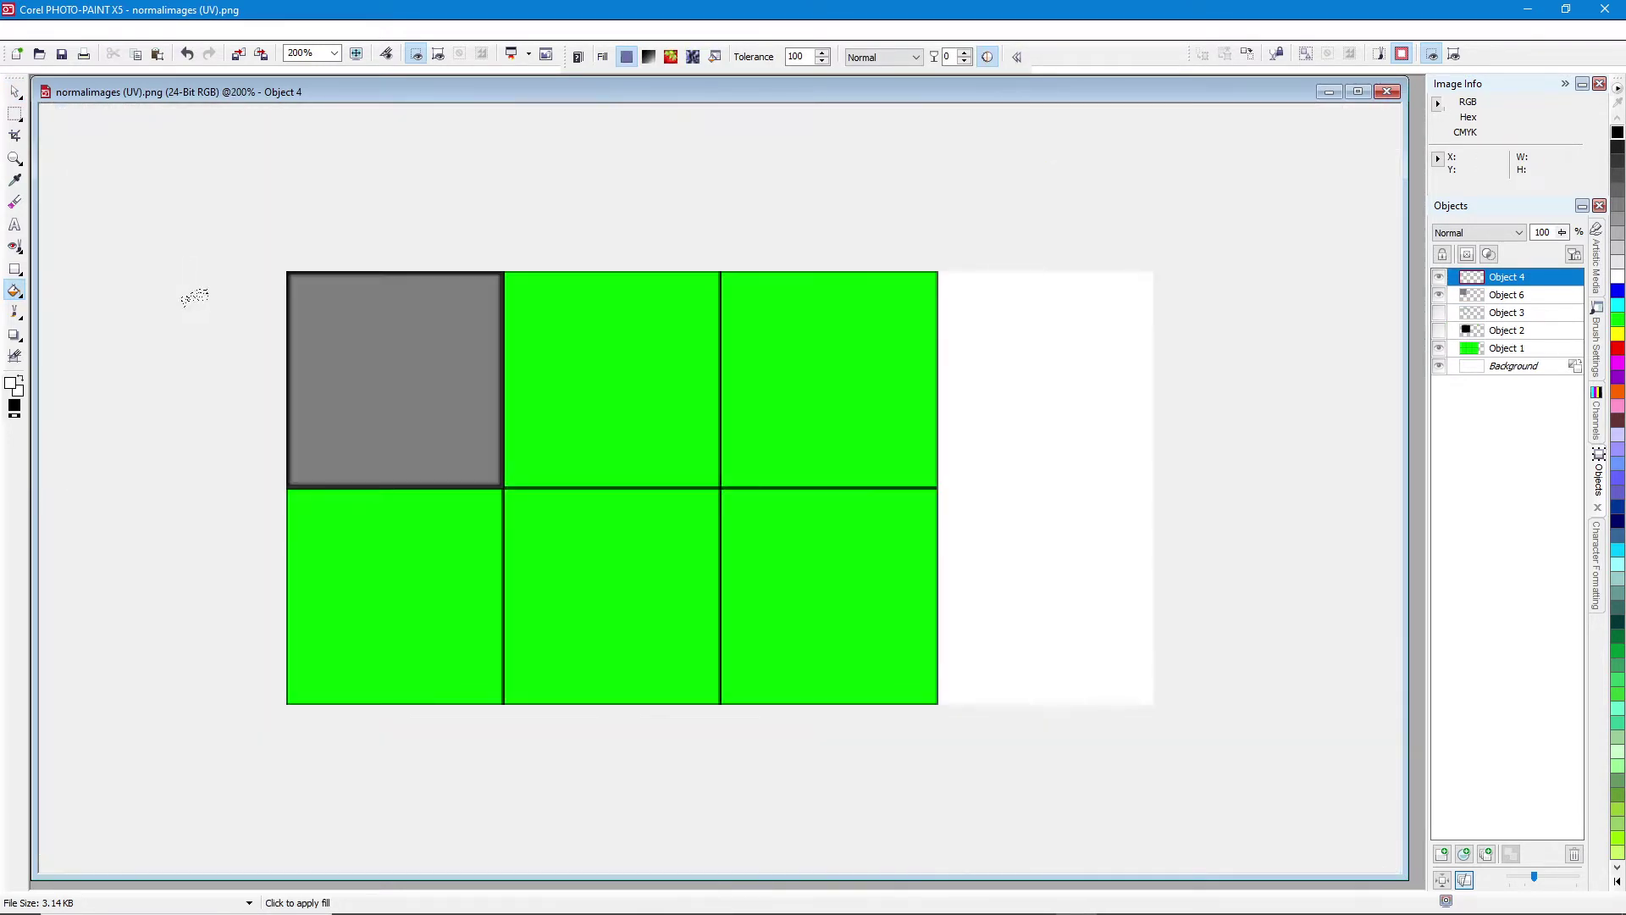
scroll(212, 296, up, 1)
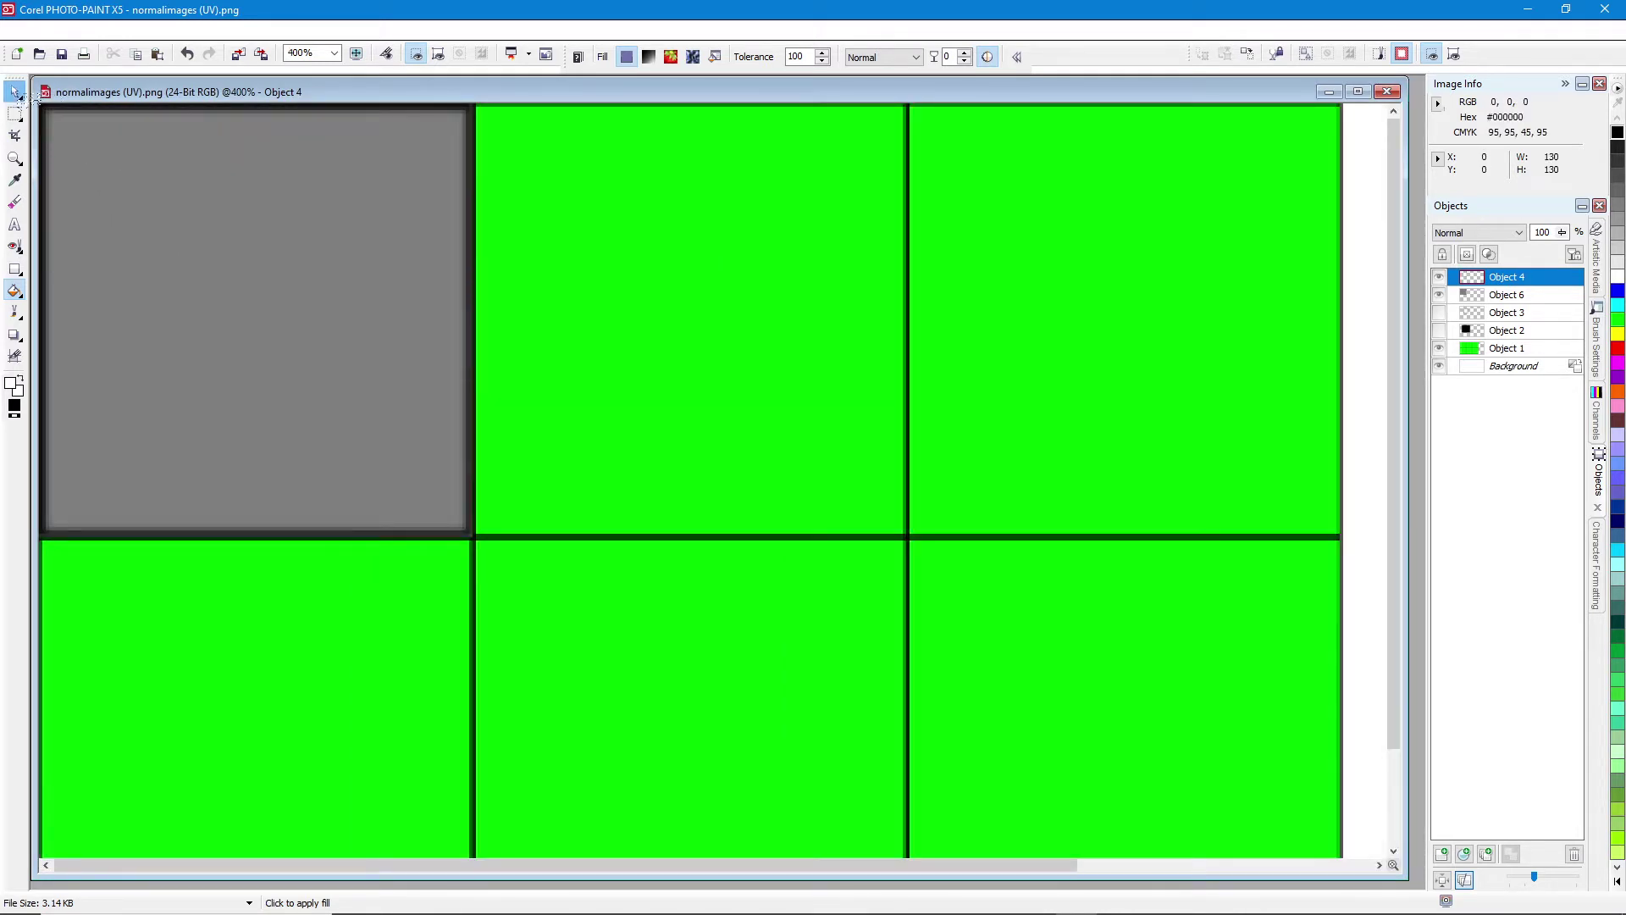
- Select the grey square together with its blurred black outline and group the two objects
click(15, 91)
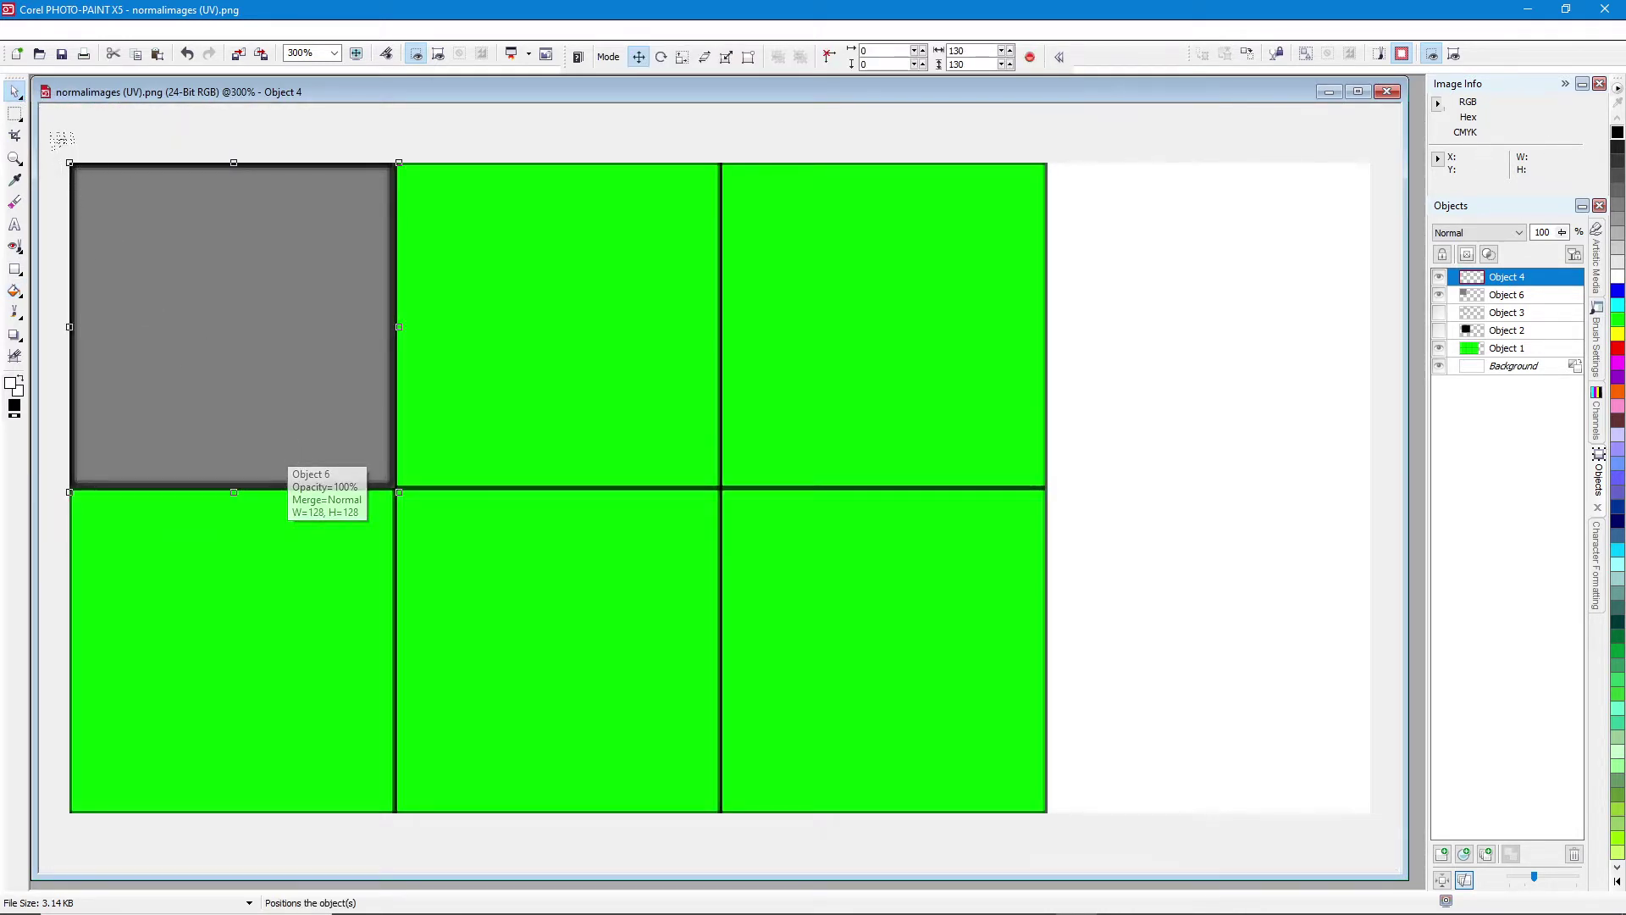
drag(46, 127, 429, 526)
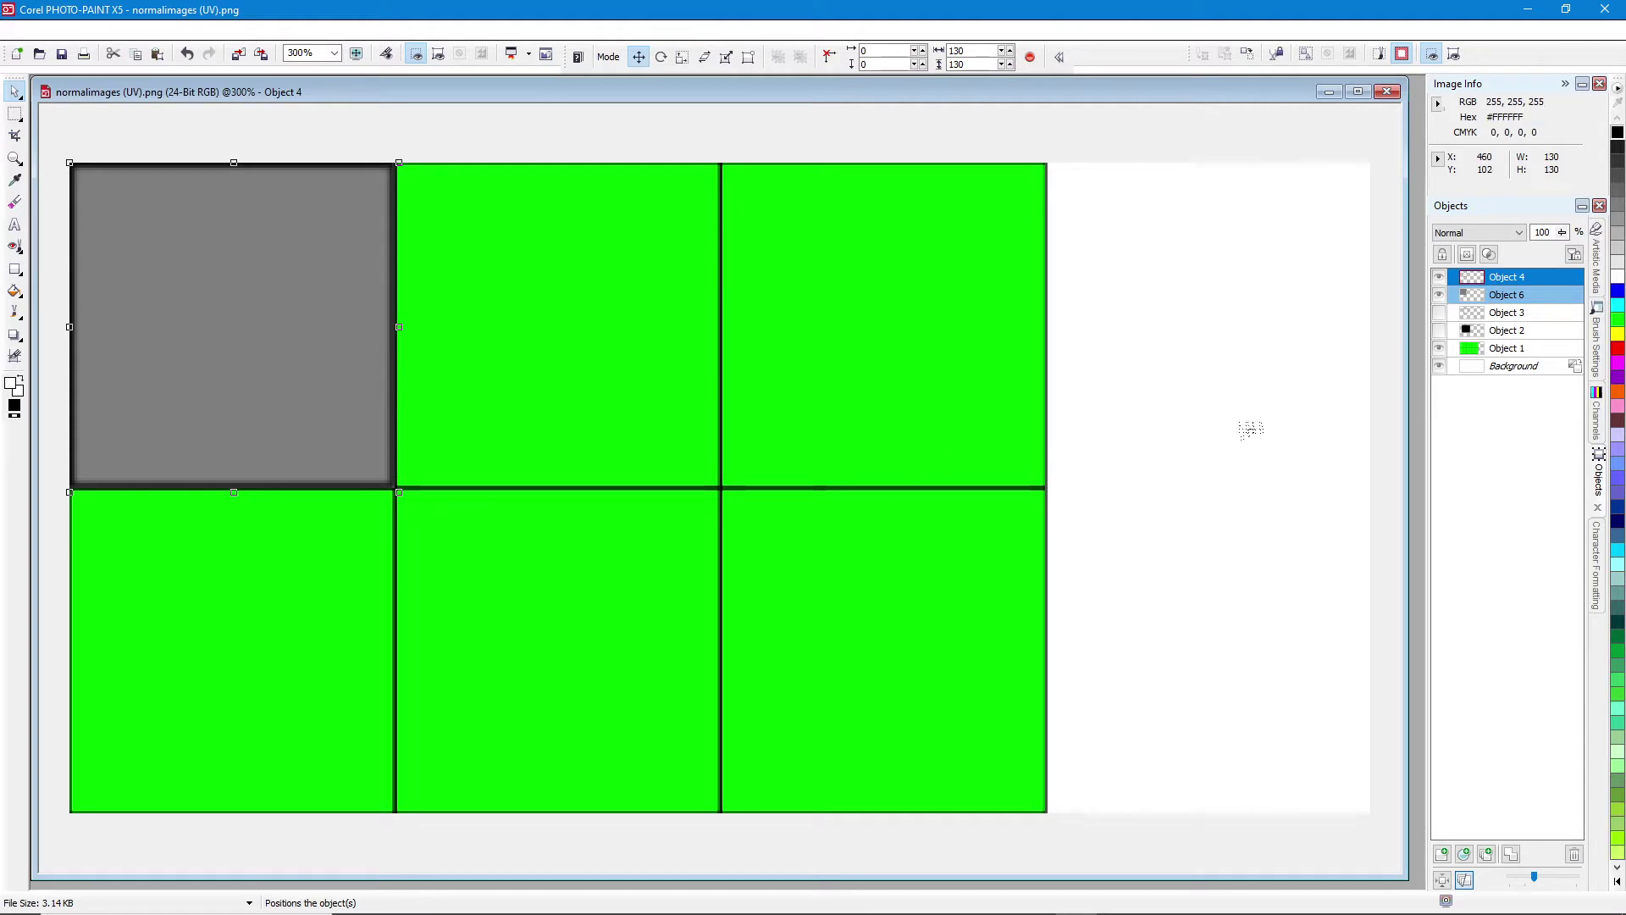
right_click(1475, 295)
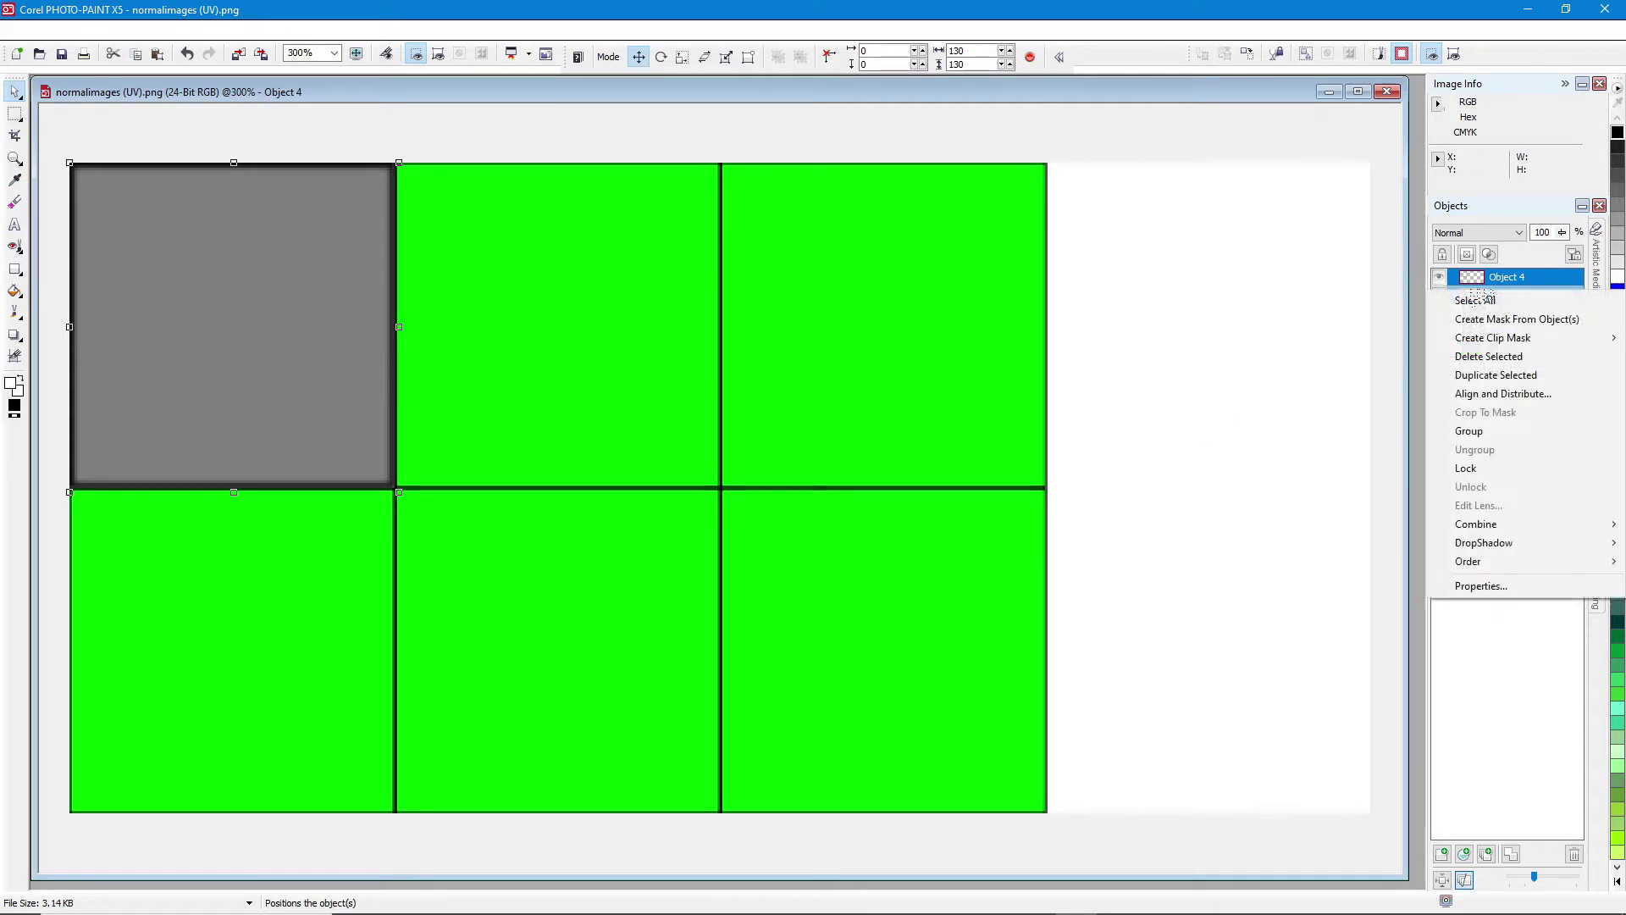
click(1481, 432)
- Duplicate the grey tile group and place the copy over the upper-middle UV tile, at about X 129, Y 0
right_click(1495, 295)
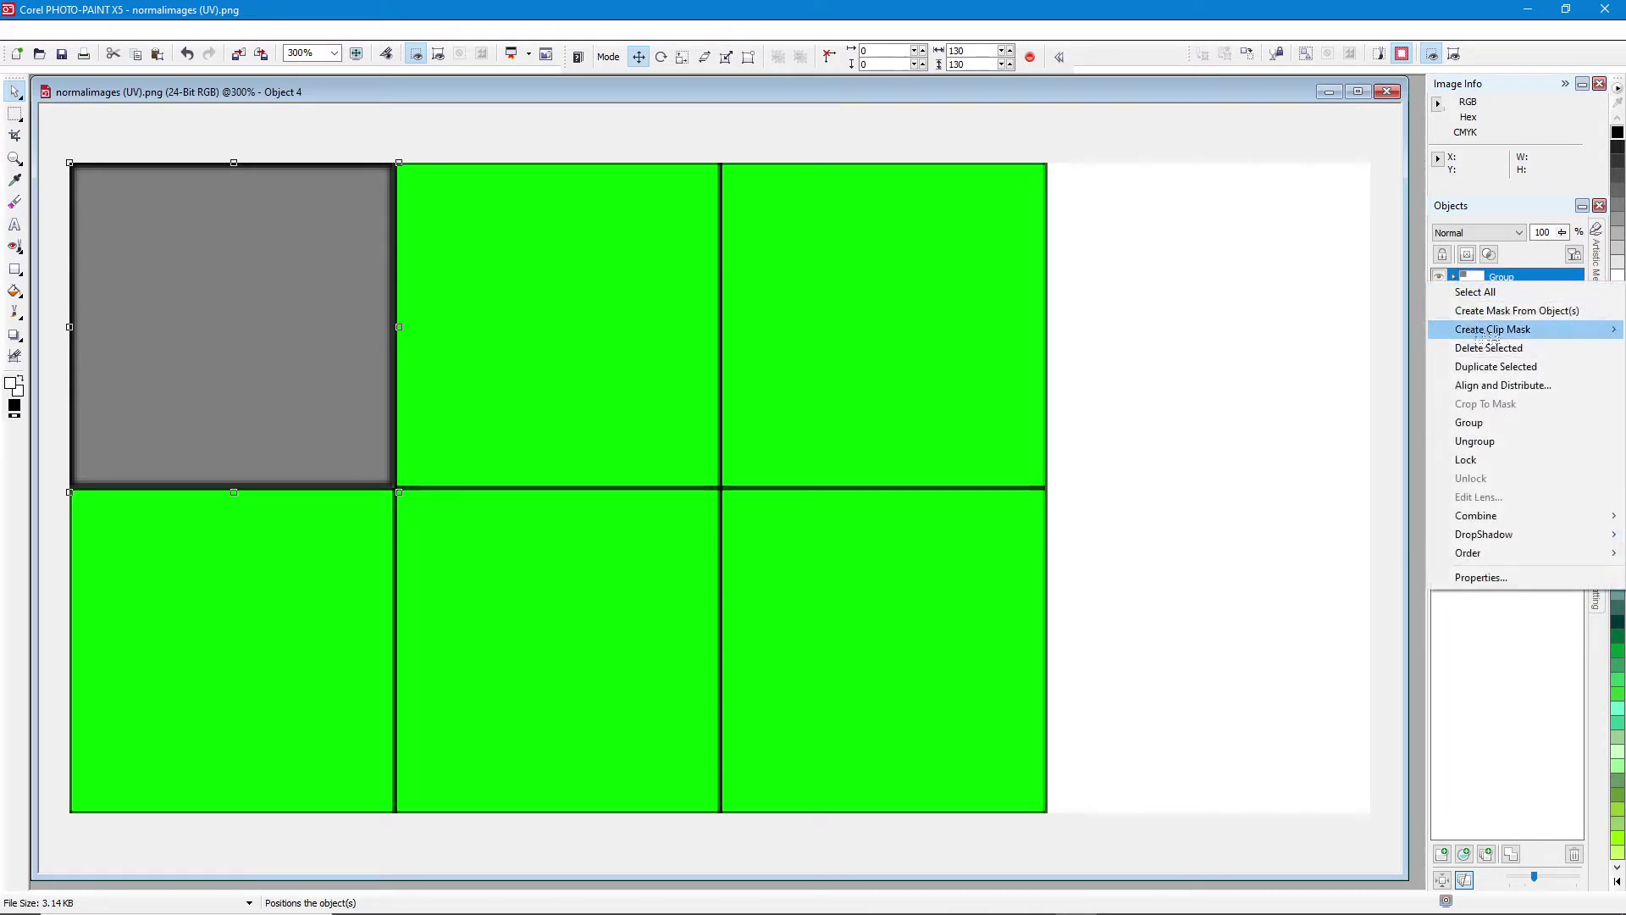
click(1492, 366)
drag(267, 315, 584, 323)
scroll(516, 333, up, 2)
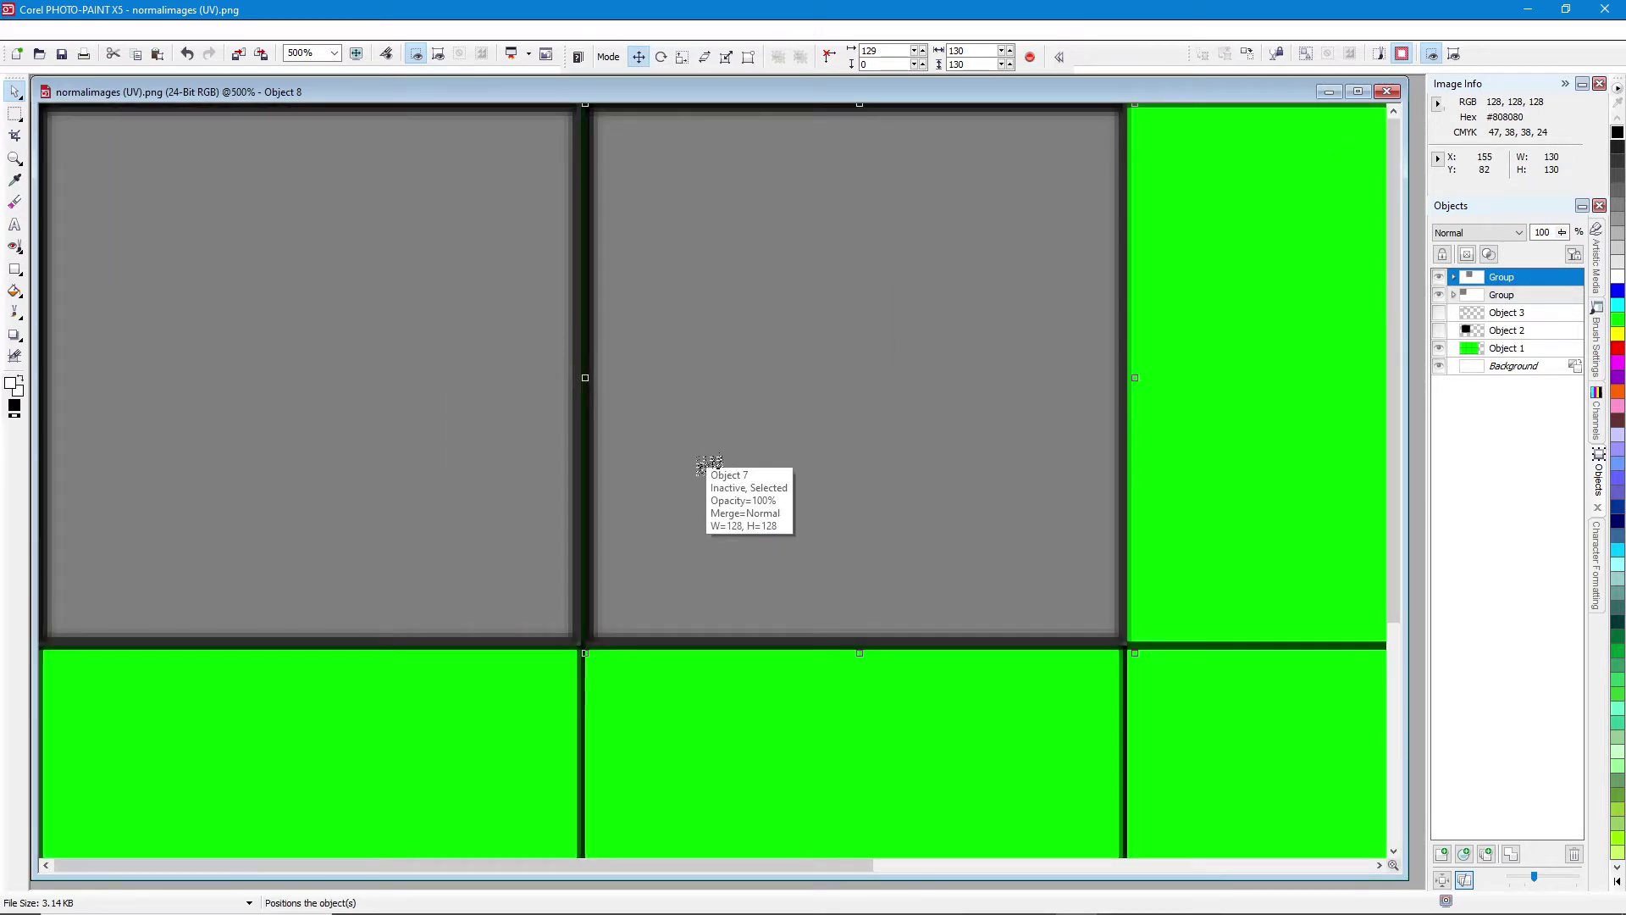
mouse_move(702, 464)
mouse_down()
mouse_move(751, 458)
mouse_move(706, 456)
mouse_up()
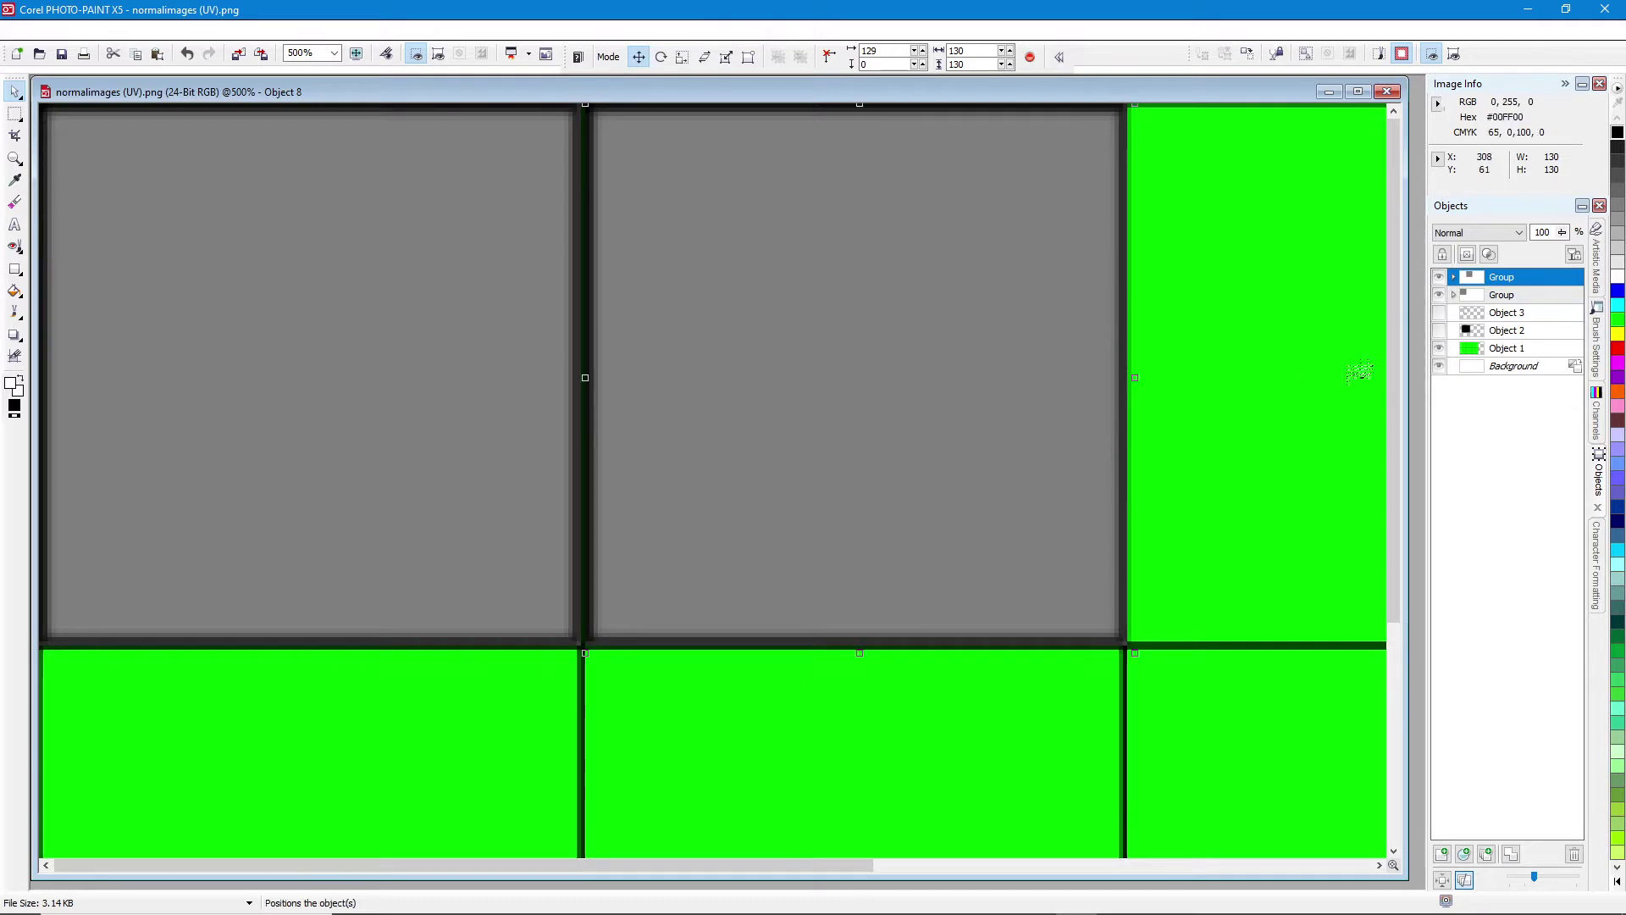
- Hide the green UV layer and the original tile group, and select the blurred outline inside the copied tile group
click(1438, 348)
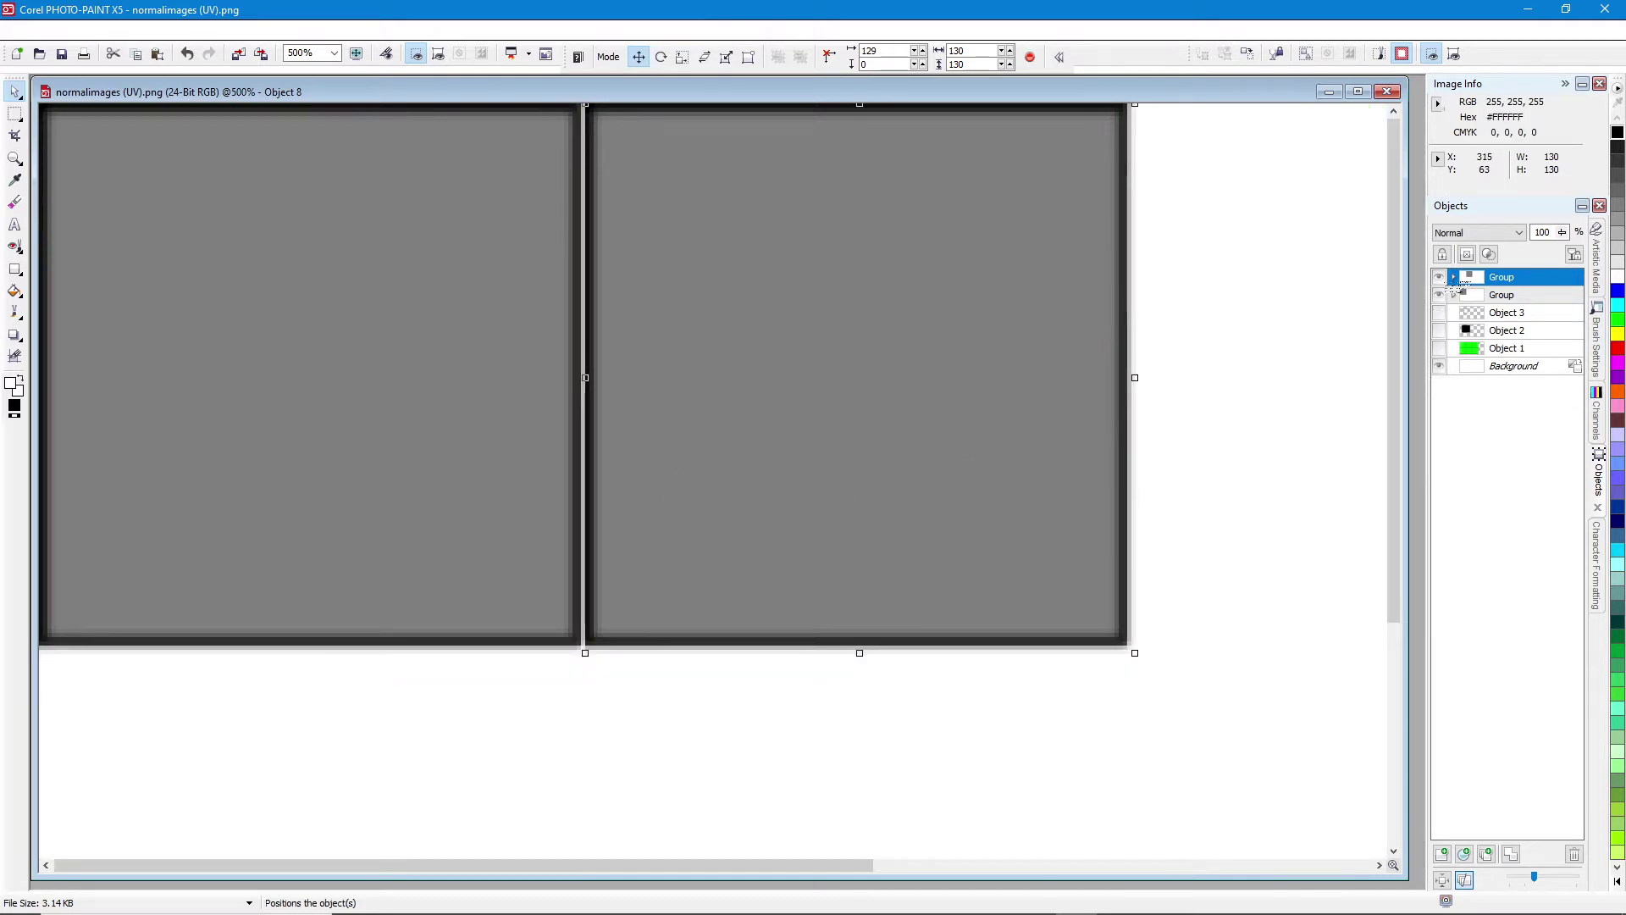
click(1438, 295)
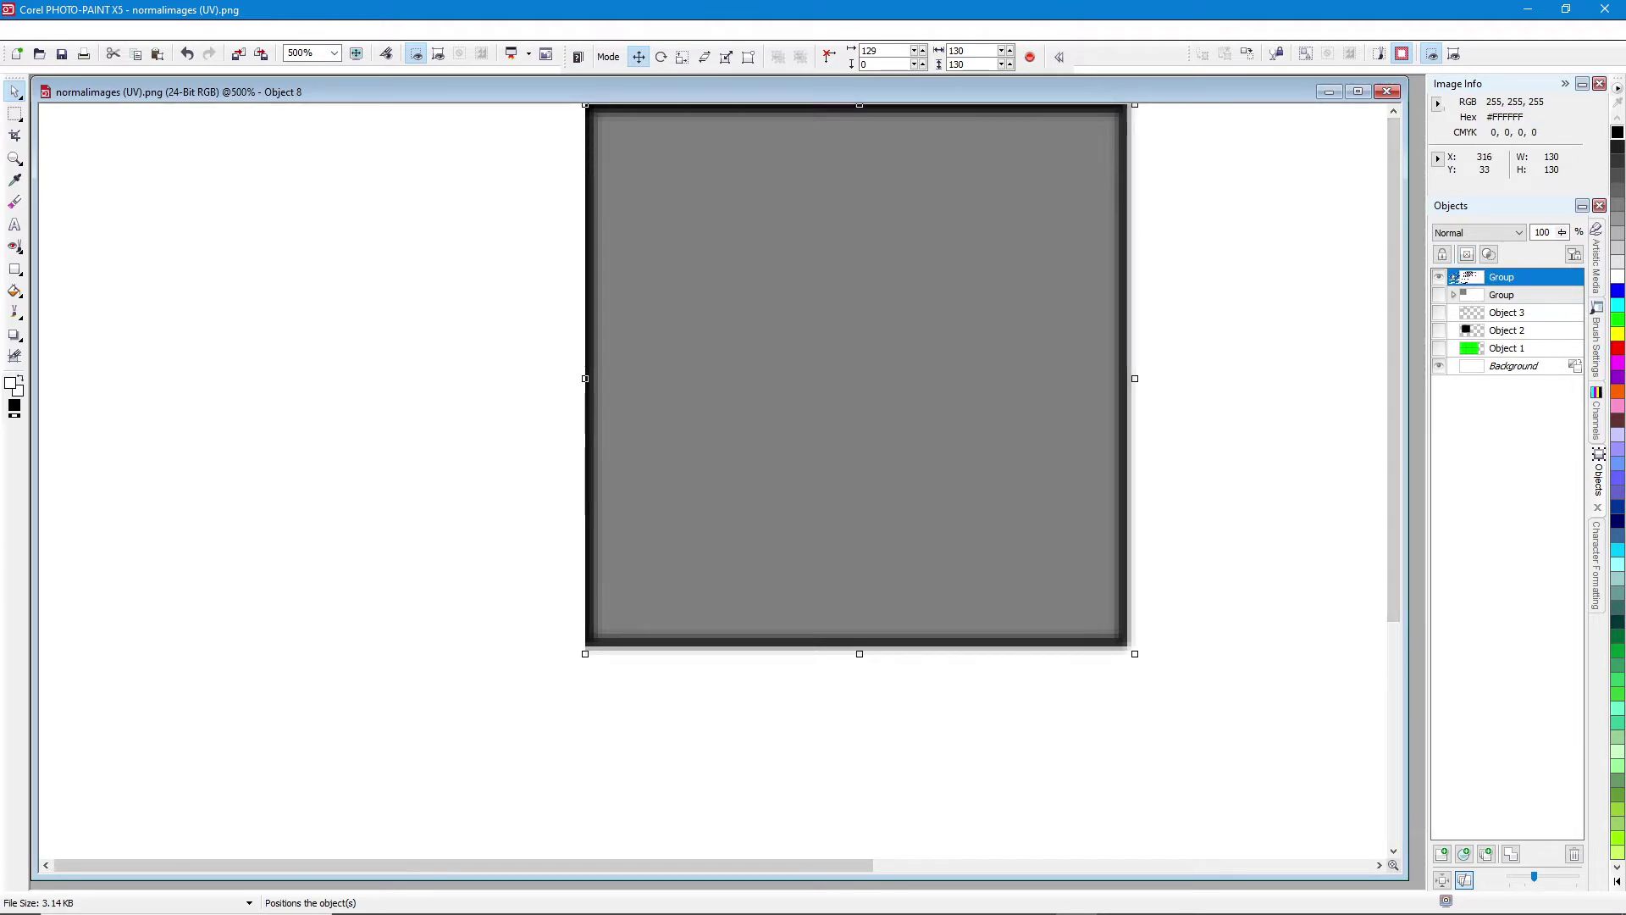
click(1453, 277)
click(1494, 295)
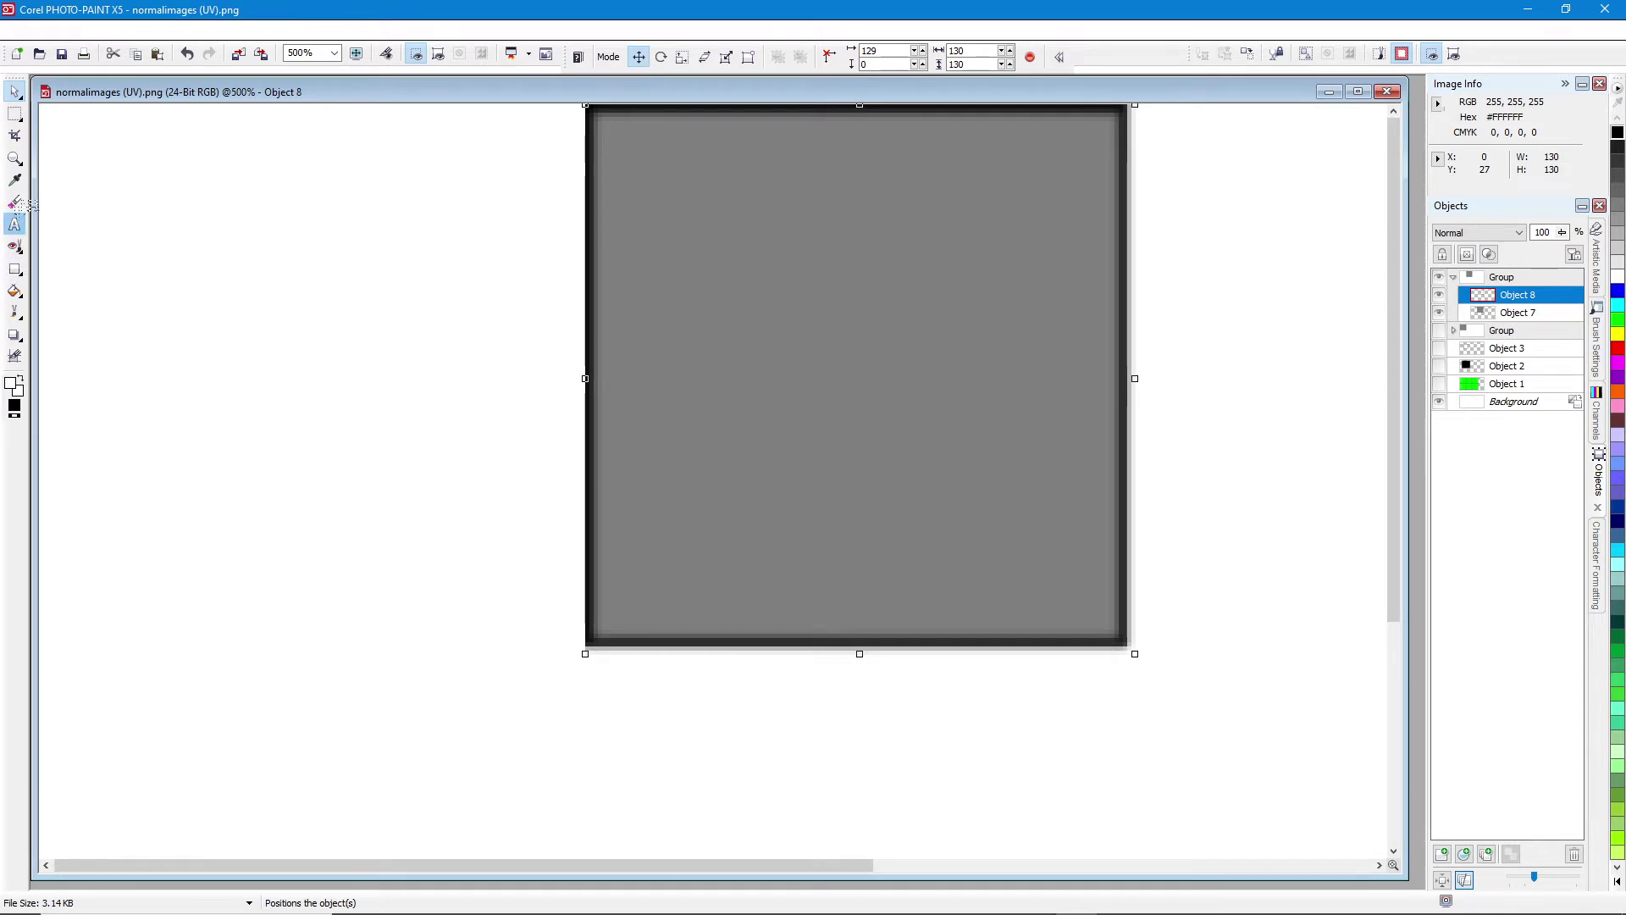
- Erase the blur spilling past the lower and right edges of the copied tile's outline with a square size 5 eraser
click(15, 201)
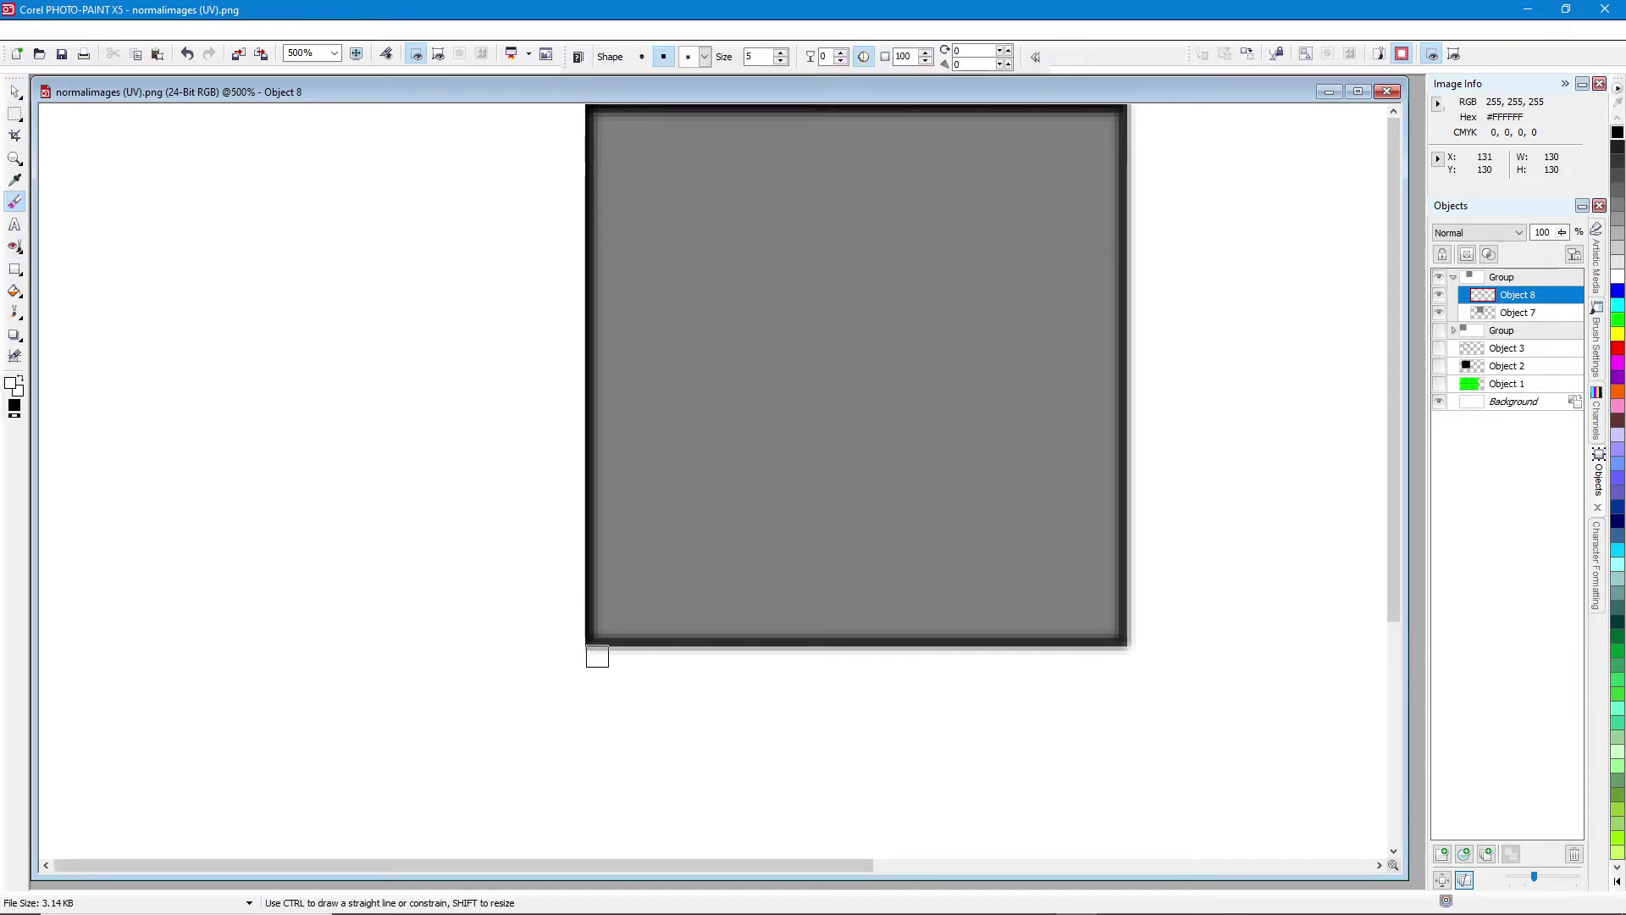
mouse_move(597, 656)
mouse_down()
mouse_move(884, 656)
mouse_move(508, 657)
mouse_move(1211, 656)
mouse_up()
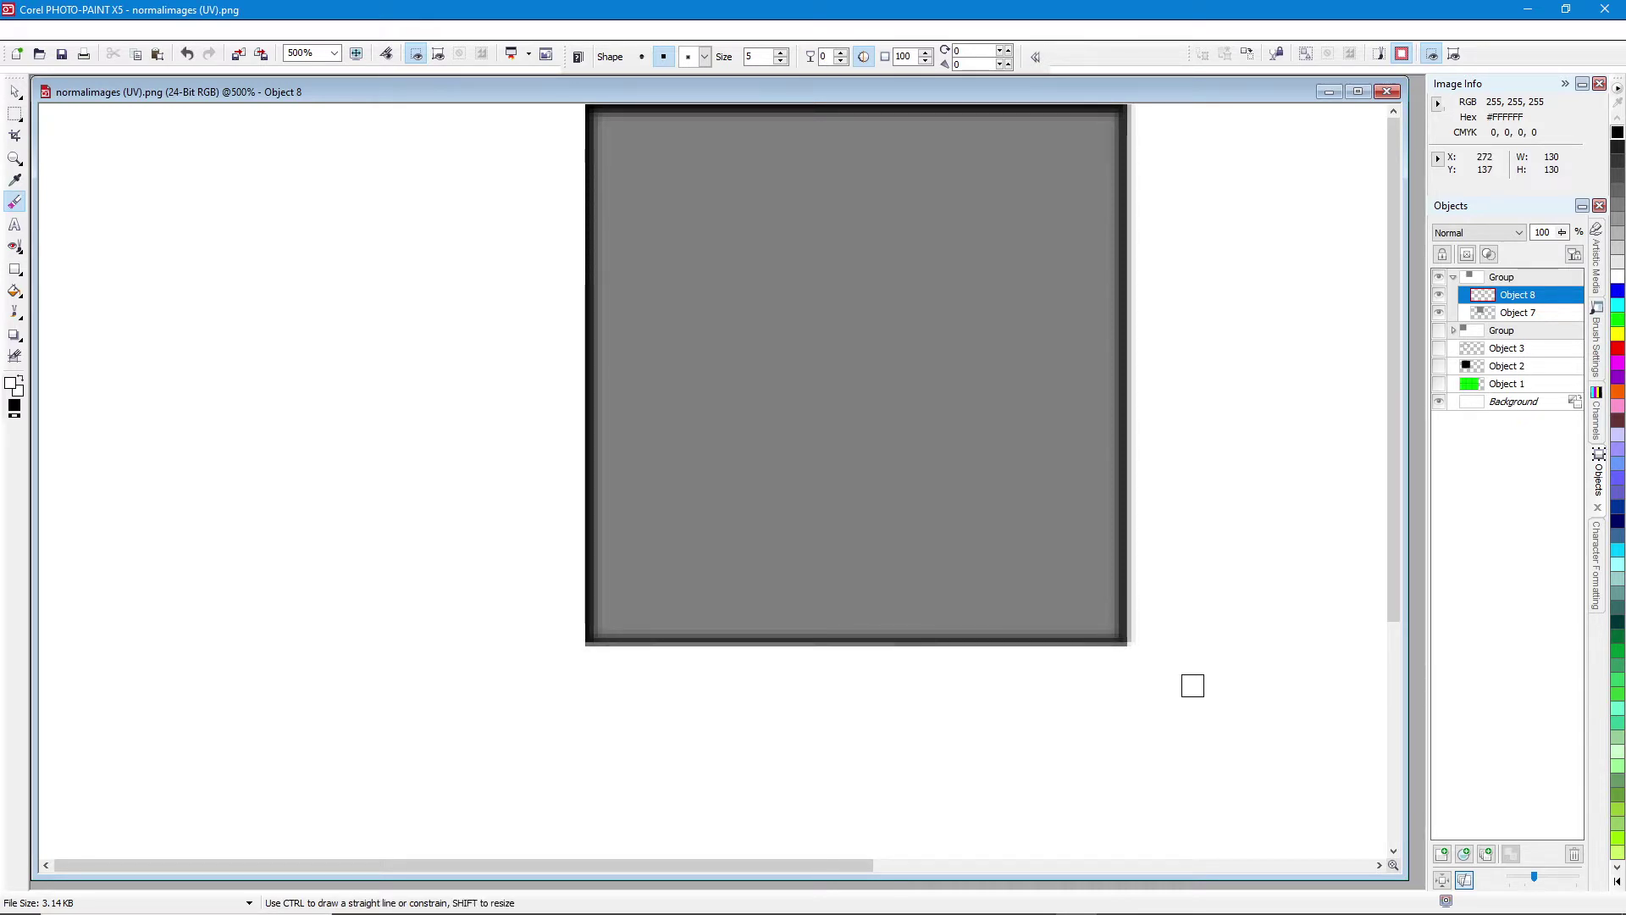
key(ctrl+z)
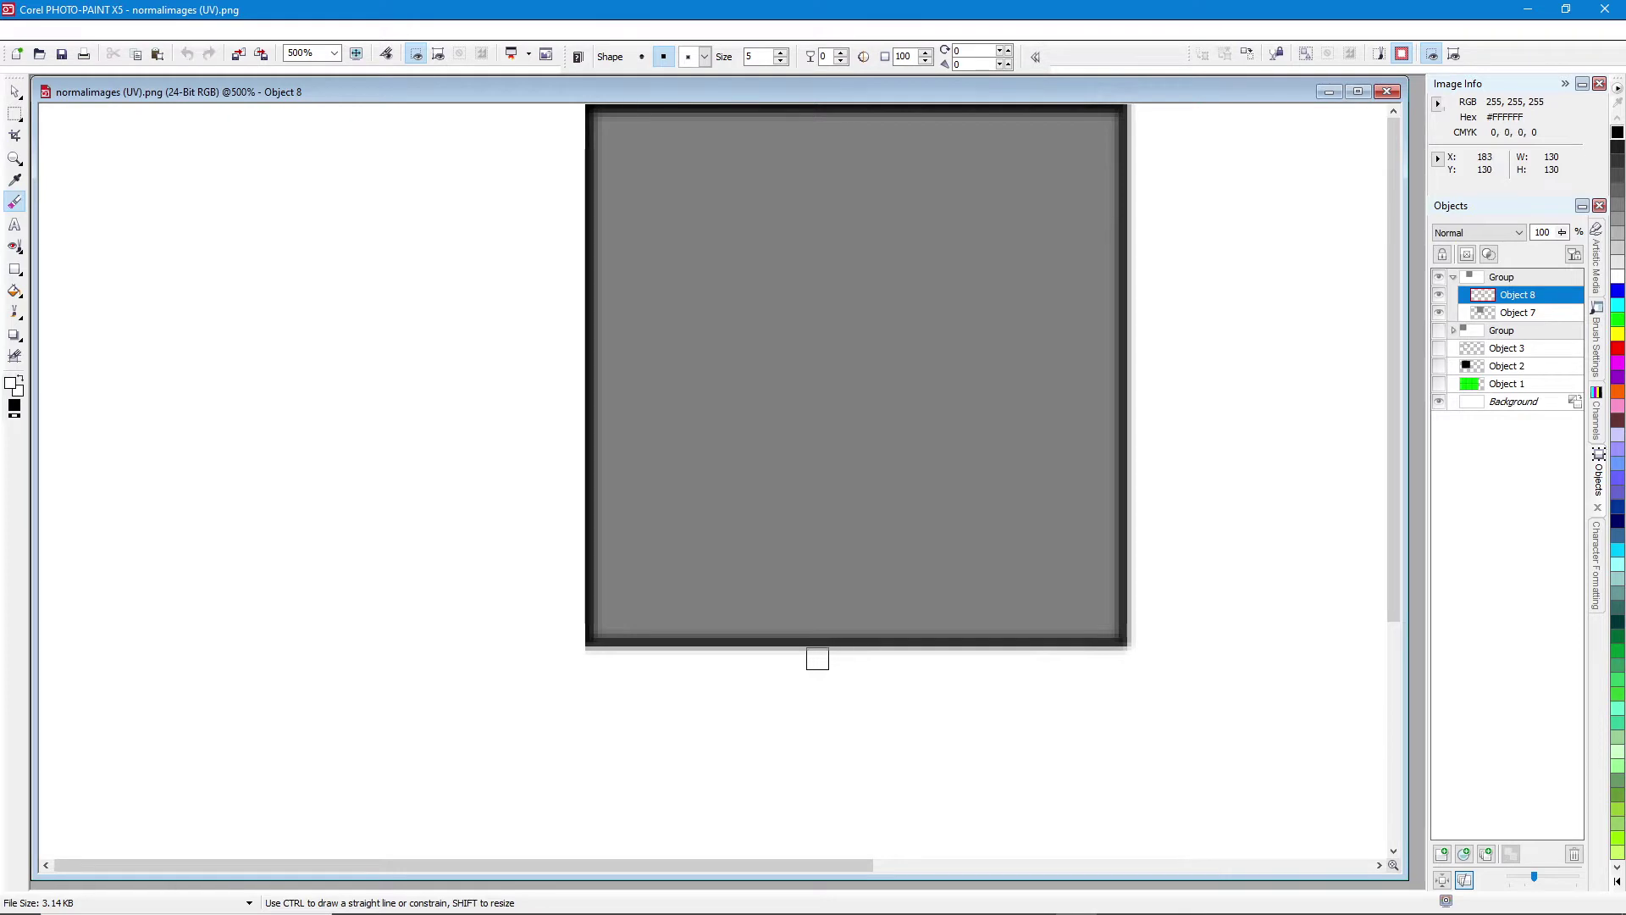
mouse_move(817, 659)
mouse_down()
mouse_move(624, 658)
mouse_move(1263, 657)
mouse_move(1172, 615)
mouse_move(1139, 641)
mouse_move(1128, 115)
mouse_move(1129, 630)
mouse_move(1139, 615)
mouse_up()
click(1453, 277)
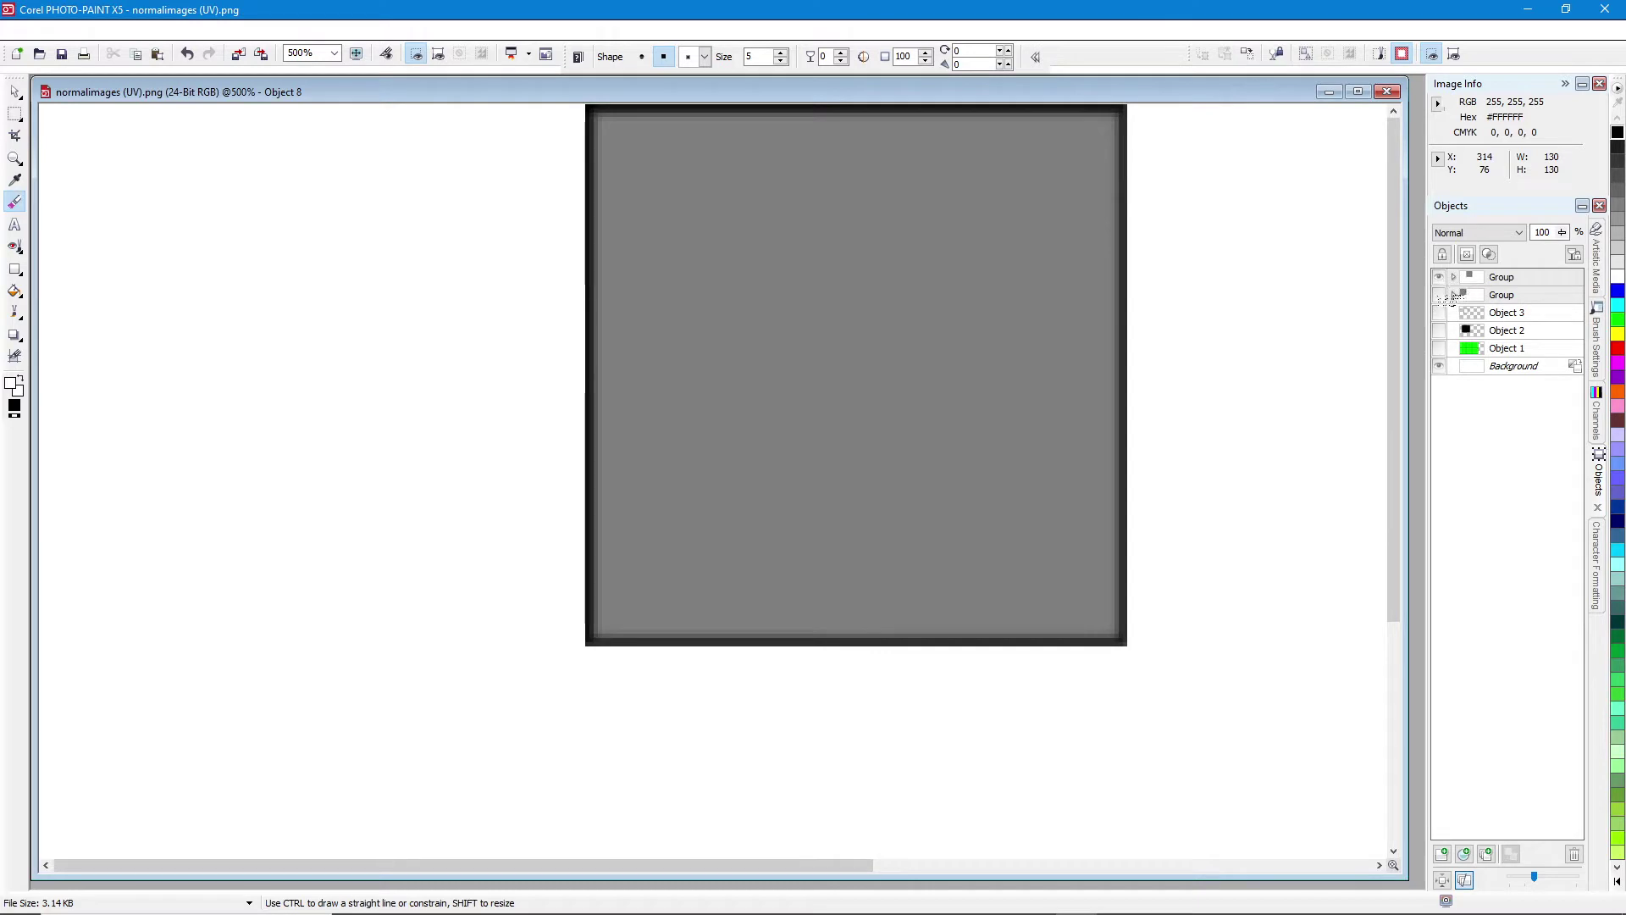
- Show only the original tile group and erase the blur spilling past its outline's right and lower edges
click(1439, 295)
click(1439, 277)
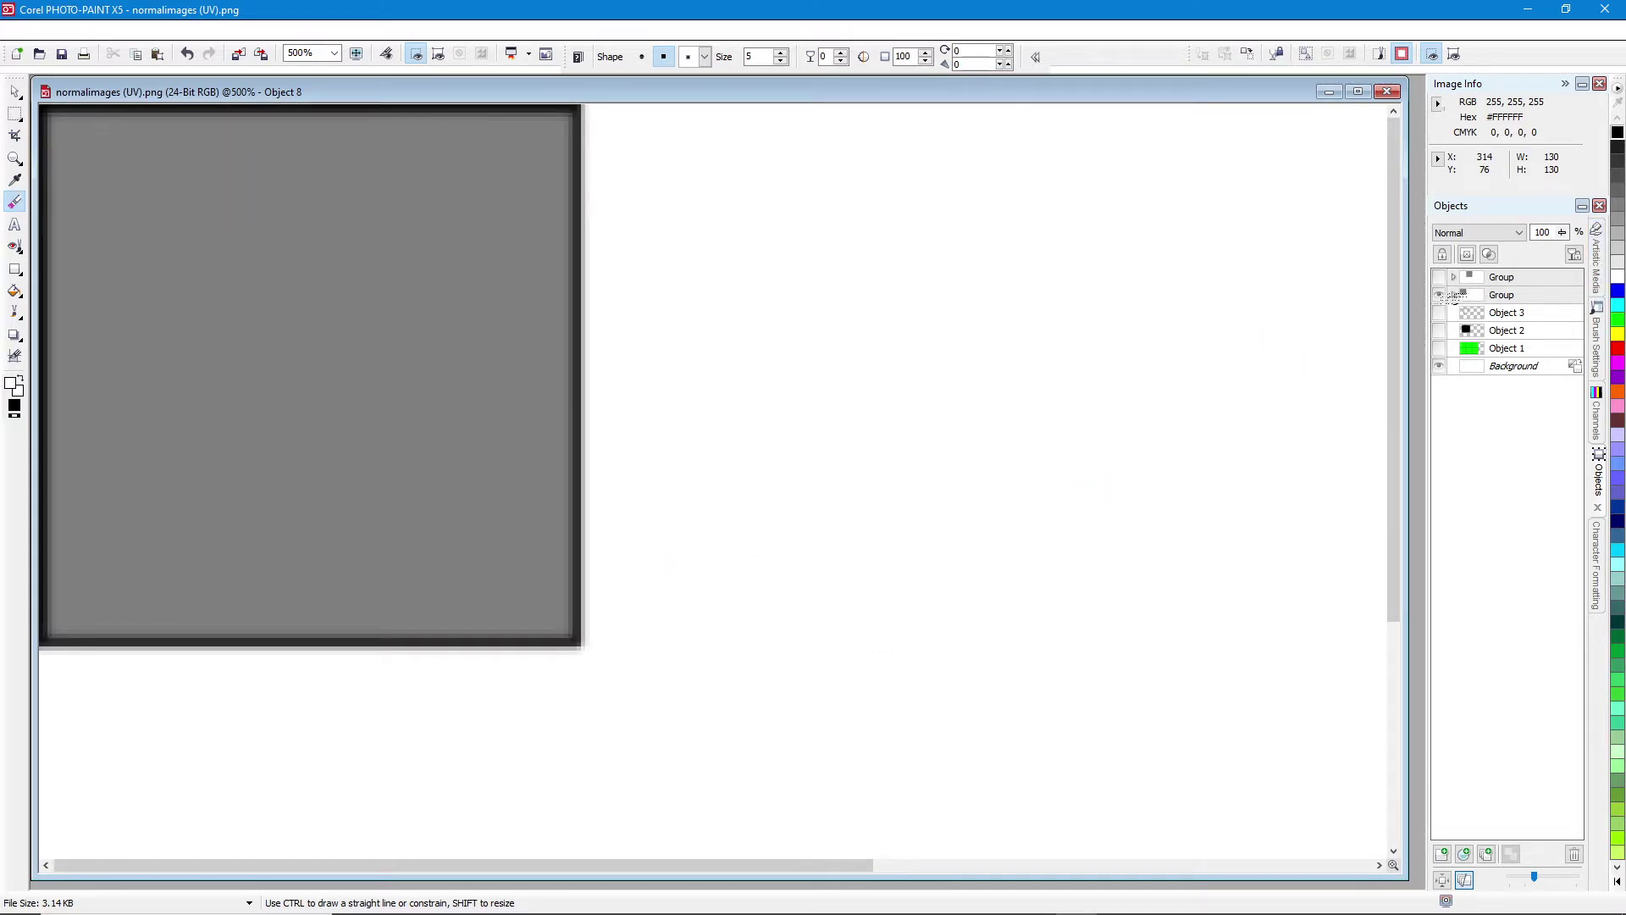
click(1454, 295)
click(1501, 313)
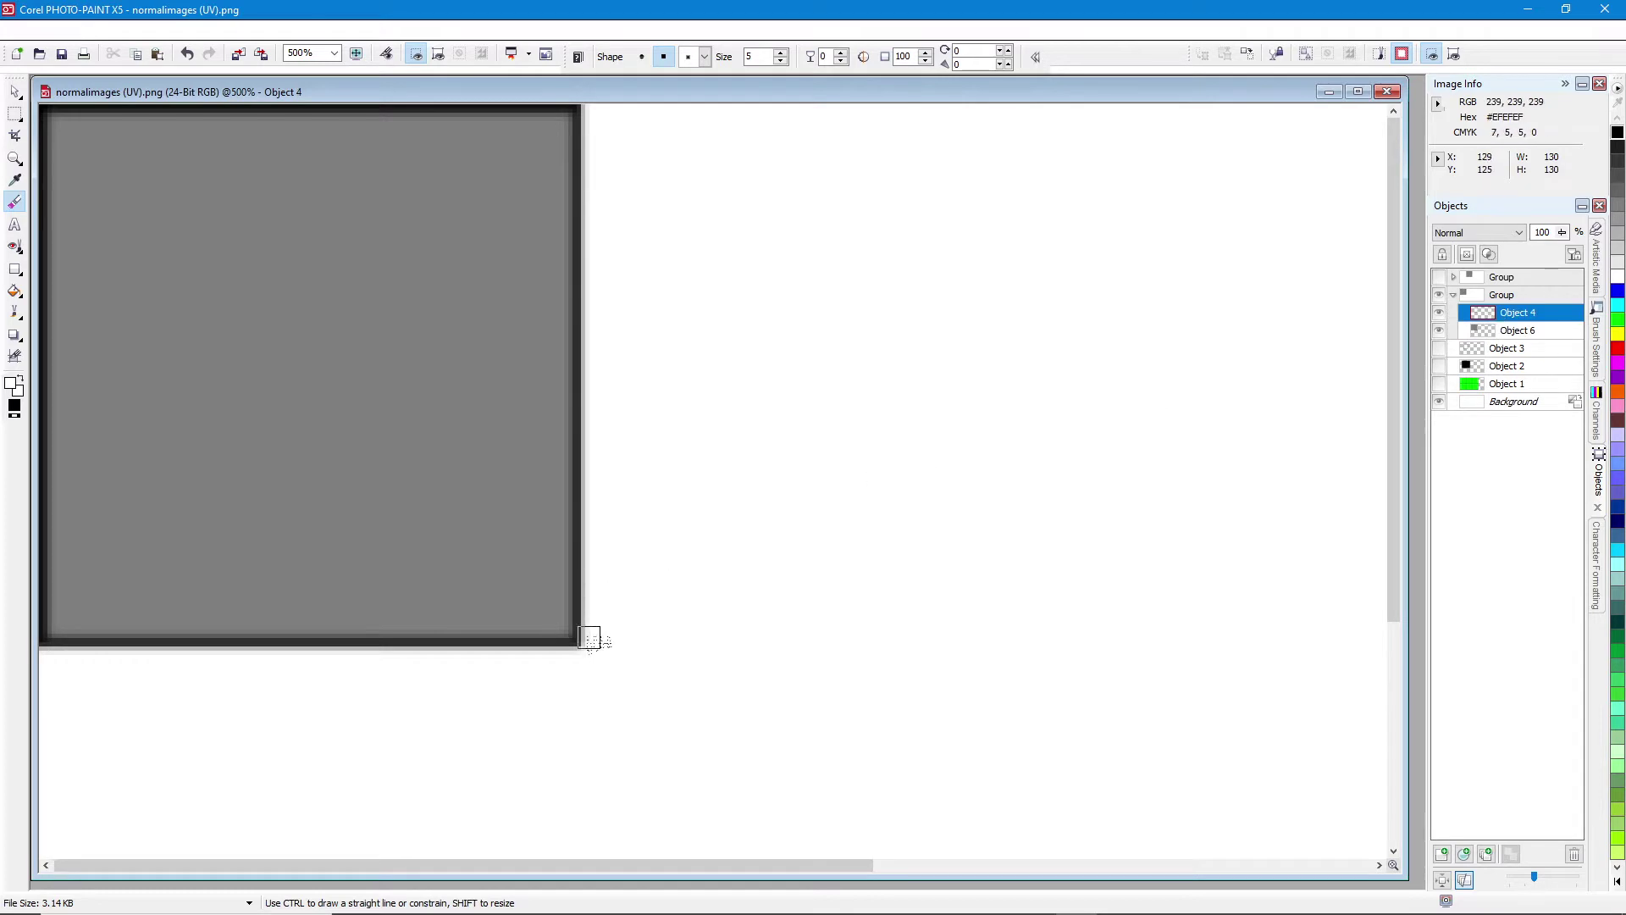
drag(593, 598, 577, 107)
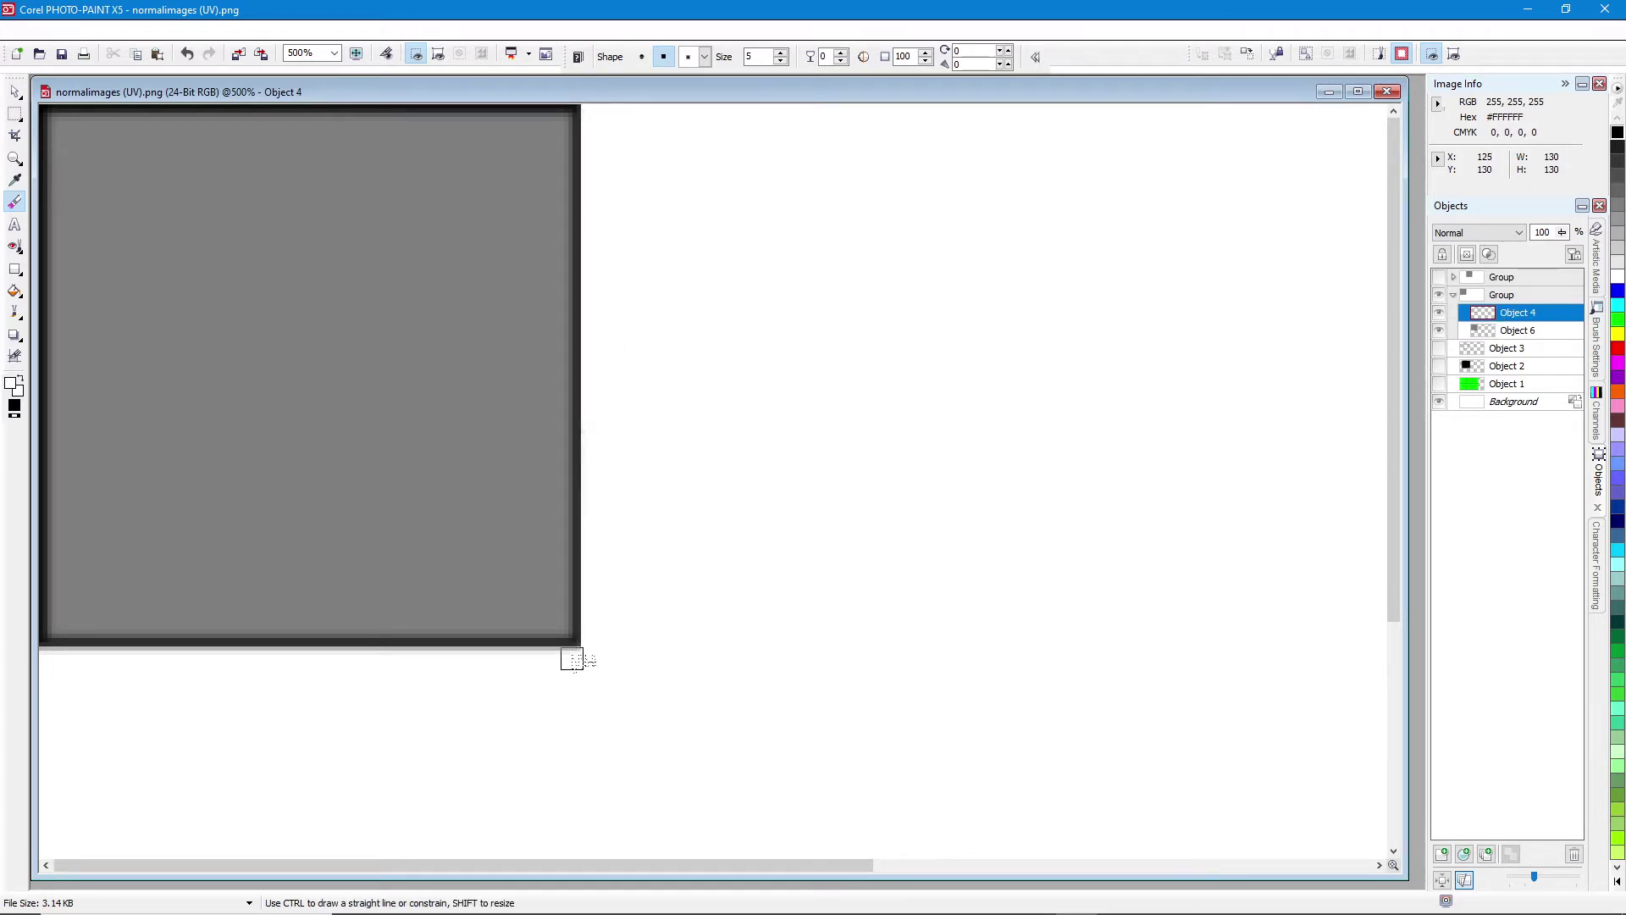
mouse_move(573, 660)
mouse_down()
mouse_move(493, 662)
mouse_move(689, 665)
mouse_move(43, 647)
mouse_move(503, 667)
mouse_move(457, 669)
mouse_up()
drag(340, 663, 738, 652)
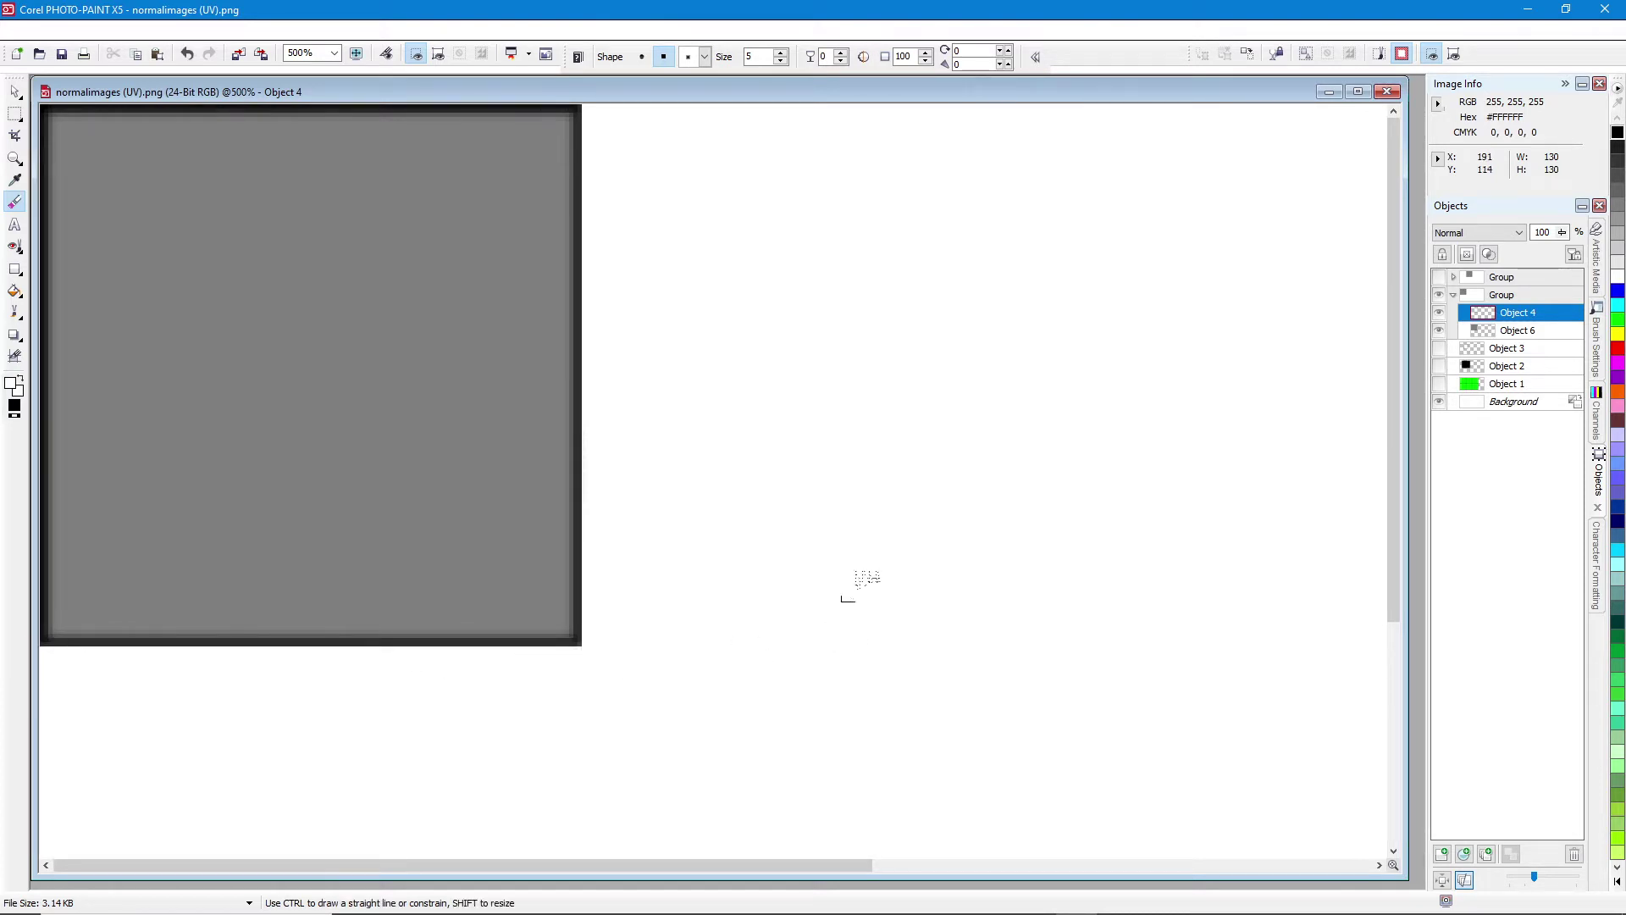
- Show the copied tile again and nudge it two pixels left so it meets the original tile
click(1439, 276)
scroll(553, 287, down, 1)
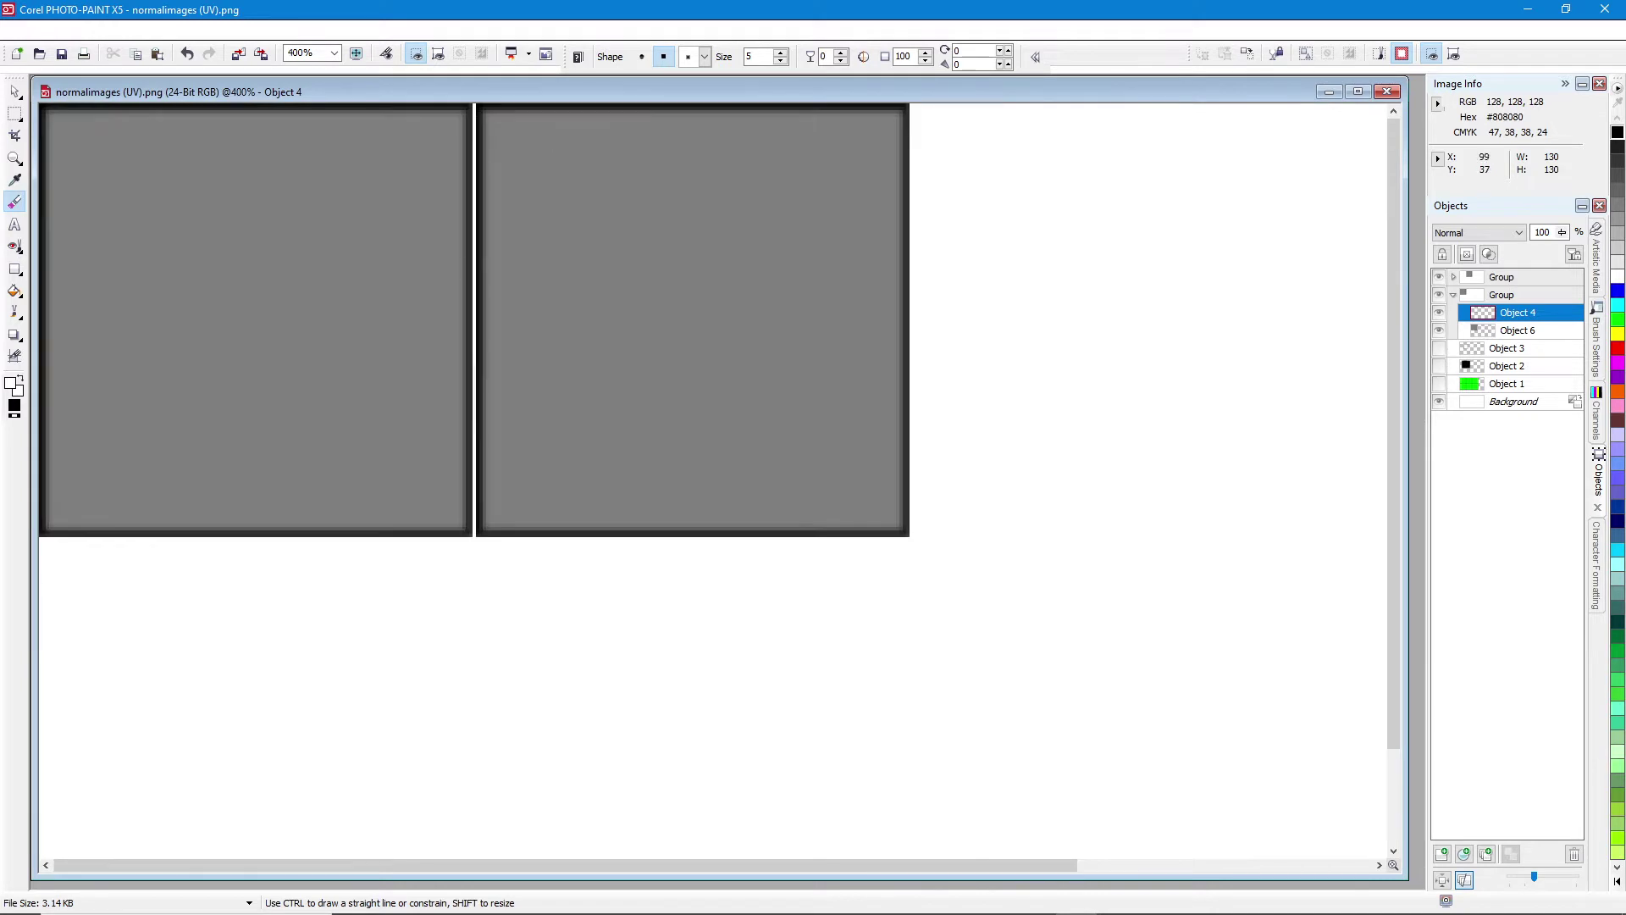
key(space)
click(575, 340)
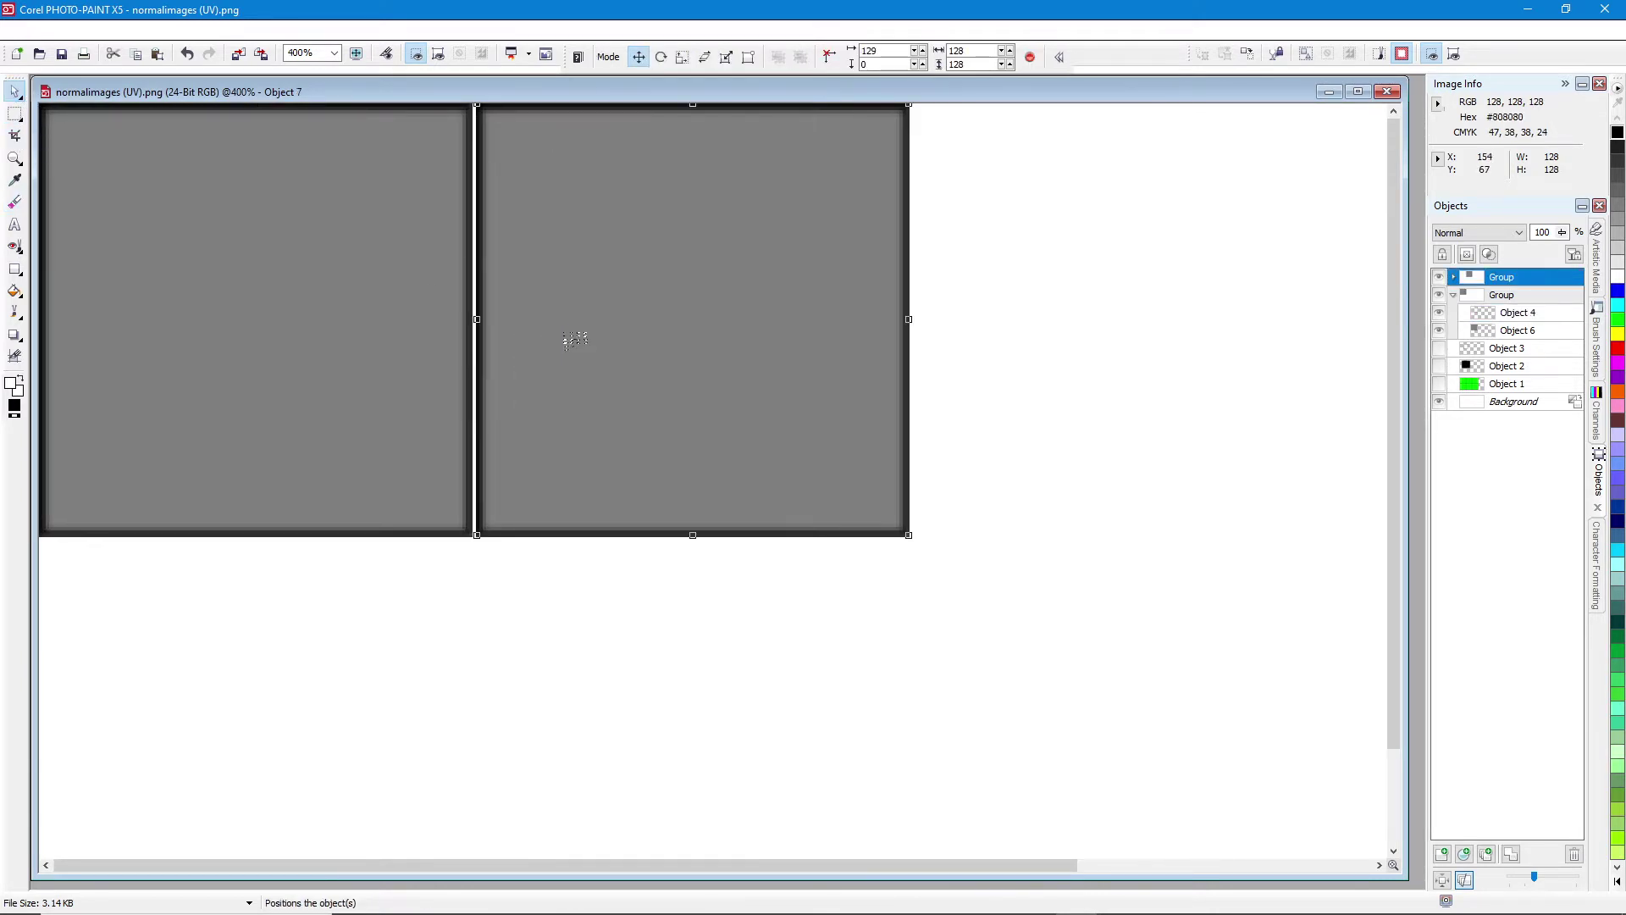
key(Left)
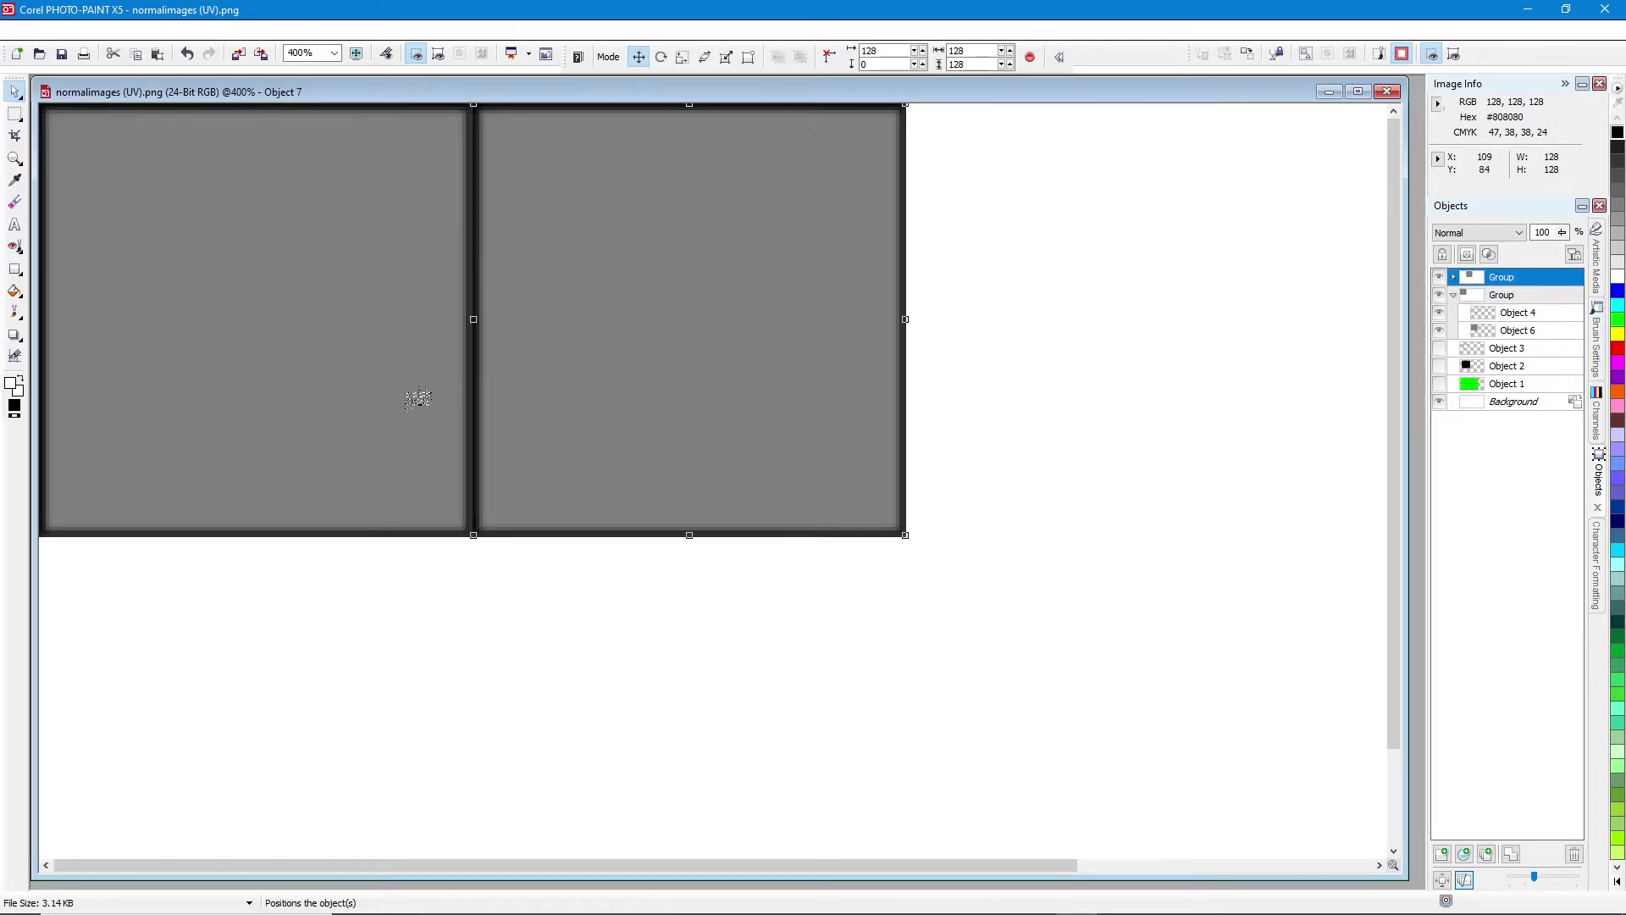
scroll(417, 398, up, 1)
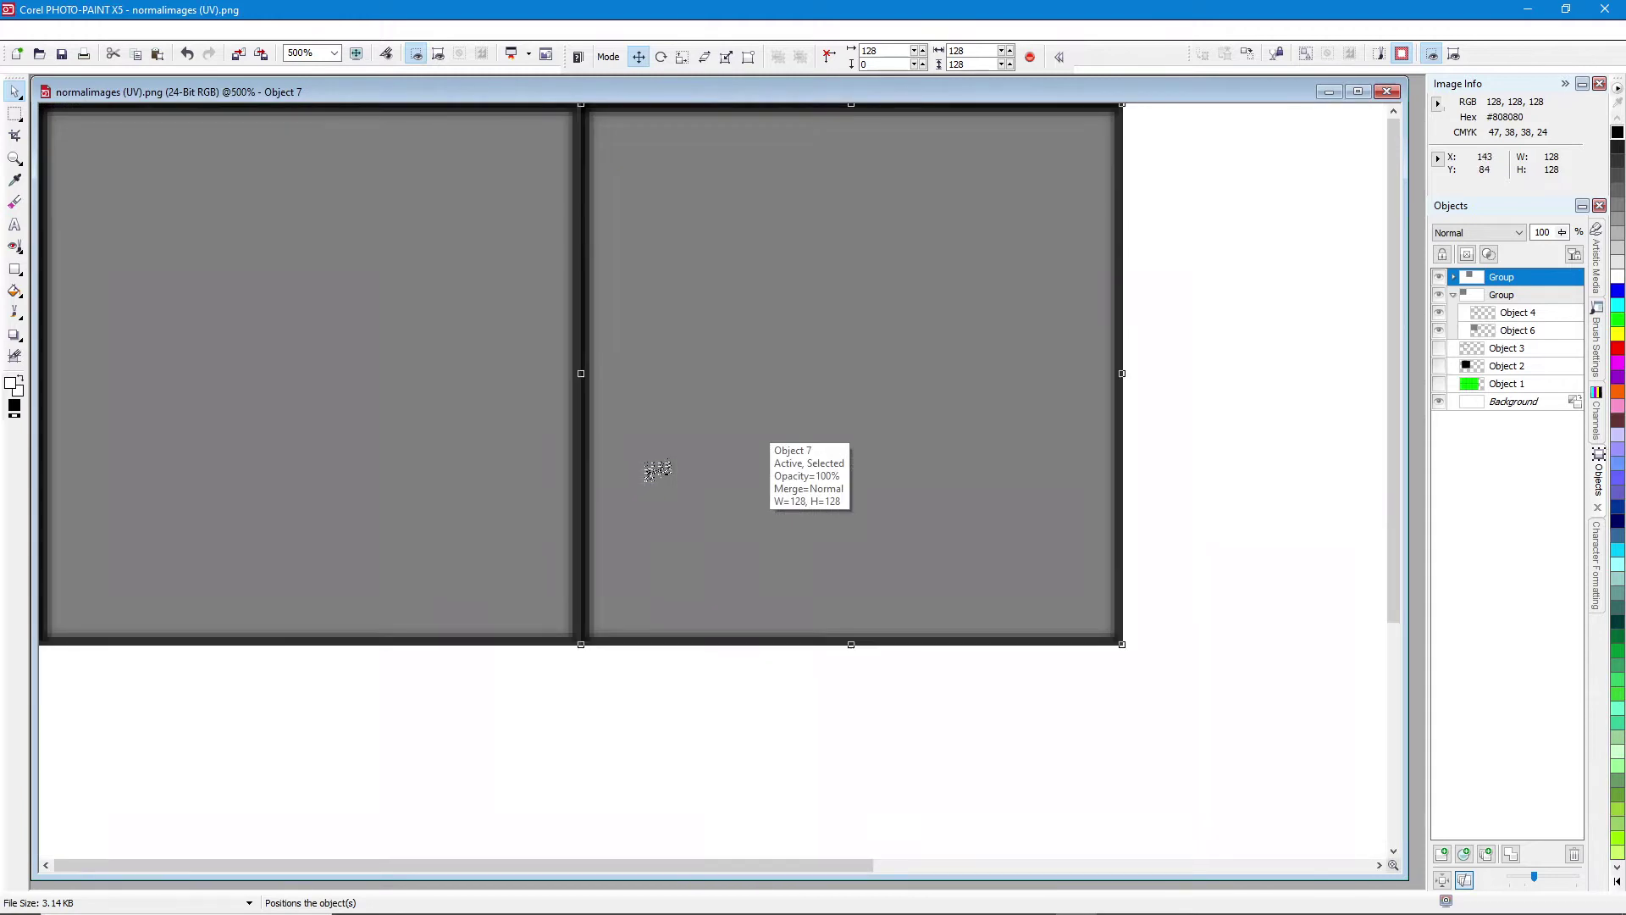
scroll(660, 470, up, 1)
click(686, 494)
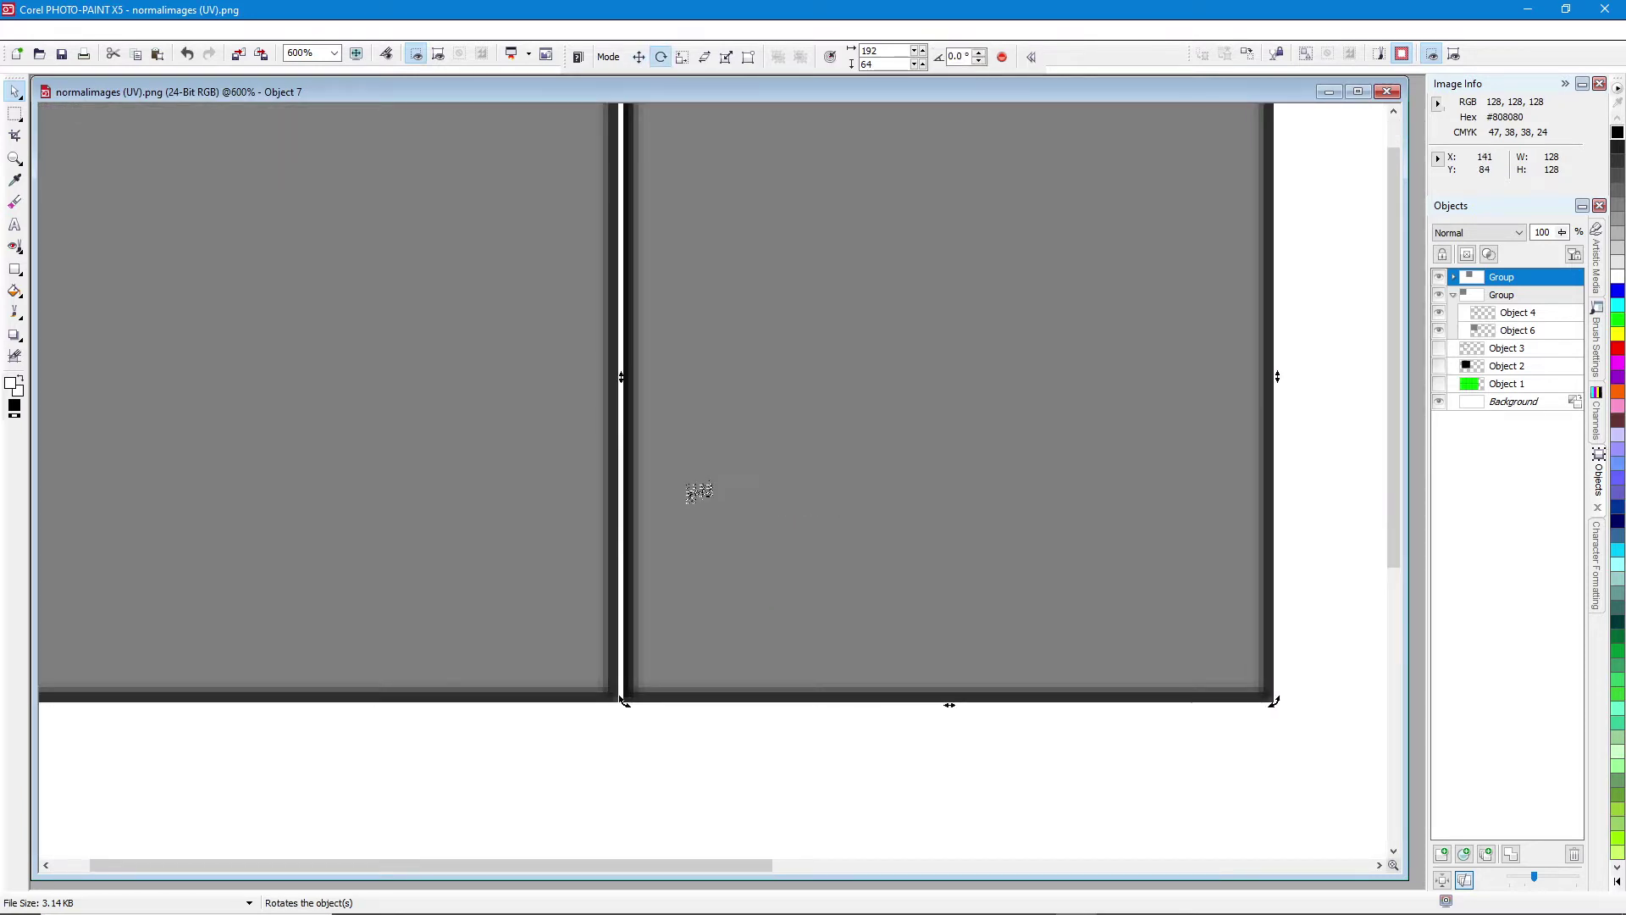
key(Left)
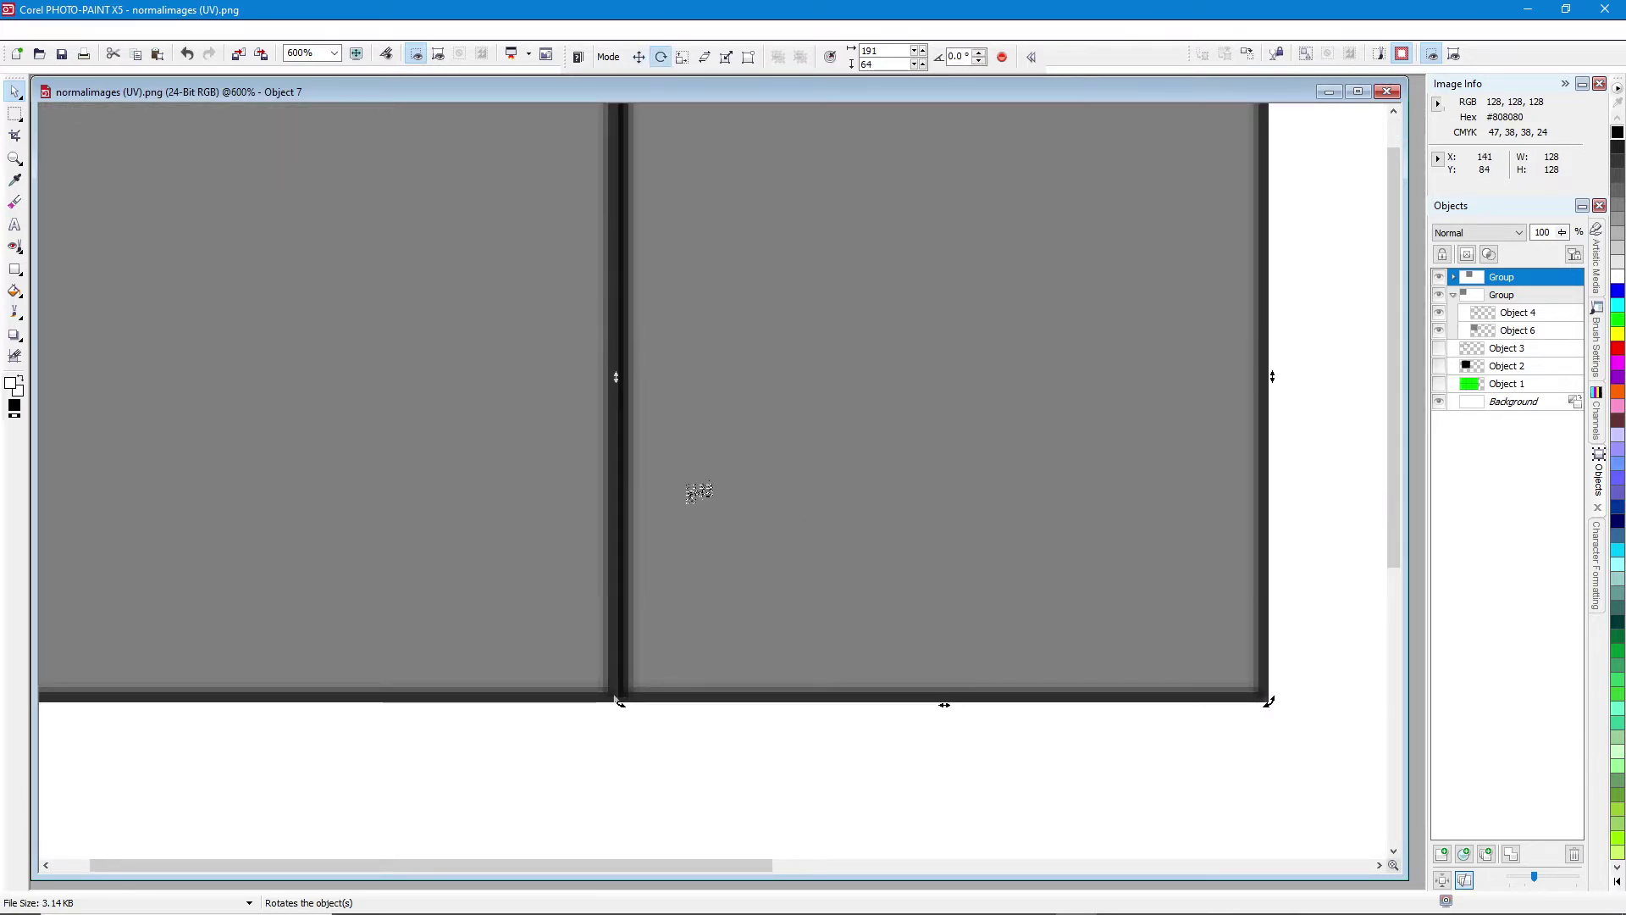
scroll(696, 491, down, 1)
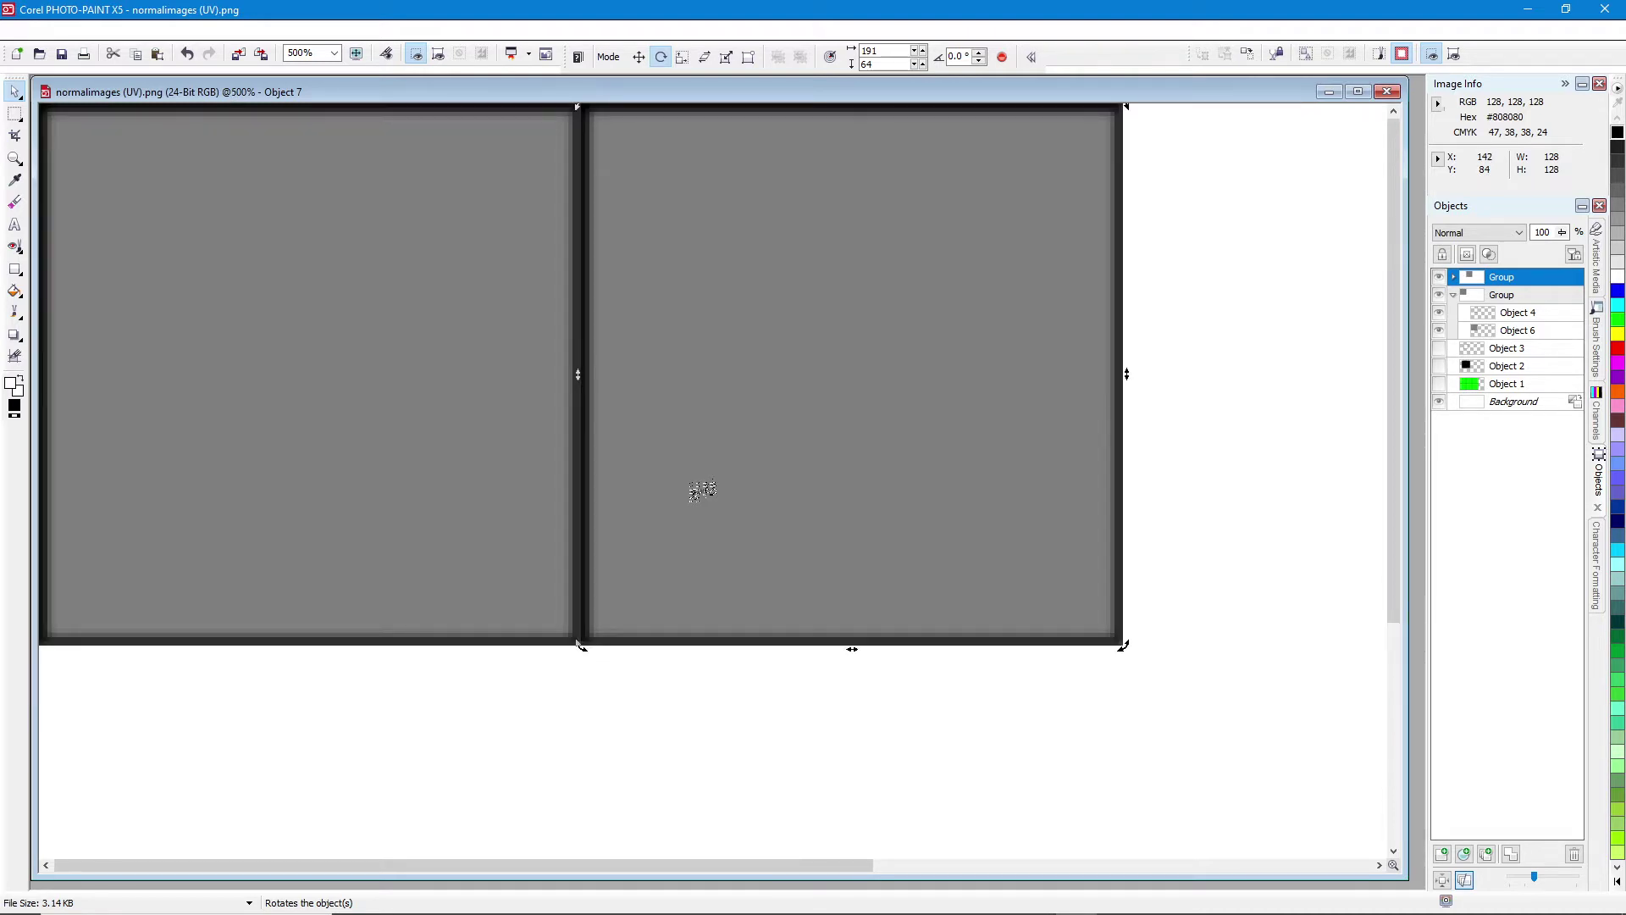
scroll(702, 491, down, 2)
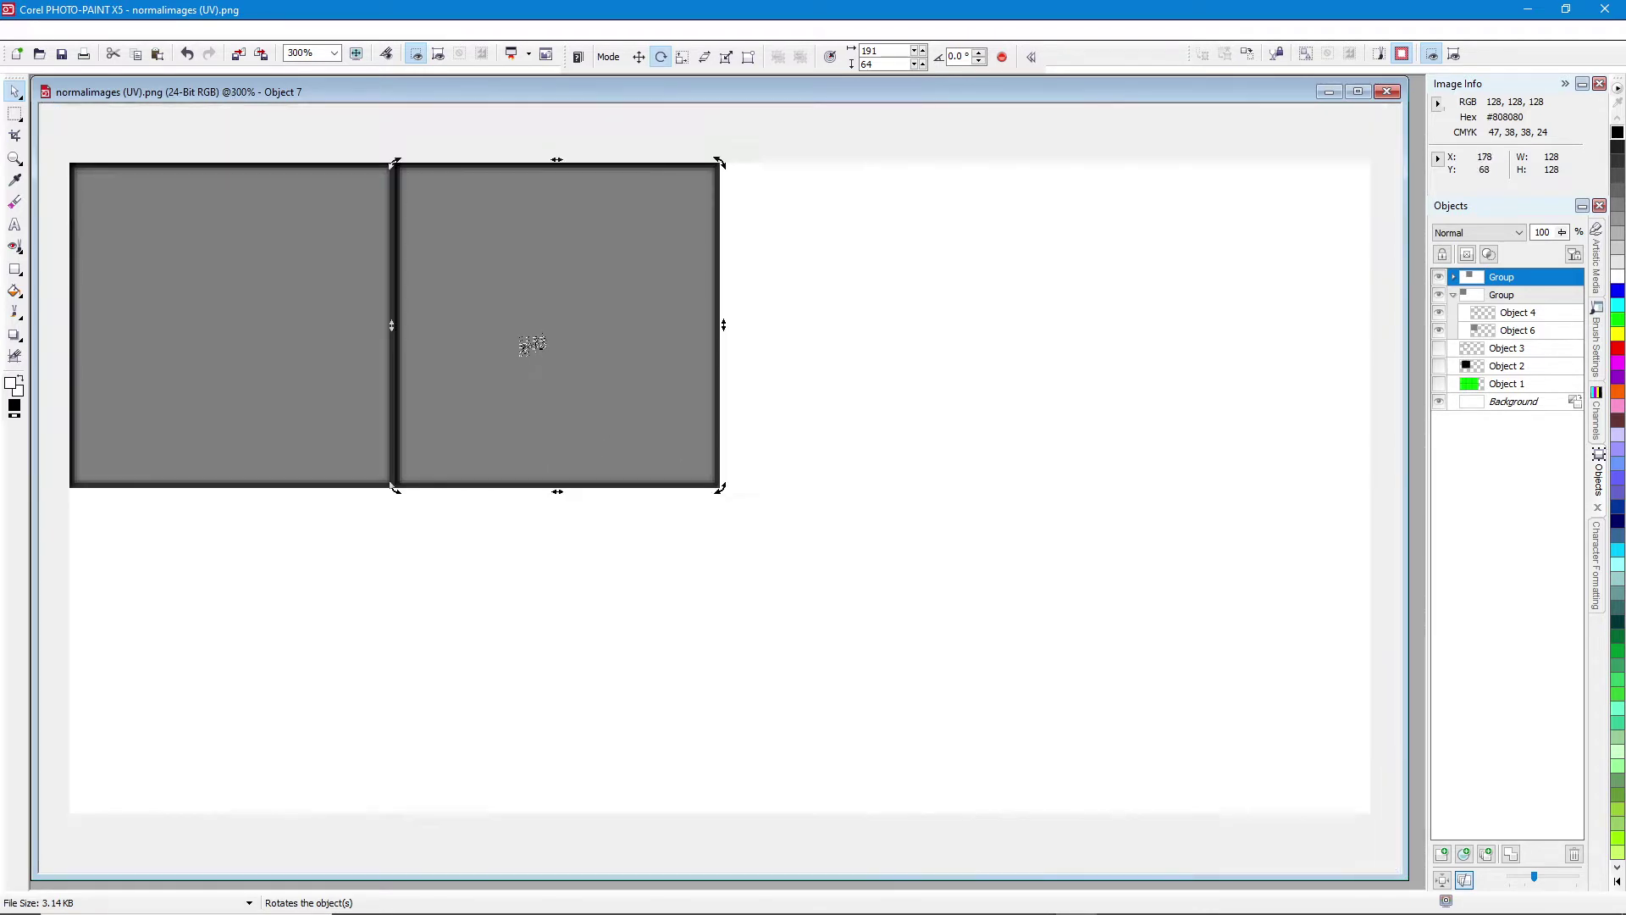
- Duplicate the upper-middle tile group, place the copy in the upper-right tile position centred at X 319, Y 64, and show the green UV layer
drag(1417, 257, 1484, 275)
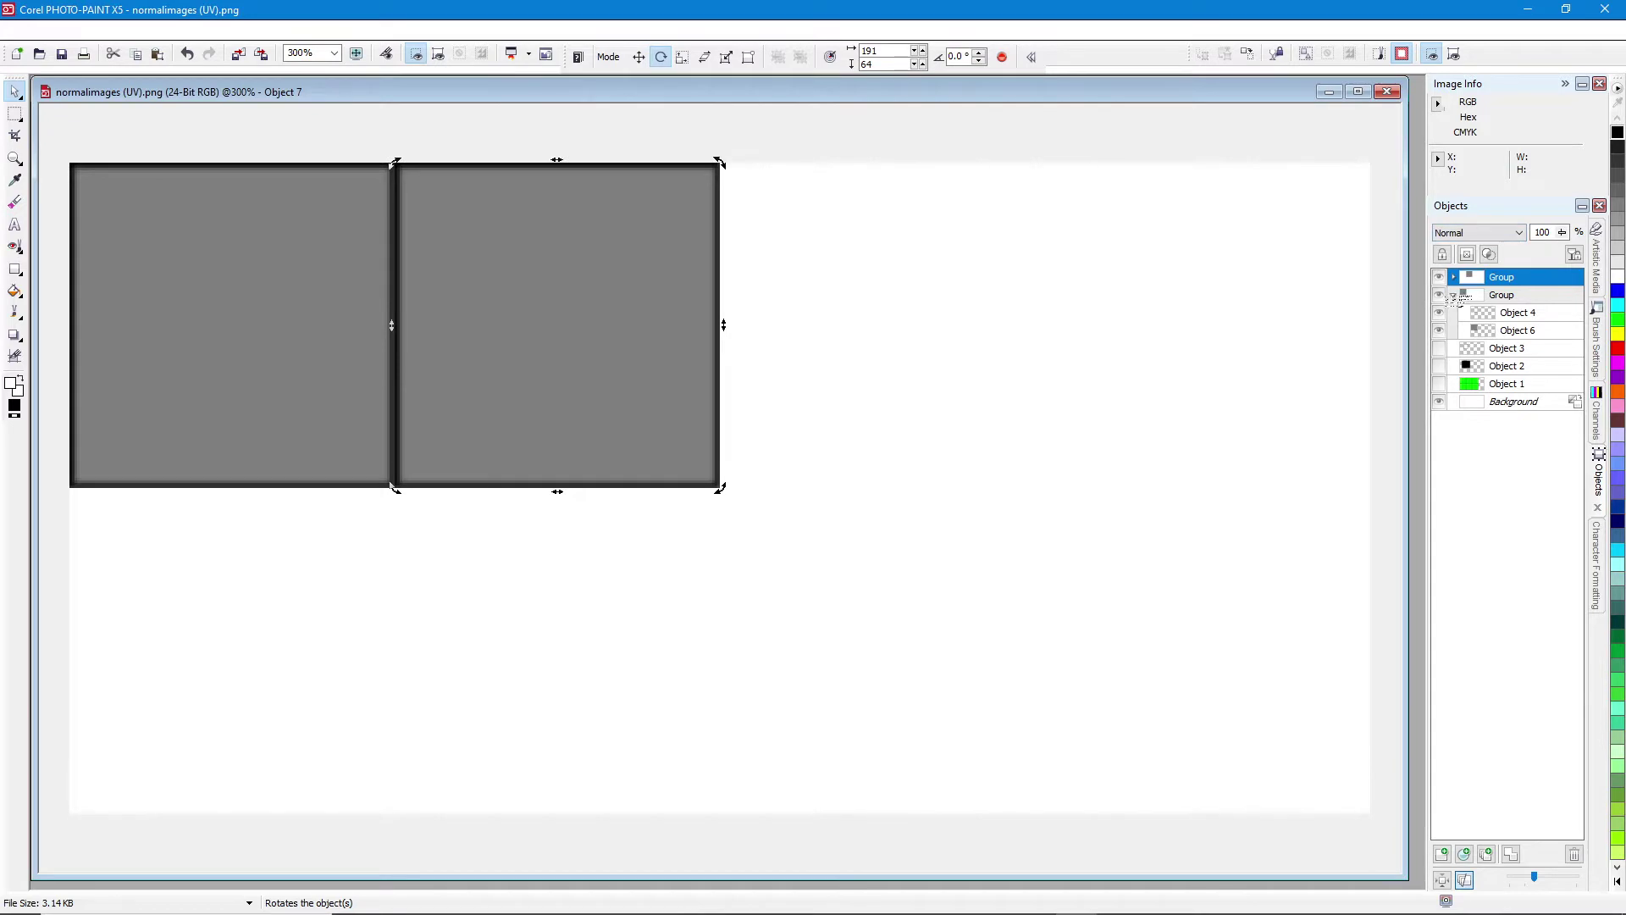
click(1454, 295)
right_click(1489, 279)
click(1489, 355)
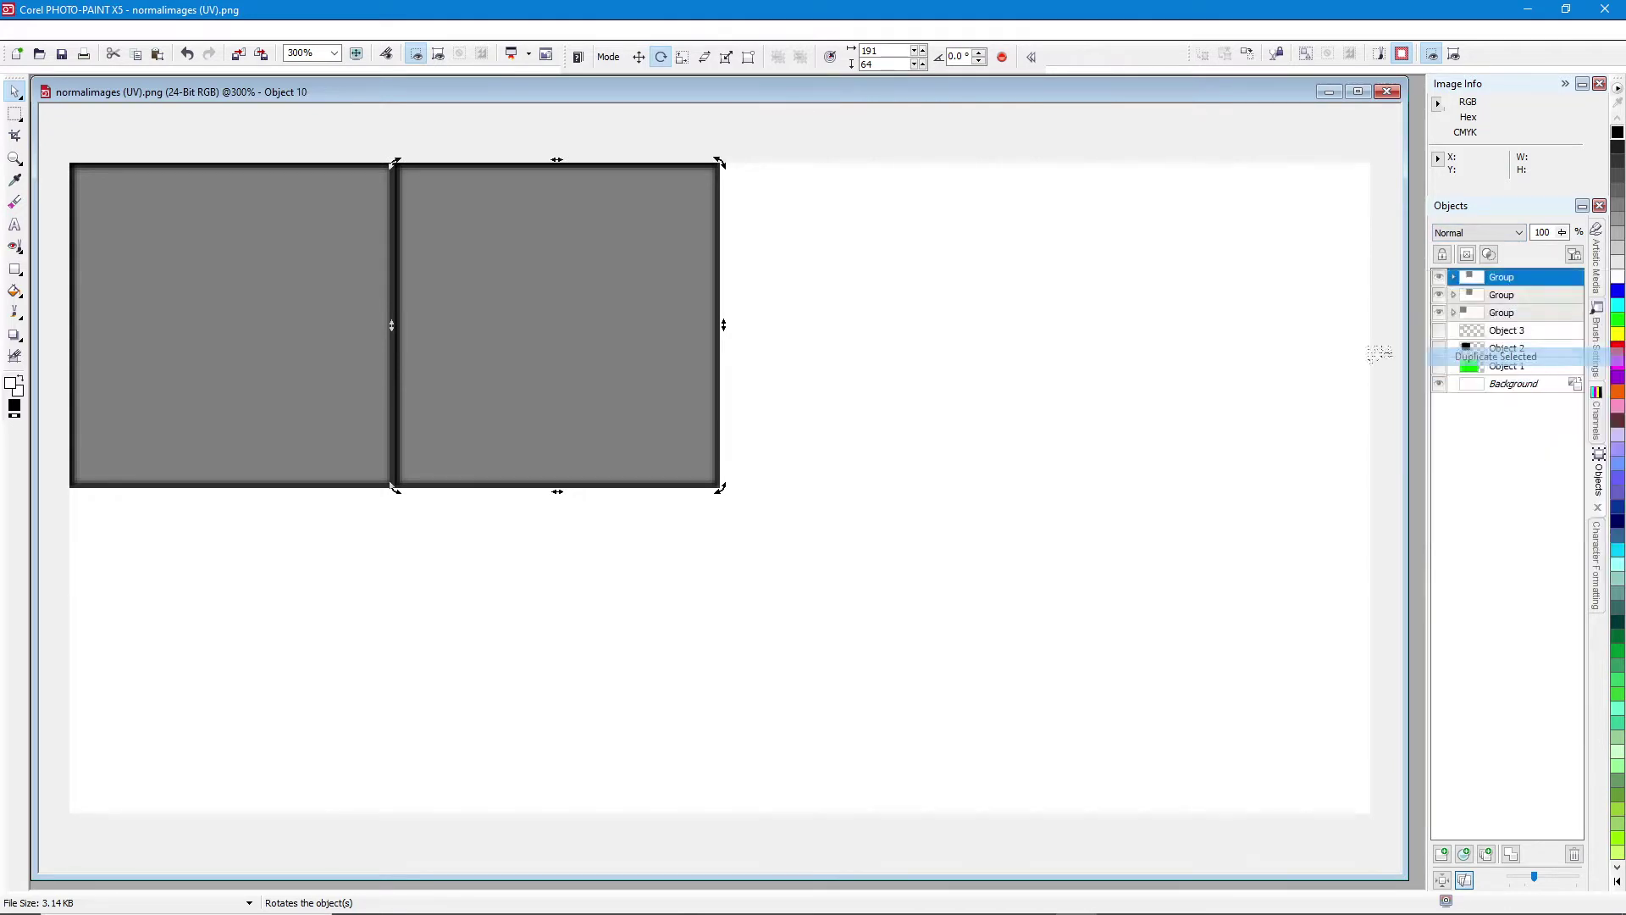
drag(545, 338, 860, 316)
click(1439, 365)
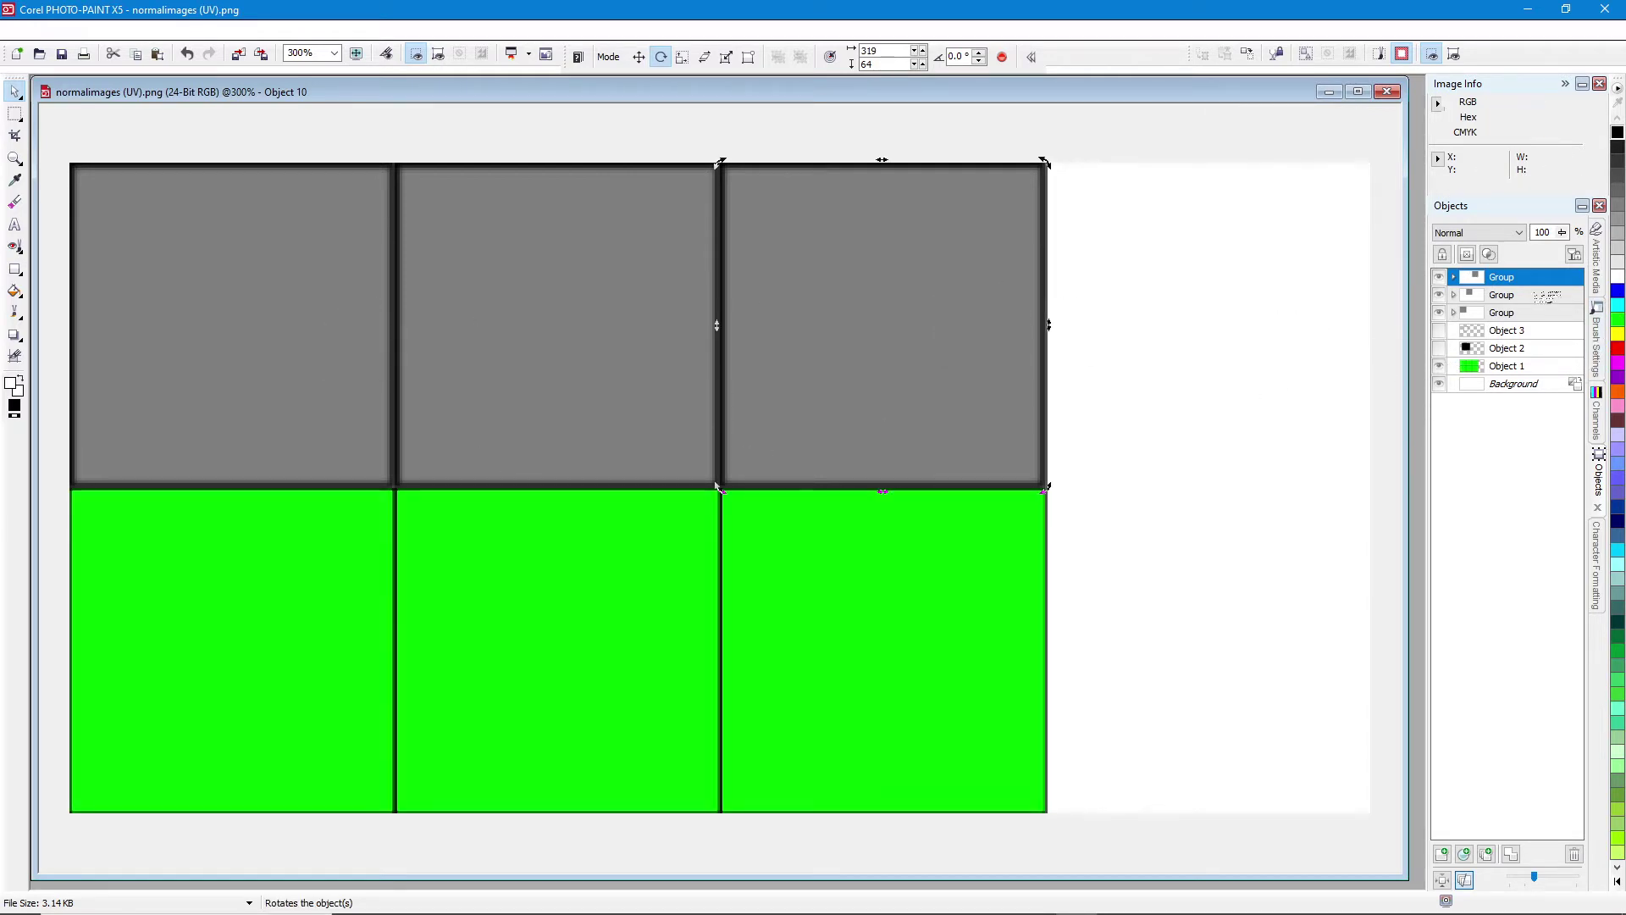
- Duplicate the upper-right tile group and place the copy over the lower-right UV tile, centred at X 319, Y 192
right_click(1482, 282)
click(1491, 337)
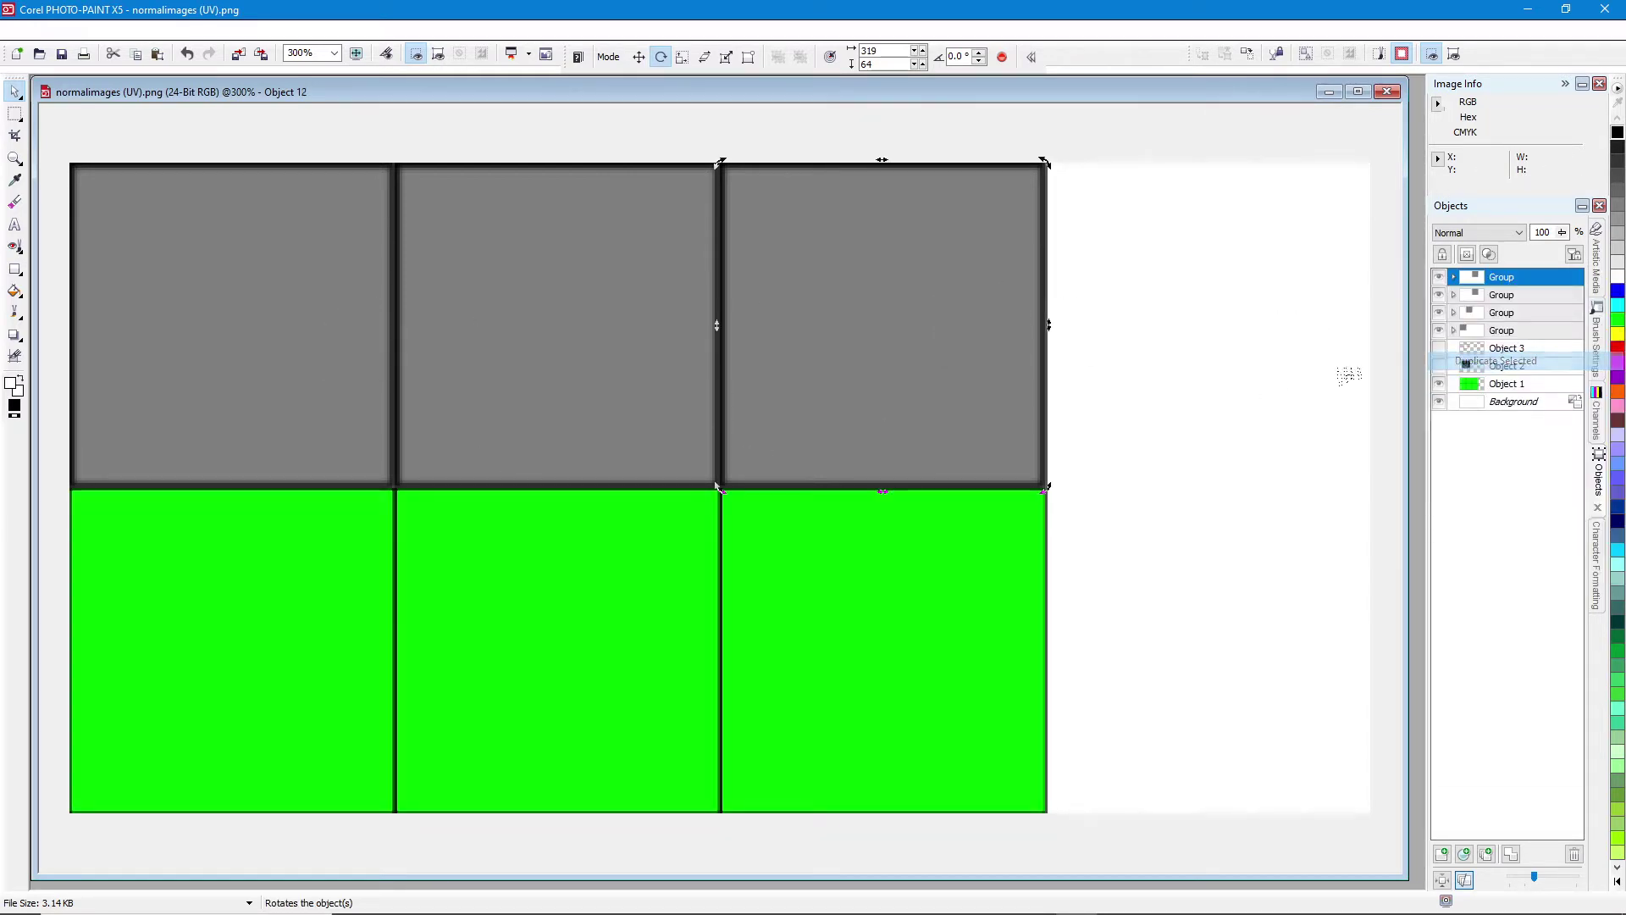
drag(918, 321, 909, 636)
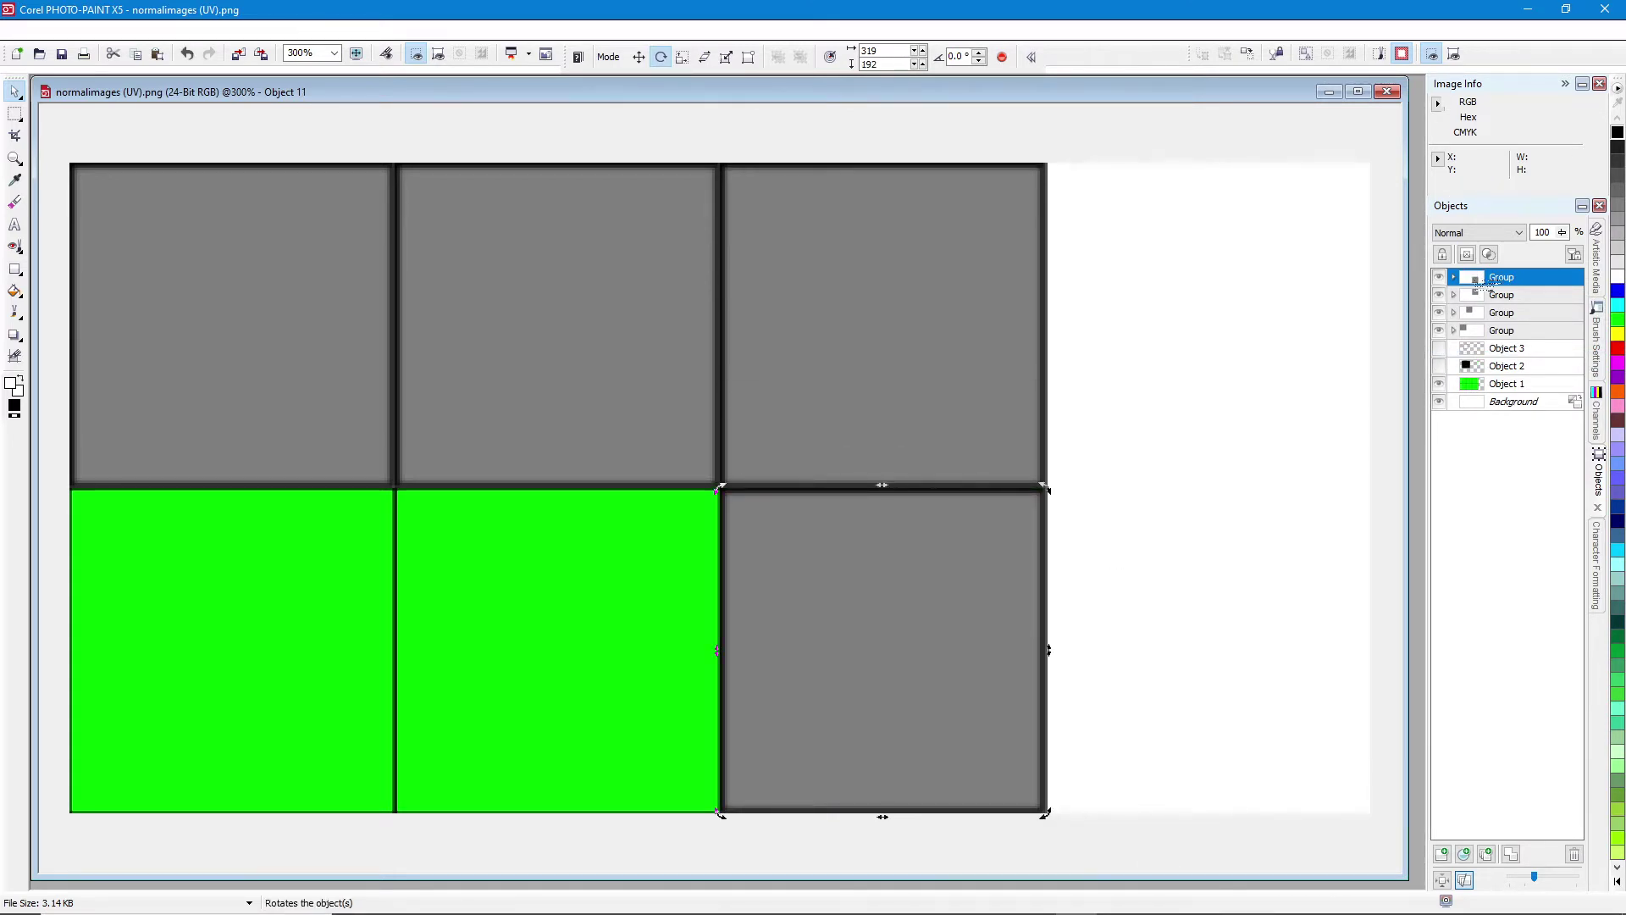
- Duplicate the lower-right tile group and place the copy over the lower-middle UV tile, centred at X 191, Y 192
right_click(1485, 282)
click(1499, 364)
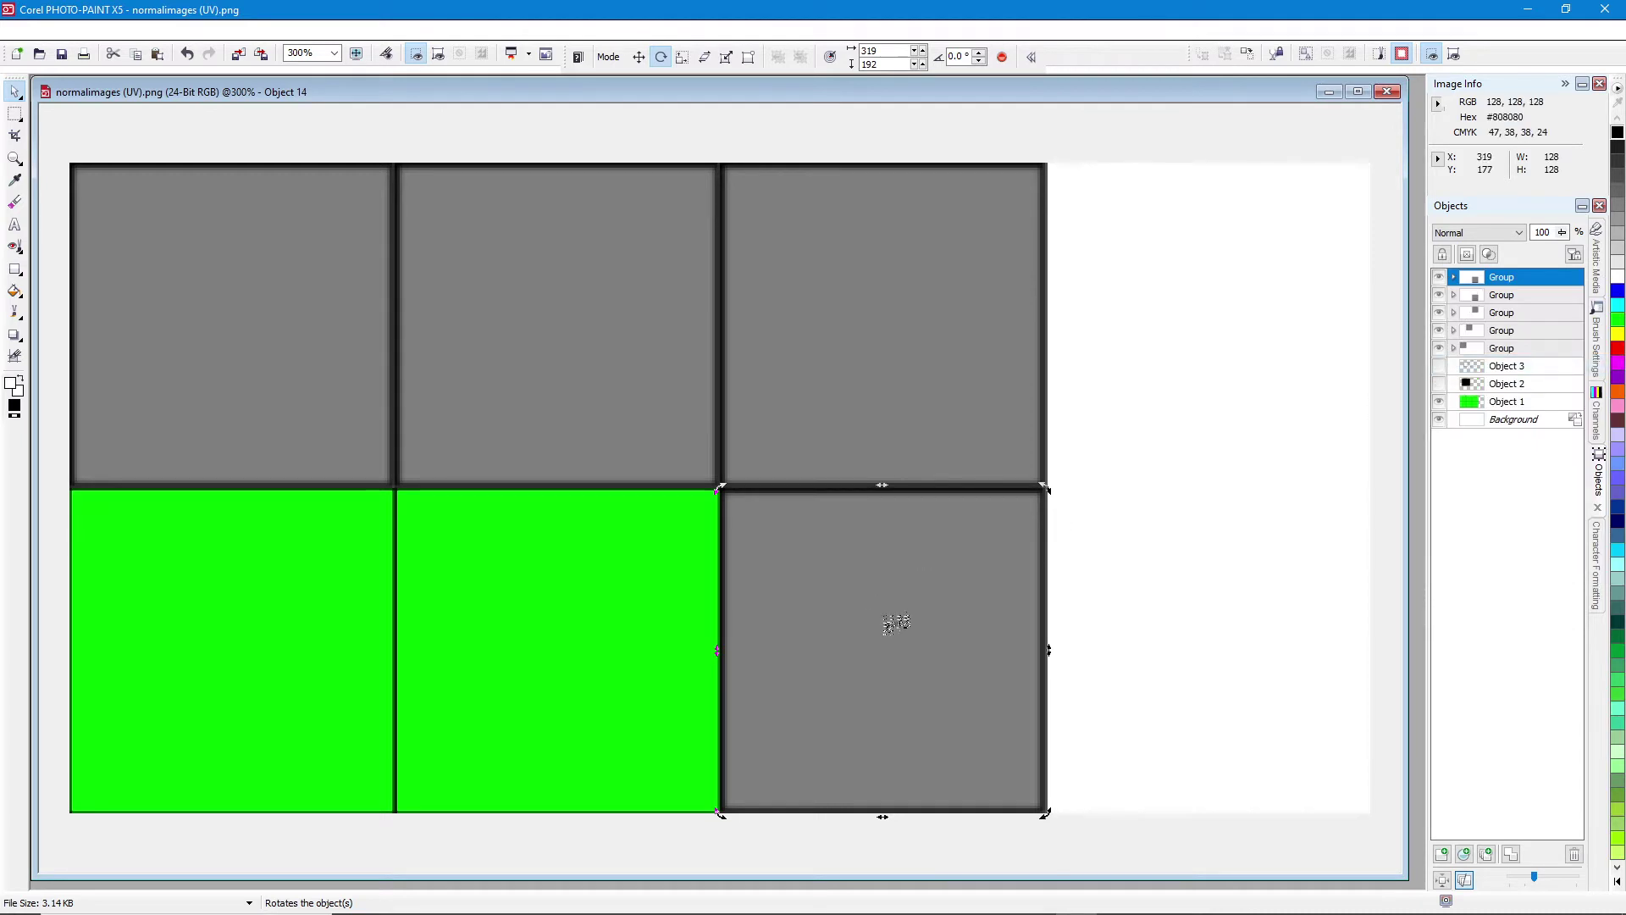
drag(896, 623, 602, 616)
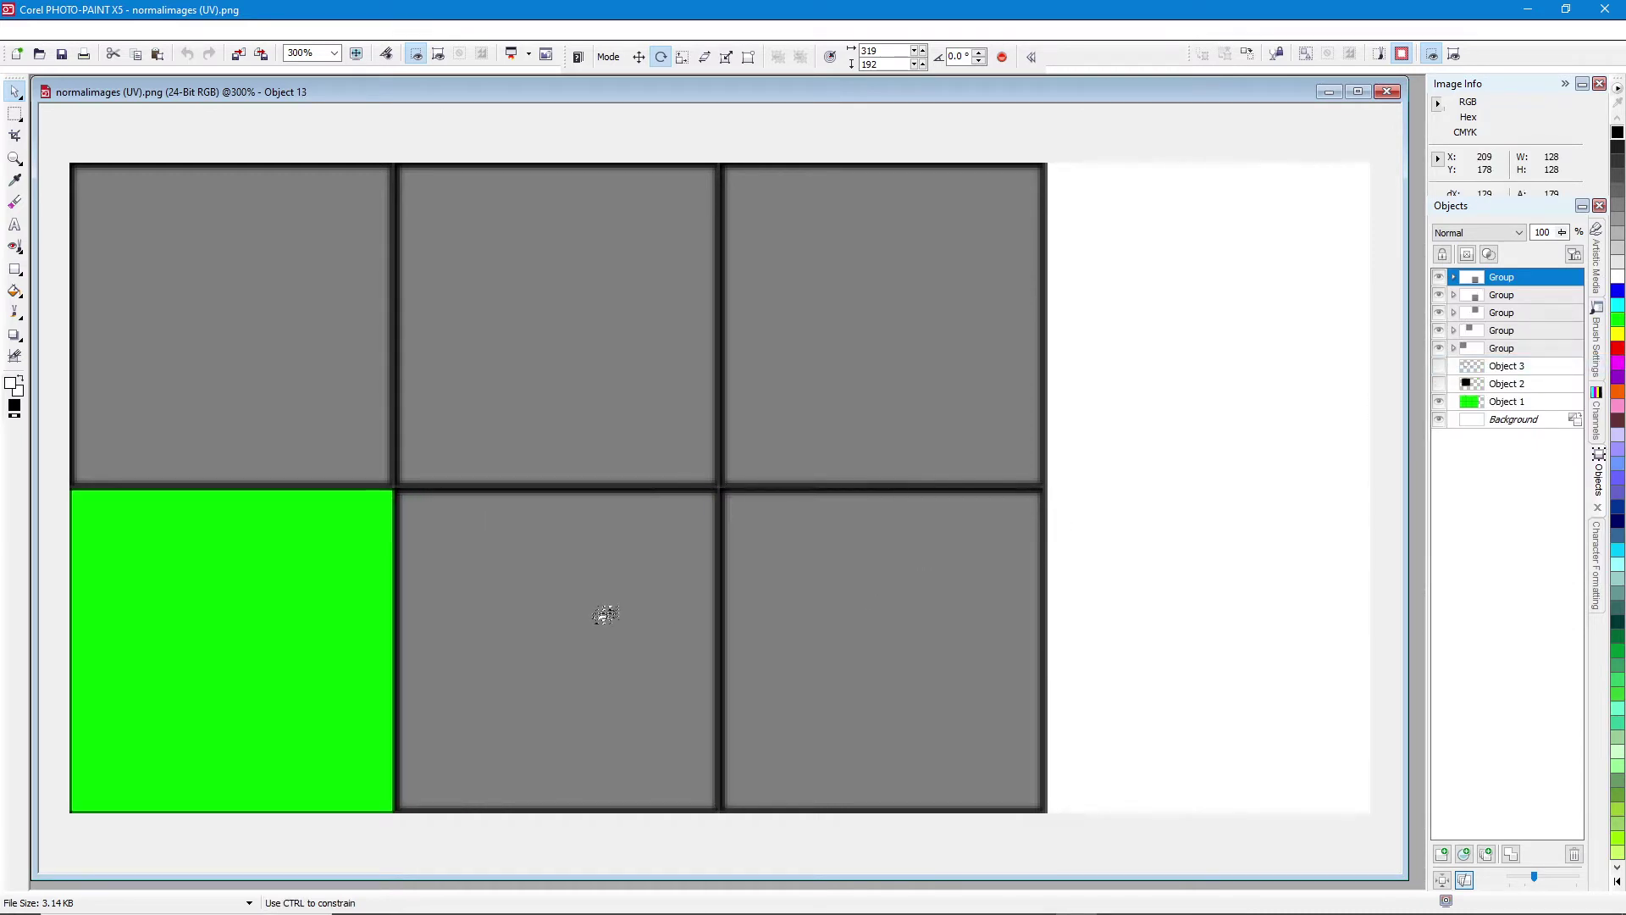
- Duplicate the lower-middle tile group and place the copy over the lower-left UV tile, centred at X 63, Y 192
right_click(1499, 280)
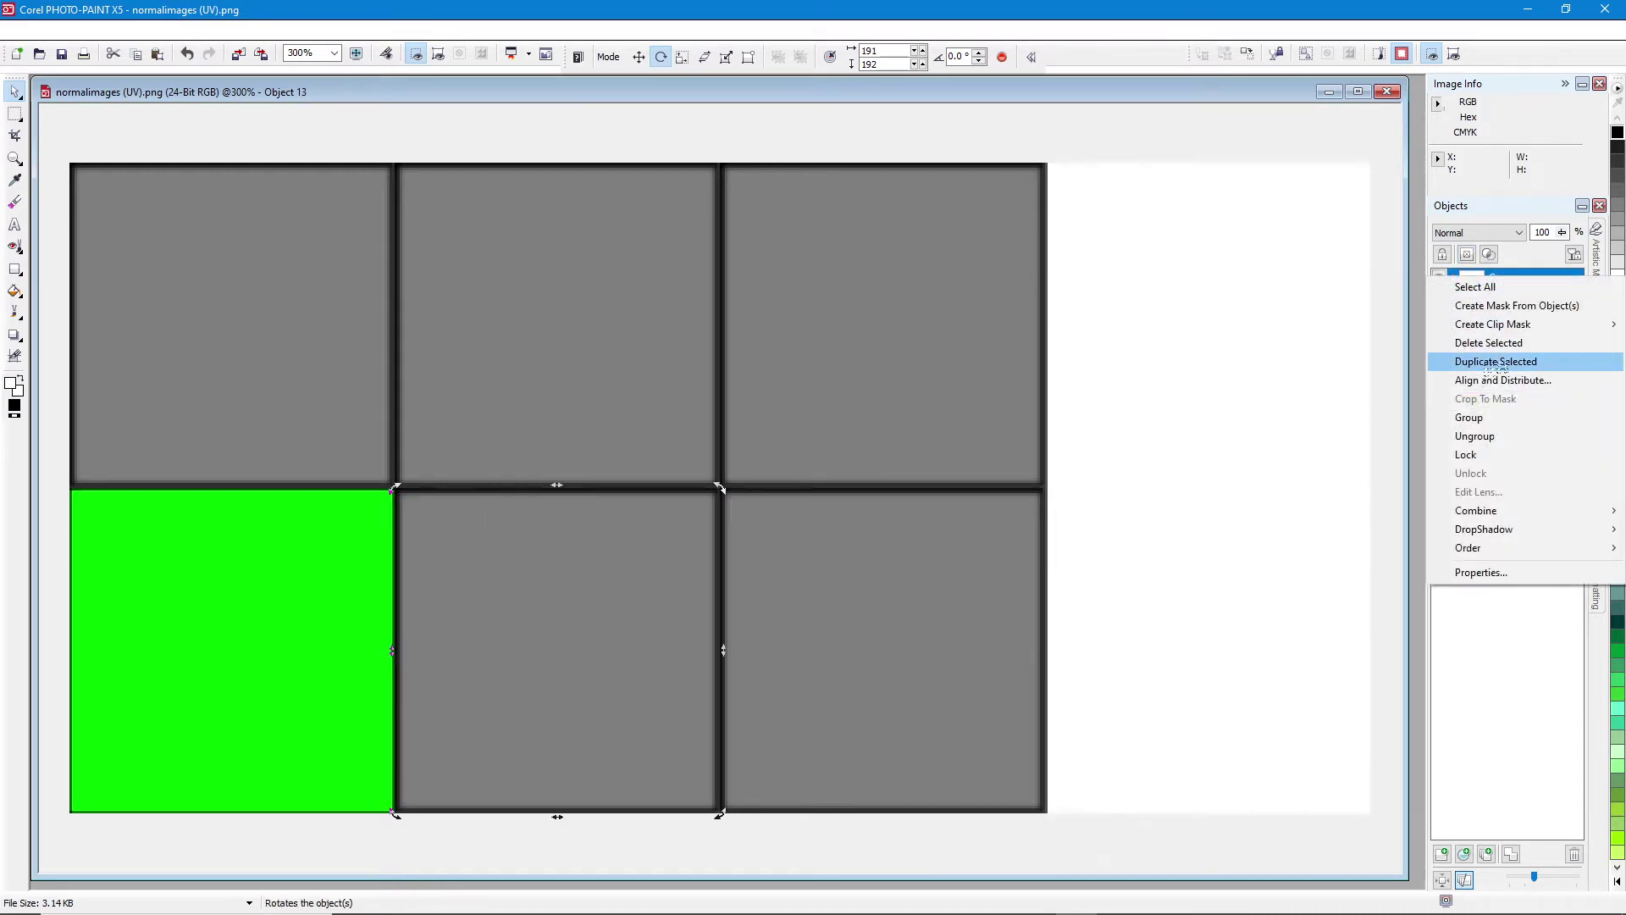
click(1496, 362)
drag(570, 609, 246, 593)
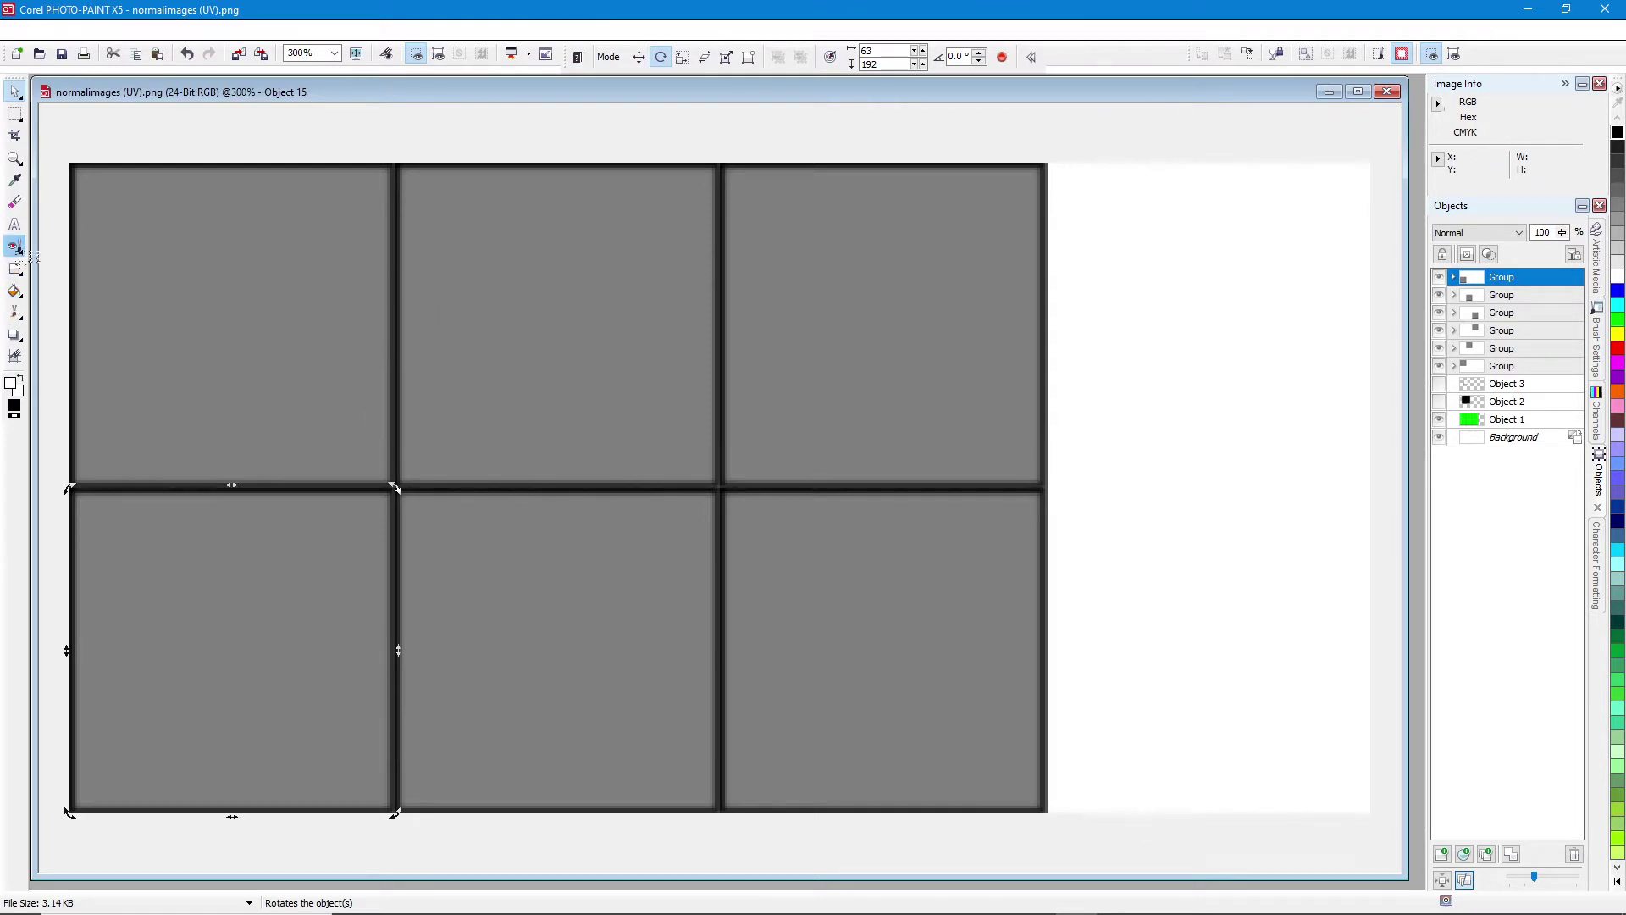
- Add the text "THIS WAY UP" on the blank white area beside the grey tiles
click(15, 224)
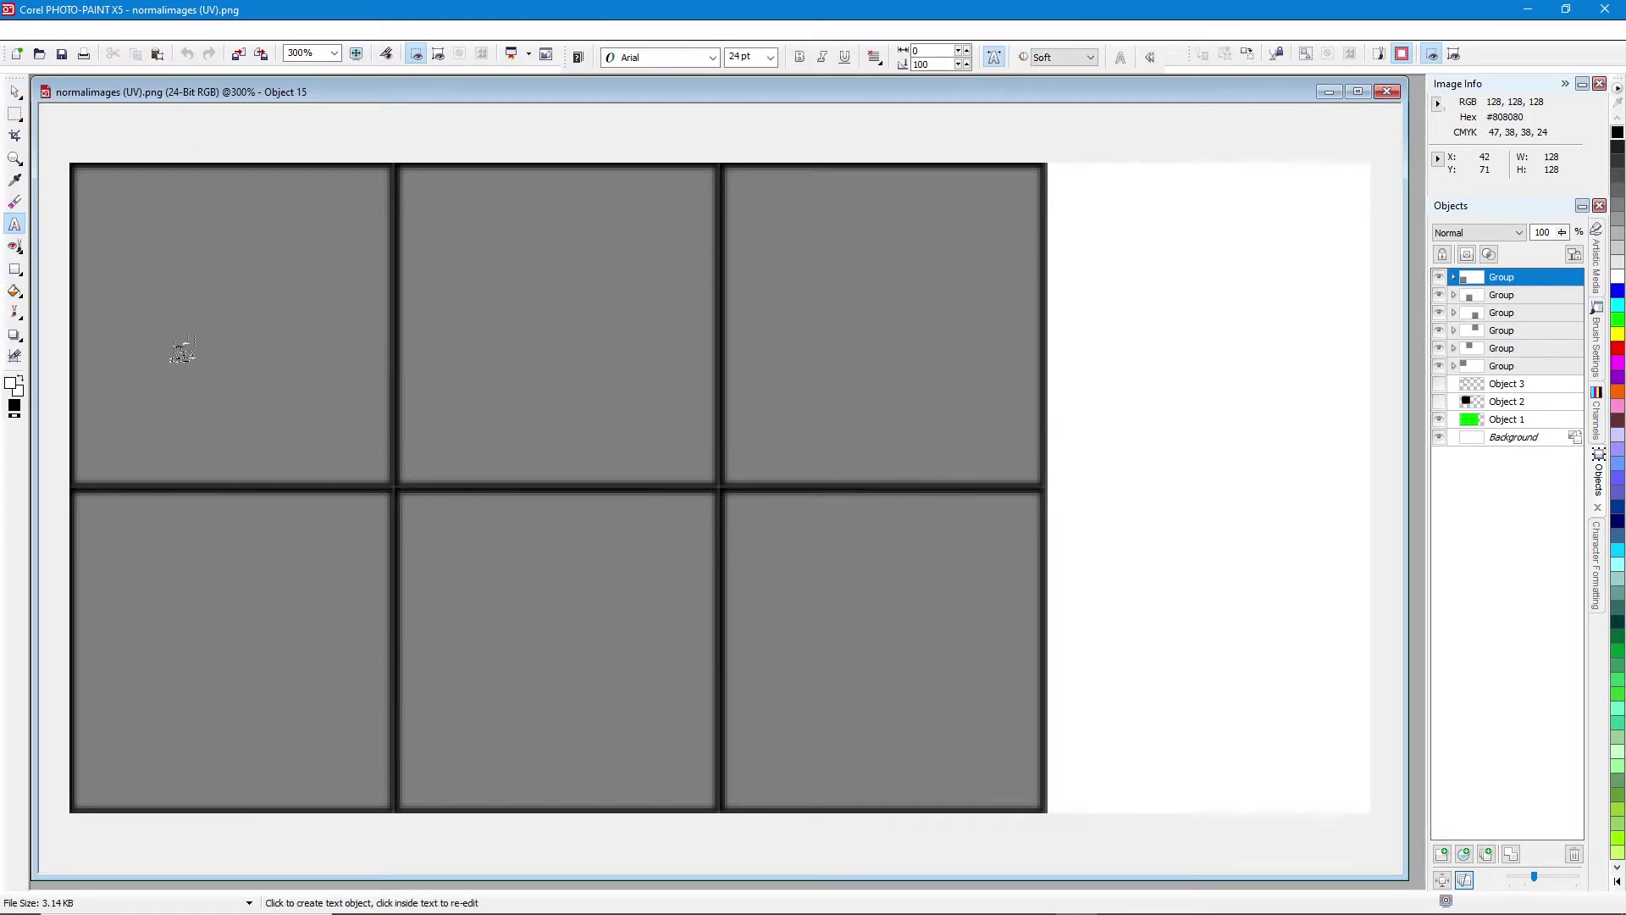
click(212, 361)
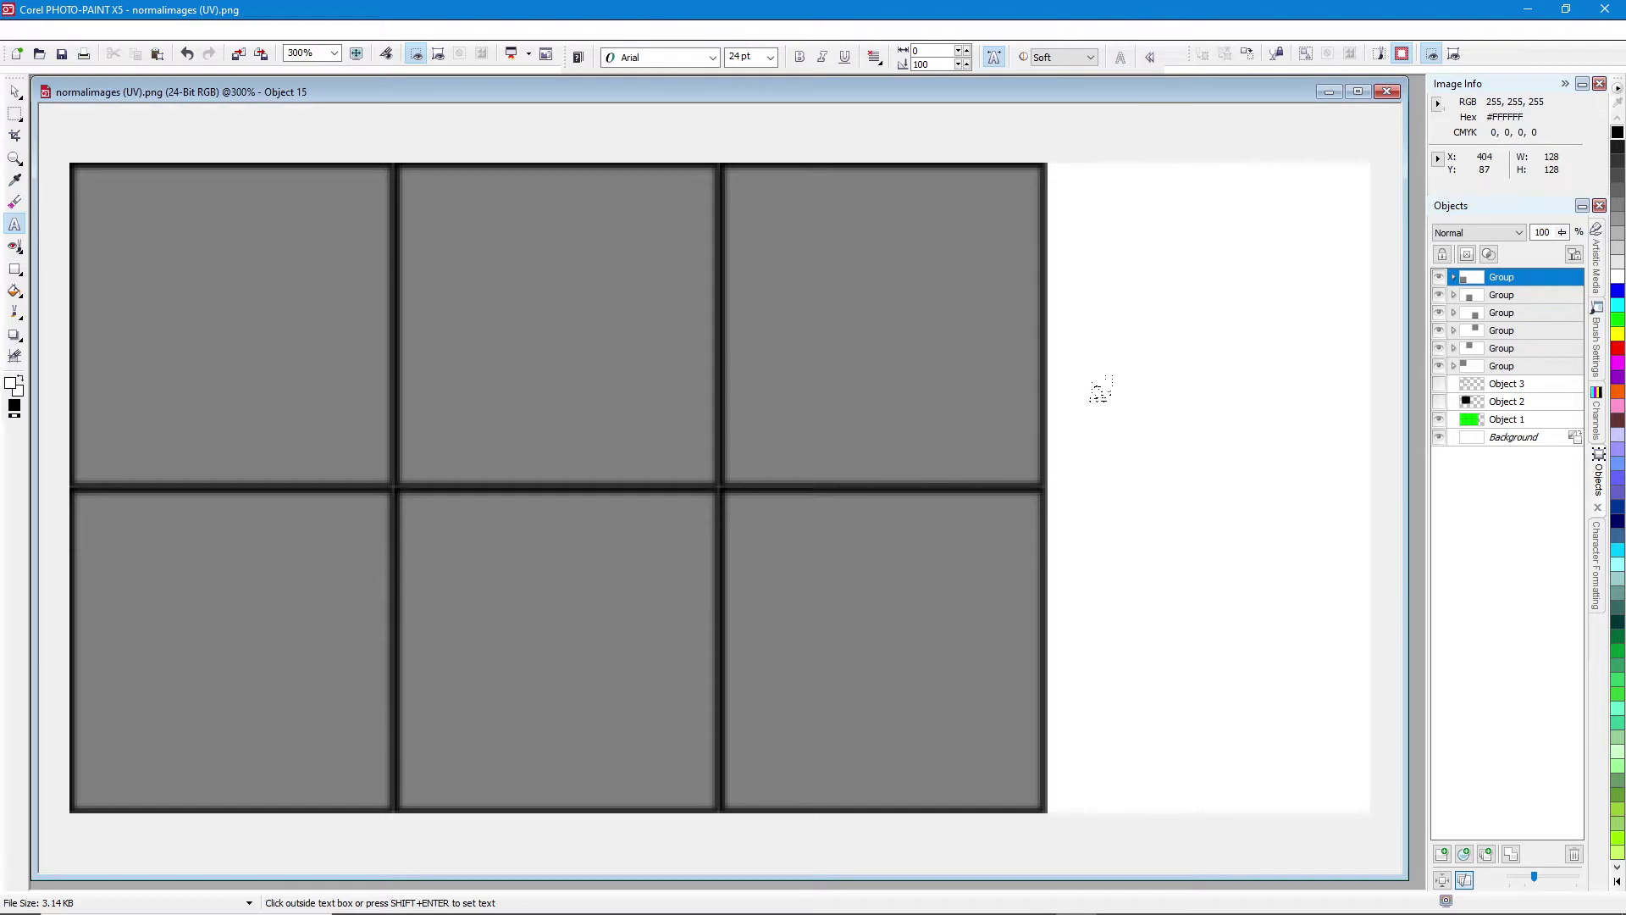
text(This)
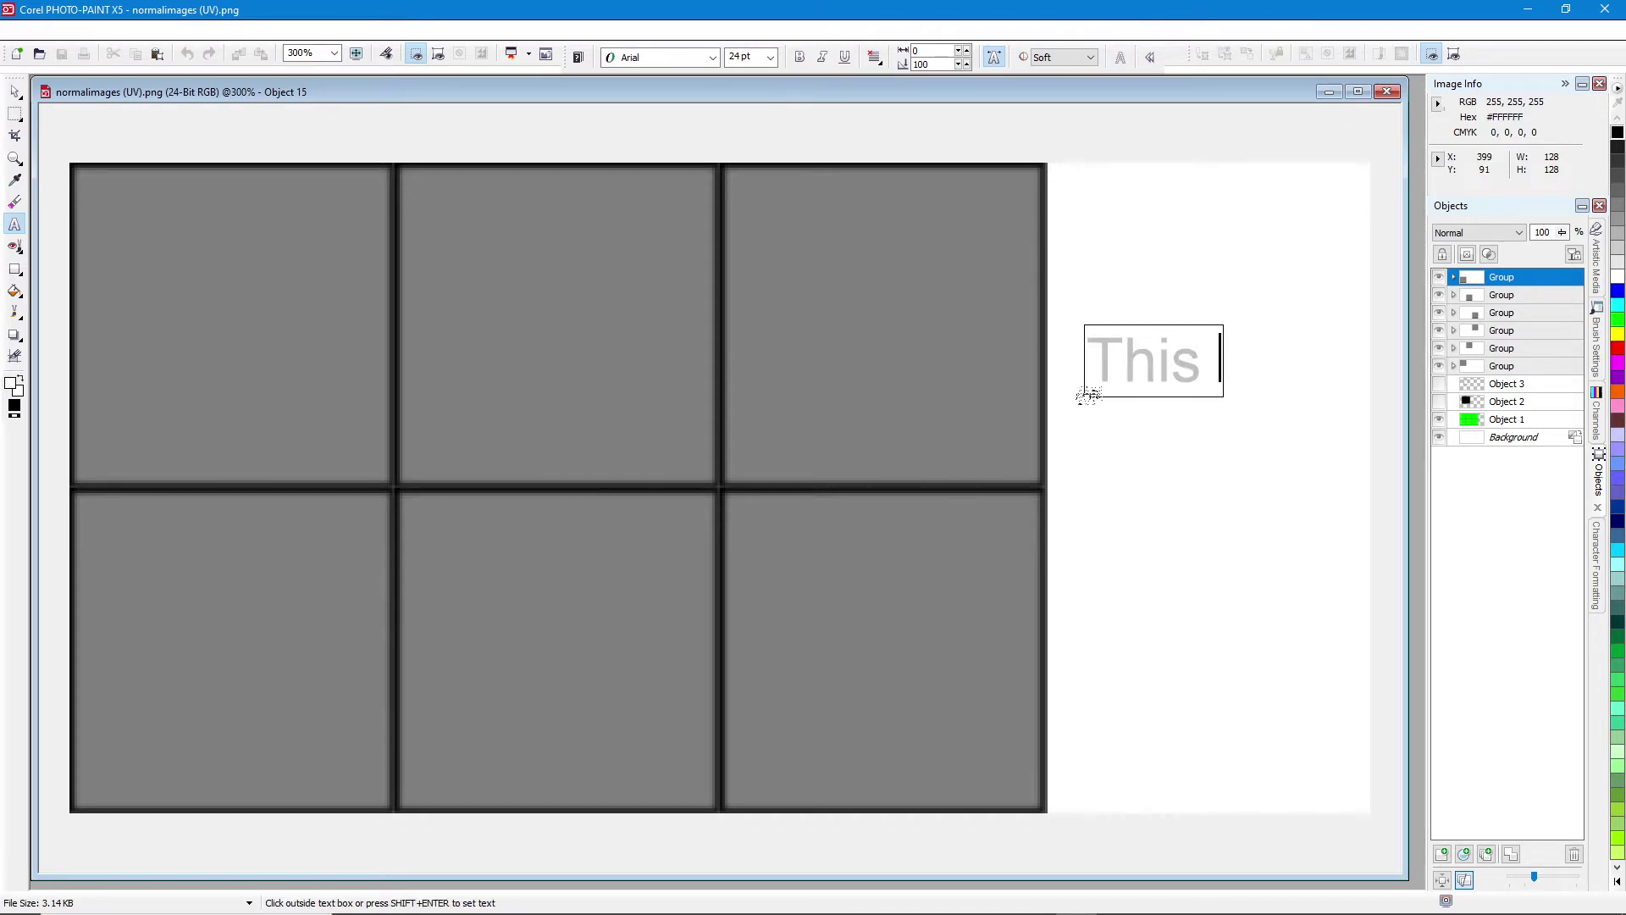
key(BackSpace)
key(BackSpace)
key(BackSpace)
key(BackSpace)
key(BackSpace)
text(THI)
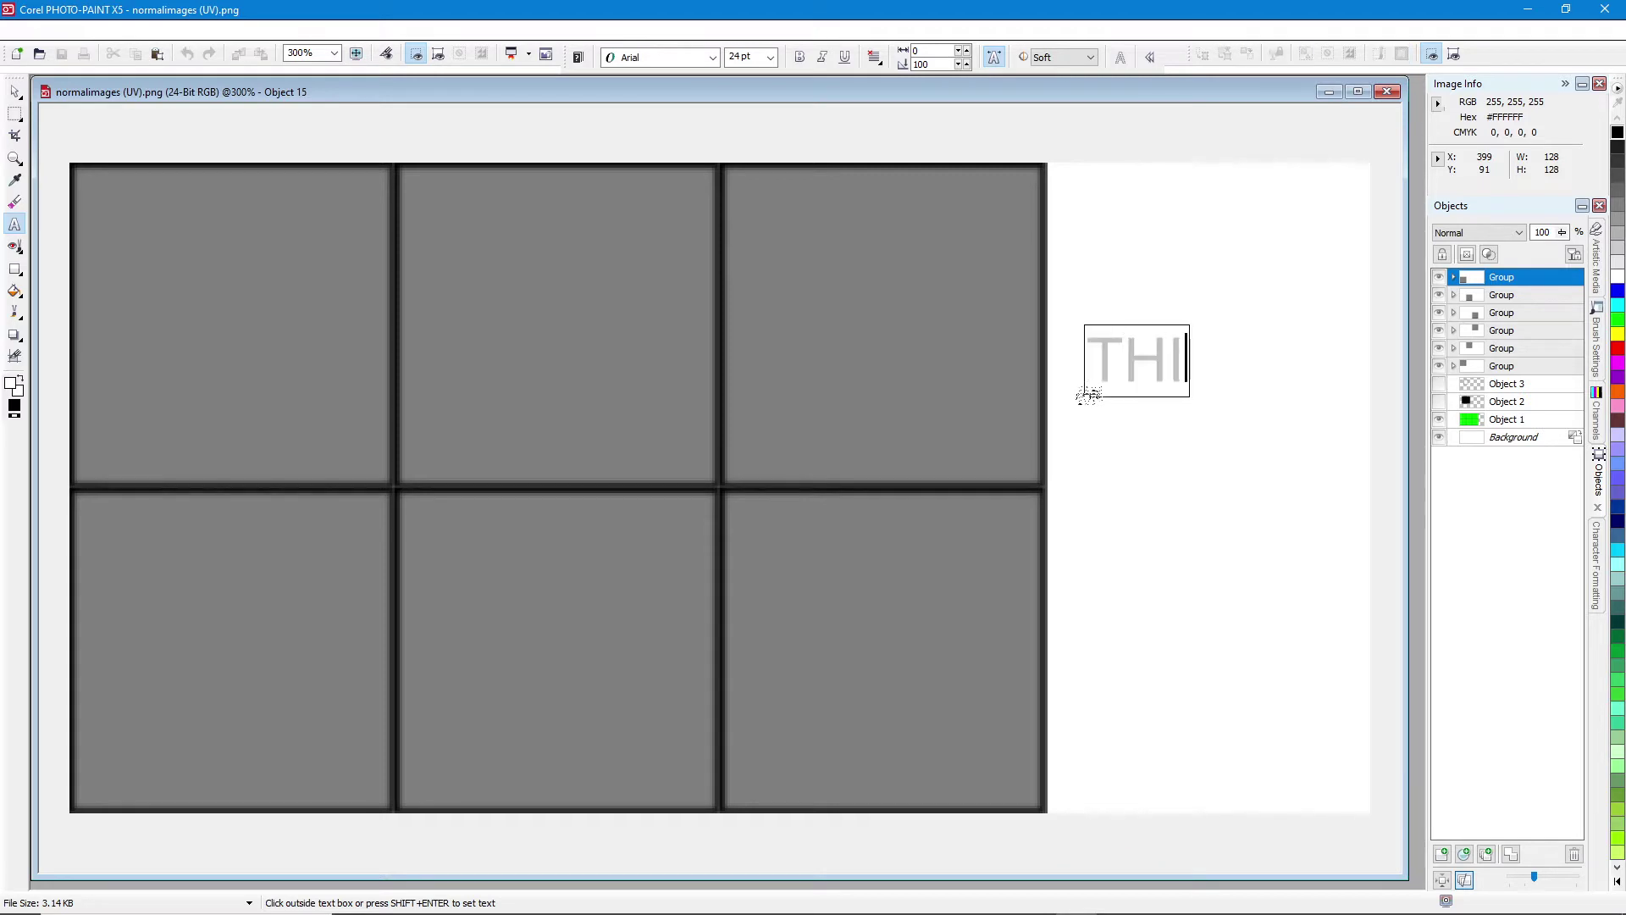
text(S WAY U)
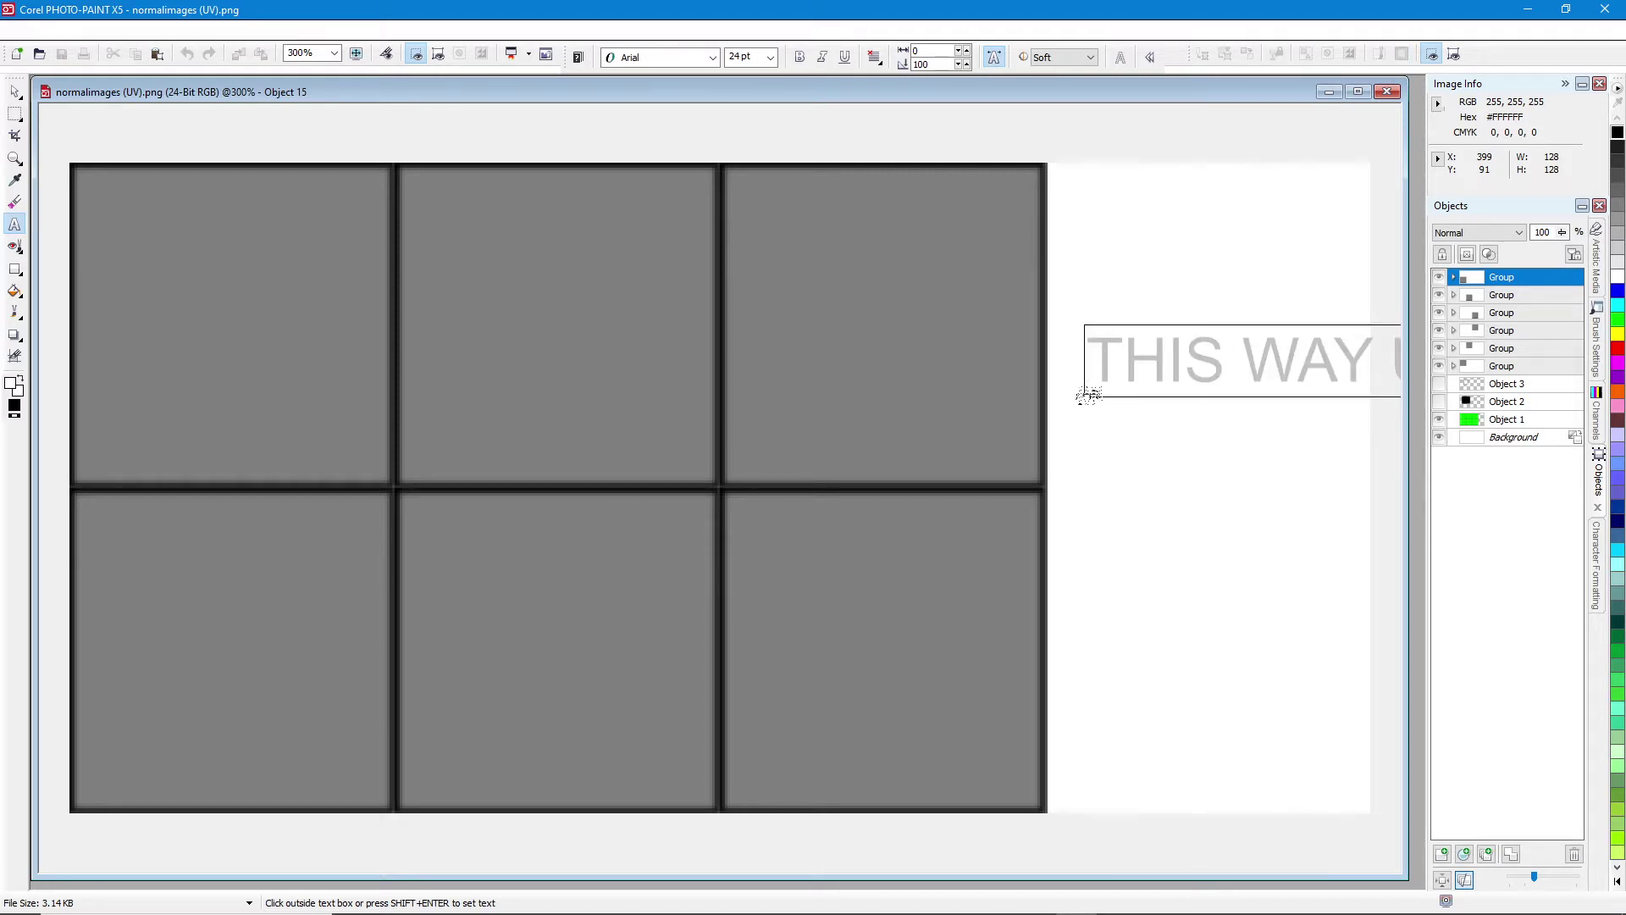
- Move the whole text over the upper row of tiles and set its font to Bahnschrift SemiBold Condensed
key(ctrl+a)
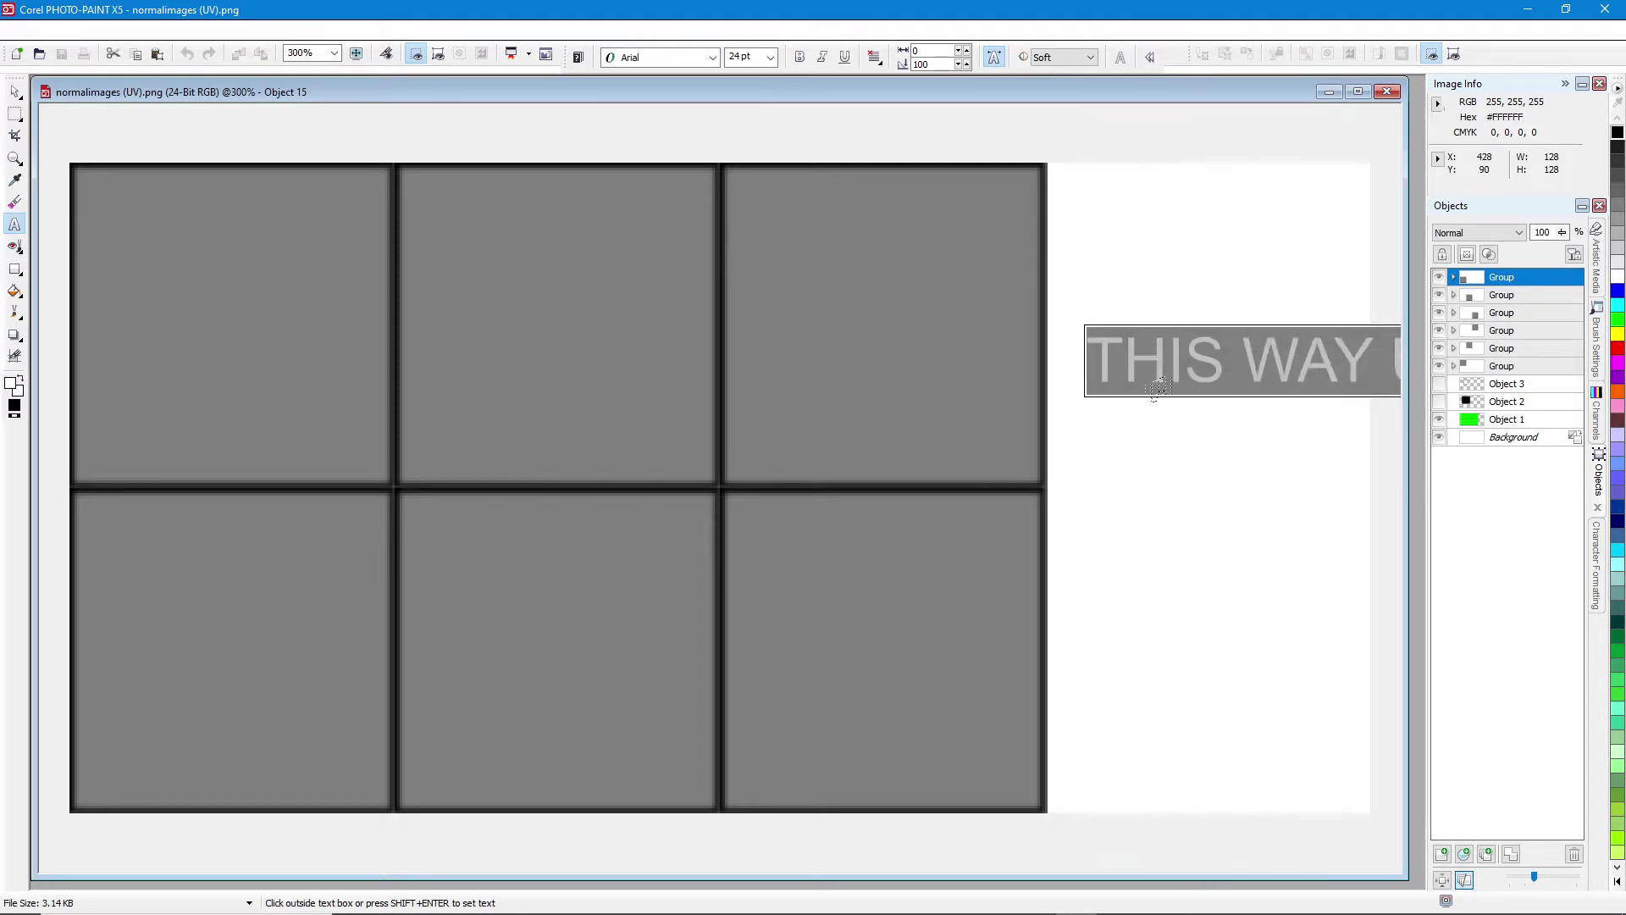
drag(1161, 399, 596, 384)
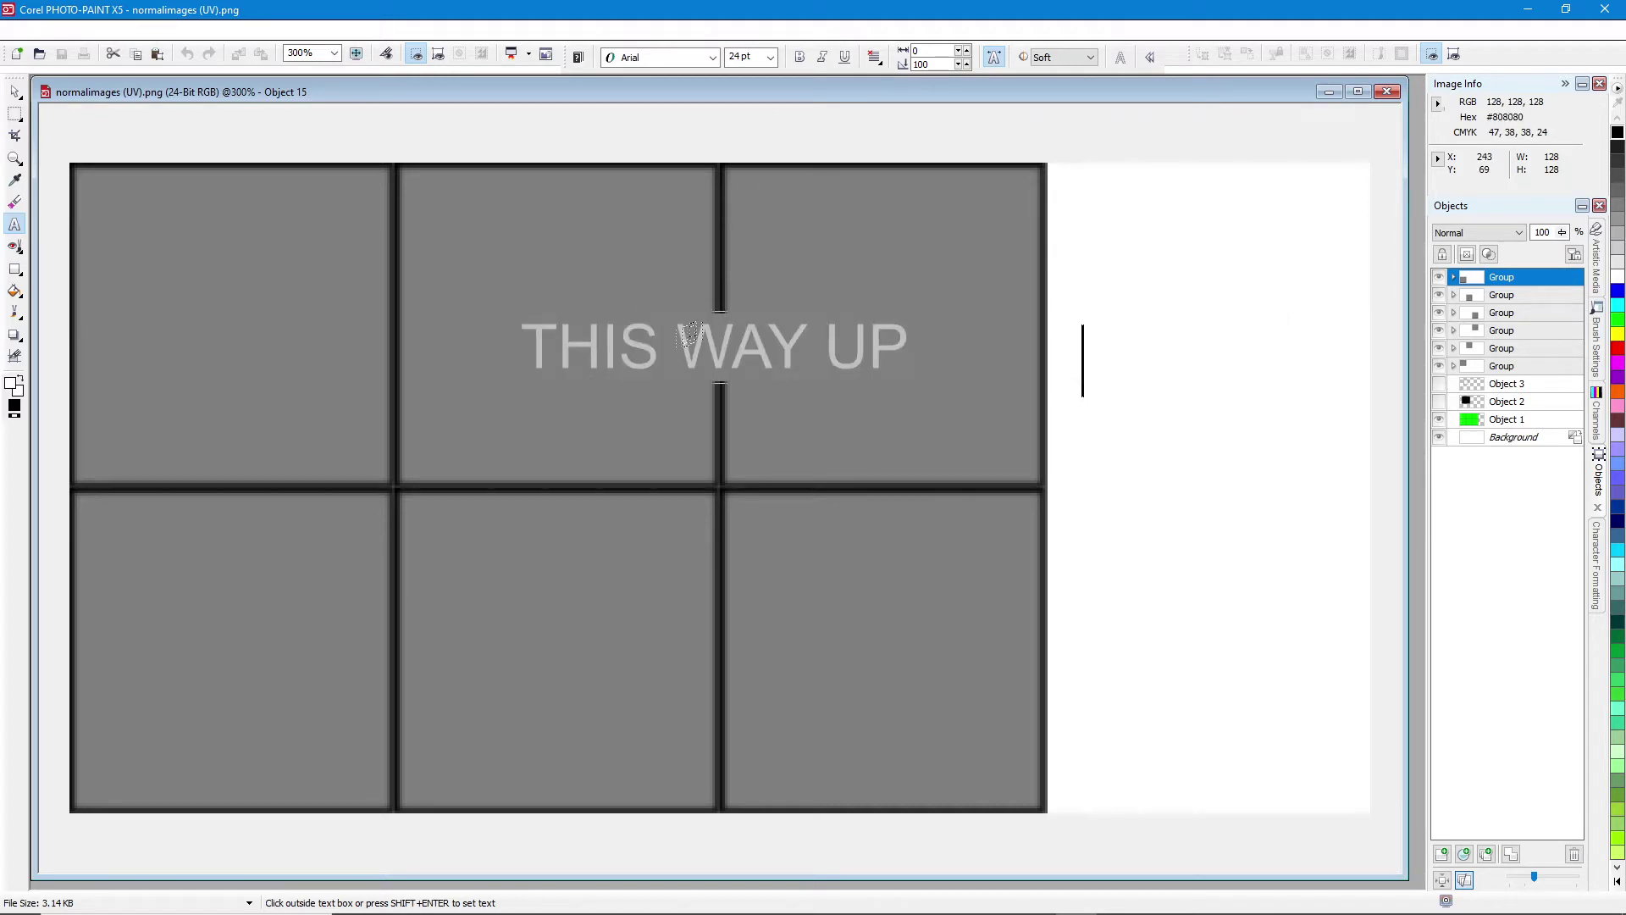
click(713, 57)
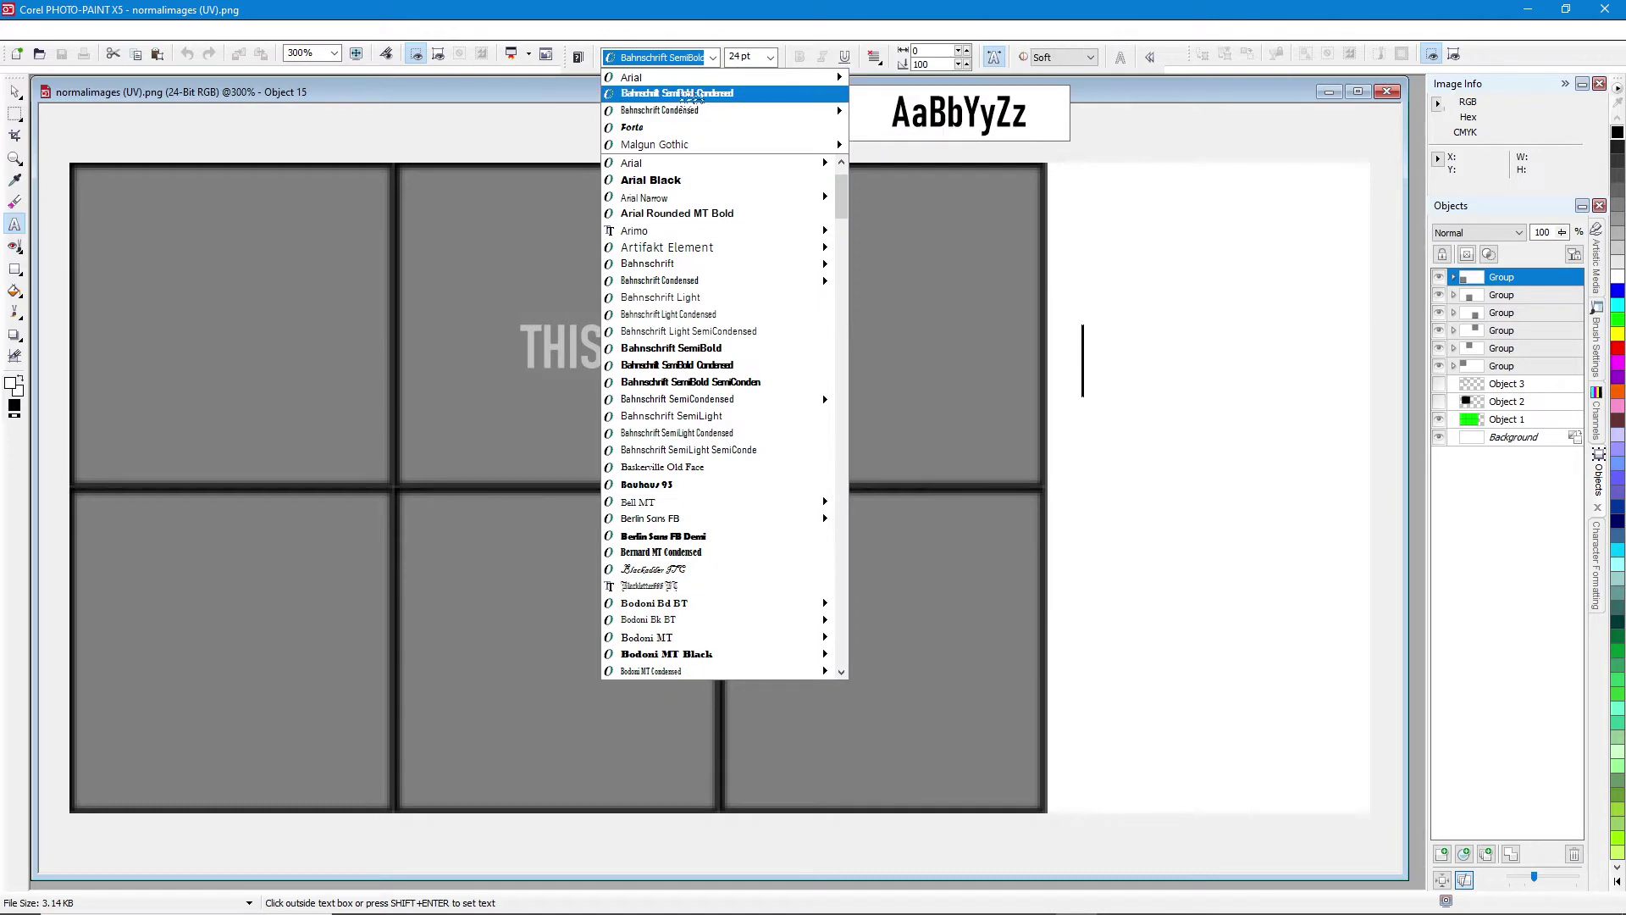
click(692, 94)
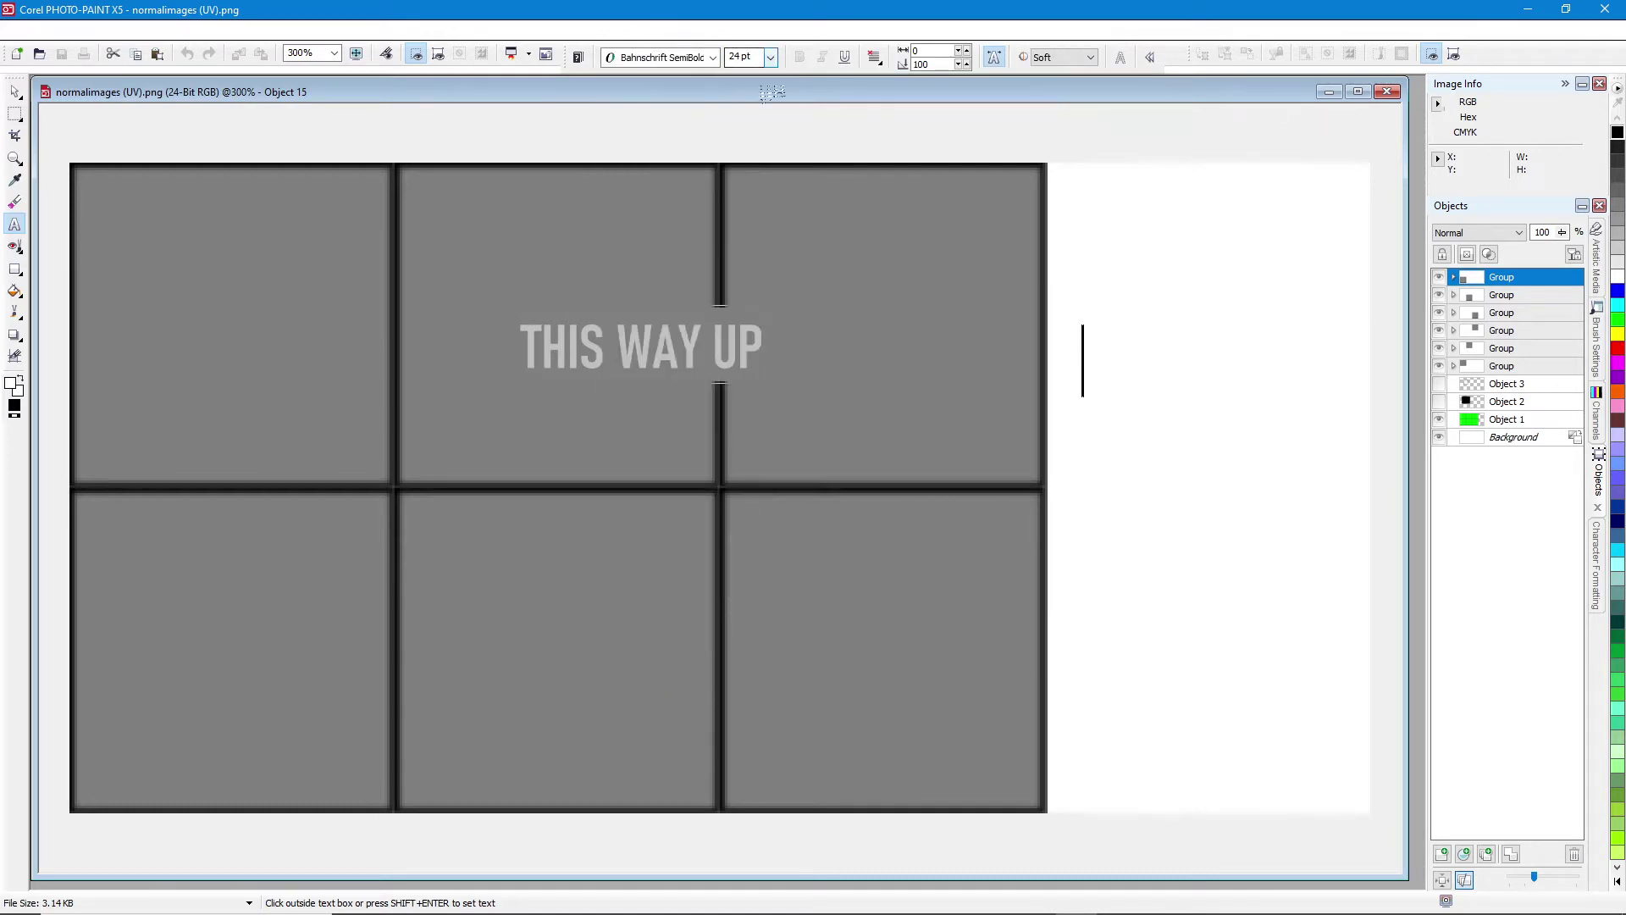
- Place the "THIS WAY UP" text in the middle of the upper-left tile and rotate it slightly counter-clockwise
key(ctrl+space)
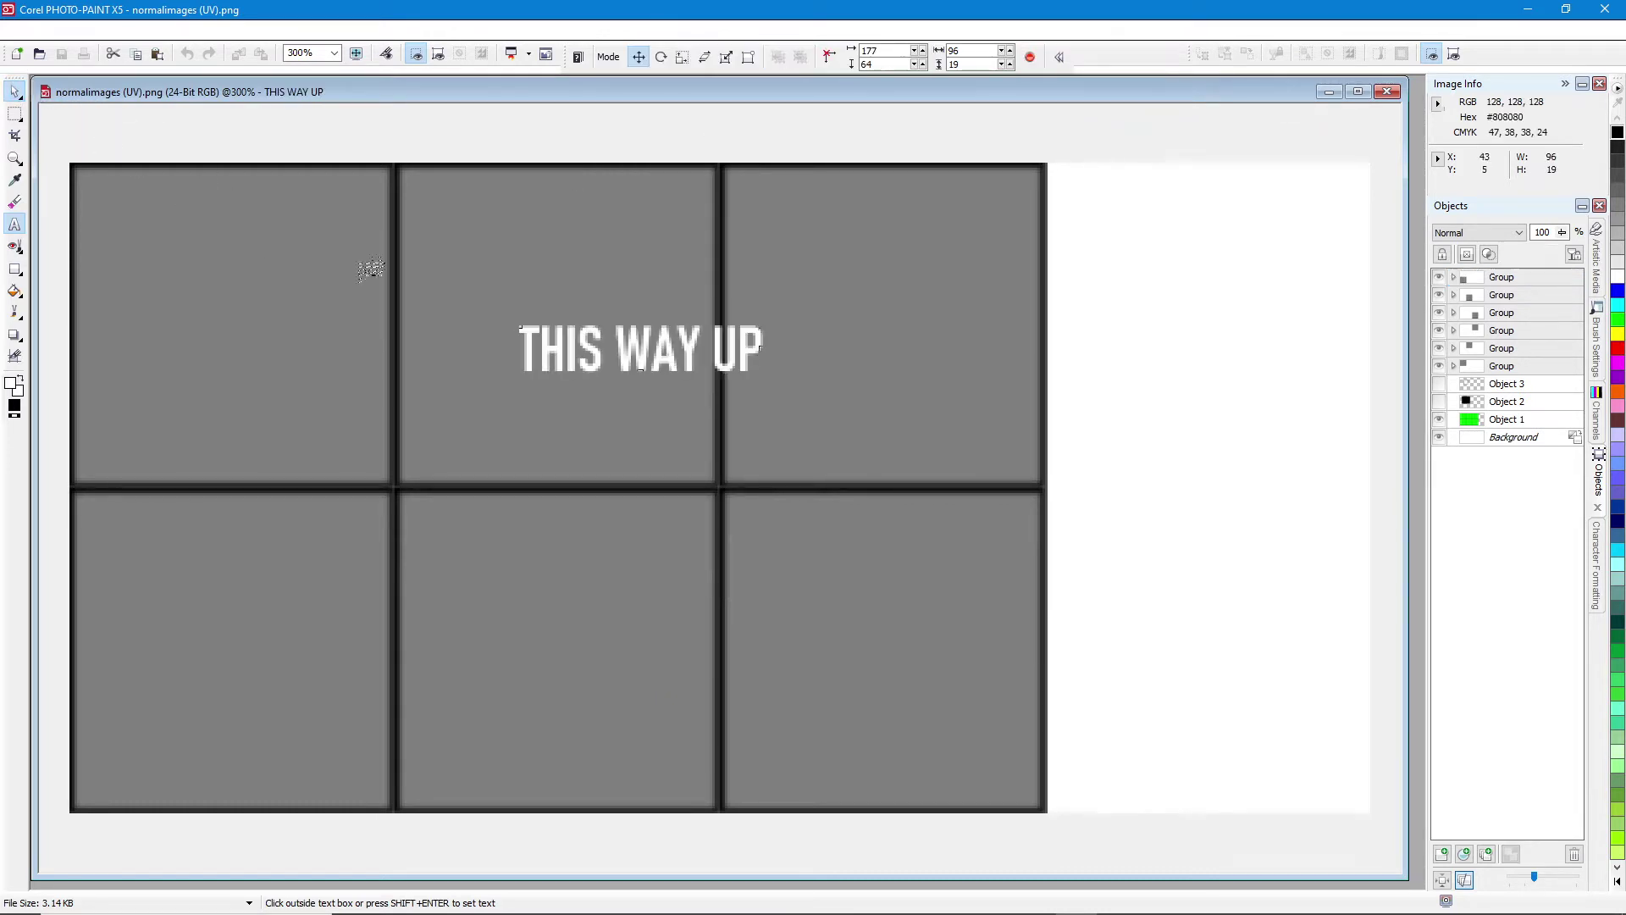
drag(604, 342, 195, 319)
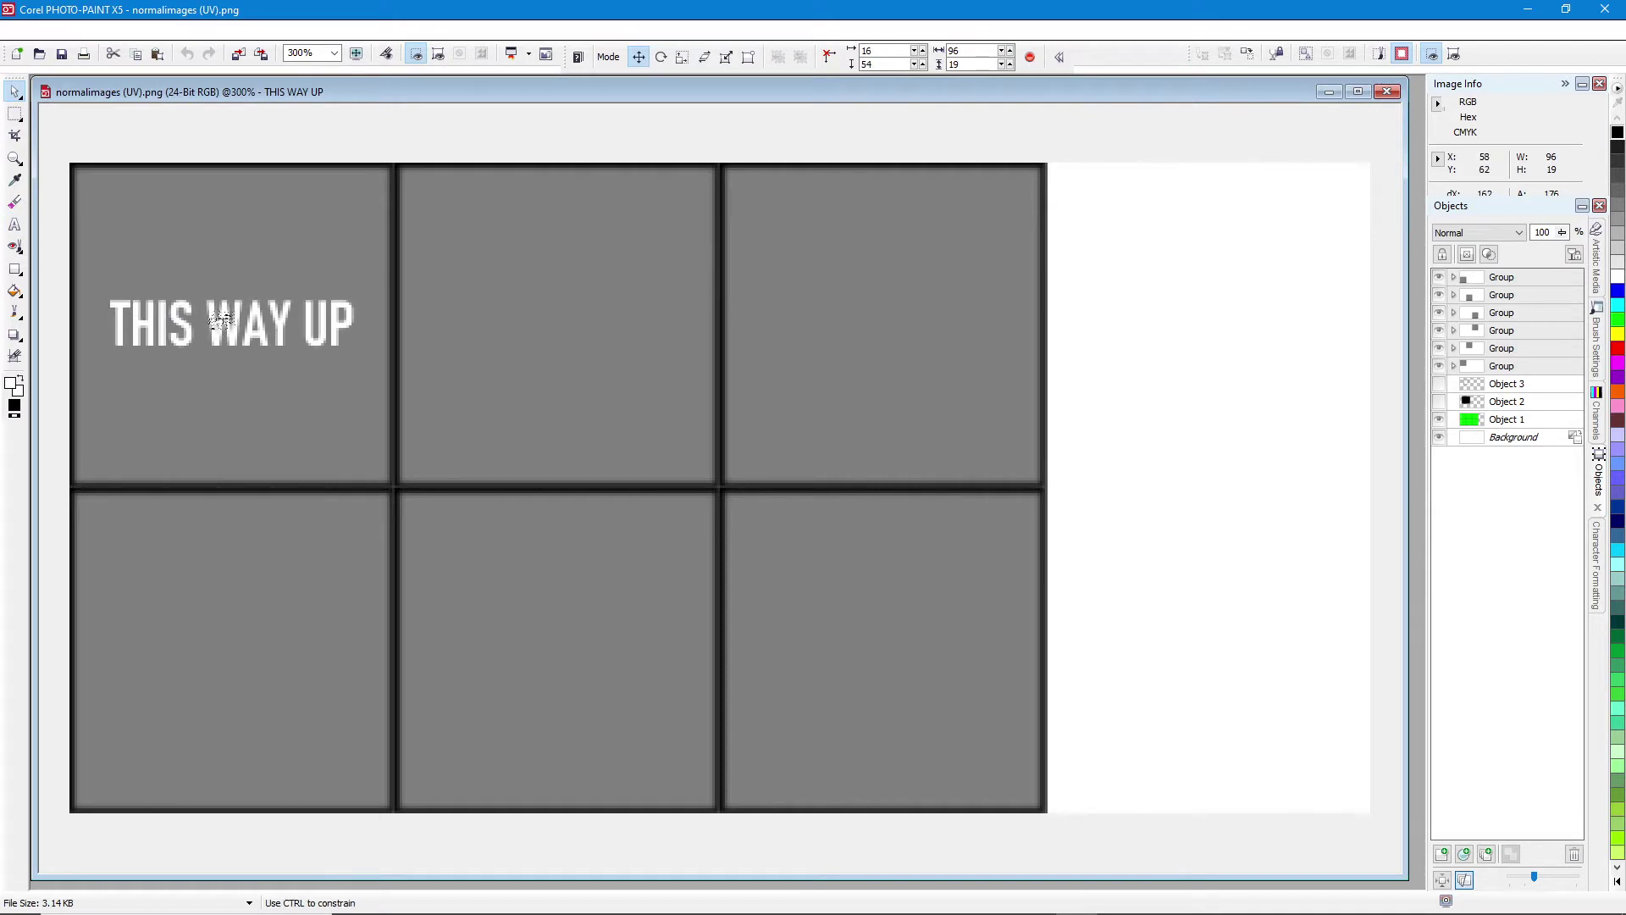
click(326, 321)
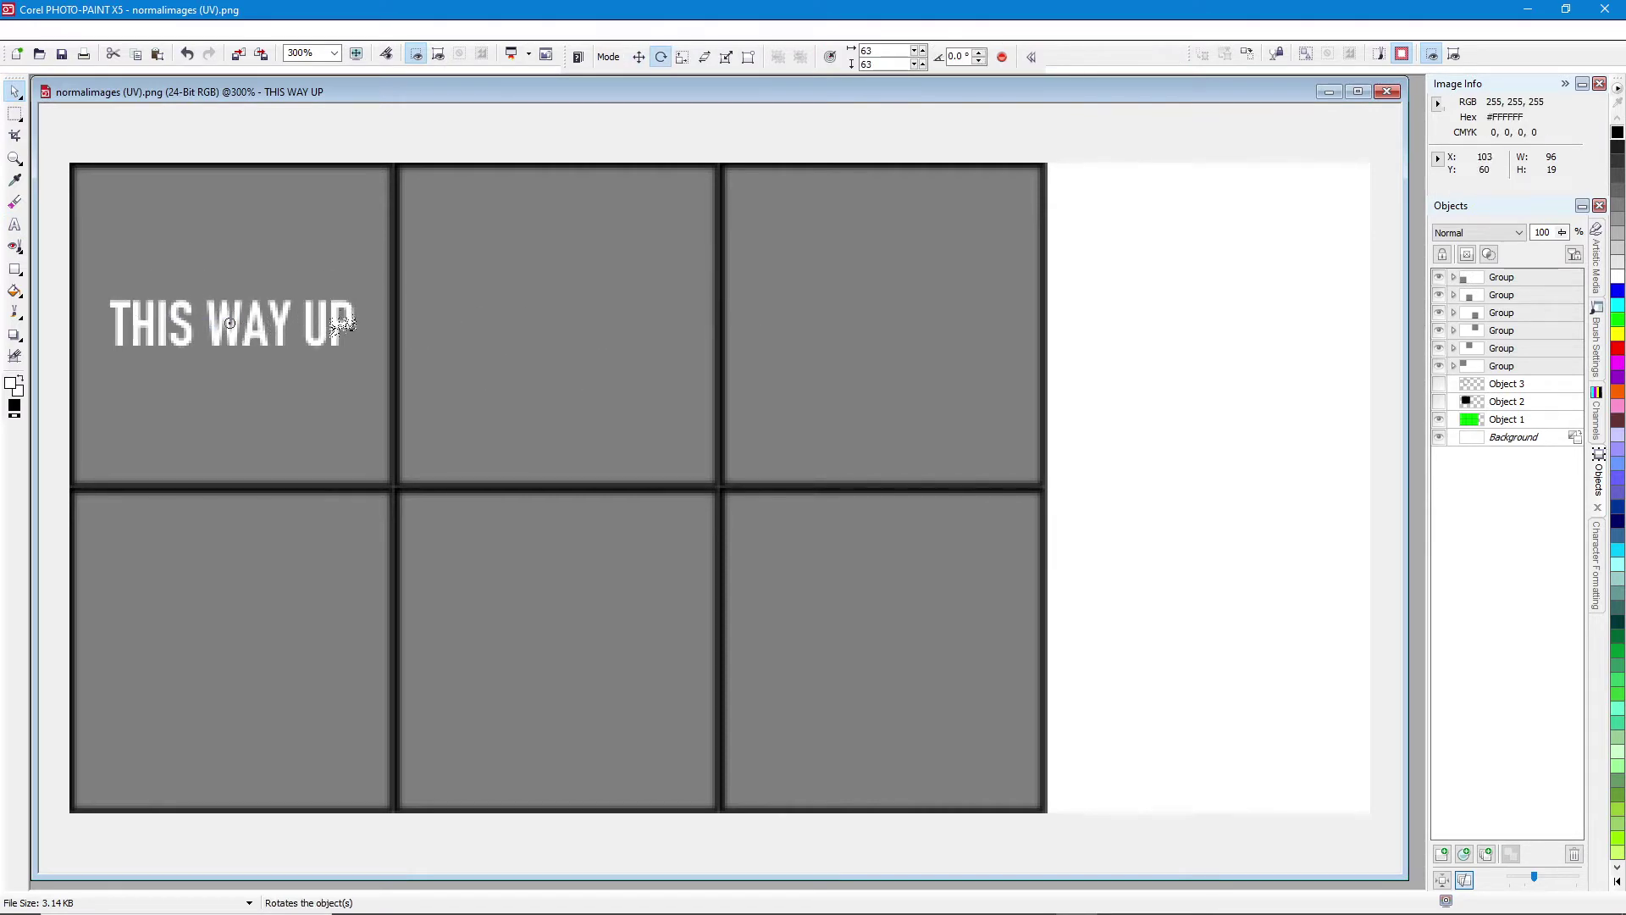
drag(341, 319, 343, 324)
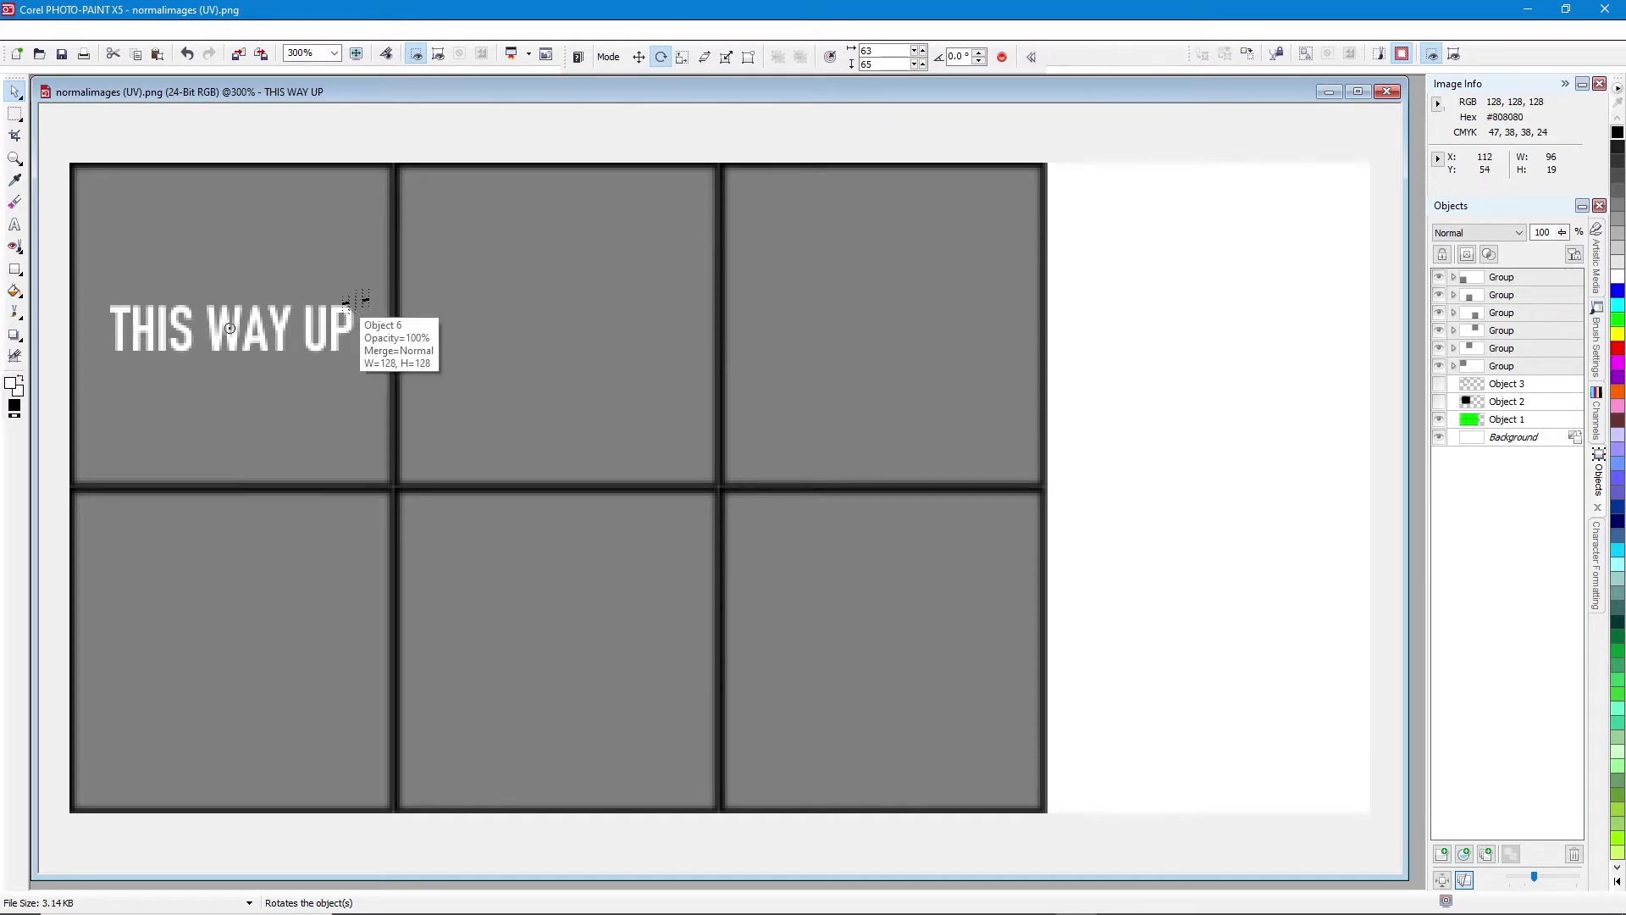
drag(364, 305, 354, 275)
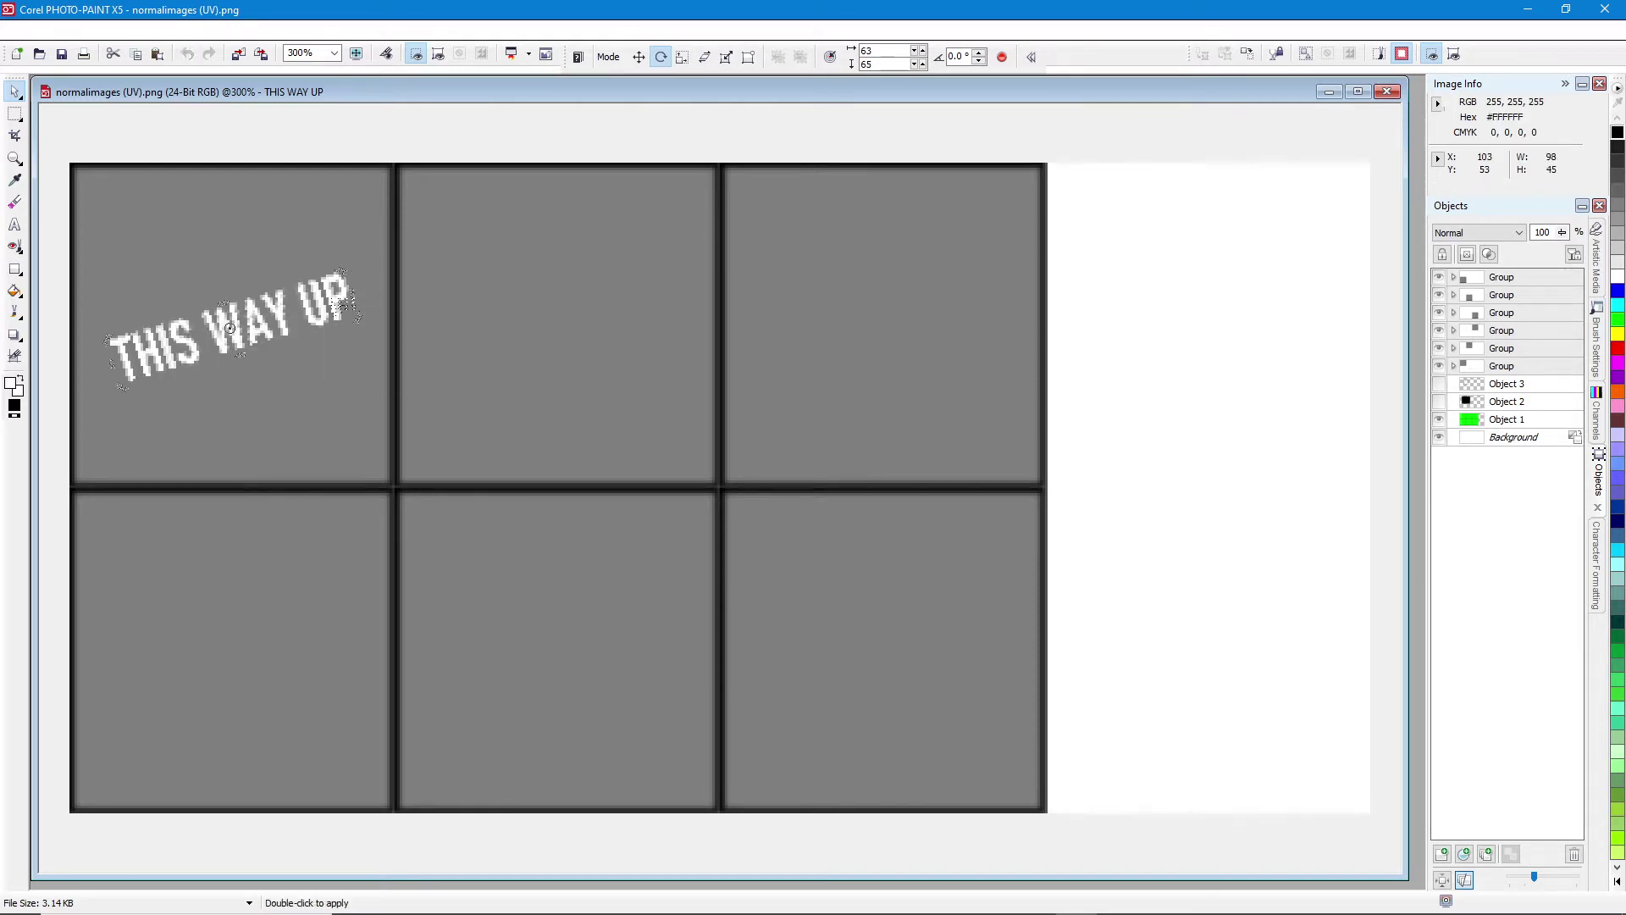
click(343, 305)
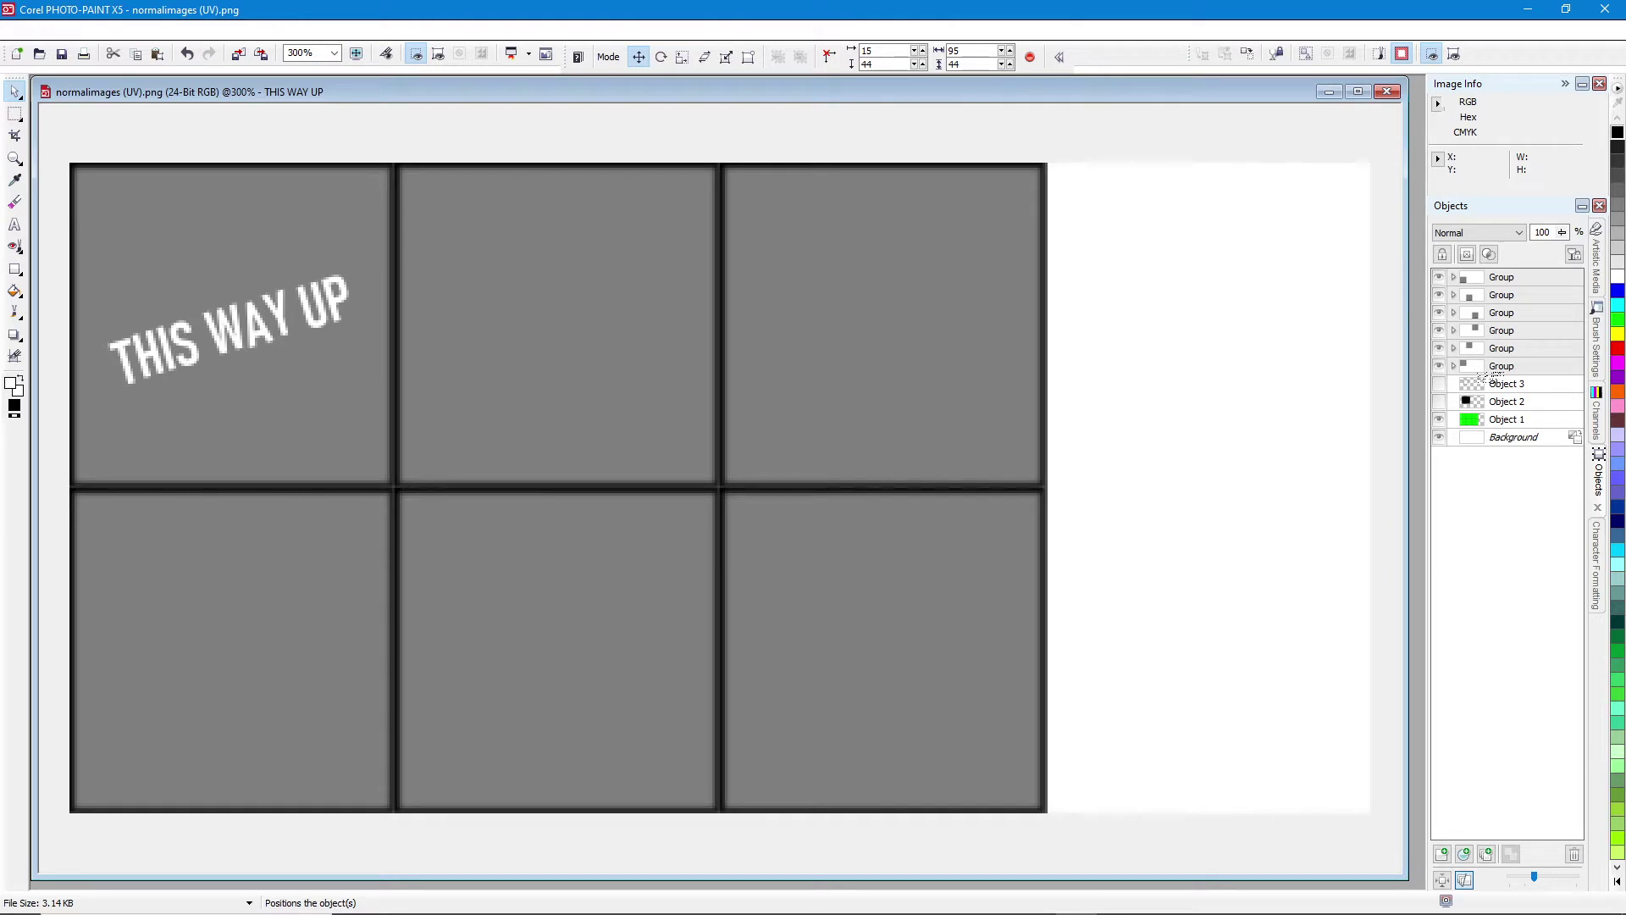
- Set the opacity of the upper-left tile's dark edge shading, Object 4, to 50%
click(1453, 366)
click(1493, 401)
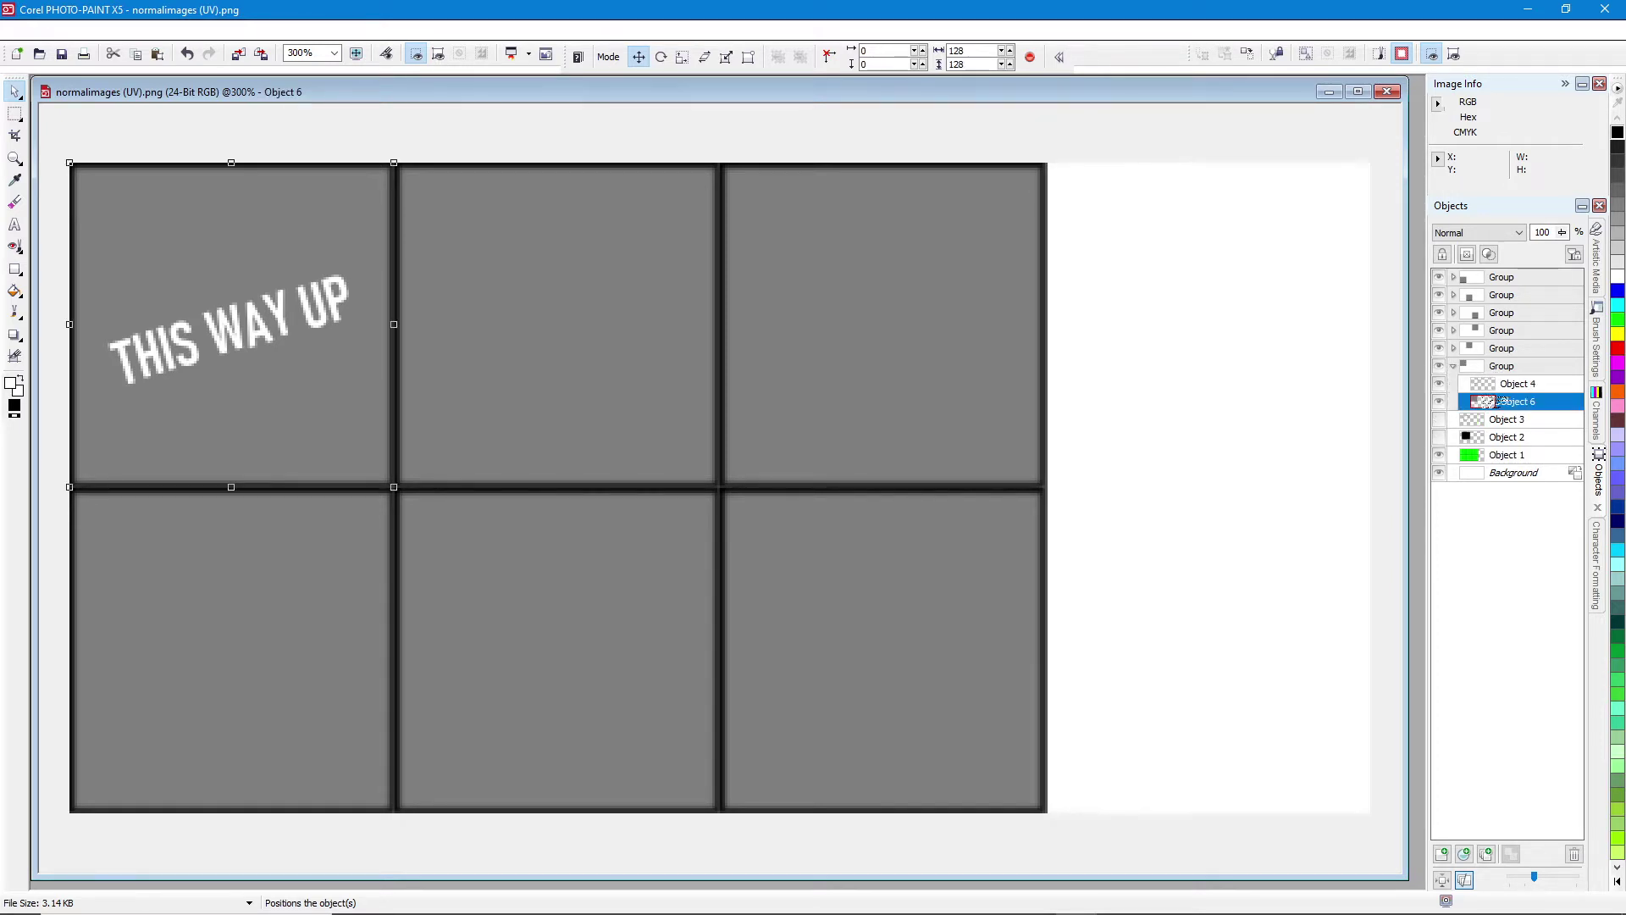
click(1491, 385)
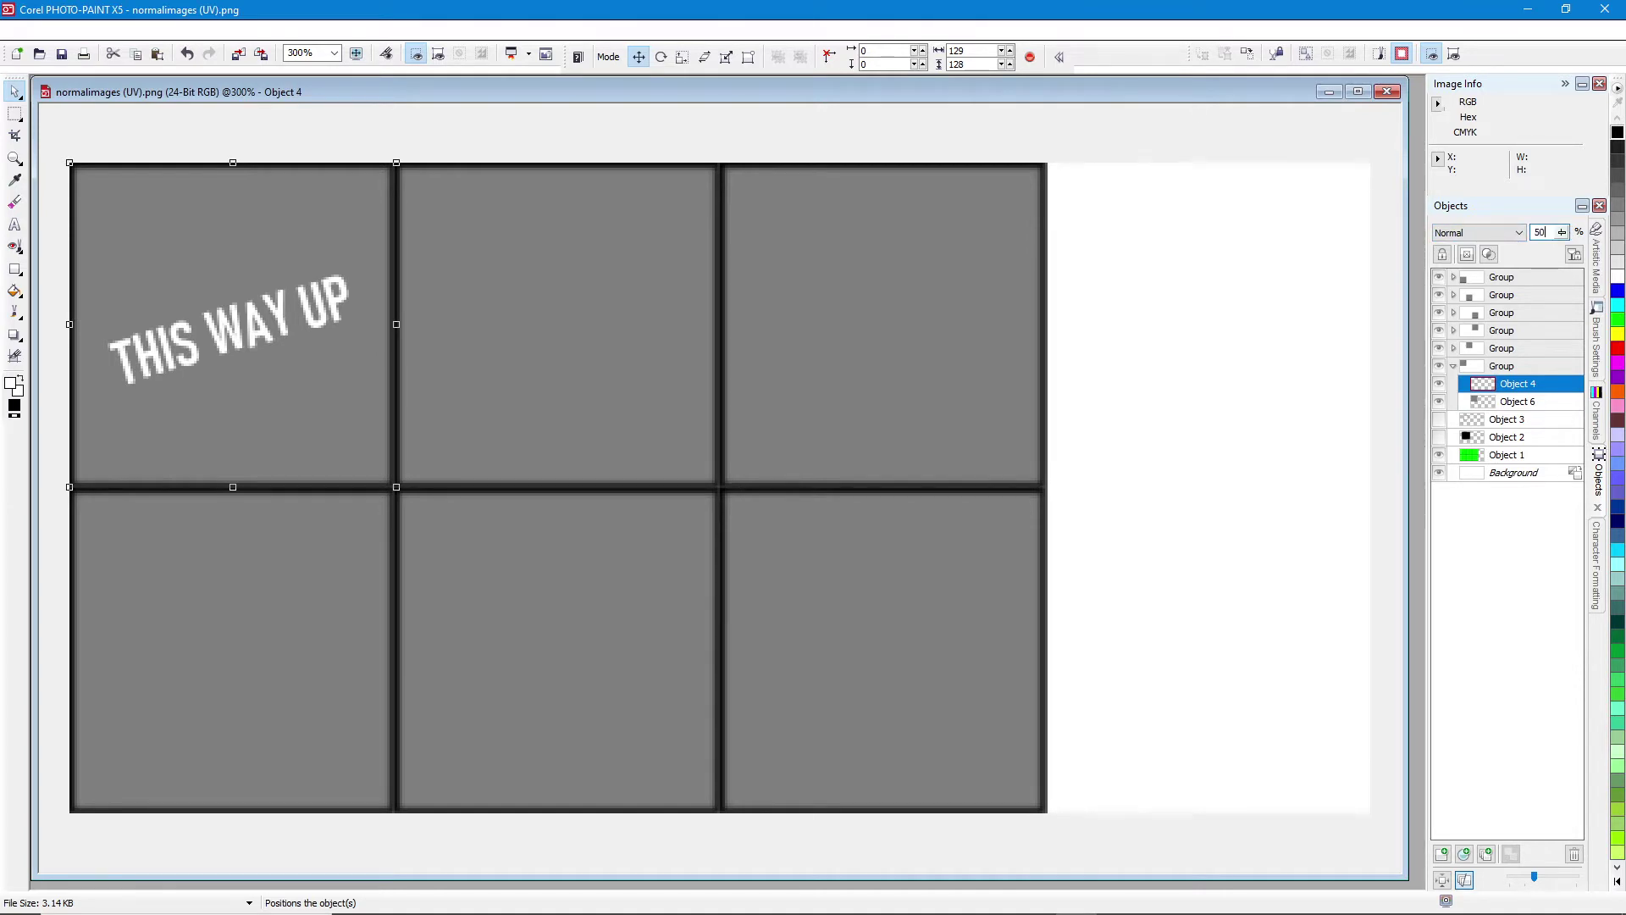
text(50)
key(Return)
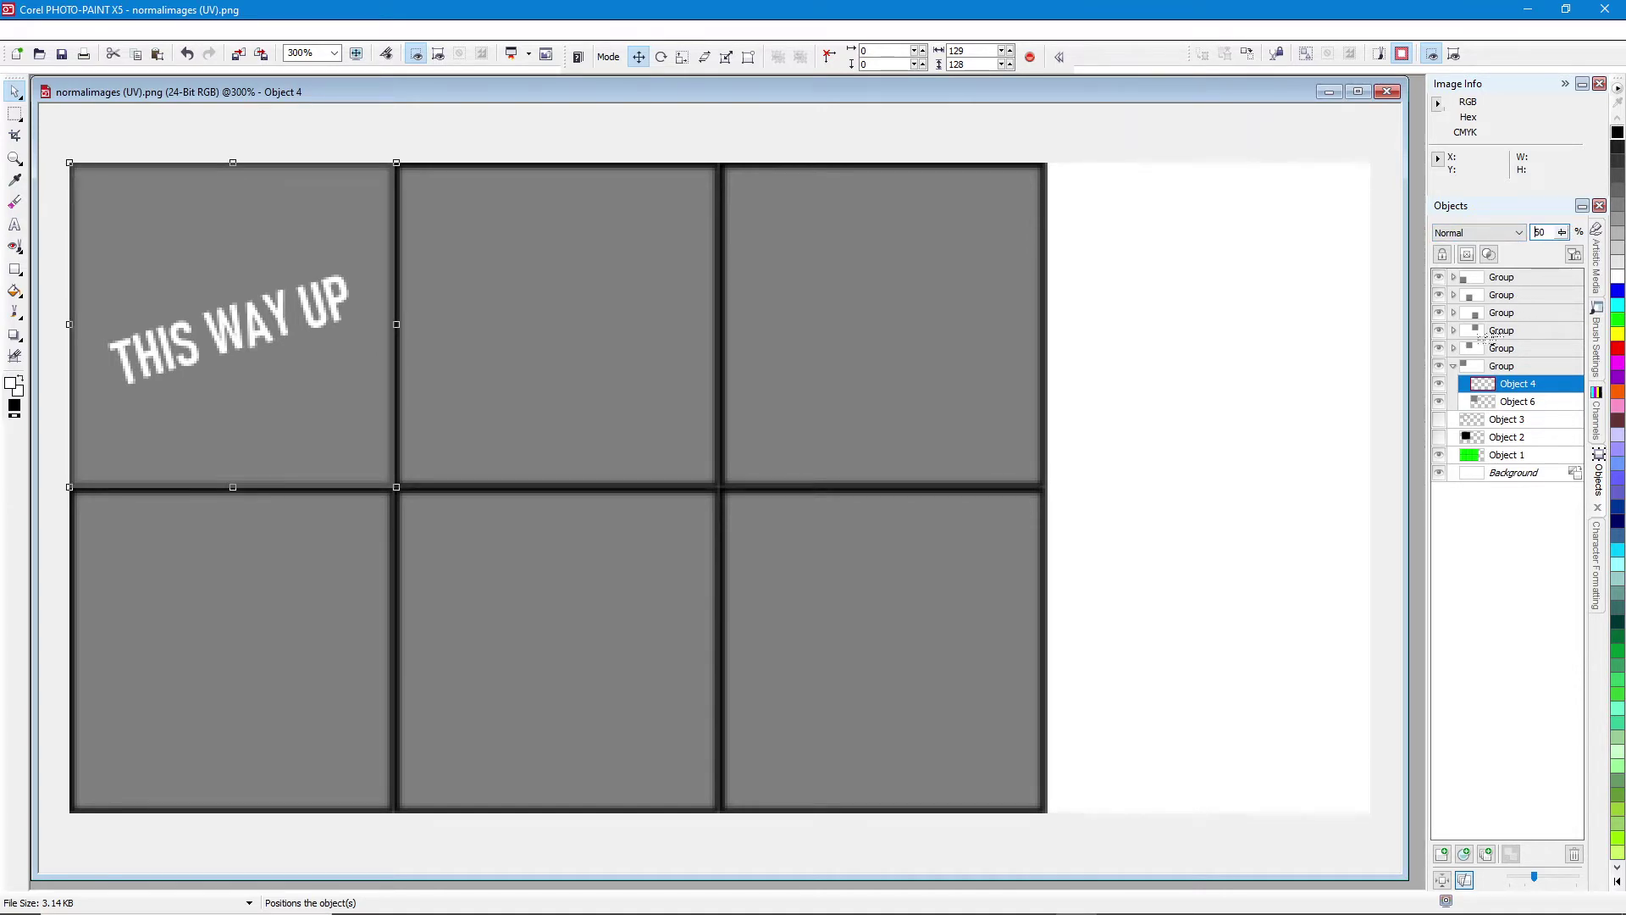
- Set the opacity of the edge shading in the upper-middle and upper-right tiles, Object 8 and Object 10, to 50%
click(1453, 349)
click(1518, 367)
click(1549, 232)
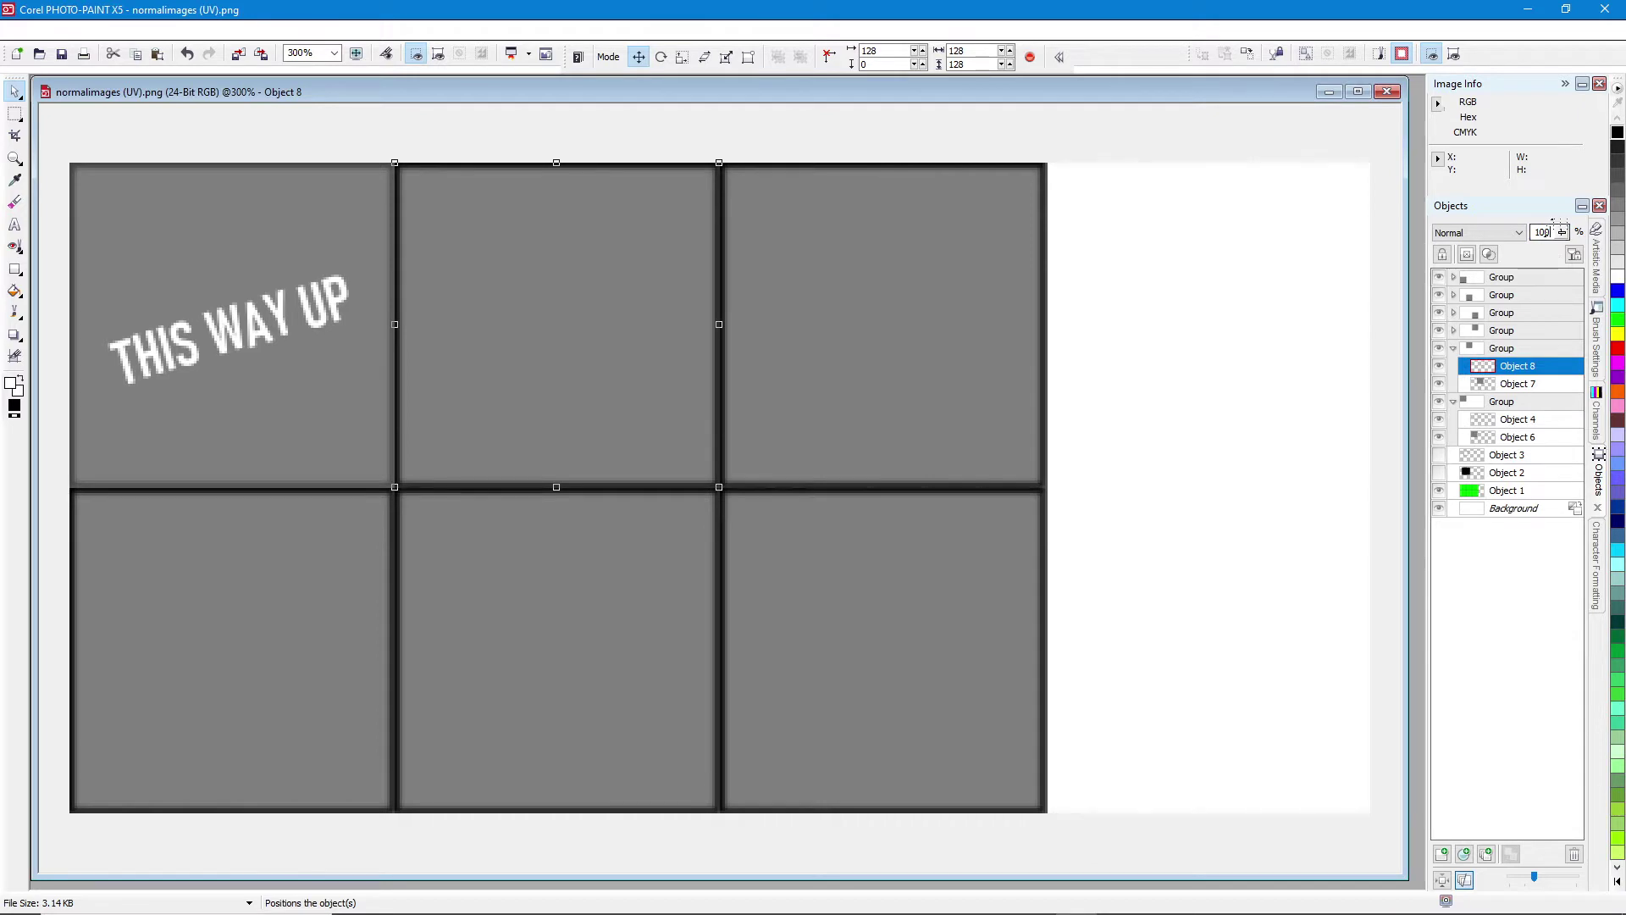
key(Return)
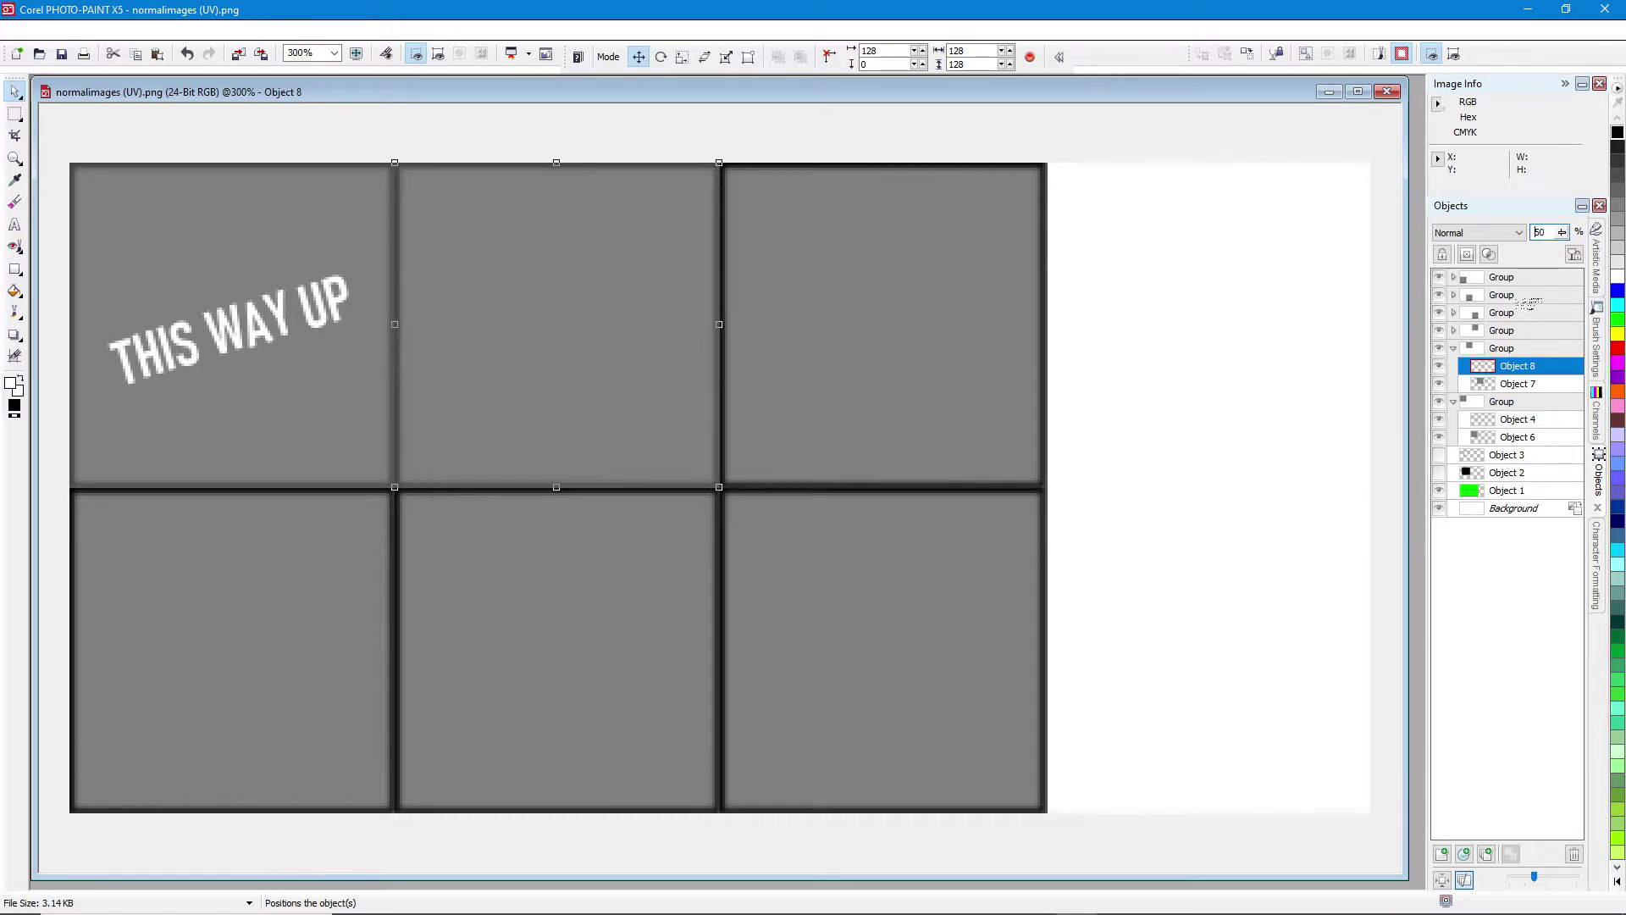
click(1453, 330)
click(1517, 348)
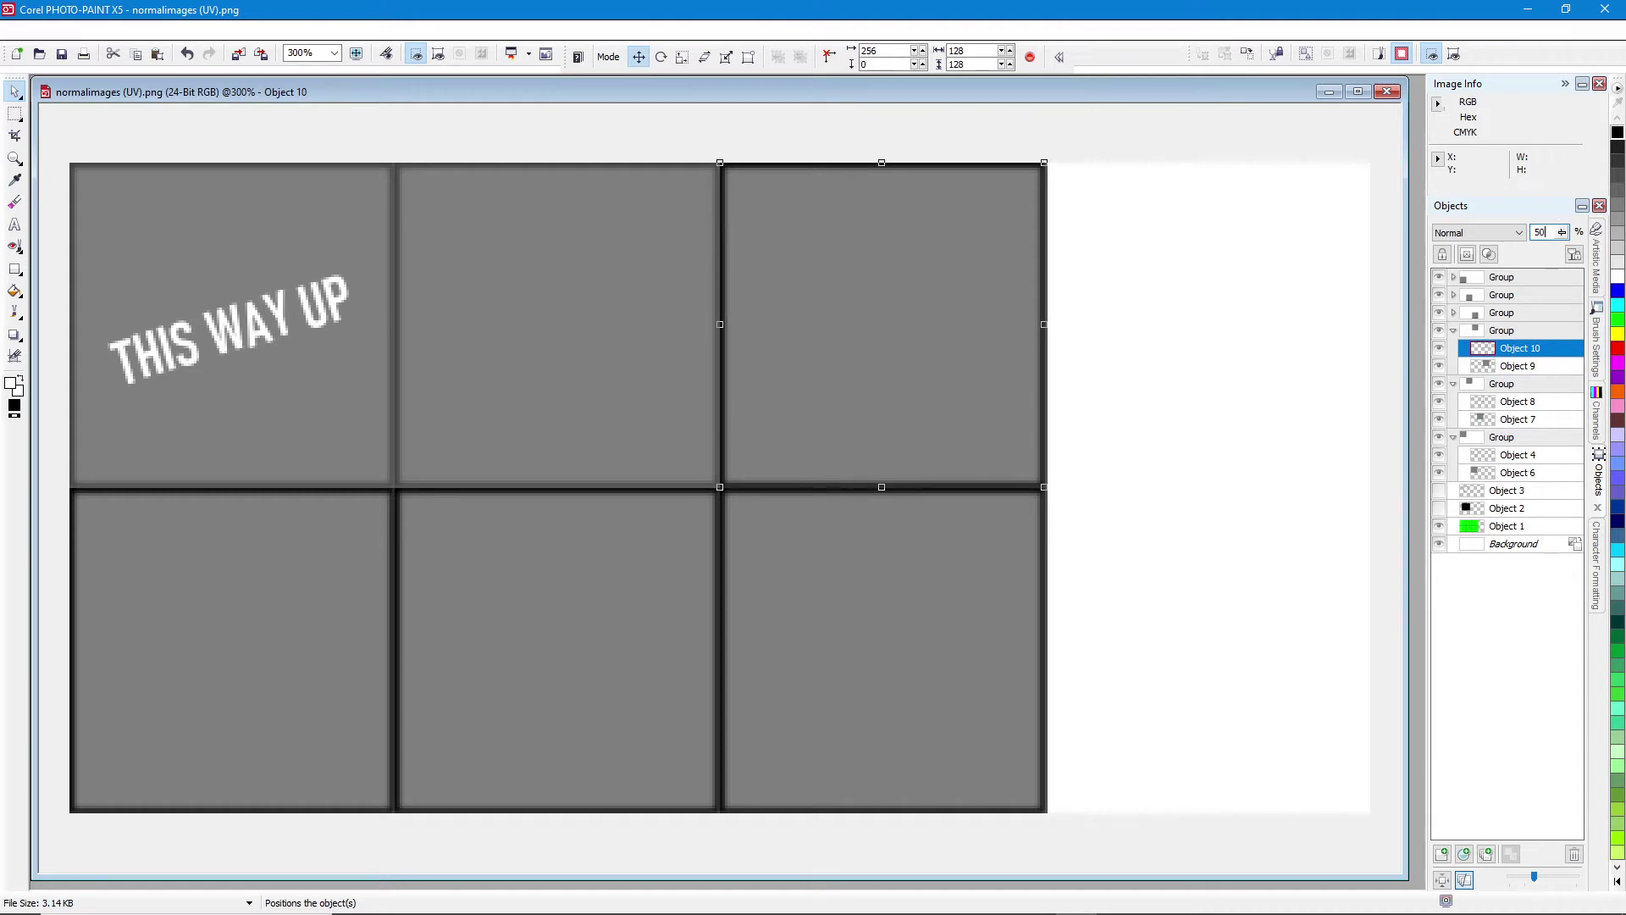
text(50)
key(Return)
- Set the opacity of the lower-right tile's edge shading, Object 12, to 50%
click(1454, 313)
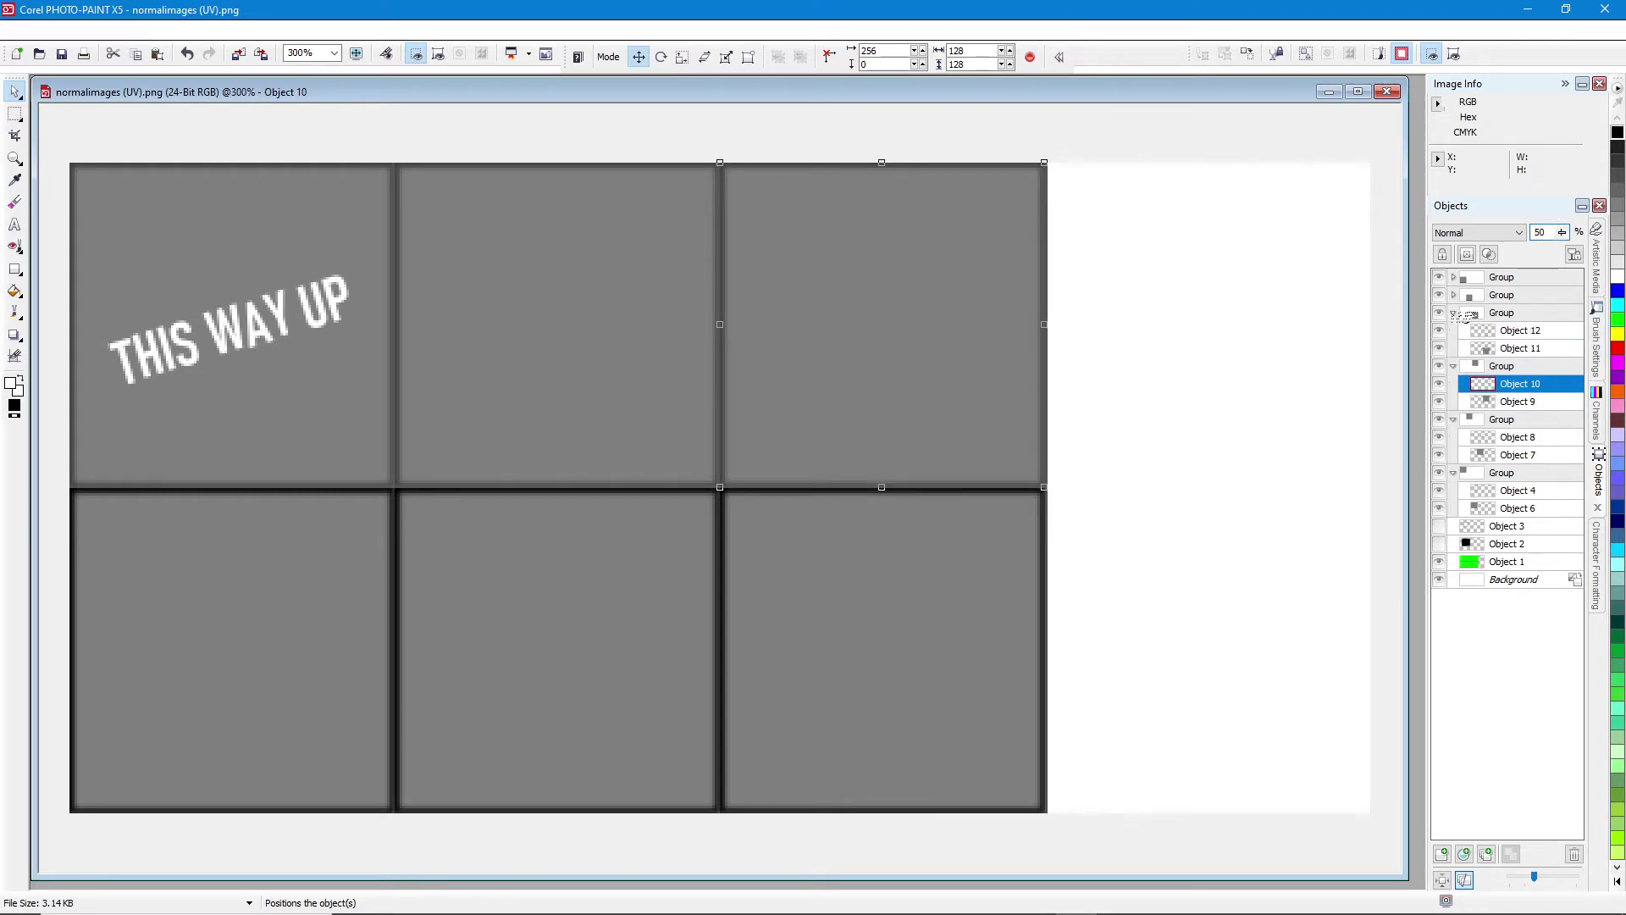
click(1520, 331)
double_click(1542, 232)
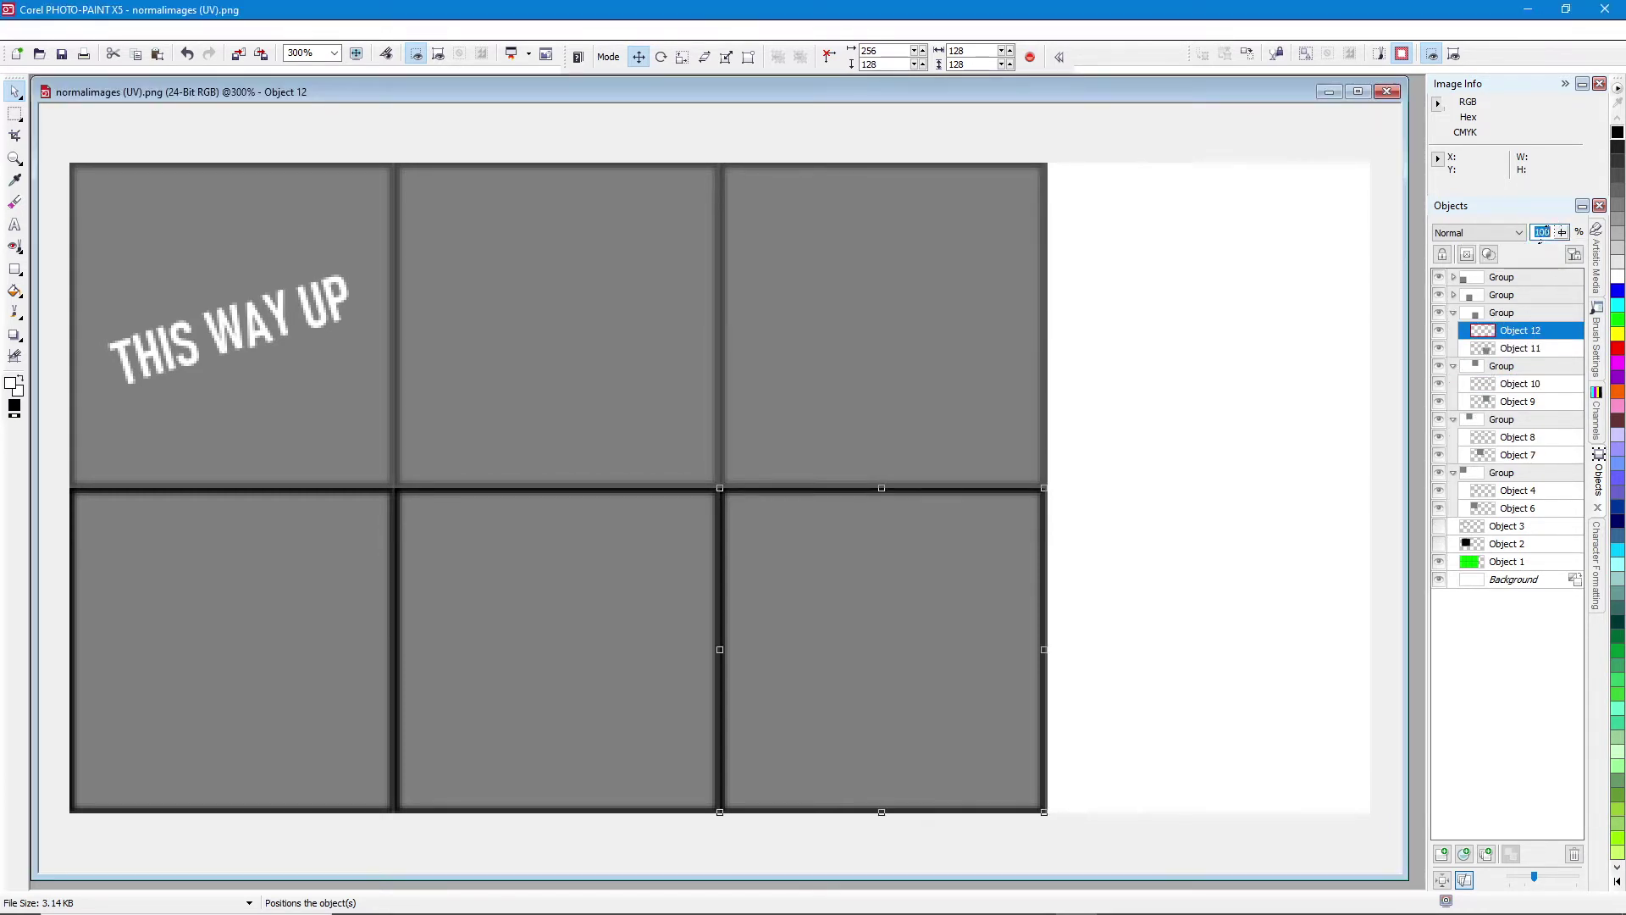
text(50)
key(Return)
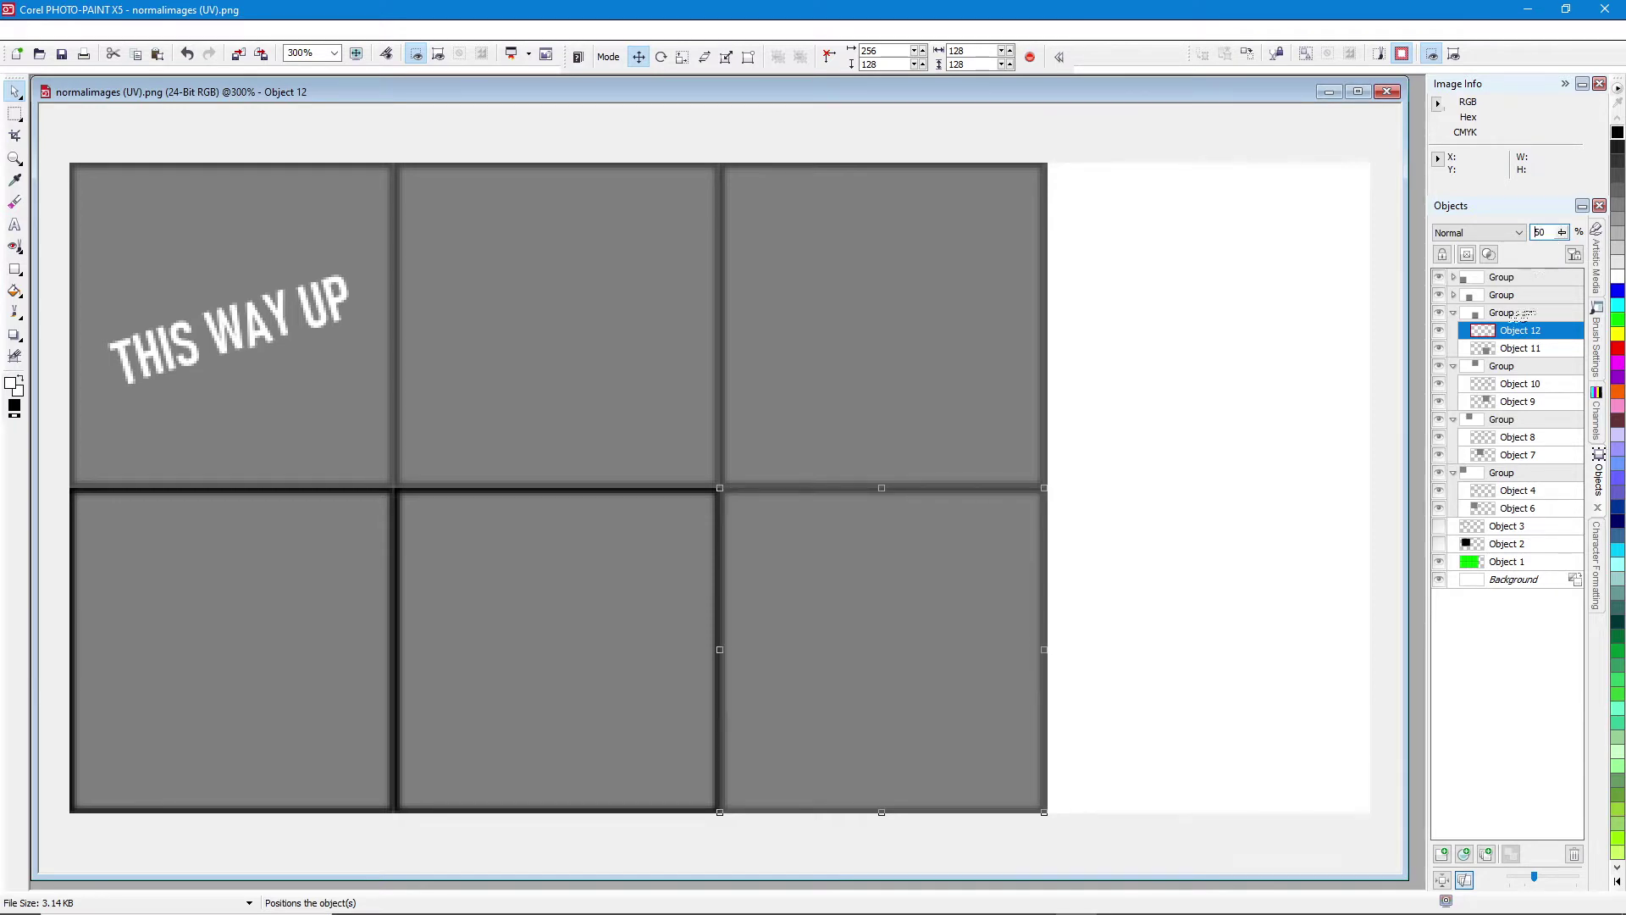
- Set the opacity of the lower-middle tile's edge shading, Object 14, to 50%
click(1492, 315)
click(1454, 295)
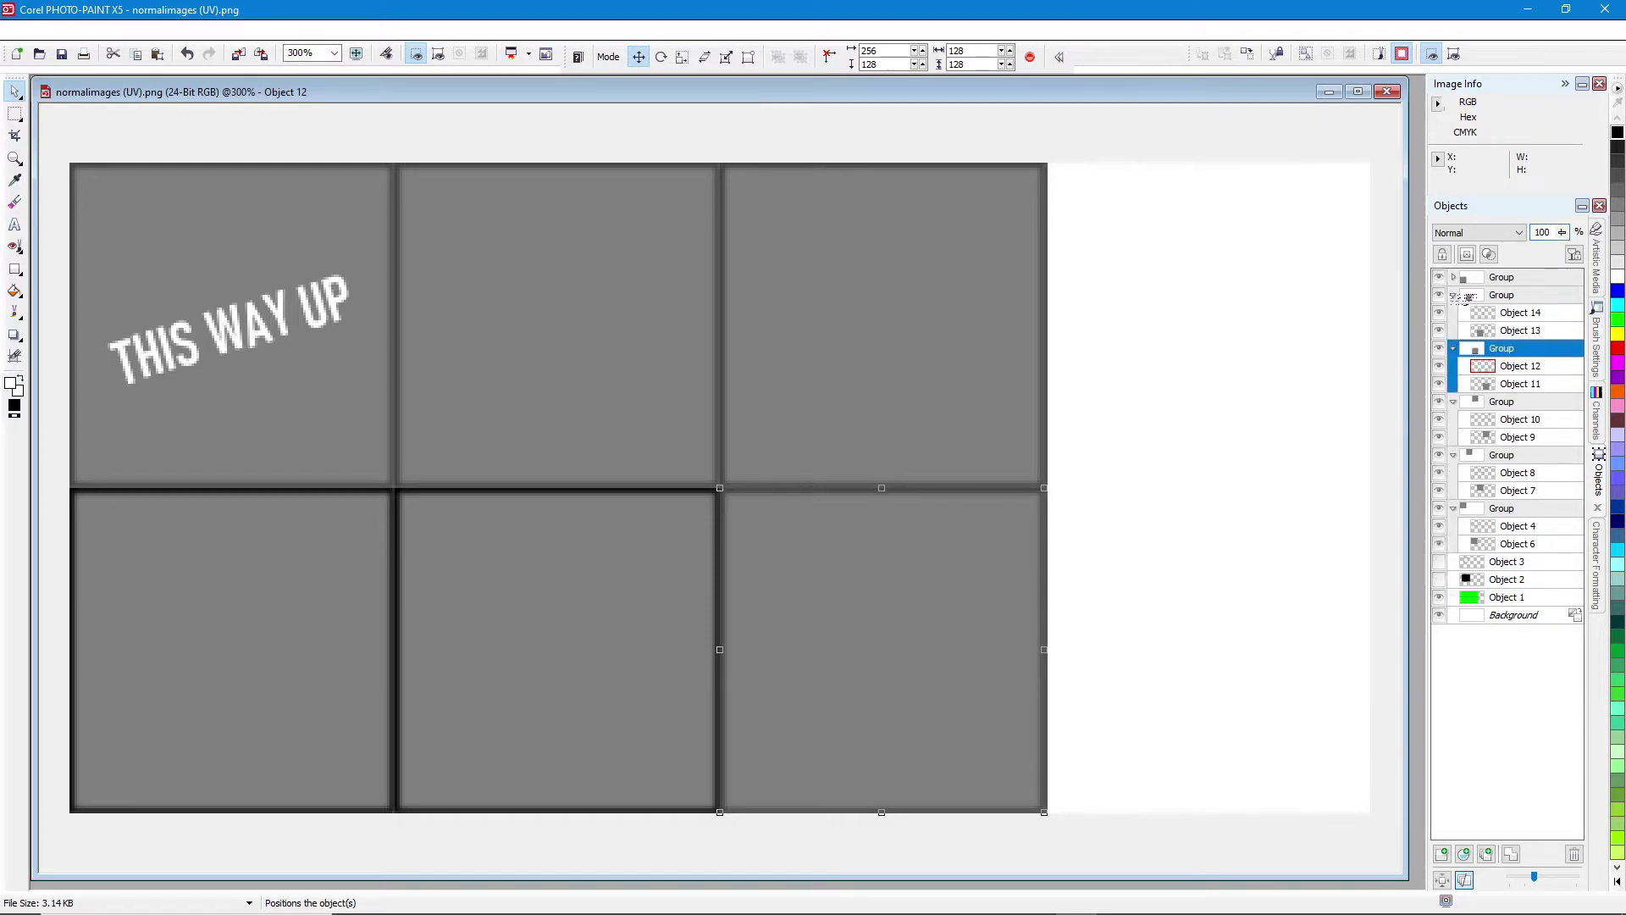
click(1507, 313)
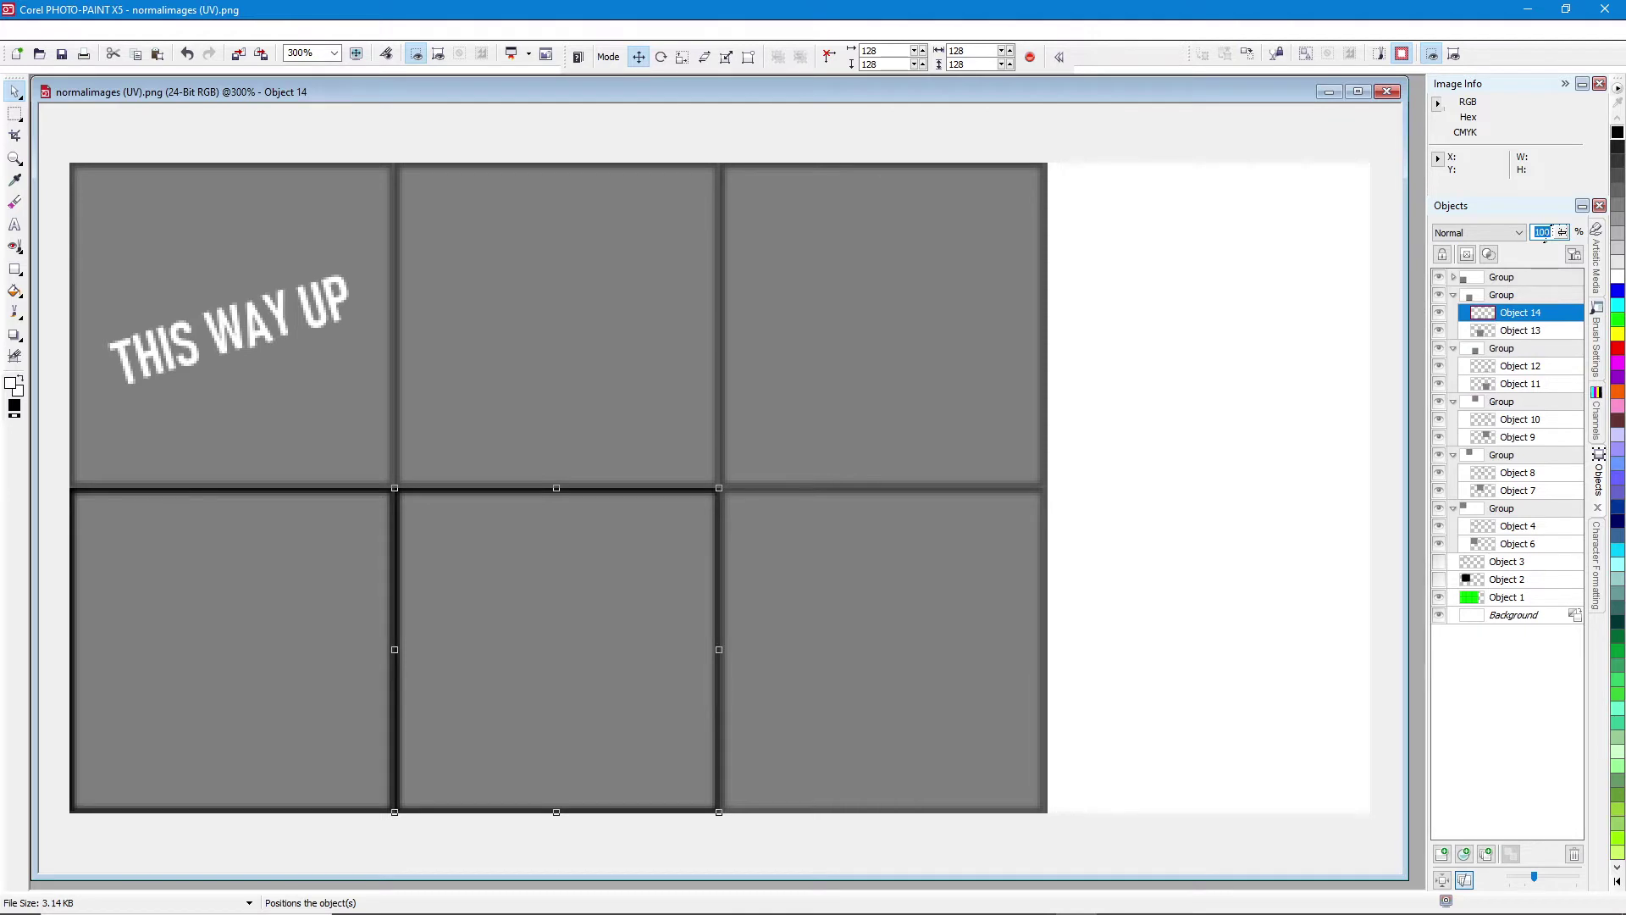
click(1550, 230)
text(50)
key(Return)
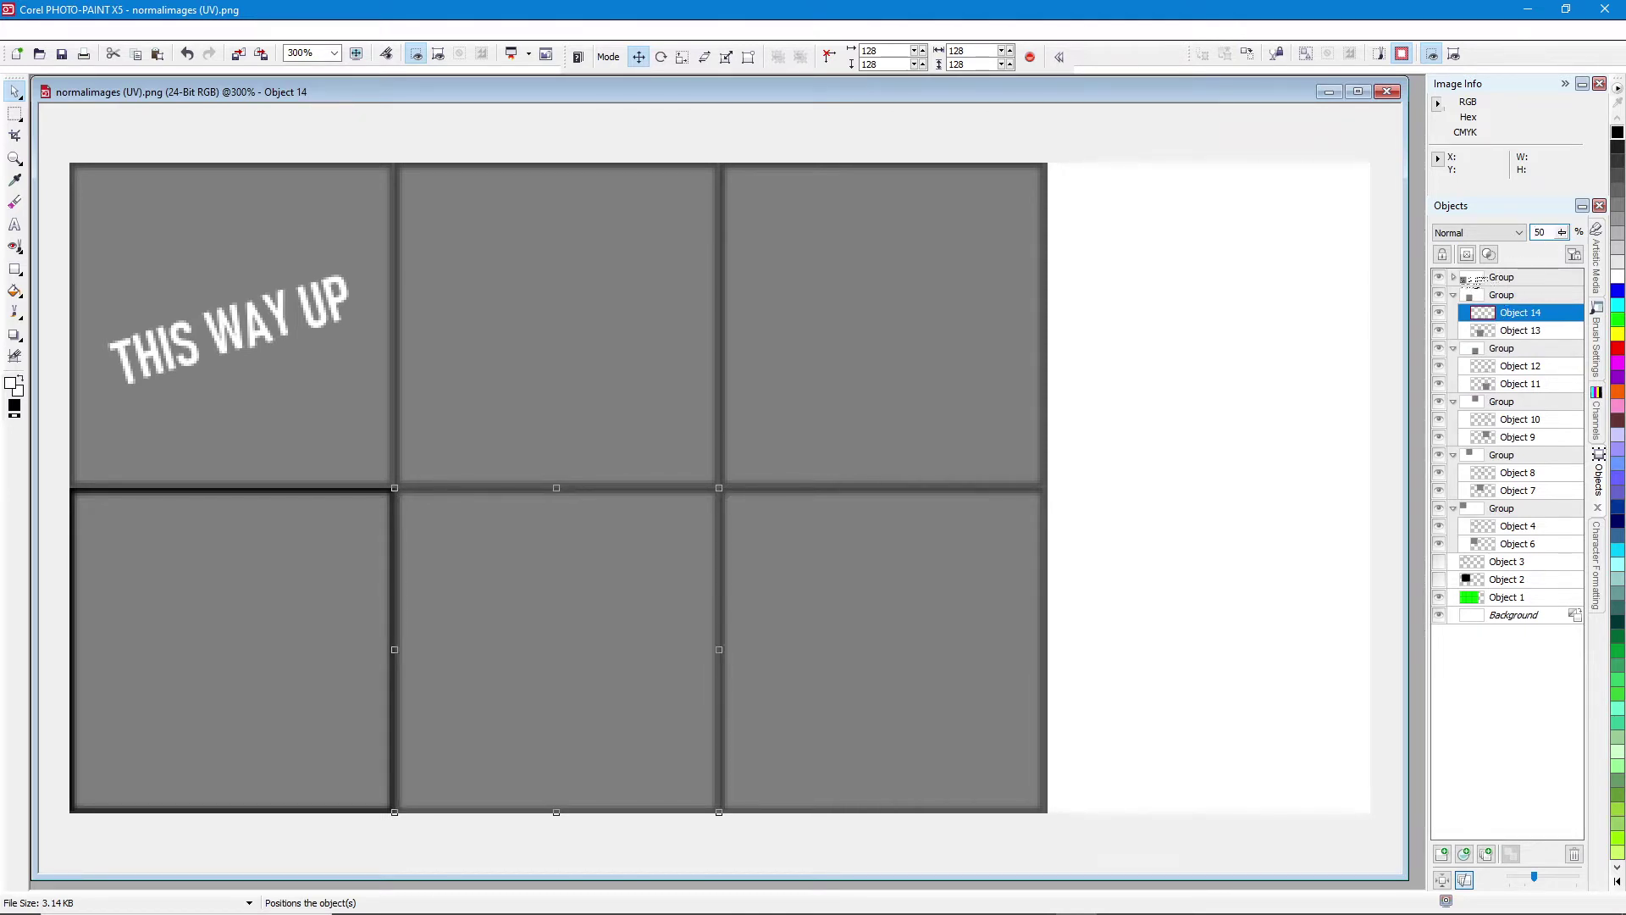
- Set the opacity of the lower-left tile's edge shading, Object 16, to 50%
click(1455, 278)
click(1491, 294)
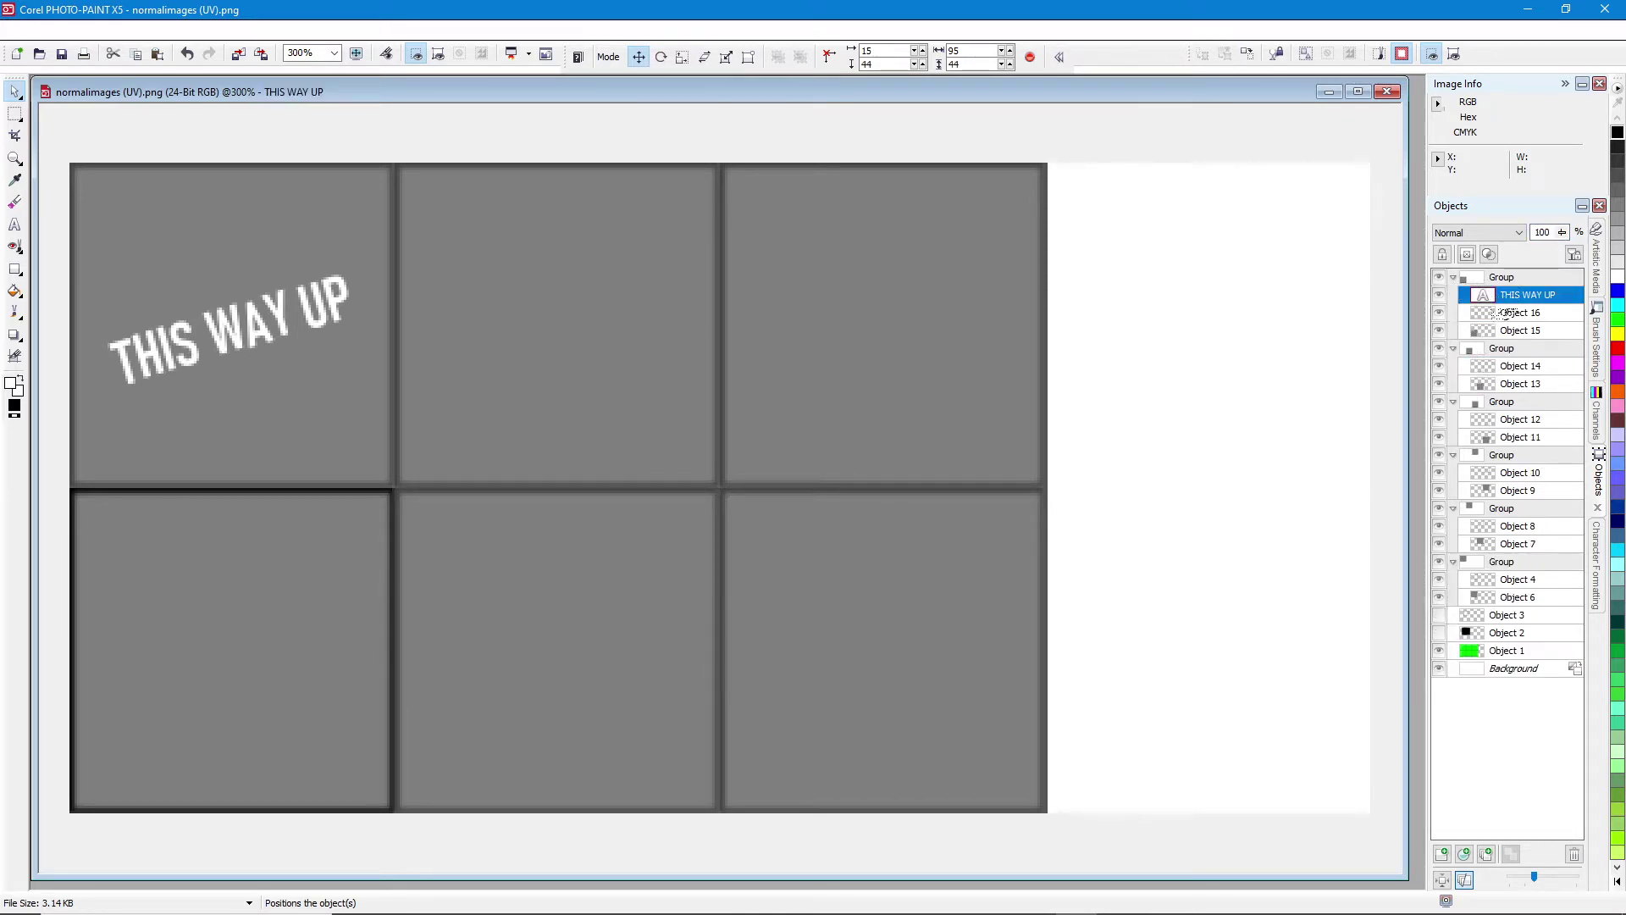
click(1516, 313)
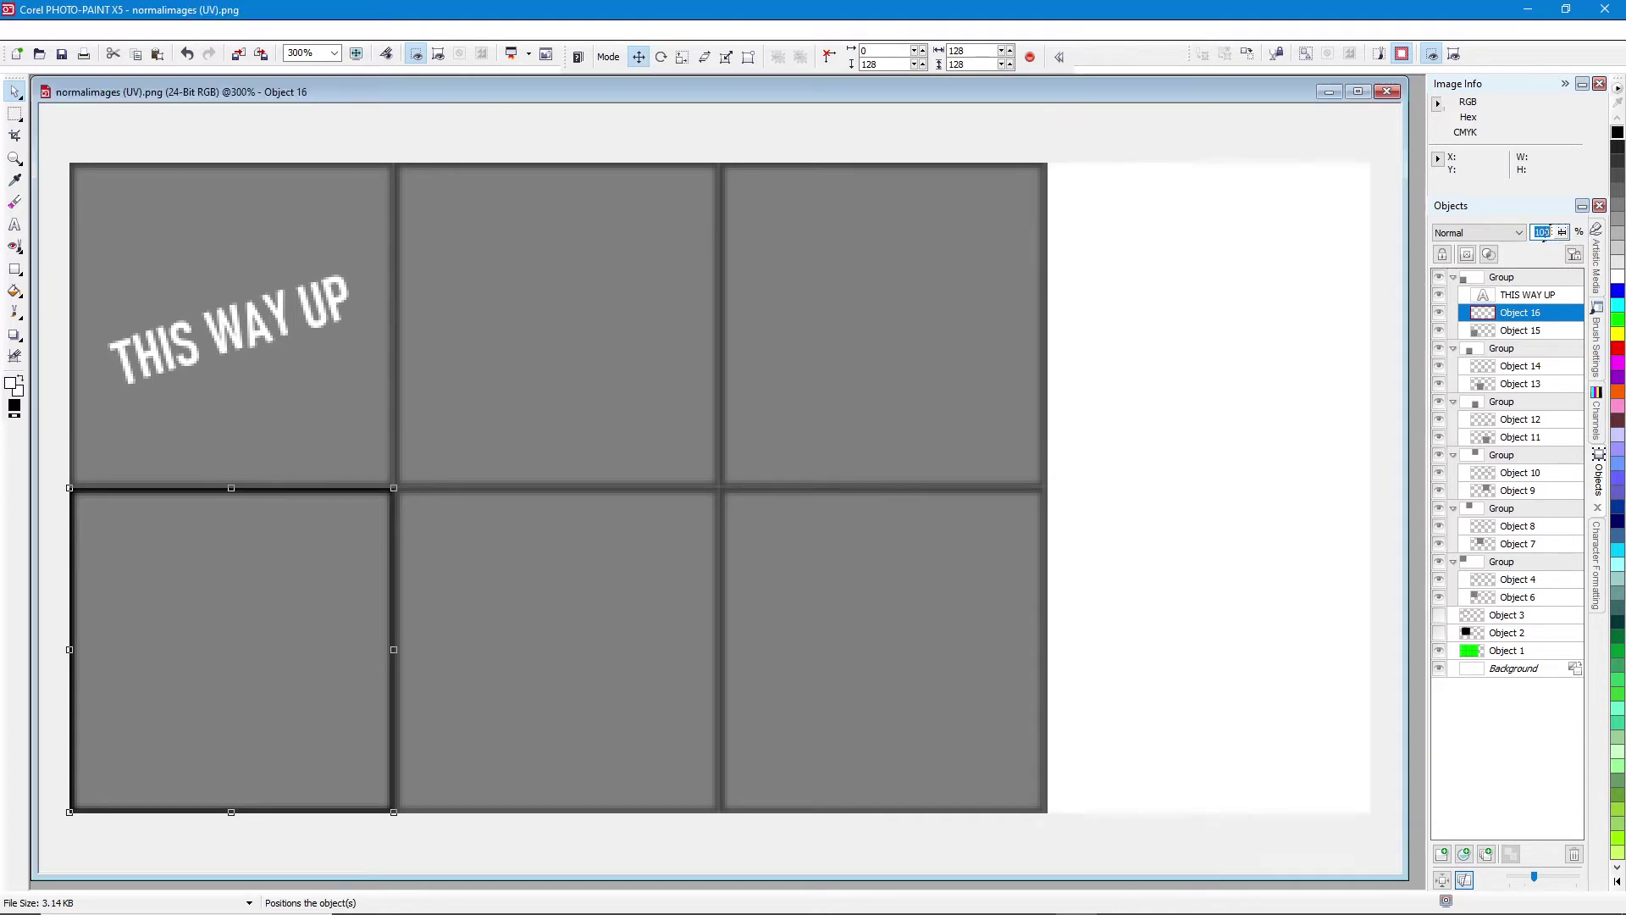
key(Return)
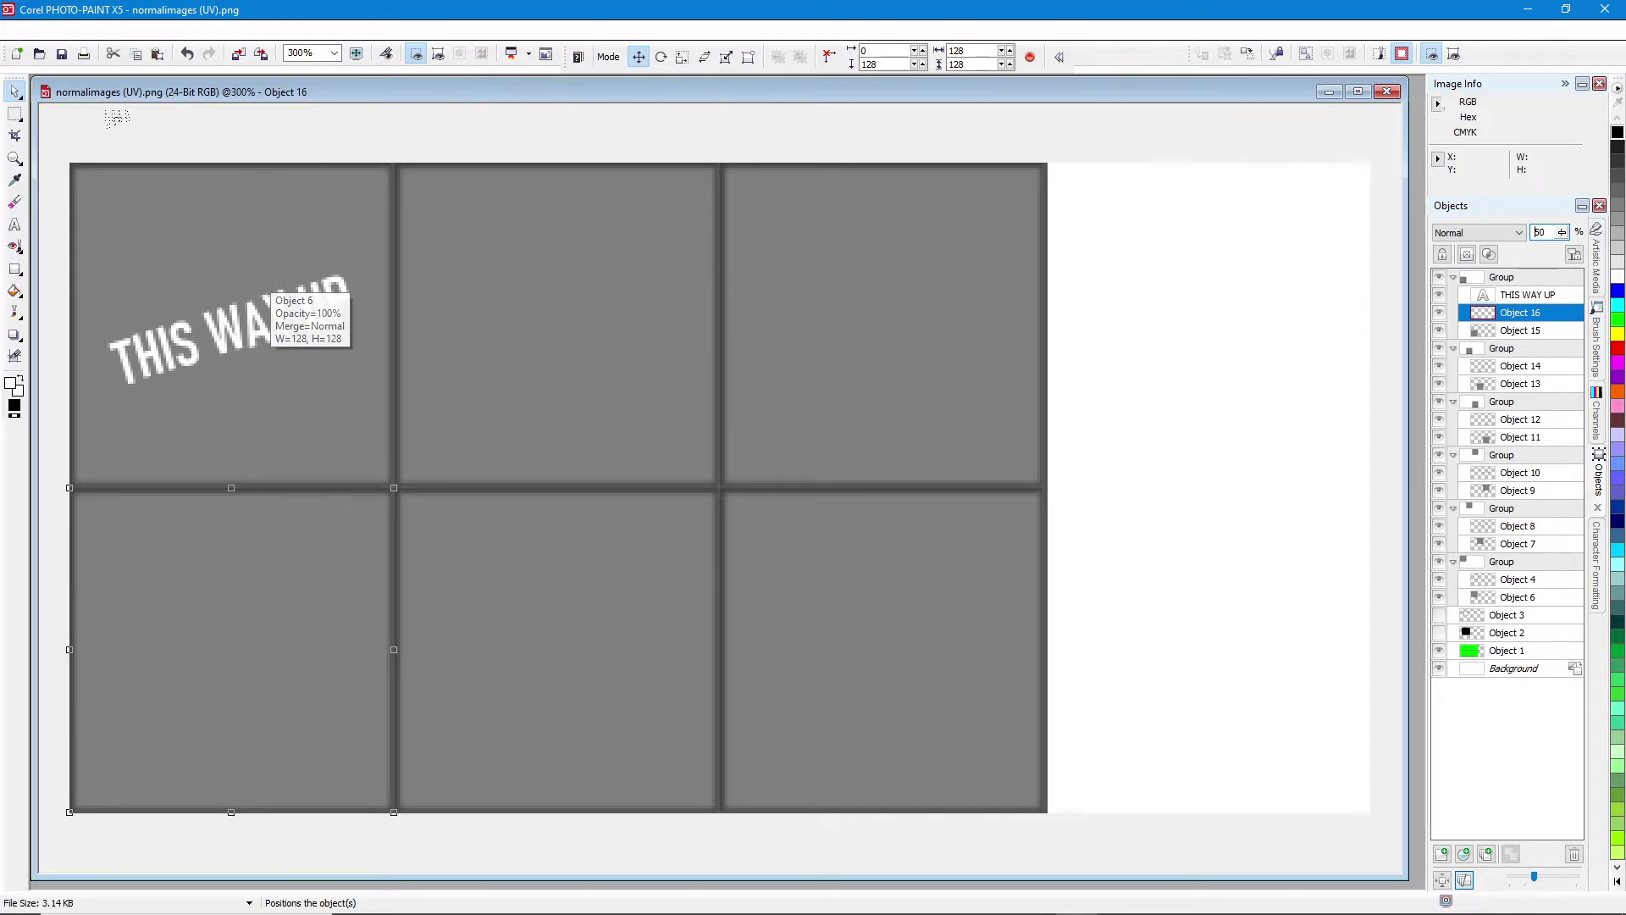
- Save the layered image as a Corel PHOTO-PAINT (CPT) file named normalimages
click(26, 30)
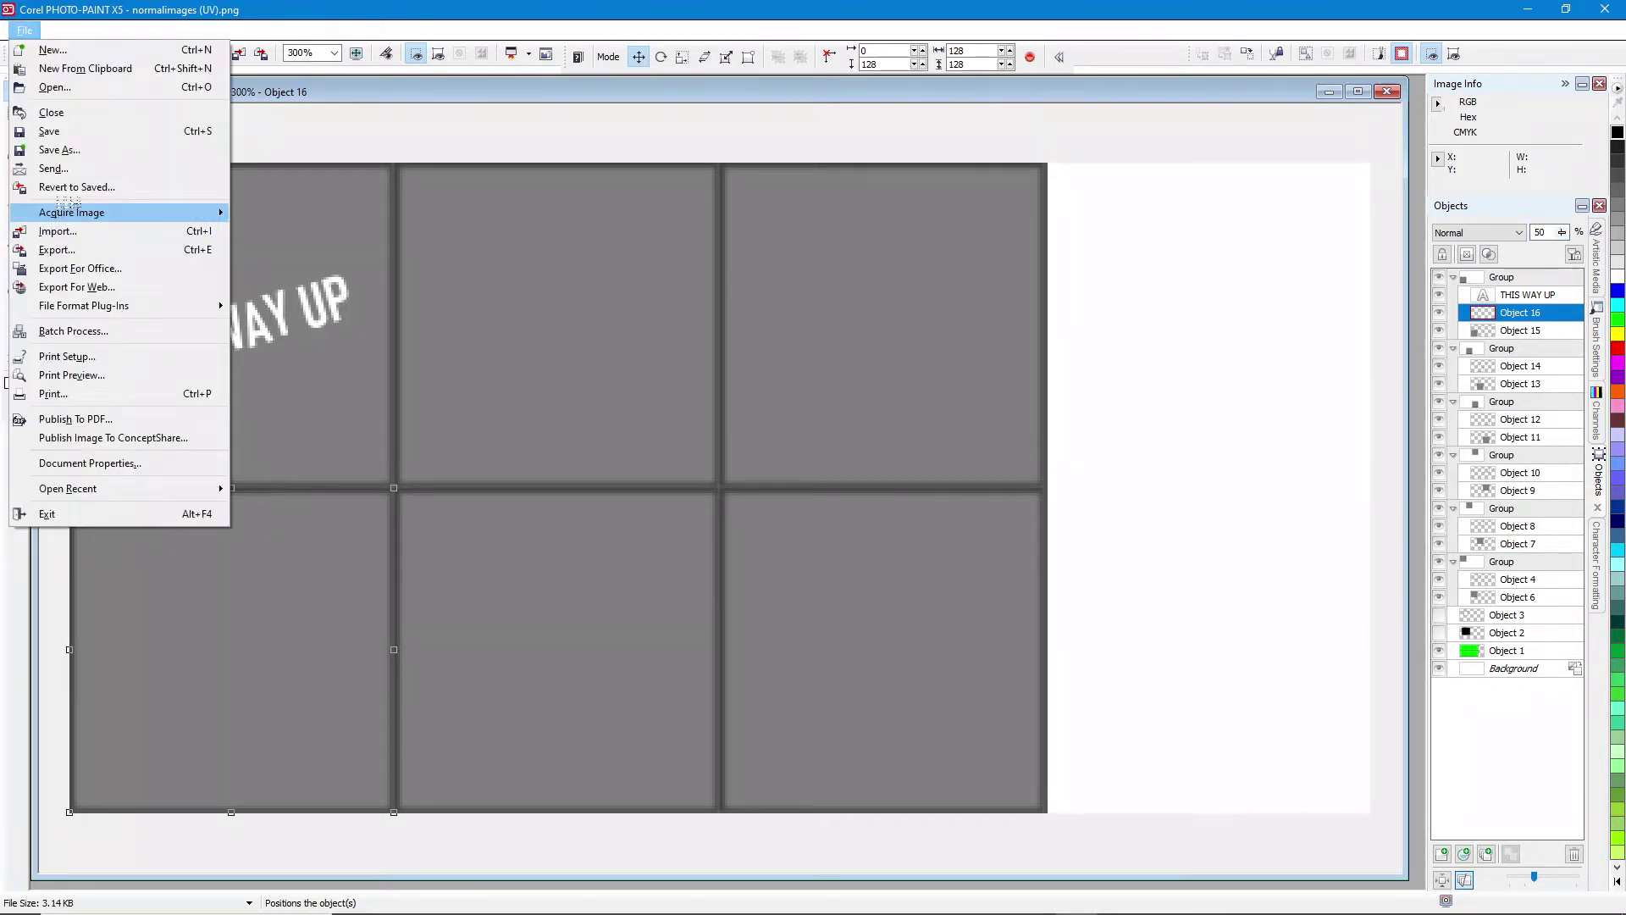
click(59, 153)
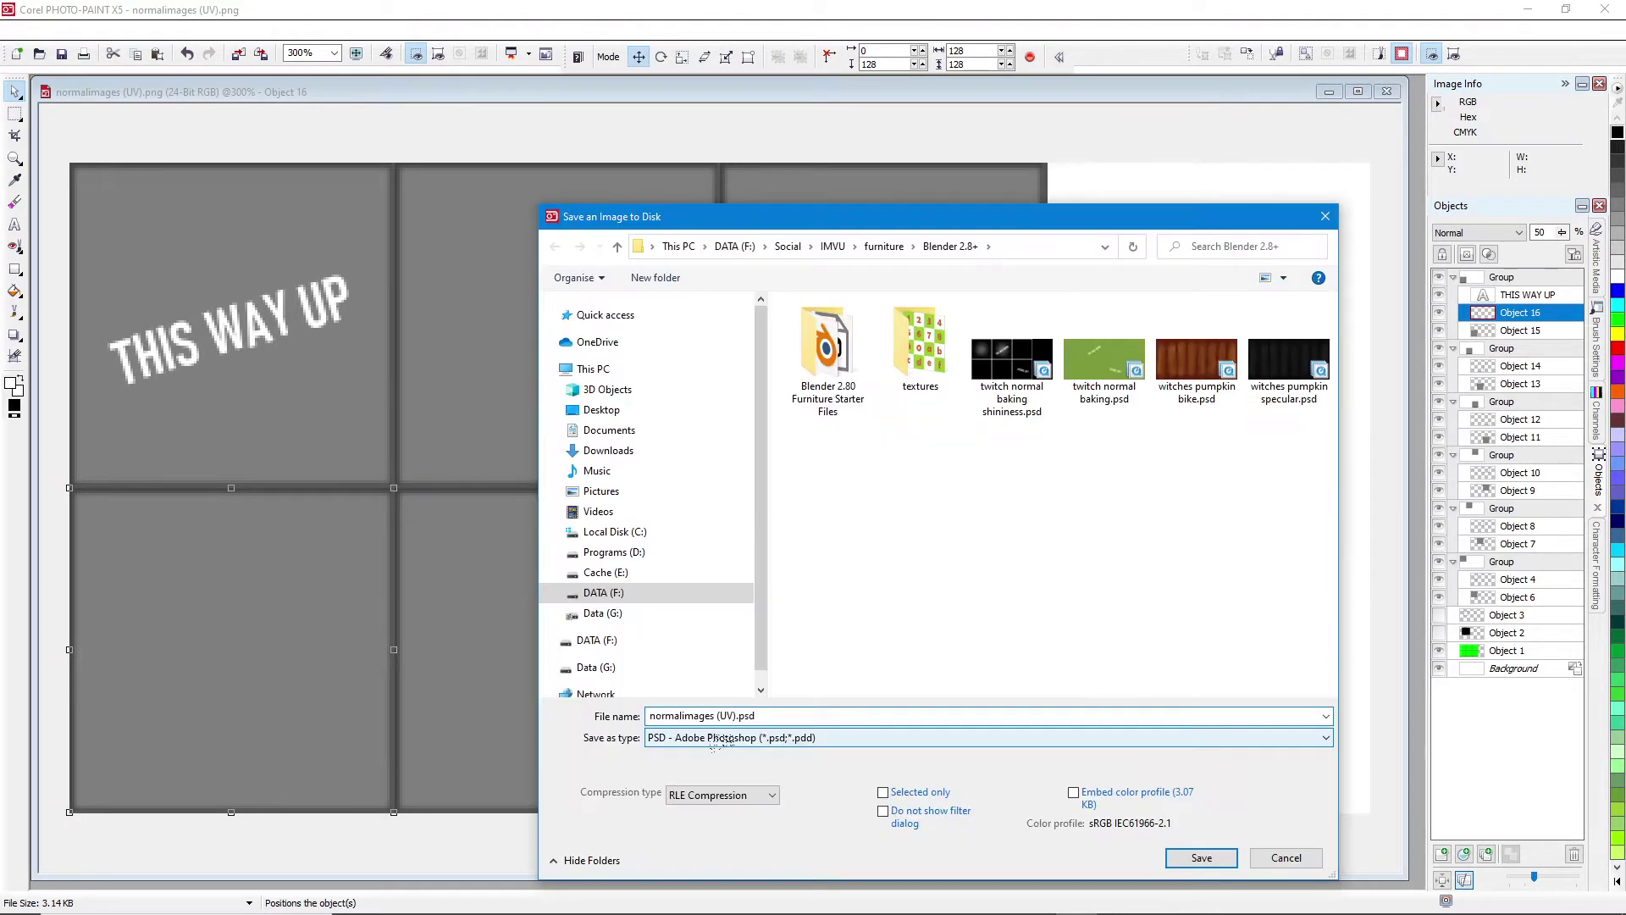
click(714, 739)
click(730, 416)
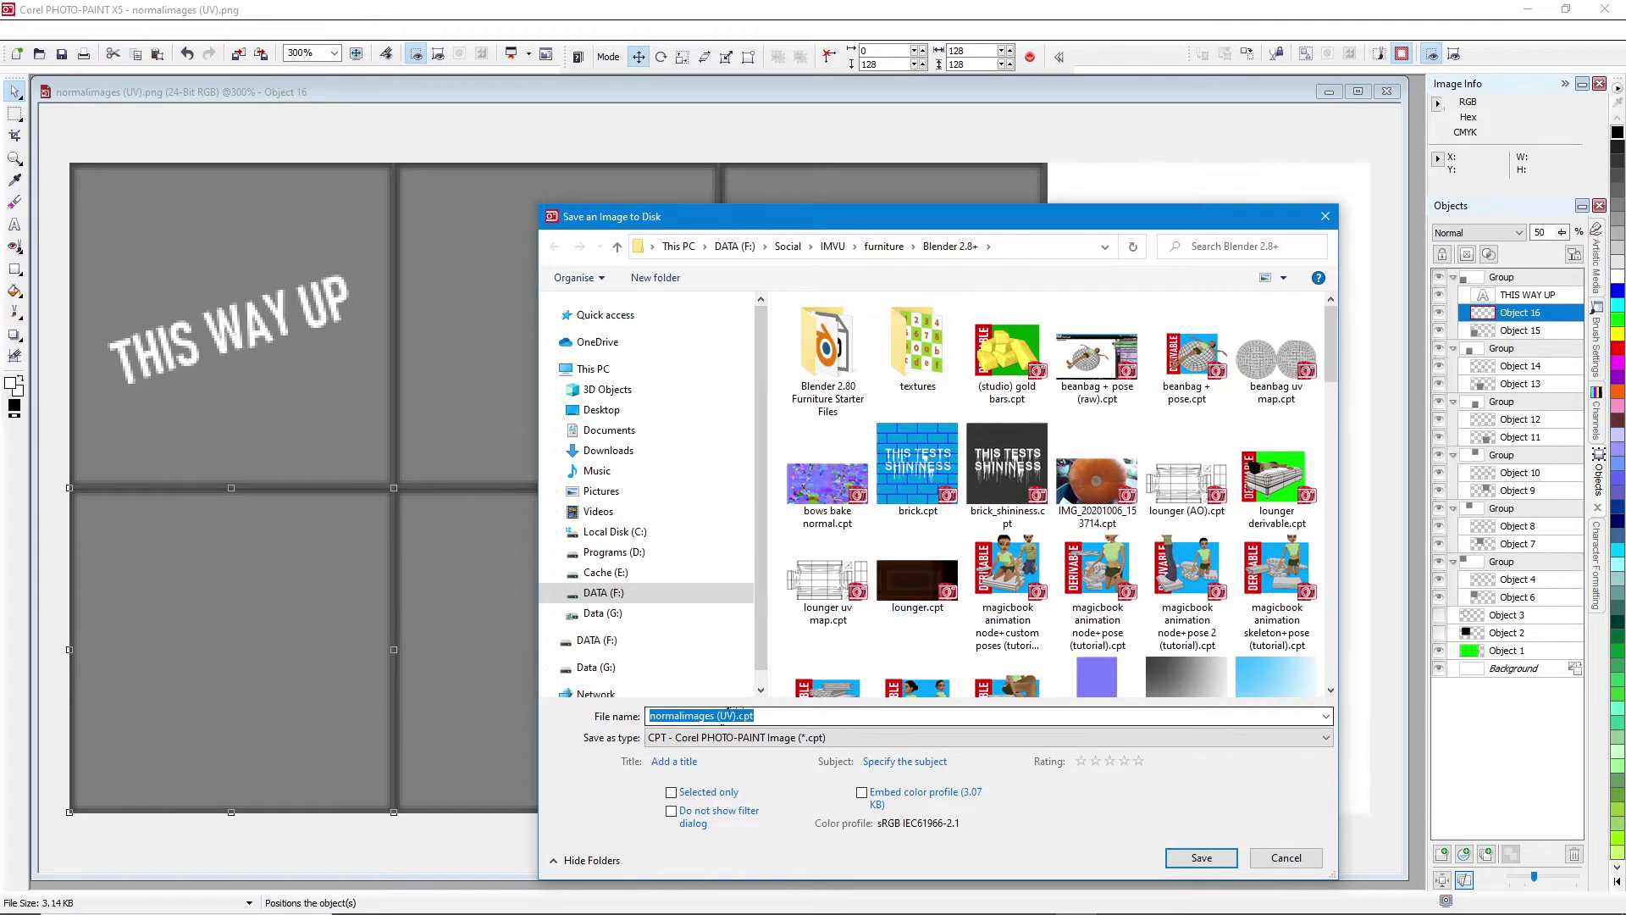
click(717, 716)
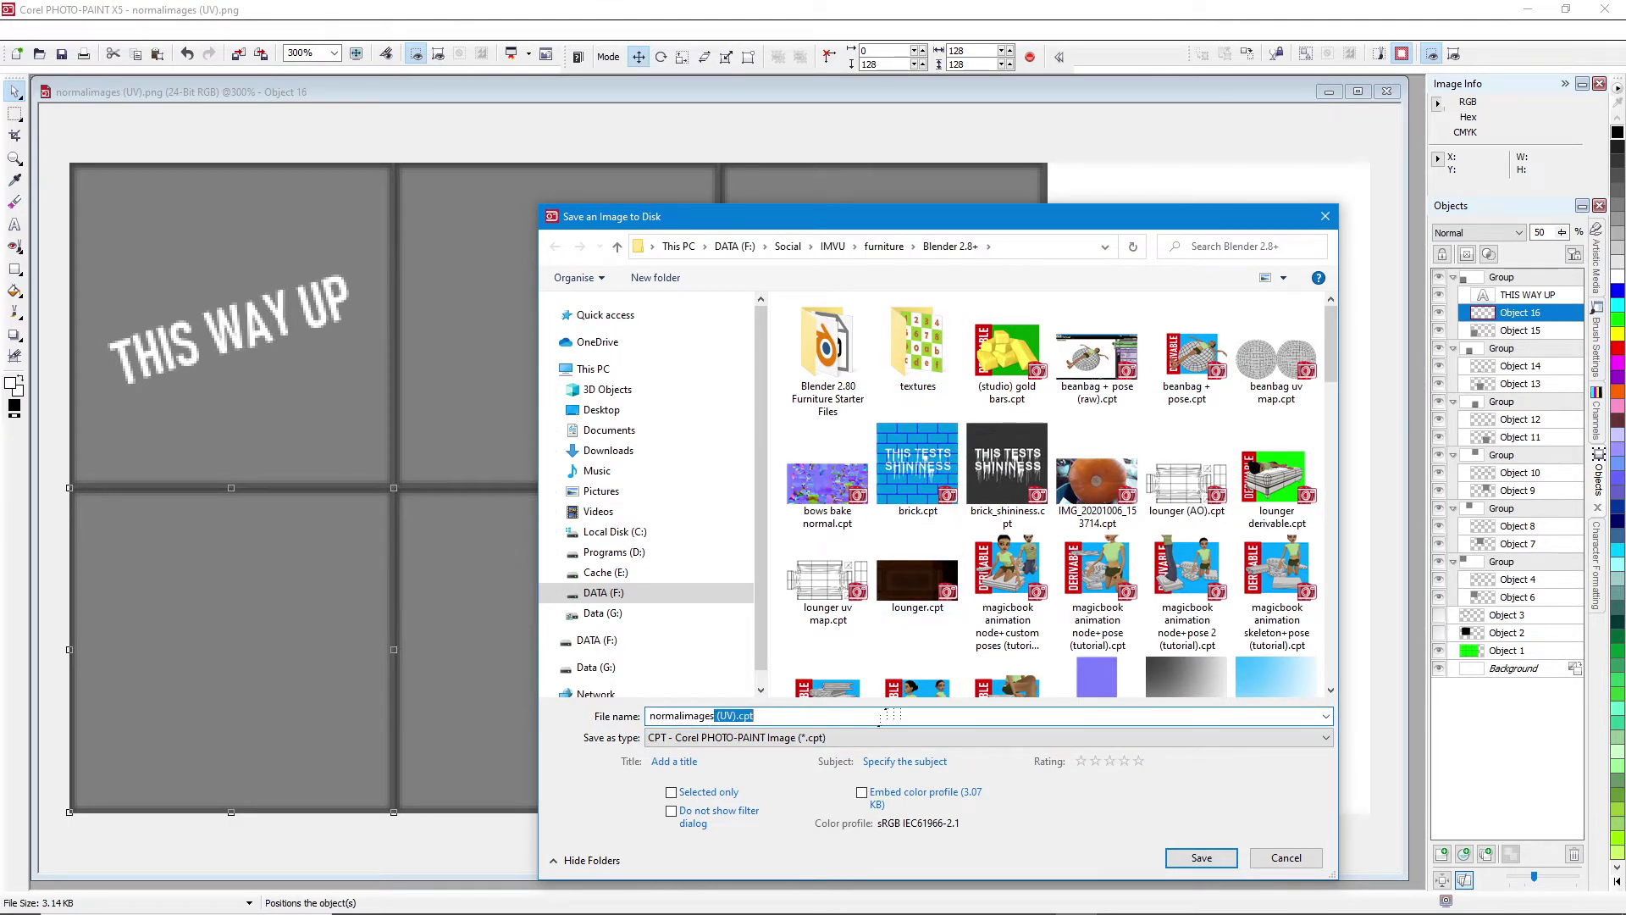
key(BackSpace)
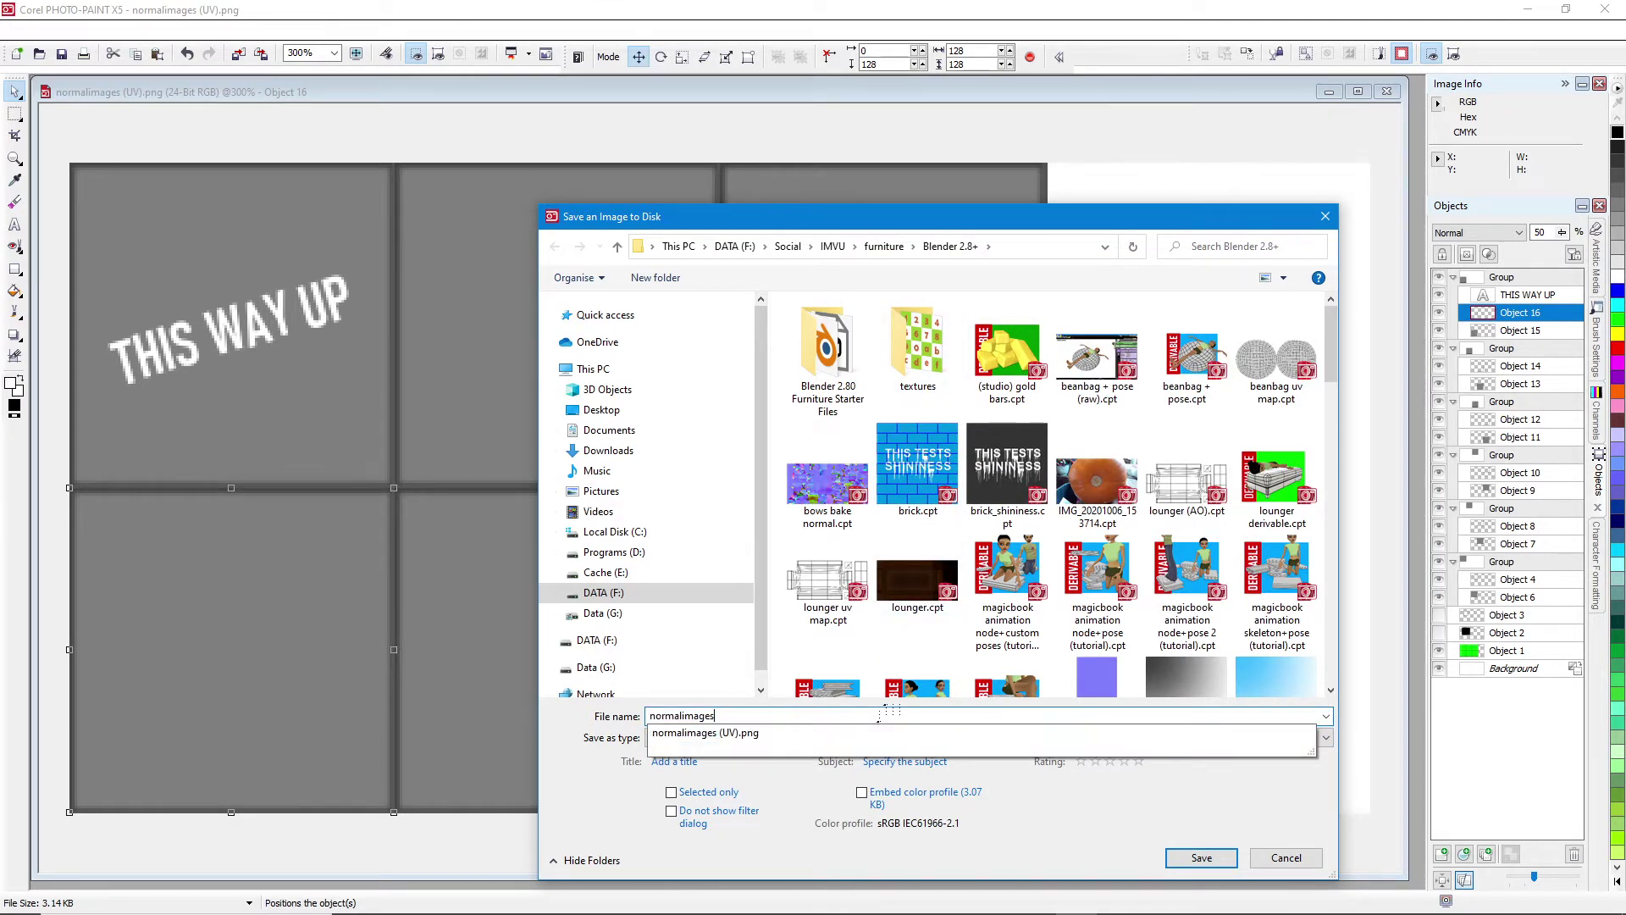
click(788, 862)
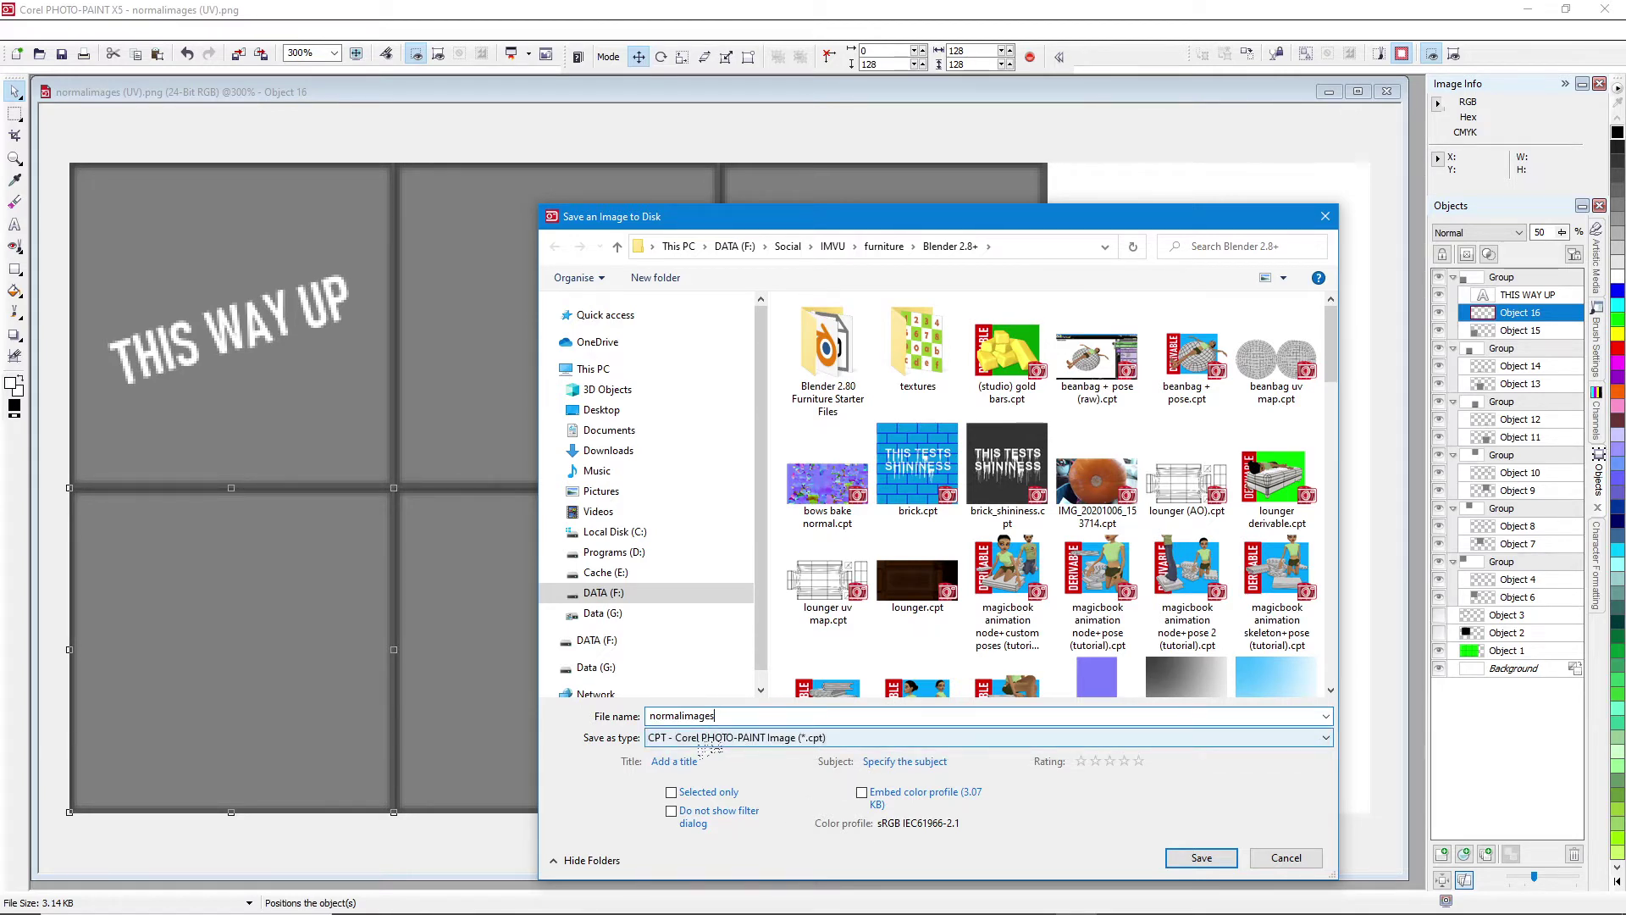
click(1201, 857)
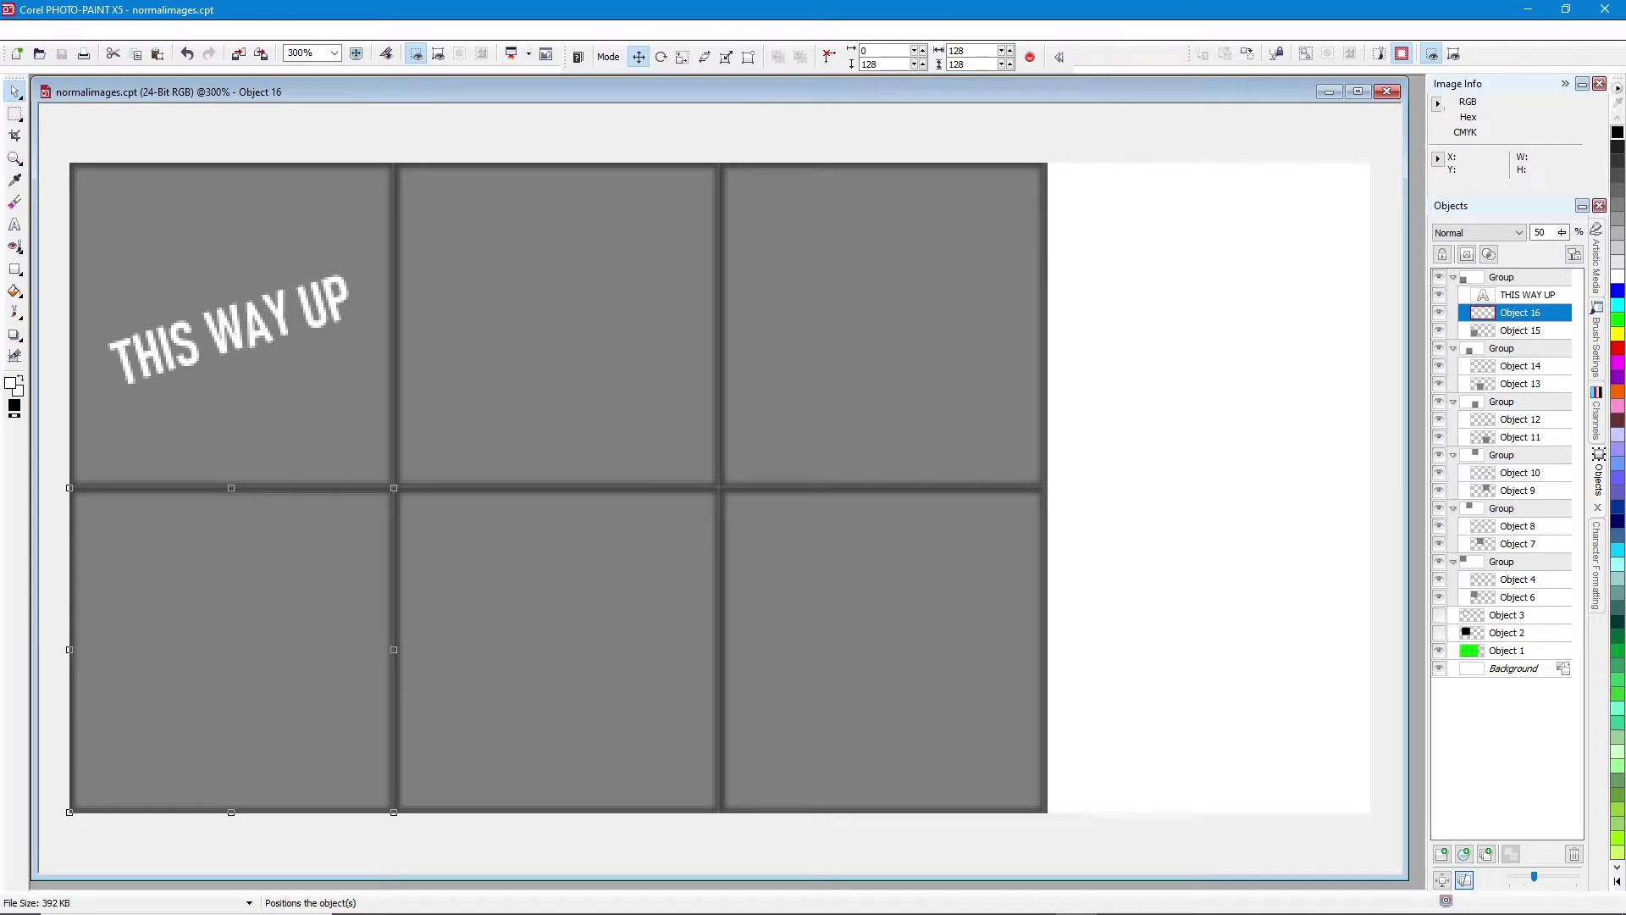
- Flatten all objects into the background and save the image as normalimages.png, a 24-bit RGB PNG at 512 x 256 px
key(alt+Tab)
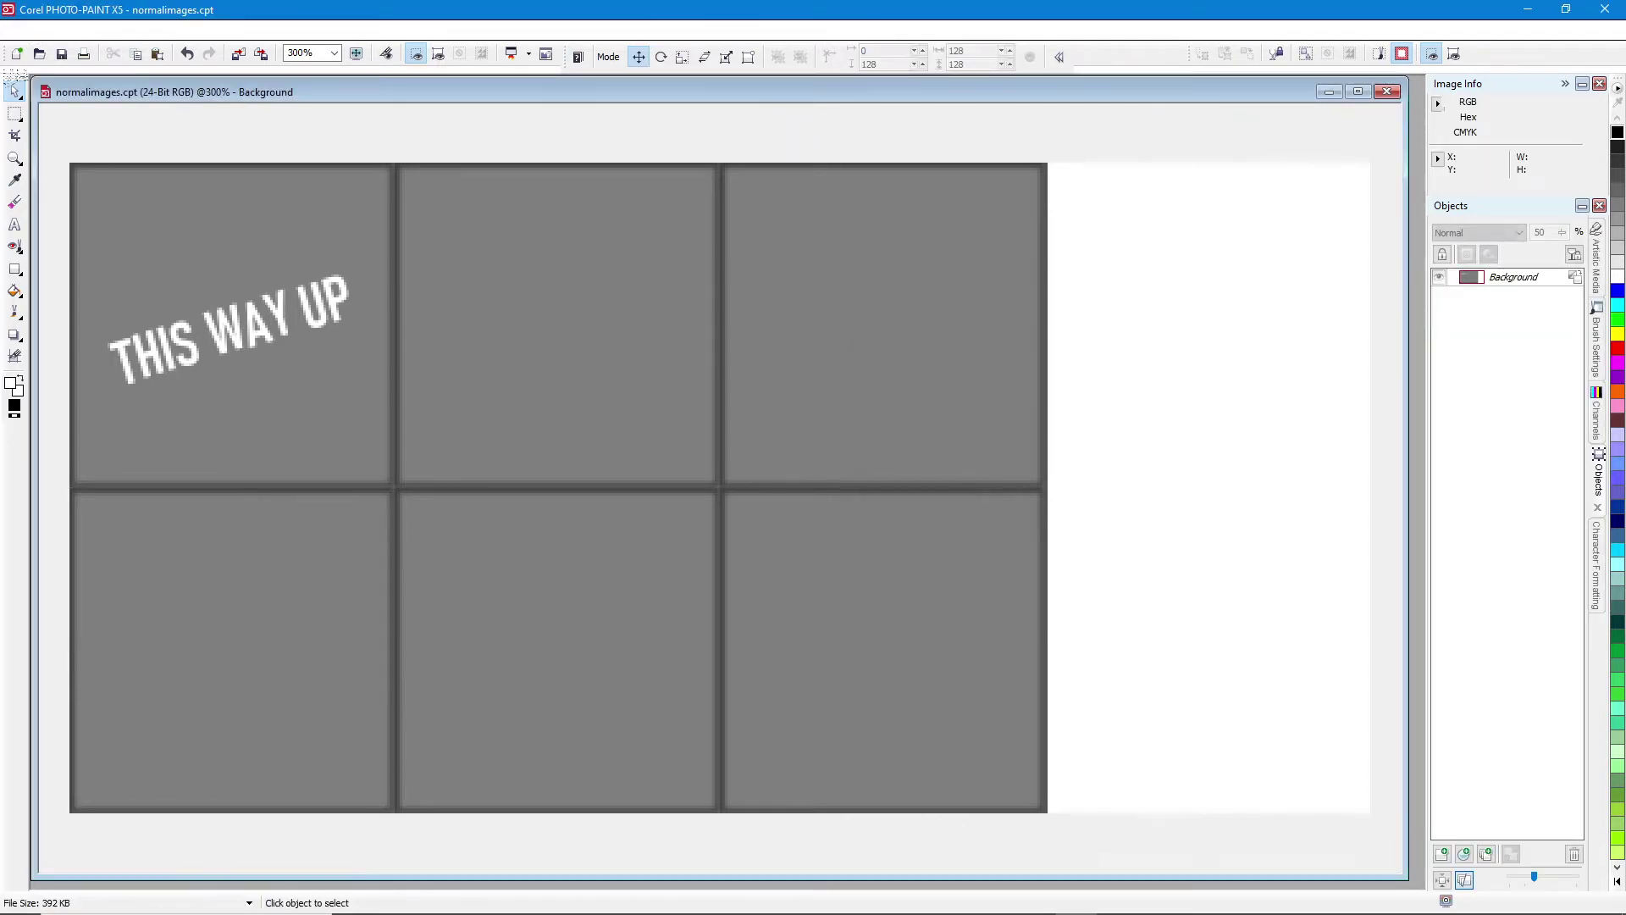
click(24, 31)
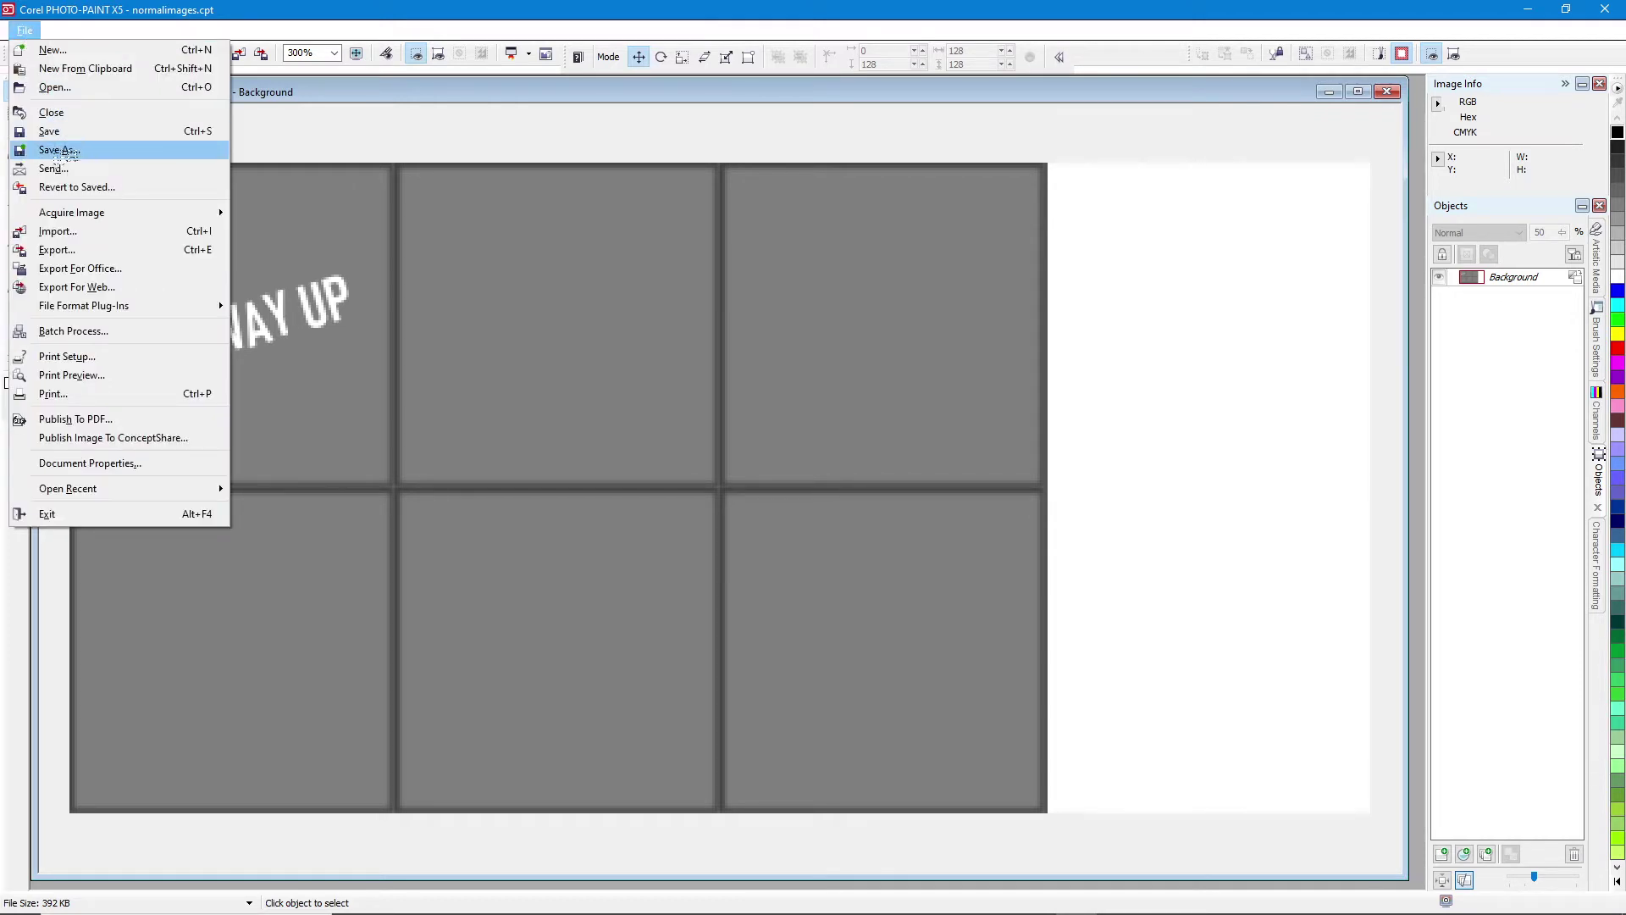
click(60, 150)
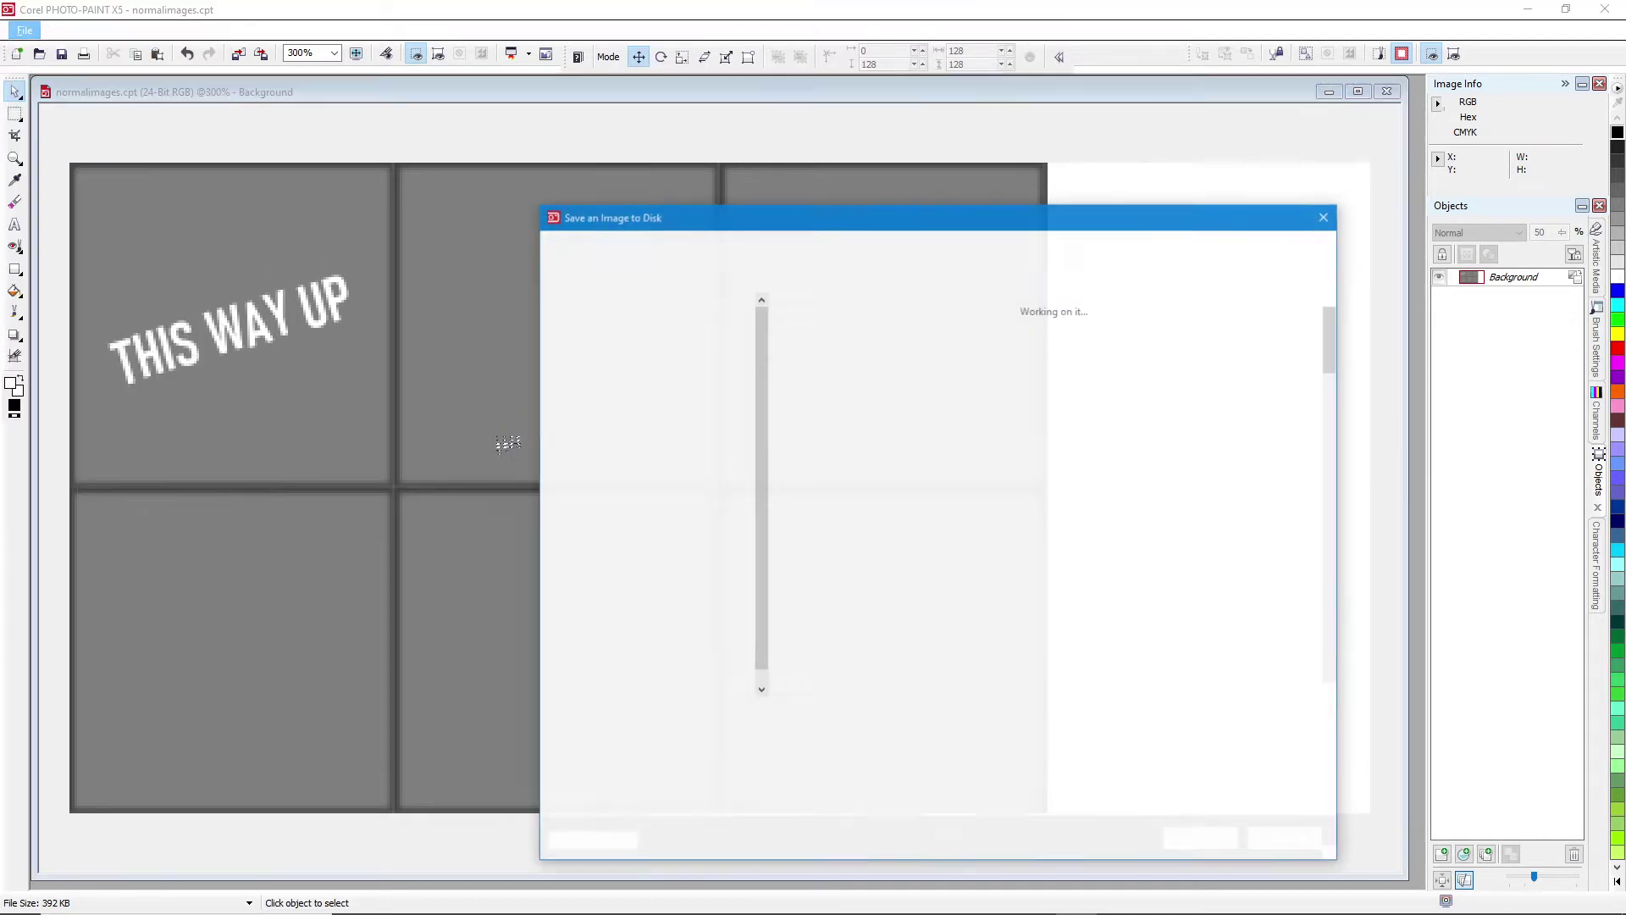
click(745, 738)
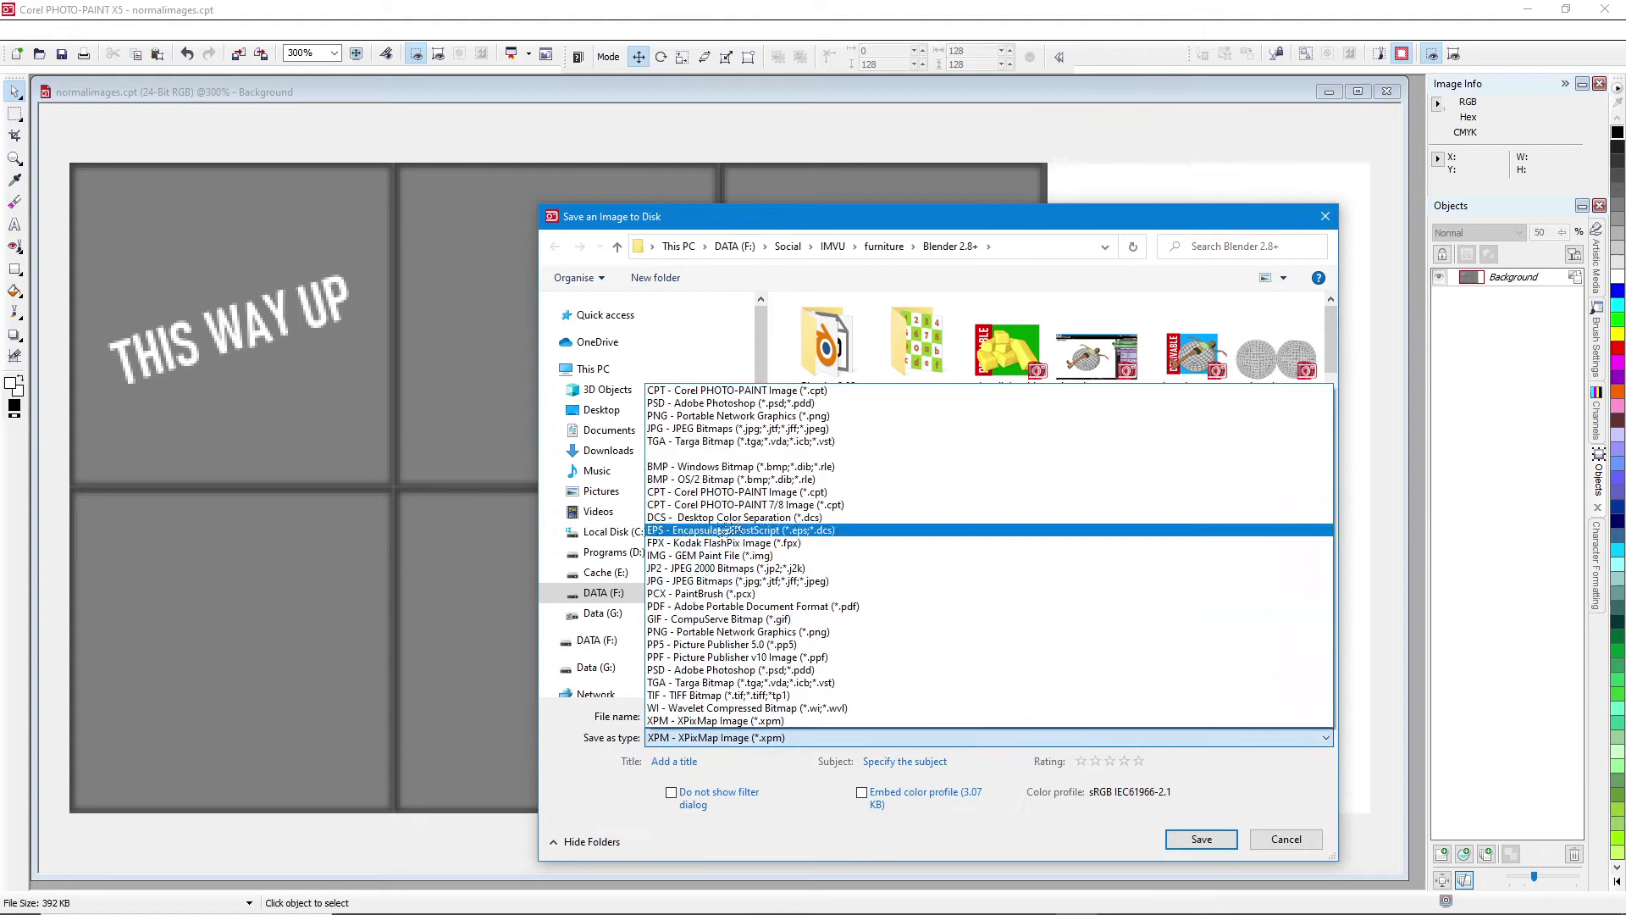
click(701, 417)
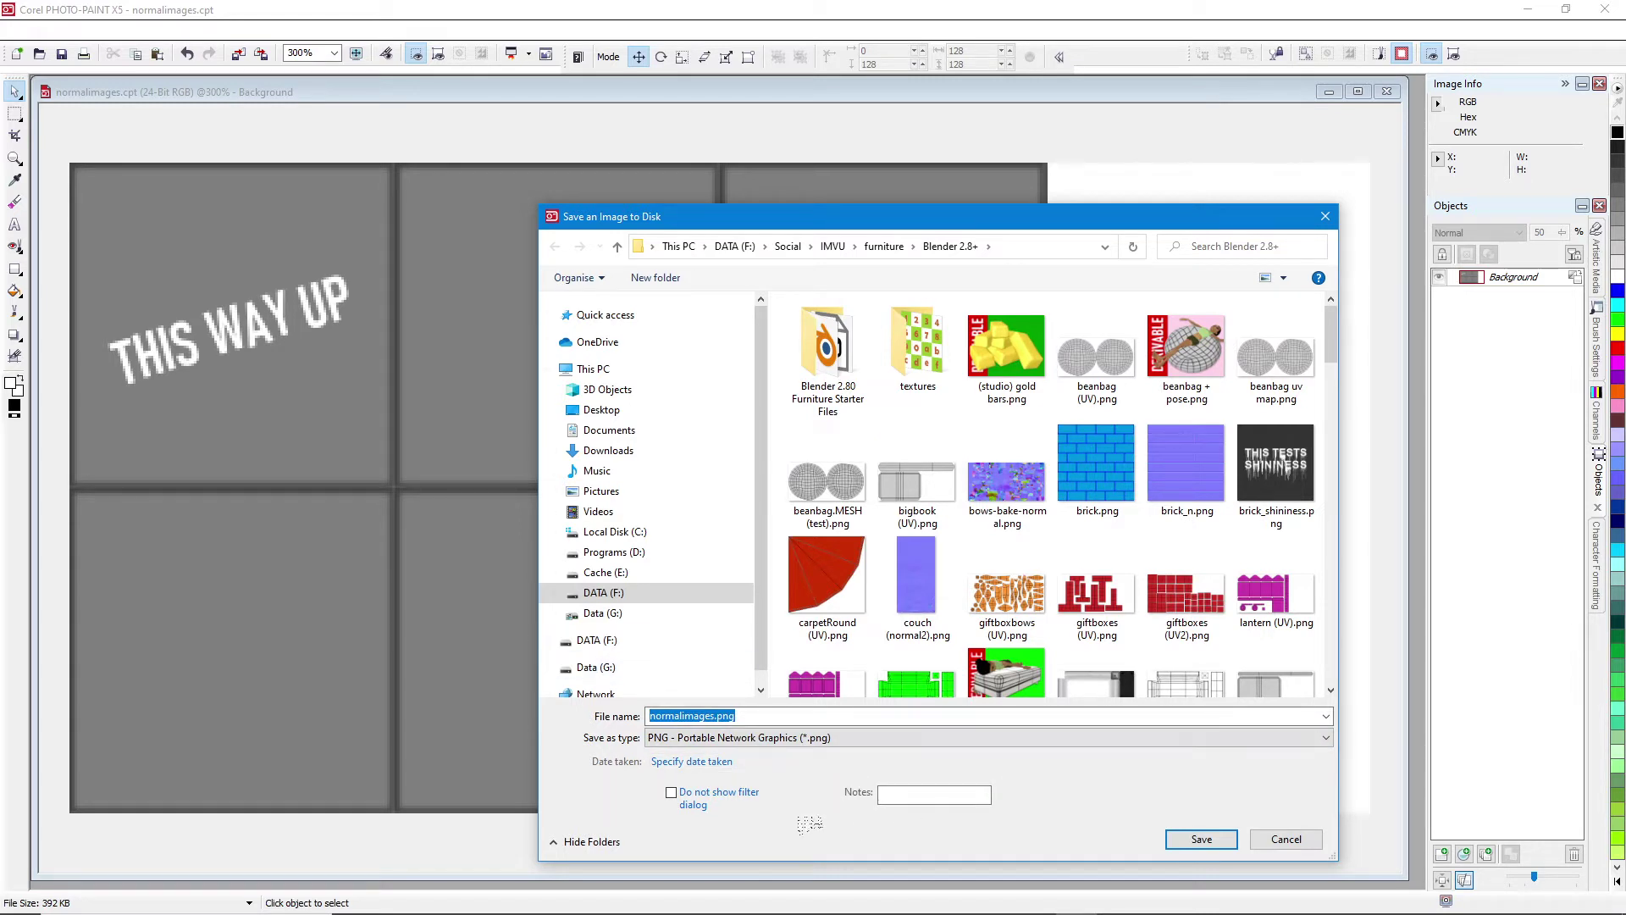
click(1205, 840)
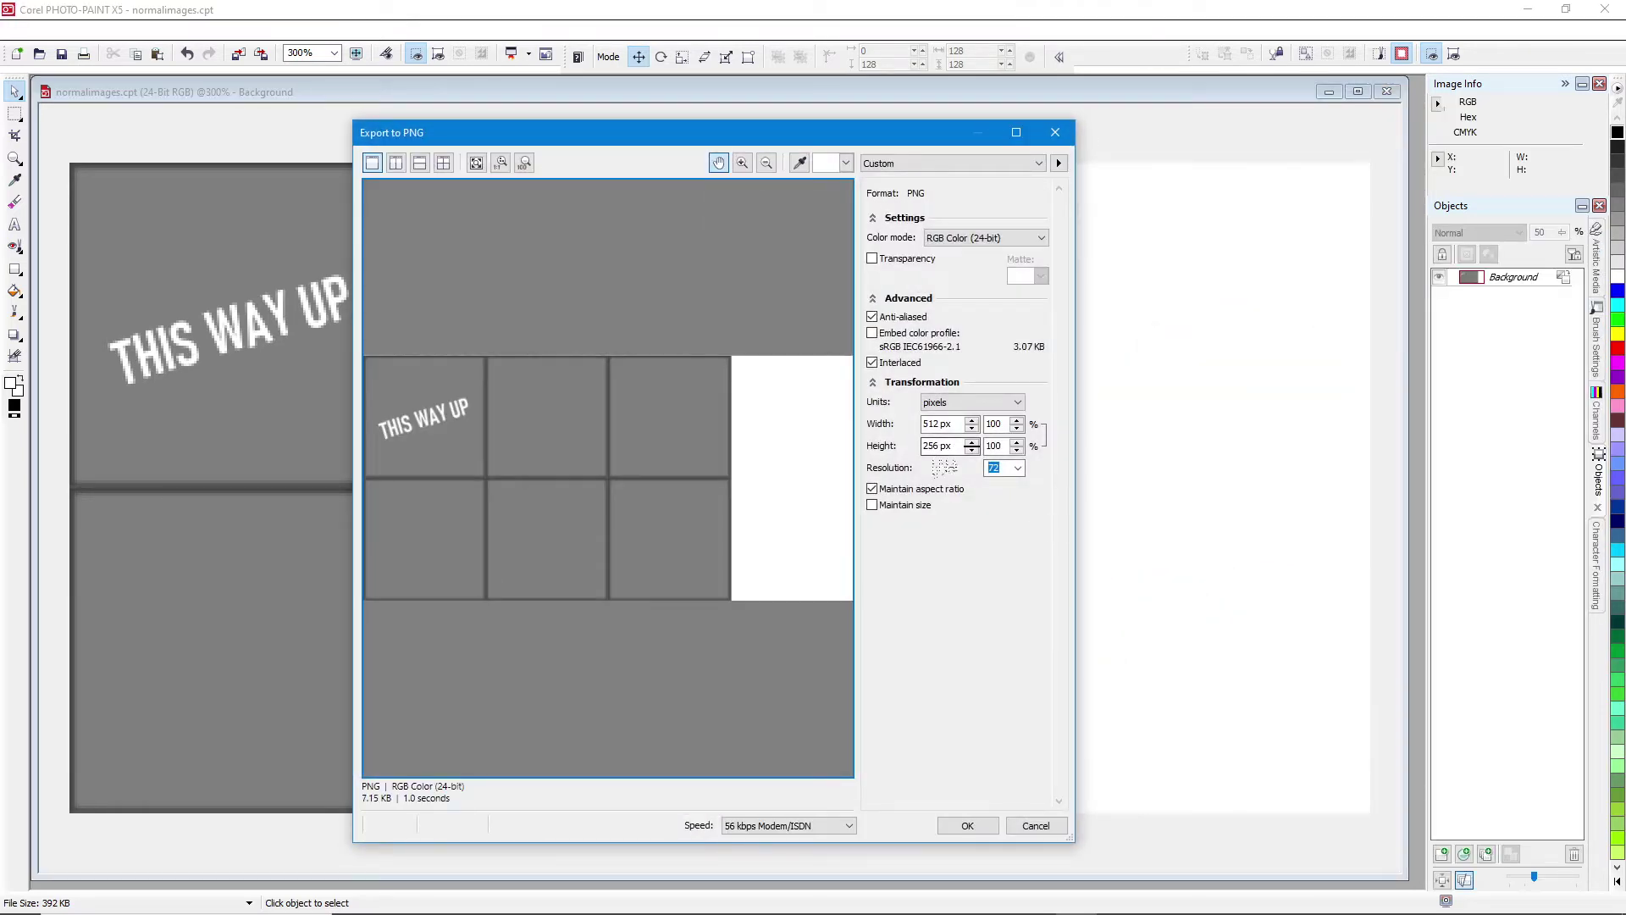
click(968, 826)
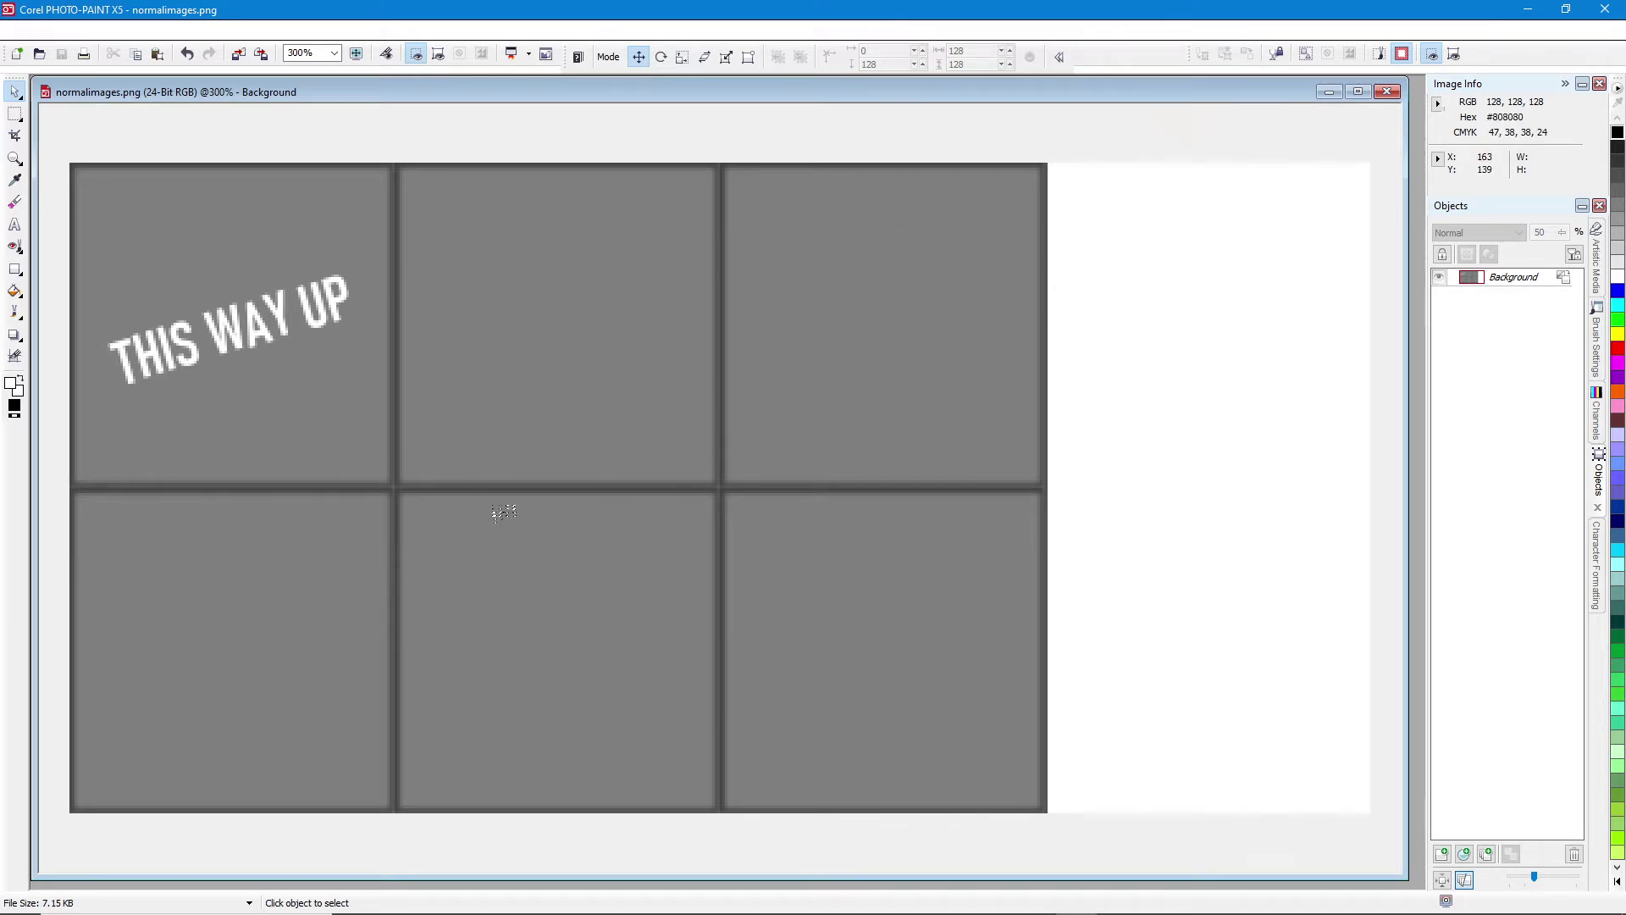
scroll(504, 512, up, 3)
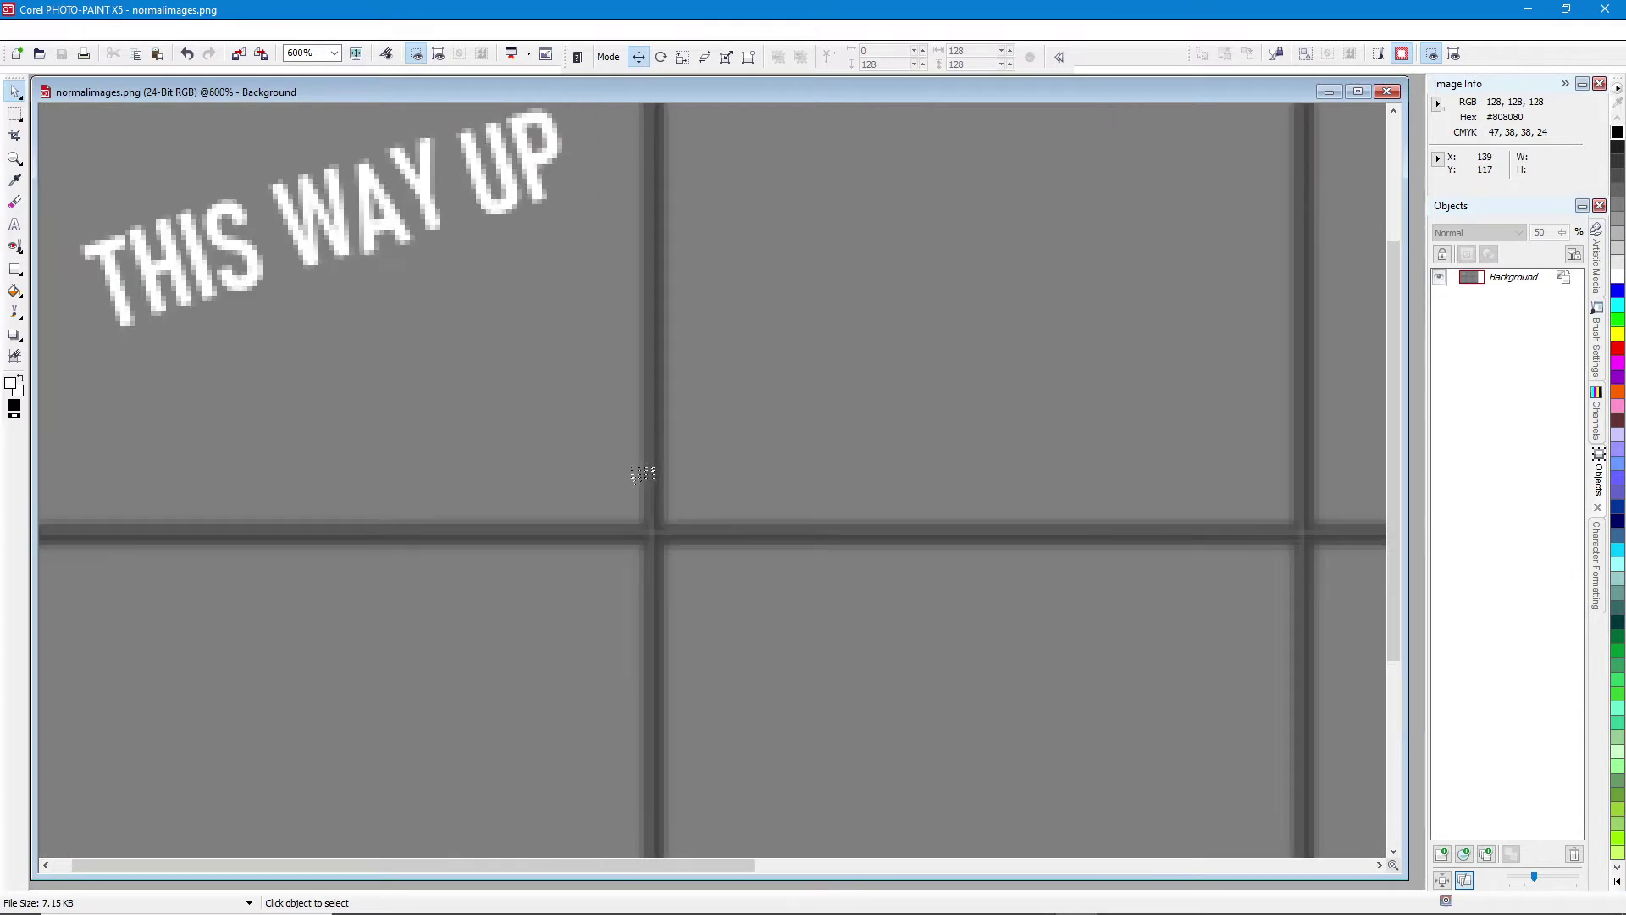
scroll(725, 551, up, 1)
scroll(704, 539, down, 1)
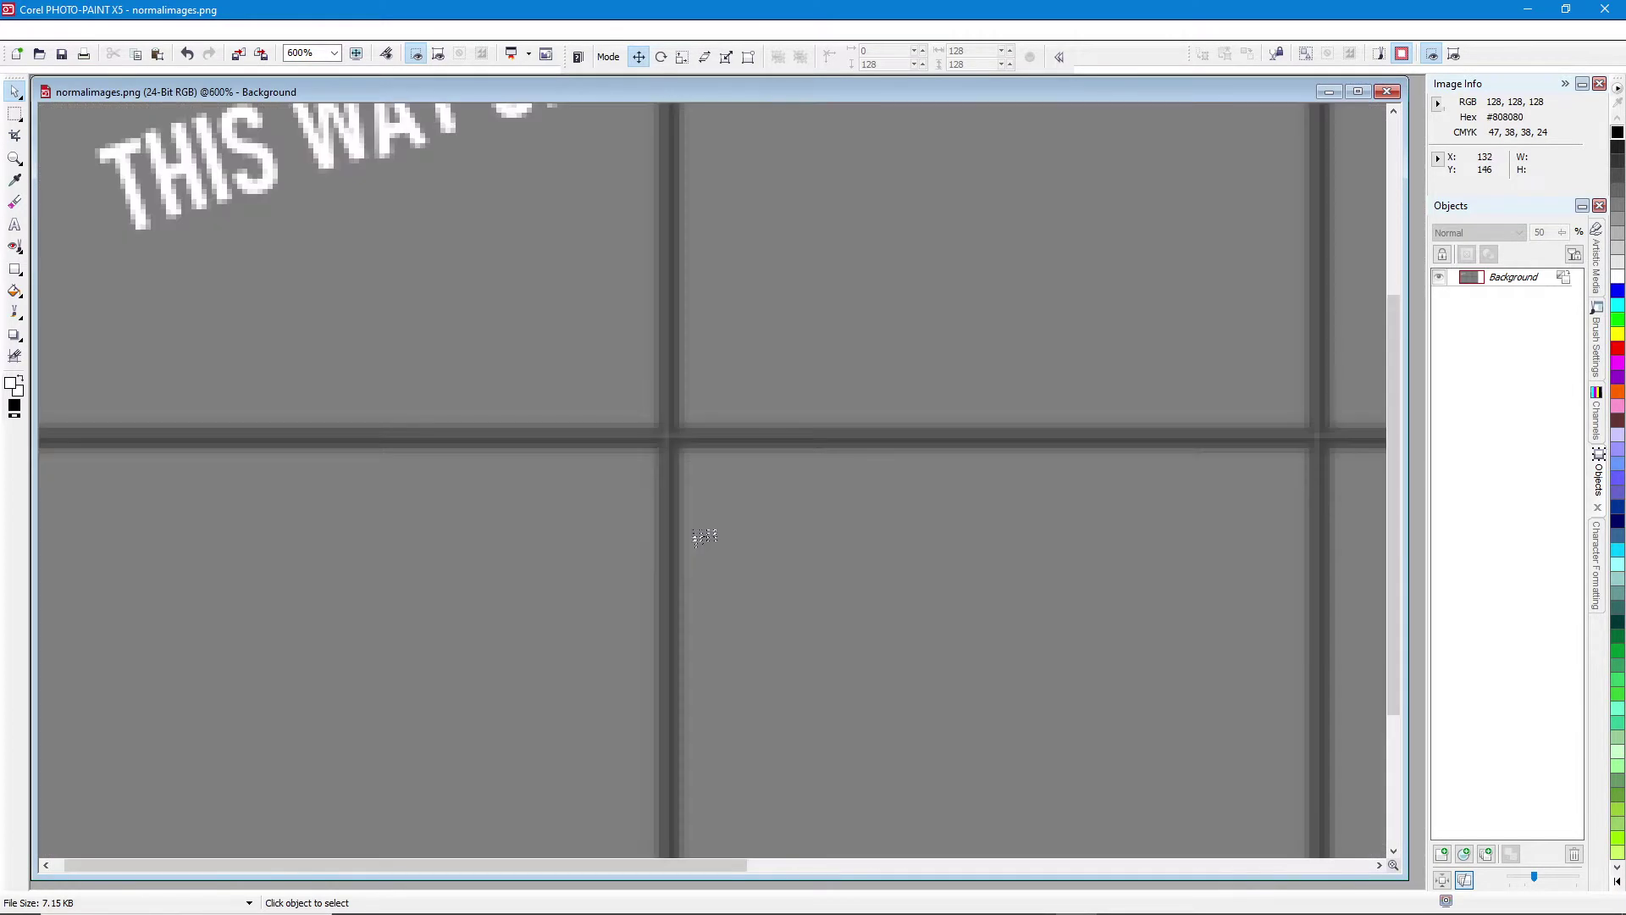
scroll(704, 534, down, 3)
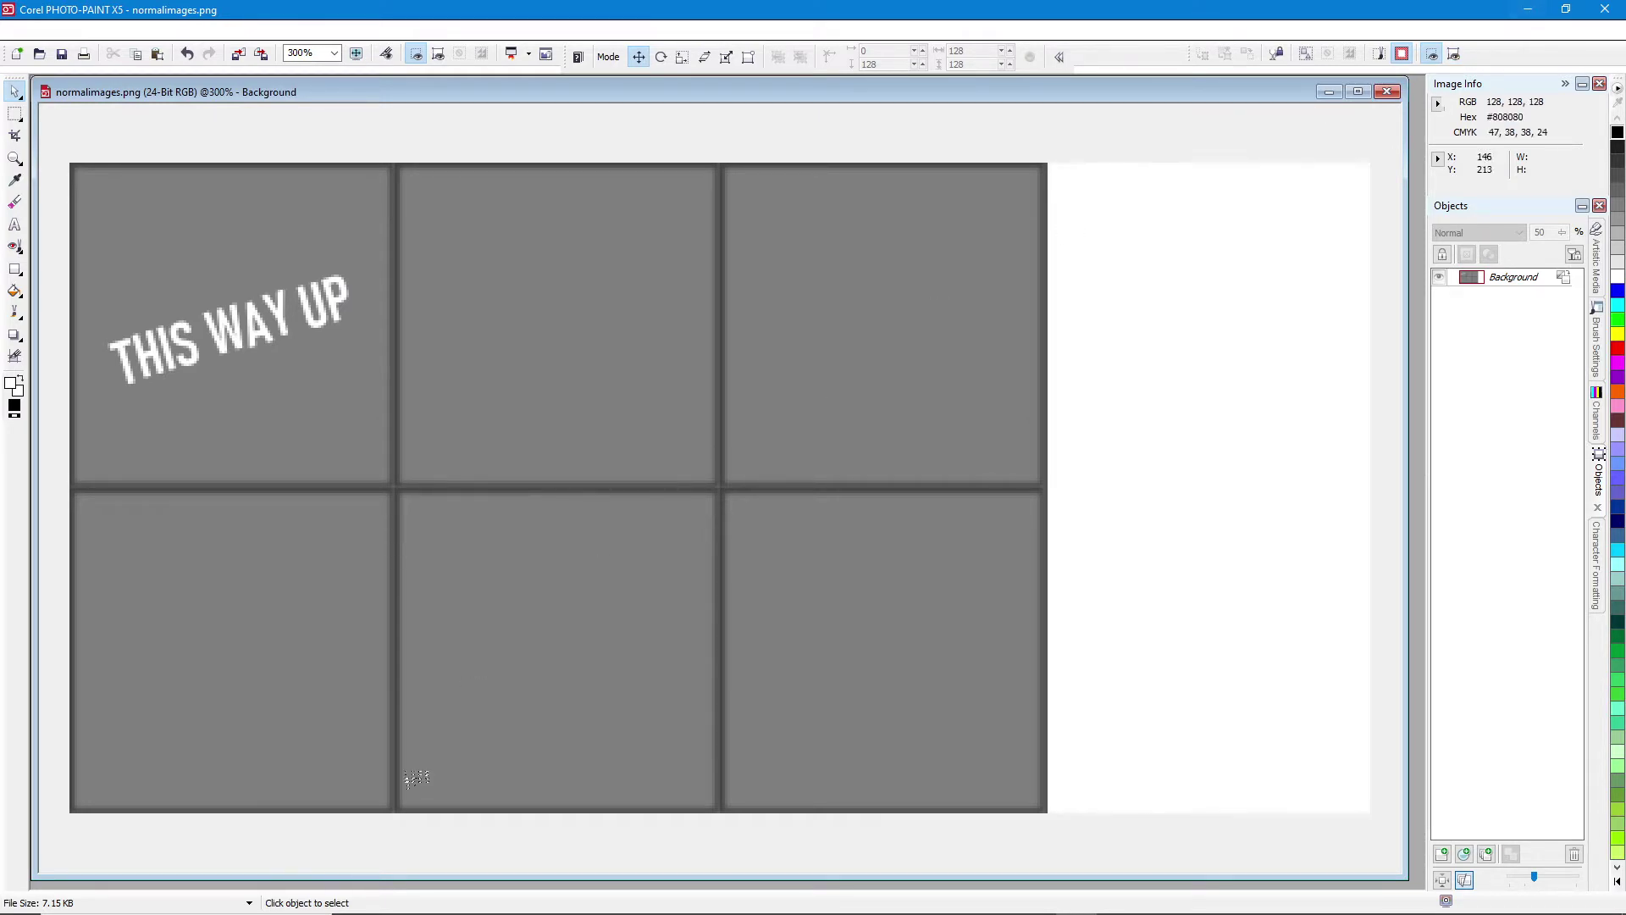
- Launch GIMP 2.10.22 and open normalimages.png in it
click(177, 898)
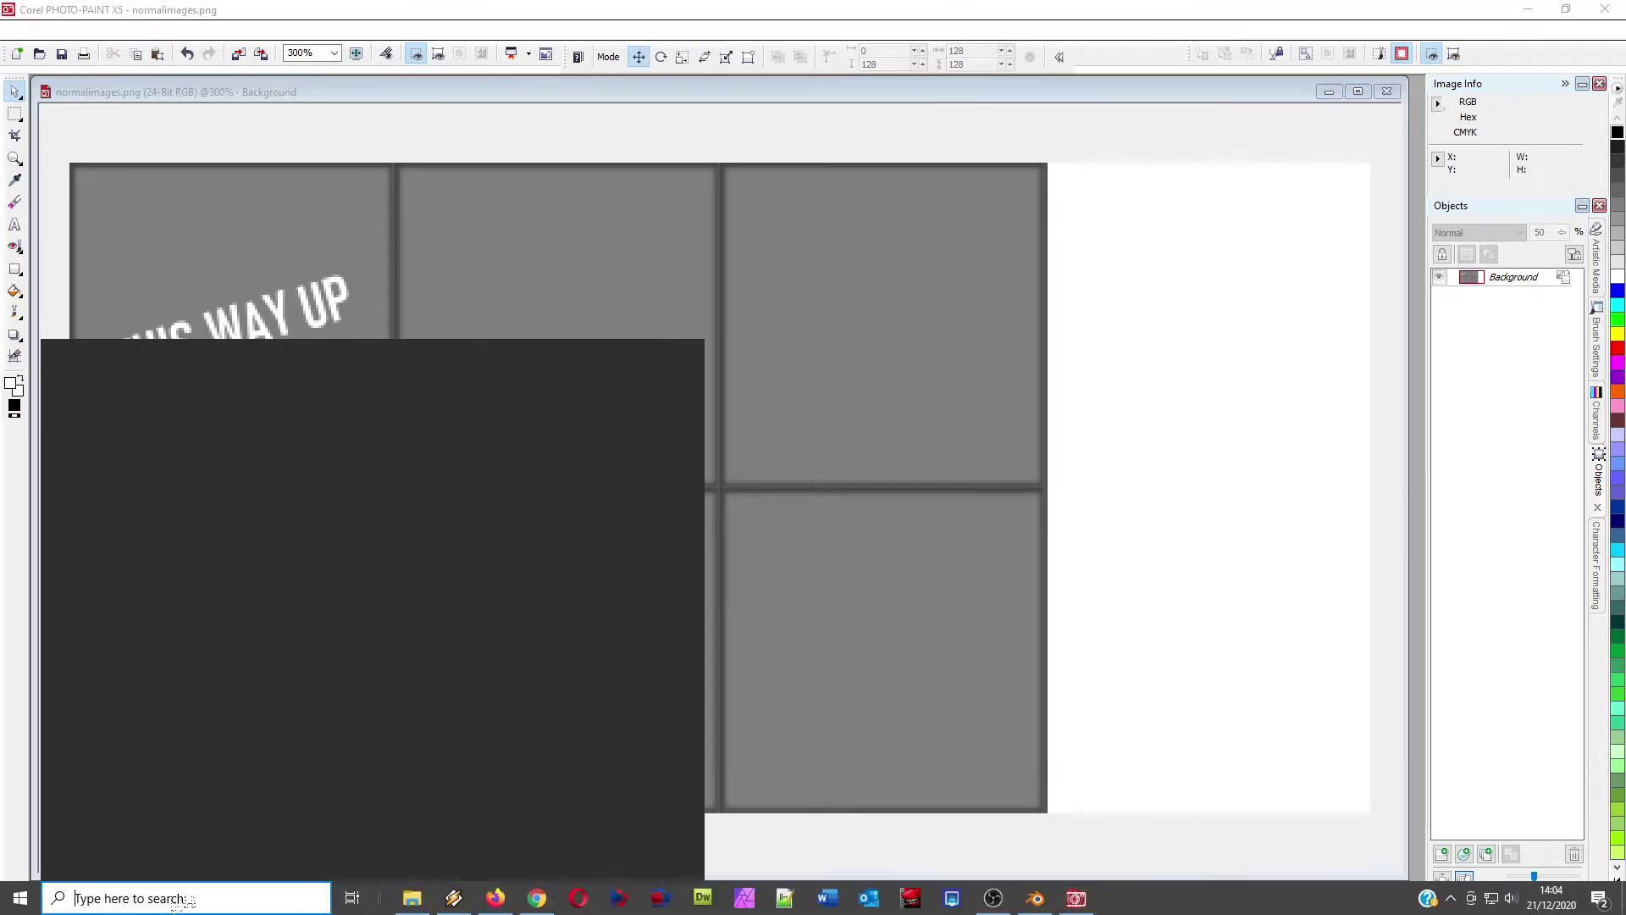
text(GIMP)
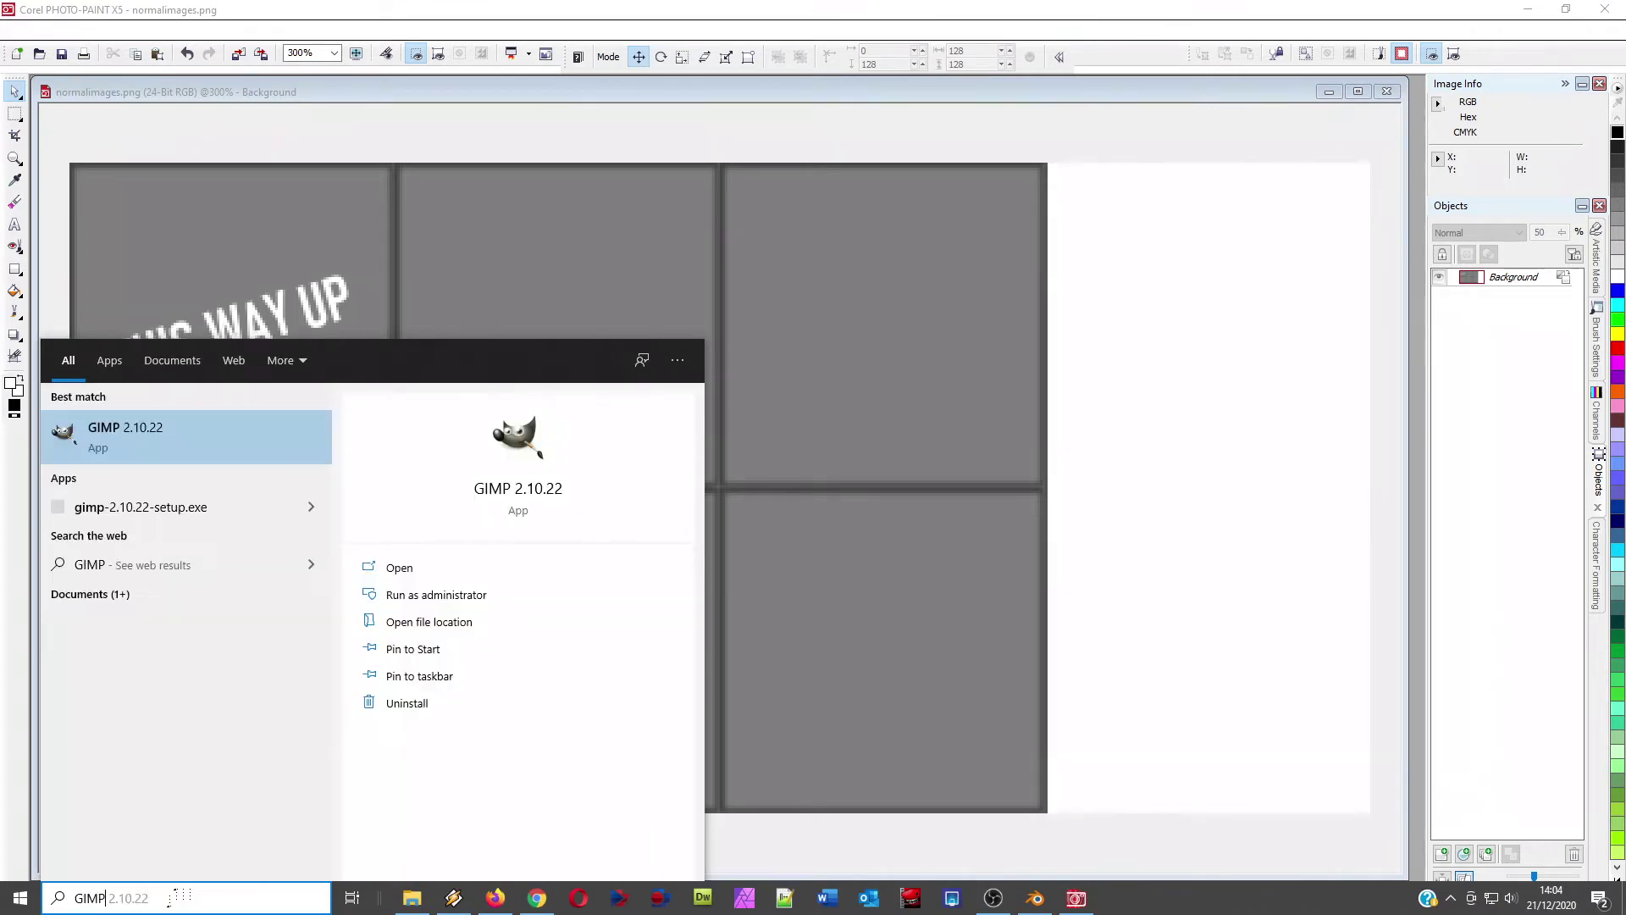
key(Return)
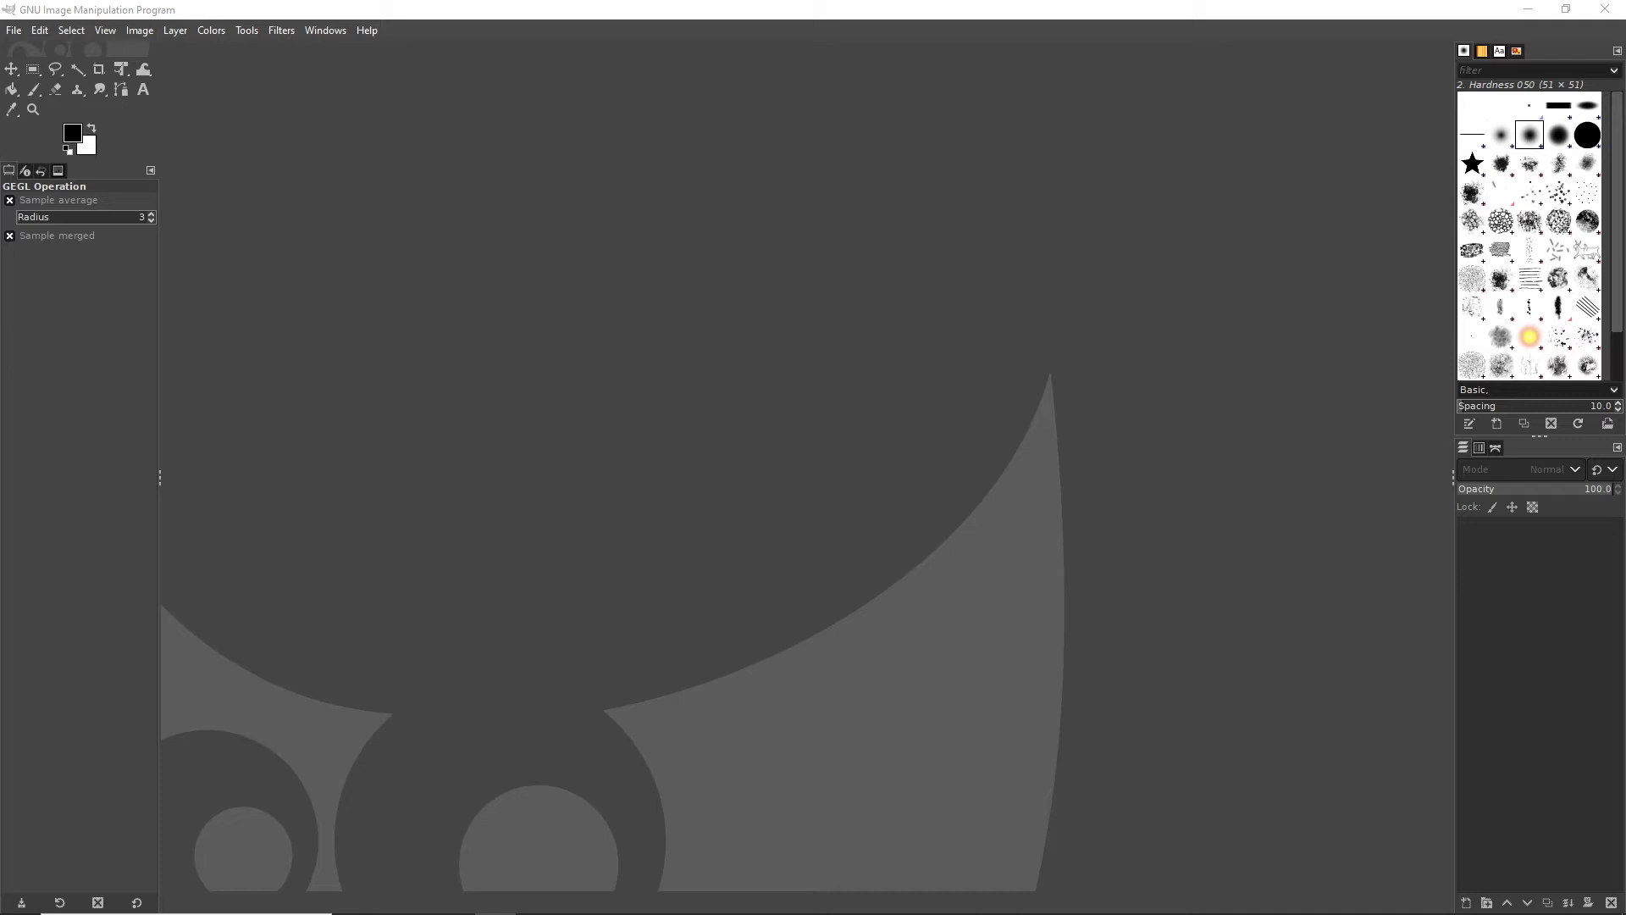
click(355, 17)
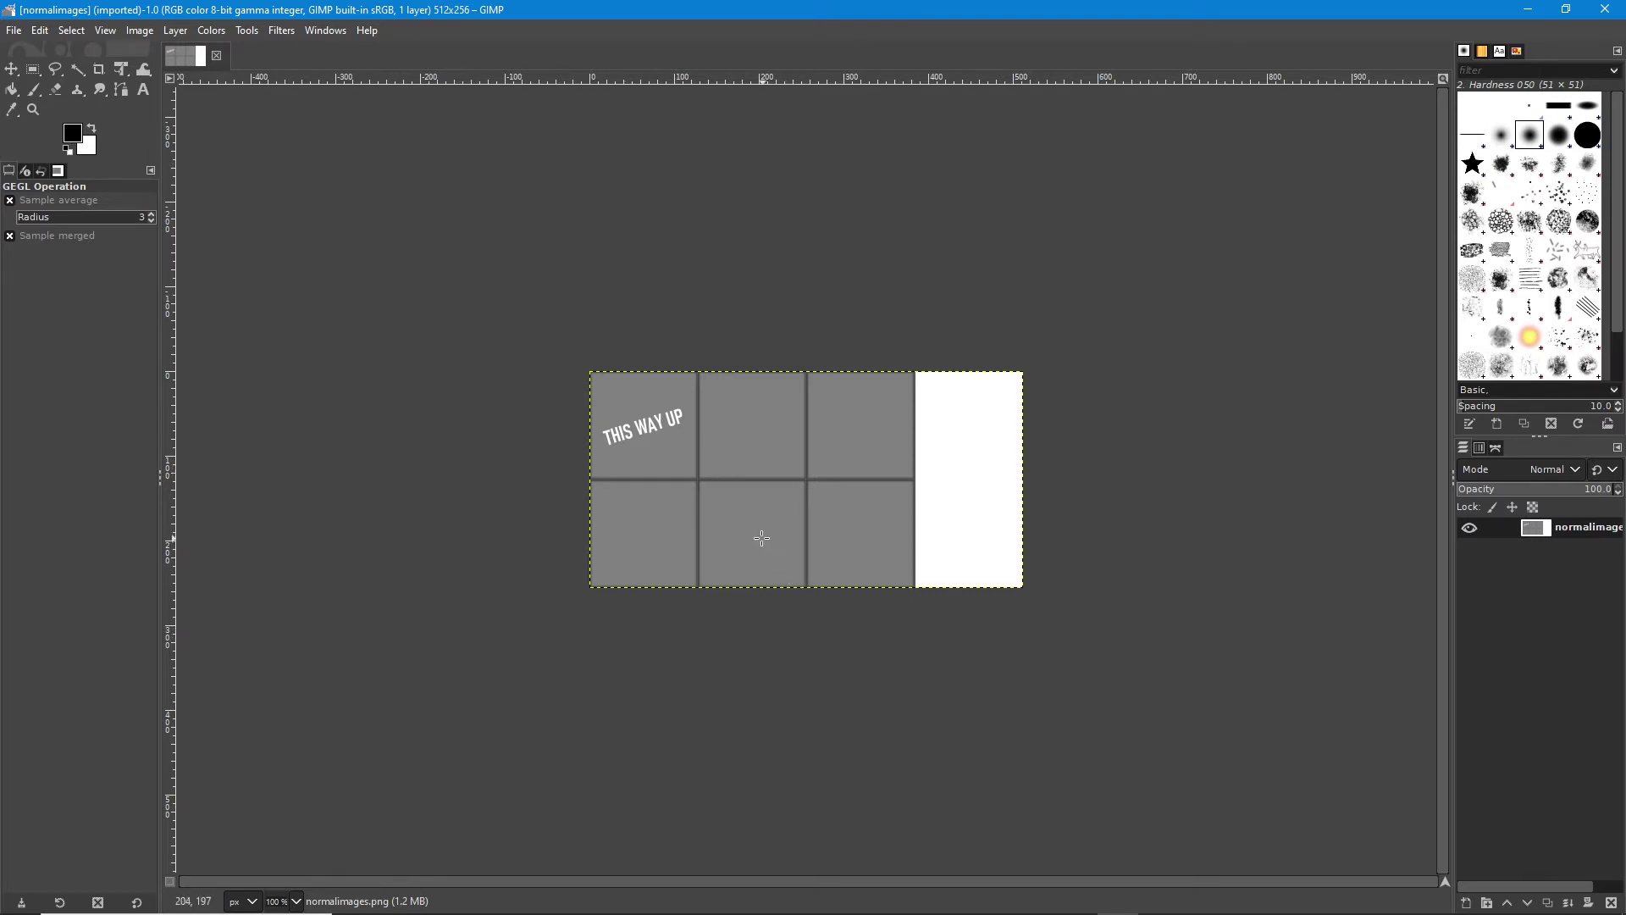
scroll(762, 538, up, 2)
scroll(730, 462, up, 1)
scroll(730, 463, down, 1)
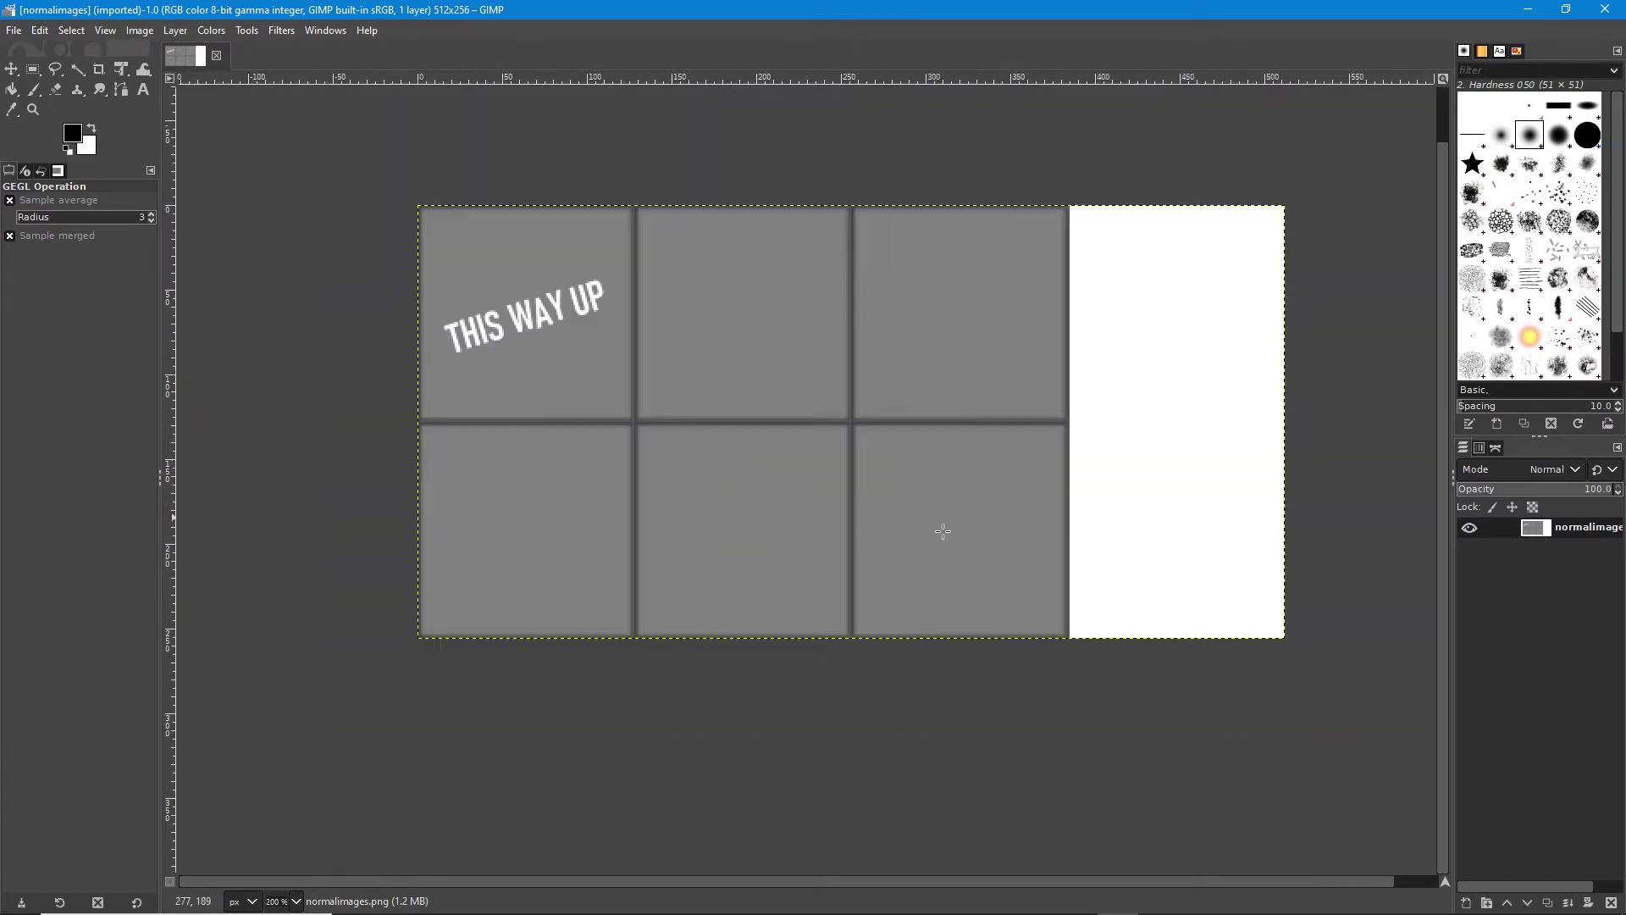
scroll(1444, 730, up, 1)
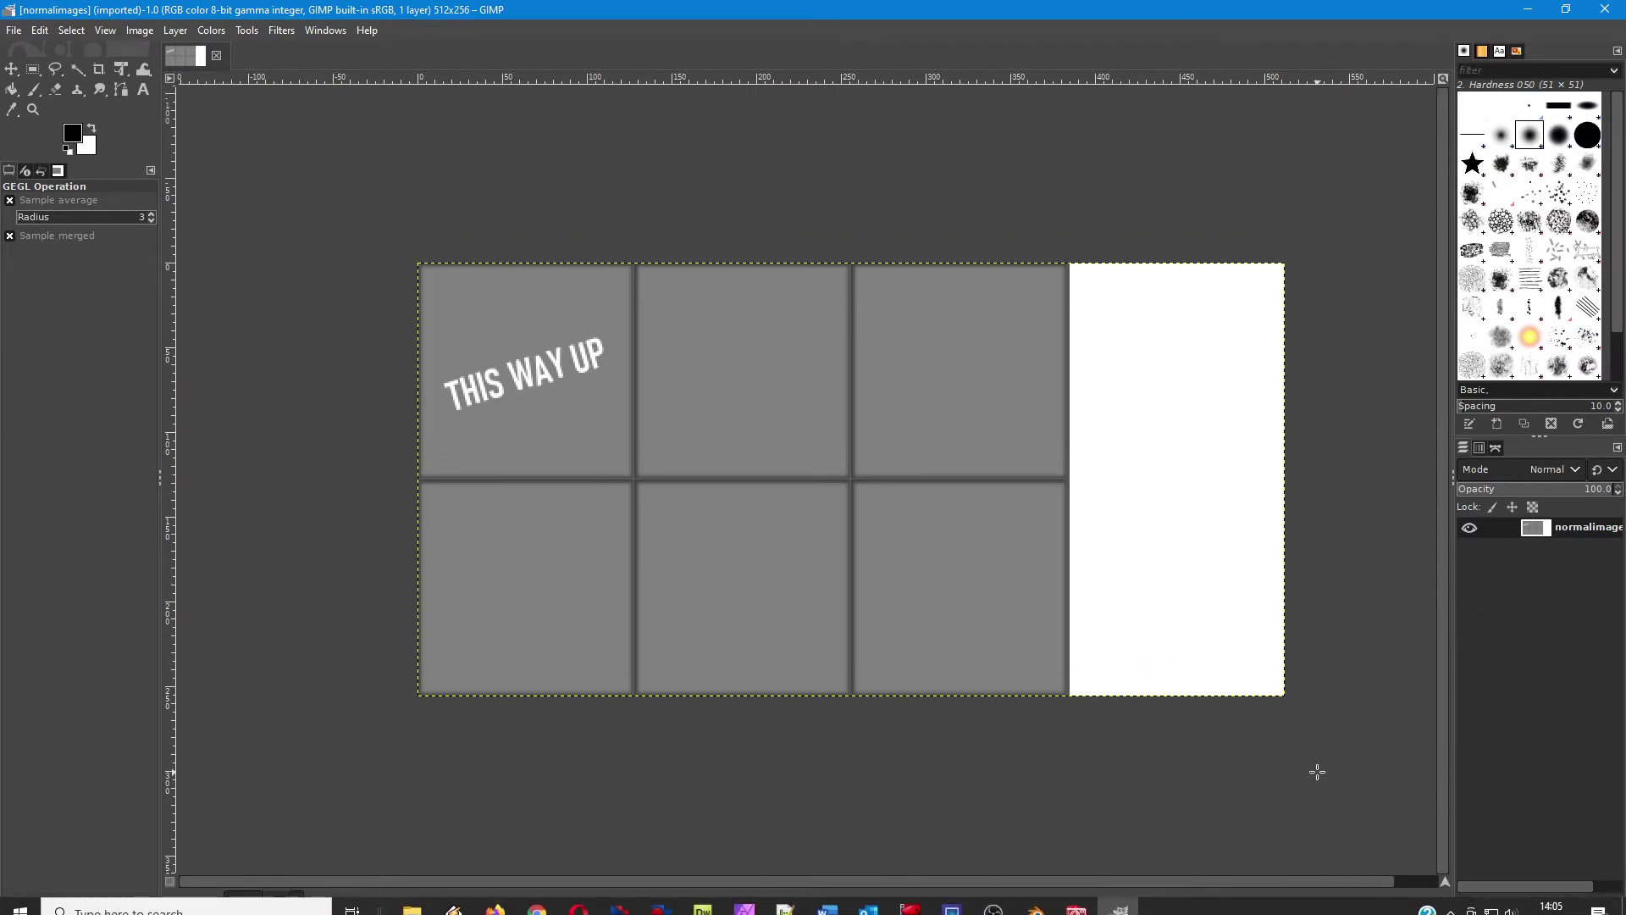
scroll(1330, 885, right, 1)
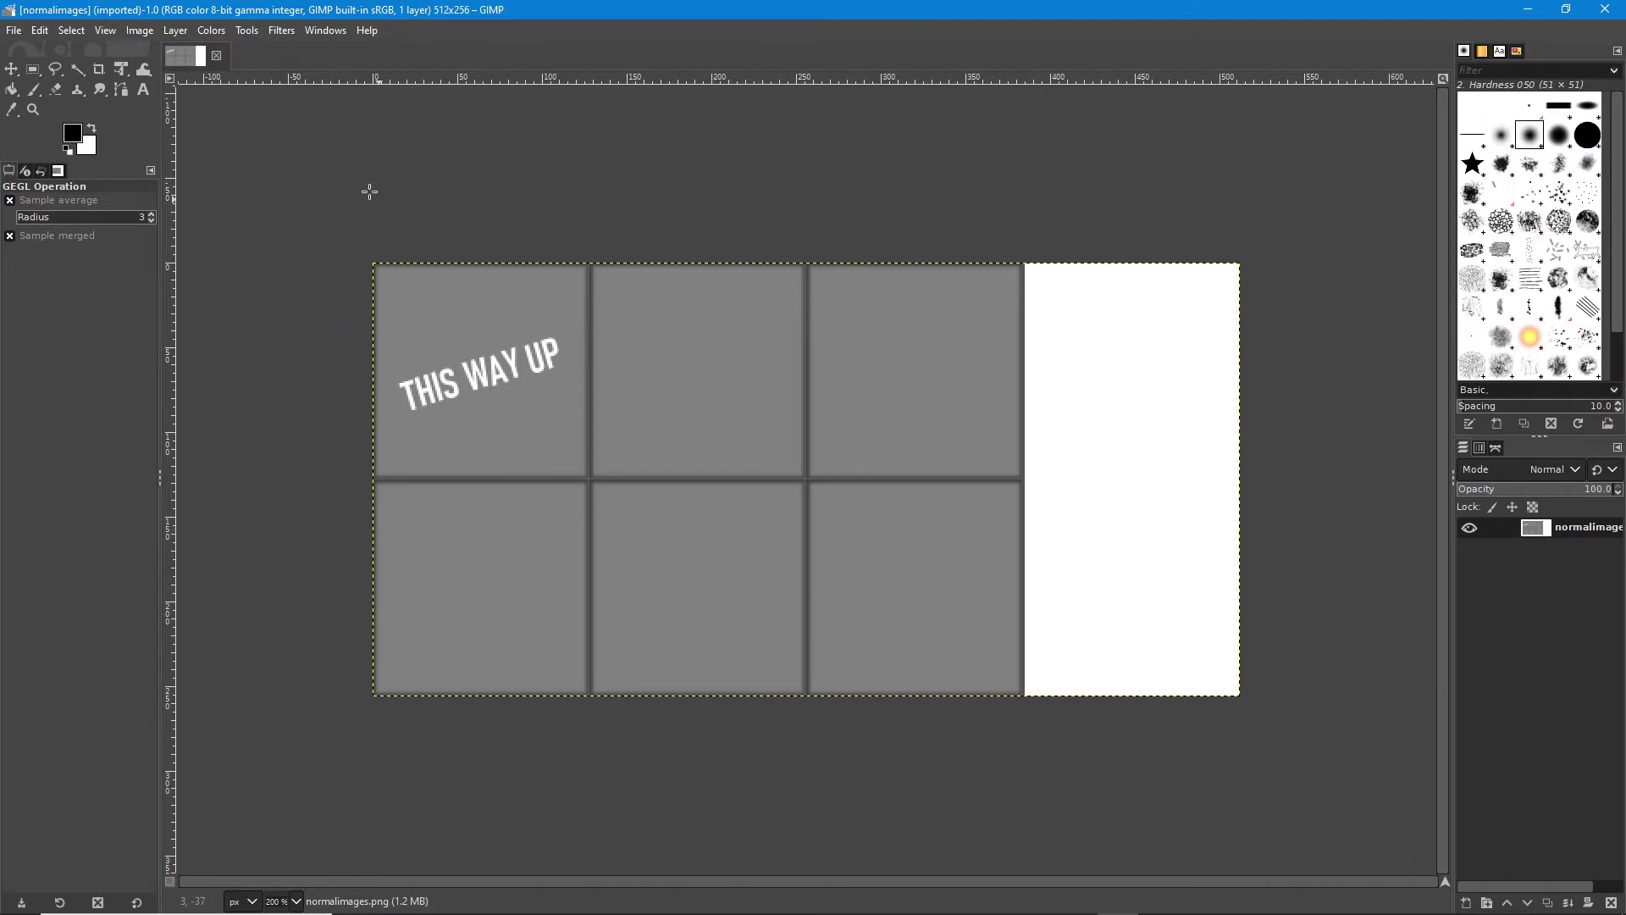
click(283, 32)
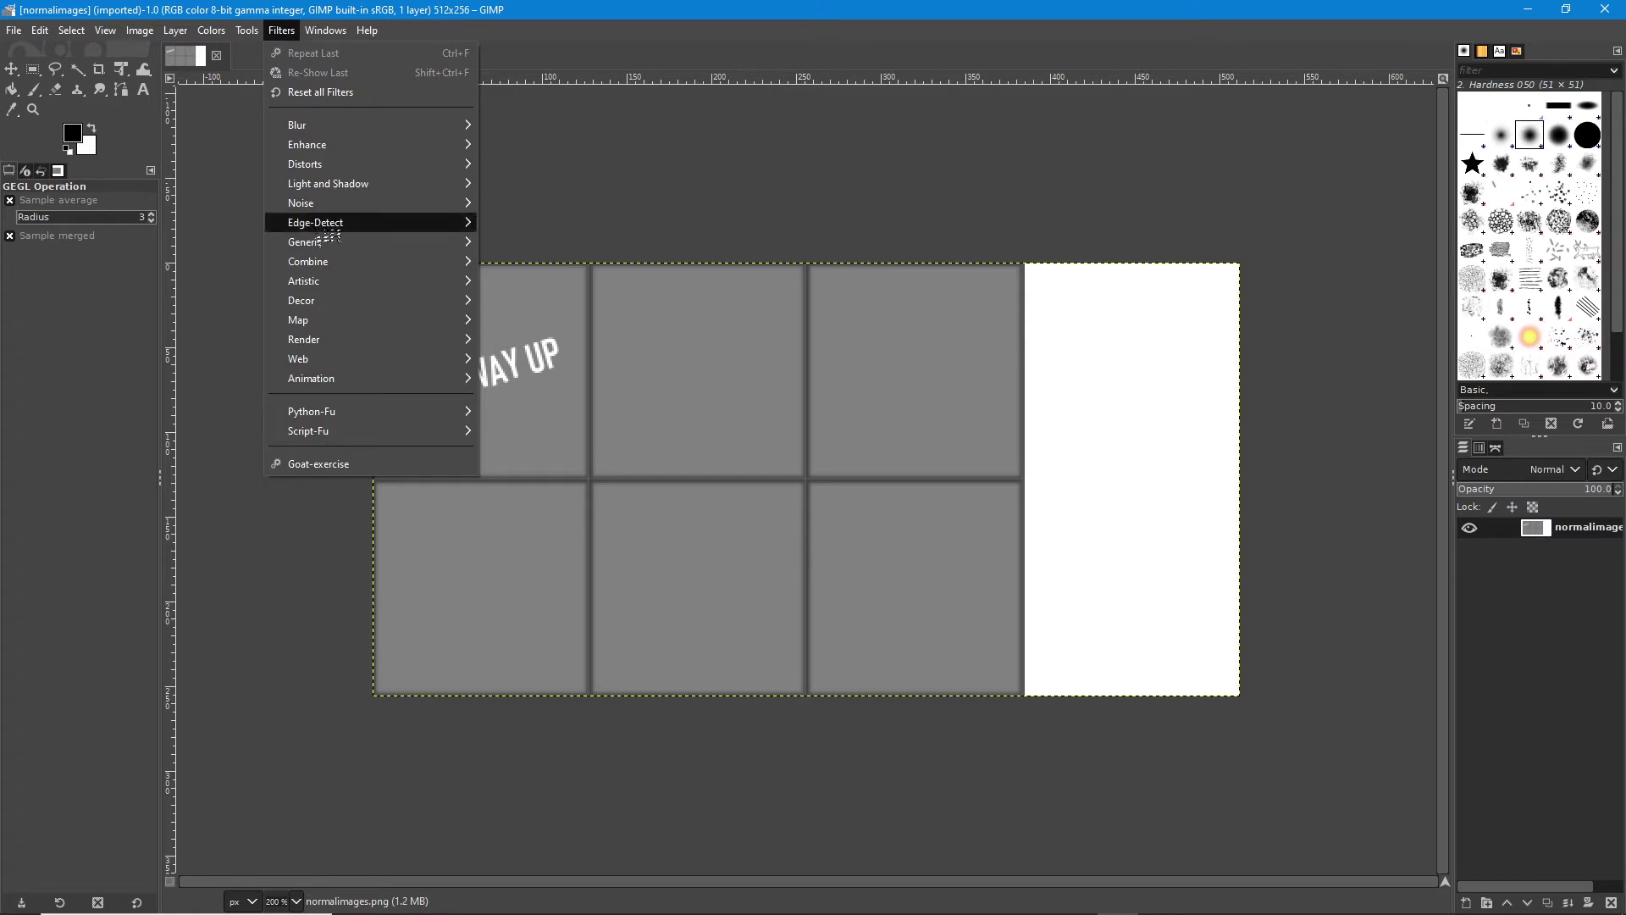
mouse_move(320, 246)
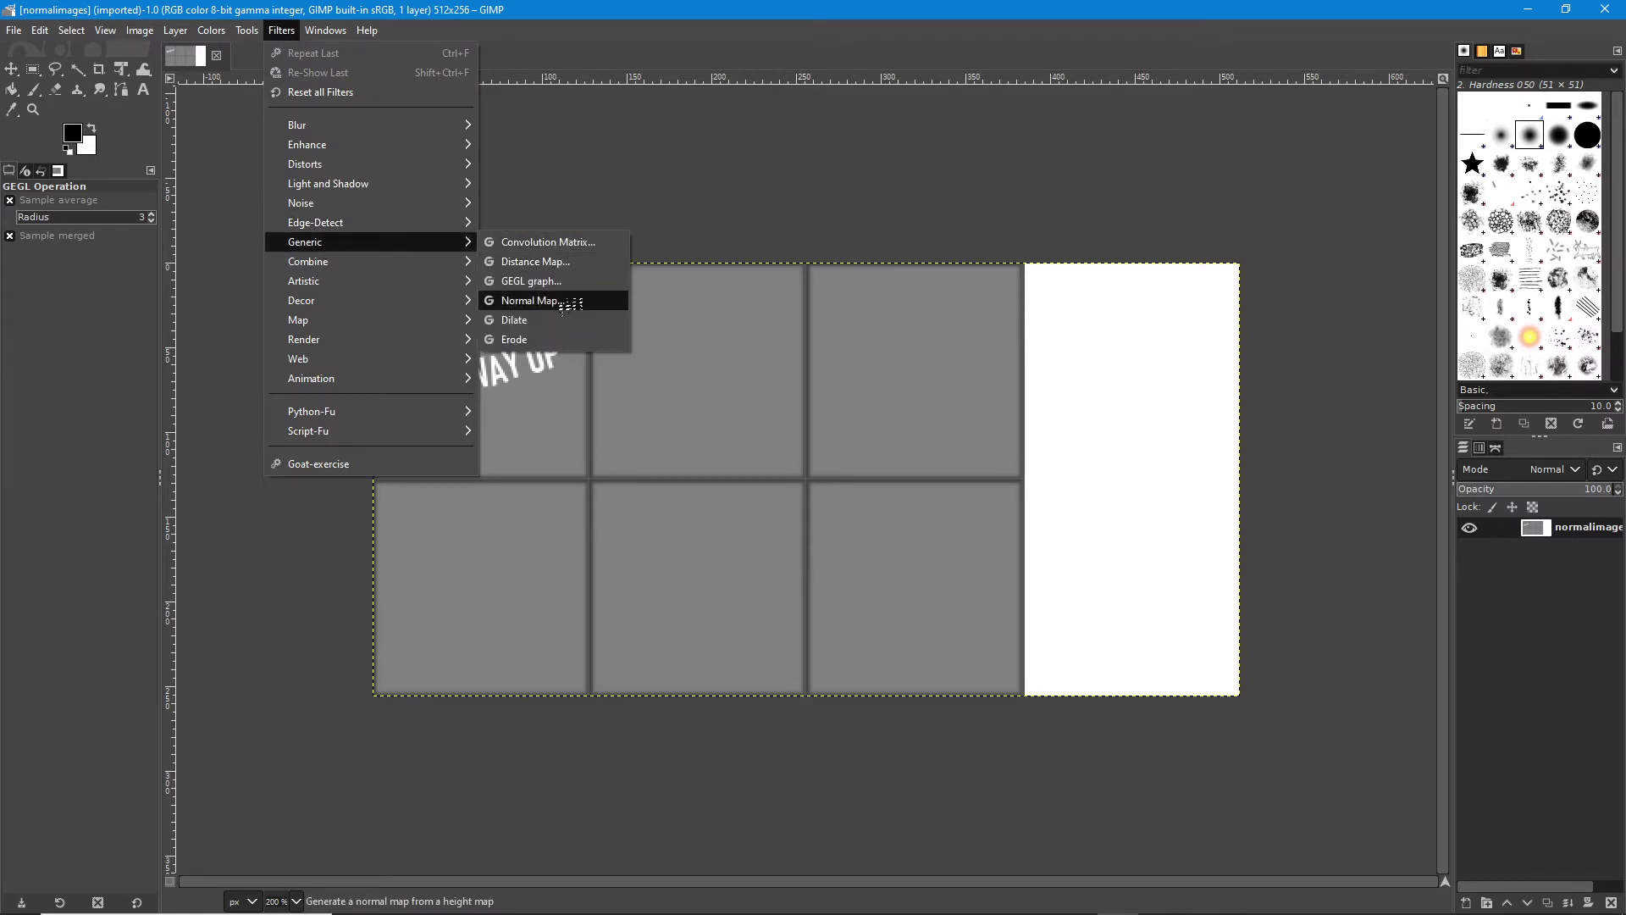
drag(487, 319, 575, 320)
drag(284, 254, 365, 254)
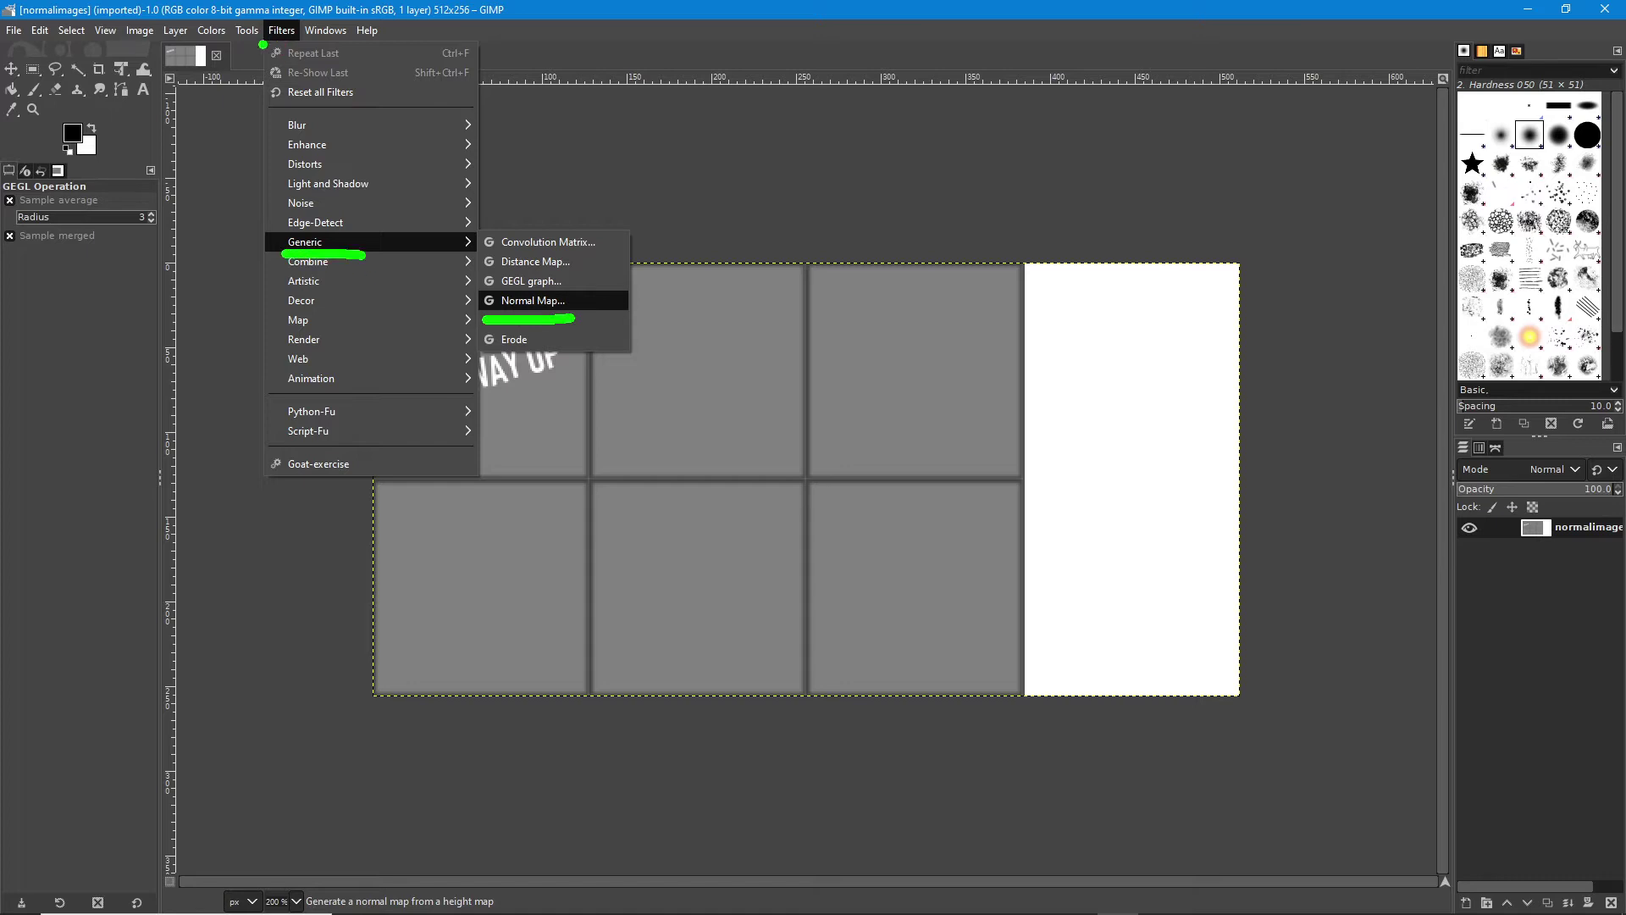
drag(262, 46, 310, 49)
key(Escape)
- Start the Normal Map filter on the imported texture and move its dialog clear of the image
click(288, 31)
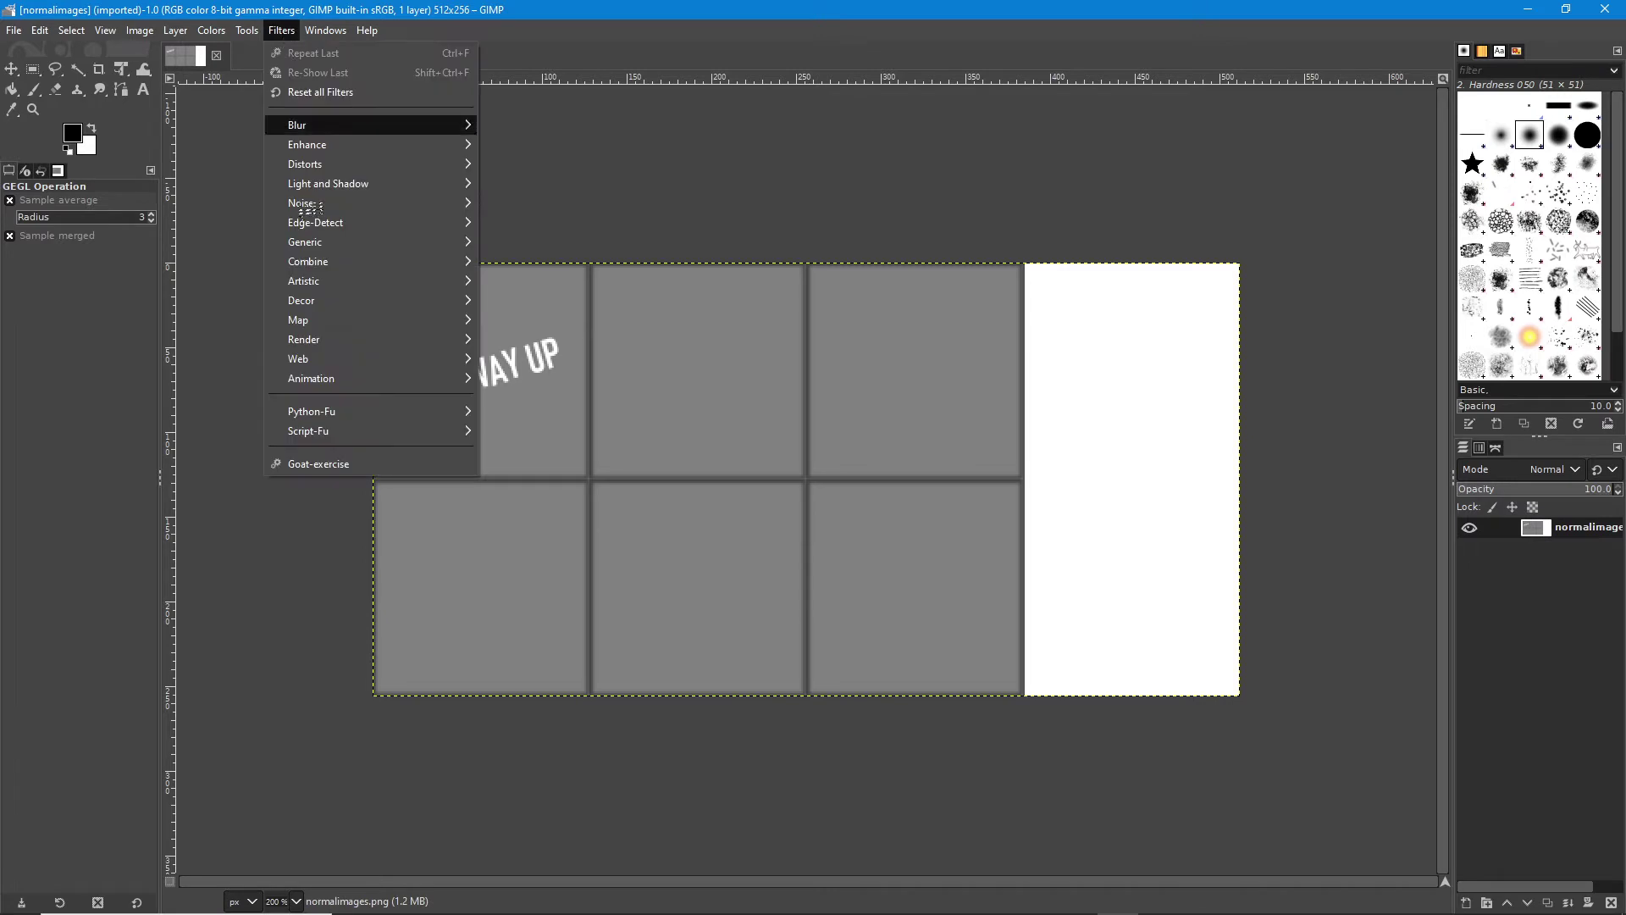
mouse_move(318, 246)
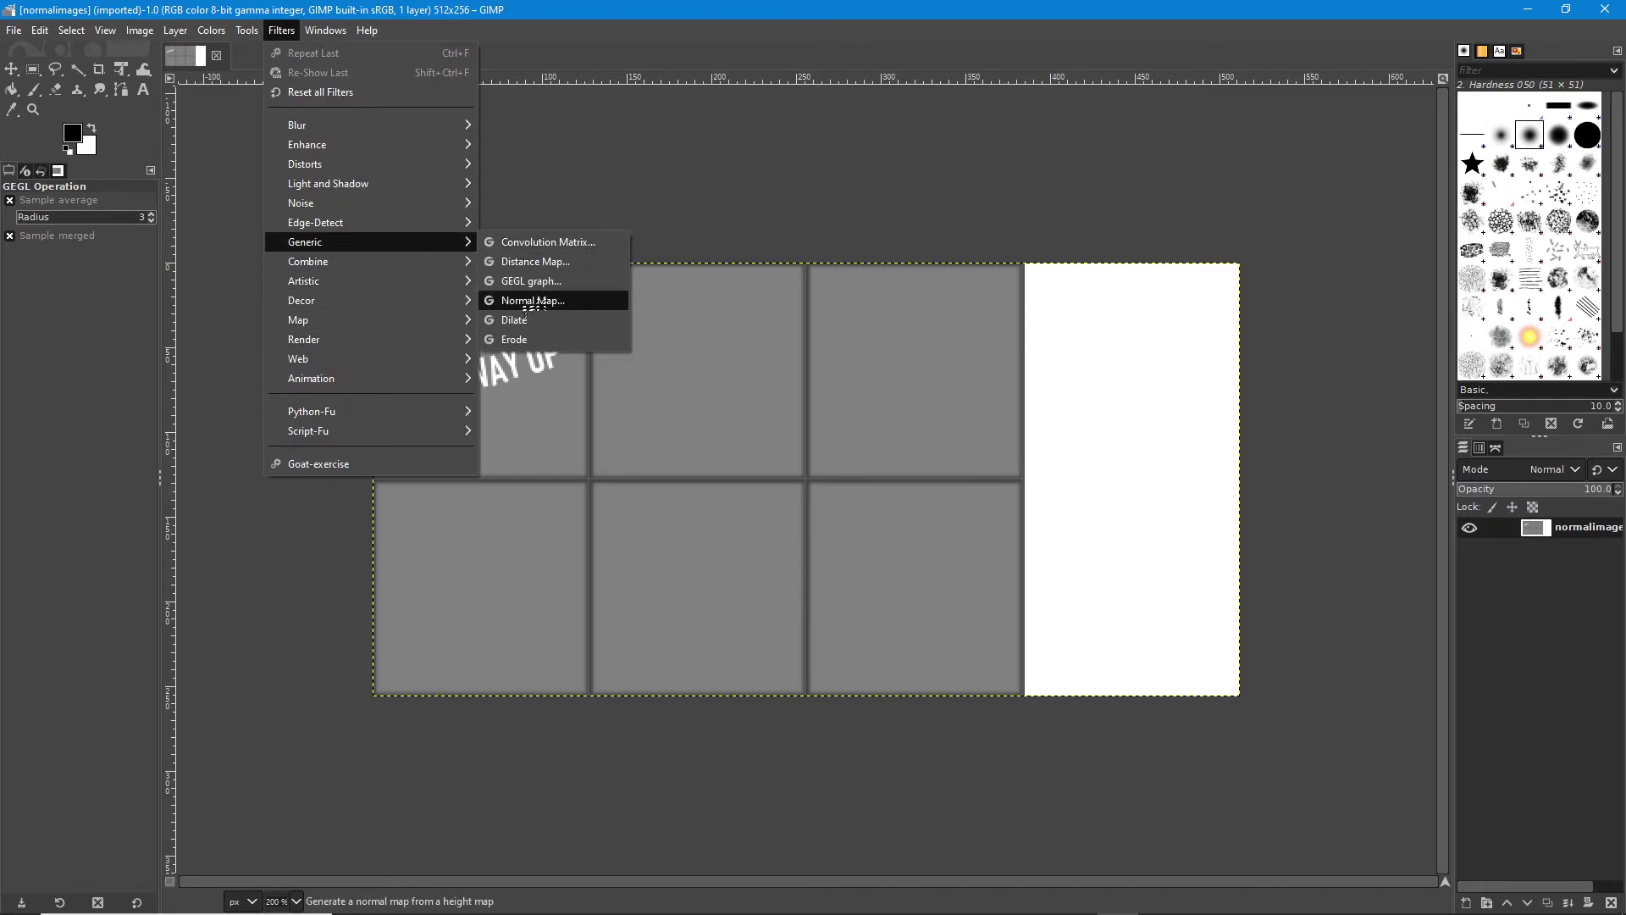
click(532, 302)
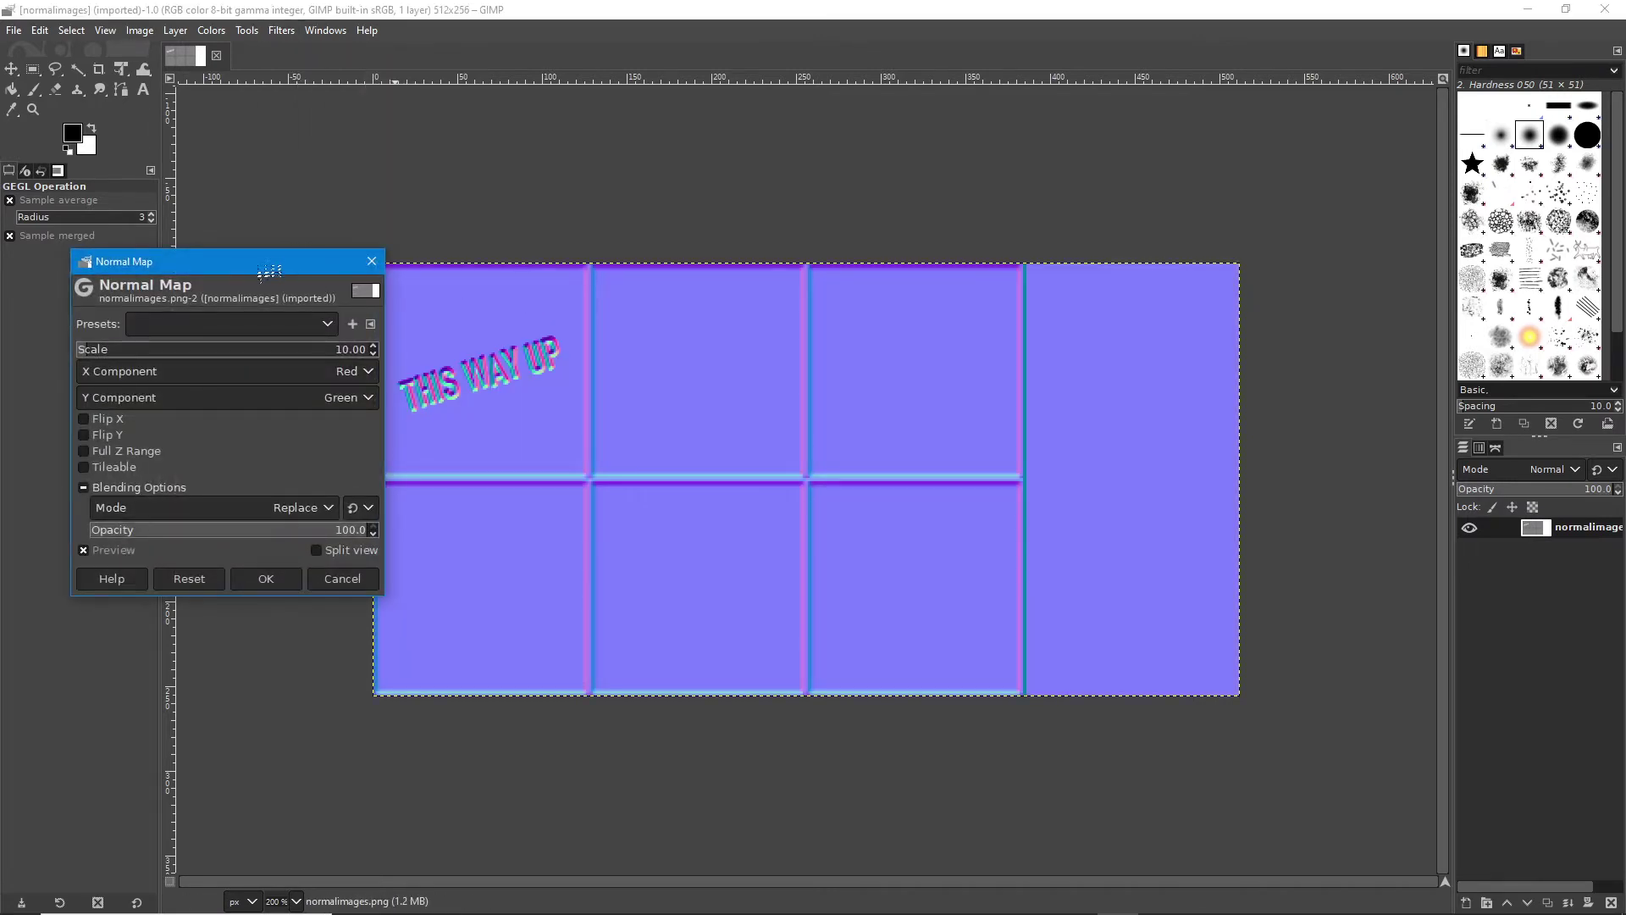
drag(263, 271, 227, 304)
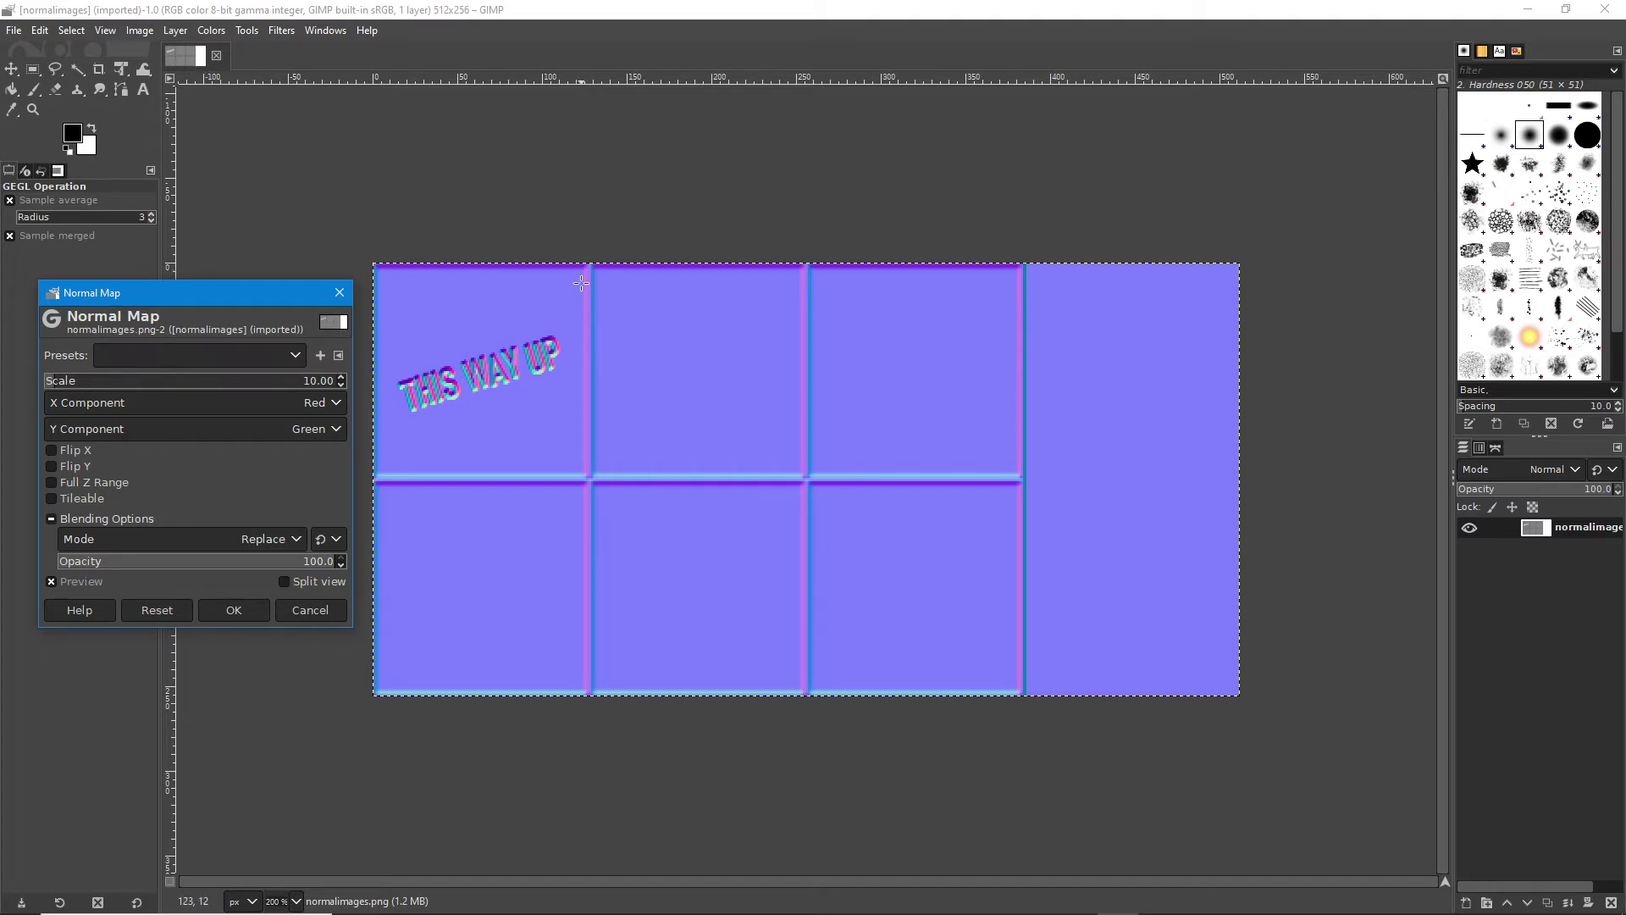
mouse_move(593, 255)
mouse_down()
mouse_move(589, 477)
mouse_move(808, 477)
mouse_move(813, 256)
mouse_up()
click(810, 496)
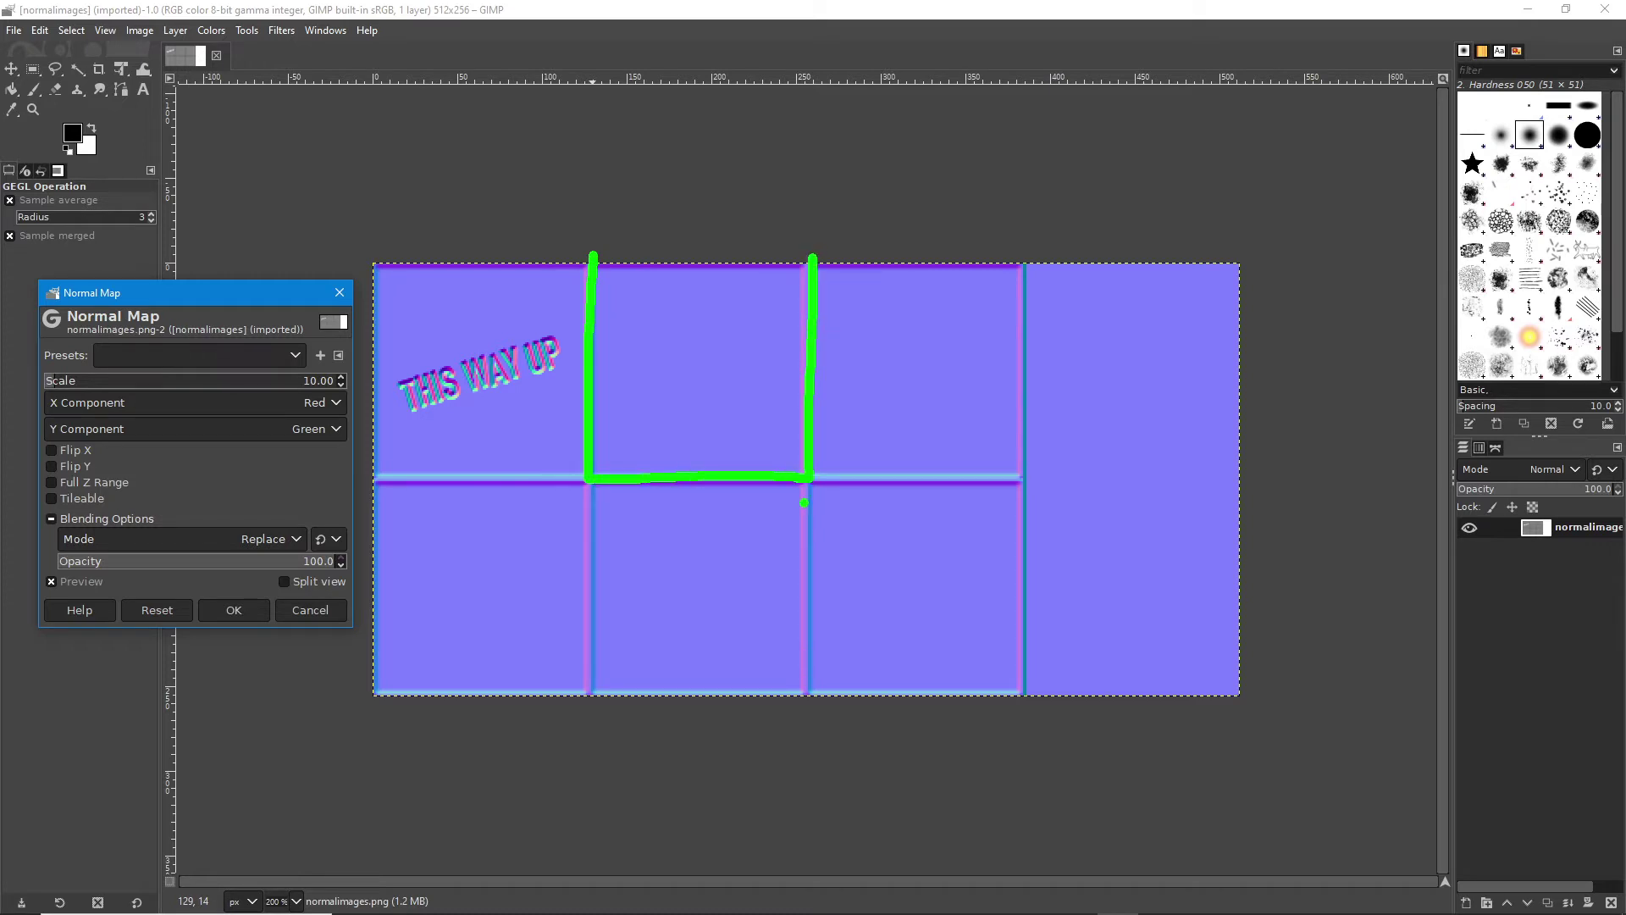
key(ctrl+z)
key(ctrl+z)
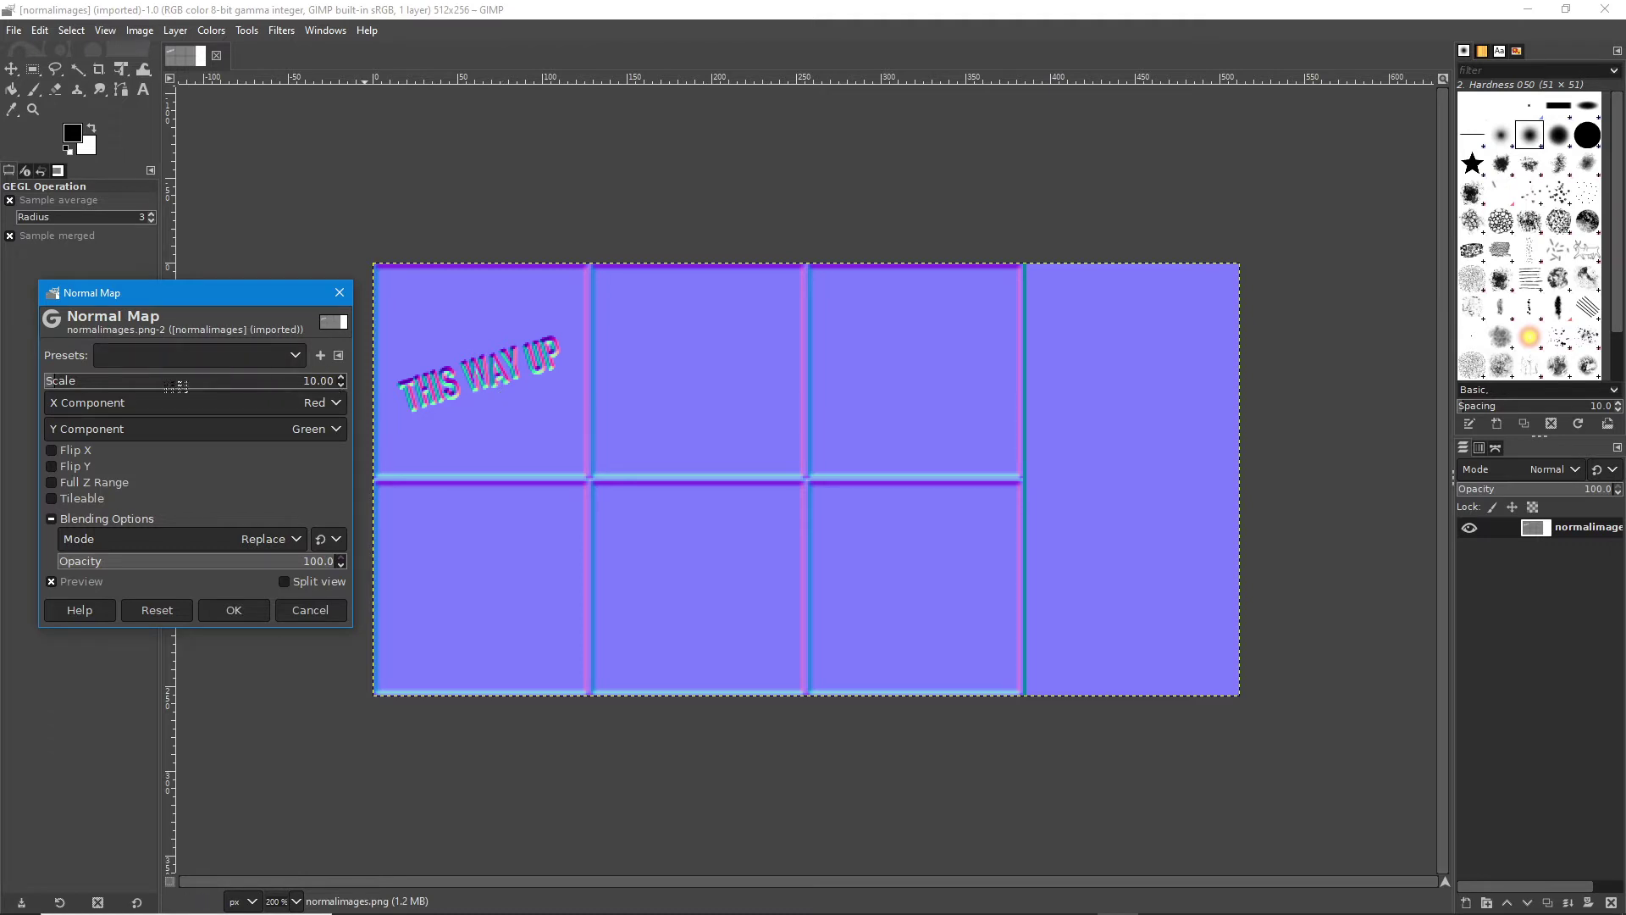
- Set the normal map's scale to 3
click(341, 386)
click(342, 385)
click(342, 385)
click(341, 385)
click(341, 385)
click(341, 385)
click(341, 386)
click(341, 386)
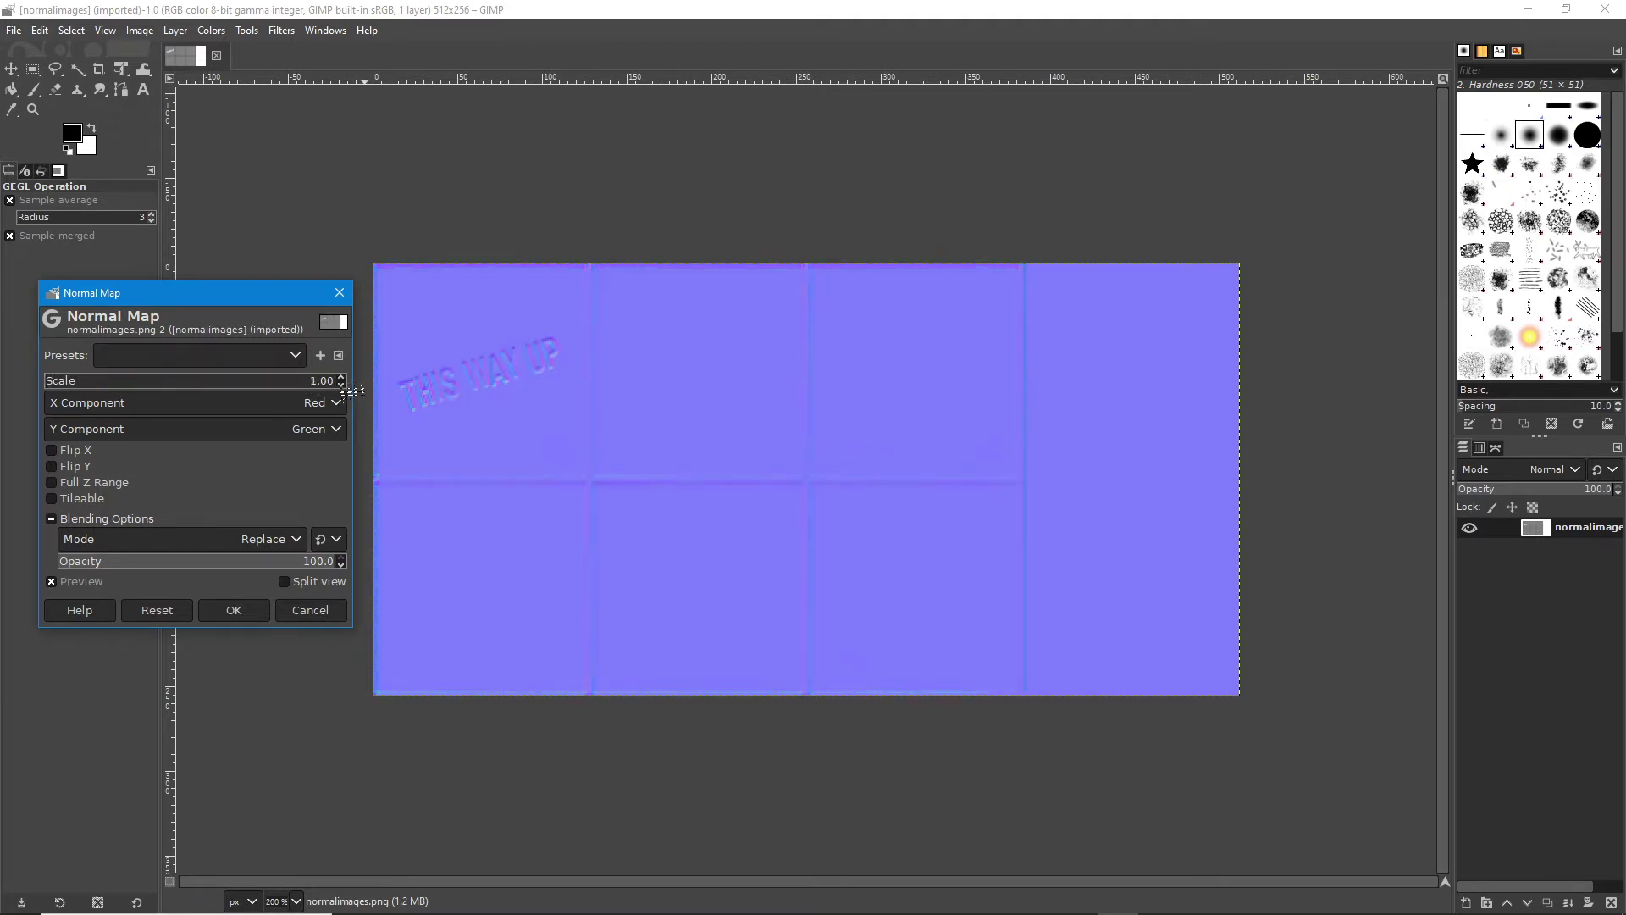
click(341, 376)
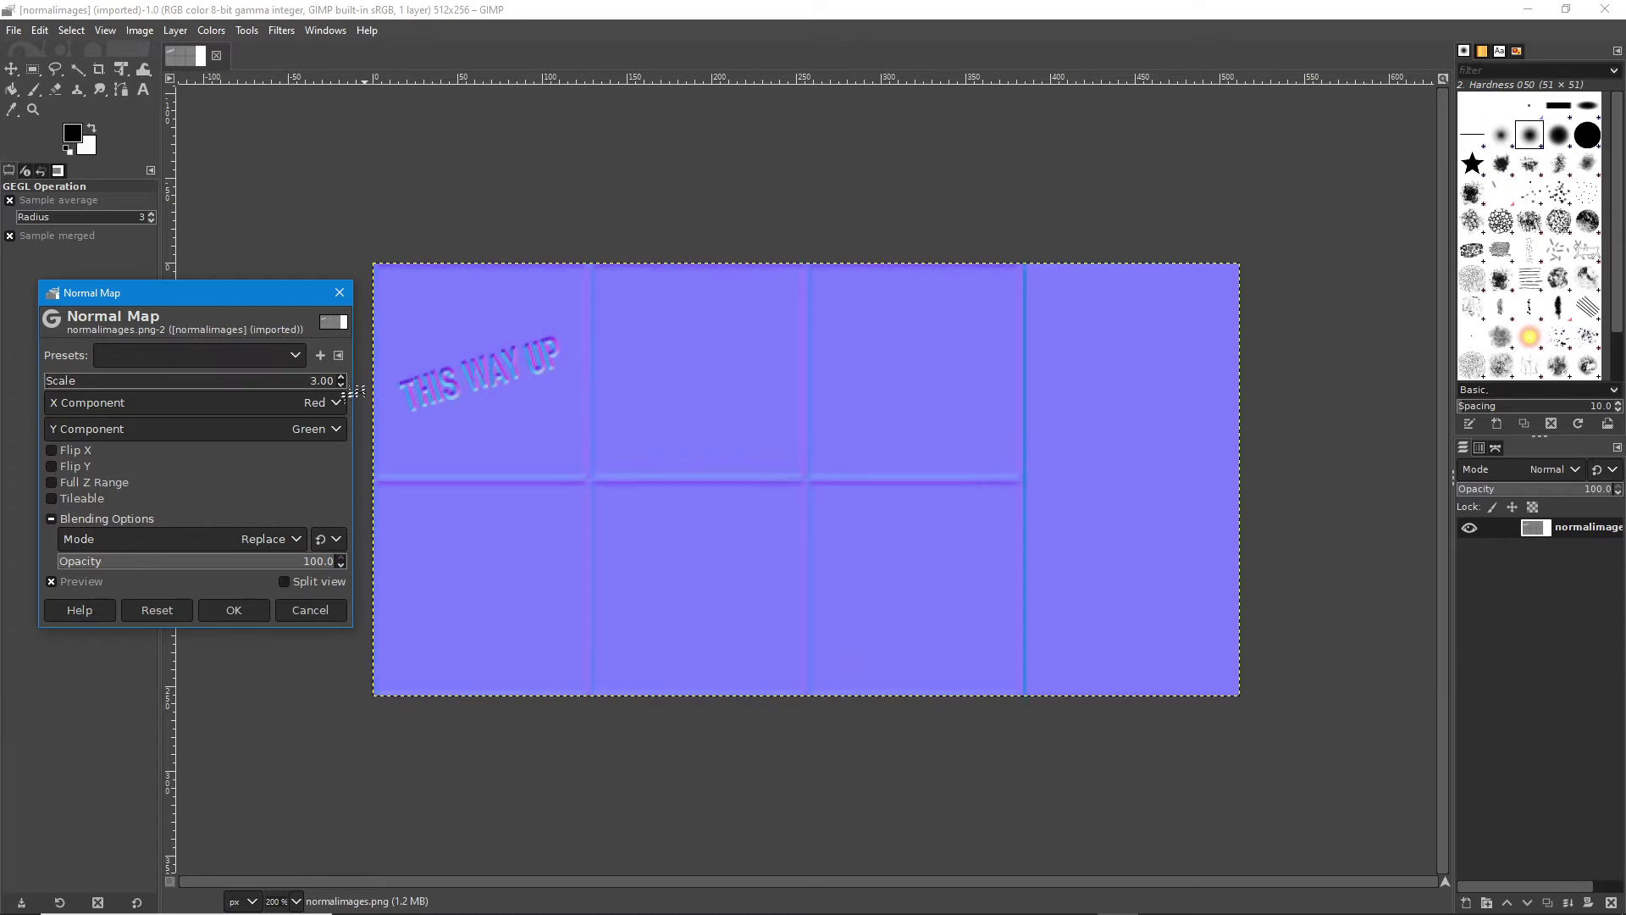
- Apply the normal map to the texture and save the image as normalimages.xcf in the Blender 2.8+ folder
click(341, 377)
click(246, 618)
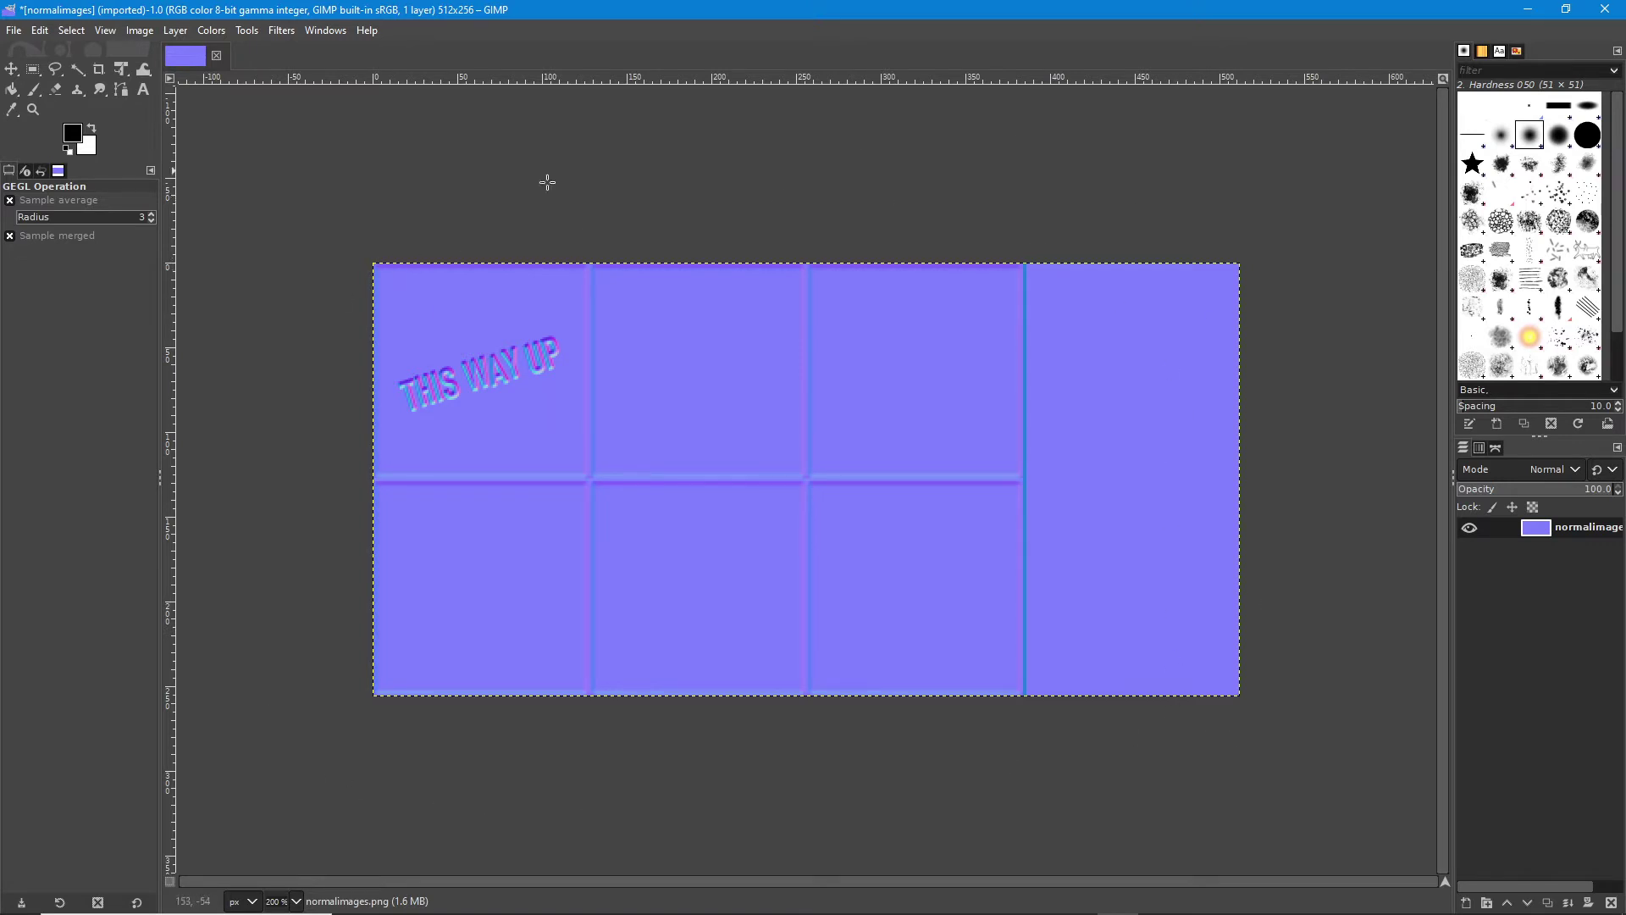
click(13, 30)
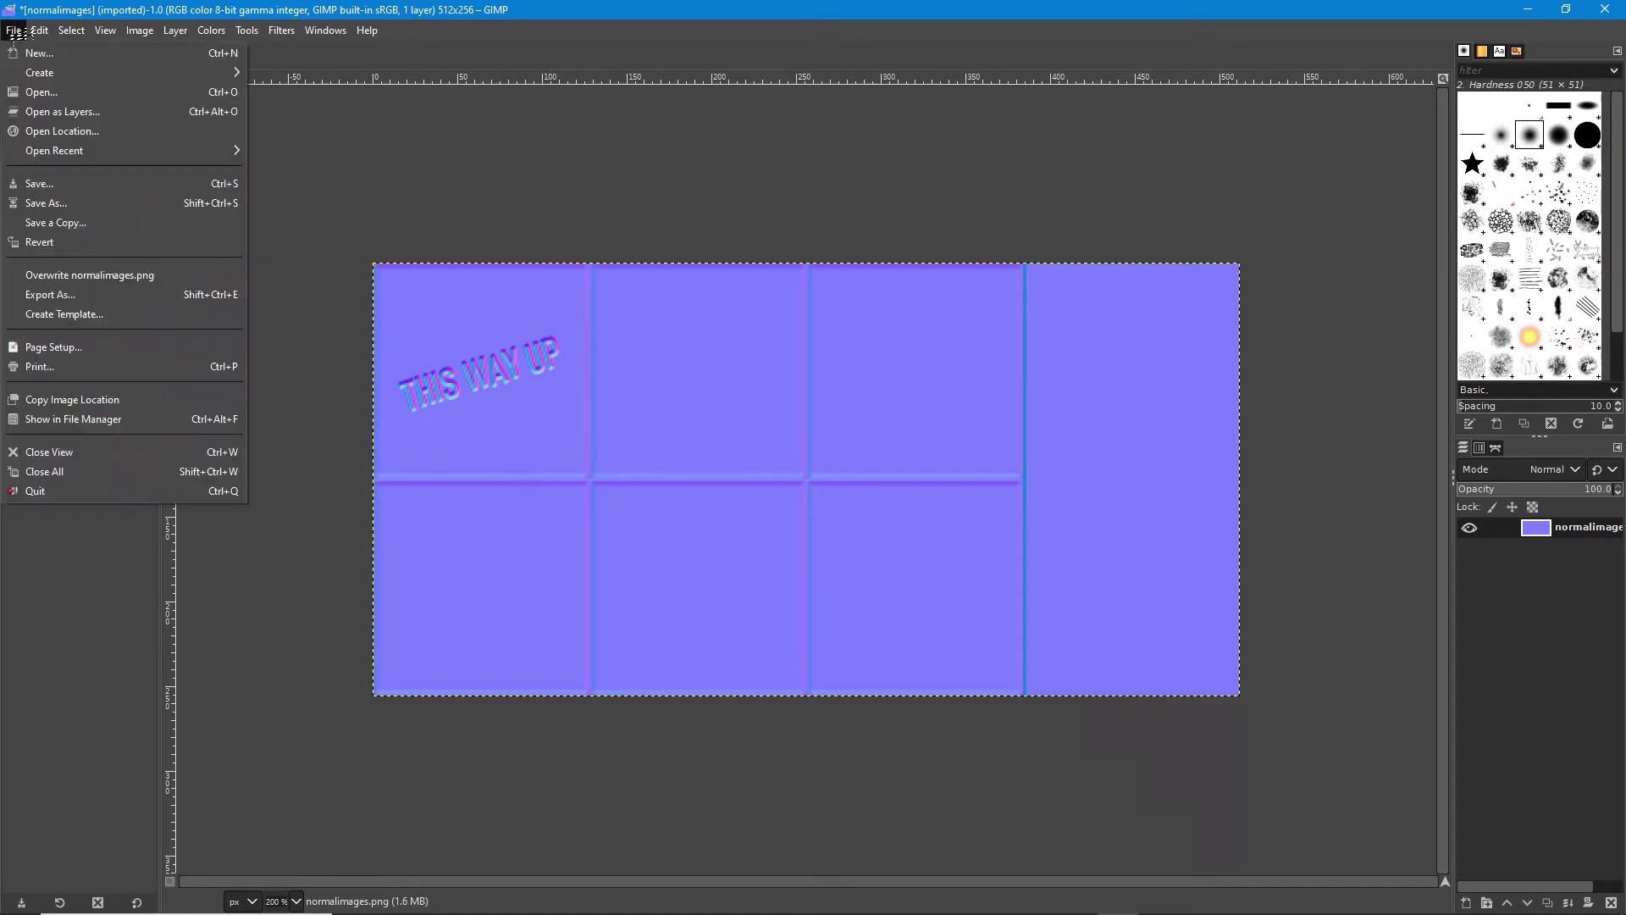
click(47, 203)
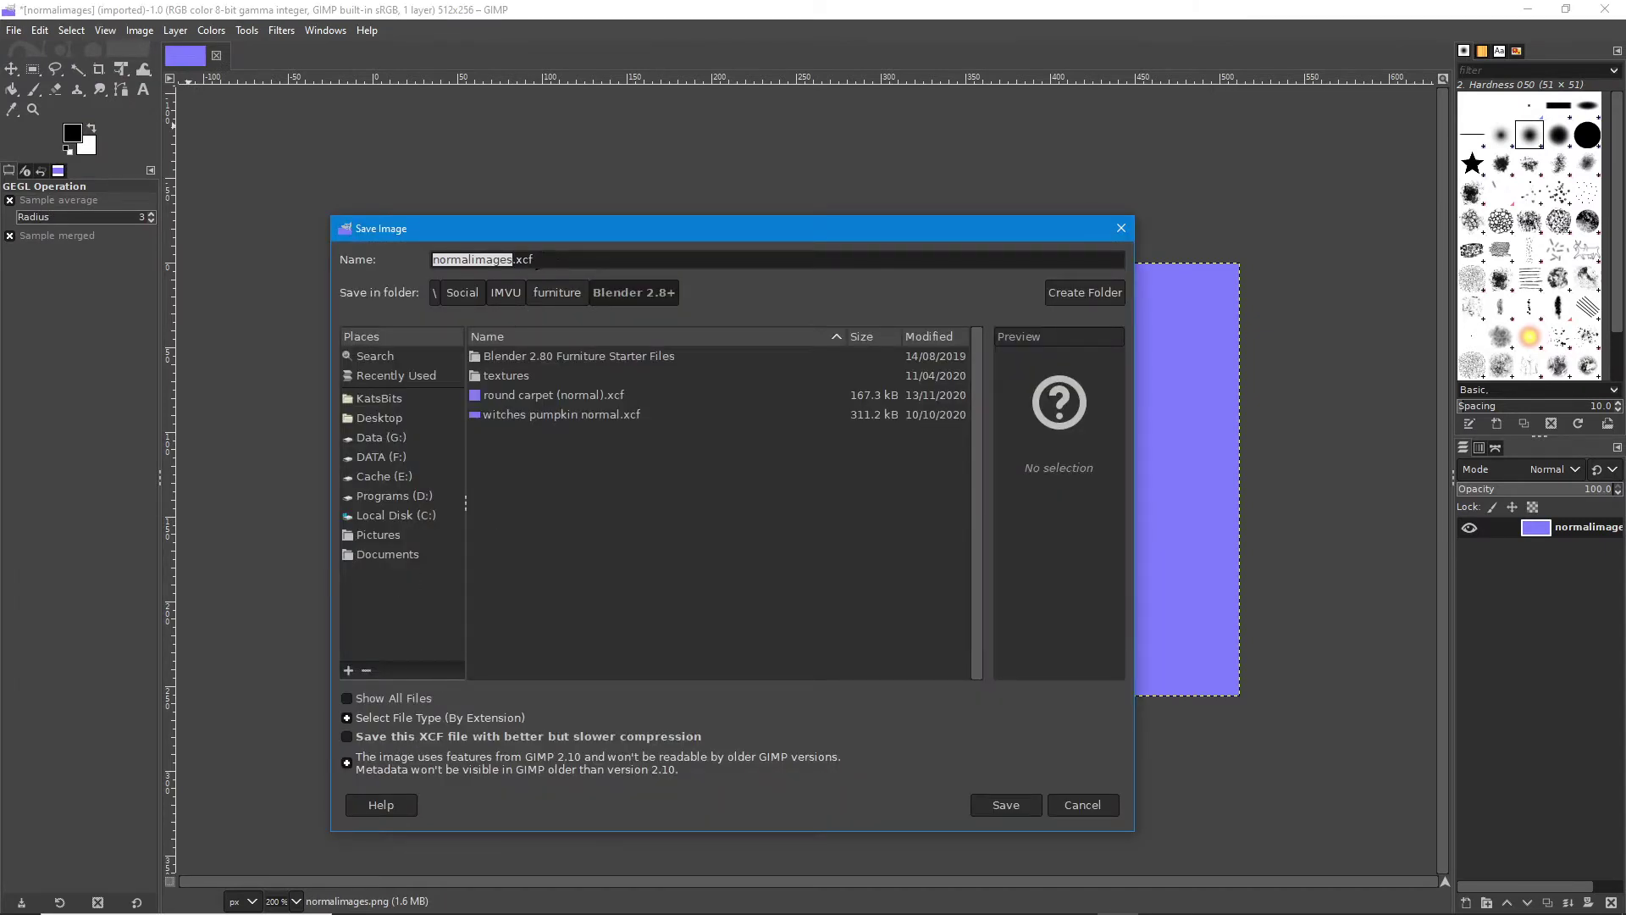
click(996, 804)
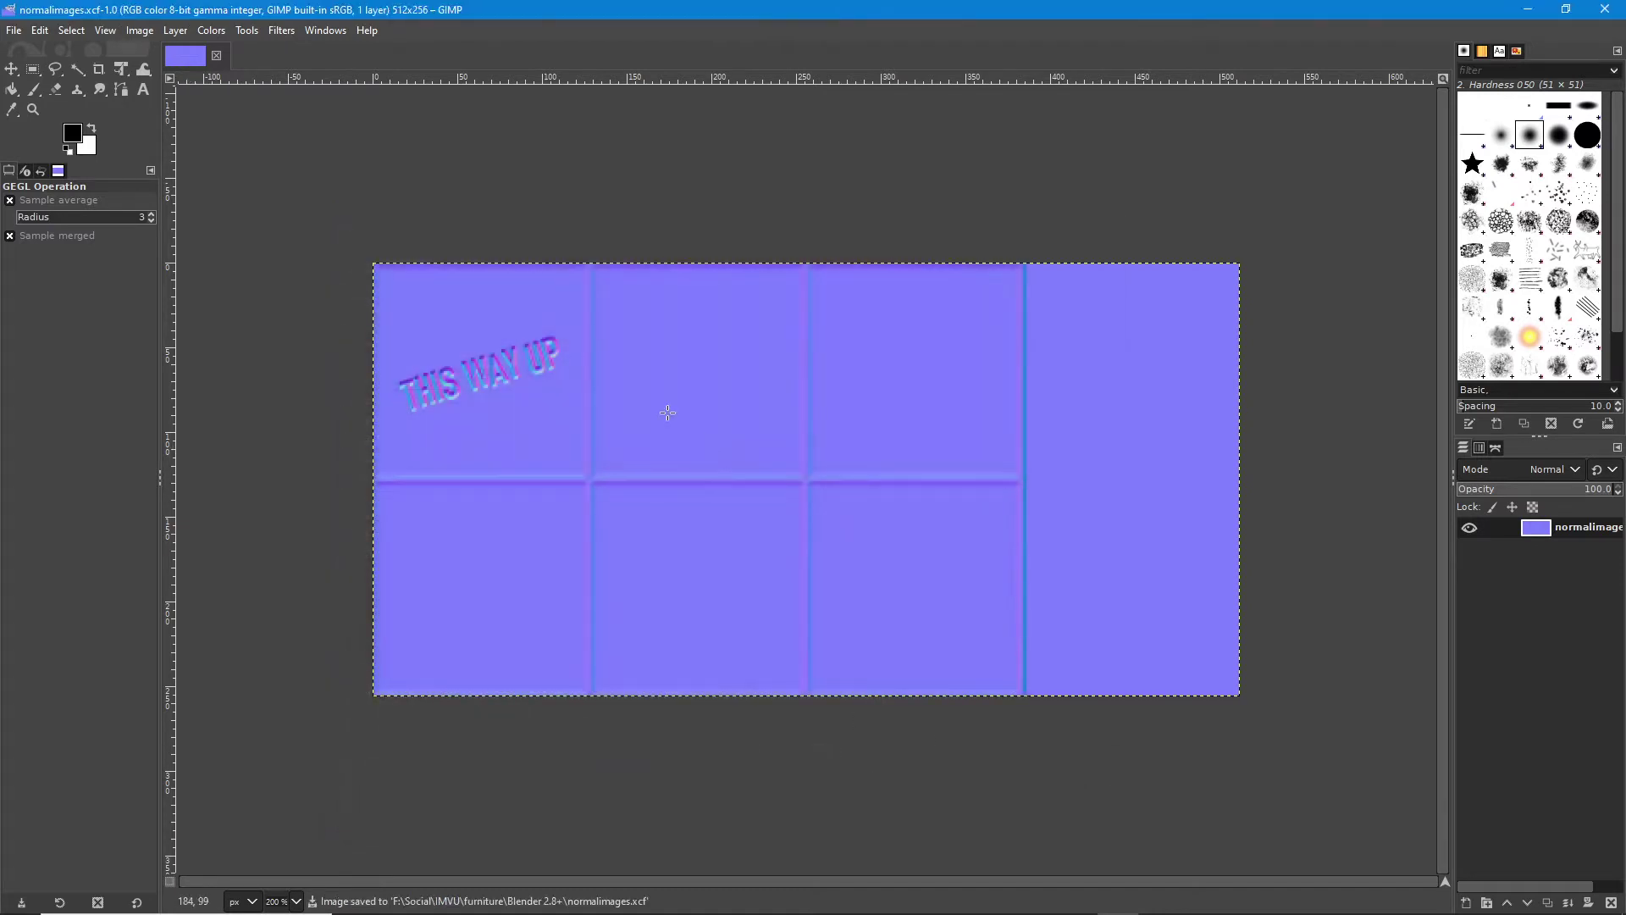
- Export the normal map as normalimages-normal.png in the Blender 2.8+ folder with the PNG options as they are
click(13, 29)
click(34, 273)
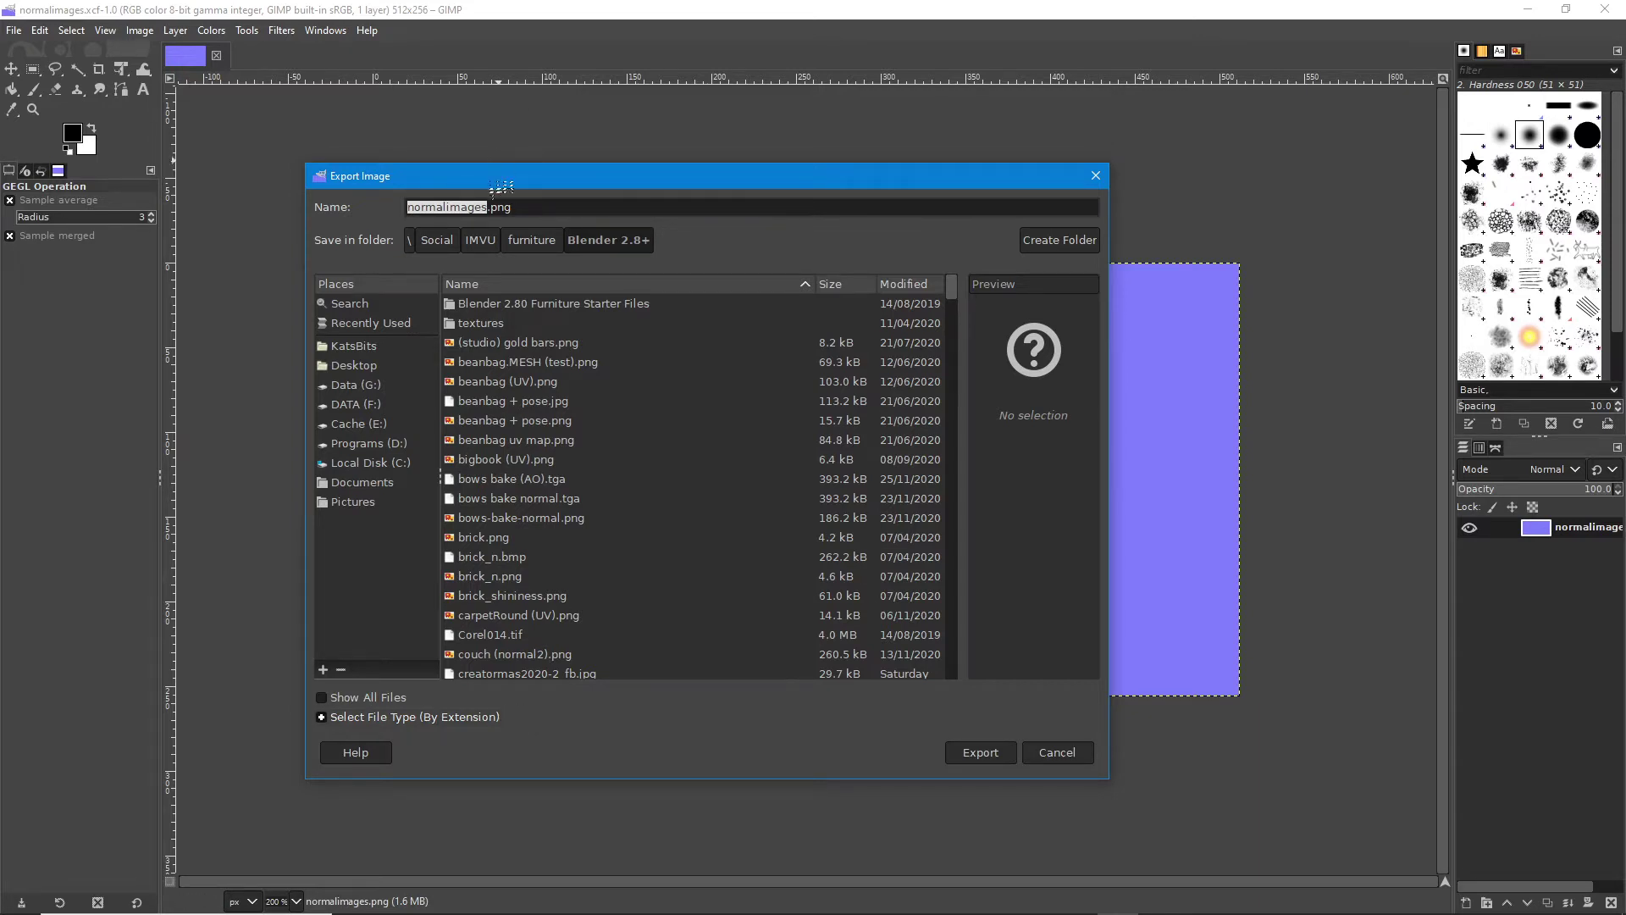
drag(490, 186, 456, 195)
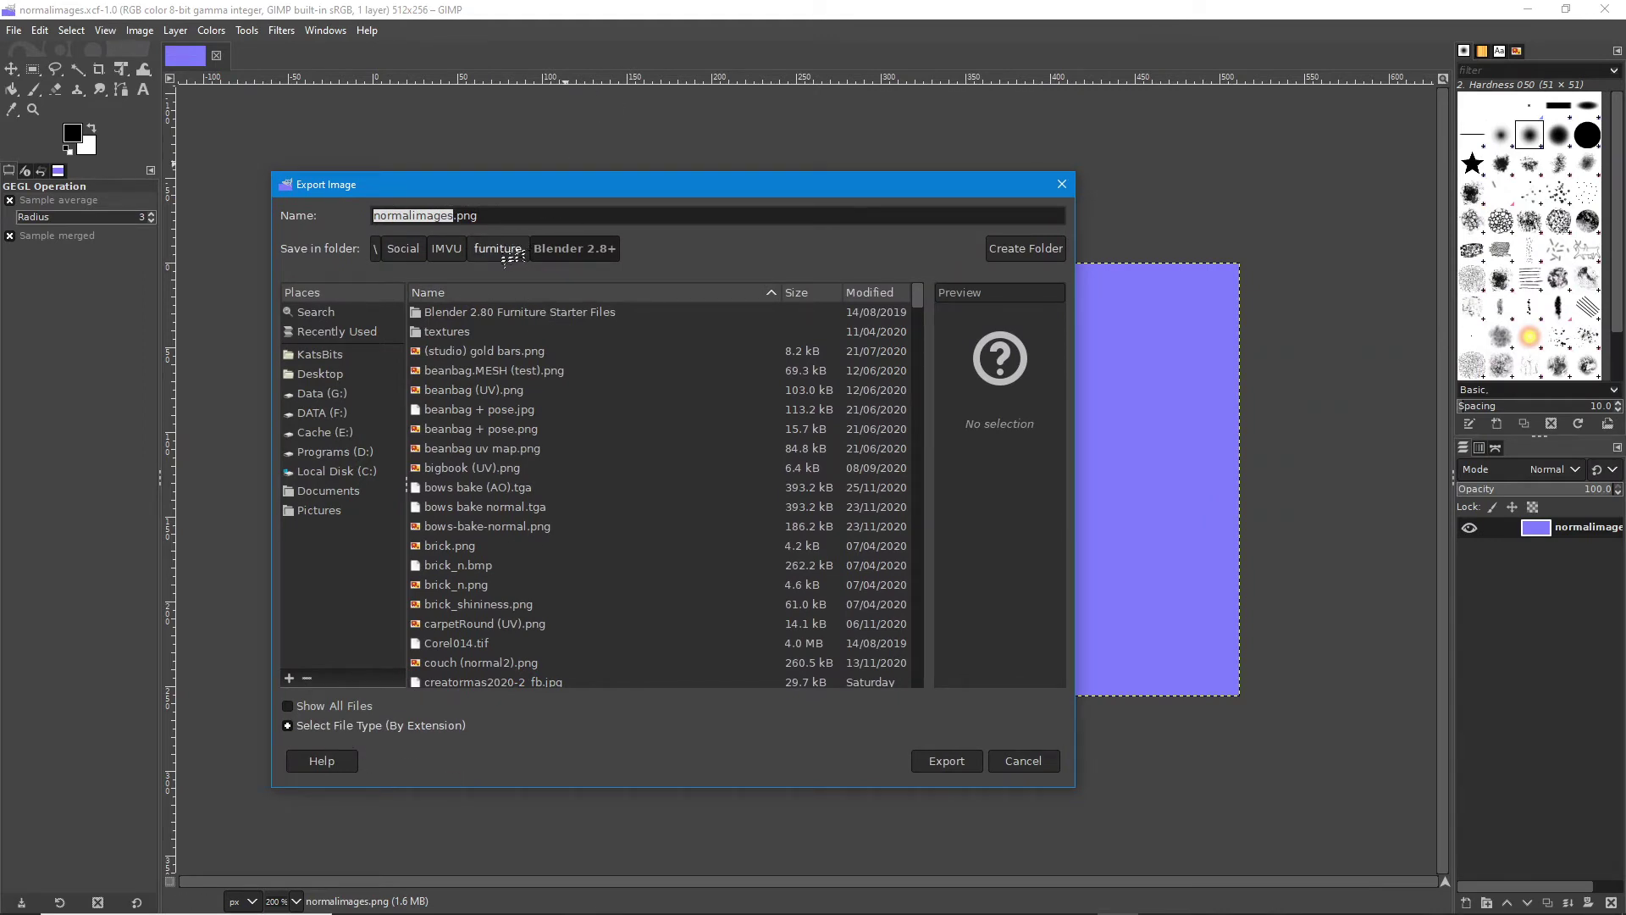
click(955, 767)
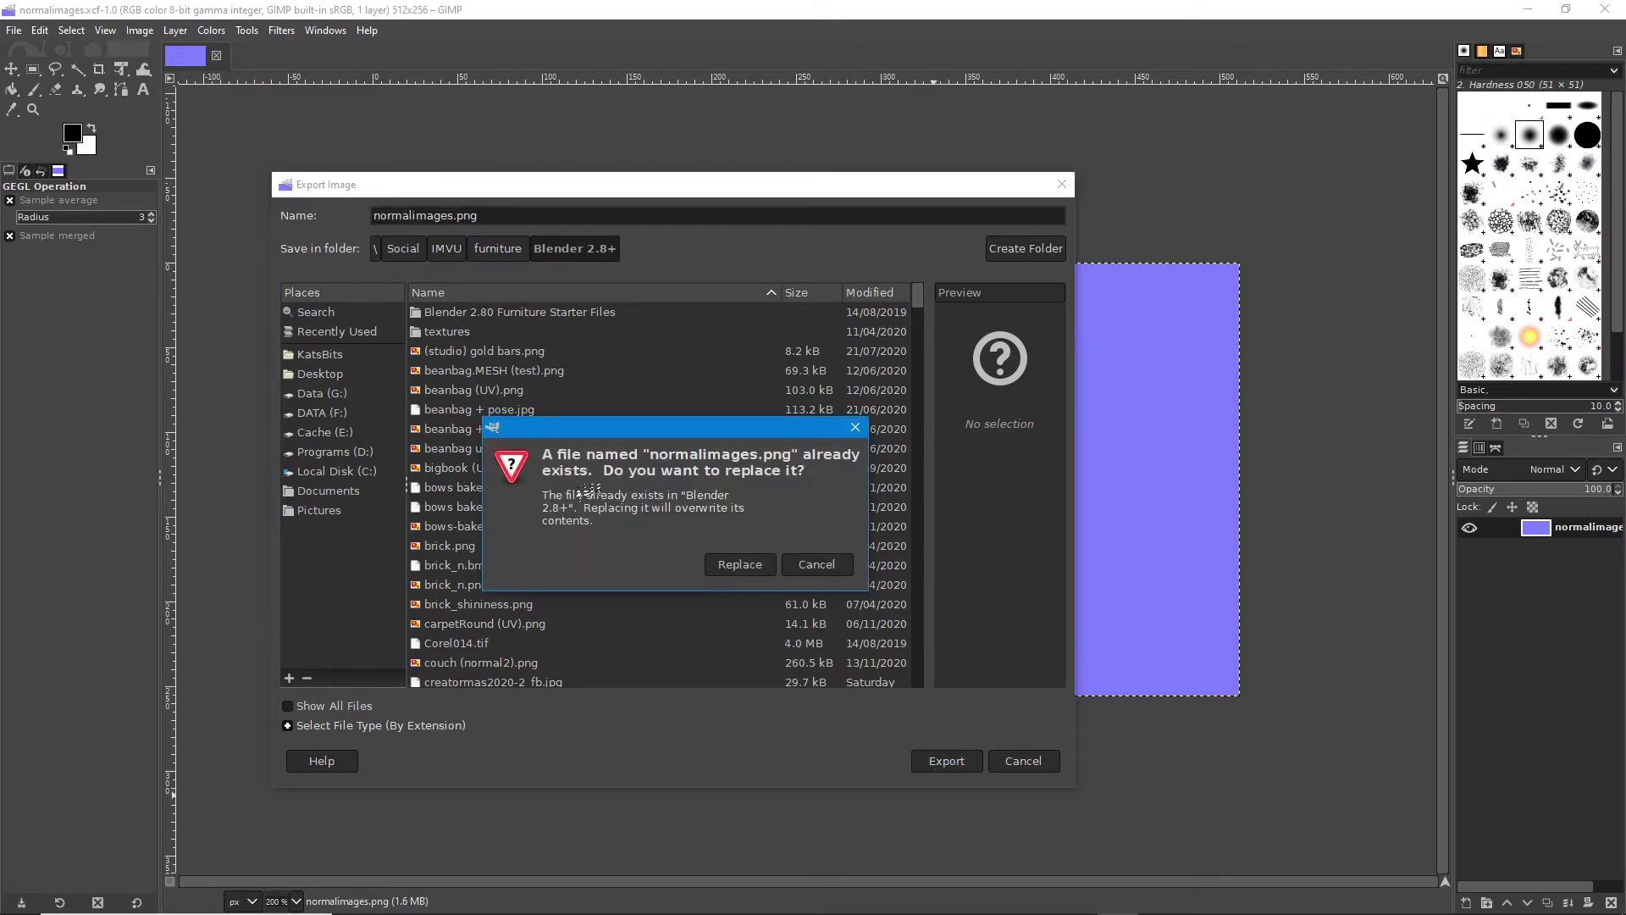
click(817, 568)
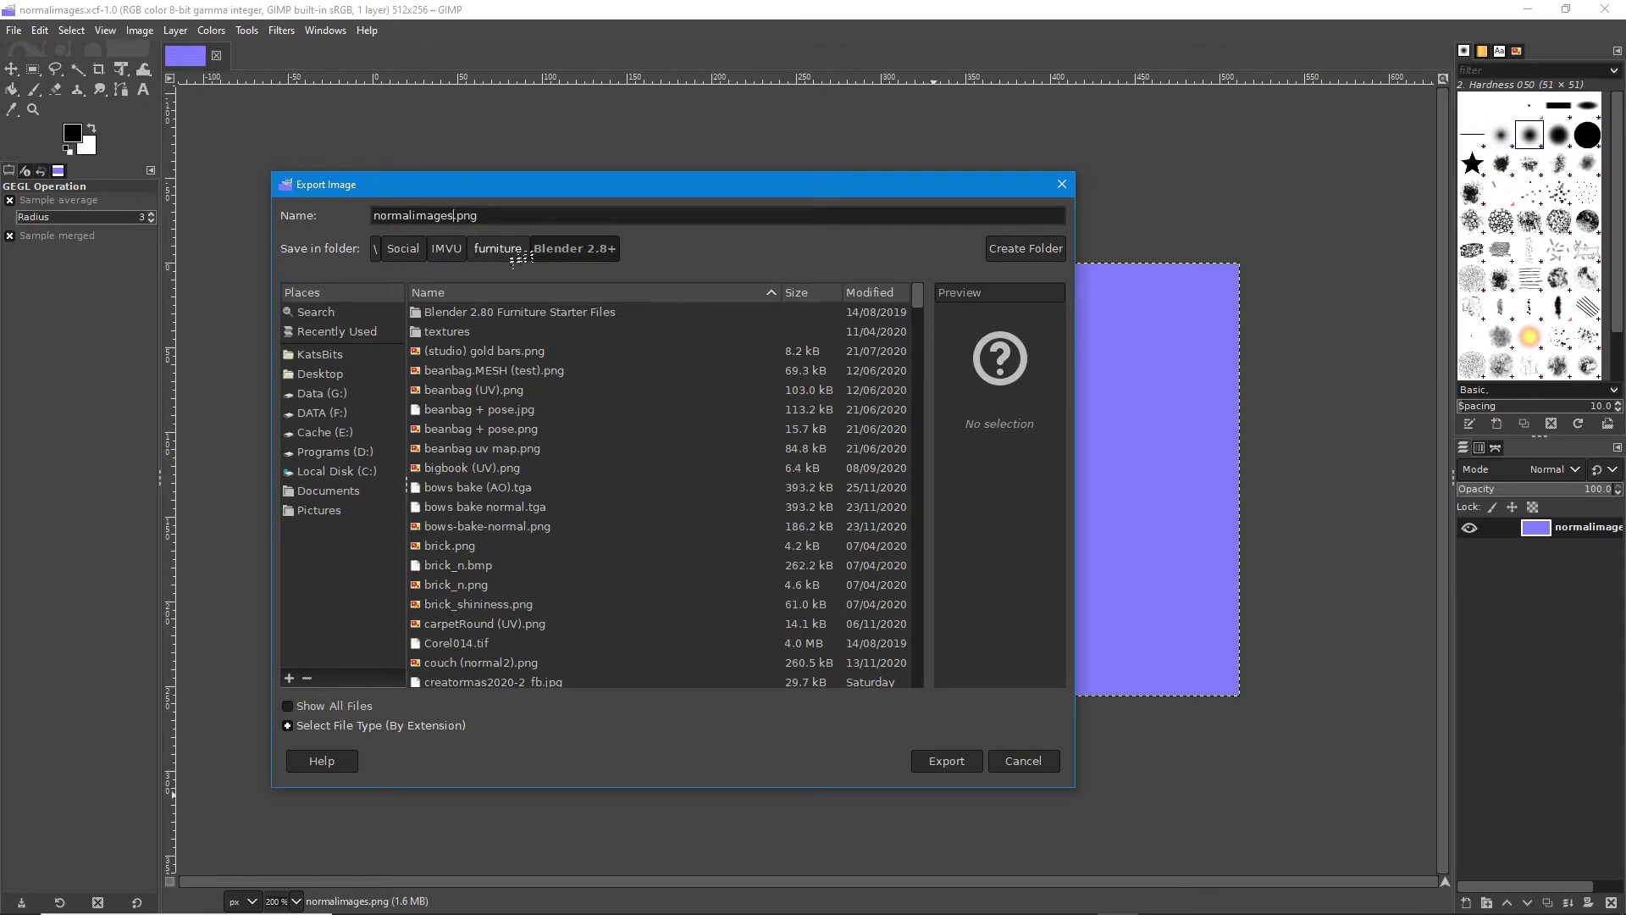
text(normal)
key(Return)
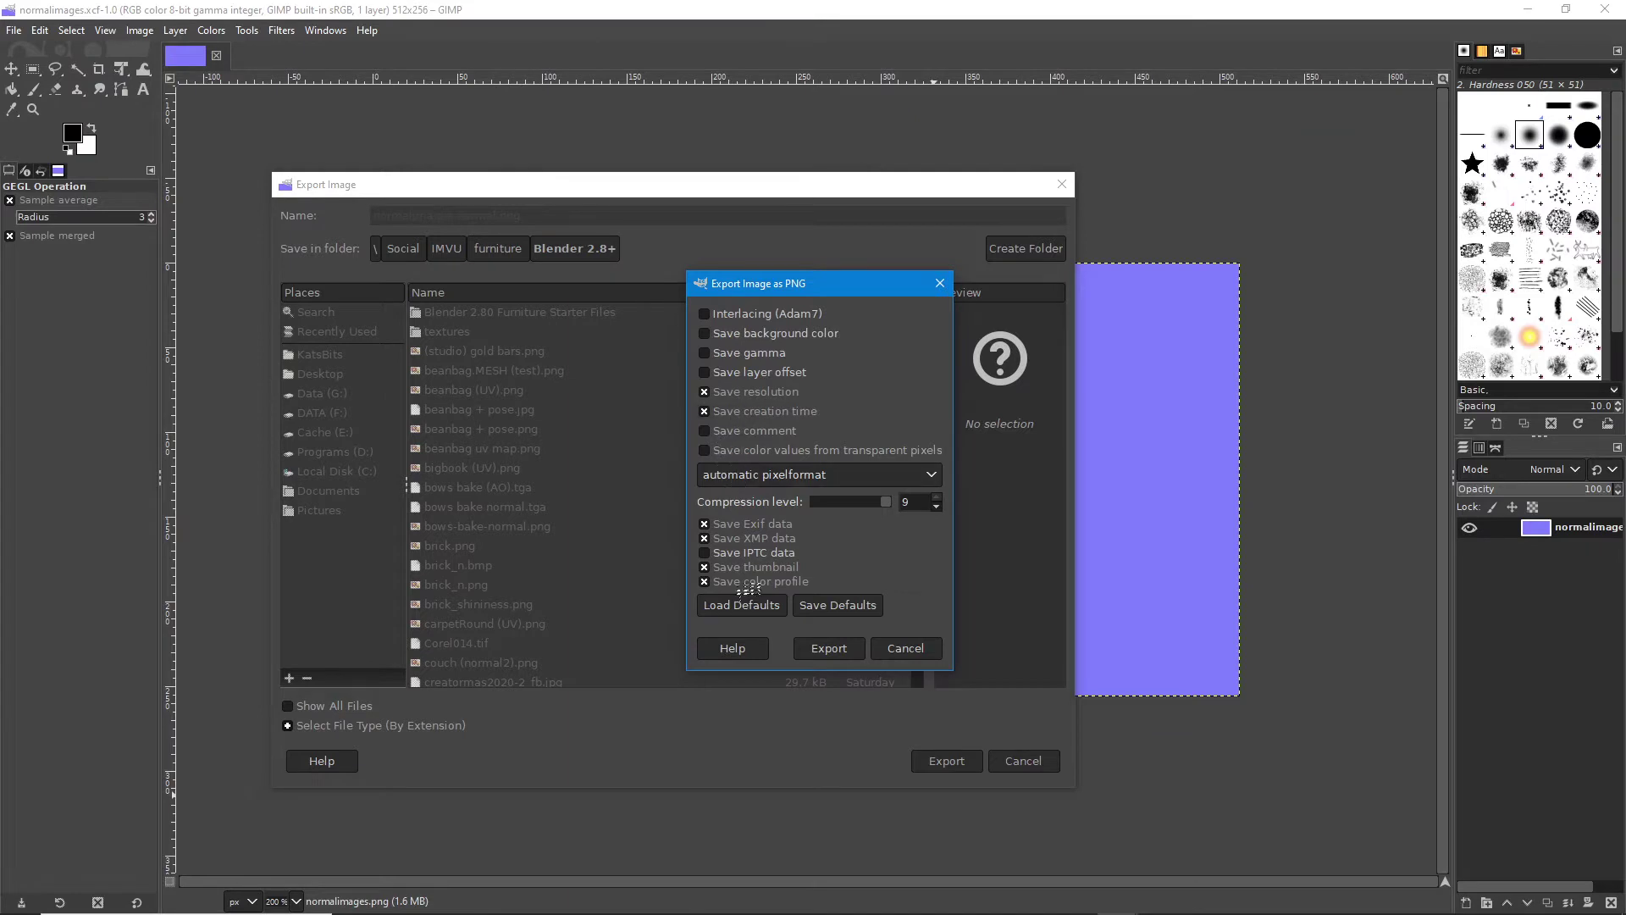
click(832, 649)
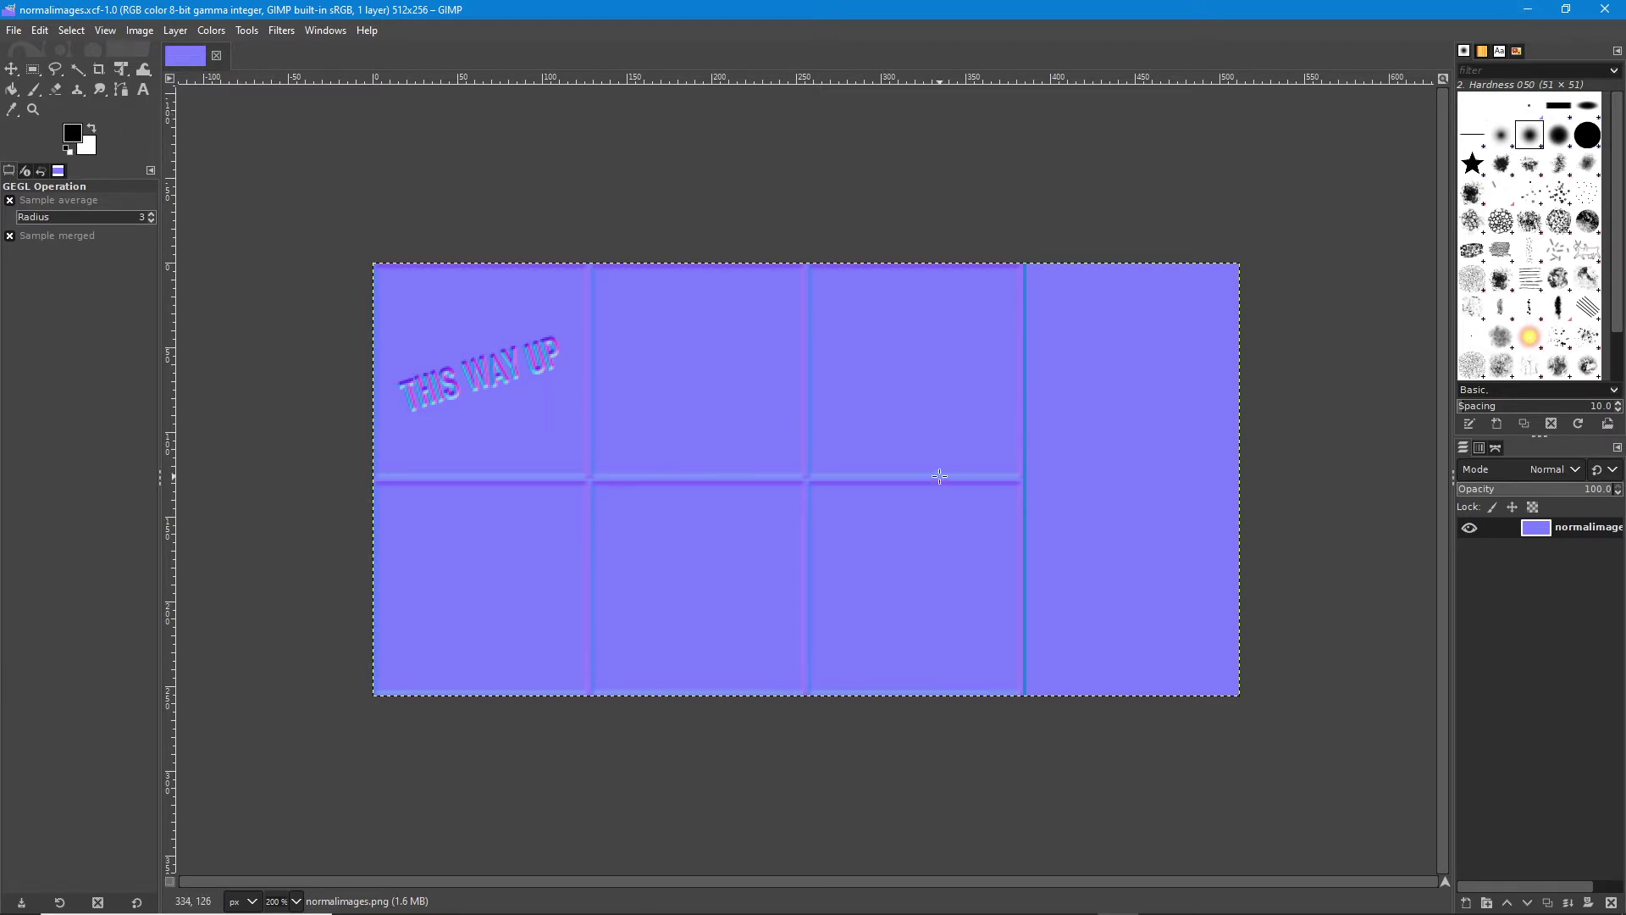
click(1501, 221)
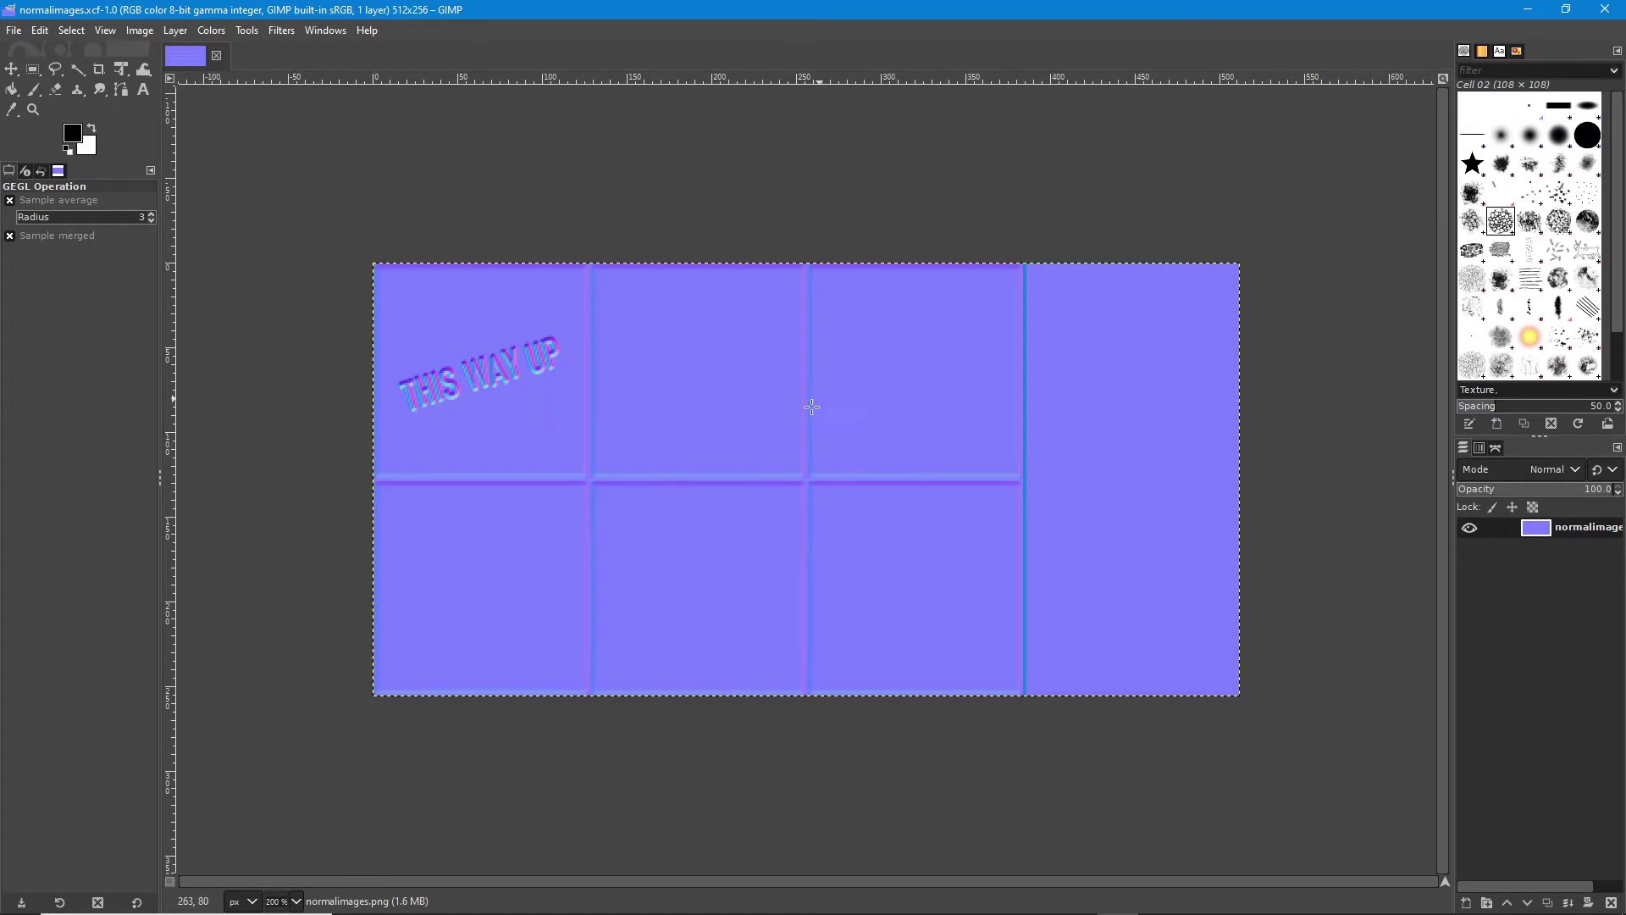
key(ctrl+shift+f)
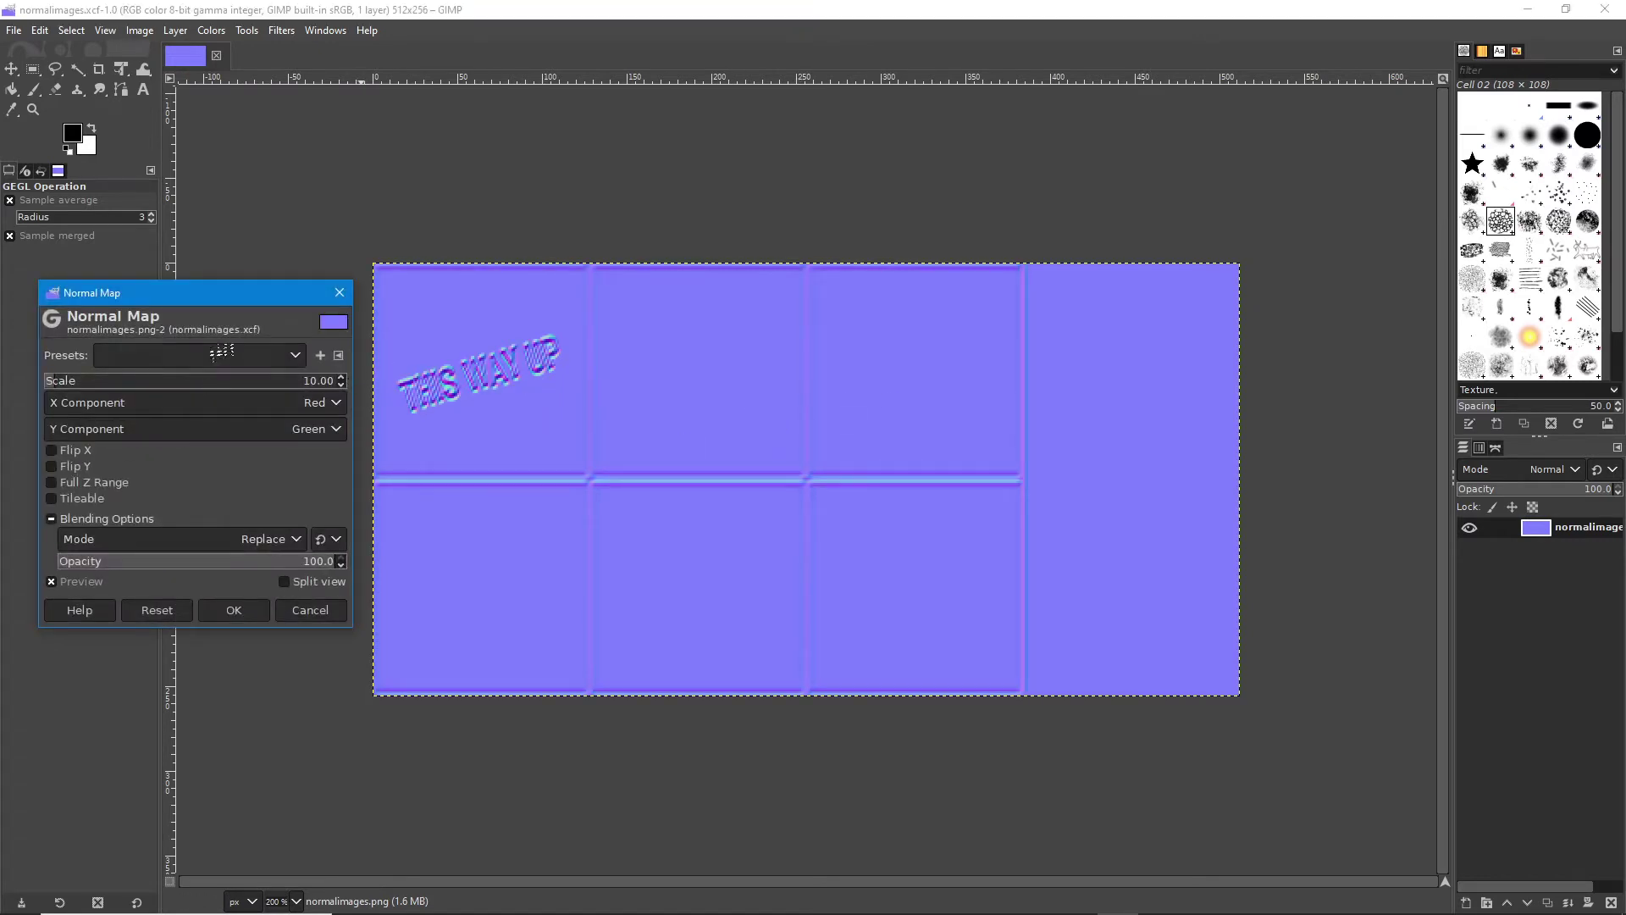
click(340, 292)
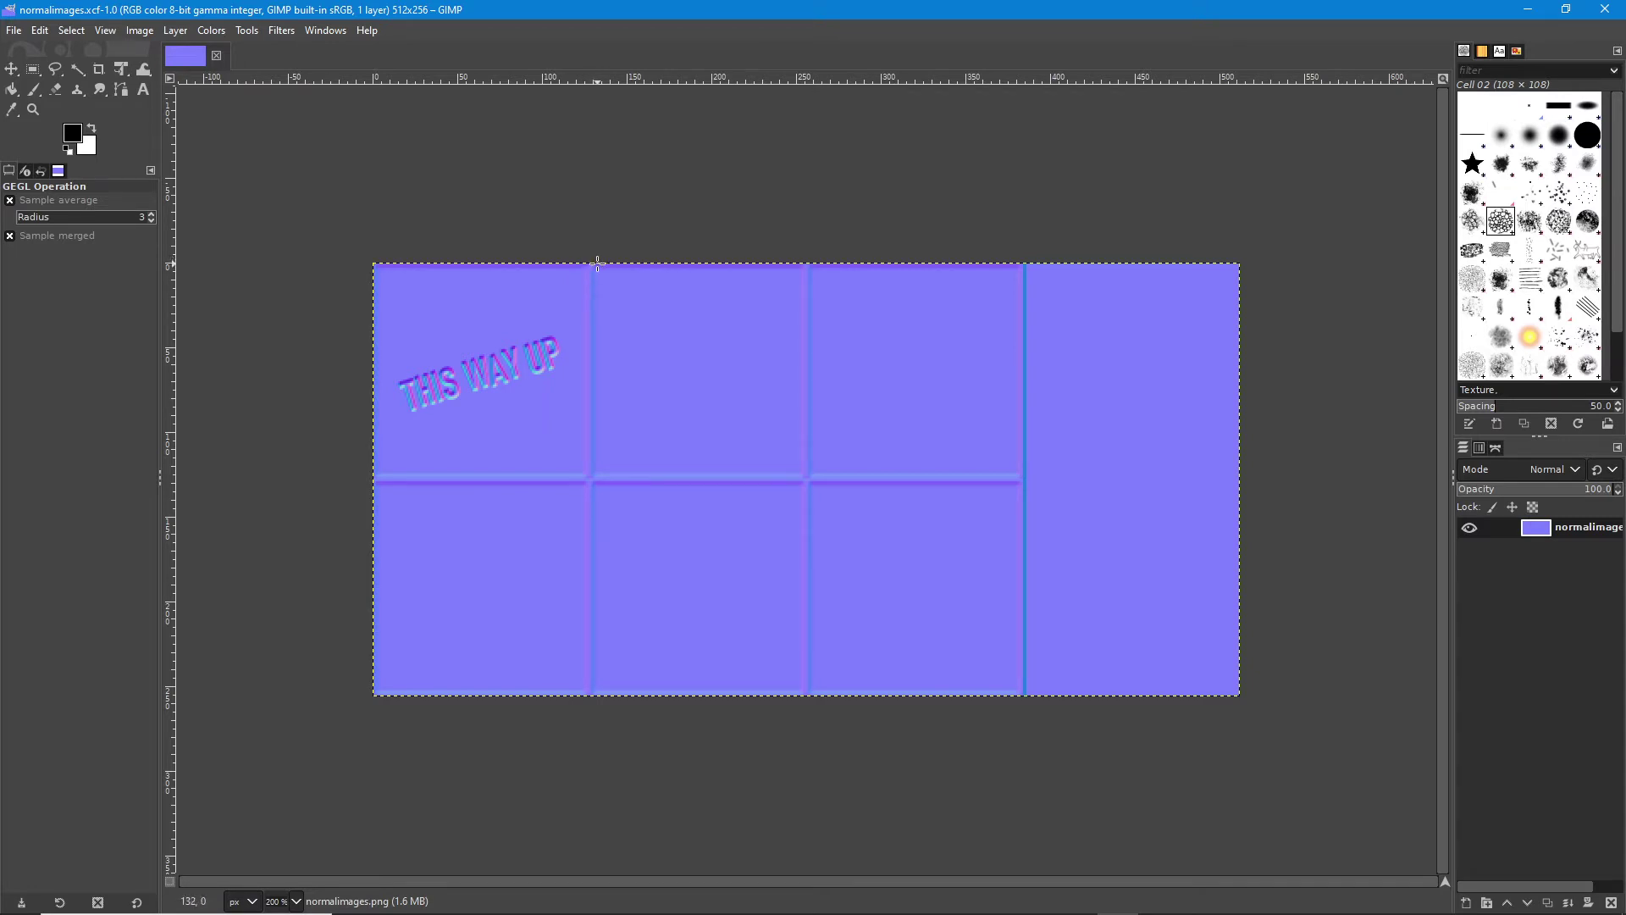
- Switch to Blender and bring up the Shading workspace for the block mesh
key(alt+Tab)
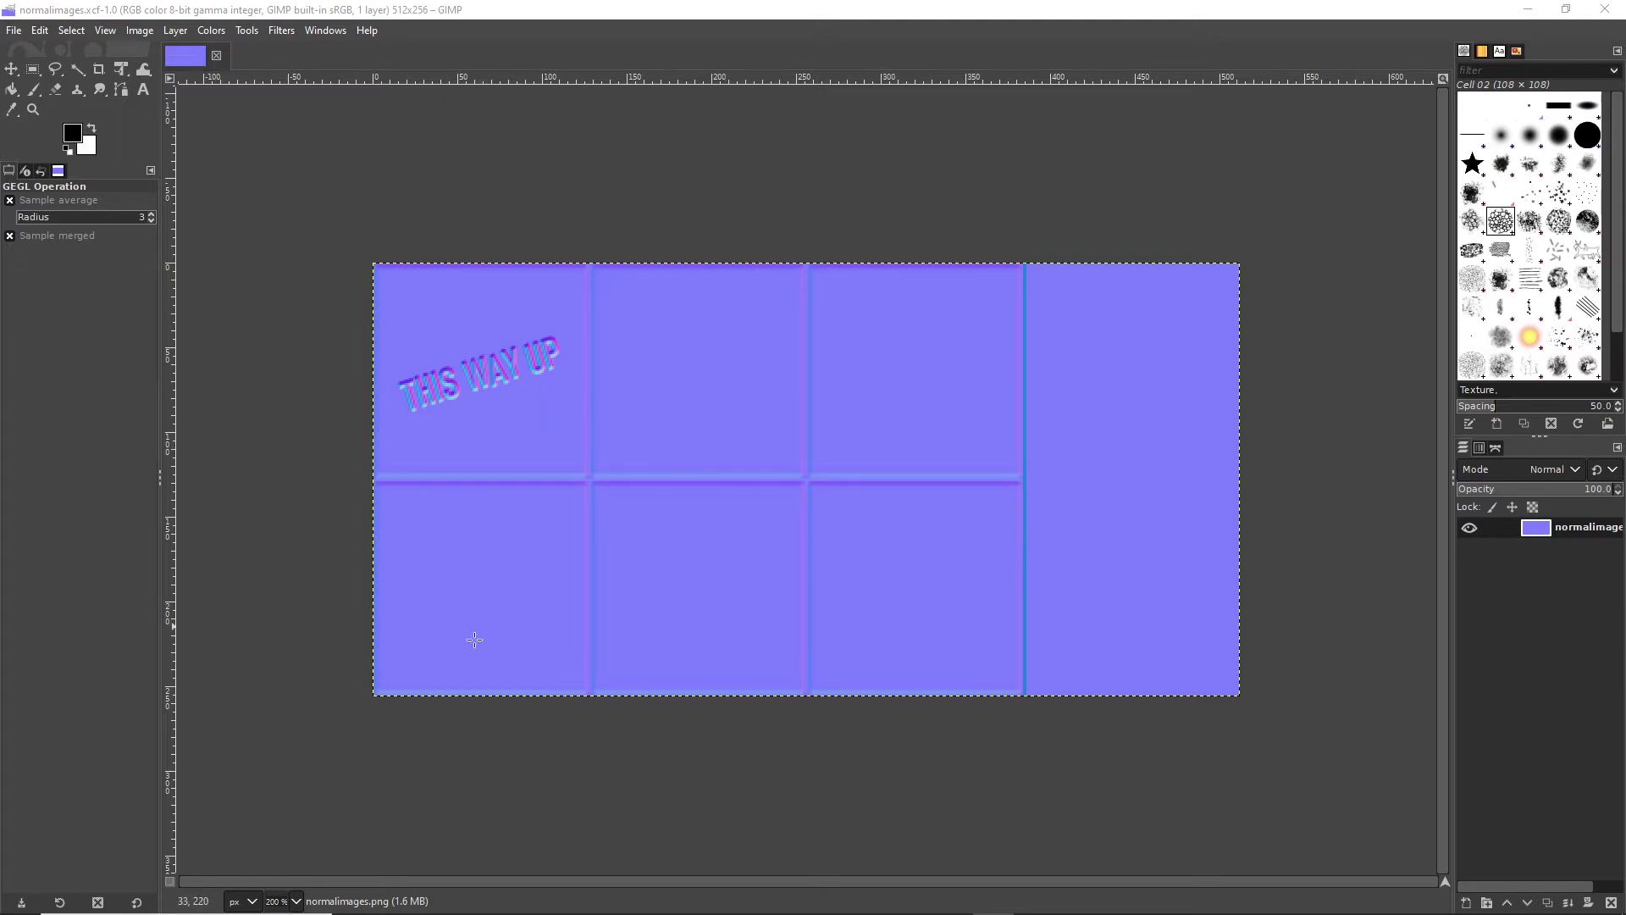
click(1528, 9)
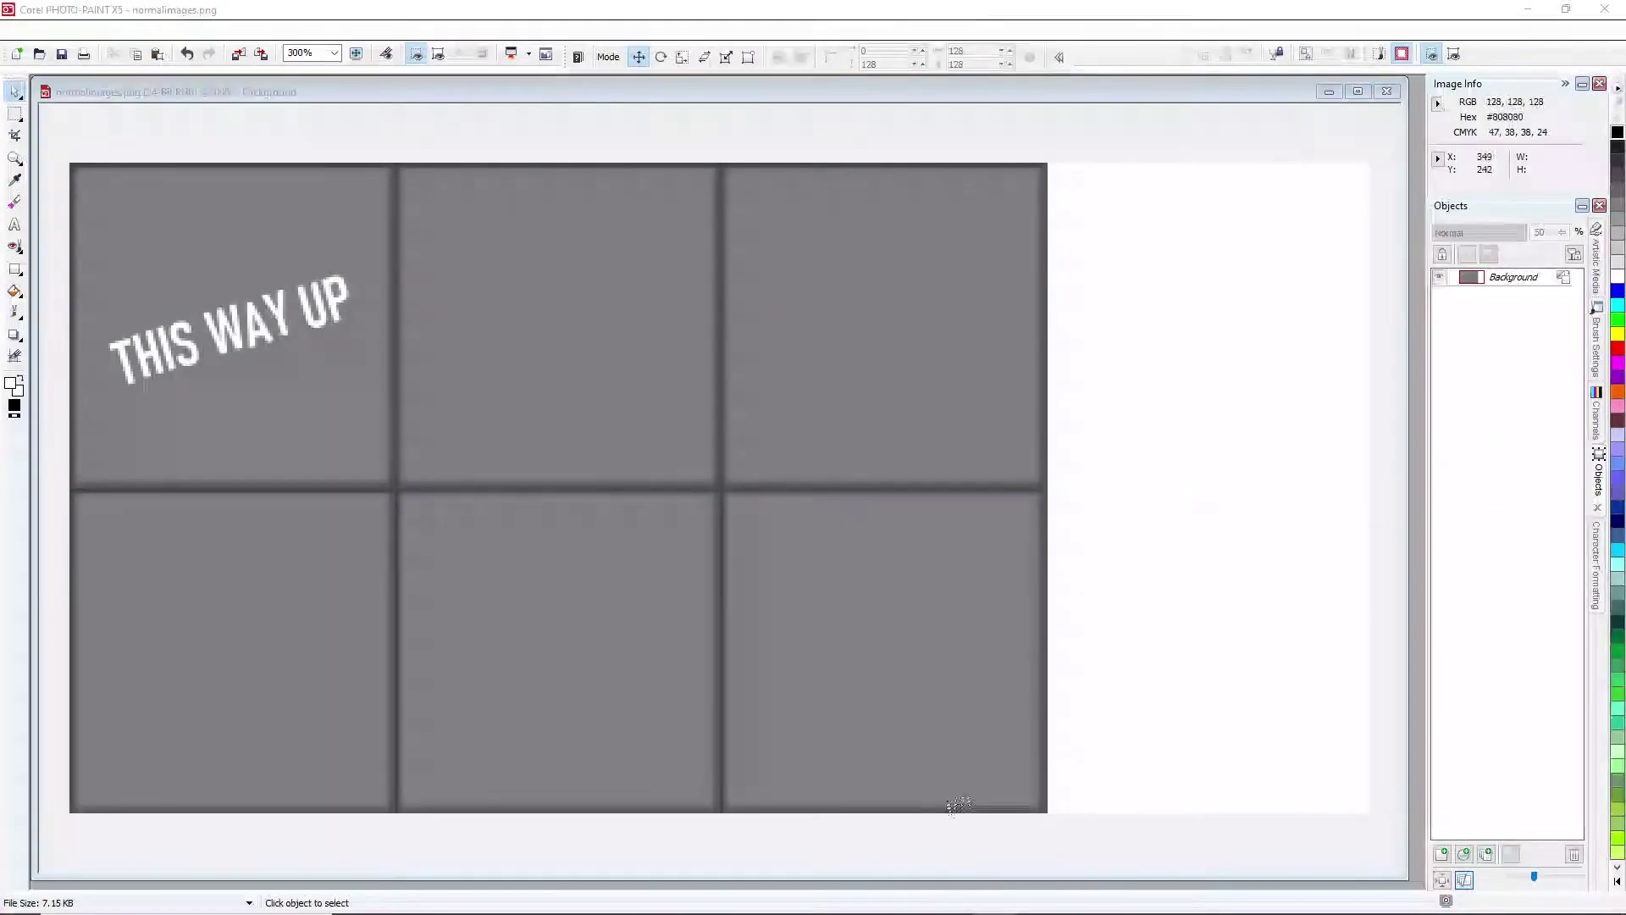
click(1530, 11)
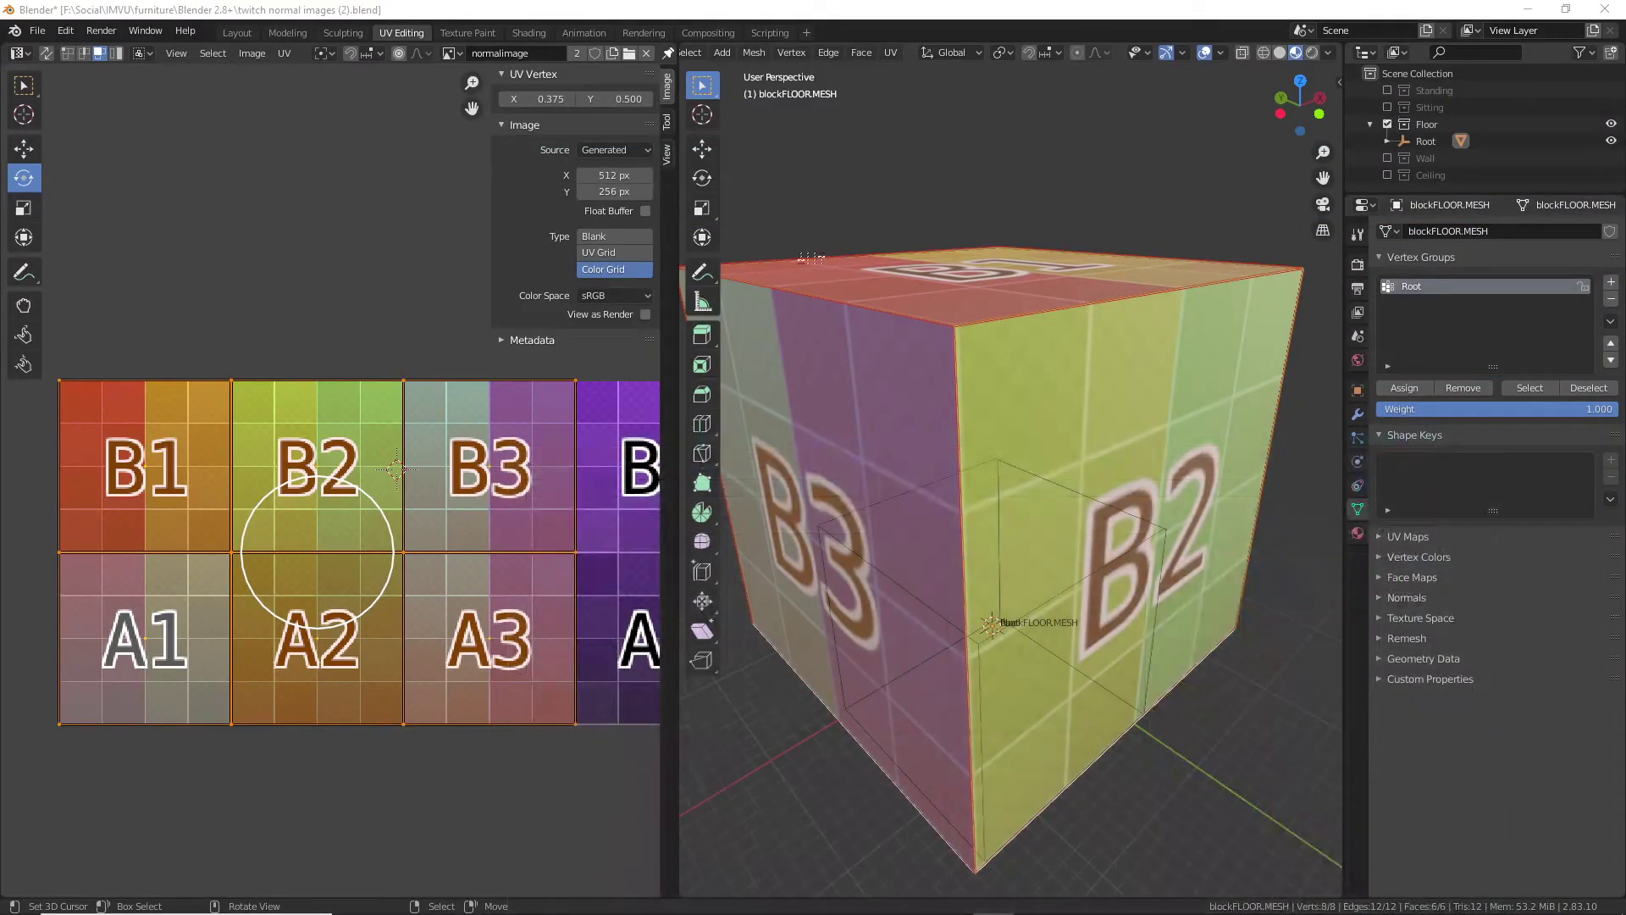
mouse_move(930, 560)
mouse_down()
mouse_move(972, 563)
mouse_move(944, 565)
mouse_up()
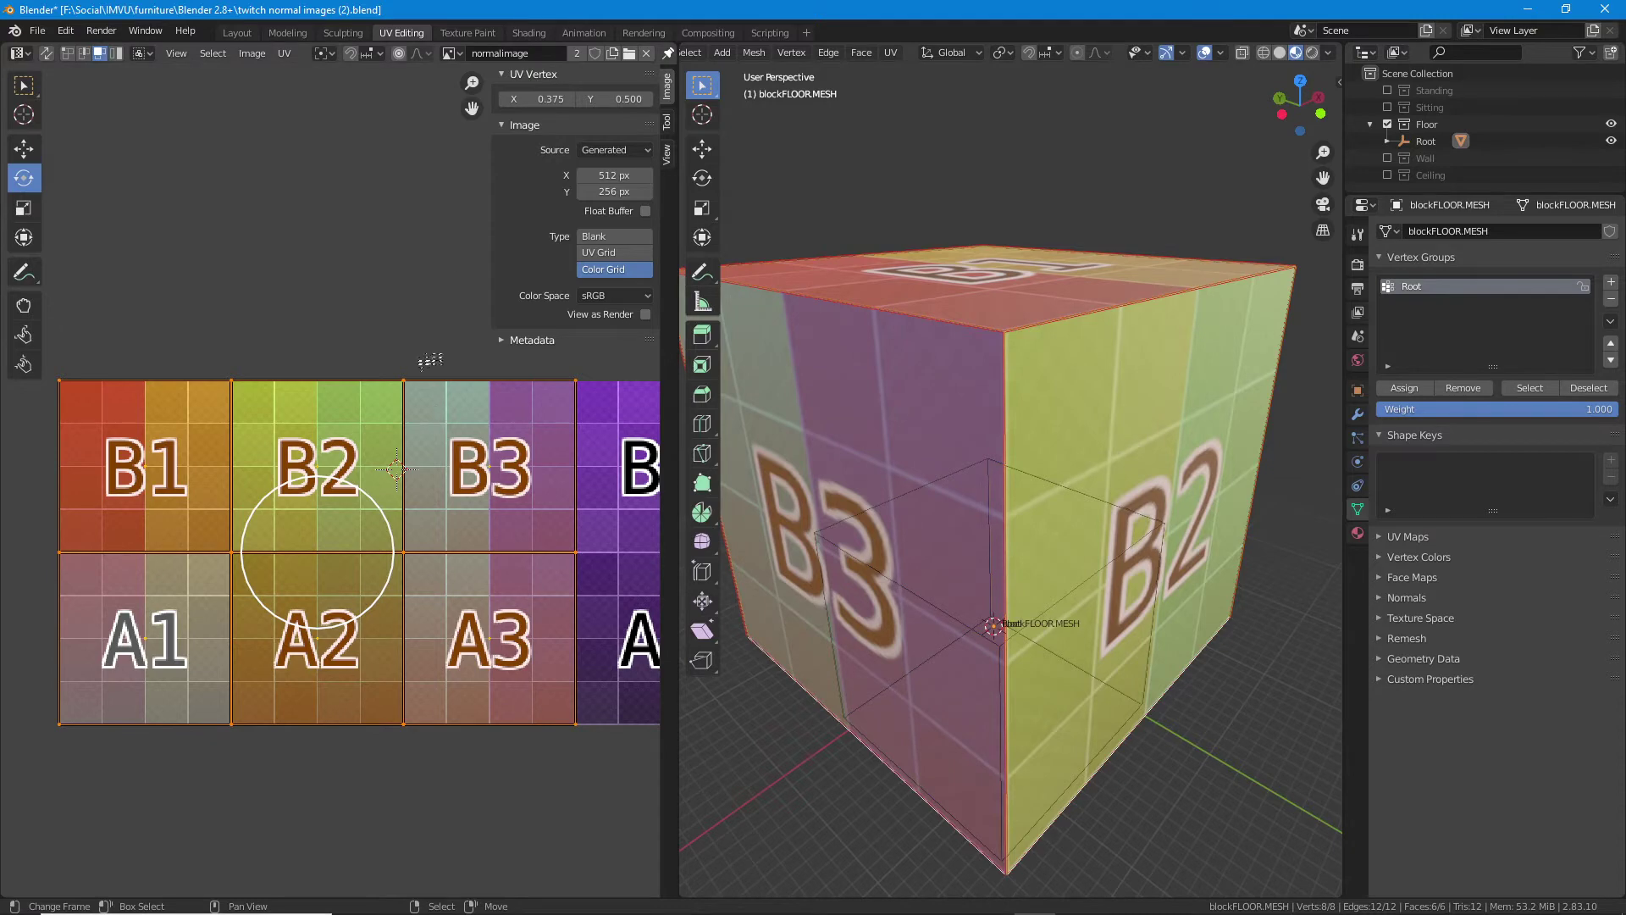
click(529, 33)
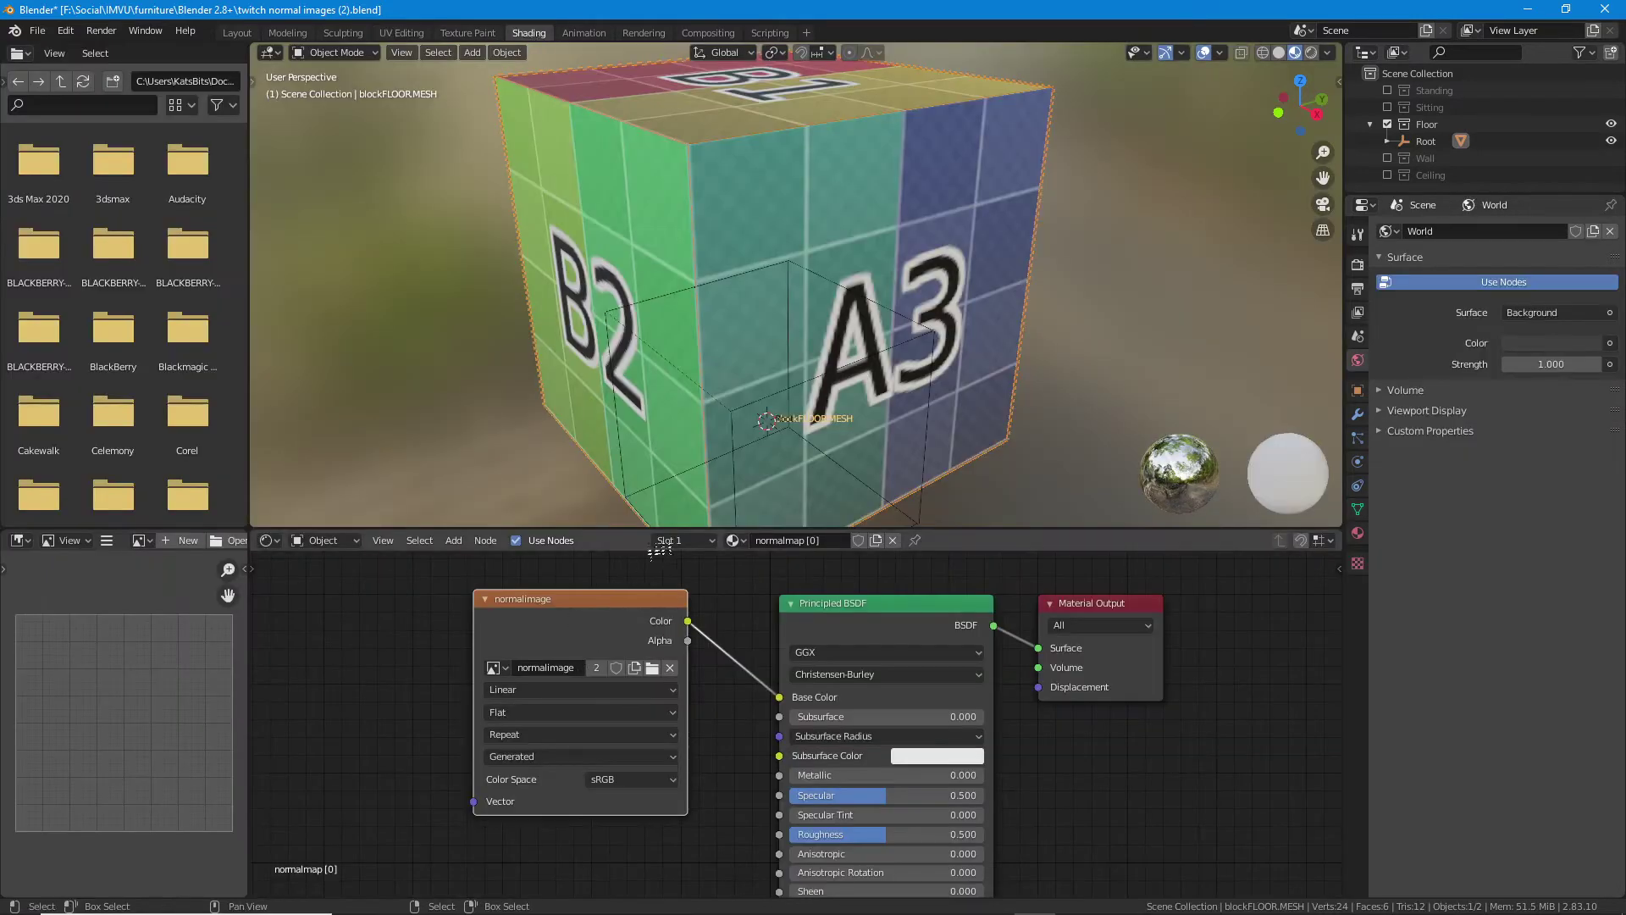
- Add an Image Texture node below the existing one and connect its Color output to the Principled BSDF's Normal input
scroll(773, 348, down, 1)
drag(602, 792, 591, 595)
drag(538, 708, 527, 646)
click(454, 540)
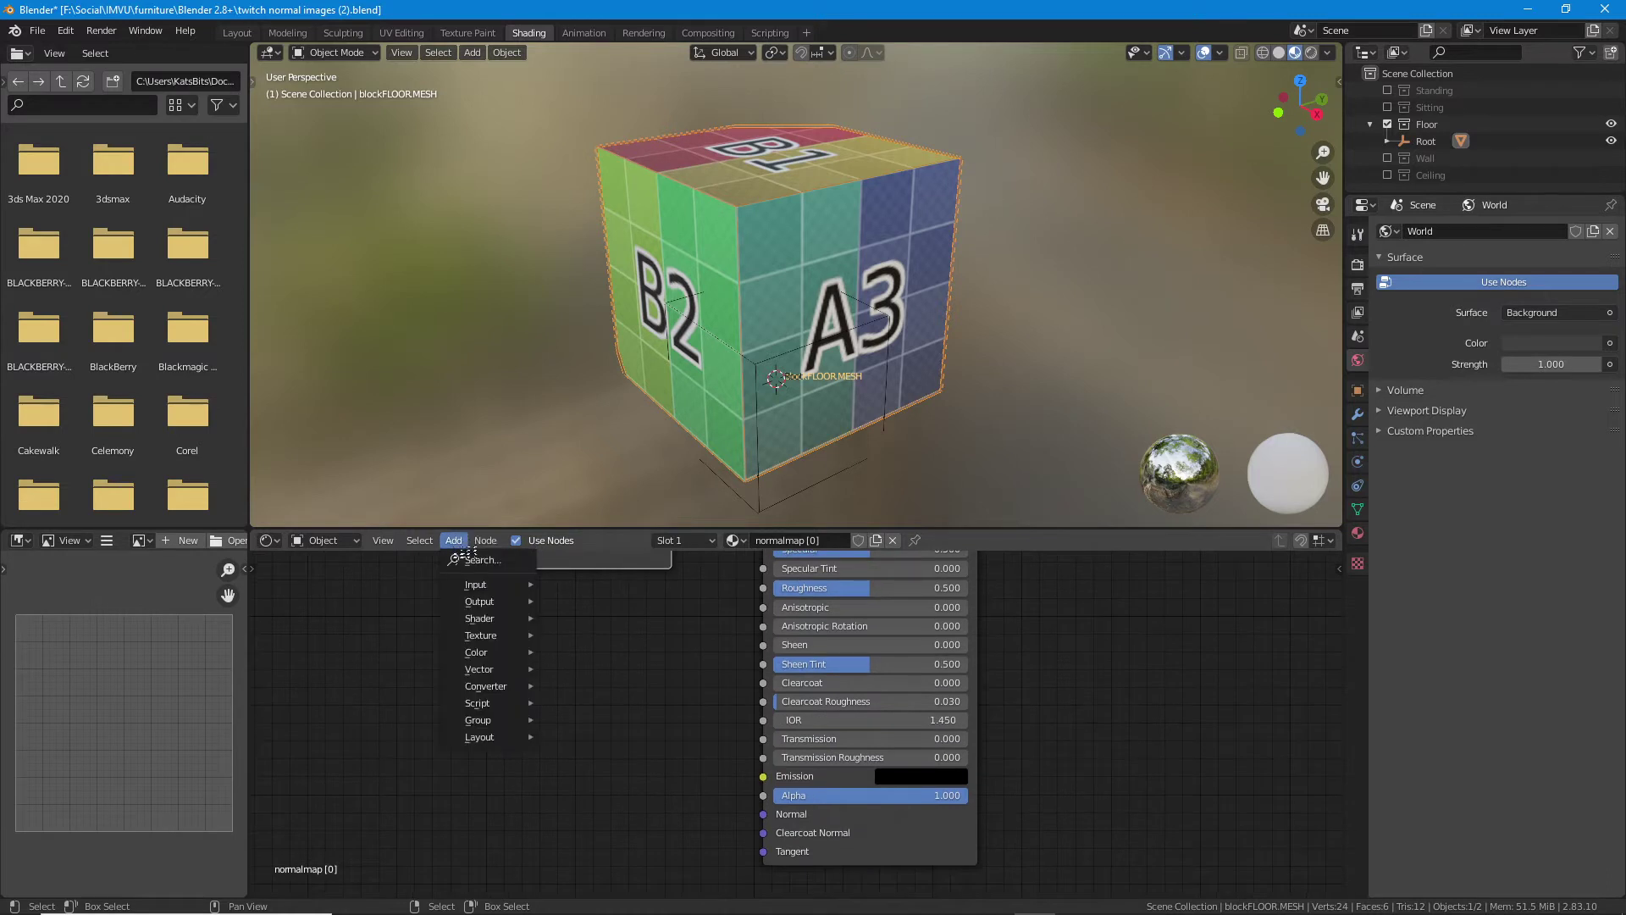
mouse_move(472, 635)
click(592, 728)
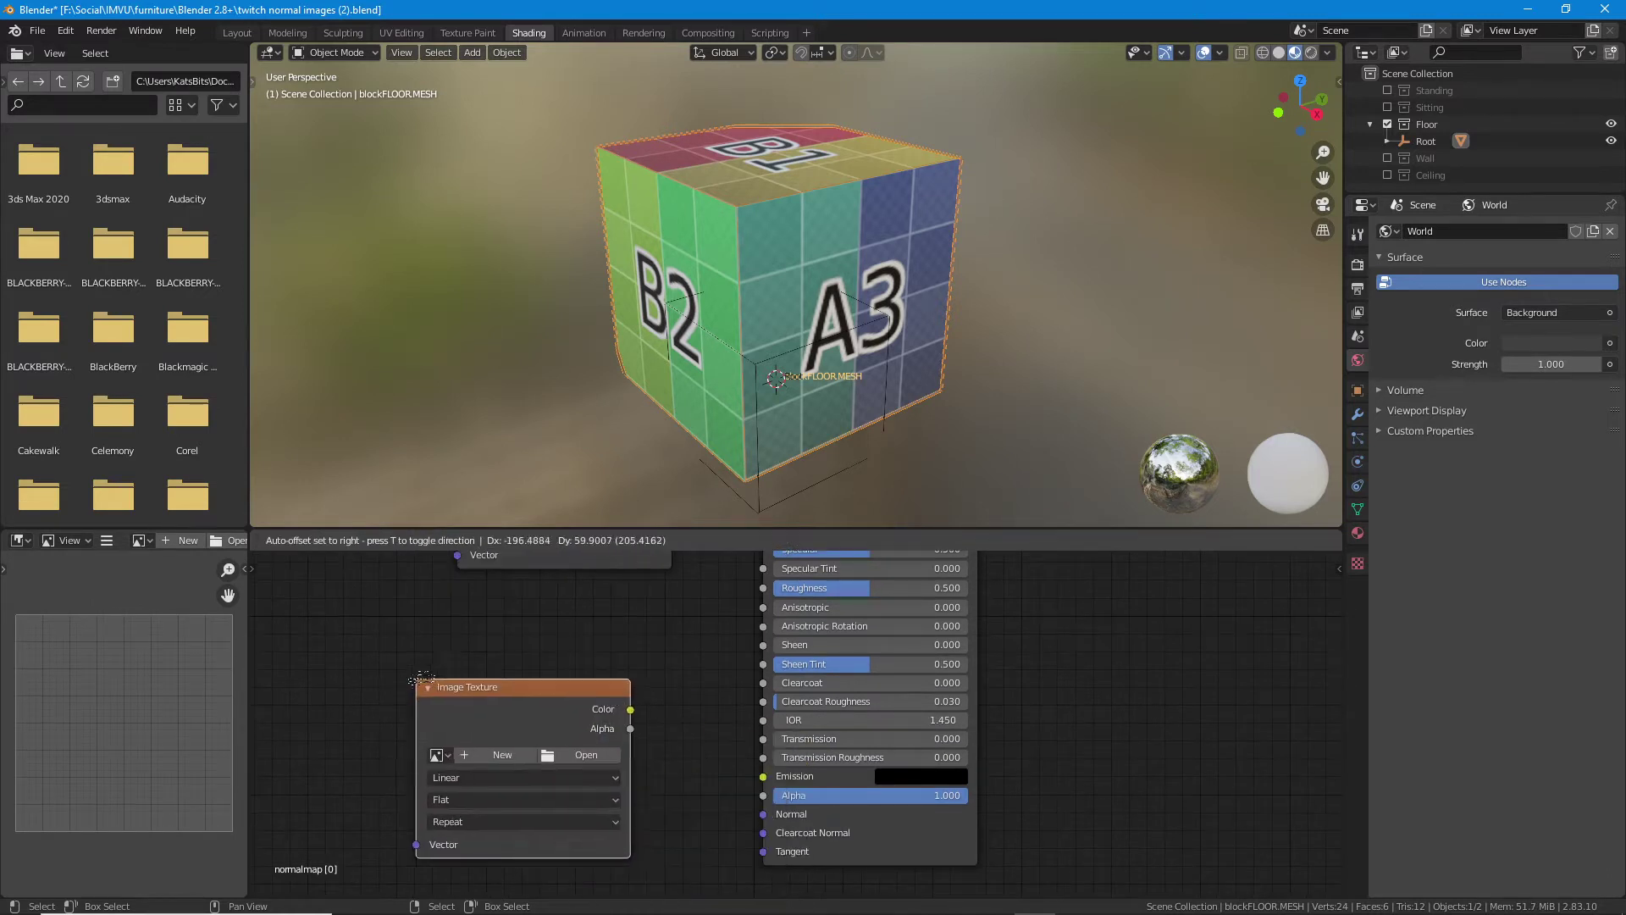
drag(595, 677, 763, 814)
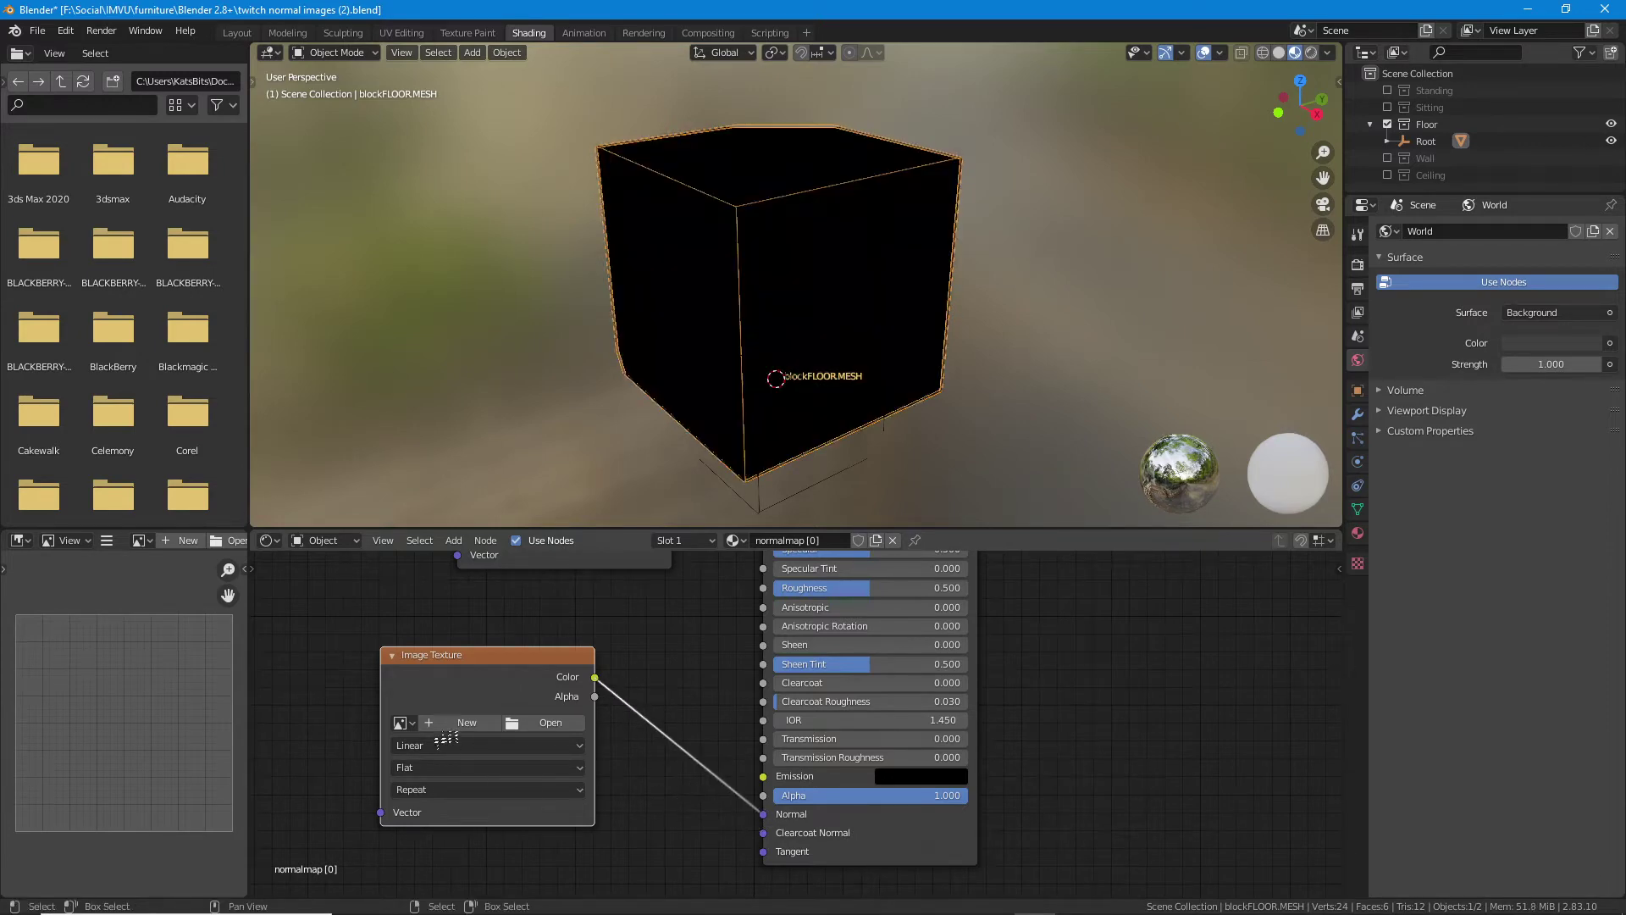
- Load normalimages-normal.png from the Blender 2.8+ folder into the new Image Texture node
click(551, 722)
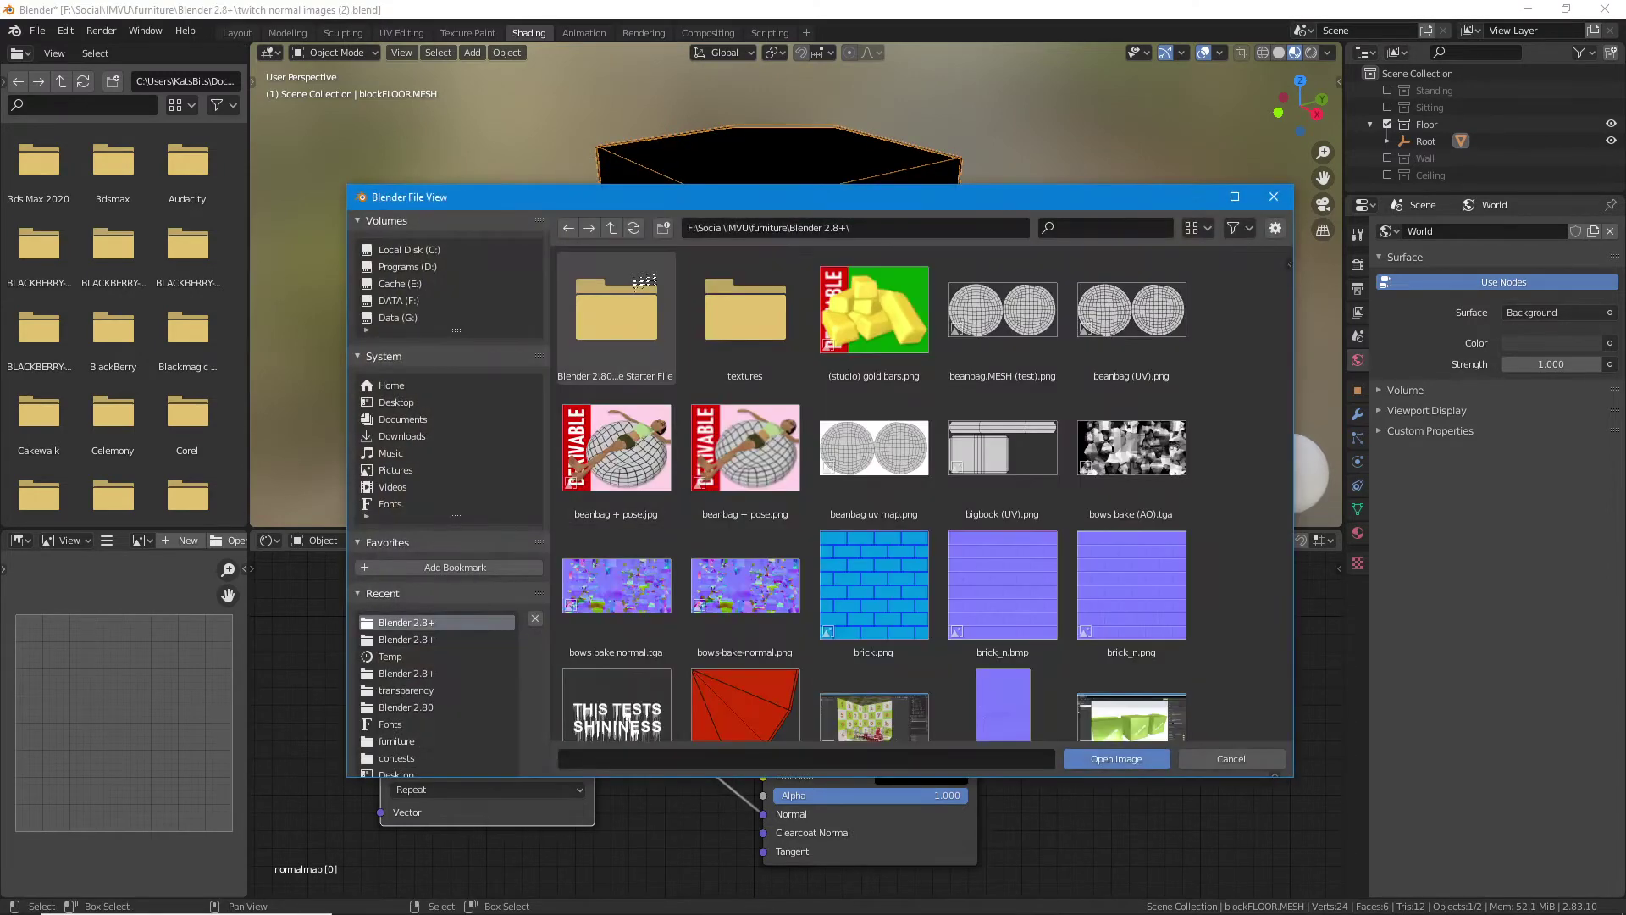
scroll(765, 495, down, 15)
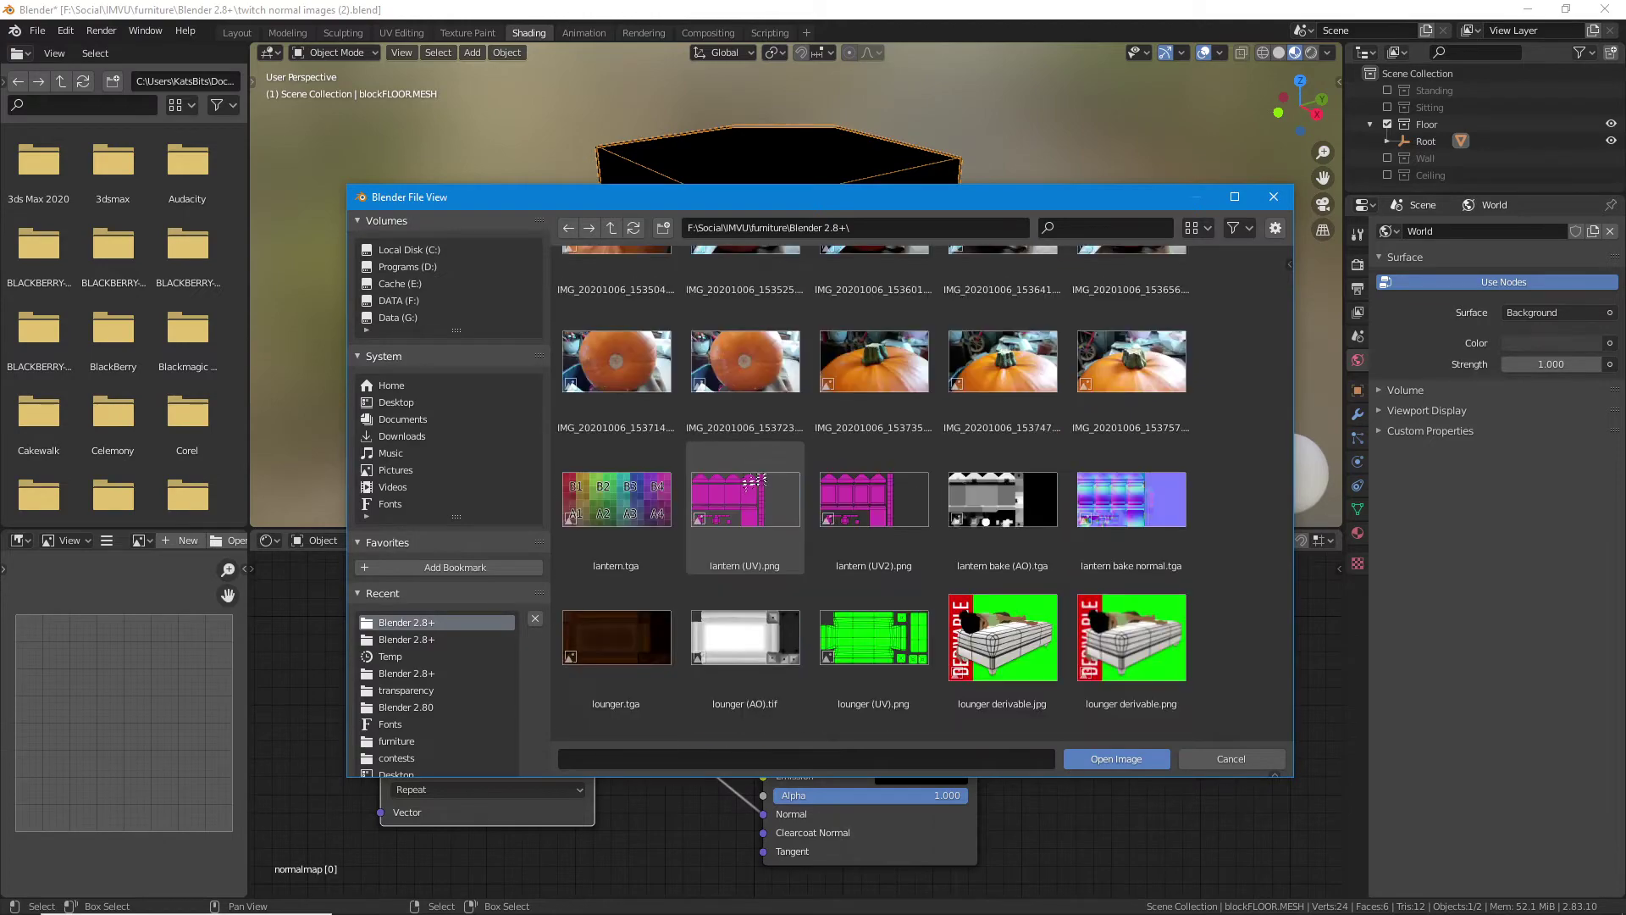
scroll(742, 480, down, 15)
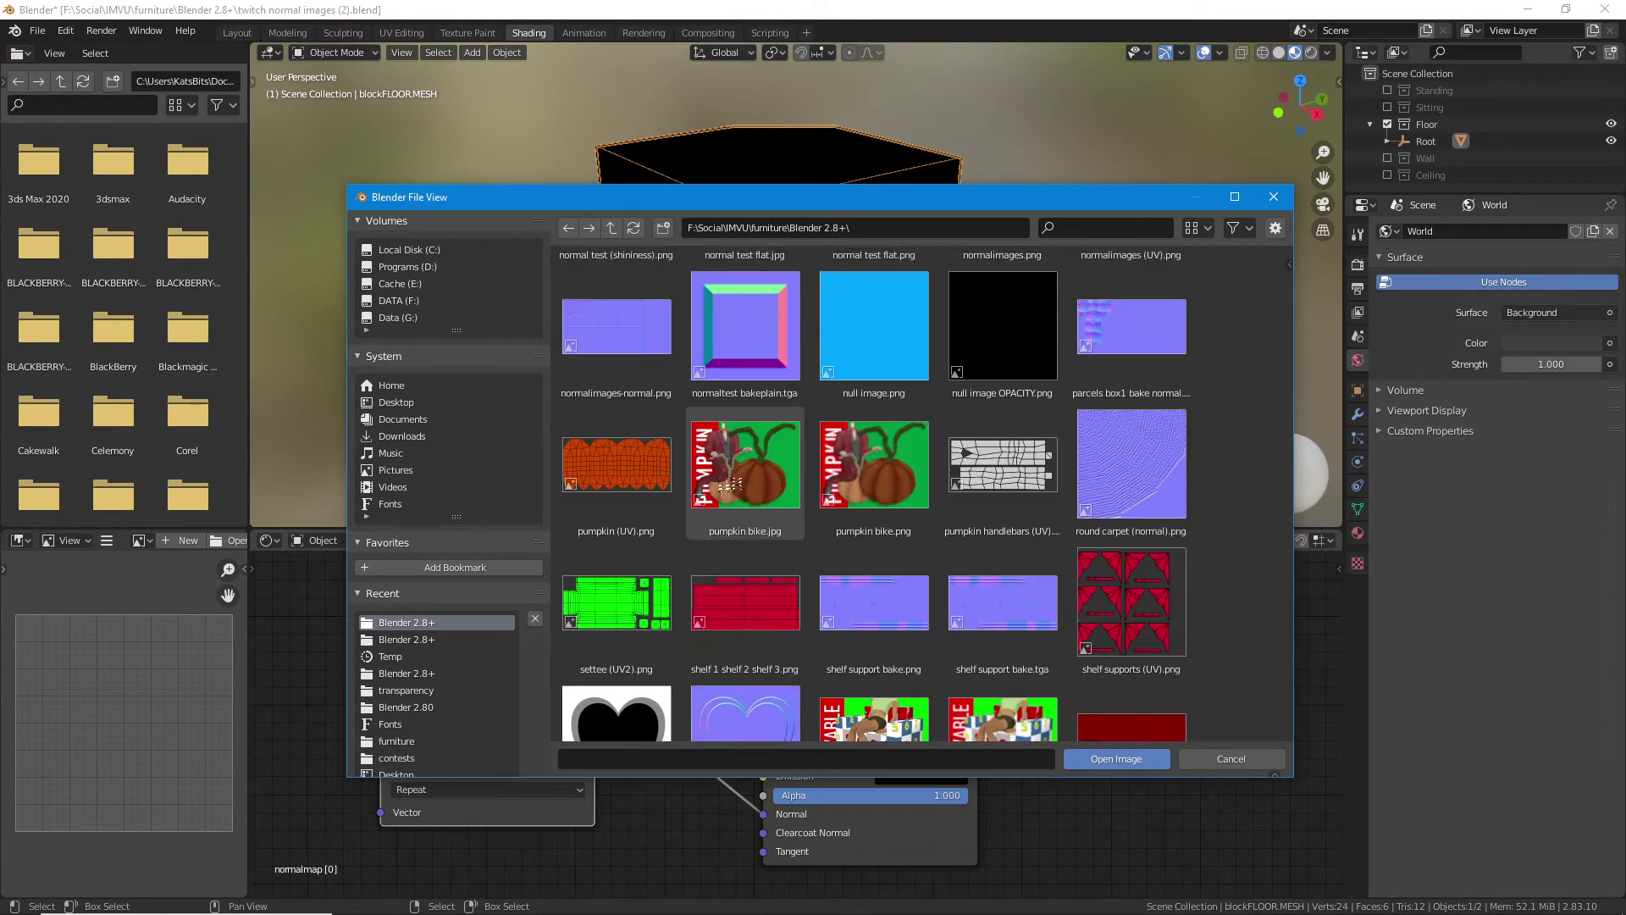
scroll(728, 485, up, 5)
scroll(727, 483, down, 15)
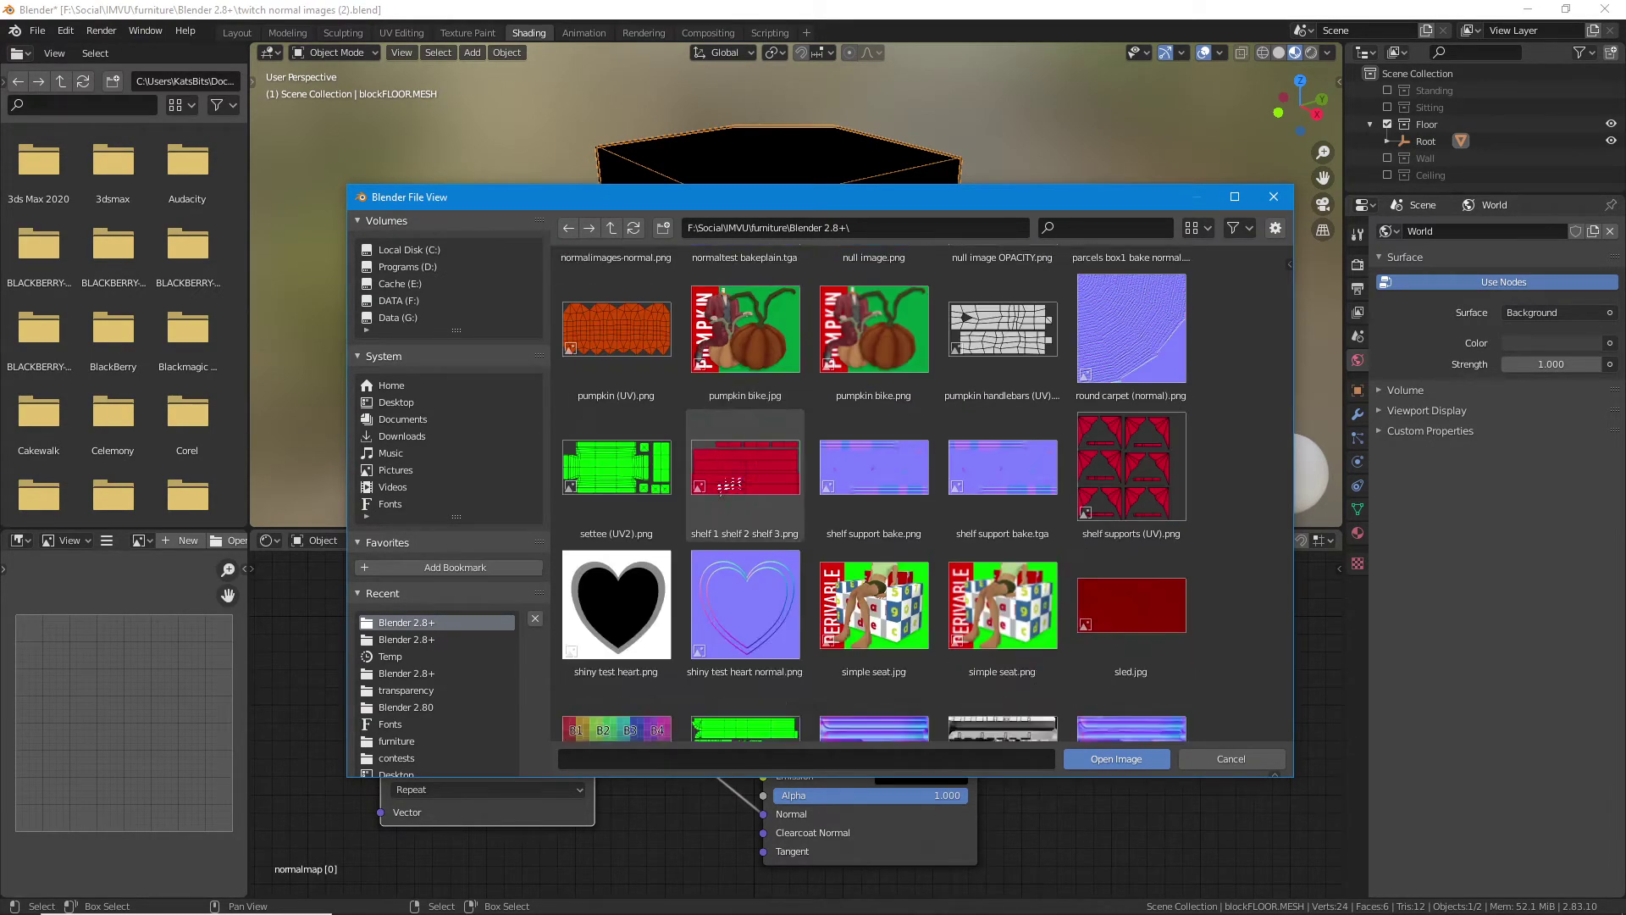
scroll(726, 480, down, 10)
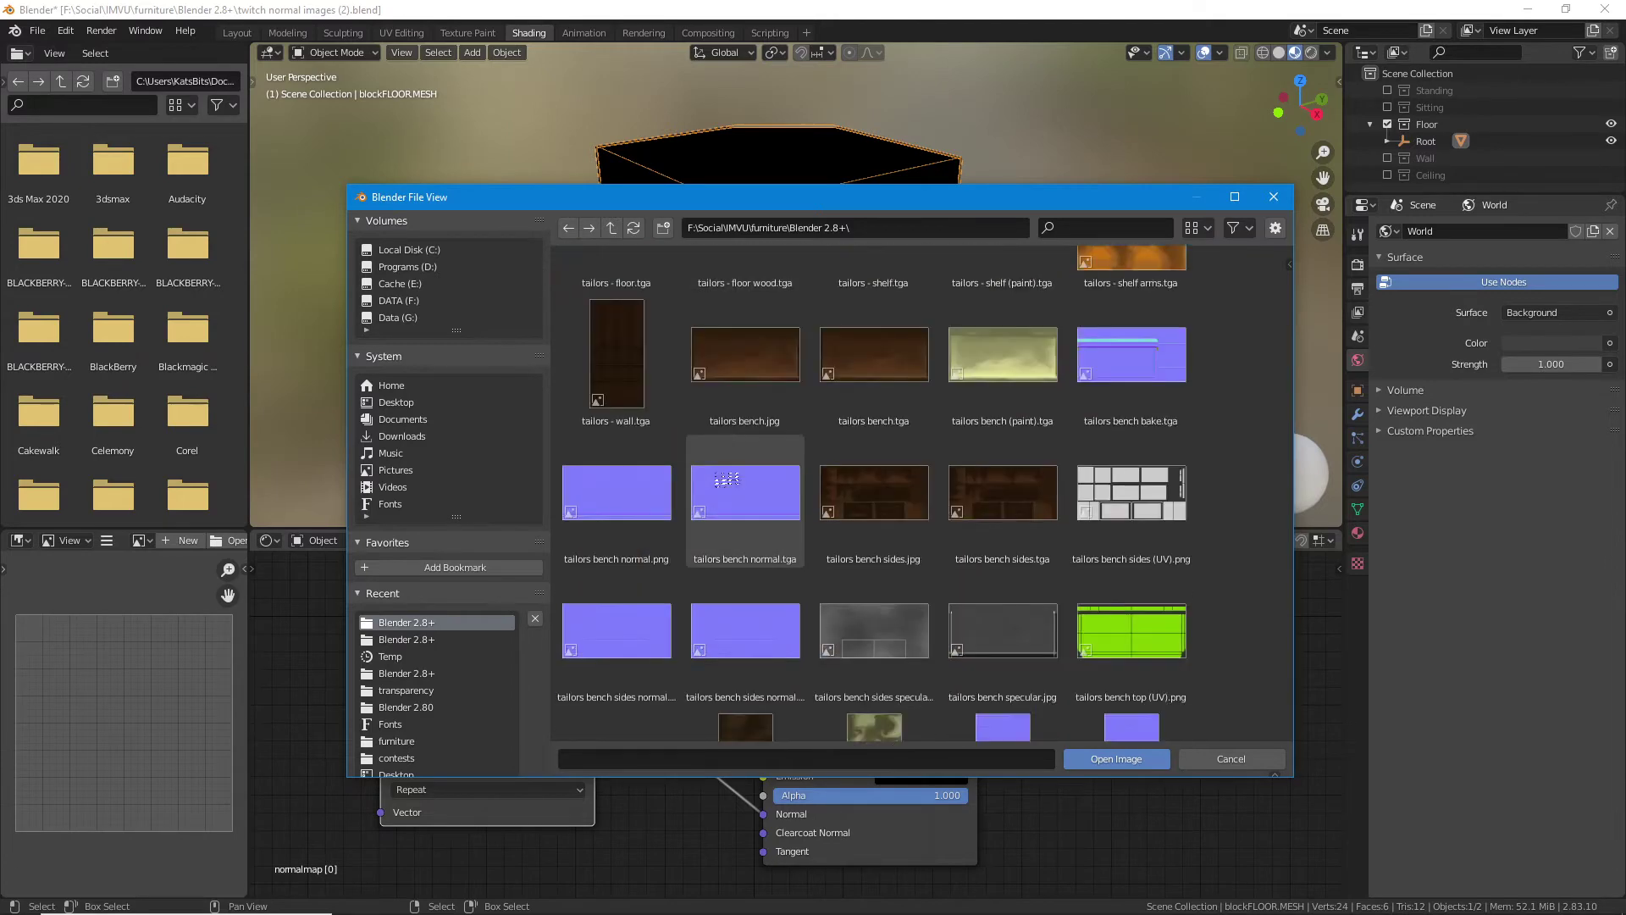
scroll(727, 480, down, 10)
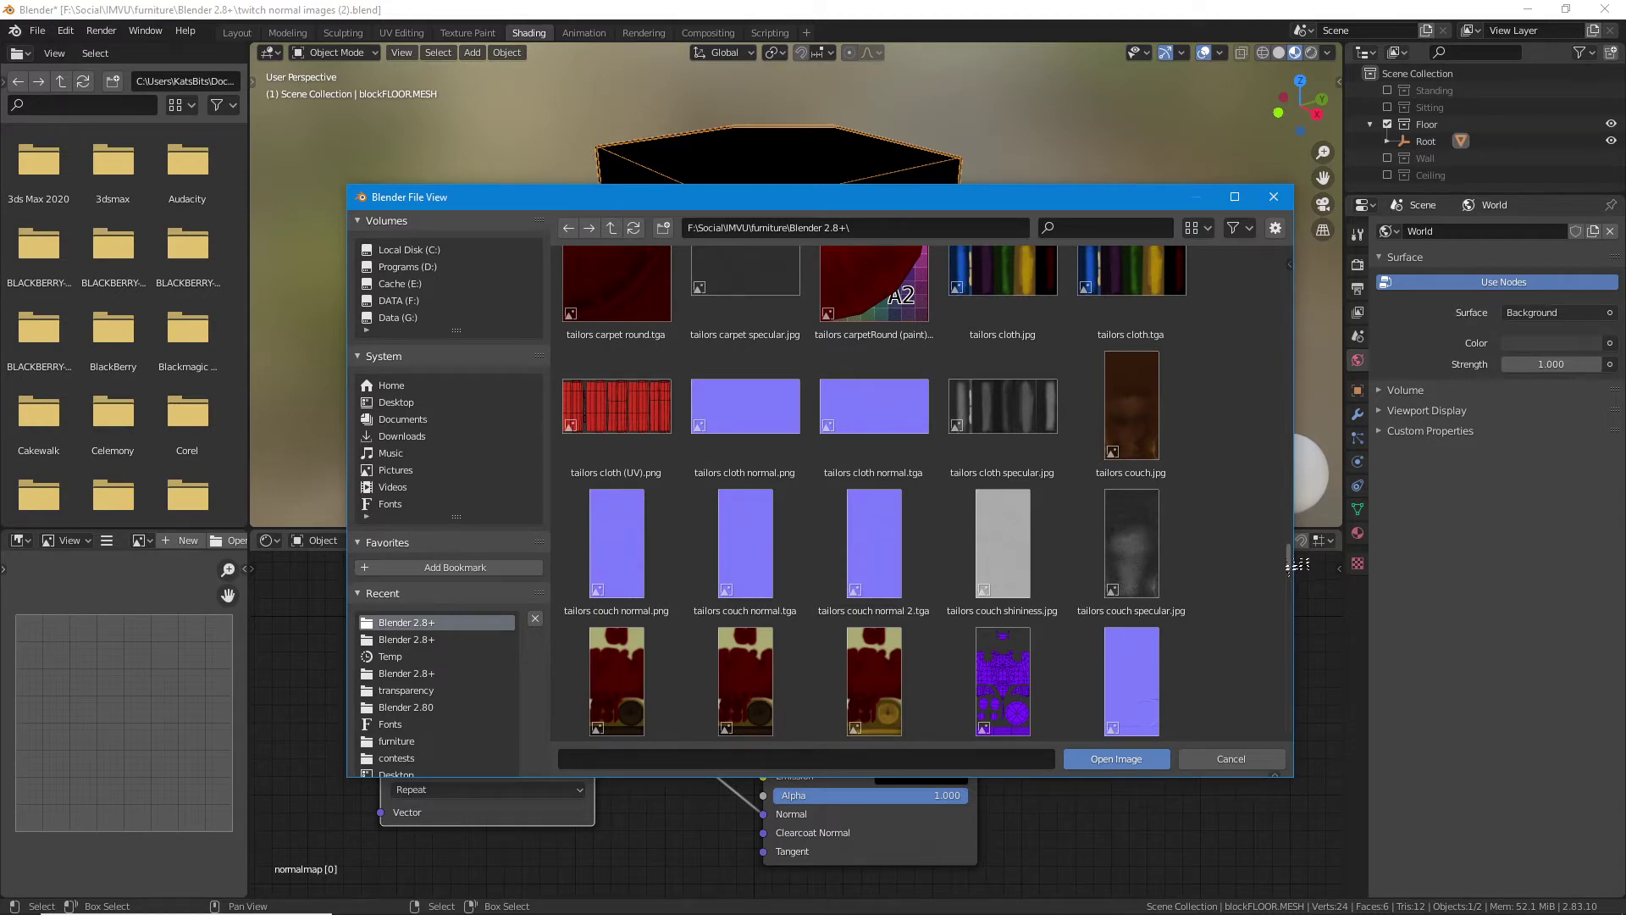
drag(1289, 566, 1290, 637)
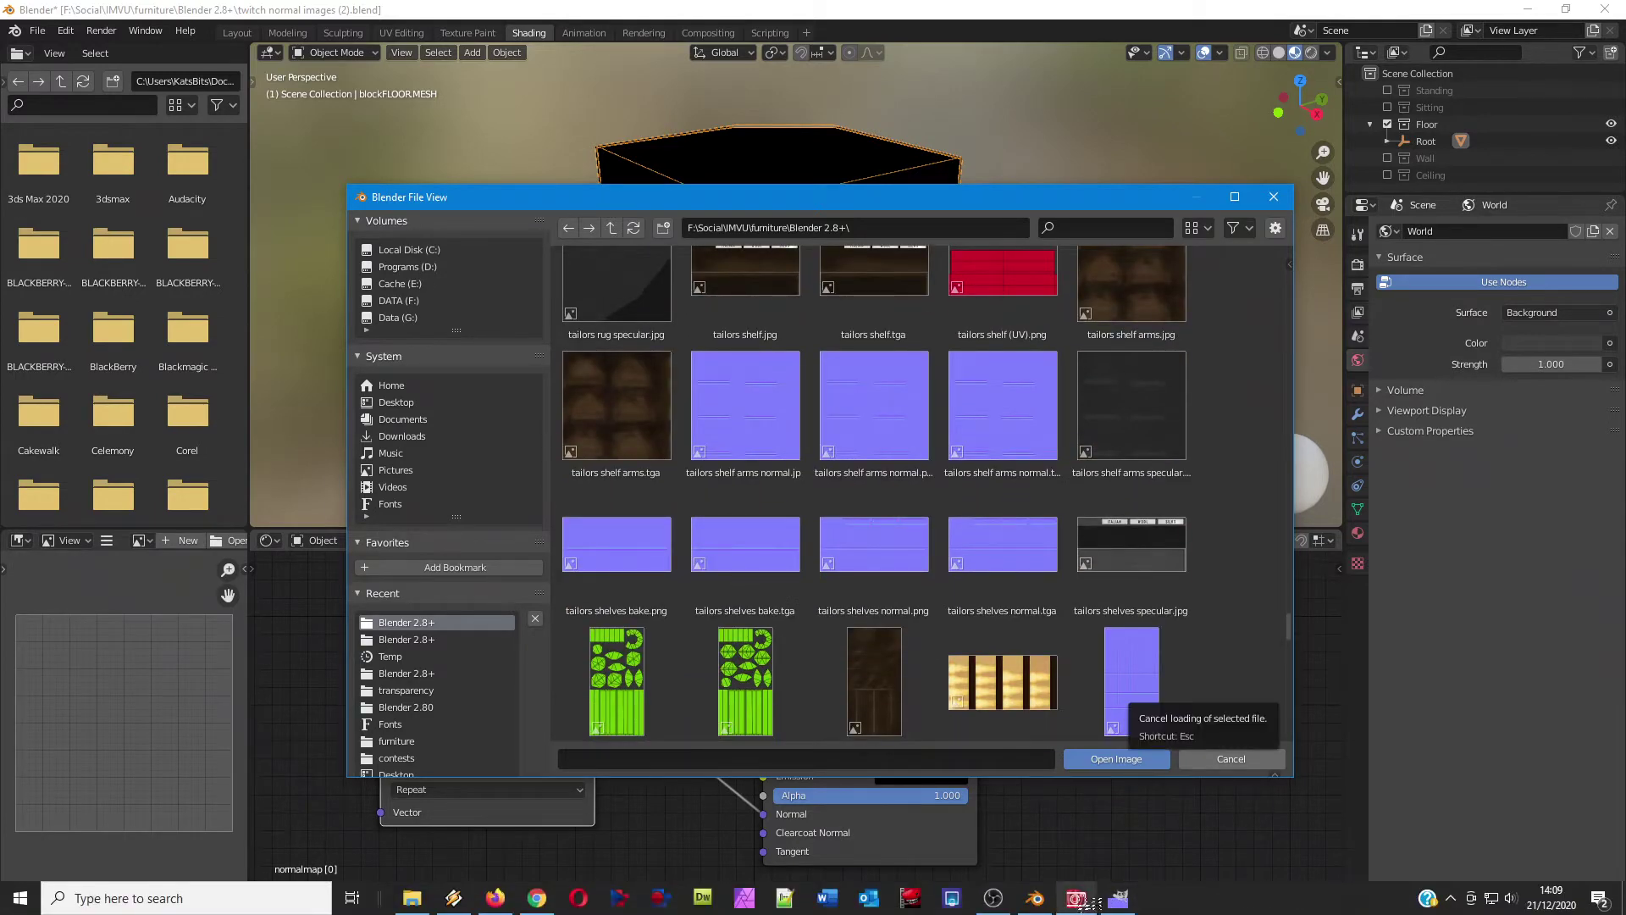
click(1121, 900)
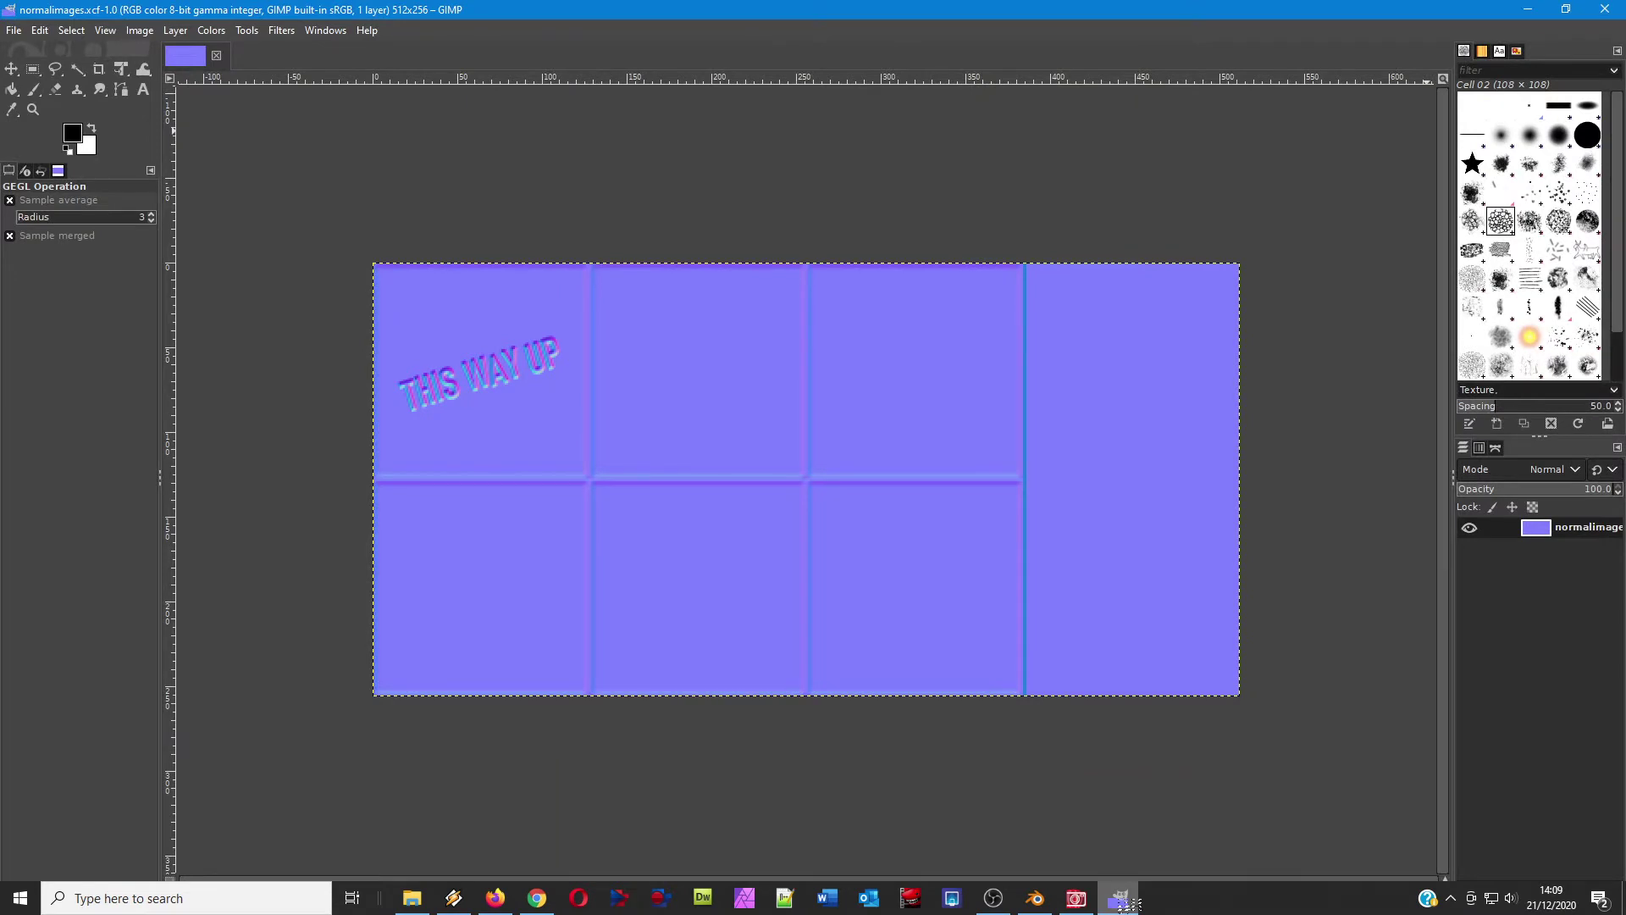
click(1040, 899)
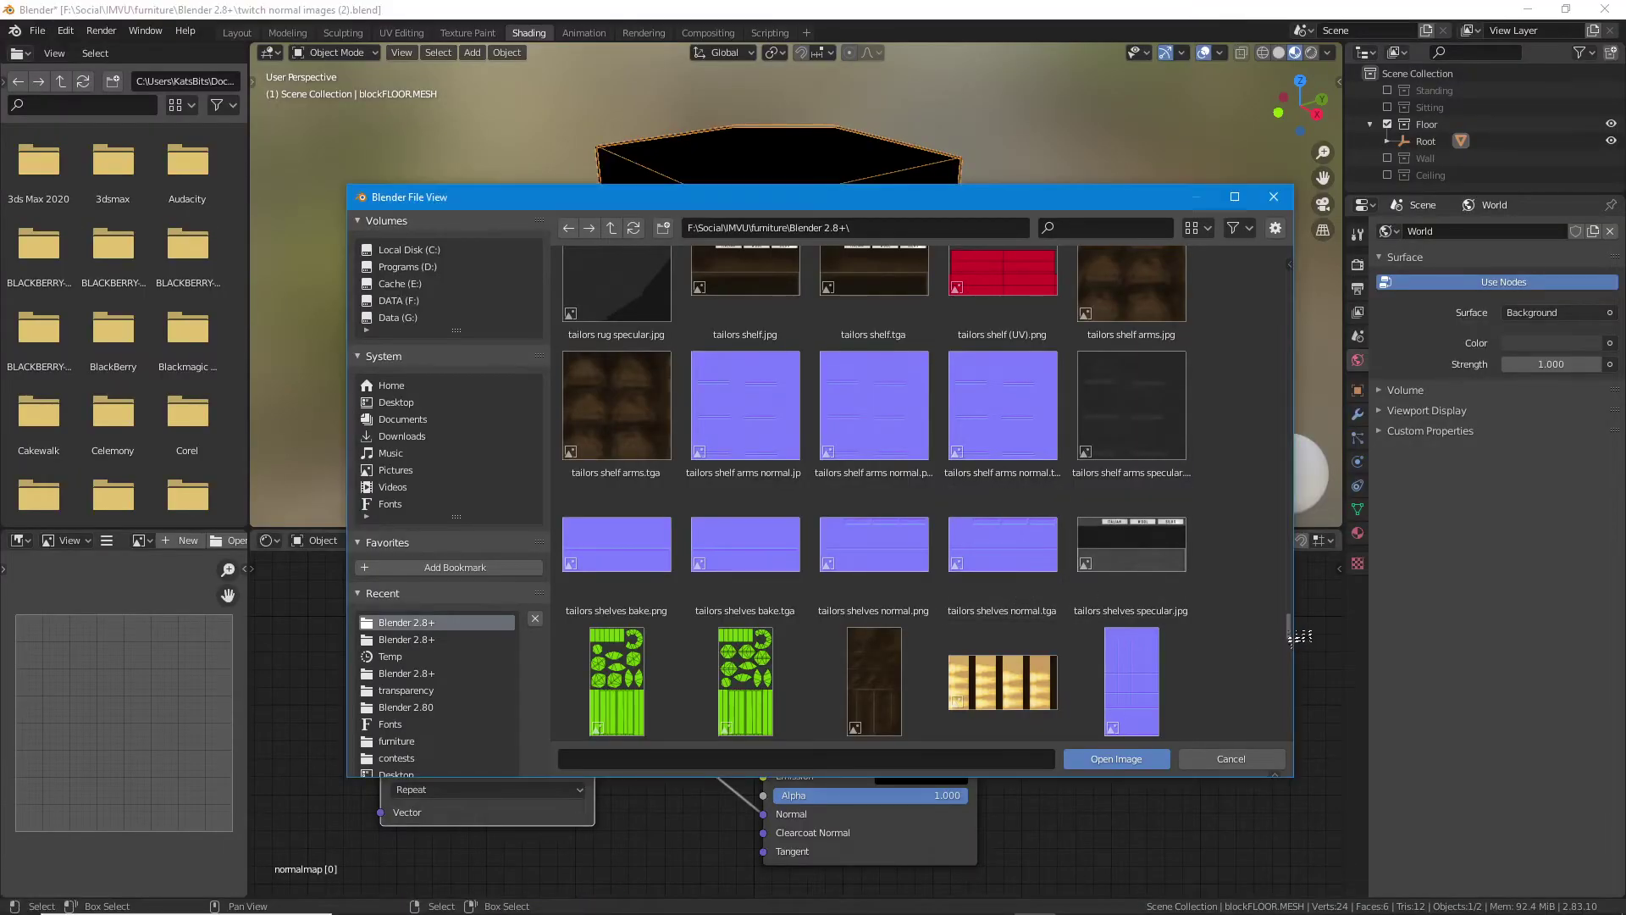
drag(1298, 635, 1287, 409)
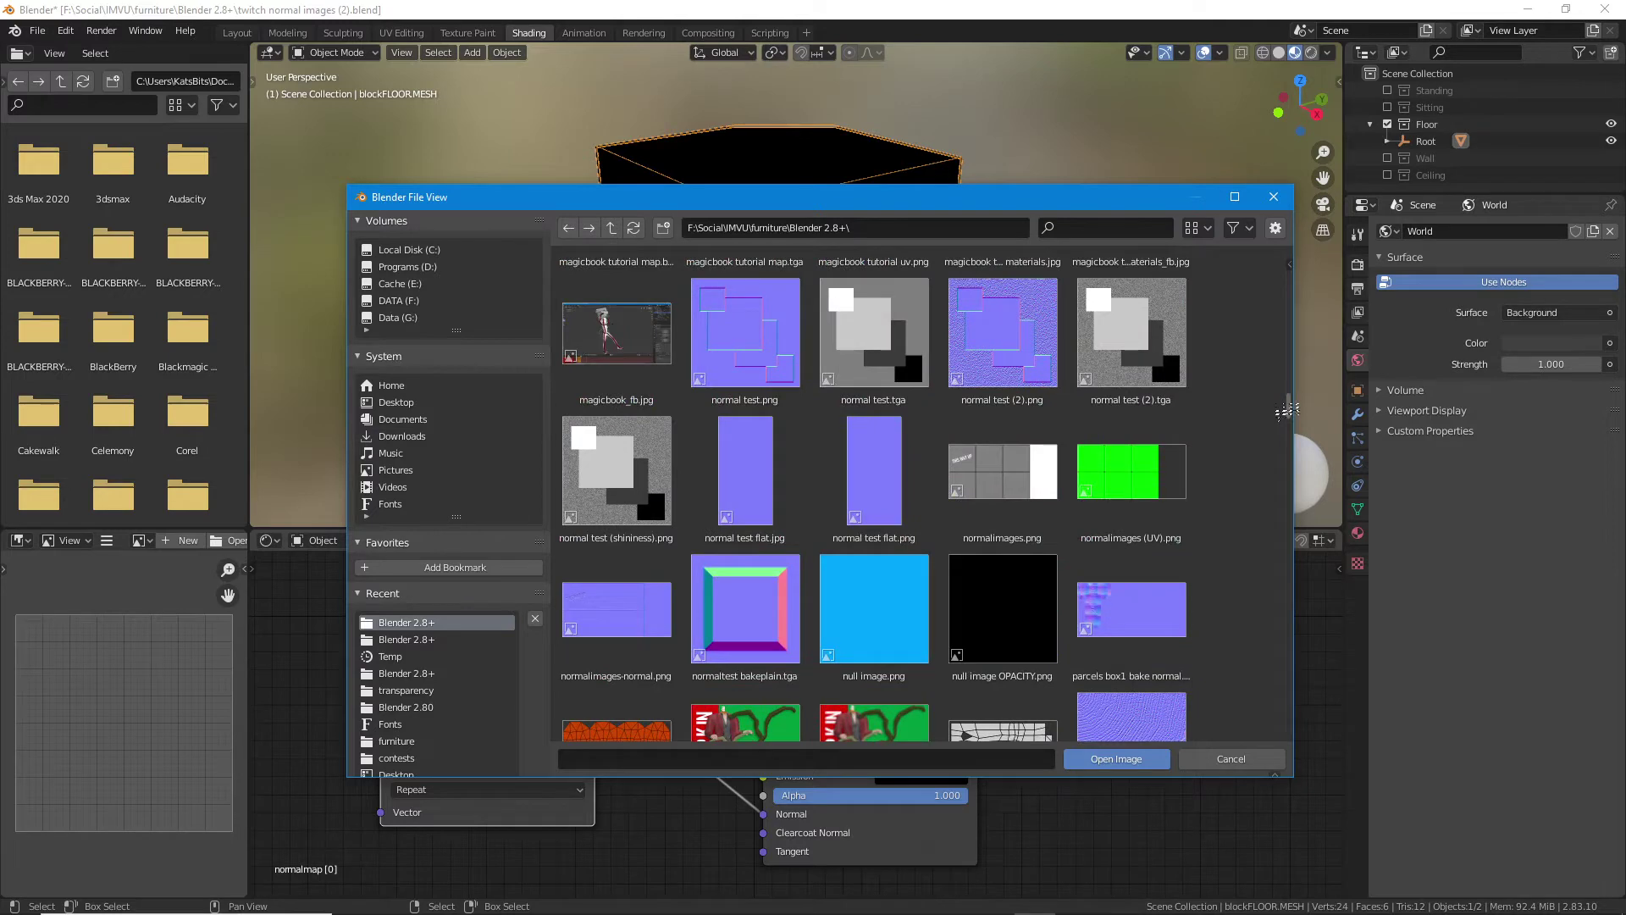
click(625, 608)
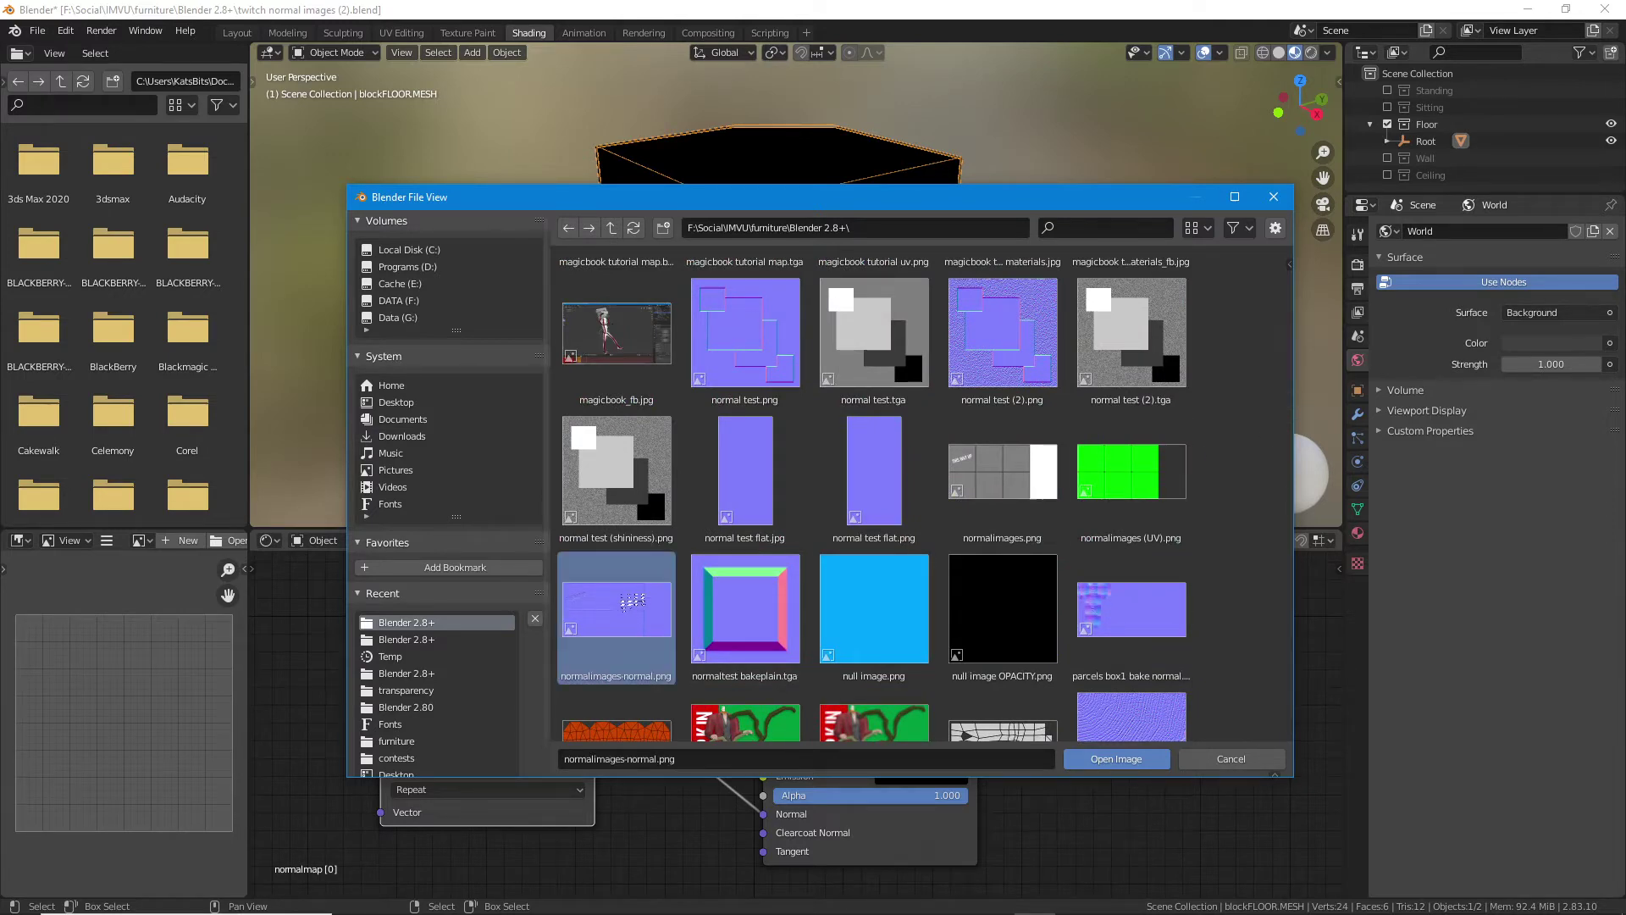
click(1116, 758)
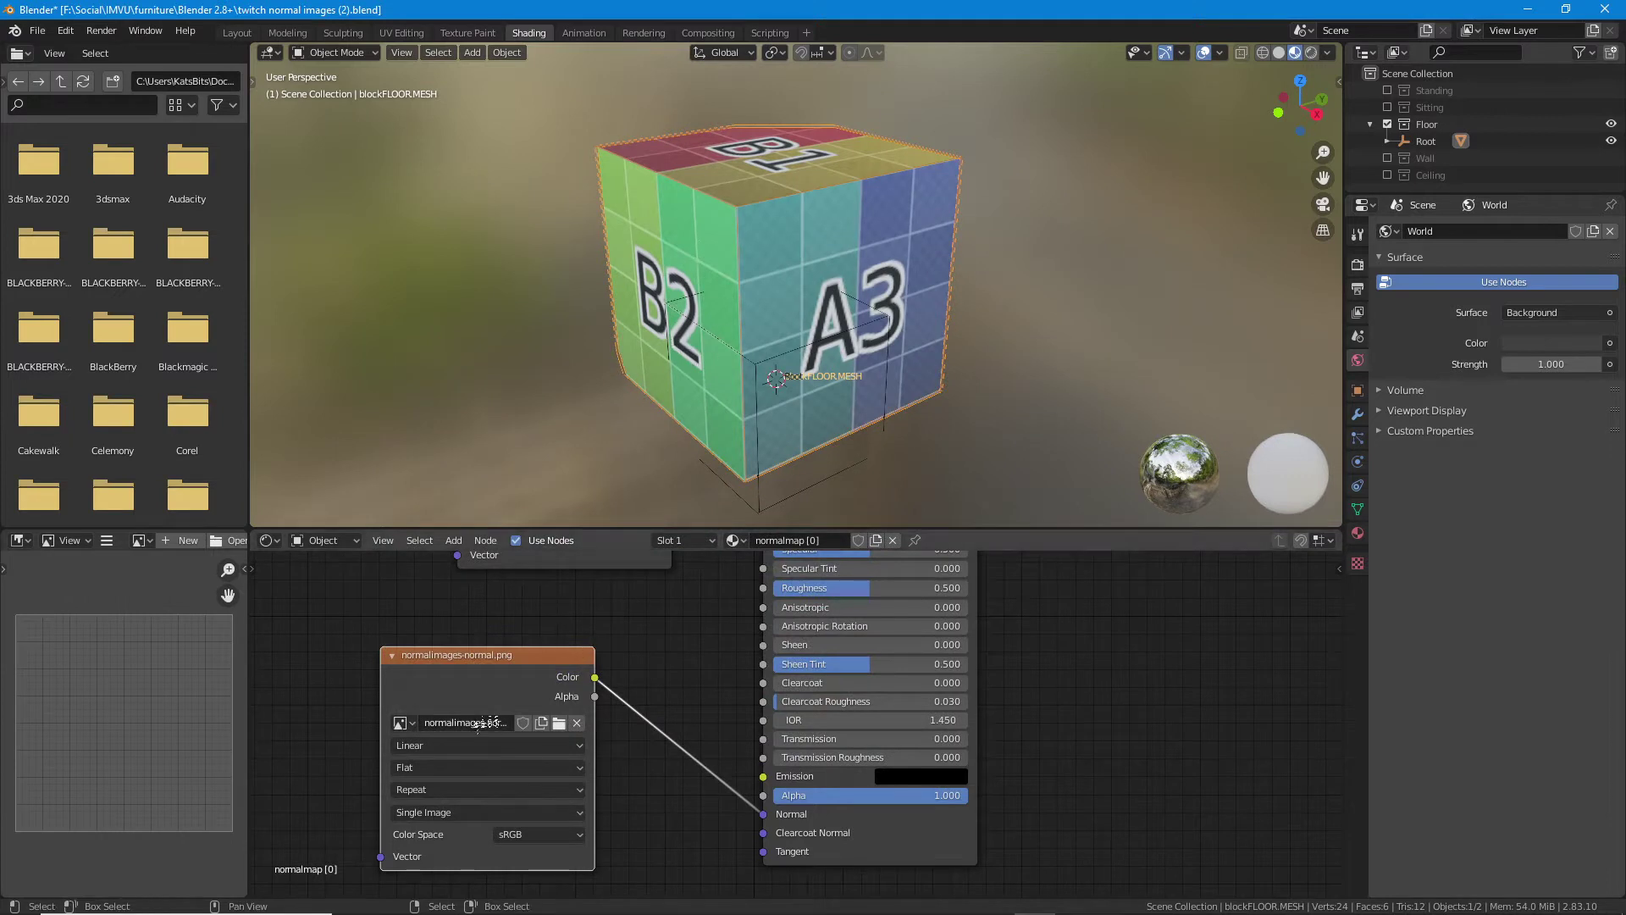
- Set the colour space of the normalimages-normal.png texture node to Non-Color
drag(589, 765, 614, 723)
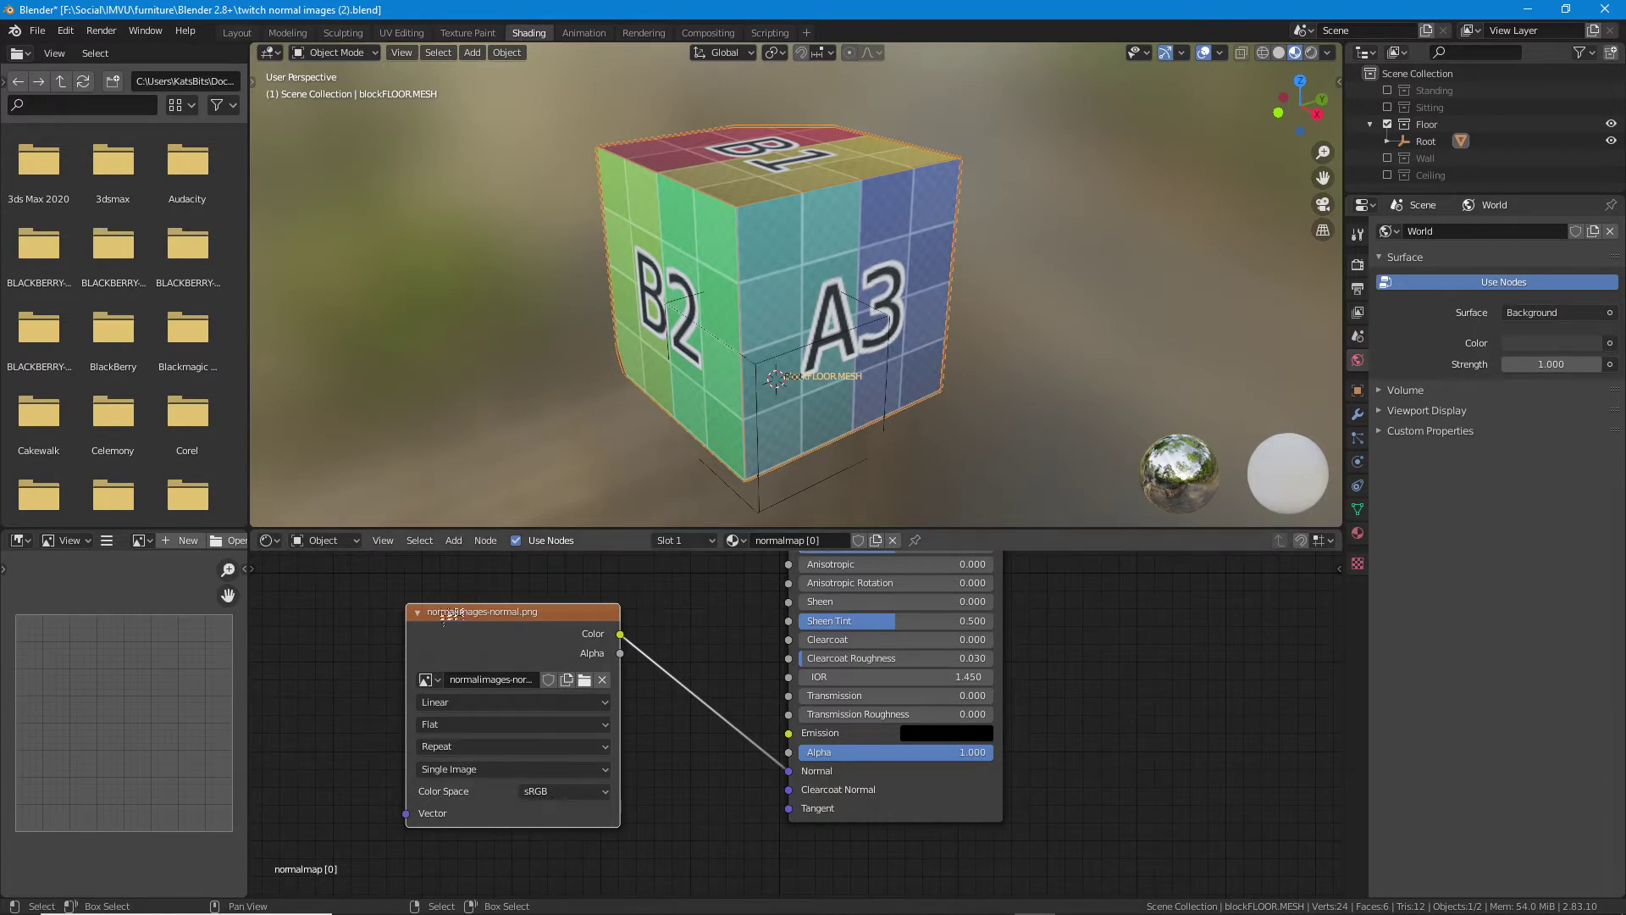
mouse_move(371, 587)
mouse_down()
mouse_move(352, 748)
mouse_move(370, 832)
mouse_move(620, 873)
mouse_move(649, 684)
mouse_move(634, 589)
mouse_move(366, 590)
mouse_up()
mouse_move(514, 804)
mouse_down()
mouse_move(592, 807)
mouse_move(505, 811)
mouse_up()
click(547, 791)
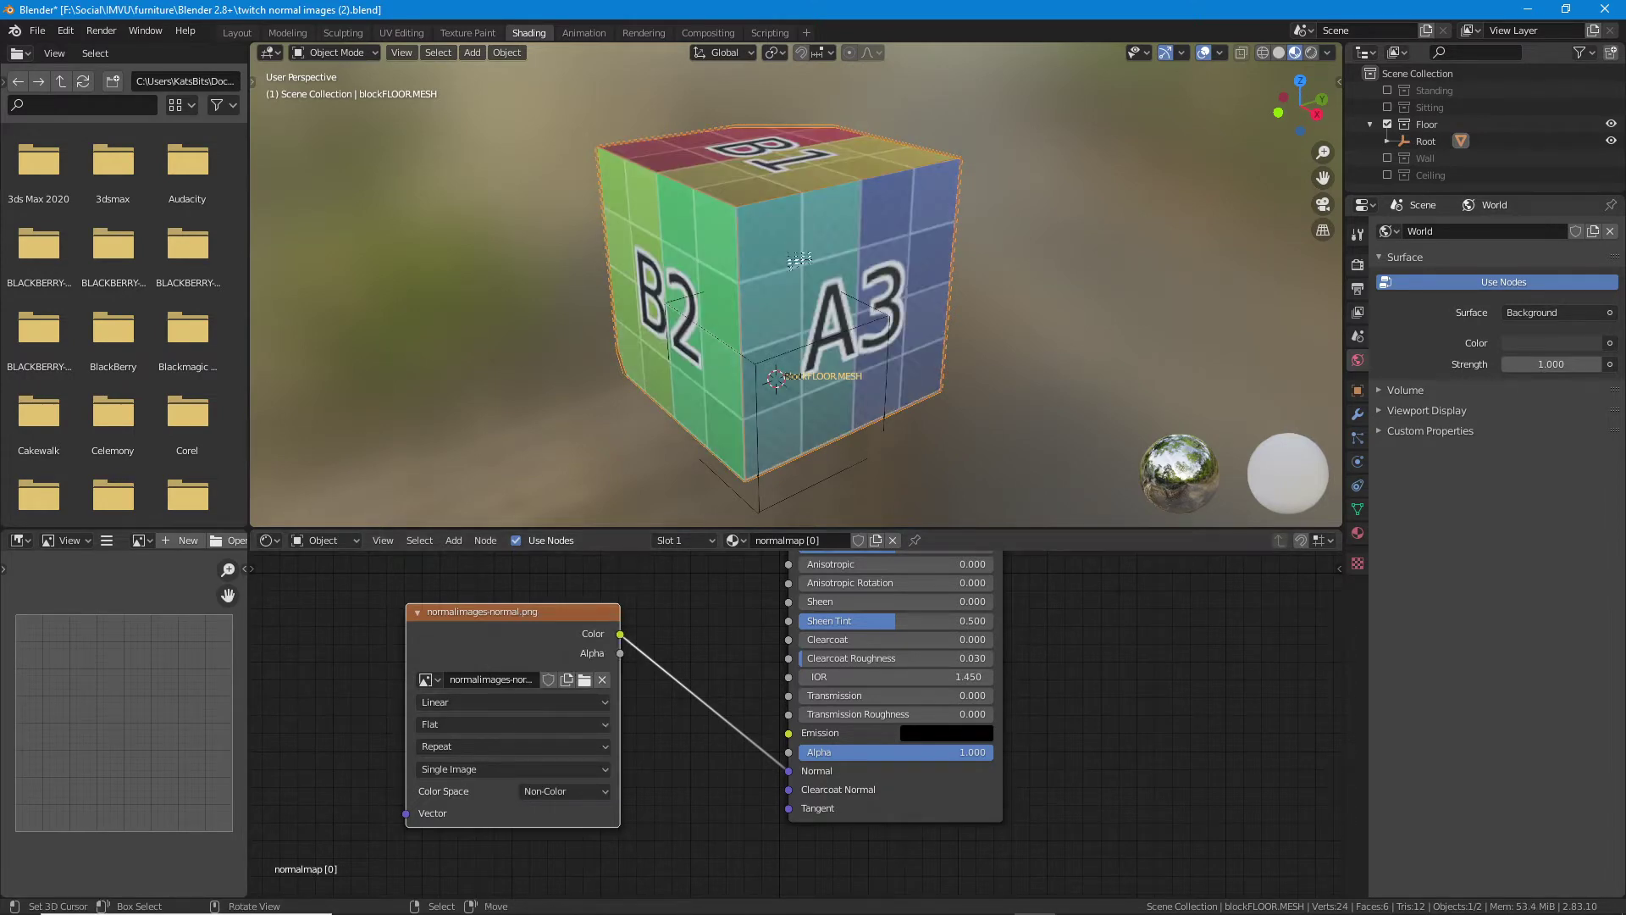
- Check the block in solid shading and return to the Layout workspace
mouse_move(704, 329)
mouse_down()
mouse_move(898, 314)
mouse_move(951, 265)
mouse_move(905, 277)
mouse_move(1027, 276)
mouse_move(951, 291)
mouse_move(827, 280)
mouse_move(837, 330)
mouse_move(657, 338)
mouse_move(937, 318)
mouse_move(751, 333)
mouse_move(708, 315)
mouse_up()
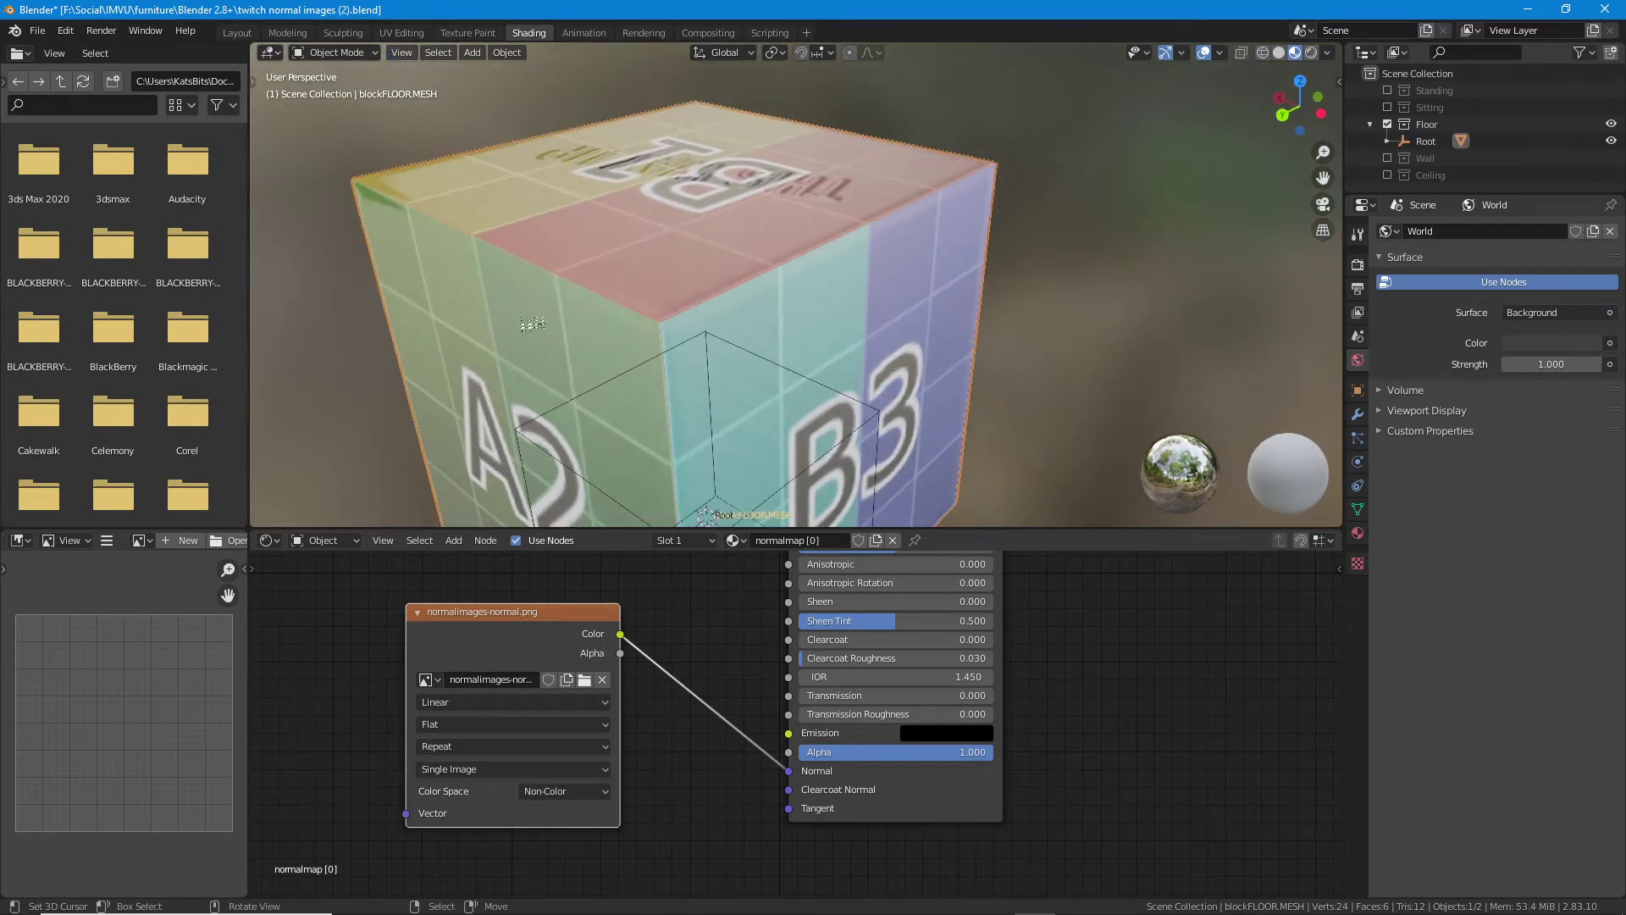
click(1280, 53)
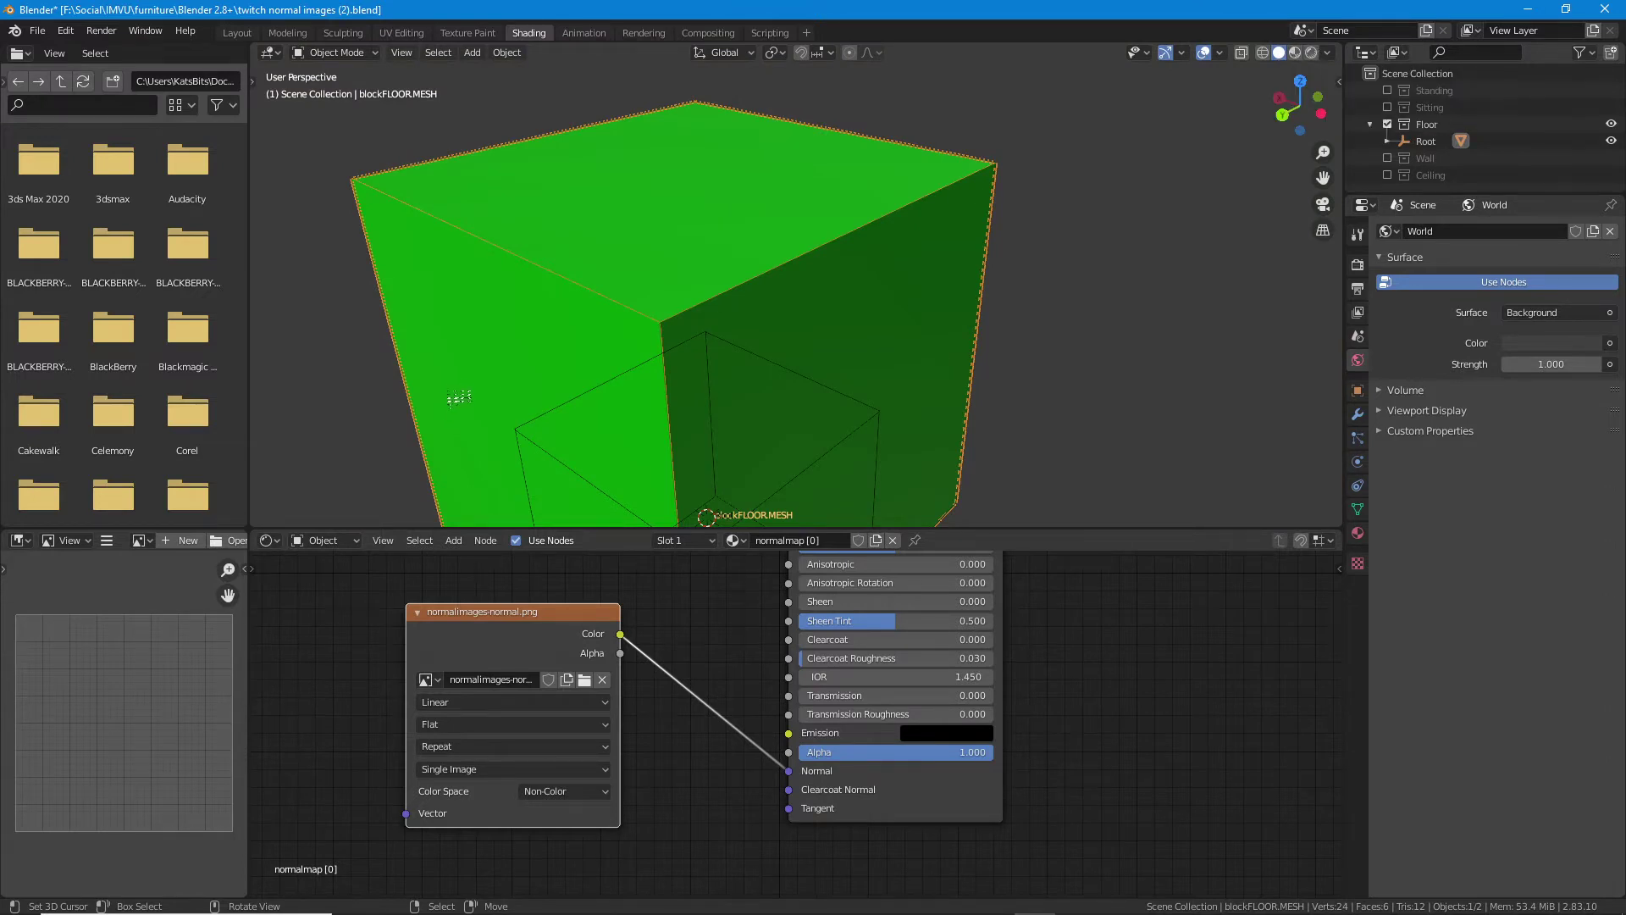
click(237, 32)
scroll(641, 498, down, 1)
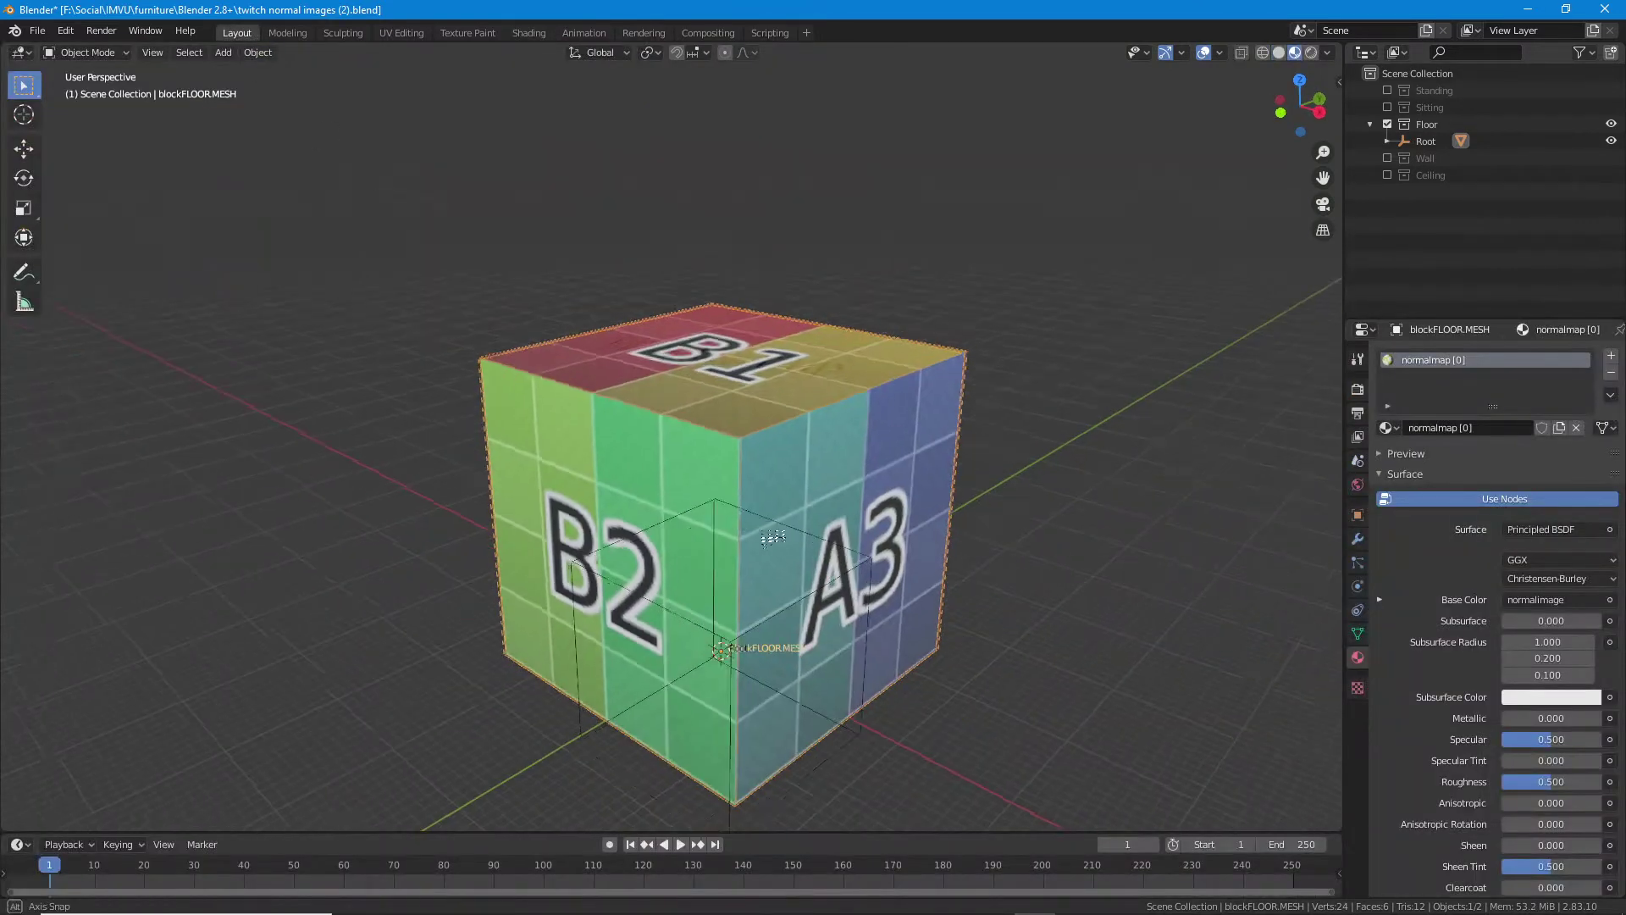
drag(770, 537, 796, 513)
scroll(773, 545, up, 2)
- Save the scene as a new file named "twitch normal images (3).blend" in the Blender 2.8+ folder
click(38, 30)
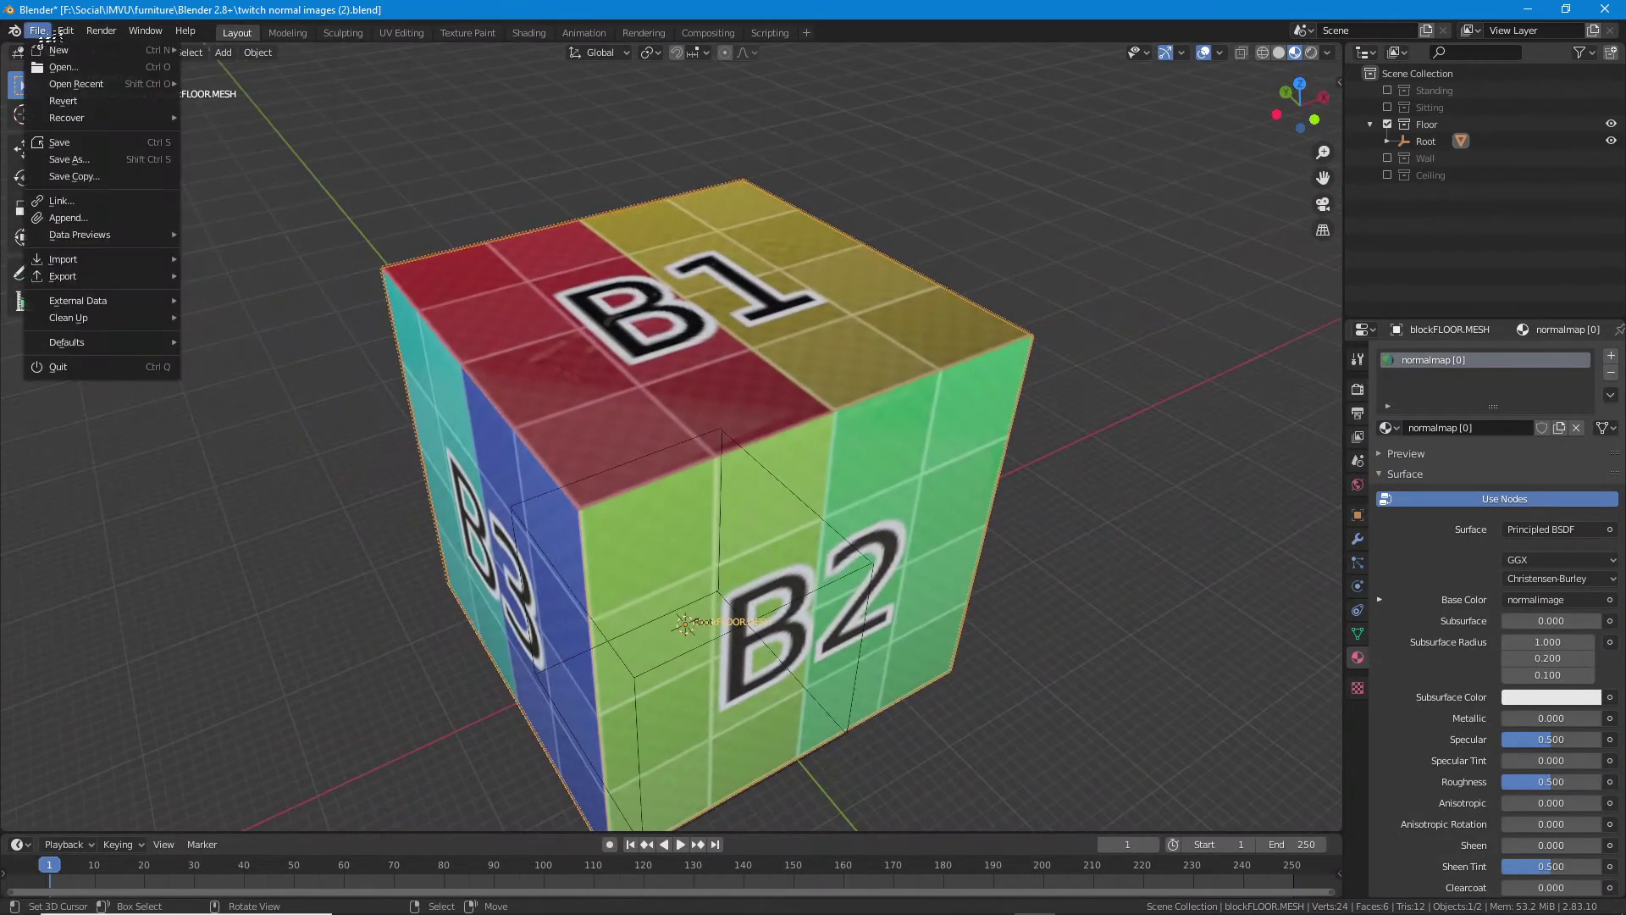
click(70, 159)
click(663, 758)
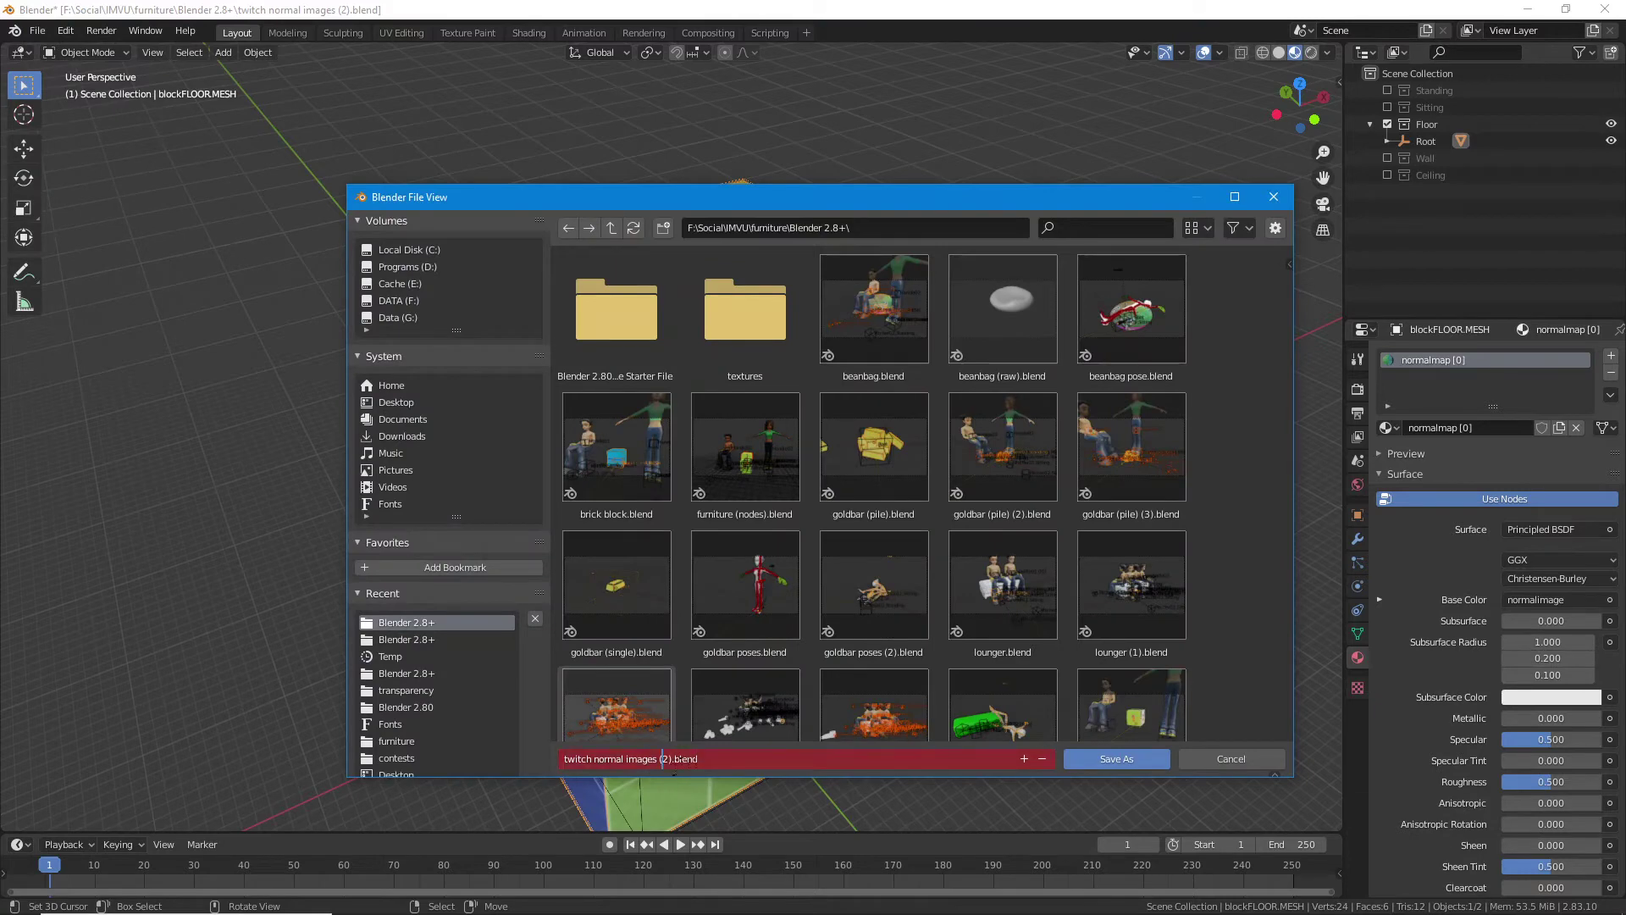
text(3)
key(Delete)
key(Return)
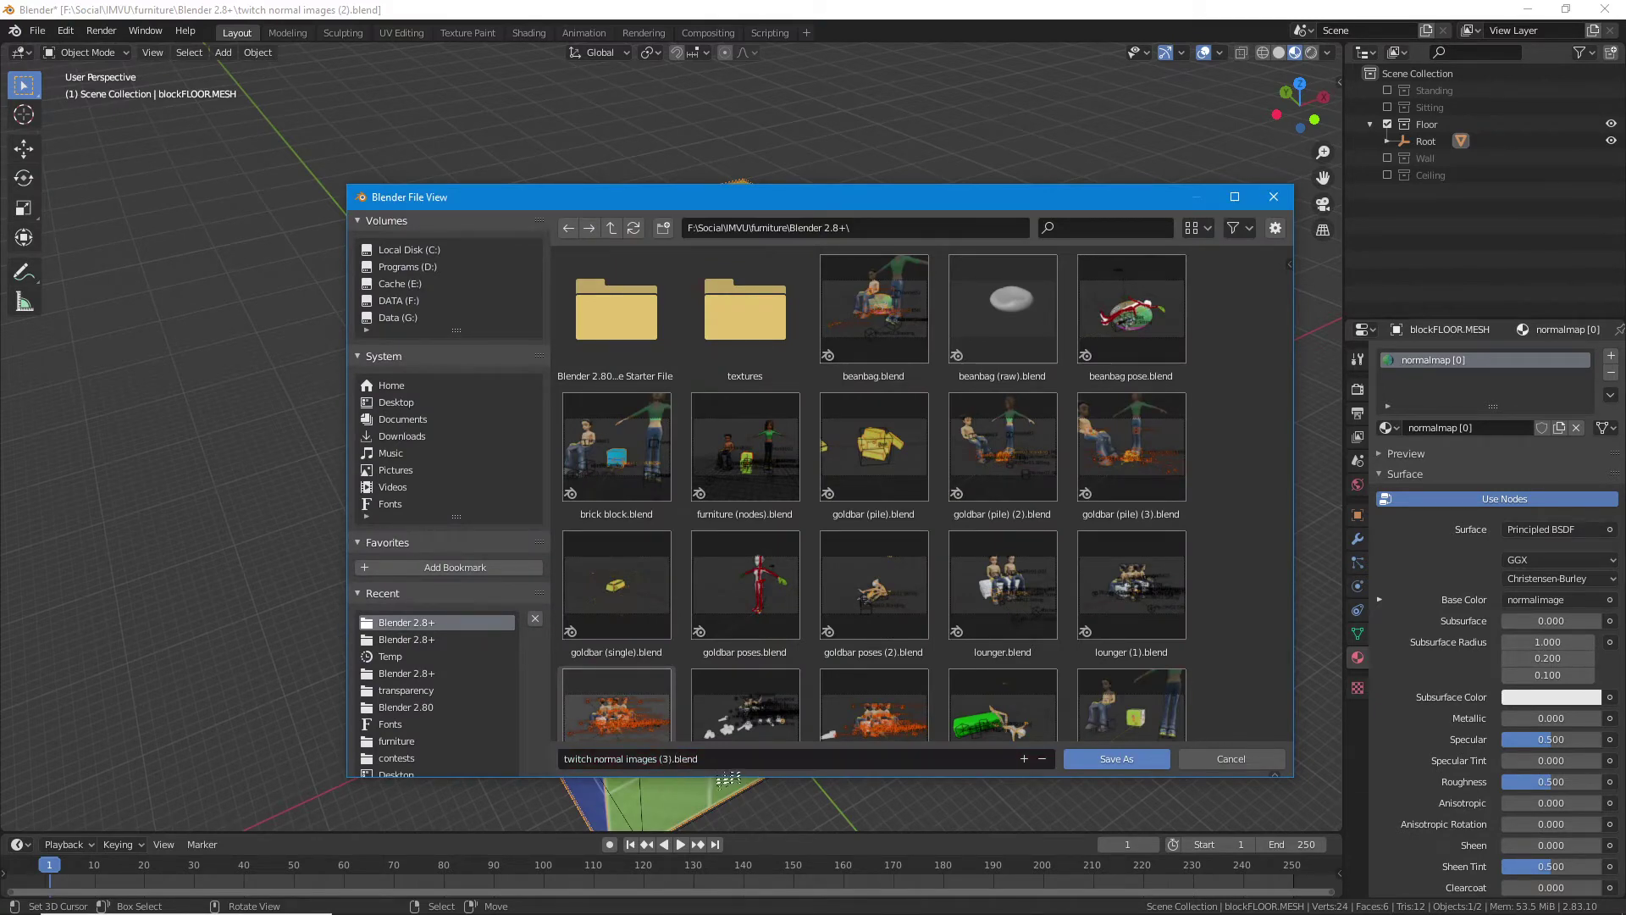
click(1144, 760)
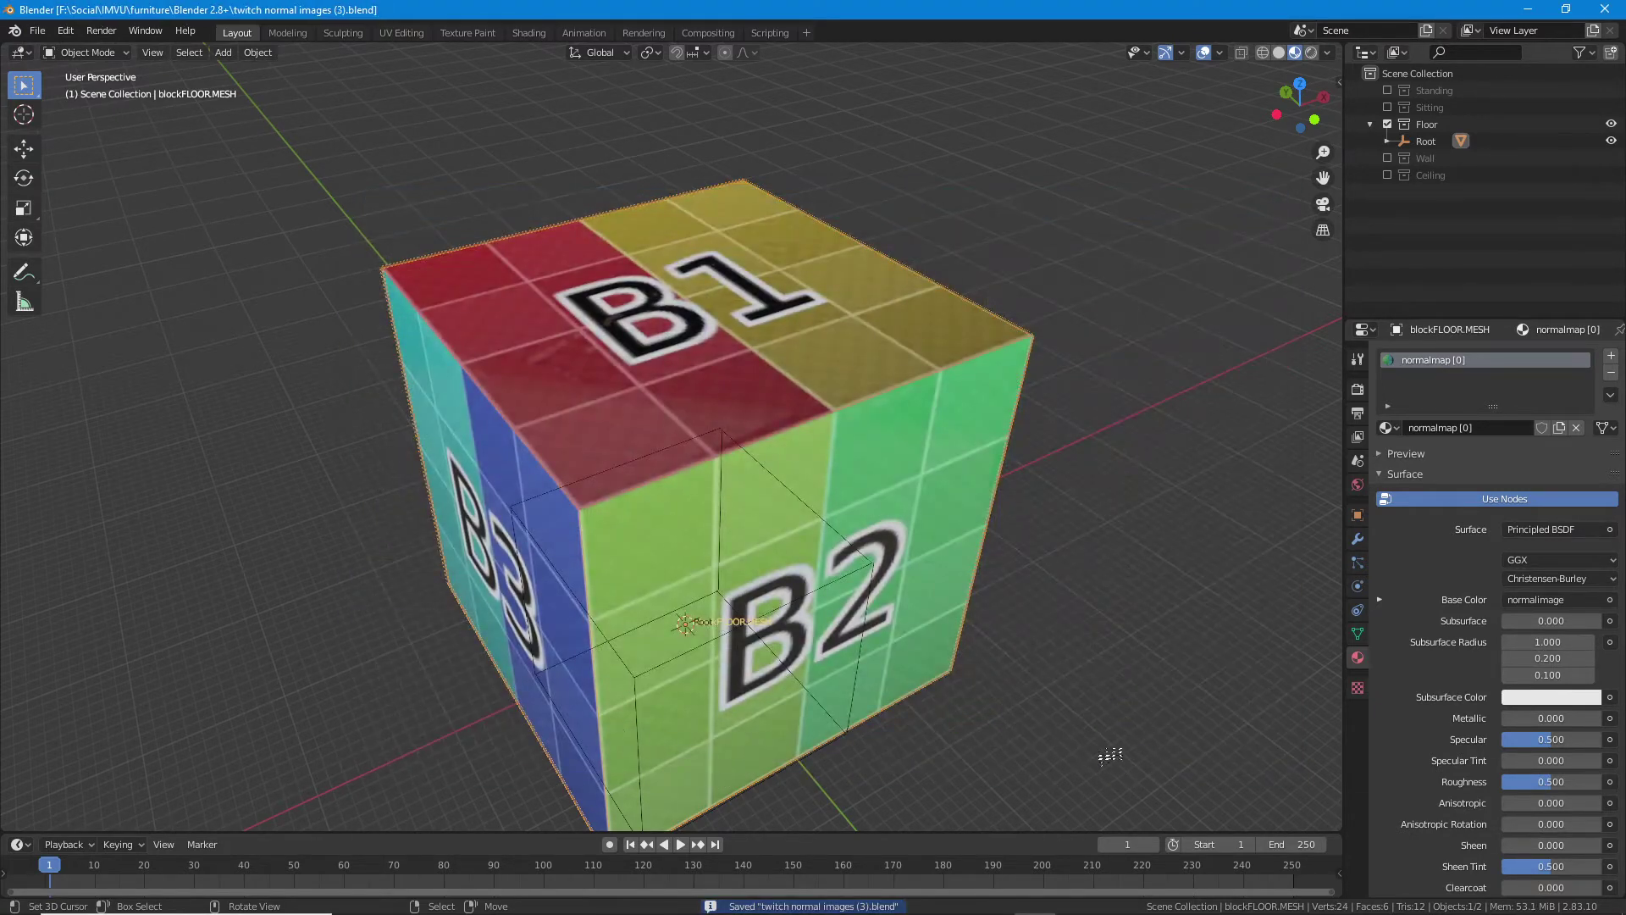
- Compare the block's normal-mapped surface in Rendered and Material Preview shading, looking closely at the B1 face
click(1312, 52)
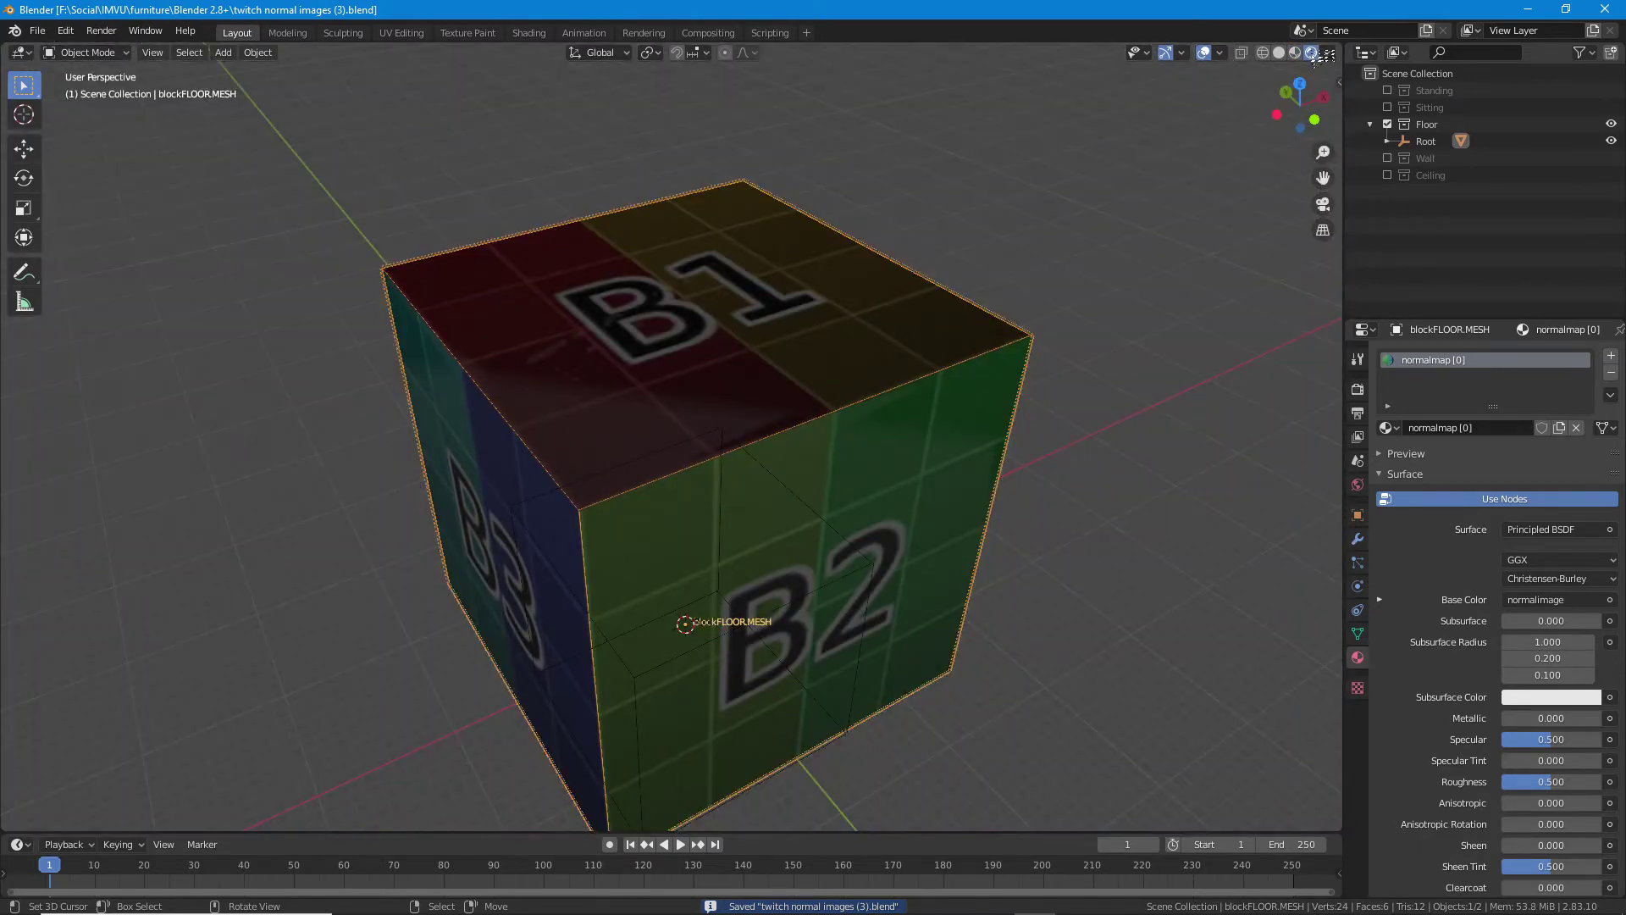
drag(783, 586, 1071, 331)
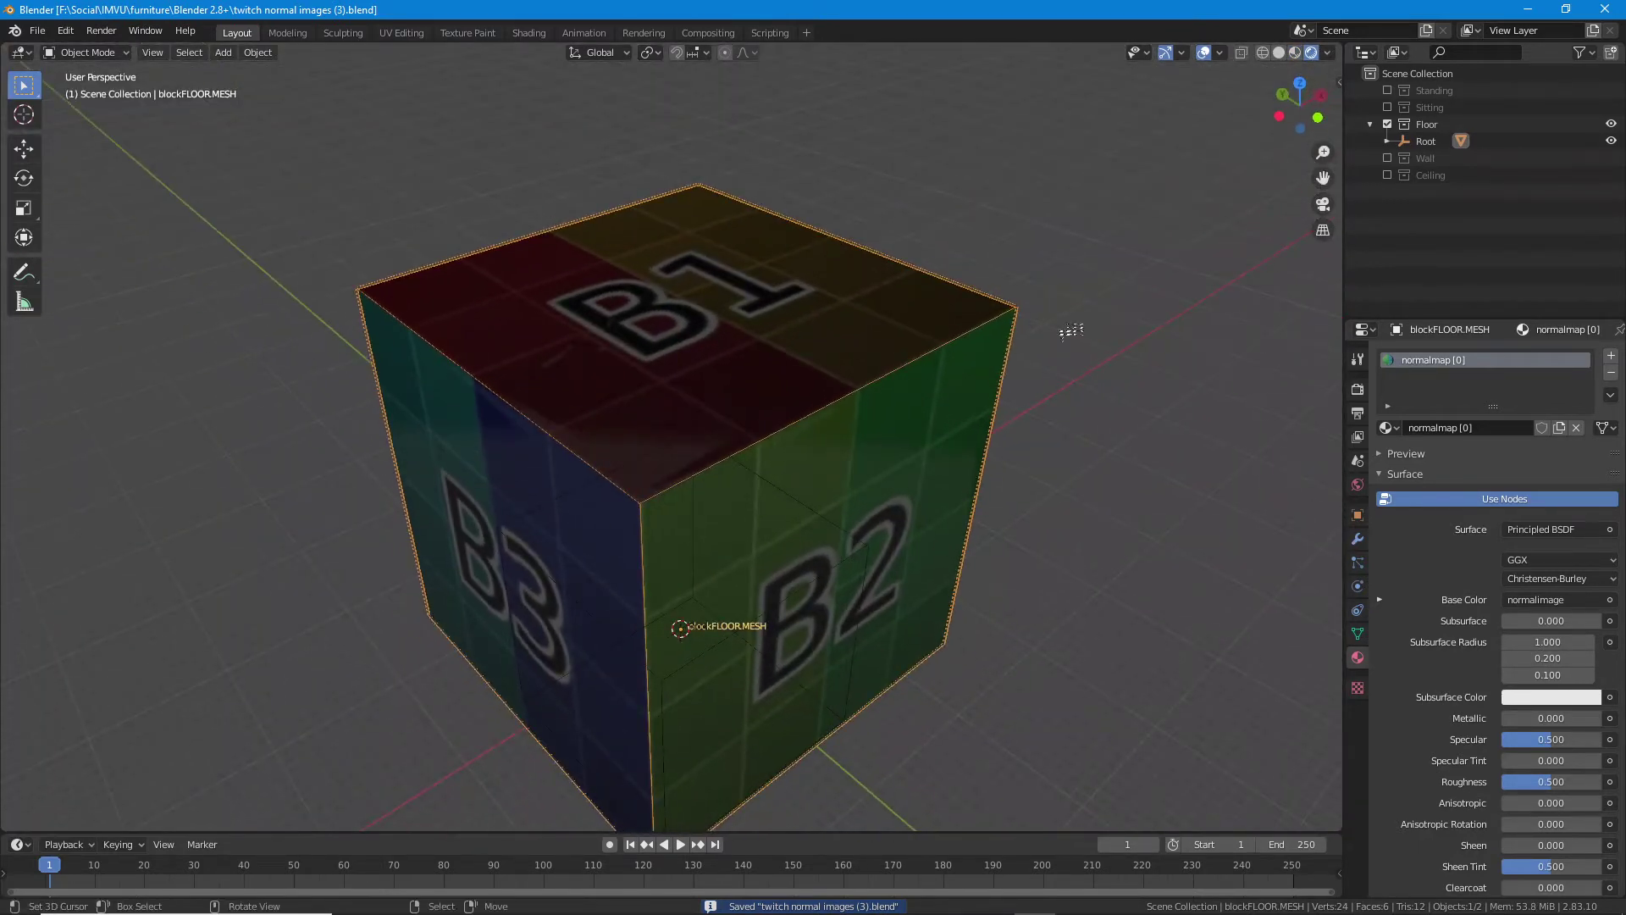
click(1295, 52)
mouse_move(645, 576)
mouse_down()
mouse_move(708, 570)
mouse_move(675, 588)
mouse_up()
scroll(667, 450, up, 2)
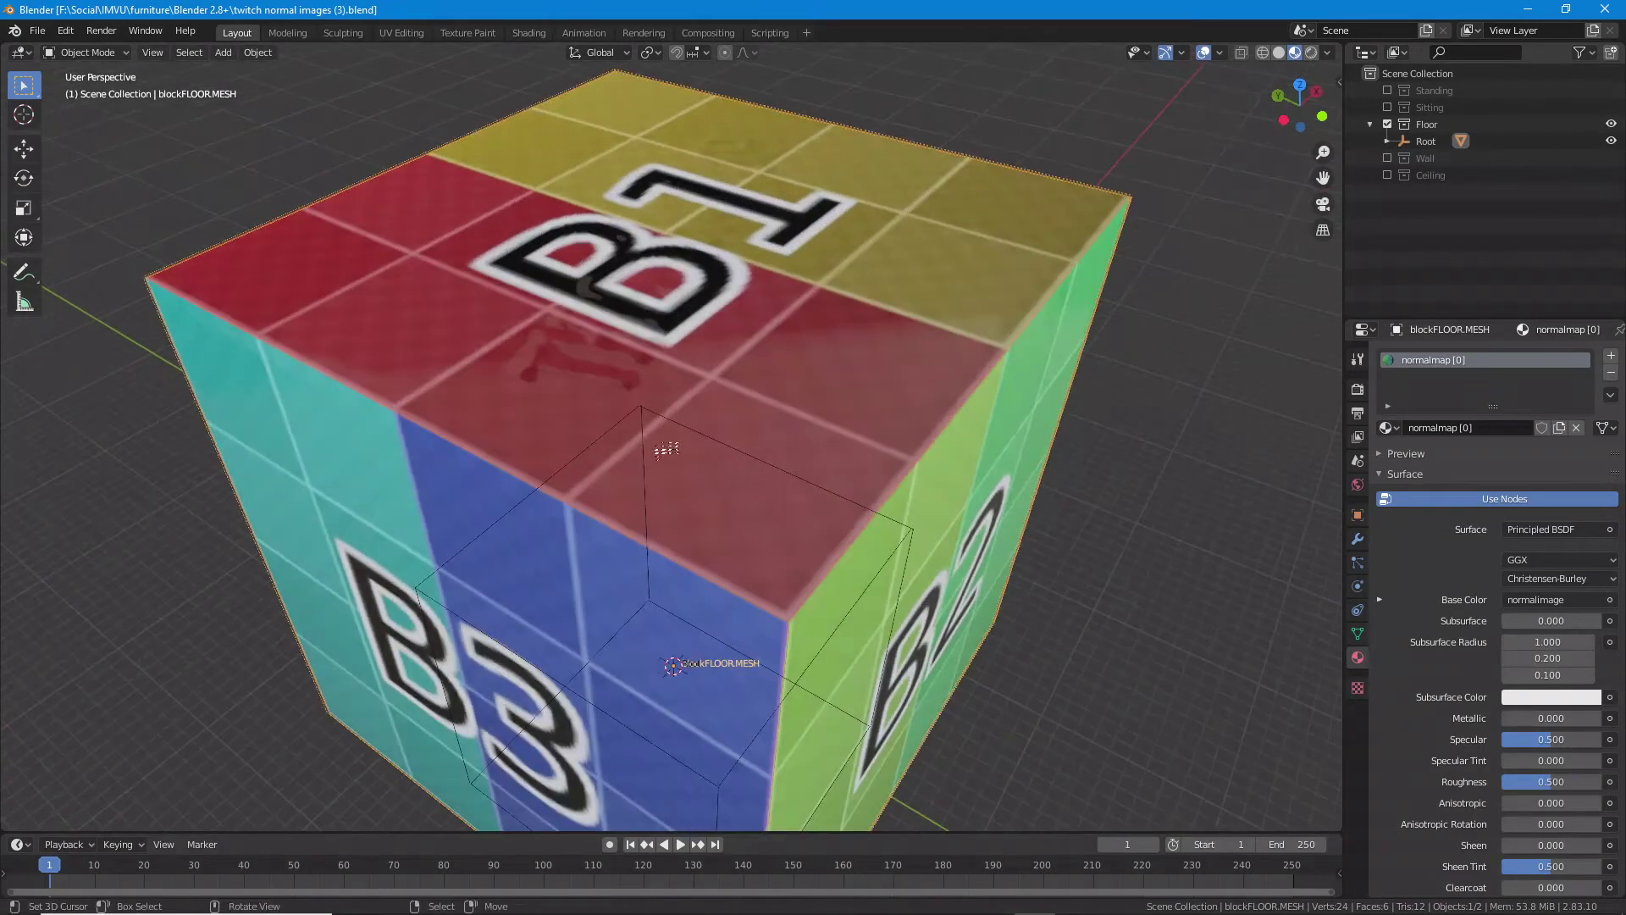
mouse_move(666, 450)
mouse_down()
mouse_move(668, 486)
mouse_move(673, 459)
mouse_up()
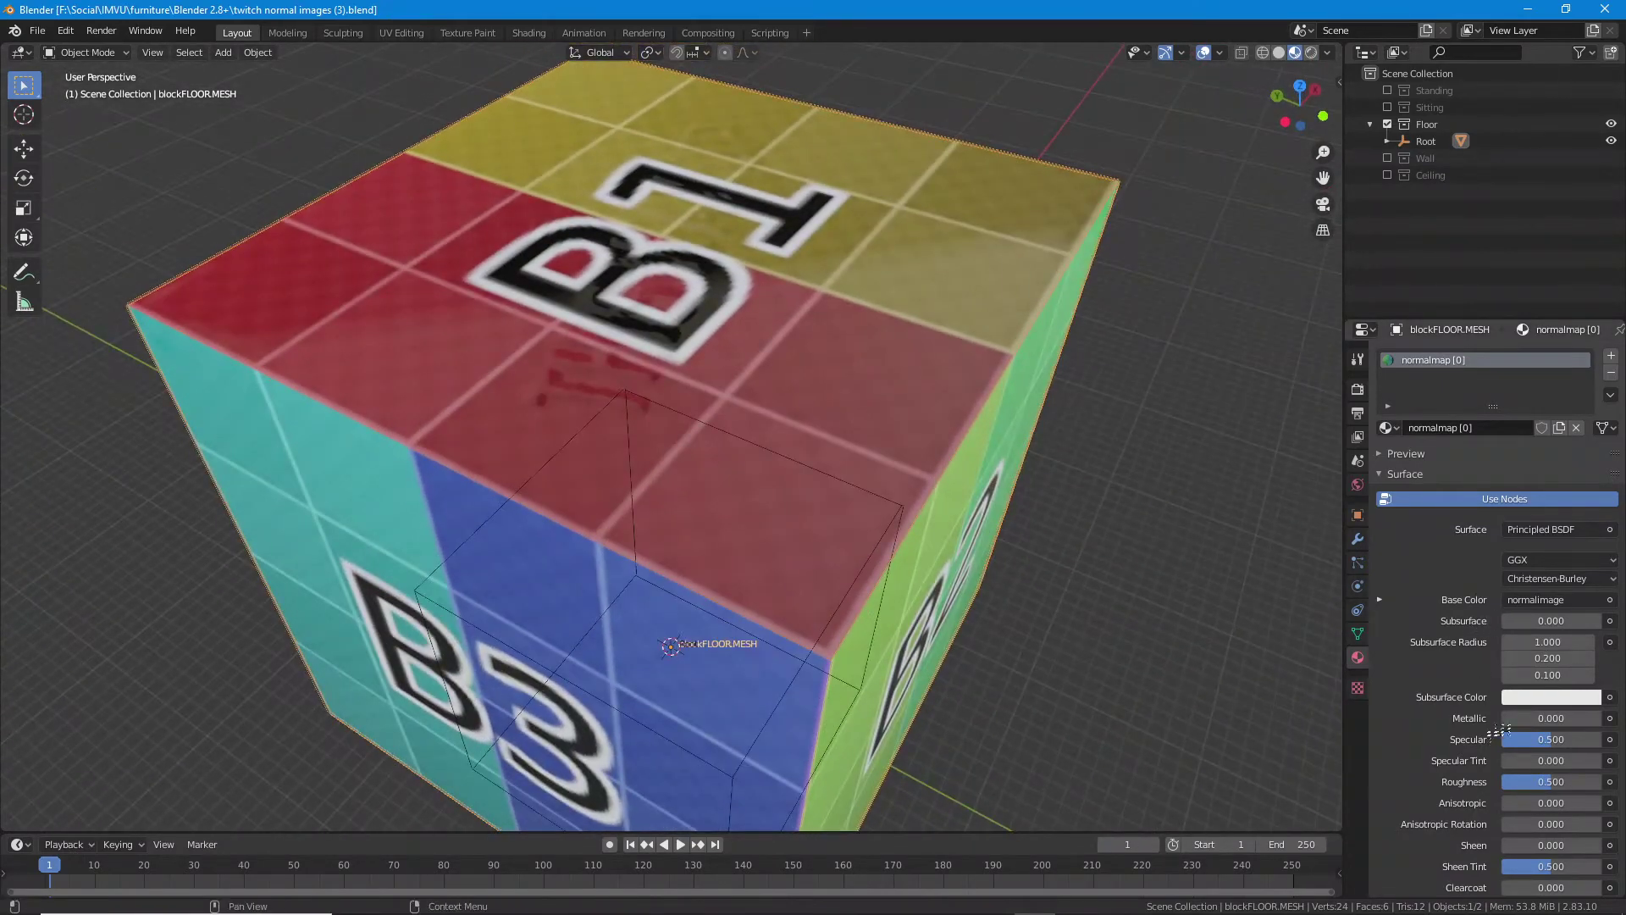
- Raise the normalmap material's Specular value to 0.592
mouse_move(1547, 739)
mouse_down()
mouse_move(1504, 739)
mouse_move(1560, 739)
mouse_up()
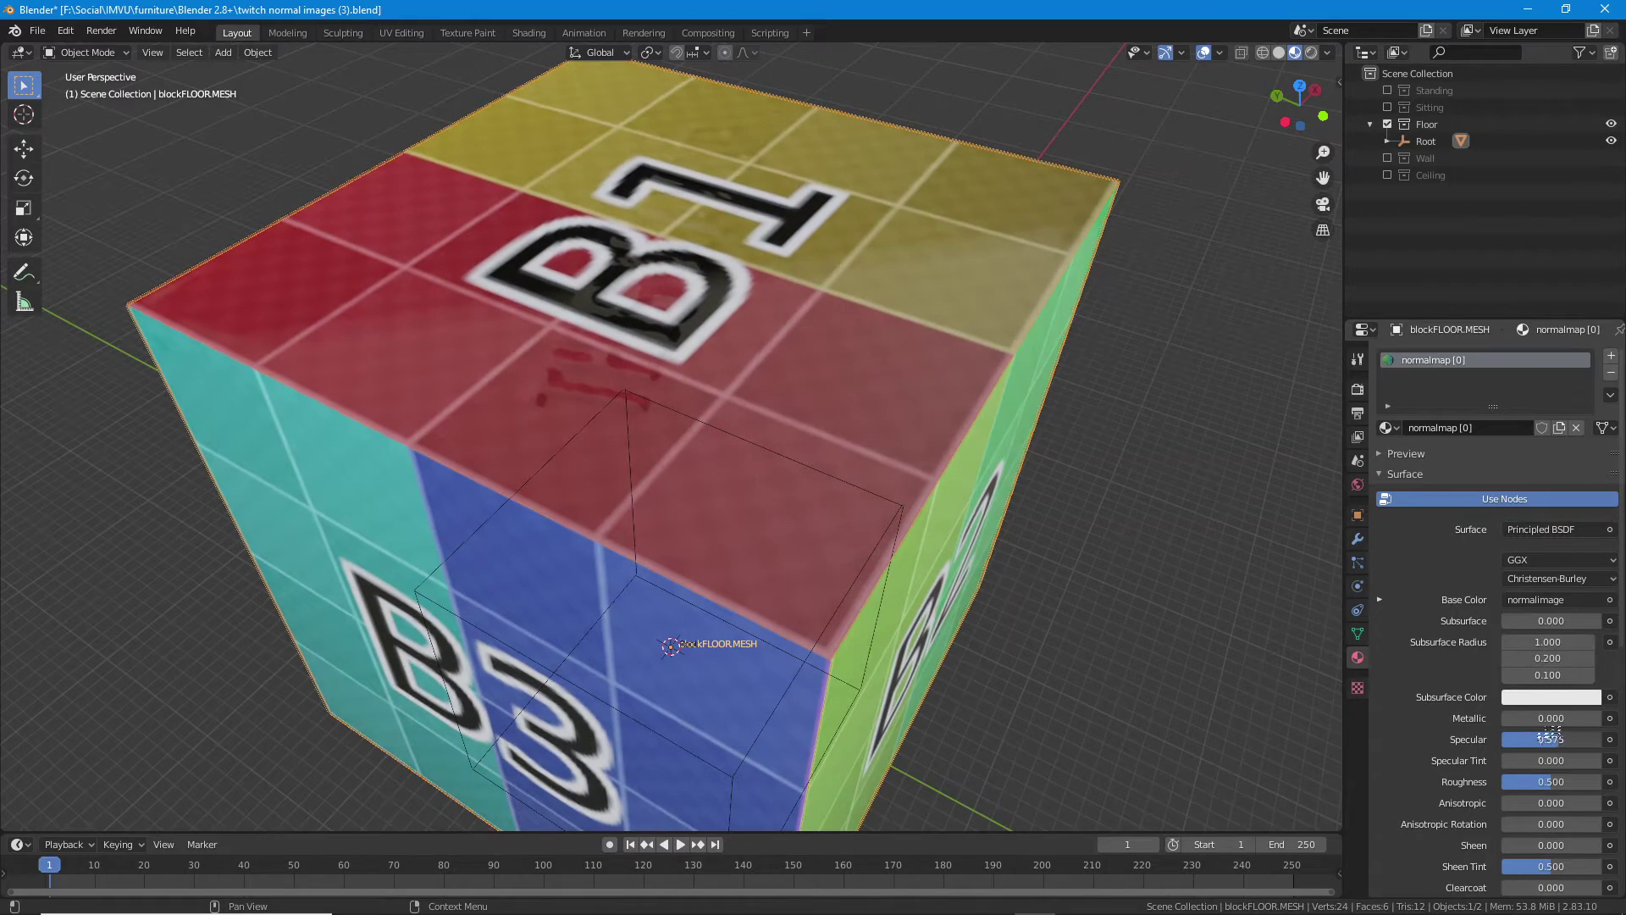
drag(631, 401, 719, 384)
scroll(719, 385, down, 2)
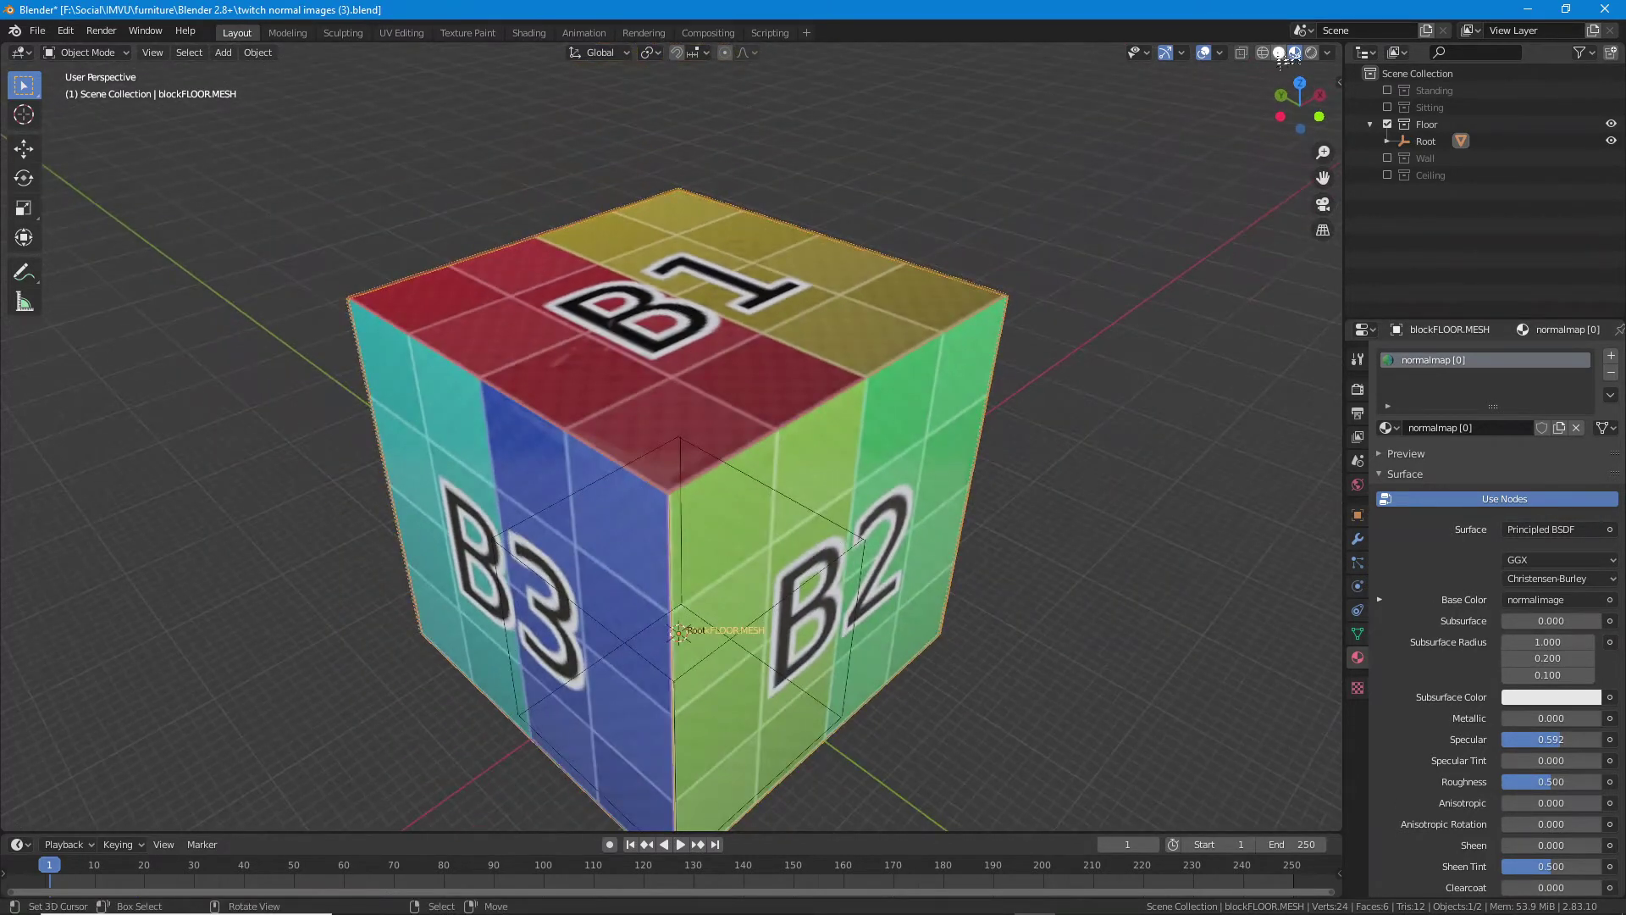
- Clear the sharp marking from all edges of the block in Edit Mode, using solid shading
click(1279, 54)
drag(669, 617, 686, 546)
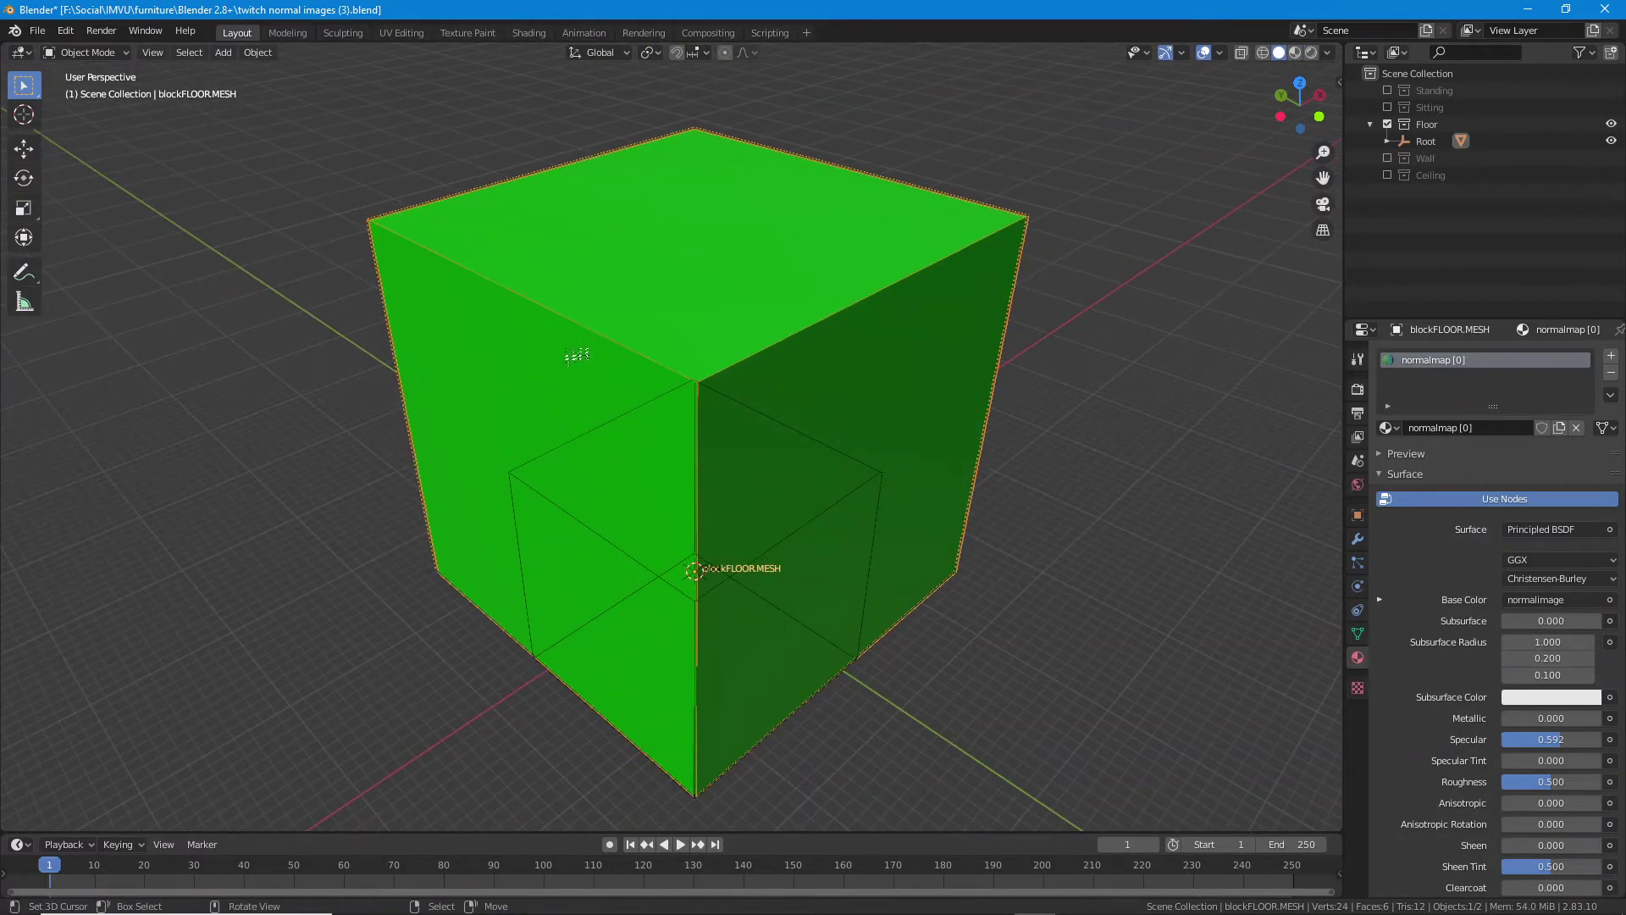
click(84, 53)
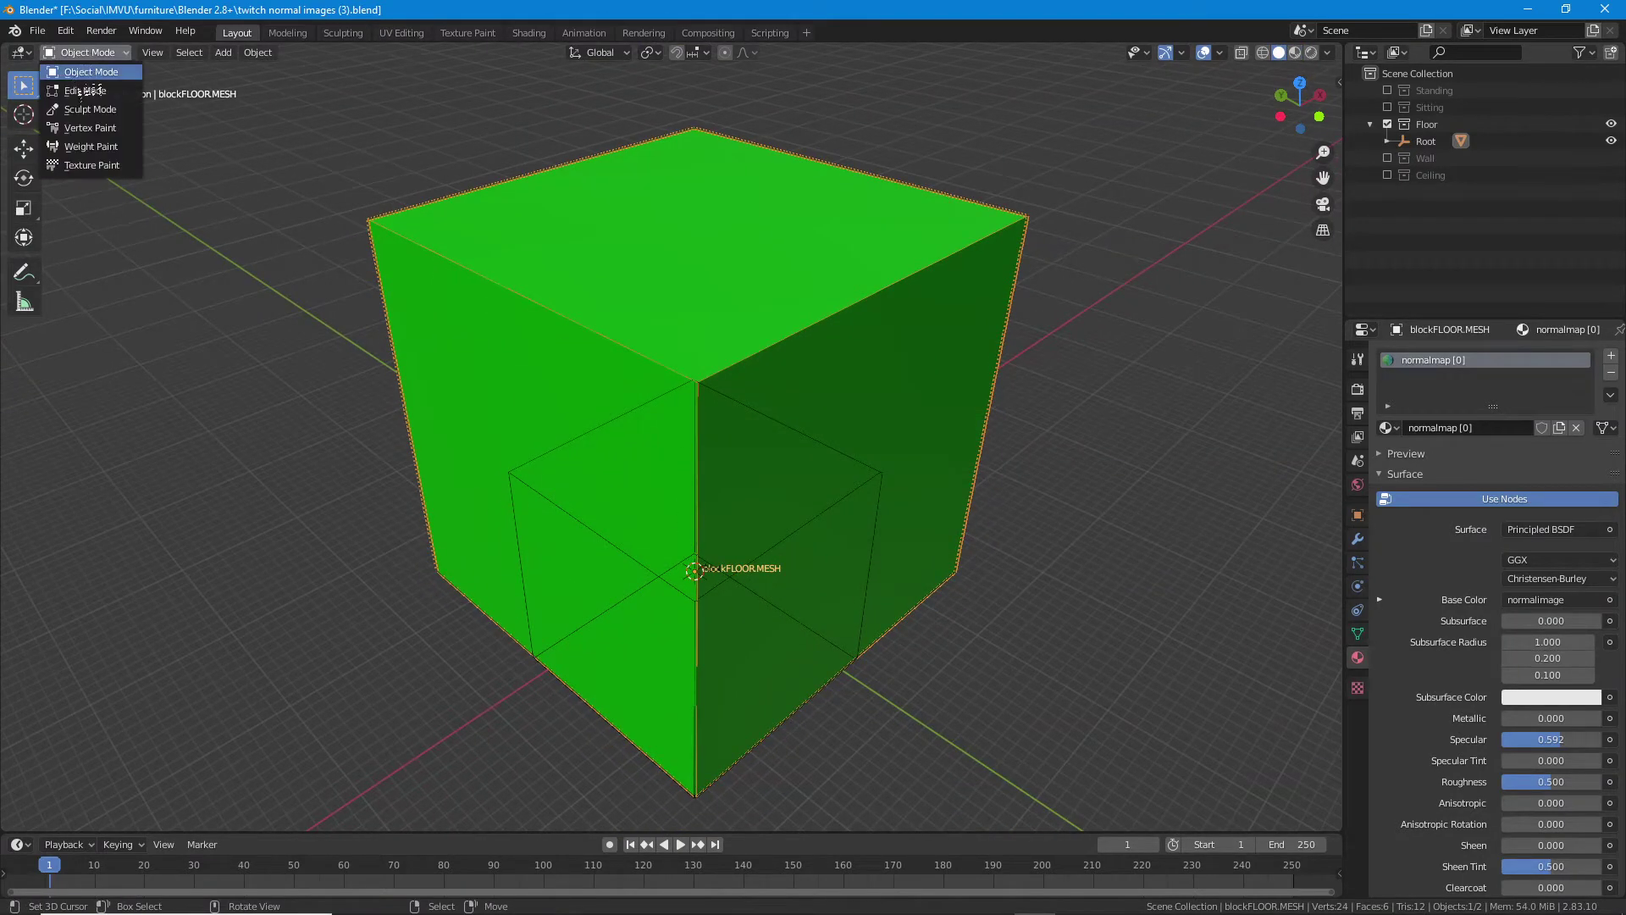
click(80, 95)
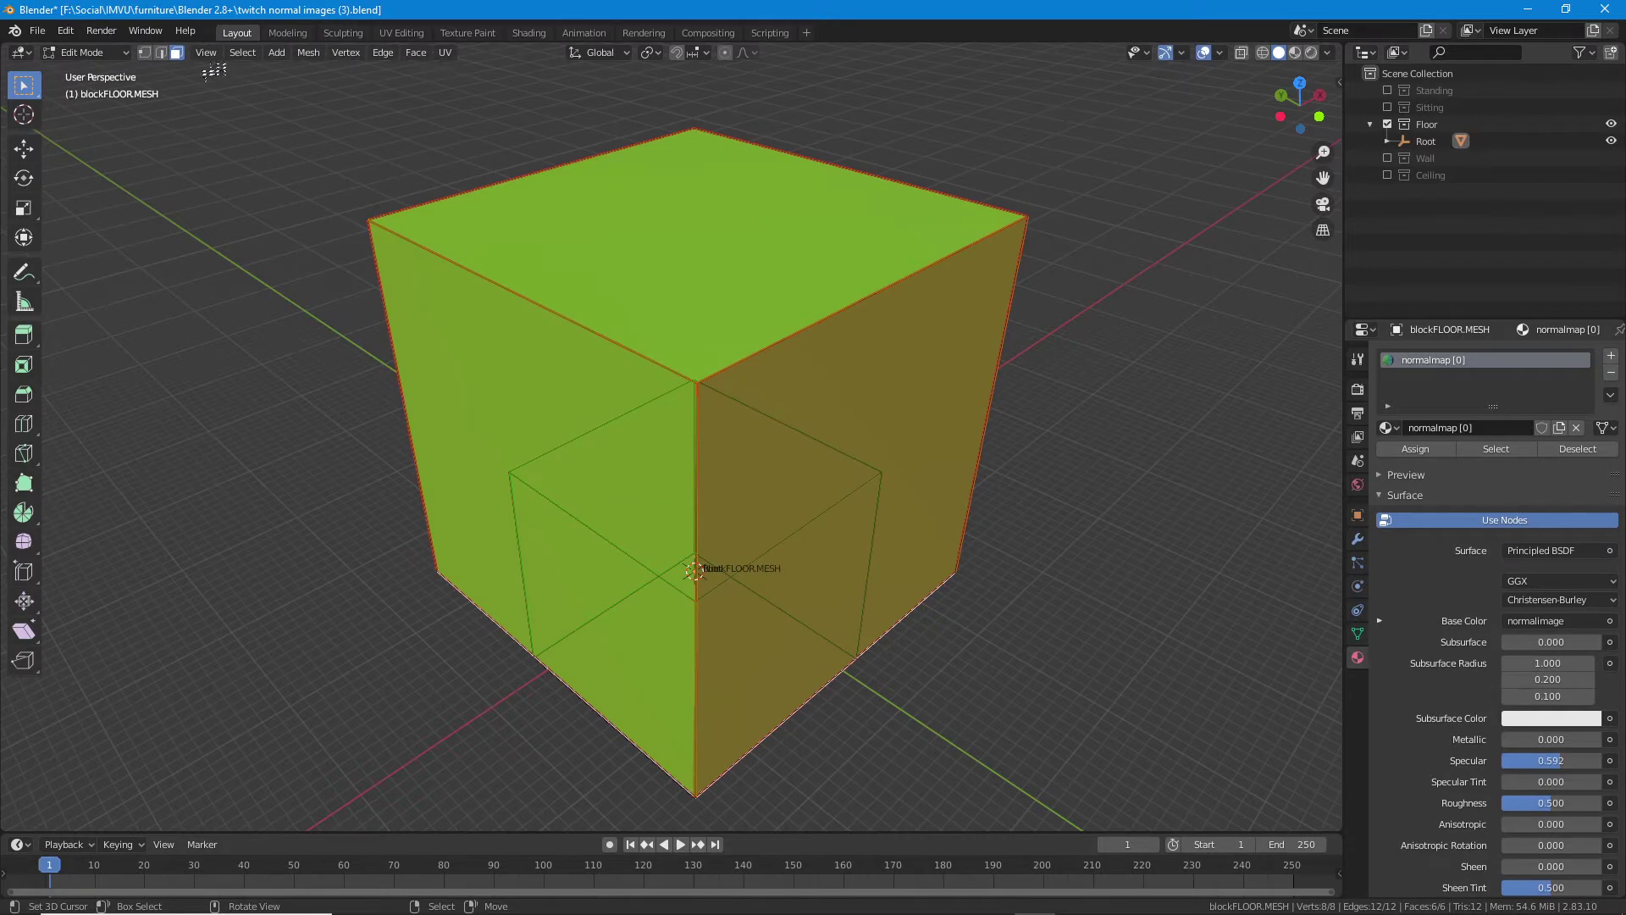
click(252, 56)
click(264, 74)
click(383, 53)
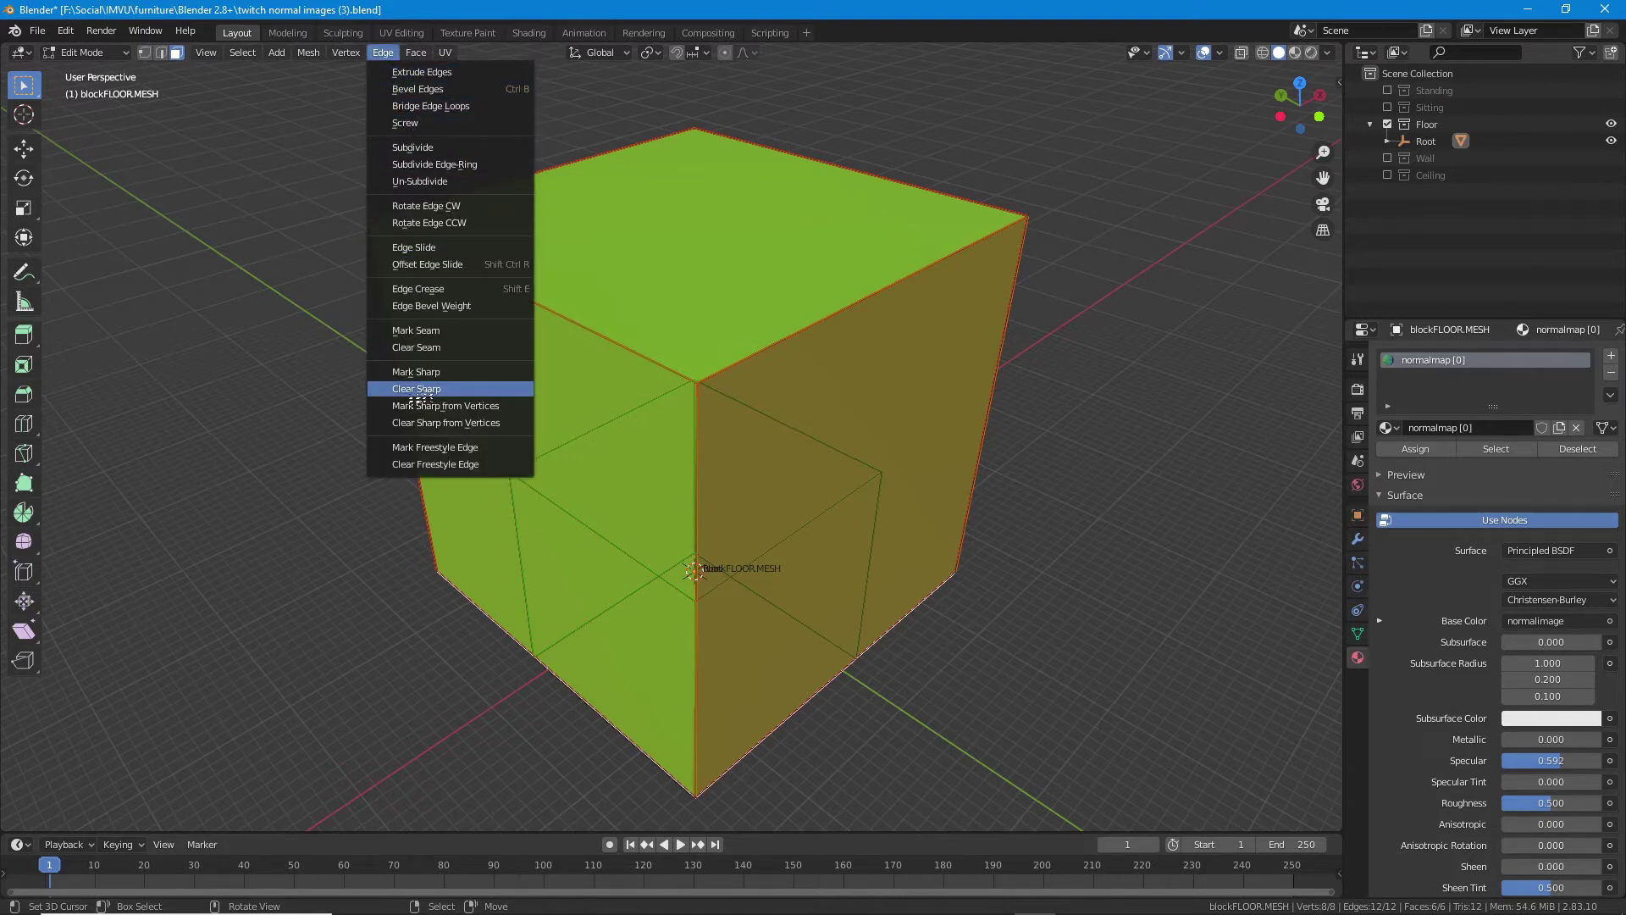
click(416, 373)
mouse_move(921, 513)
mouse_down()
mouse_move(784, 502)
mouse_move(912, 501)
mouse_up()
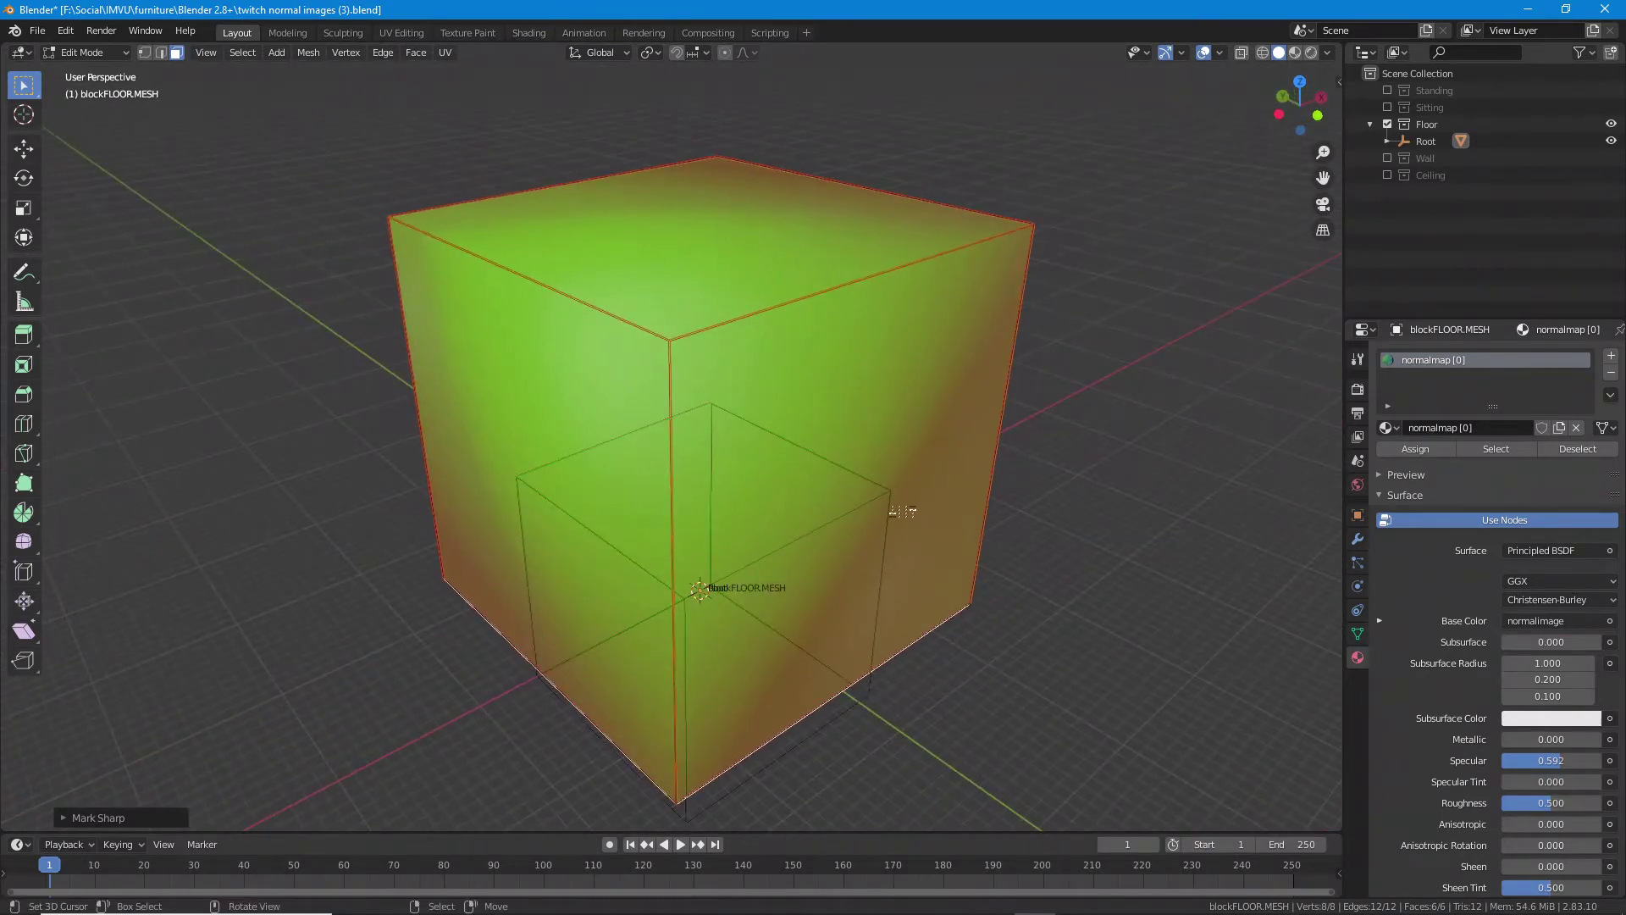
- Return the block to Object Mode and display it in Material Preview shading
key(Tab)
click(1295, 54)
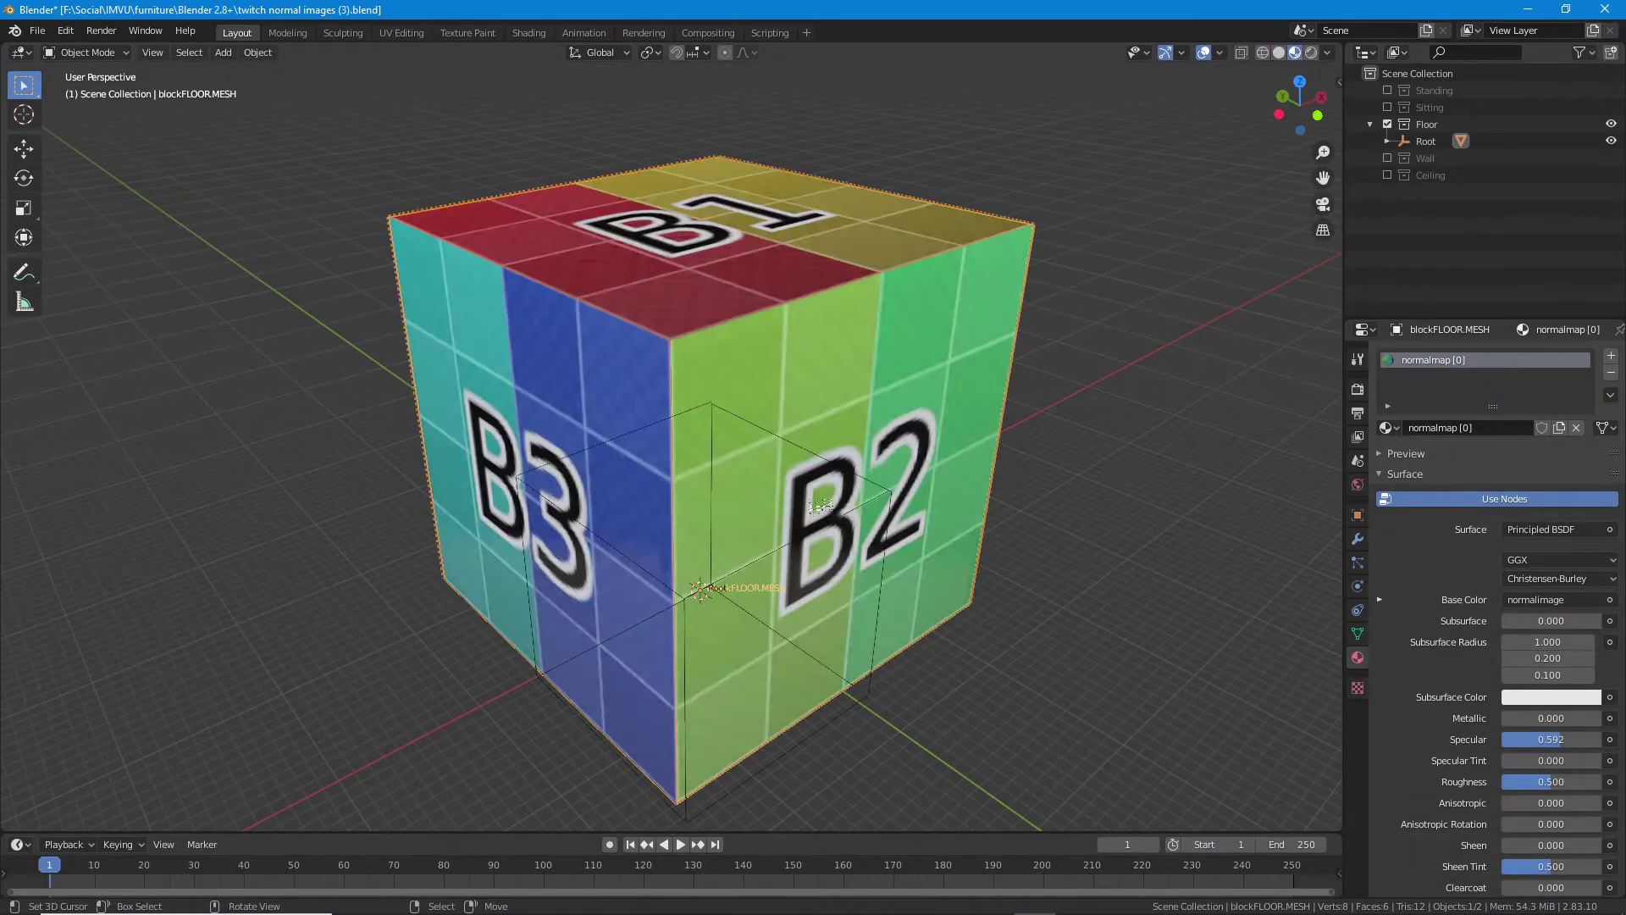
drag(730, 529, 613, 556)
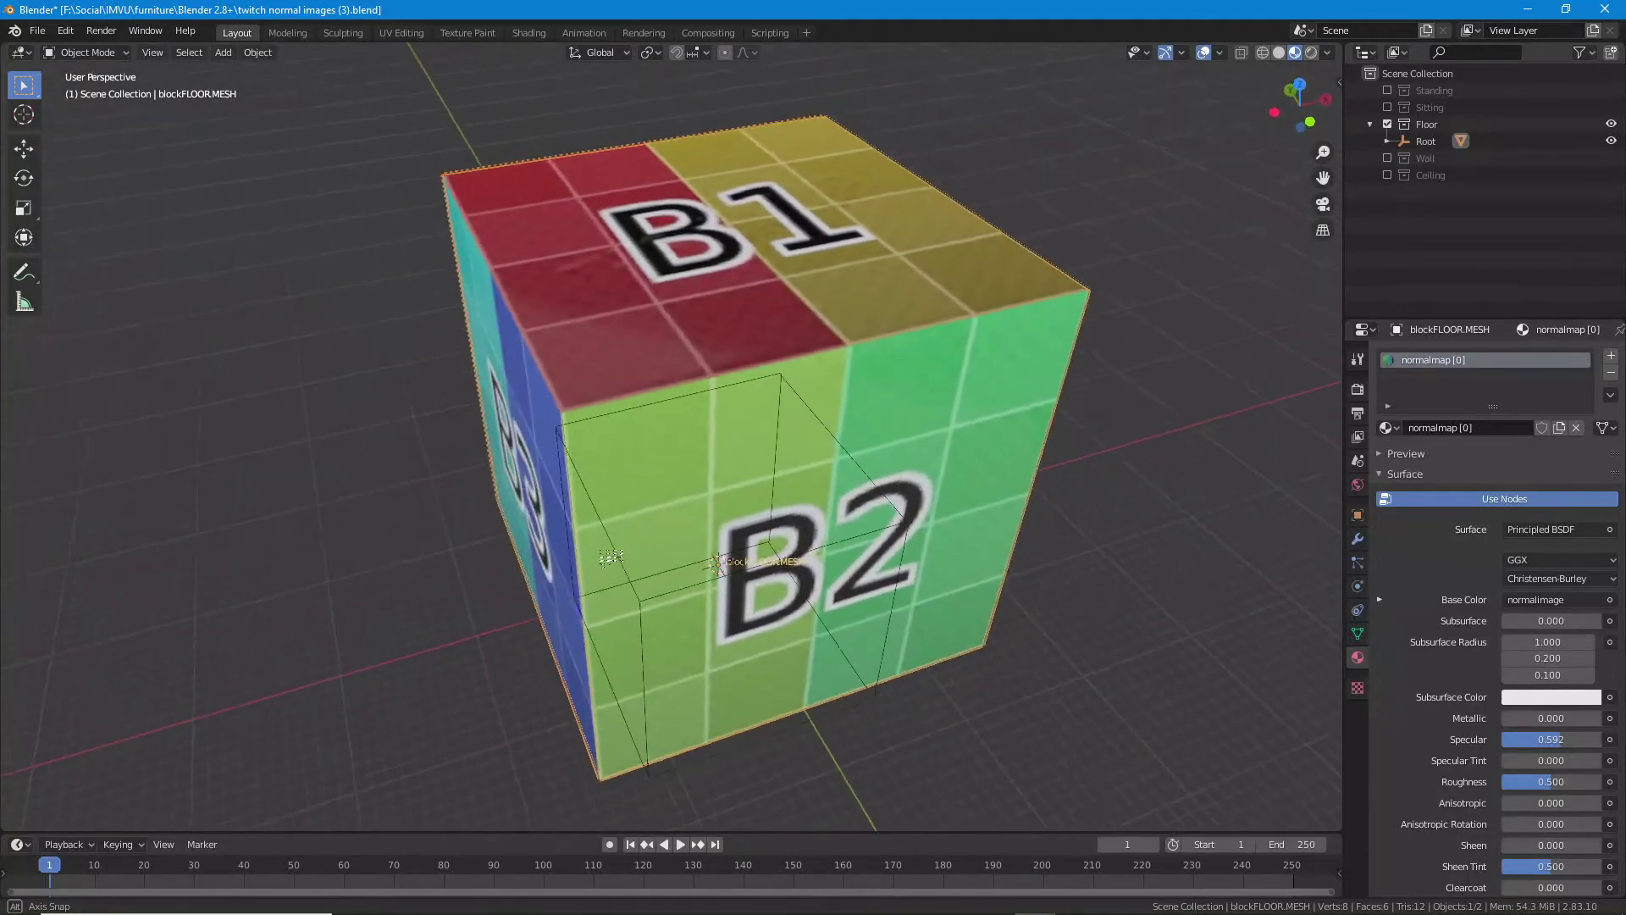
- Set the viewport floor grid's scale to 1 in the overlay settings
click(1222, 55)
click(1205, 154)
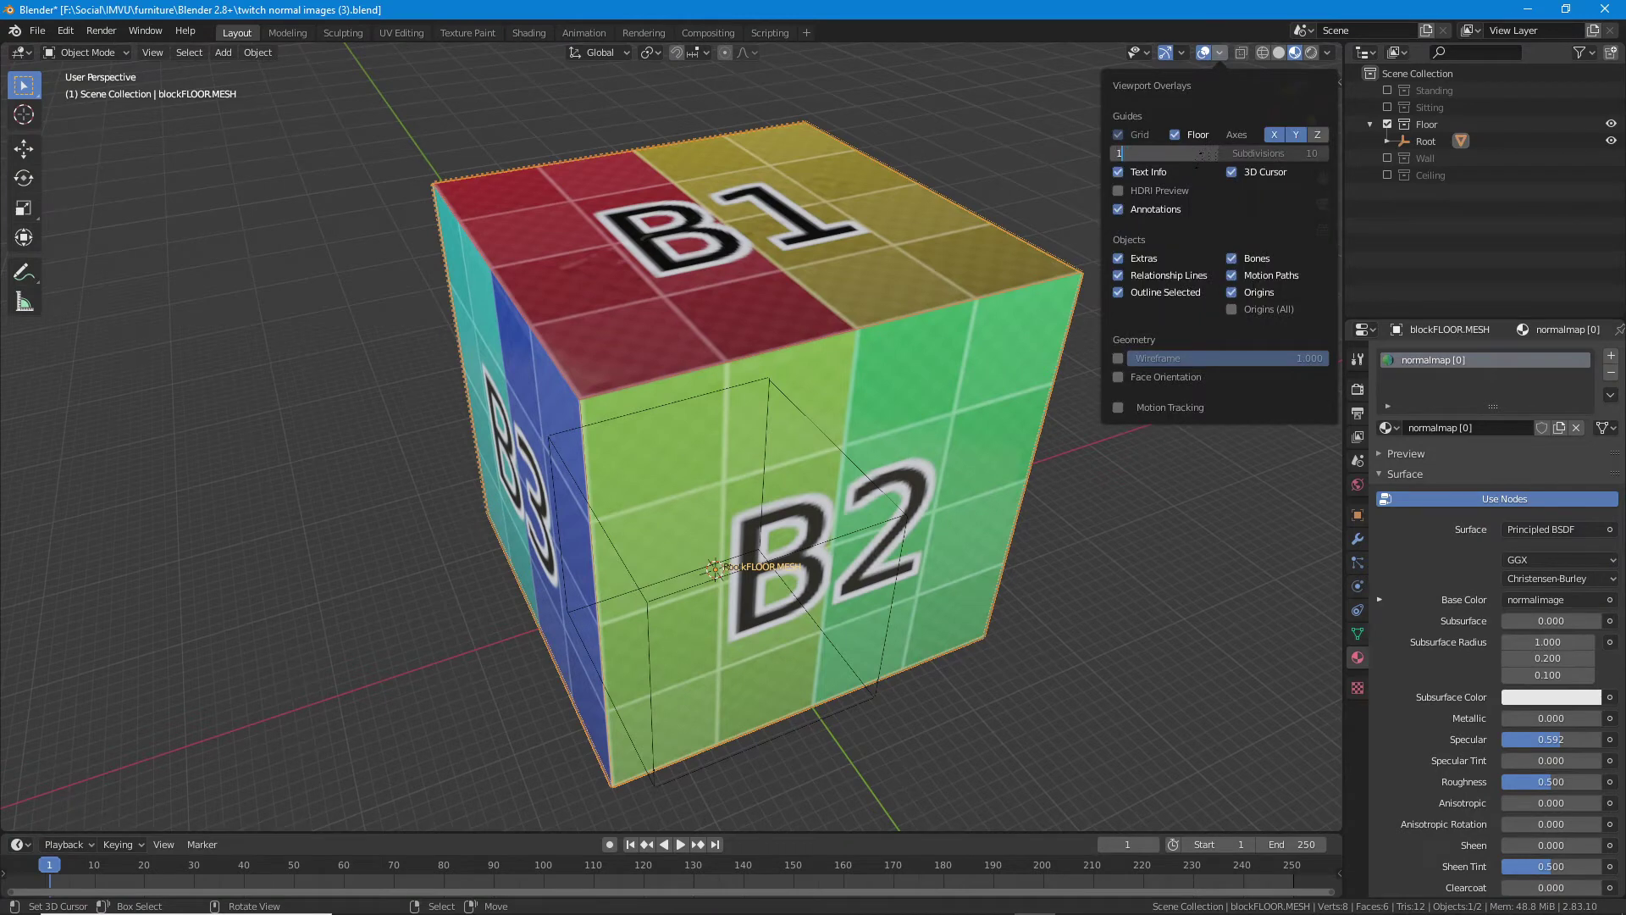
key(Return)
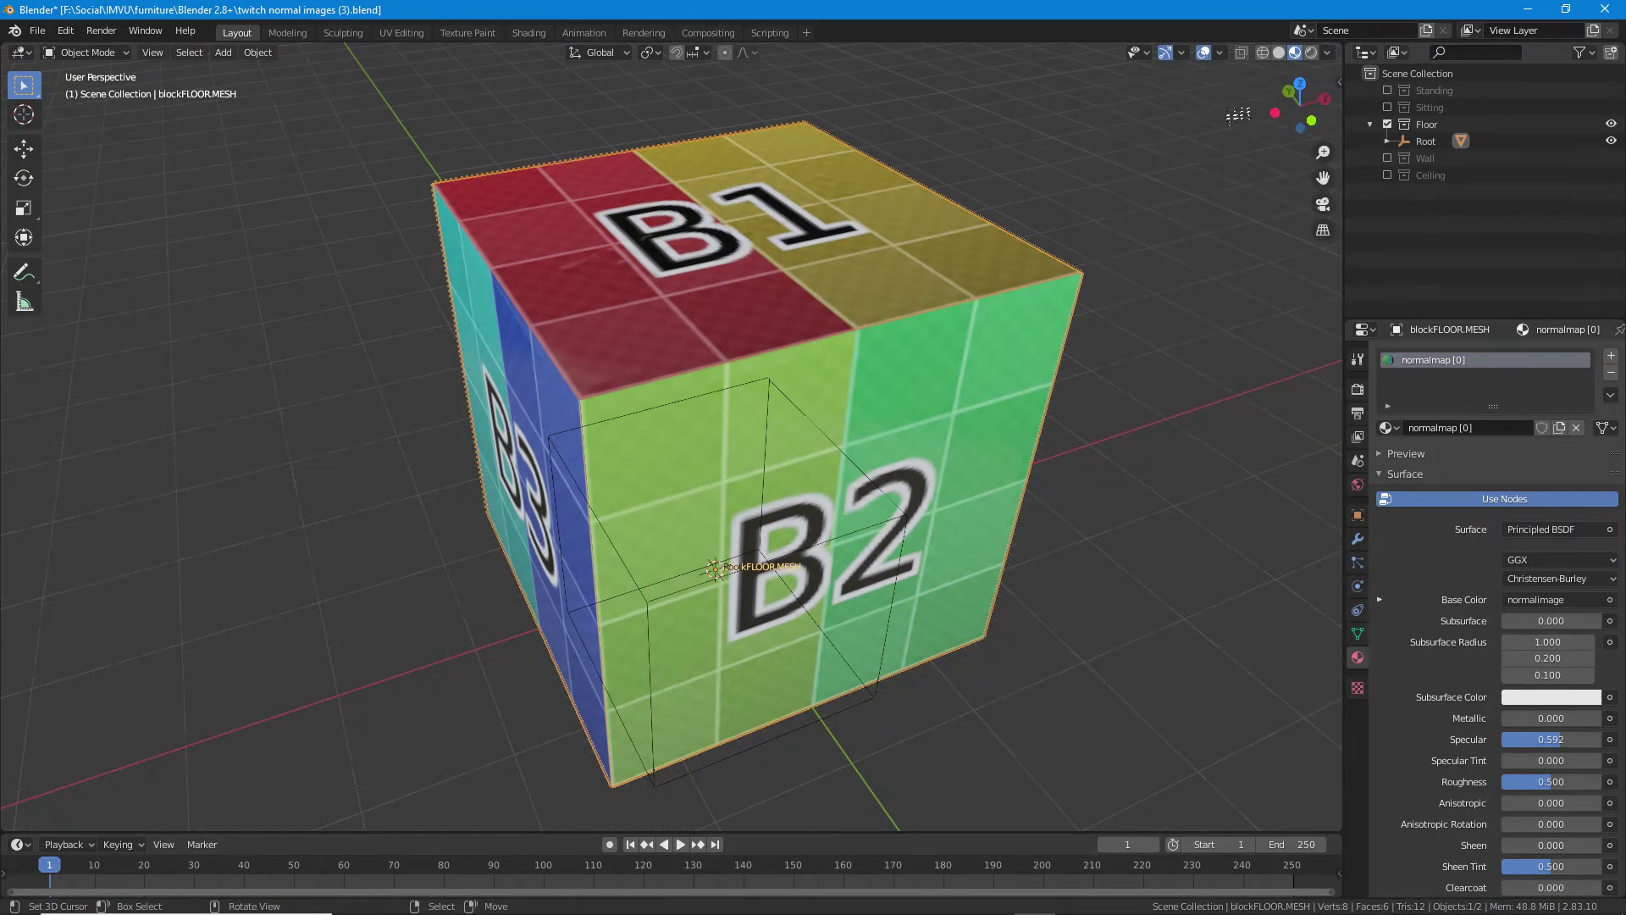
- Set the 3D view's Clip Start to 1 m in the sidebar's view settings and hide the sidebar again
click(149, 58)
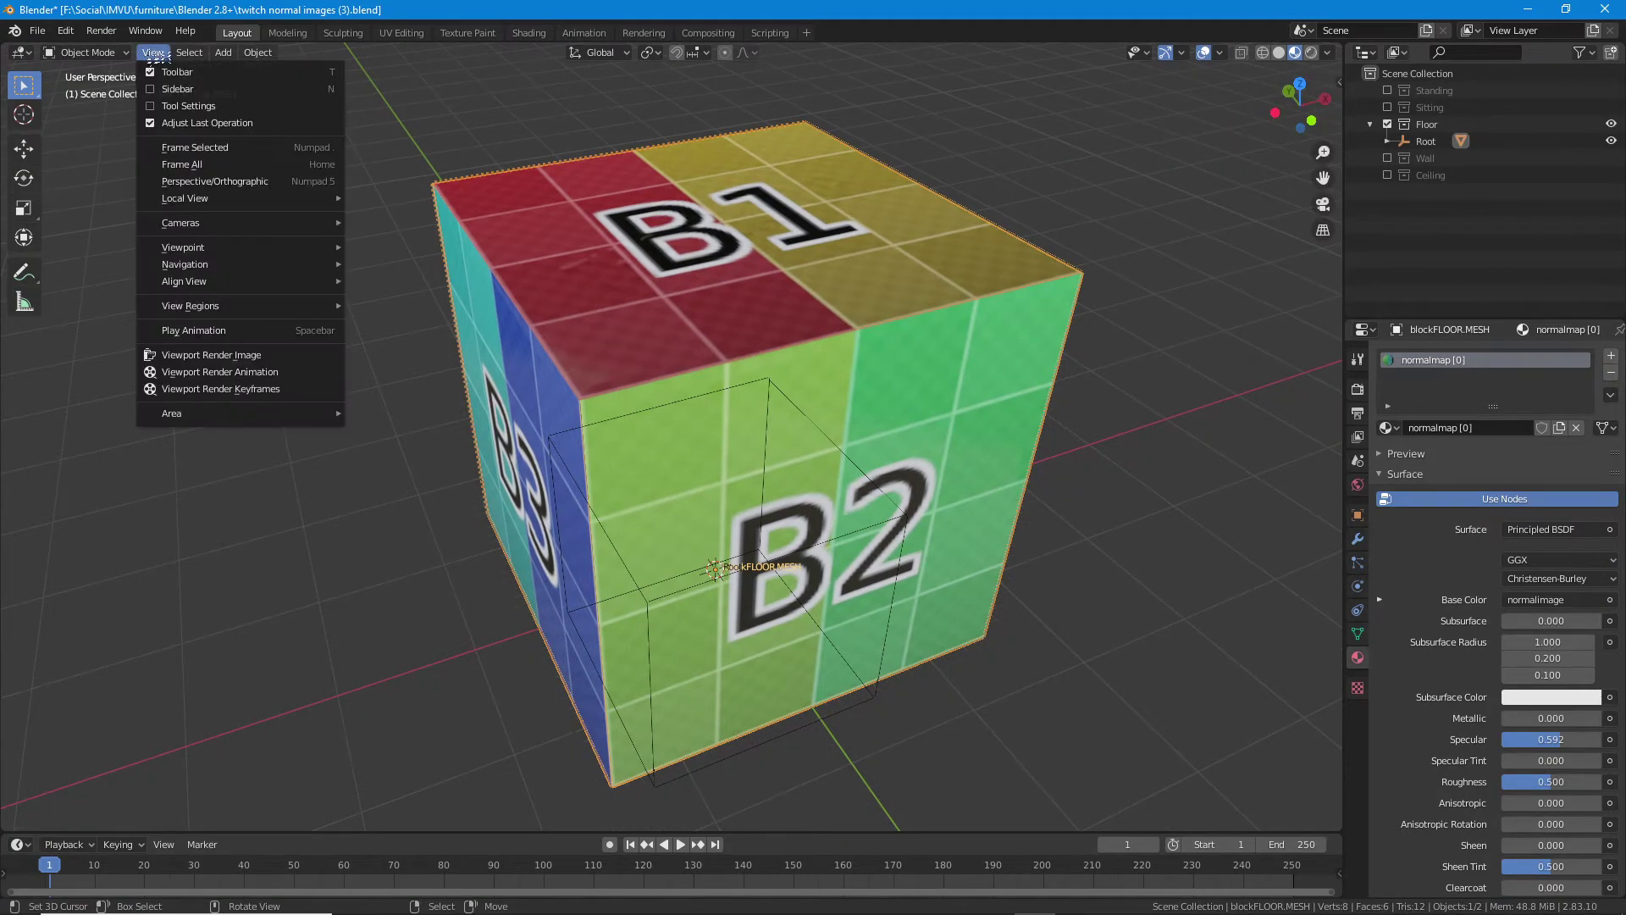
click(174, 90)
click(1333, 146)
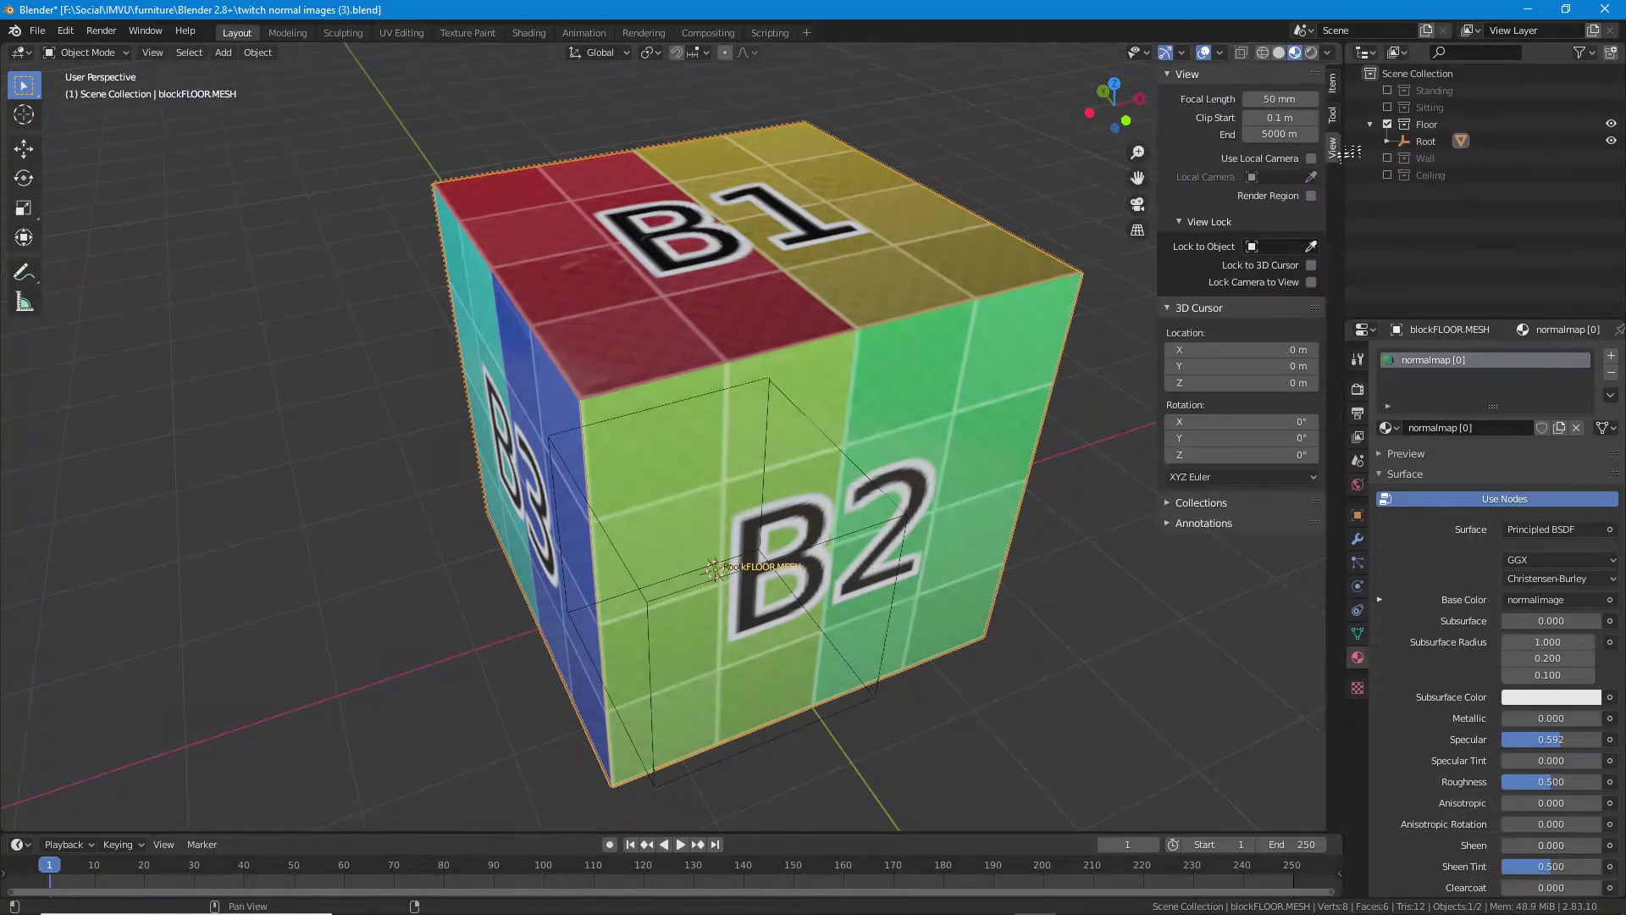
click(1294, 118)
key(Return)
click(152, 53)
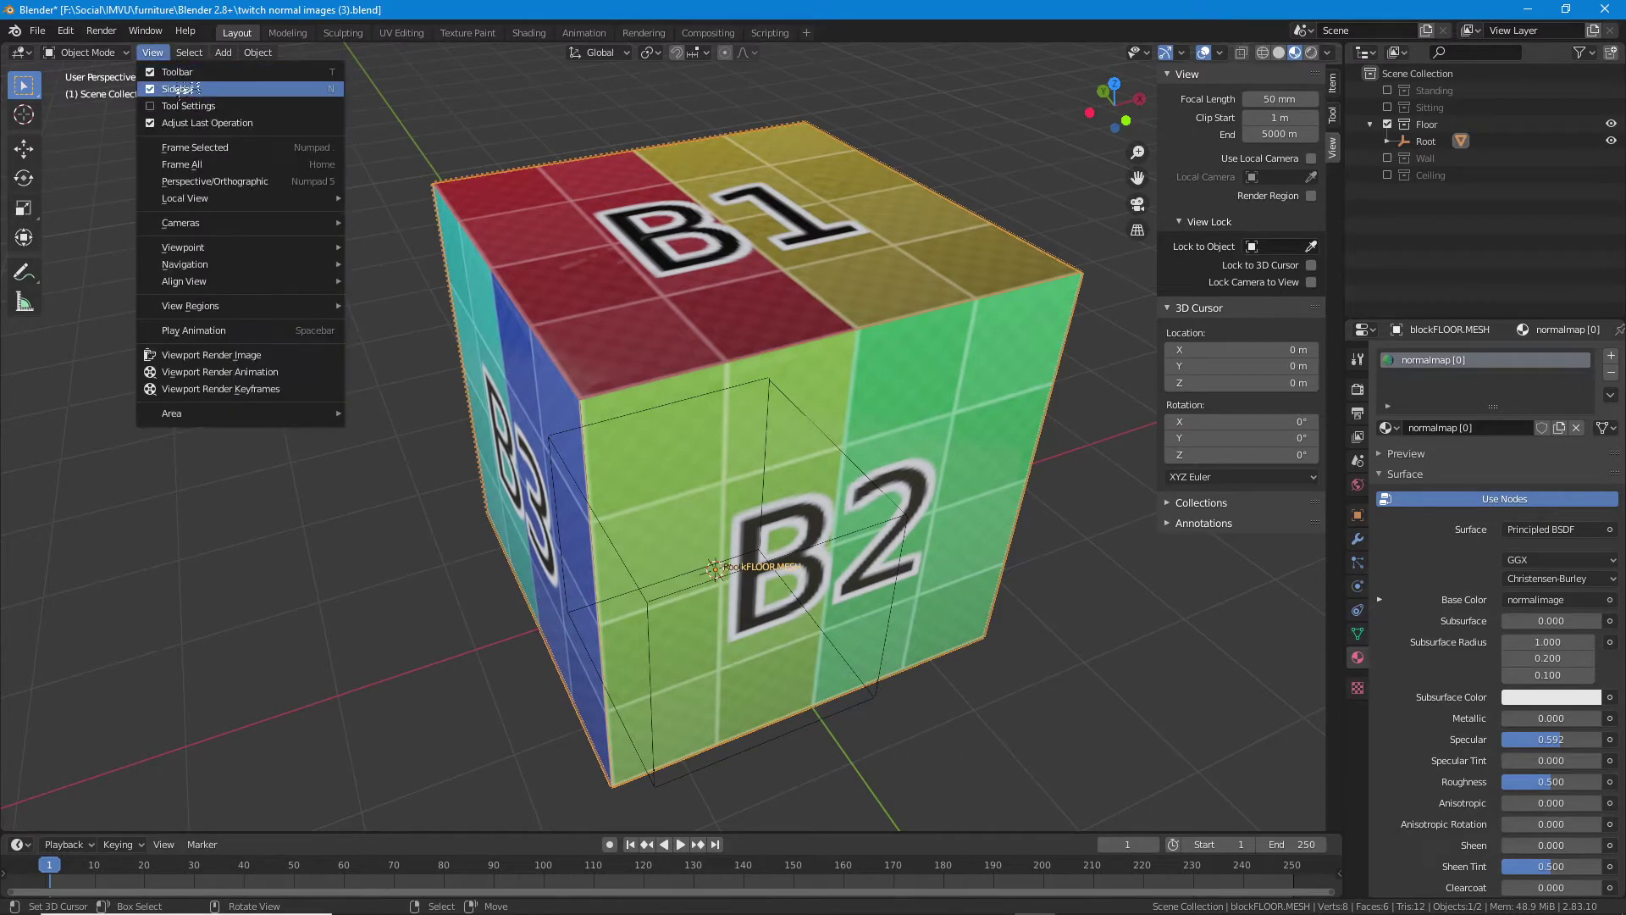
click(179, 89)
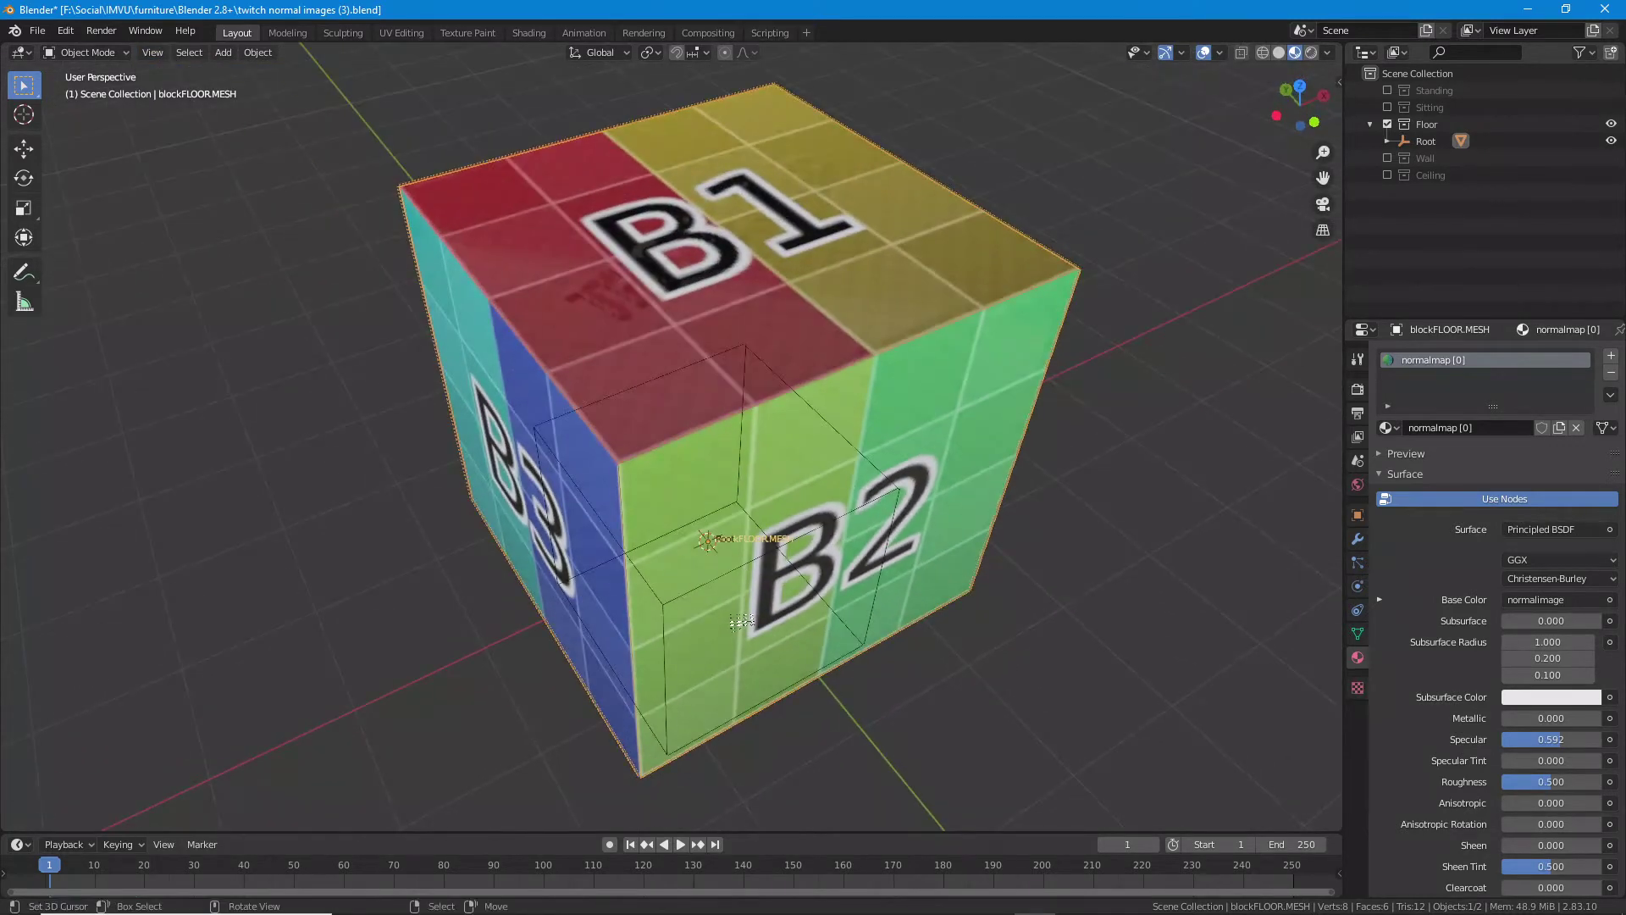
- Examine the block's faces from several angles and distances to judge how the normal map affects the surface
scroll(741, 623, up, 2)
mouse_move(704, 559)
mouse_down()
mouse_move(671, 491)
mouse_move(711, 523)
mouse_move(708, 510)
mouse_move(680, 542)
mouse_up()
scroll(665, 561, down, 4)
scroll(678, 487, up, 2)
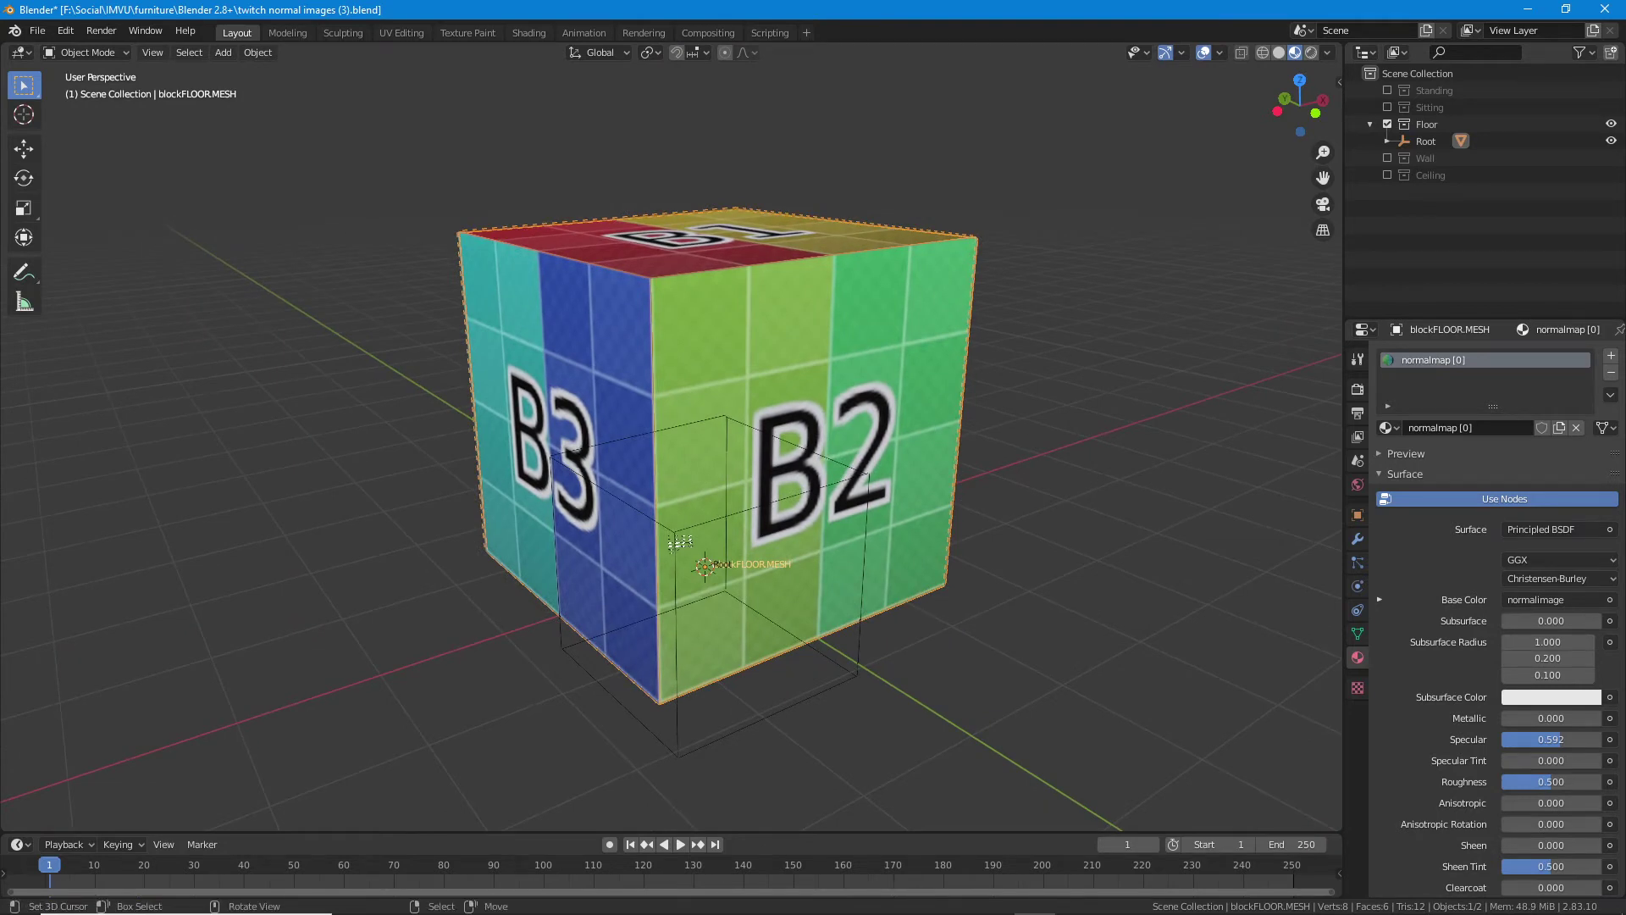
scroll(680, 542, up, 1)
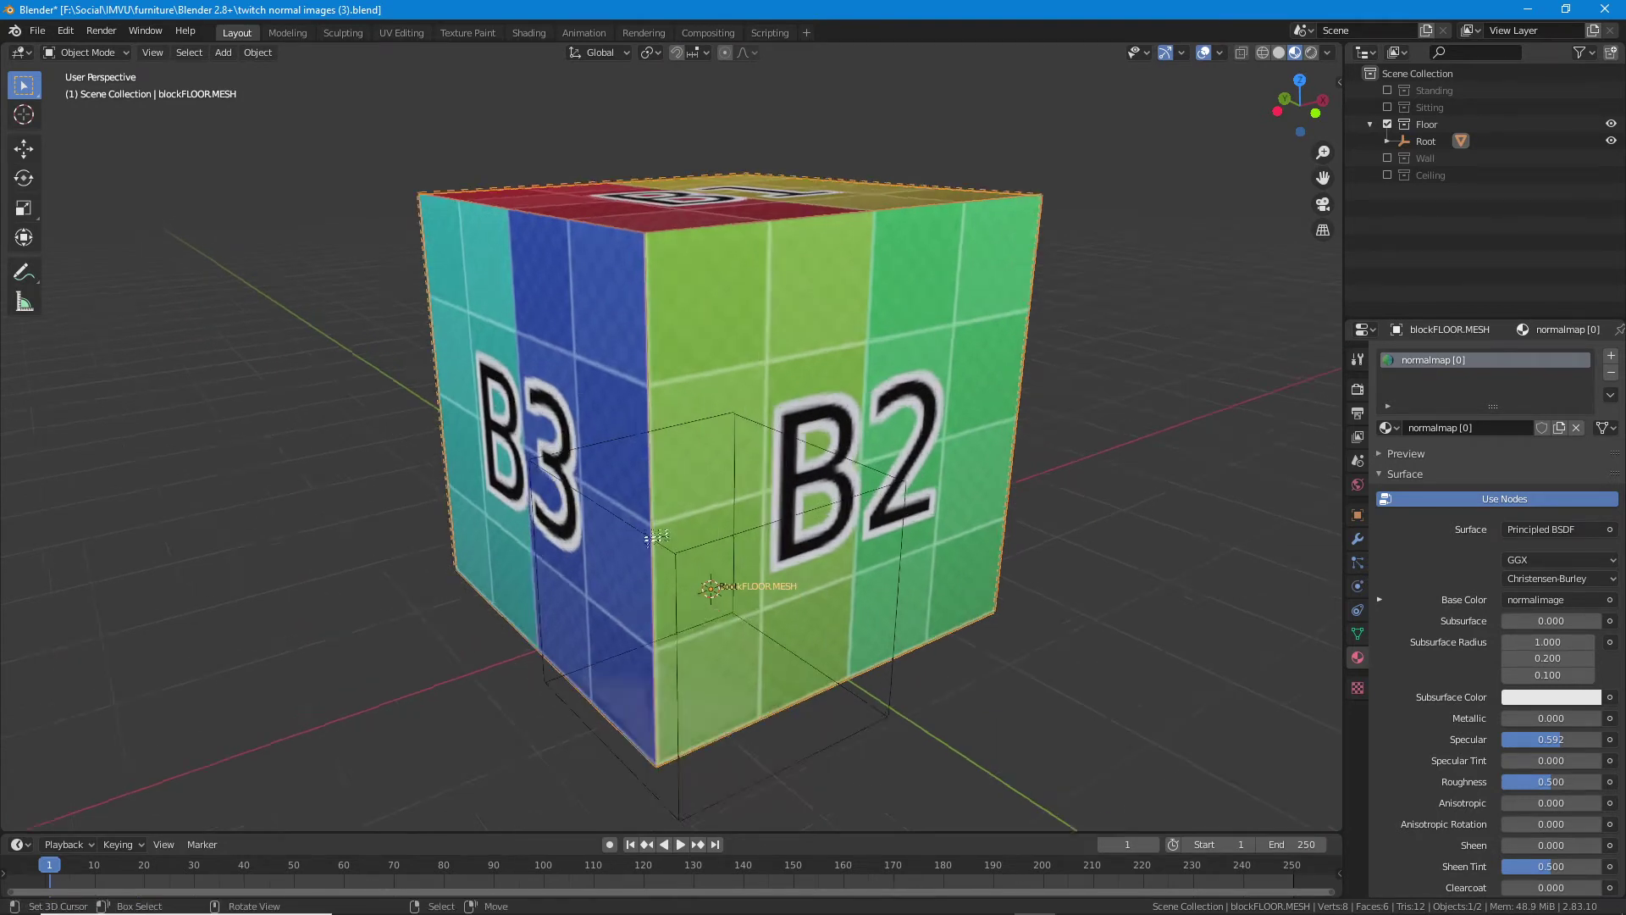
scroll(672, 435, up, 1)
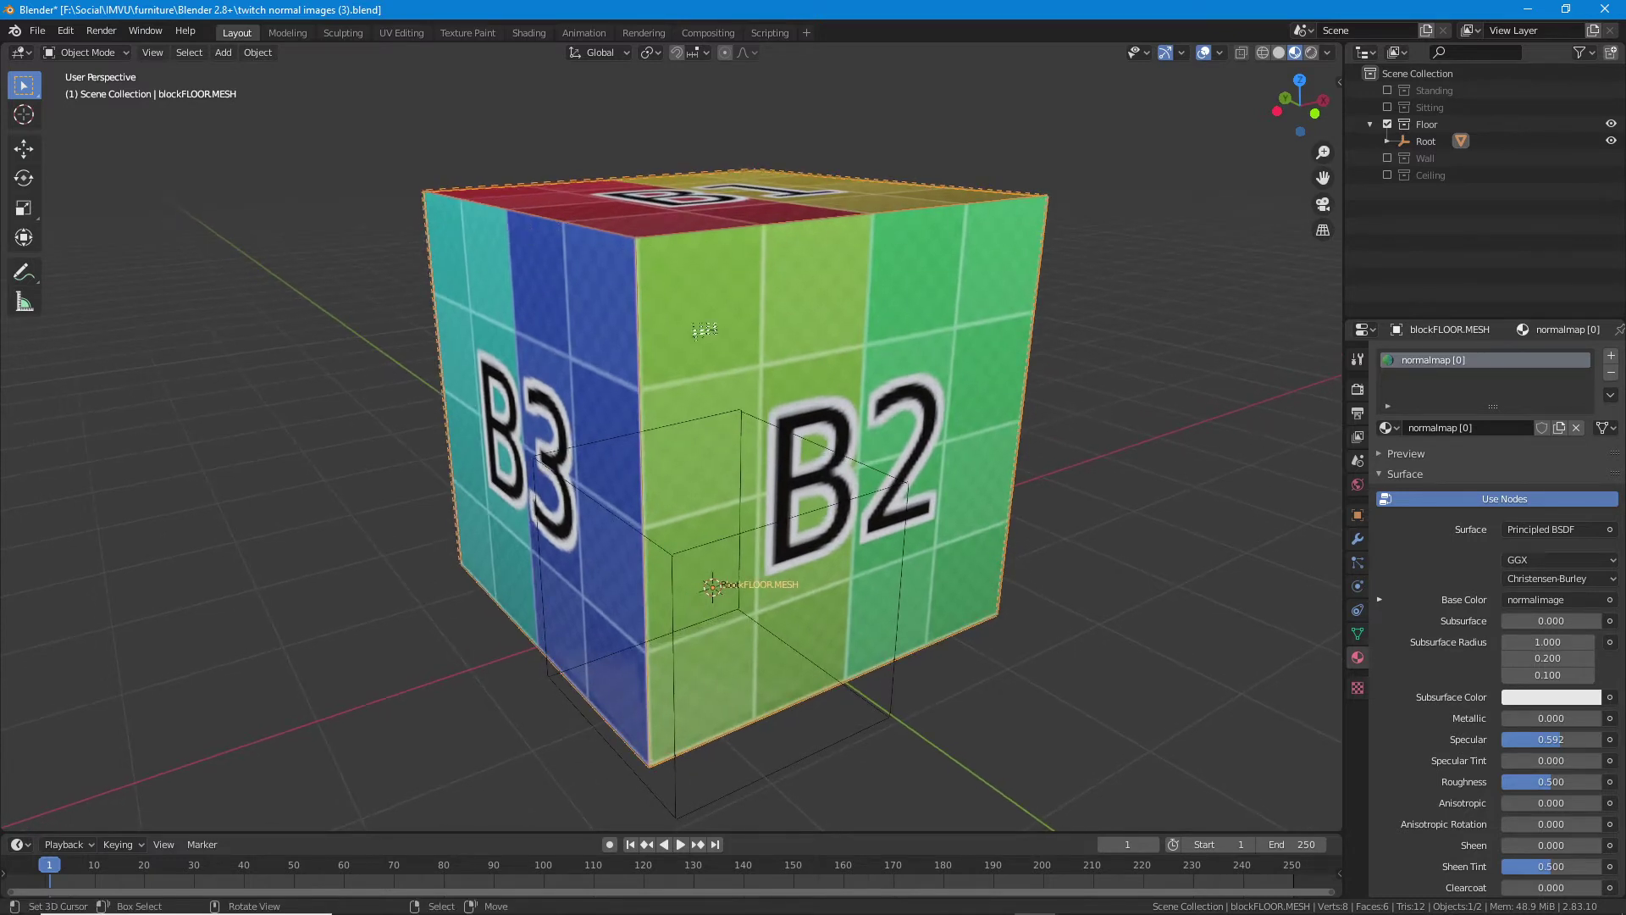
drag(704, 329, 565, 244)
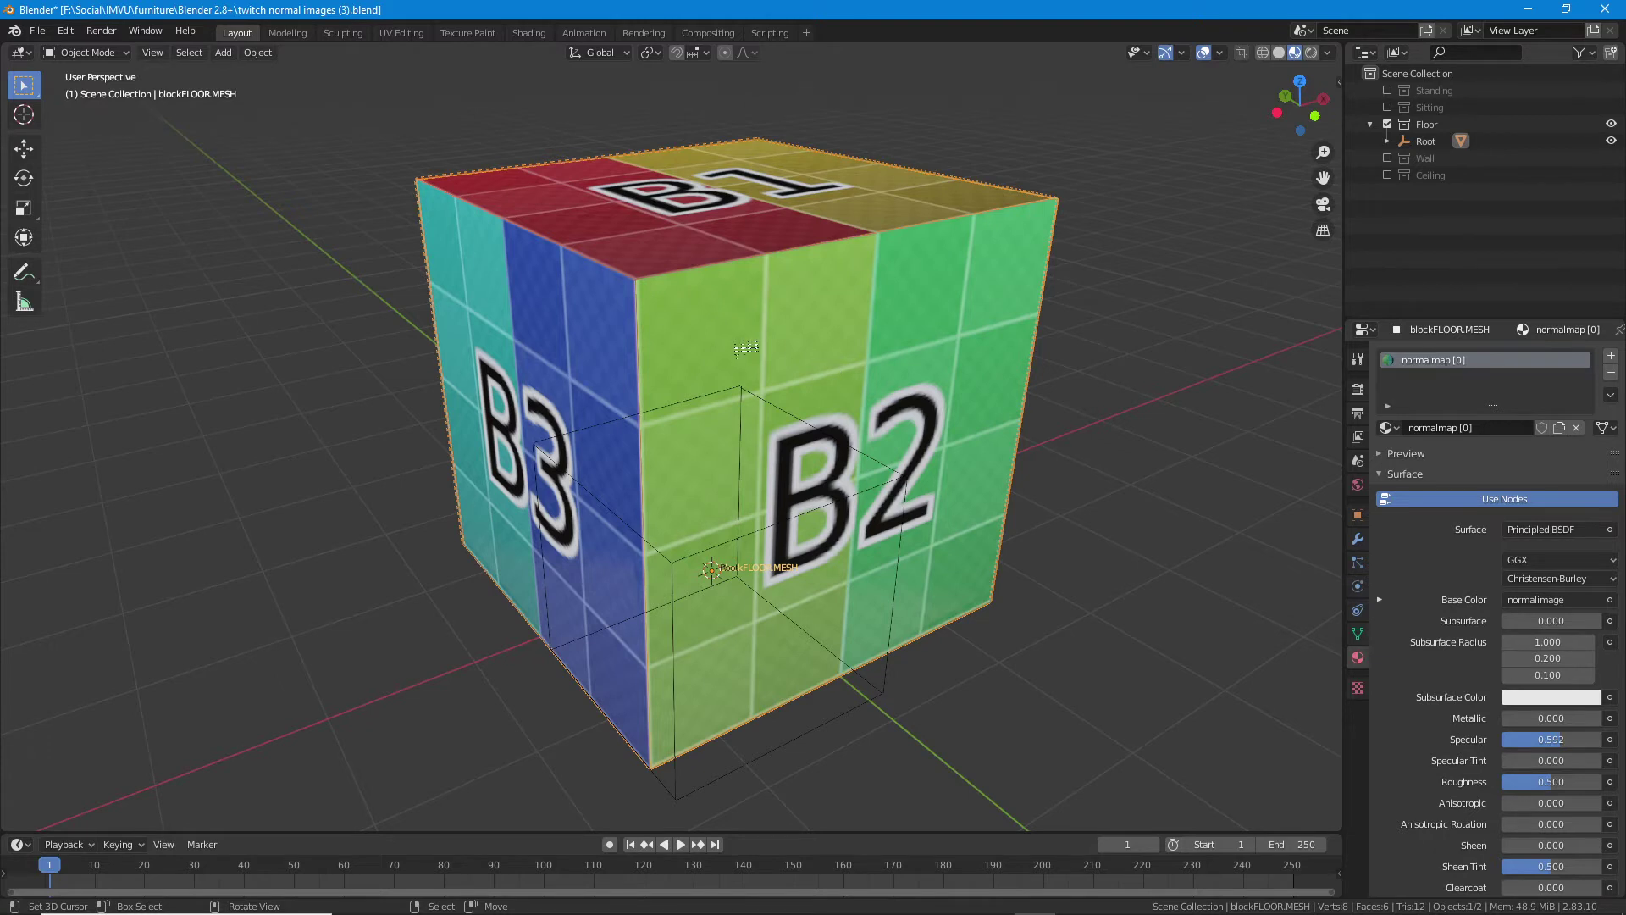
drag(672, 385, 638, 396)
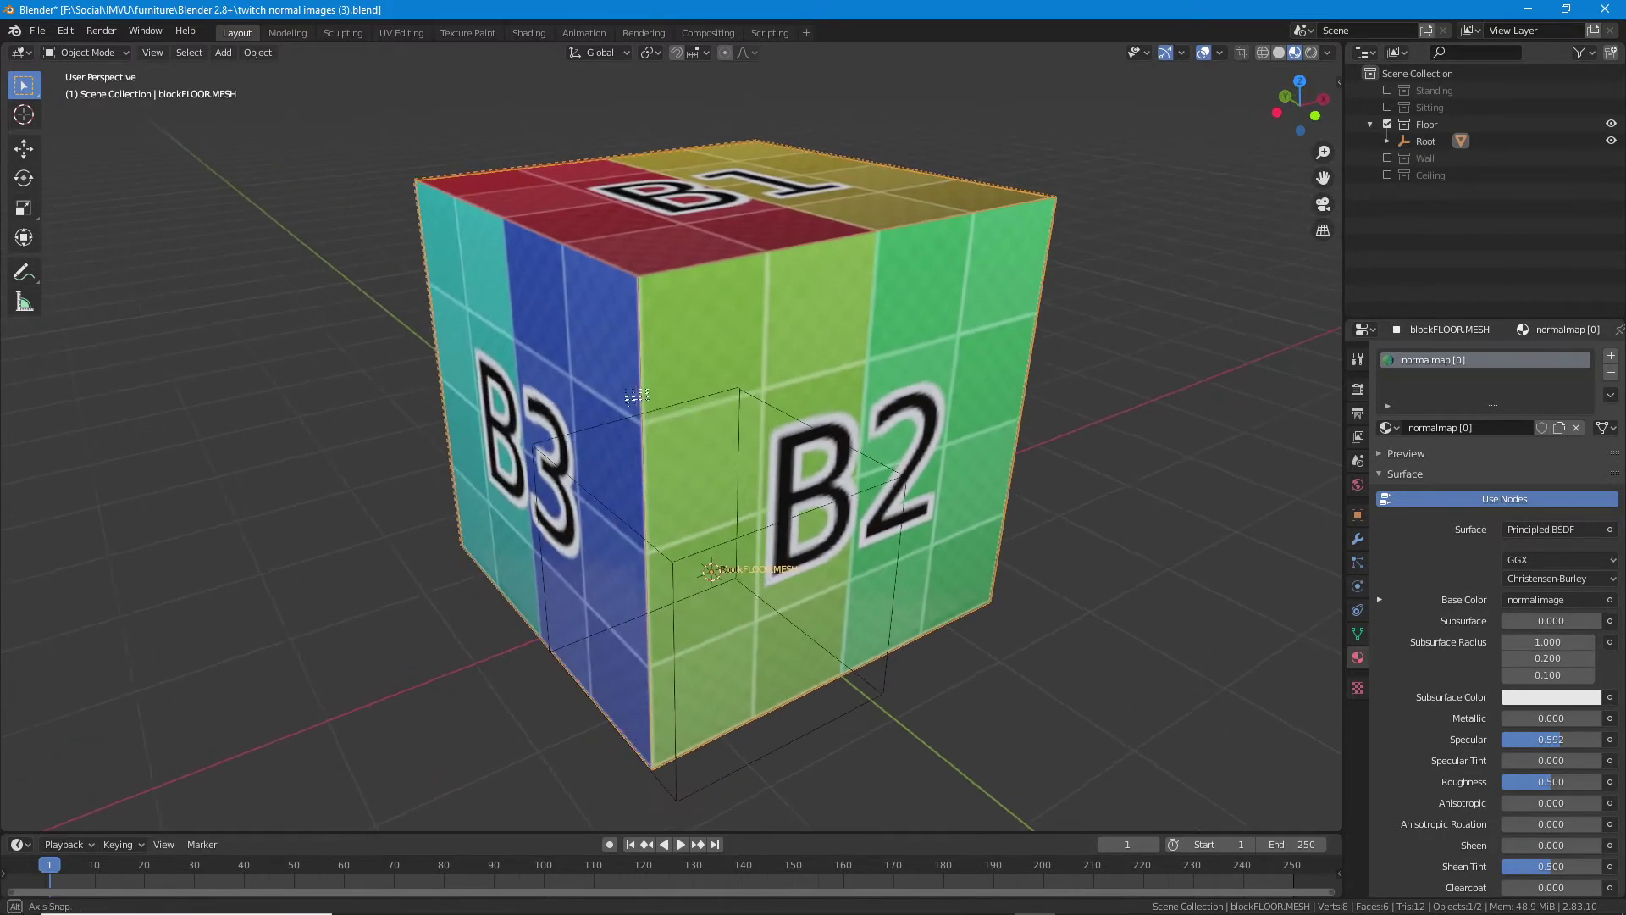
drag(738, 387, 743, 387)
drag(608, 411, 747, 521)
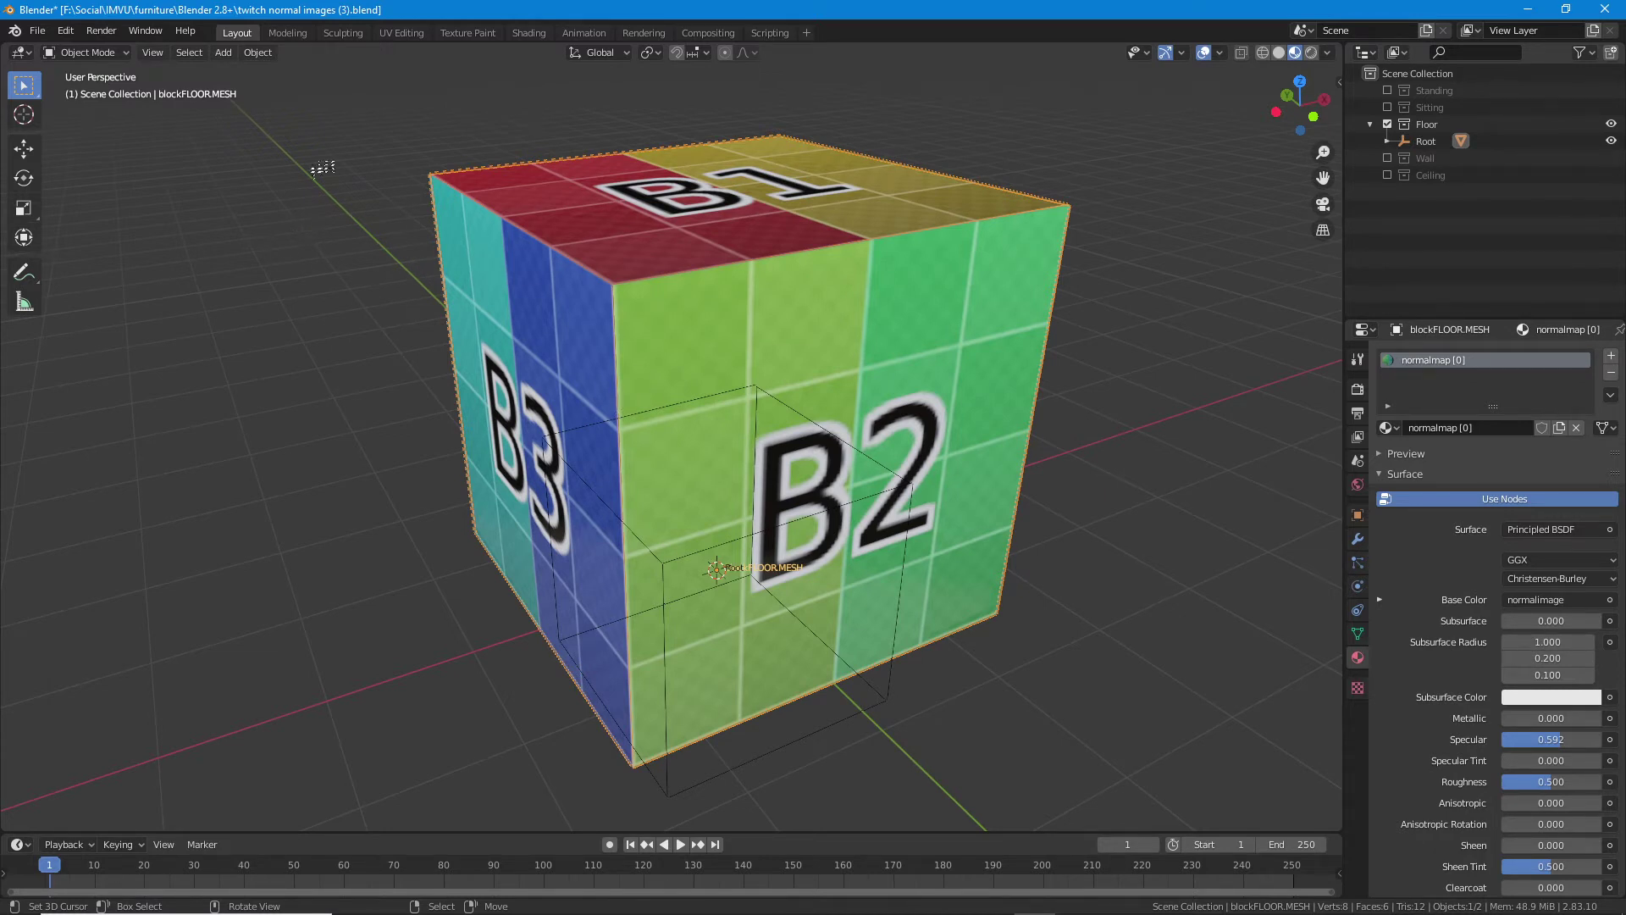
- Save the changes to the current Blender file
click(37, 30)
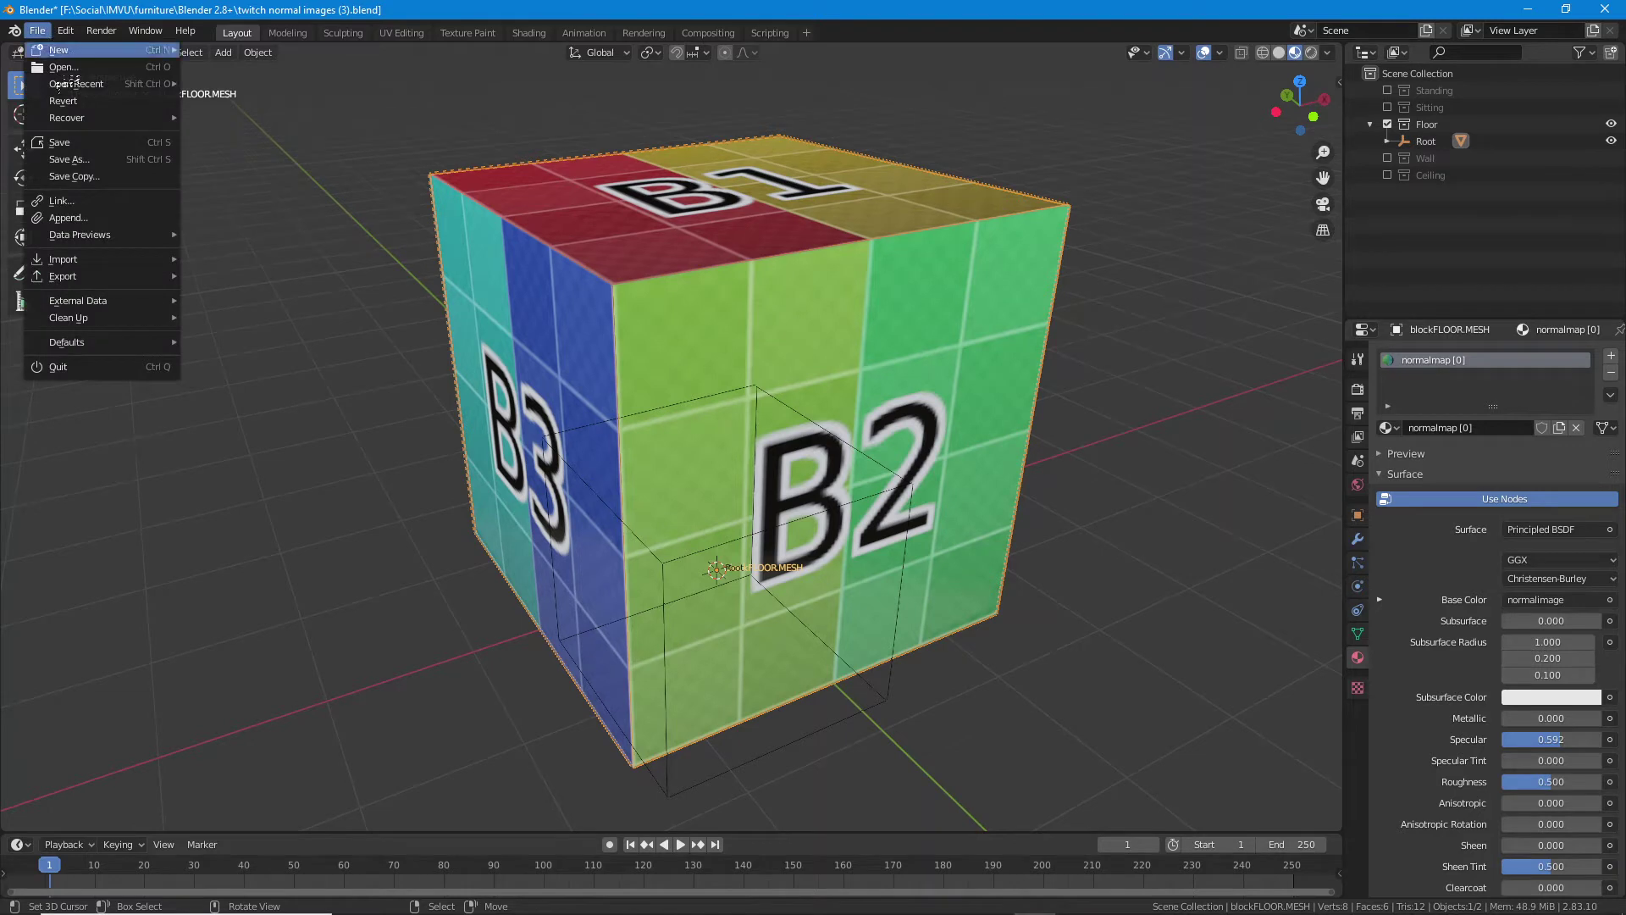
click(68, 142)
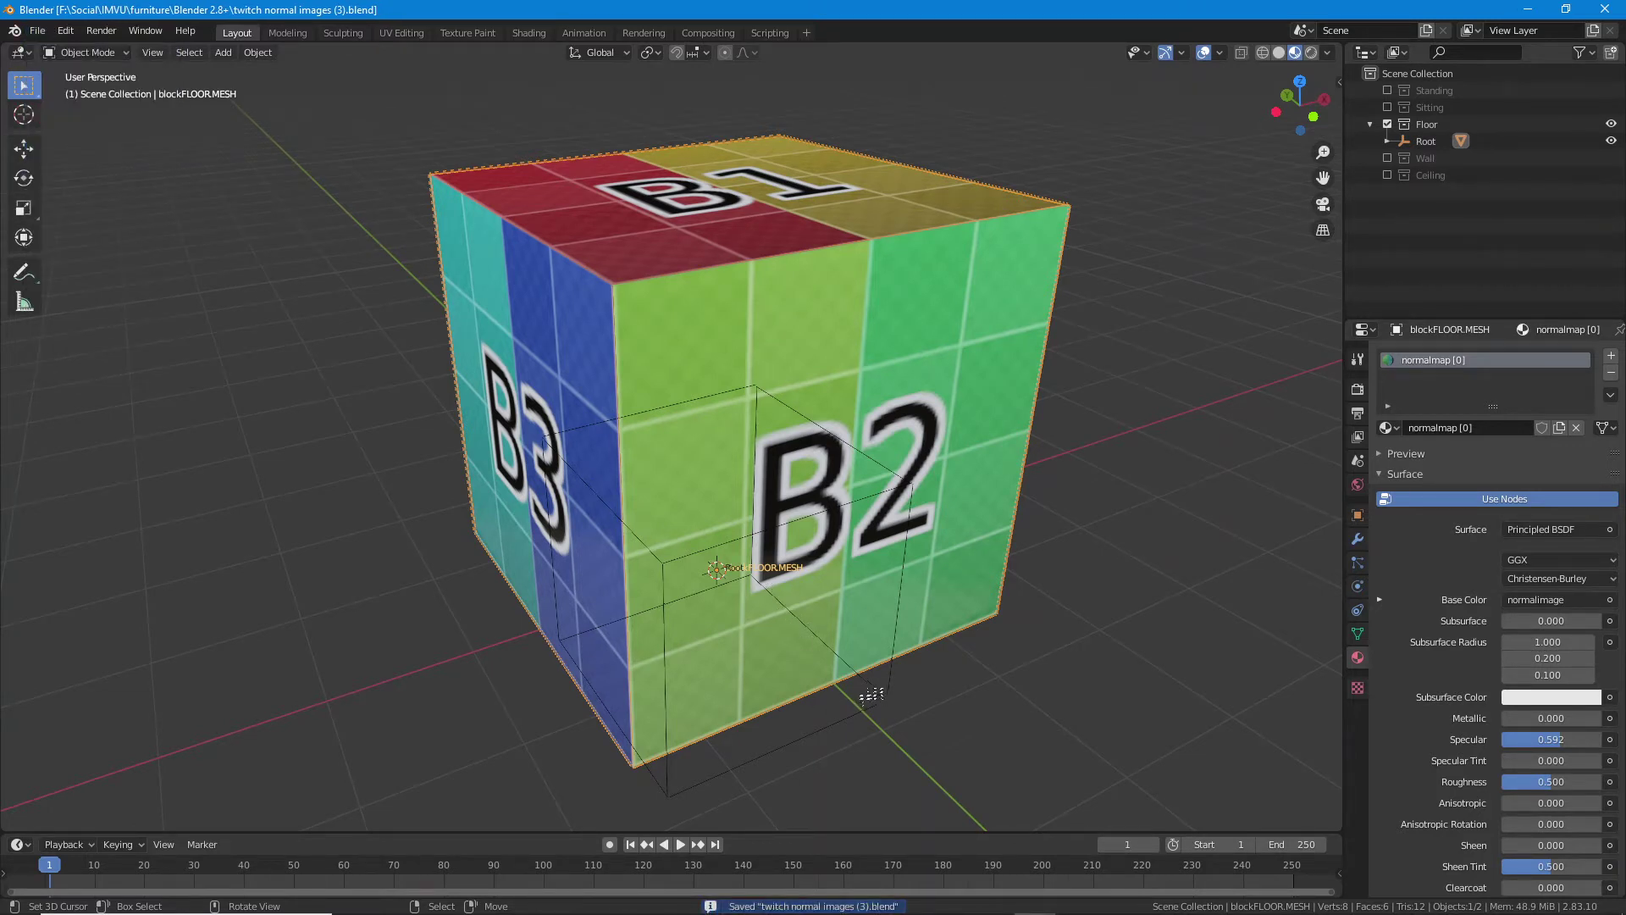
drag(871, 694, 877, 659)
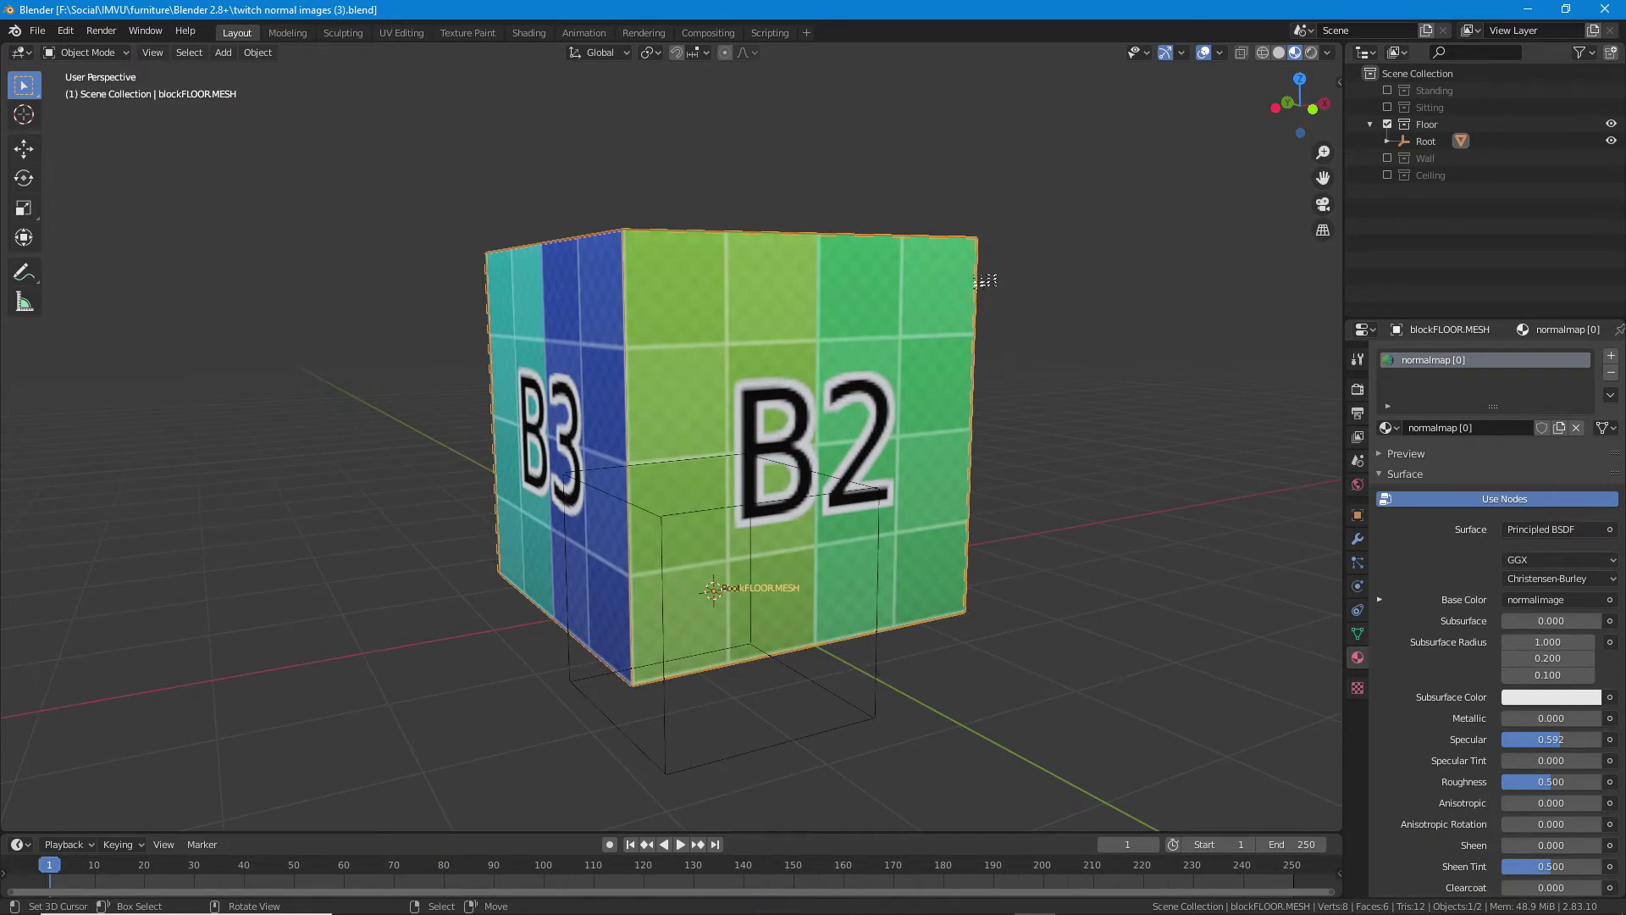
- Check the block's link to Root with a trial move of the empty, and inspect the block mesh's vertex groups
click(879, 673)
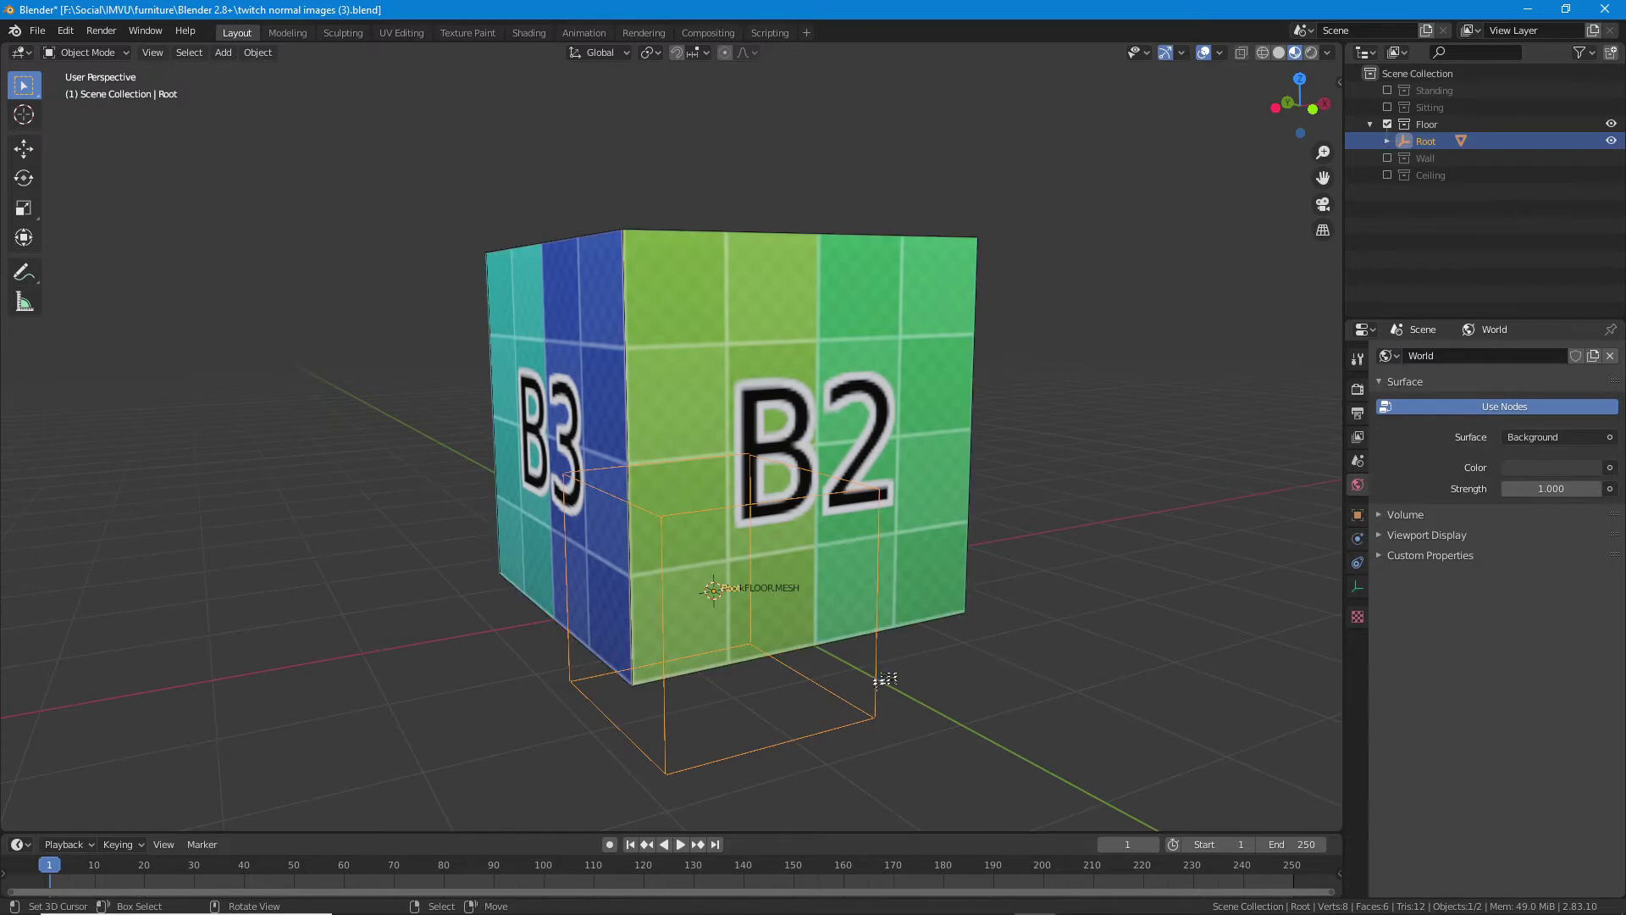
key(g)
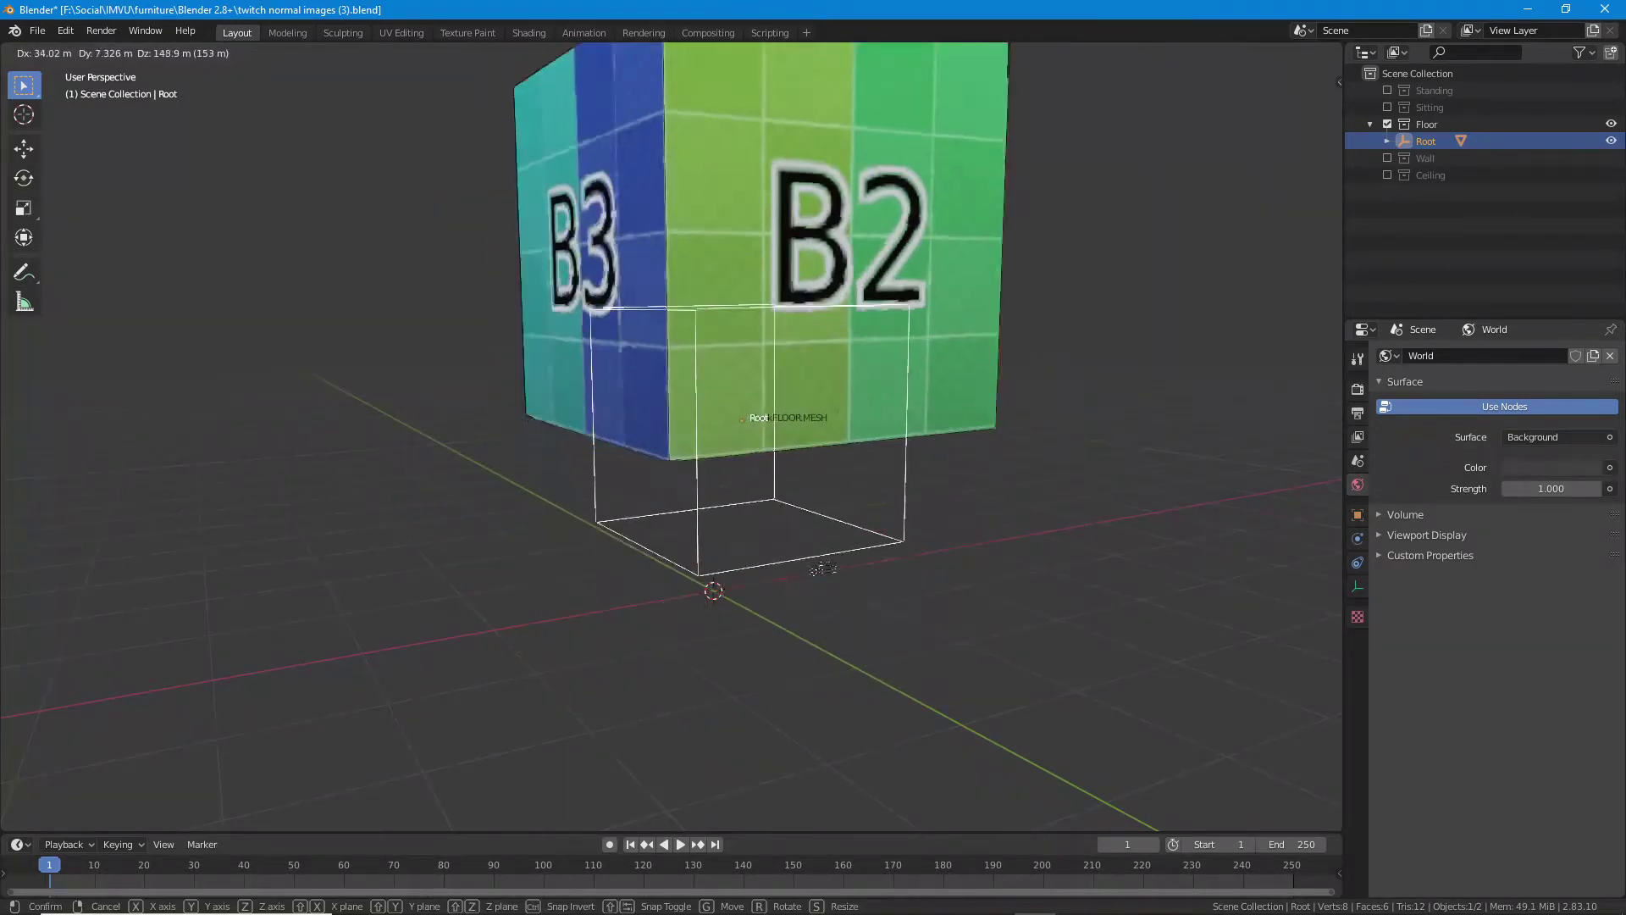
right_click(836, 592)
click(979, 273)
drag(991, 357, 1159, 488)
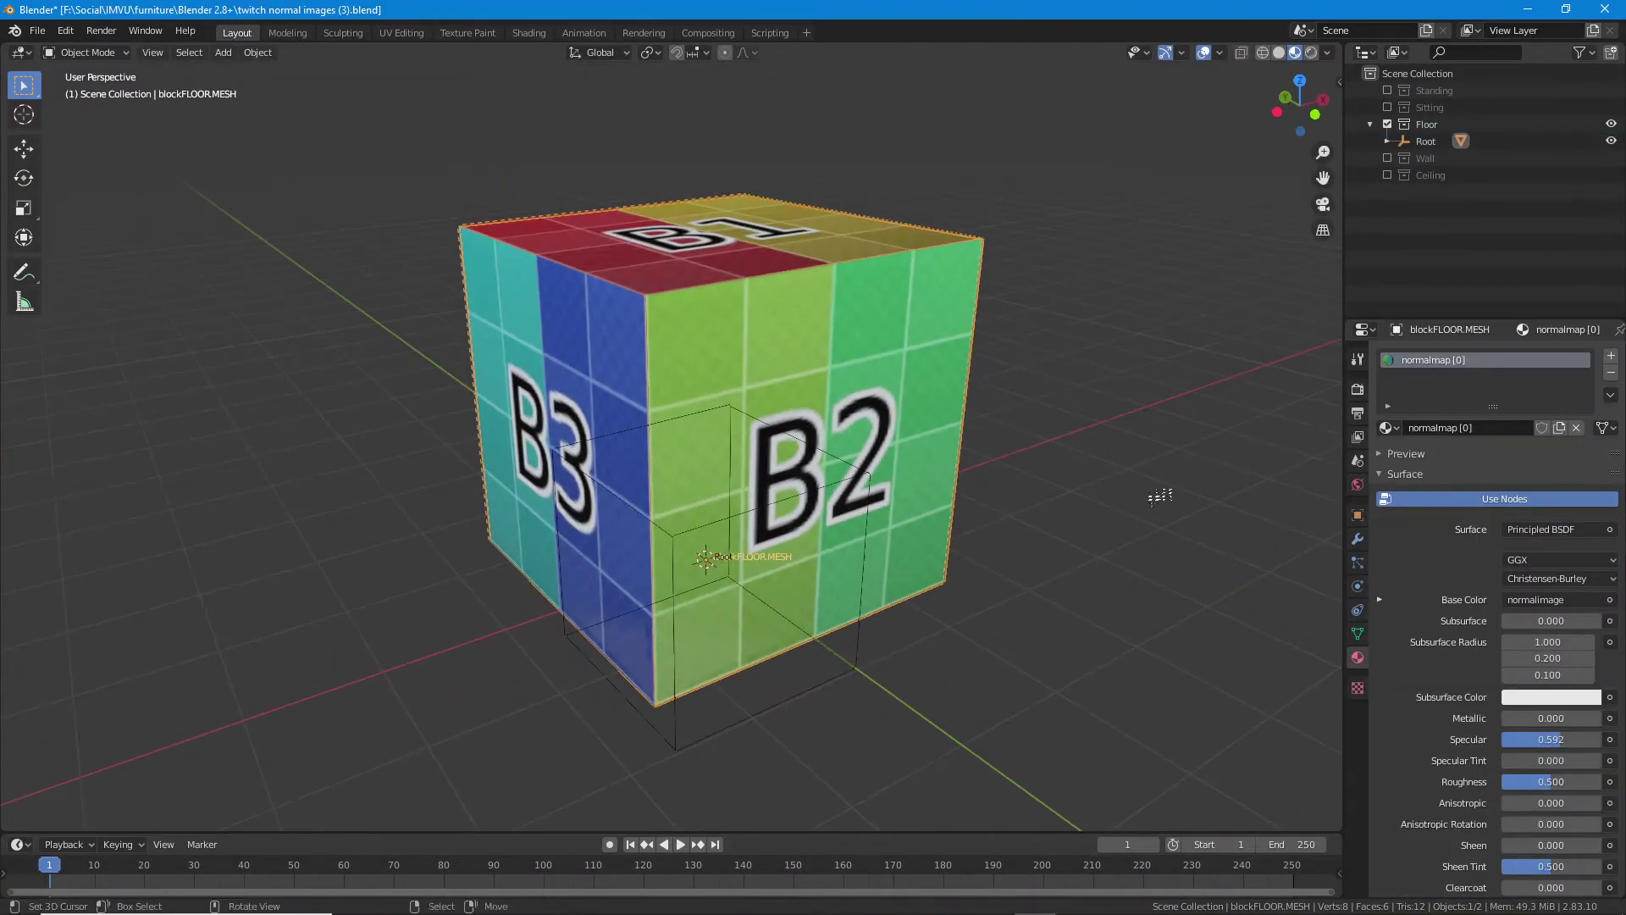
click(1359, 634)
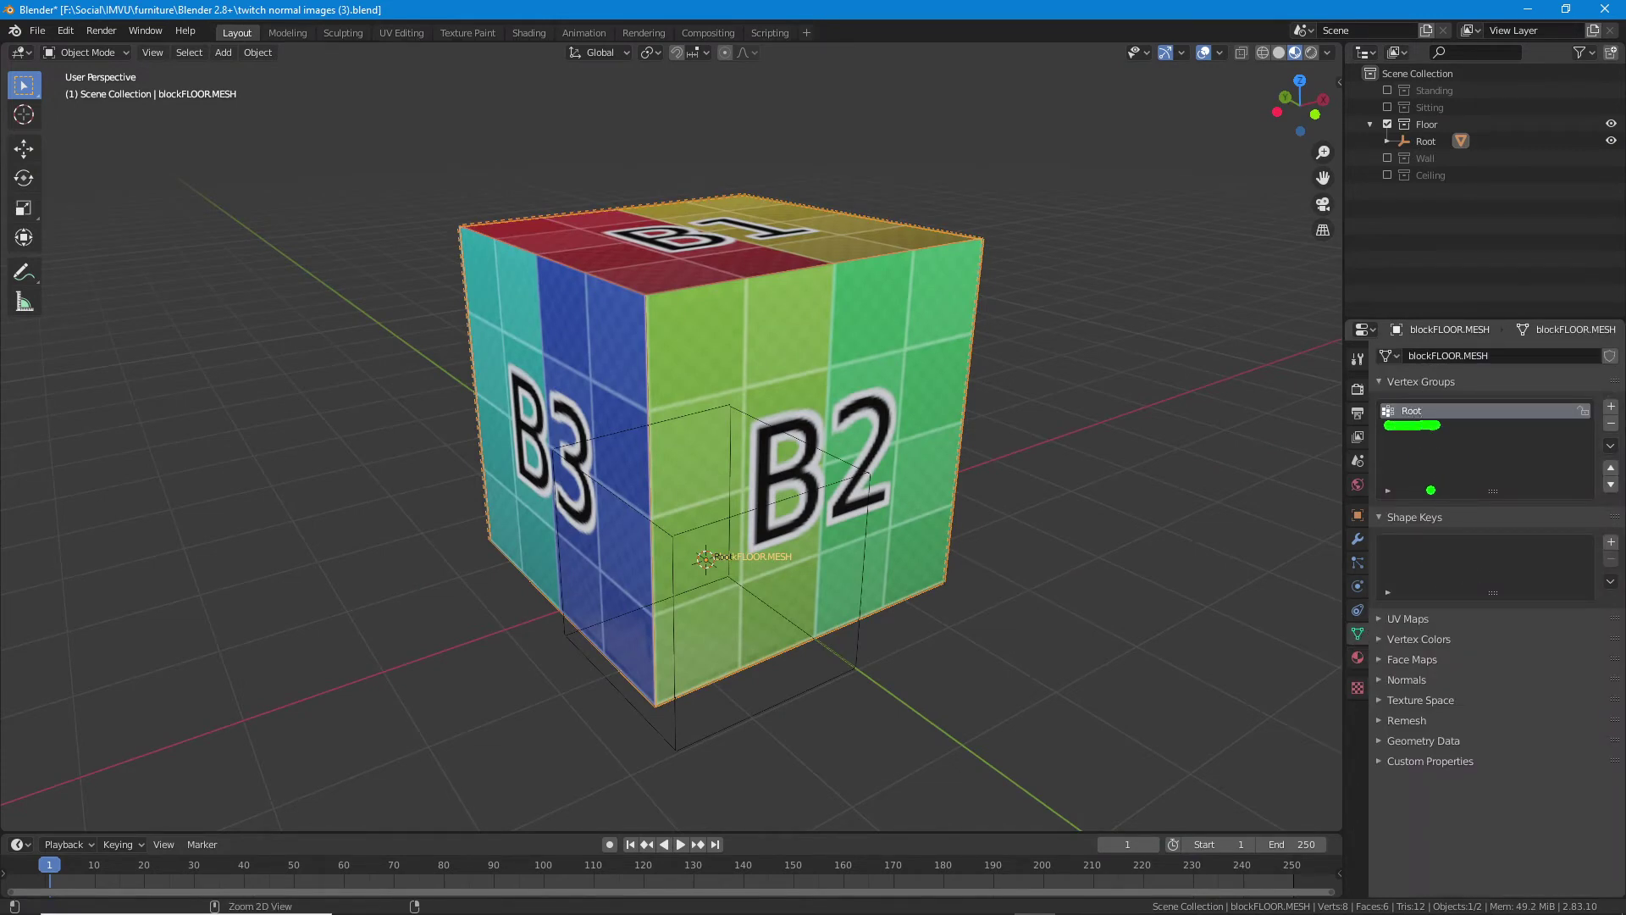
- Export the Root empty and block as twitch normal images (3).fbx, limited to selected objects, with Add Leaf Bones and Bake Animation off
click(878, 645)
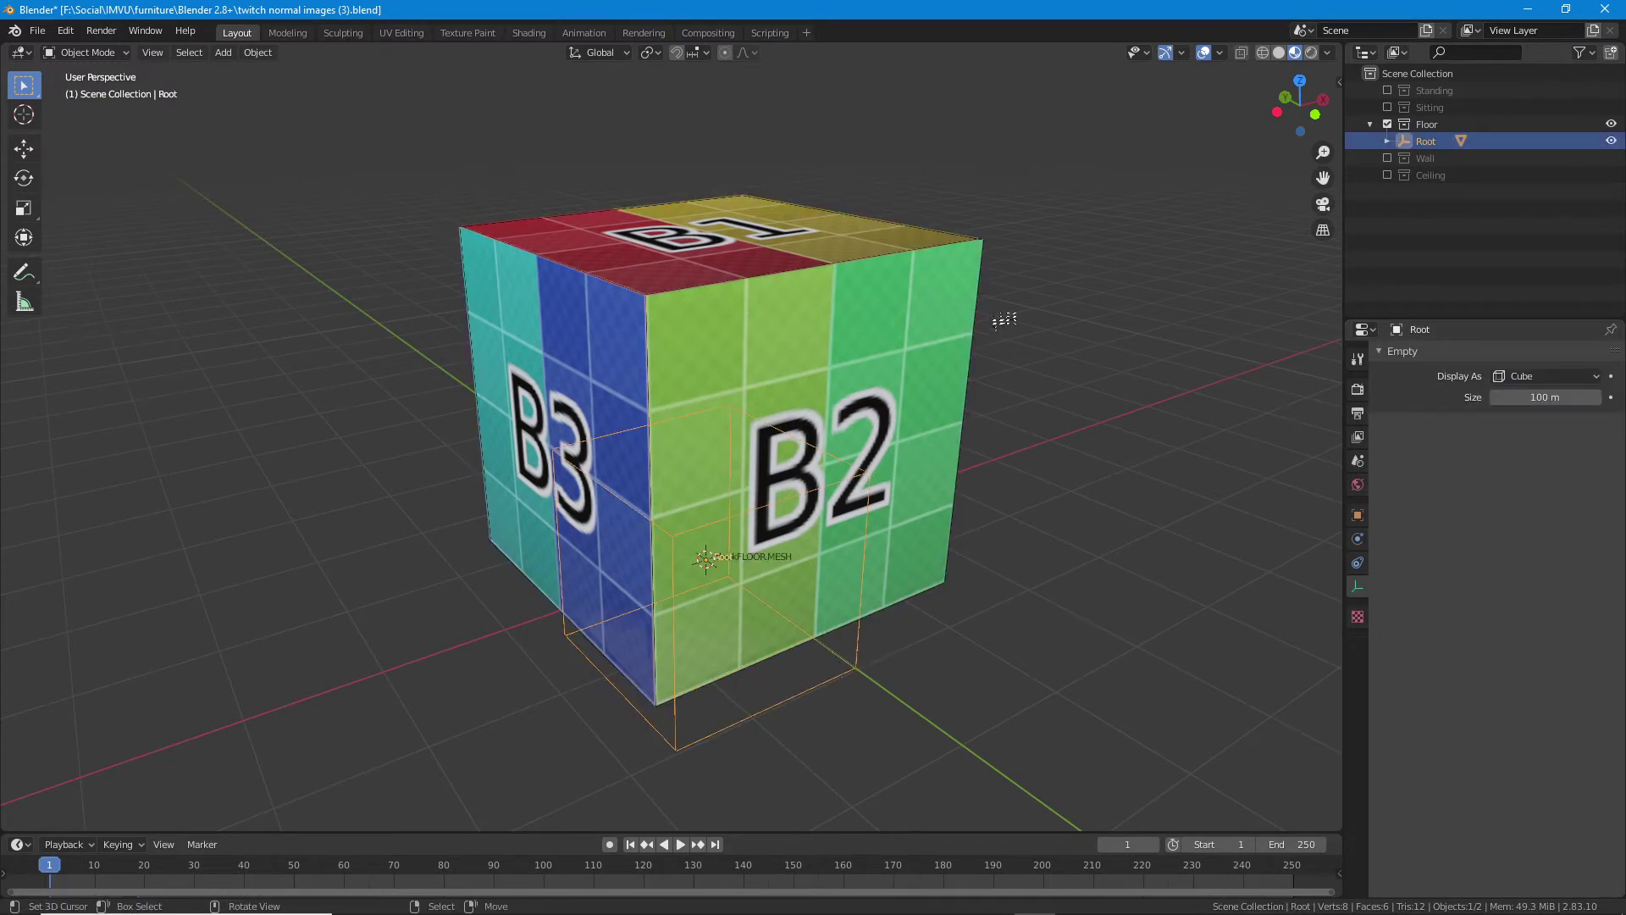
shift+click(915, 474)
shift+click(829, 686)
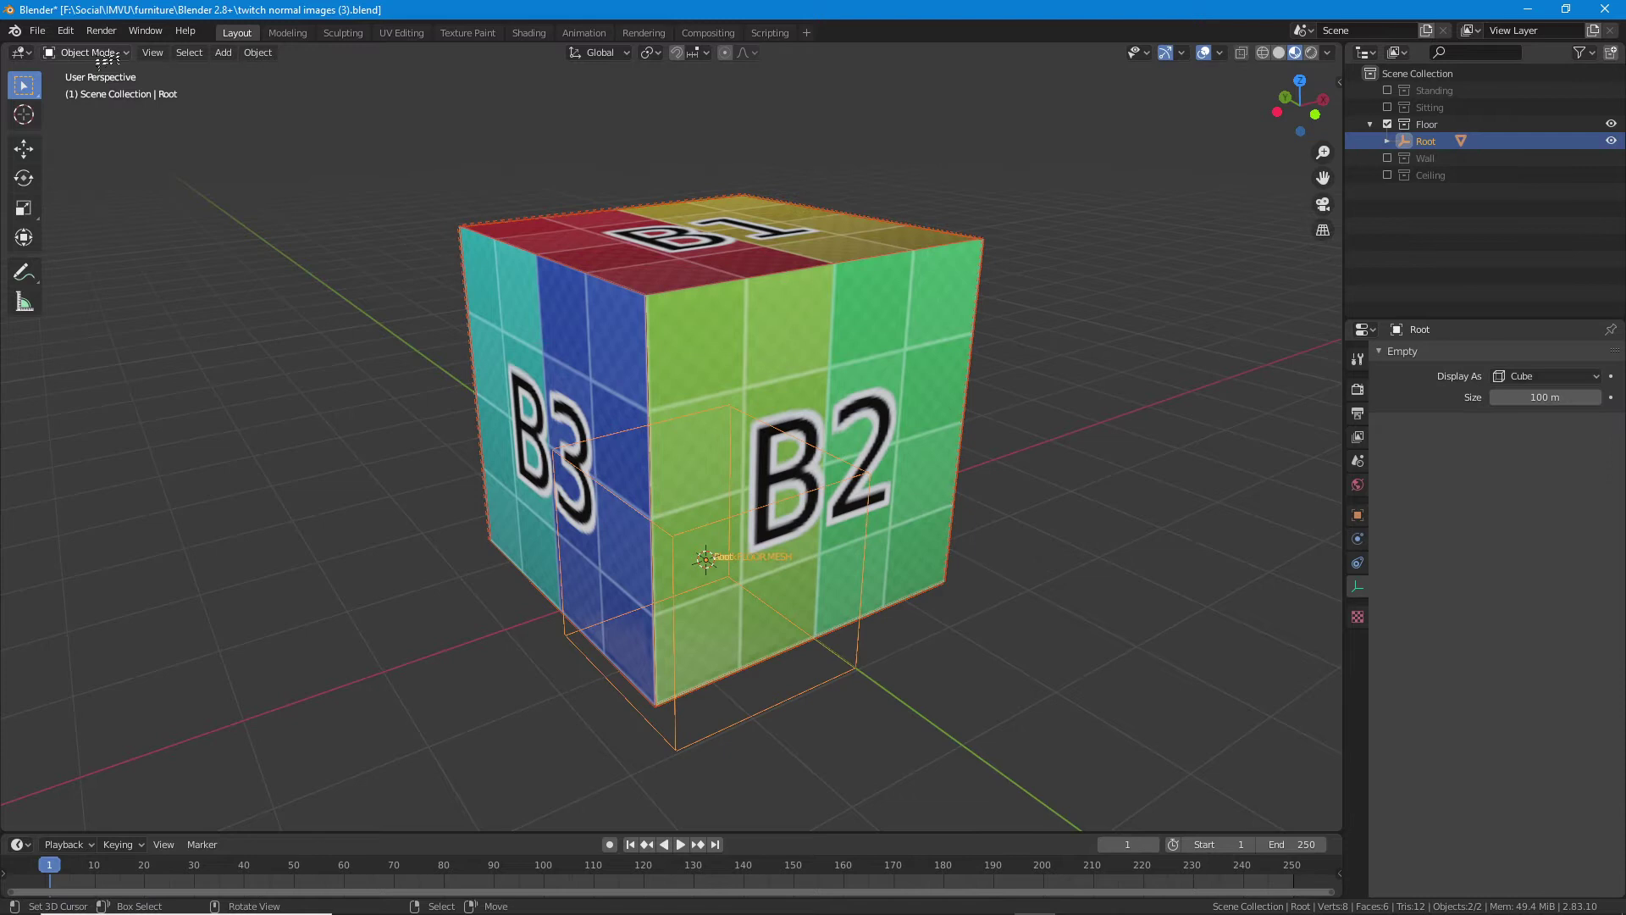
click(37, 30)
mouse_move(68, 301)
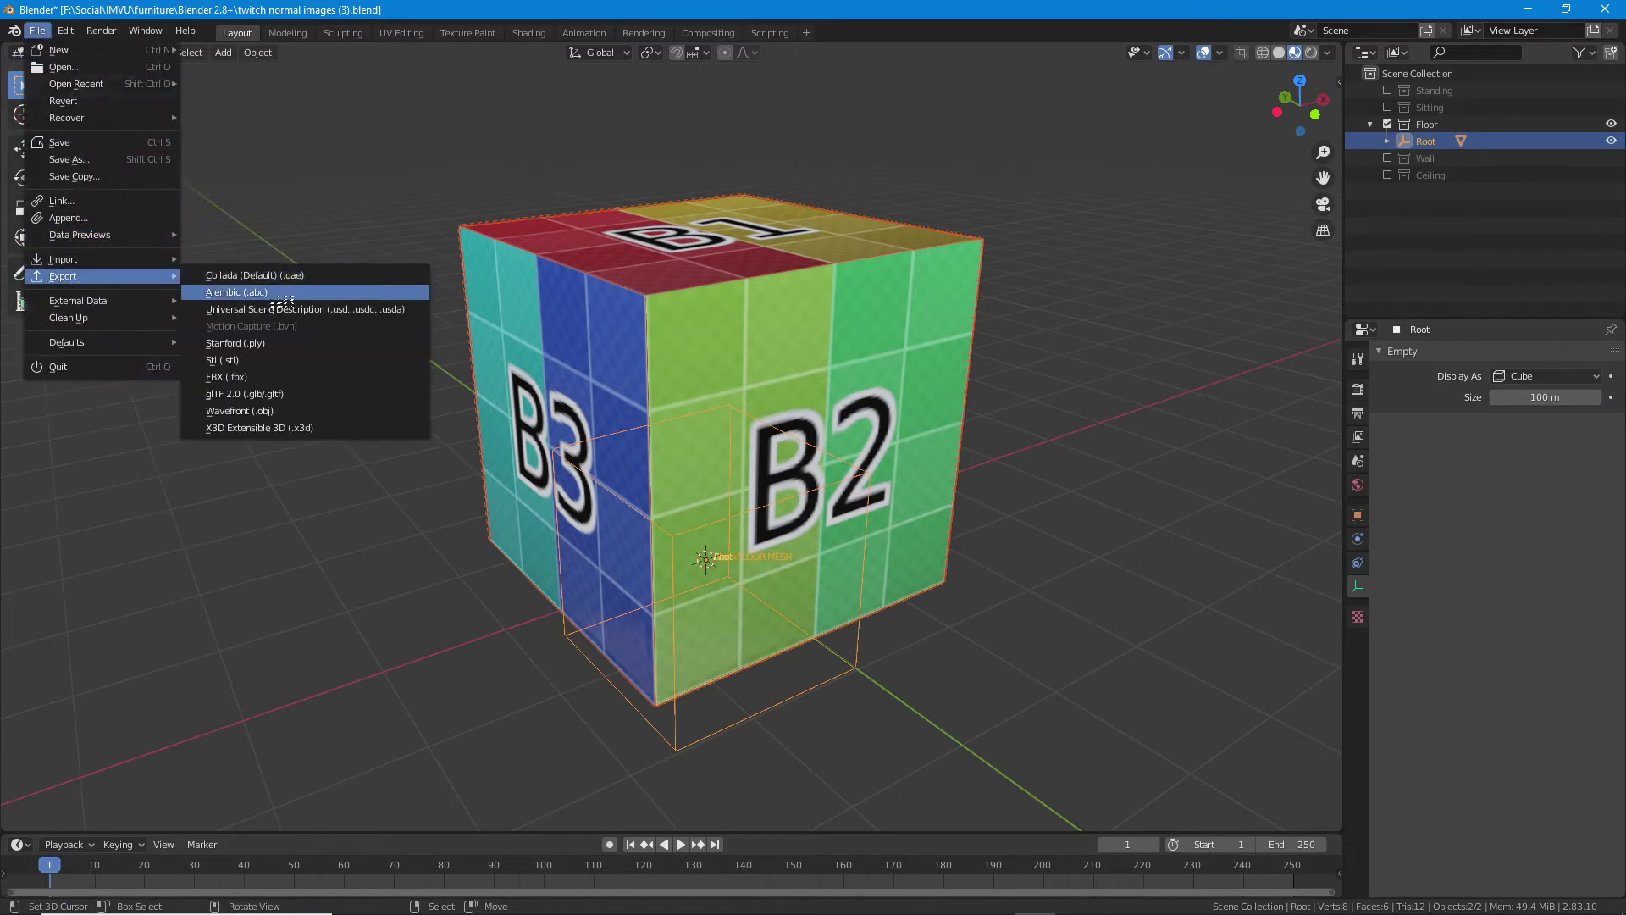
click(241, 386)
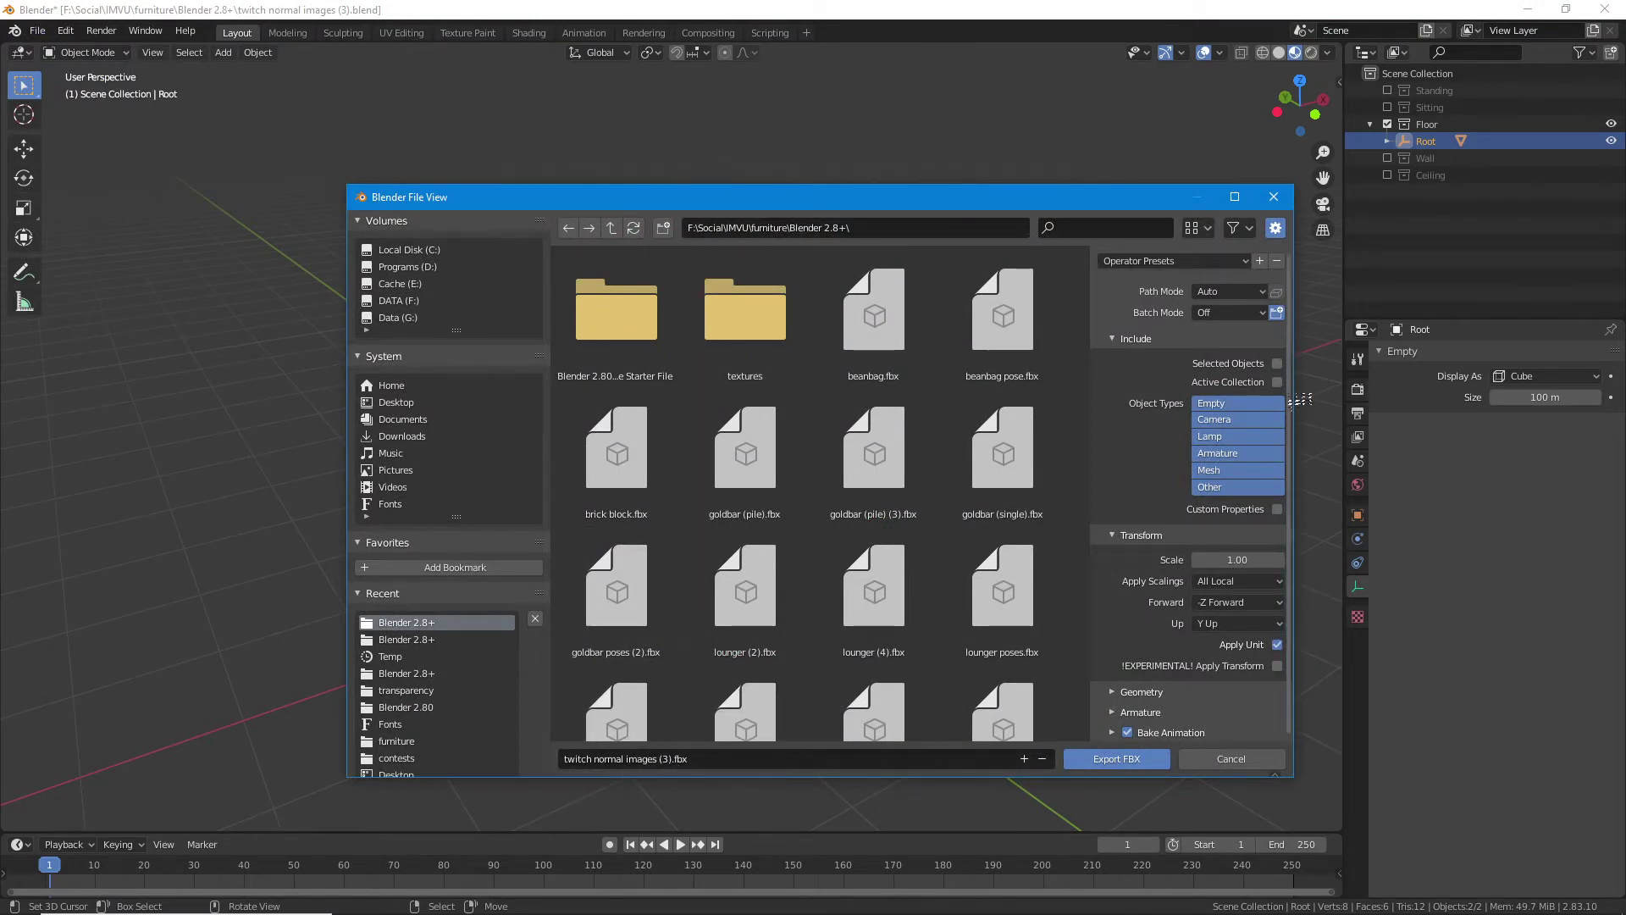
drag(1202, 379, 1313, 379)
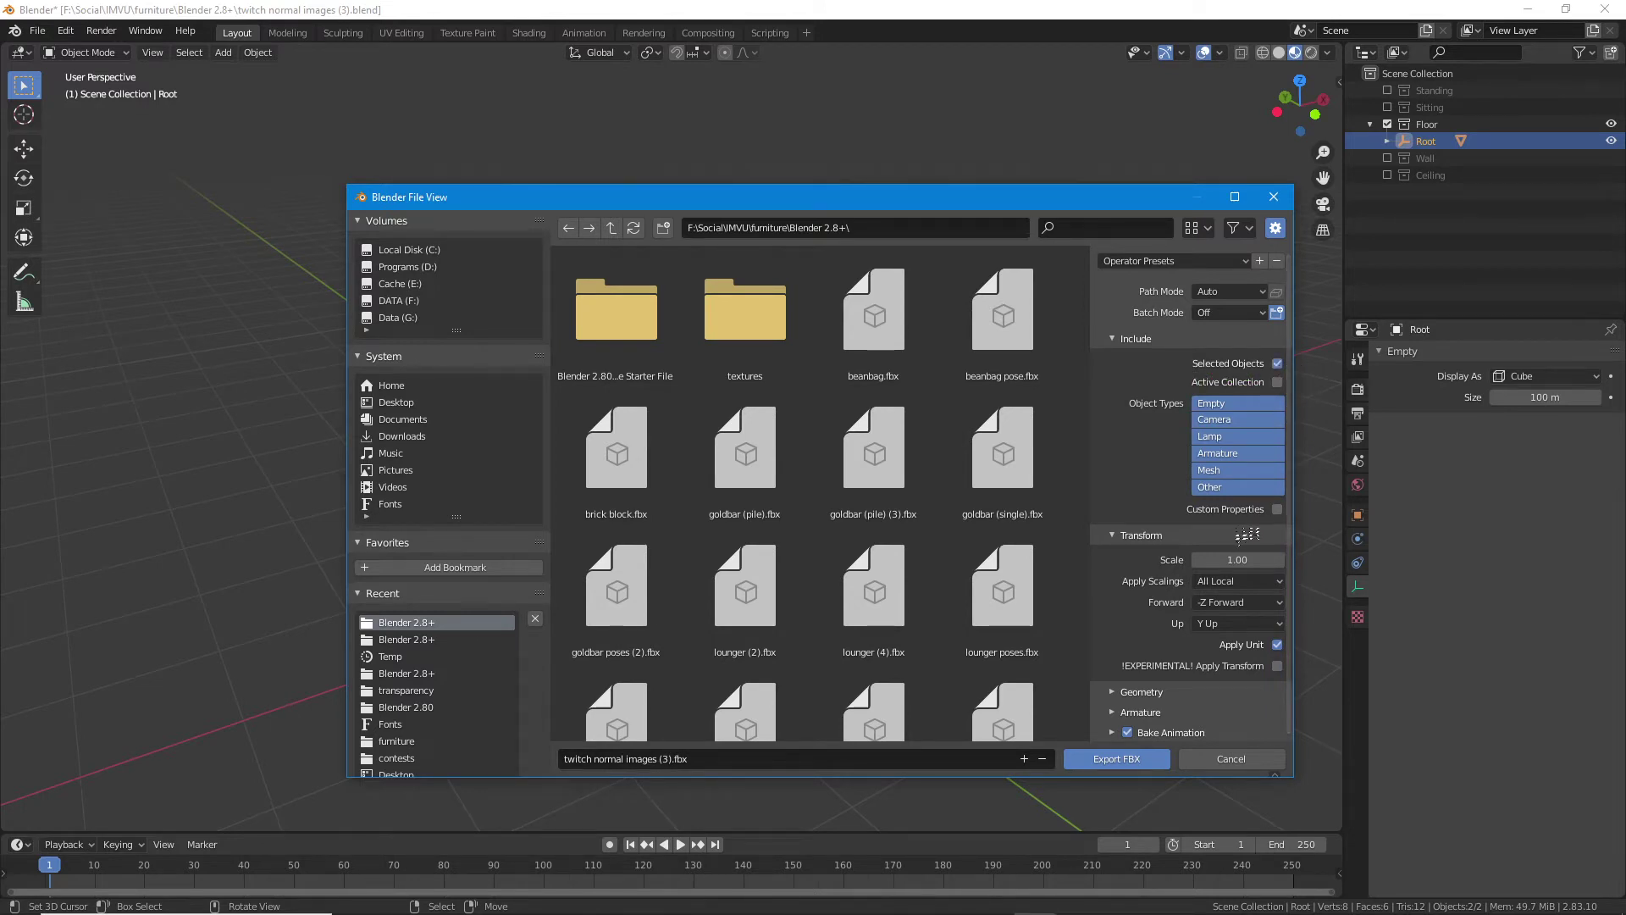
click(1122, 692)
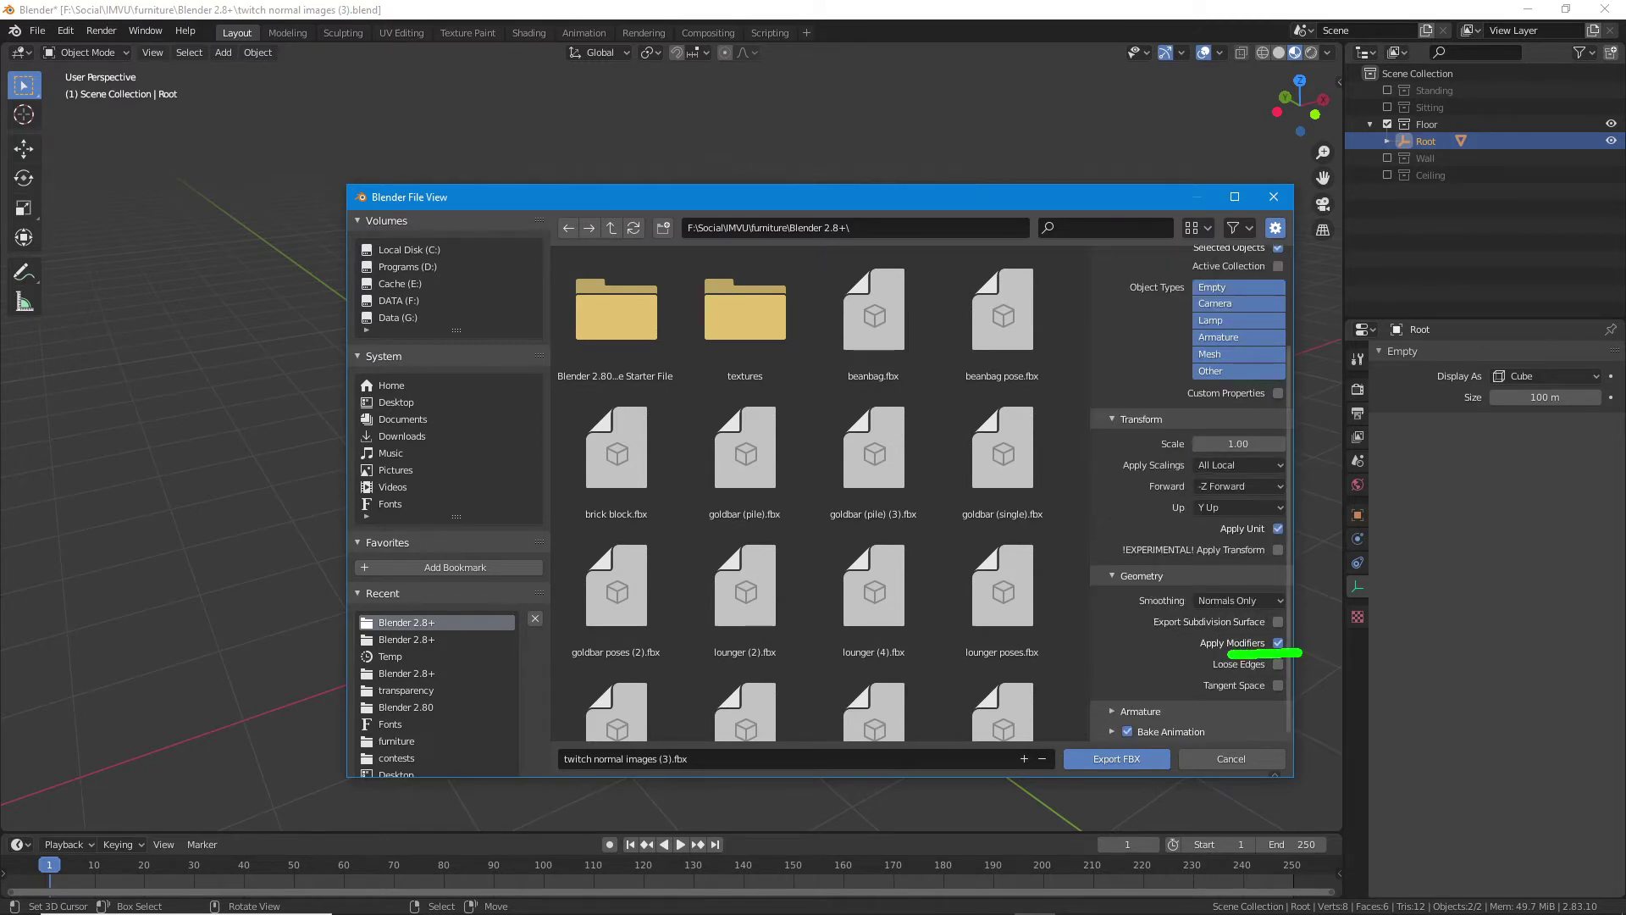
click(1139, 711)
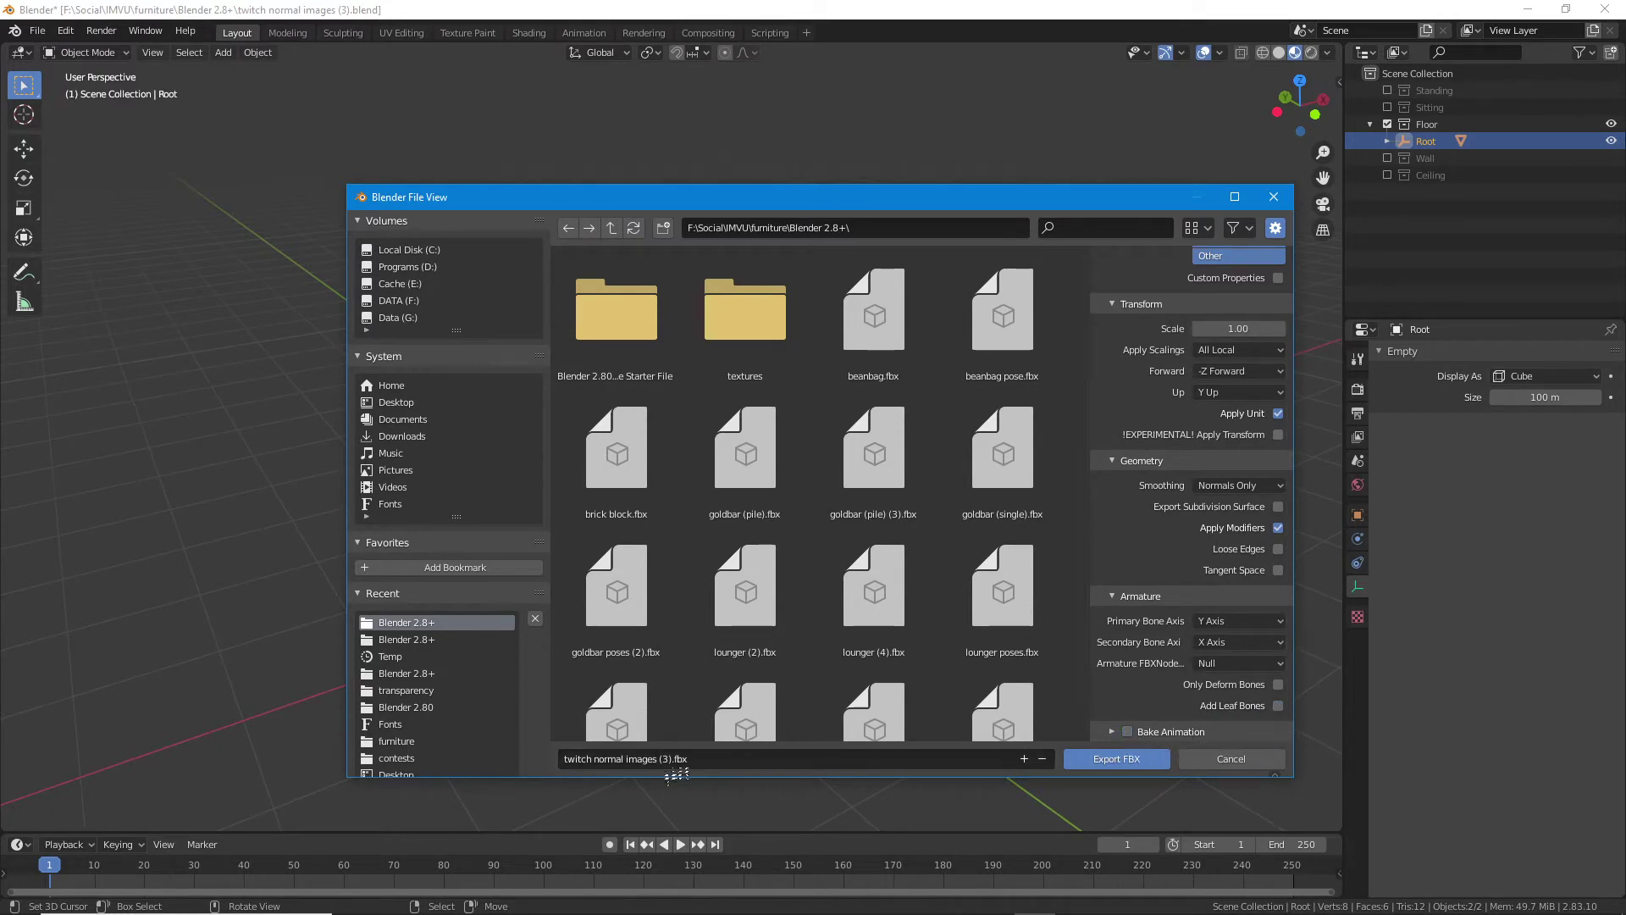
click(1117, 759)
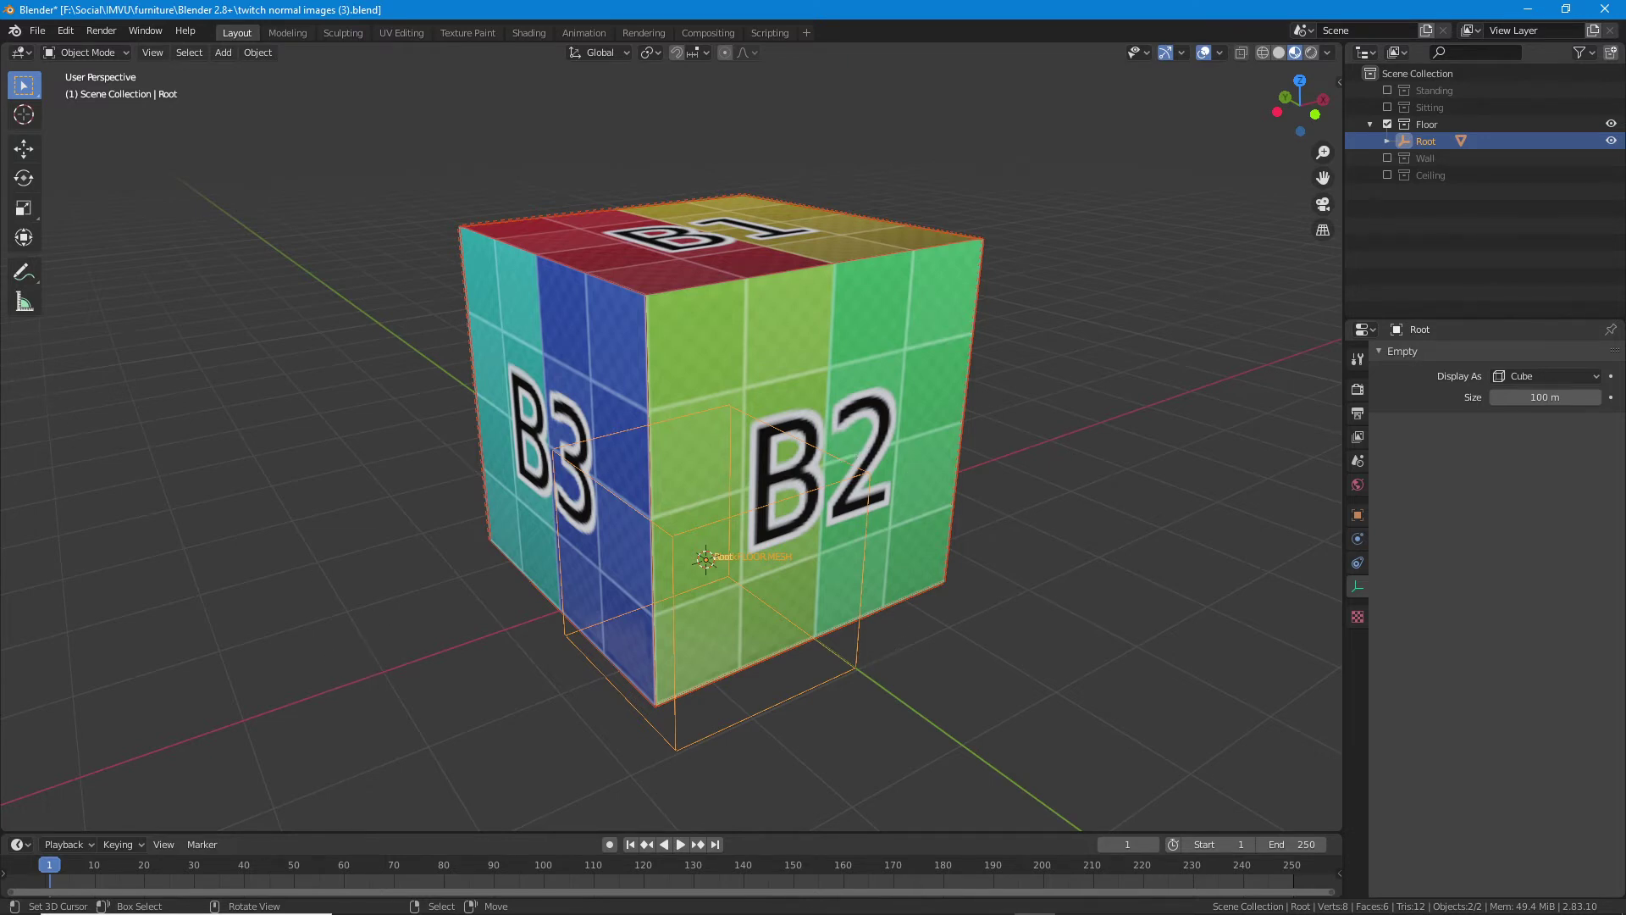
- Switch to IMVU Studio and look through the draft, submitted, peer review and published product sections
key(alt+Tab)
key(alt+Tab)
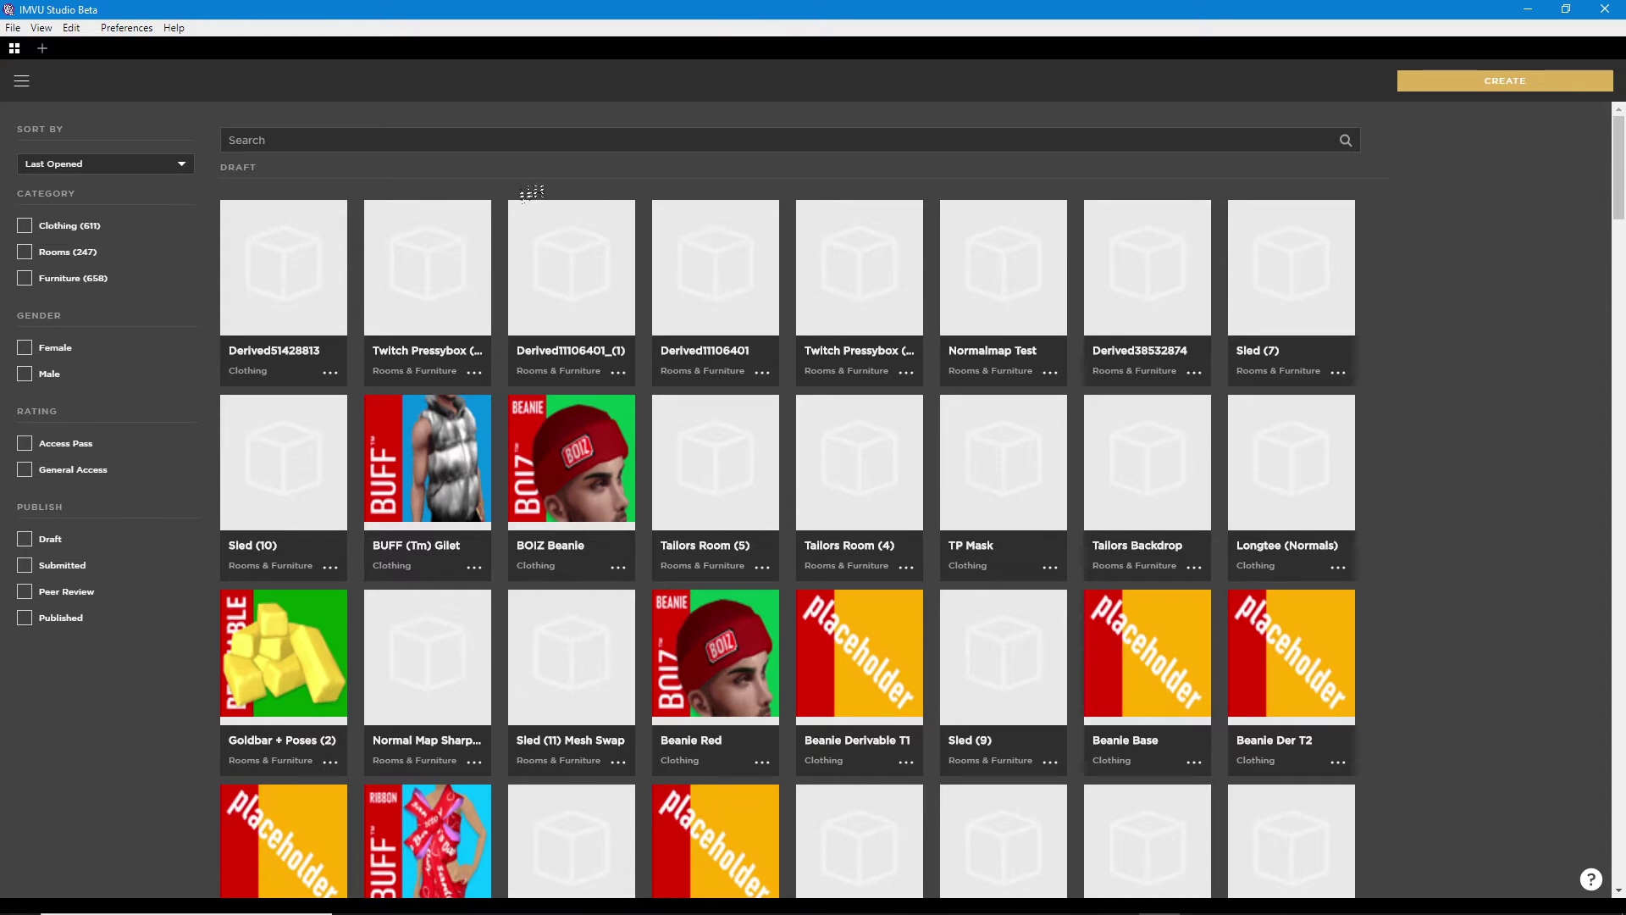
scroll(536, 400, down, 5)
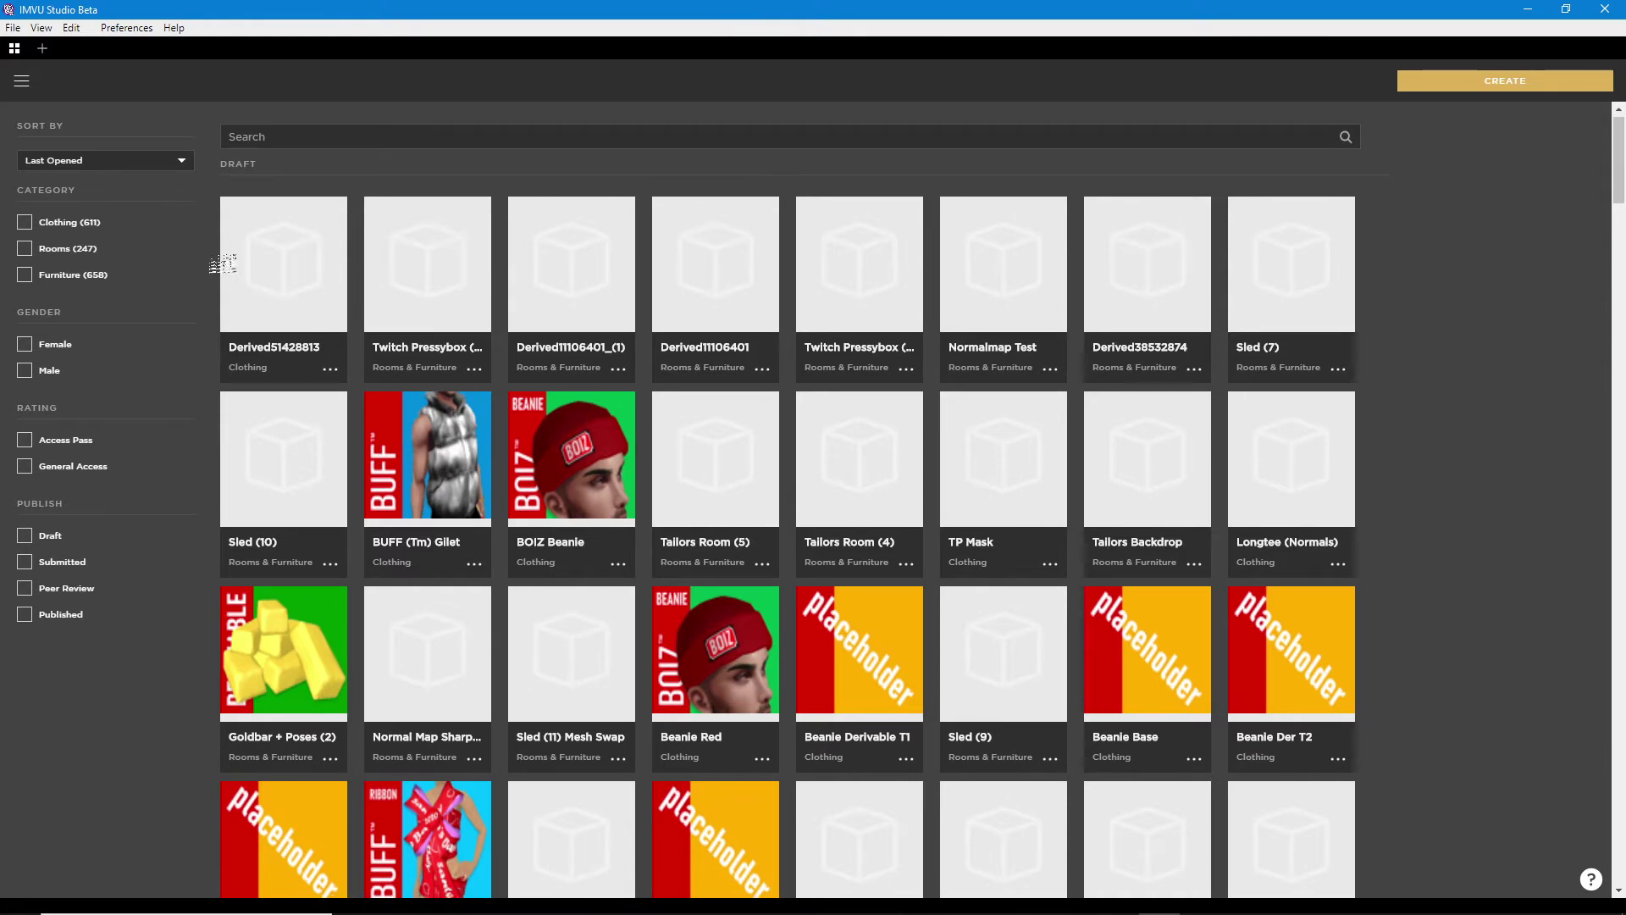
scroll(537, 399, down, 16)
scroll(527, 400, up, 9)
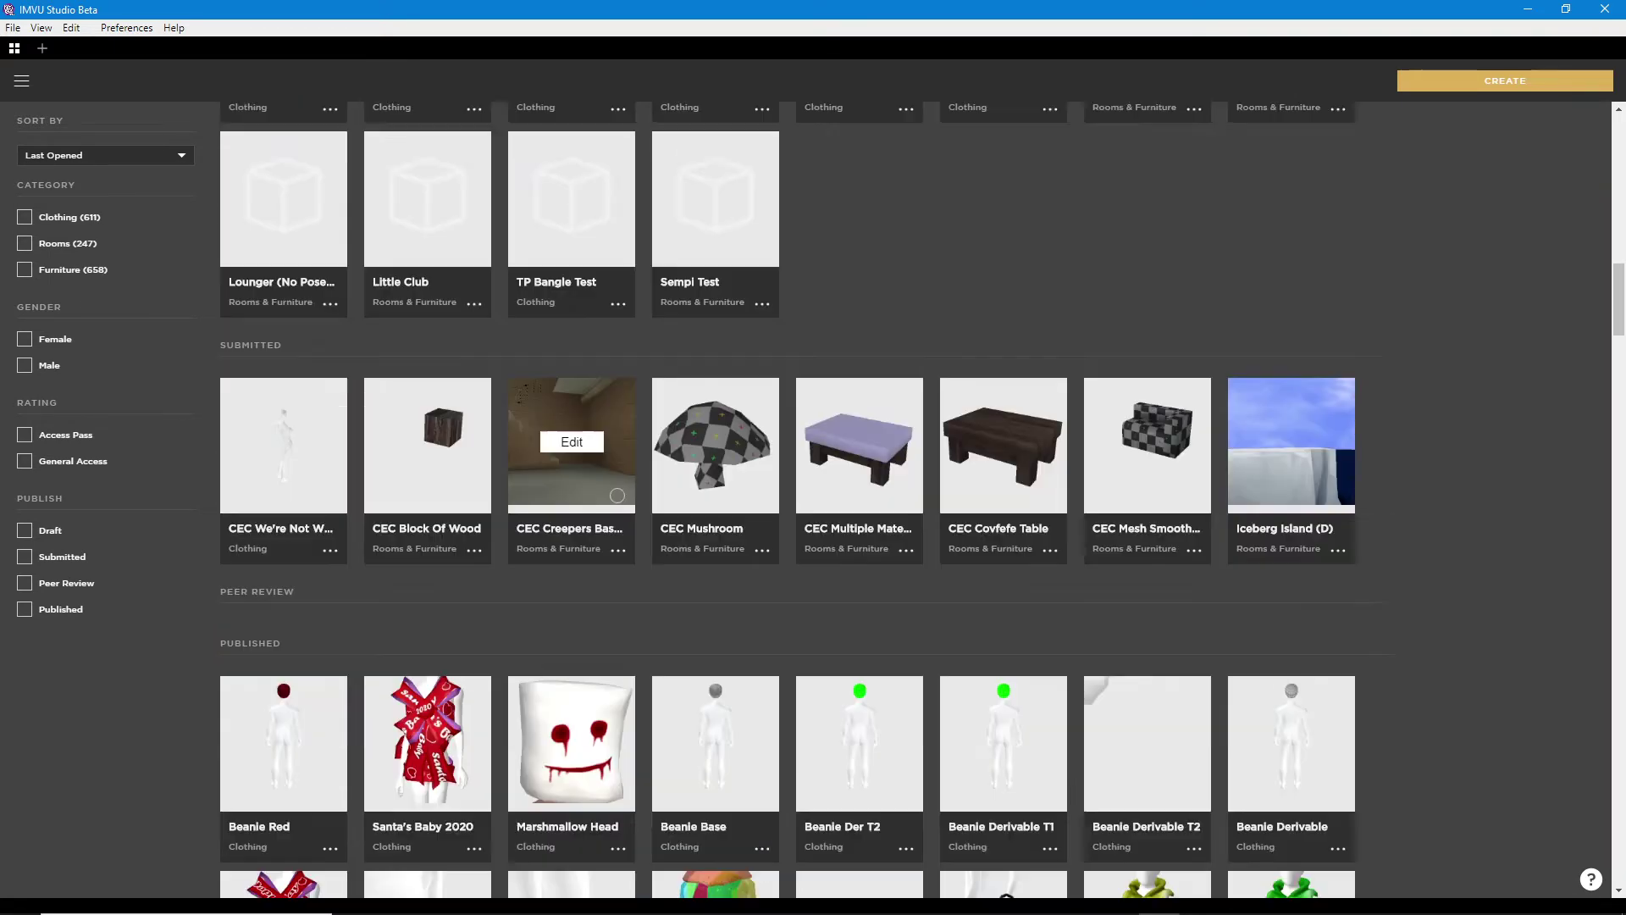
scroll(532, 400, up, 5)
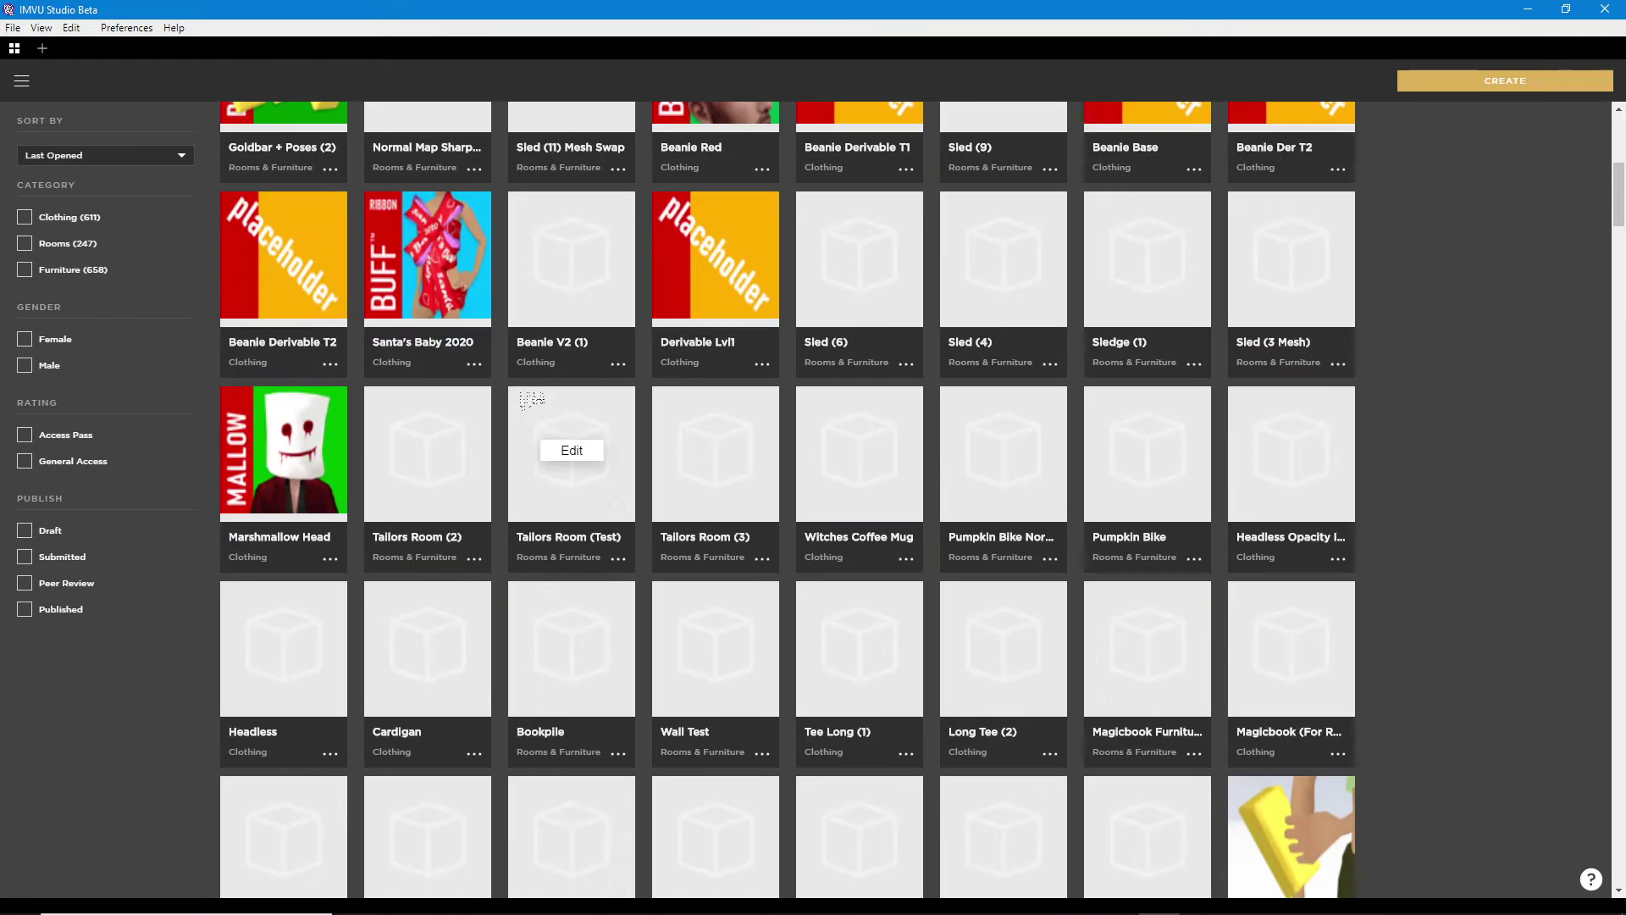
scroll(530, 398, down, 7)
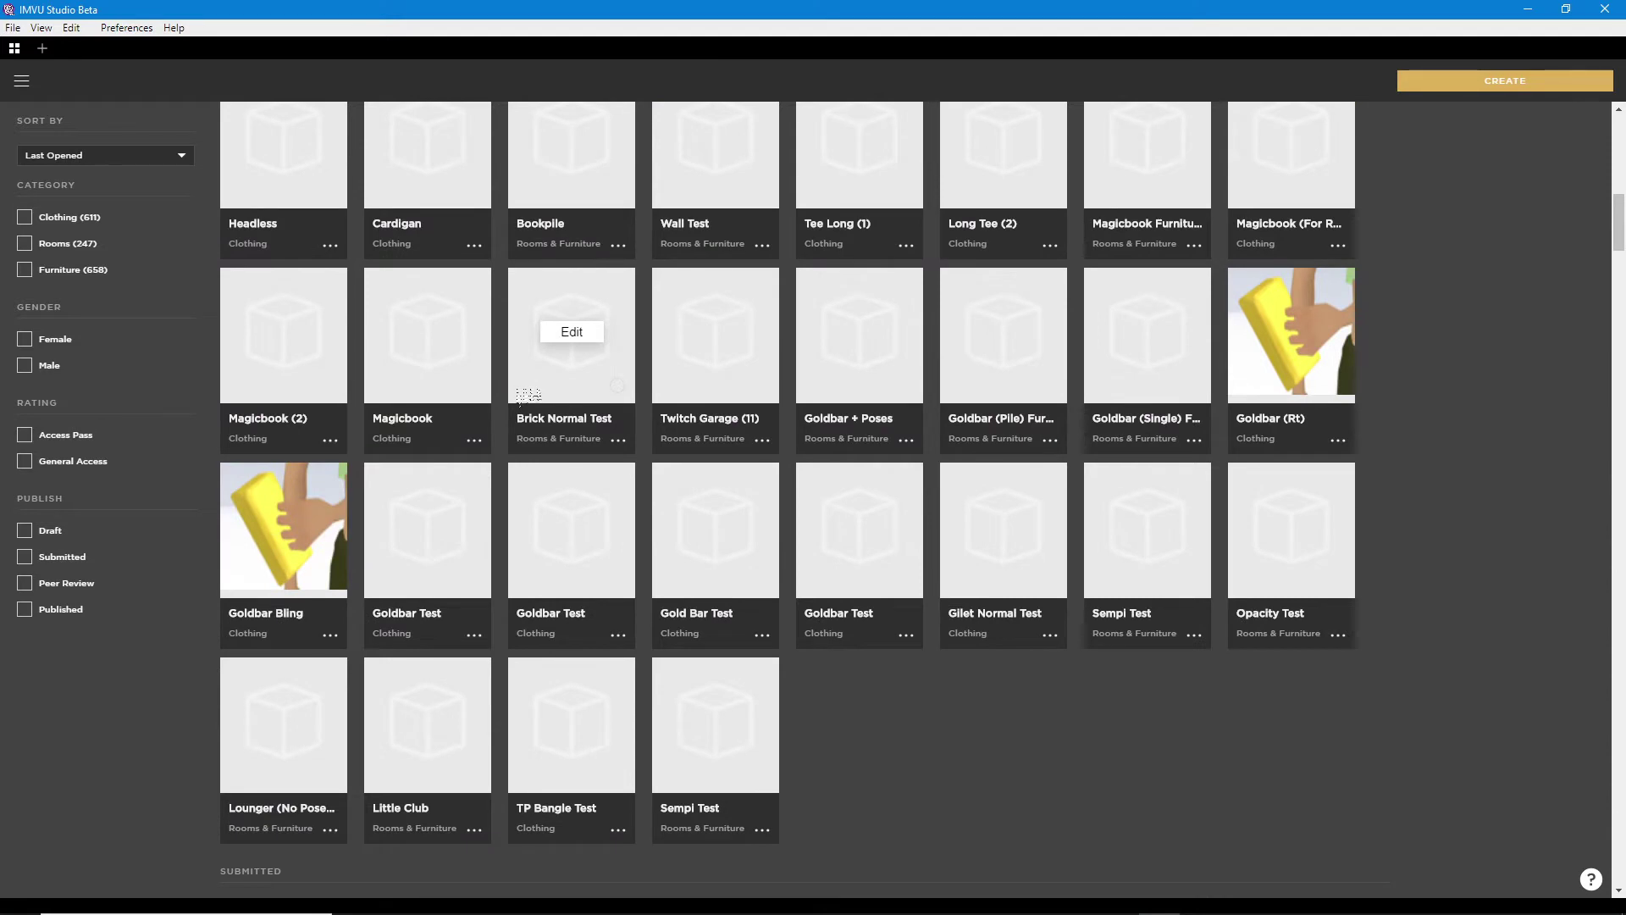
scroll(527, 395, down, 3)
scroll(526, 395, down, 3)
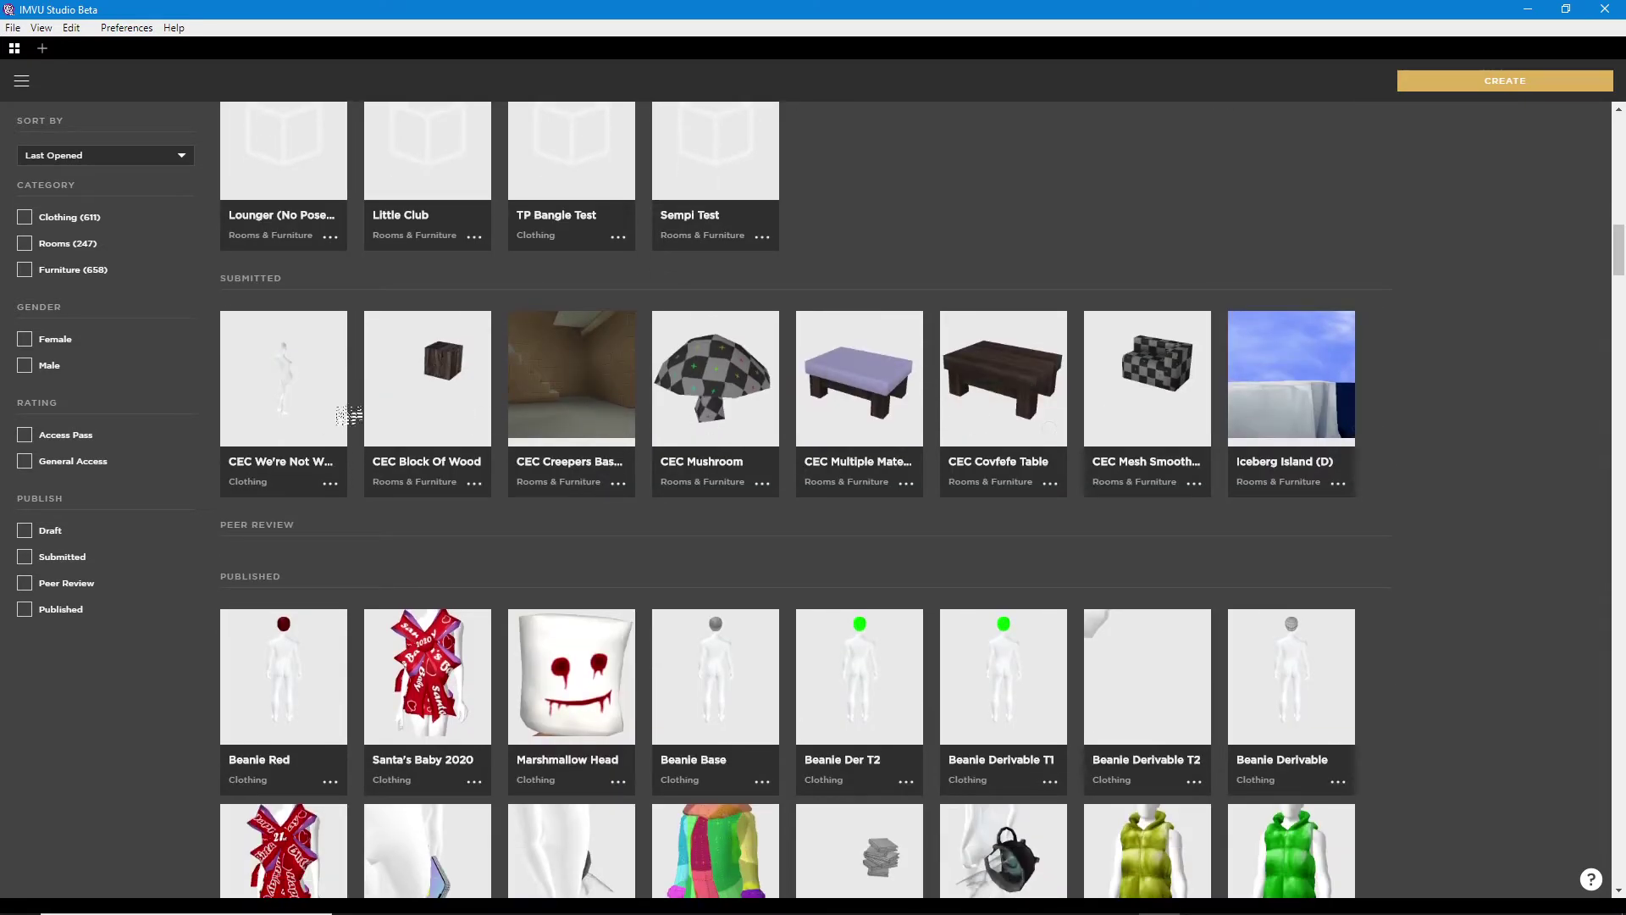
mouse_move(483, 418)
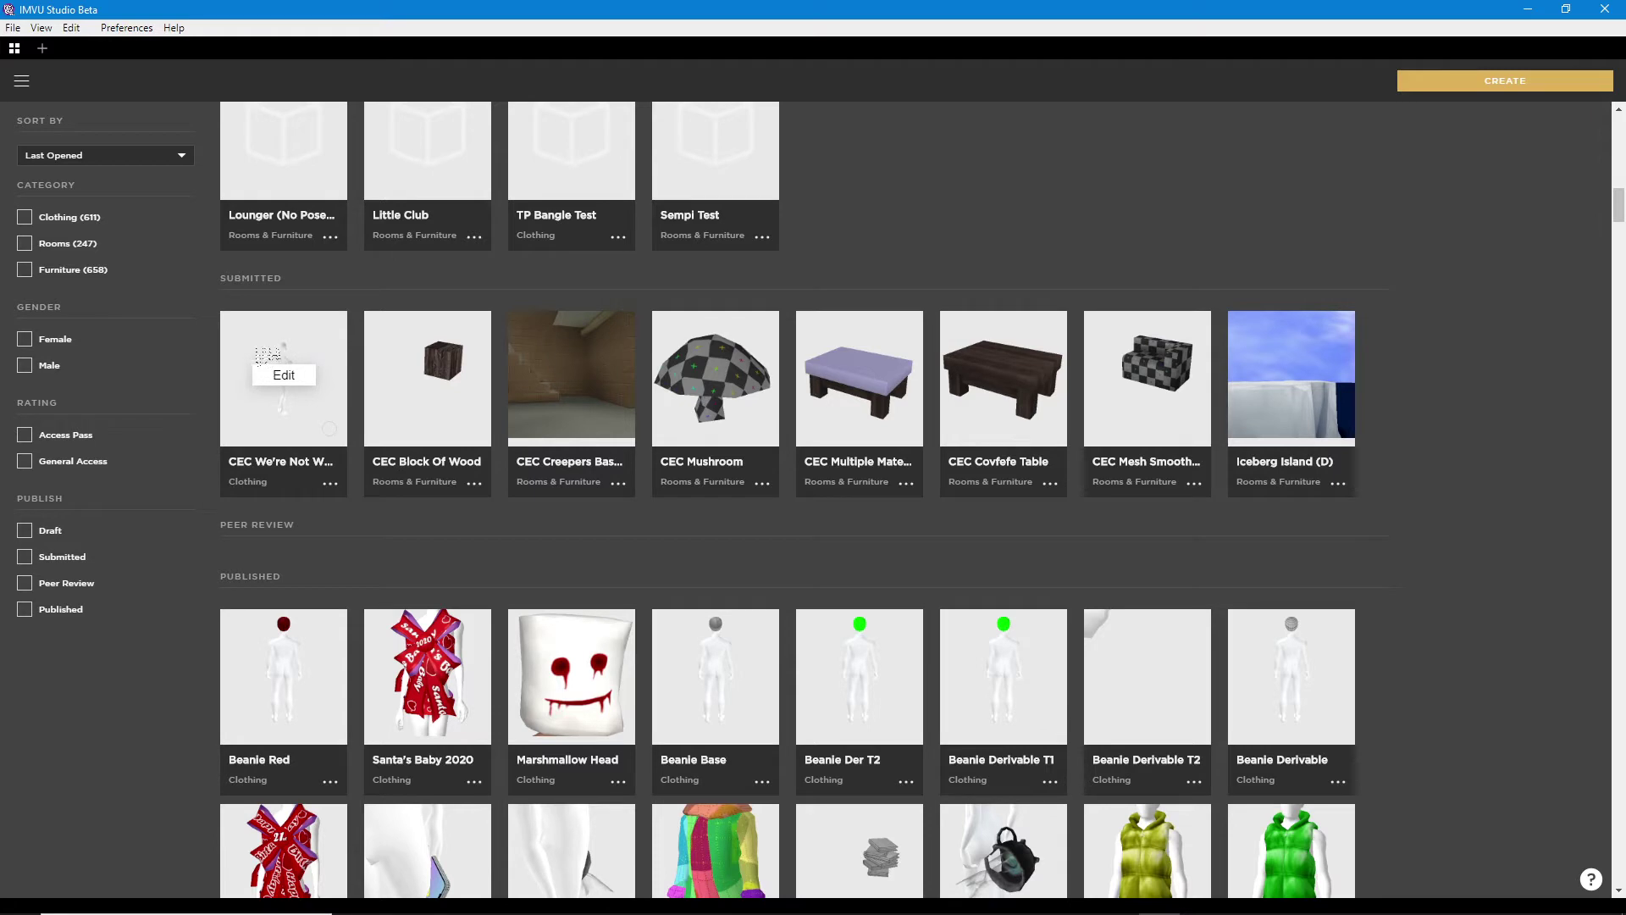
drag(217, 293, 288, 292)
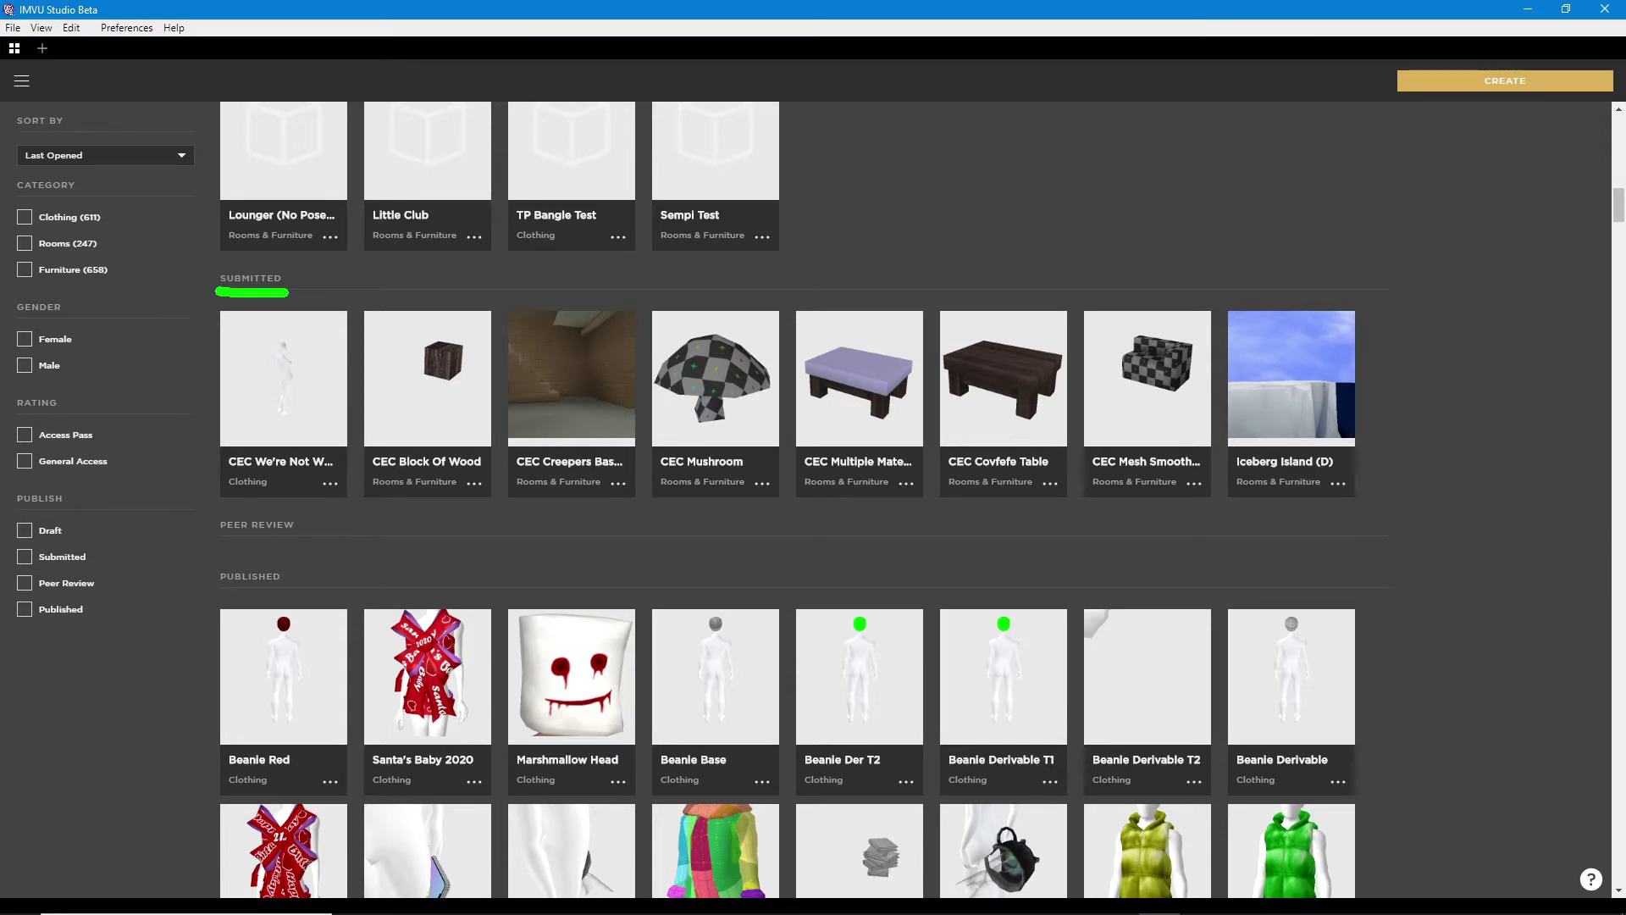
mouse_move(214, 544)
mouse_down()
mouse_move(330, 549)
mouse_move(313, 559)
mouse_move(344, 569)
mouse_move(660, 542)
mouse_up()
drag(222, 591, 312, 589)
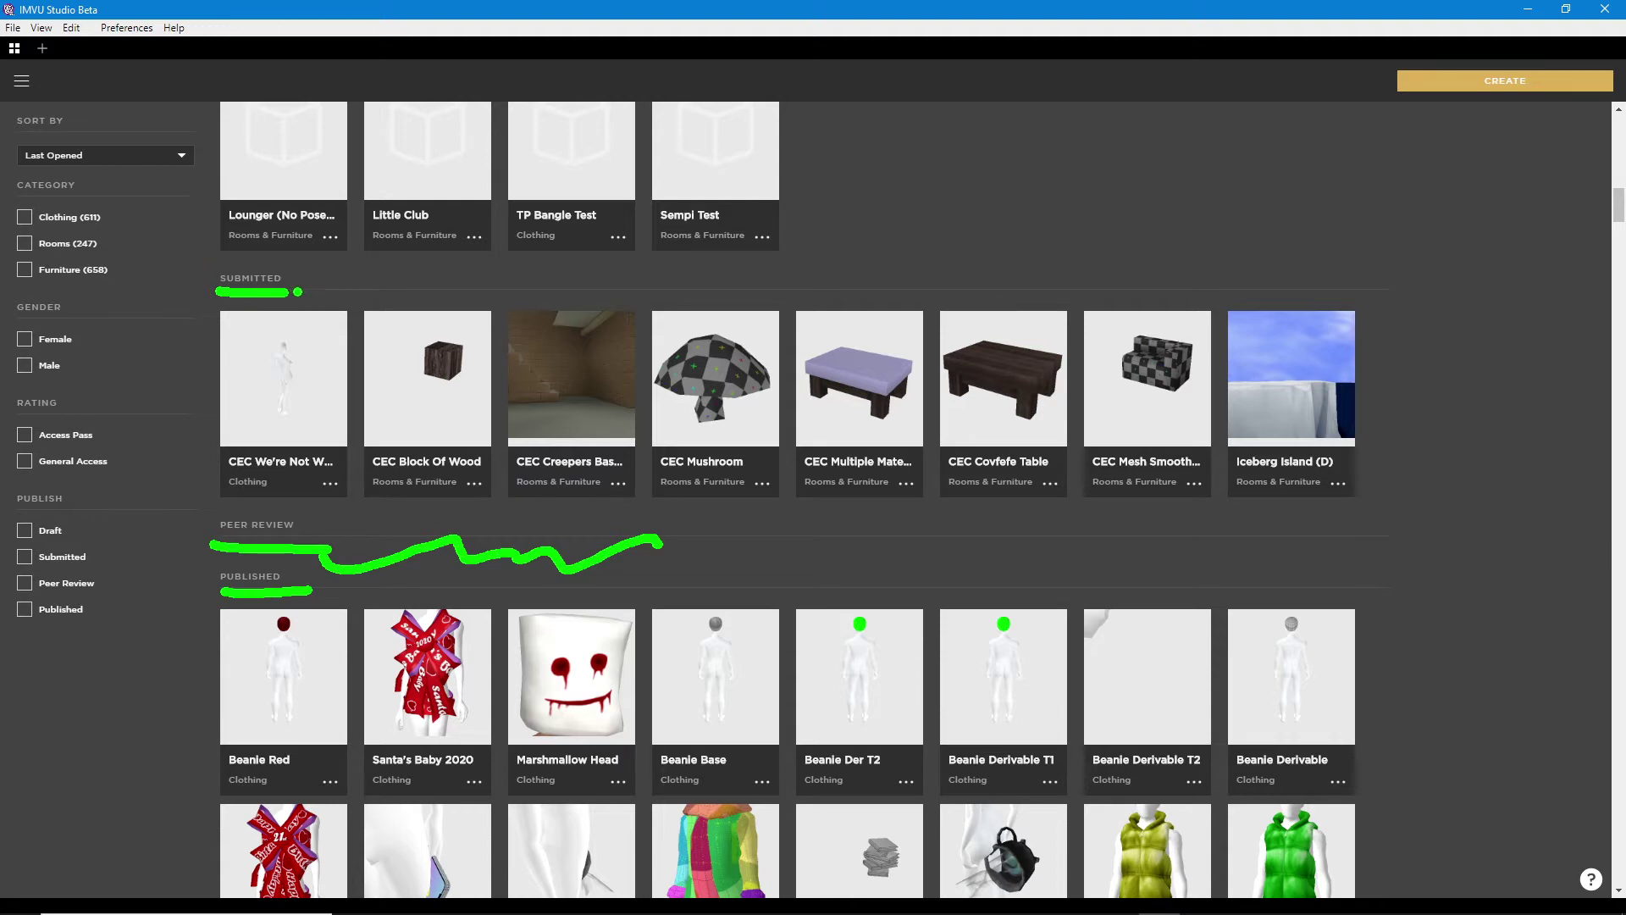
mouse_move(299, 277)
mouse_down()
mouse_move(309, 311)
mouse_move(358, 288)
mouse_up()
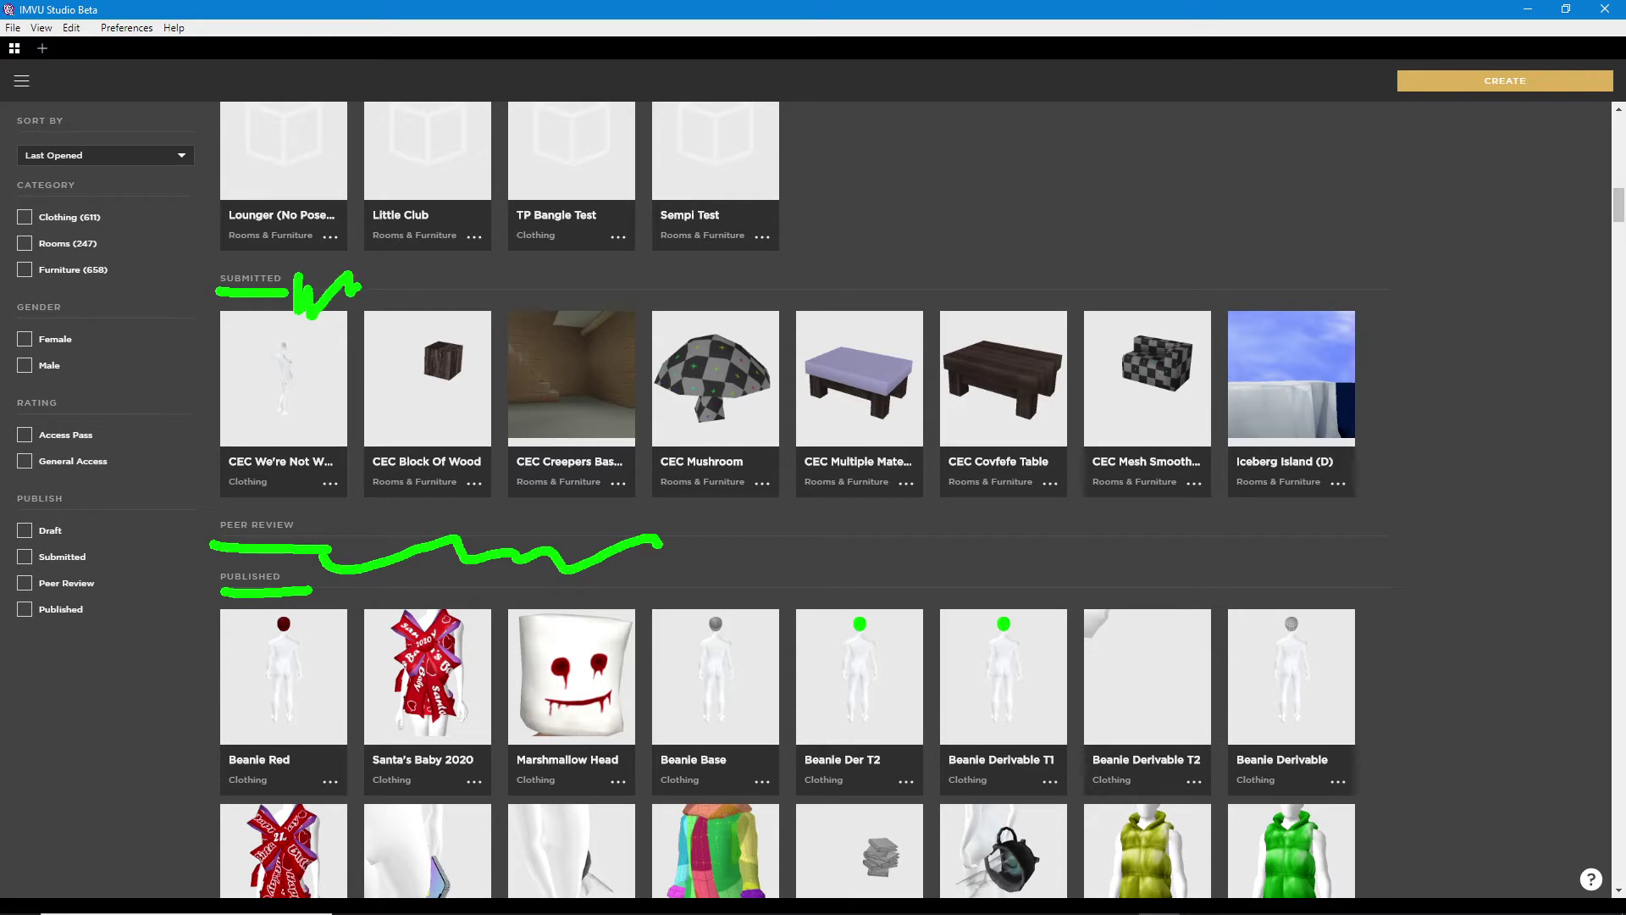
key(Escape)
scroll(438, 568, down, 5)
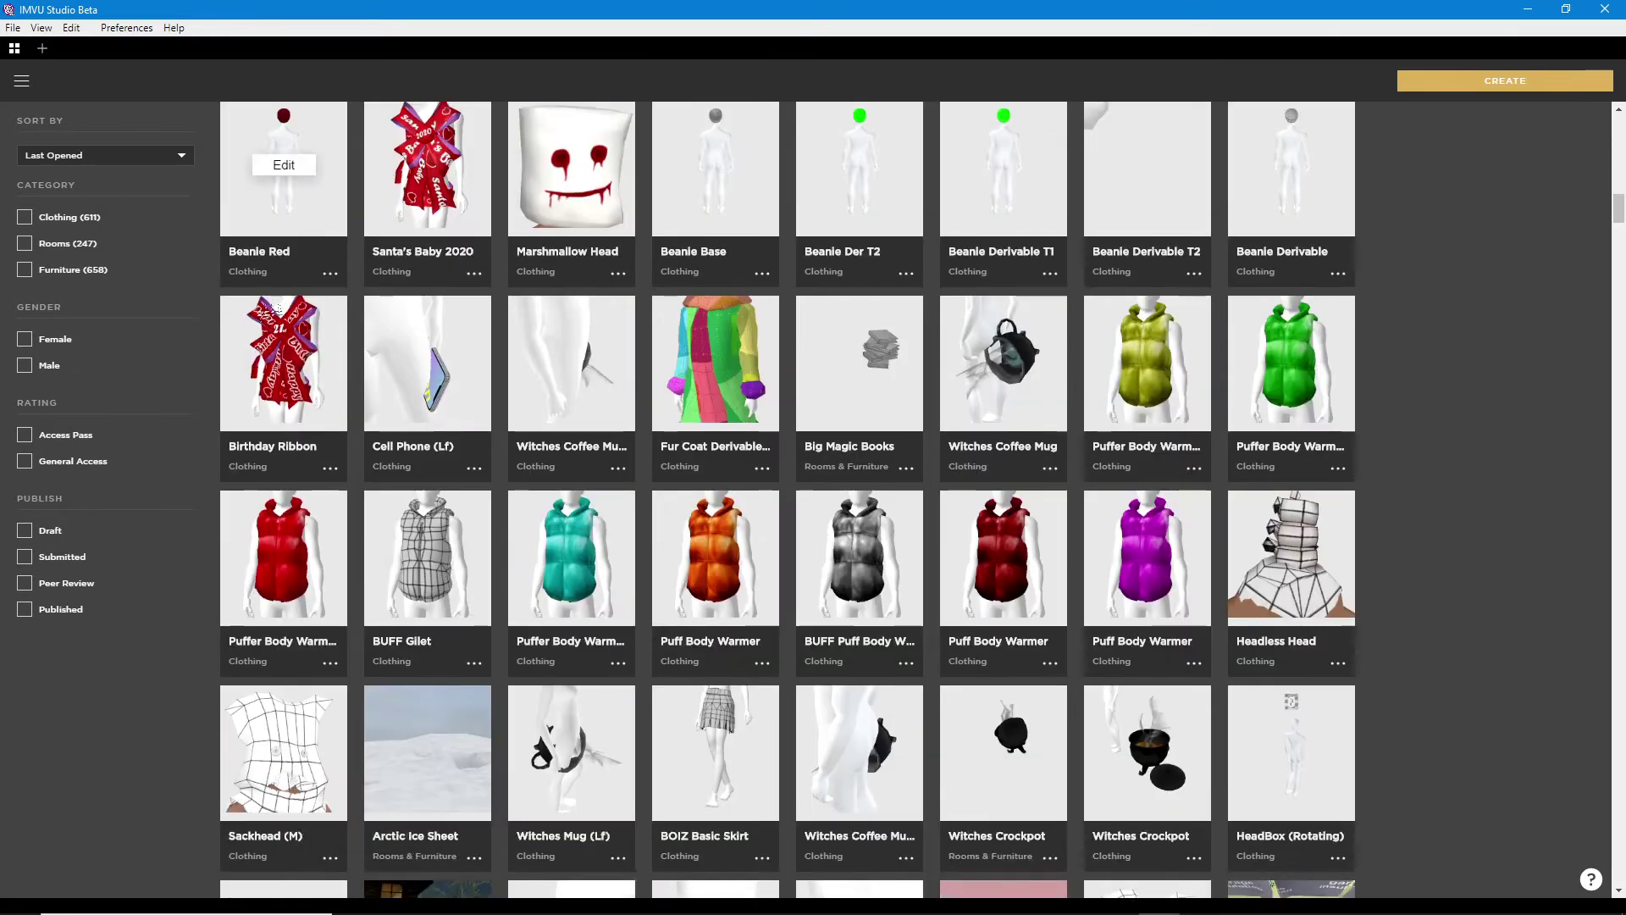
scroll(391, 337, down, 13)
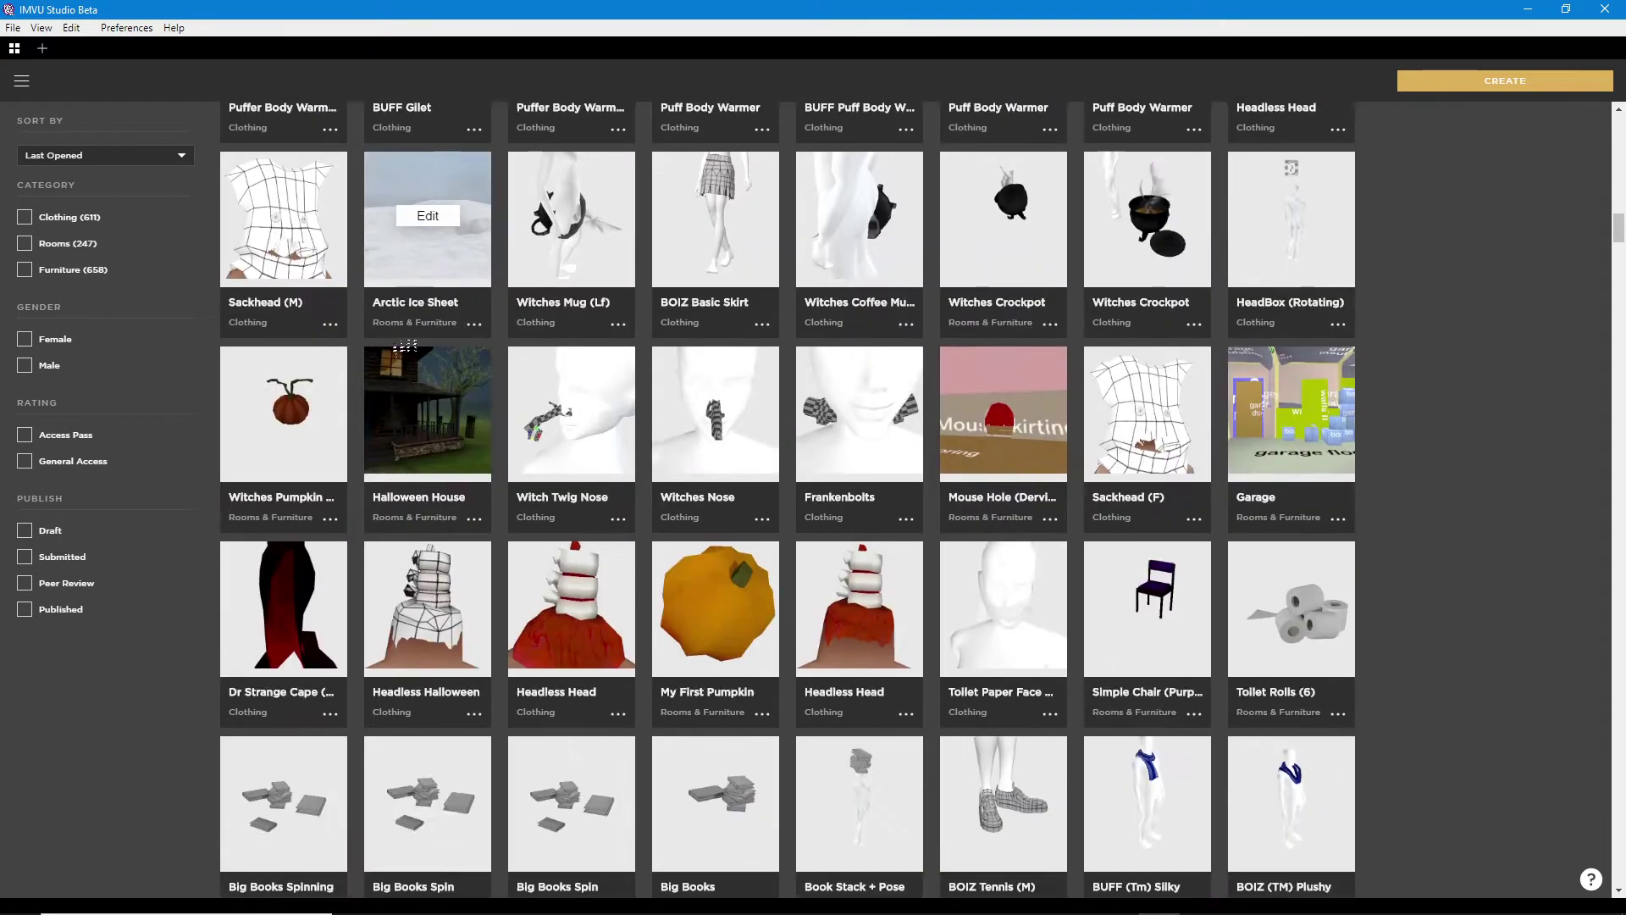
scroll(402, 354, up, 7)
scroll(402, 354, up, 8)
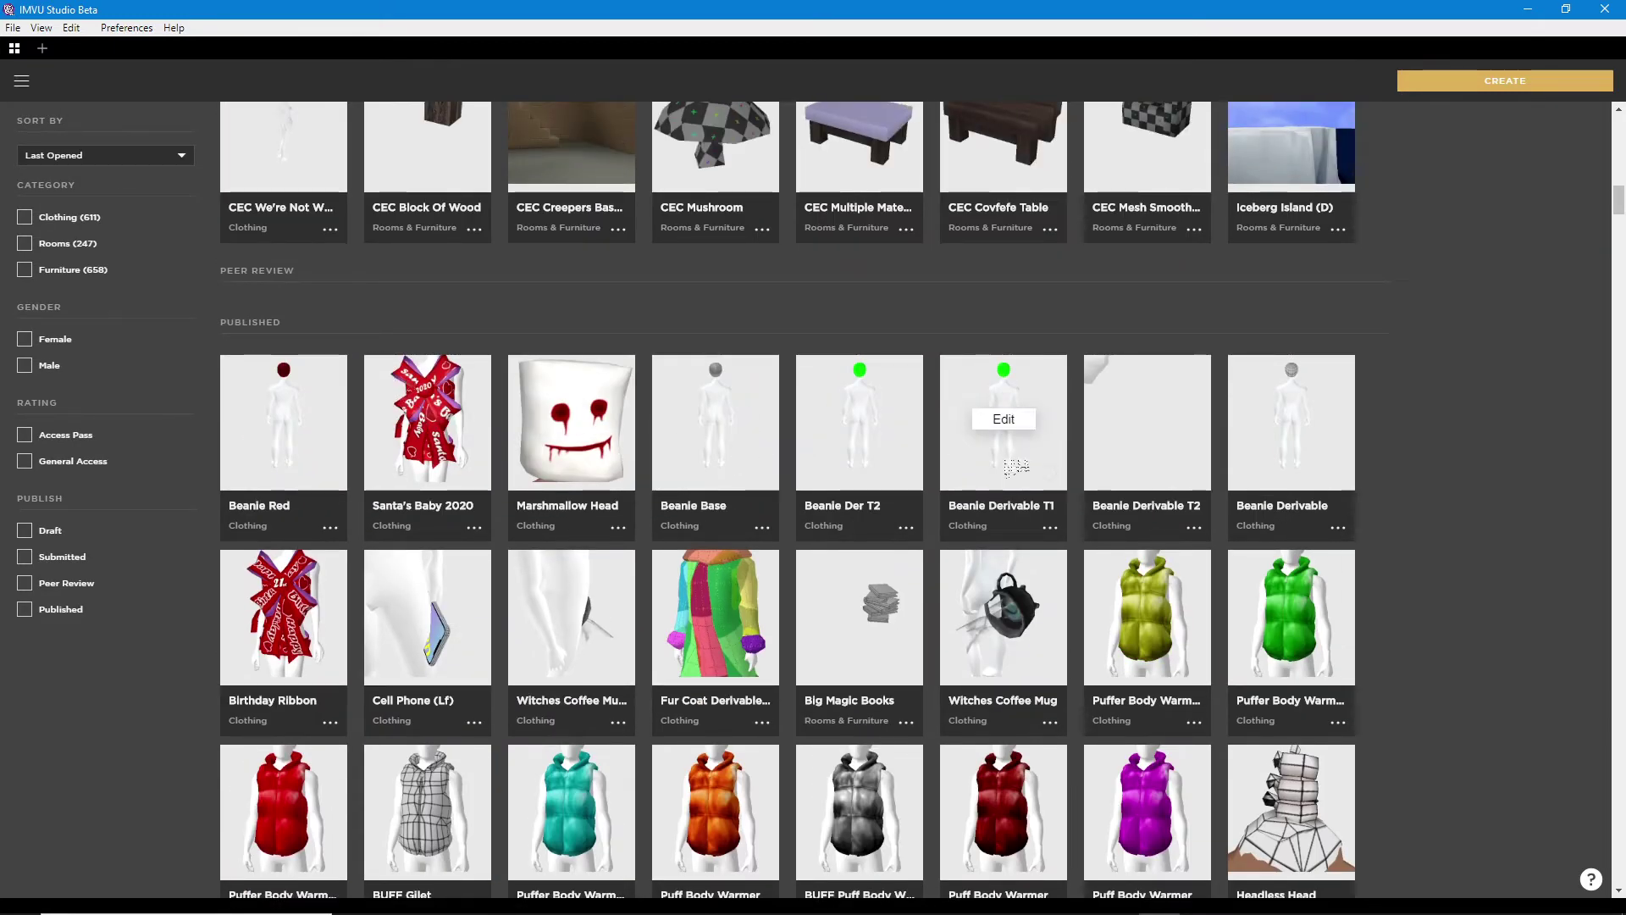
scroll(1012, 465, down, 3)
scroll(1010, 466, down, 3)
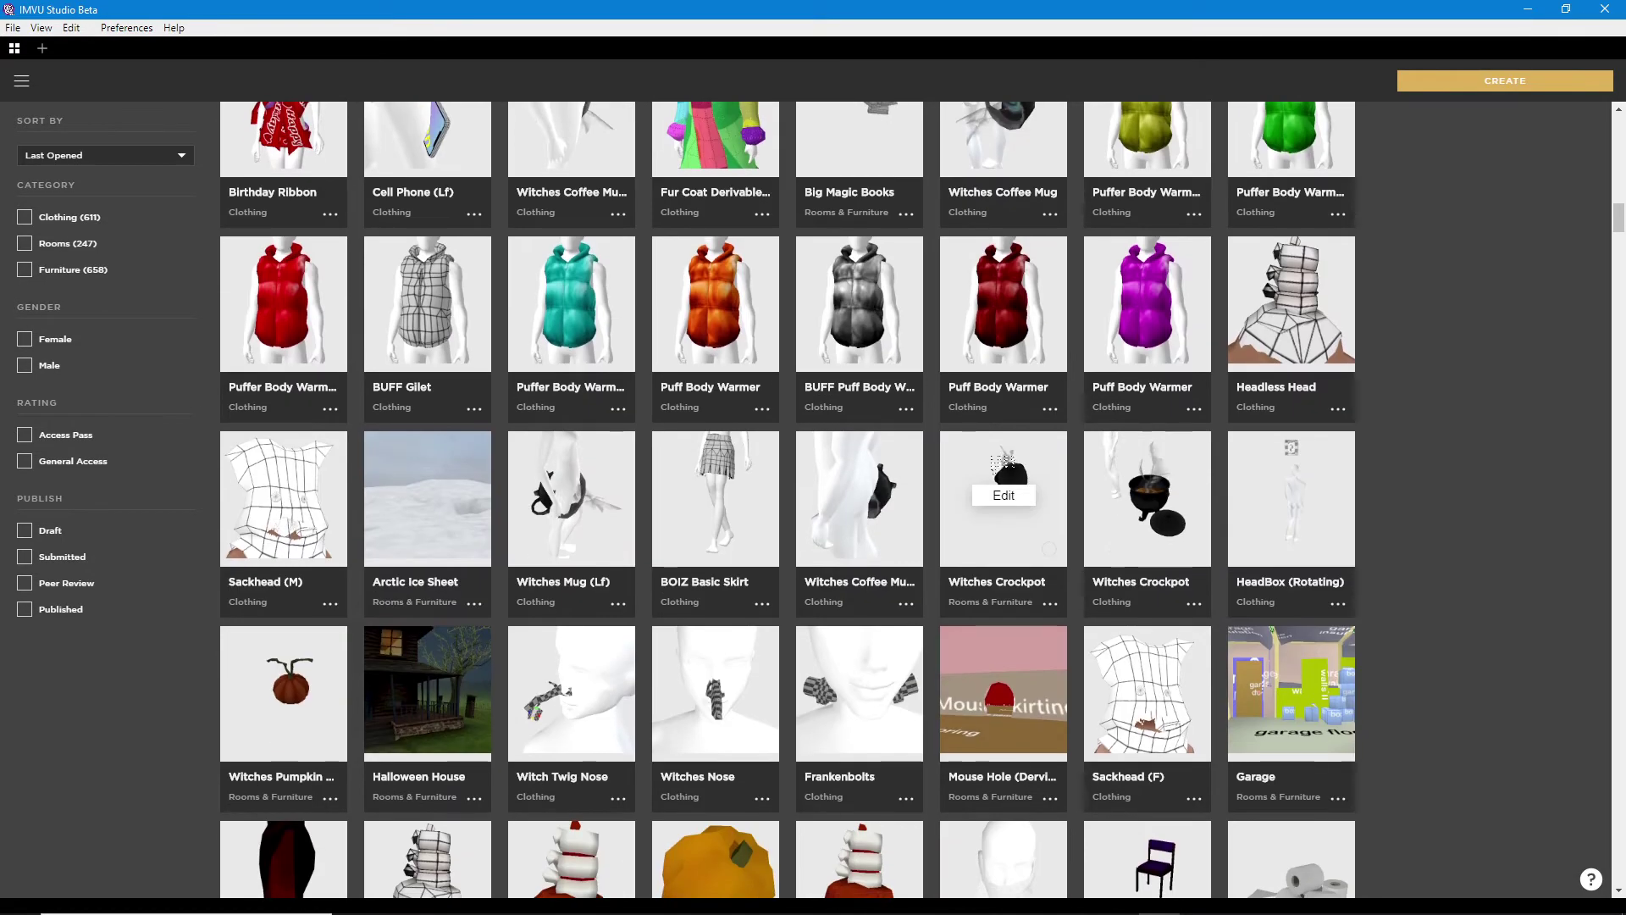
scroll(1001, 463, down, 5)
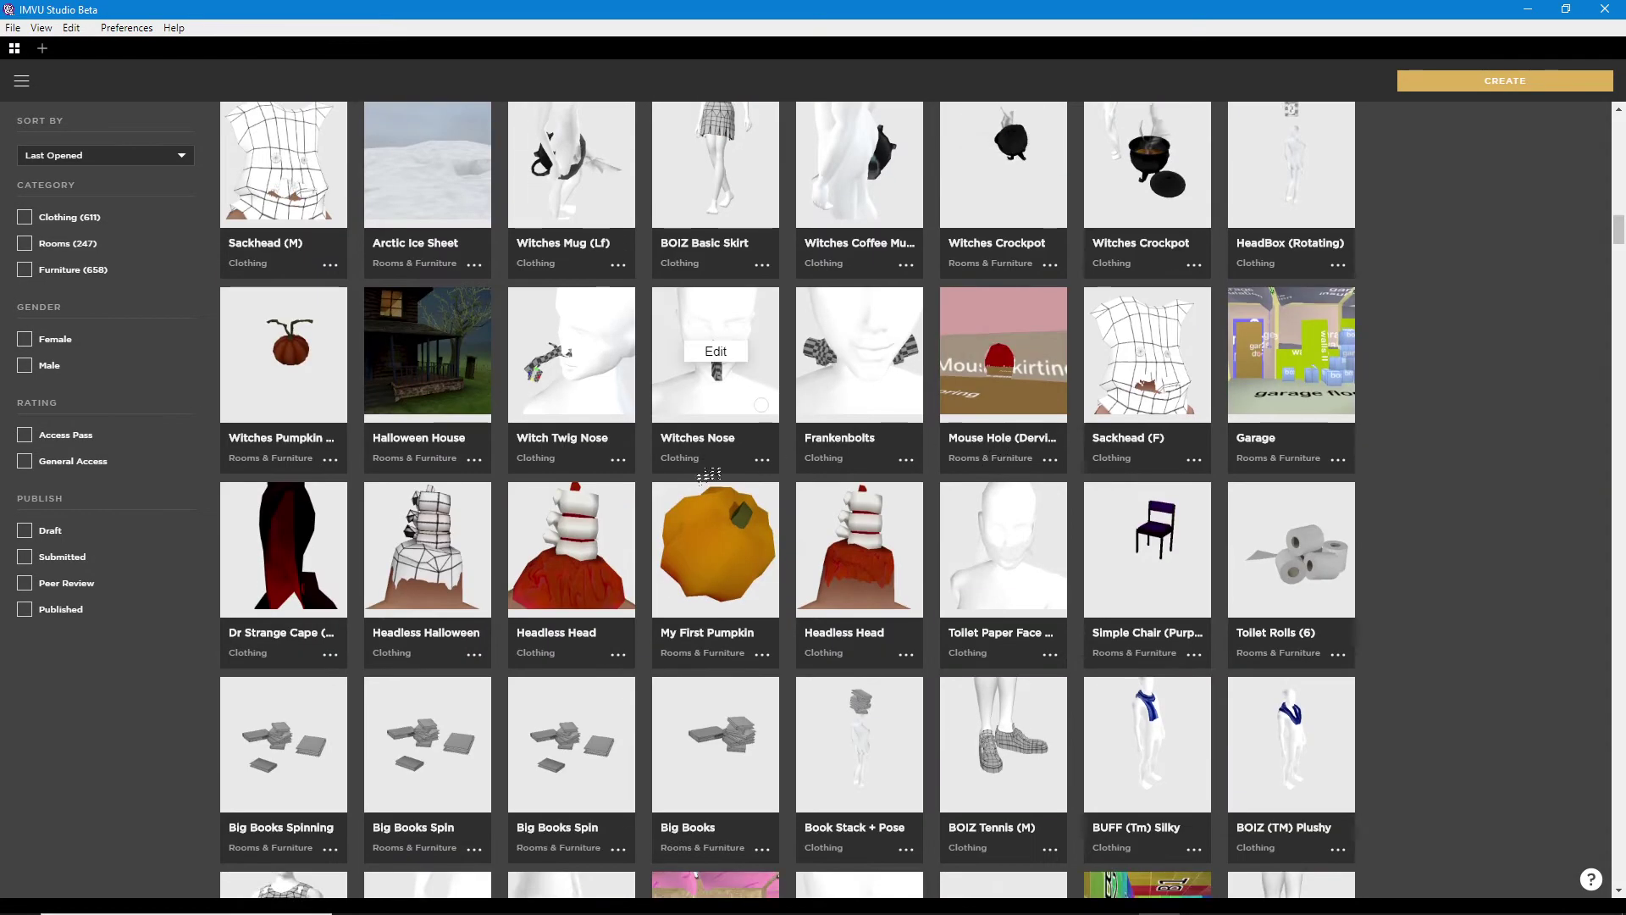
scroll(708, 478, down, 6)
scroll(708, 478, up, 20)
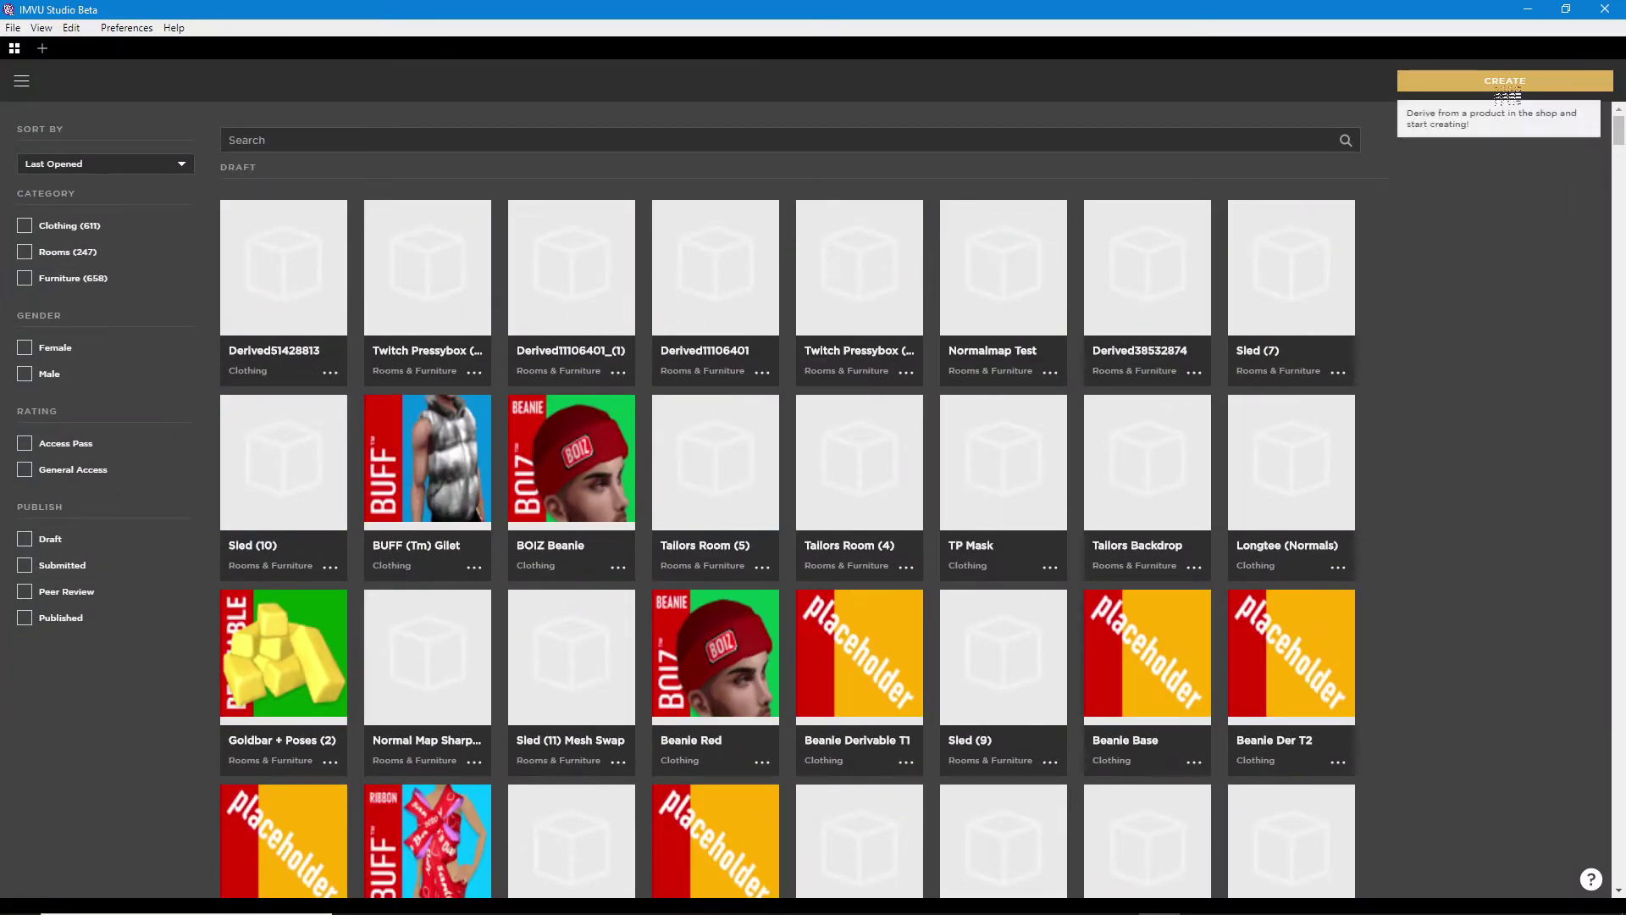
- Create a new product derived from the Empty Furniture base in the Furniture category of Rooms & Furniture
click(1507, 83)
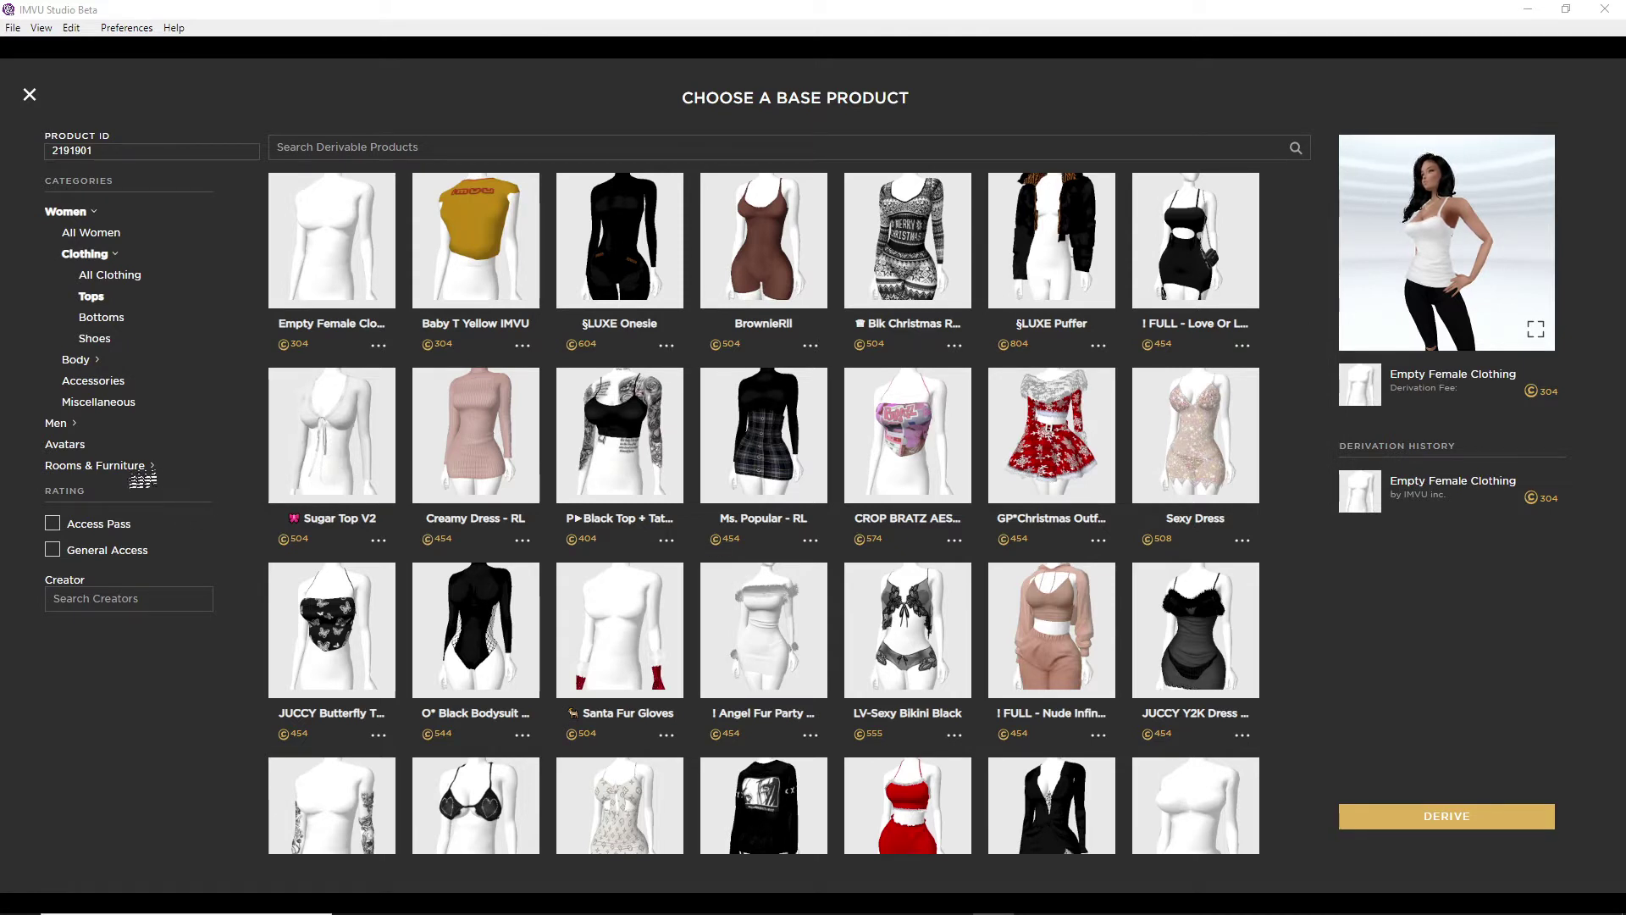
drag(54, 482, 130, 485)
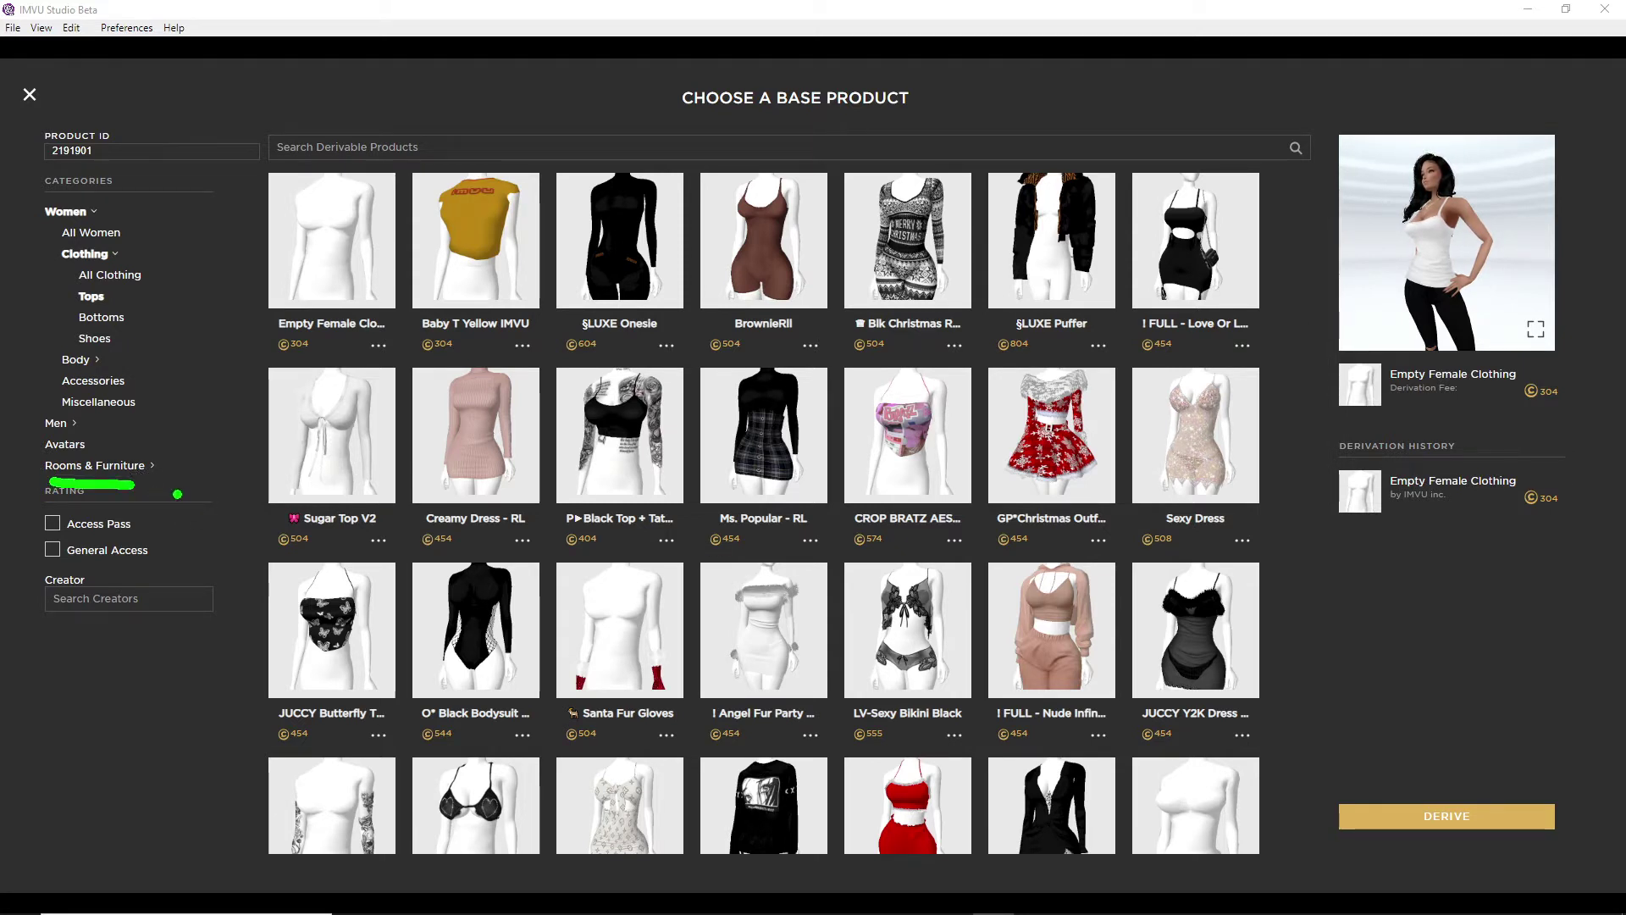
click(98, 465)
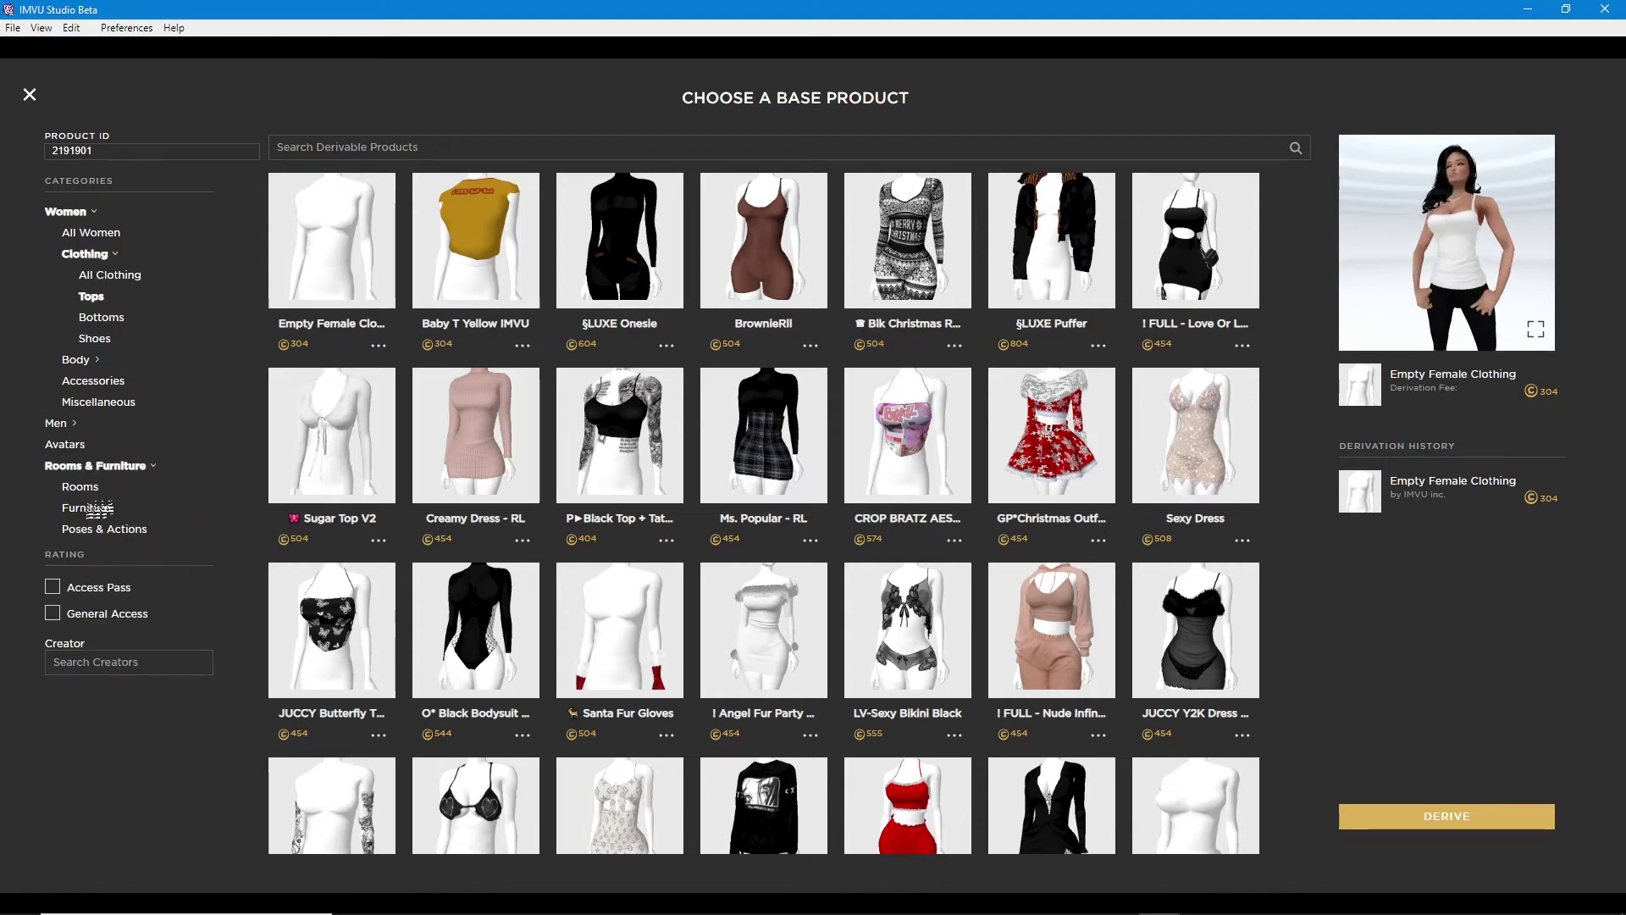
click(99, 508)
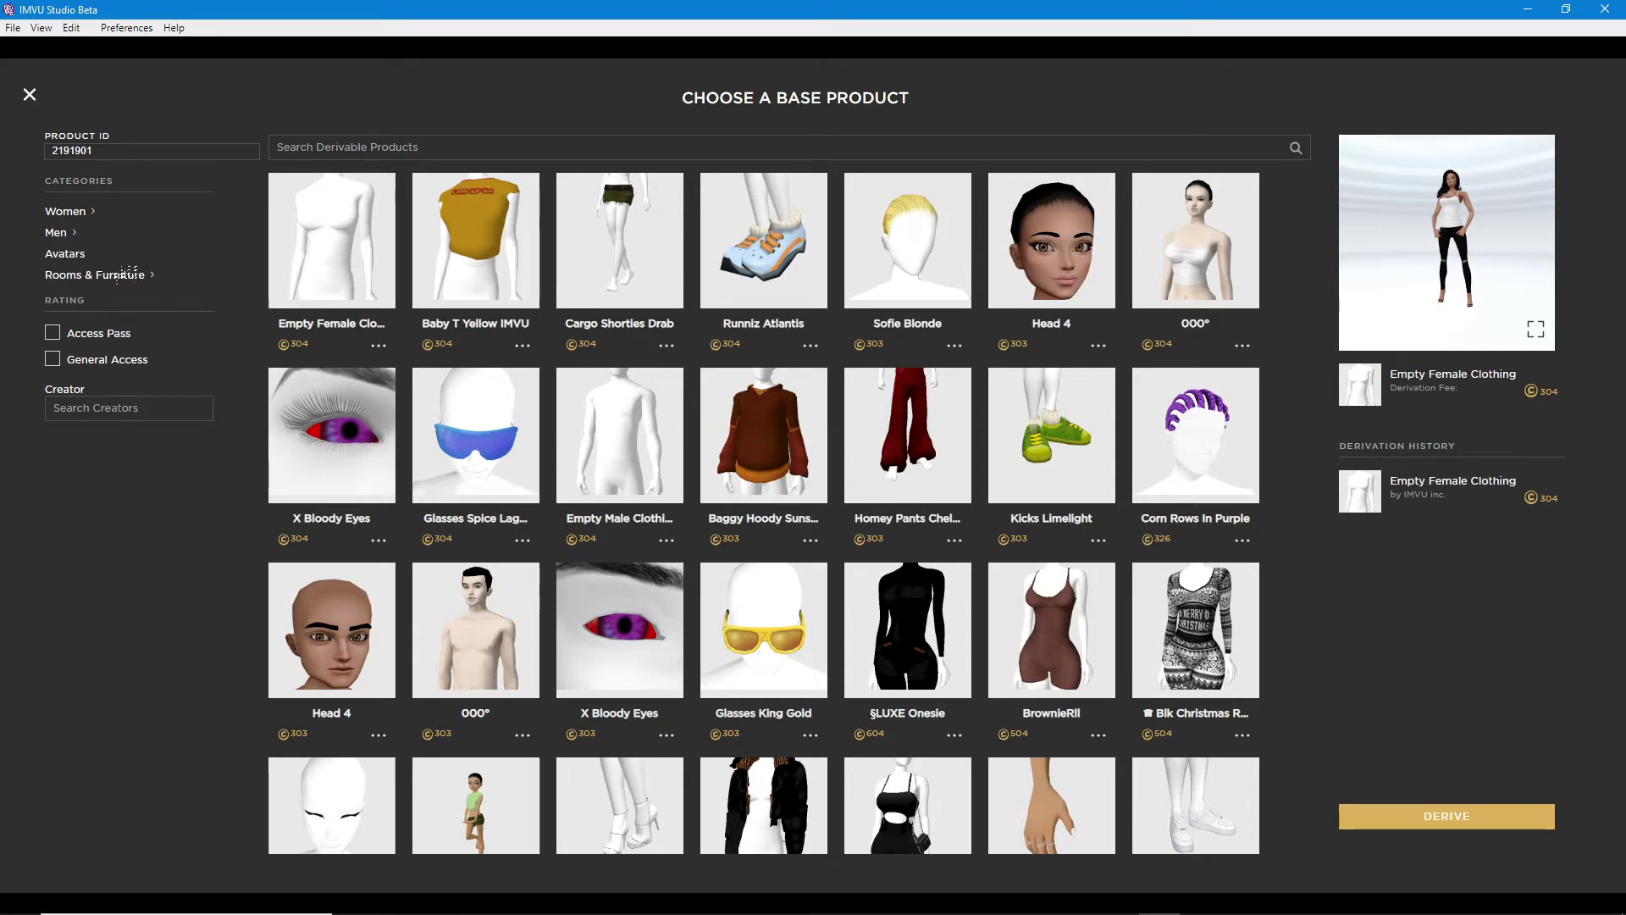
click(122, 275)
click(91, 318)
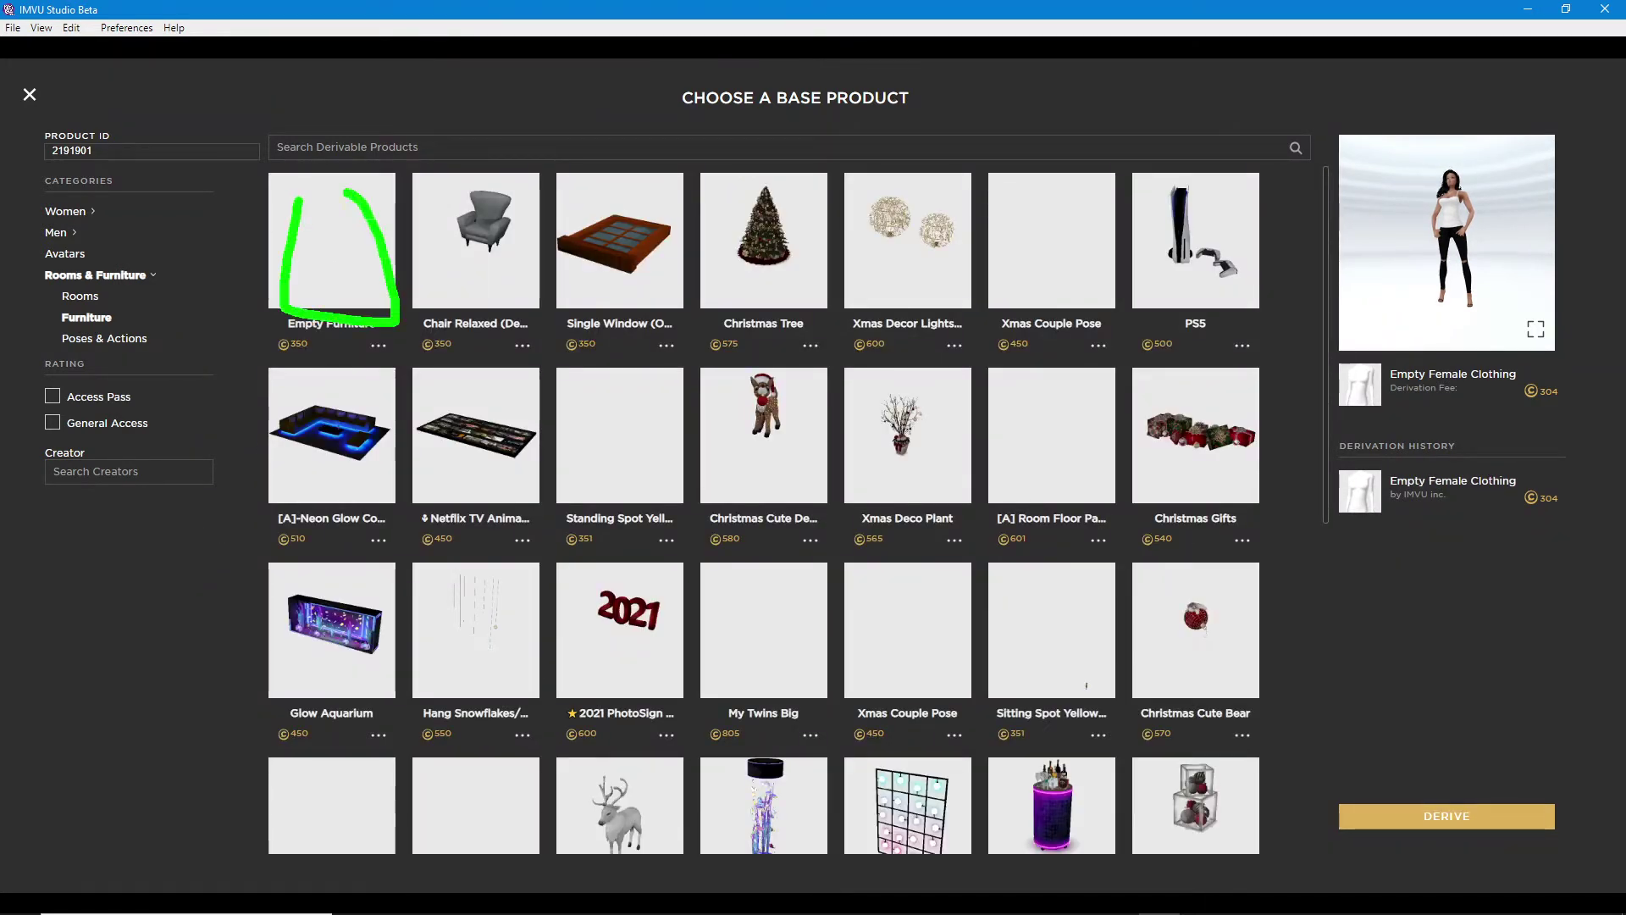
click(334, 246)
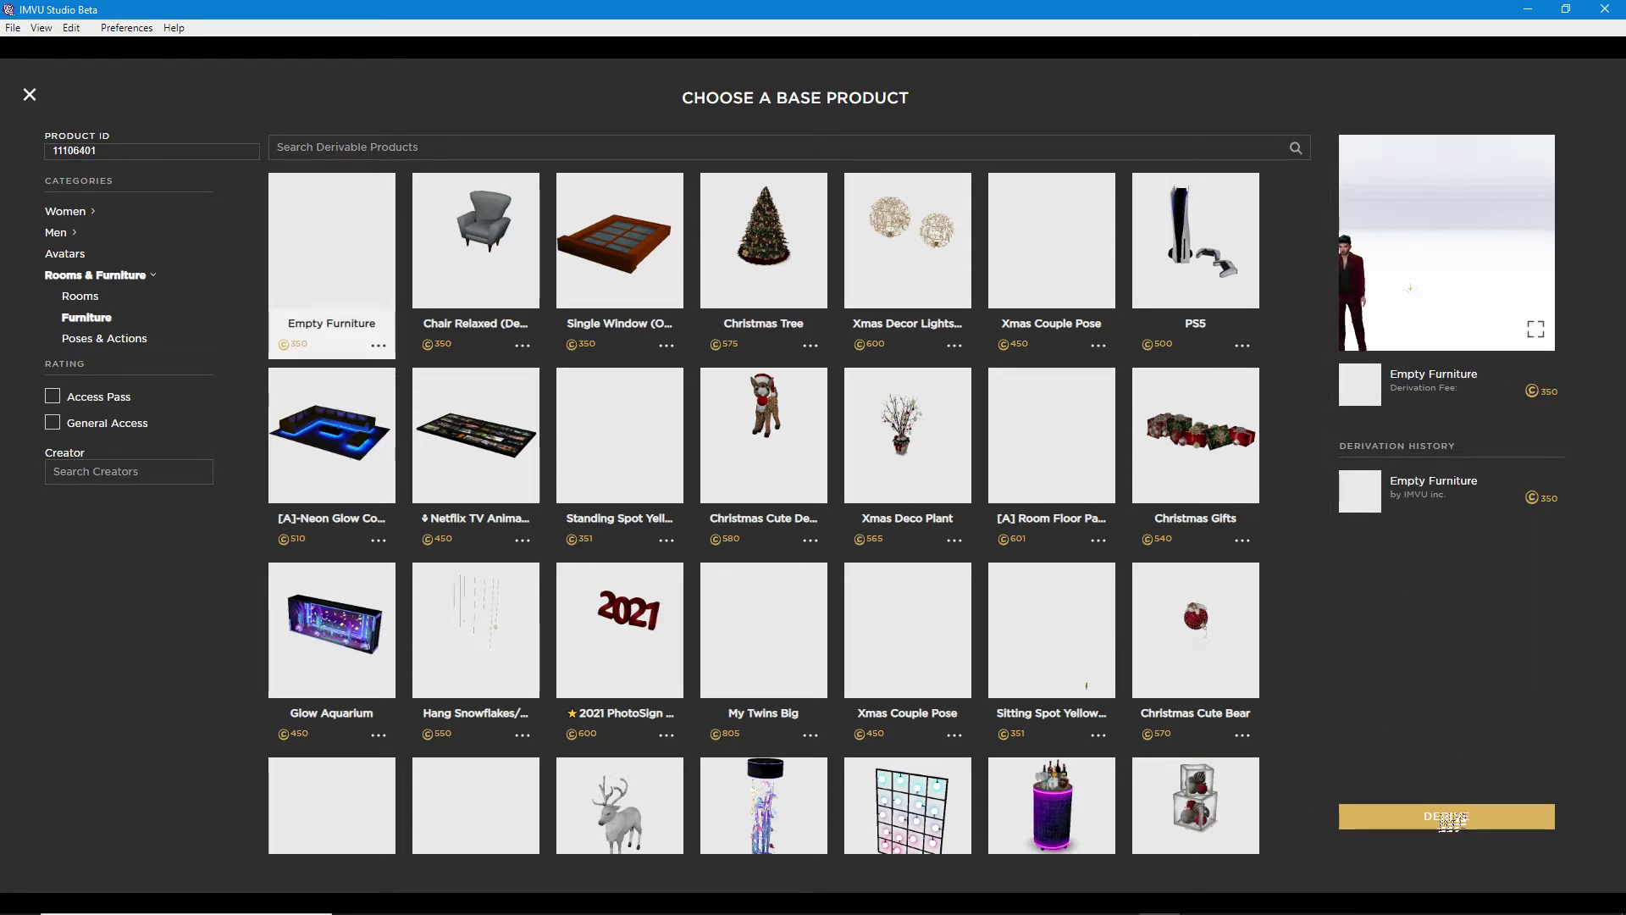
click(1448, 818)
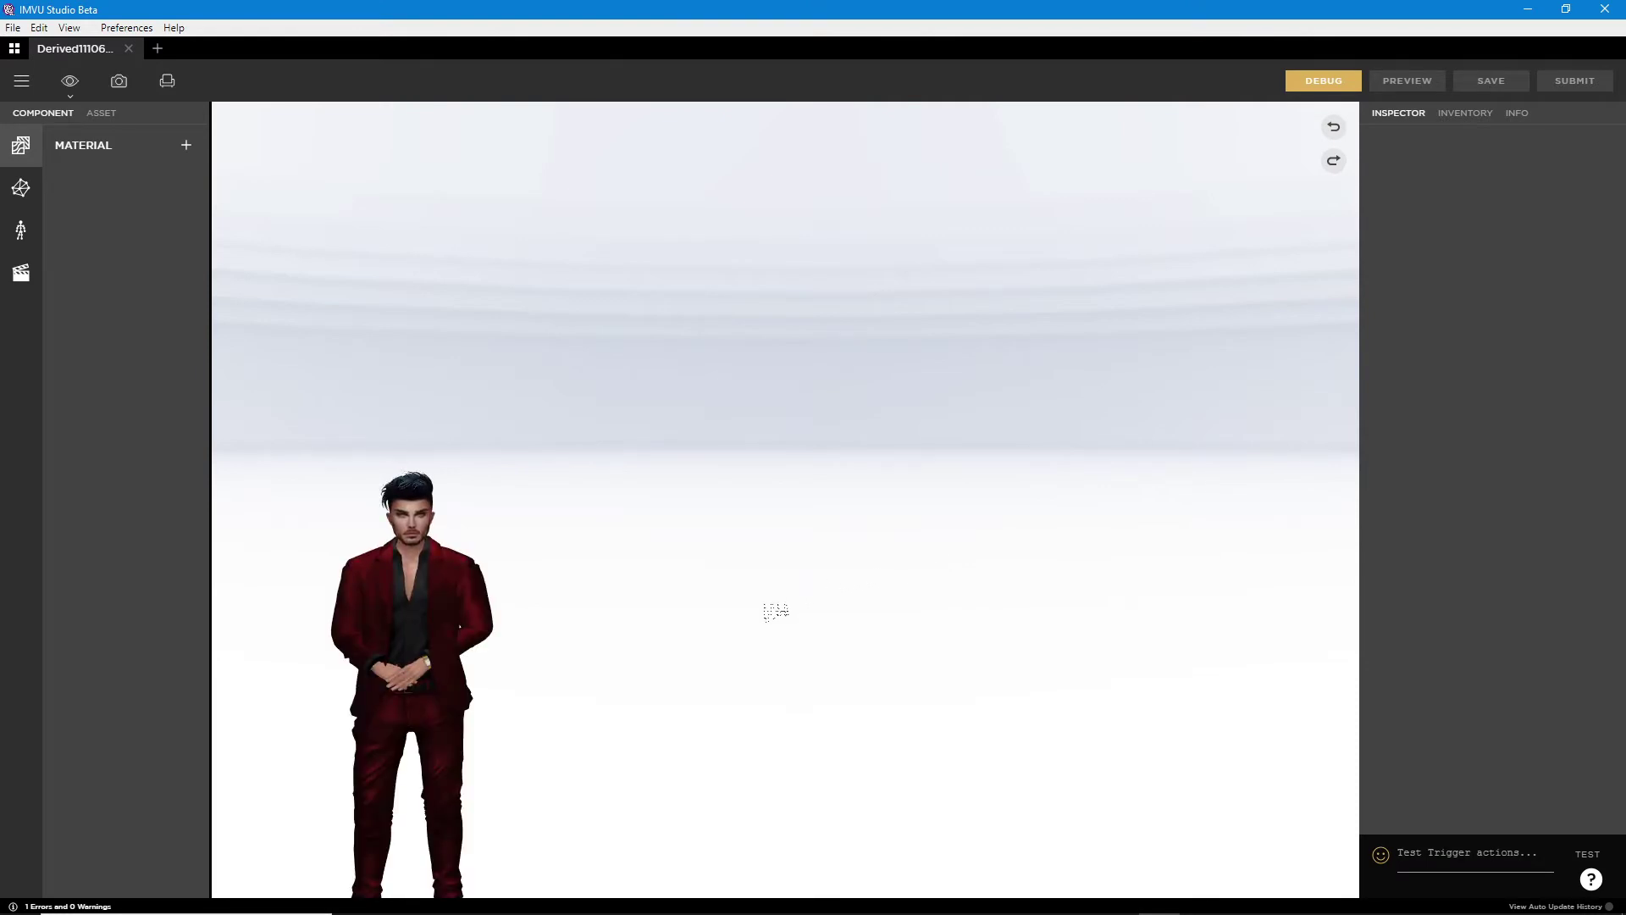
- Start importing an asset into the furniture product and group the files in the Blender 2.8+ folder by type
drag(711, 657, 689, 697)
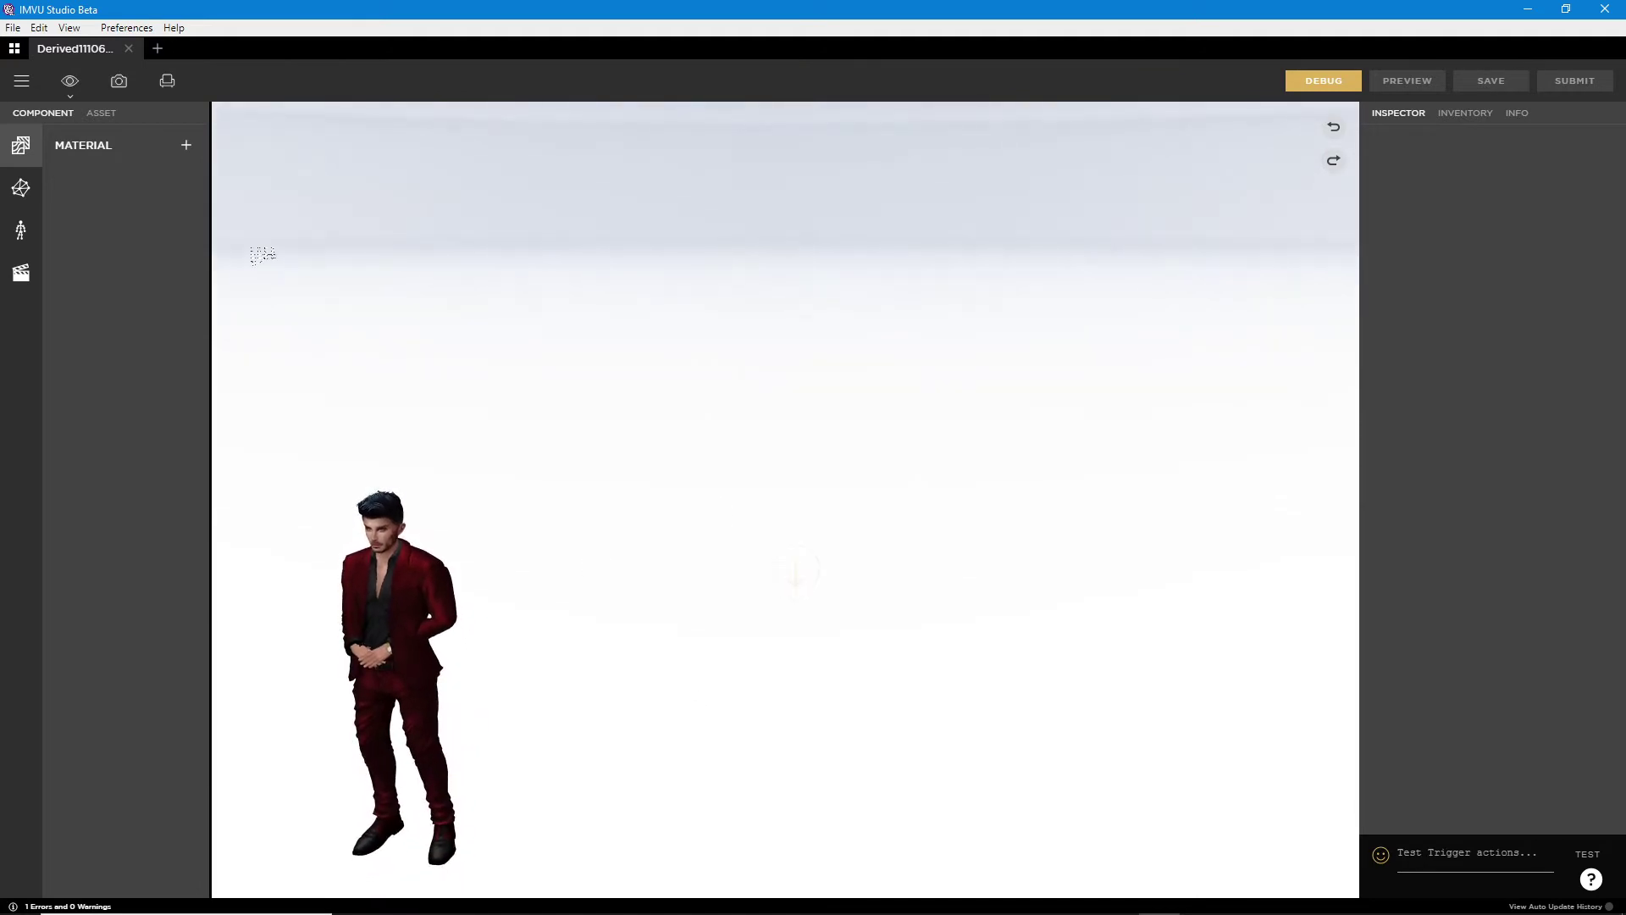
click(23, 81)
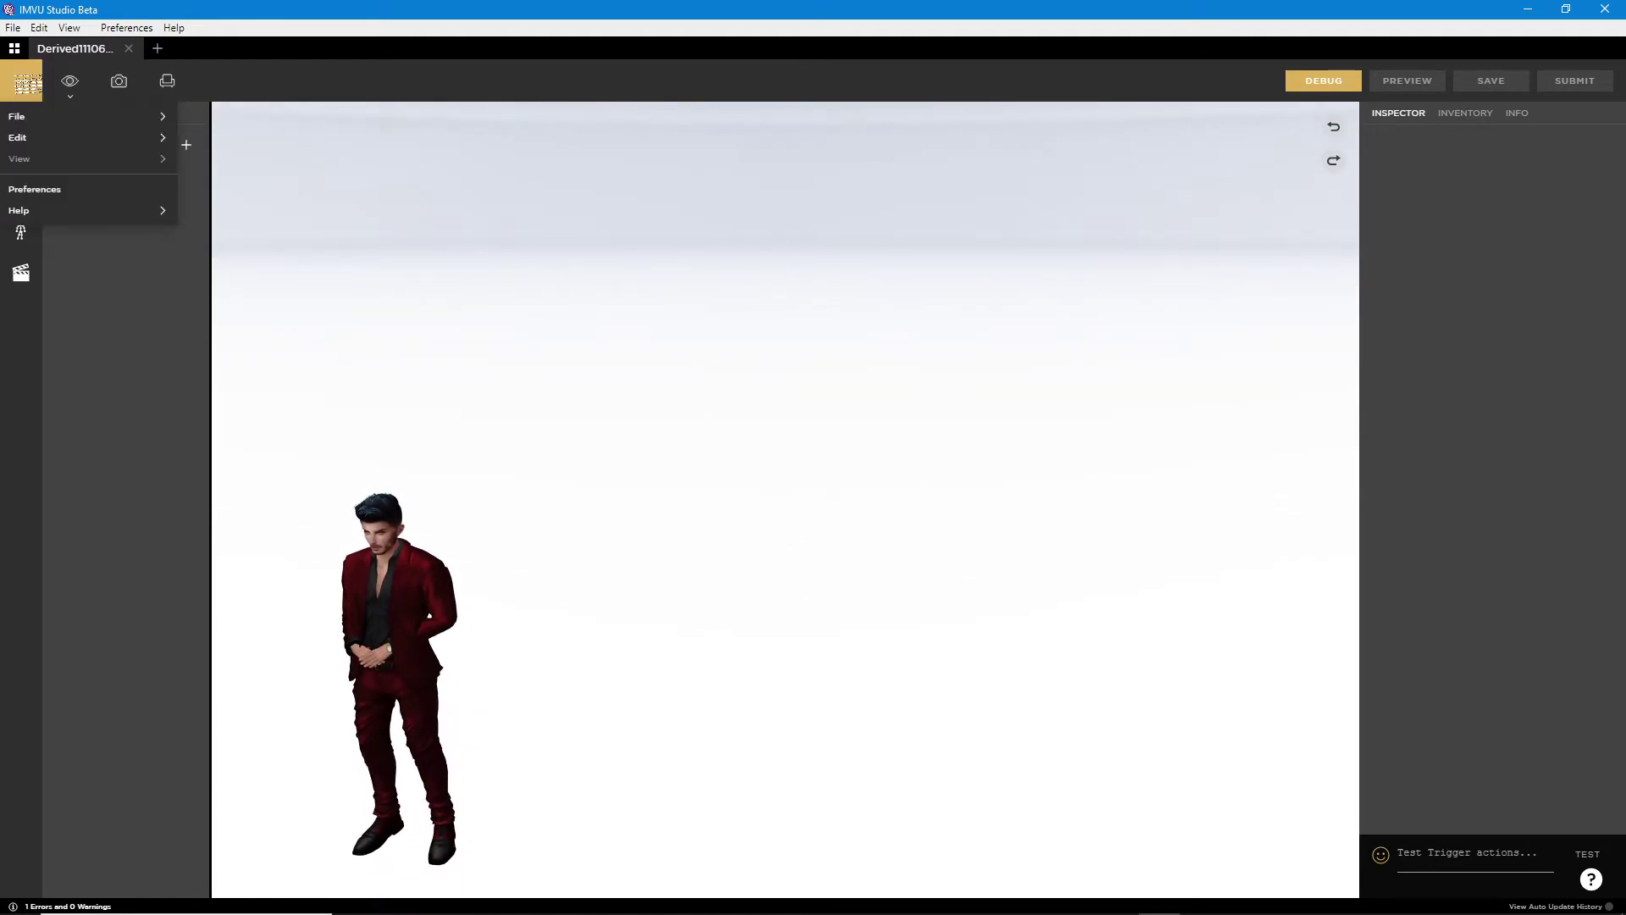
mouse_move(36, 142)
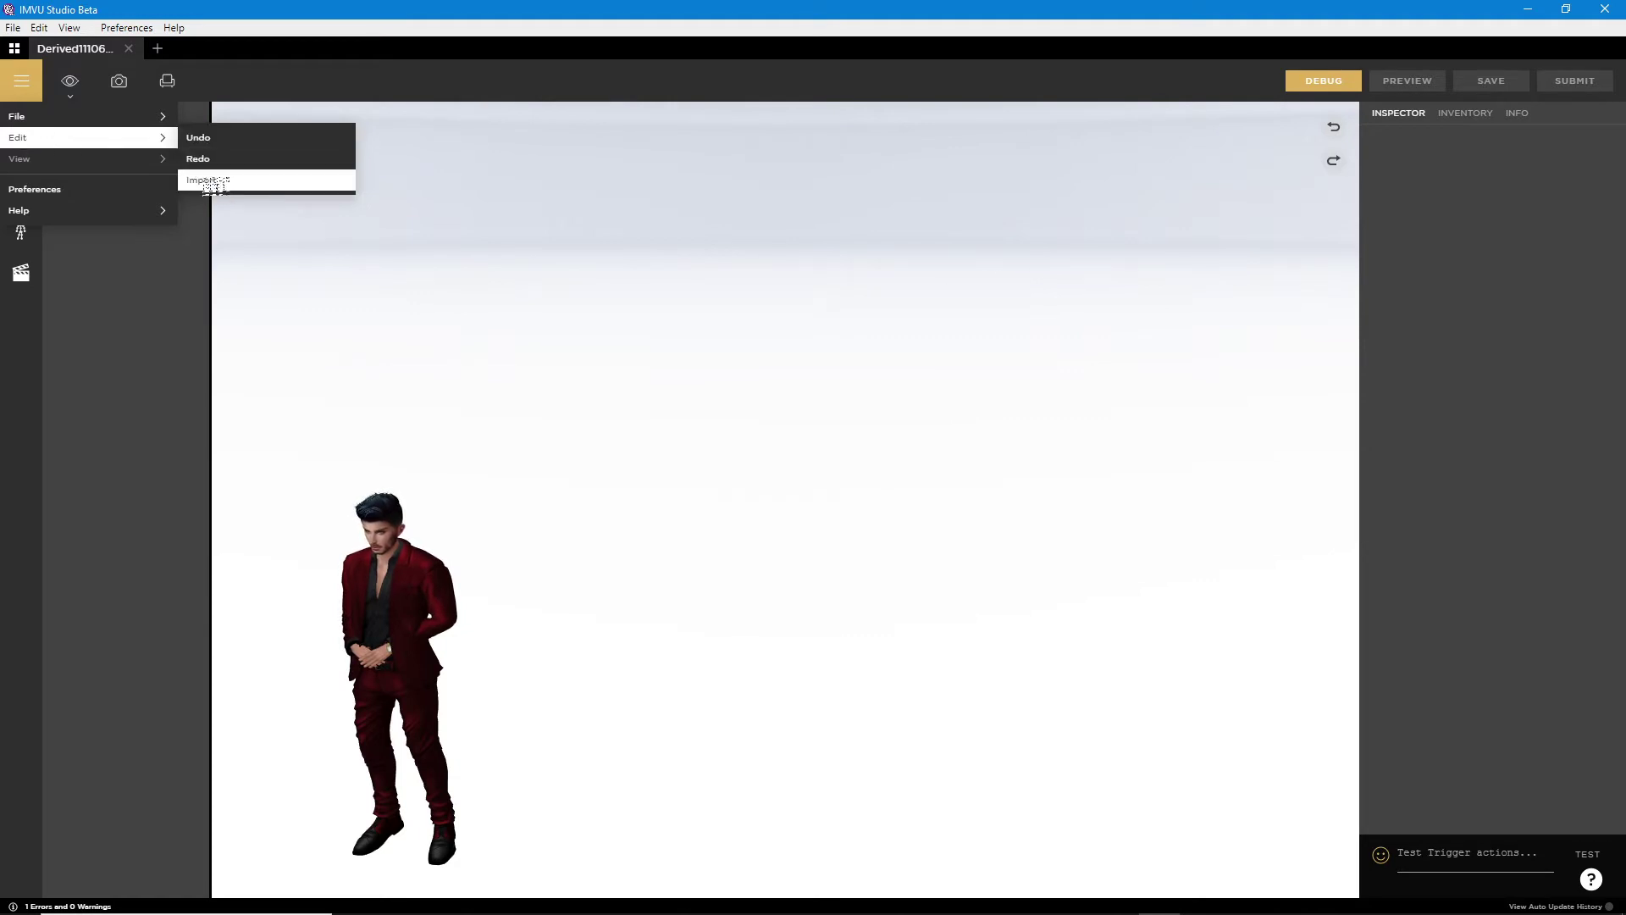
click(220, 182)
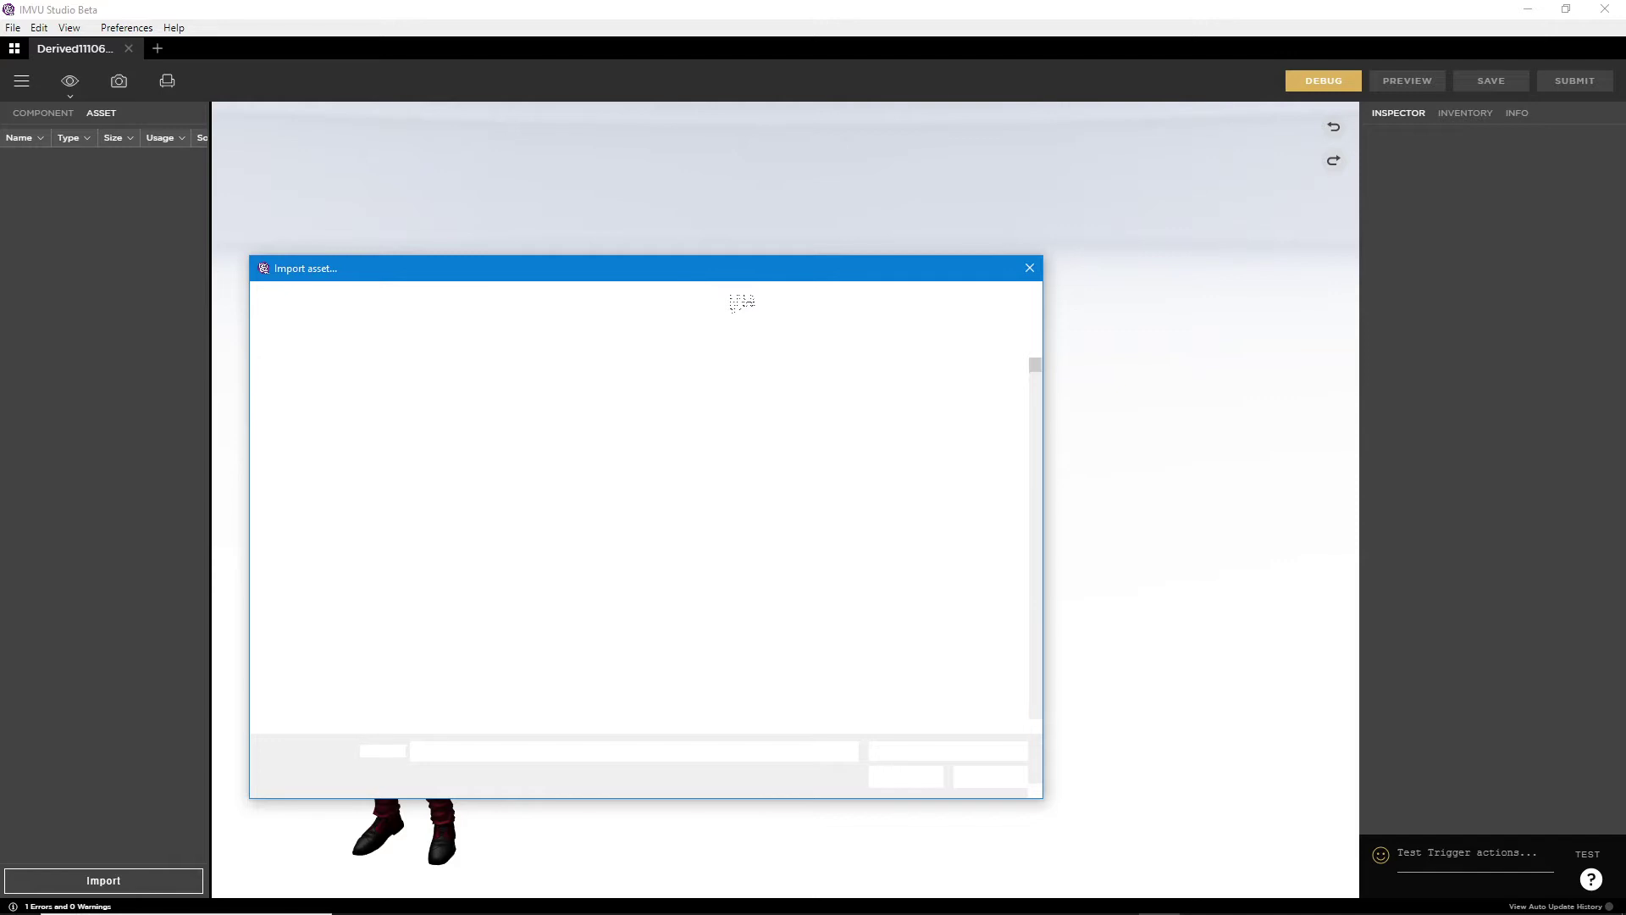
scroll(677, 576, down, 10)
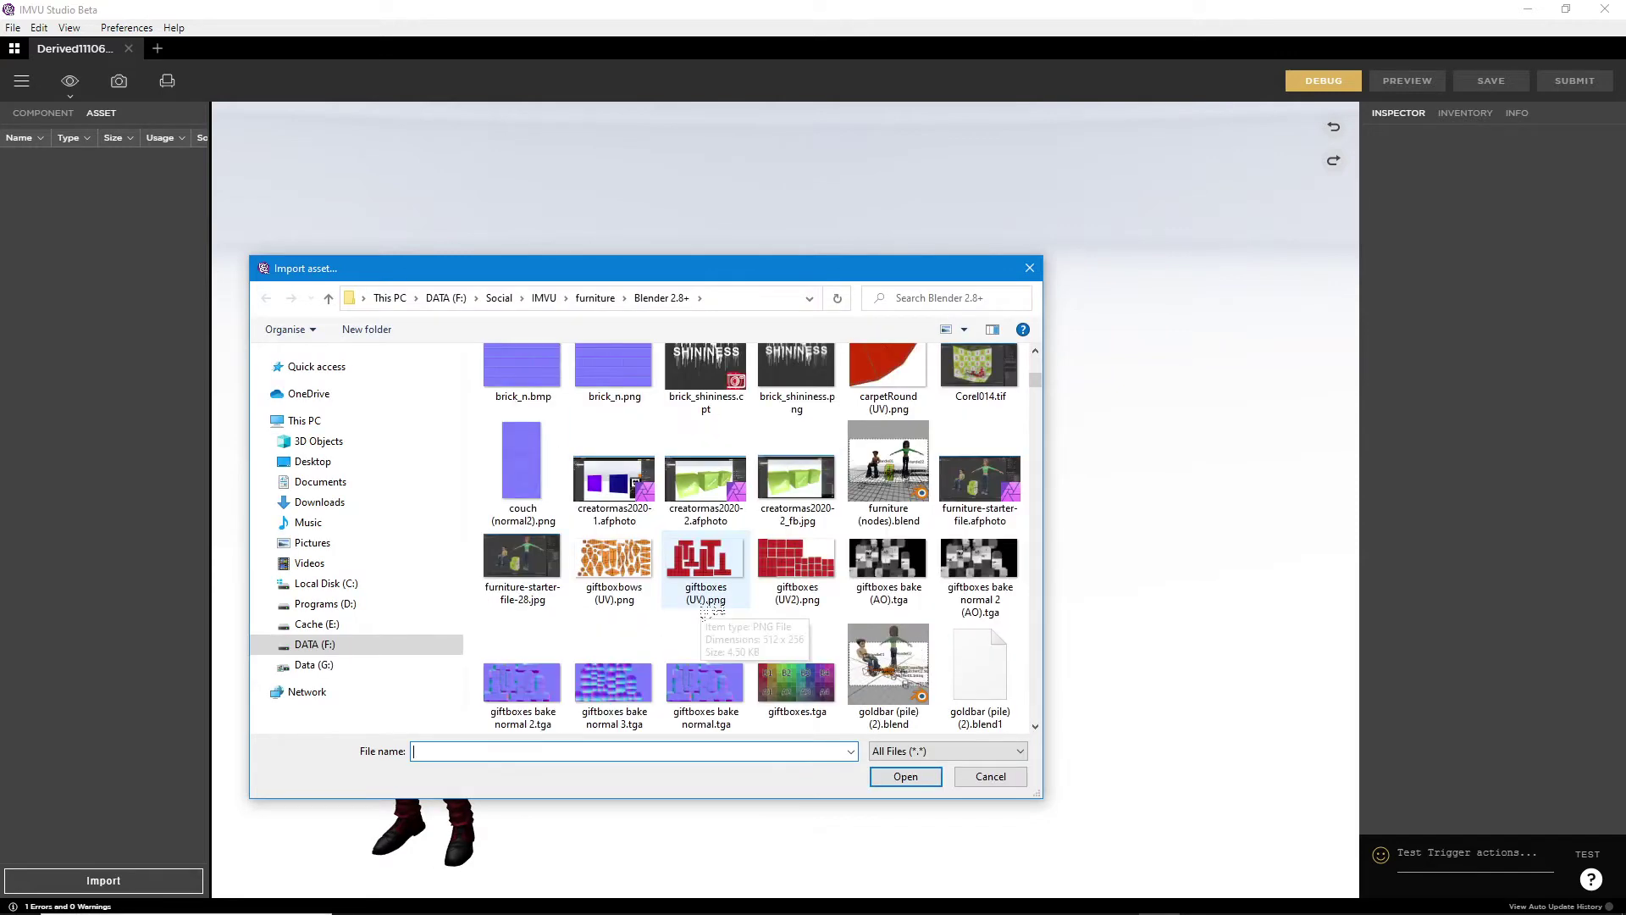
scroll(711, 610, up, 10)
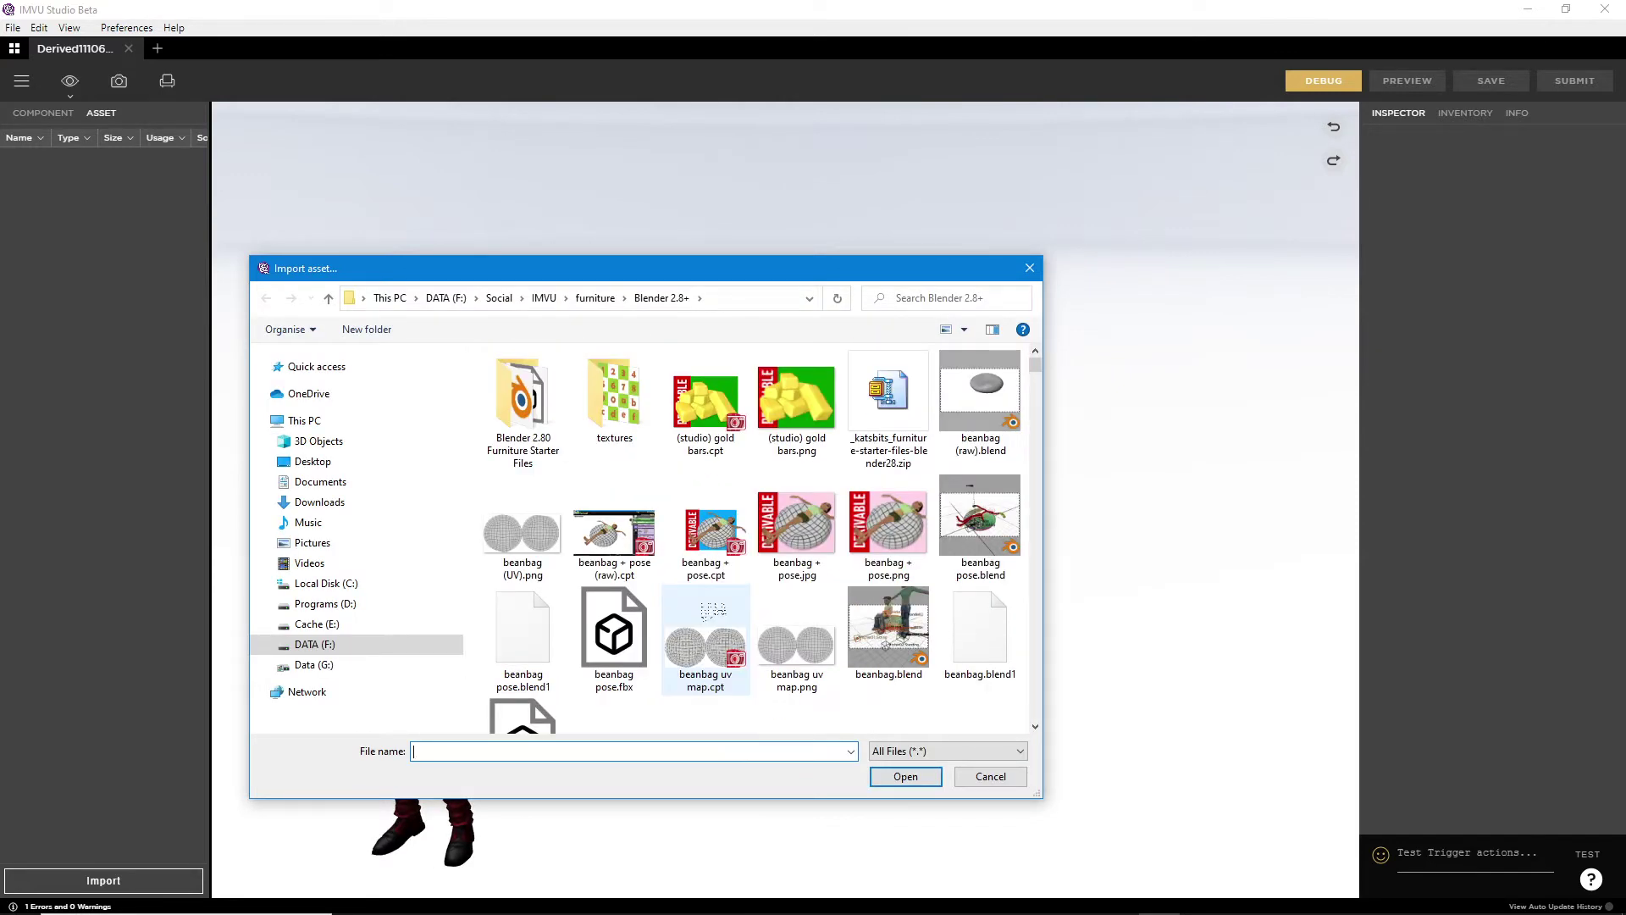
scroll(711, 610, down, 10)
scroll(711, 610, down, 5)
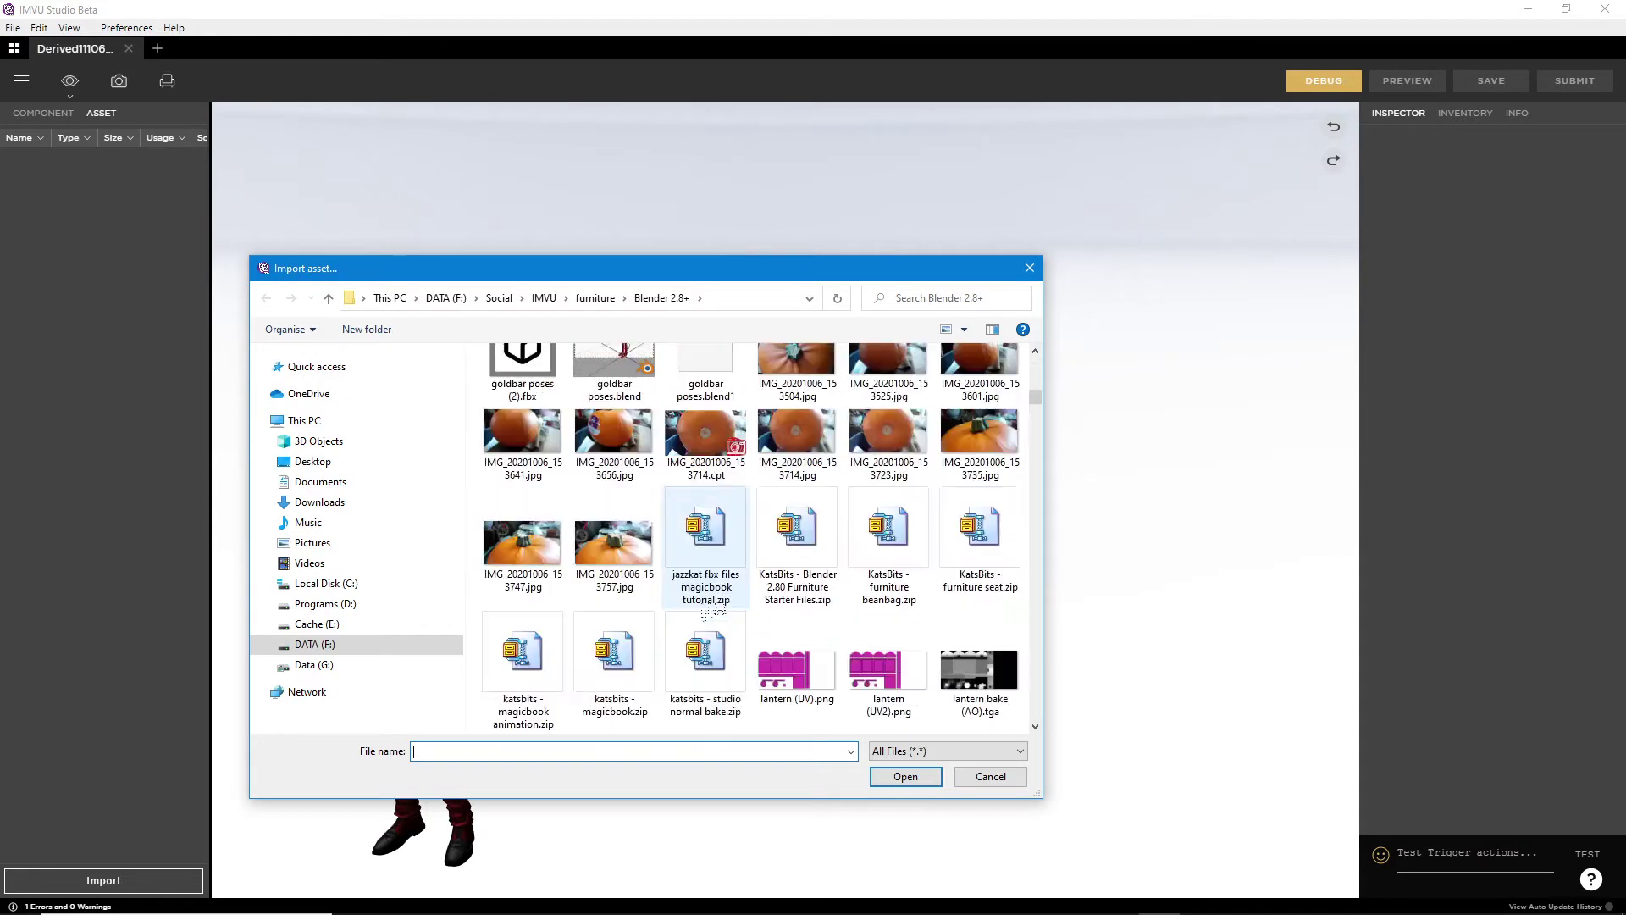
right_click(757, 479)
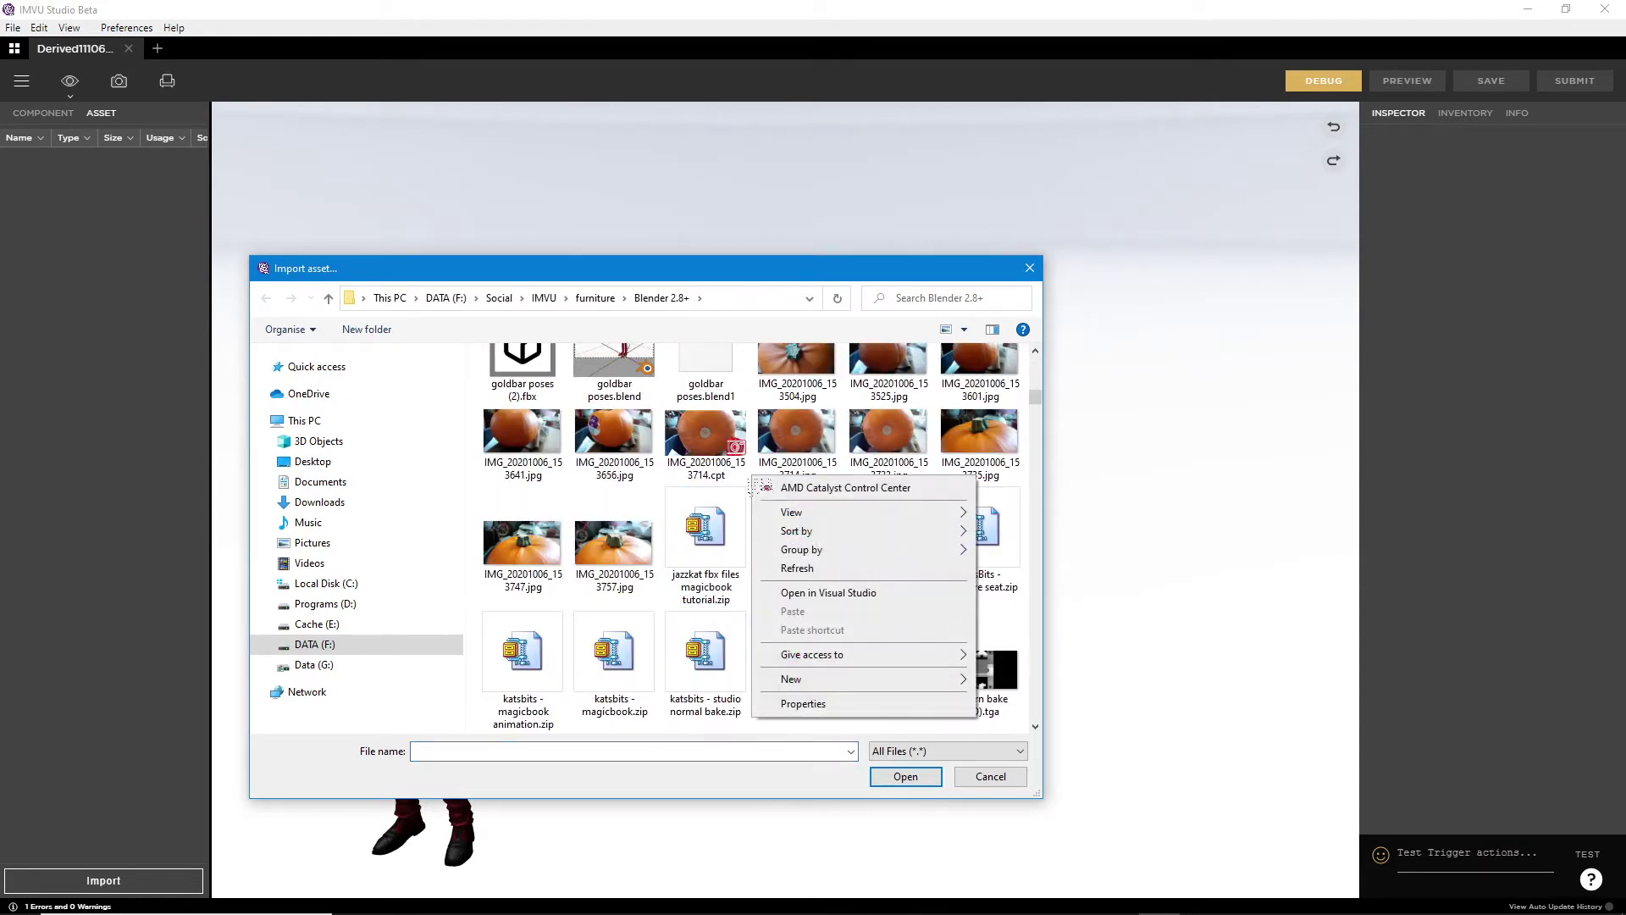
mouse_move(804, 552)
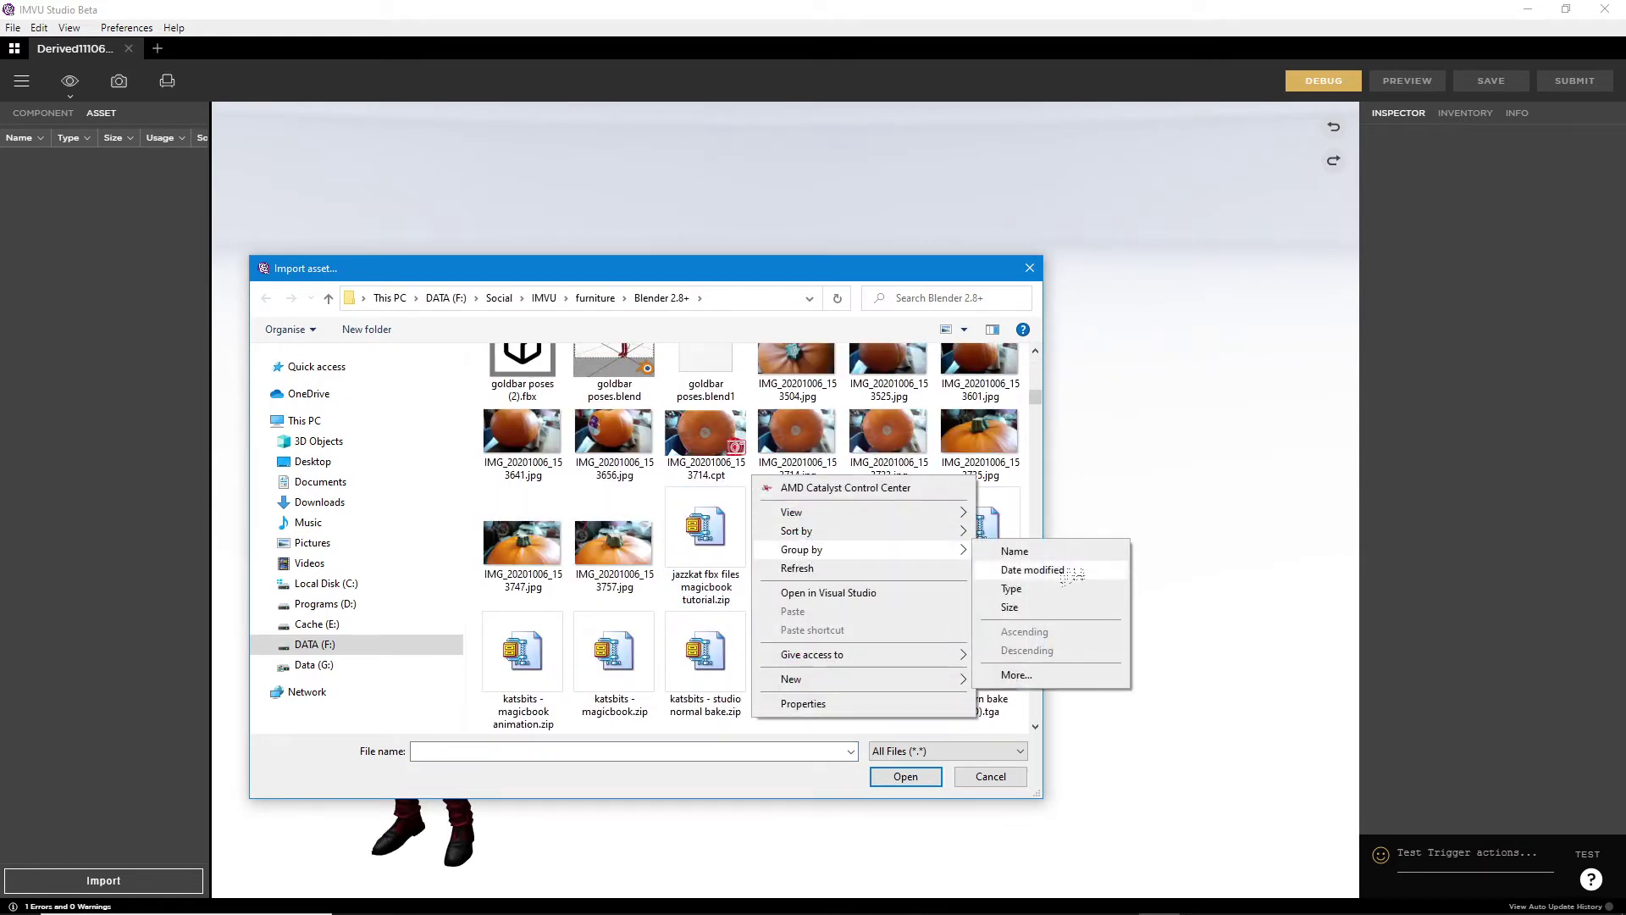
click(1046, 590)
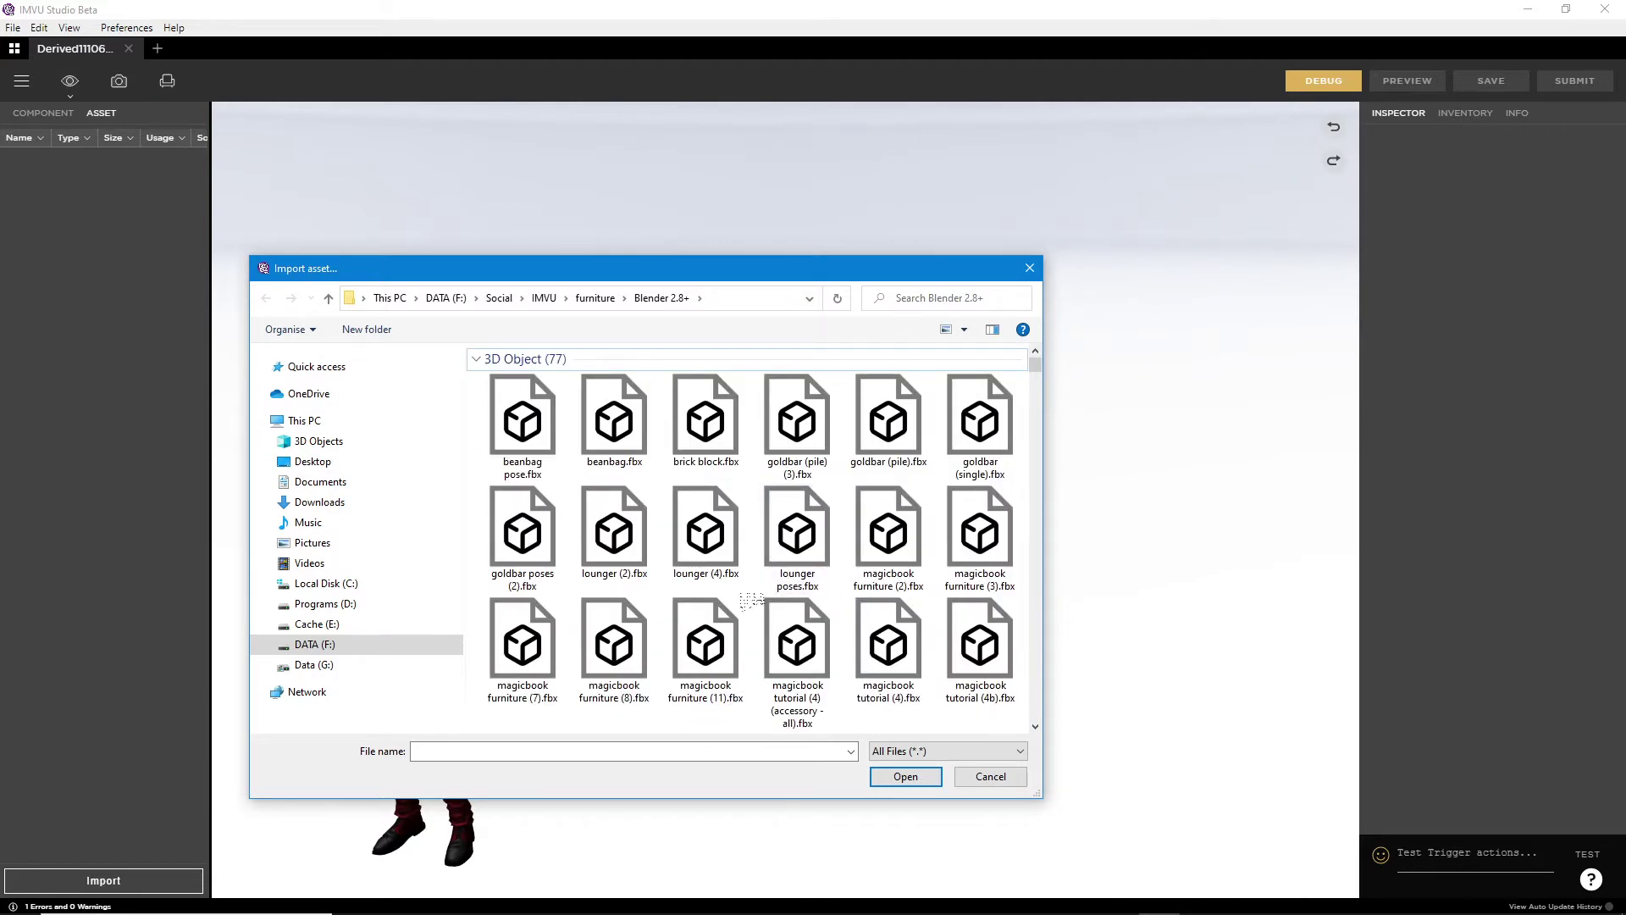
- Try to import twitch normal images (3).fbx from the 3D Object group
scroll(758, 602, down, 8)
scroll(749, 589, down, 2)
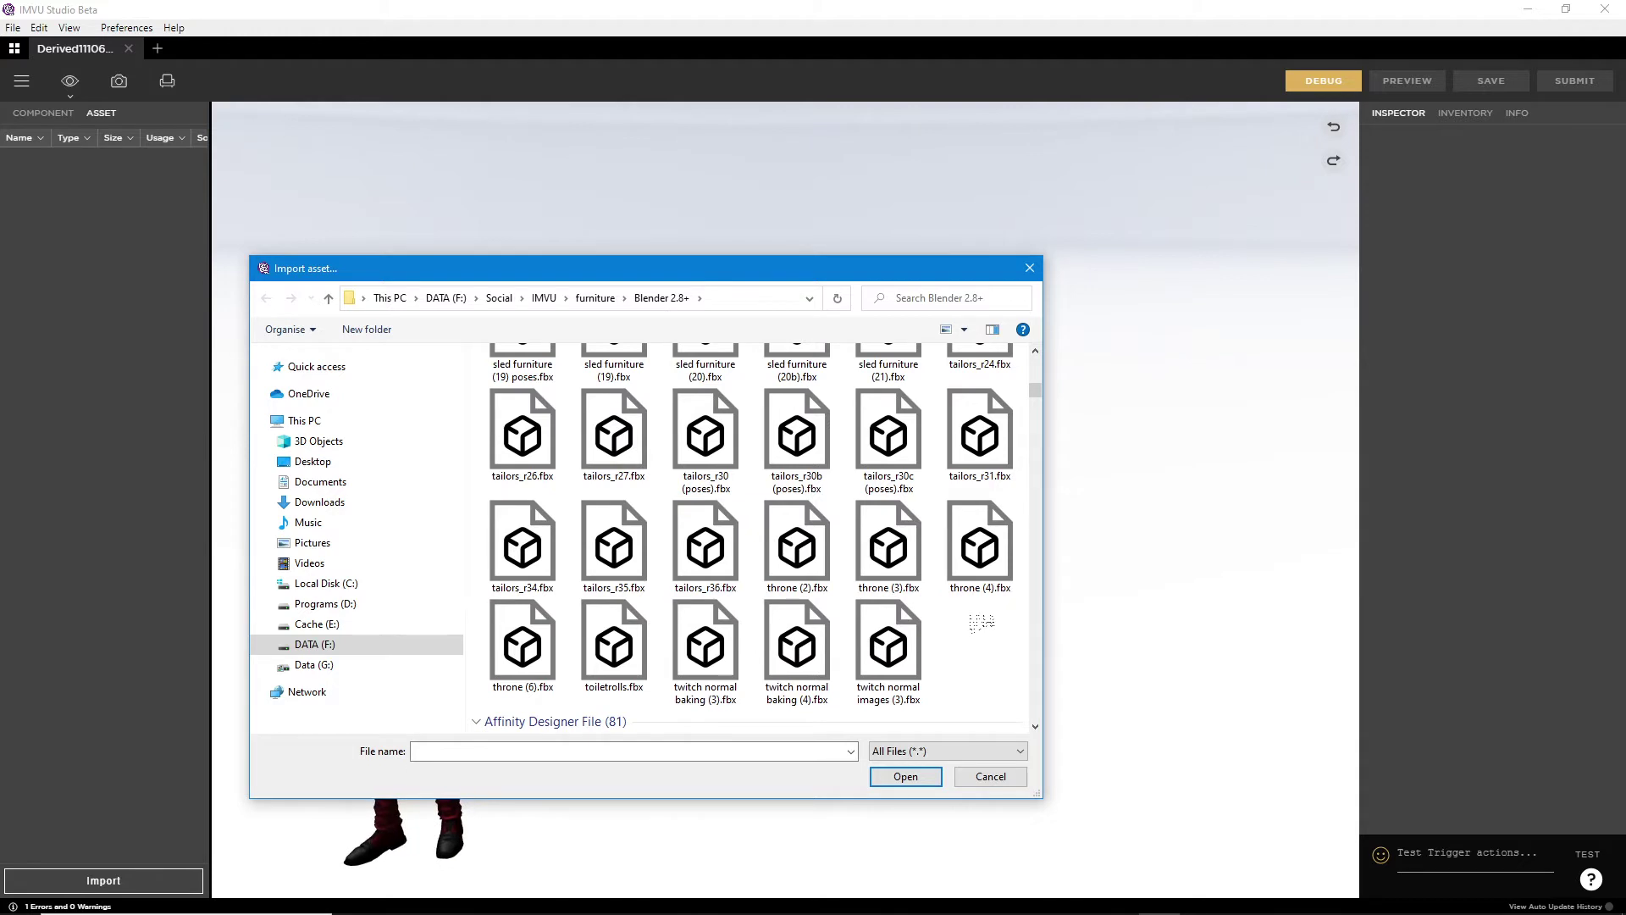
click(889, 644)
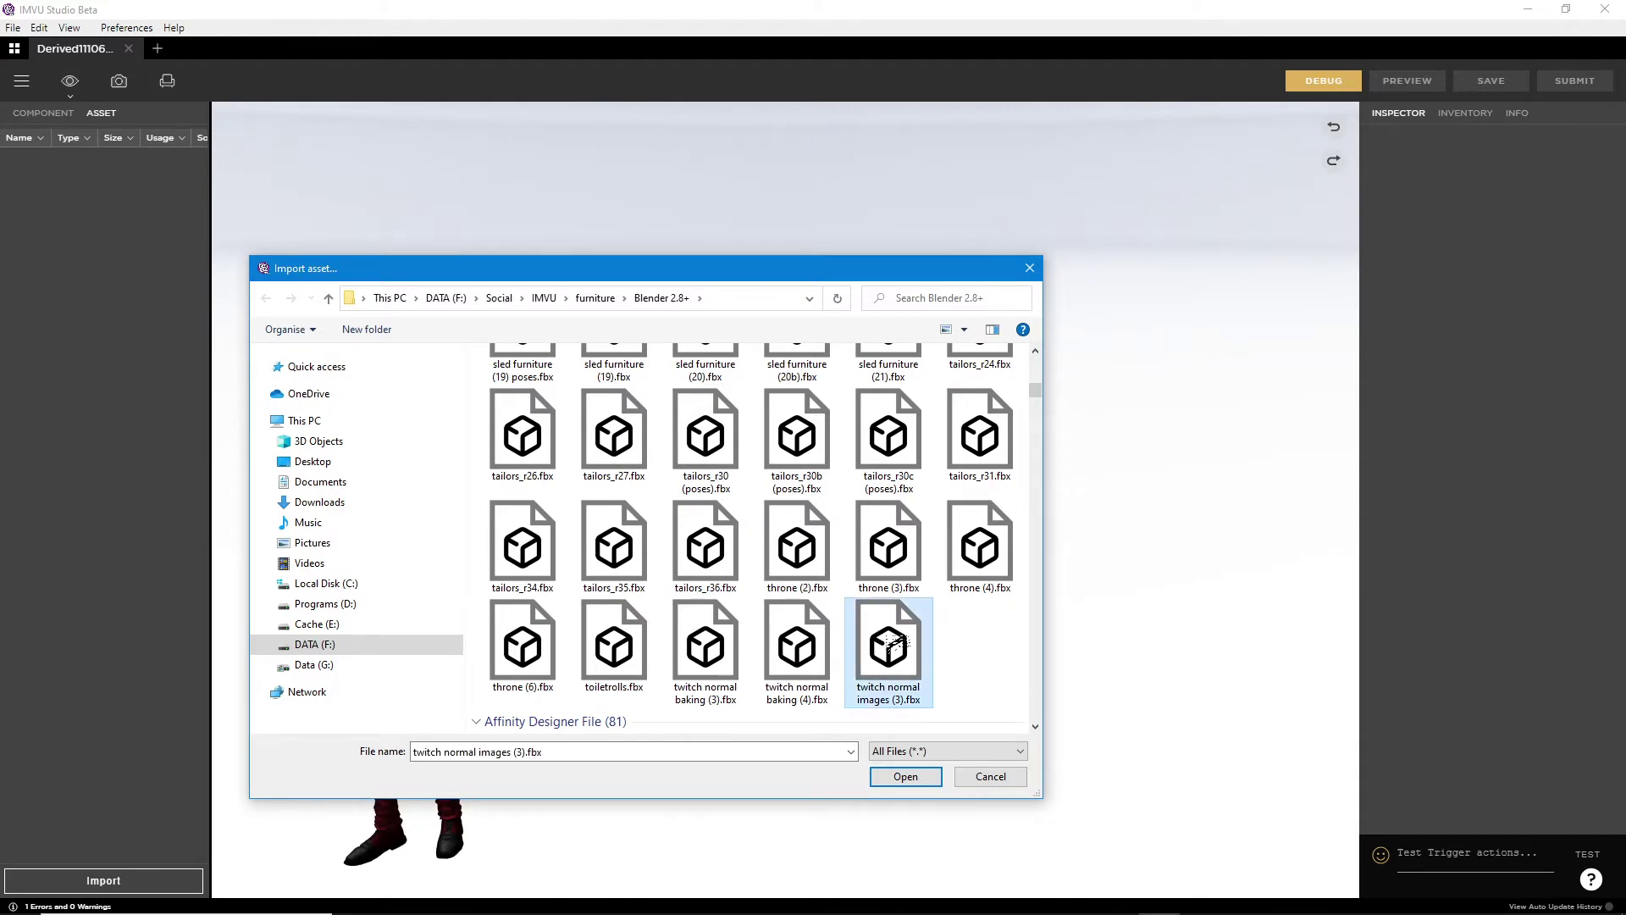
click(908, 779)
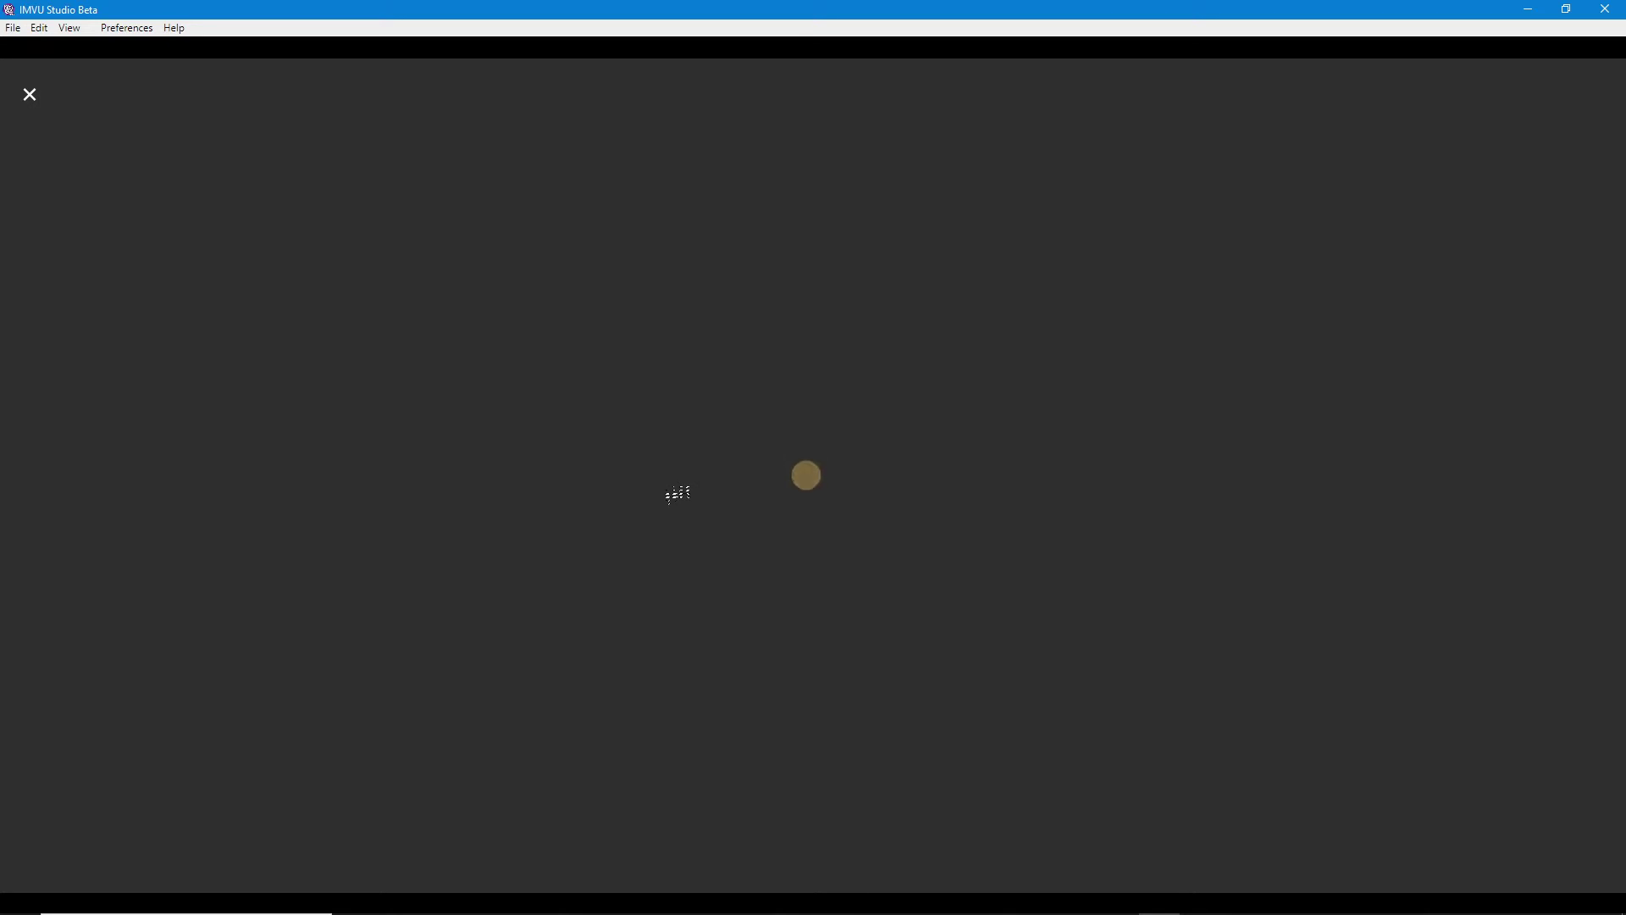
- Switch to Blender, reselect the block with the Root empty, and export them as FBX again over twitch normal images (3).fbx
click(1035, 898)
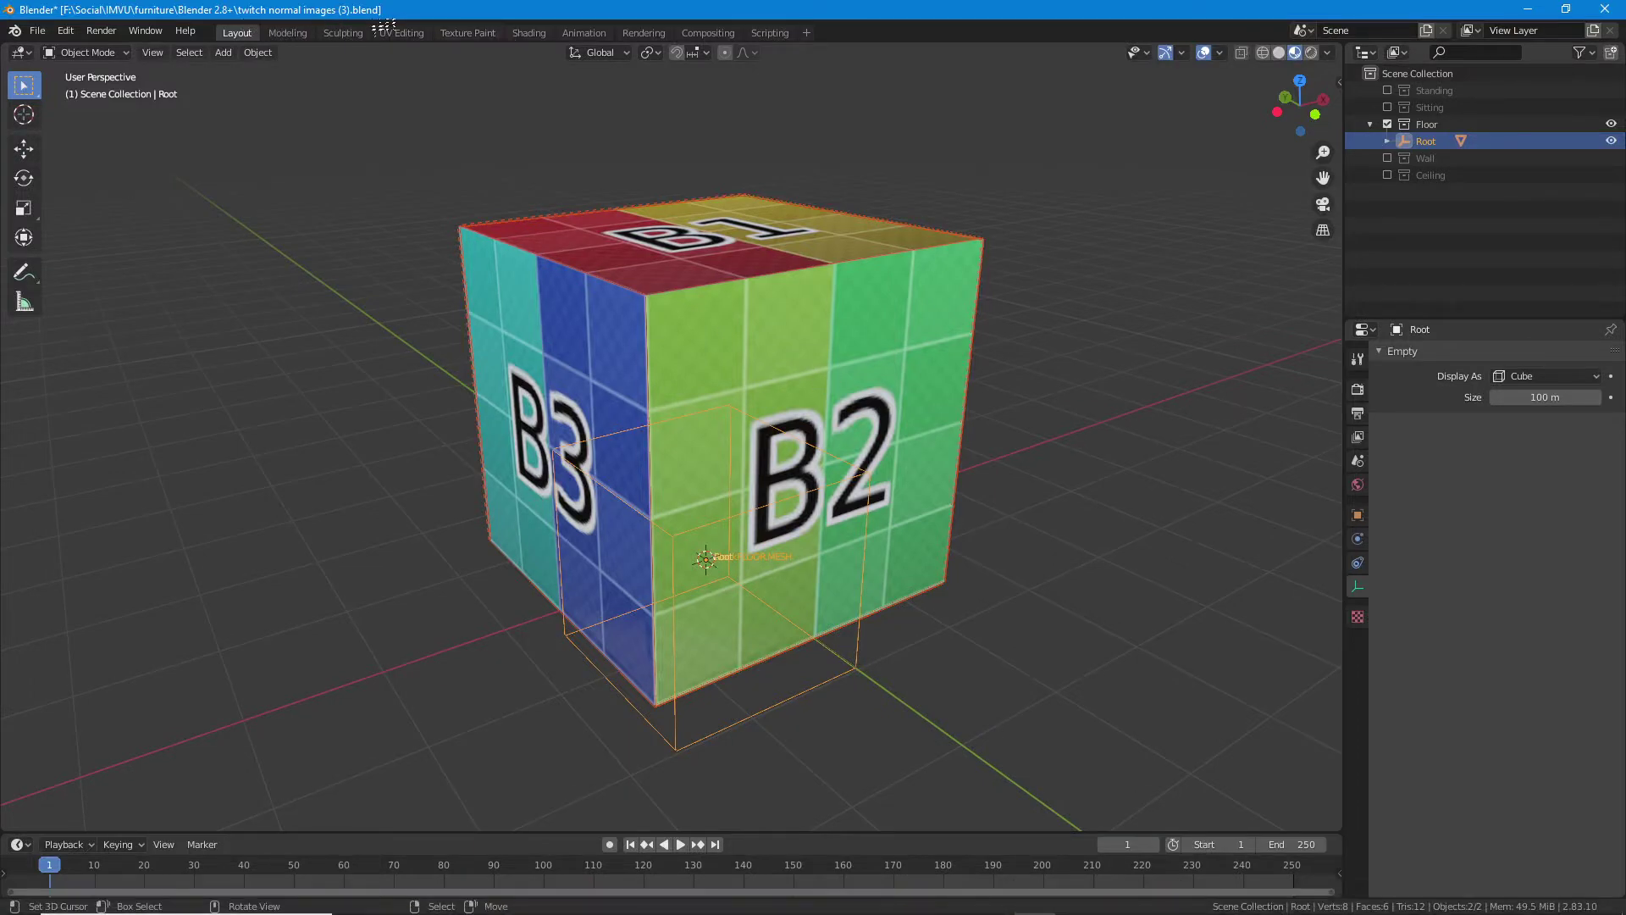
drag(800, 595, 835, 582)
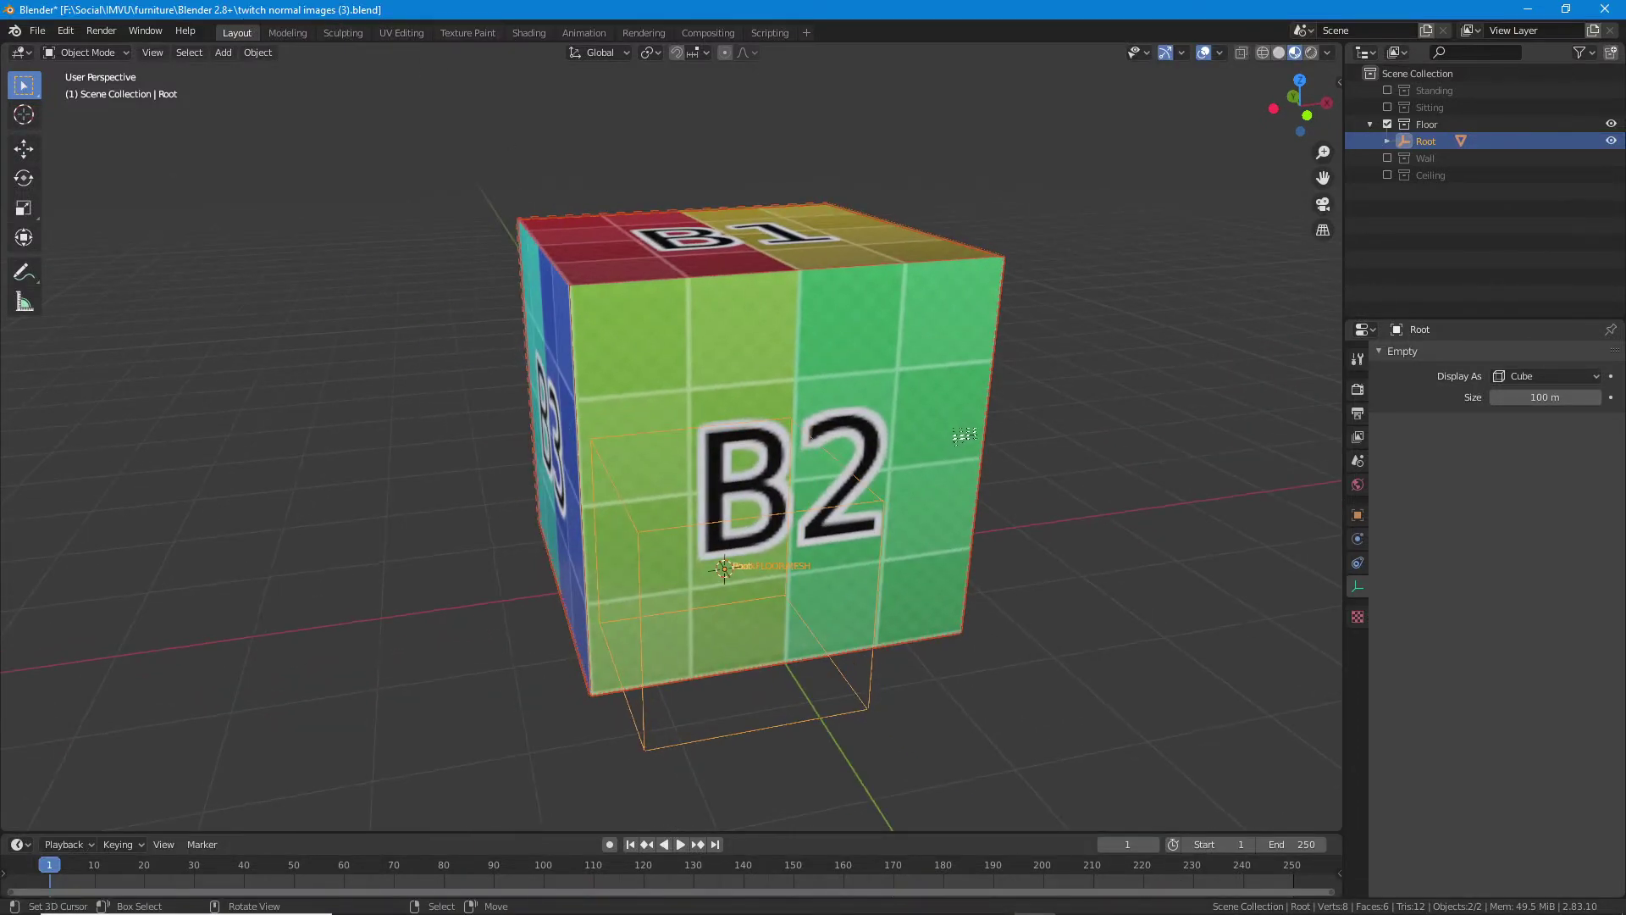
right_click(965, 435)
drag(957, 480, 987, 484)
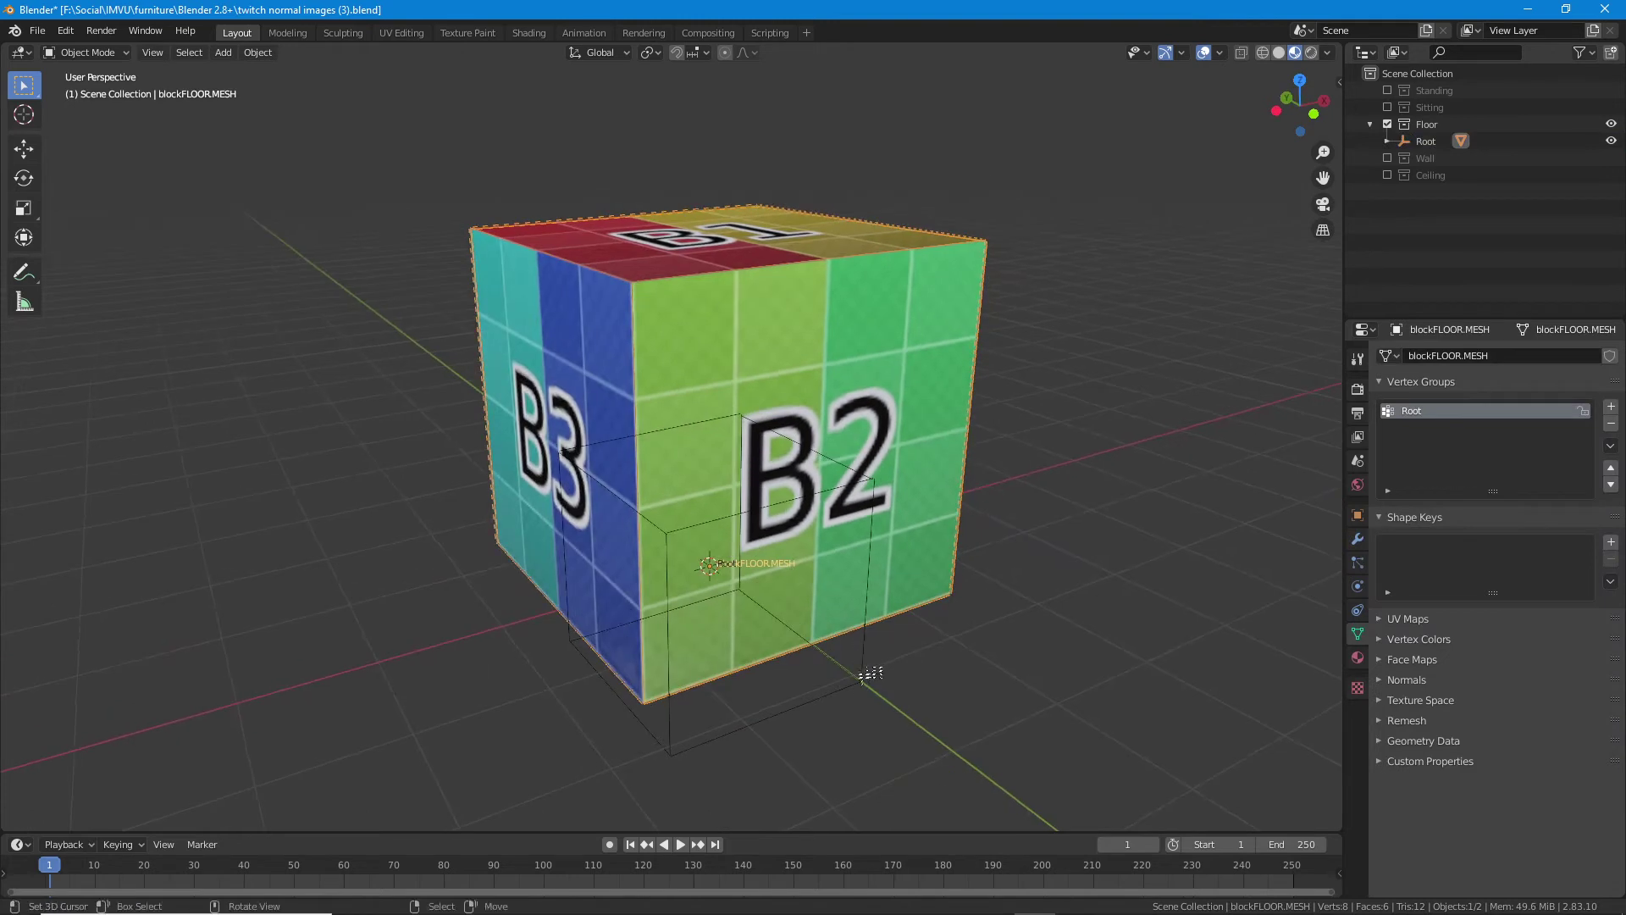
shift+click(863, 678)
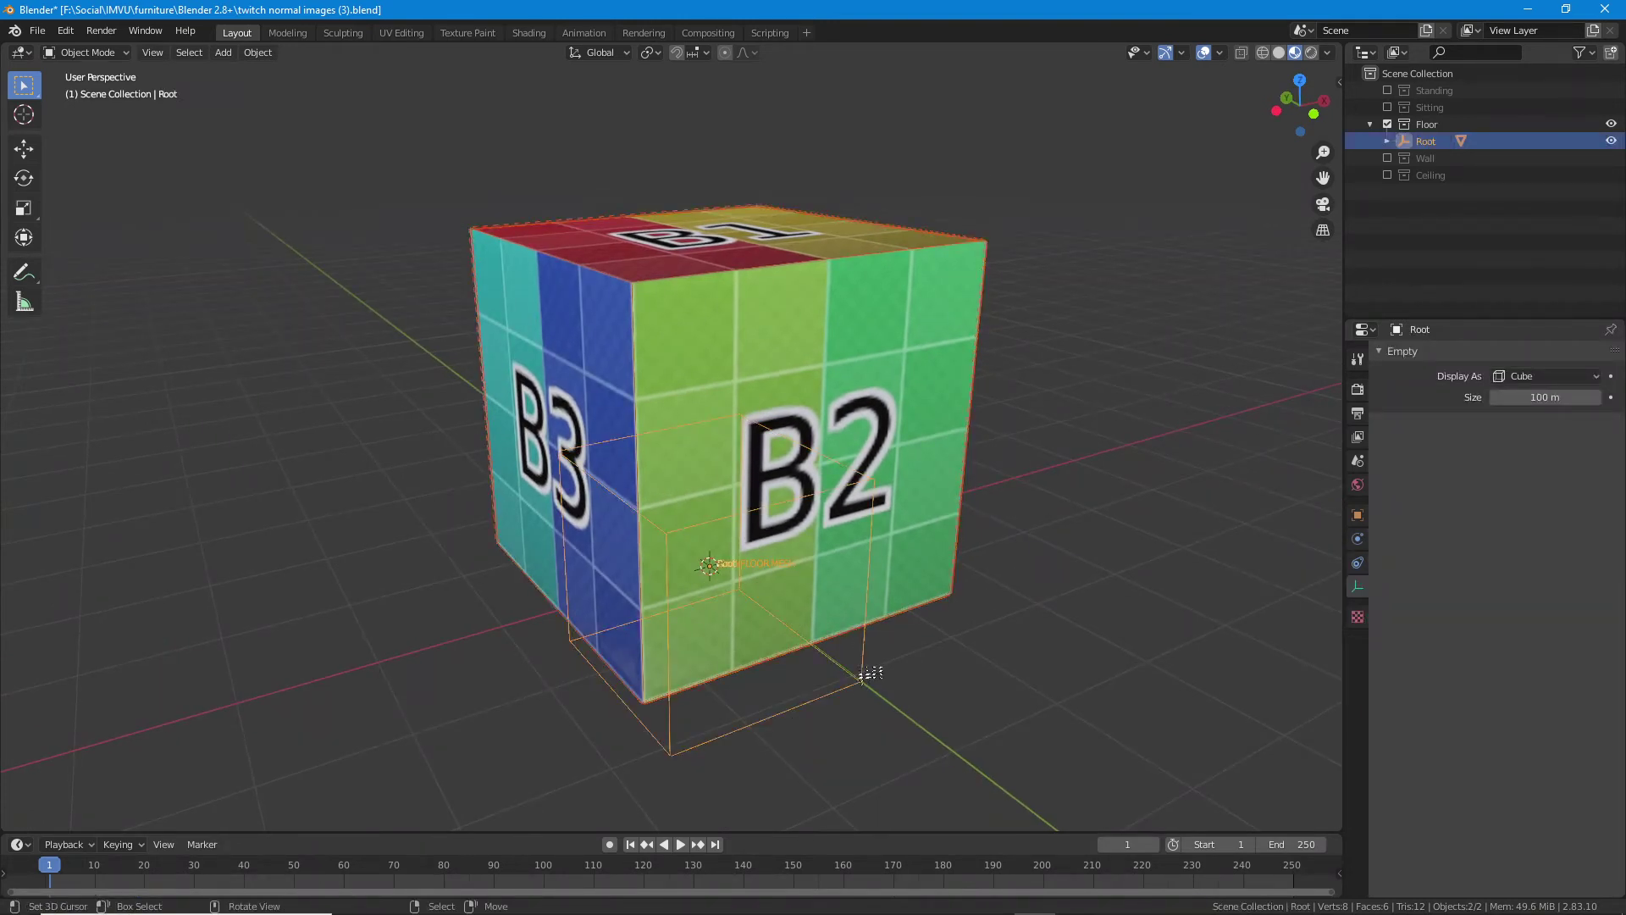
click(38, 30)
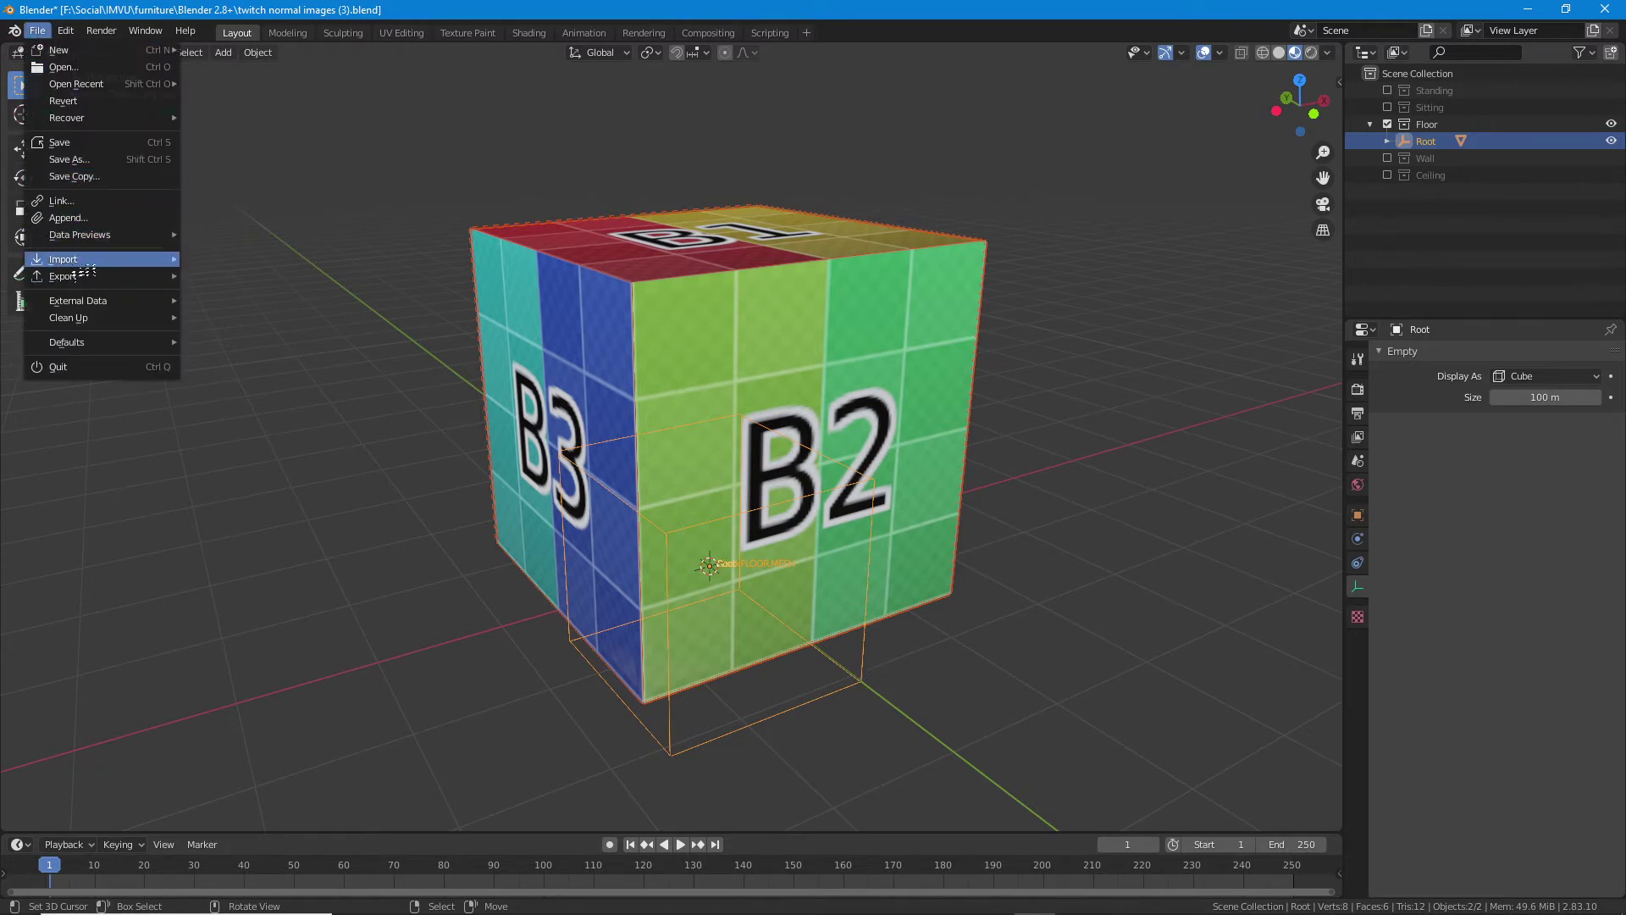
mouse_move(83, 265)
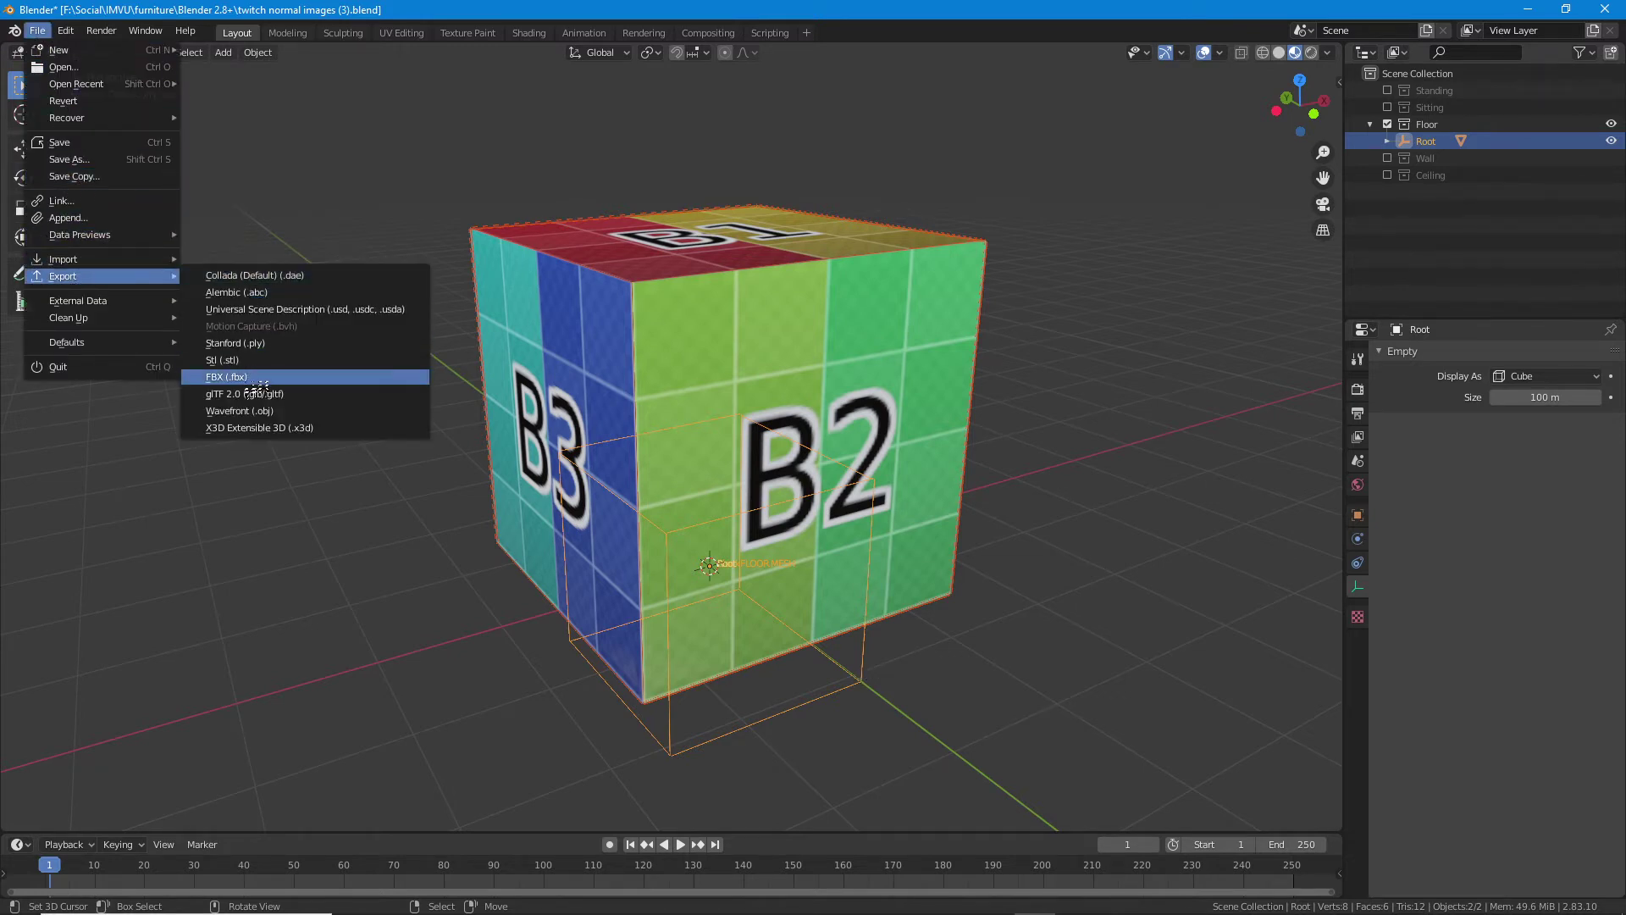
click(254, 378)
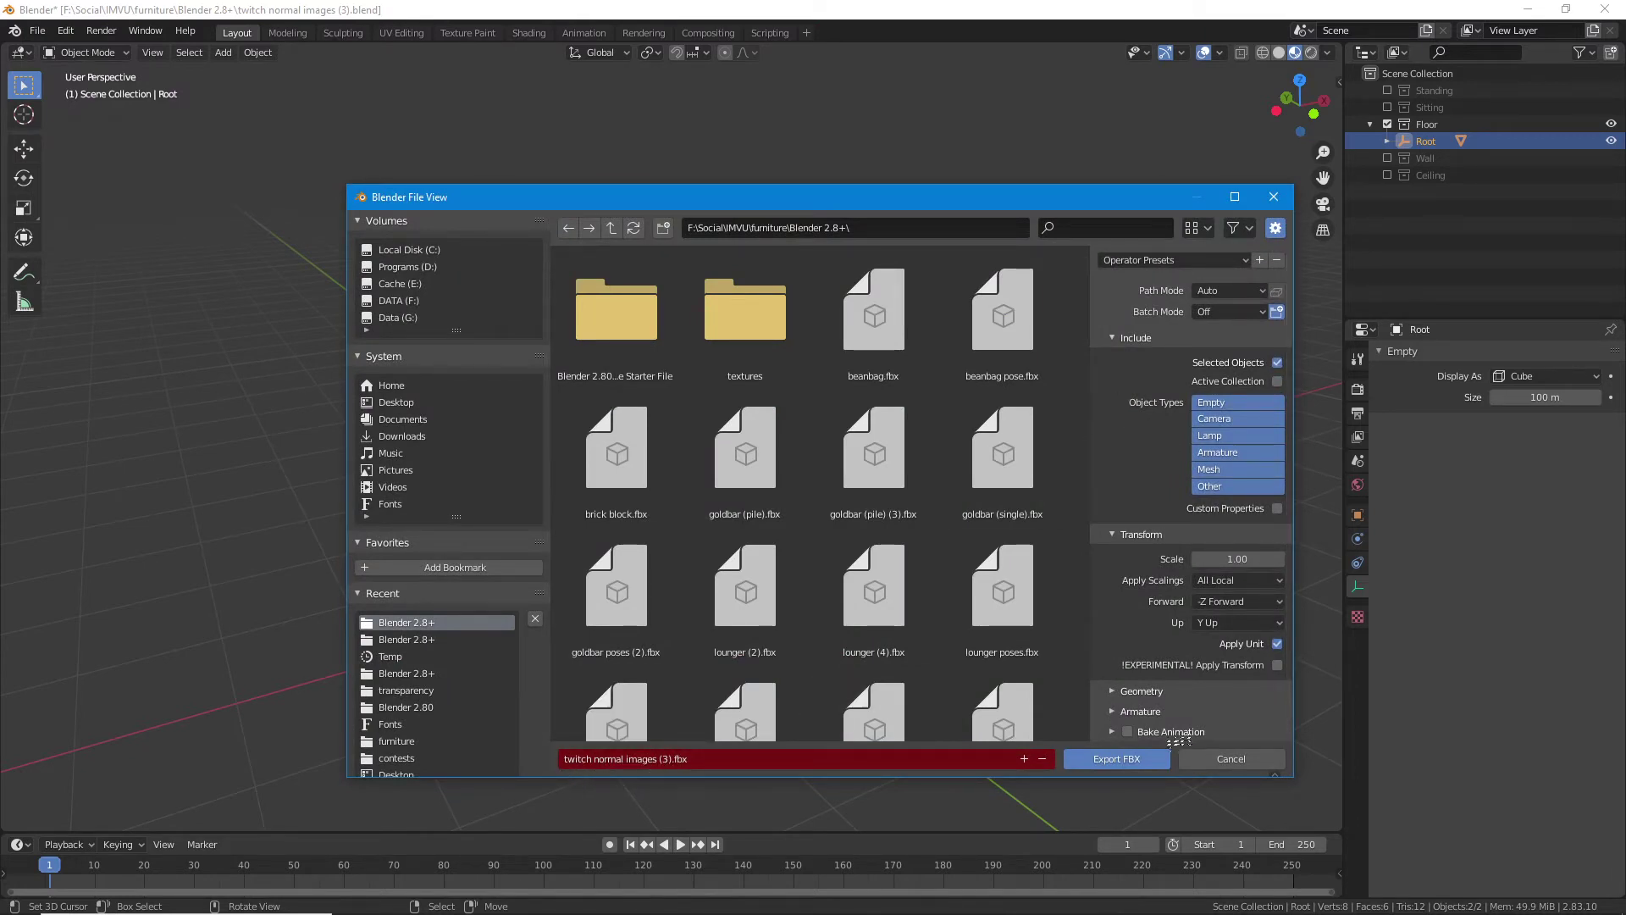
click(1116, 759)
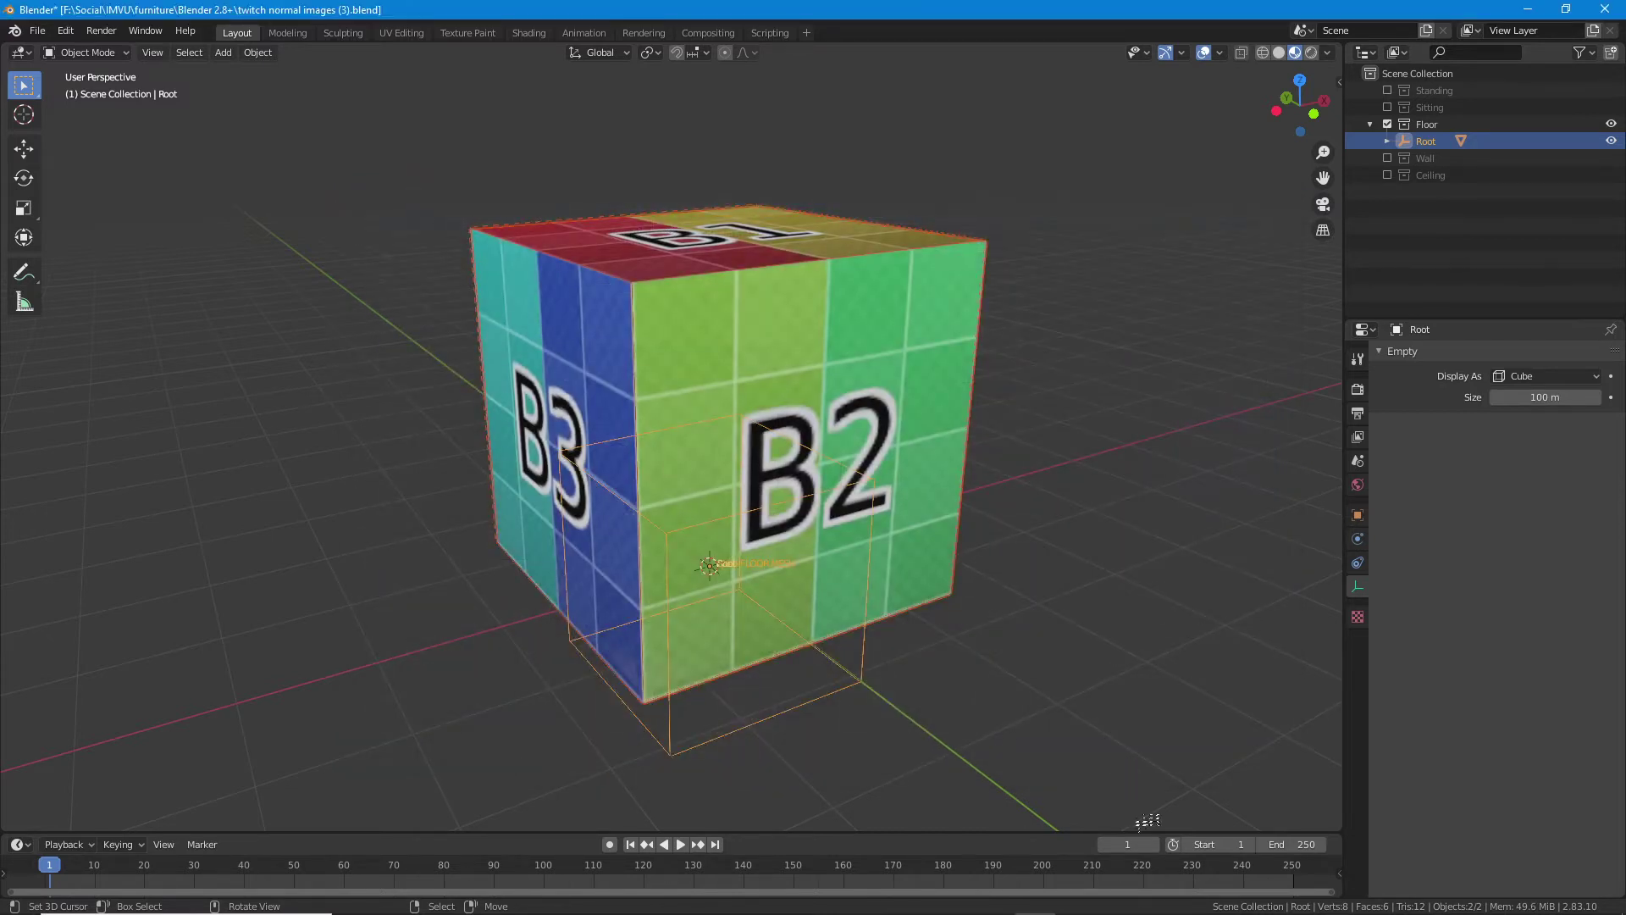
- Switch back to IMVU Studio and retry importing the re-exported twitch normal images (3).fbx, closing the import screen
click(1159, 900)
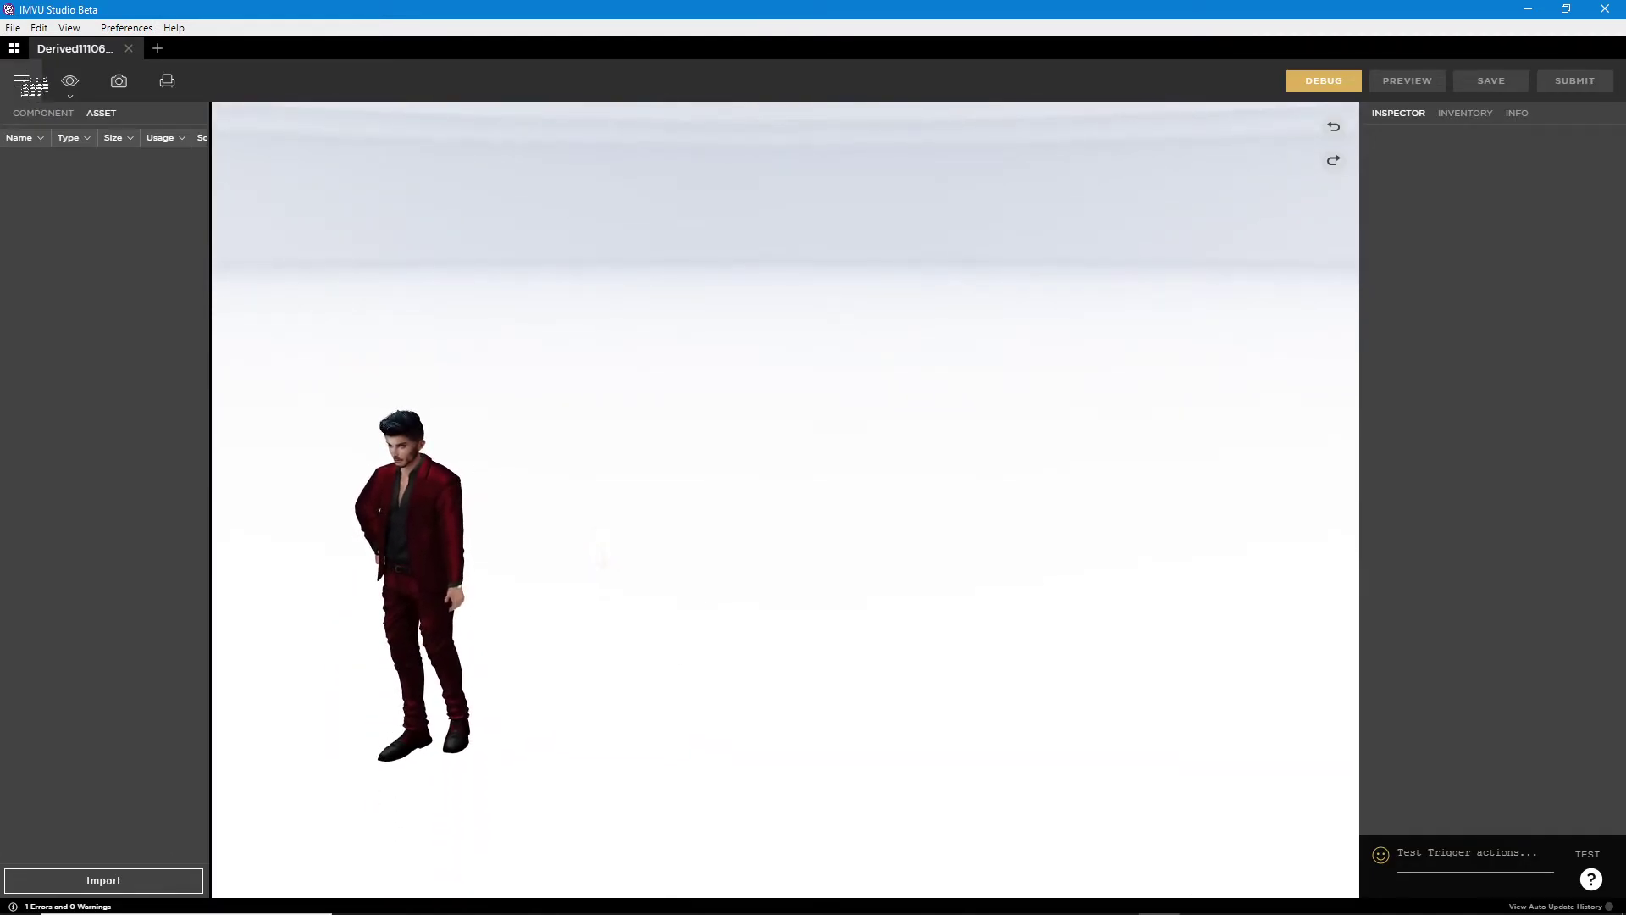
click(21, 80)
mouse_move(48, 144)
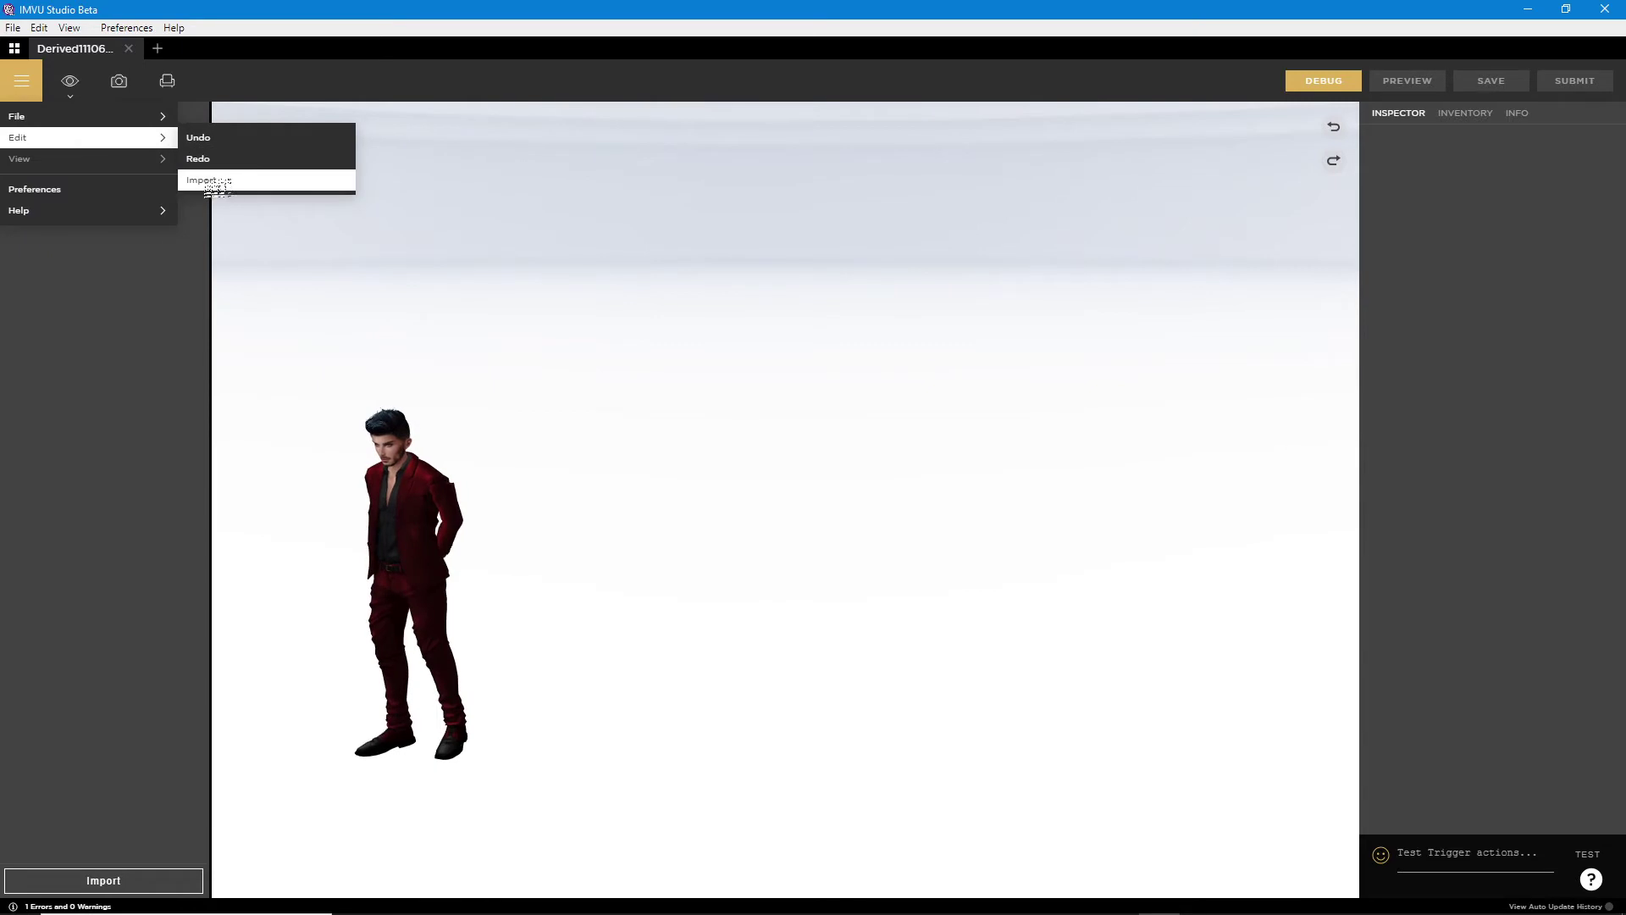
click(200, 180)
scroll(888, 567, down, 5)
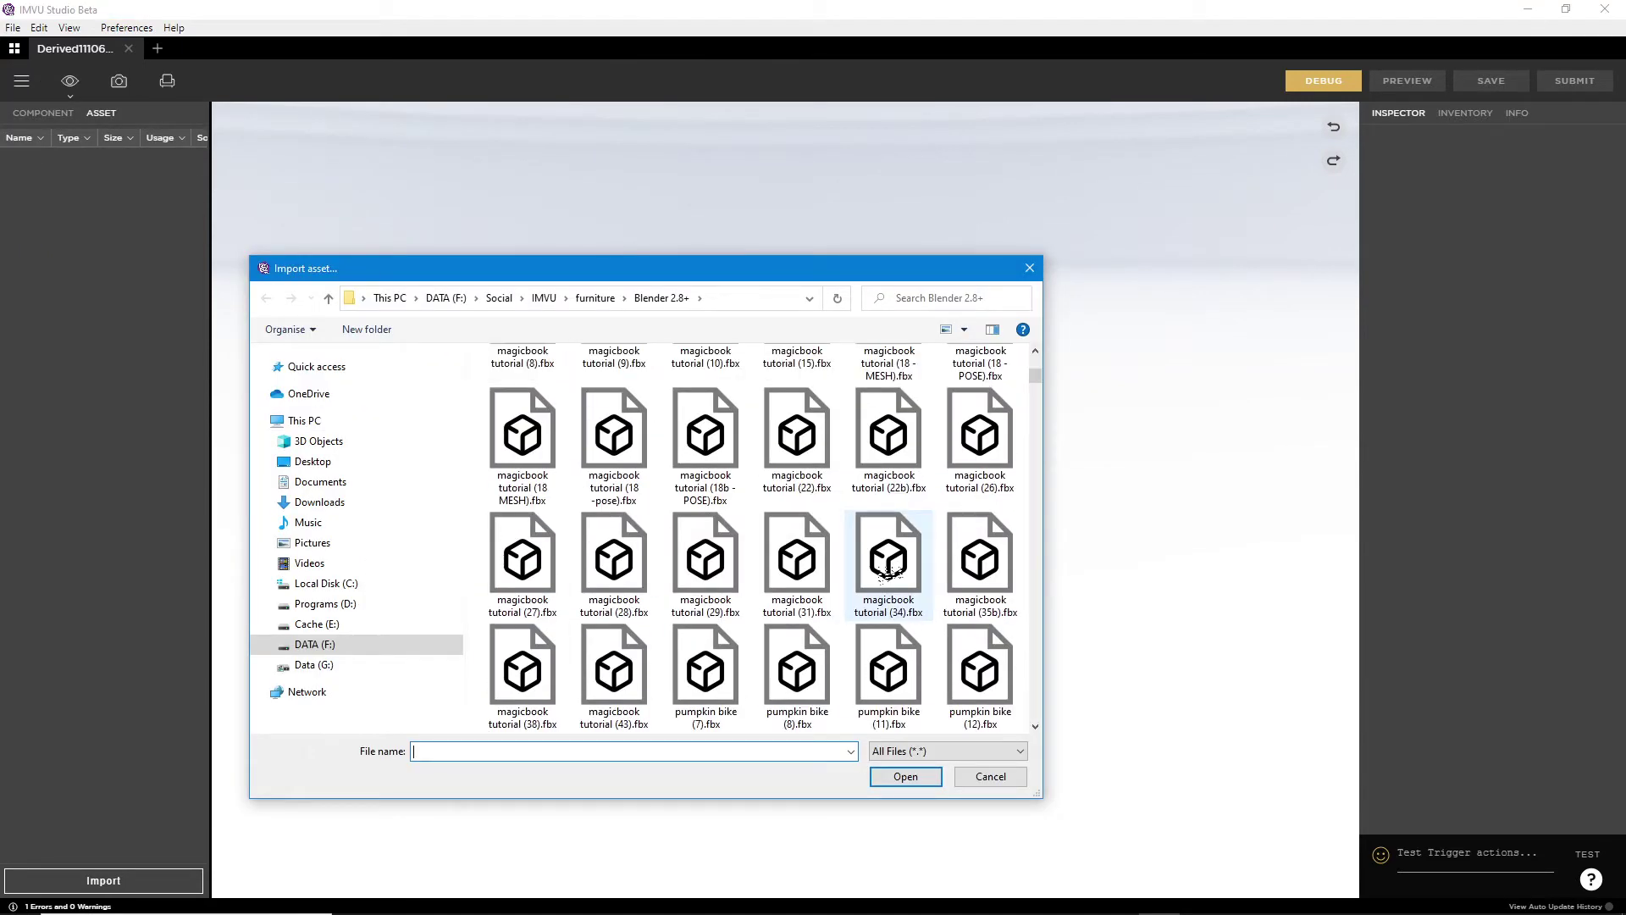
scroll(888, 567, down, 8)
scroll(888, 576, up, 3)
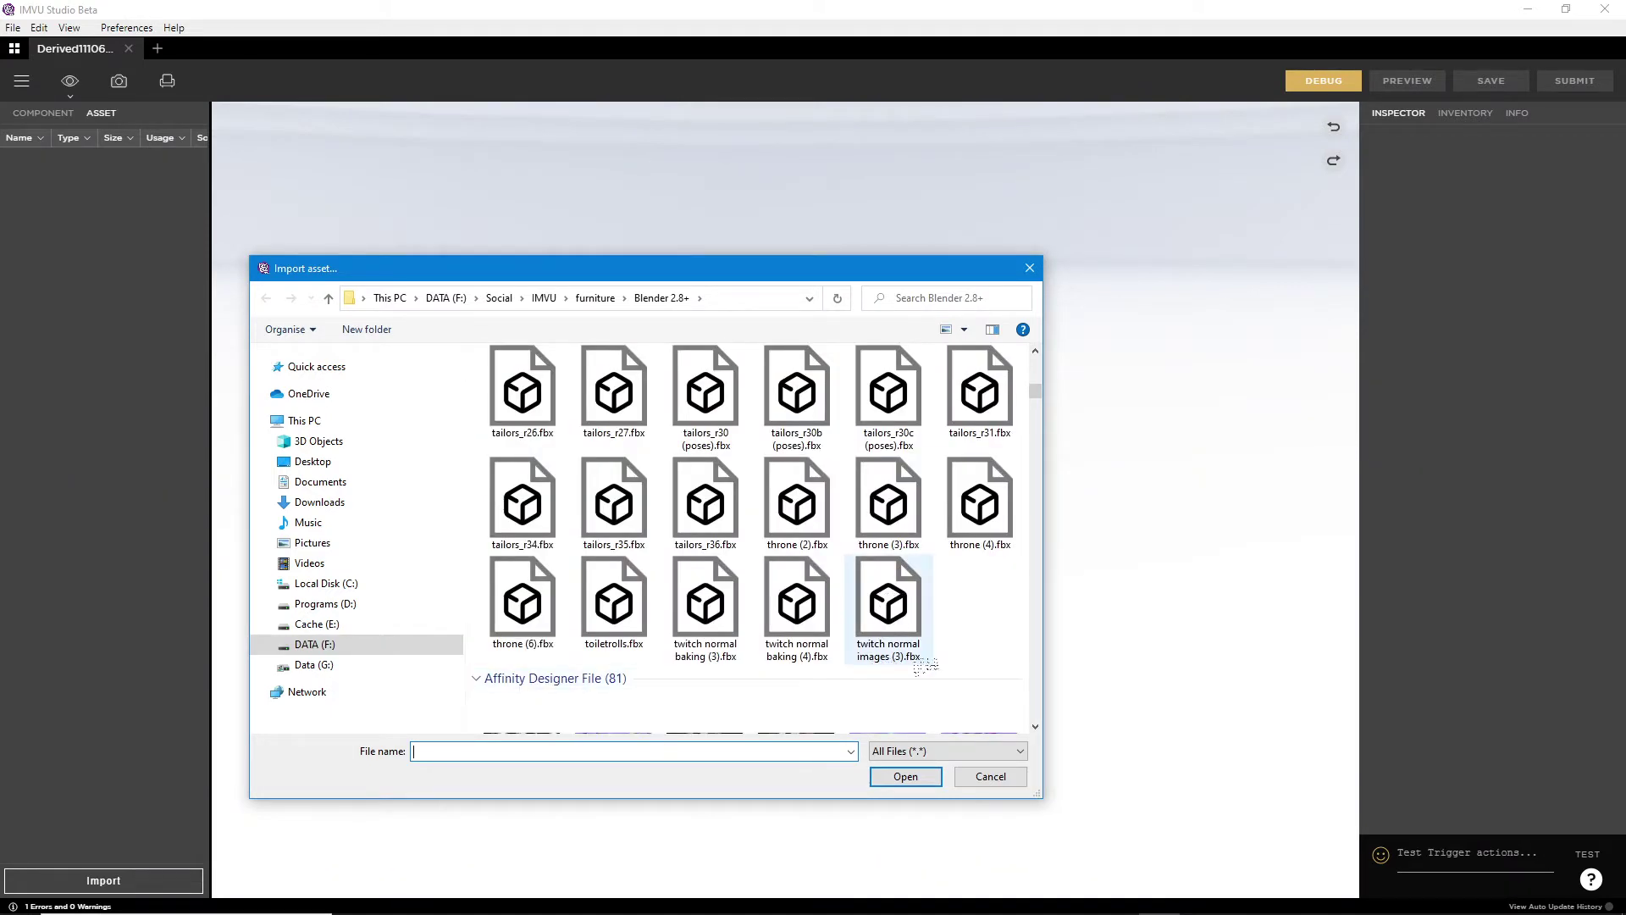
click(889, 598)
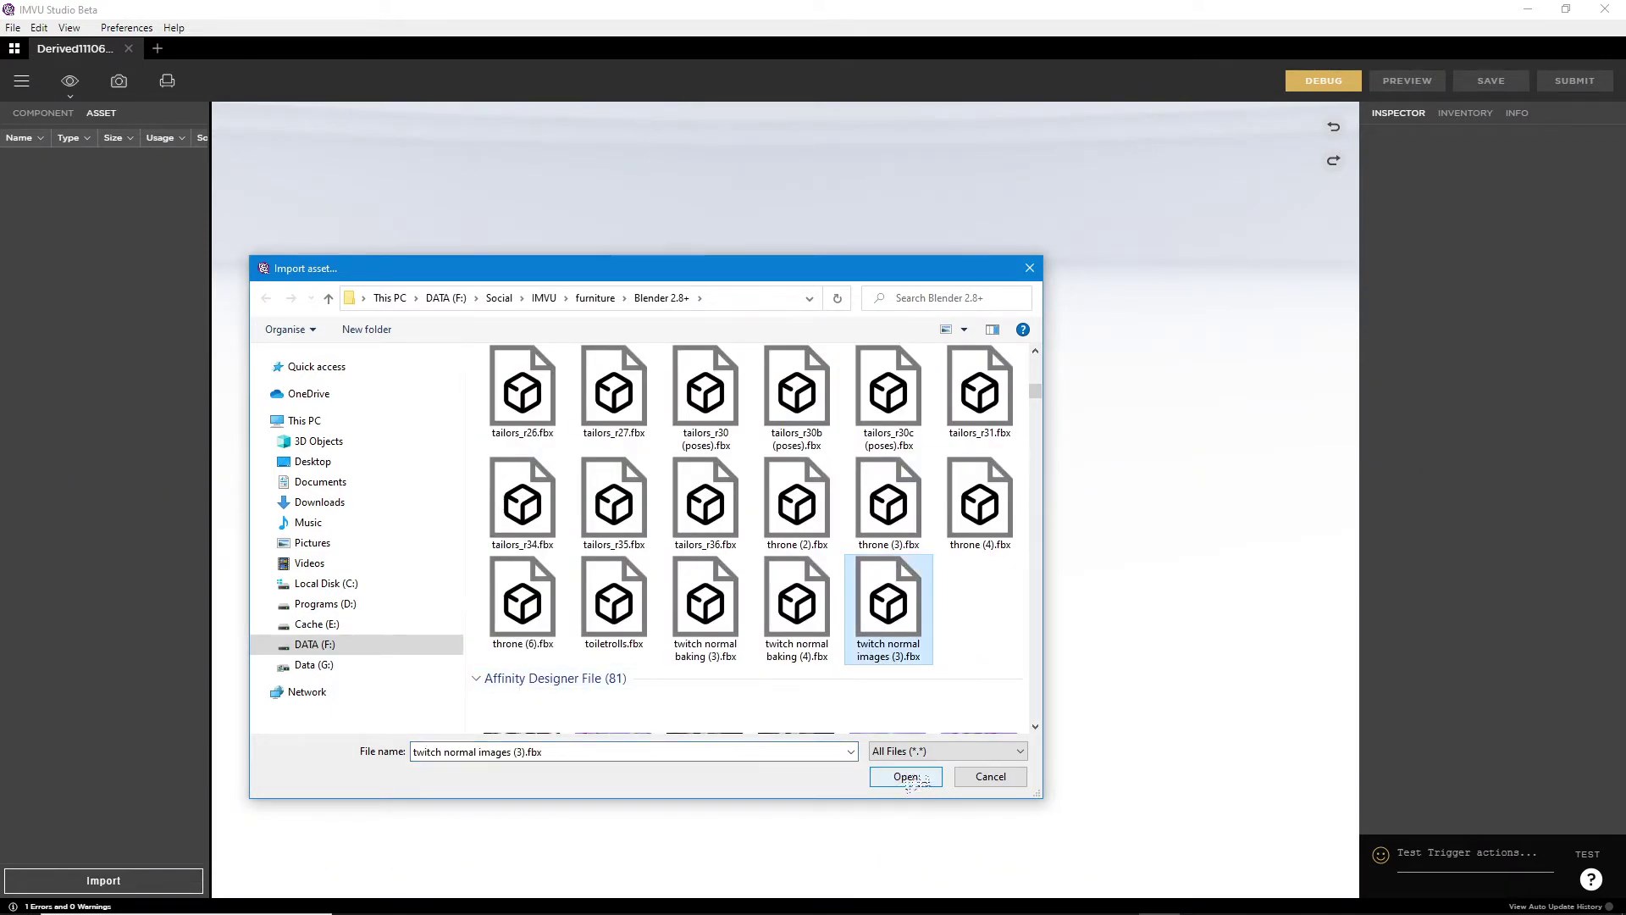
click(907, 777)
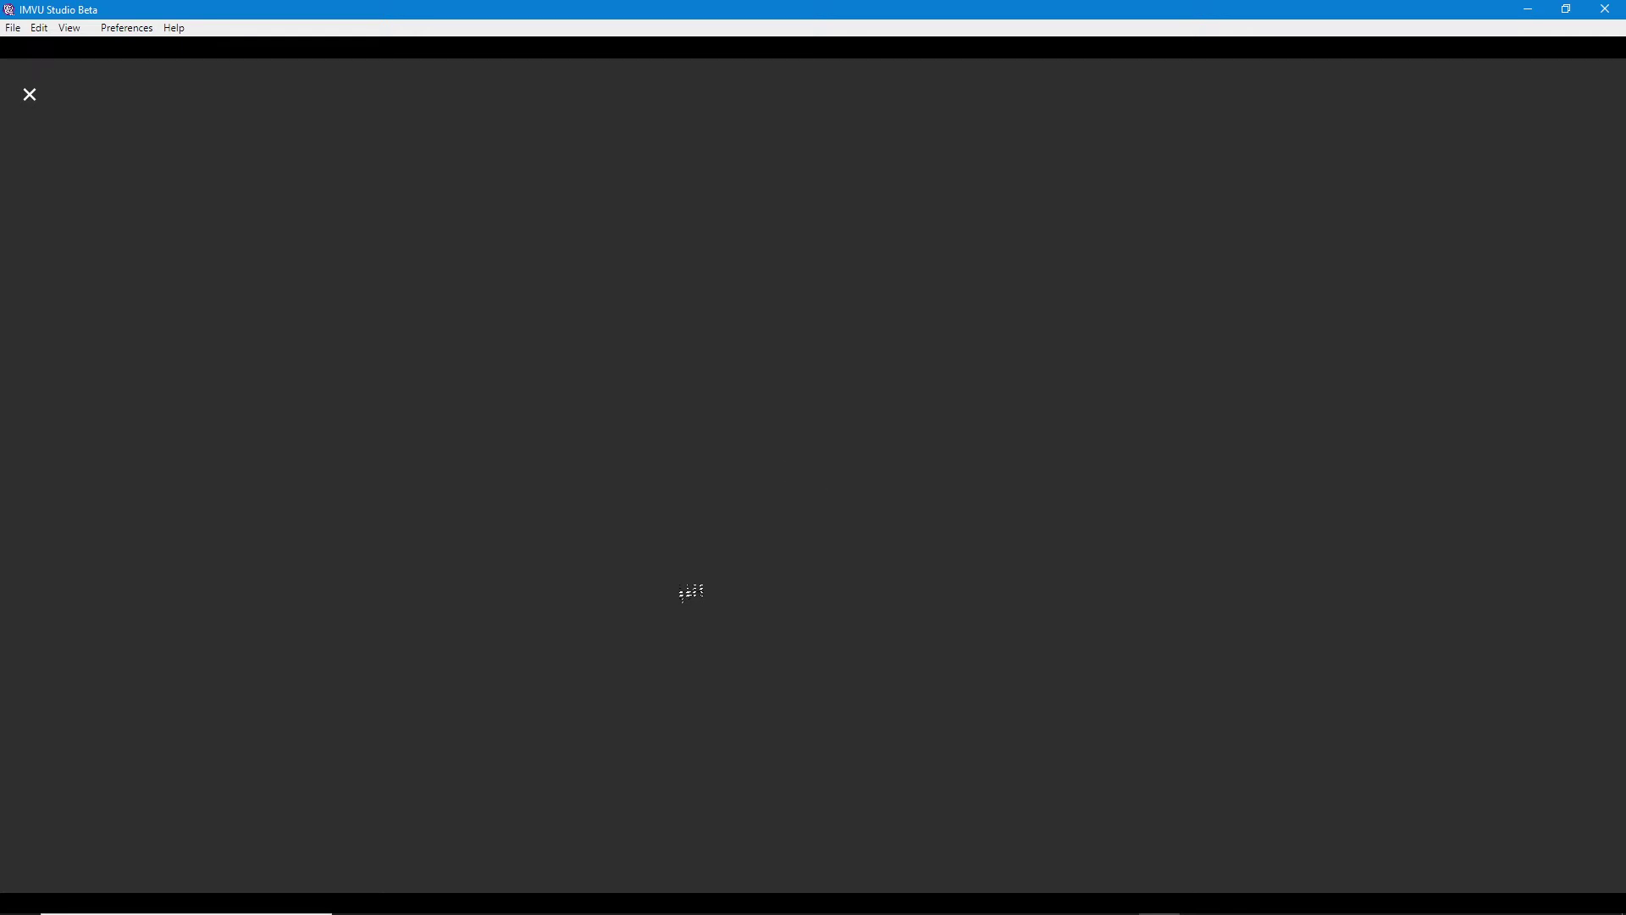
click(28, 96)
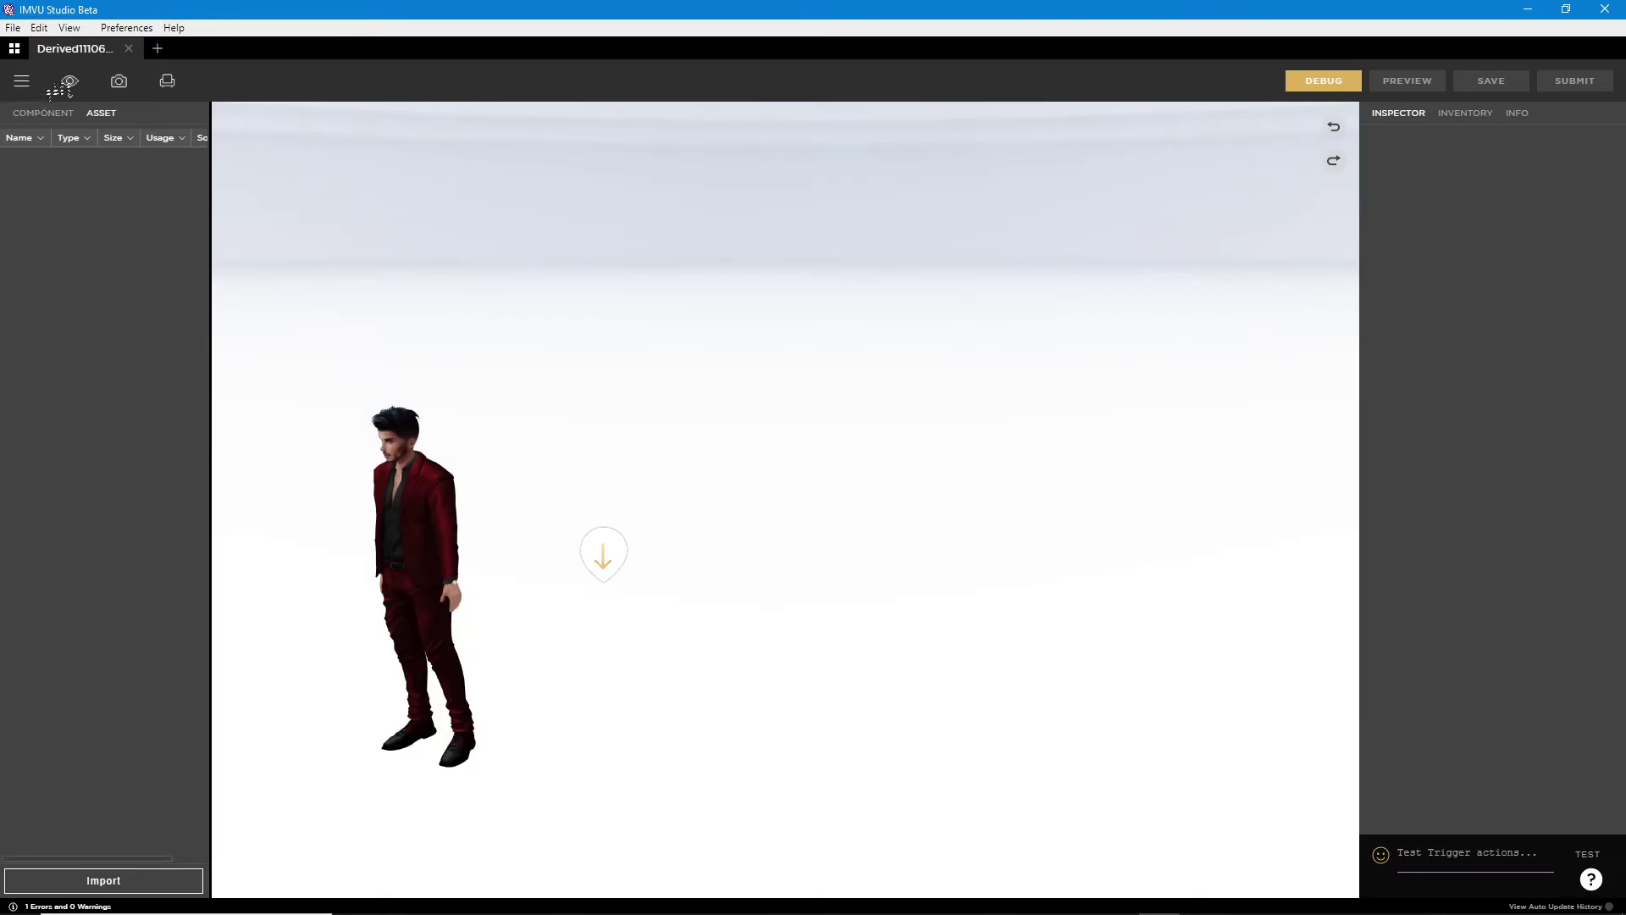
- Try to import twitch normal baking (4).fbx into the furniture product instead
click(24, 81)
mouse_move(43, 146)
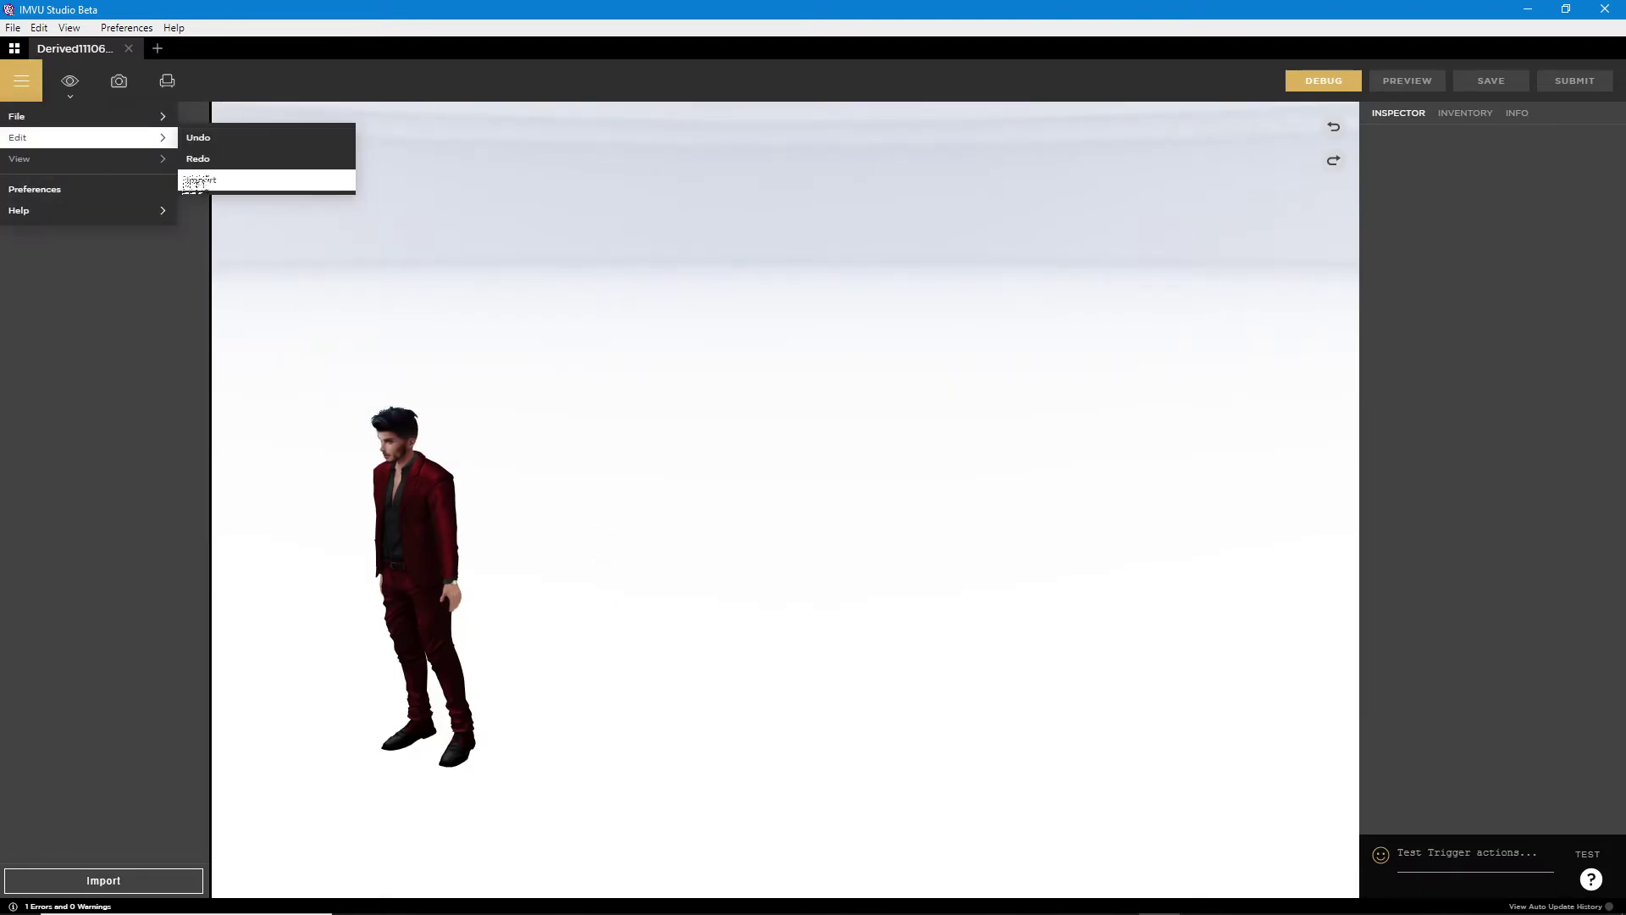
click(200, 179)
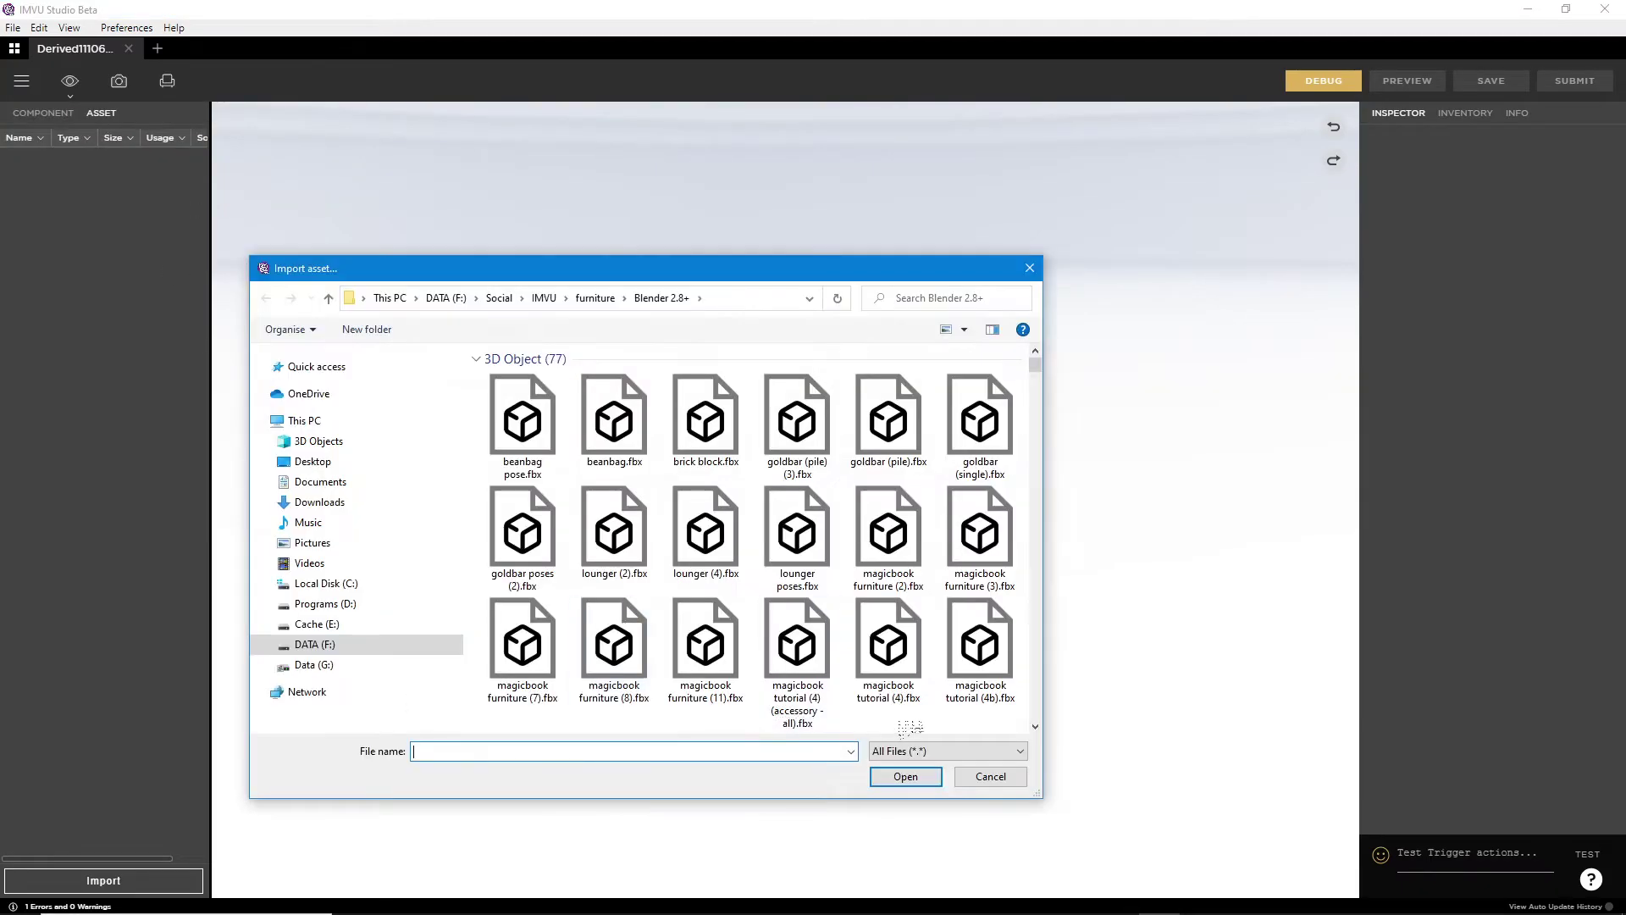
scroll(915, 691, down, 10)
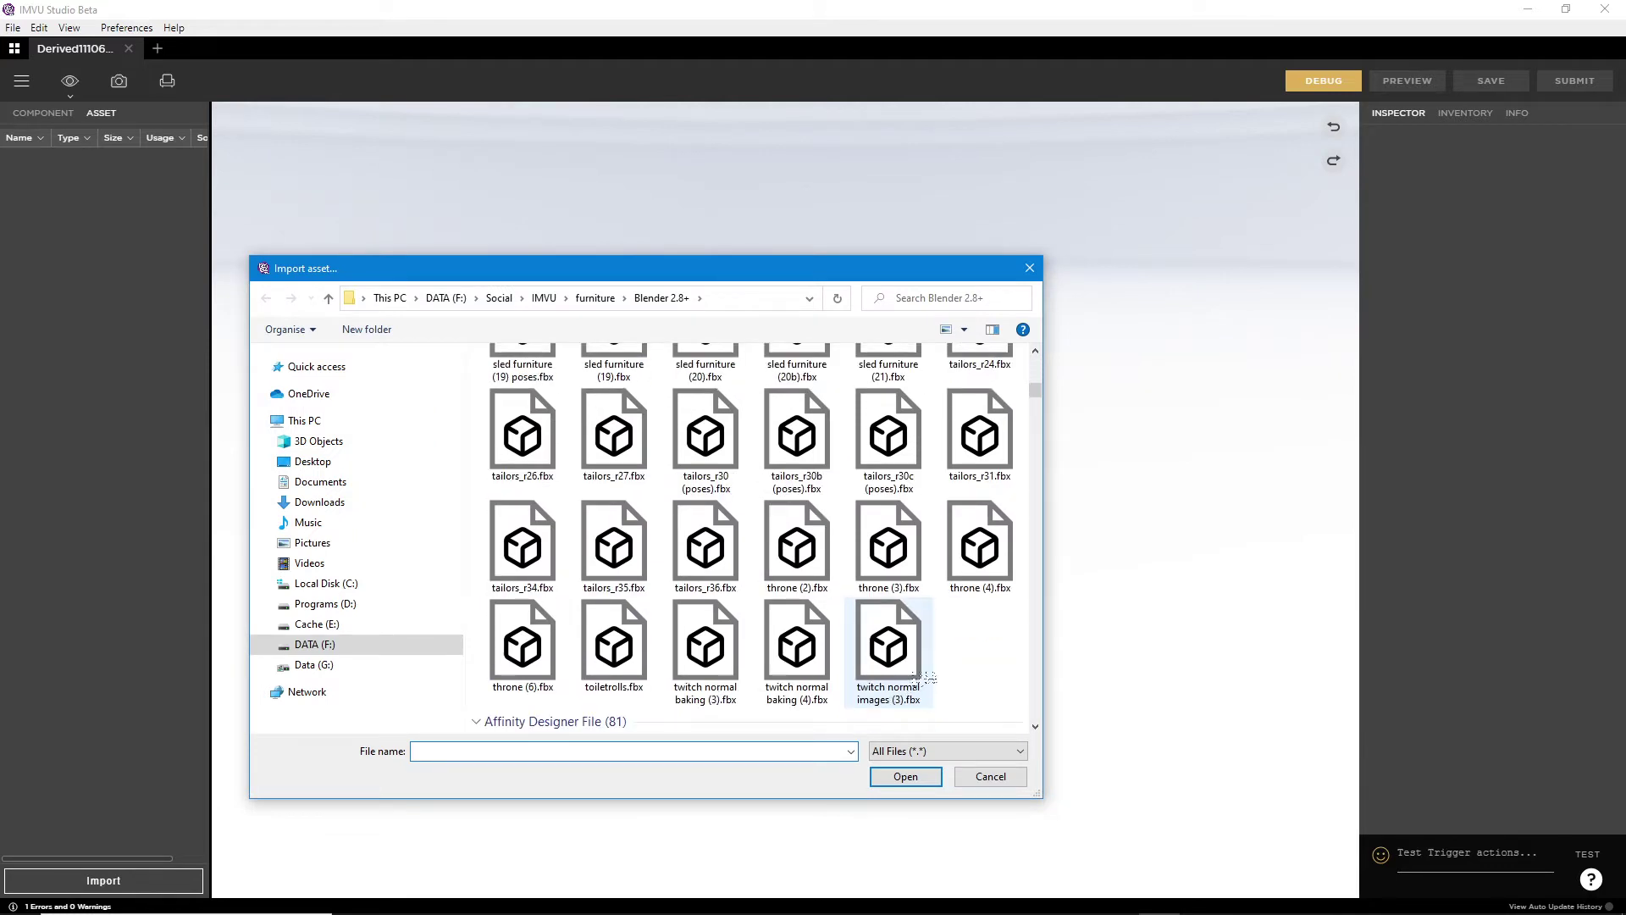
click(797, 648)
click(905, 776)
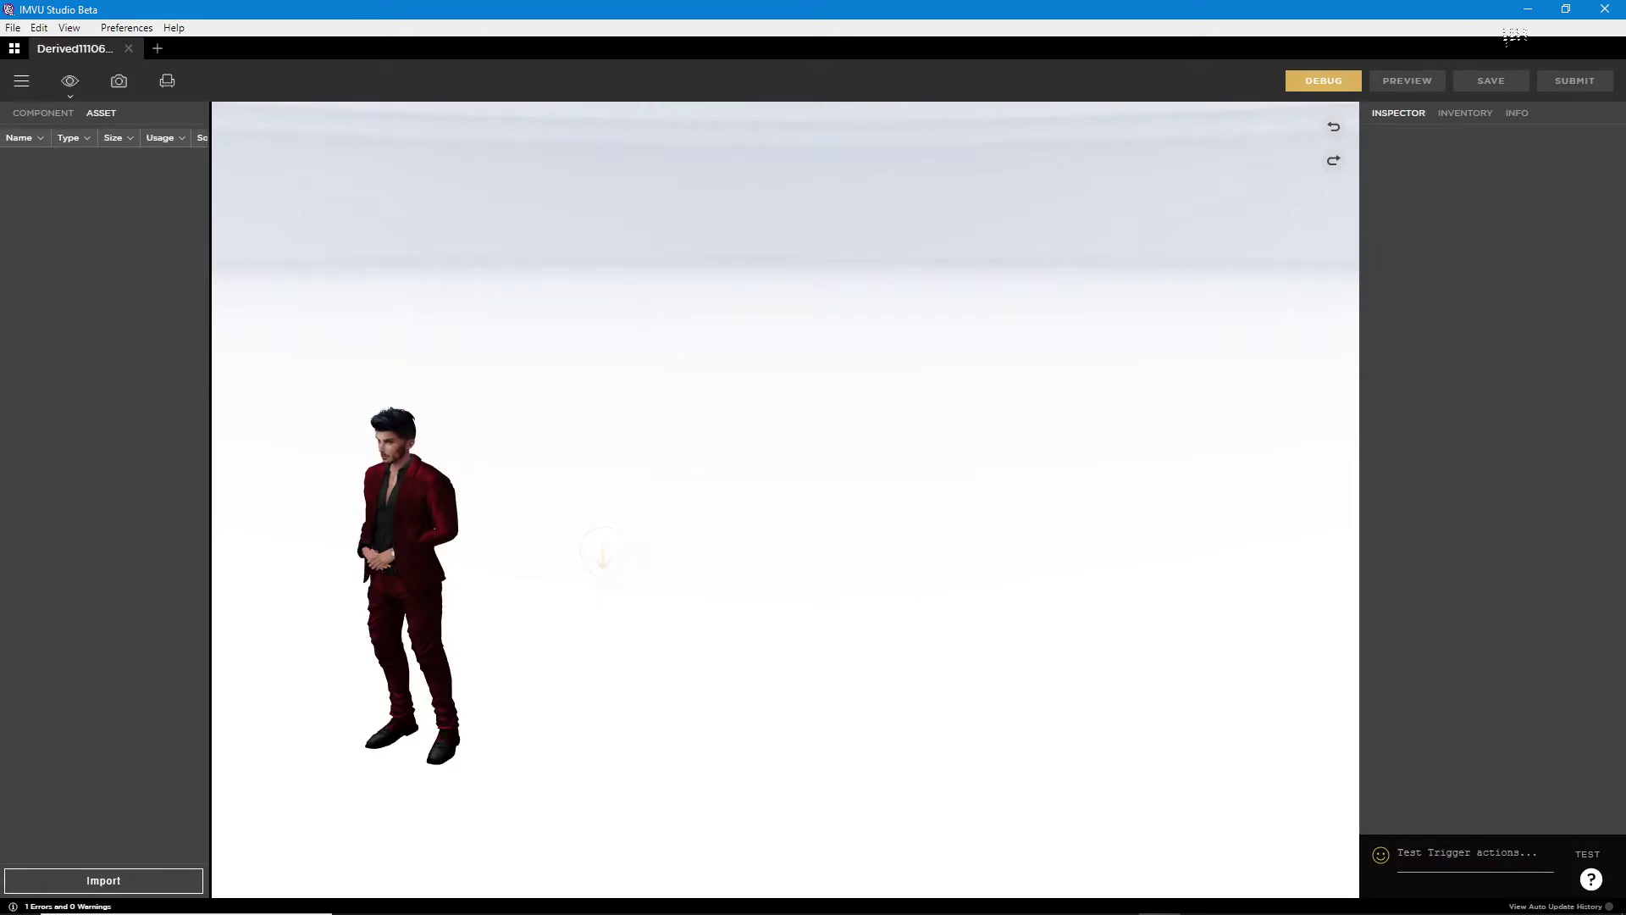
- Switch to Blender and examine the textured block from the front and in perspective
key(alt+Tab)
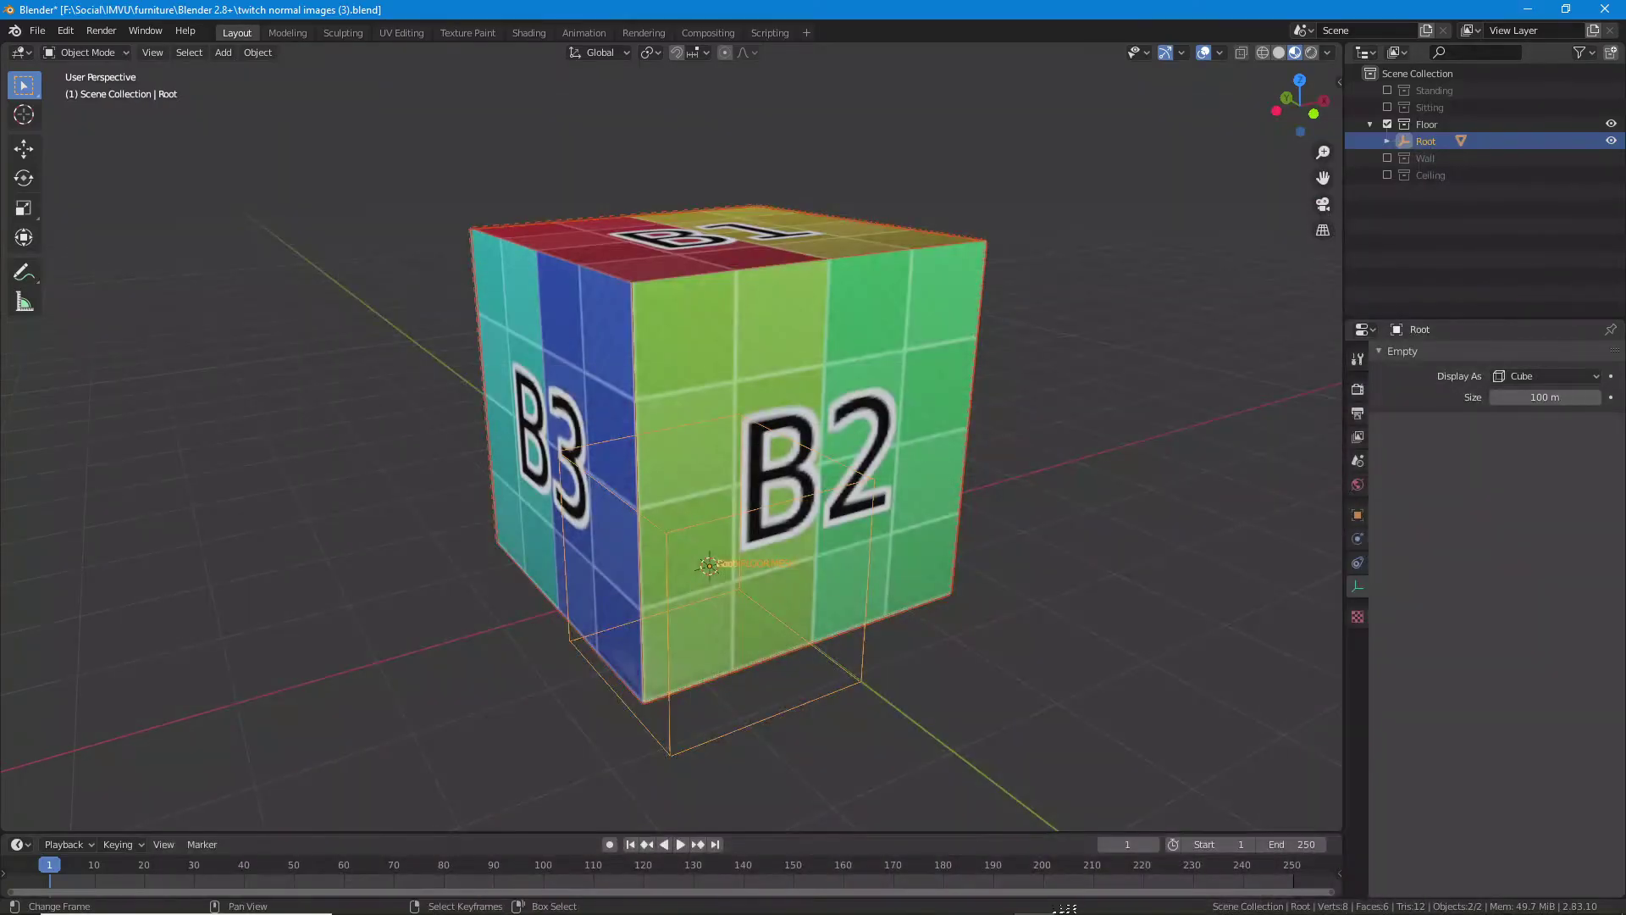
drag(746, 377, 787, 404)
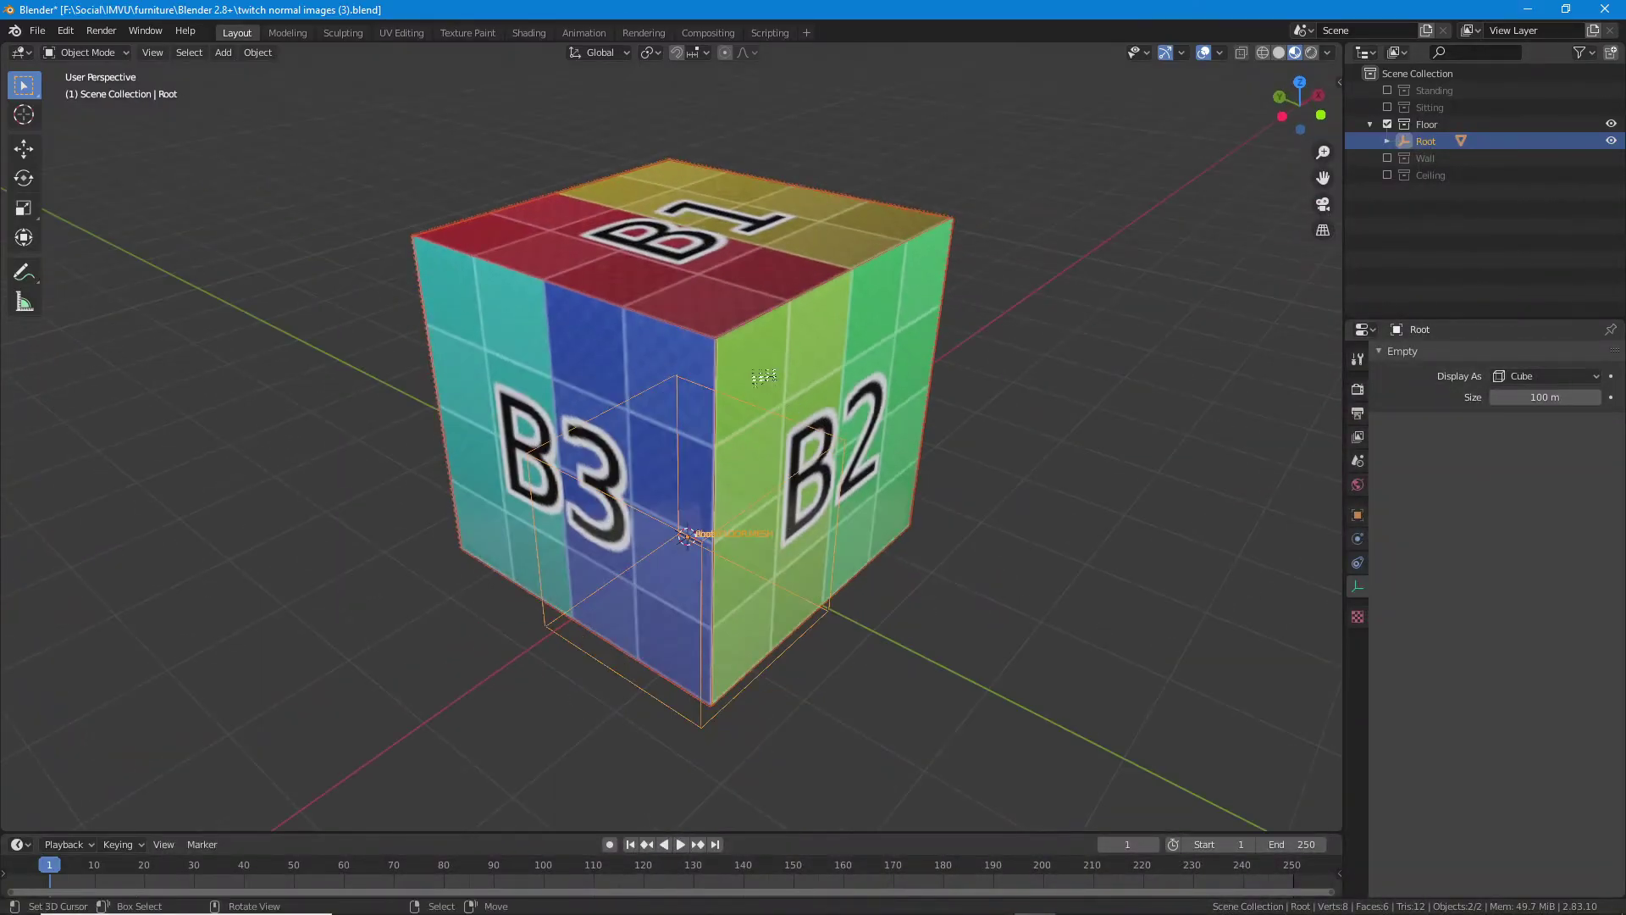
key(KP_1)
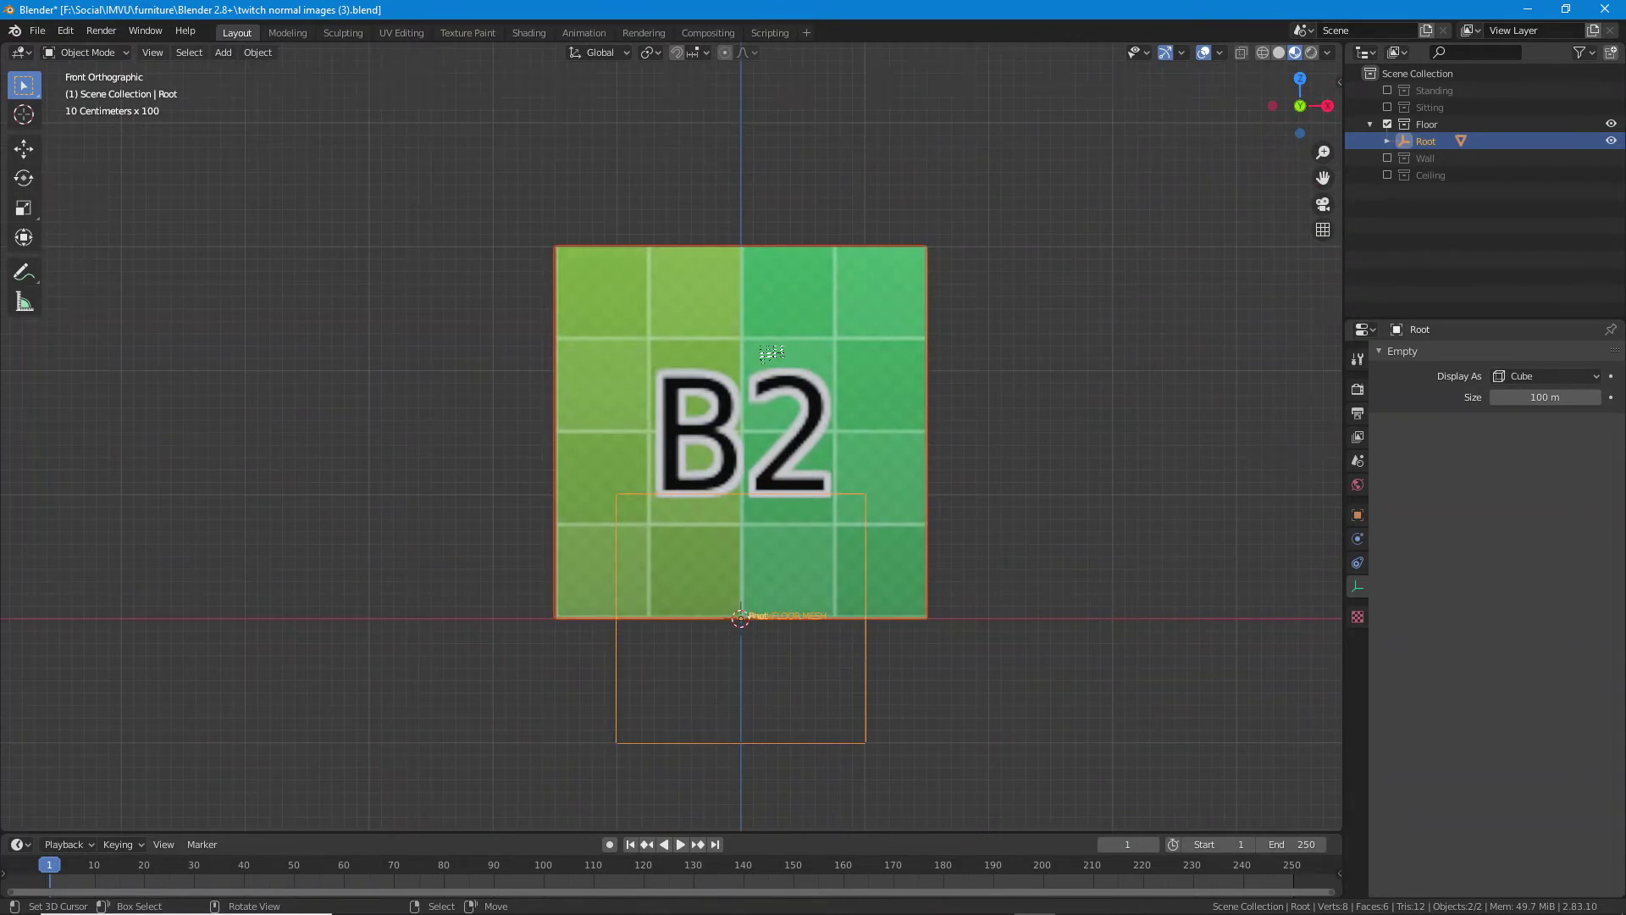
key(KP_5)
drag(778, 342, 773, 443)
scroll(773, 443, down, 2)
drag(603, 415, 710, 373)
- Select the block and disconnect the normalimages-normal.png texture from the Principled BSDF's Normal input in its normalmap [0] material
right_click(810, 477)
drag(809, 477, 673, 387)
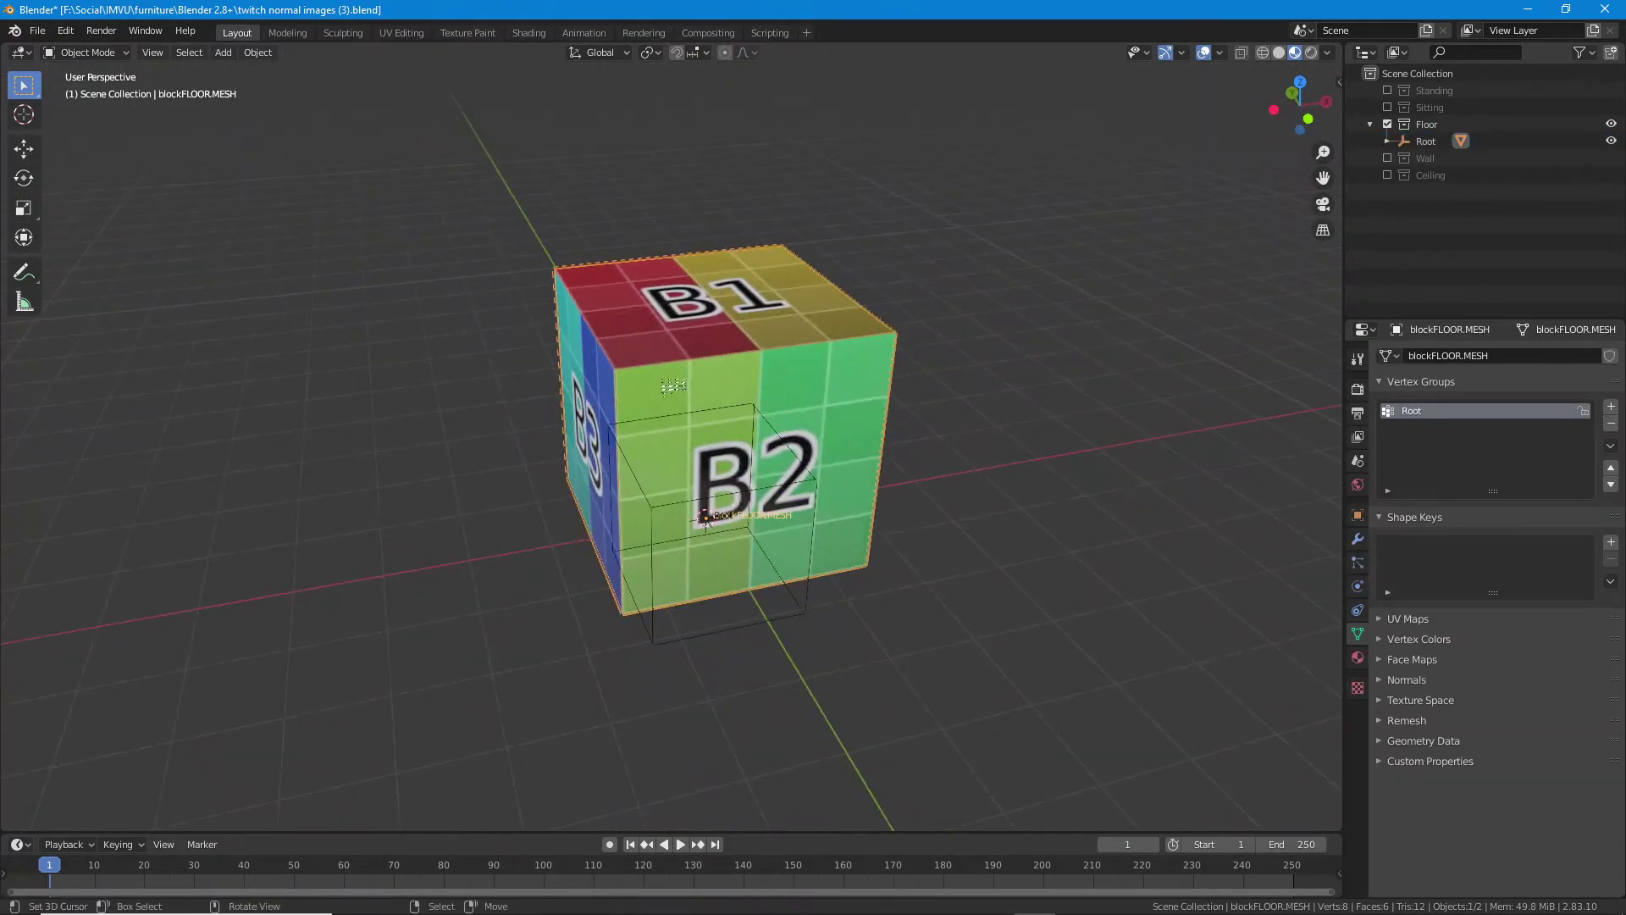
drag(794, 495, 800, 572)
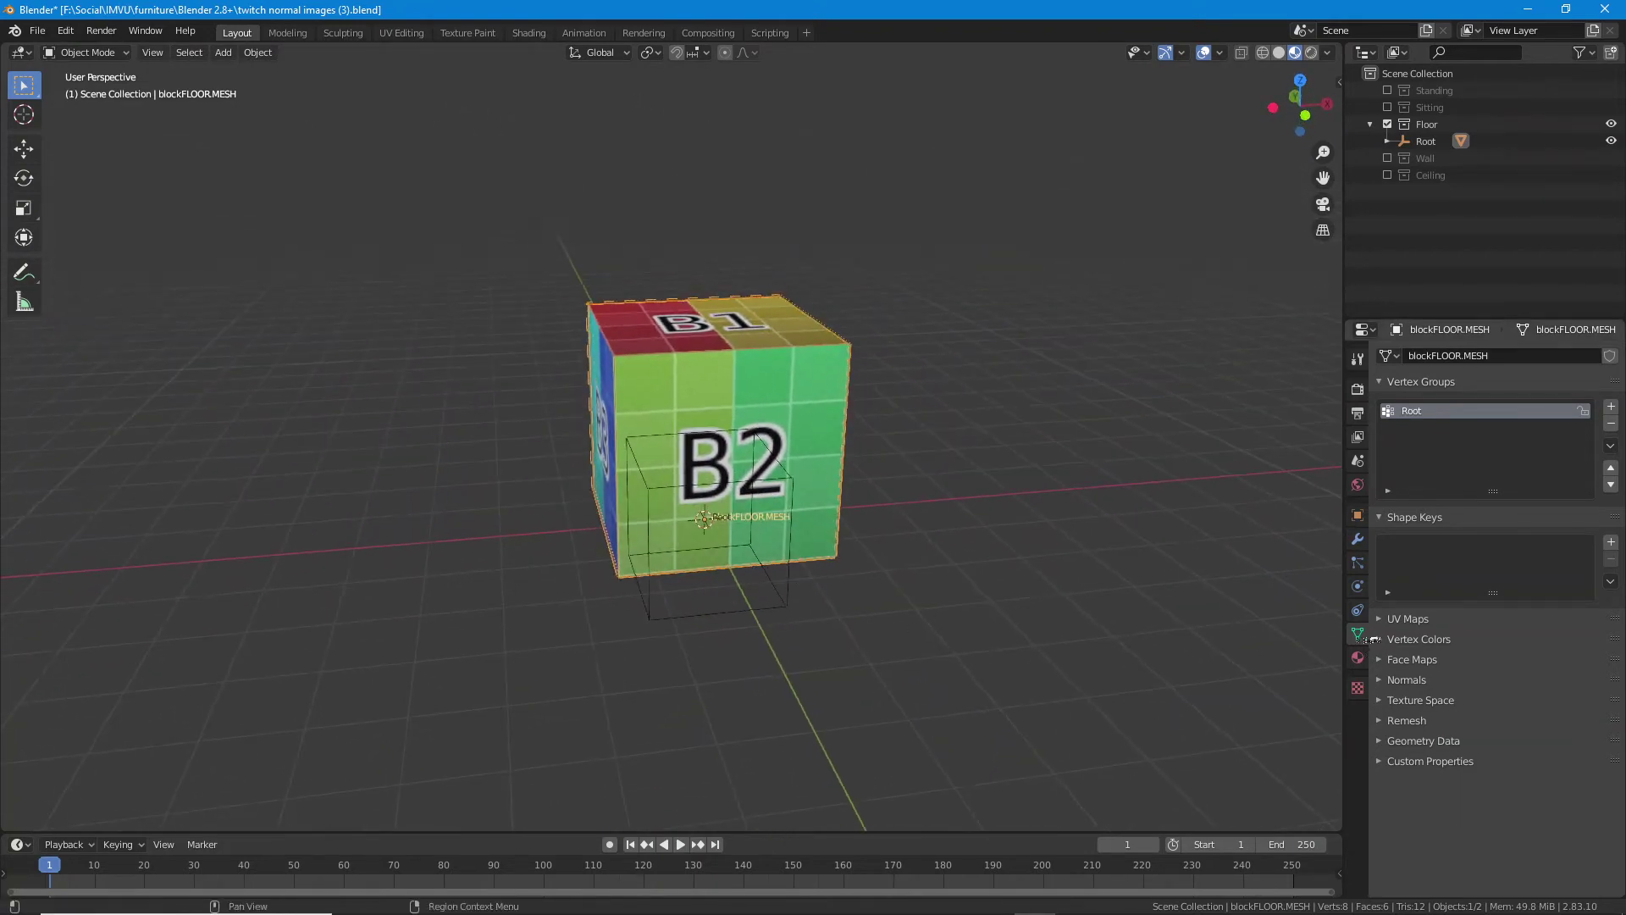
click(1357, 657)
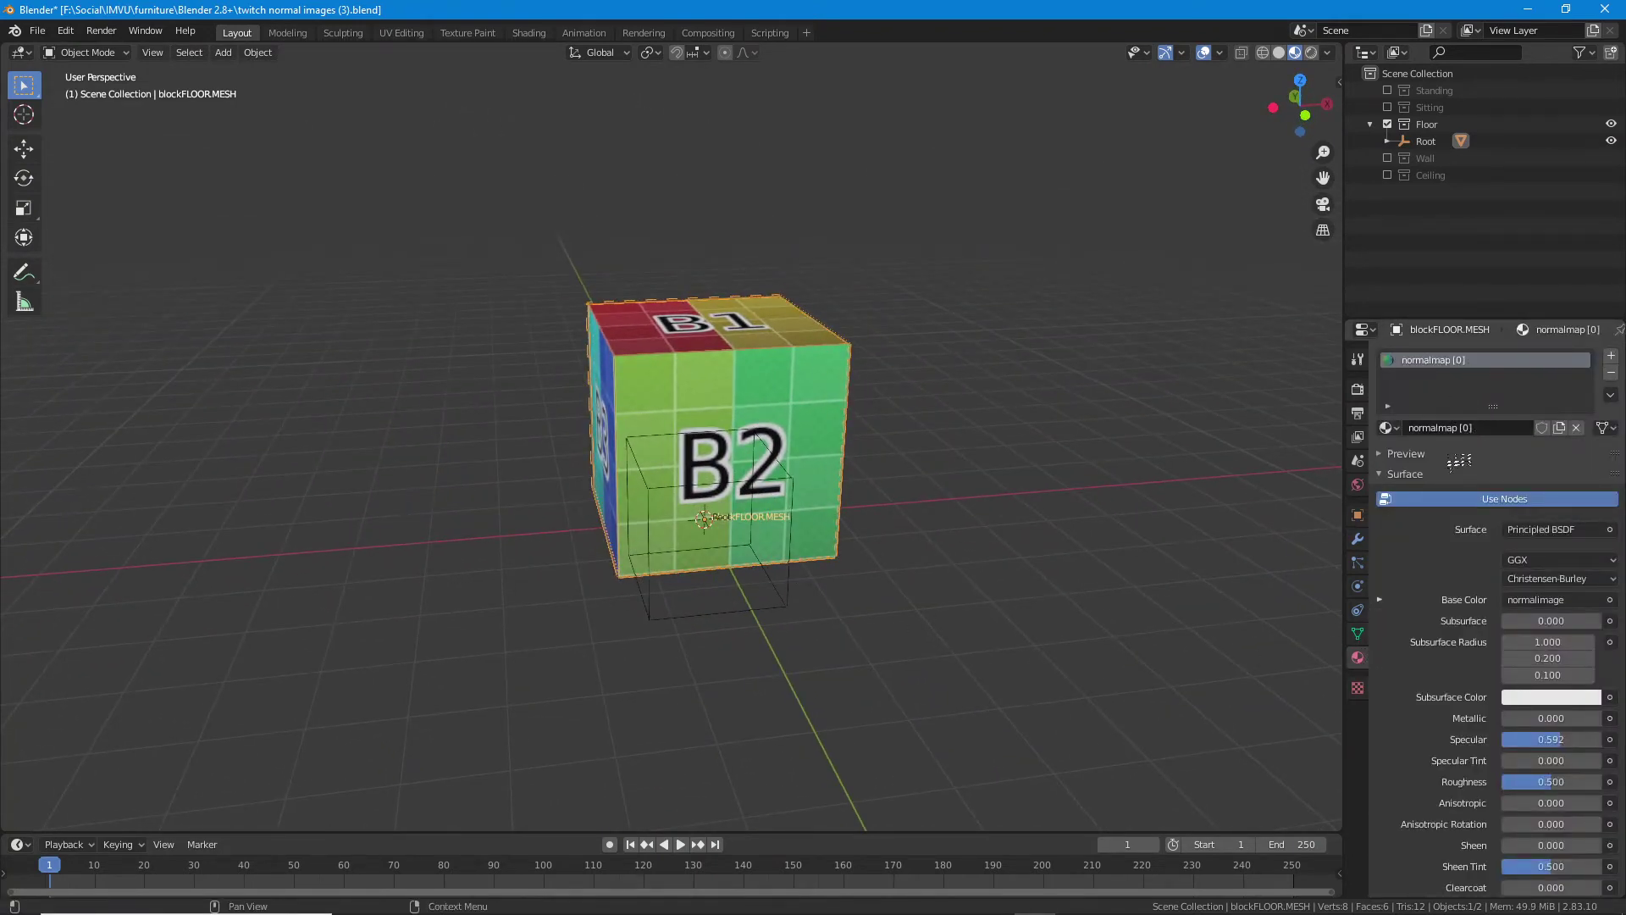
click(1383, 452)
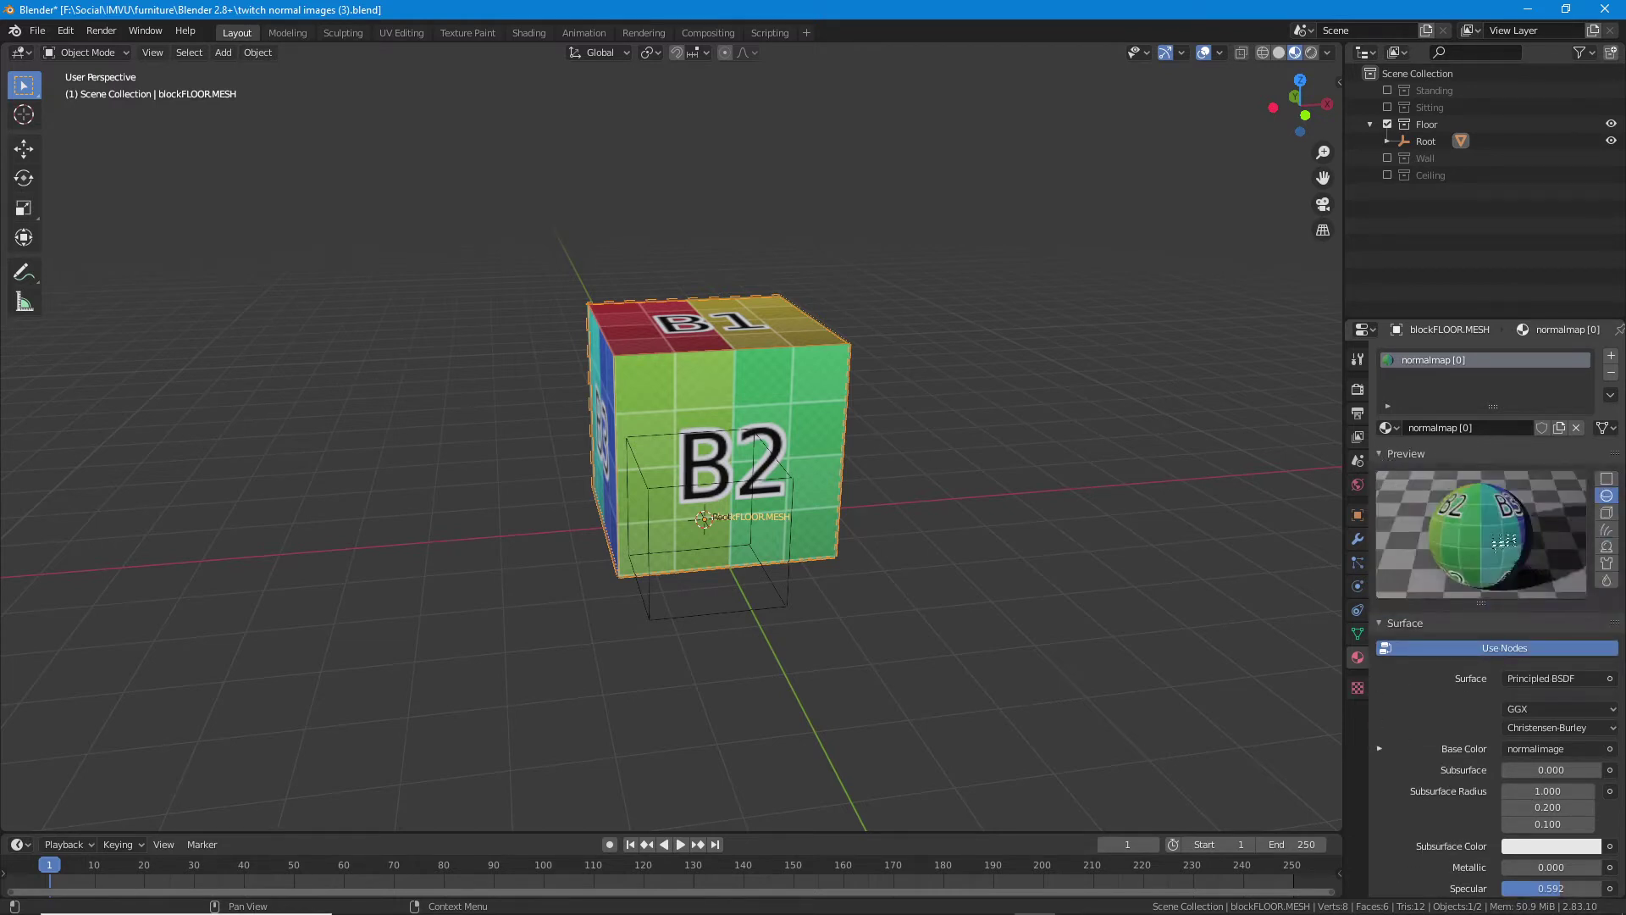
click(529, 33)
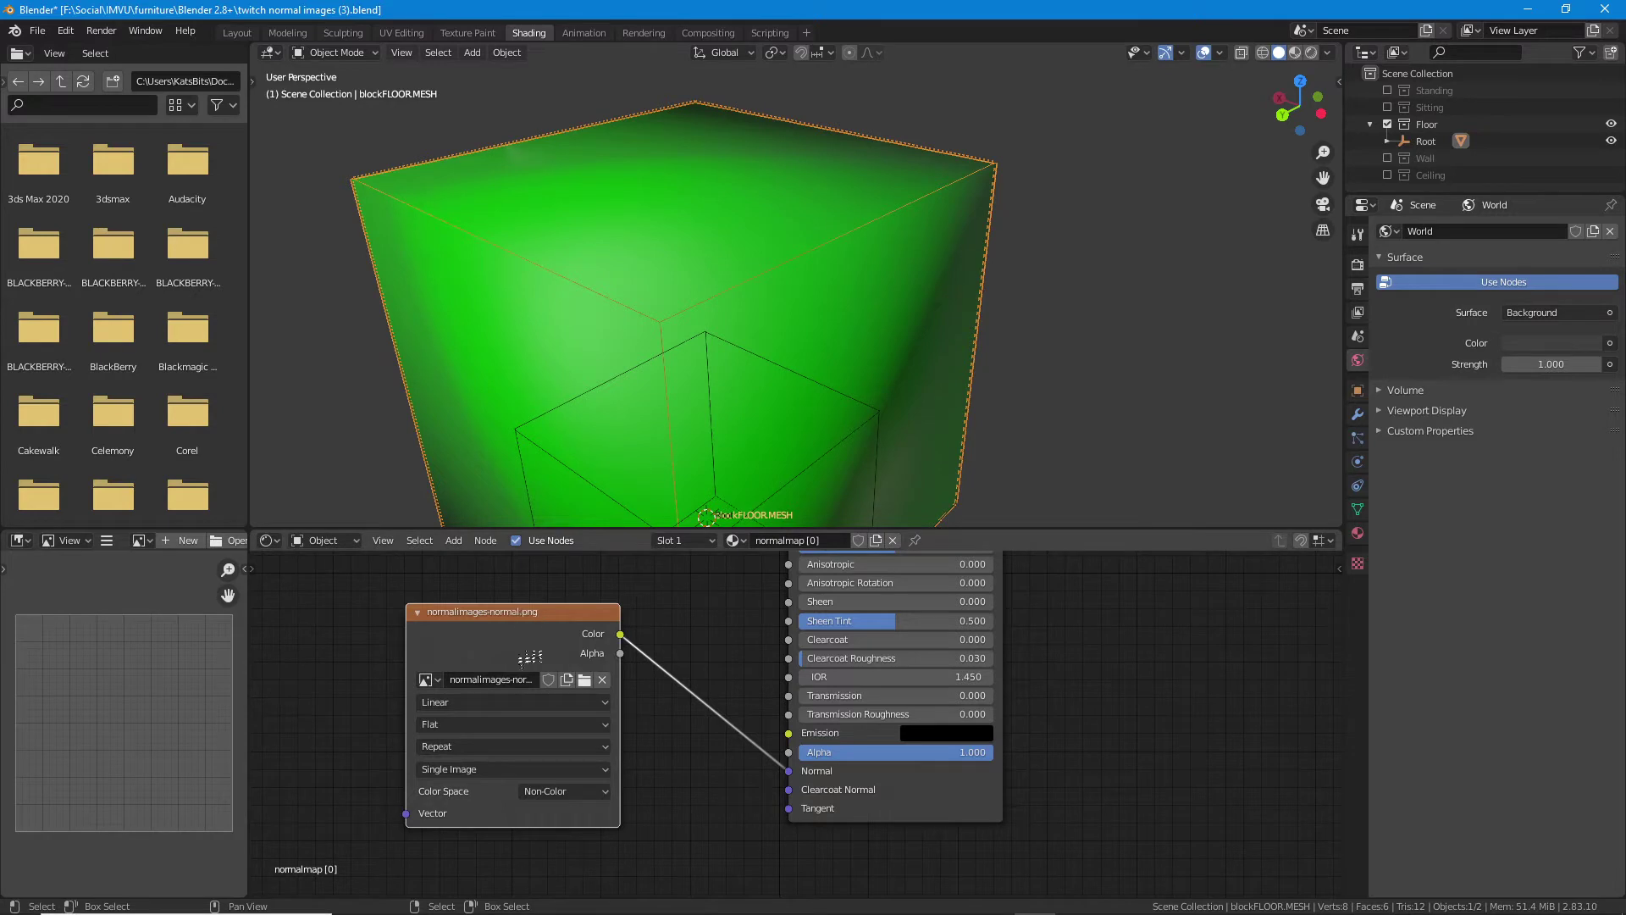
mouse_move(600, 614)
mouse_down()
mouse_move(568, 662)
mouse_move(586, 634)
mouse_up()
drag(789, 772, 756, 836)
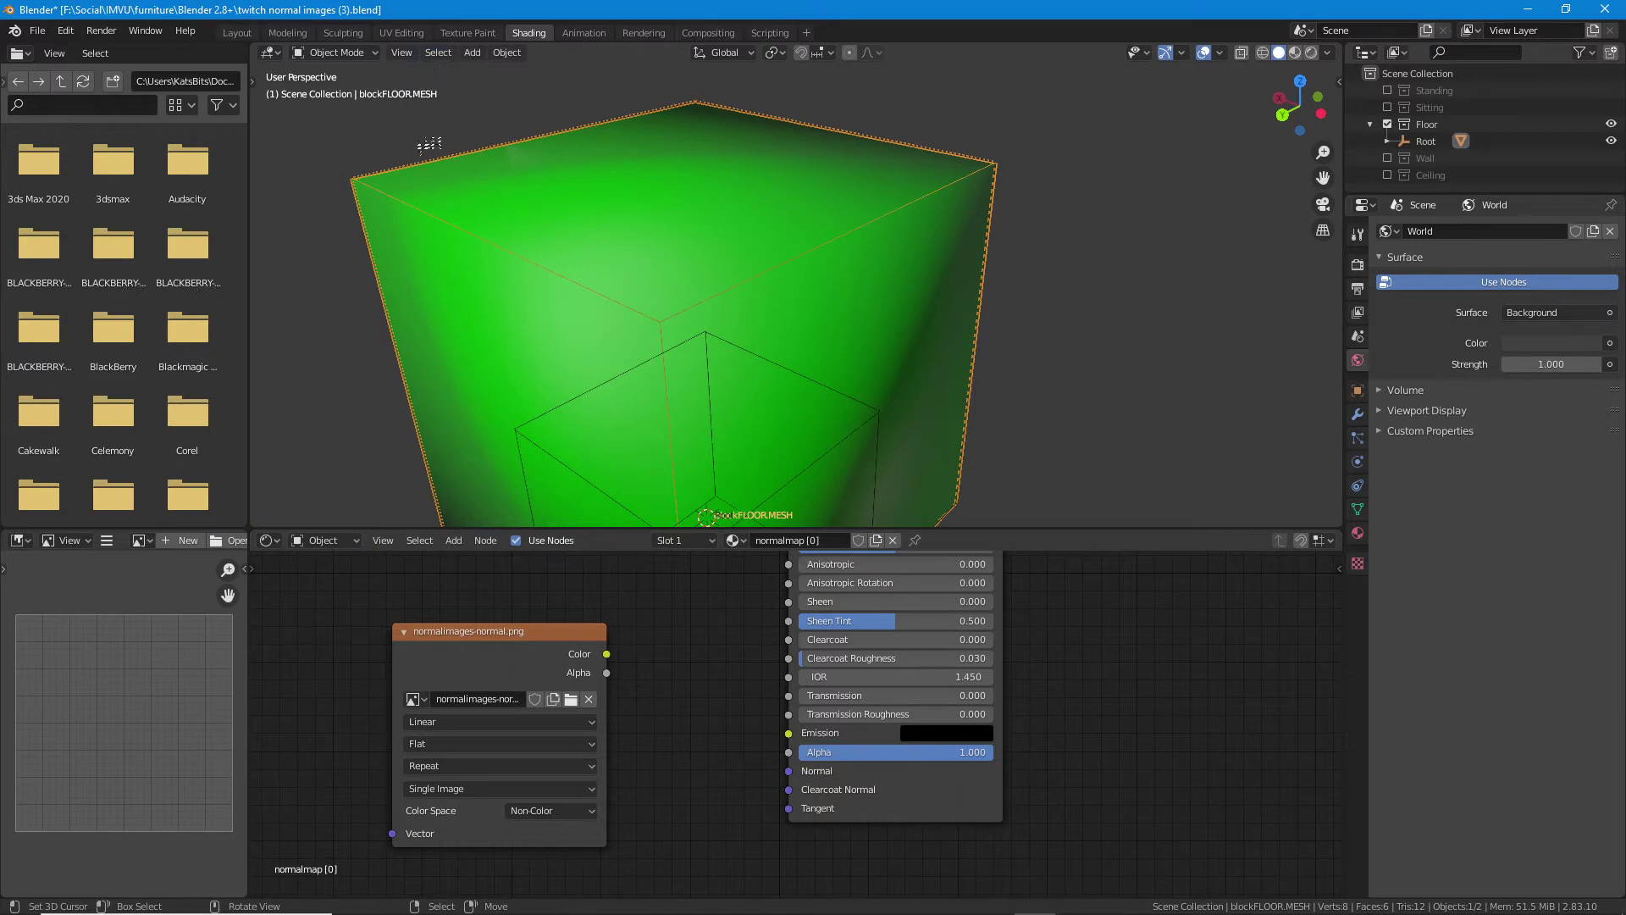
- Return to the Layout workspace and inspect the block's faces from several angles
click(237, 32)
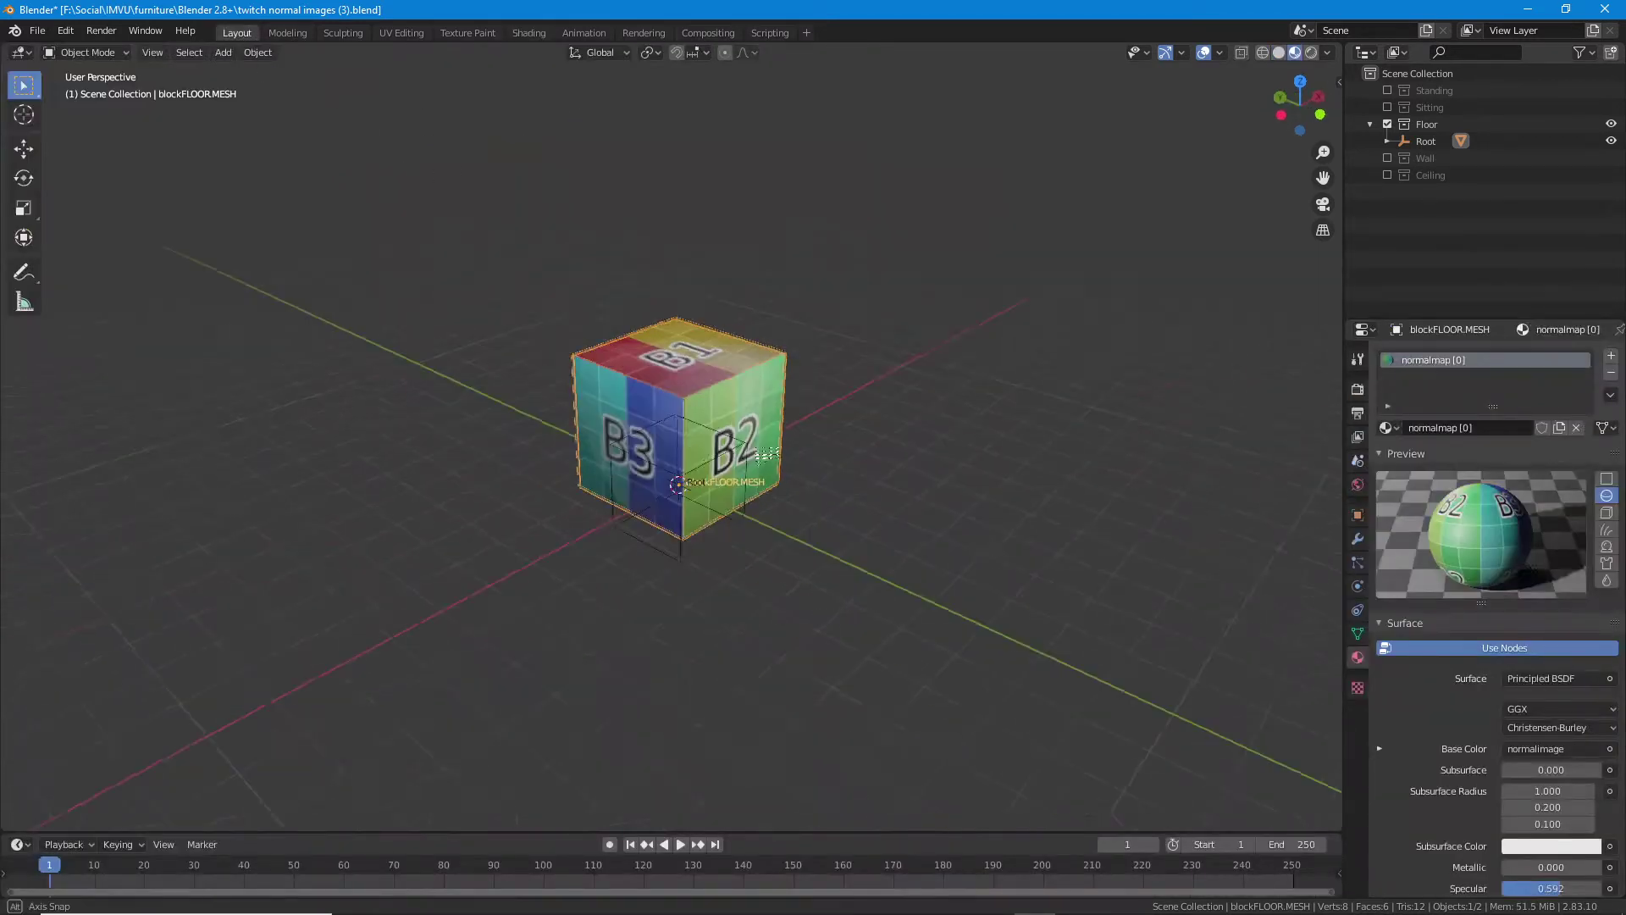
drag(768, 455, 750, 476)
scroll(749, 480, up, 6)
scroll(786, 539, down, 1)
drag(923, 500, 872, 480)
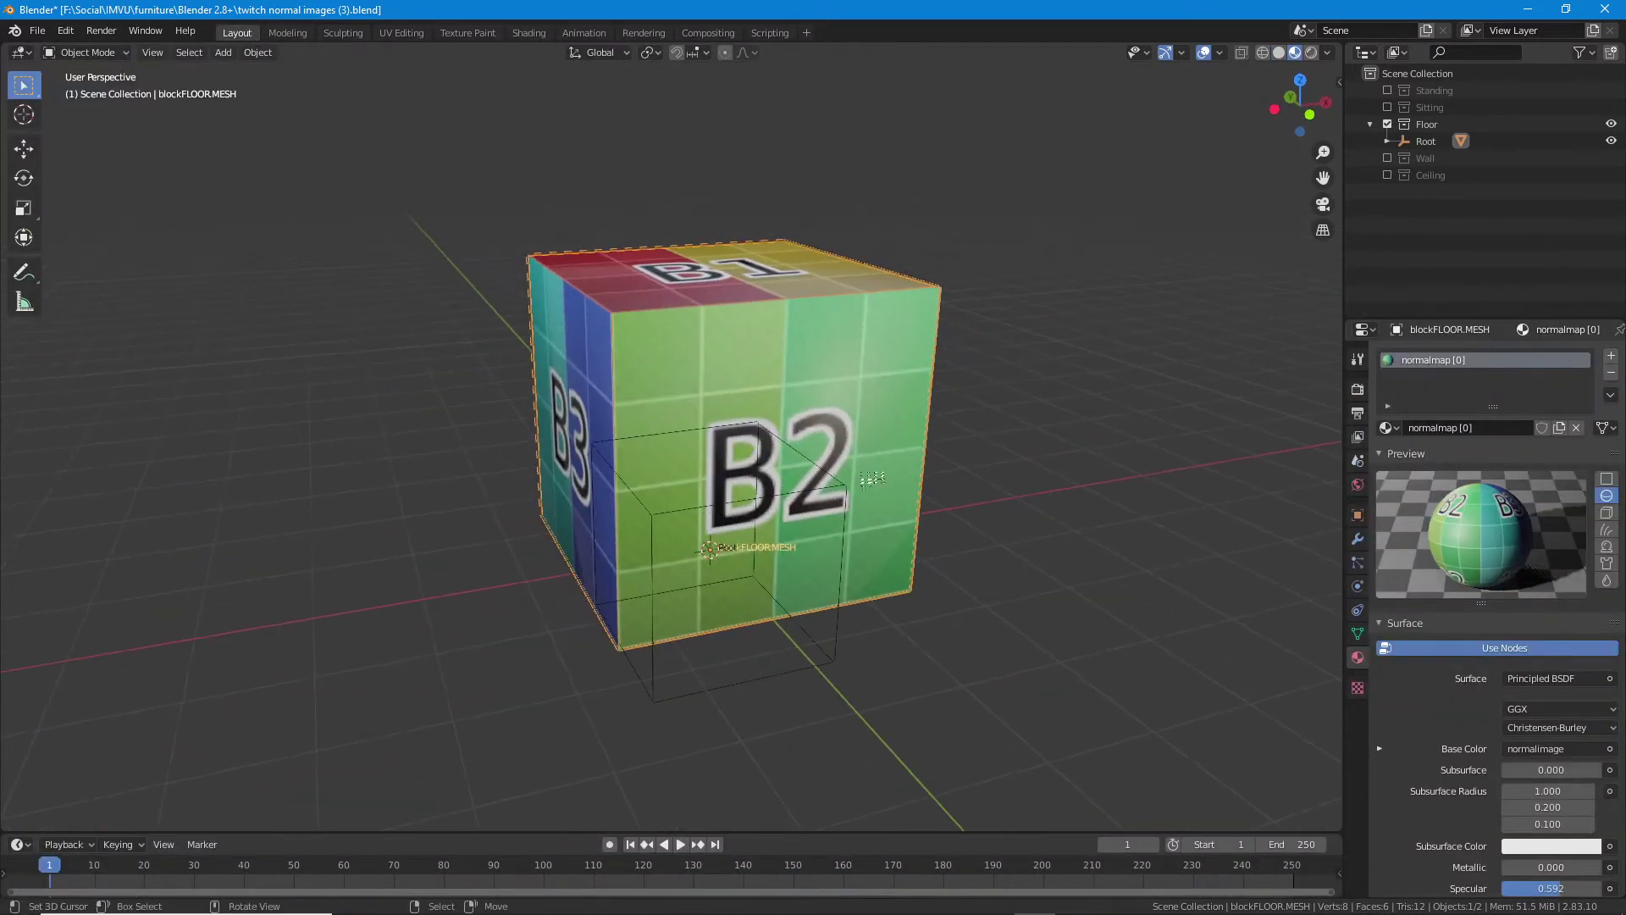
- Add the Root empty to the selection and export both objects as FBX over twitch normal images (3).fbx
shift+click(593, 453)
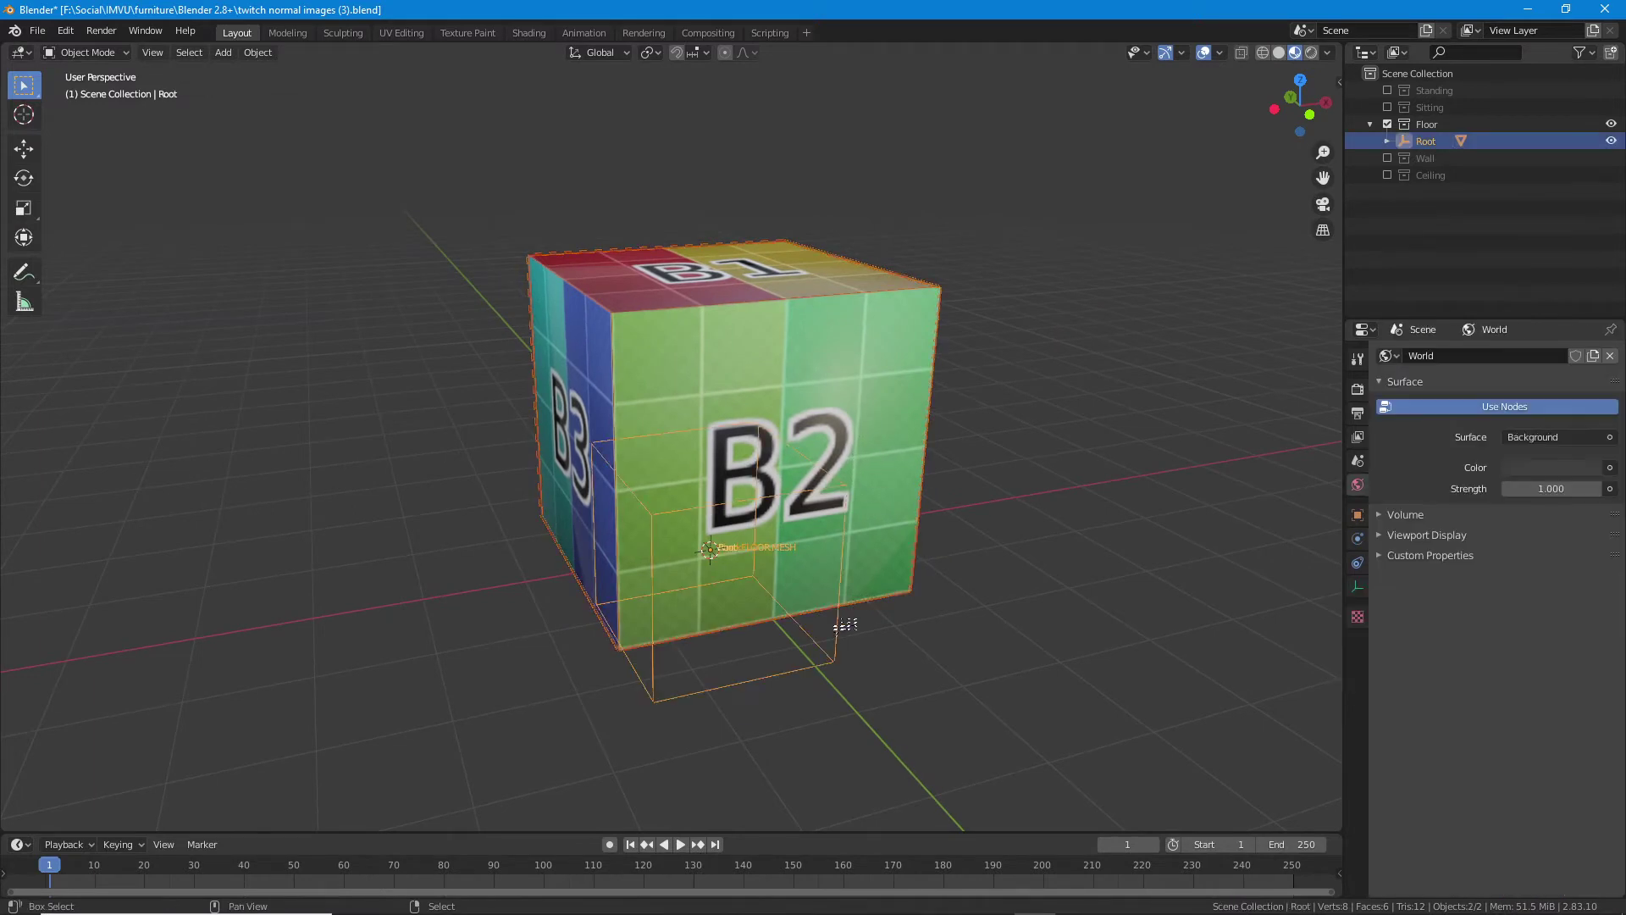
click(37, 30)
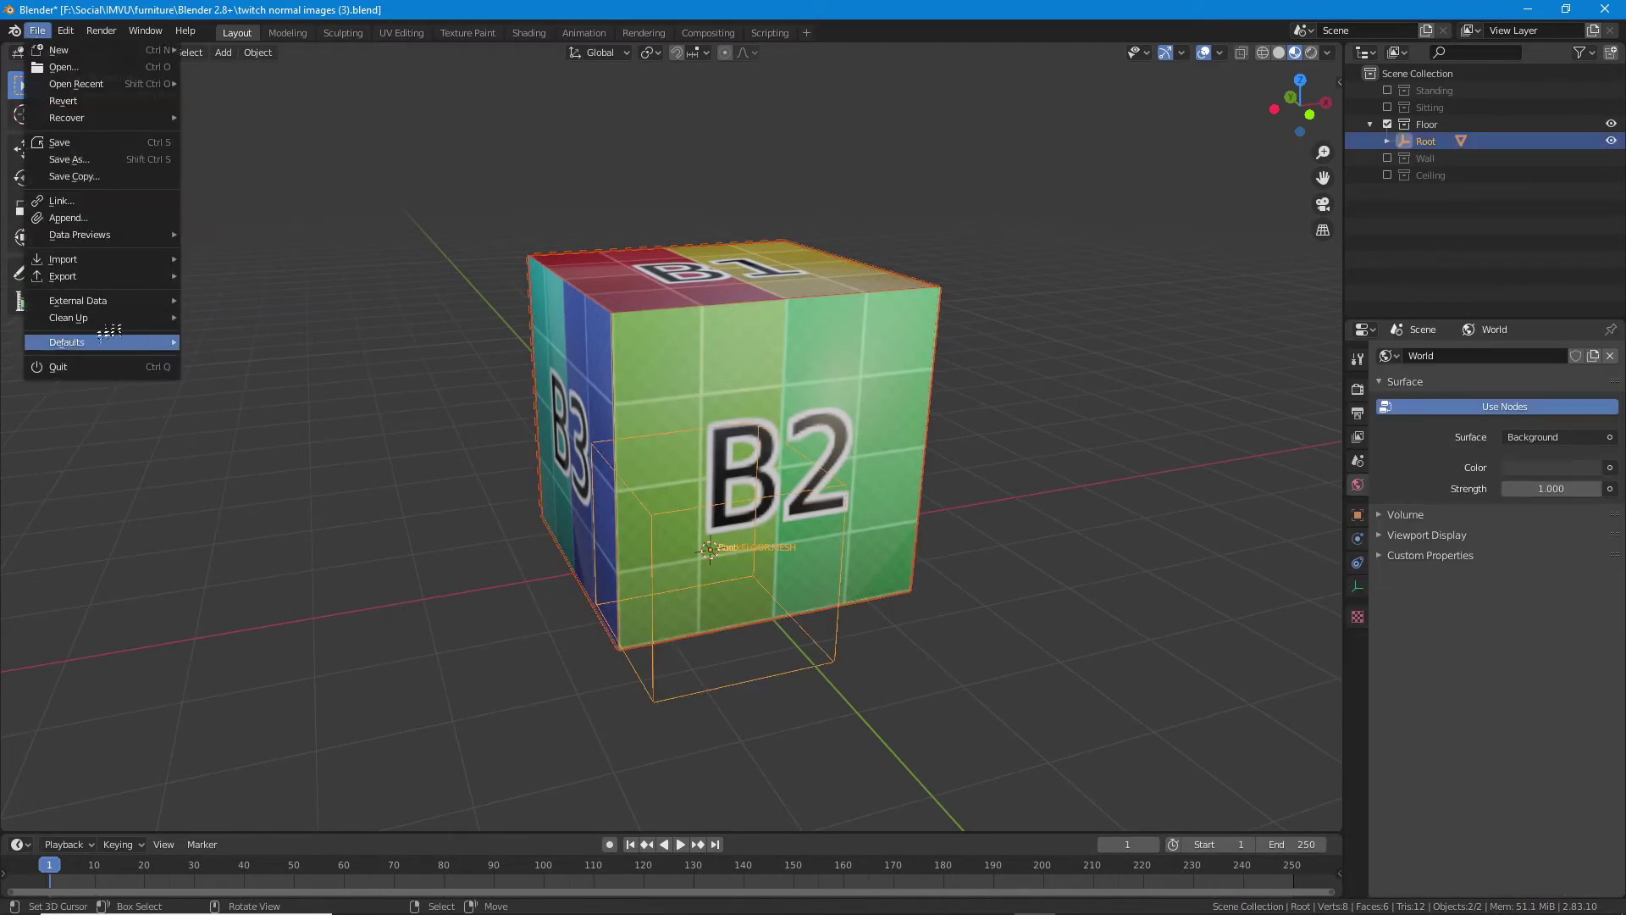
mouse_move(104, 319)
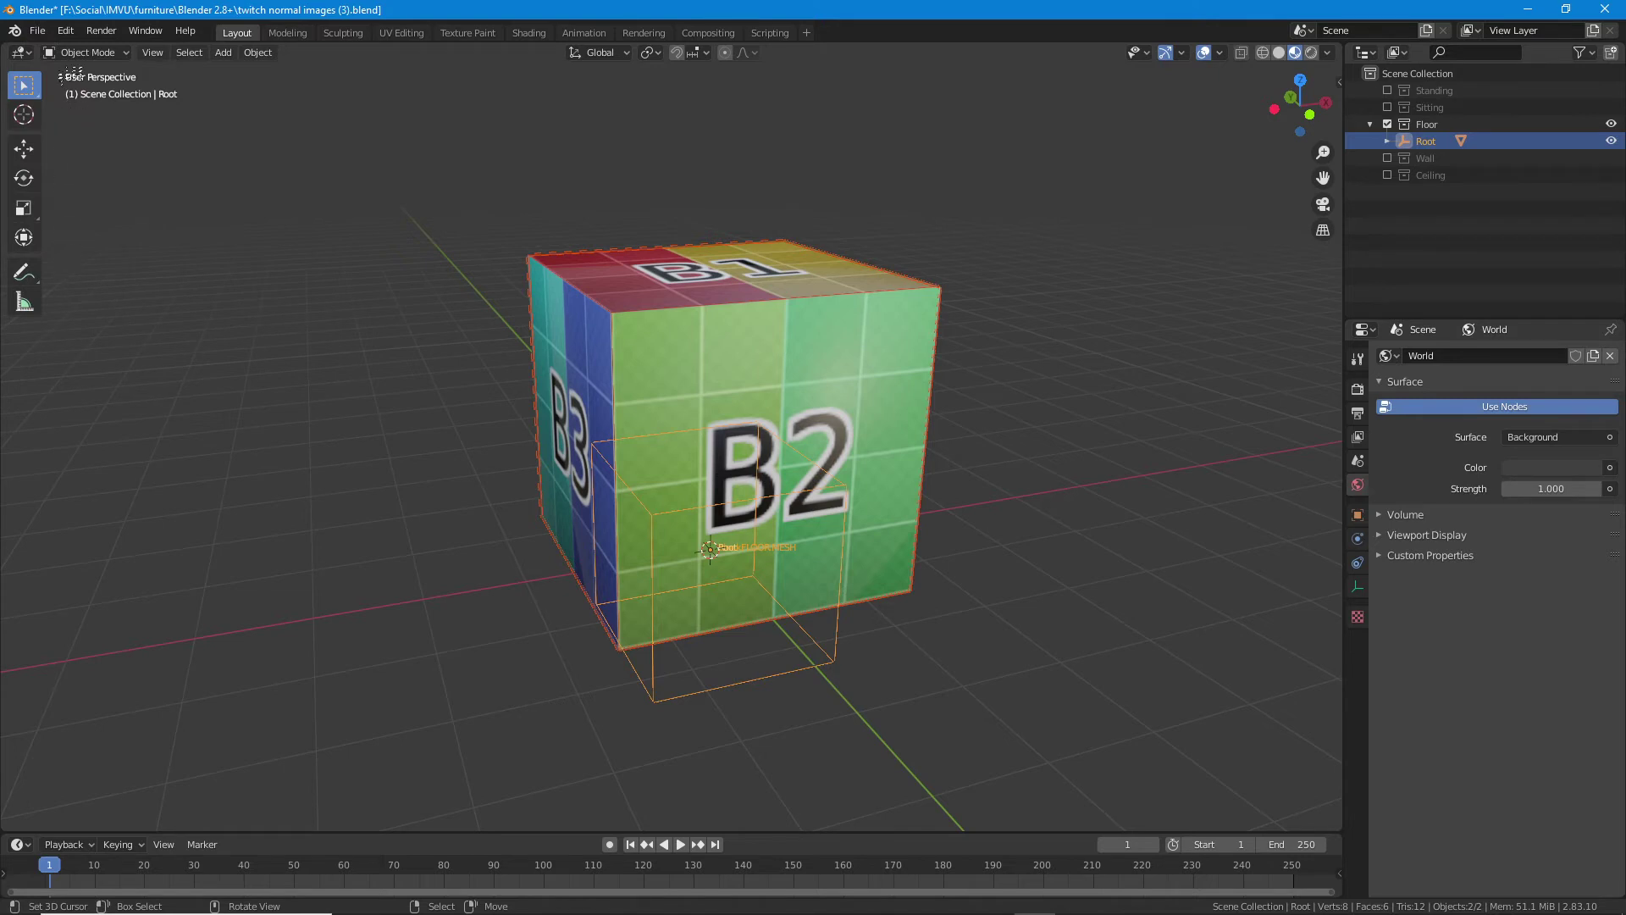
click(38, 30)
mouse_move(85, 276)
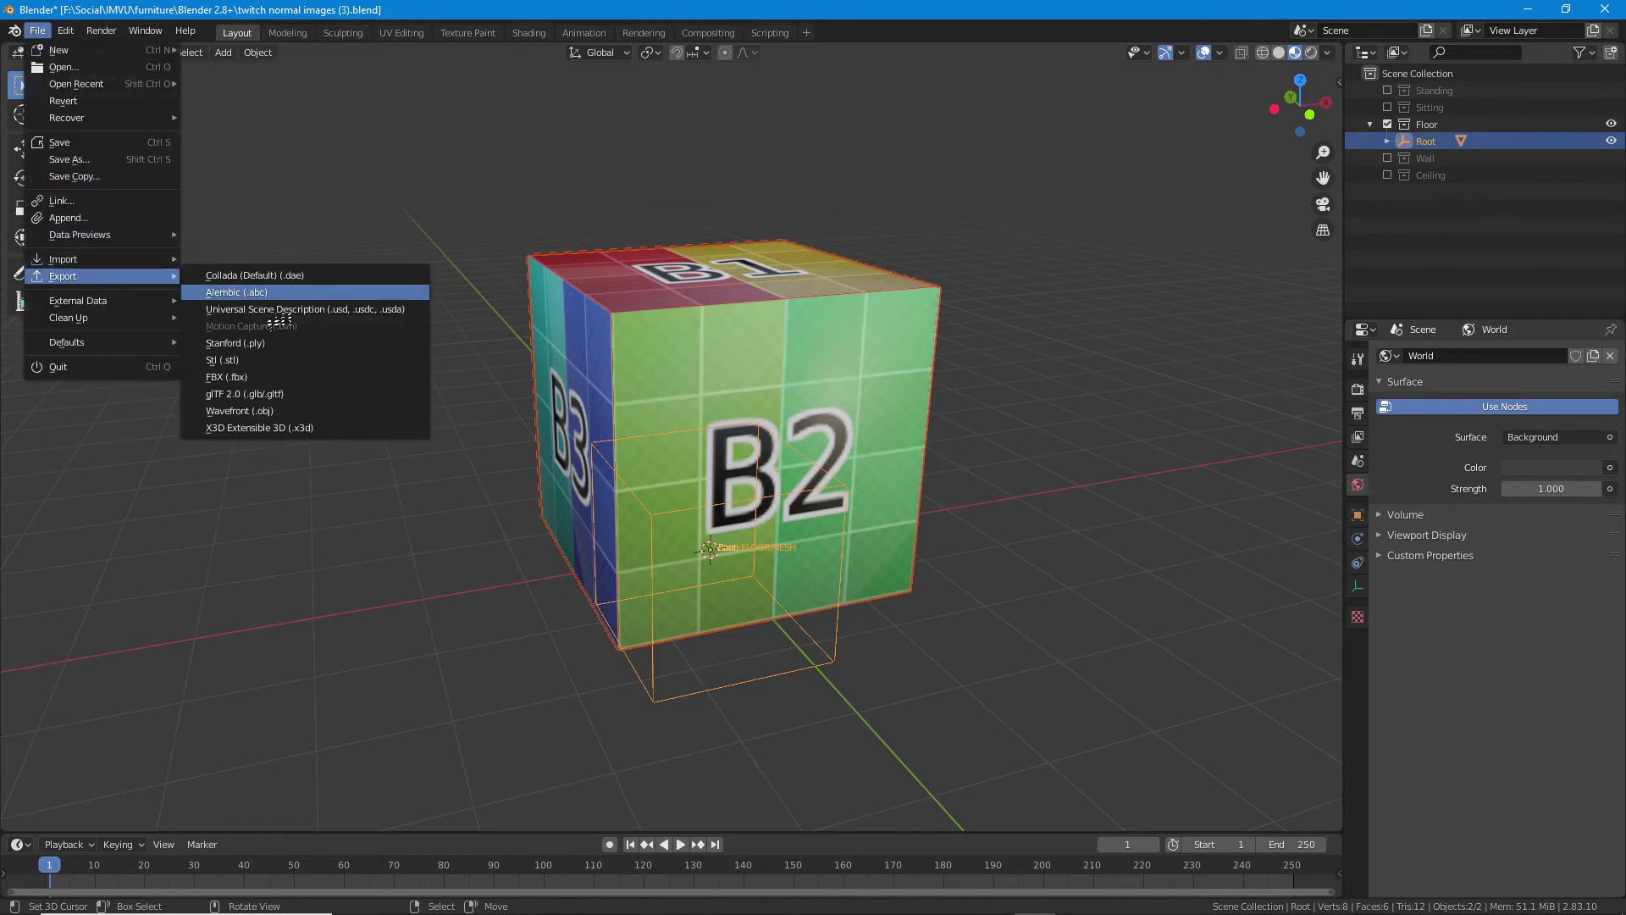
click(254, 377)
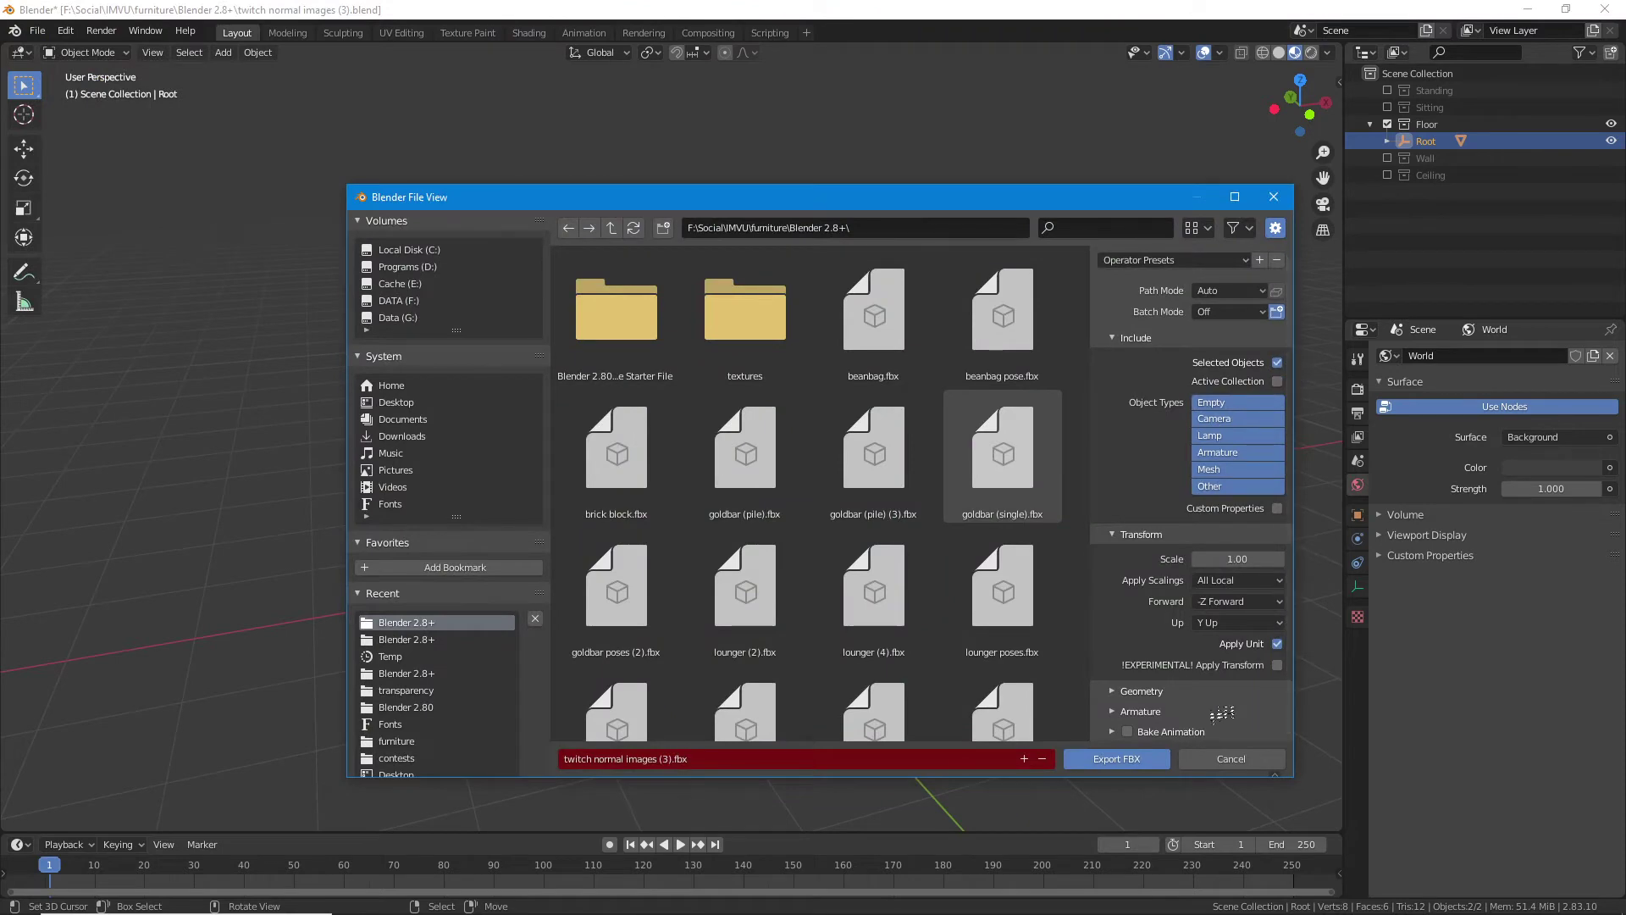
click(1132, 760)
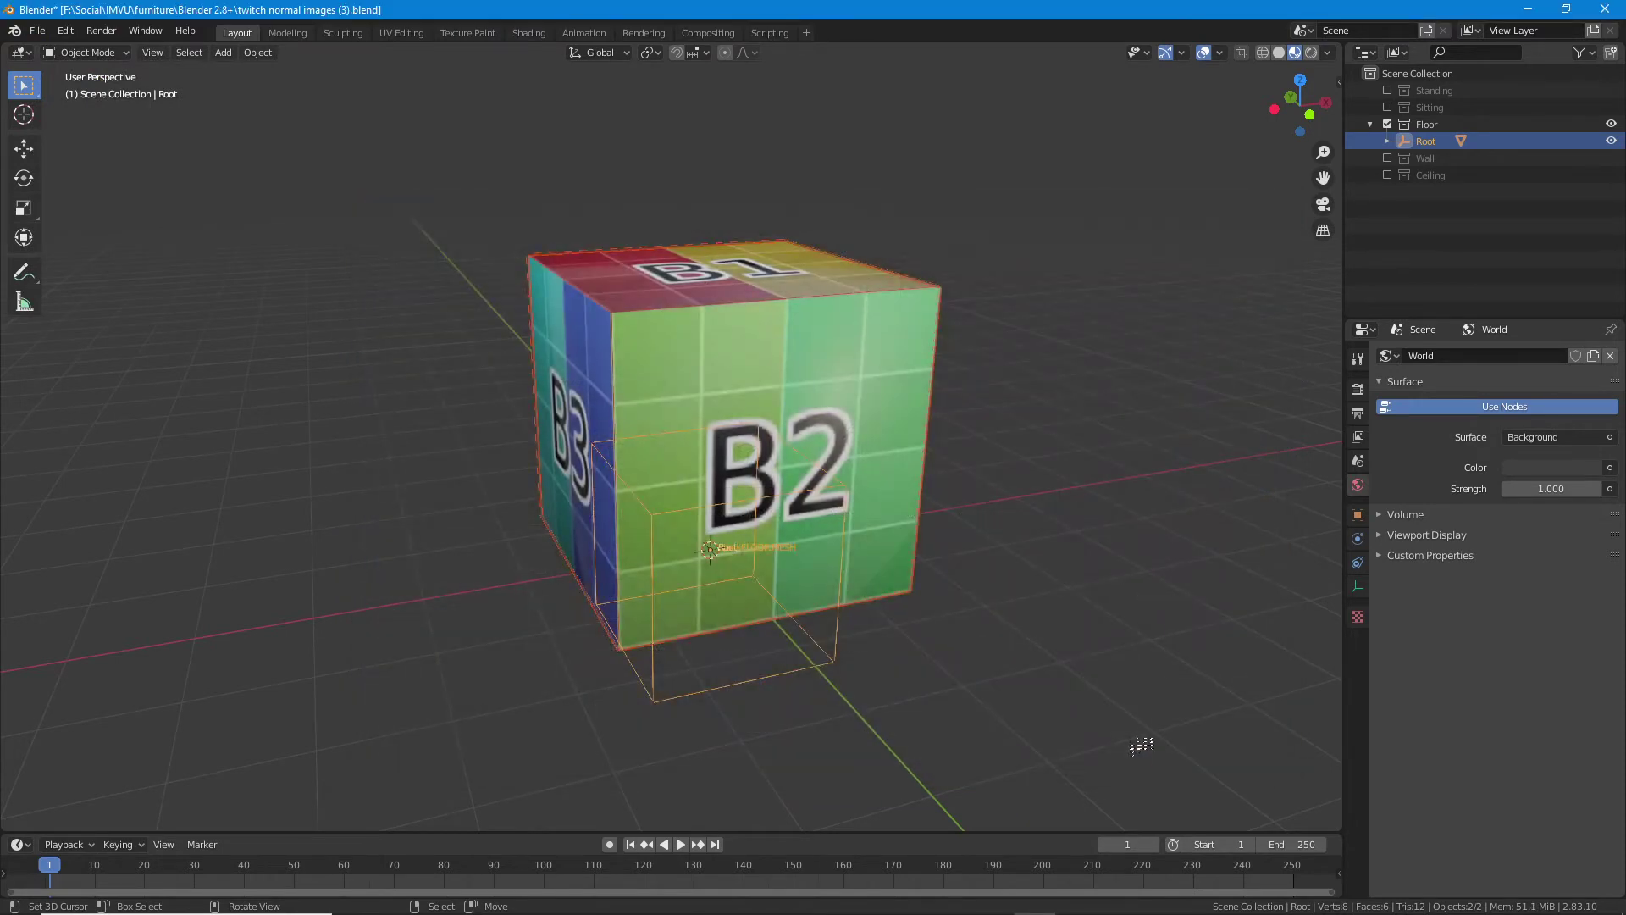
- Switch to IMVU Studio and try to import the re-exported twitch normal images (3).fbx into the furniture product
click(1157, 897)
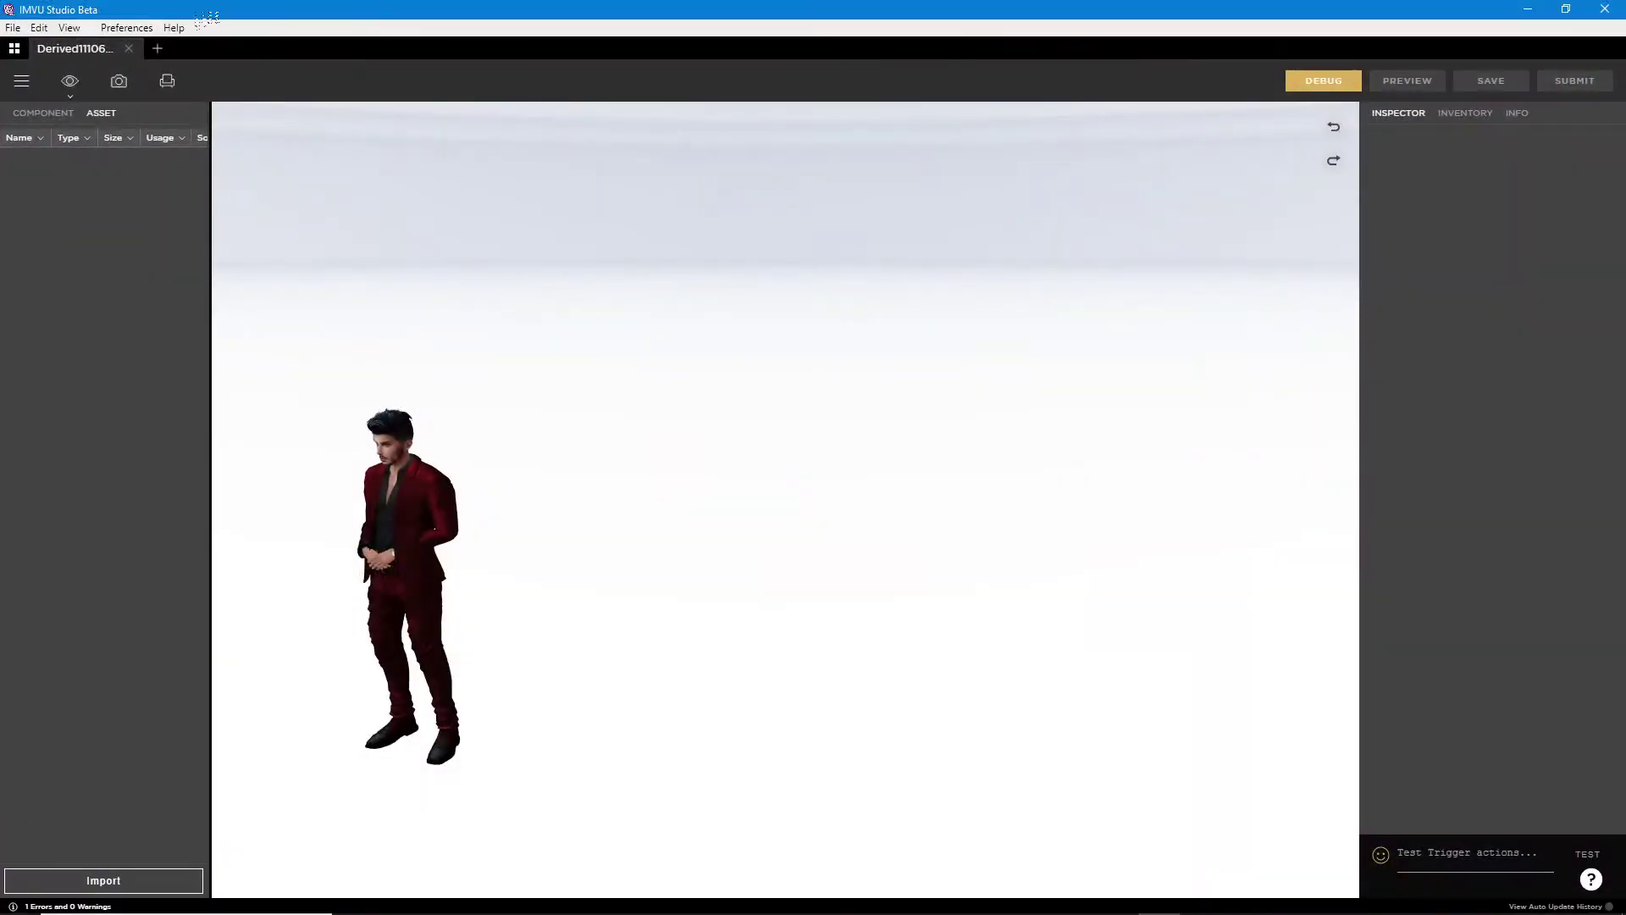
click(22, 80)
mouse_move(52, 144)
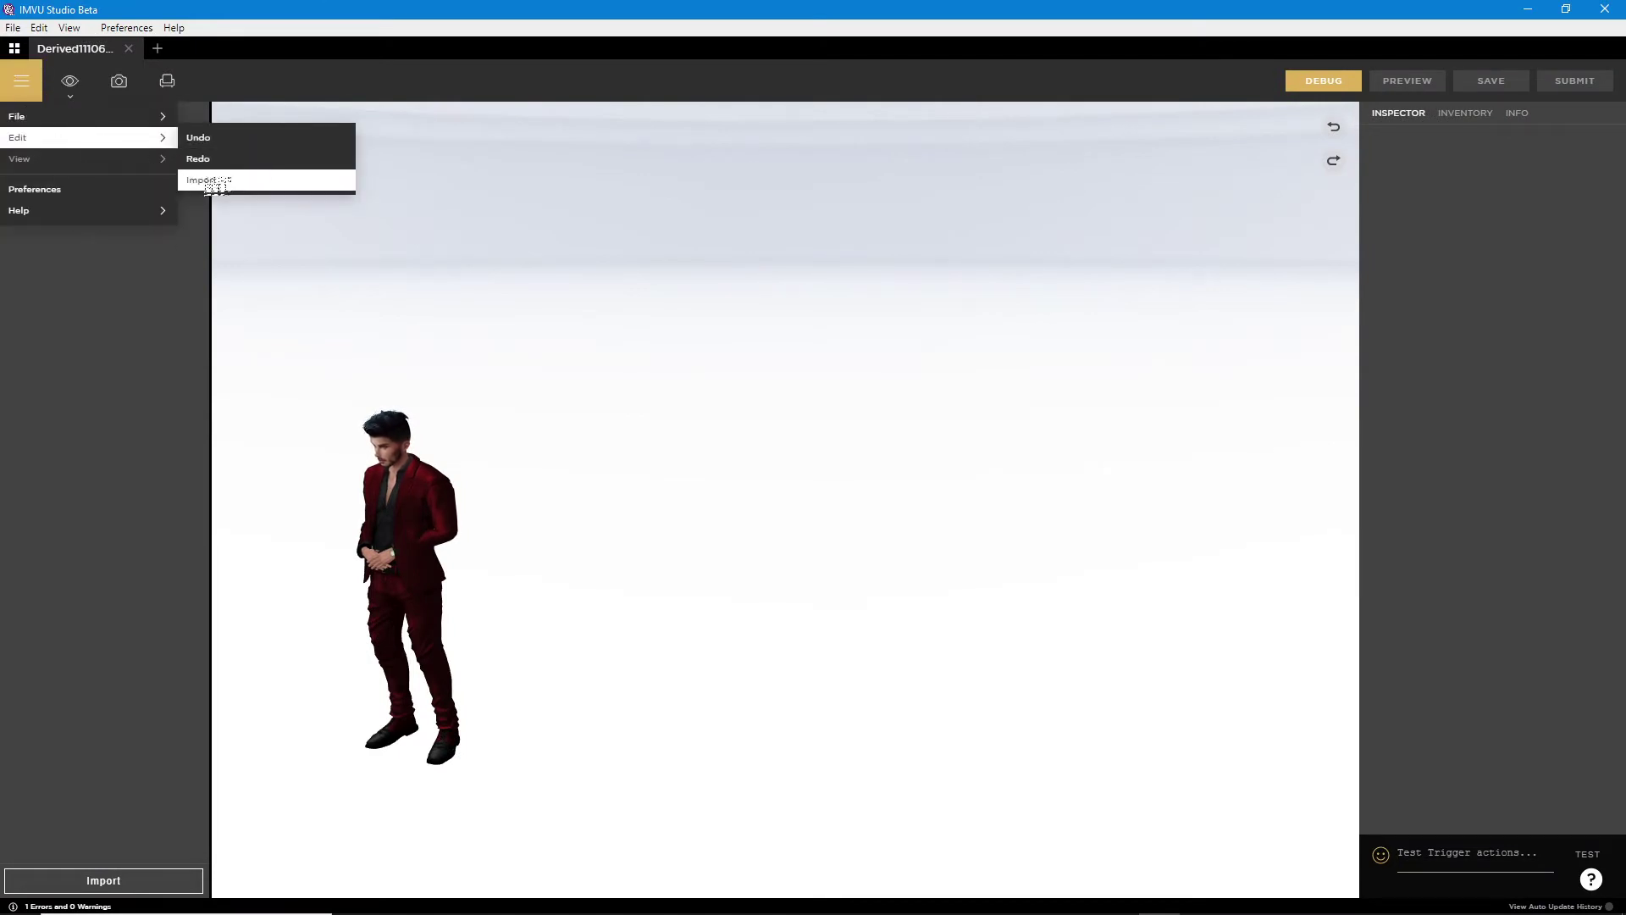
click(216, 181)
scroll(798, 631, down, 15)
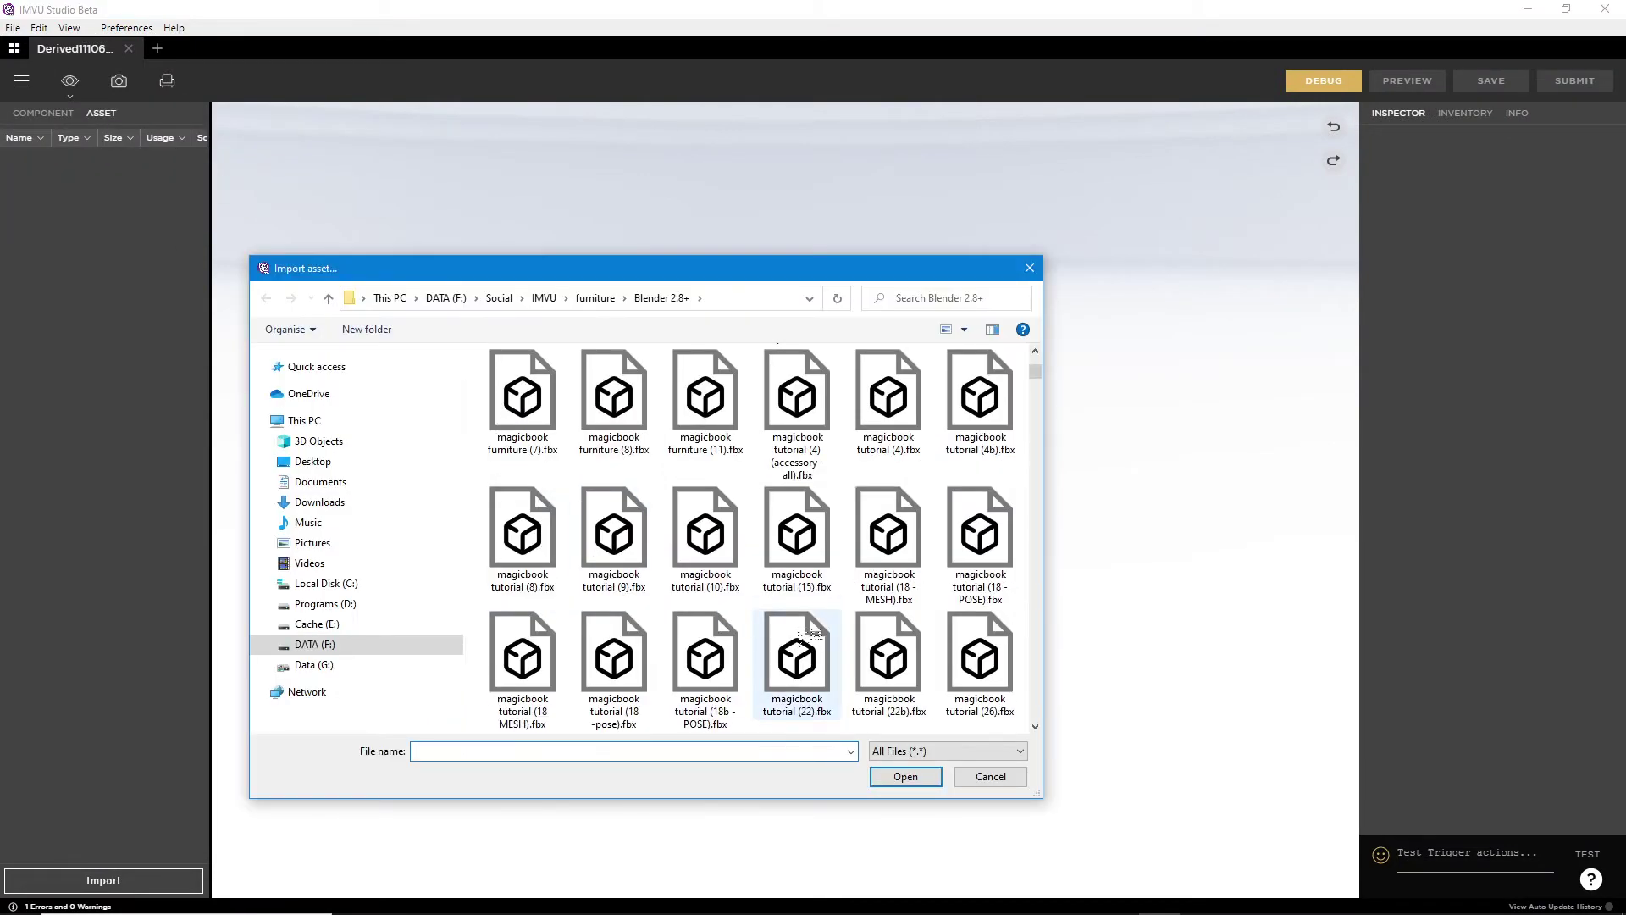
scroll(809, 635, up, 5)
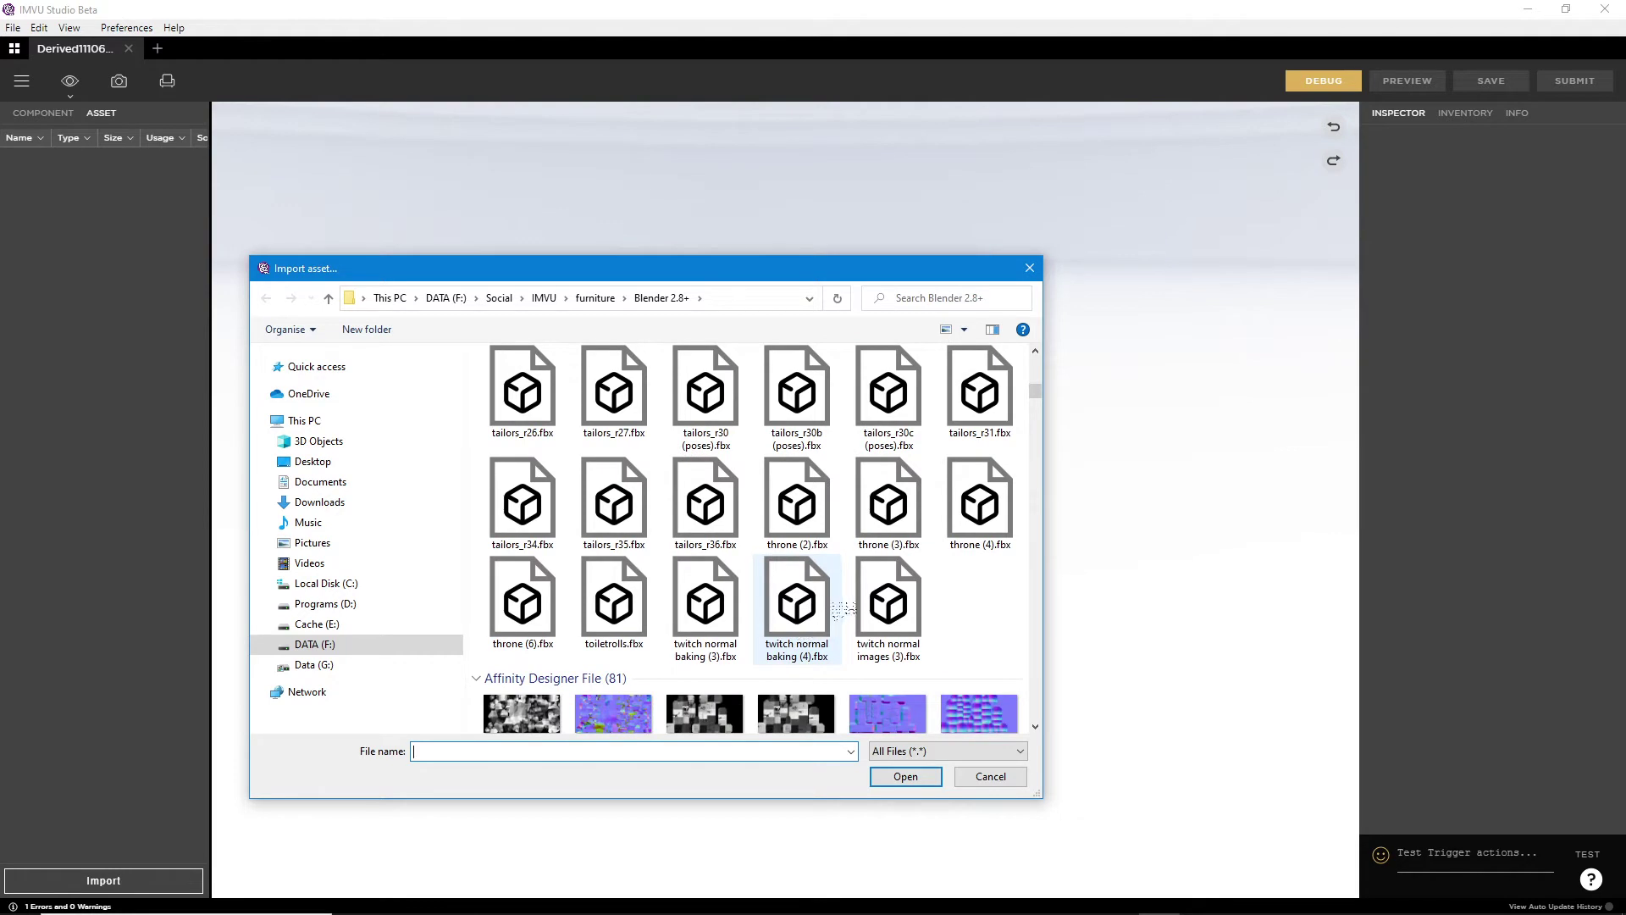
double_click(885, 606)
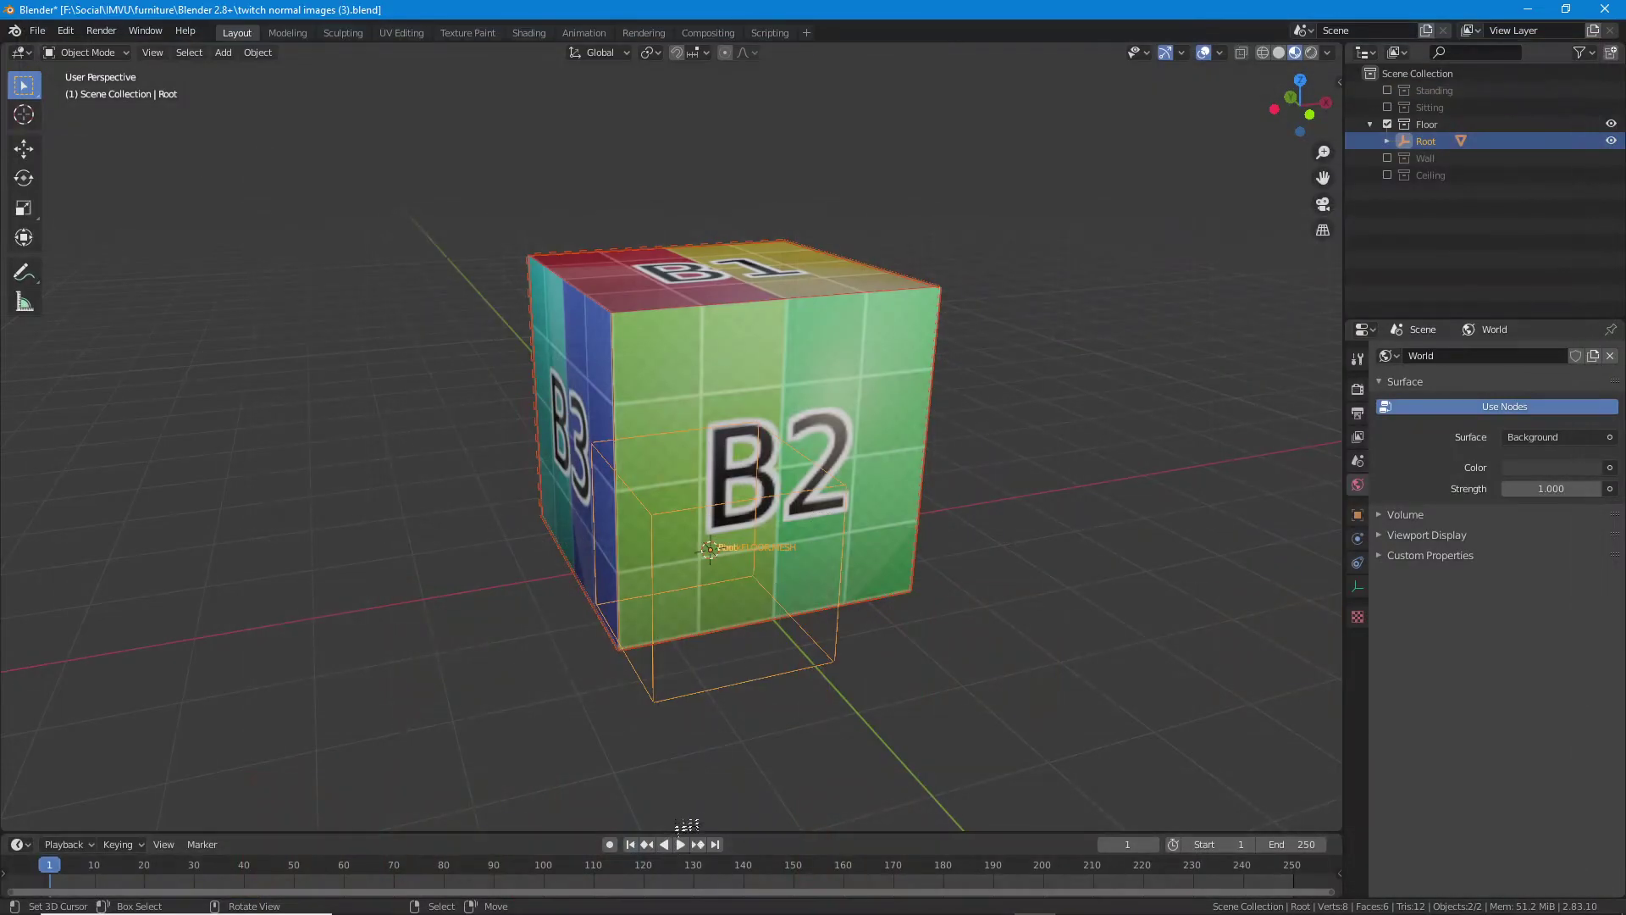
- Return to Blender, expand Root's hierarchy in the scene list, and remove the Edge Split modifier from blockFLOOR.MESH
scroll(527, 563, down, 3)
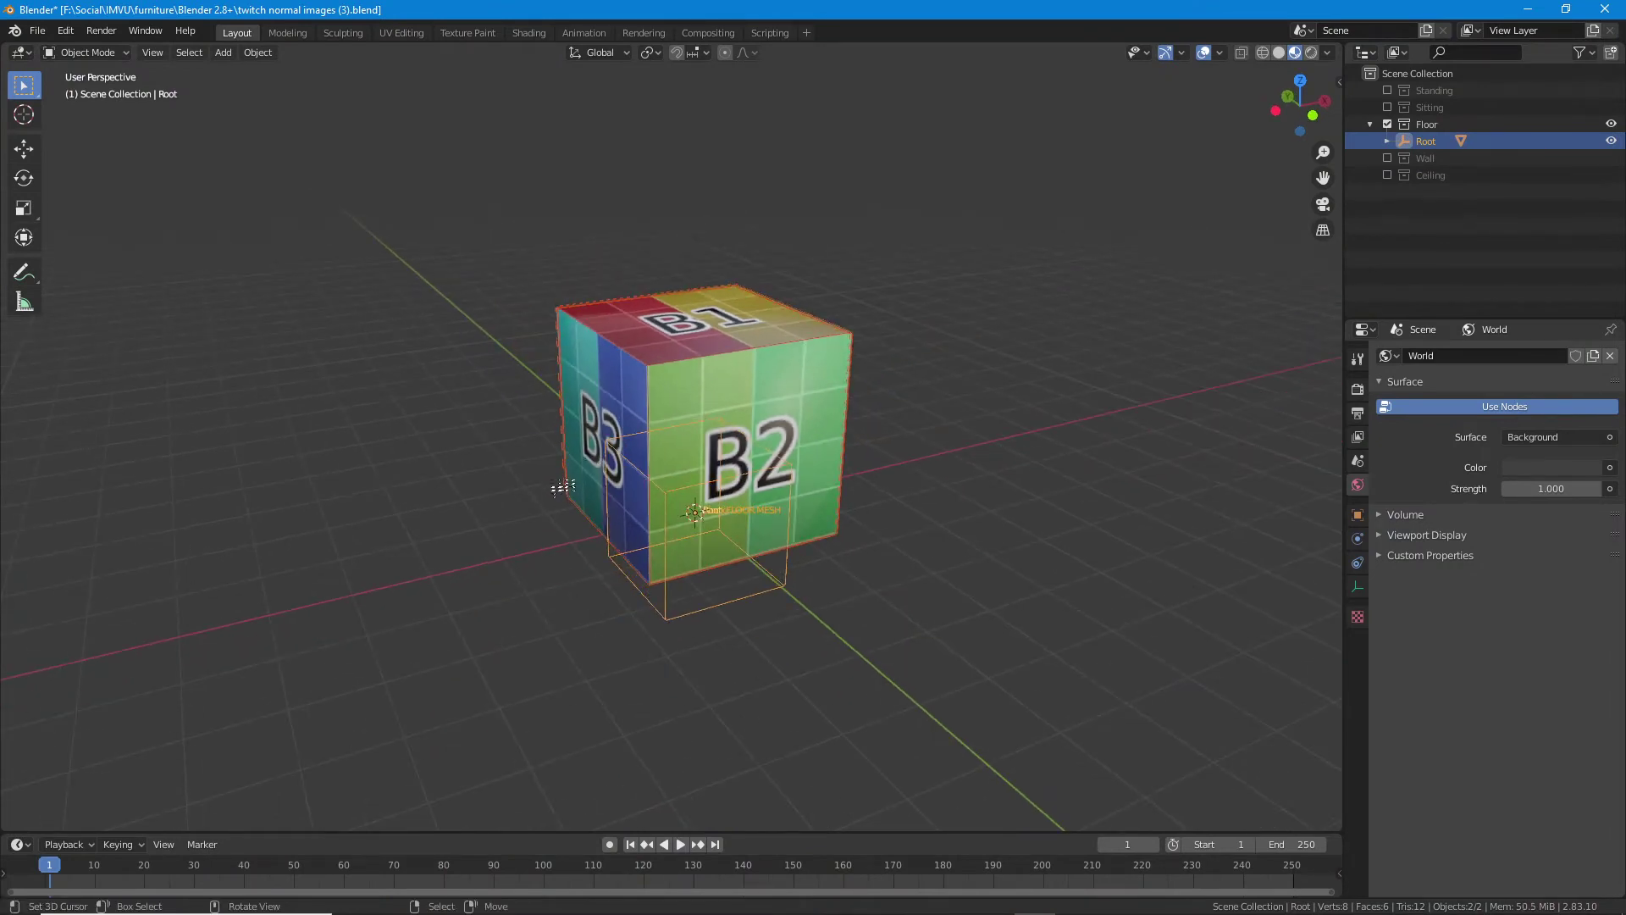
key(KP_1)
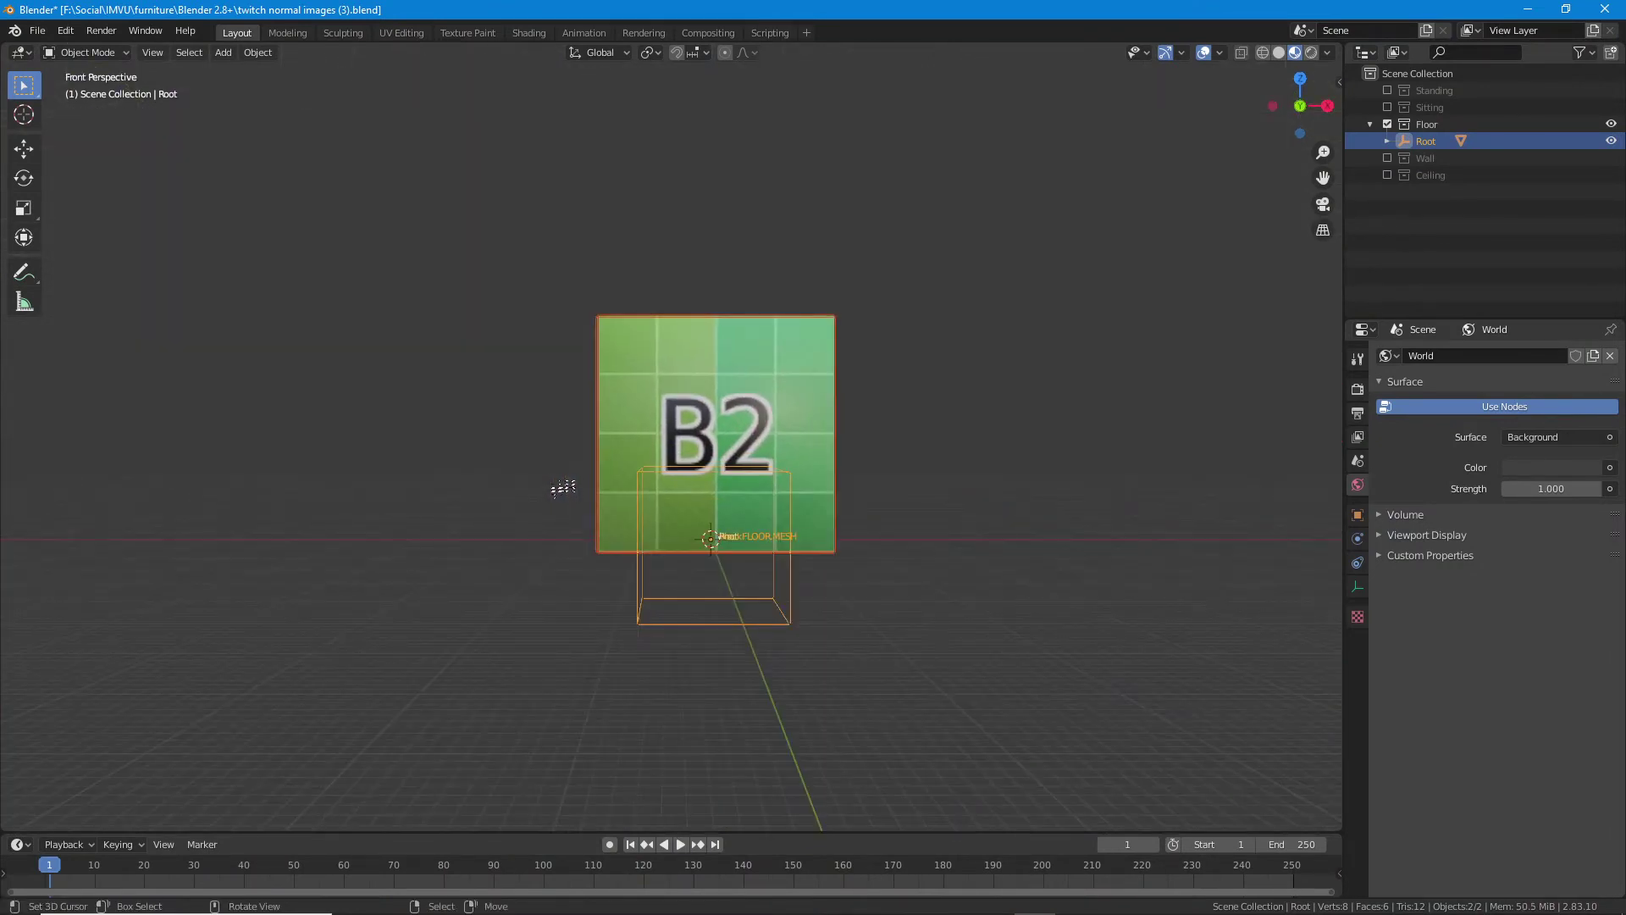
drag(565, 491, 607, 566)
scroll(606, 566, up, 2)
mouse_move(608, 458)
mouse_down()
mouse_move(586, 455)
mouse_move(608, 441)
mouse_up()
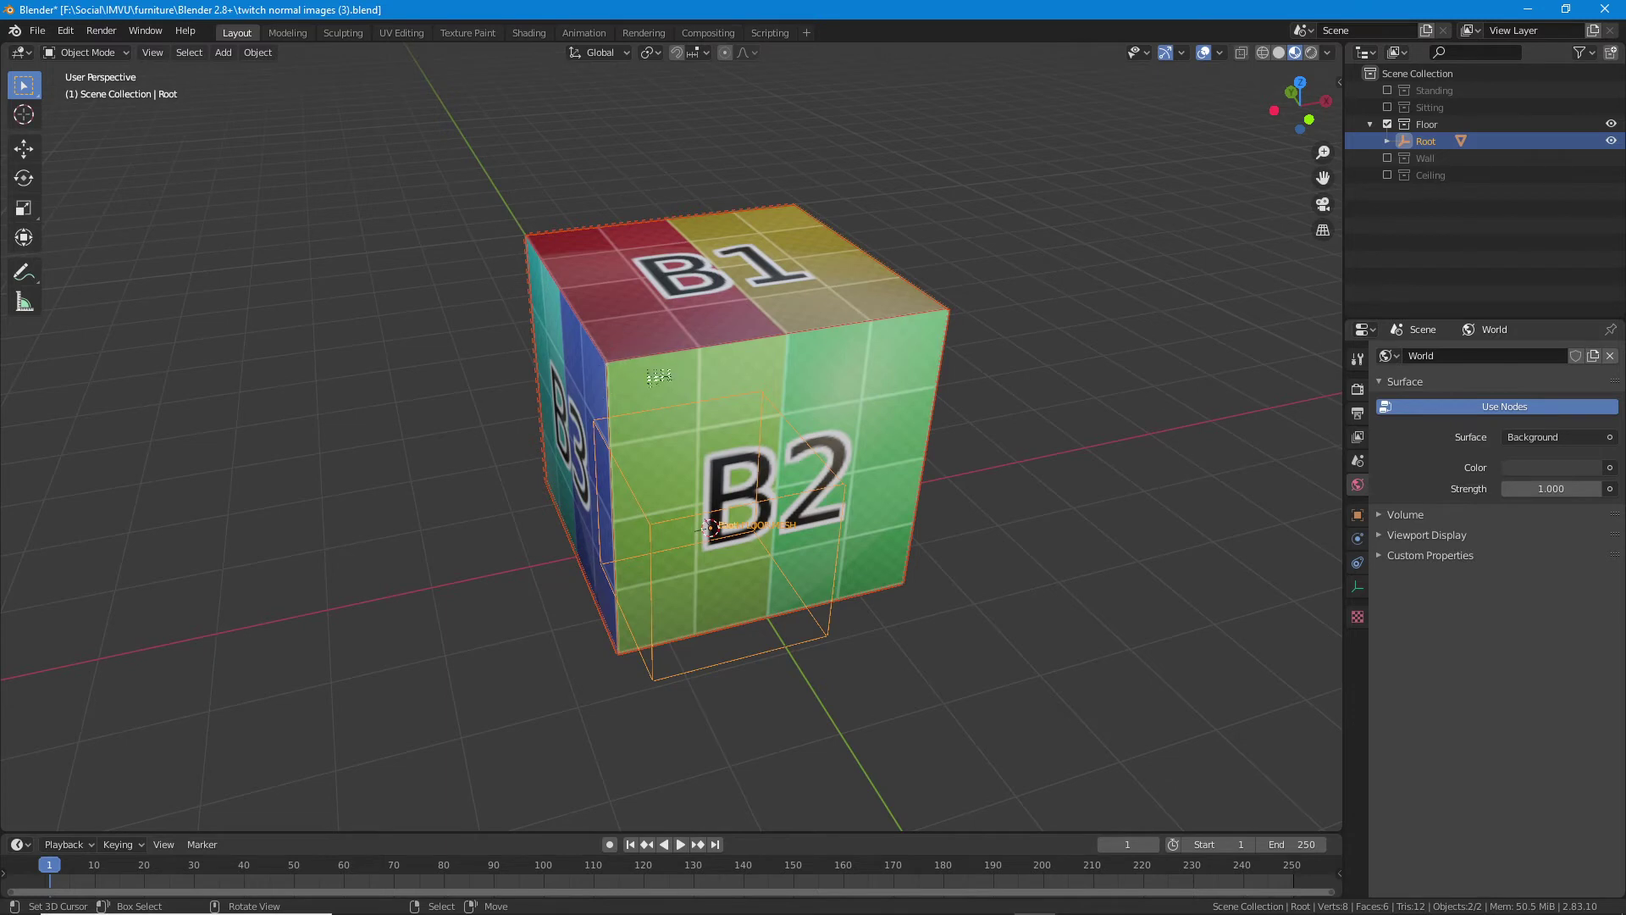
drag(675, 404, 819, 526)
click(1387, 141)
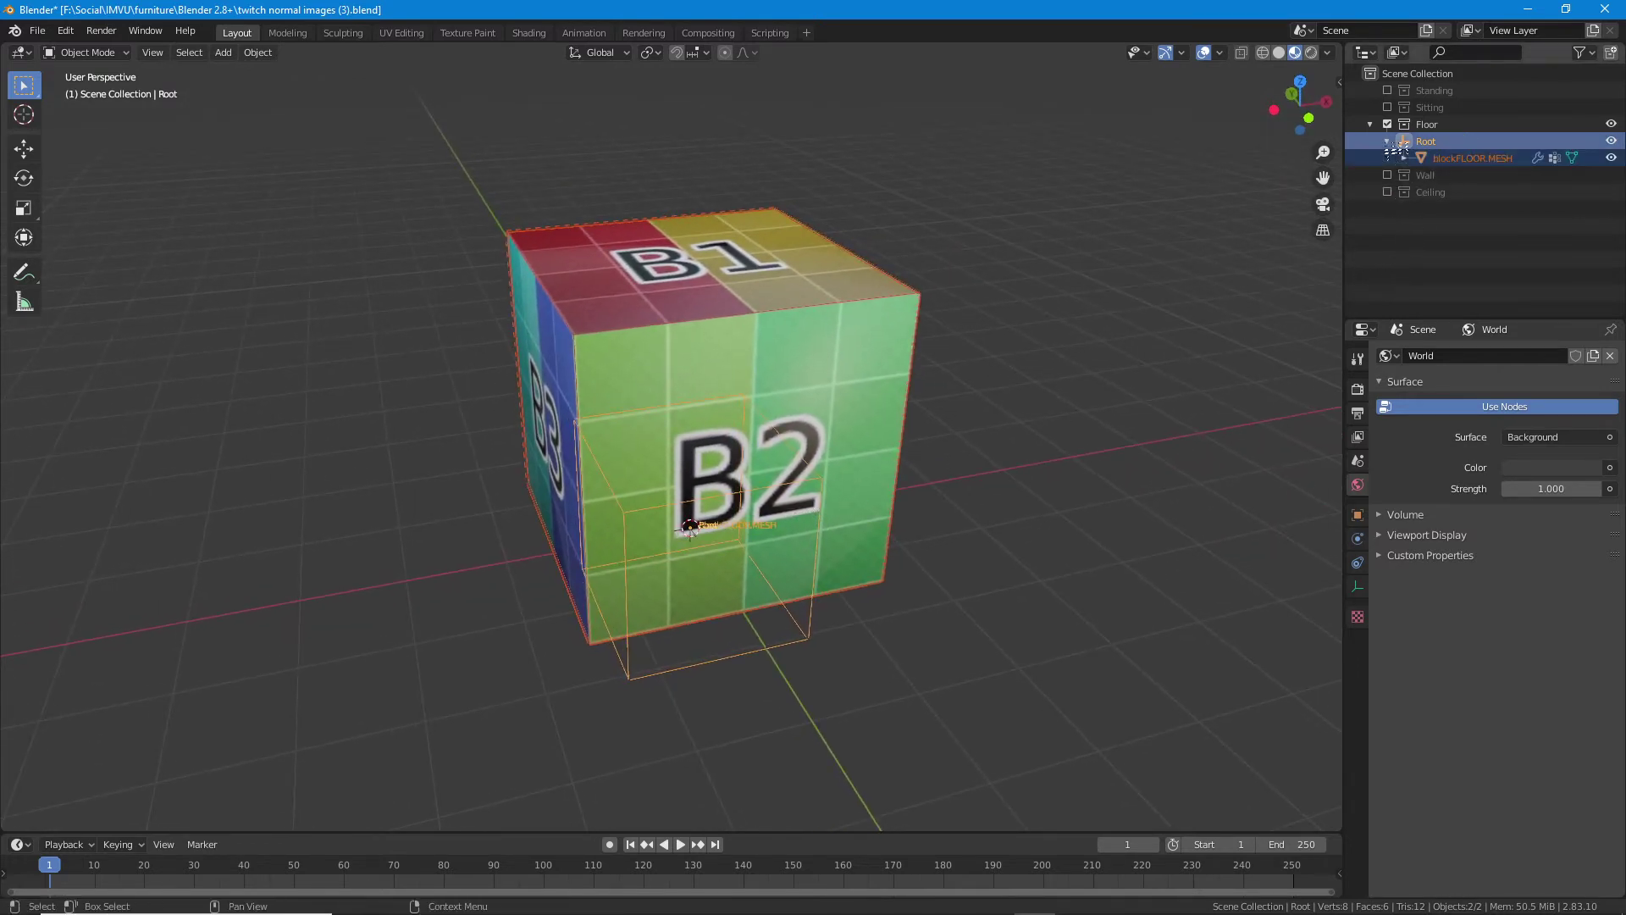
click(1403, 157)
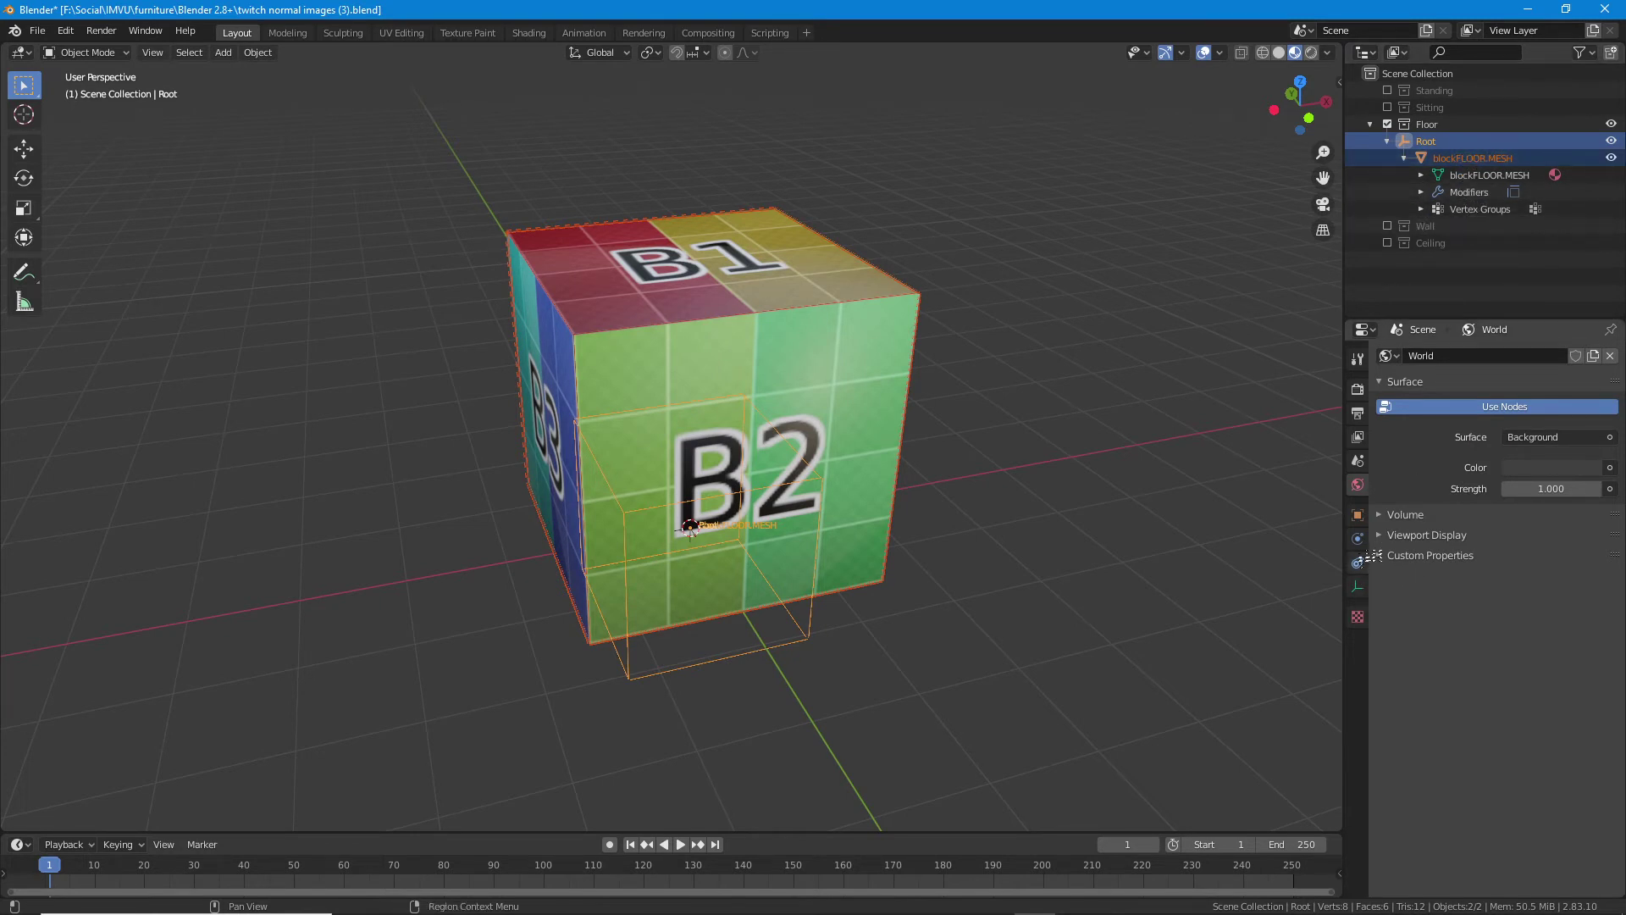
click(899, 292)
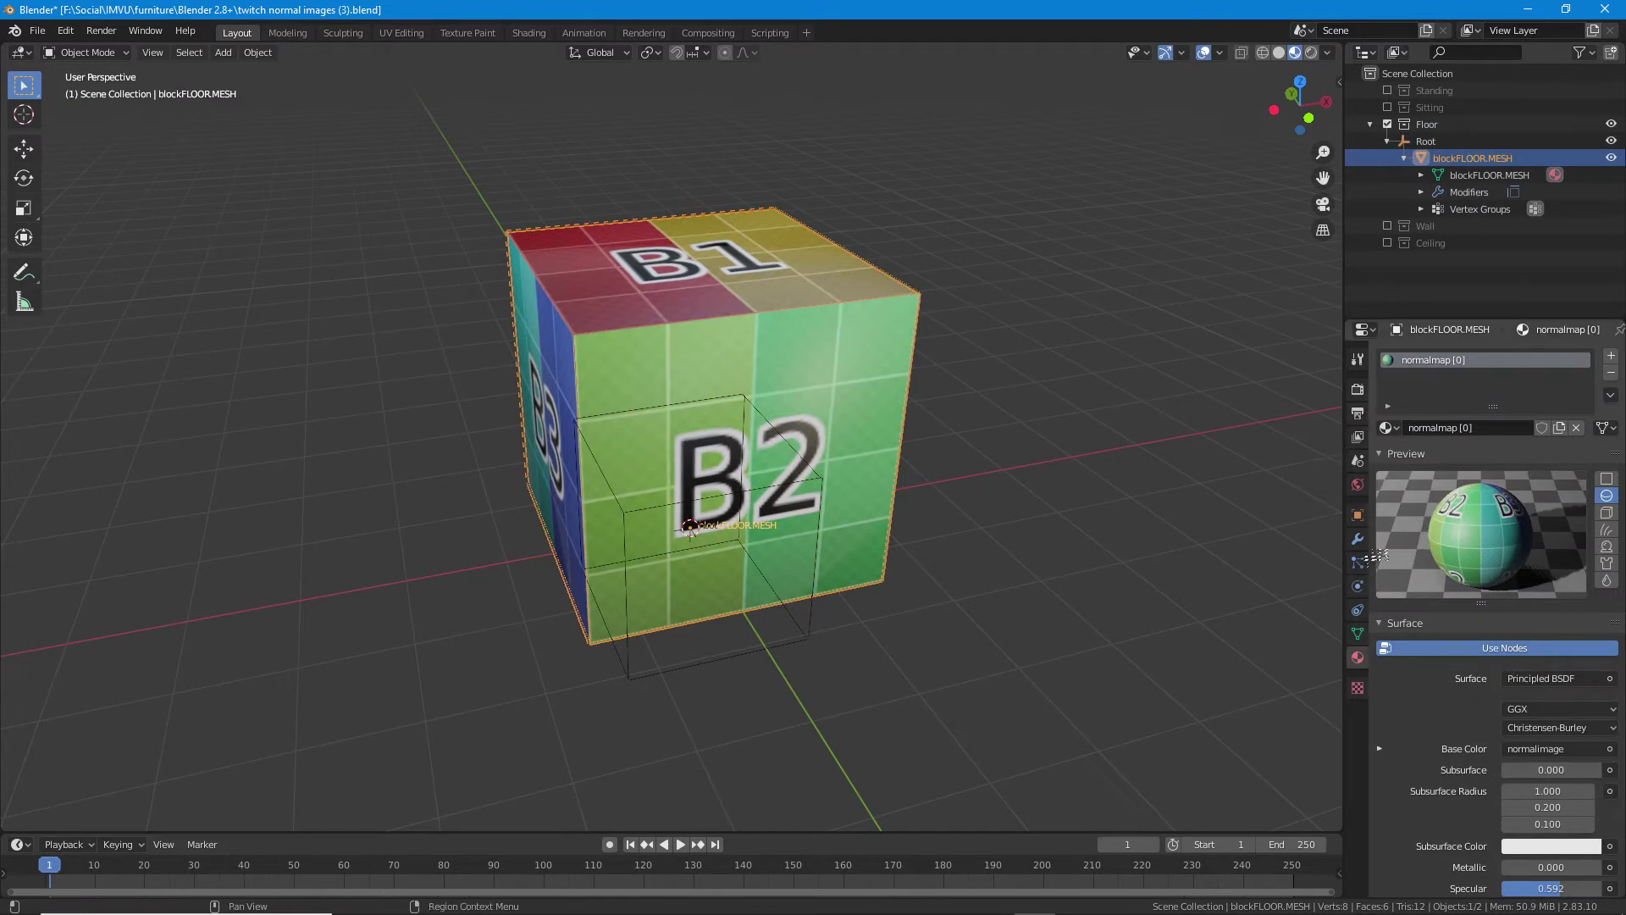
click(1358, 539)
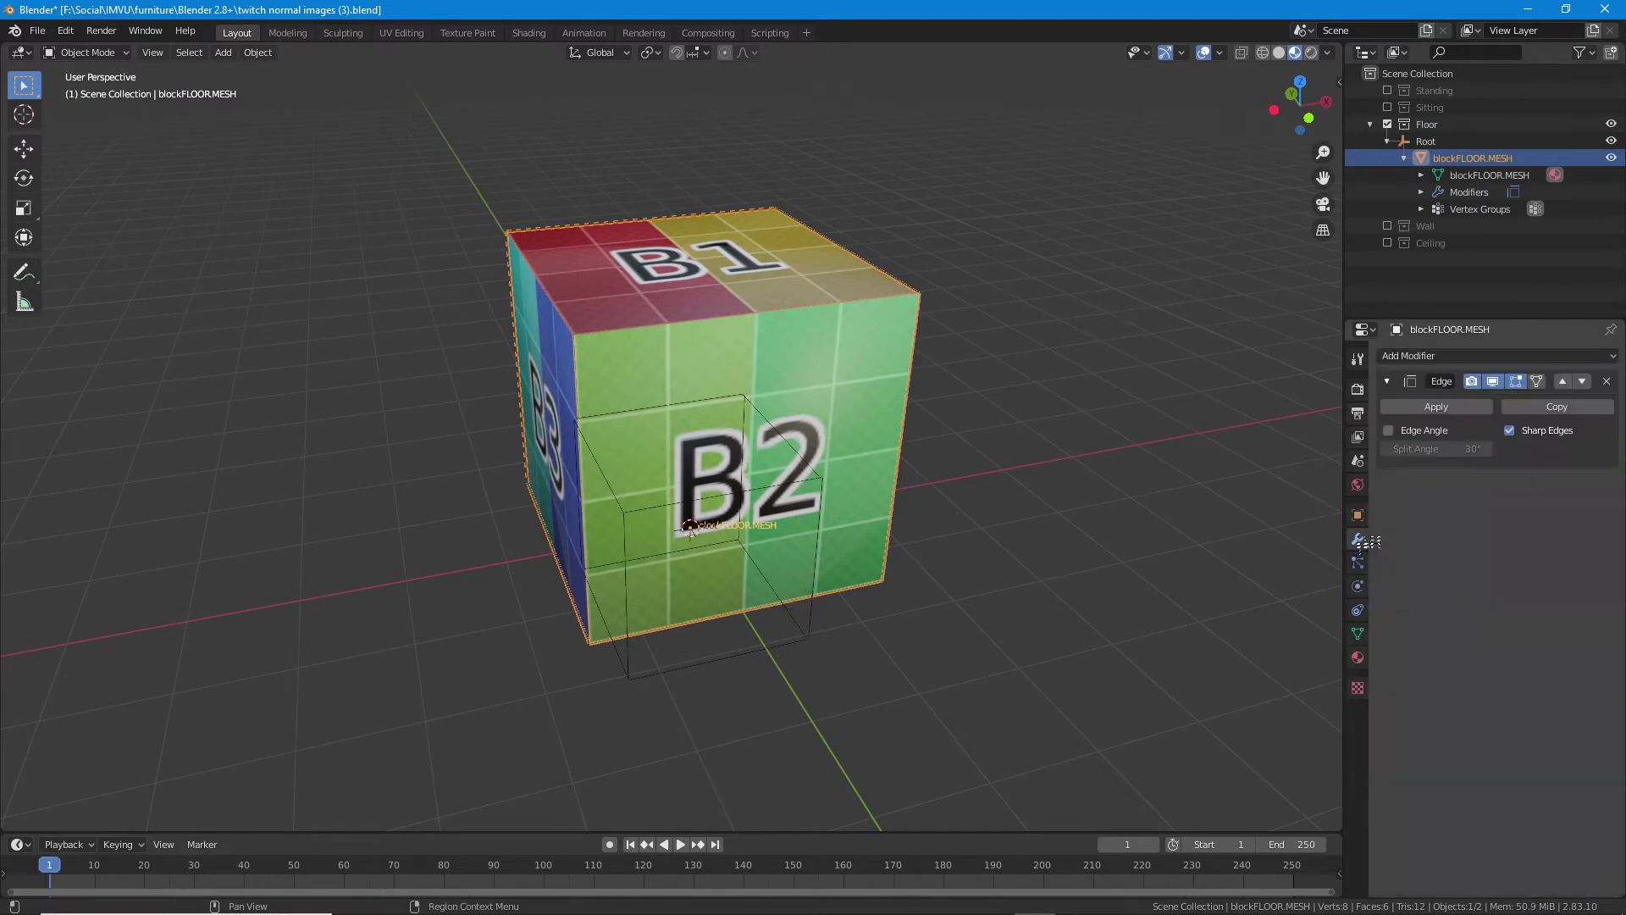
click(1607, 382)
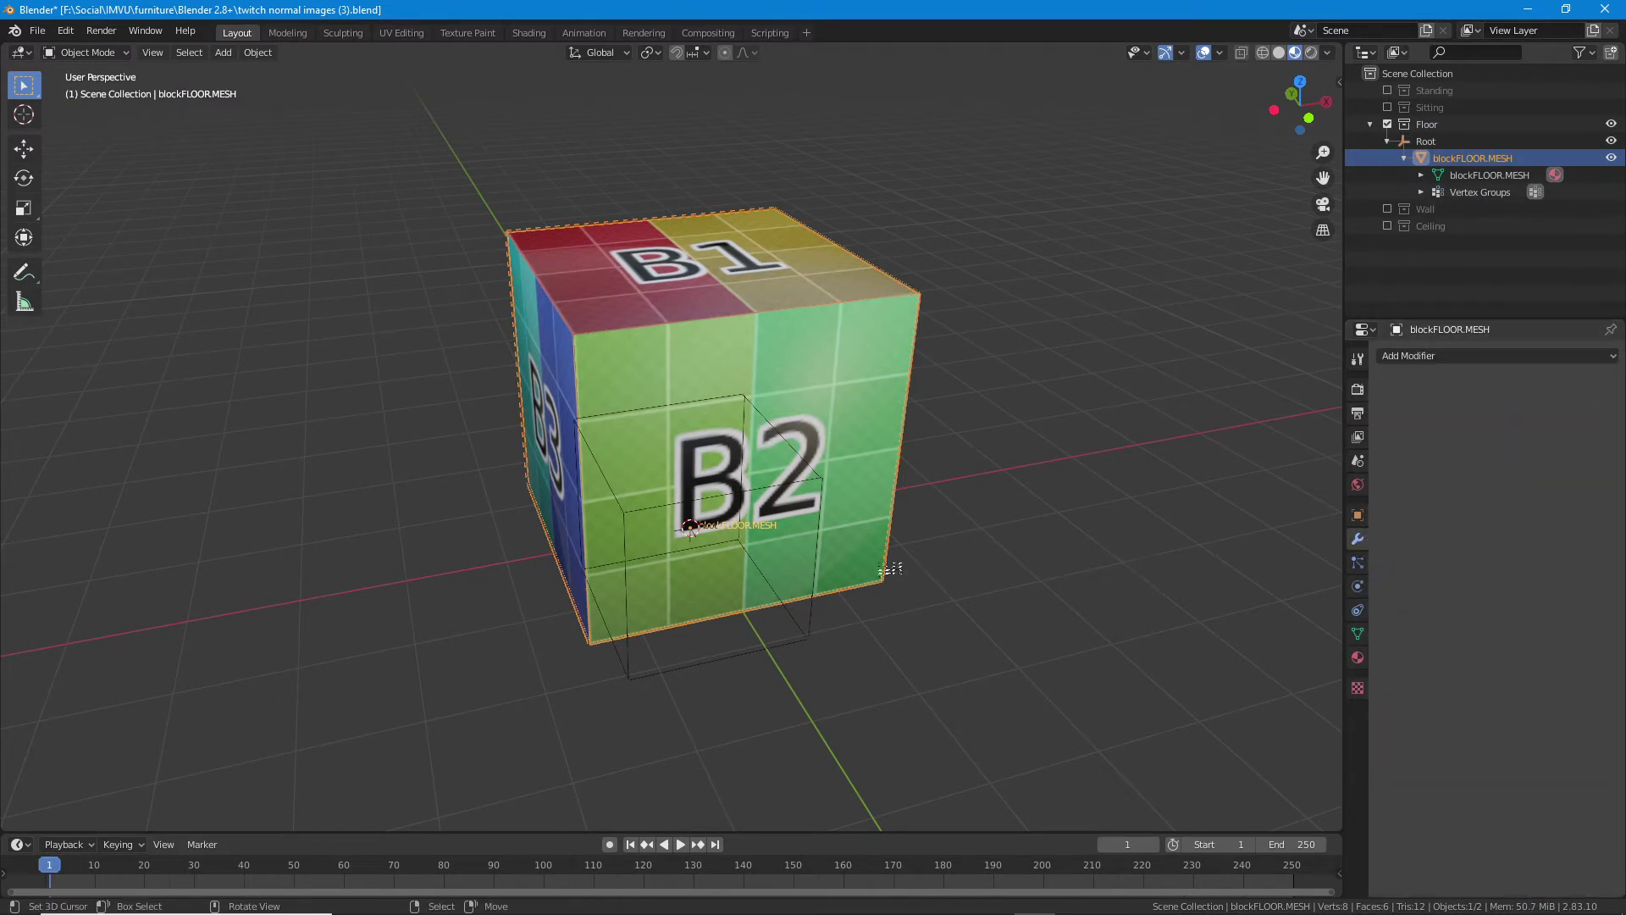
- Reselect the Root empty together with the block and export them as FBX over twitch normal images (3).fbx
shift+click(815, 637)
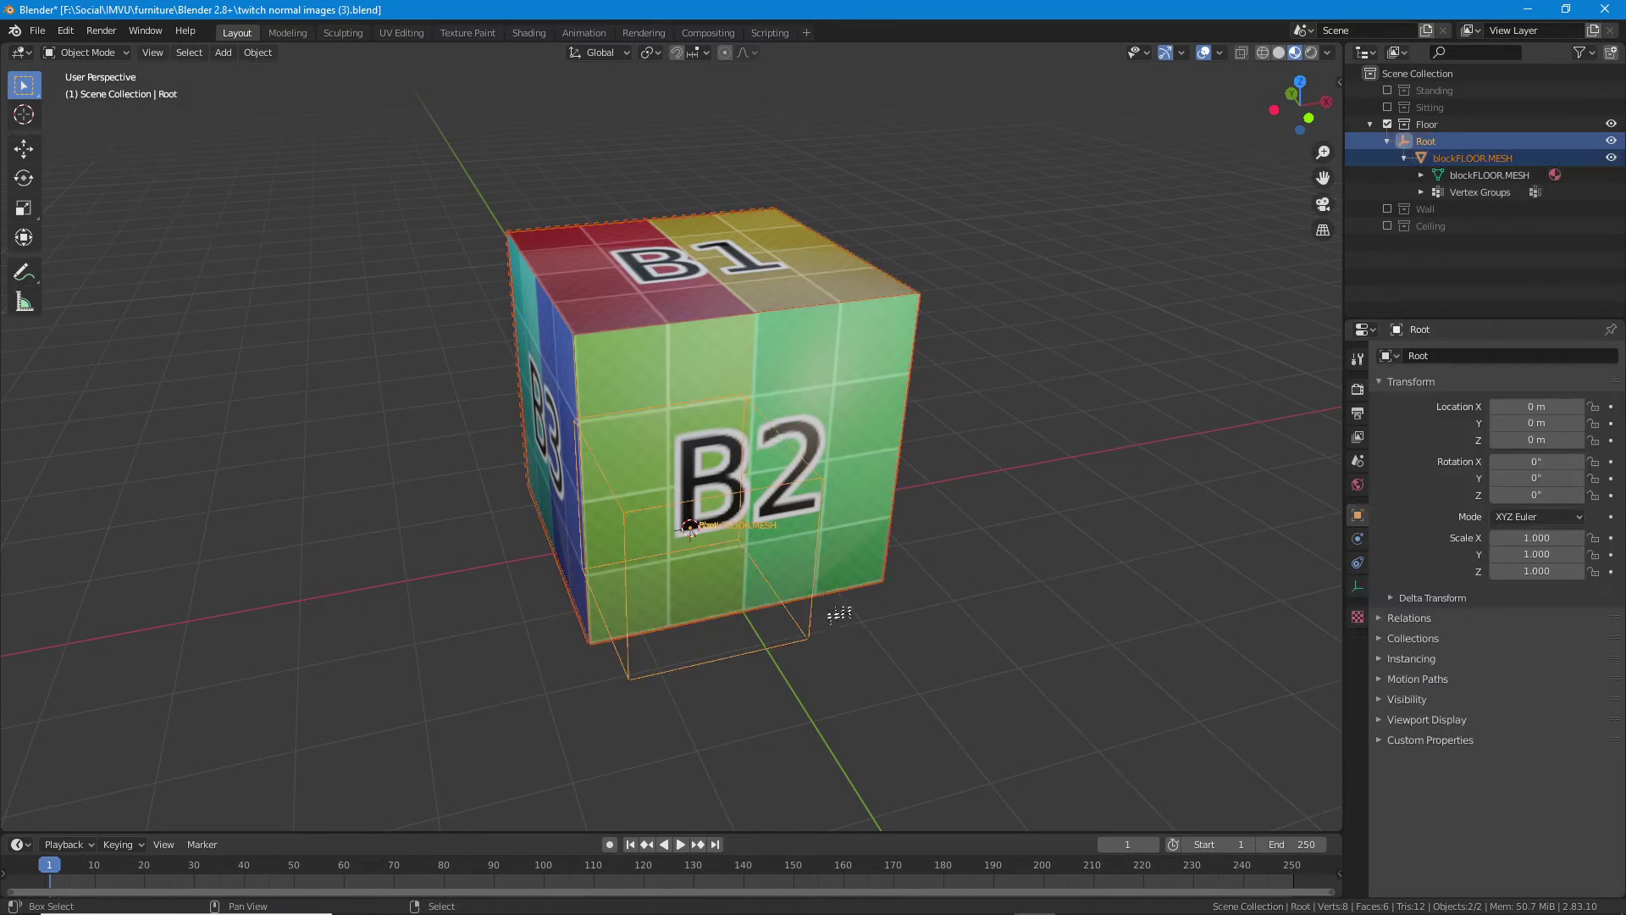
click(47, 32)
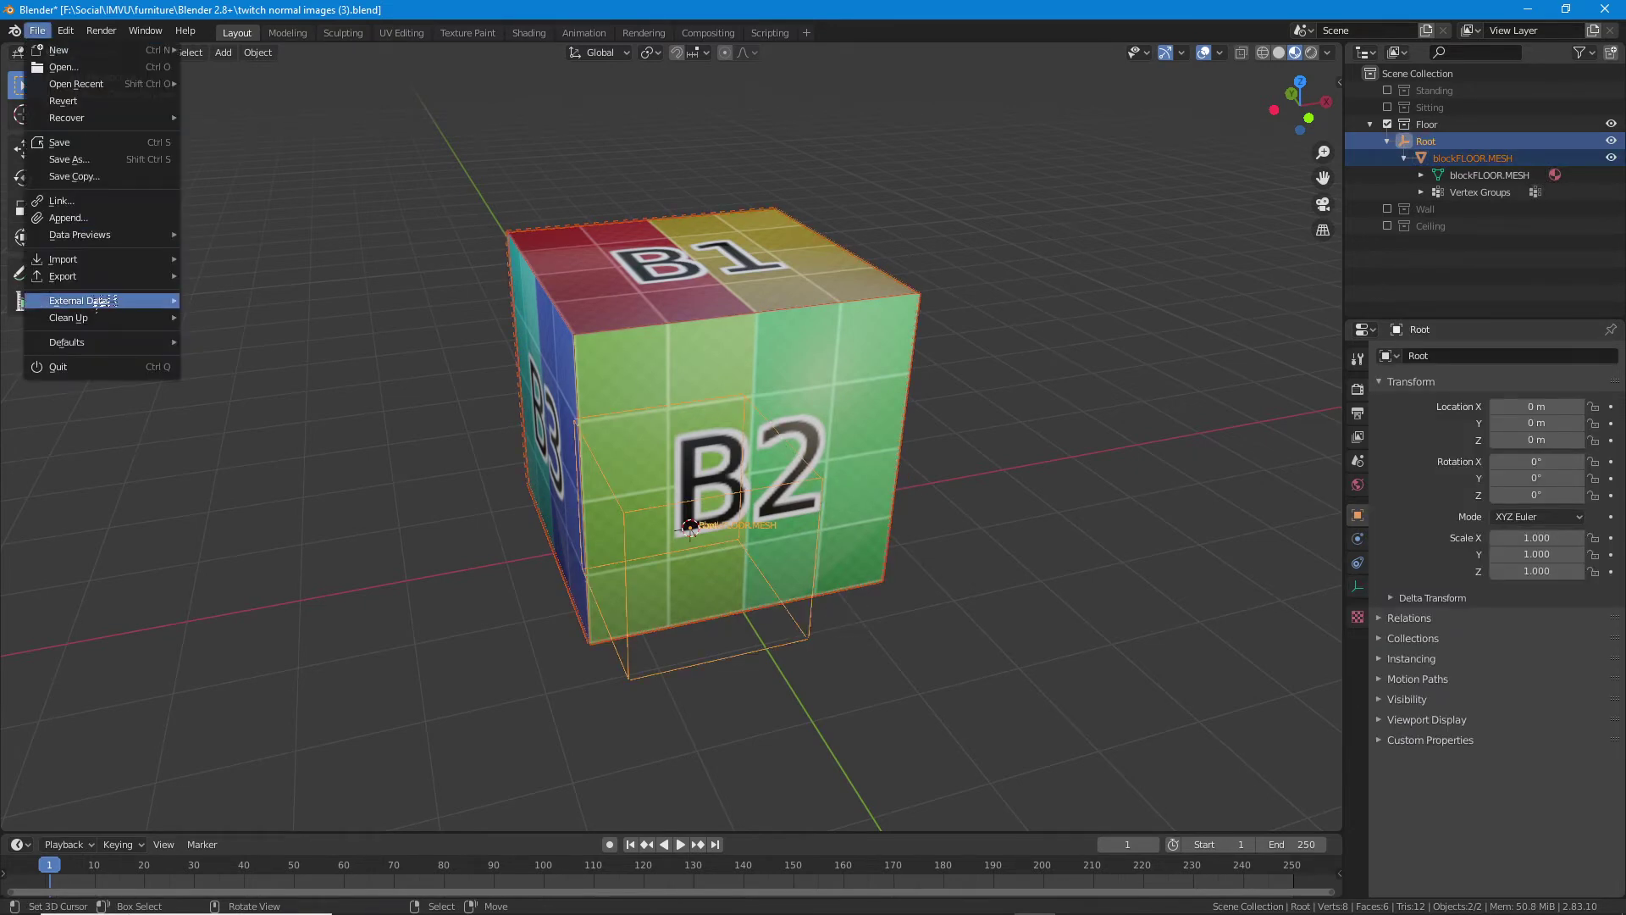
mouse_move(93, 276)
click(229, 377)
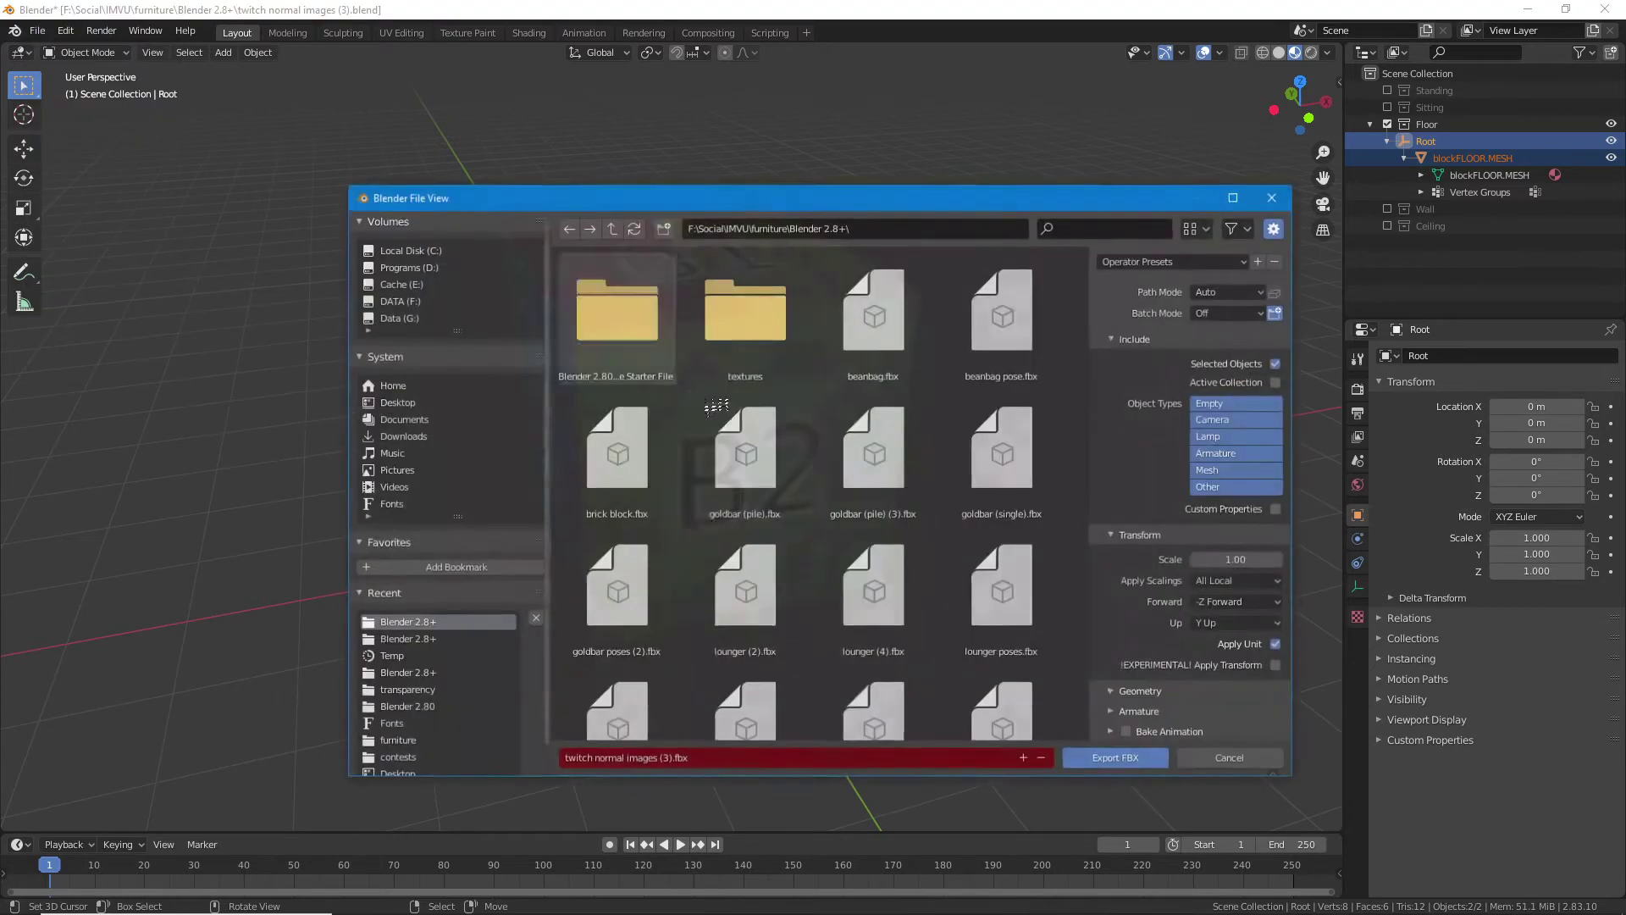
click(1111, 759)
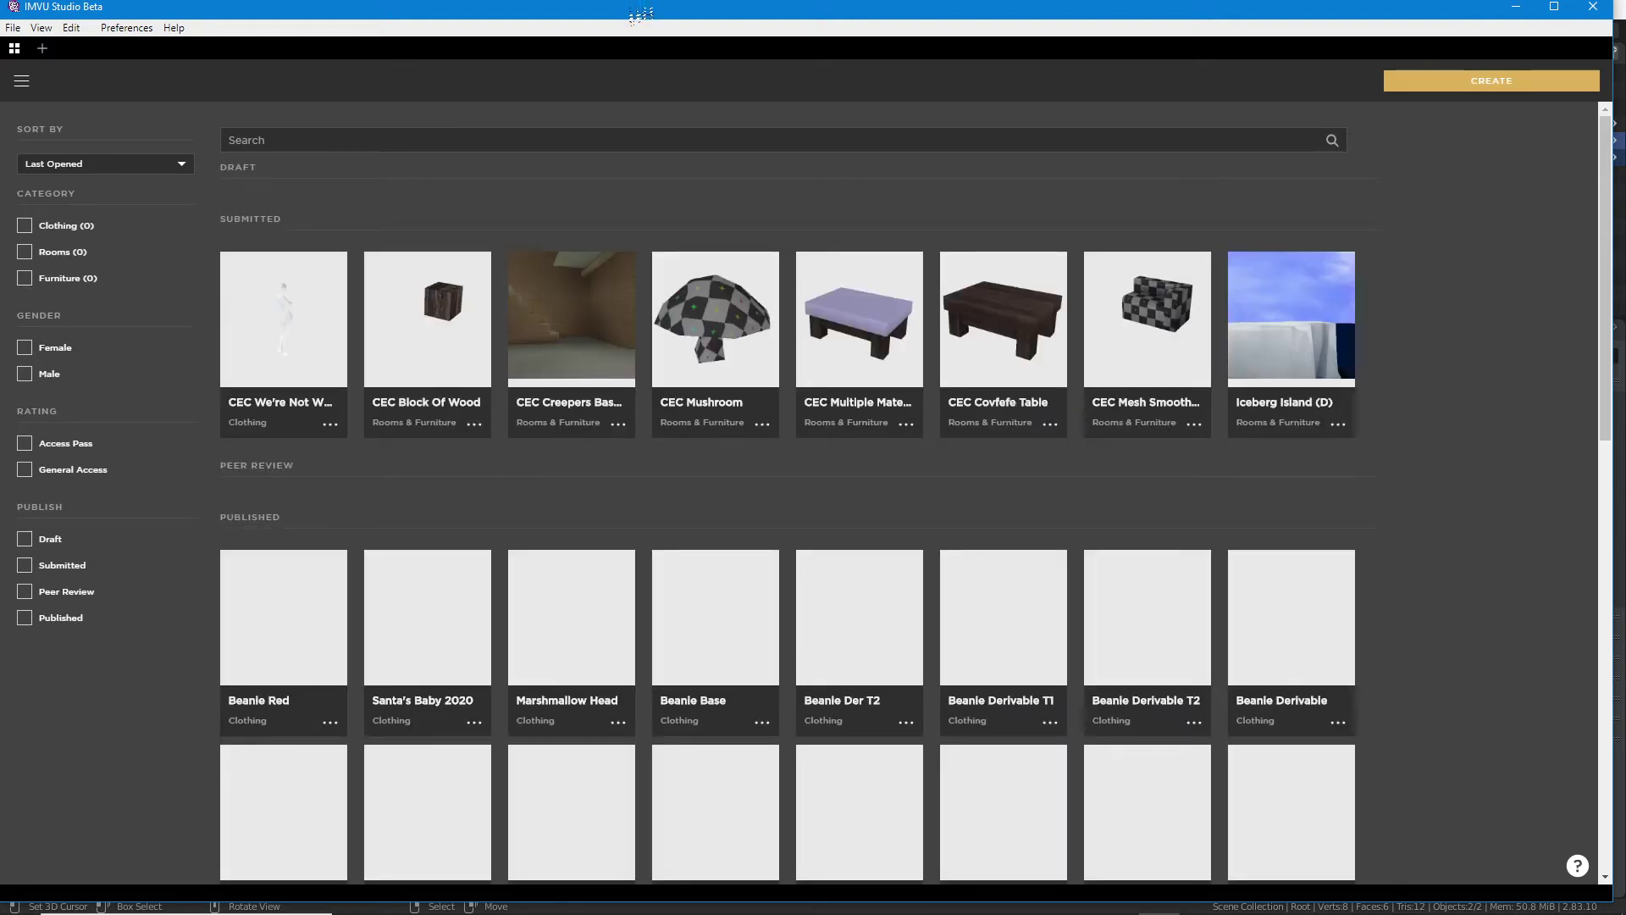
- Switch to IMVU Studio, maximise it, and try to create a new product derived from the Empty Furniture base
double_click(640, 14)
click(13, 28)
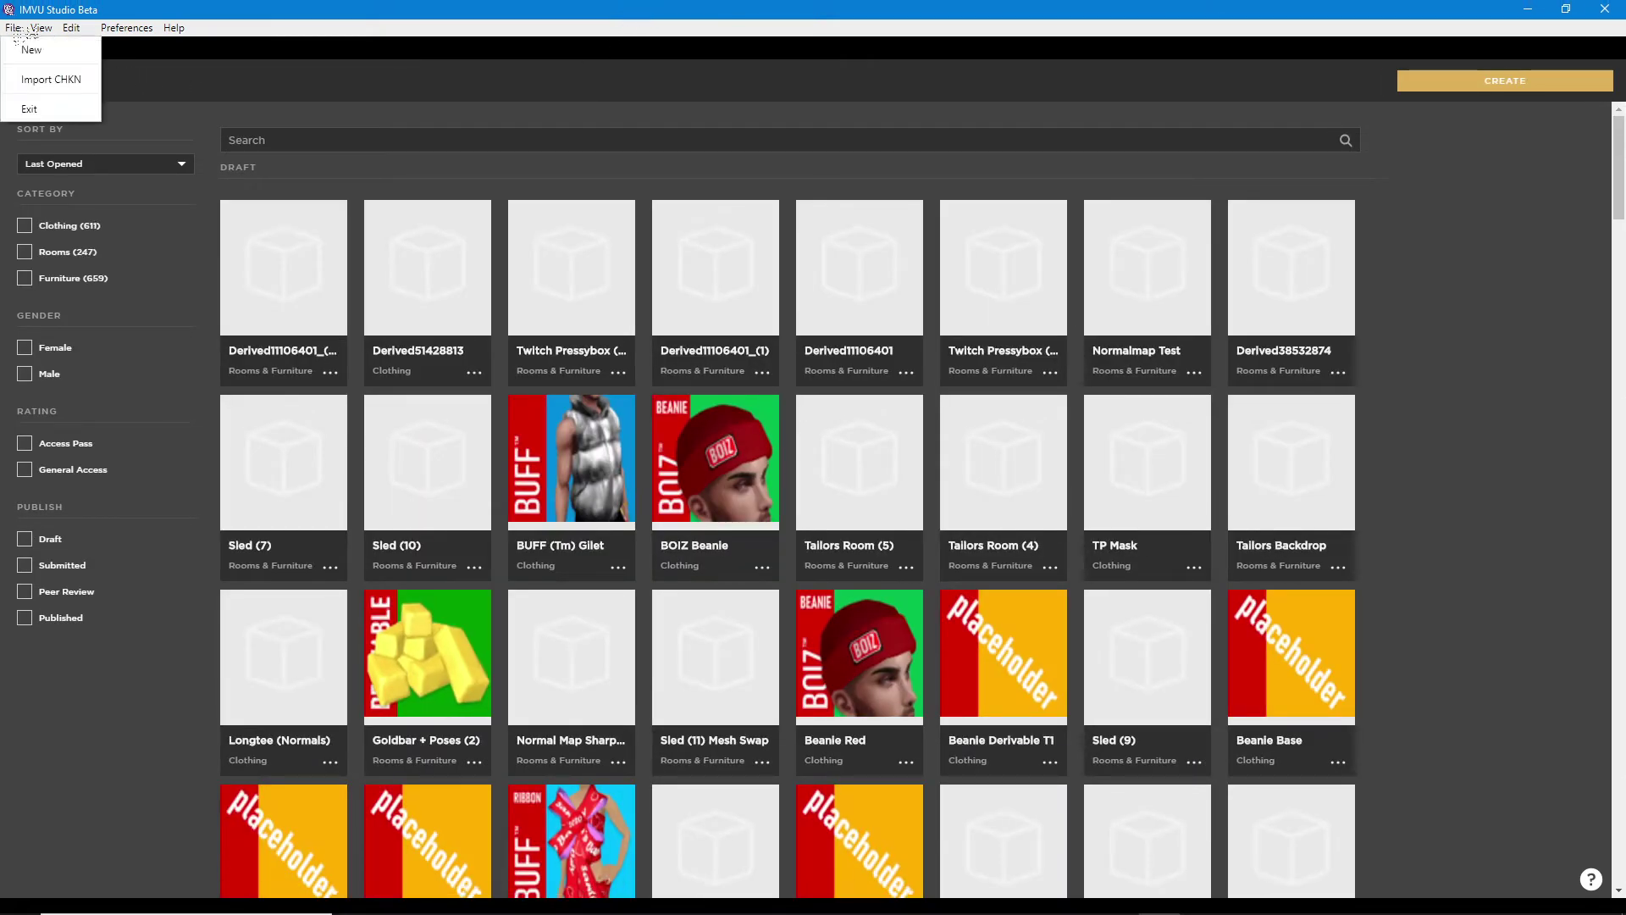
click(356, 19)
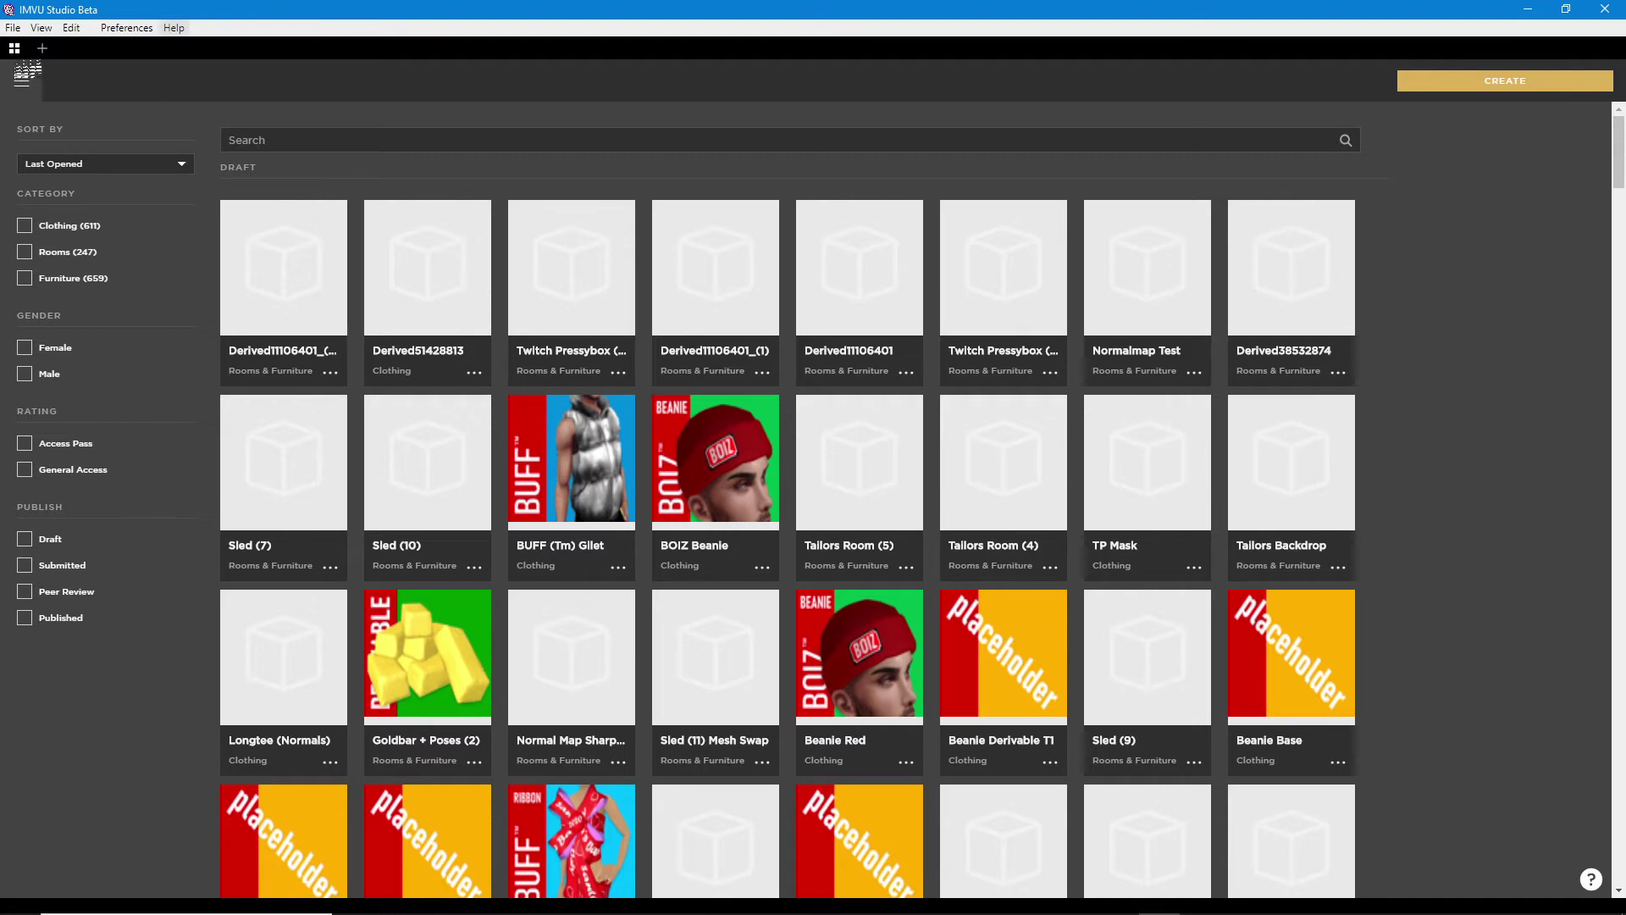
click(28, 85)
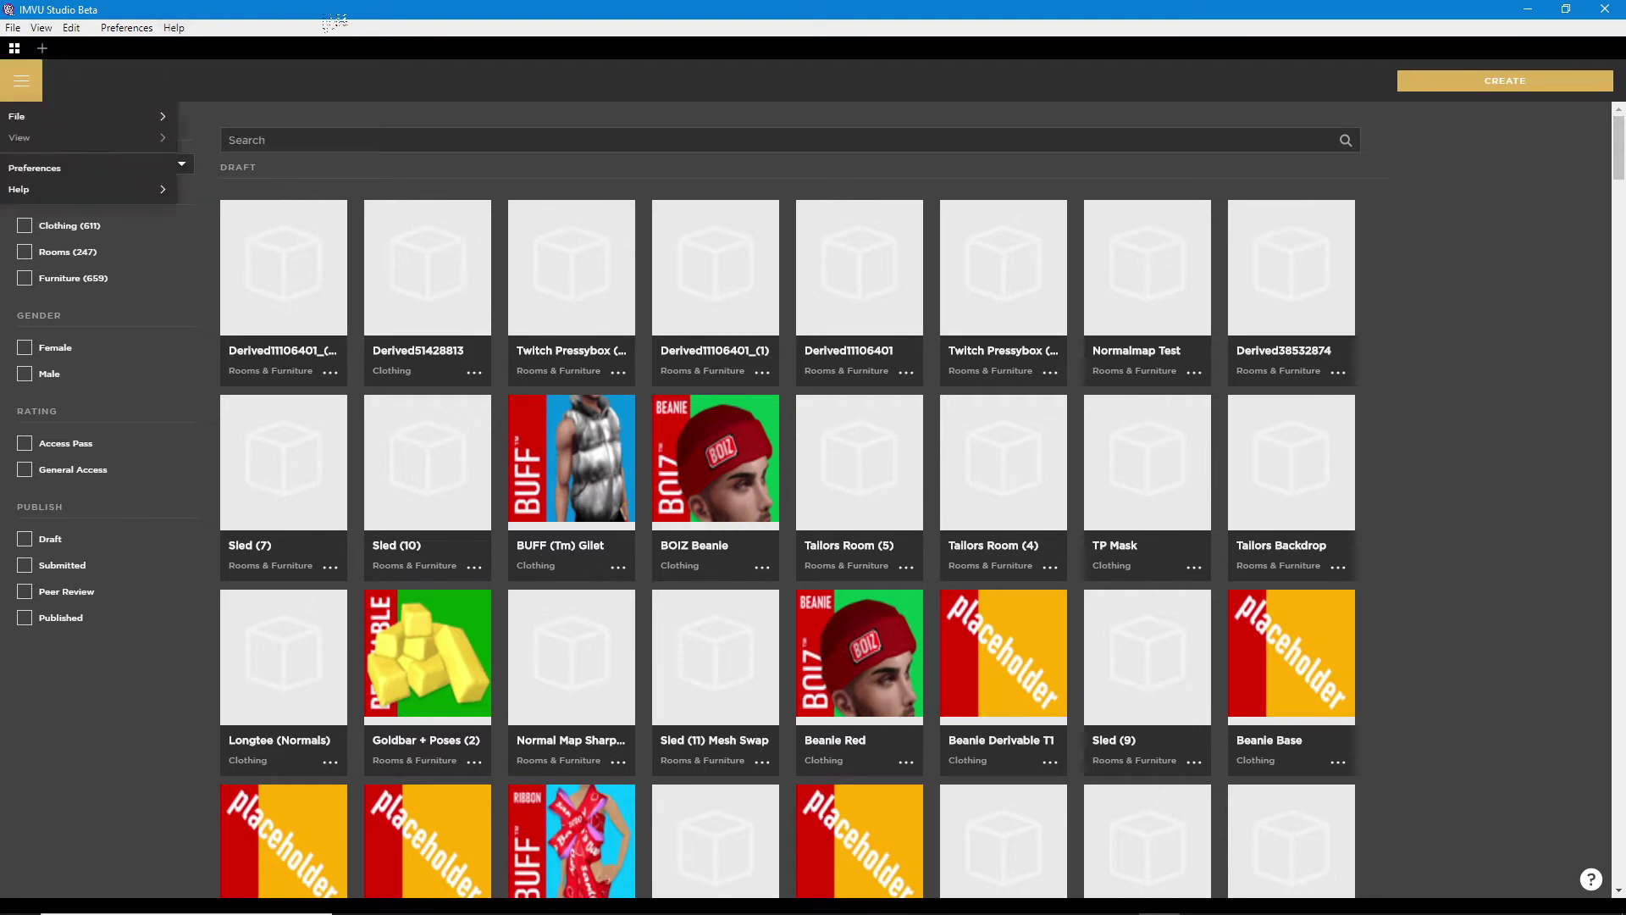
click(132, 785)
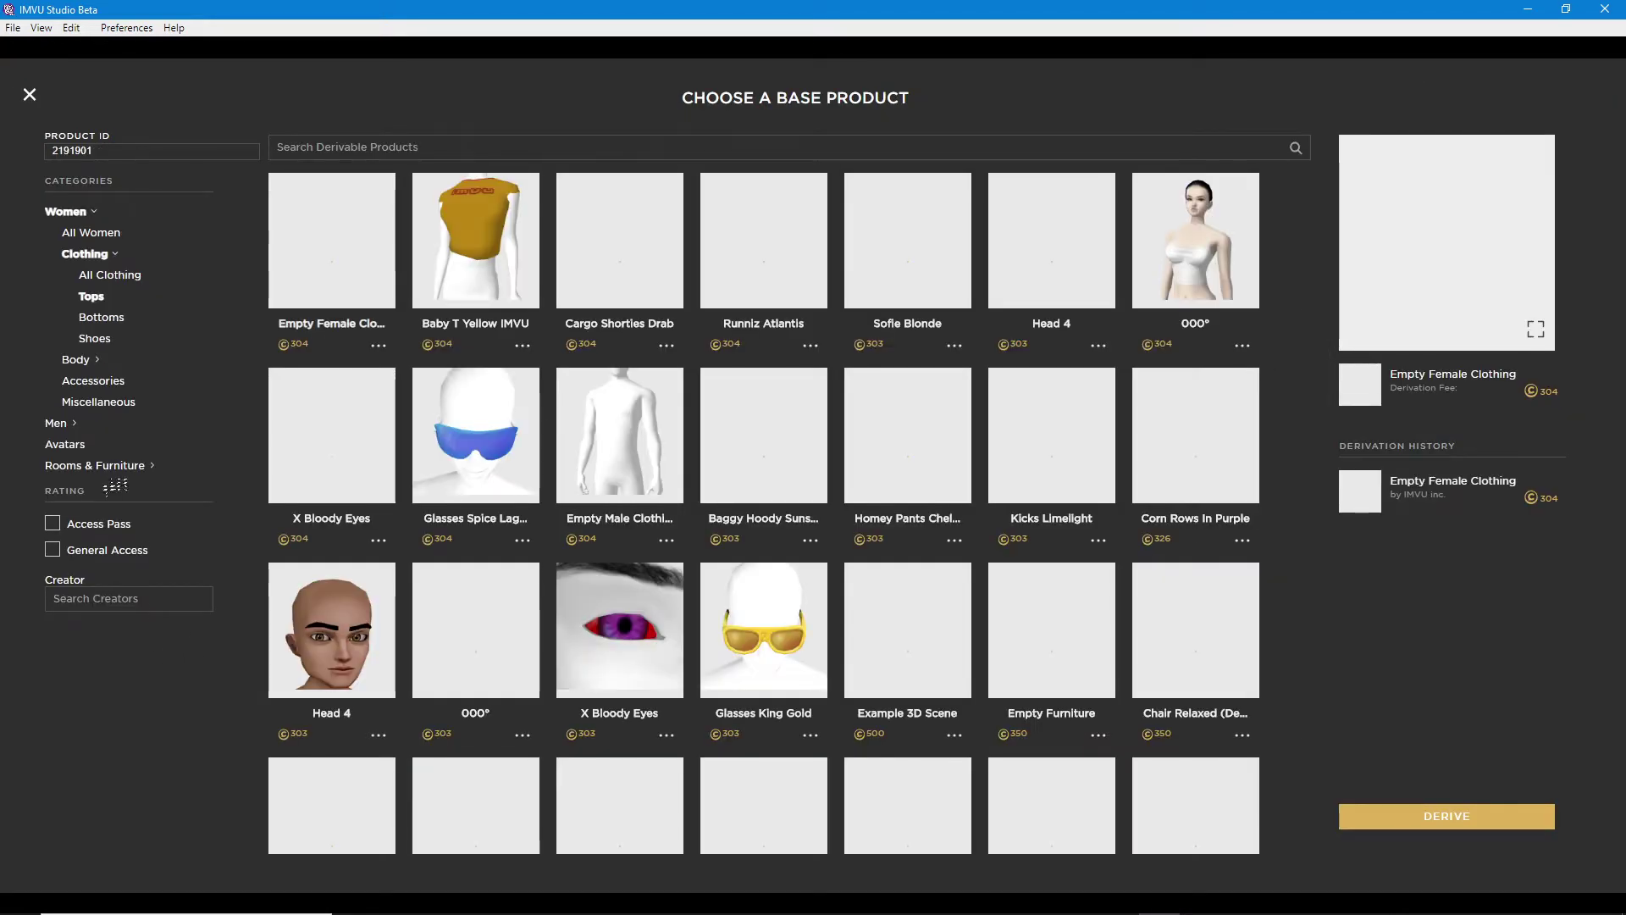
click(111, 466)
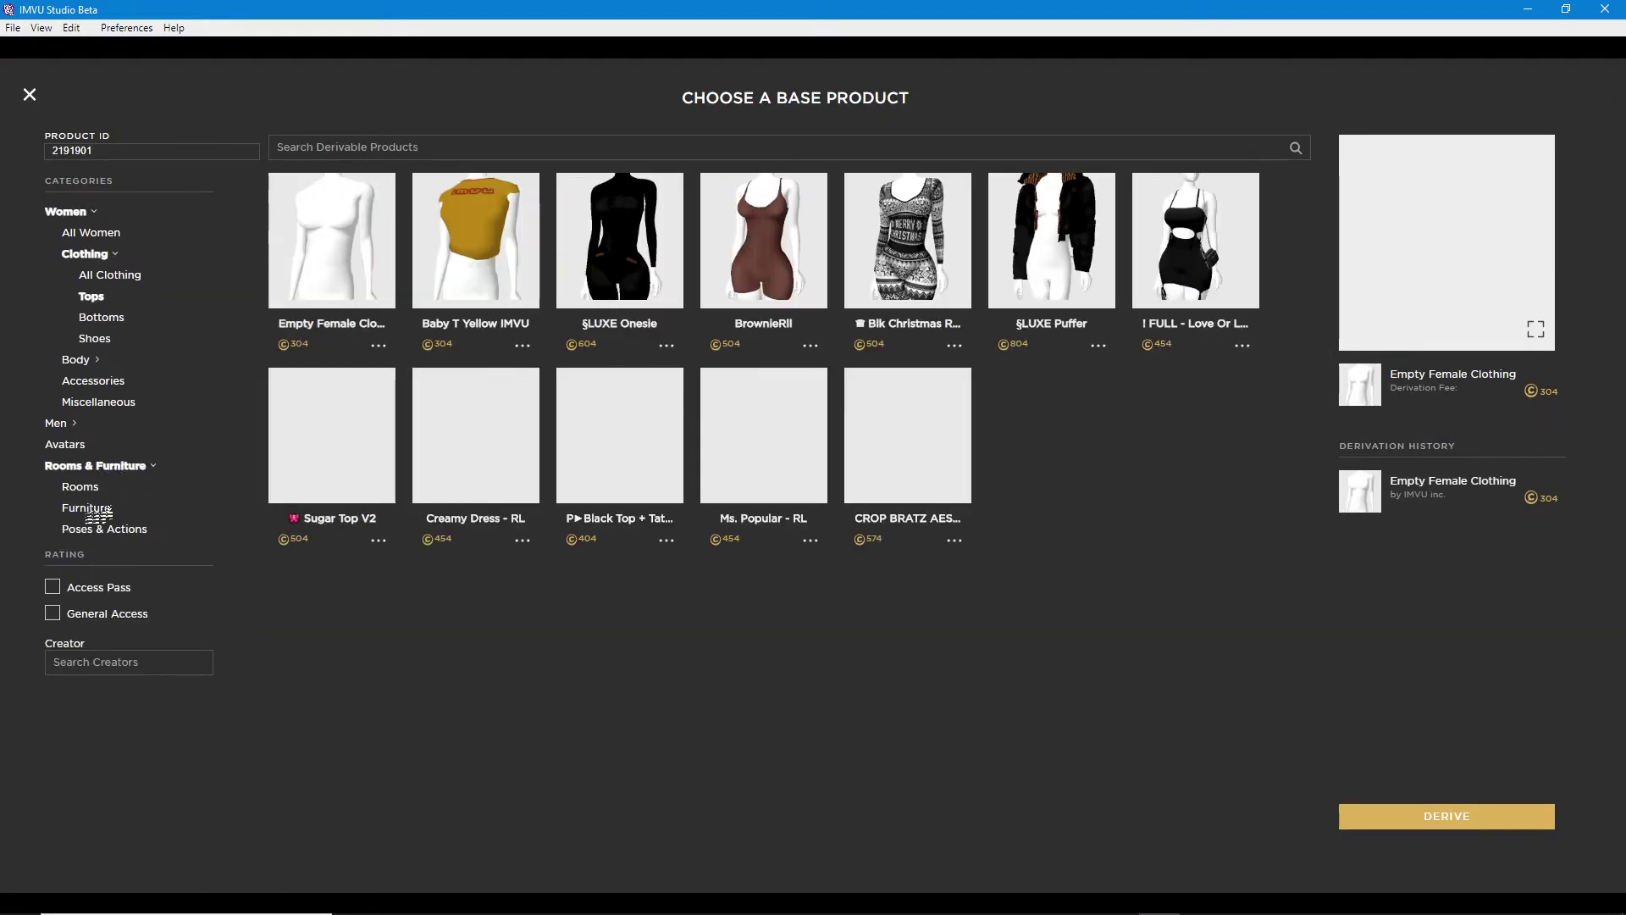
click(93, 510)
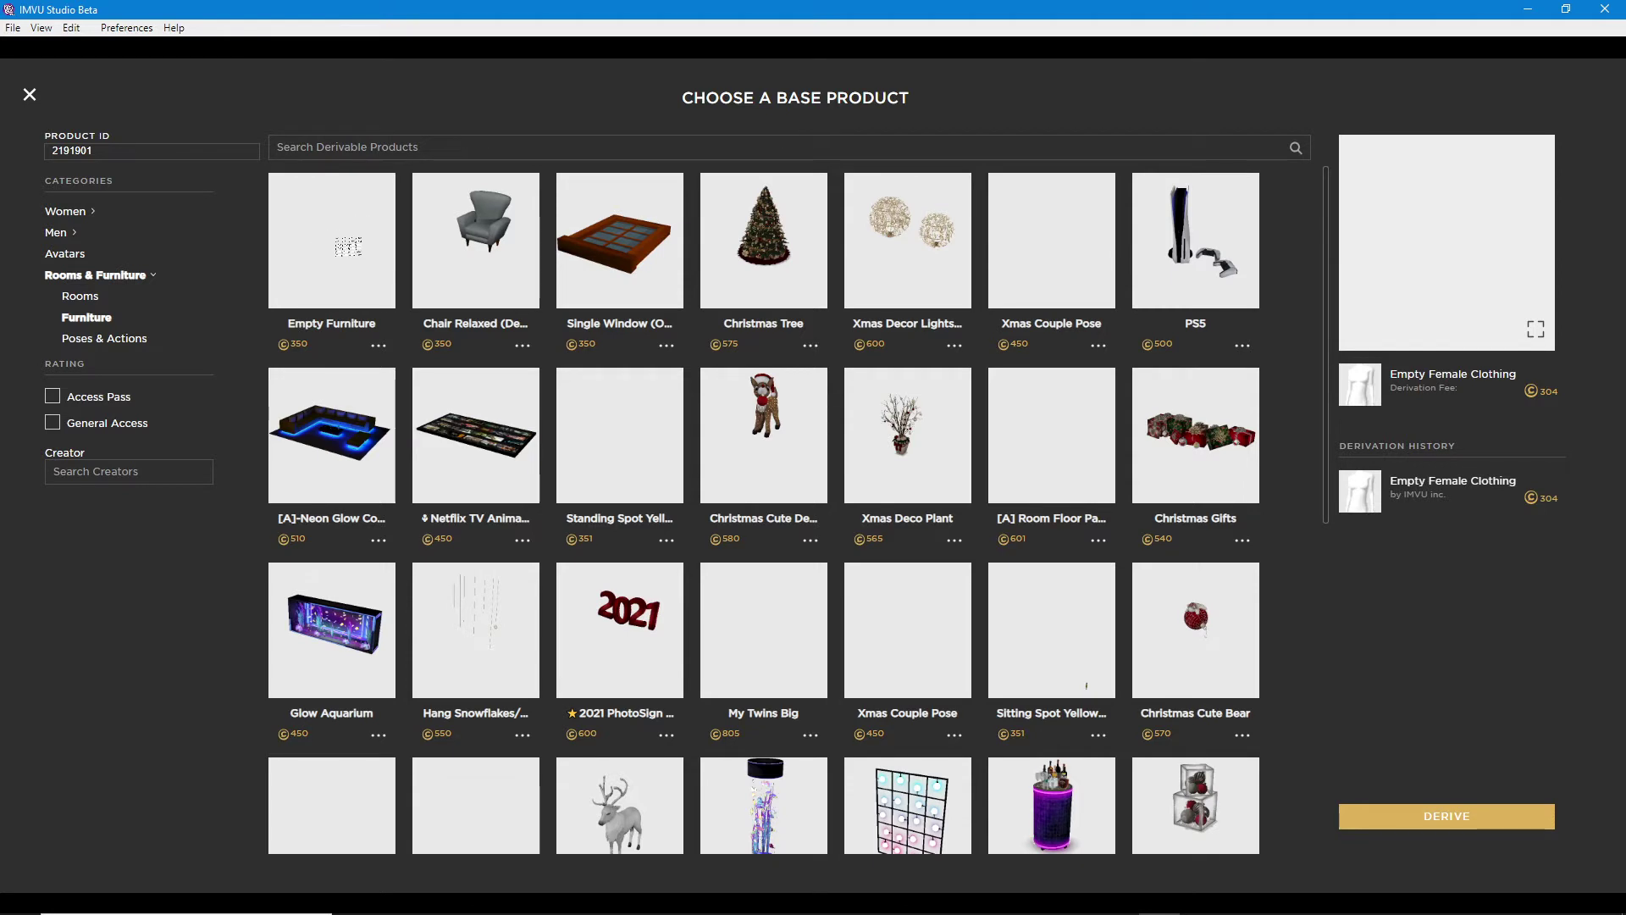
click(348, 247)
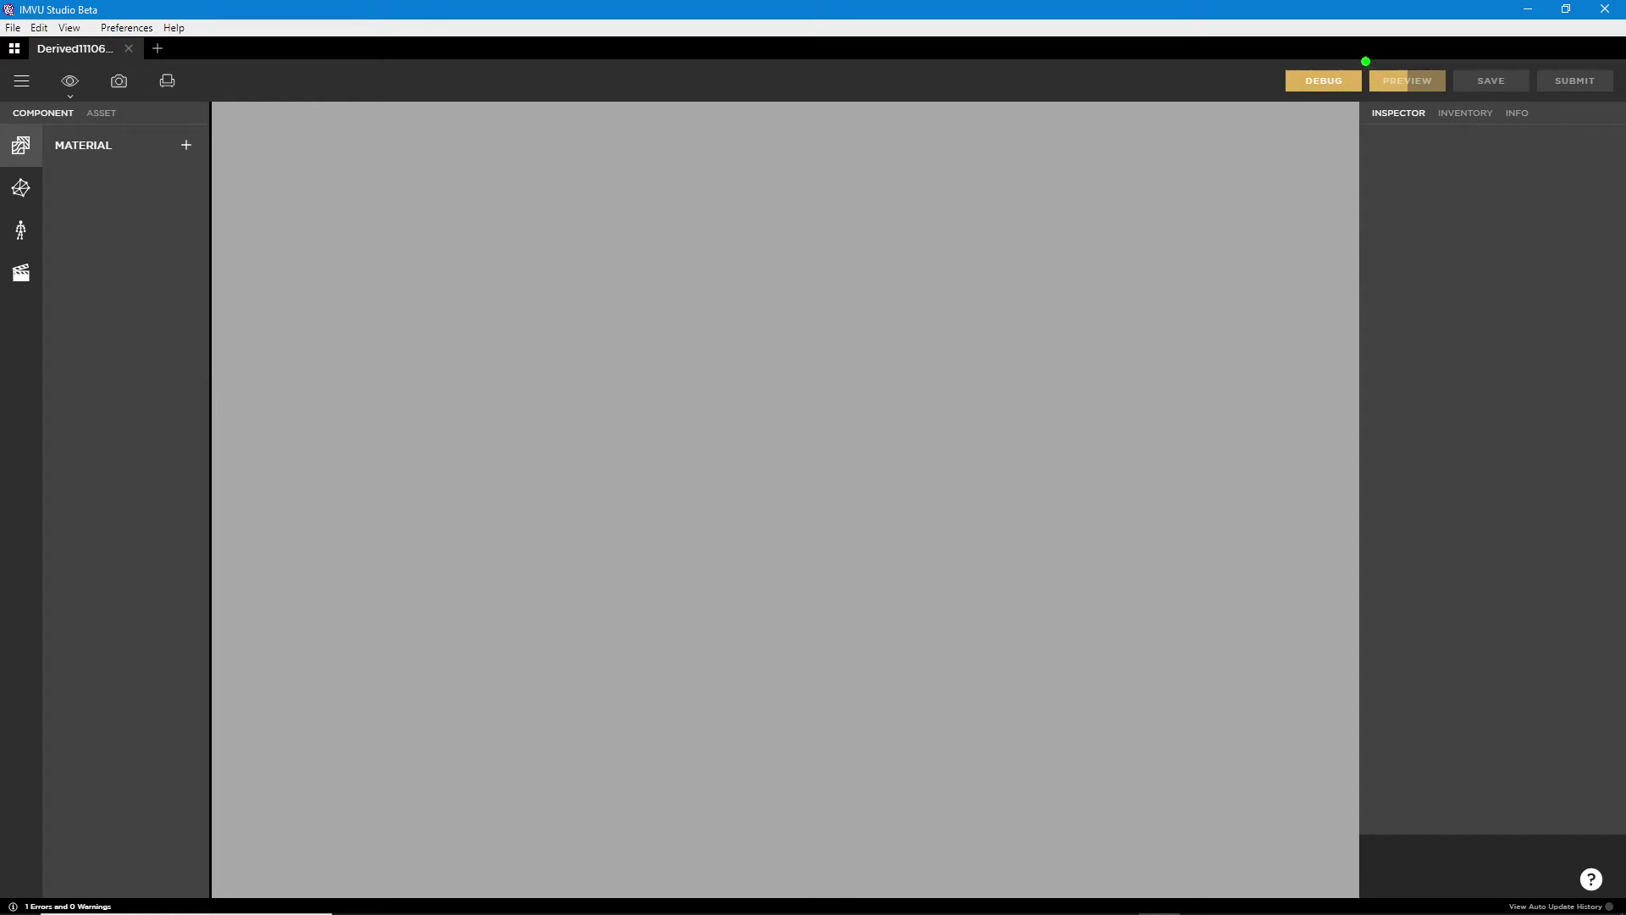
mouse_move(1365, 61)
mouse_down()
mouse_move(1446, 118)
mouse_move(1385, 51)
mouse_up()
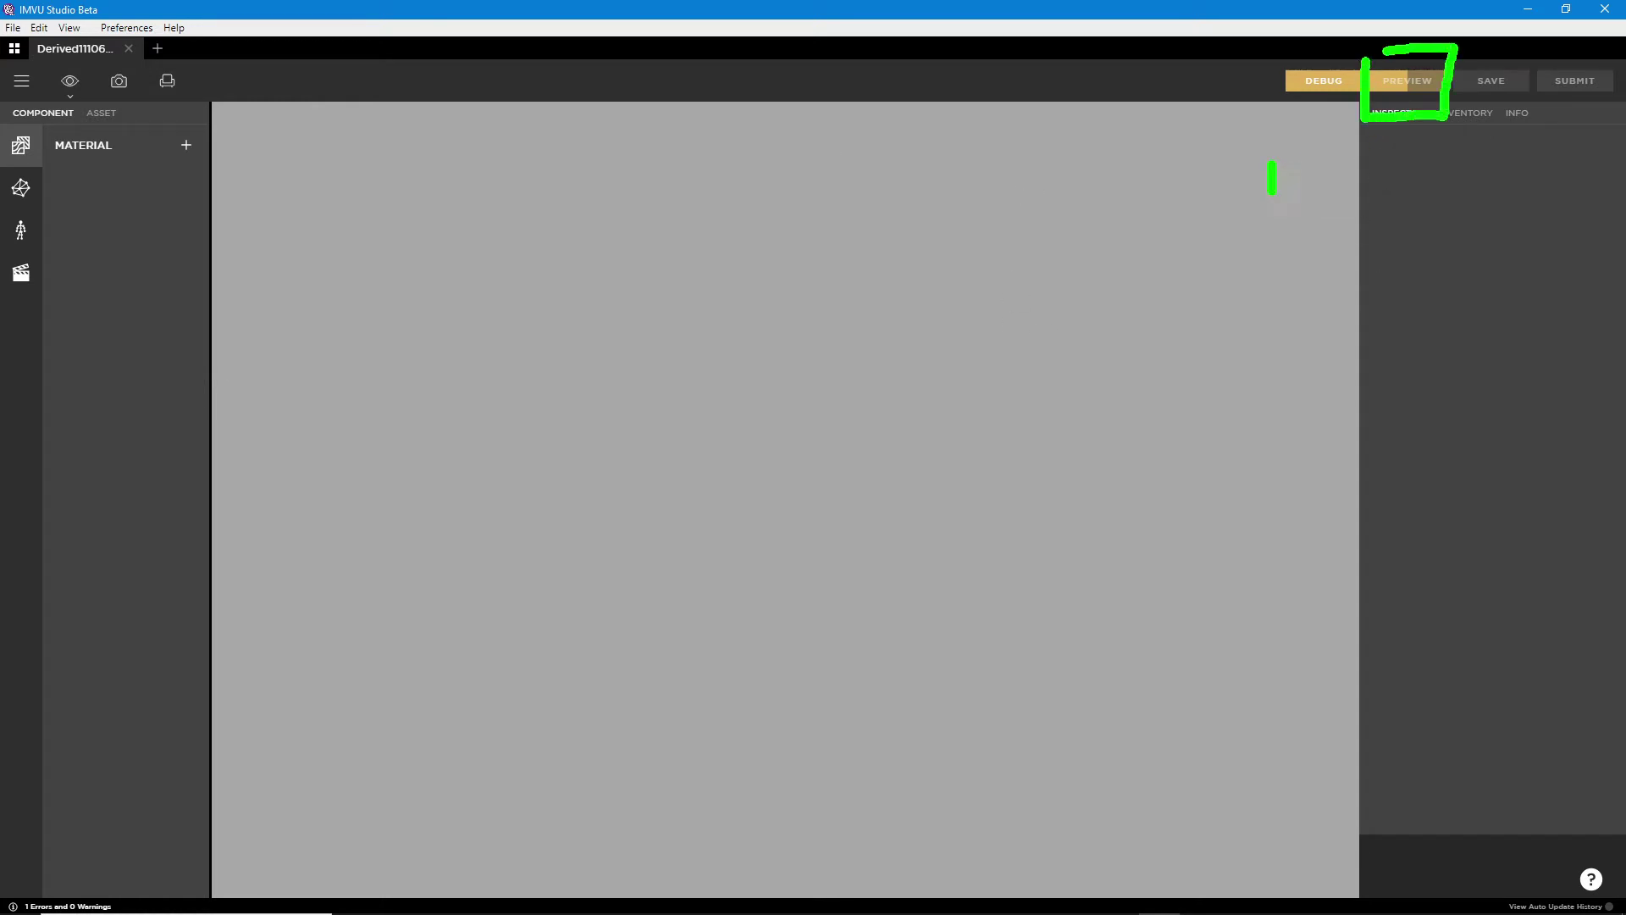
mouse_move(1347, 176)
mouse_down()
mouse_move(1396, 159)
mouse_move(1450, 169)
mouse_up()
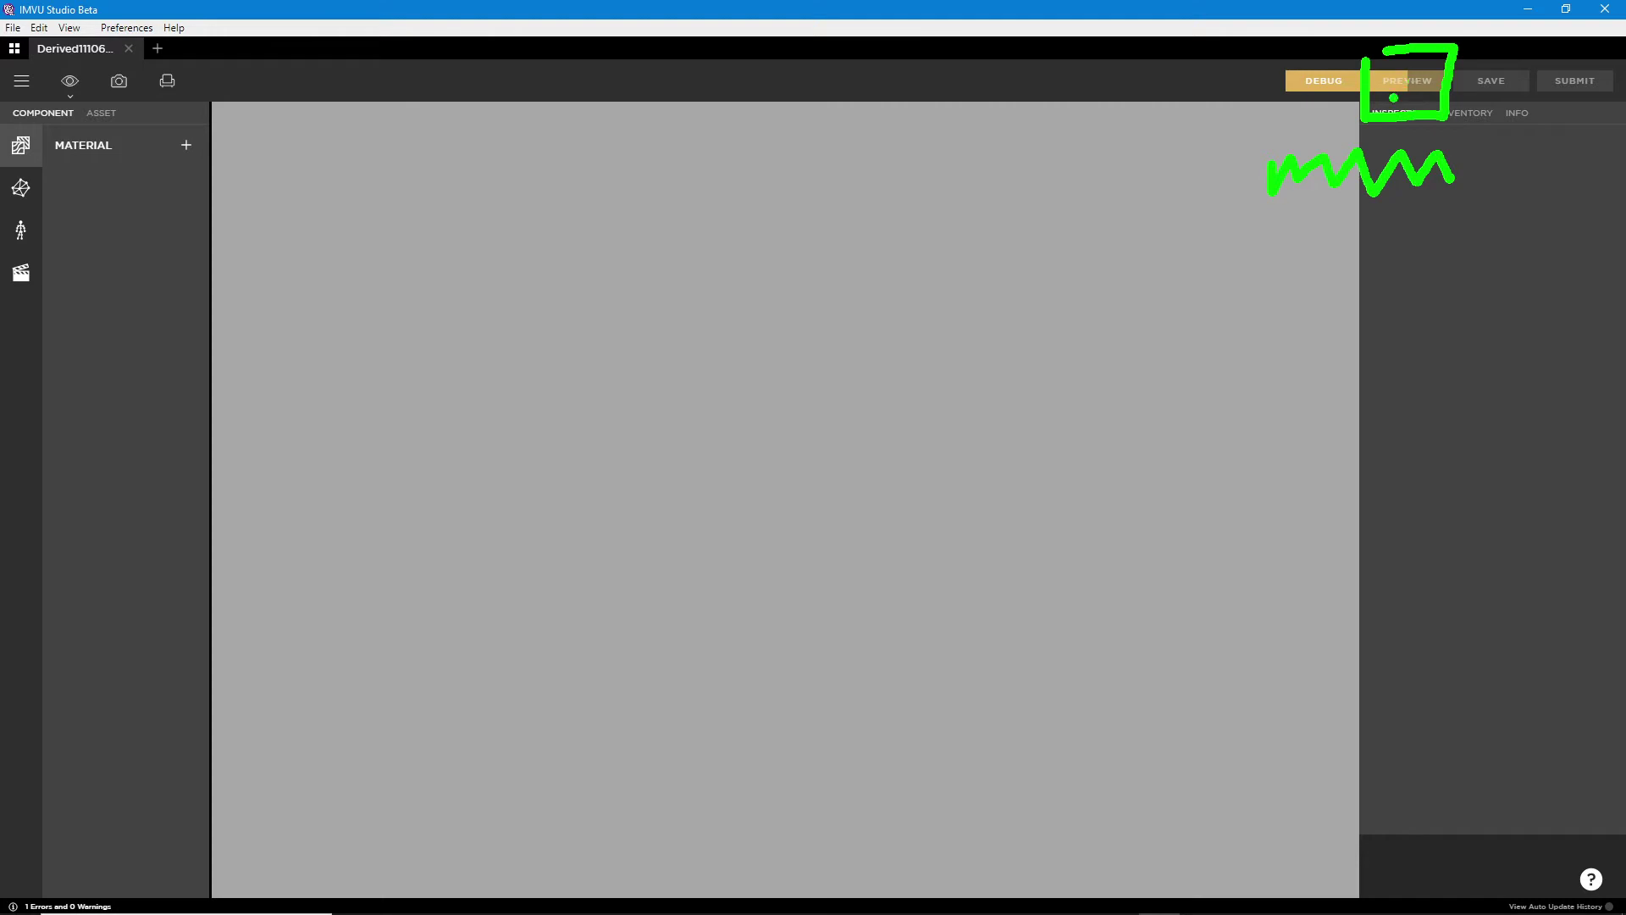
drag(1408, 100, 1409, 180)
key(Escape)
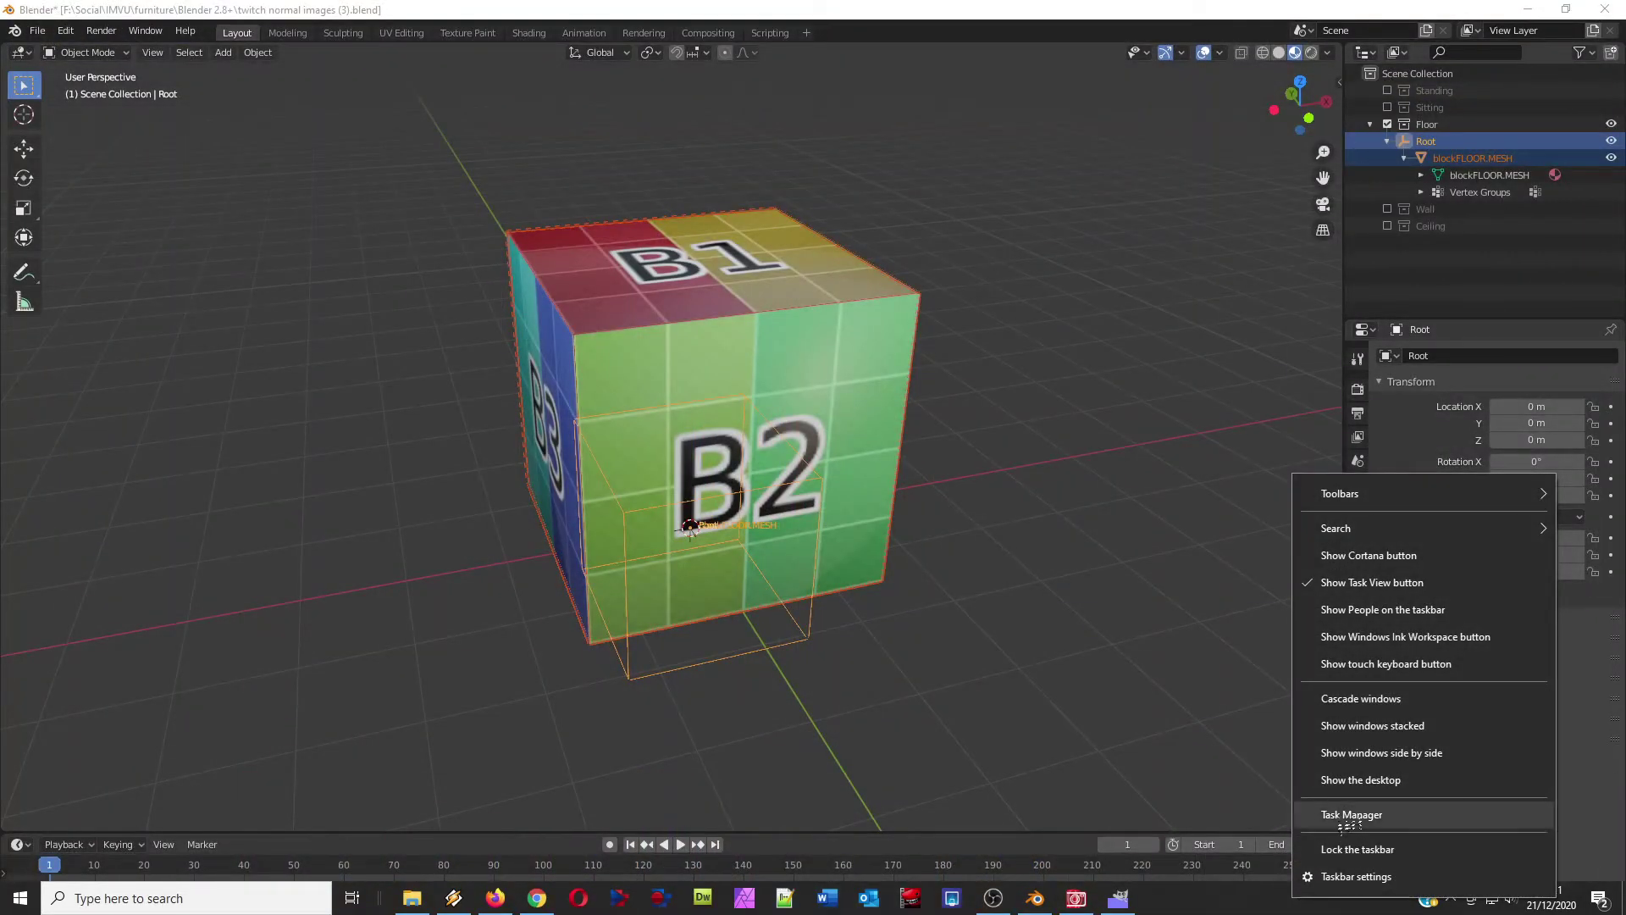
- Restart IMVU Studio and start a new product, showing the Furniture category of Rooms & Furniture base products
click(1266, 904)
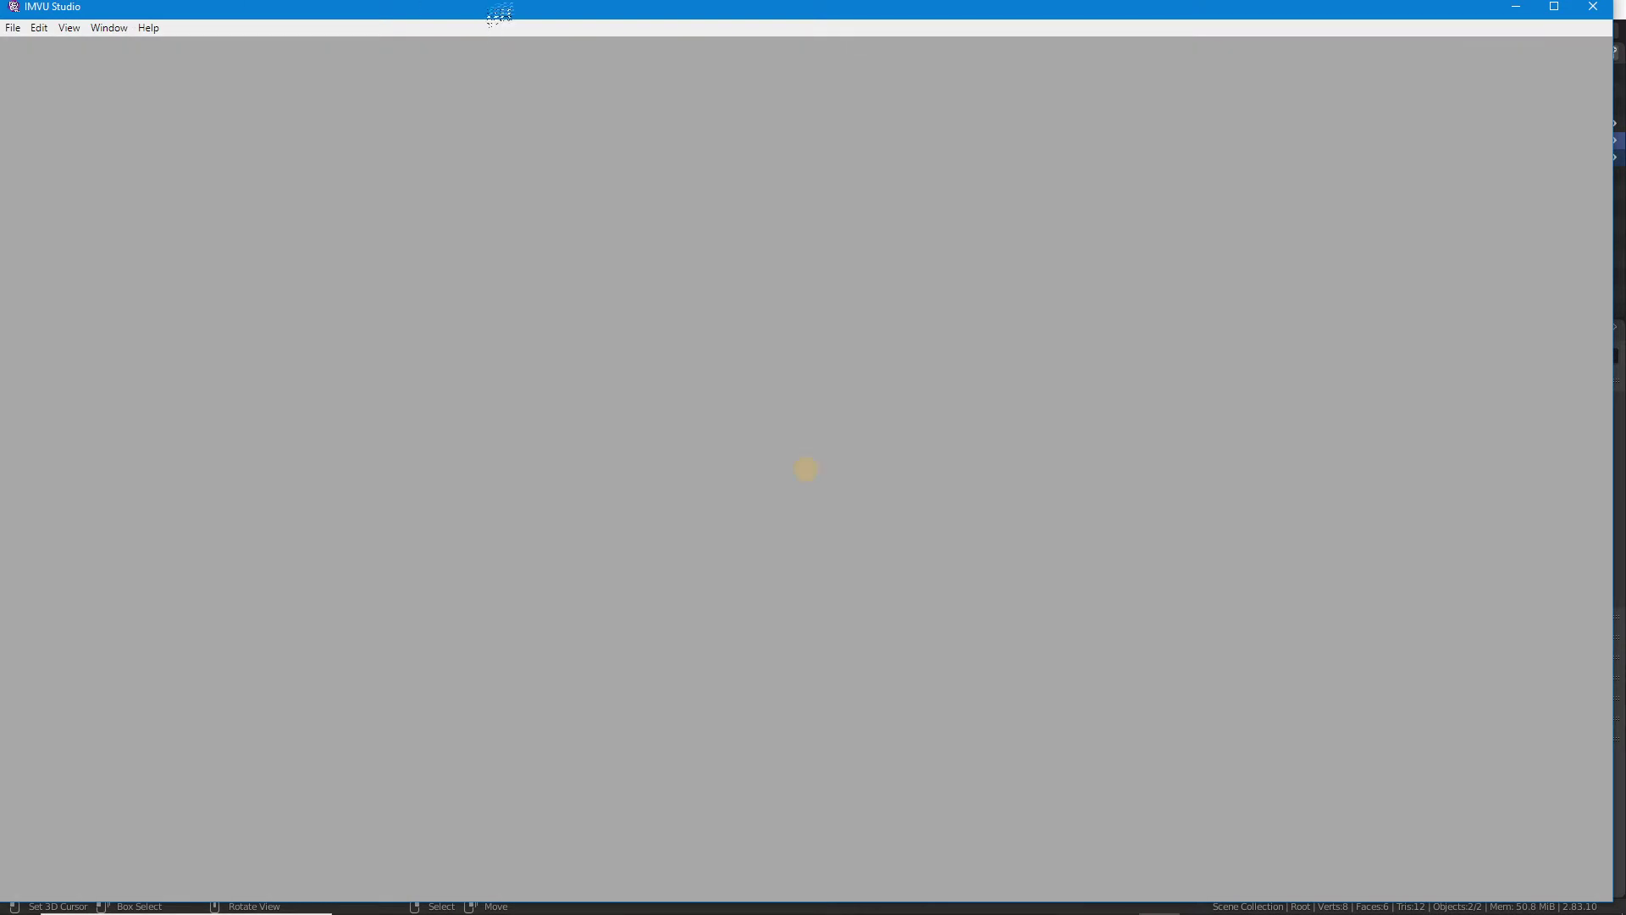
double_click(491, 8)
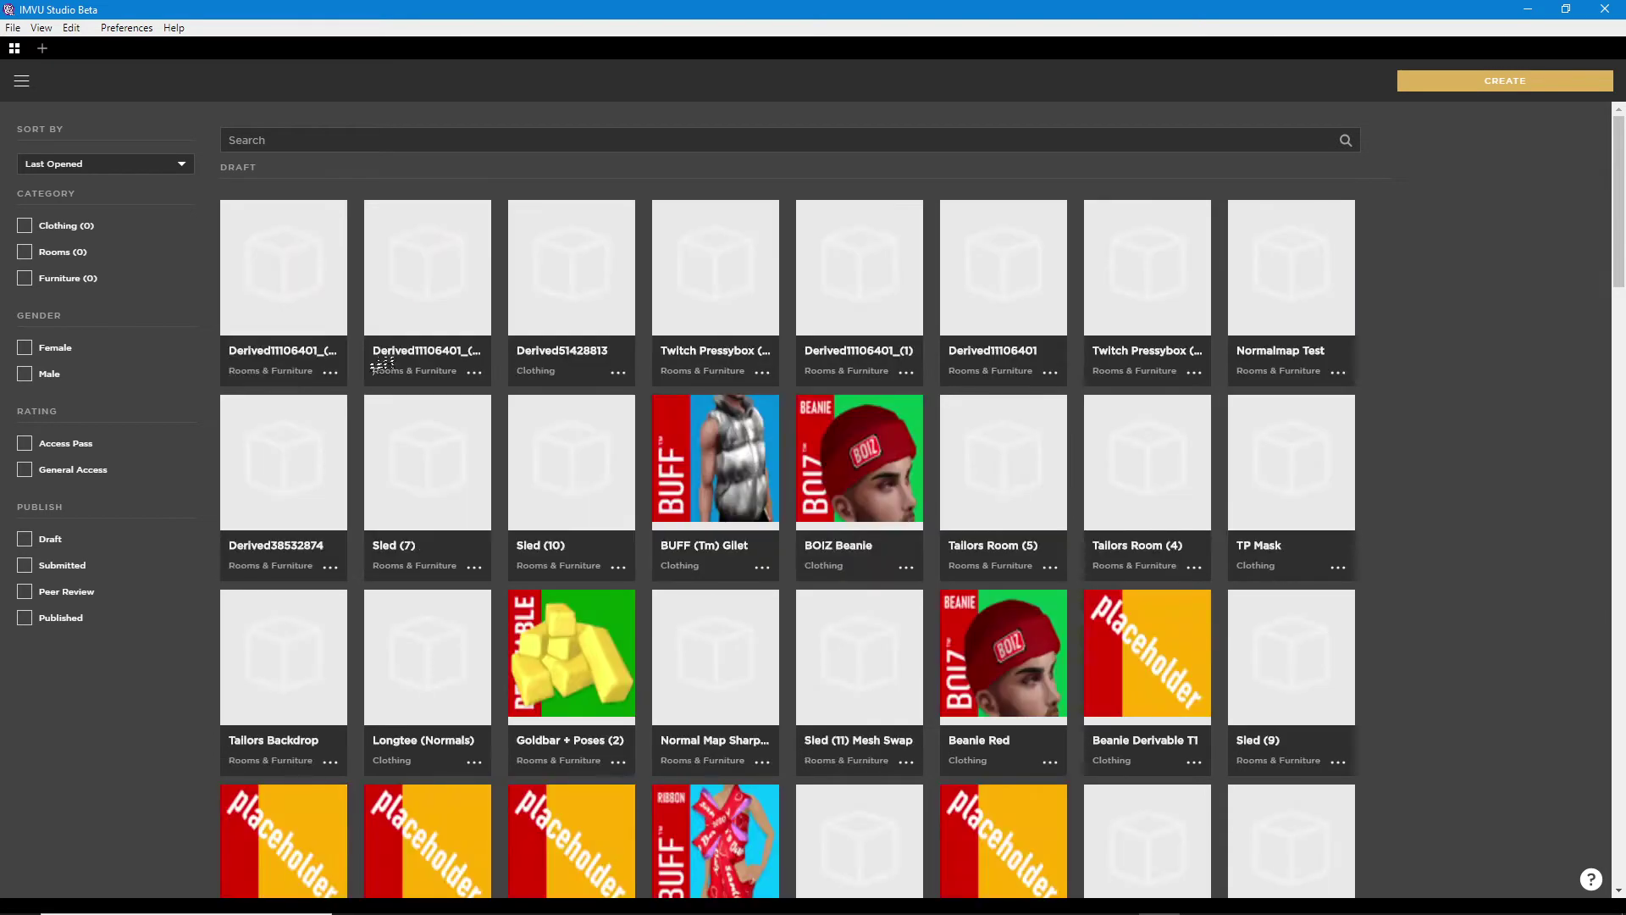
mouse_move(379, 365)
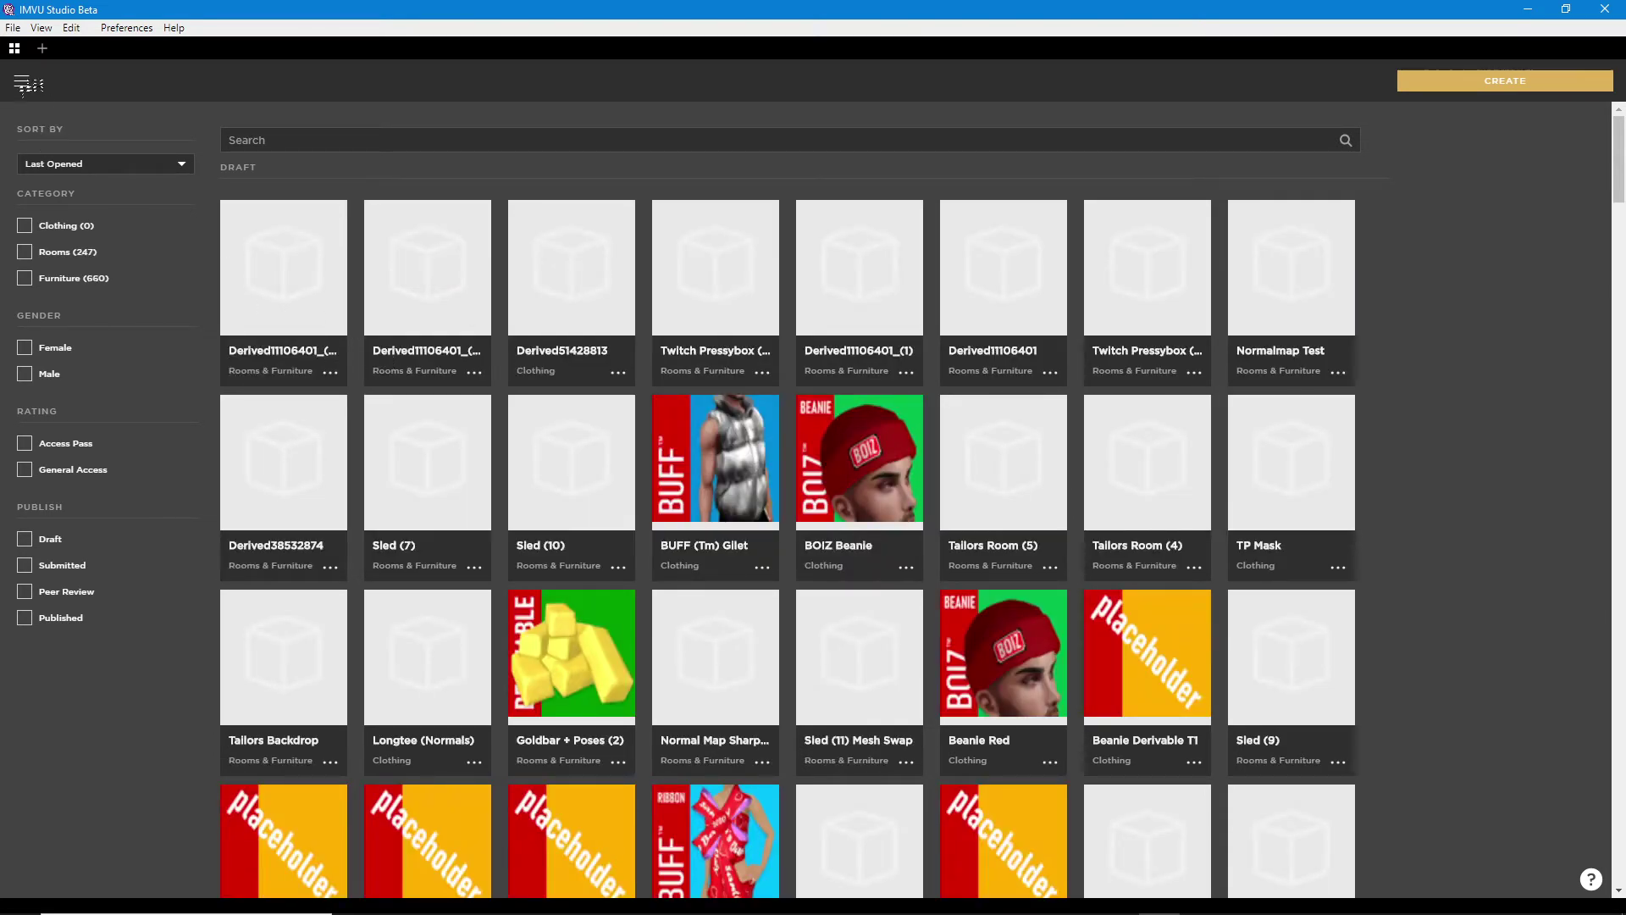
click(26, 82)
mouse_move(55, 121)
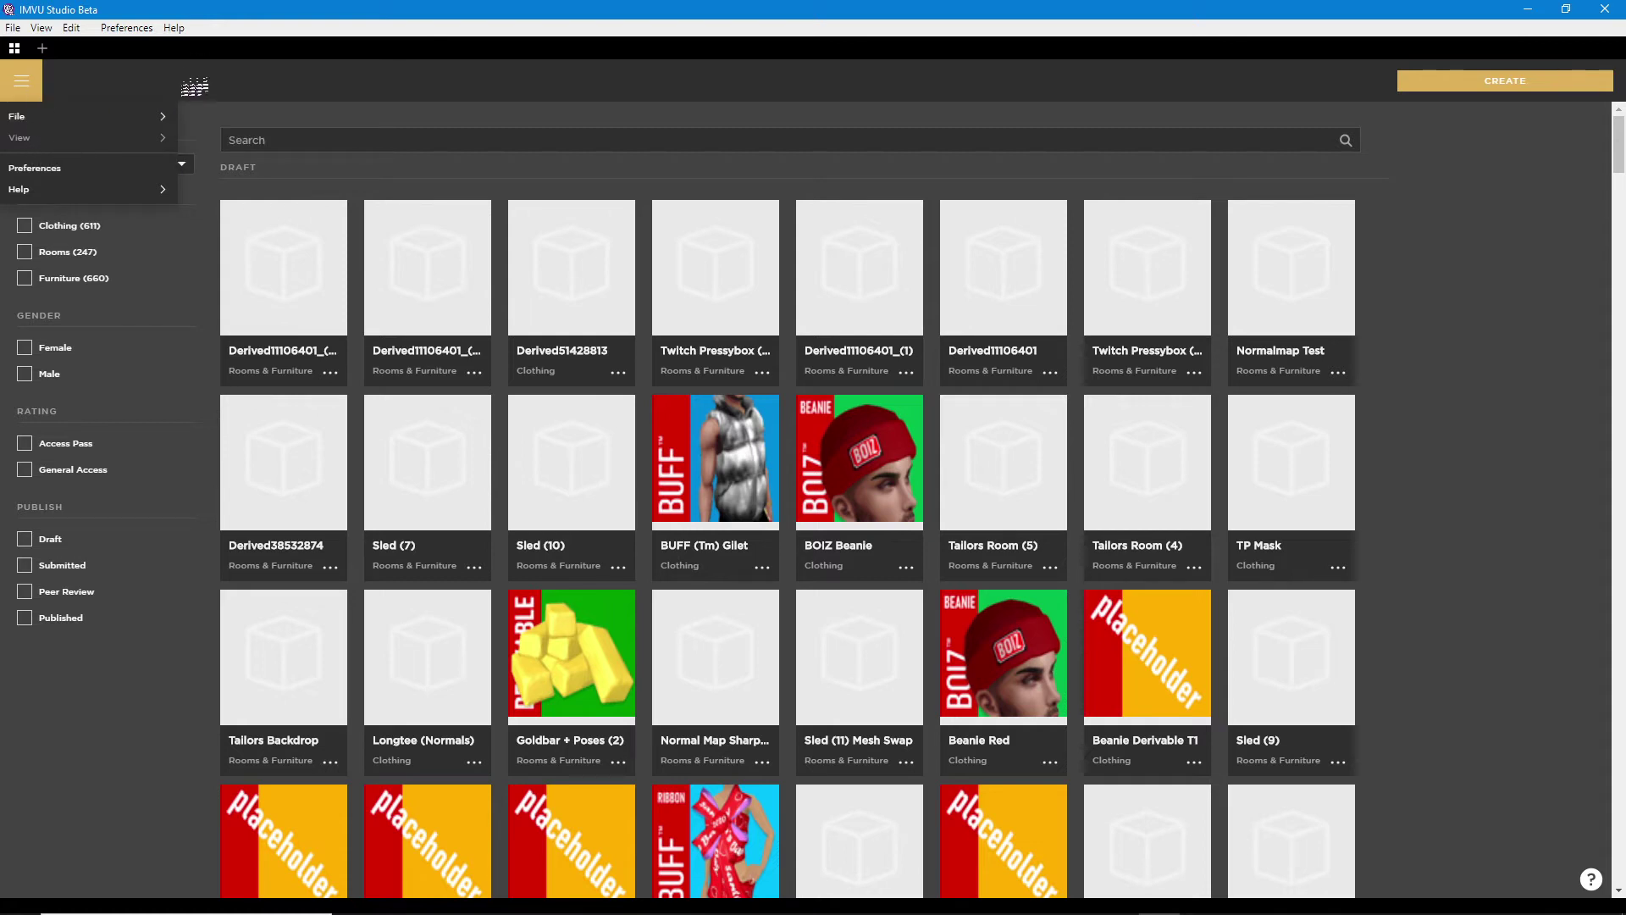
click(188, 83)
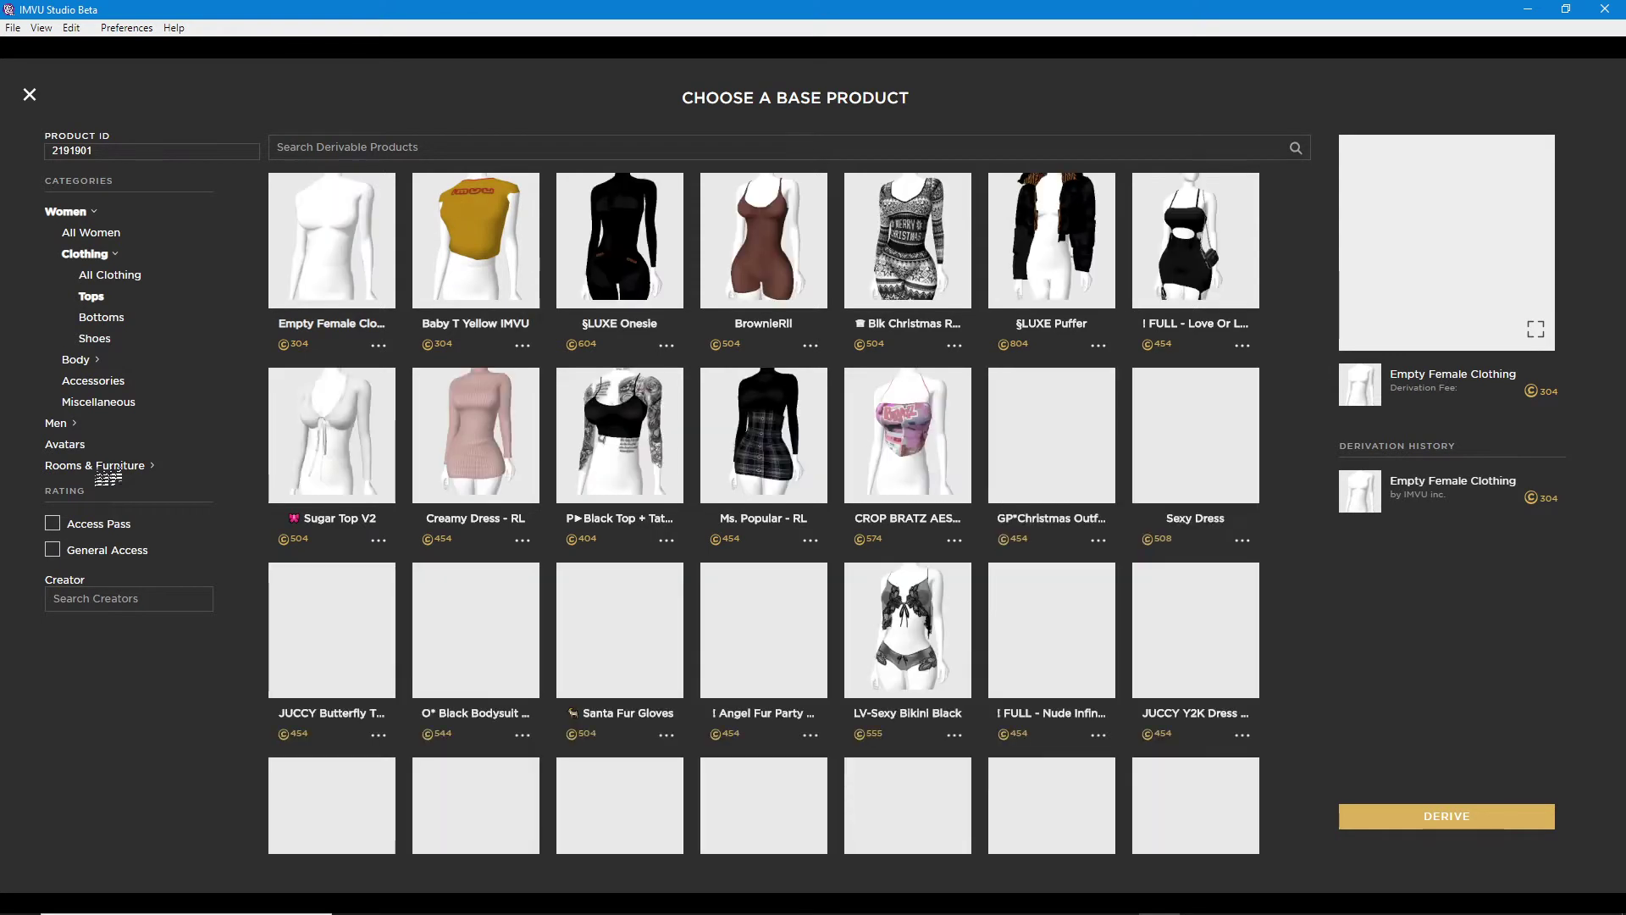
click(110, 466)
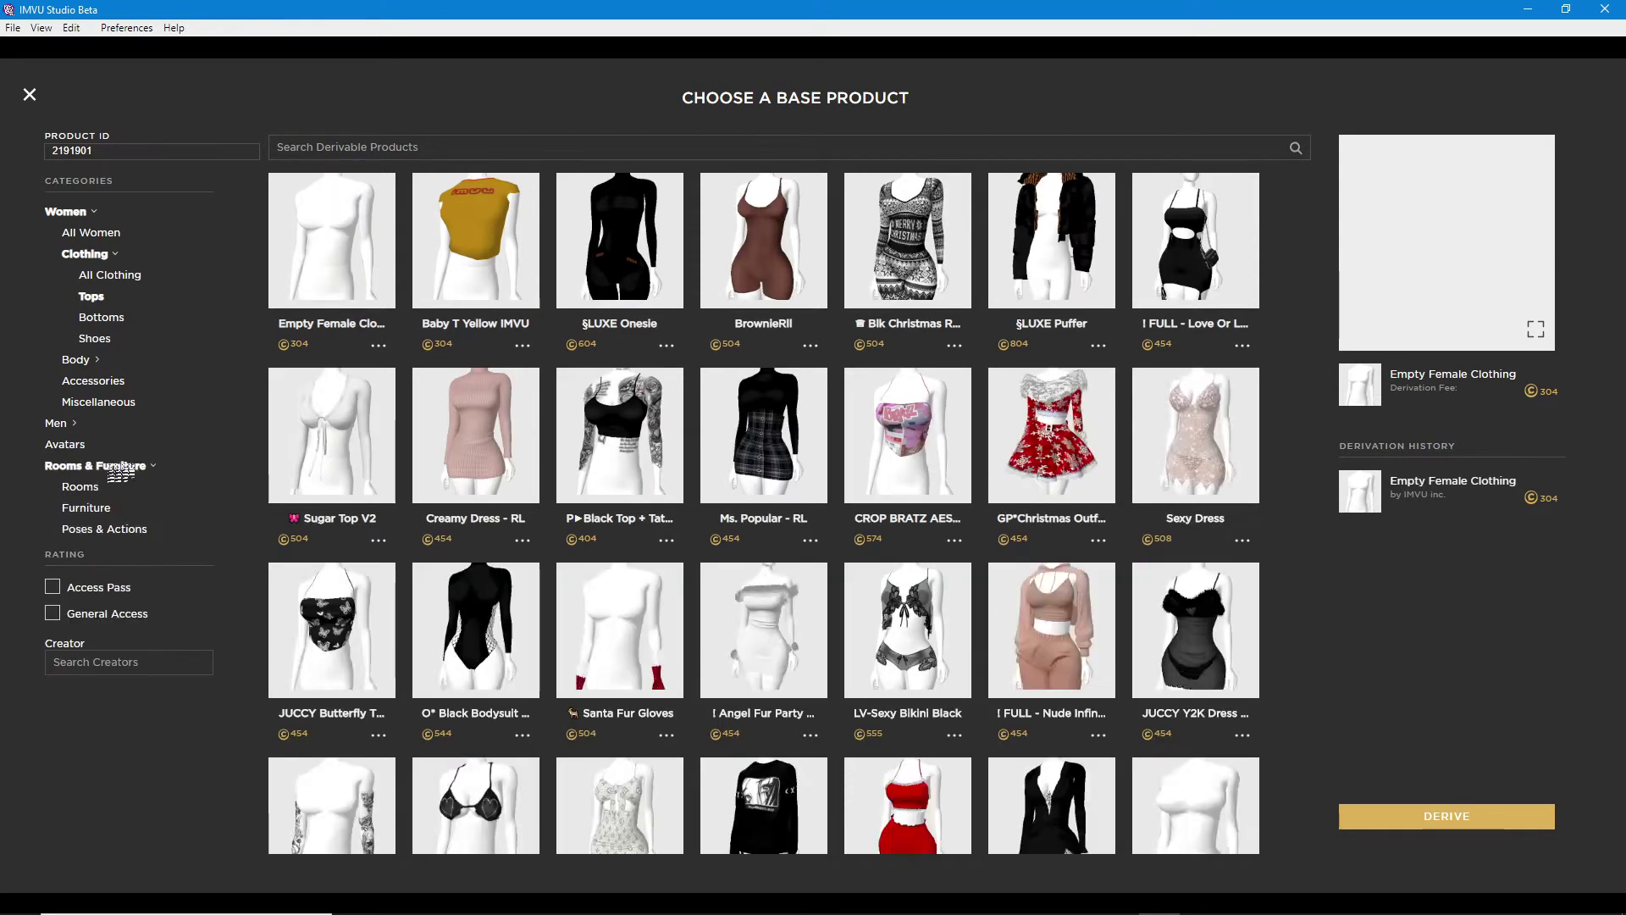
click(88, 508)
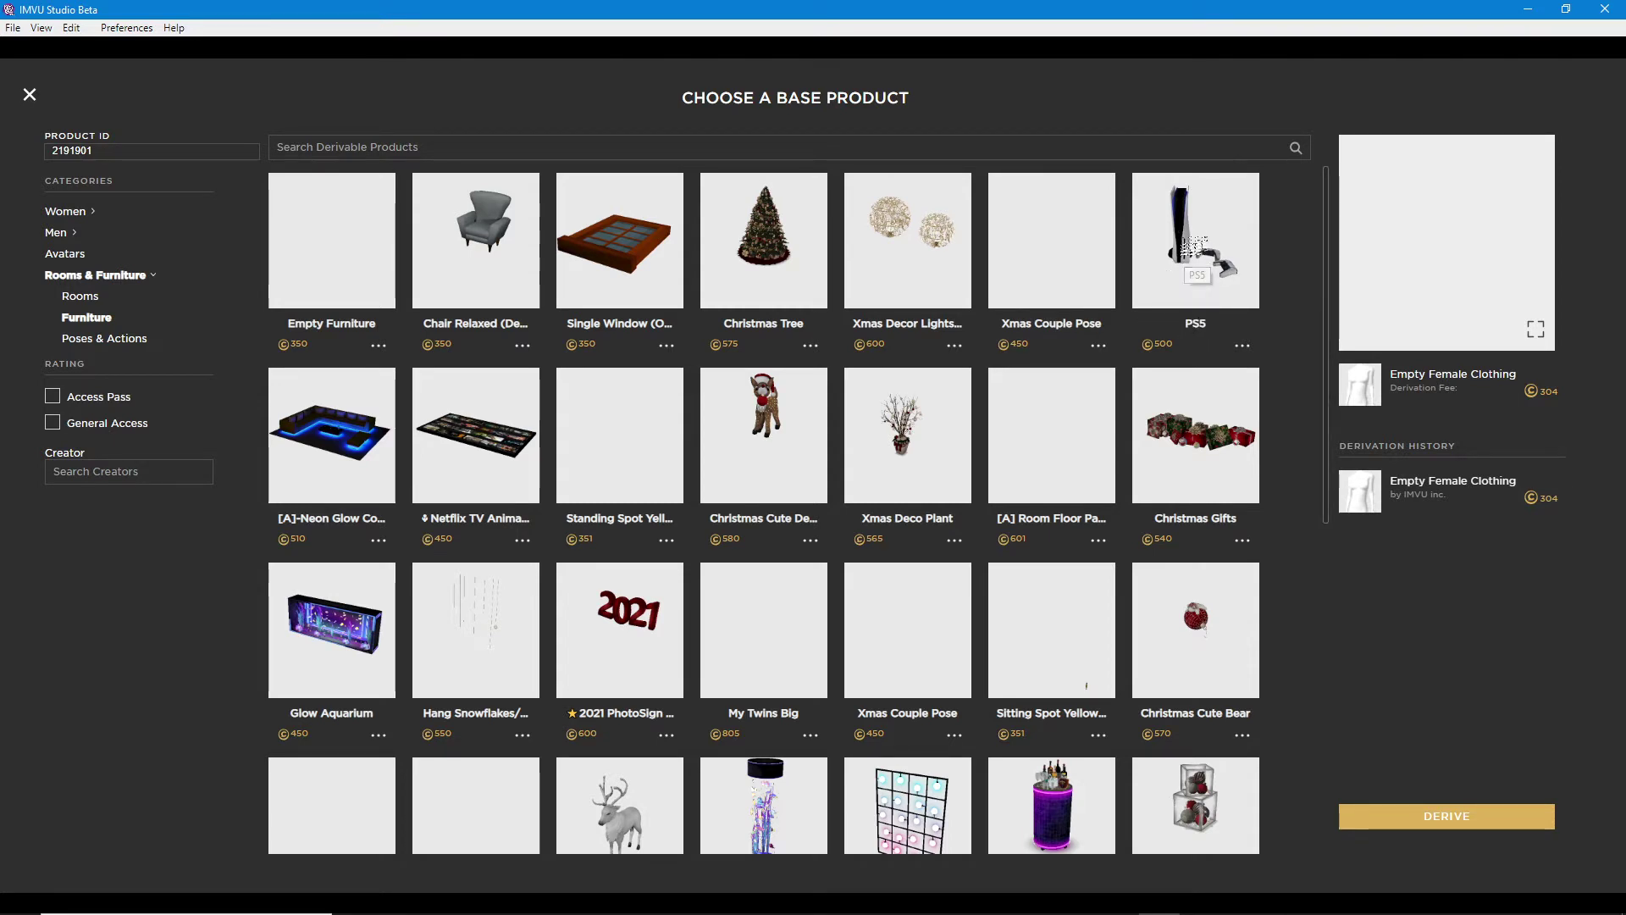
- Preview the PS5 base product from different angles, and derive the new product from Empty Furniture instead
click(1191, 247)
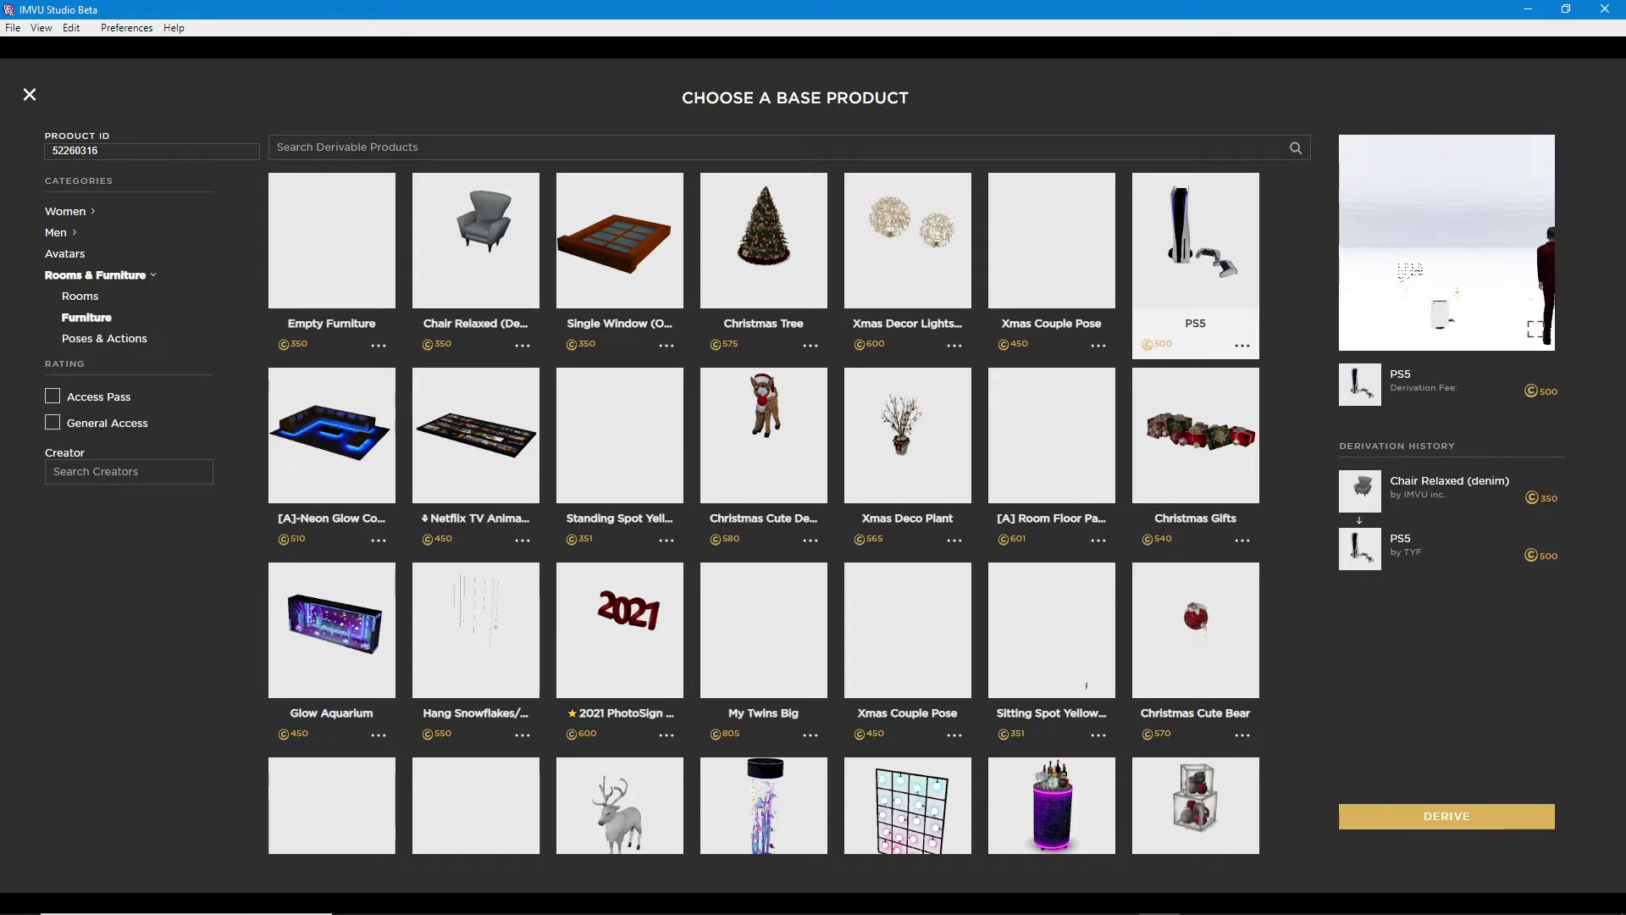
drag(1383, 280, 1453, 276)
scroll(1436, 254, up, 5)
scroll(1453, 275, down, 5)
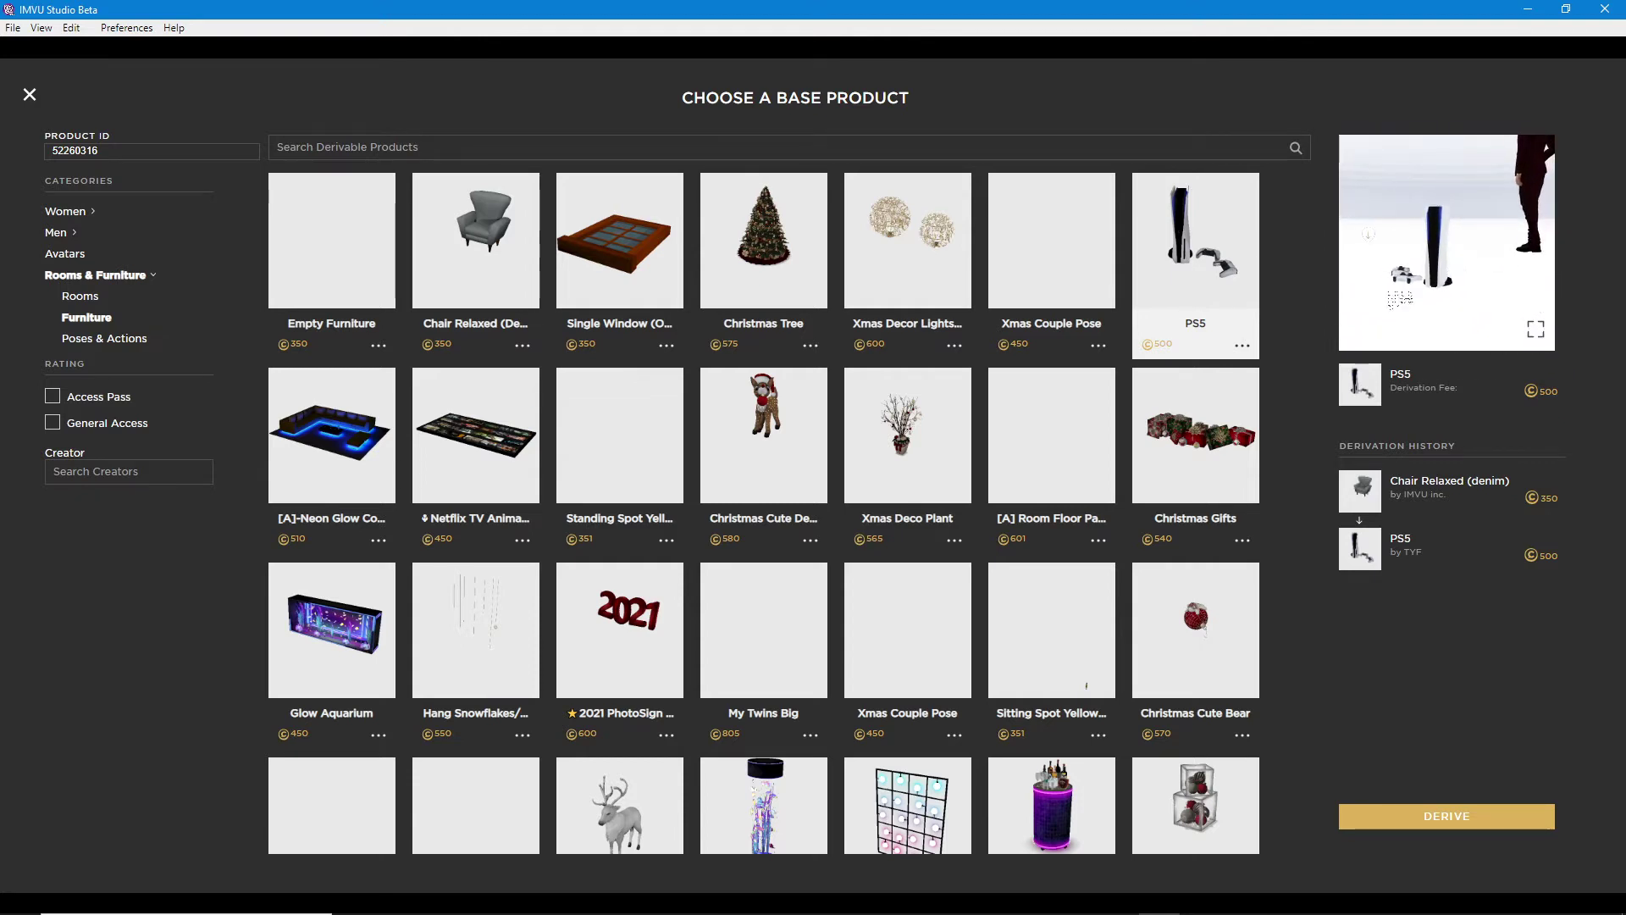
click(330, 258)
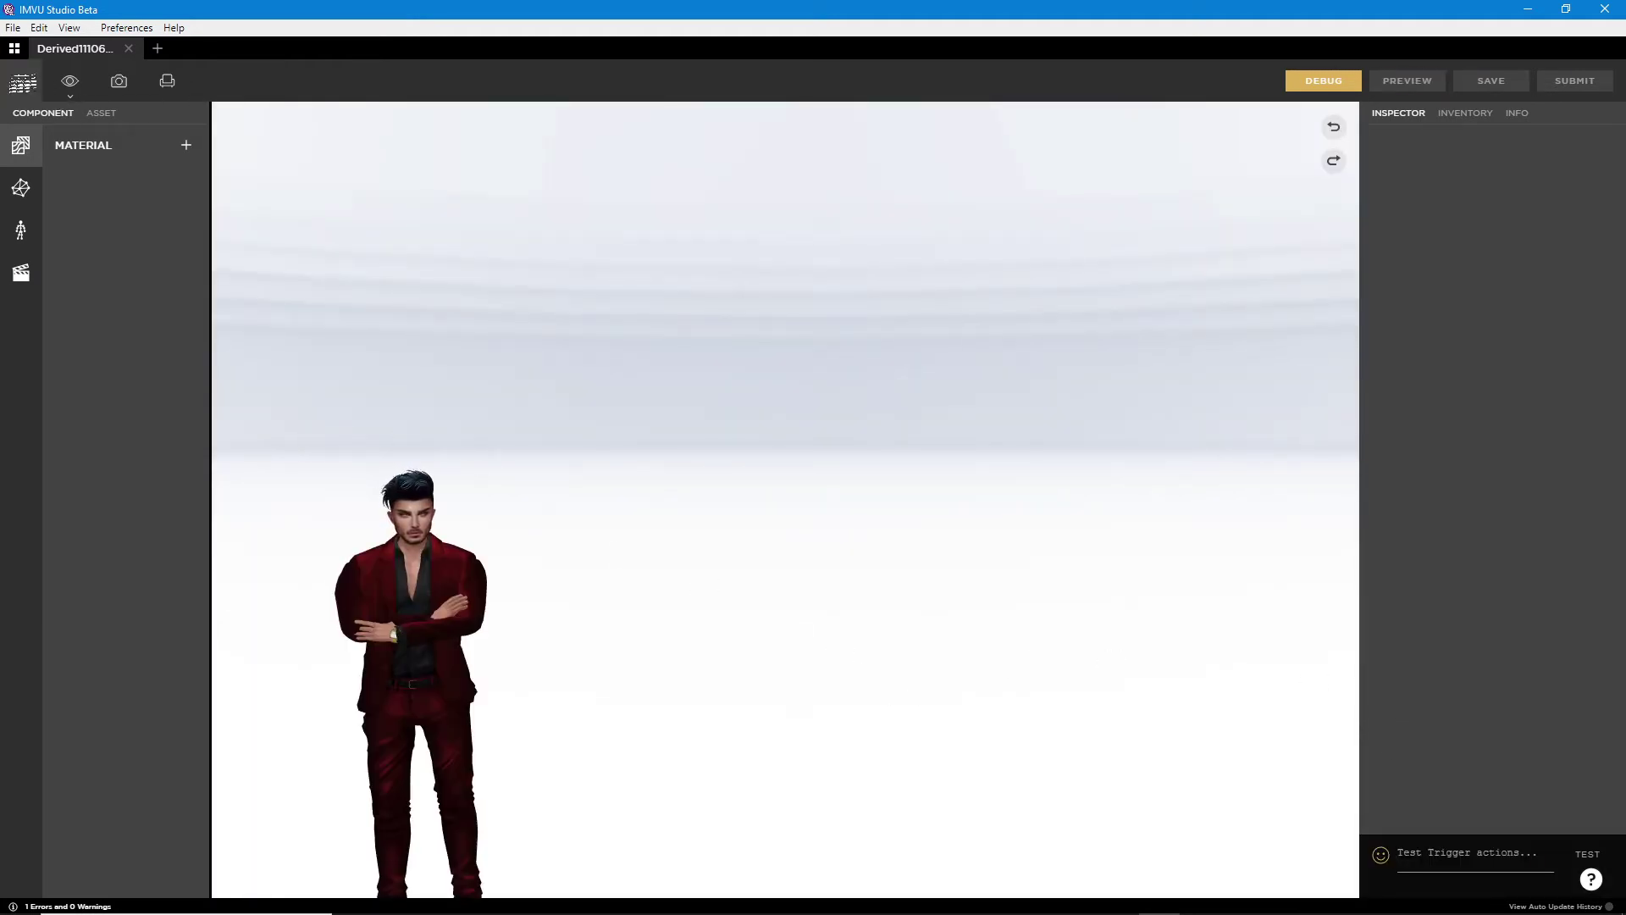
- Try to import twitch normal images (3).fbx into the new furniture product, and close that product
click(21, 80)
mouse_move(60, 140)
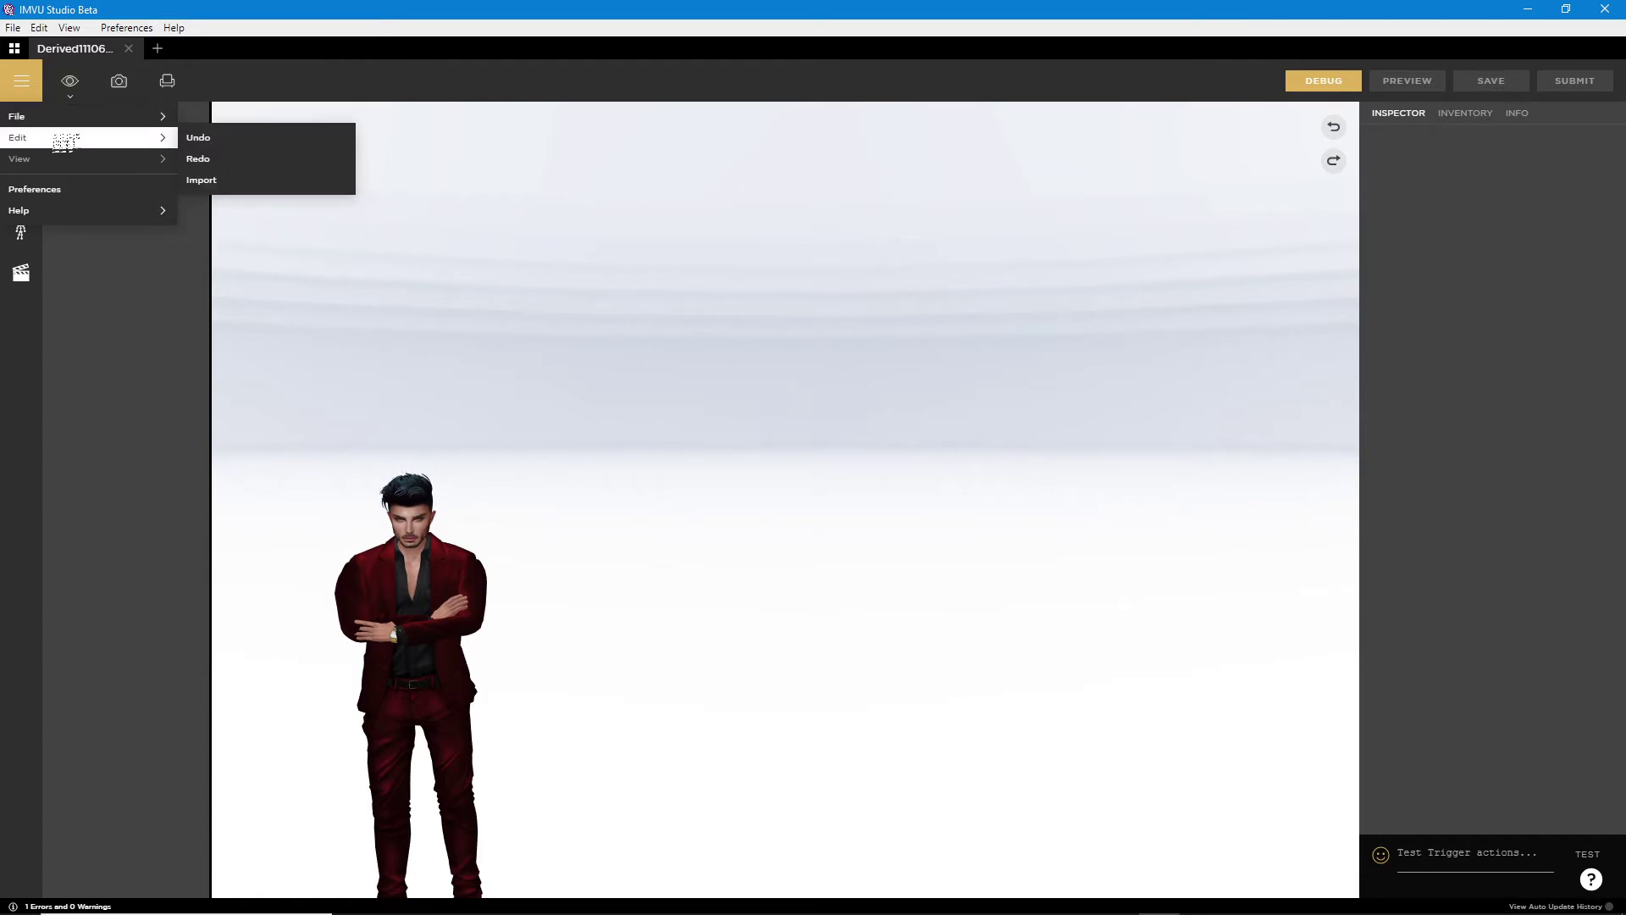
click(217, 180)
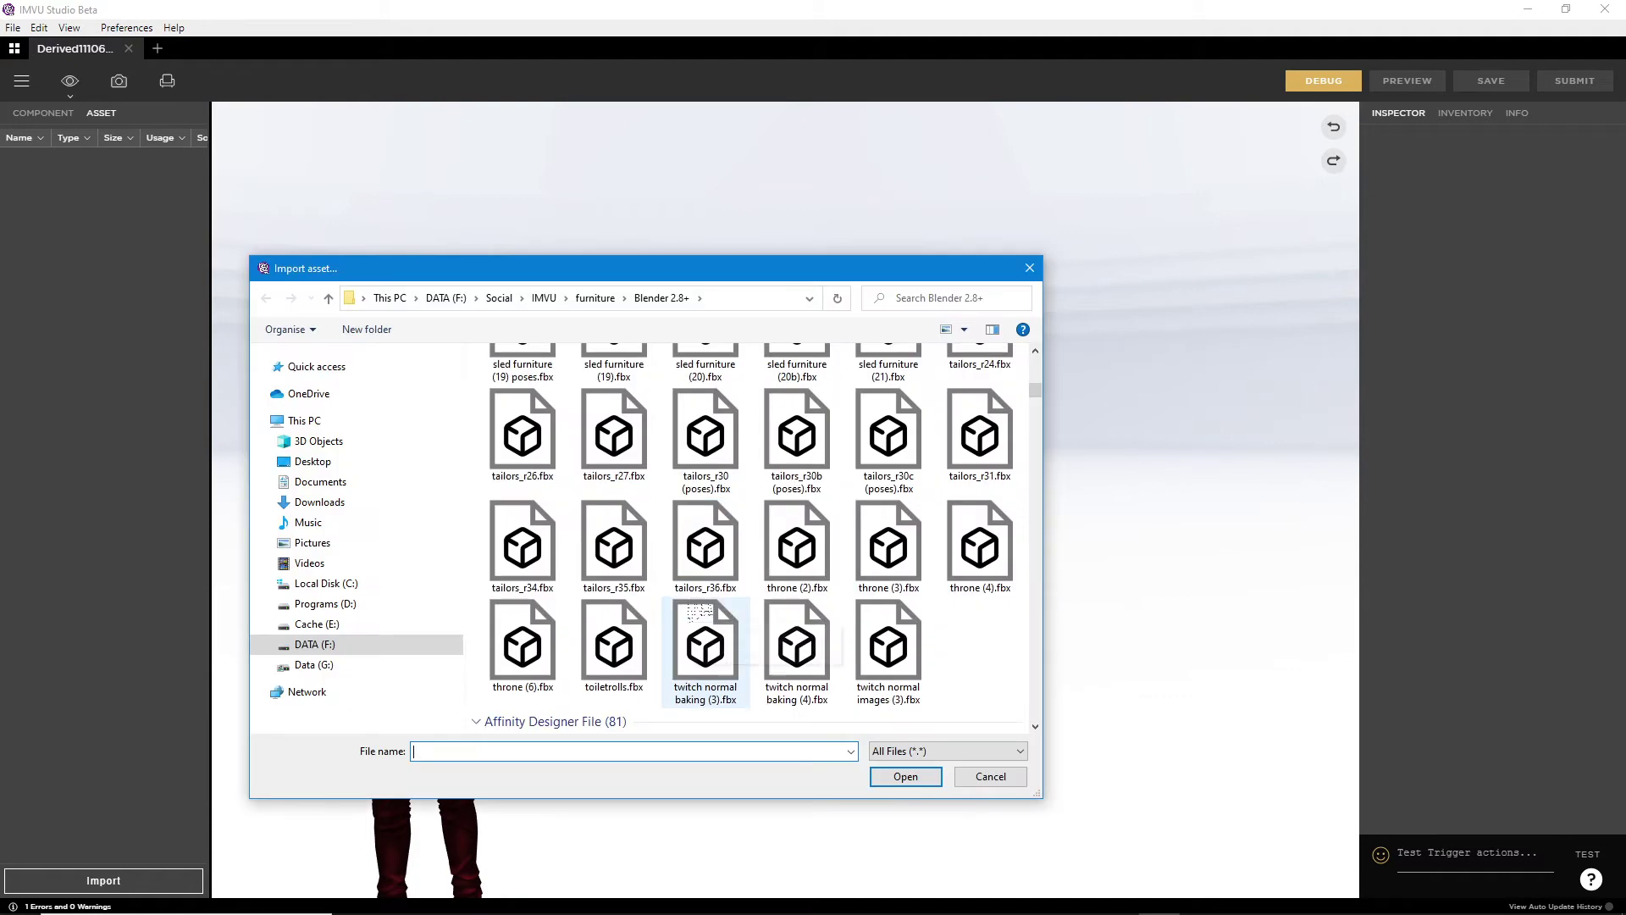
click(888, 643)
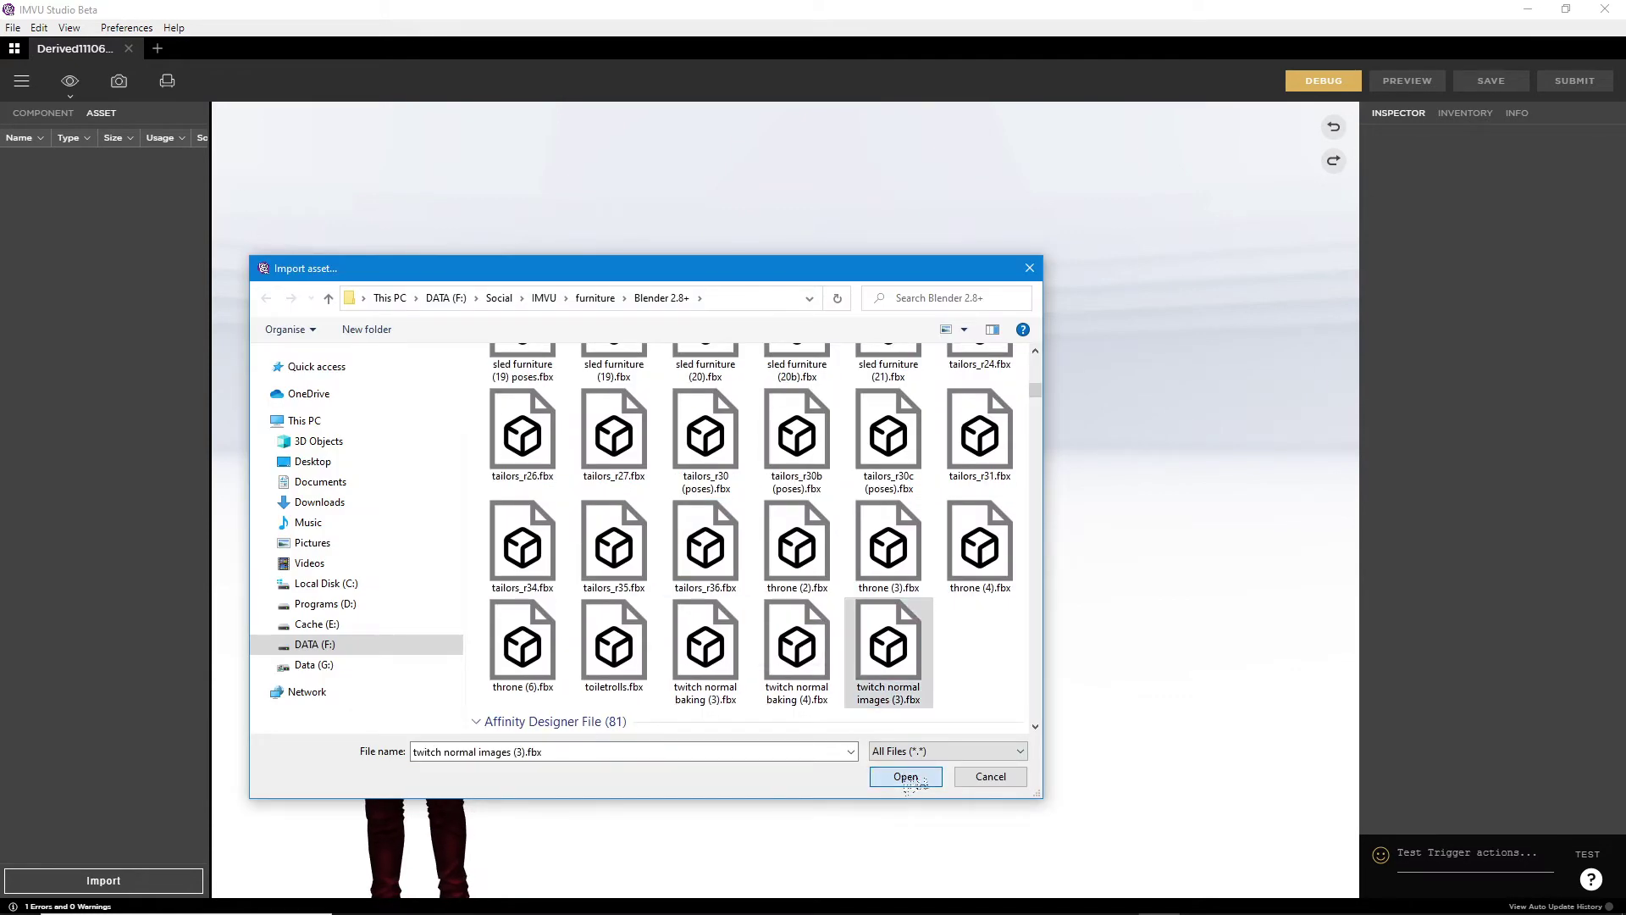
click(902, 775)
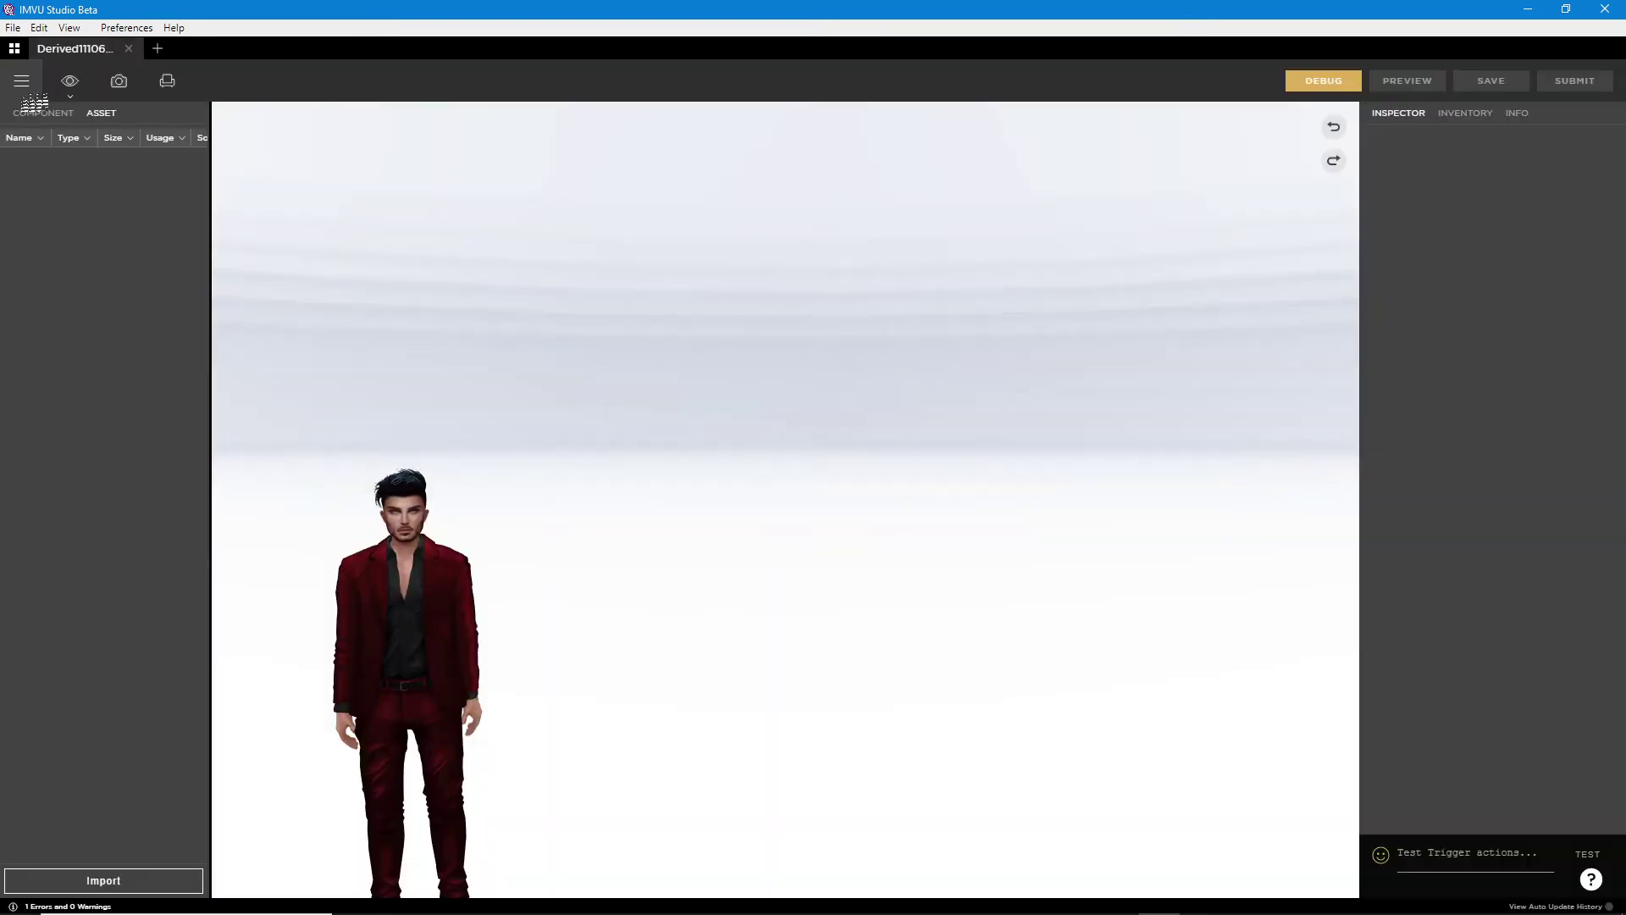
click(128, 48)
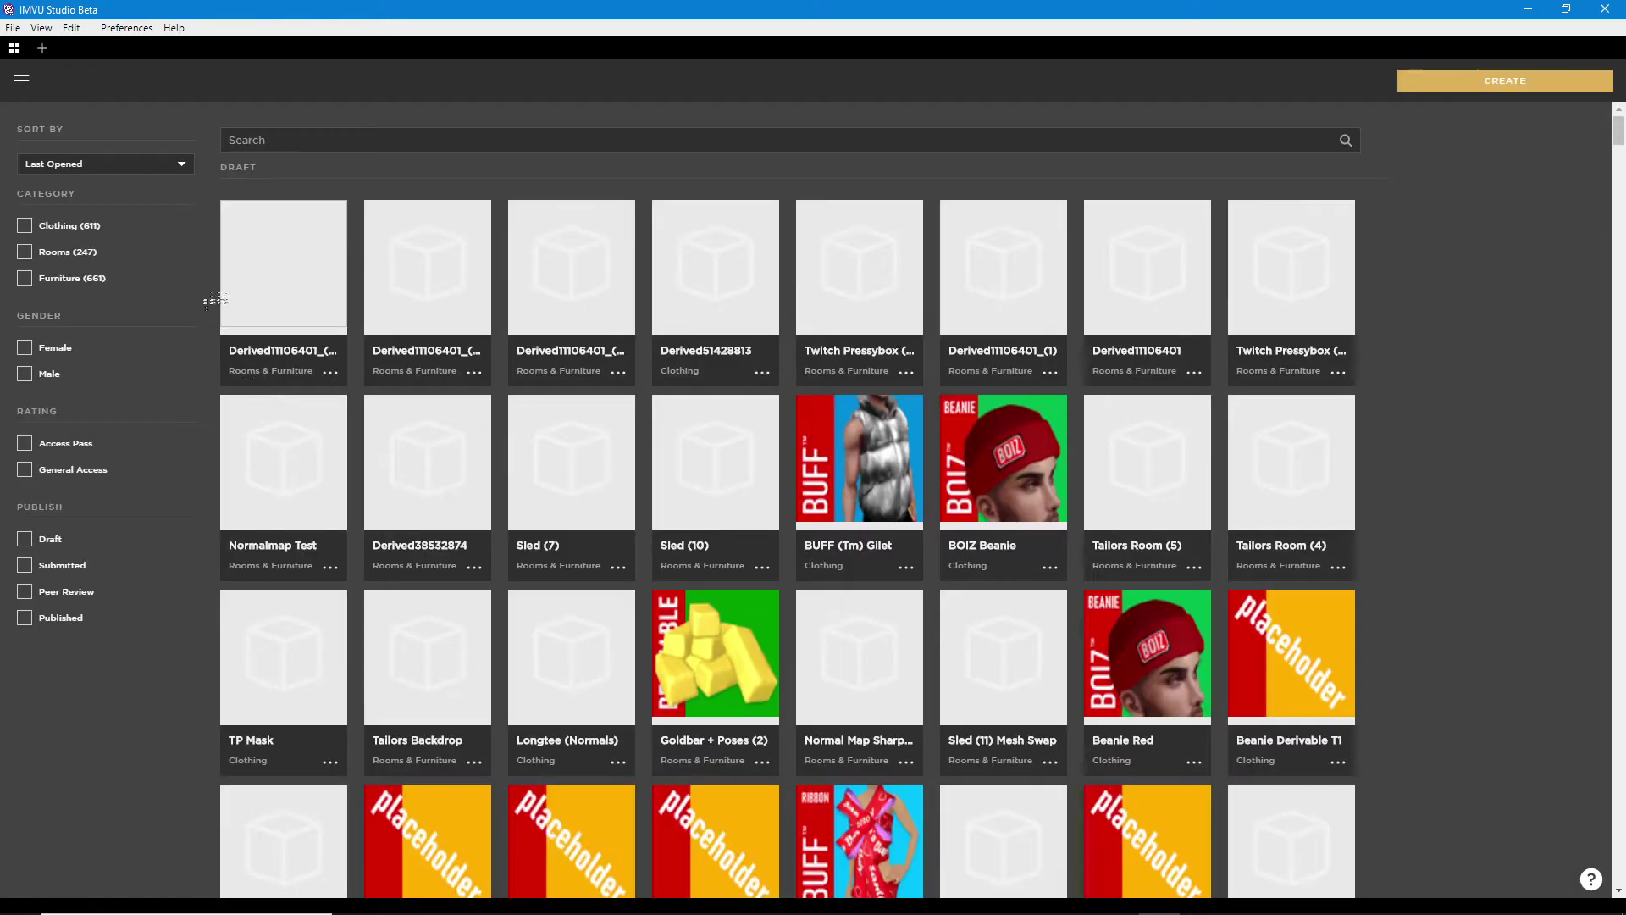
- Return to Blender and, in the Shading workspace, connect the block material's normalimages-normal.png Color output to the shader's Normal input
click(1537, 8)
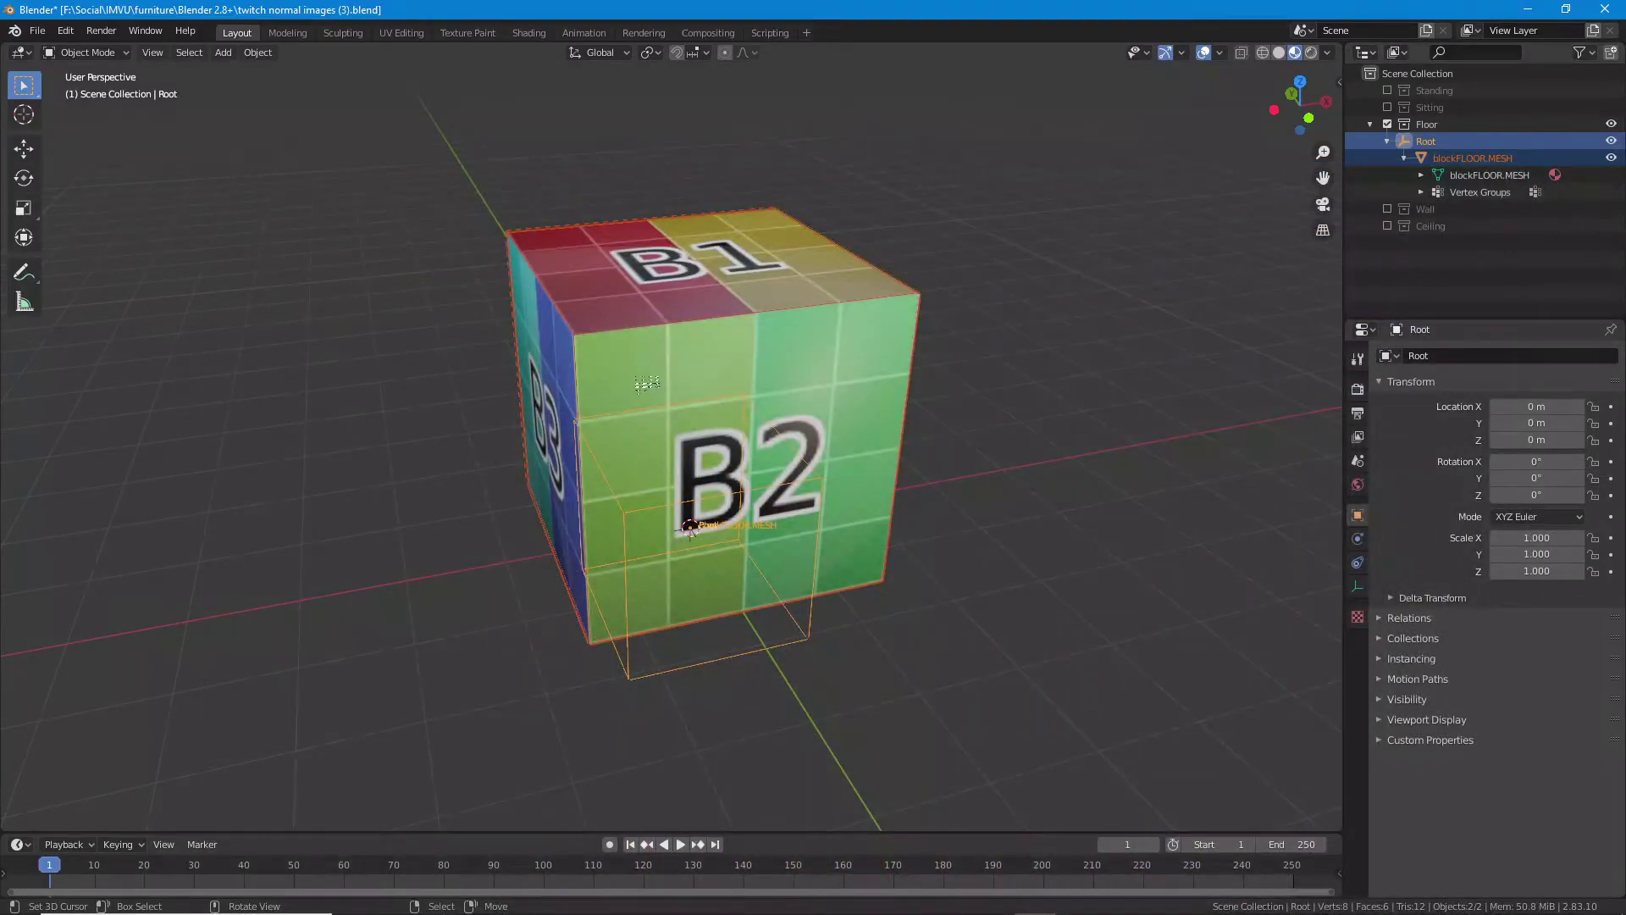
drag(679, 347, 677, 343)
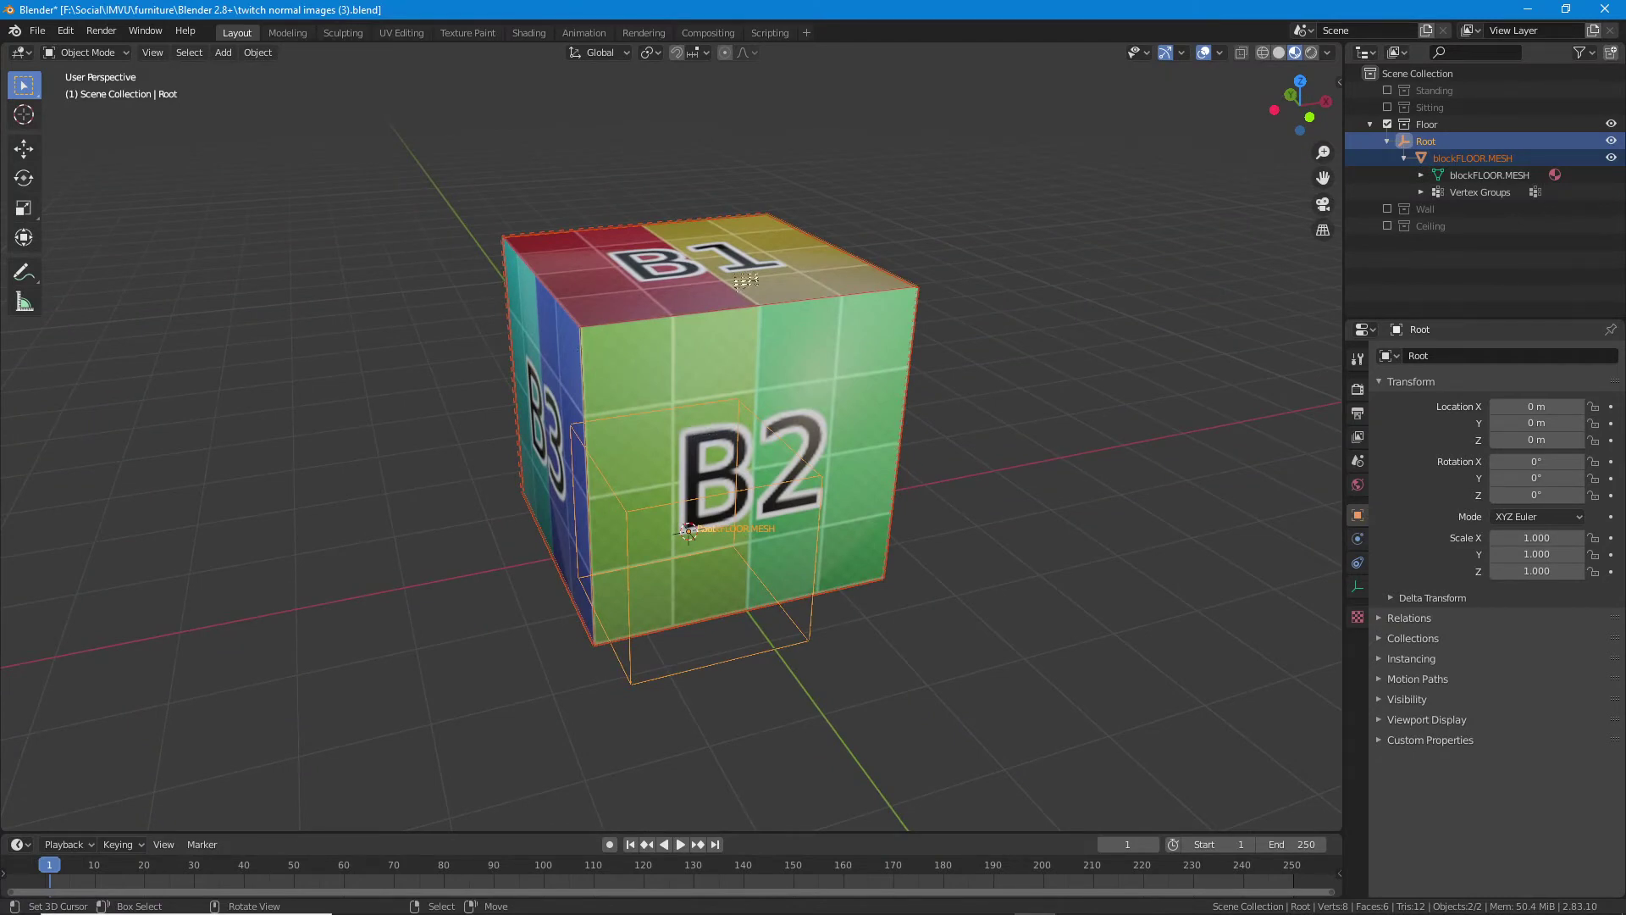
mouse_move(991, 567)
mouse_down()
mouse_move(1101, 552)
mouse_move(1012, 546)
mouse_up()
drag(841, 453, 839, 497)
scroll(838, 496, up, 3)
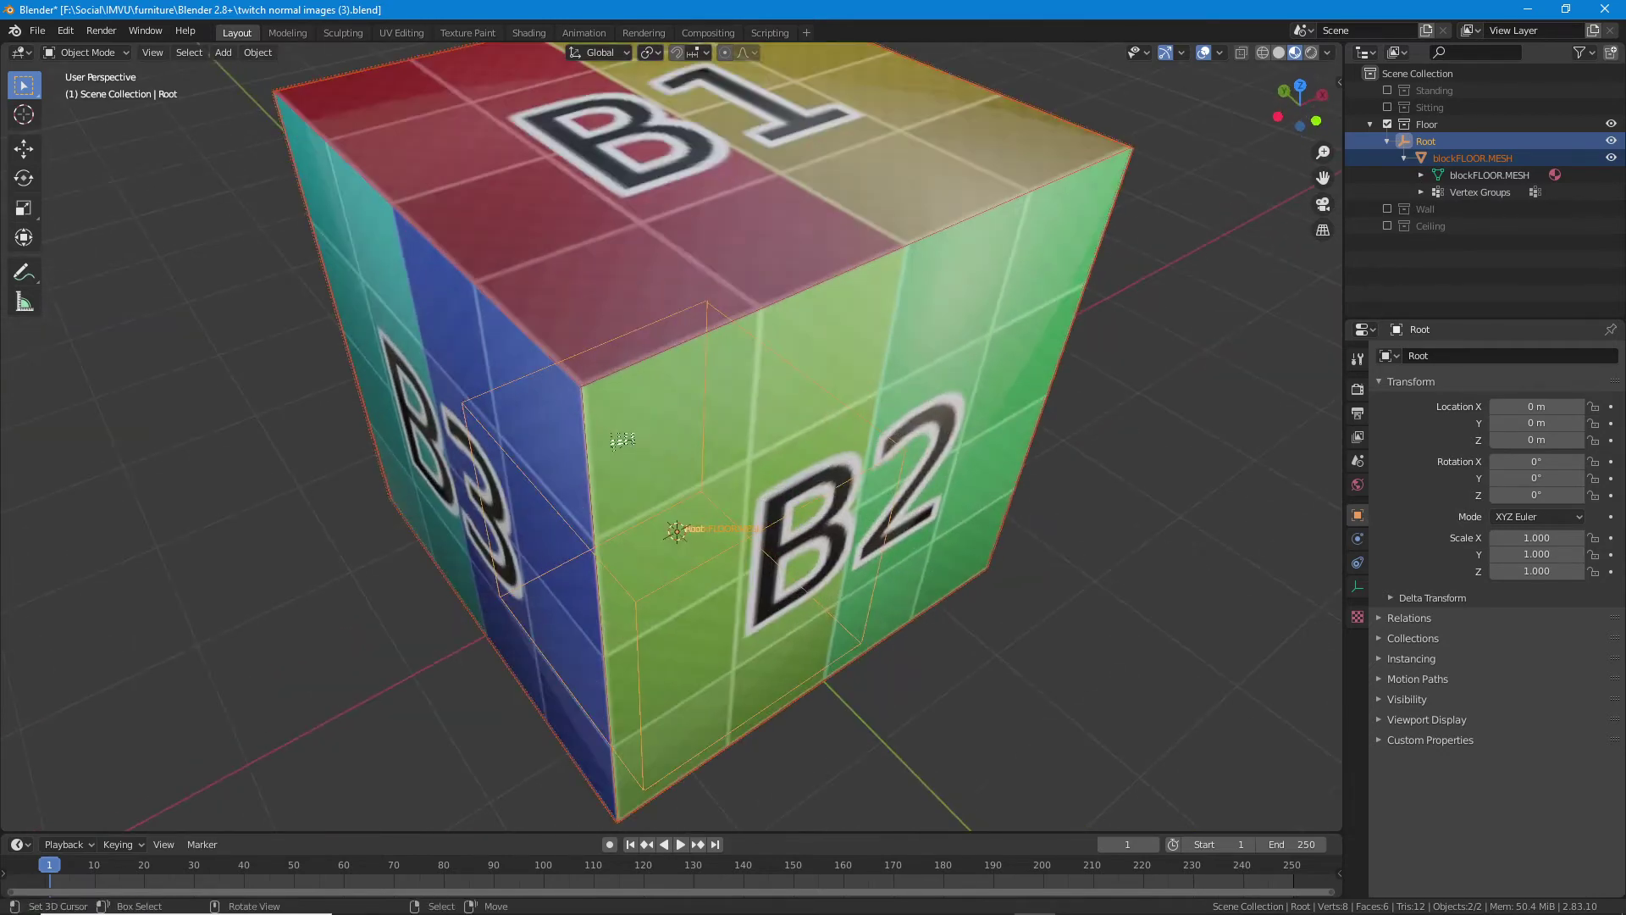
drag(622, 440, 677, 398)
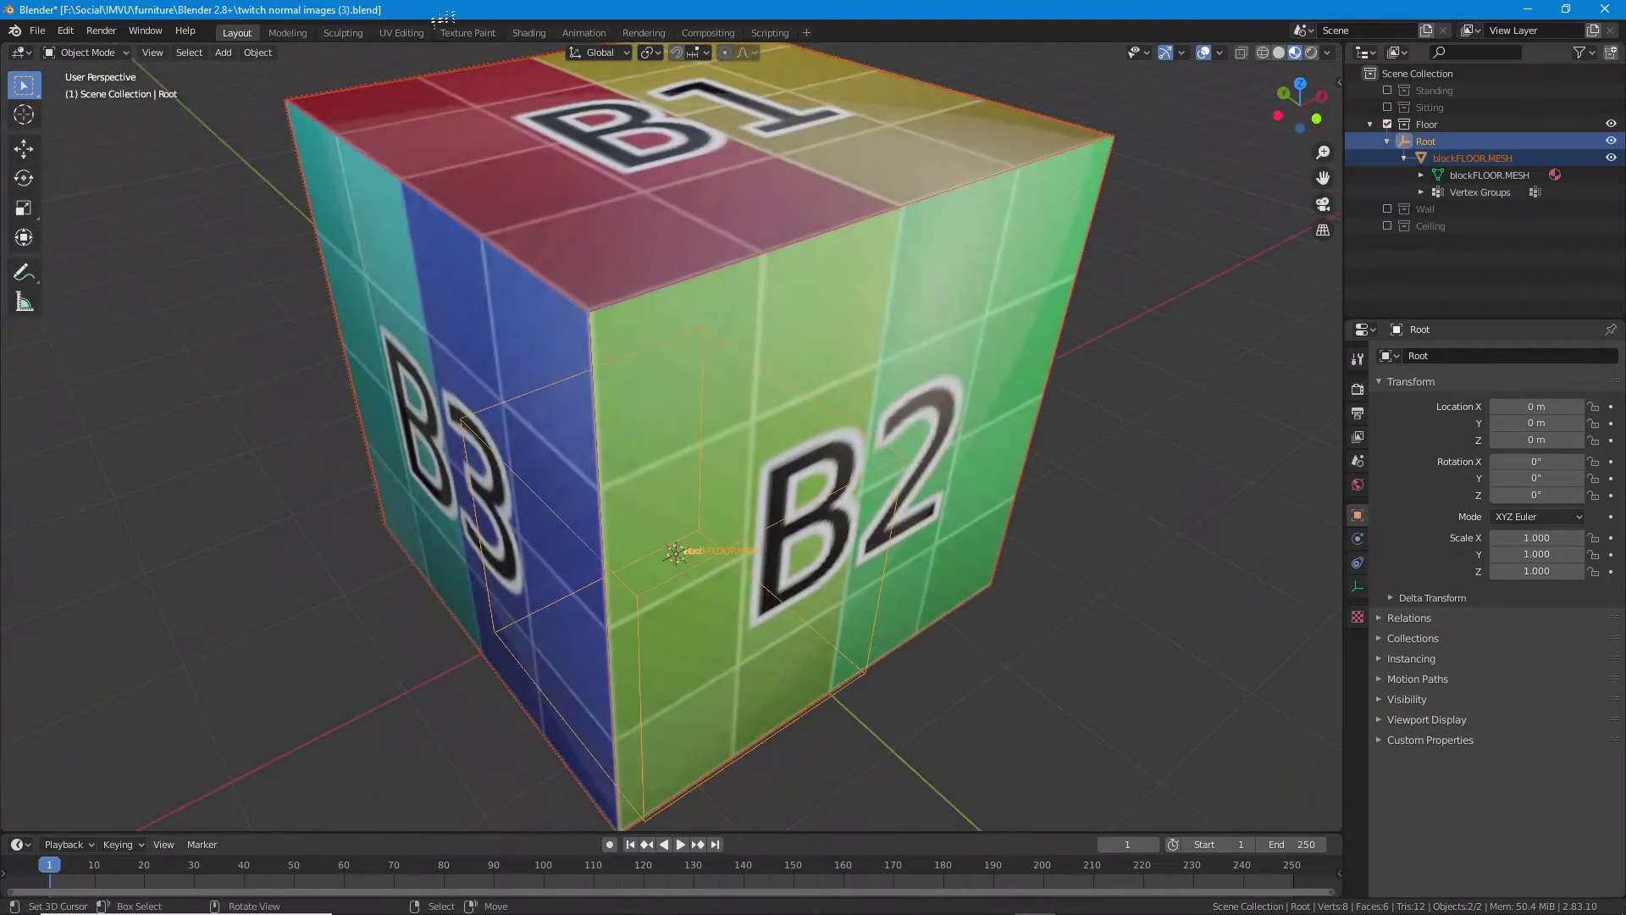
click(532, 34)
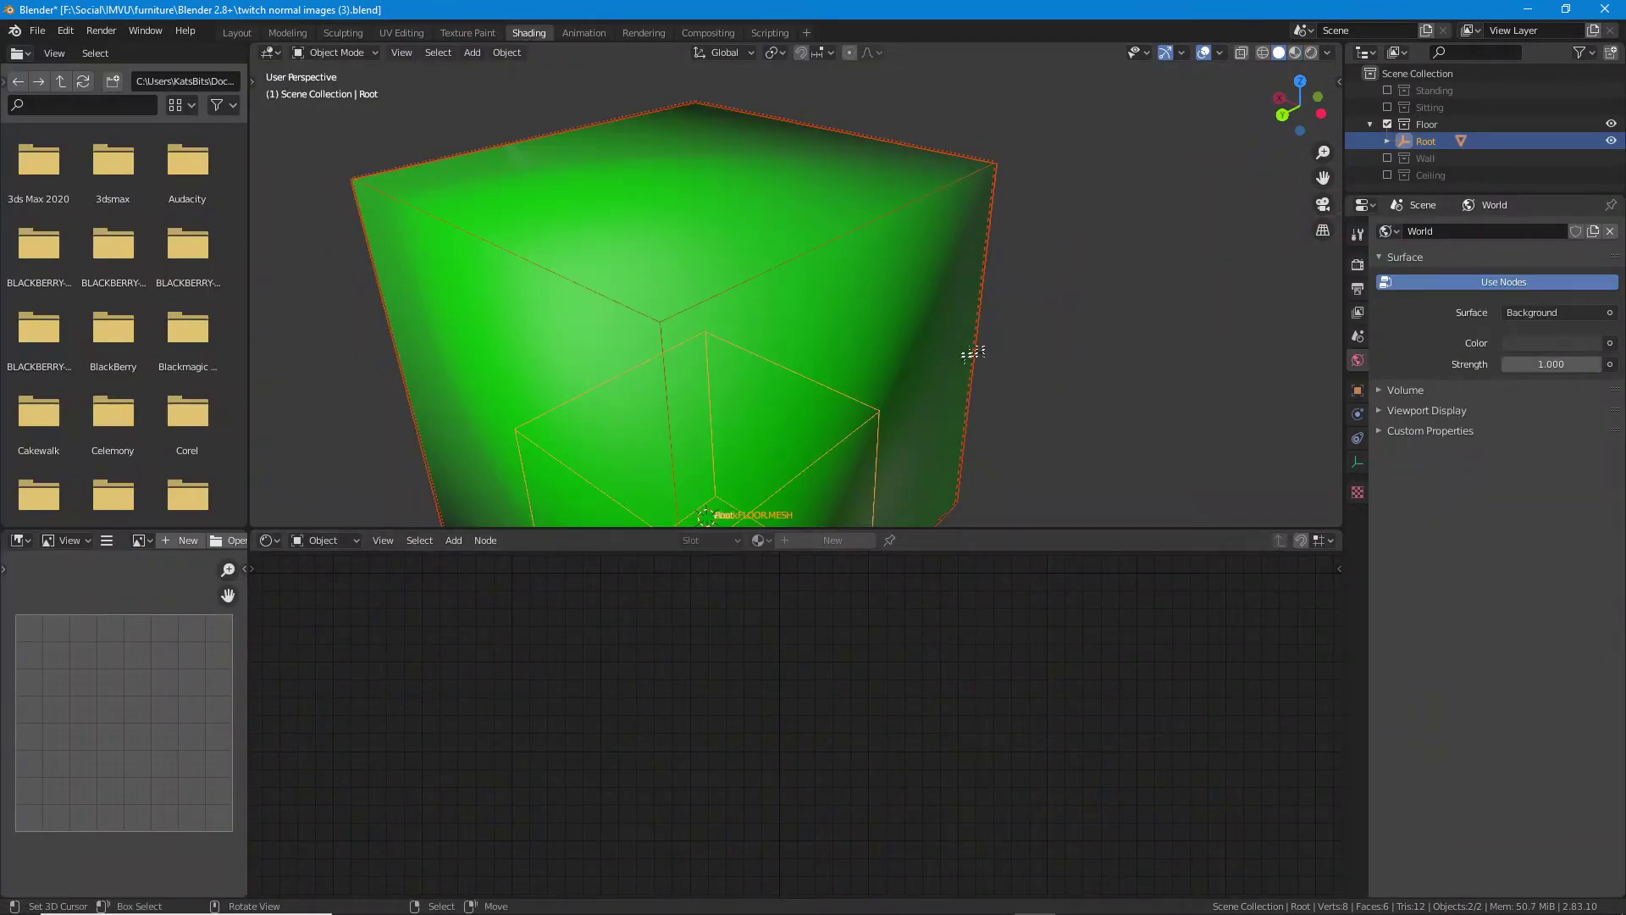
drag(606, 654, 794, 776)
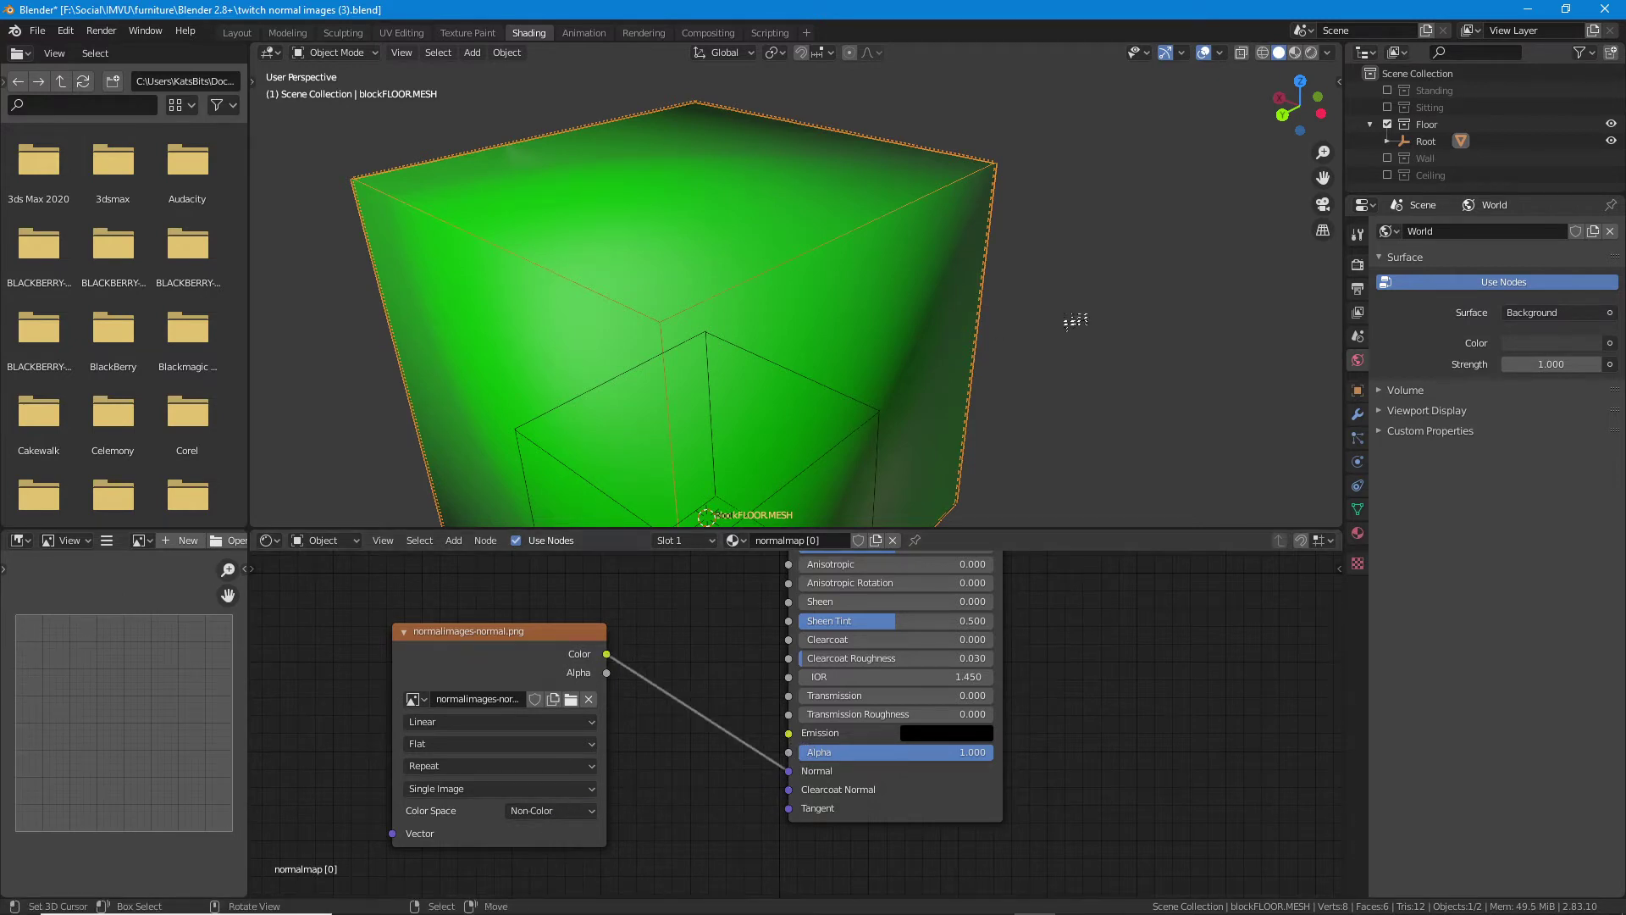
- Switch to Corel PHOTO-PAINT and close normalimages.png without saving its changes
mouse_move(940, 909)
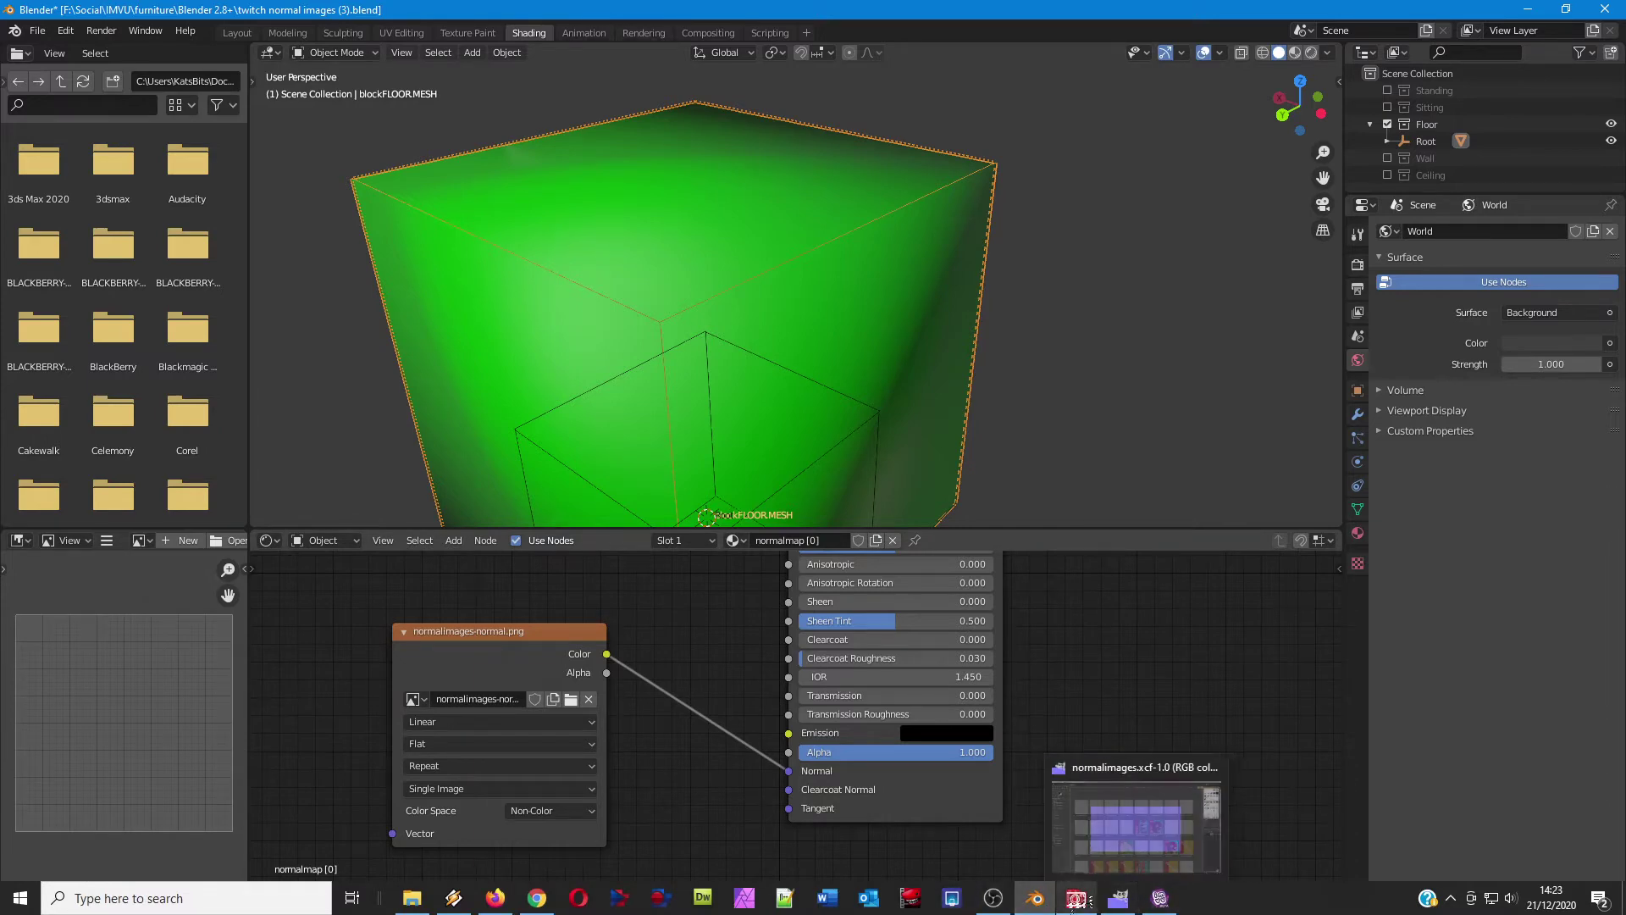
click(1075, 898)
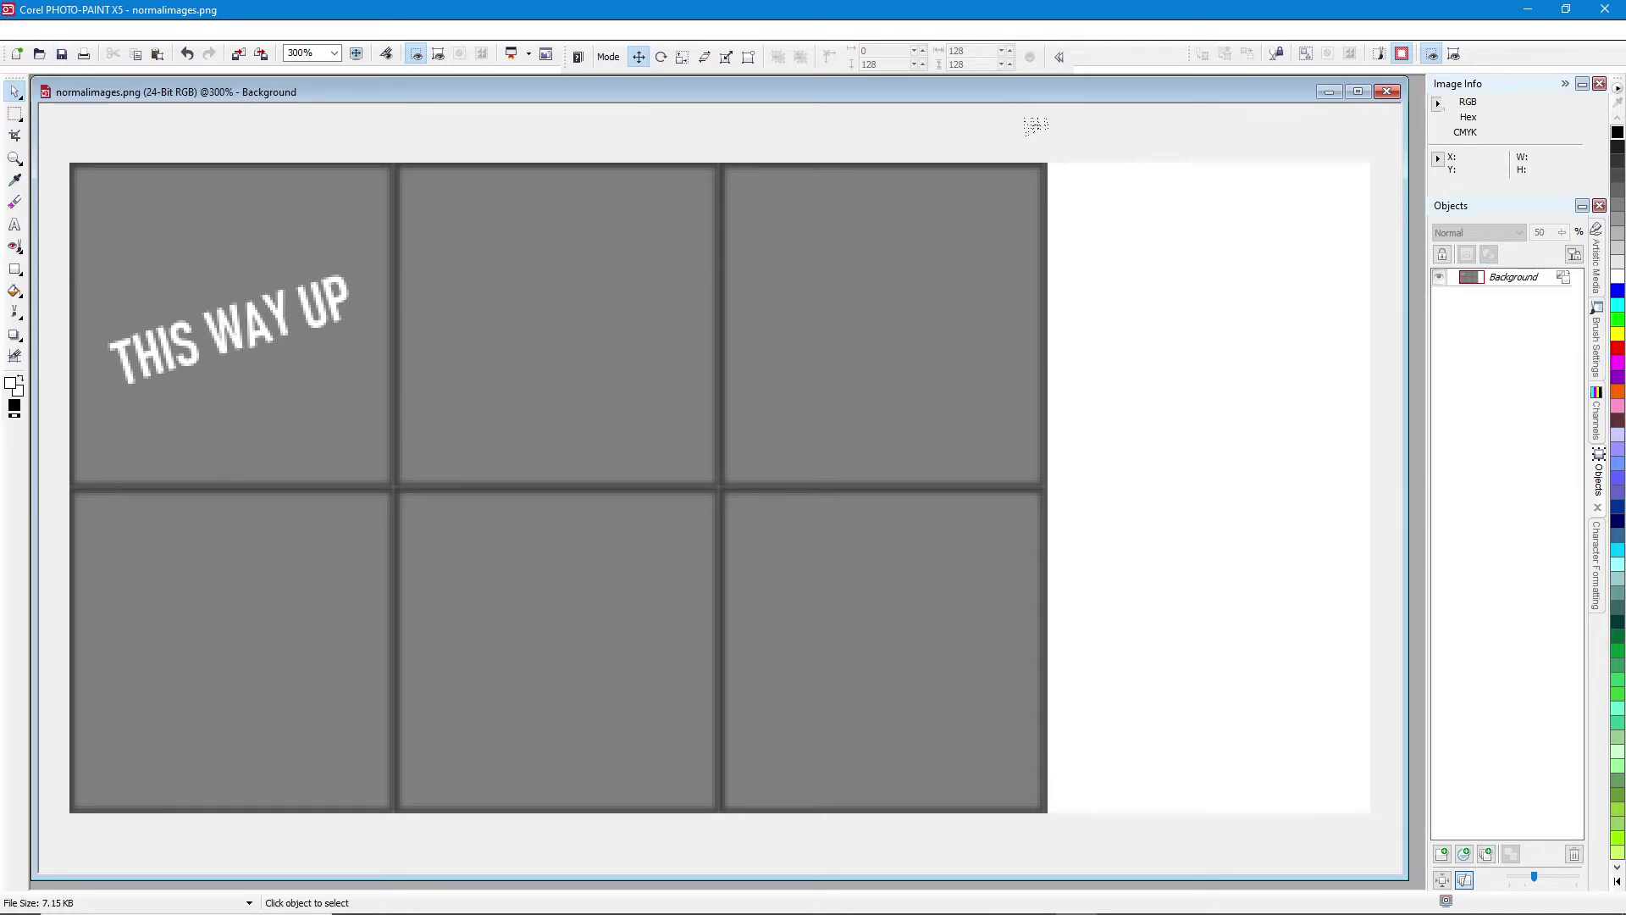
click(1386, 92)
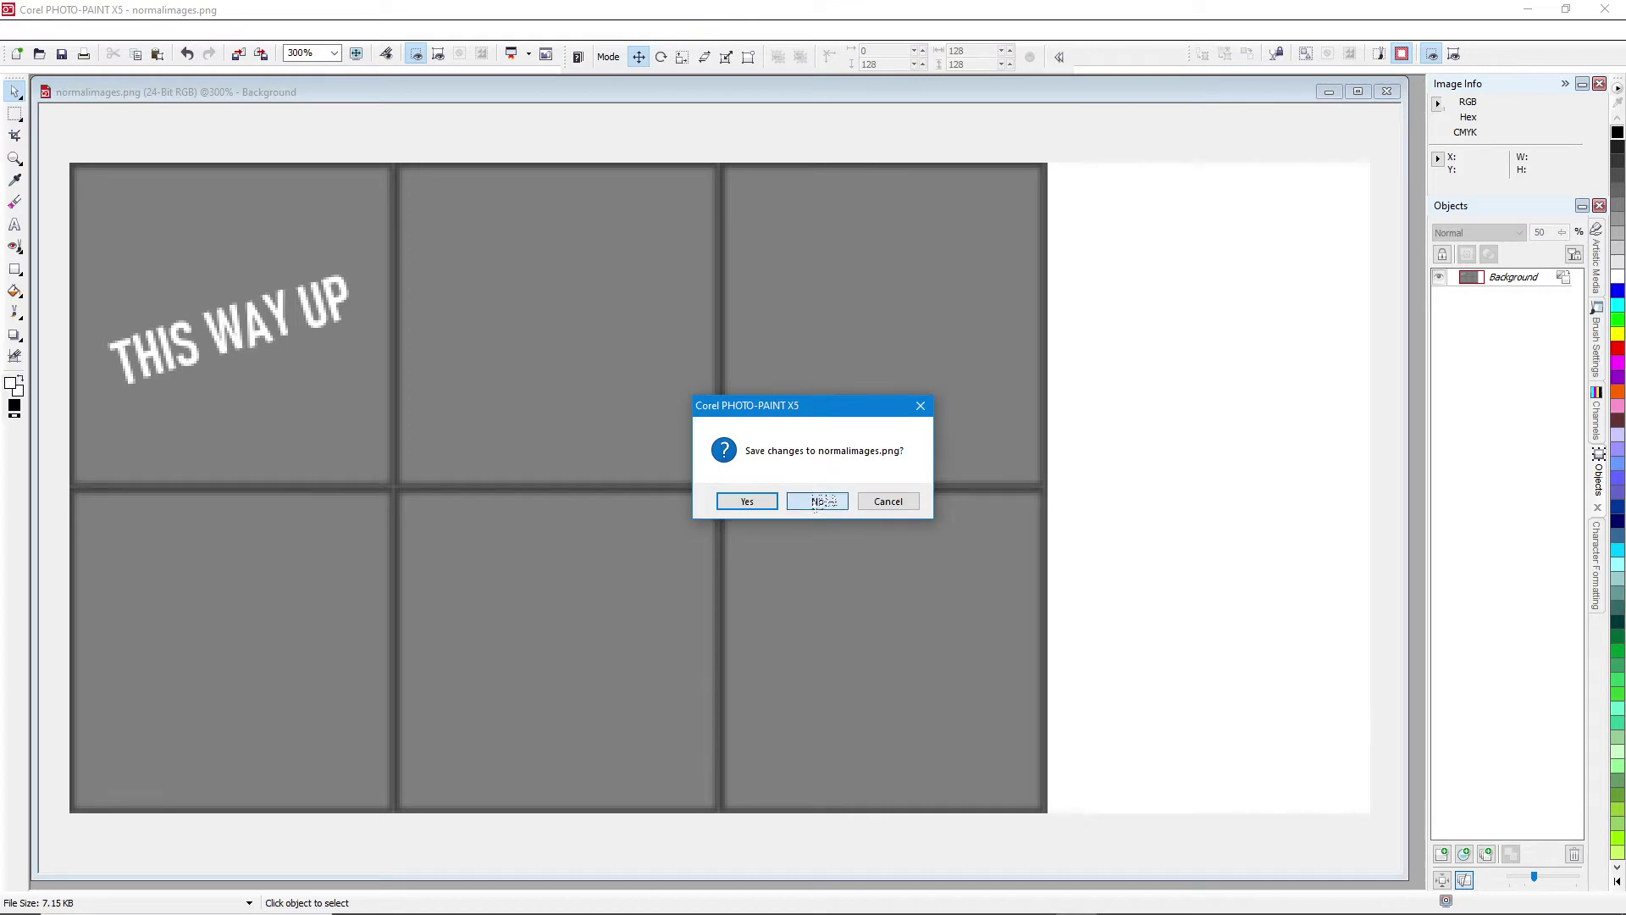
click(818, 501)
- Reopen the recent layered file normalimages.cpt and enlarge its window to show the whole six-tile image
click(24, 30)
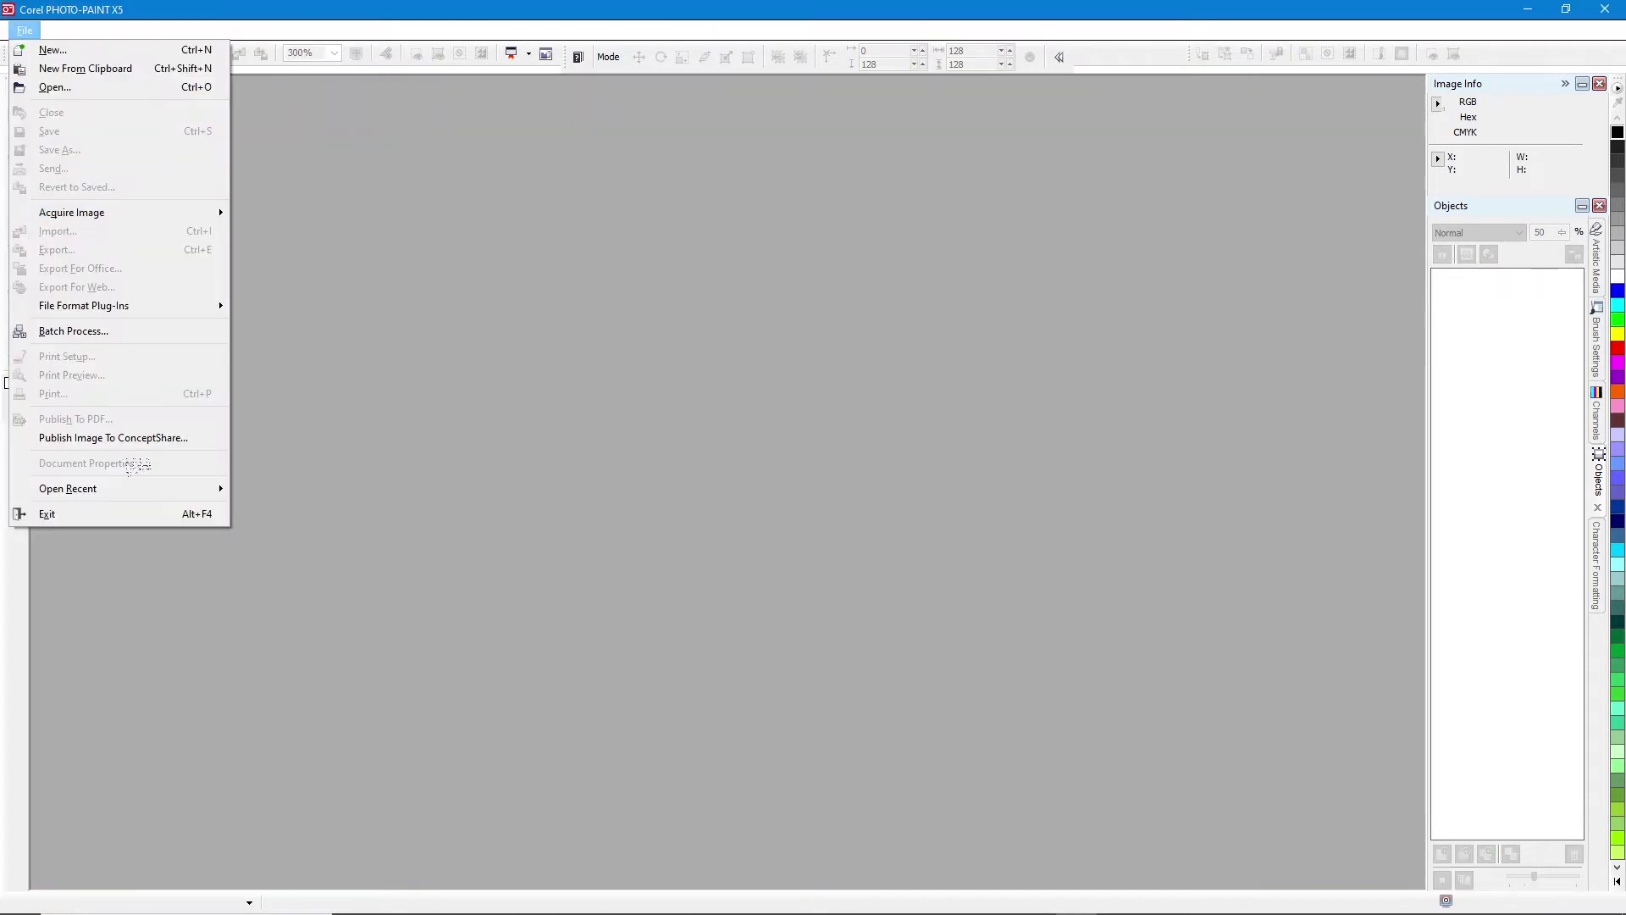
mouse_move(142, 494)
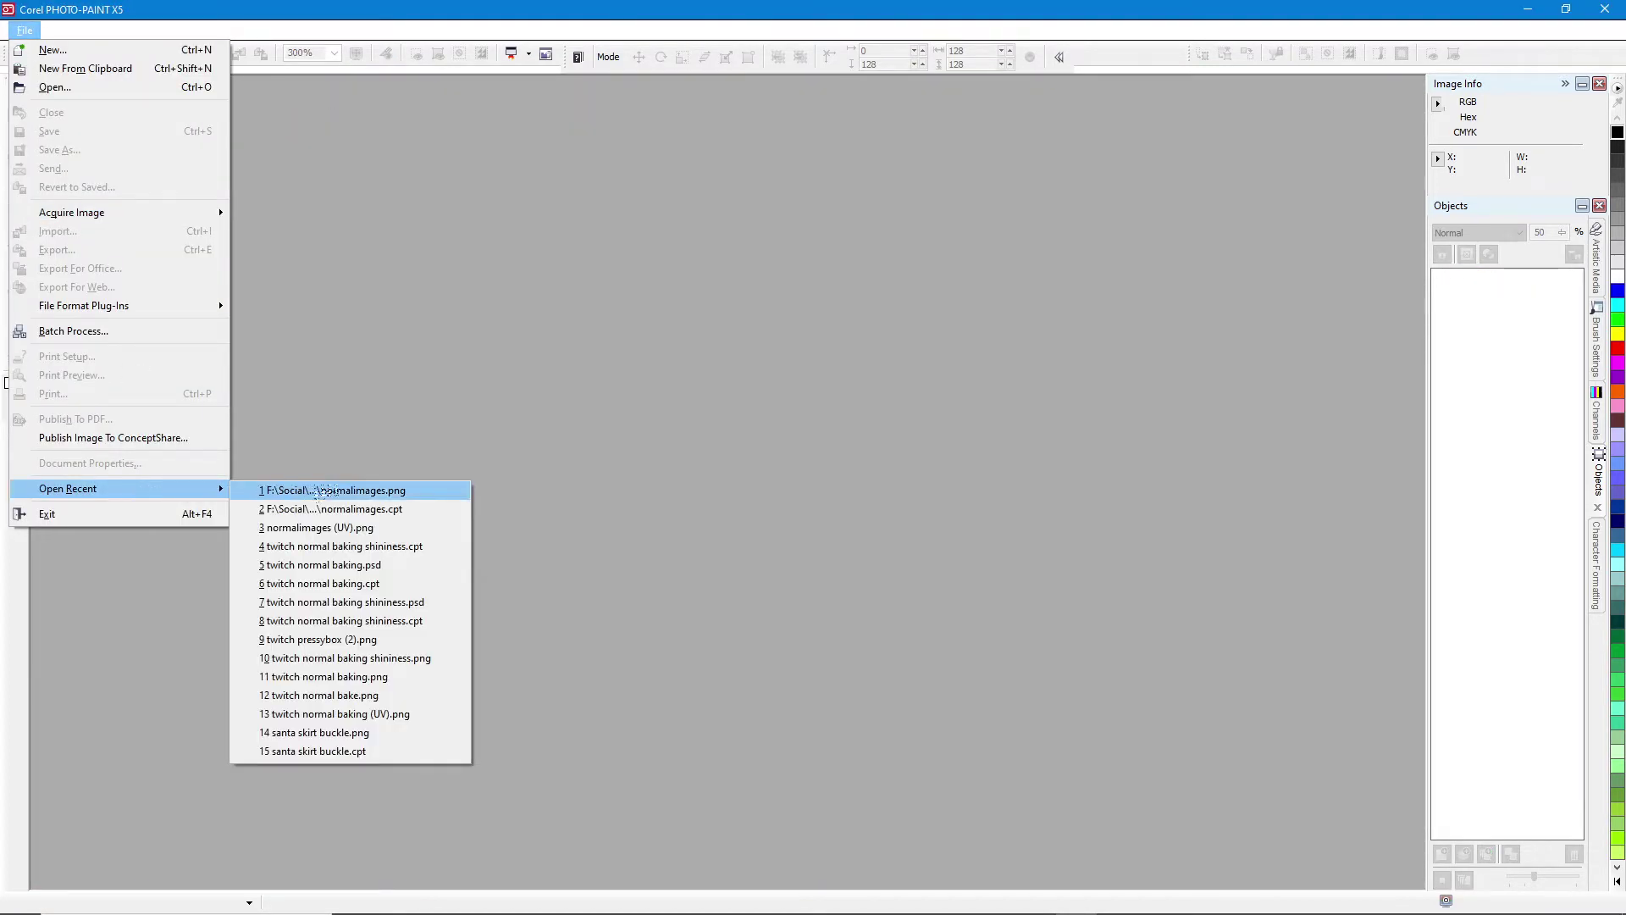
click(365, 510)
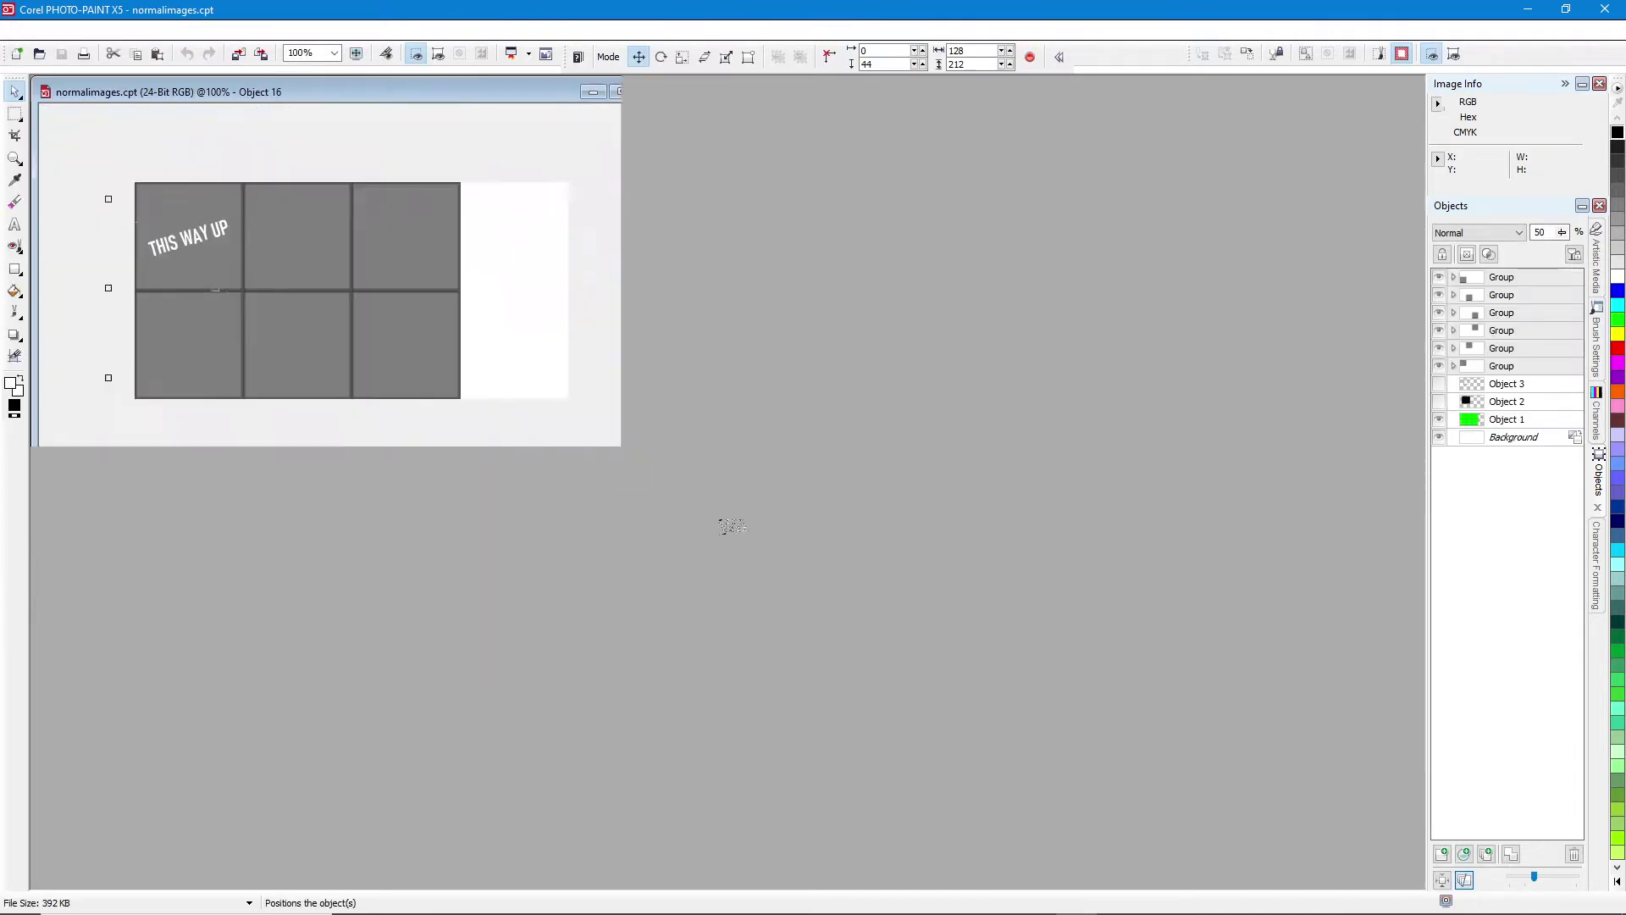
drag(732, 526, 1402, 873)
scroll(750, 567, up, 1)
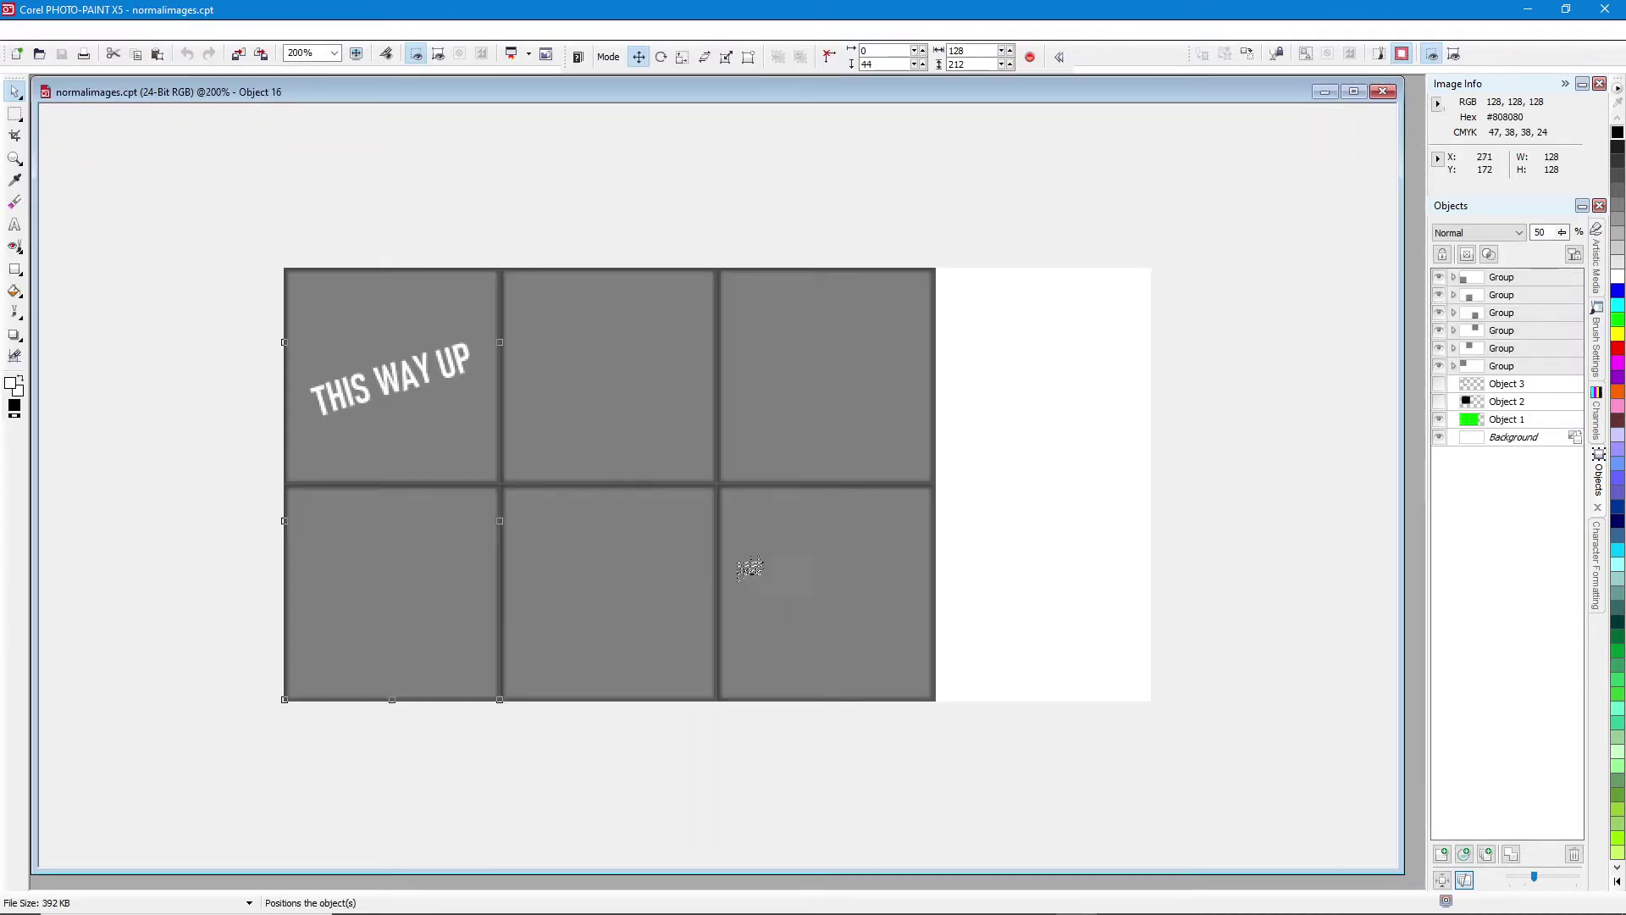
scroll(719, 486, up, 1)
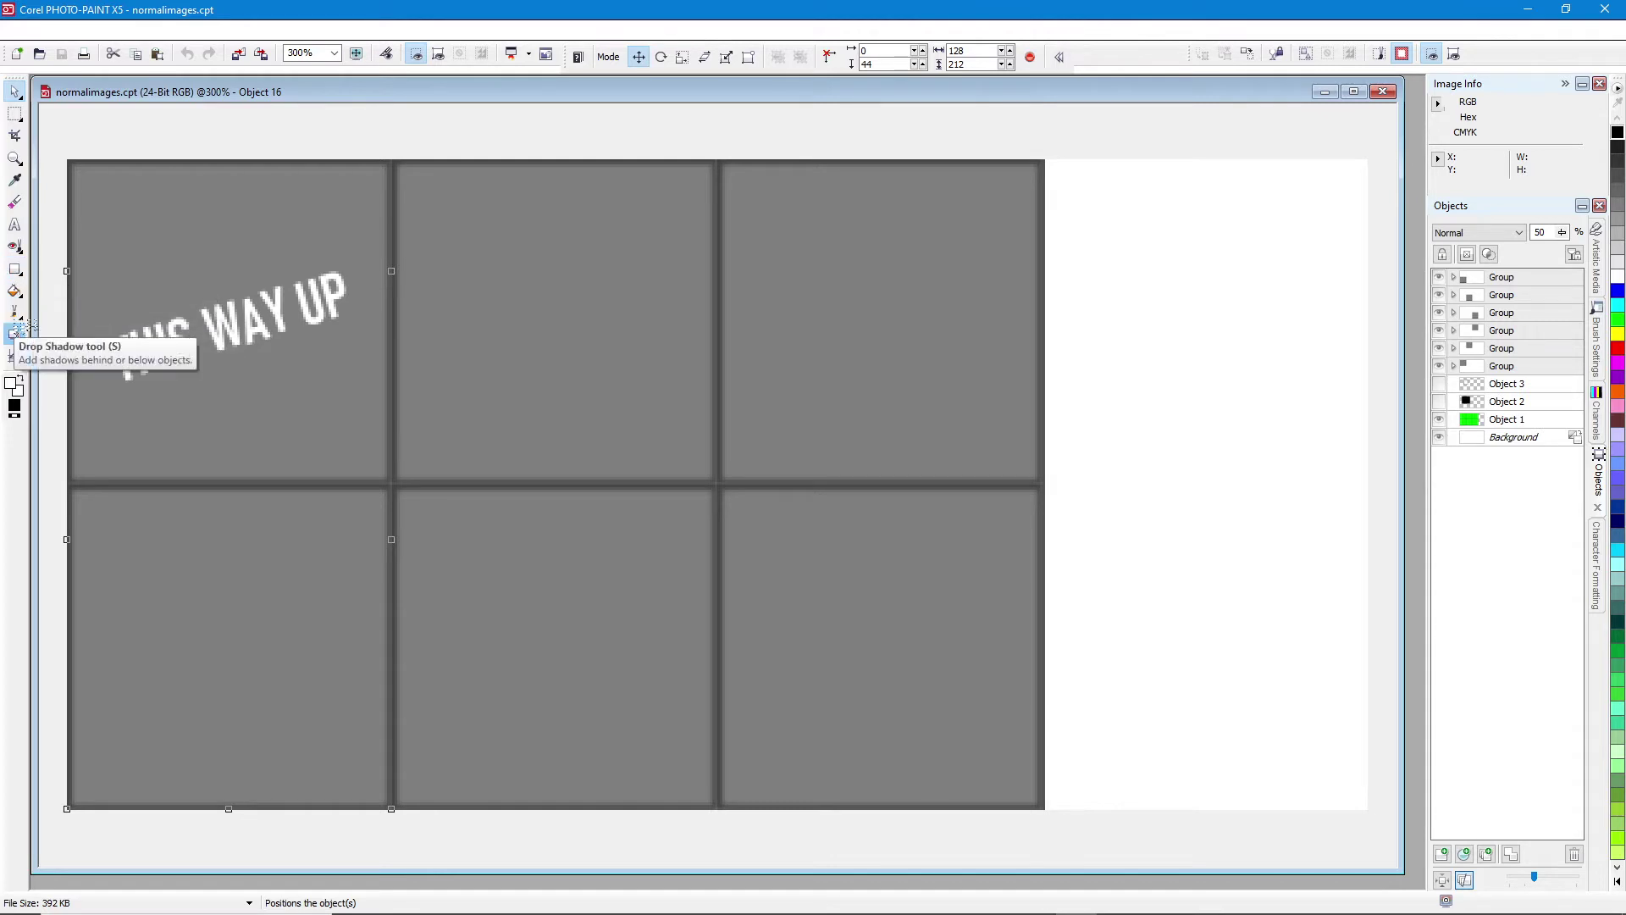
- Add a new object above the tile groups and paint white strokes on it along the outer edges and most inner tile seams
click(14, 312)
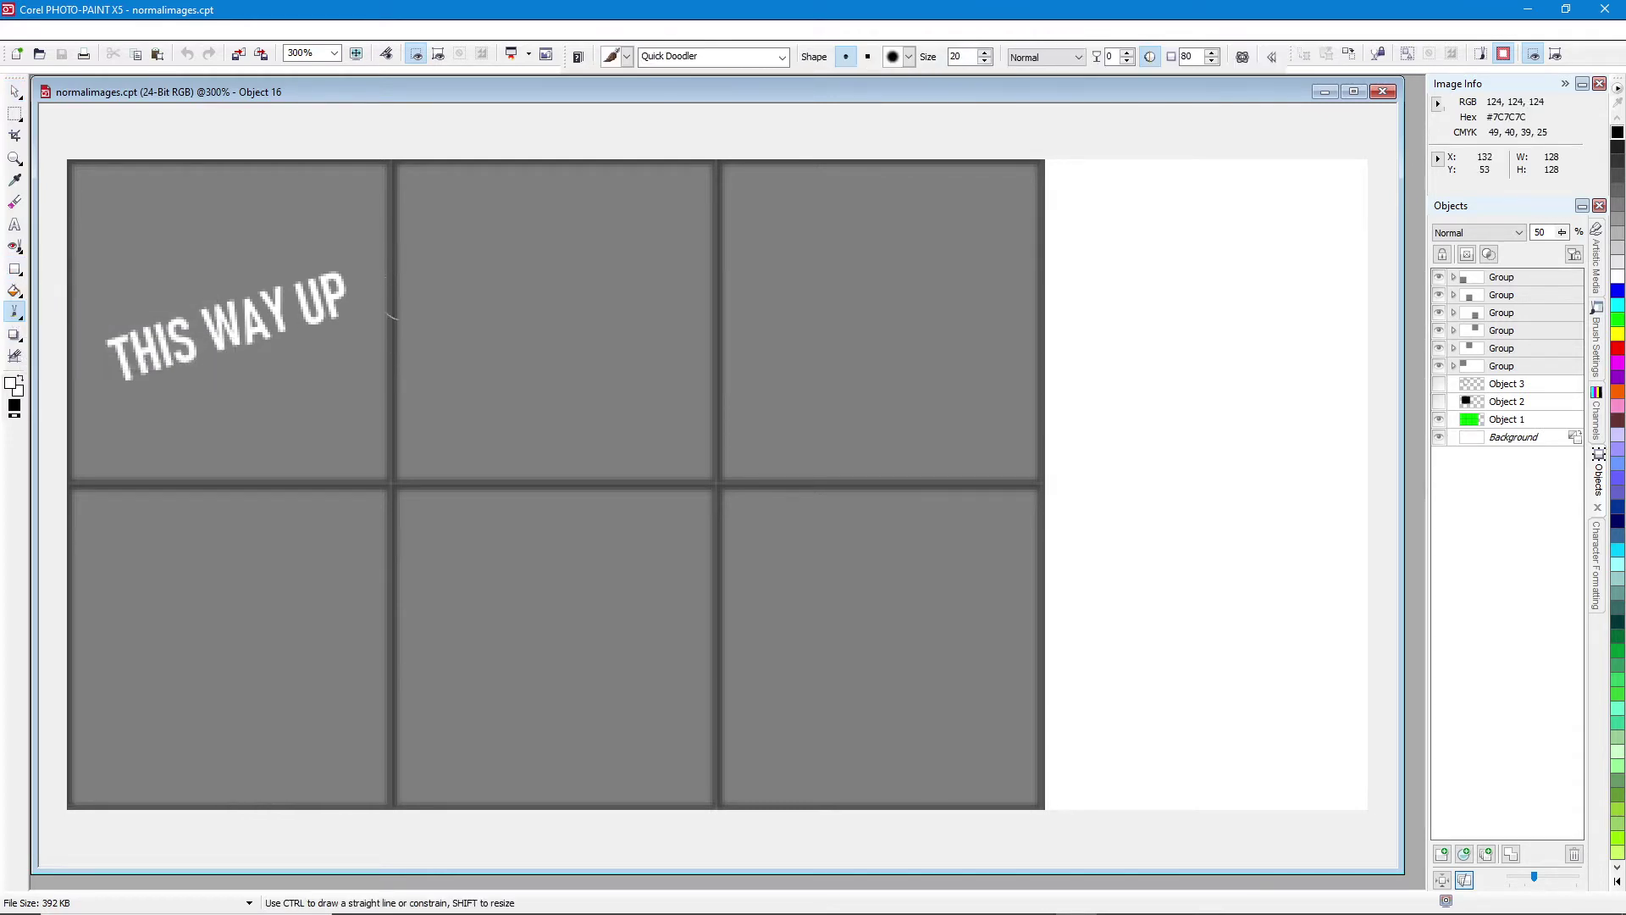
click(1501, 277)
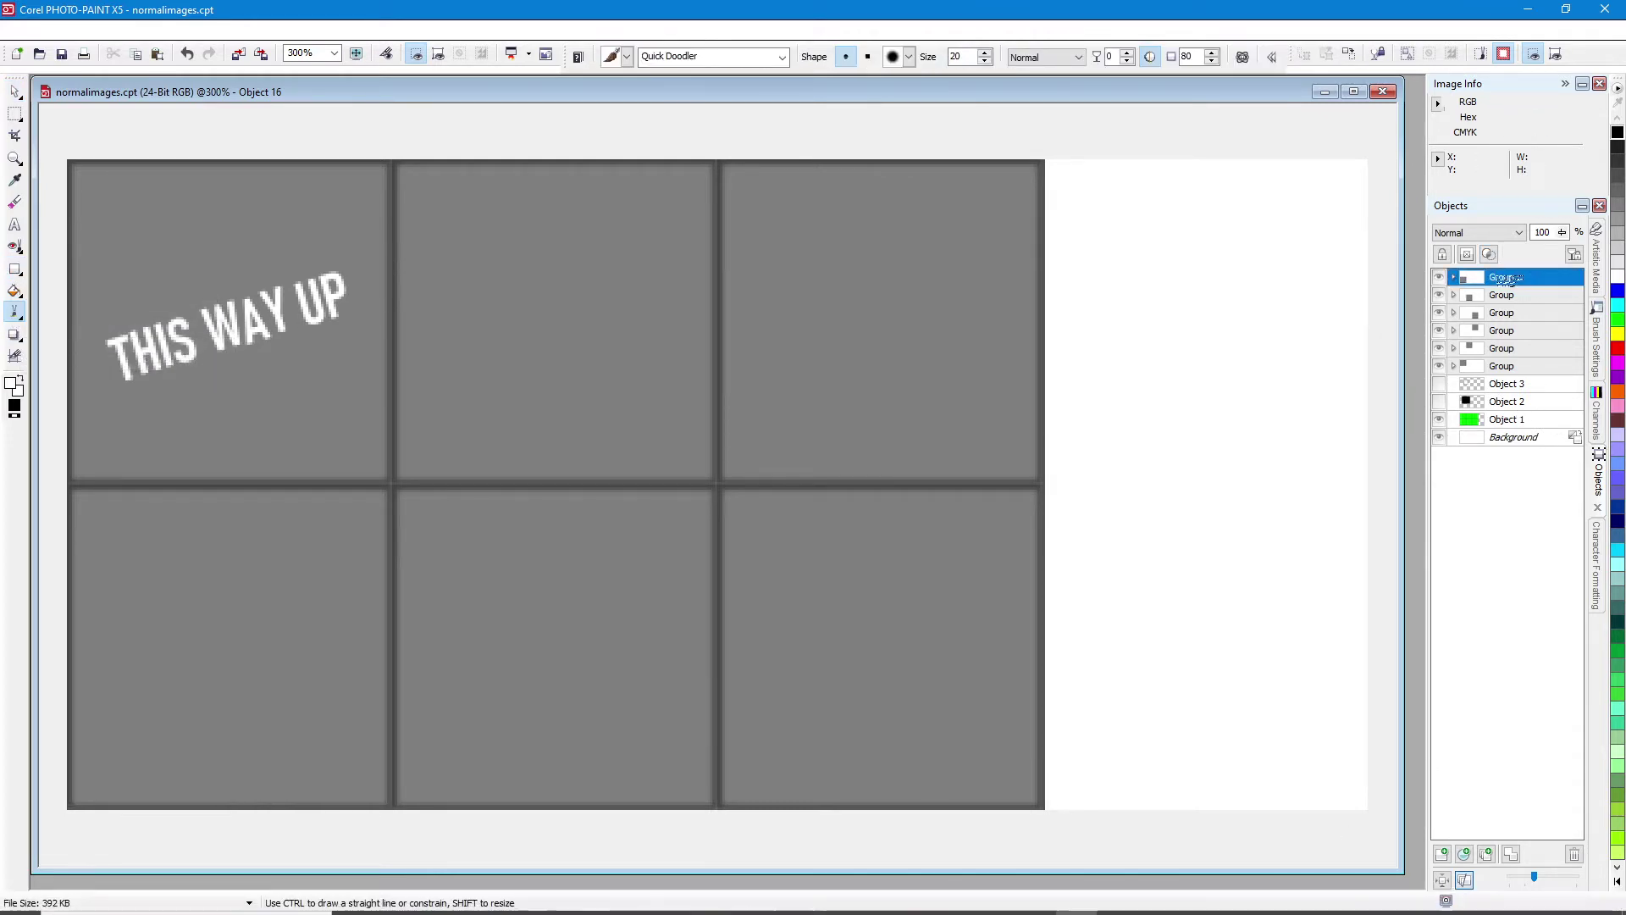
click(1441, 853)
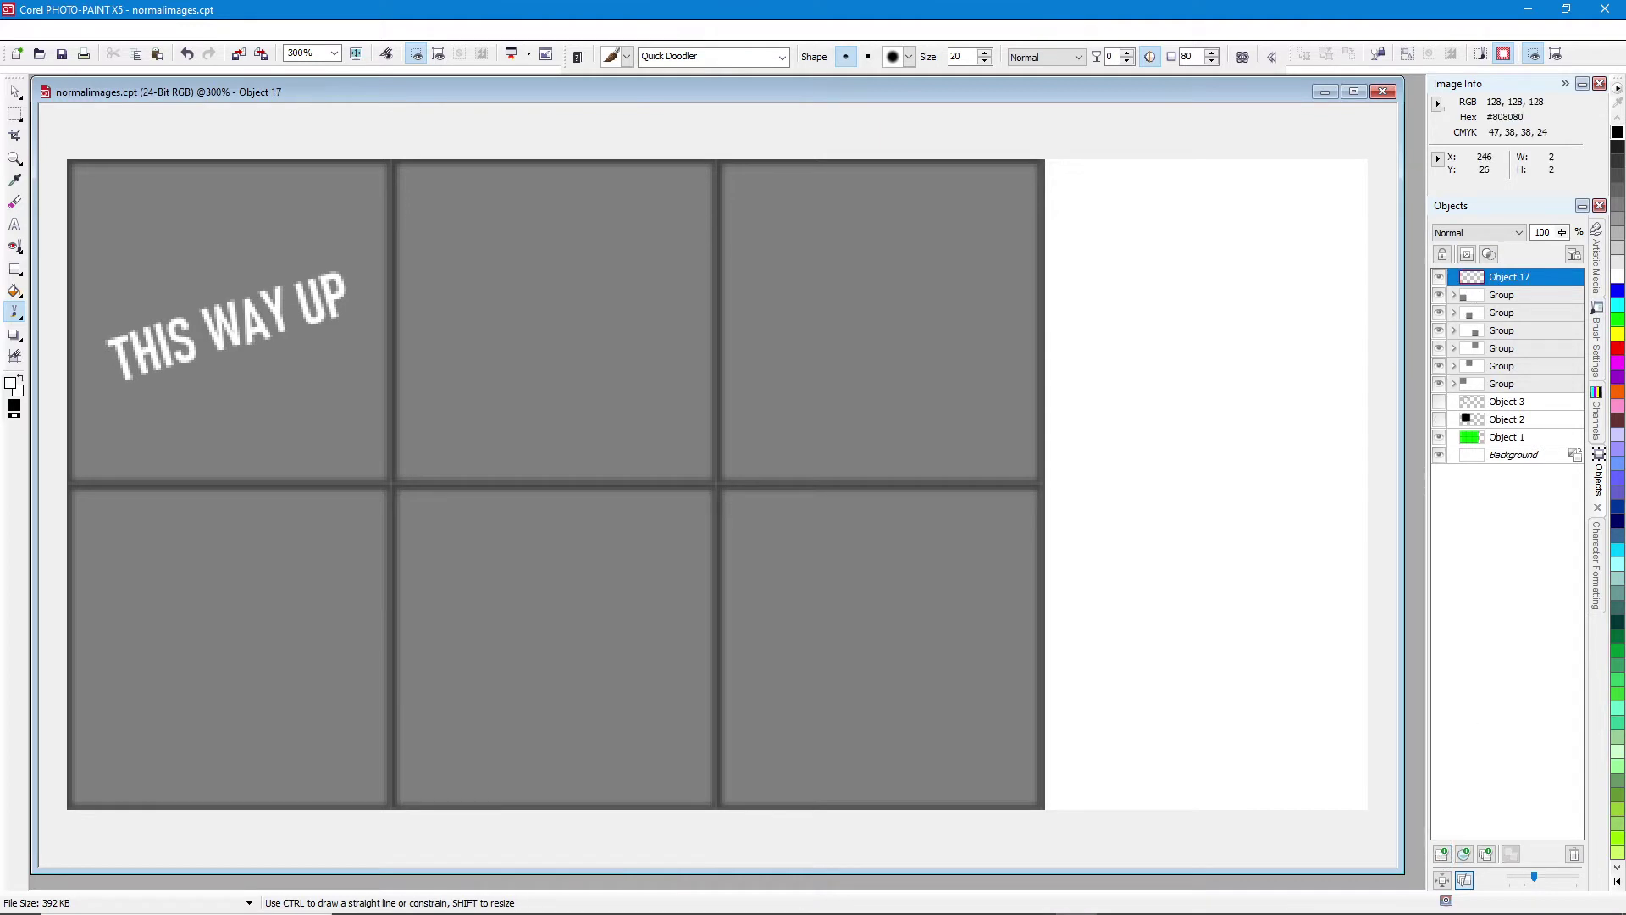
drag(717, 233, 730, 423)
drag(720, 546, 717, 749)
click(657, 487)
drag(657, 488, 487, 491)
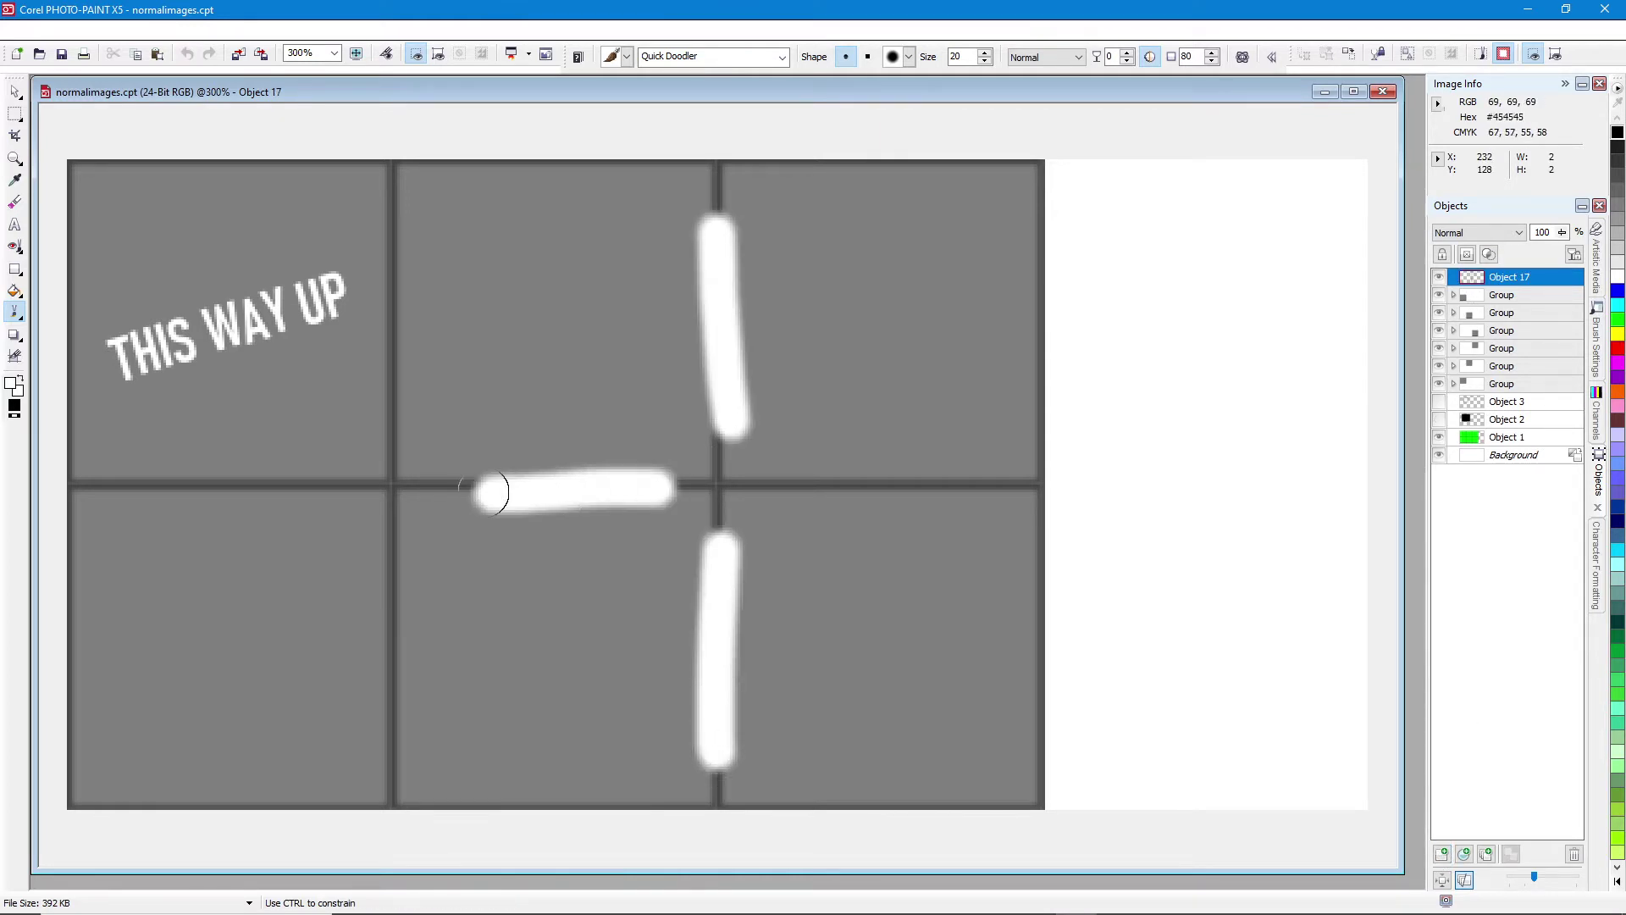
drag(338, 484, 129, 483)
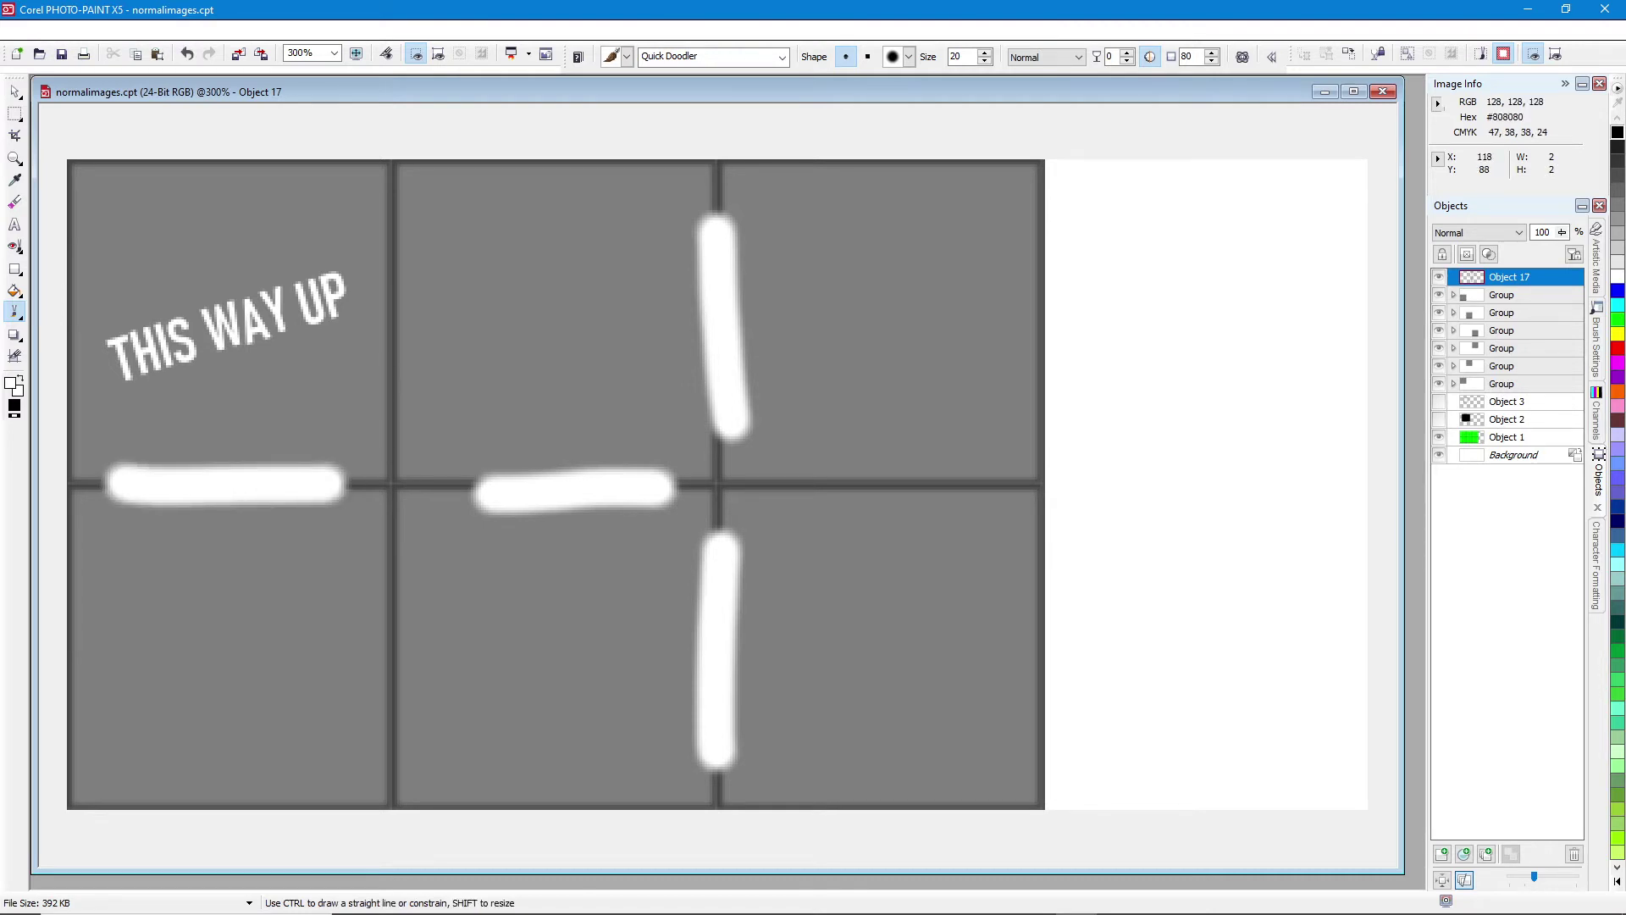
drag(390, 402, 370, 169)
drag(405, 559, 389, 760)
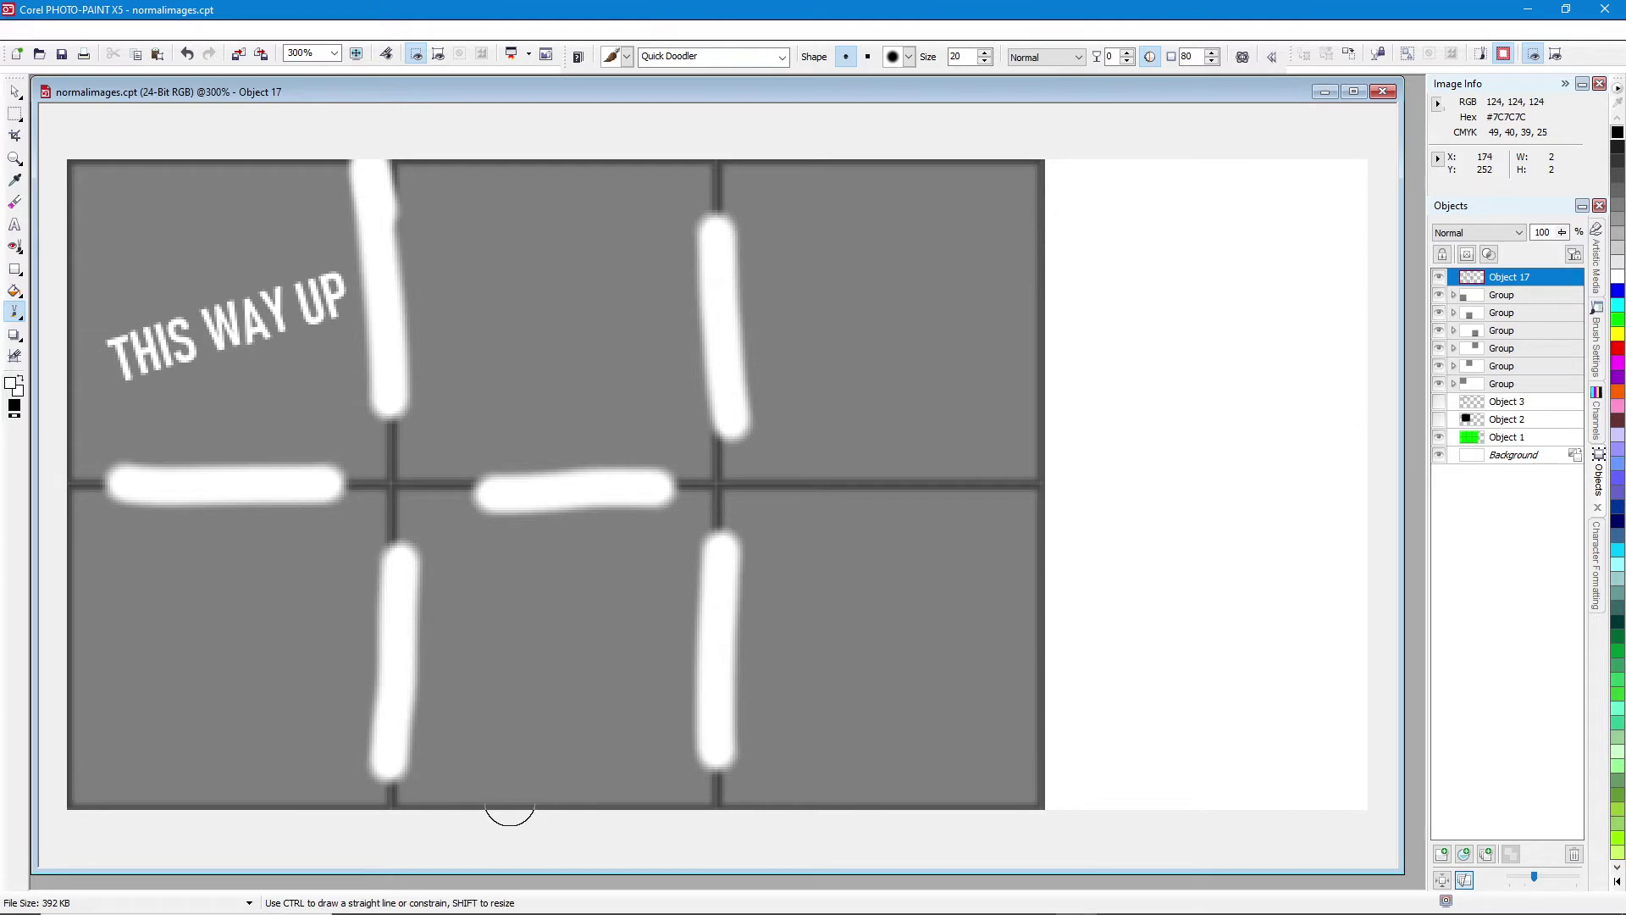
drag(506, 801, 642, 802)
drag(854, 801, 990, 807)
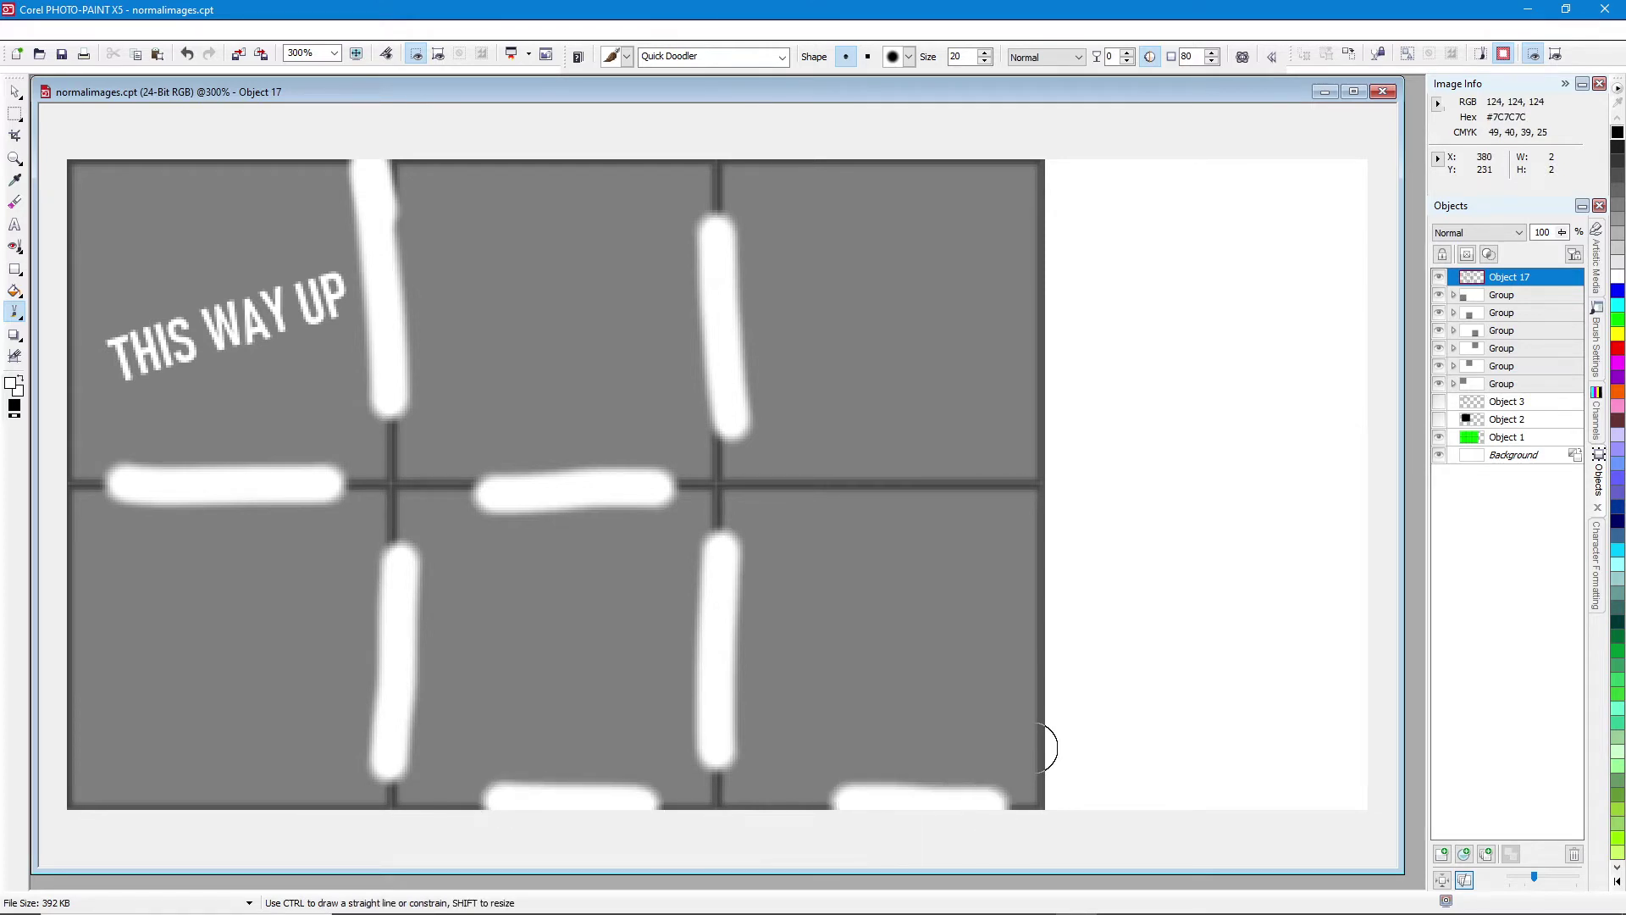
drag(1042, 745, 1040, 542)
click(1033, 386)
mouse_move(1038, 284)
mouse_down()
mouse_move(1042, 208)
mouse_move(1002, 164)
mouse_move(804, 165)
mouse_up()
drag(646, 161, 479, 161)
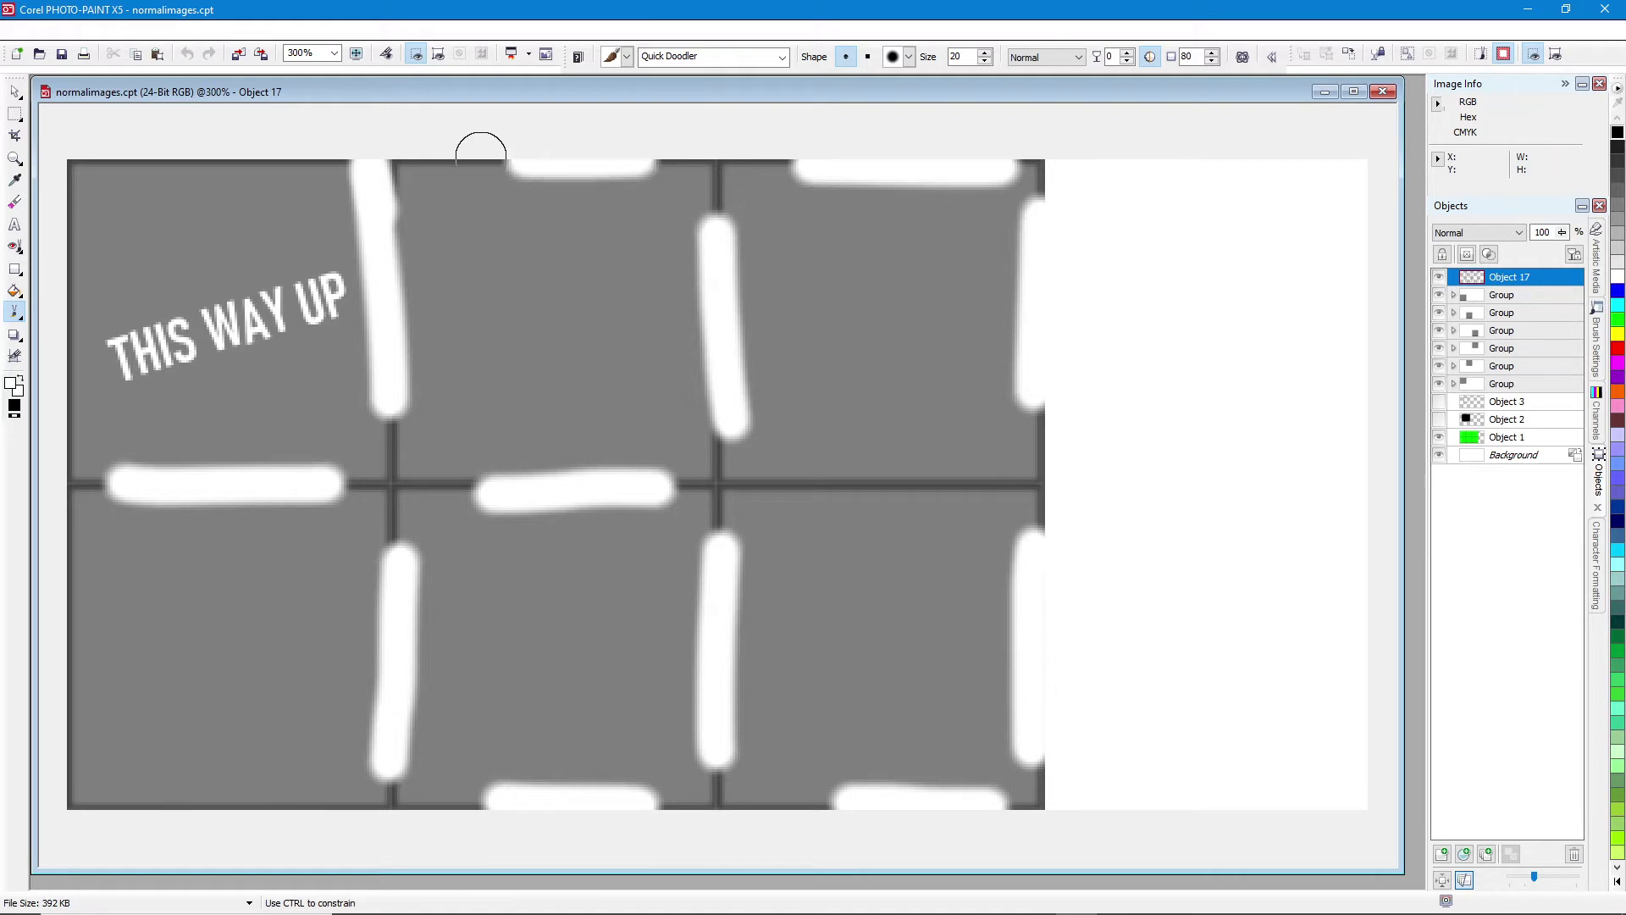
mouse_move(296, 166)
mouse_down()
mouse_move(117, 160)
mouse_move(72, 207)
mouse_move(78, 419)
mouse_up()
mouse_move(78, 559)
mouse_down()
mouse_move(78, 780)
mouse_move(317, 796)
mouse_up()
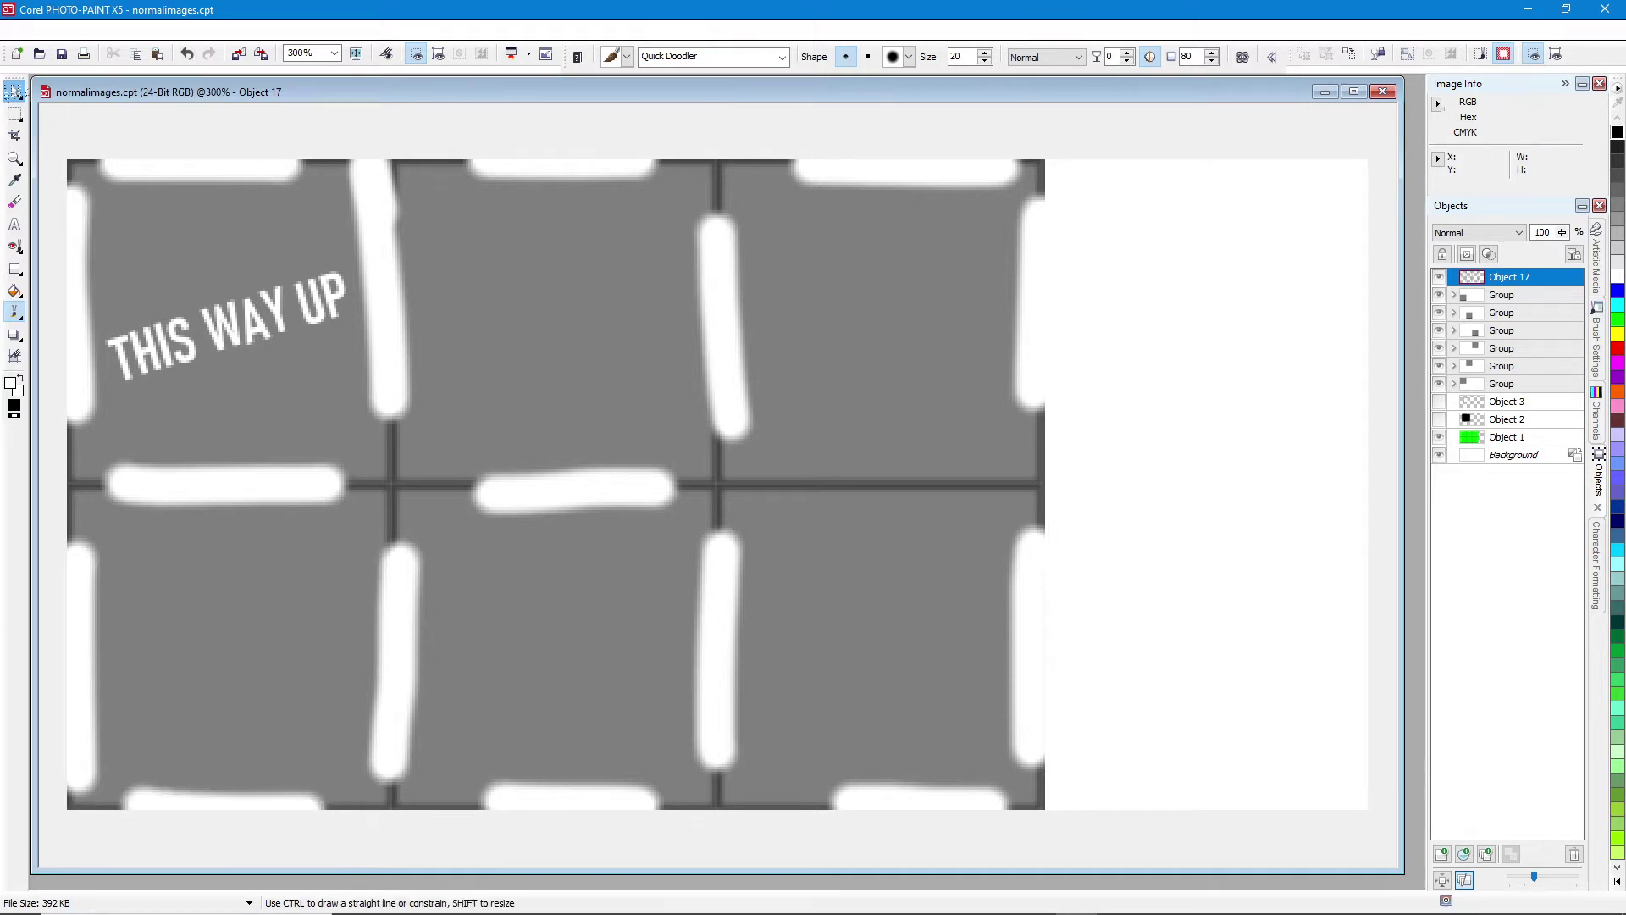
- Apply a Gaussian Blur with a radius of 10 pixels to the painted white edge strokes
click(15, 91)
click(227, 31)
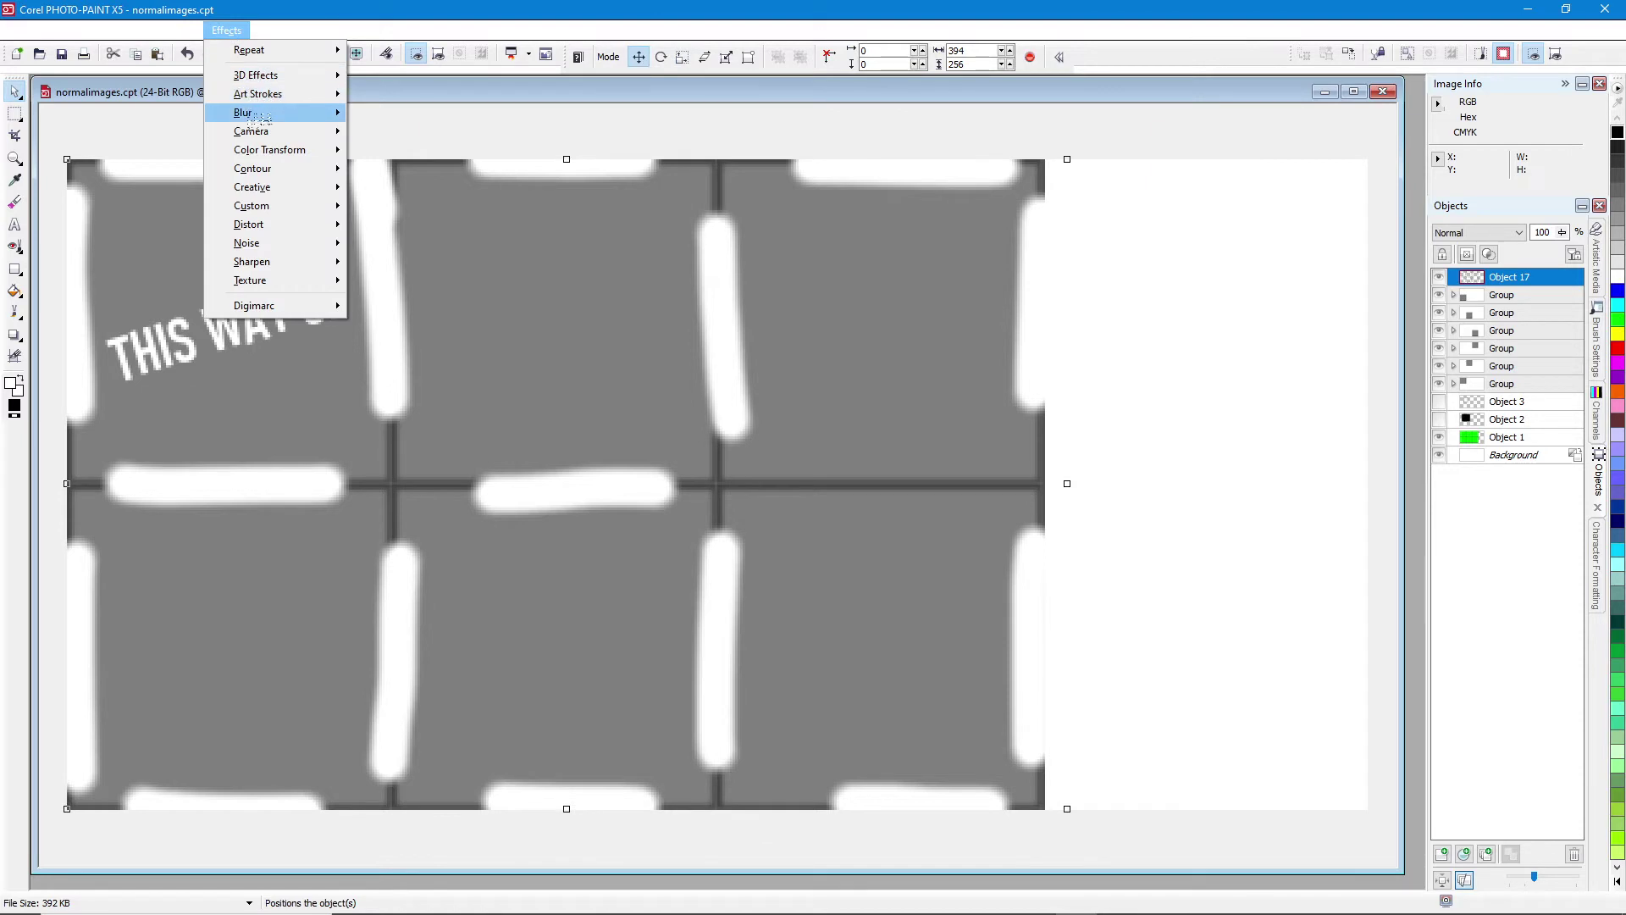
click(428, 160)
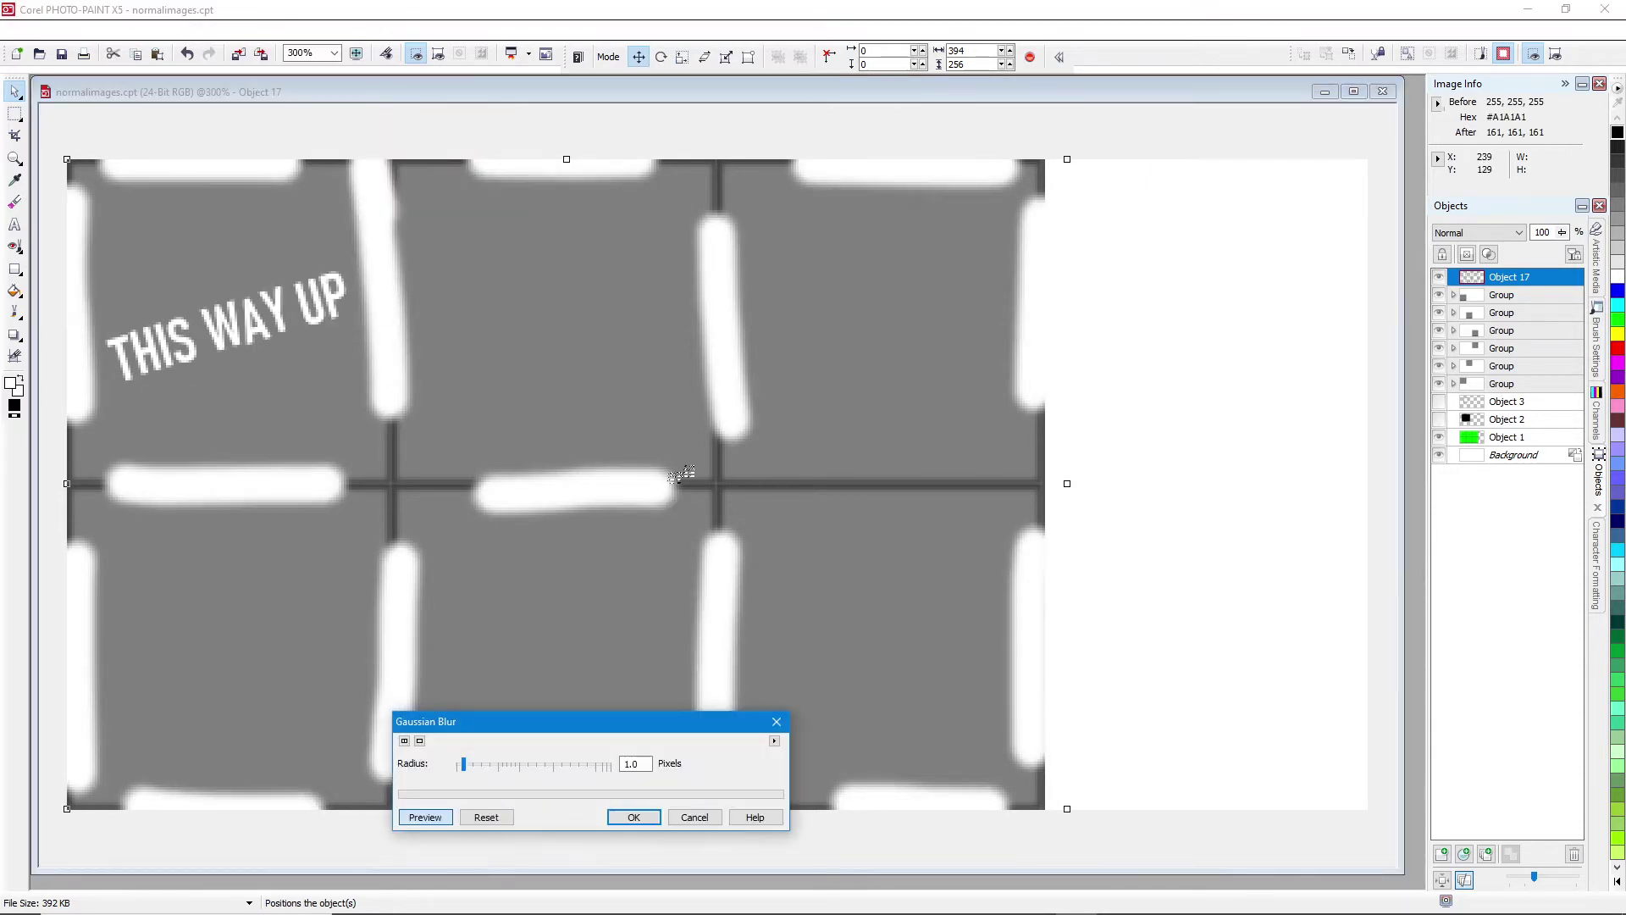
text(20)
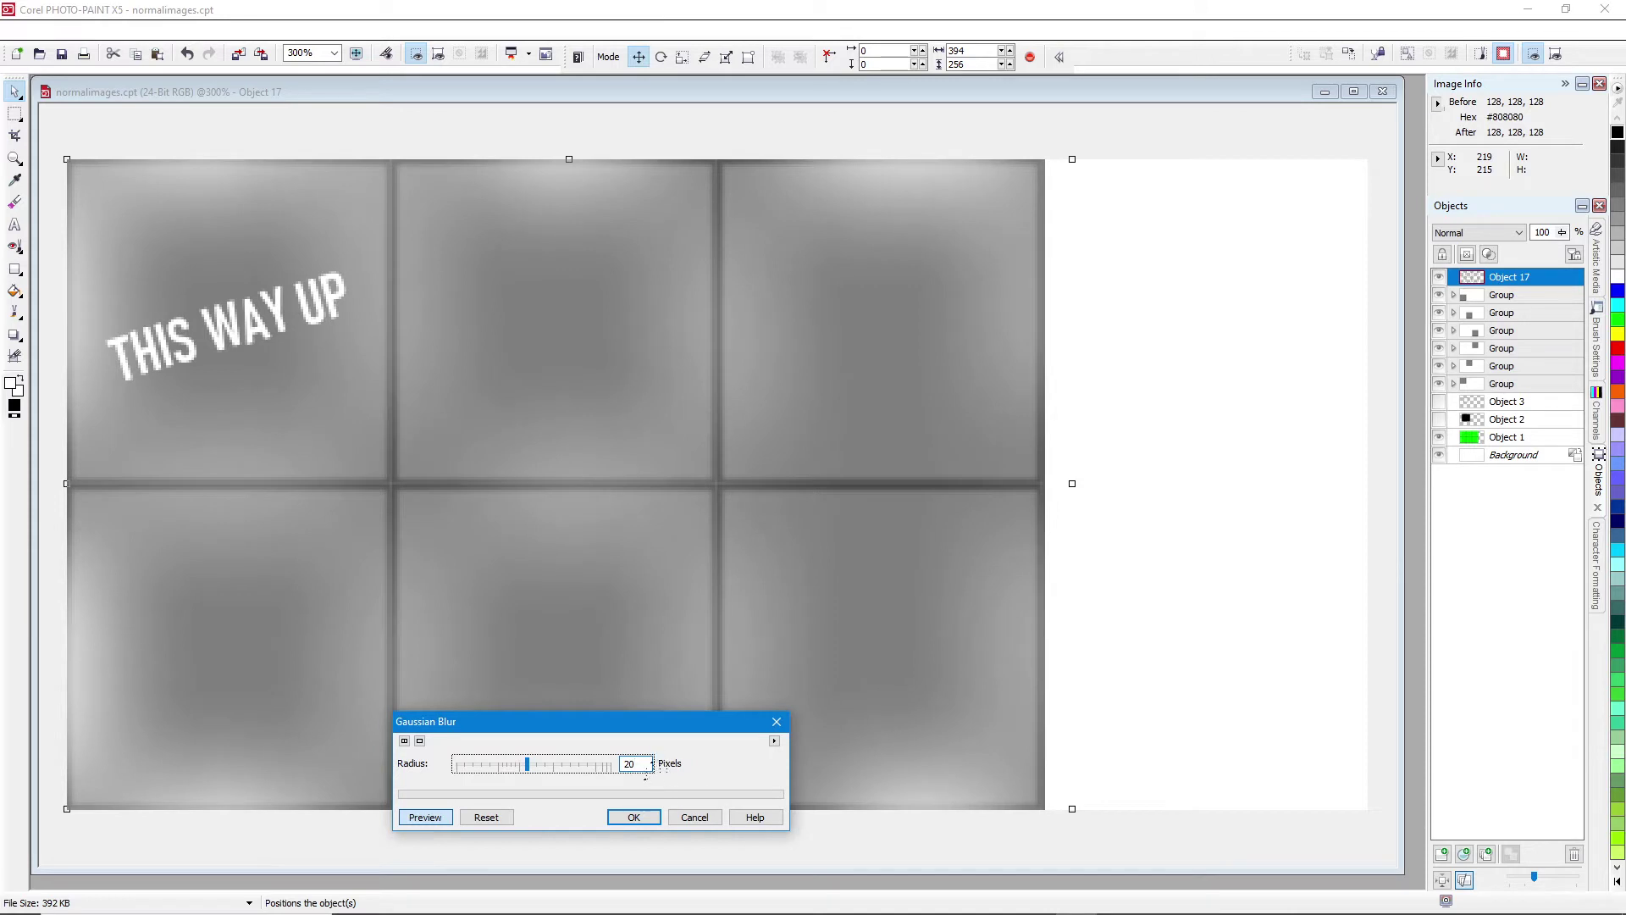
text(10)
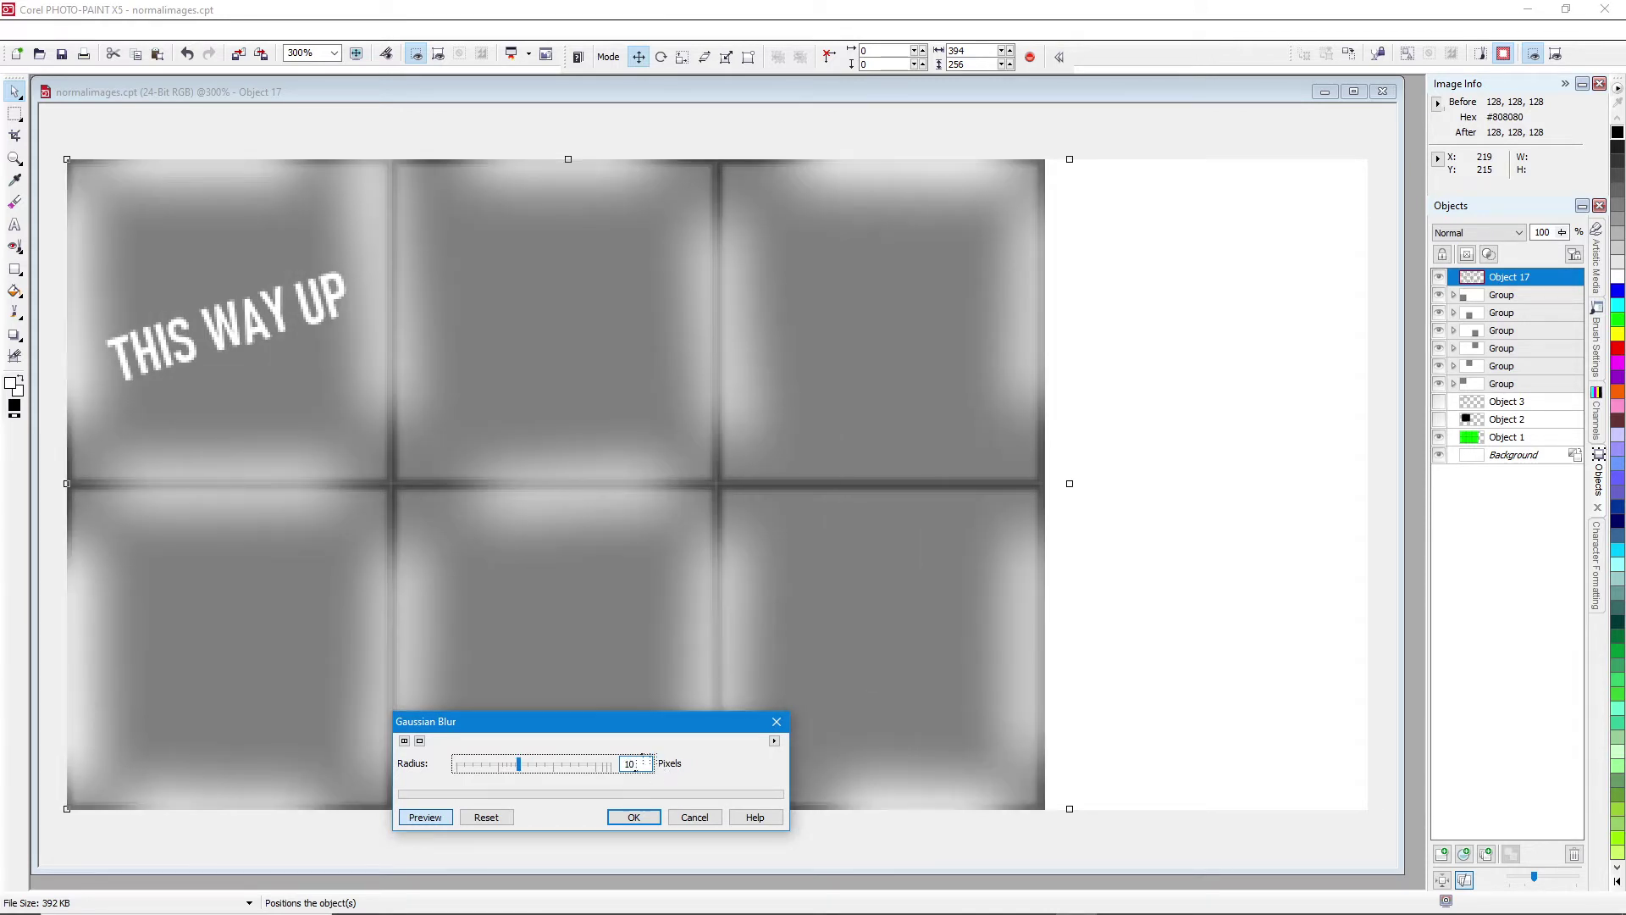
click(633, 816)
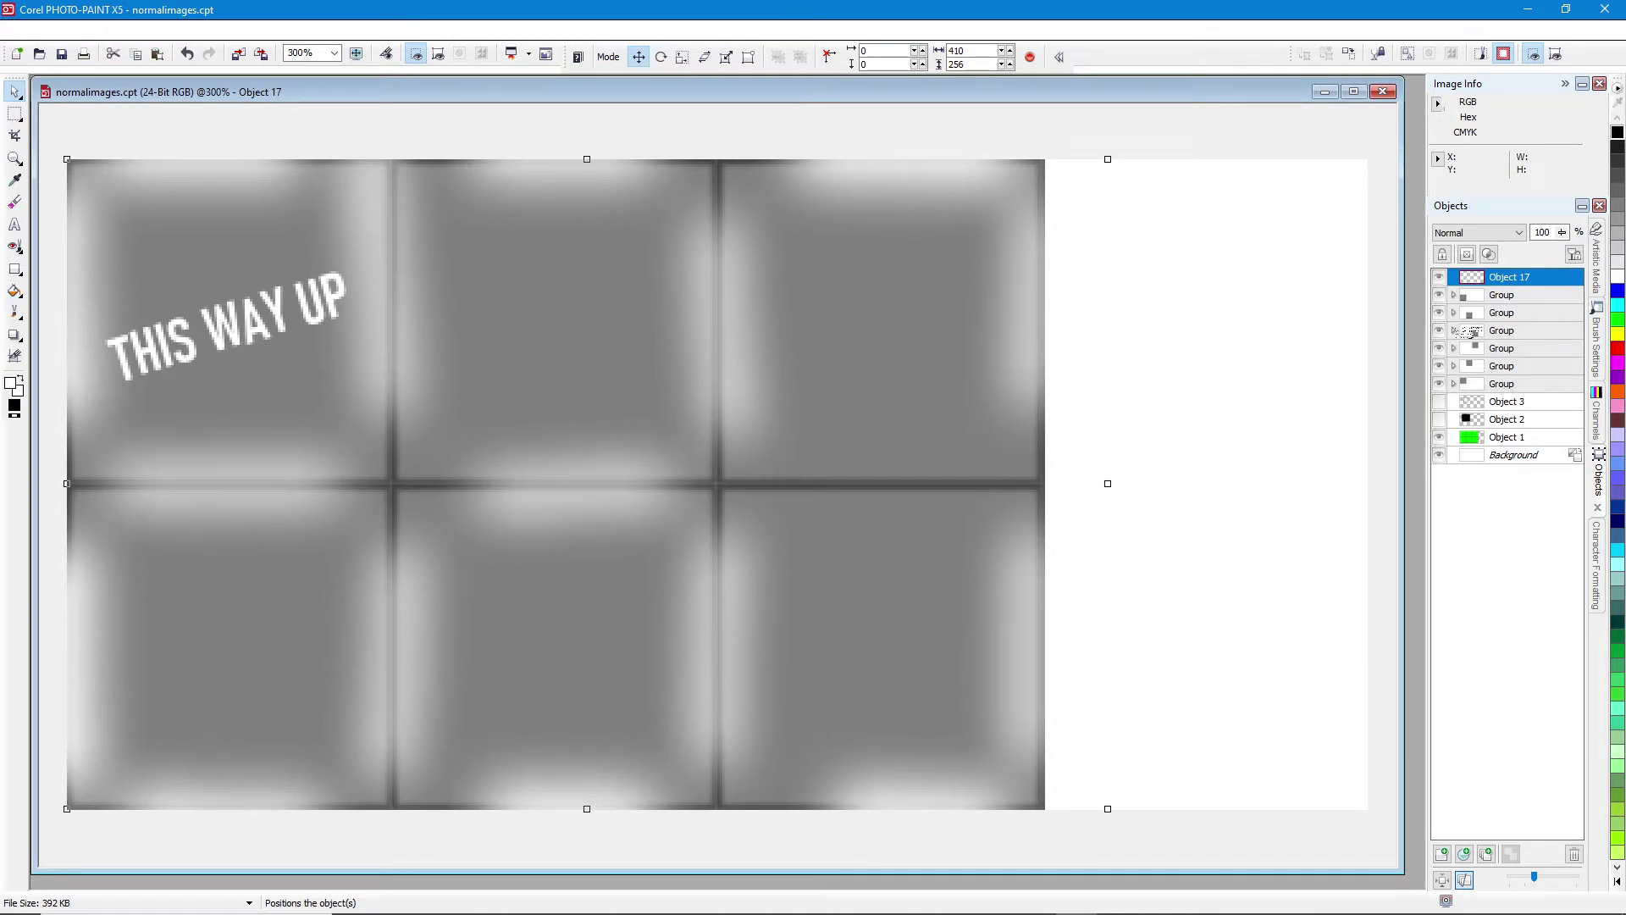
- Expand all six tile groups and hide the dark border object in each: Objects 16, 14, 12, 10, 8 and 4
click(1453, 295)
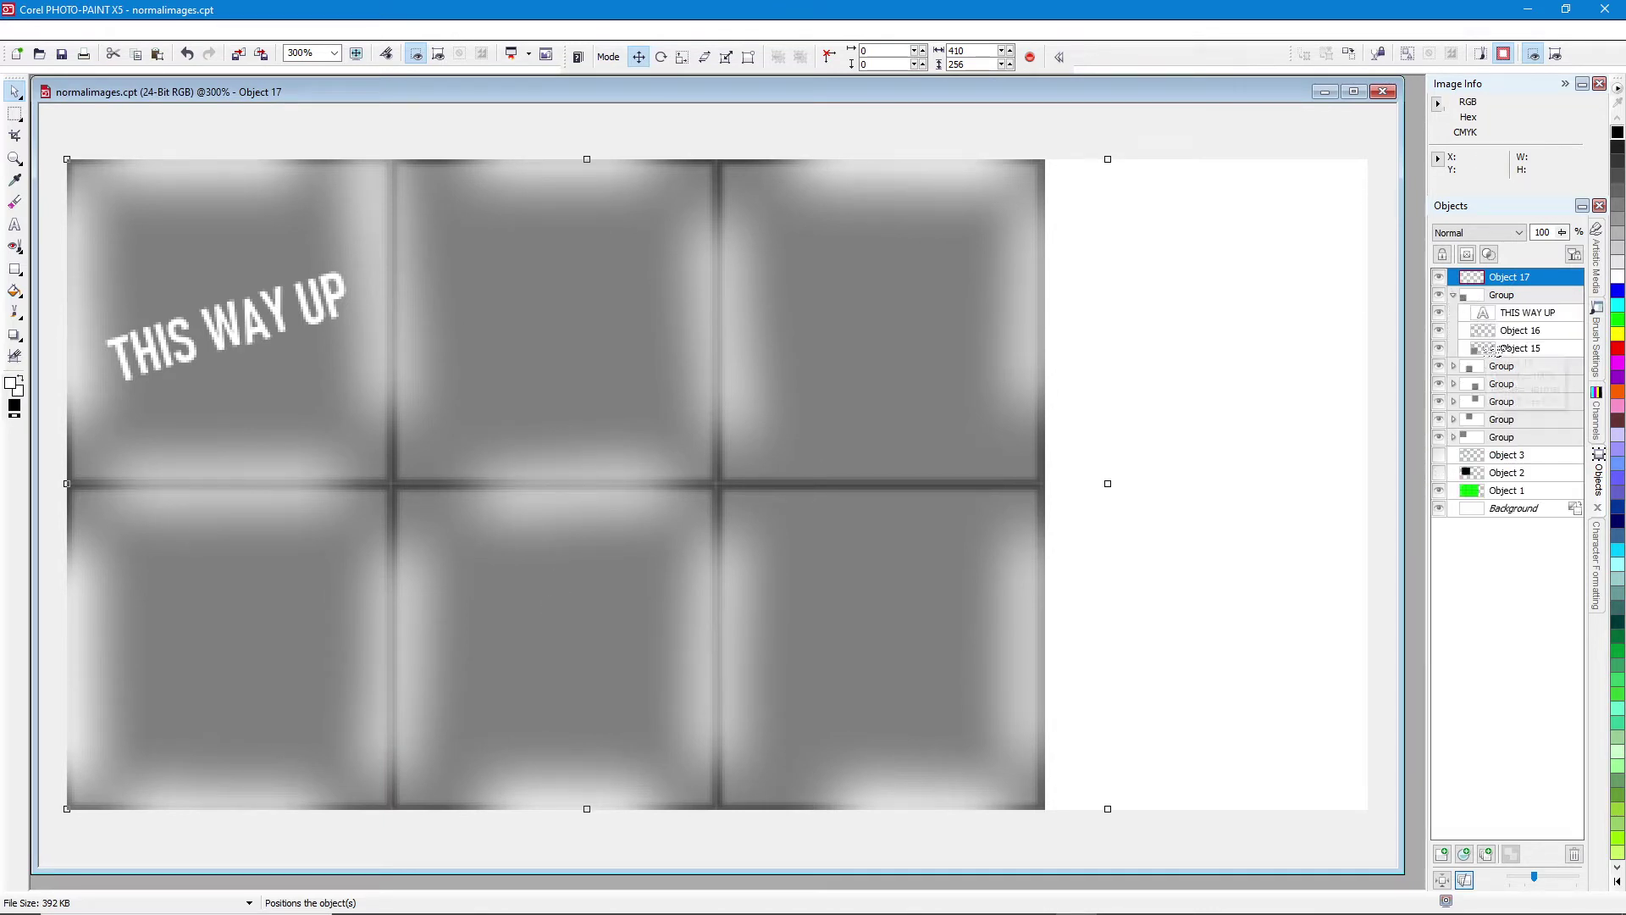
click(1440, 330)
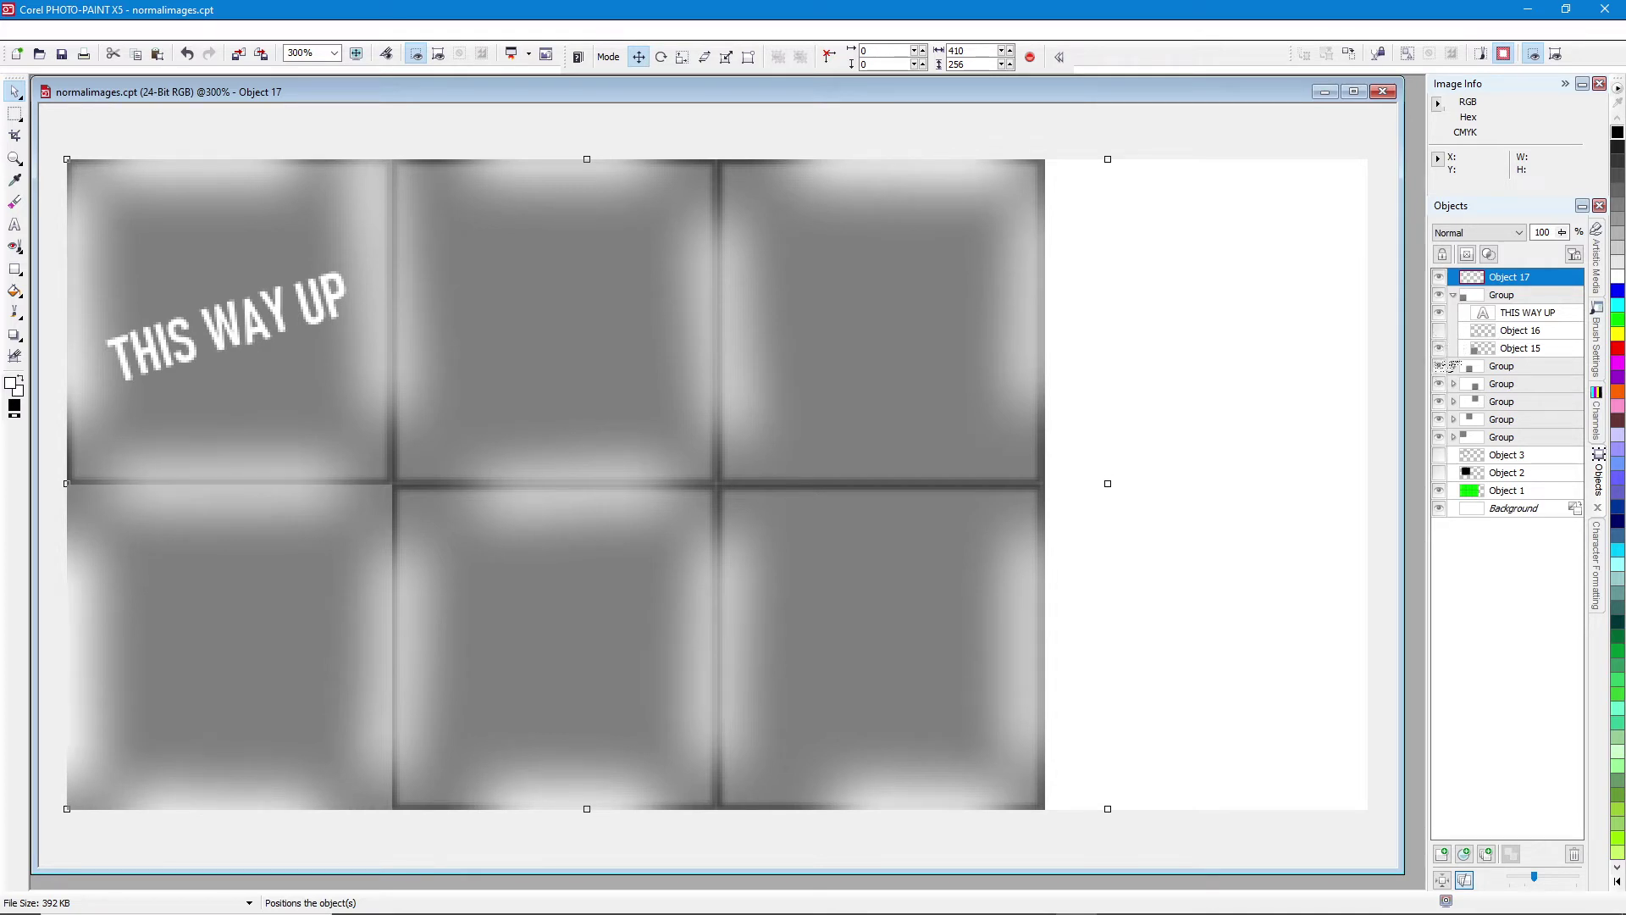
click(1440, 366)
click(1440, 366)
click(1453, 366)
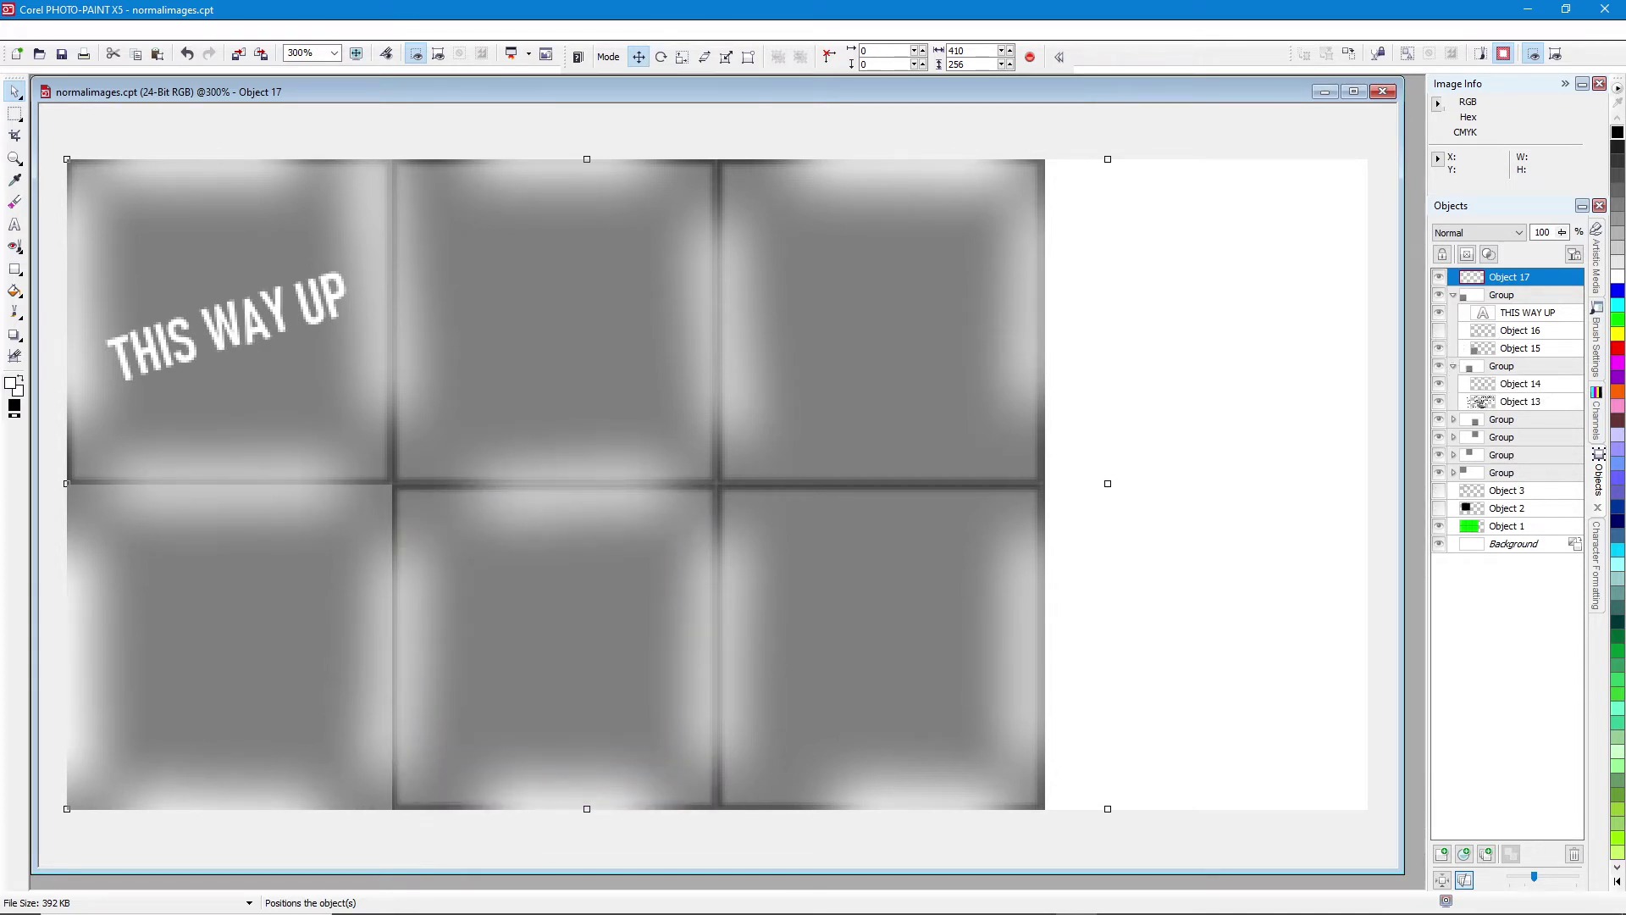
click(1438, 384)
click(1454, 420)
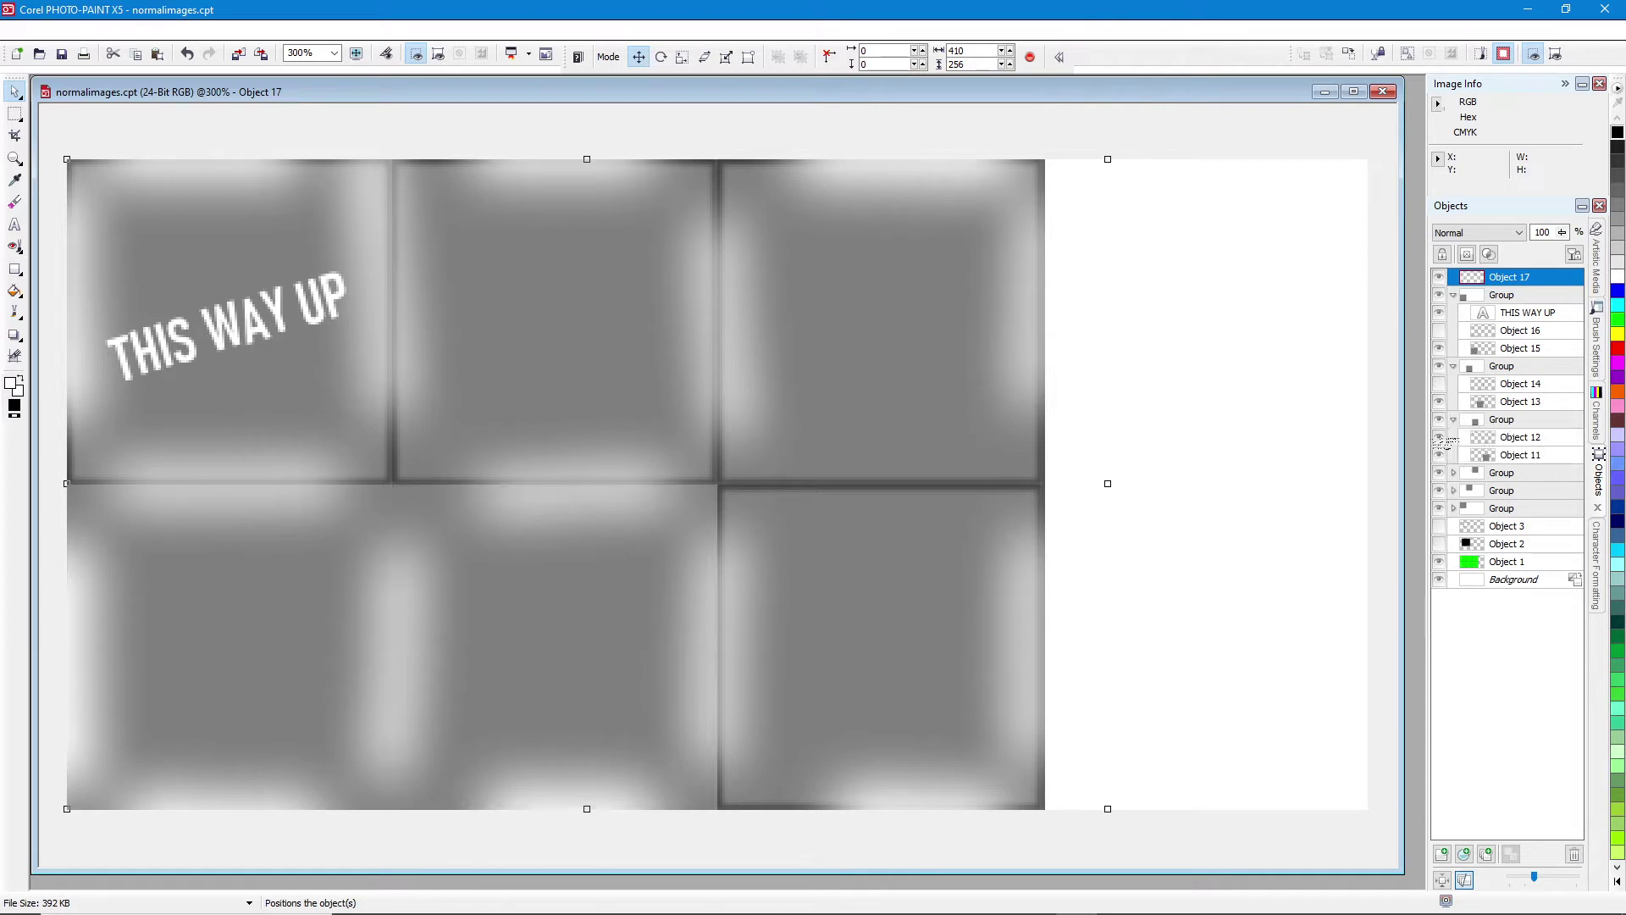
click(1440, 437)
click(1454, 473)
click(1439, 490)
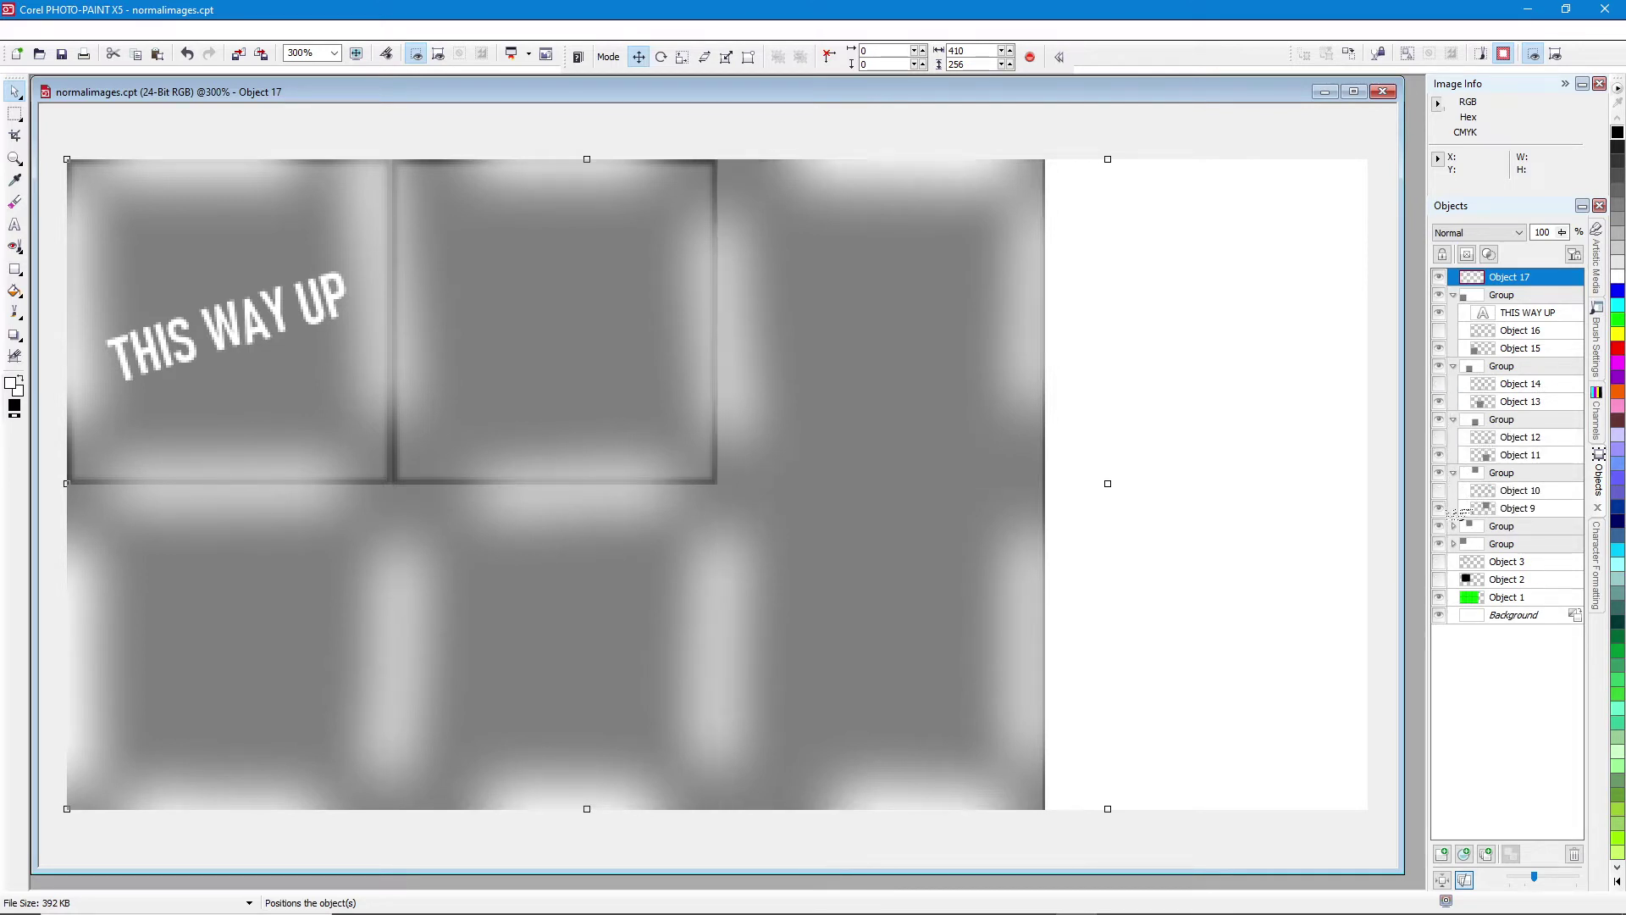
click(1453, 526)
click(1439, 543)
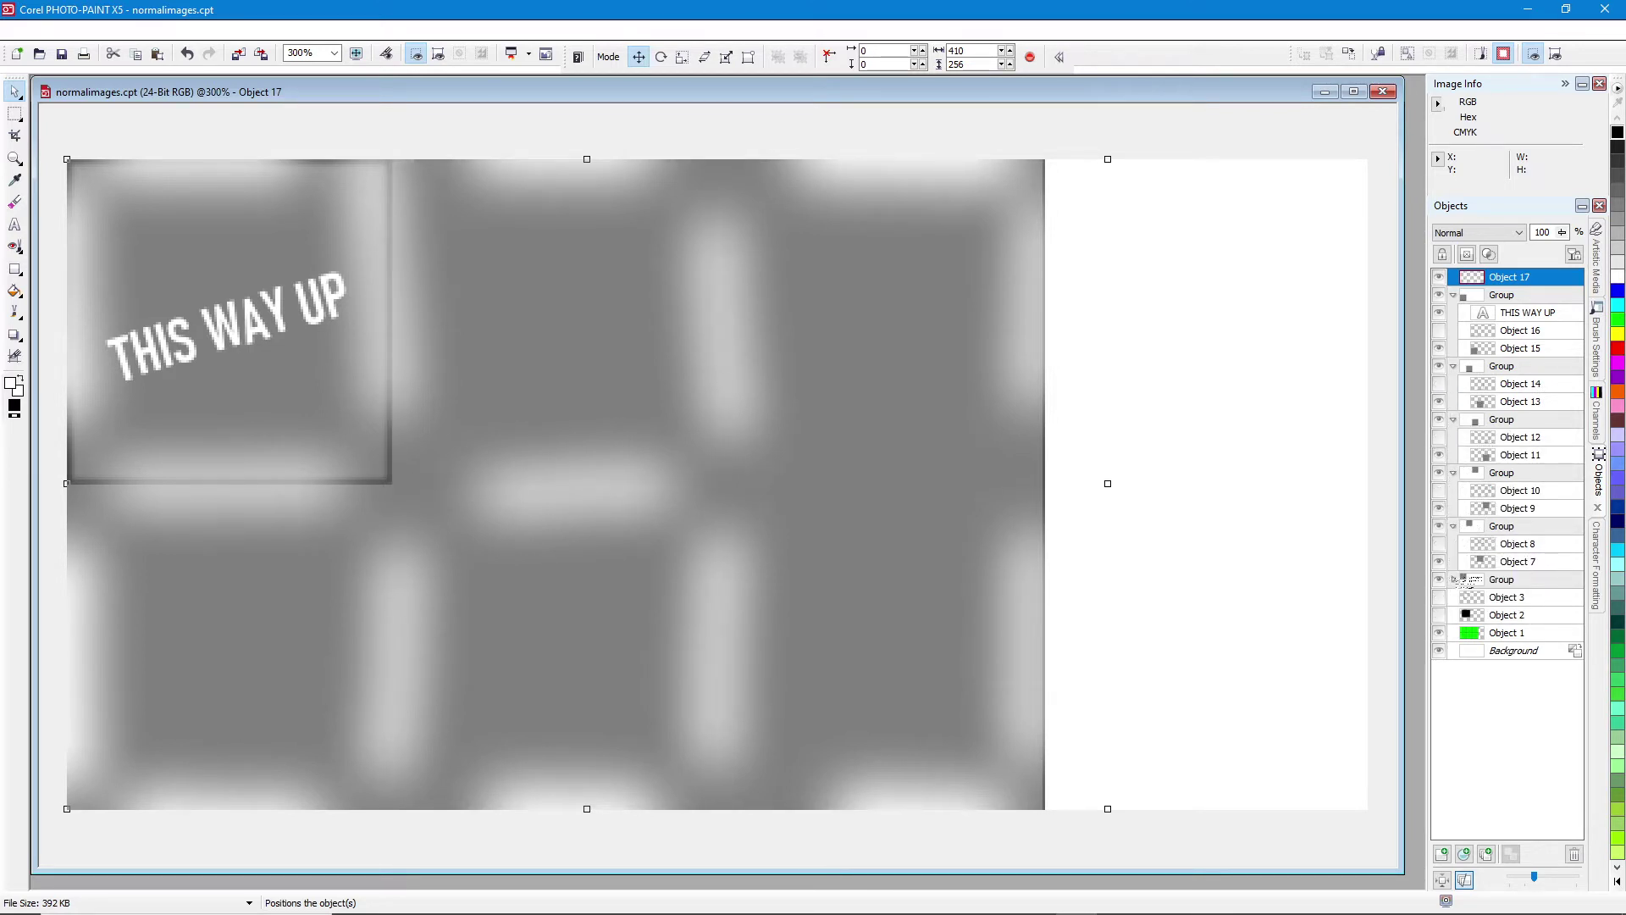
click(1453, 579)
click(1439, 598)
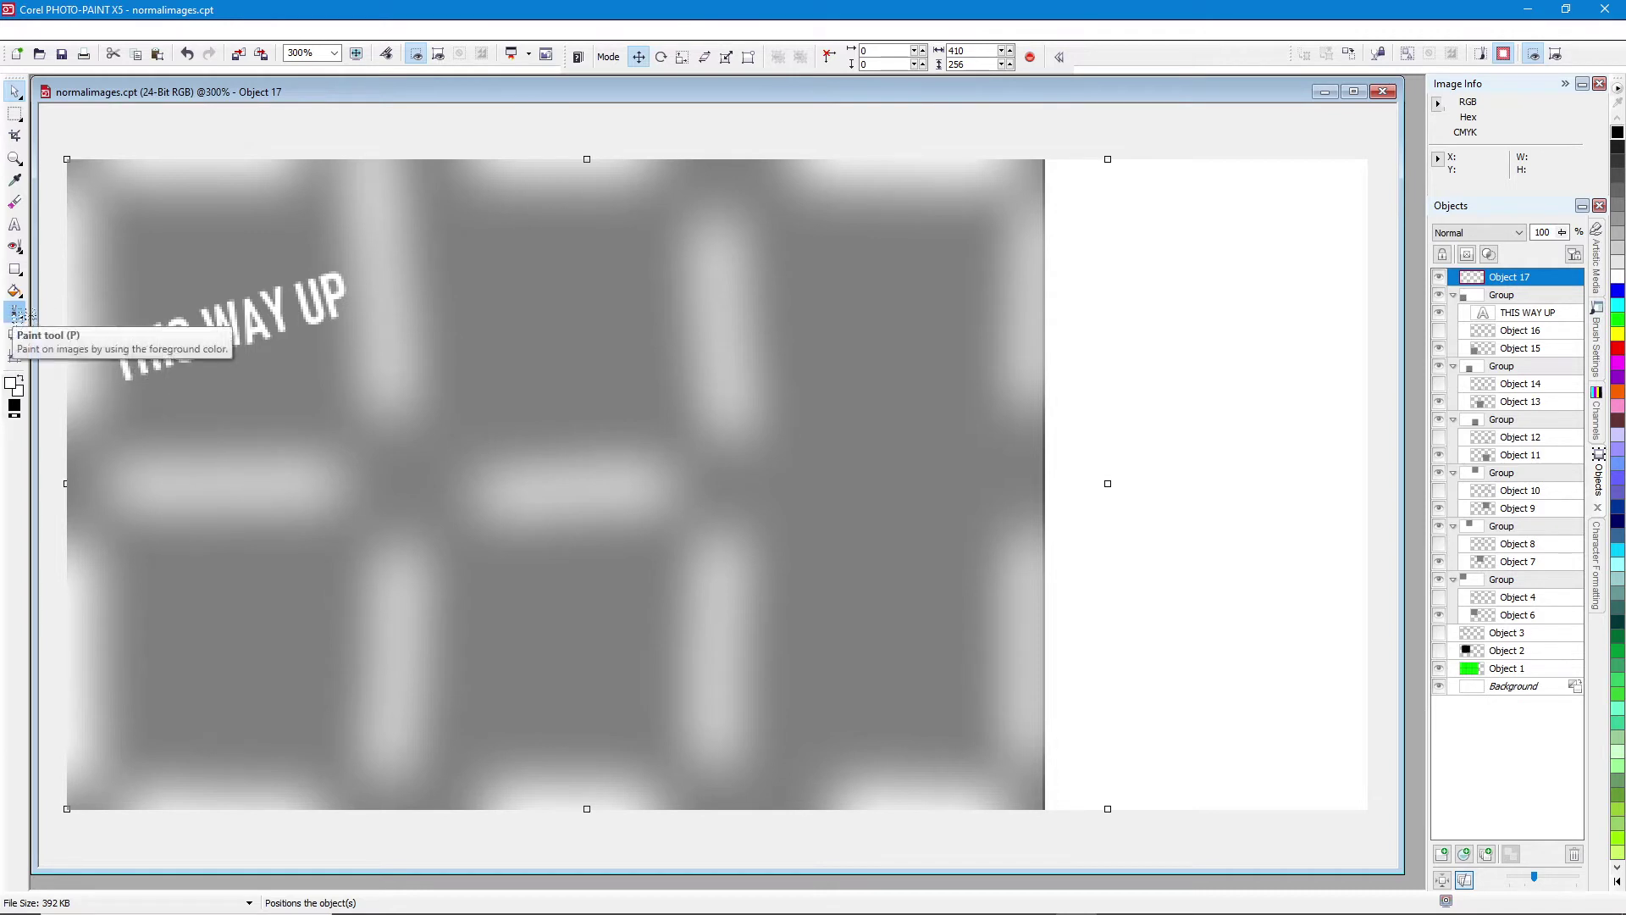
- Add another new object on top and paint a horizontal white stroke along the seam between the two rightmost tiles
click(14, 311)
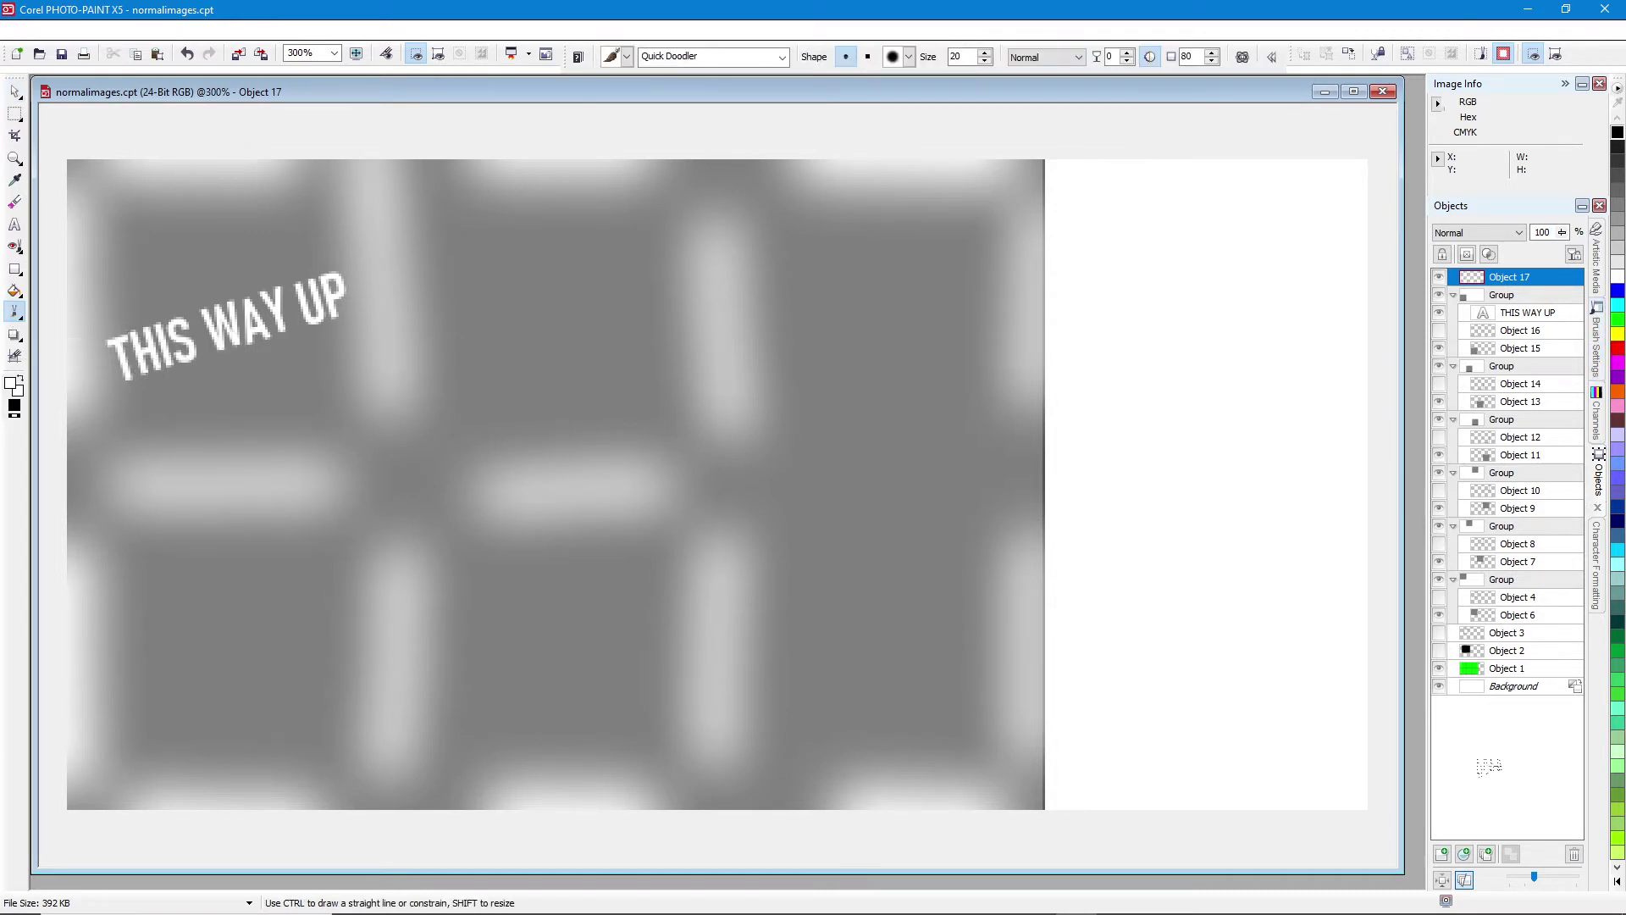
click(1443, 855)
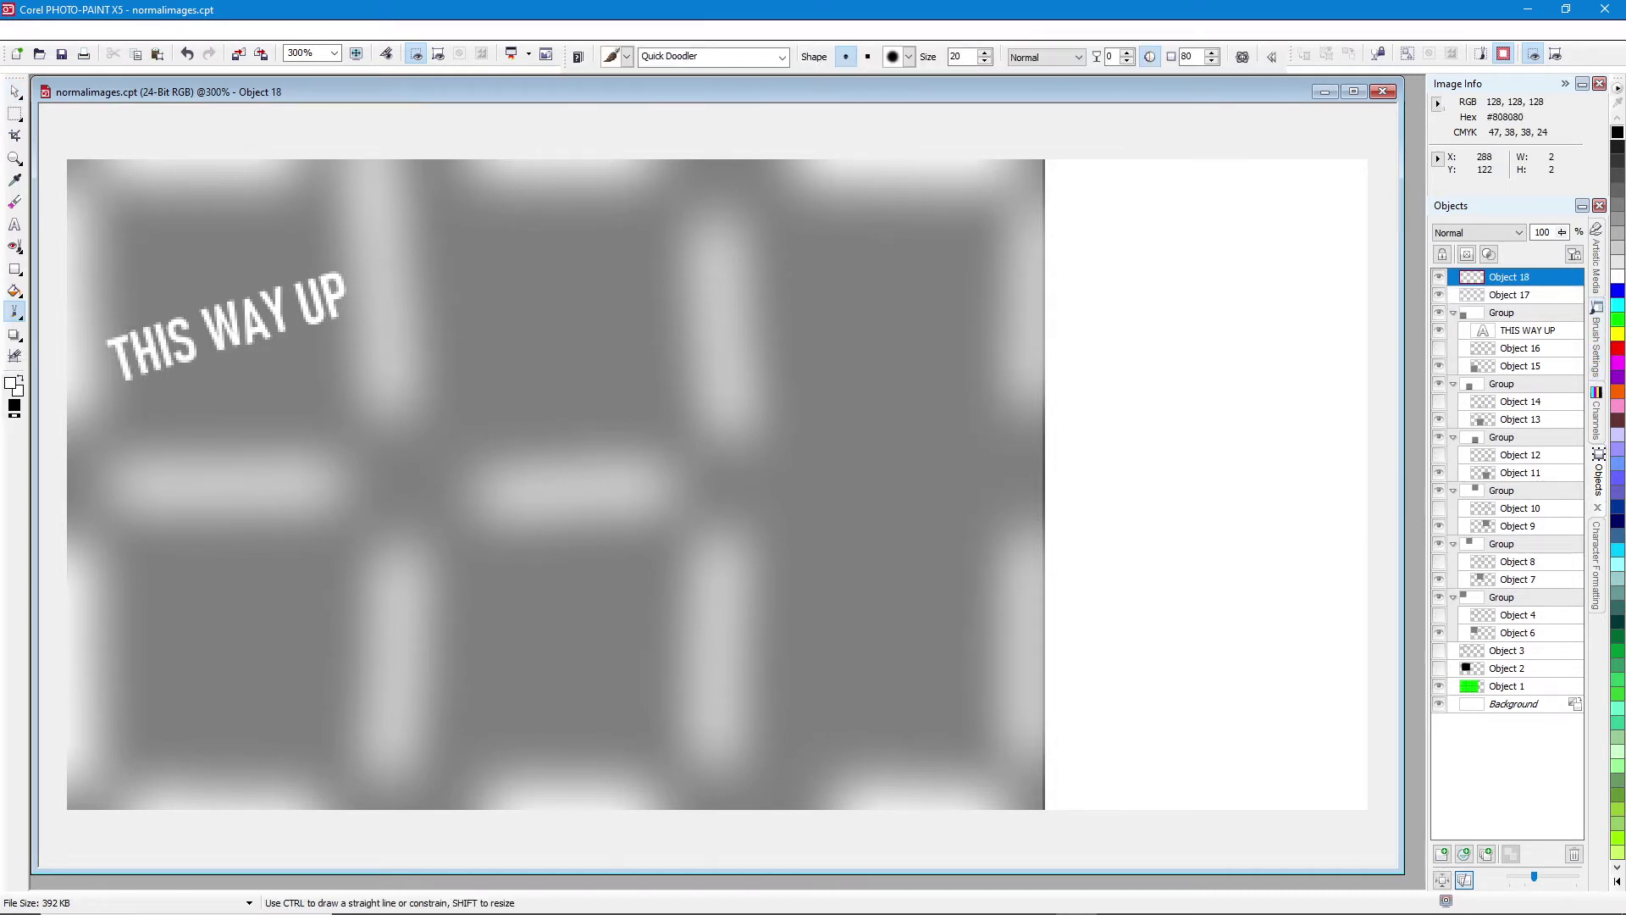
drag(798, 474, 1010, 478)
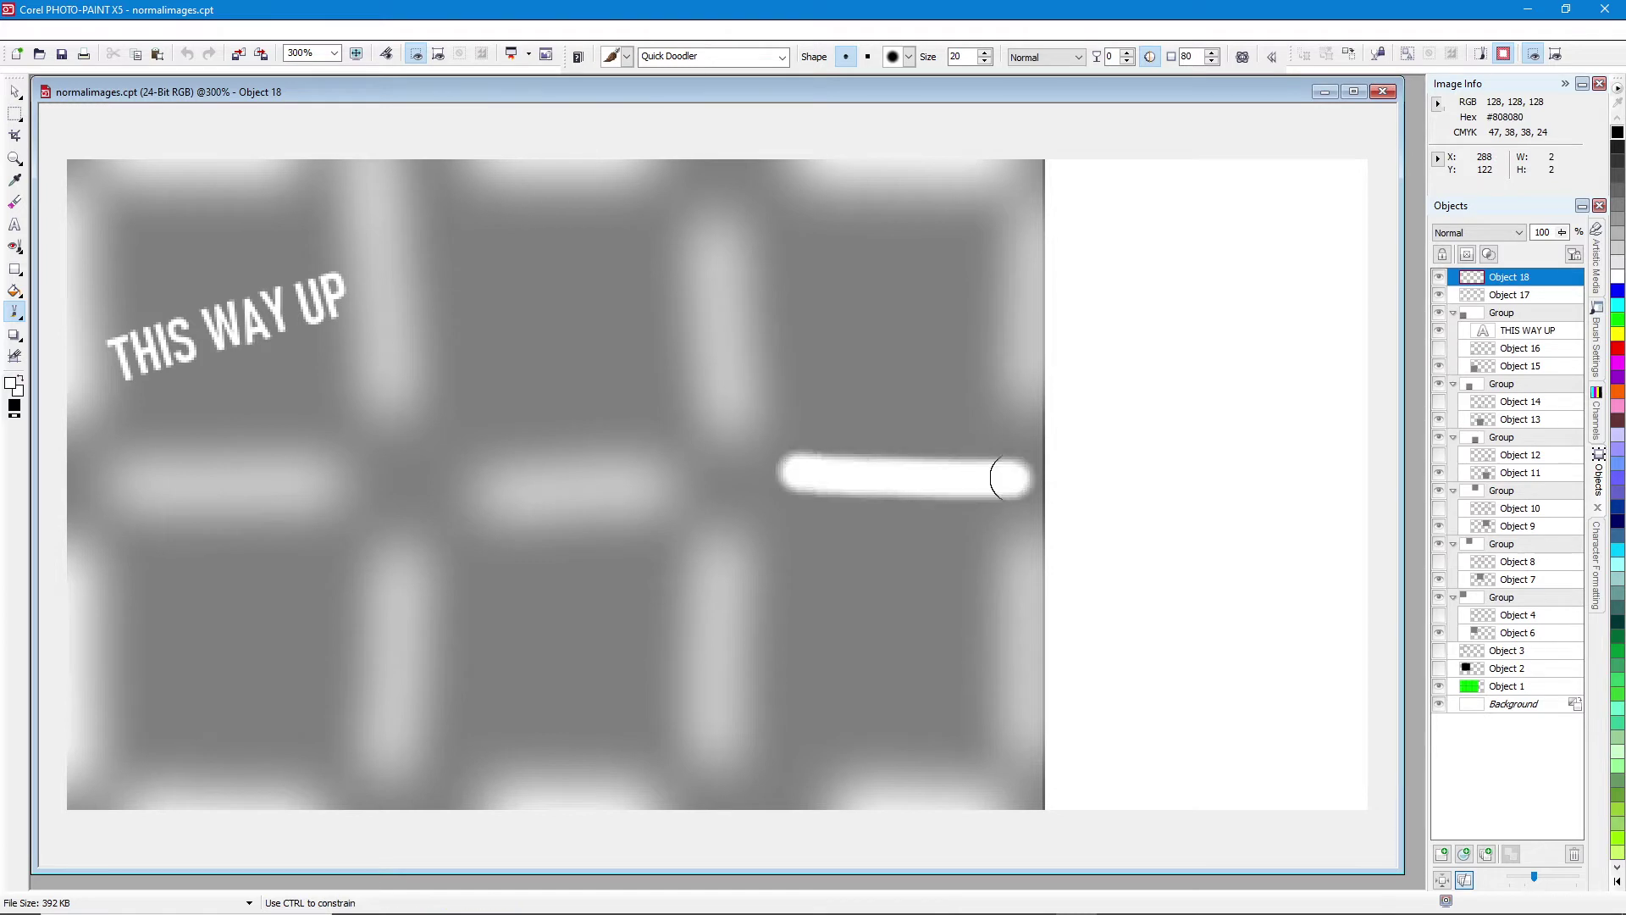
- Apply a Gaussian Blur to the newly painted white seam stroke
click(15, 91)
click(226, 31)
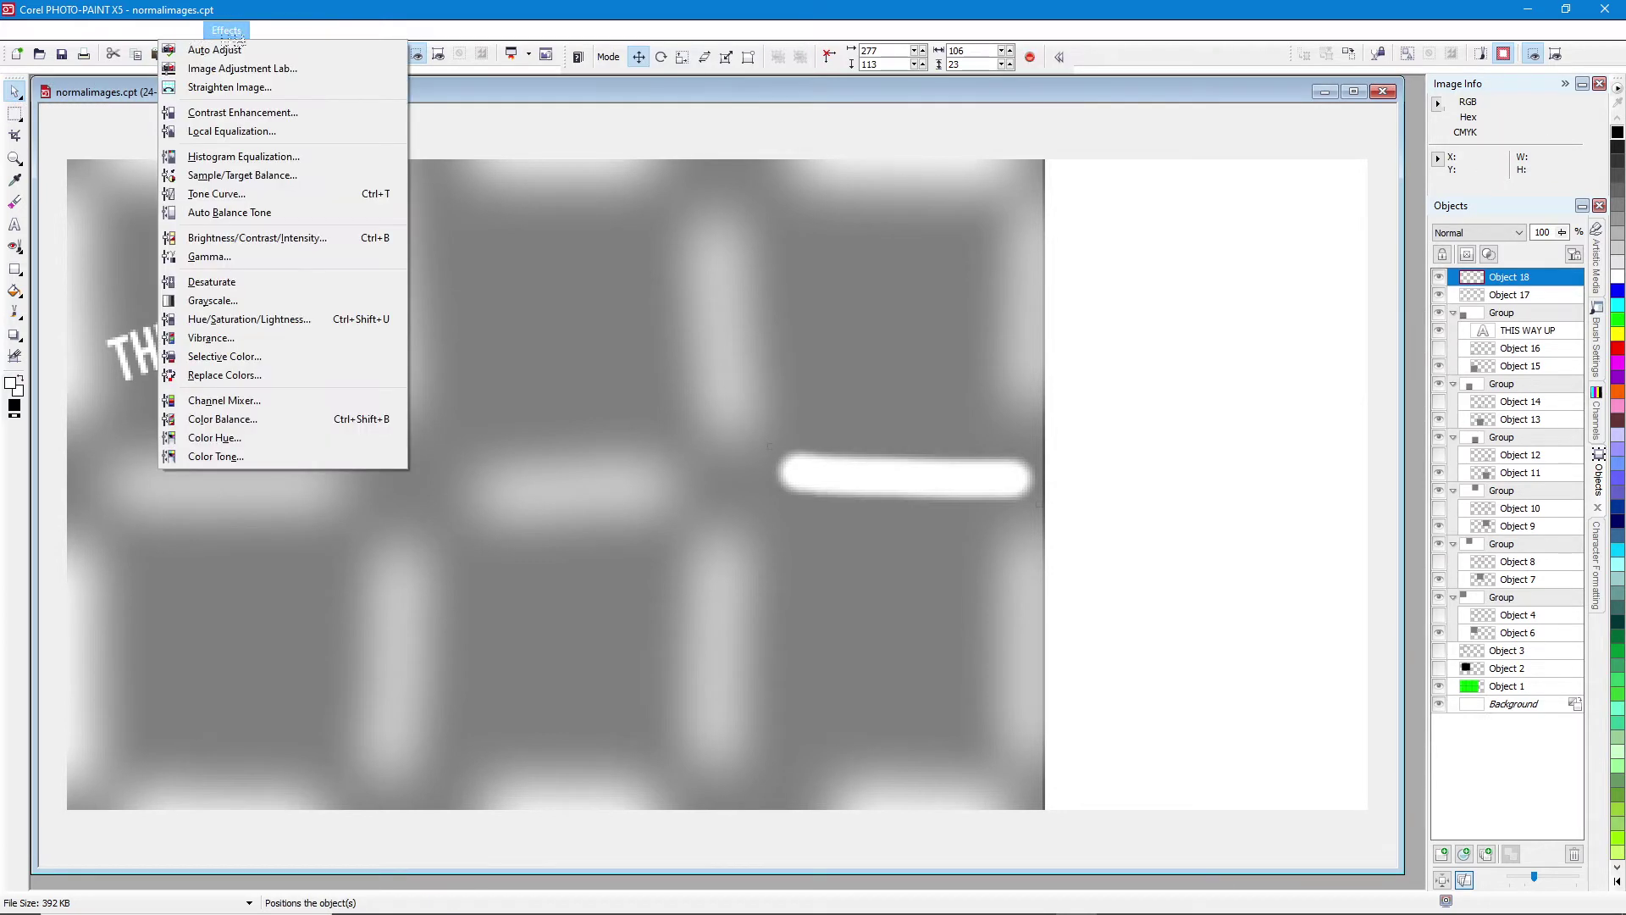
- Blur the white horizontal stroke on Object 18 to soften its edges like the neighbouring lines
mouse_move(251, 49)
click(417, 52)
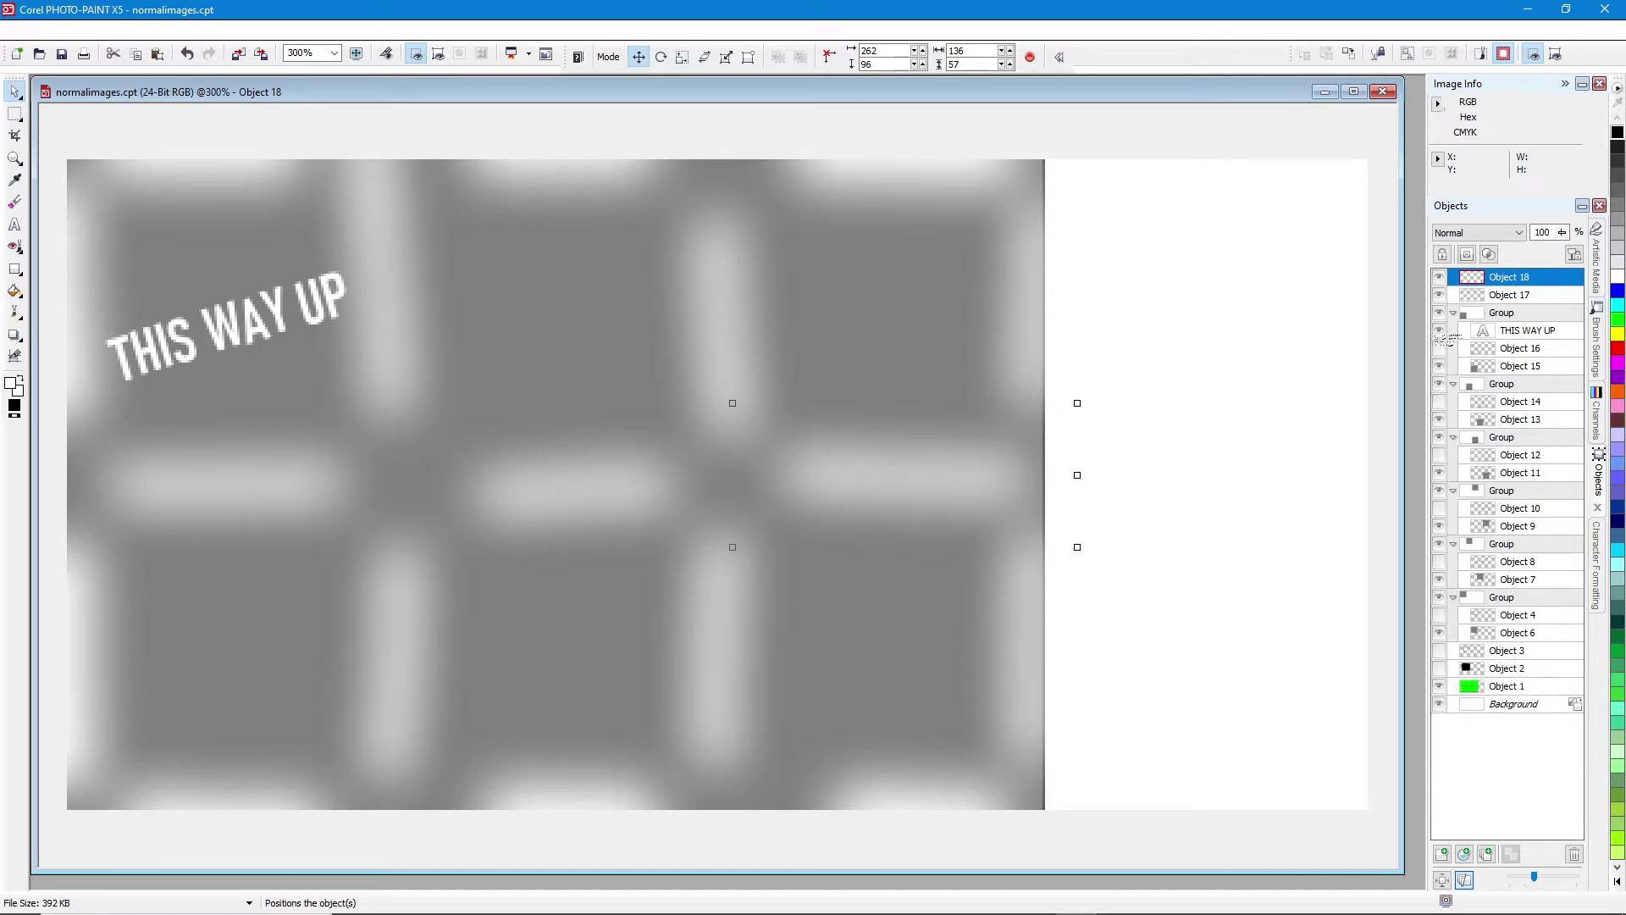
- Move the THIS WAY UP text object out of its group and hide all six tile groups
click(1490, 339)
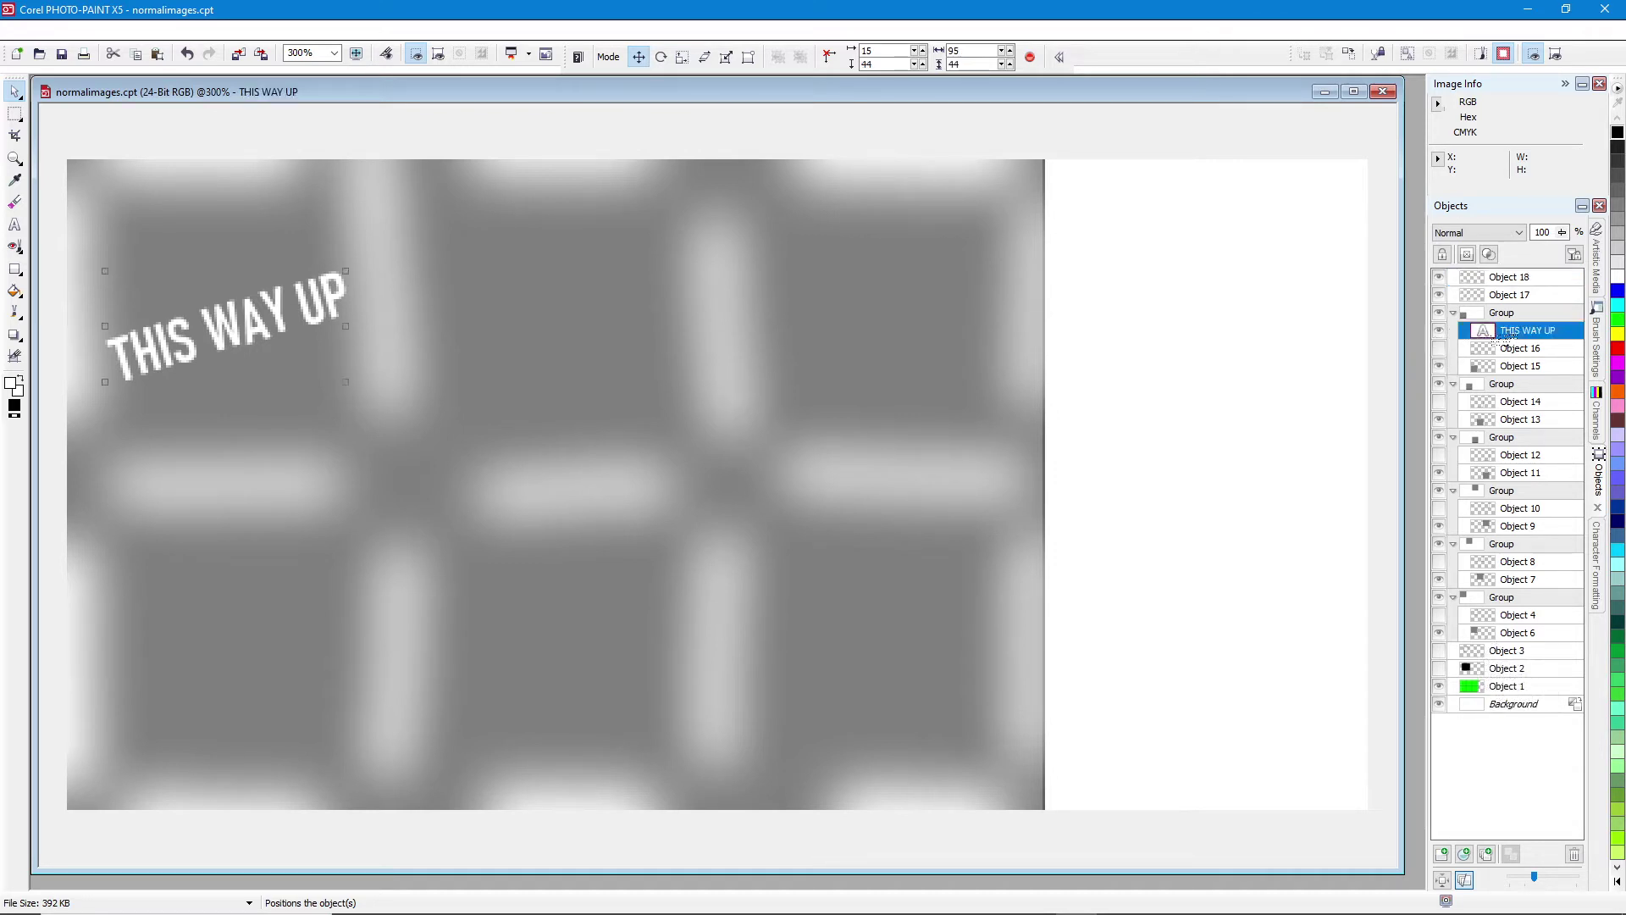
drag(1498, 330, 1459, 332)
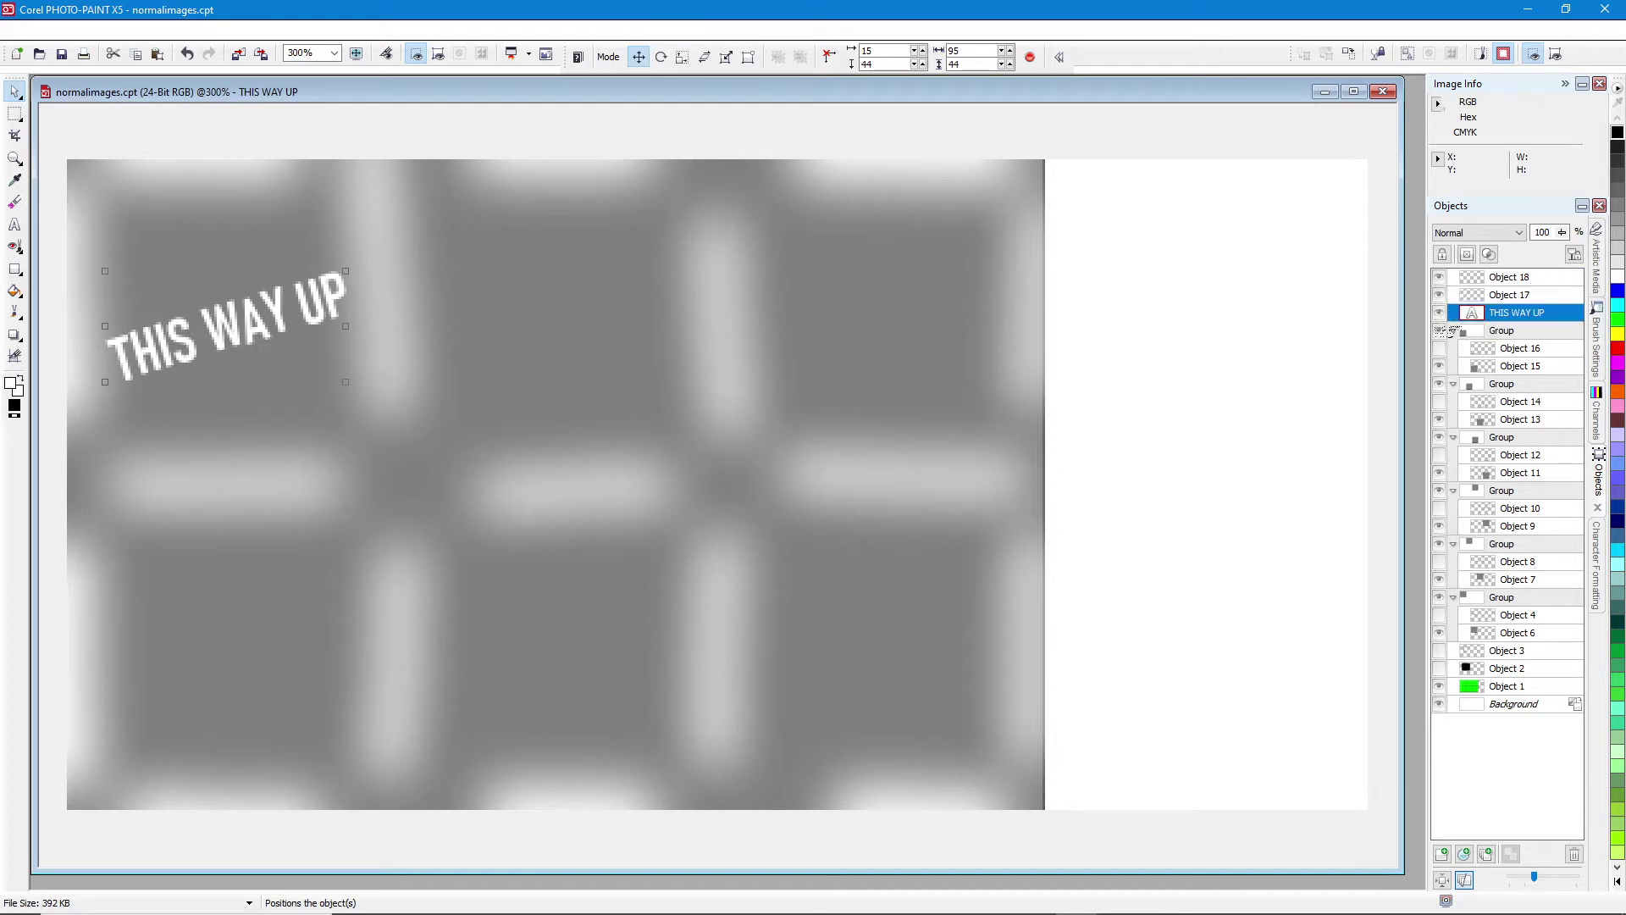
click(1439, 331)
click(1439, 366)
click(1439, 384)
click(1439, 366)
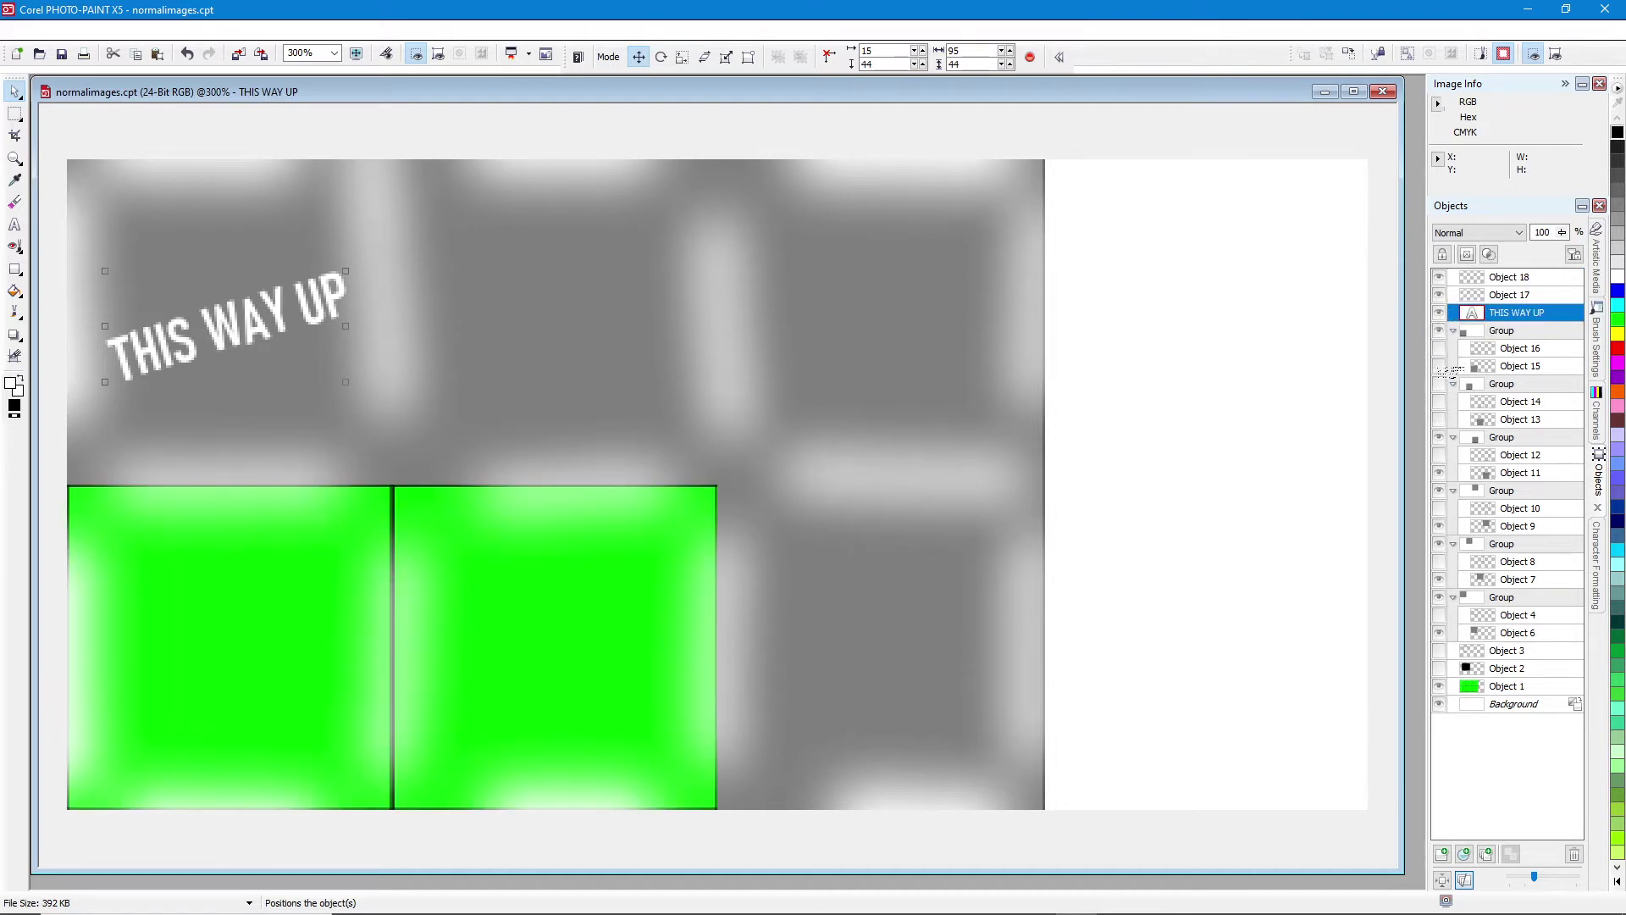
click(1440, 437)
click(1439, 490)
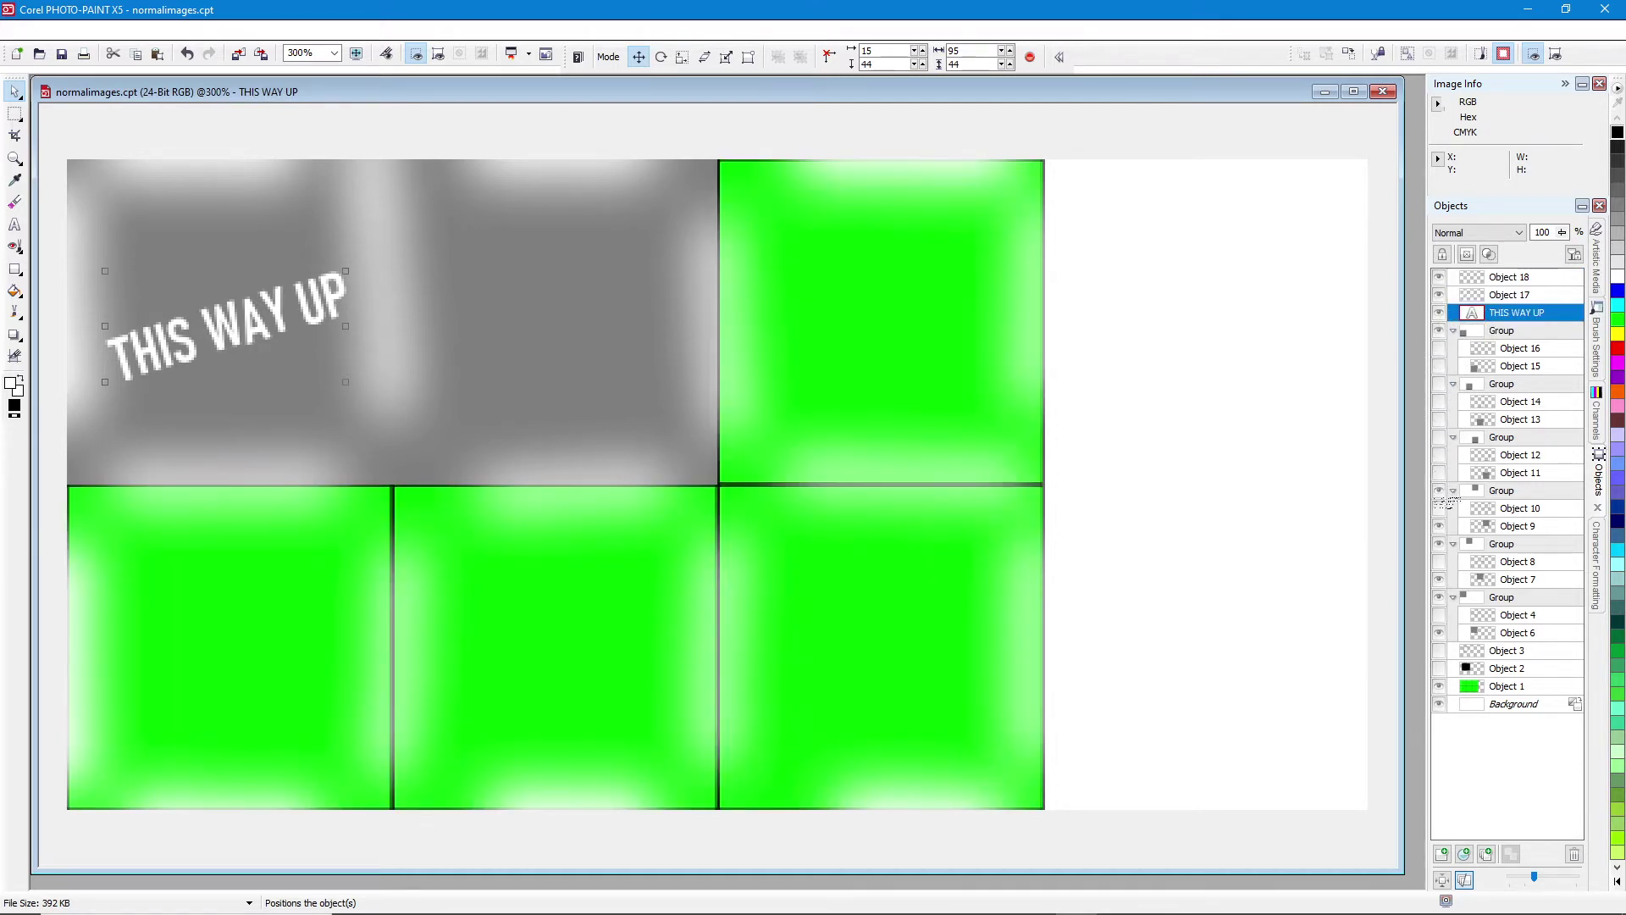
click(1439, 543)
click(1439, 597)
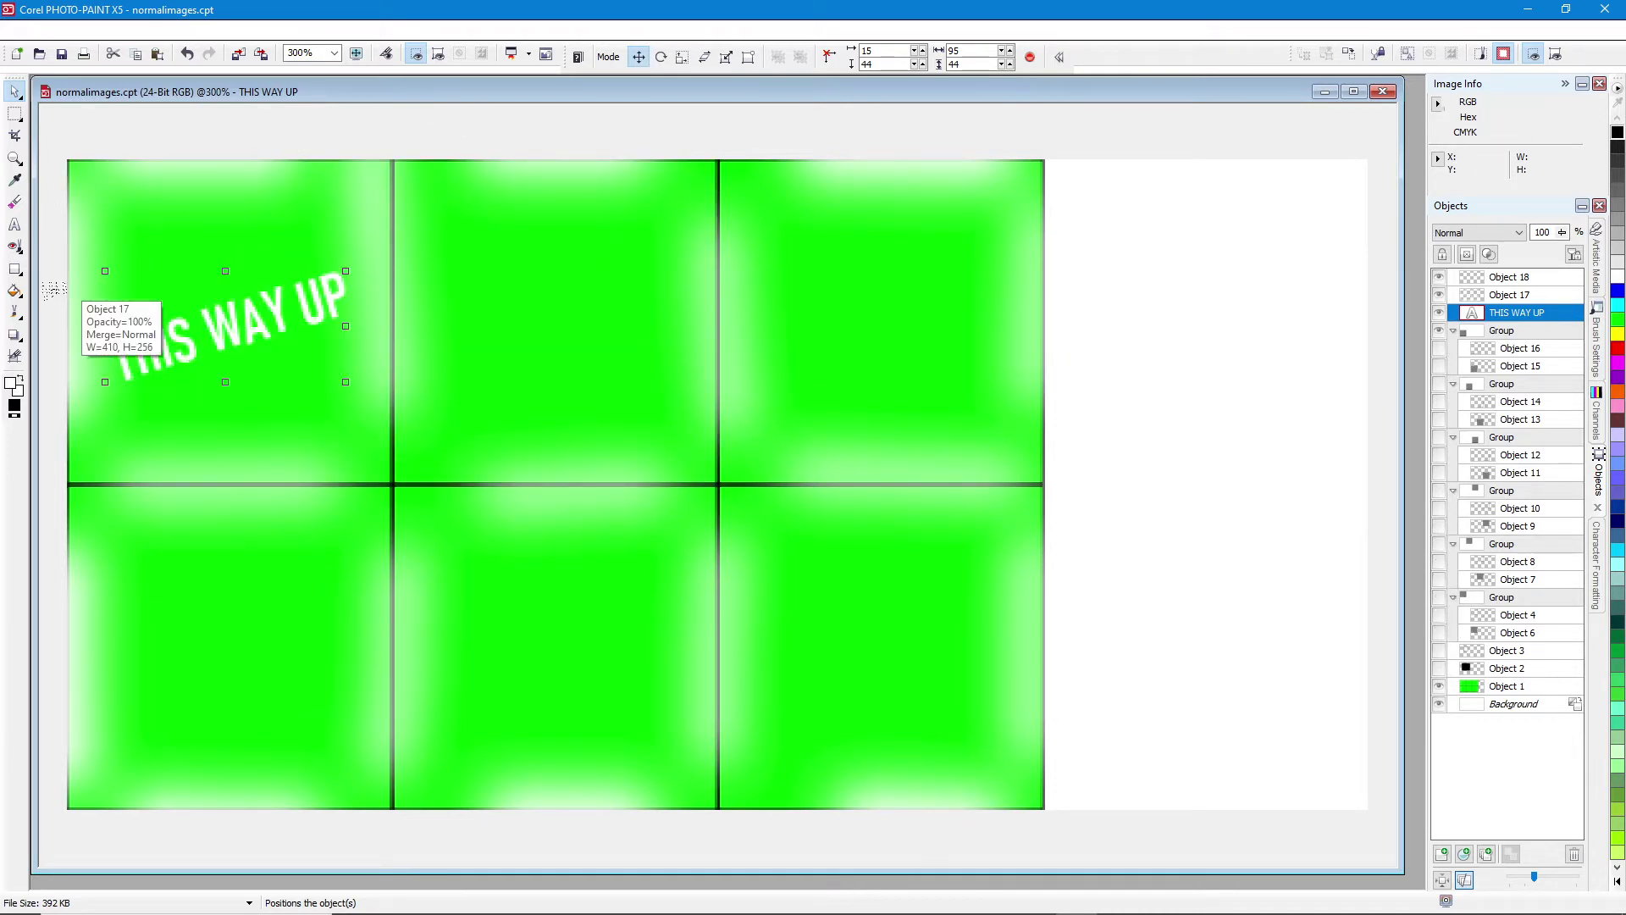
- Draw a black rectangle about 391 by 260 px over the six tiles and place it directly beneath the THIS WAY UP text object
click(15, 270)
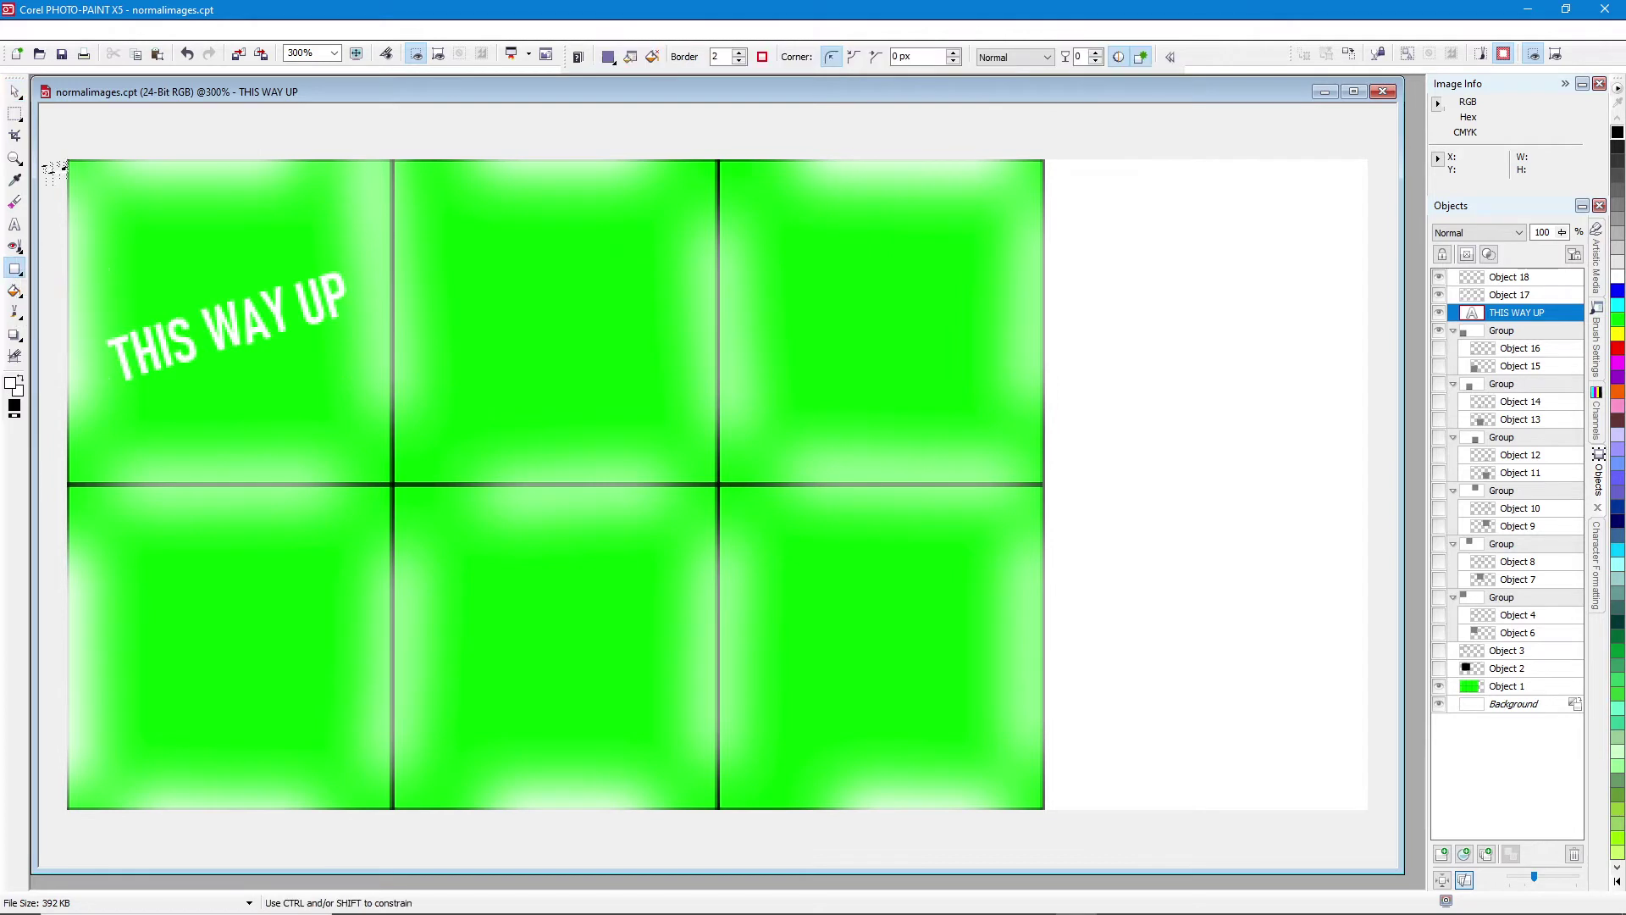
drag(59, 154, 1050, 810)
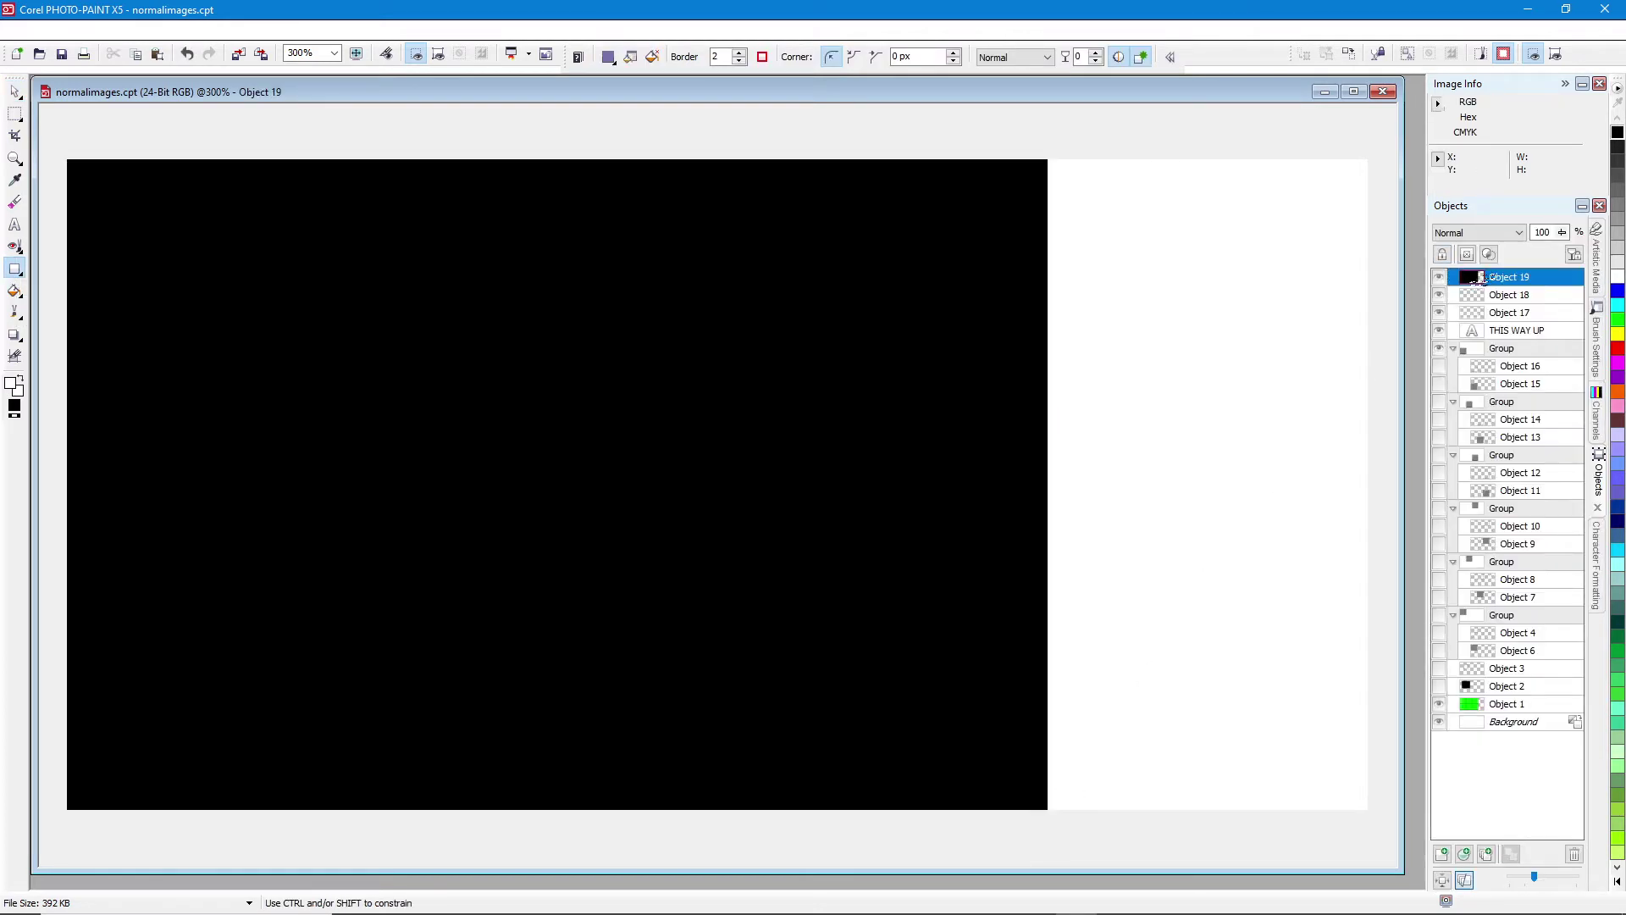
drag(1492, 280, 1475, 331)
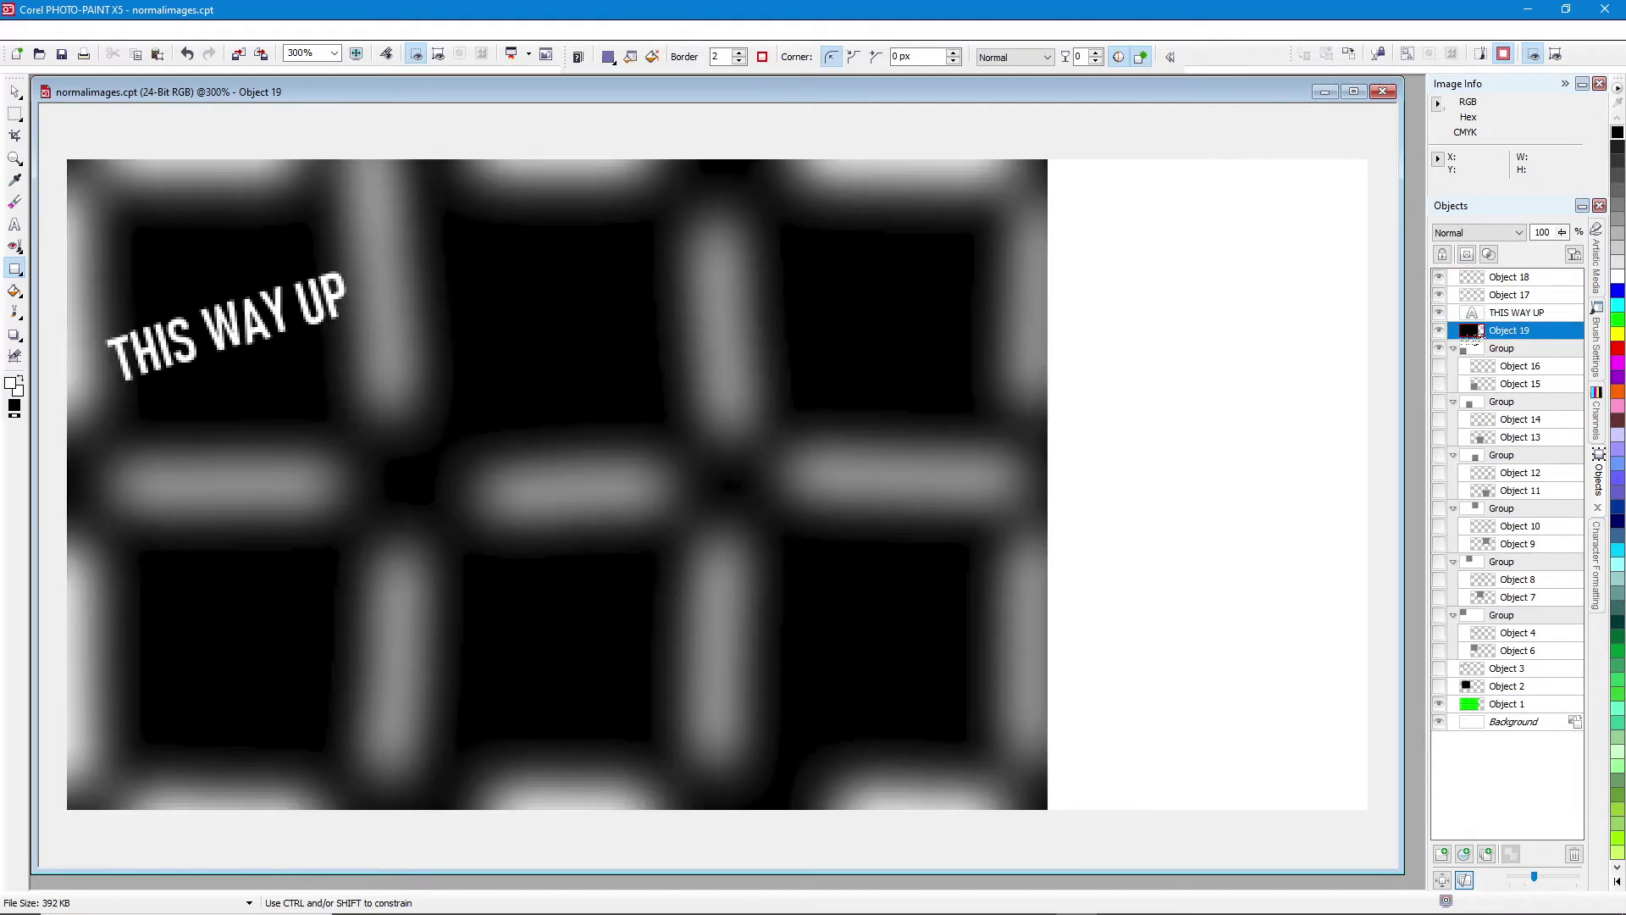
click(14, 91)
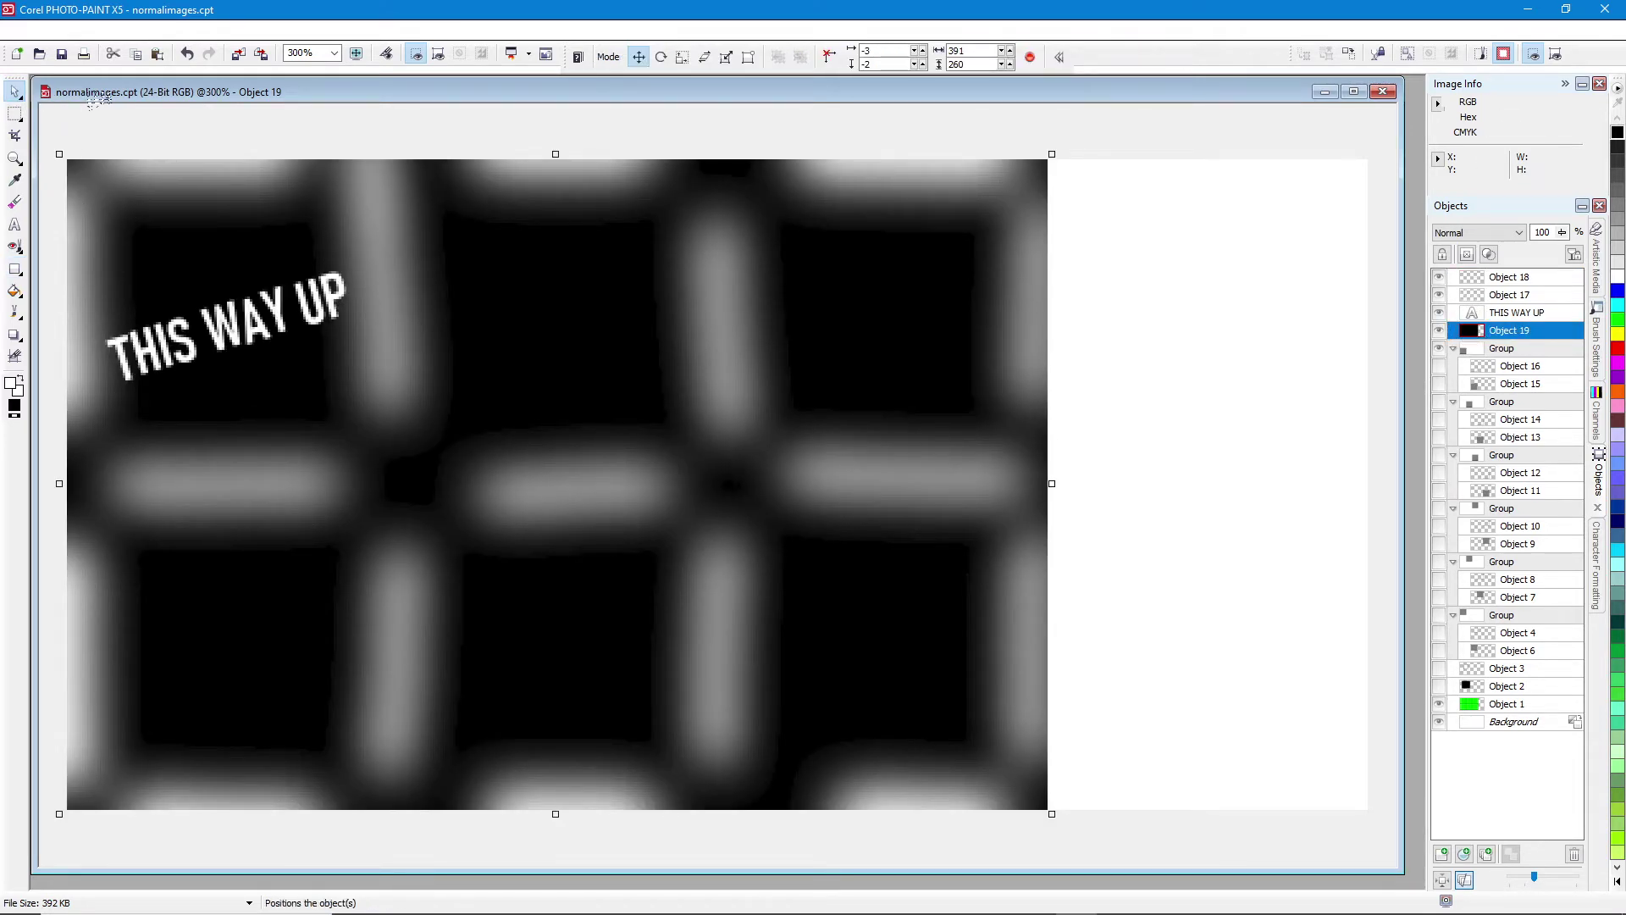
- Save a copy of the image in Corel PHOTO-PAINT format as normalimages shininess.cpt
click(26, 30)
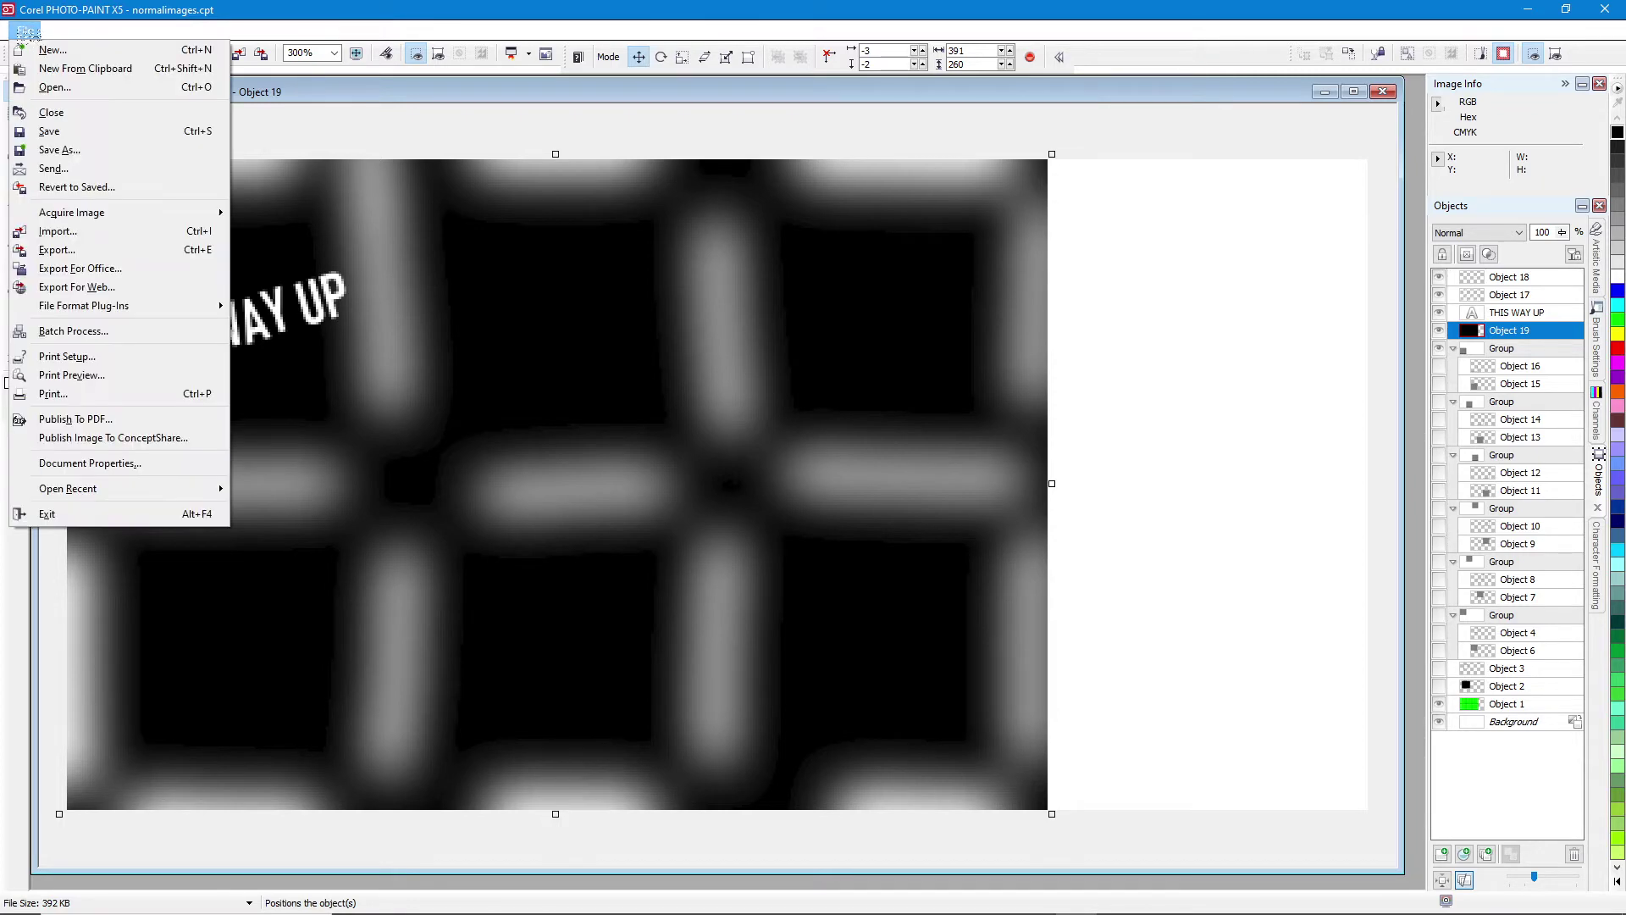
click(74, 154)
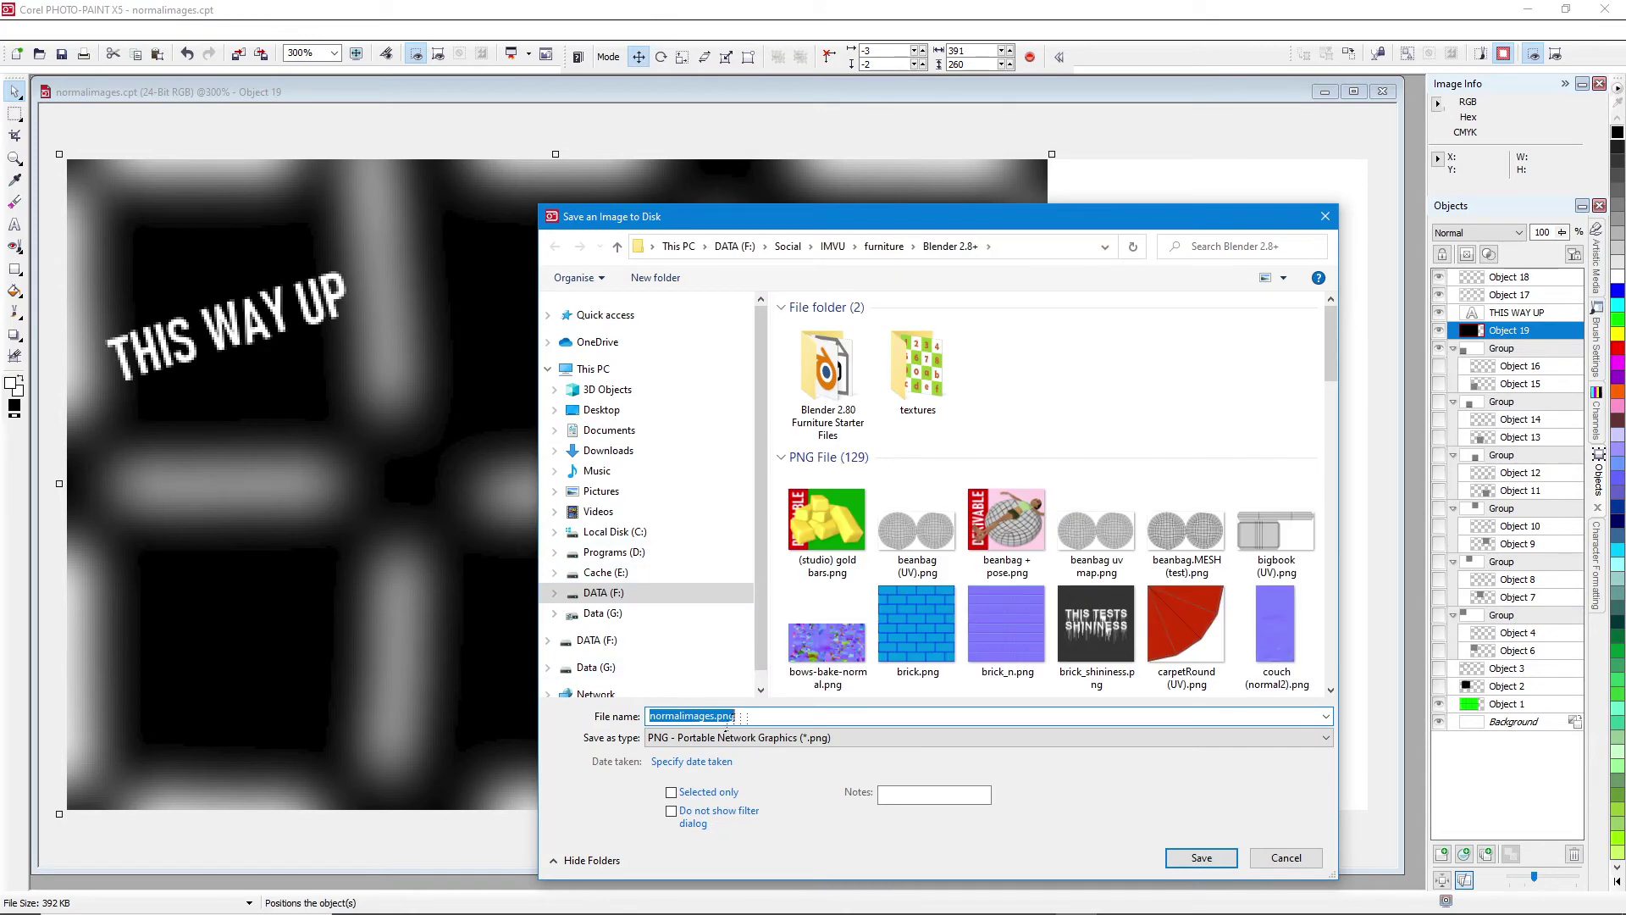
click(737, 737)
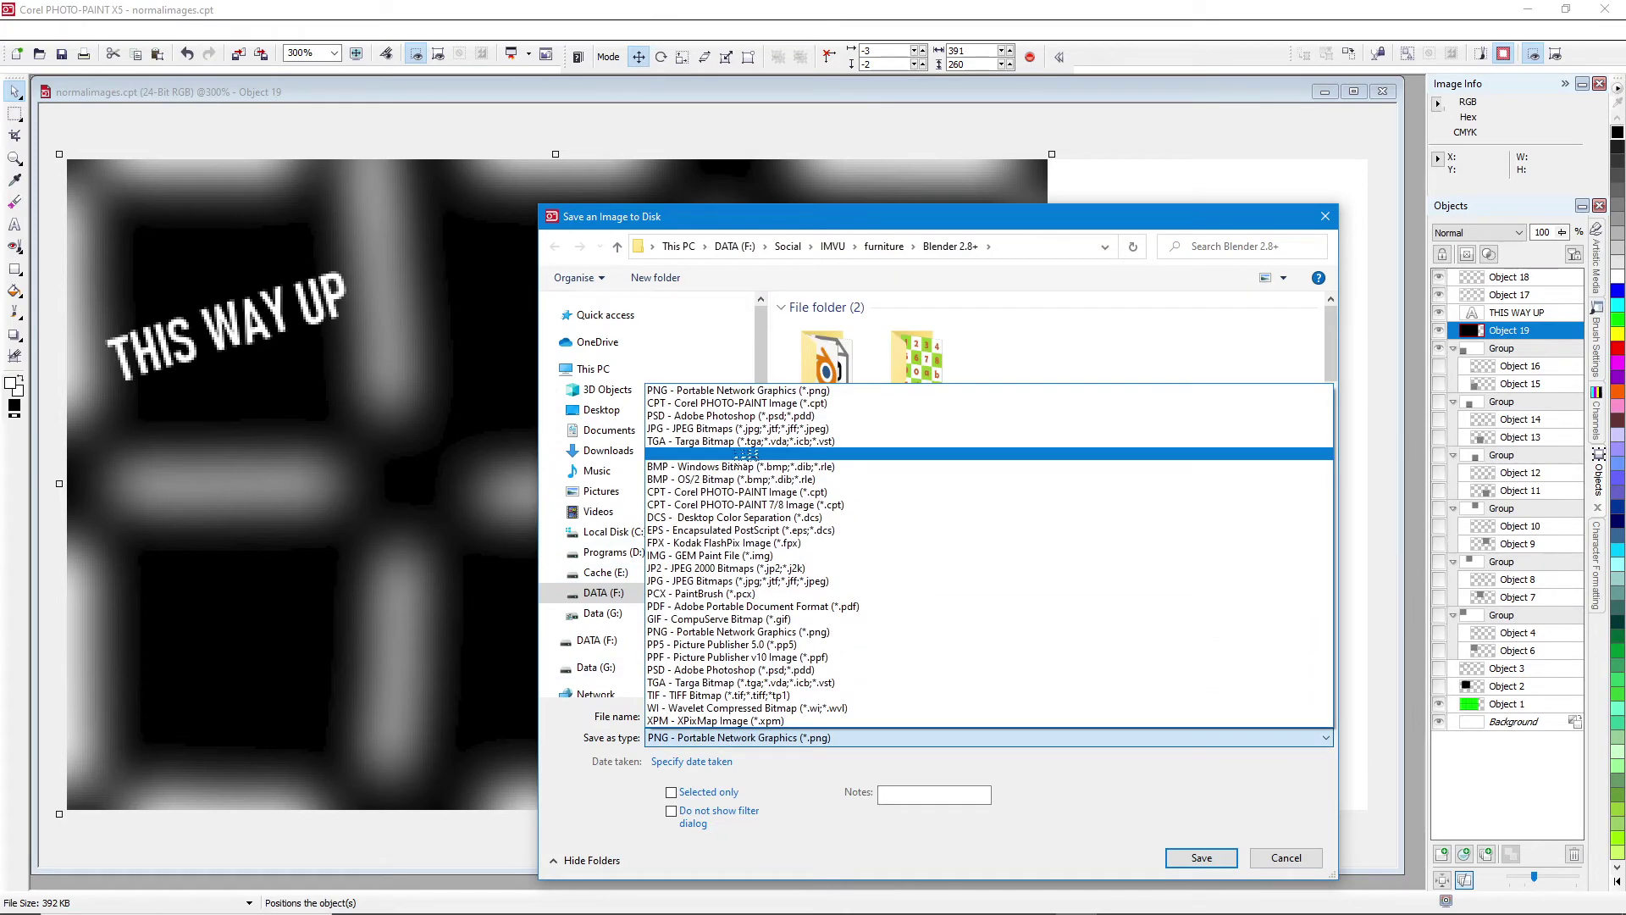
click(746, 404)
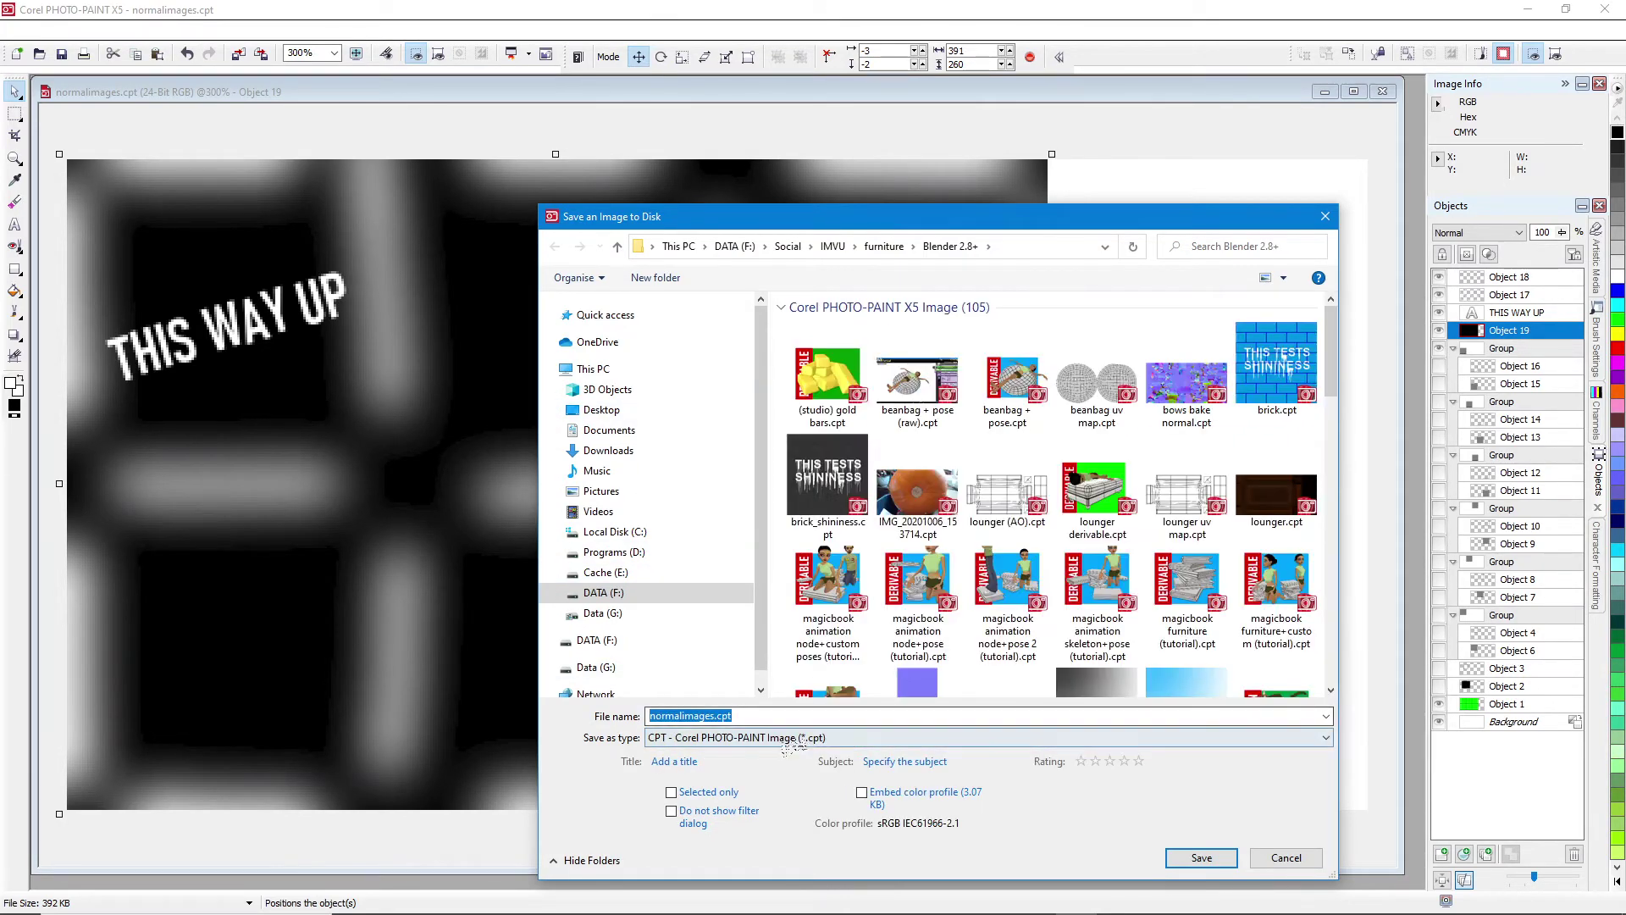
click(714, 715)
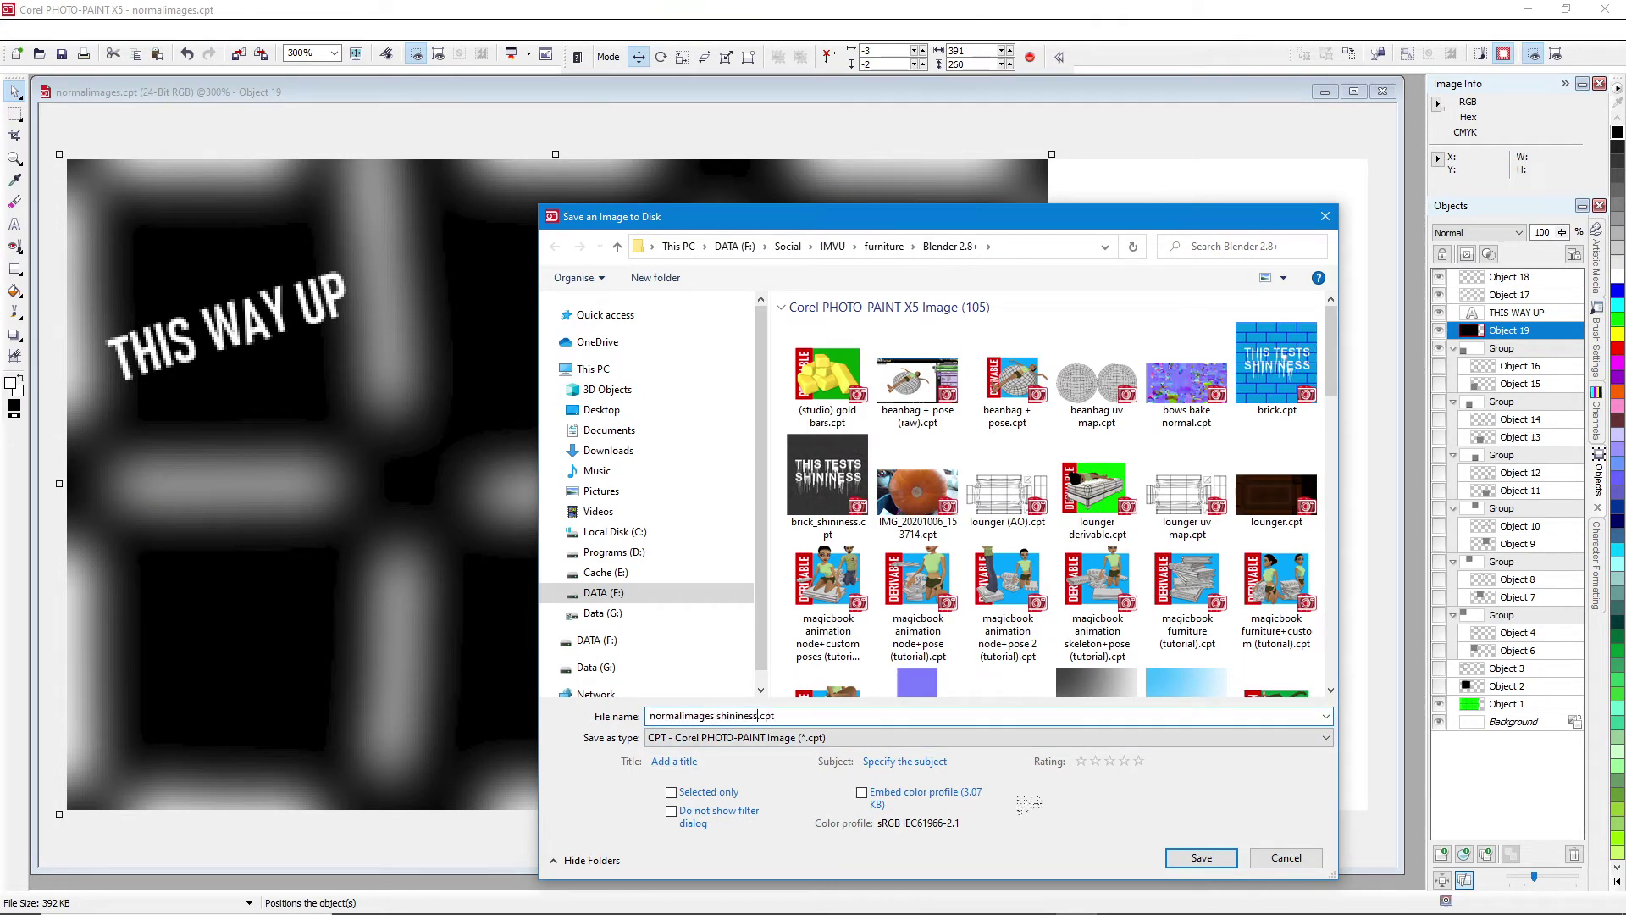
click(1201, 857)
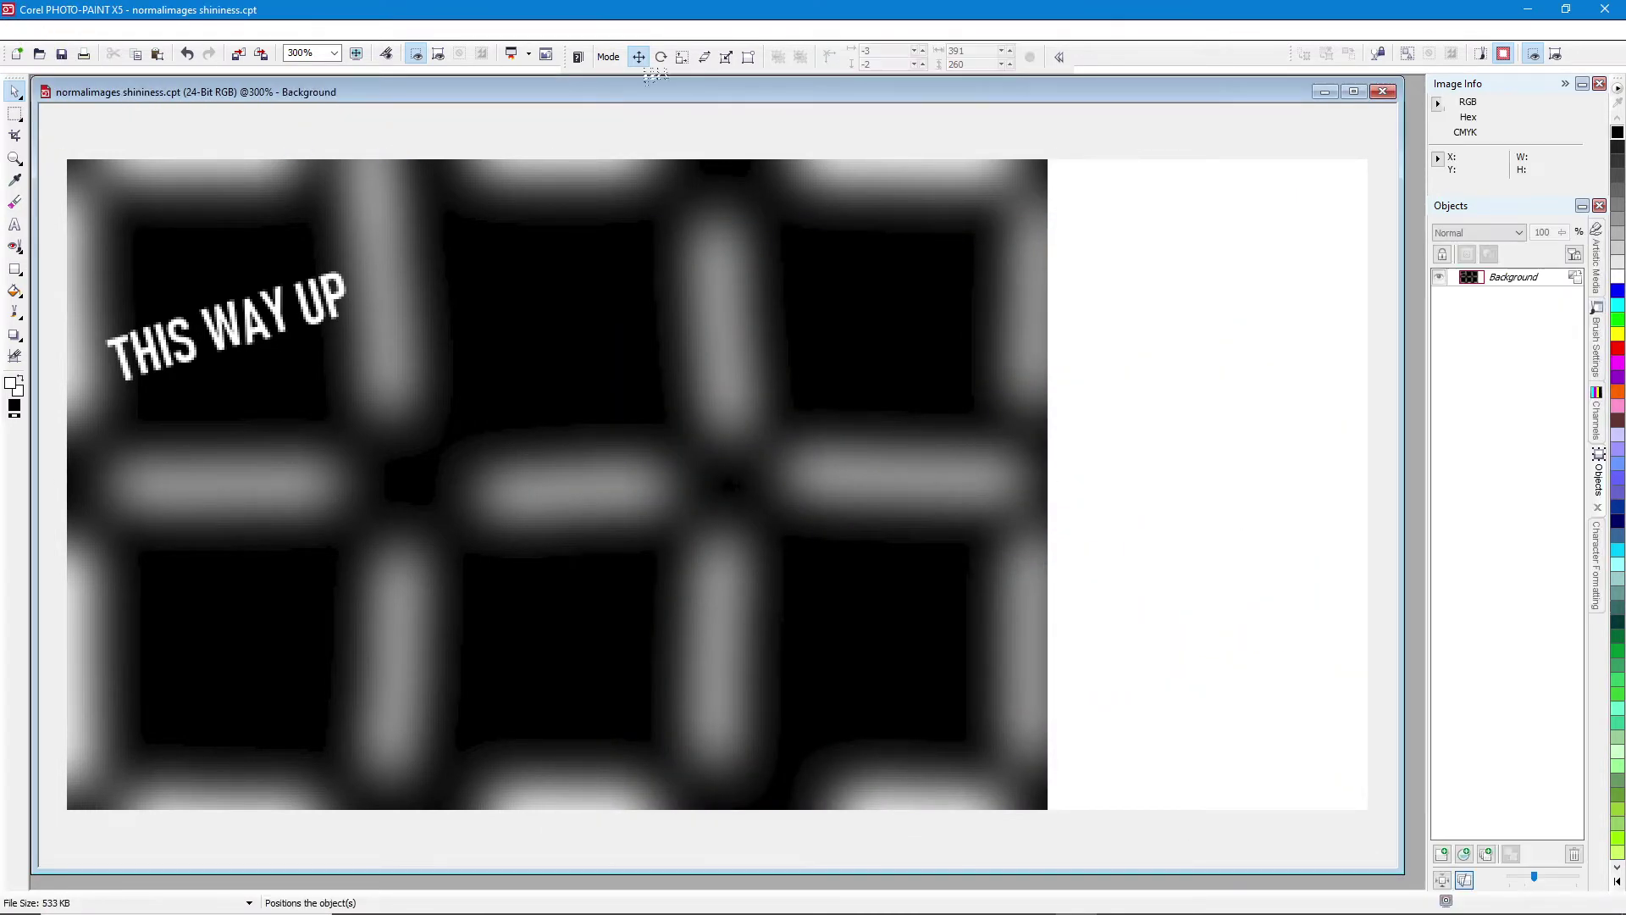
- Save the image as normalimages shininess.png in 24-bit RGB at 512 by 256 px
click(28, 30)
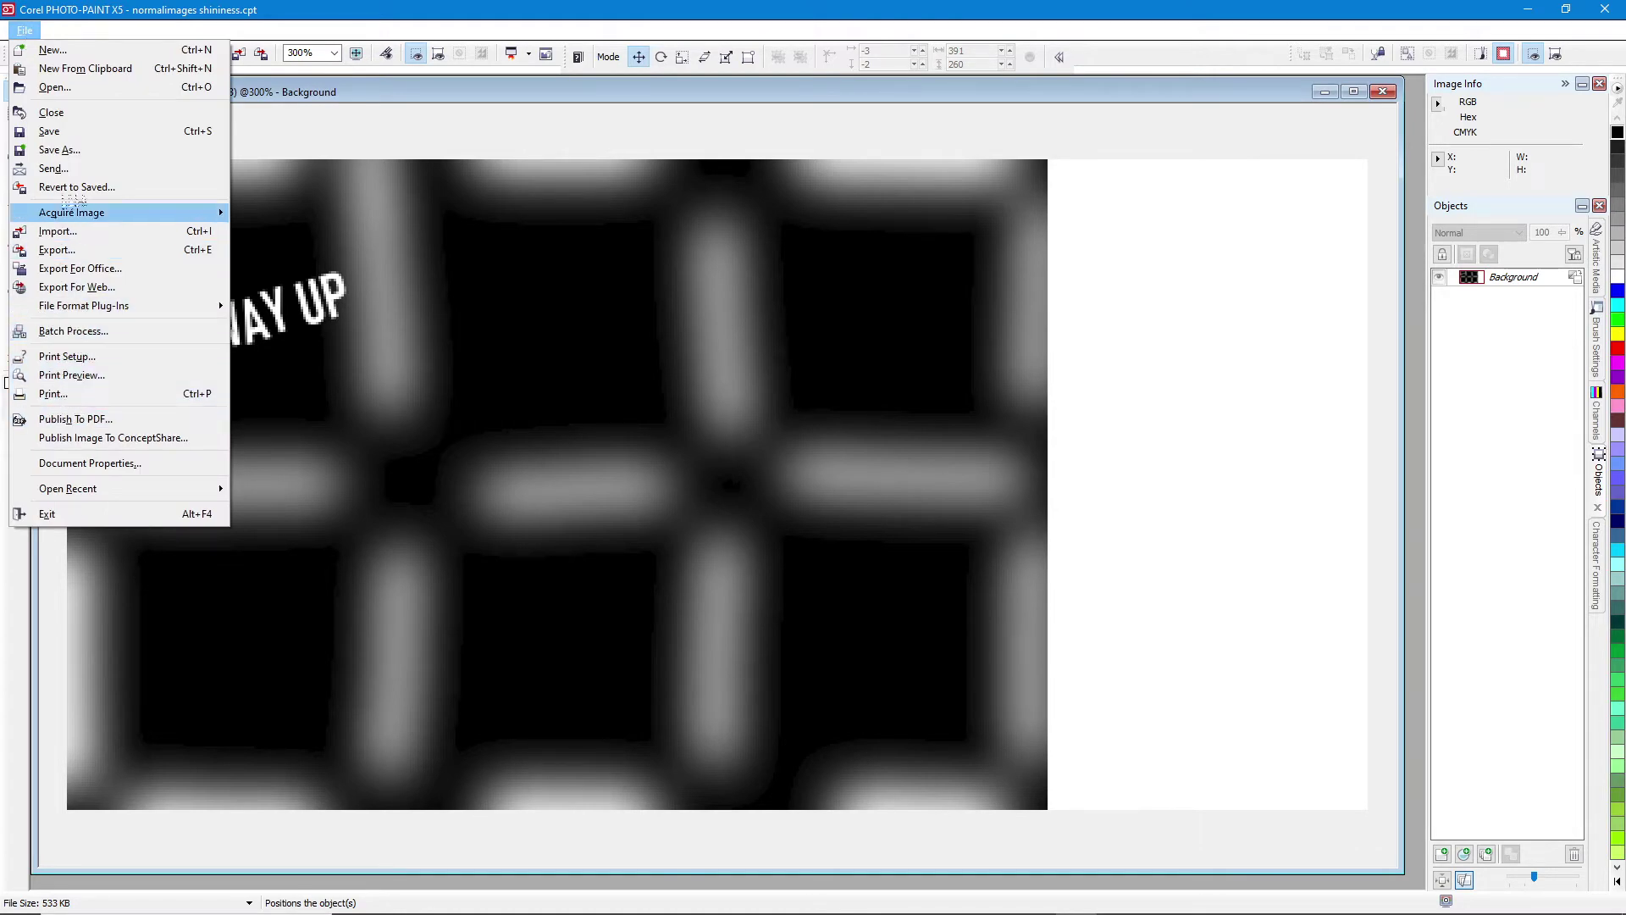
click(68, 151)
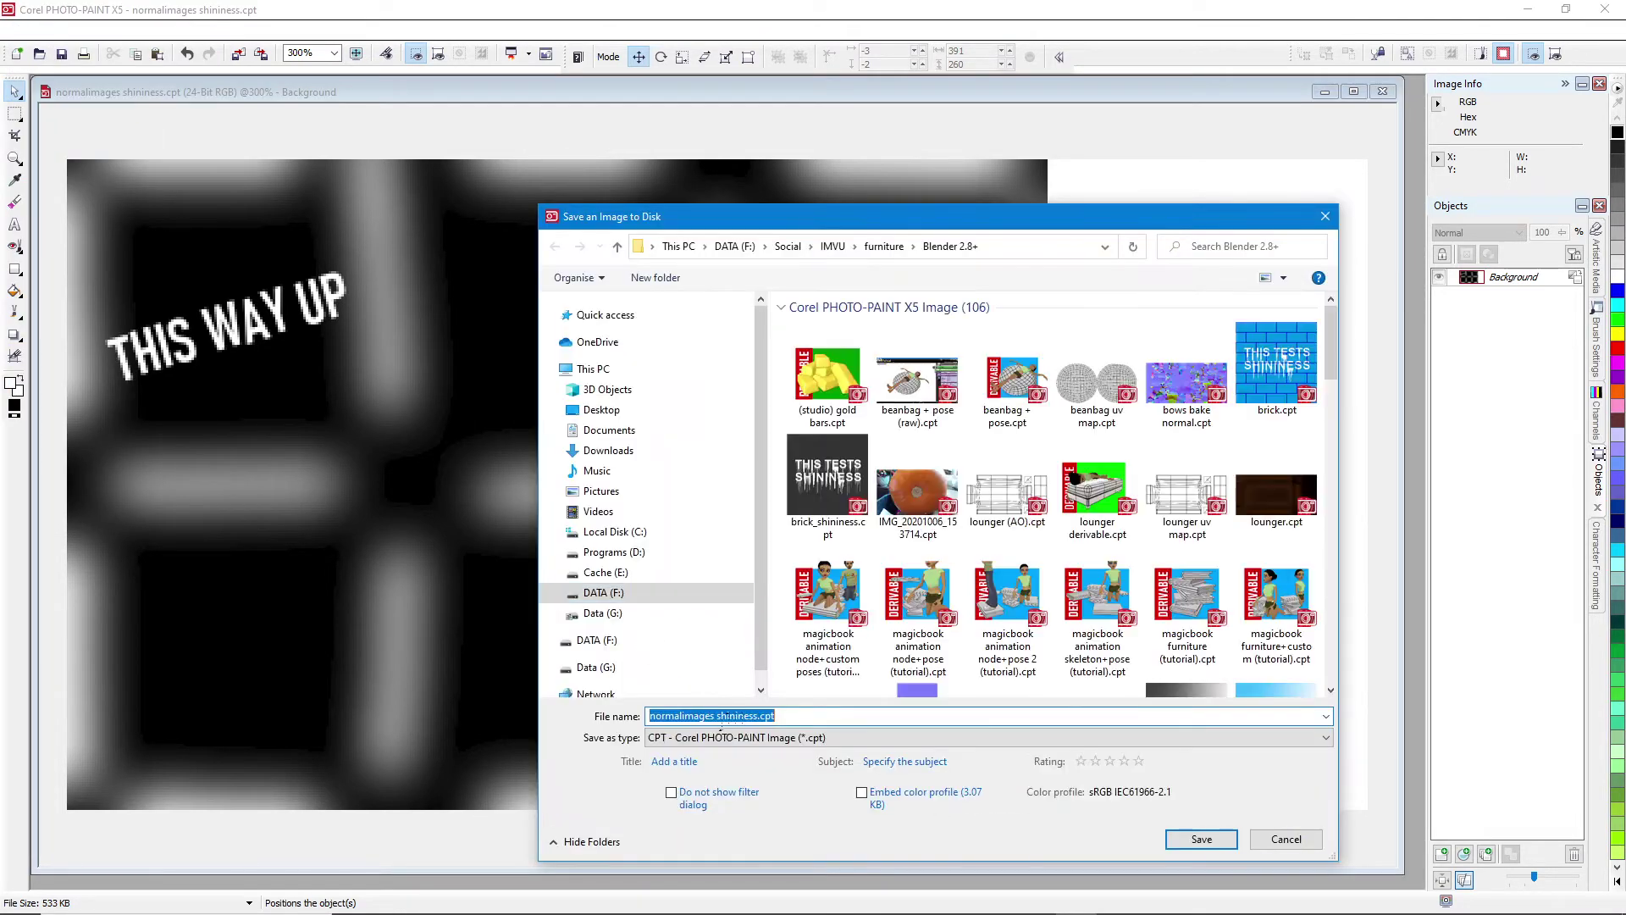
click(737, 737)
click(711, 403)
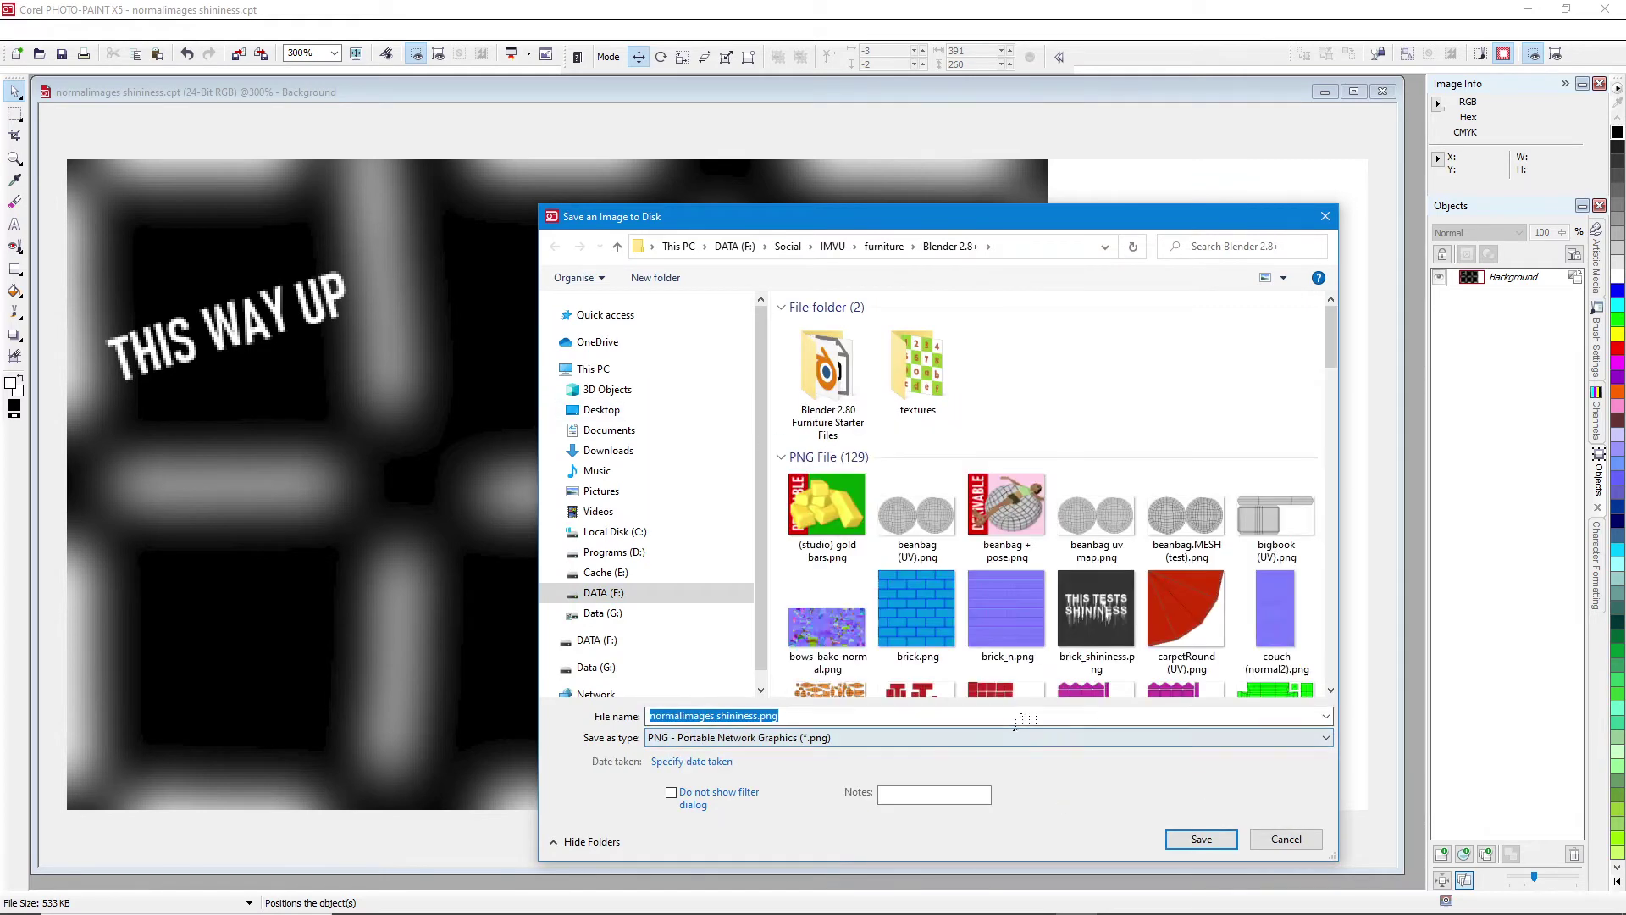
click(1201, 838)
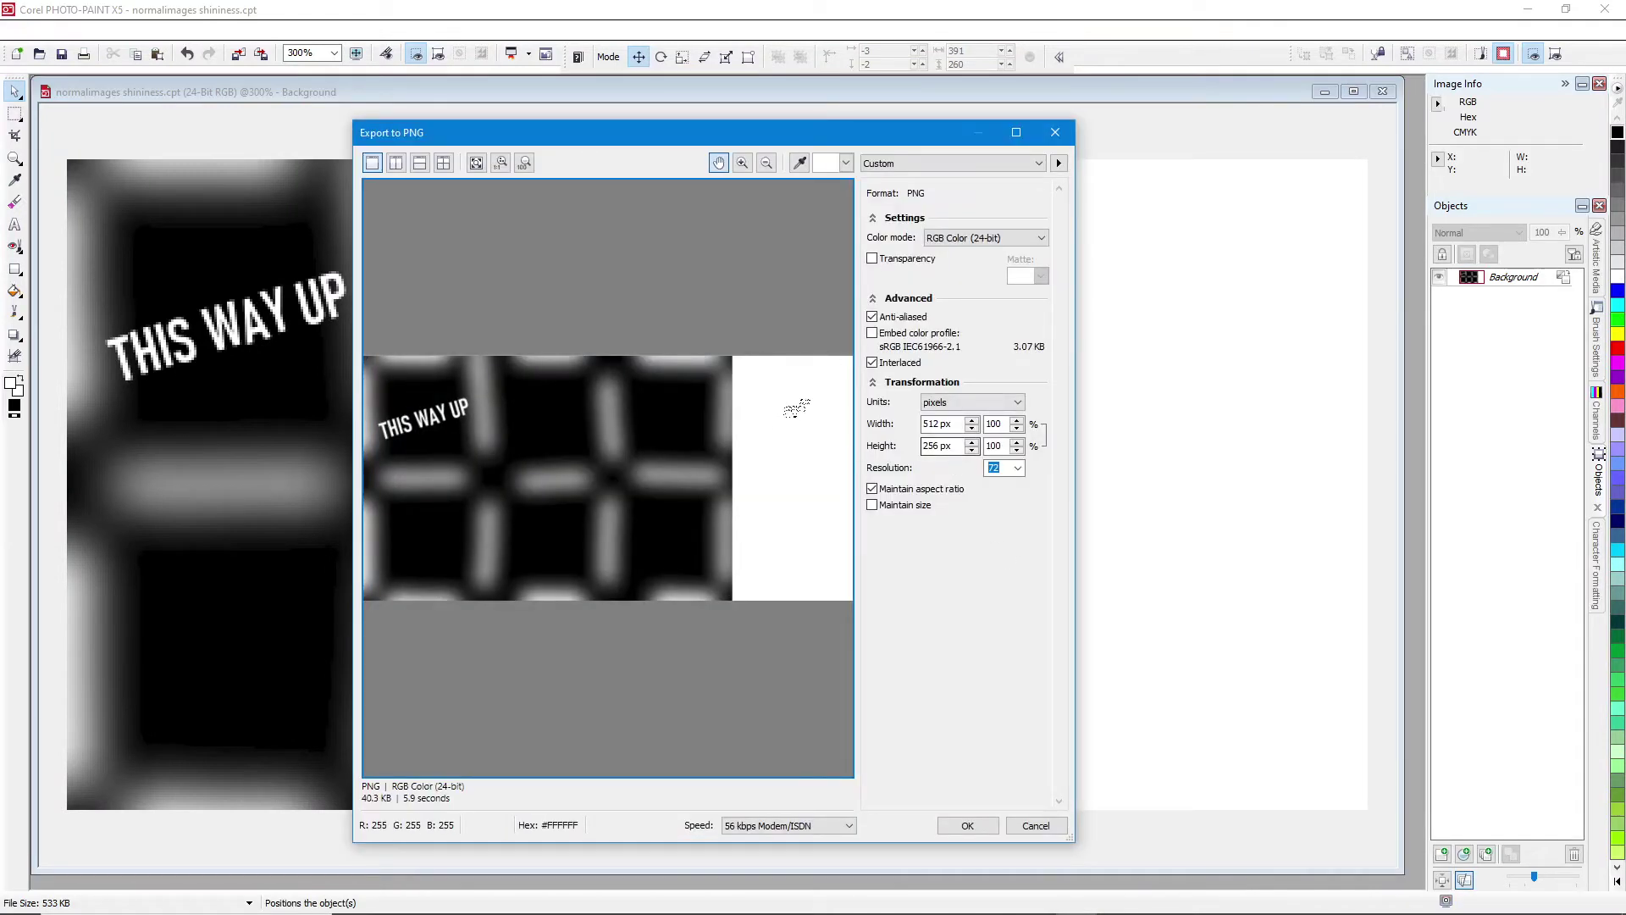
mouse_move(759, 382)
mouse_down()
mouse_move(795, 382)
mouse_move(772, 437)
mouse_move(779, 521)
mouse_move(832, 569)
mouse_up()
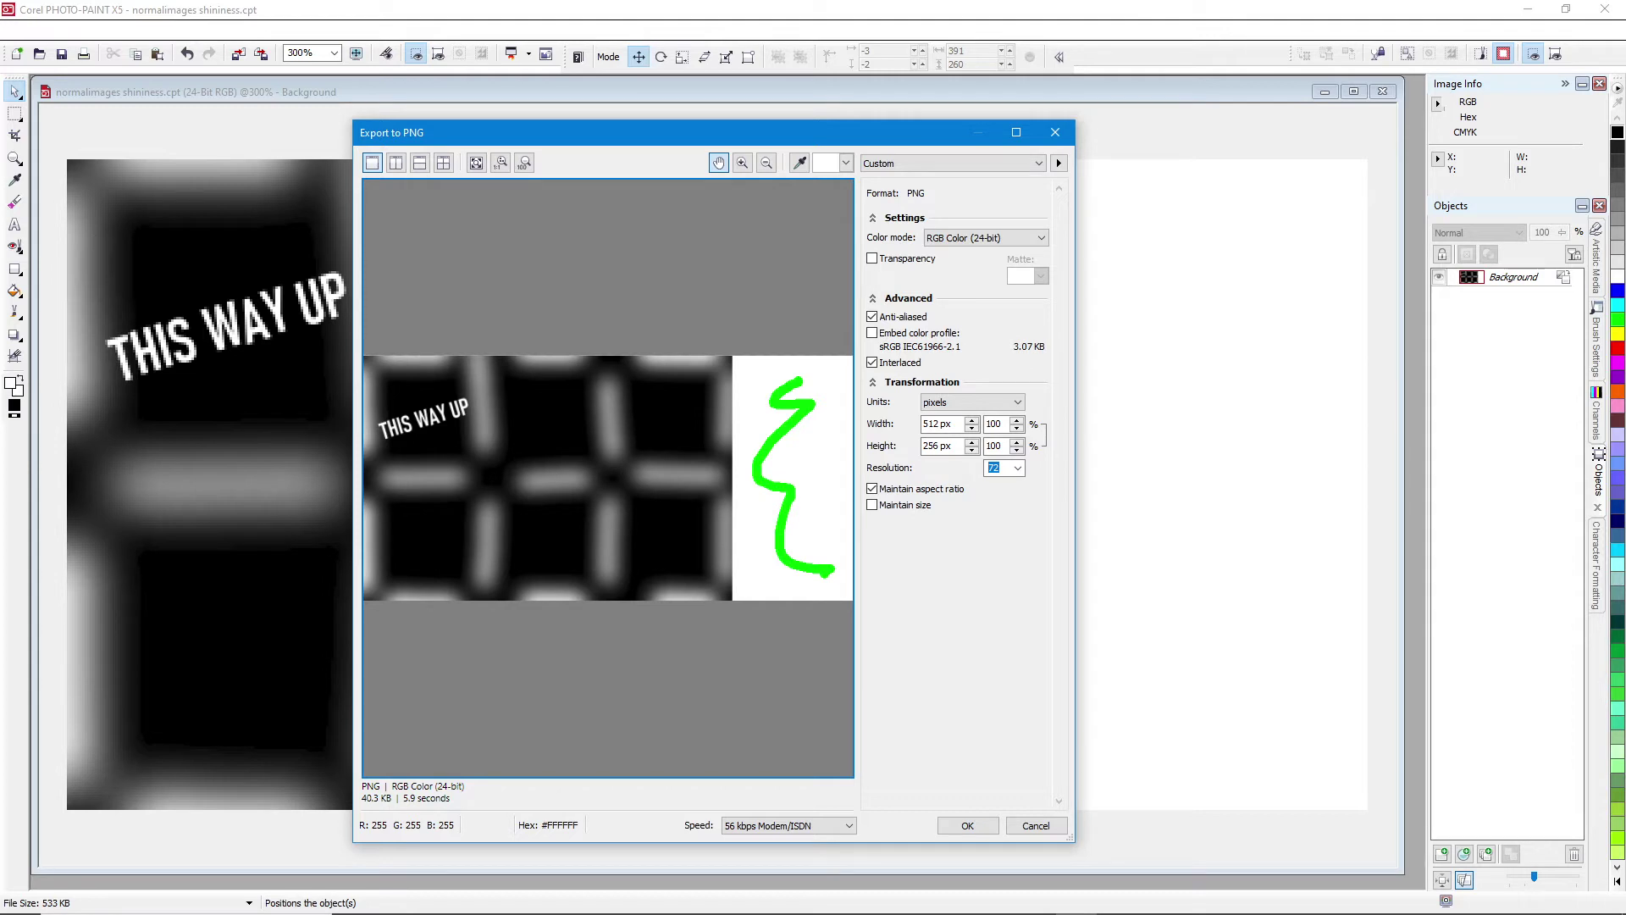
key(Escape)
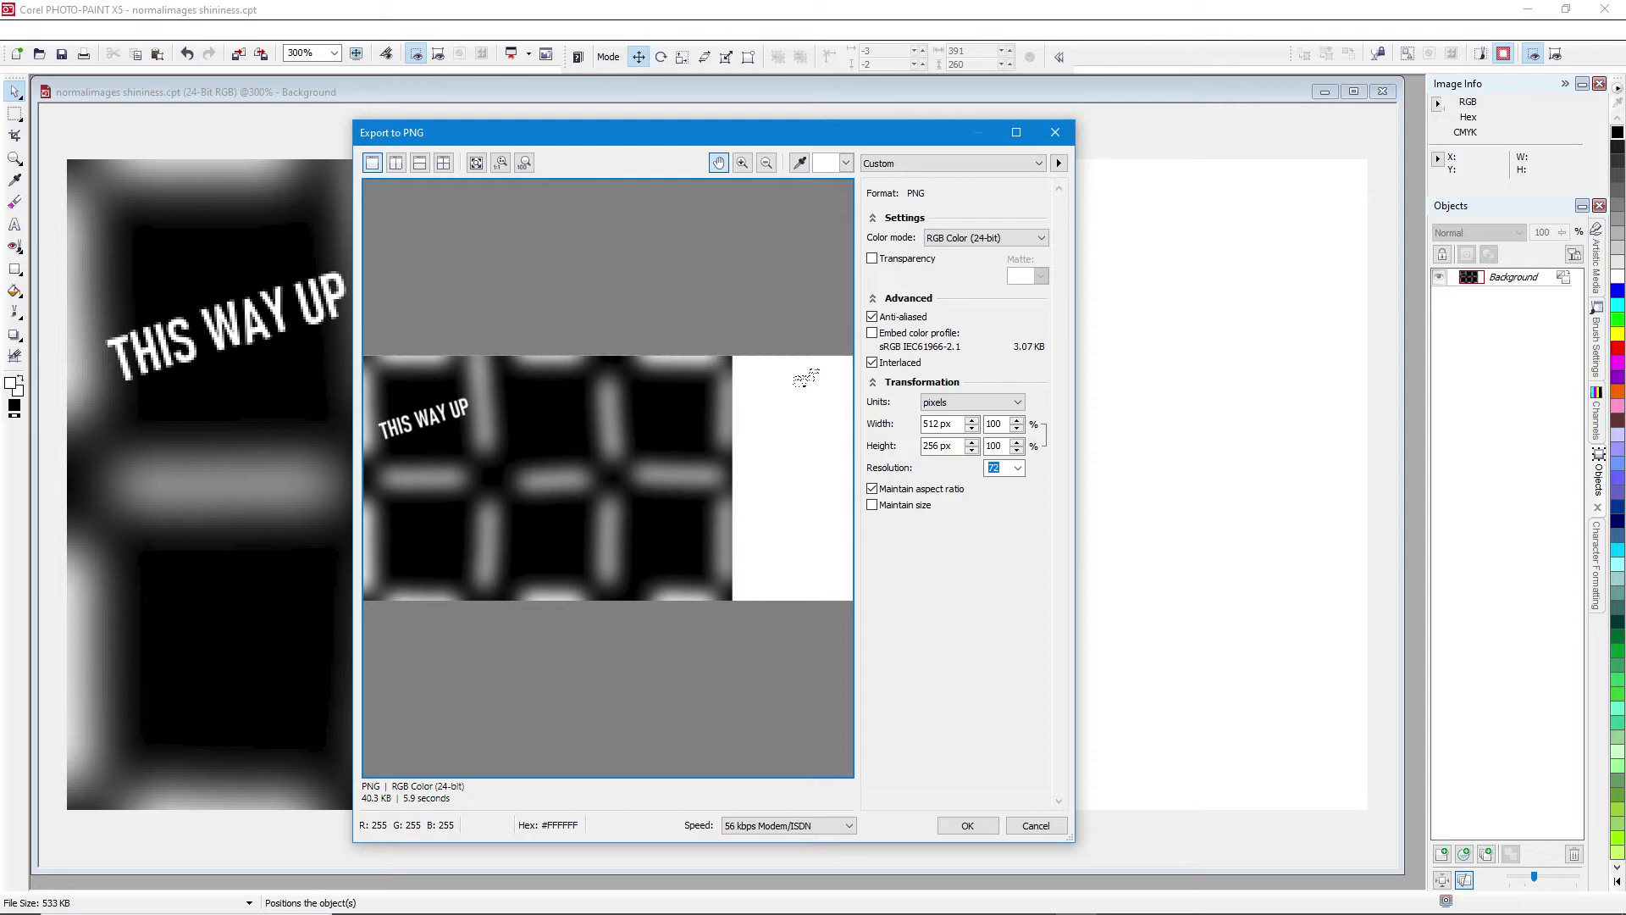
click(979, 829)
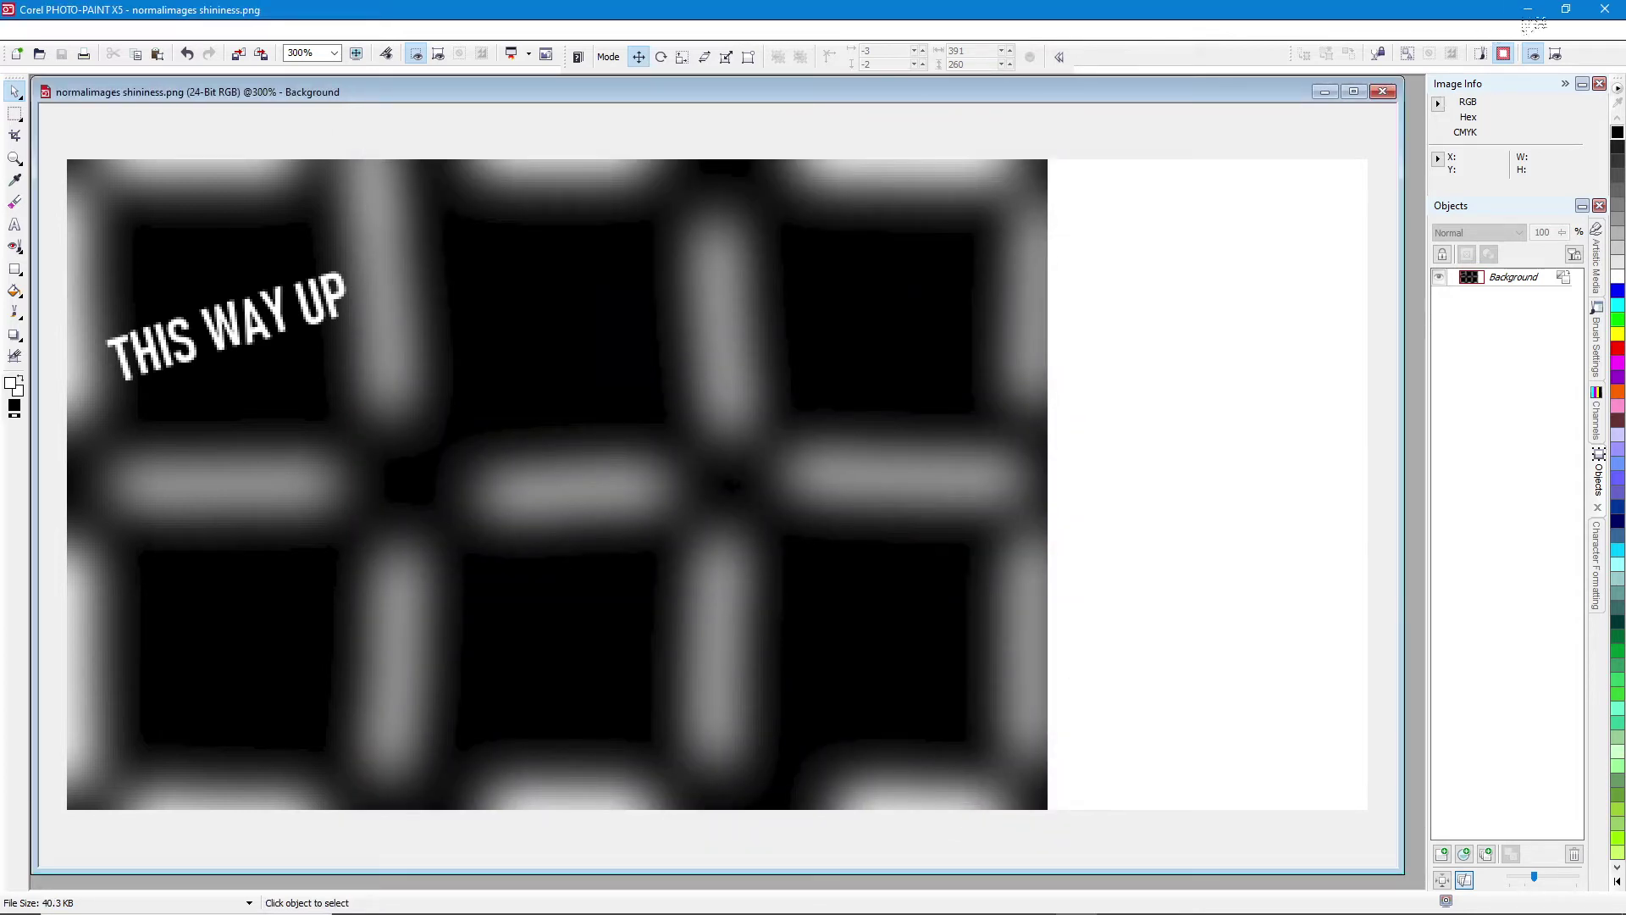
- Switch to Blender and display the cube in Material Preview shading
click(1528, 10)
drag(610, 610, 640, 753)
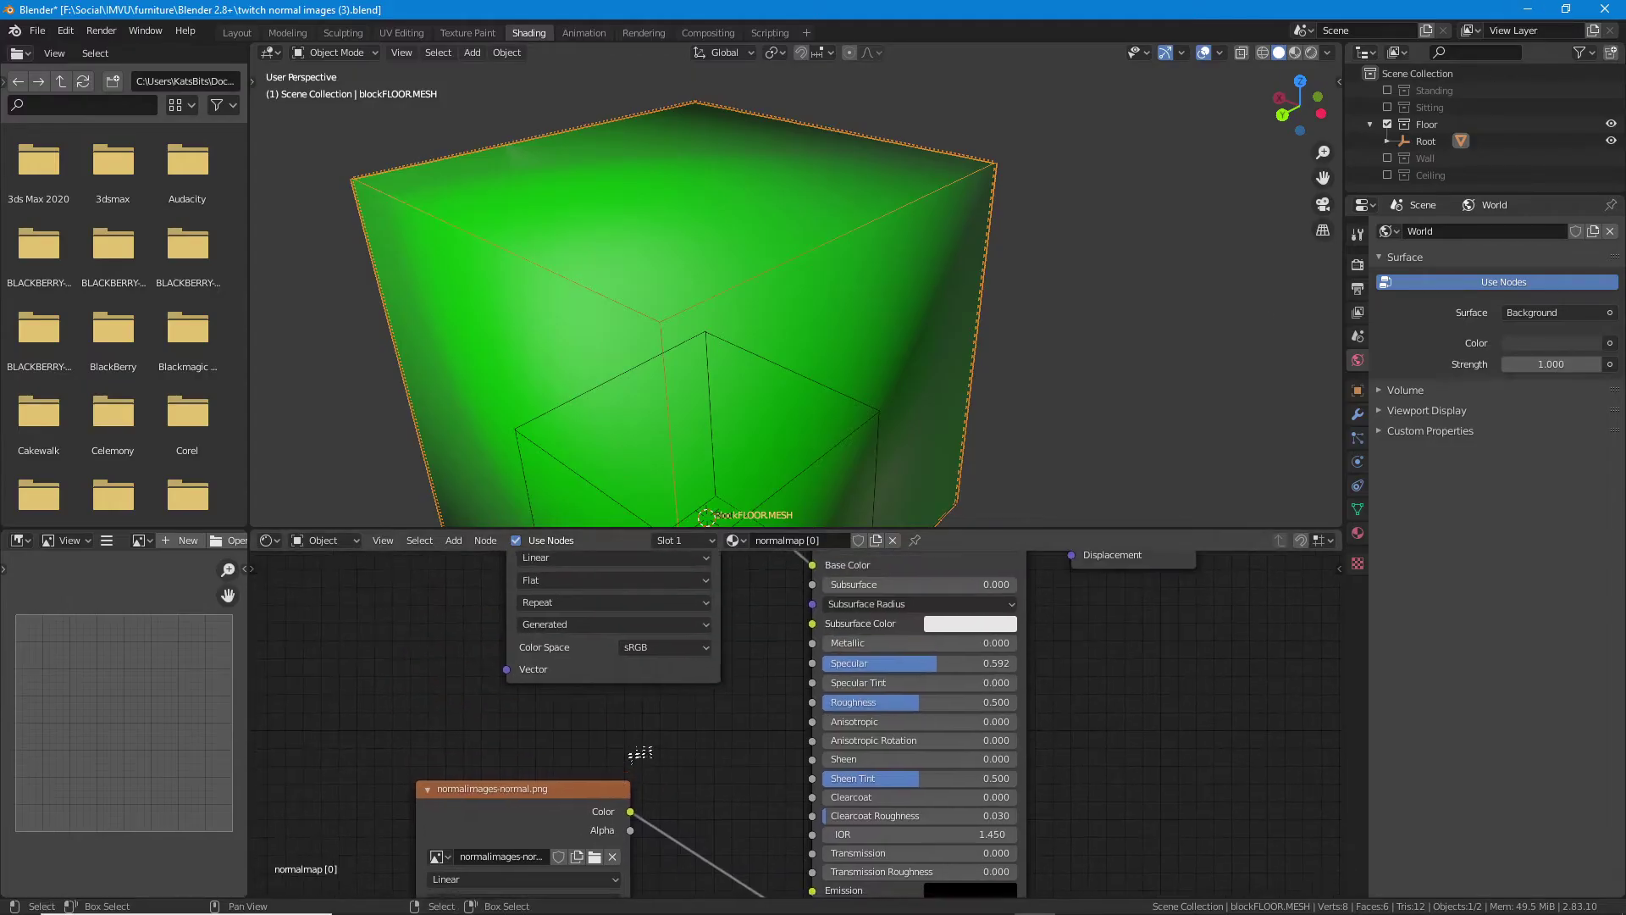
click(1296, 53)
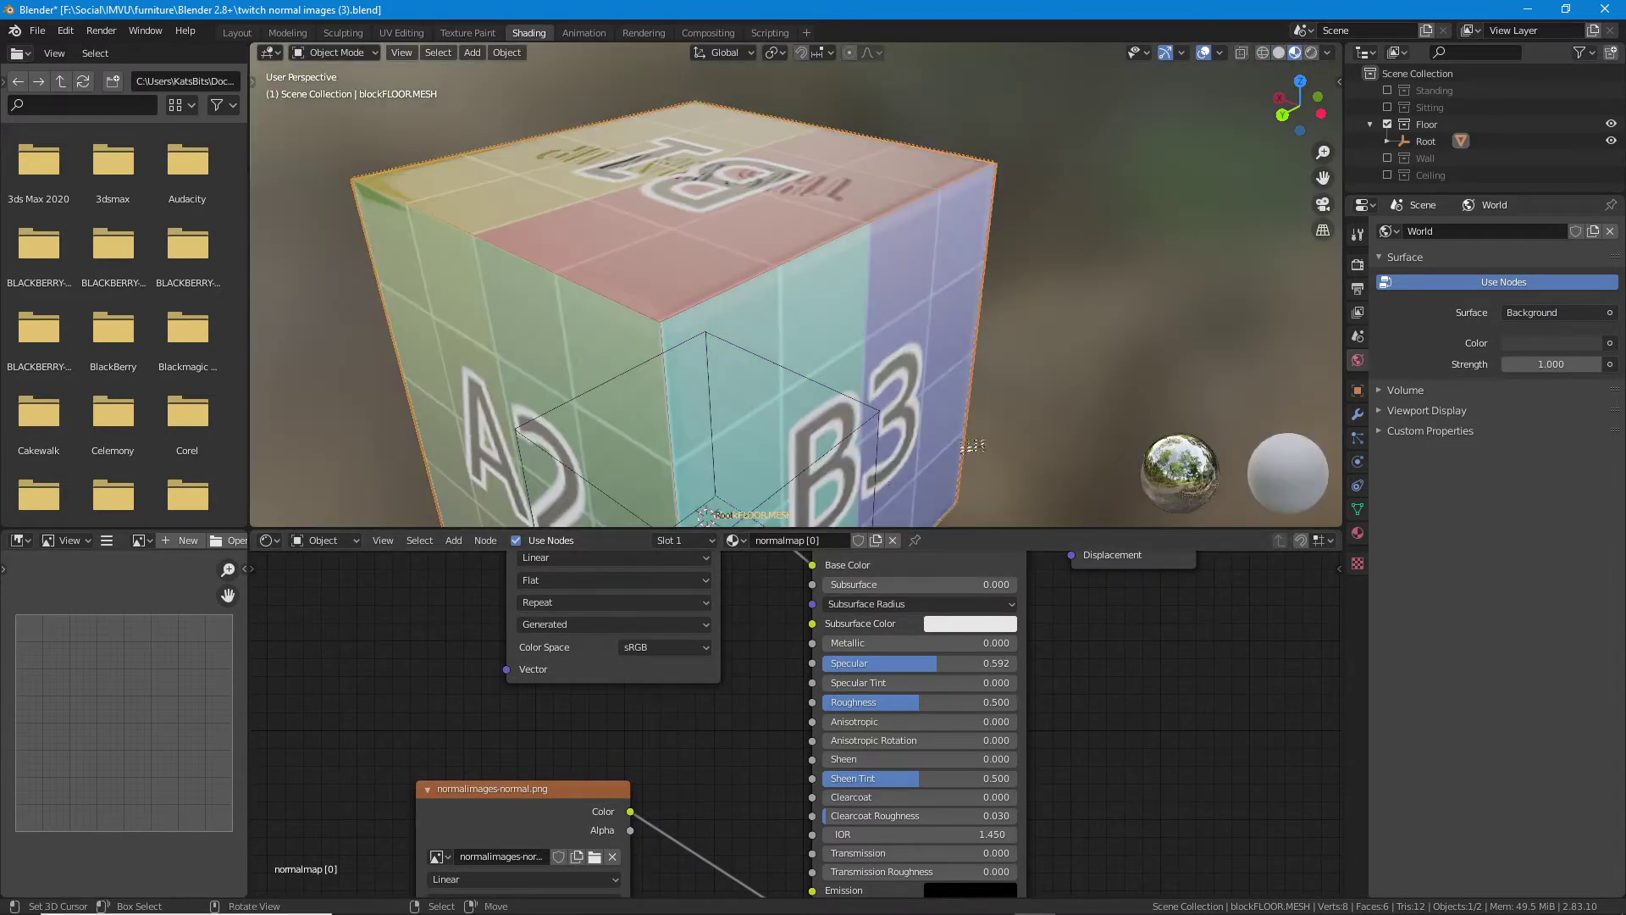
drag(659, 359, 669, 371)
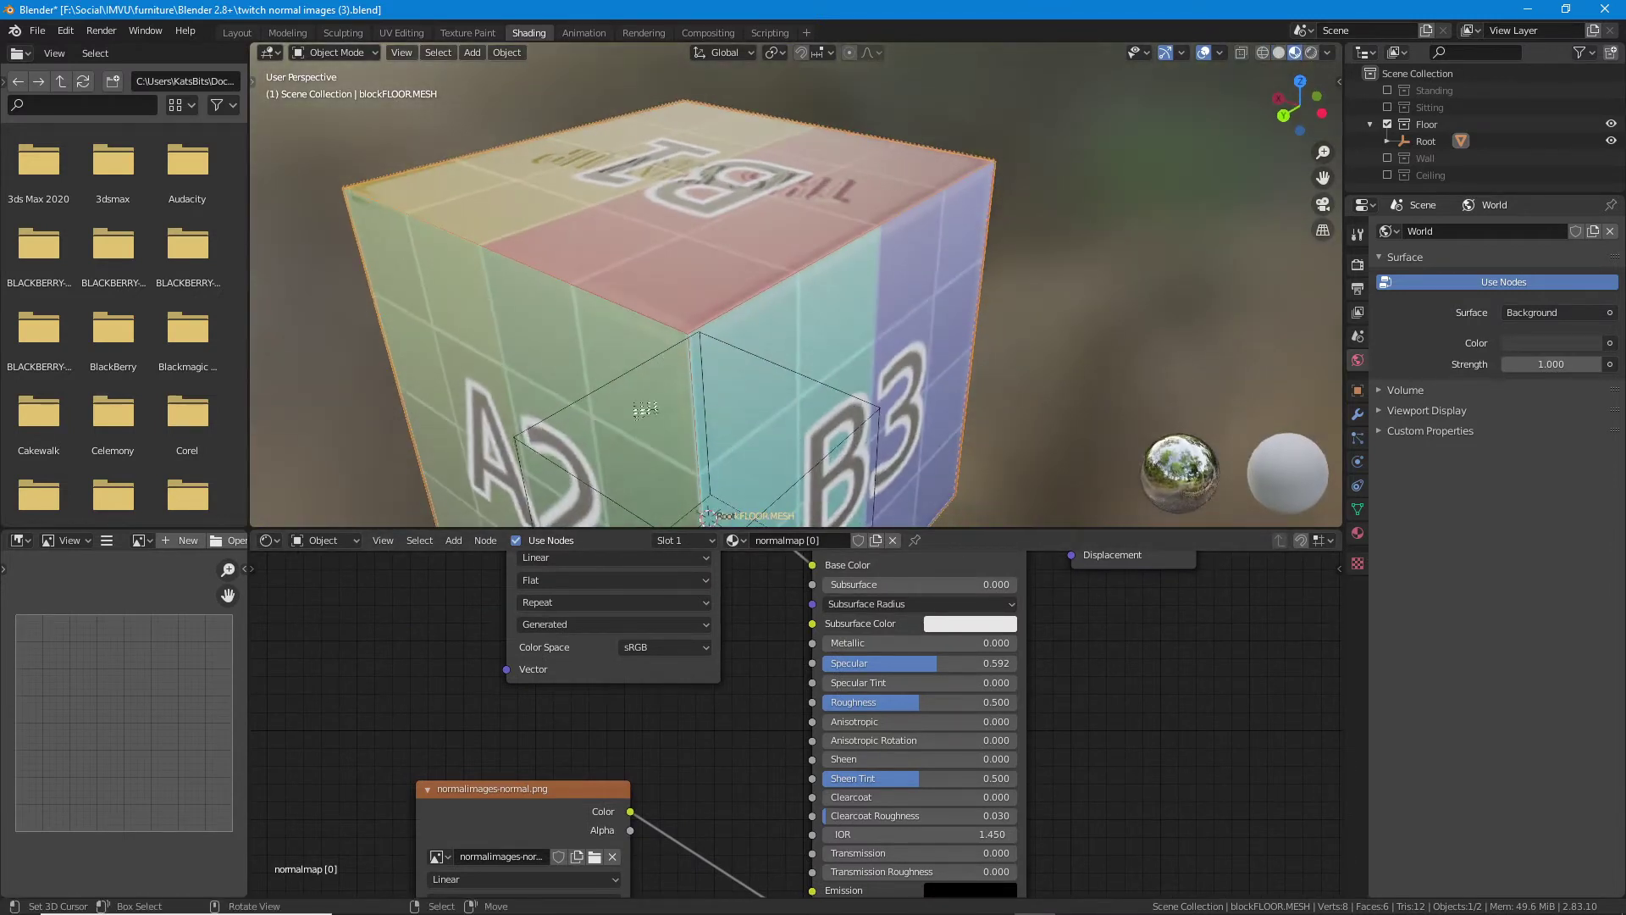
- Add an Image Texture node to the normalmap material and connect its Color output to the shader's Specular input
click(423, 542)
mouse_move(456, 543)
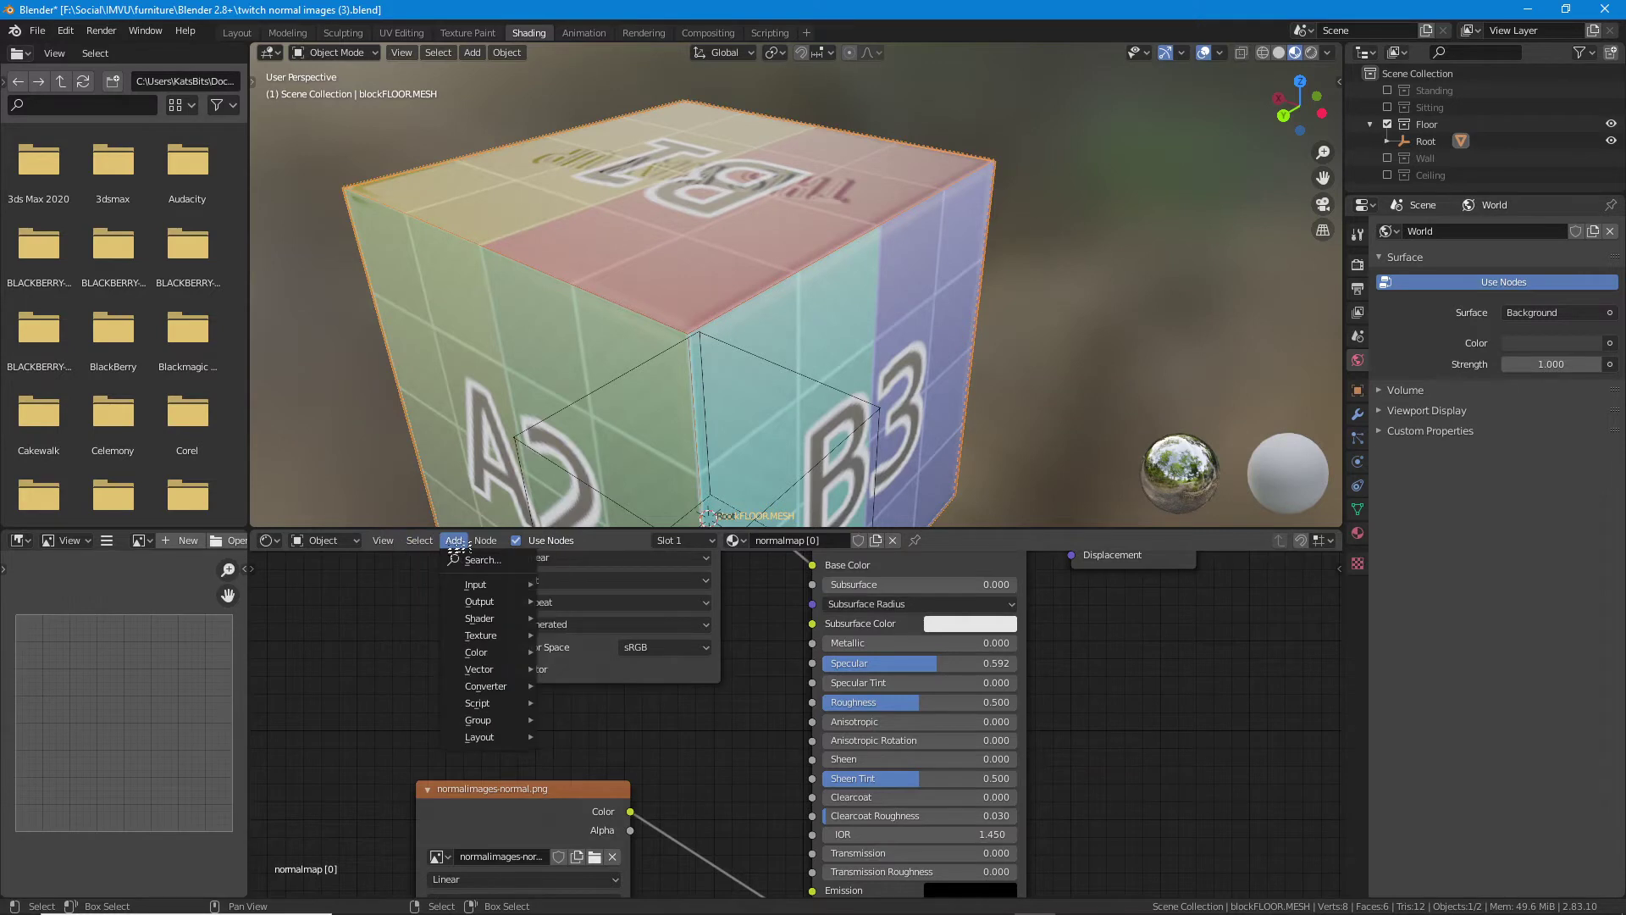
mouse_move(480, 635)
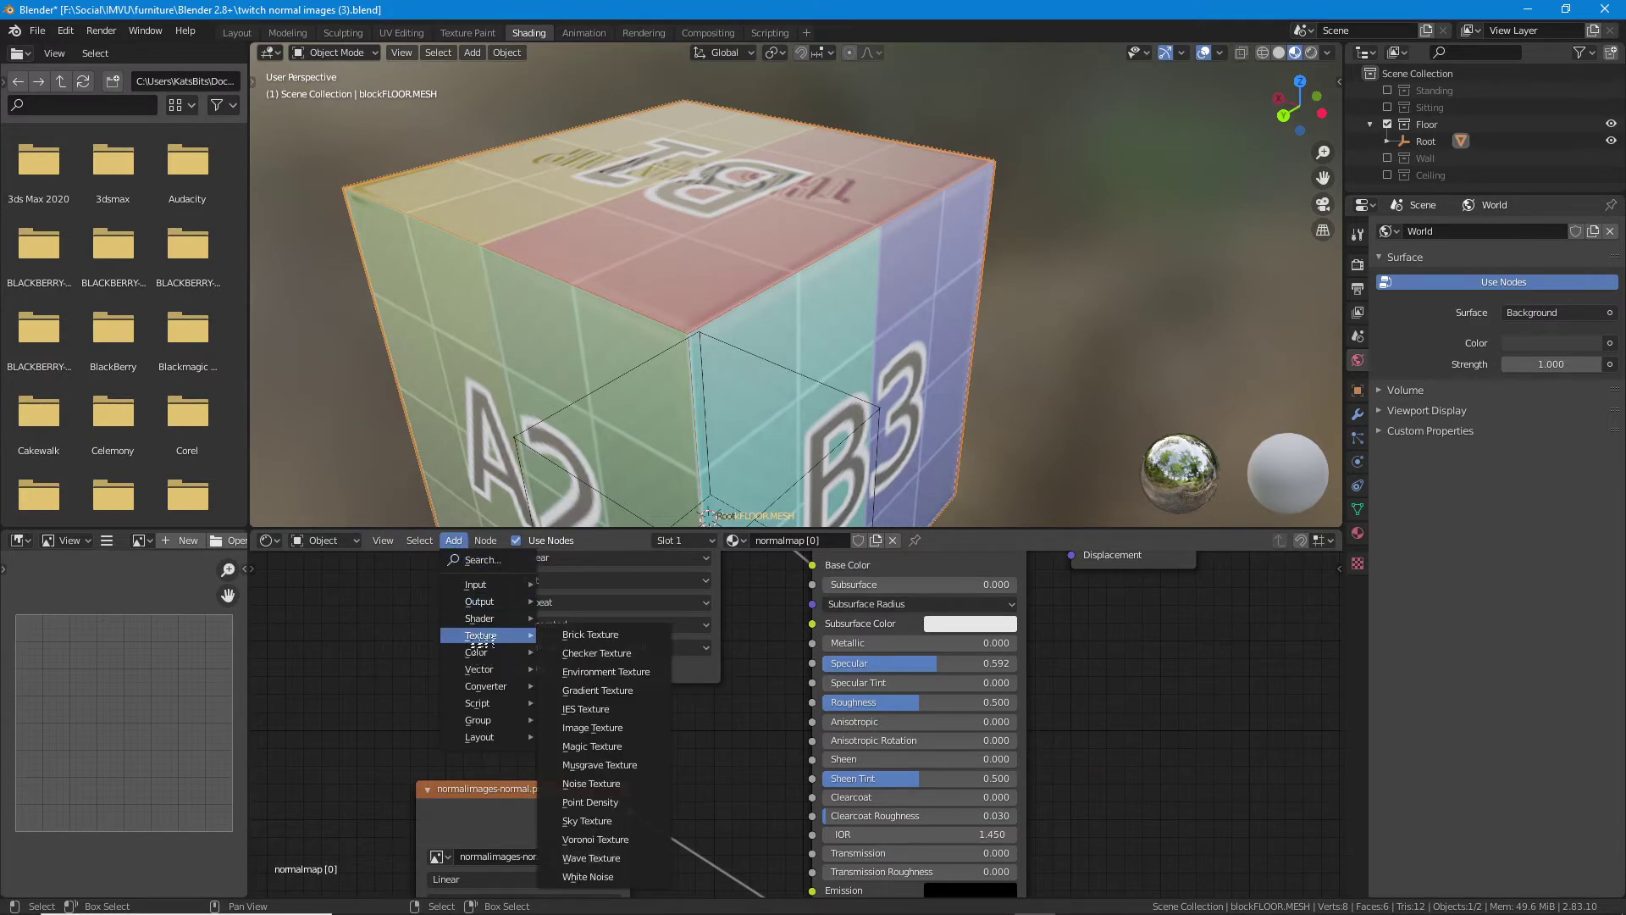
click(592, 727)
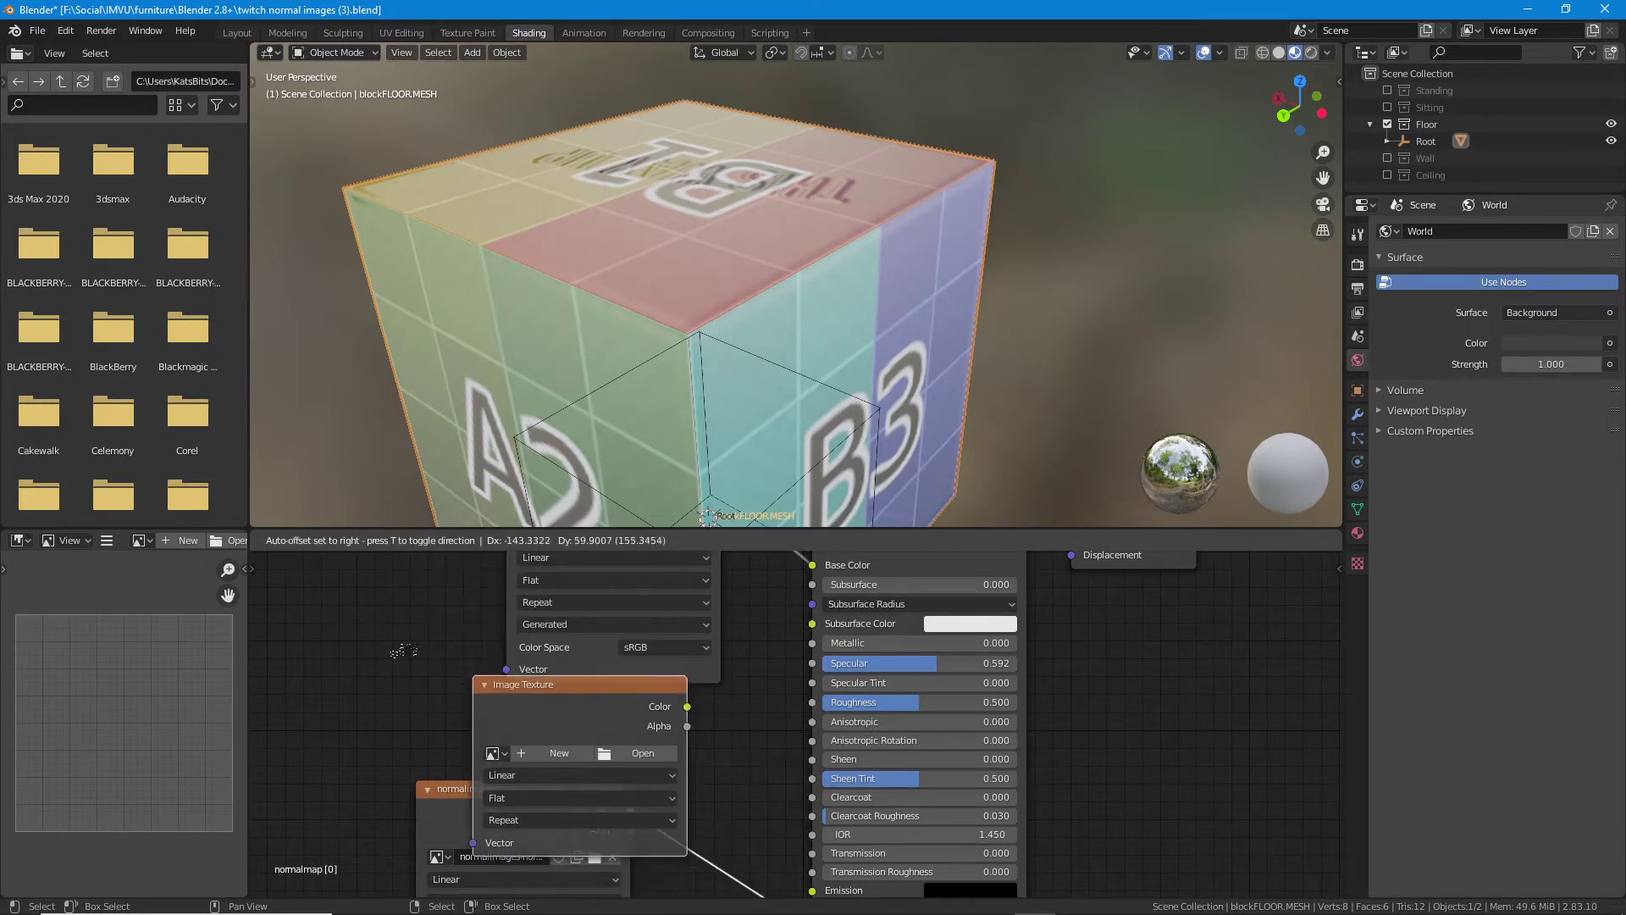
click(300, 606)
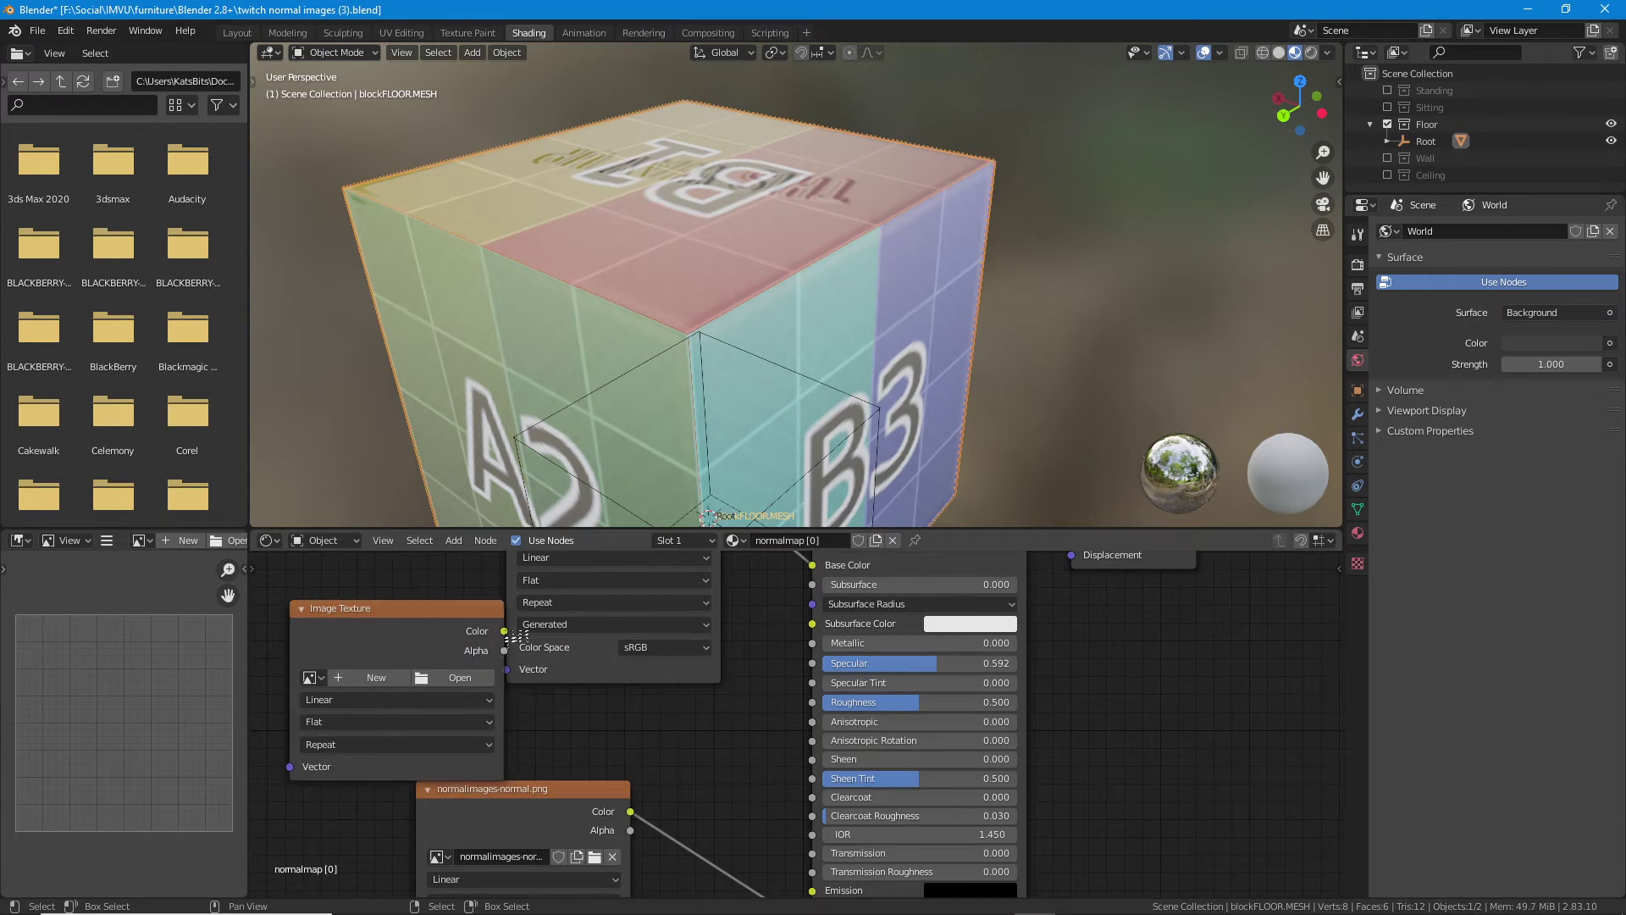
mouse_move(504, 631)
mouse_down()
mouse_move(820, 637)
mouse_move(817, 665)
mouse_up()
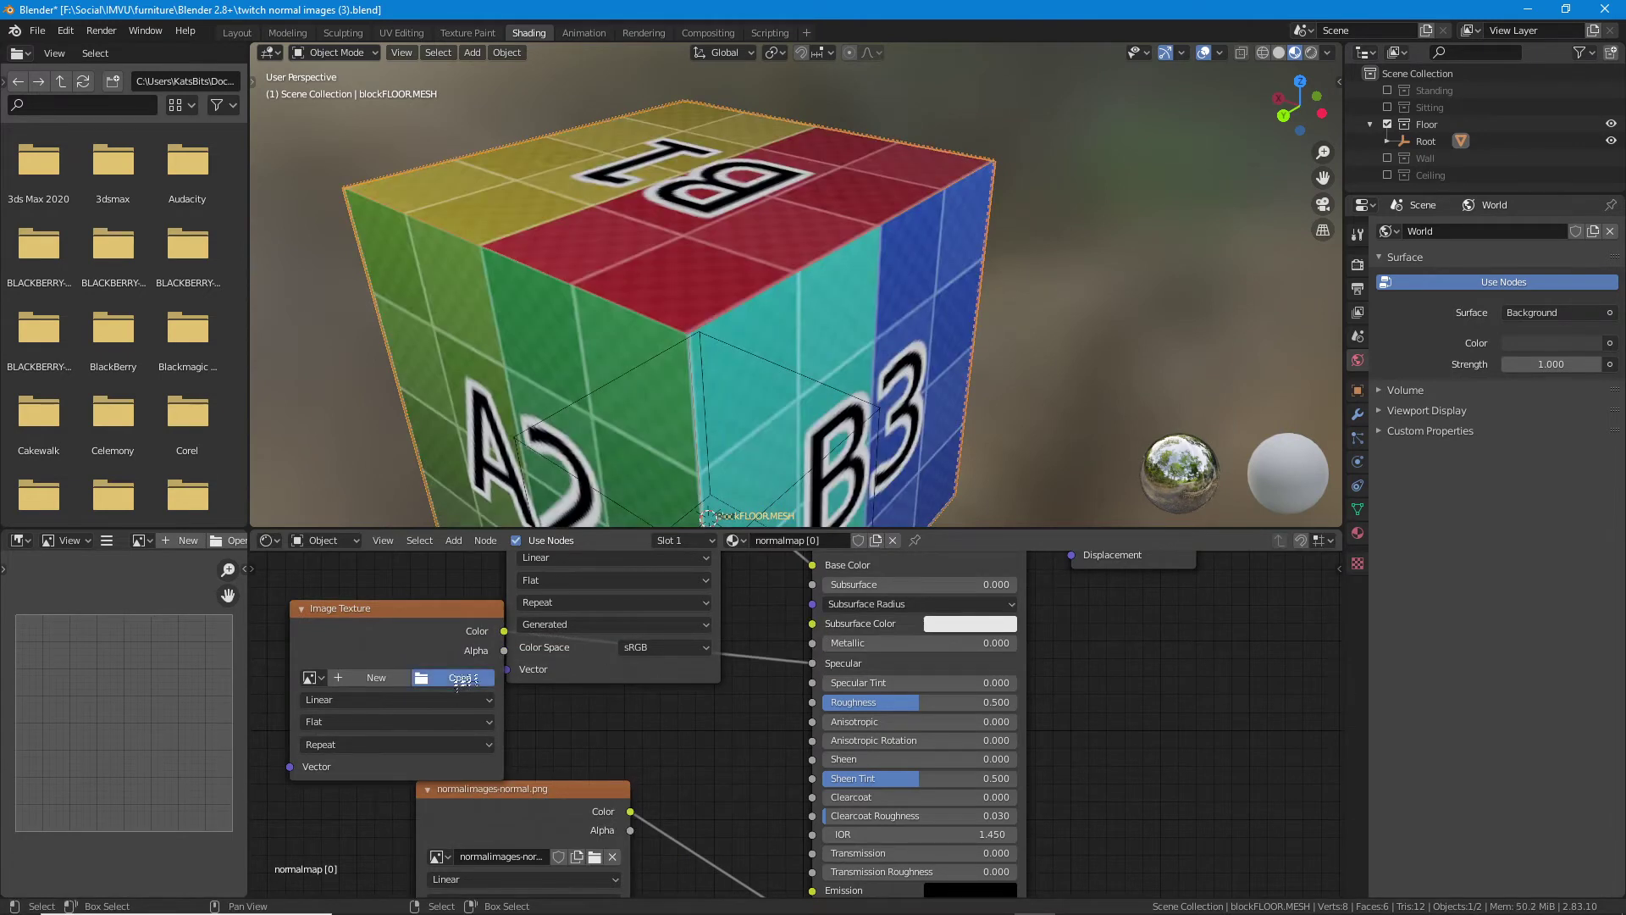
- Load normalimages shininess.png into the new Image Texture node feeding the shader's Specular input
click(462, 678)
scroll(932, 506, down, 5)
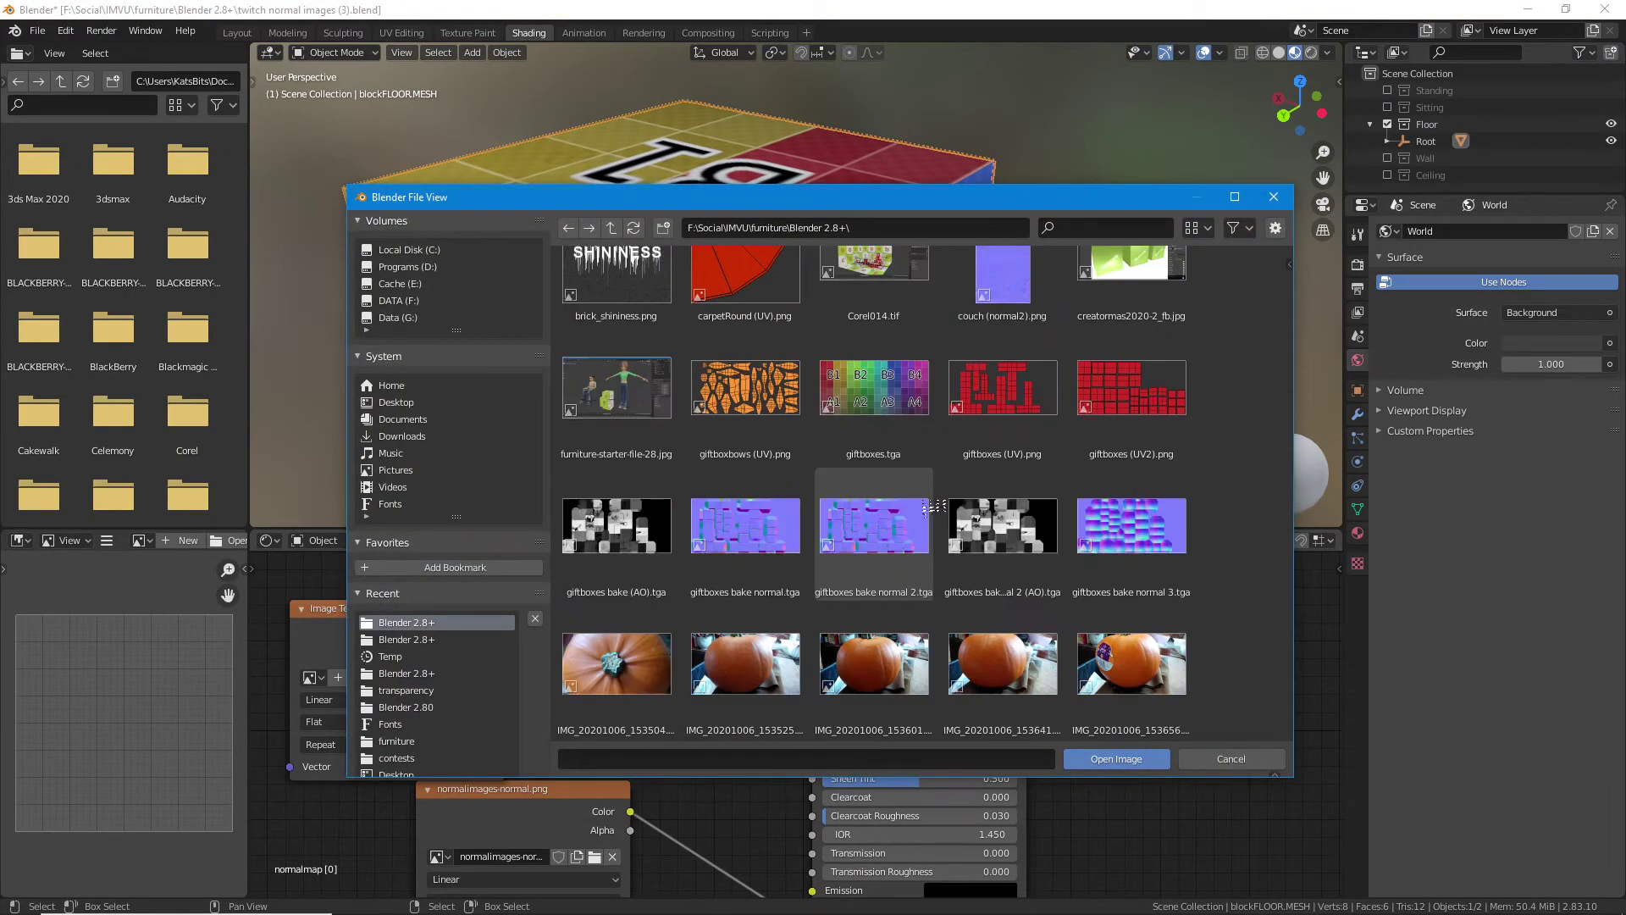
scroll(934, 505, down, 15)
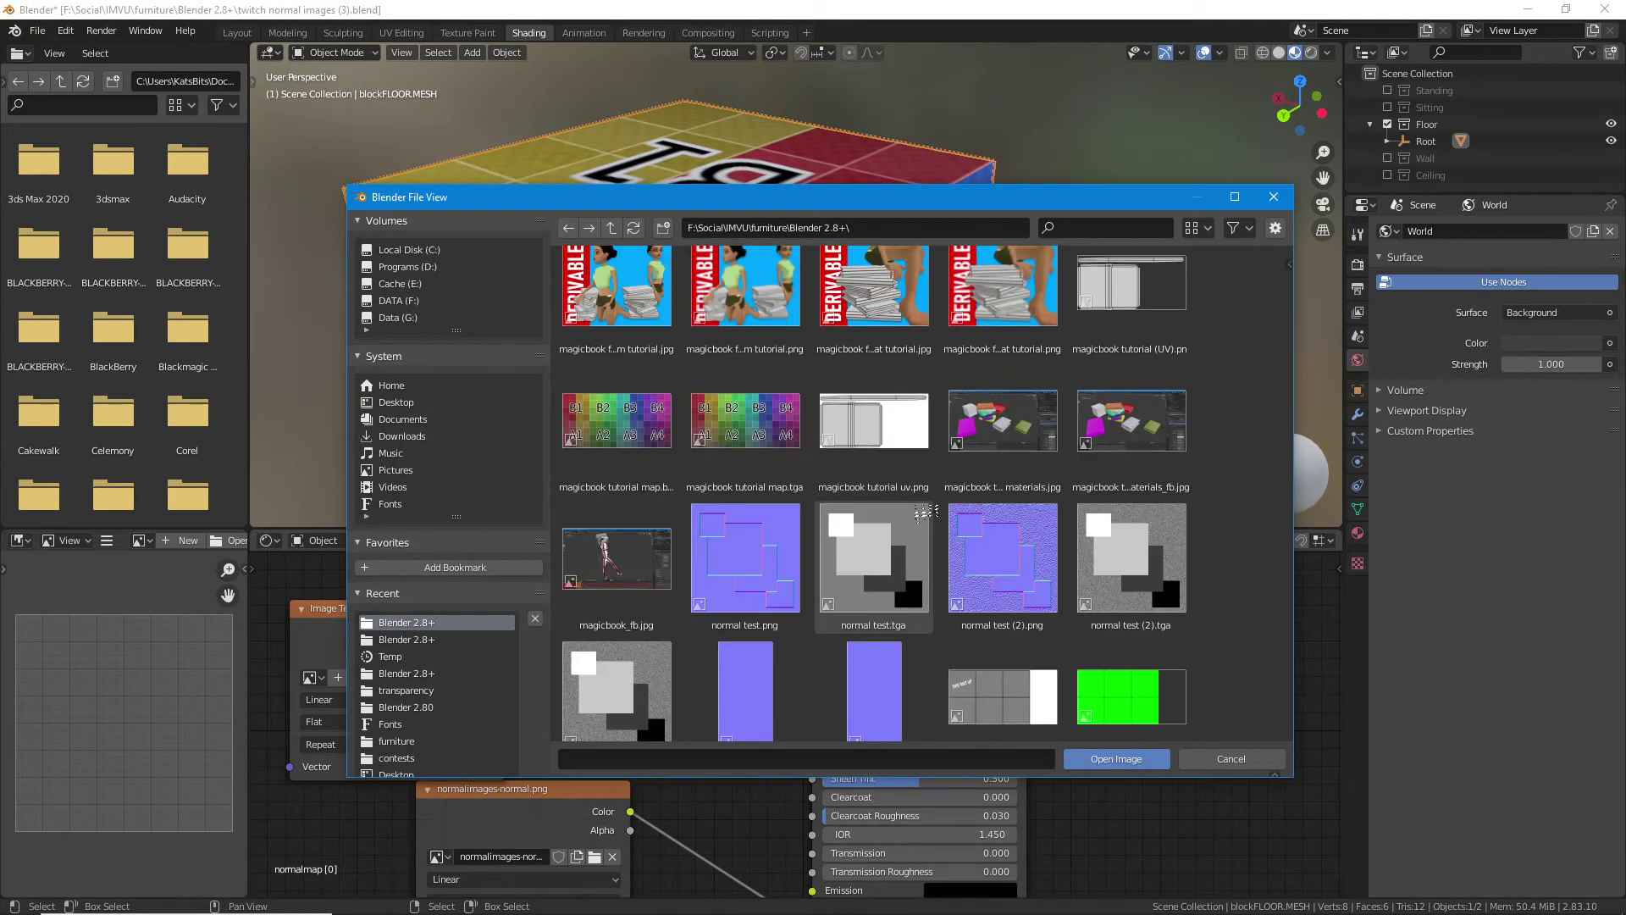
scroll(919, 513, down, 15)
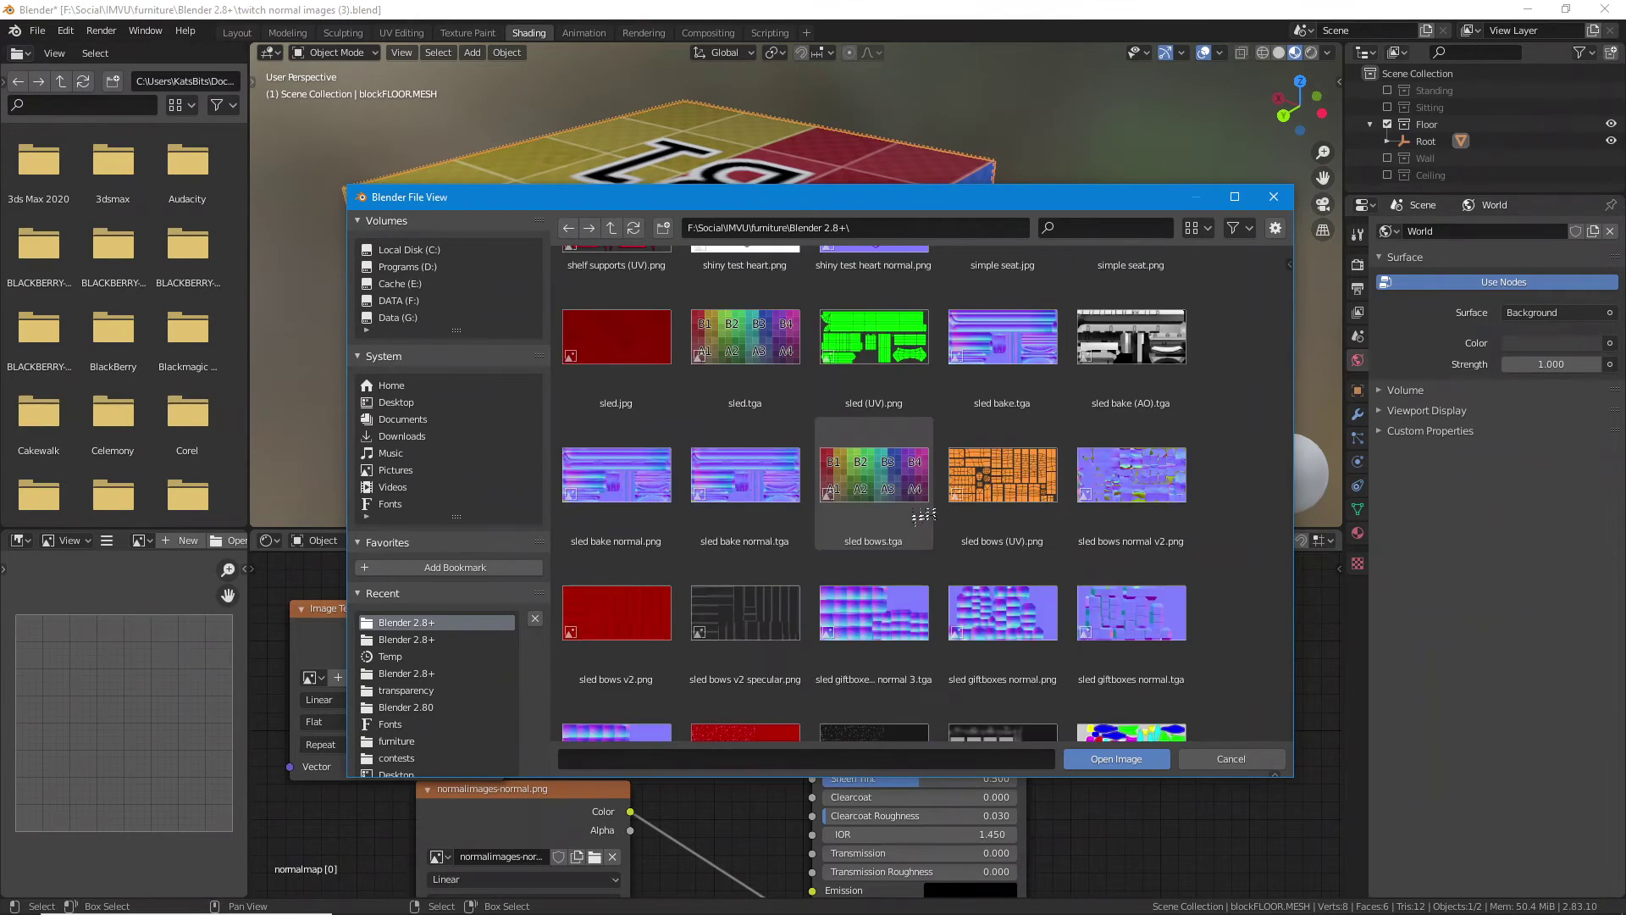
scroll(922, 515, up, 8)
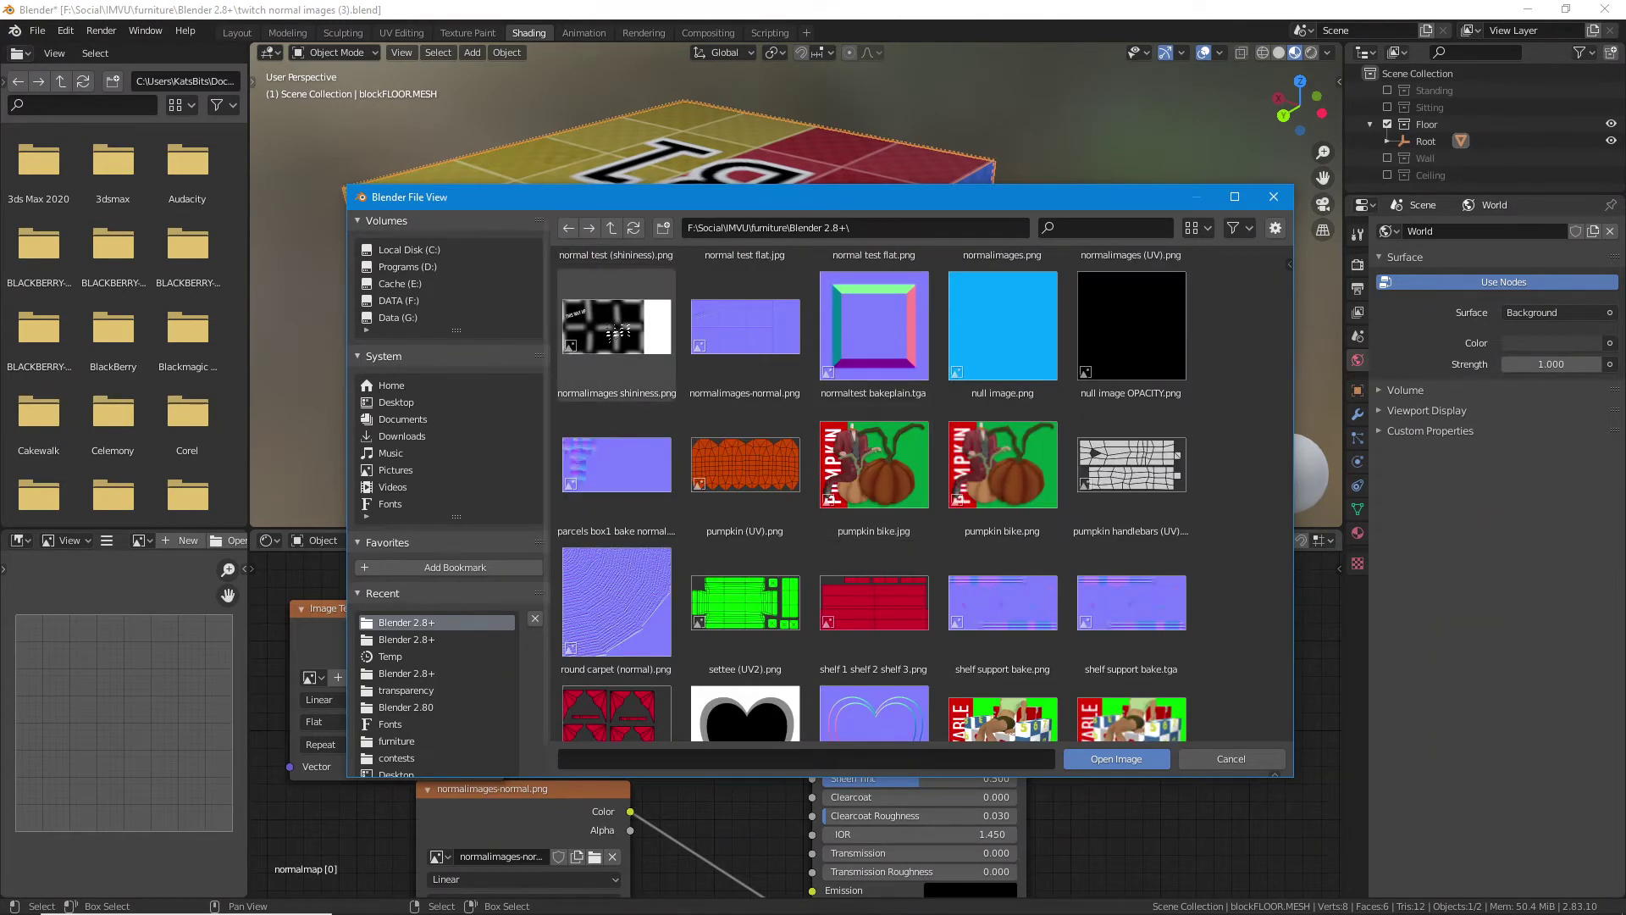
click(1127, 758)
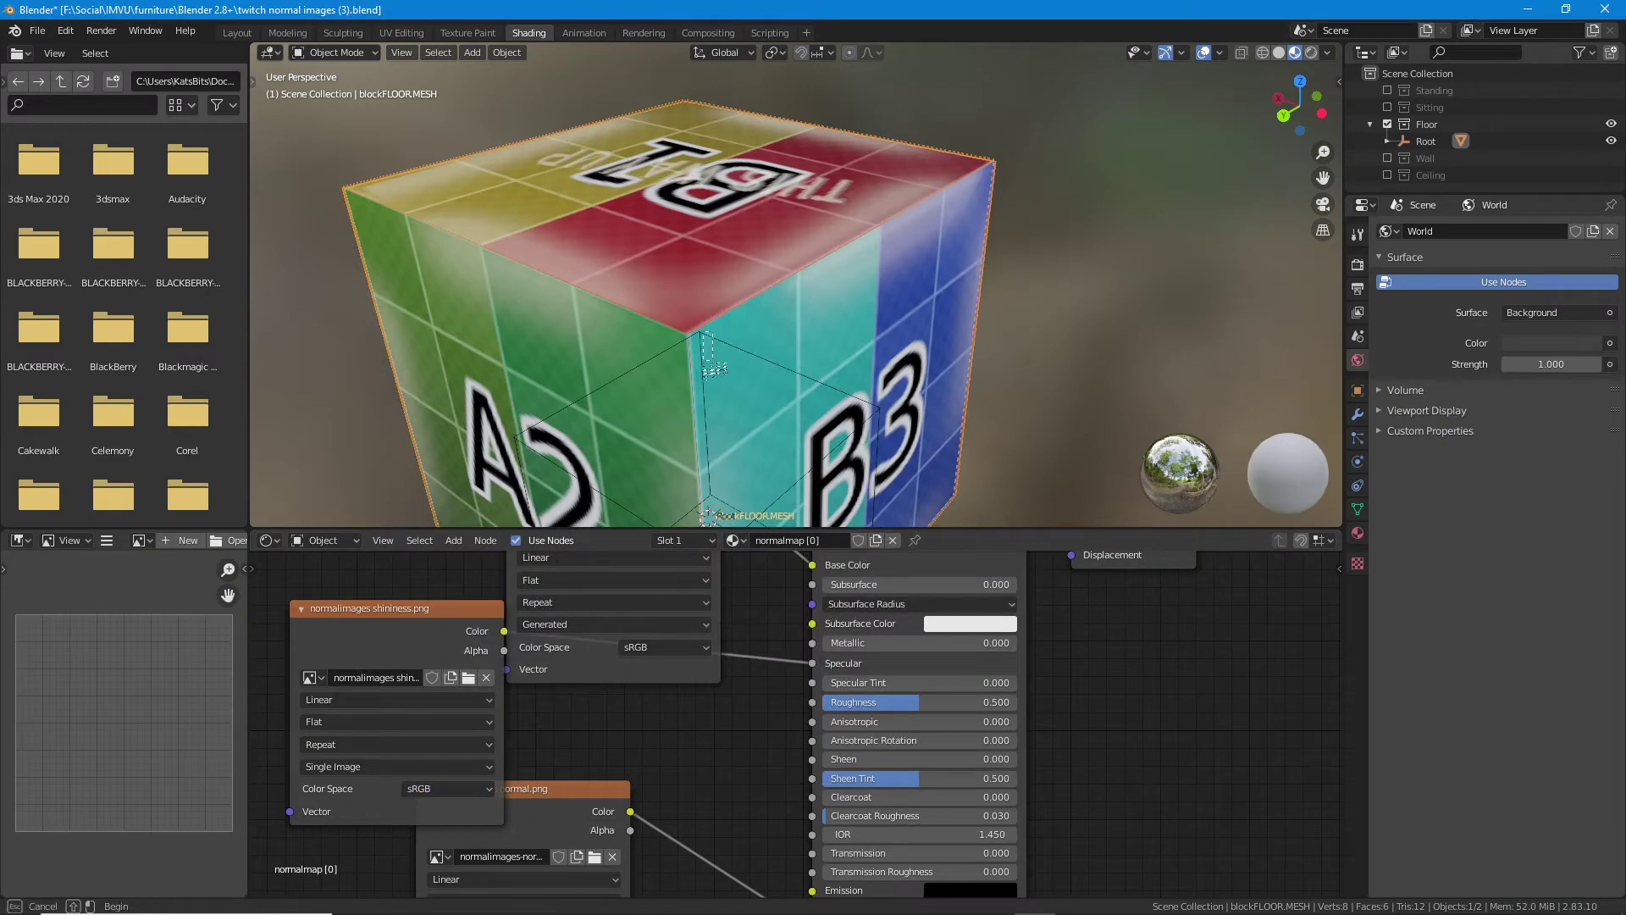
- Select all objects, examine the specular effect on the cube, and view the cube in the Layout workspace
key(a)
drag(693, 317, 544, 220)
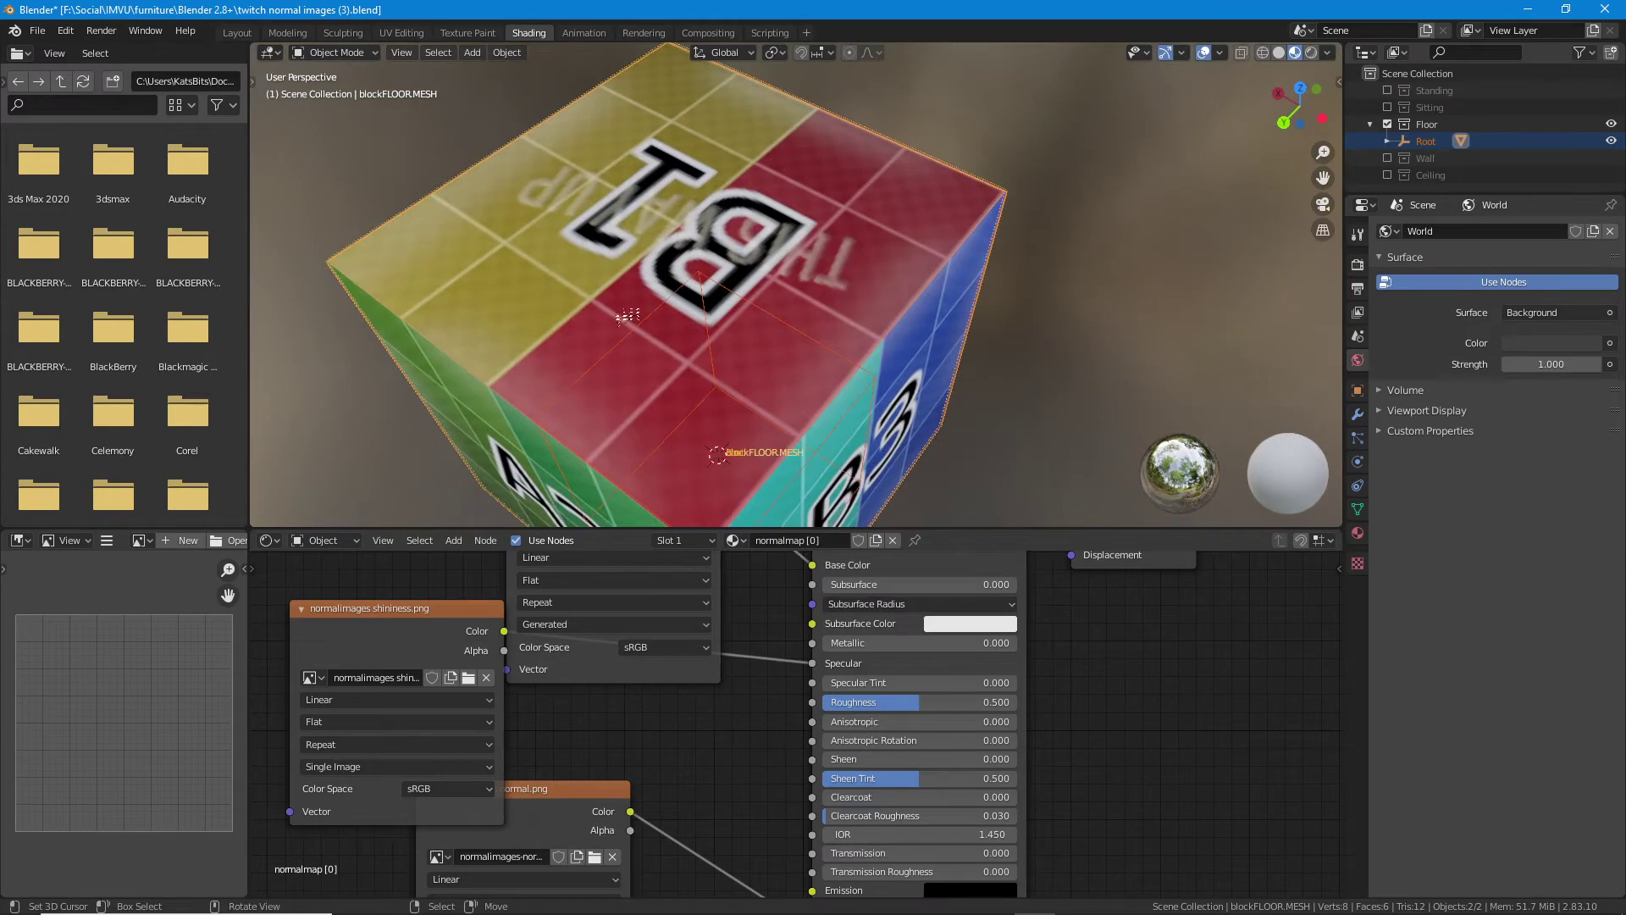
click(237, 32)
mouse_move(720, 559)
mouse_down()
mouse_move(760, 561)
mouse_move(717, 560)
mouse_up()
scroll(712, 551, down, 2)
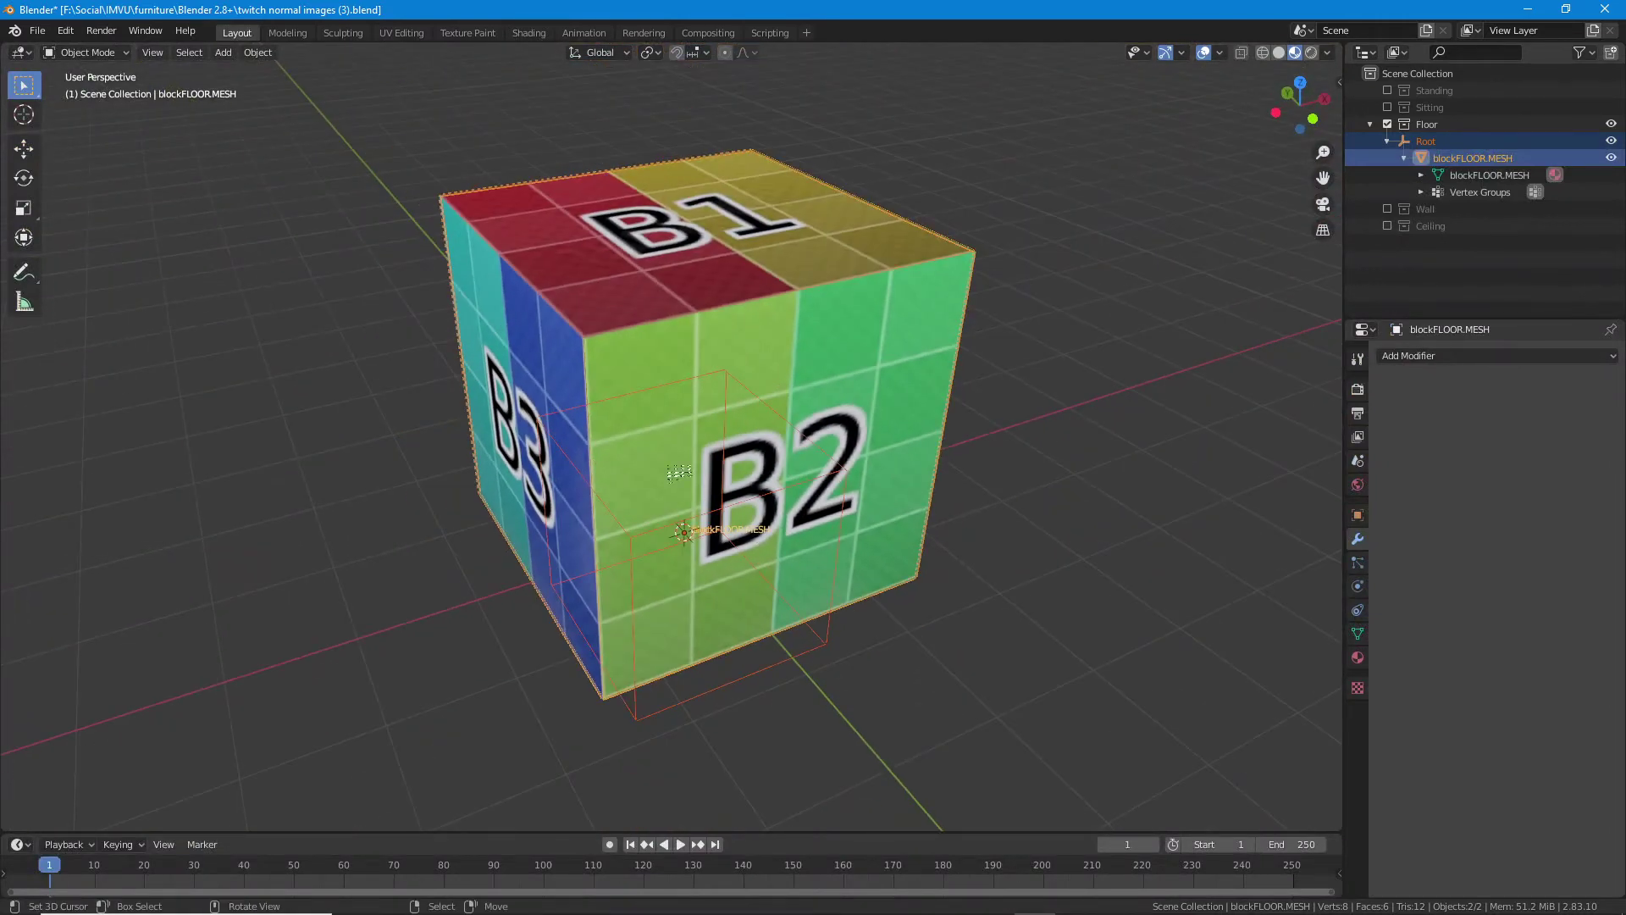
scroll(667, 480, up, 2)
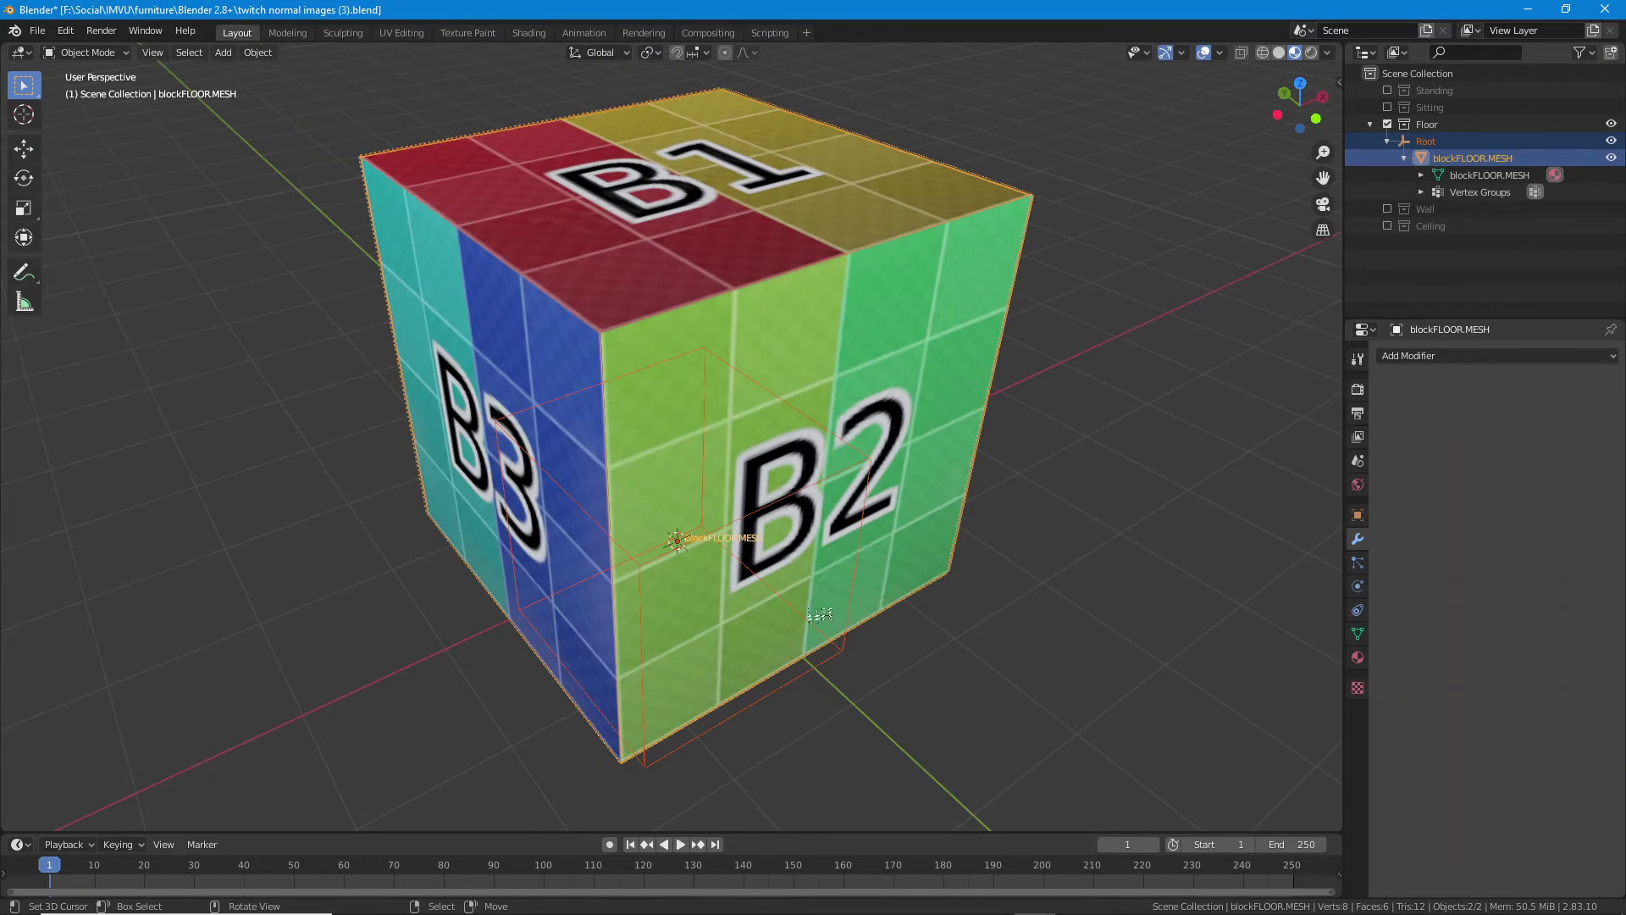
- Switch to Corel PHOTO-PAINT, close the shininess image, and open the recent file normalimages.cpt enlarged to 200%
click(1076, 909)
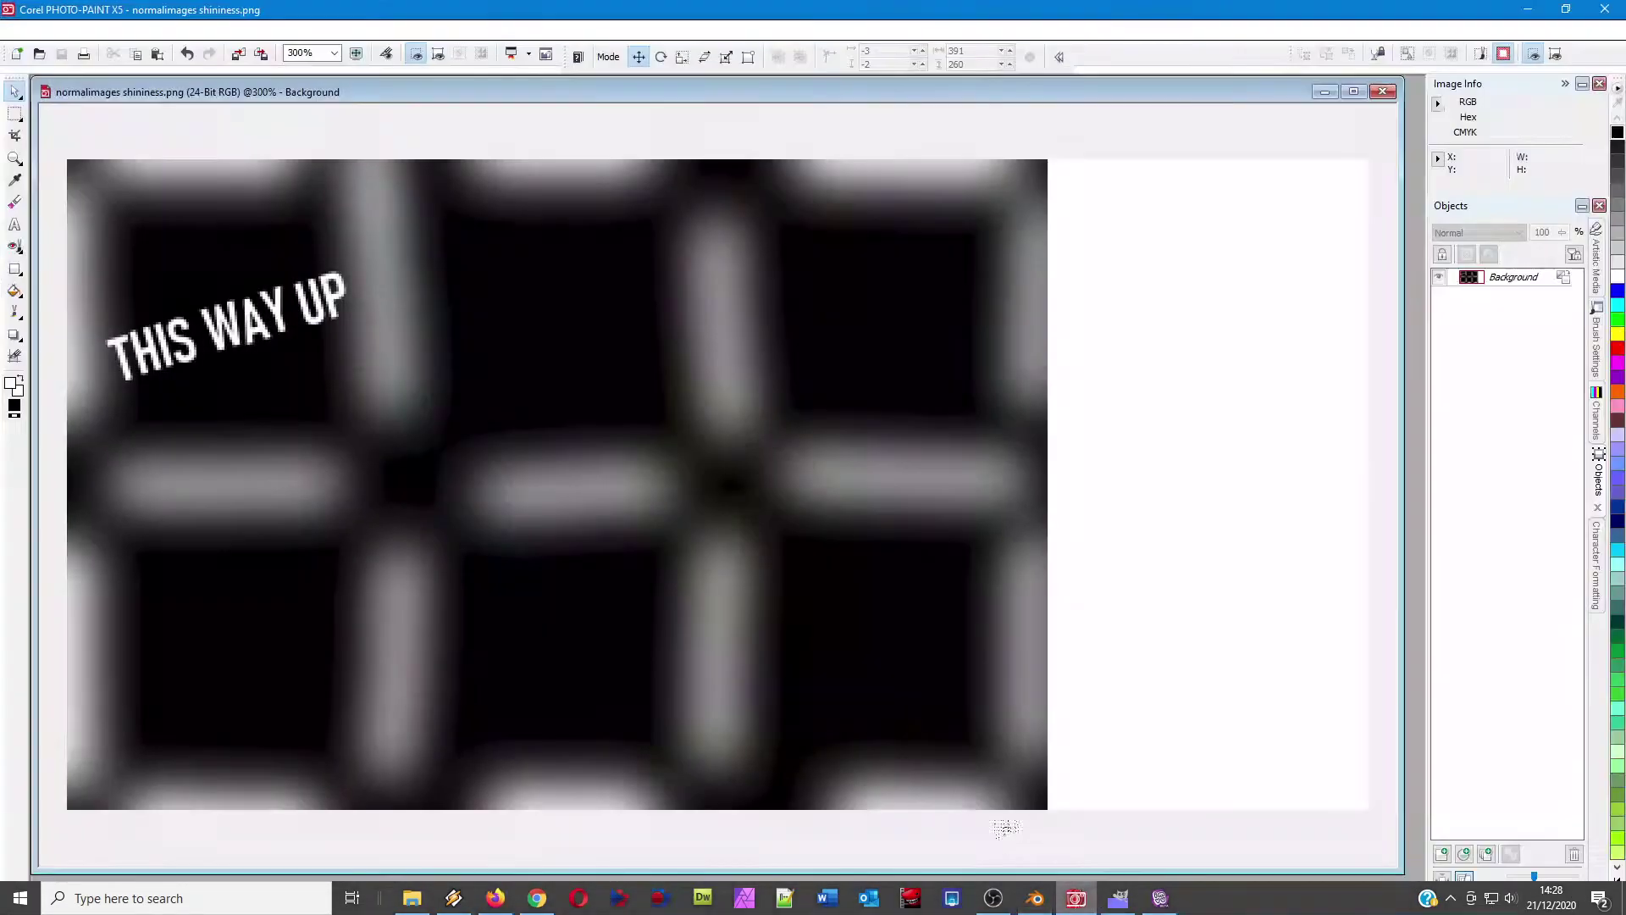
click(1384, 92)
click(26, 31)
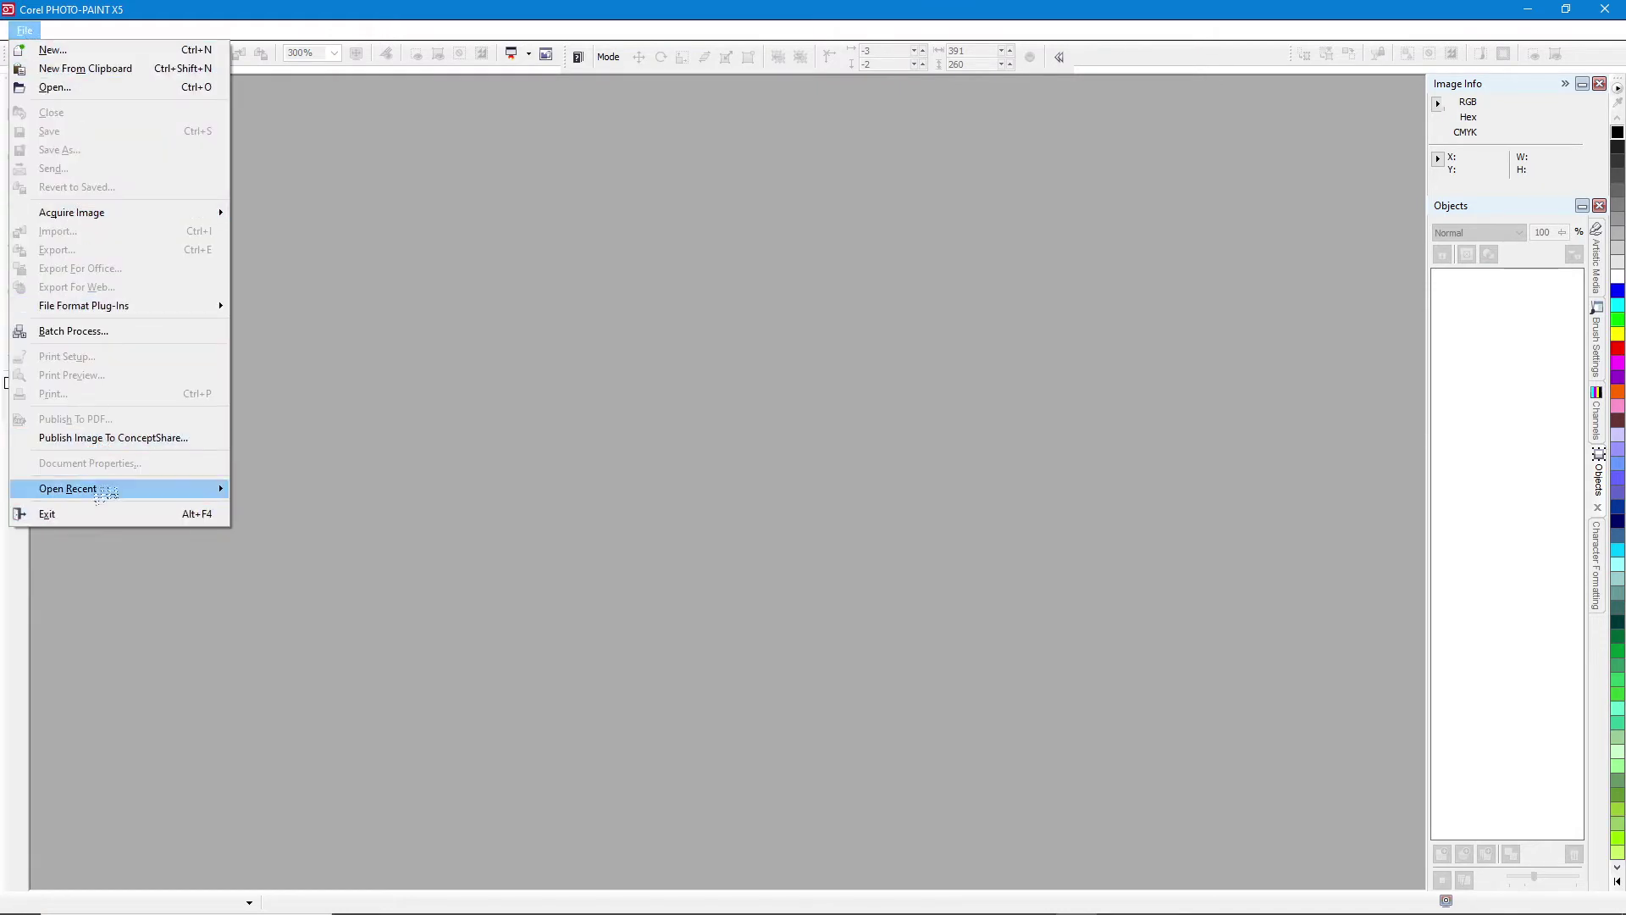
mouse_move(109, 489)
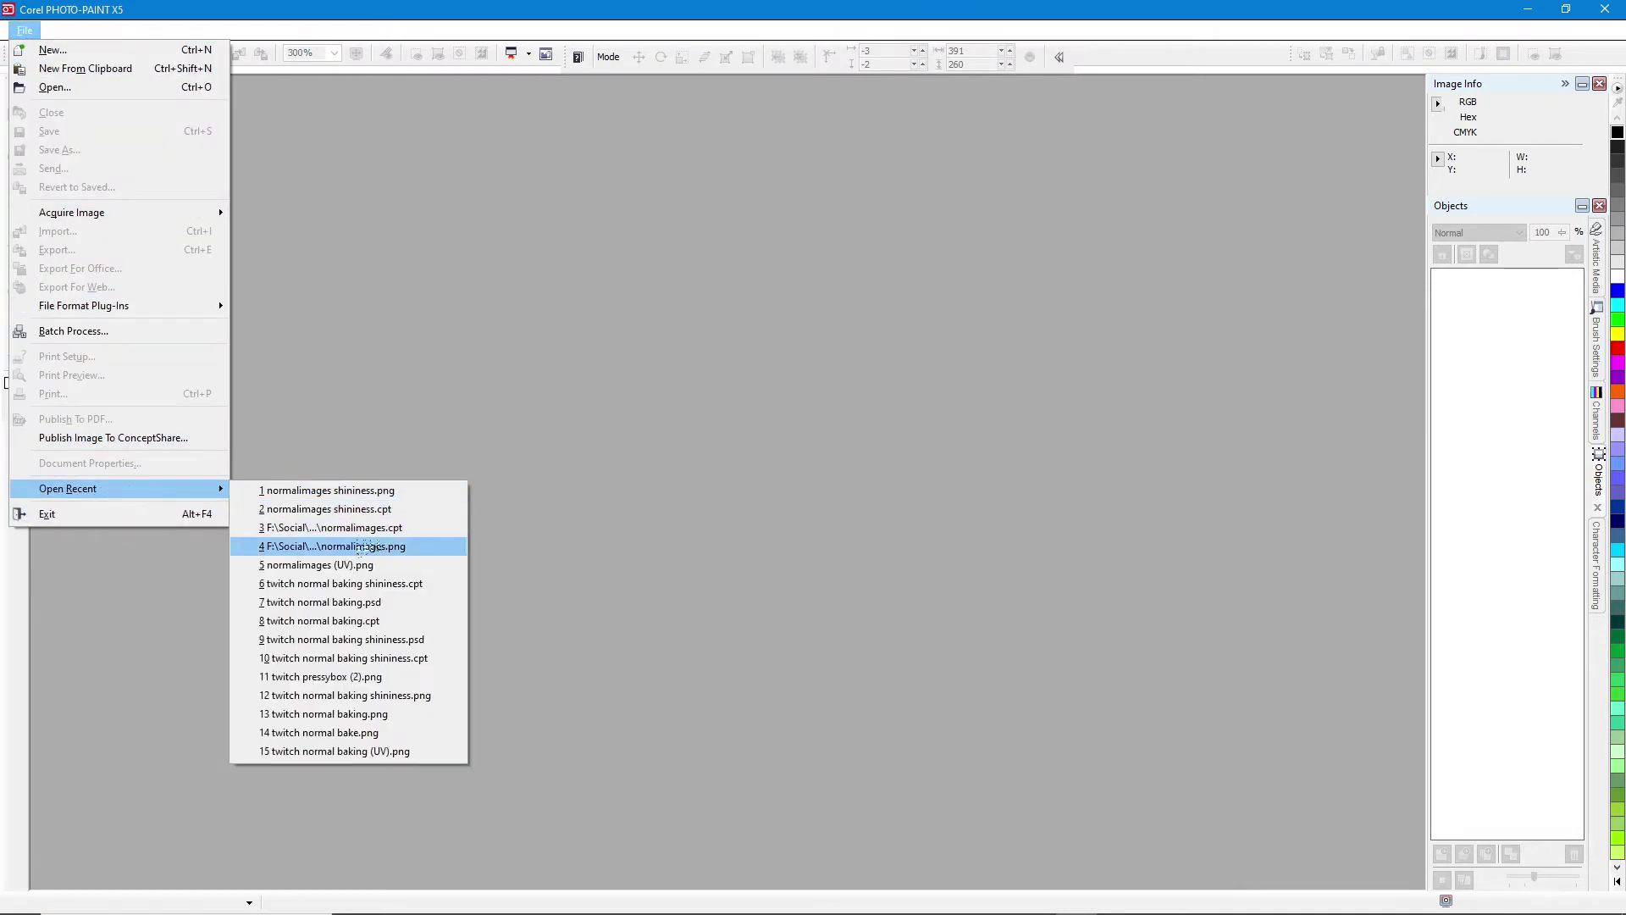
click(364, 528)
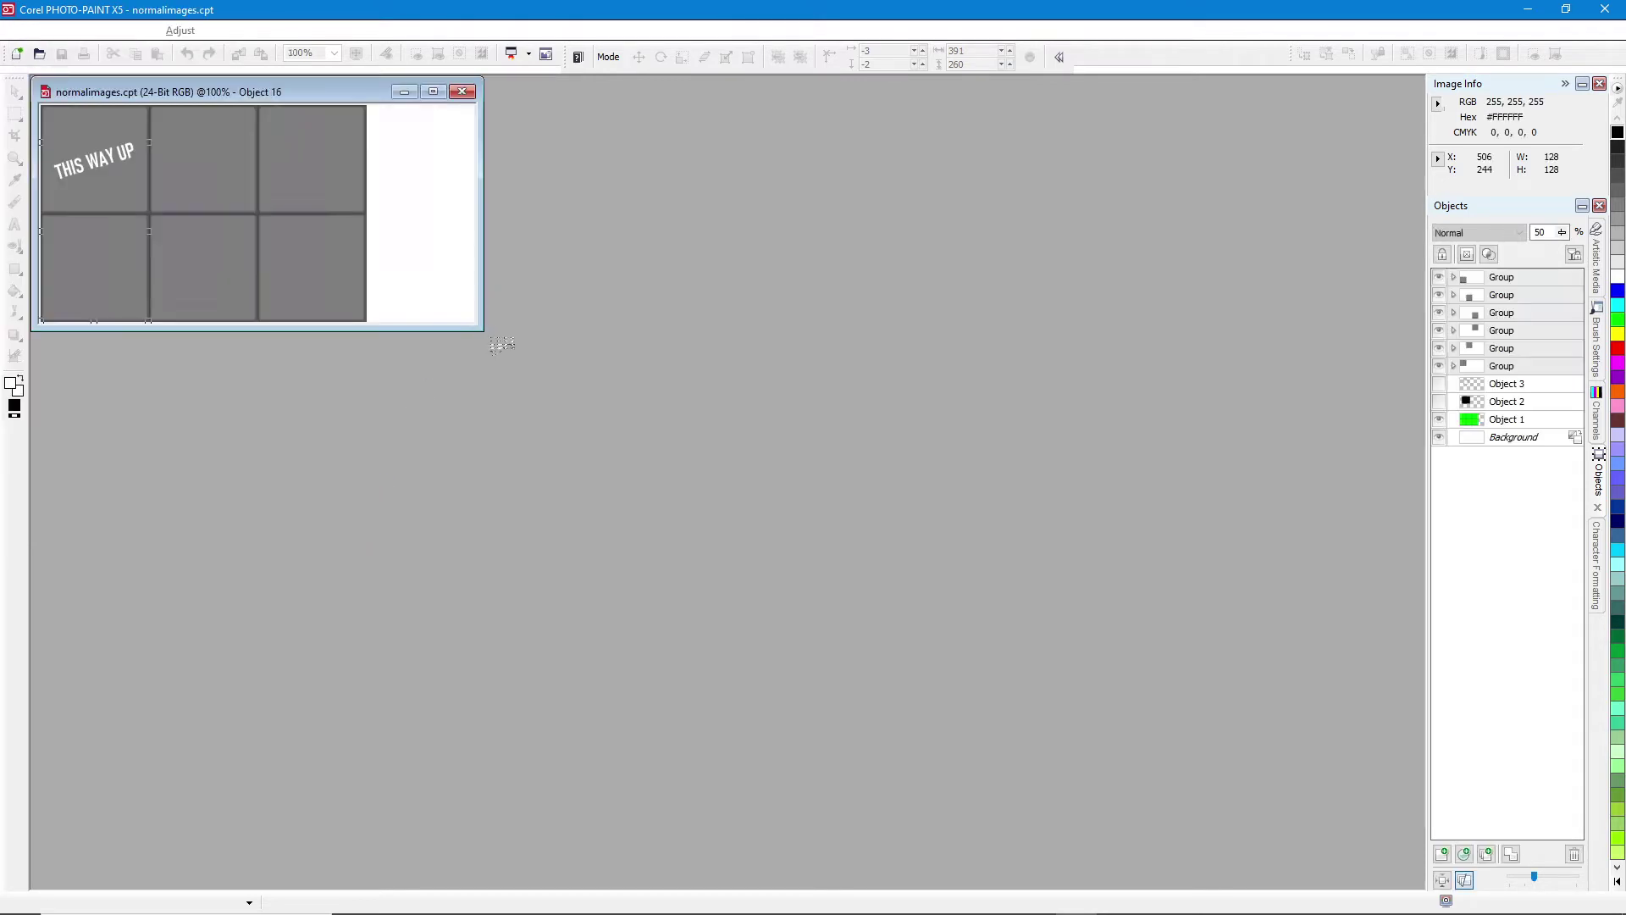
drag(485, 334, 1256, 845)
scroll(754, 668, up, 2)
scroll(755, 668, down, 1)
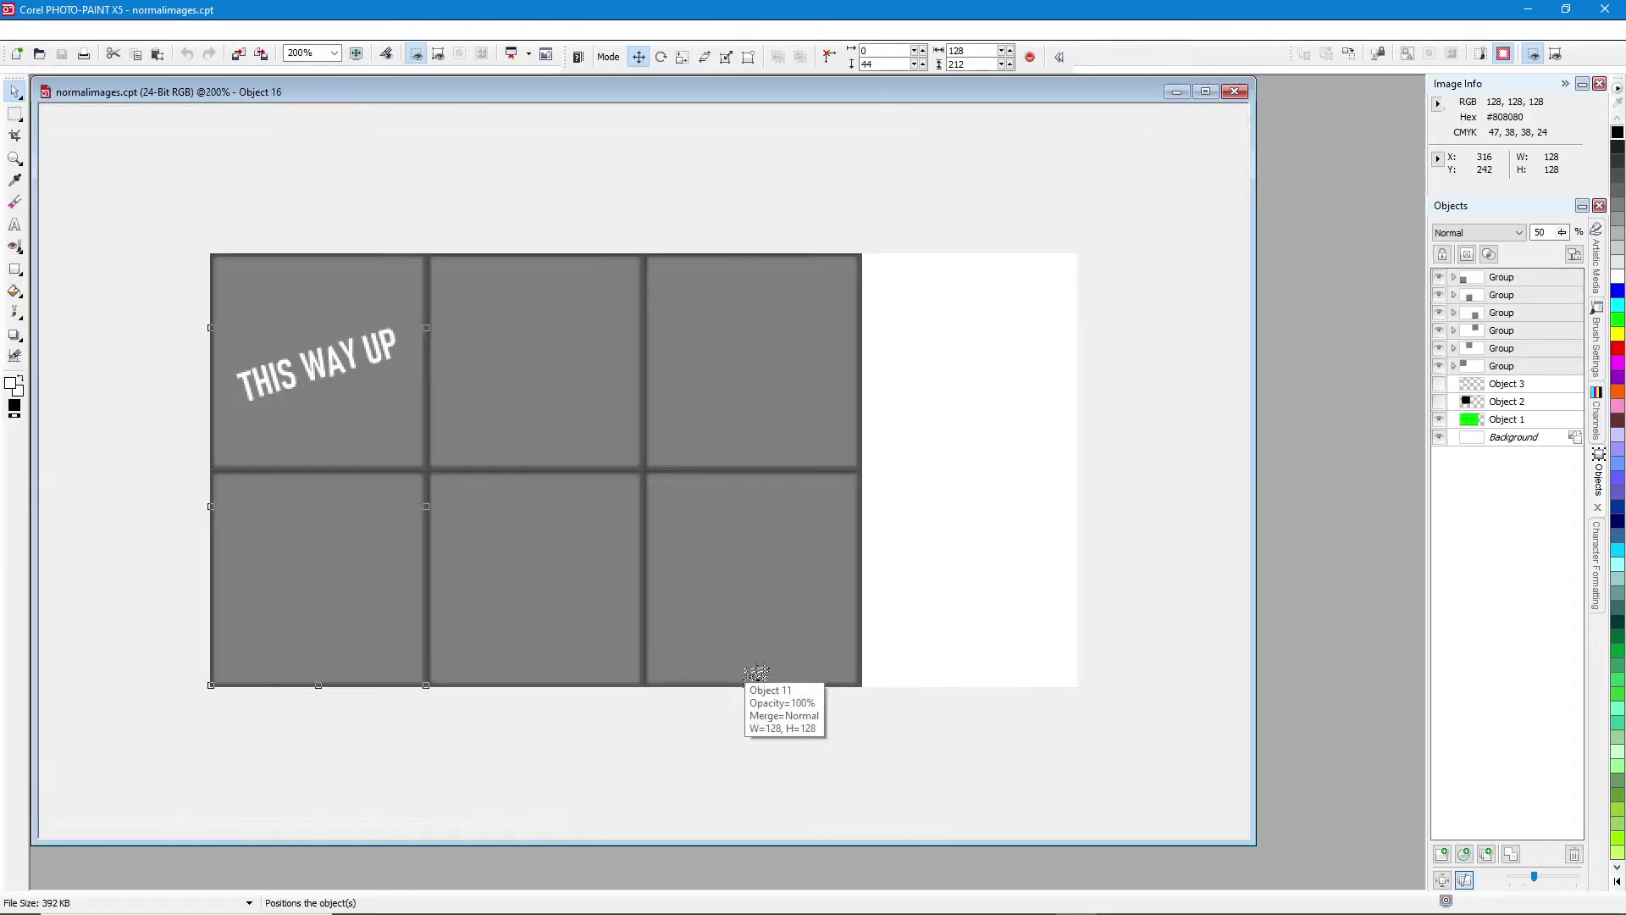
drag(1254, 636, 1428, 637)
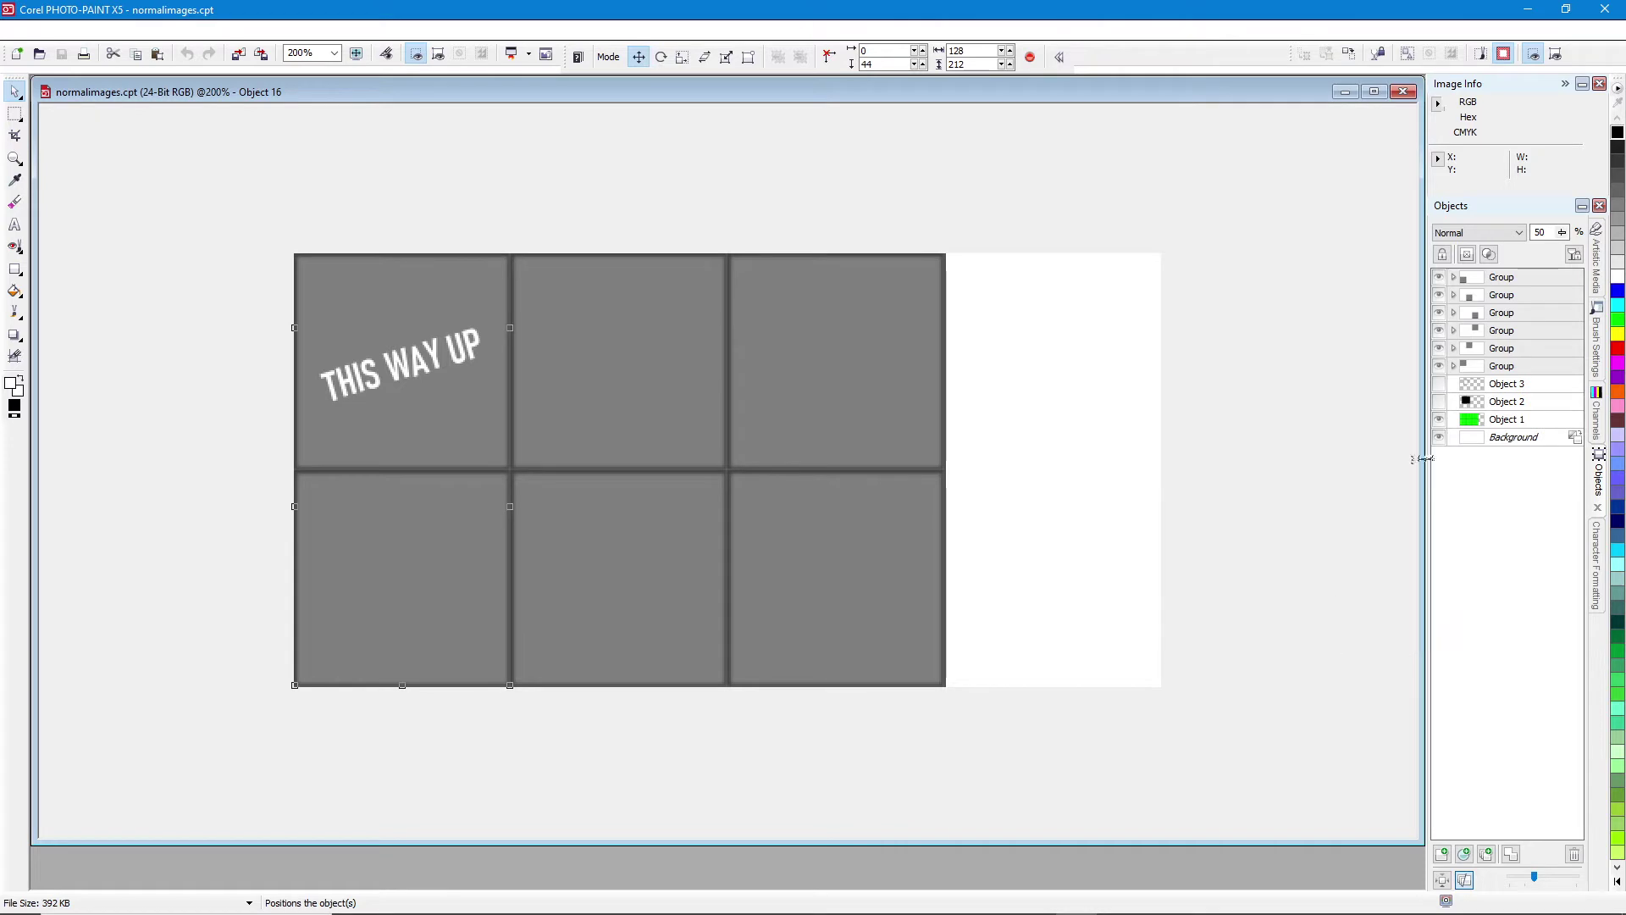
- Add a new object above the groups and fill it with light blue #00CCFF
drag(1493, 279, 1495, 800)
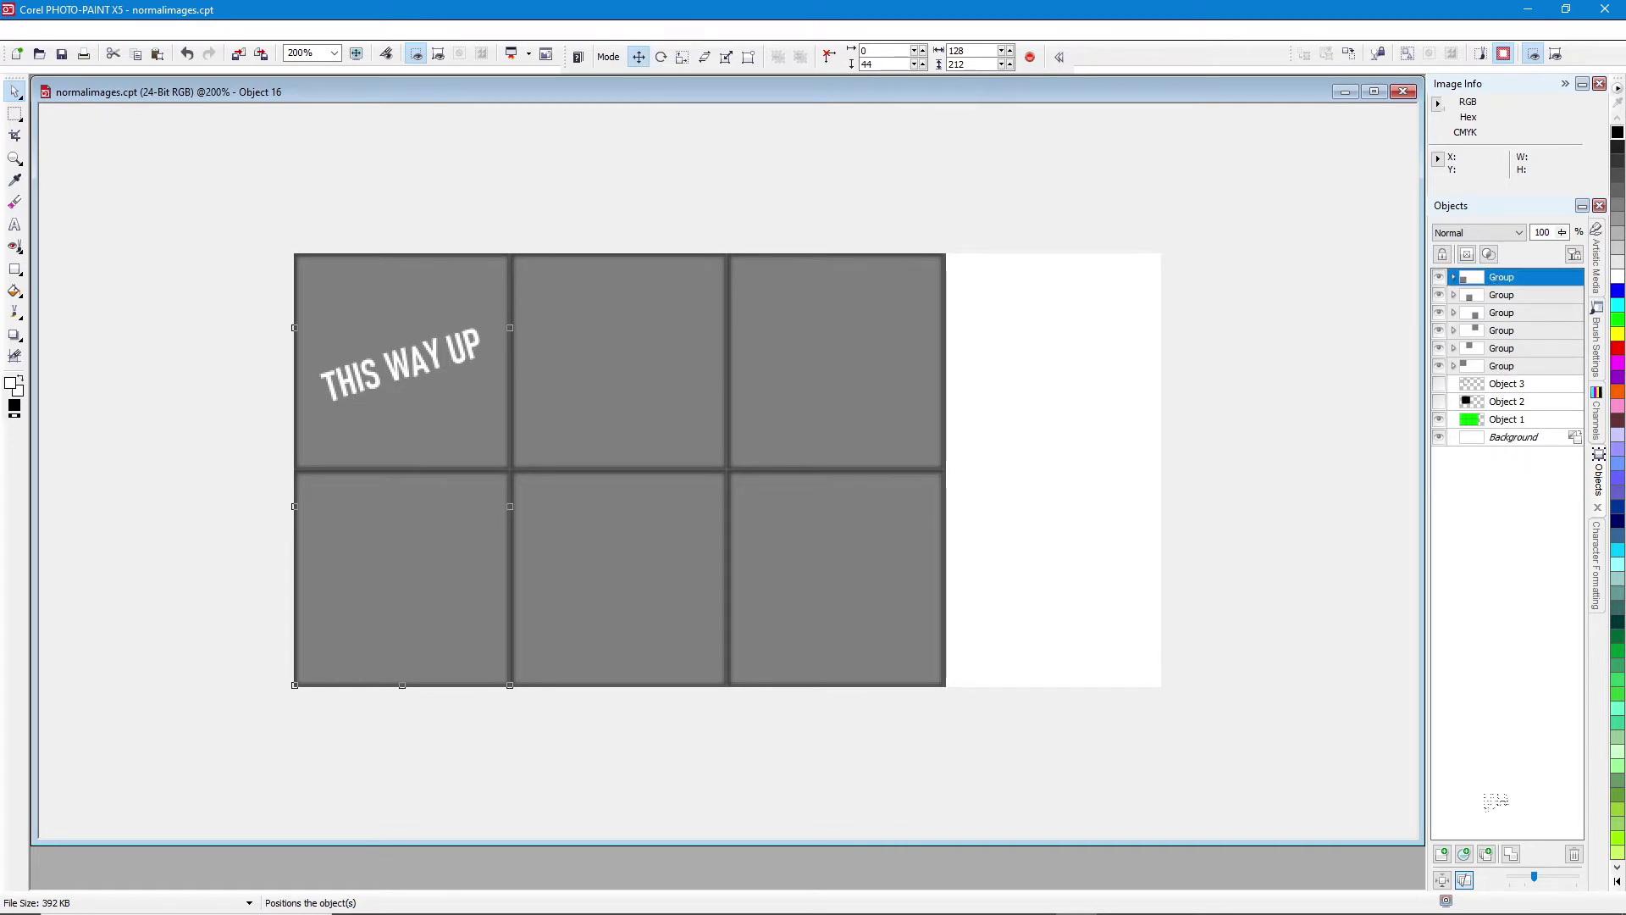
click(1442, 853)
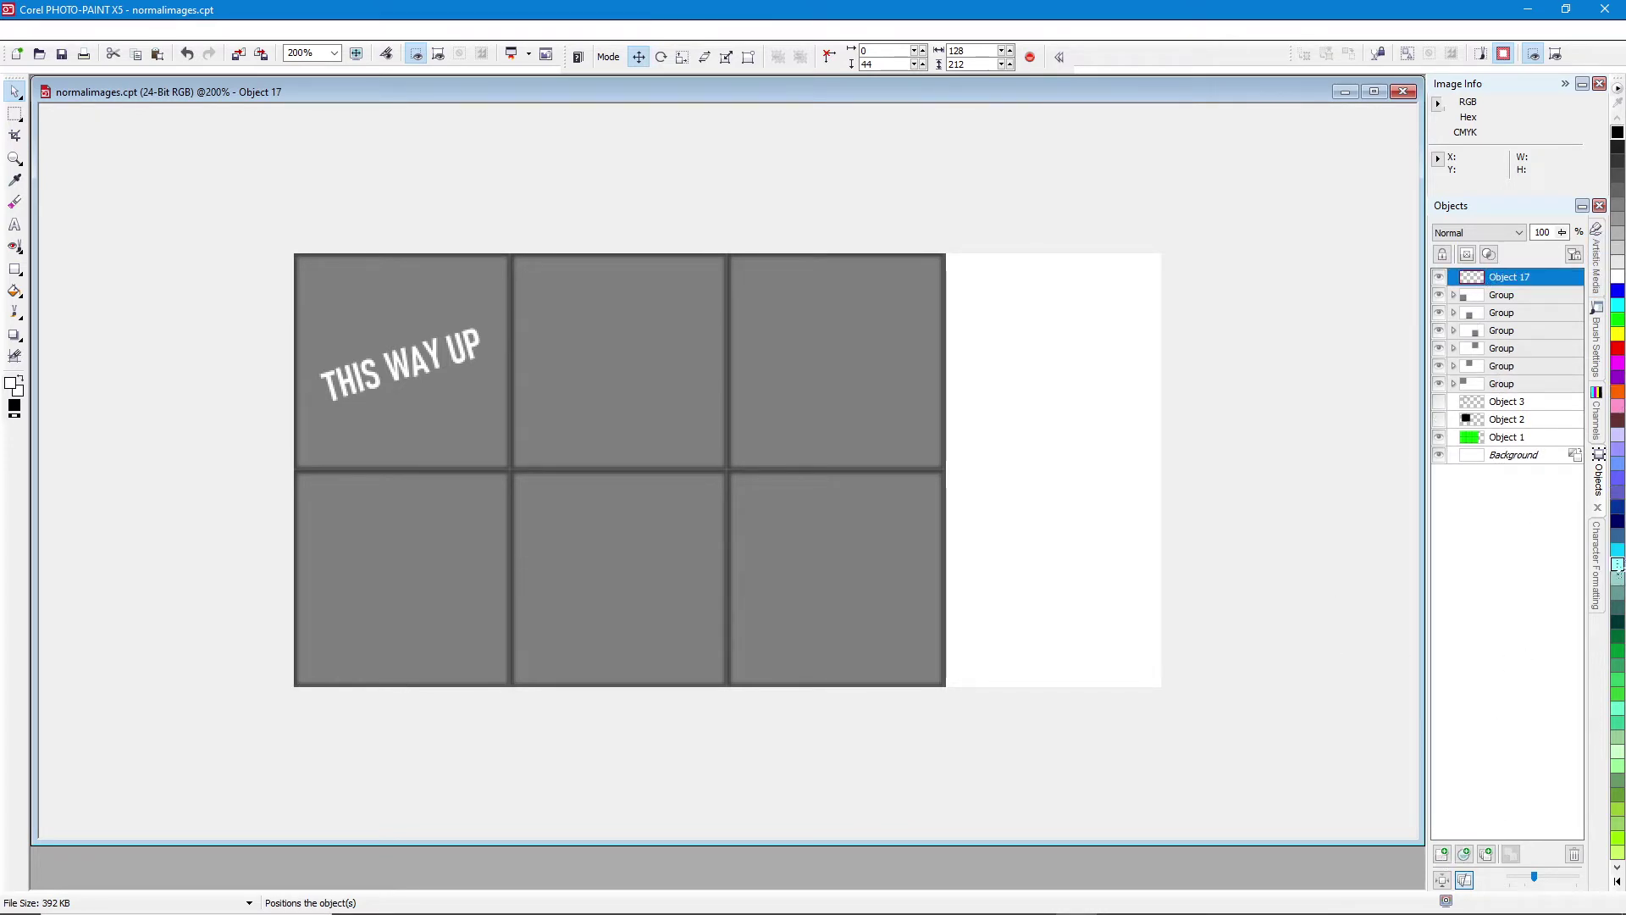
click(1617, 552)
click(15, 291)
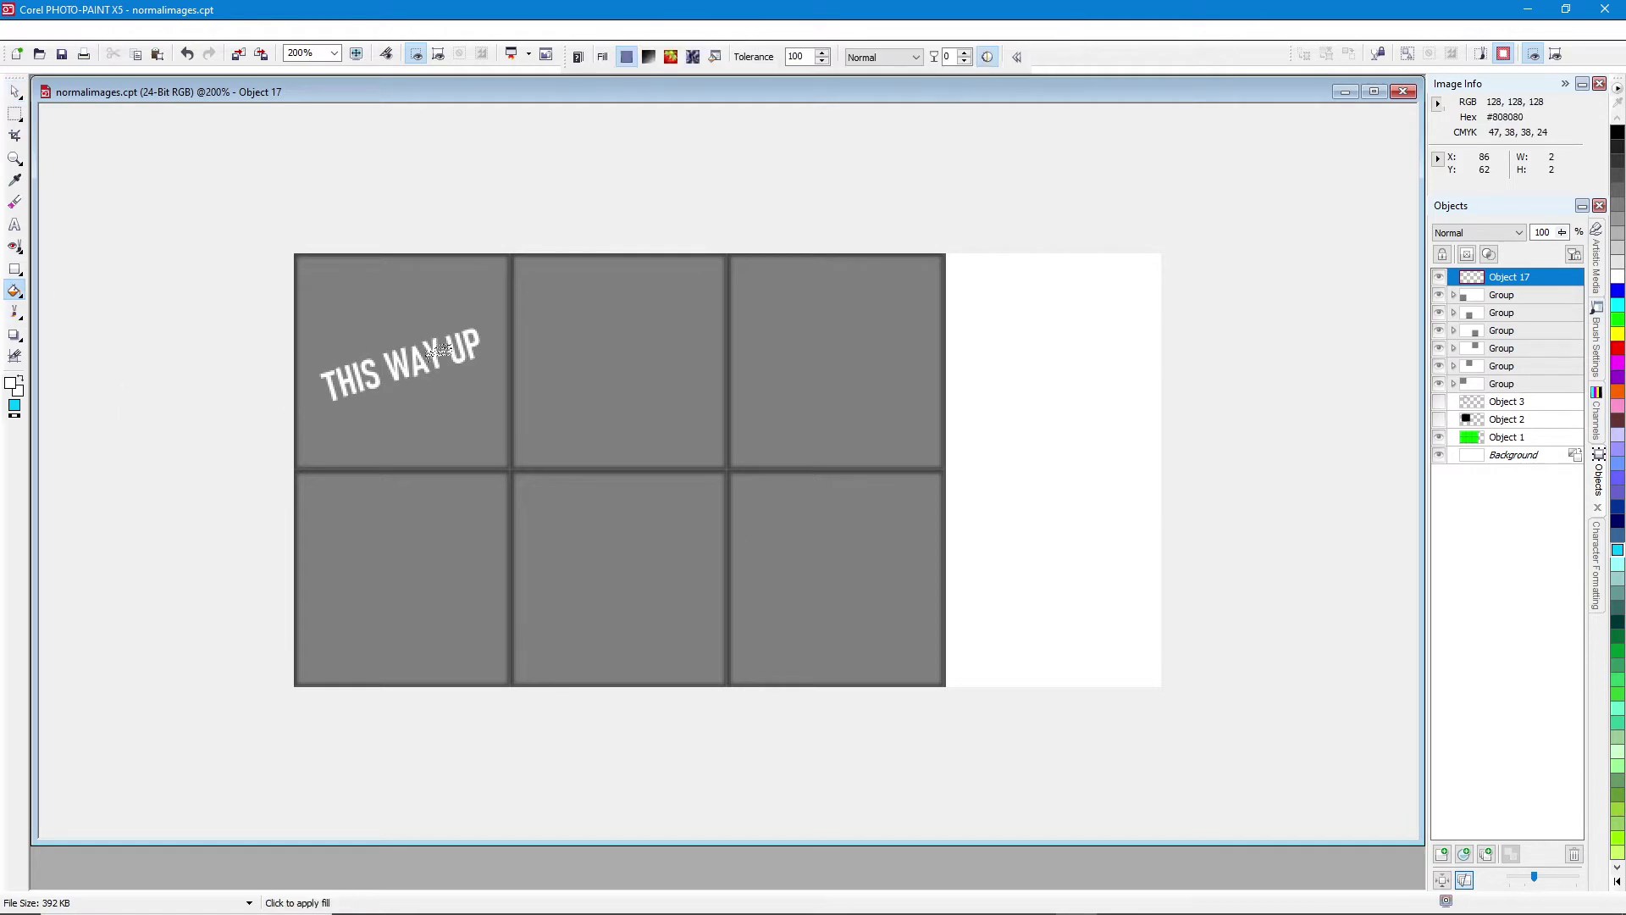
click(372, 302)
click(14, 90)
- Paste the black-and-white shininess image as a top object and set both it and the blue object to Soft Light
key(ctrl+v)
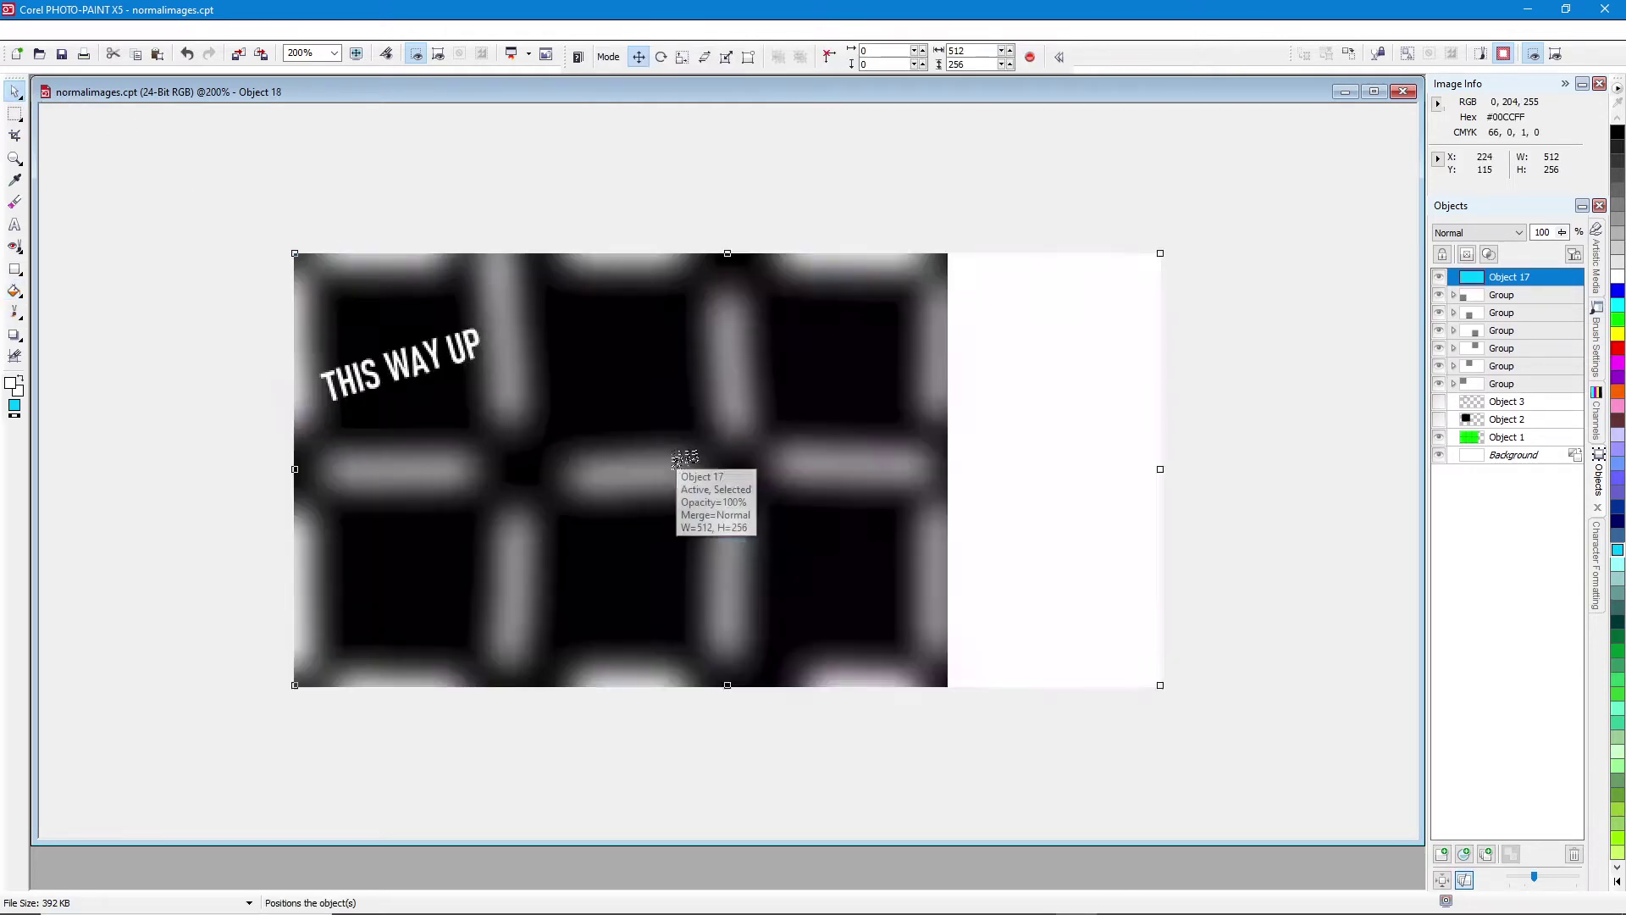
click(1483, 293)
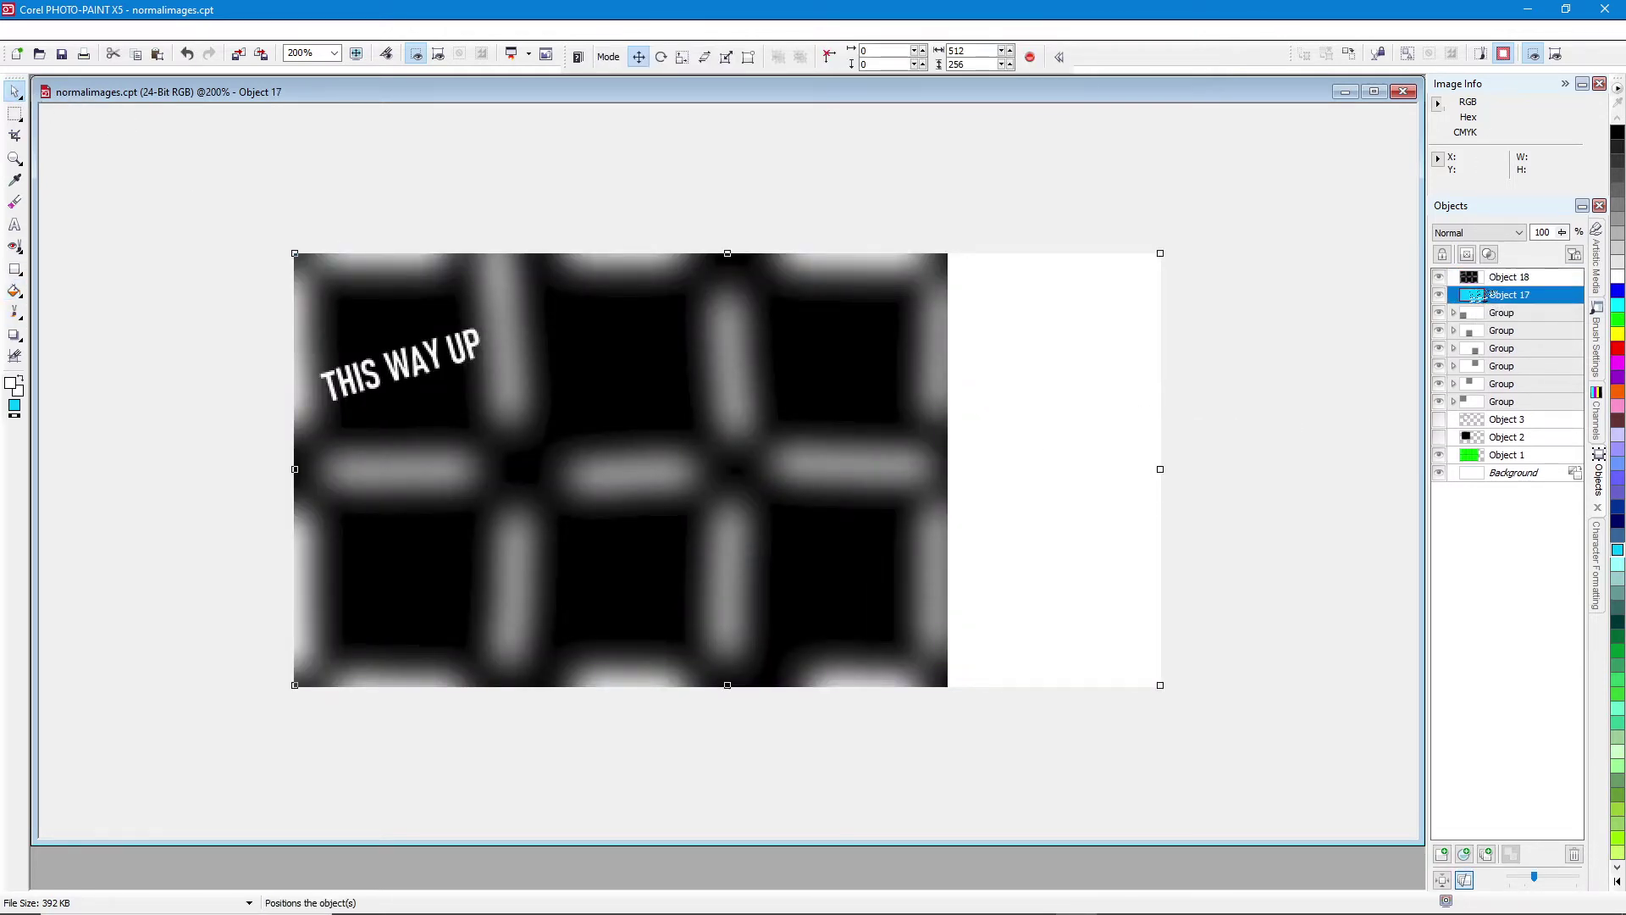
click(1470, 233)
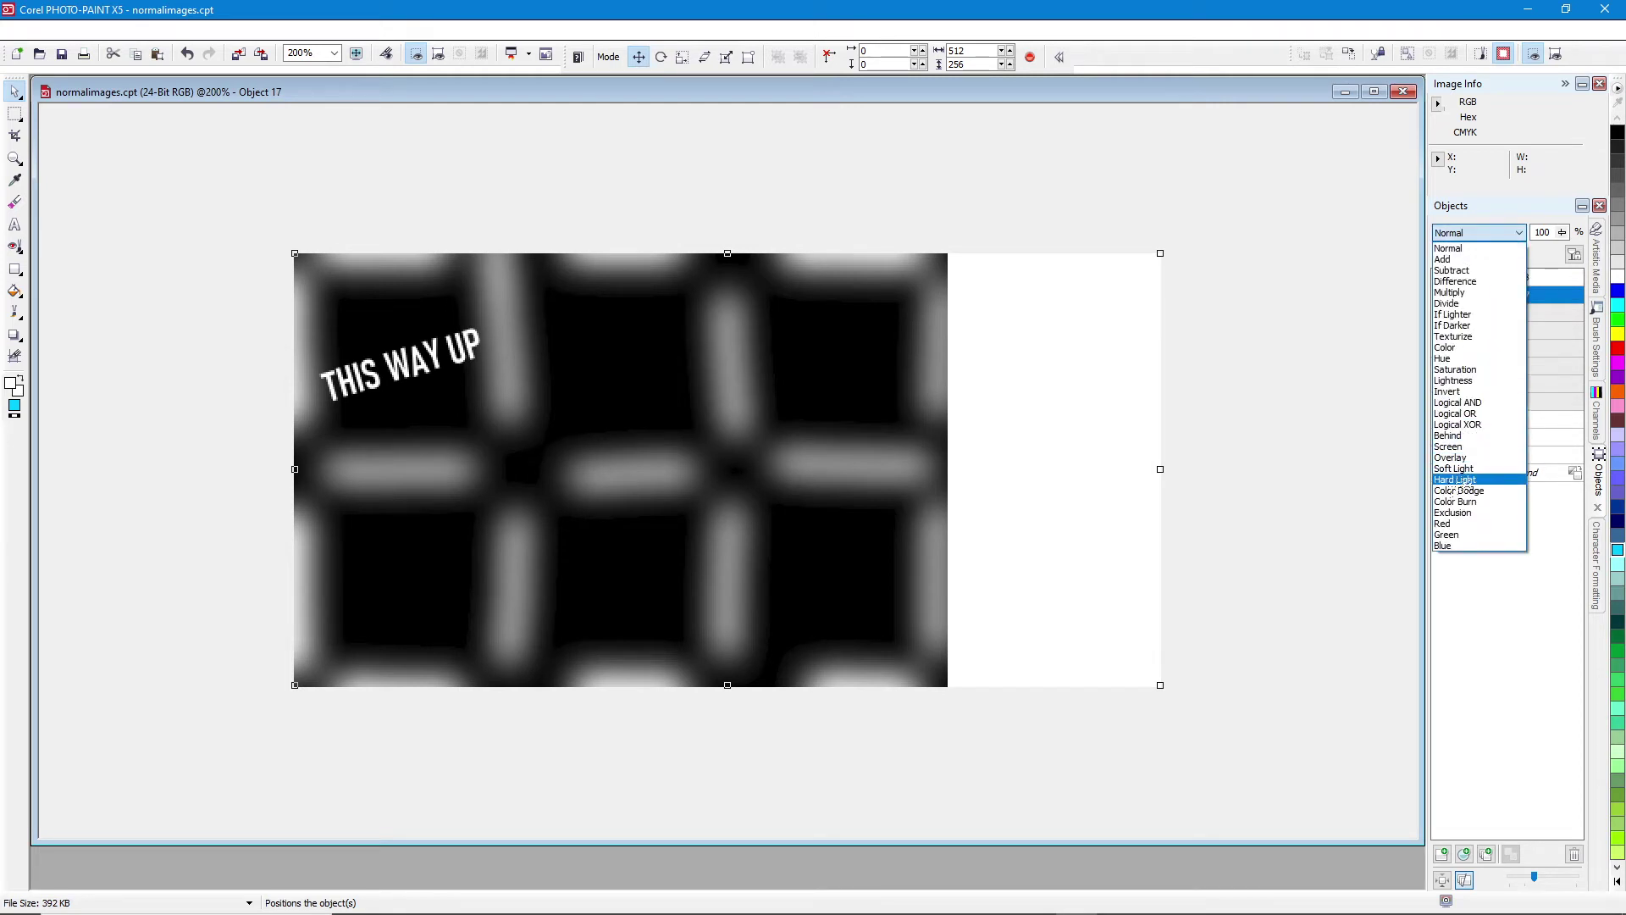
click(1455, 469)
click(1490, 276)
click(1473, 233)
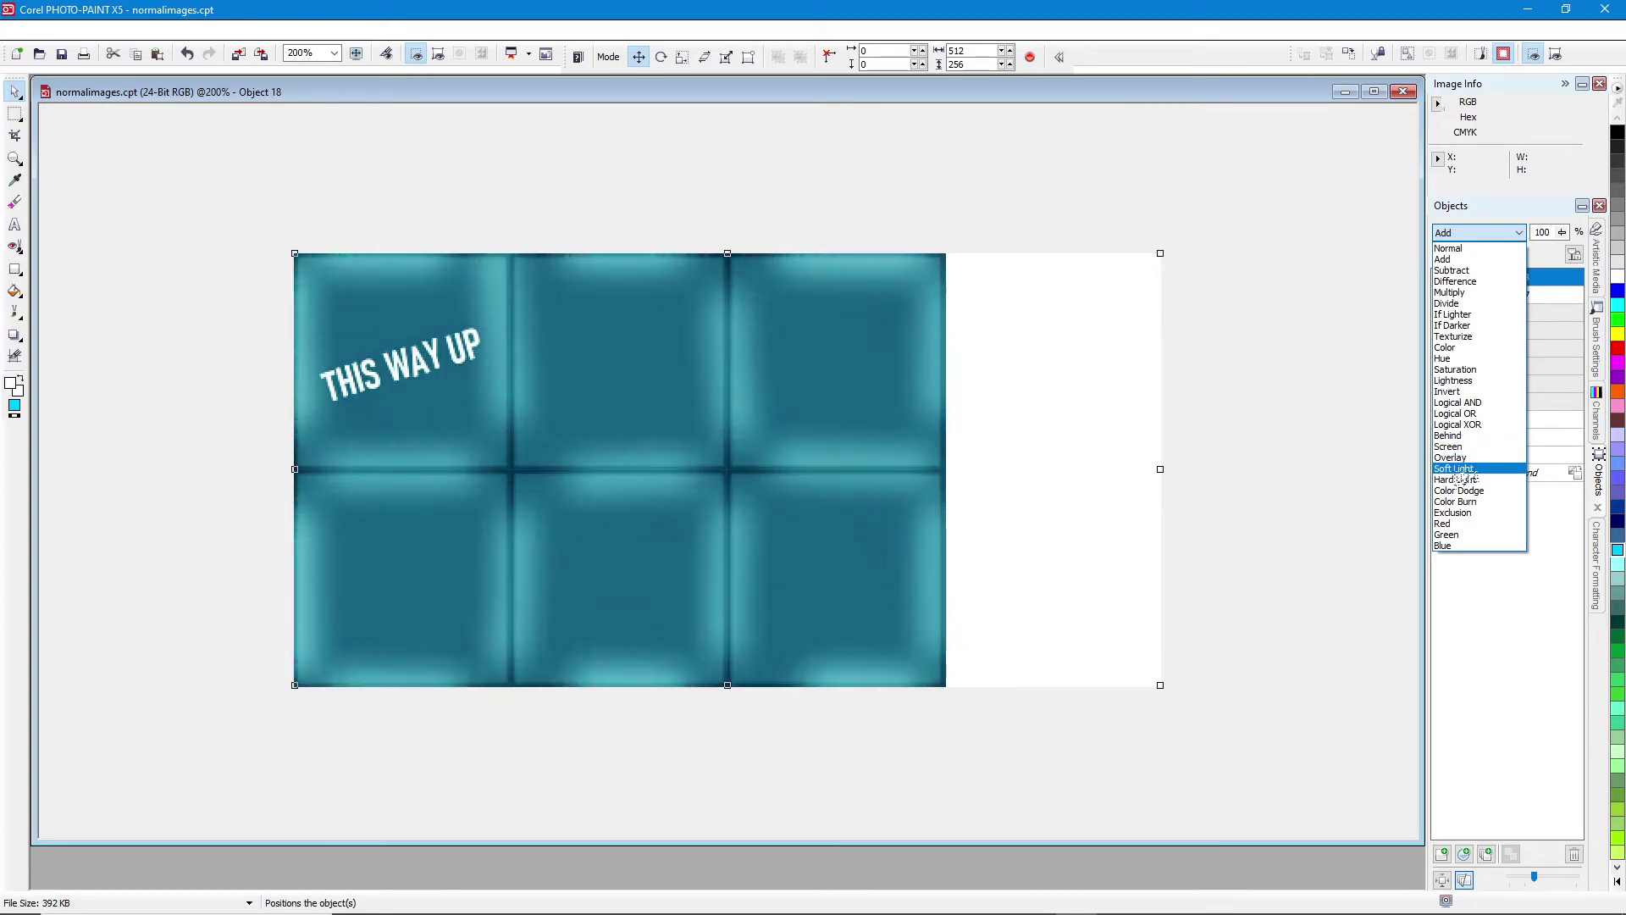
click(1460, 470)
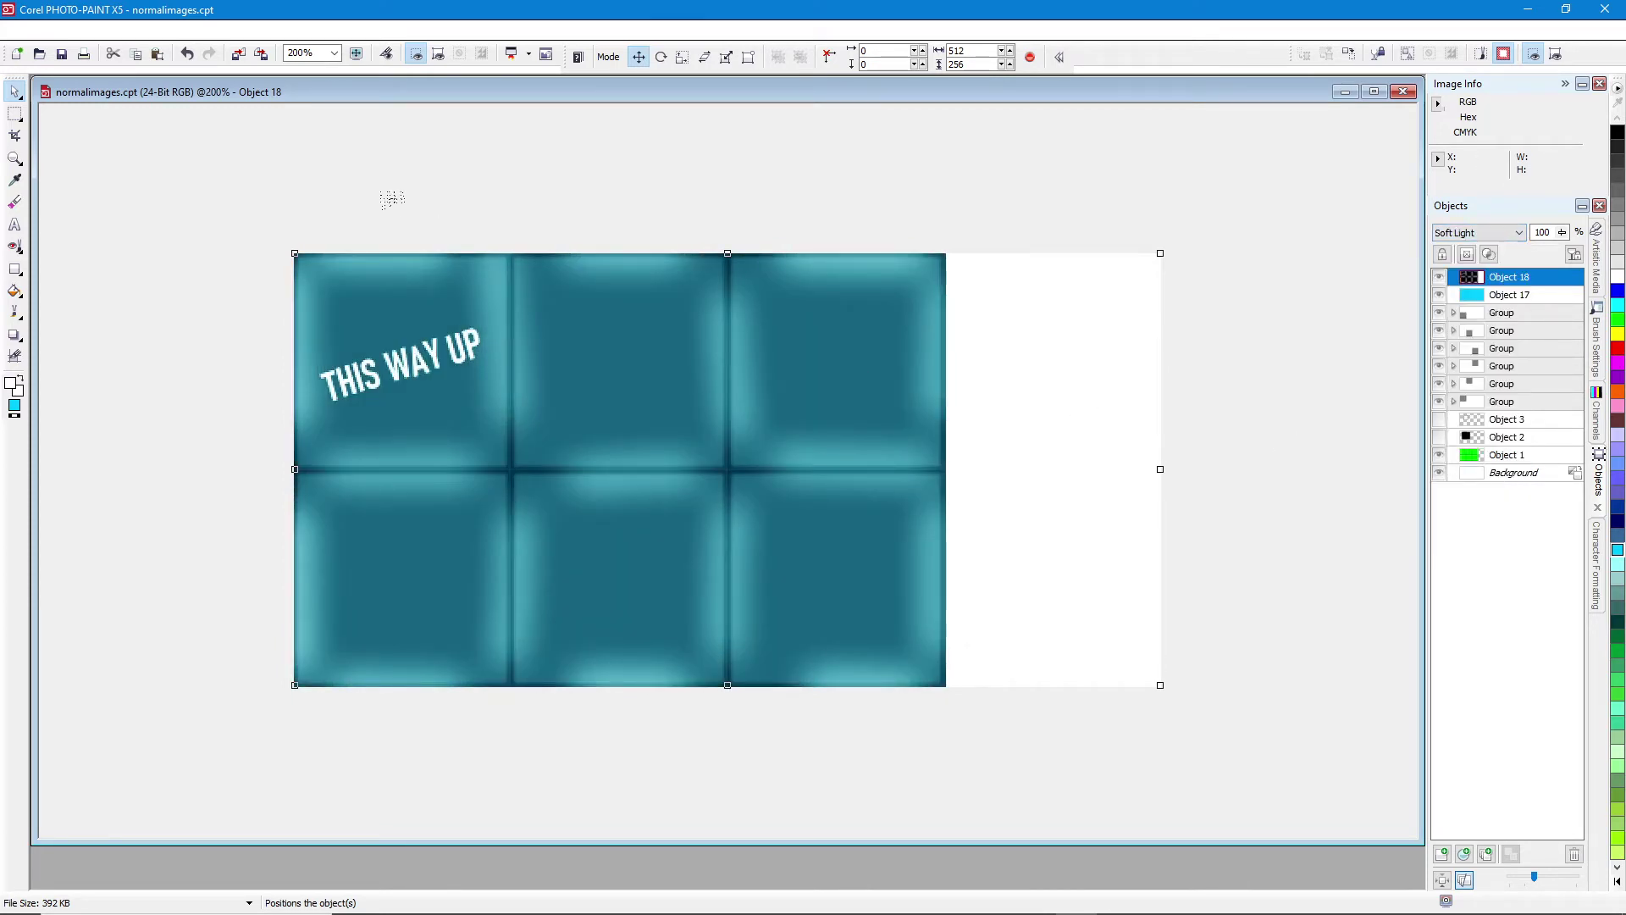
drag(121, 93, 125, 102)
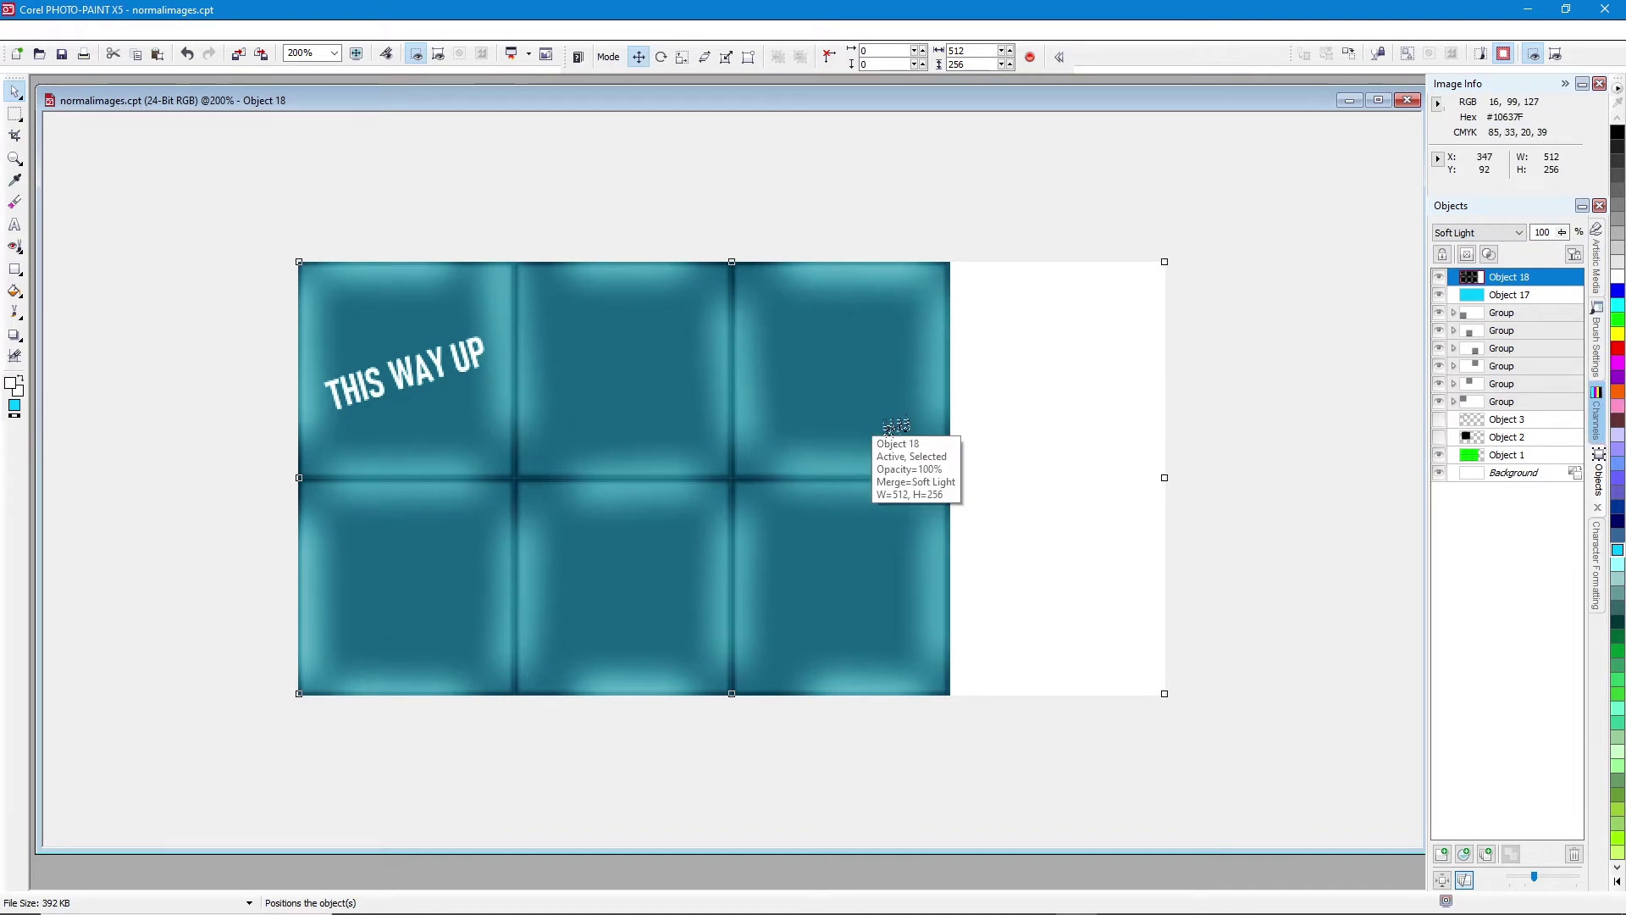
- Save a layered copy of the image in Corel PHOTO-PAINT format as normalimages diffuse.cpt
click(25, 30)
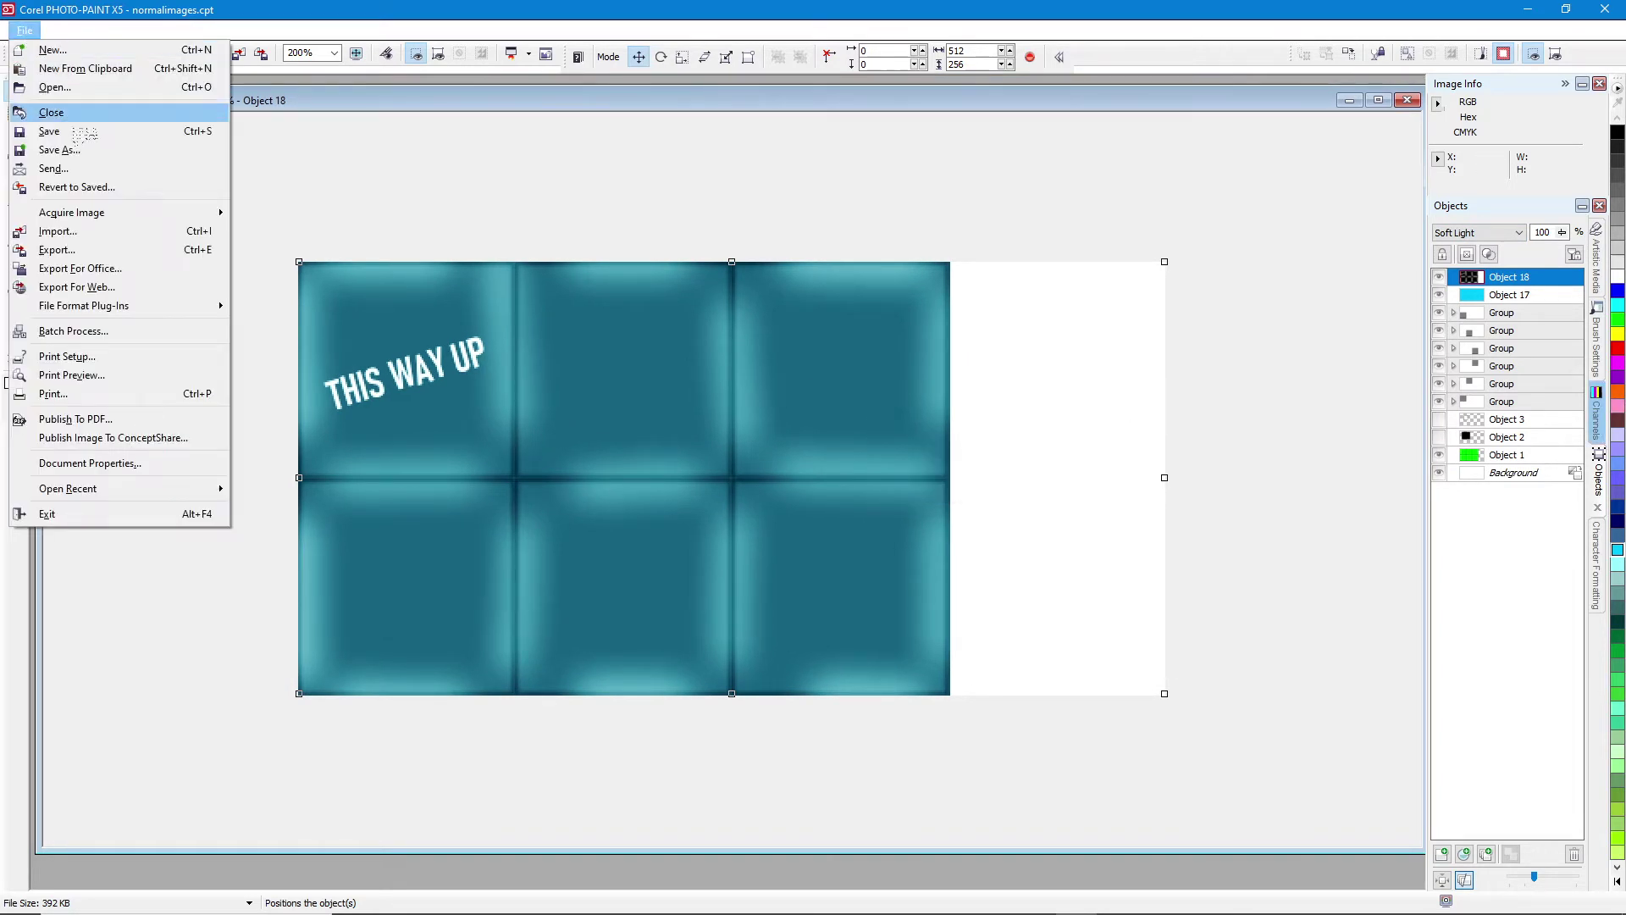
click(91, 154)
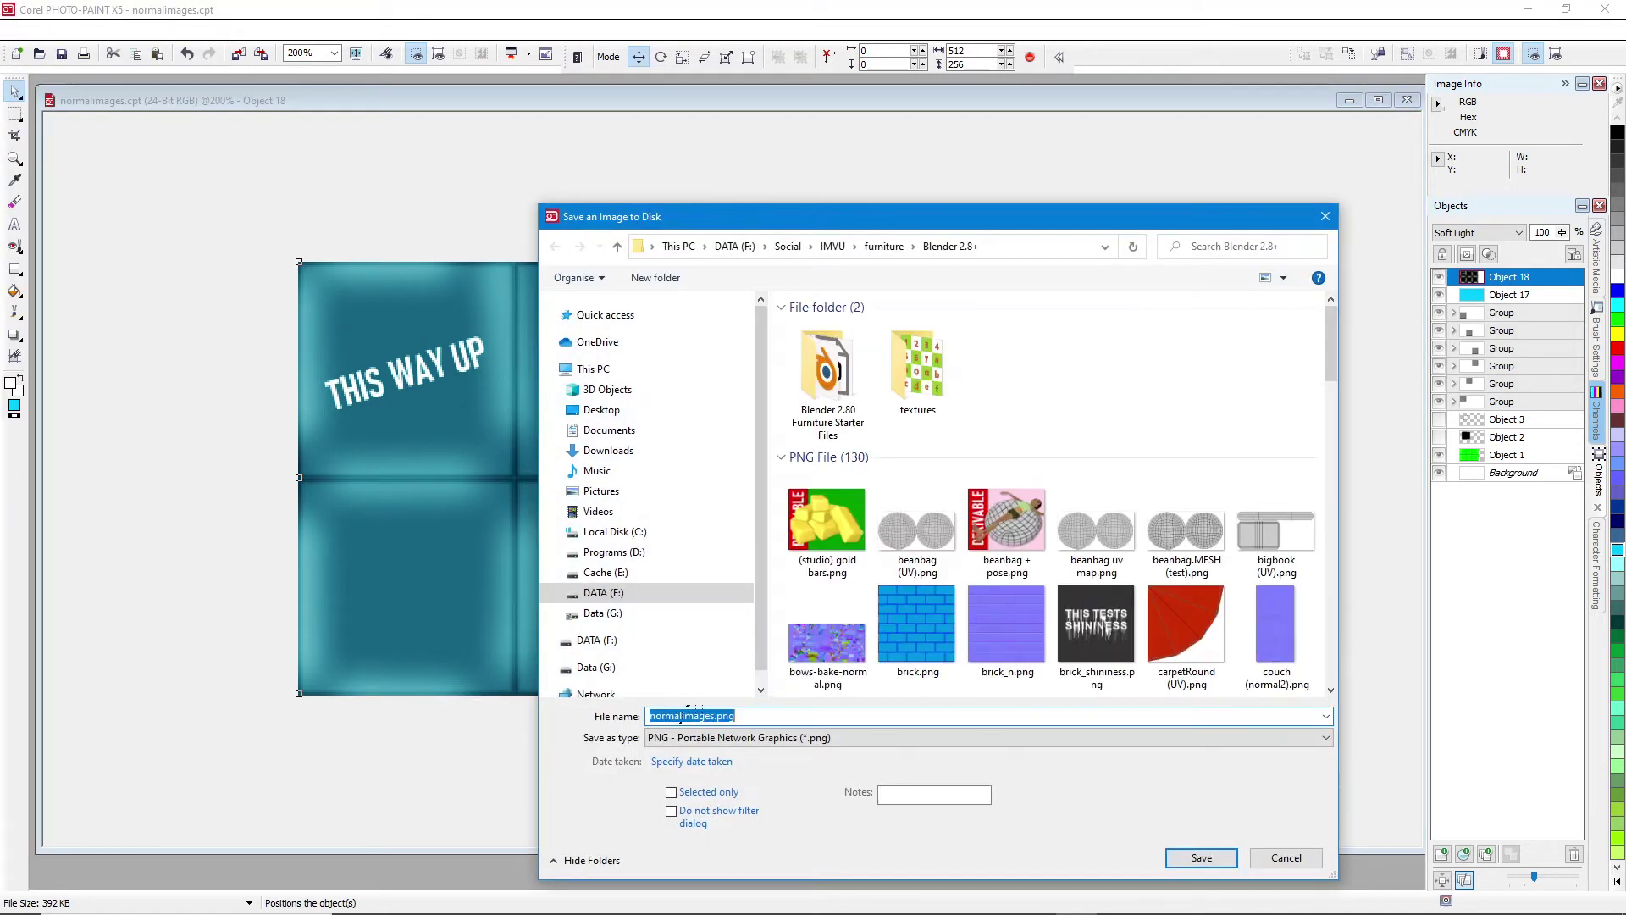
drag(718, 716, 1033, 735)
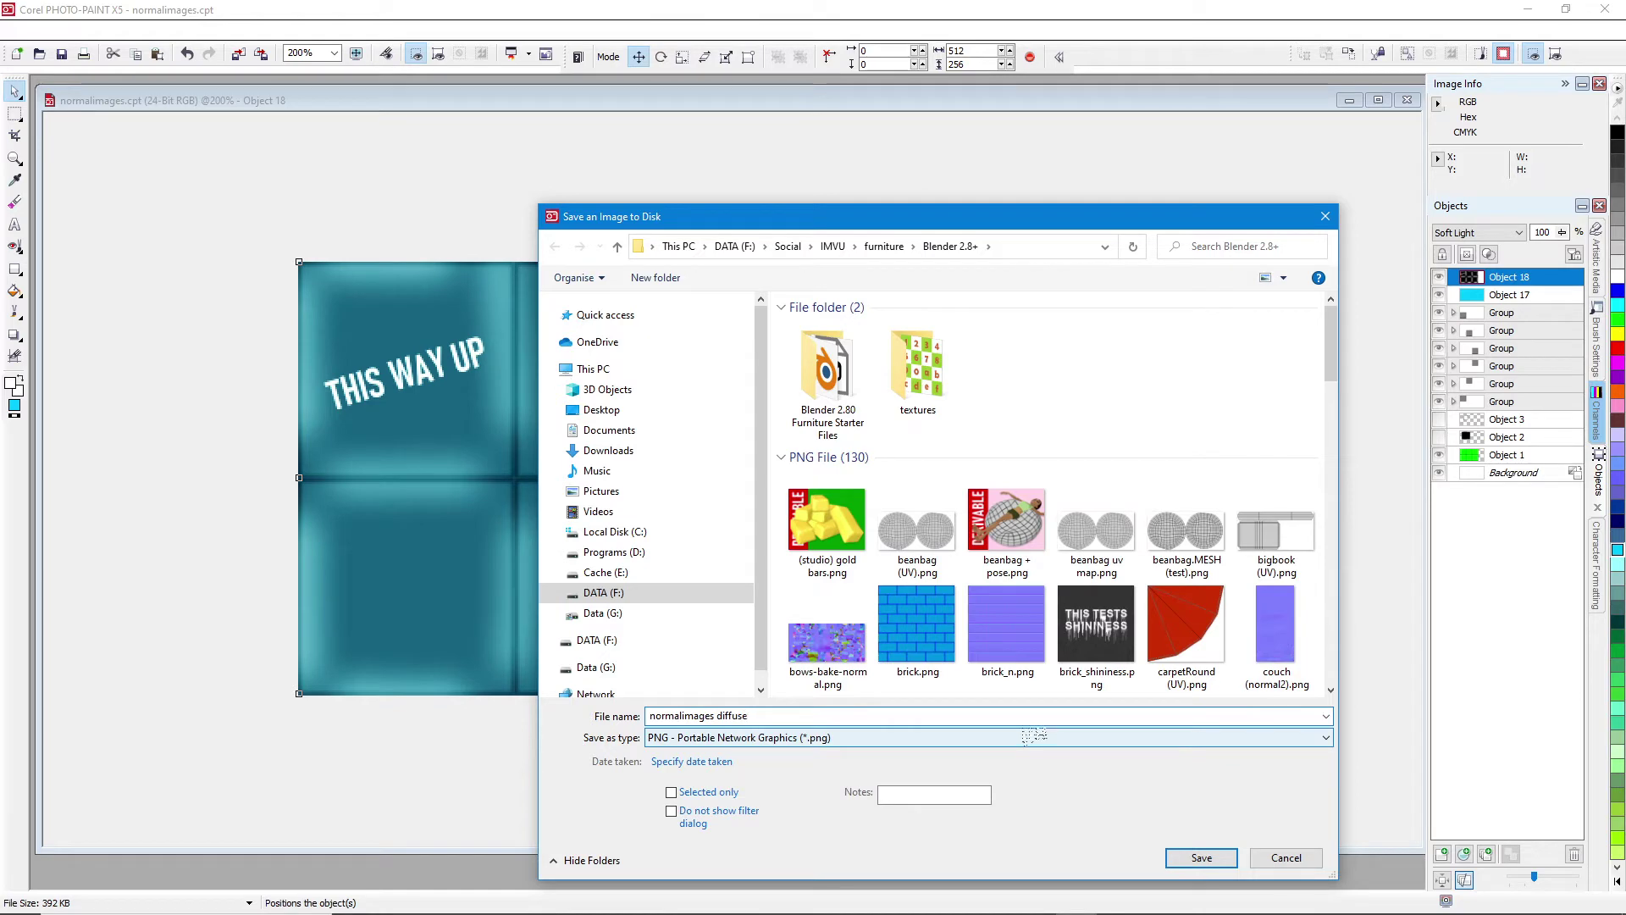
click(1033, 737)
click(750, 405)
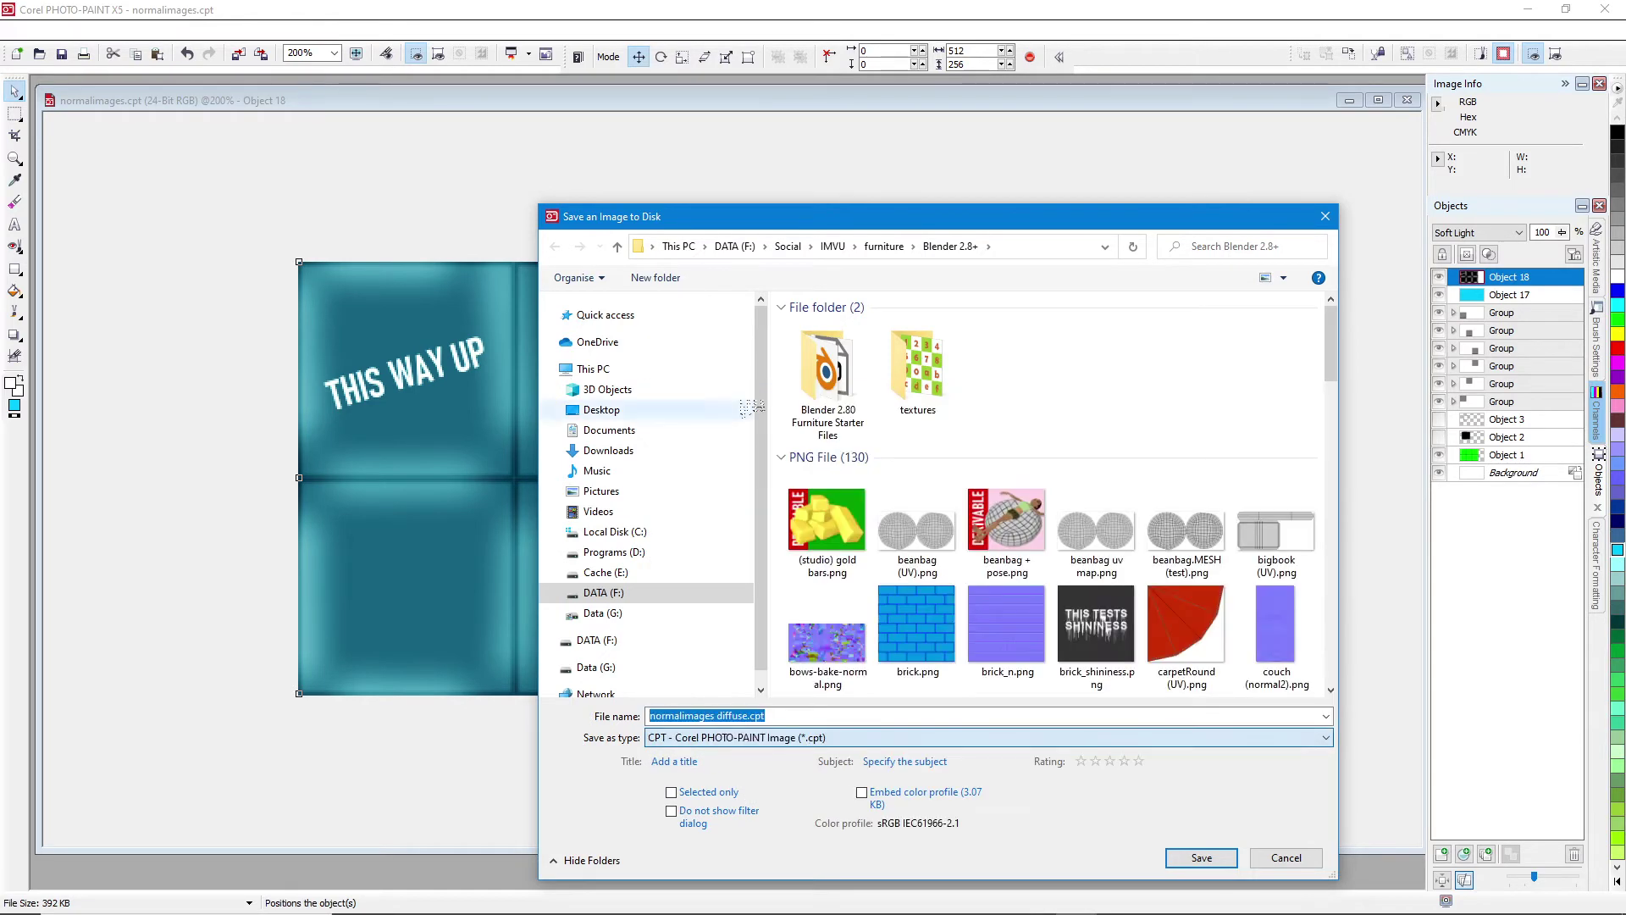
click(1206, 858)
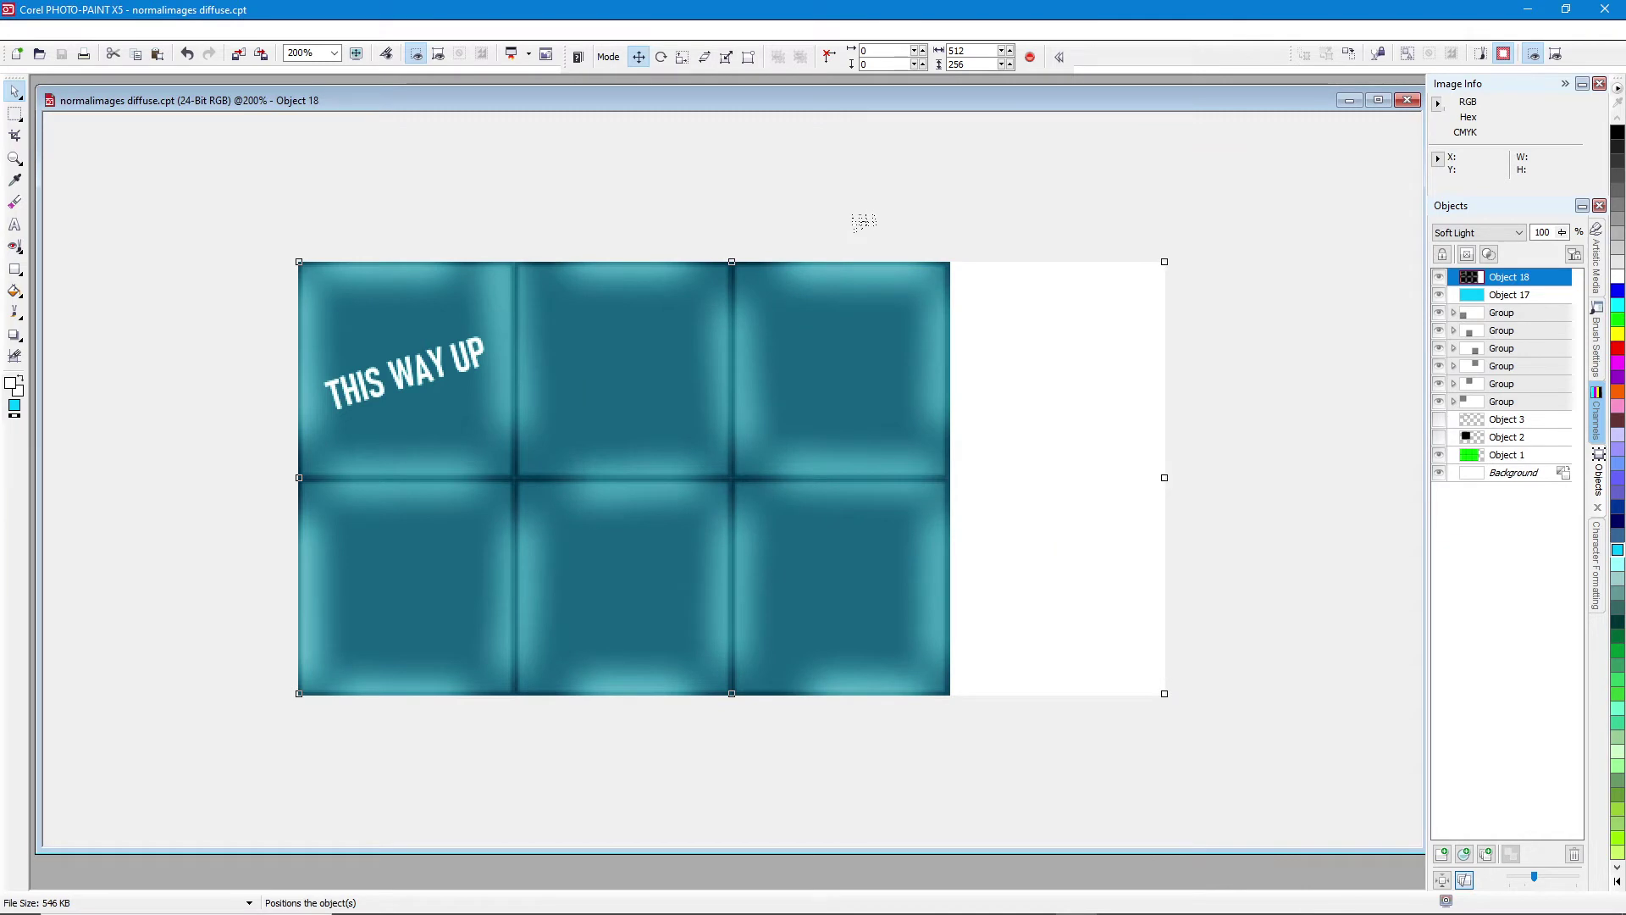
- Combine all objects with the background and save the image as normalimages diffuse.png in 24-bit RGB at 512 by 256 px
key(ctrl+shift+Down)
click(24, 32)
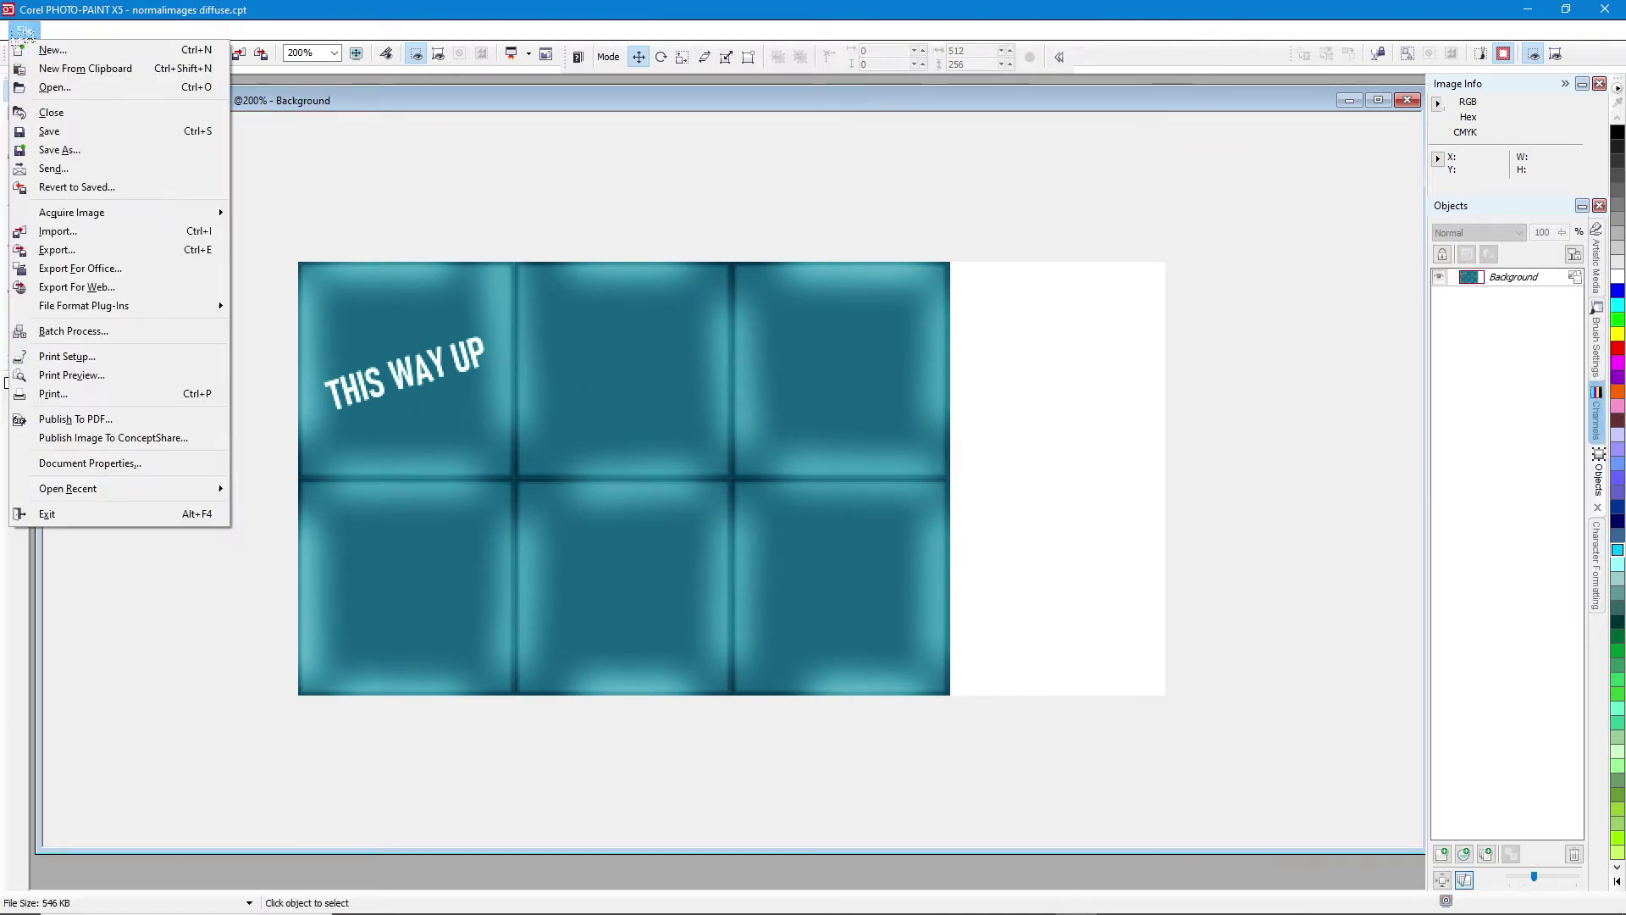
click(78, 151)
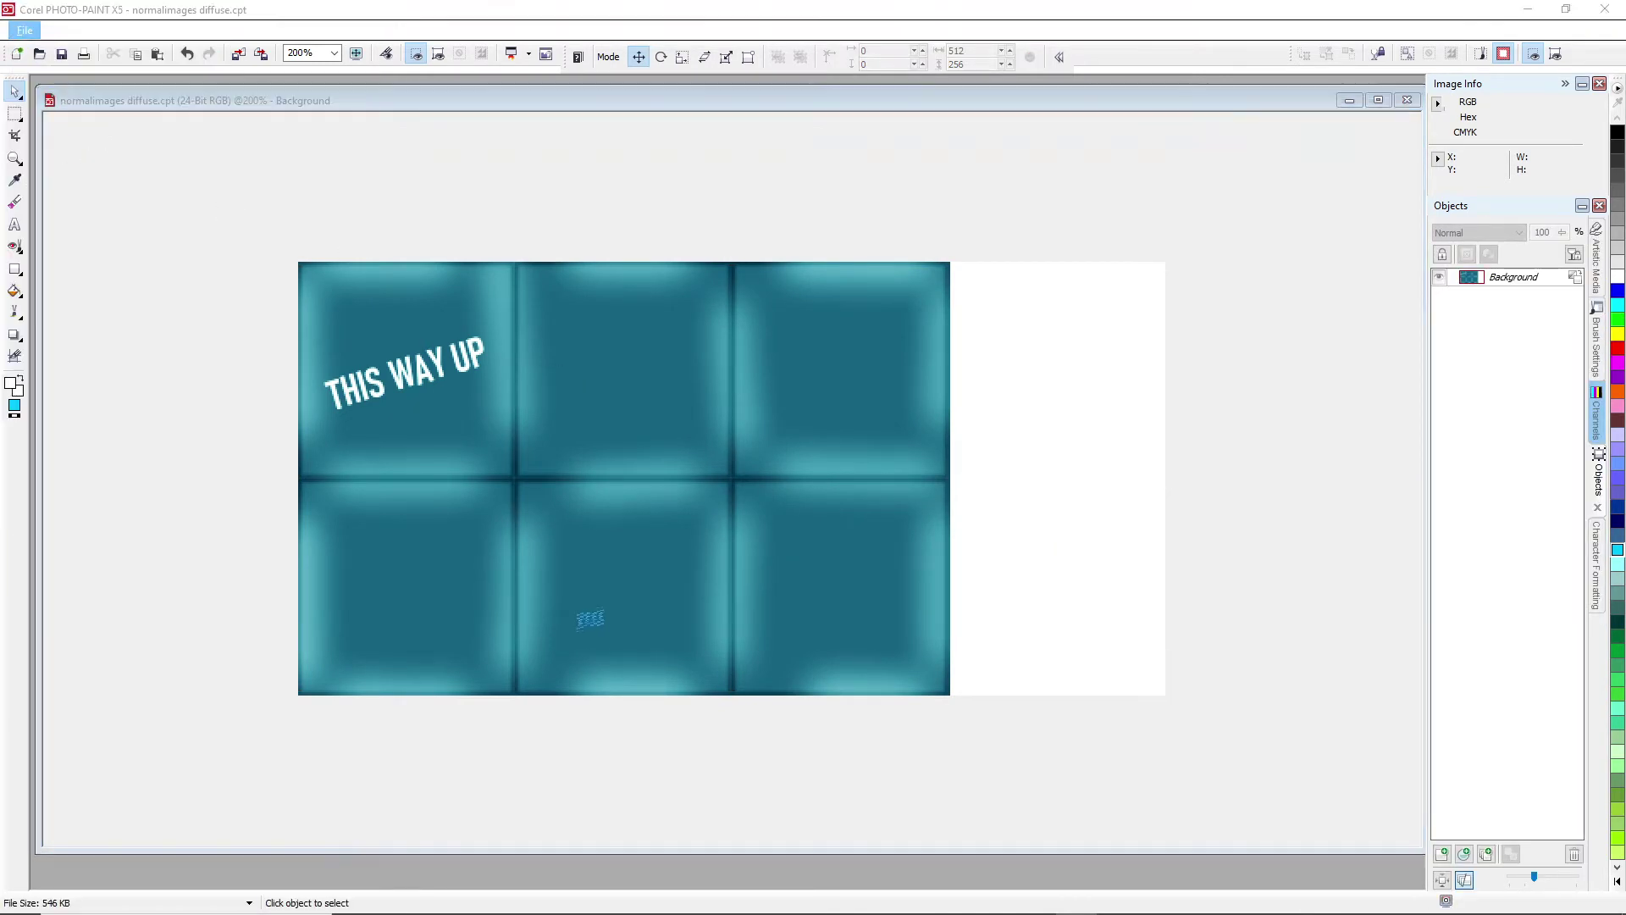
click(744, 736)
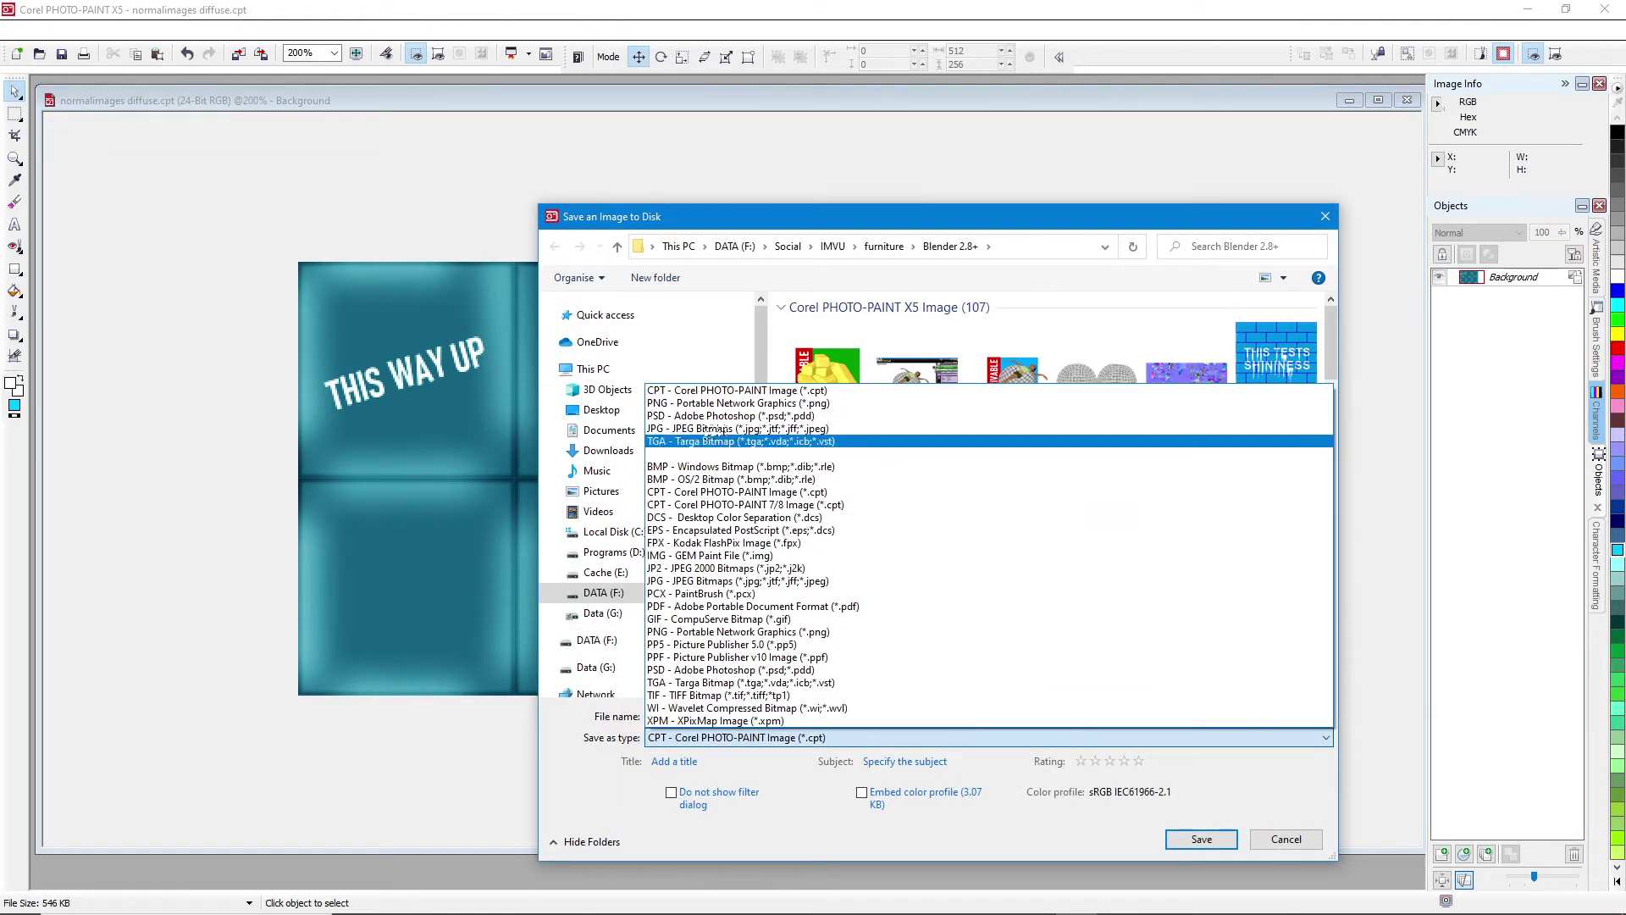
click(736, 415)
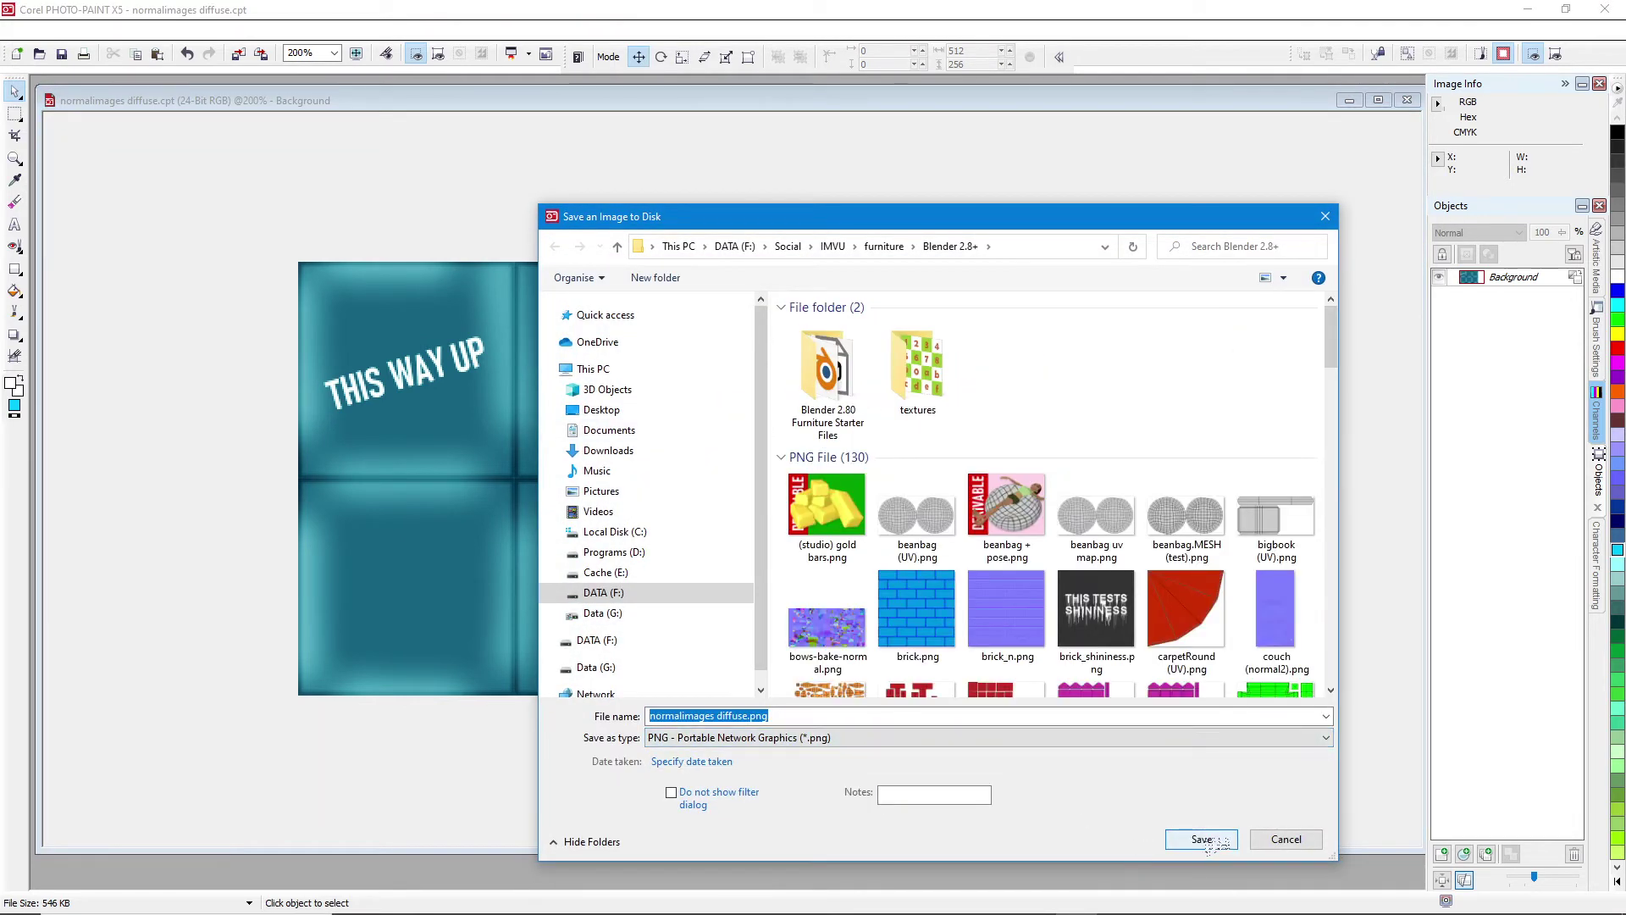
click(1203, 839)
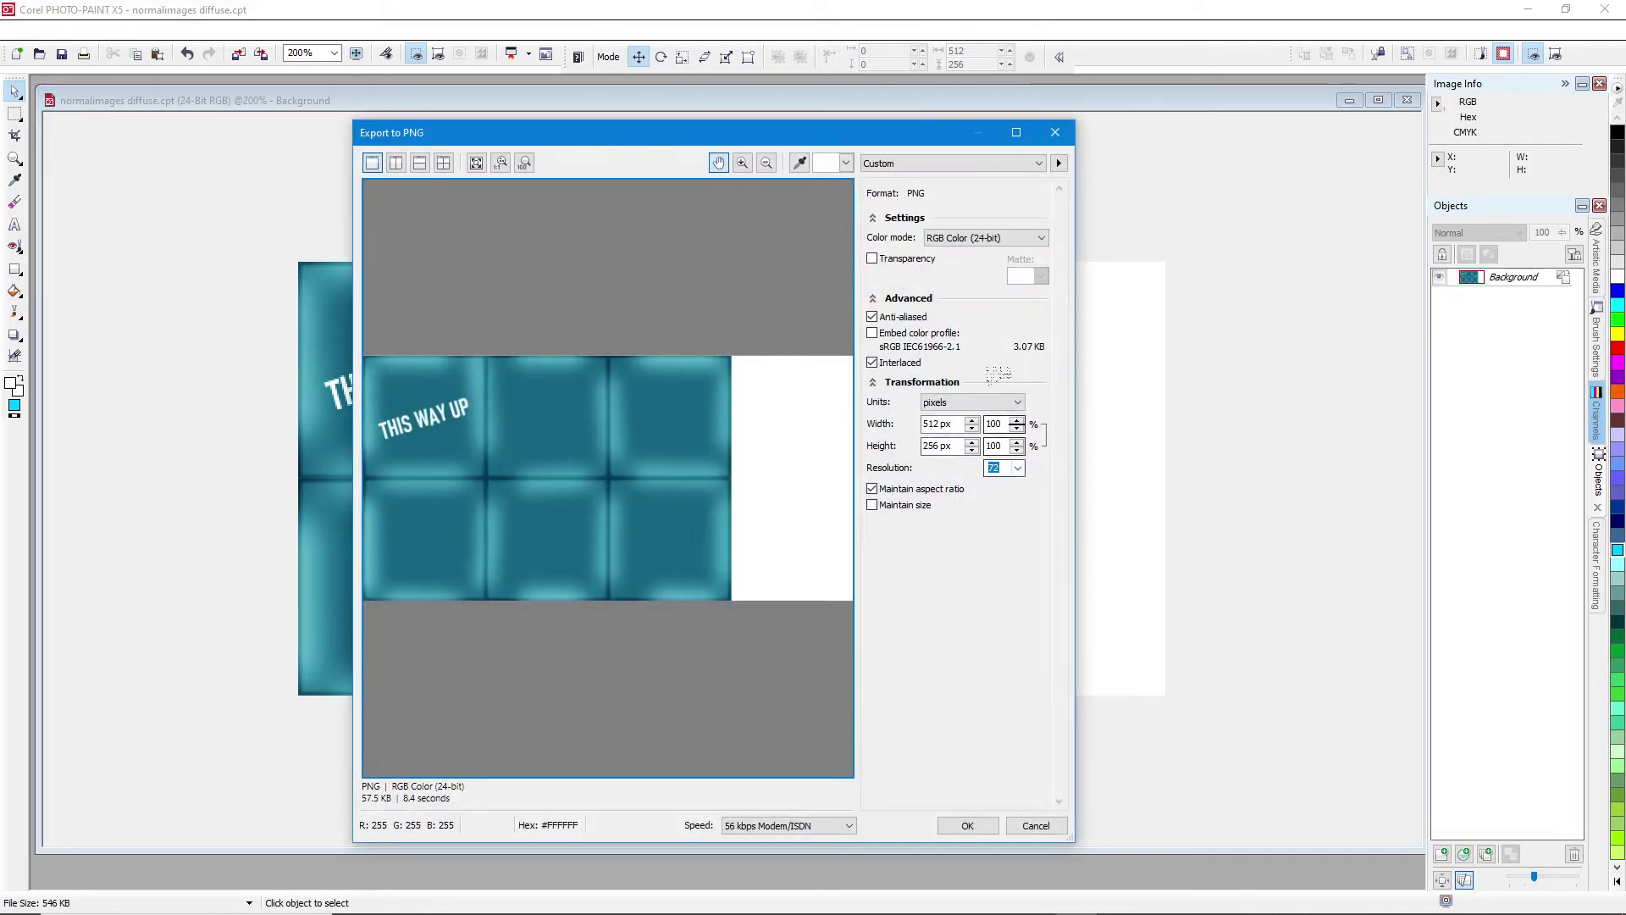
key(Return)
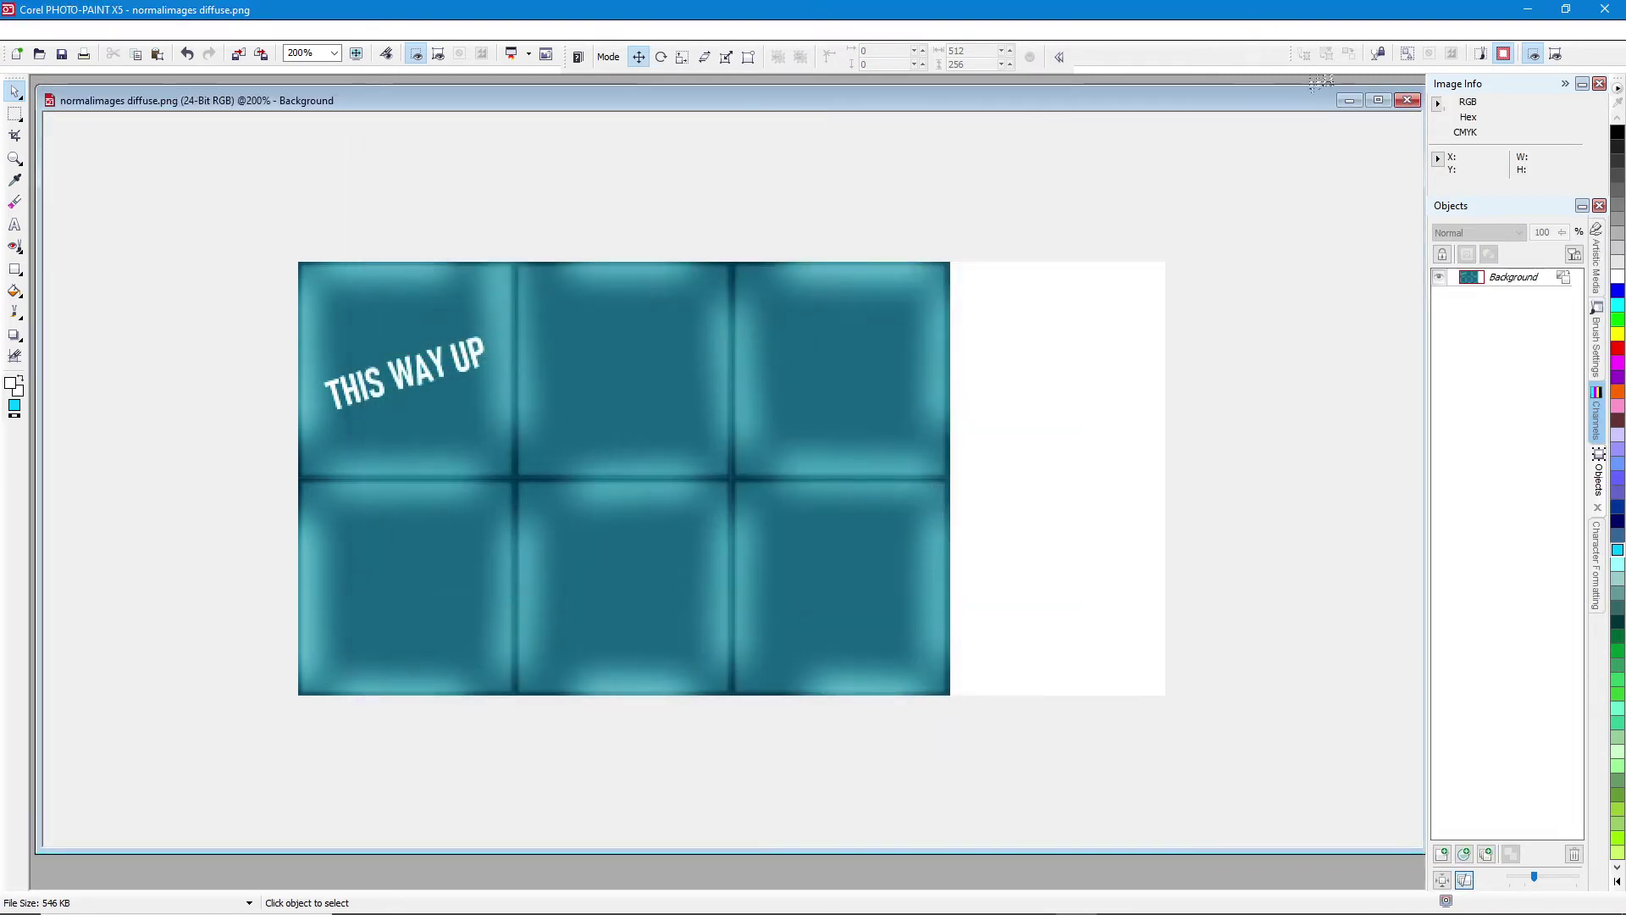
- Switch to Blender and load normalimages diffuse.png into the image node feeding the material's Base Color in the Shading workspace
click(1527, 10)
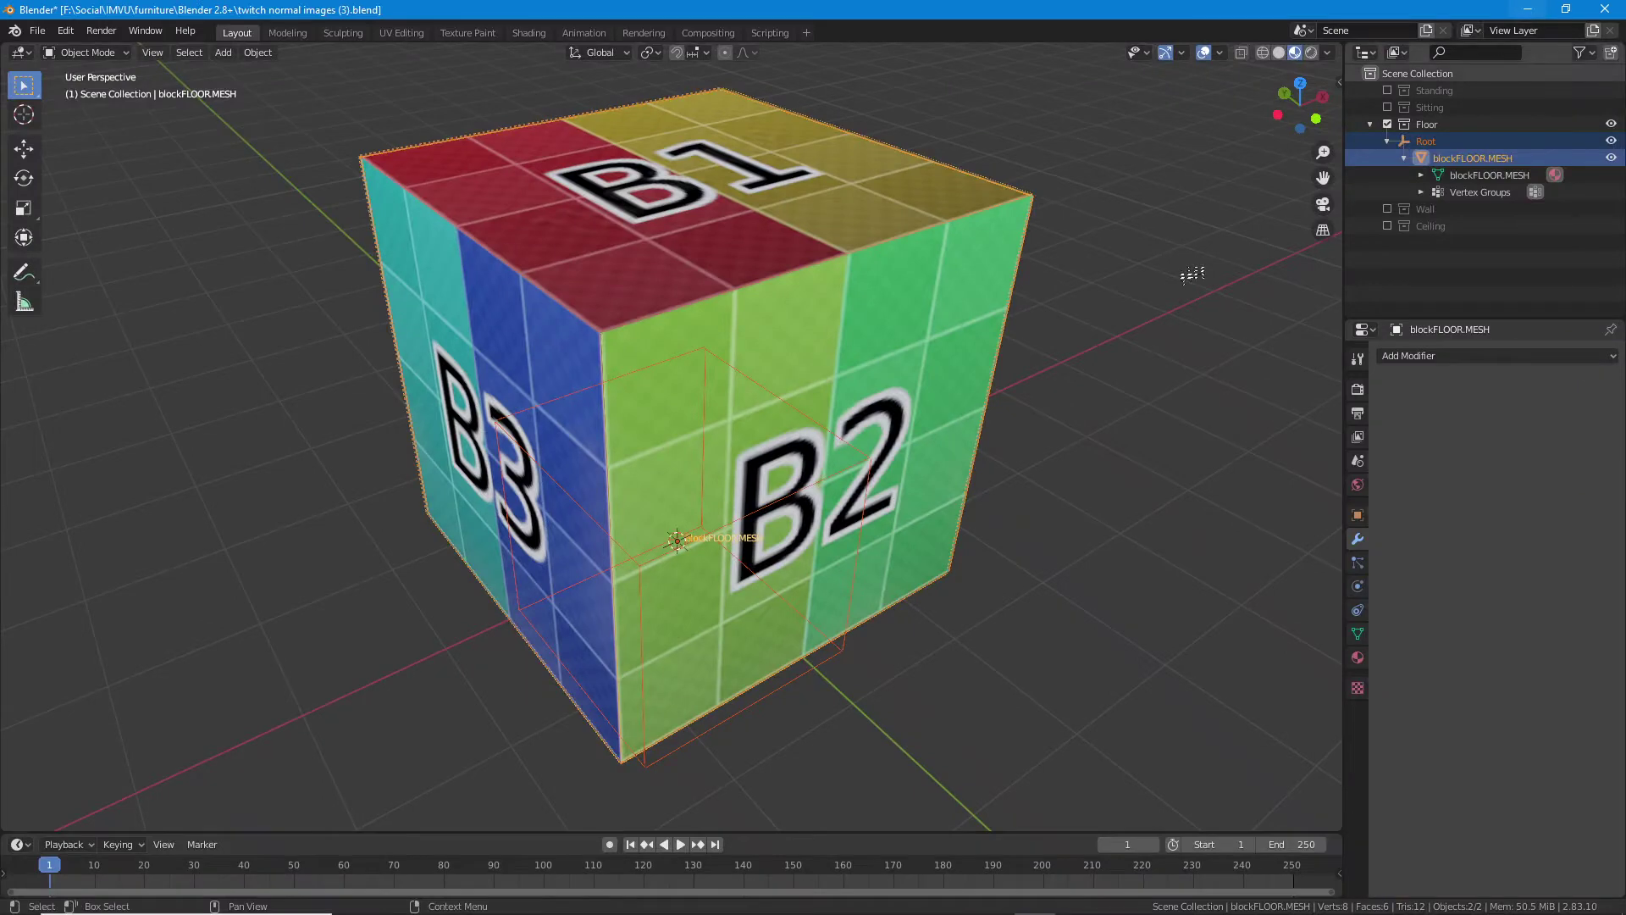
click(532, 33)
drag(662, 635, 674, 809)
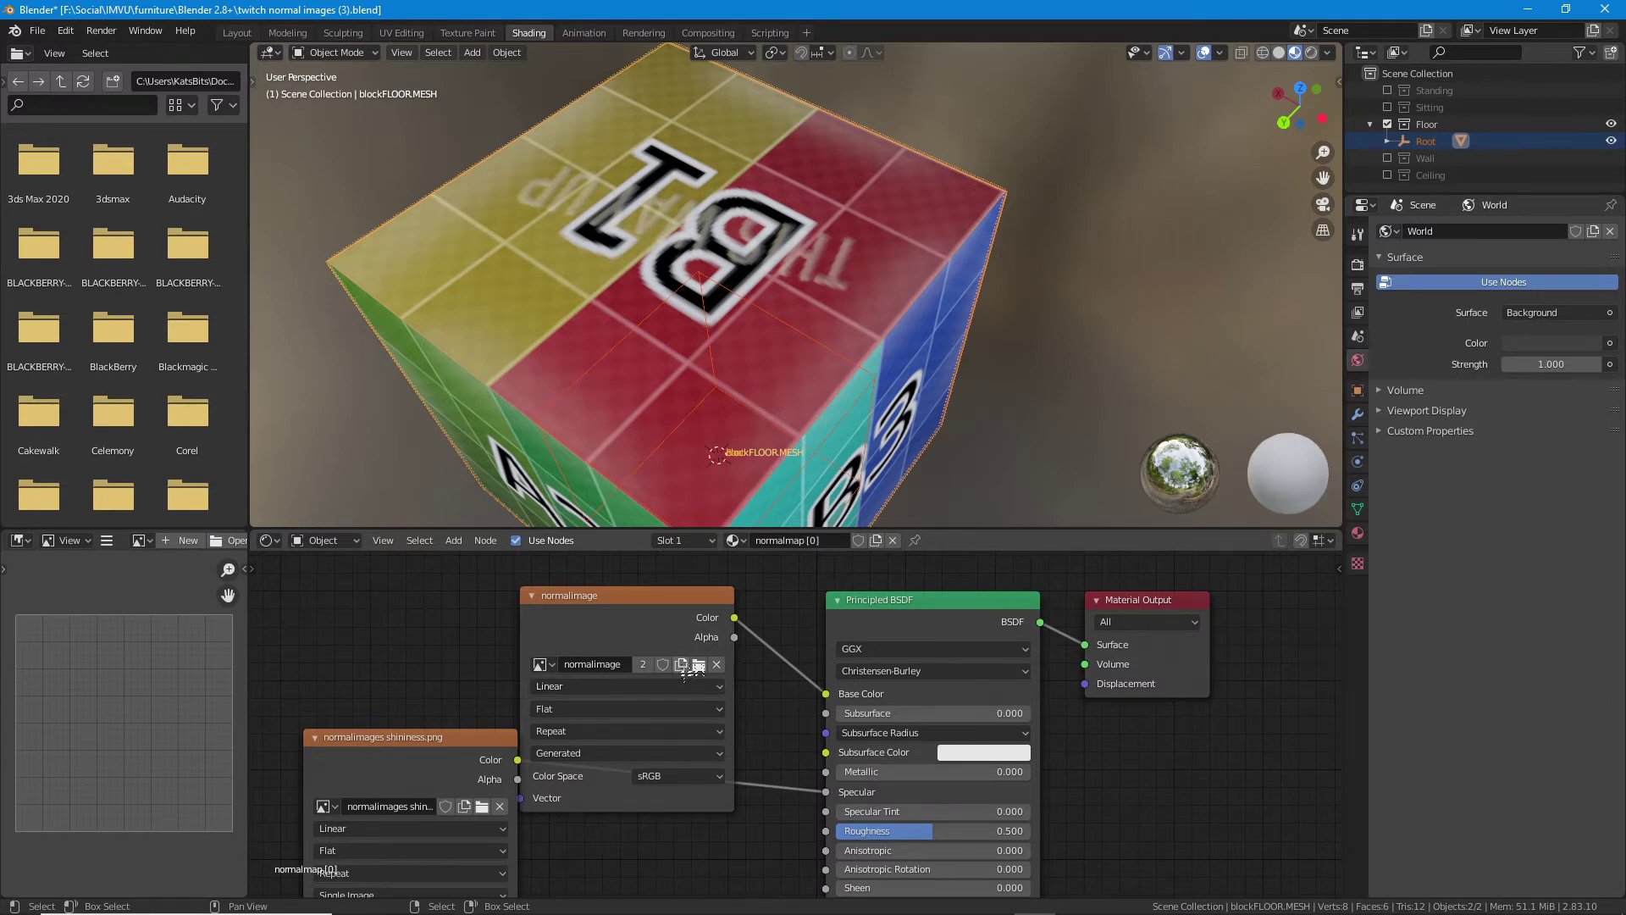
click(683, 665)
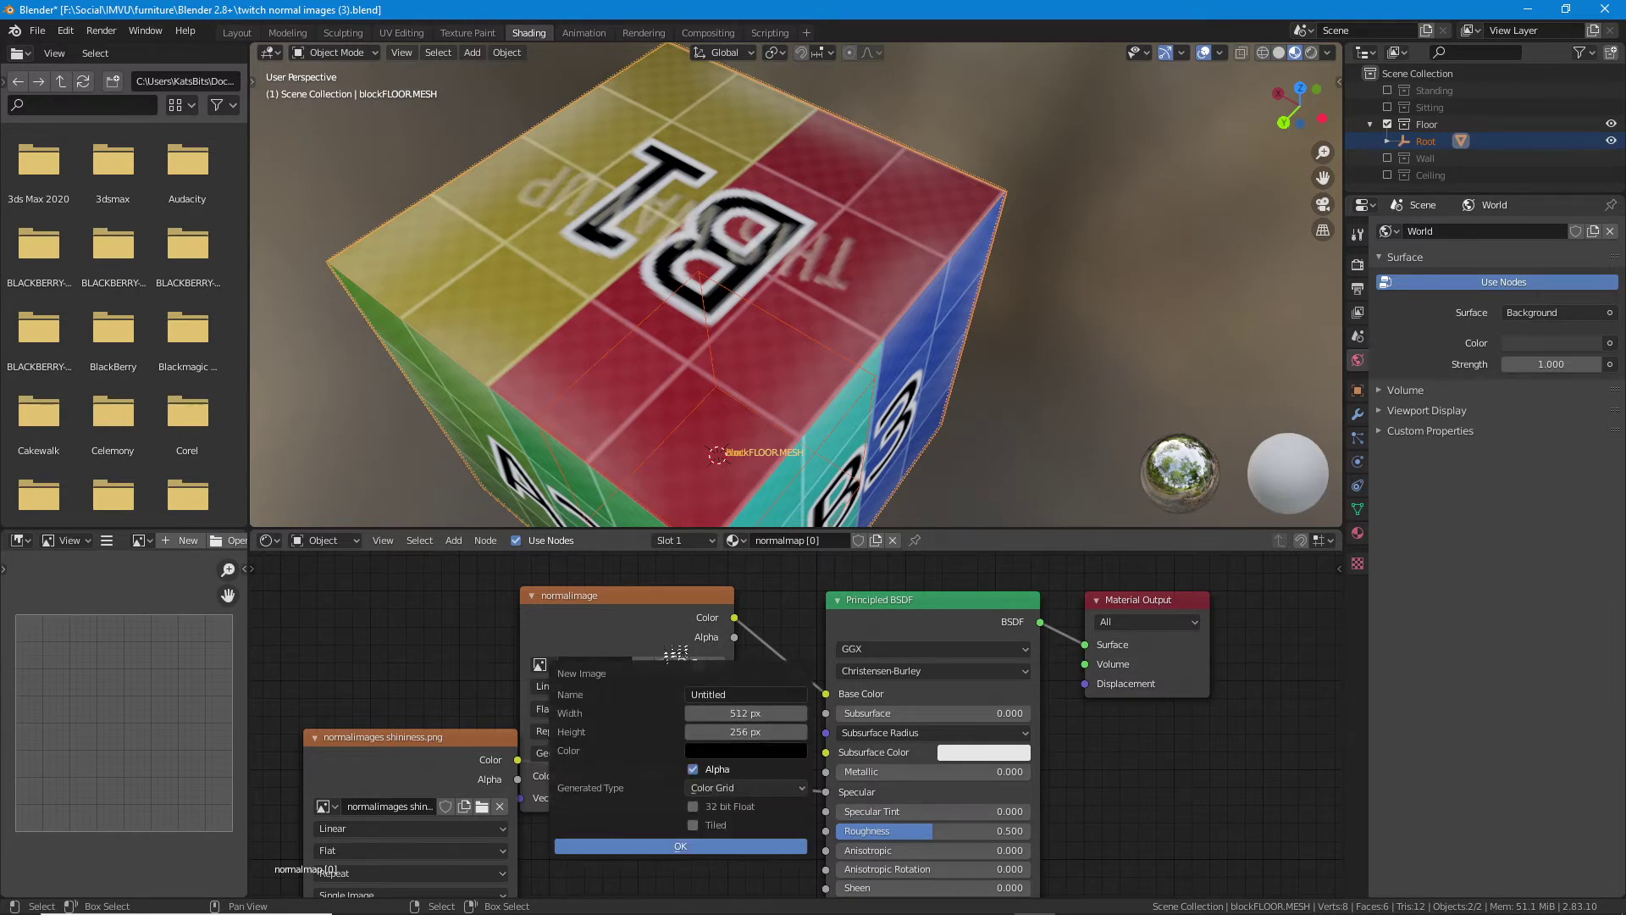
click(699, 665)
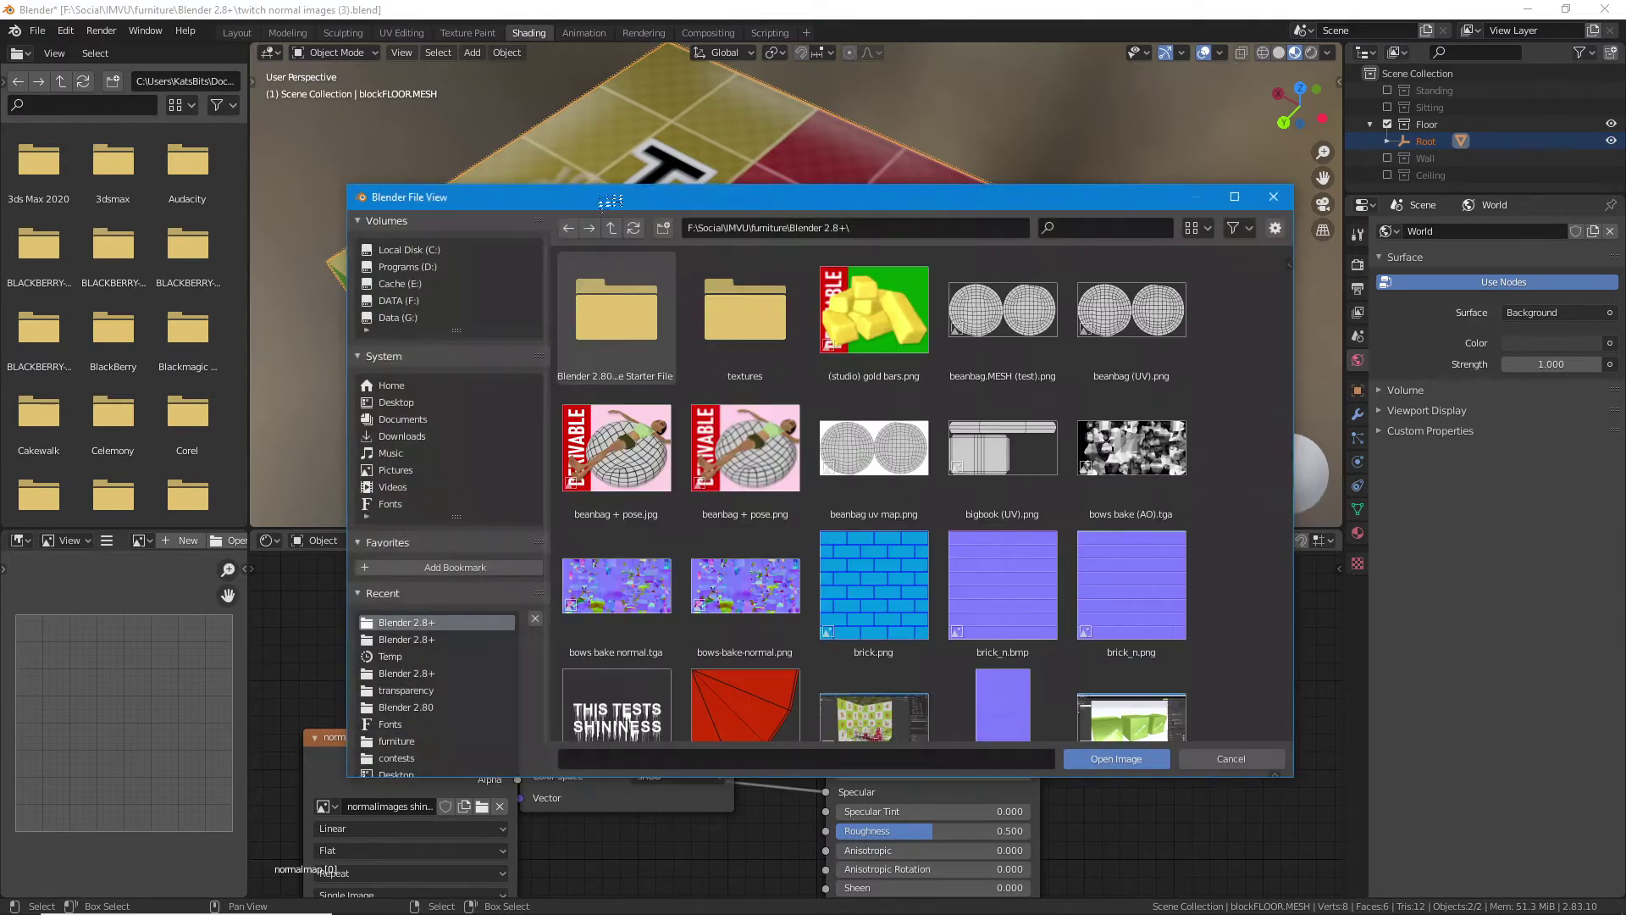
scroll(894, 471, down, 10)
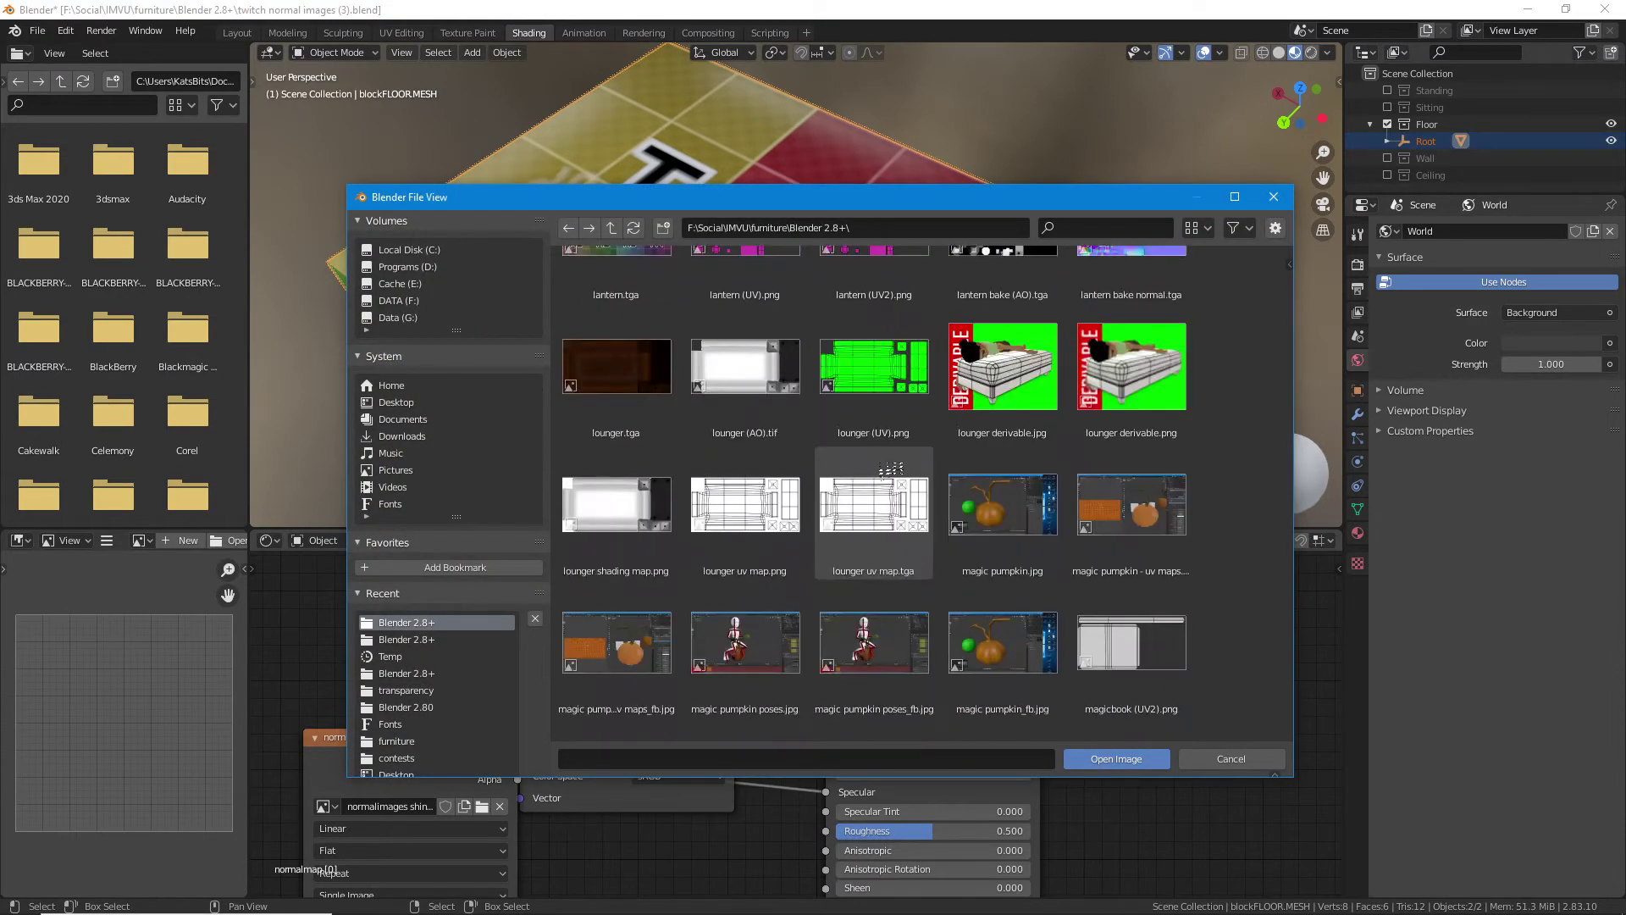
scroll(881, 462, down, 12)
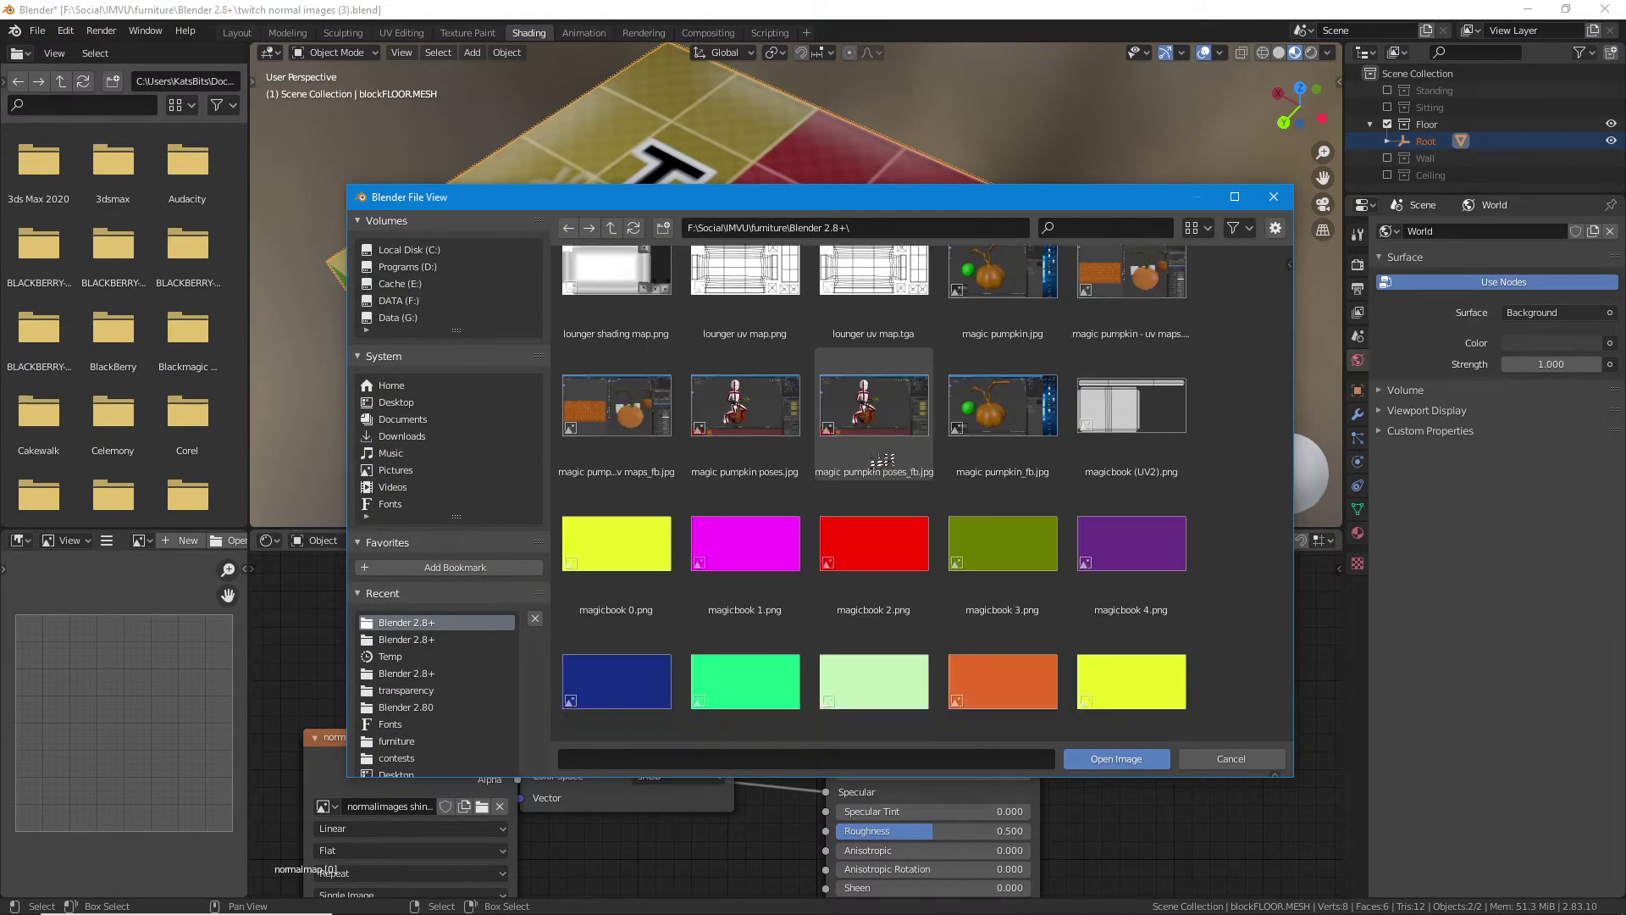
scroll(882, 460, down, 7)
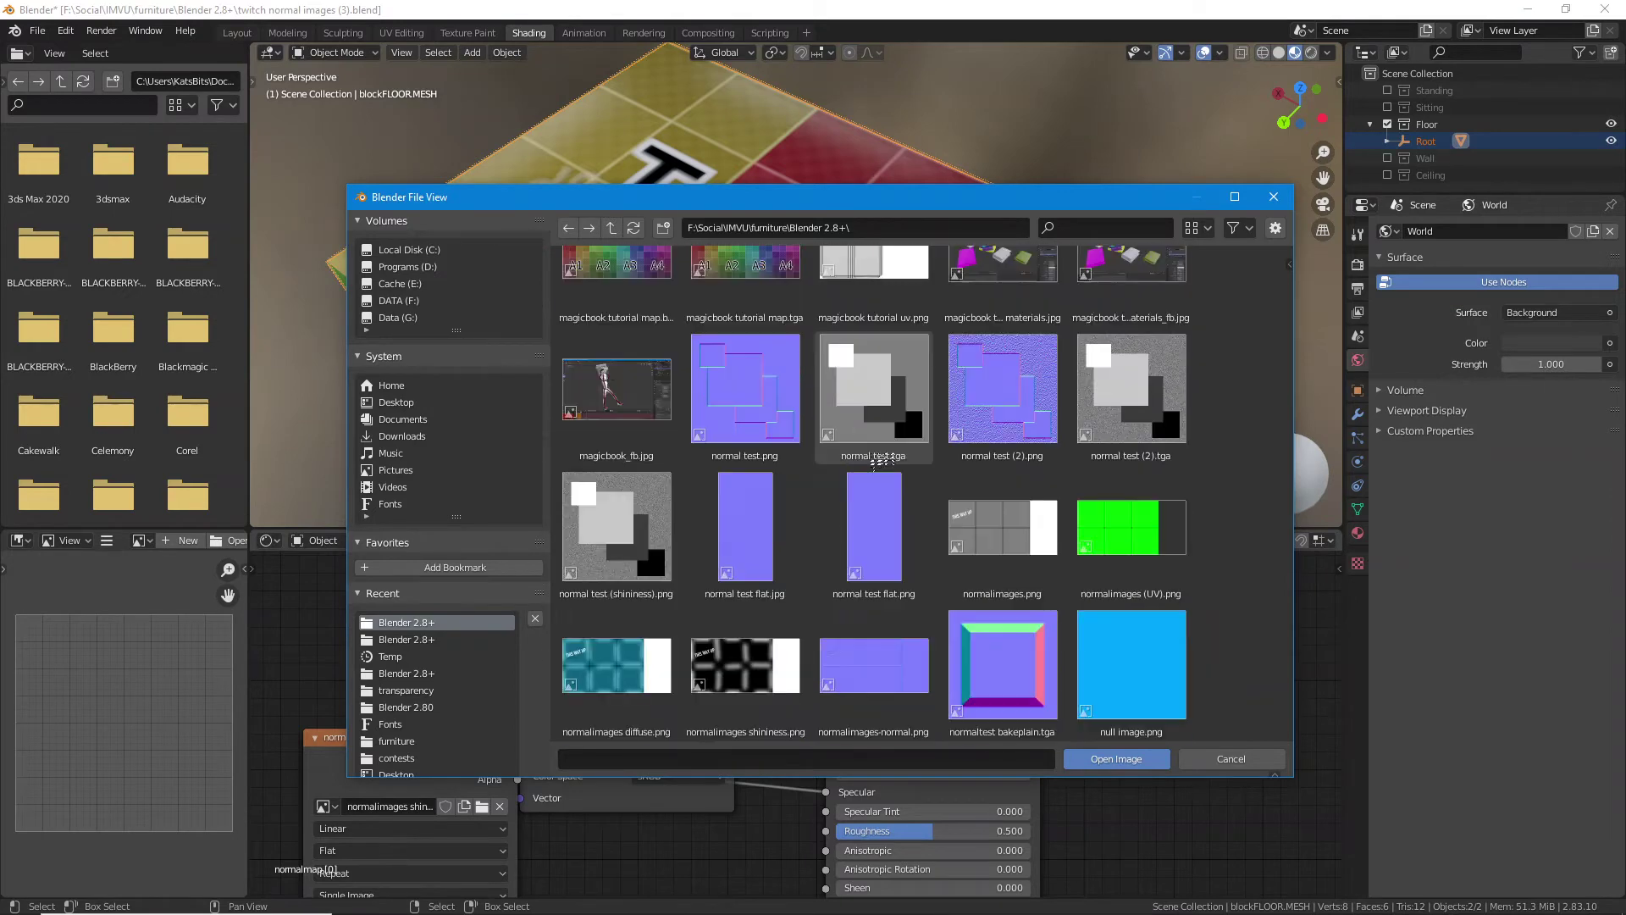
scroll(882, 461, down, 1)
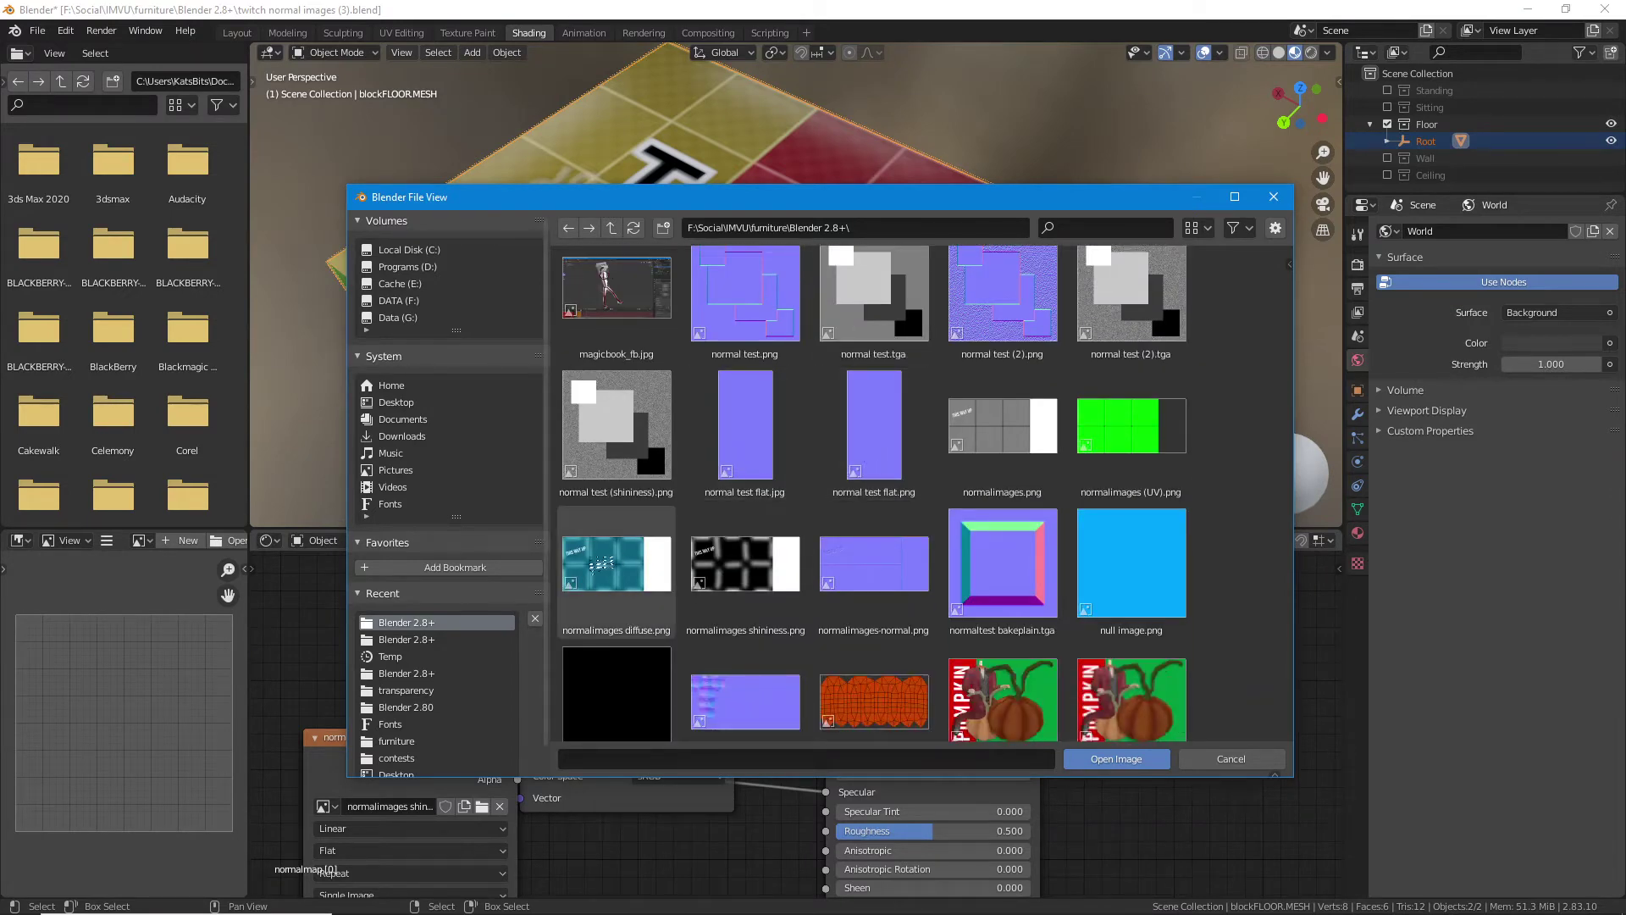
click(616, 566)
click(1110, 760)
drag(669, 405, 729, 359)
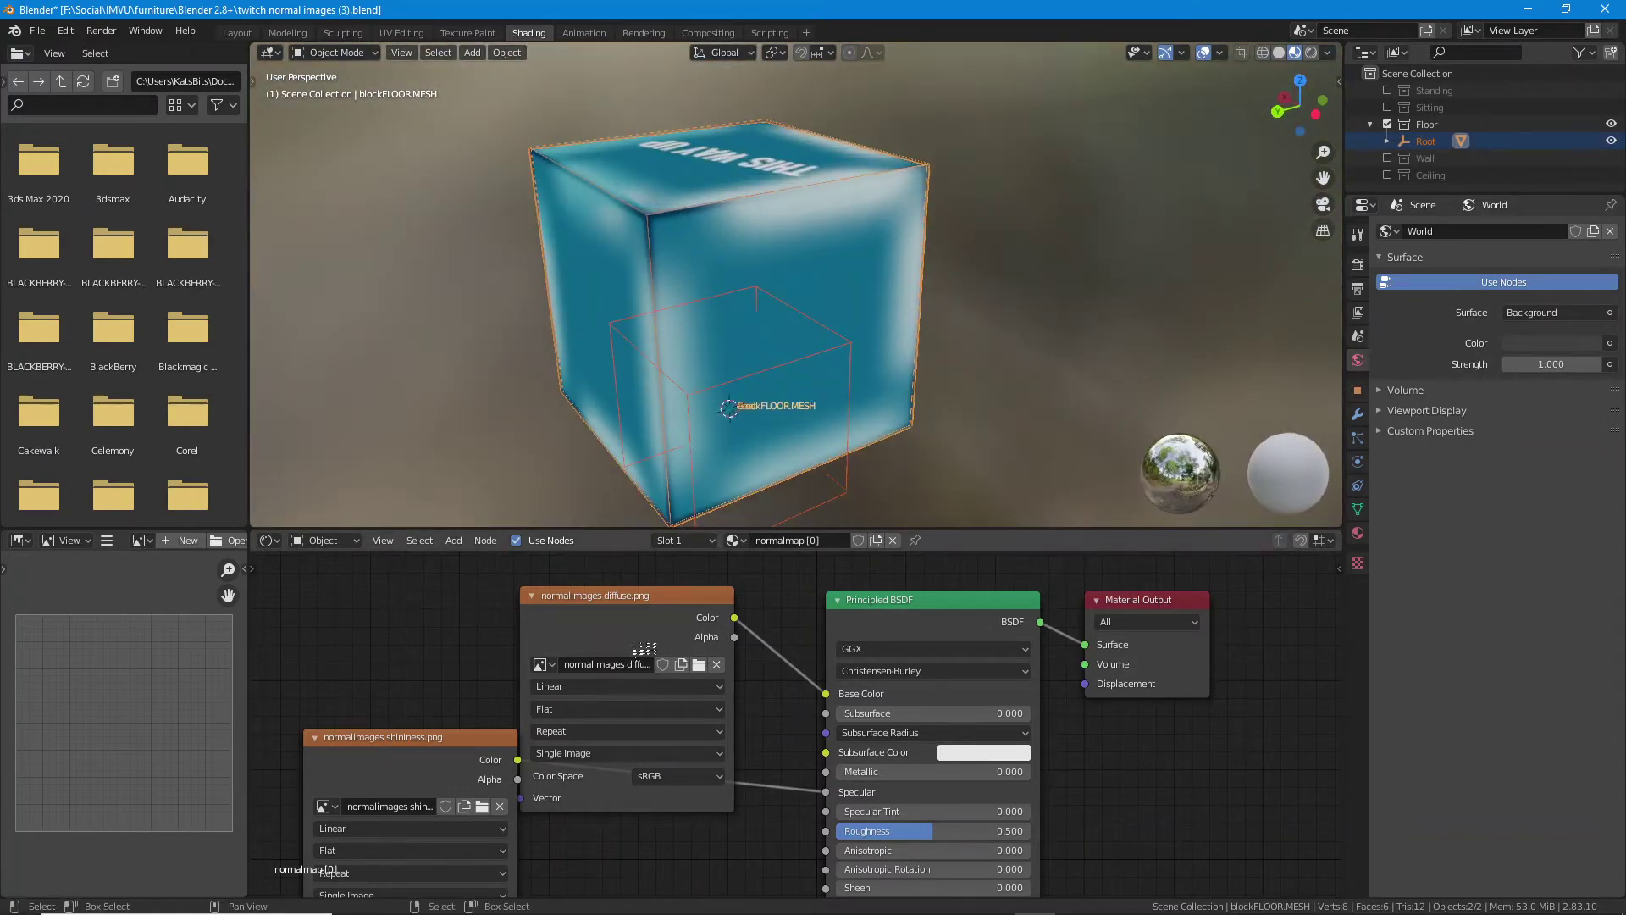
- Spread out the diffuse, shininess and normal image nodes beside the Principled BSDF node so their links are easy to follow
scroll(661, 644, down, 2)
drag(621, 584, 633, 725)
drag(621, 657, 626, 577)
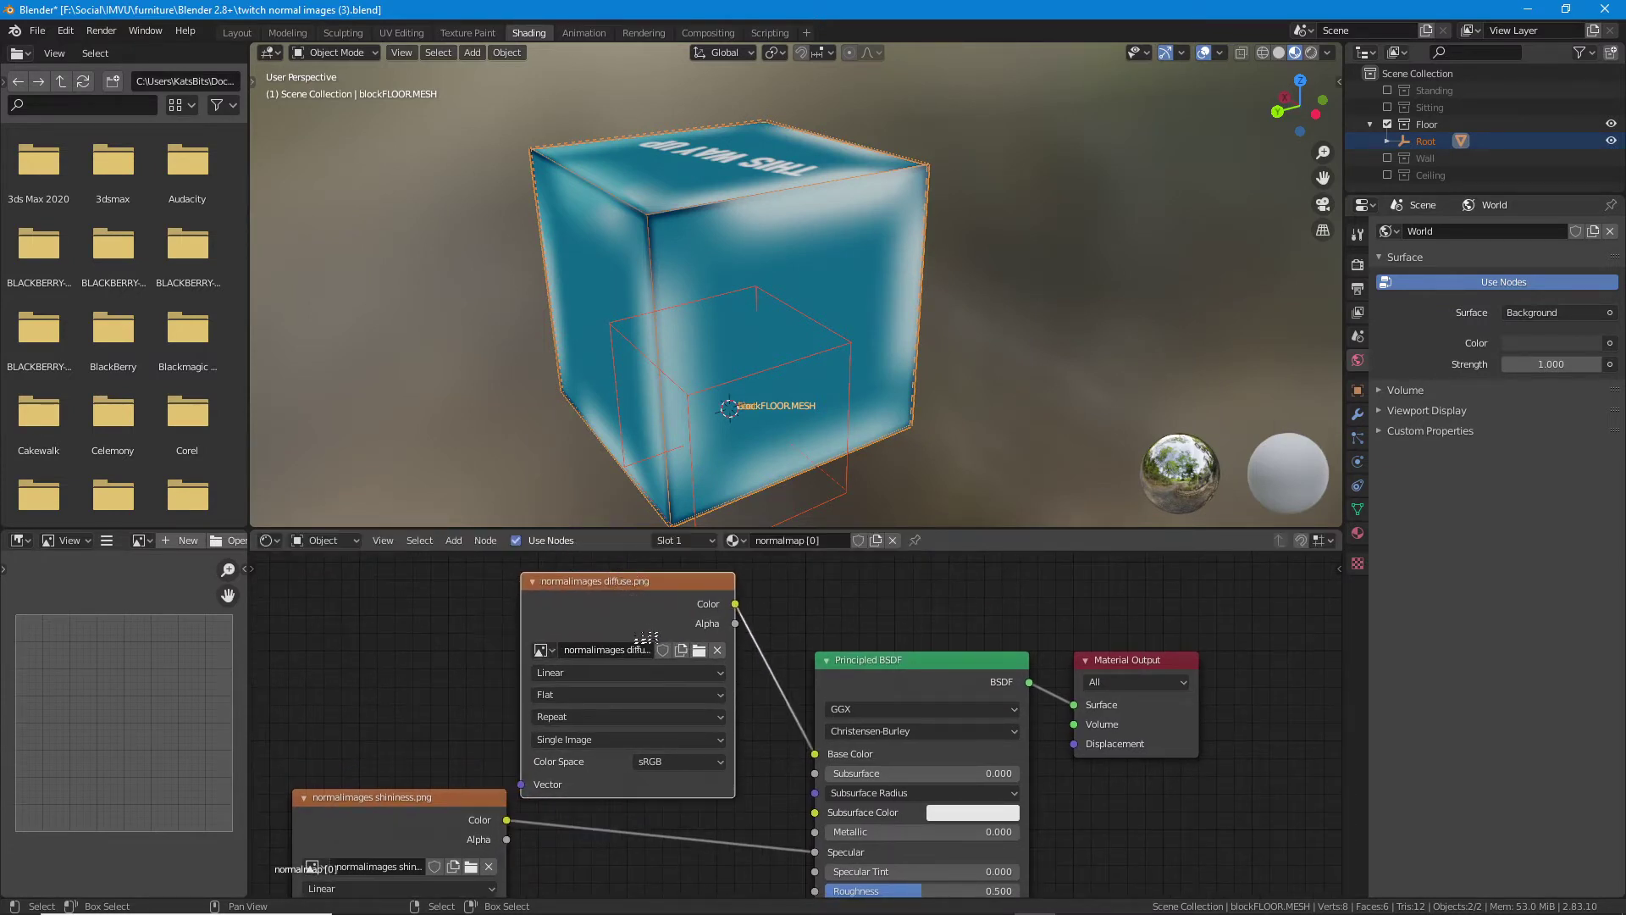
drag(639, 652, 409, 597)
drag(581, 801, 829, 765)
drag(392, 576, 451, 710)
drag(796, 739, 759, 838)
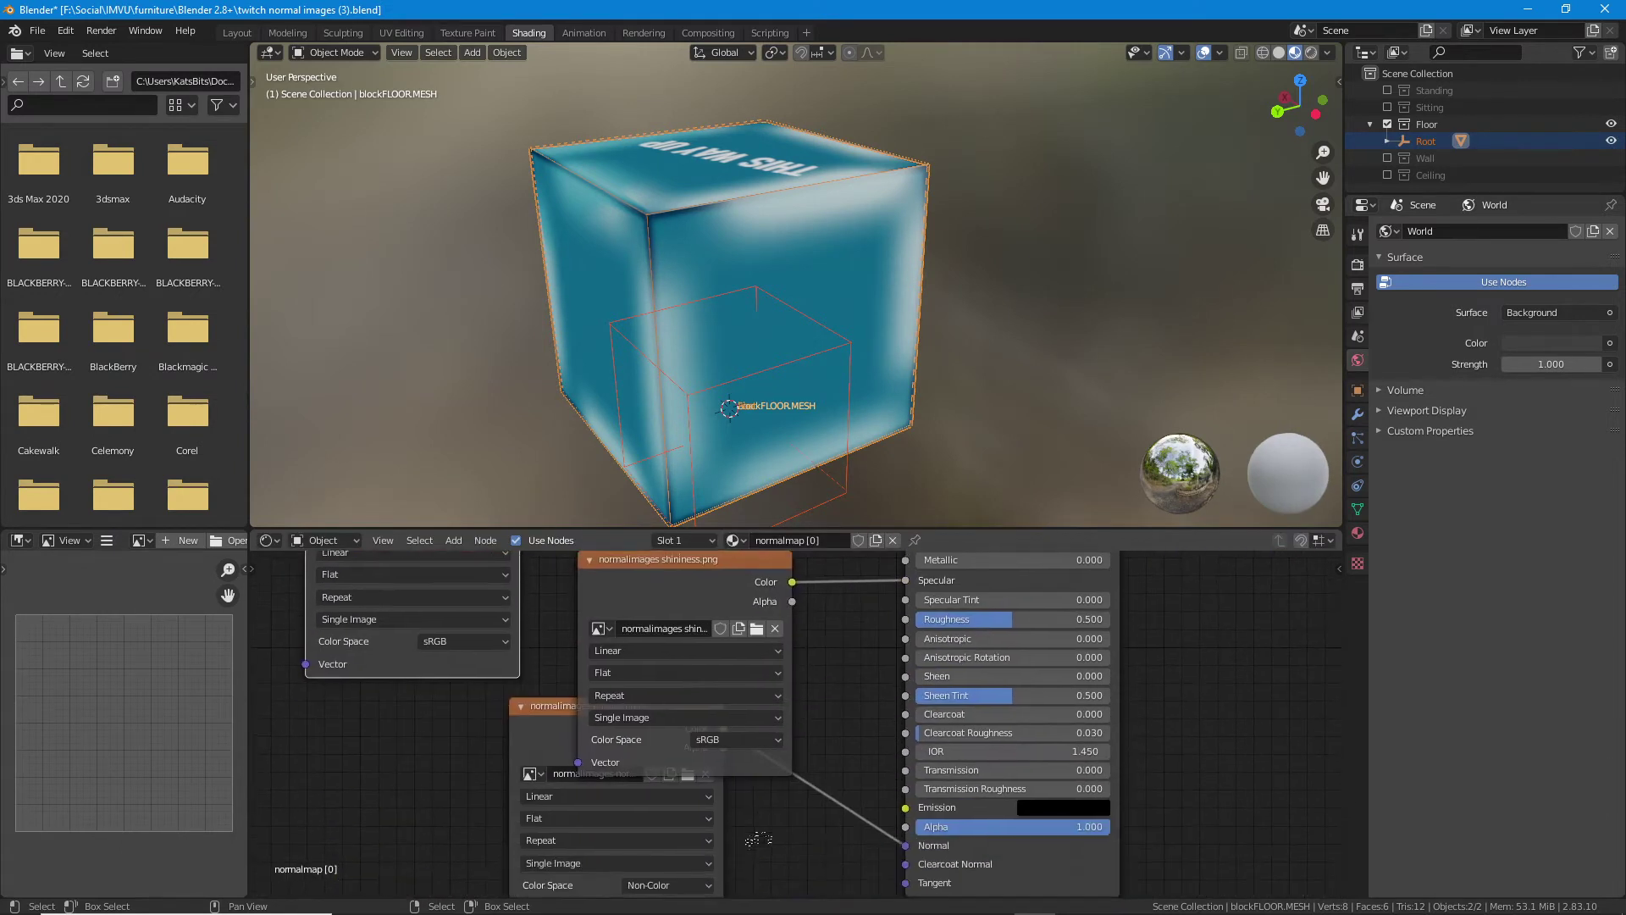
drag(559, 713, 447, 834)
- Maximize the node editor and nudge the three image nodes level with the Base Color, Specular and Normal inputs they feed
key(ctrl+space)
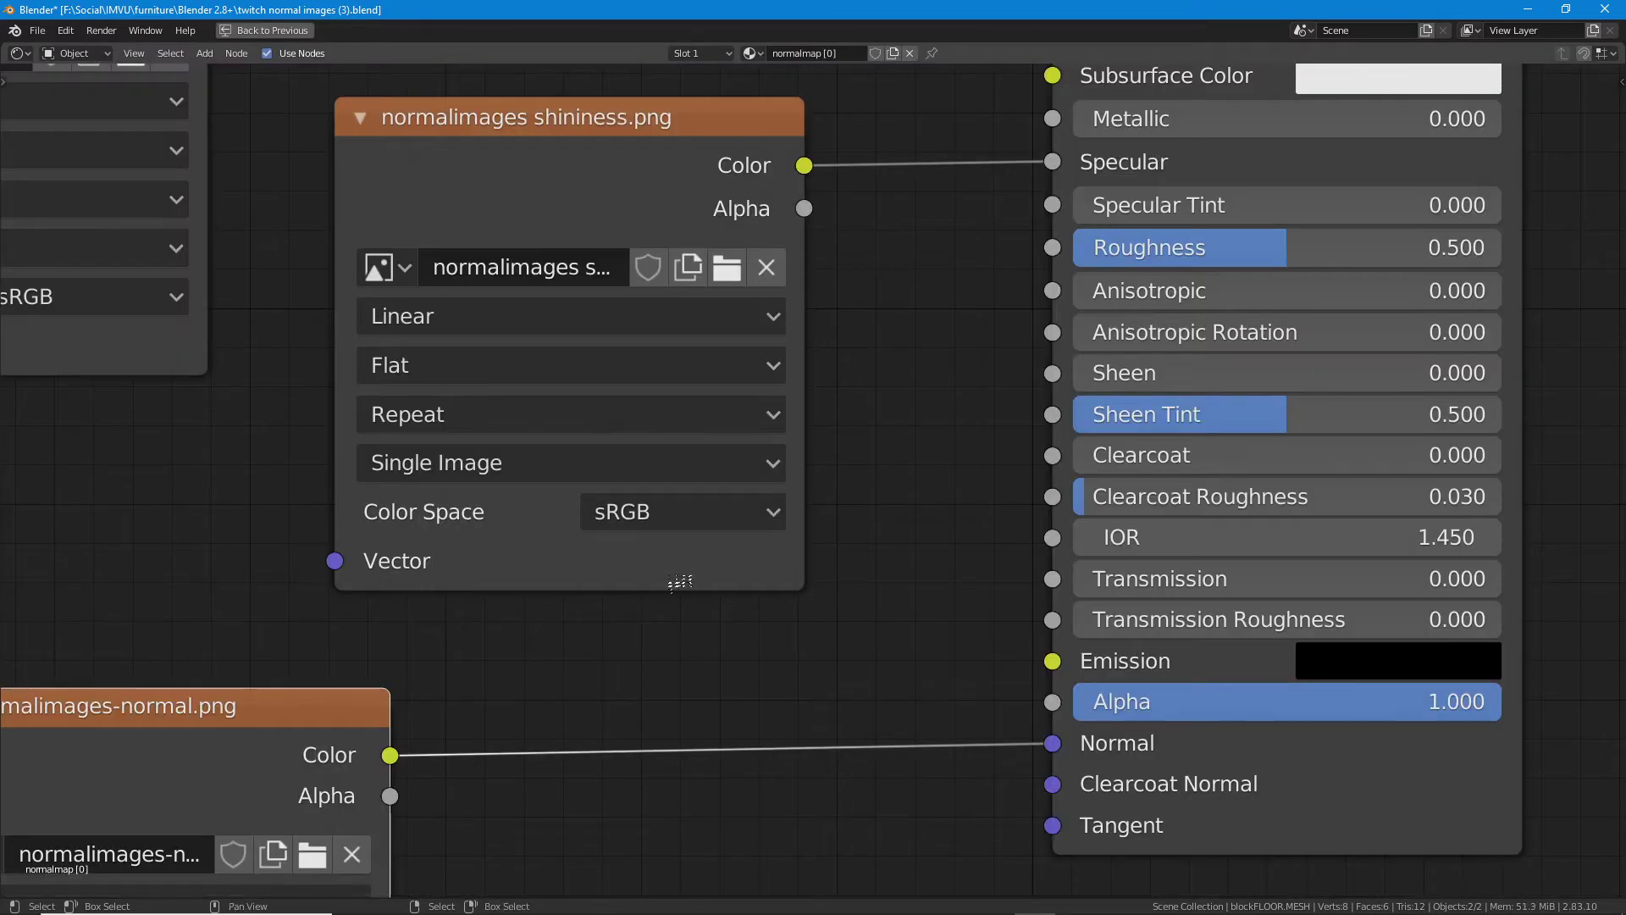
scroll(677, 581, down, 5)
drag(675, 577, 677, 585)
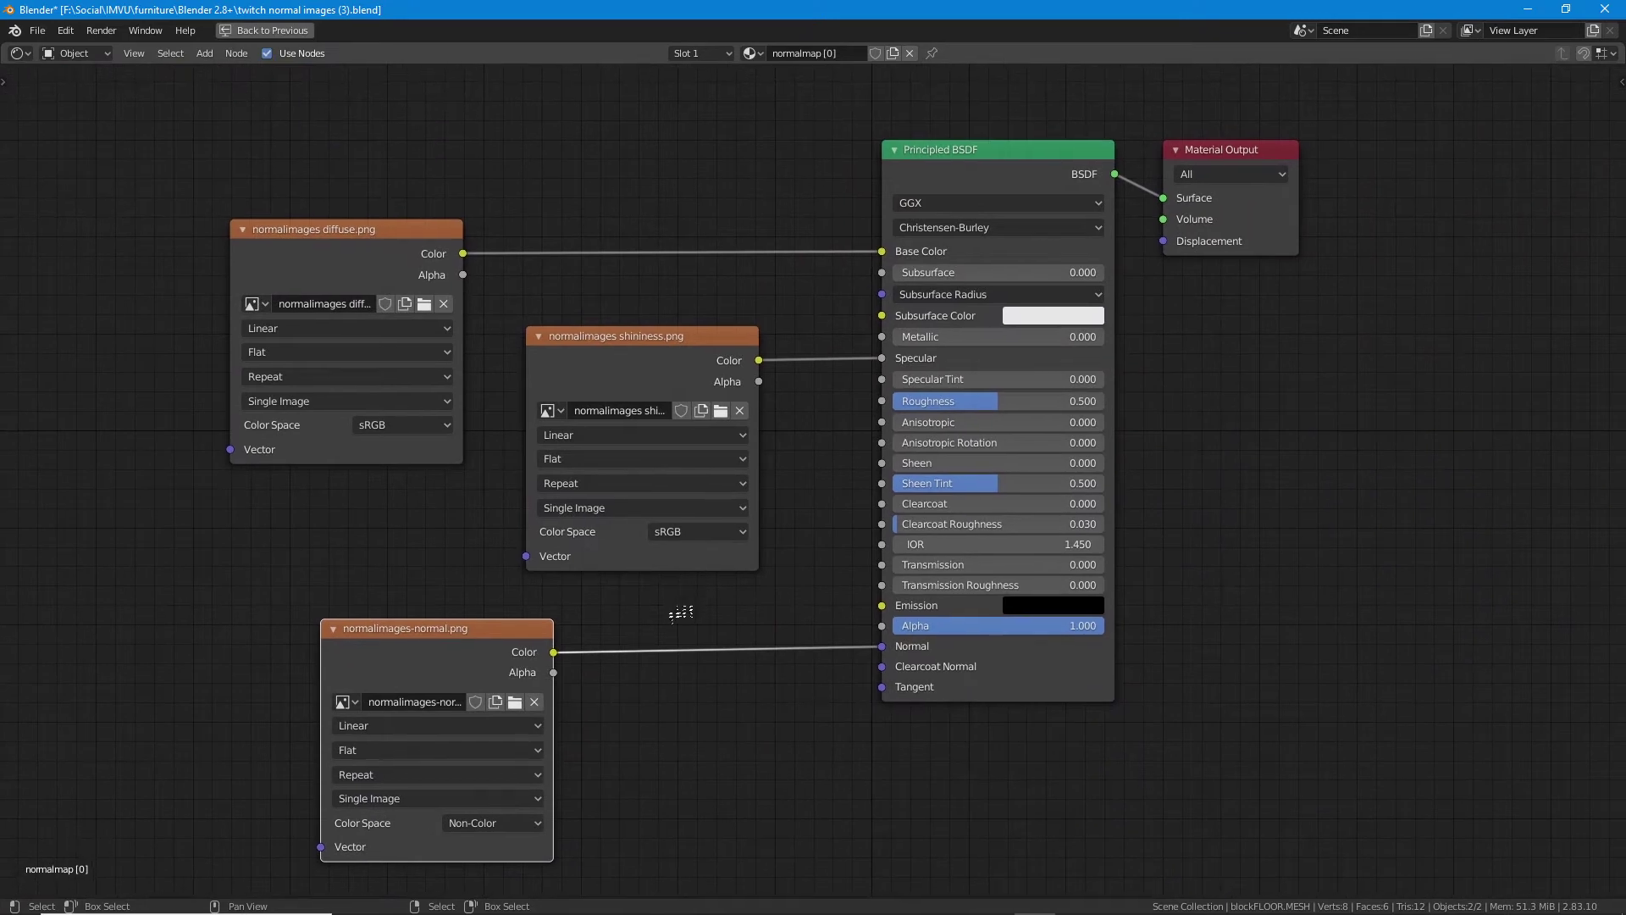
drag(498, 635, 498, 628)
drag(615, 345, 611, 334)
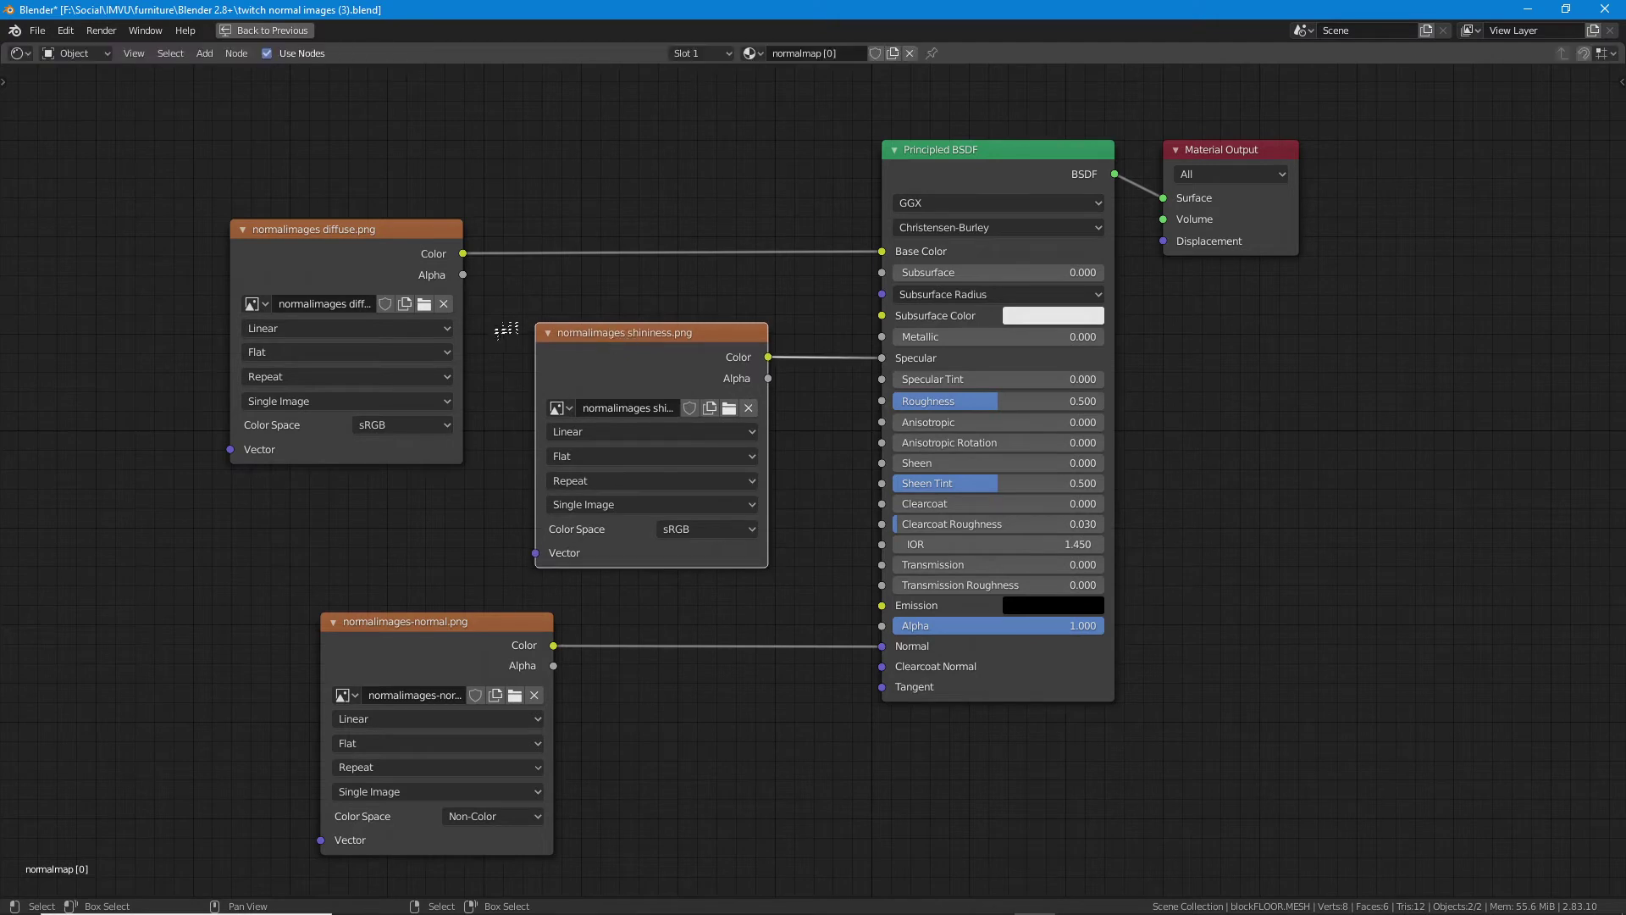
drag(401, 237, 401, 234)
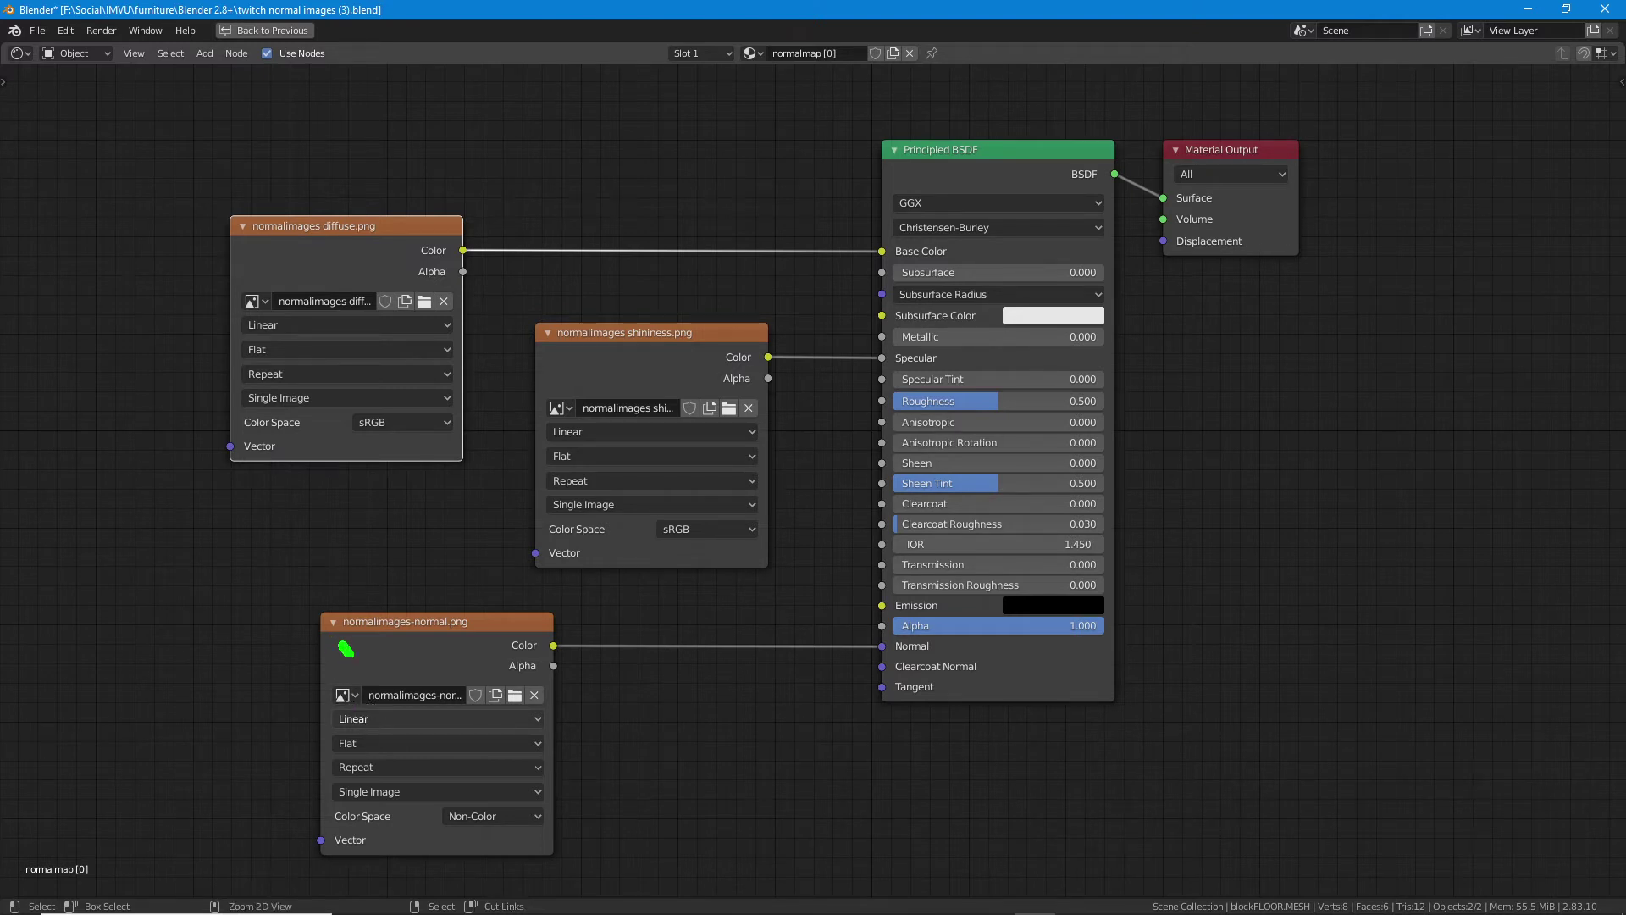
drag(345, 648, 435, 702)
drag(421, 629, 363, 717)
drag(326, 291, 401, 226)
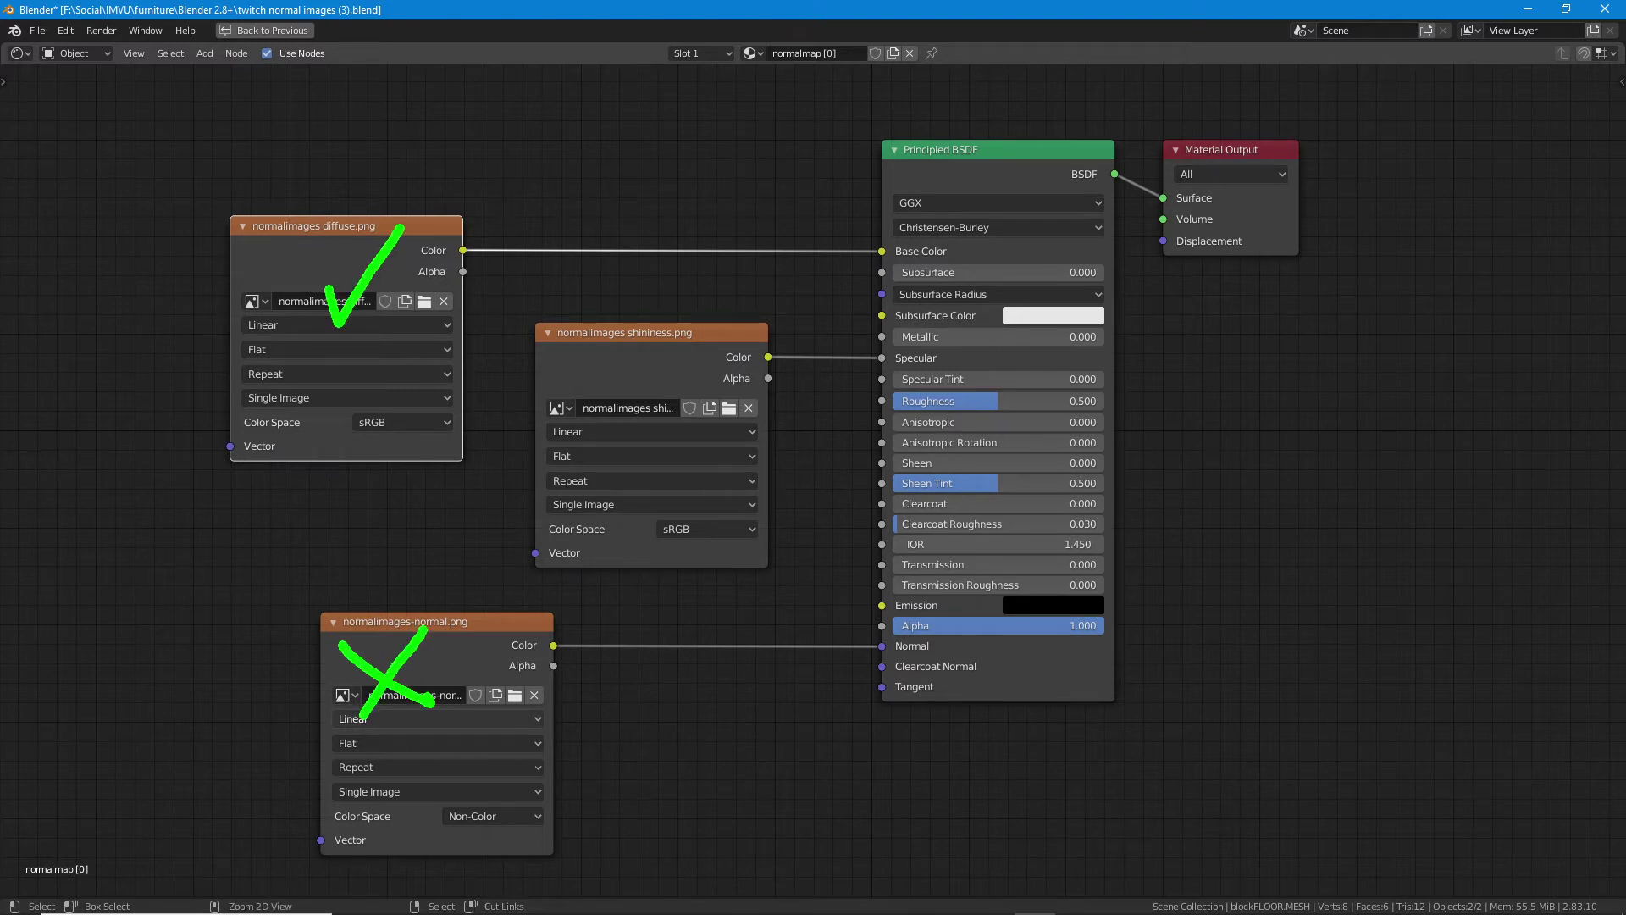
drag(577, 375, 684, 292)
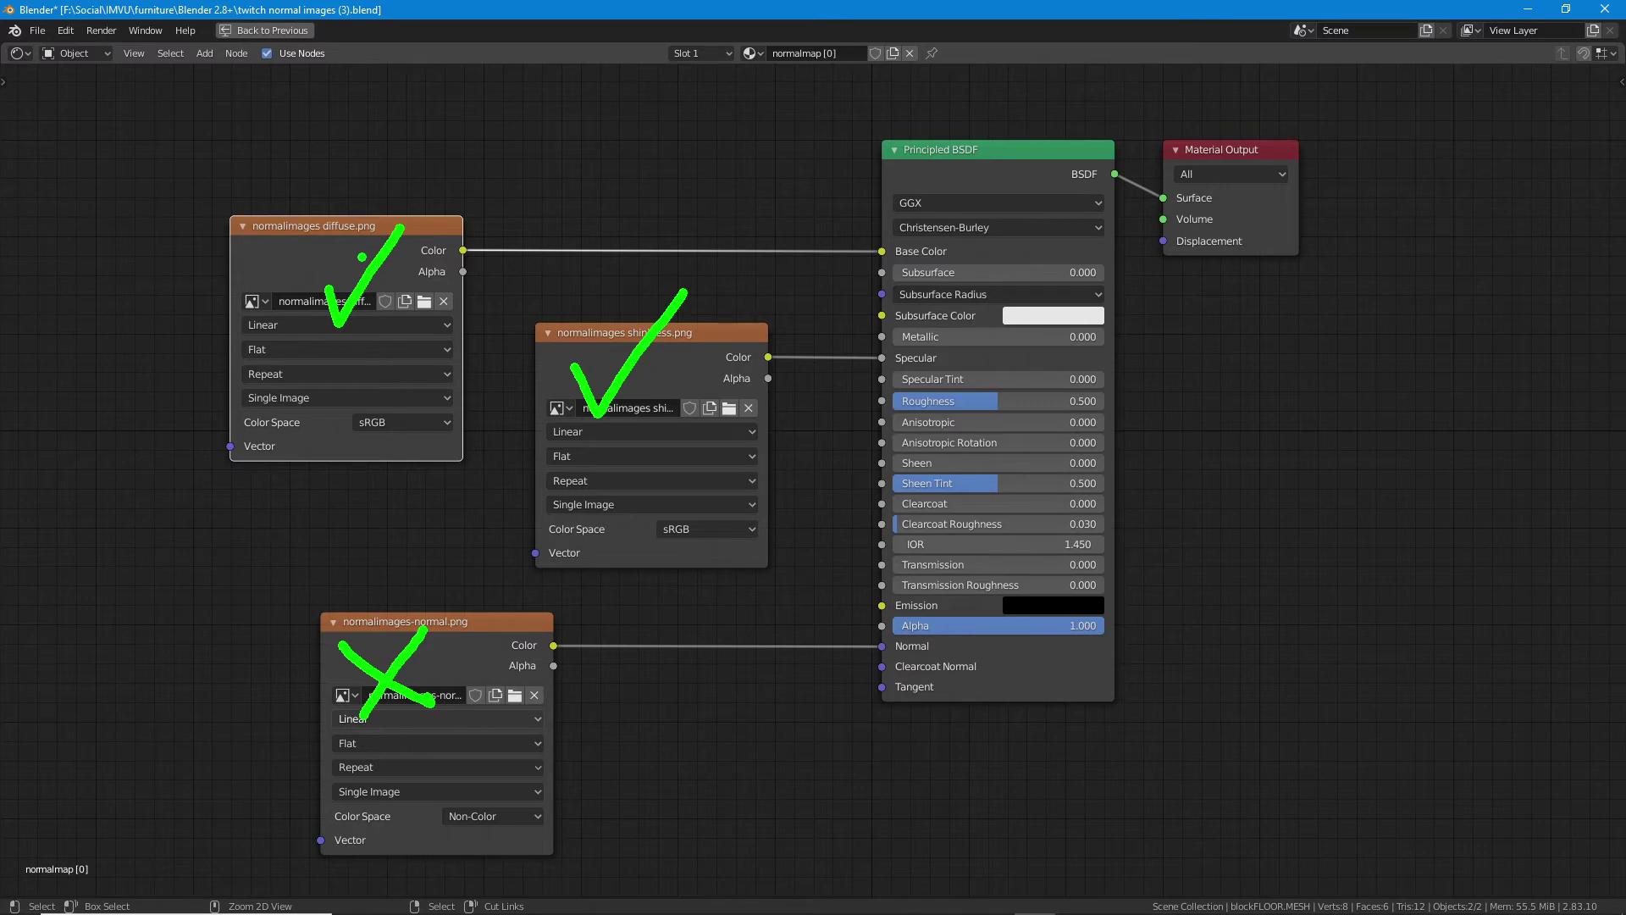
drag(696, 366, 727, 378)
drag(446, 267, 502, 266)
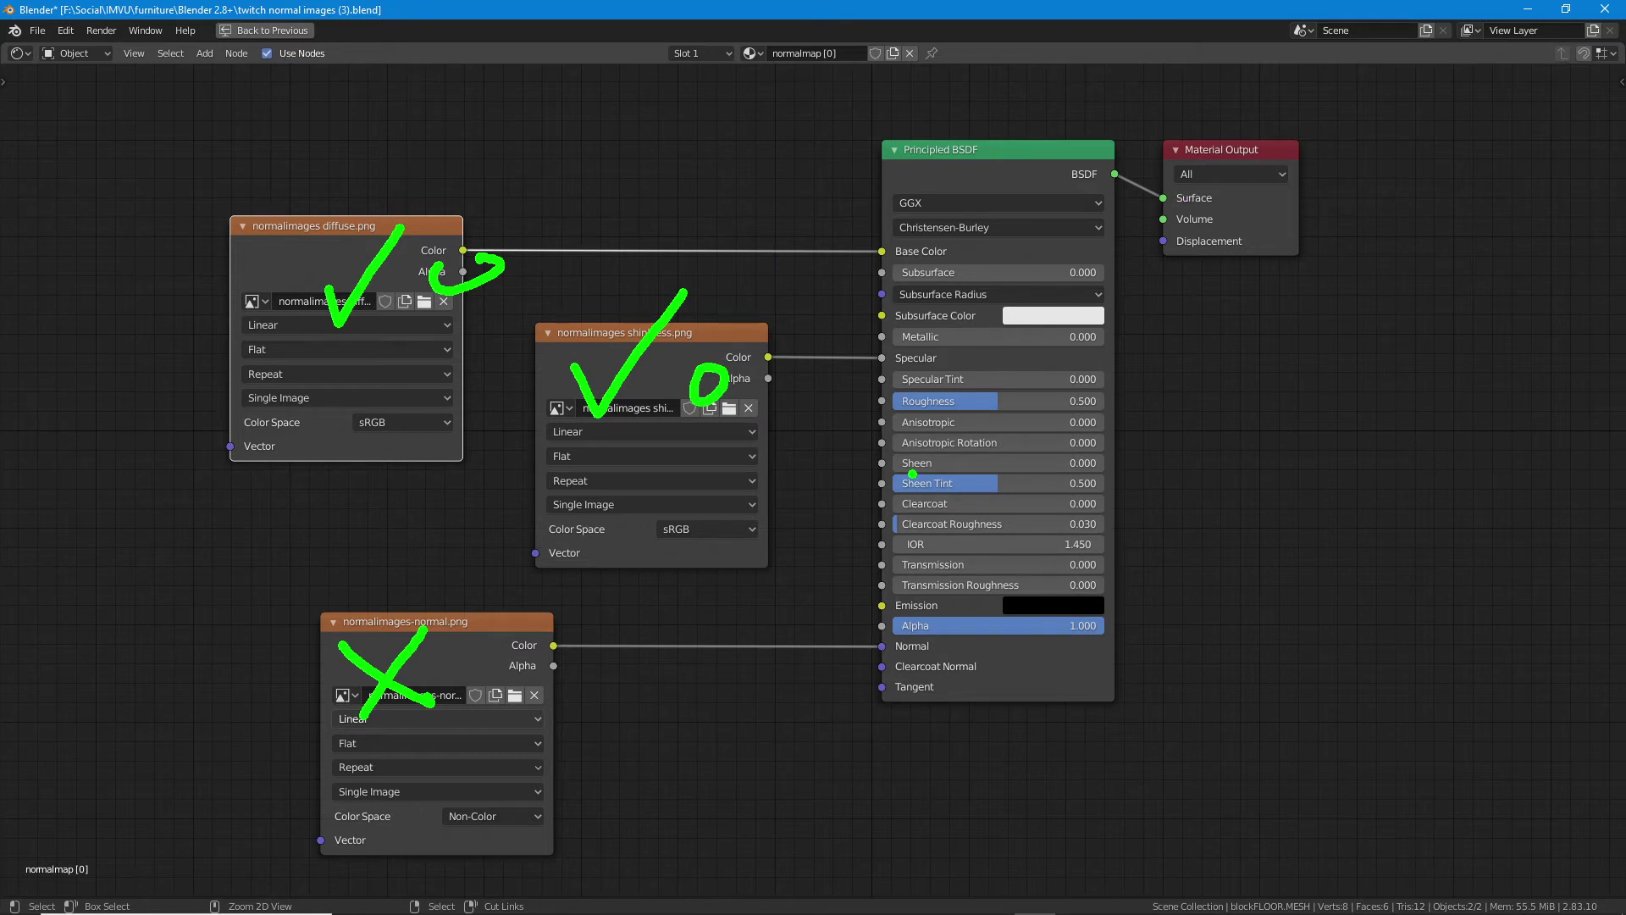
key(Escape)
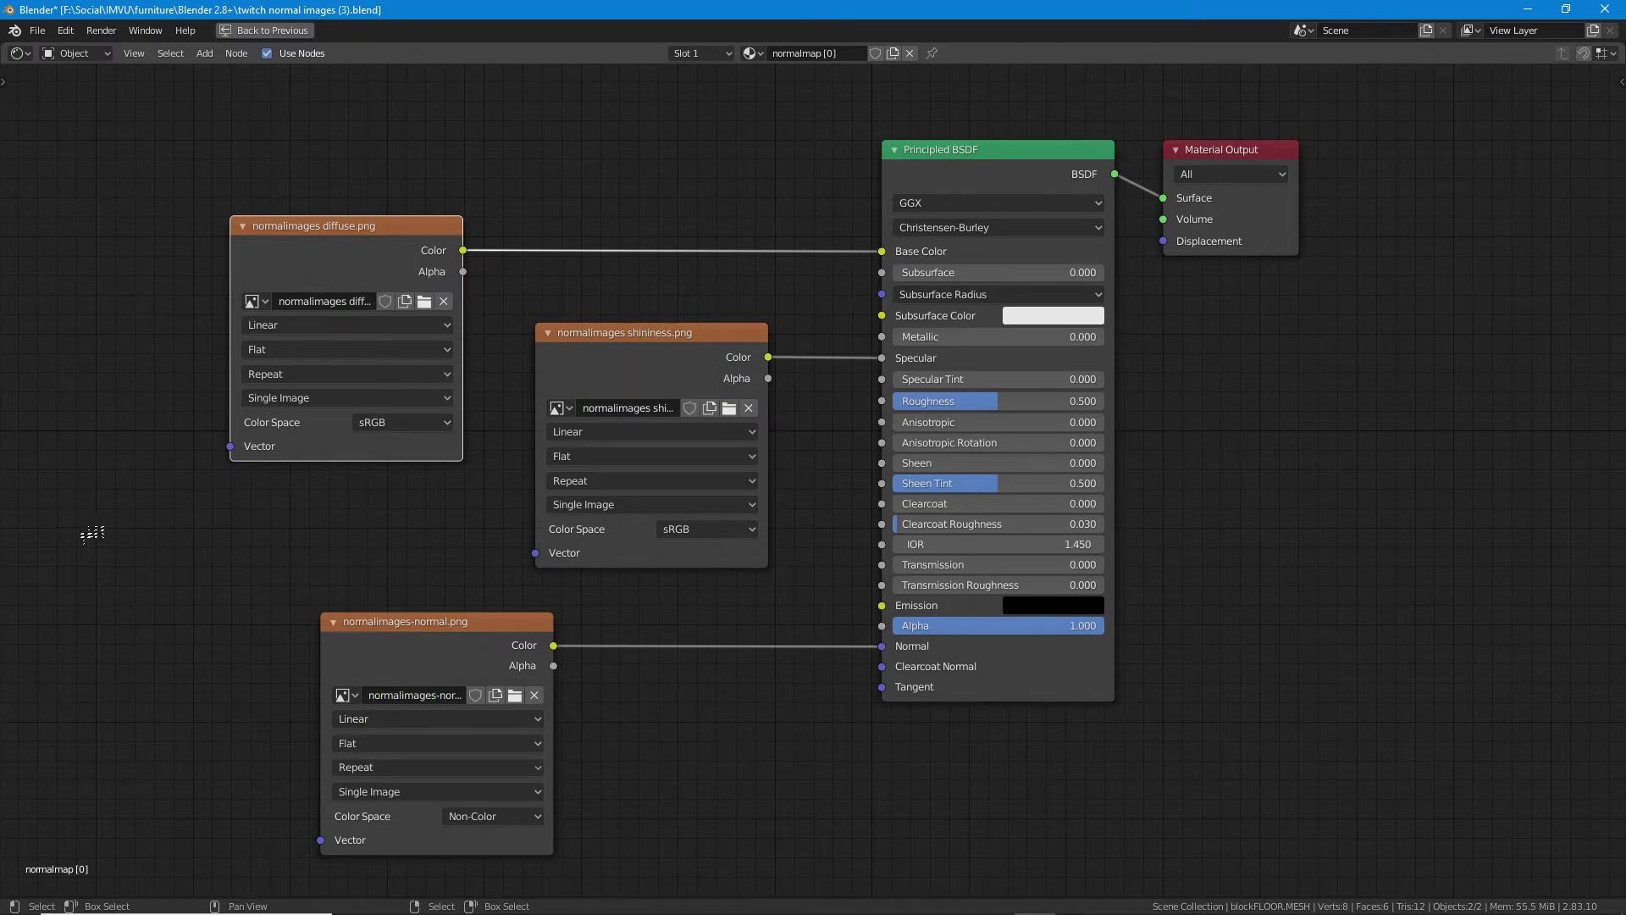
- Restore the full Shading layout and save the scene as twitch normal images (4).blend
key(ctrl+space)
scroll(737, 712, up, 4)
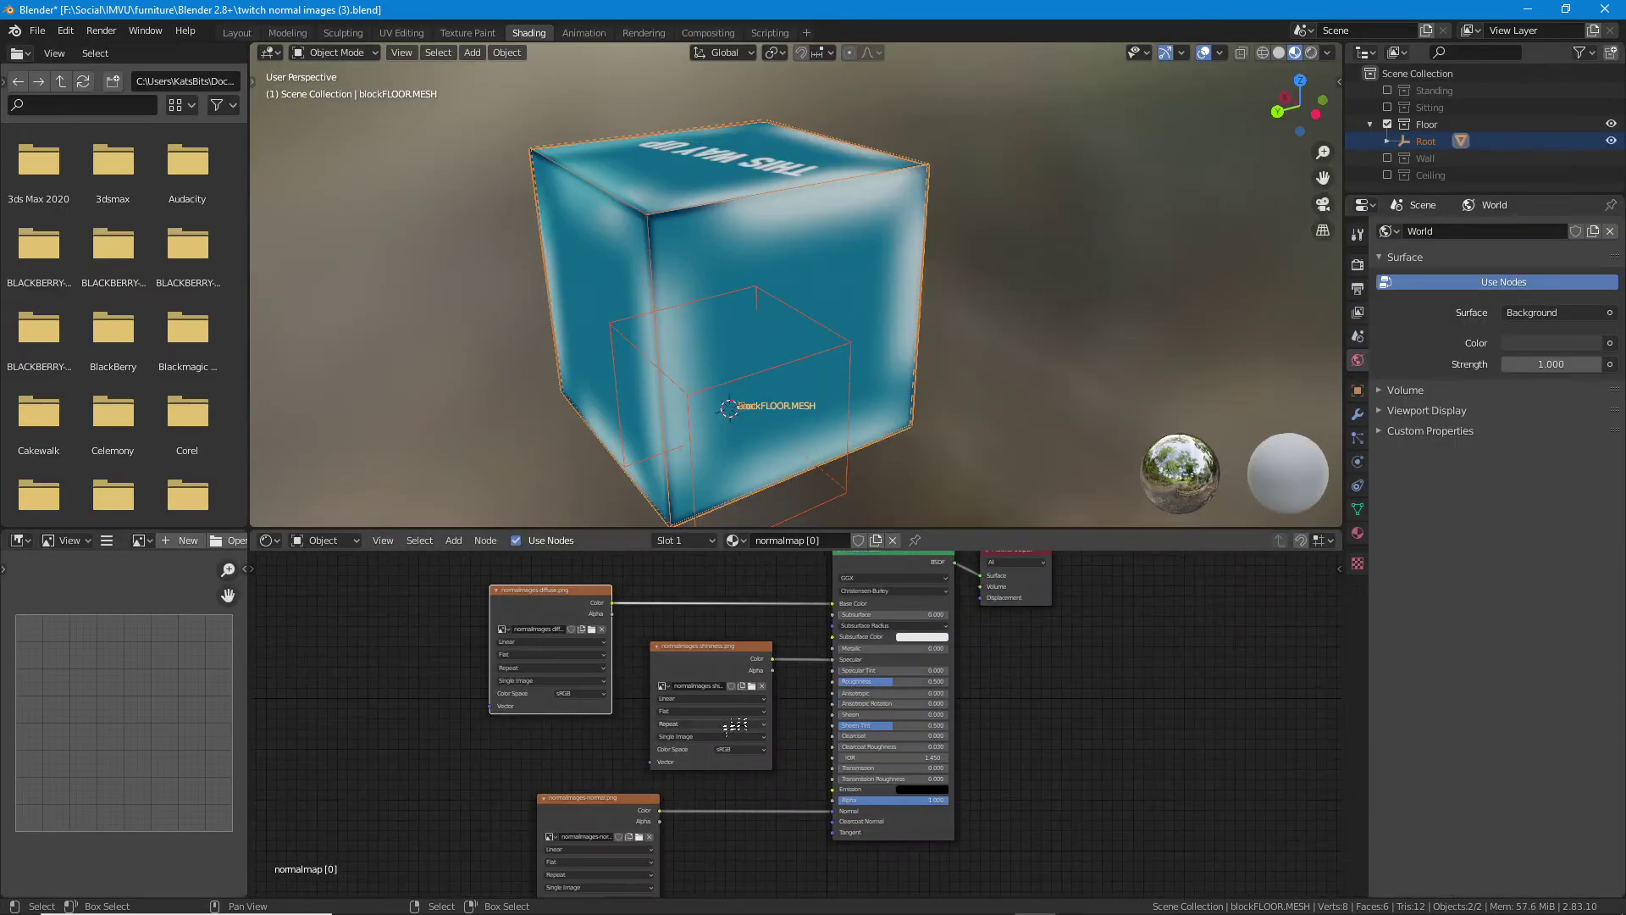
scroll(737, 711, down, 2)
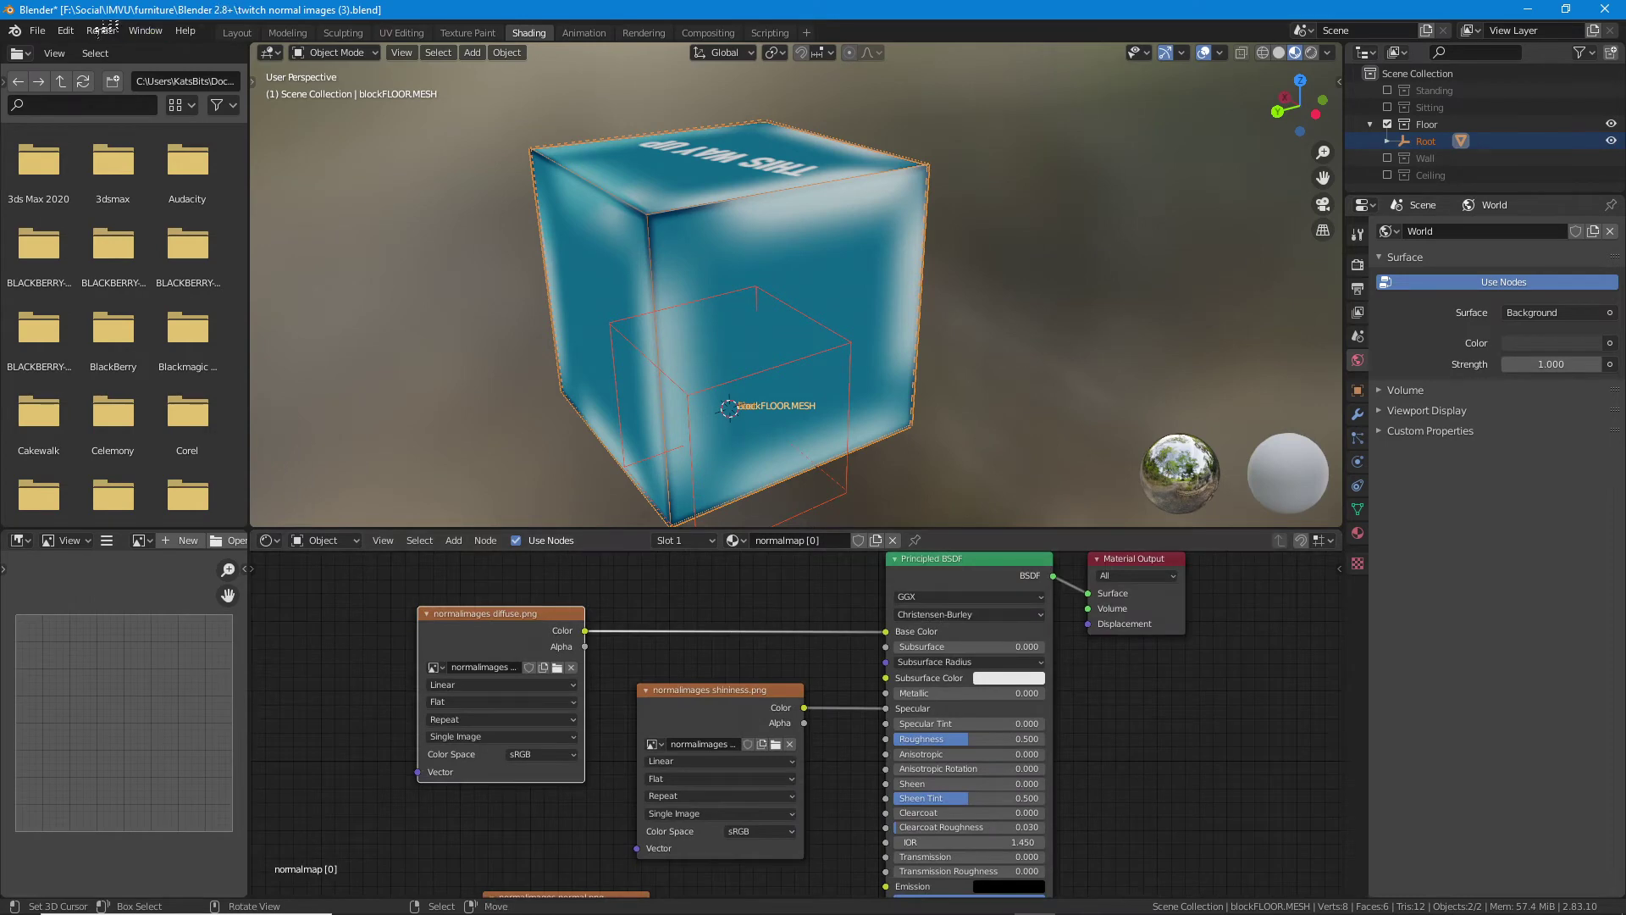
click(39, 32)
click(74, 161)
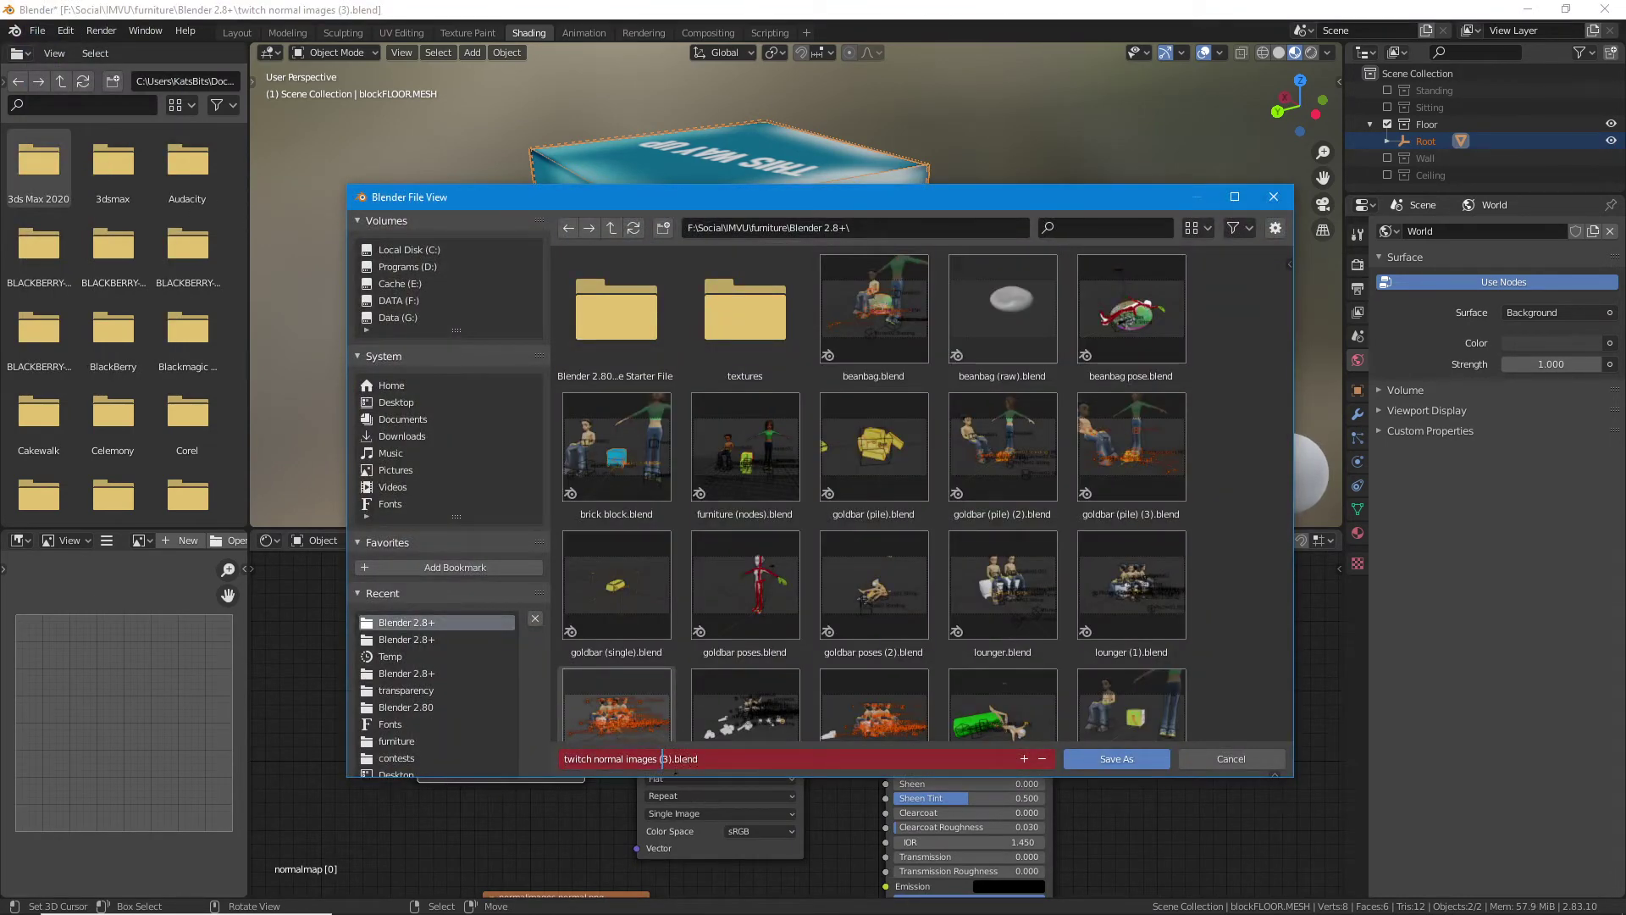
text(4)
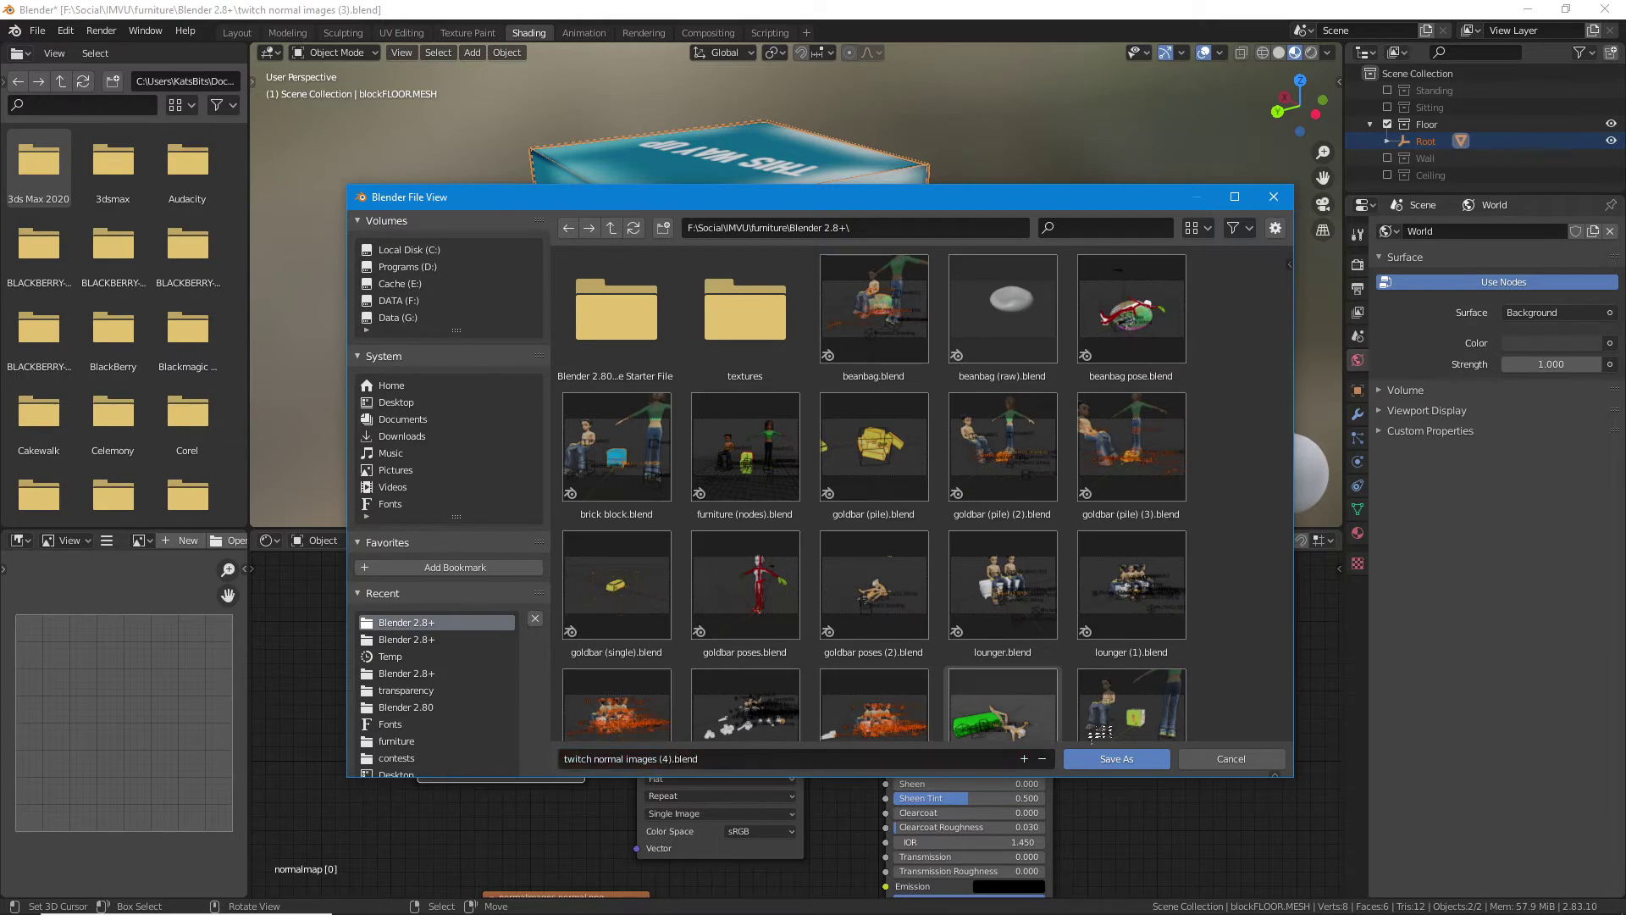
click(1116, 758)
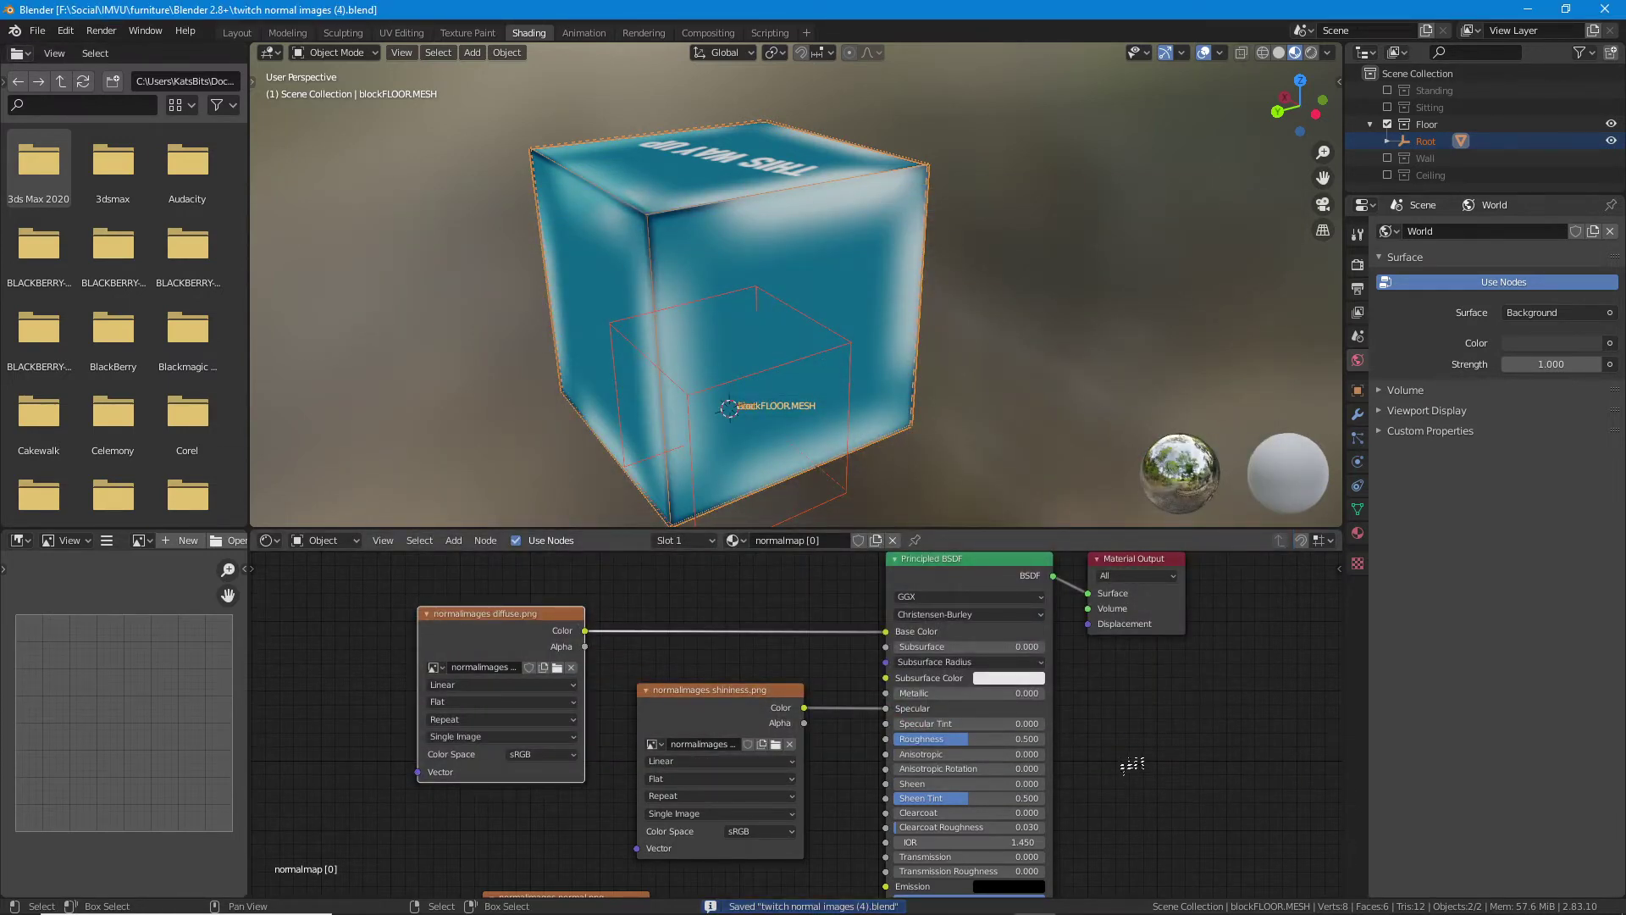
- Return to the Layout workspace and select the Root together with the block mesh, making Root the active object
click(538, 913)
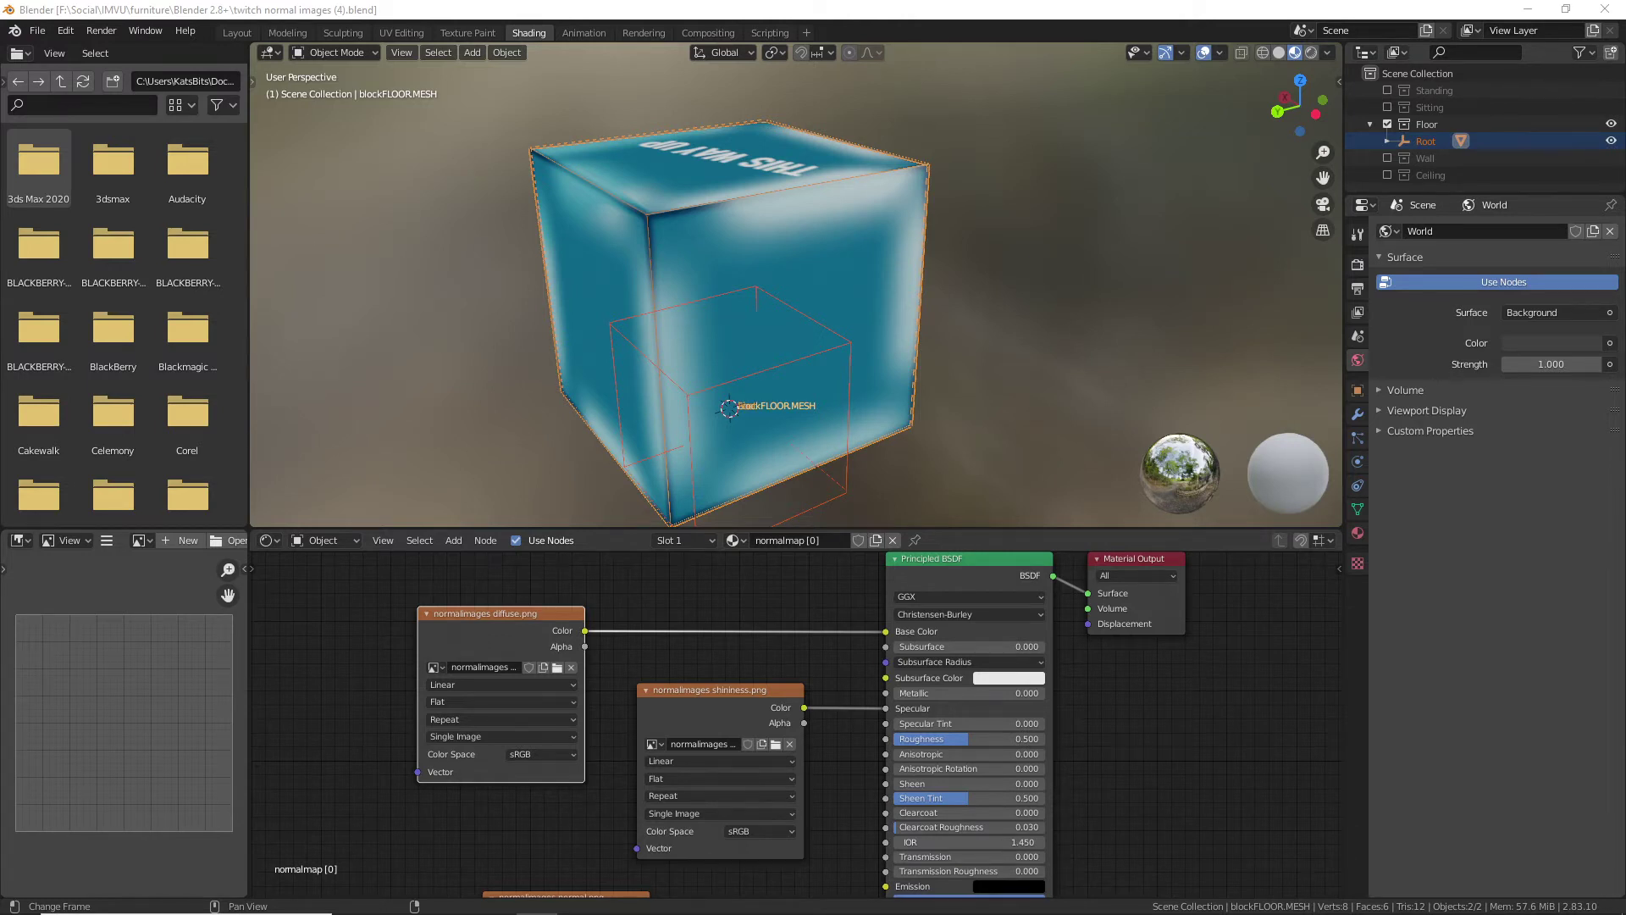
click(521, 10)
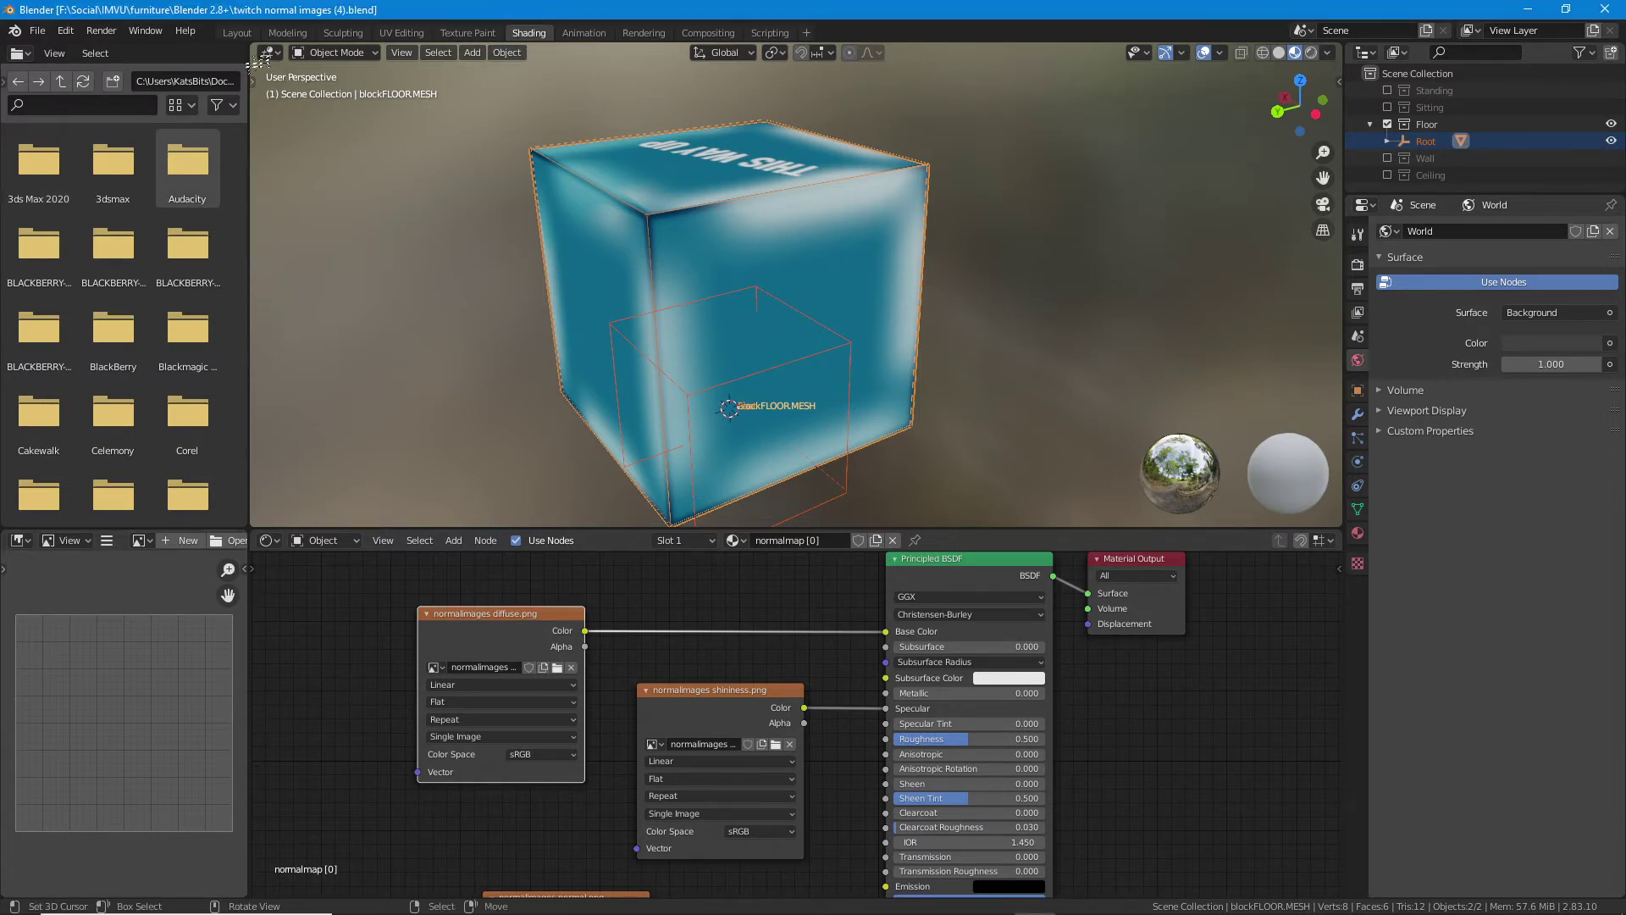
click(237, 32)
scroll(714, 605, down, 3)
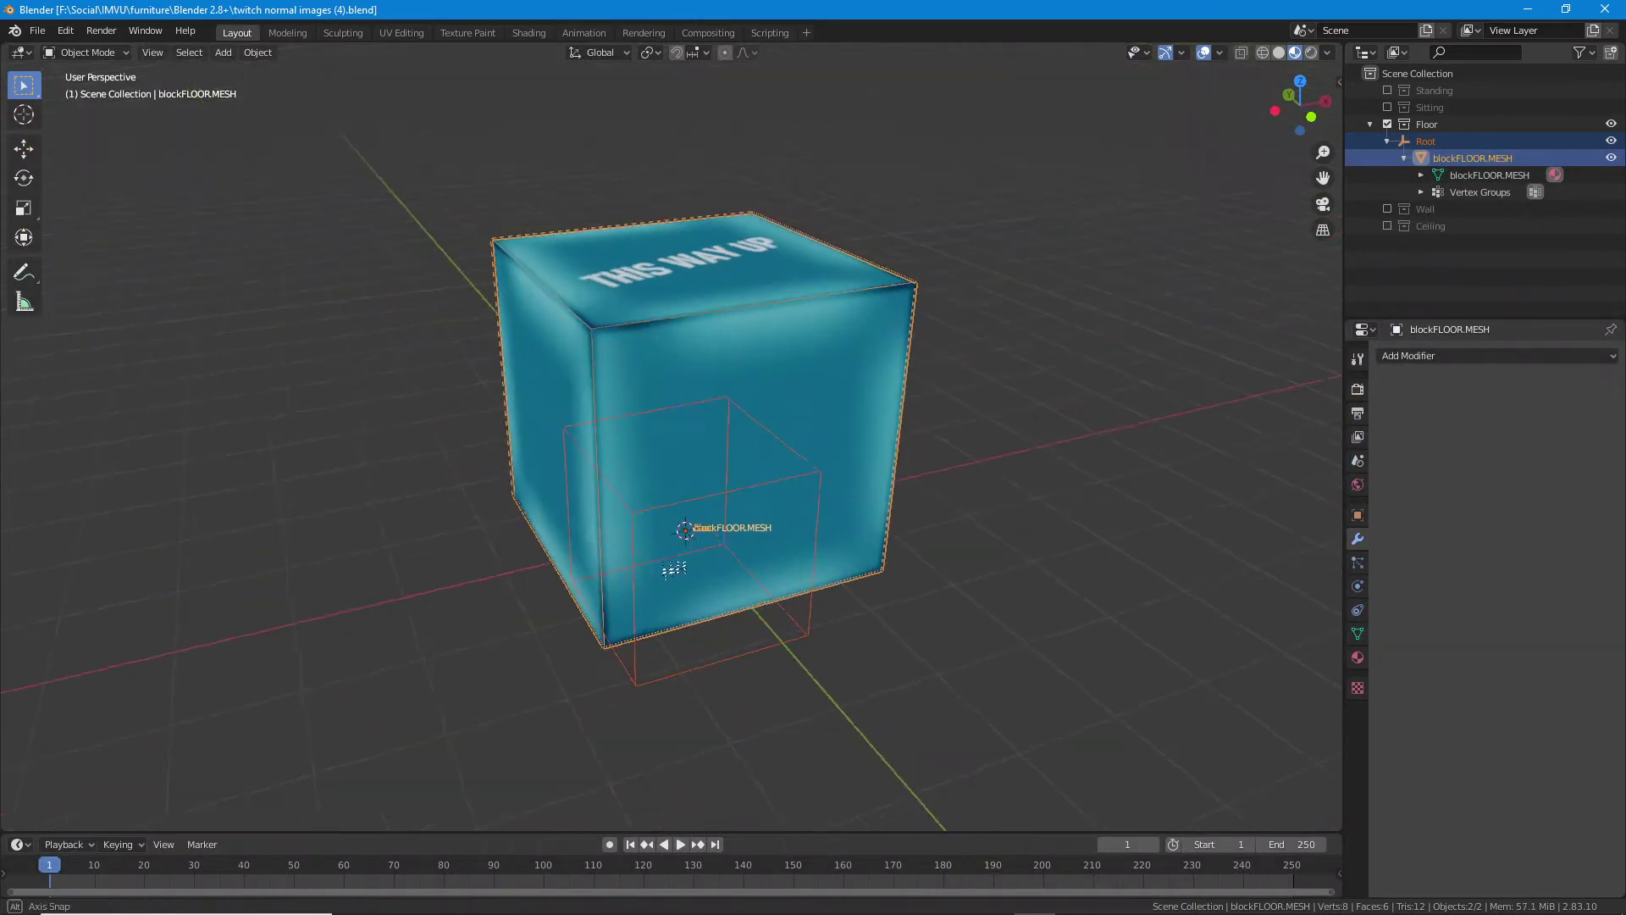
click(834, 633)
drag(793, 644, 827, 645)
- Export the selected objects as twitch normal images (4).fbx, checking the geometry and armature export options first
click(40, 32)
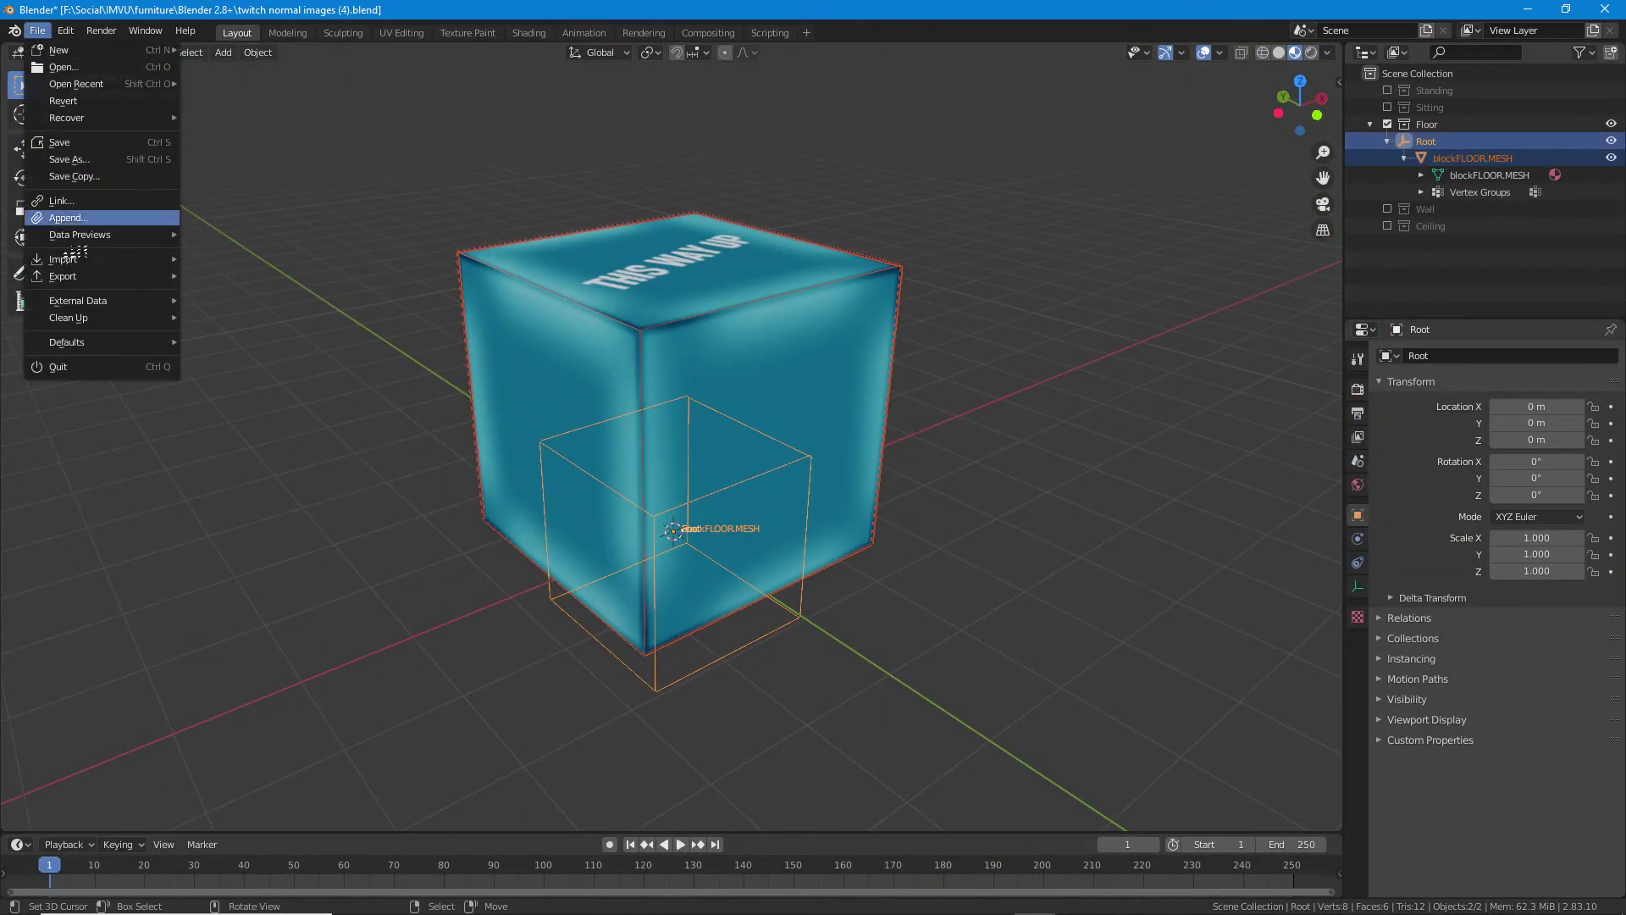
mouse_move(93, 277)
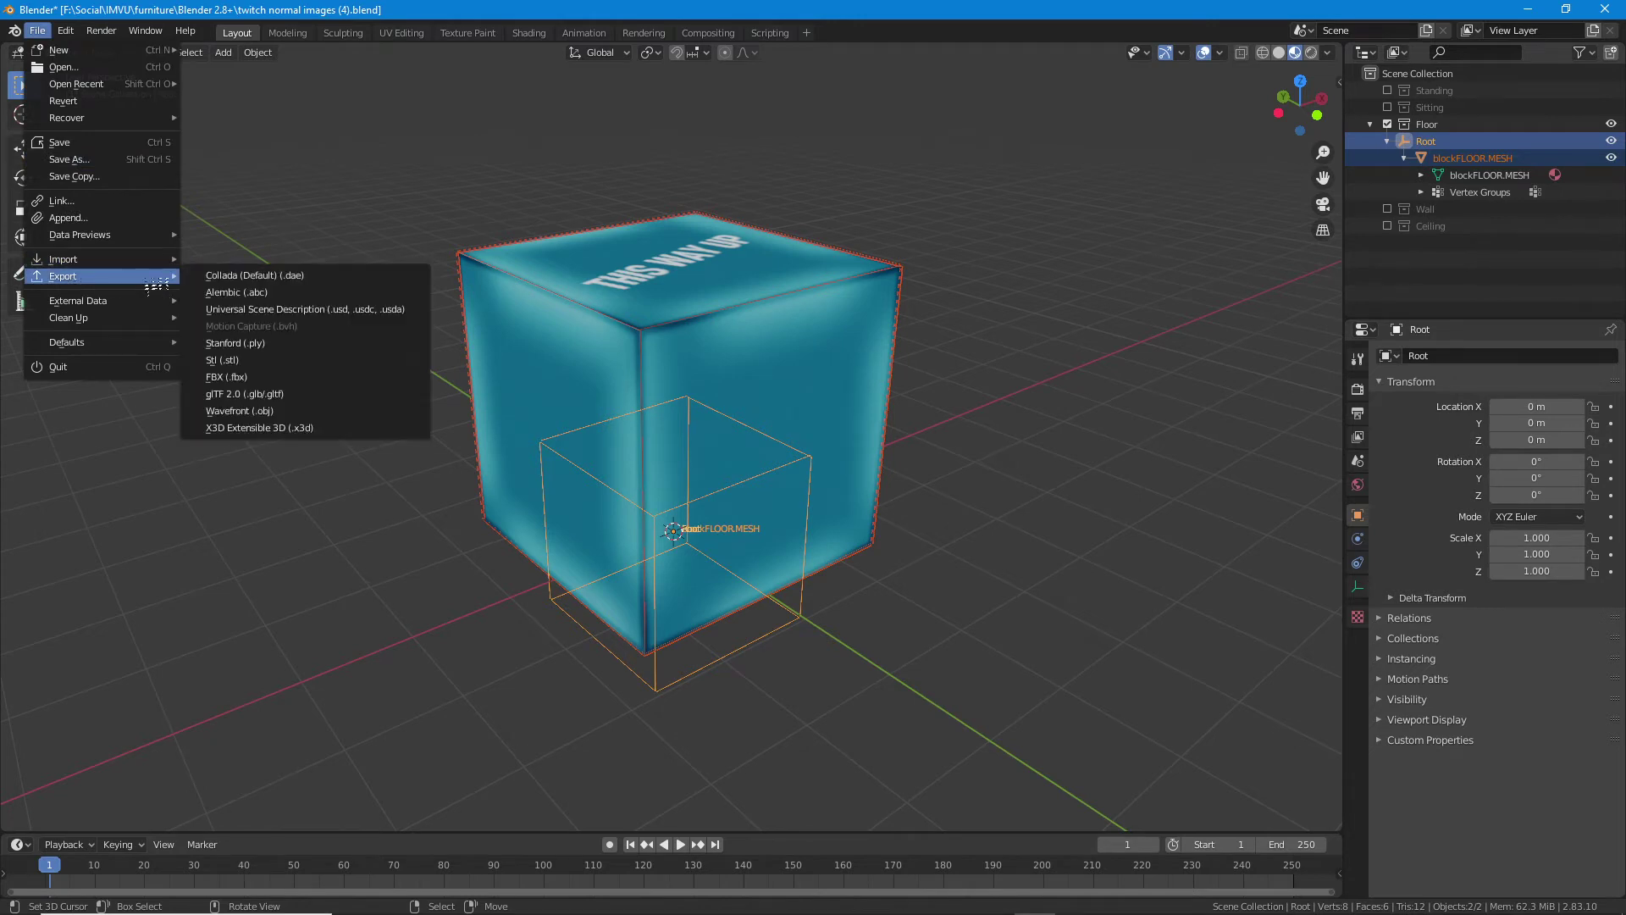
click(241, 376)
click(666, 759)
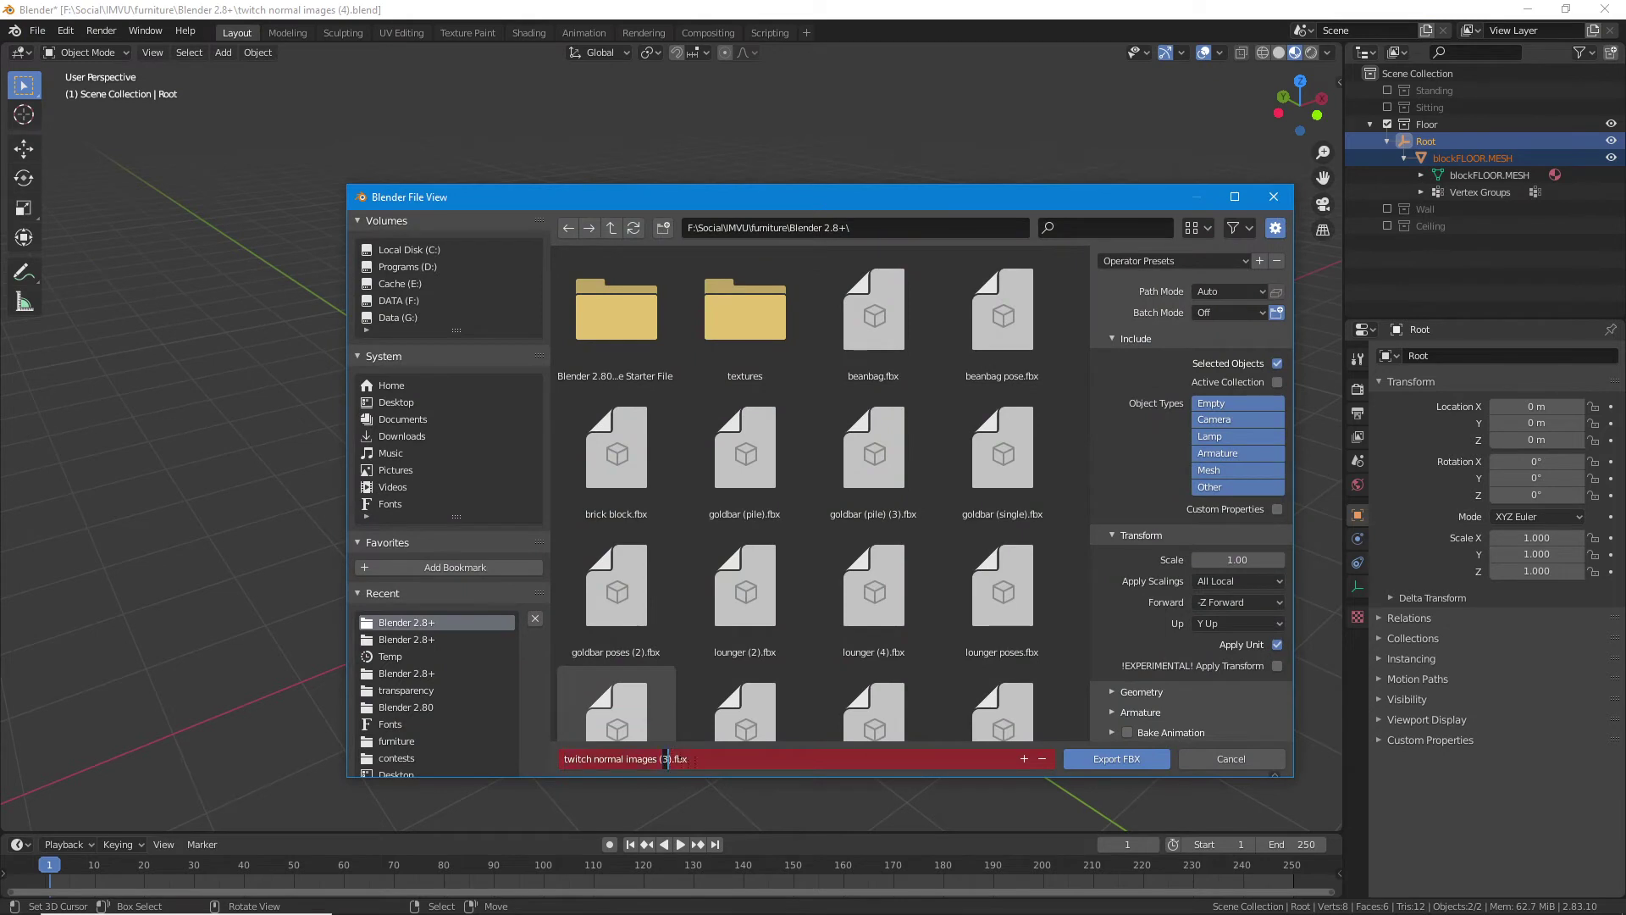
key(Return)
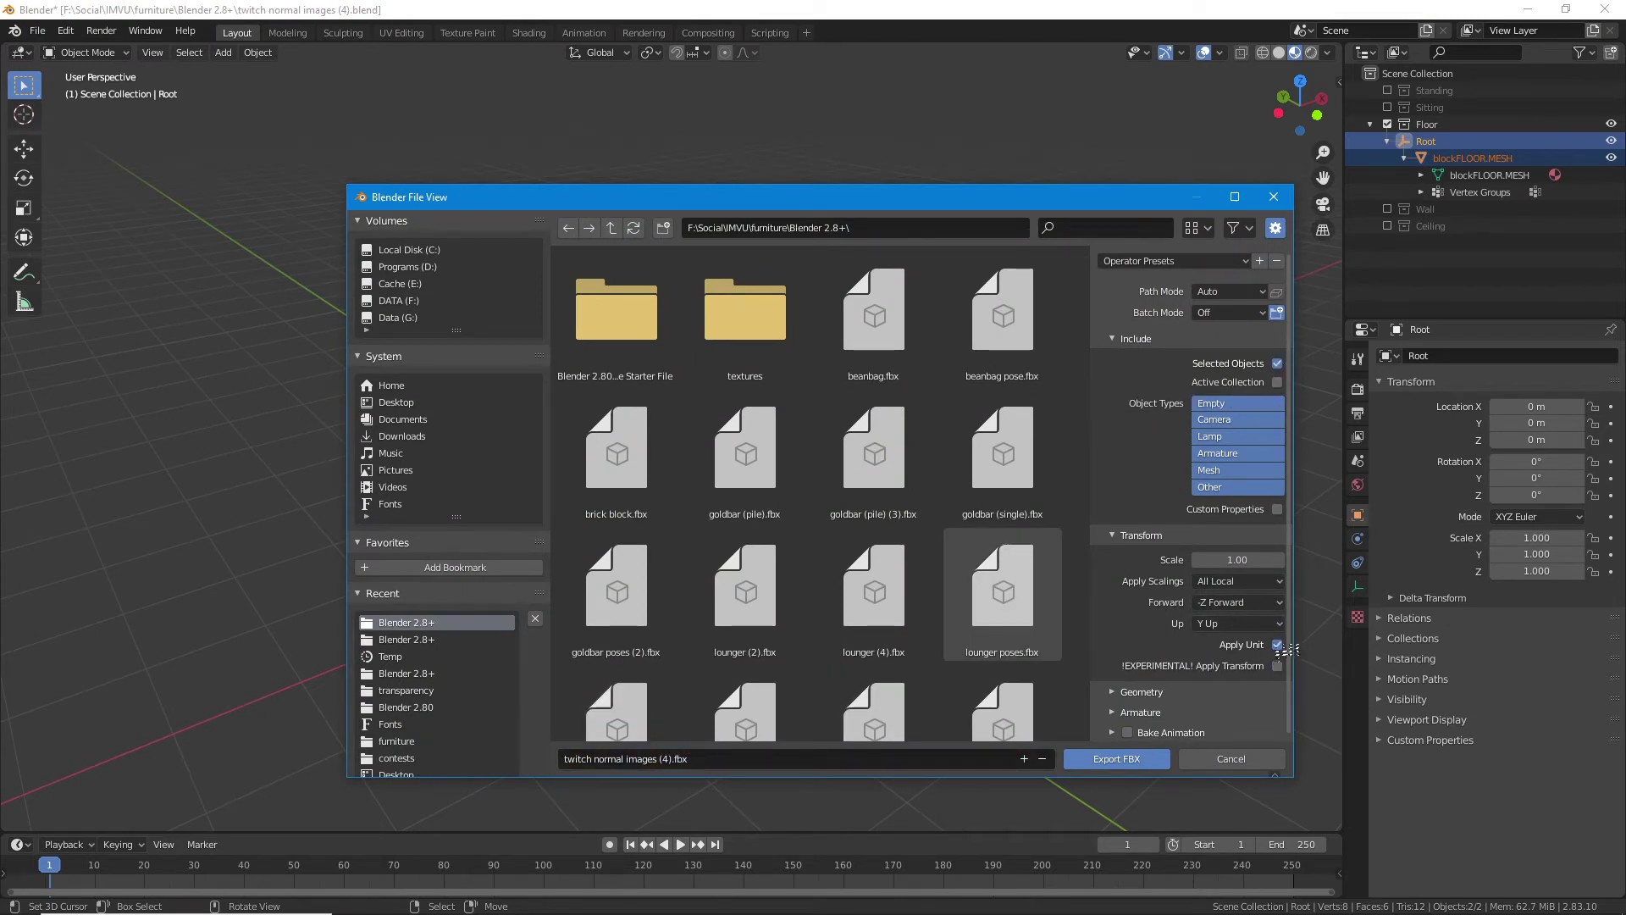
click(1113, 693)
scroll(1142, 679, down, 4)
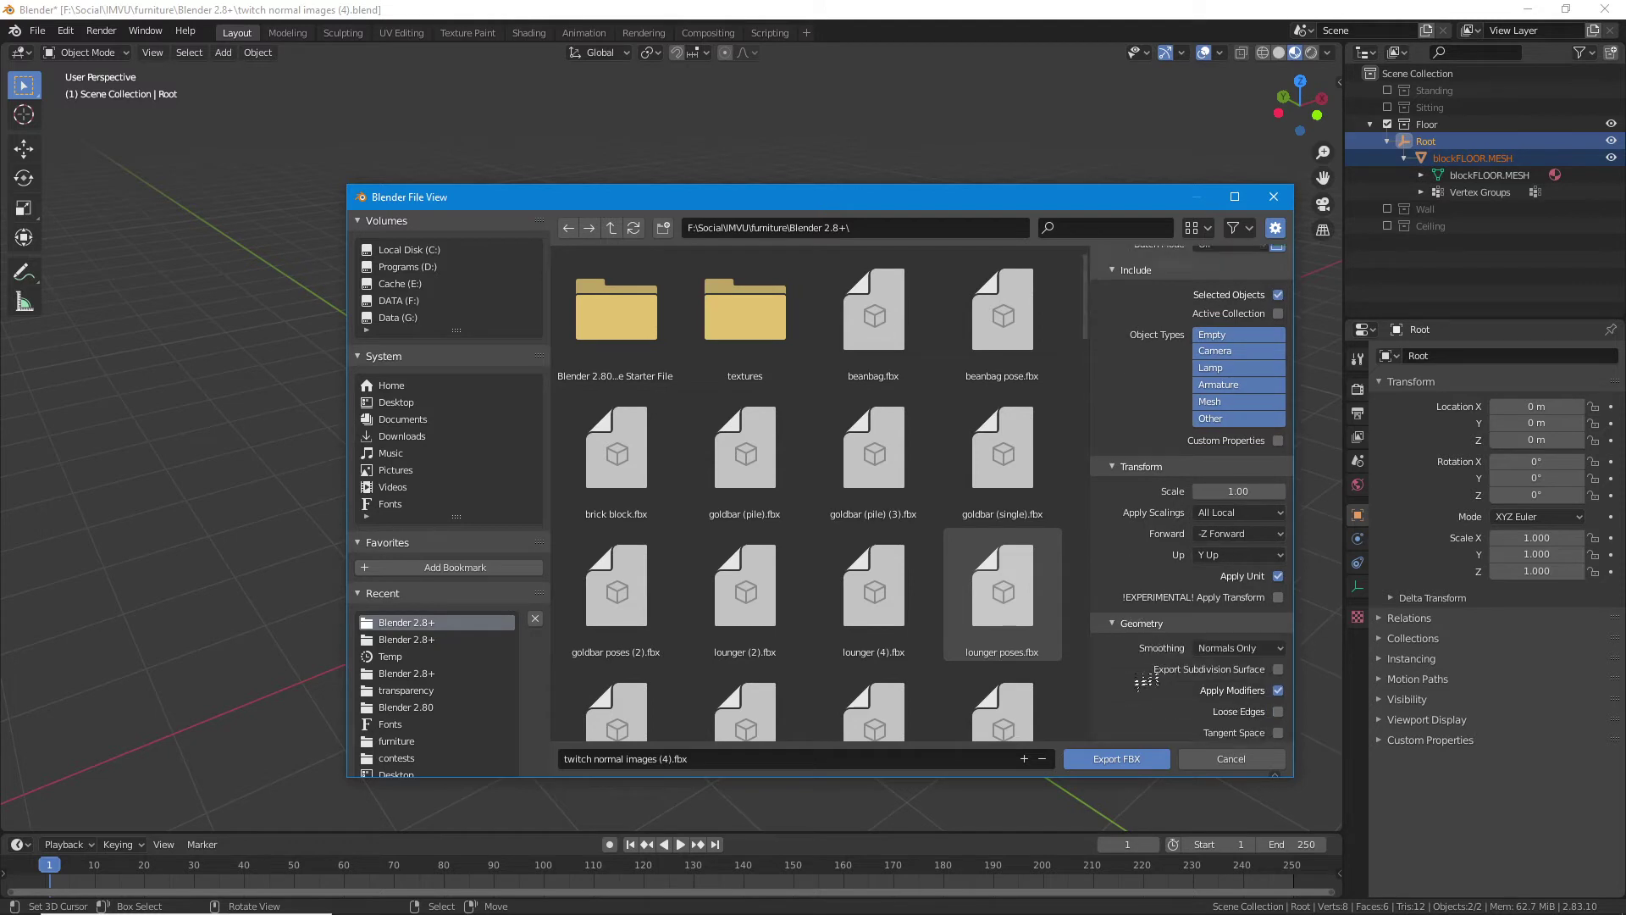
click(1115, 711)
scroll(1150, 682, down, 4)
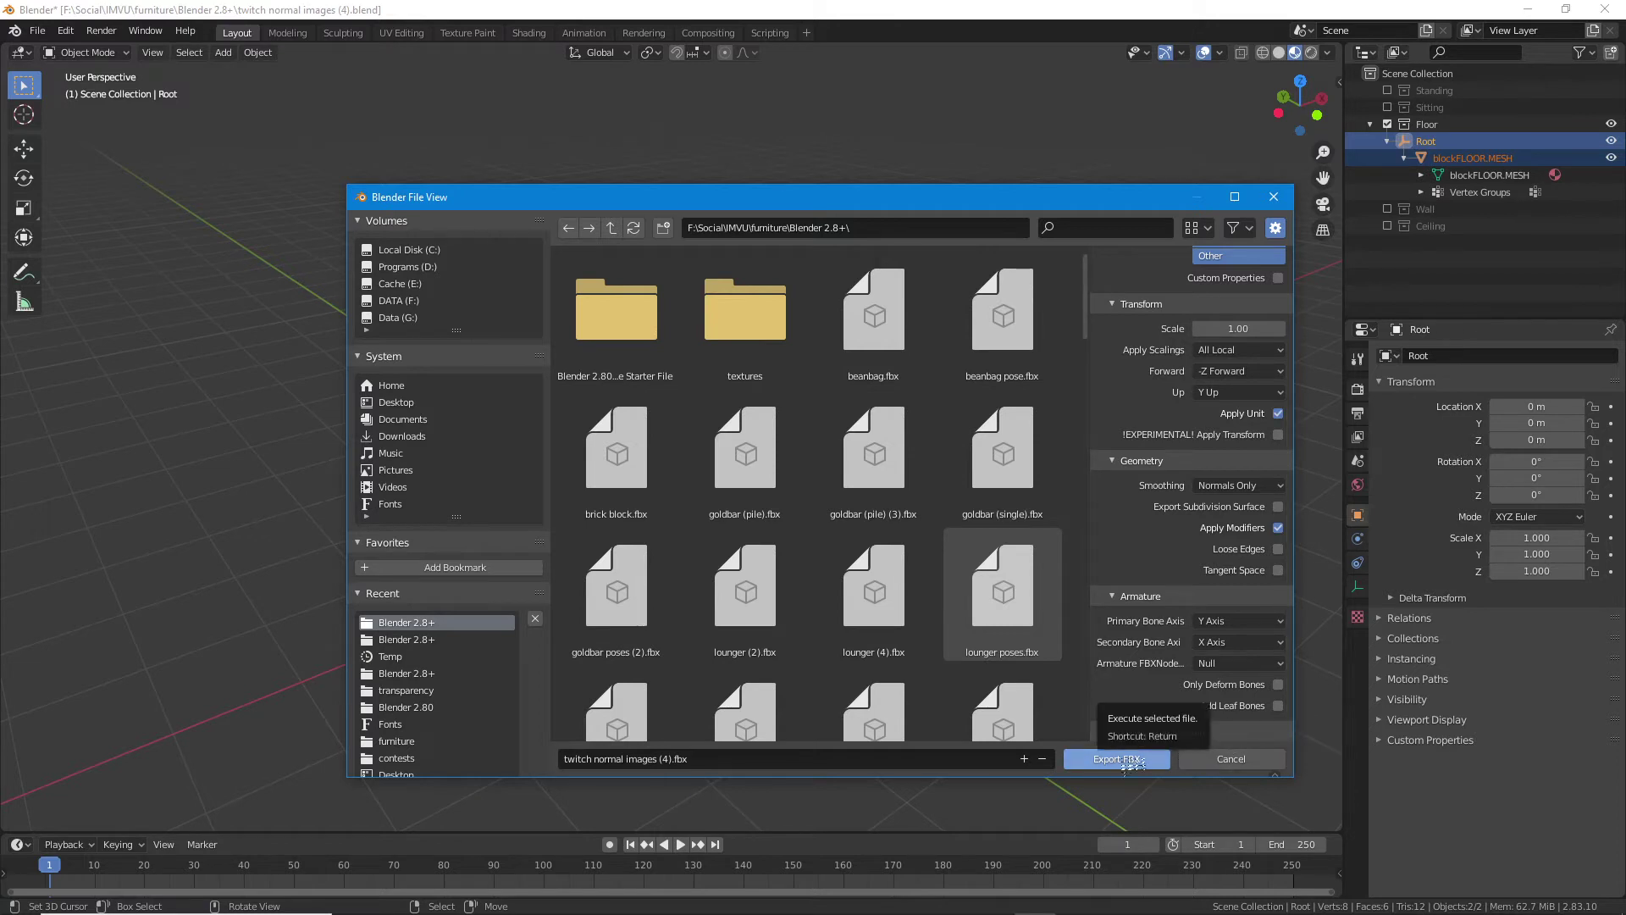
click(1117, 759)
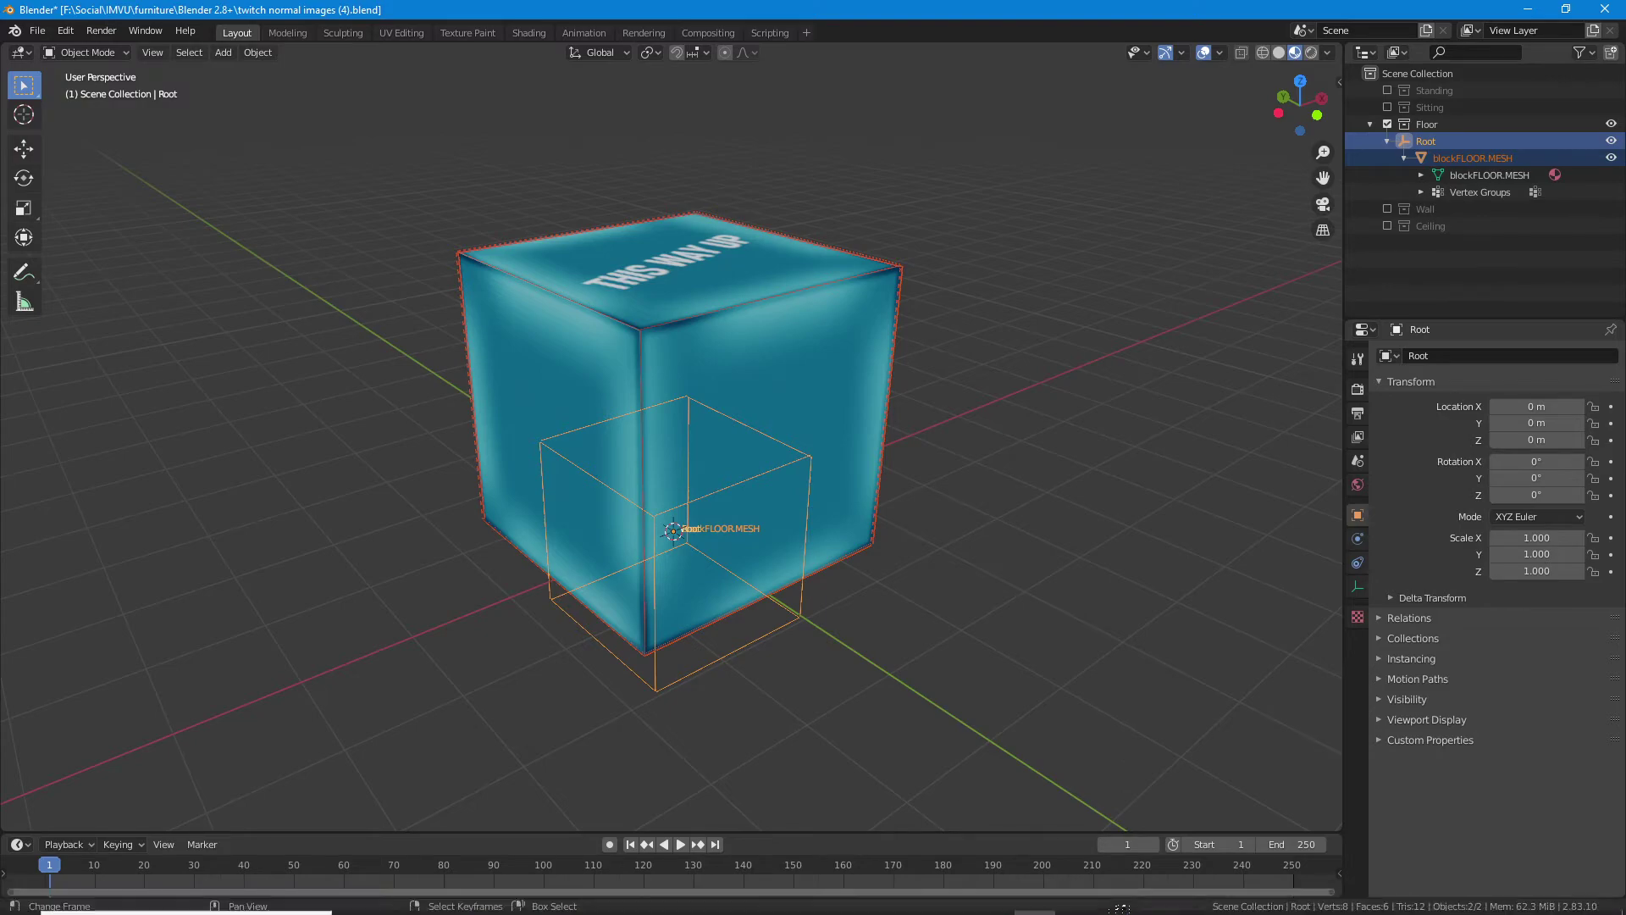
- Switch to IMVU Studio
click(1158, 889)
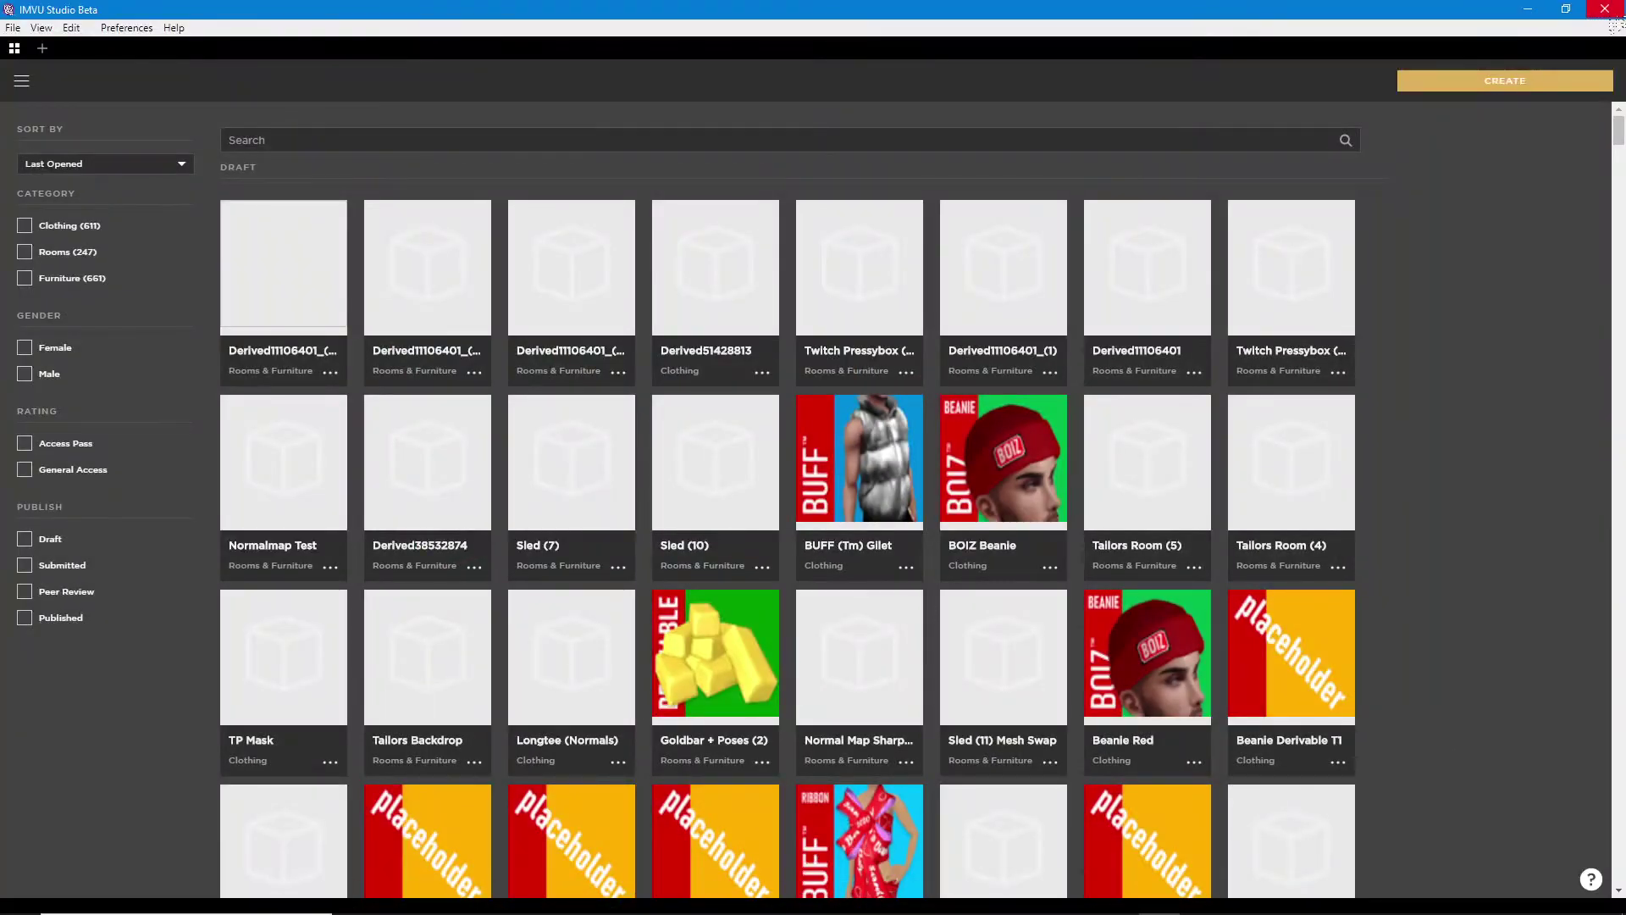
- Try to derive a new product from the Empty Furniture base in the Rooms & Furniture category
click(1609, 16)
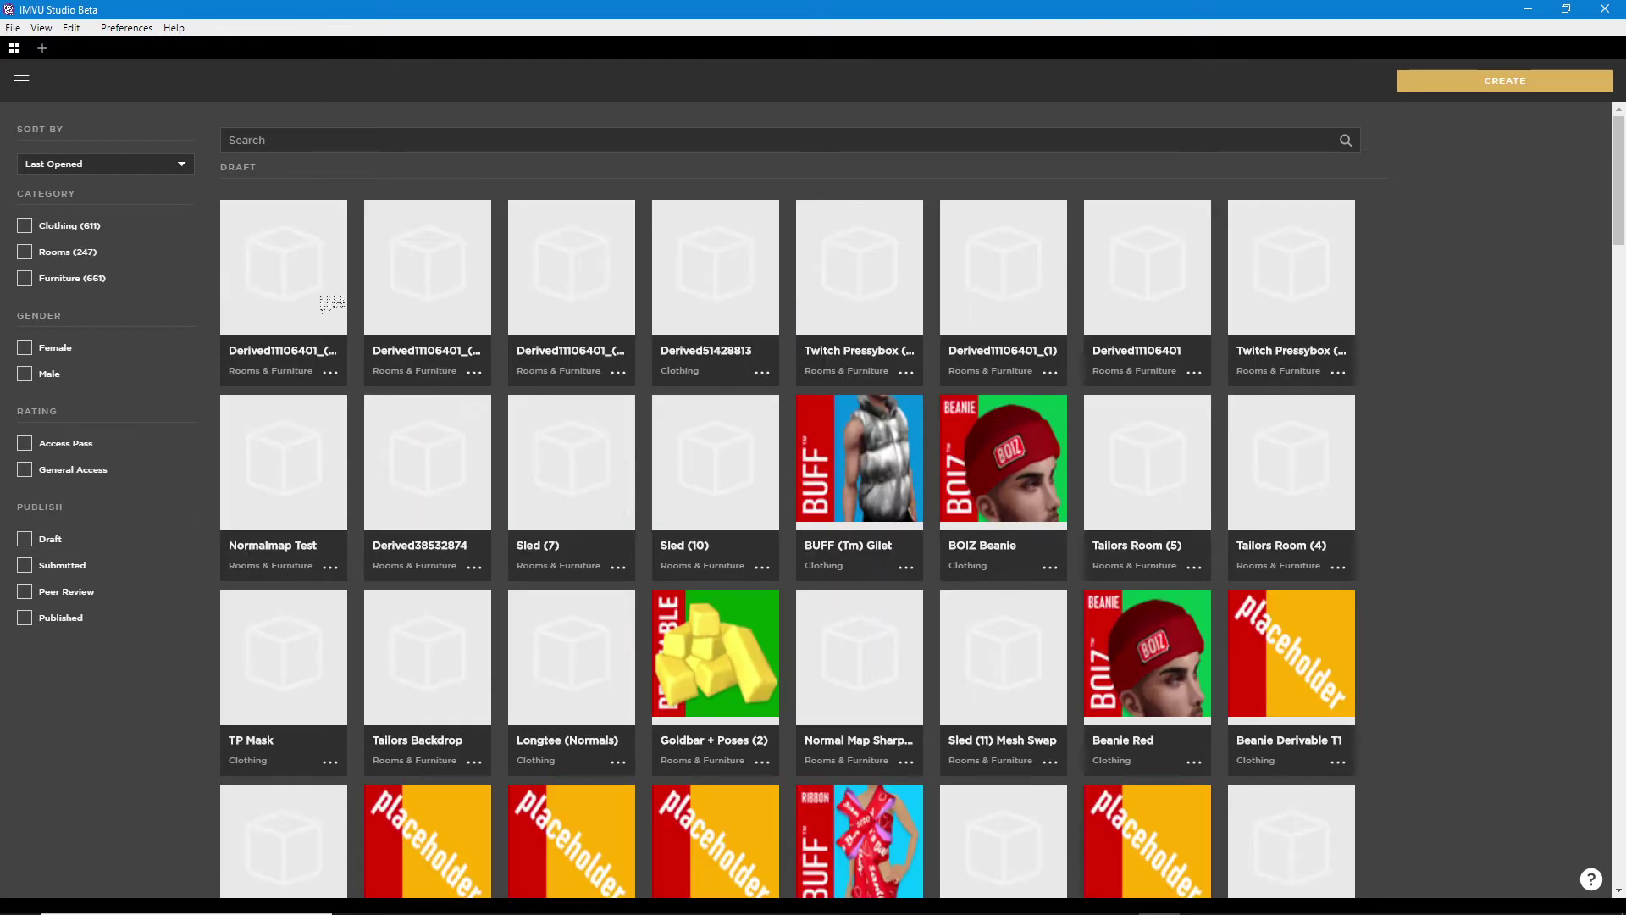
mouse_move(332, 304)
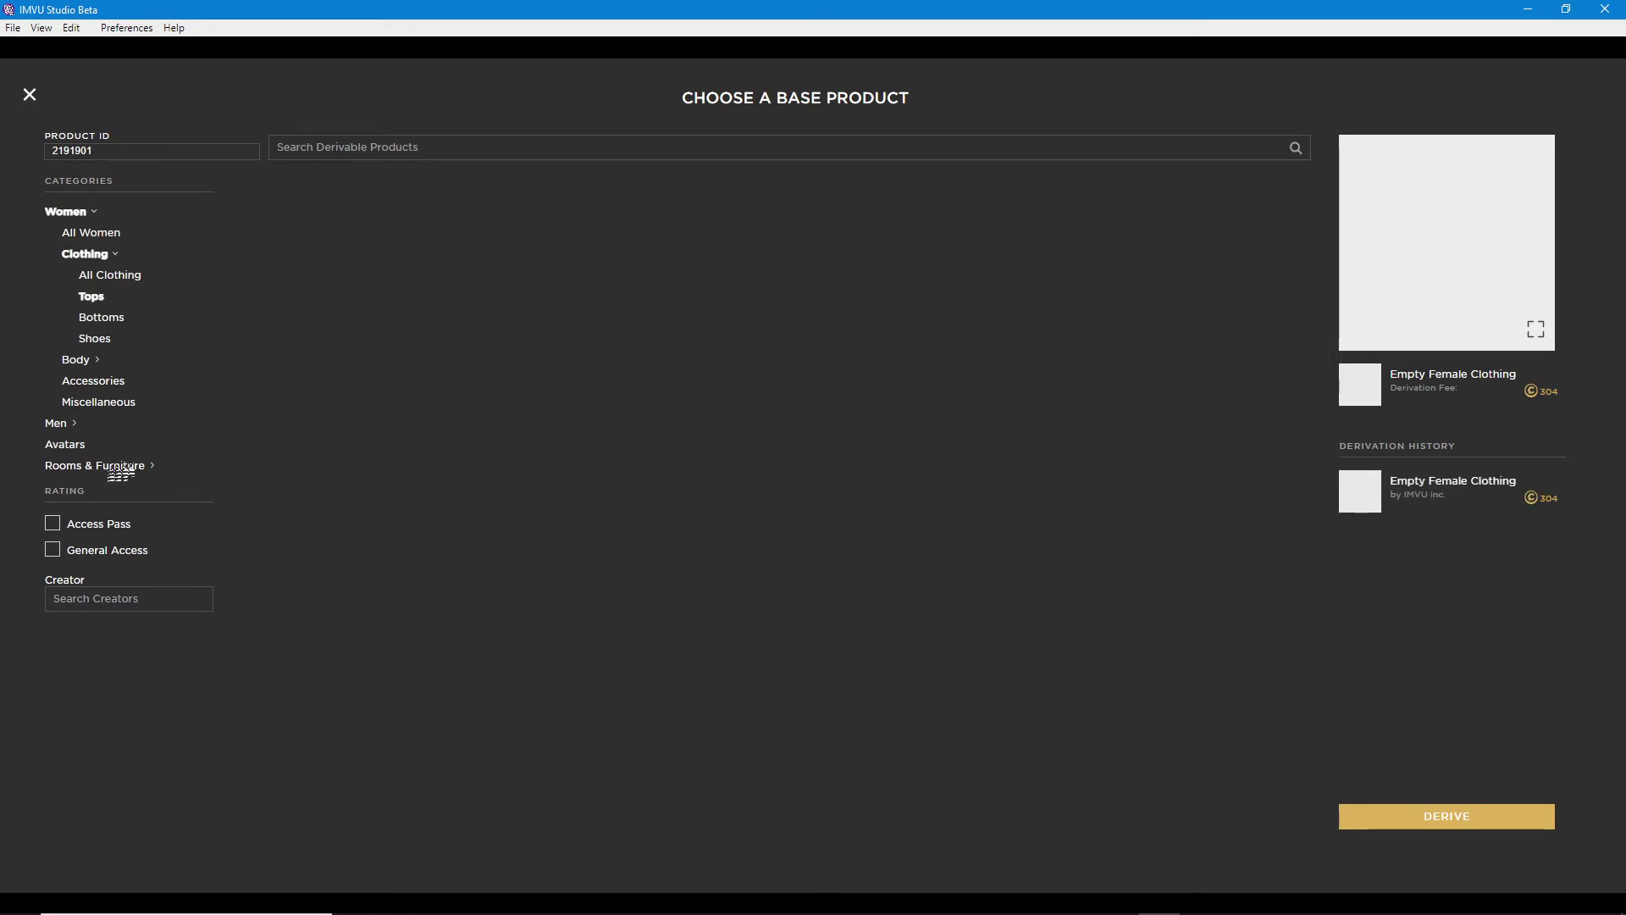
click(129, 466)
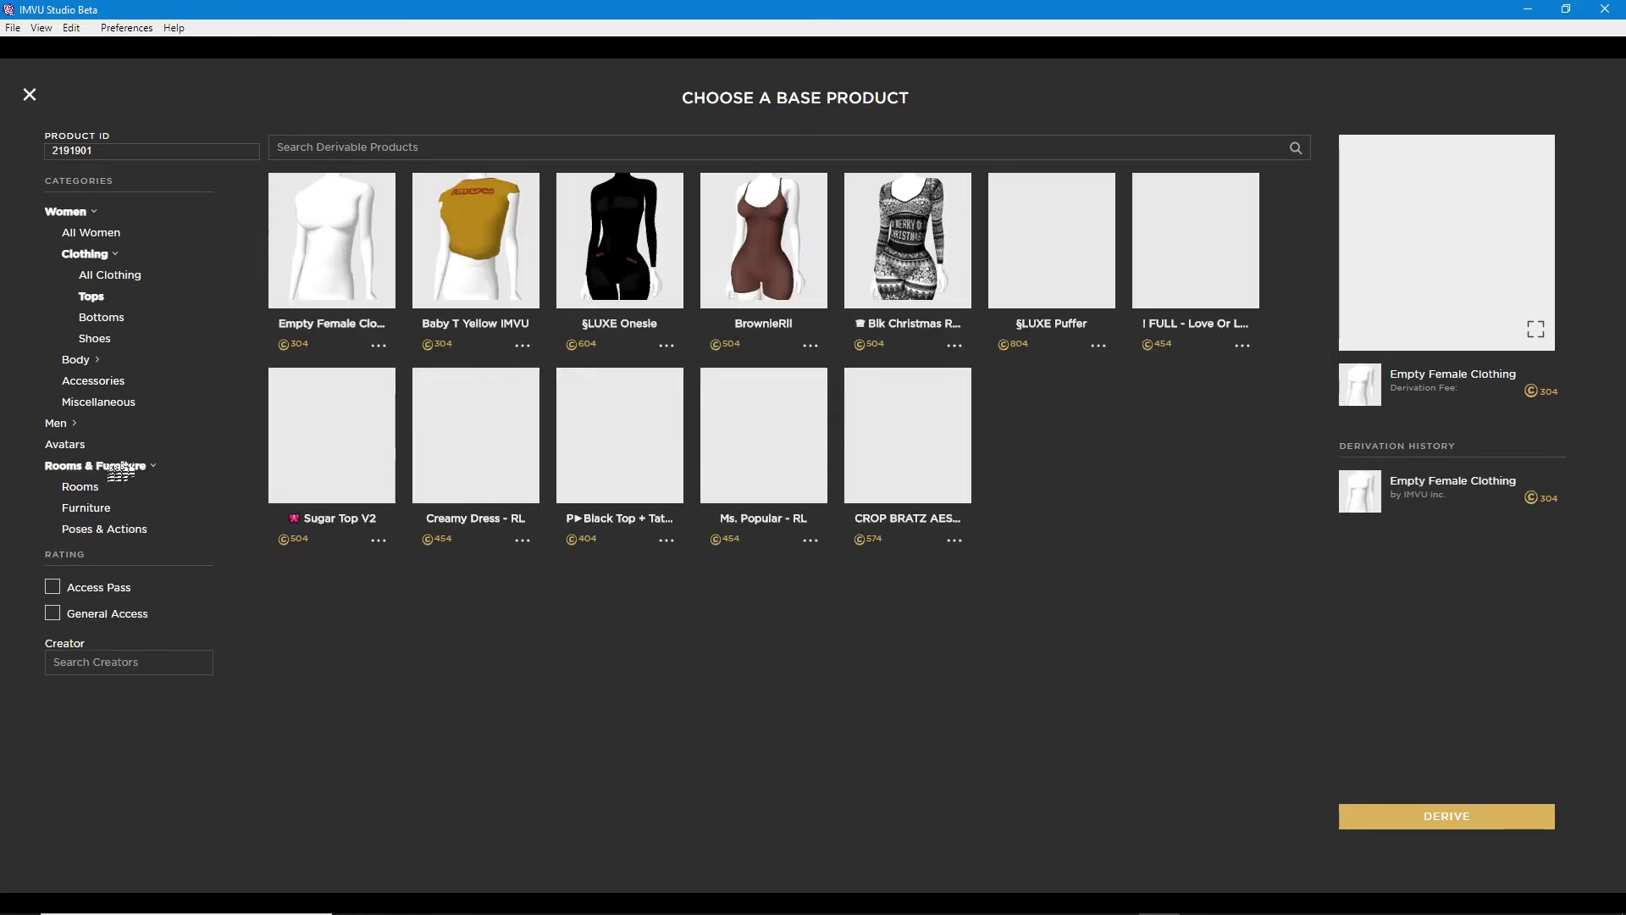
click(91, 508)
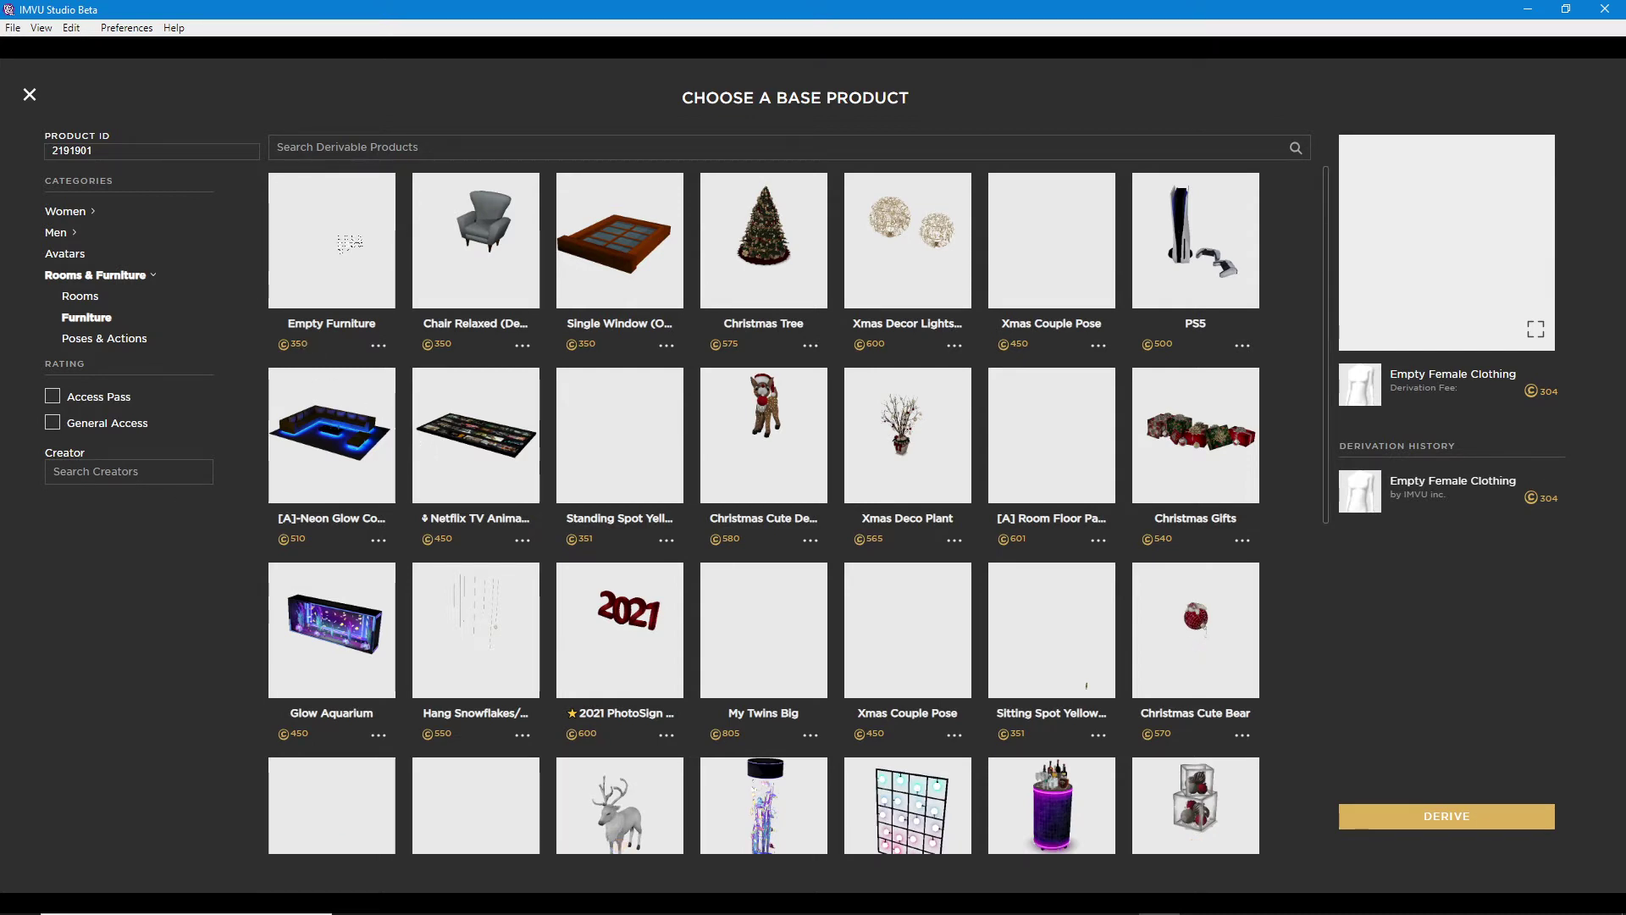
click(340, 243)
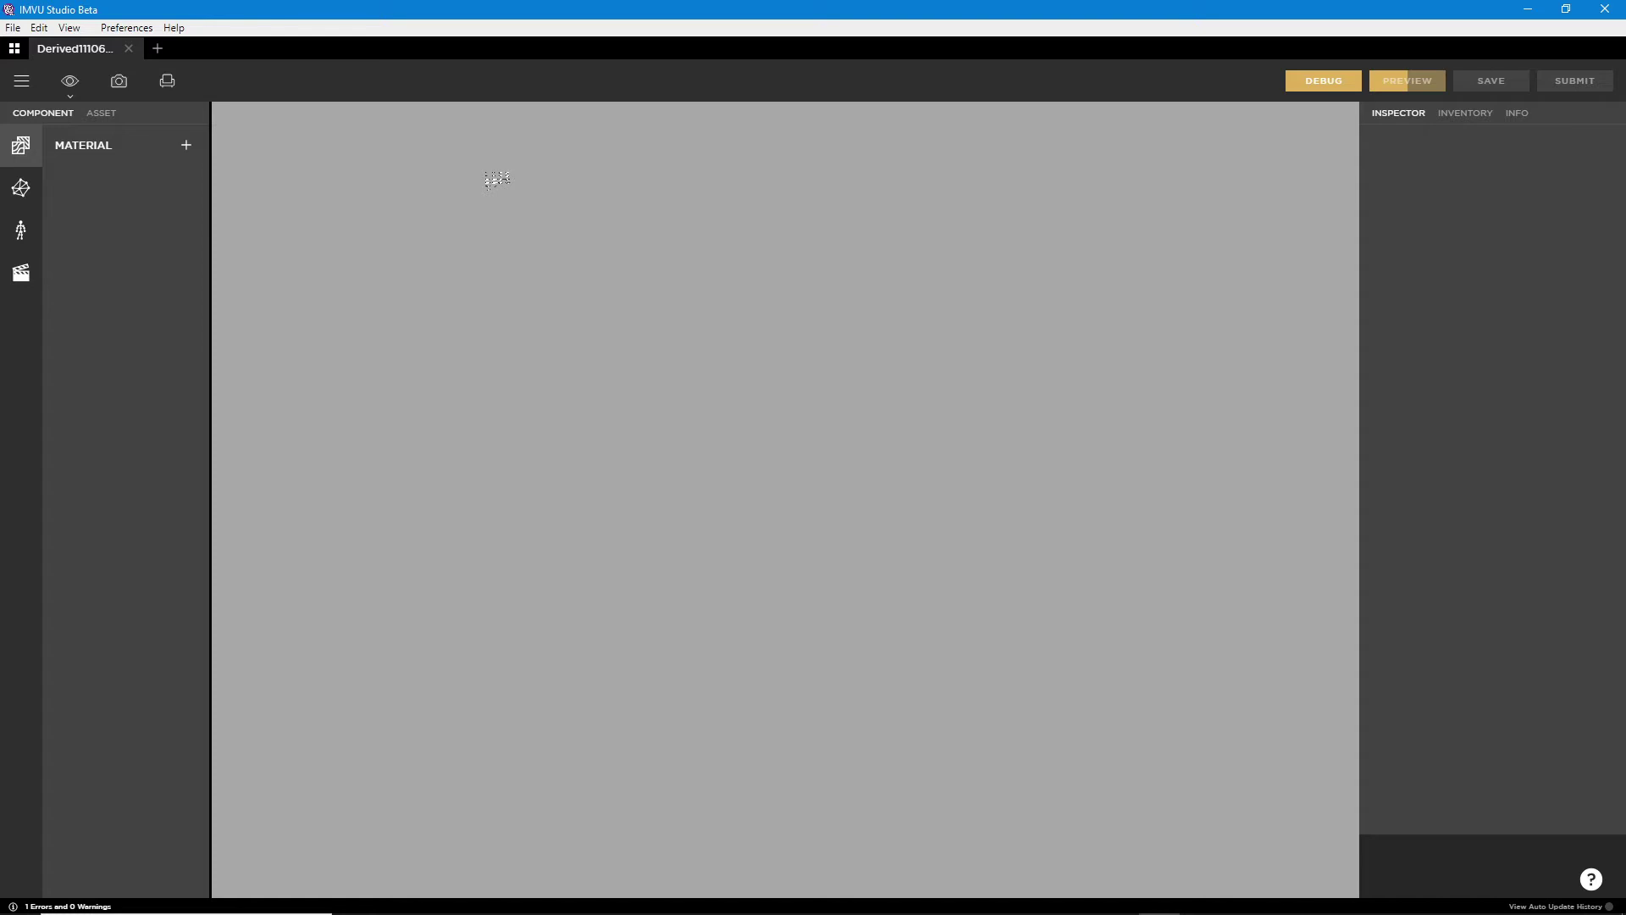
click(128, 48)
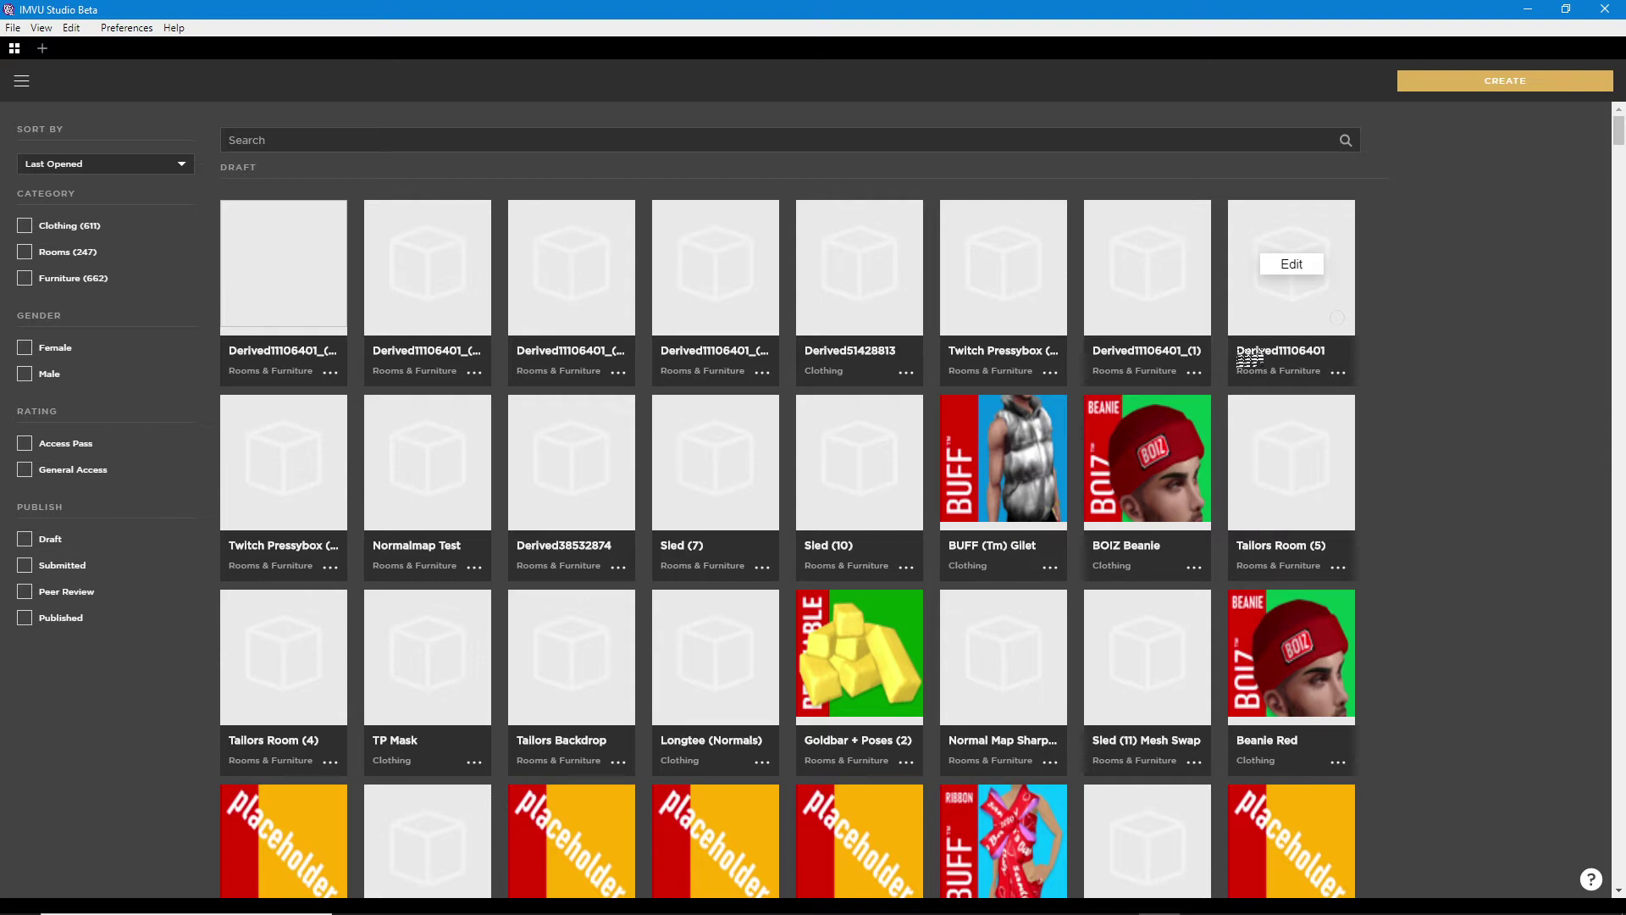
- Examine the product library from the drafts through the submitted and published items to its end, and return to the start
drag(689, 350, 931, 370)
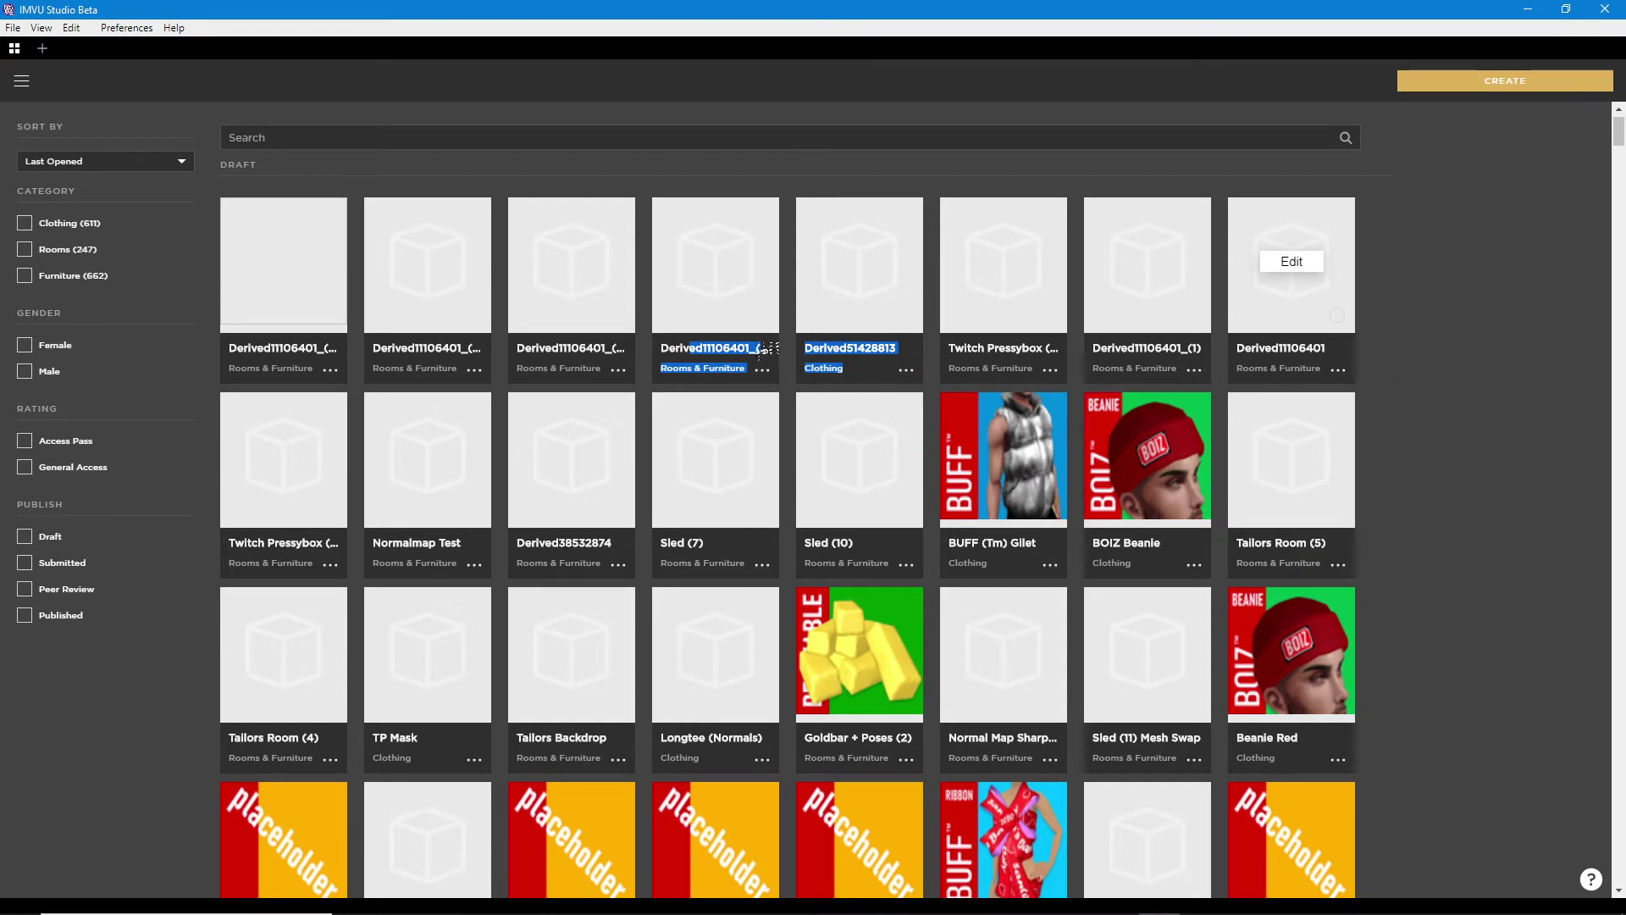
scroll(1455, 419, down, 8)
scroll(1455, 419, up, 6)
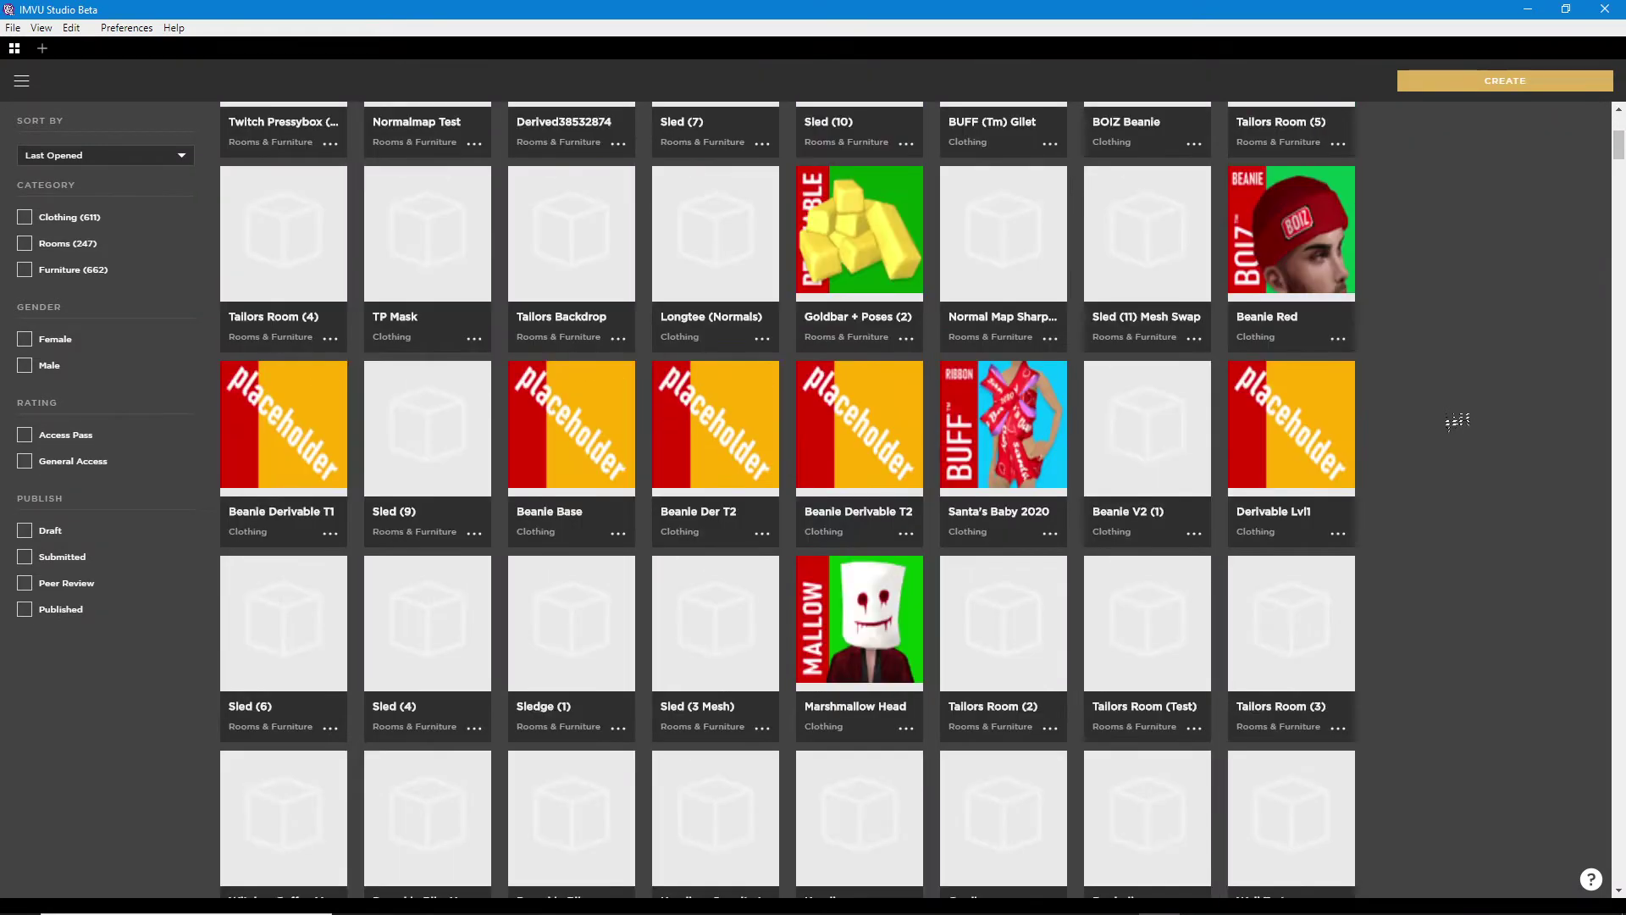
scroll(1455, 419, up, 2)
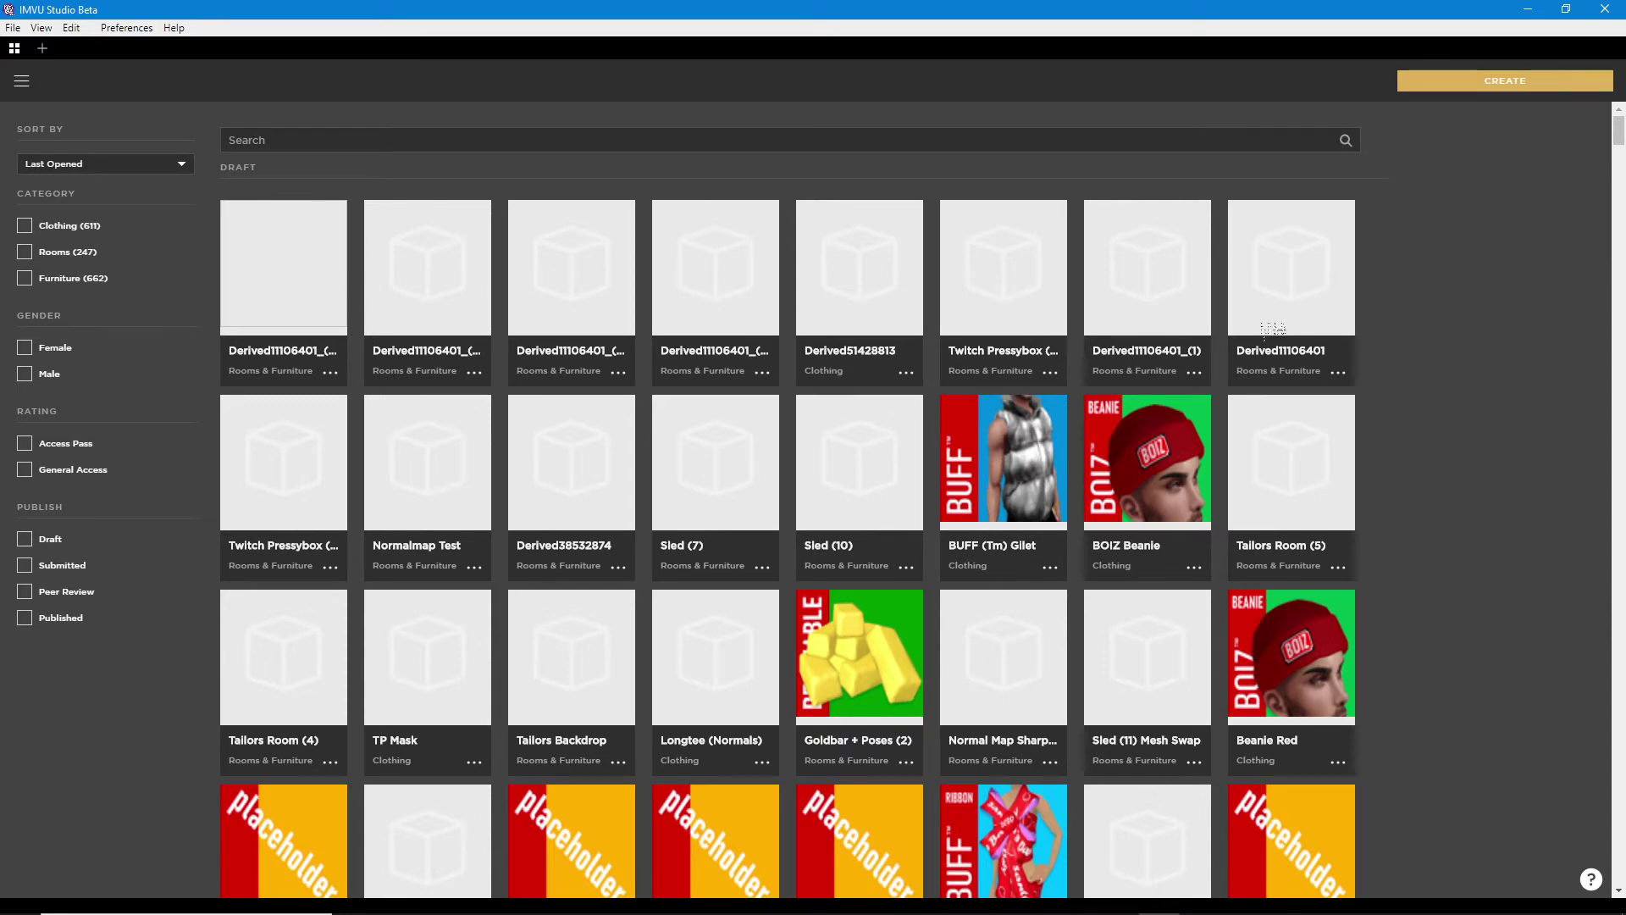
scroll(1439, 463, down, 12)
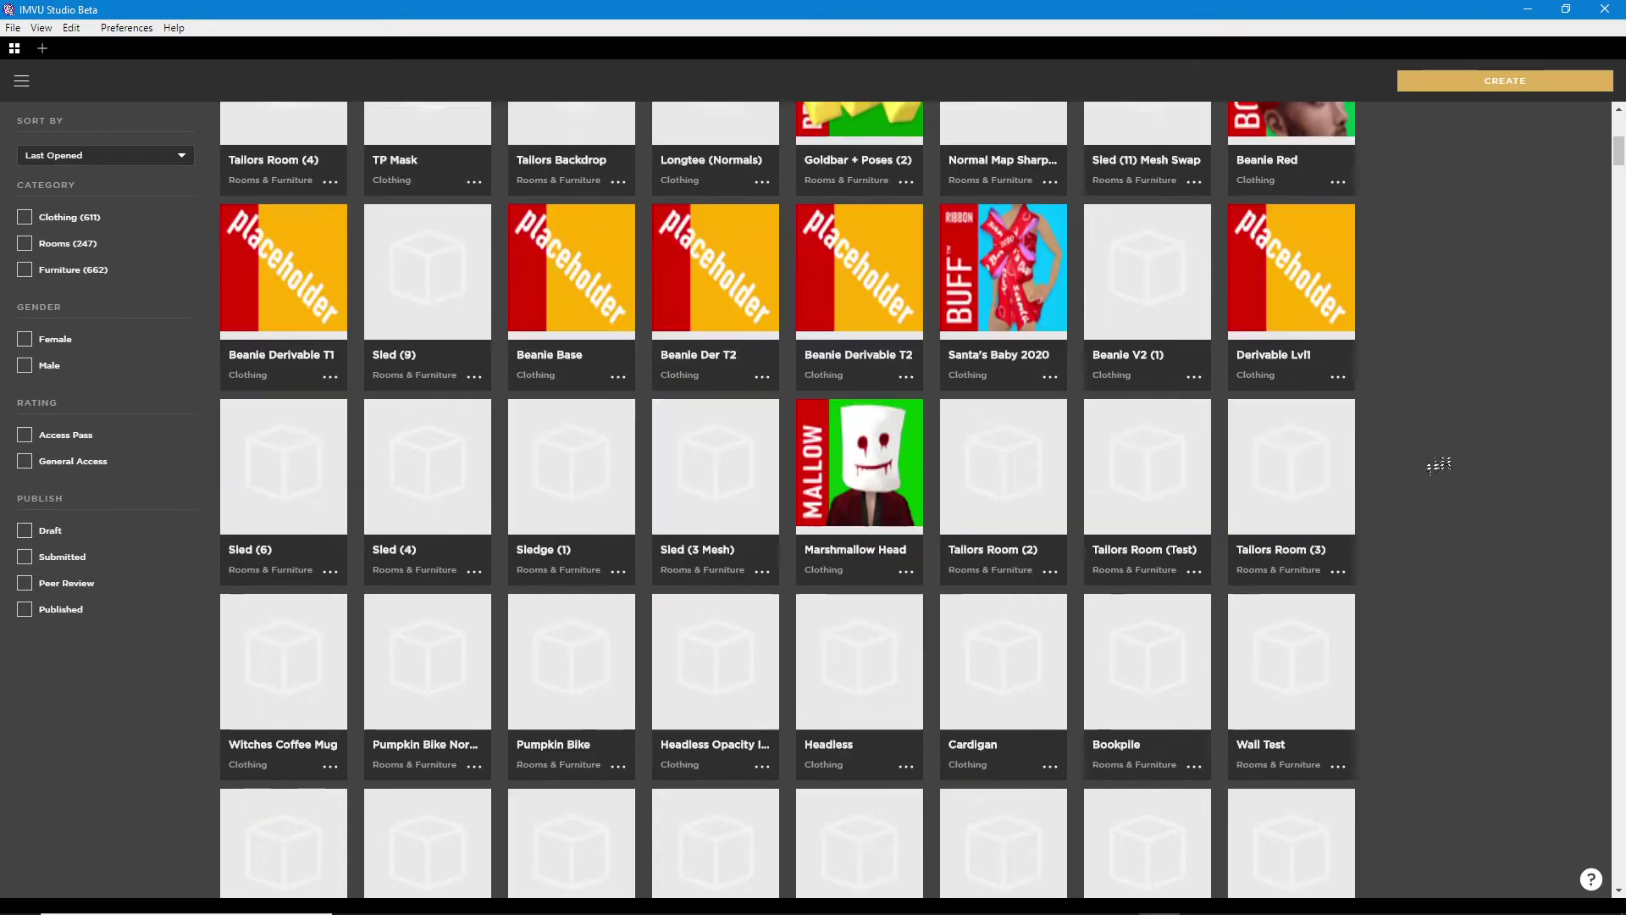
scroll(1440, 463, down, 6)
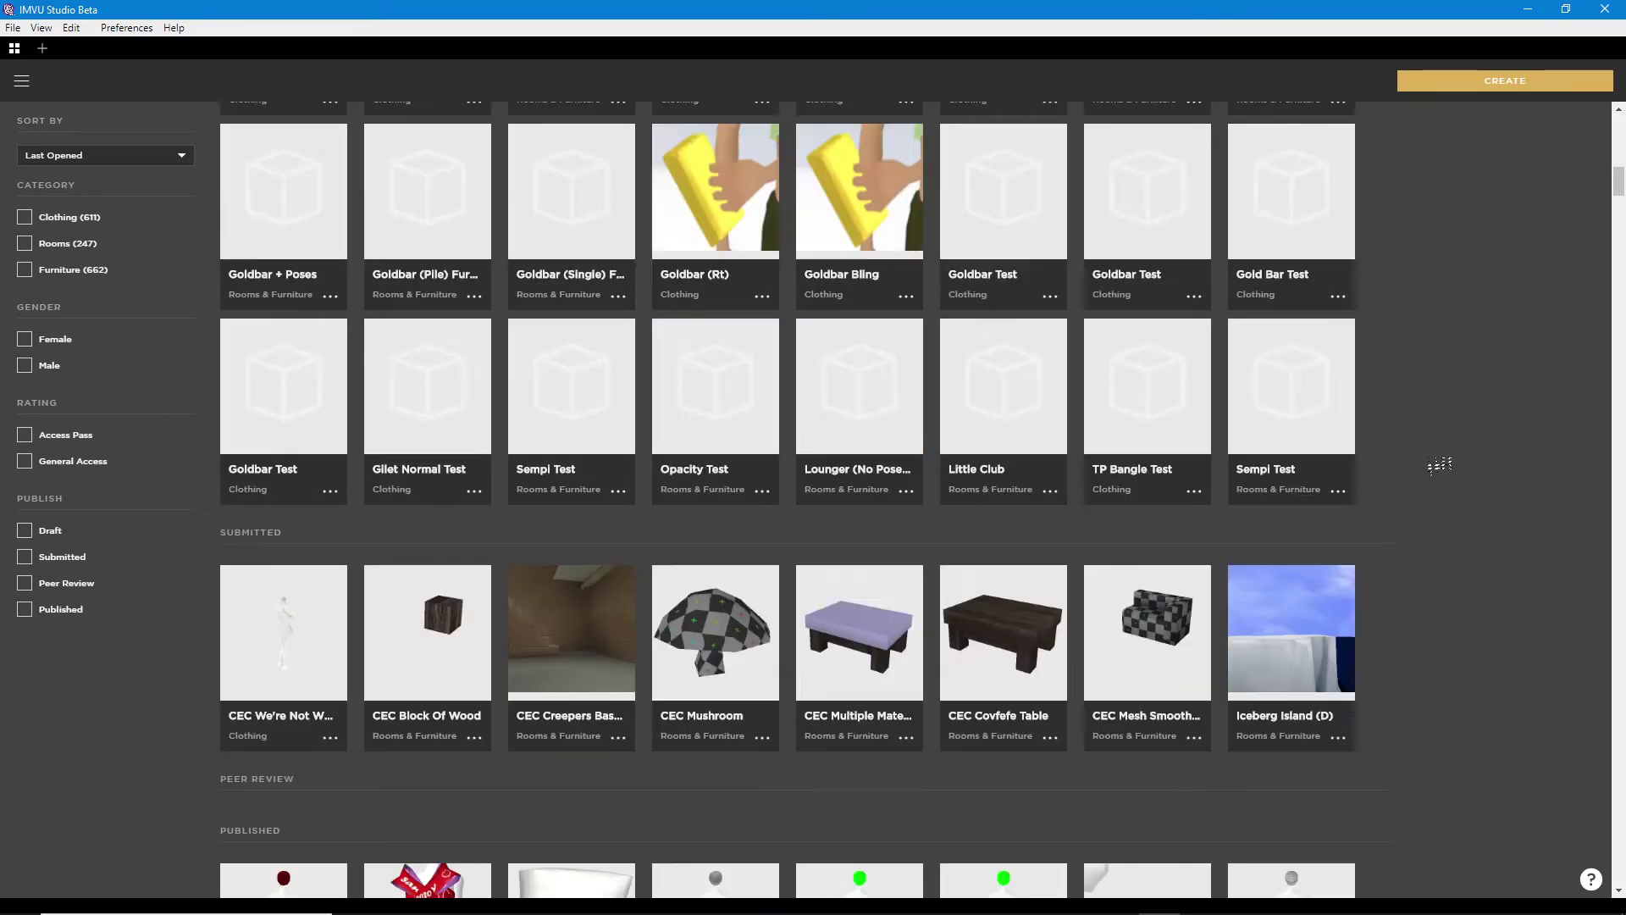
scroll(1440, 463, up, 10)
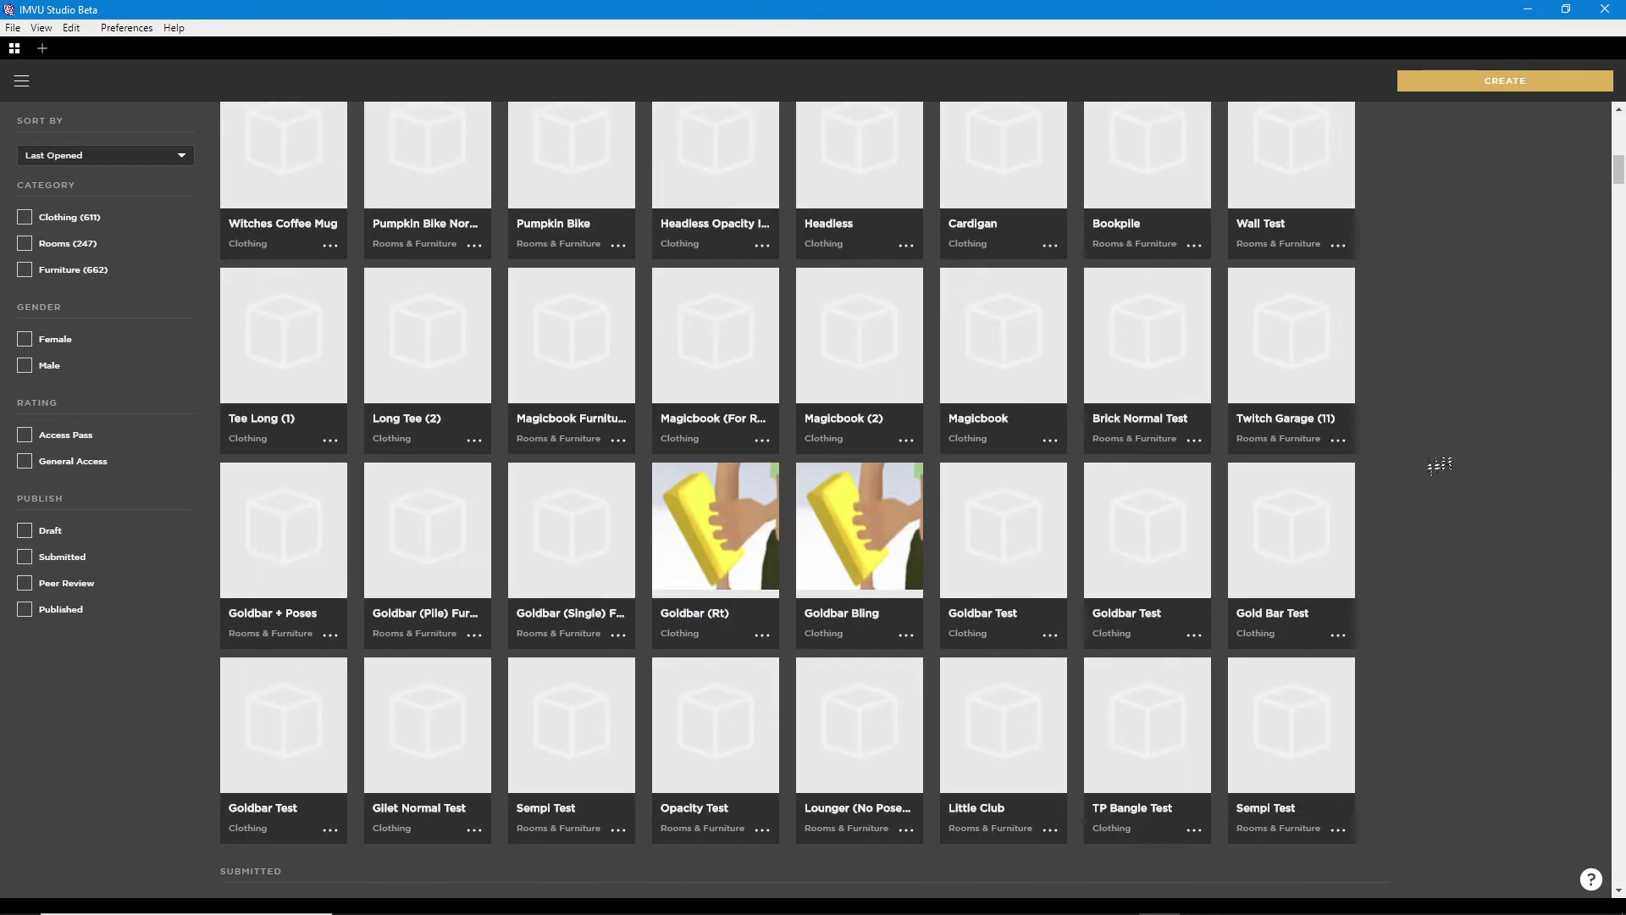
scroll(1440, 464, down, 15)
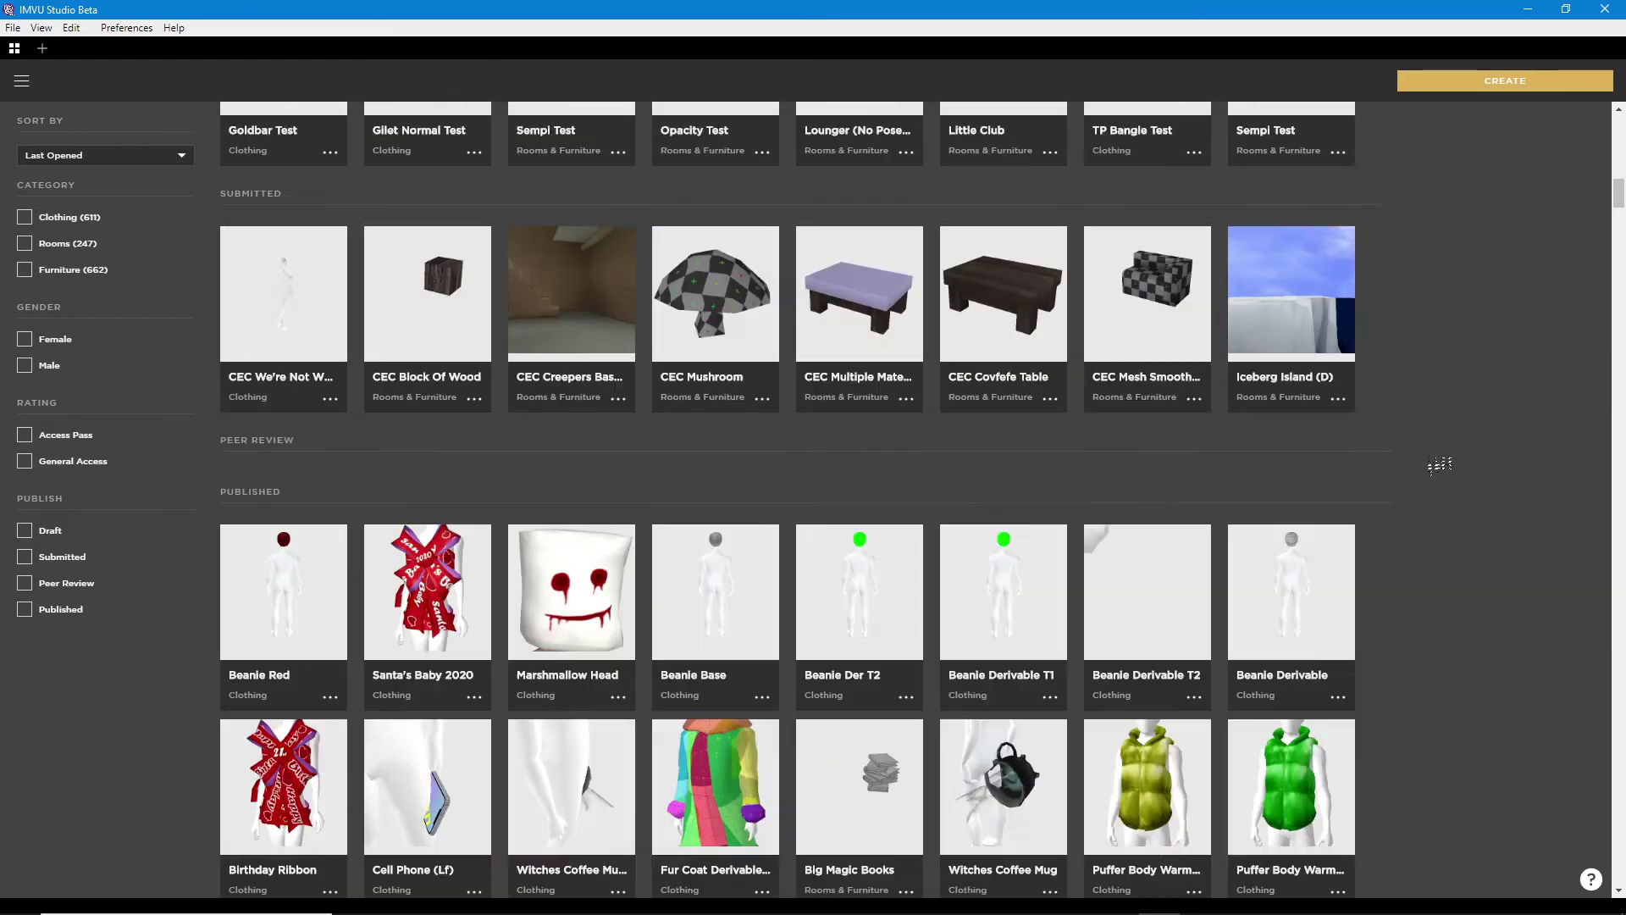
scroll(1440, 463, down, 1)
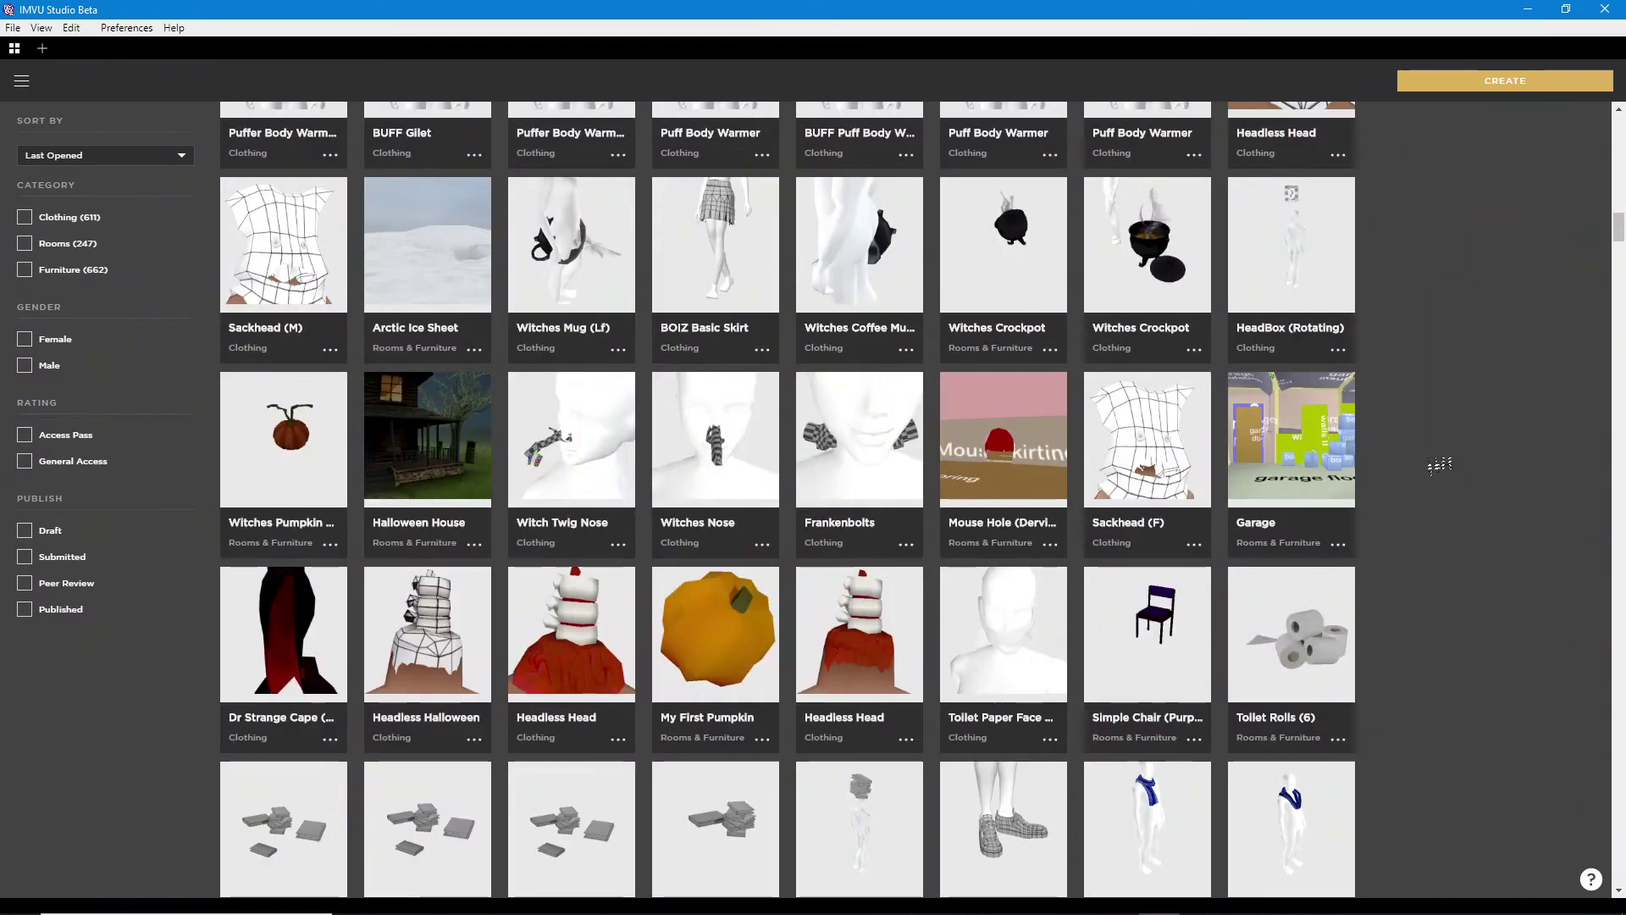
scroll(1440, 463, up, 4)
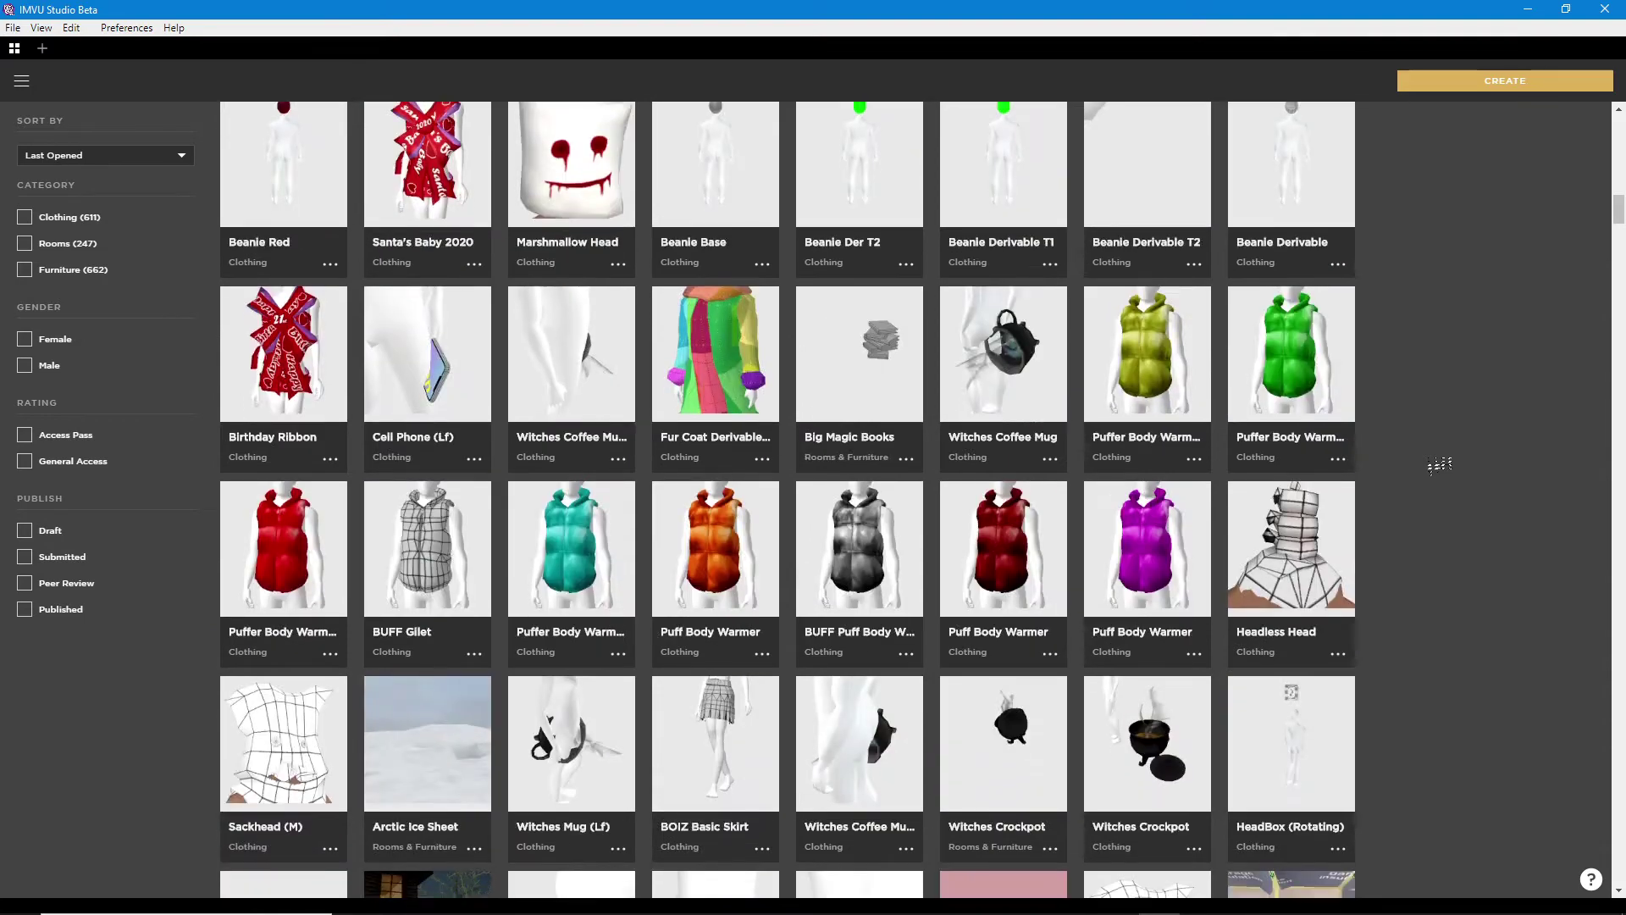
scroll(1440, 464, down, 11)
scroll(1439, 463, down, 13)
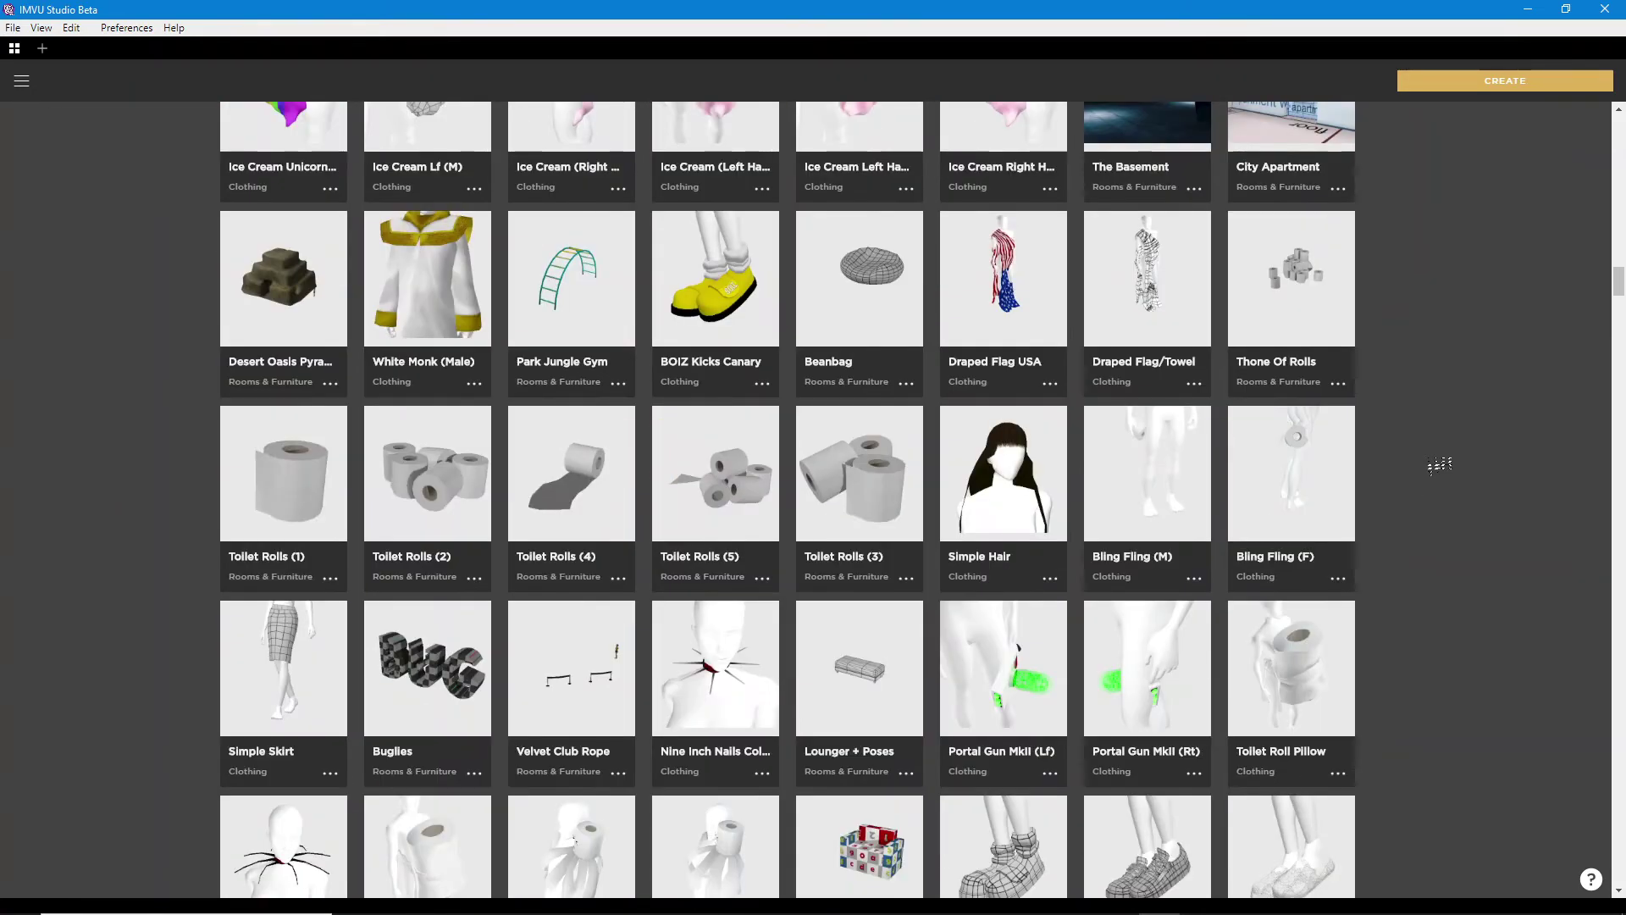
scroll(1440, 463, down, 8)
scroll(1440, 463, down, 15)
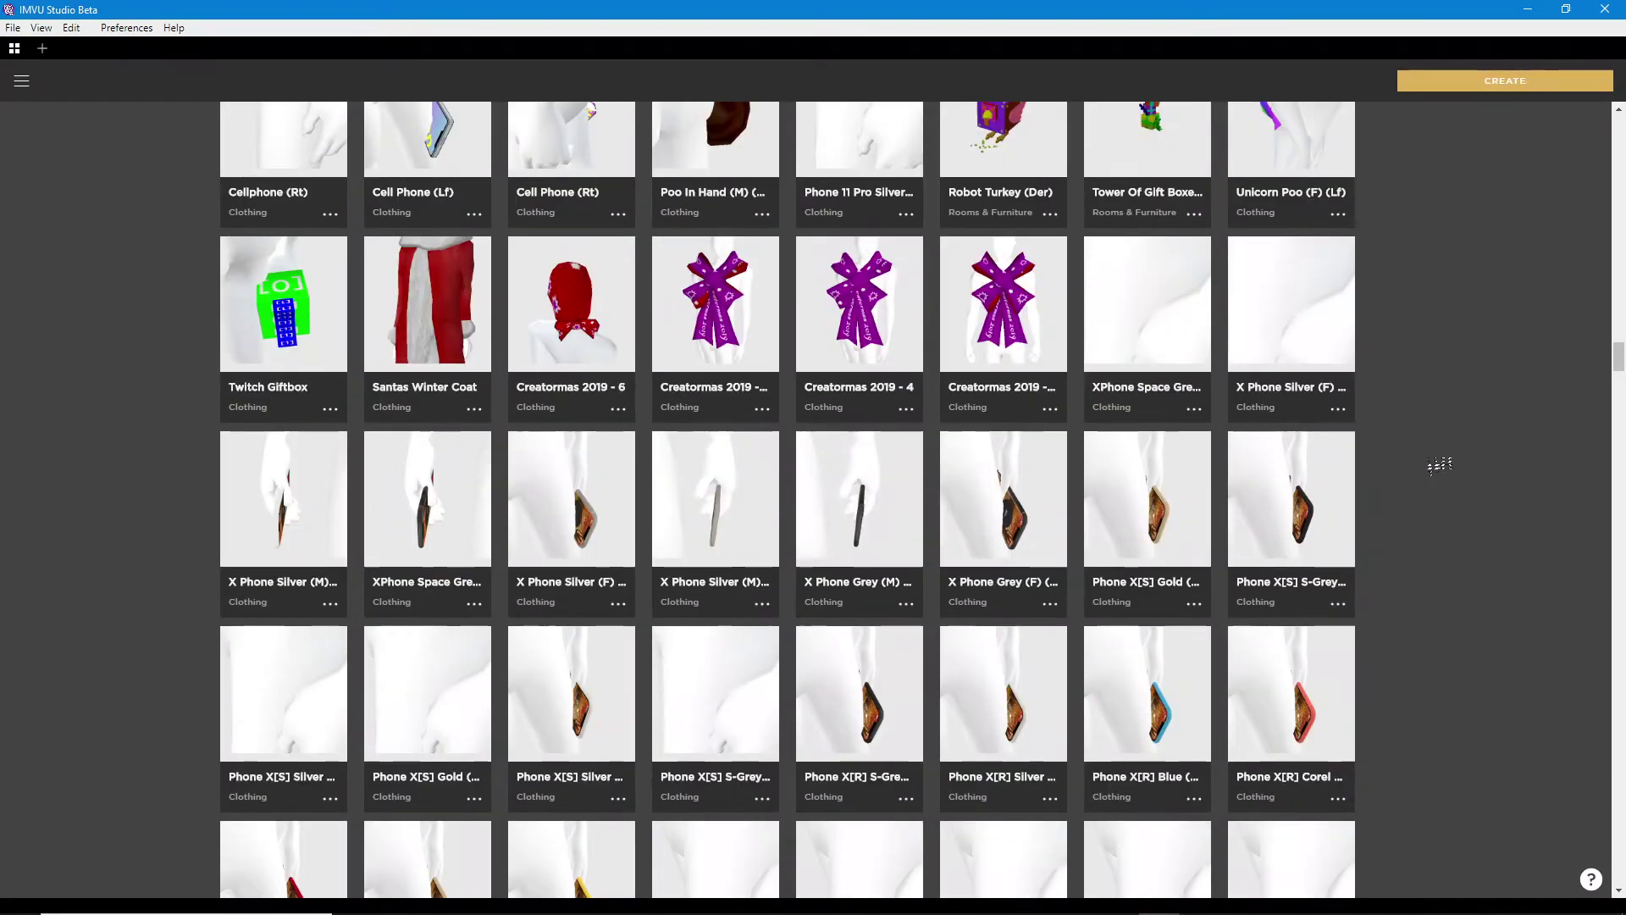
scroll(1440, 463, down, 10)
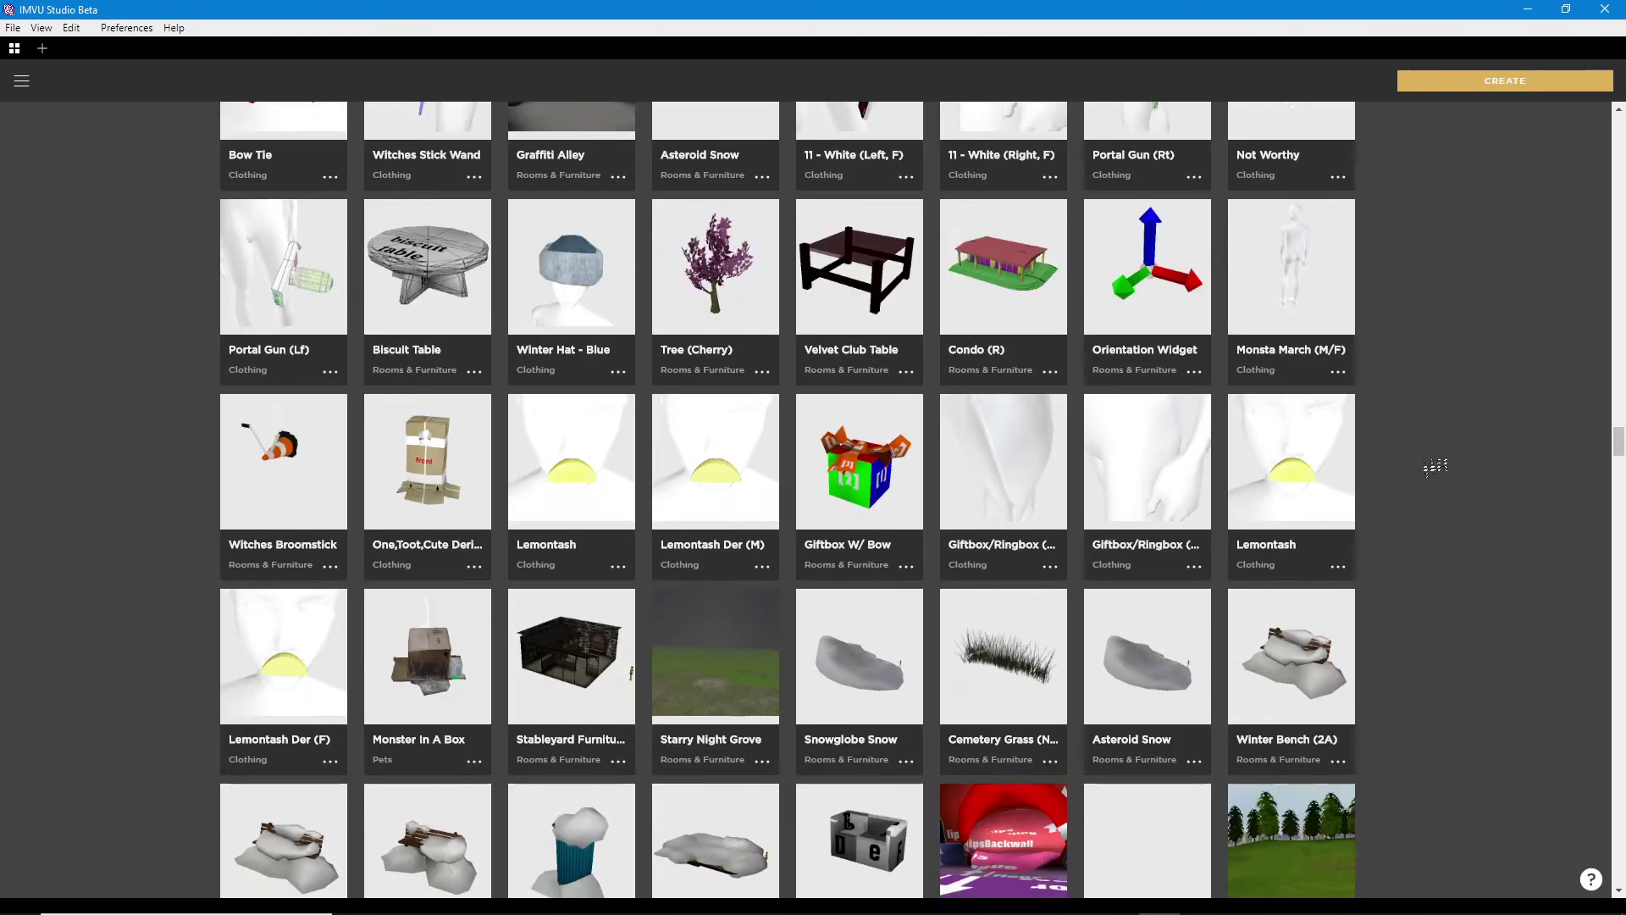
scroll(1435, 466, down, 10)
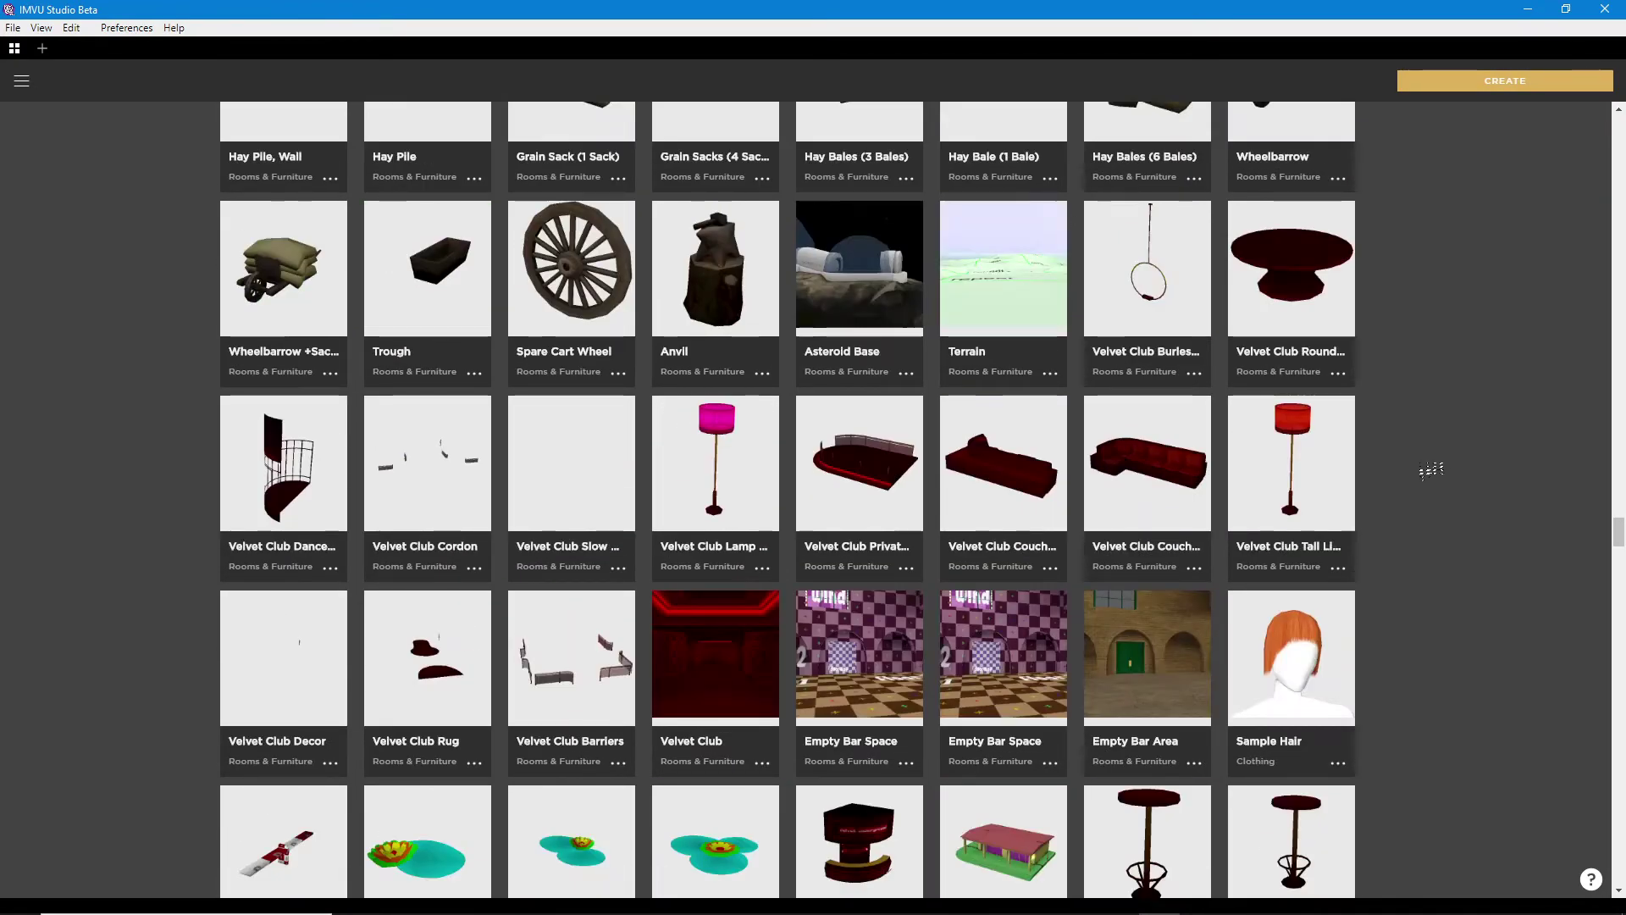
scroll(1431, 470, down, 15)
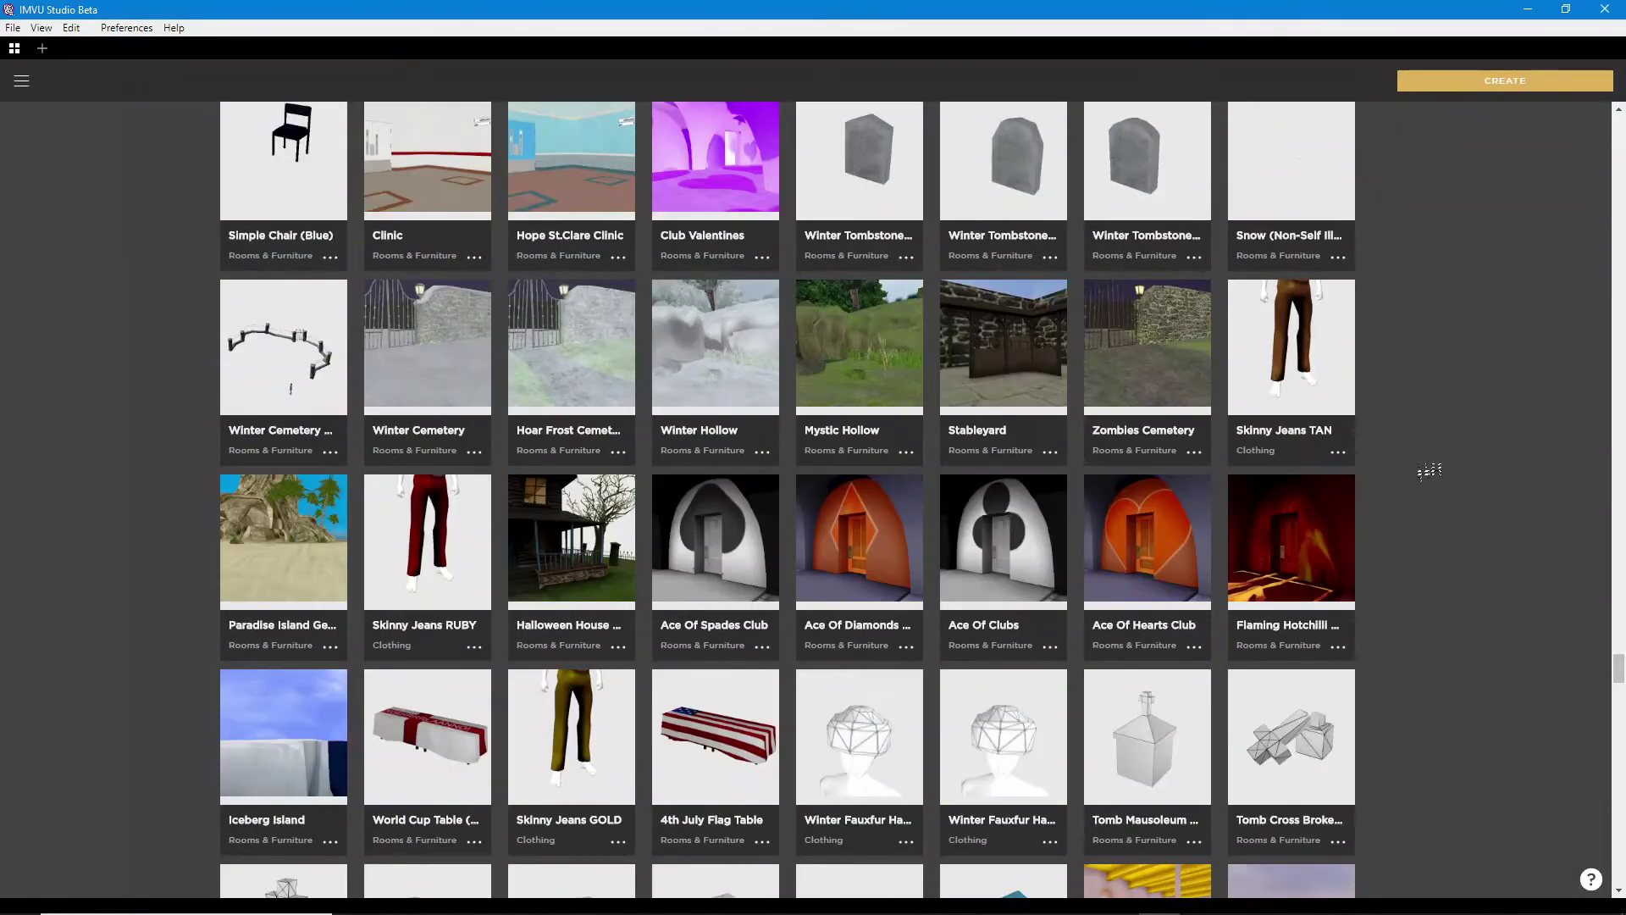
scroll(1429, 470, down, 20)
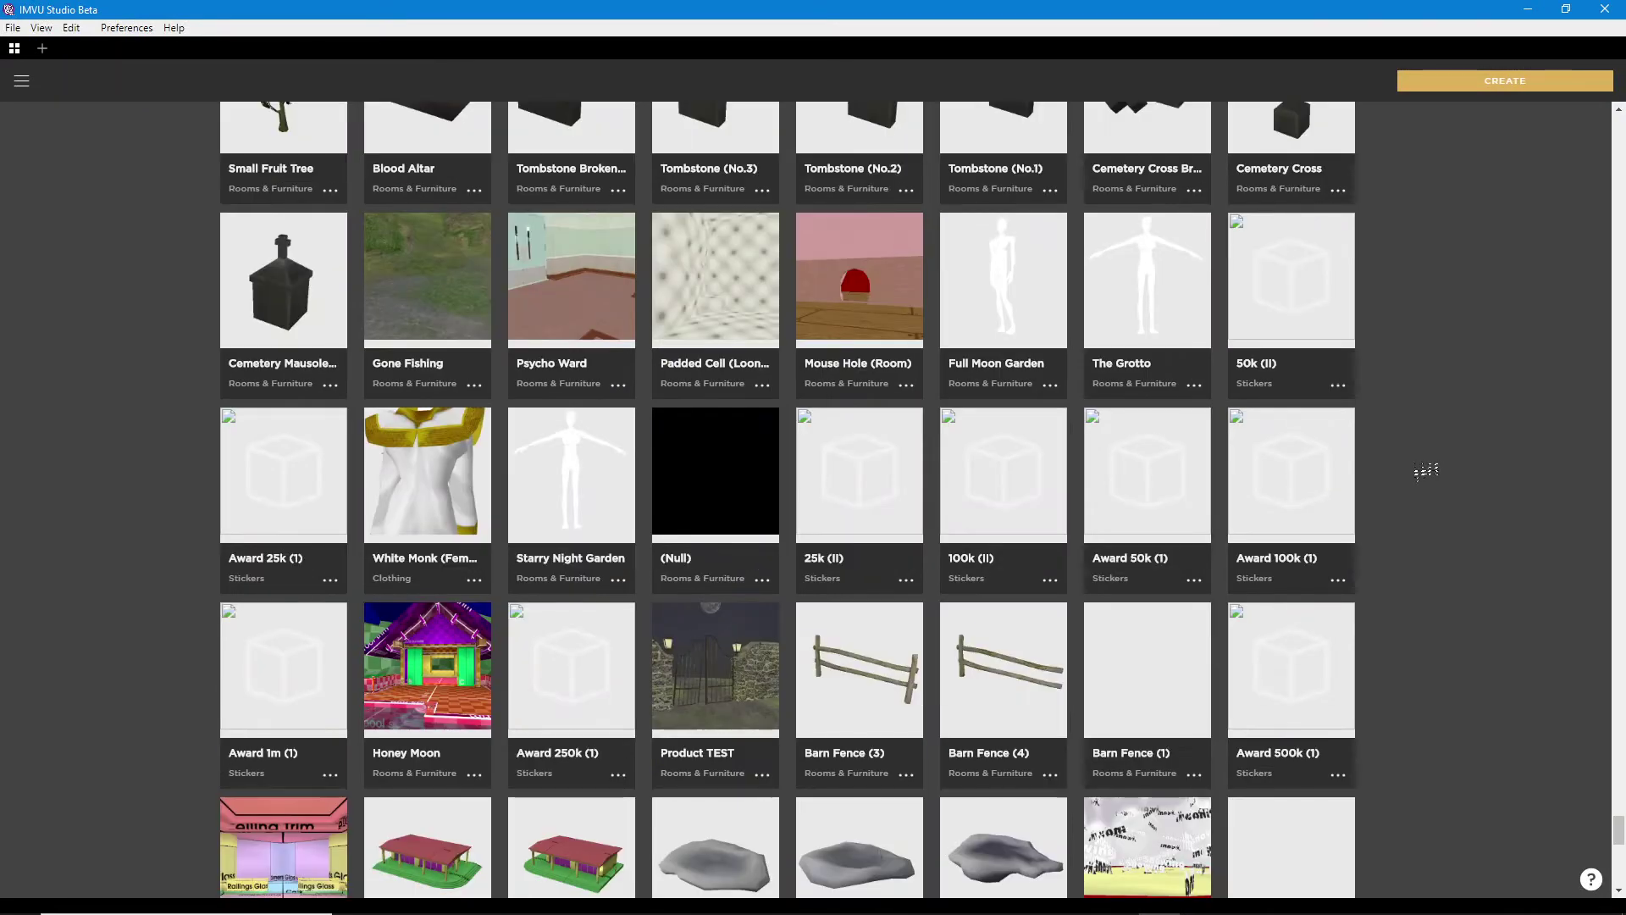
scroll(1426, 470, down, 10)
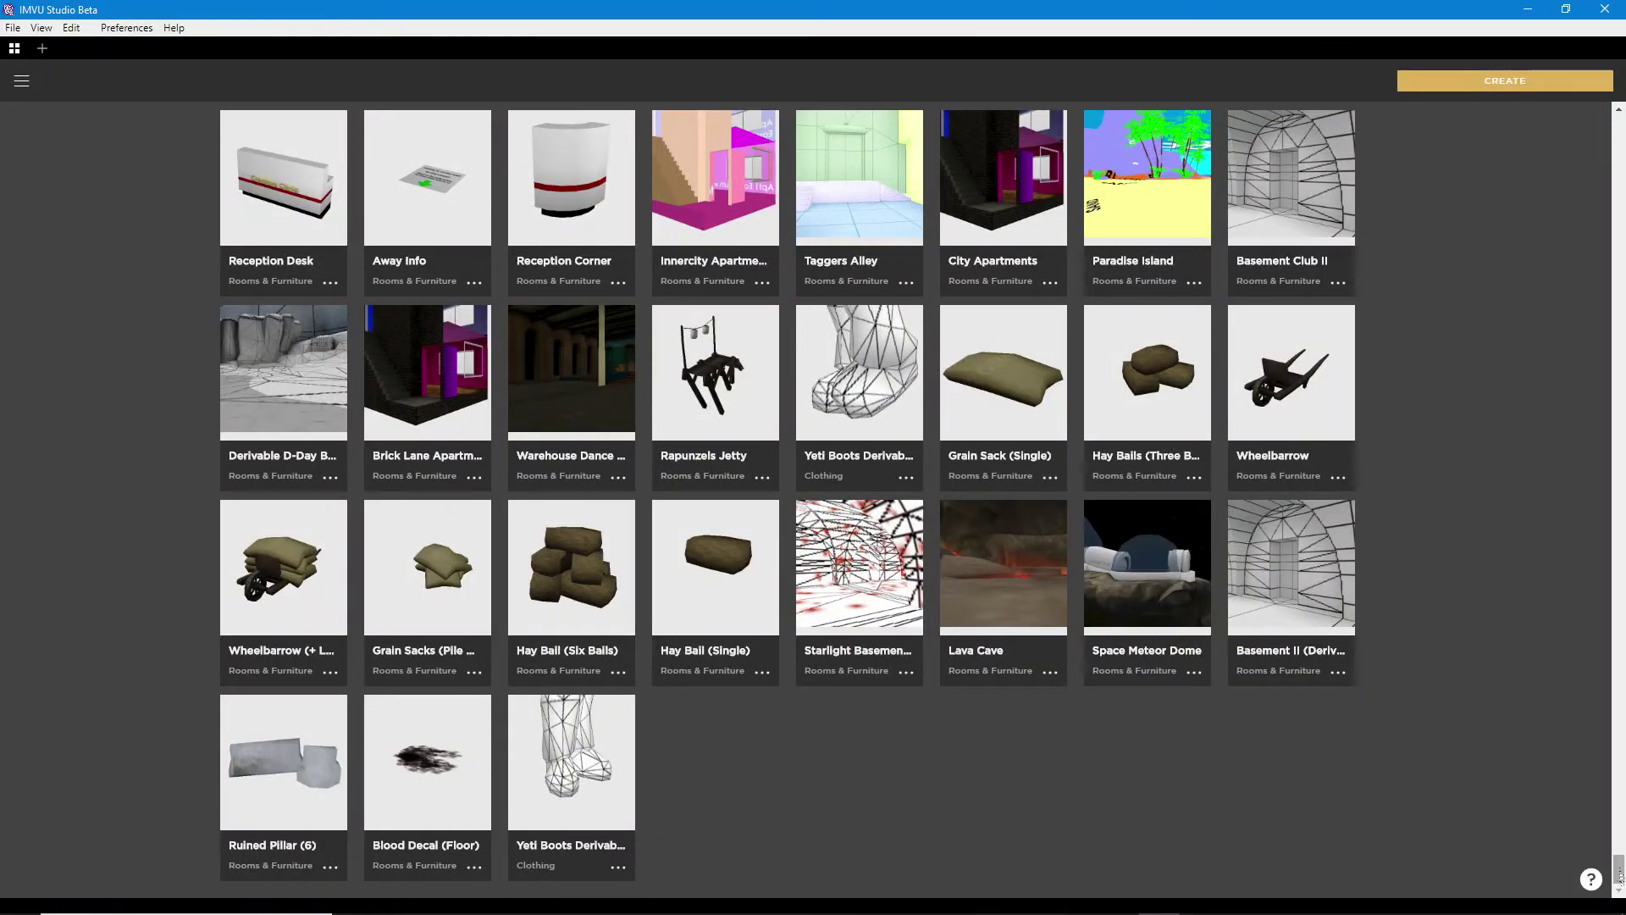
drag(1618, 872, 1450, 102)
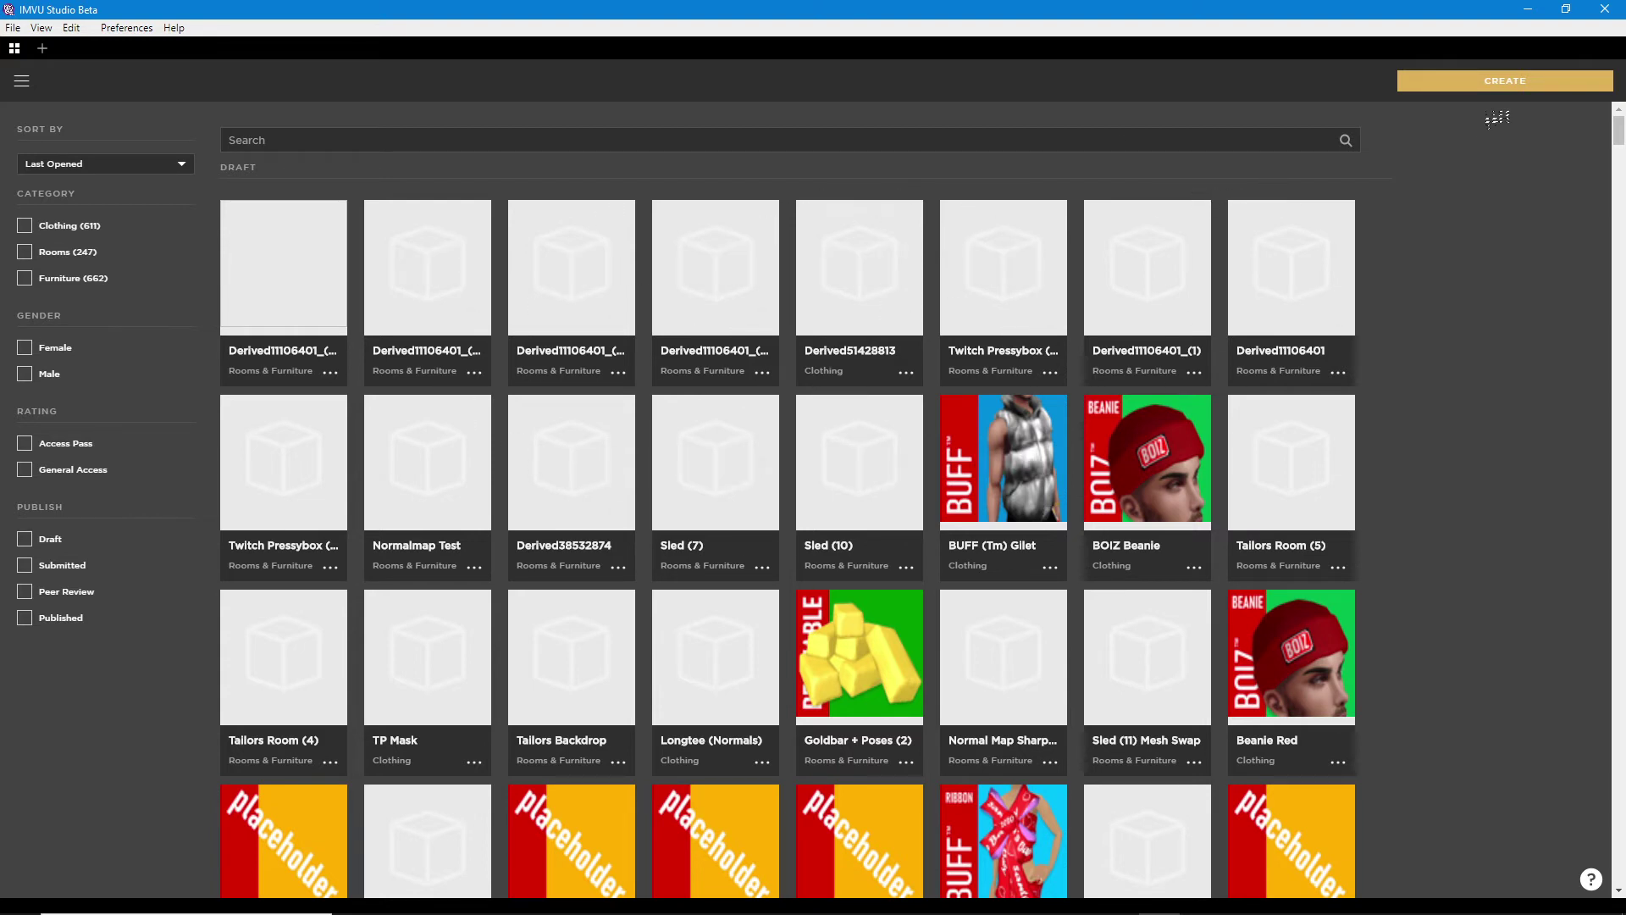
- Try to derive a new product from the Empty Female Clothing base, and close the derived project
click(1506, 82)
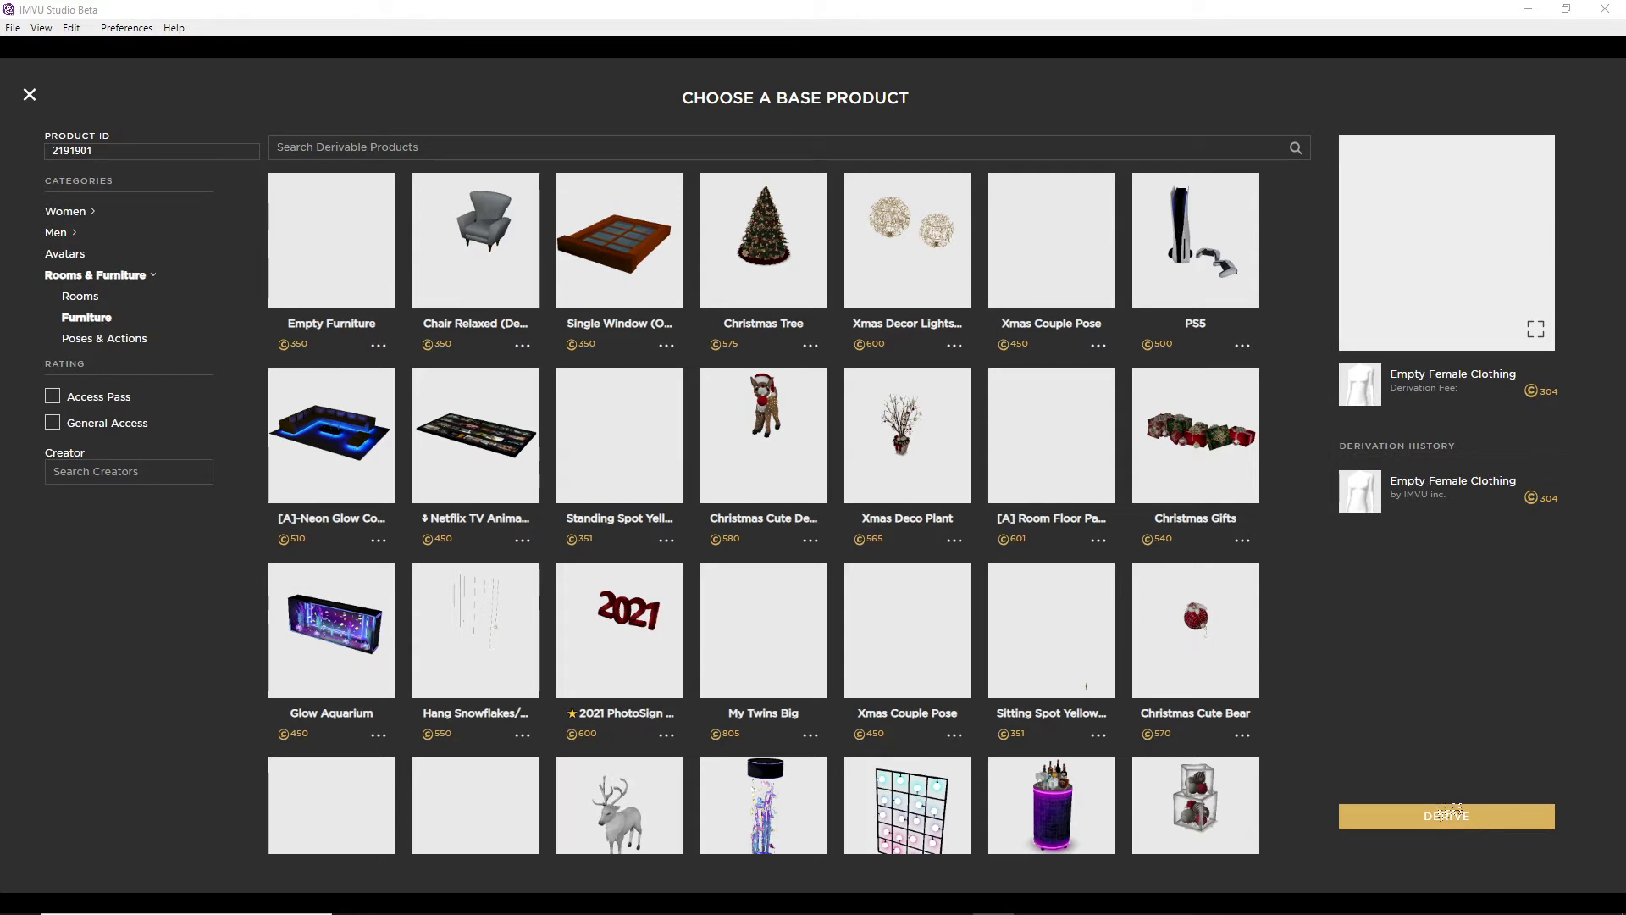
click(1447, 818)
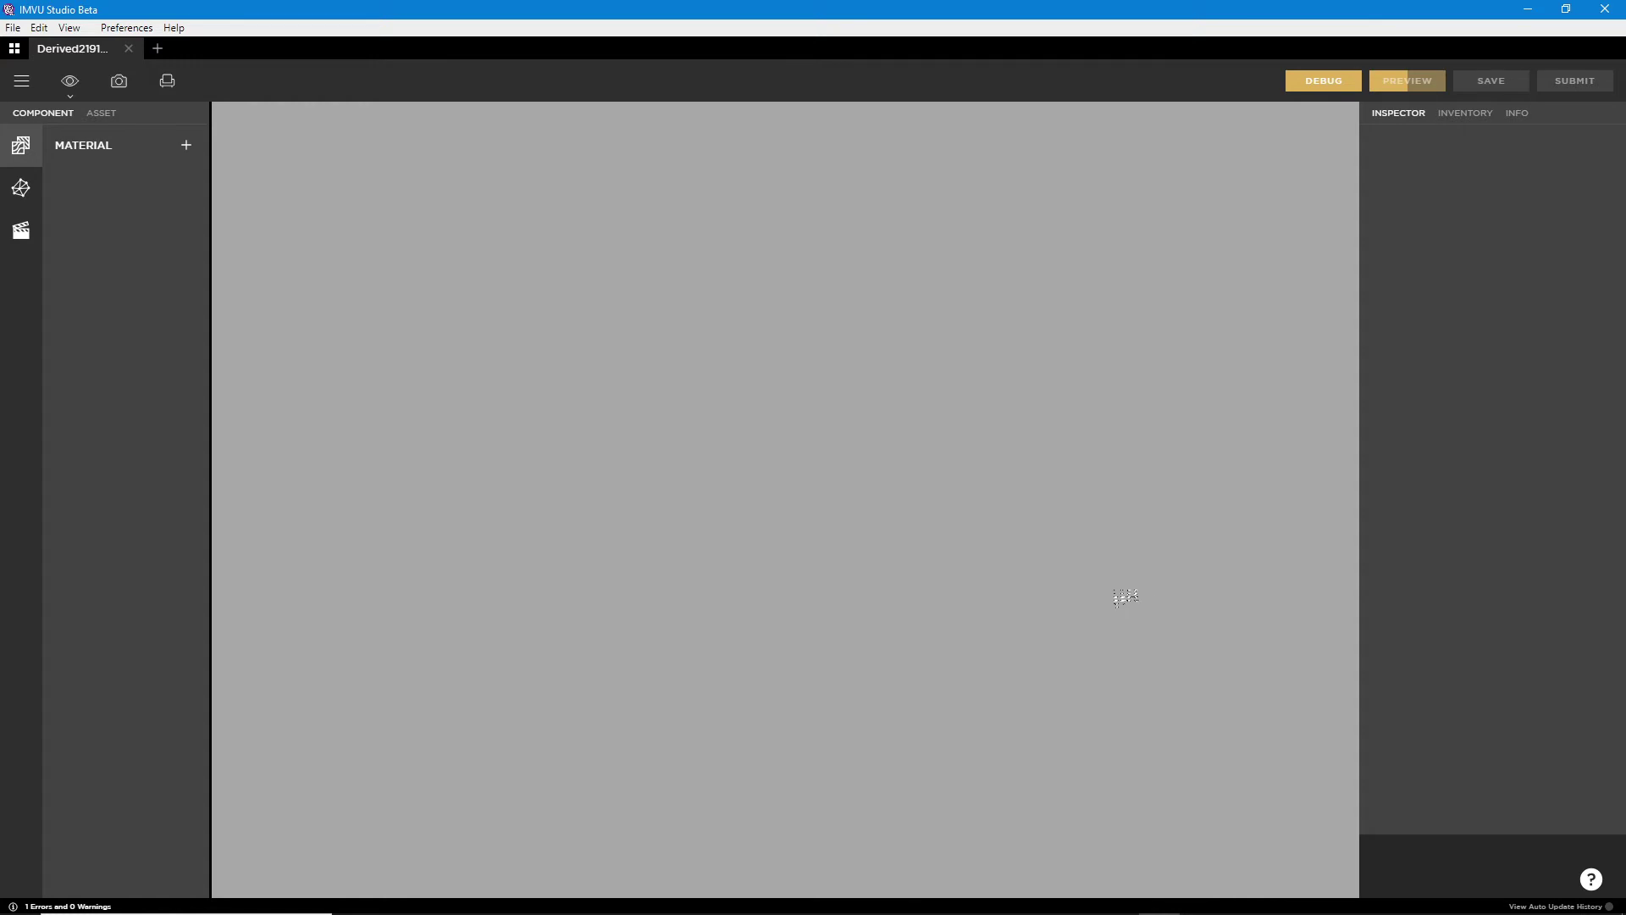
click(129, 48)
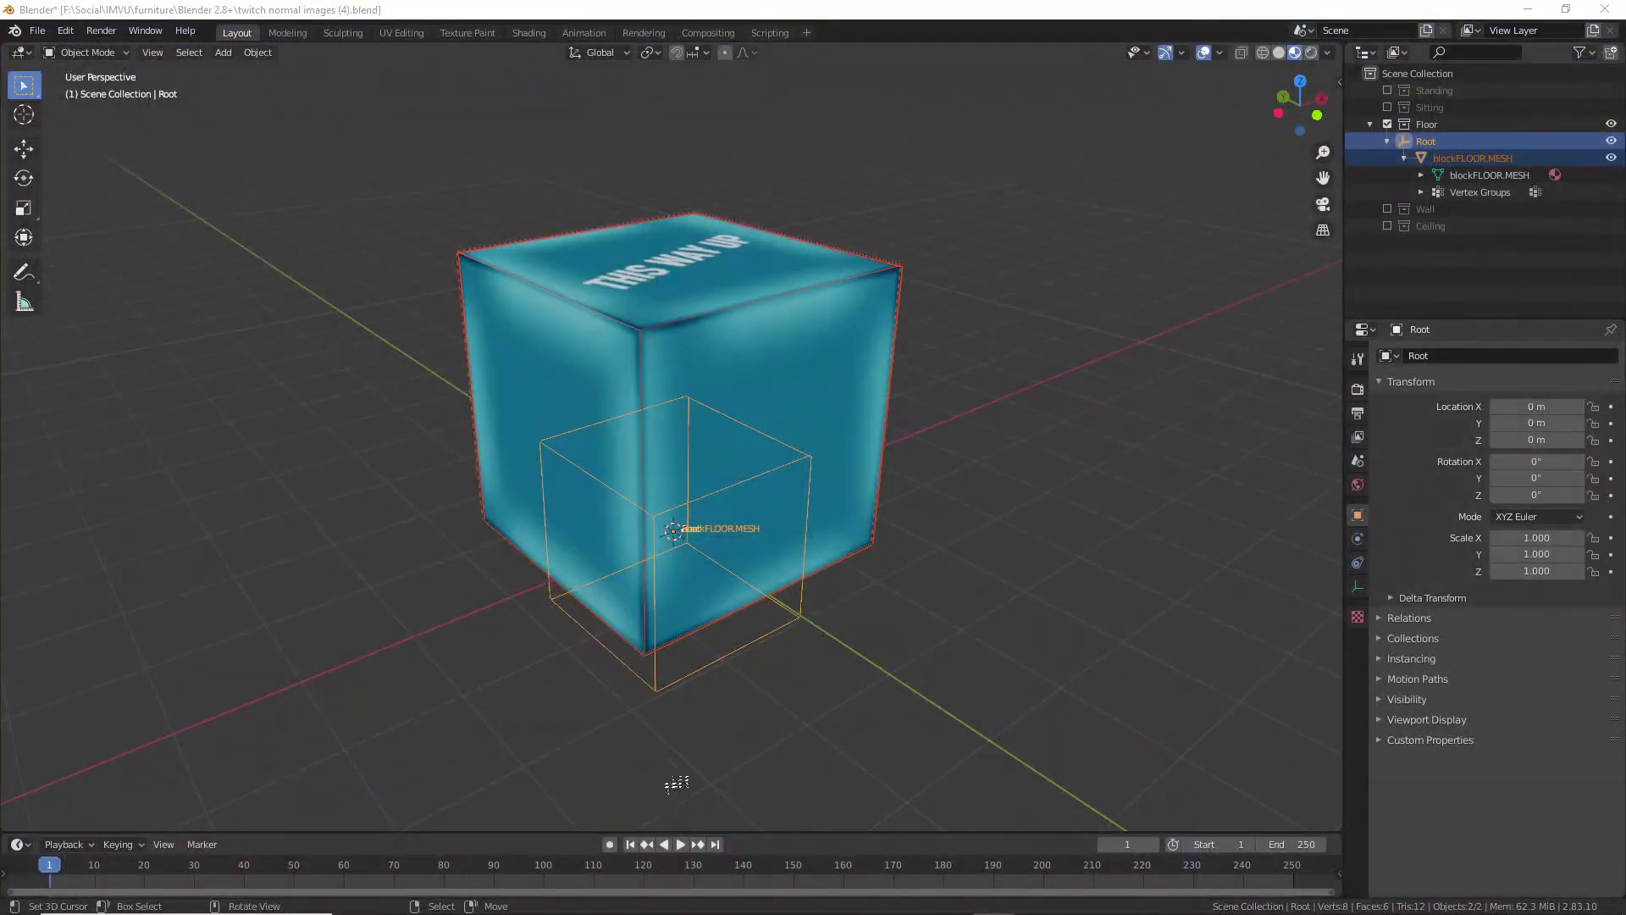
- Minimise the Blender and GIMP windows, and derive a new IMVU Studio product from the Empty Furniture base
click(1529, 10)
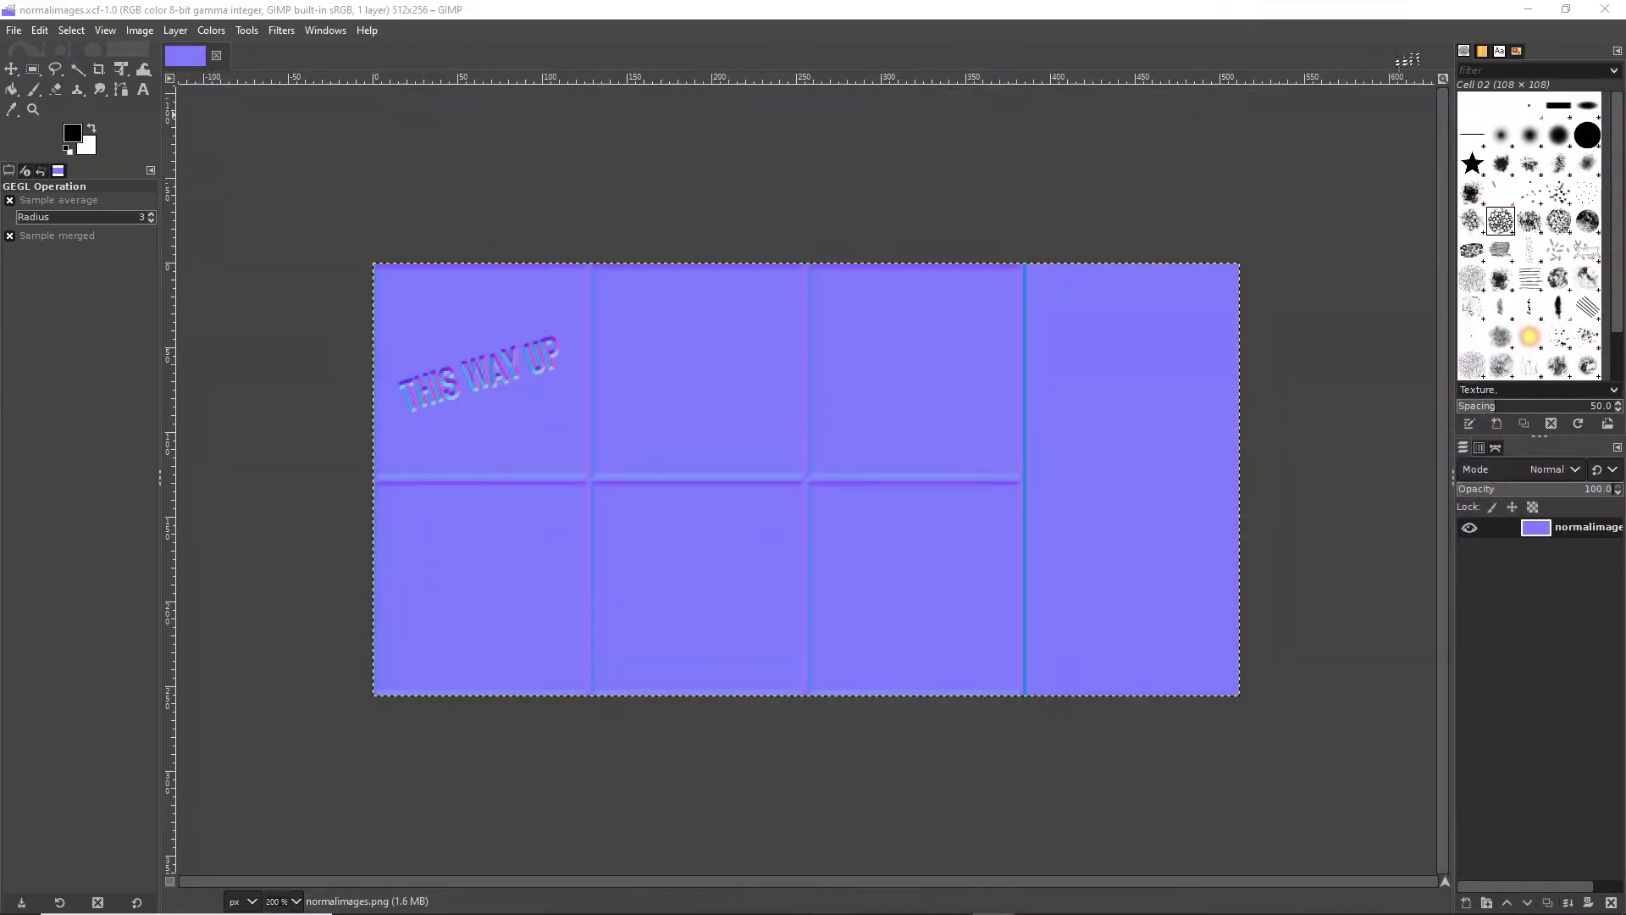
click(1528, 9)
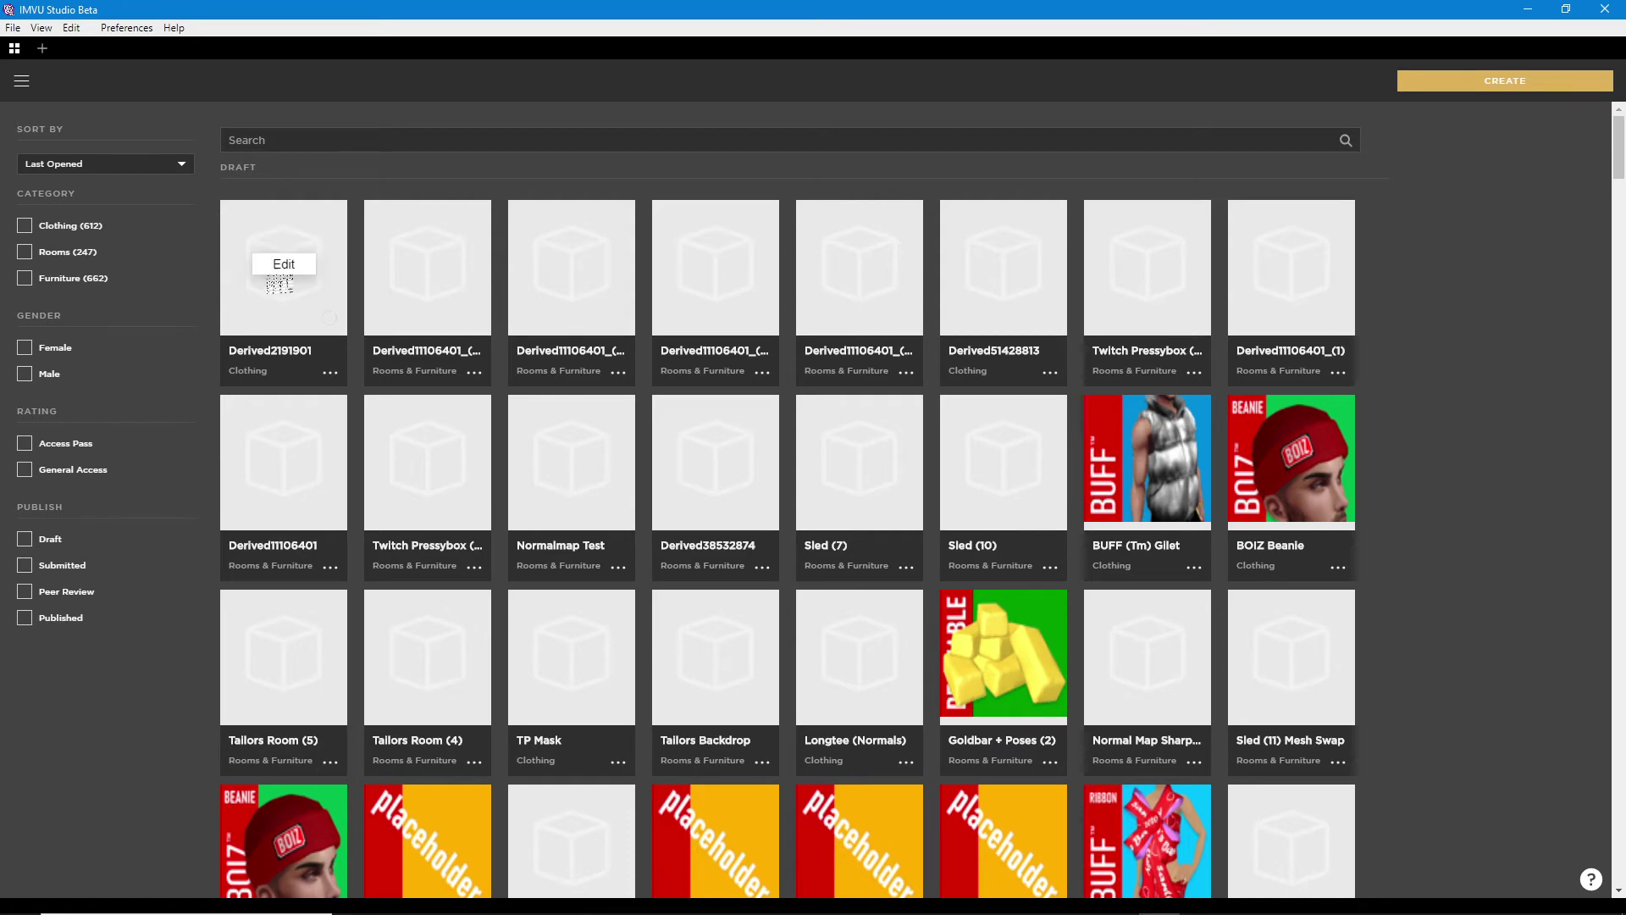
click(1507, 83)
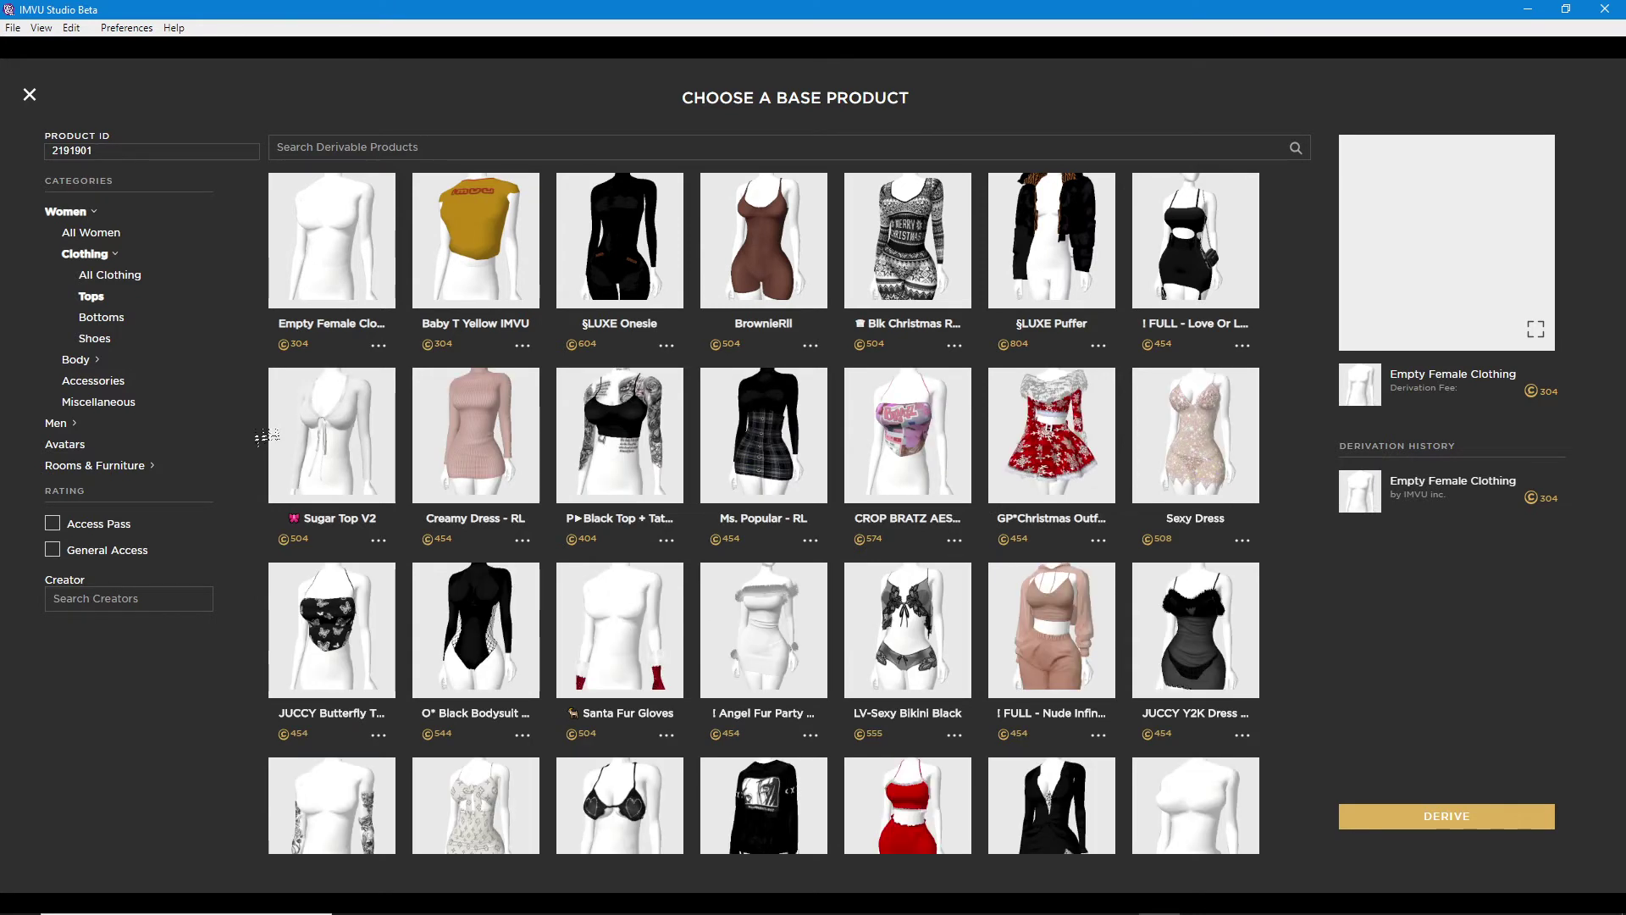
click(92, 468)
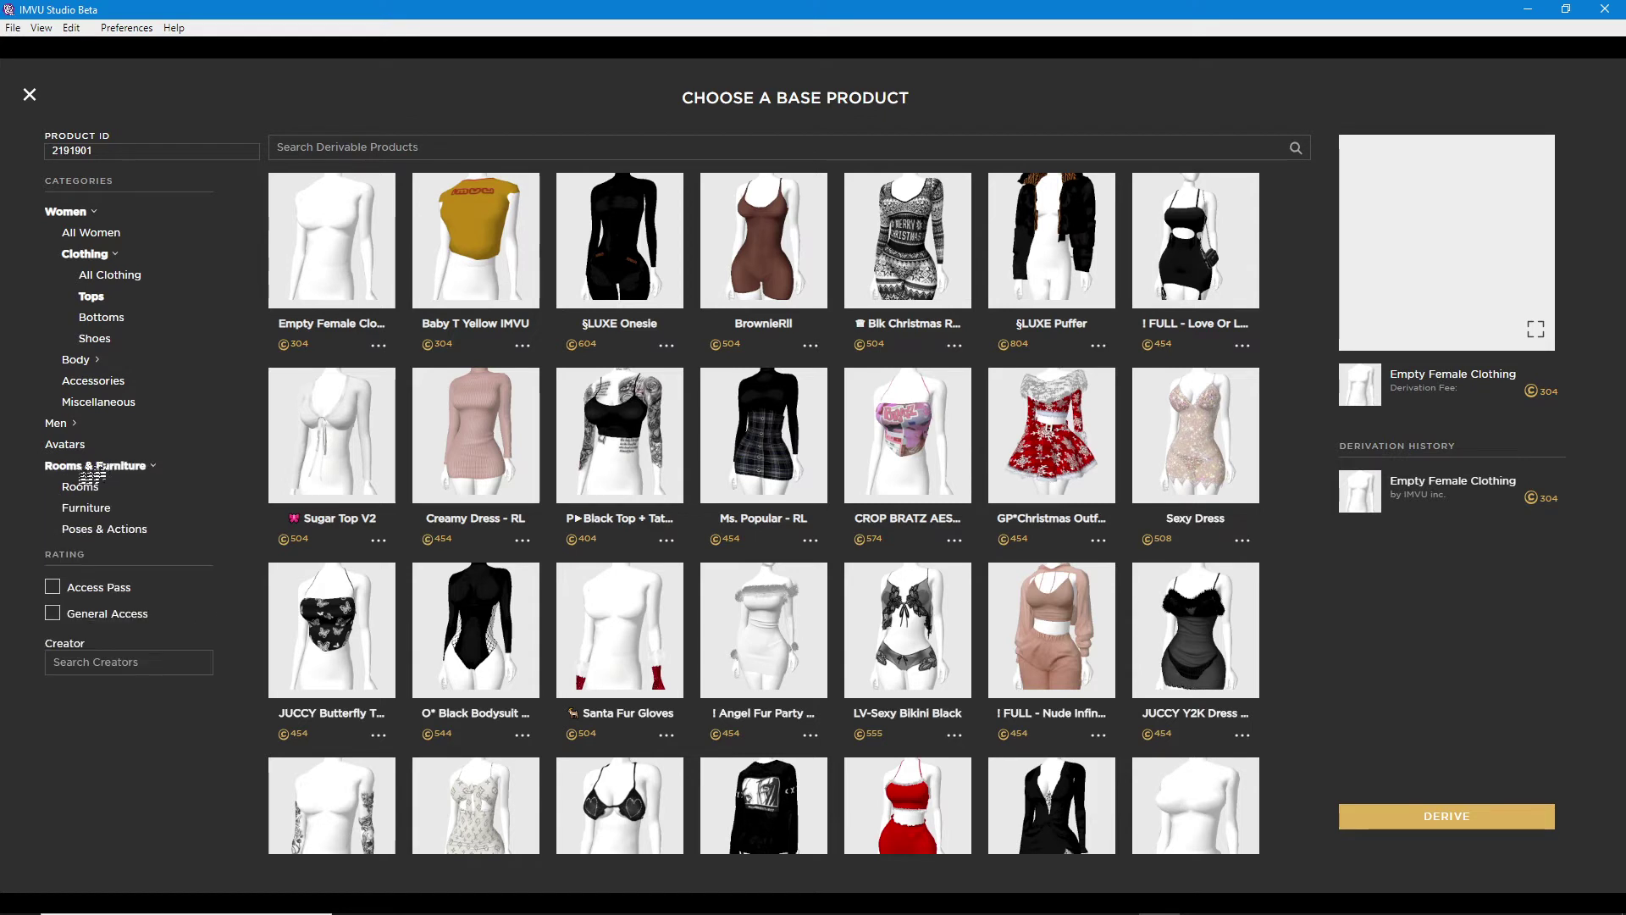
click(93, 509)
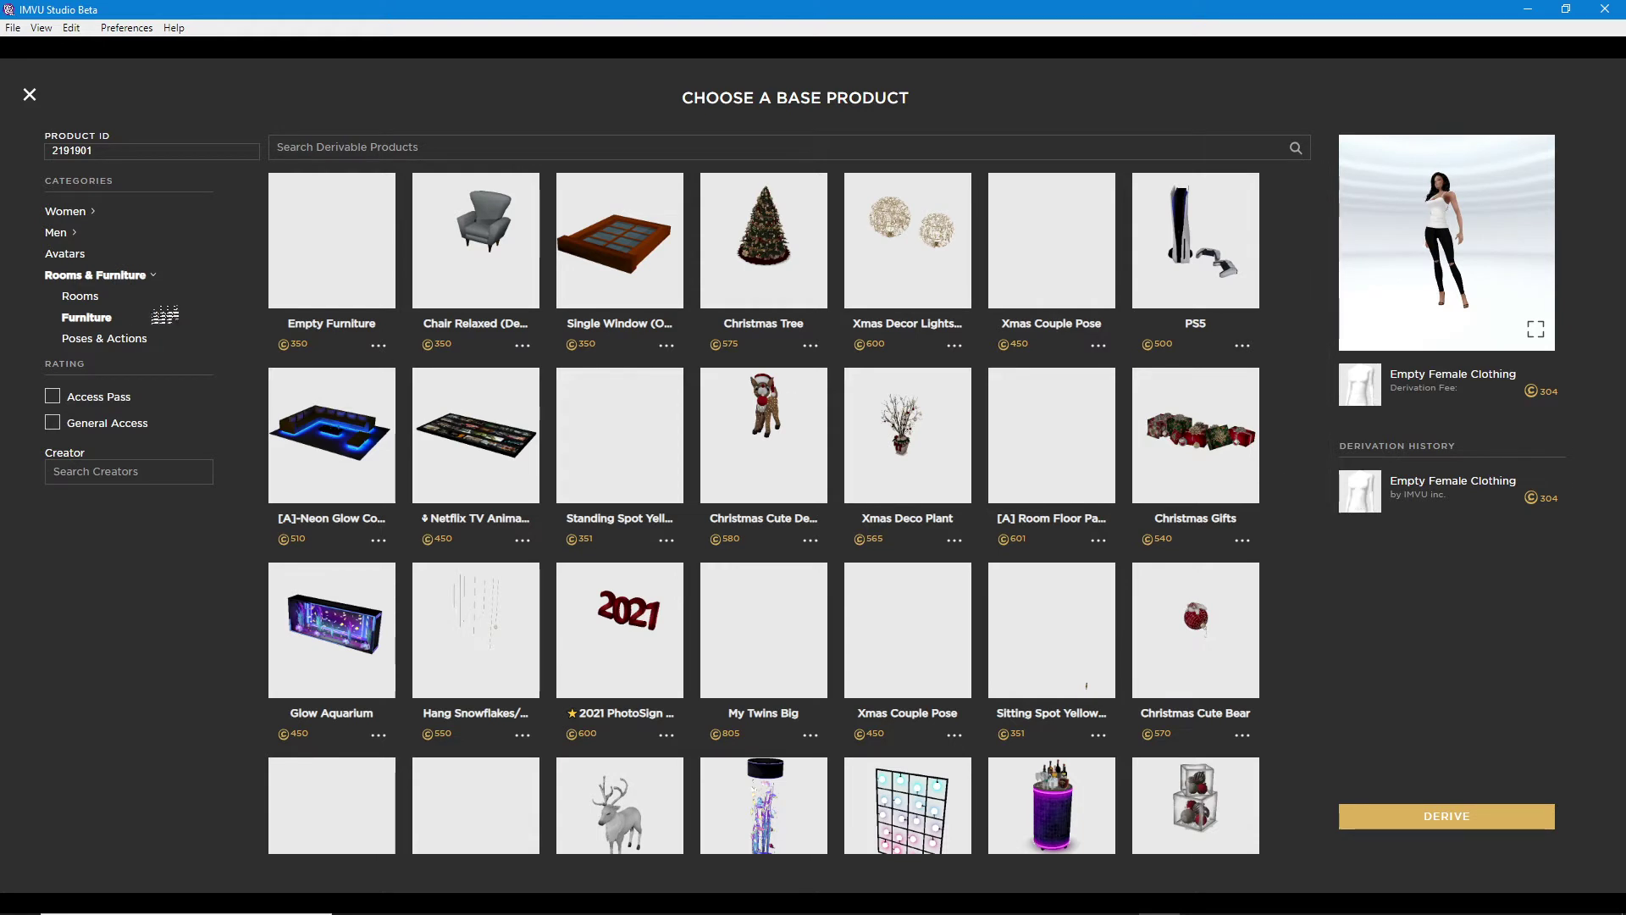
click(351, 246)
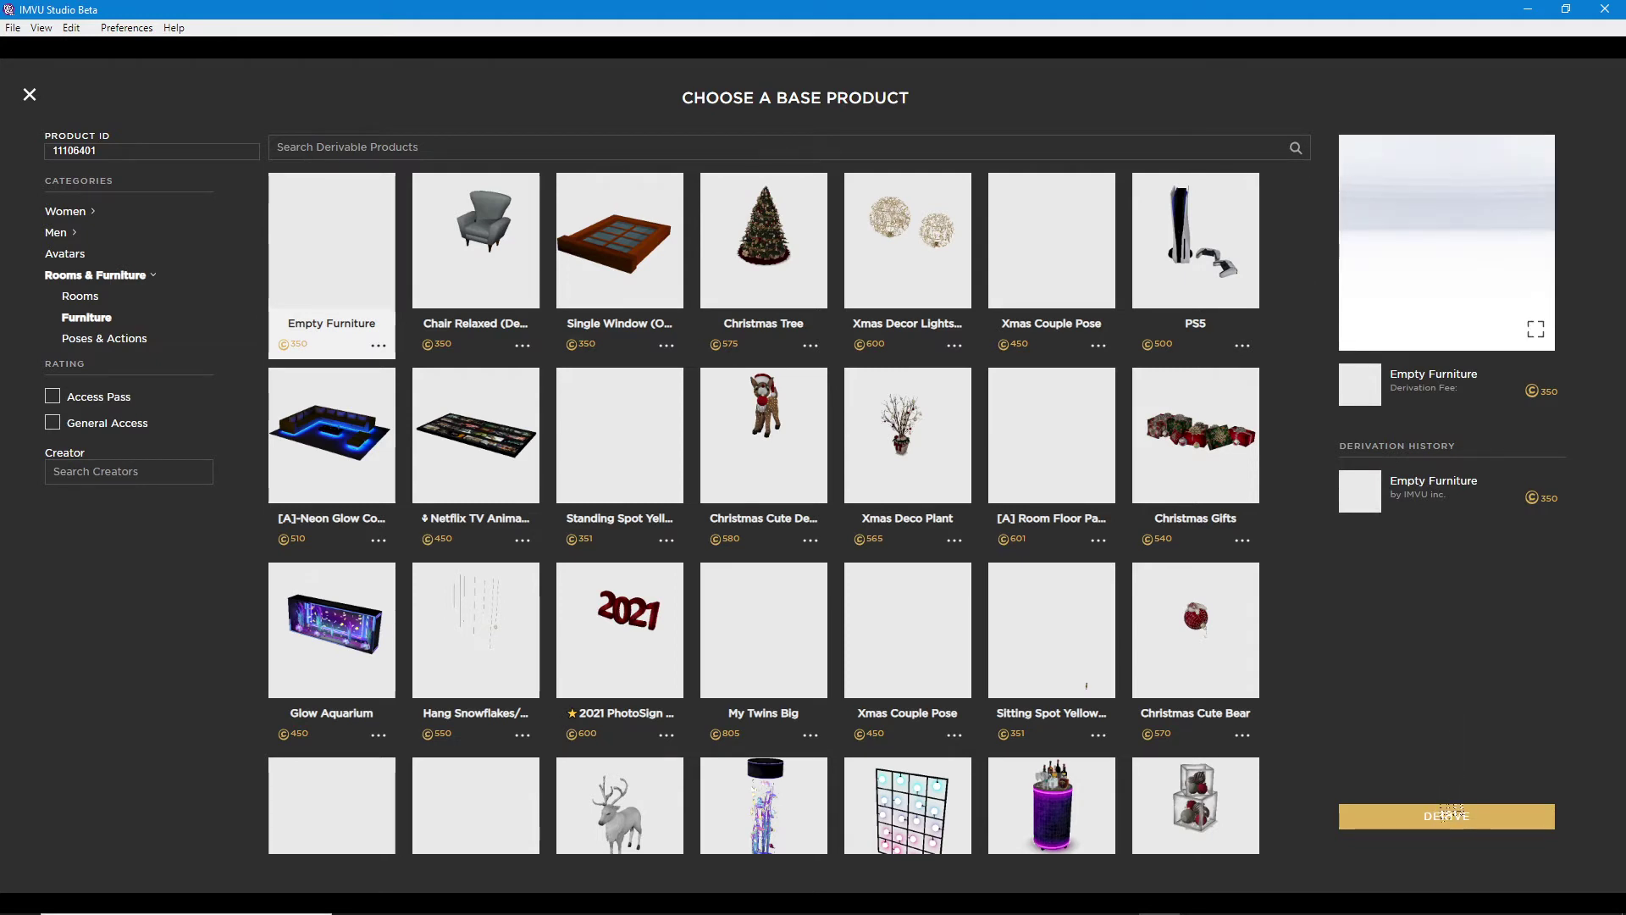
click(1448, 817)
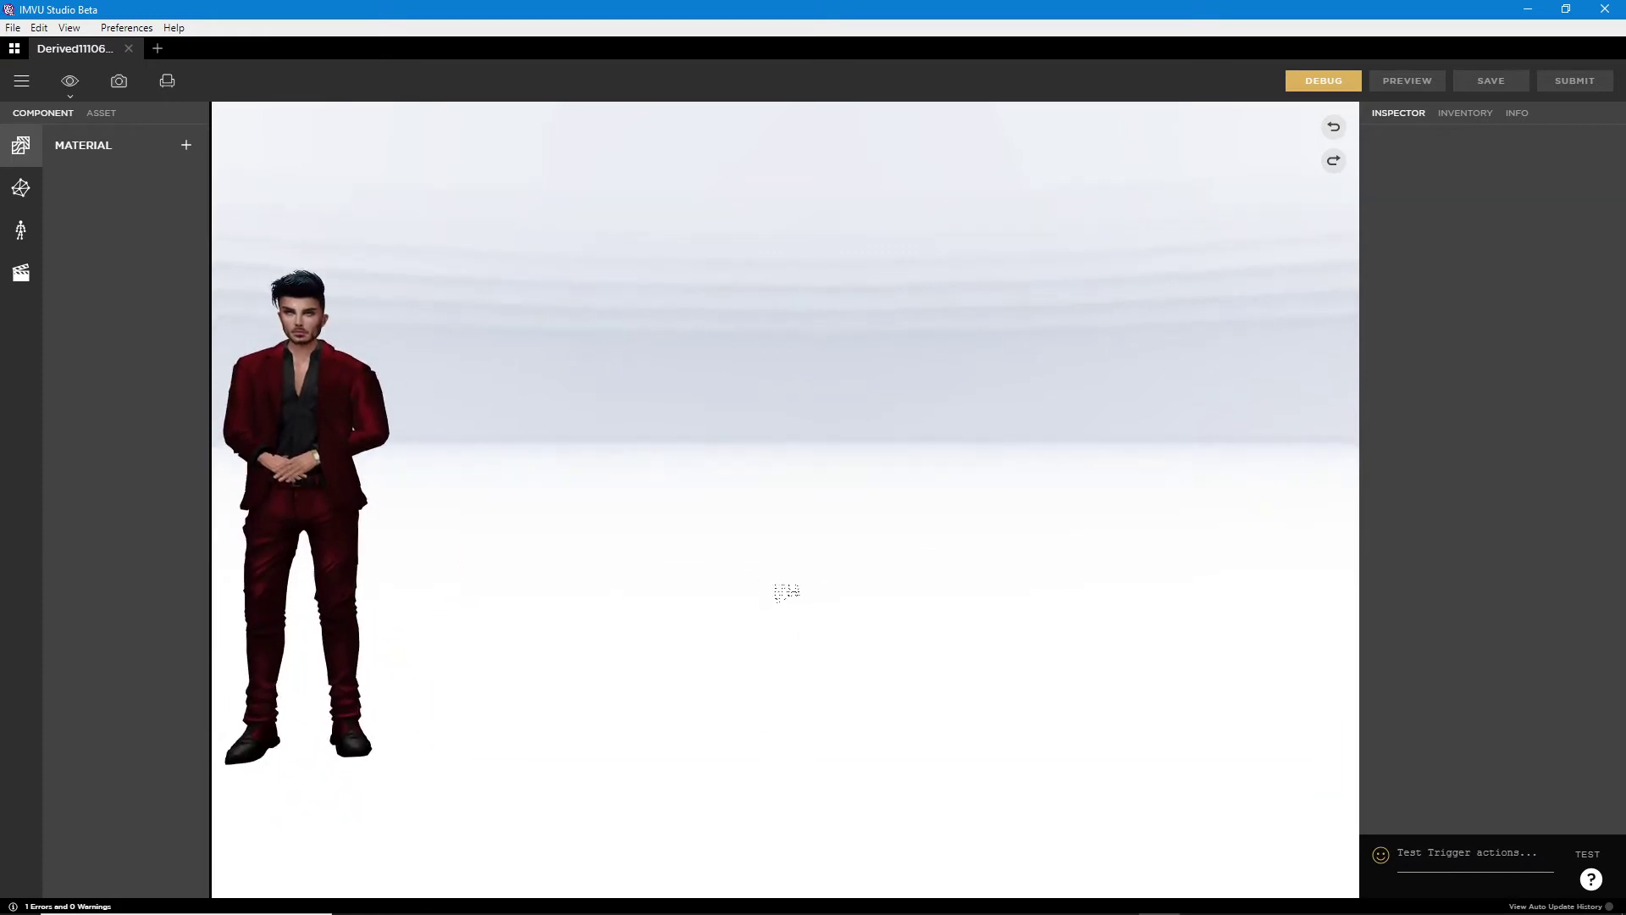
click(19, 77)
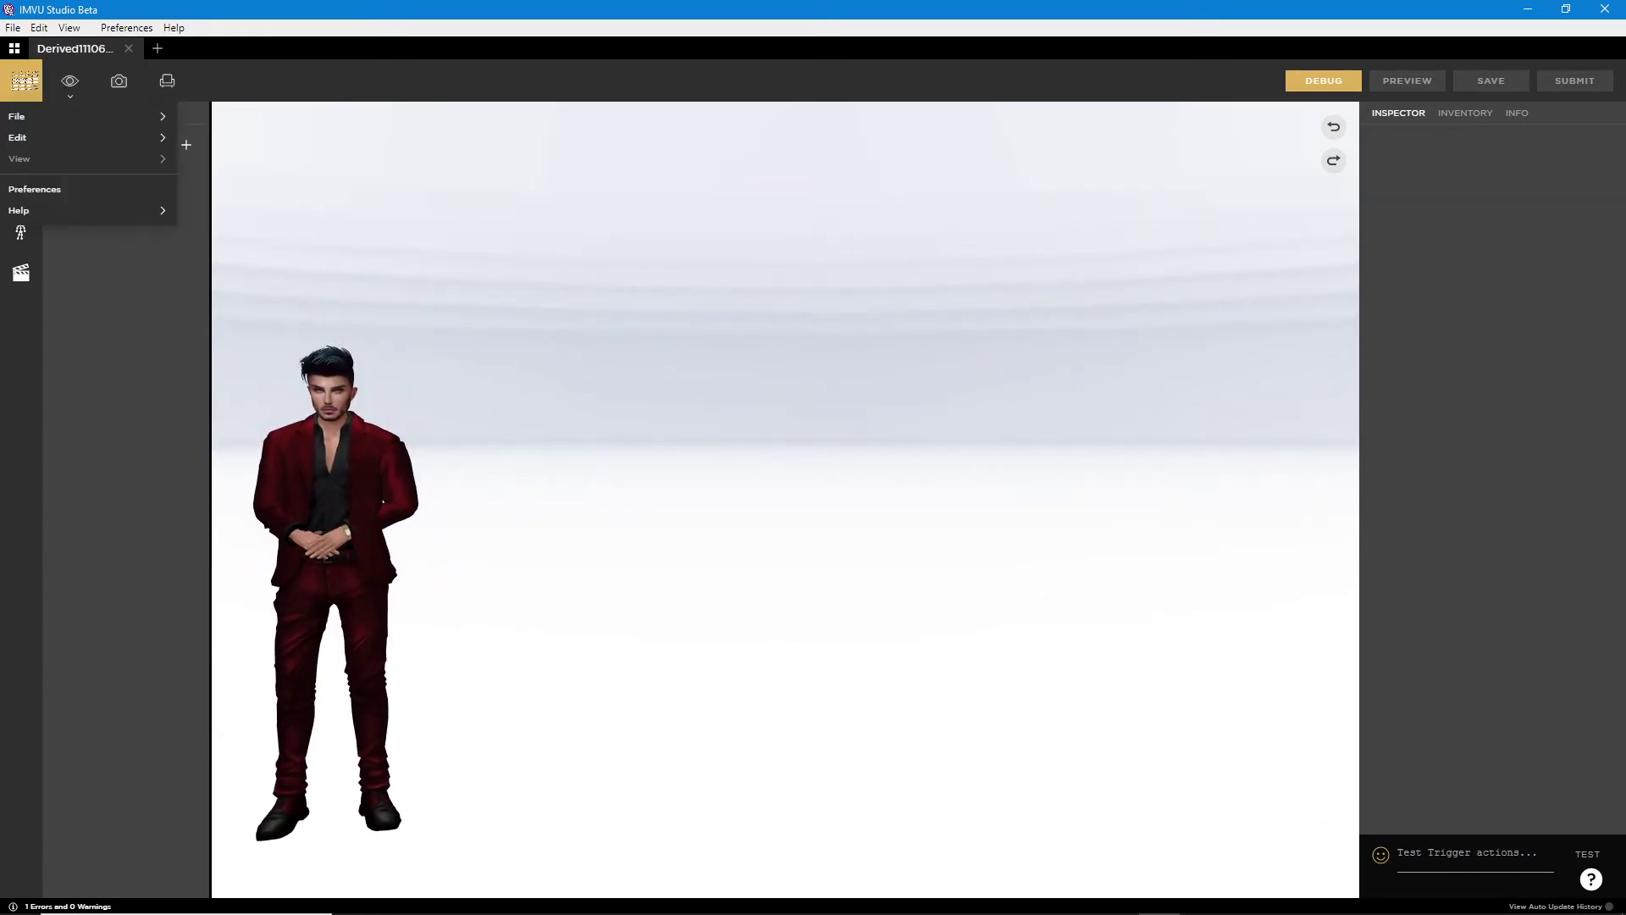
mouse_move(34, 138)
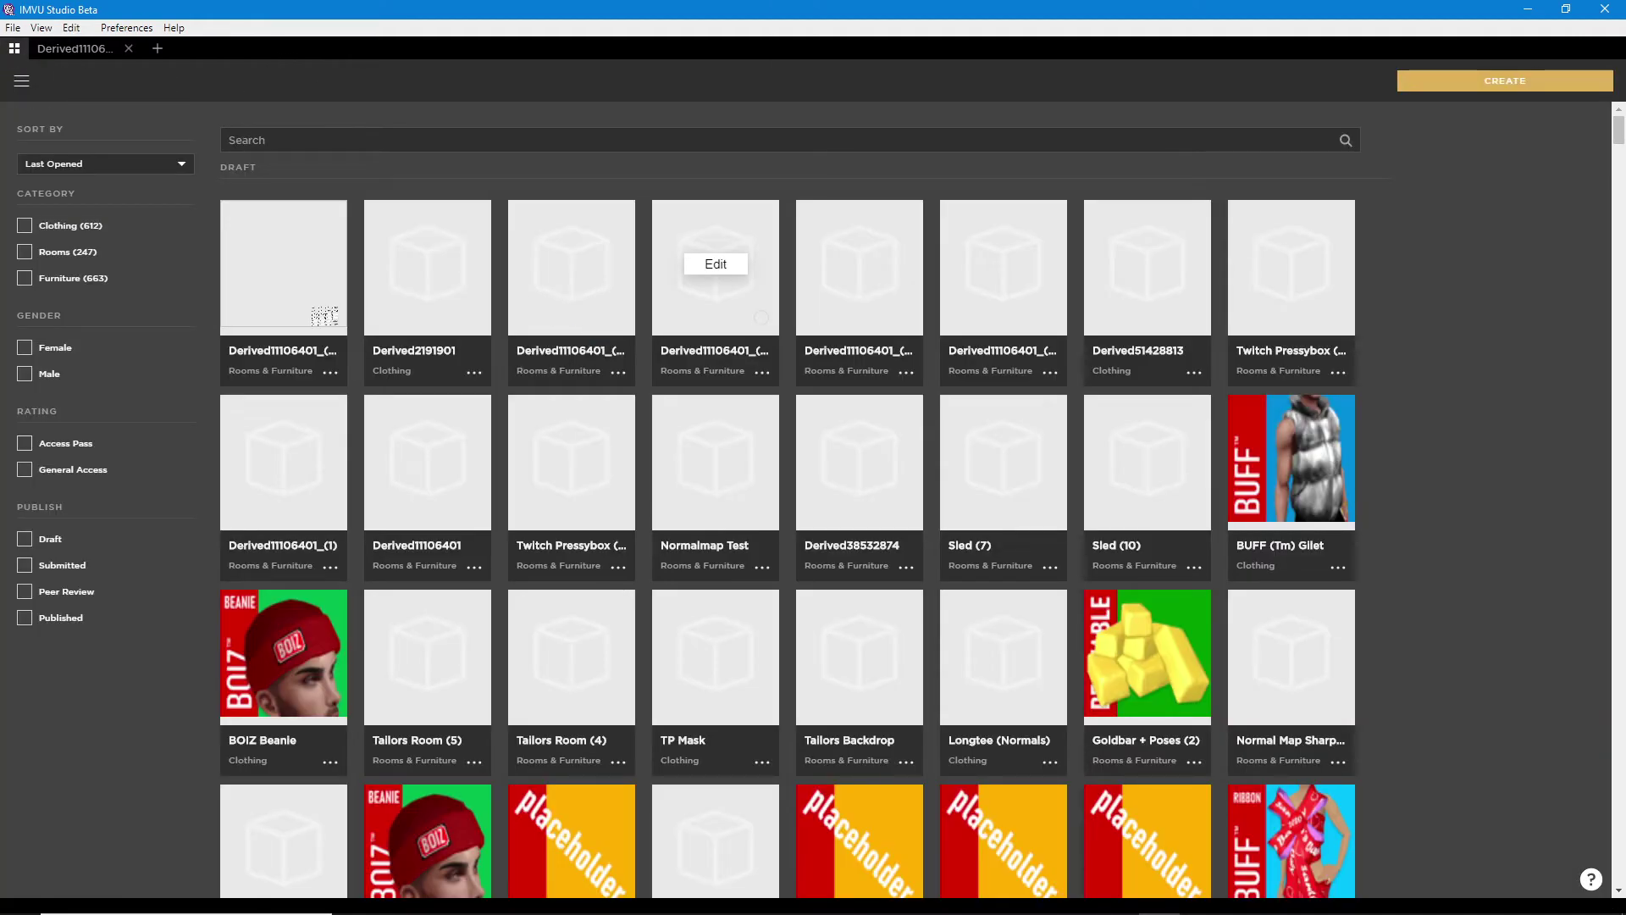
- Save the newly derived furniture product
mouse_move(324, 316)
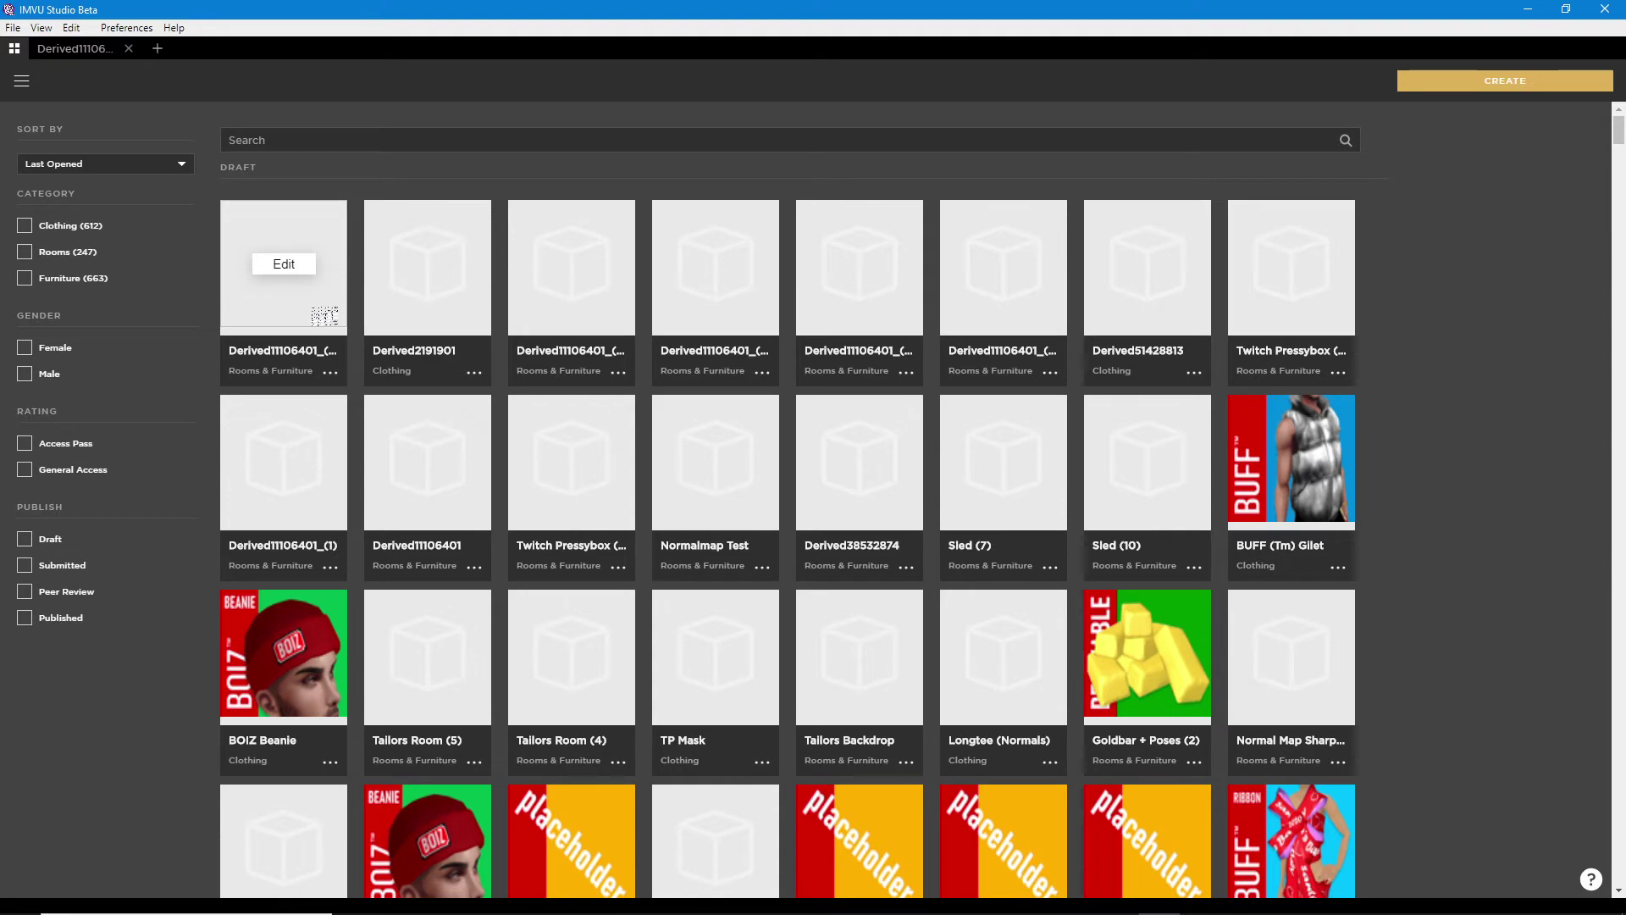
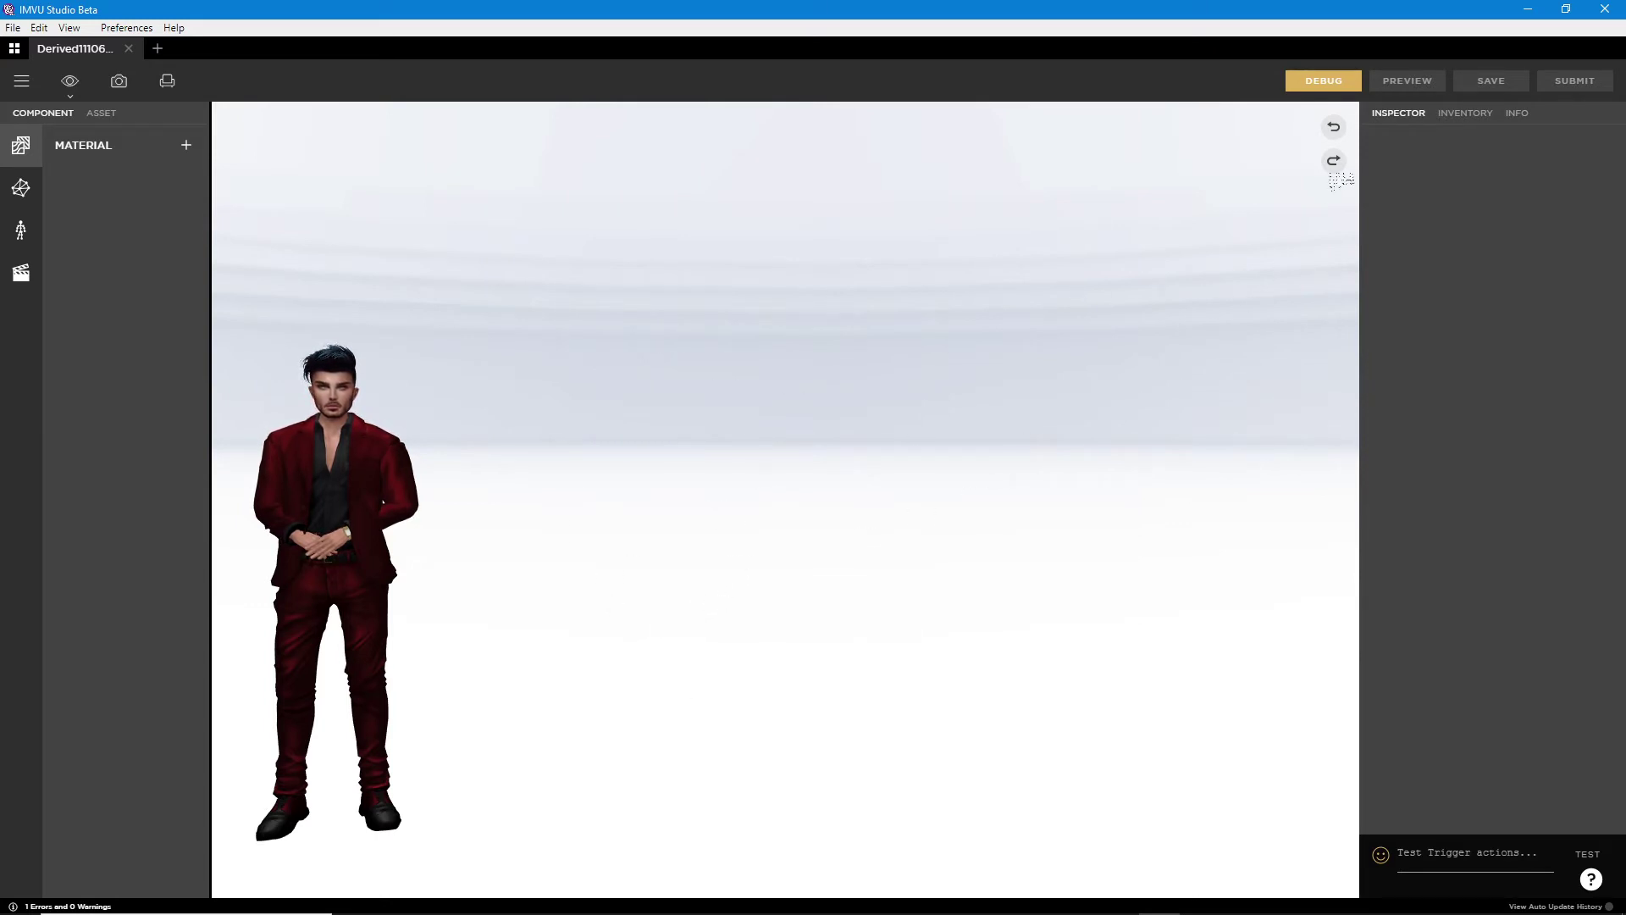
click(22, 80)
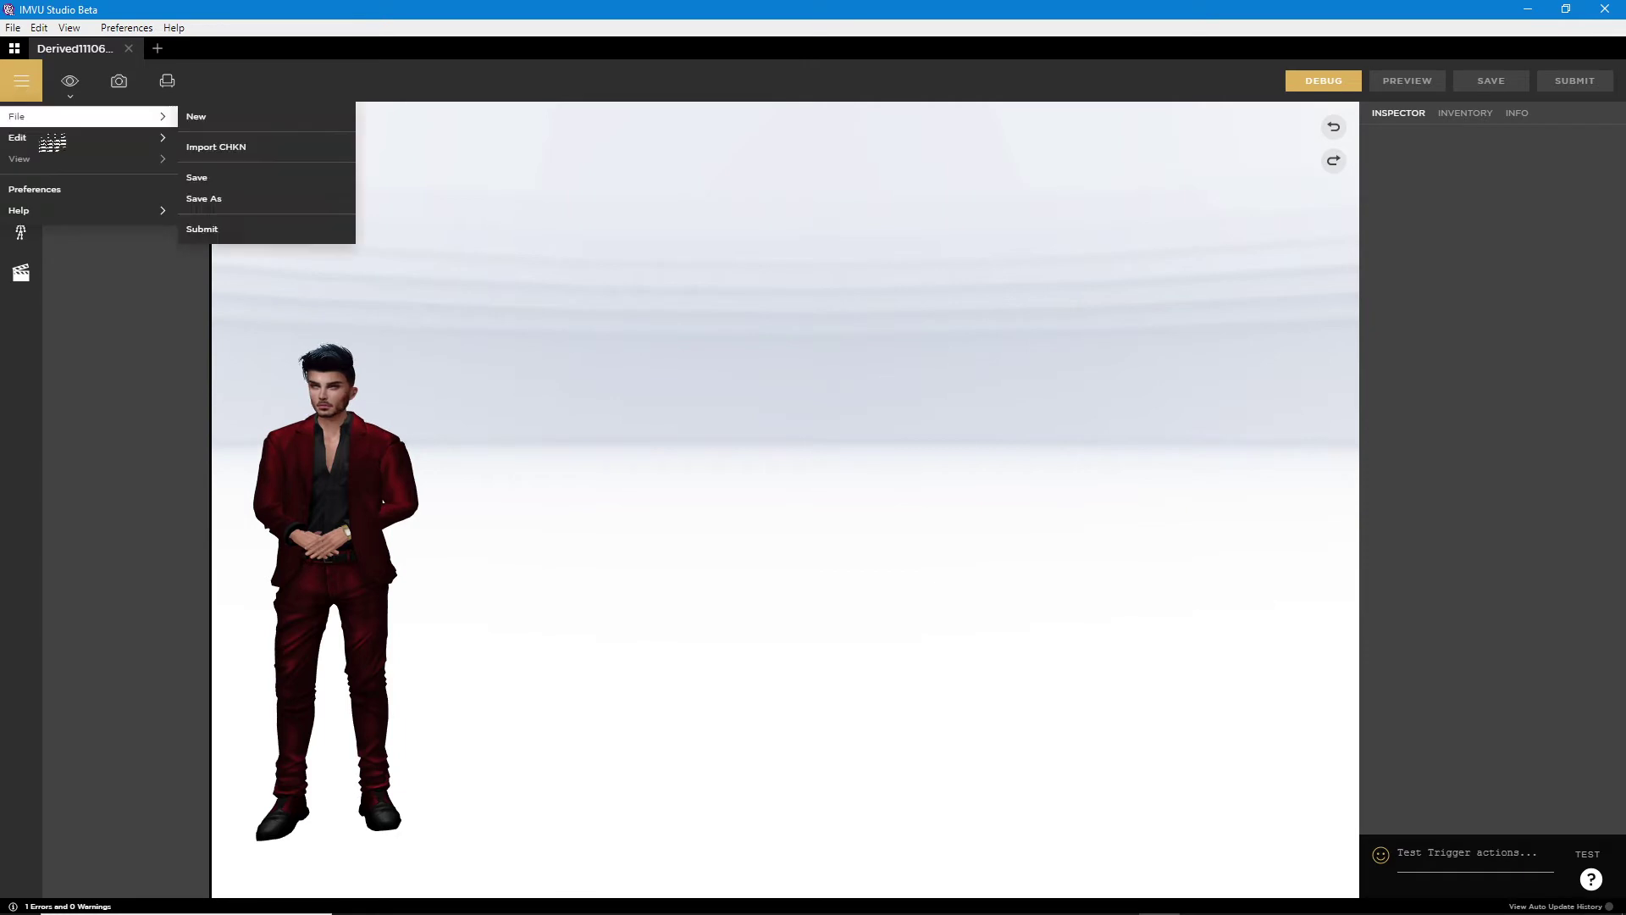
mouse_move(65, 138)
click(219, 182)
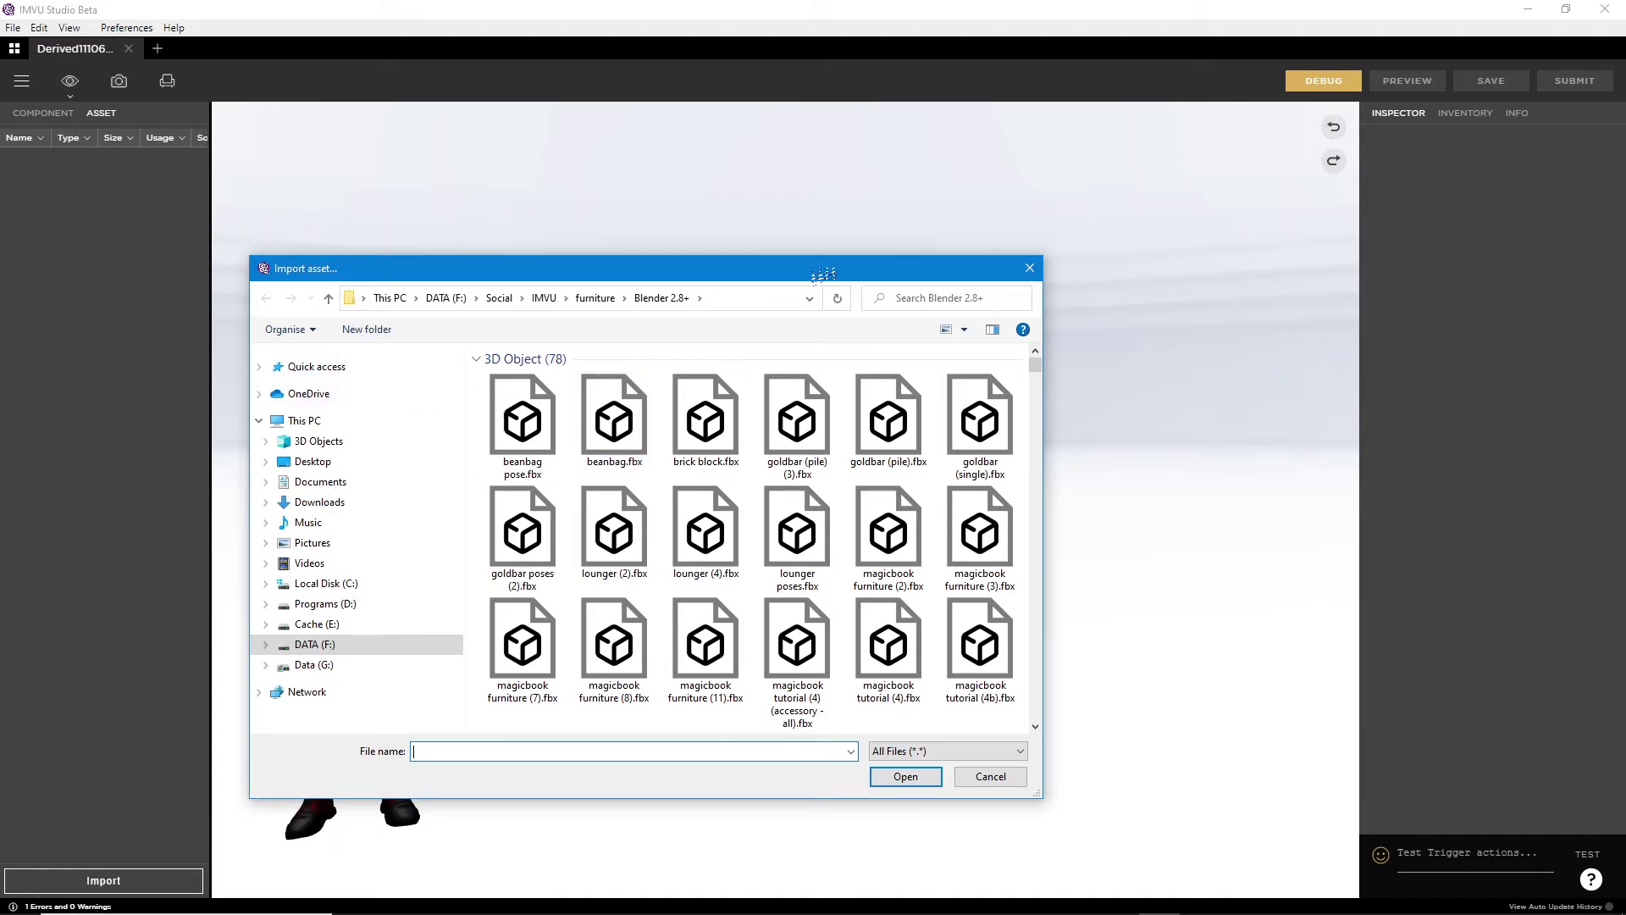
- Import twitch normal images (4).fbx from the Blender 2.8+ folder as an asset
drag(807, 273, 855, 207)
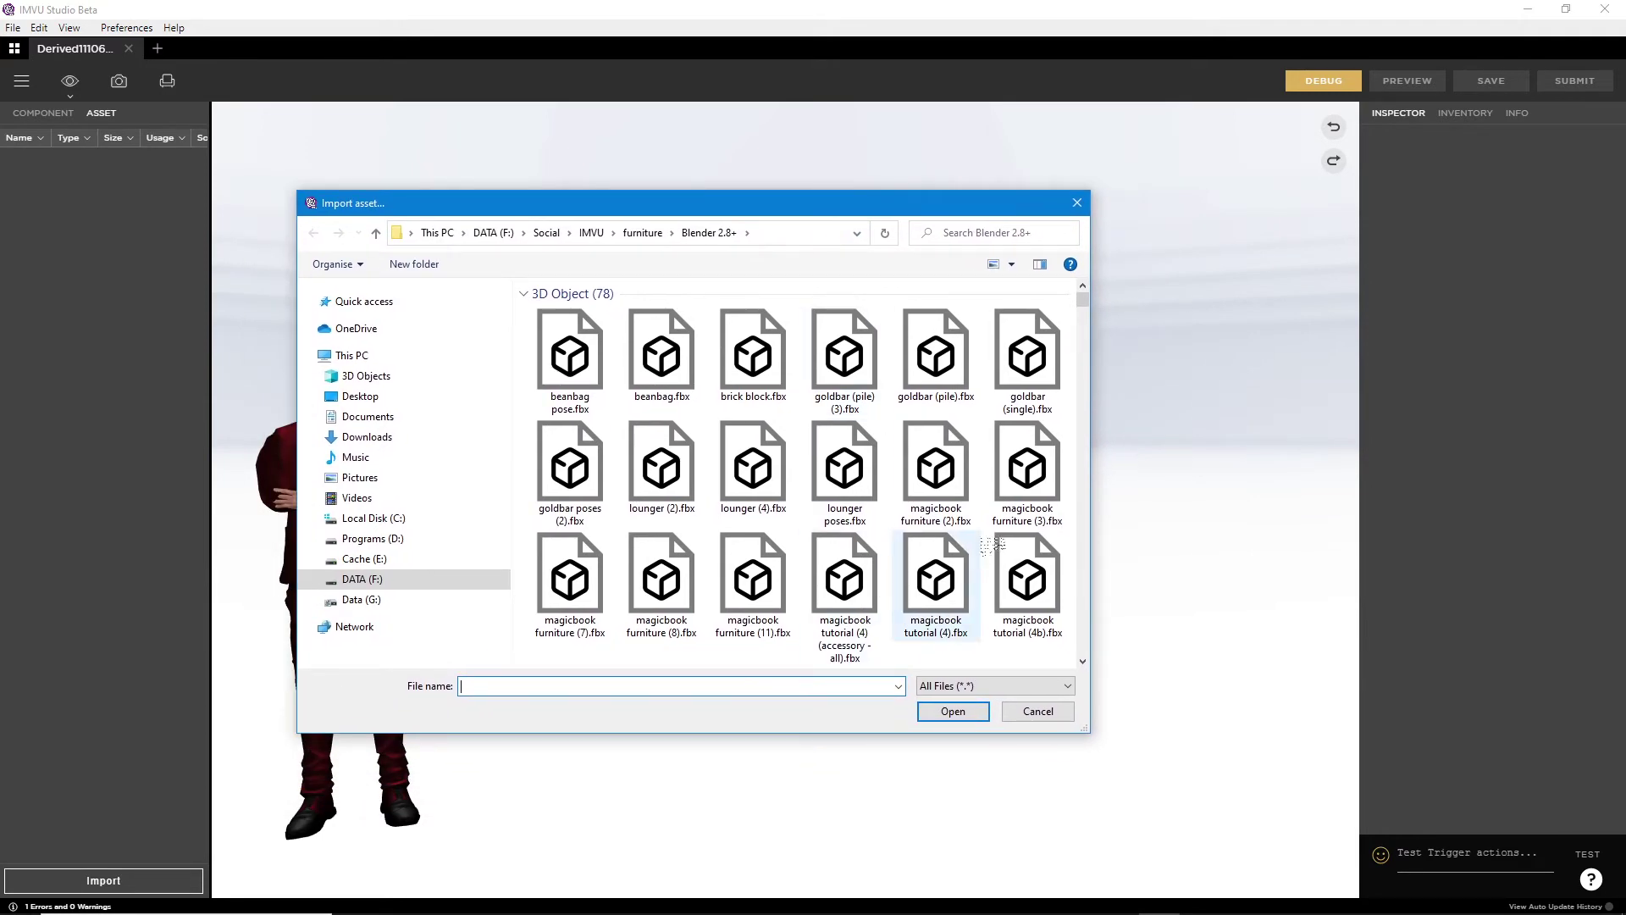
scroll(968, 515, down, 12)
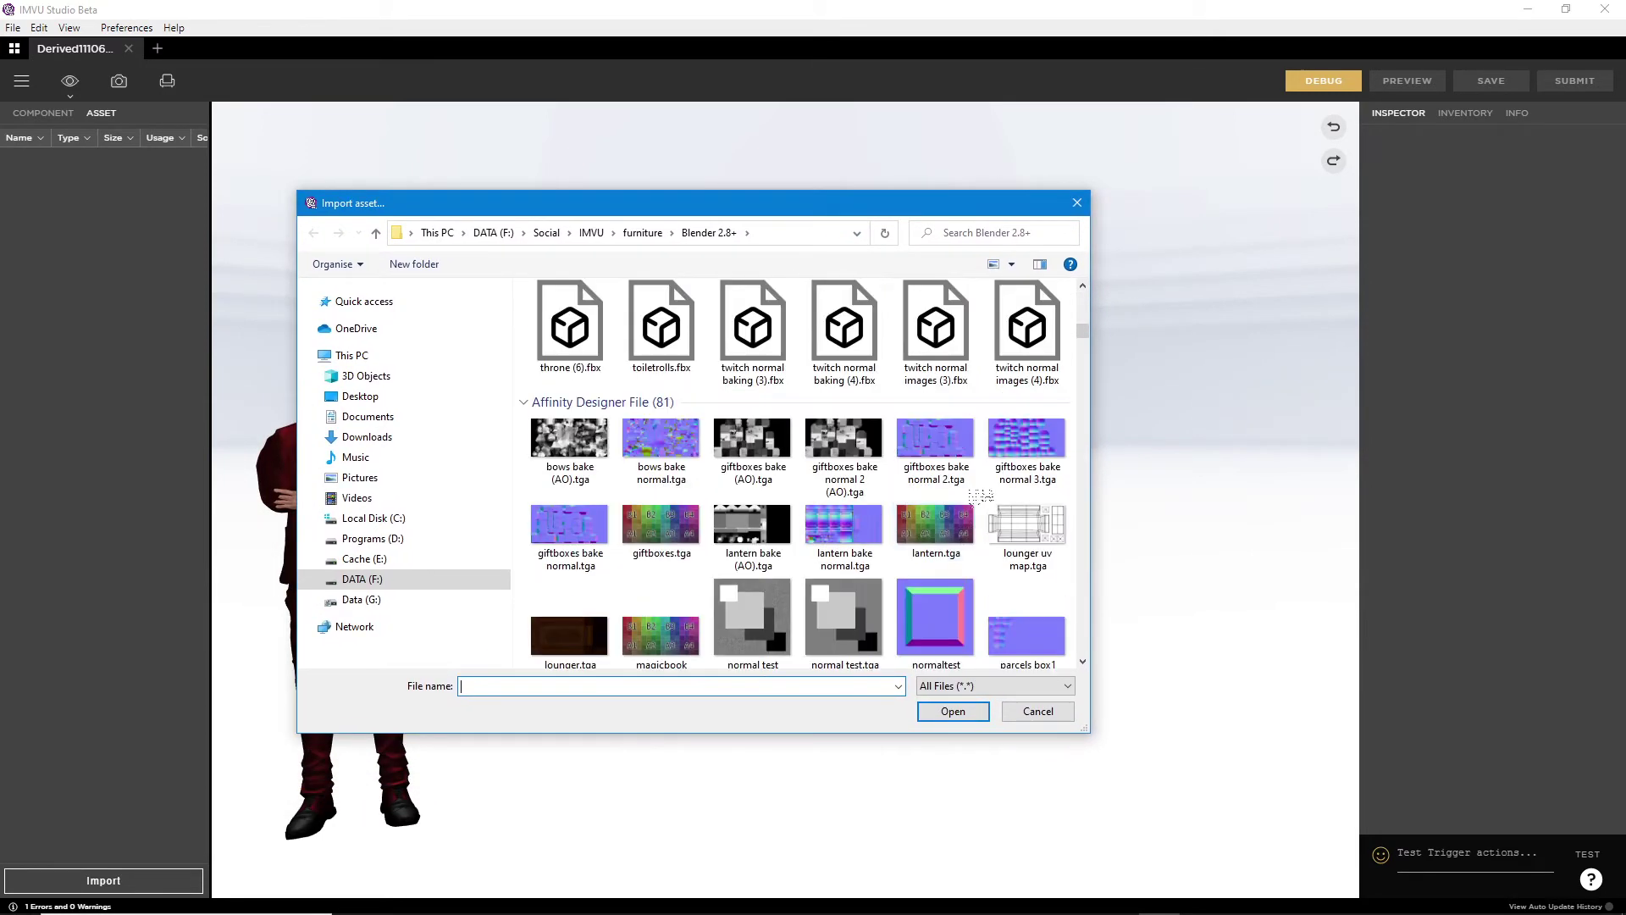
scroll(968, 515, up, 3)
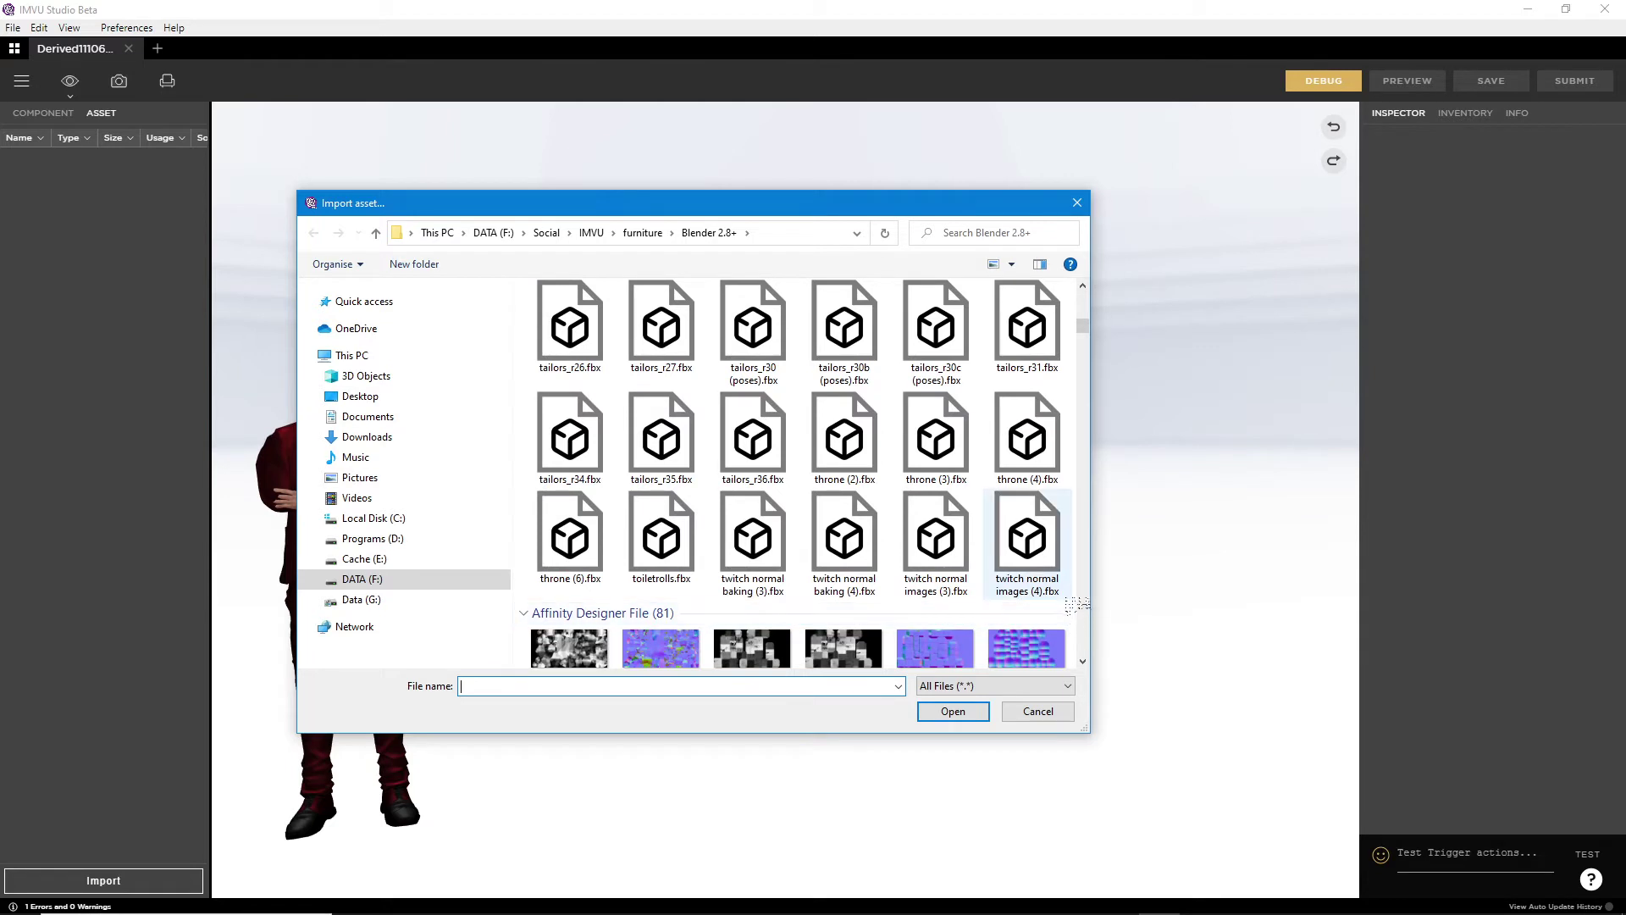
click(1030, 528)
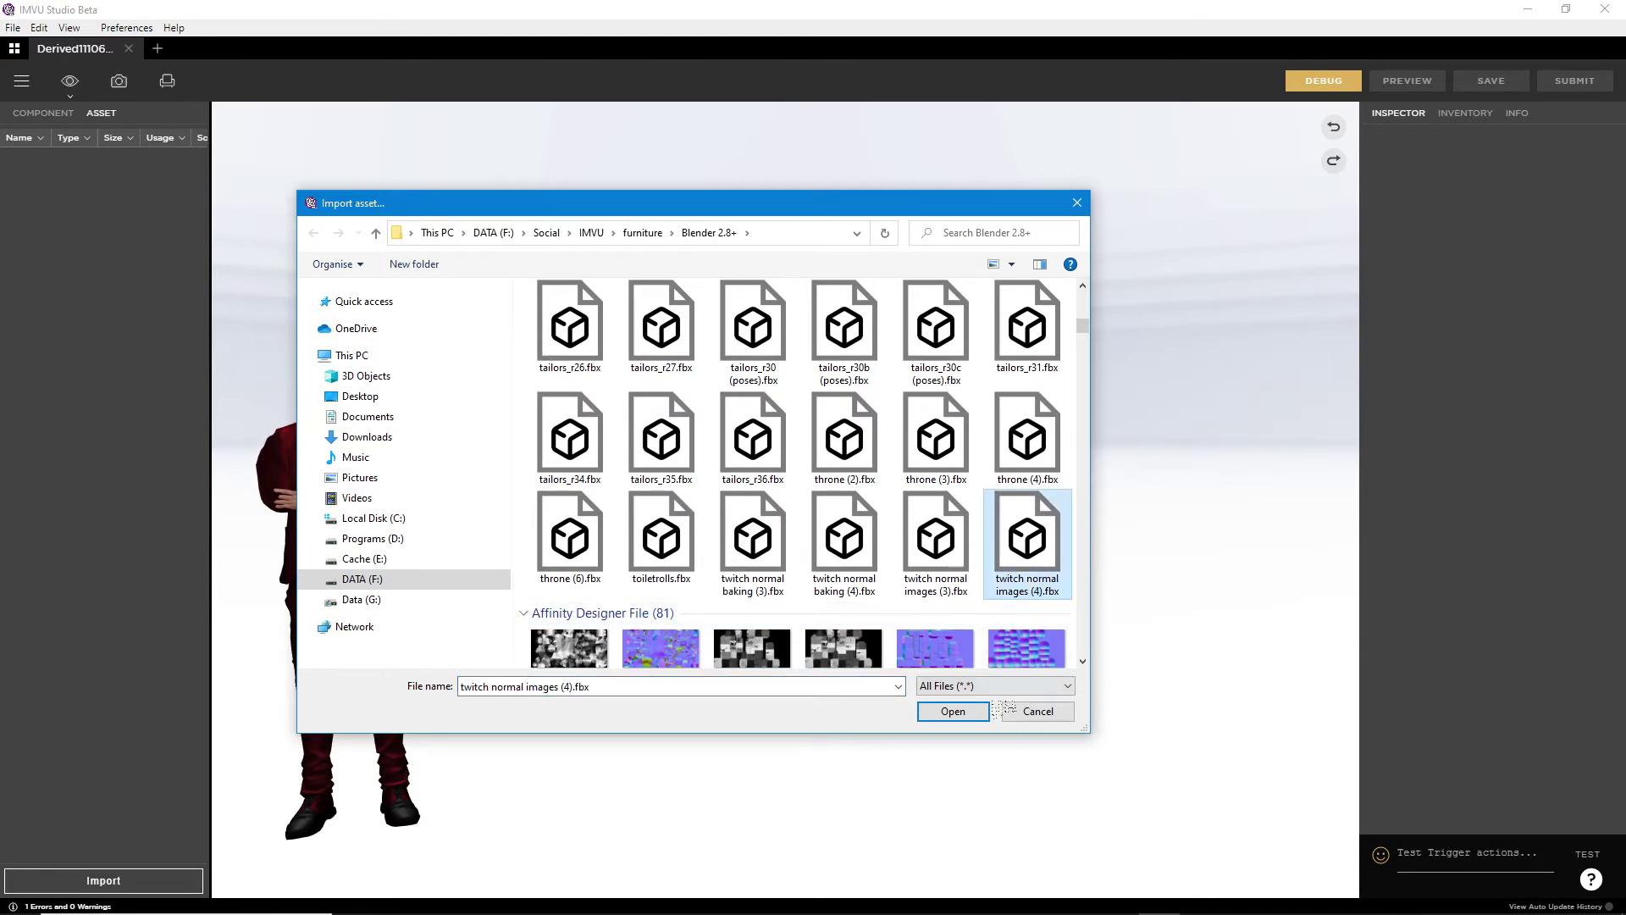
click(980, 709)
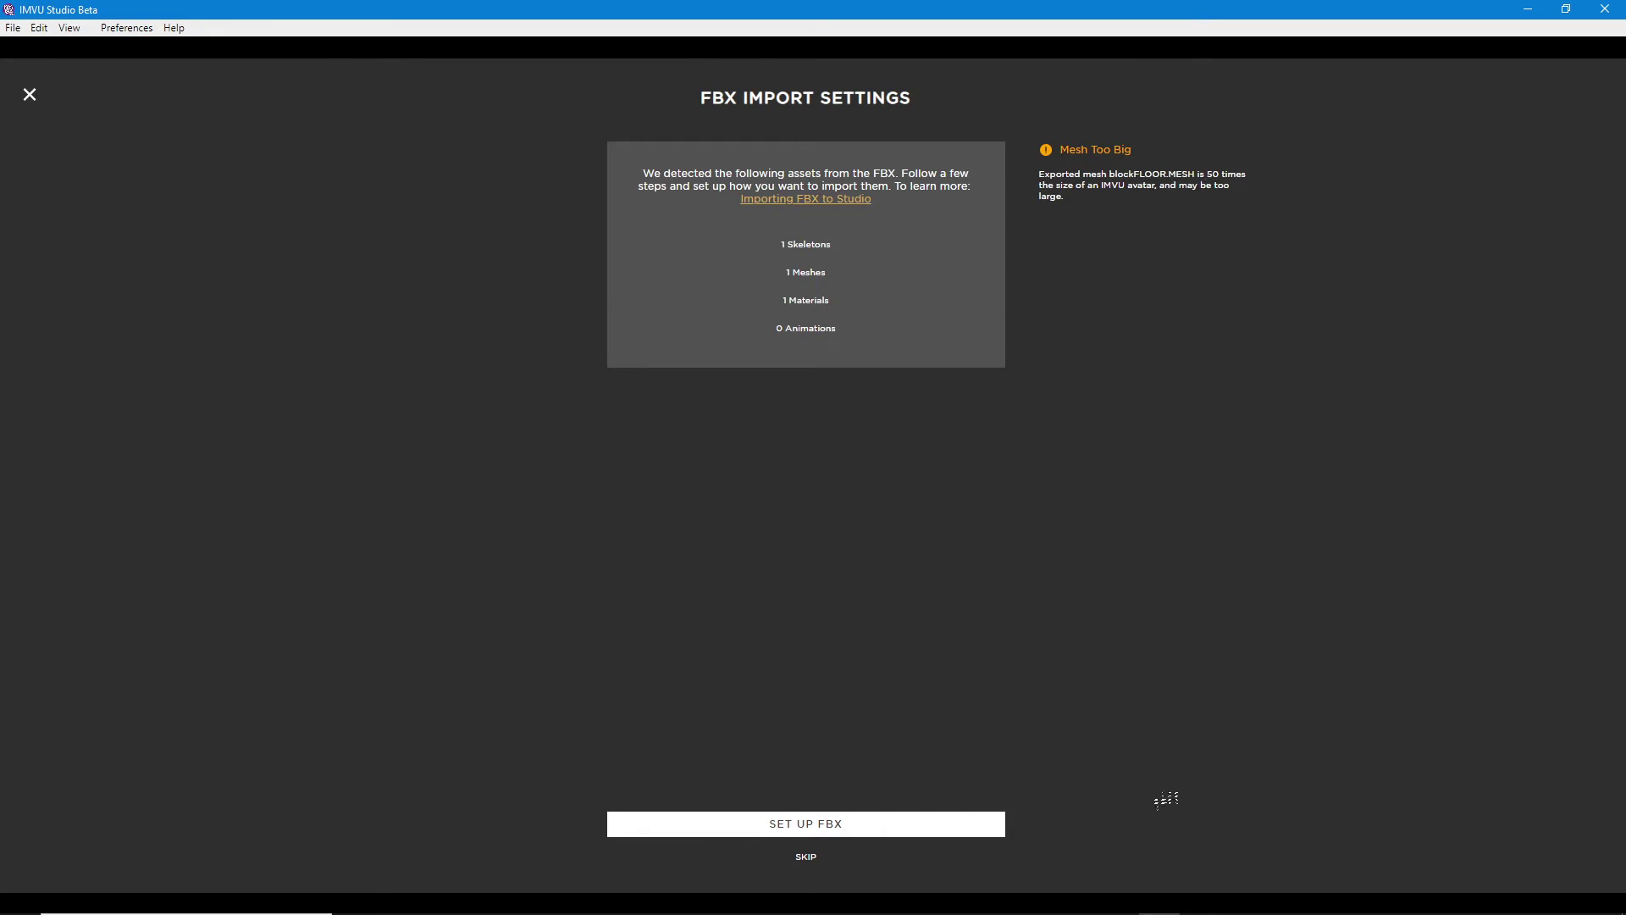
- Switch to Blender to examine the cube material's diffuse and shininess texture nodes in the Shading workspace, and return to IMVU Studio
mouse_move(1139, 912)
click(1047, 901)
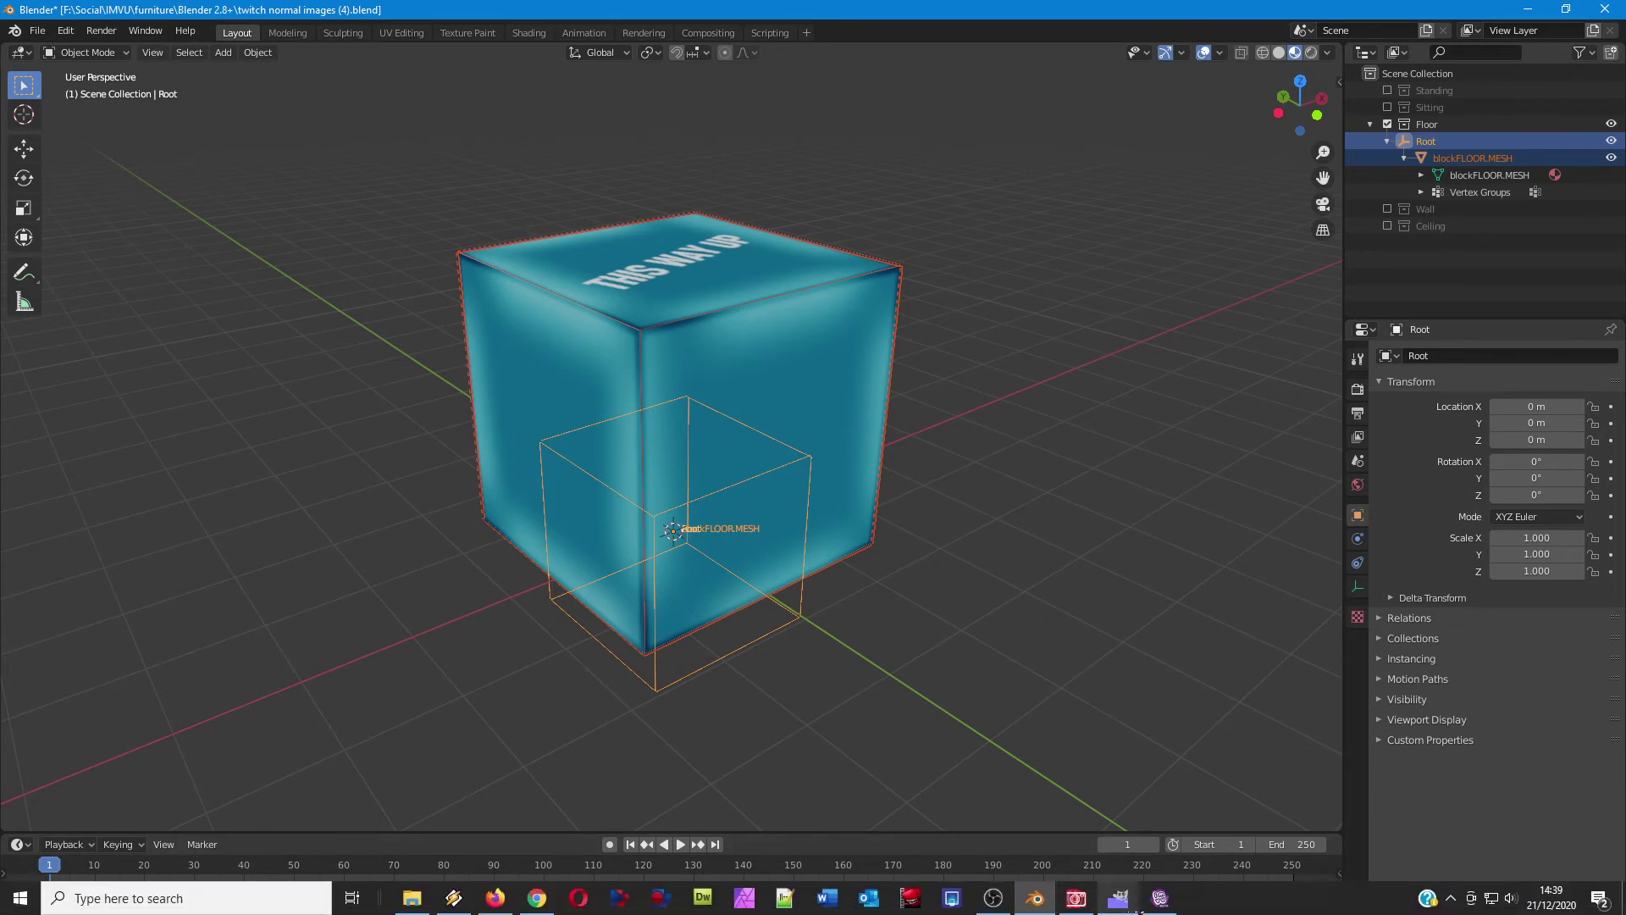
click(1162, 899)
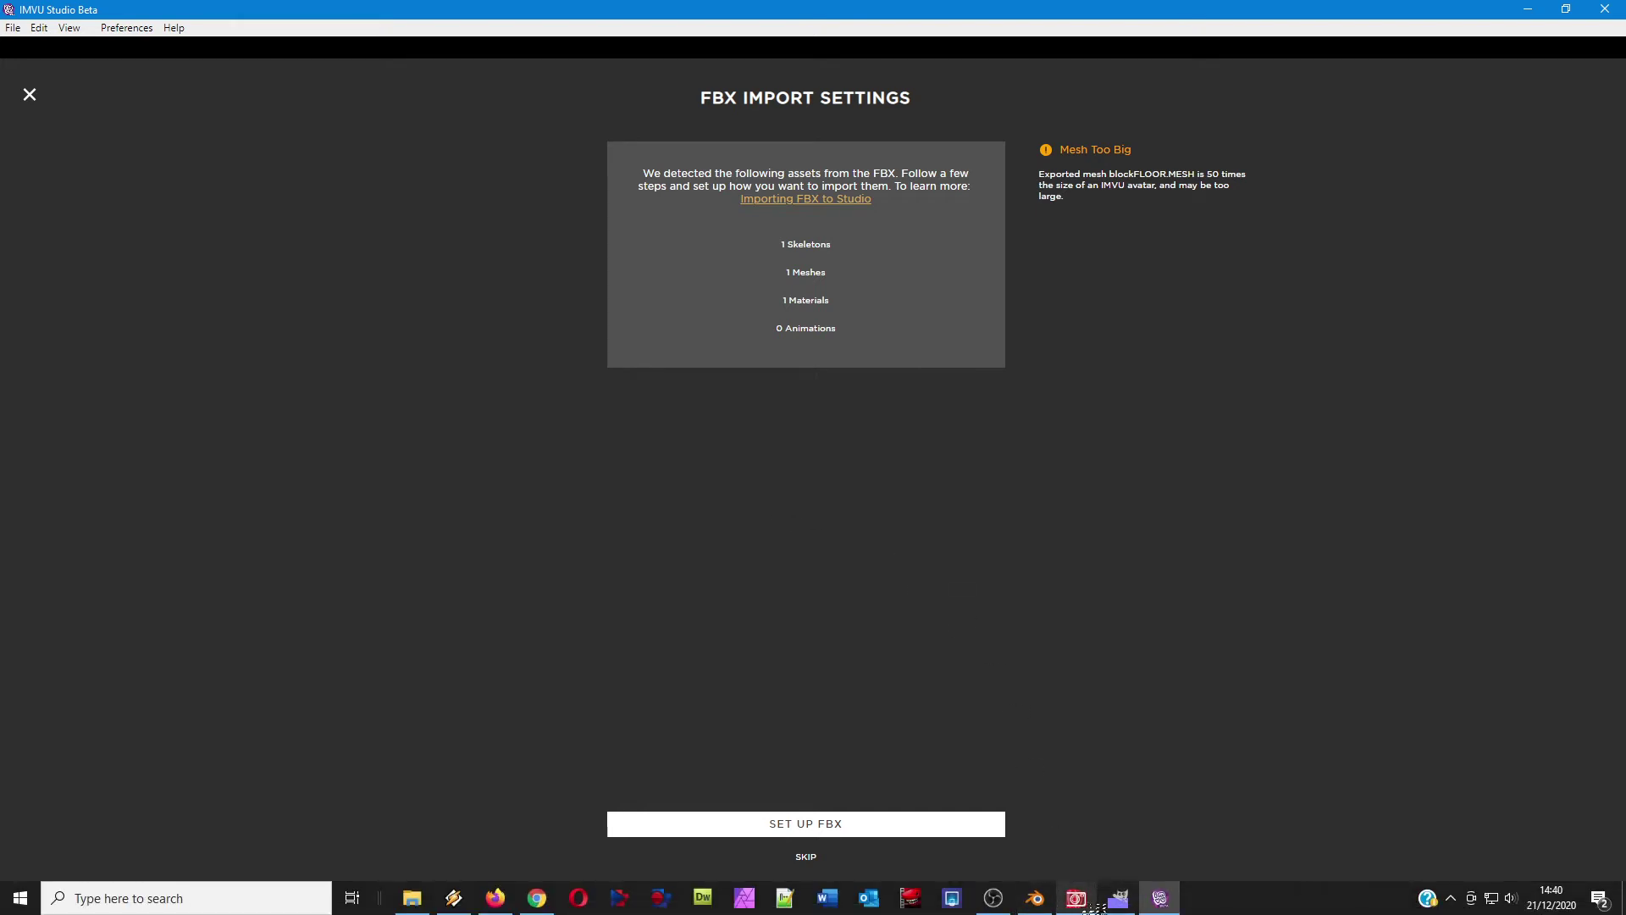
click(1035, 898)
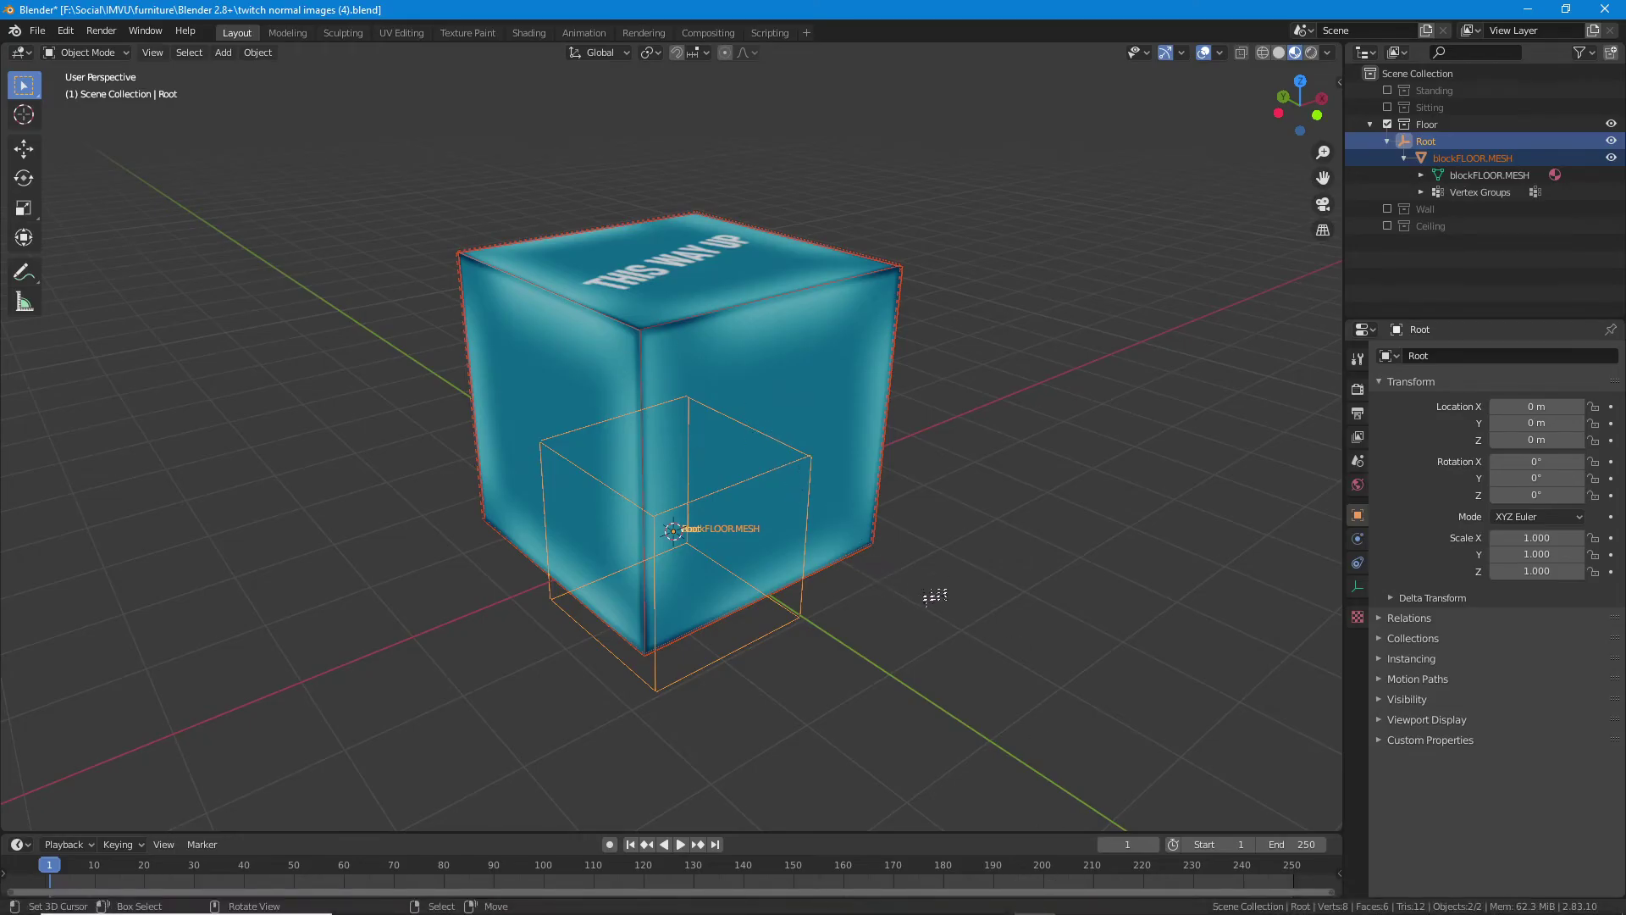
drag(935, 597, 787, 396)
drag(561, 450, 614, 378)
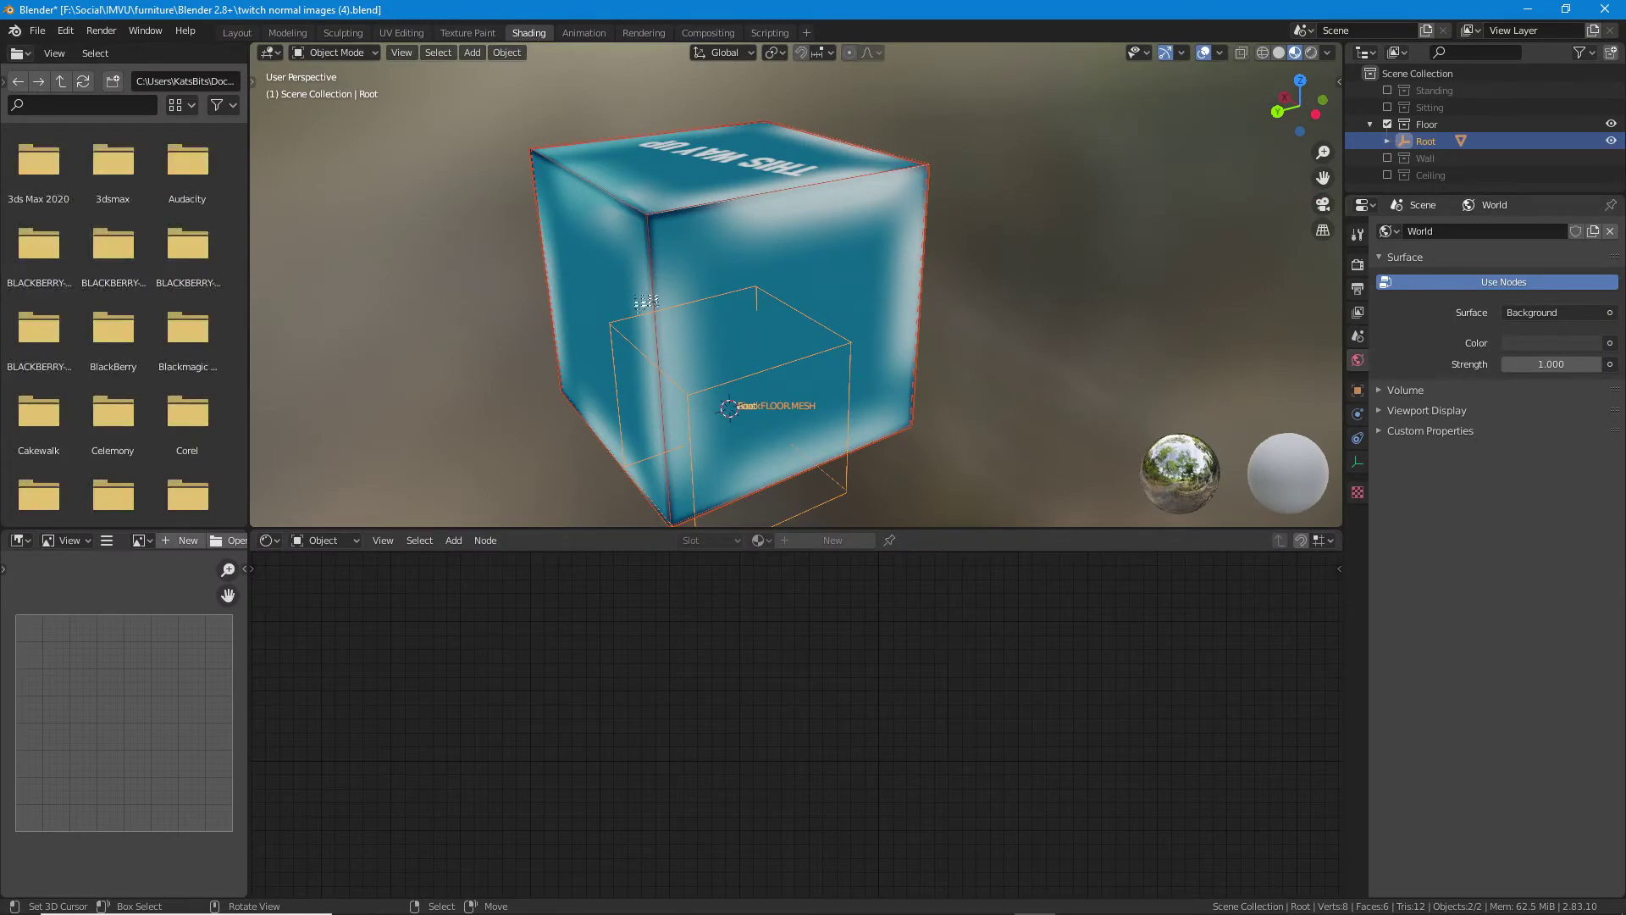
click(680, 240)
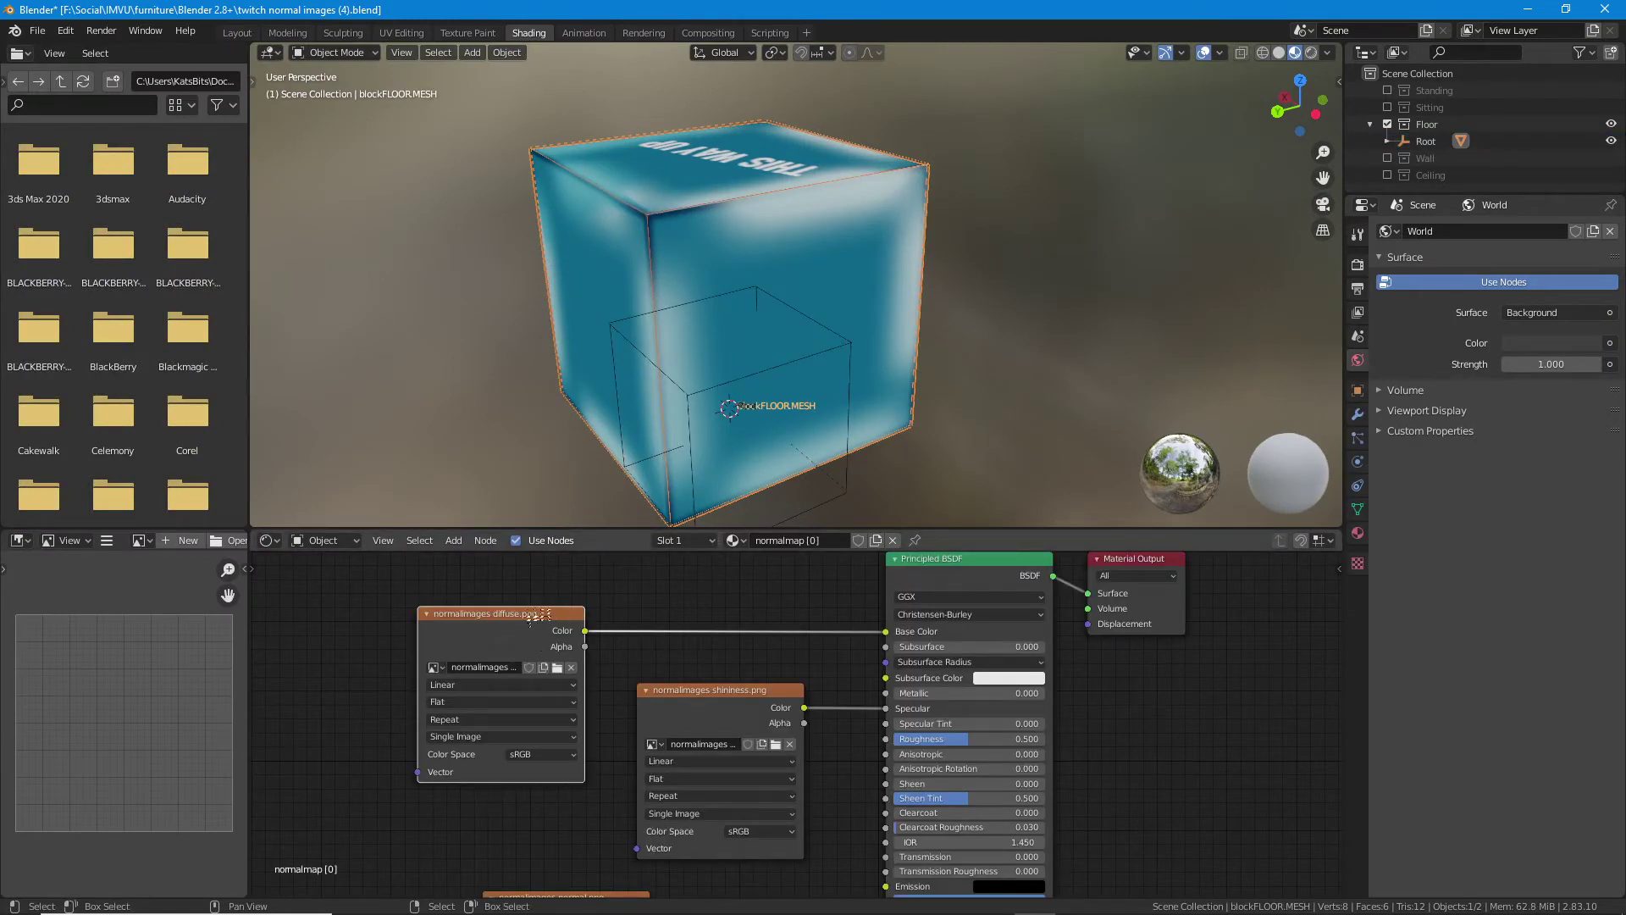
drag(699, 751, 683, 722)
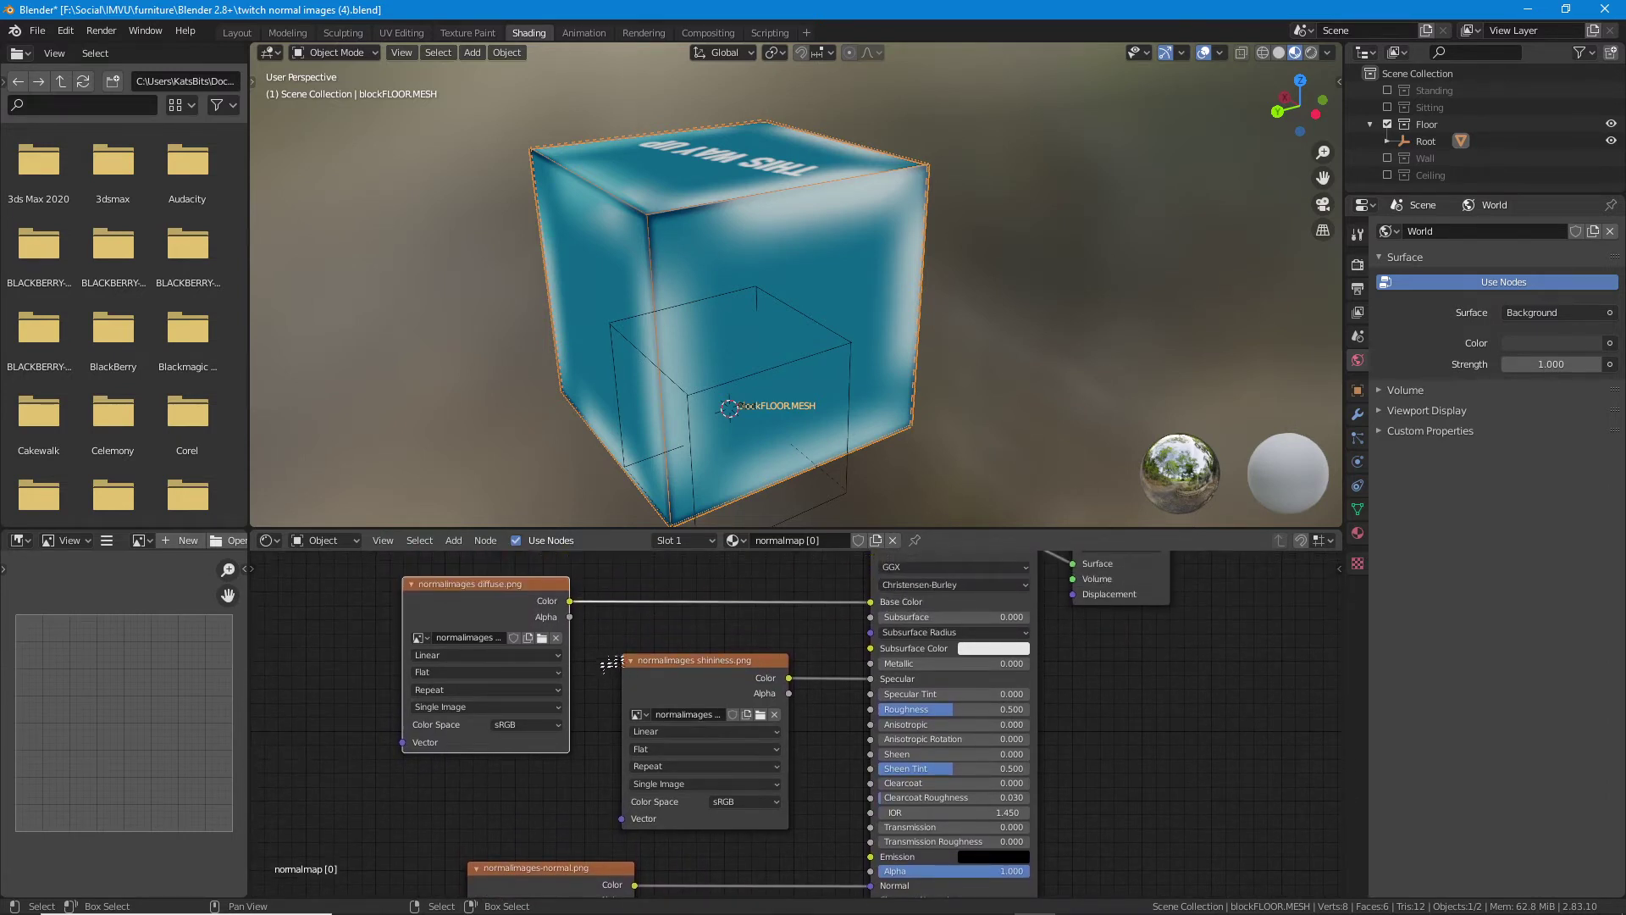
mouse_move(762, 757)
mouse_down()
mouse_move(754, 641)
mouse_move(750, 765)
mouse_up()
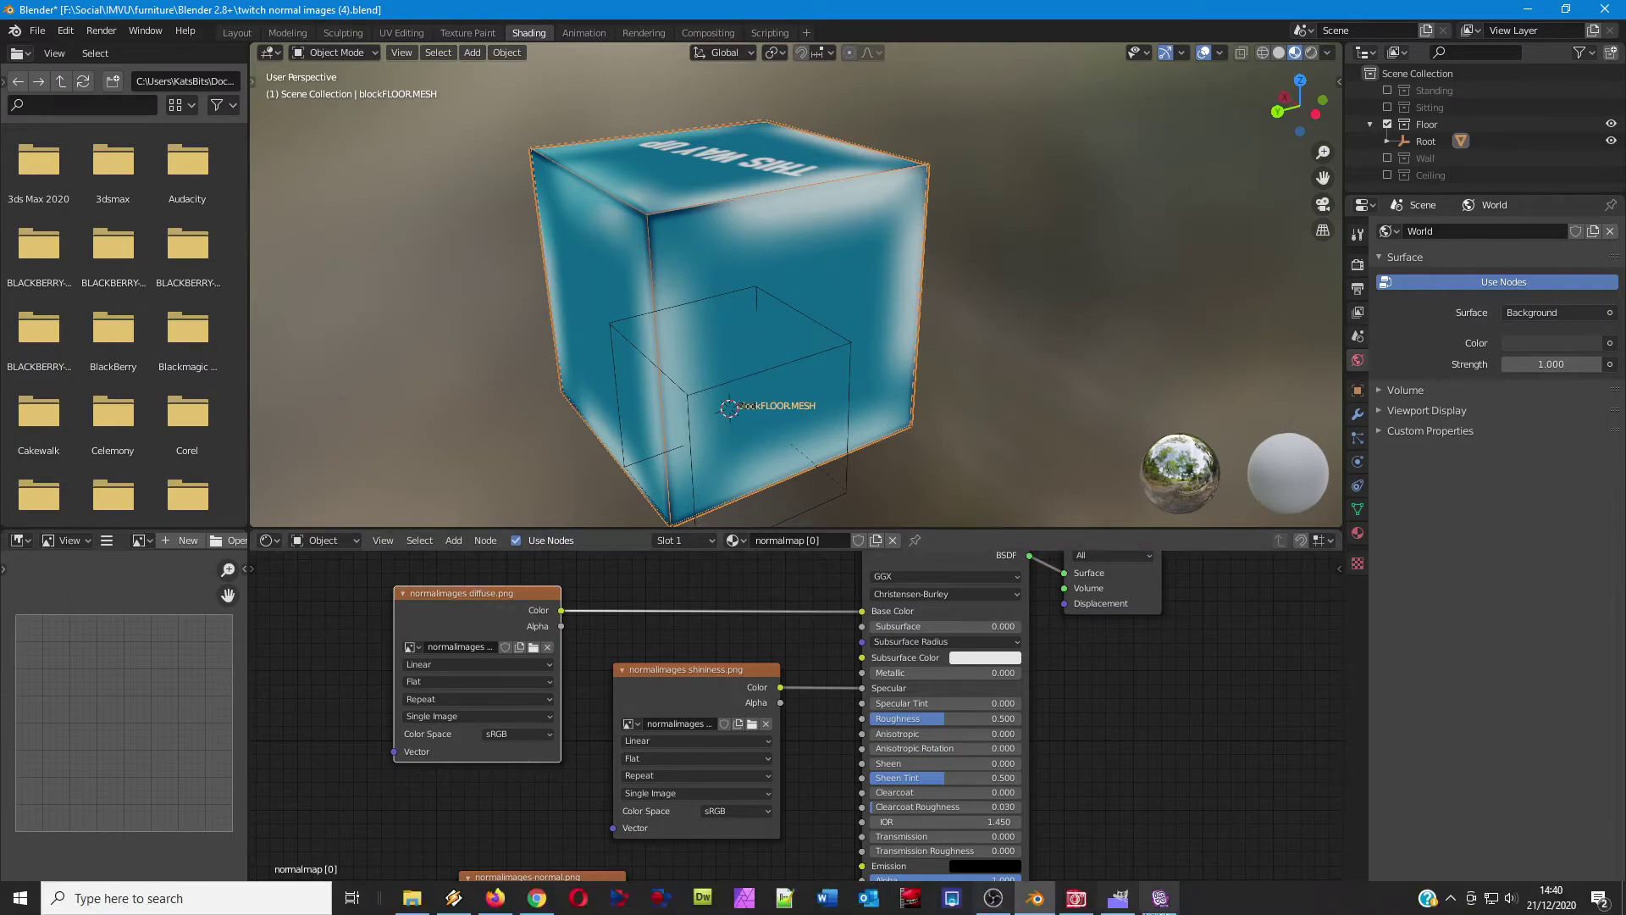
click(1160, 898)
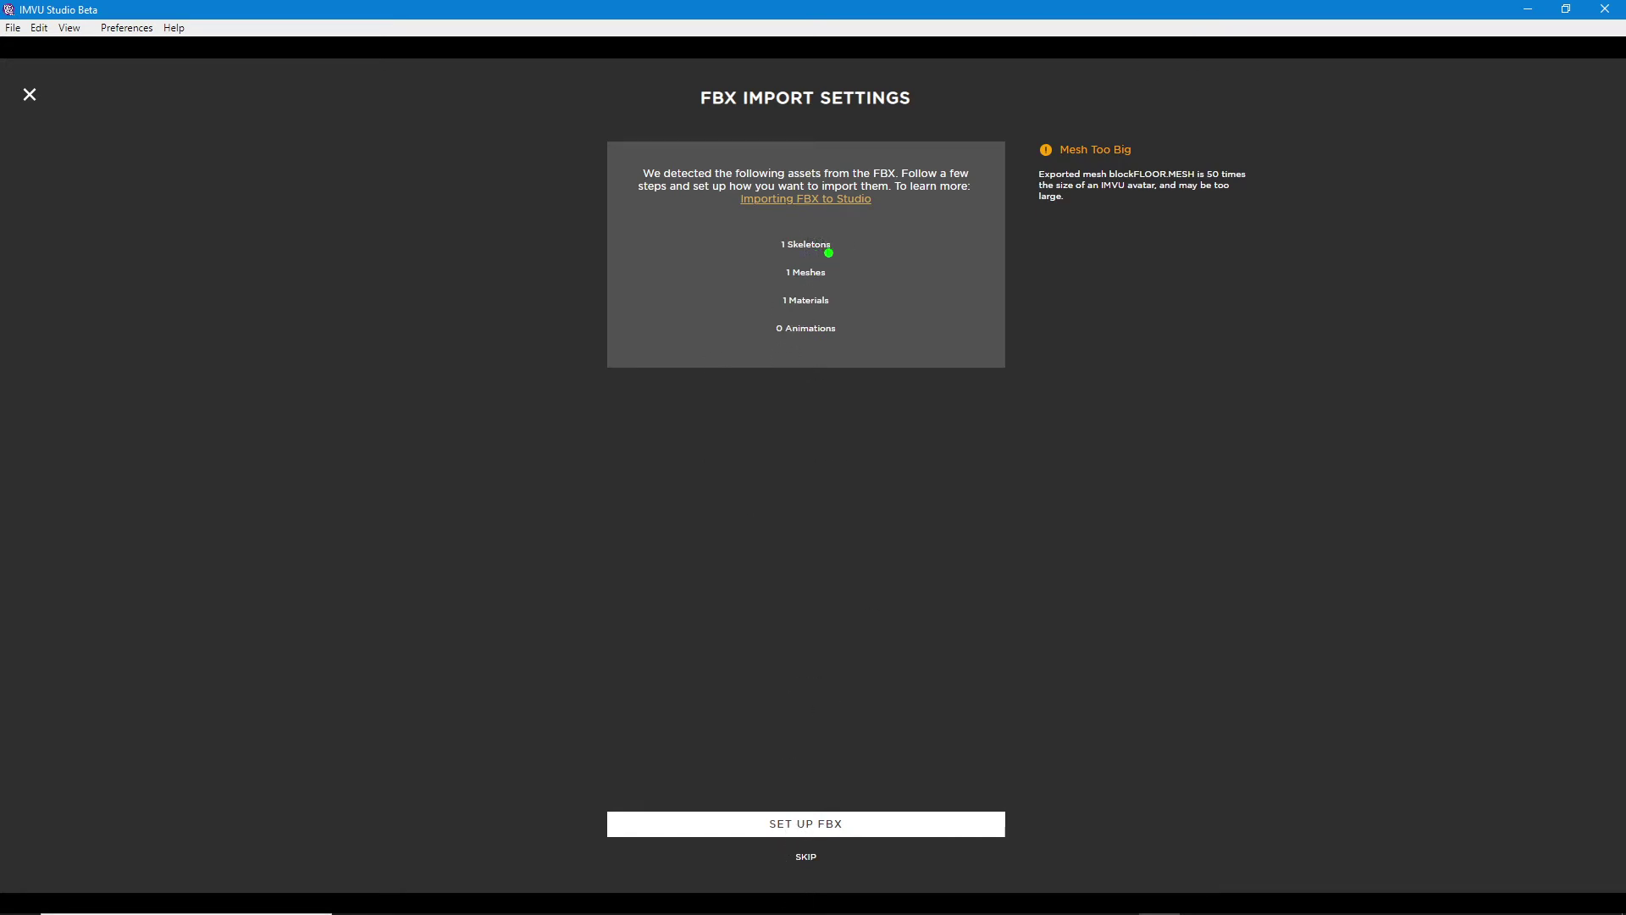
- Start setting up the FBX import and set the skeleton scale to 0.01
mouse_move(857, 275)
mouse_down()
mouse_move(881, 274)
mouse_move(900, 303)
mouse_up()
click(809, 824)
click(620, 171)
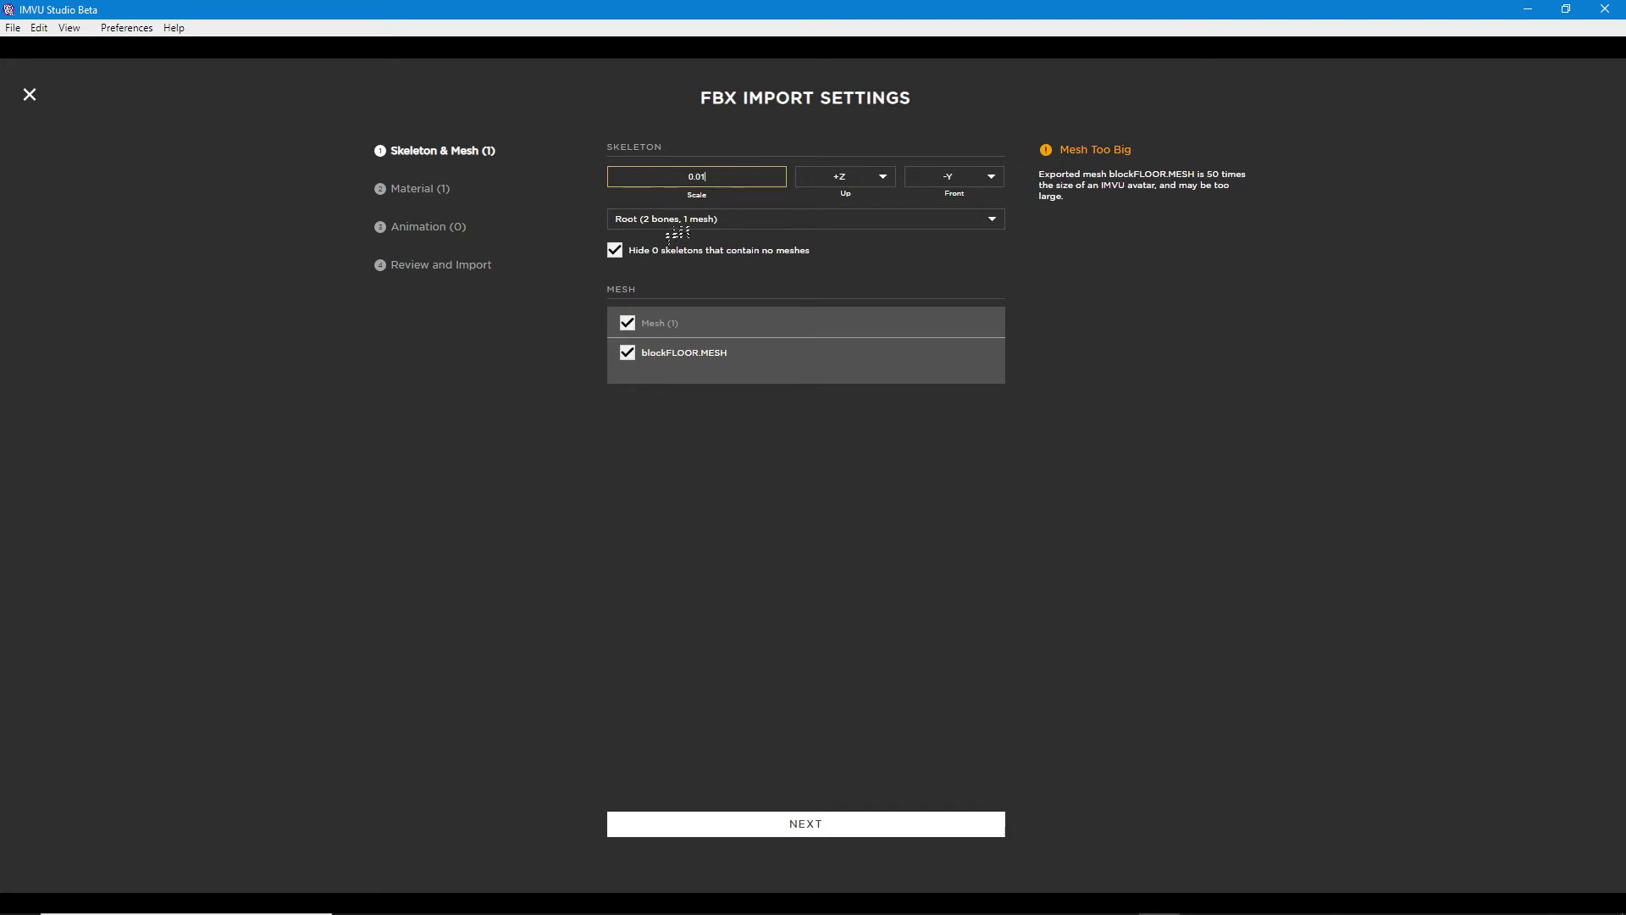
mouse_move(472, 447)
mouse_down()
mouse_move(486, 503)
mouse_move(574, 450)
mouse_move(460, 434)
mouse_up()
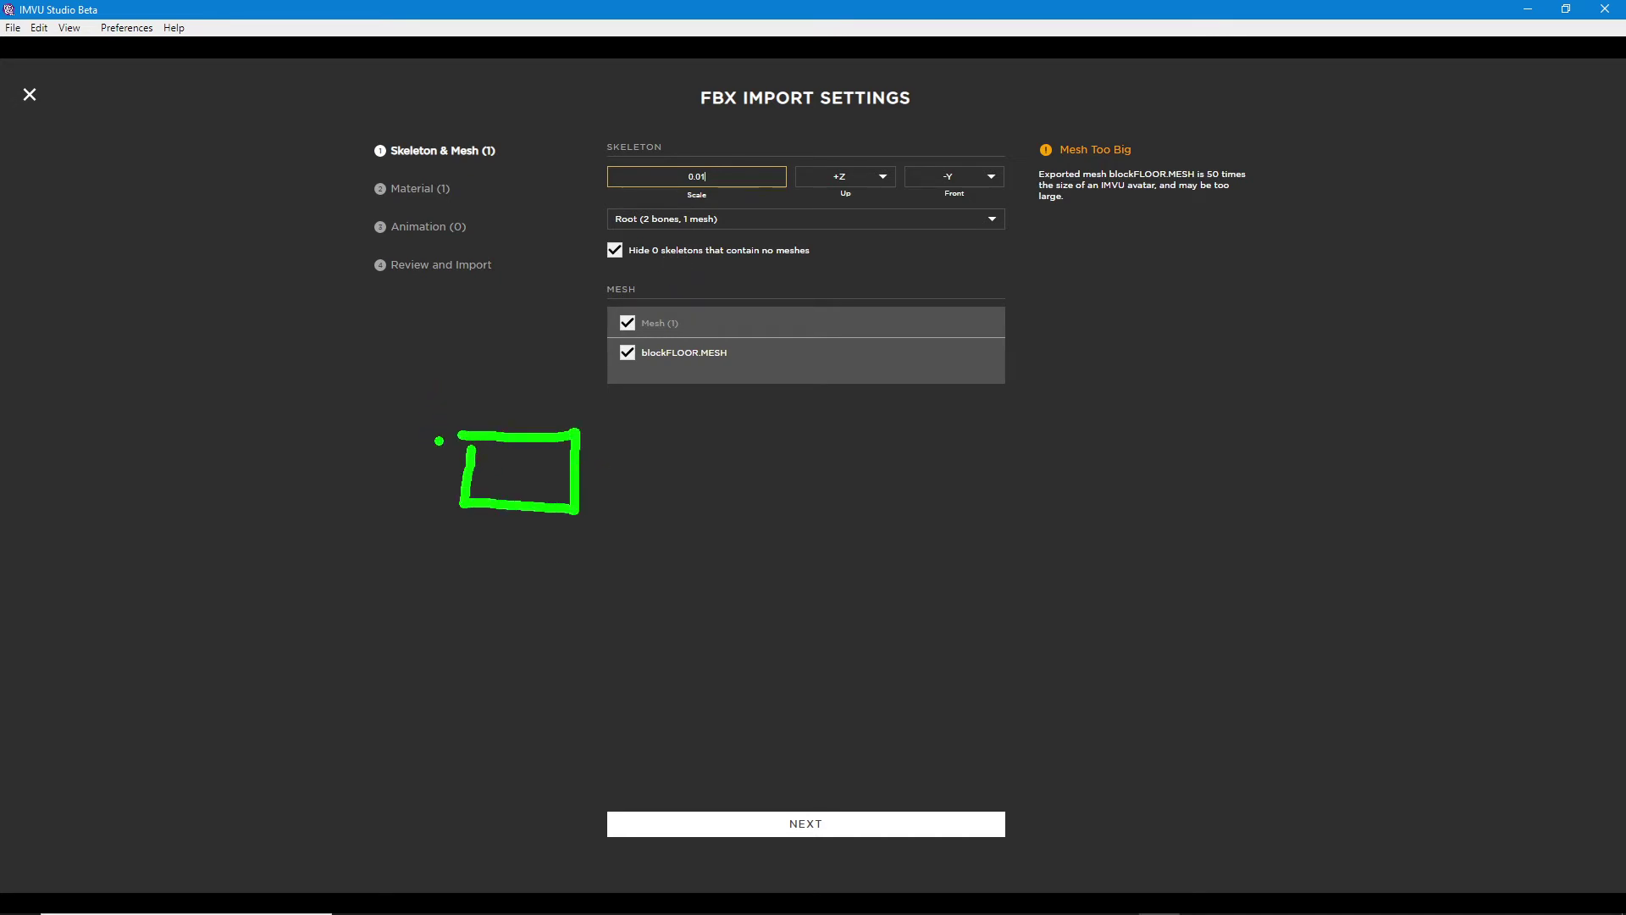
mouse_move(432, 358)
mouse_down()
mouse_move(447, 459)
mouse_move(628, 473)
mouse_move(627, 329)
mouse_move(432, 311)
mouse_move(433, 360)
mouse_up()
click(594, 442)
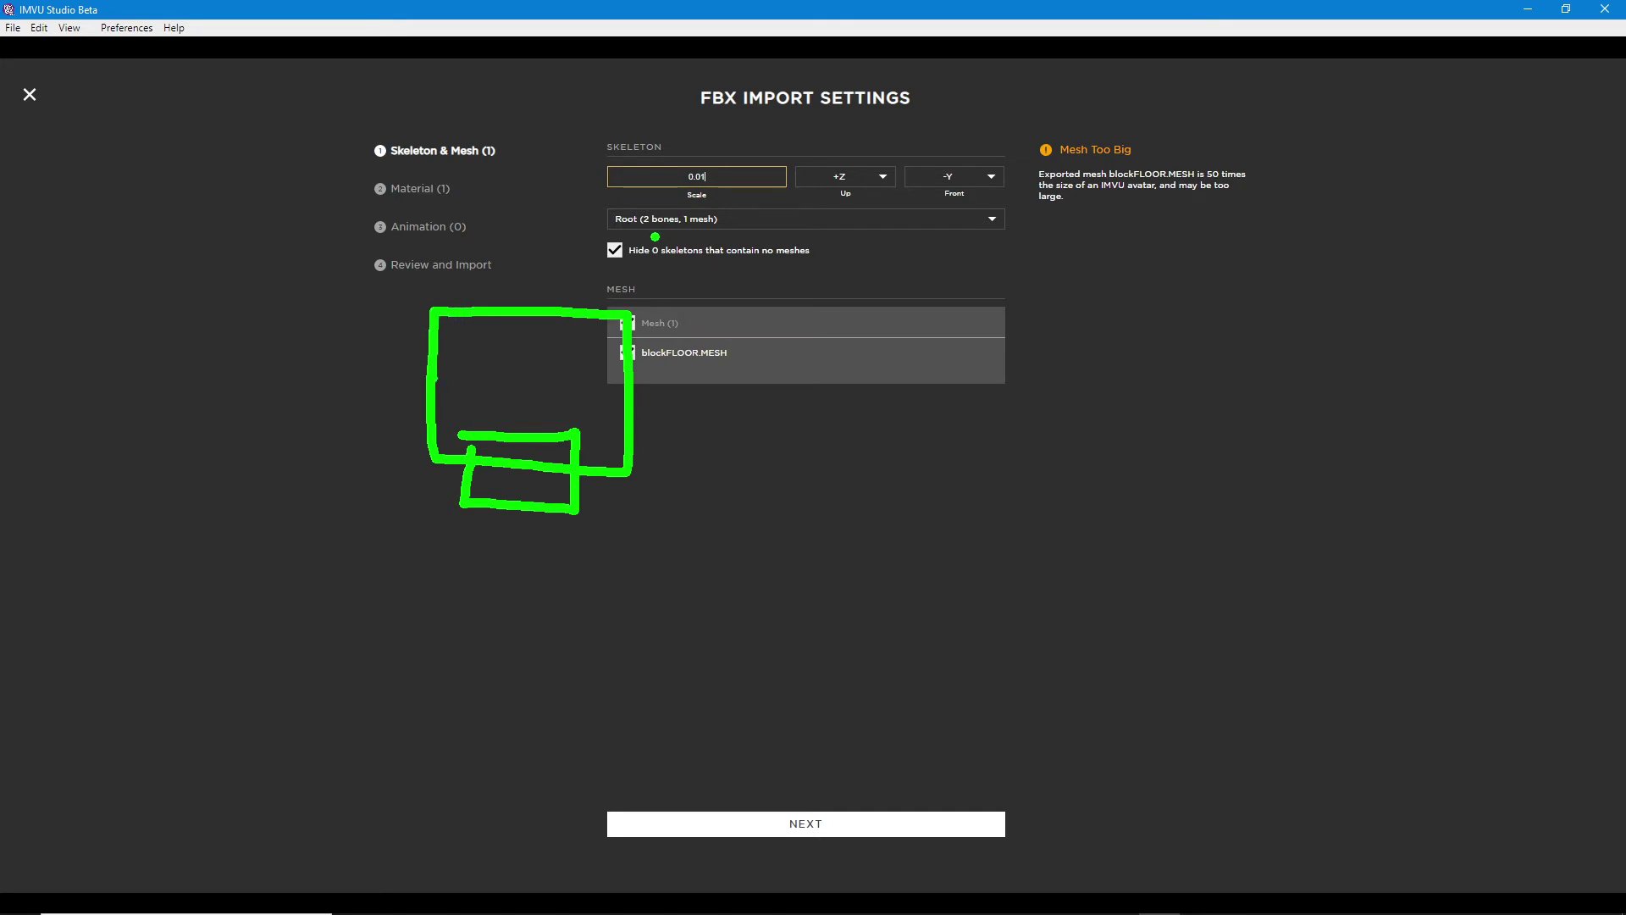
mouse_move(403, 352)
mouse_down()
mouse_move(395, 386)
mouse_move(364, 373)
mouse_up()
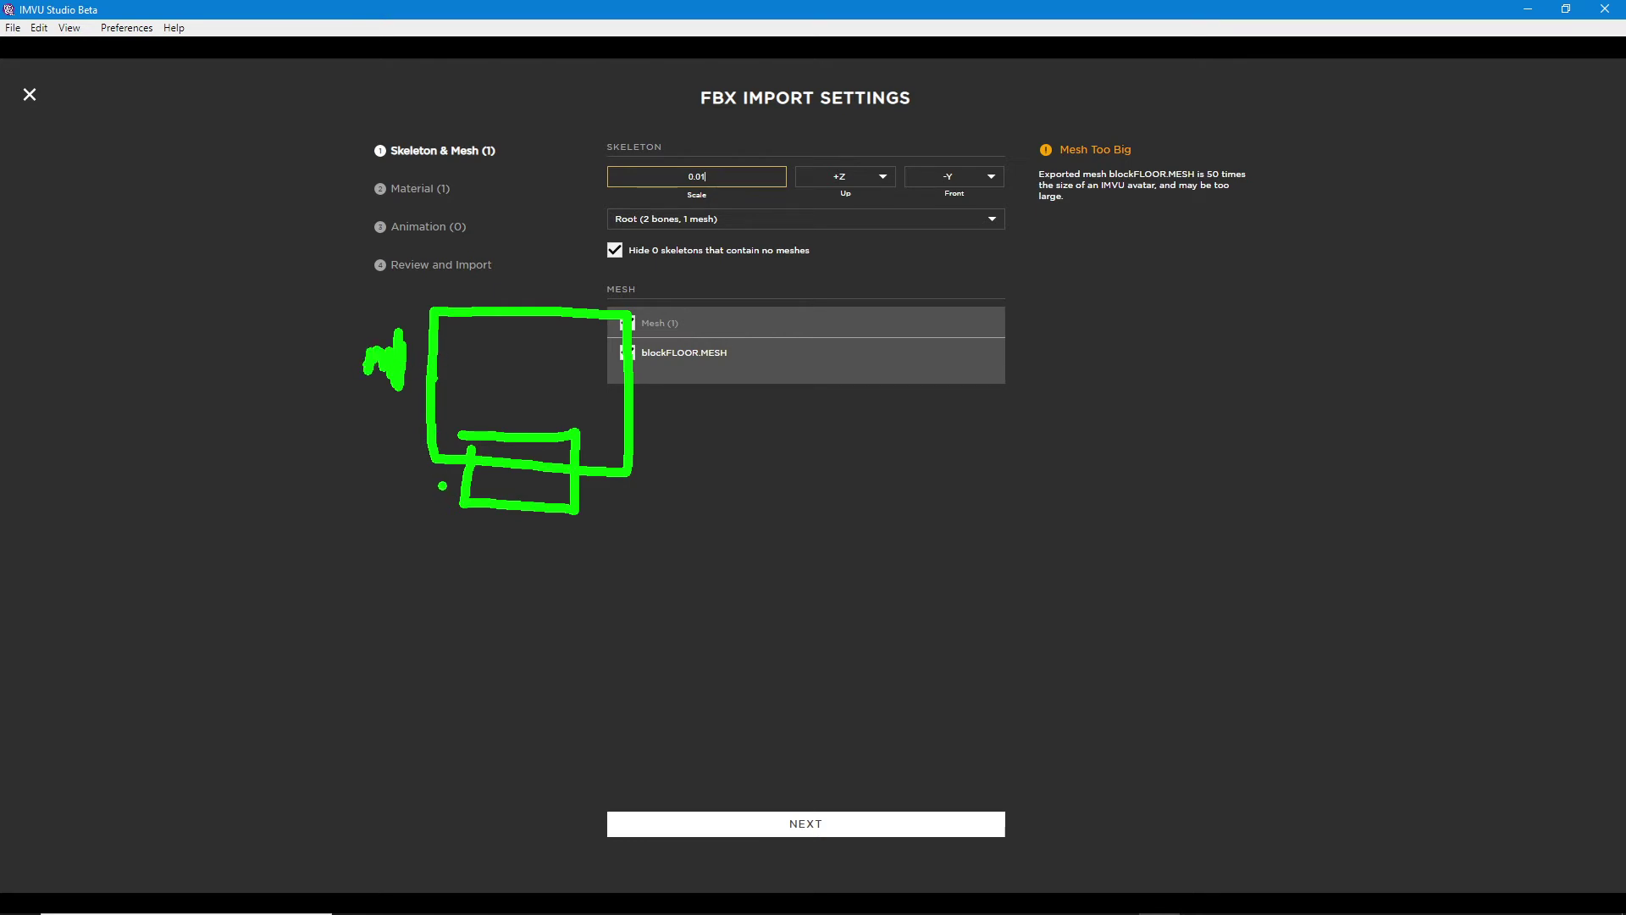
mouse_move(401, 480)
mouse_down()
mouse_move(398, 464)
mouse_move(371, 473)
mouse_up()
drag(644, 234, 670, 234)
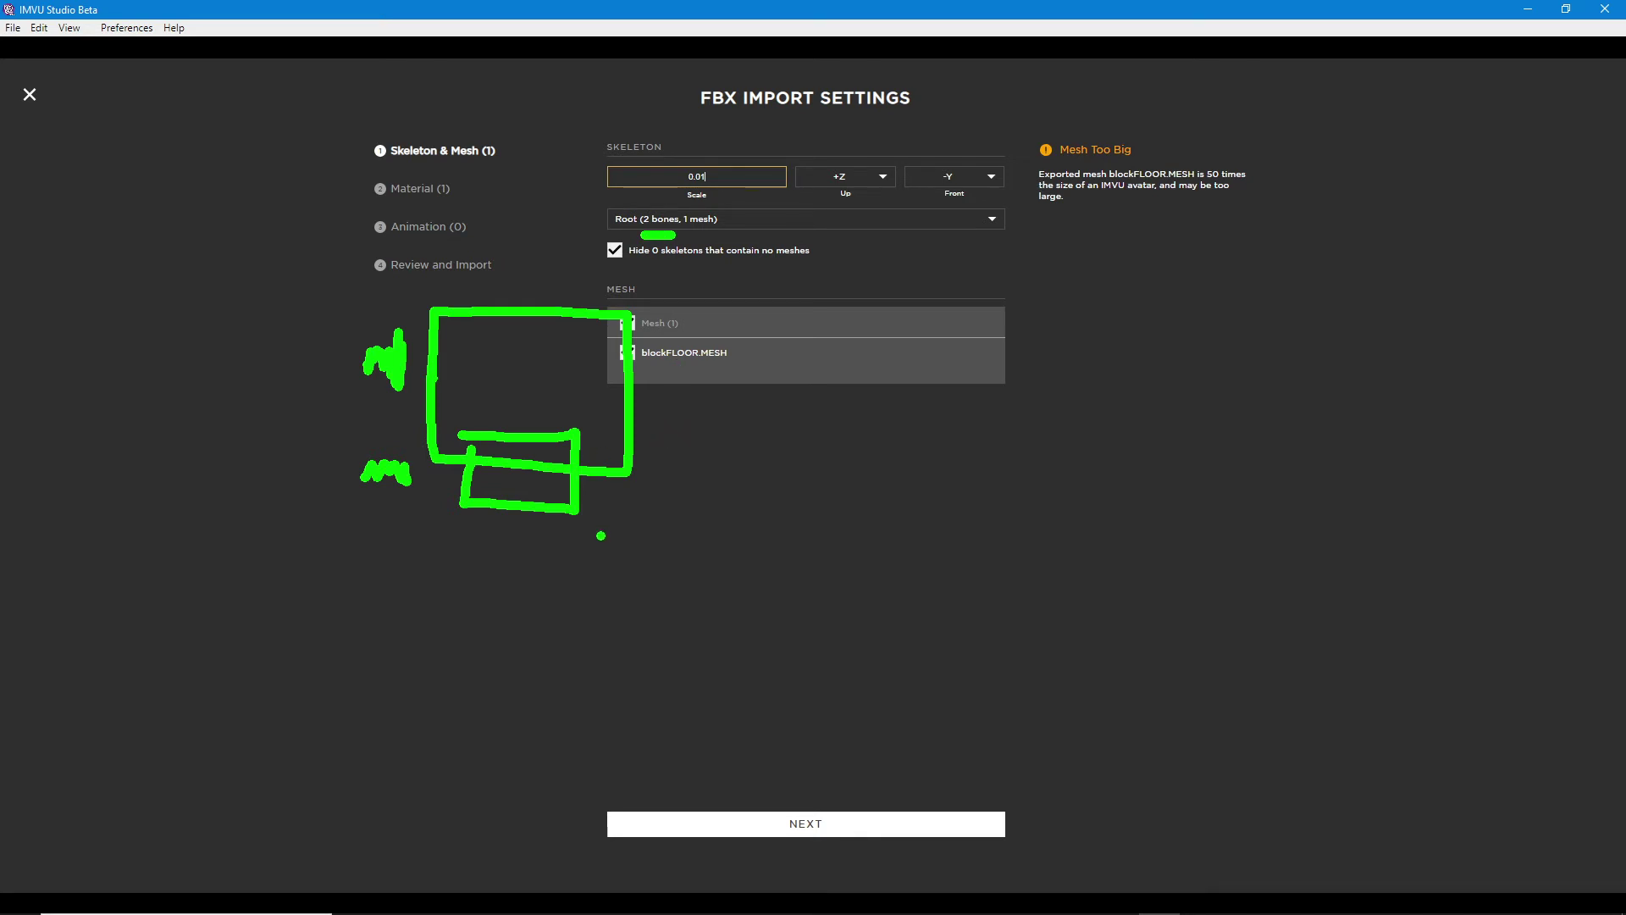
drag(513, 542, 513, 639)
mouse_move(684, 373)
mouse_down()
mouse_move(716, 361)
mouse_move(669, 436)
mouse_move(762, 439)
mouse_up()
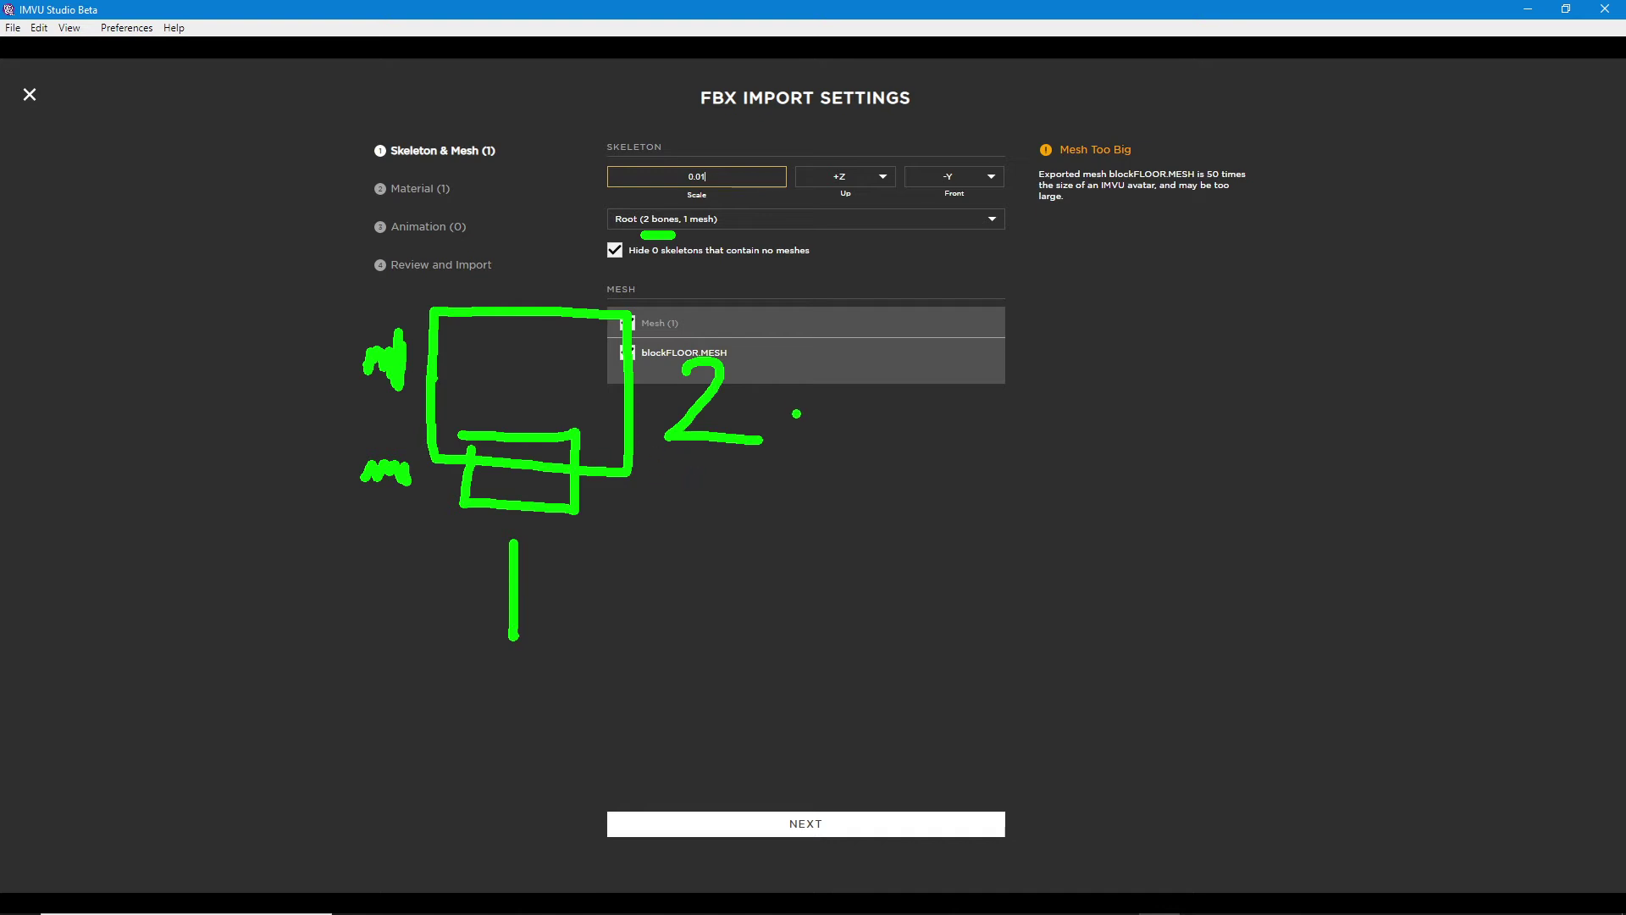
mouse_move(813, 332)
mouse_down()
mouse_move(816, 607)
mouse_move(900, 605)
mouse_up()
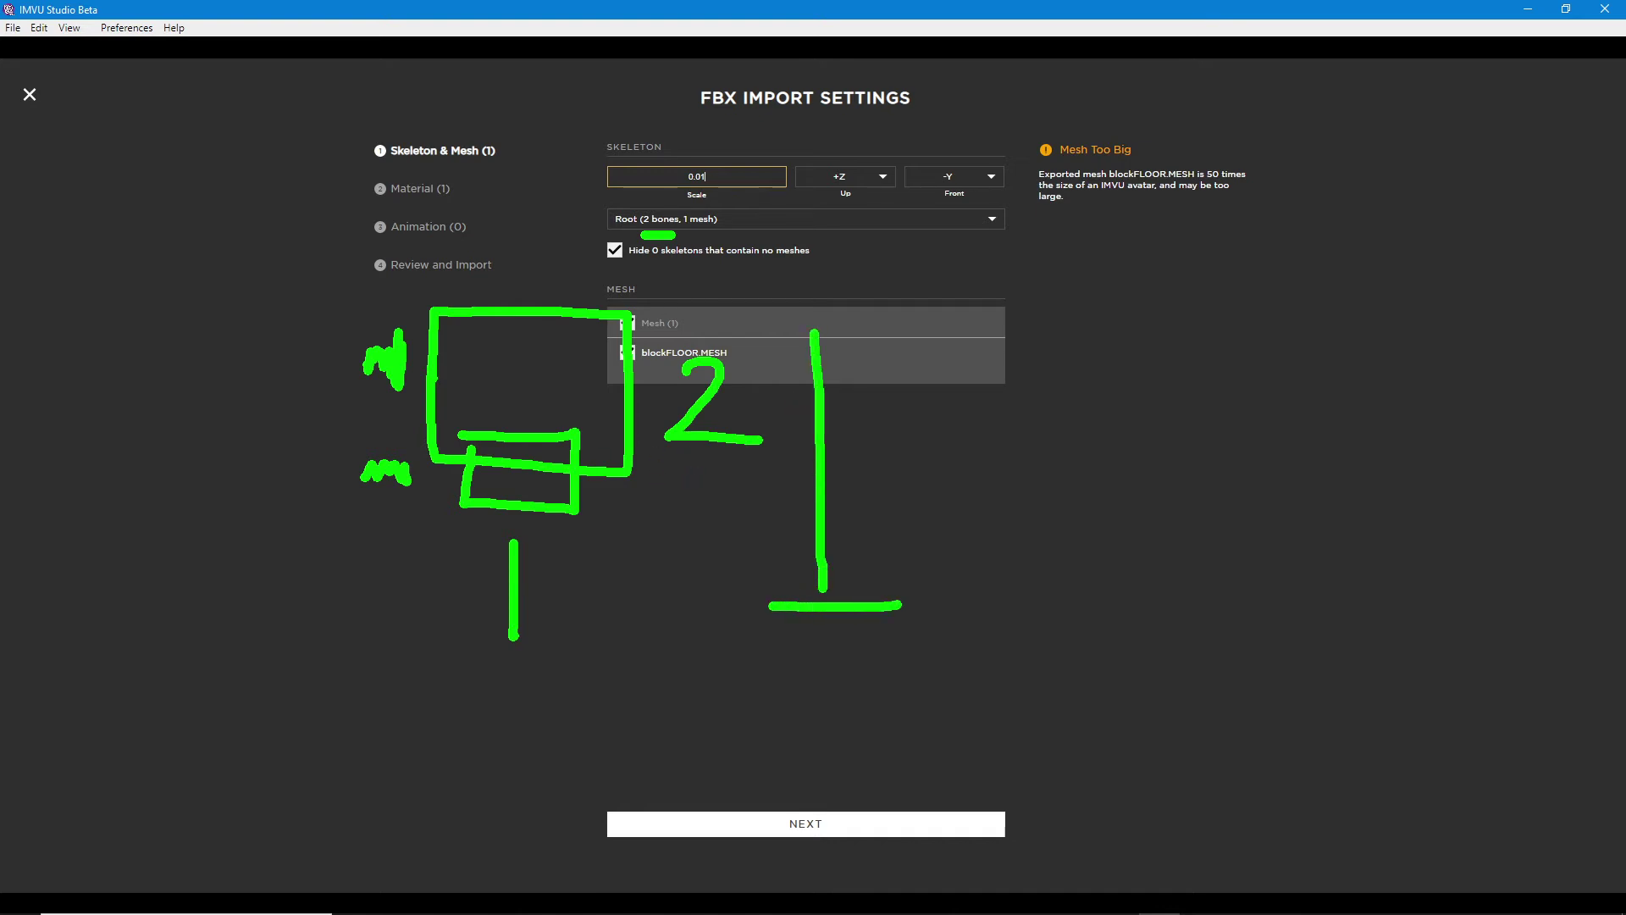
drag(775, 321, 872, 319)
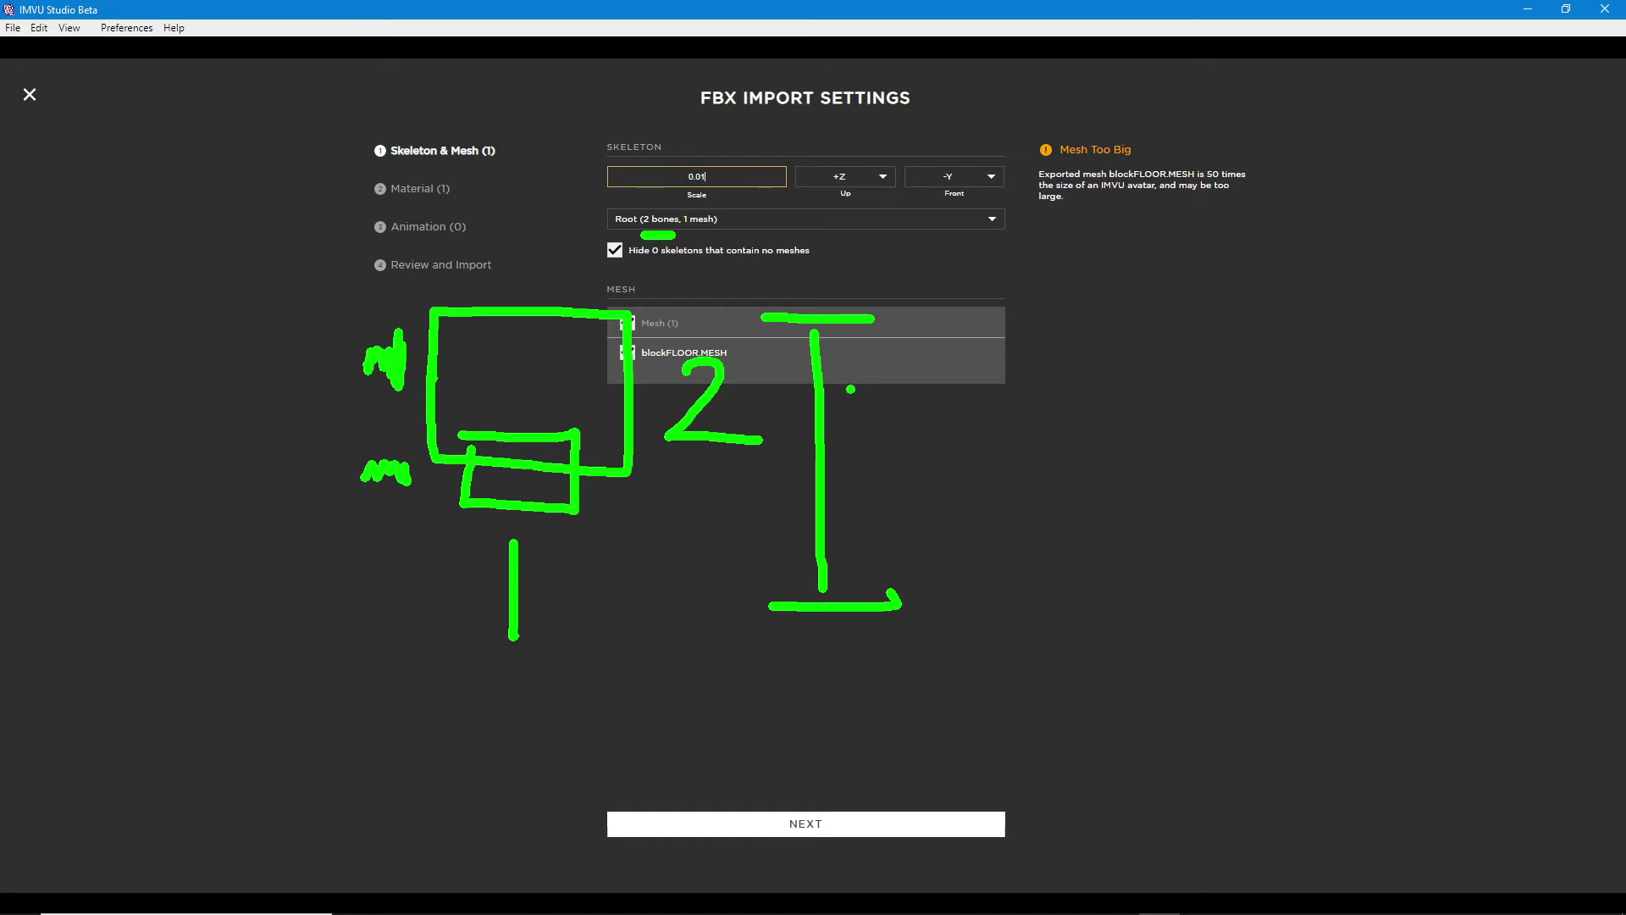
key(Escape)
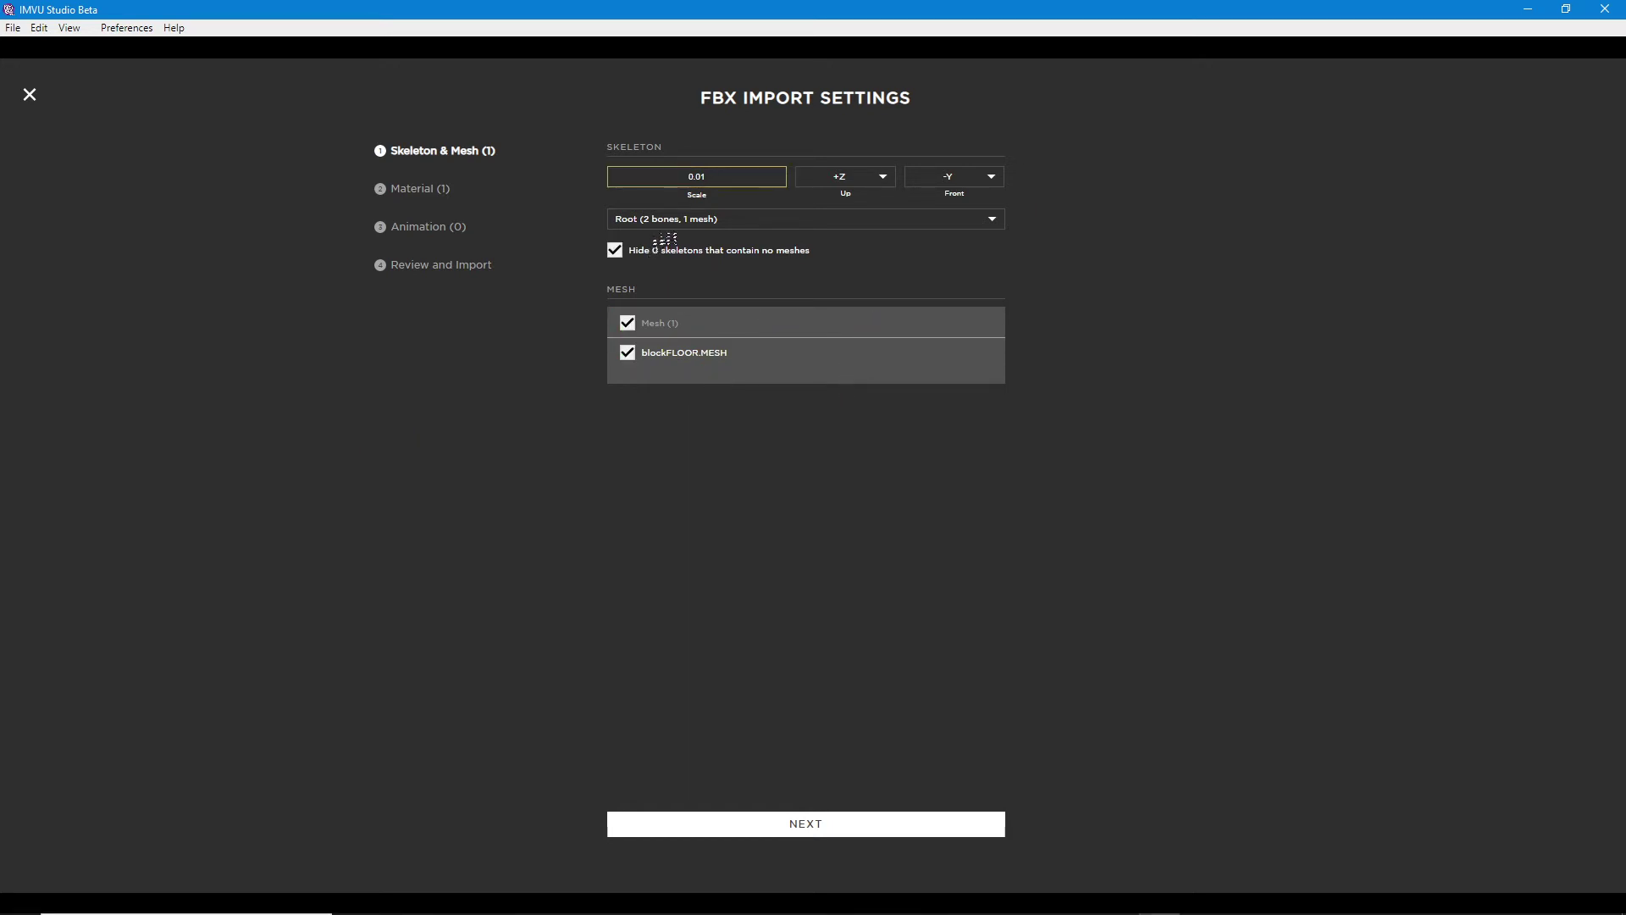
key(ctrl+2)
mouse_move(645, 234)
mouse_down()
mouse_move(716, 236)
mouse_move(662, 233)
mouse_move(664, 293)
mouse_move(660, 240)
mouse_move(687, 274)
mouse_up()
key(Escape)
- Accept the skeleton and mesh settings and bring up the material stage of the FBX import
click(809, 823)
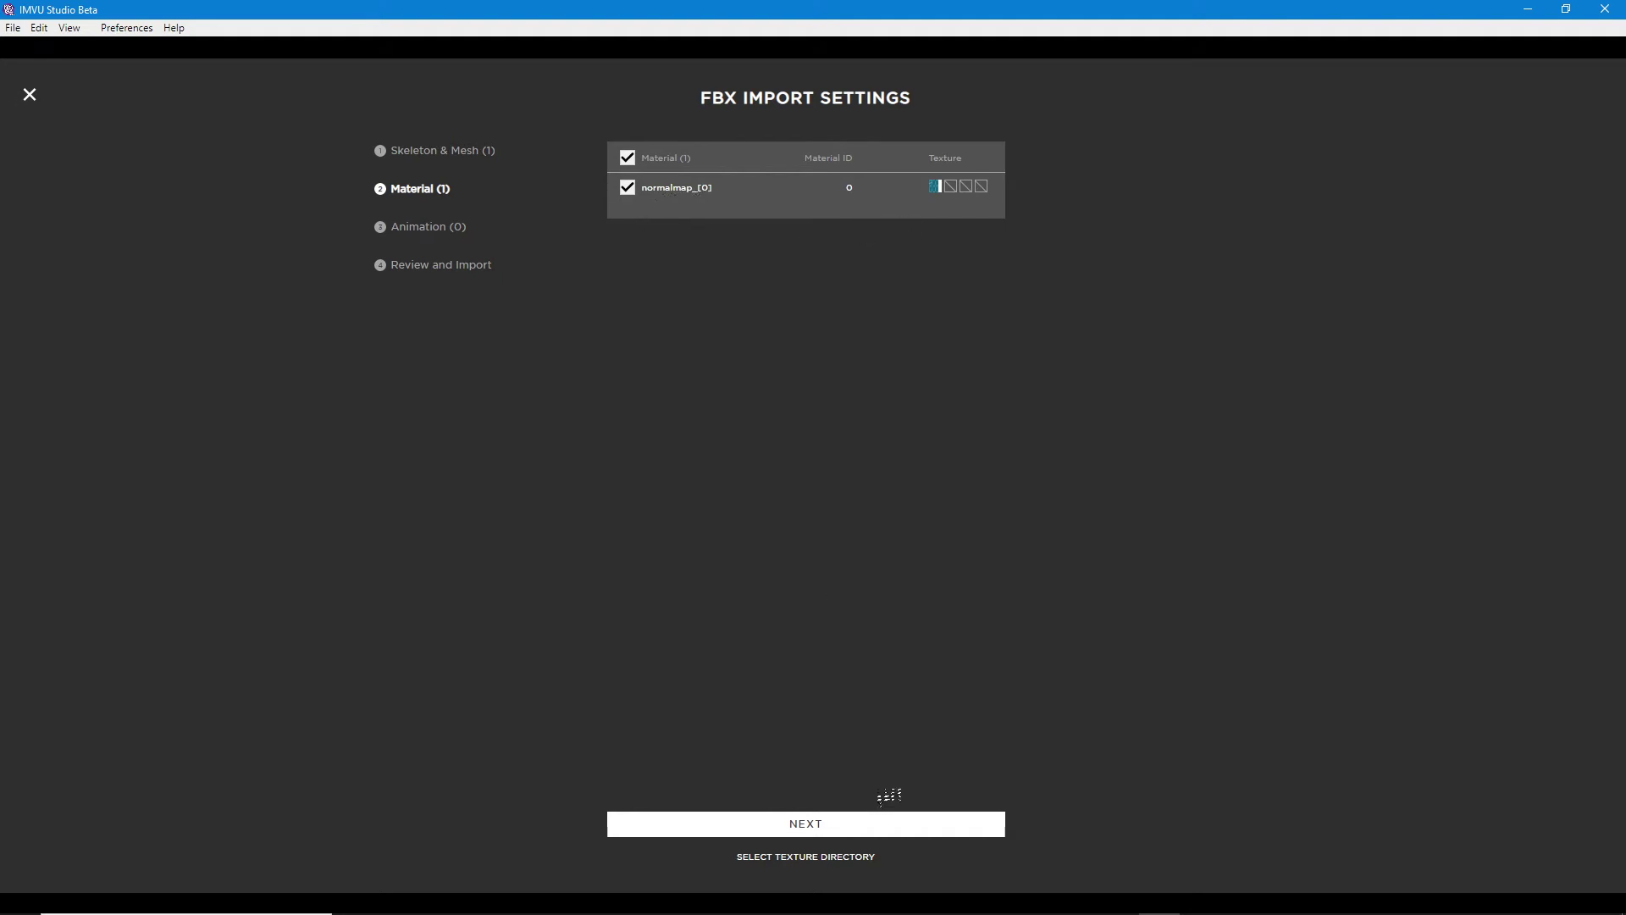
click(811, 825)
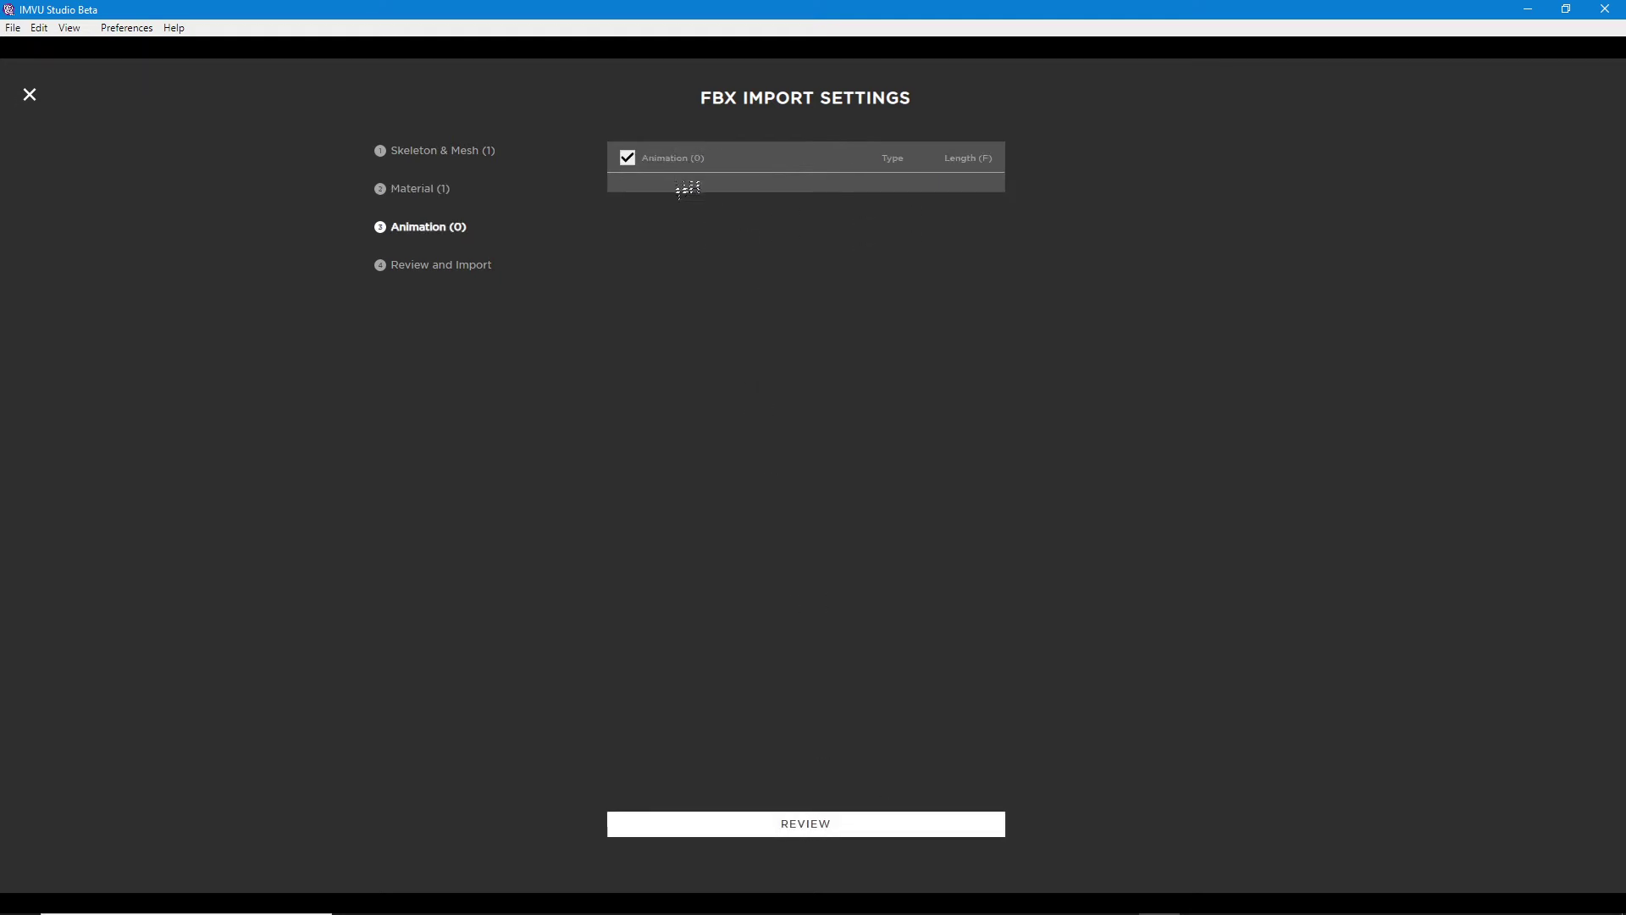
click(404, 193)
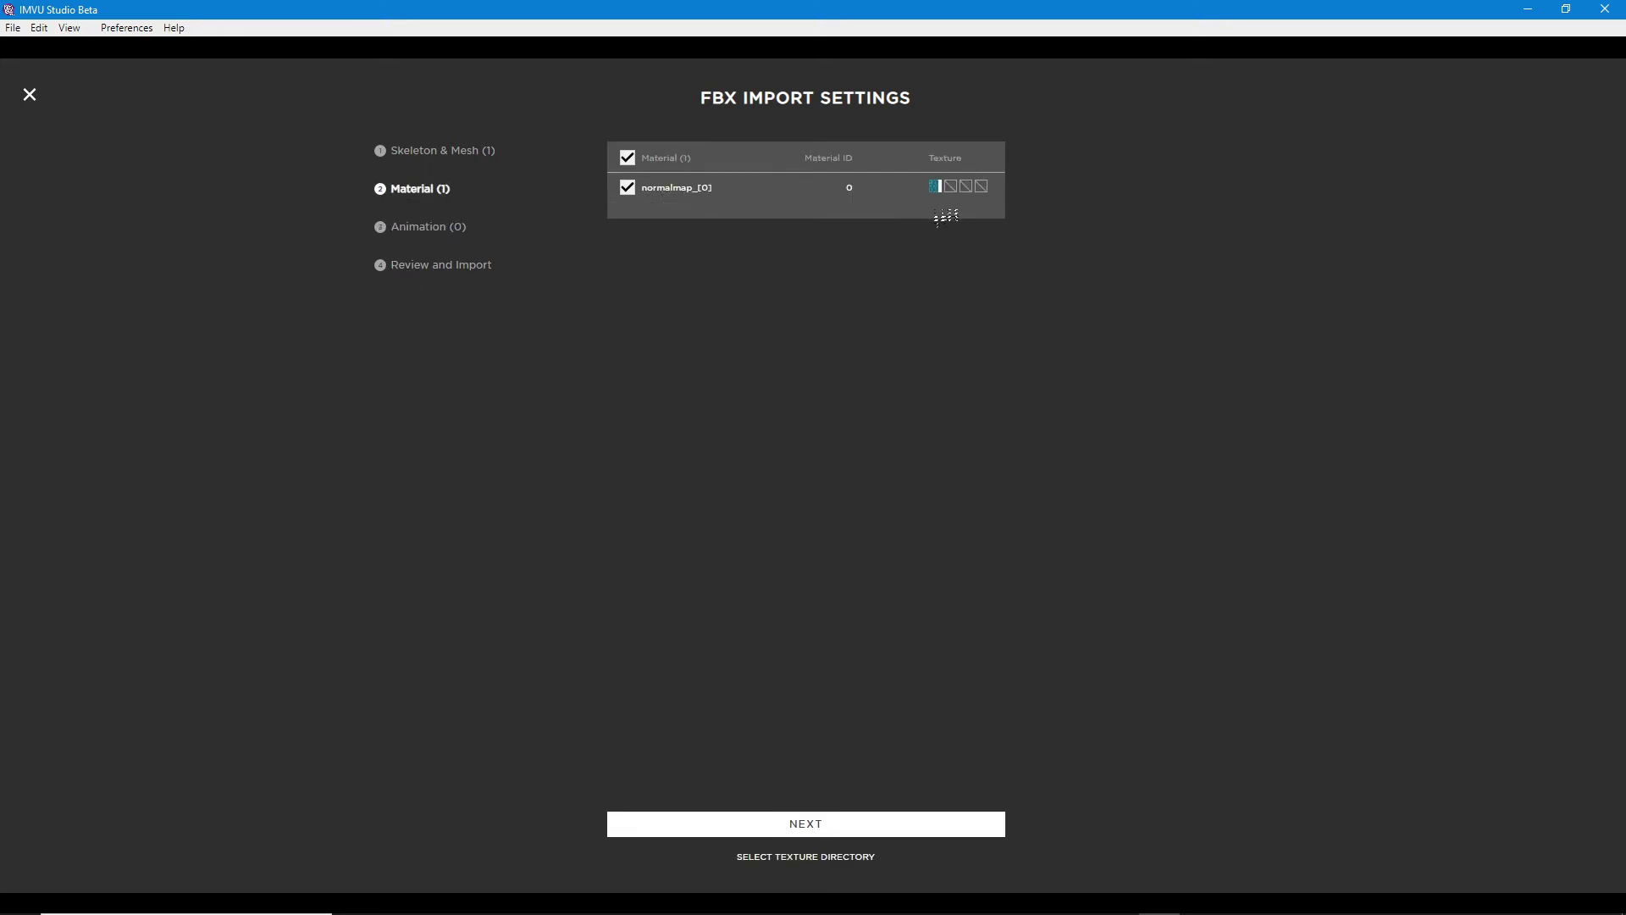
mouse_move(933, 206)
mouse_down()
mouse_move(928, 260)
mouse_move(966, 203)
mouse_move(969, 264)
mouse_up()
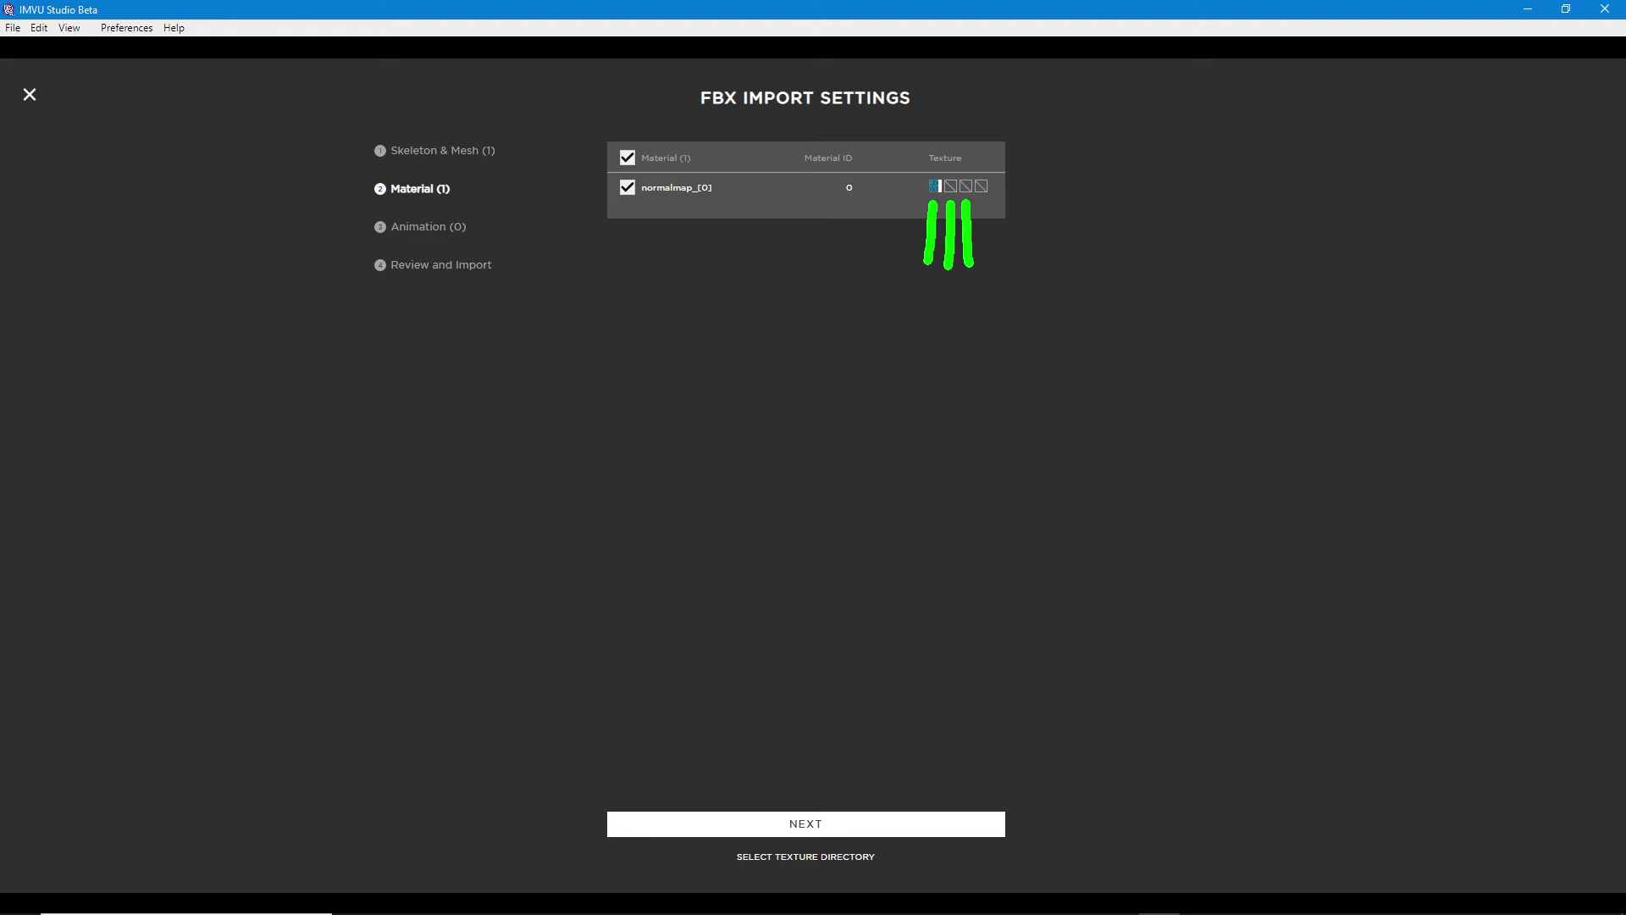
drag(984, 202, 984, 262)
key(Escape)
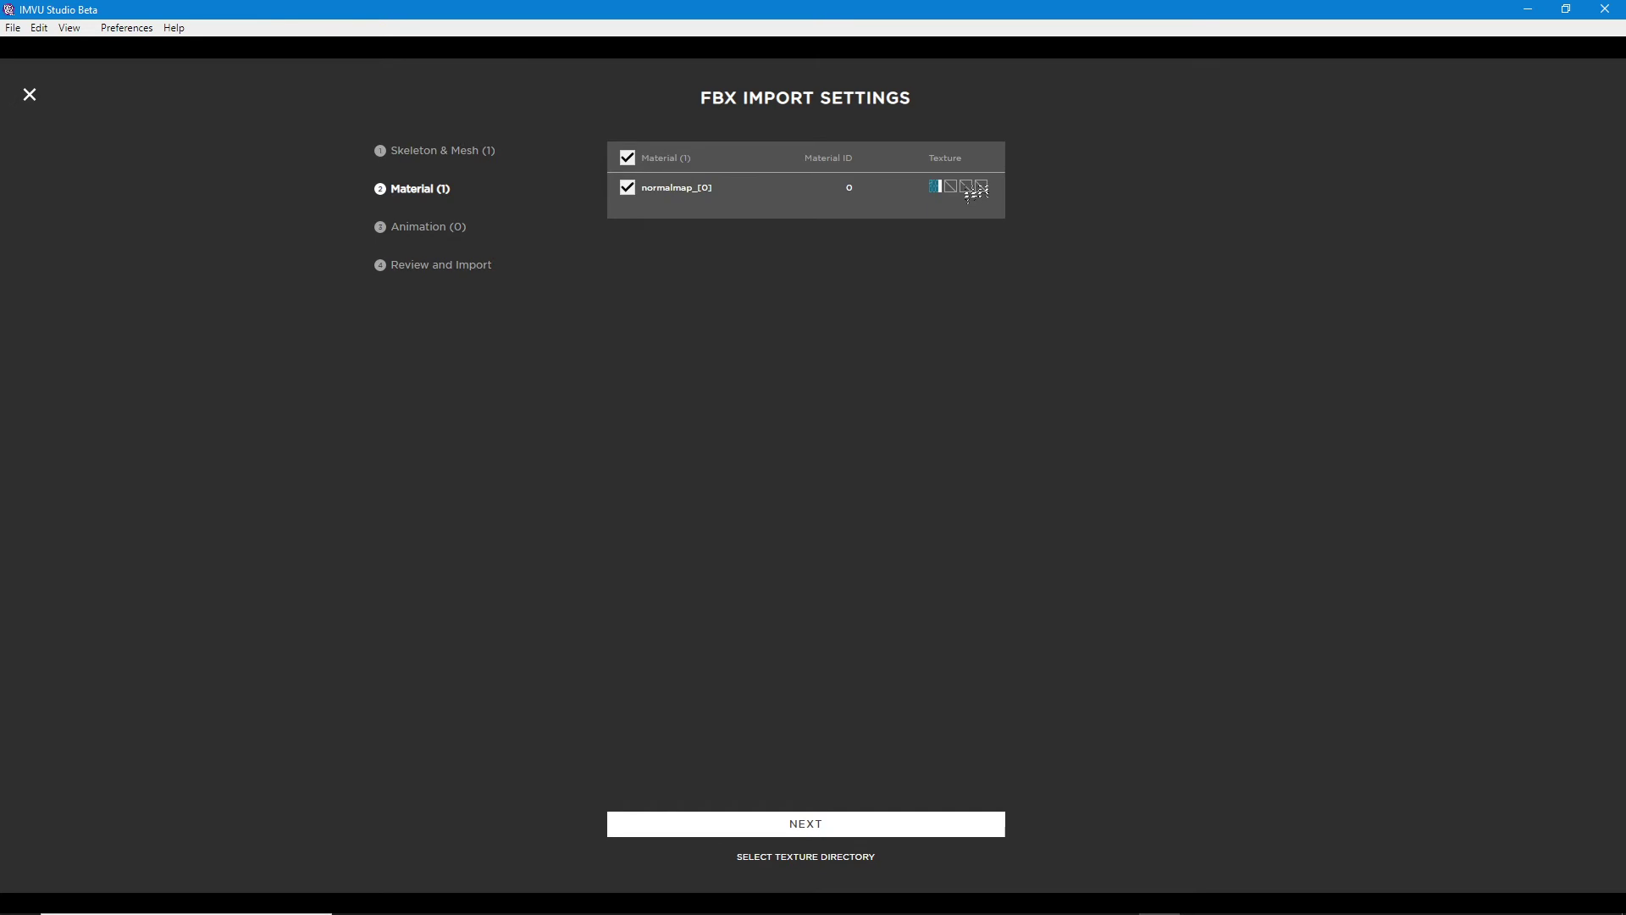
- Assign normalimages shininess.png from the Blender 2.8+ folder to the normalmap_[0] material's shininess texture slot
click(954, 185)
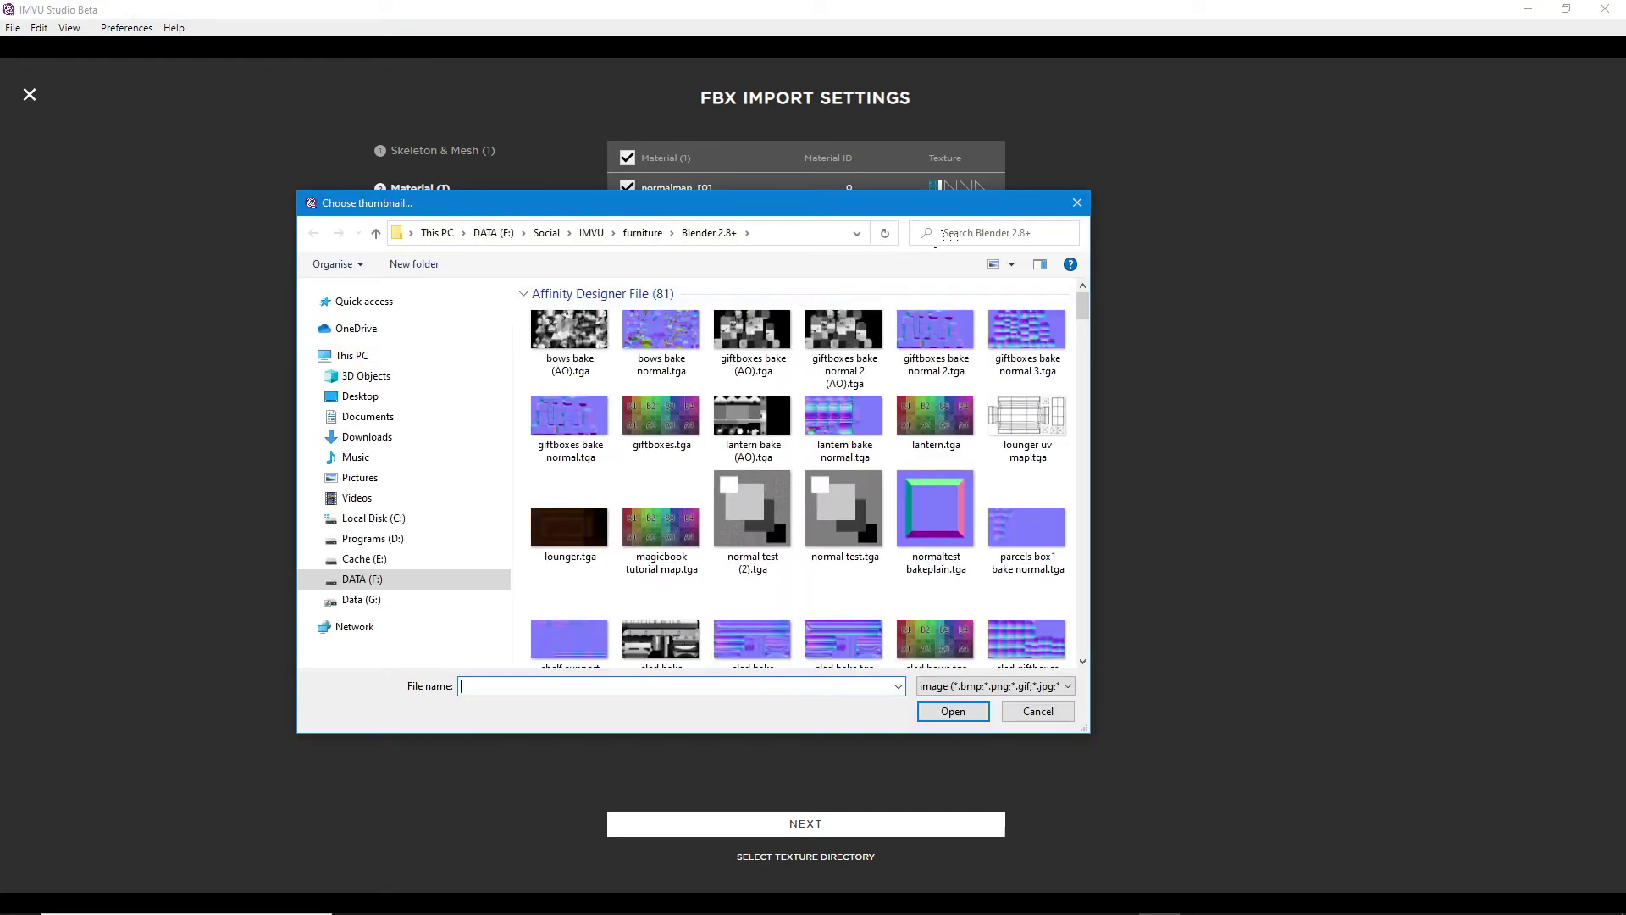
click(1076, 203)
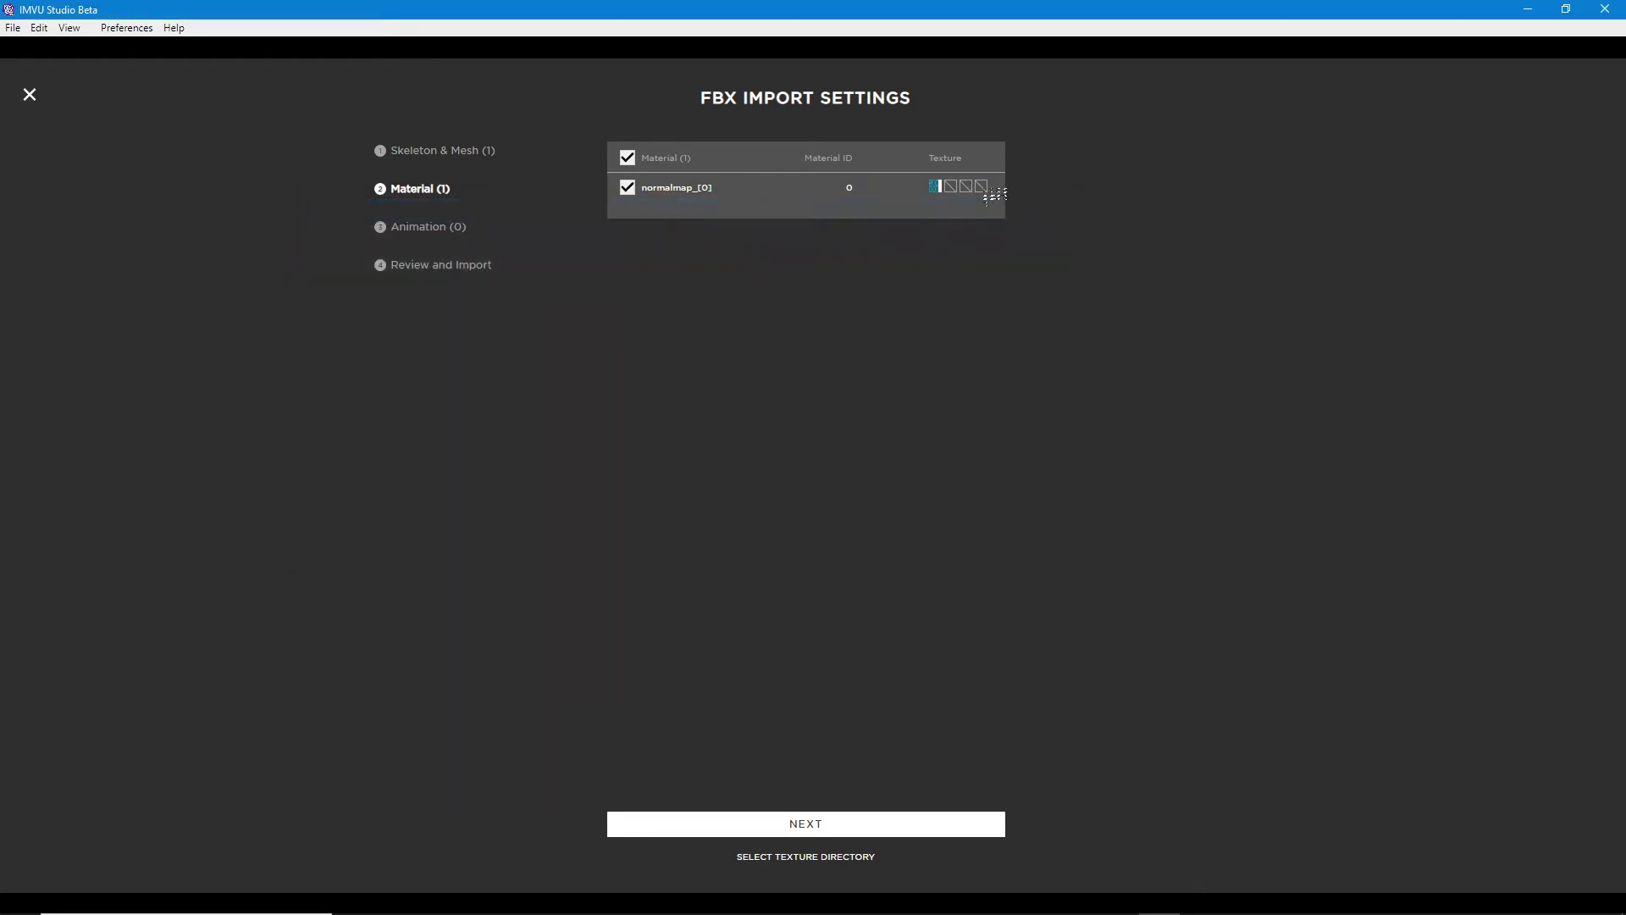
click(984, 188)
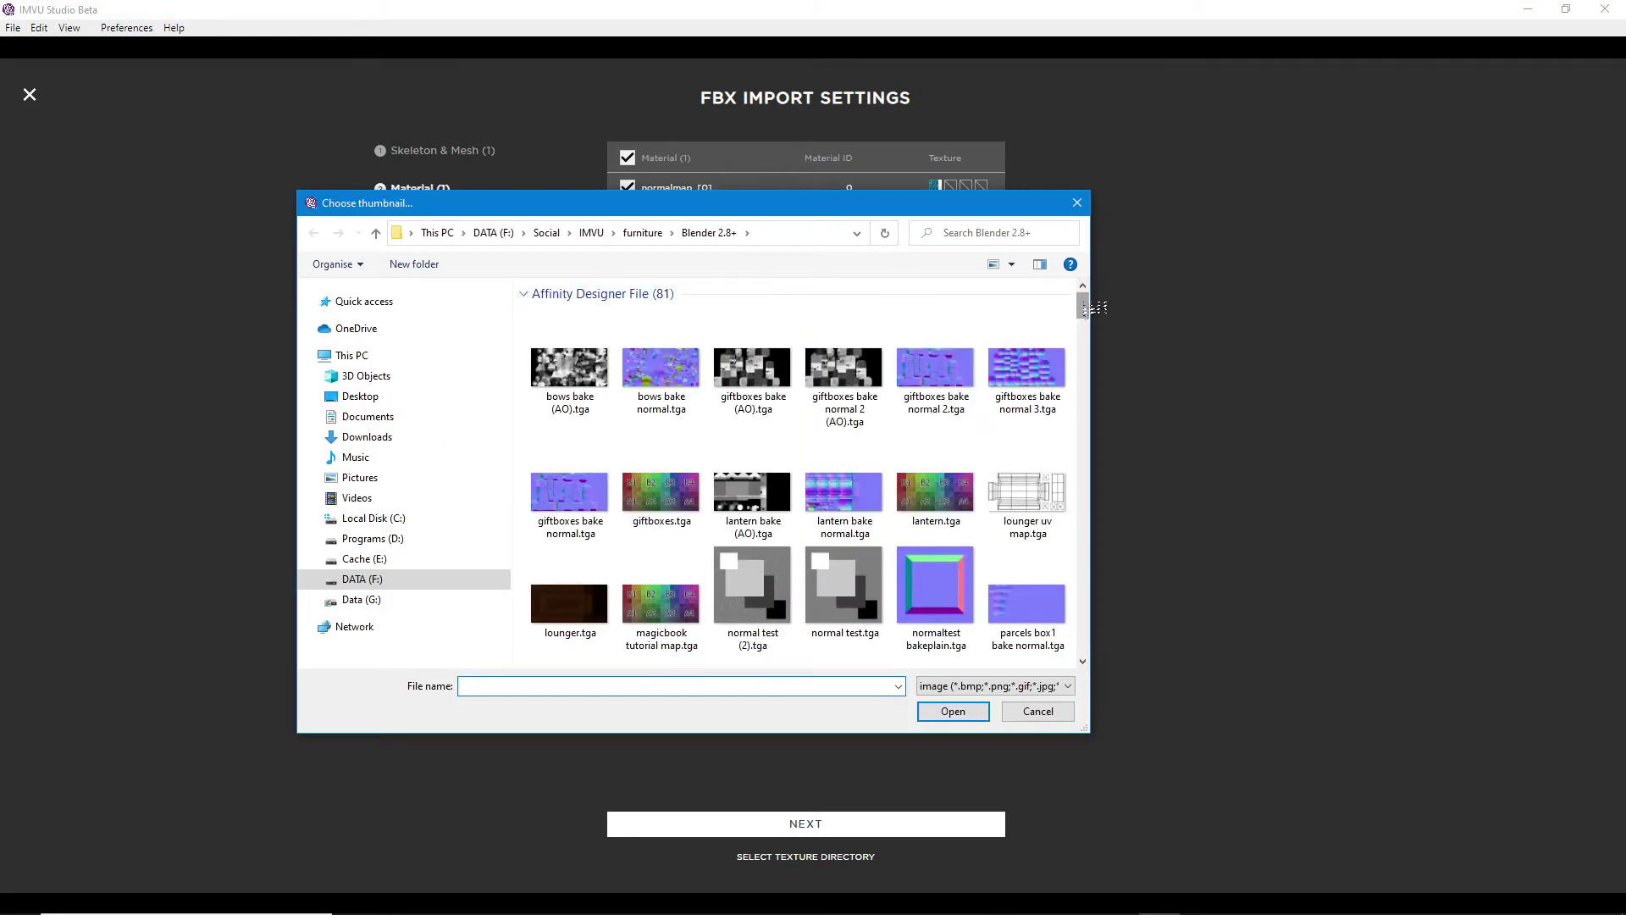
drag(1084, 306, 1083, 564)
click(1027, 461)
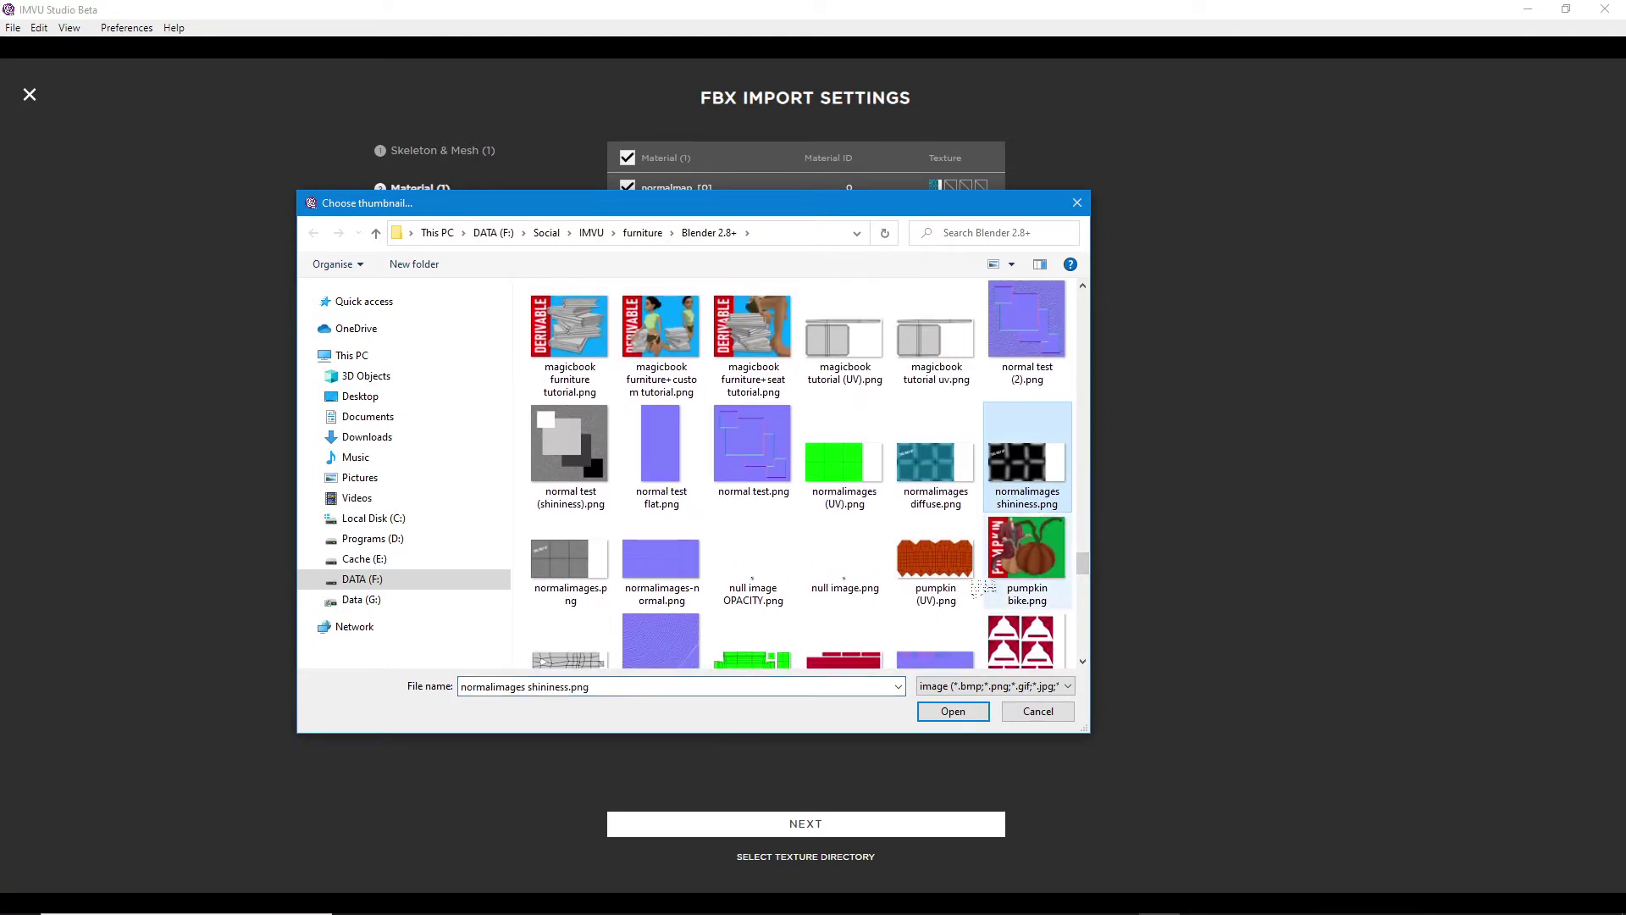
click(980, 714)
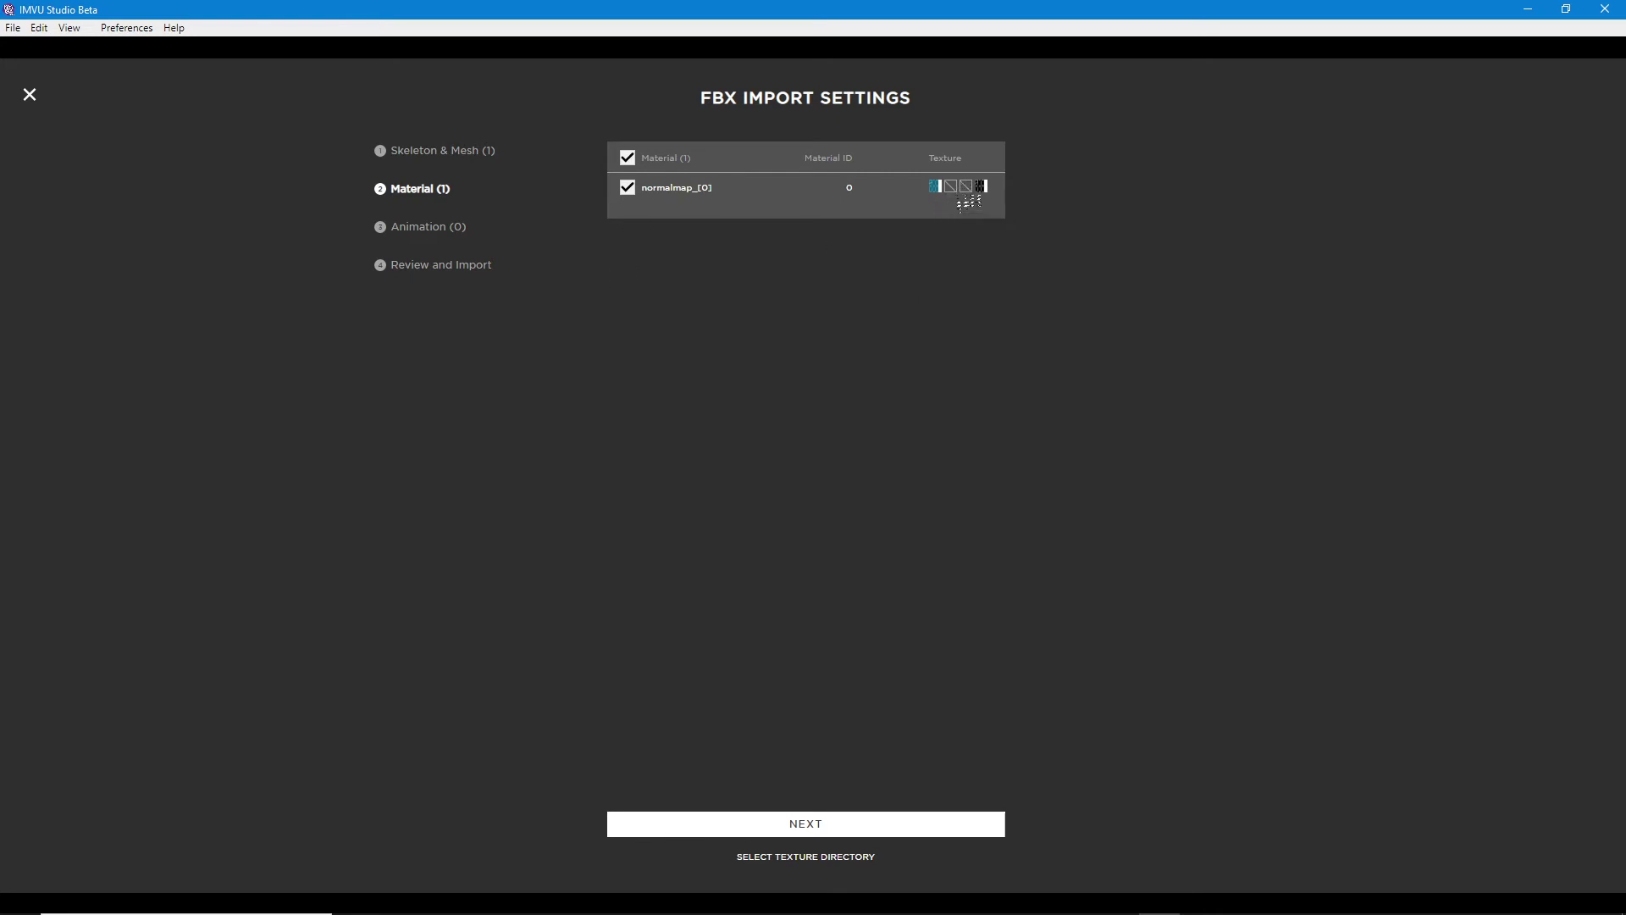
- Accept the material and animation settings and complete the FBX import, leaving the opacity and normal texture slots empty
click(958, 193)
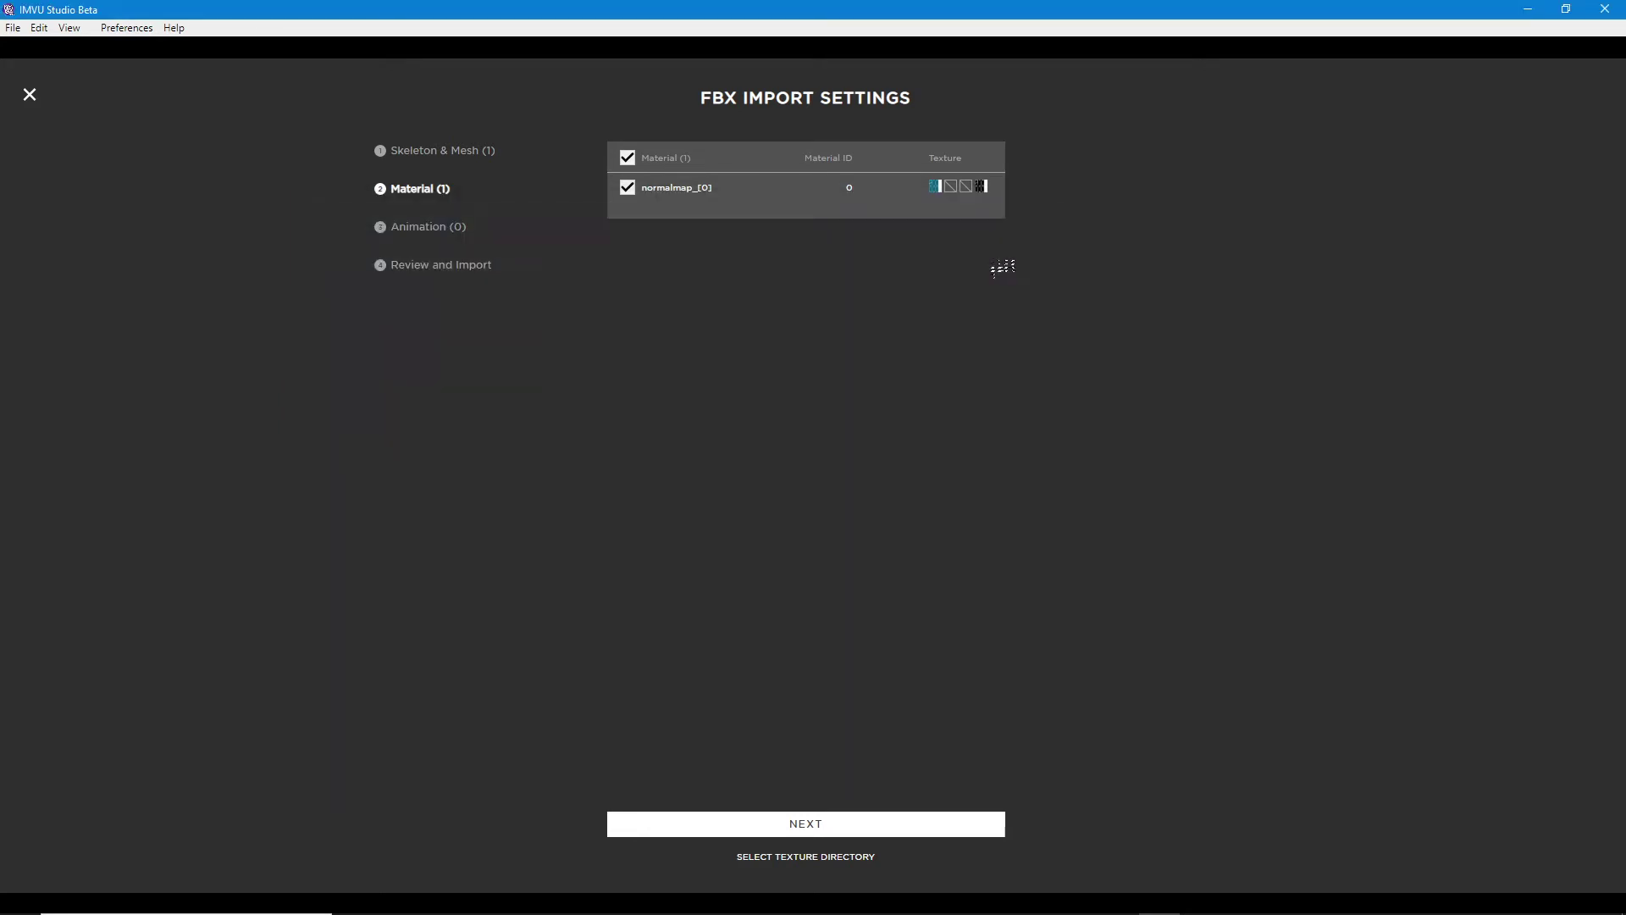
click(1038, 711)
mouse_move(943, 179)
mouse_down()
mouse_move(939, 207)
mouse_move(956, 175)
mouse_up()
drag(950, 225, 951, 291)
click(822, 818)
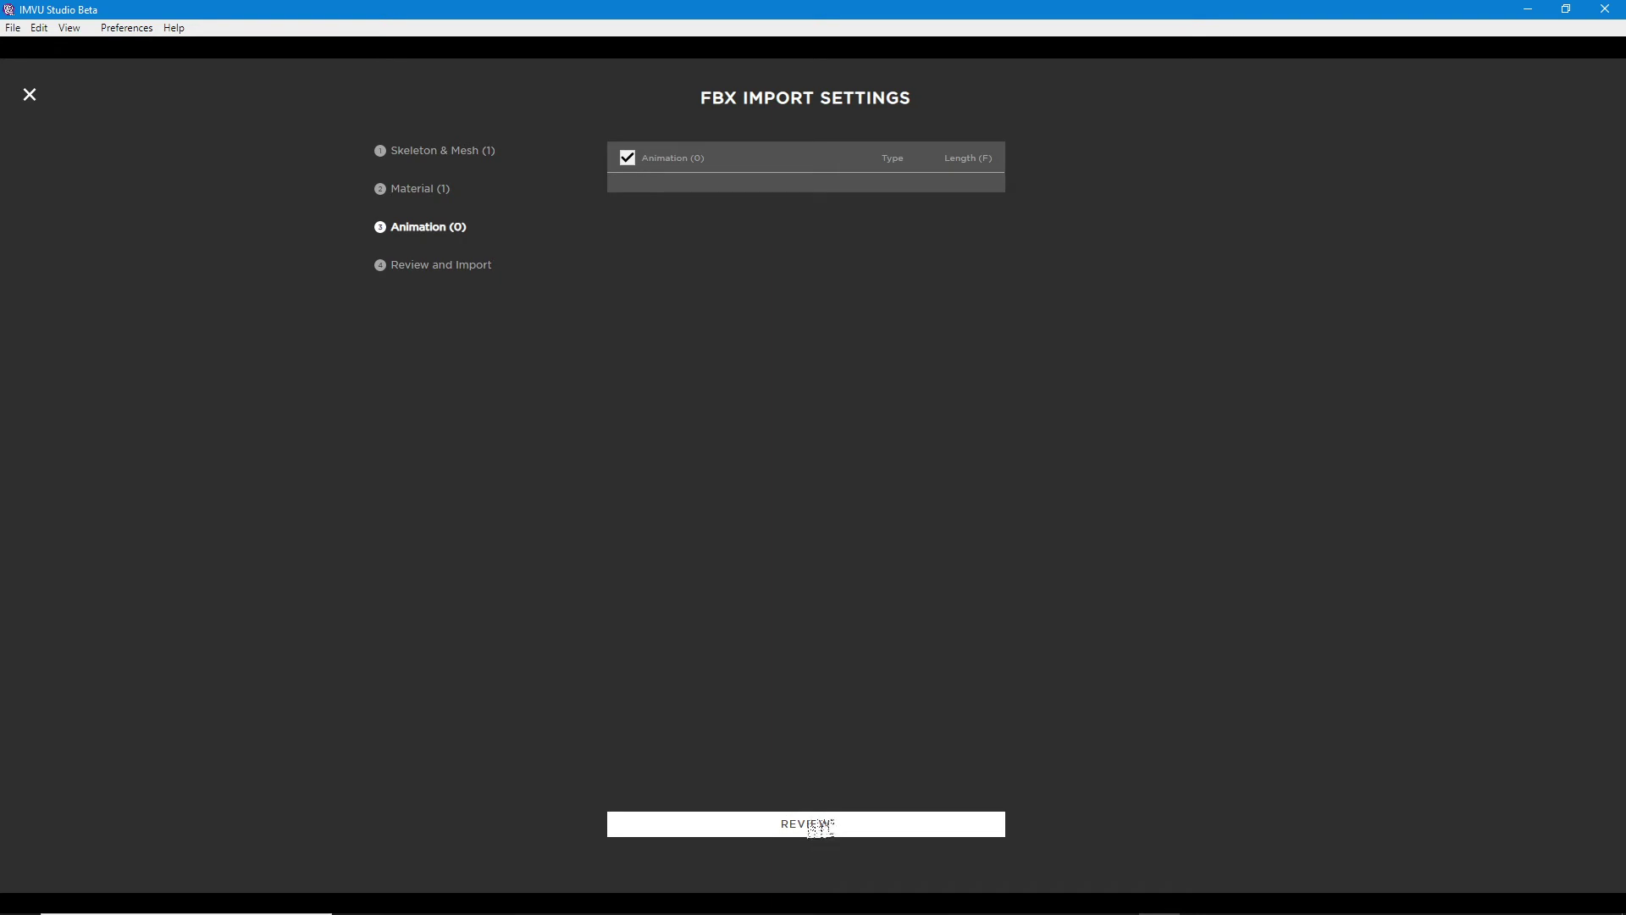
click(818, 826)
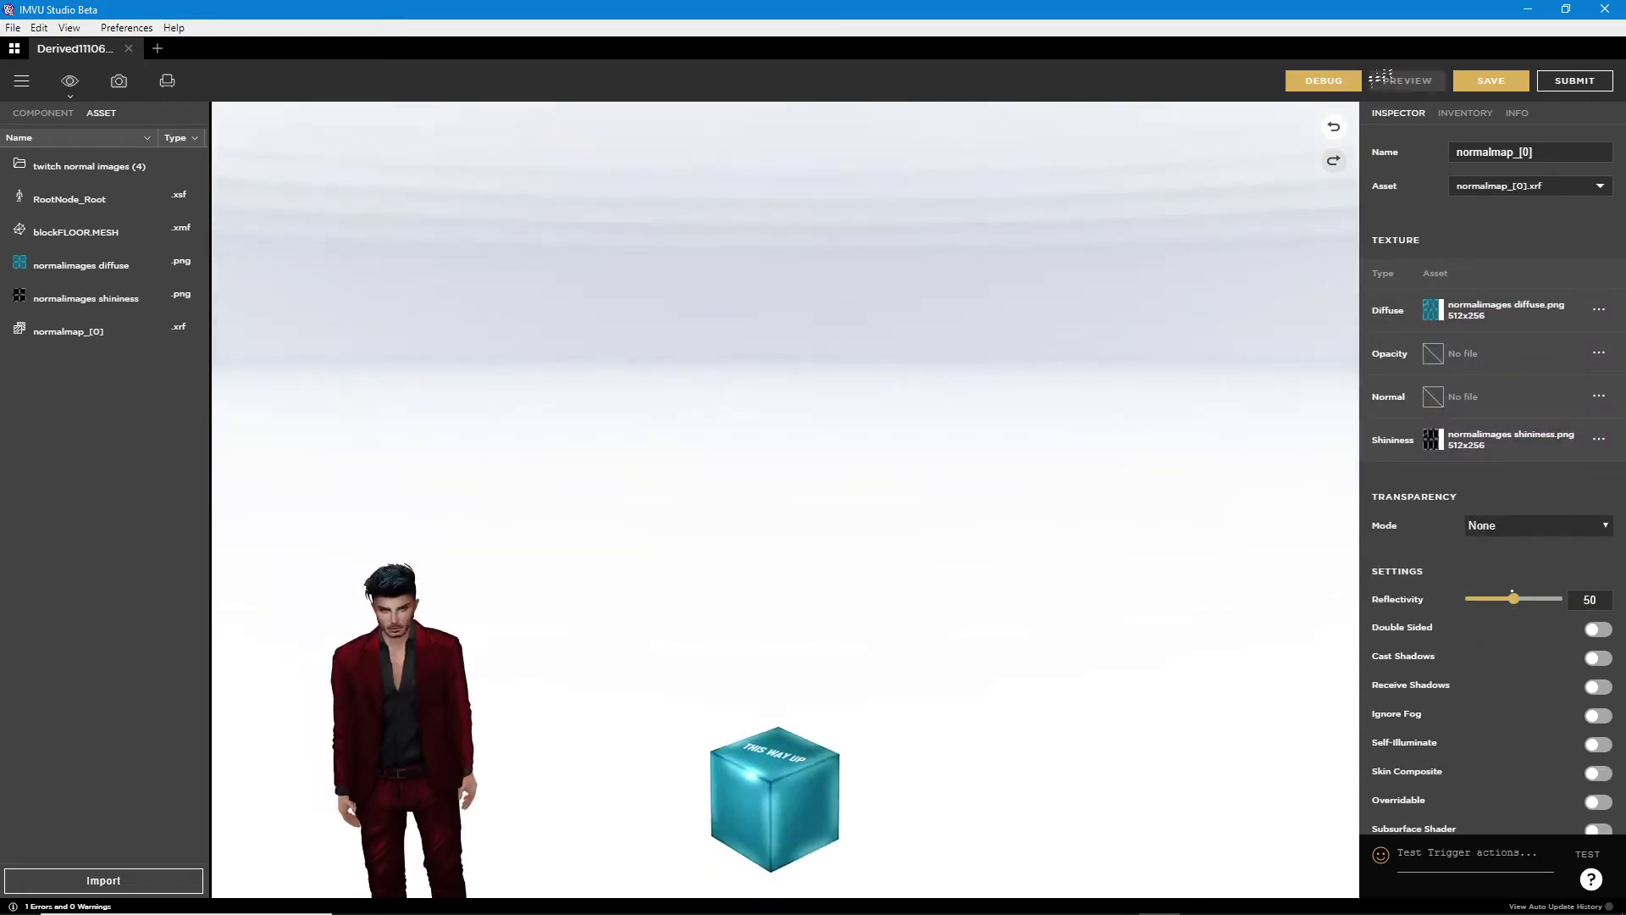
- Set the normalmap_[0] material's reflectivity to 0 and preview the change on the cube's edges
key(Escape)
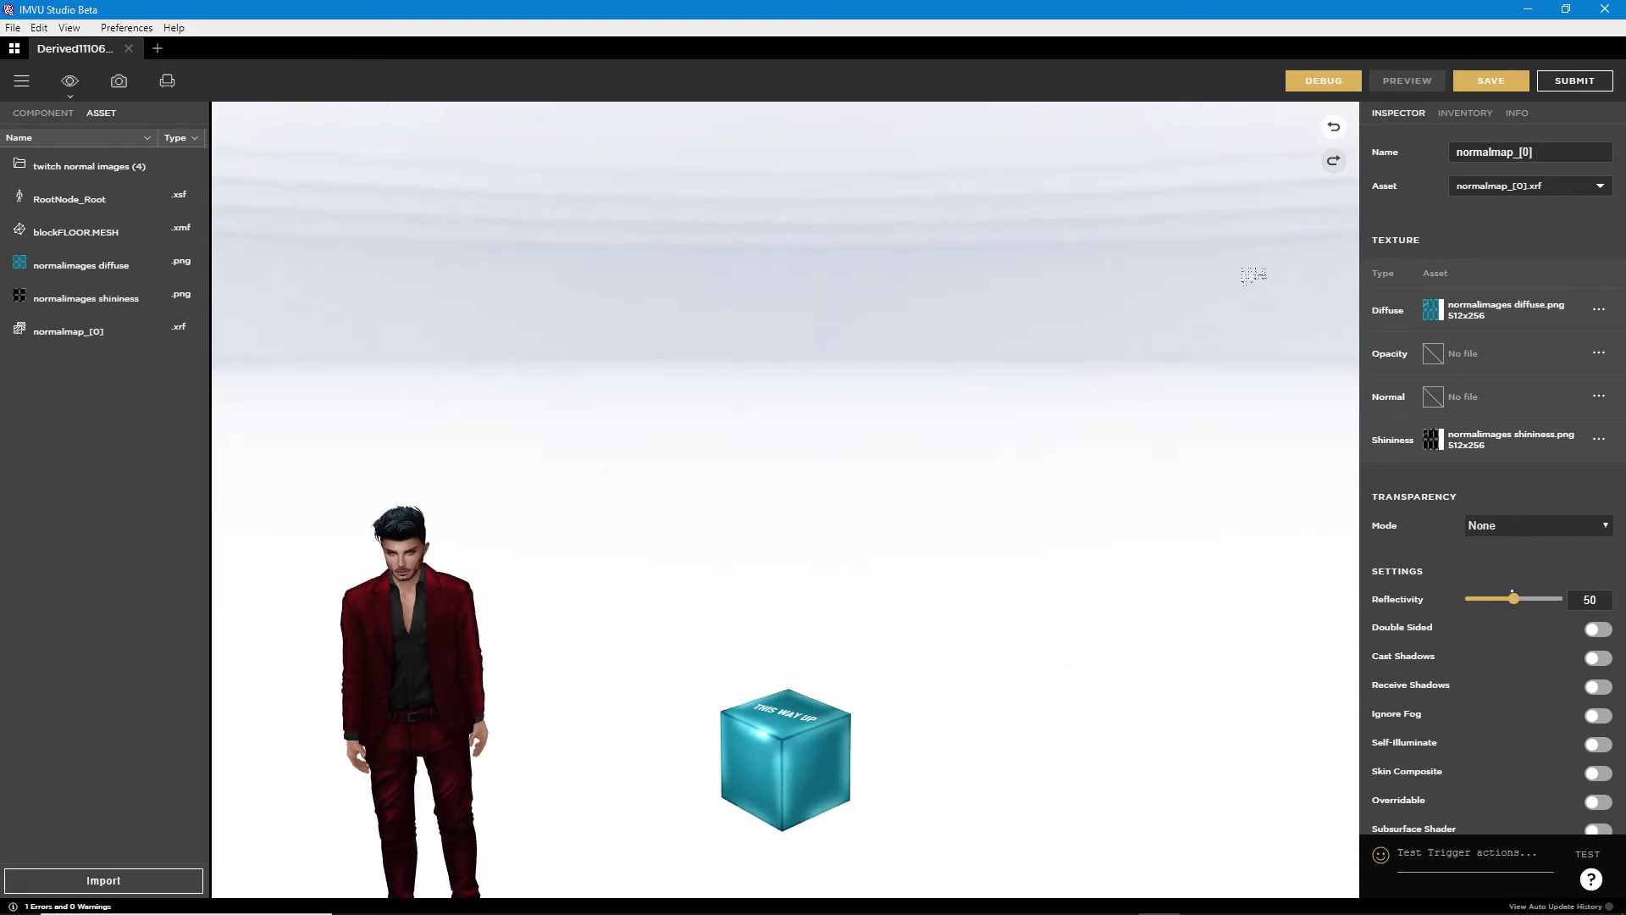
drag(973, 540, 937, 450)
scroll(881, 576, up, 5)
drag(881, 576, 691, 359)
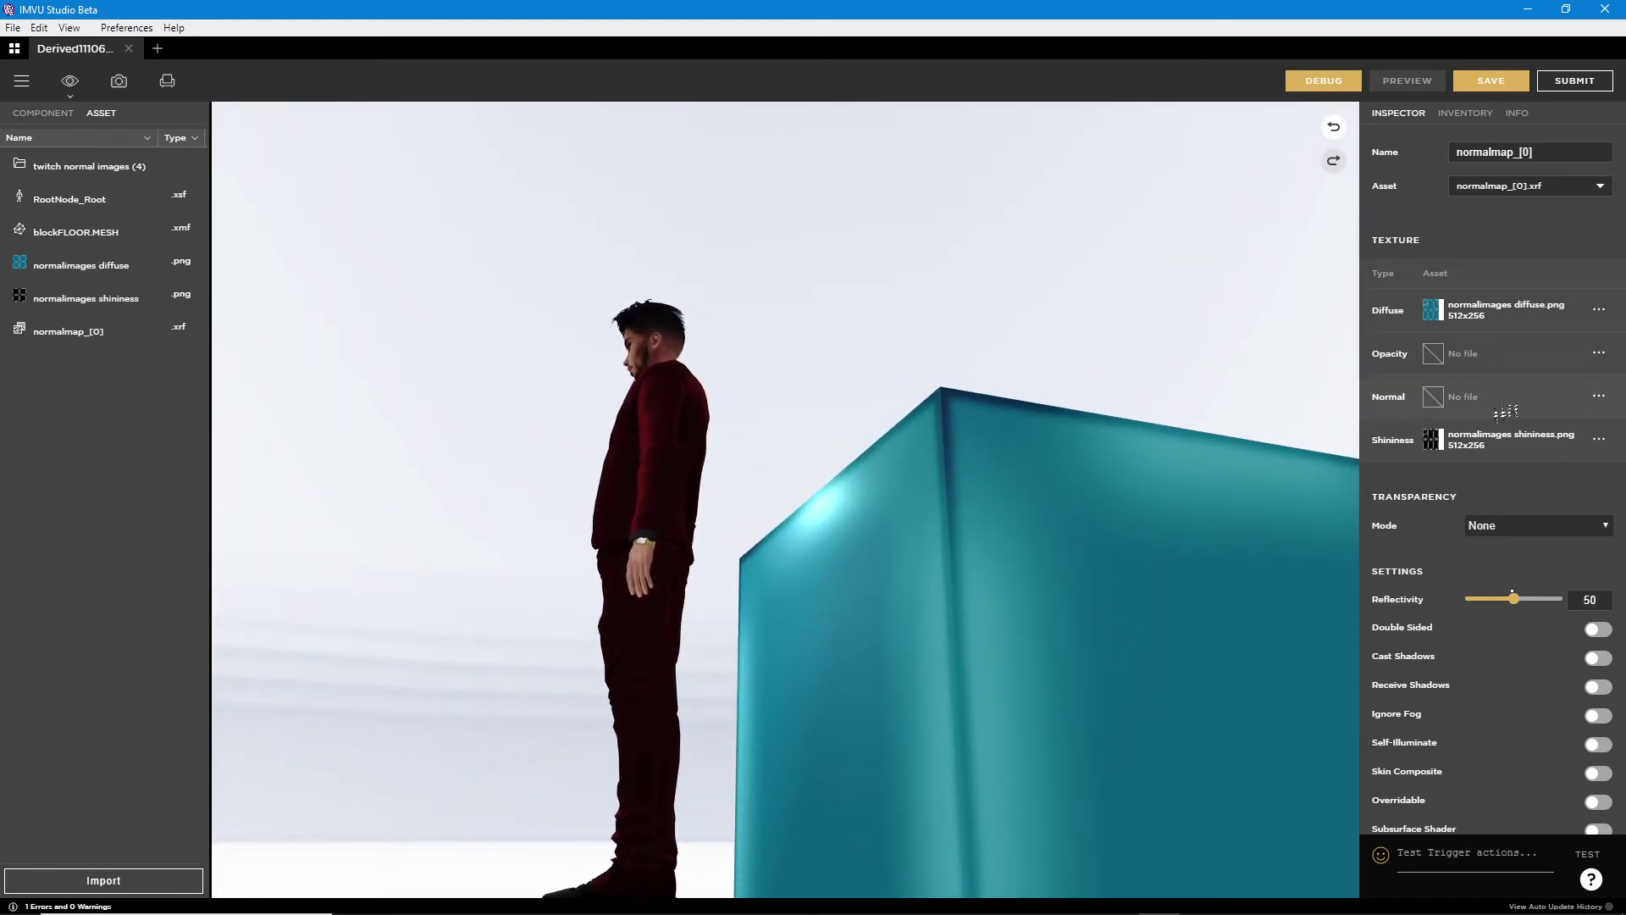
mouse_move(1436, 440)
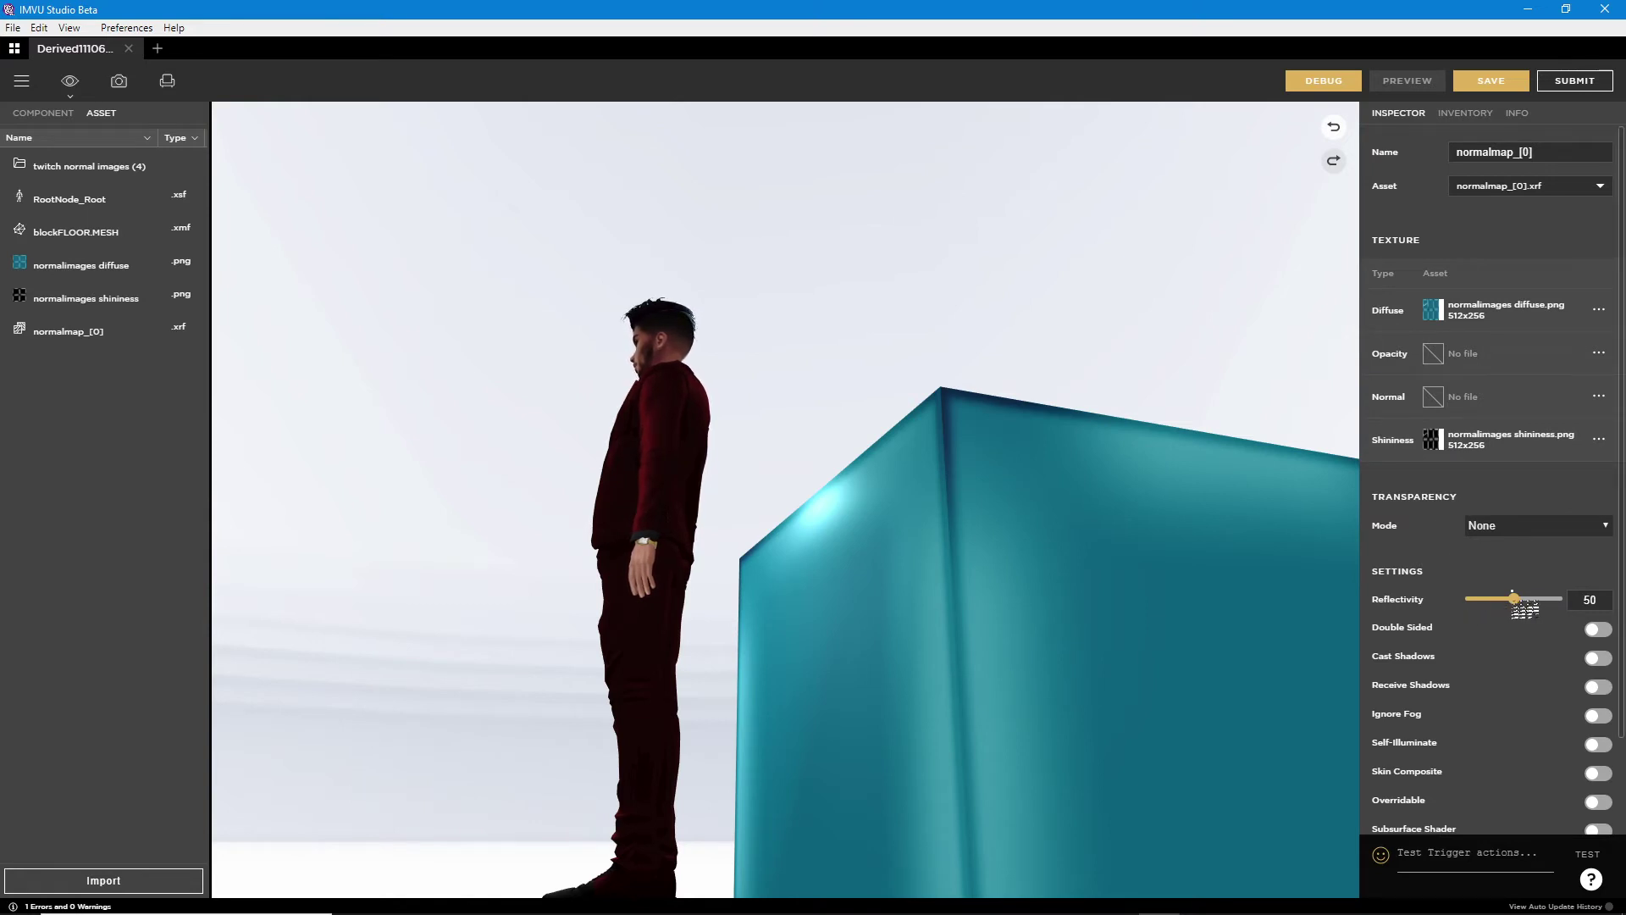
drag(1515, 600, 1467, 601)
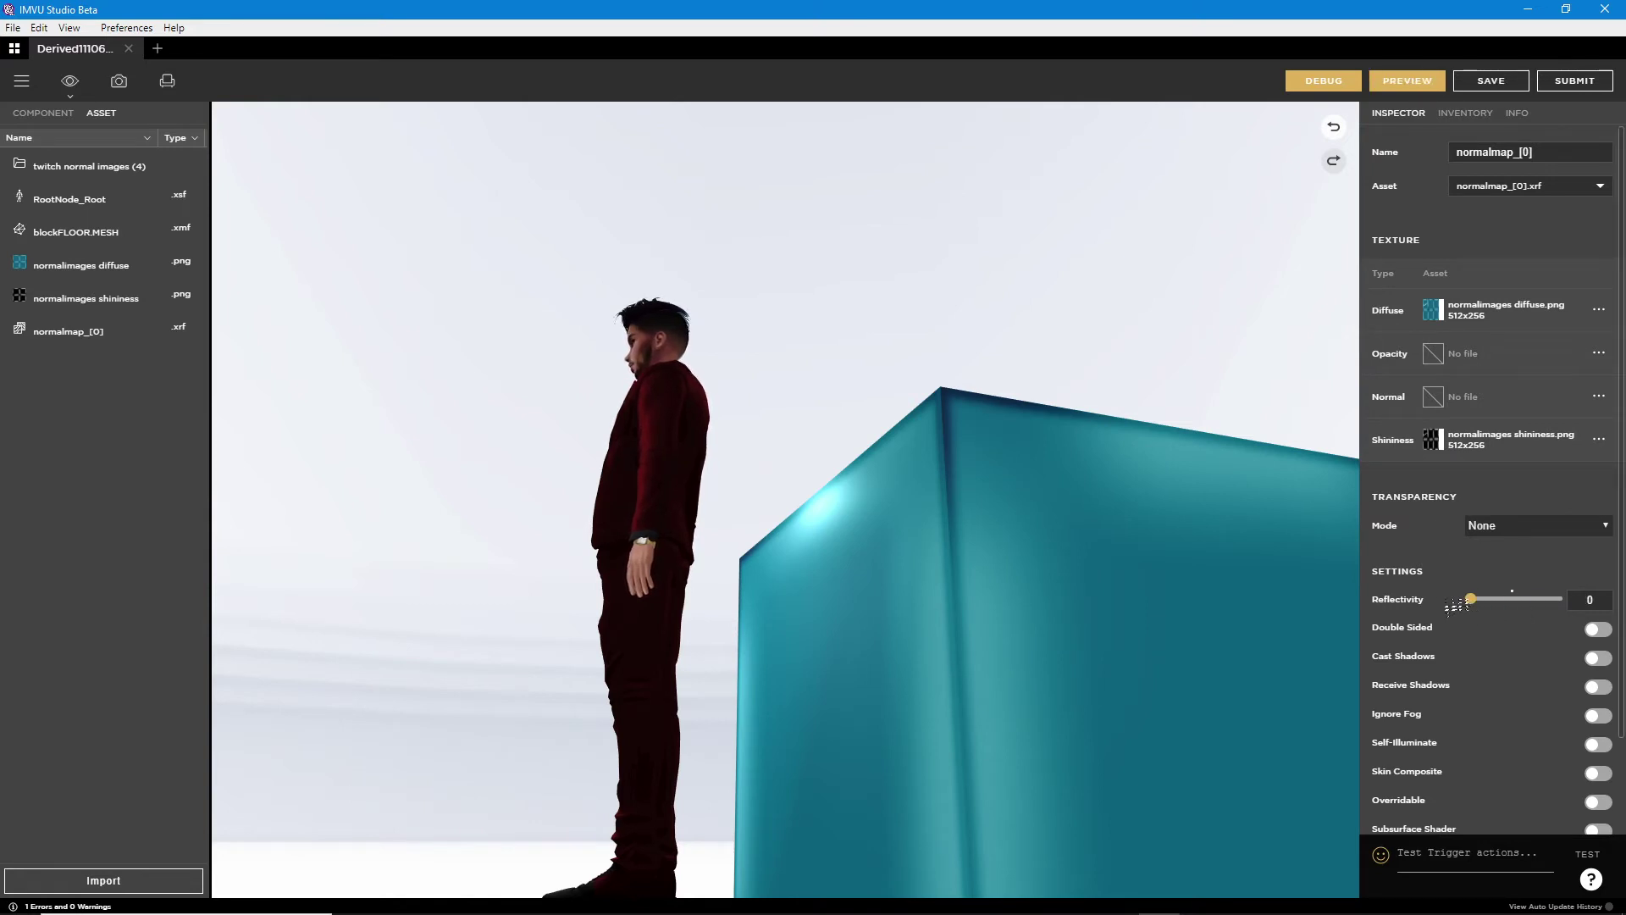
click(1409, 81)
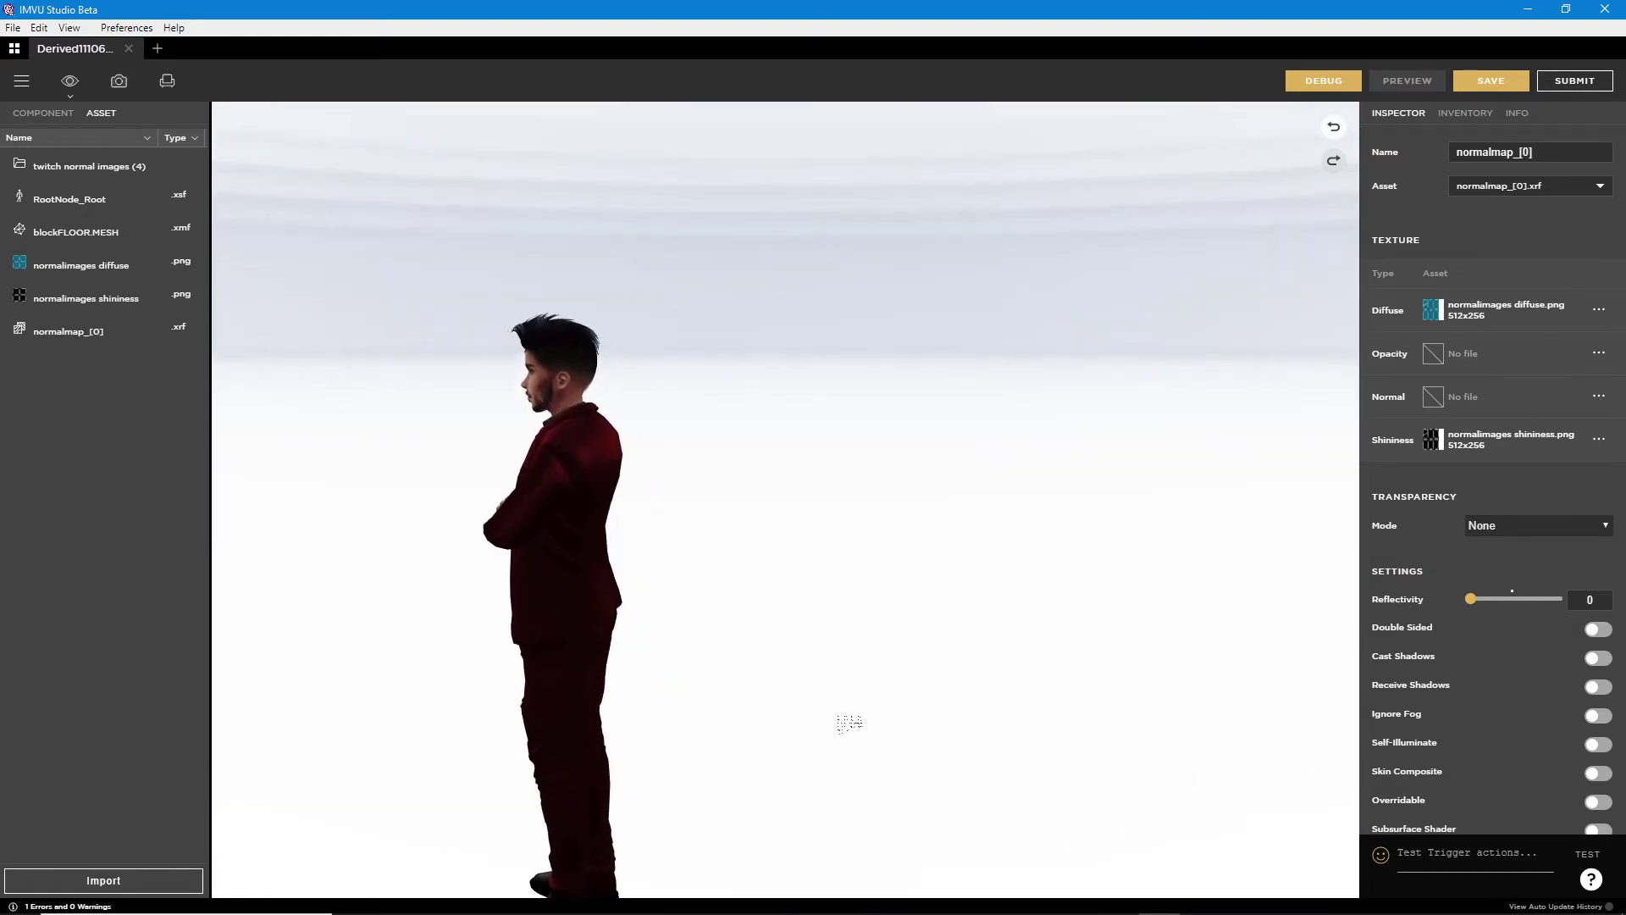
drag(849, 725, 904, 218)
drag(905, 643, 774, 456)
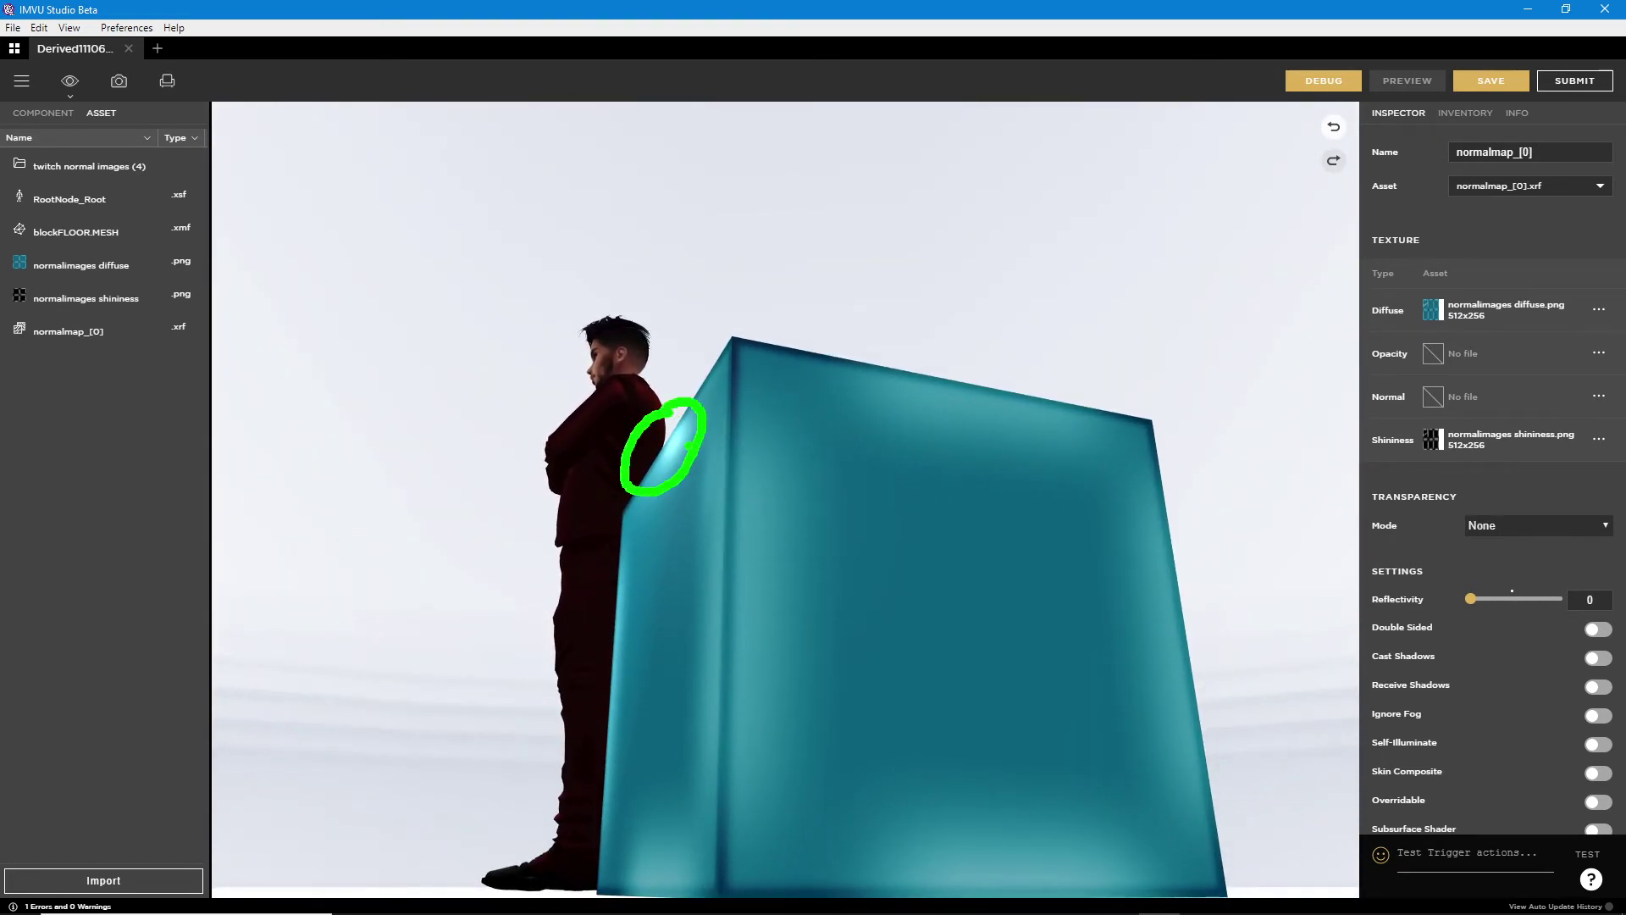
mouse_move(716, 469)
mouse_down()
mouse_move(820, 567)
mouse_move(785, 547)
mouse_up()
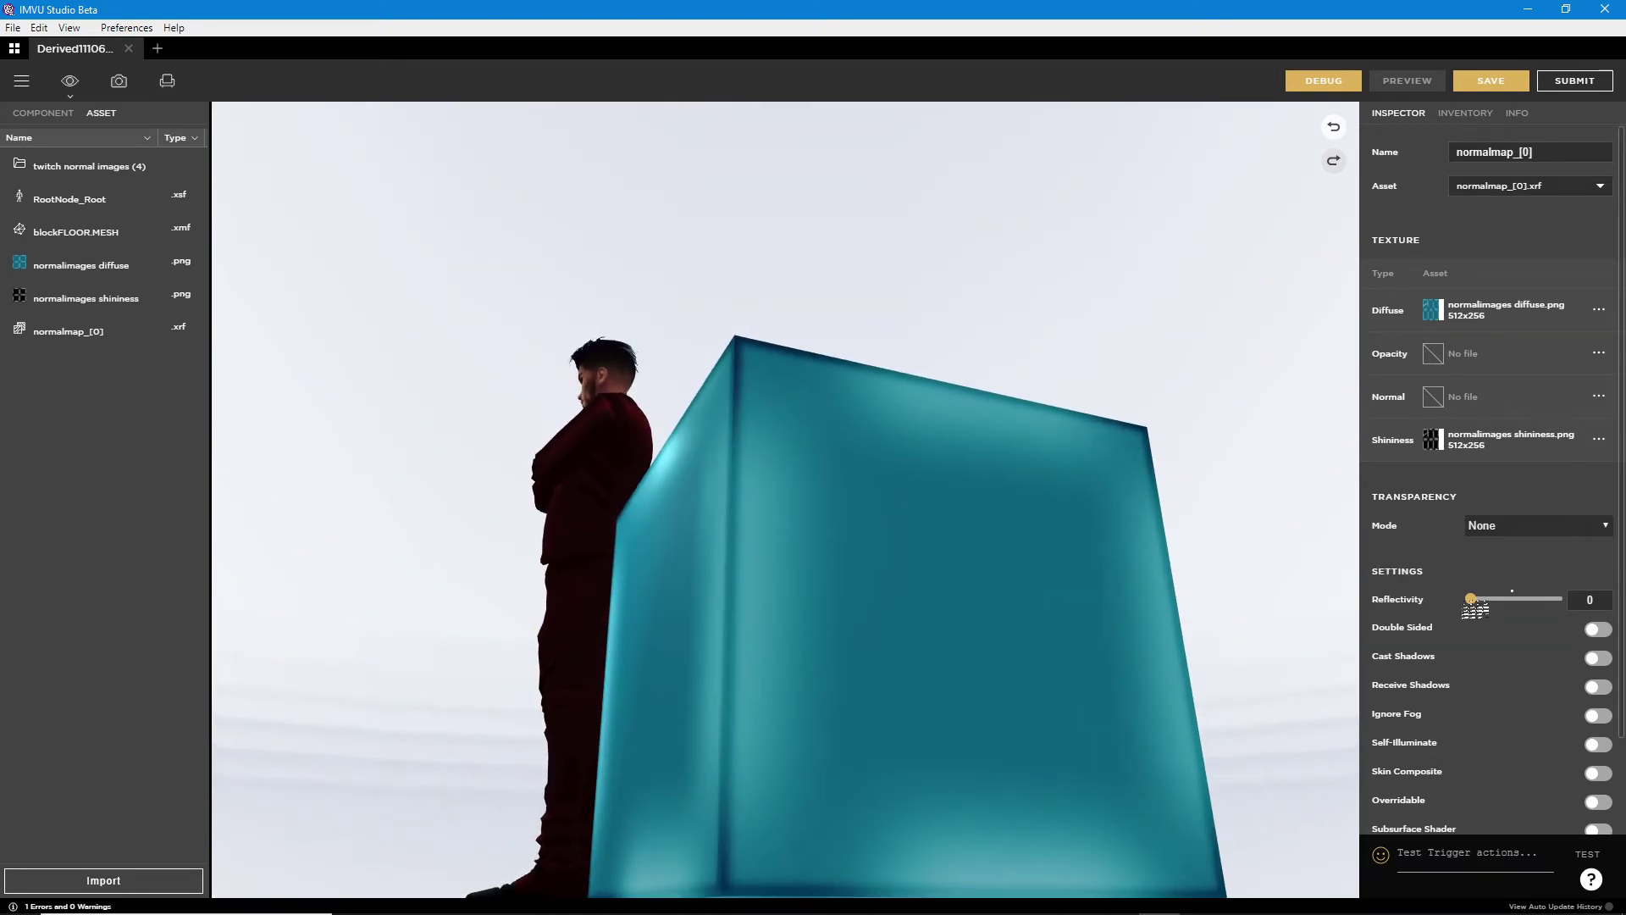
- Set the material's reflectivity to 100, preview it, and inspect the highlights on the cube's upper edges
drag(1471, 600, 1598, 598)
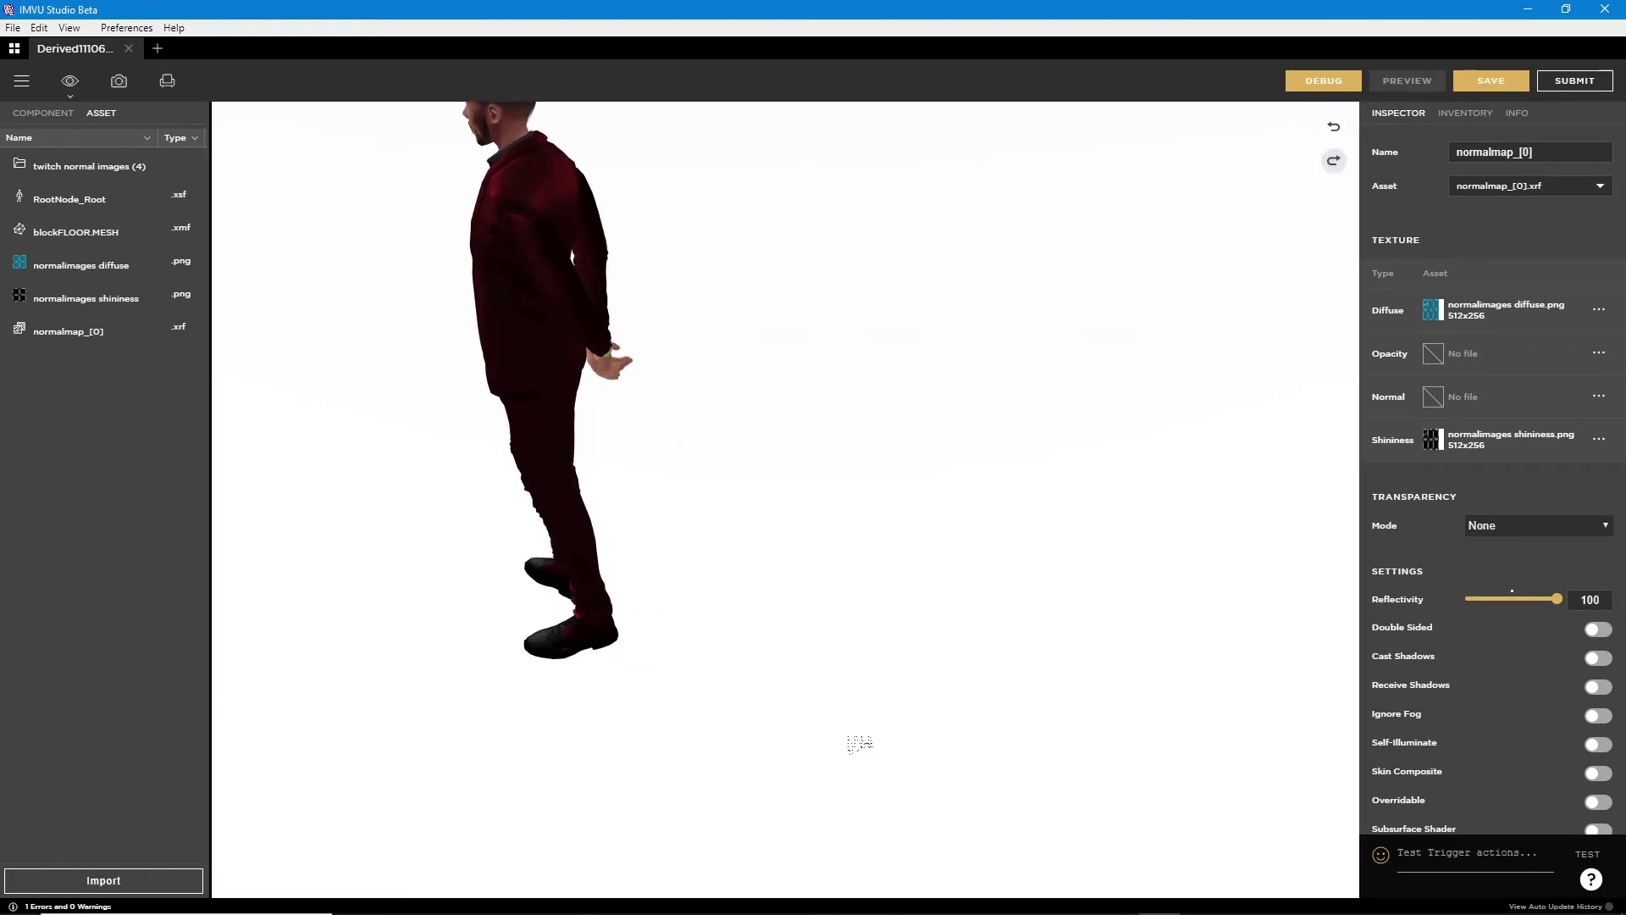
drag(860, 743, 845, 200)
mouse_move(828, 690)
mouse_down()
mouse_move(849, 455)
mouse_move(773, 664)
mouse_move(831, 519)
mouse_move(802, 460)
mouse_move(771, 496)
mouse_move(766, 460)
mouse_move(708, 765)
mouse_move(645, 769)
mouse_move(900, 381)
mouse_move(835, 486)
mouse_move(864, 491)
mouse_move(869, 474)
mouse_up()
key(ctrl+2)
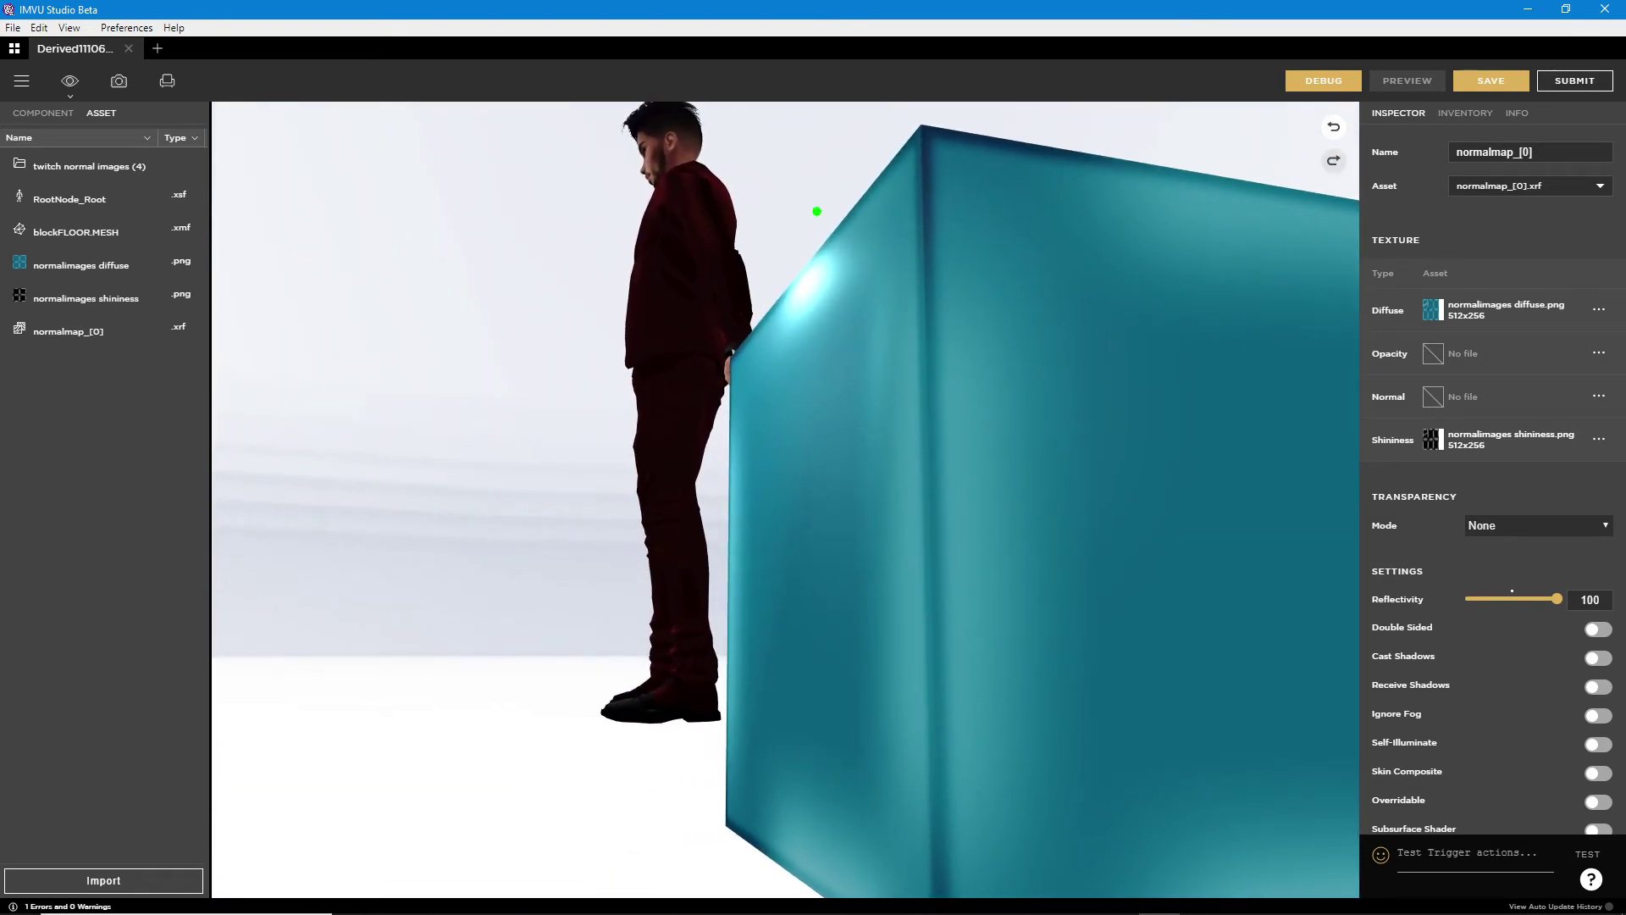
drag(798, 218, 792, 315)
key(Escape)
mouse_move(860, 387)
mouse_down()
mouse_move(950, 511)
mouse_move(910, 519)
mouse_move(633, 457)
mouse_move(835, 465)
mouse_move(839, 508)
mouse_move(999, 533)
mouse_move(948, 547)
mouse_move(816, 531)
mouse_up()
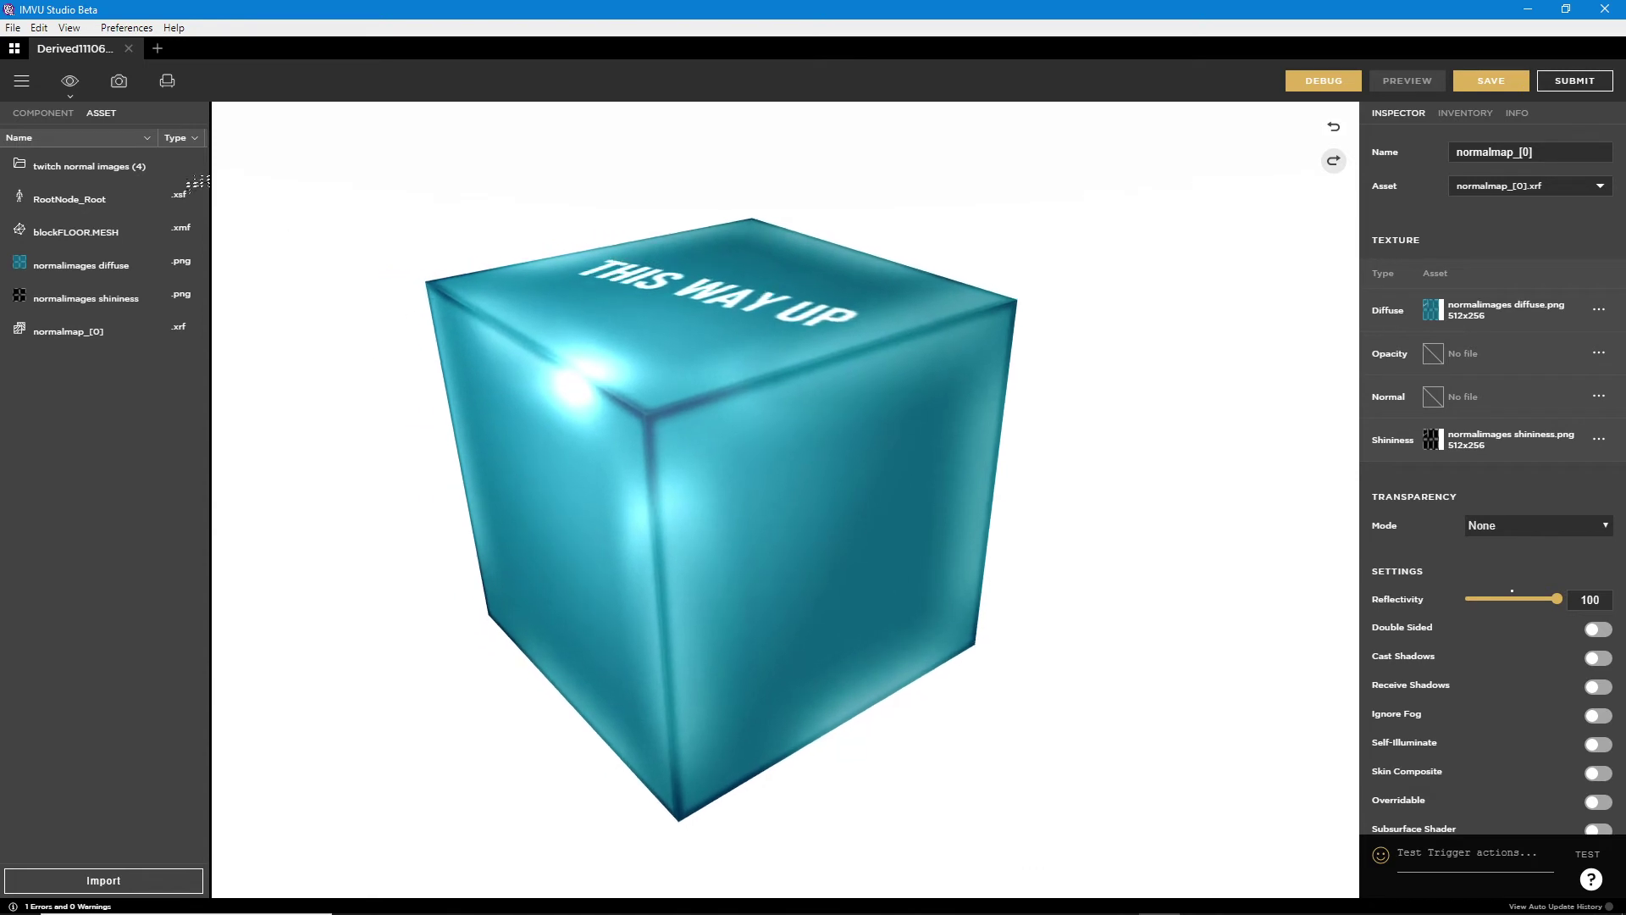
- Look through the product's mesh, skeleton and action components, and return to the normalmap_[0] material's texture settings
click(43, 114)
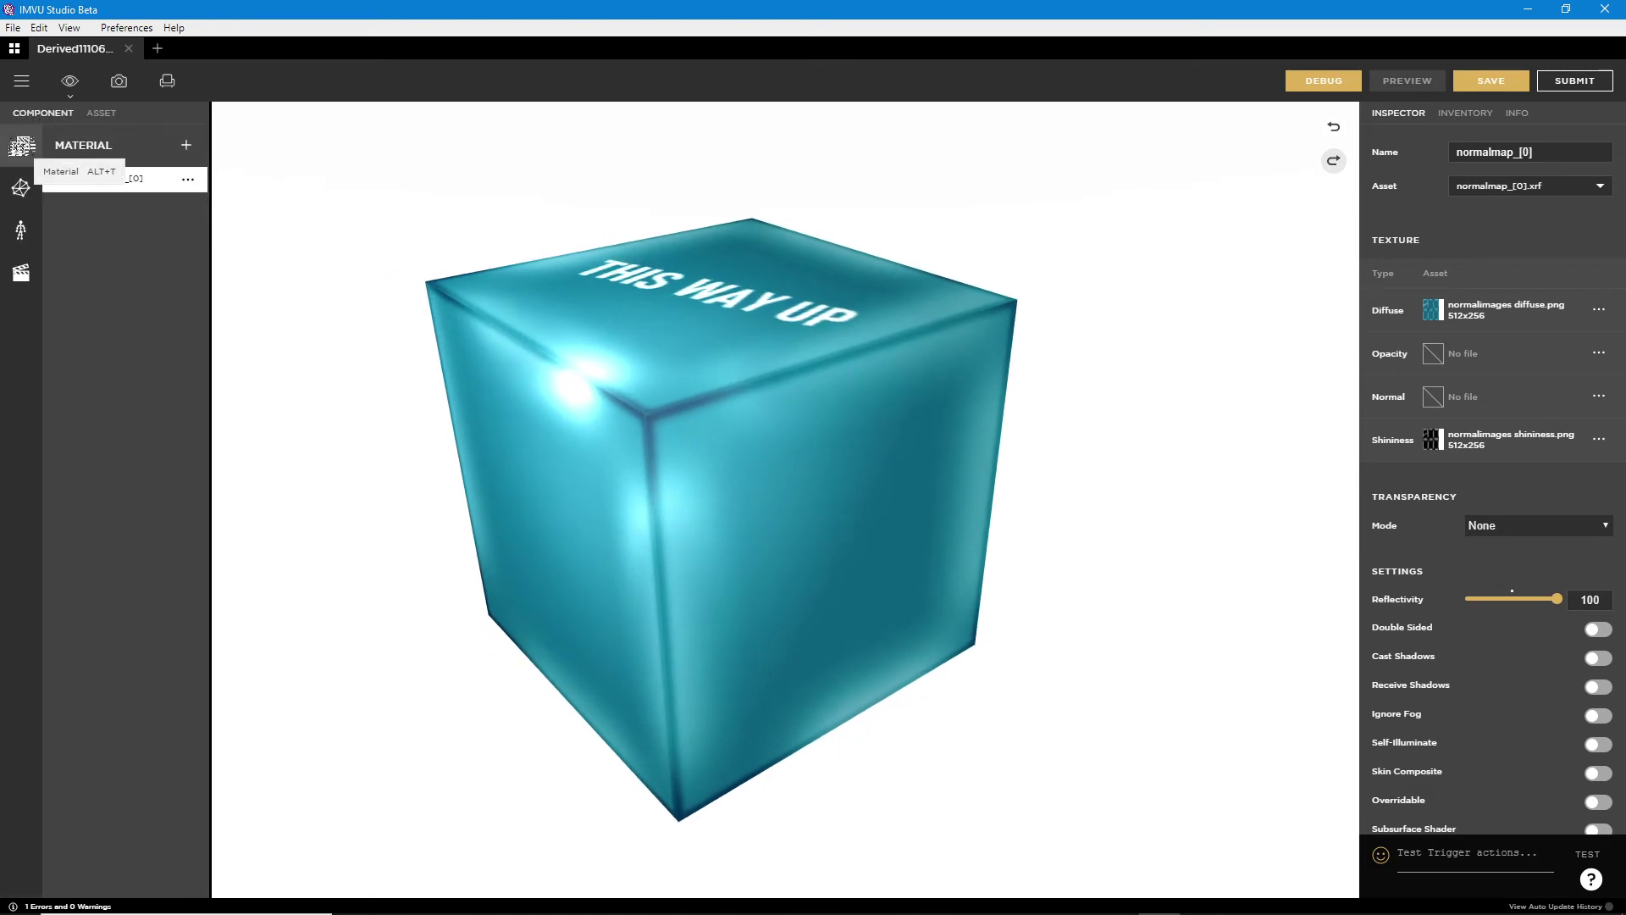
click(22, 189)
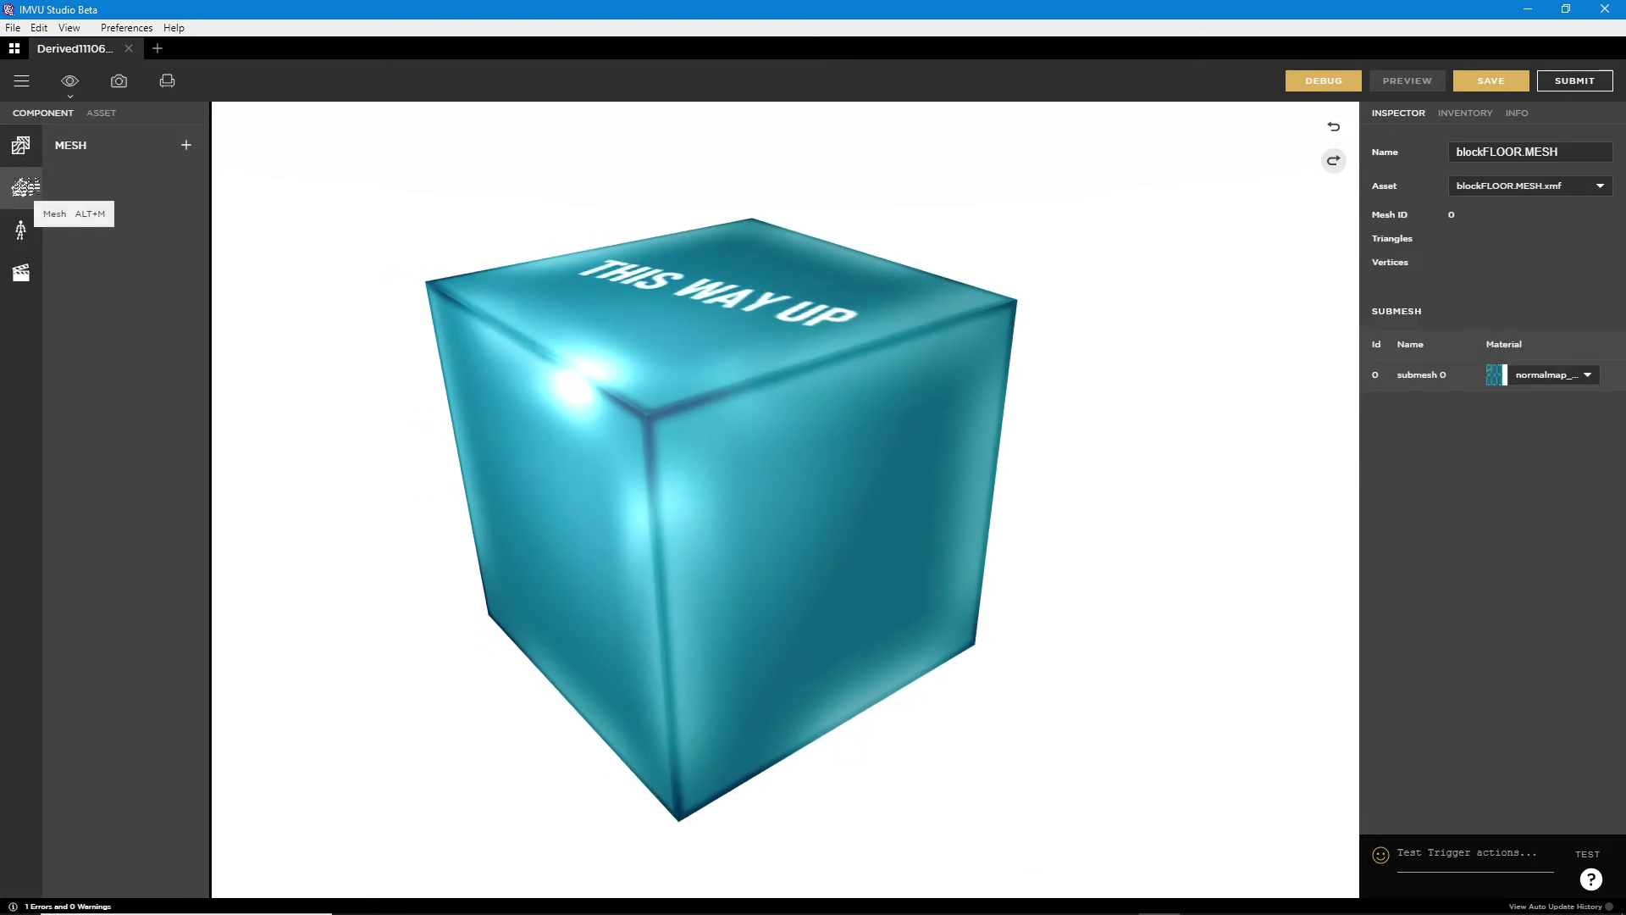
click(21, 232)
click(20, 277)
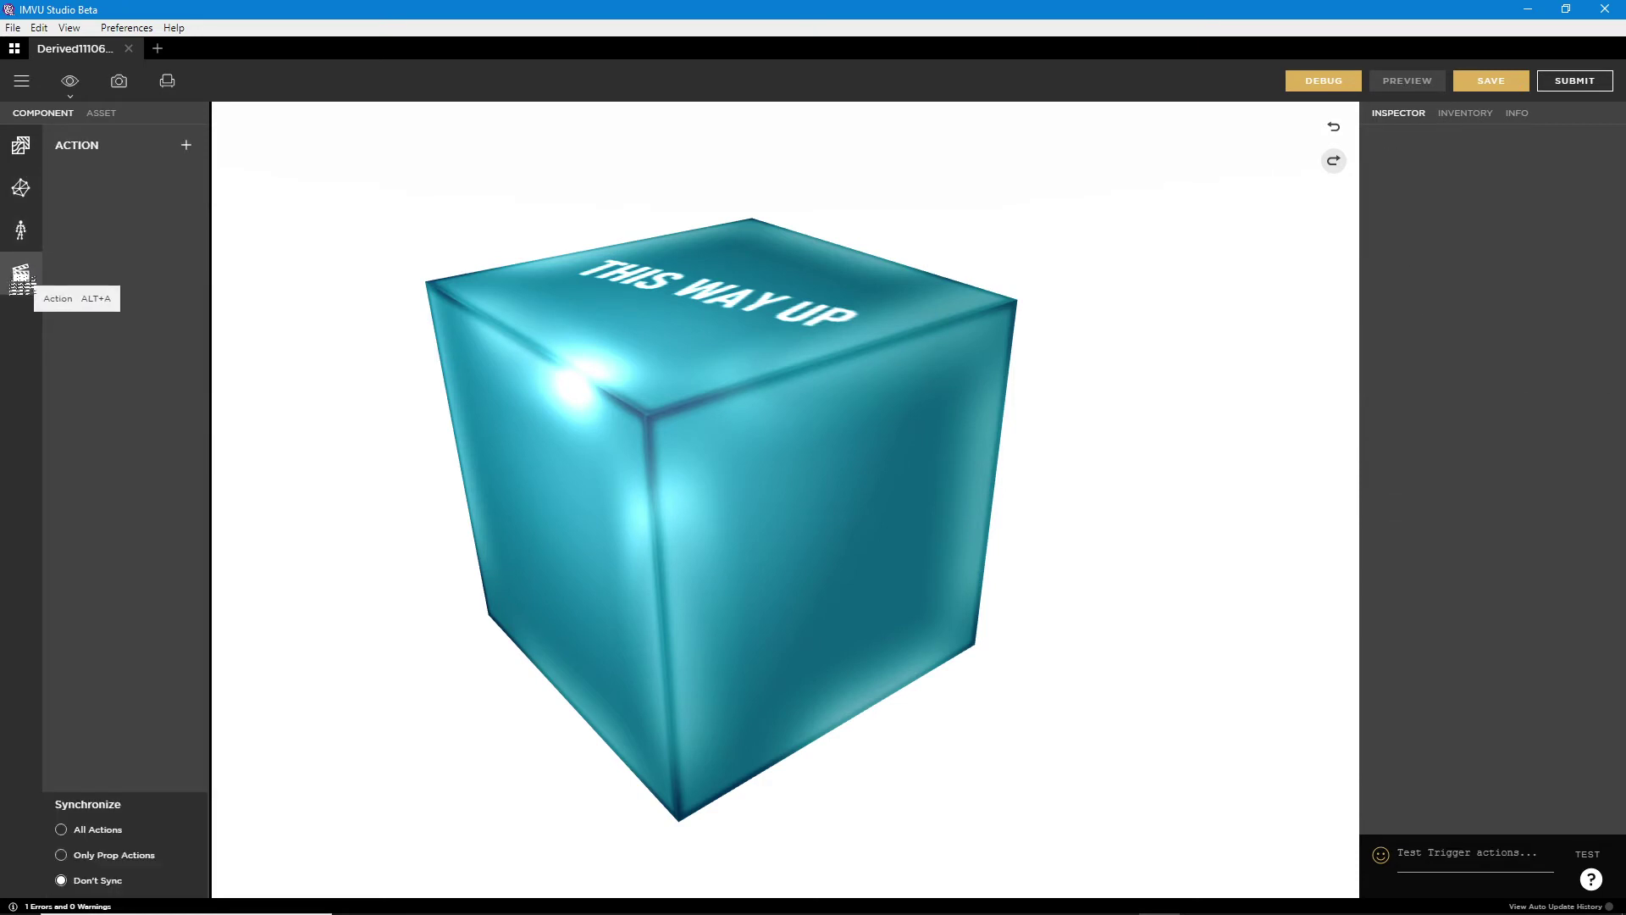
click(22, 146)
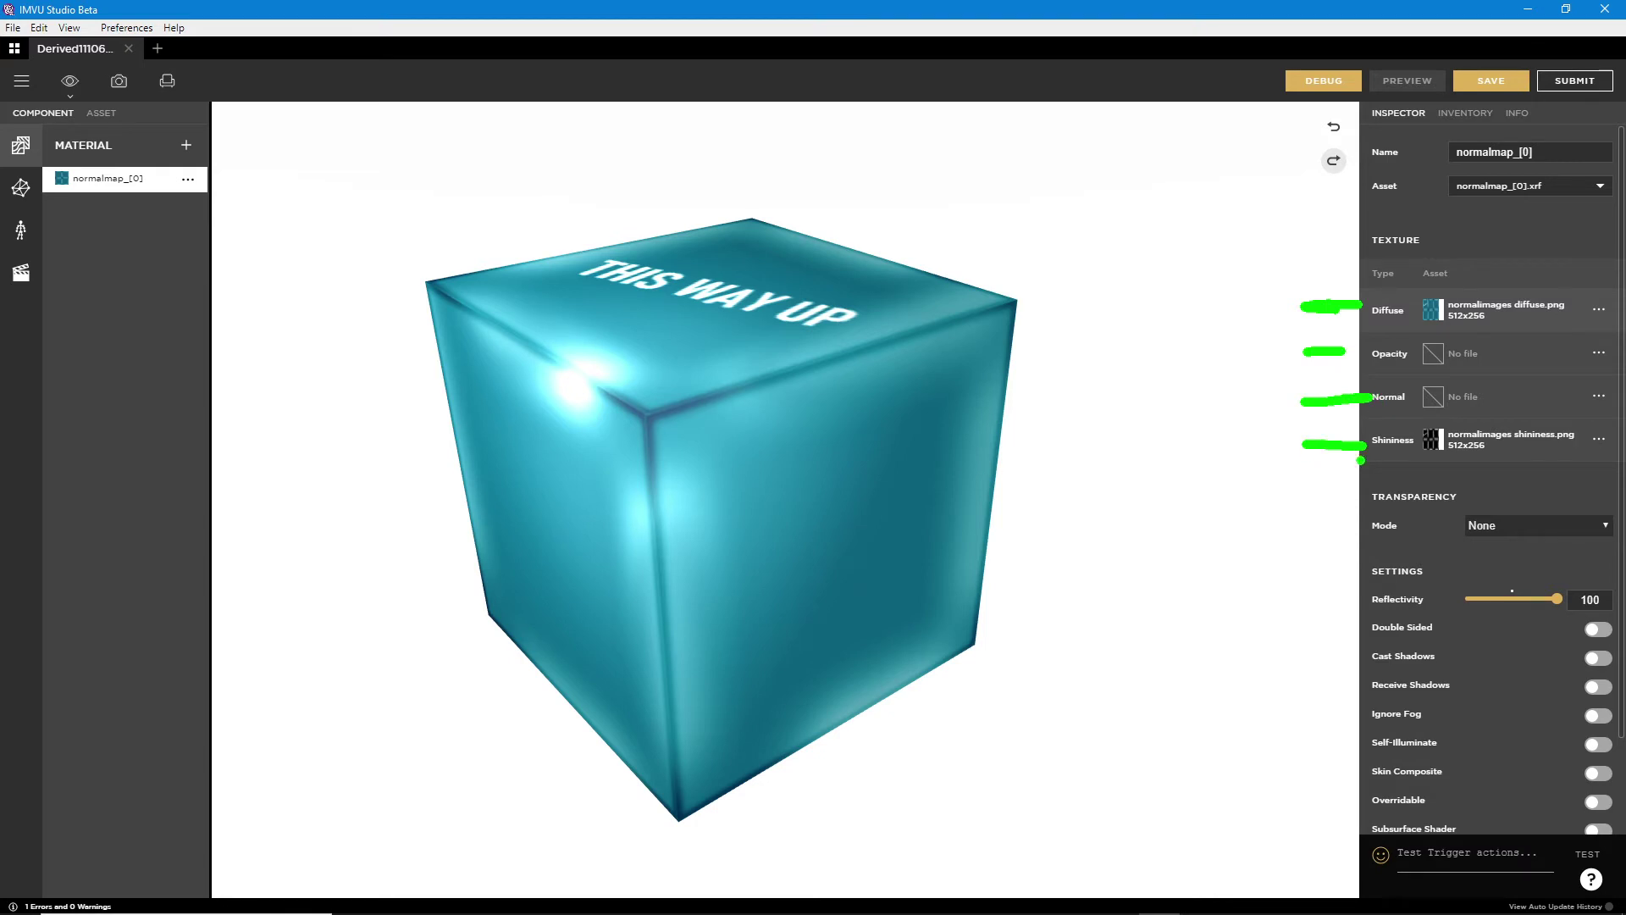
key(Escape)
- Add normalimages-normal.png from the Blender 2.8+ folder as the normal texture of the normalmap_[0] material
mouse_move(1430, 401)
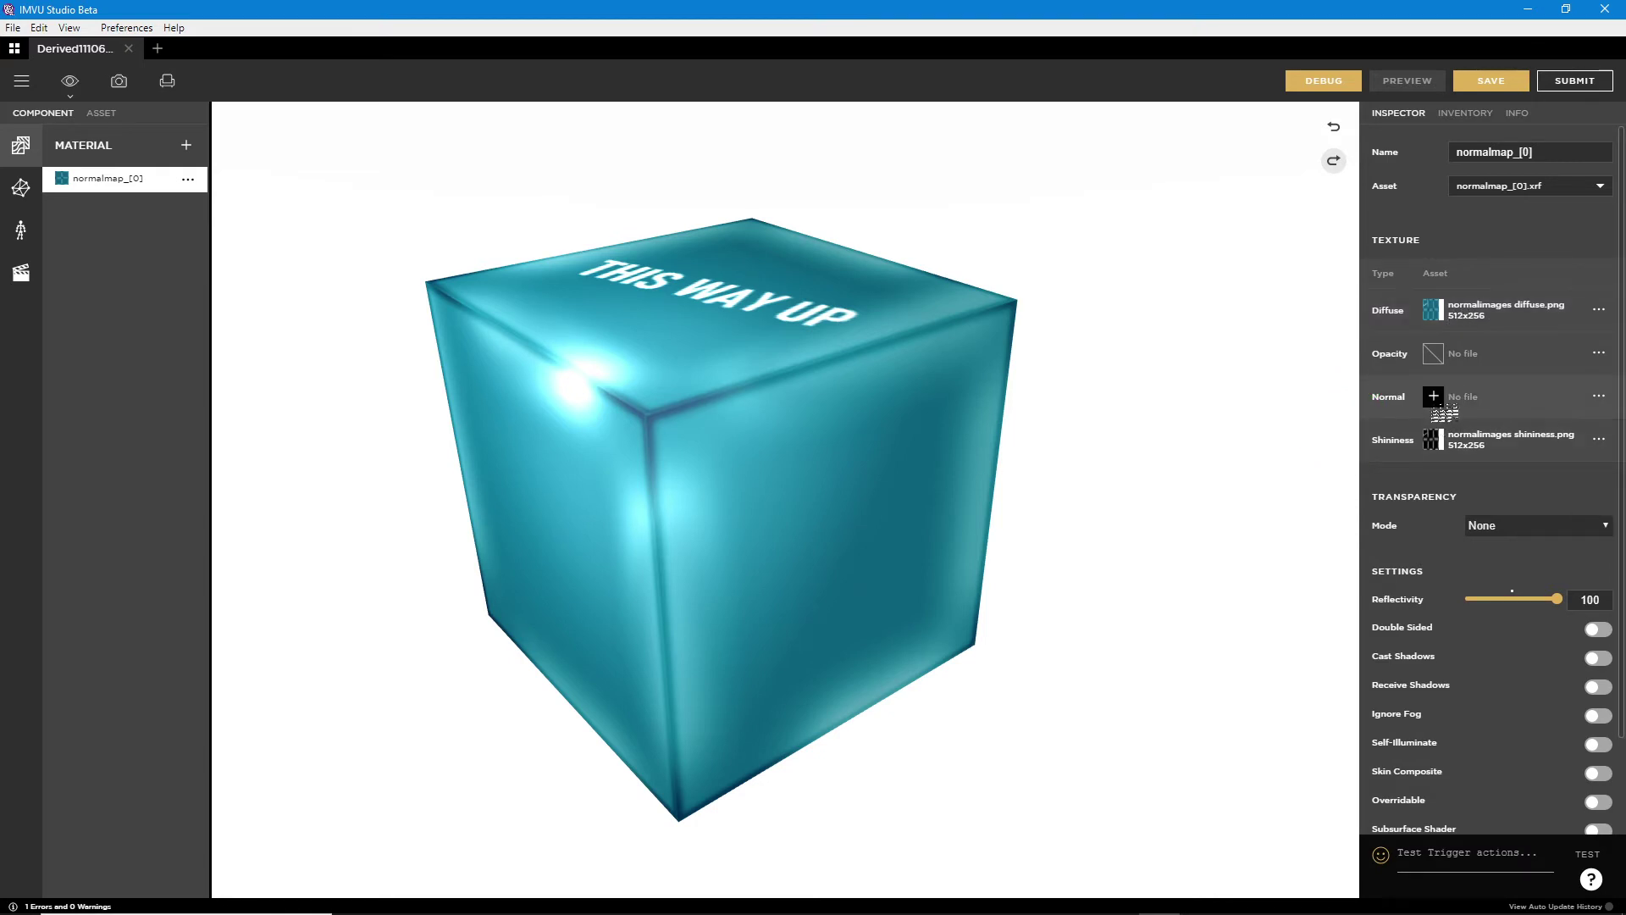
click(1433, 397)
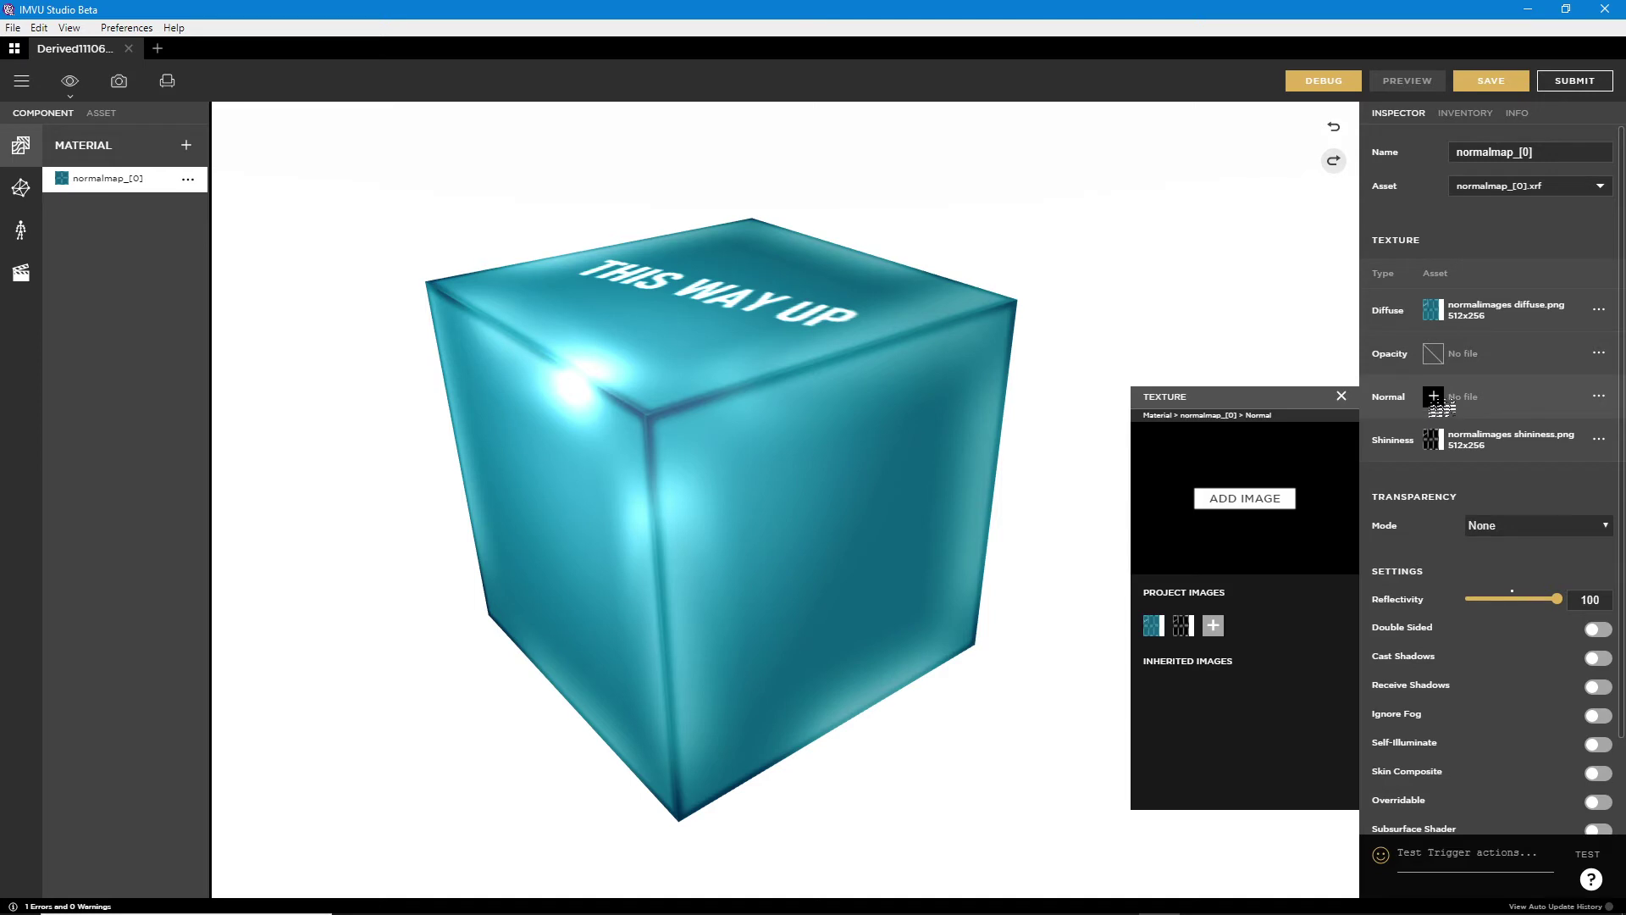
click(1250, 504)
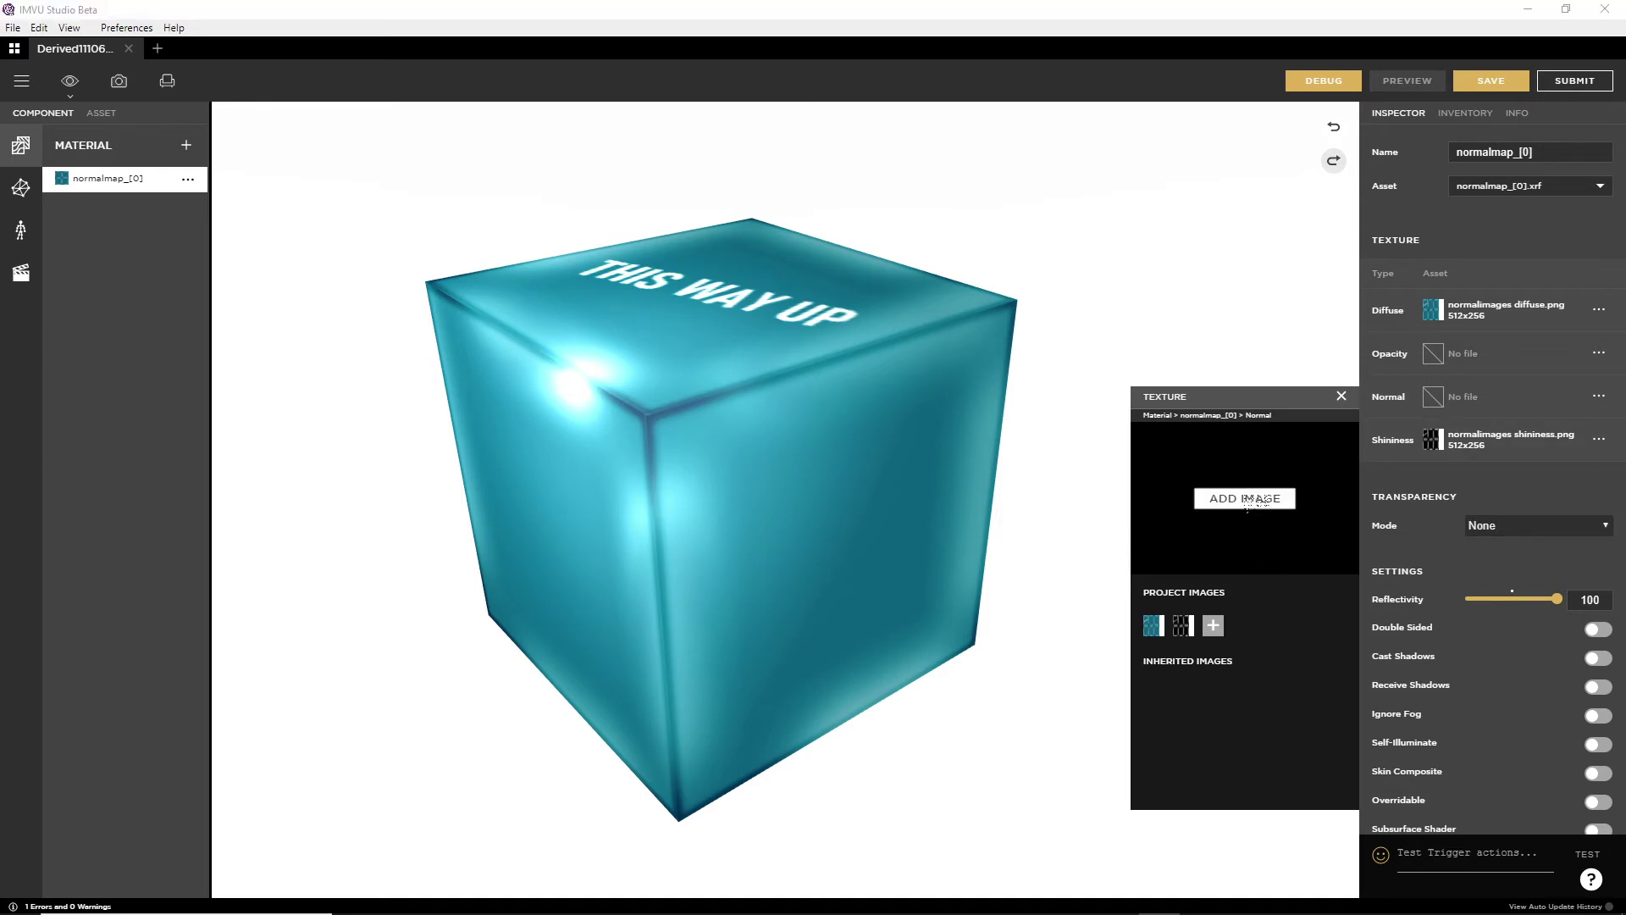
scroll(930, 439, down, 15)
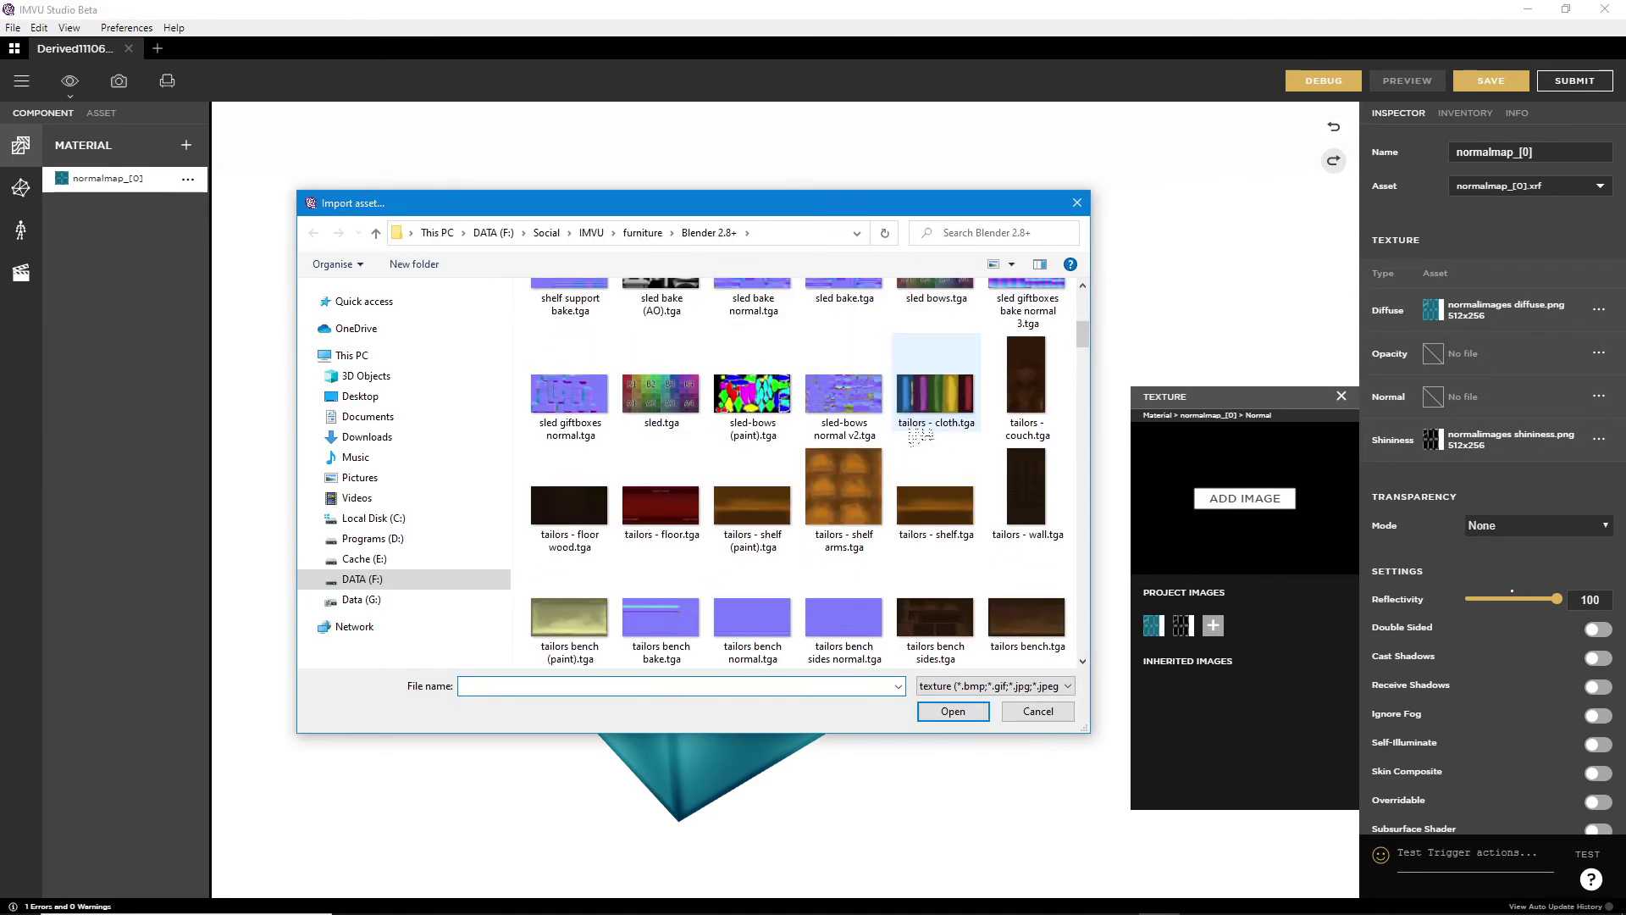
scroll(919, 438, down, 20)
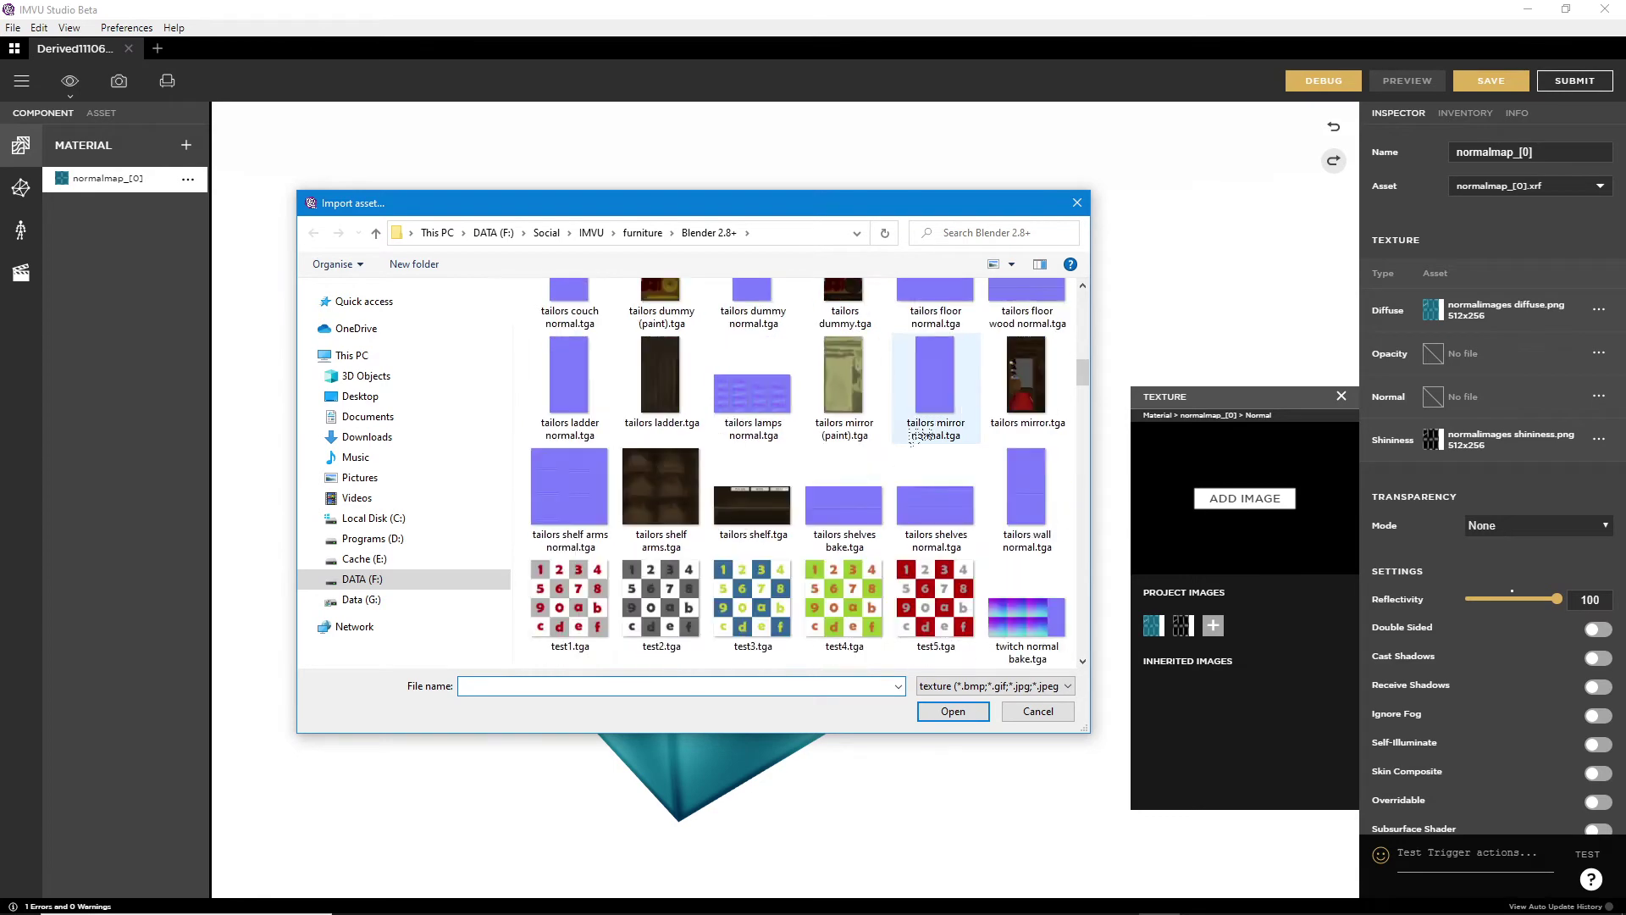
scroll(919, 437, down, 20)
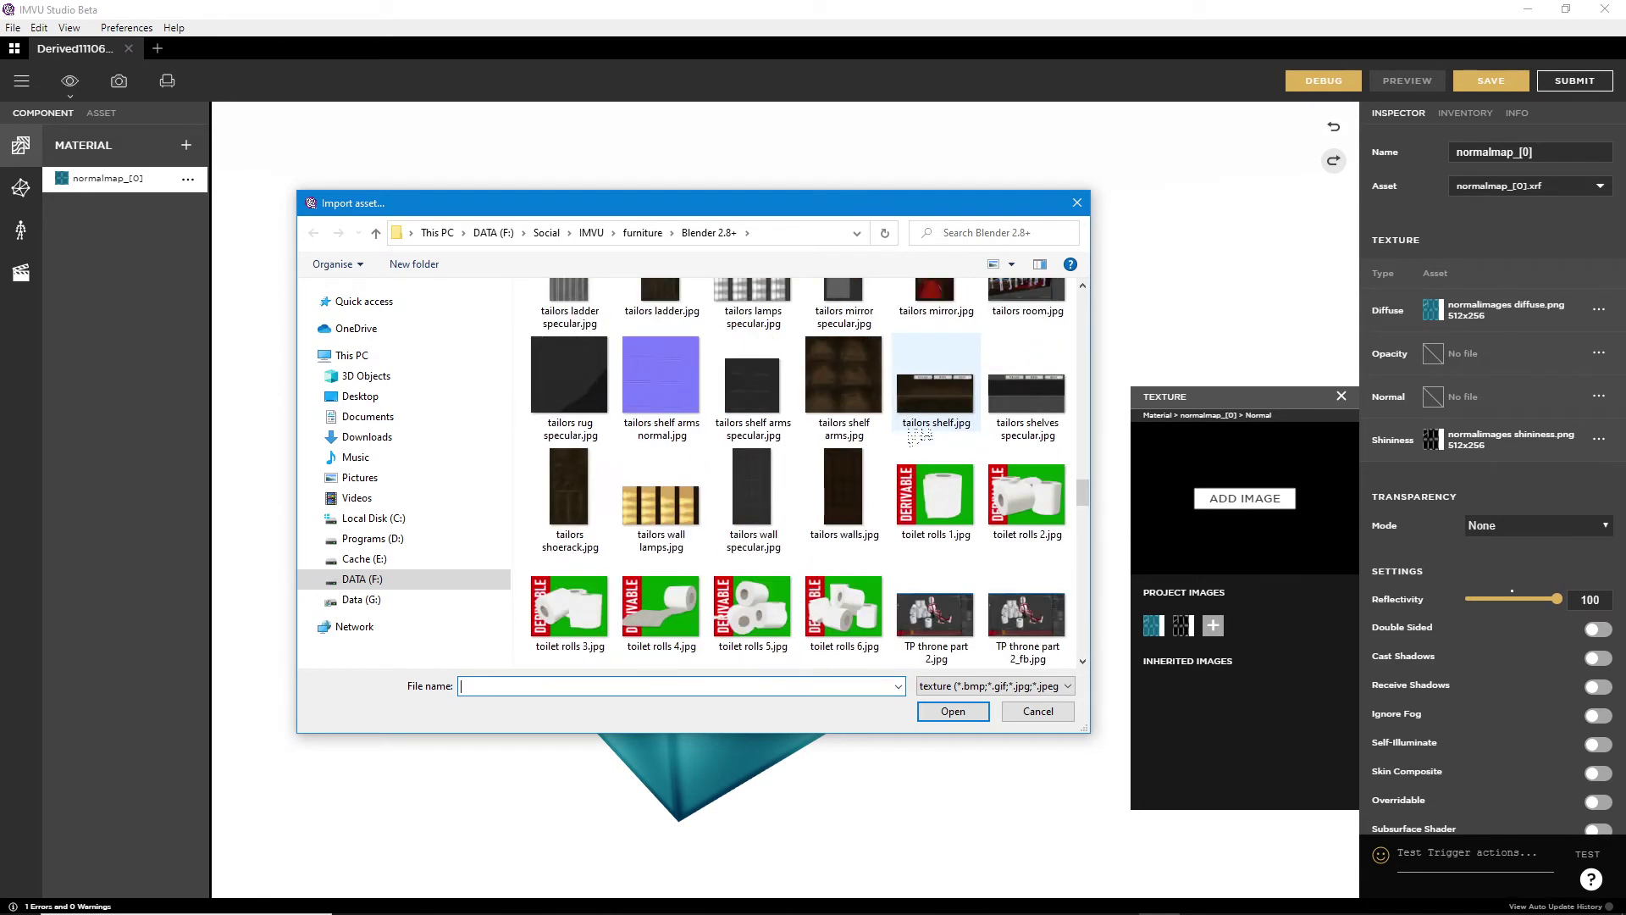
scroll(919, 436, down, 5)
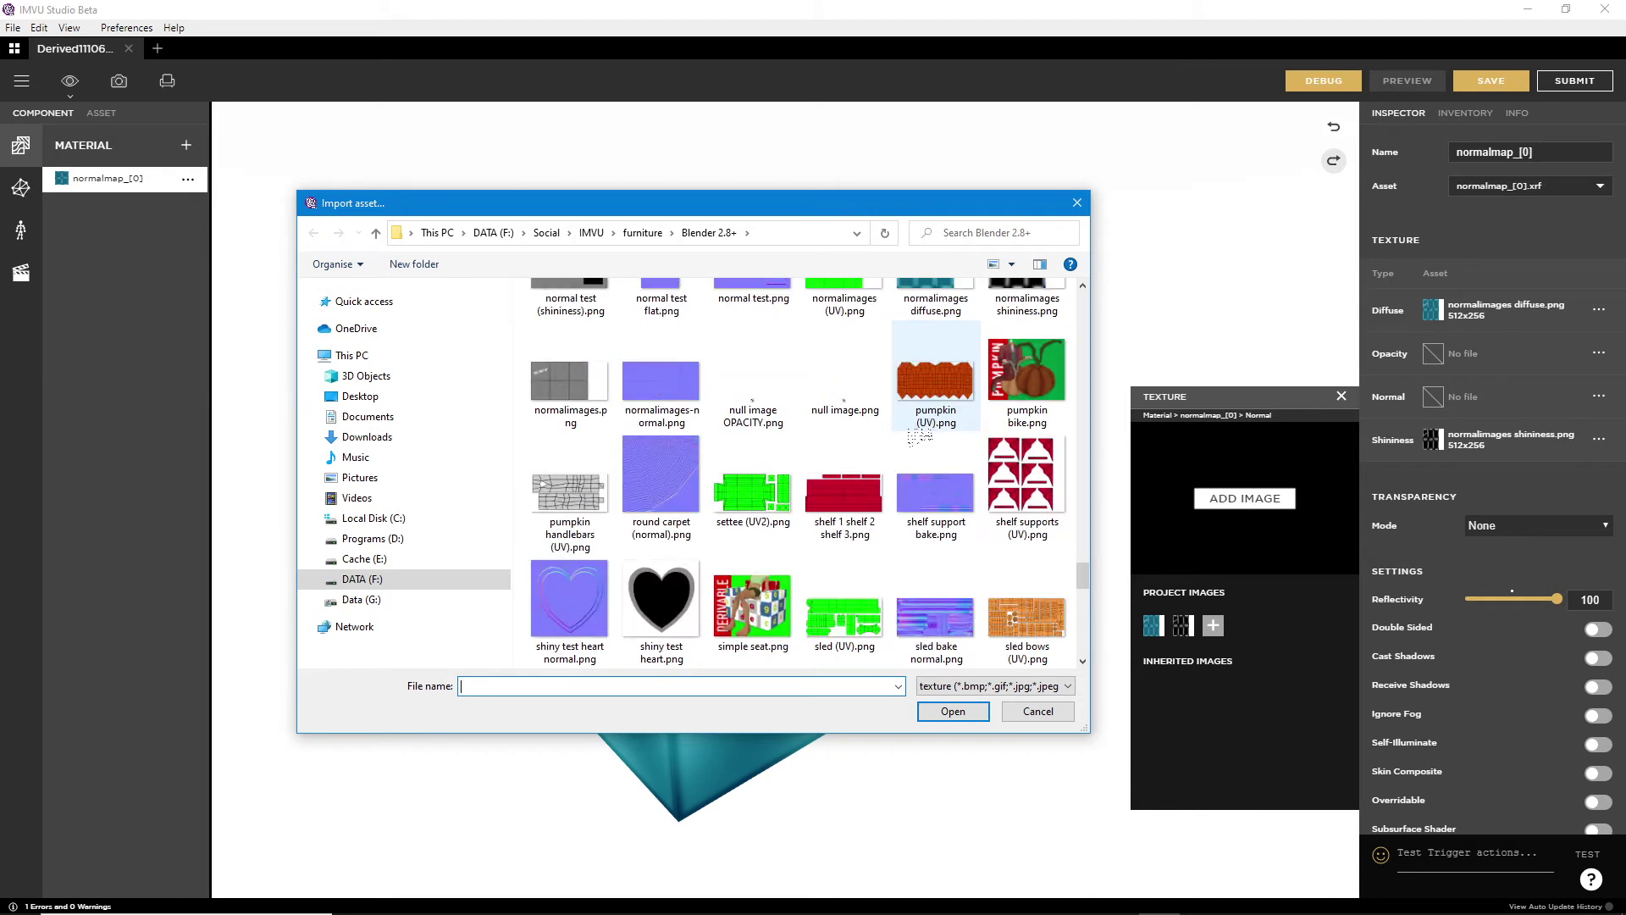
click(661, 385)
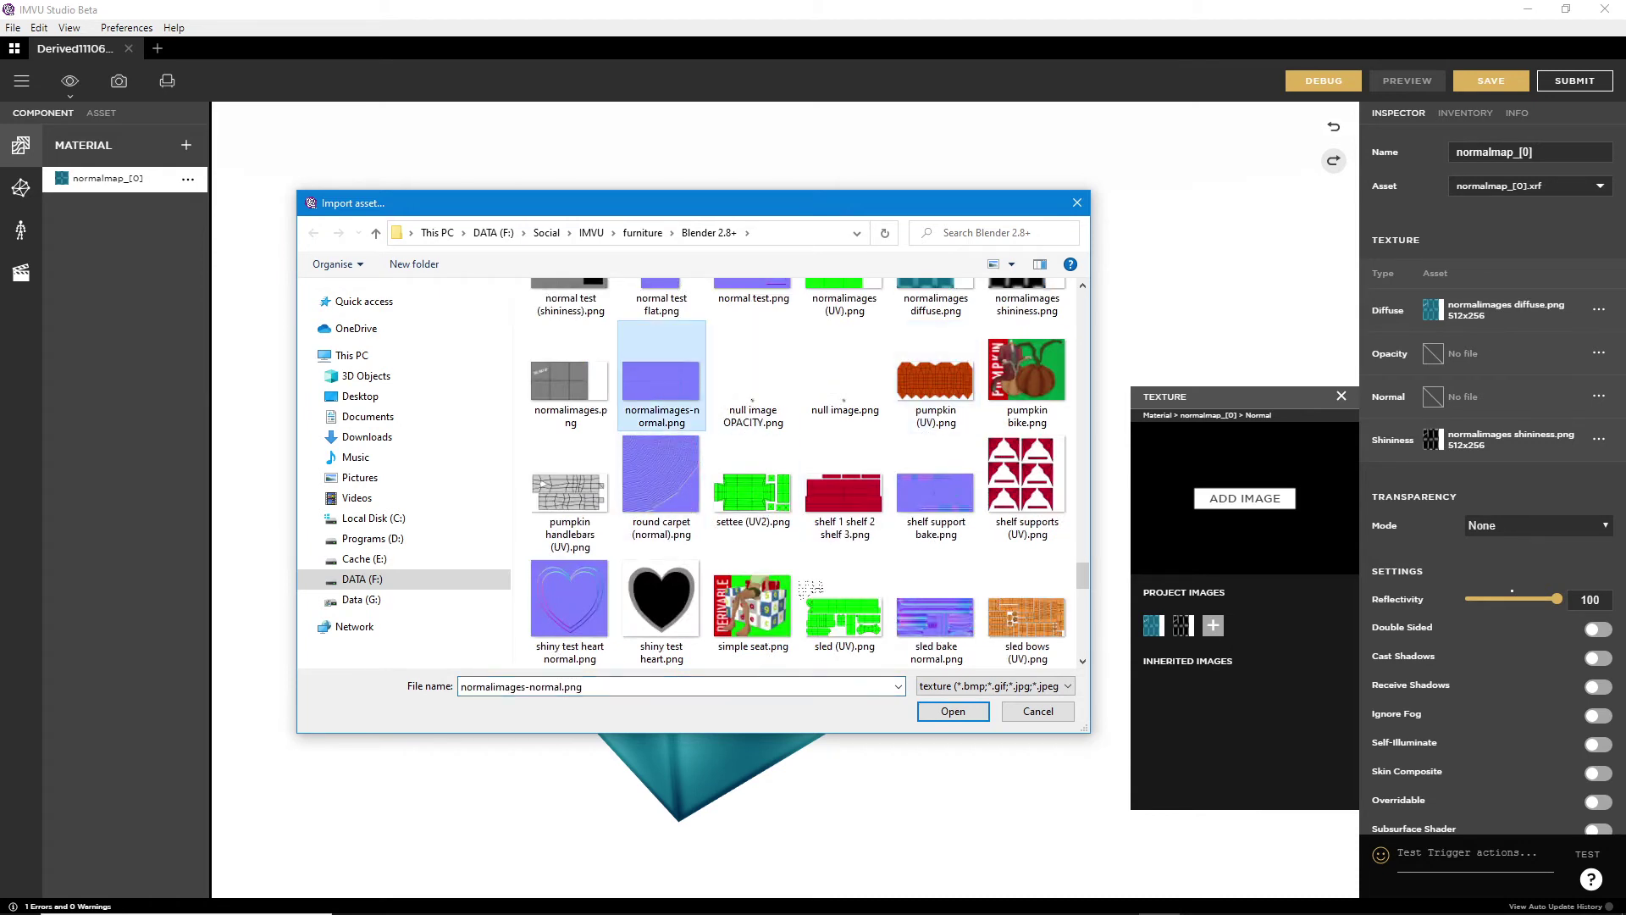
click(954, 711)
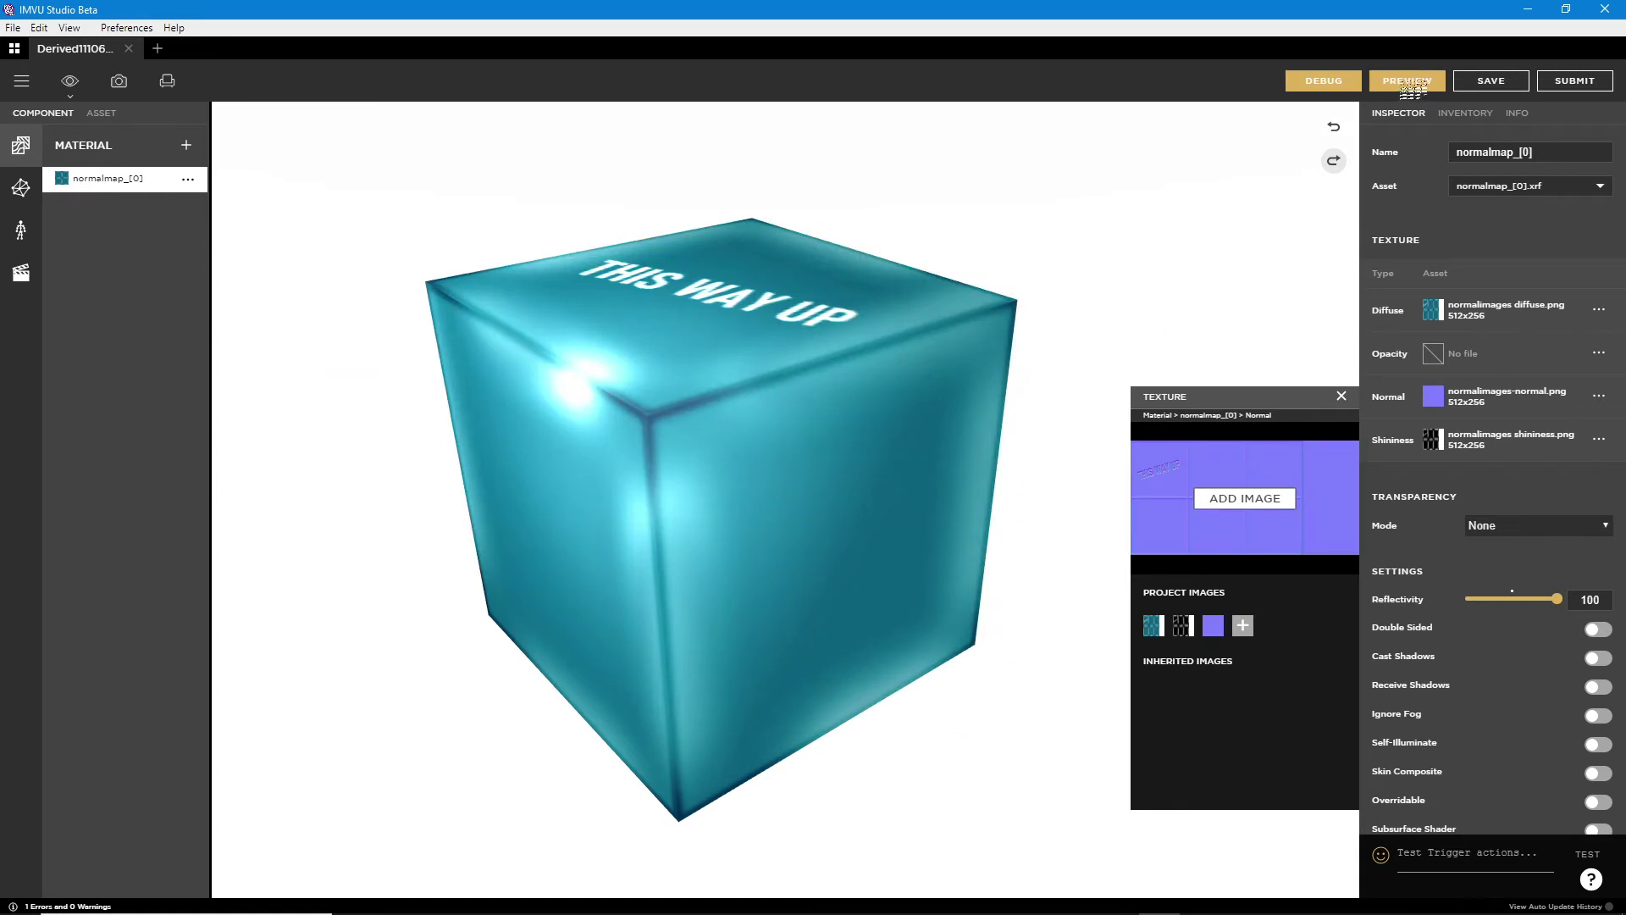
- Preview the material with its normal map and examine the cube's faces, edges and lettering from several angles
click(1410, 82)
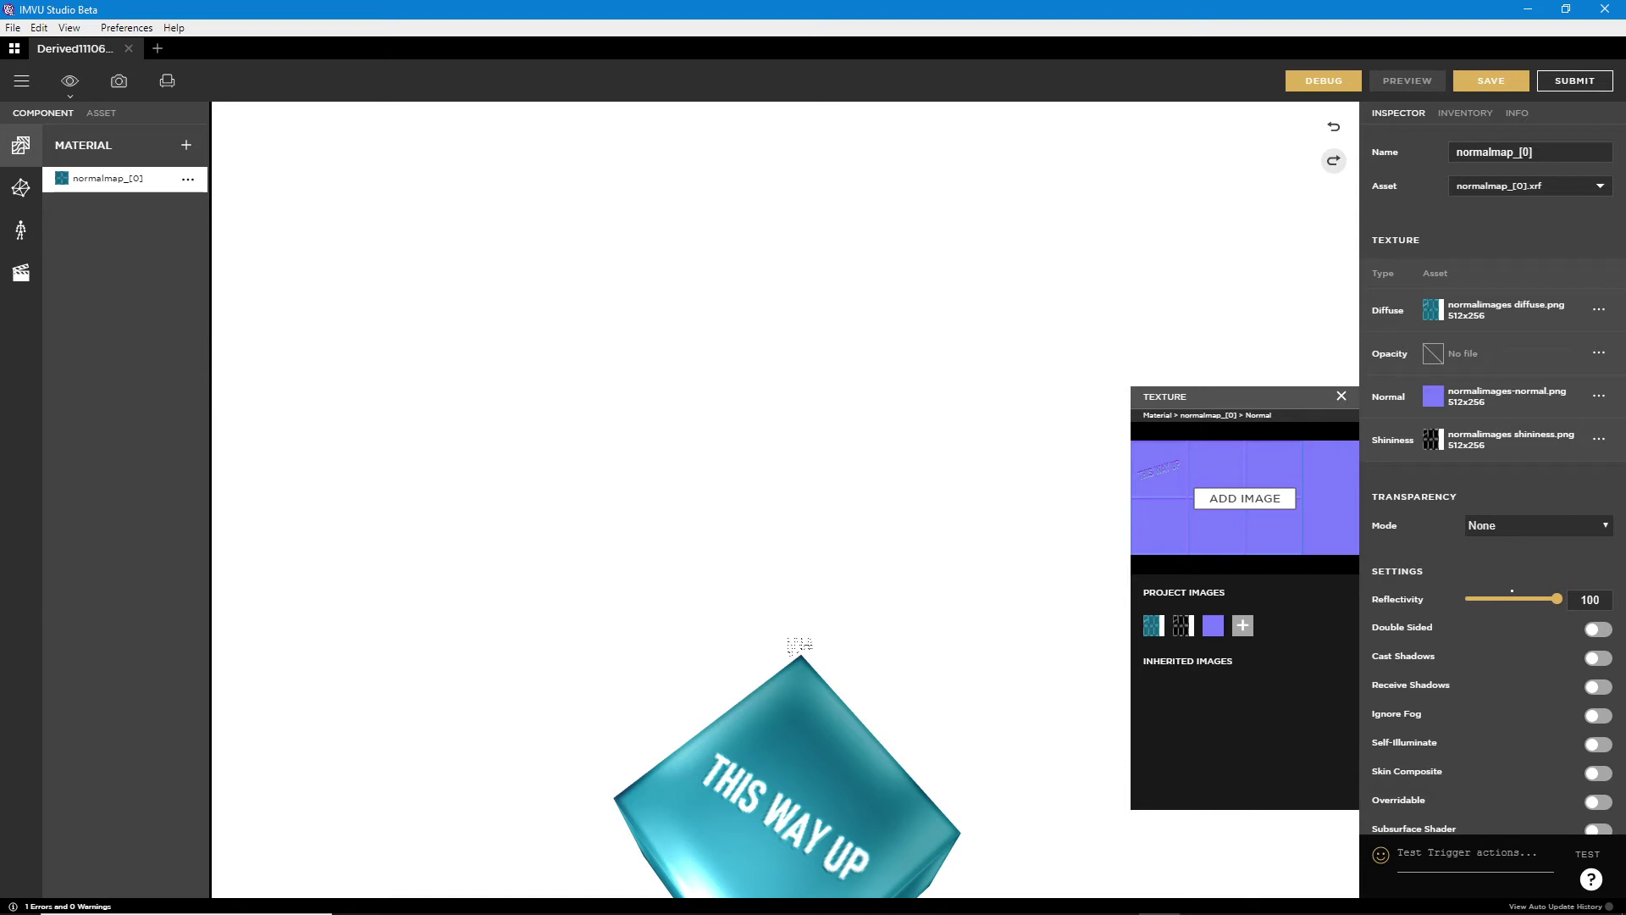
drag(779, 696, 854, 352)
drag(823, 737, 1009, 766)
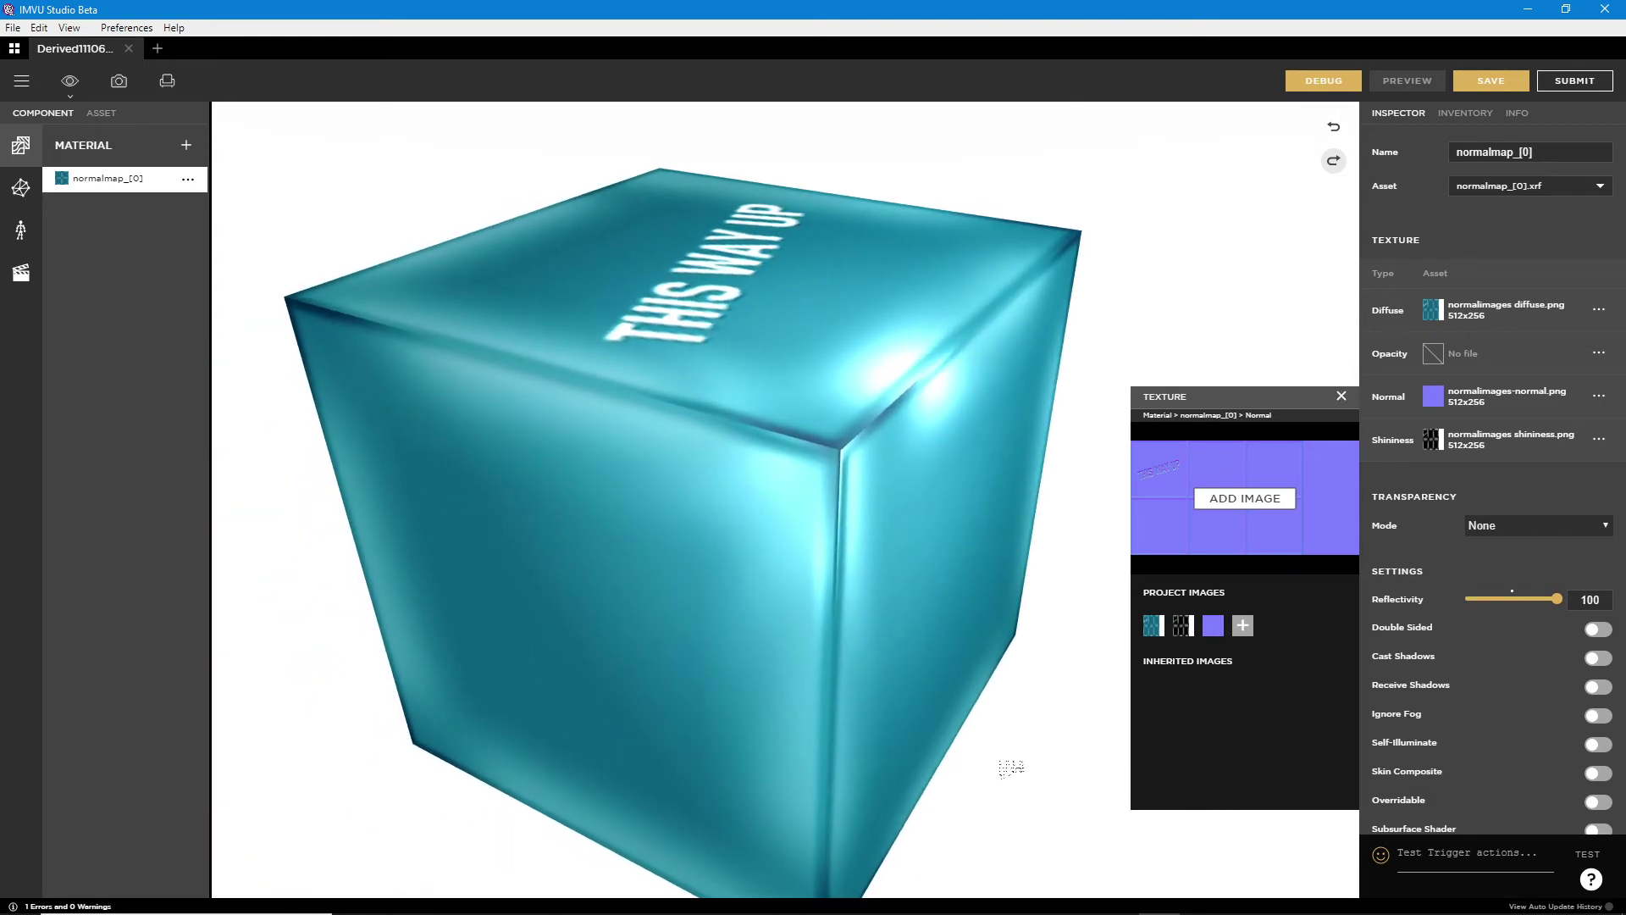
- Switch to Blender, view the cube in Solid shading in the Layout workspace, and compare it with the IMVU Studio preview
click(1037, 898)
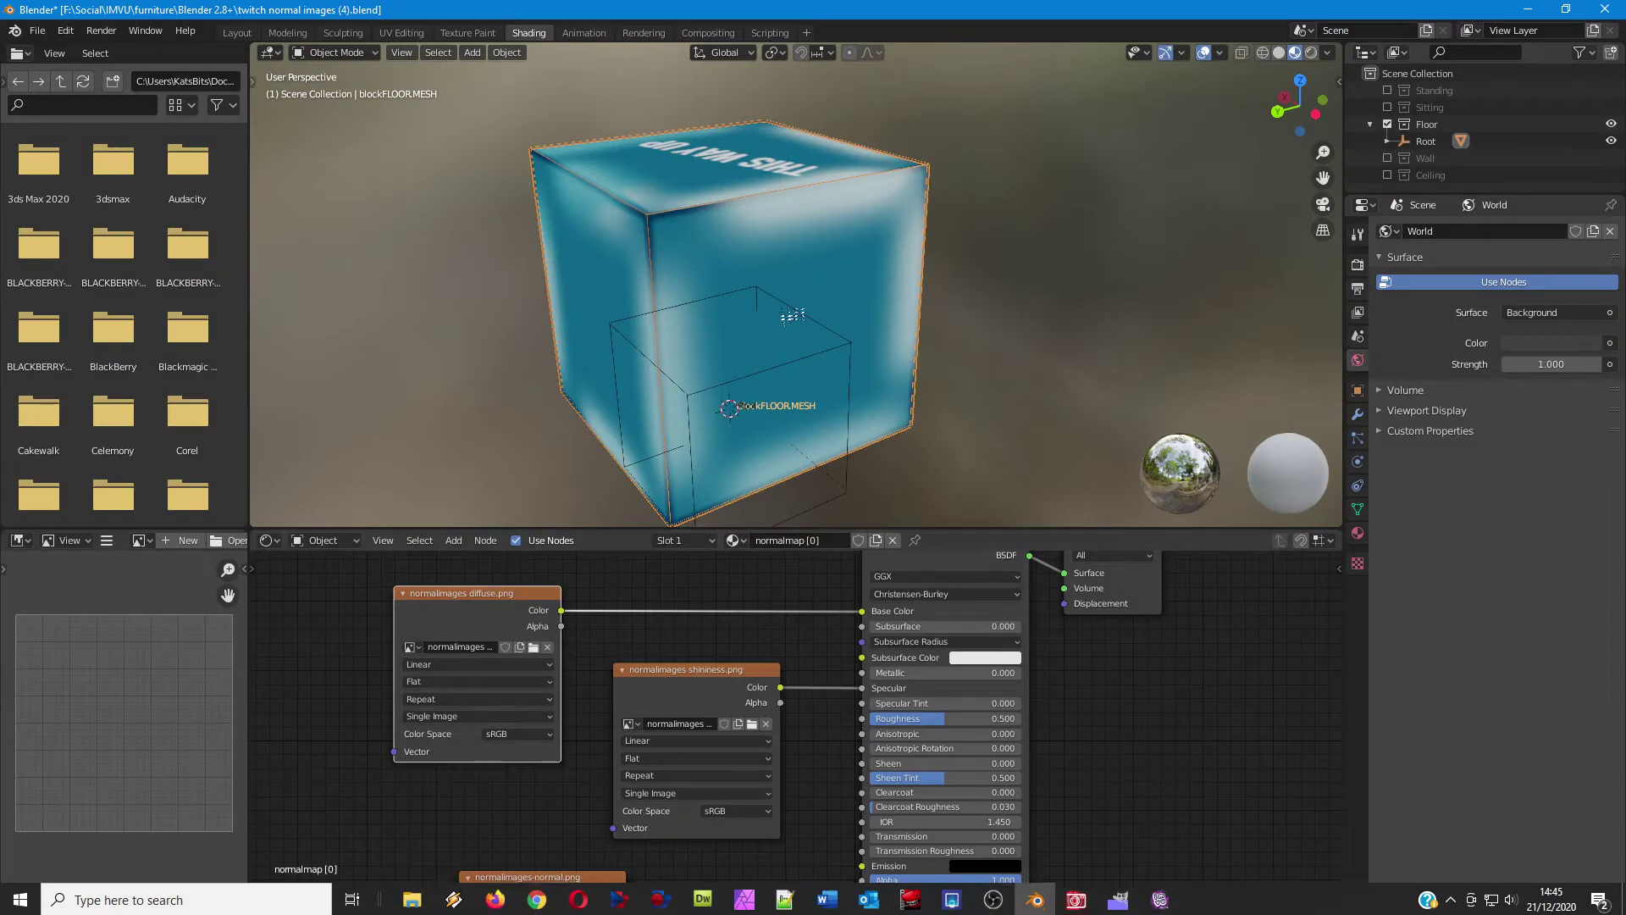
click(241, 32)
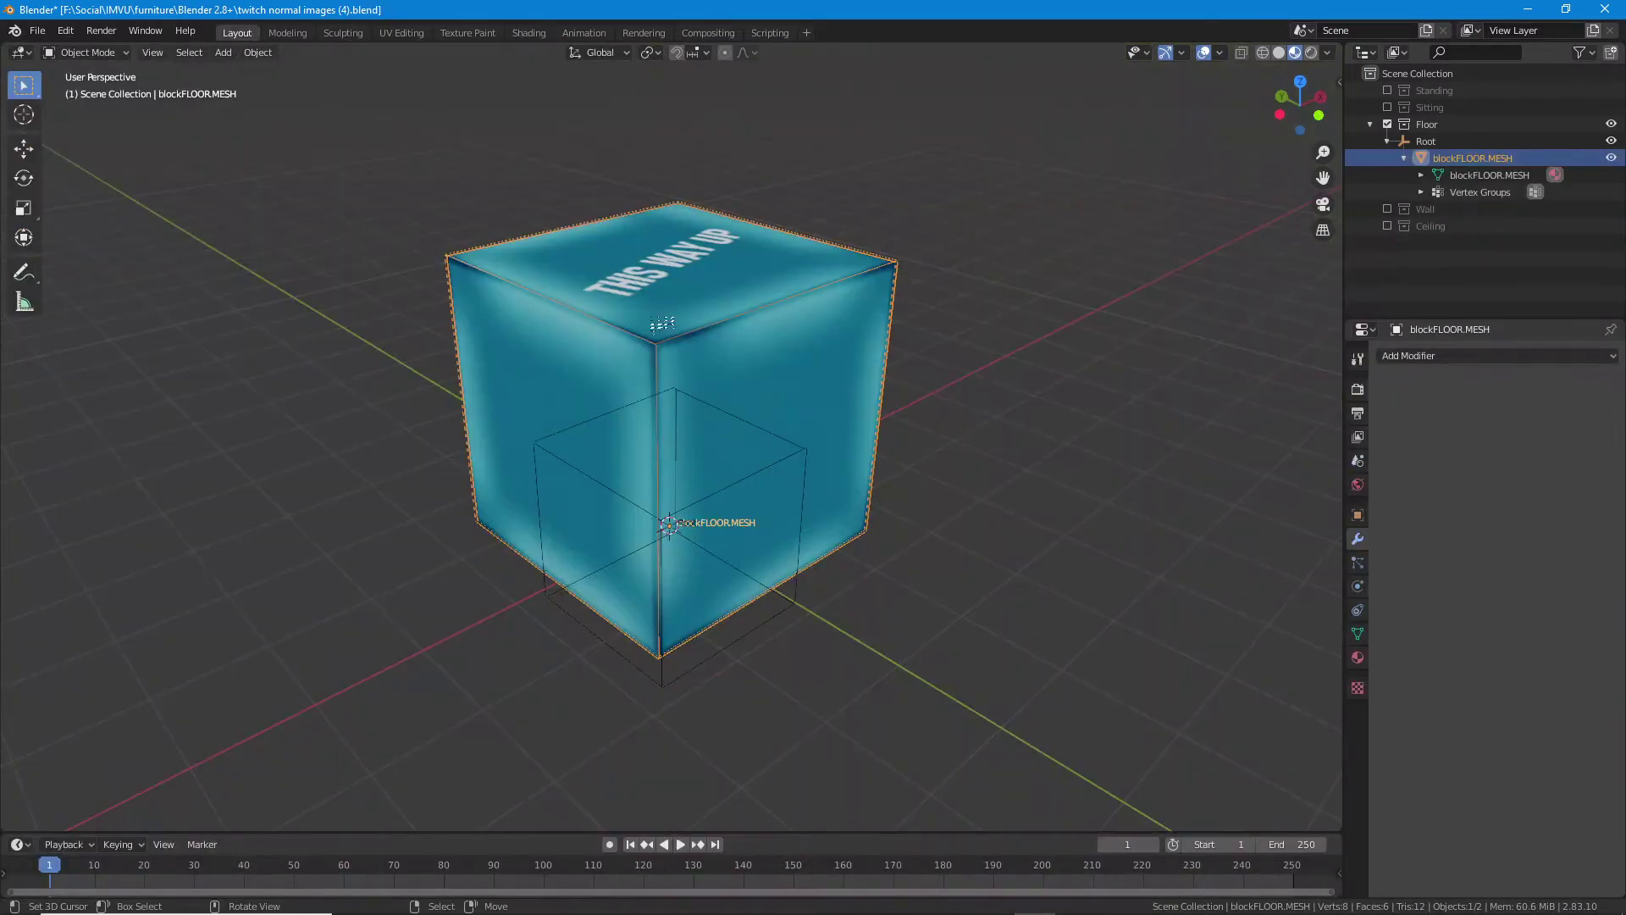
click(1294, 54)
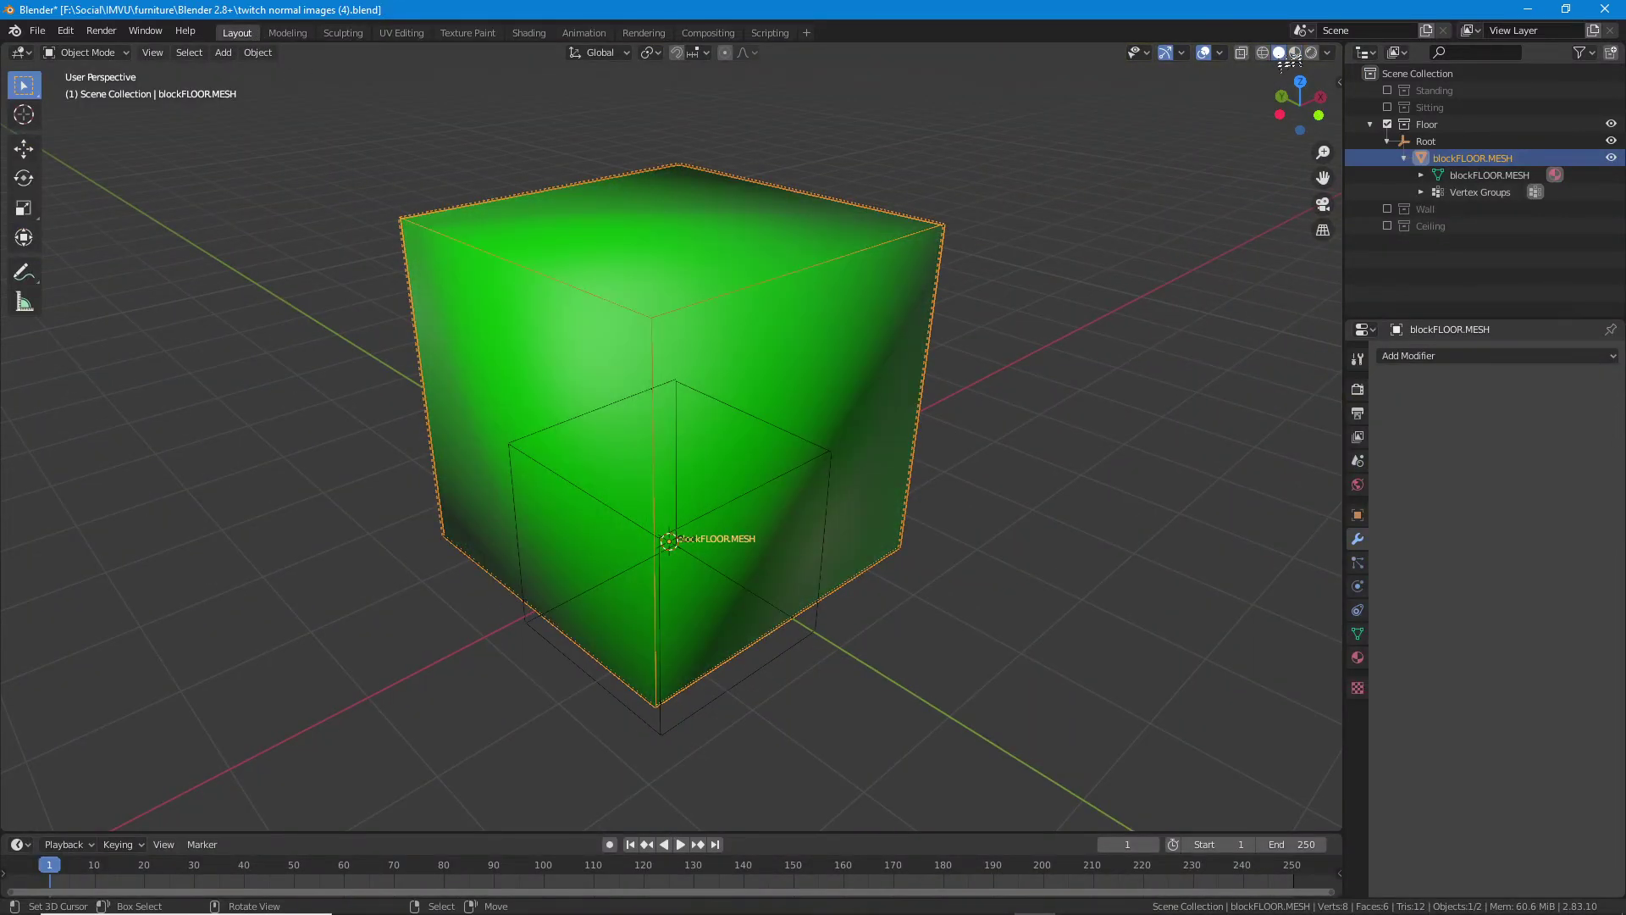
mouse_move(989, 467)
mouse_down()
mouse_move(958, 479)
mouse_move(974, 468)
mouse_up()
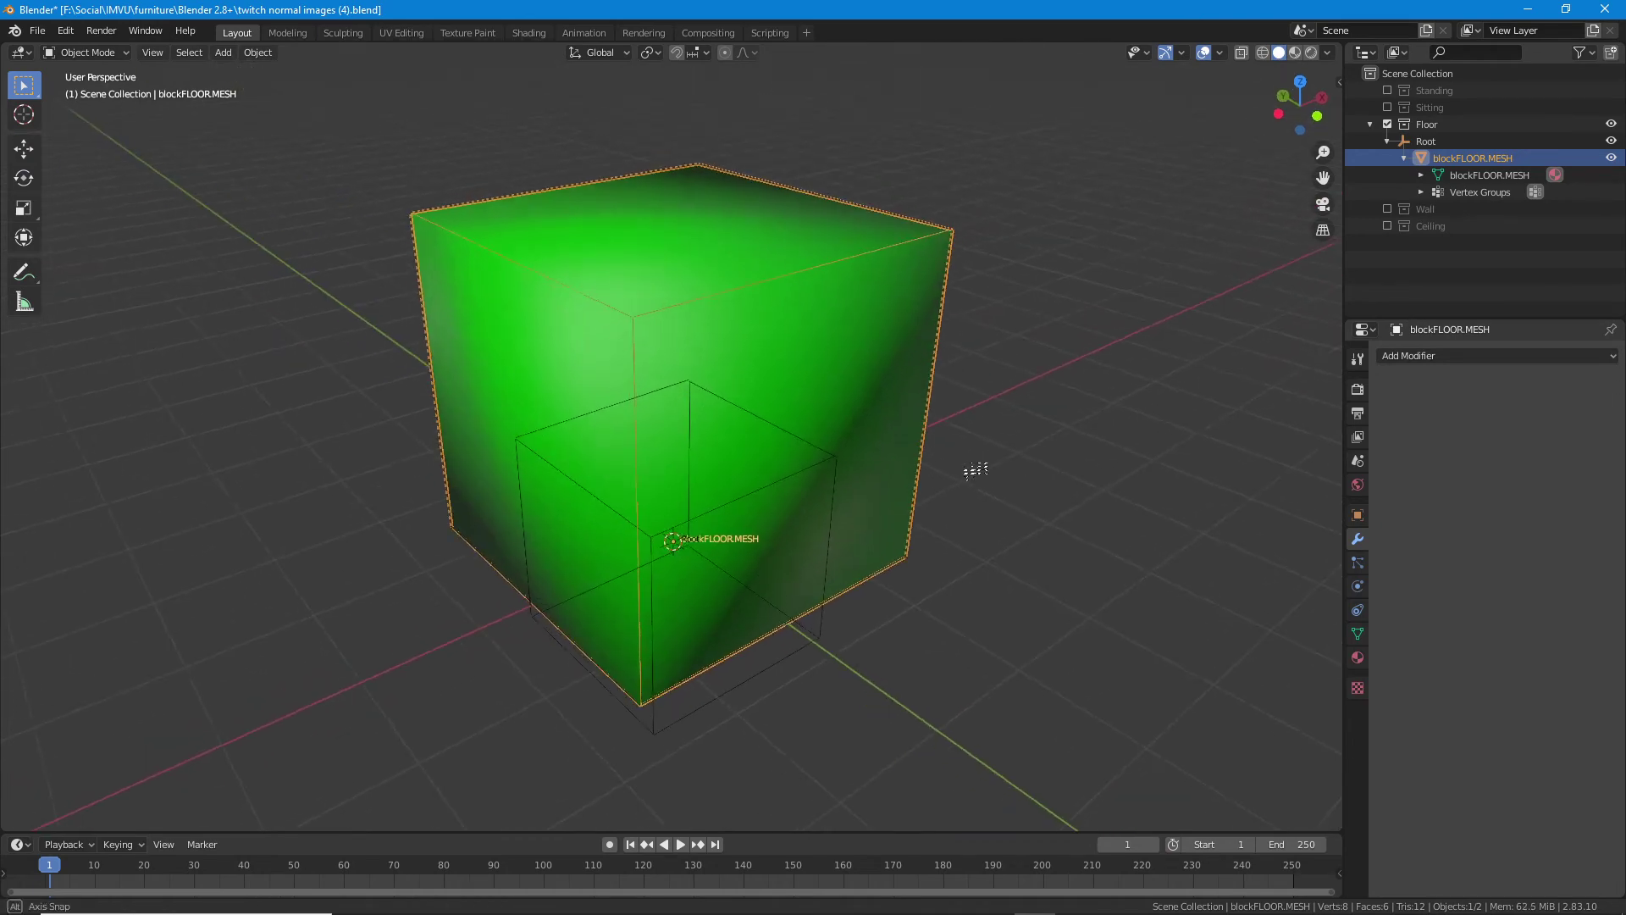
click(1529, 9)
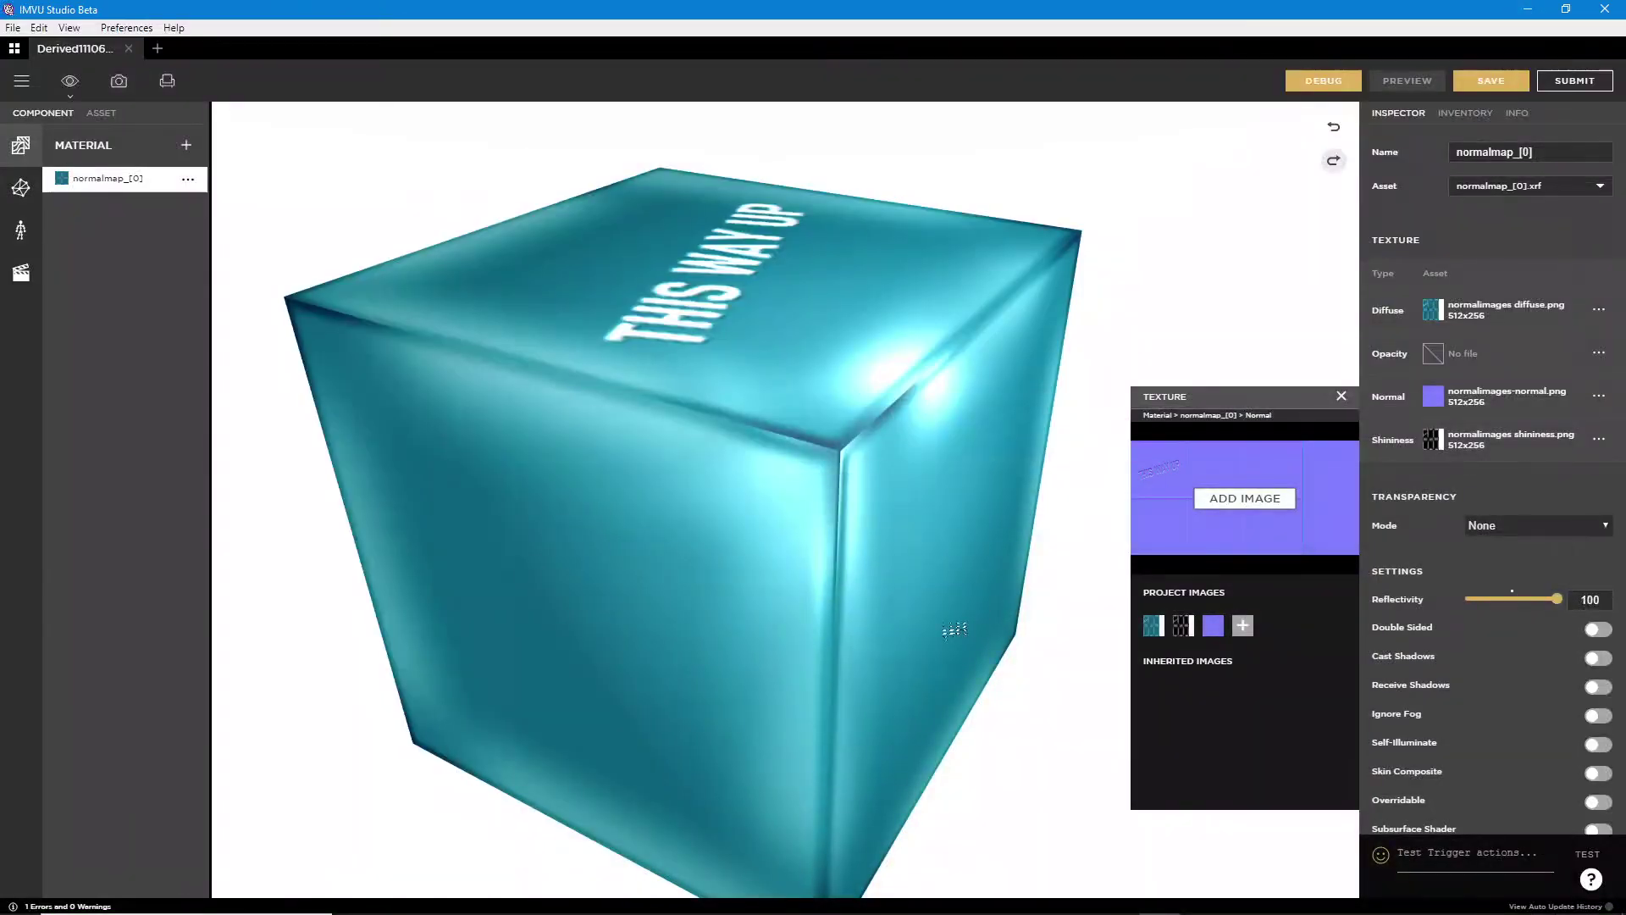
drag(889, 697, 922, 664)
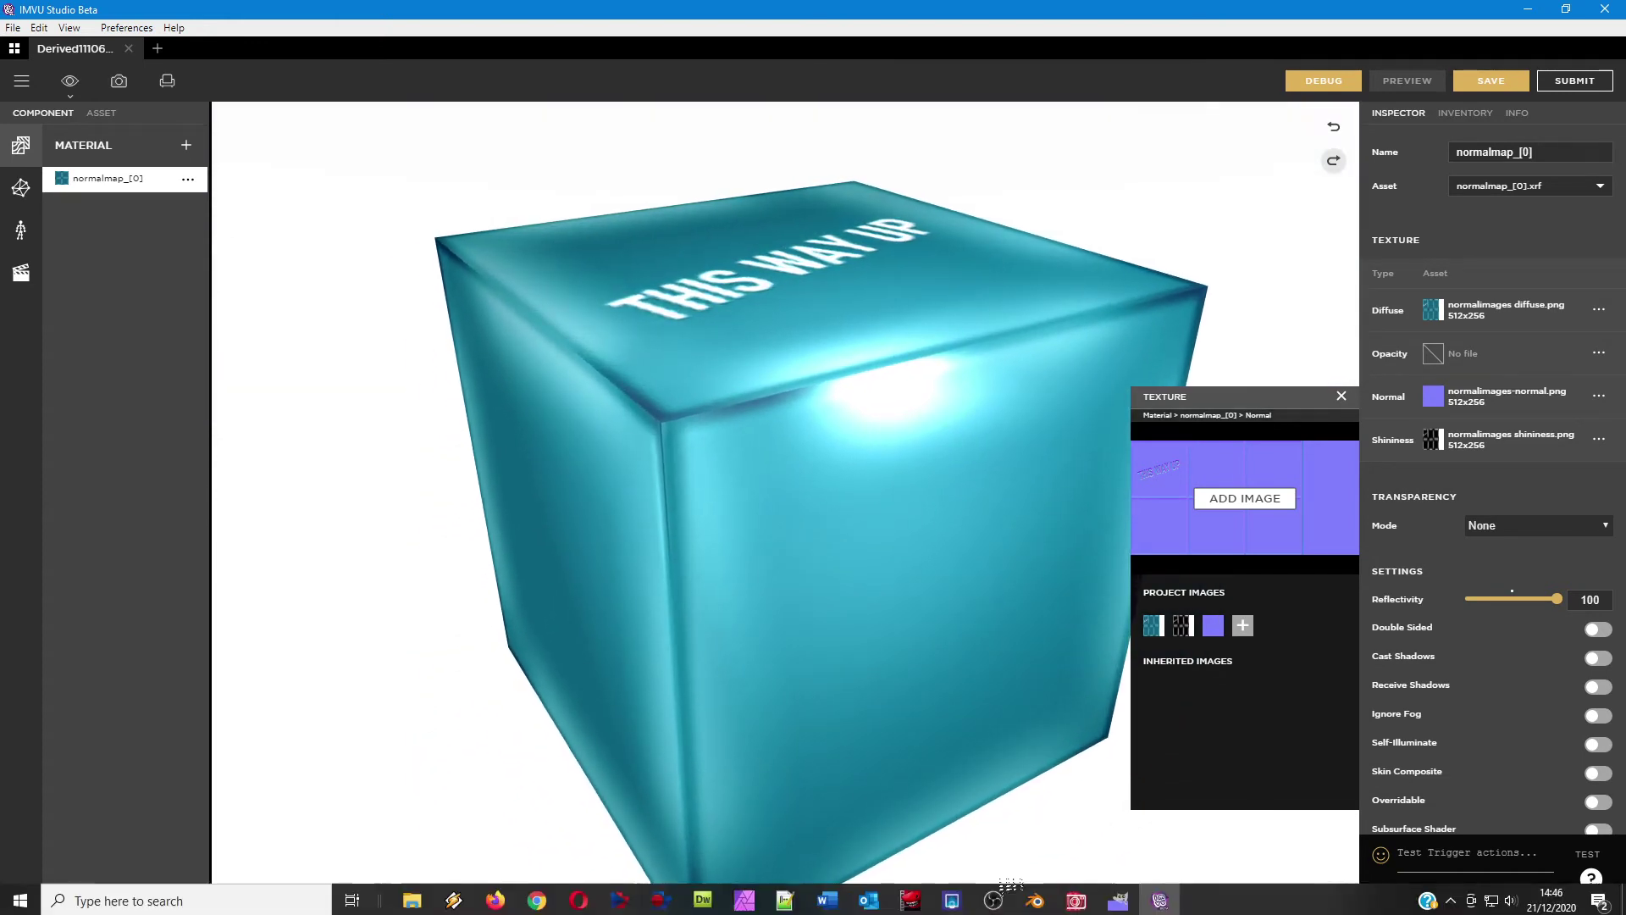
- Return to Blender and compare the cube's appearance in Material Preview and Solid shading
click(1035, 899)
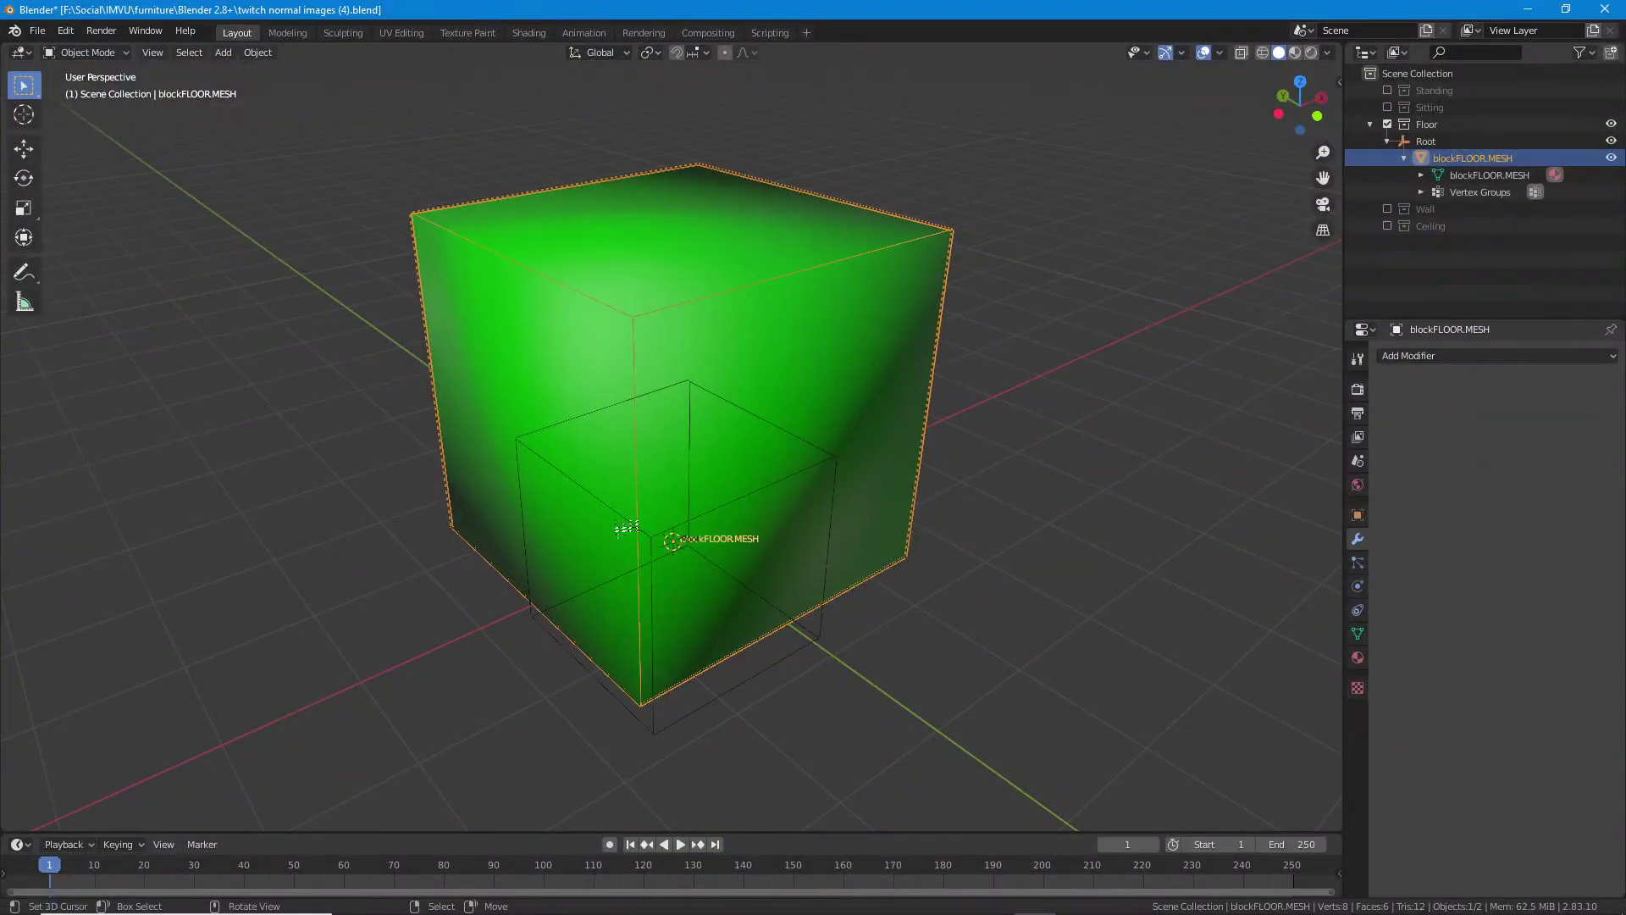
drag(796, 556, 748, 562)
scroll(707, 466, down, 2)
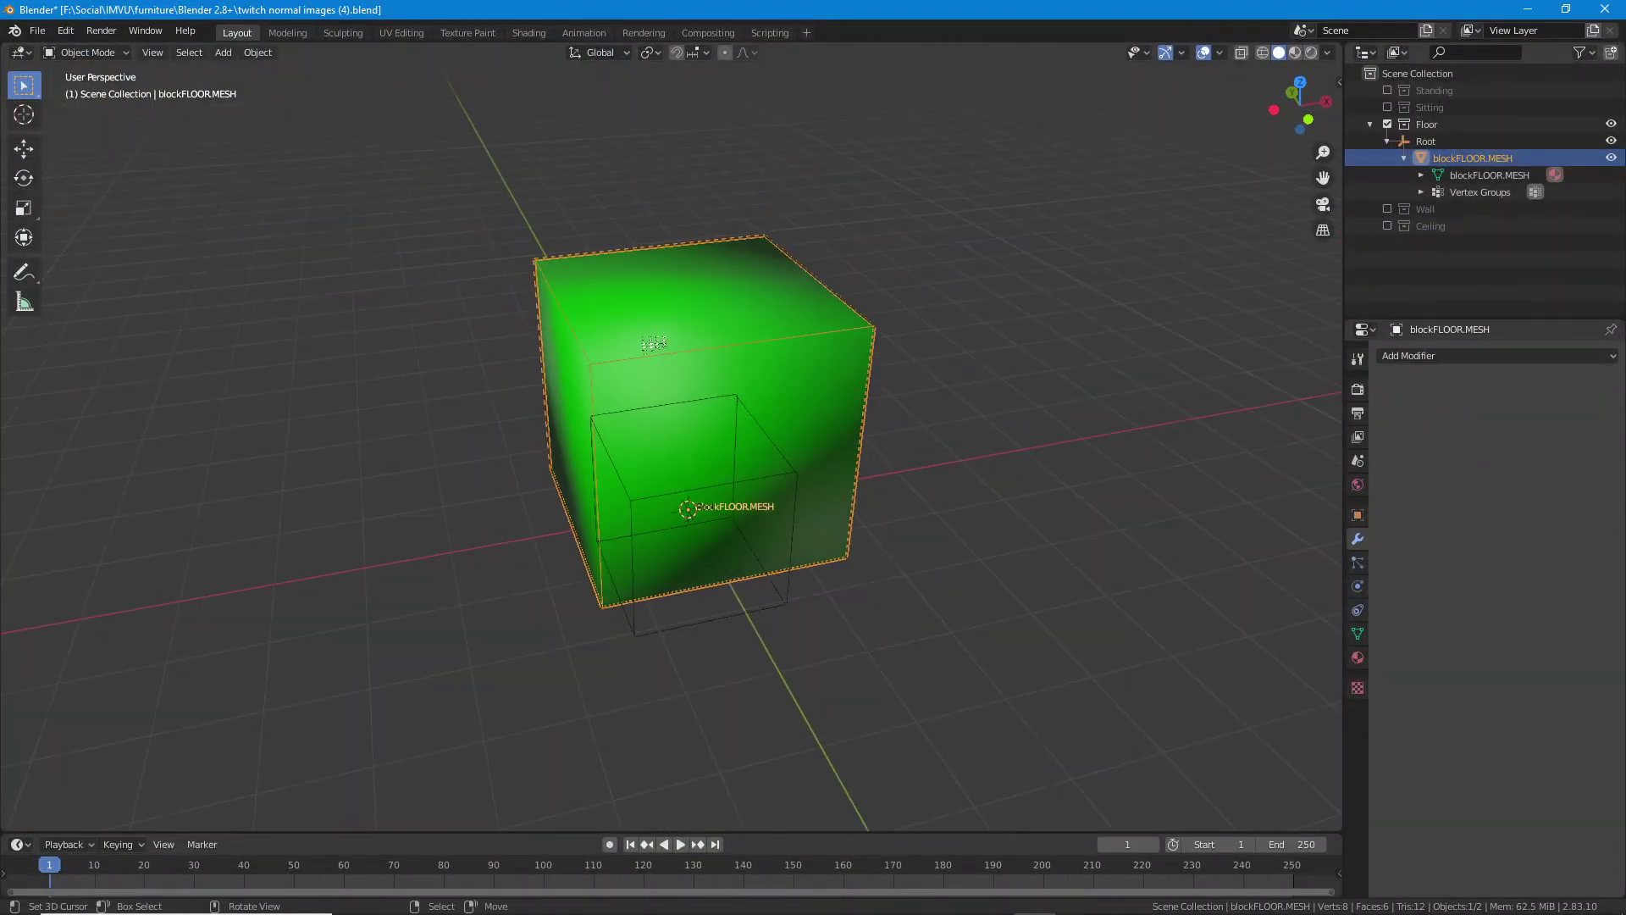
click(1294, 53)
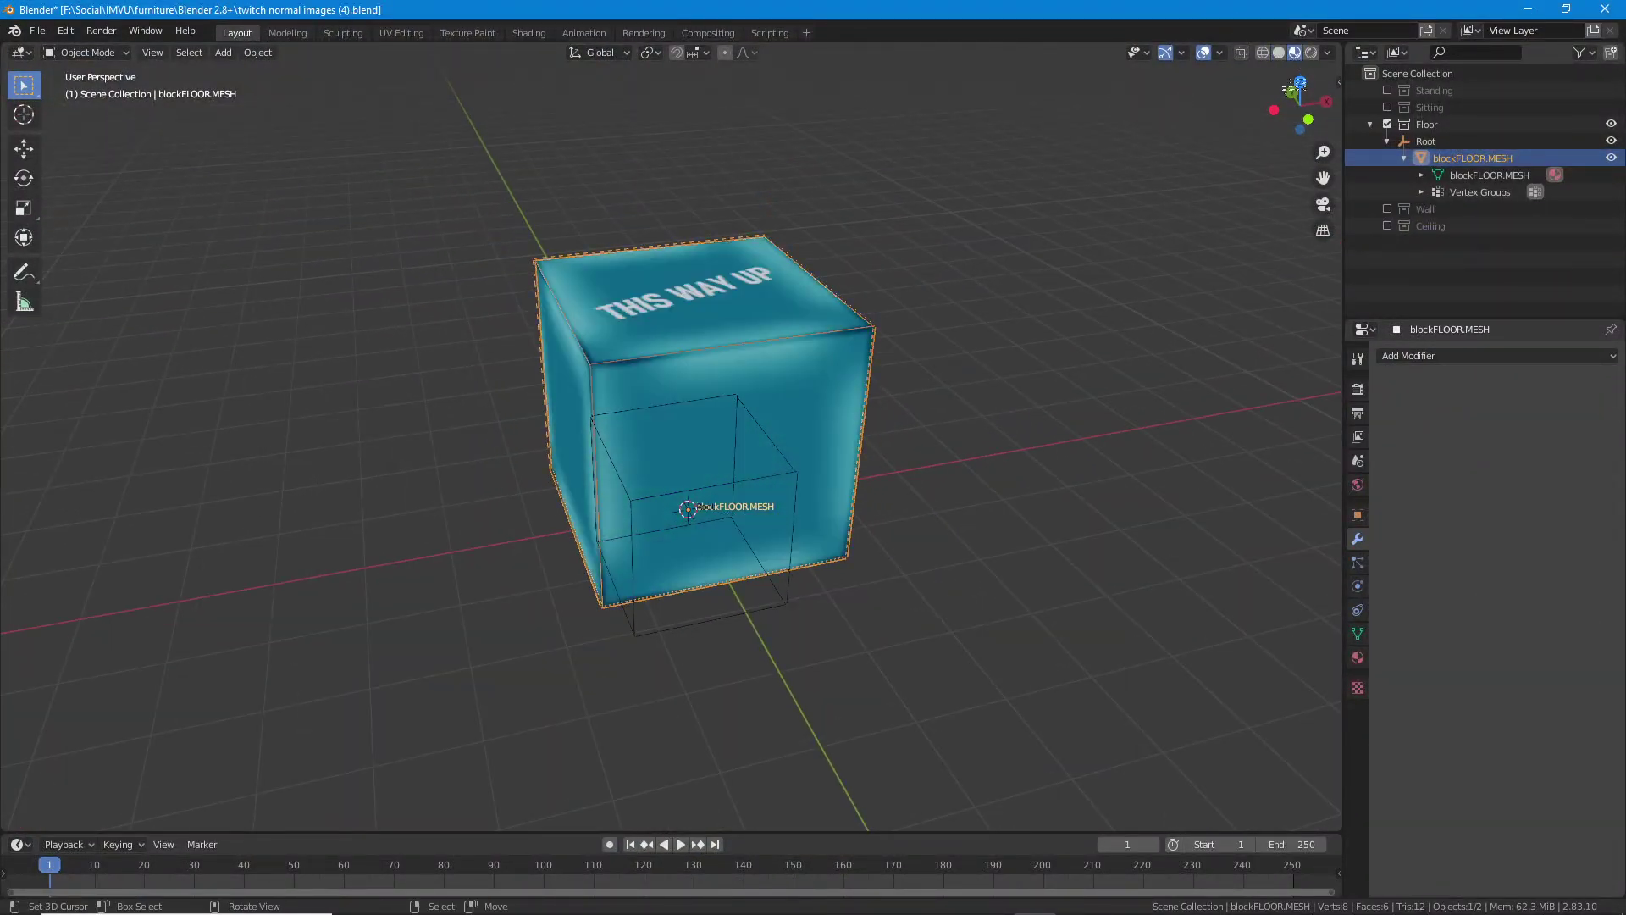
scroll(663, 403, up, 1)
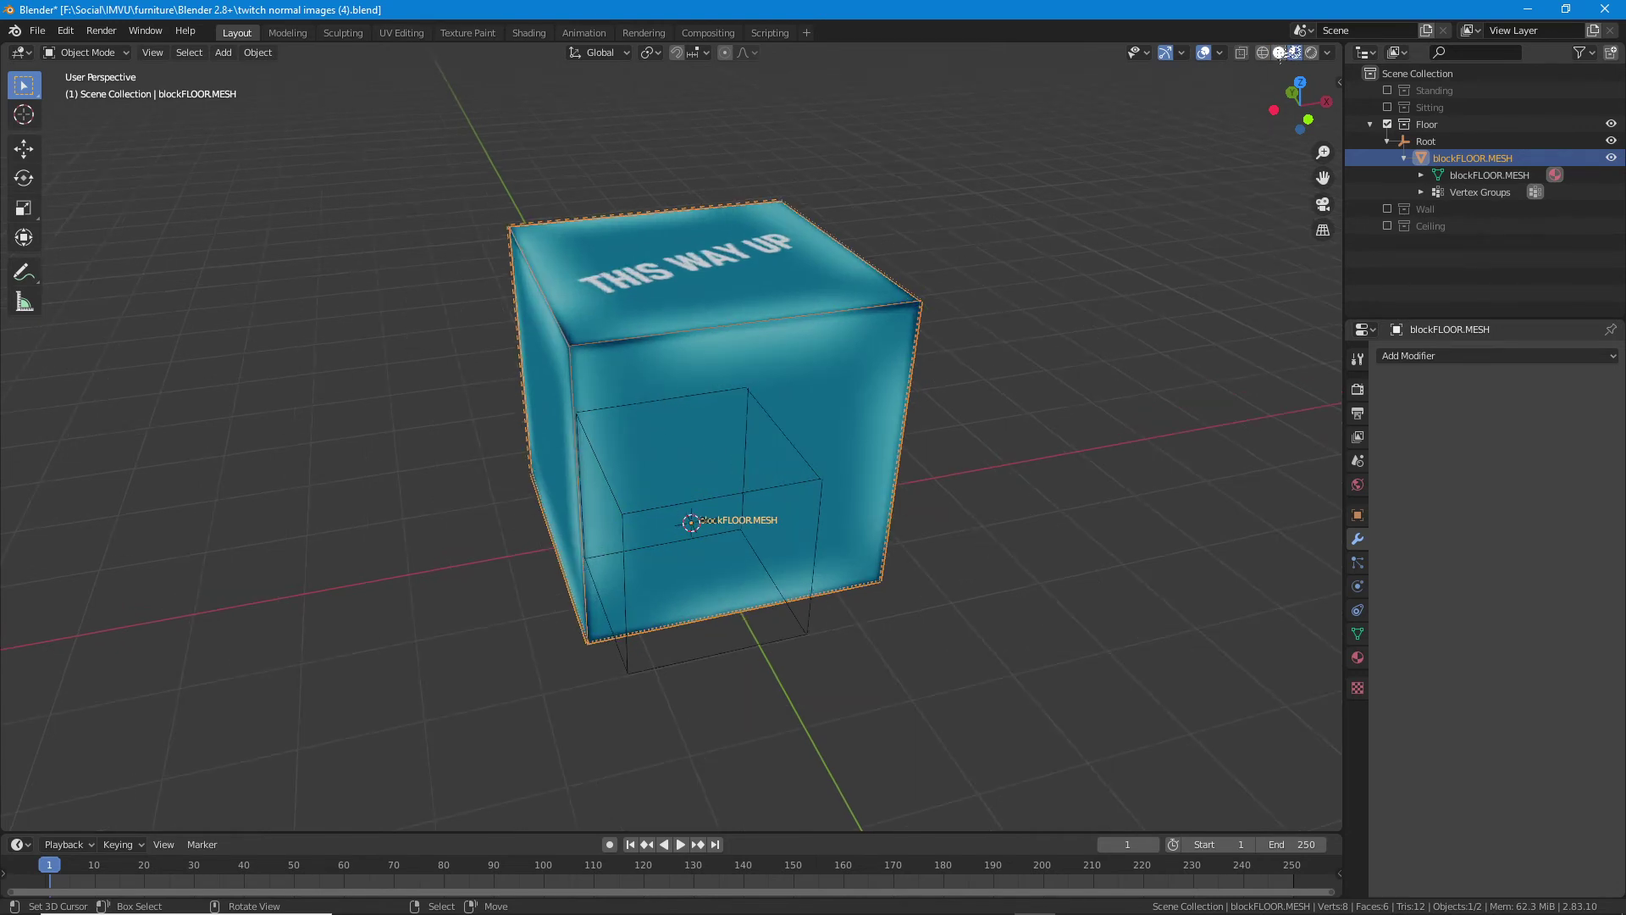
click(1282, 54)
drag(677, 343, 837, 437)
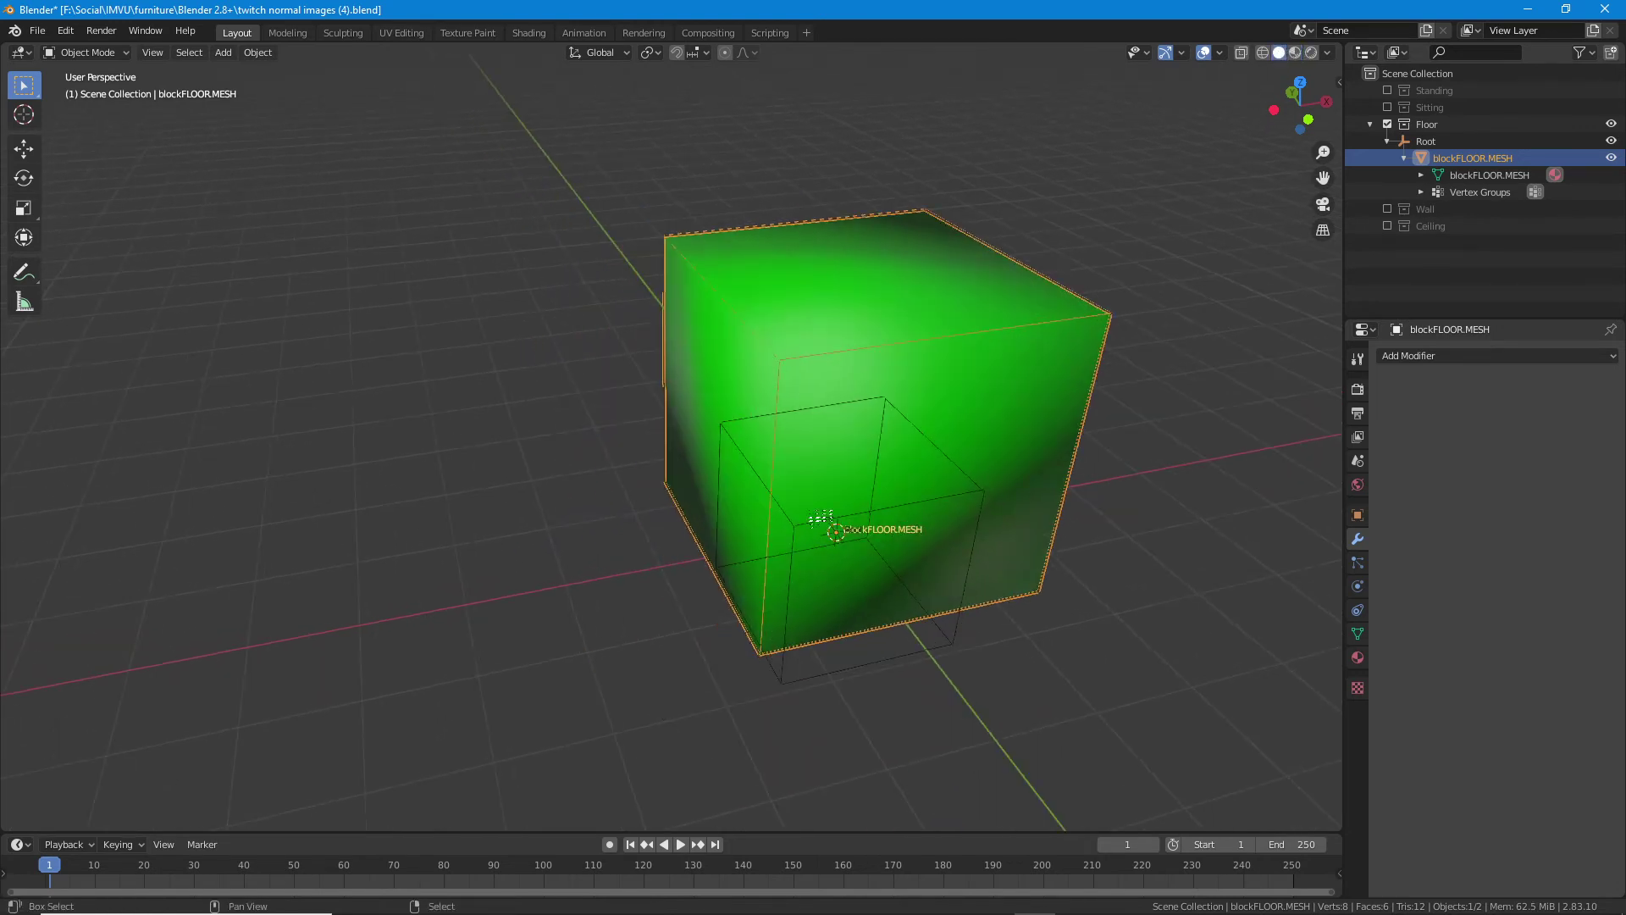
- Duplicate the cube in place and activate the Move tool for the copy
key(shift+d)
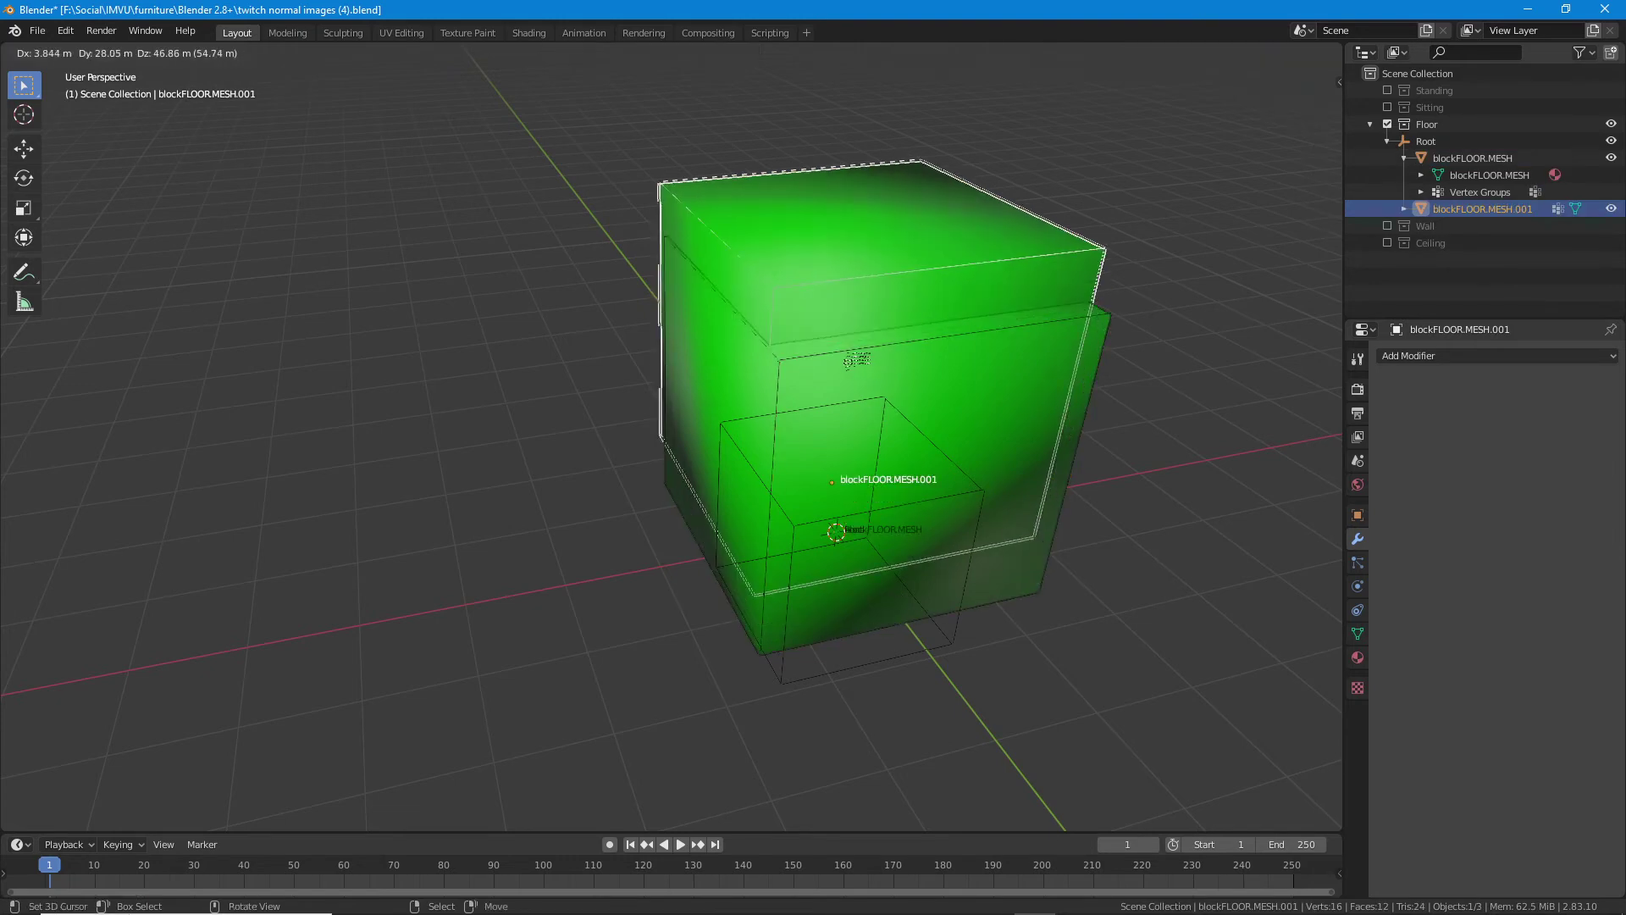
right_click(758, 381)
click(28, 150)
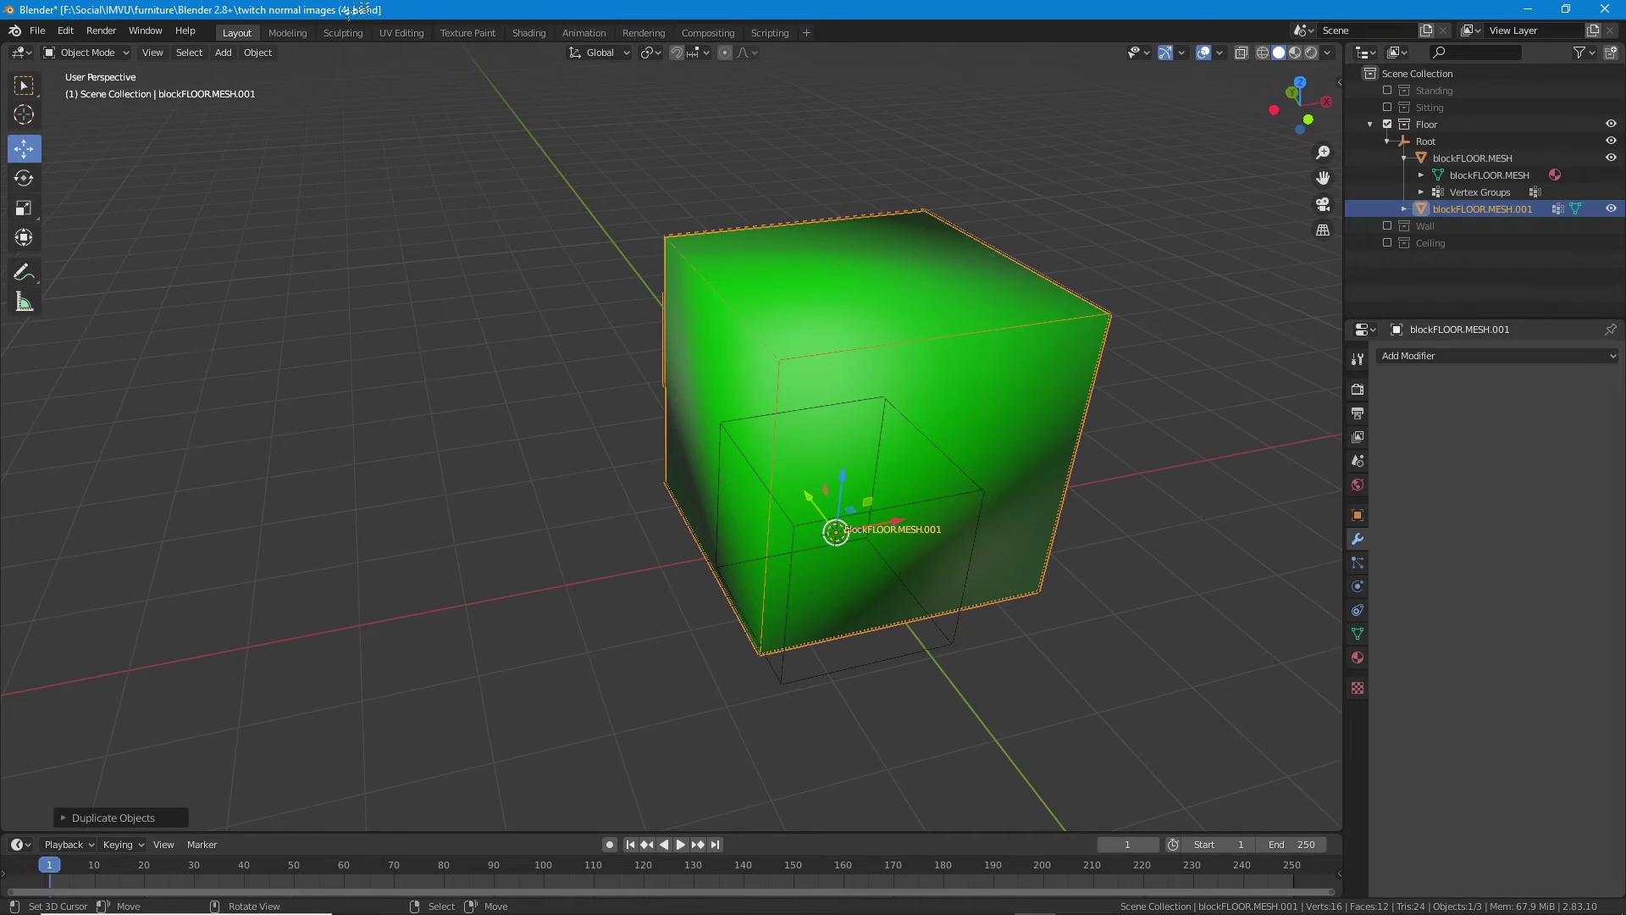
- Check IMVU Studio, return to Blender and force the unresponsive program to close
click(1168, 899)
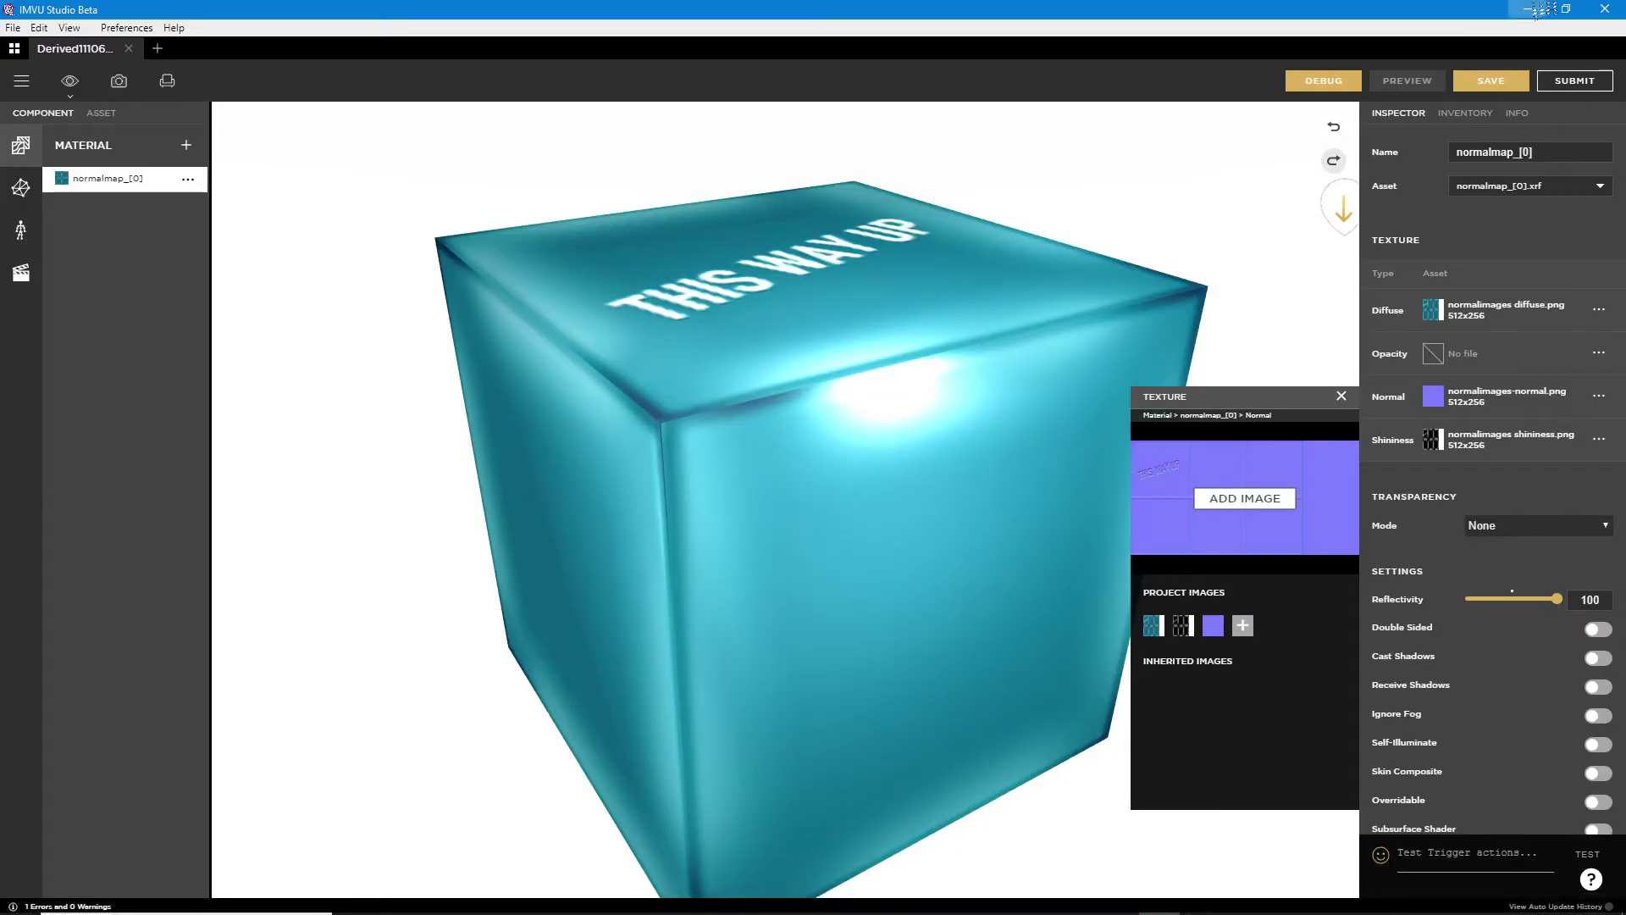
click(1530, 10)
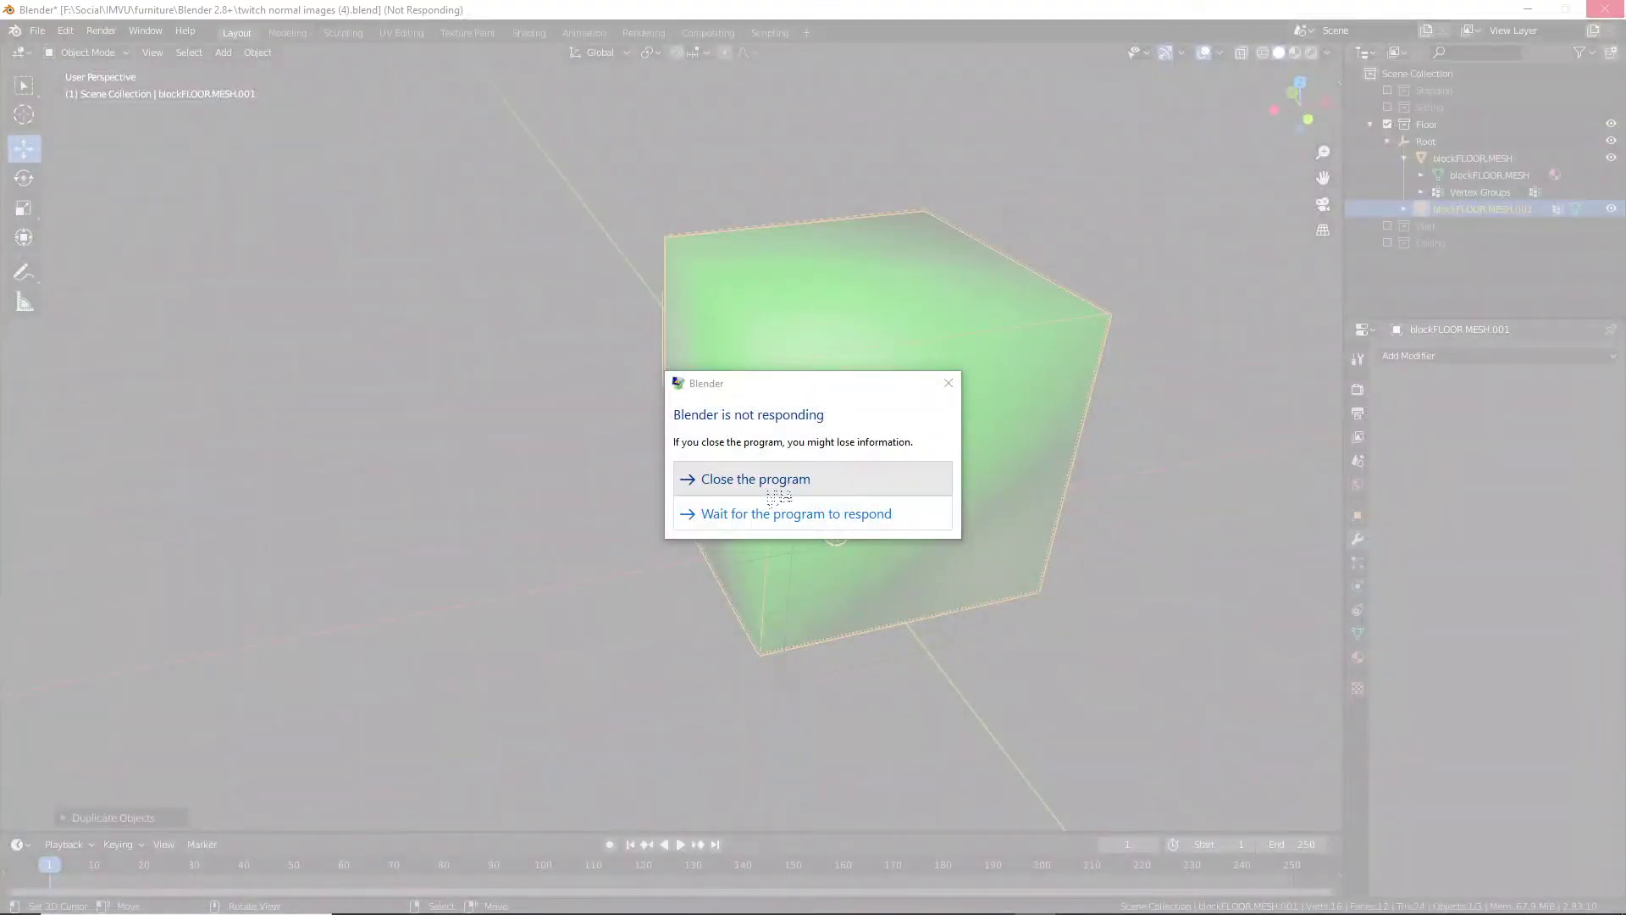
click(774, 476)
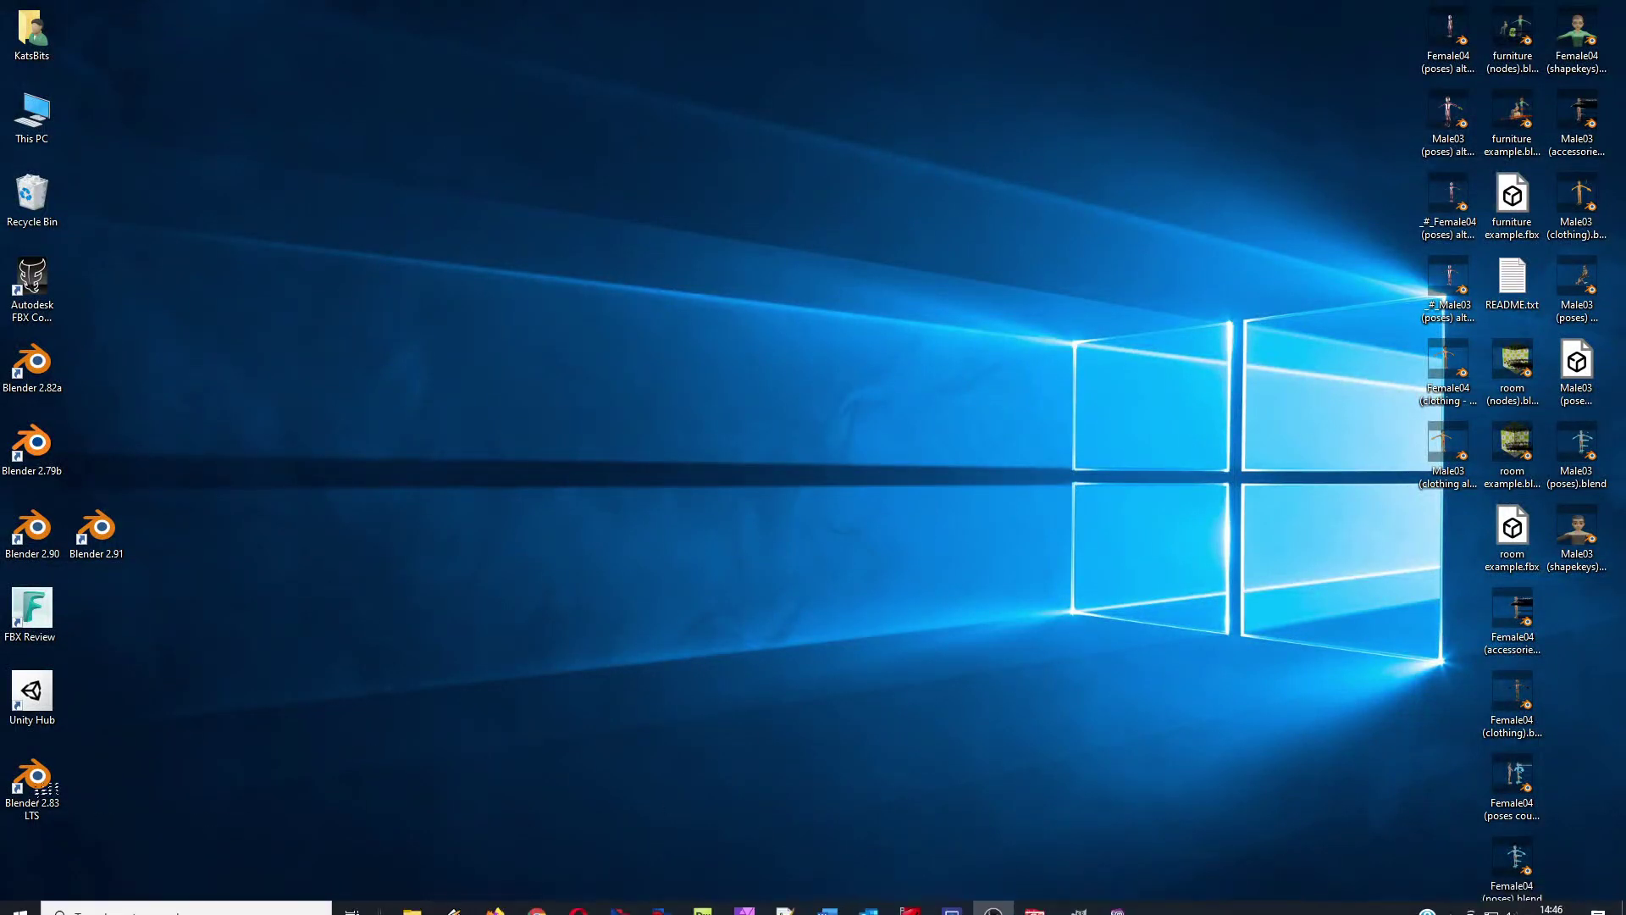
- Close Corel PHOTO-PAINT, restart Blender 2.83 LTS and reopen twitch normal images (4).blend
double_click(49, 780)
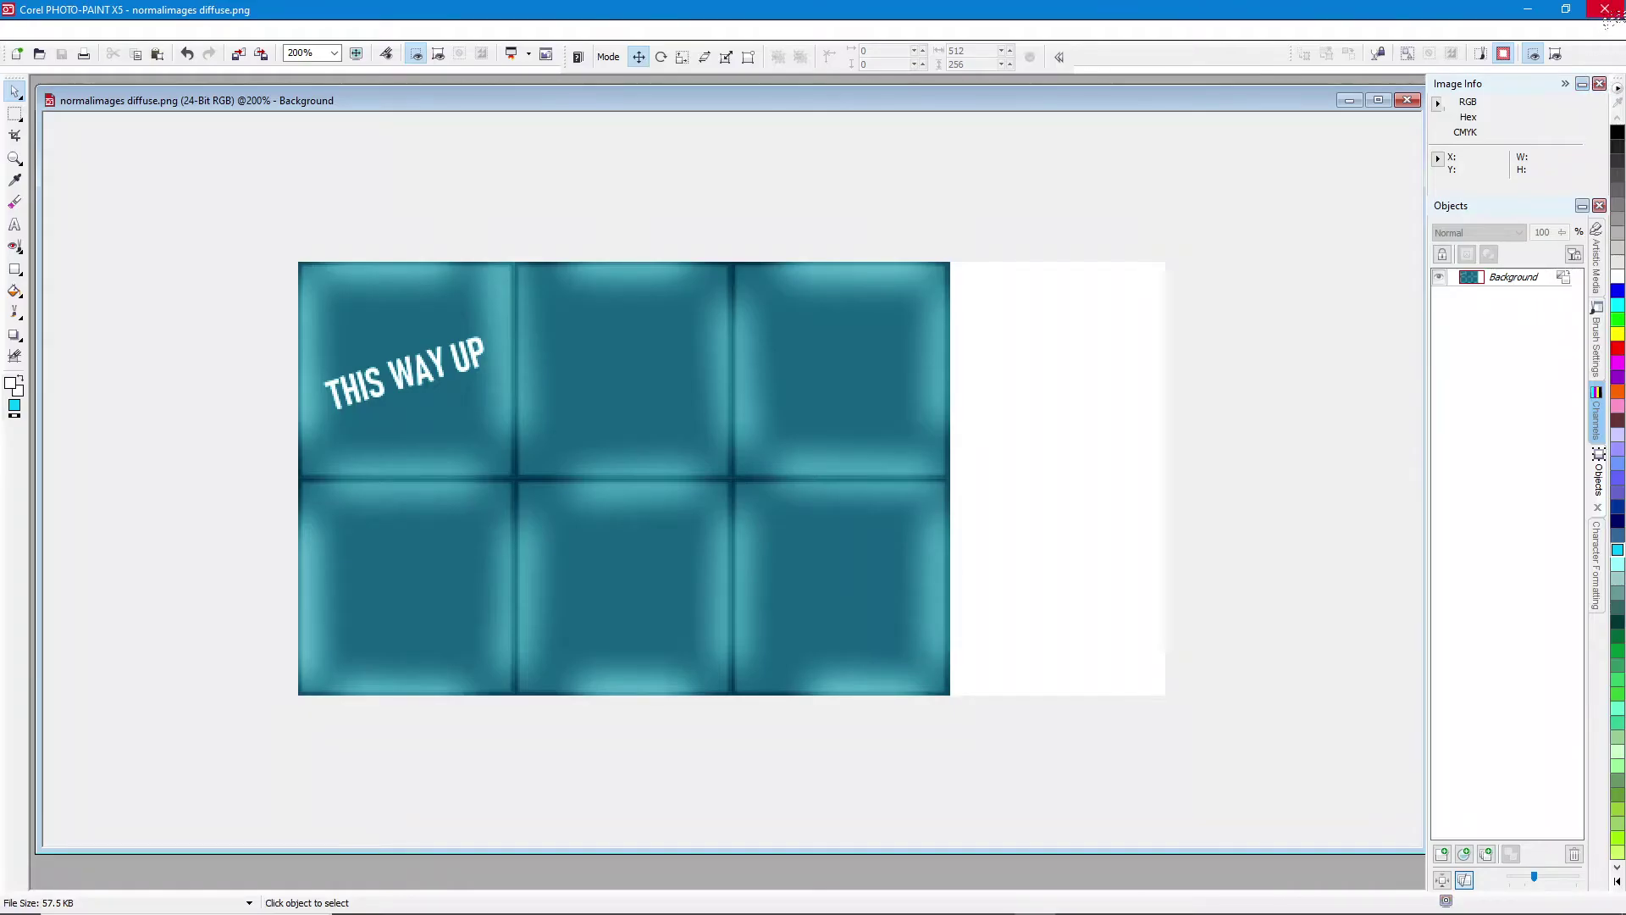
click(1605, 10)
click(930, 503)
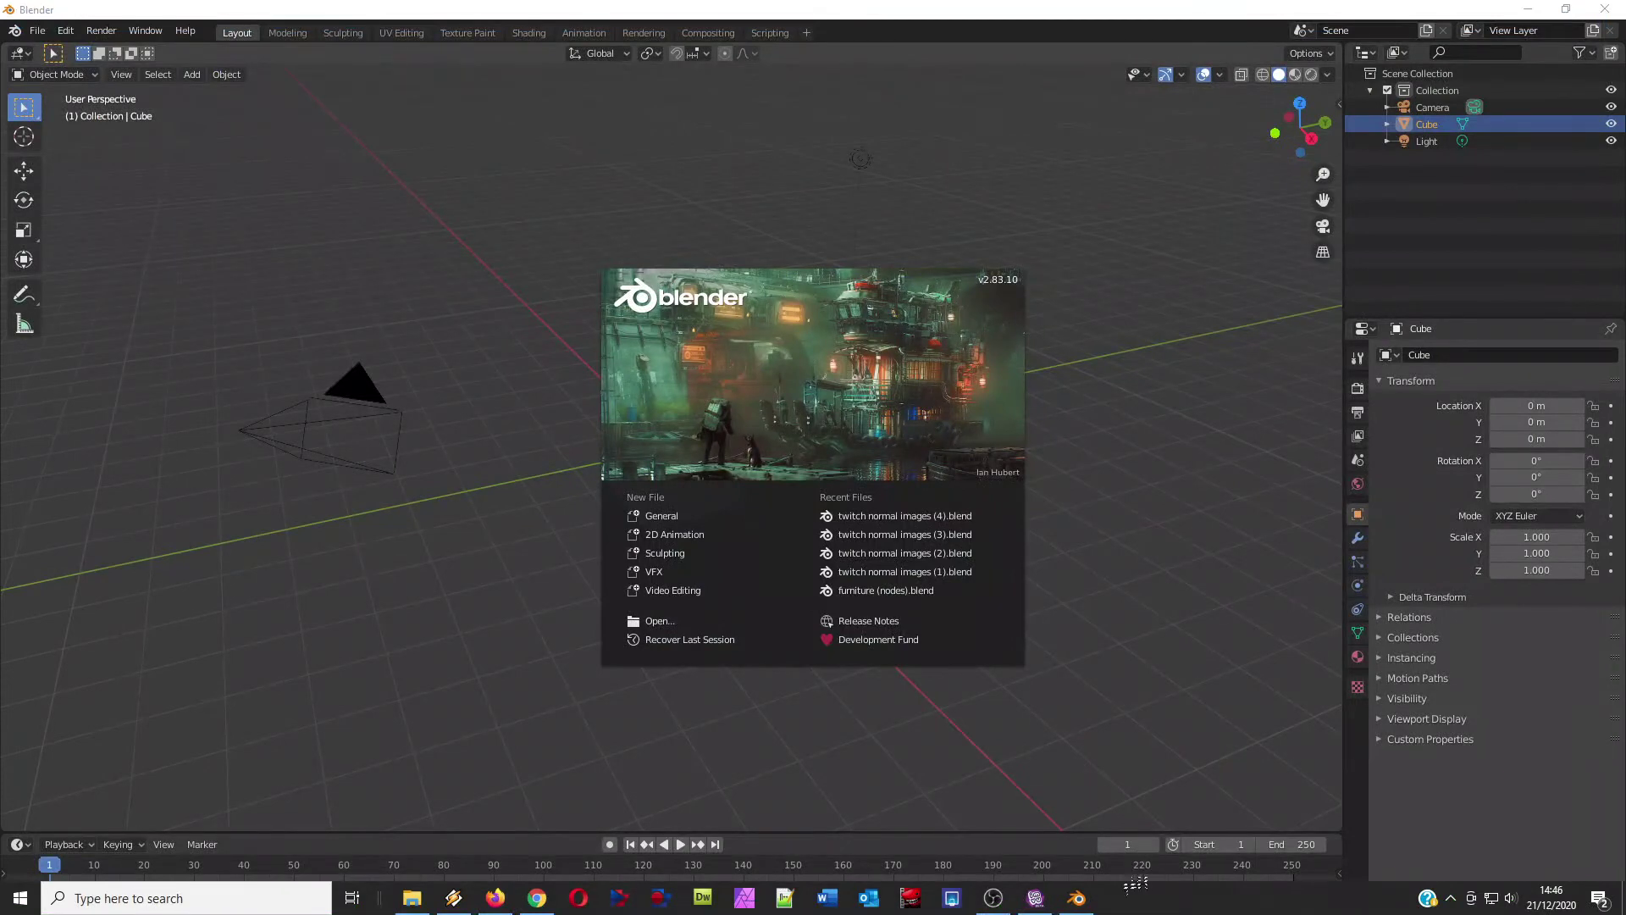
click(881, 518)
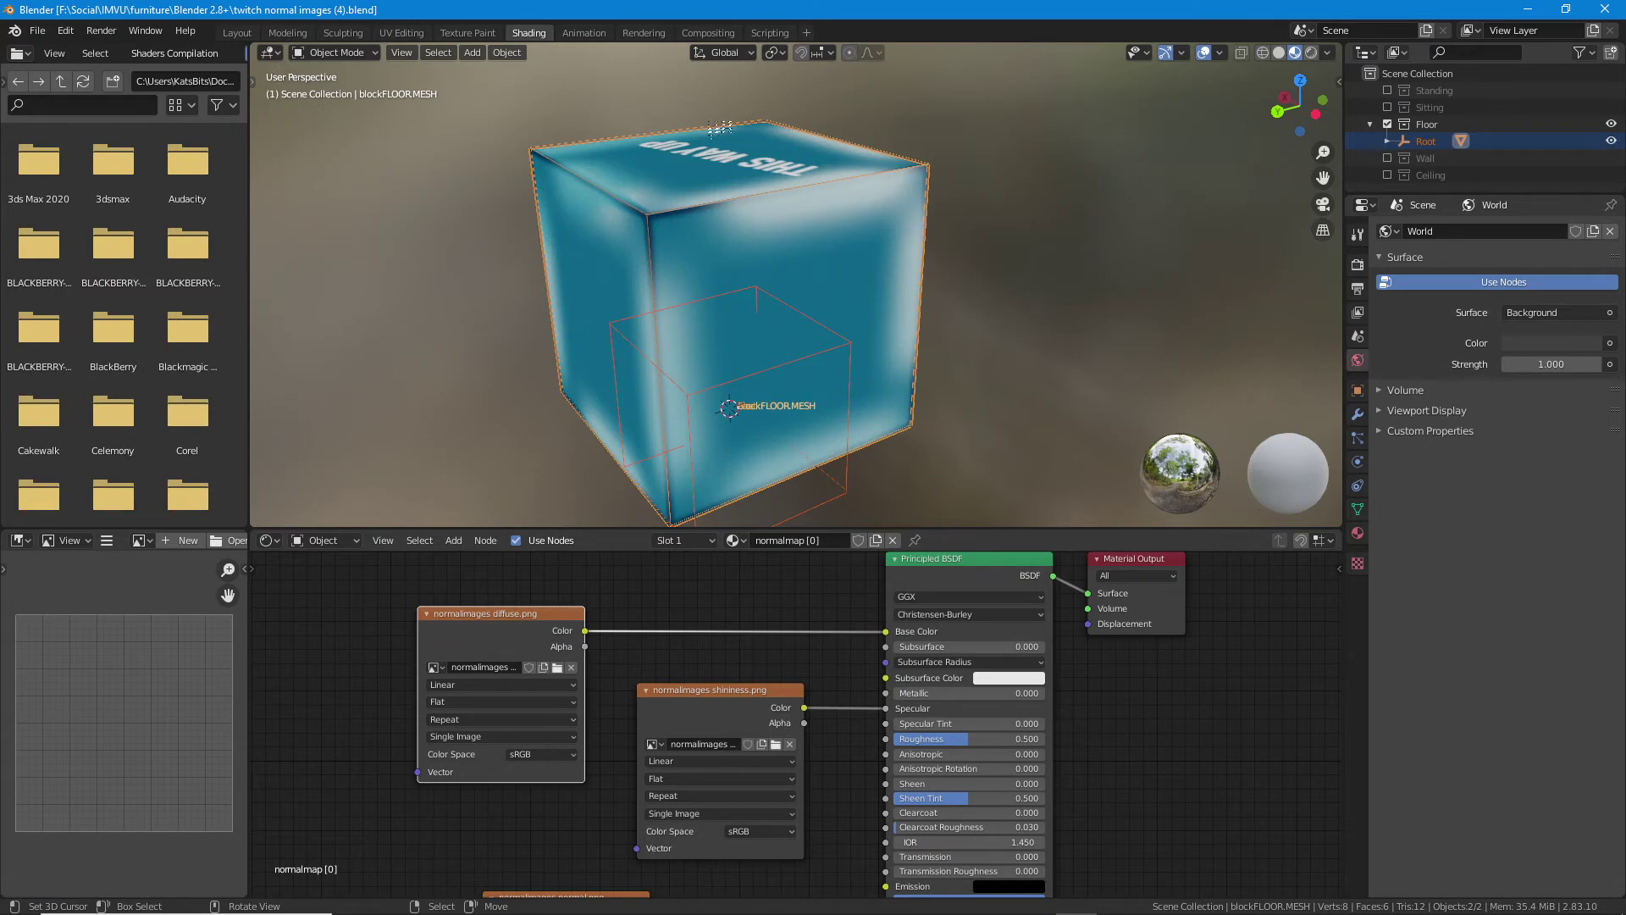
- Compare the reopened cube in Solid and Material Preview shading and examine it in the Layout workspace
click(1280, 53)
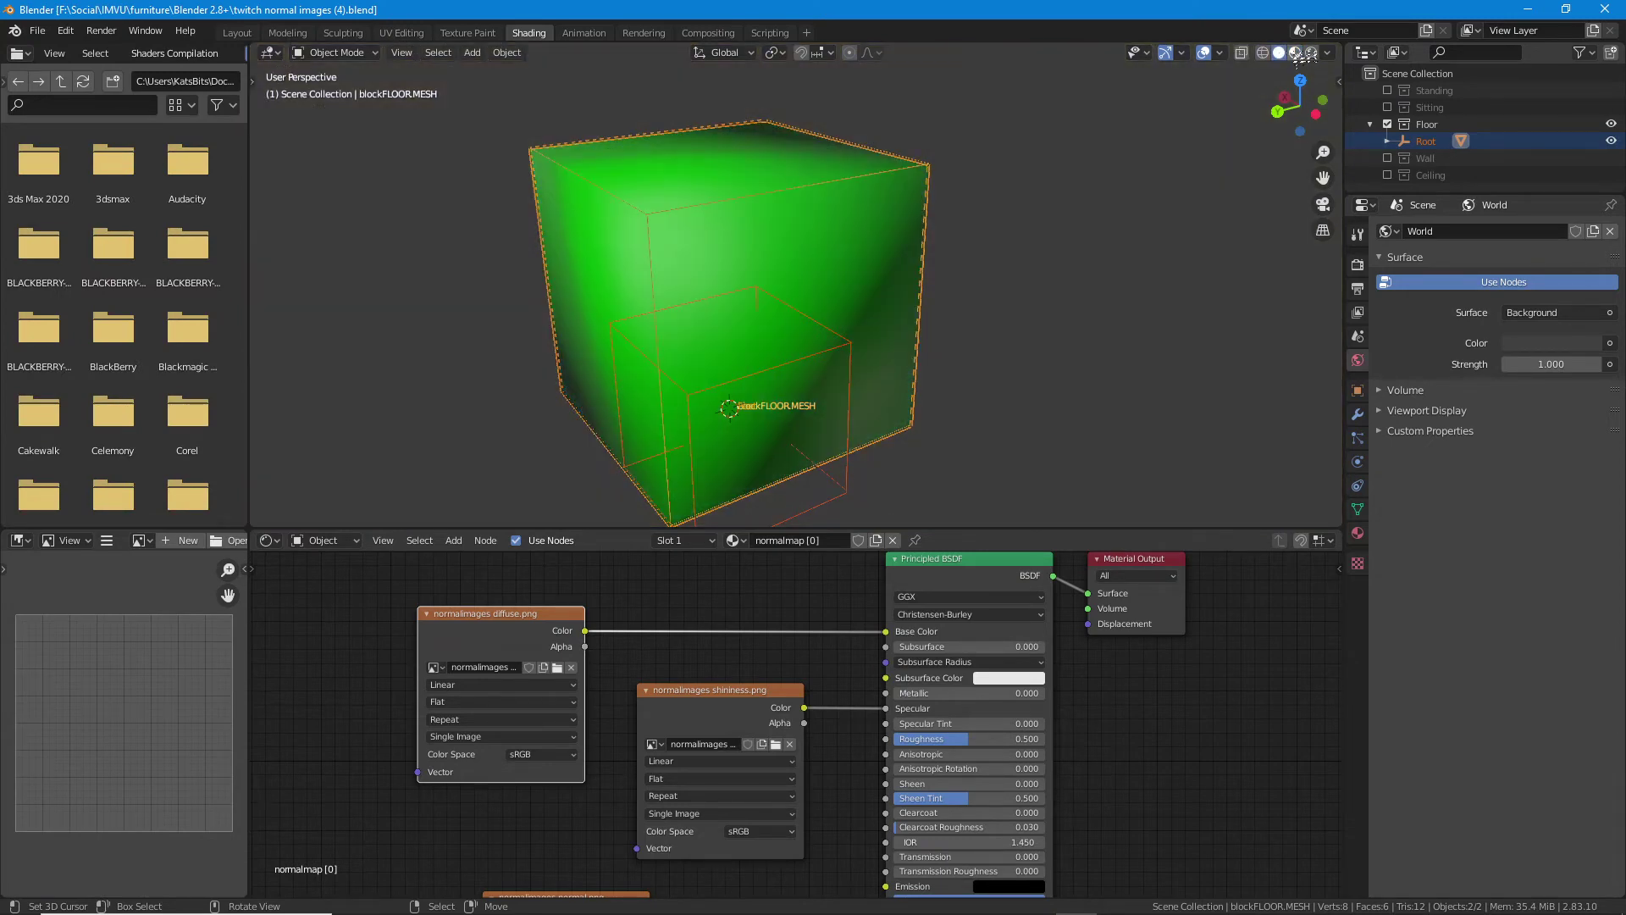
click(1296, 54)
click(240, 33)
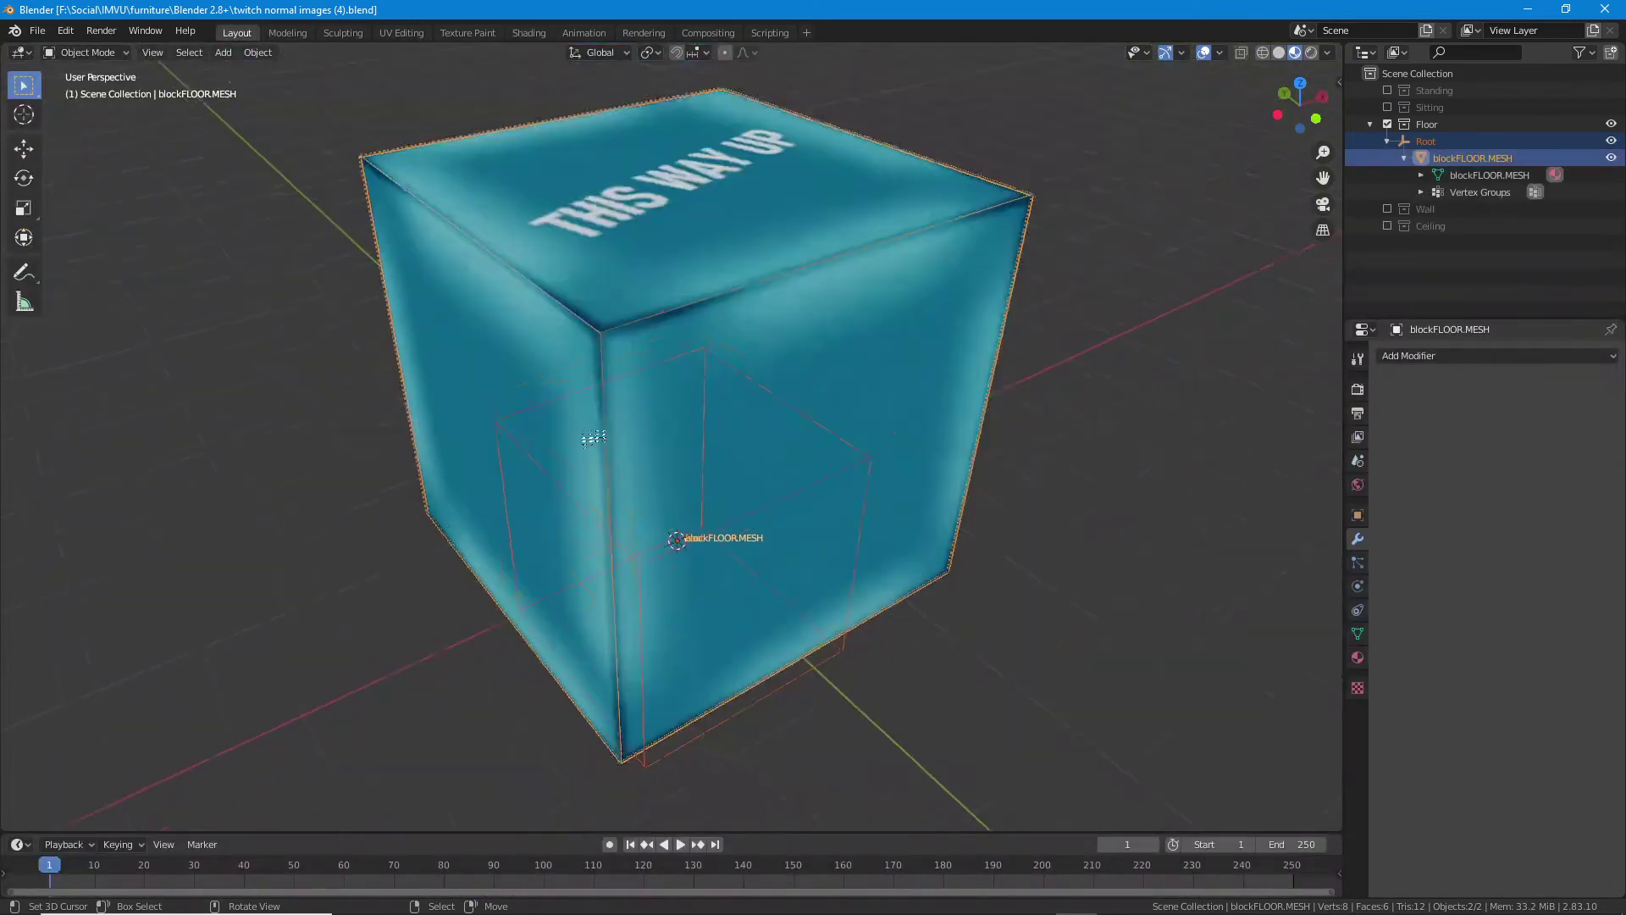
drag(957, 618, 893, 643)
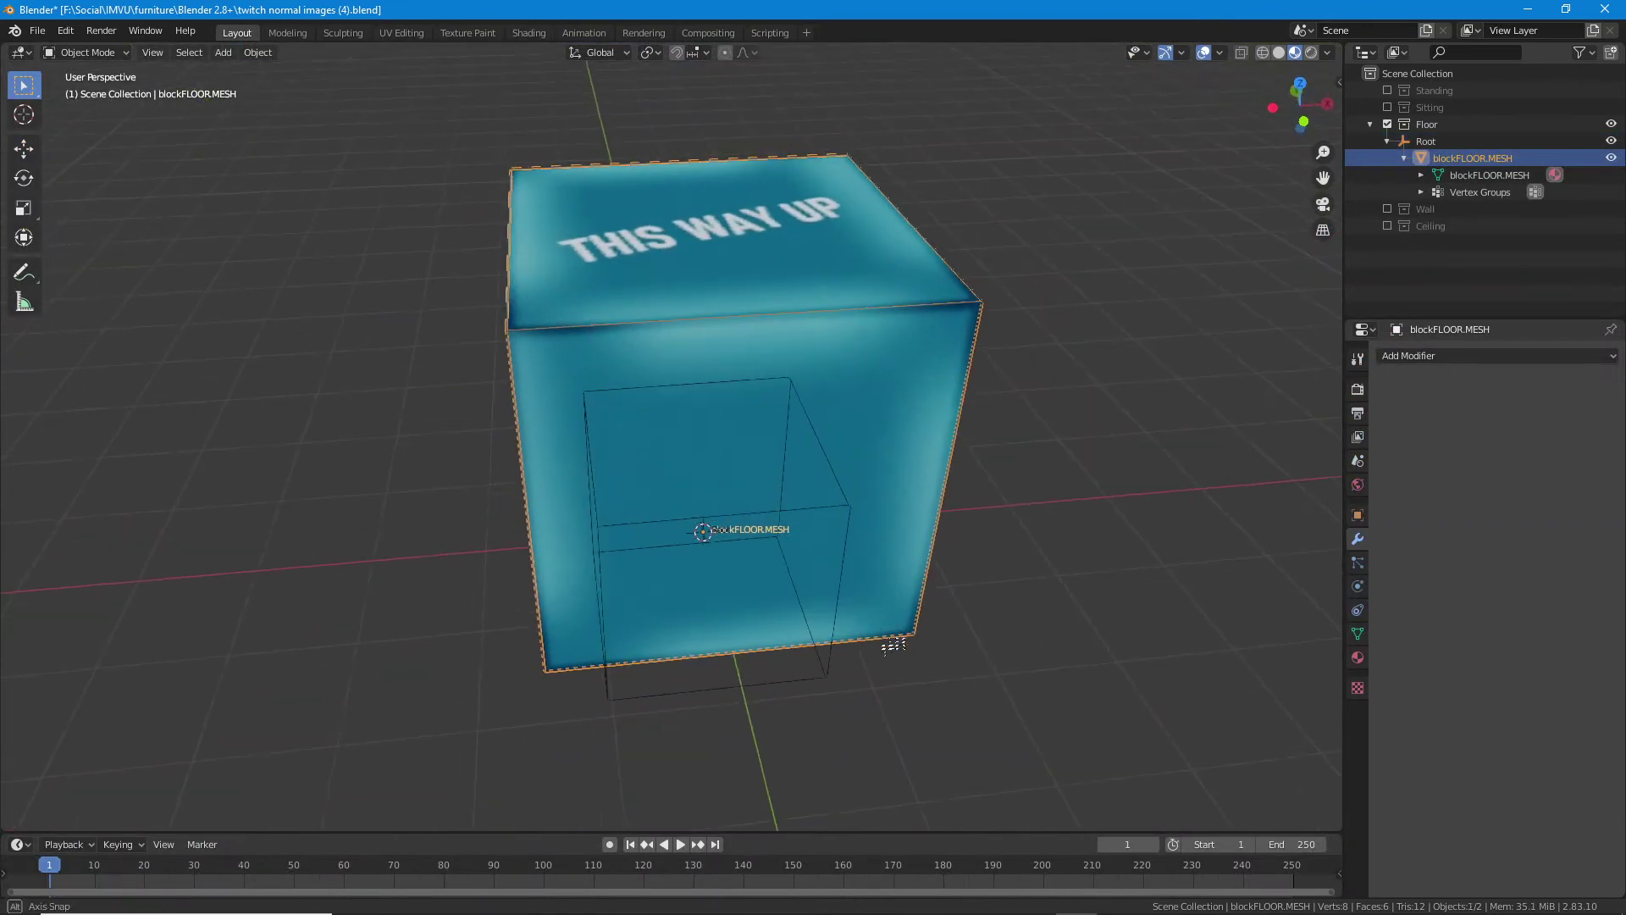
drag(573, 574, 675, 583)
- Duplicate the cube and move the copy -400 m along the global X axis
click(23, 150)
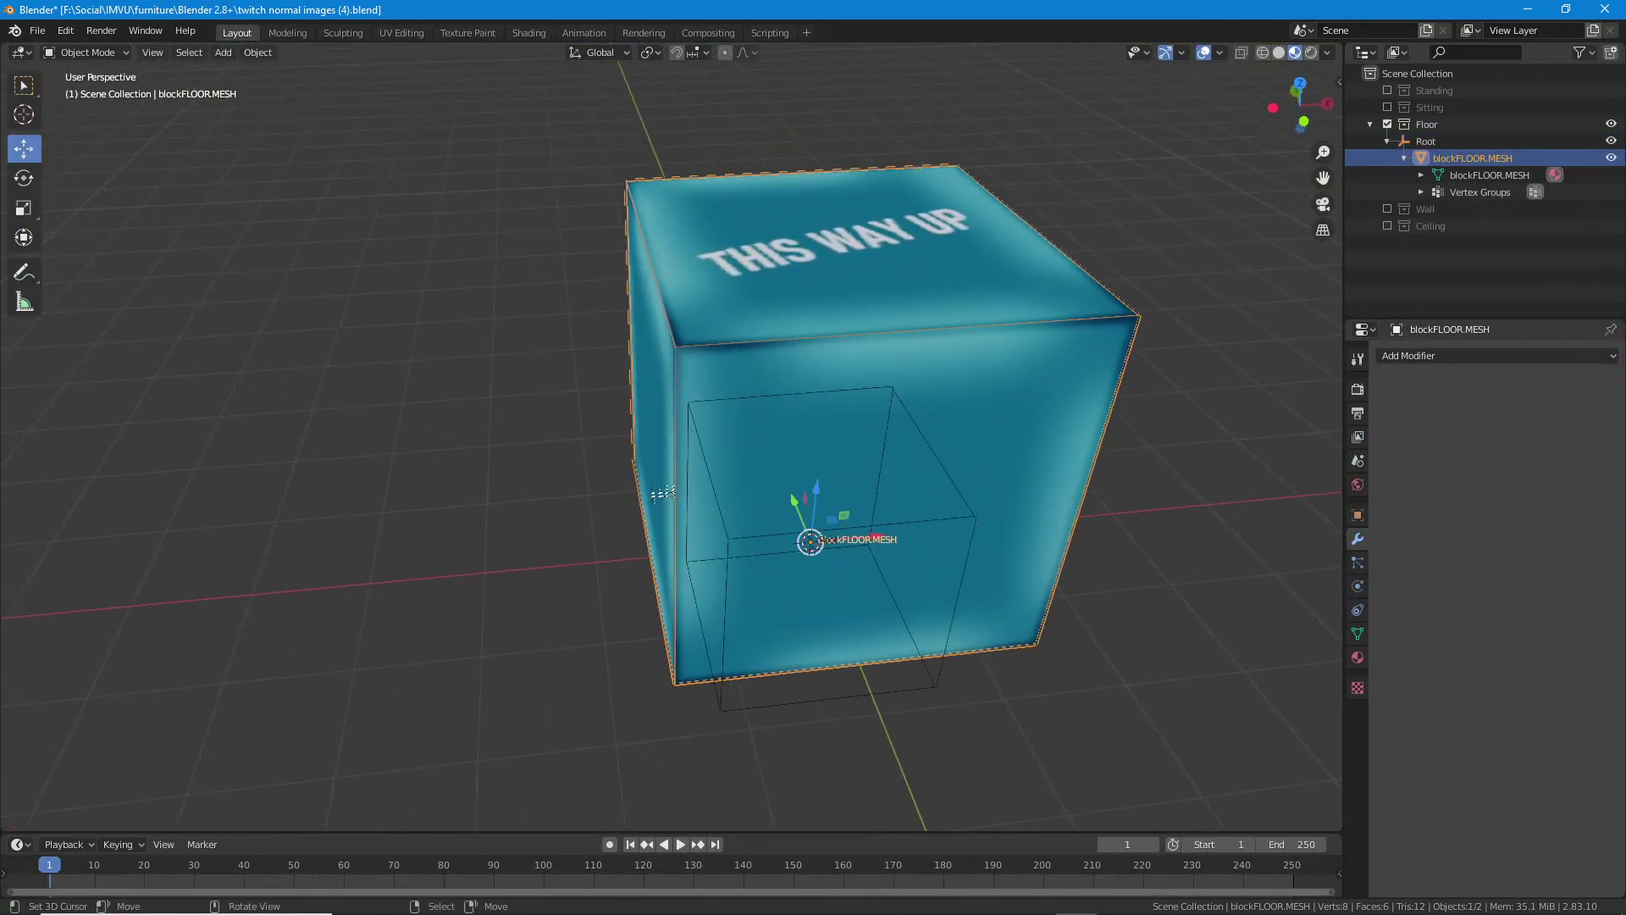
click(258, 52)
click(291, 182)
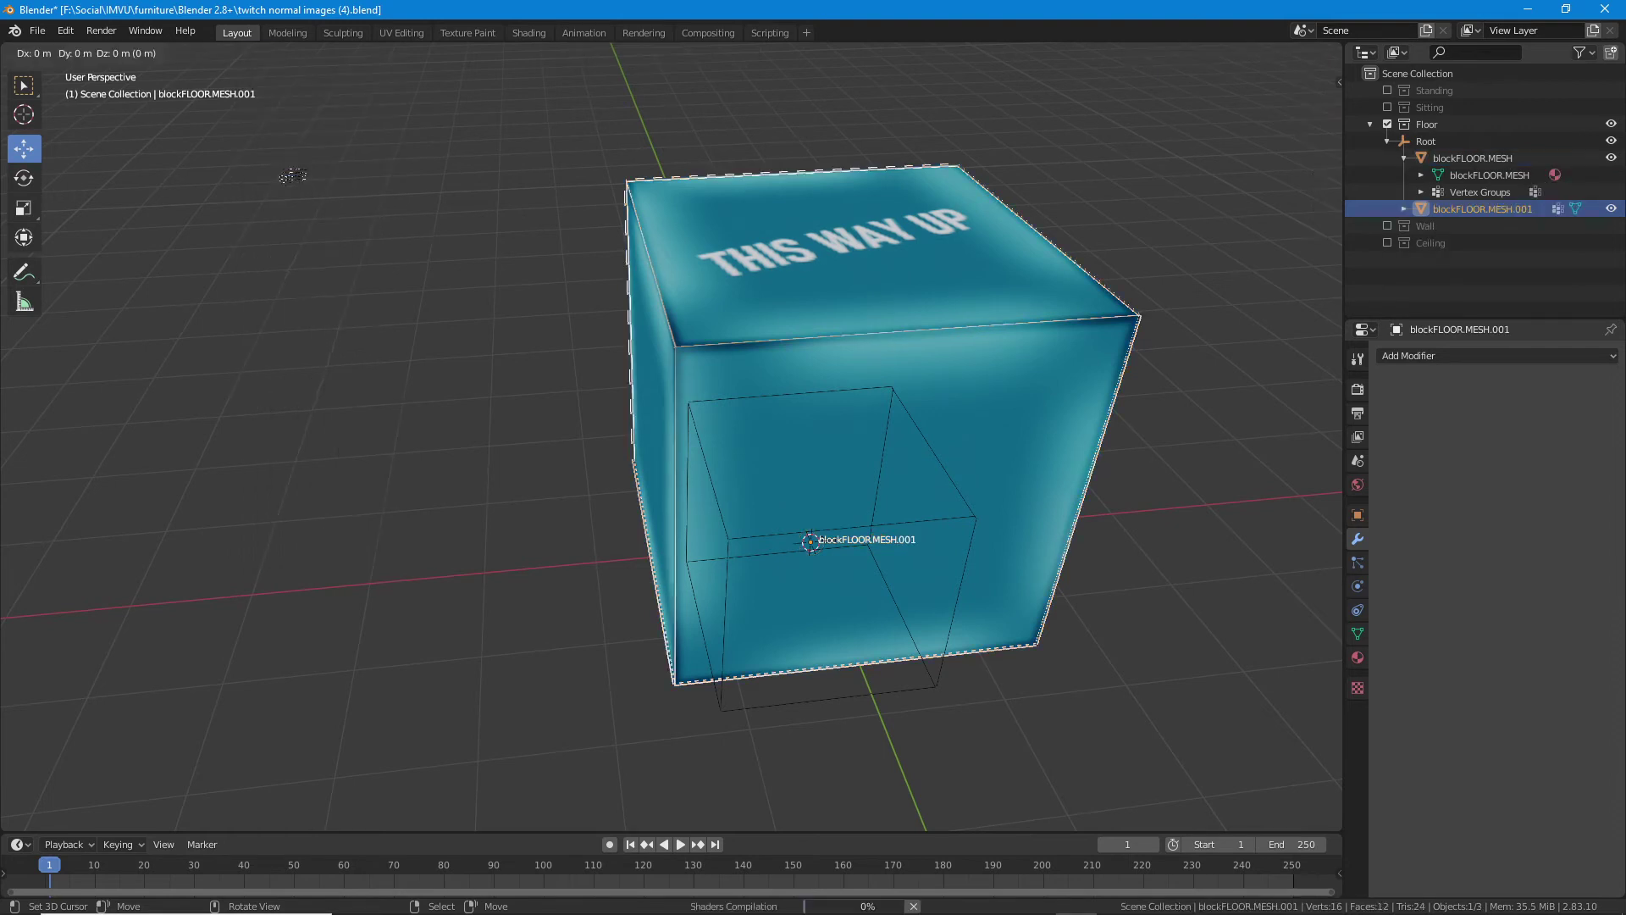
right_click(301, 168)
key(g)
key(x)
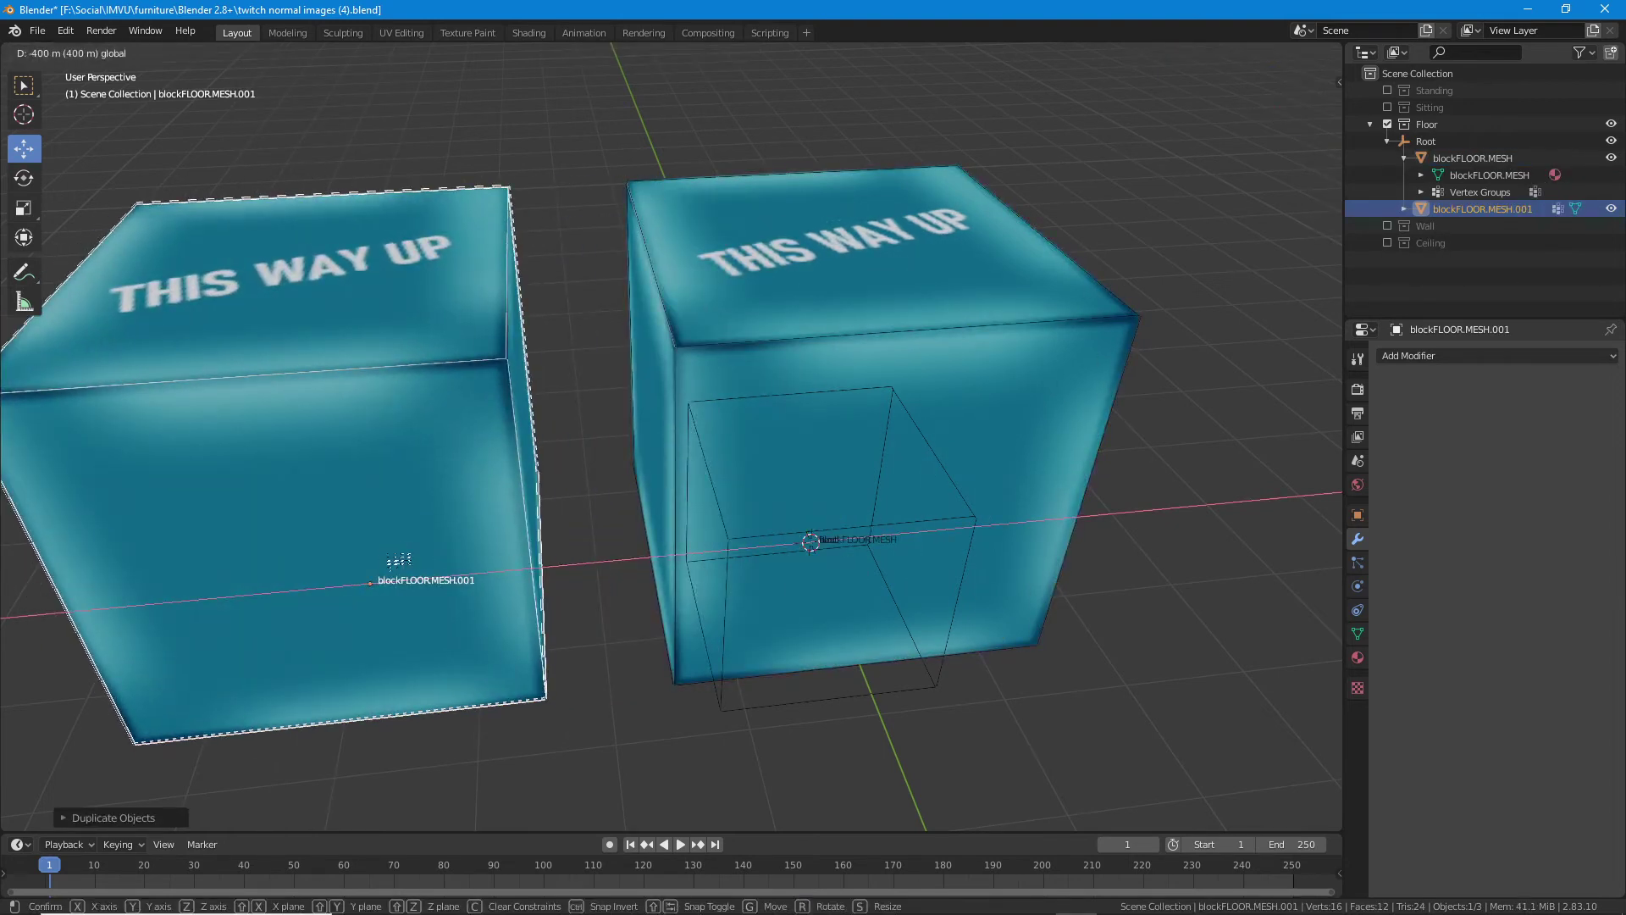
click(405, 559)
scroll(481, 578, down, 2)
mouse_move(516, 582)
mouse_down()
mouse_move(544, 580)
mouse_move(527, 572)
mouse_up()
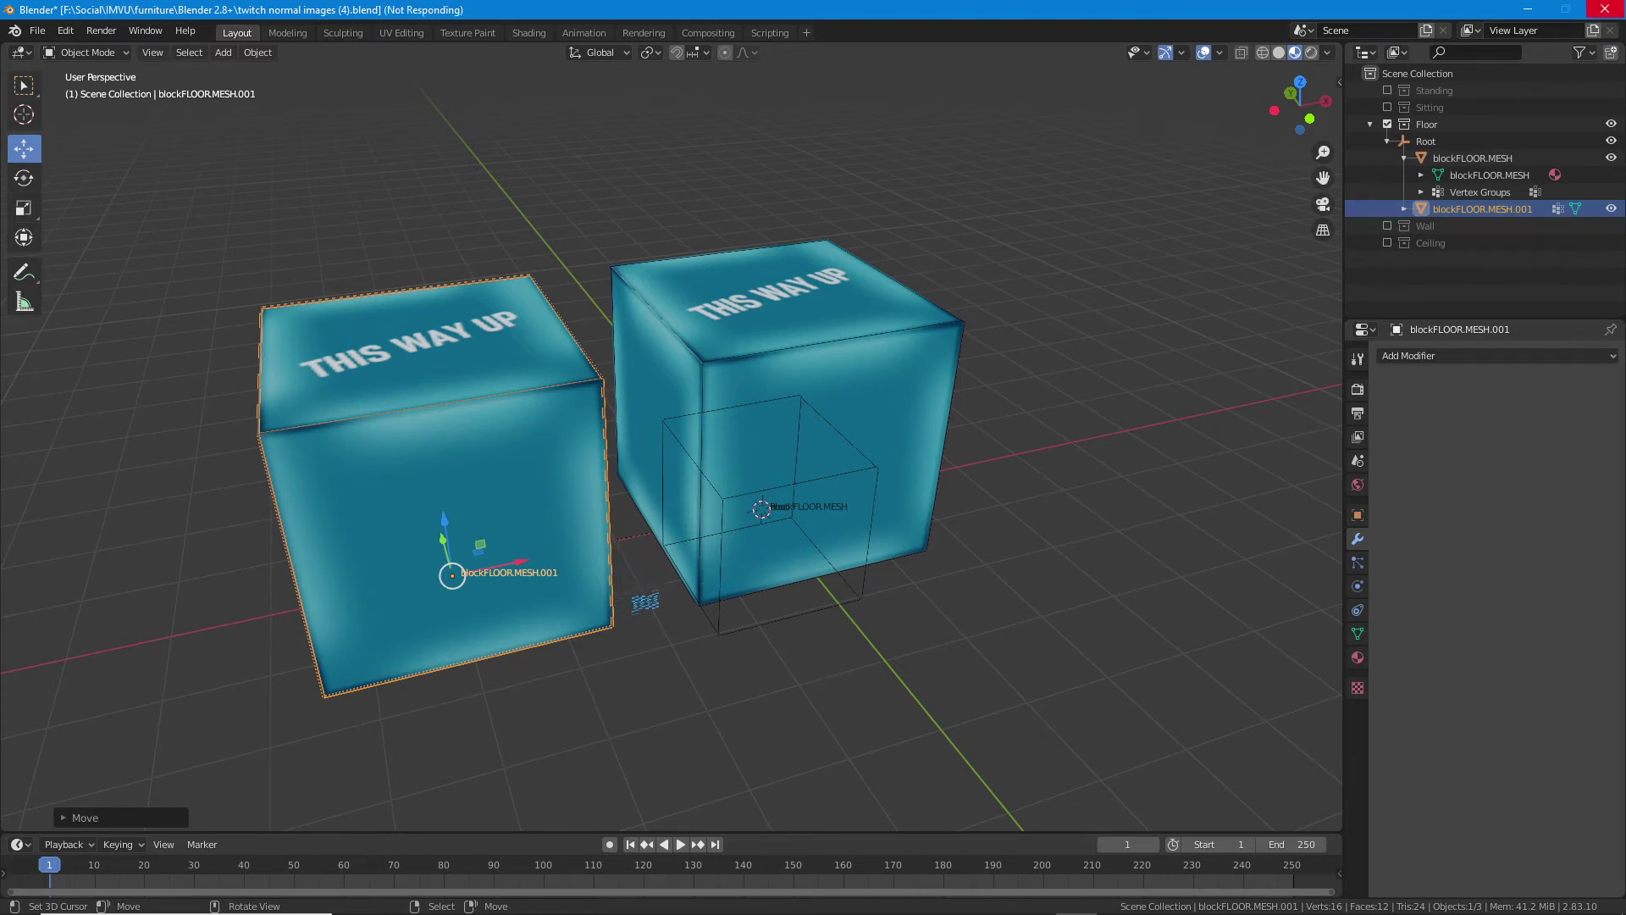
- Force the unresponsive Blender to close, switch to IMVU Studio and dismiss its Texture window
click(1615, 11)
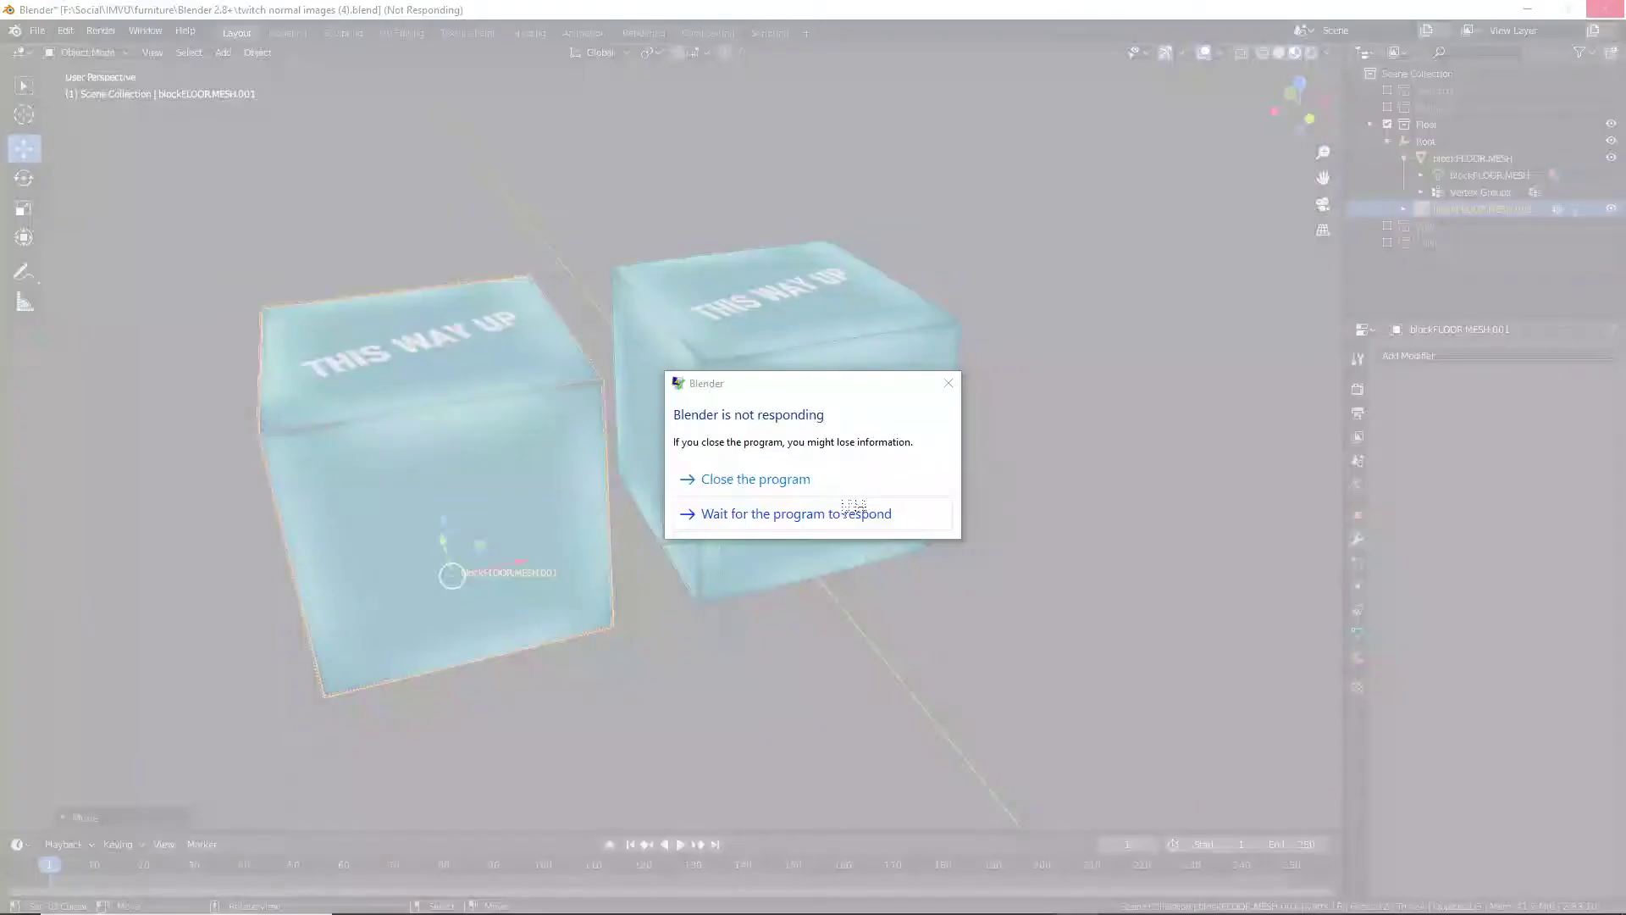
click(767, 479)
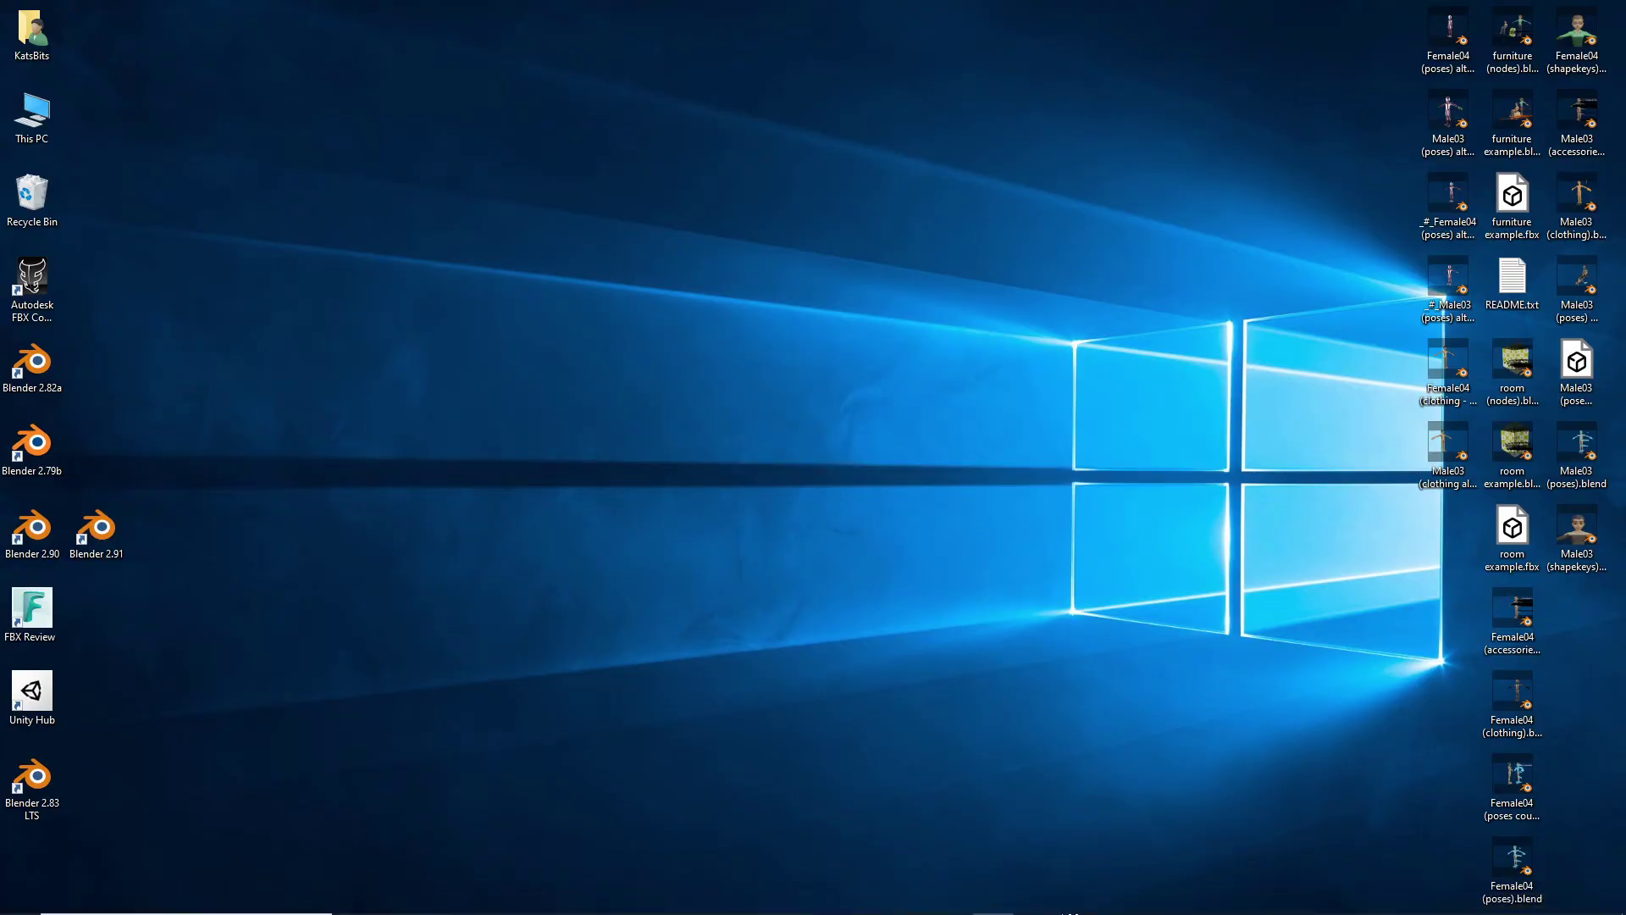
click(1037, 901)
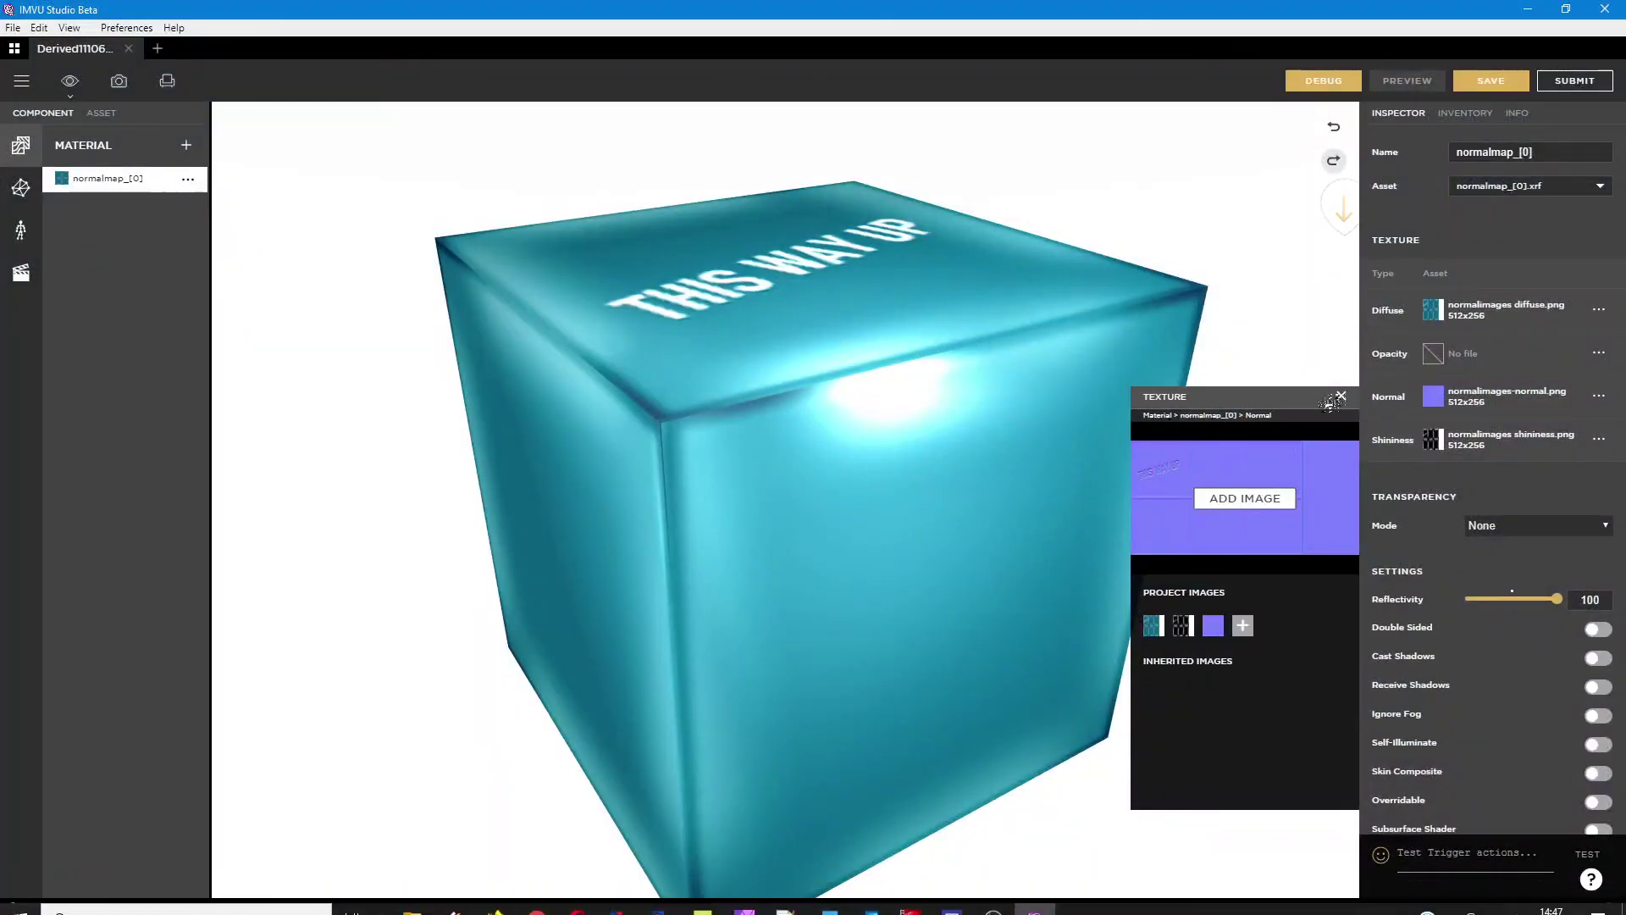
click(1342, 395)
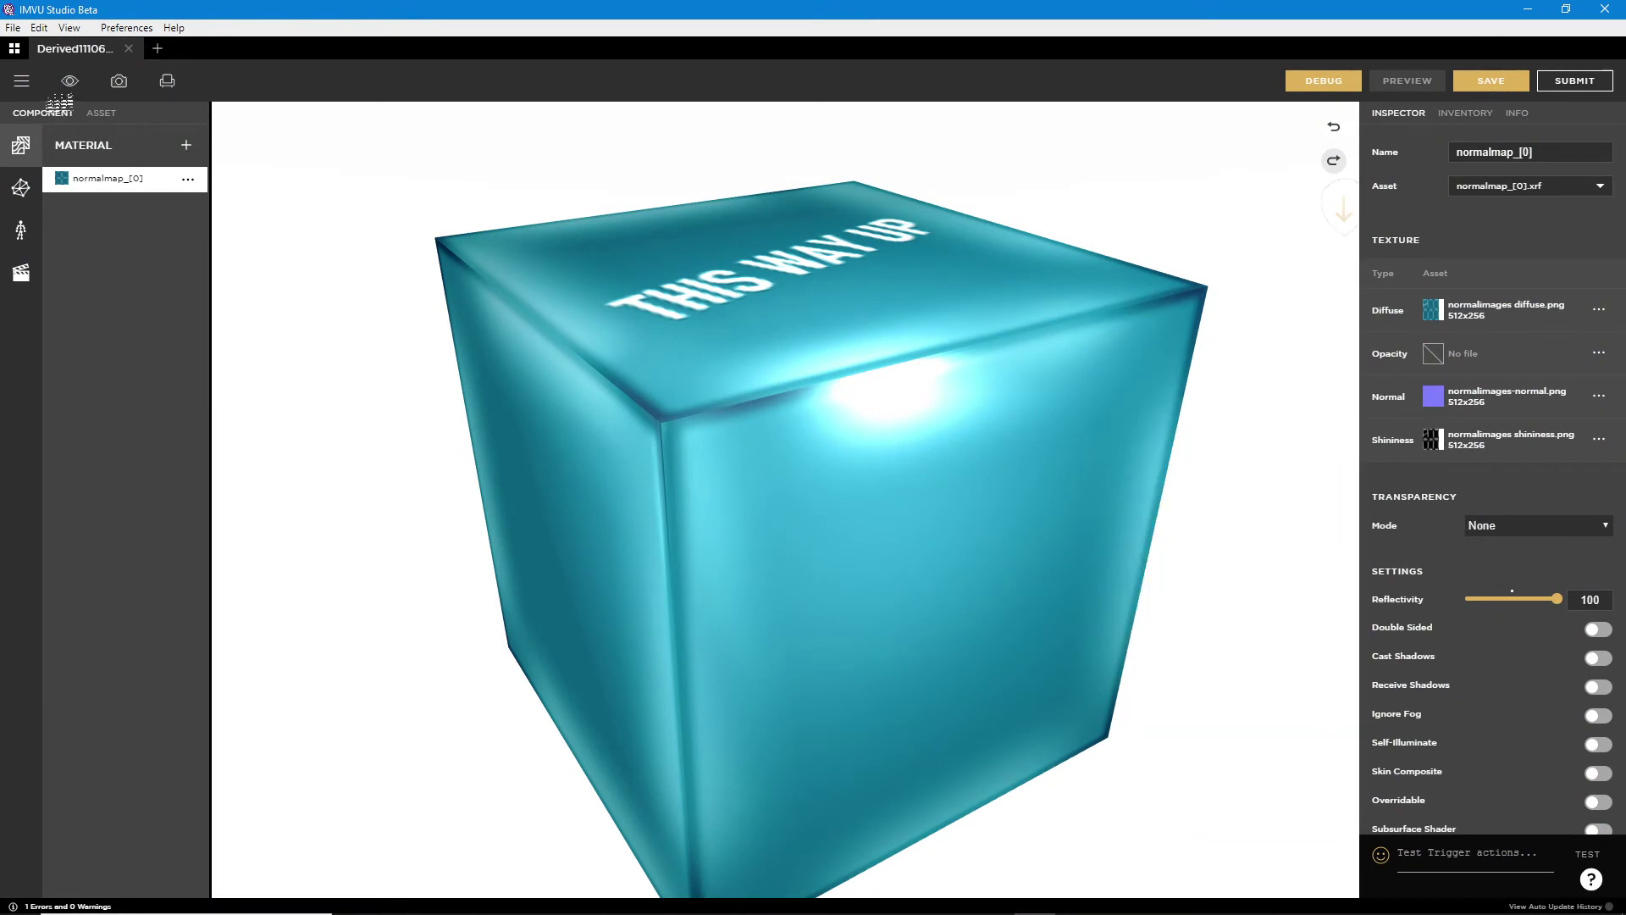
- Save the product as a new one named "twitch normal img"
click(28, 86)
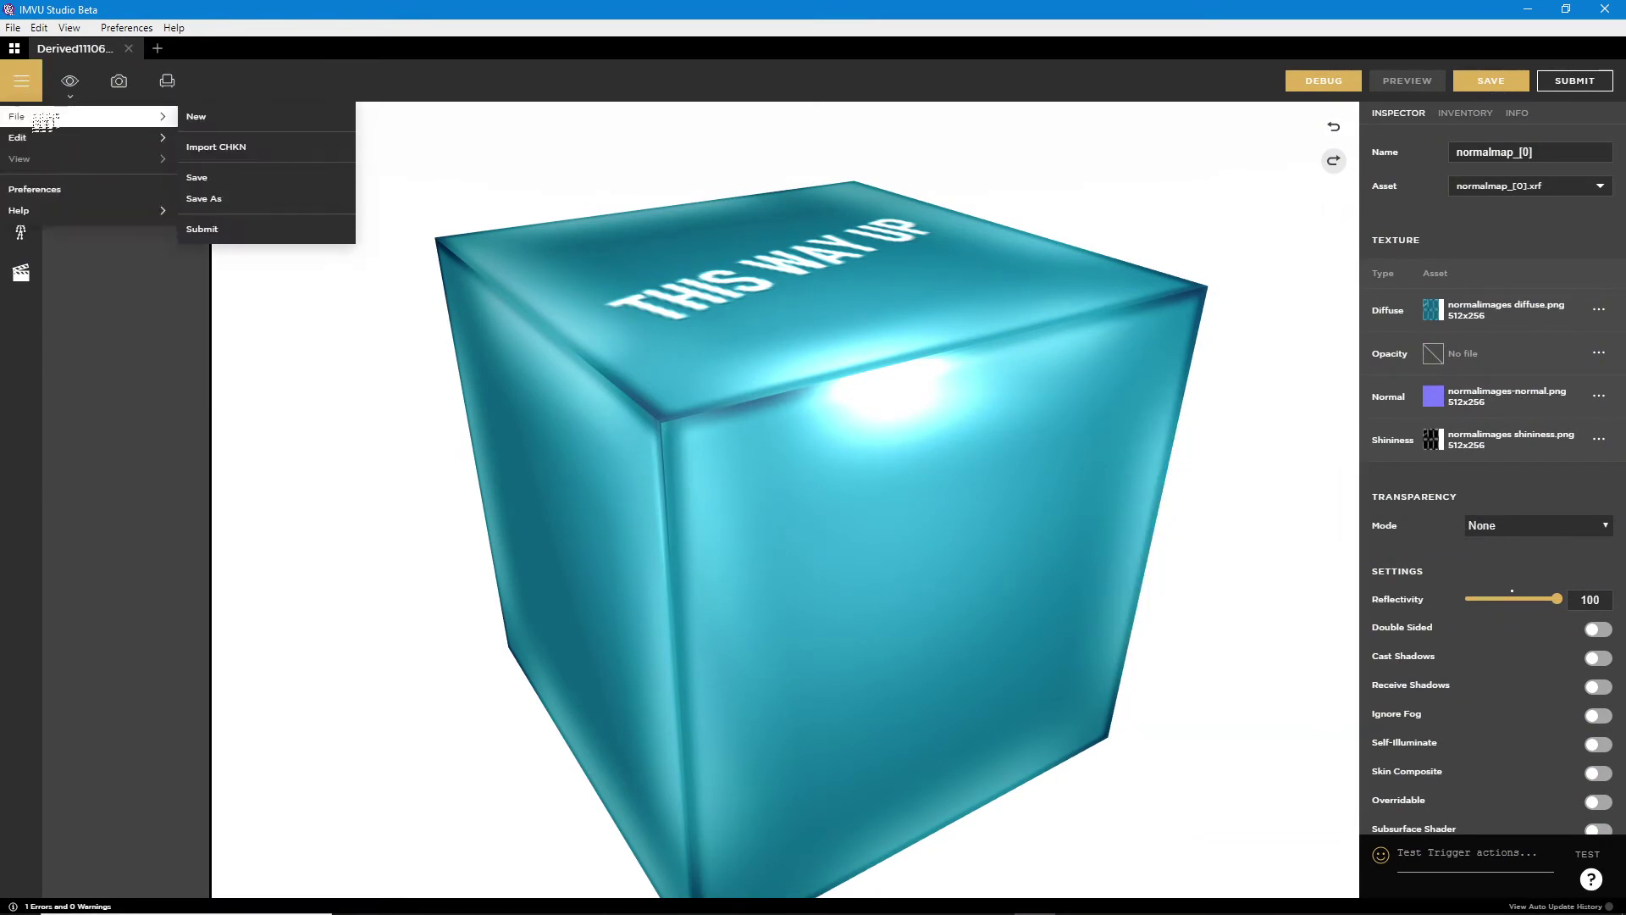
mouse_move(128, 137)
mouse_move(76, 116)
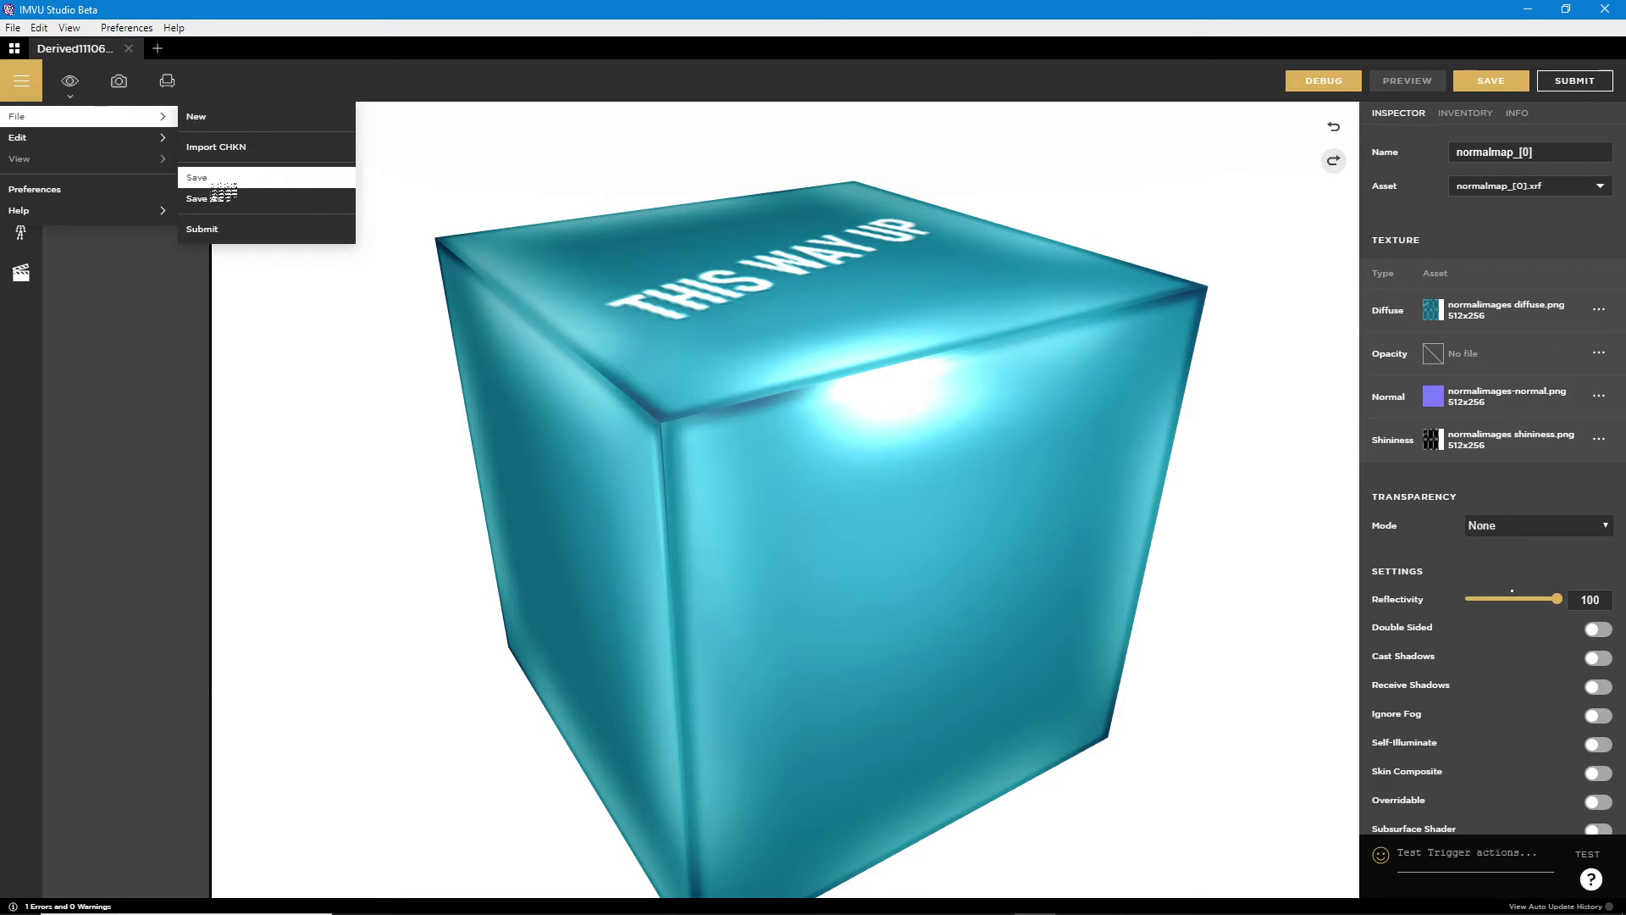
click(203, 200)
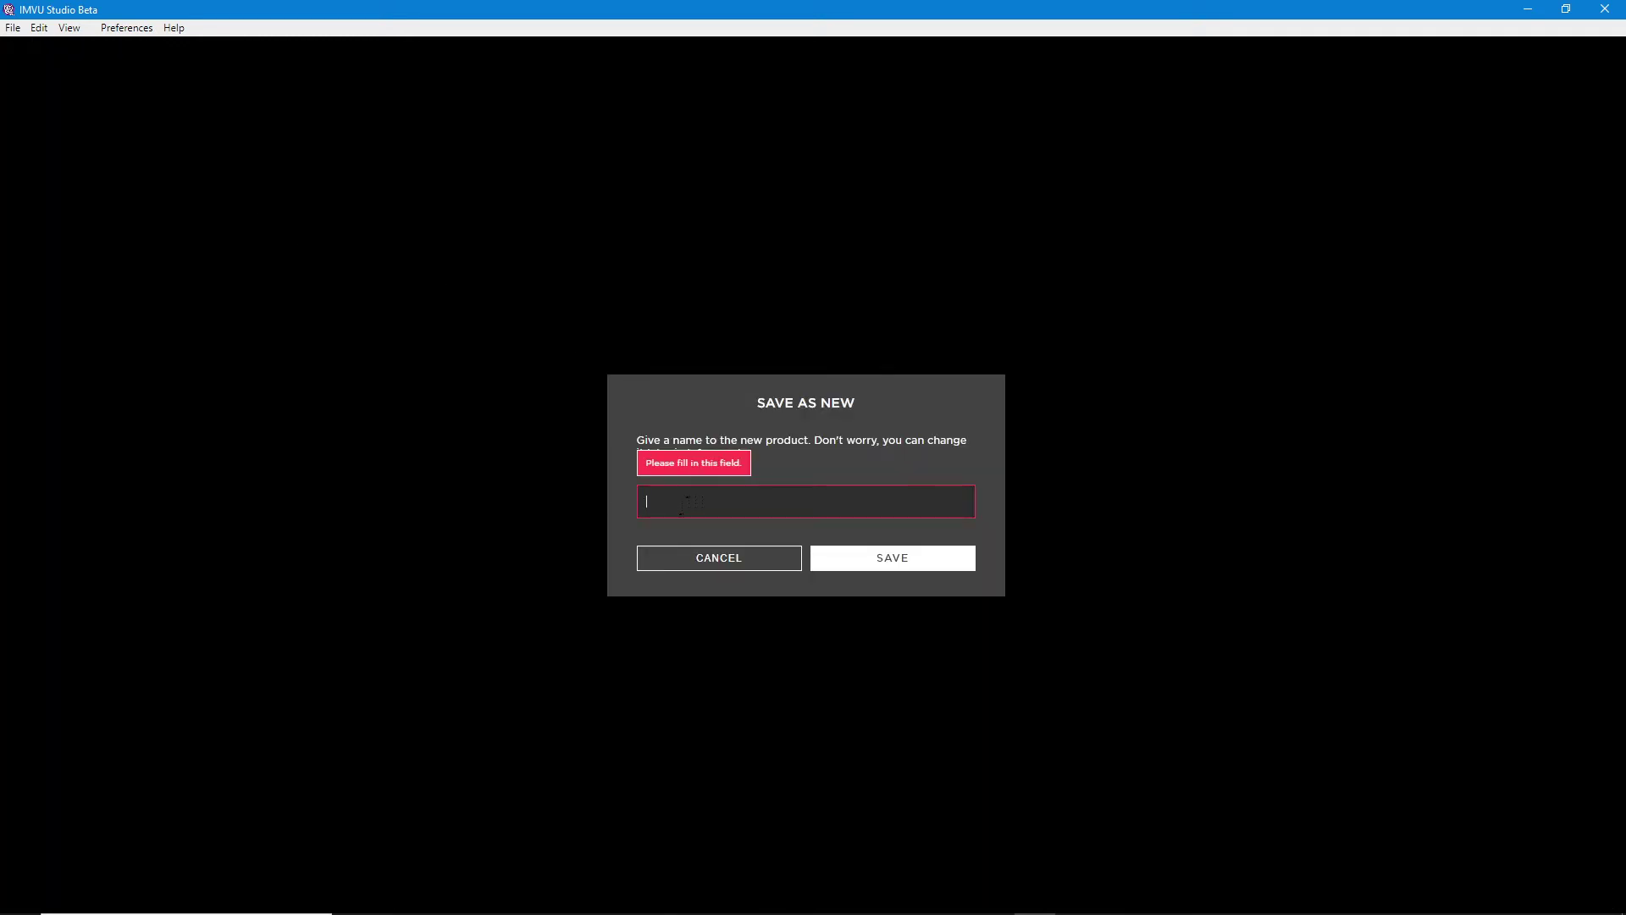
text(twict)
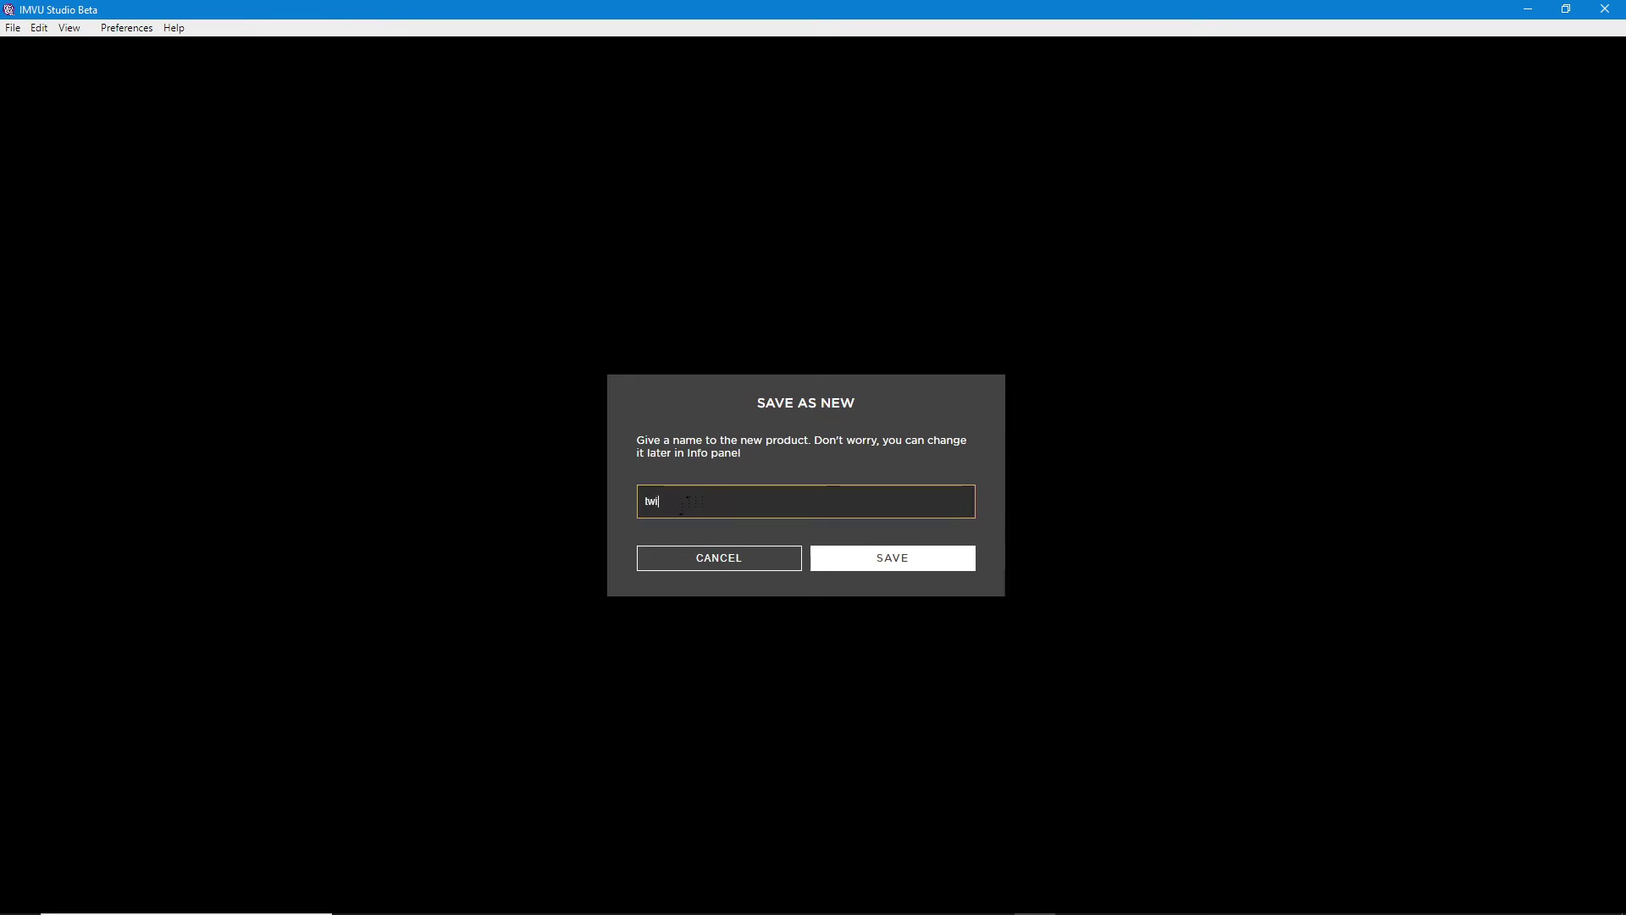
key(BackSpace)
key(BackSpace)
key(BackSpace)
text(tch normal img)
click(889, 562)
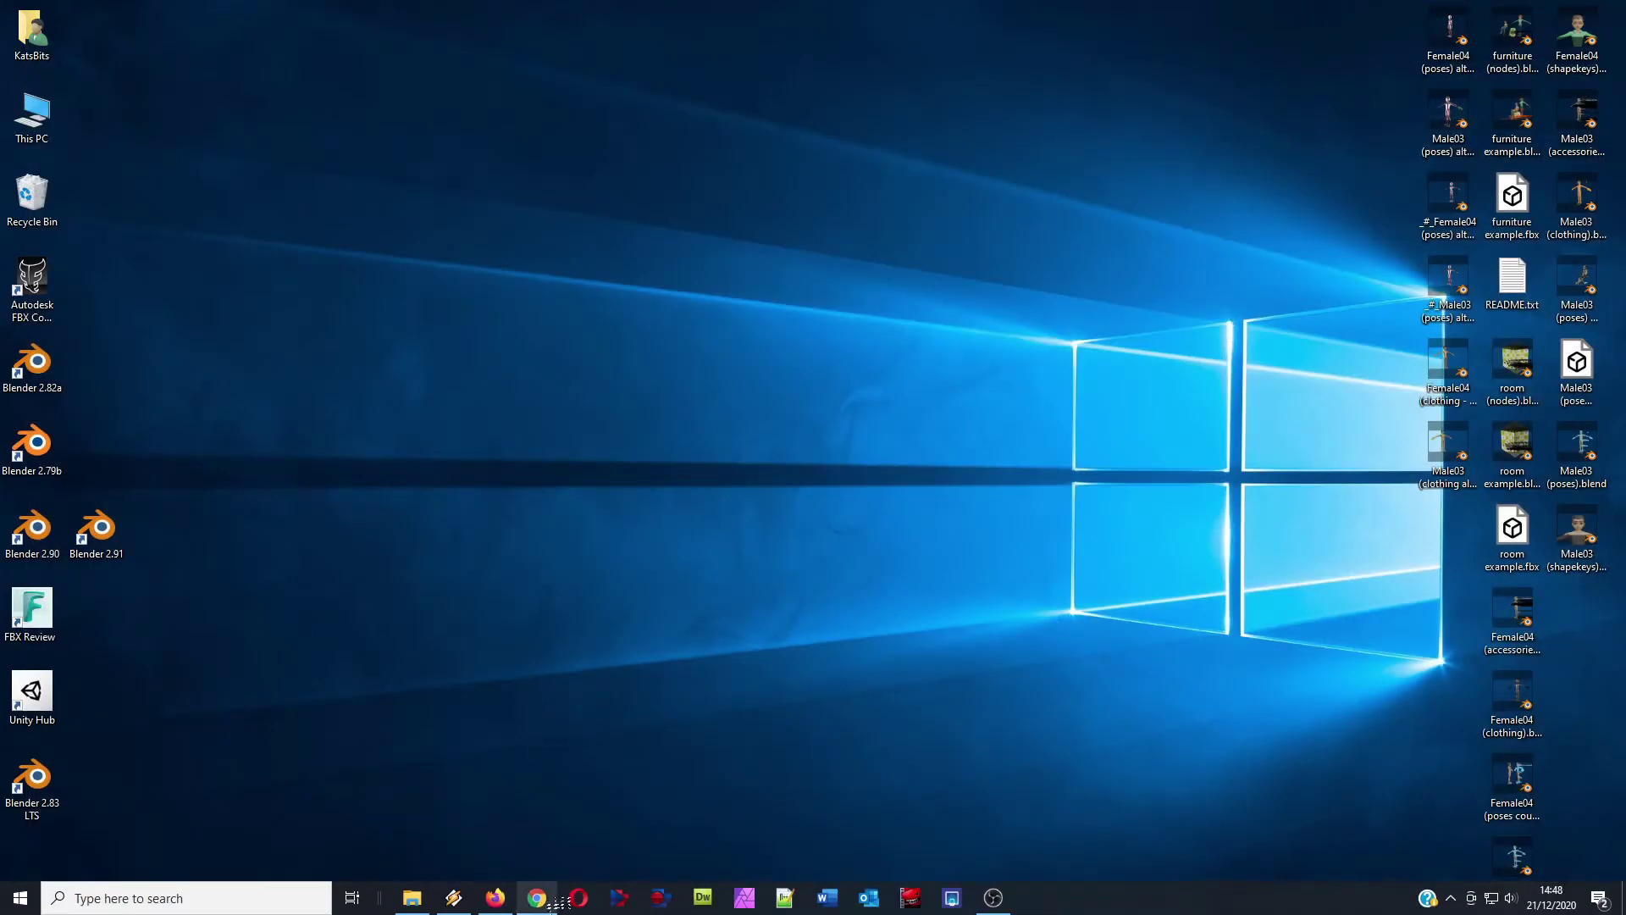
- Launch Blender 2.83 LTS, reopen "twitch normal images (4).blend" and show the cube in the Layout workspace
double_click(32, 787)
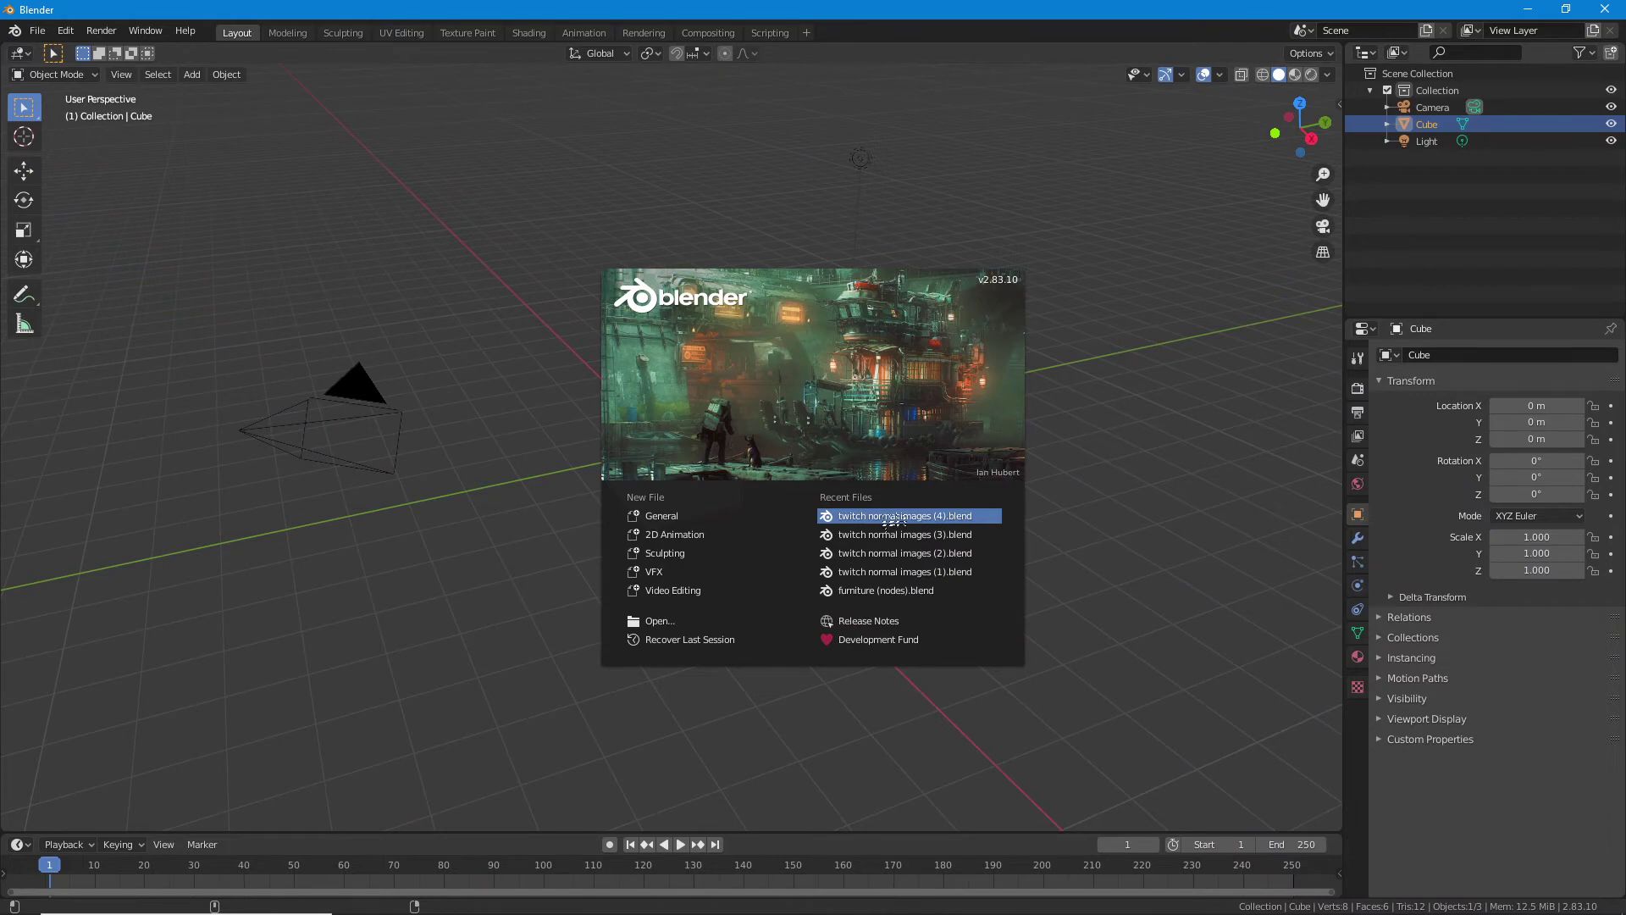
click(894, 516)
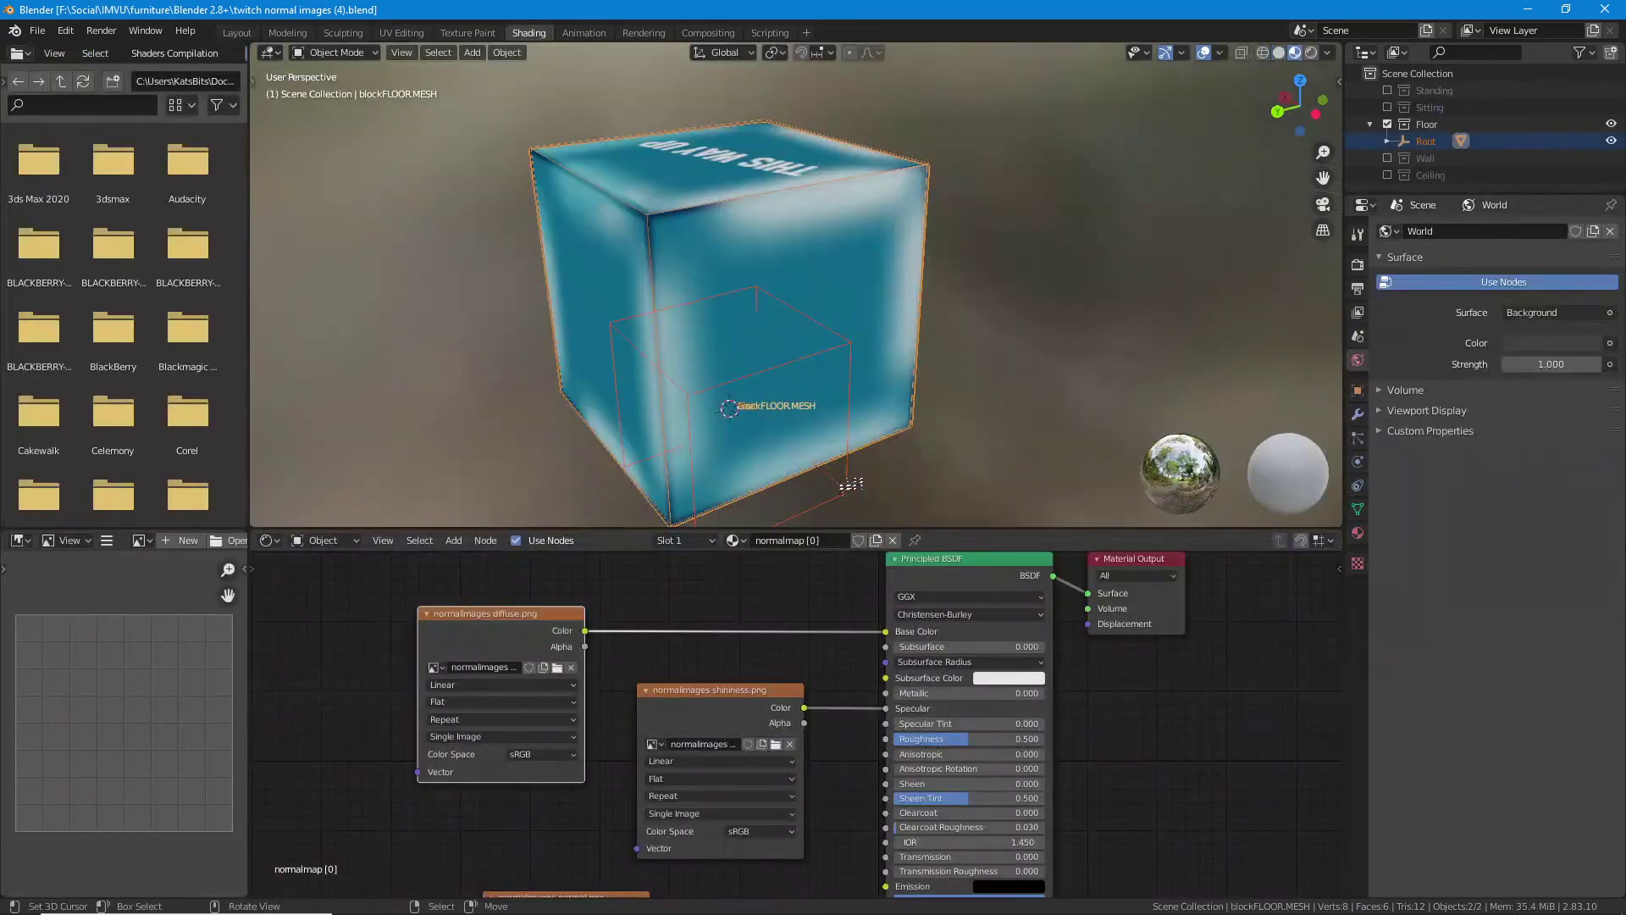
click(241, 36)
scroll(705, 453, down, 2)
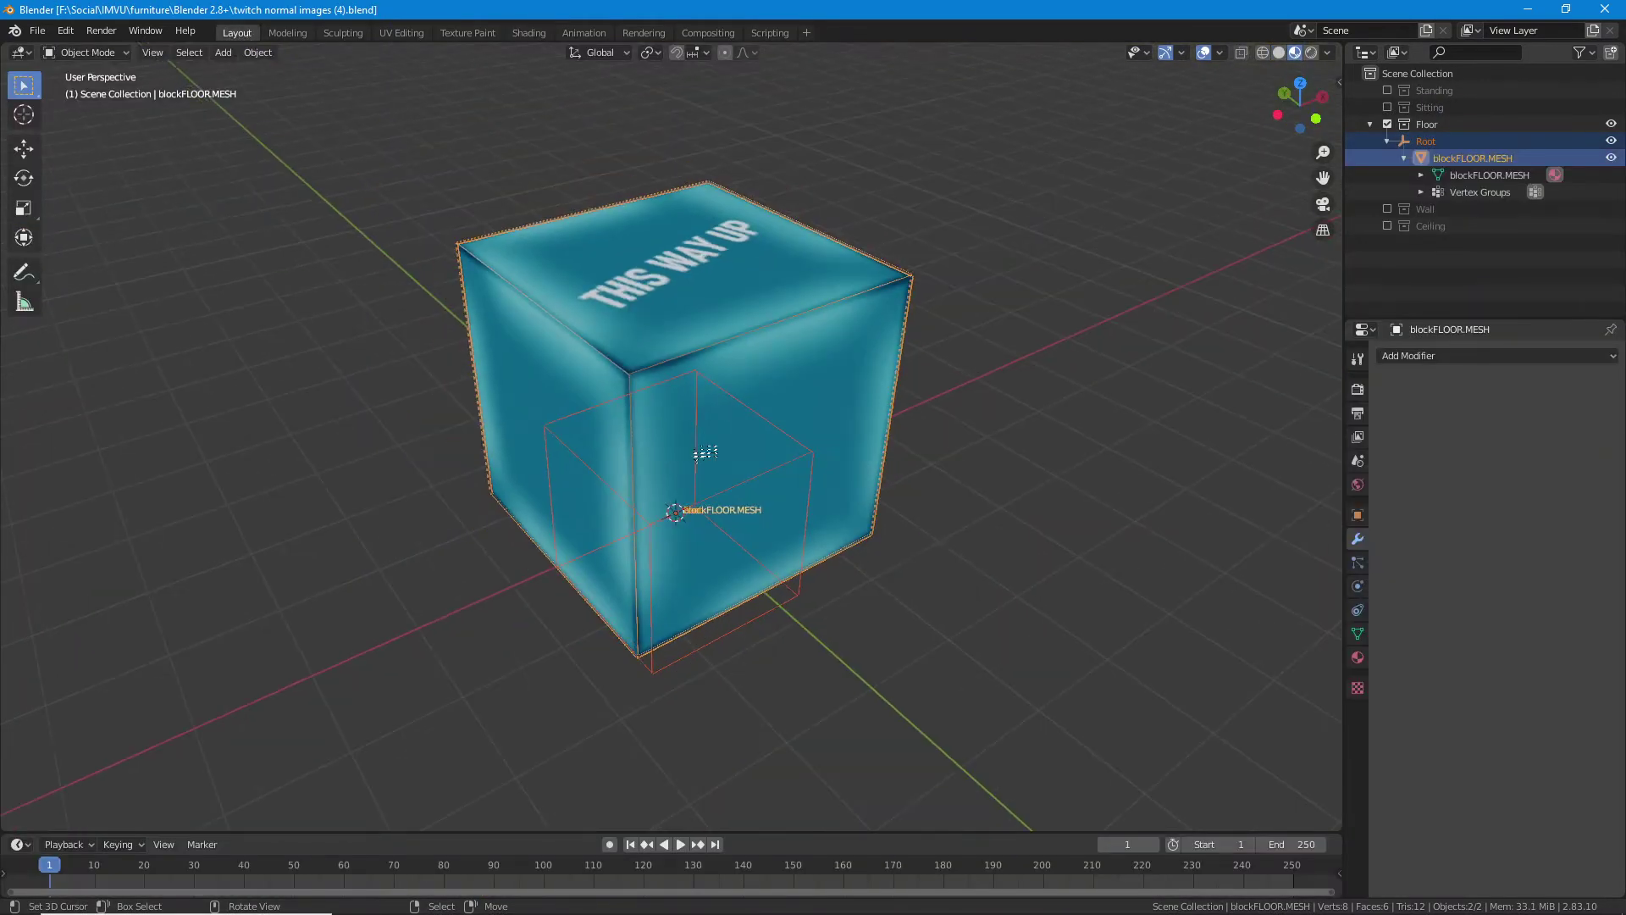
- Duplicate the cube and move the copy beside the original along the negative X axis
mouse_move(932, 555)
mouse_down()
mouse_move(873, 559)
mouse_move(843, 459)
mouse_up()
click(750, 337)
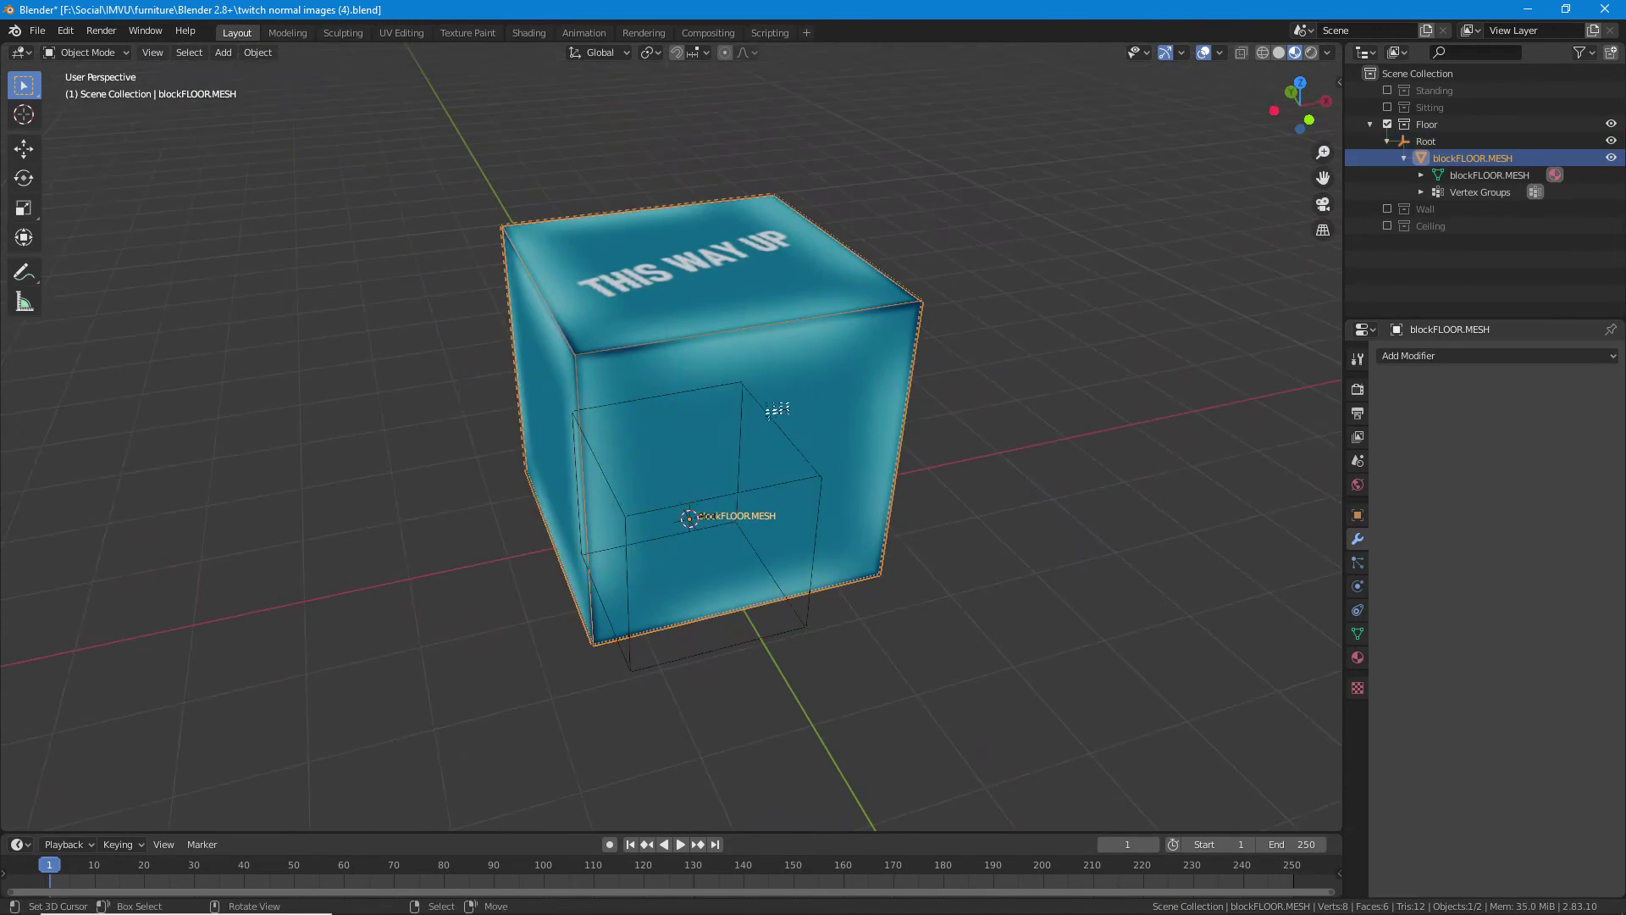
click(257, 52)
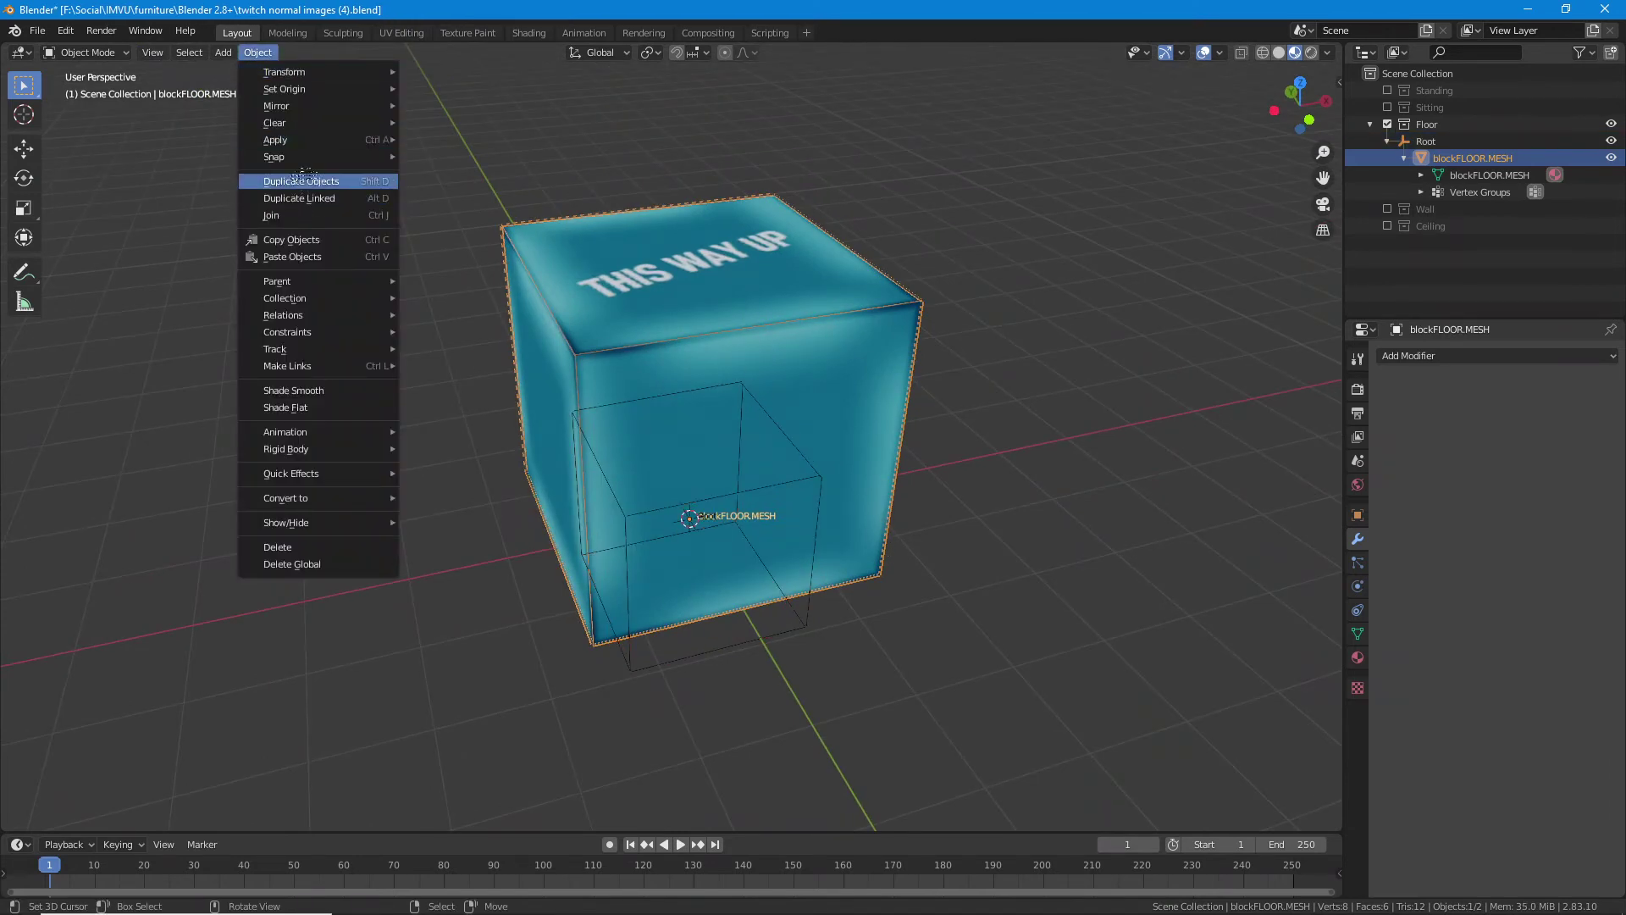
click(301, 181)
right_click(481, 329)
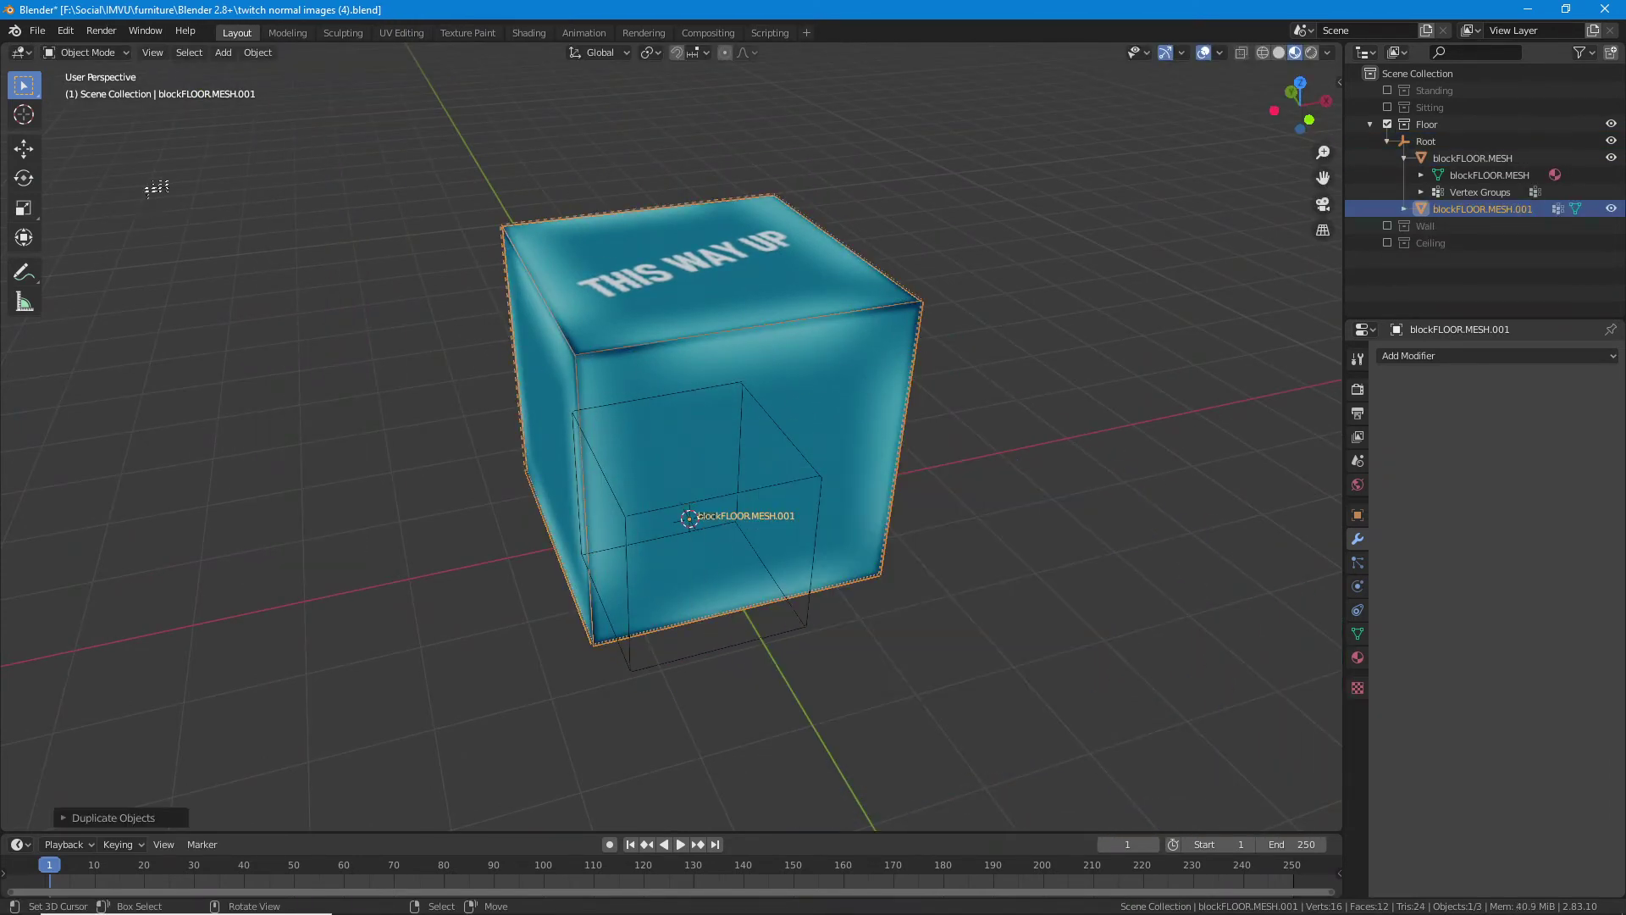
click(23, 148)
drag(756, 505, 383, 557)
drag(566, 635, 726, 602)
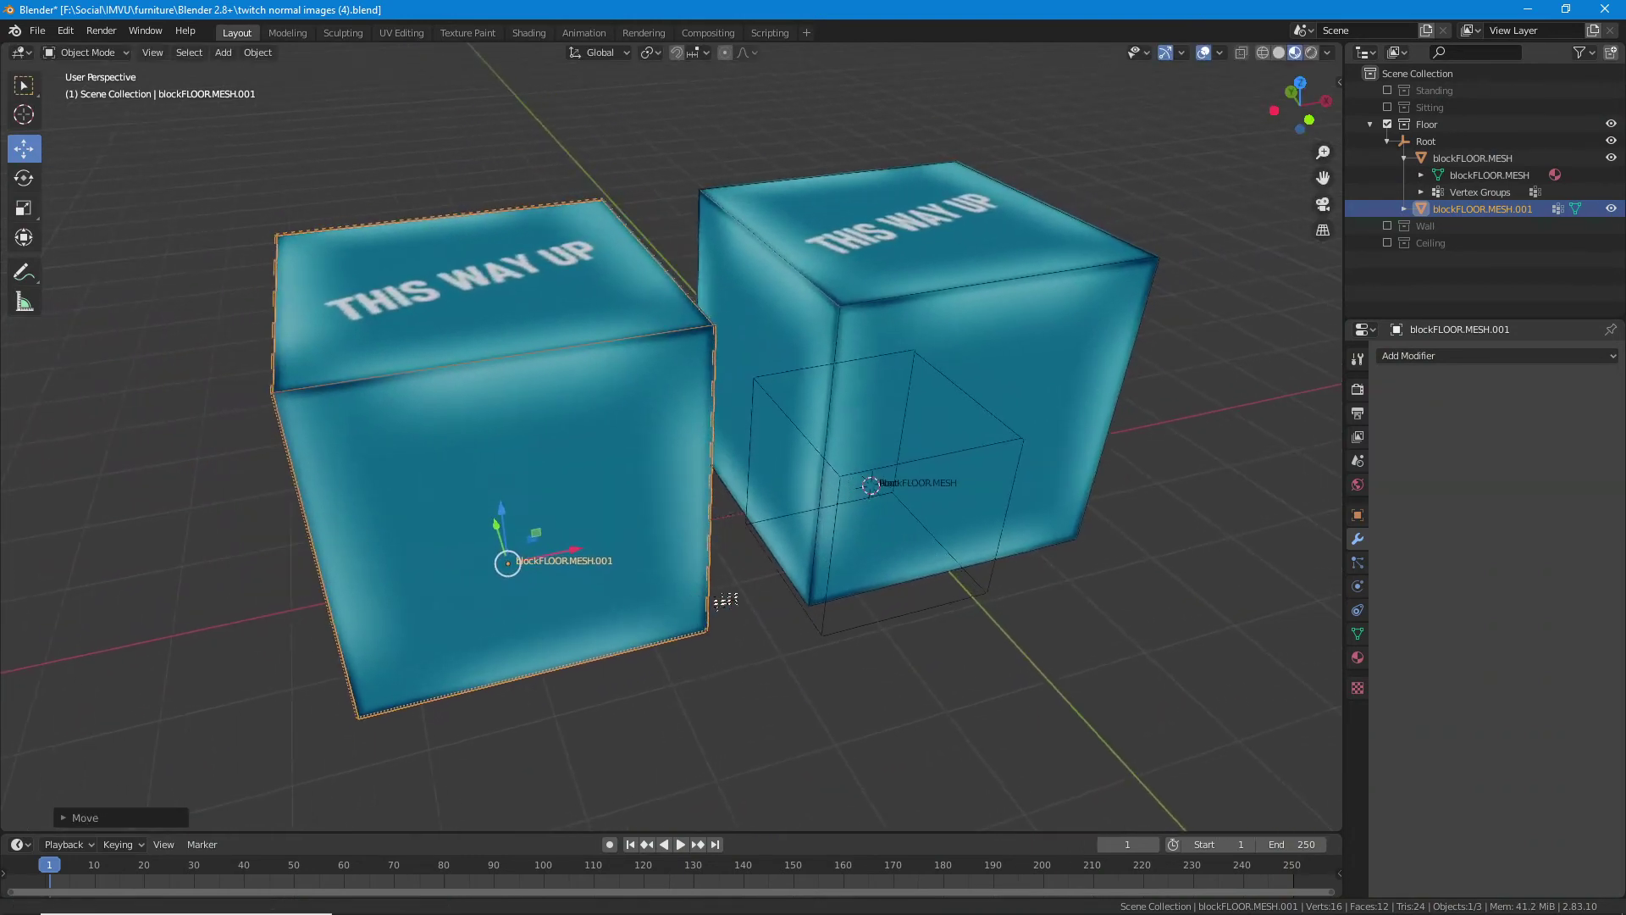
drag(799, 490, 821, 488)
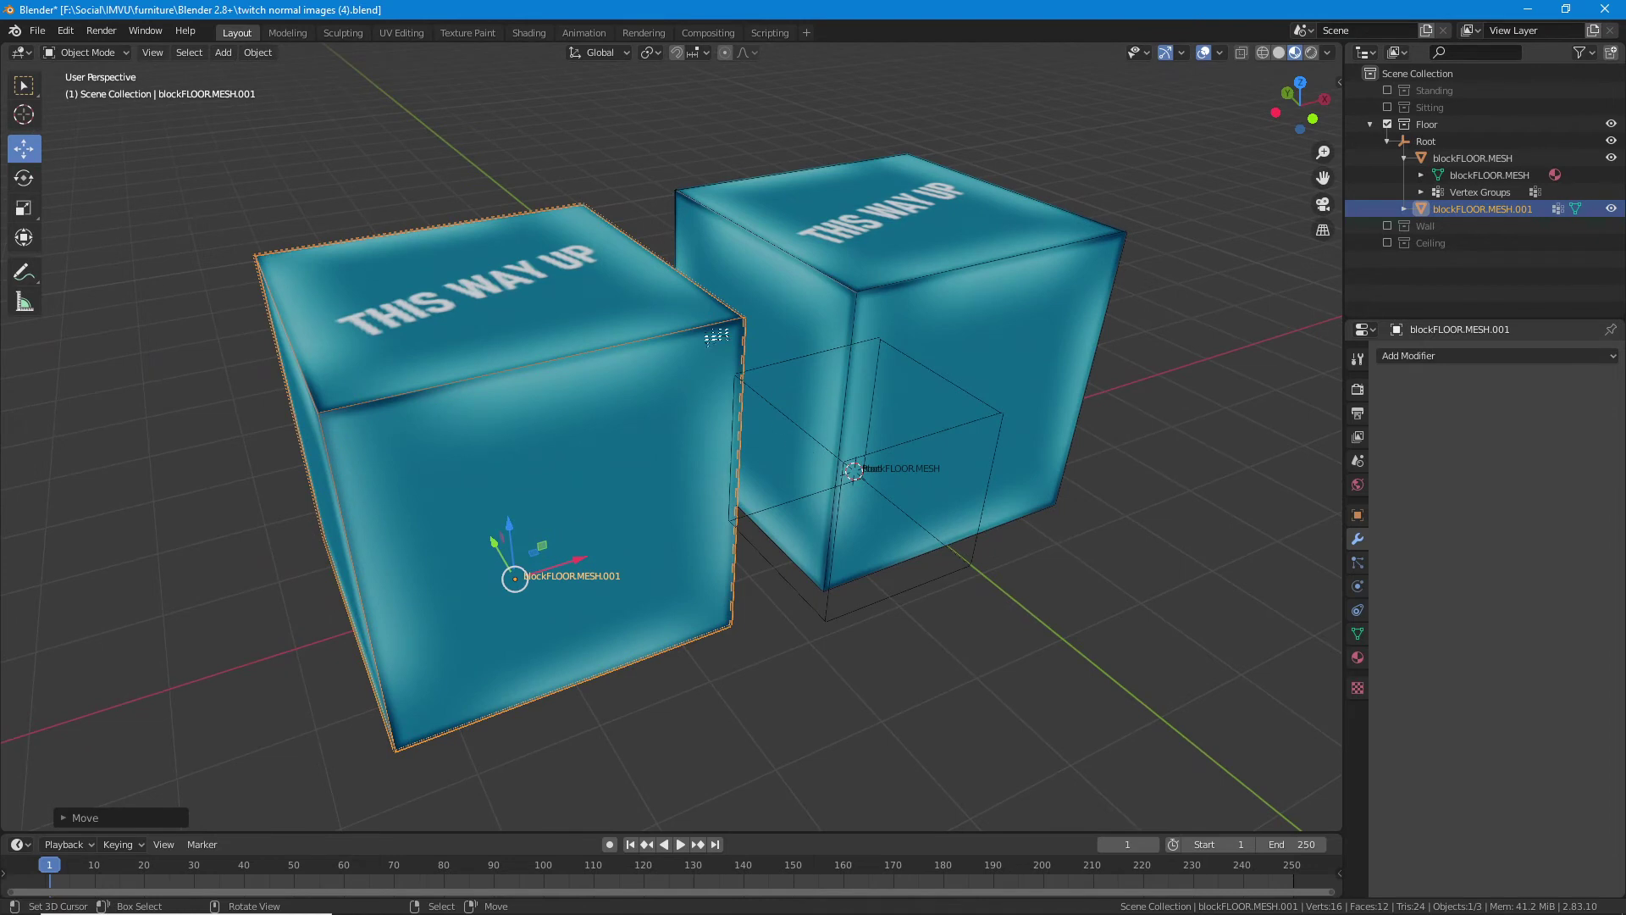
- Compare the two cubes in Solid shading and force the unresponsive Blender to close
click(1279, 53)
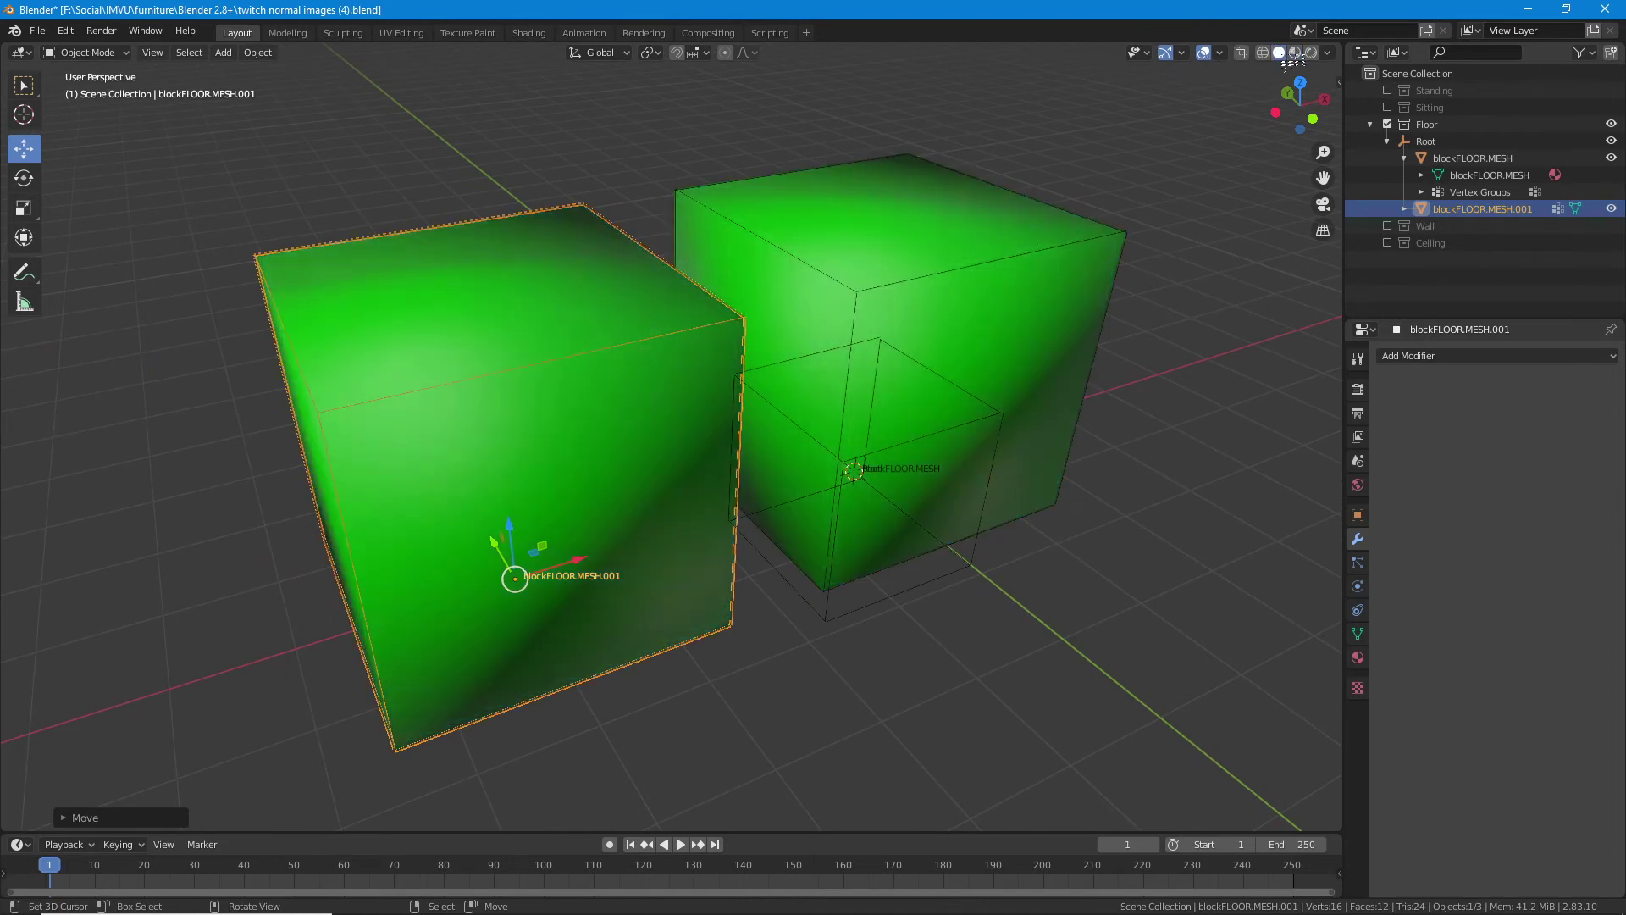
click(872, 282)
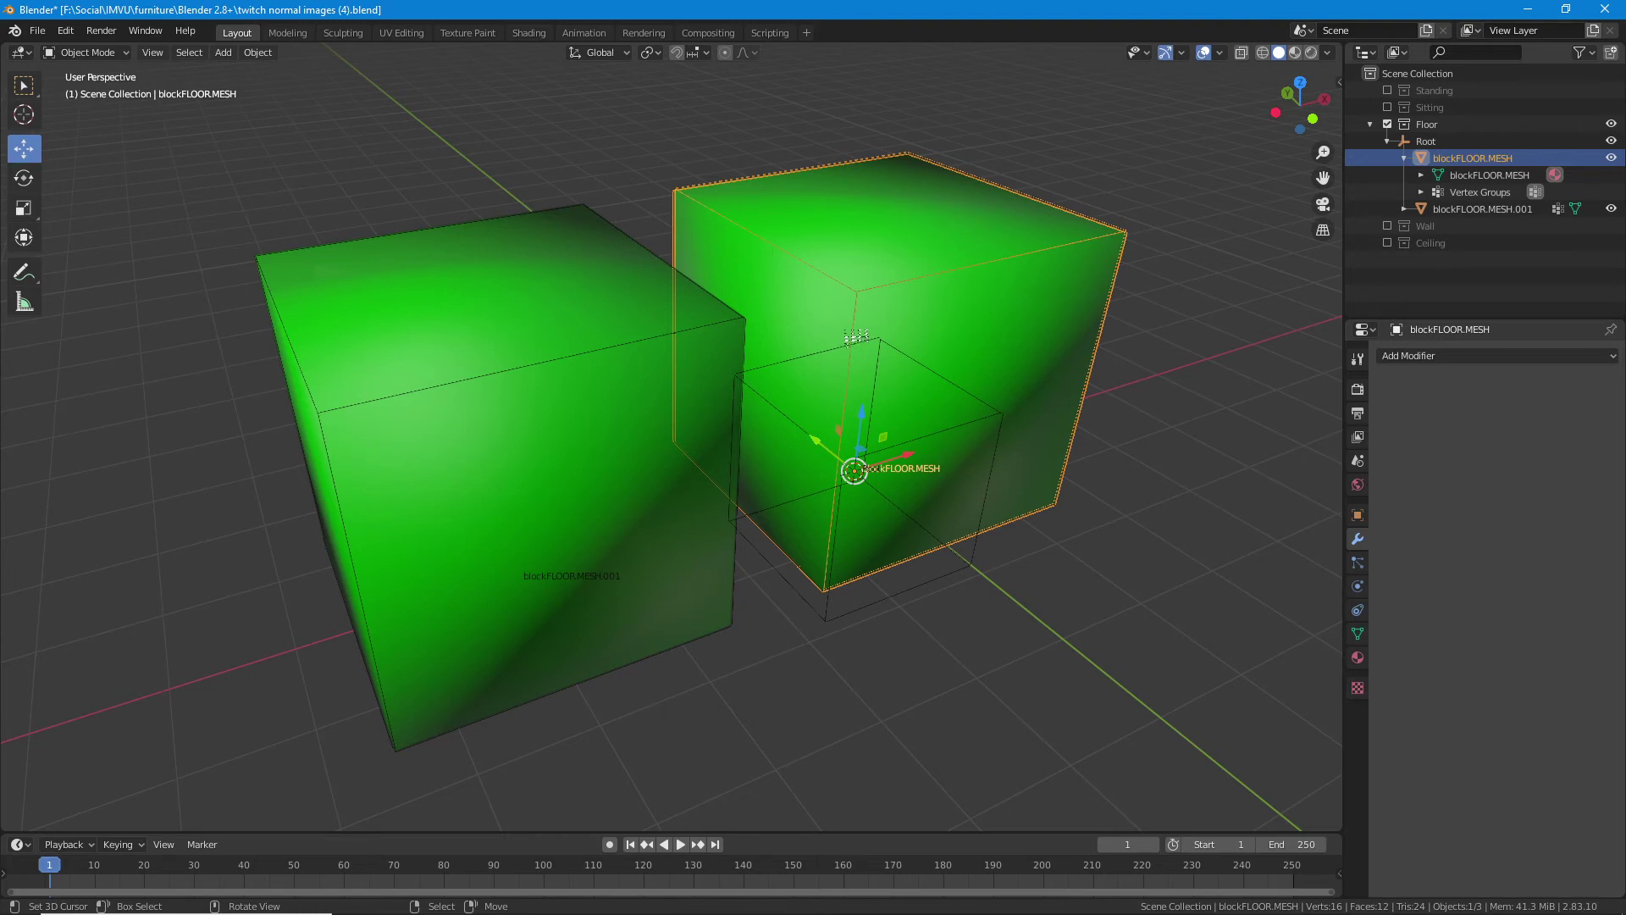
click(546, 356)
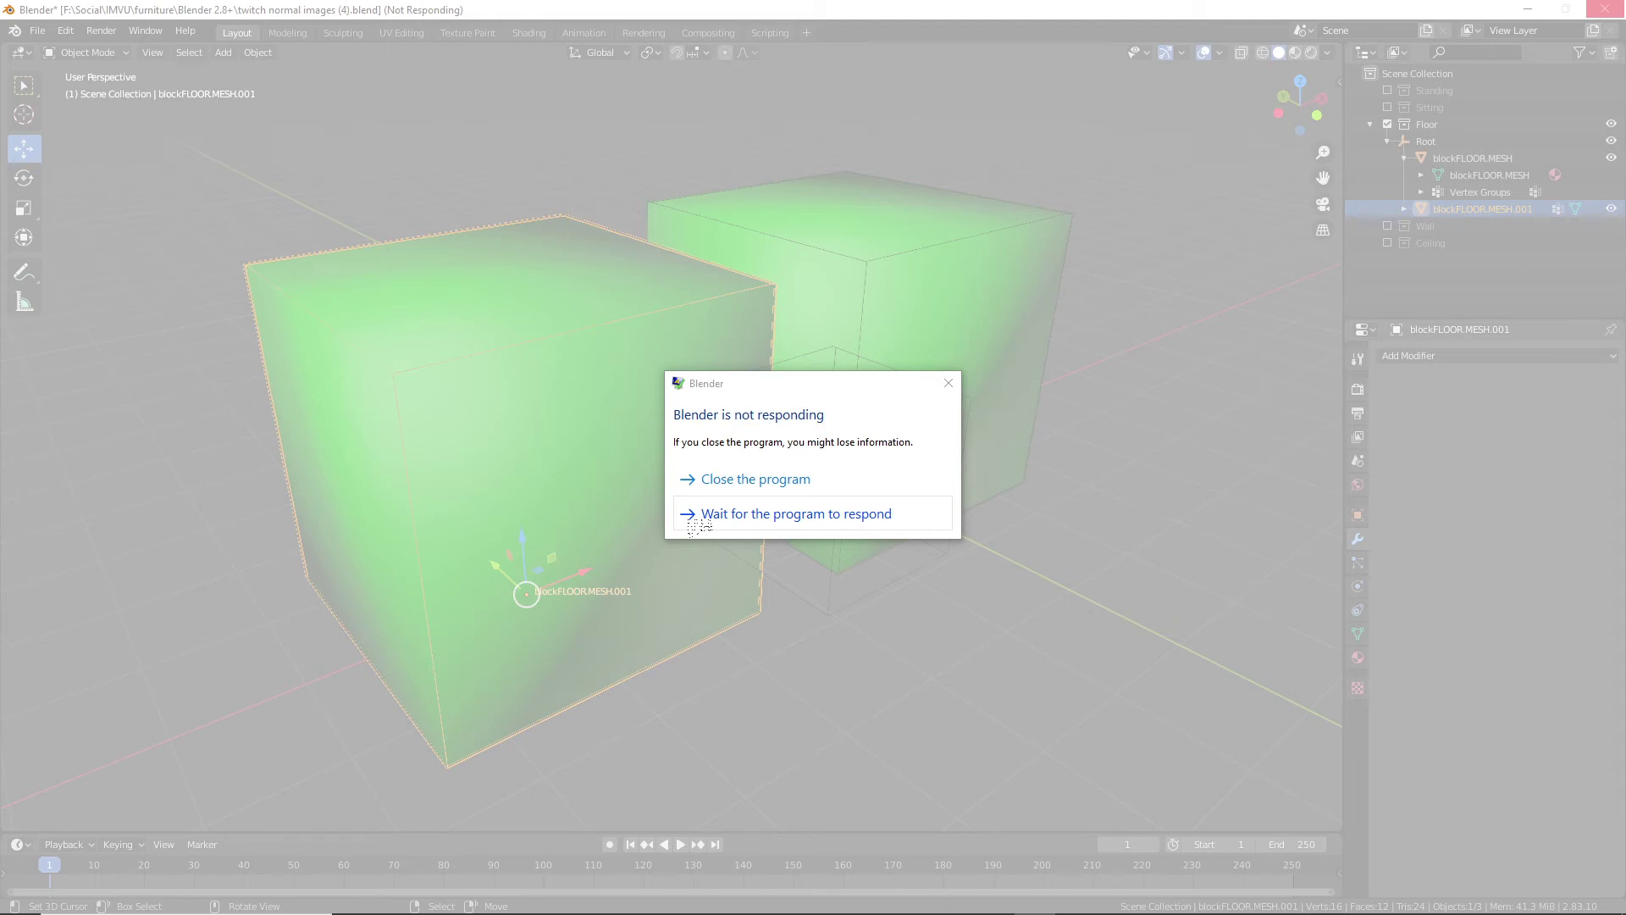
click(773, 485)
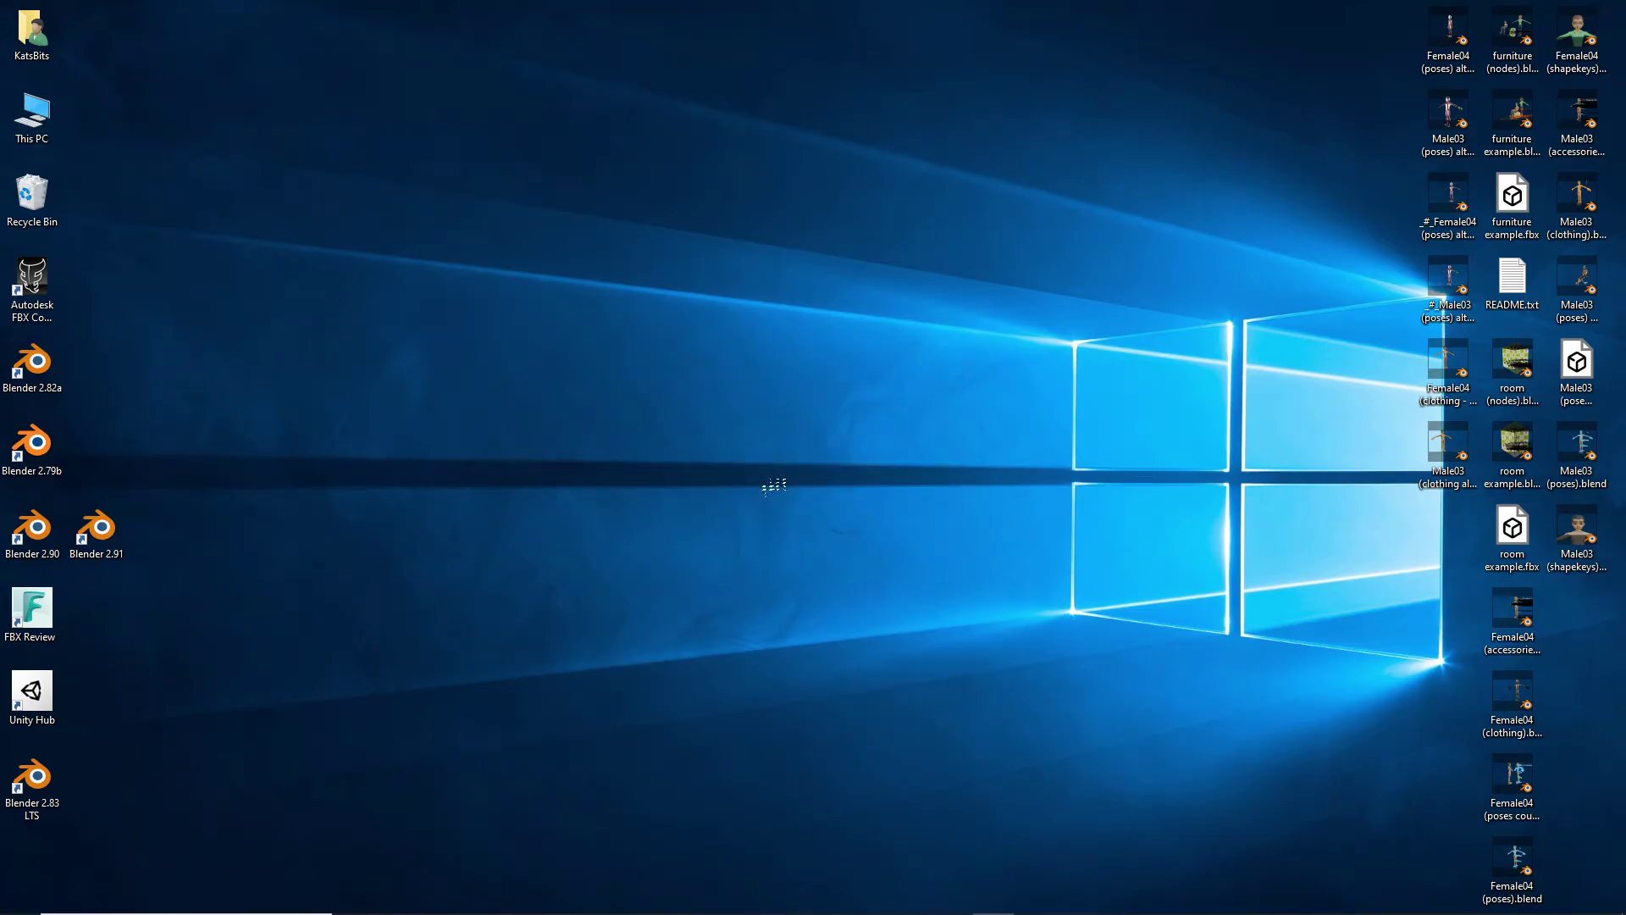
- Restart Blender 2.83 LTS, open the recent file "twitch normal images (4).blend" and switch to the Layout workspace
double_click(54, 770)
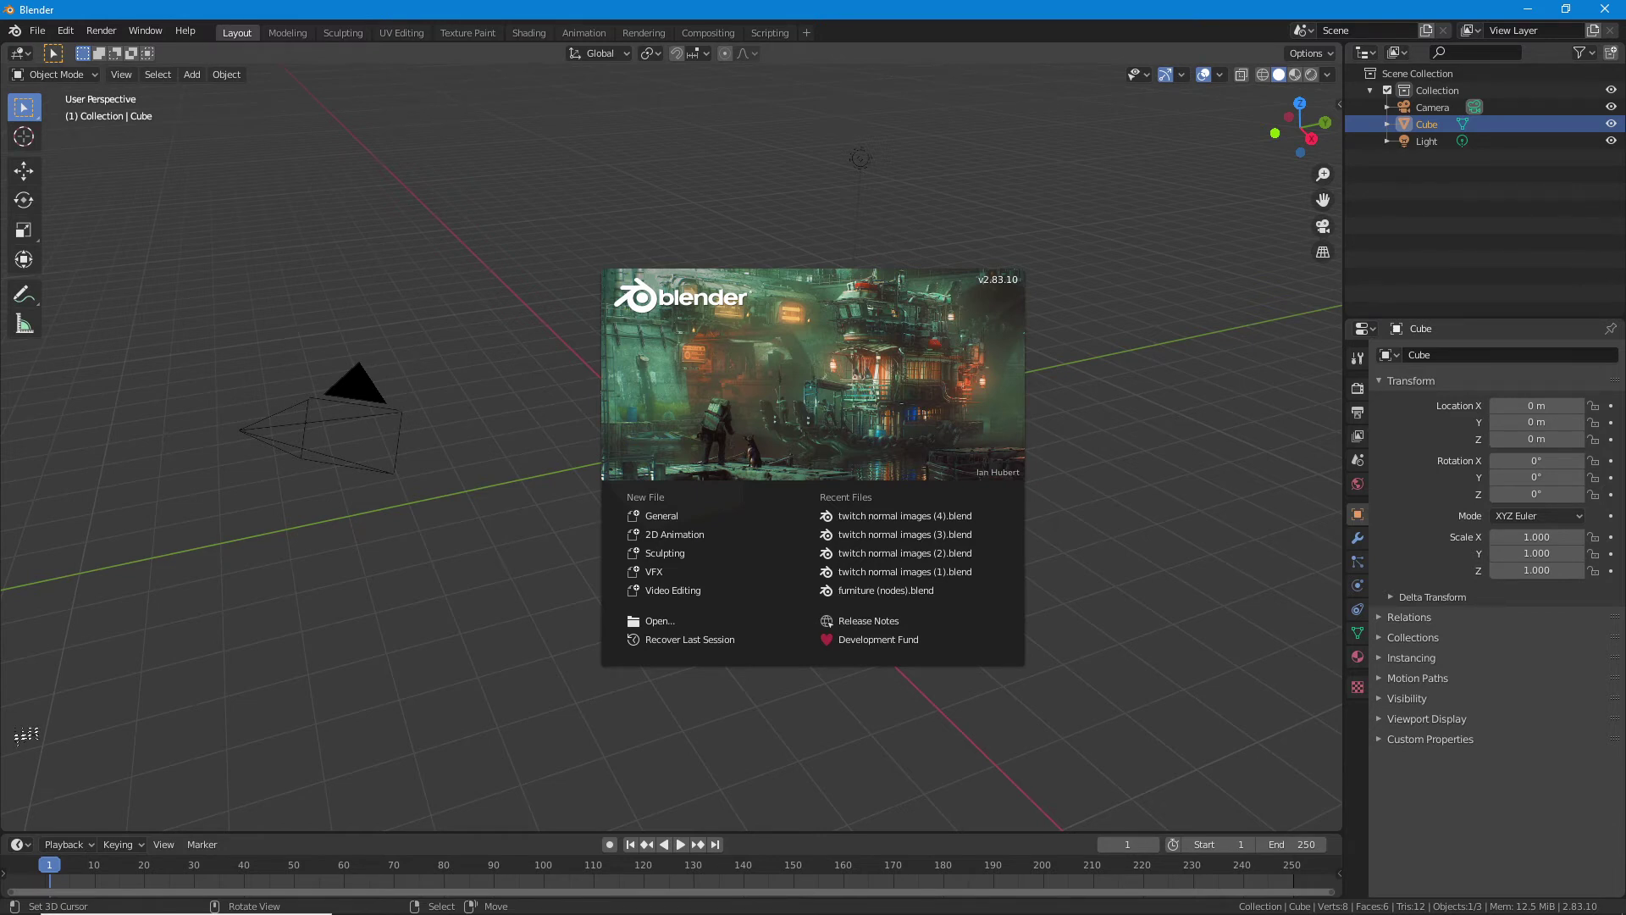
click(919, 516)
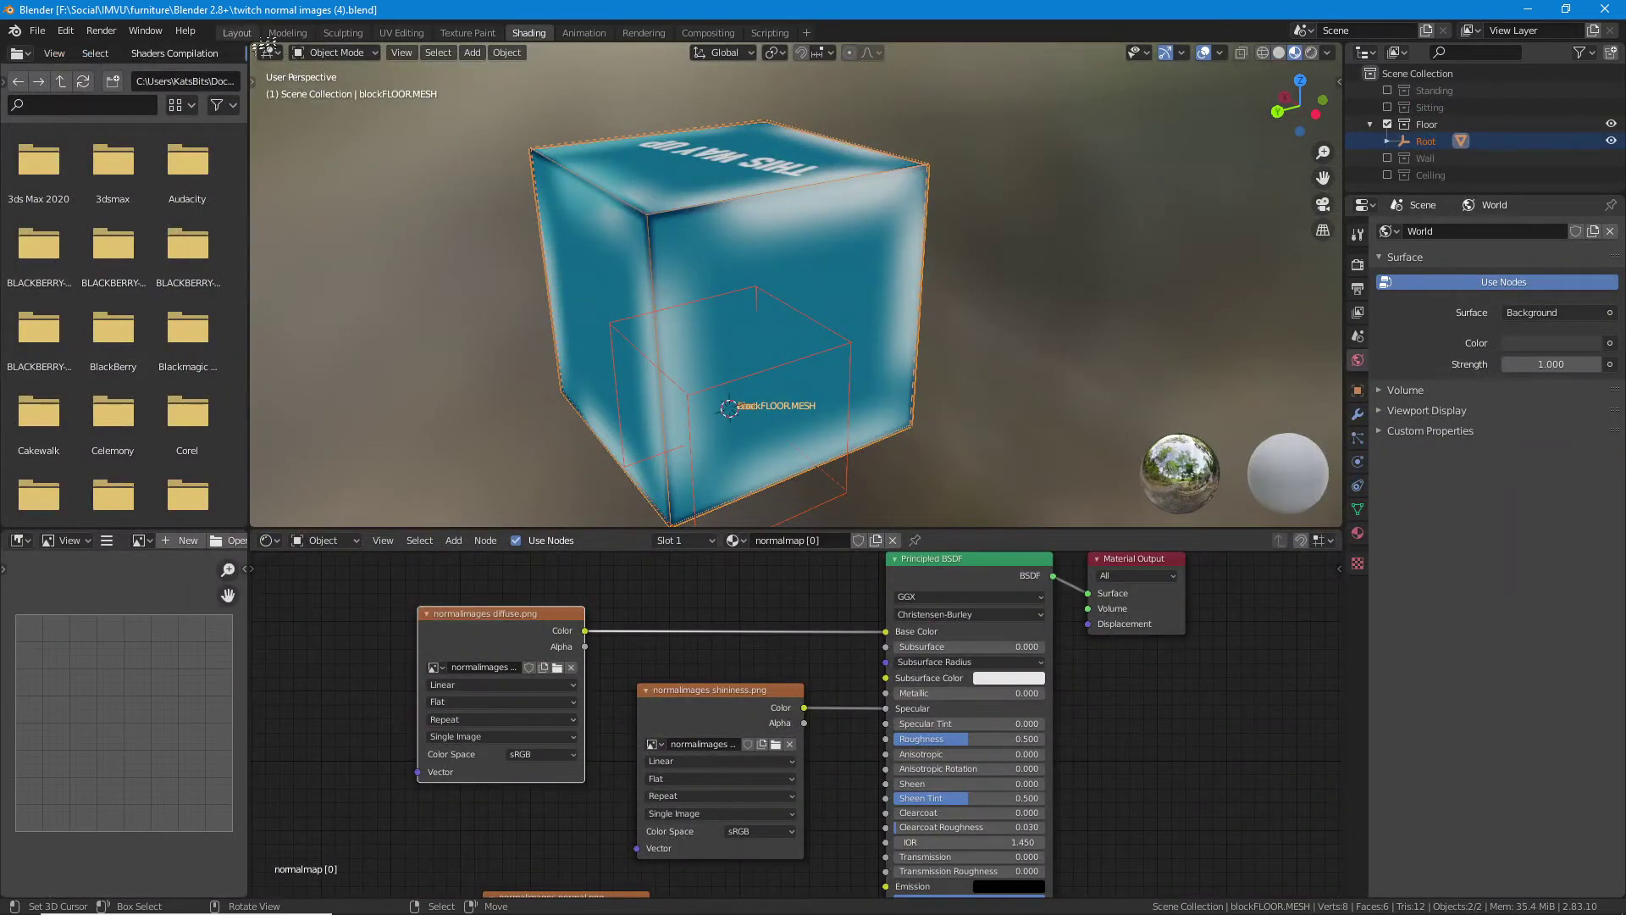
click(237, 33)
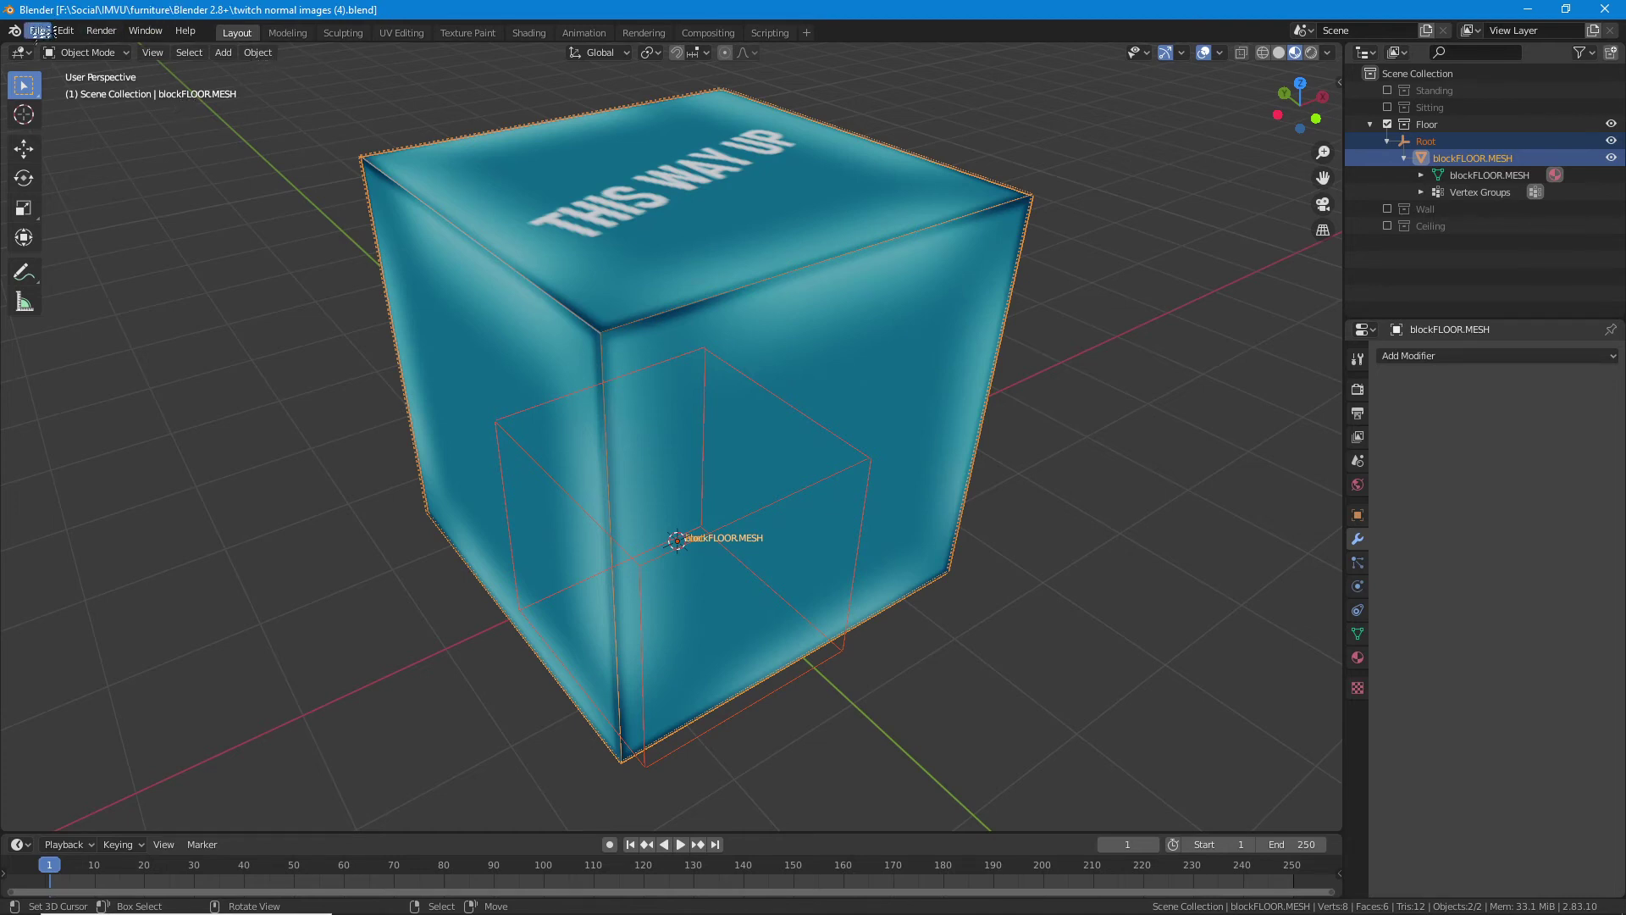
- Duplicate the cube, move the copy beside the original along the negative X axis and save the file
drag(794, 419, 590, 427)
key(shift+d)
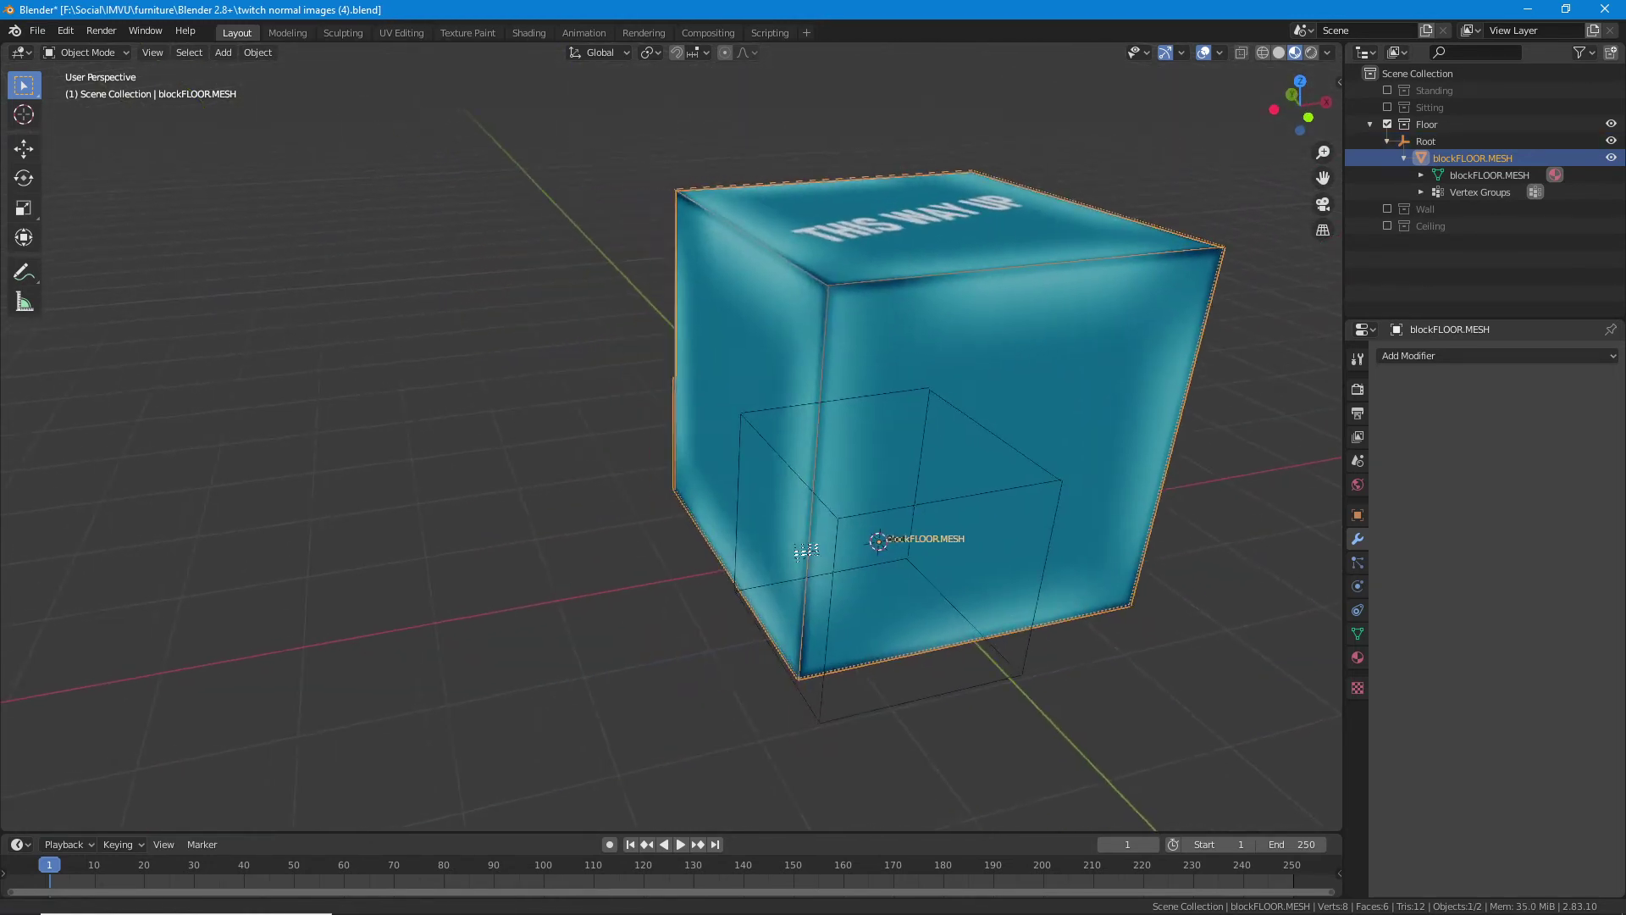
key(Escape)
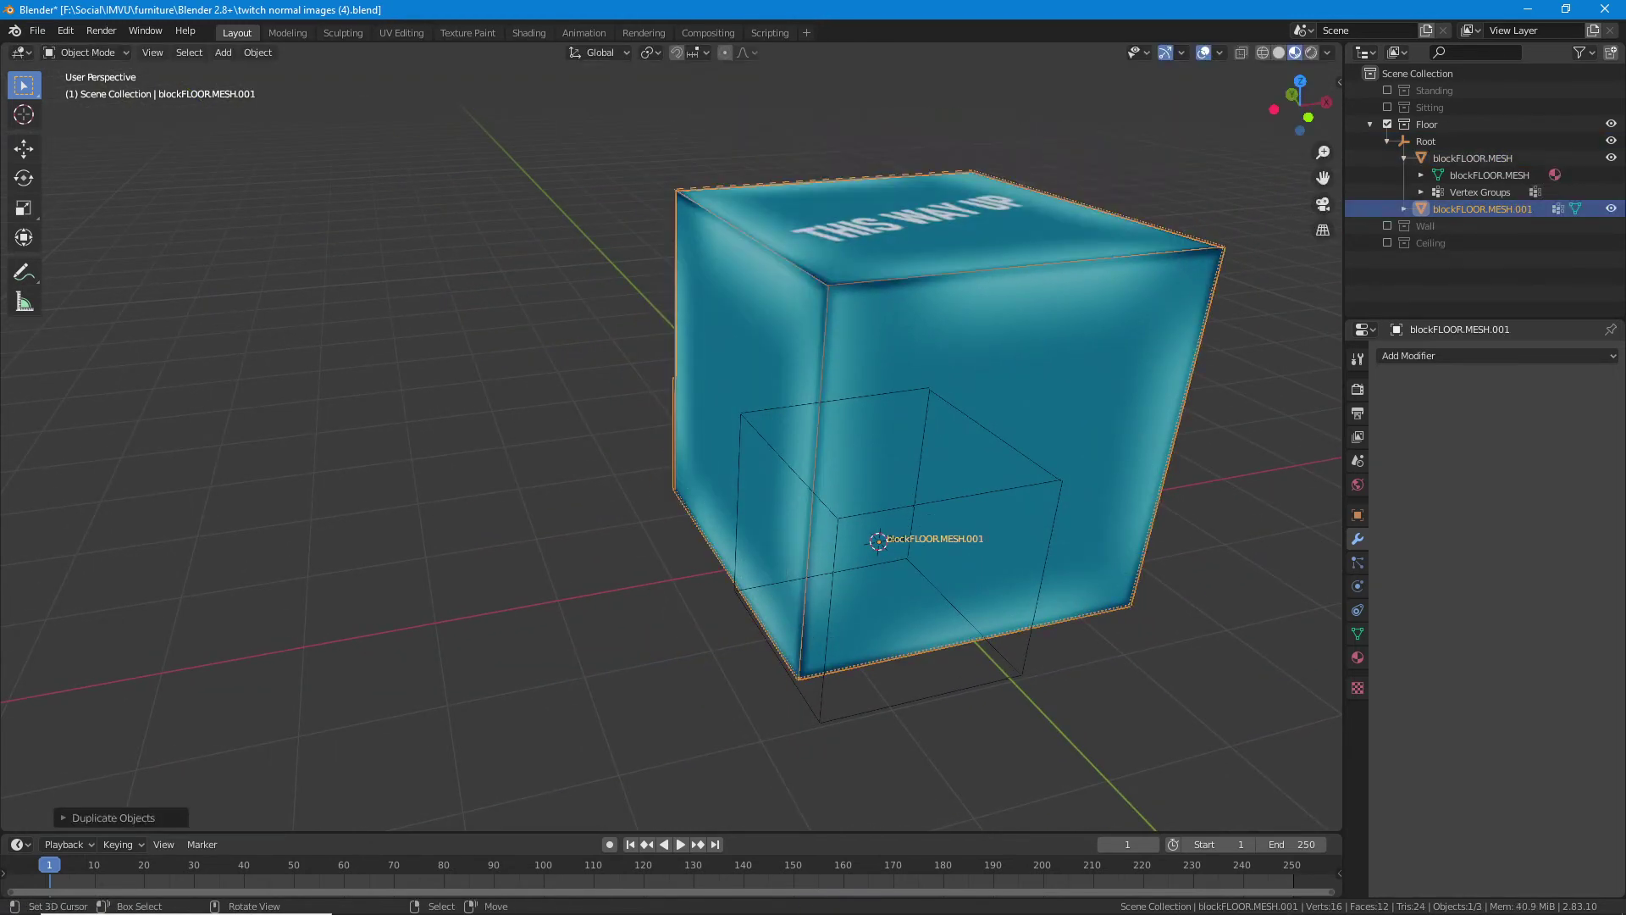
click(24, 149)
drag(936, 533, 569, 639)
scroll(520, 611, down, 1)
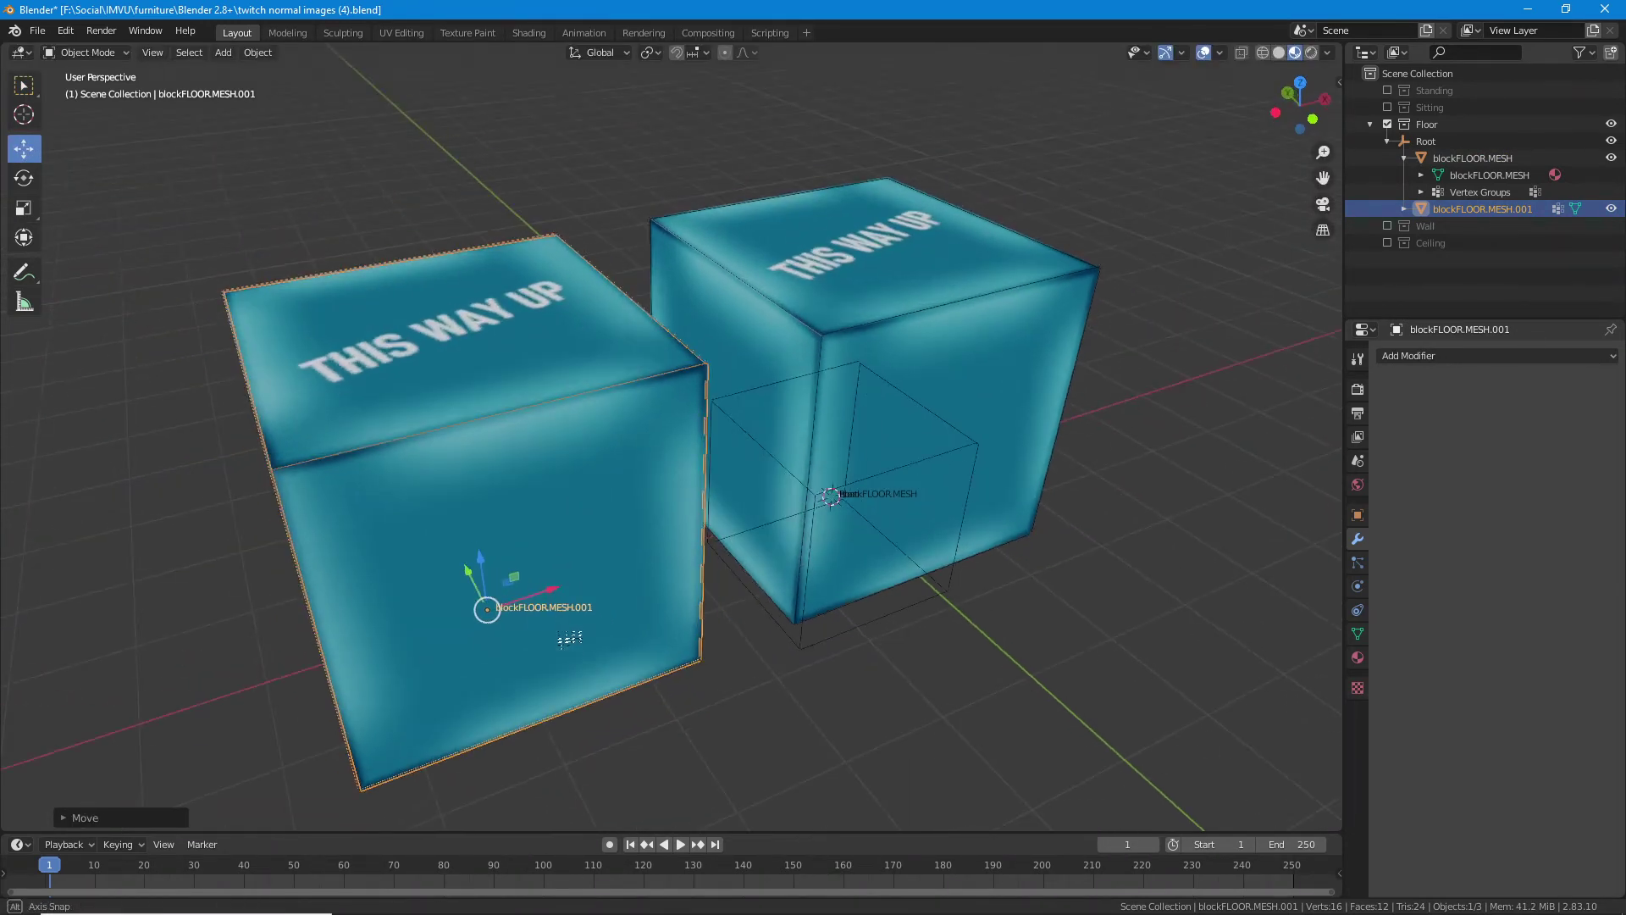
key(ctrl+s)
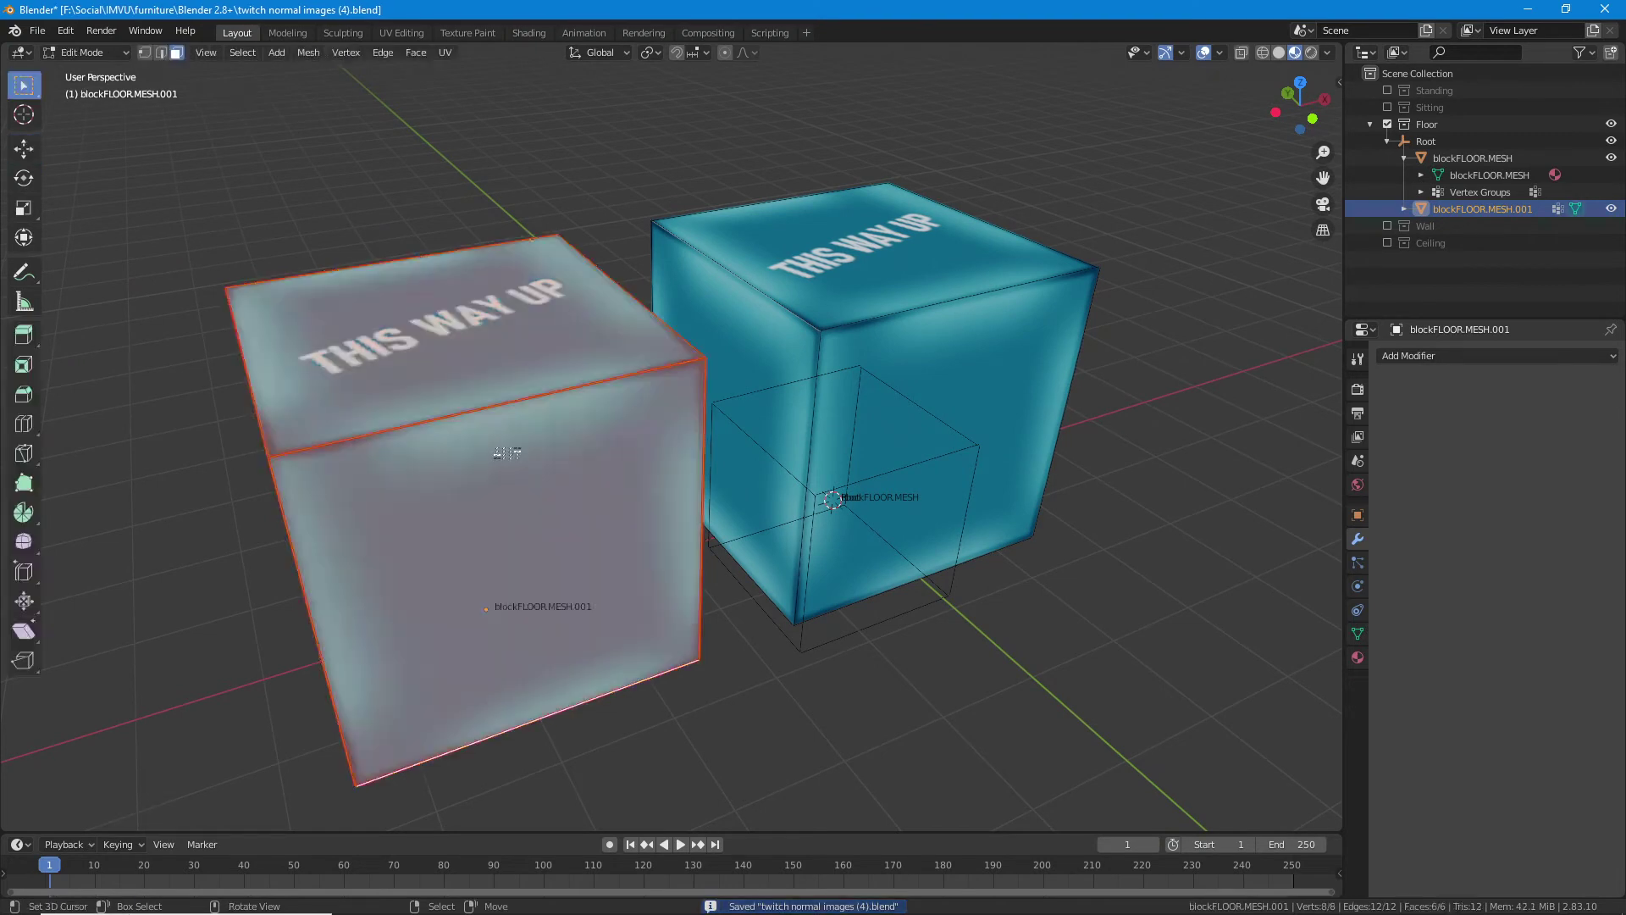
- In Edit Mode with Solid shading, mark all edges of the copied cube as sharp
key(Tab)
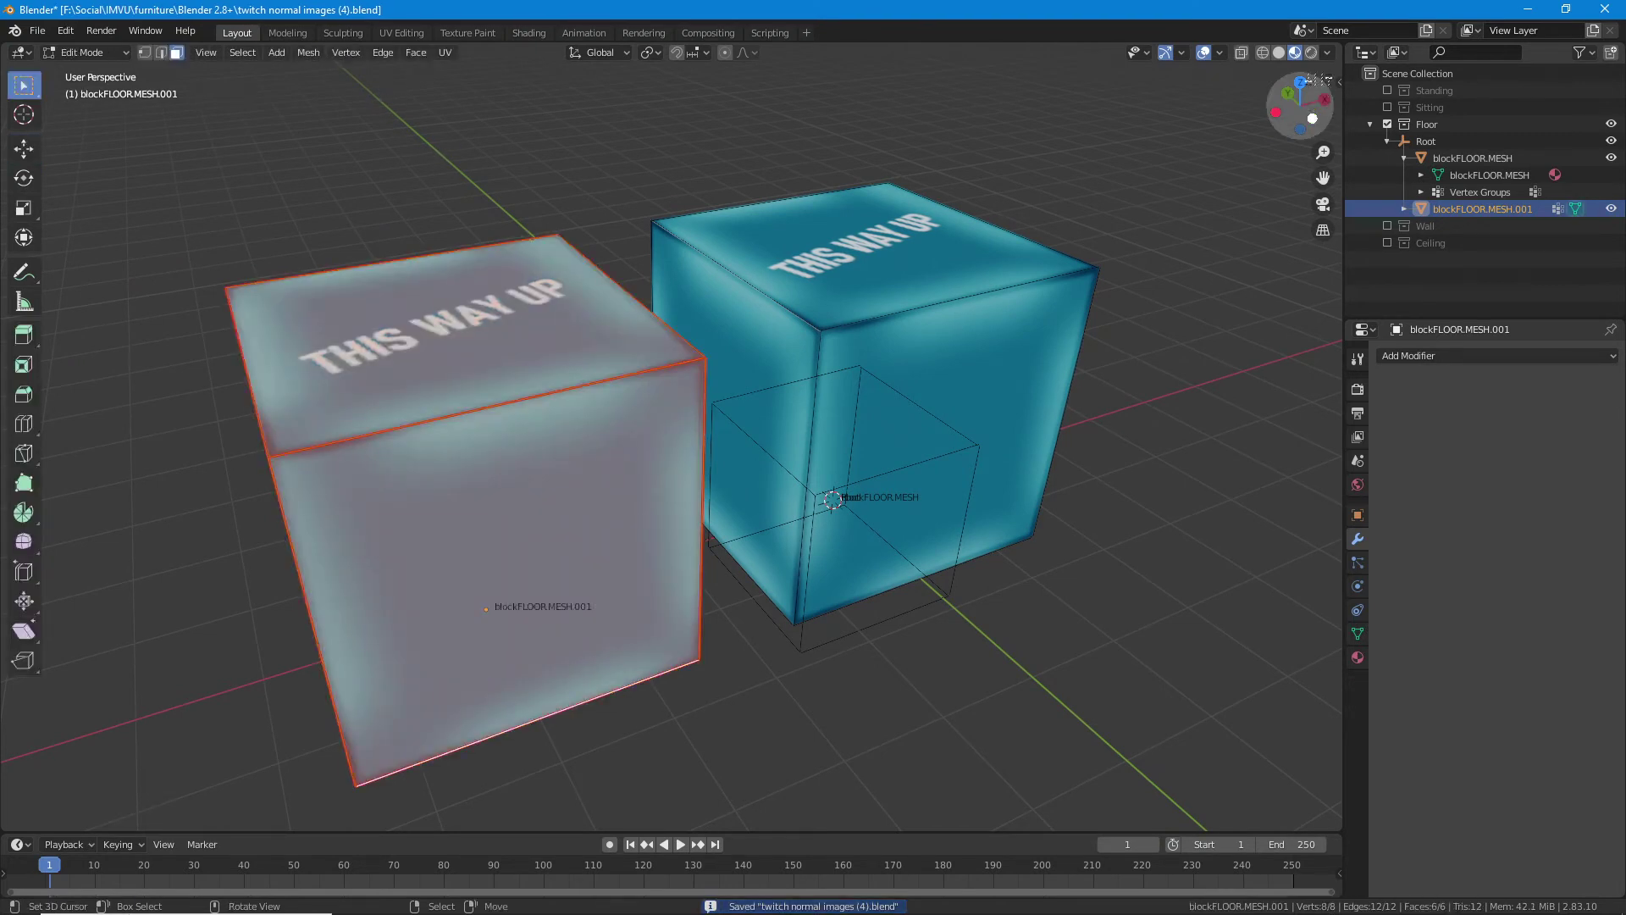
click(1279, 53)
click(383, 52)
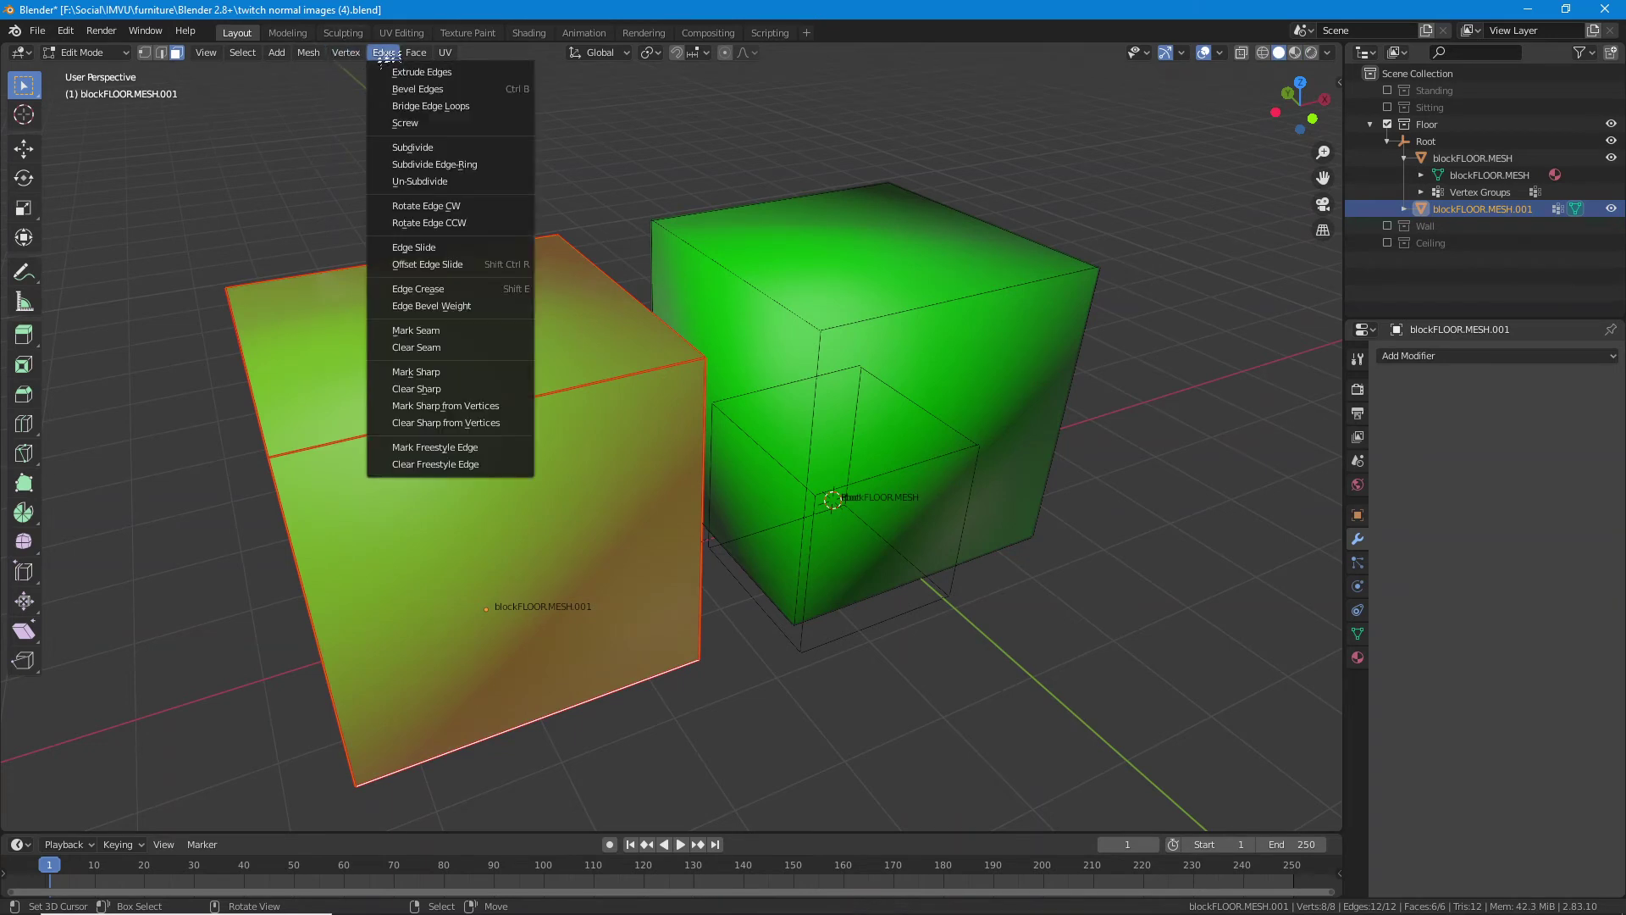
click(416, 371)
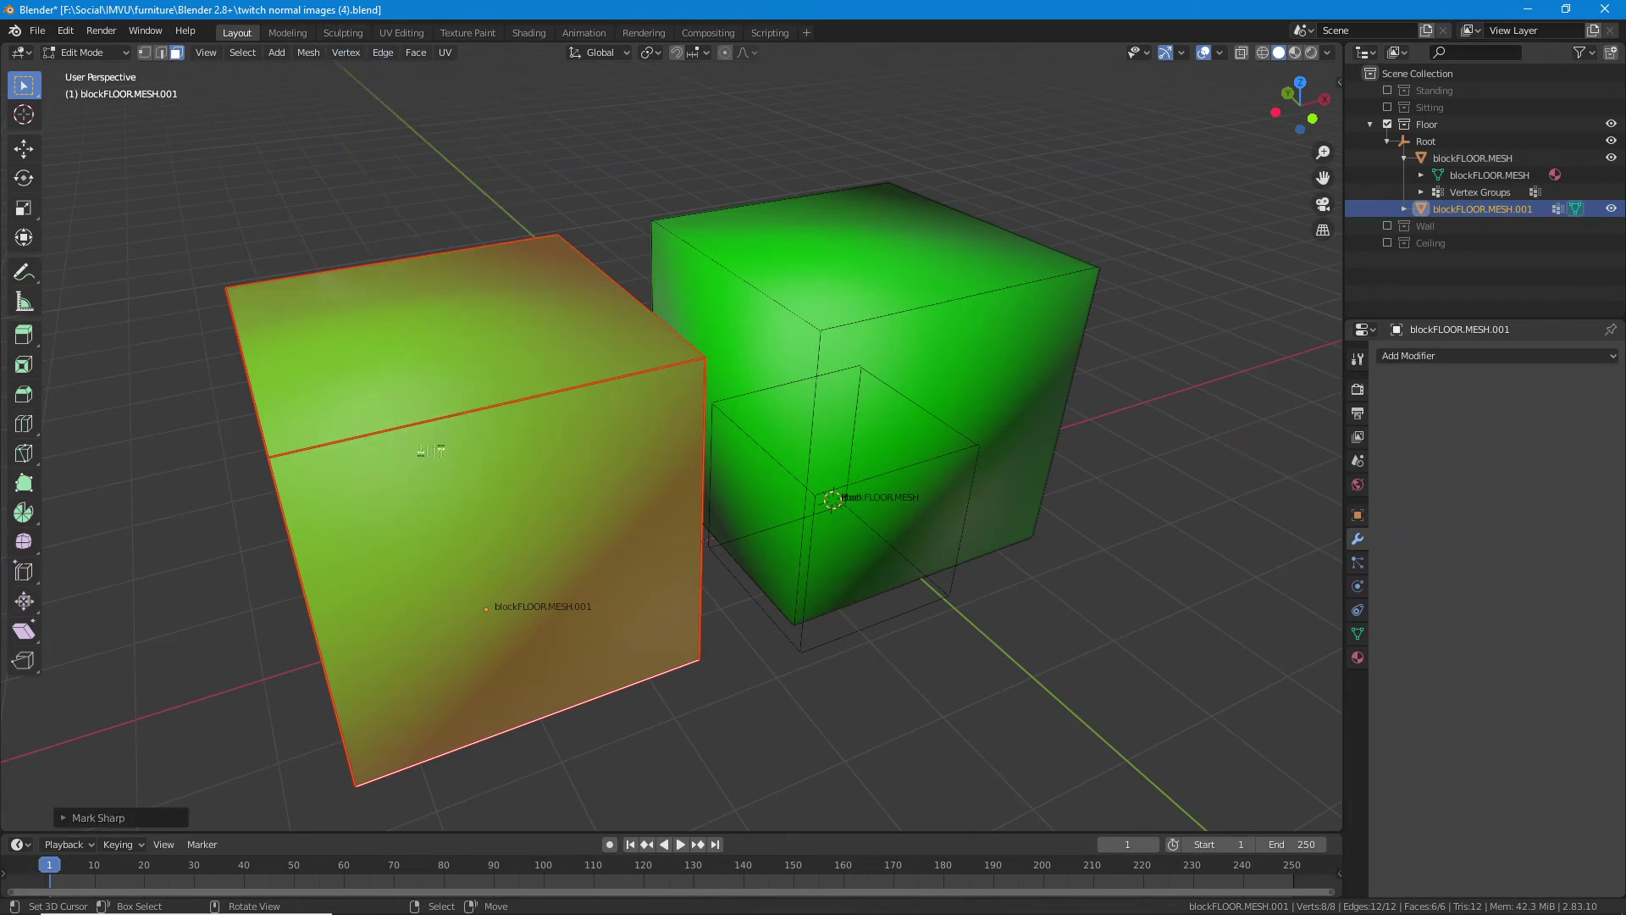
- Enable the Sharp edge overlay so the copied cube's marked edges are highlighted in Edit Mode
drag(440, 377, 551, 453)
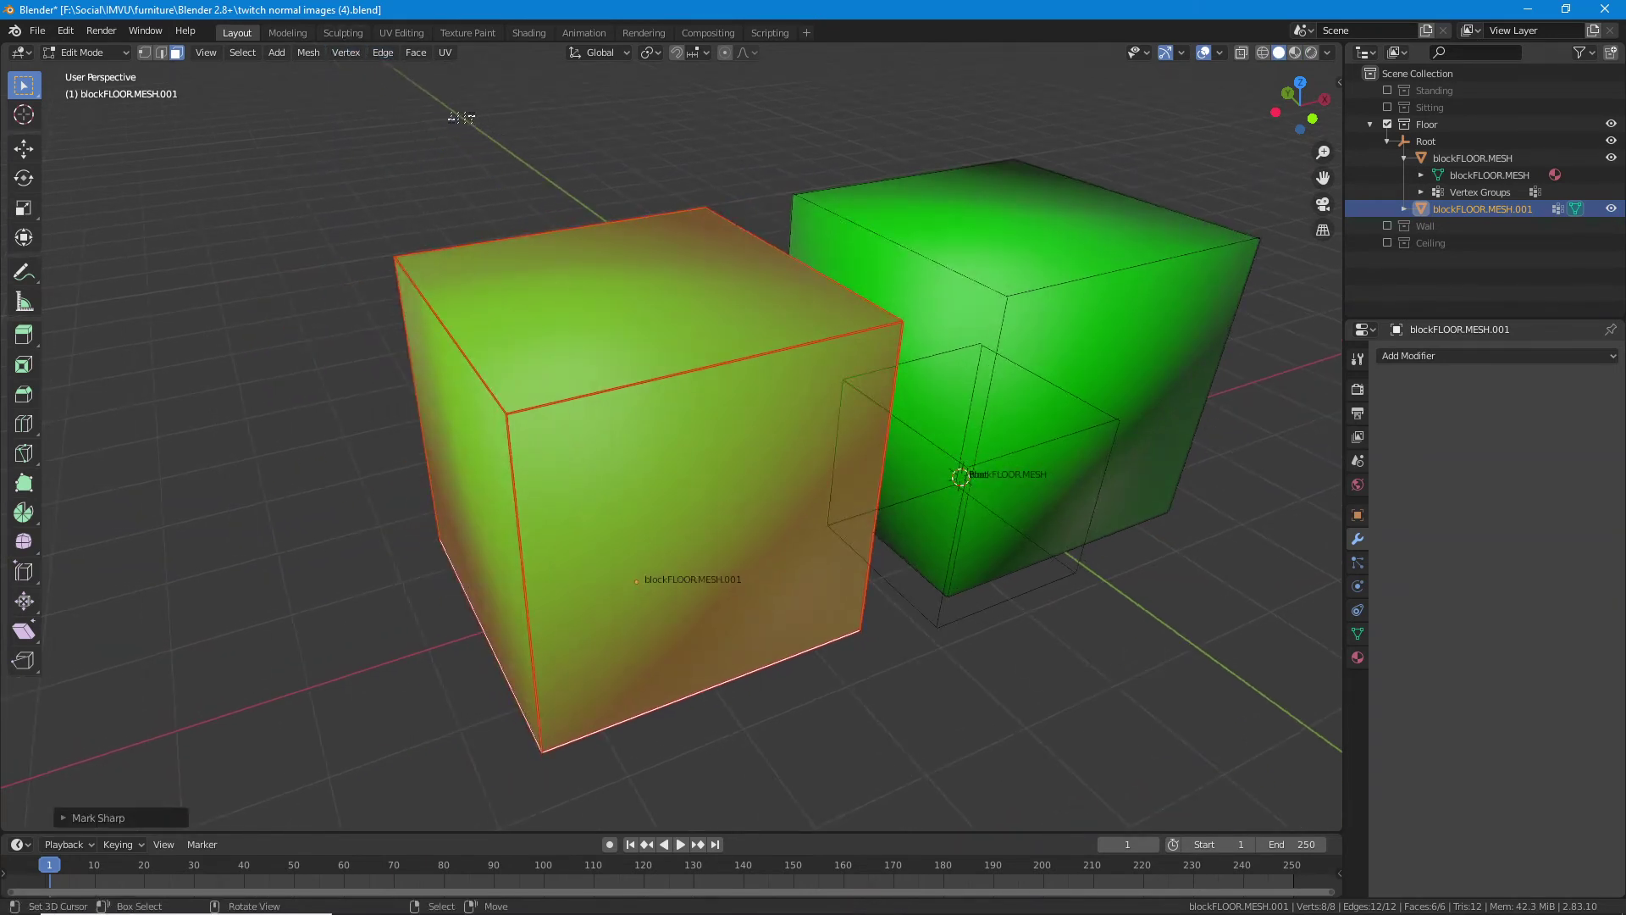
key(n)
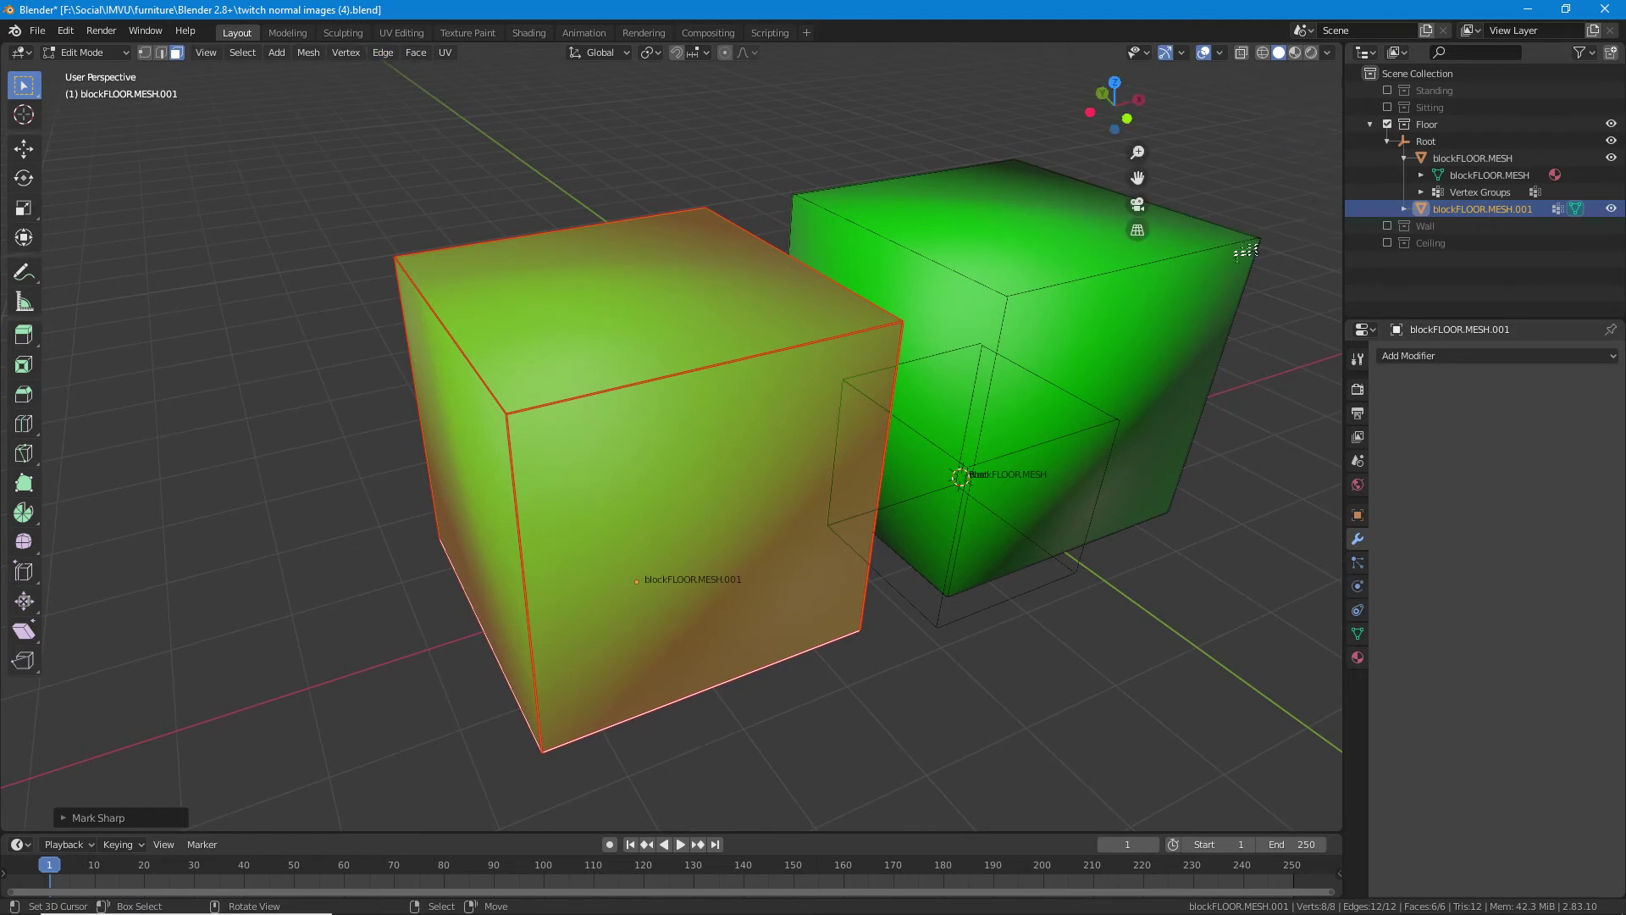
click(1335, 86)
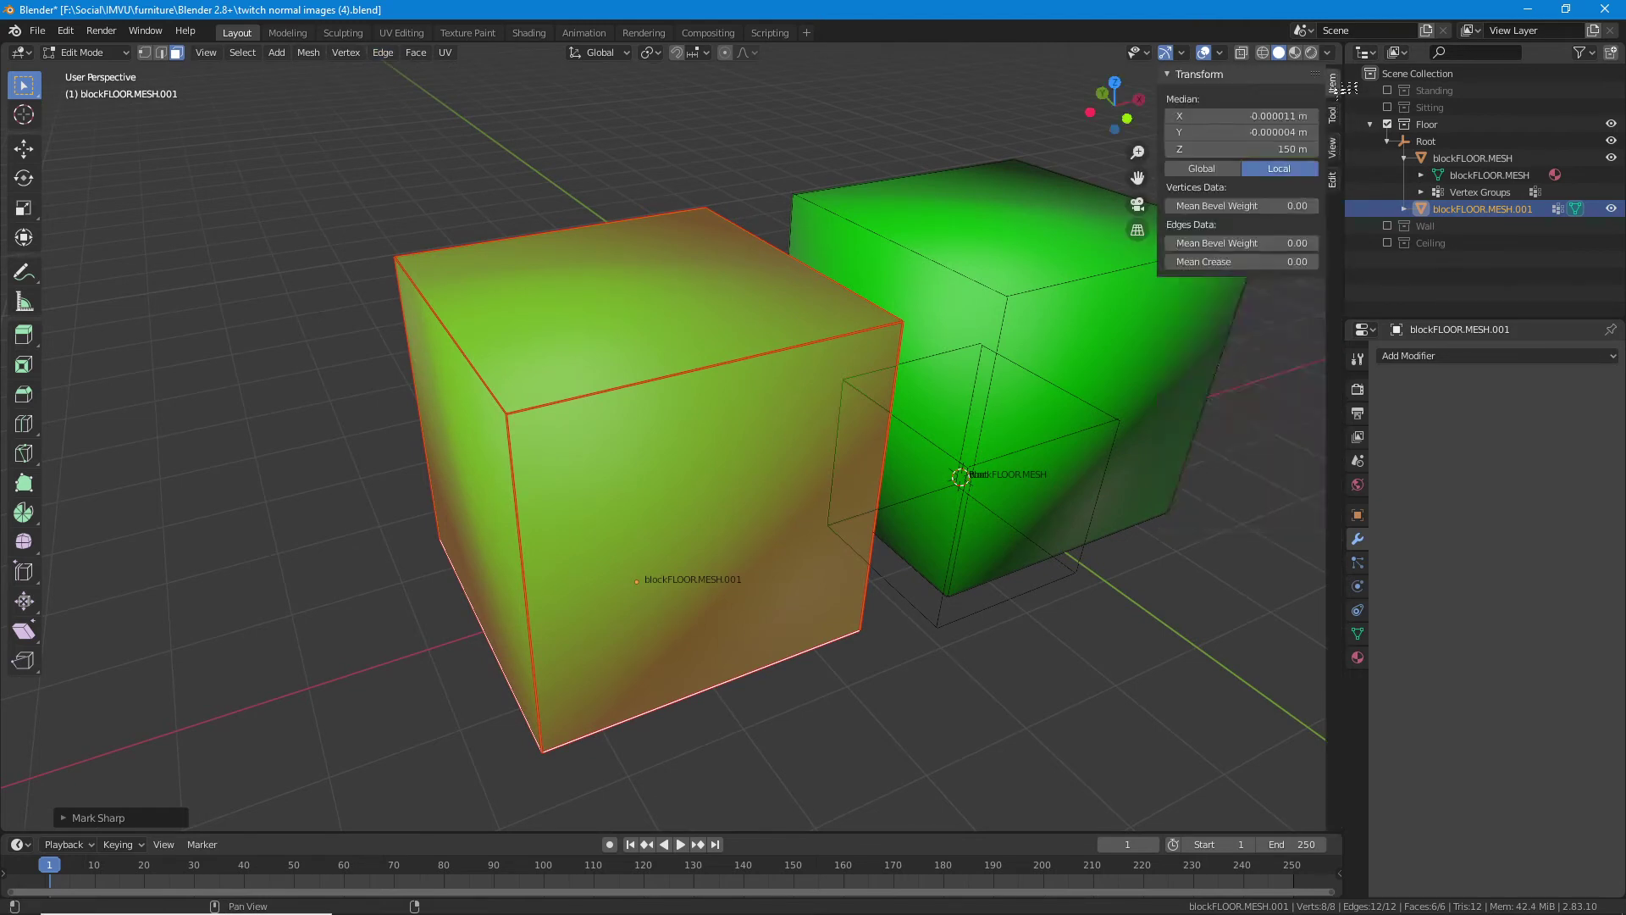
click(1220, 53)
click(1304, 461)
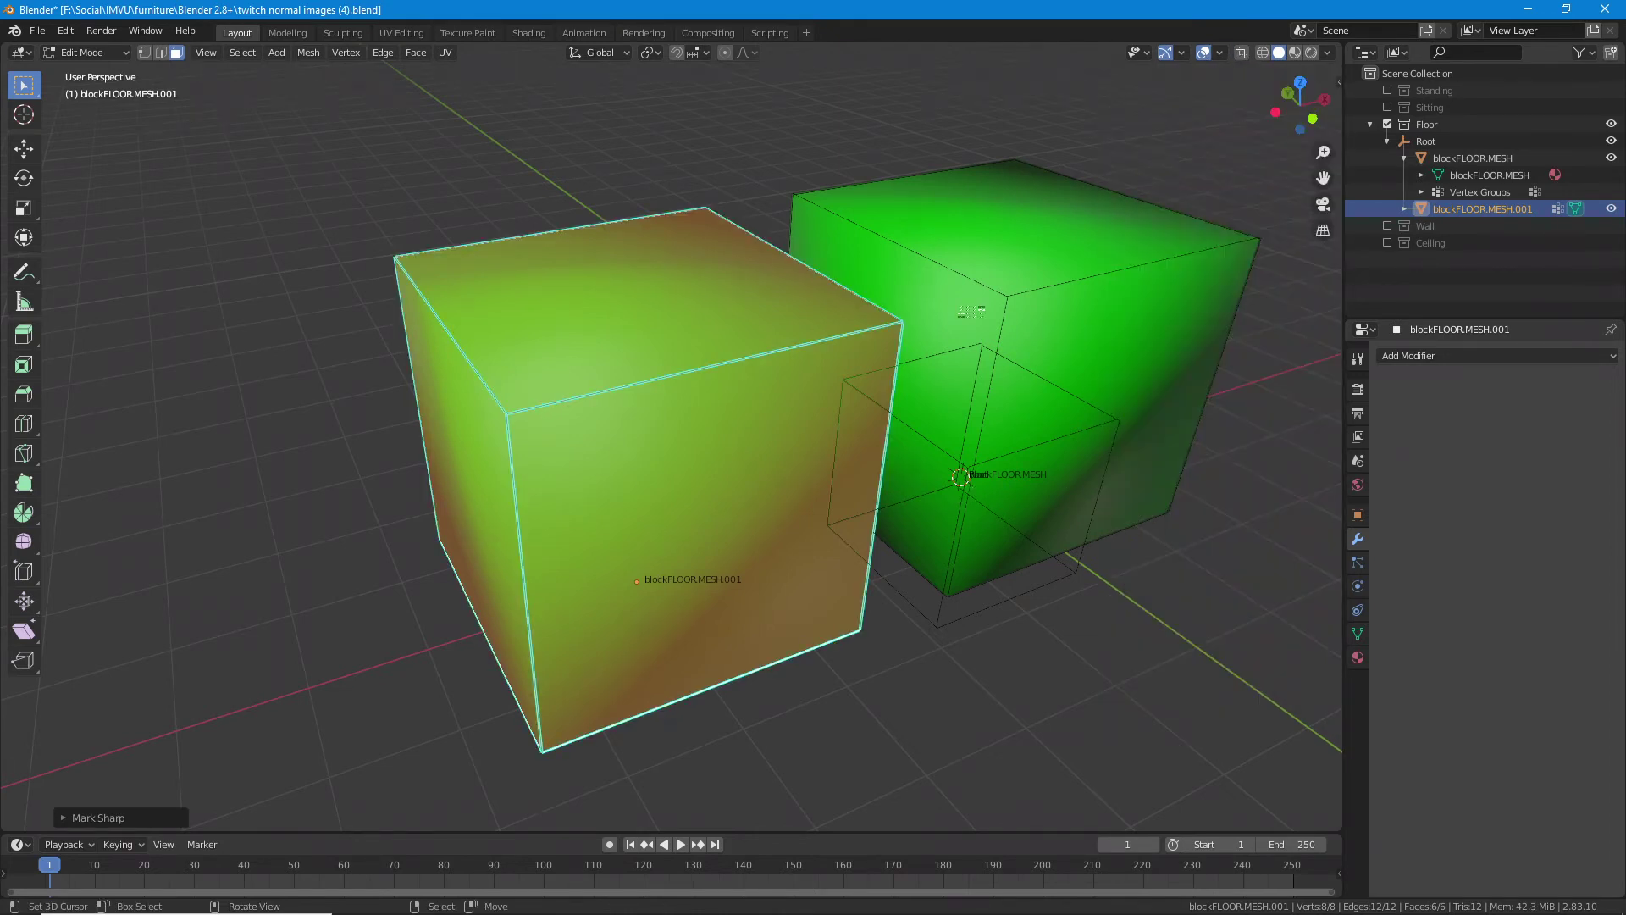
- Compare the edge markings of the original and copied cubes in Edit Mode, ending with the copy
key(Tab)
click(1026, 329)
key(Tab)
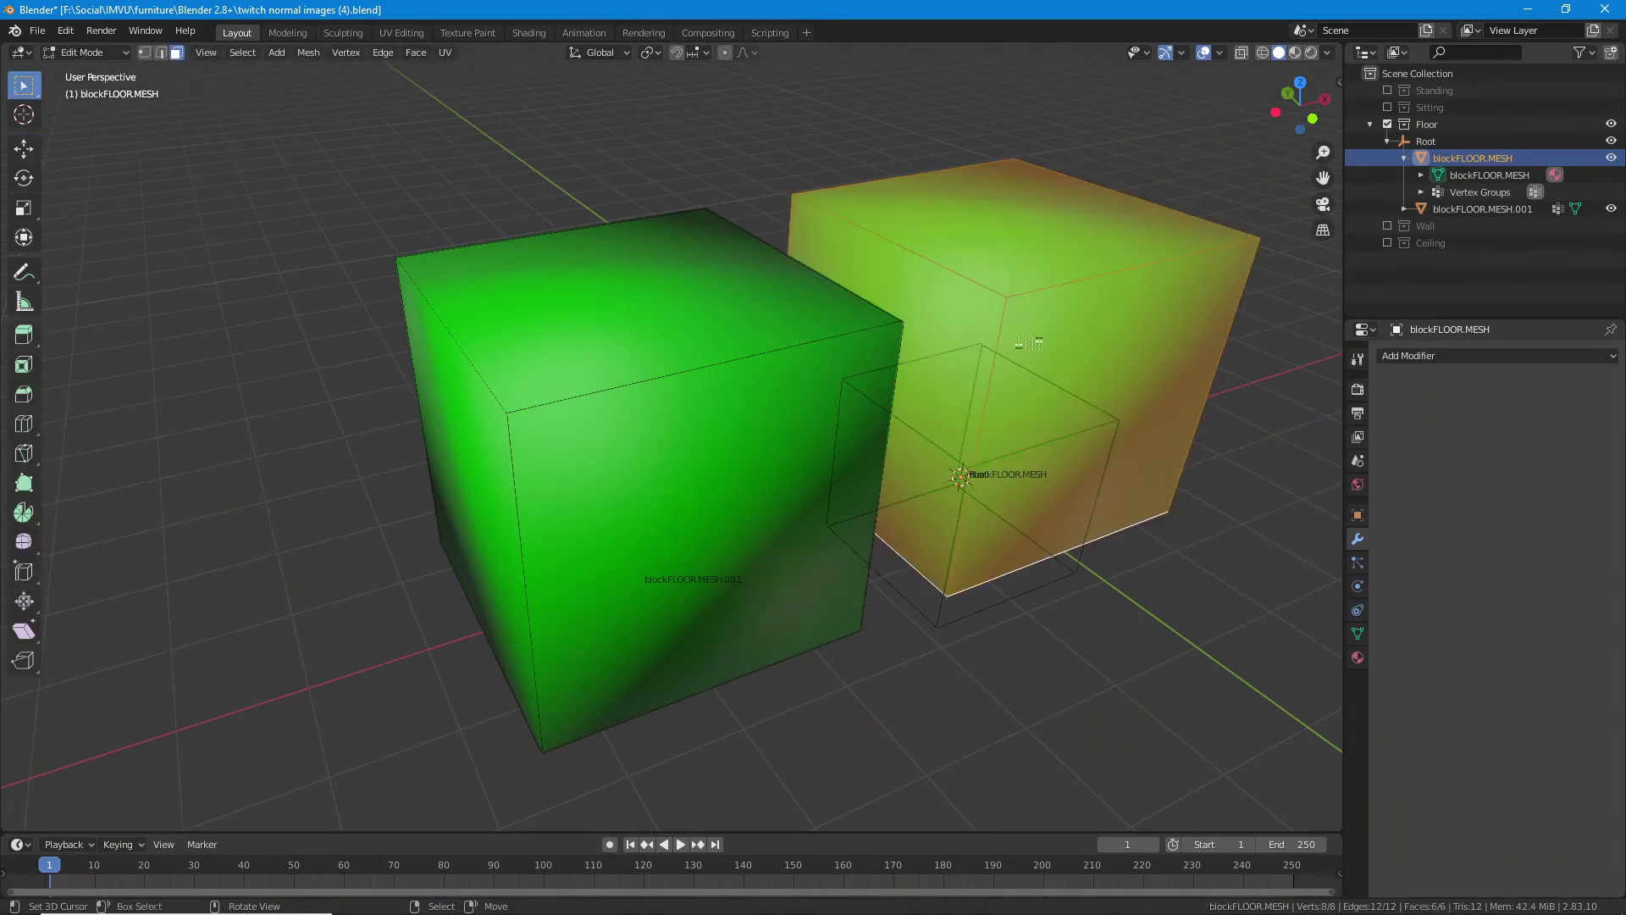
key(Tab)
click(738, 371)
key(Tab)
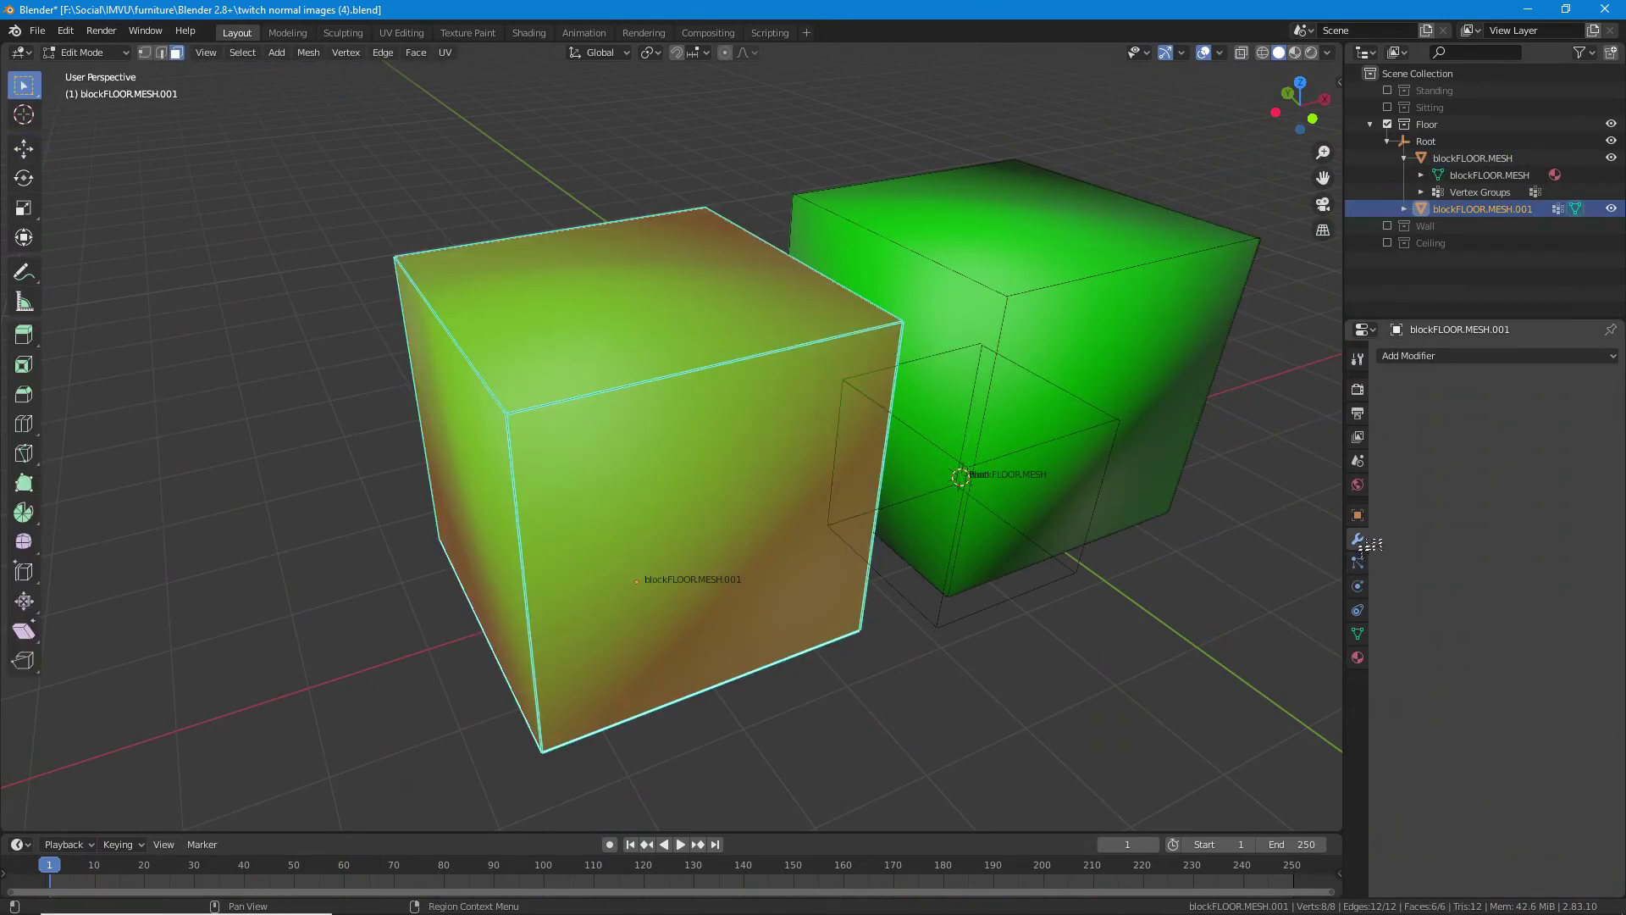
- Add an Edge Split modifier to the copied cube with Edge Angle off and Sharp Edges on
click(1466, 356)
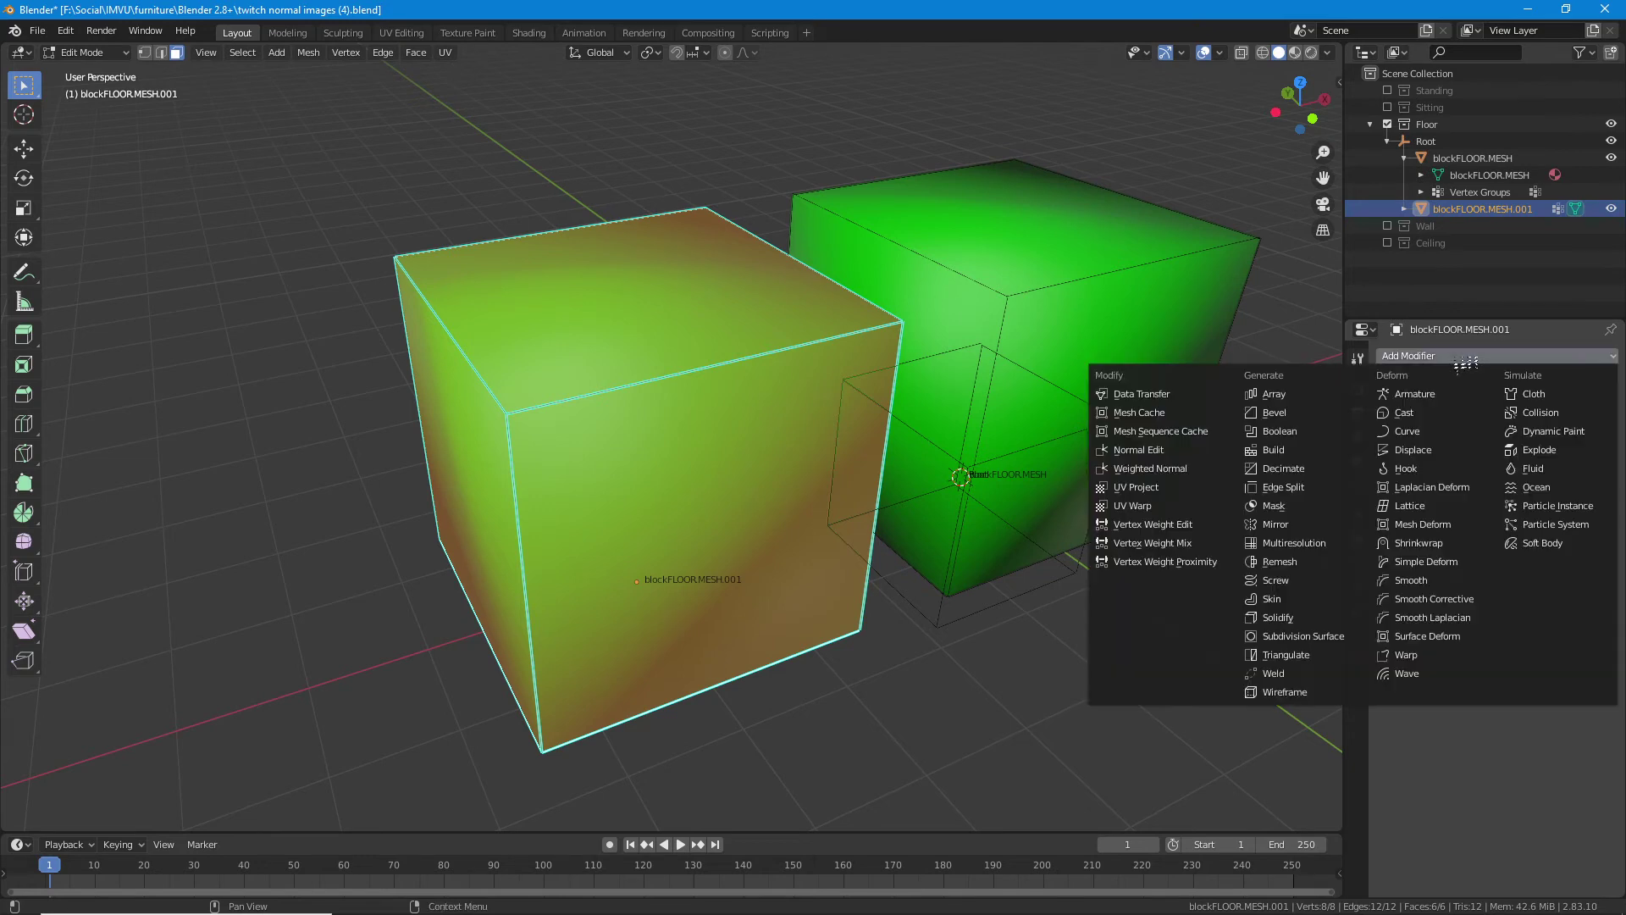
click(1299, 490)
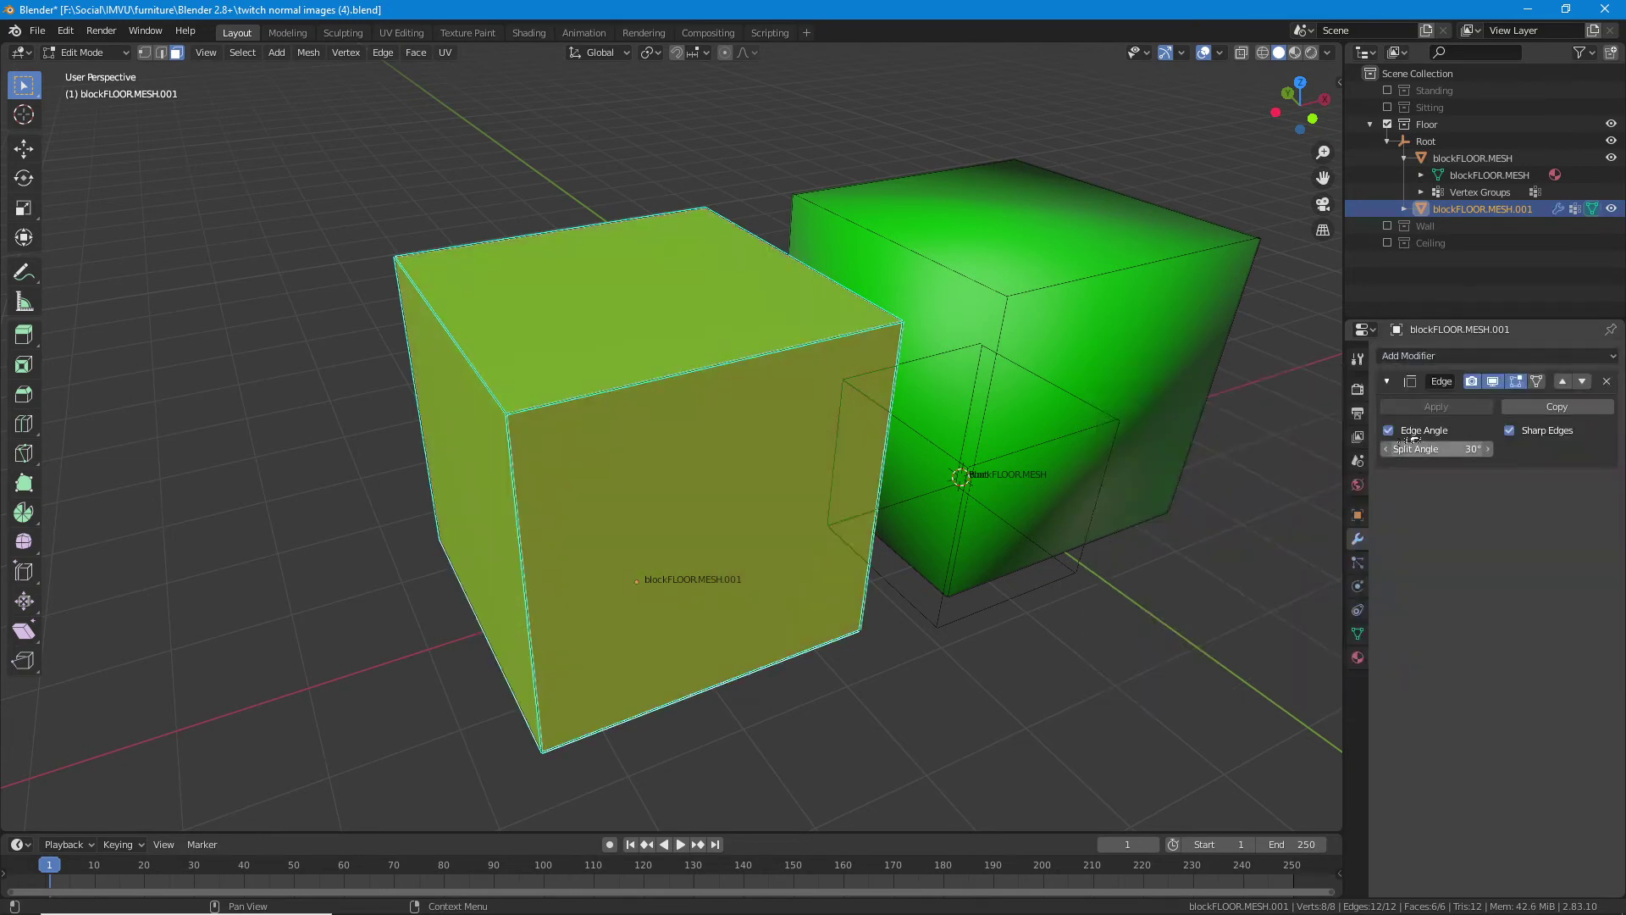
- Check the copied cube's Auto Smooth normals settings, inspect its faces and return to the Edge Split modifier settings
click(1362, 634)
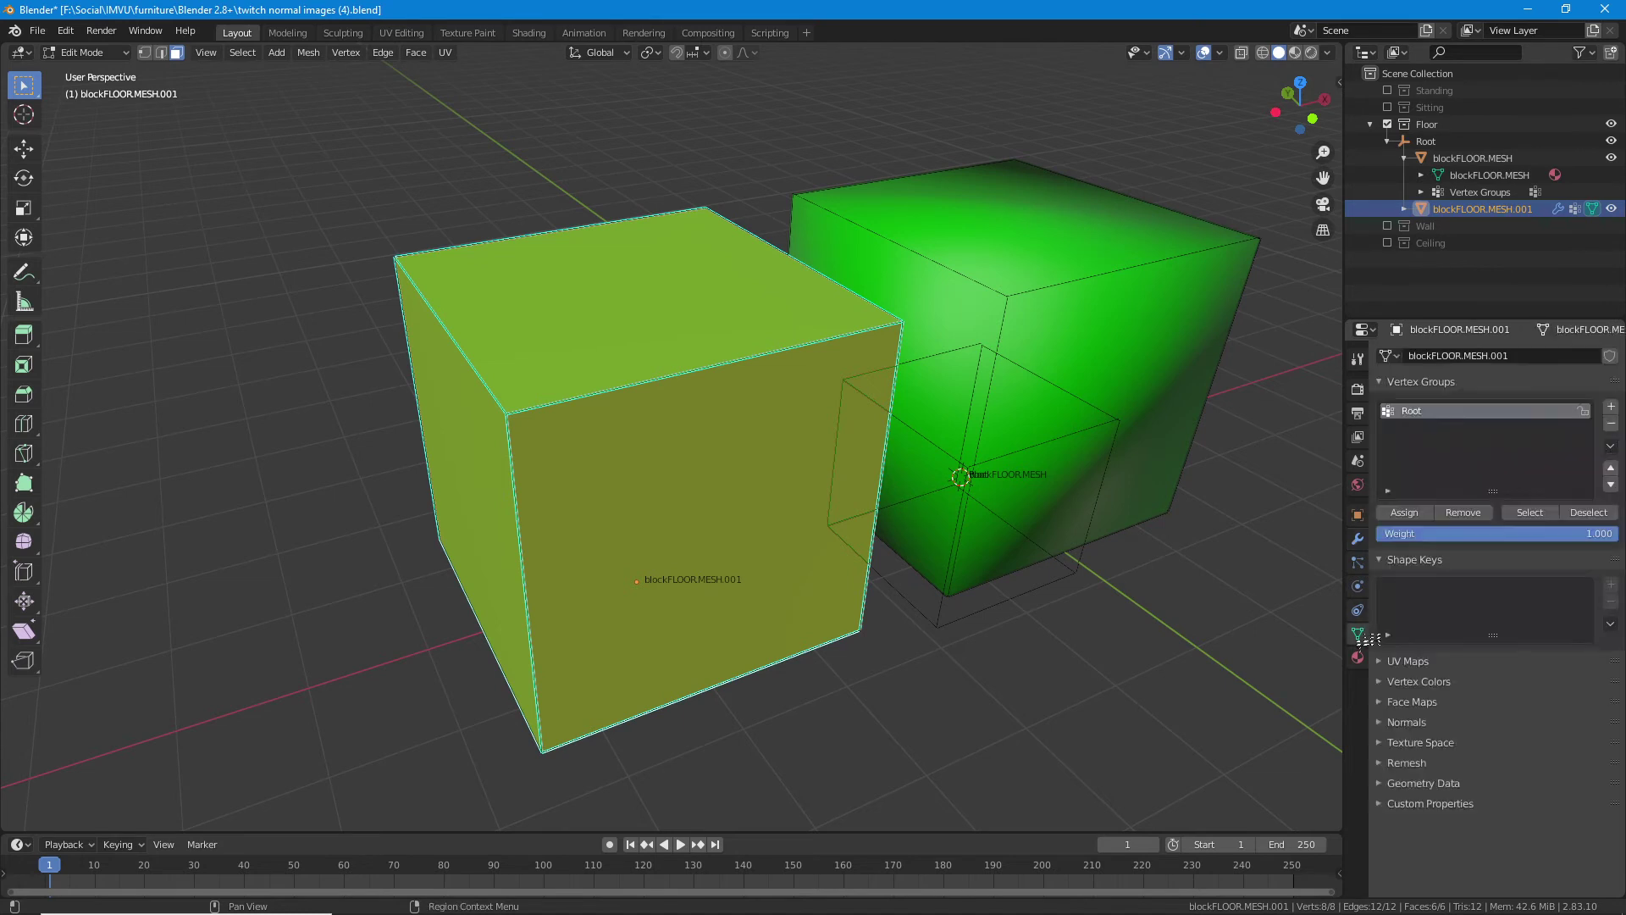
click(1393, 722)
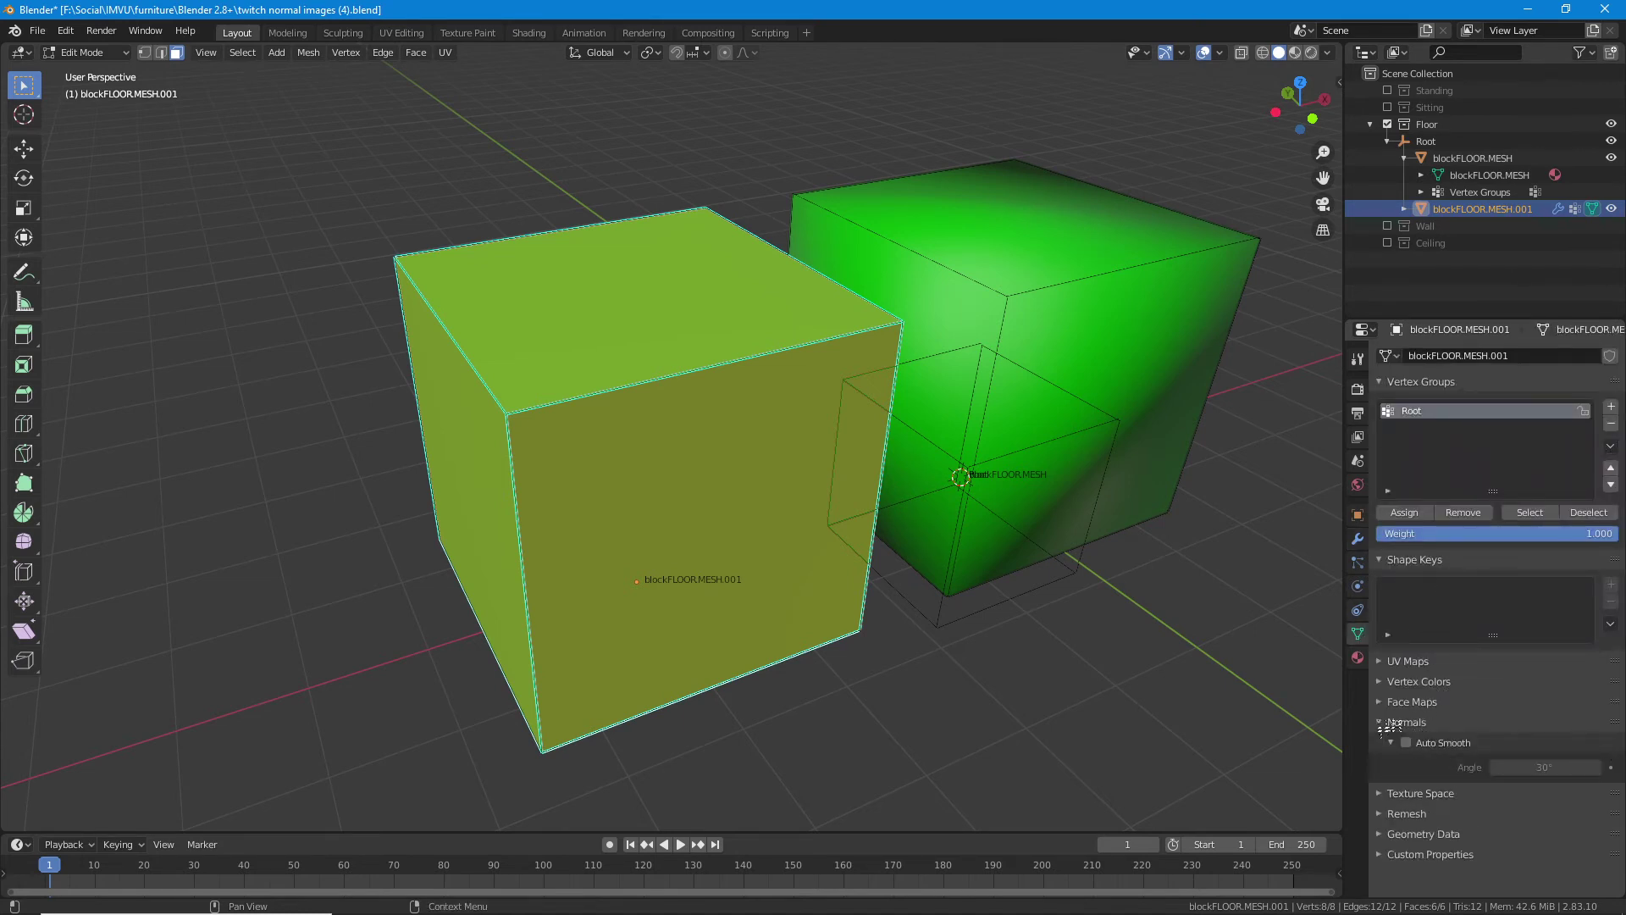
mouse_move(1355, 708)
mouse_down()
mouse_move(1355, 776)
mouse_move(1621, 788)
mouse_move(1621, 713)
mouse_move(1335, 718)
mouse_up()
key(Escape)
drag(698, 489, 664, 441)
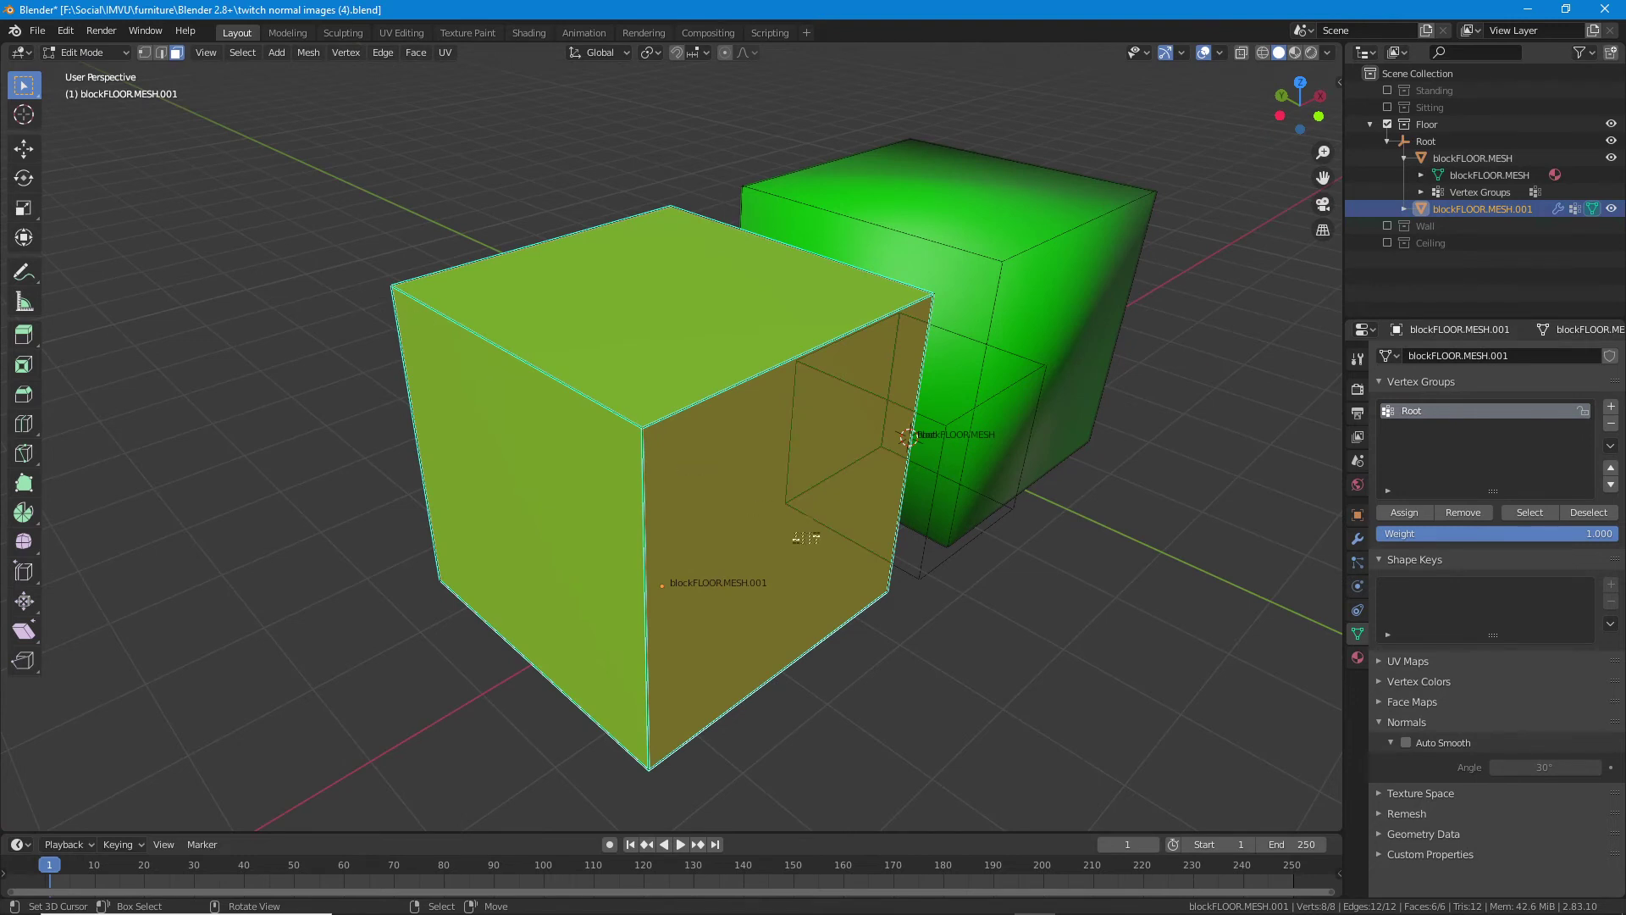
drag(805, 537, 762, 537)
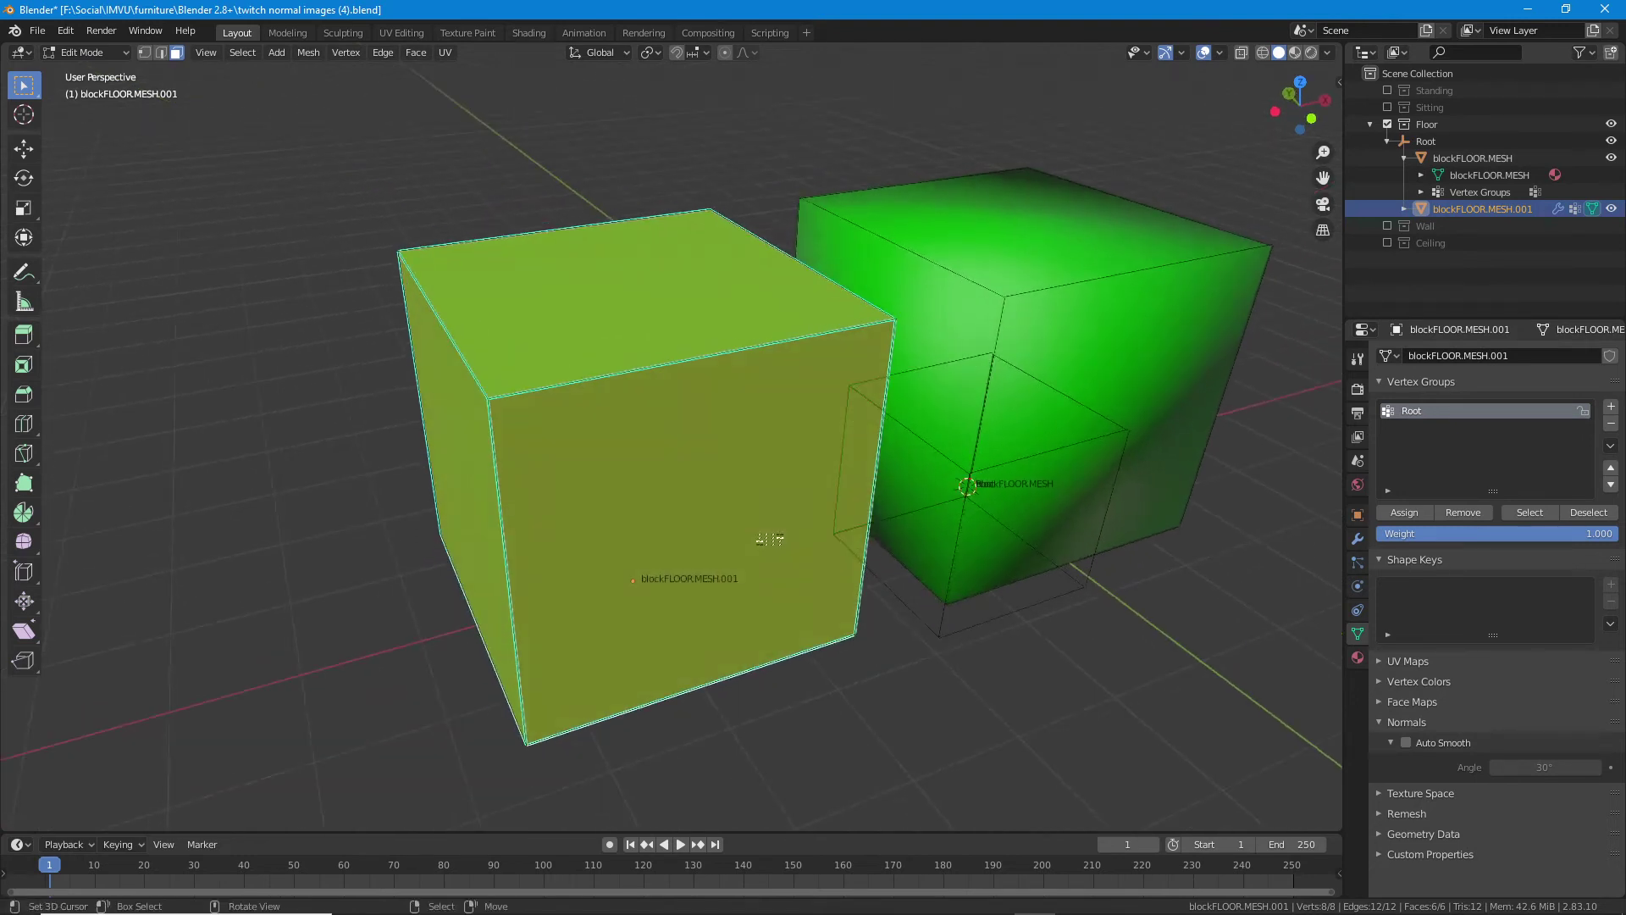
click(1358, 538)
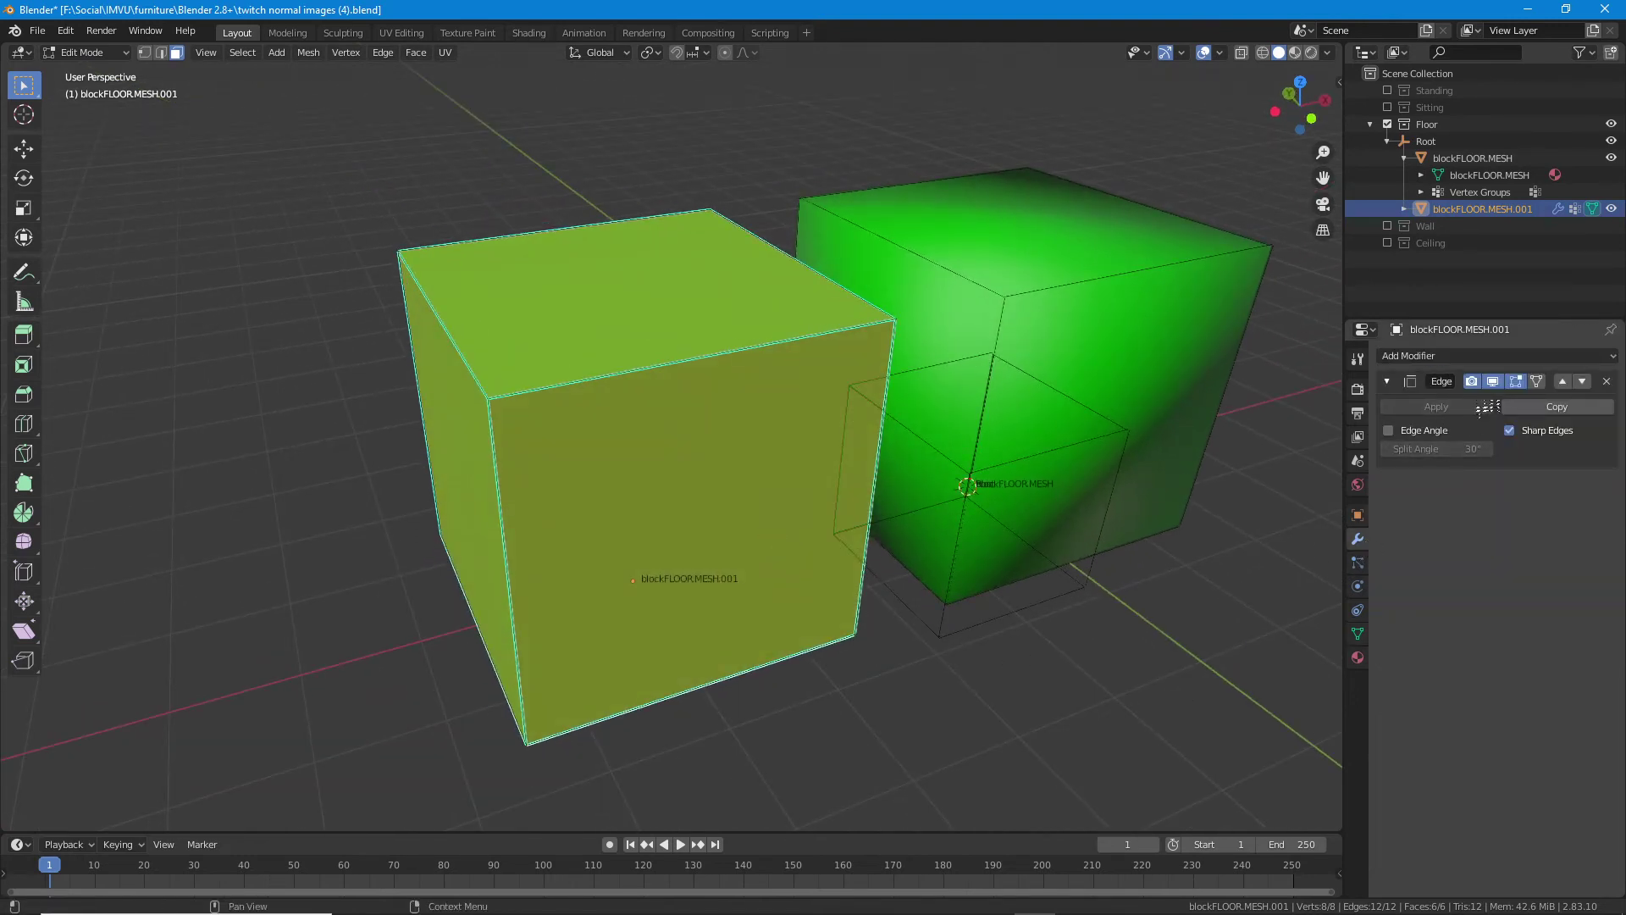
- Check the copied cube's mesh Normals settings, return to Object Mode and compare the shading of the copied and original cubes
click(1358, 633)
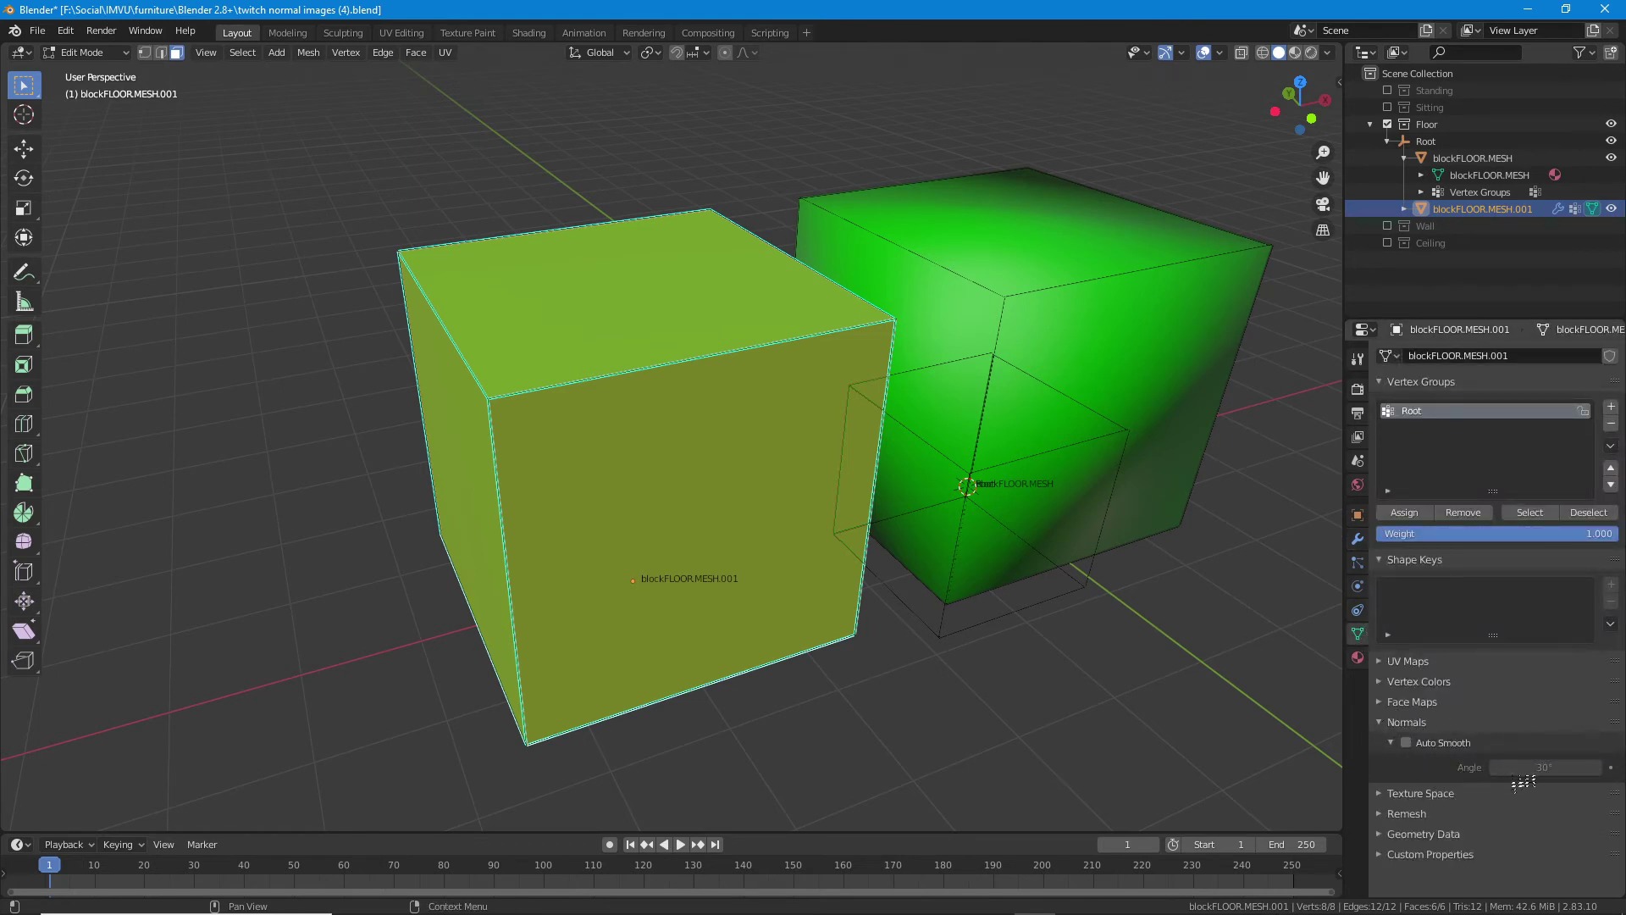
scroll(864, 547, right, 5)
key(Tab)
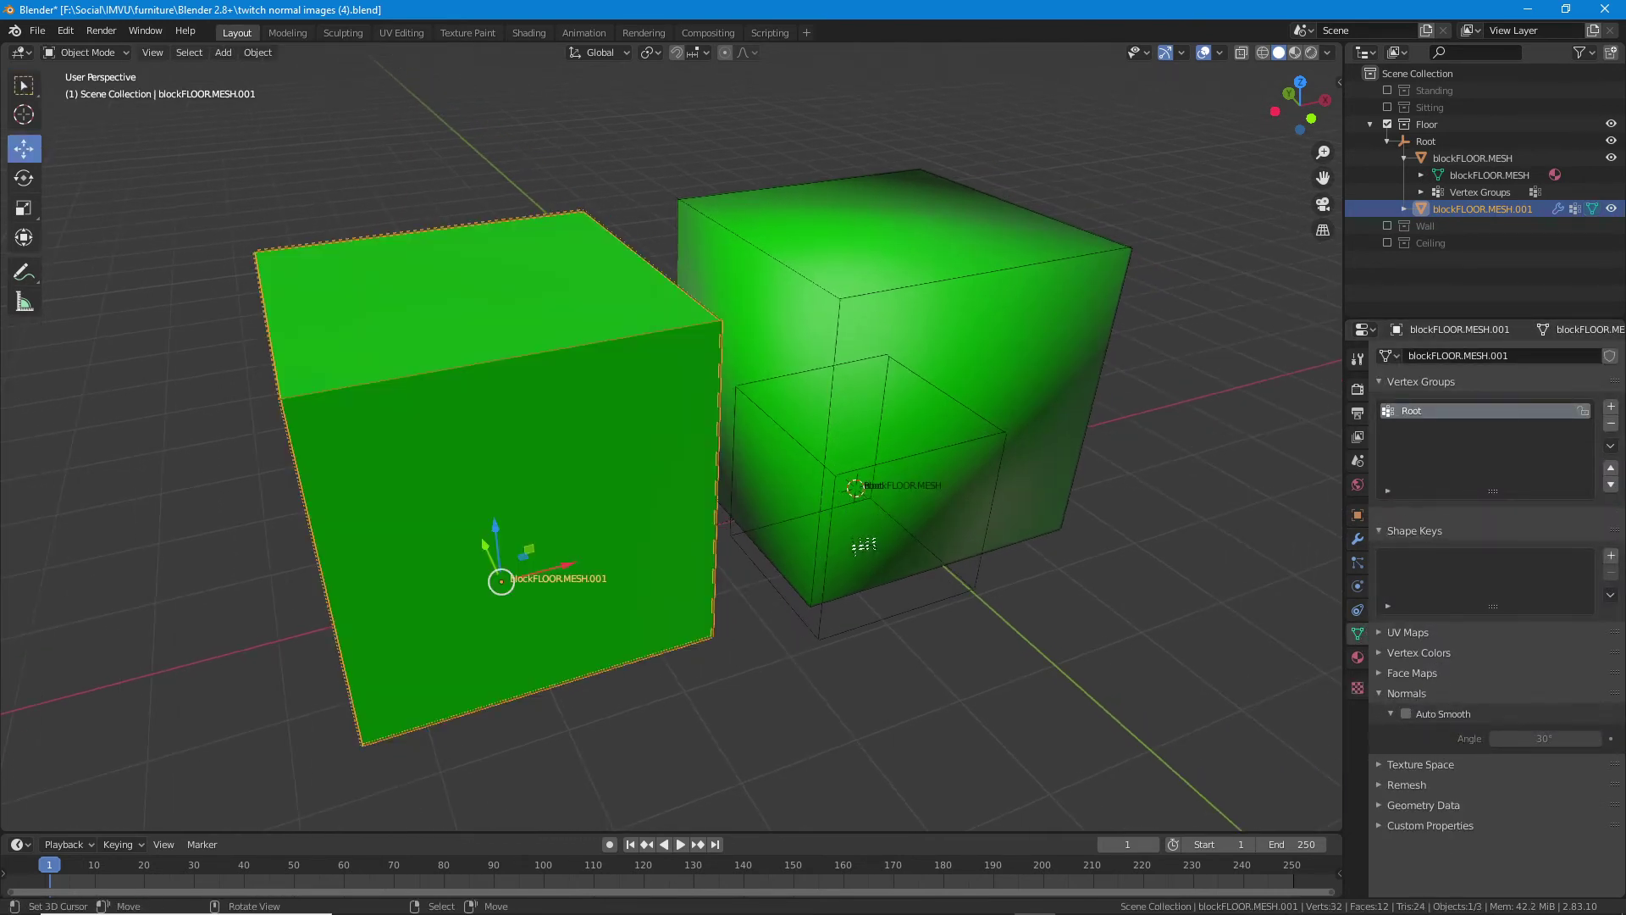
drag(670, 465, 598, 341)
key(alt+a)
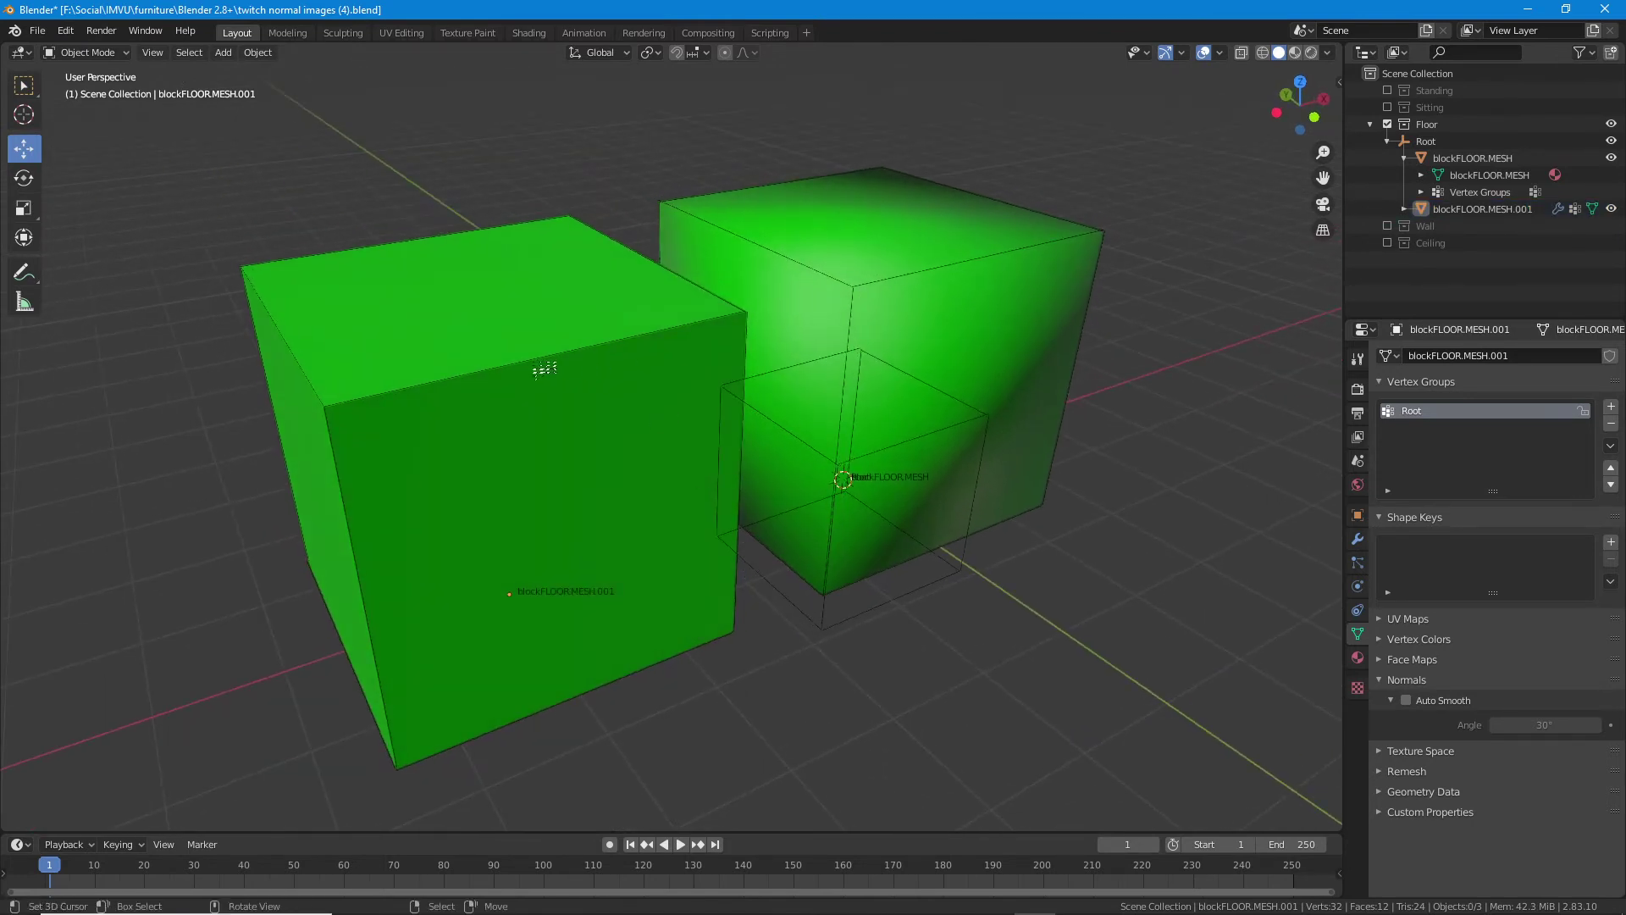
click(543, 369)
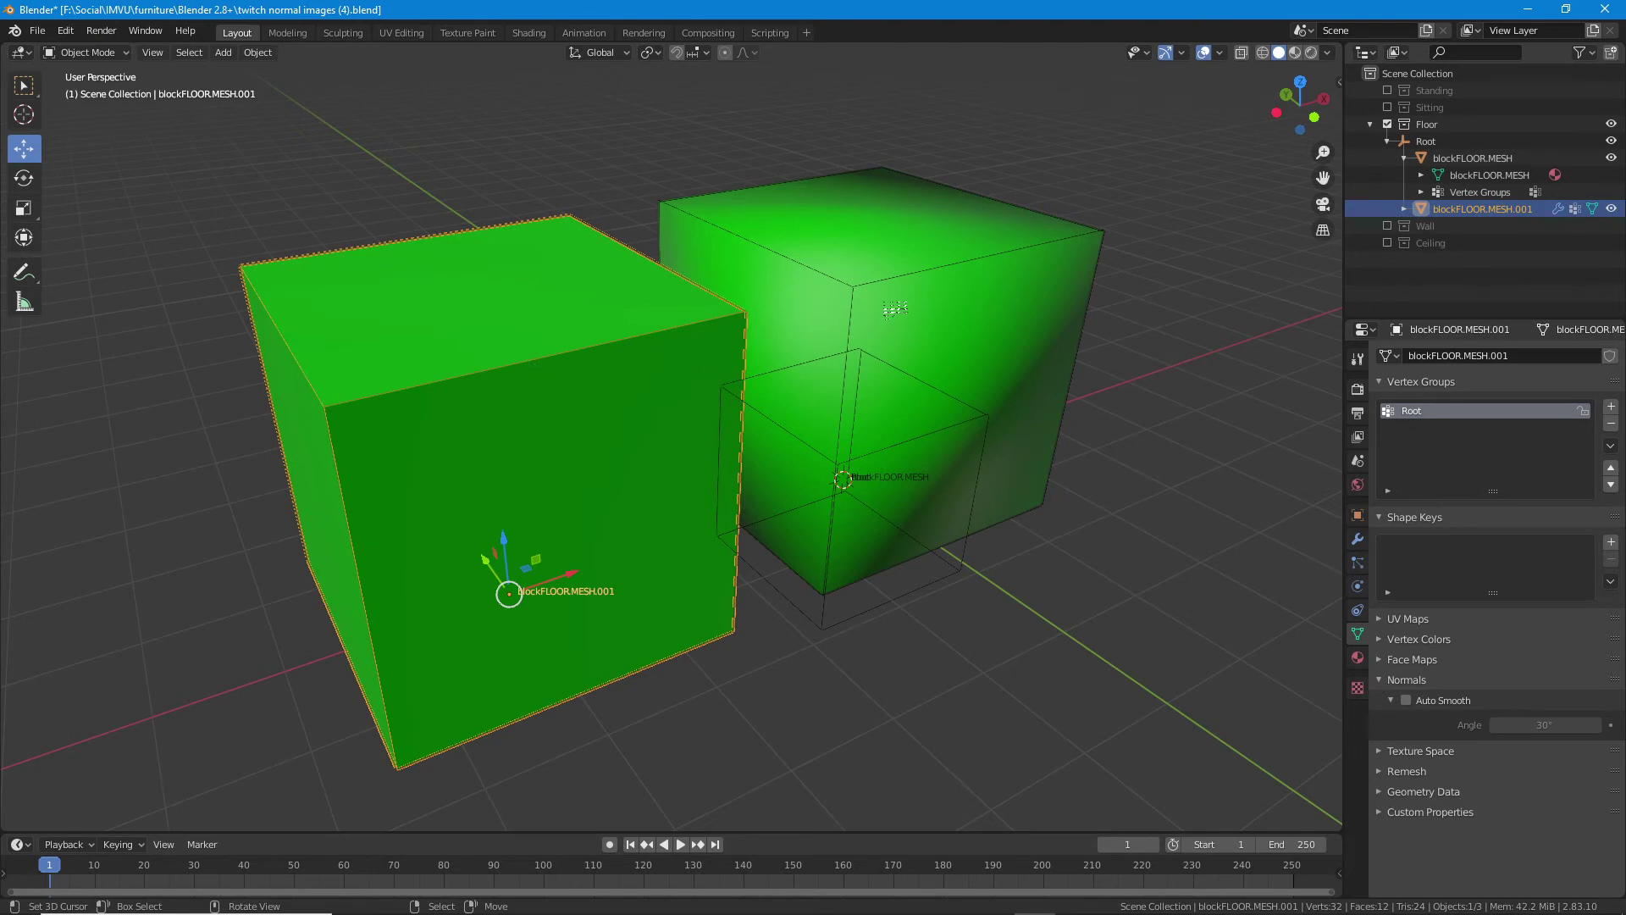
click(894, 286)
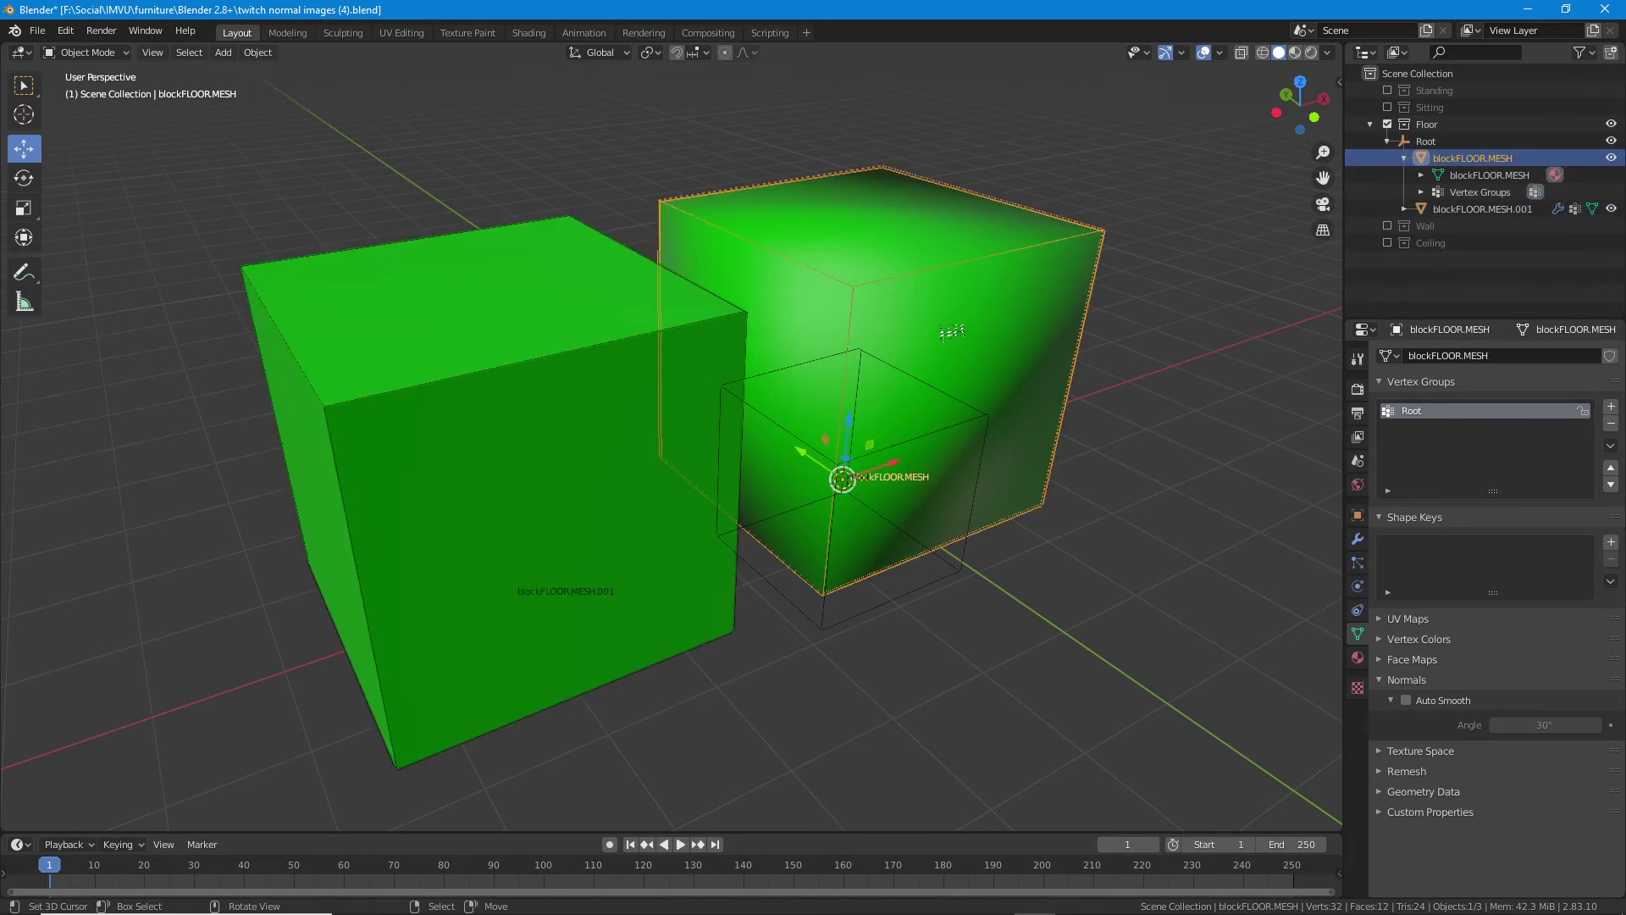
drag(1033, 483, 994, 495)
- Test-move the Root empty together with its parented cubes and cancel the move
right_click(948, 647)
key(g)
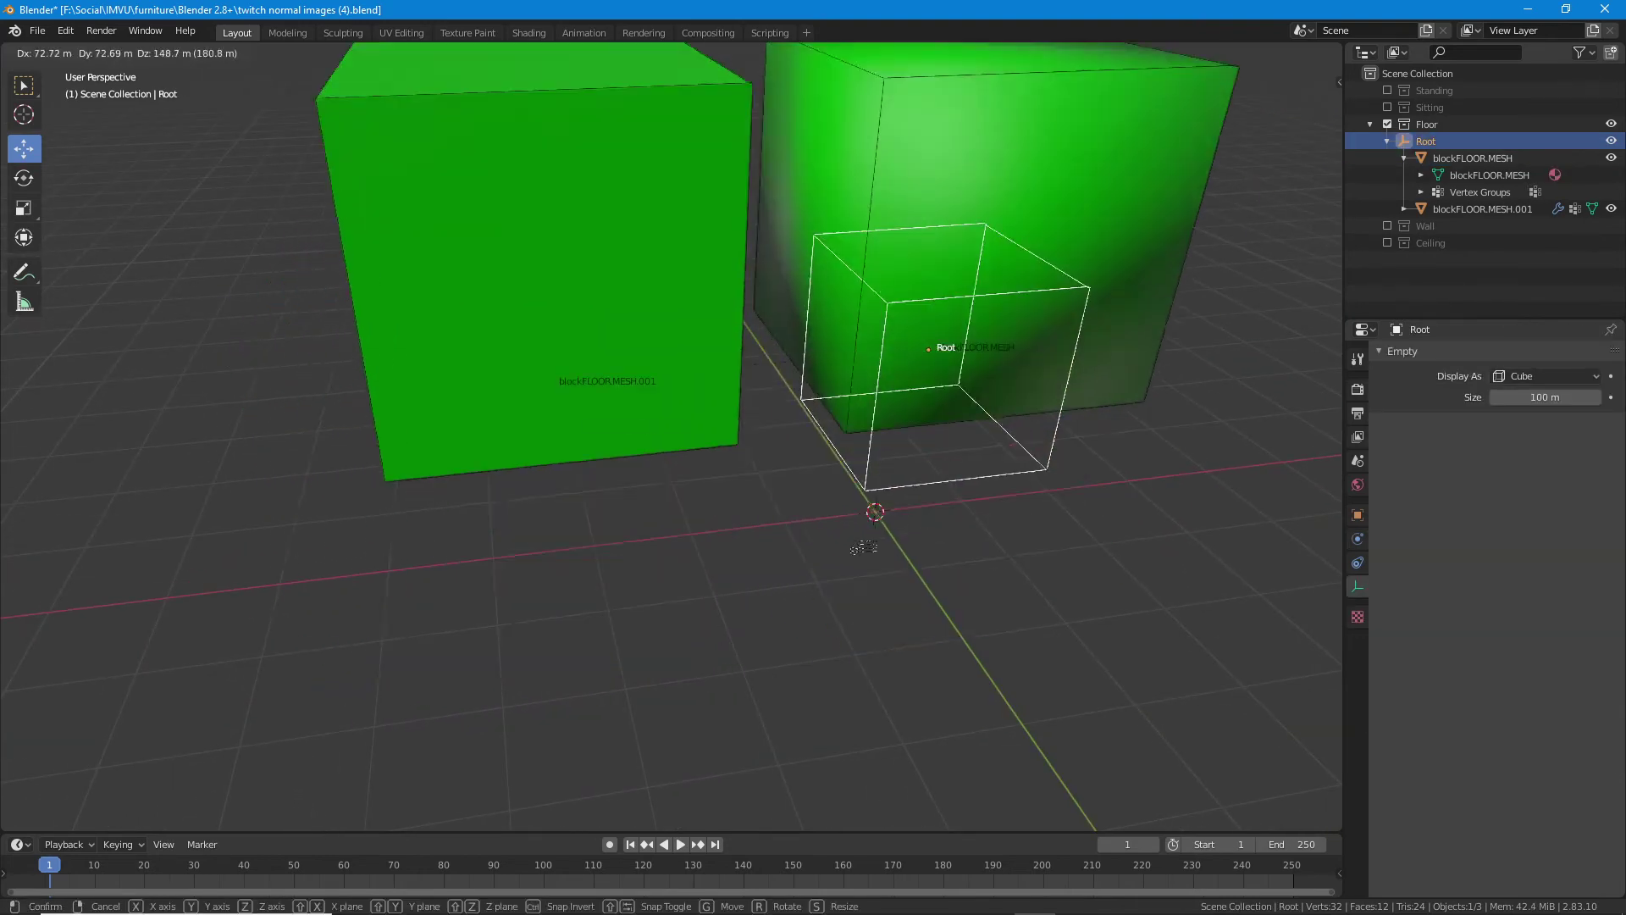
right_click(872, 614)
drag(809, 613, 820, 602)
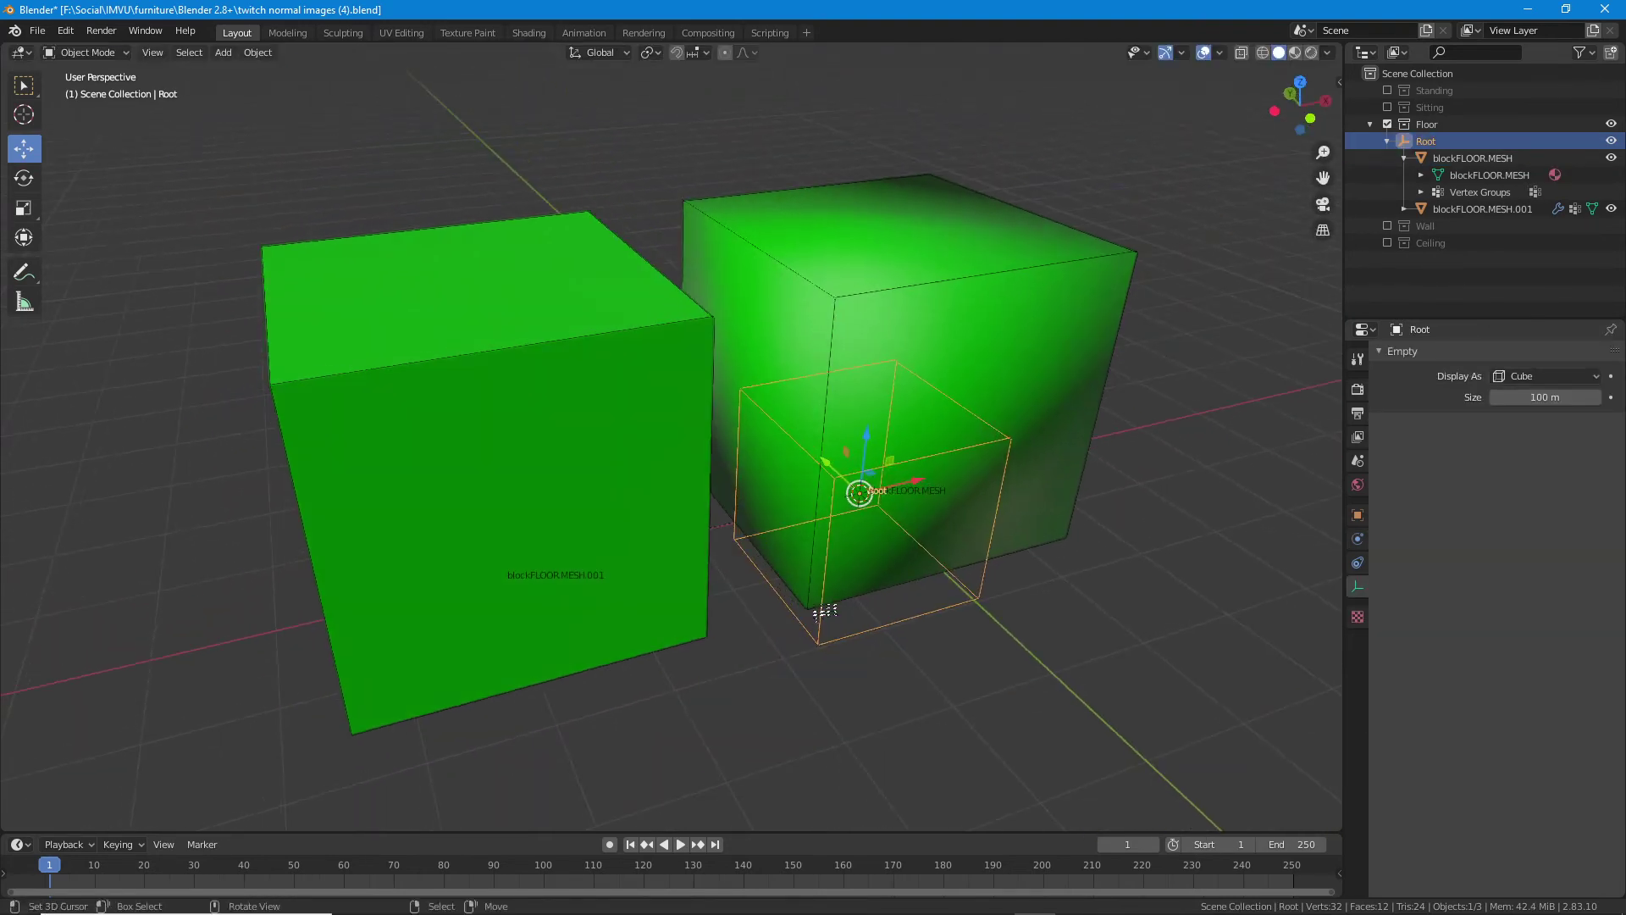
- Save the Blender file and select both cubes together with the Root empty
key(ctrl+s)
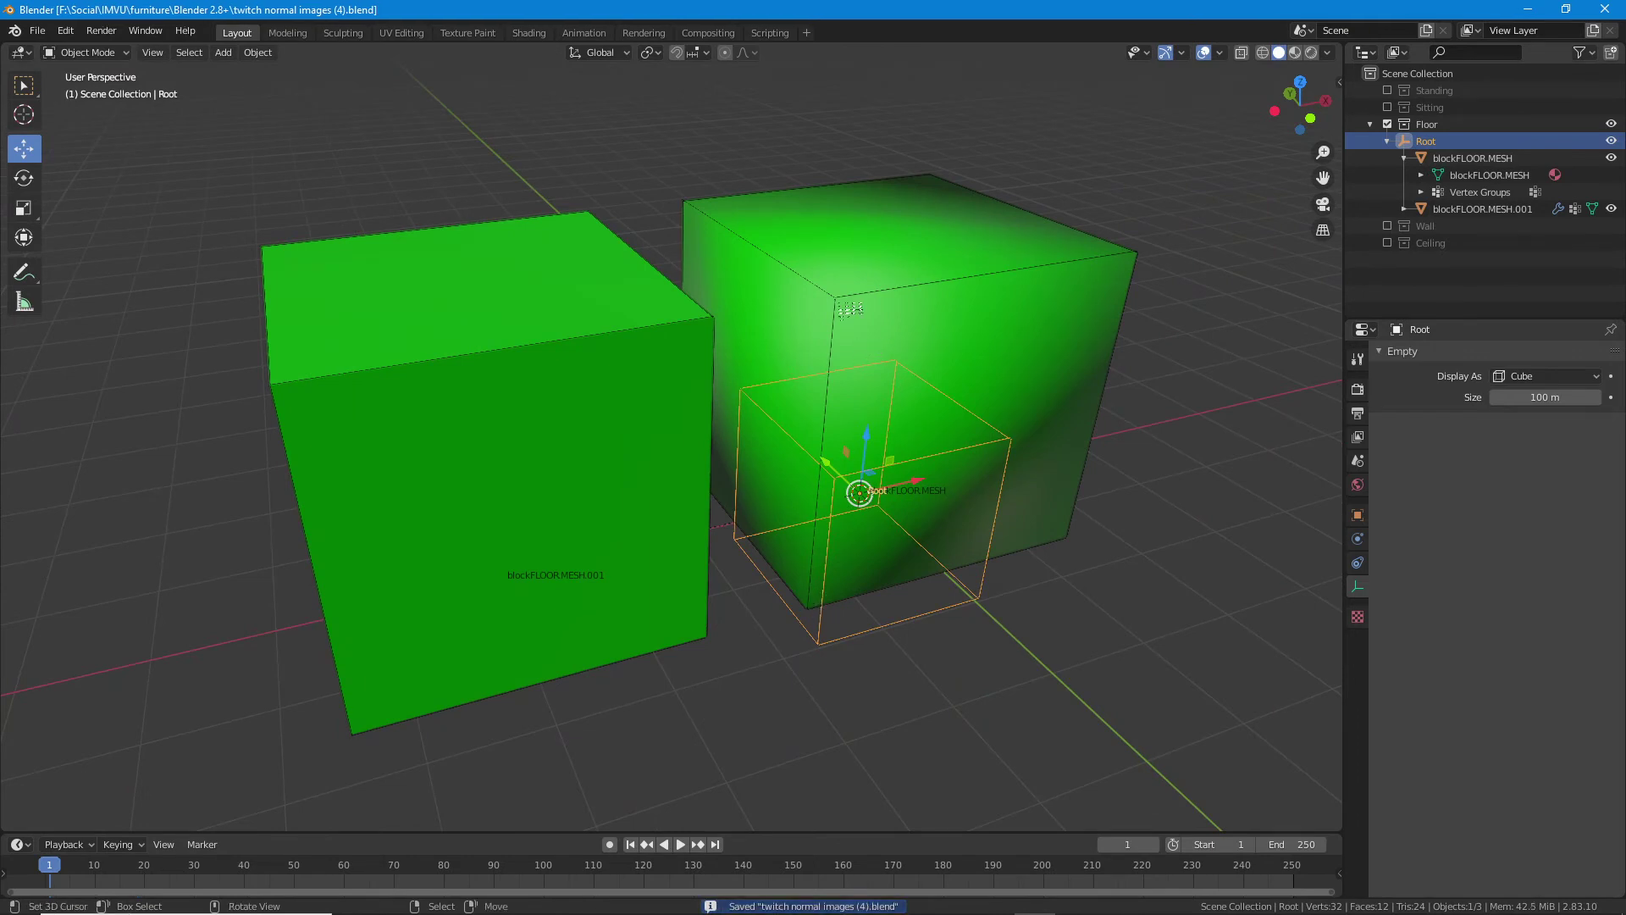
right_click(537, 363)
shift+right_click(859, 455)
shift+right_click(853, 652)
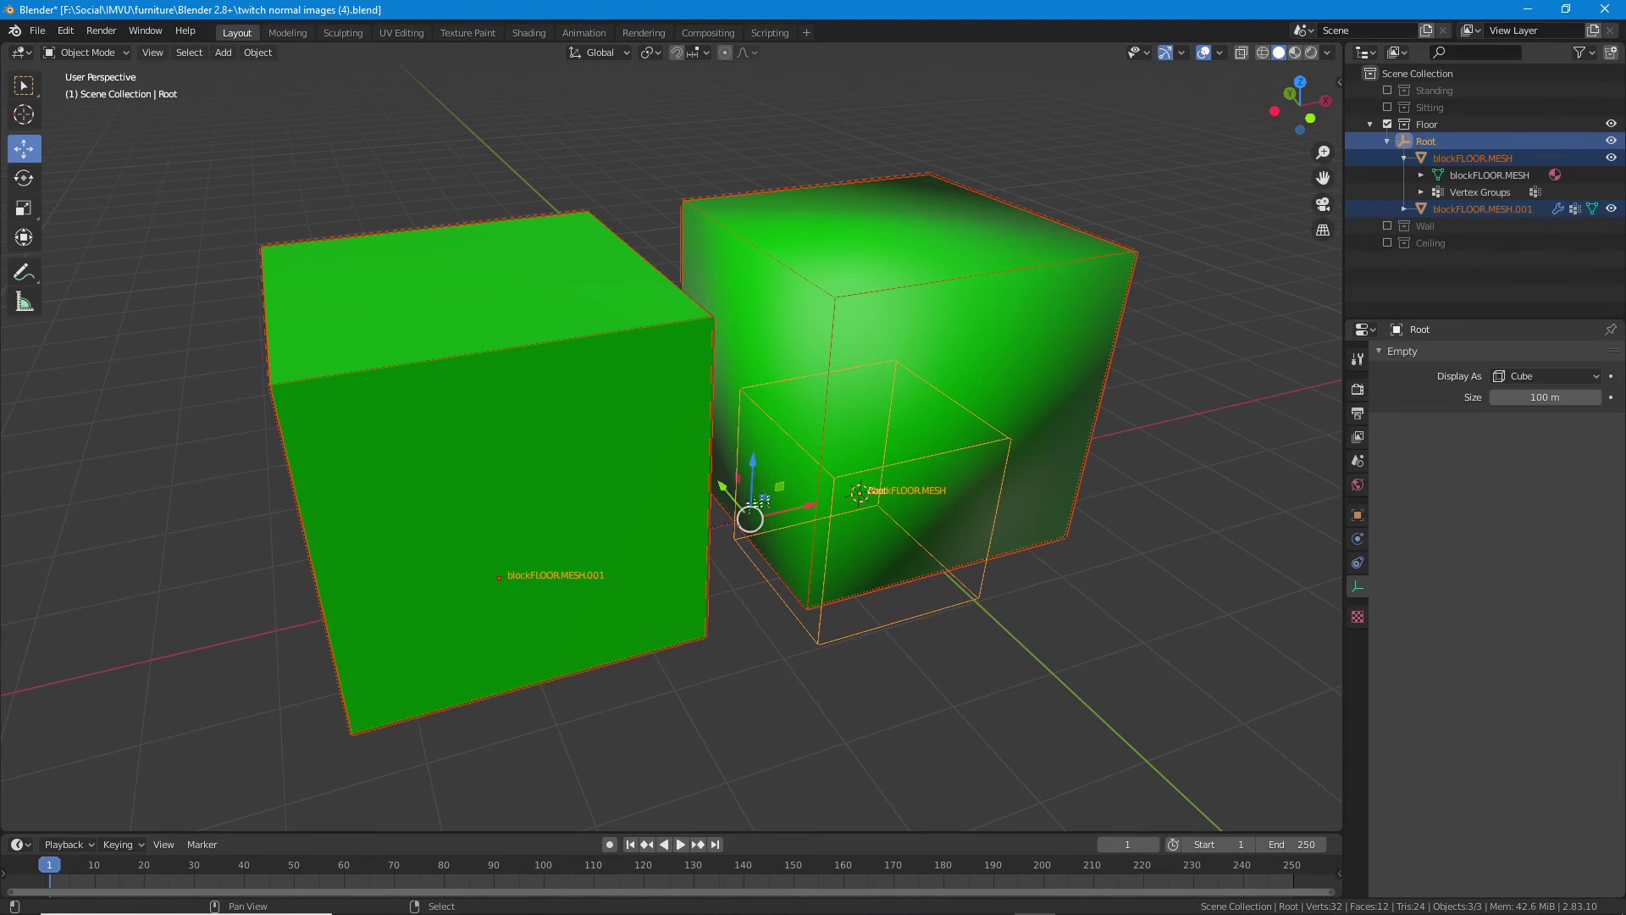
- Export only the selected objects as twitch normal images (4).fbx, with Add Leaf Bones and Bake Animation turned off
click(40, 31)
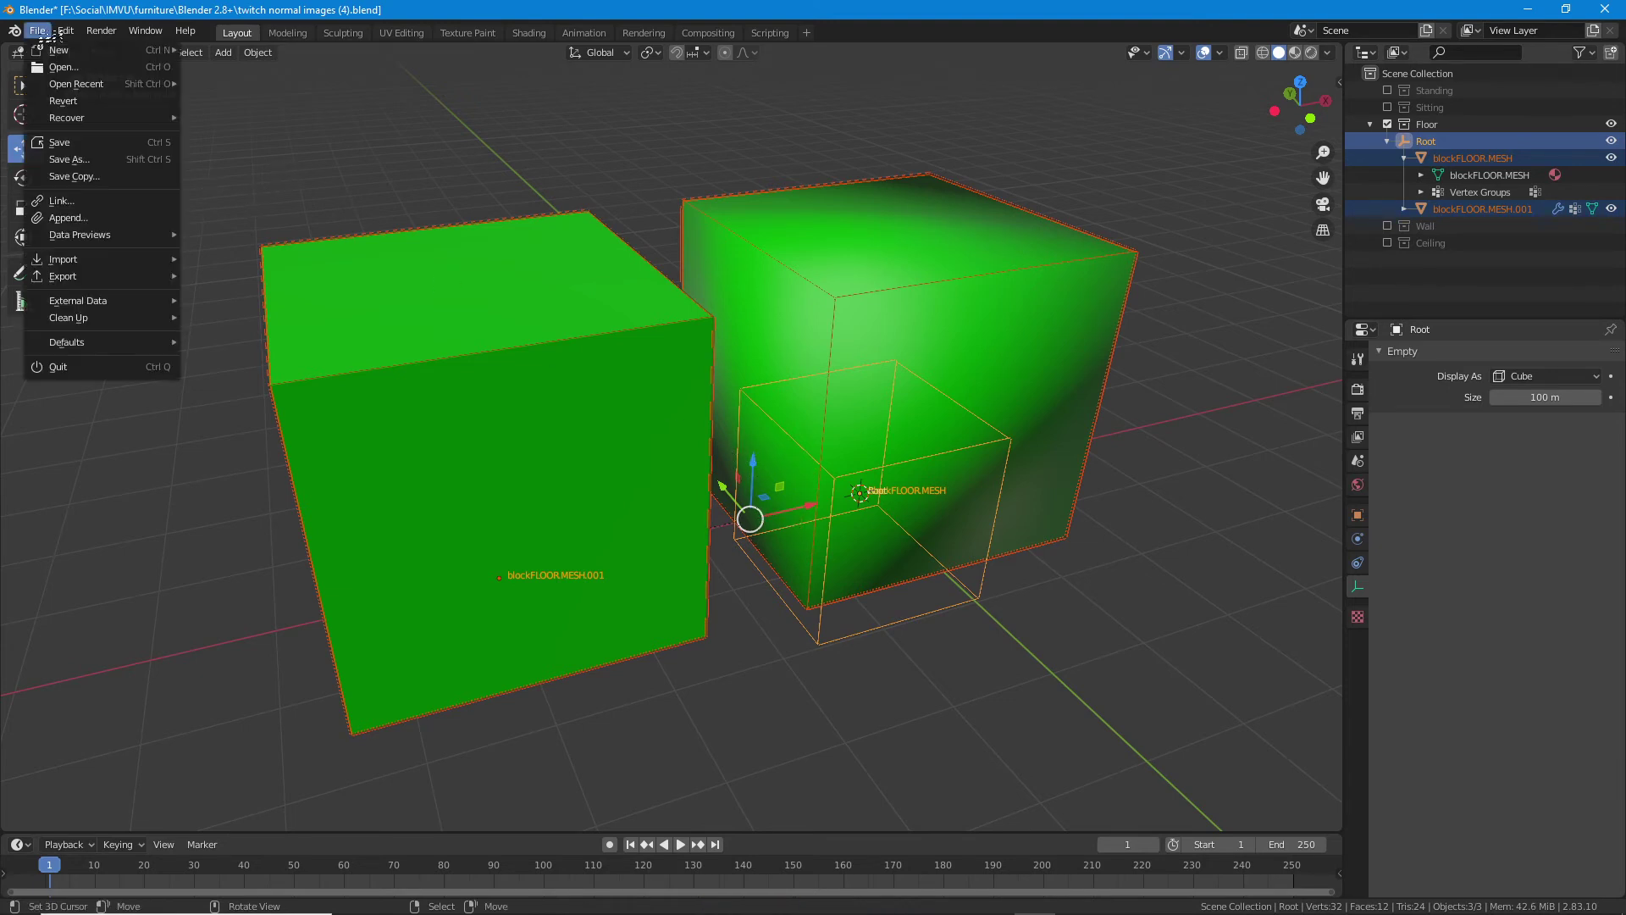
mouse_move(100, 279)
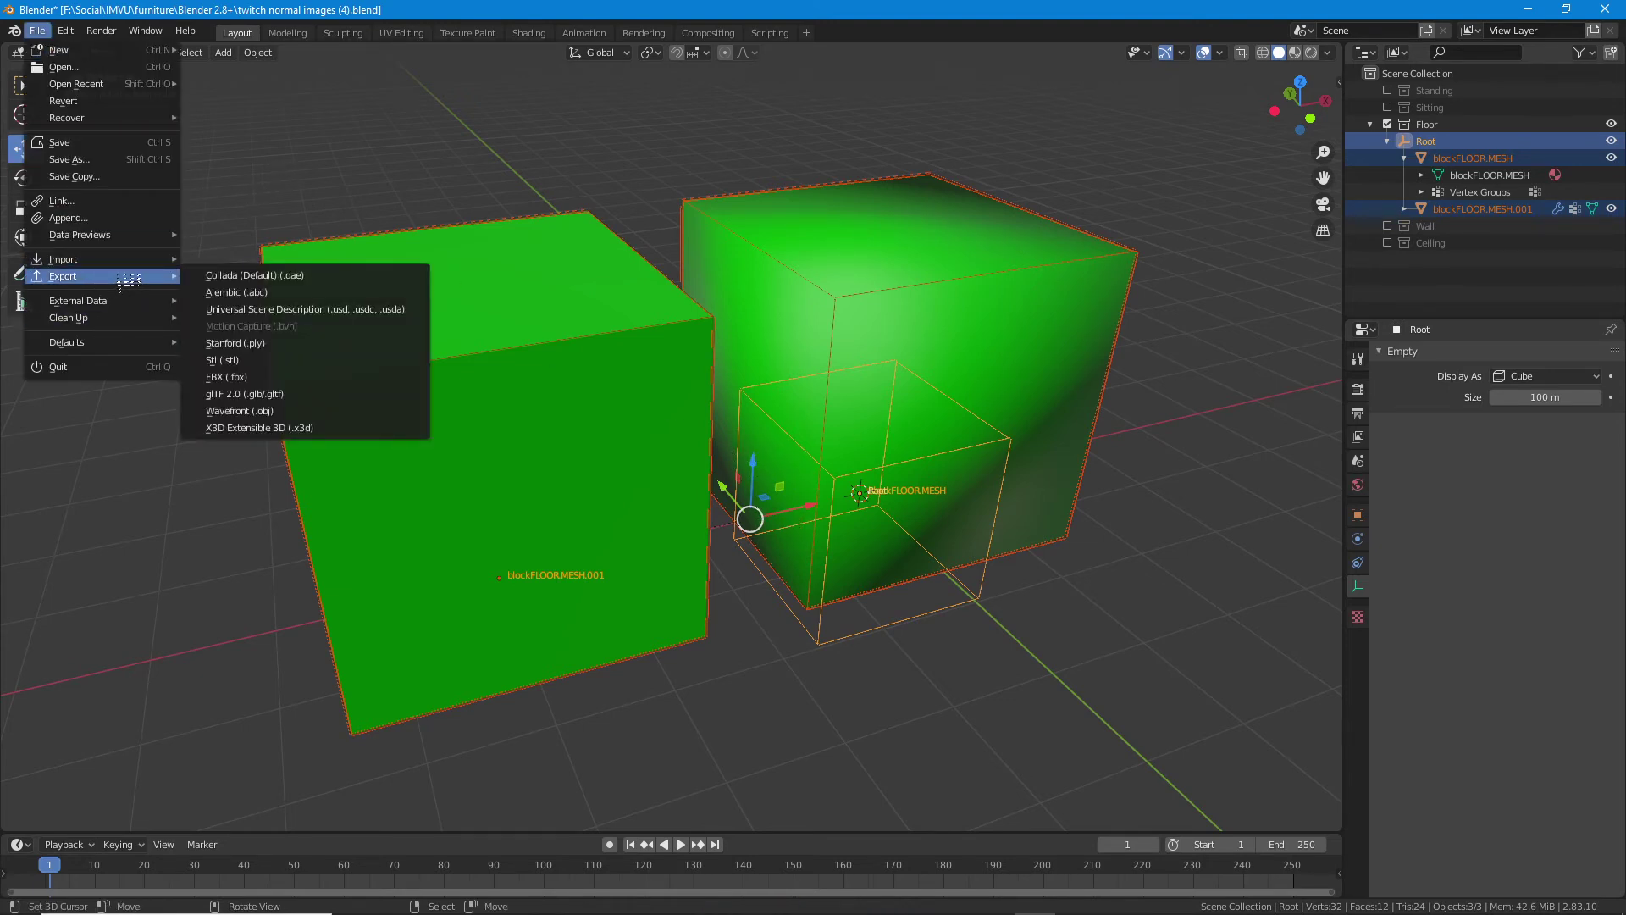
click(244, 379)
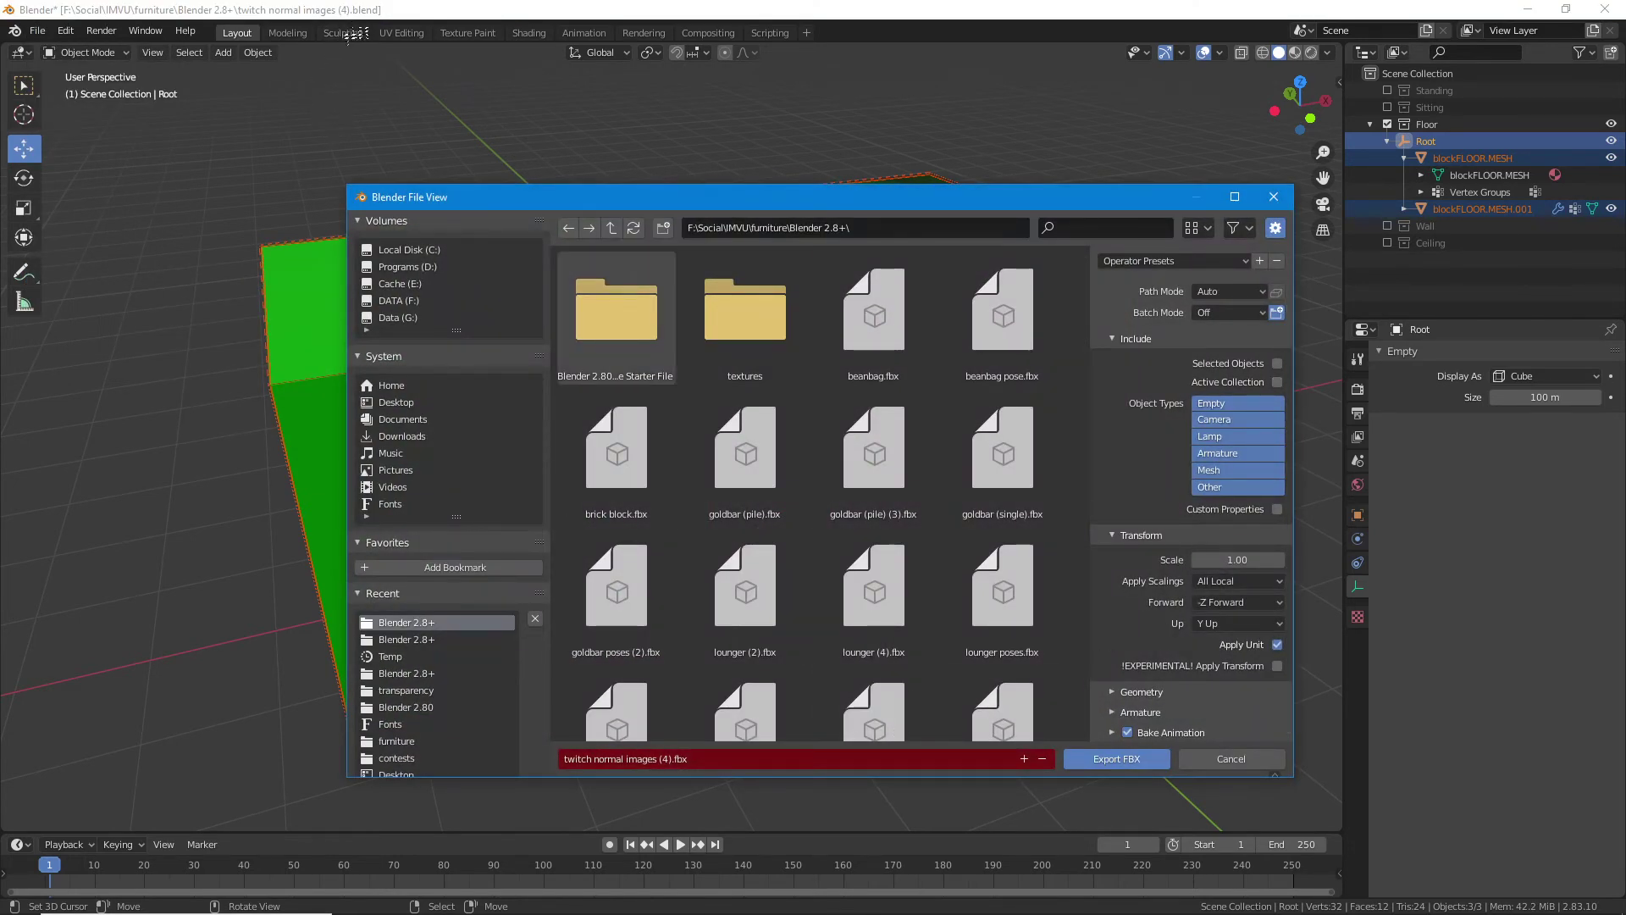
click(1277, 363)
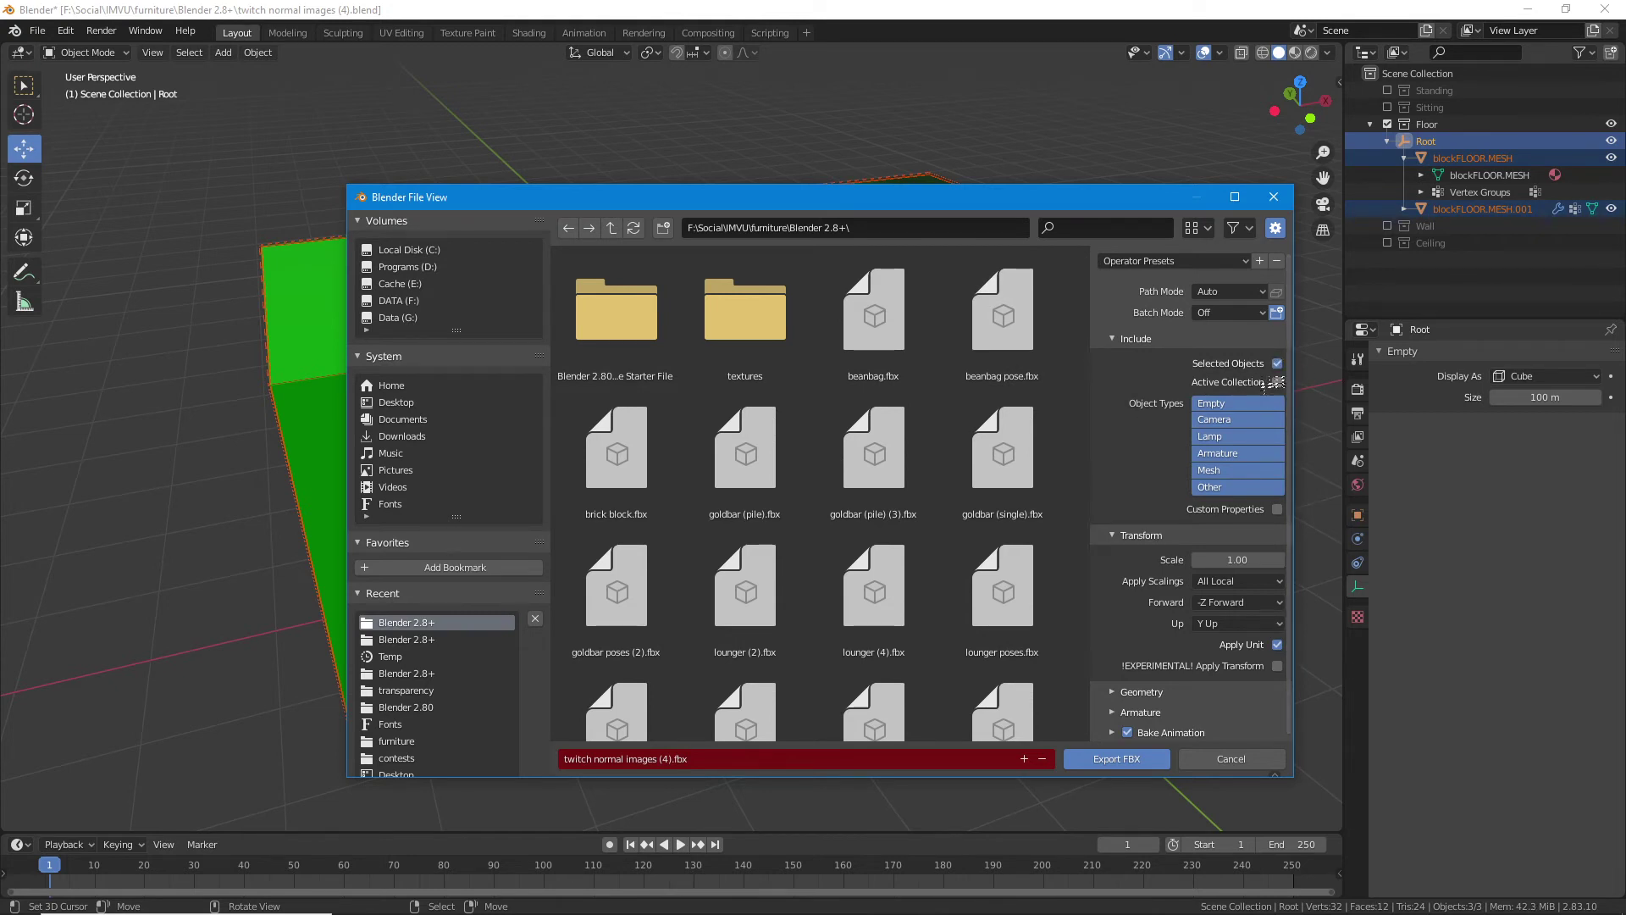
click(1141, 691)
scroll(1153, 682, down, 2)
scroll(1157, 682, down, 3)
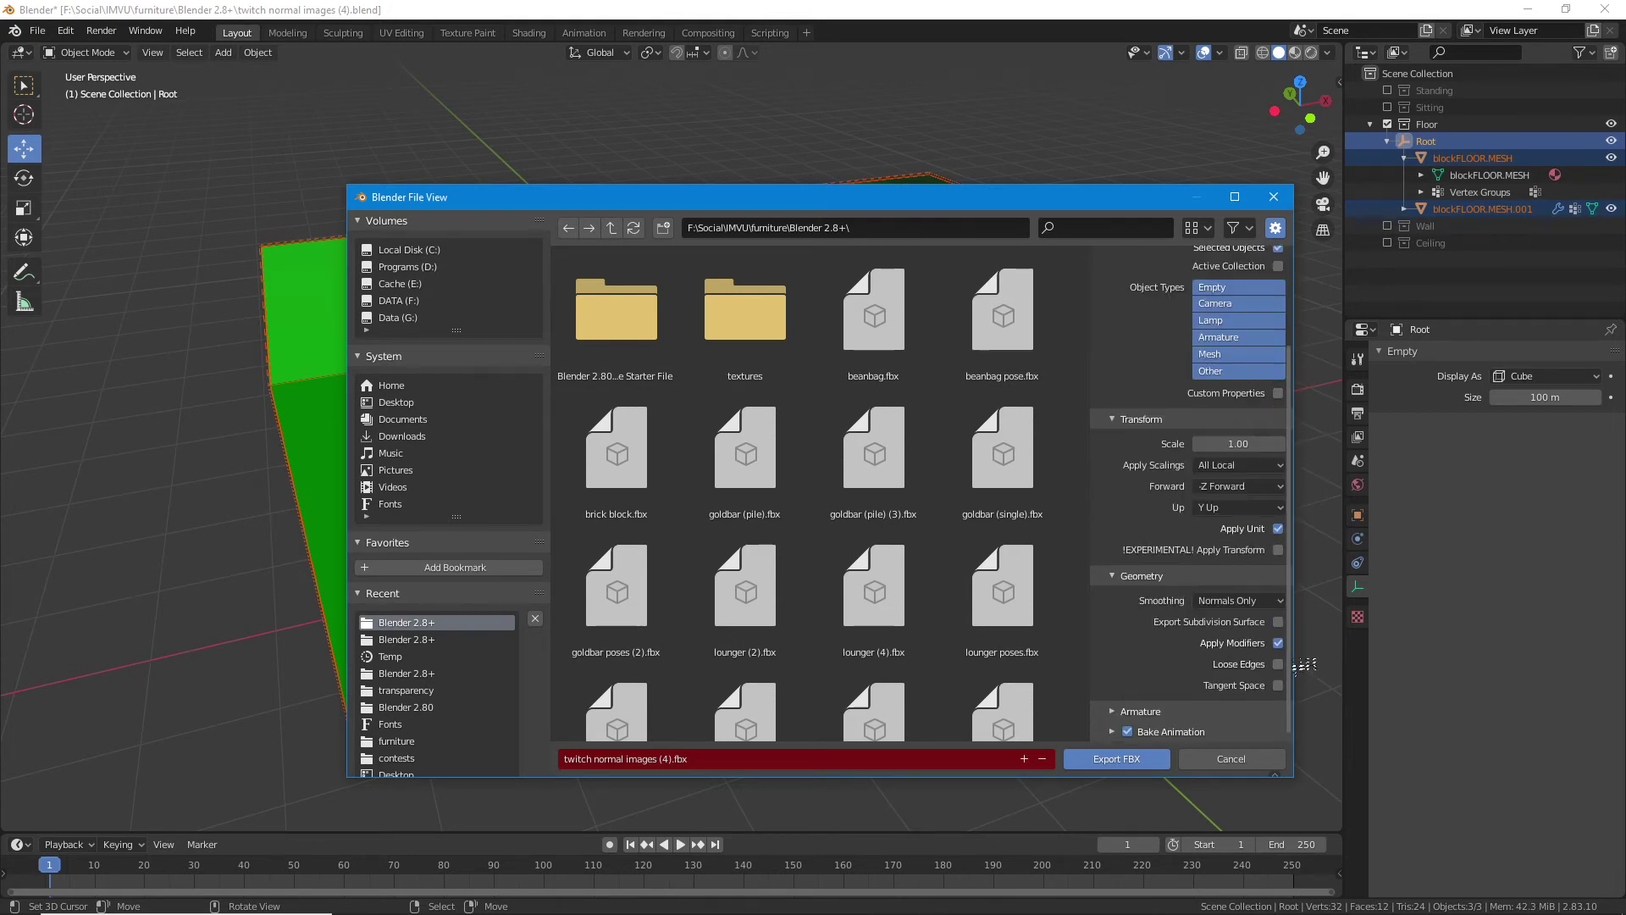
click(1163, 710)
scroll(1177, 707, down, 3)
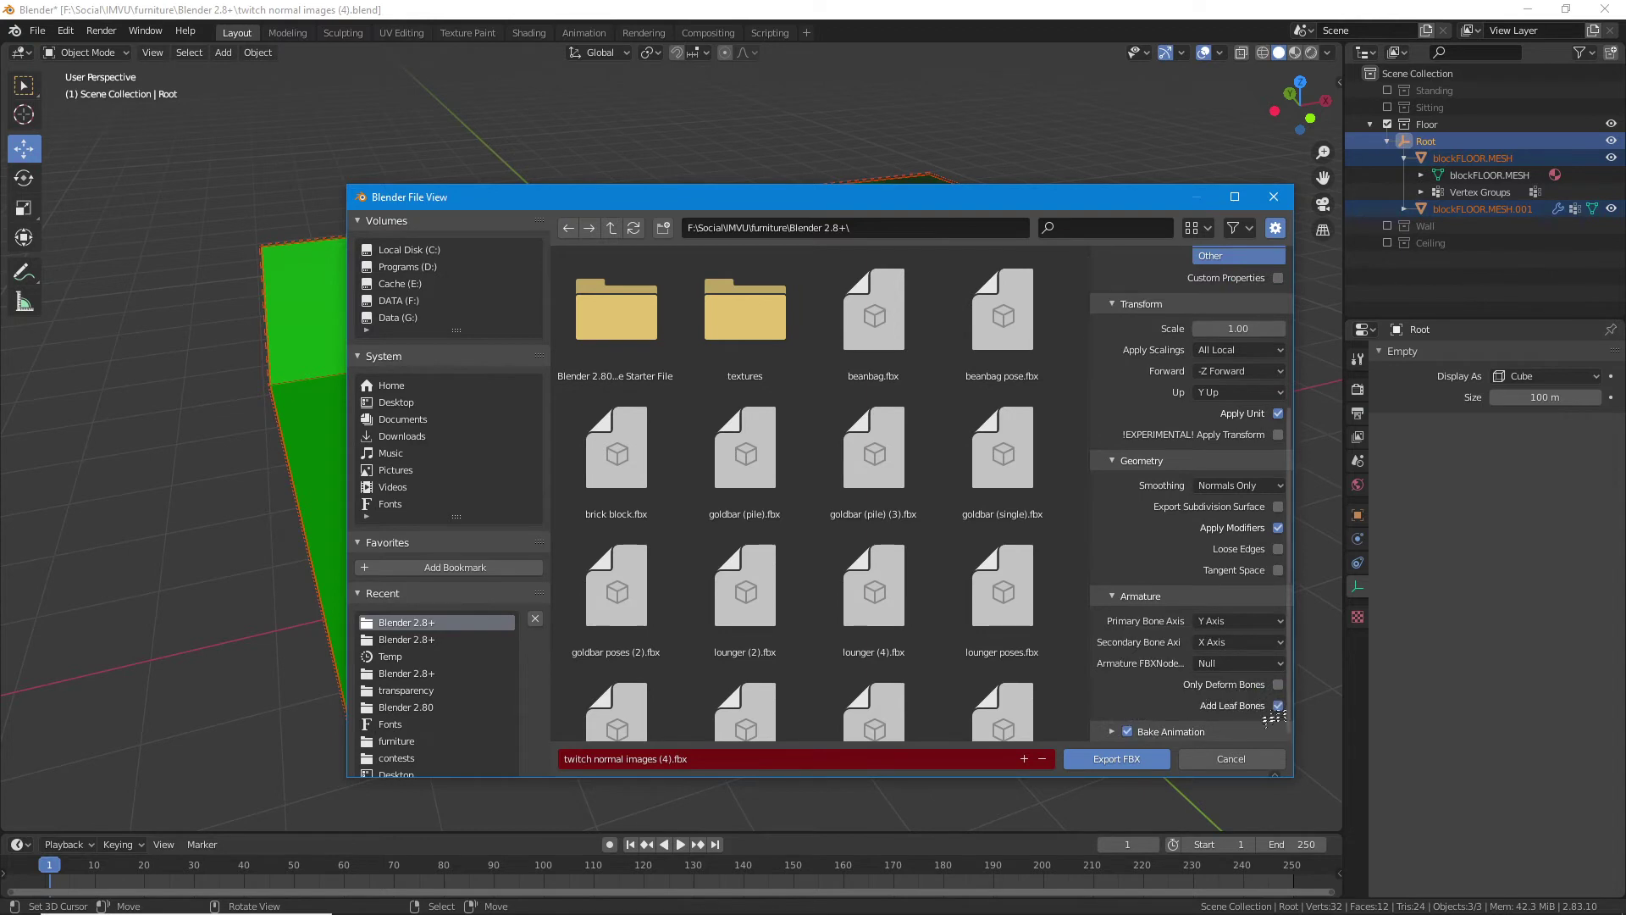
click(1279, 706)
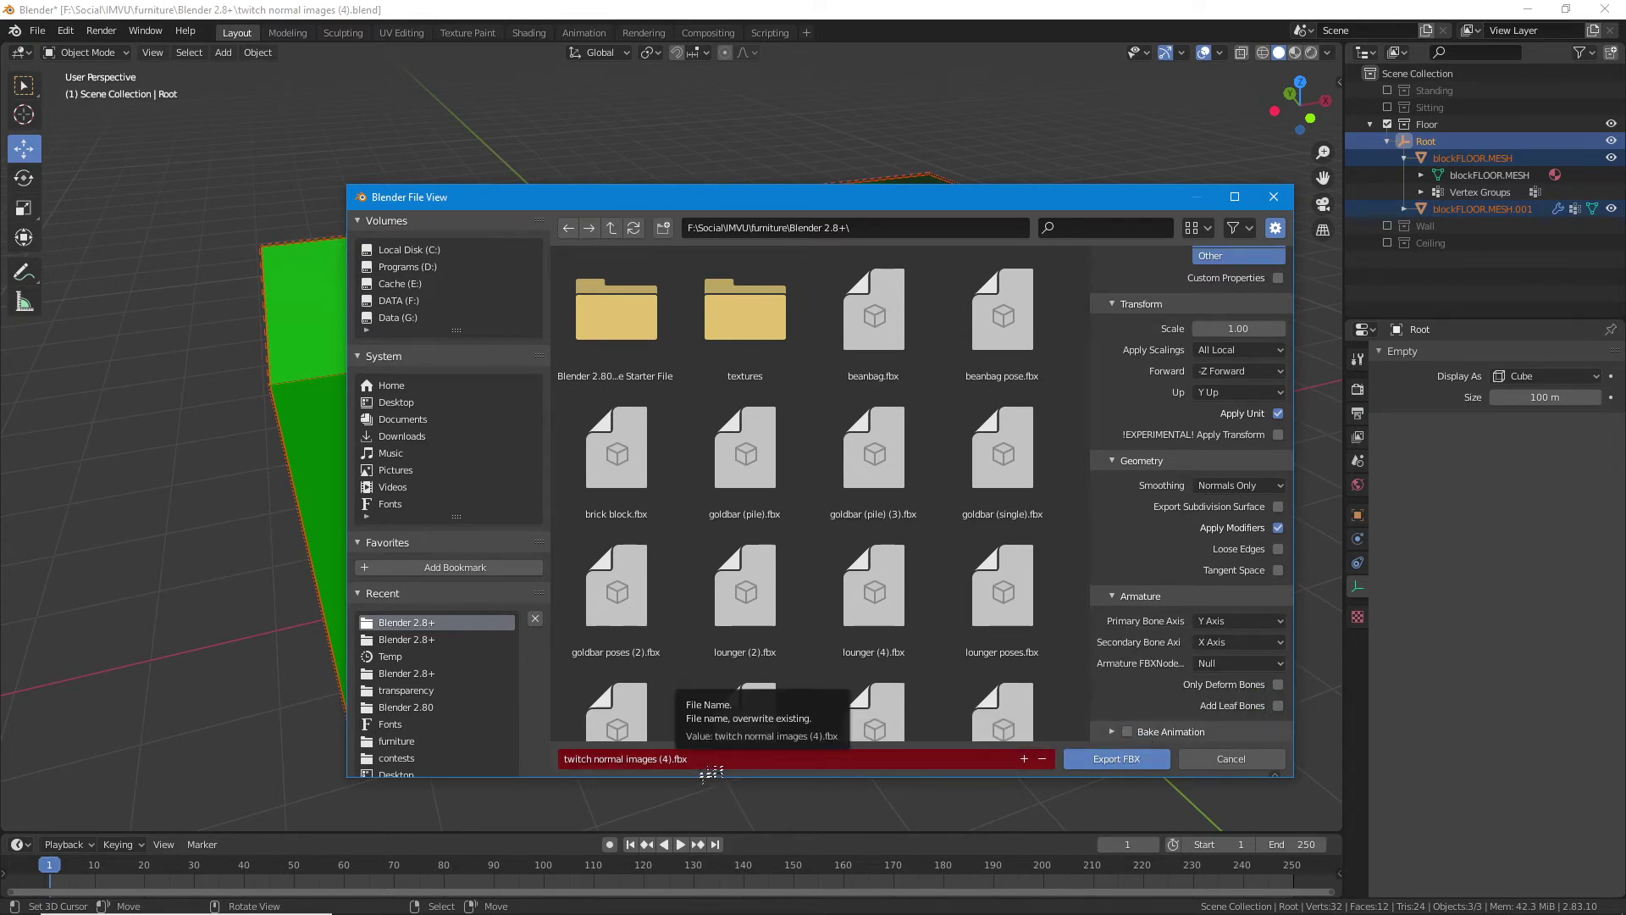
click(1117, 759)
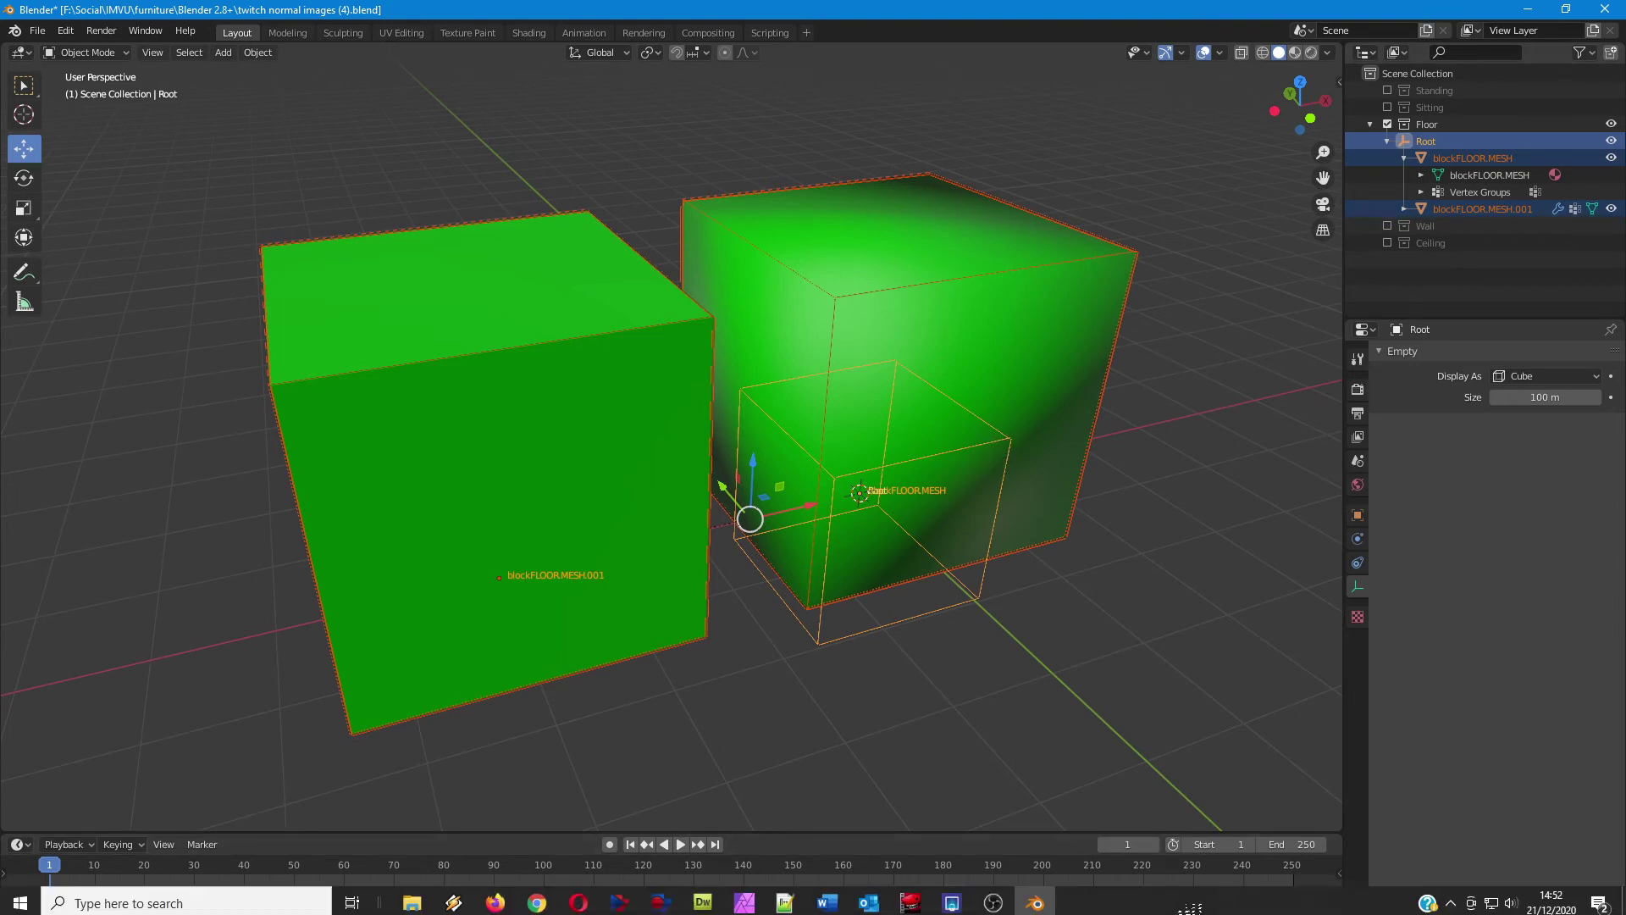
- Switch to IMVU Studio and derive a new product from Empty Furniture in the Rooms & Furniture category
click(1528, 9)
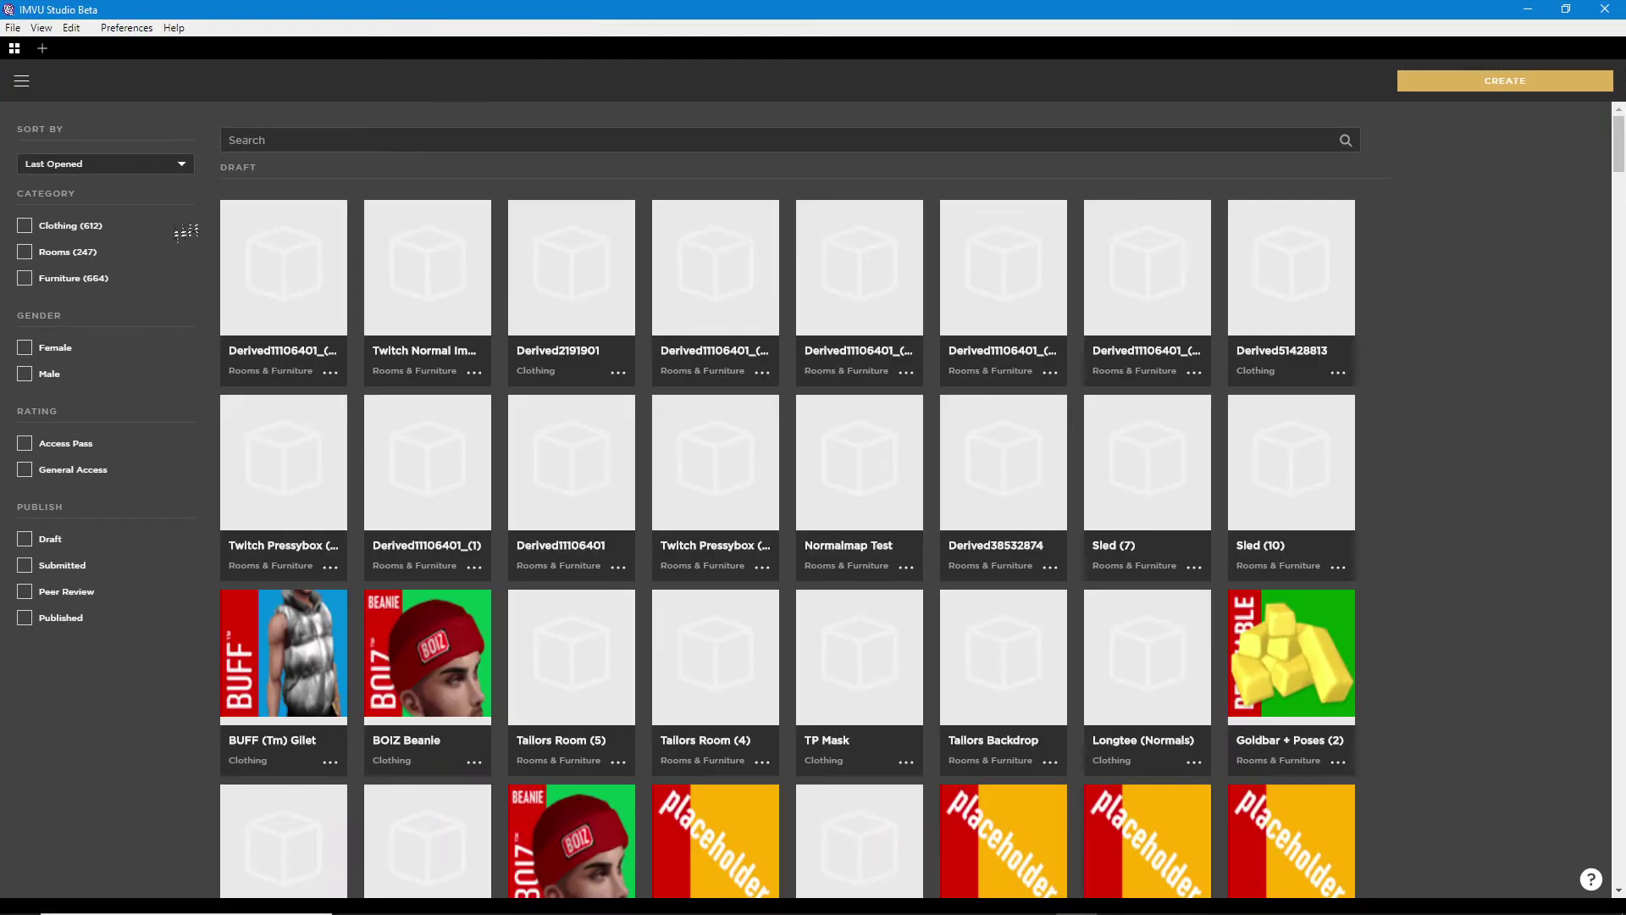
click(1512, 82)
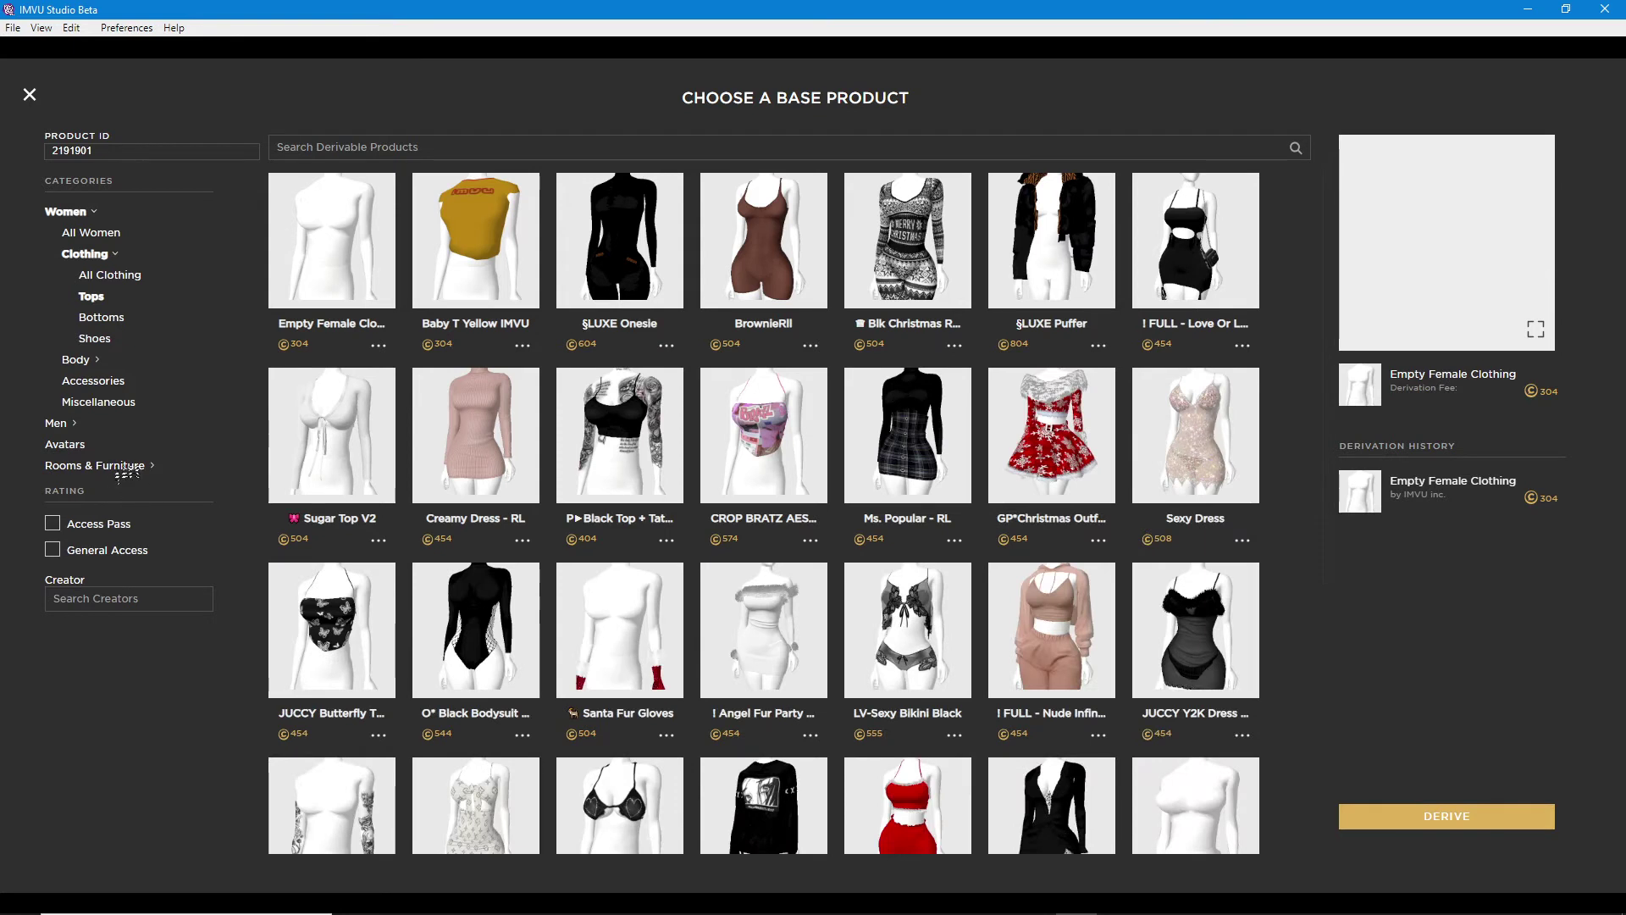
click(123, 467)
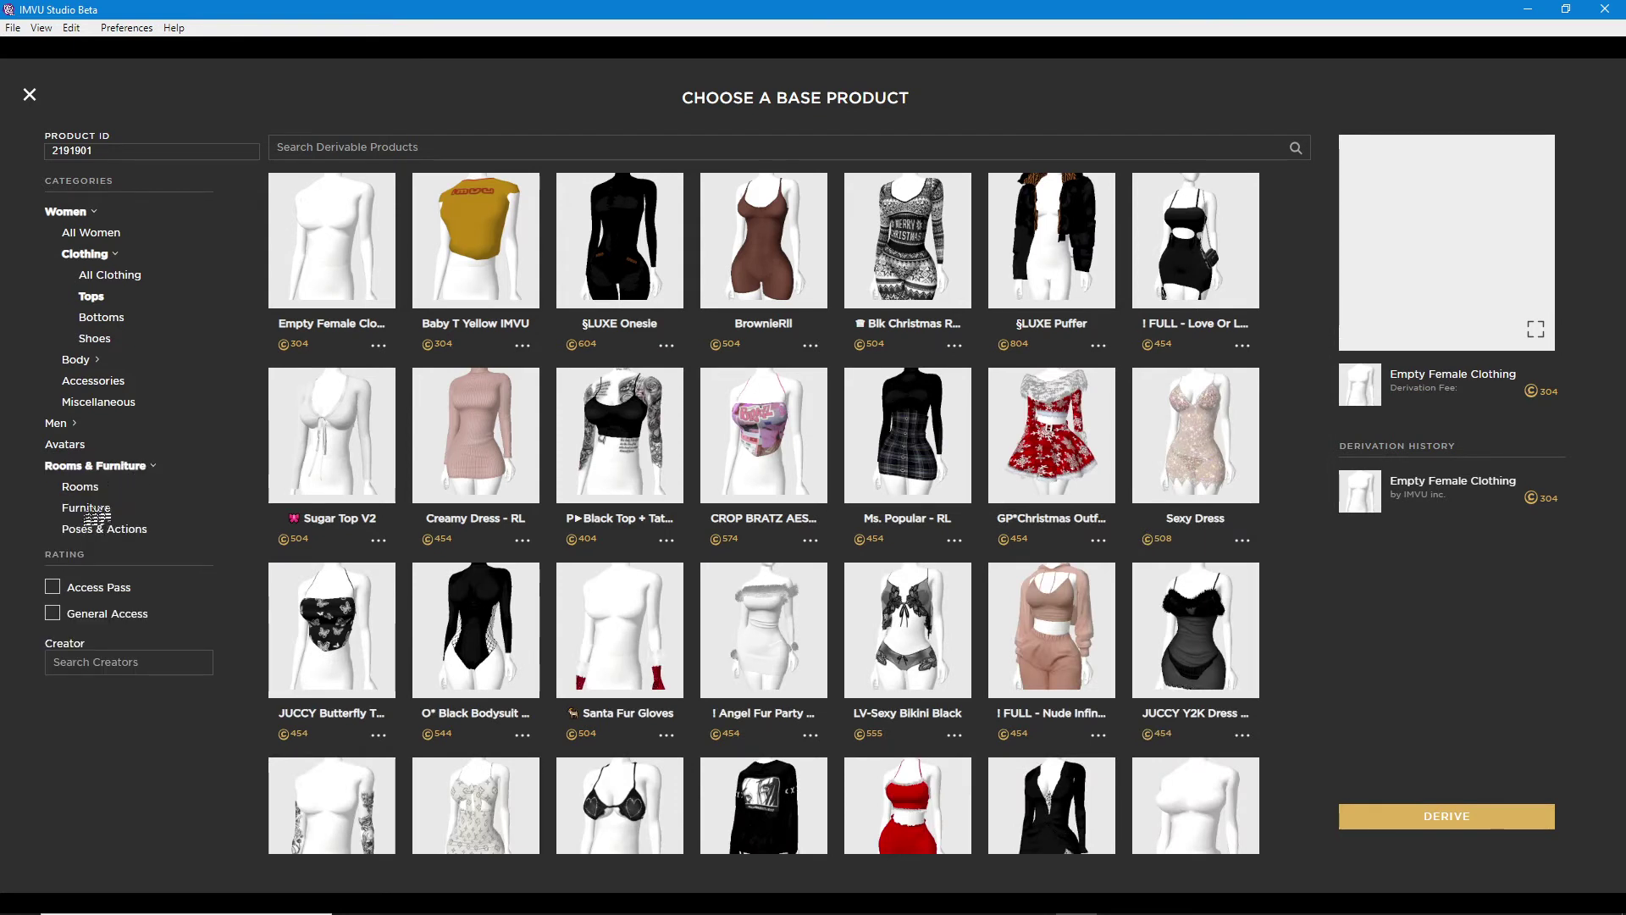
click(91, 509)
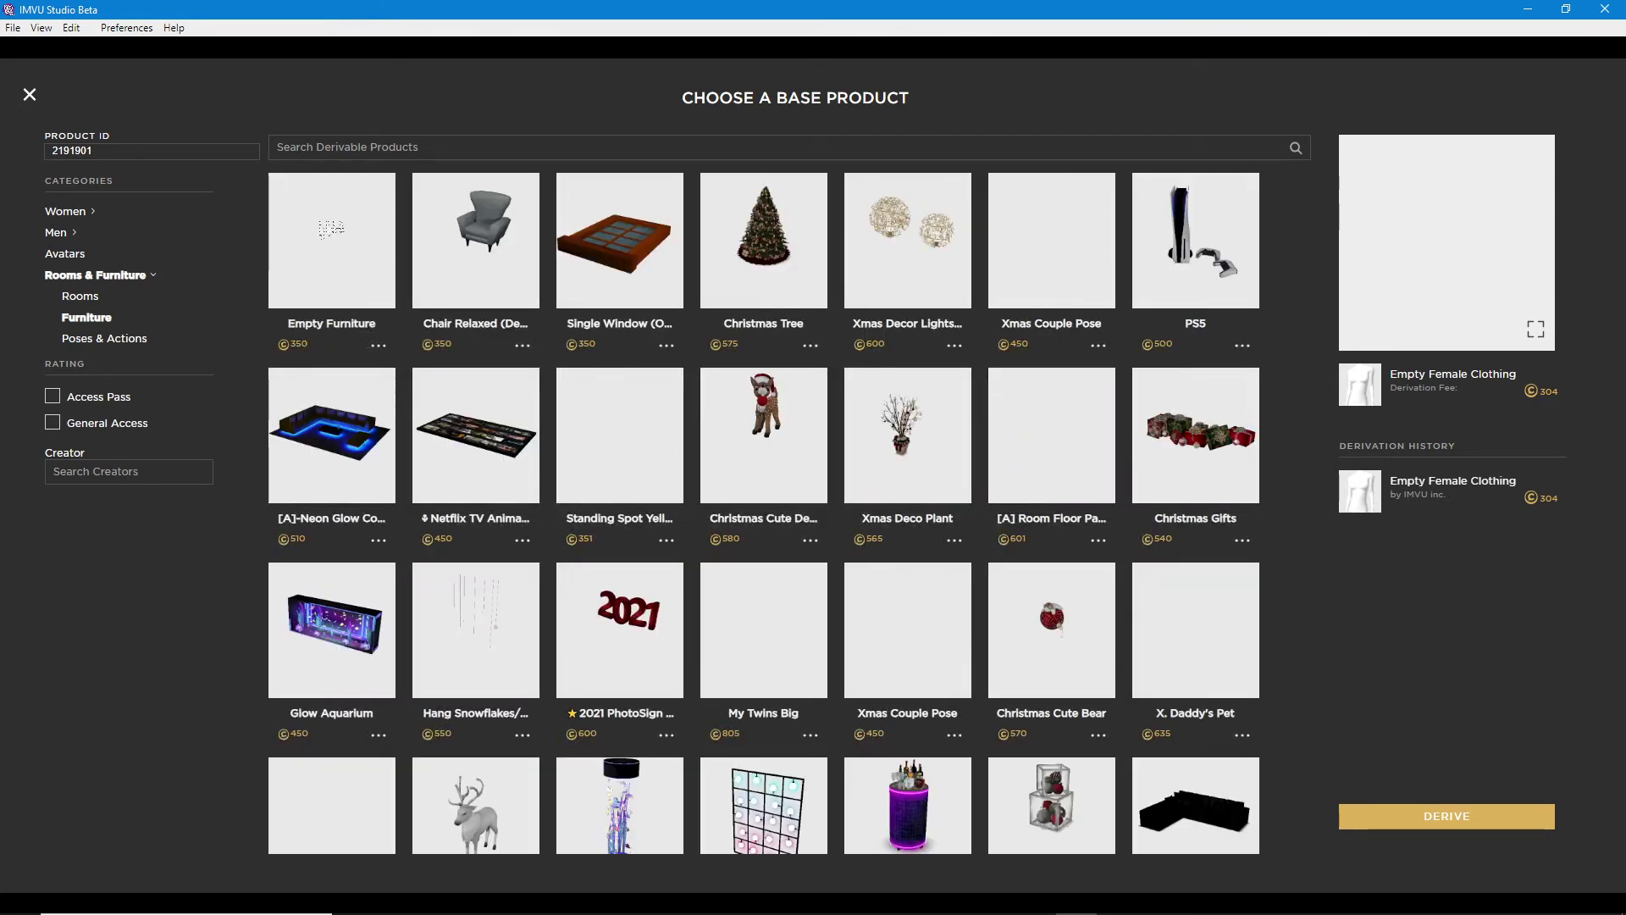
click(344, 247)
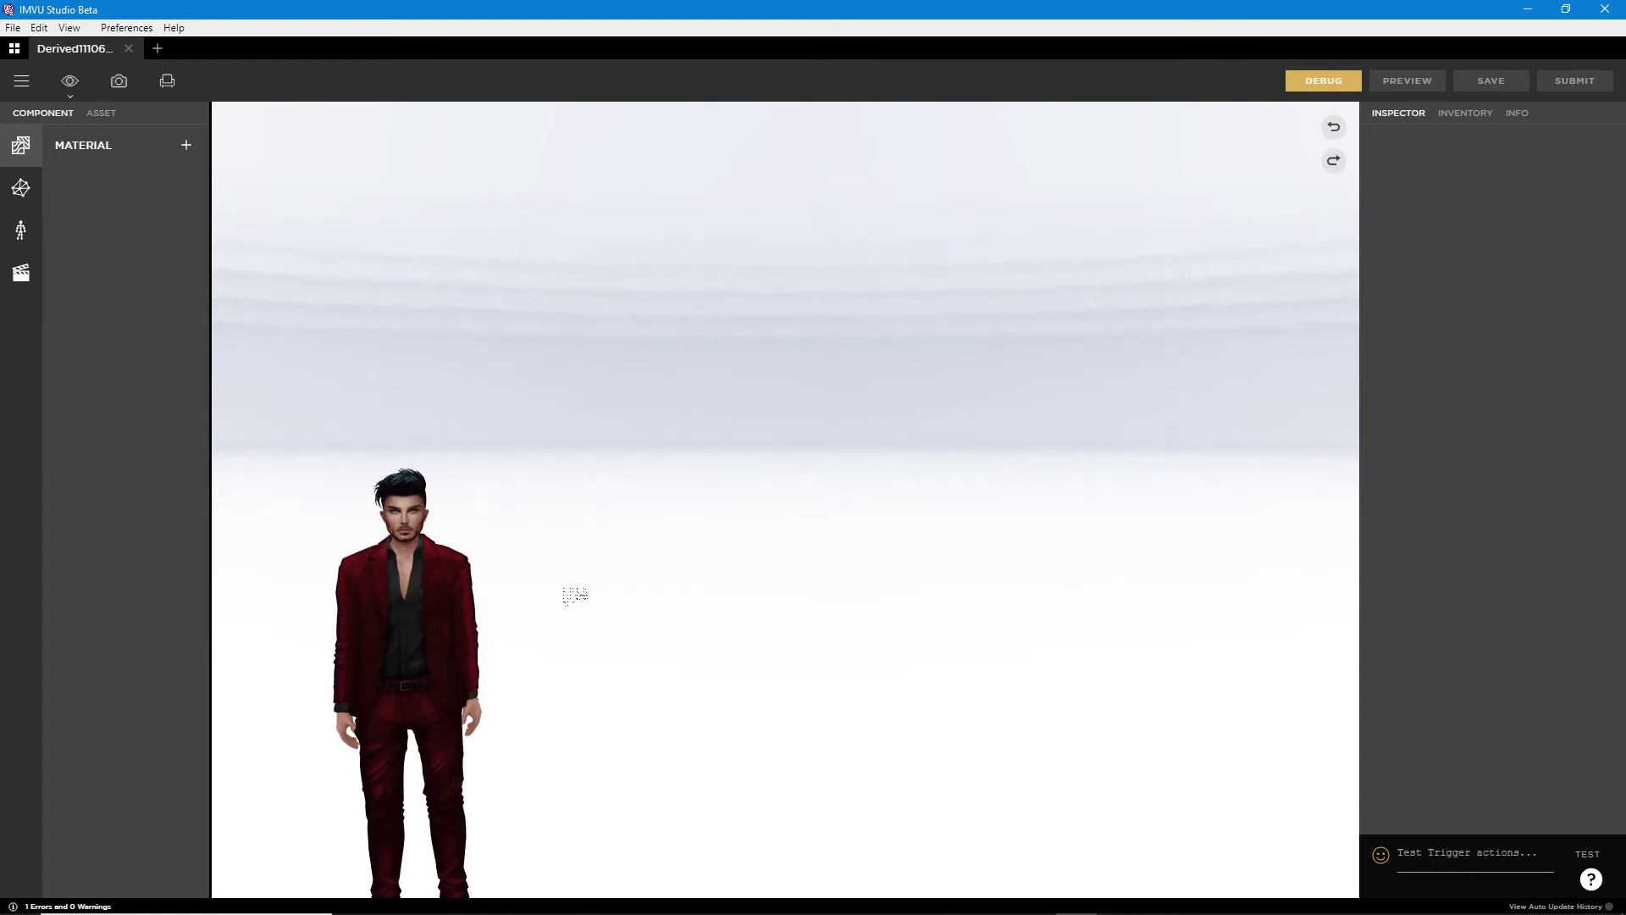
- Import the asset file twitch normal images (4).fbx into the new furniture product
click(21, 81)
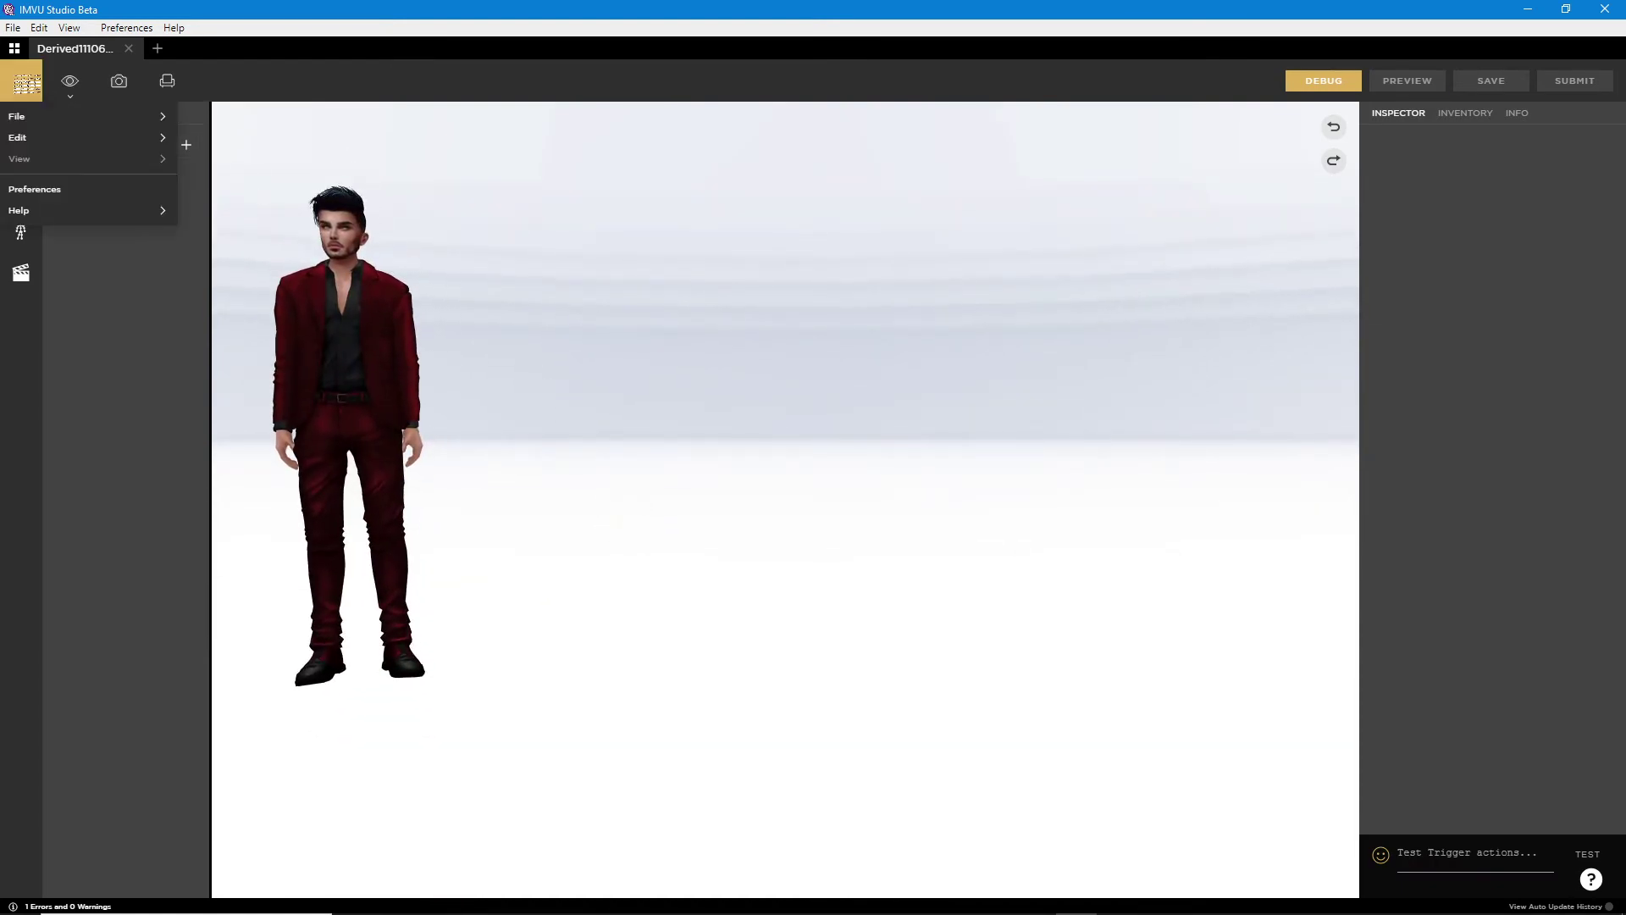
mouse_move(56, 140)
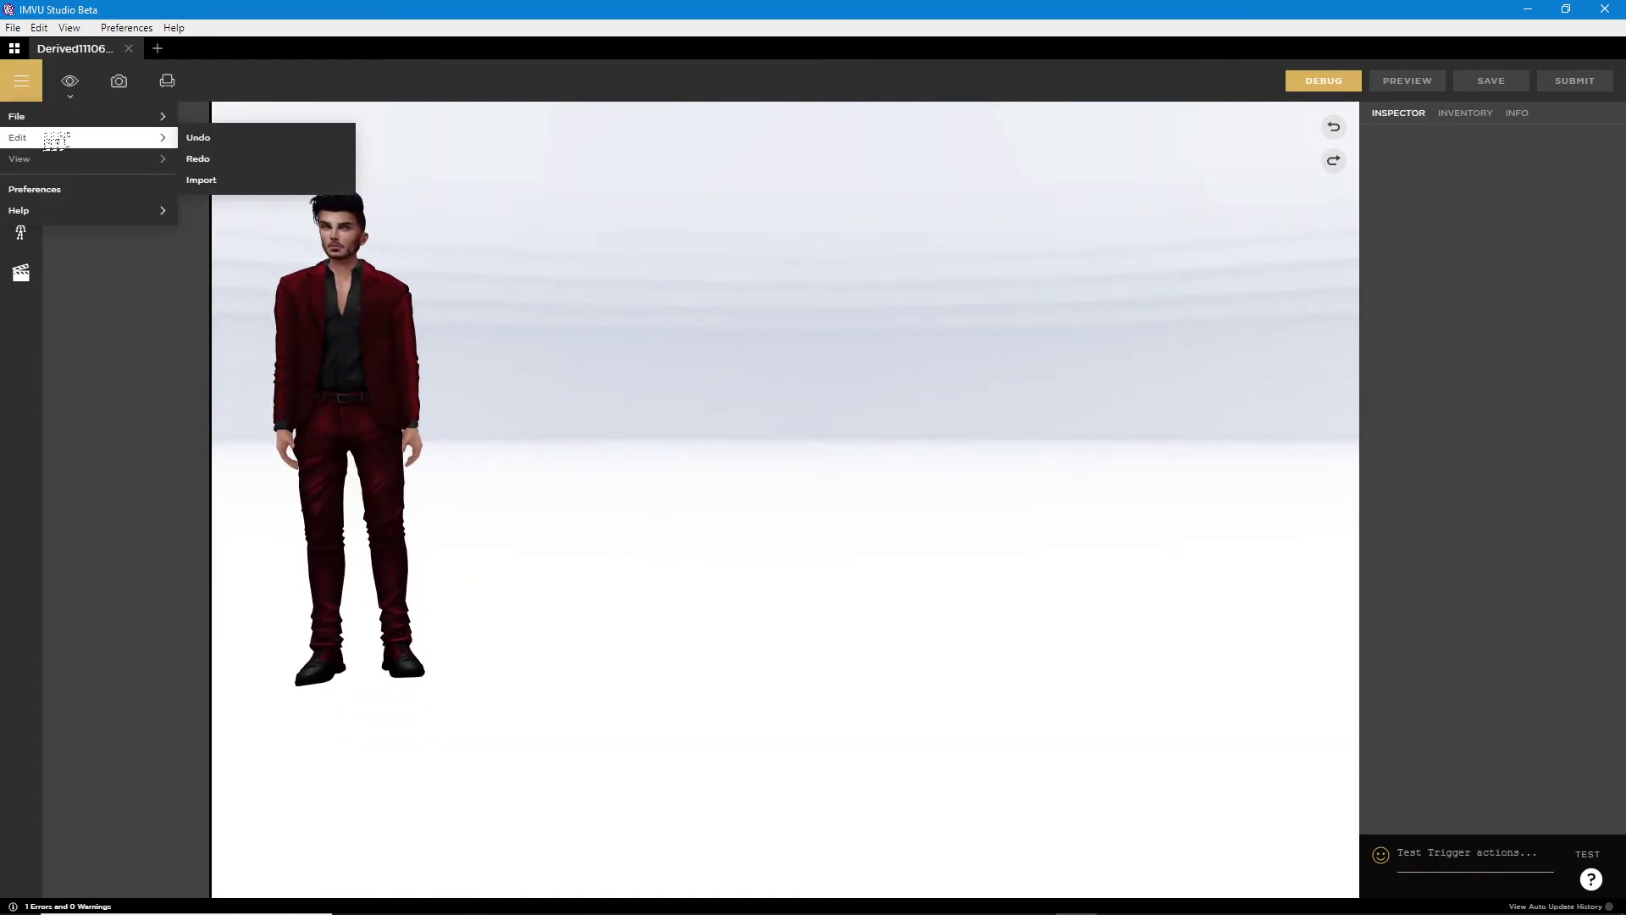
click(212, 182)
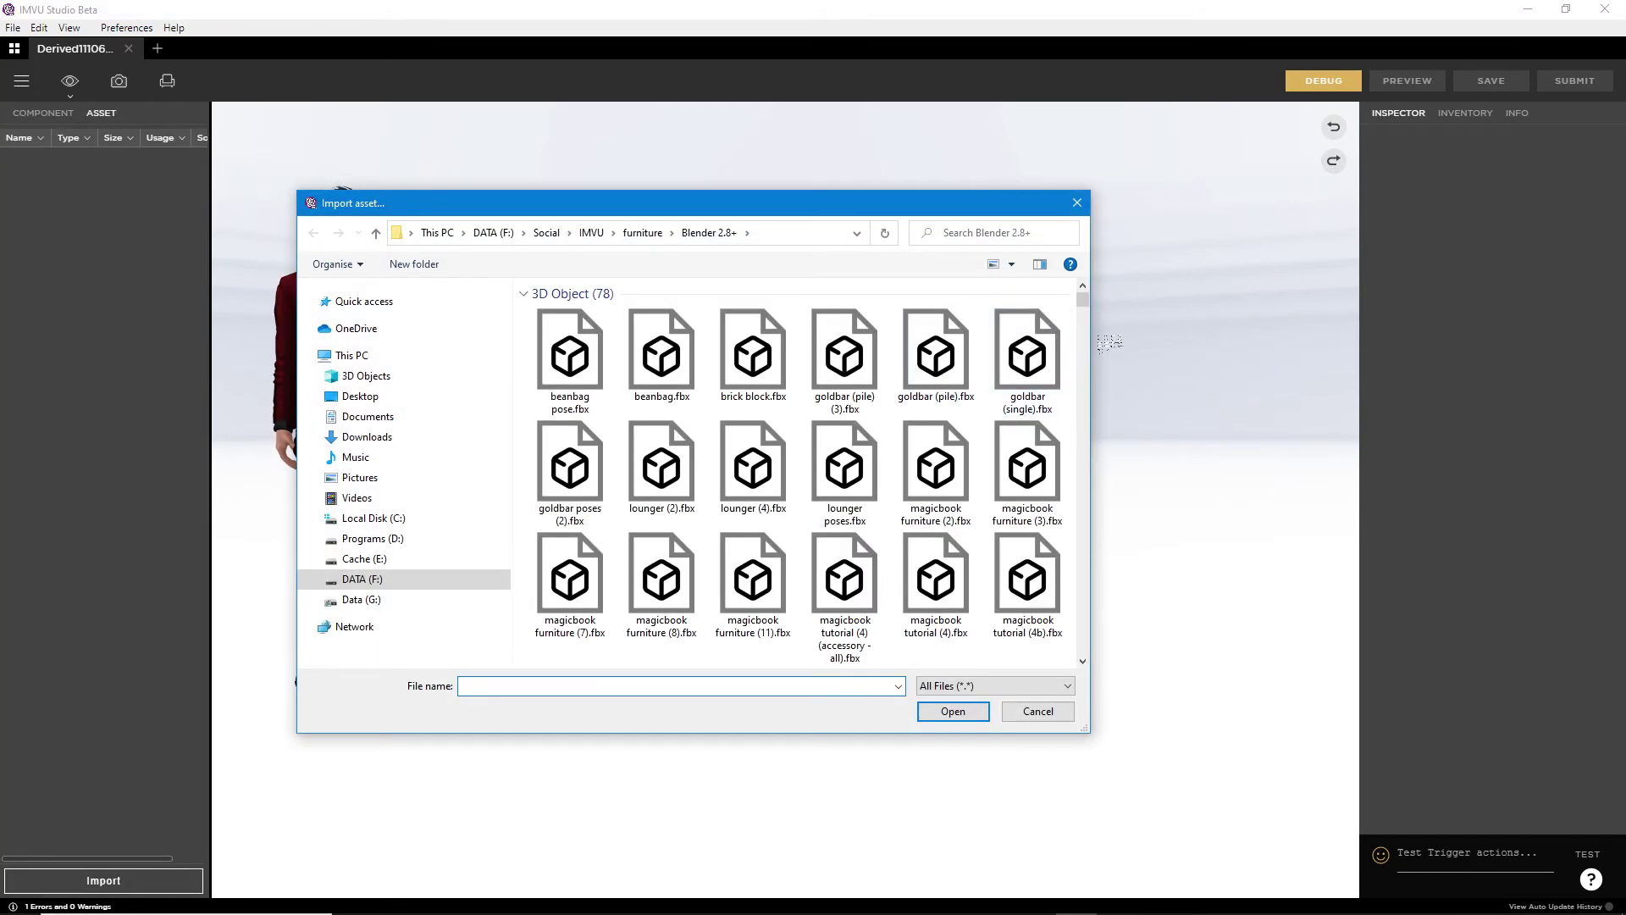
scroll(1037, 426, down, 10)
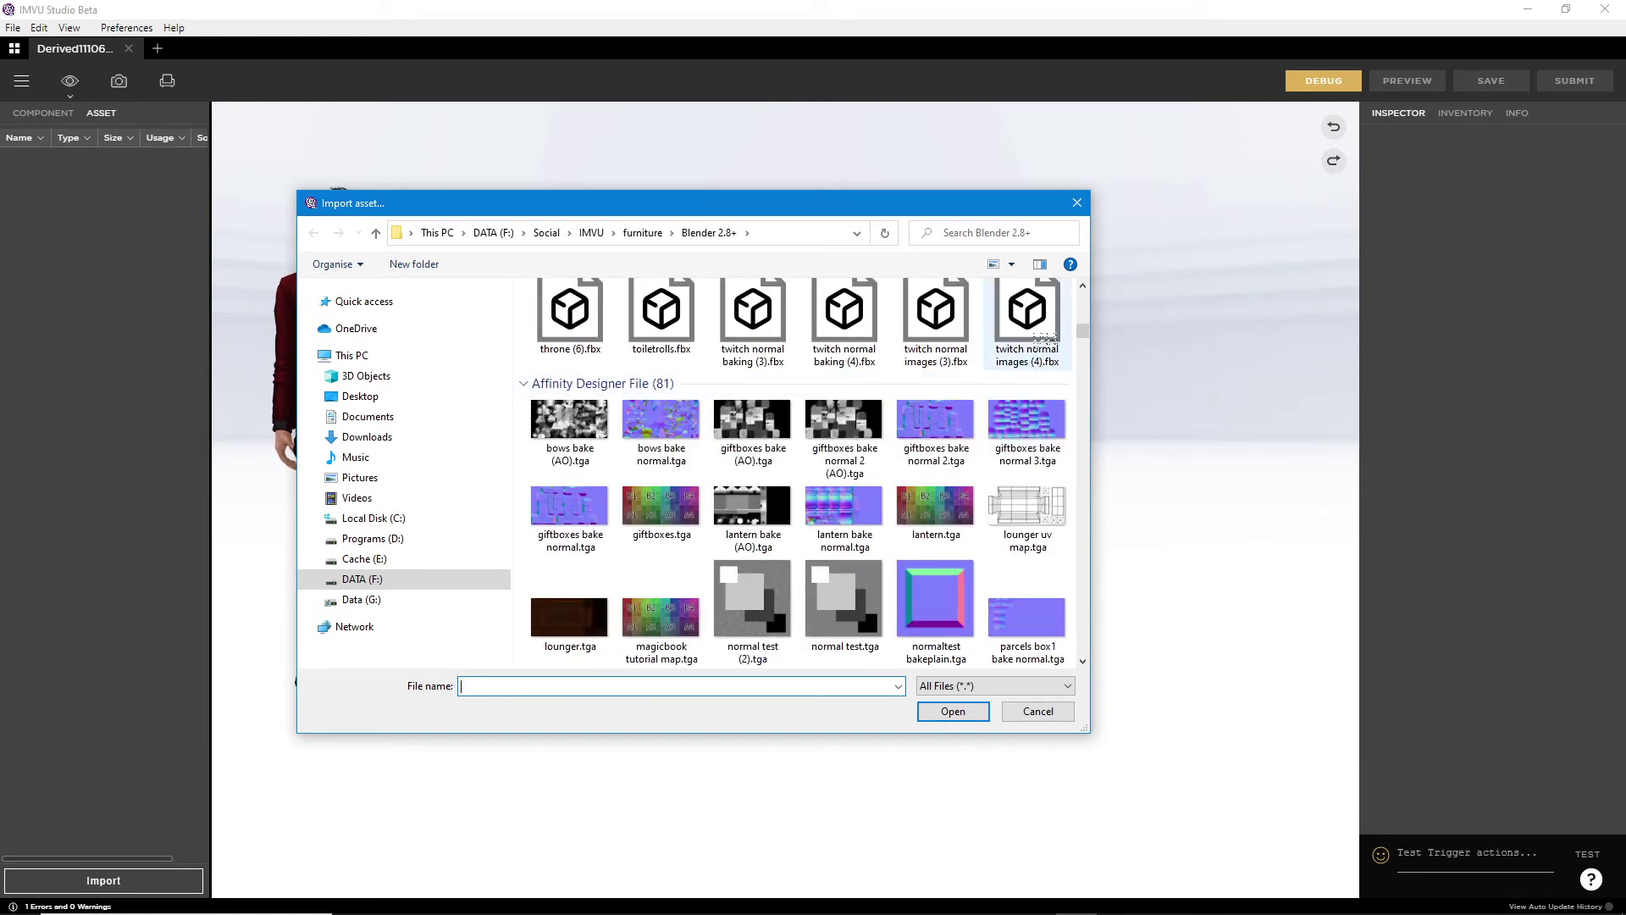
click(1027, 321)
key(Return)
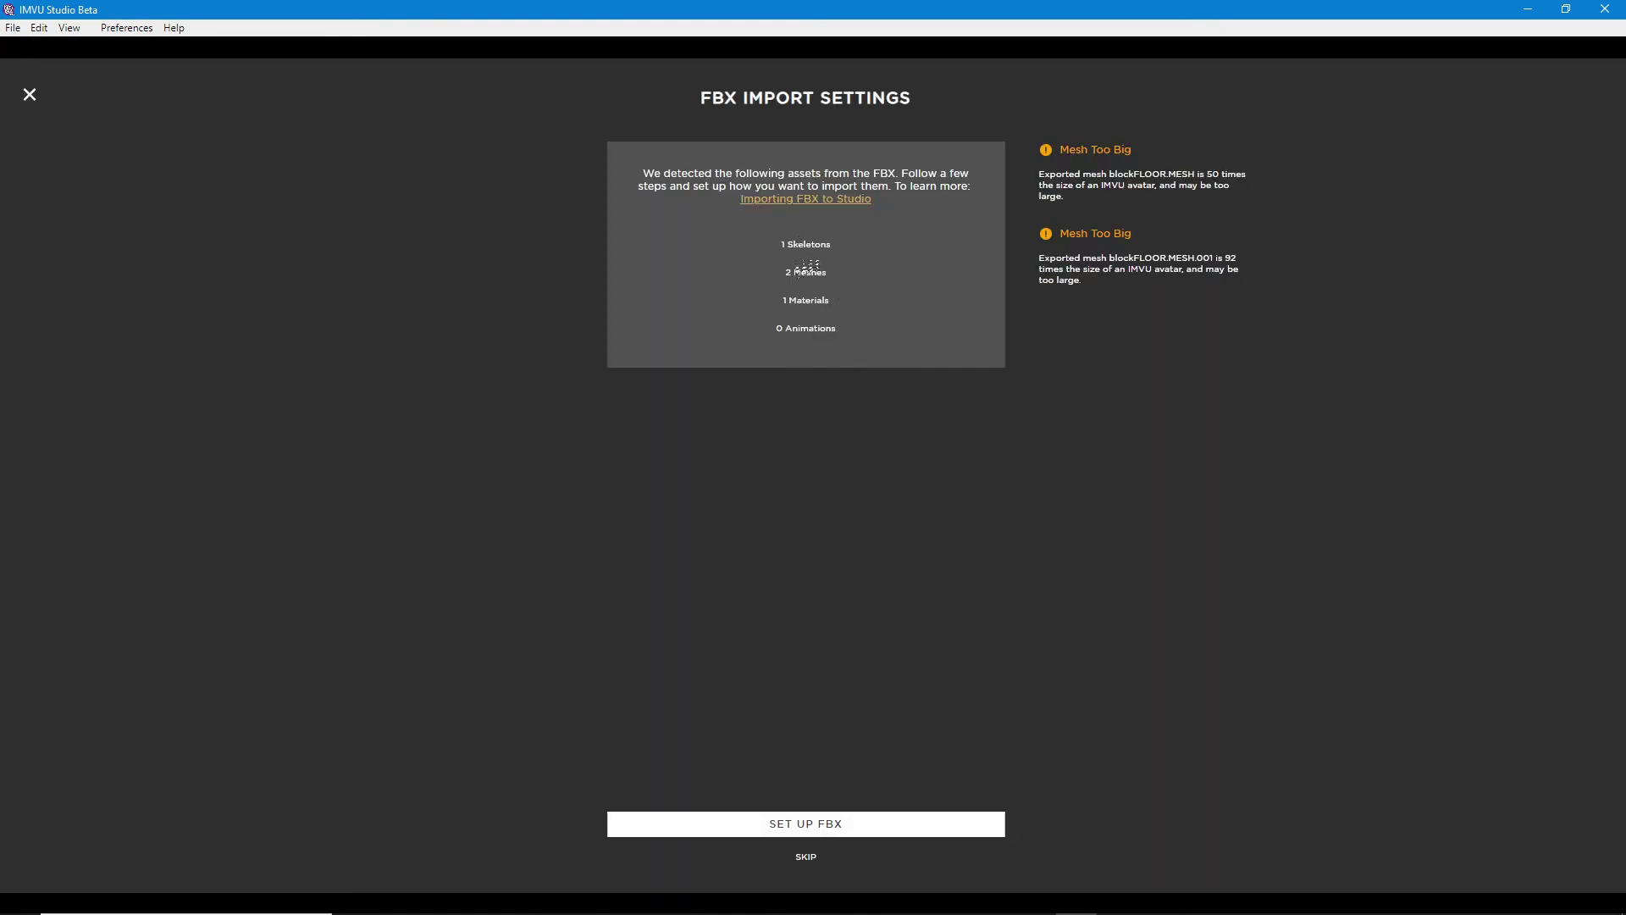
- Set the FBX import scale to 0.01, keep both block meshes and the normalmap material, and continue to the Animation settings
click(815, 824)
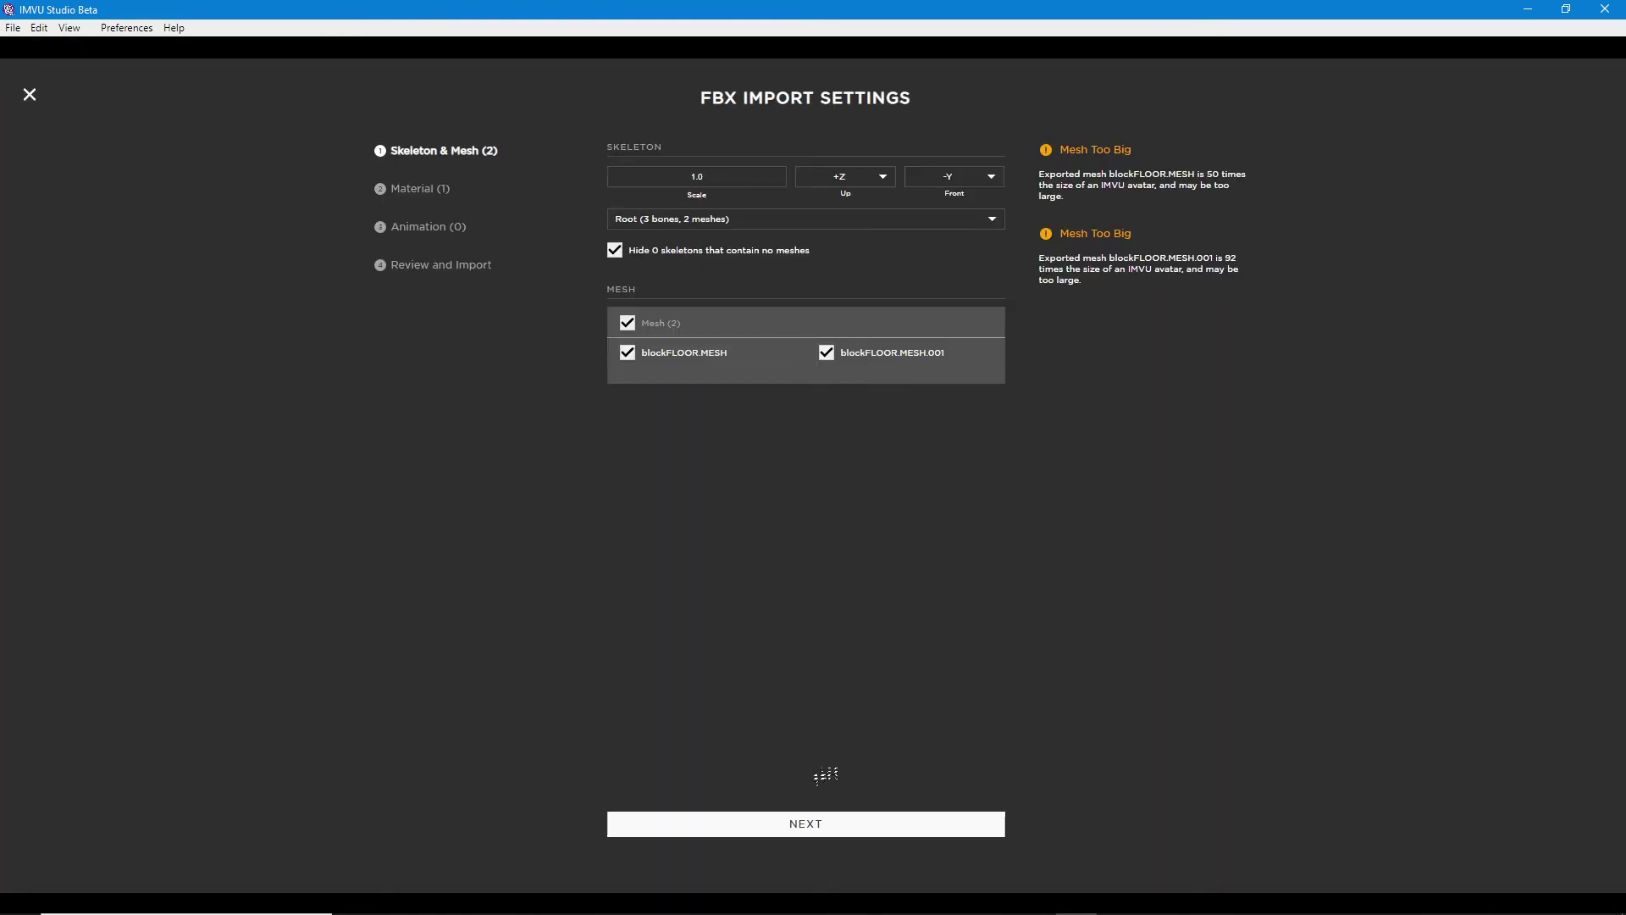
click(699, 176)
text(0.01)
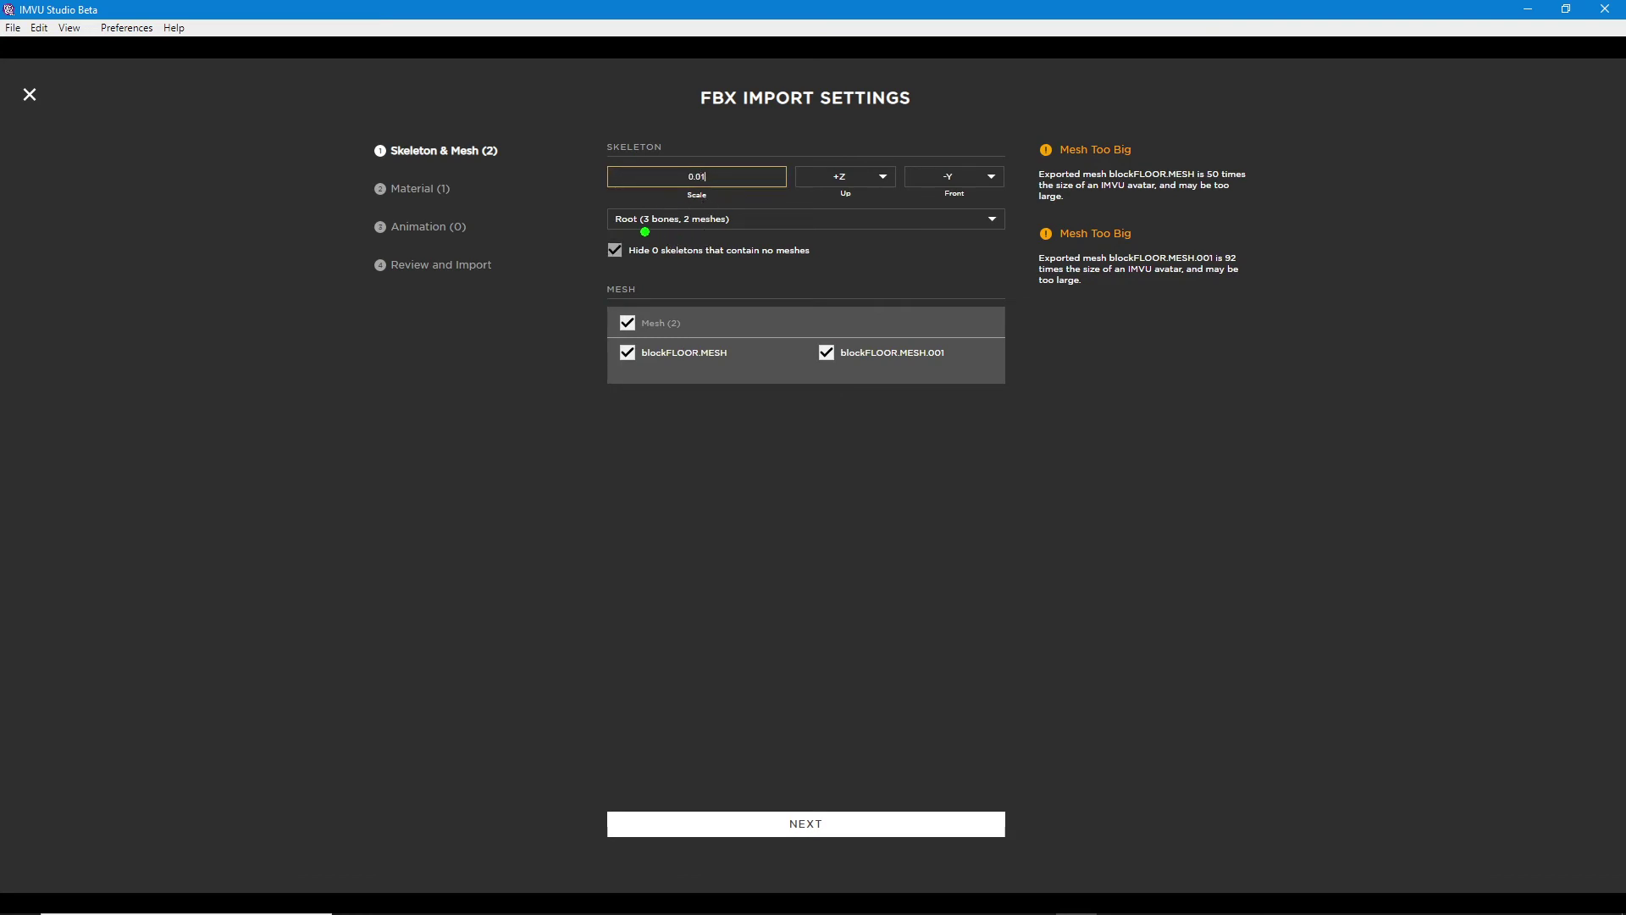
drag(644, 231, 736, 240)
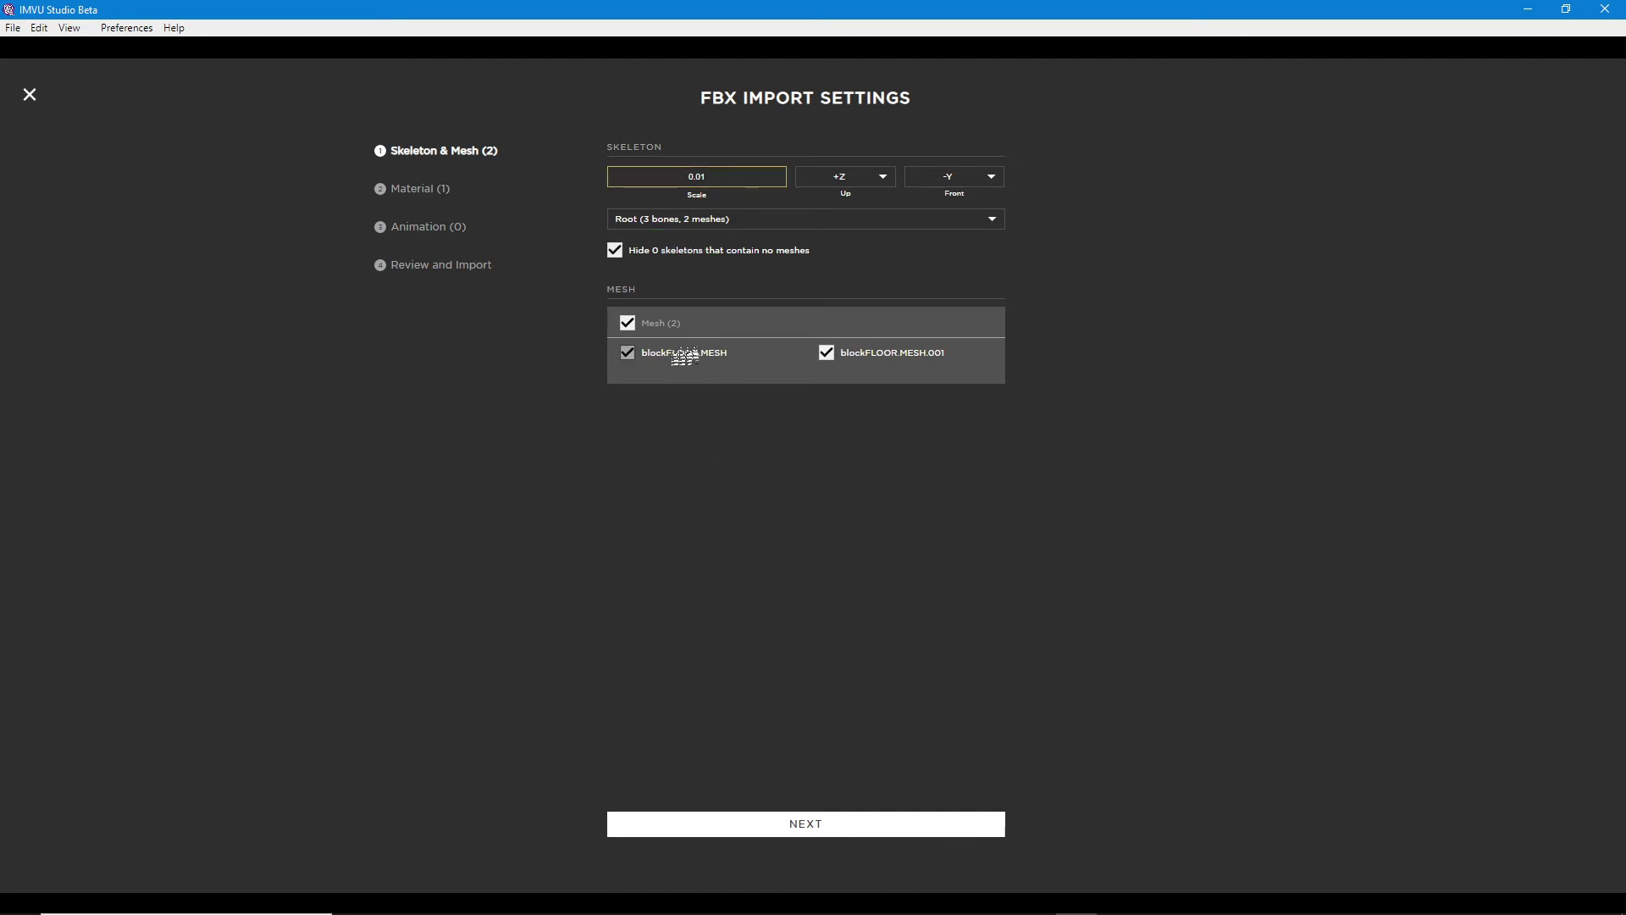
click(813, 836)
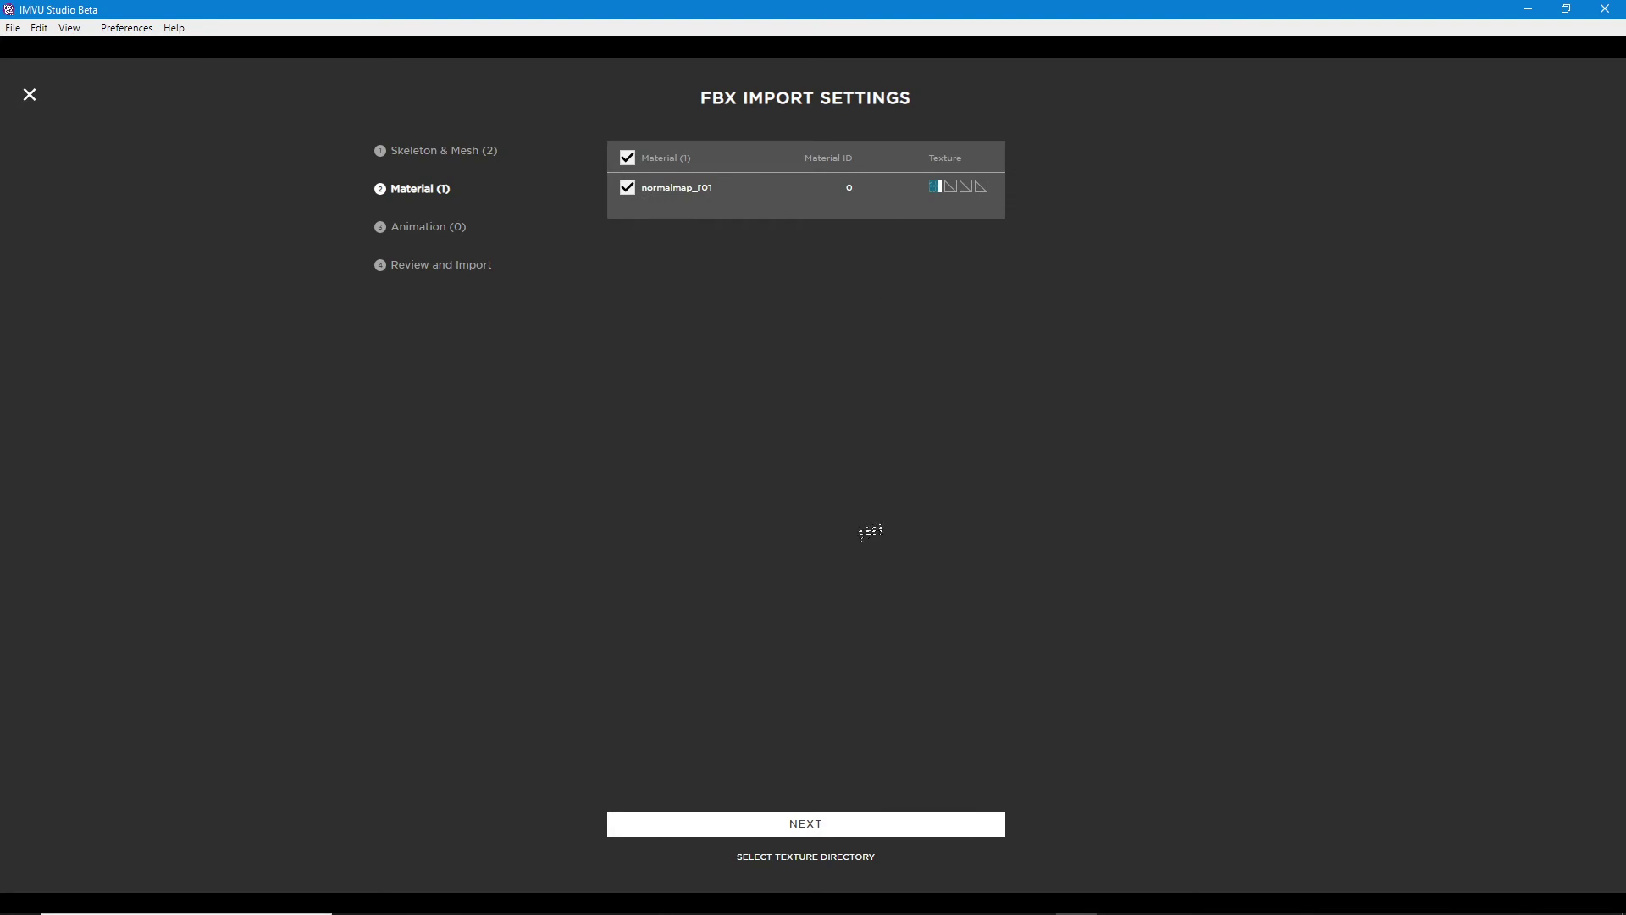
click(818, 831)
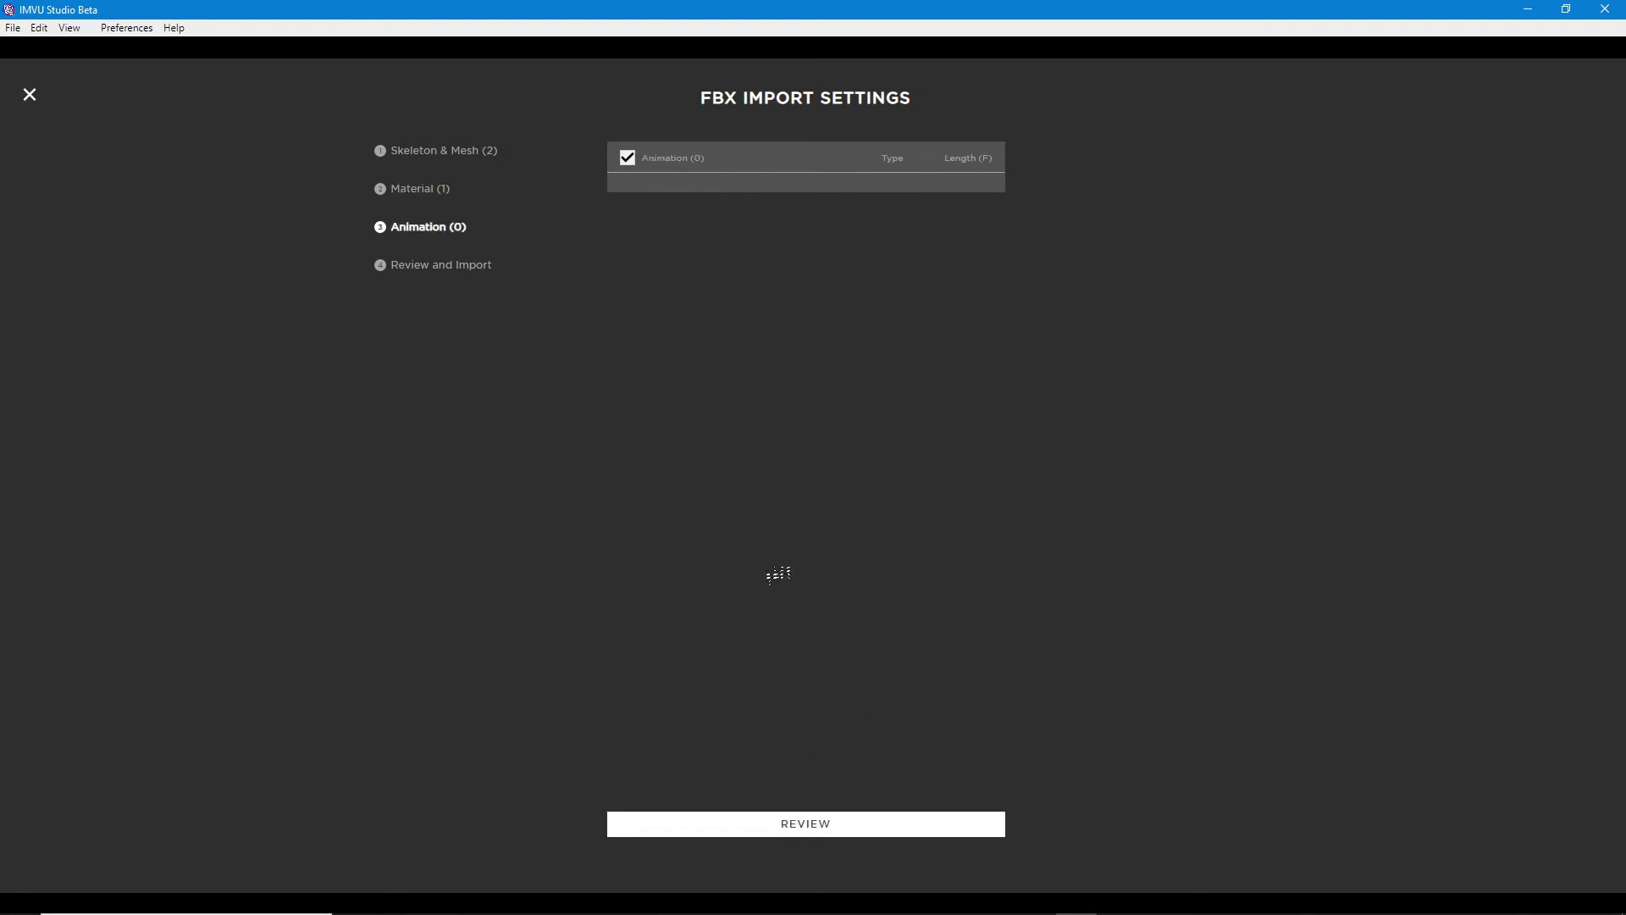
- Import the reviewed FBX assets, including the Root skeleton, both blockFLOOR meshes and the normalmap_[0] material, and inspect the textured boxes
click(813, 834)
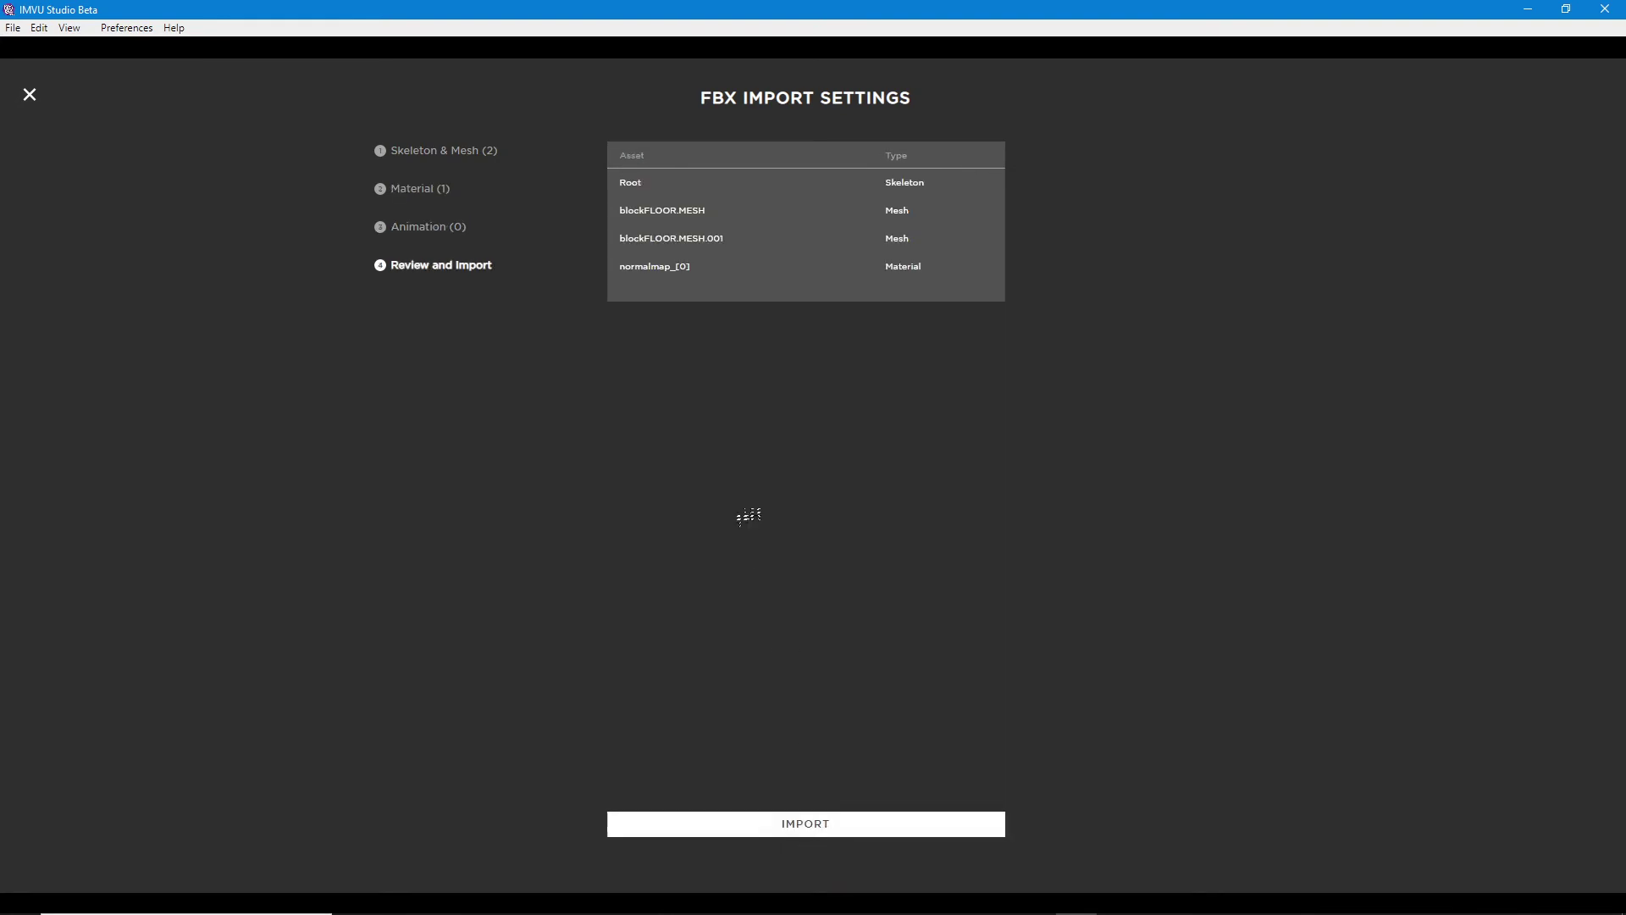
click(810, 834)
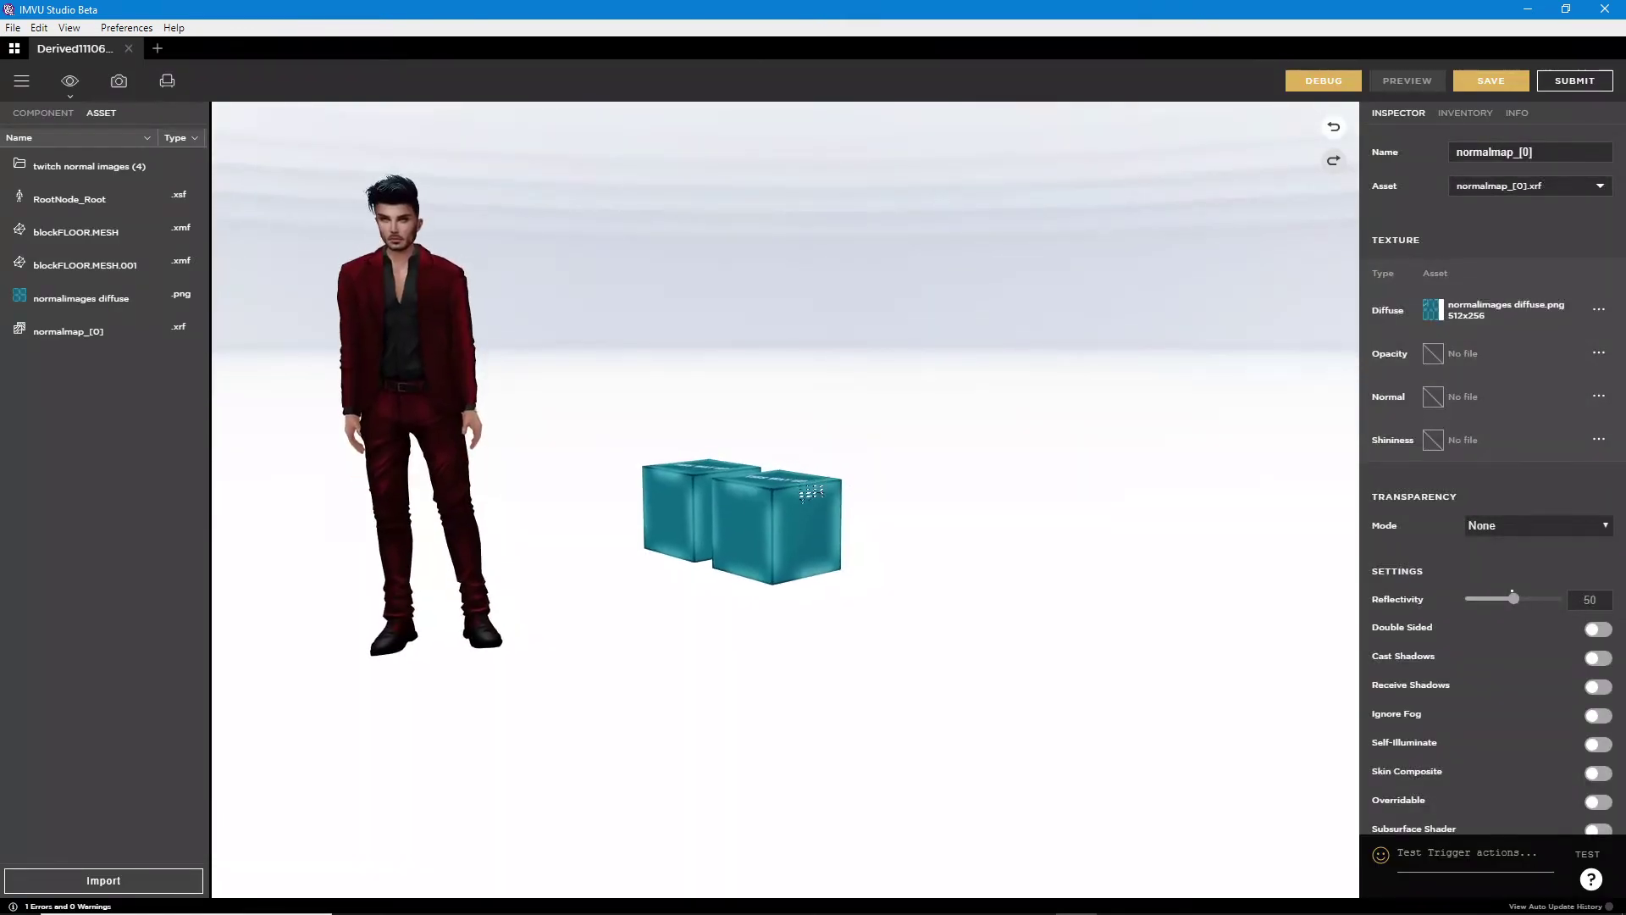
drag(811, 492, 657, 610)
scroll(787, 624, up, 5)
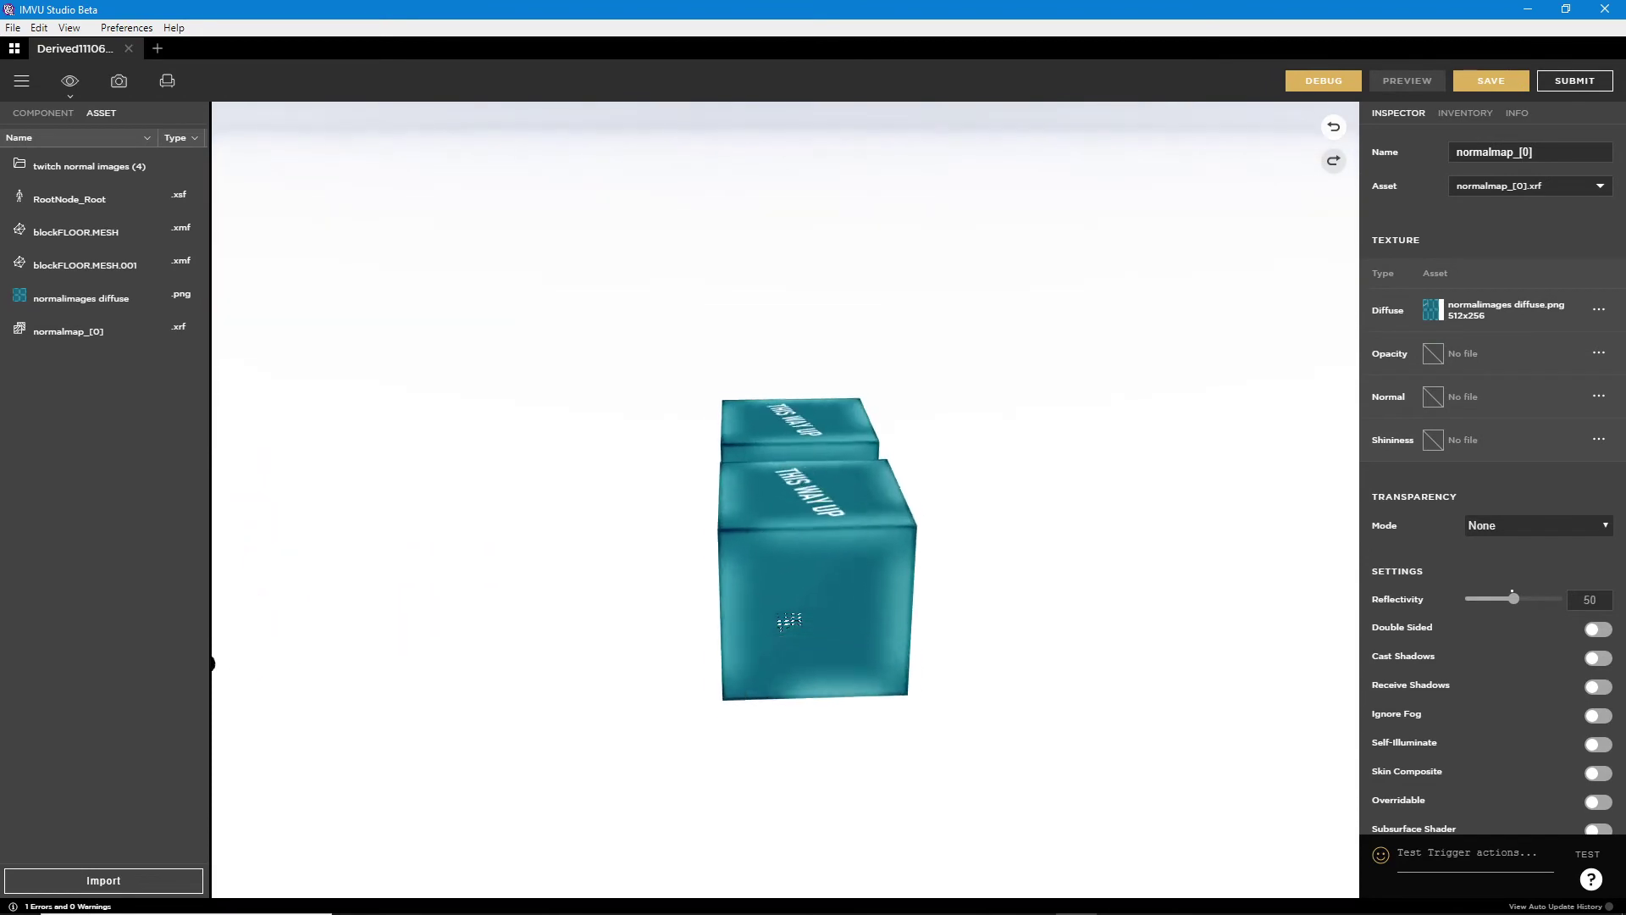
drag(791, 621, 933, 576)
scroll(891, 597, up, 5)
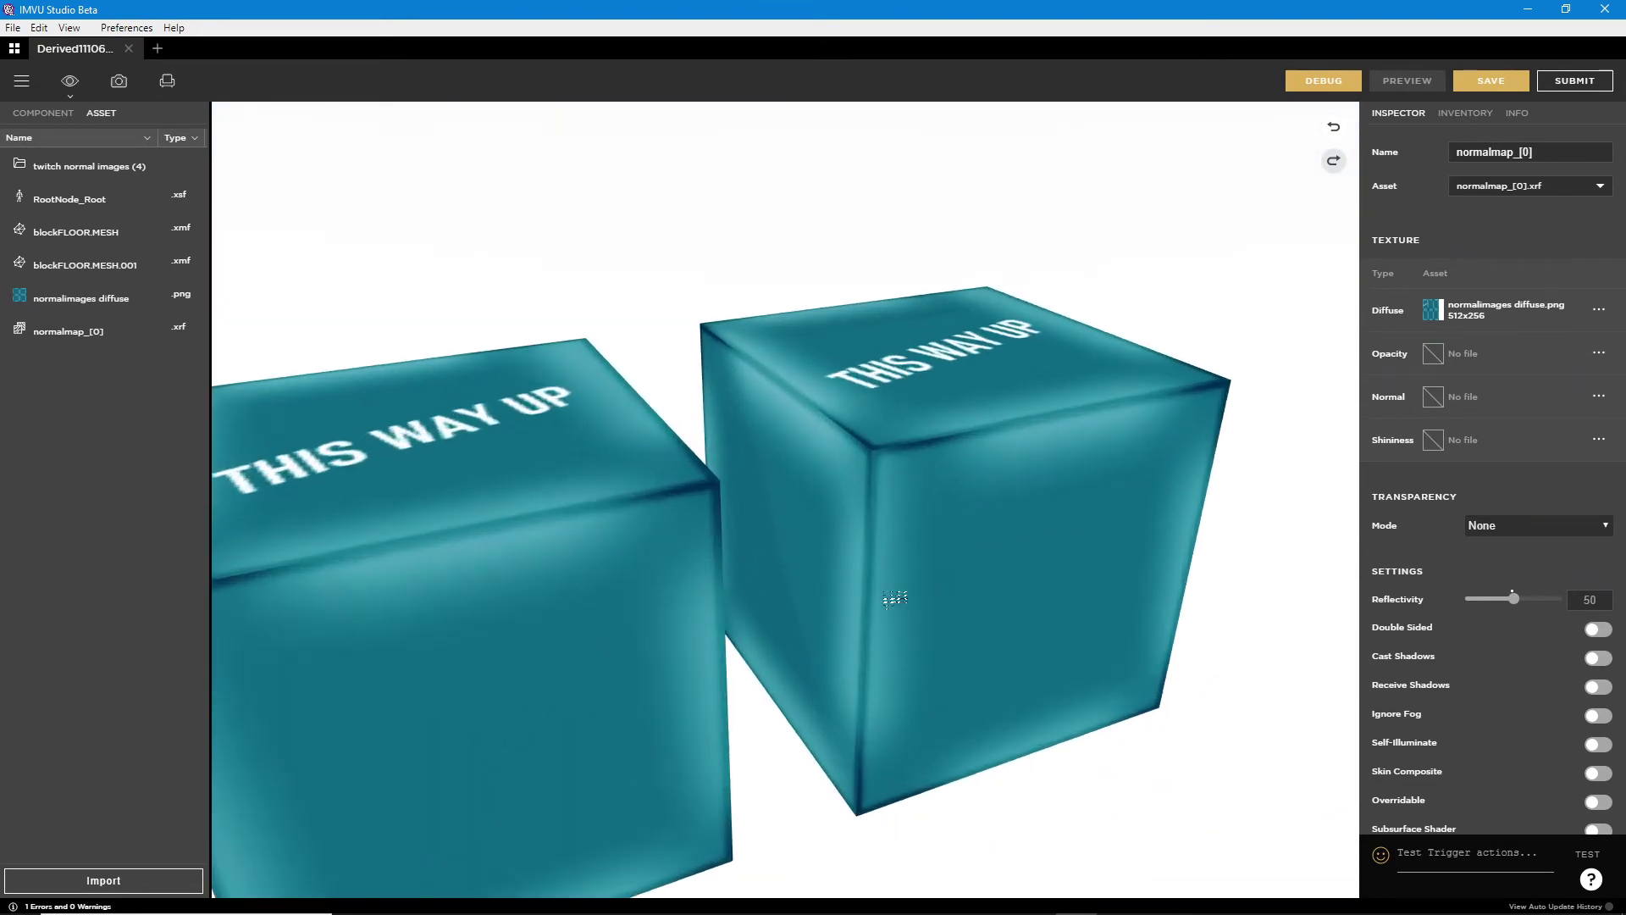
scroll(883, 605, down, 3)
drag(715, 635, 682, 615)
- Replace the normalmap_[0] material's diffuse texture with magicbook 4.png and check the boxes
click(1448, 312)
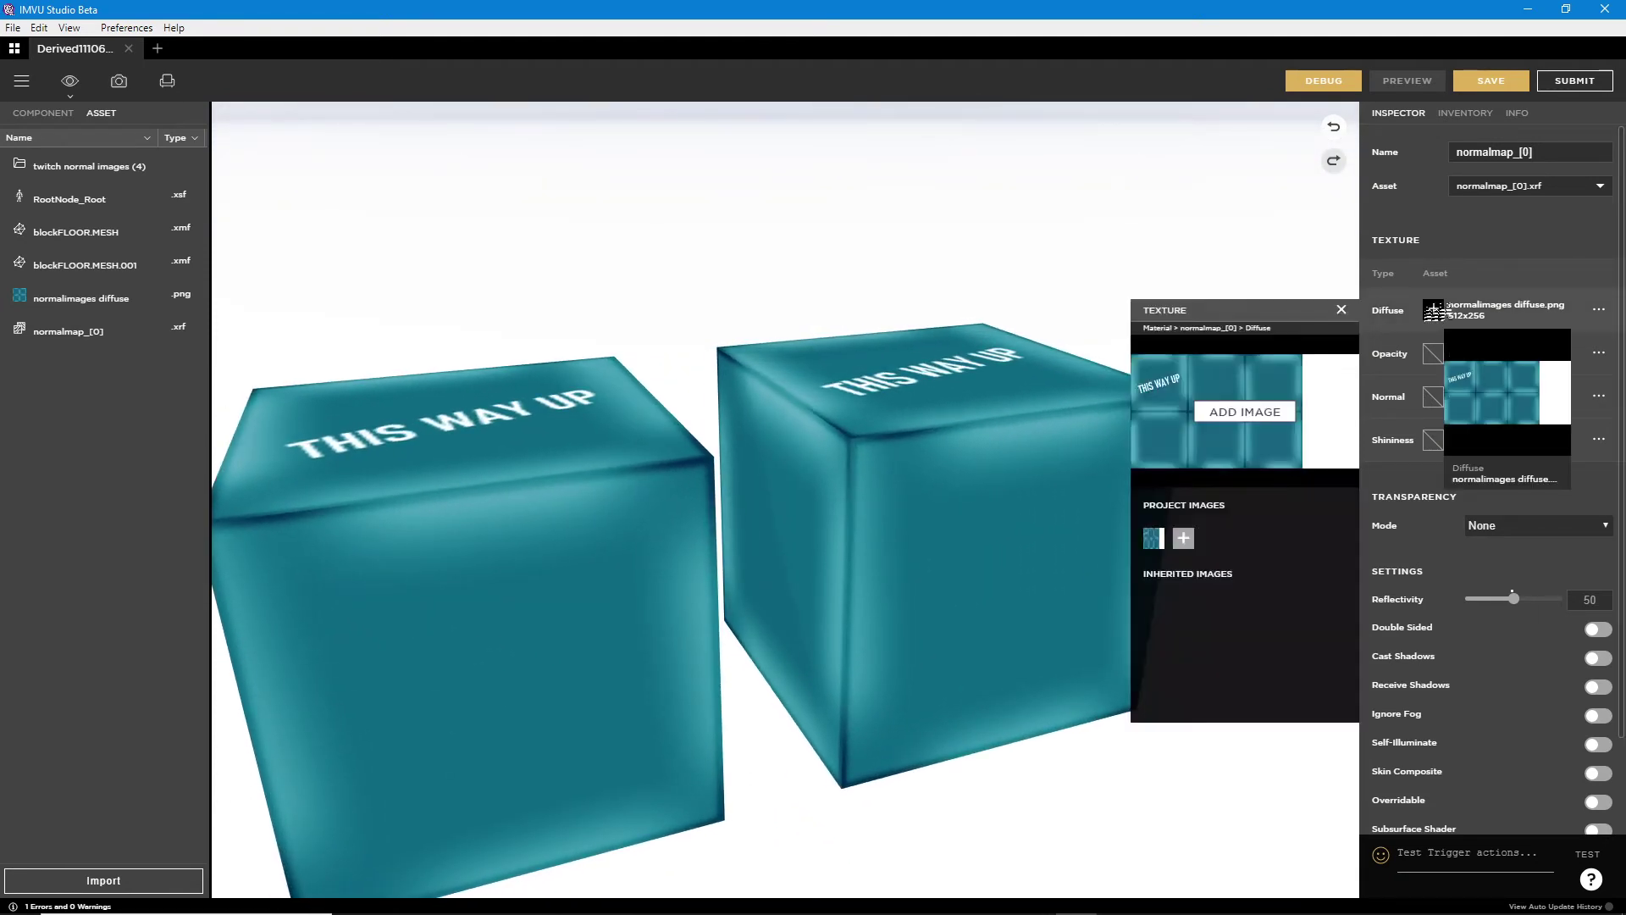
click(1245, 412)
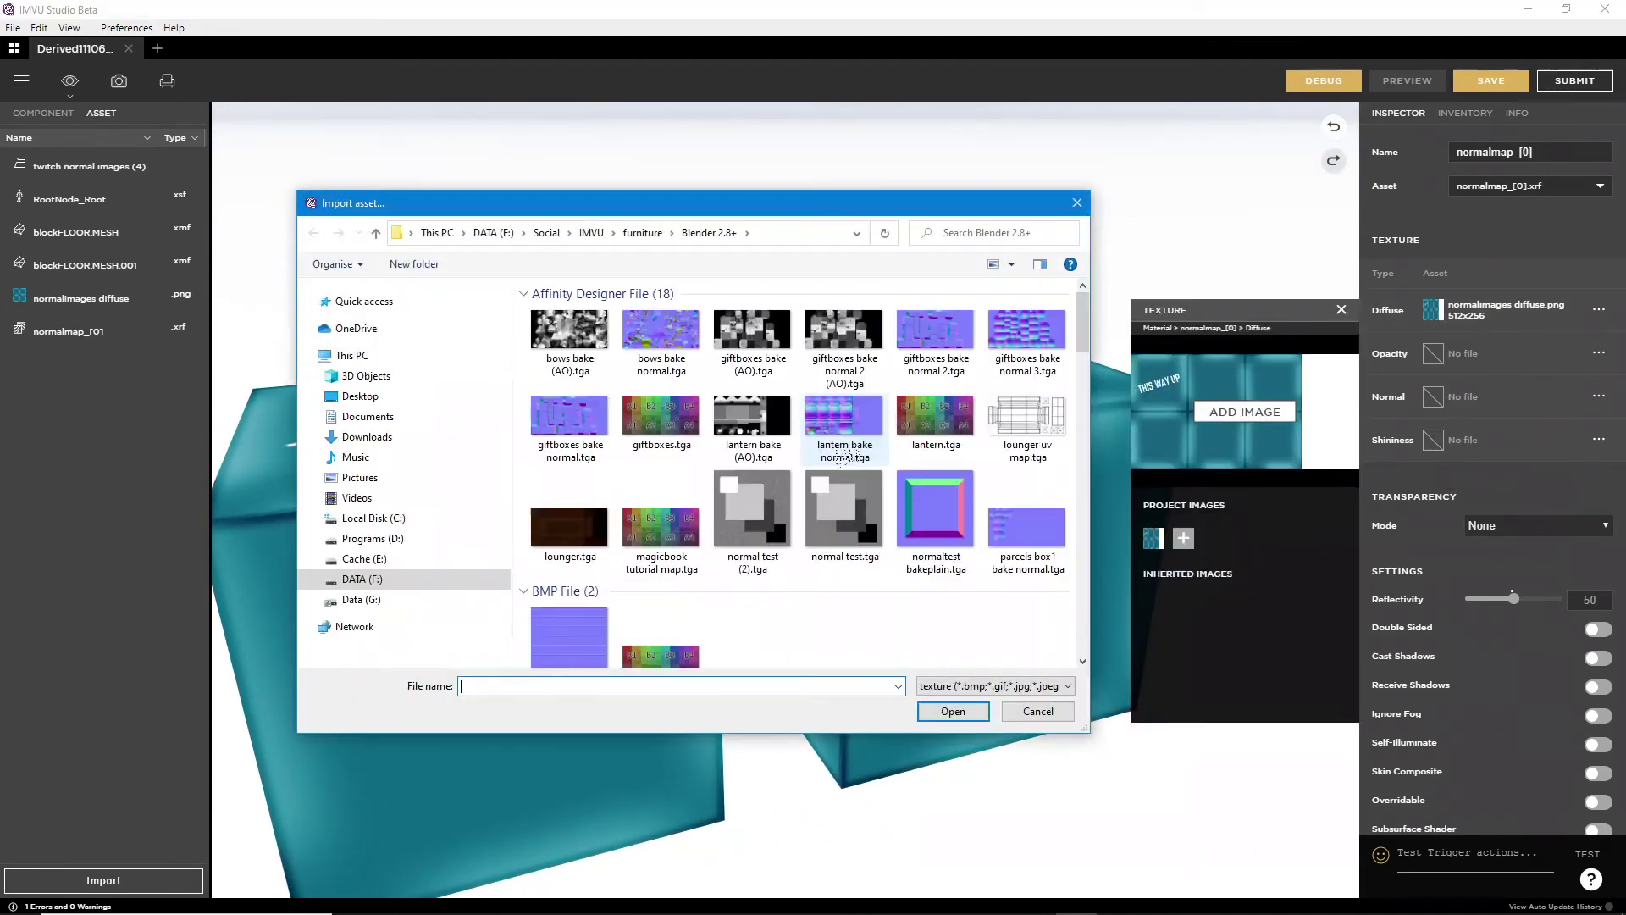
drag(1091, 311, 1082, 551)
click(746, 426)
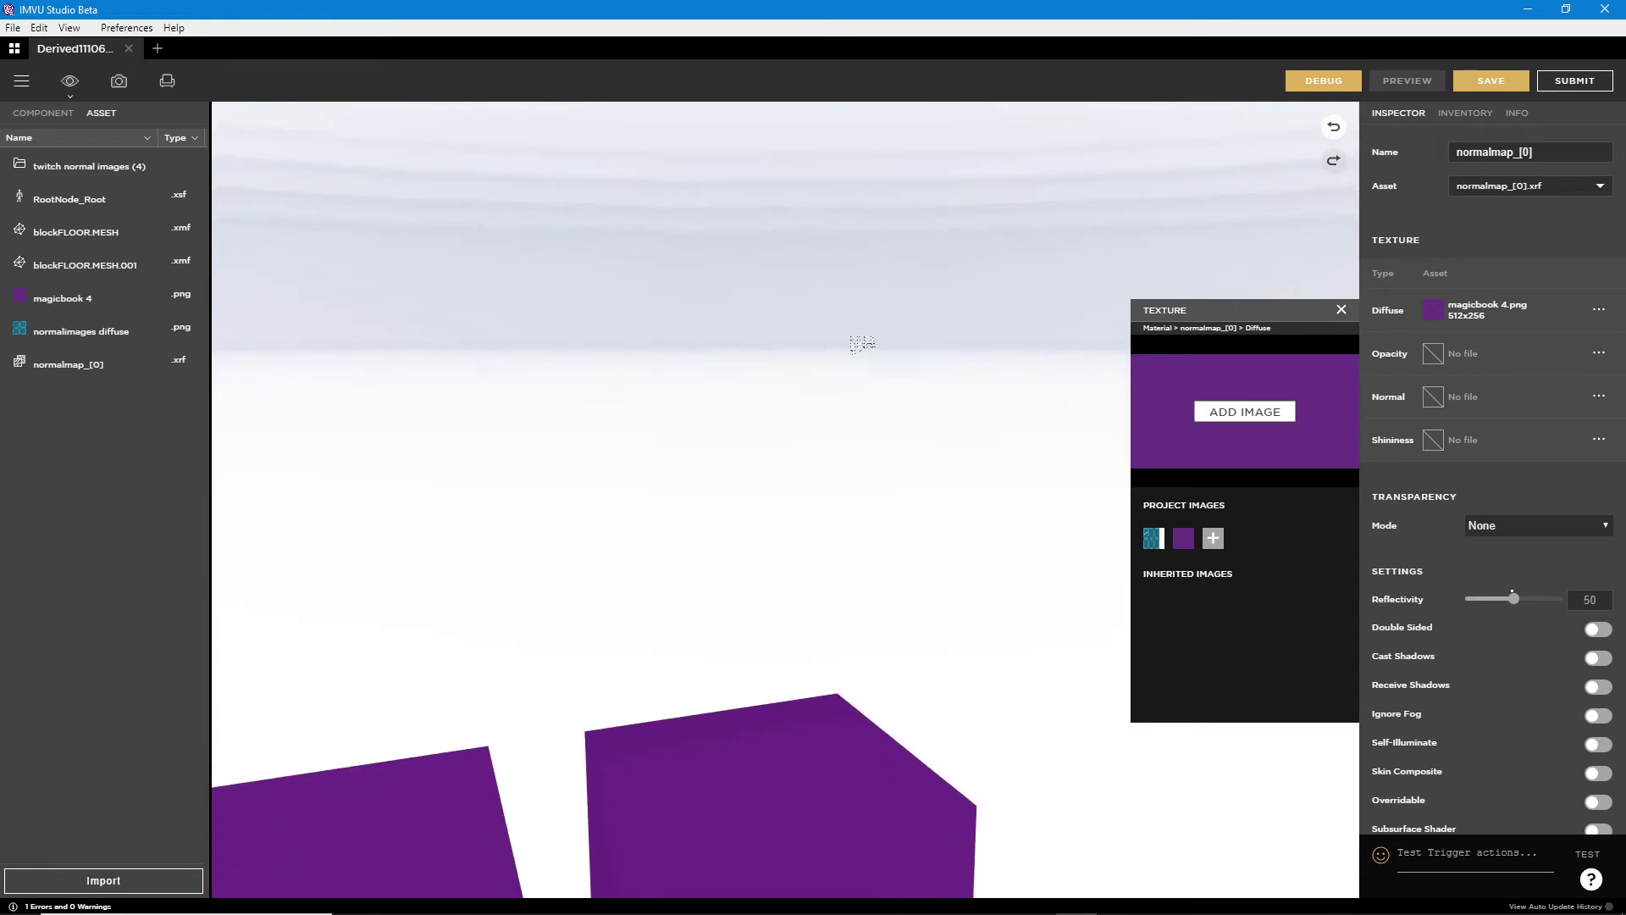
drag(766, 534, 888, 584)
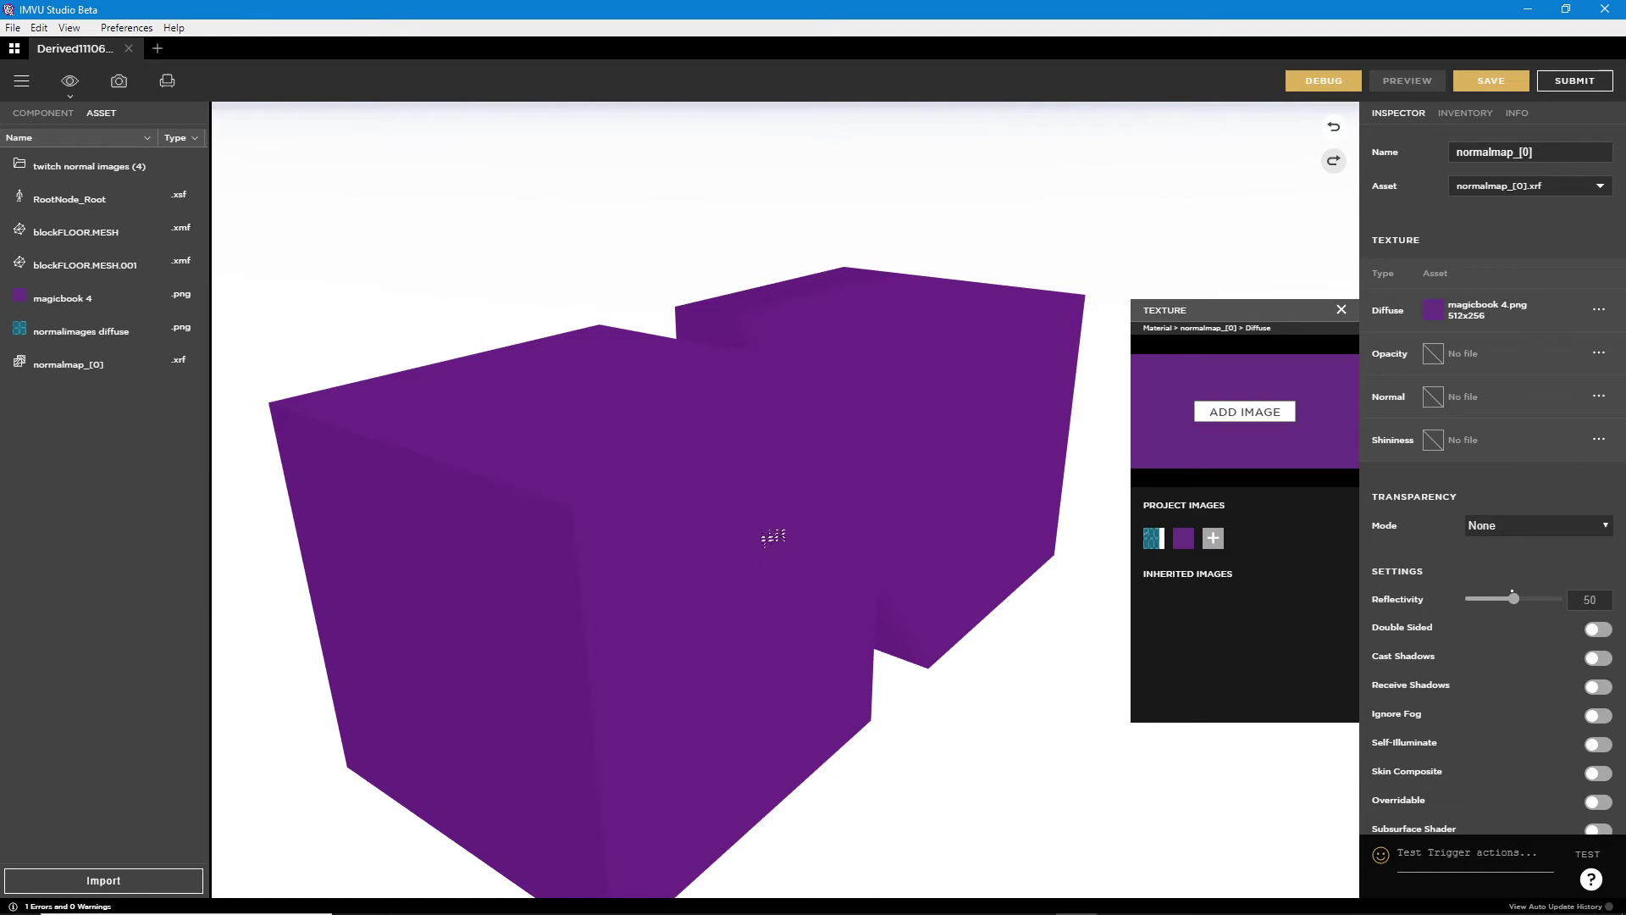
mouse_move(765, 537)
mouse_down()
mouse_move(1034, 537)
mouse_move(987, 530)
mouse_move(987, 481)
mouse_move(785, 312)
mouse_up()
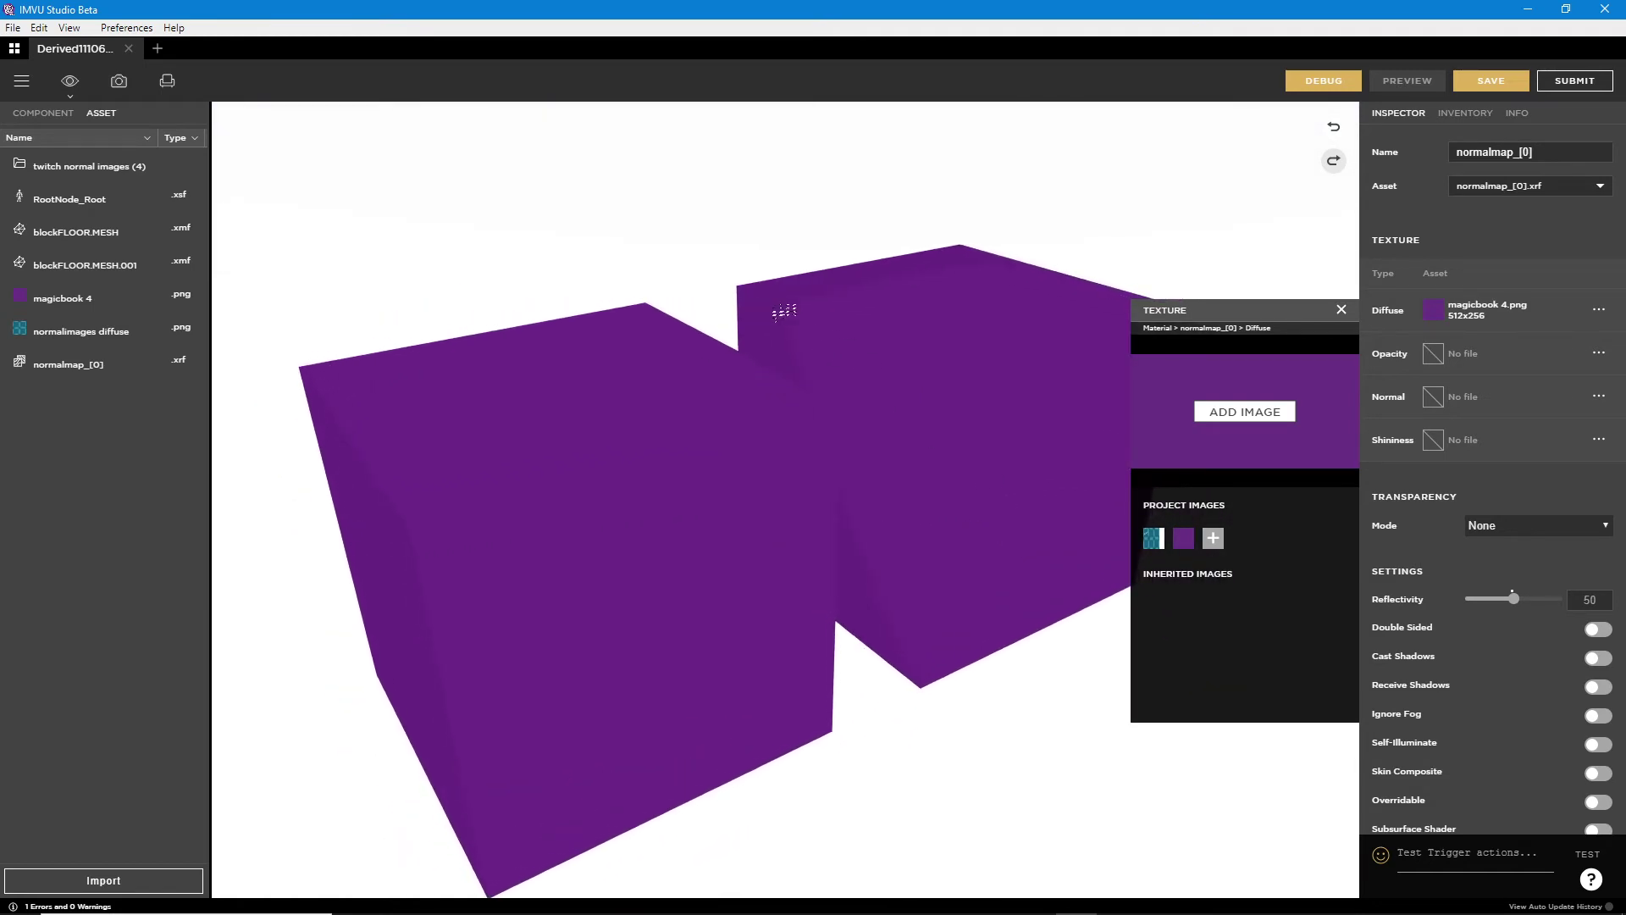
mouse_move(841, 373)
mouse_down()
mouse_move(875, 435)
mouse_move(892, 389)
mouse_move(881, 406)
mouse_move(966, 546)
mouse_move(936, 588)
mouse_move(901, 581)
mouse_up()
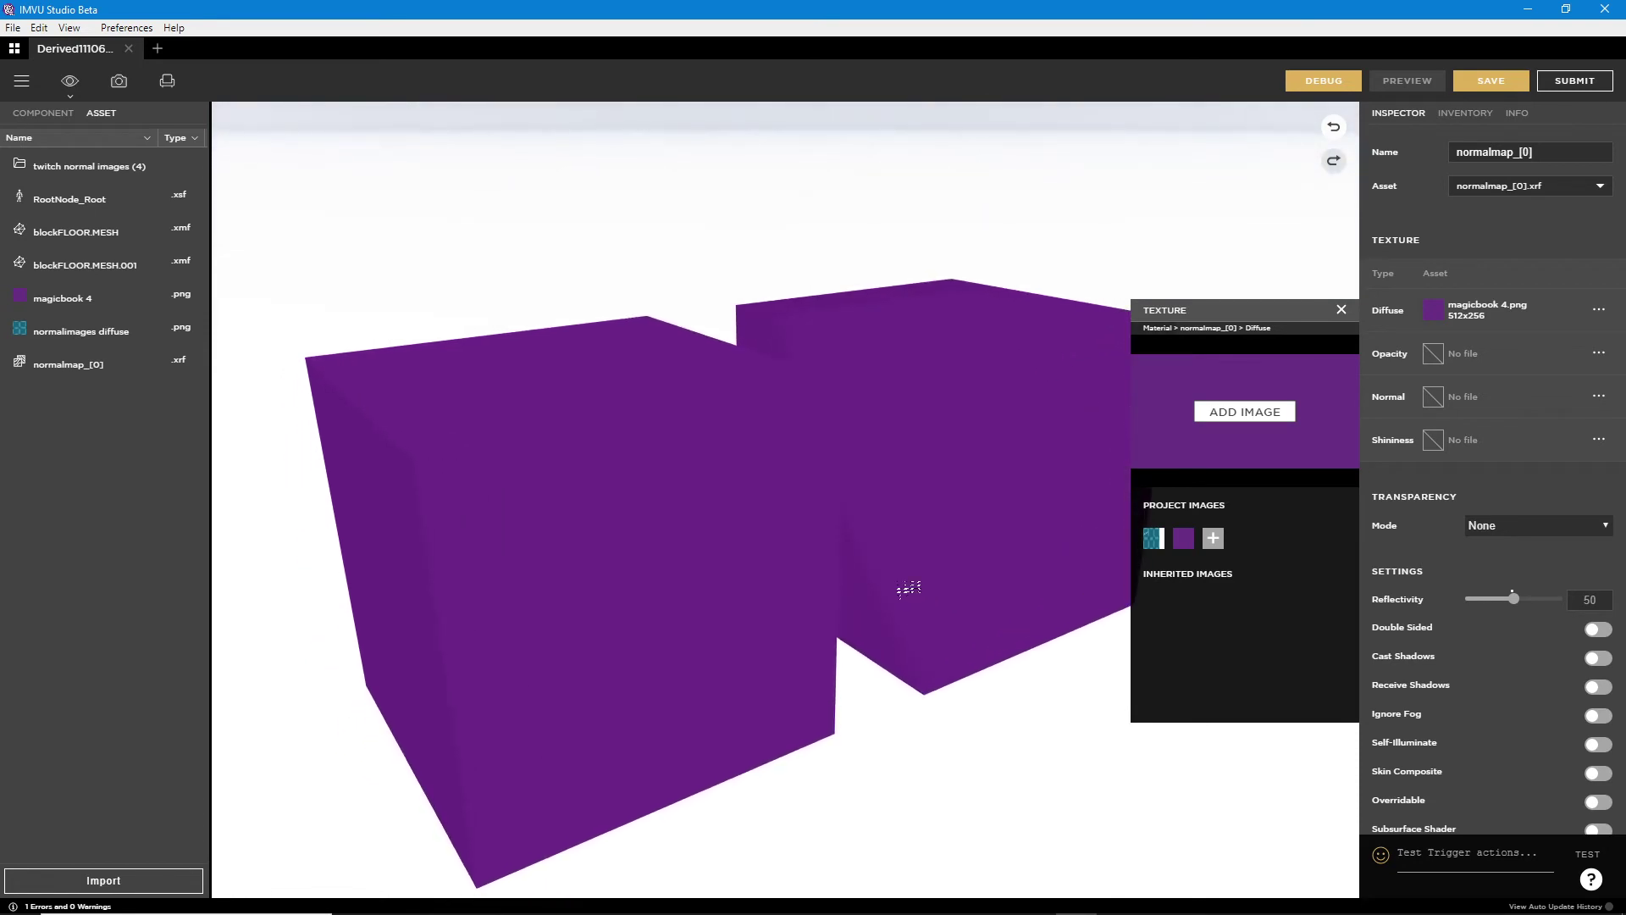
- Add normalimages-normal.png as the material's normal texture, apply it to the preview and inspect the boxes' surface relief
click(1433, 397)
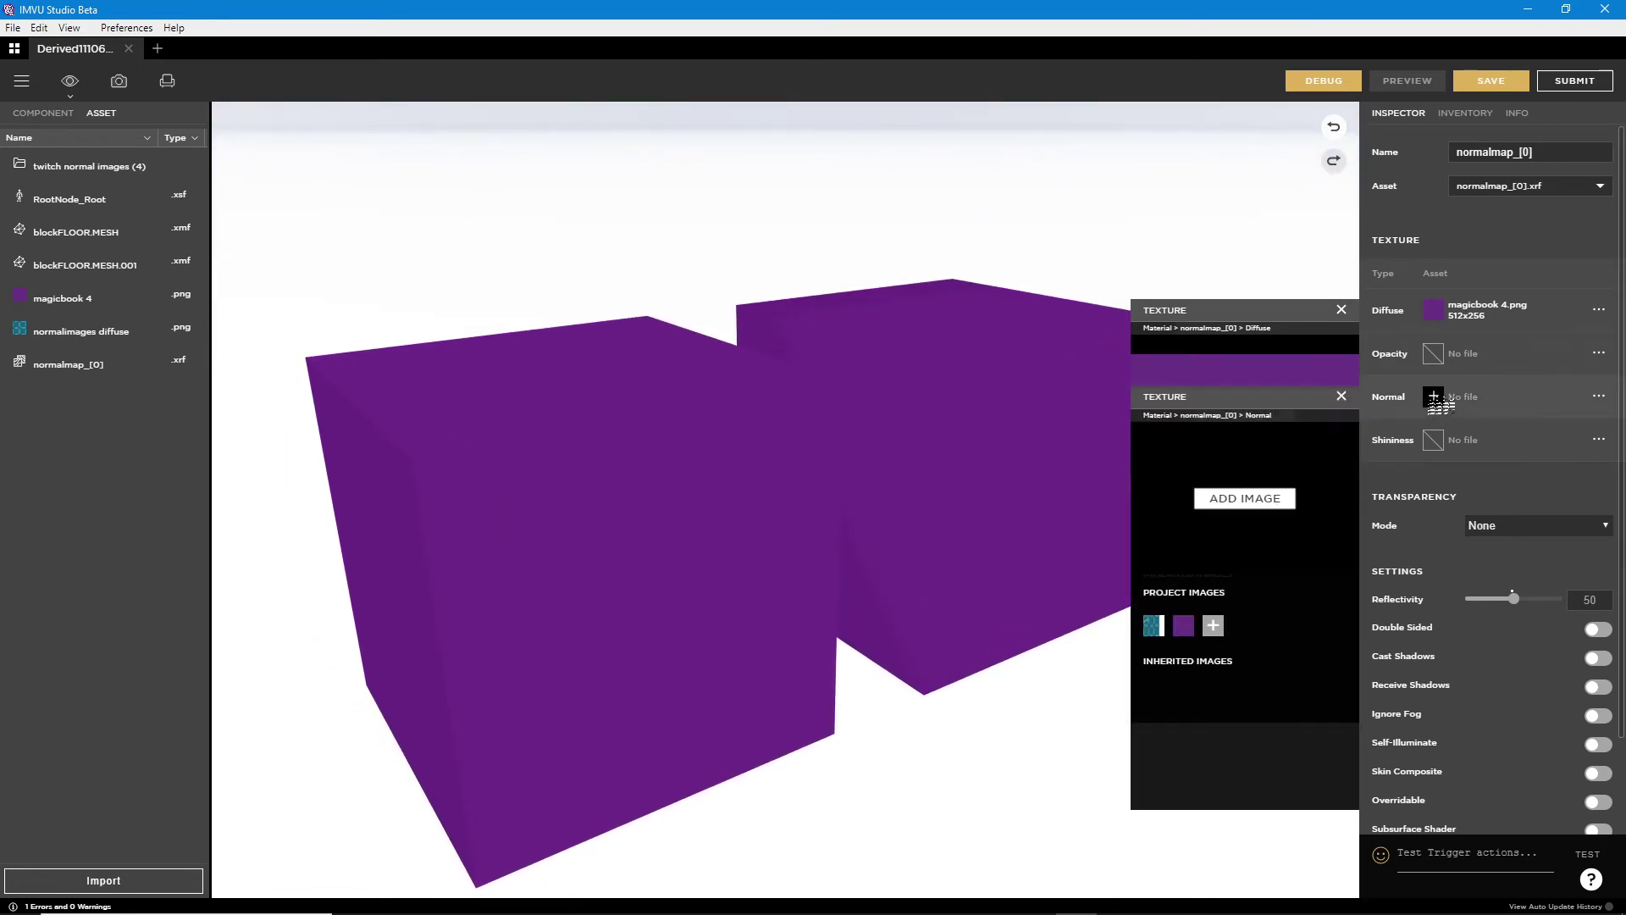
click(1260, 500)
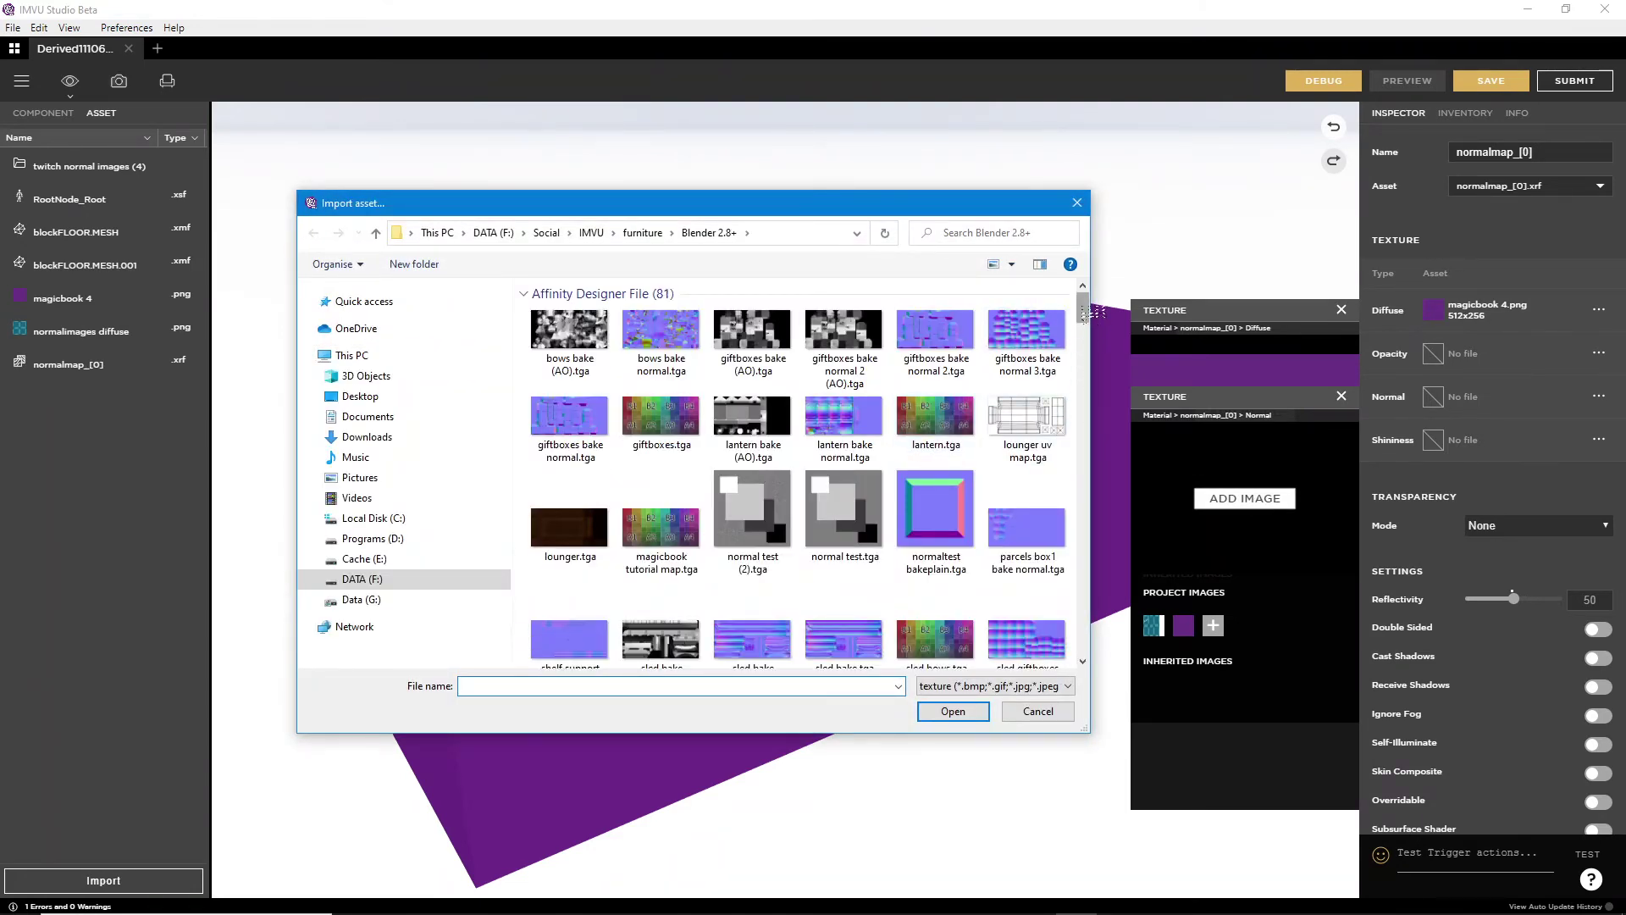
drag(1083, 314, 1030, 605)
scroll(1029, 605, up, 5)
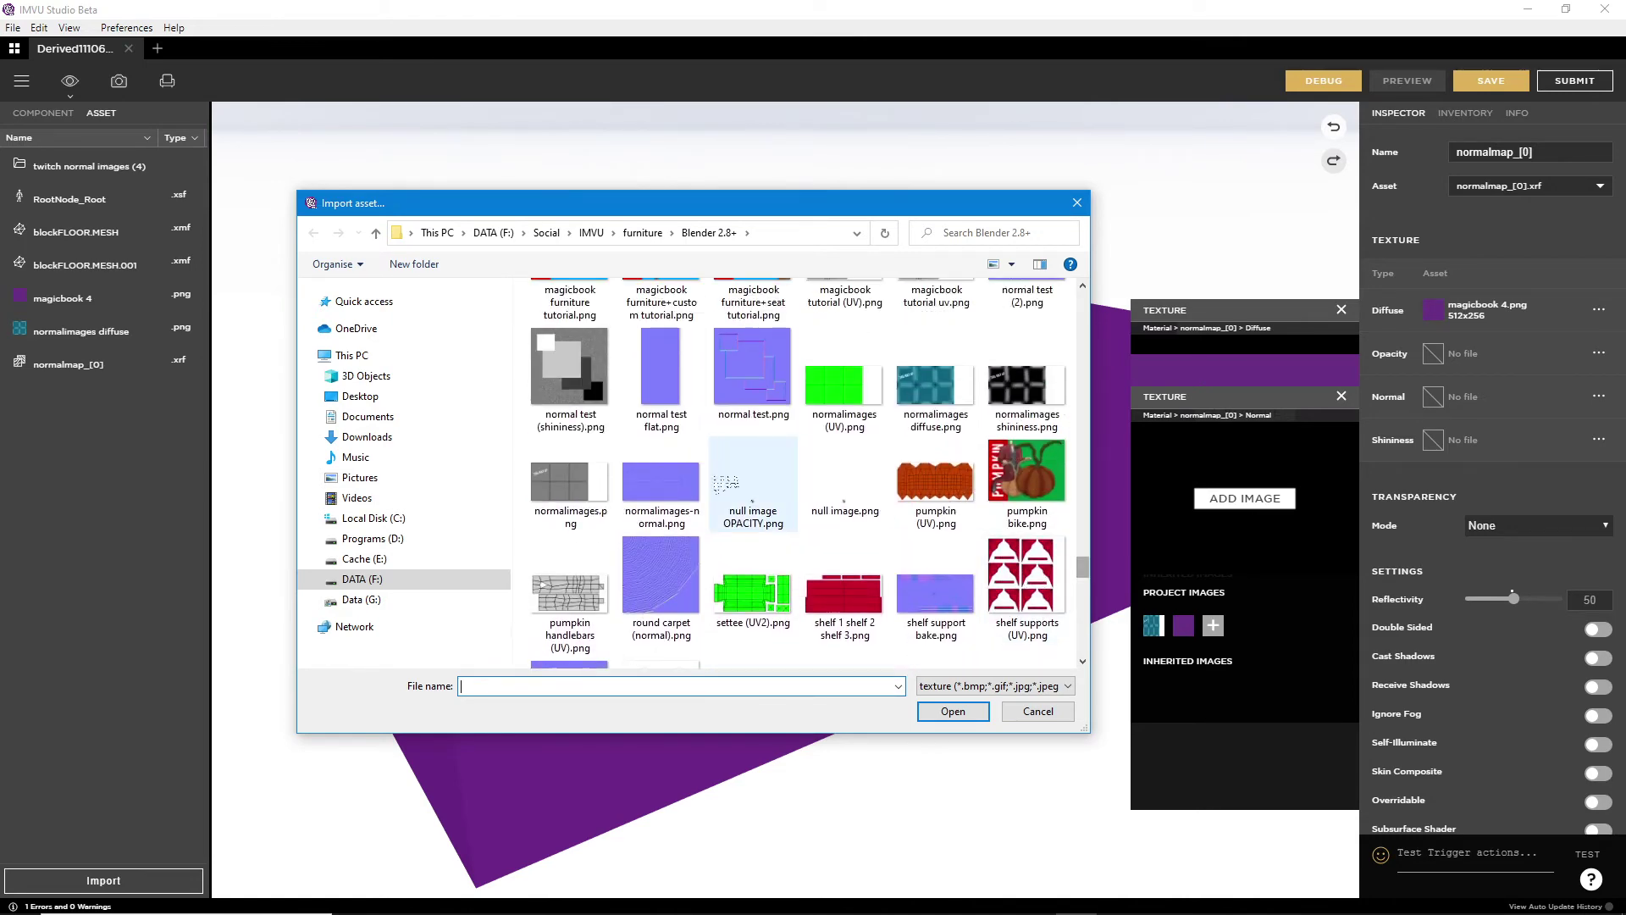
click(680, 481)
click(954, 712)
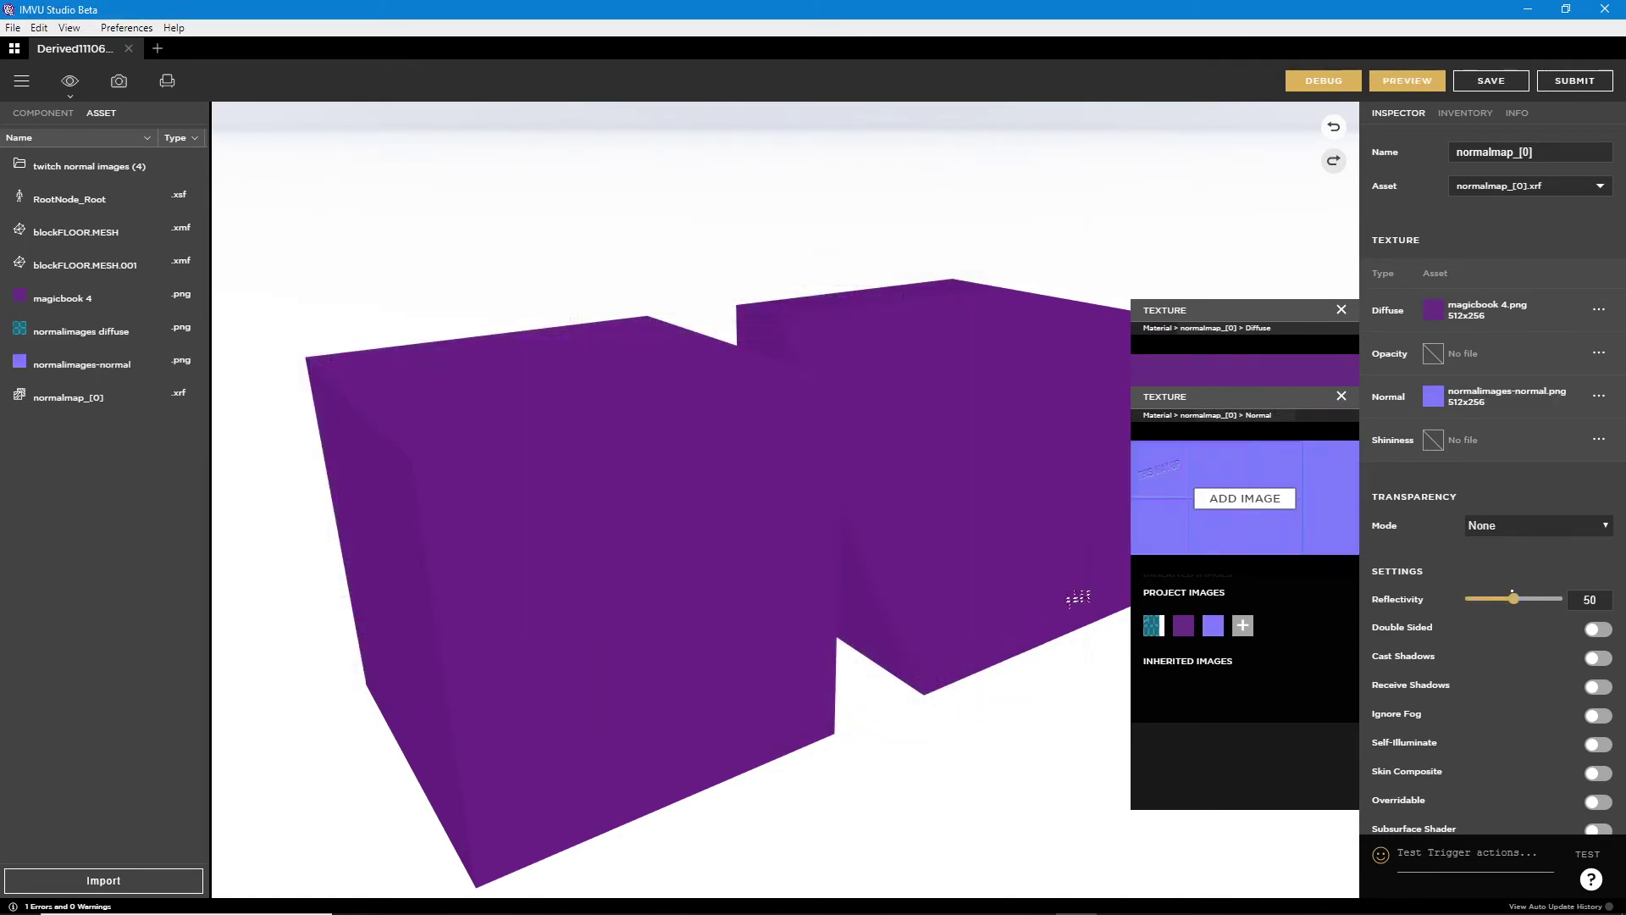
click(1408, 80)
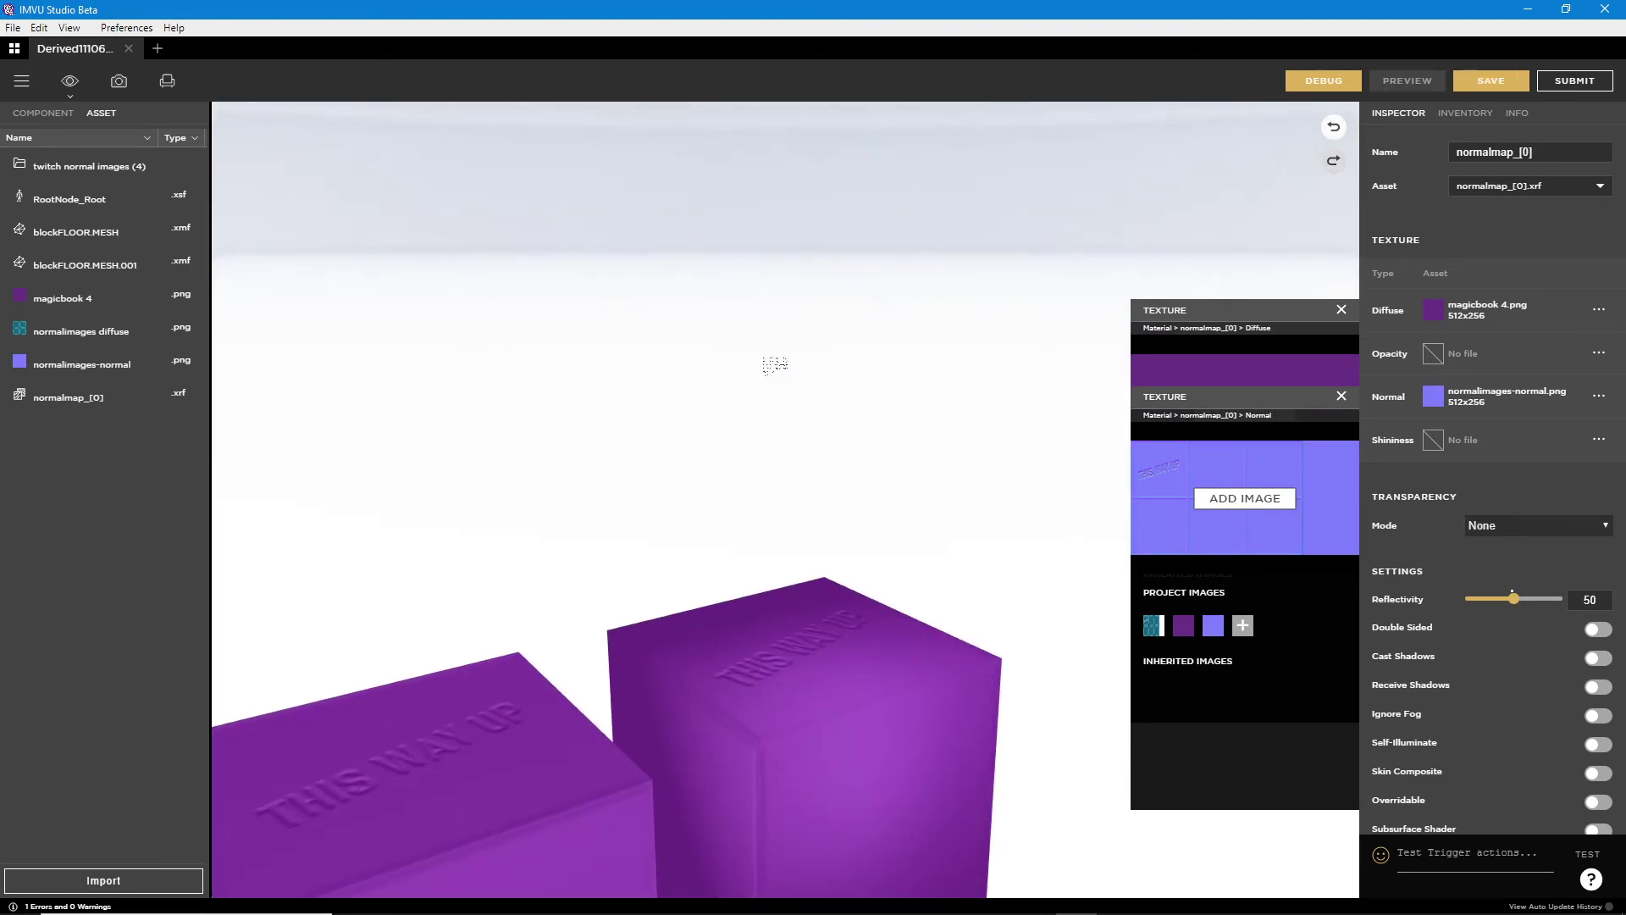
drag(807, 471, 854, 555)
scroll(854, 555, up, 3)
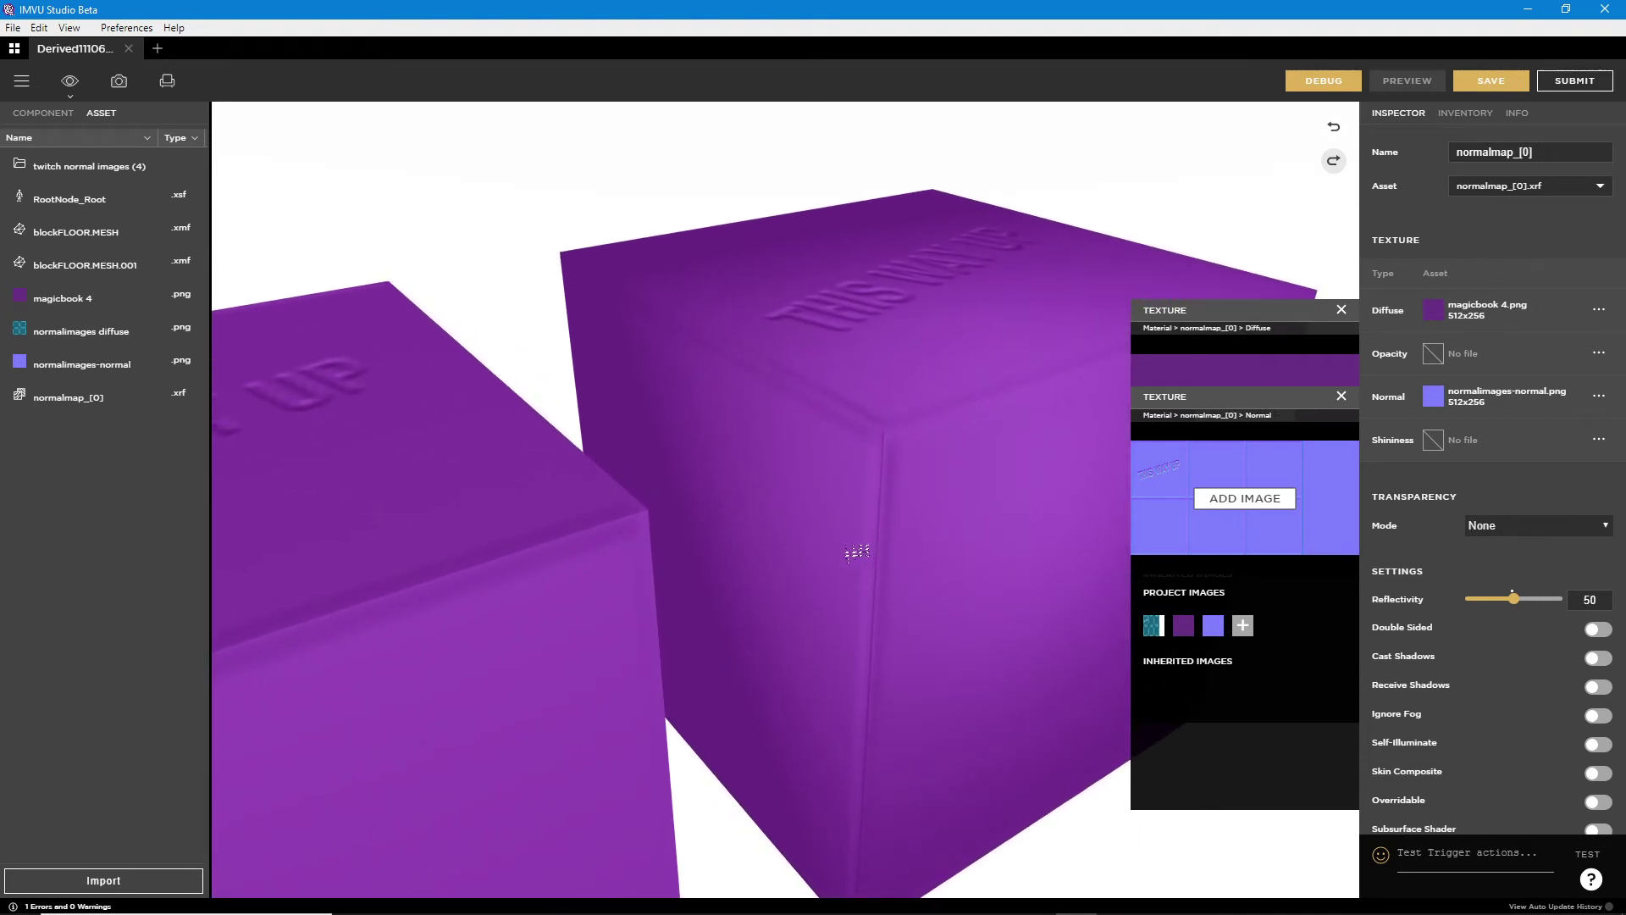
scroll(857, 553, down, 4)
drag(864, 577, 834, 591)
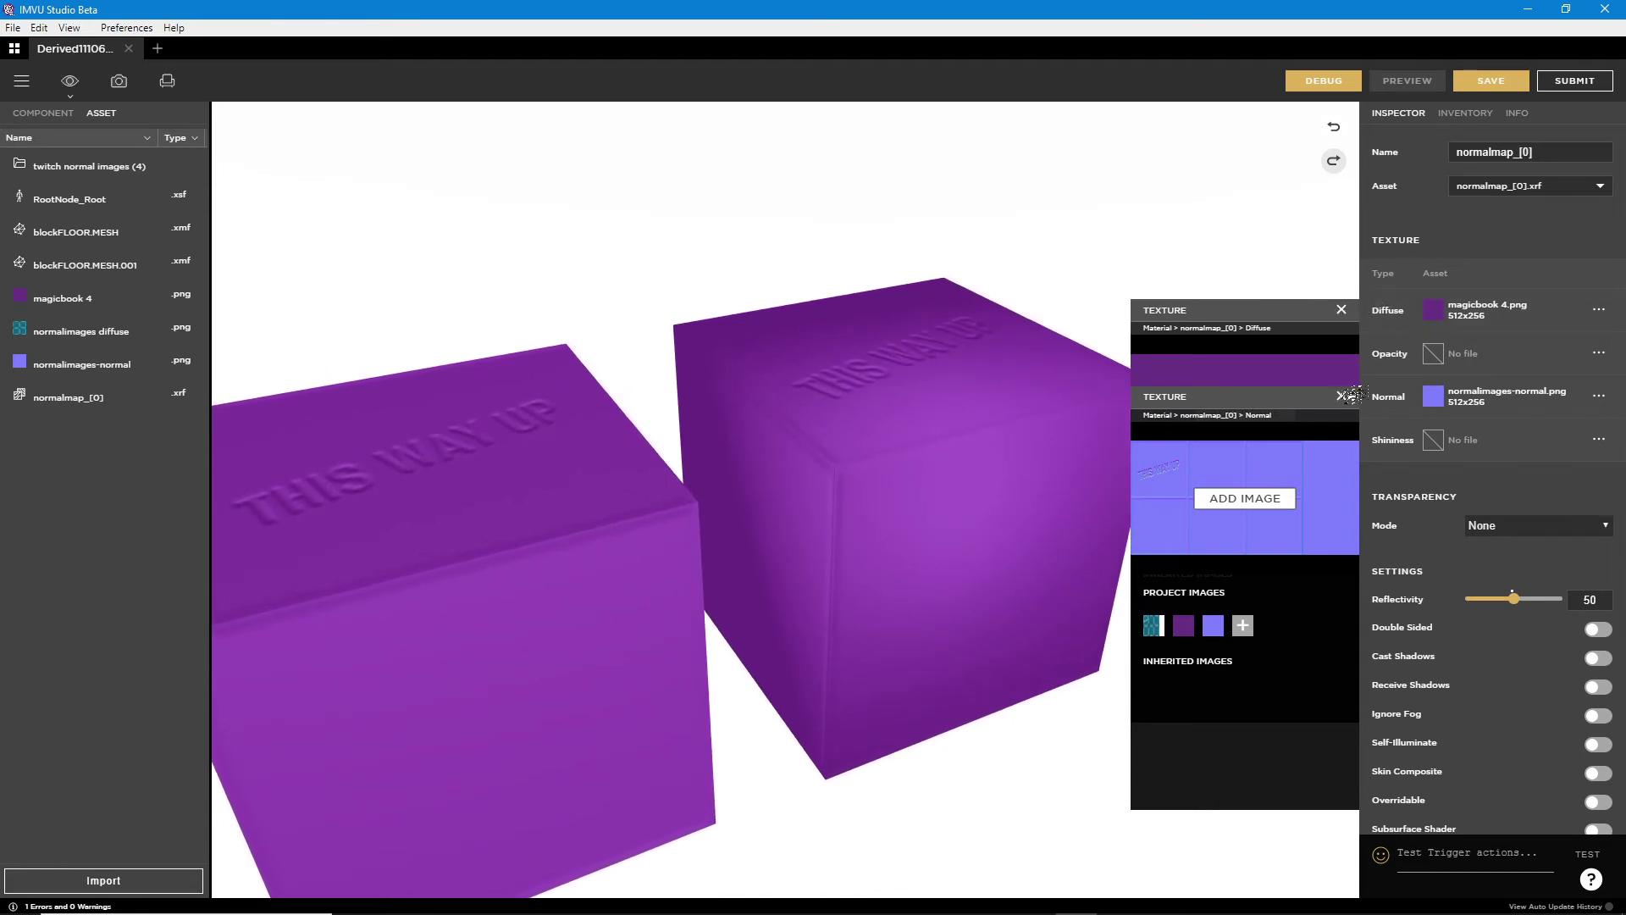
- Close the open texture pop-ups, add normalimages shininess.png as the material's shininess texture and inspect the boxes' highlights
click(1342, 395)
click(1341, 310)
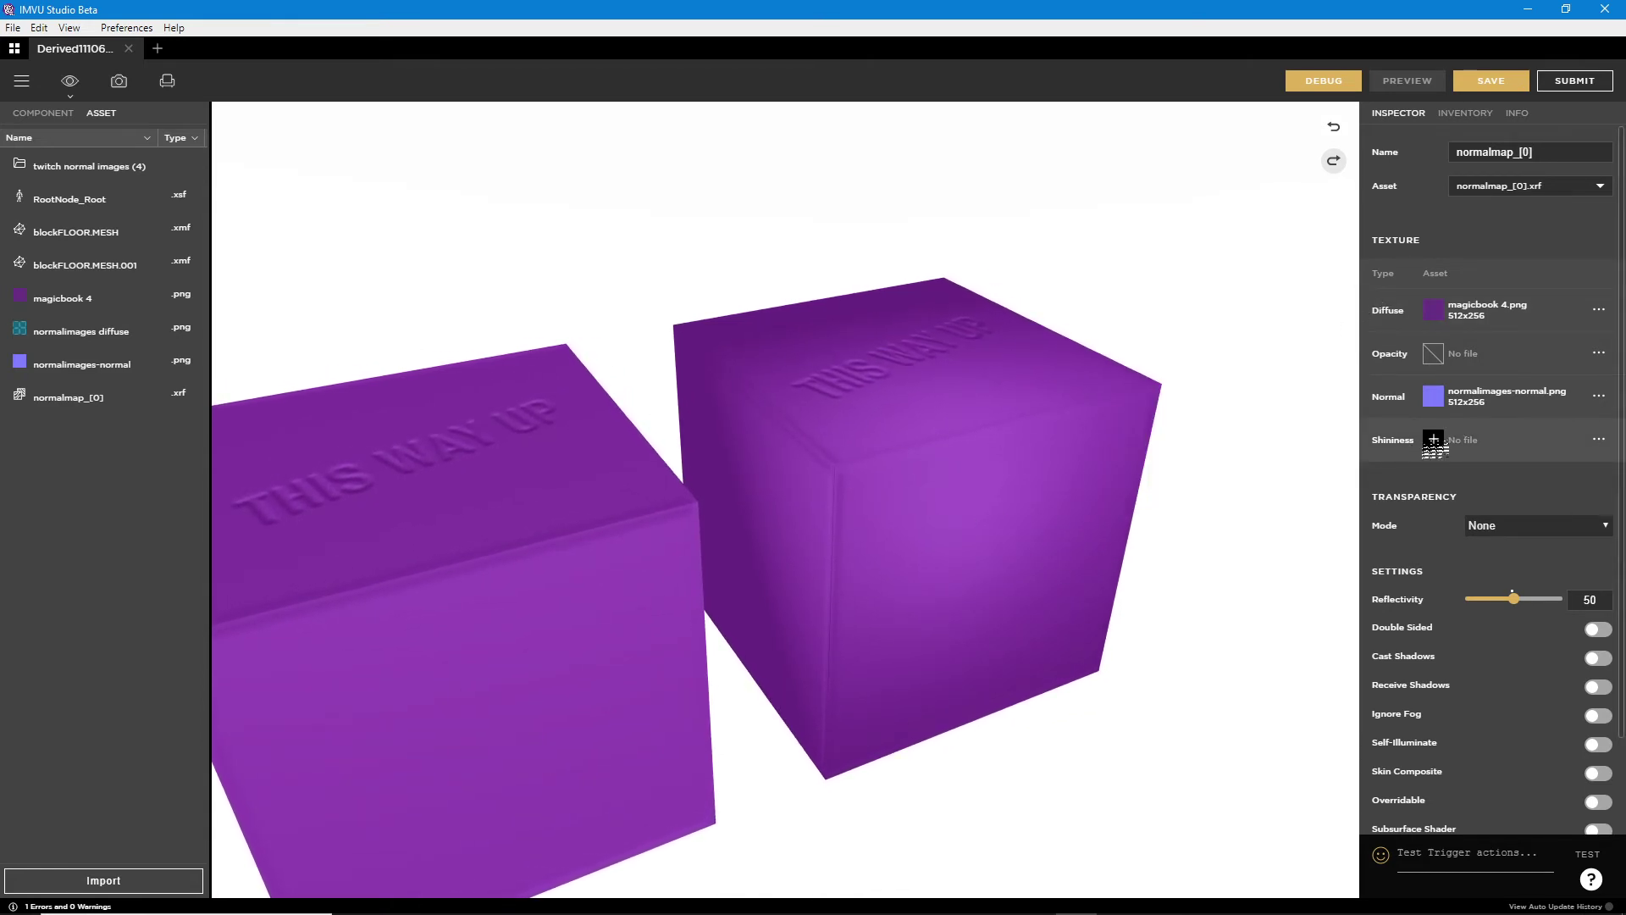
click(1433, 439)
click(1236, 544)
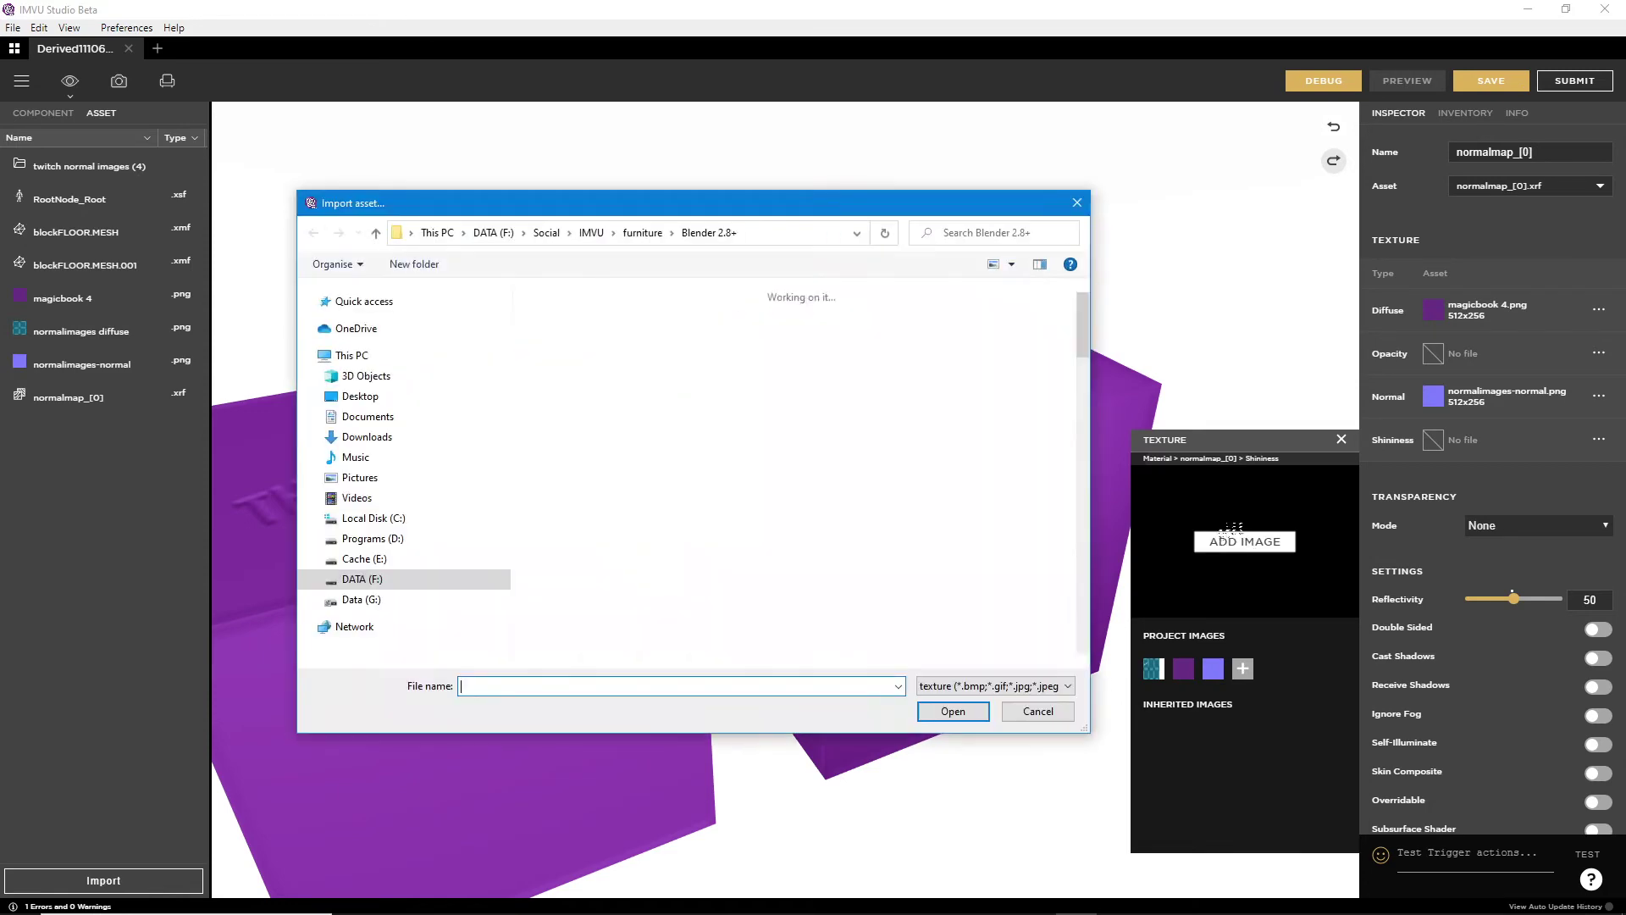
scroll(1092, 322, down, 1)
drag(1092, 321, 1085, 564)
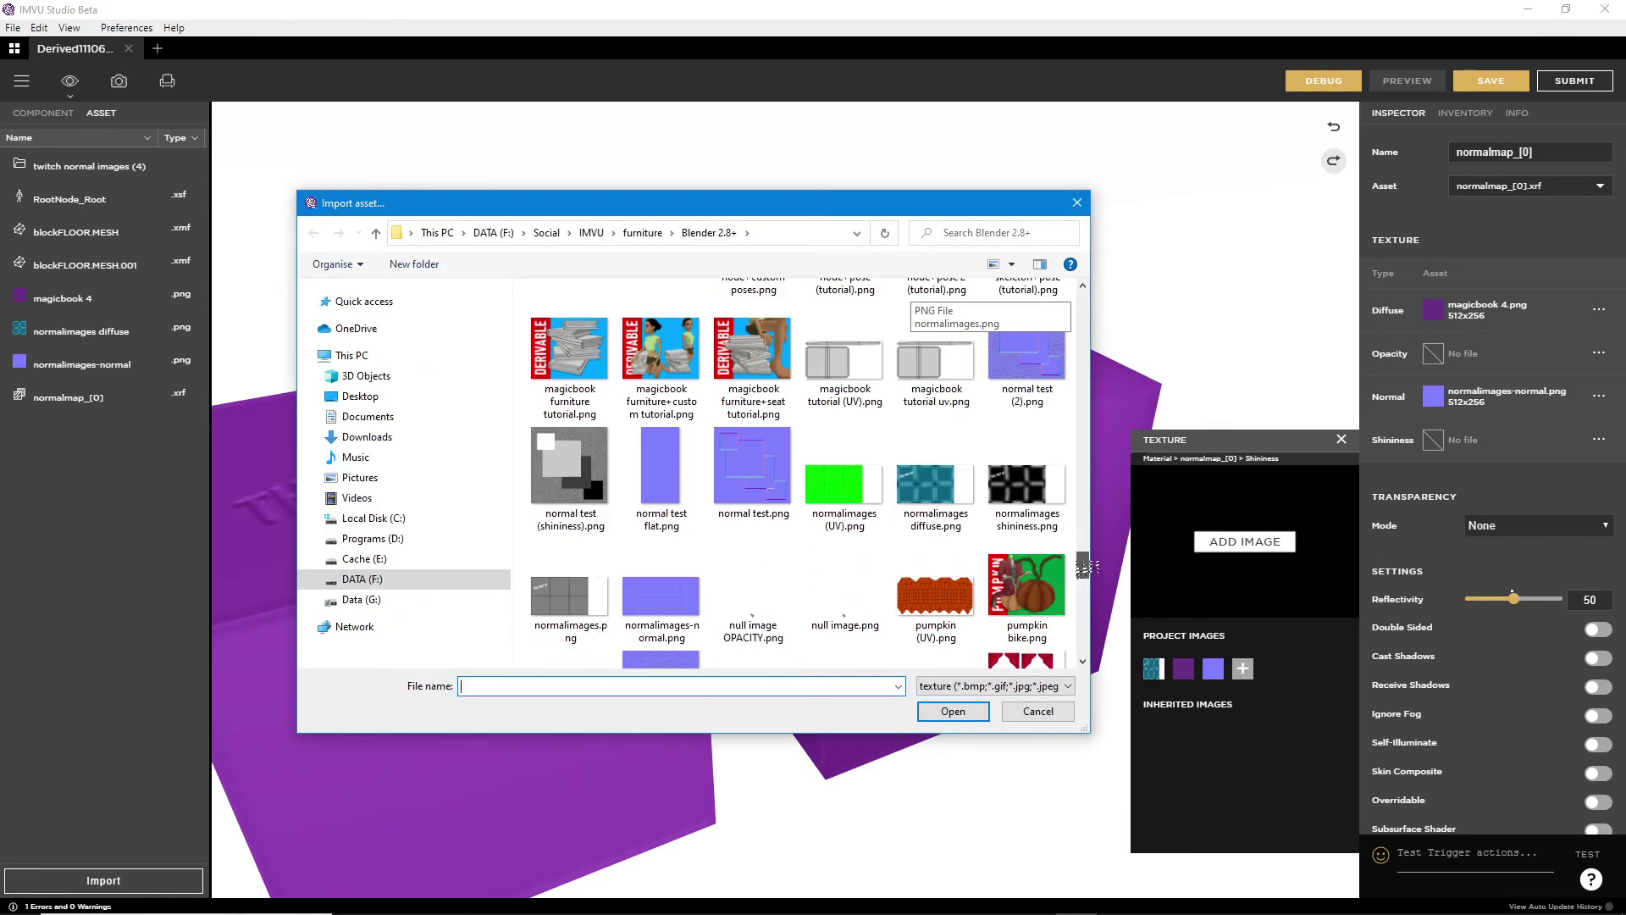
click(1027, 492)
click(957, 715)
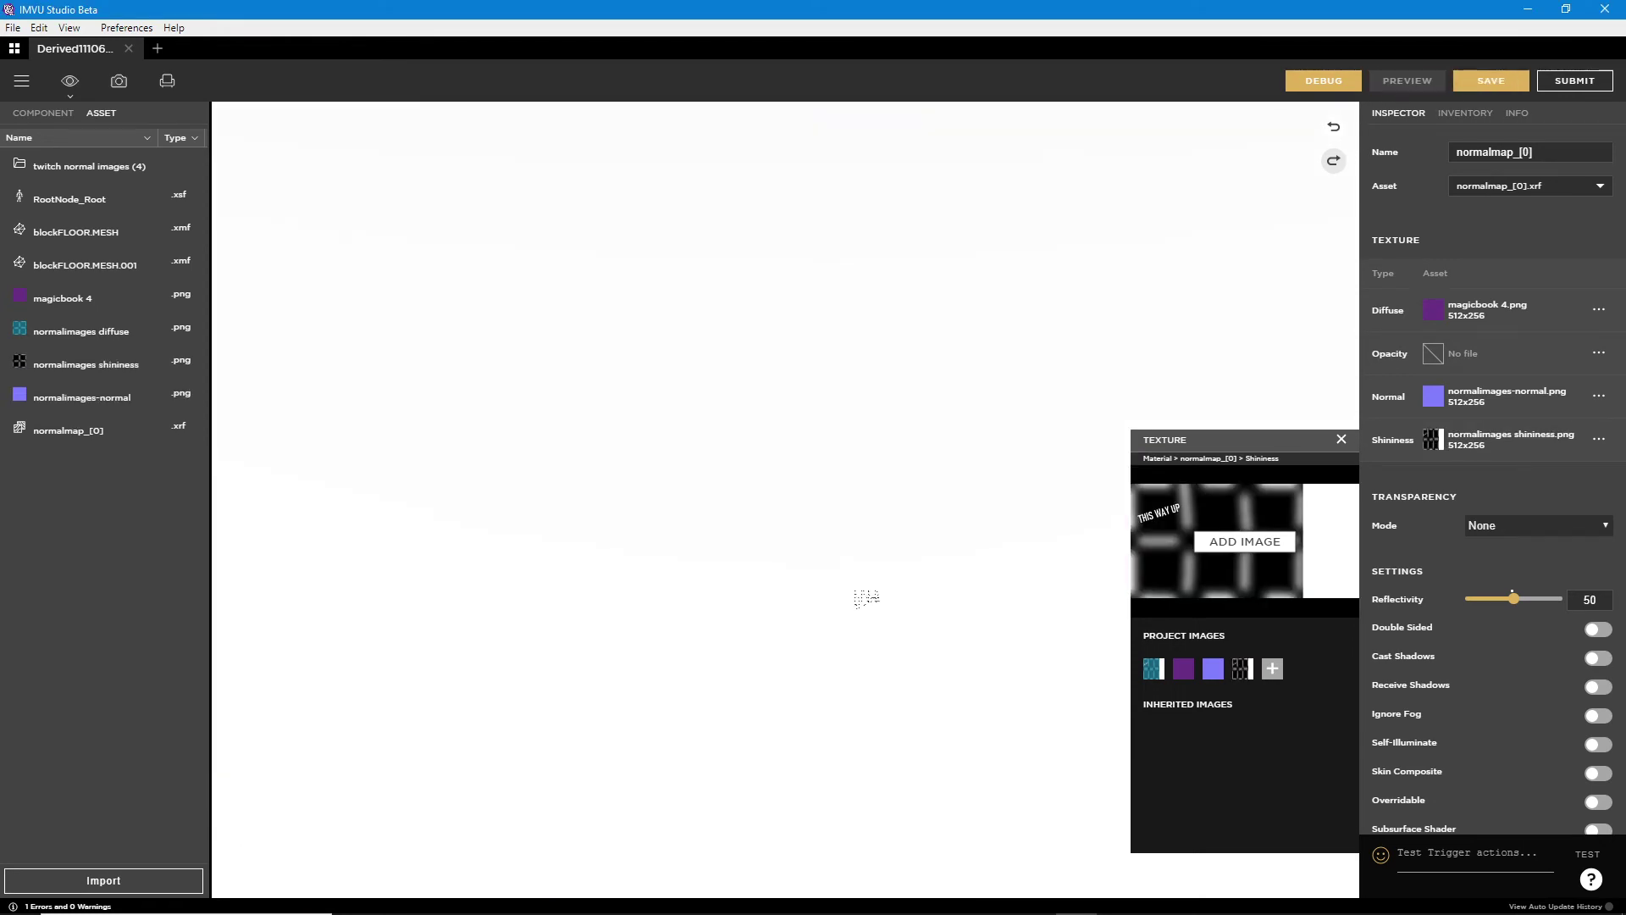
drag(672, 697, 881, 524)
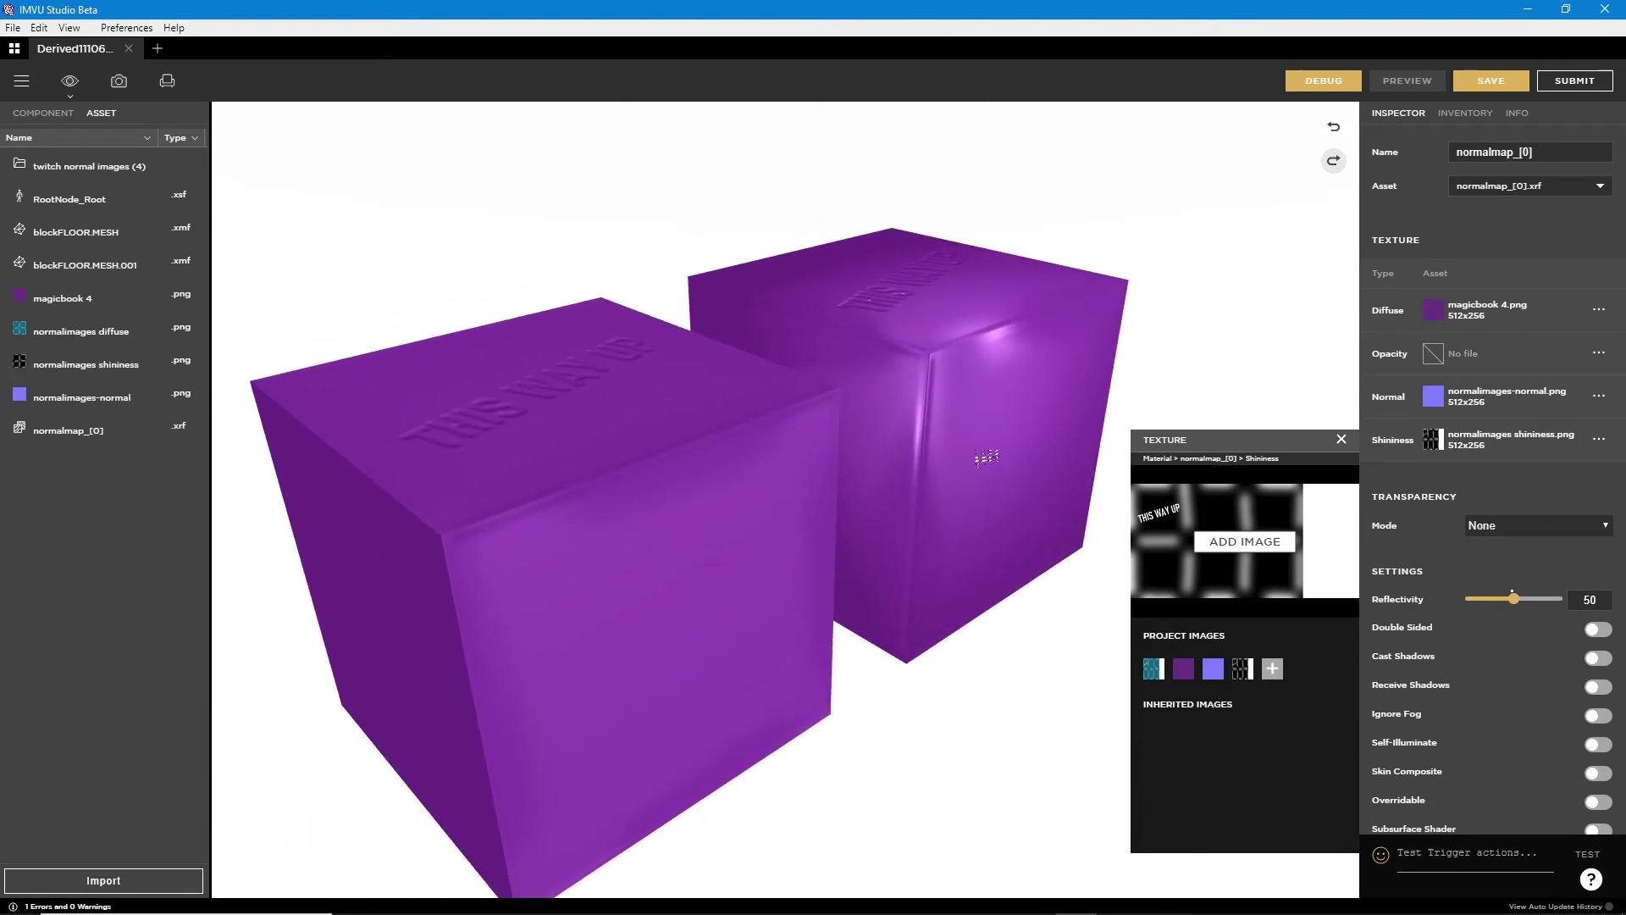
drag(986, 458, 974, 472)
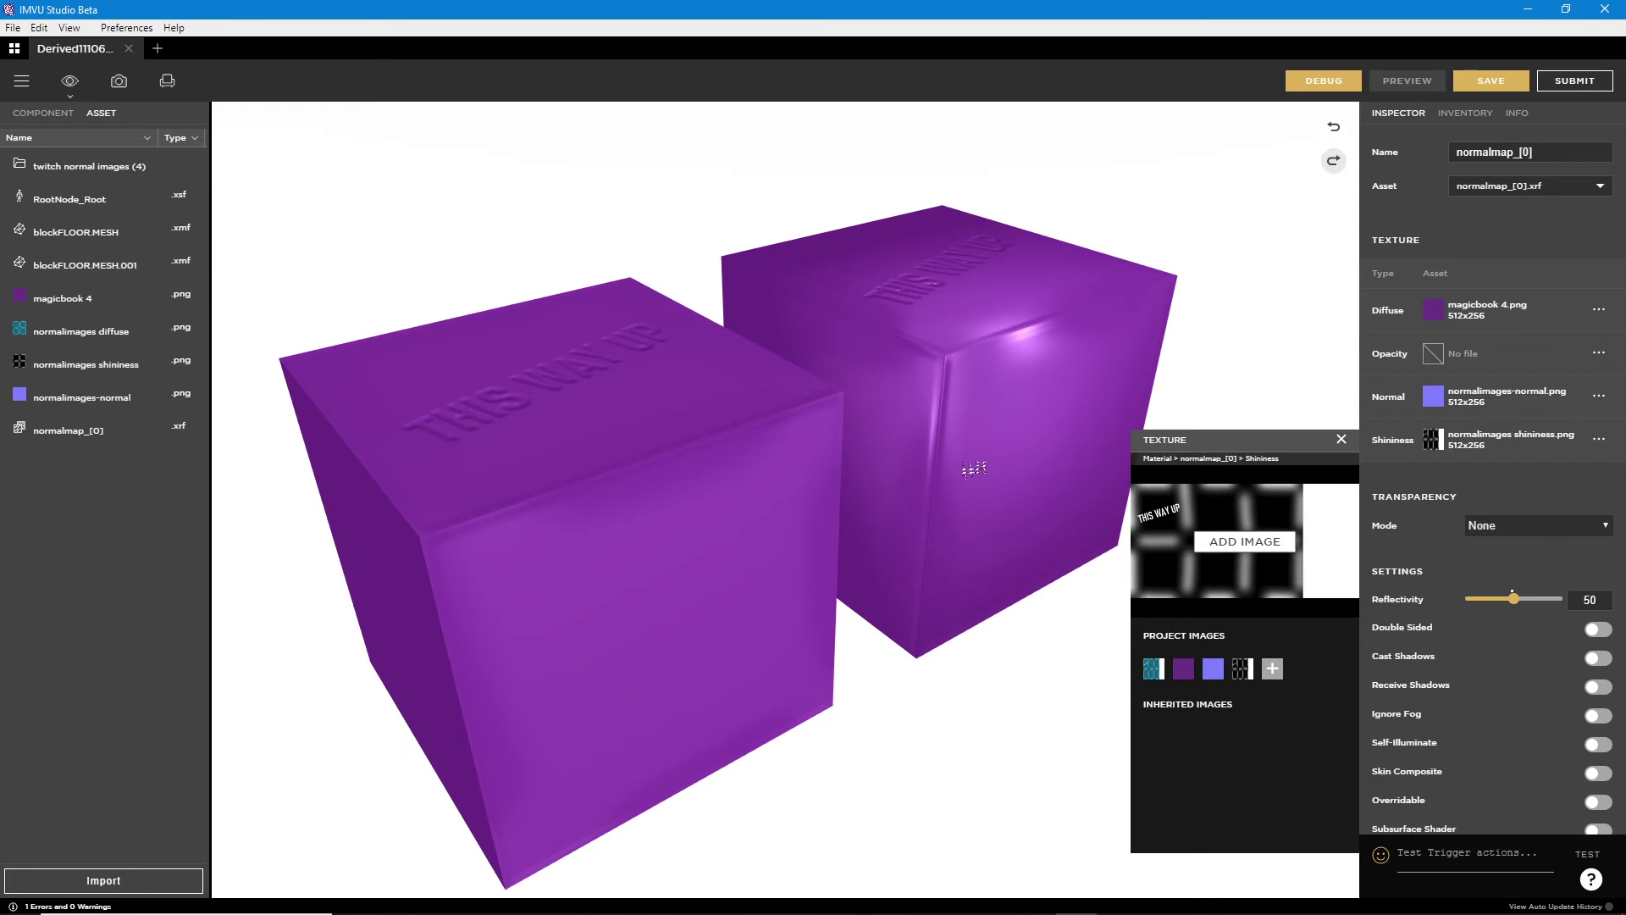
drag(974, 468, 886, 500)
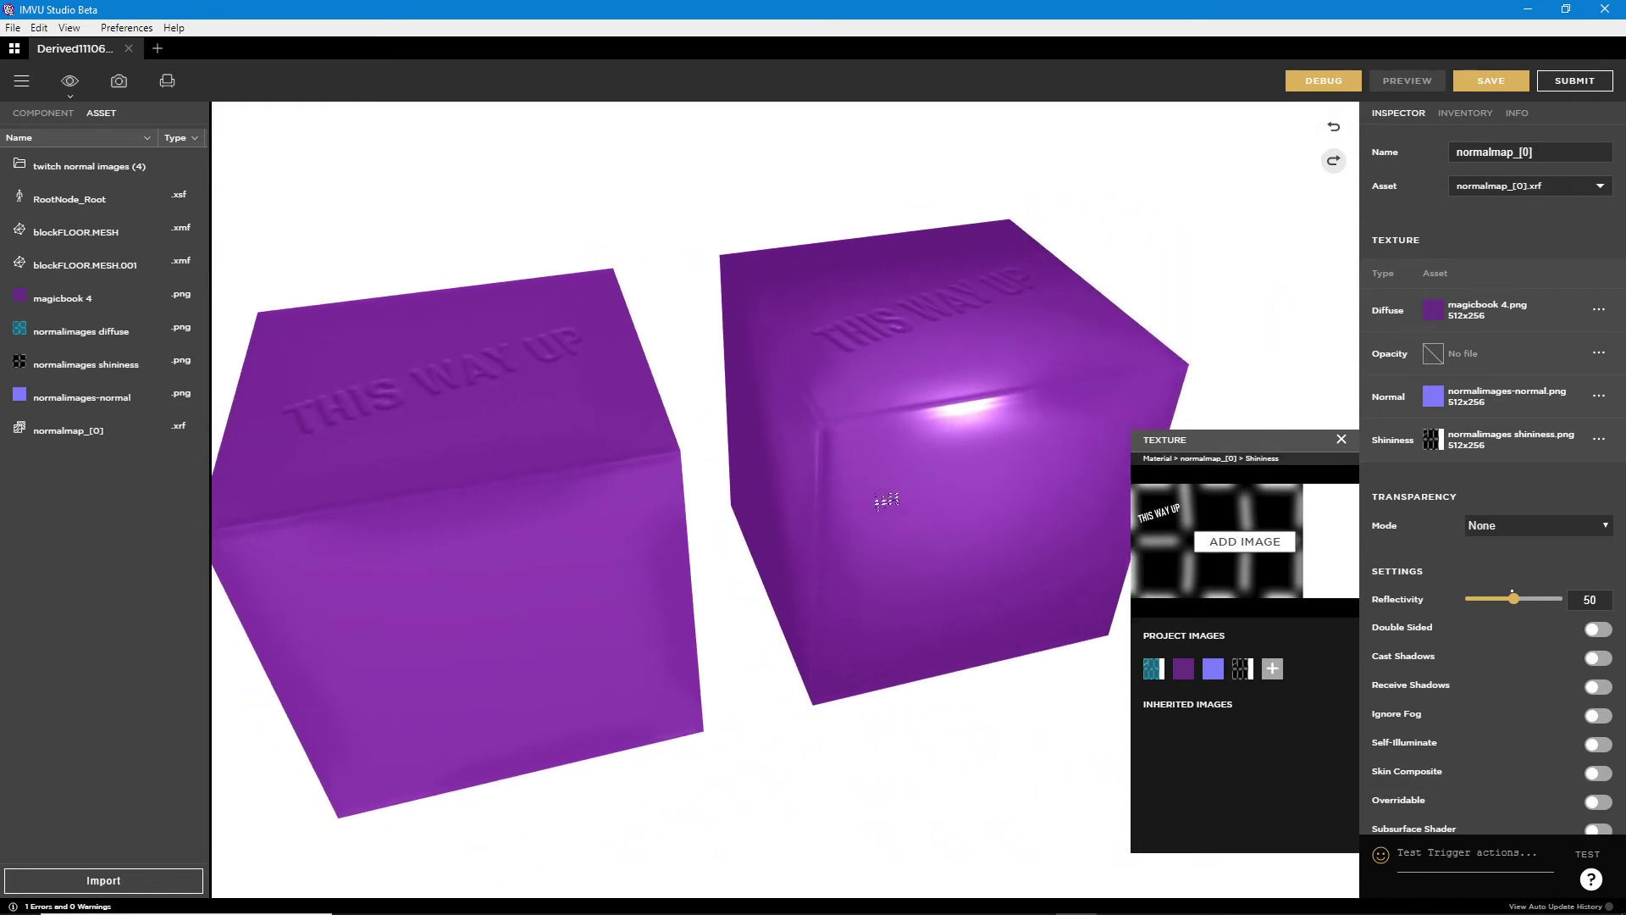
- Unassign the normal and shininess textures from the normalmap_[0] material
click(1598, 398)
click(1557, 445)
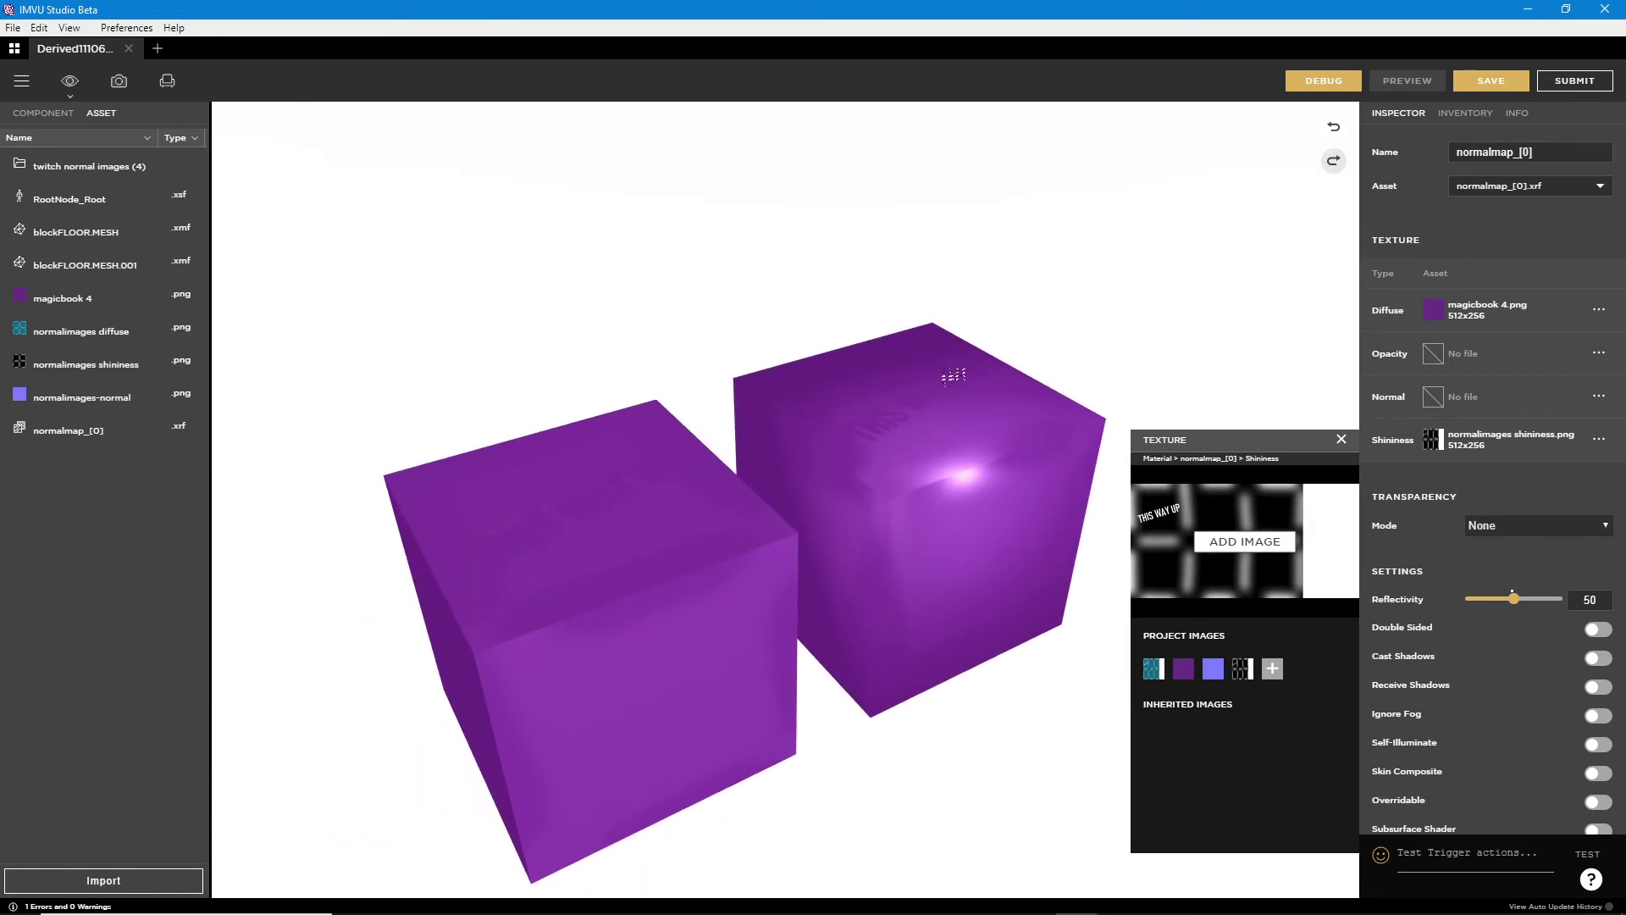
drag(928, 584, 856, 472)
click(1599, 439)
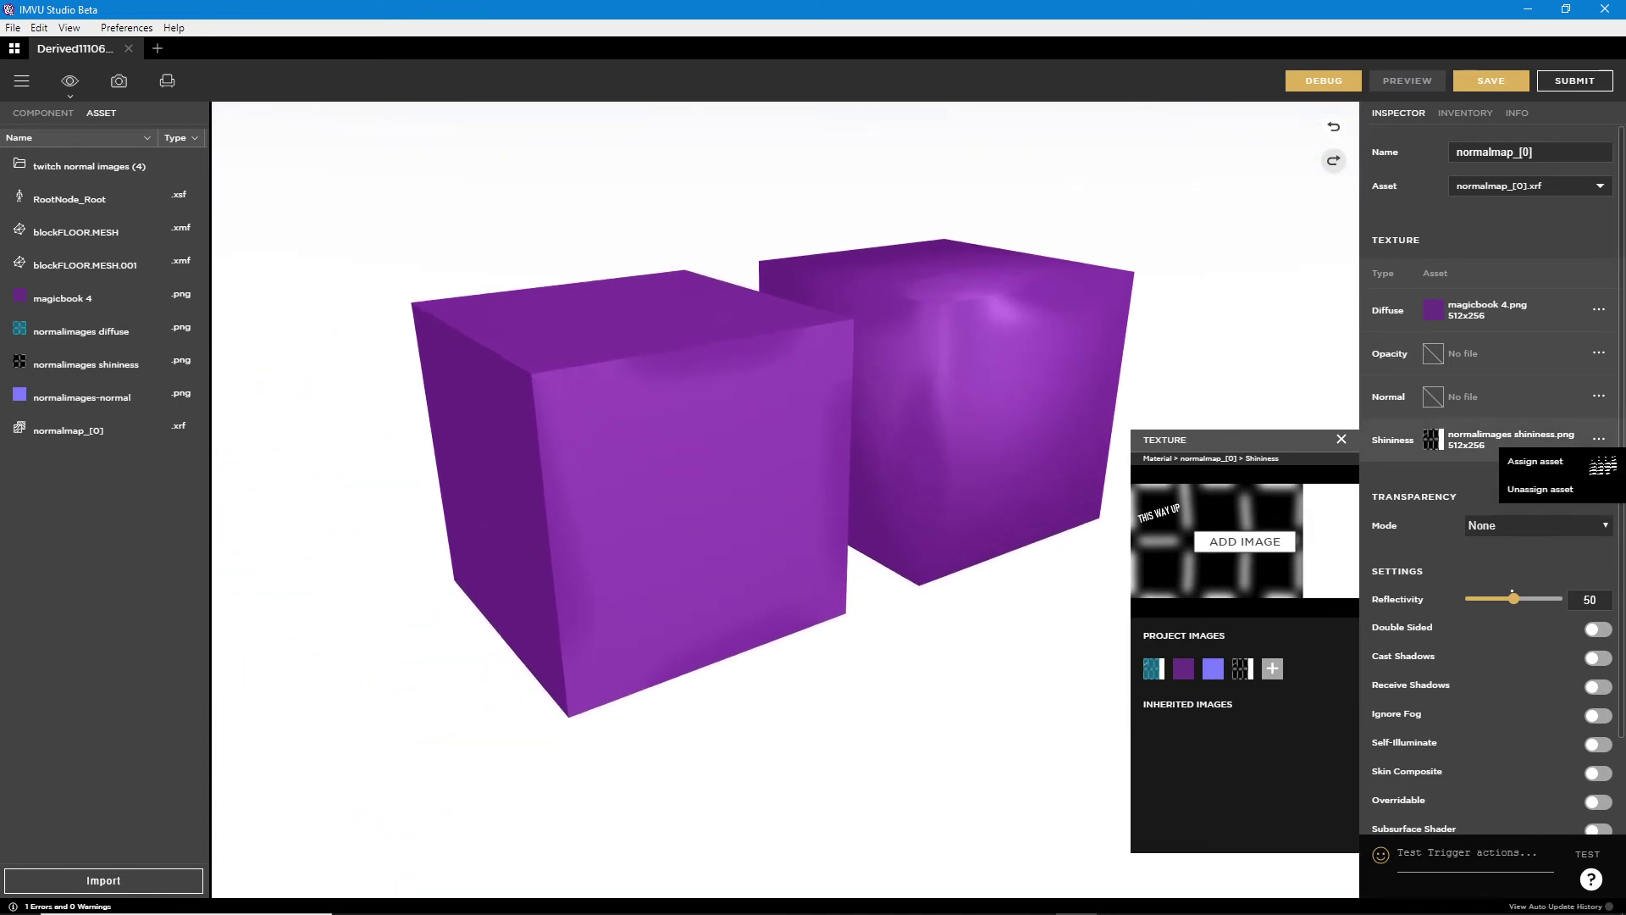
click(1571, 491)
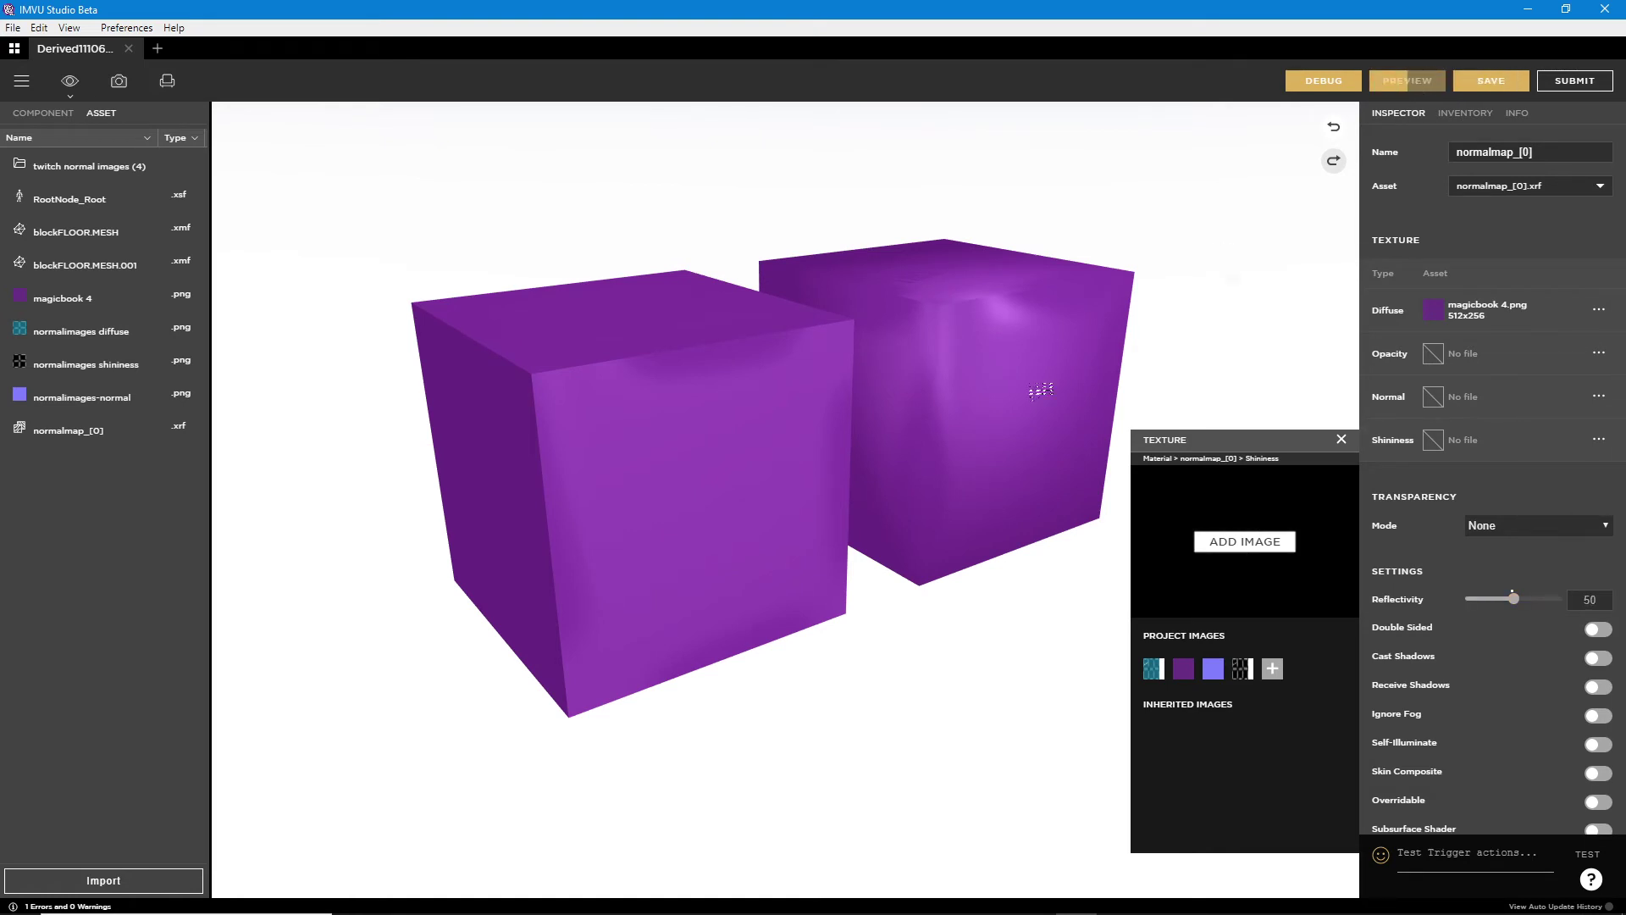
- Examine the edges and faces of the plain purple boxes from several angles, marking them with temporary freehand lines
drag(1041, 391, 1013, 414)
drag(859, 681, 776, 885)
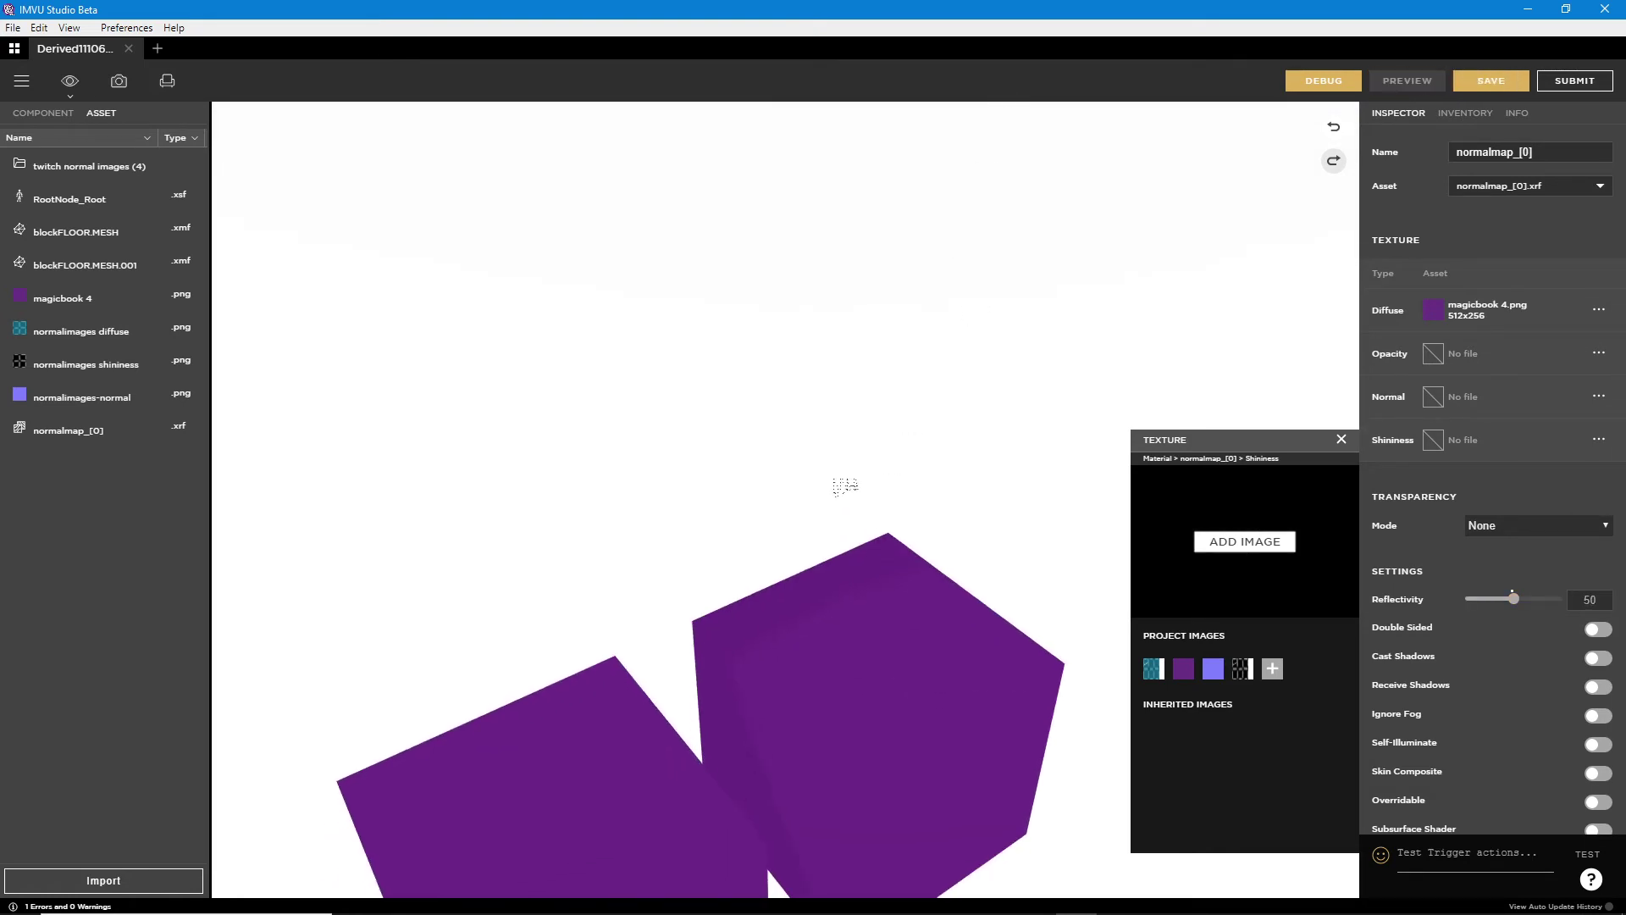
drag(850, 487, 508, 401)
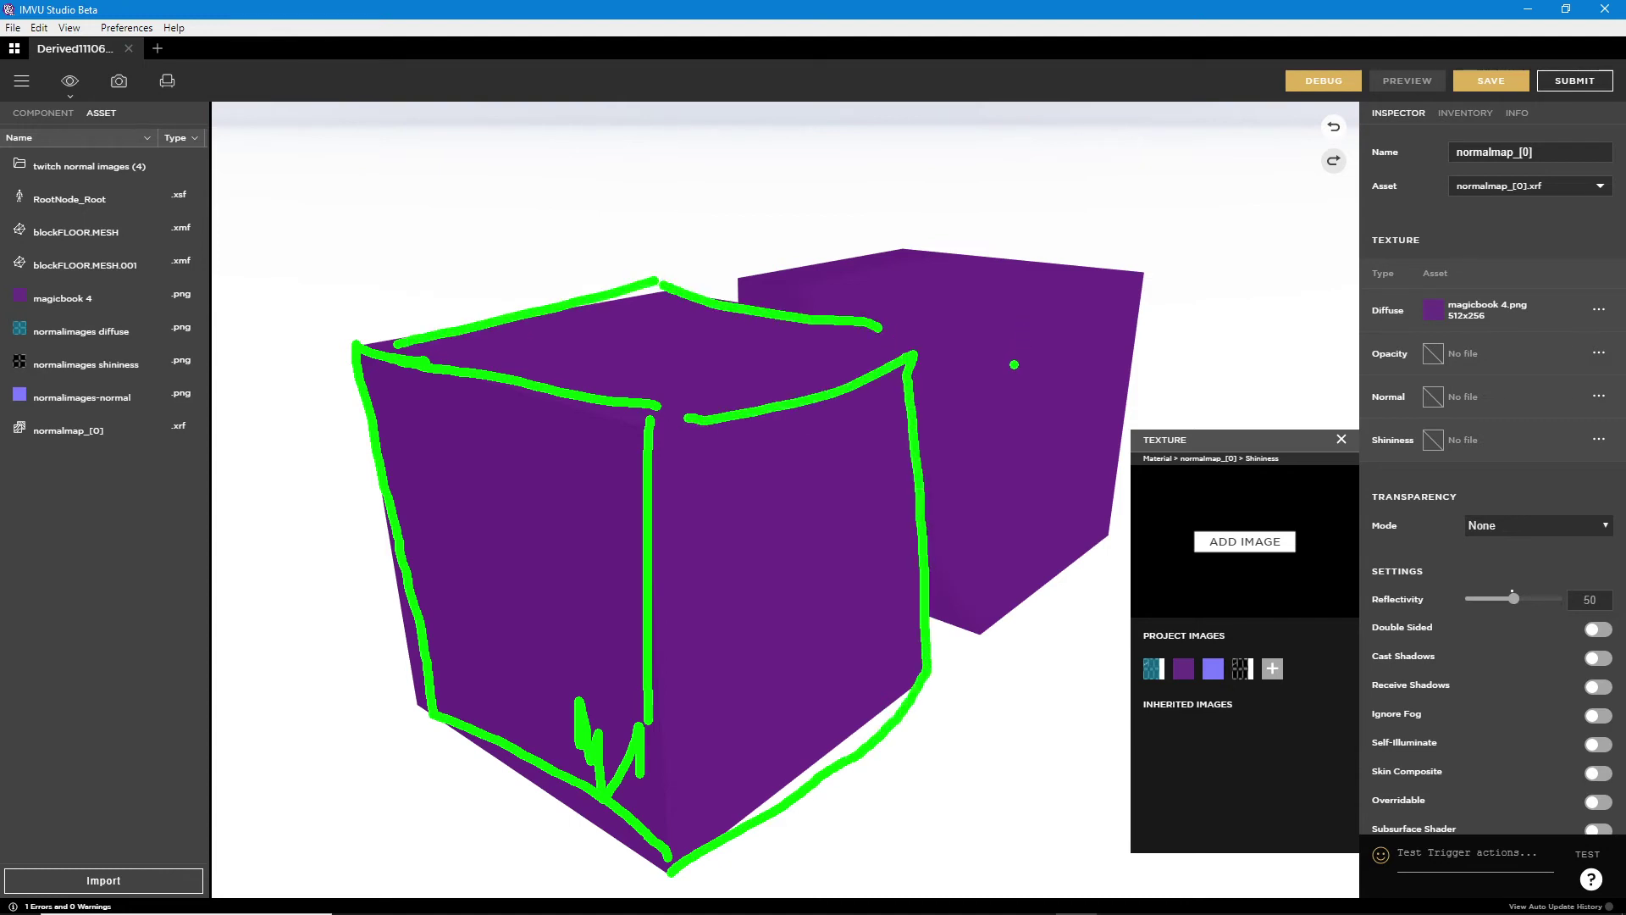
key(Escape)
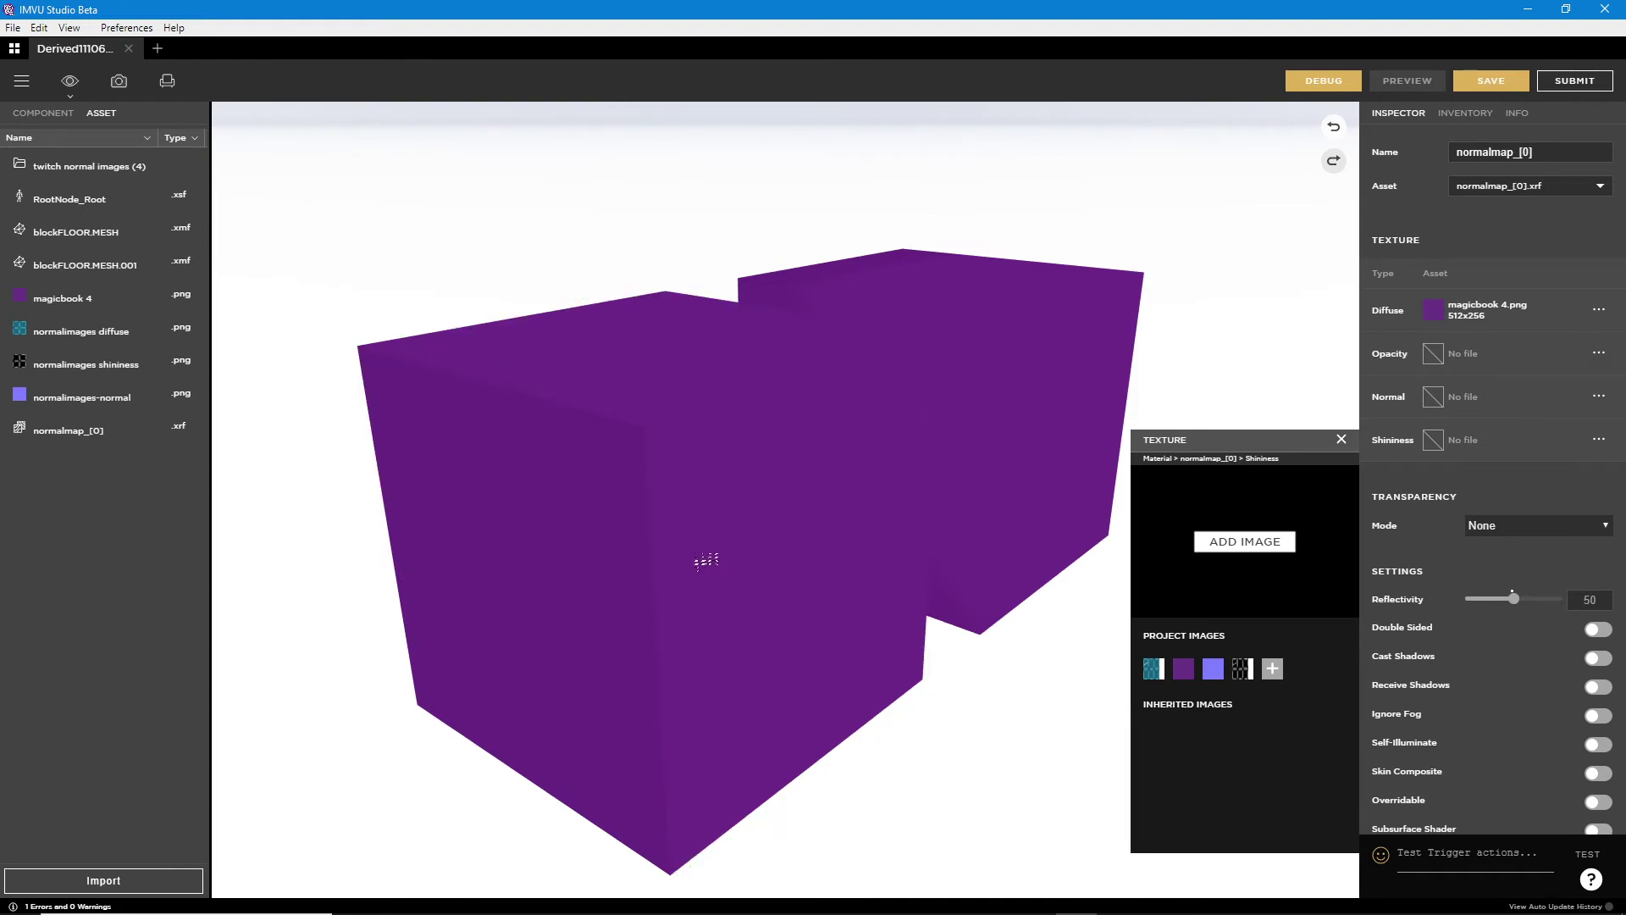
drag(706, 560, 751, 567)
drag(884, 420, 648, 504)
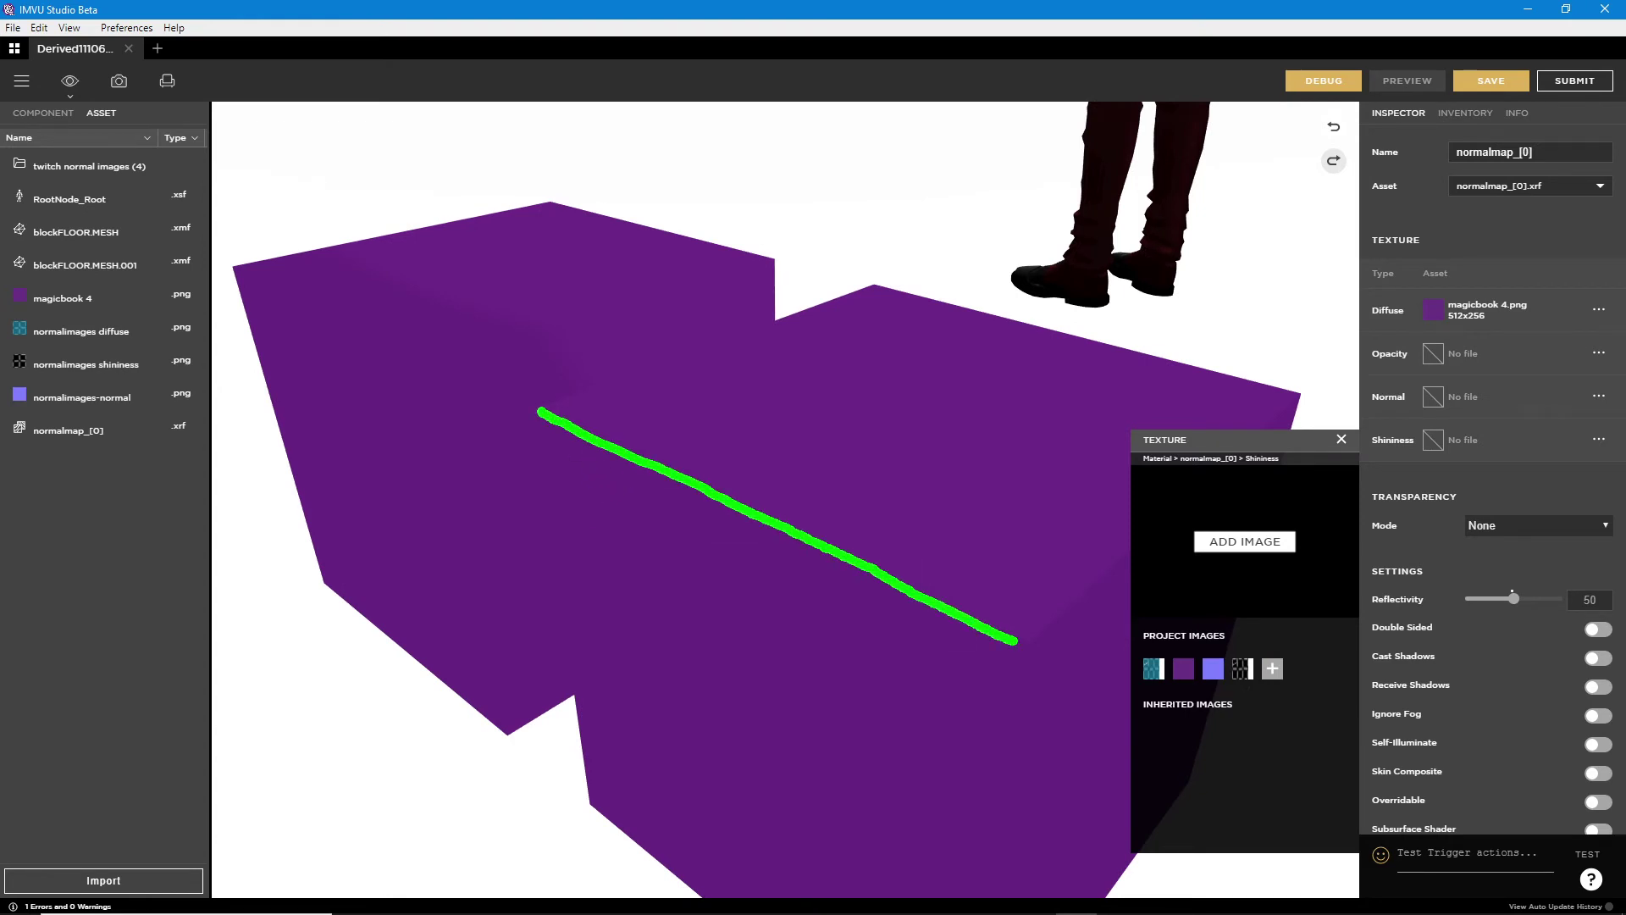
mouse_move(822, 379)
mouse_down()
mouse_move(913, 368)
mouse_move(1126, 418)
mouse_up()
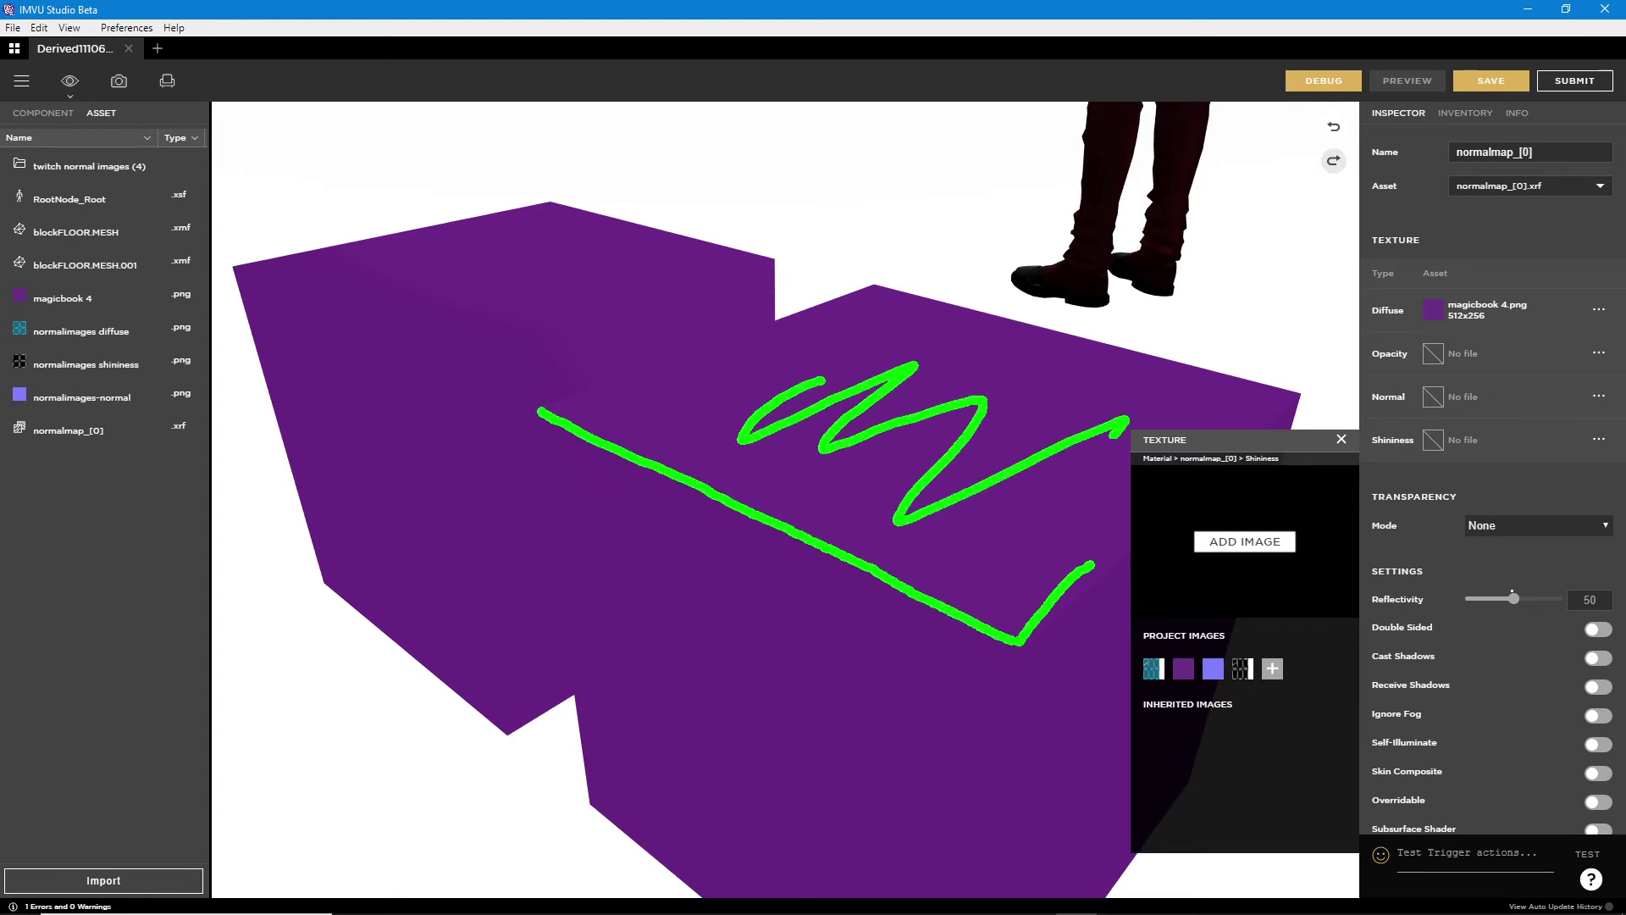
mouse_move(663, 547)
mouse_down()
mouse_move(675, 664)
mouse_move(795, 704)
mouse_up()
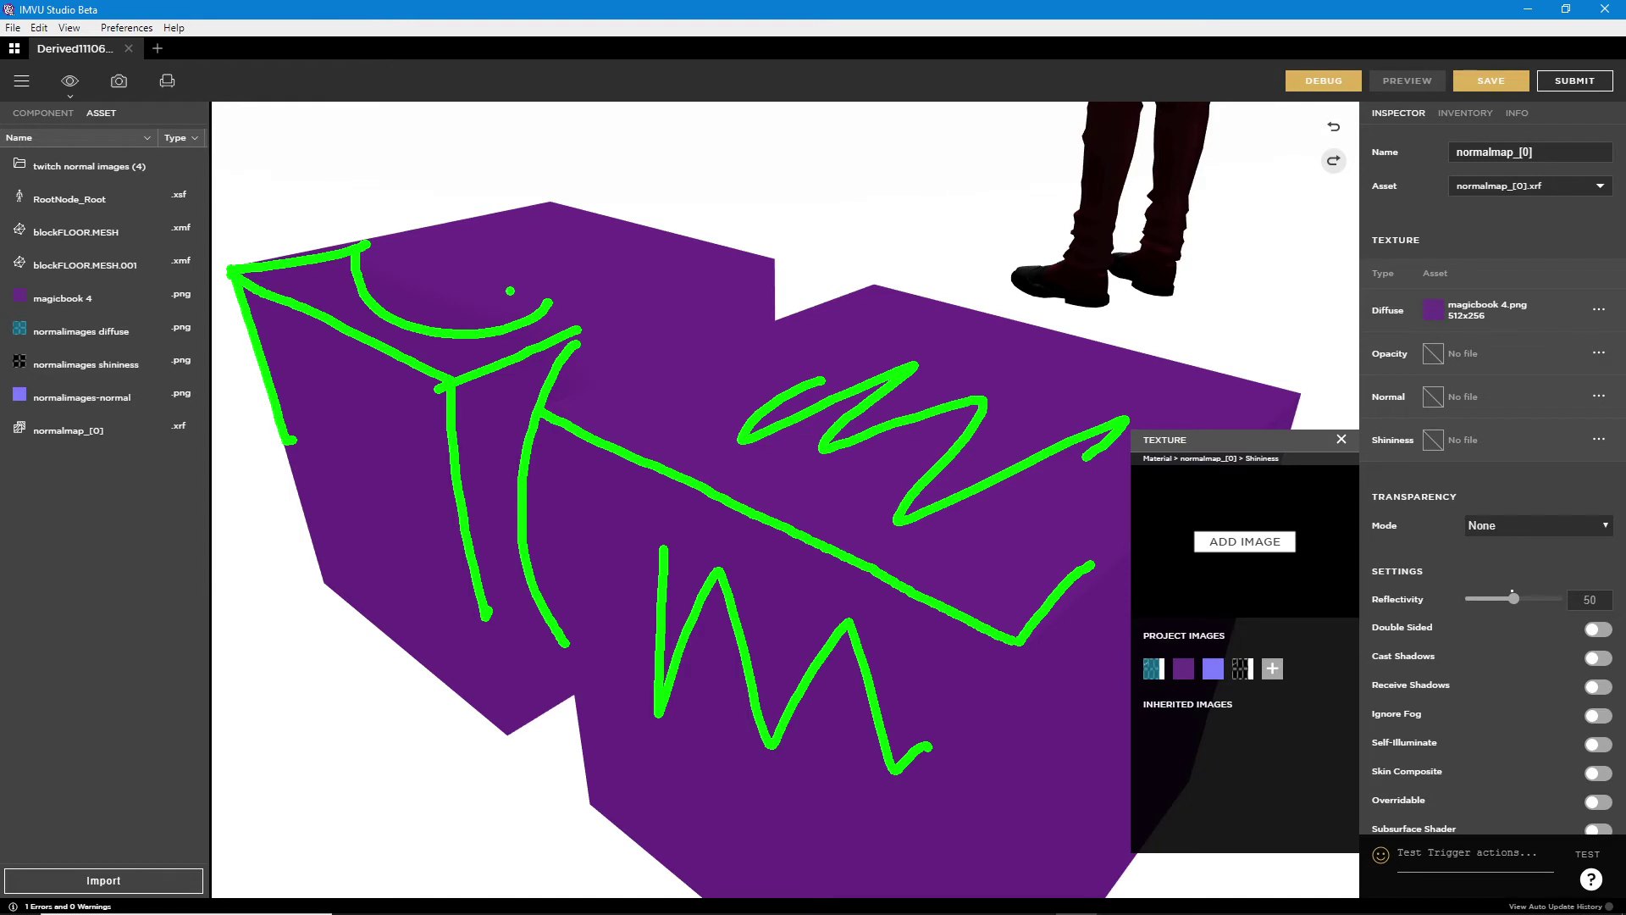
key(Escape)
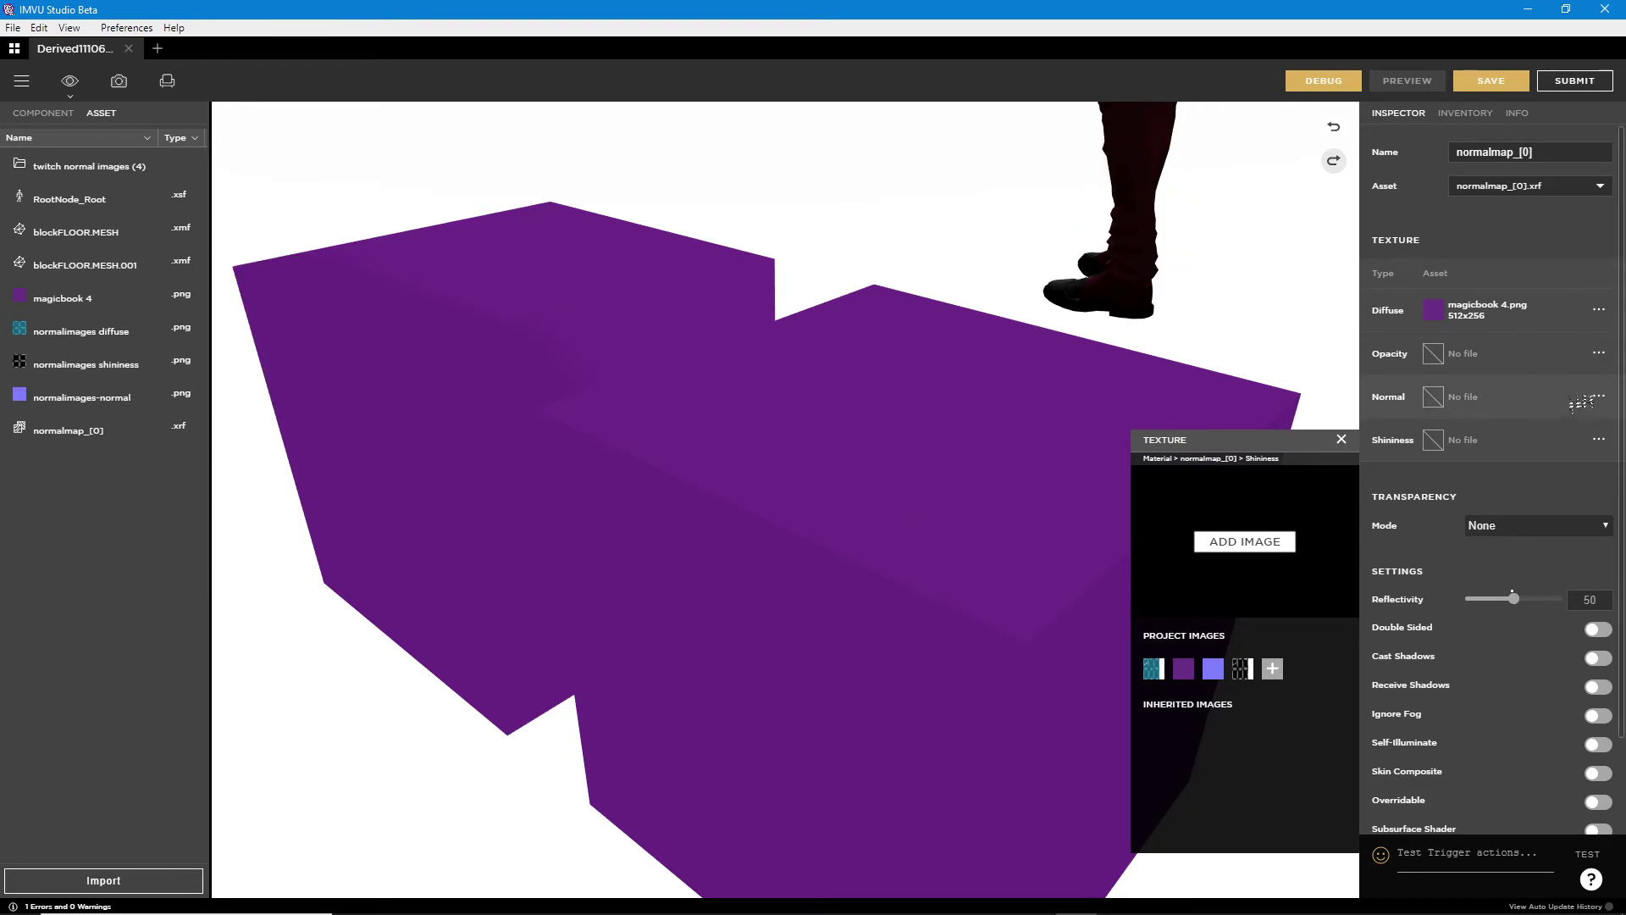
- Assign the project image normalimages-normal.png as the normalmap_[0] material's normal texture and apply it to the preview
click(1434, 398)
click(1213, 626)
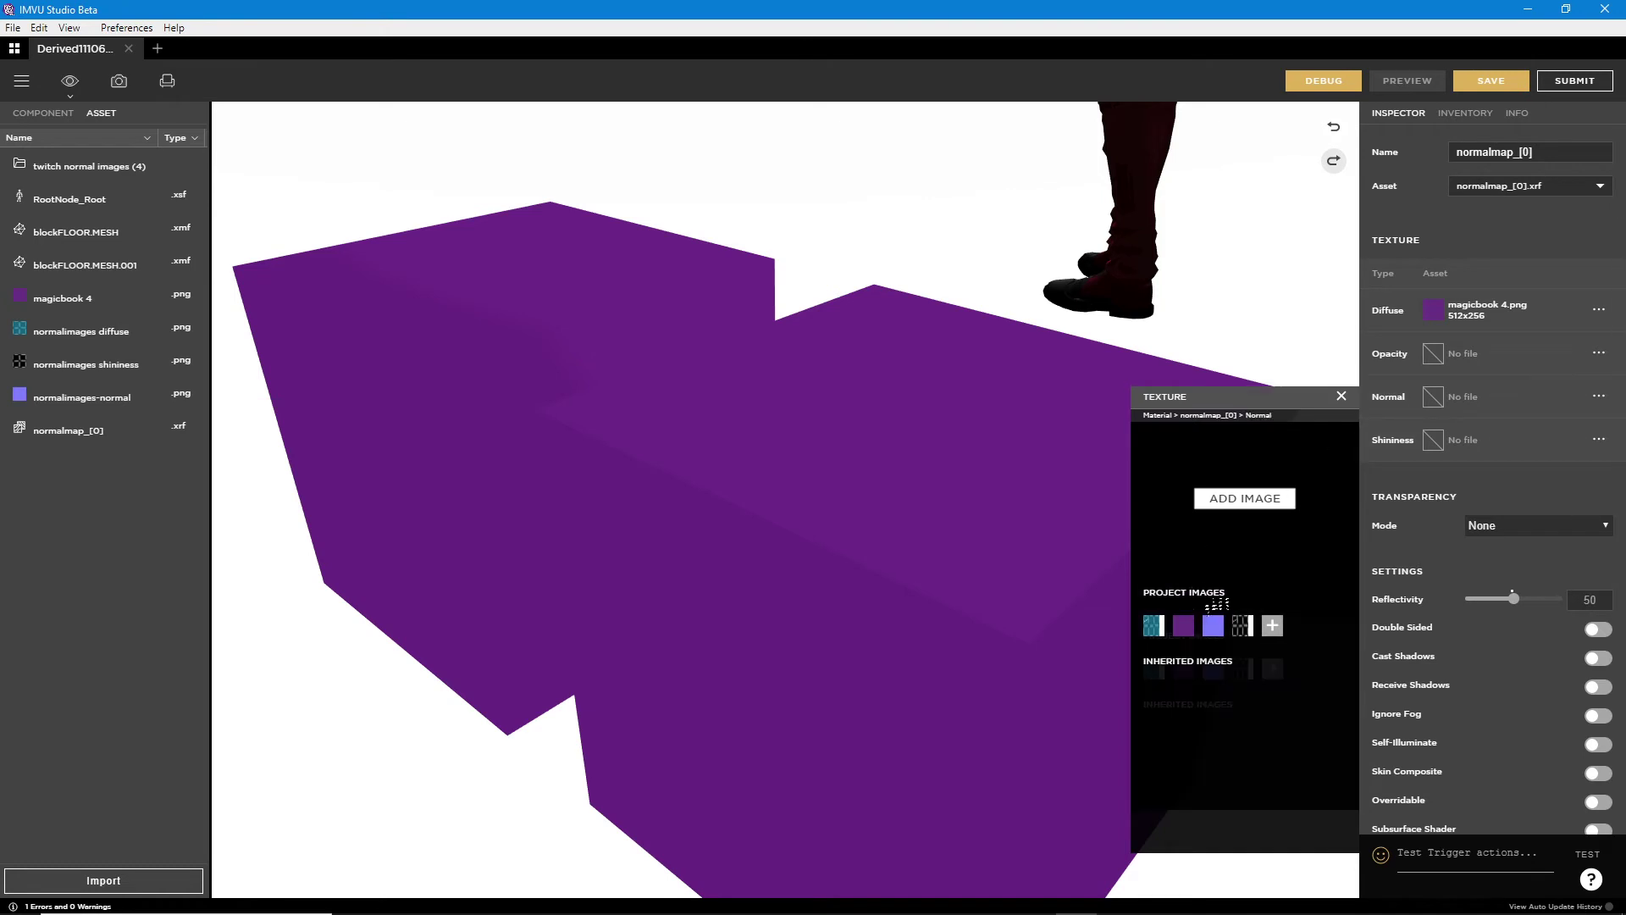
click(1410, 82)
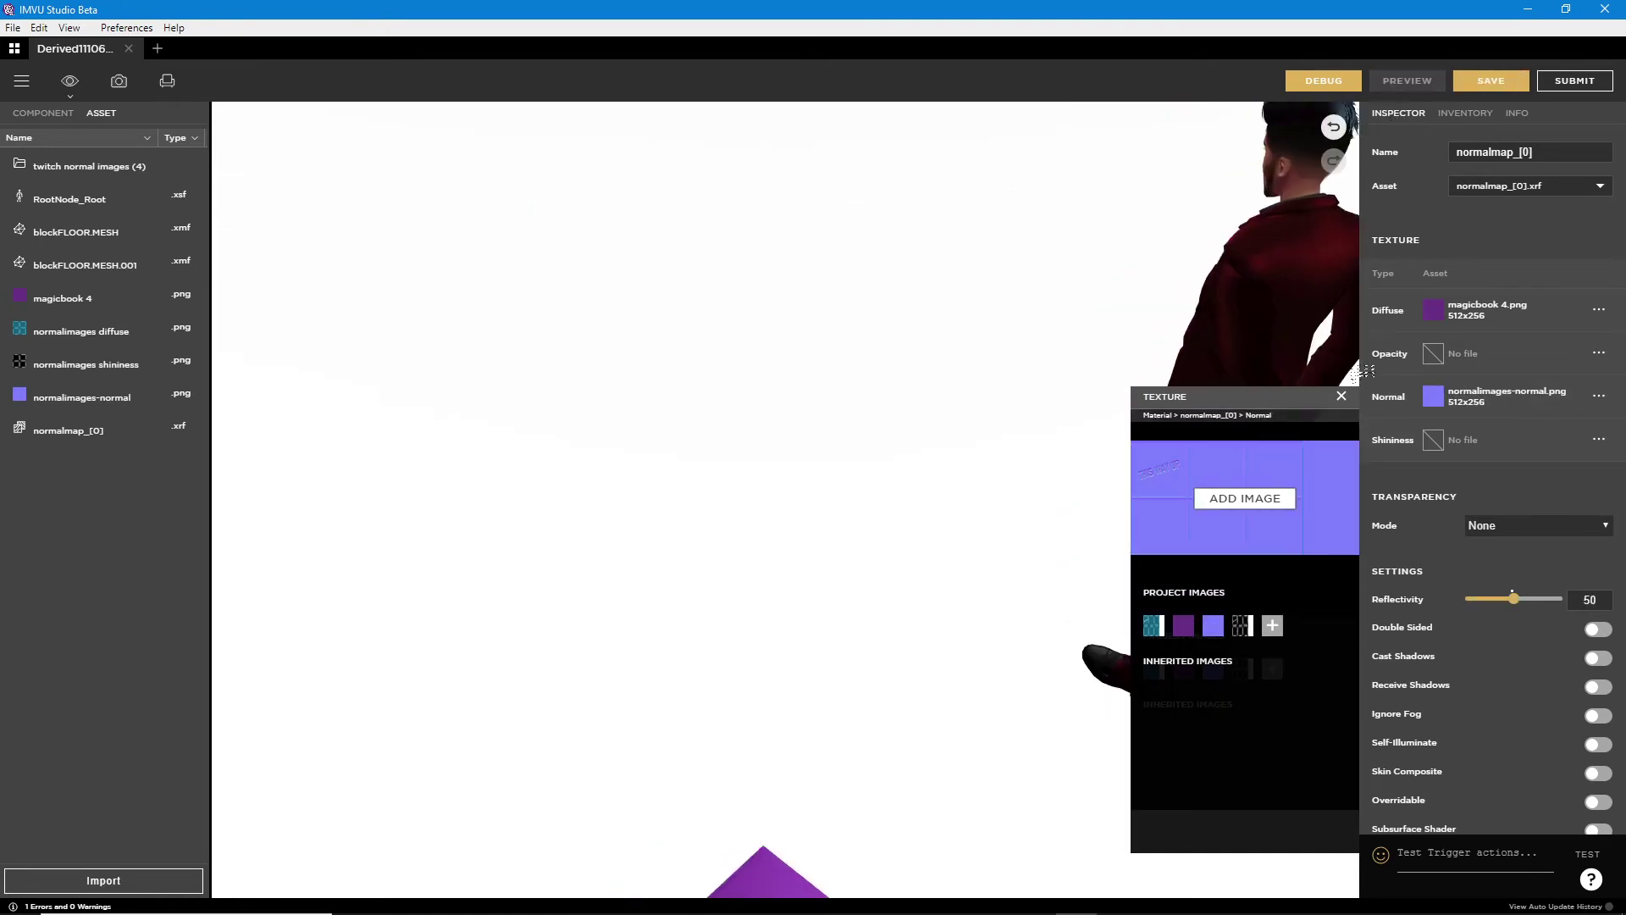
- Examine the purple boxes' embossed lettering and bevelled edges from several angles, marking one corner's edges with temporary freehand lines
drag(881, 715, 916, 414)
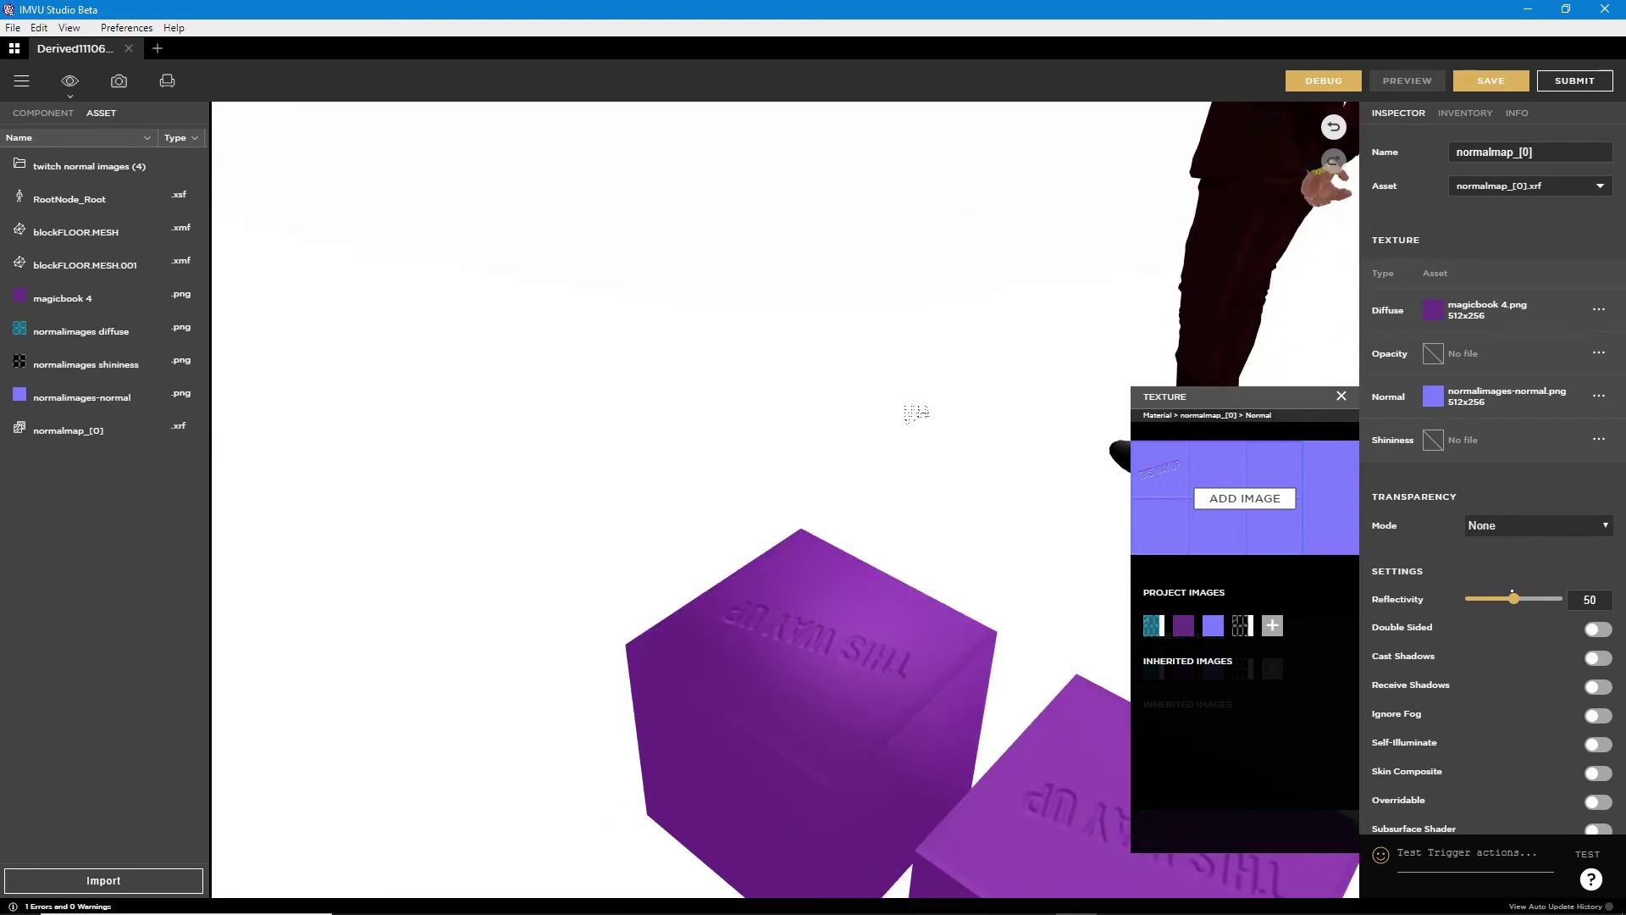
drag(841, 574, 741, 76)
drag(868, 462, 691, 449)
drag(759, 460, 582, 552)
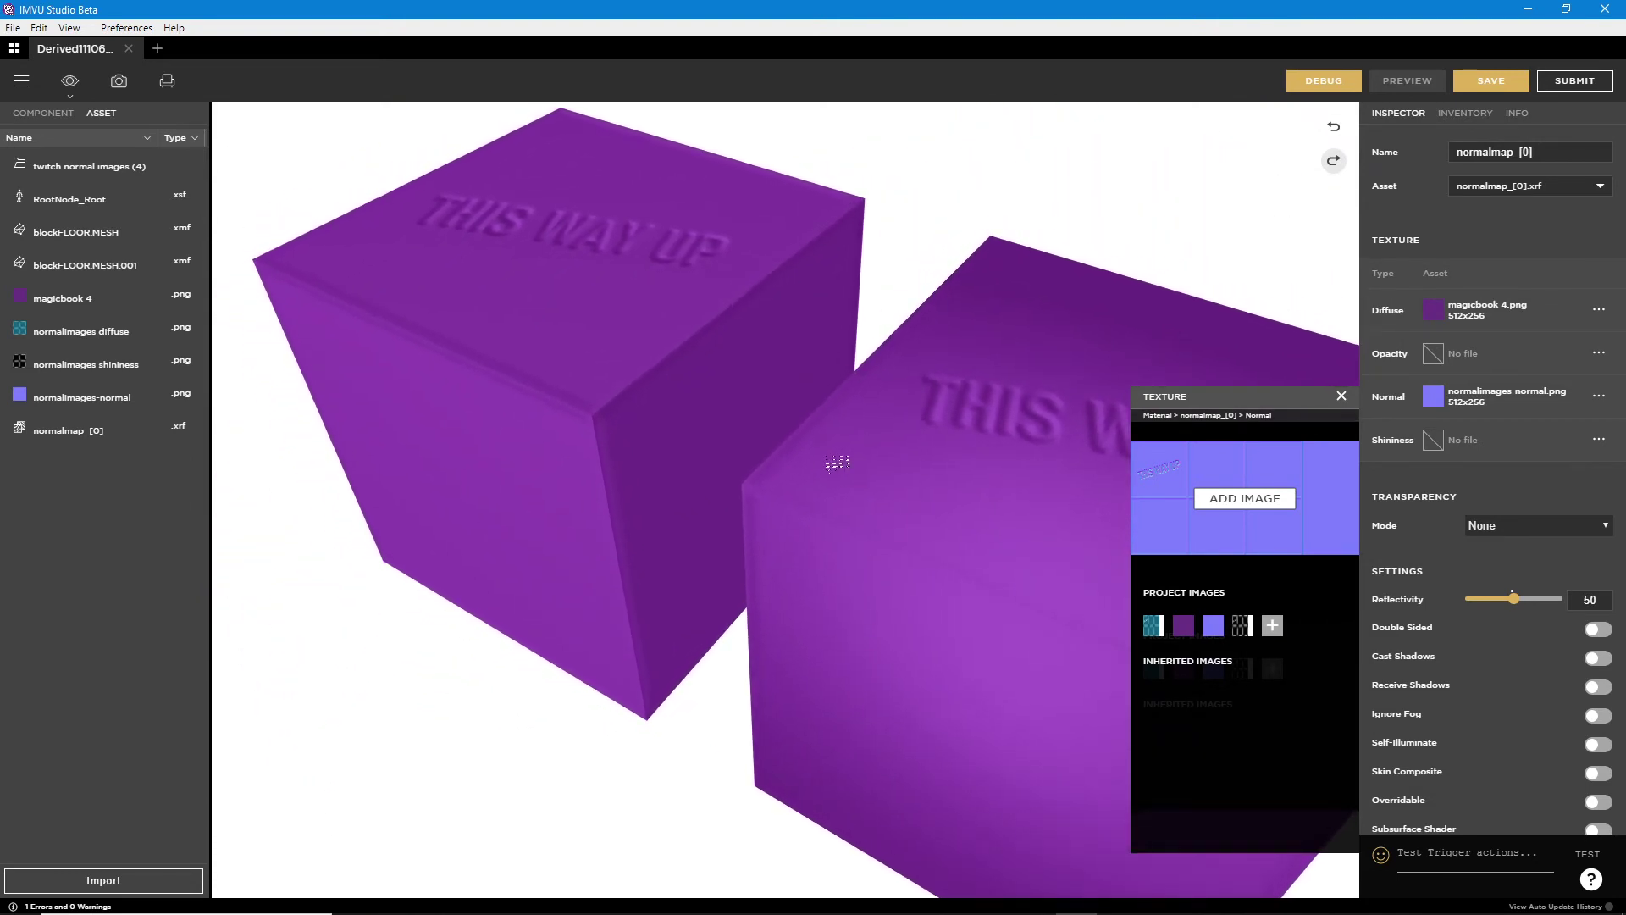
drag(805, 605, 891, 600)
drag(1002, 701, 881, 570)
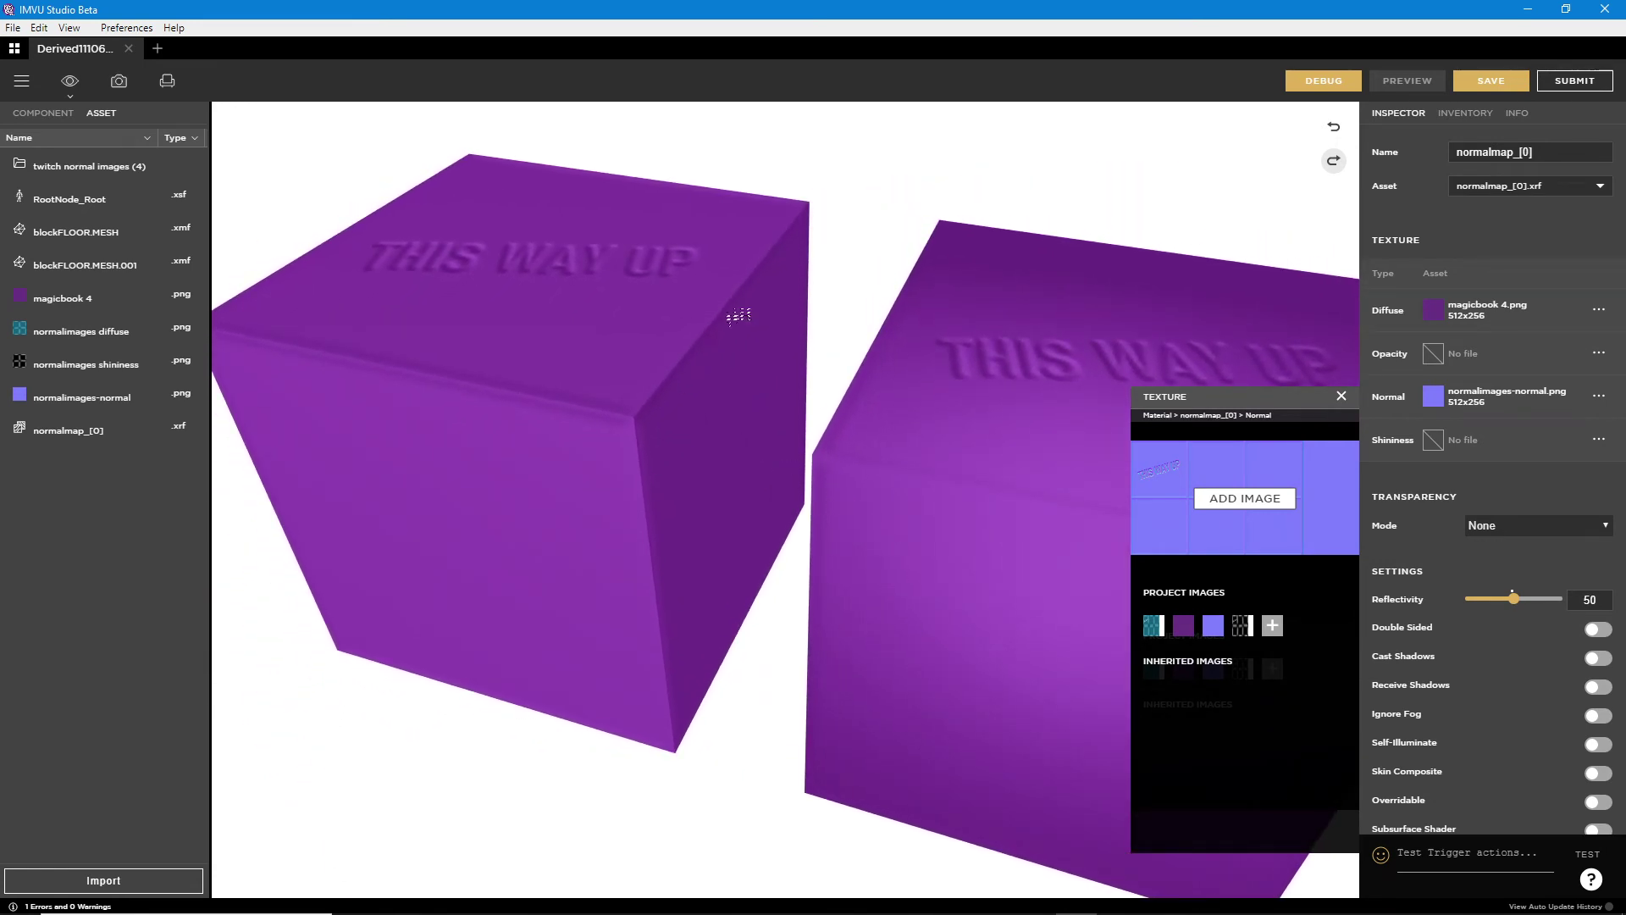
mouse_move(742, 285)
mouse_down()
mouse_move(638, 405)
mouse_move(645, 591)
mouse_up()
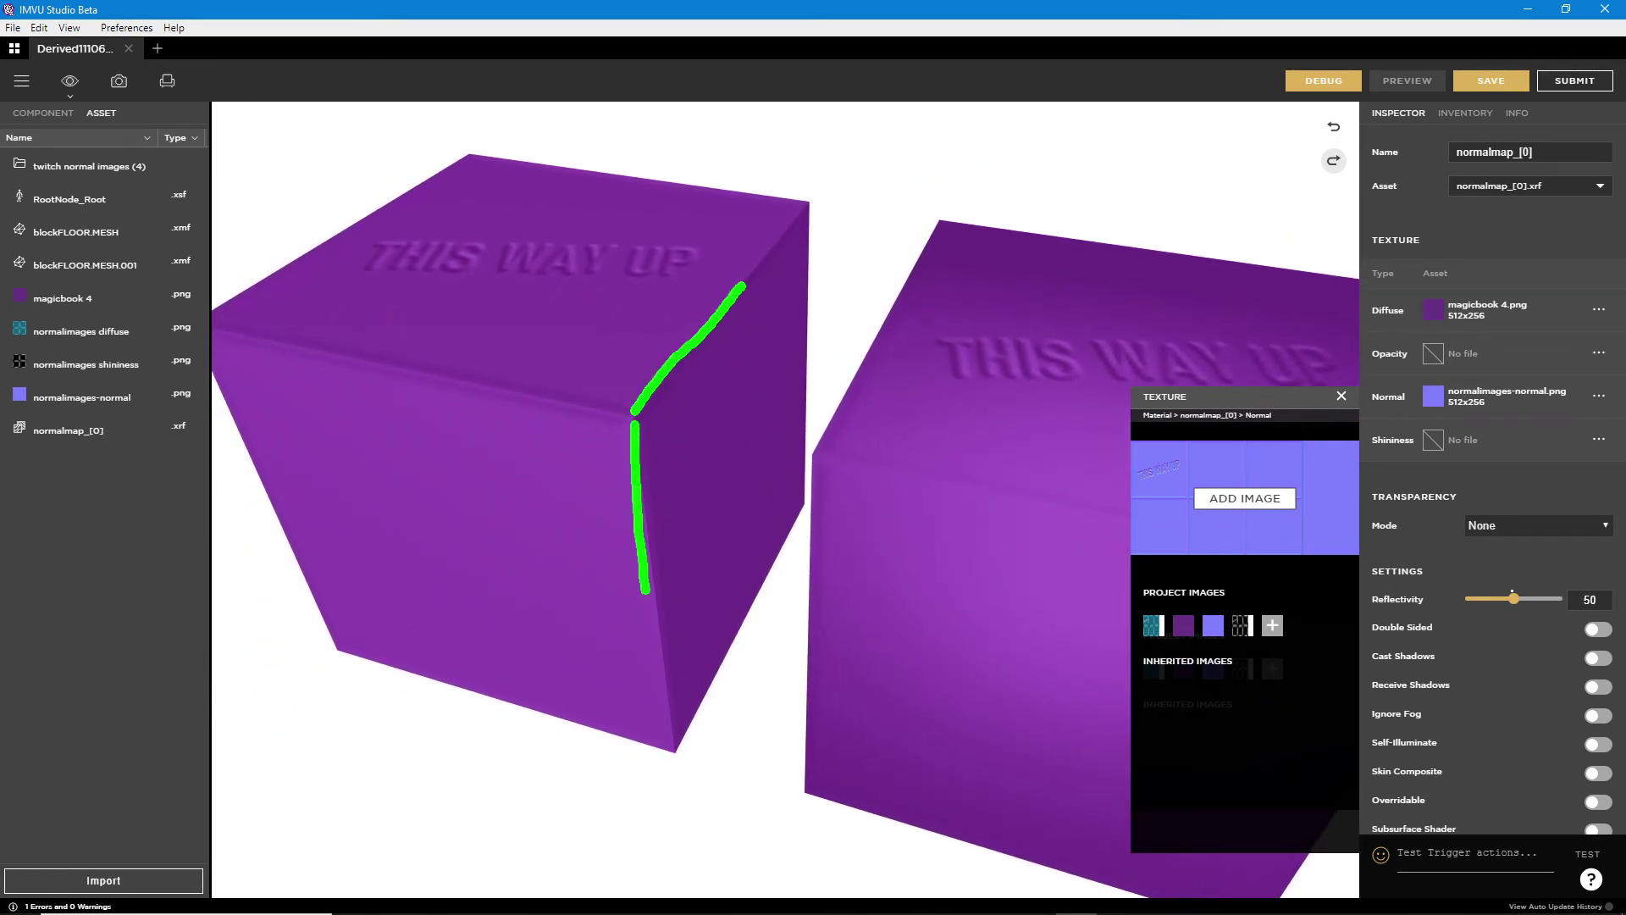
drag(636, 415, 448, 376)
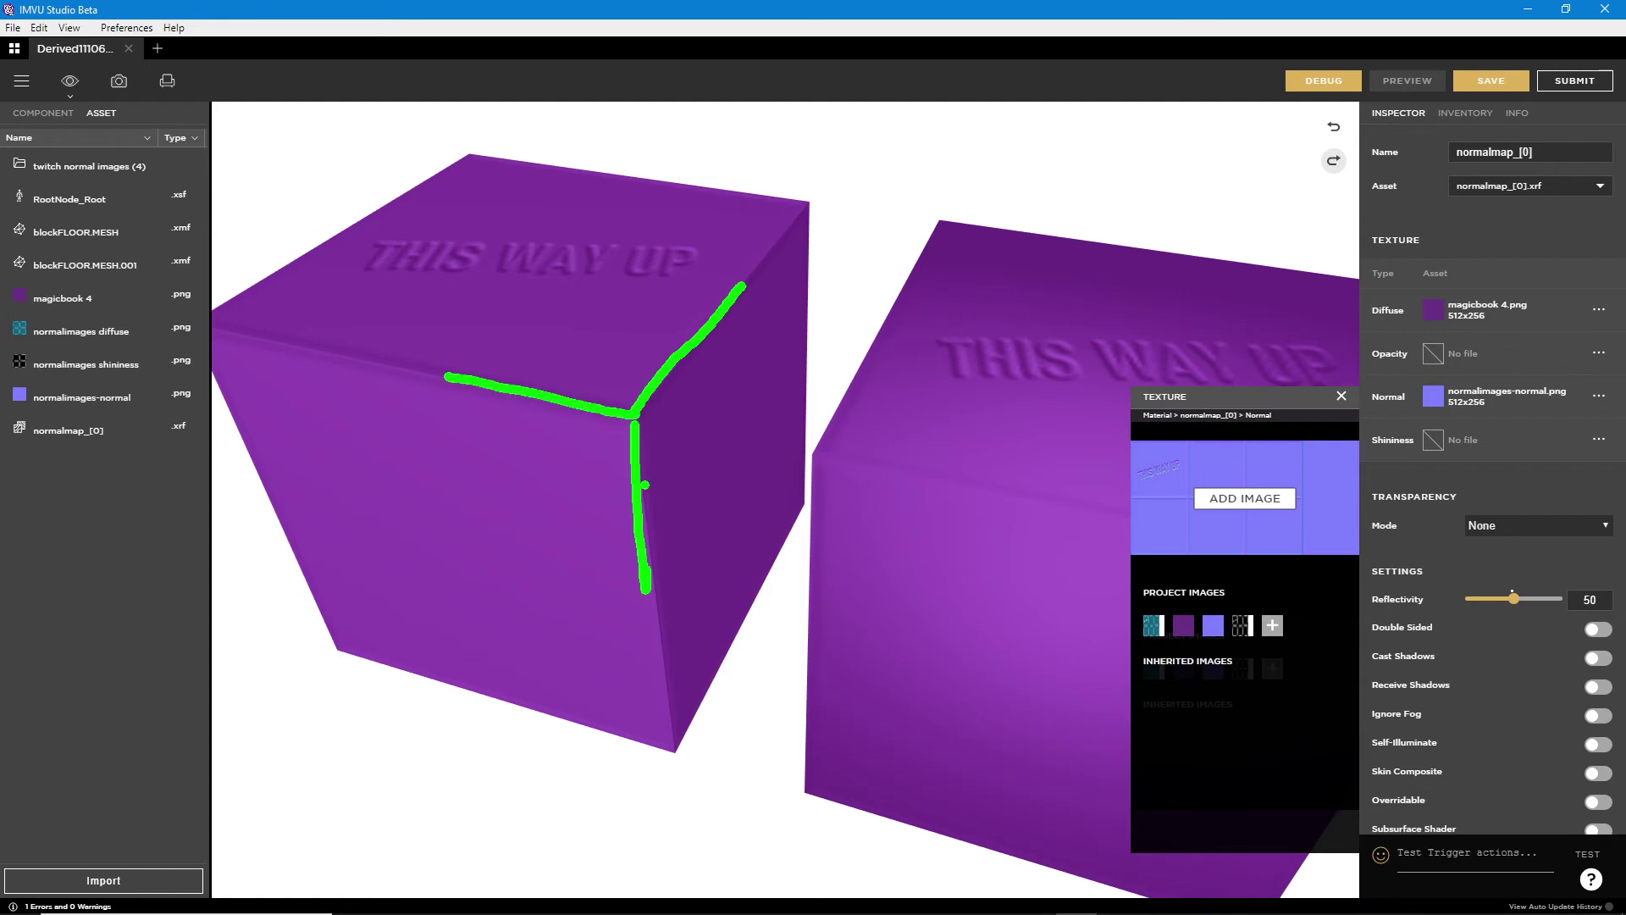
key(Escape)
mouse_move(715, 479)
mouse_down()
mouse_move(766, 573)
mouse_move(733, 562)
mouse_up()
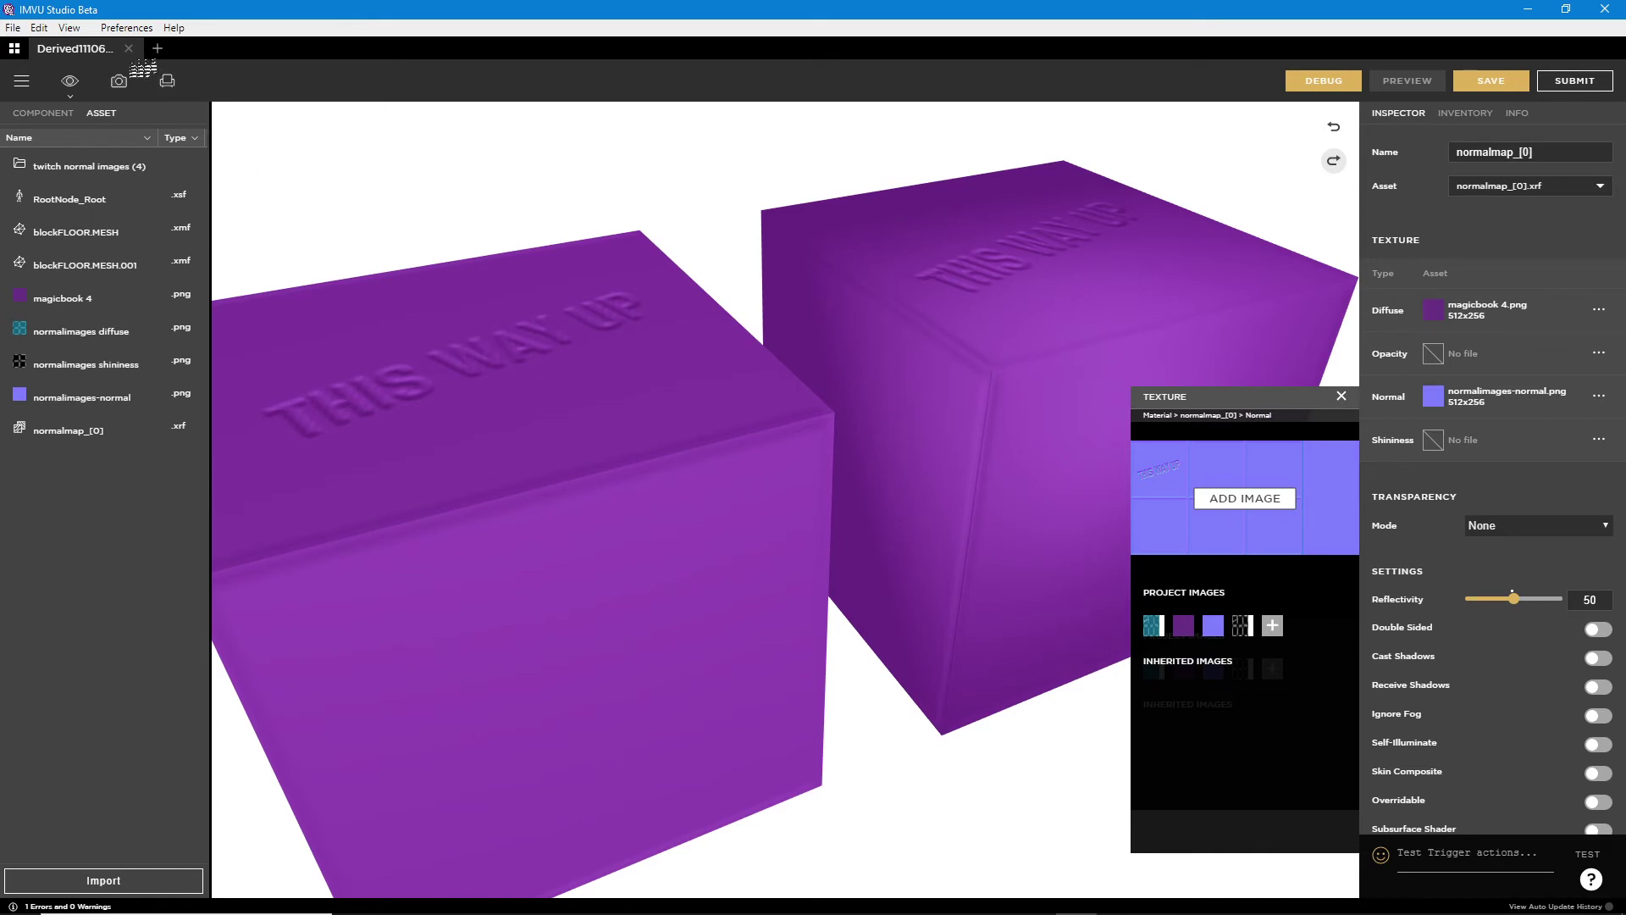
- Open the draft project Twitch Normal Im... for editing from the project overview
click(157, 49)
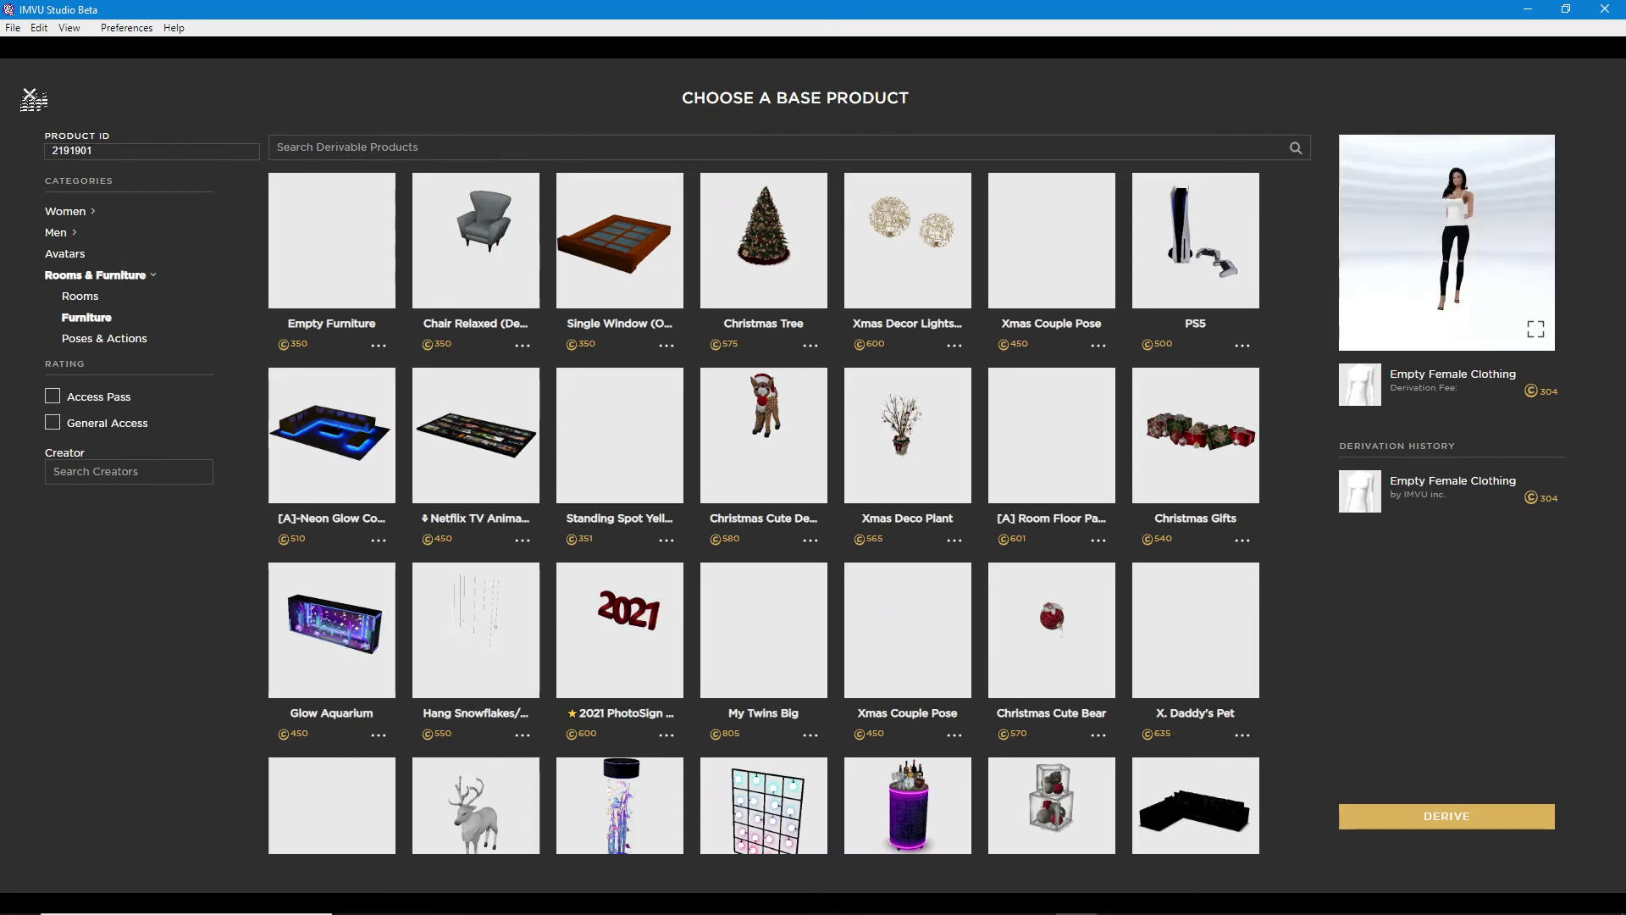
click(29, 94)
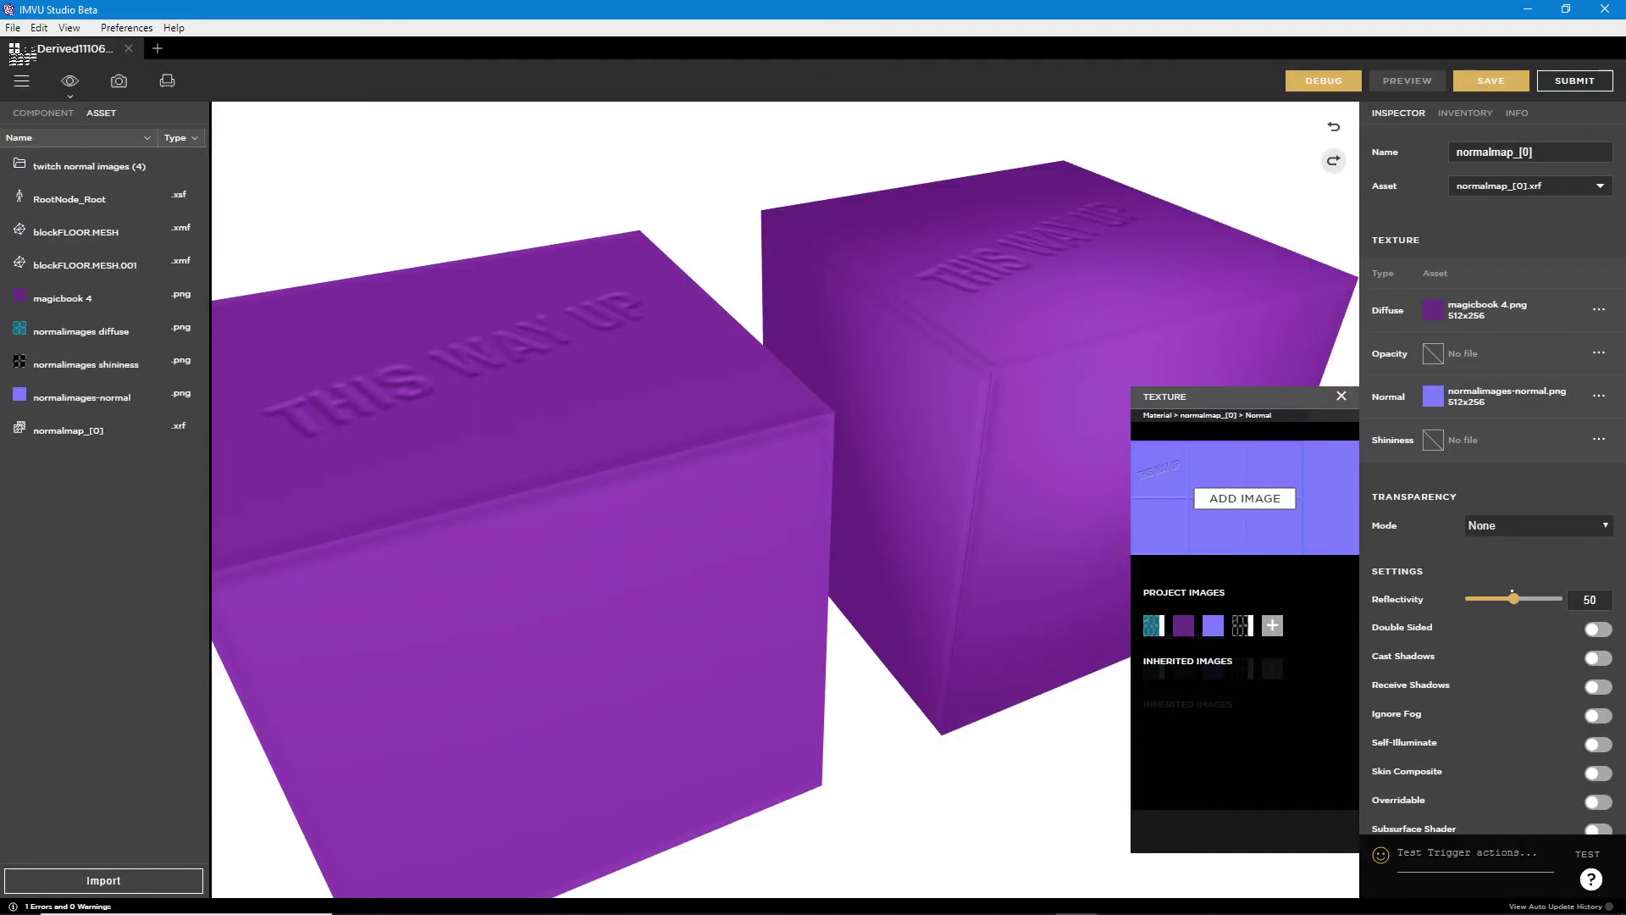
click(13, 48)
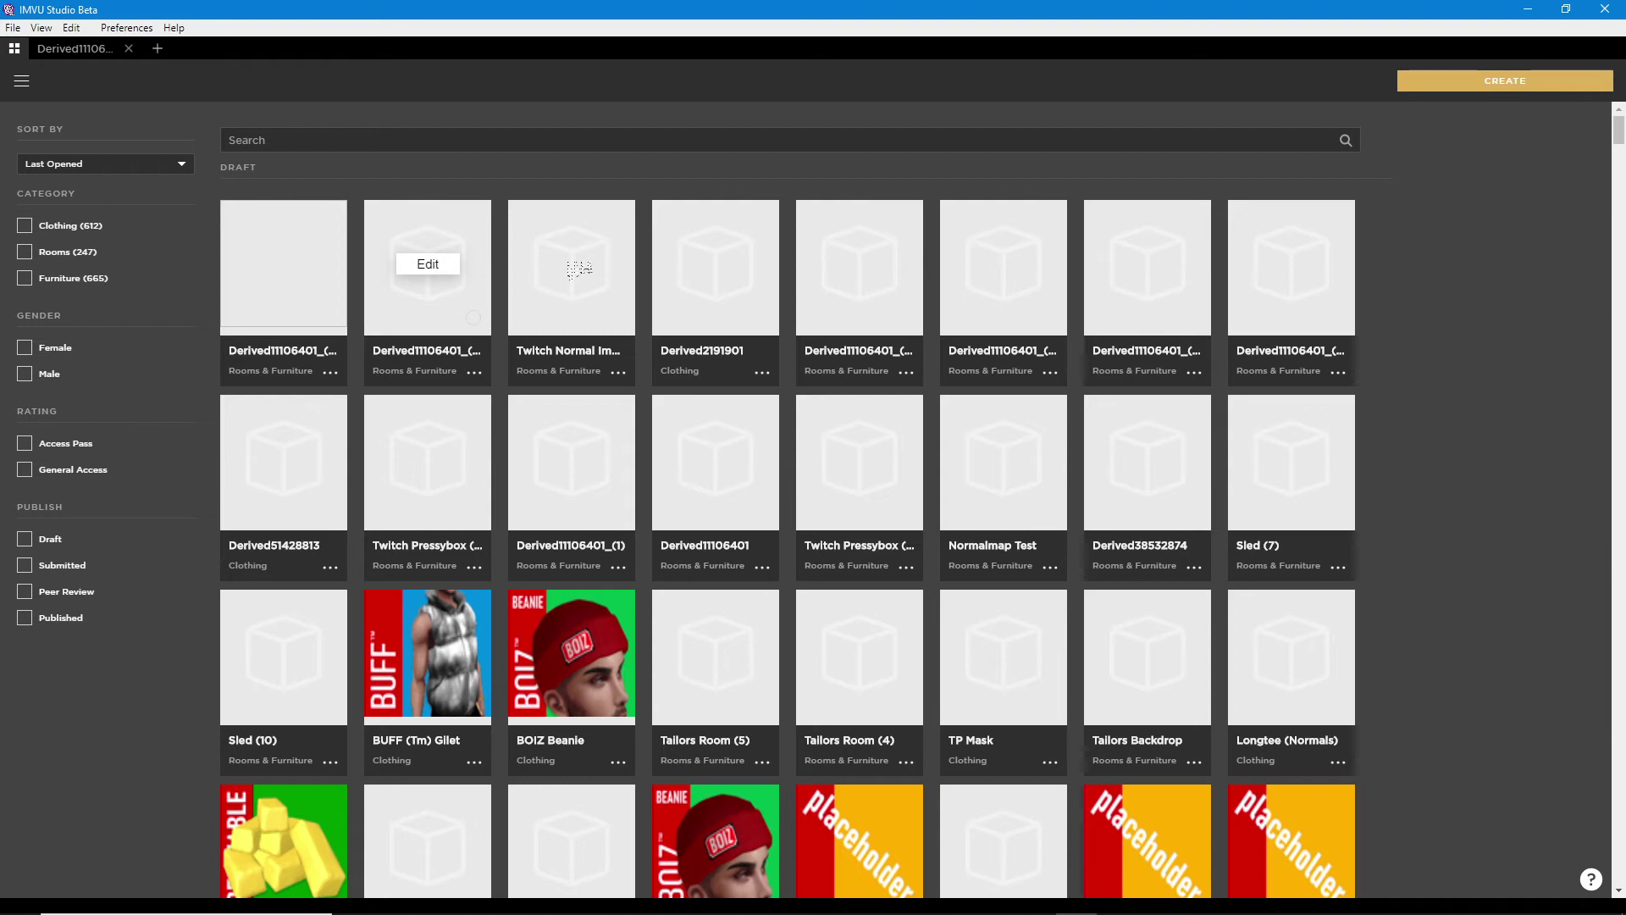
mouse_move(575, 270)
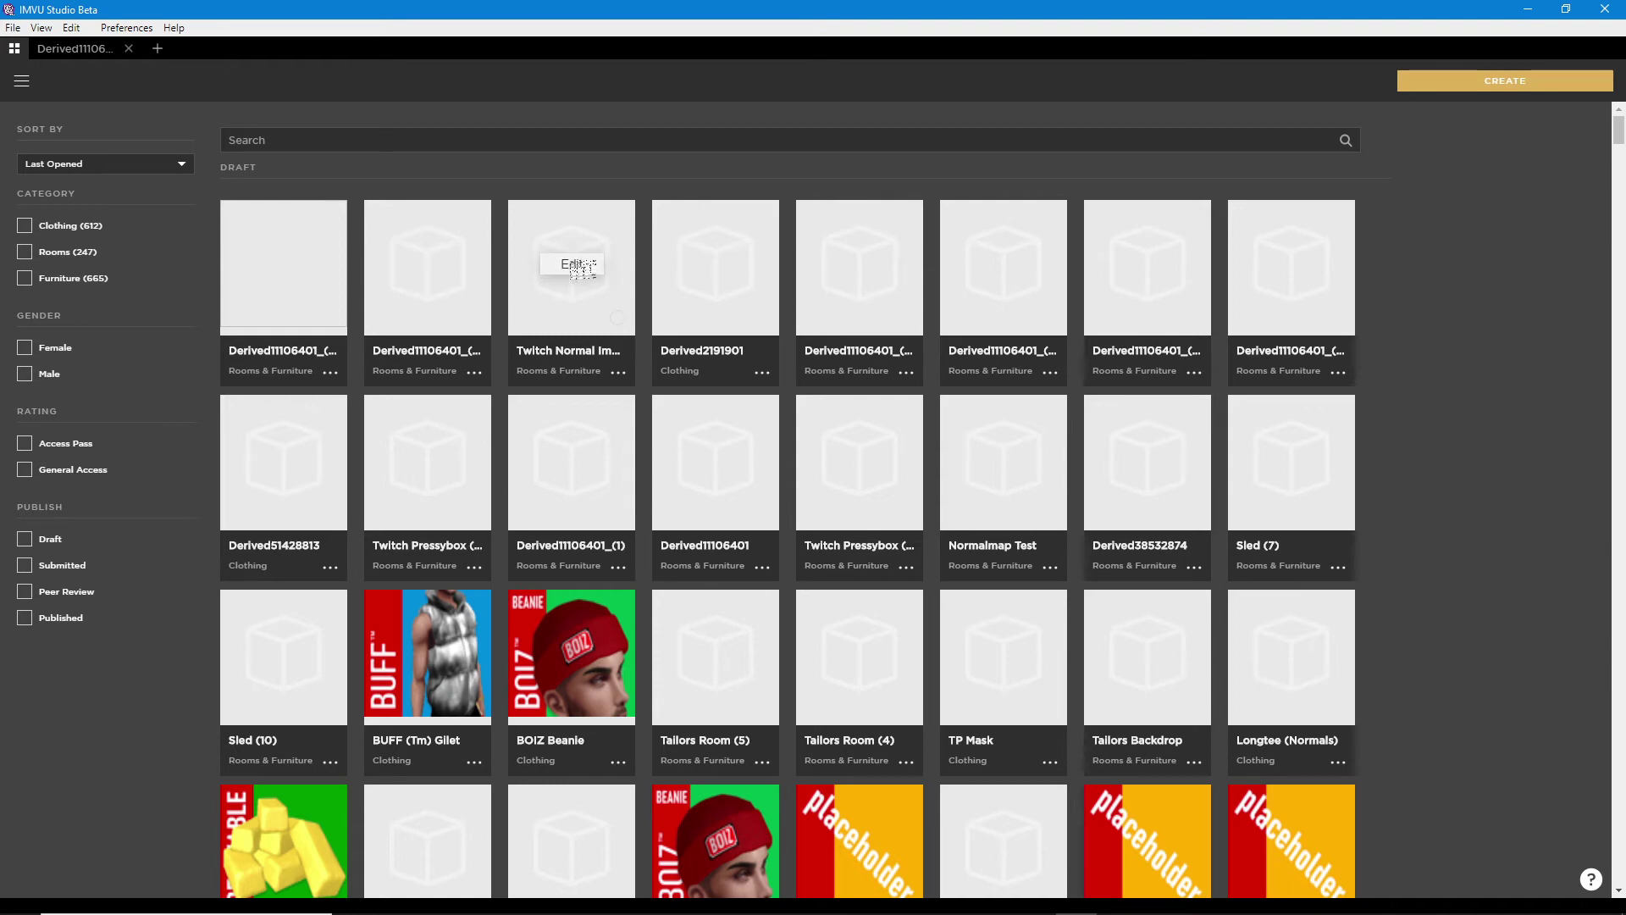
click(581, 266)
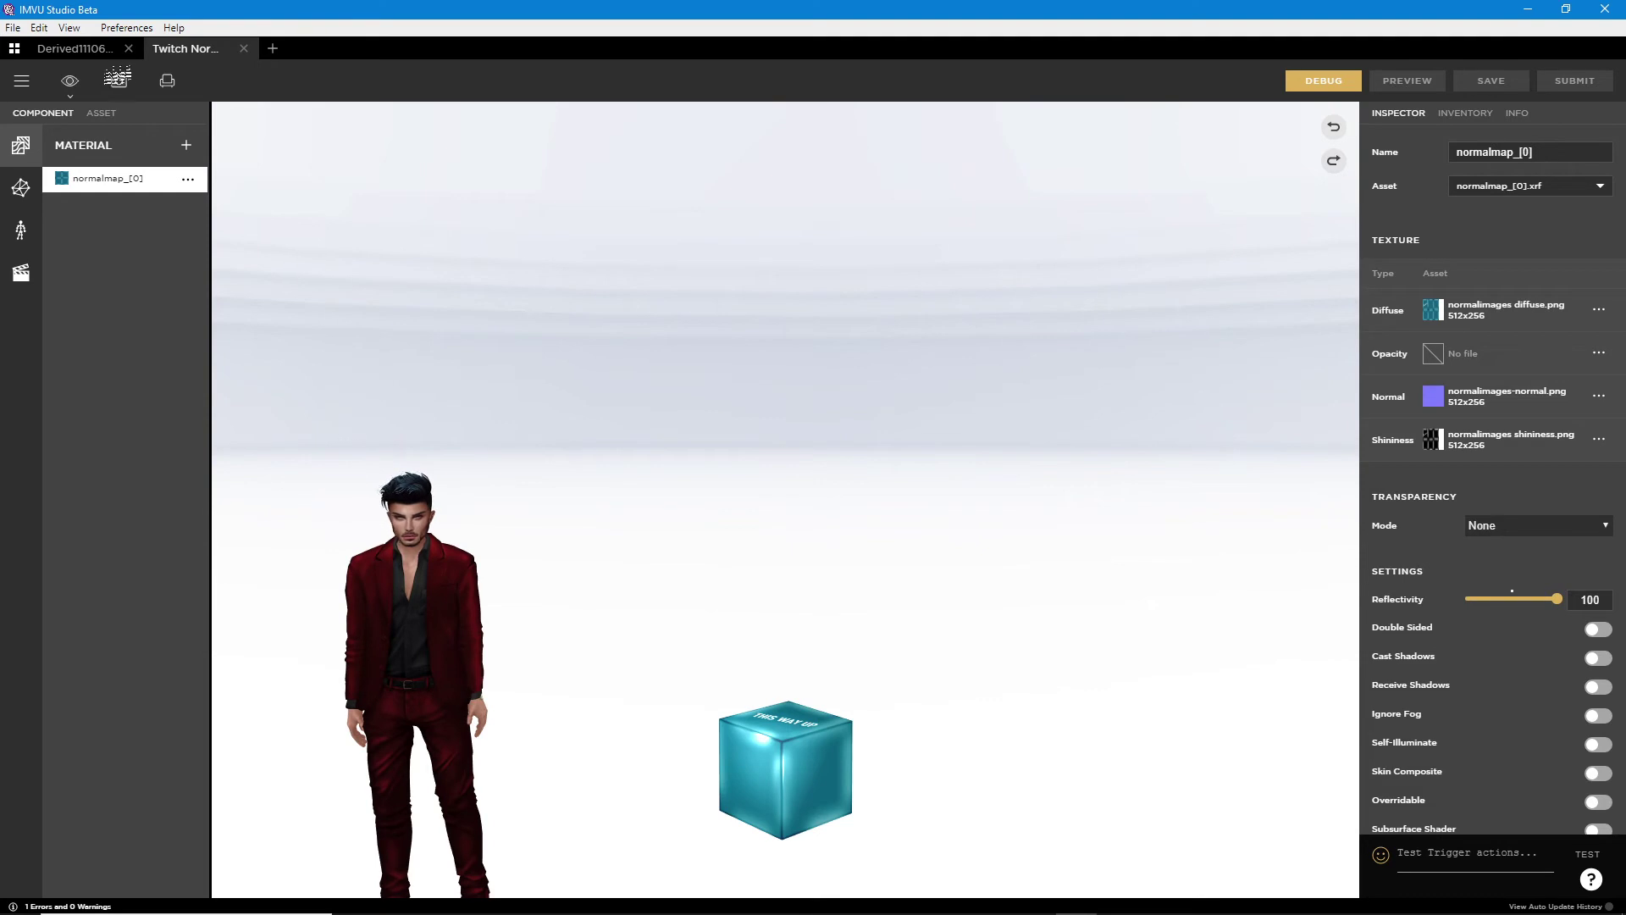
- Return to the project overview and permanently delete the draft project Derived11106401_(1)
click(15, 48)
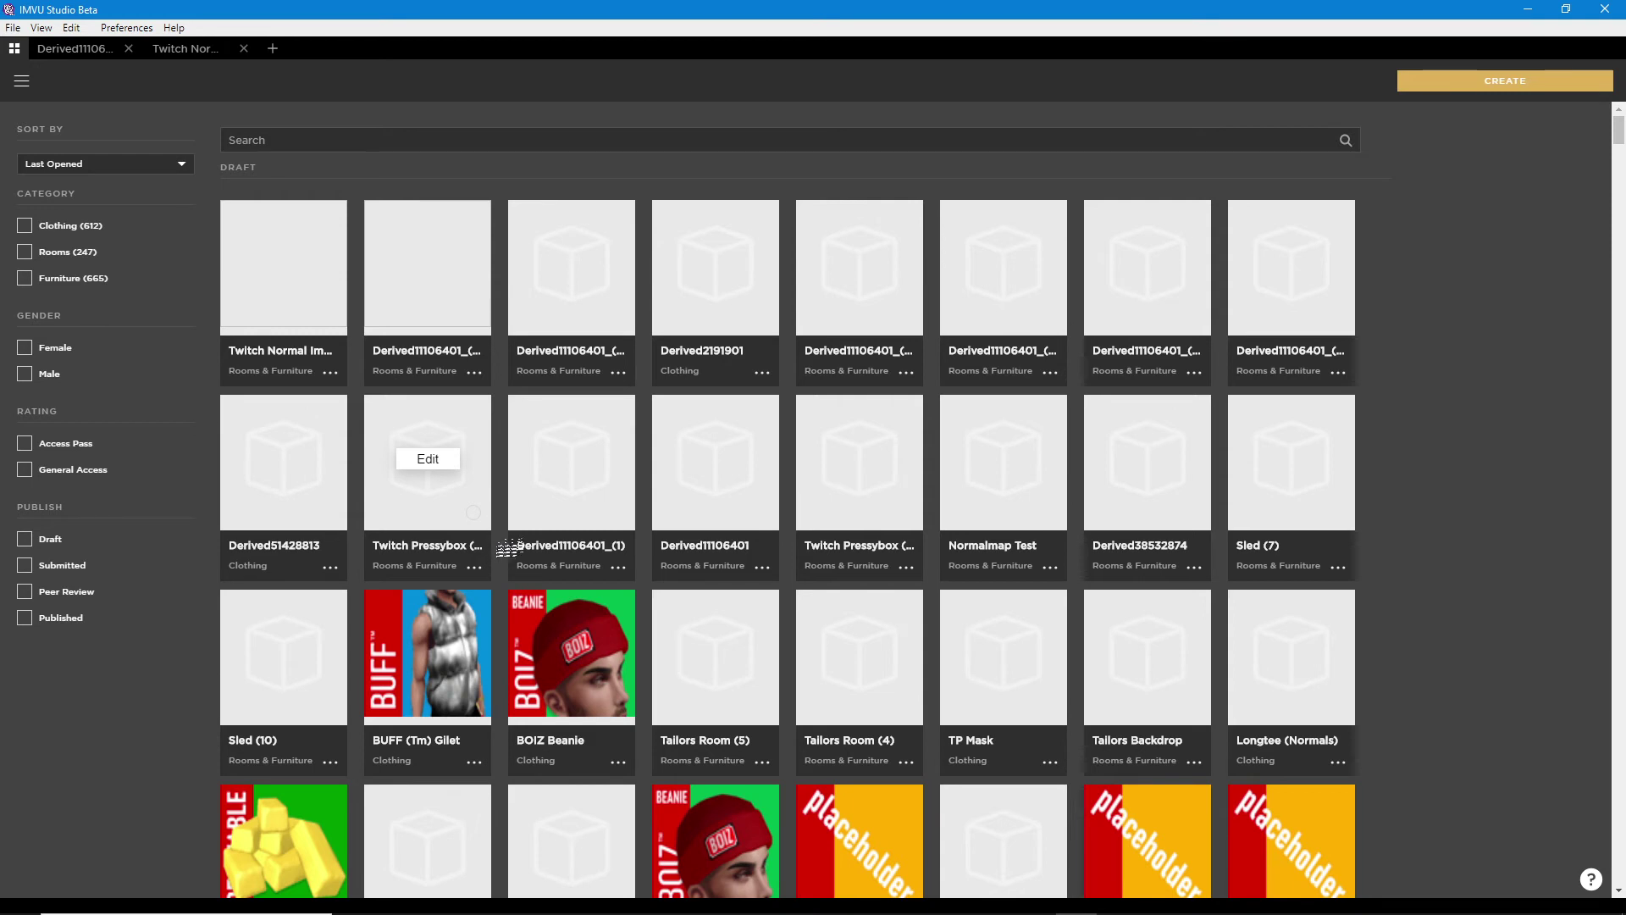
mouse_move(458, 547)
mouse_down()
mouse_move(460, 587)
mouse_move(512, 594)
mouse_move(503, 526)
mouse_move(452, 532)
mouse_move(482, 587)
mouse_move(465, 652)
mouse_up()
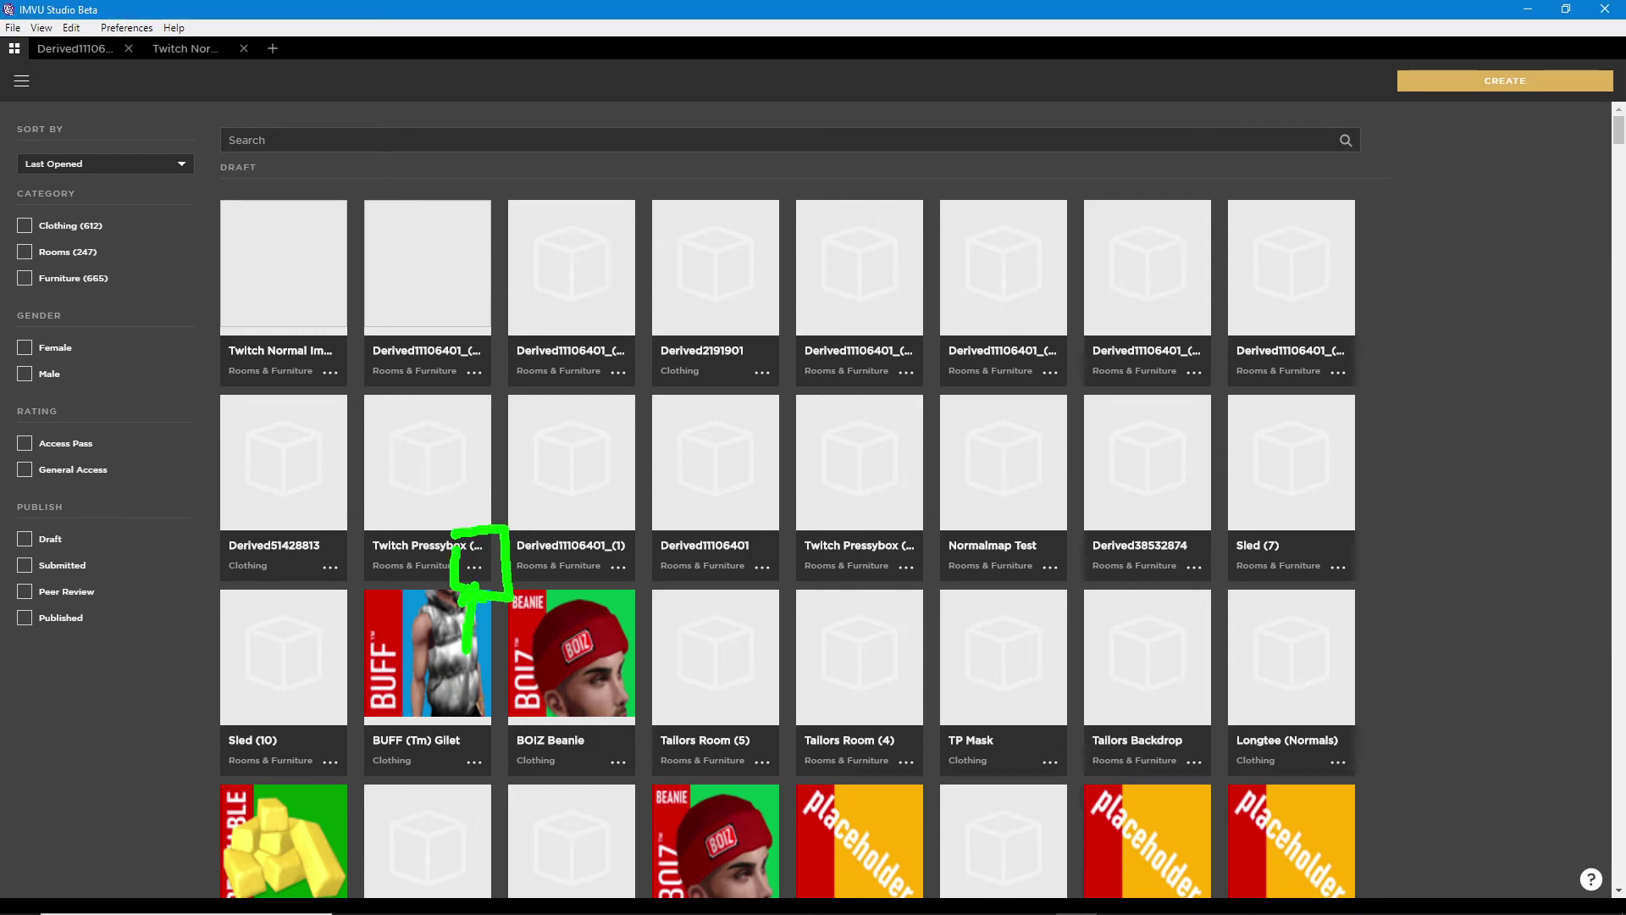
click(474, 566)
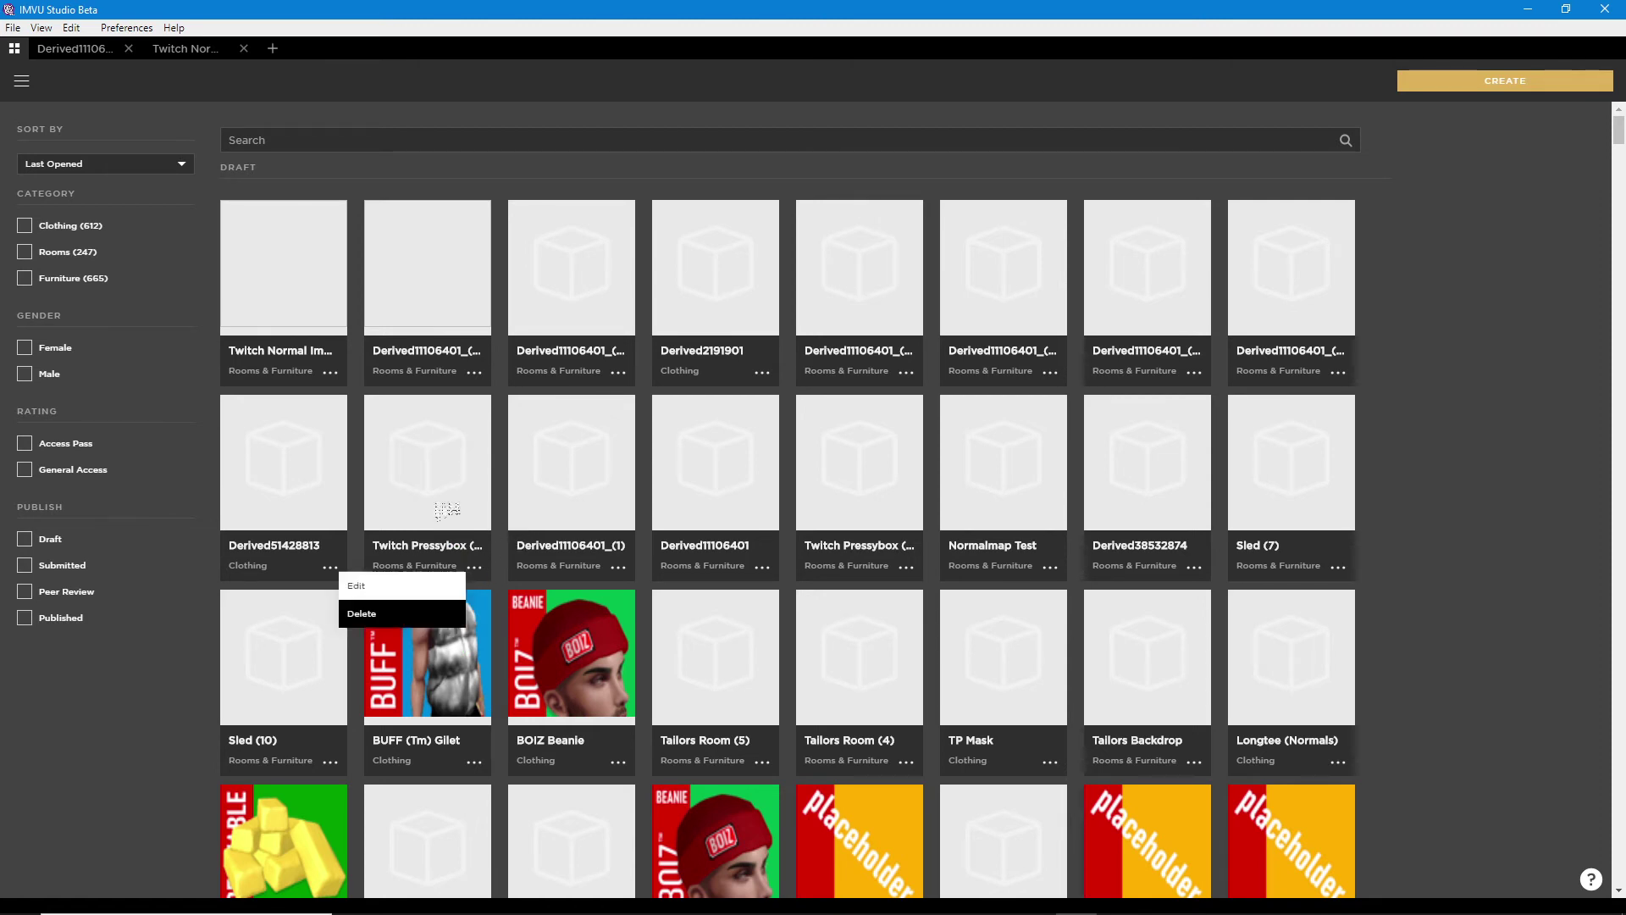
click(619, 567)
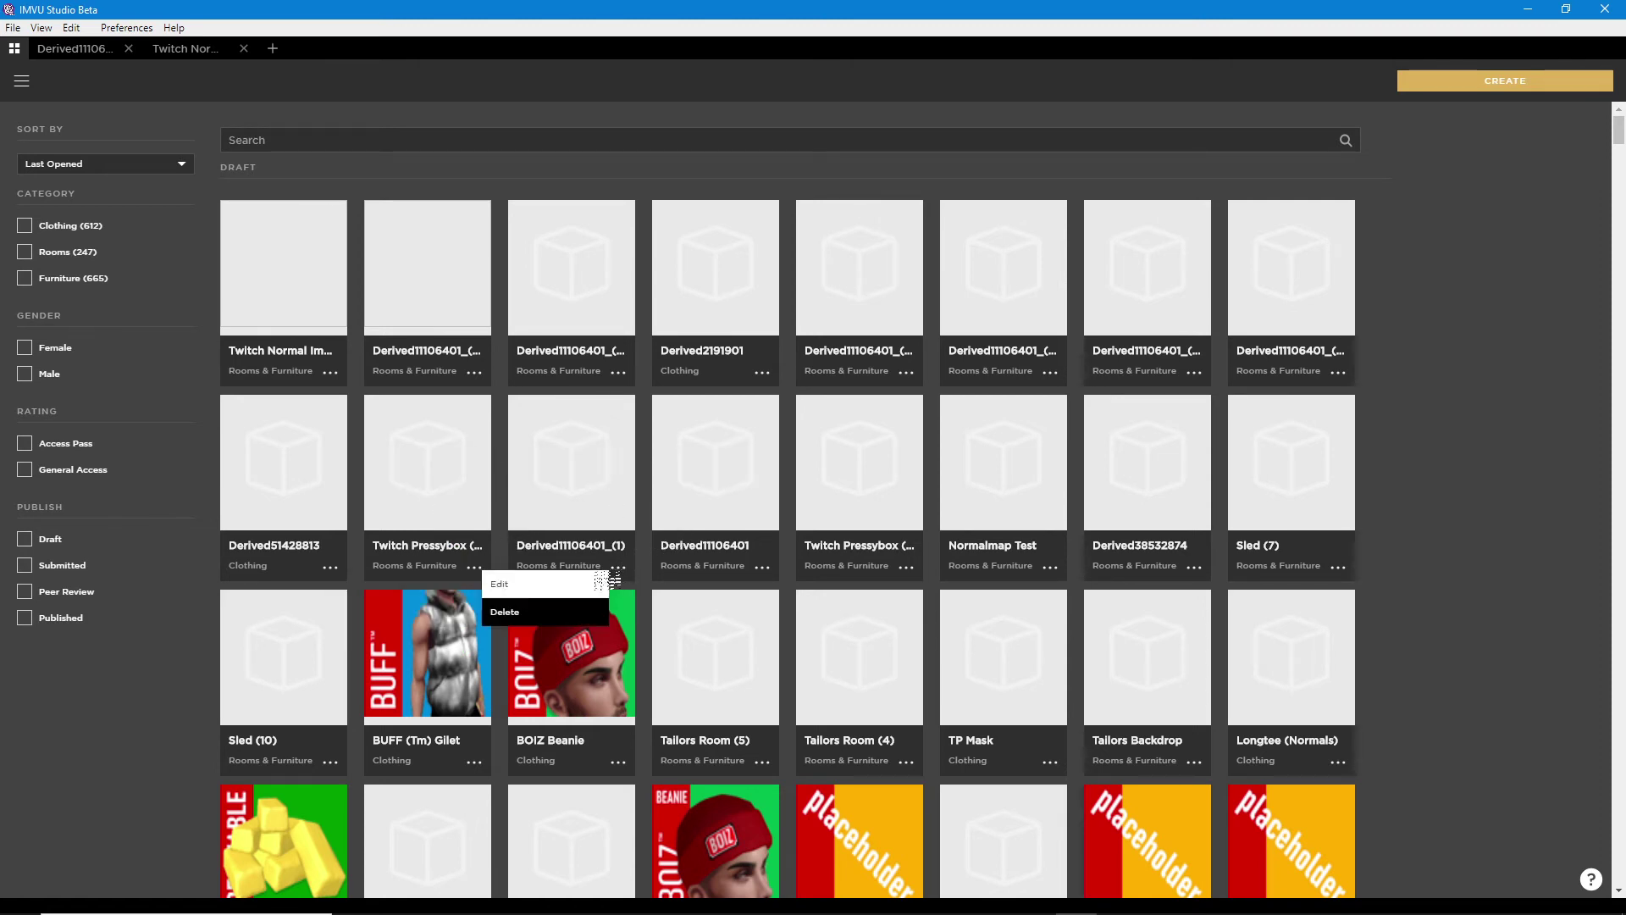
click(509, 613)
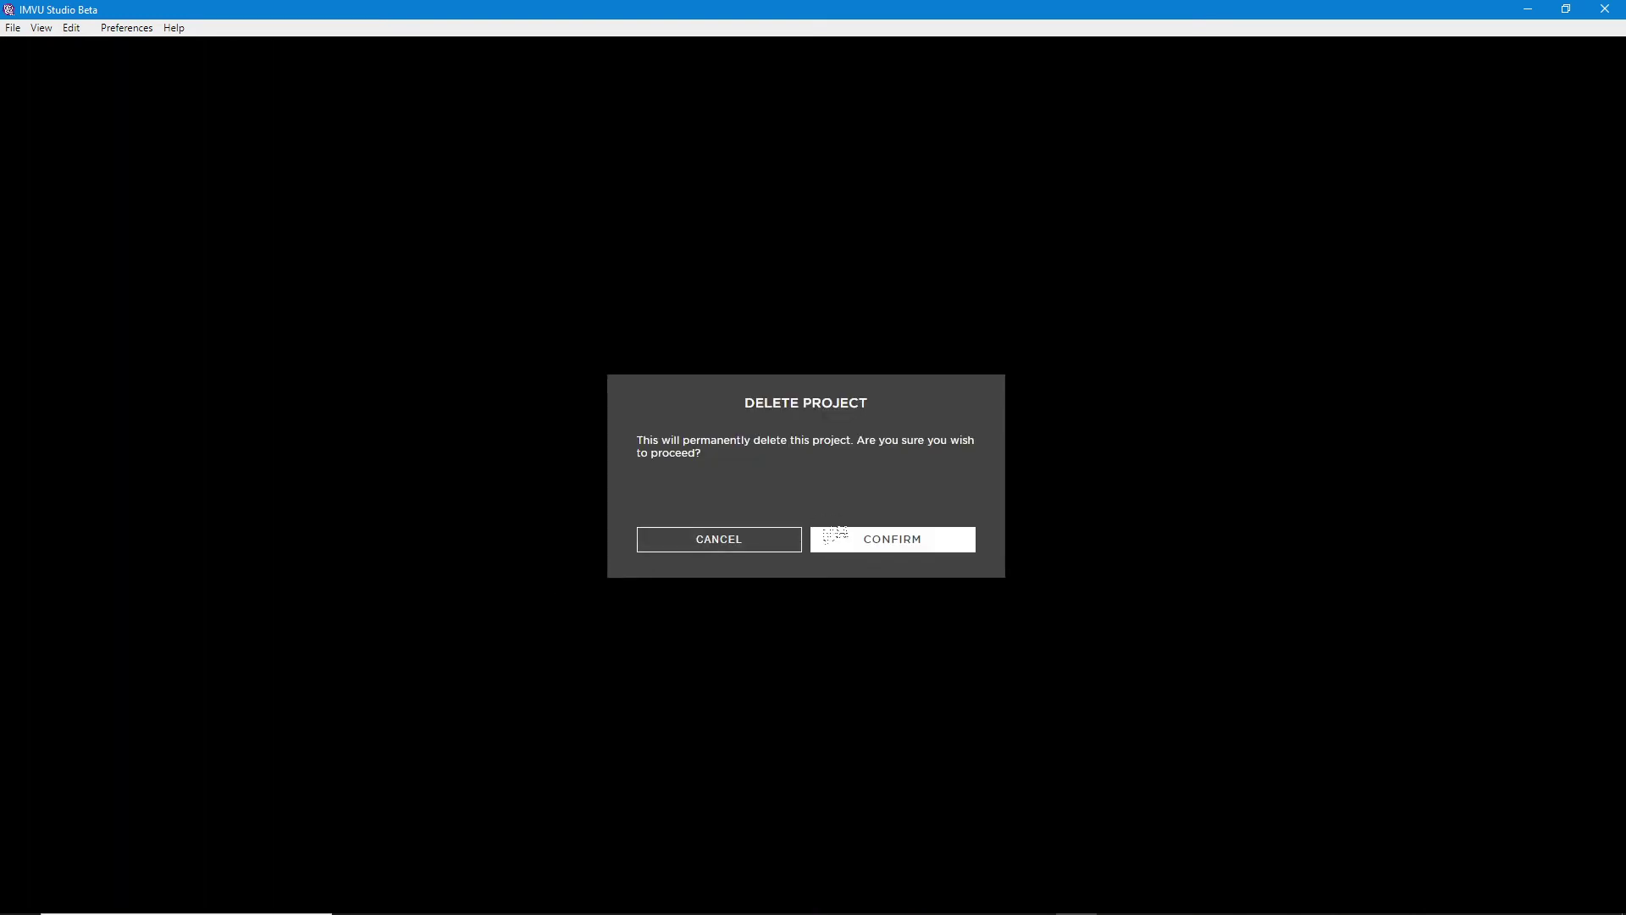
click(896, 544)
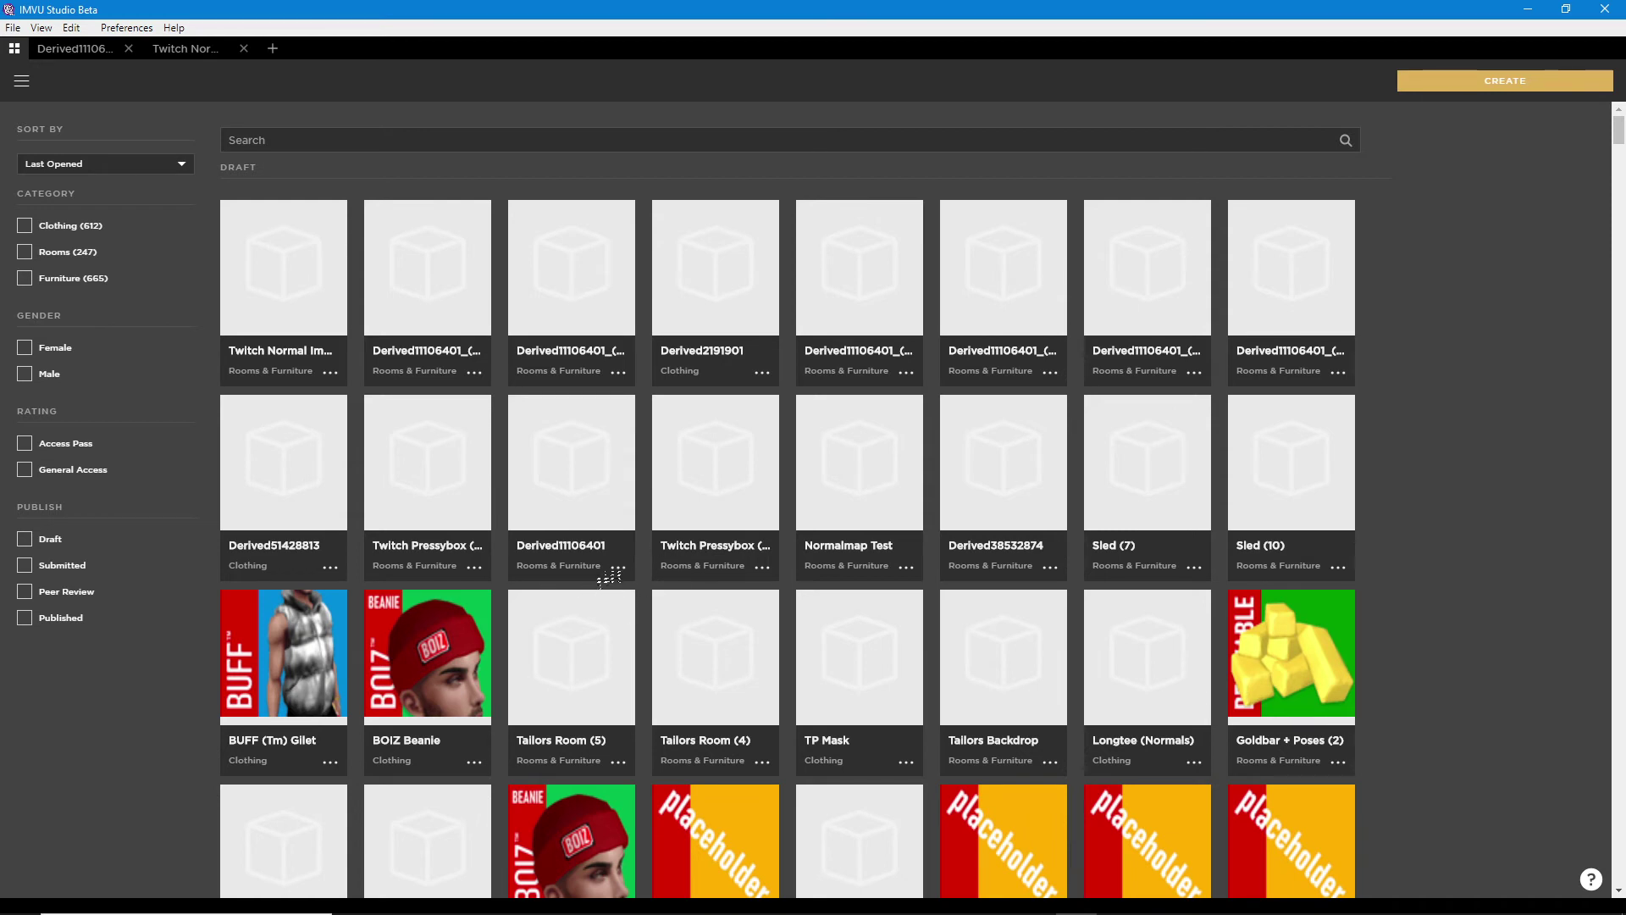
- Permanently delete the draft project Derived11106401 from the project overview
click(618, 566)
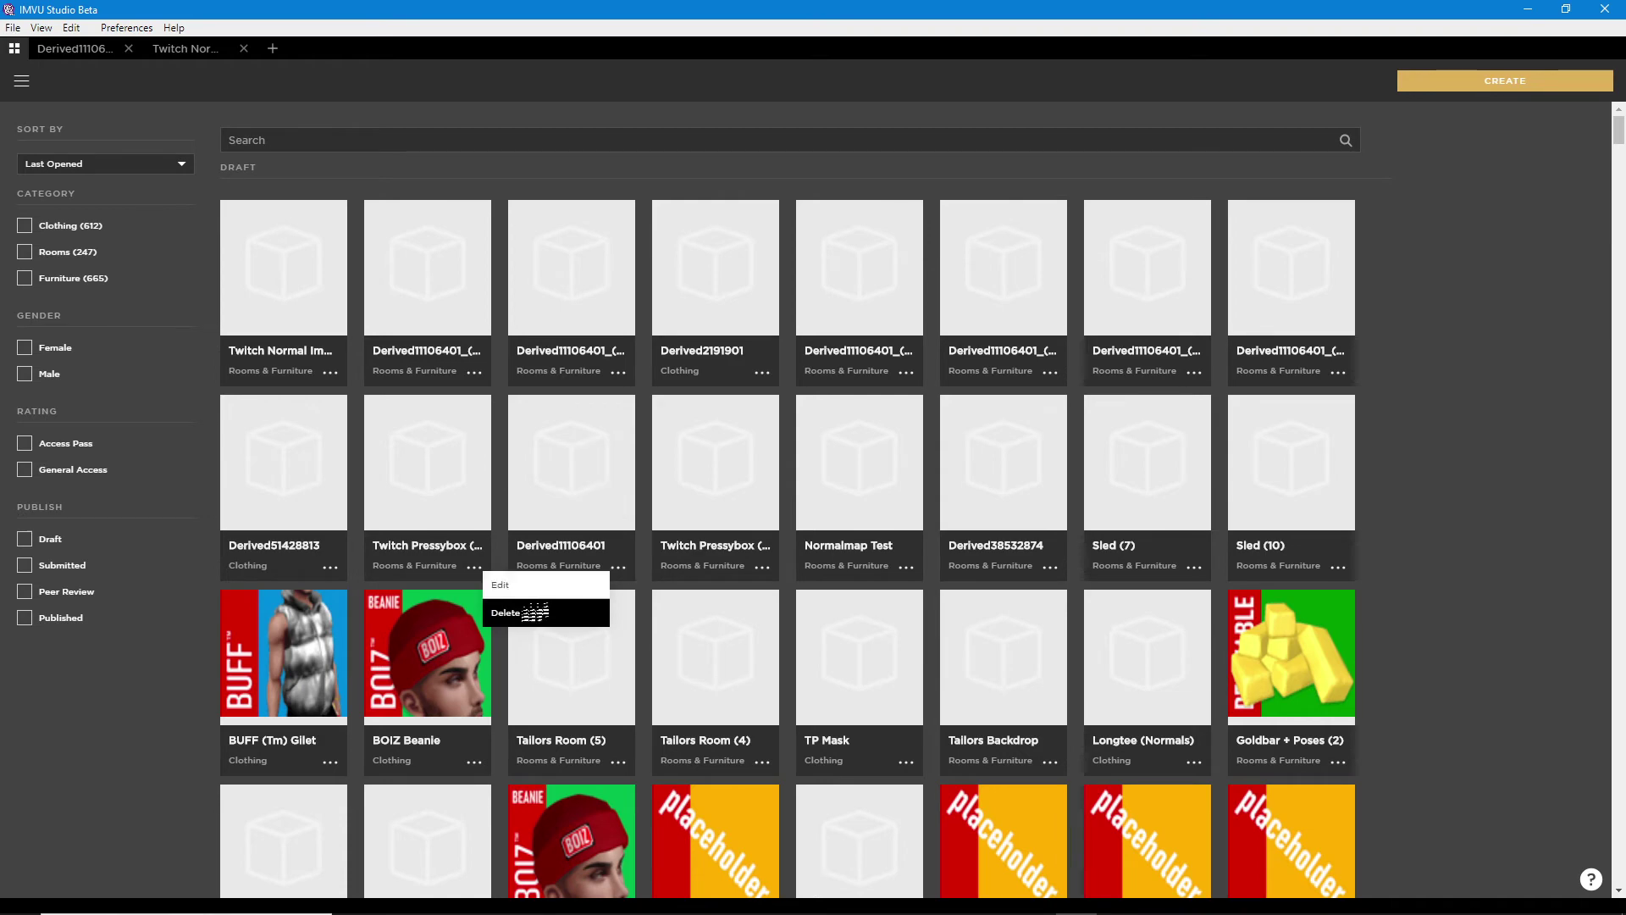
click(508, 612)
click(888, 544)
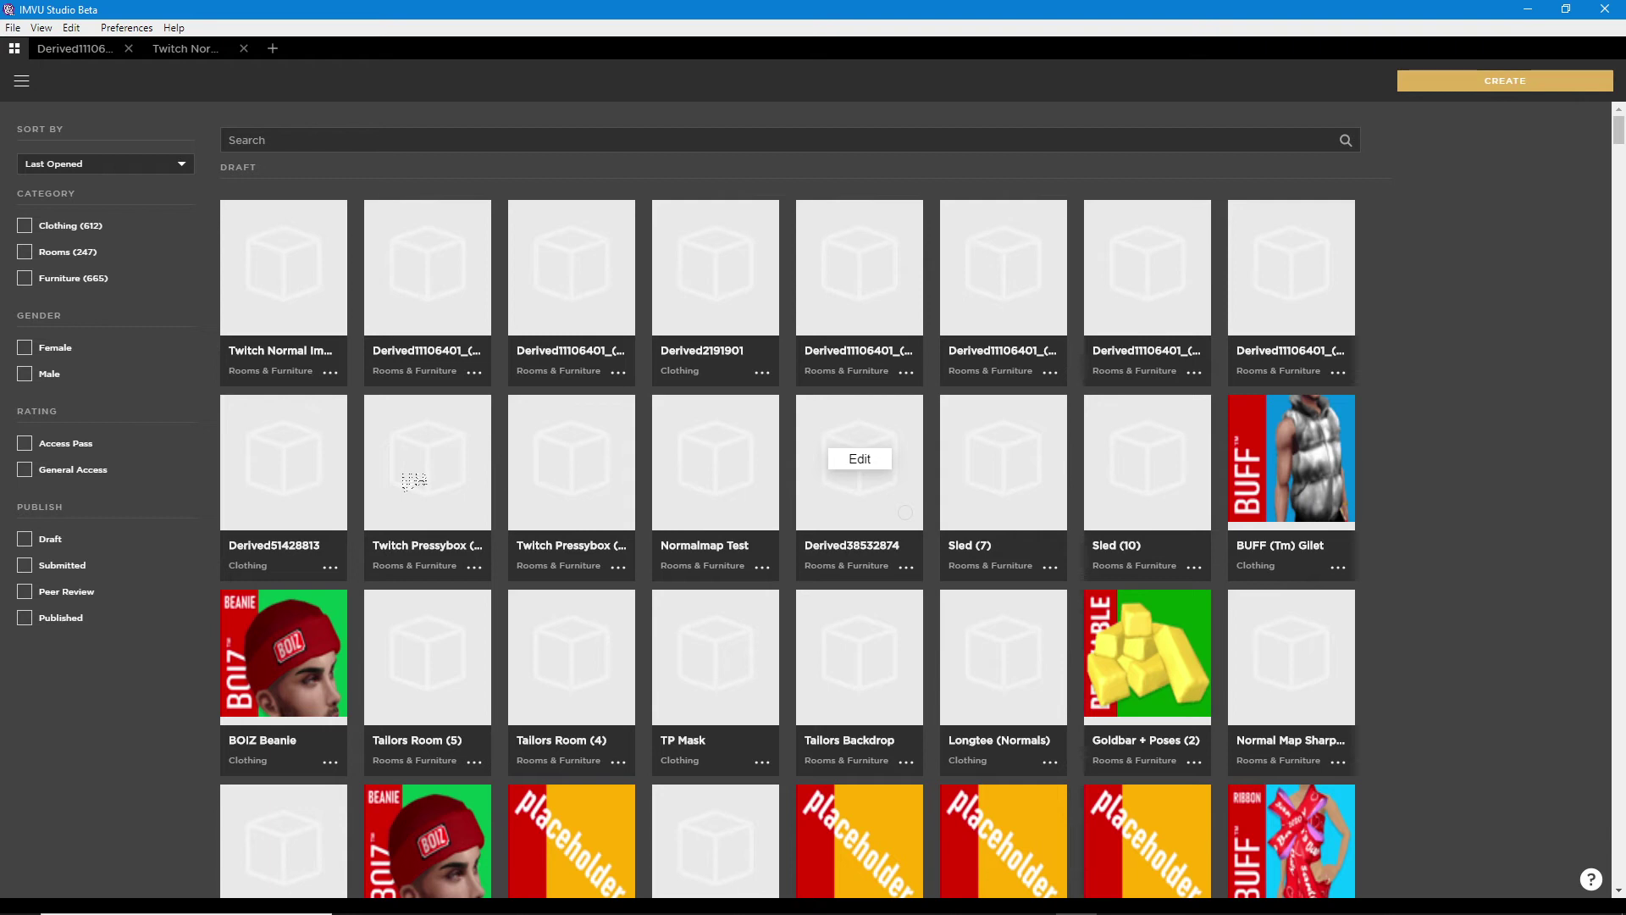
- Open the first Twitch Pressybox draft project for editing and inspect its three green boxes up close
mouse_move(415, 480)
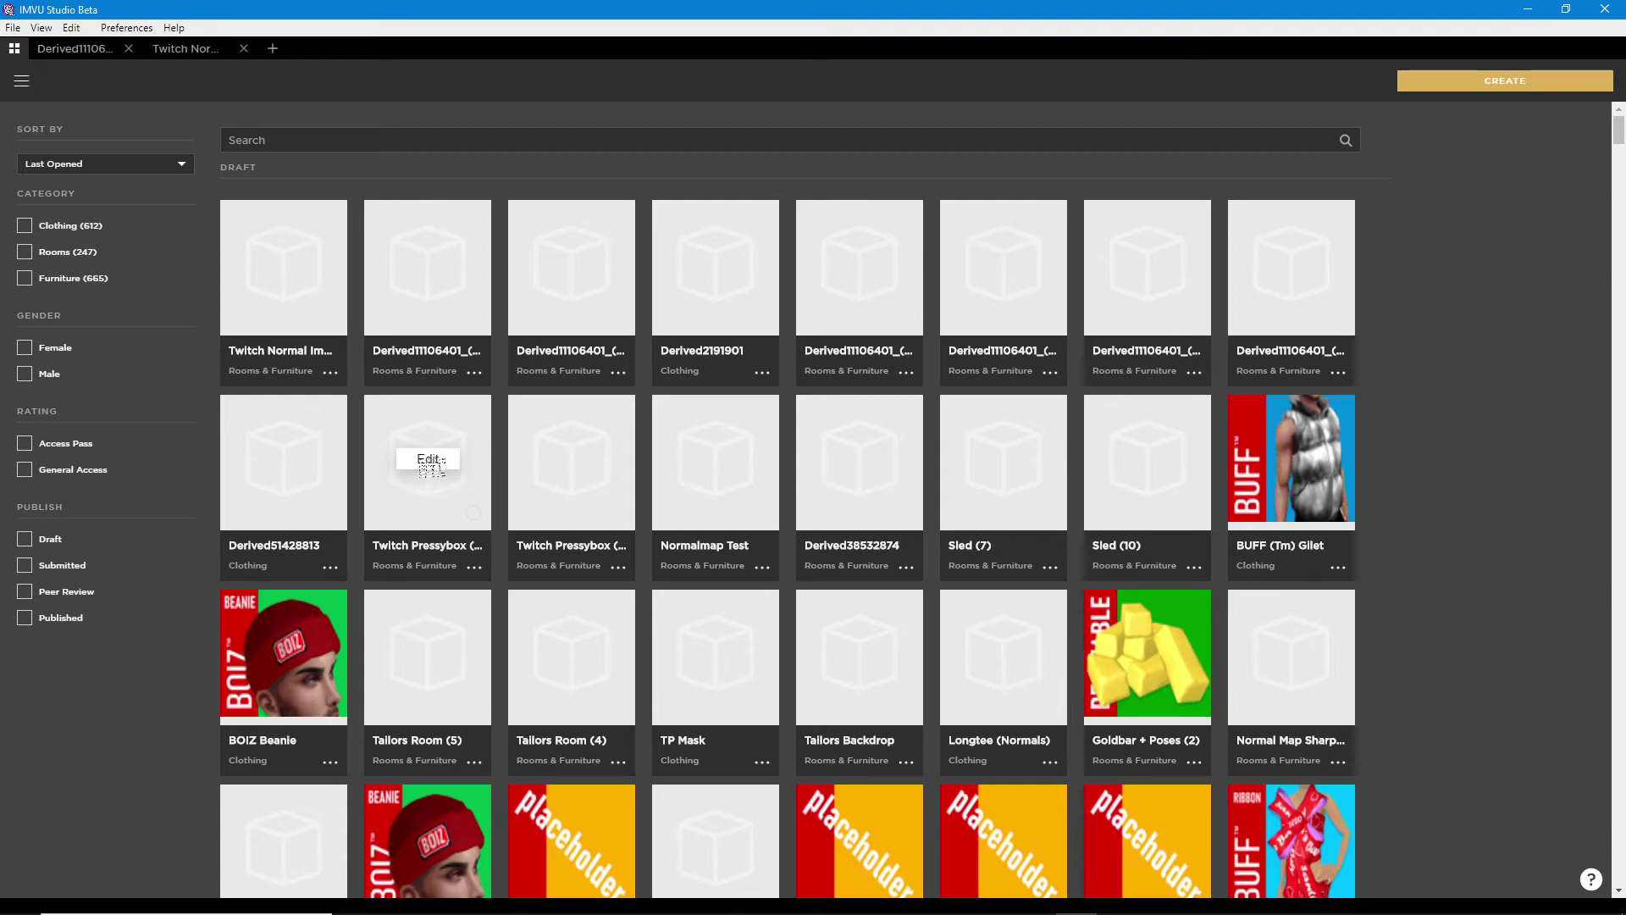
click(431, 460)
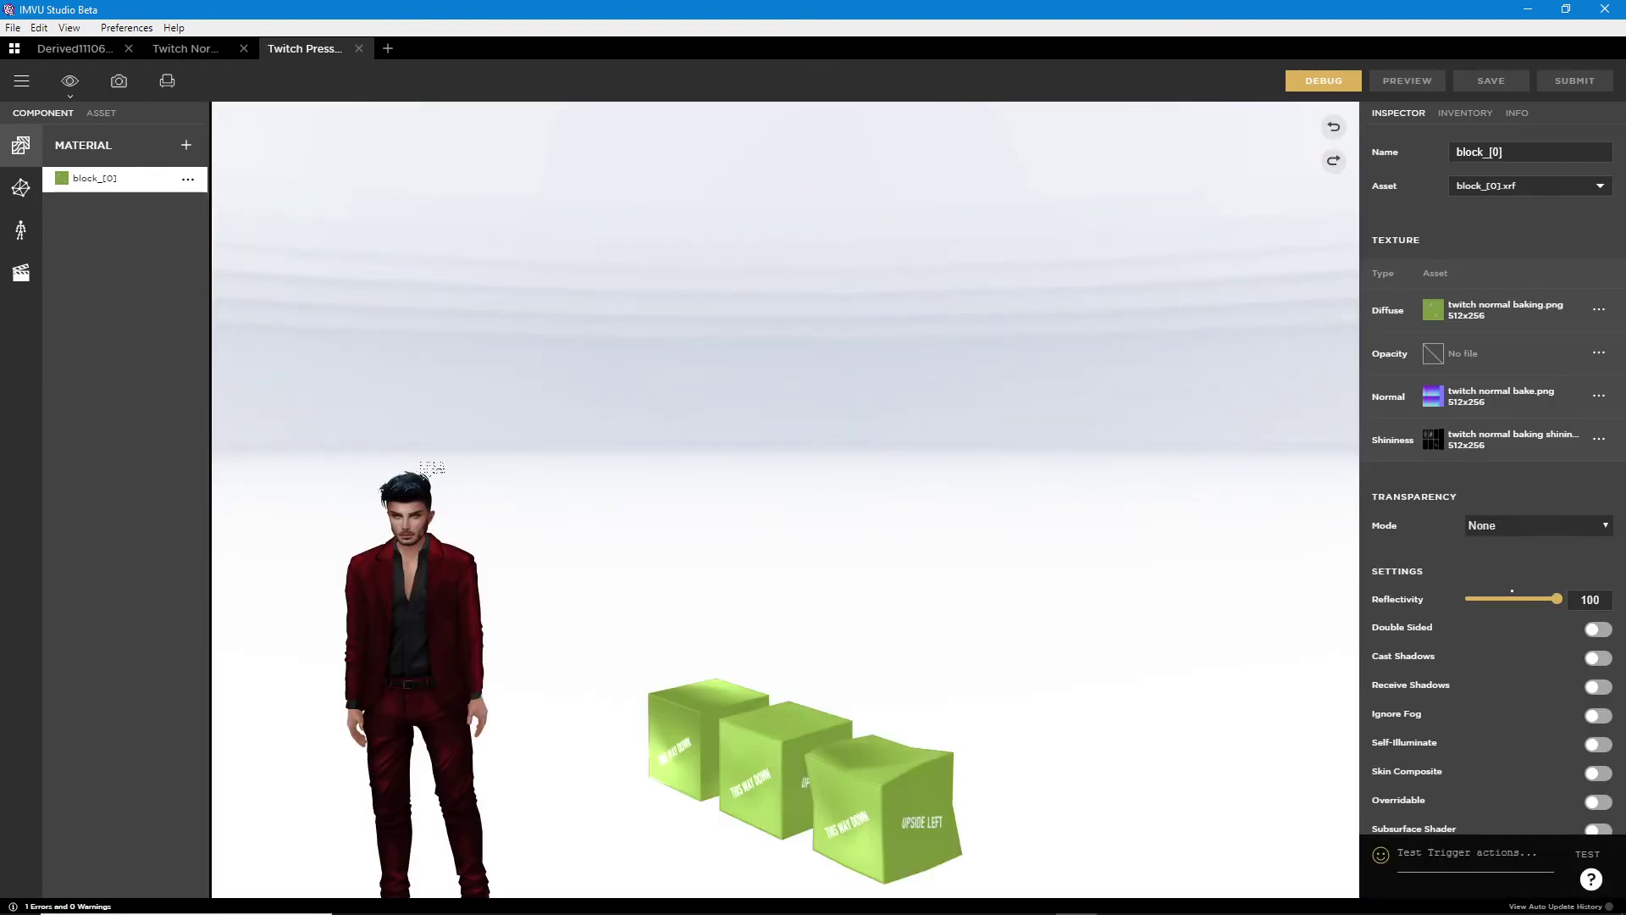
drag(652, 583, 537, 406)
scroll(734, 596, up, 5)
drag(827, 643, 961, 635)
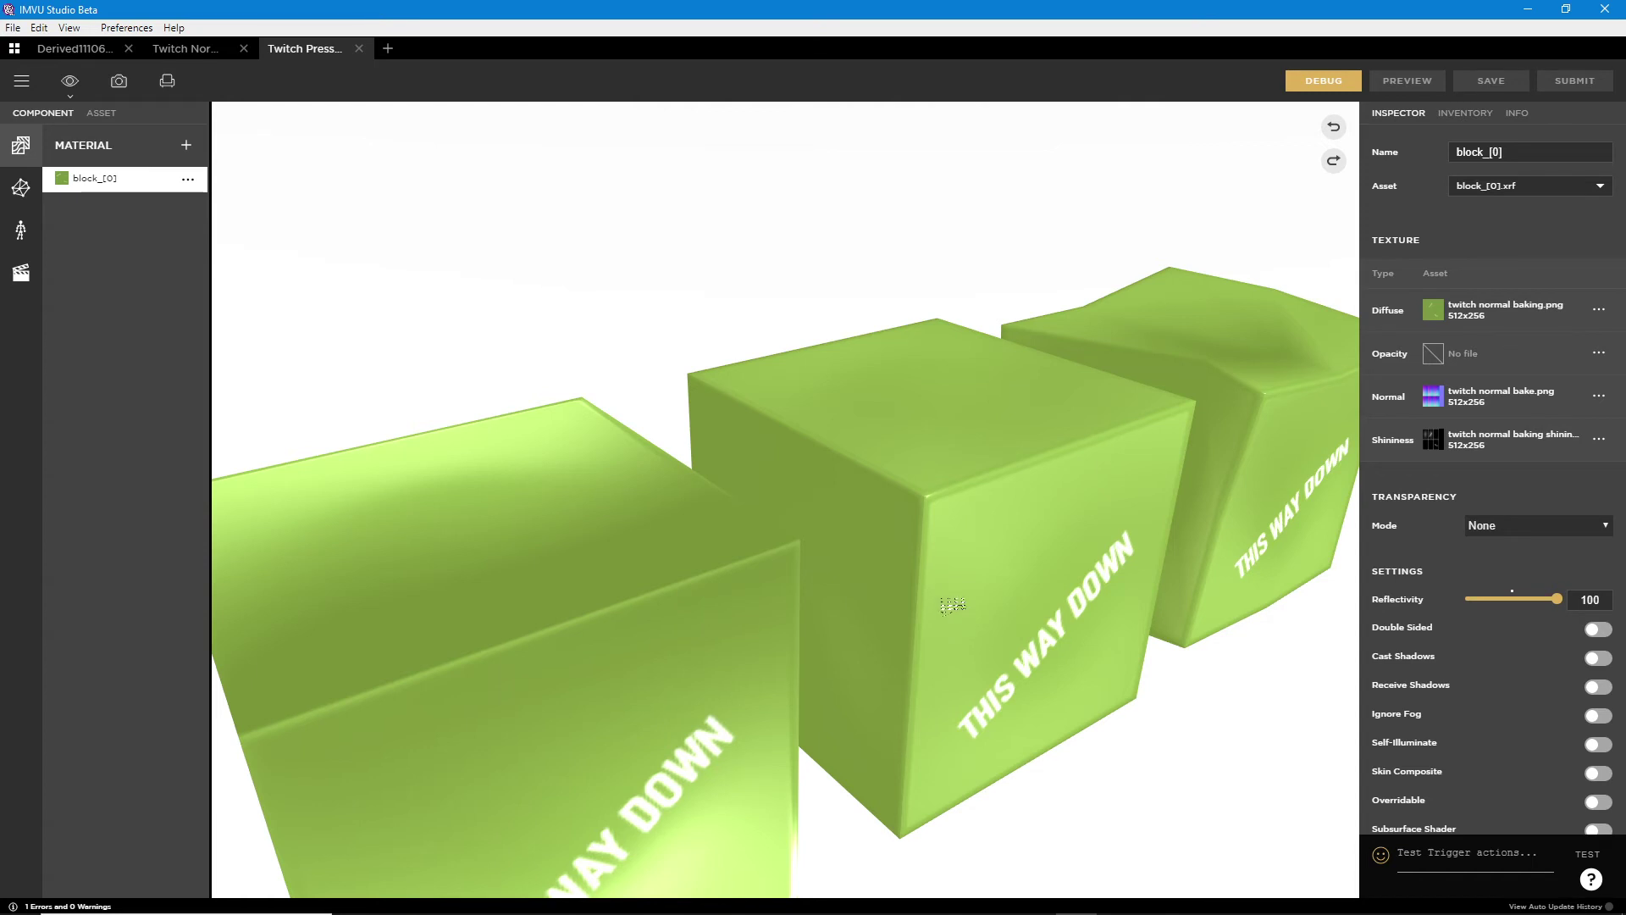
drag(943, 606, 962, 571)
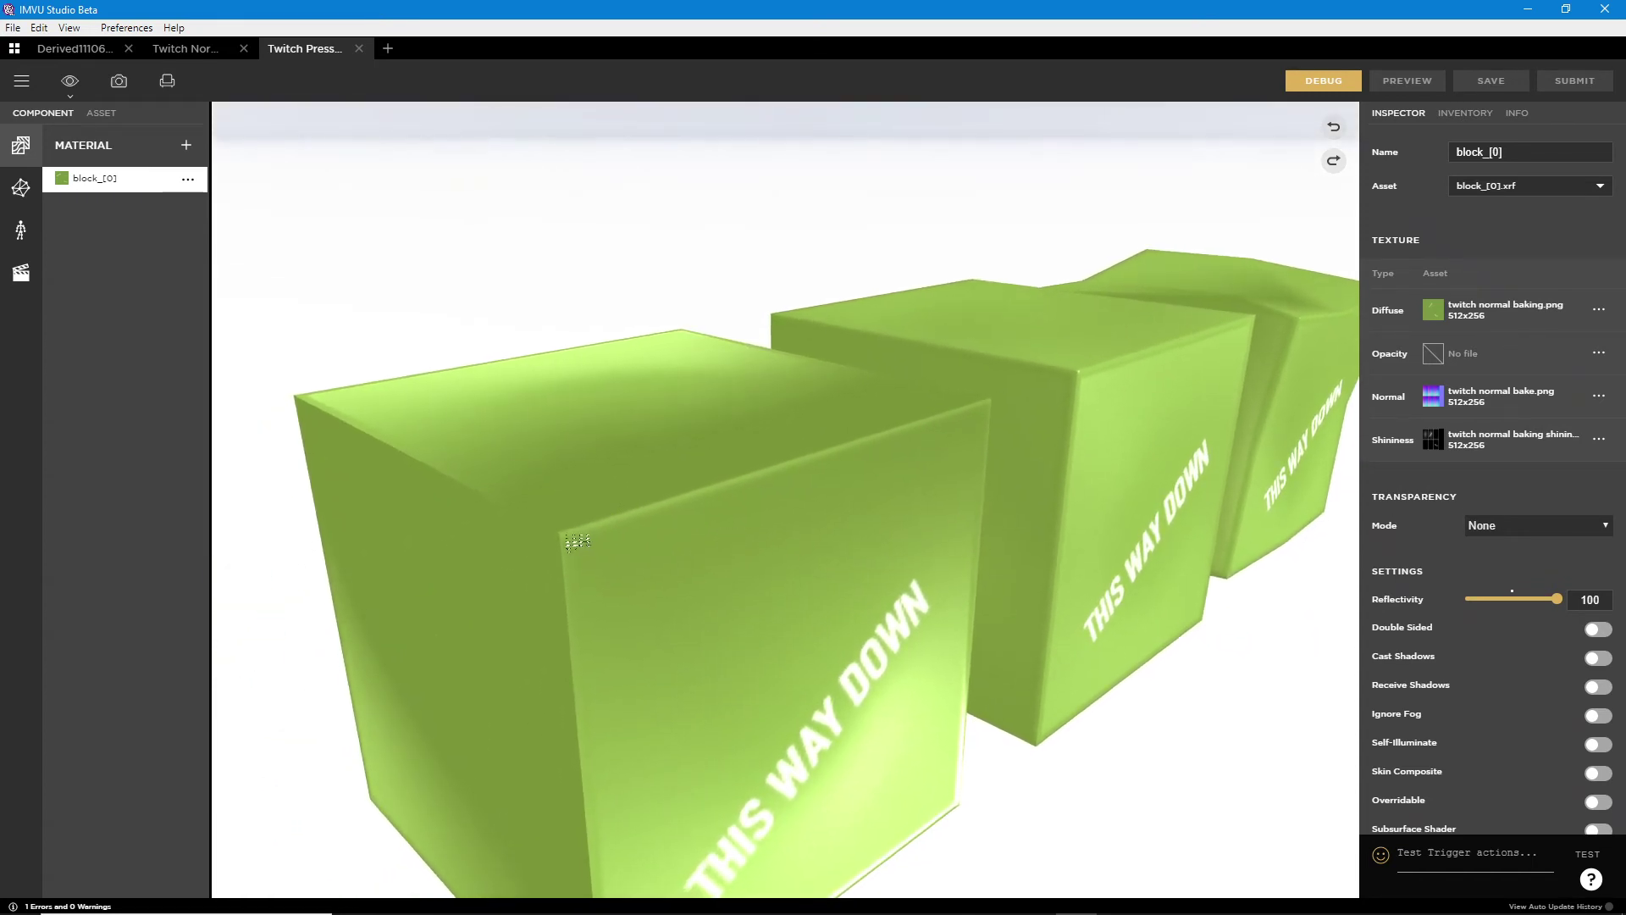
- Examine the shading on the green boxes' corner edges and faces, marking them with temporary freehand lines
mouse_move(556, 546)
mouse_down()
mouse_move(561, 624)
mouse_move(557, 539)
mouse_move(415, 464)
mouse_up()
drag(582, 539, 745, 501)
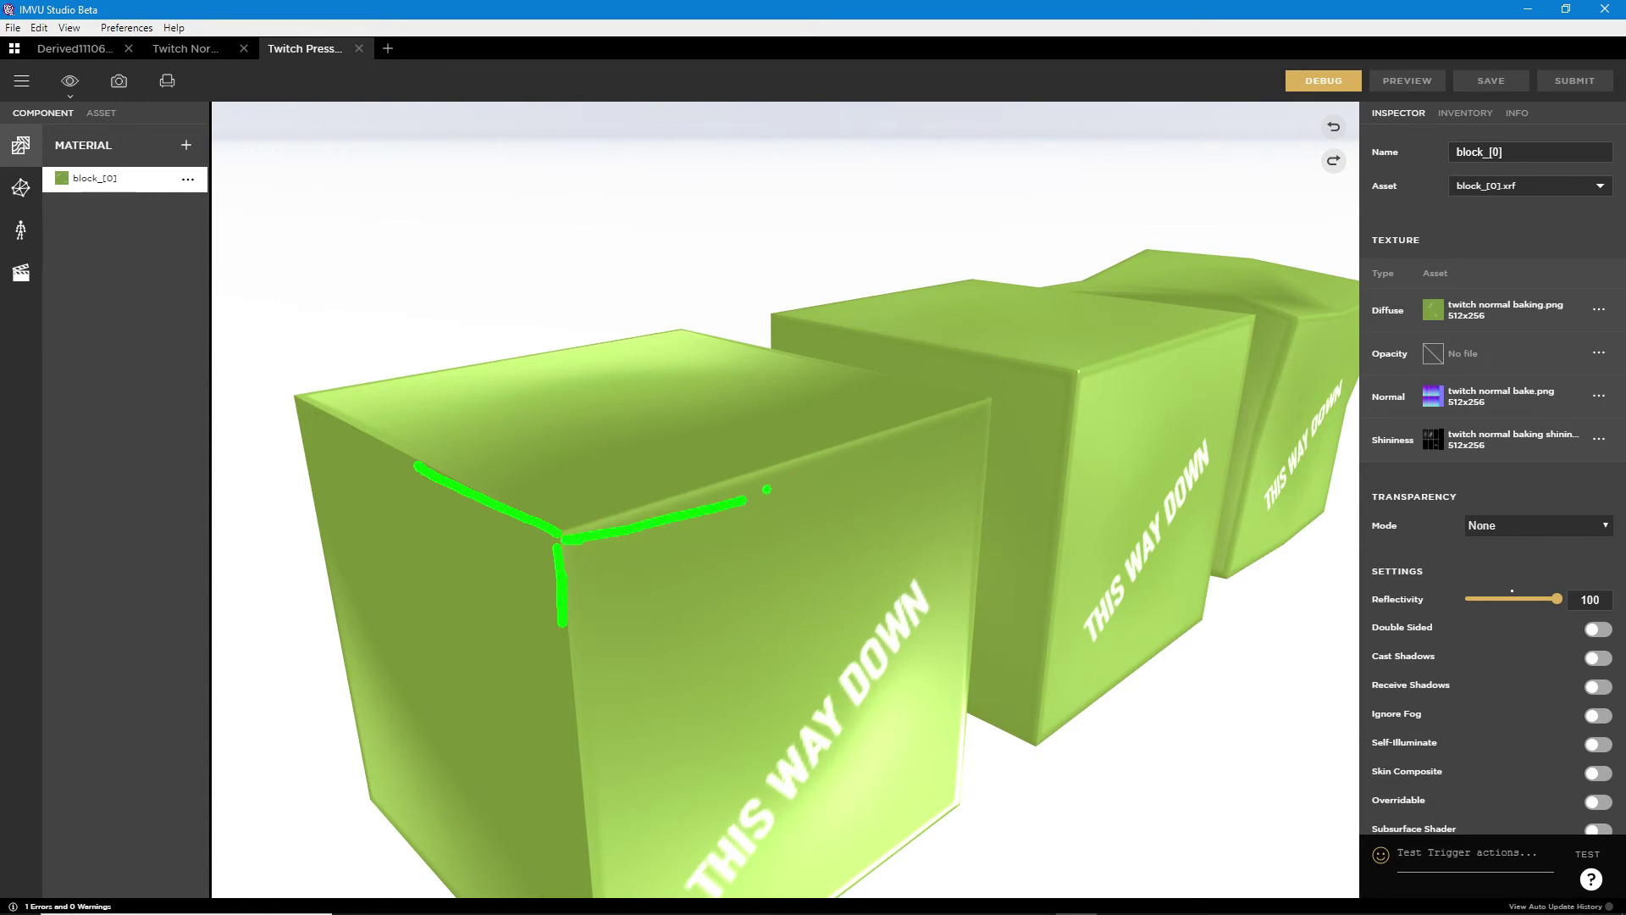
mouse_move(805, 520)
mouse_down()
mouse_move(835, 635)
mouse_move(816, 672)
mouse_move(835, 634)
mouse_move(903, 613)
mouse_move(881, 616)
mouse_up()
key(ctrl+2)
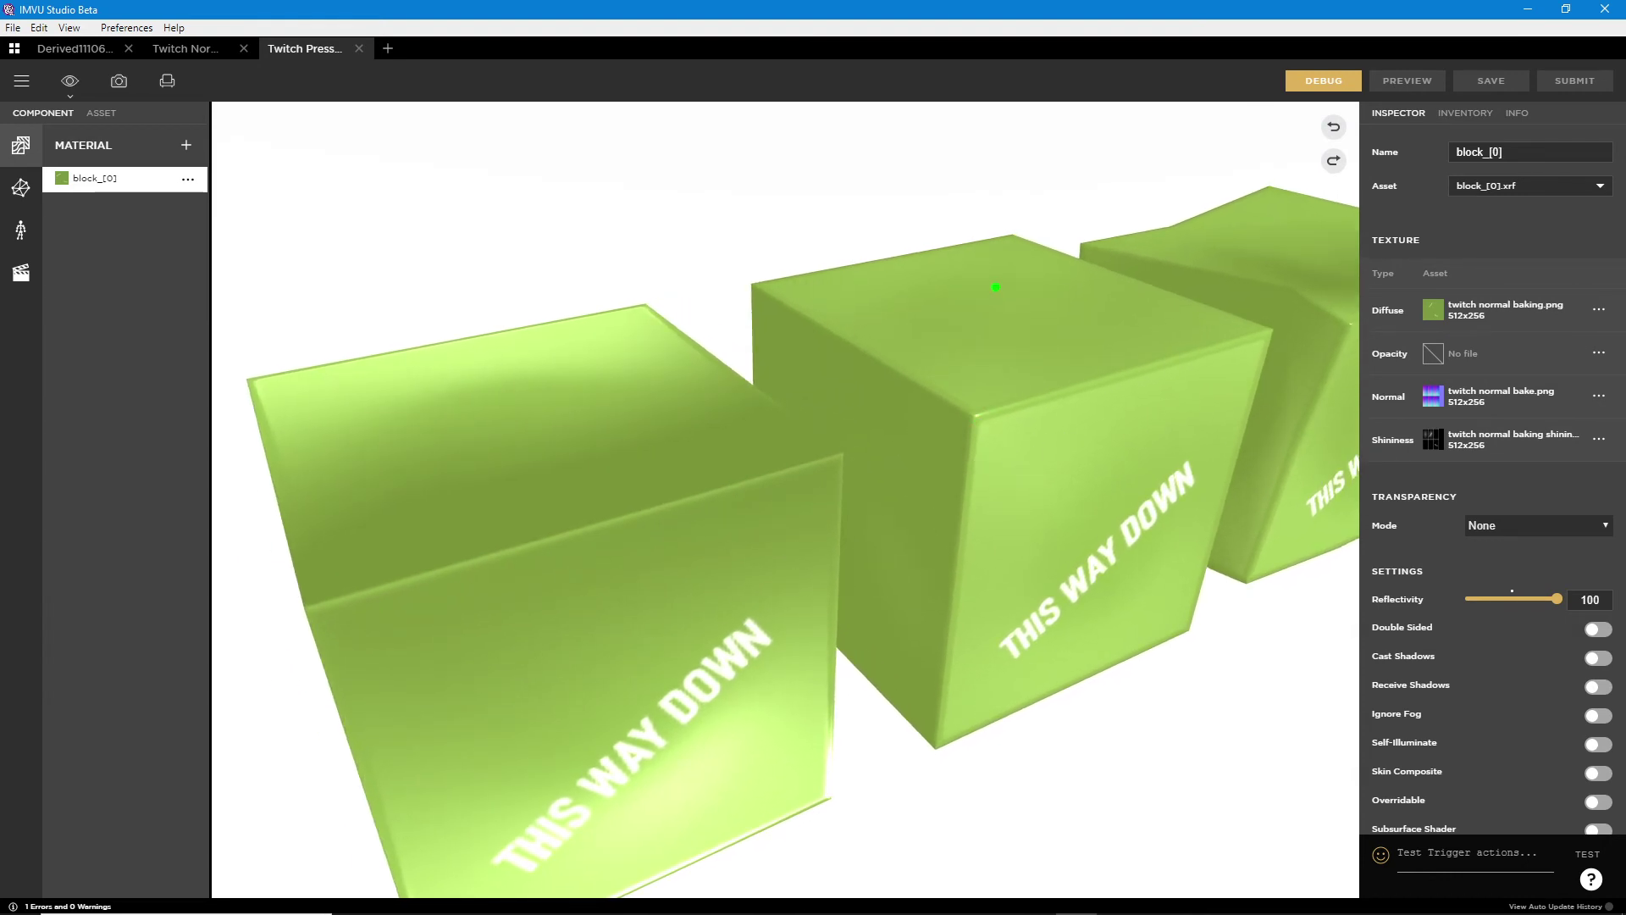
mouse_move(923, 322)
mouse_down()
mouse_move(947, 383)
mouse_move(1043, 415)
mouse_up()
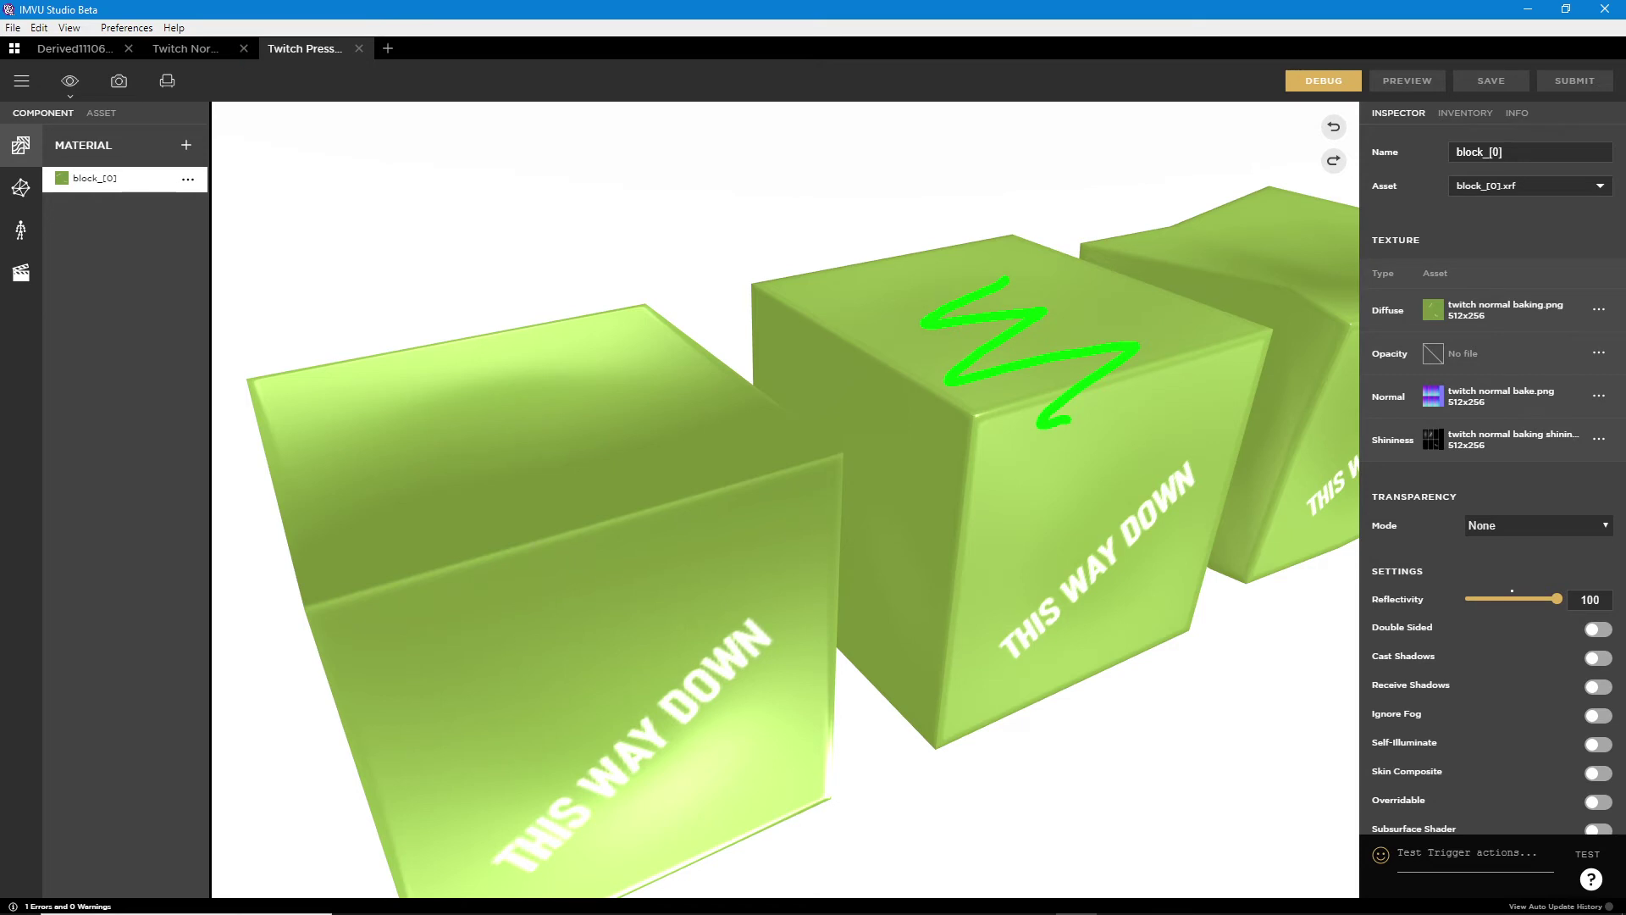
mouse_move(508, 388)
mouse_down()
mouse_move(410, 434)
mouse_move(530, 499)
mouse_move(573, 610)
mouse_up()
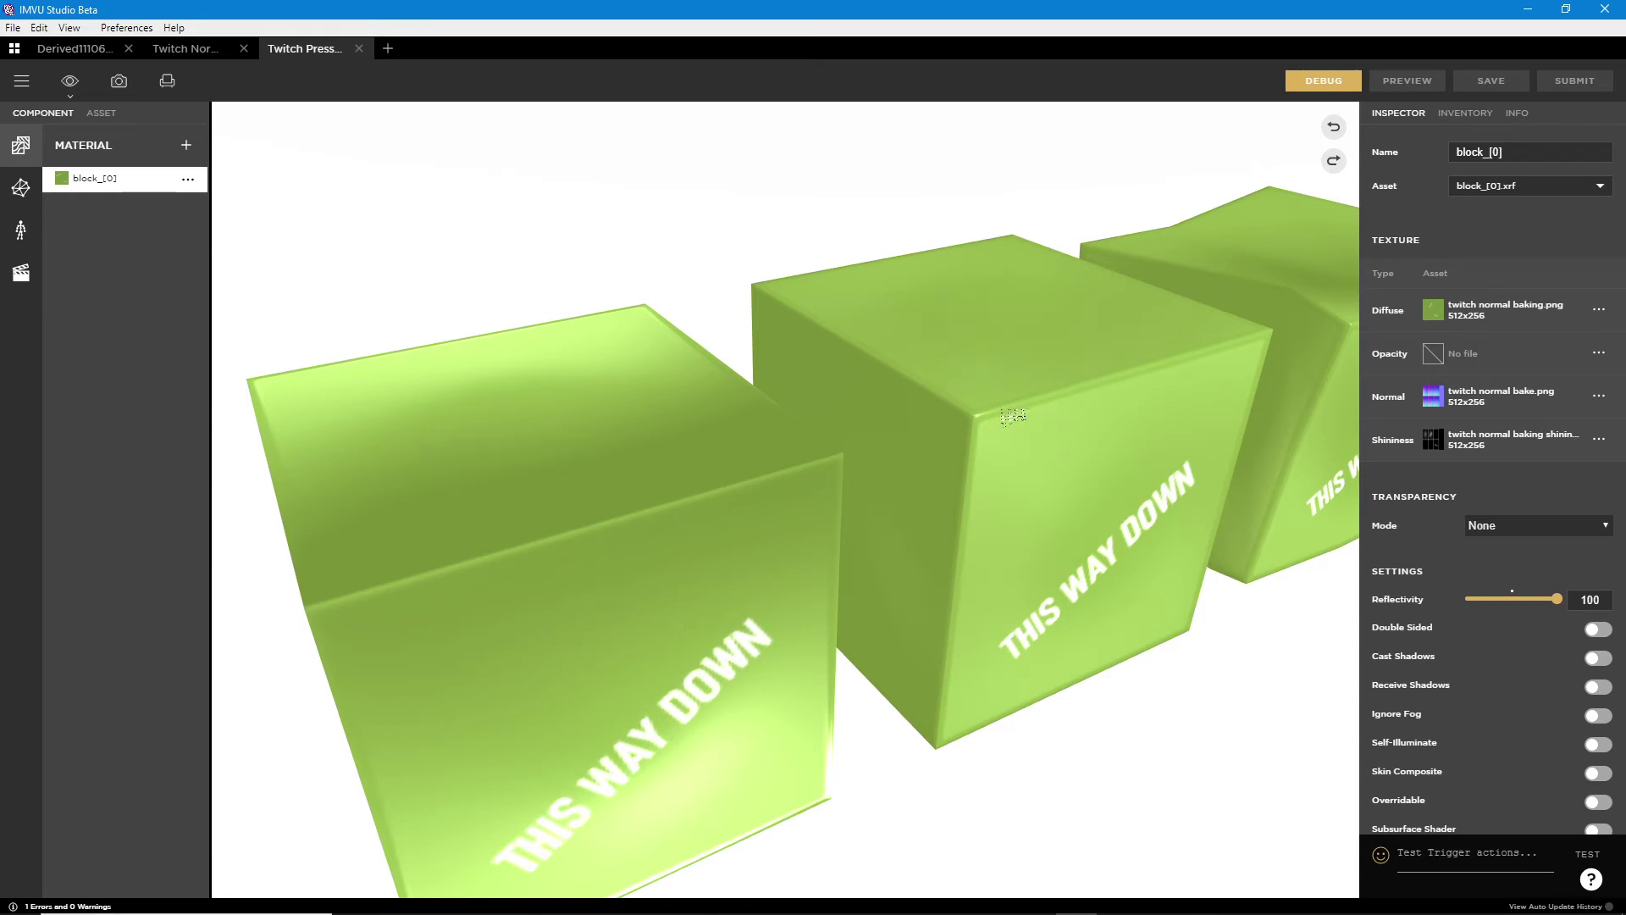
- Close the Twitch Nor... project and compare the Derived11106... purple boxes with the Twitch Press... green boxes, using temporary freehand marks
click(184, 49)
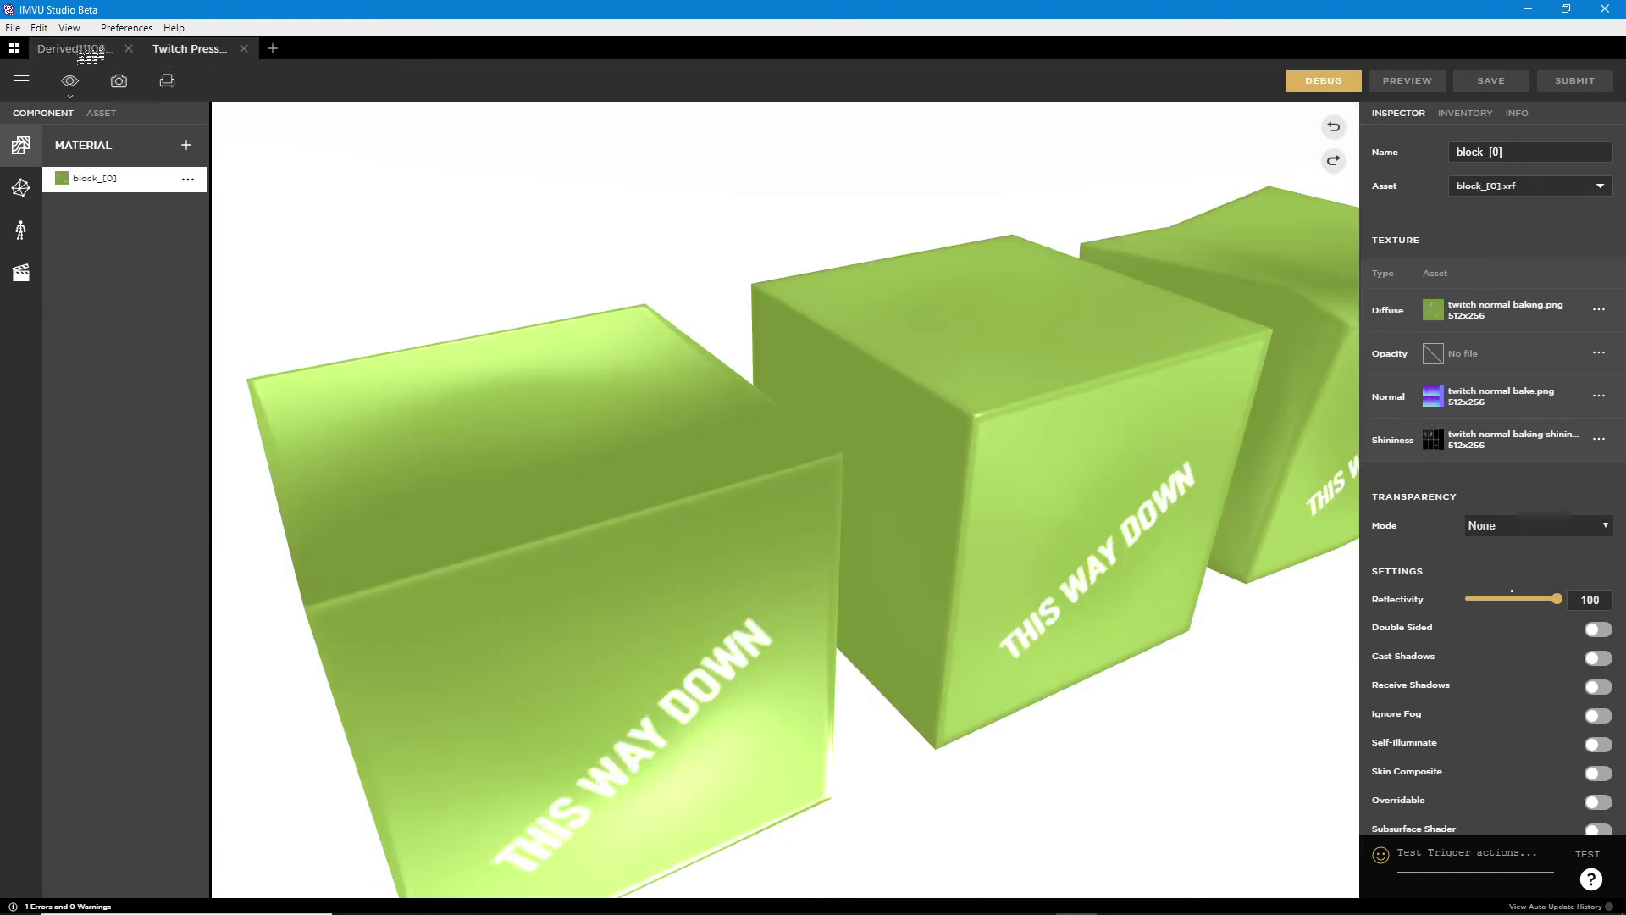
click(92, 54)
mouse_move(1051, 249)
mouse_down()
mouse_move(1019, 281)
mouse_move(1098, 357)
mouse_move(1129, 421)
mouse_up()
mouse_move(460, 344)
mouse_down()
mouse_move(544, 523)
mouse_move(618, 590)
mouse_up()
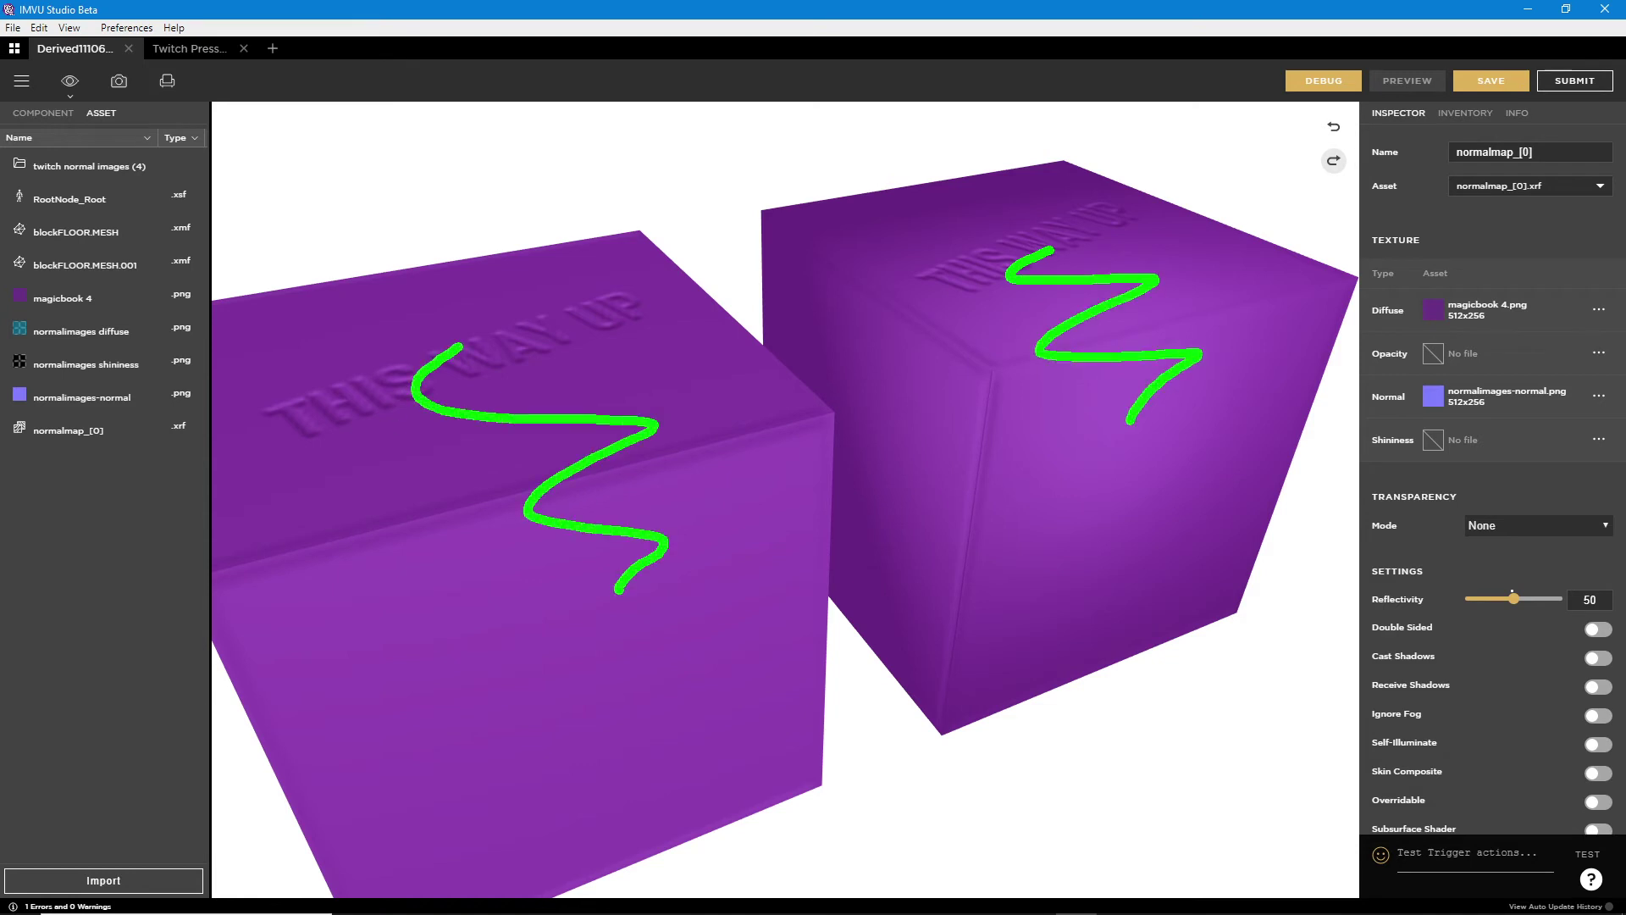
mouse_move(295, 293)
mouse_down()
mouse_move(364, 414)
mouse_move(339, 356)
mouse_up()
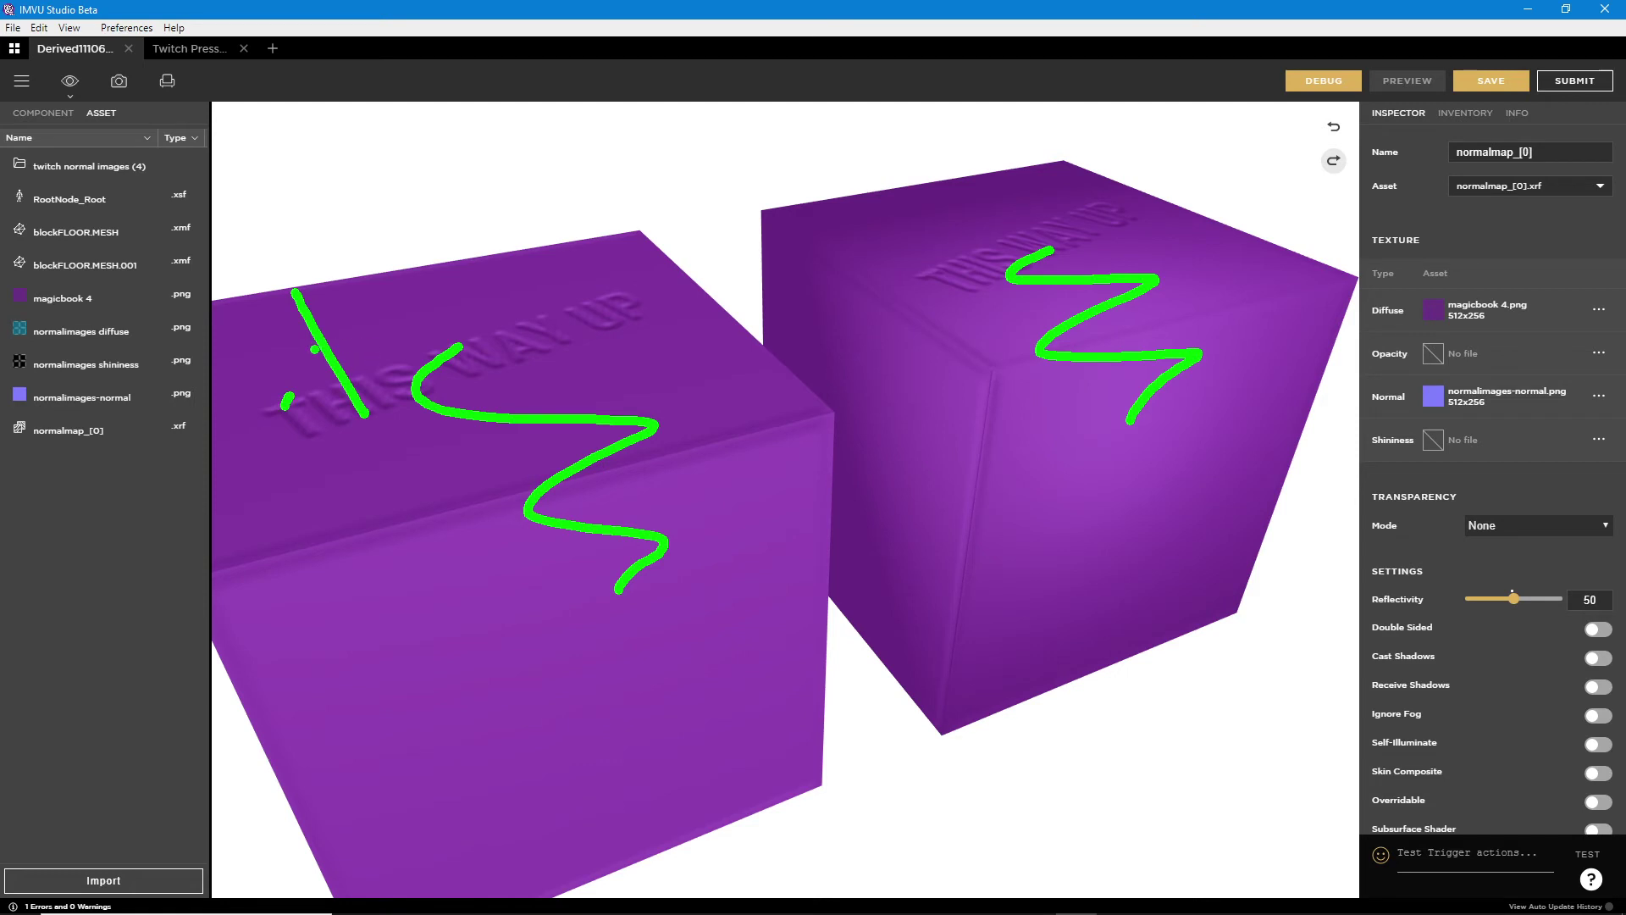
drag(967, 213, 931, 280)
drag(923, 231, 1030, 330)
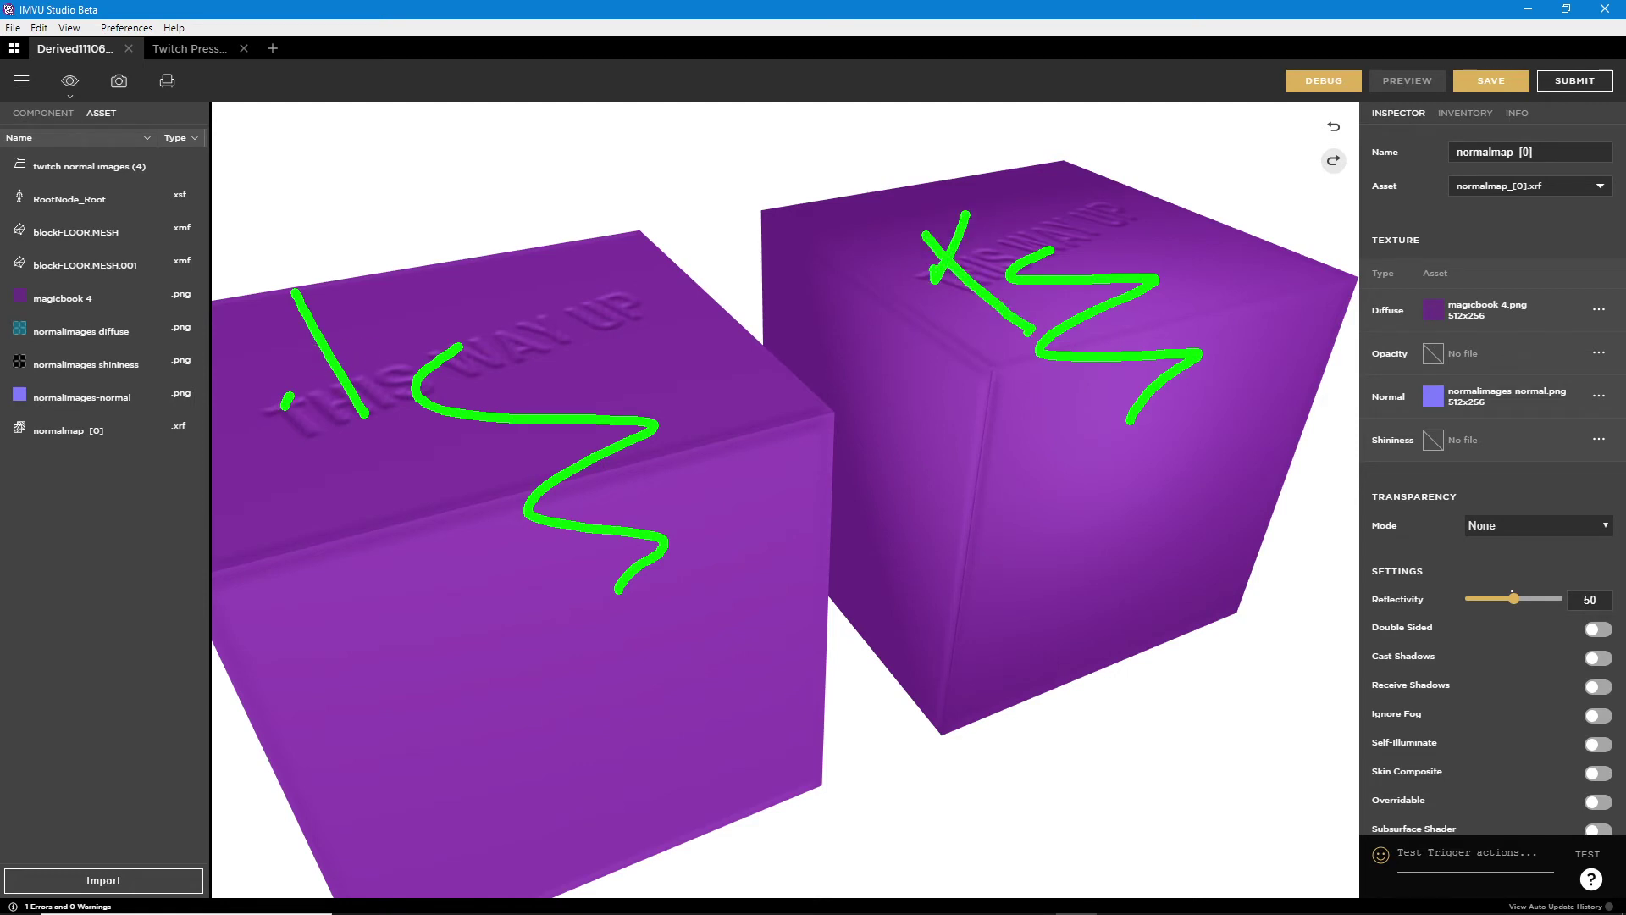
key(Escape)
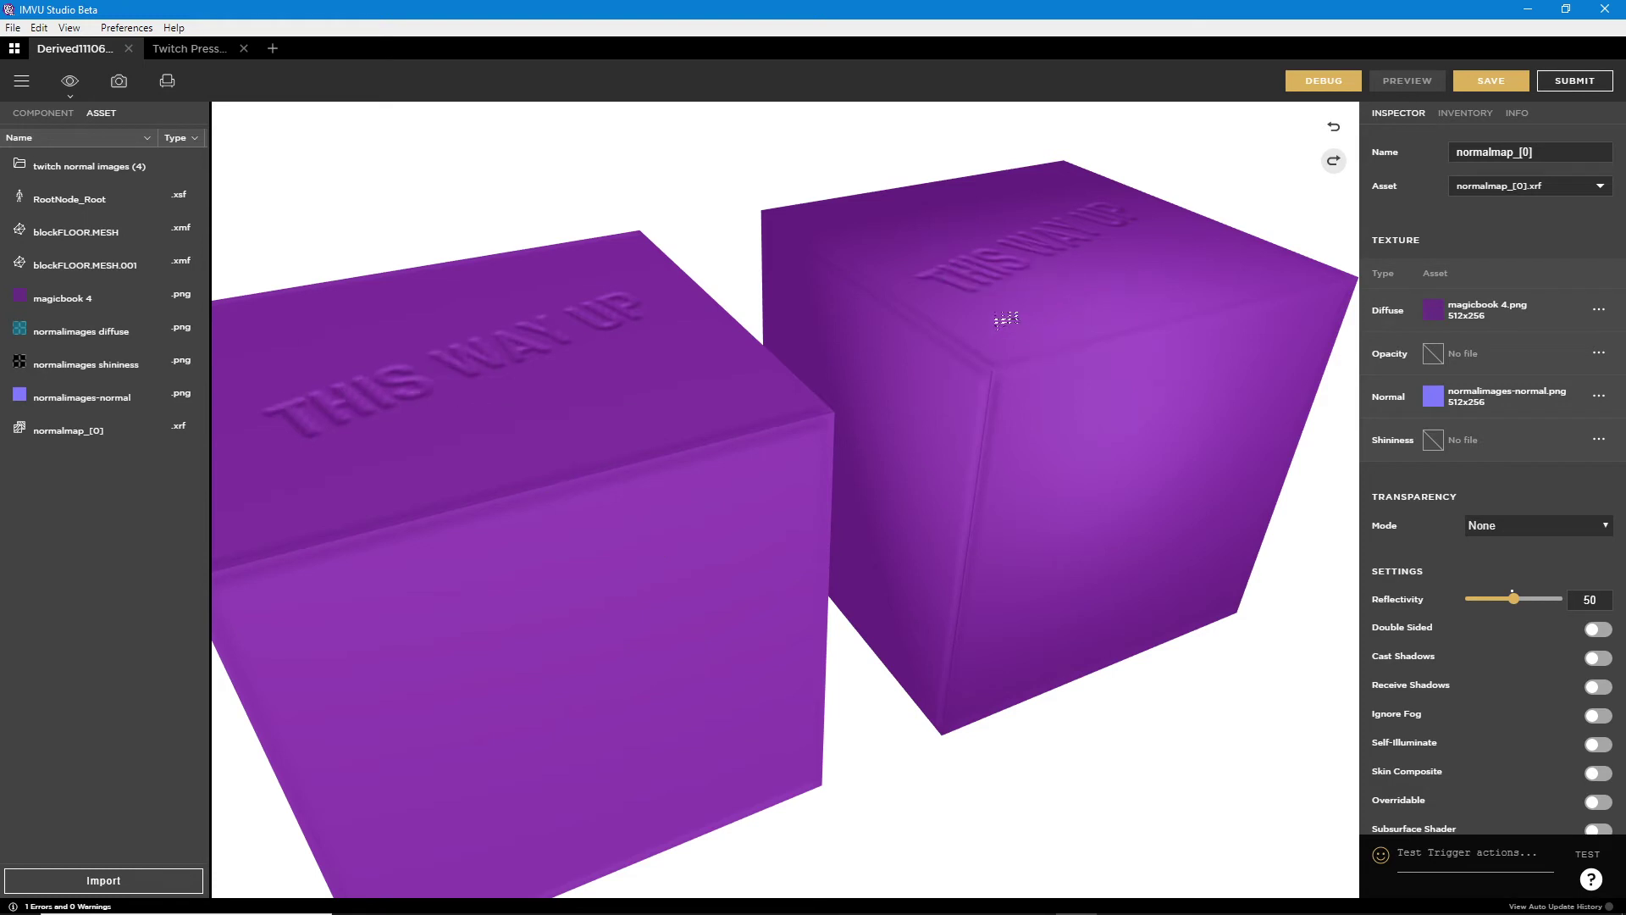
click(189, 49)
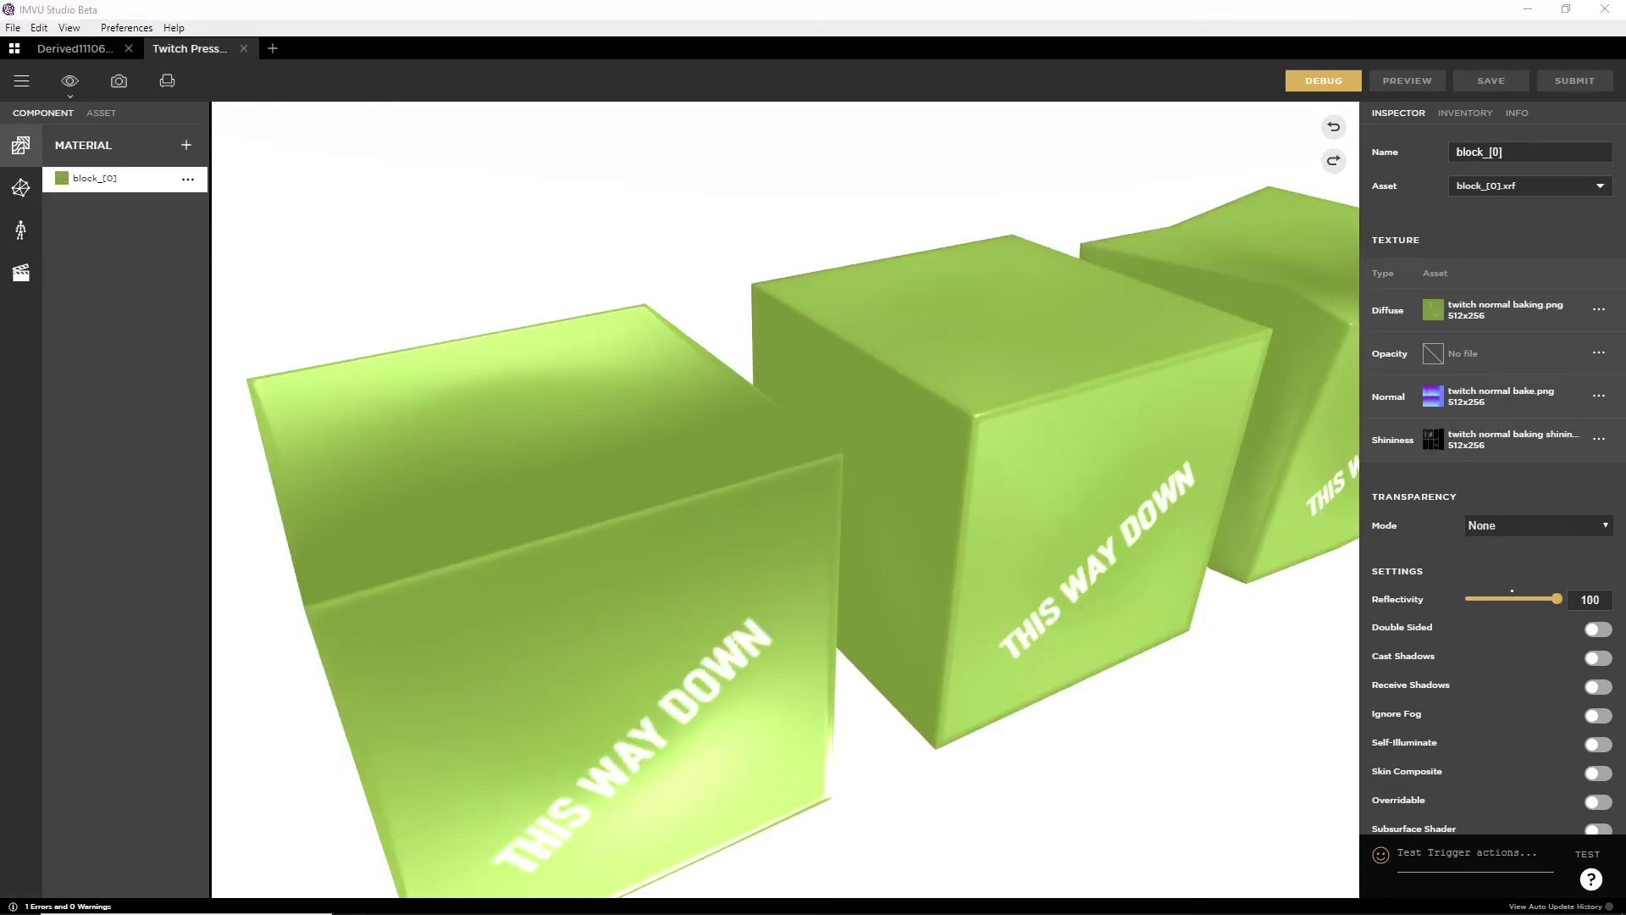
- Mark the shading across the top faces of the first two green boxes with temporary freehand lines
drag(972, 324, 1201, 205)
drag(544, 430, 621, 474)
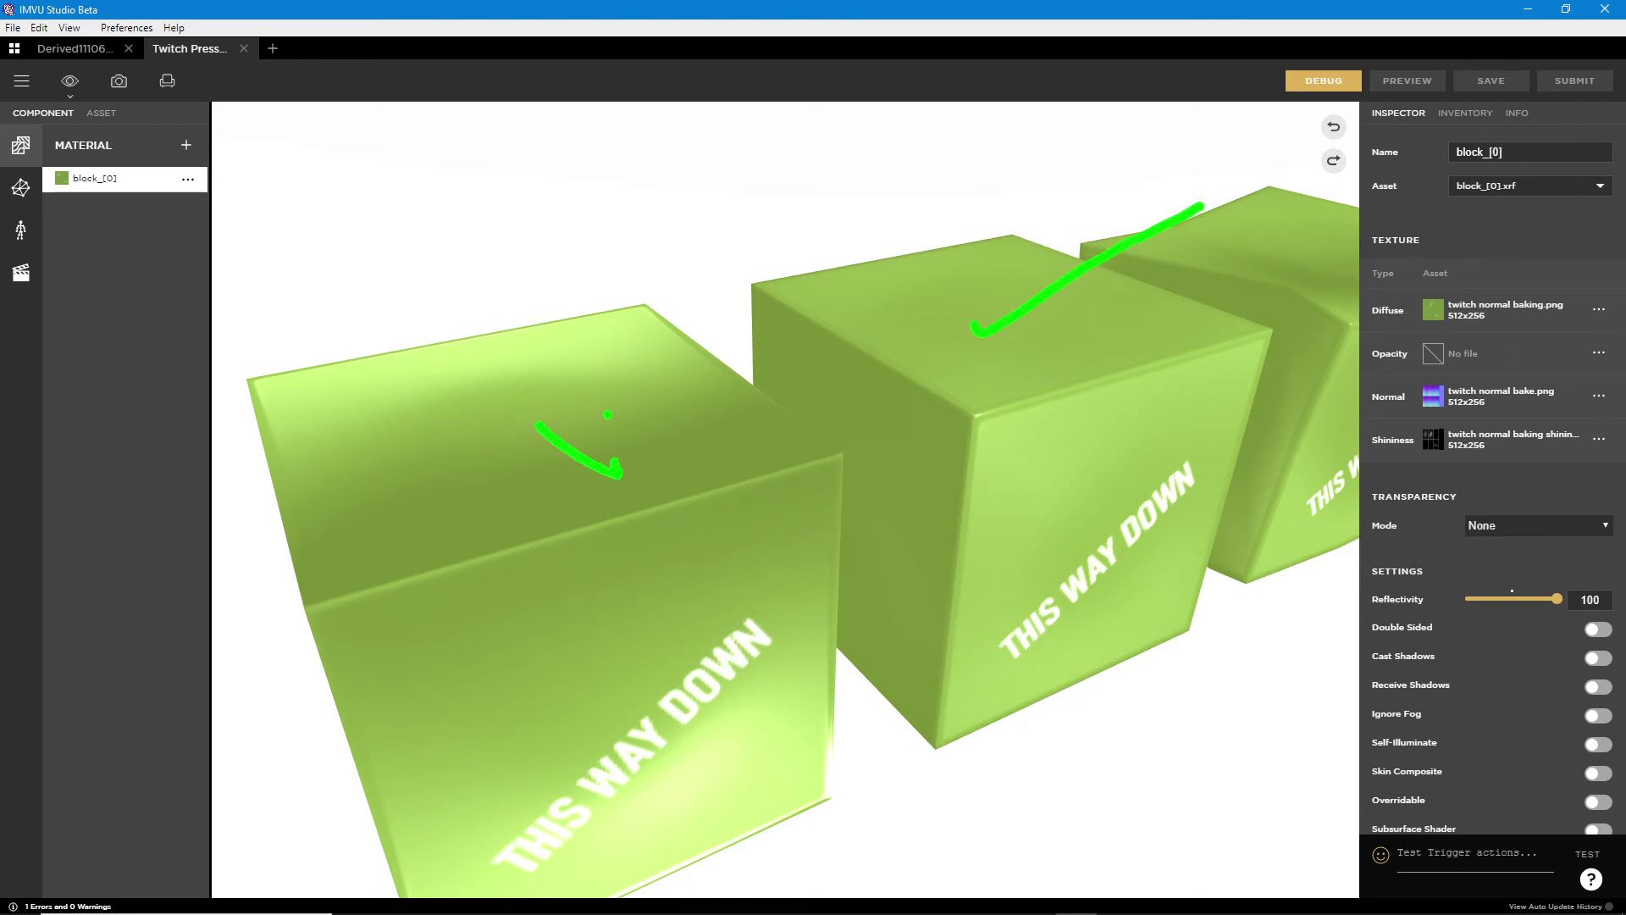
drag(607, 414, 508, 534)
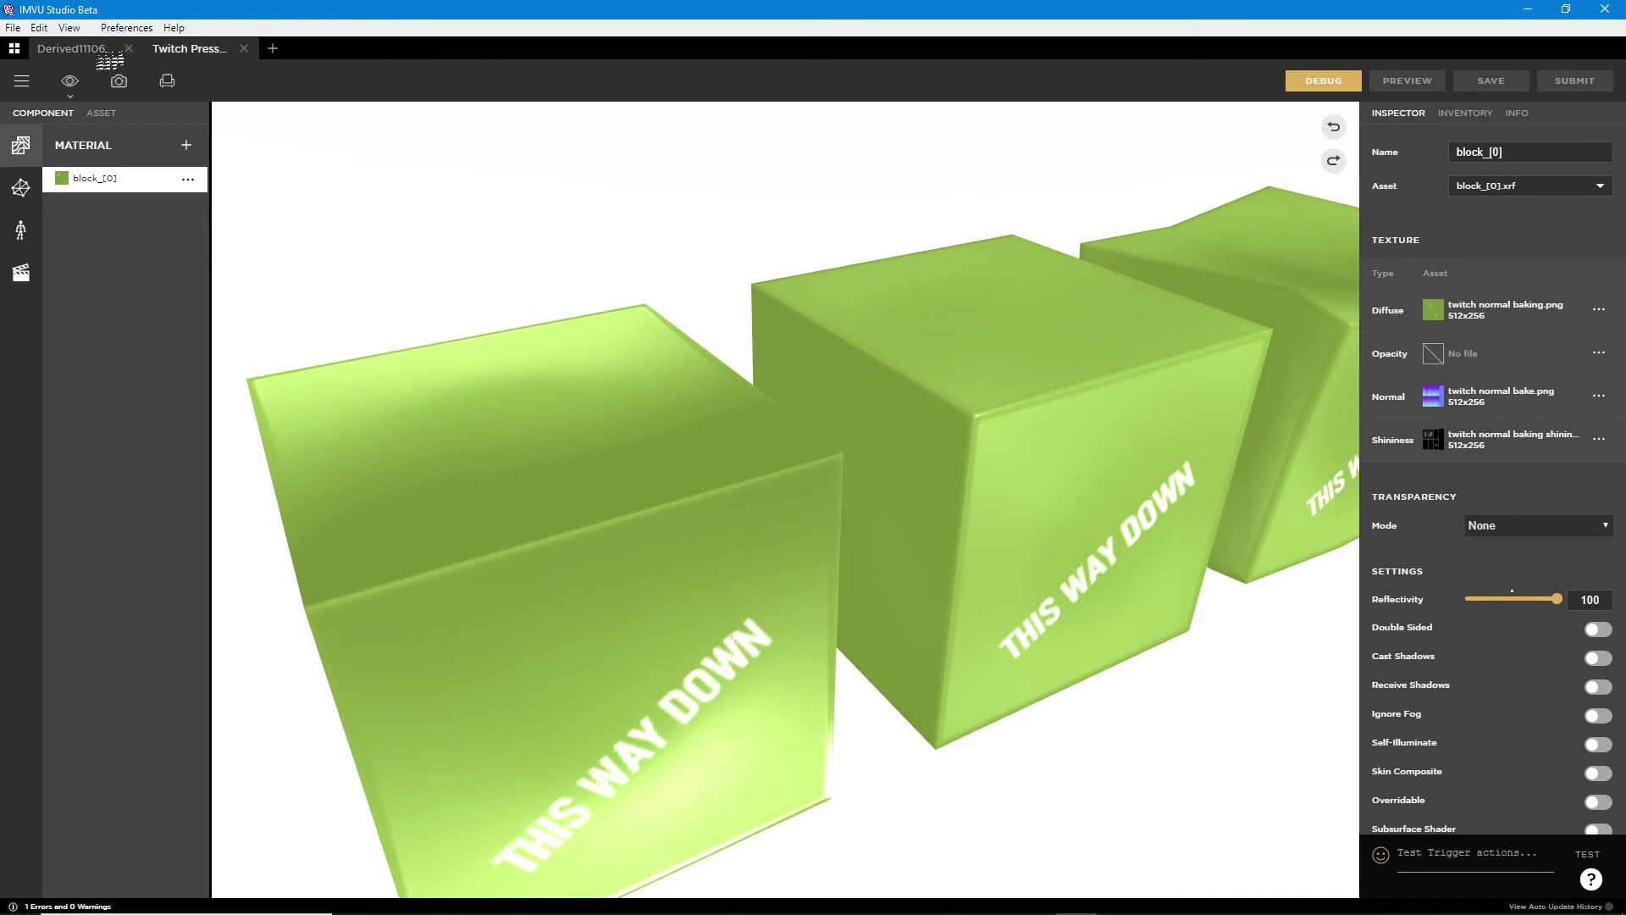
- Show the Derived11106... purple boxes, mark the near box's corner edges with temporary freehand lines, and examine both boxes from another angle
click(68, 51)
mouse_move(644, 557)
mouse_down()
mouse_move(690, 555)
mouse_move(699, 502)
mouse_move(563, 508)
mouse_move(762, 537)
mouse_move(690, 562)
mouse_move(689, 624)
mouse_move(926, 624)
mouse_move(610, 567)
mouse_move(682, 481)
mouse_move(690, 505)
mouse_move(729, 508)
mouse_move(506, 599)
mouse_move(608, 538)
mouse_up()
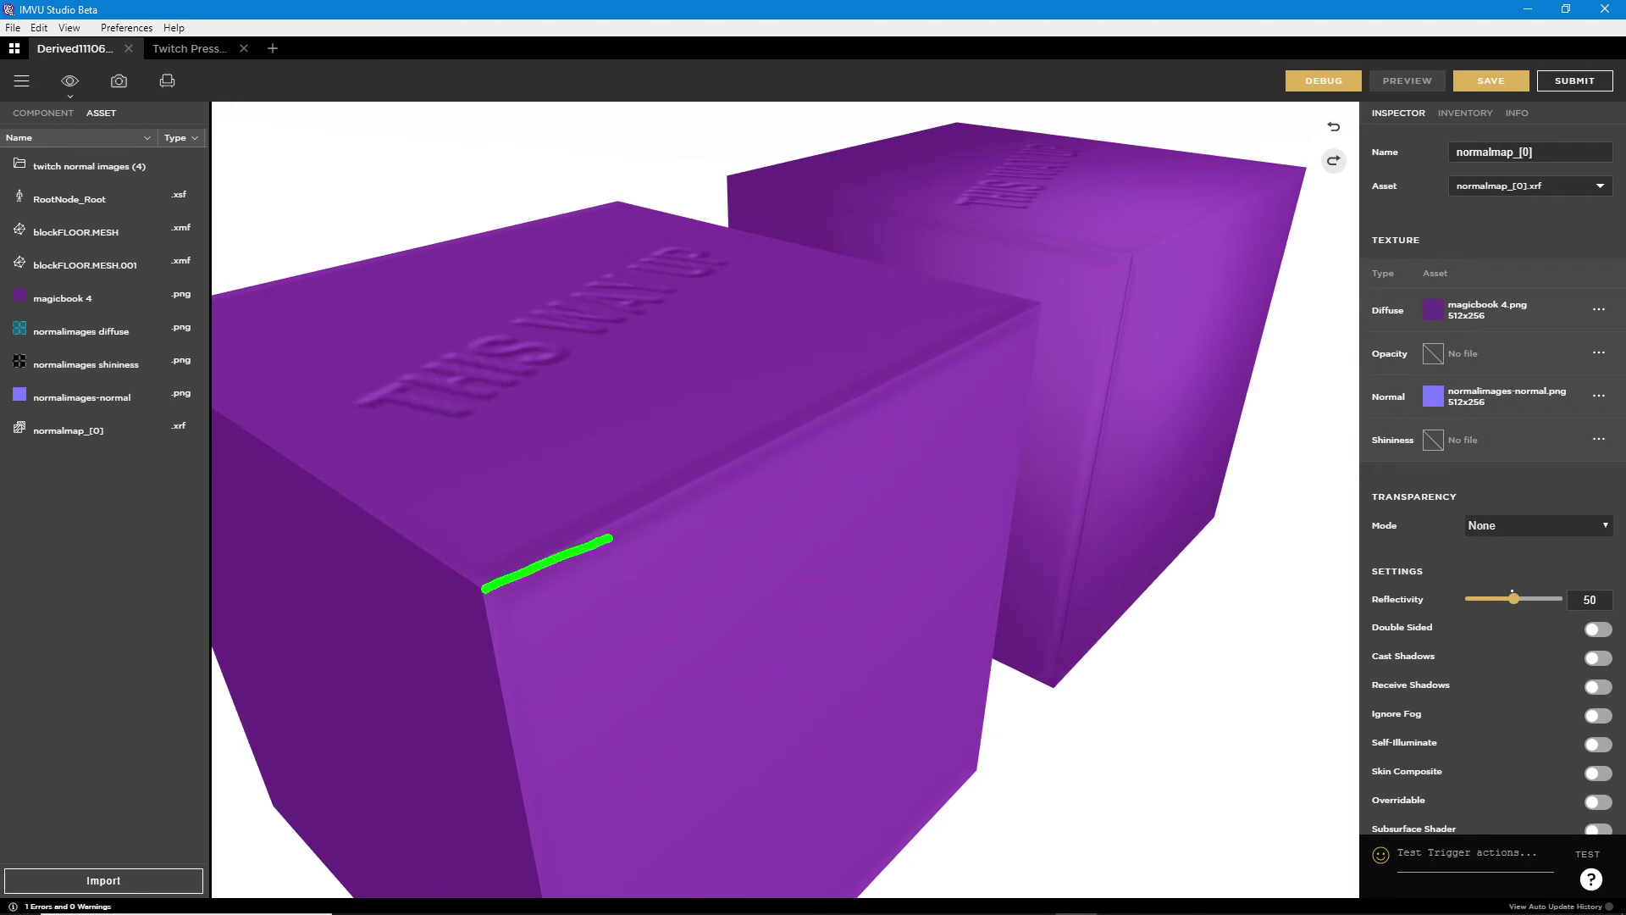
mouse_move(485, 590)
mouse_down()
mouse_move(400, 533)
mouse_move(498, 733)
mouse_up()
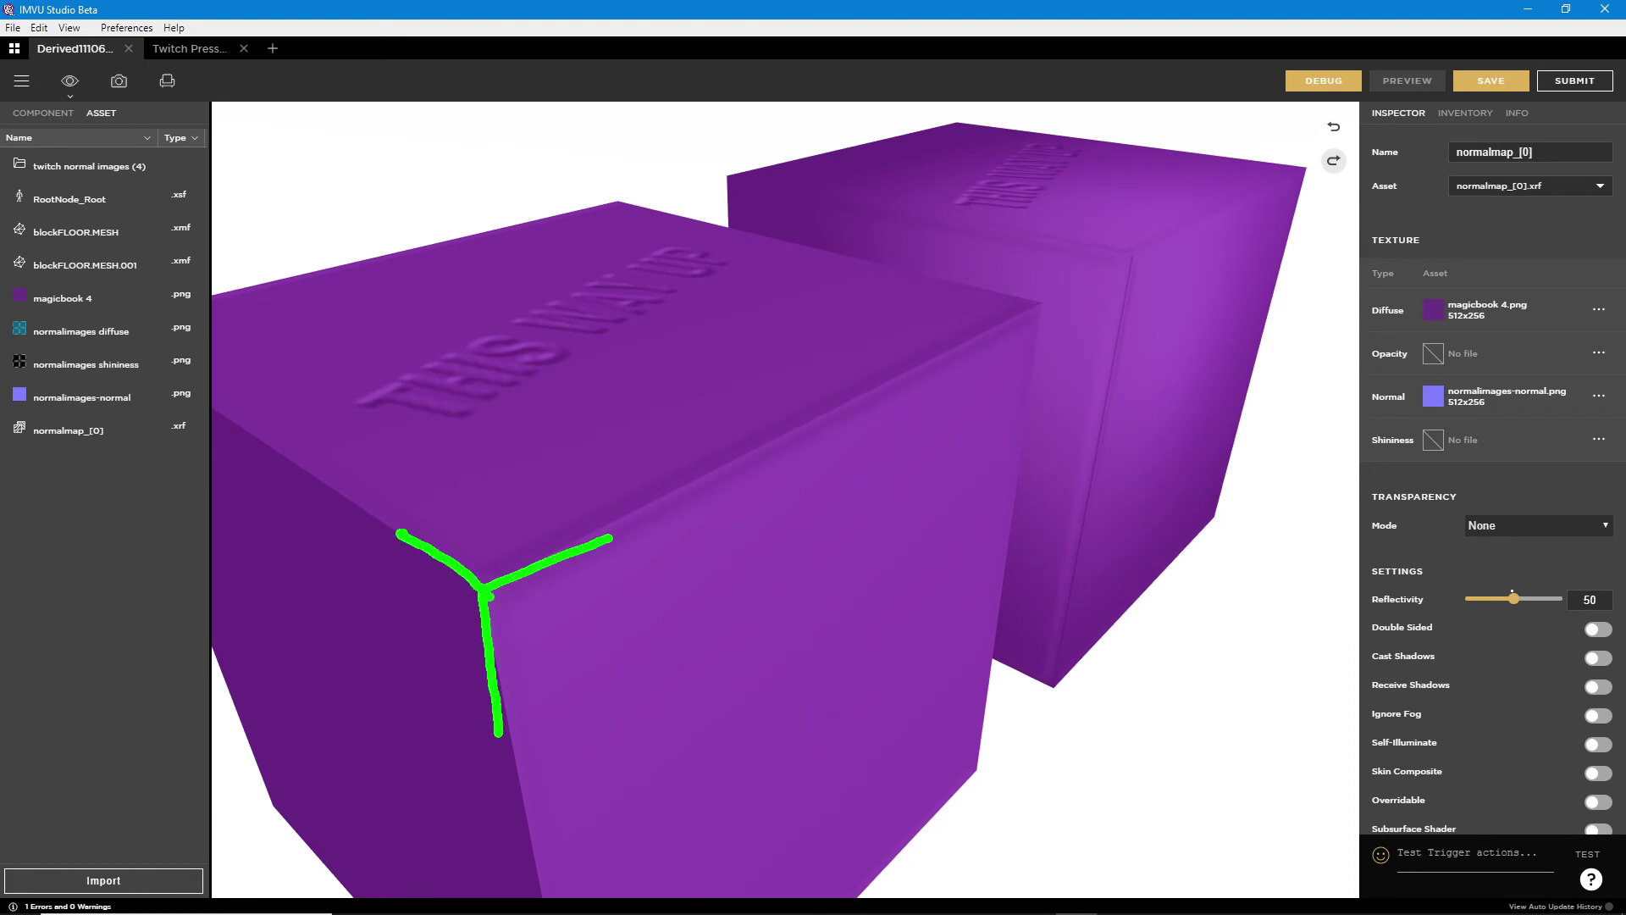
key(Escape)
scroll(817, 619, down, 5)
mouse_move(983, 602)
mouse_down()
mouse_move(861, 600)
mouse_move(932, 606)
mouse_move(914, 555)
mouse_move(1090, 407)
mouse_up()
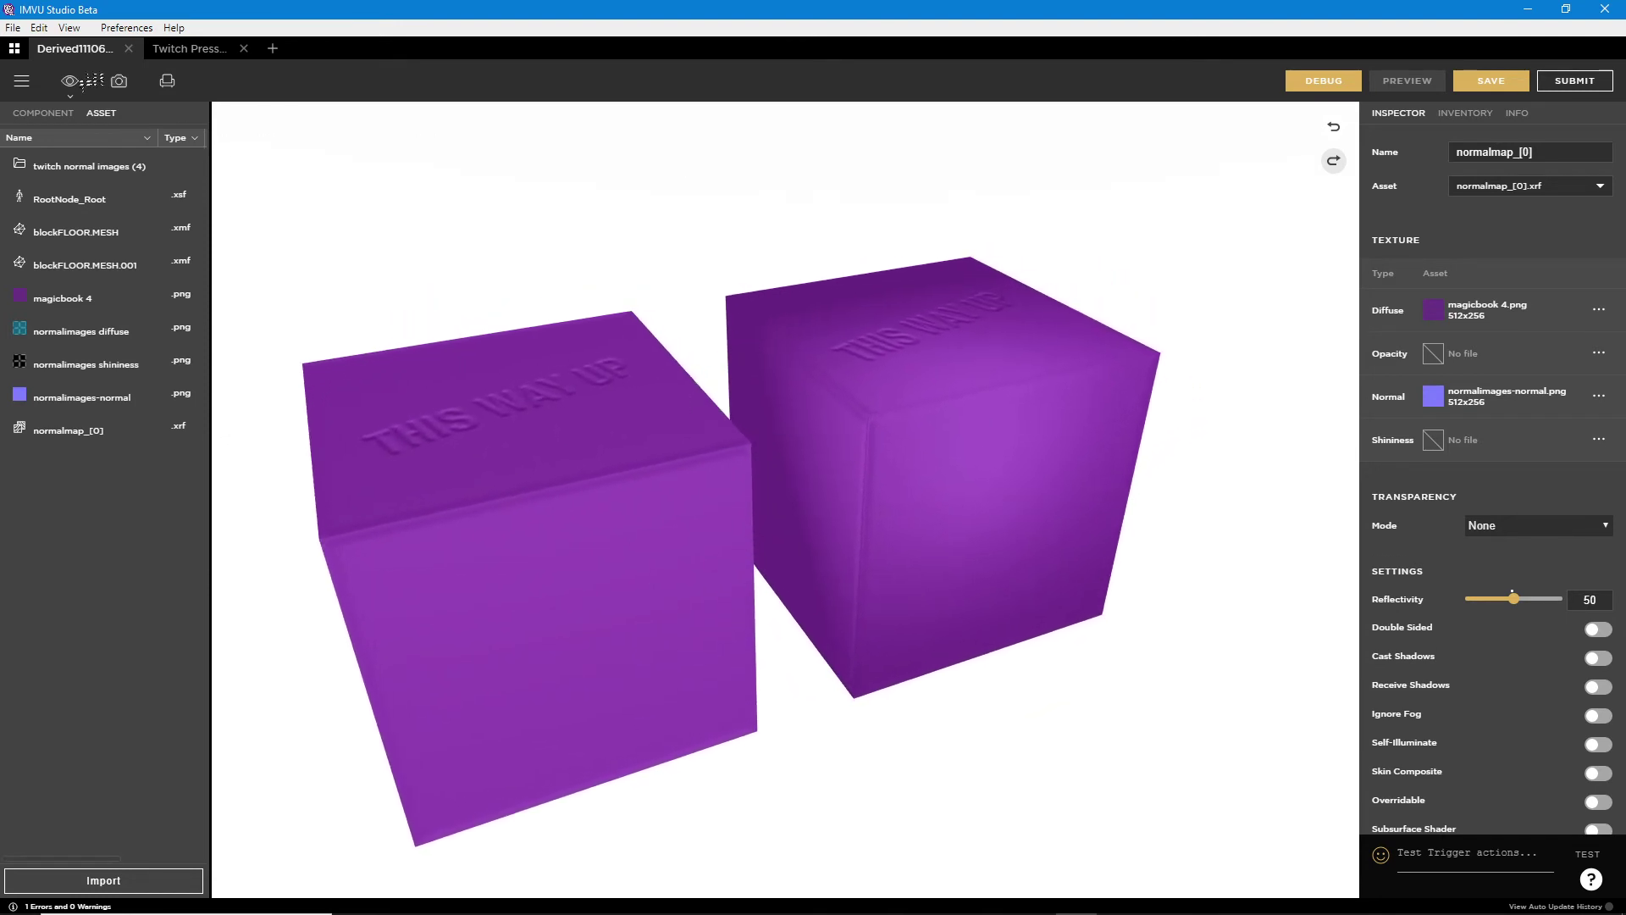
- Save the purple boxes project as a new product named "twitch normals img (2)"
click(21, 80)
mouse_move(56, 139)
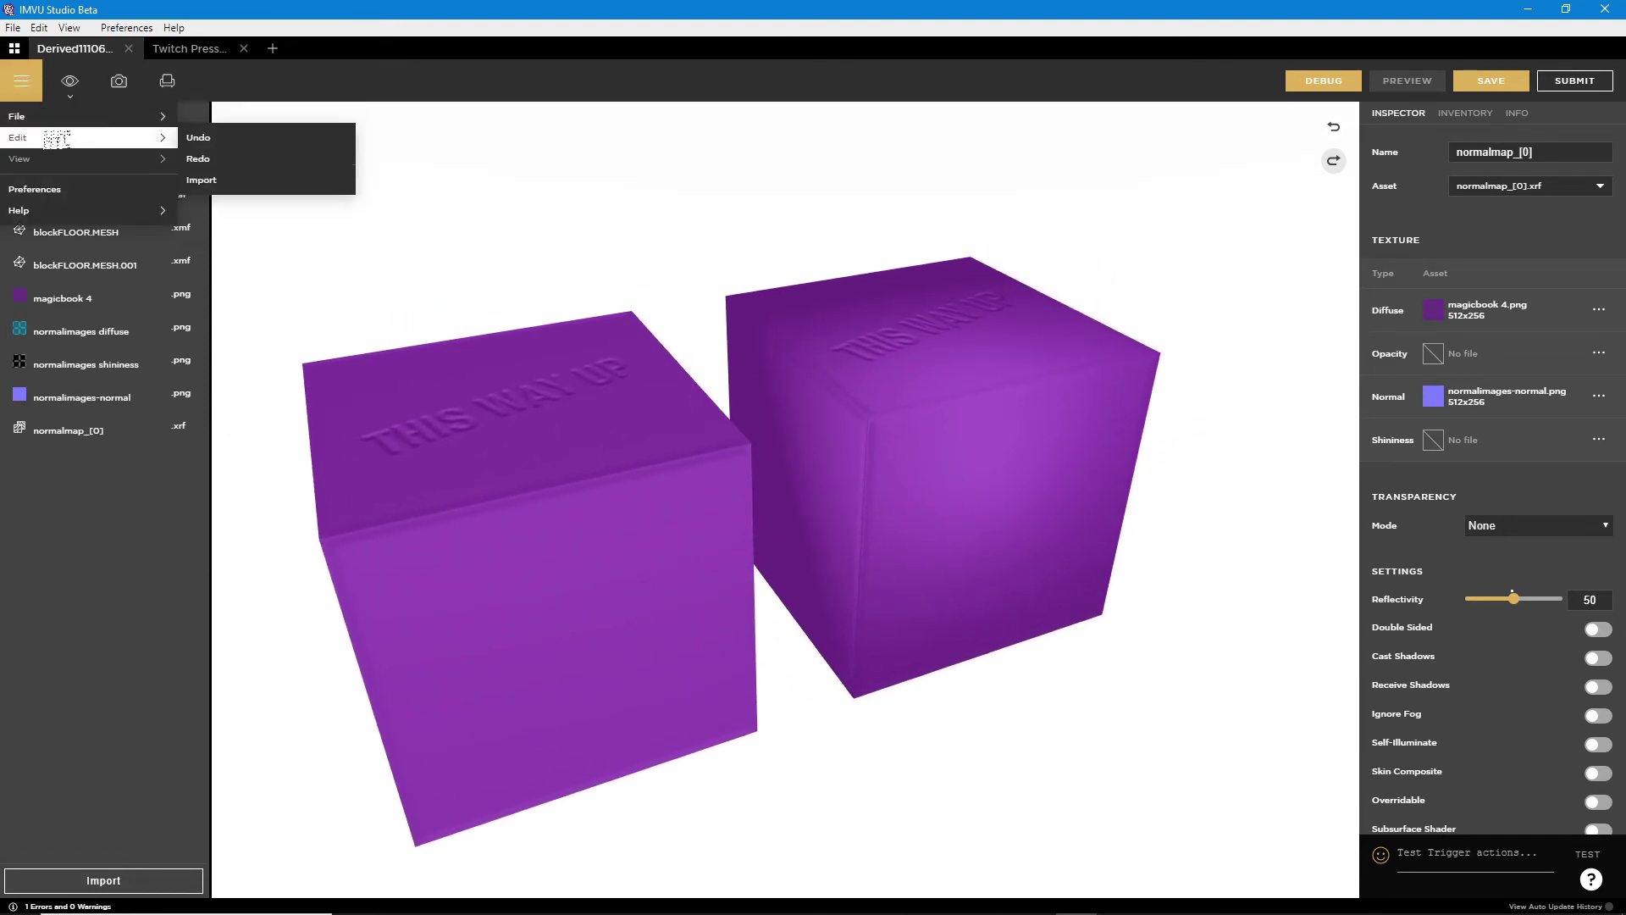
click(212, 201)
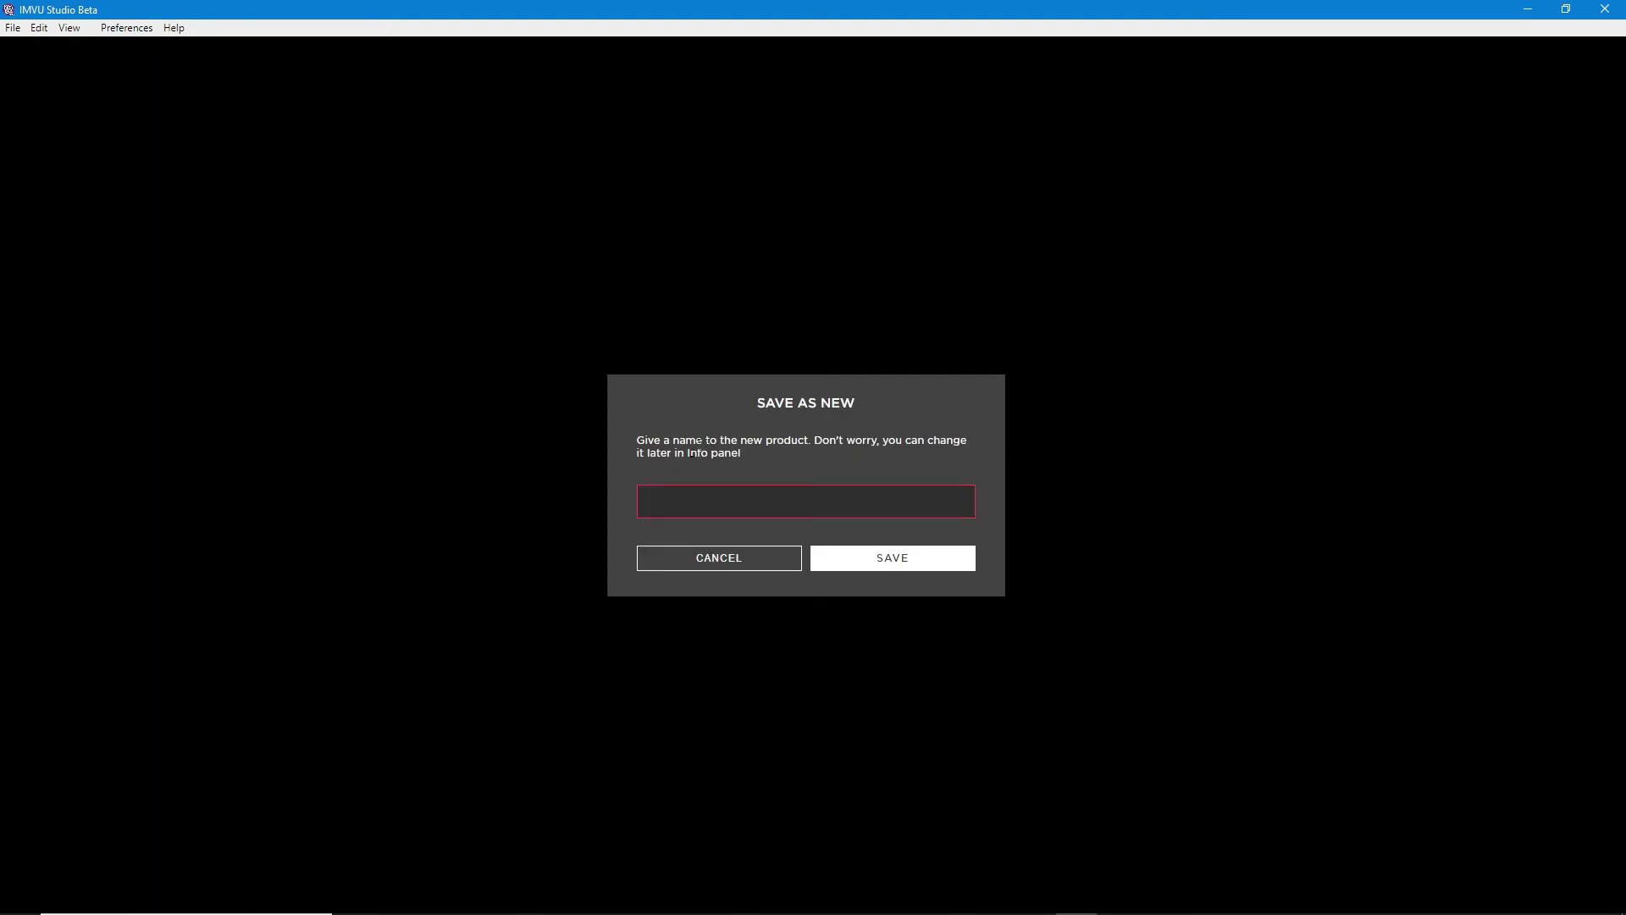
text(twitch)
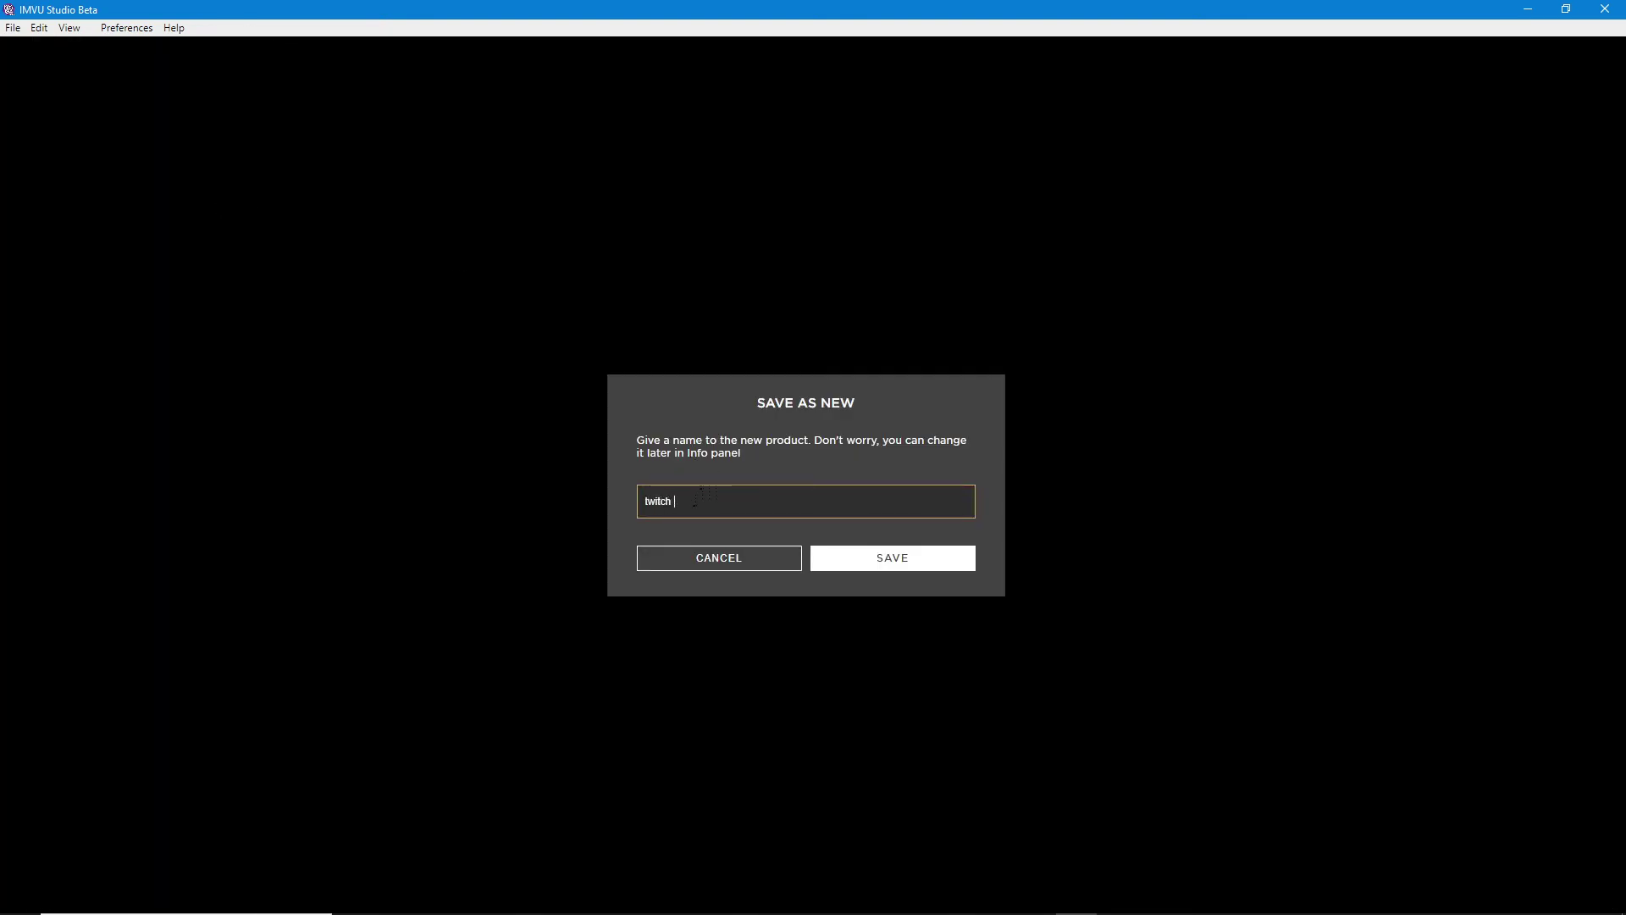
text( normals img)
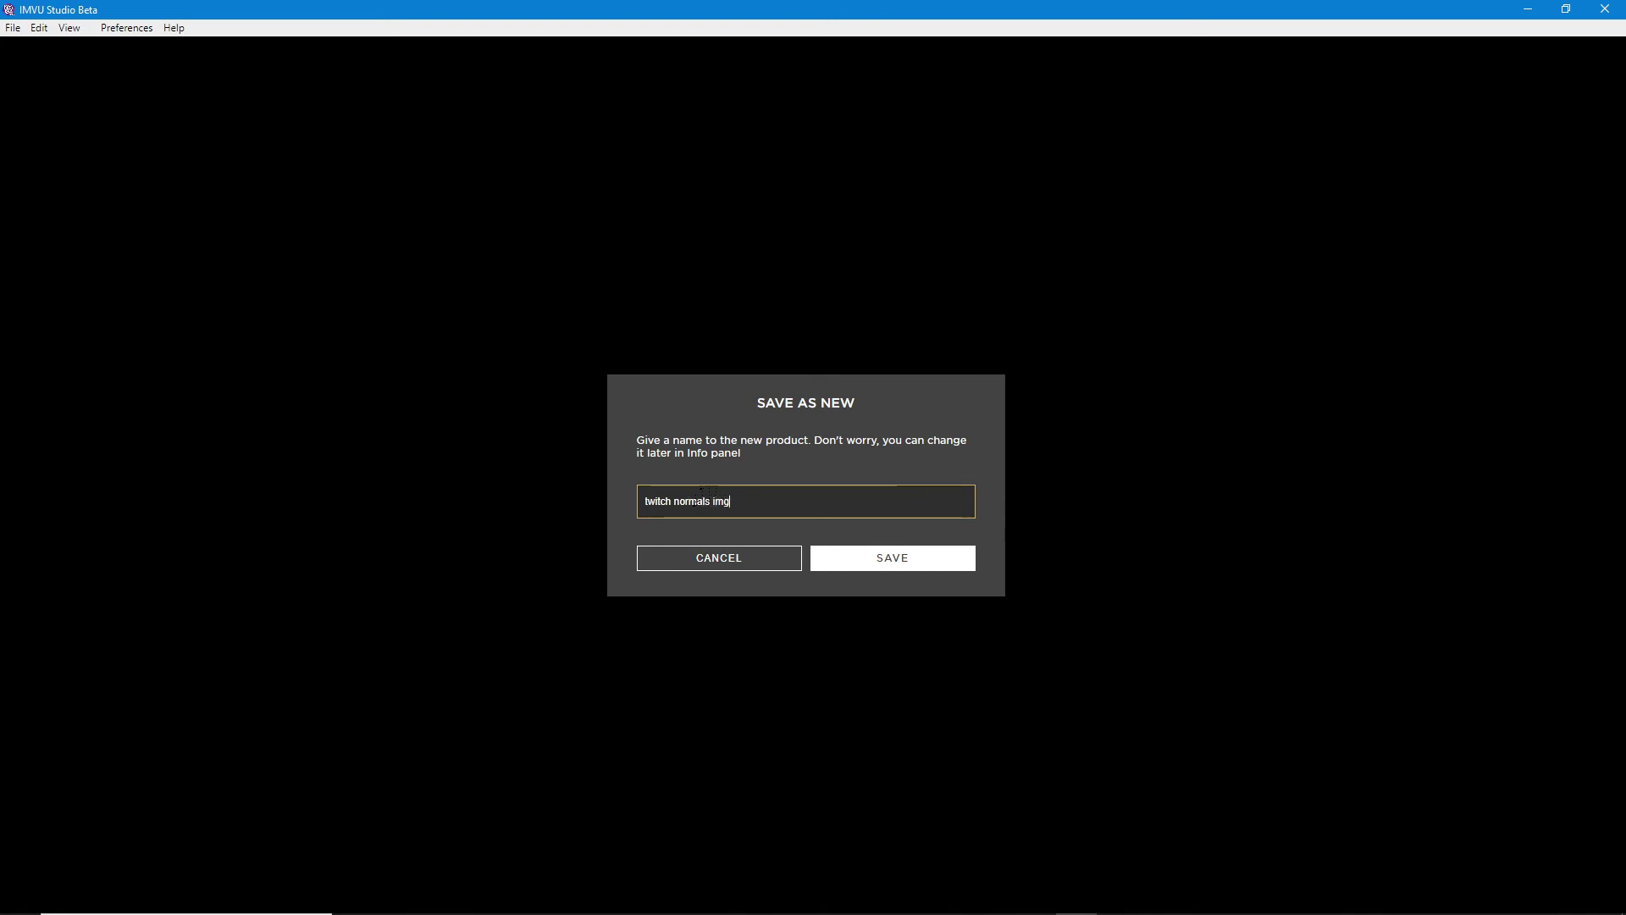
text( (2))
click(891, 557)
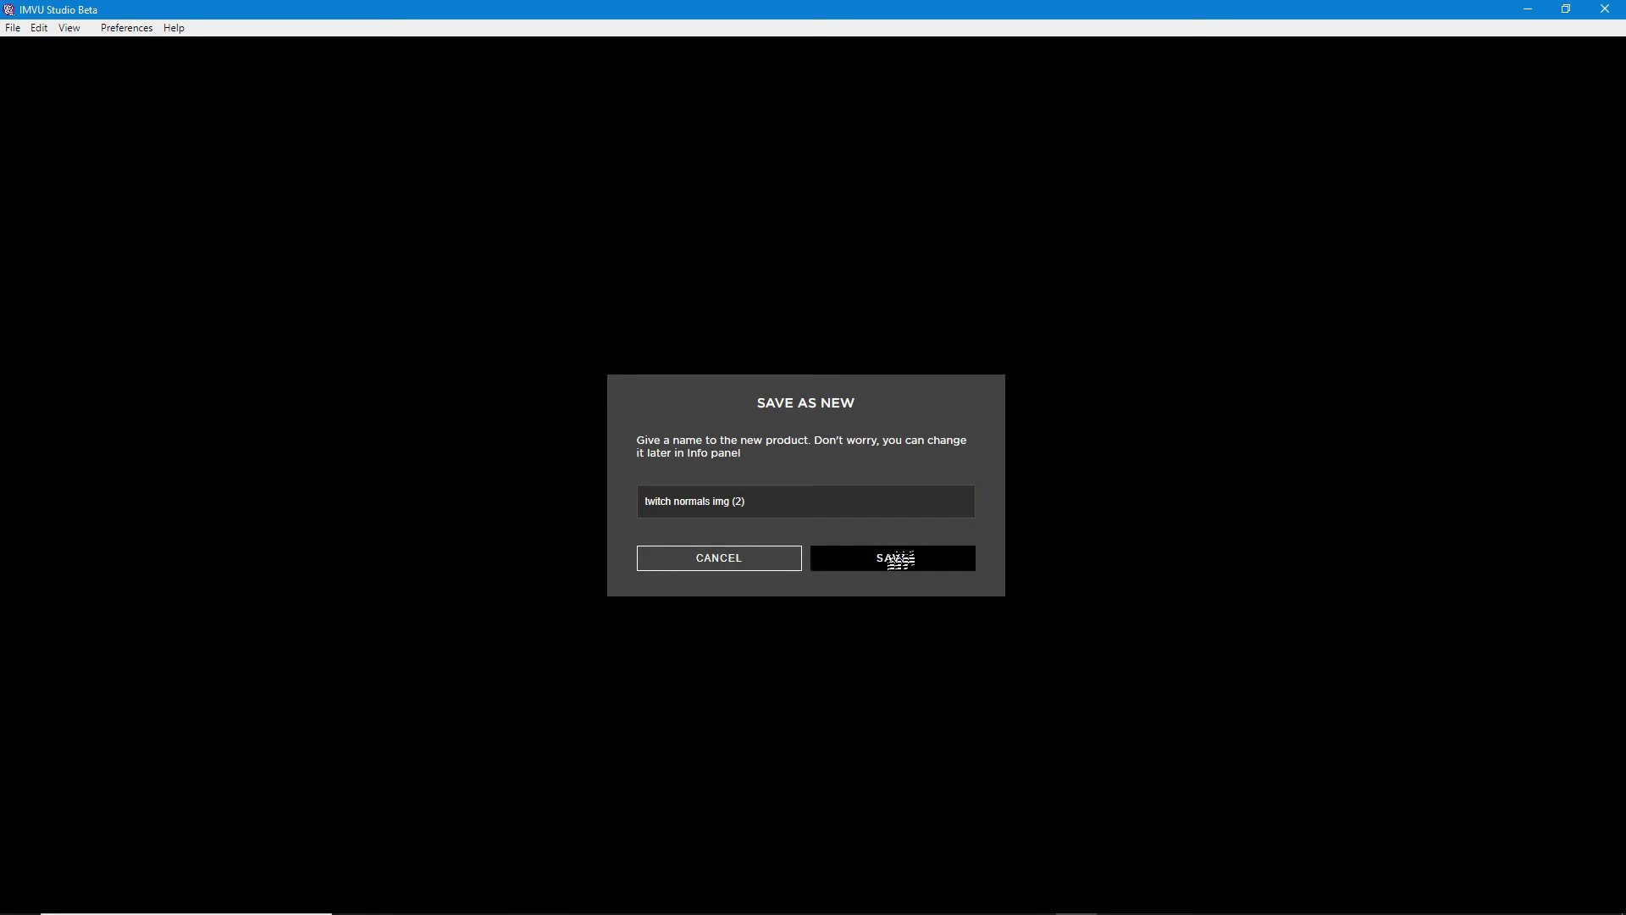
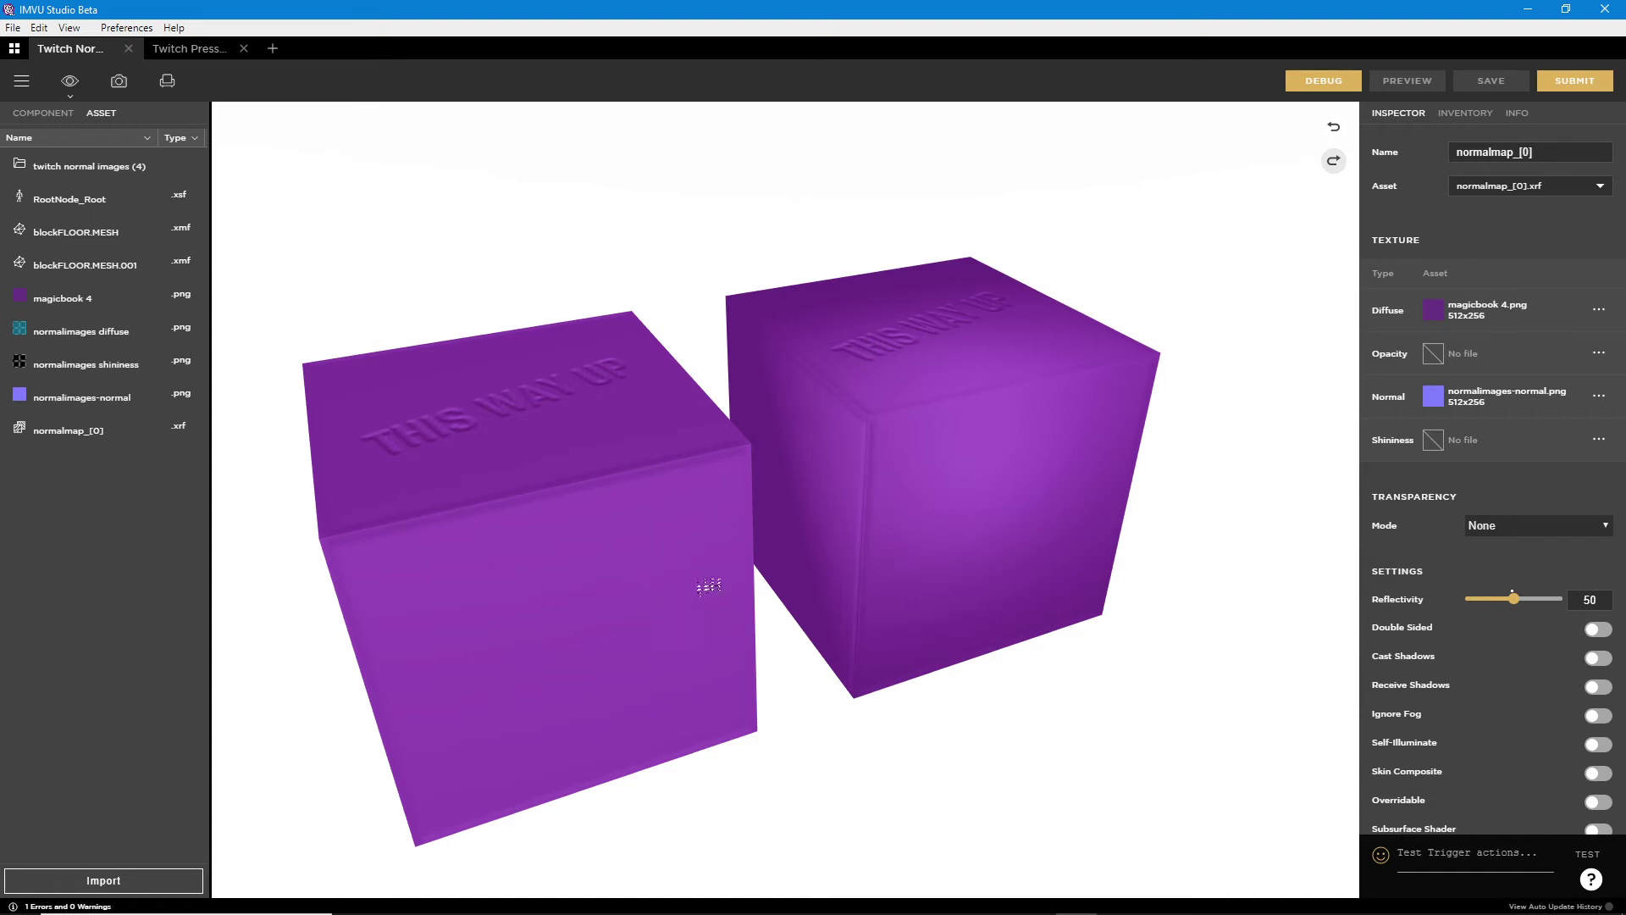
- Switch to Blender and display the blocks in twitch normal images (4).blend with Material Preview shading
mouse_move(712, 585)
mouse_down()
mouse_move(780, 613)
mouse_move(705, 604)
mouse_up()
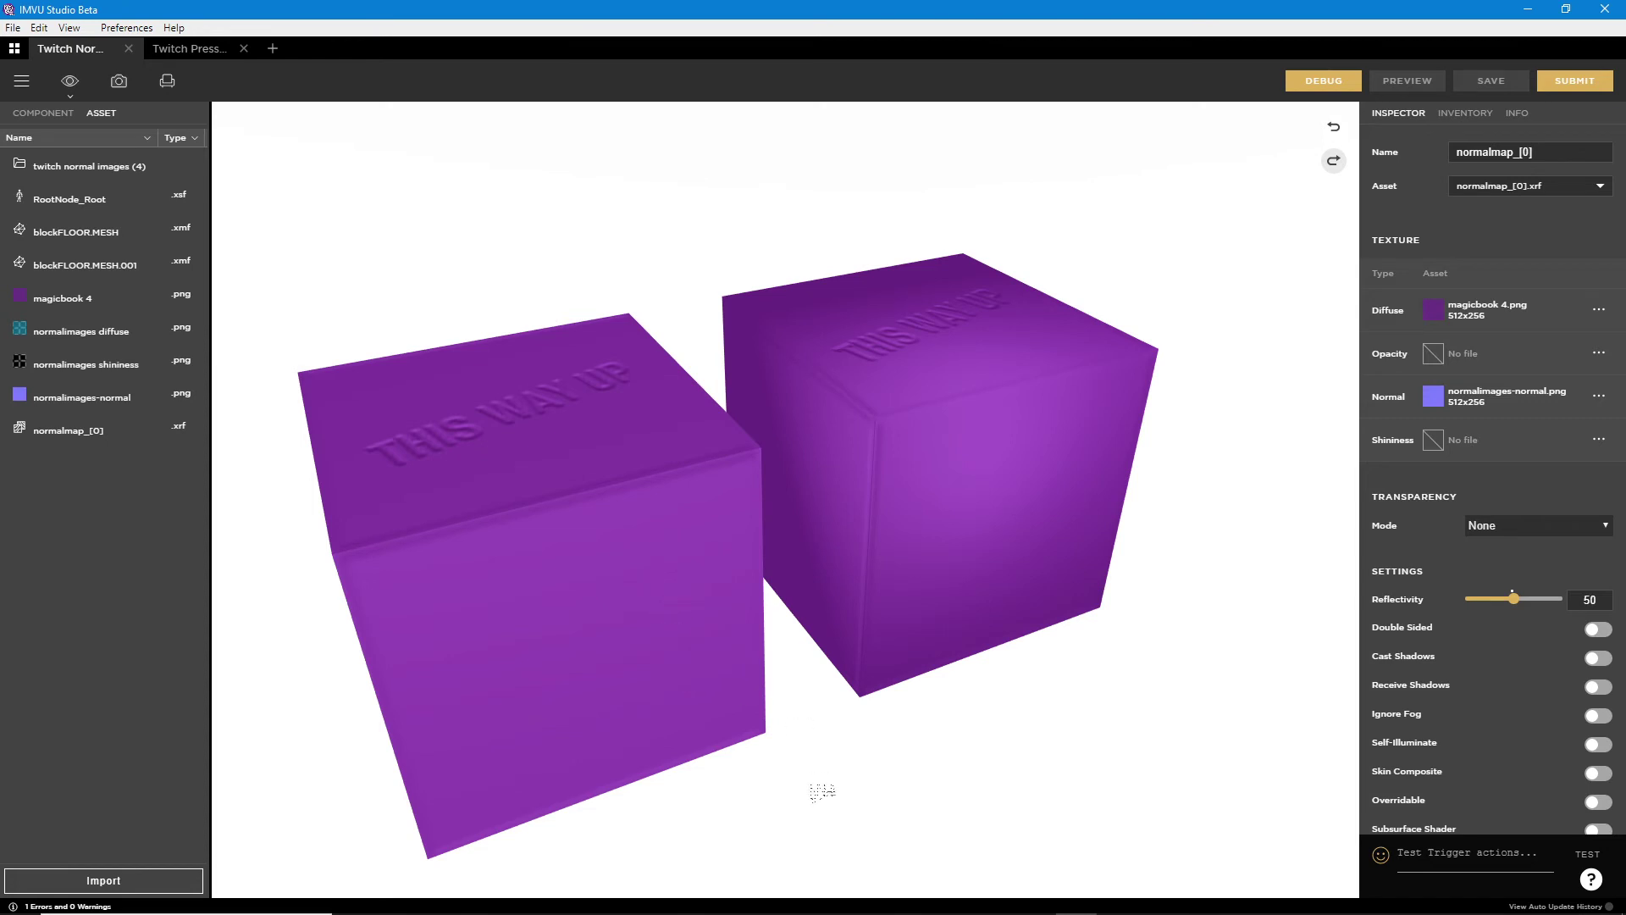
click(1035, 898)
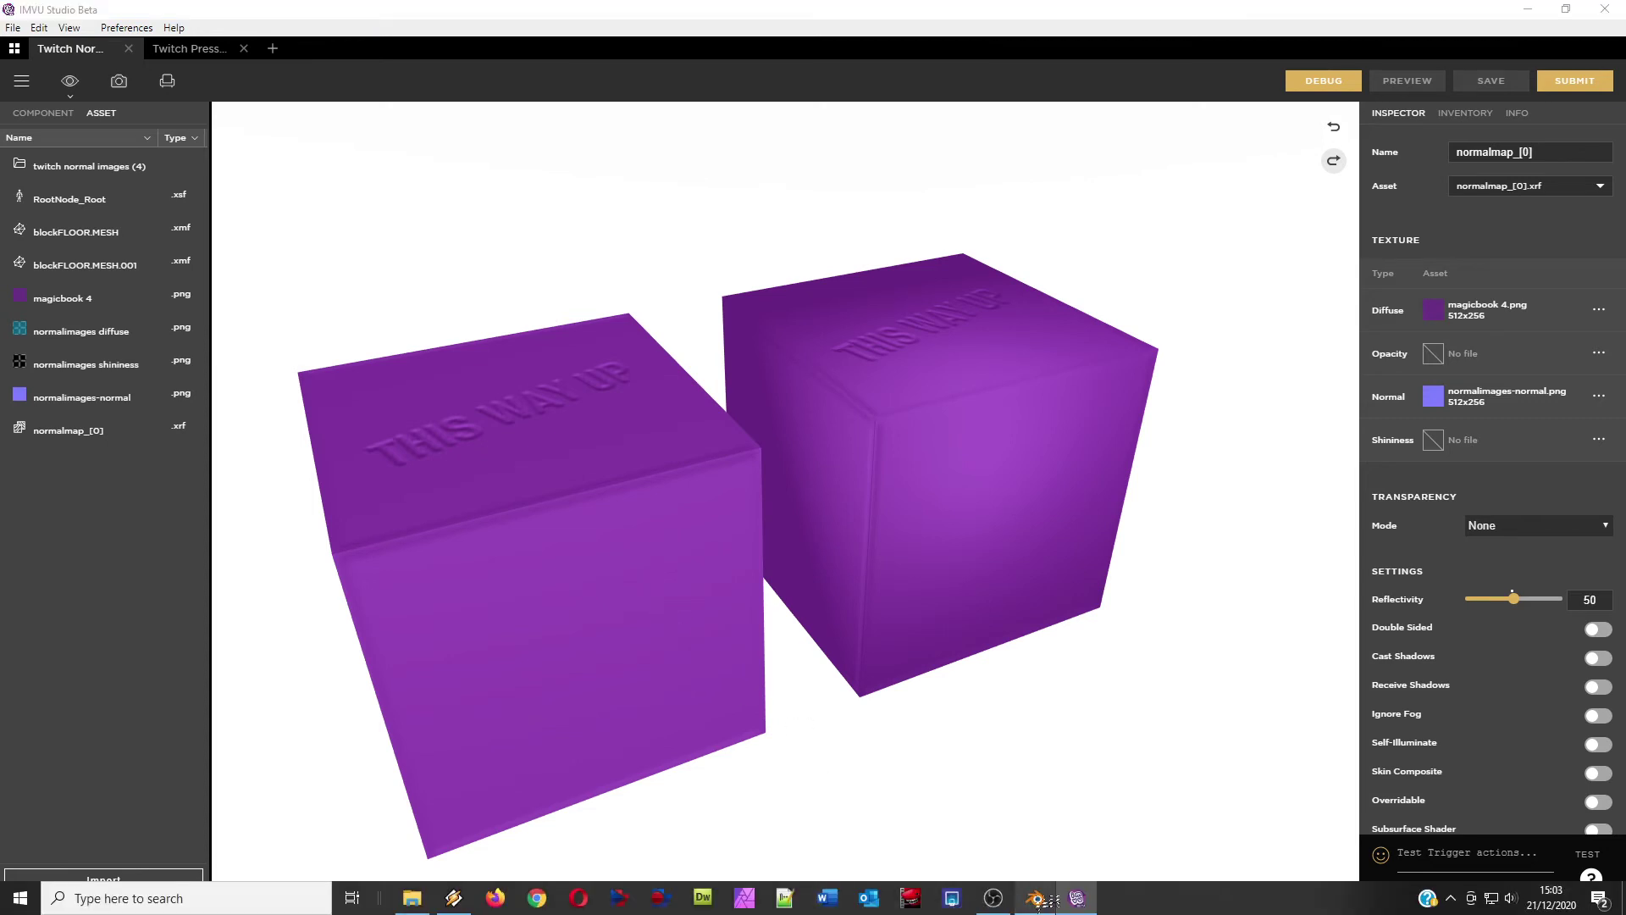
drag(871, 487, 636, 493)
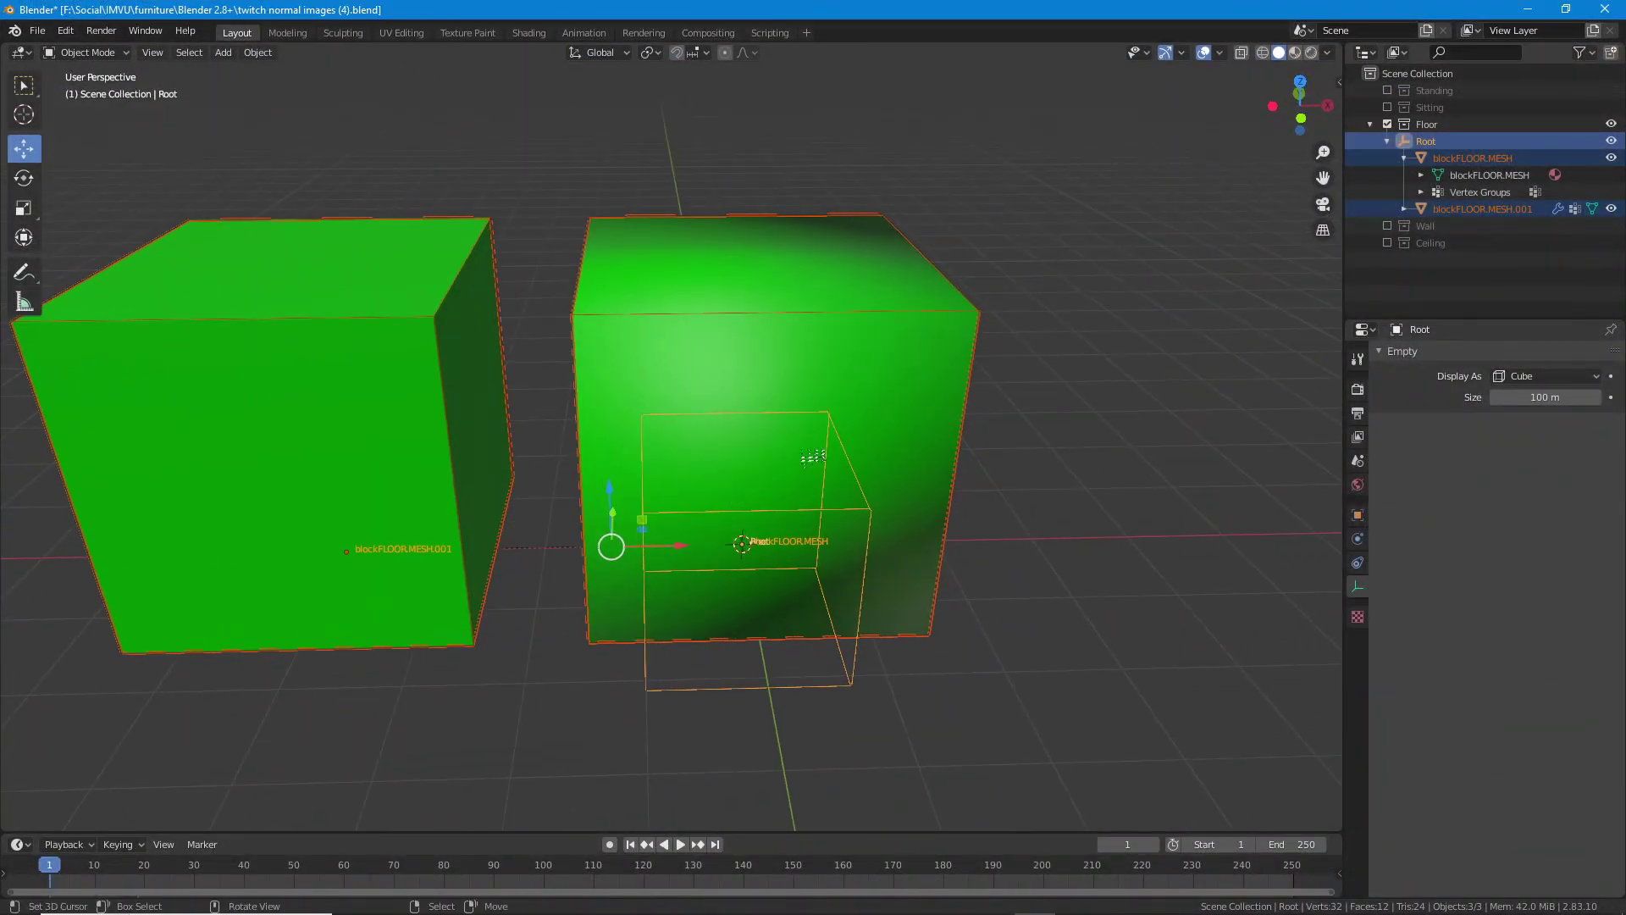
click(1295, 53)
- Examine the normalmap_[0] material's diffuse, shininess and normal image nodes alongside the textured blocks in the Shading workspace
drag(844, 445, 957, 504)
click(529, 32)
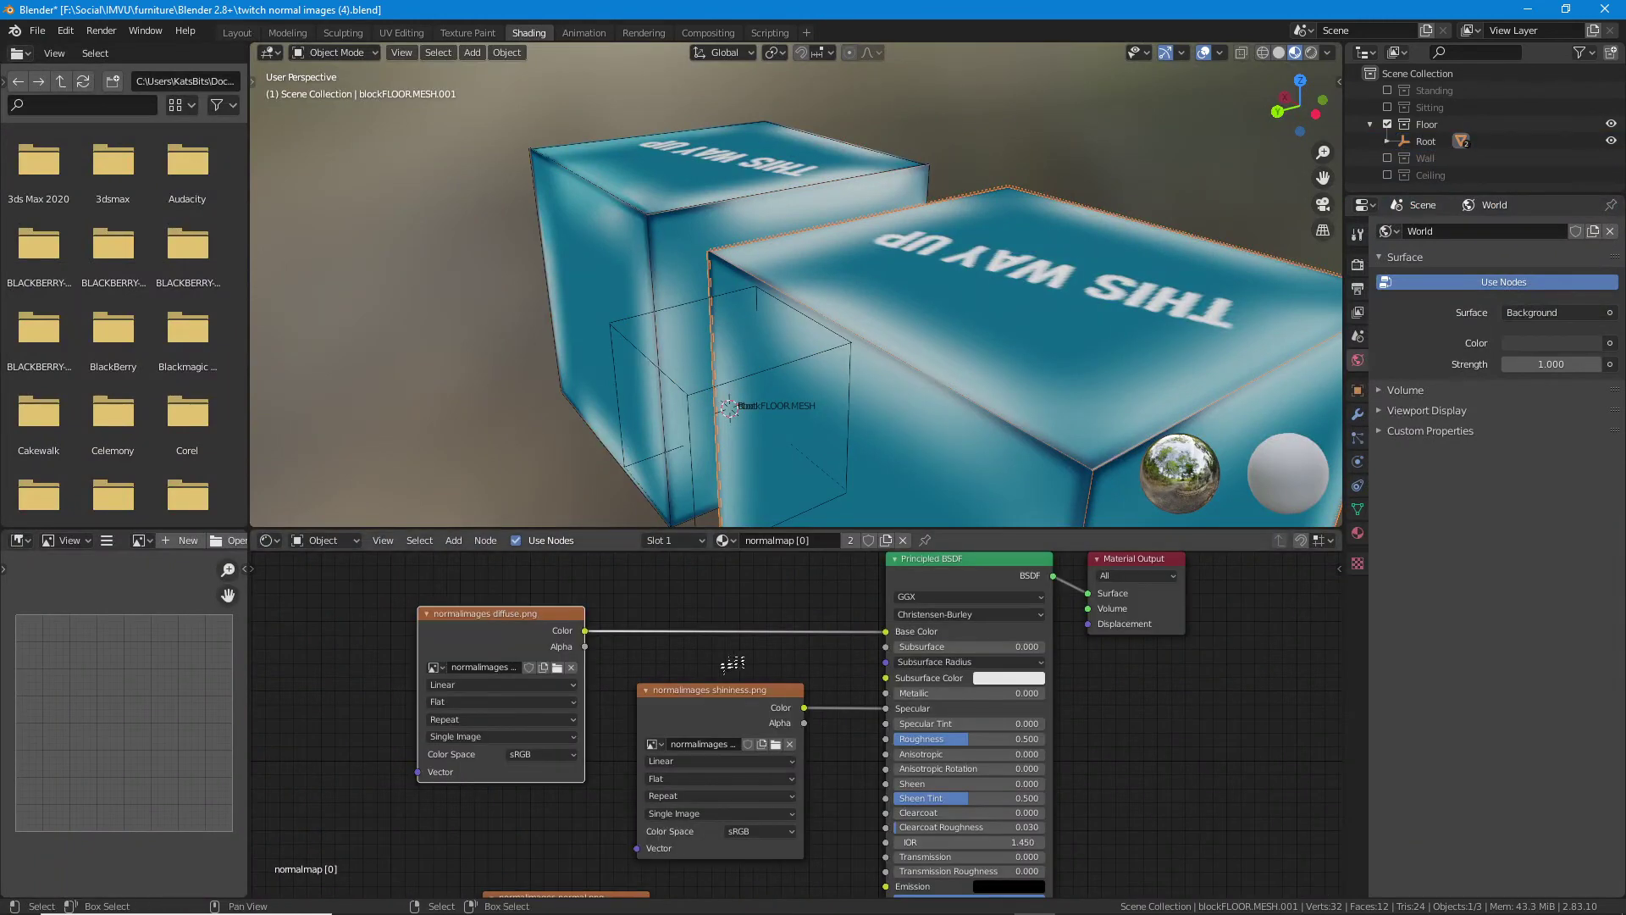
drag(694, 813, 642, 700)
drag(845, 348, 355, 195)
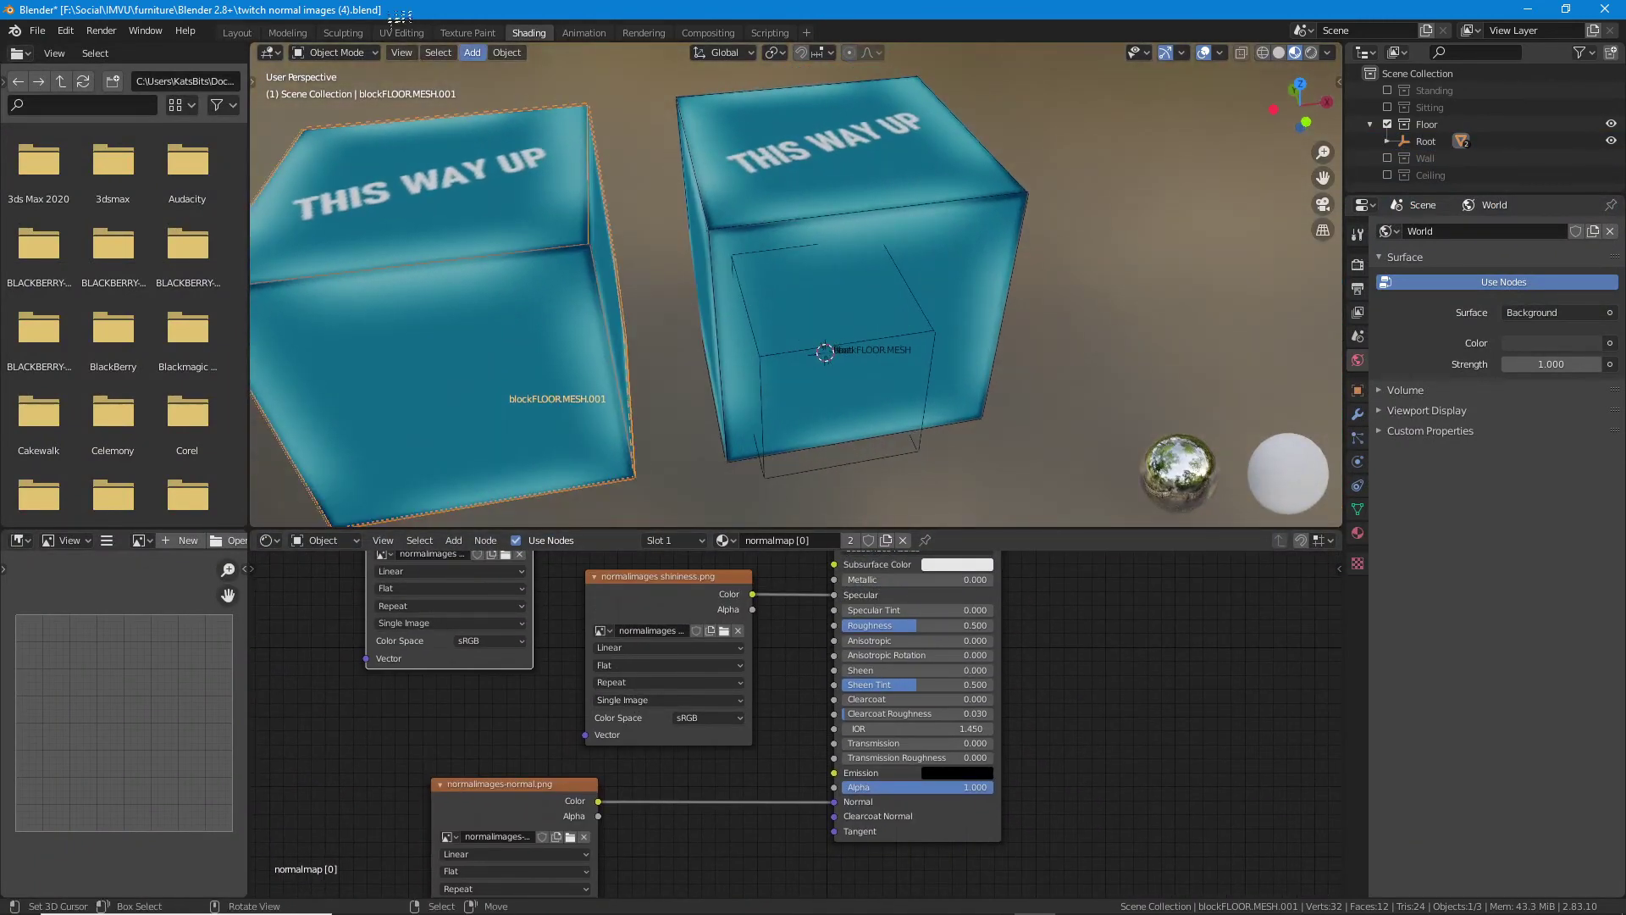
- Return to the Layout workspace, duplicate blockFLOOR.MESH and move the copy 400 m along the X axis
click(244, 35)
mouse_move(764, 396)
mouse_down()
mouse_move(722, 373)
mouse_move(716, 348)
mouse_up()
right_click(716, 348)
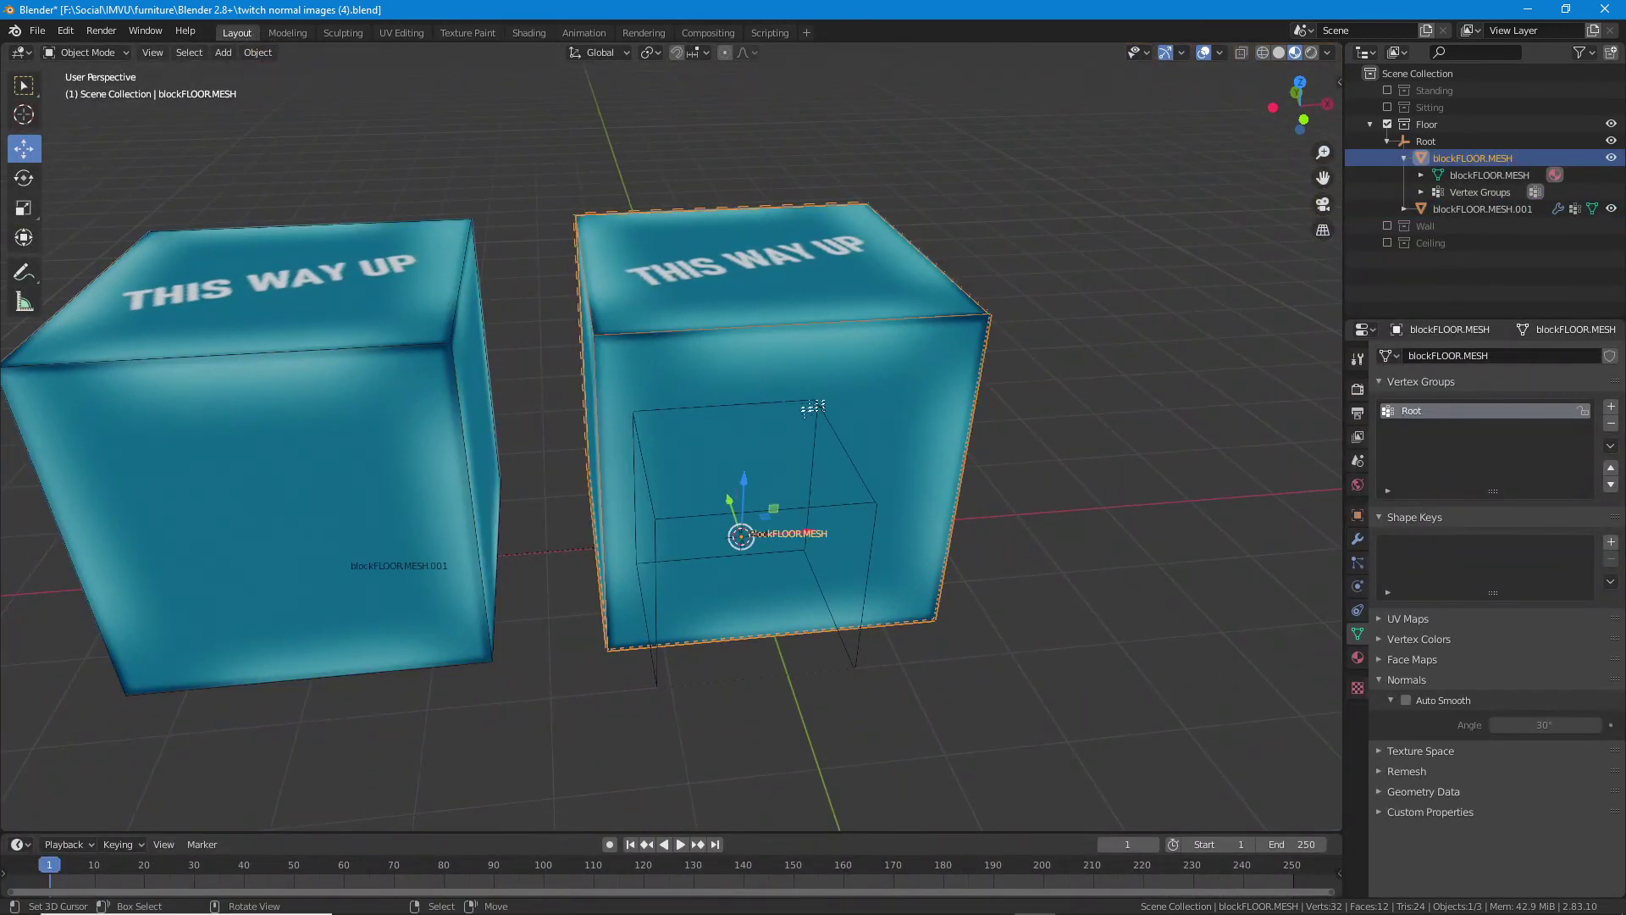
drag(813, 406, 777, 422)
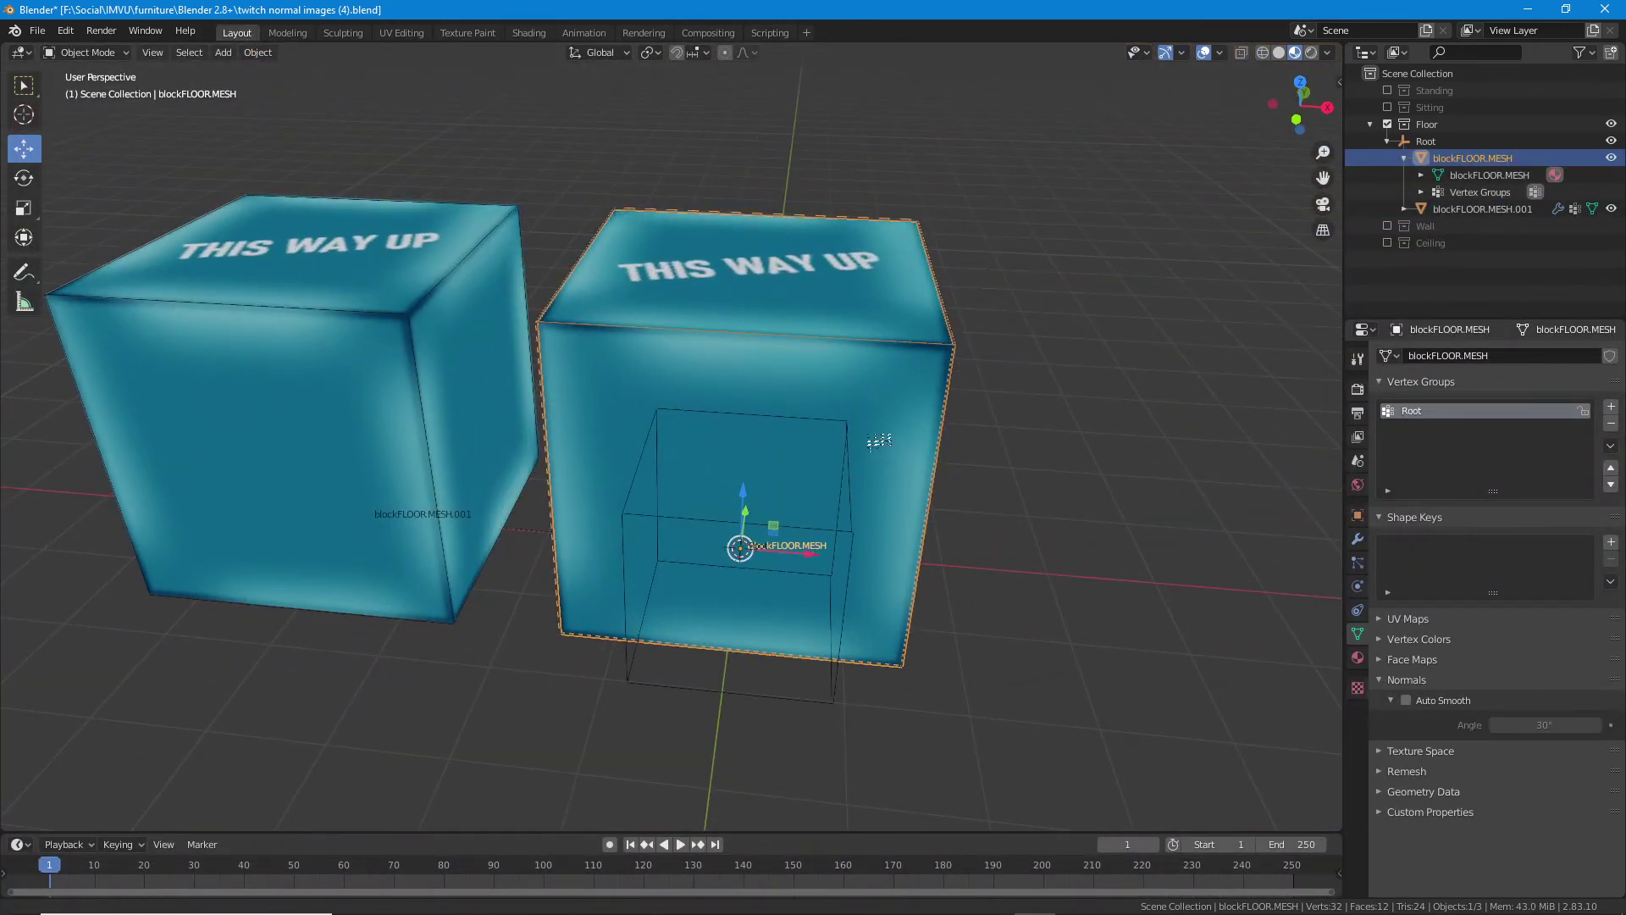
drag(882, 439, 821, 432)
key(shift+d)
text(x)
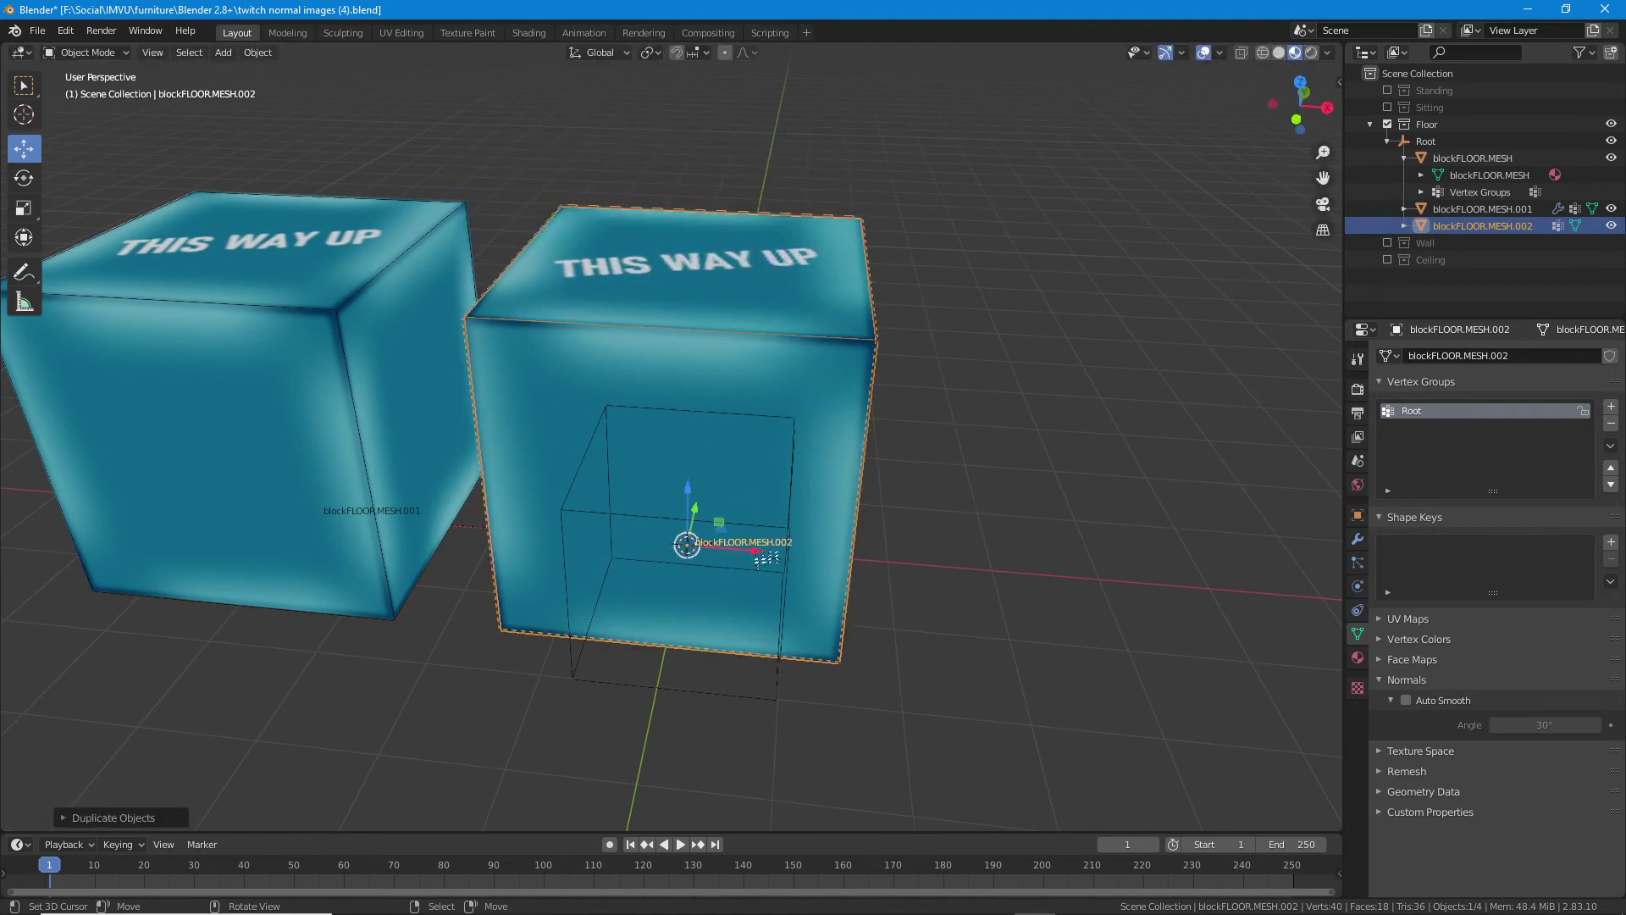
text(400)
key(Return)
- Add an off-centre vertical loop cut and a horizontal loop cut above the middle of the duplicated block
drag(1089, 490, 762, 483)
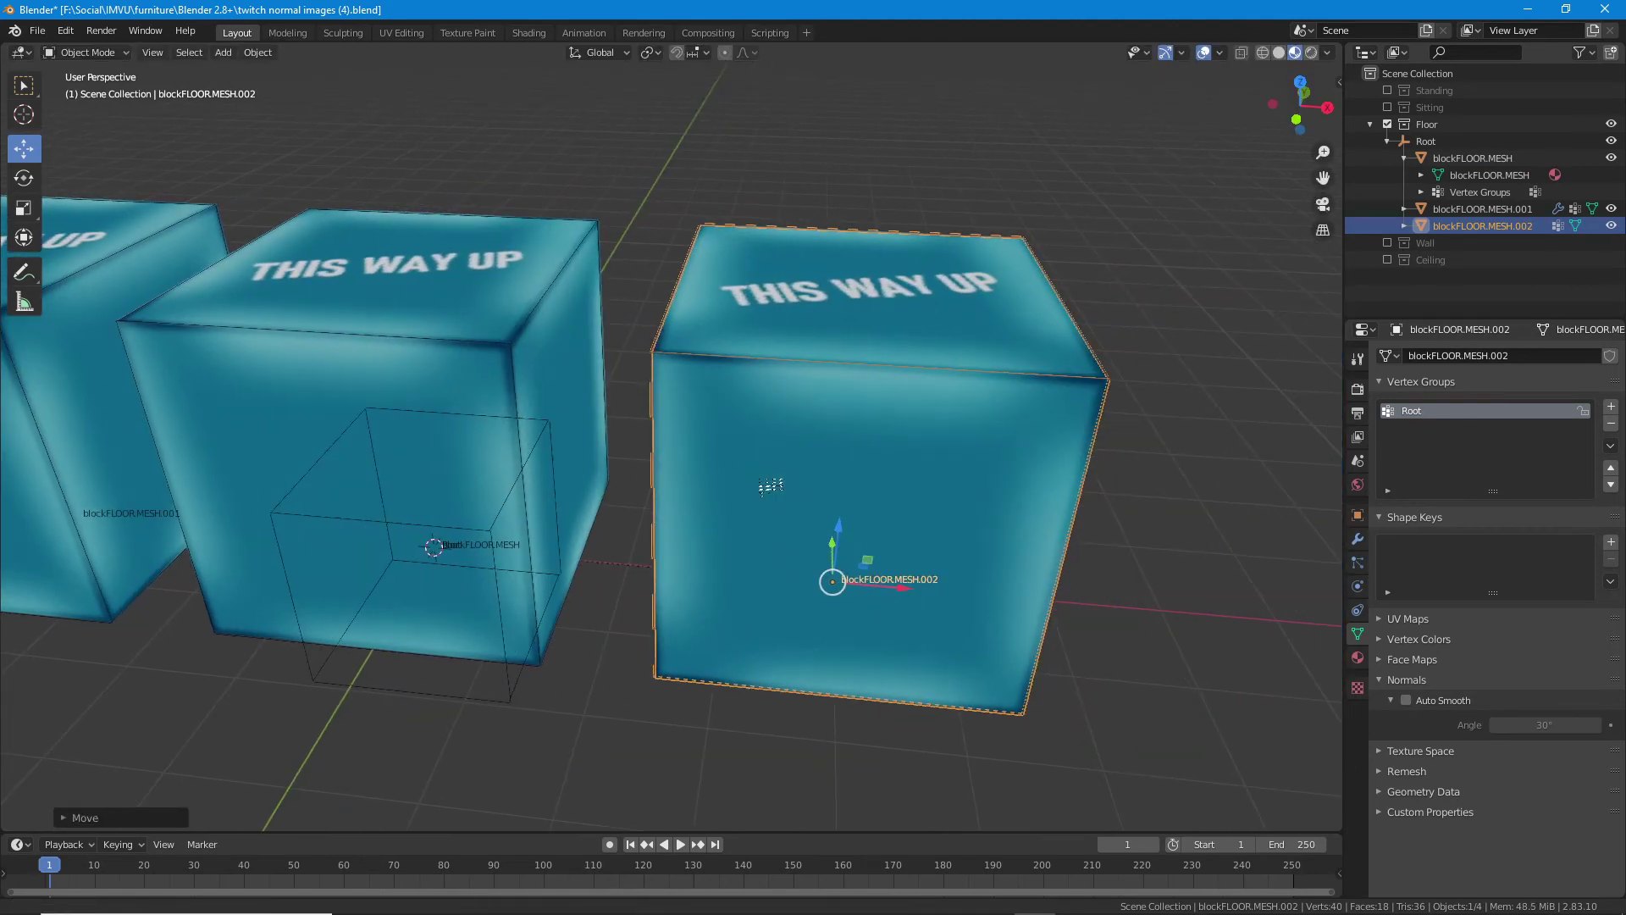
key(Tab)
drag(867, 401, 918, 389)
key(ctrl+r)
click(918, 379)
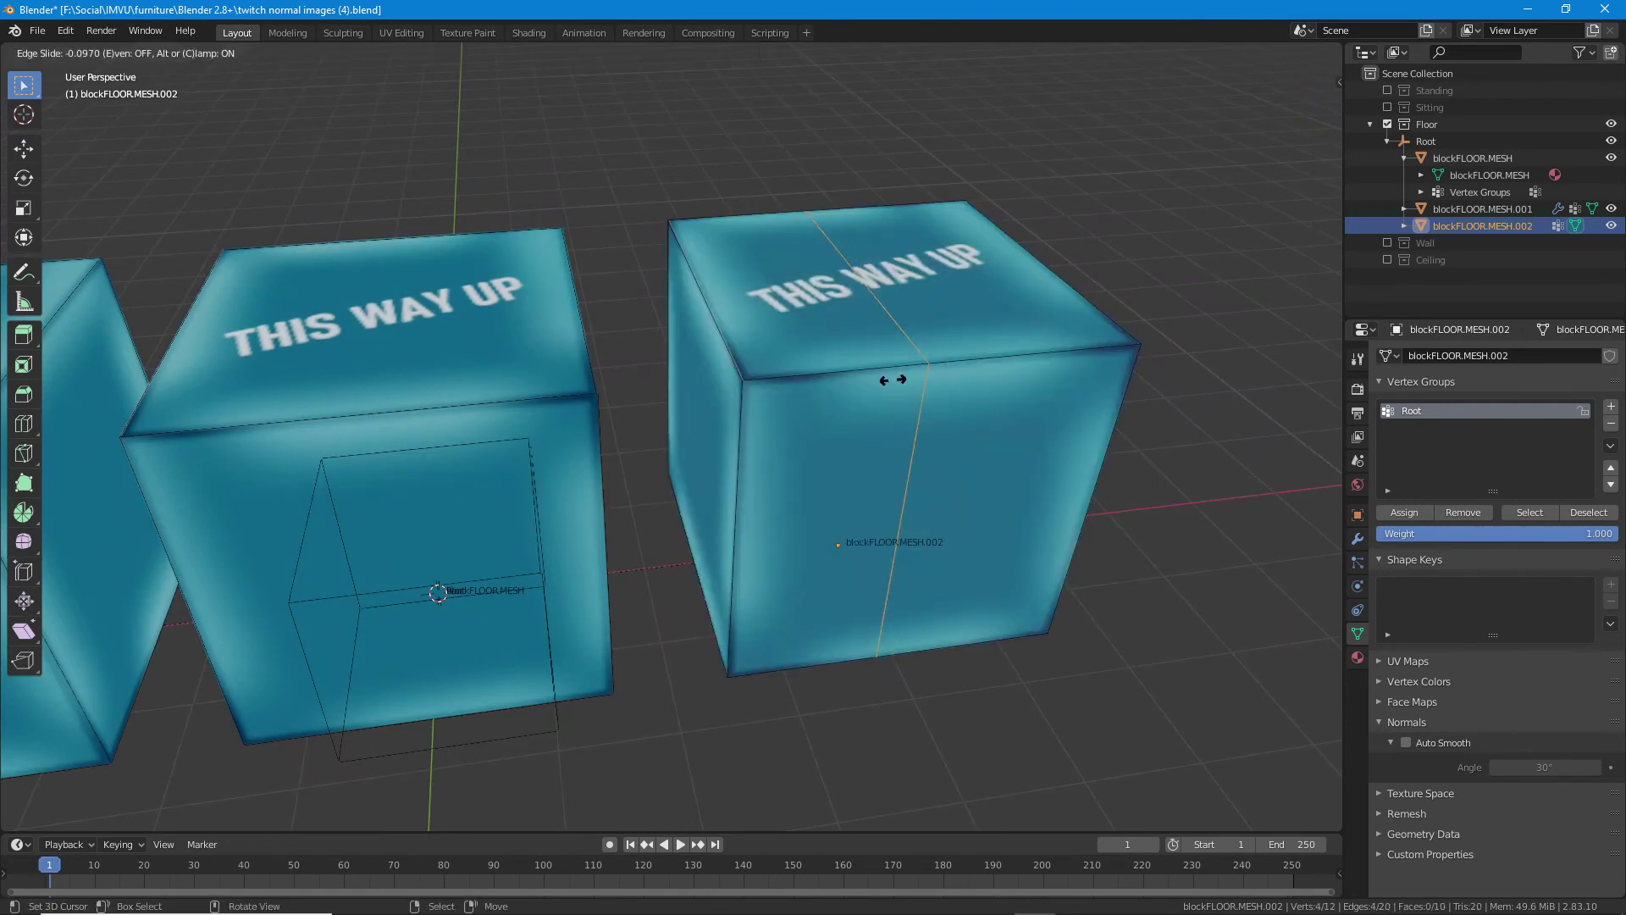
click(841, 381)
key(ctrl+r)
click(763, 450)
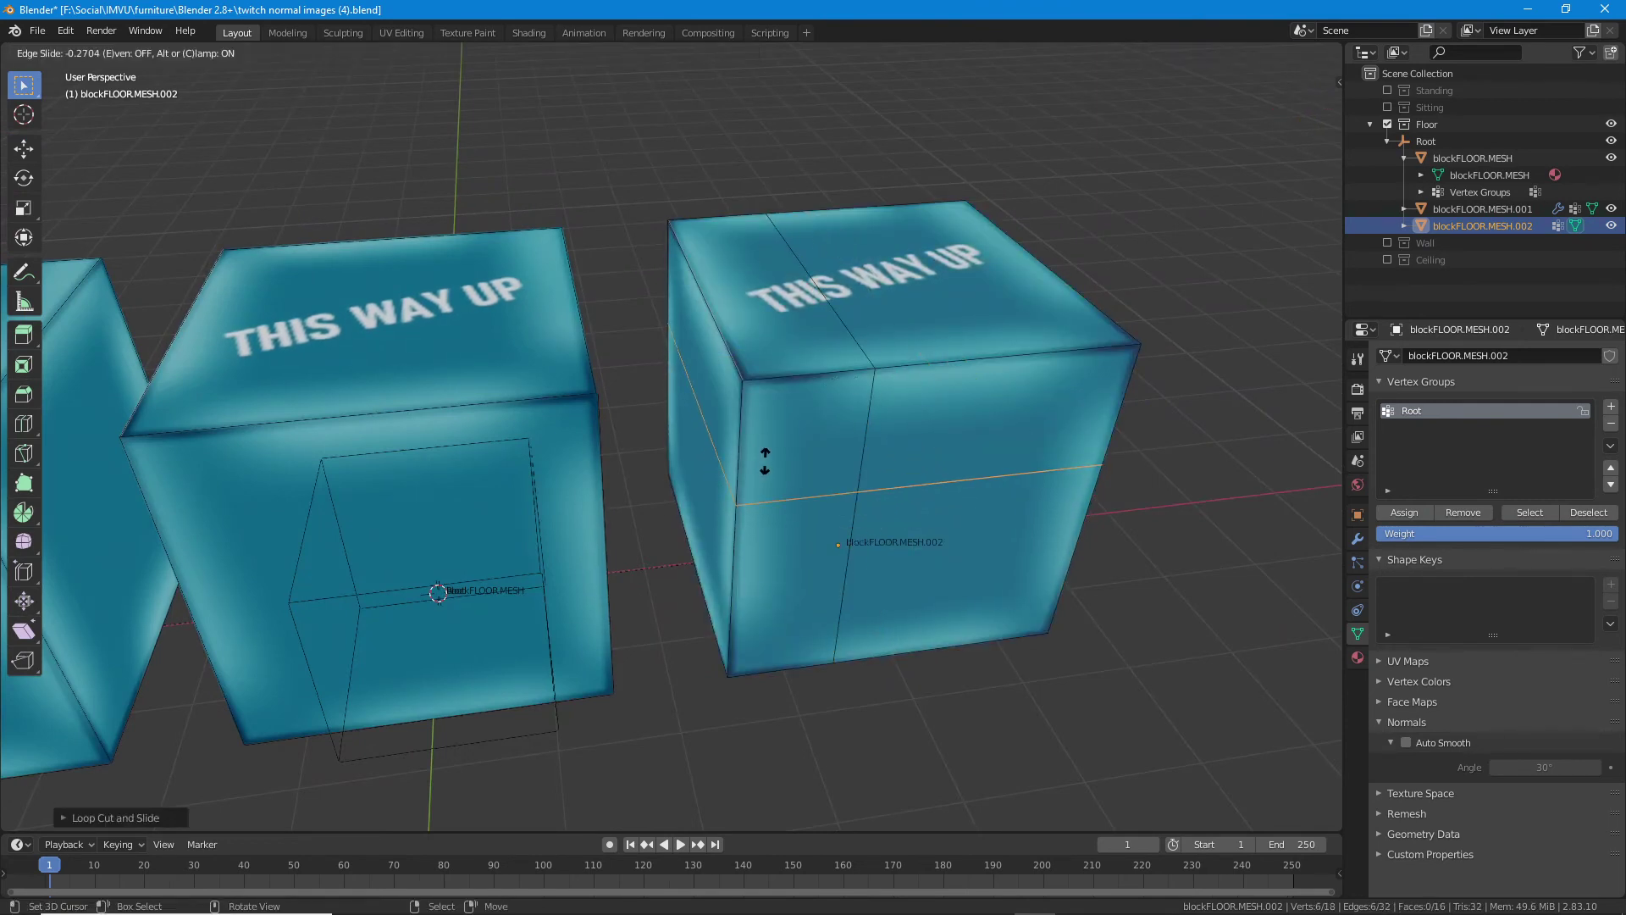
click(772, 437)
- Pull the short segment of the block's front top edge outward and scale the horizontal edge loop slightly inward
right_click(755, 381)
drag(824, 480, 769, 453)
key(g)
click(728, 436)
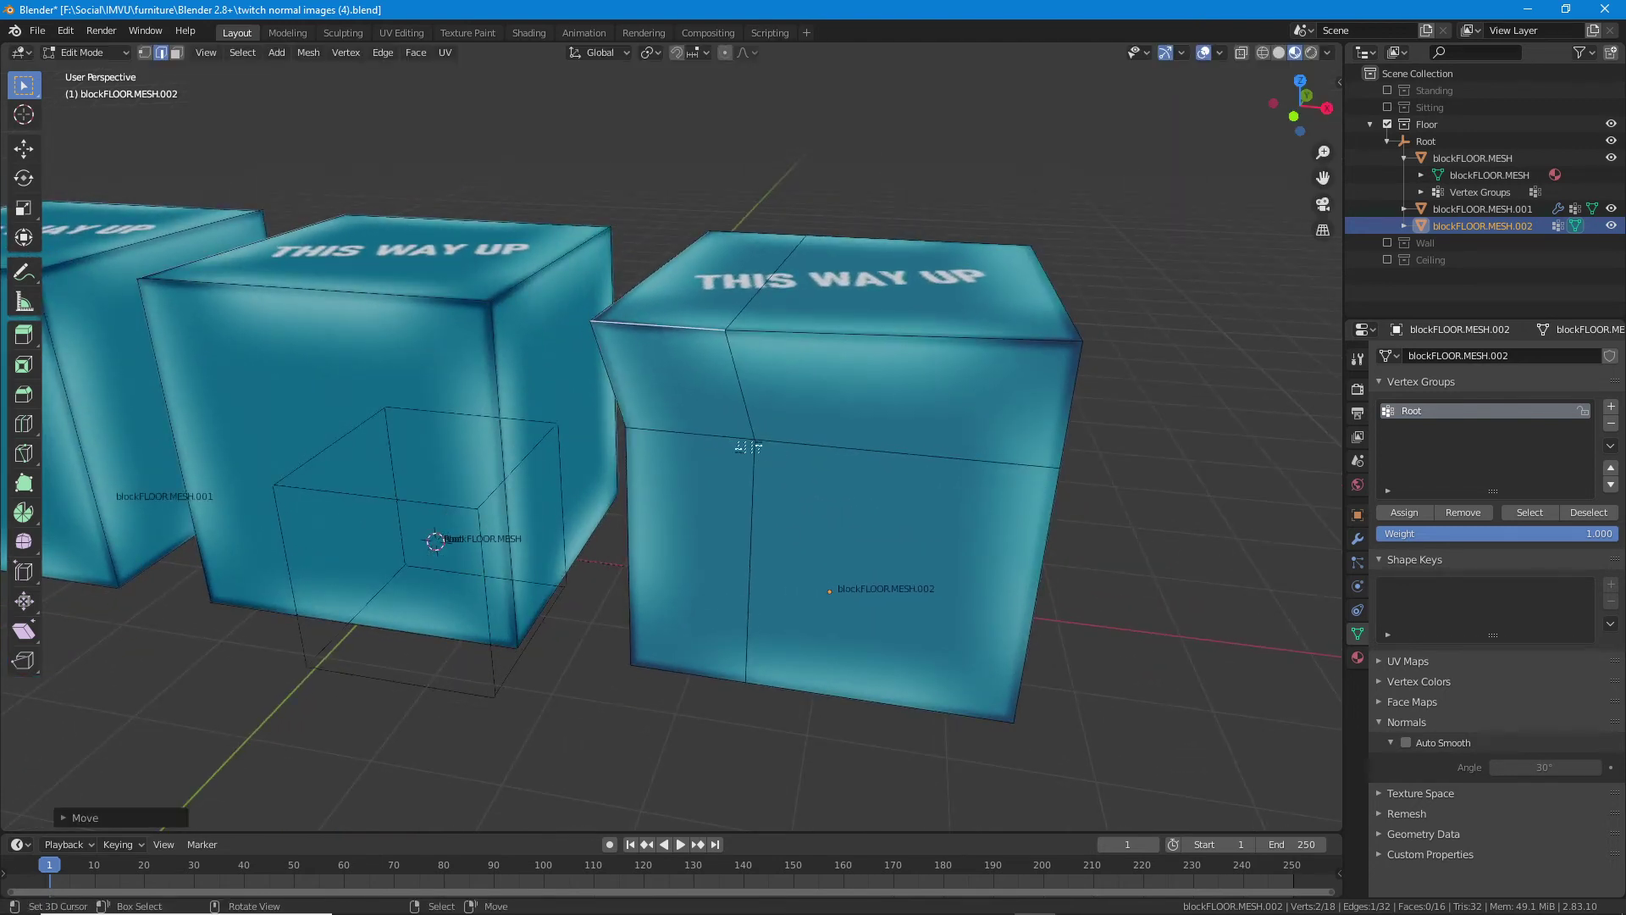
alt+click(742, 438)
key(s)
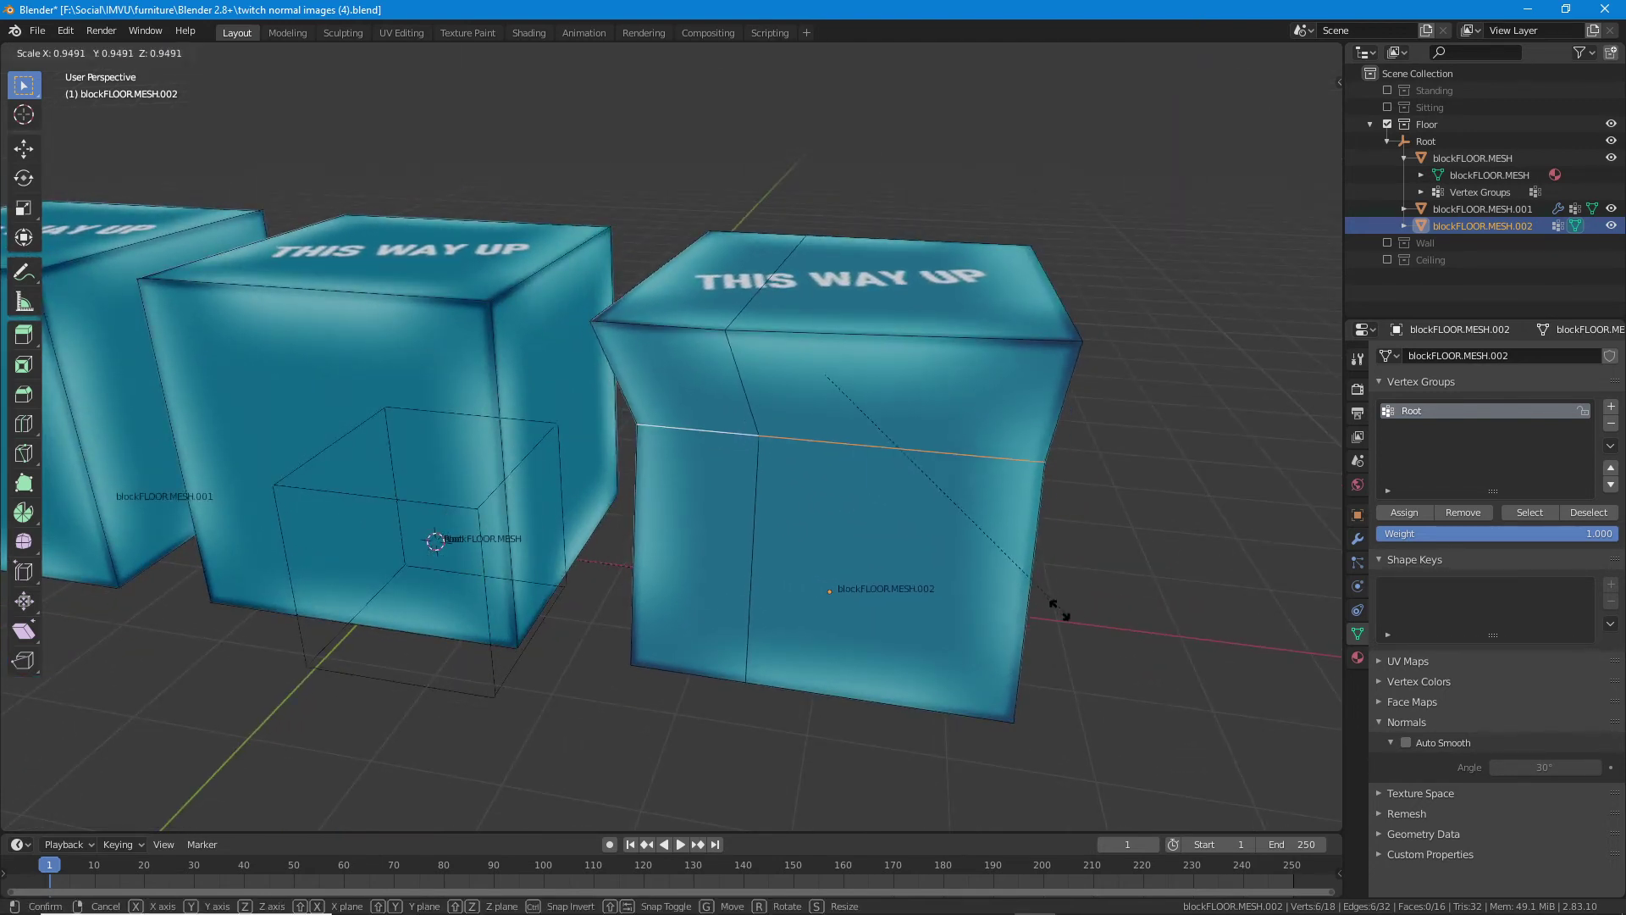
click(1043, 607)
drag(958, 617, 909, 593)
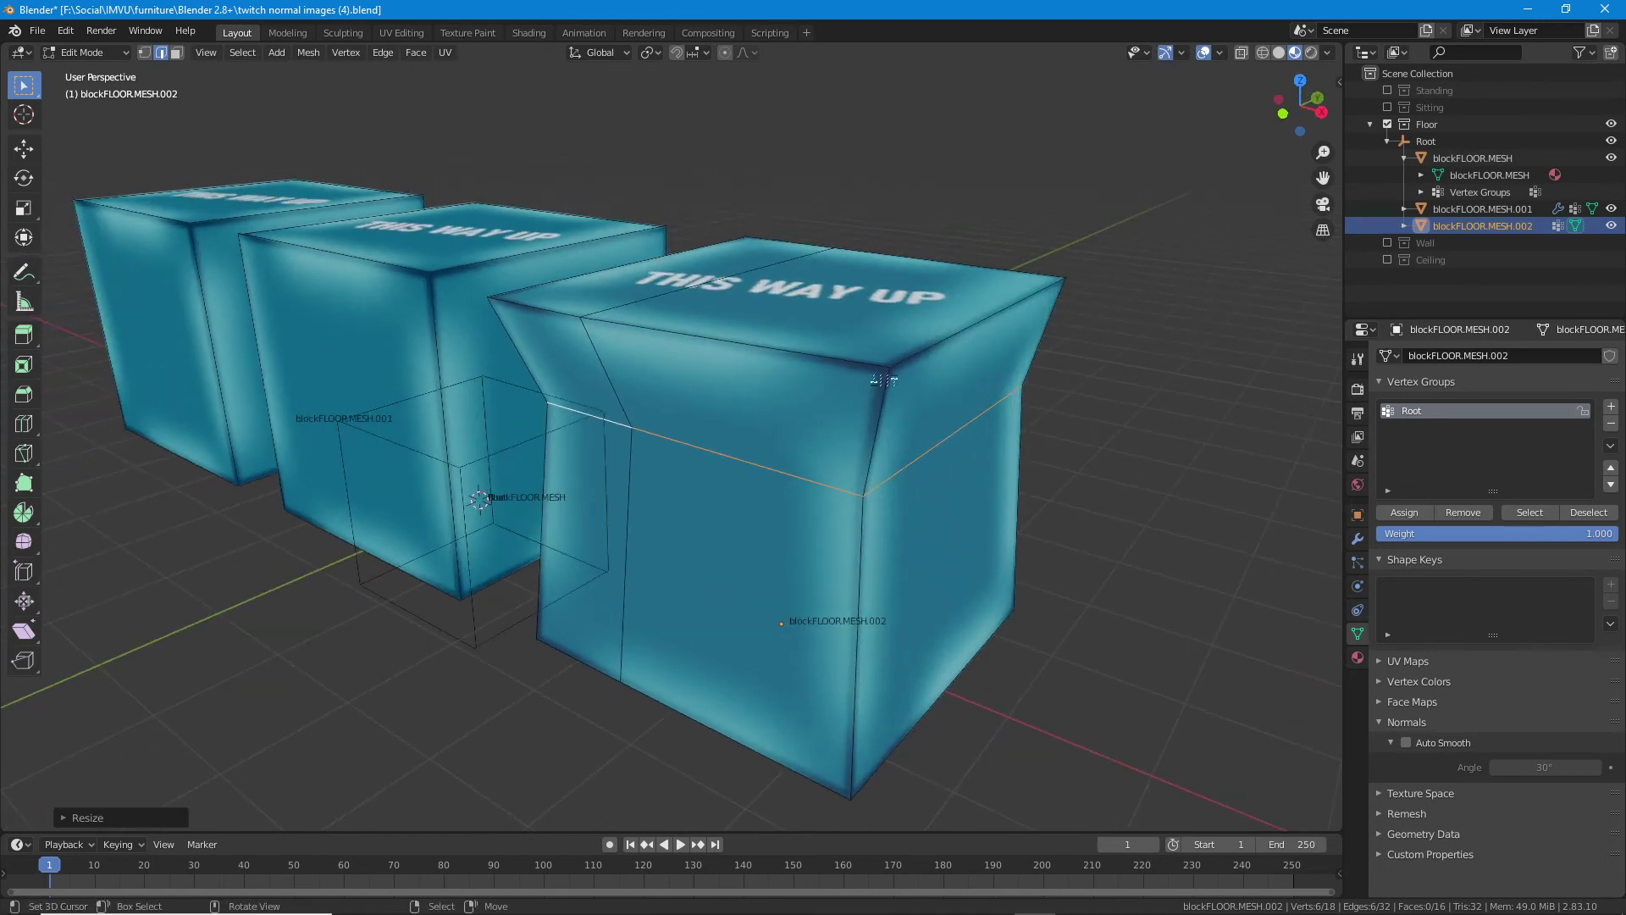
- Move the upper corner edge on the far side of the block outward and down to skew its top
click(888, 448)
drag(961, 432, 1093, 364)
shift+click(1093, 364)
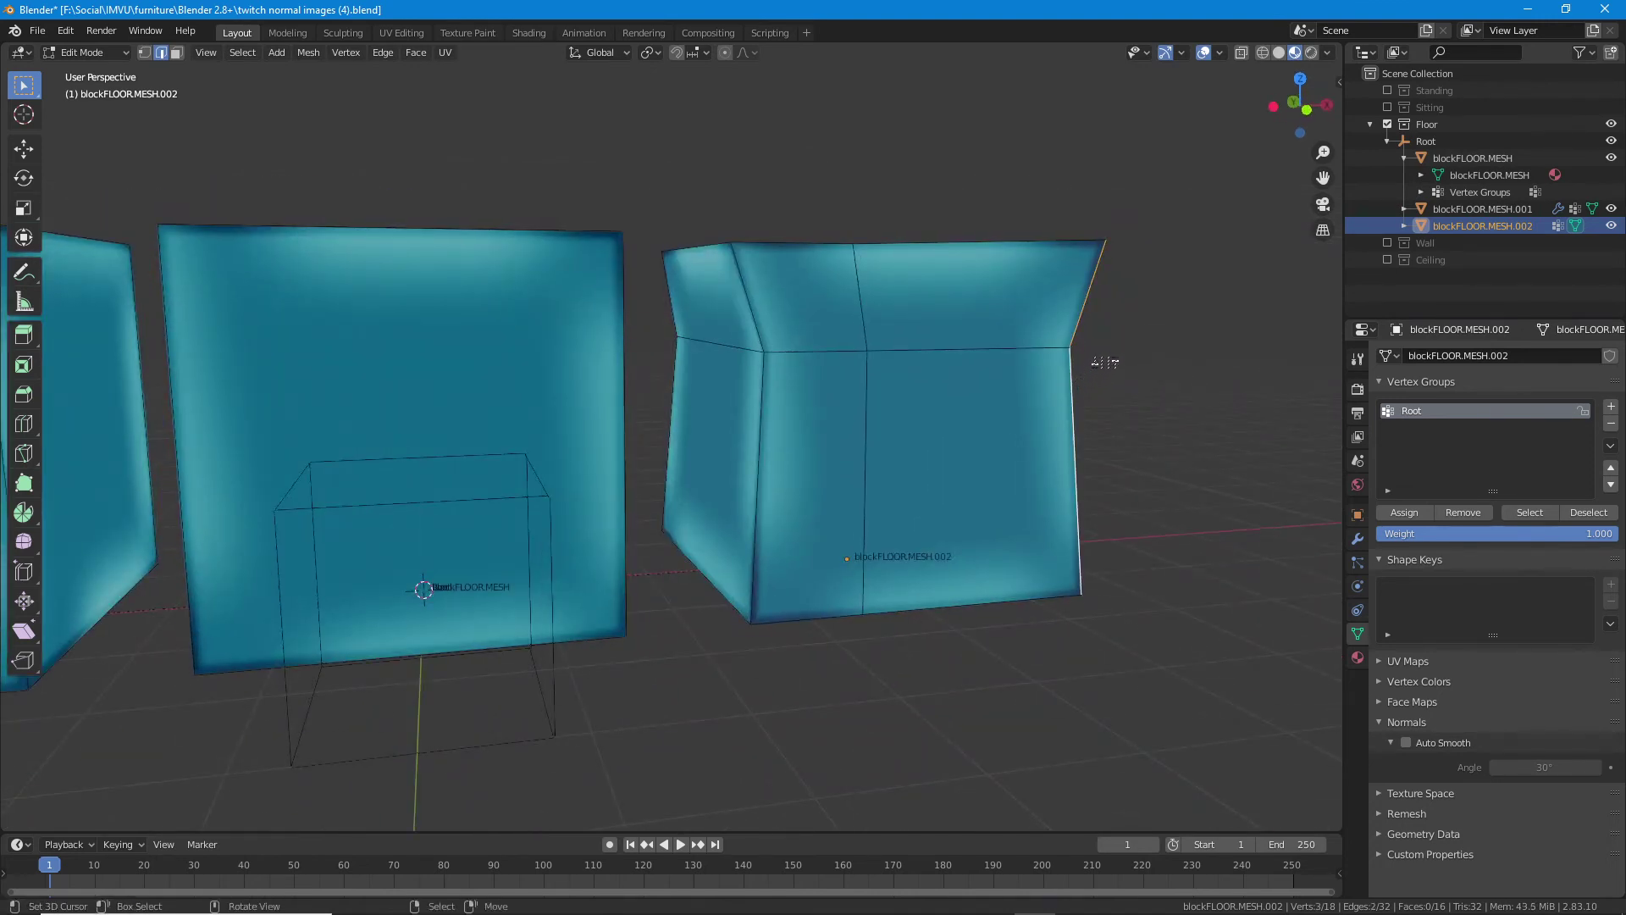
click(1094, 284)
key(g)
click(1121, 351)
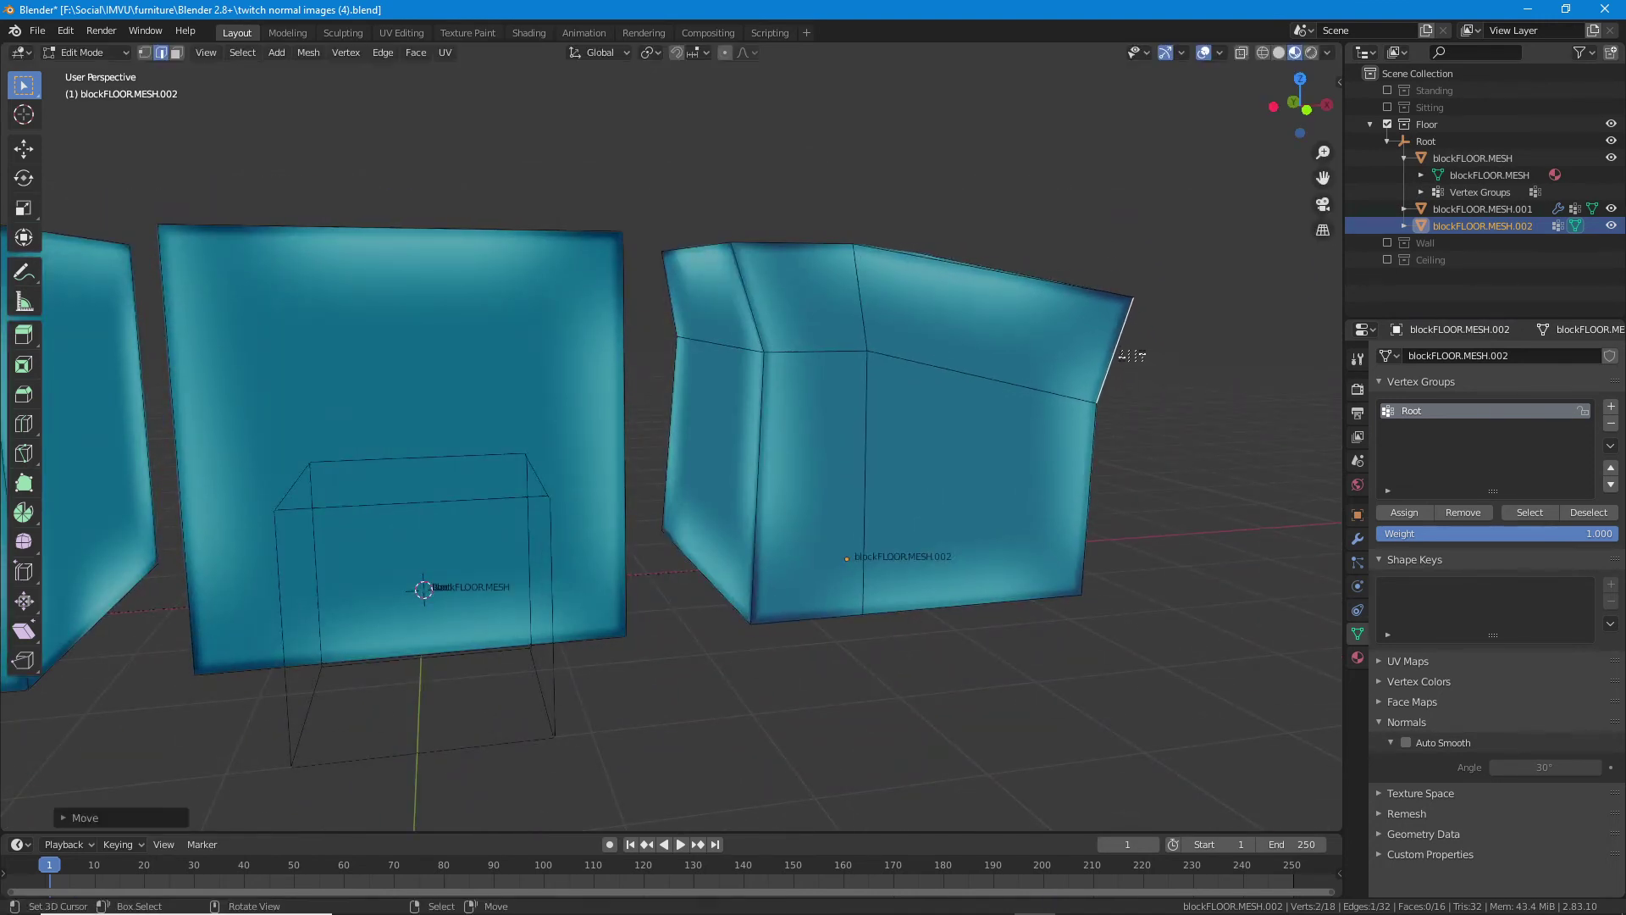
- Move the opposite upper corner edge outward and down, and shift the middle edge between the two corners
right_click(740, 289)
key(g)
click(716, 314)
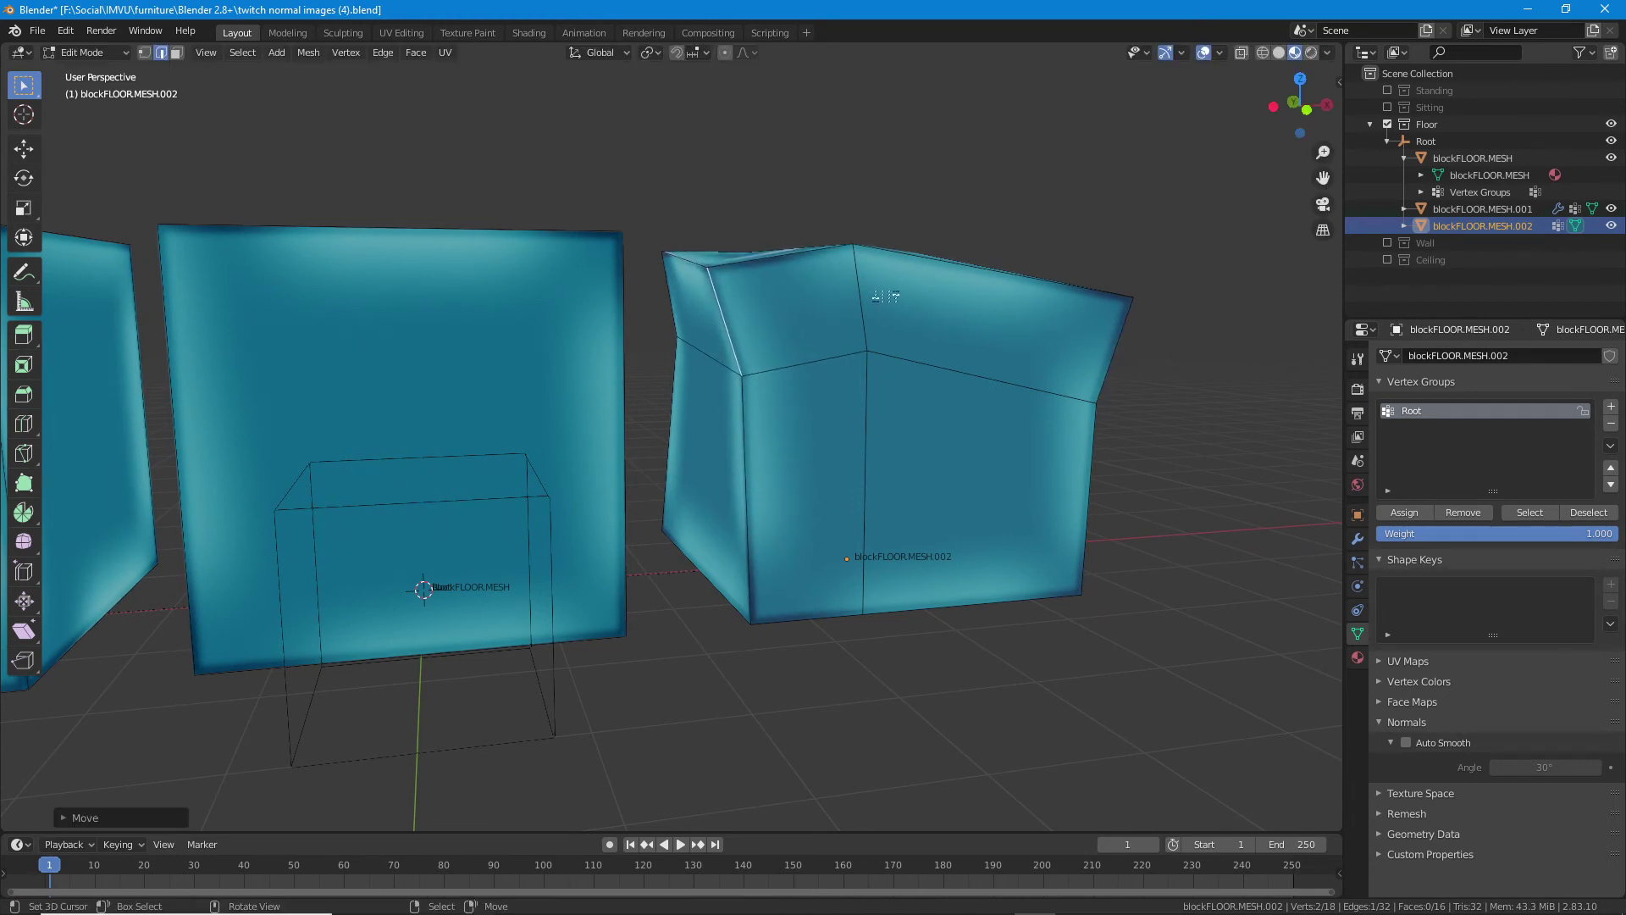
right_click(890, 312)
key(g)
click(902, 349)
- In vertex mode, move the raised top corner vertex inward and down, and pull the loop vertex beneath it outward
drag(925, 357, 851, 349)
key(1)
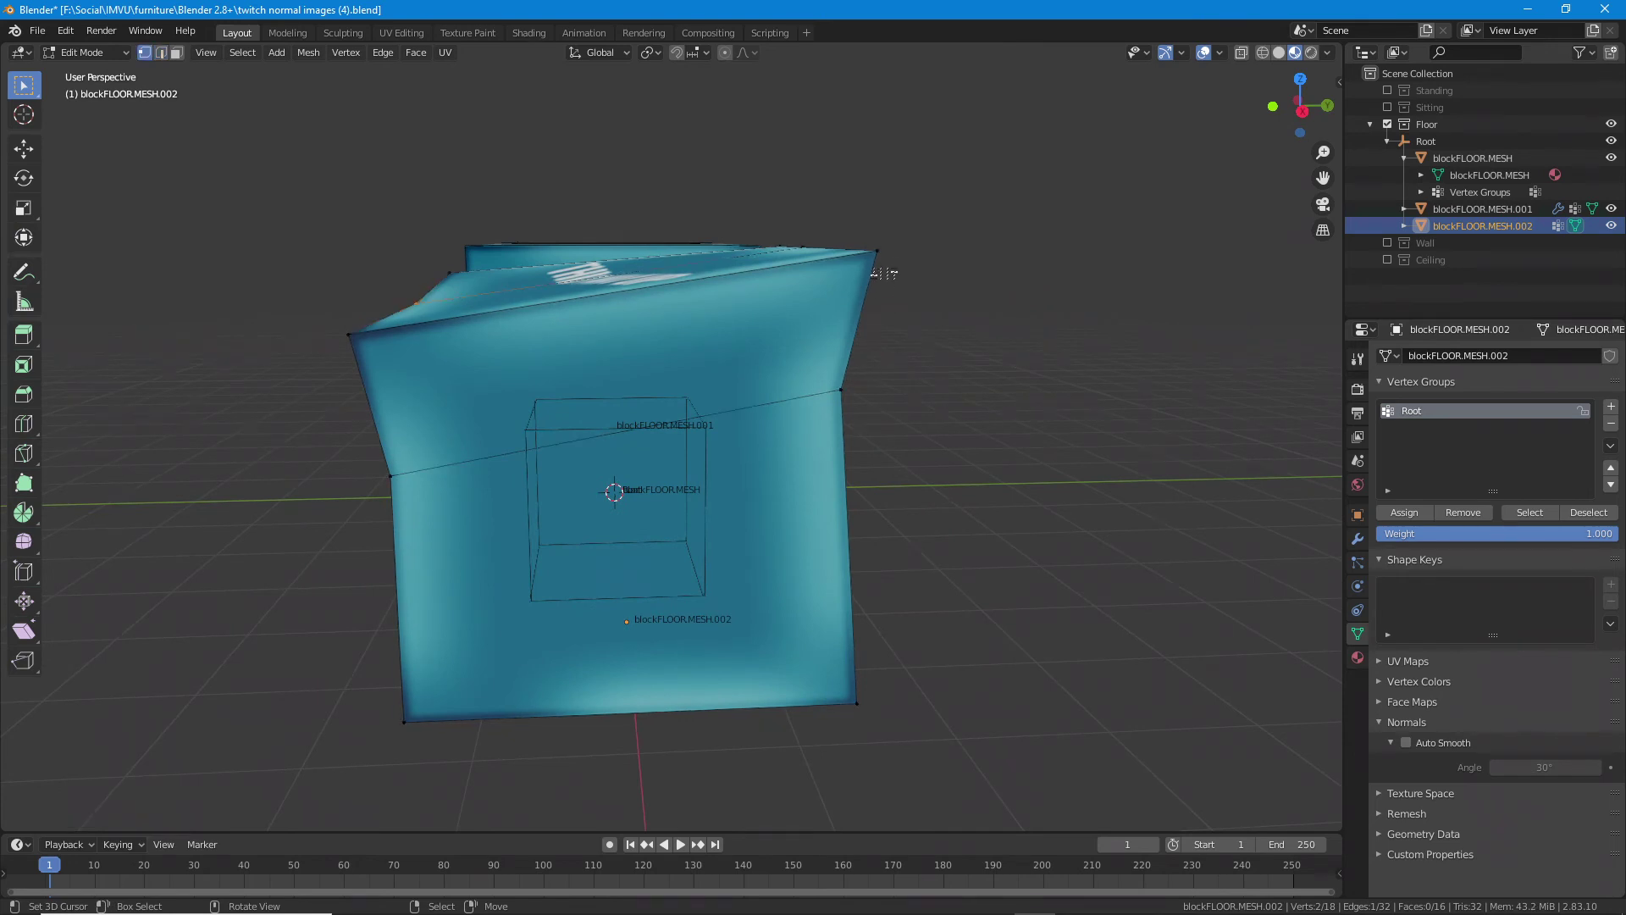
right_click(888, 264)
key(g)
click(847, 284)
right_click(847, 385)
key(g)
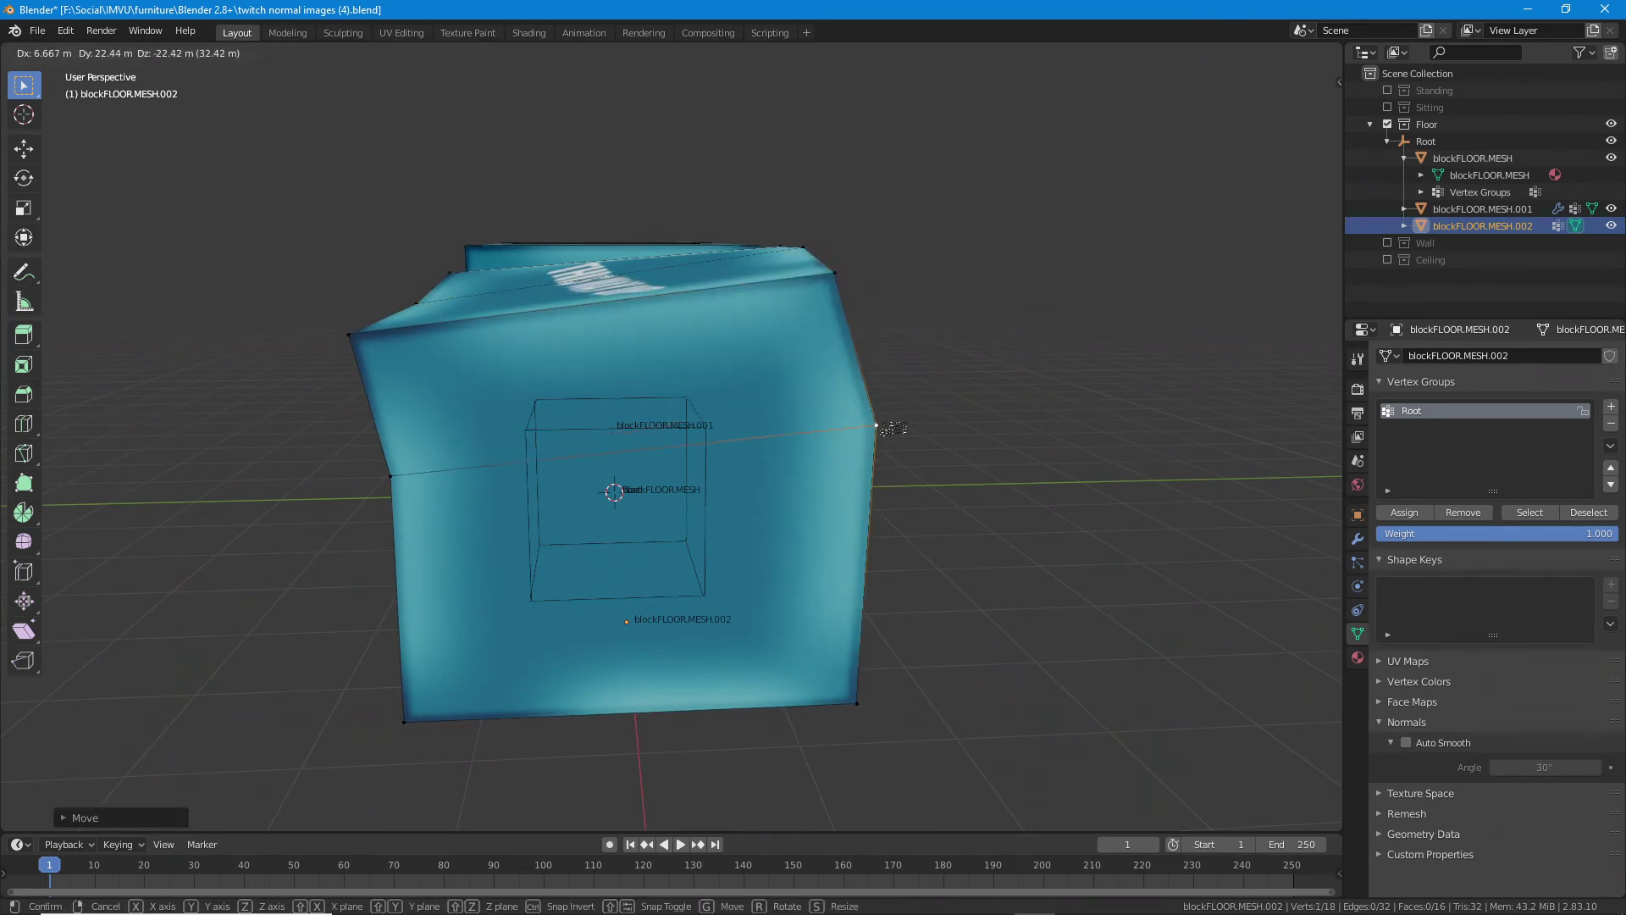
click(888, 452)
- Reposition the three horizontal-loop vertices across the block's adjoining face to make the waist uneven
drag(887, 451, 847, 457)
drag(747, 491, 716, 493)
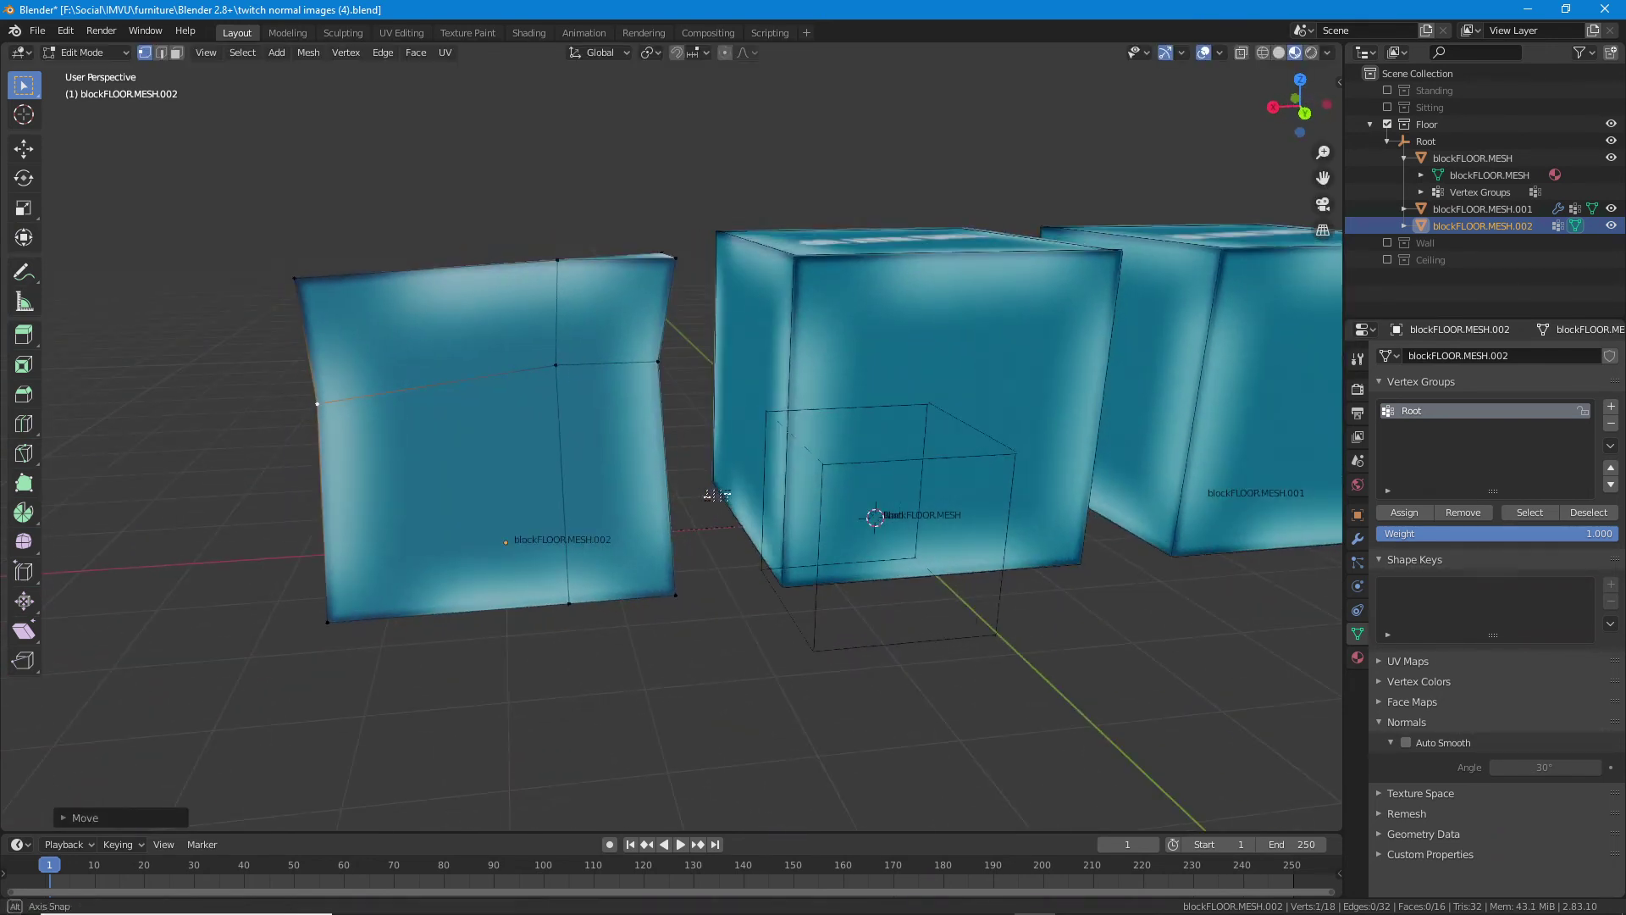
key(g)
click(535, 456)
right_click(559, 365)
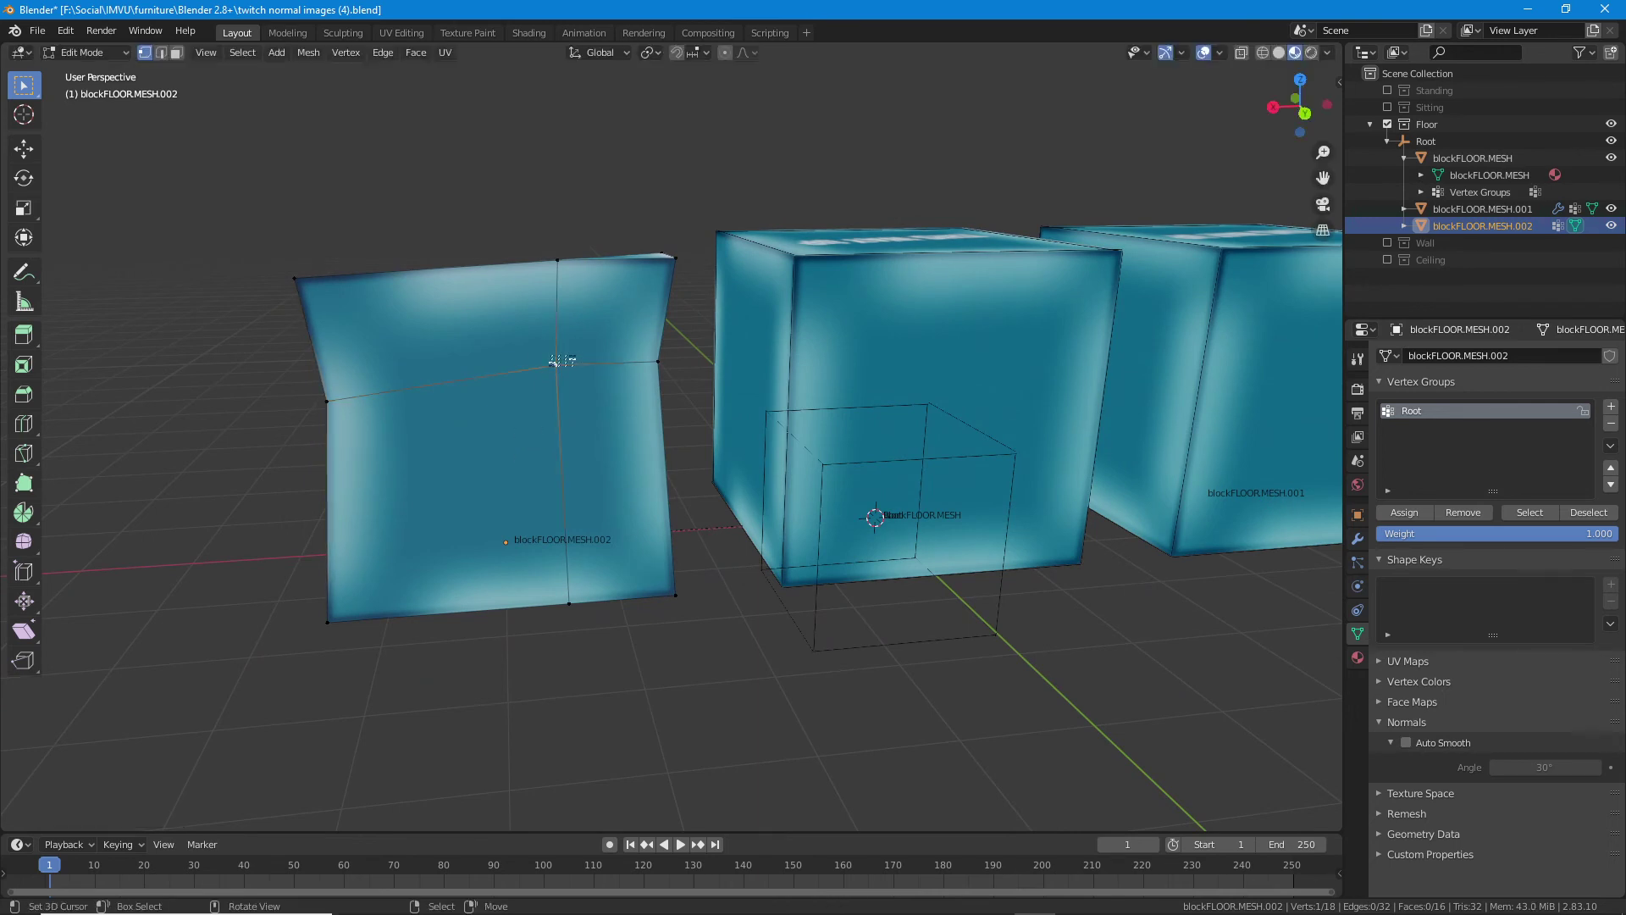
key(g)
click(560, 383)
right_click(661, 365)
key(g)
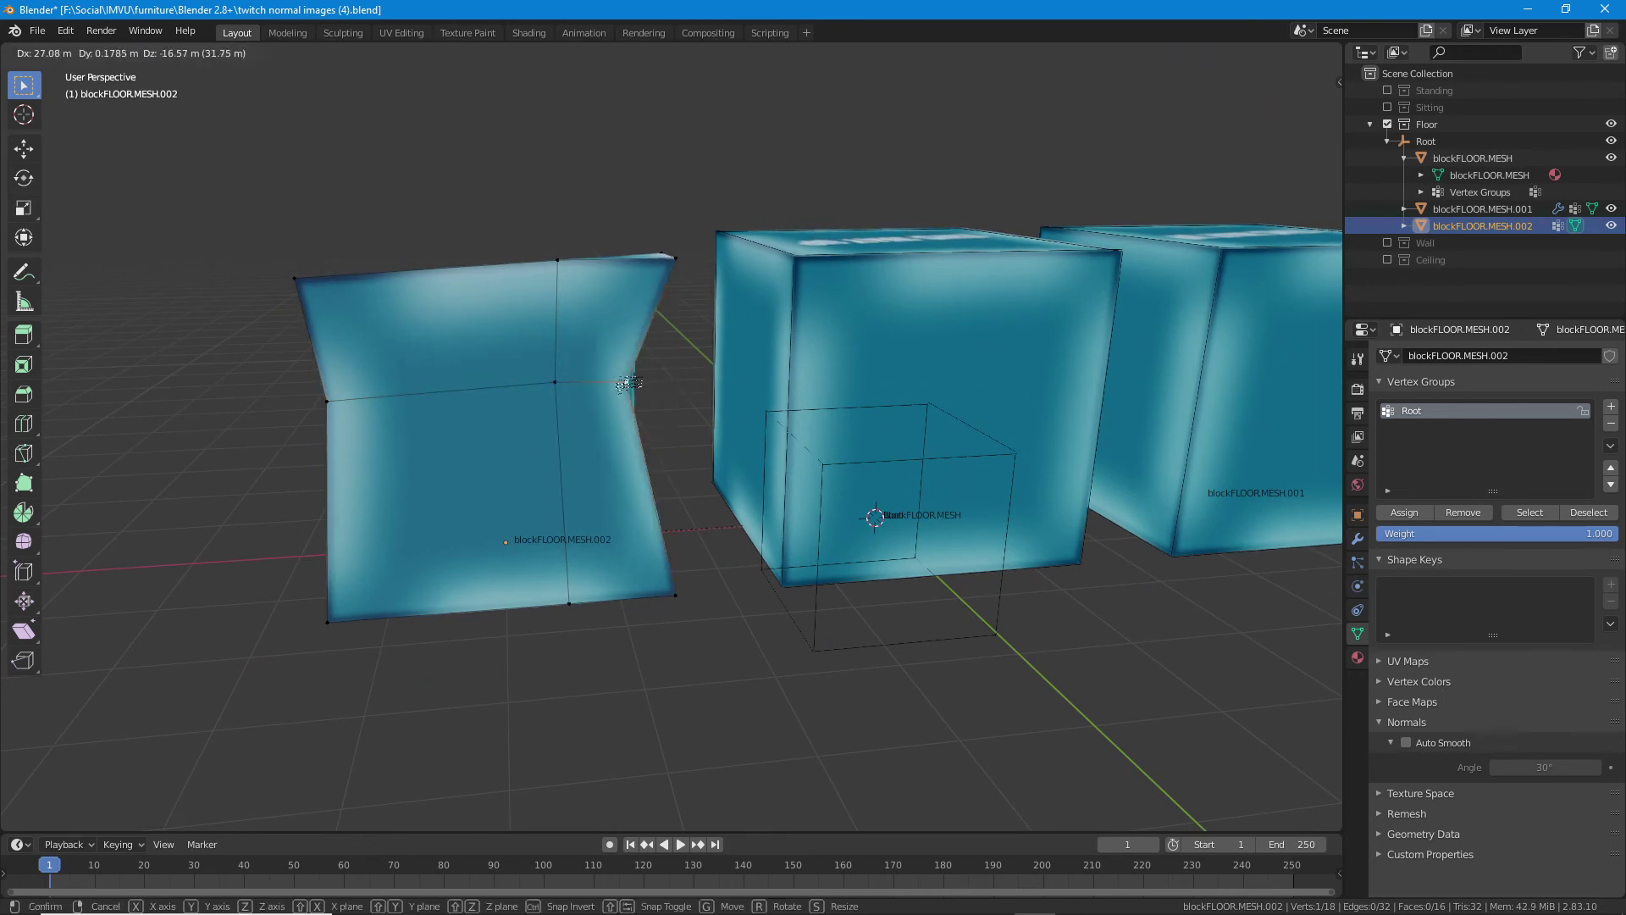
click(656, 386)
- Pull the side waist vertex of the distorted block inward, and reposition another waist vertex on the adjoining side
drag(568, 391, 668, 381)
drag(561, 428, 854, 493)
right_click(716, 402)
key(g)
click(681, 412)
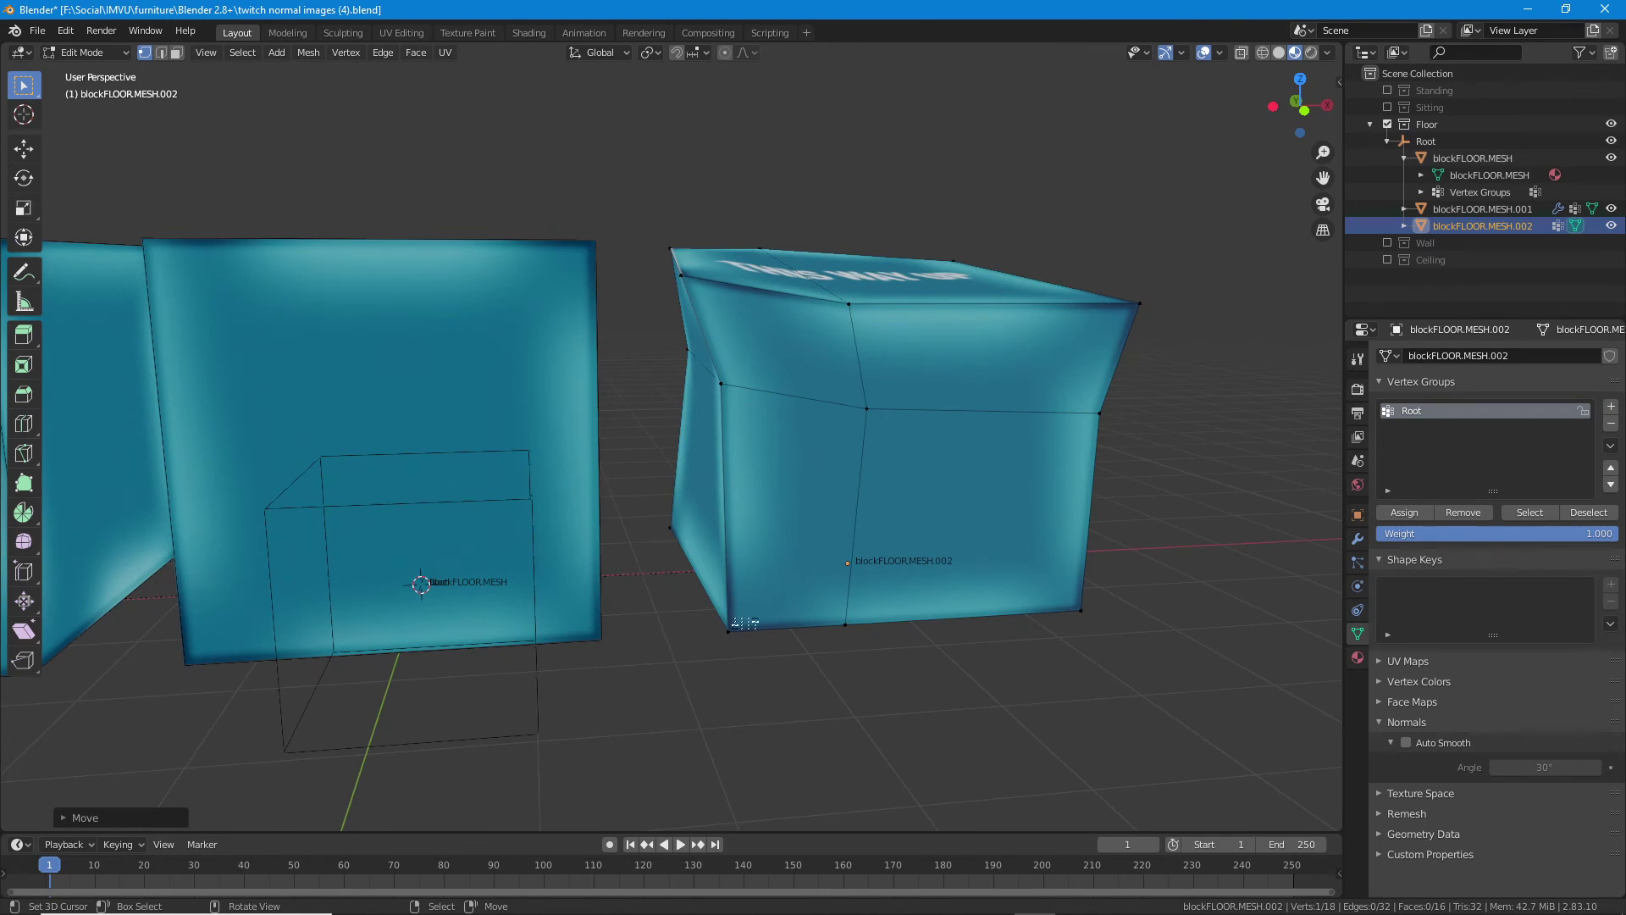
- Raise the block's bottom corner vertex, and shift all three vertices of that vertical corner edge together to slant it
right_click(729, 630)
key(g)
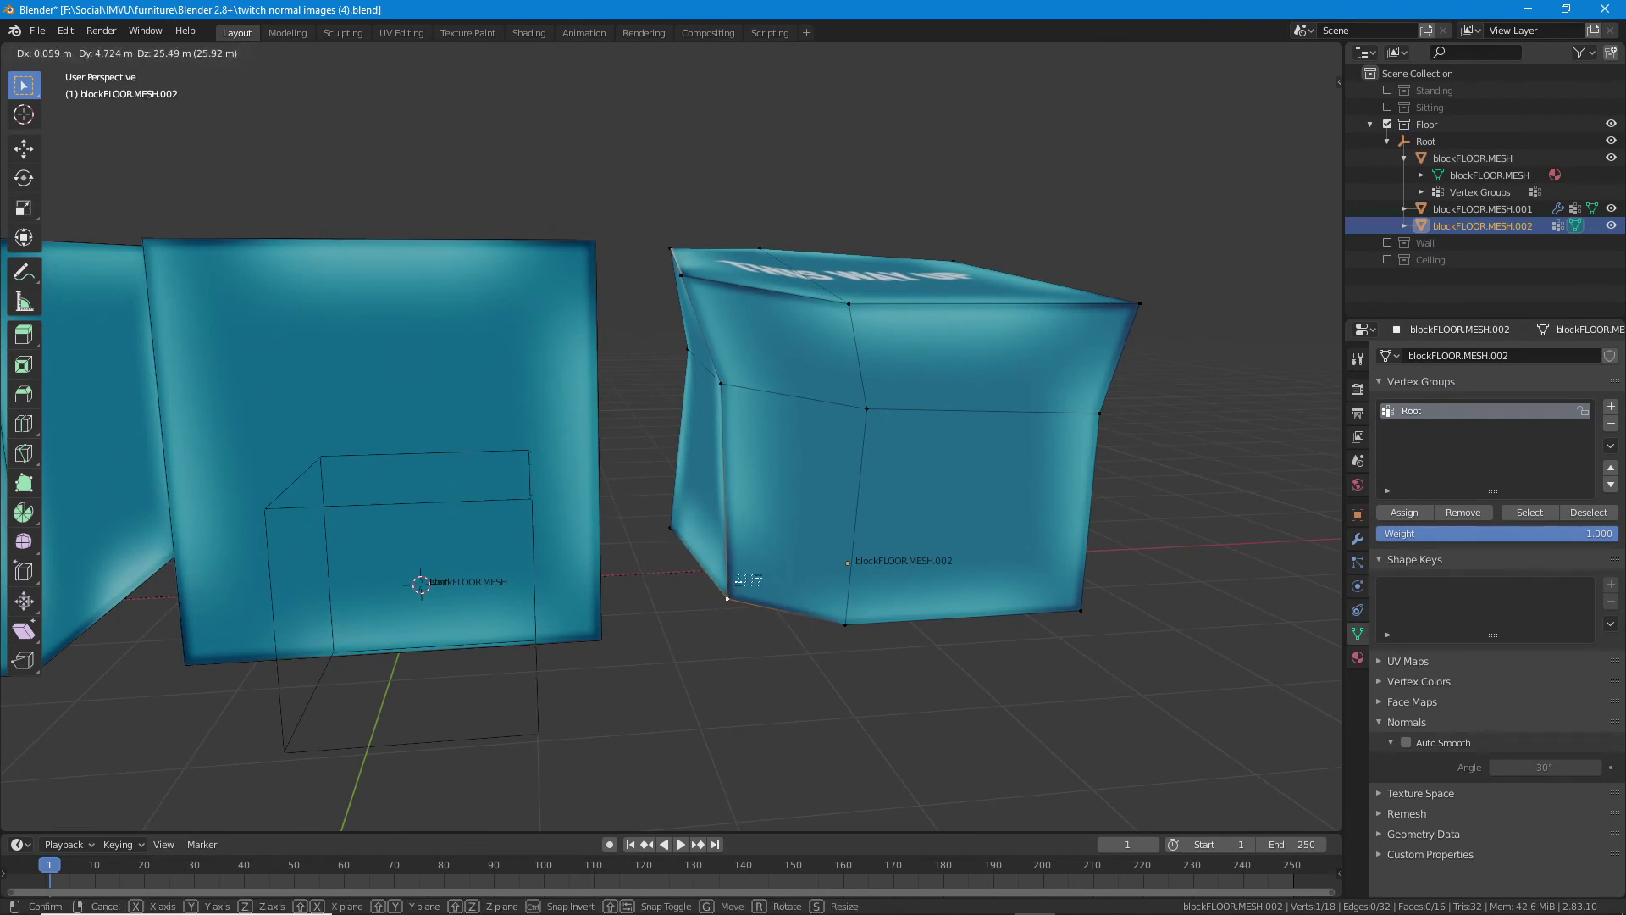
click(750, 569)
drag(841, 576, 856, 618)
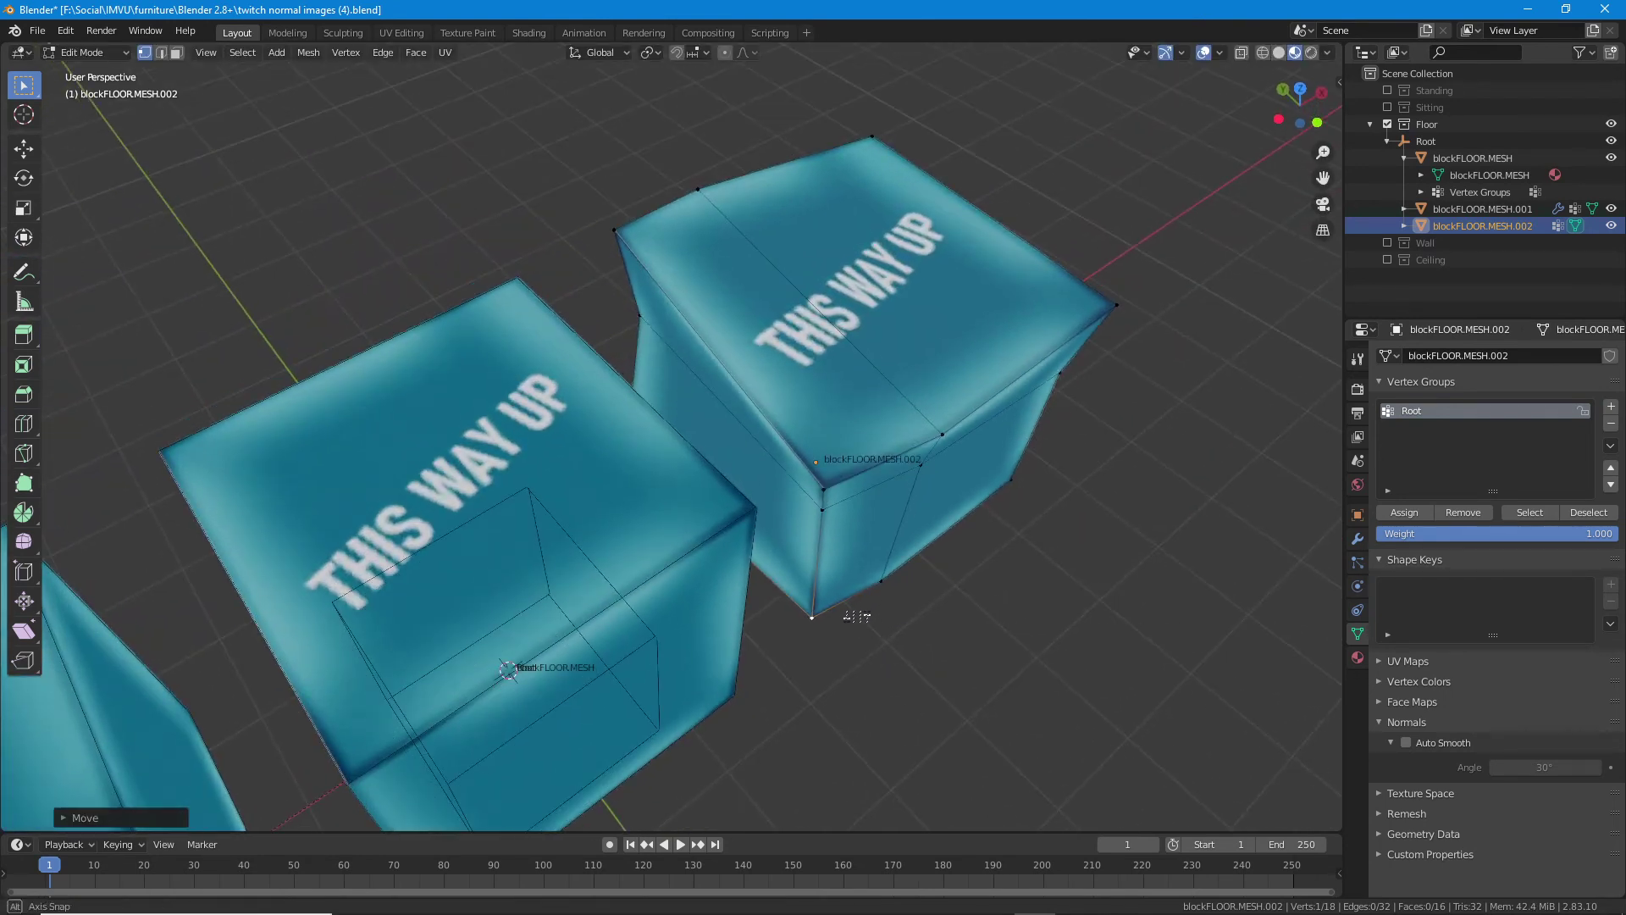
shift+right_click(824, 515)
shift+right_click(830, 480)
key(g)
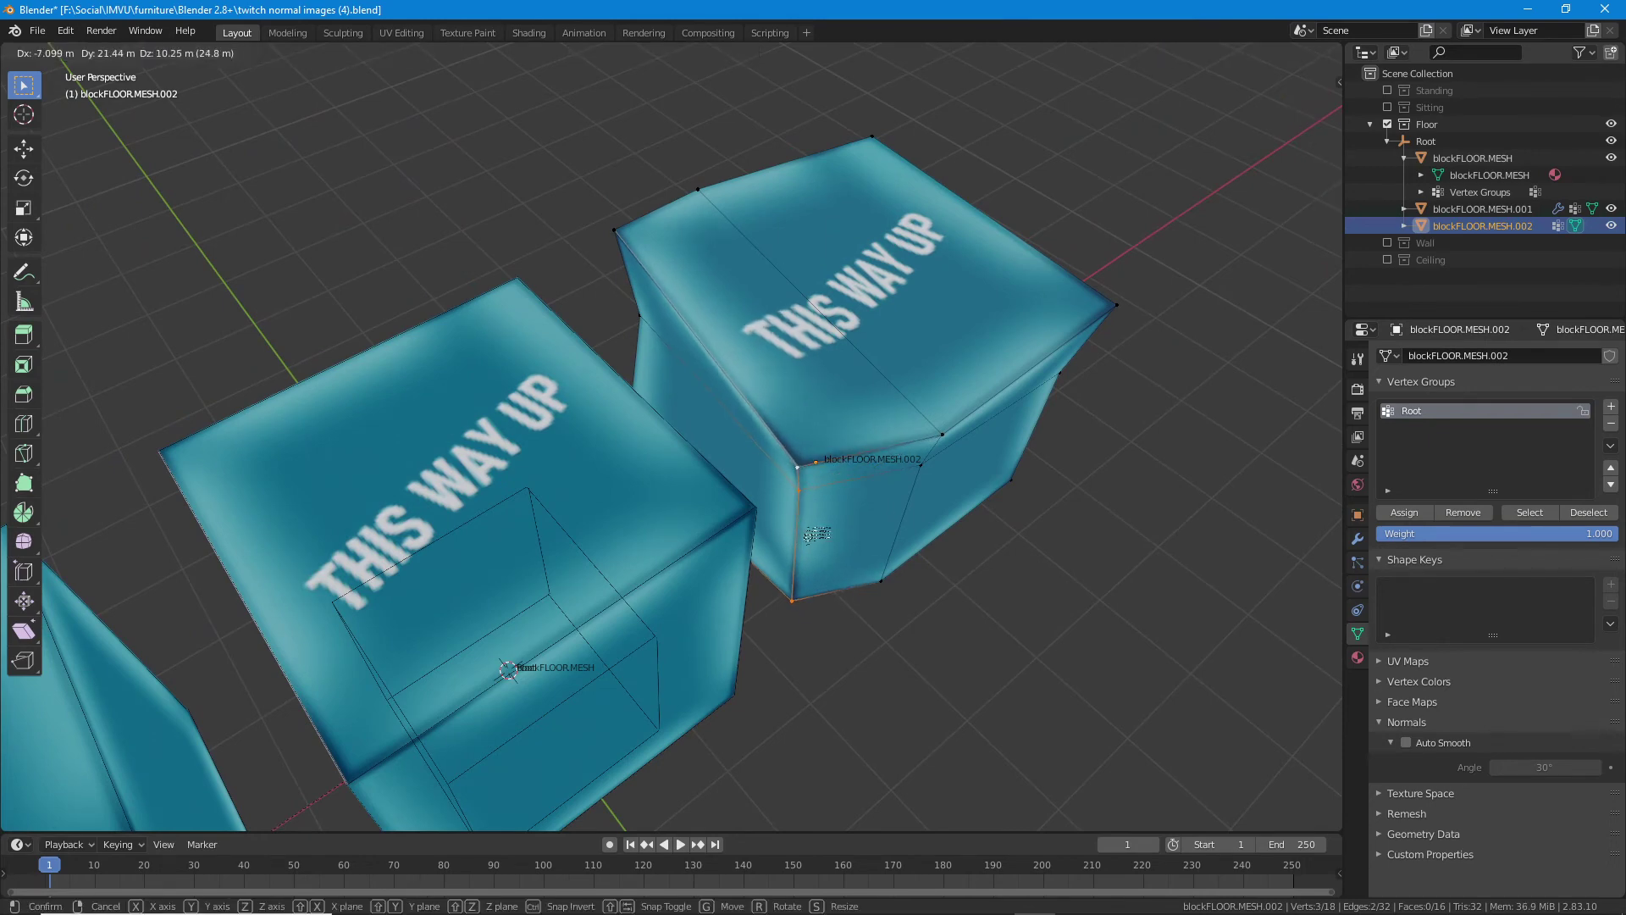
click(812, 537)
- Reposition a single vertex on the block's other side to make its outline more irregular
drag(861, 536, 786, 492)
right_click(622, 459)
key(g)
click(633, 455)
- Add a centred vertical edge loop around the distorted block, crossing the existing lengthwise loop
scroll(669, 483, down, 3)
scroll(787, 491, up, 1)
key(ctrl+r)
click(778, 479)
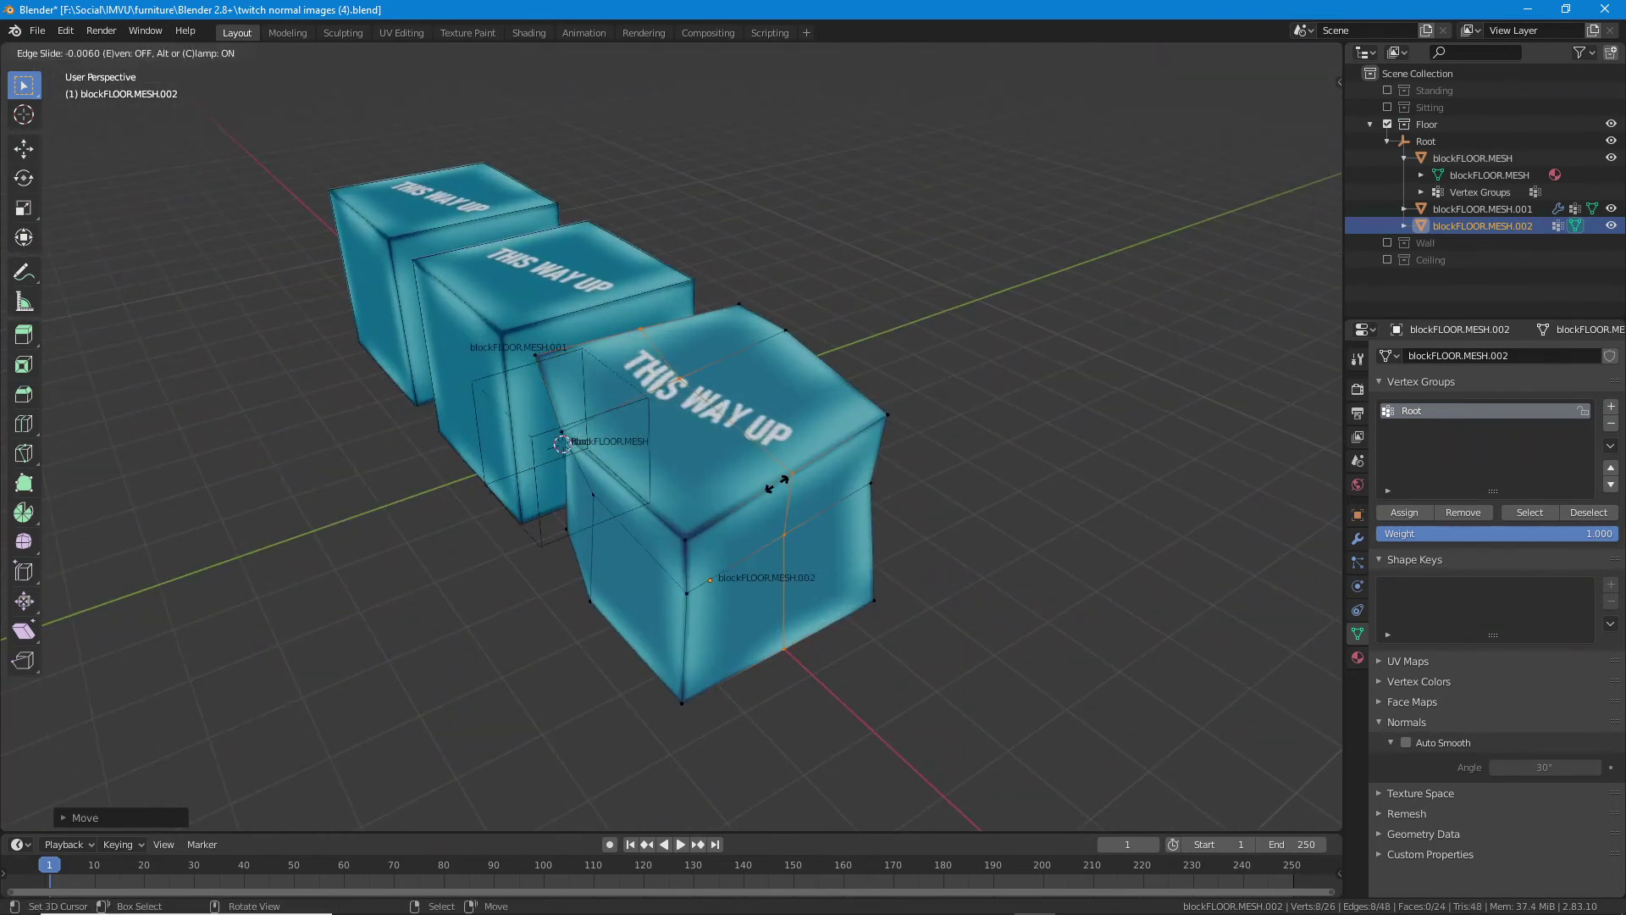
click(781, 480)
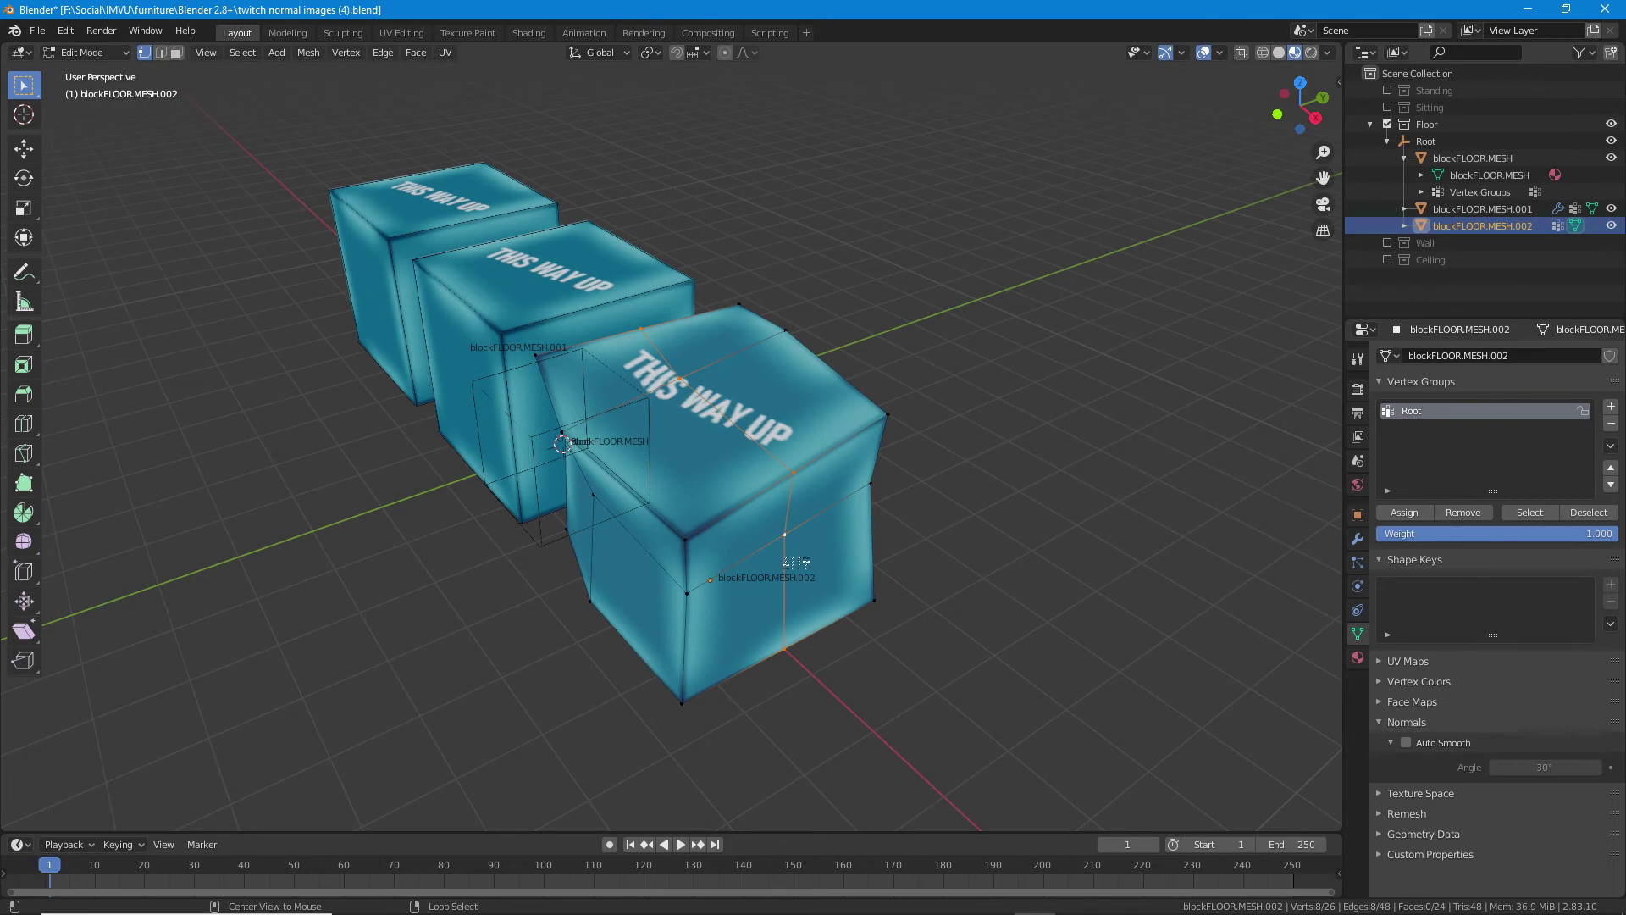
- Scale the new edge loop narrower along the X axis to pinch the block's middle, and clear the selection
click(24, 207)
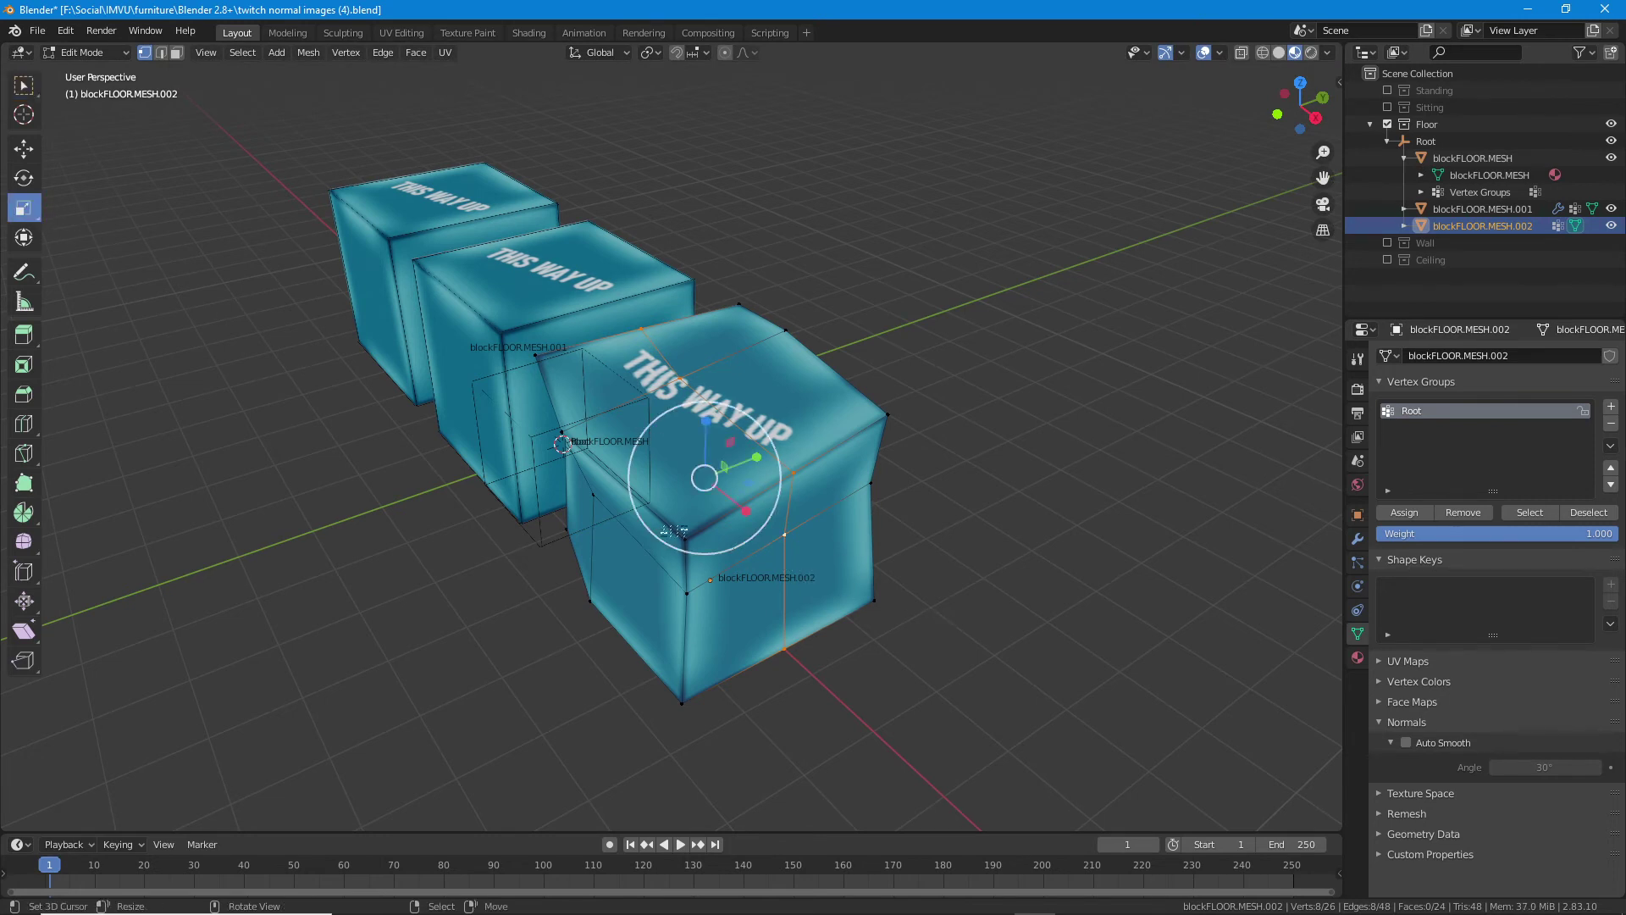
drag(733, 508, 738, 509)
drag(610, 545, 740, 540)
scroll(733, 491, up, 2)
key(alt+a)
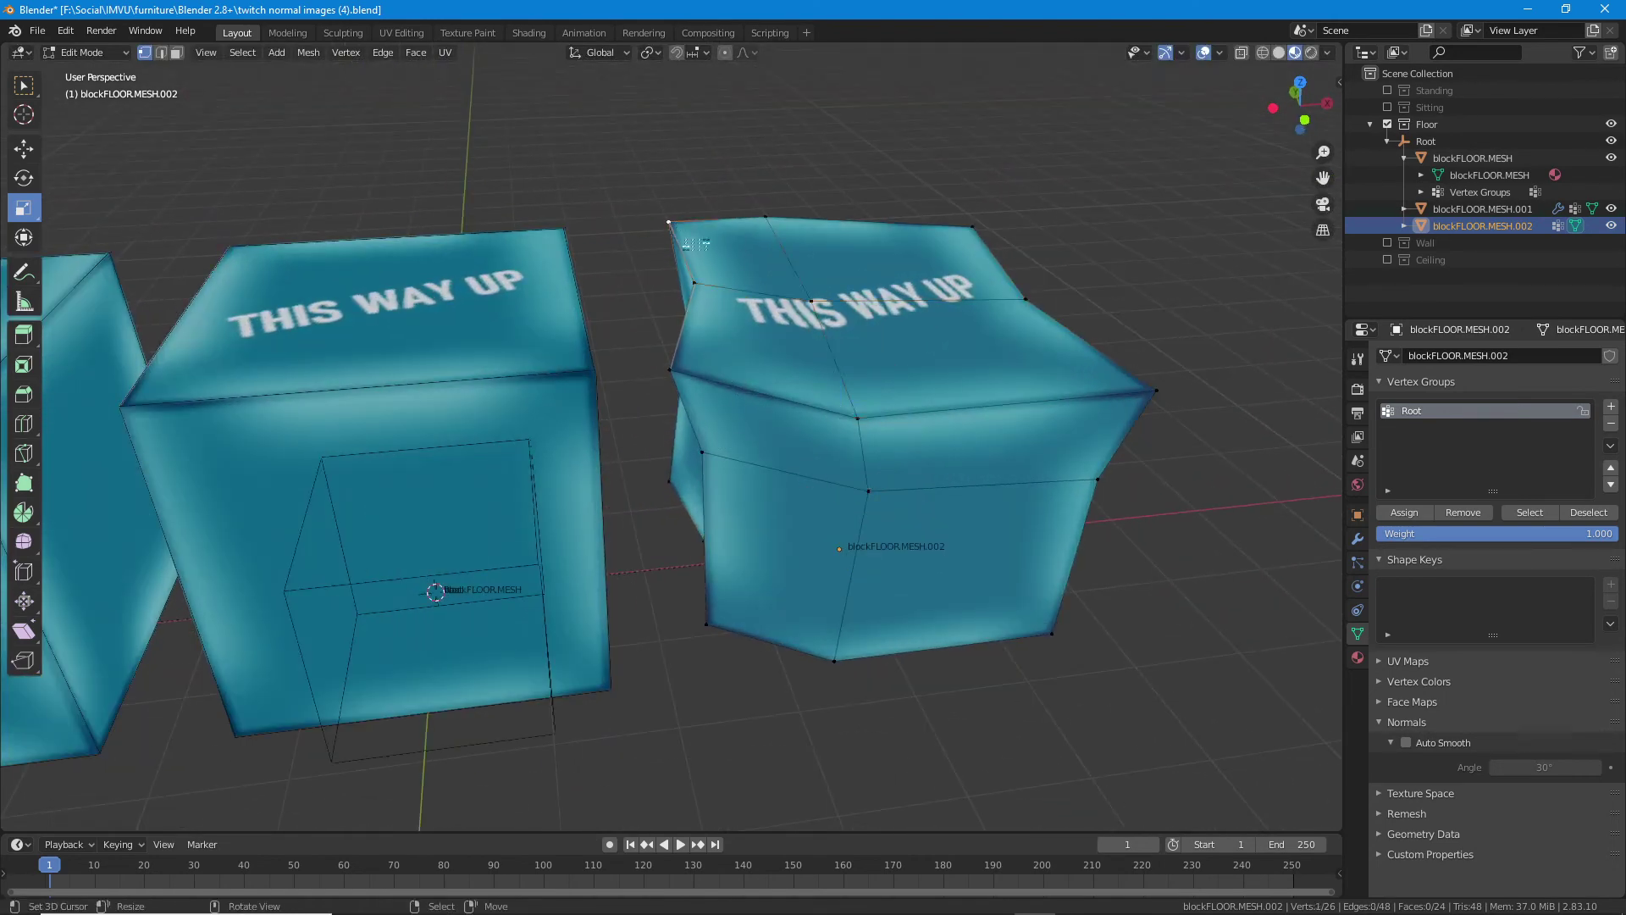
- Move the three vertices along the block's top side edge inward and down to slope that side
right_click(671, 221)
shift+right_click(695, 282)
shift+right_click(671, 370)
drag(710, 374, 706, 349)
key(g)
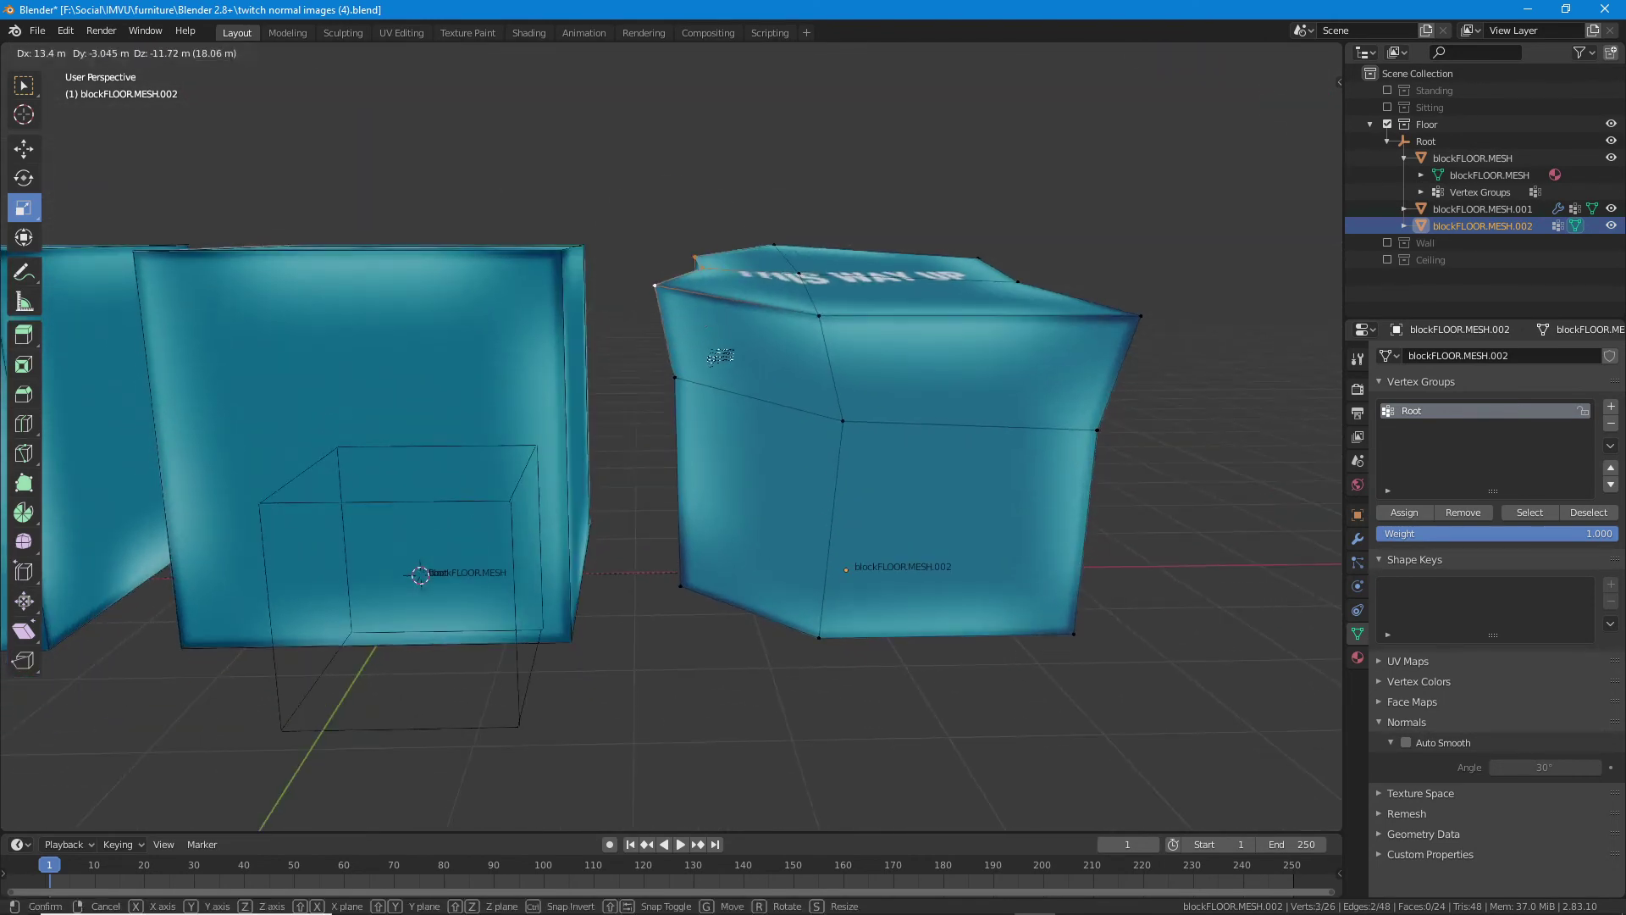
click(723, 387)
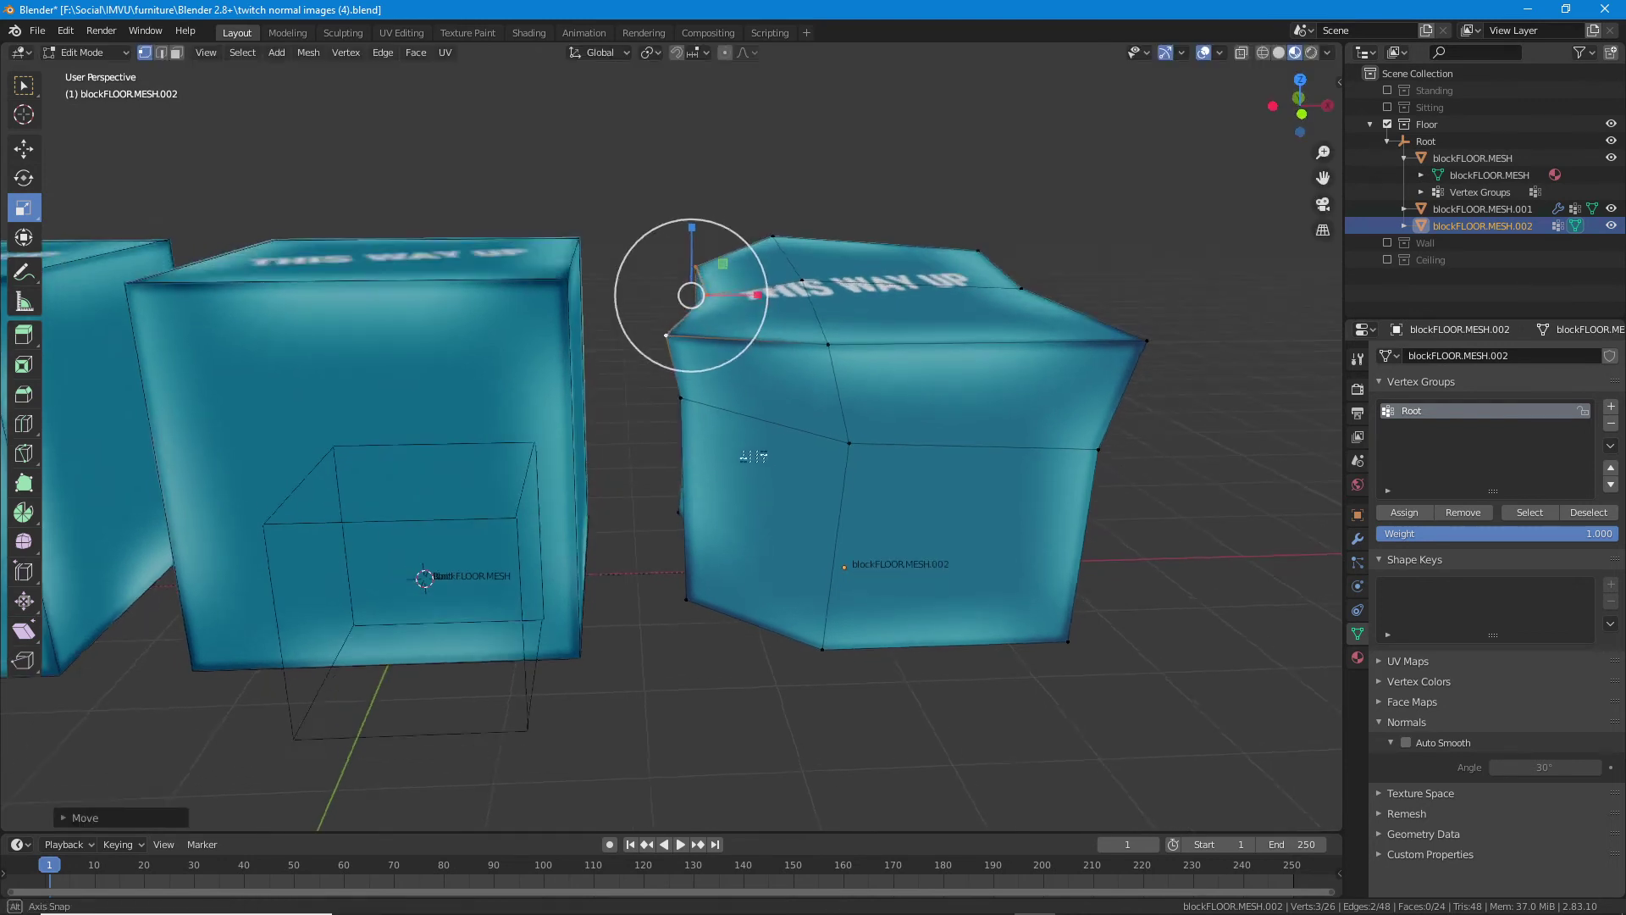
- Leave mesh editing and save the project as a new version named twitch normal images (5).blend
key(Tab)
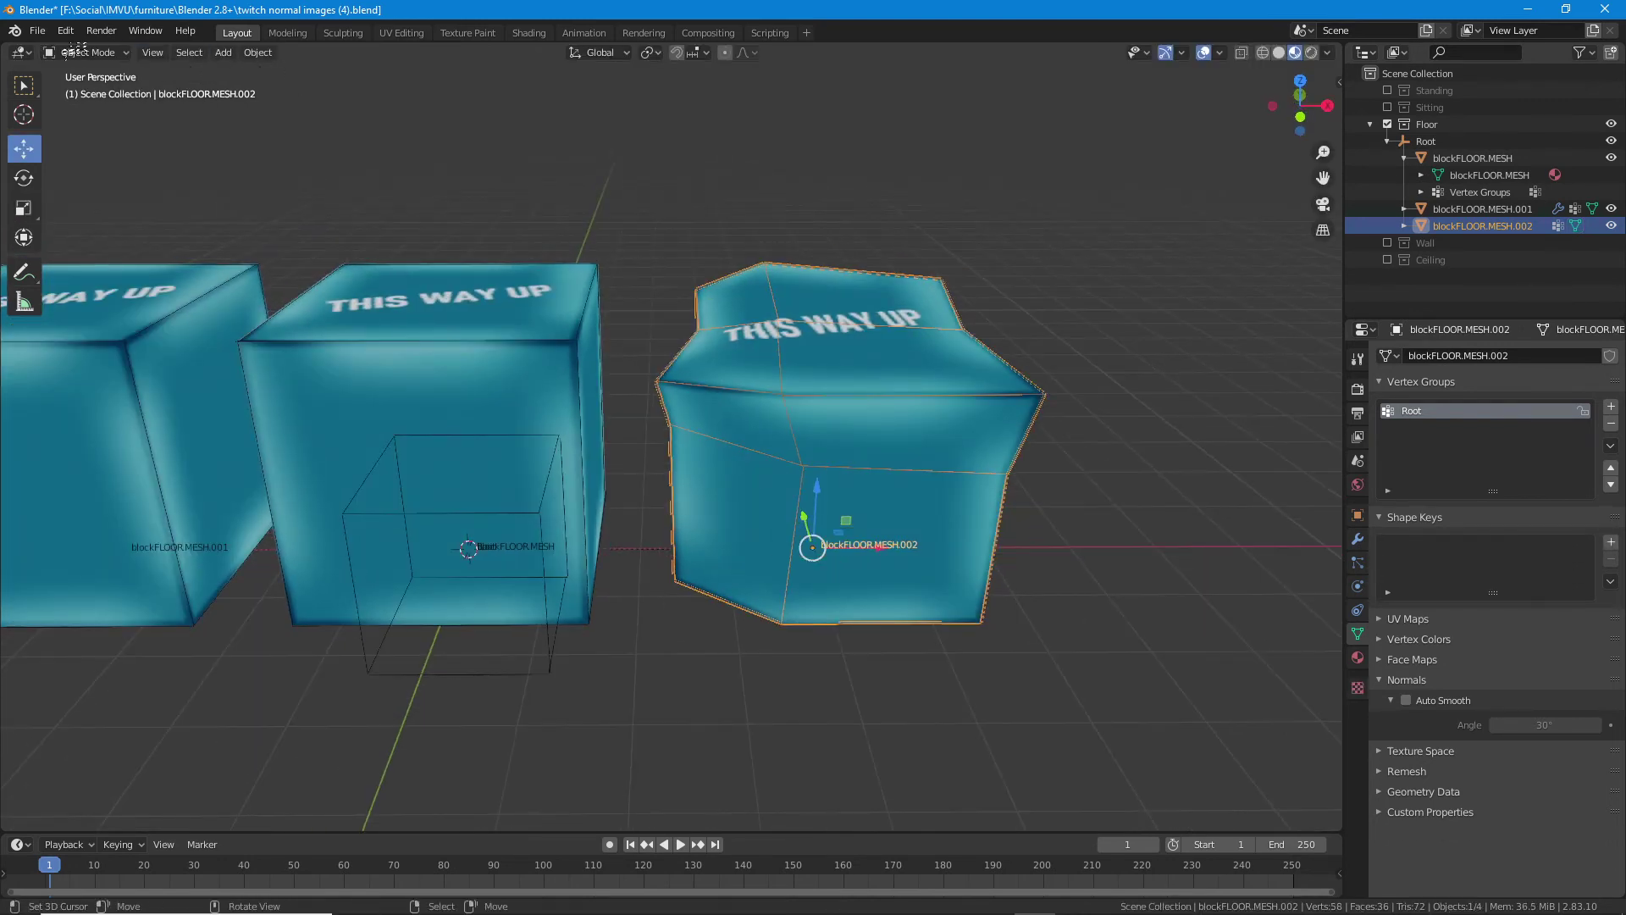
click(38, 31)
click(88, 159)
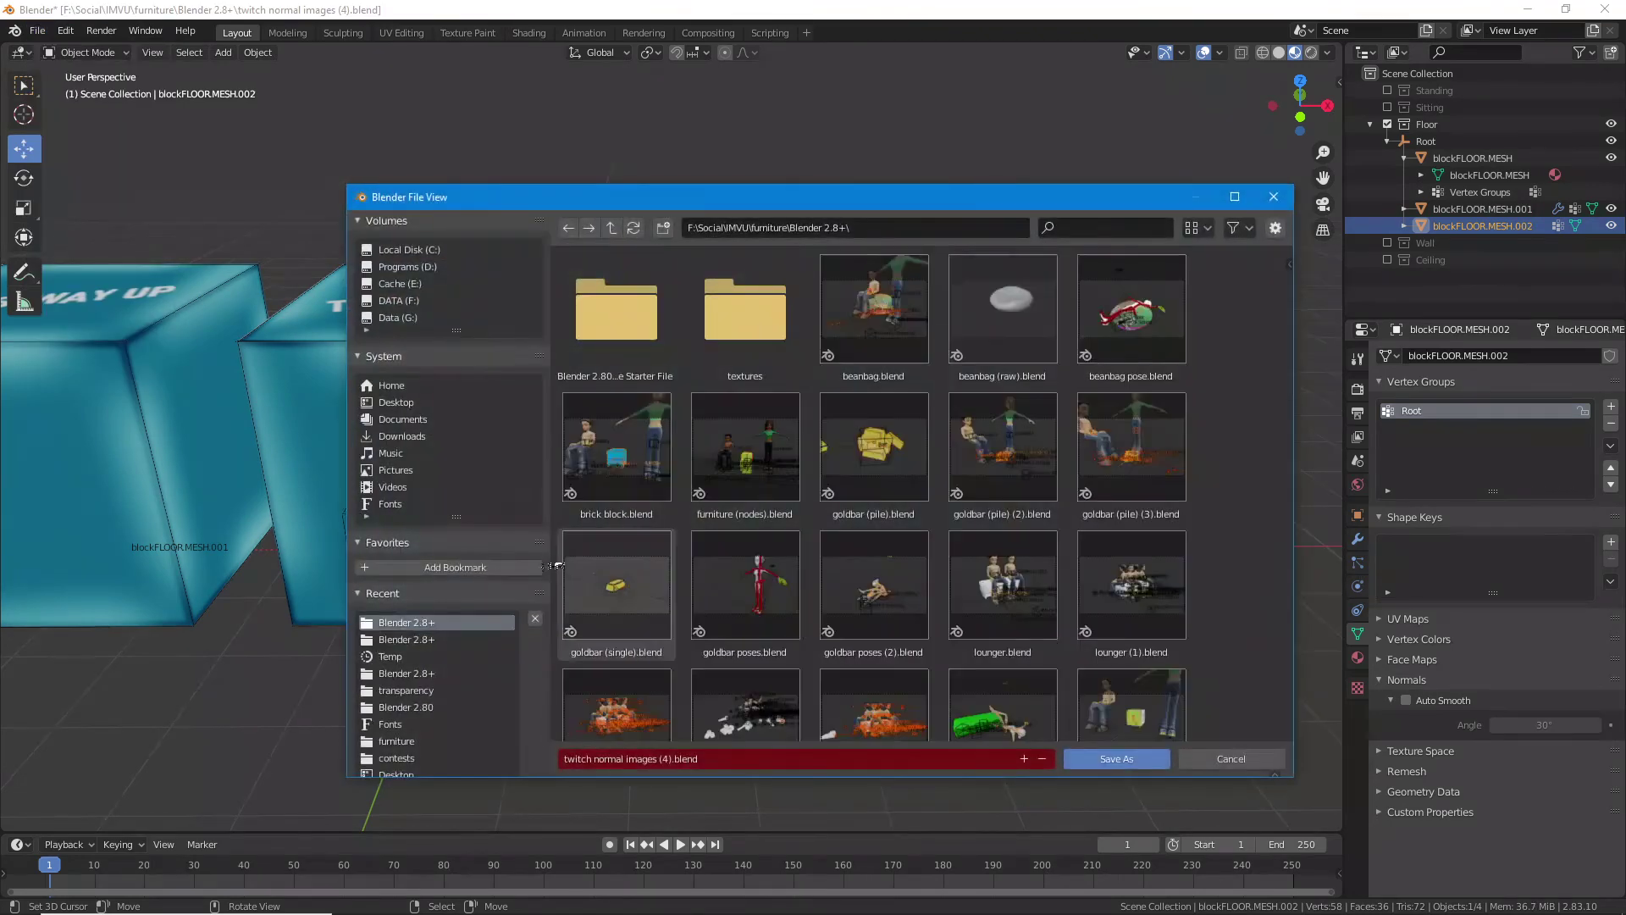
click(669, 758)
click(662, 759)
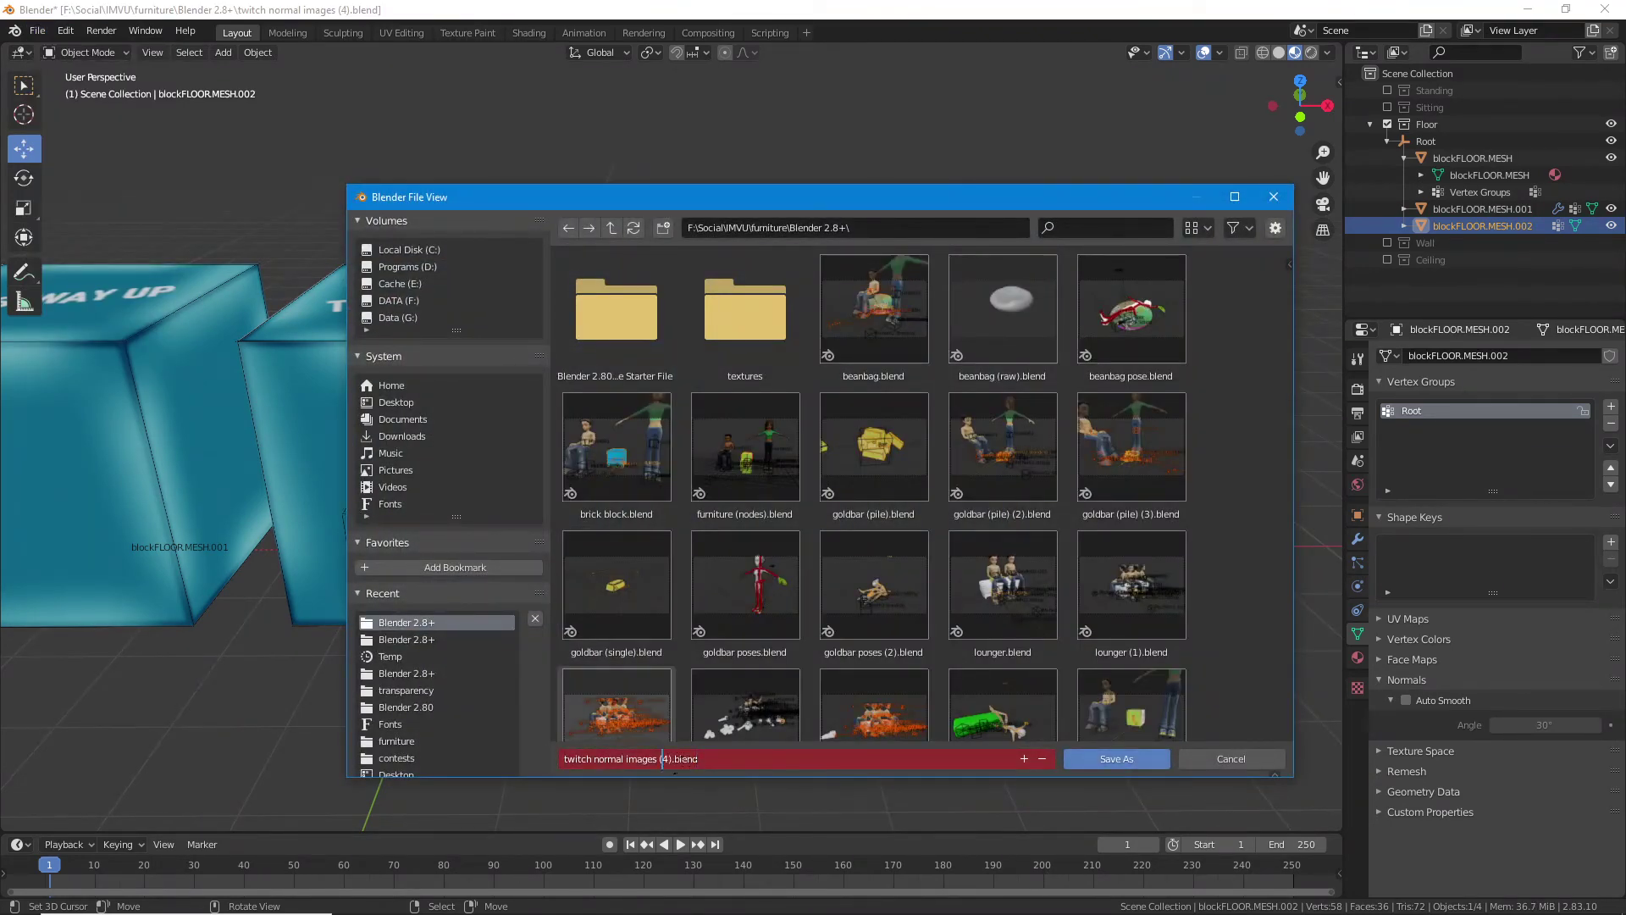
text(5)
key(Delete)
click(1120, 760)
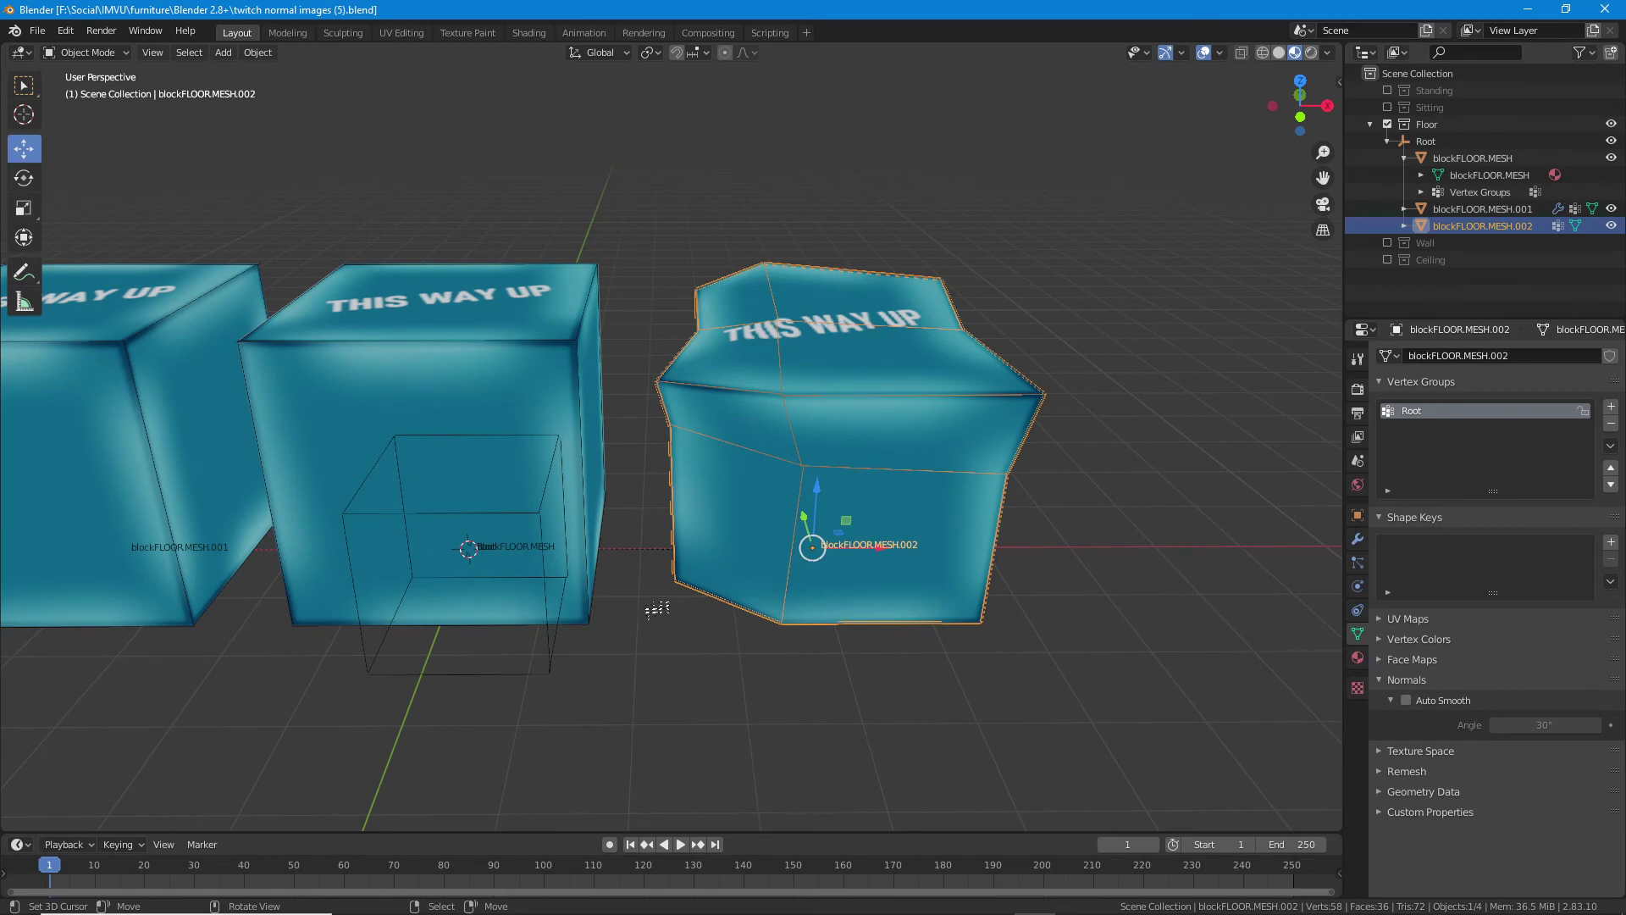
- Examine the three blocks from several angles, comparing the texture on the regular blocks with the distorted one
scroll(707, 619, left, 5)
drag(704, 616, 997, 634)
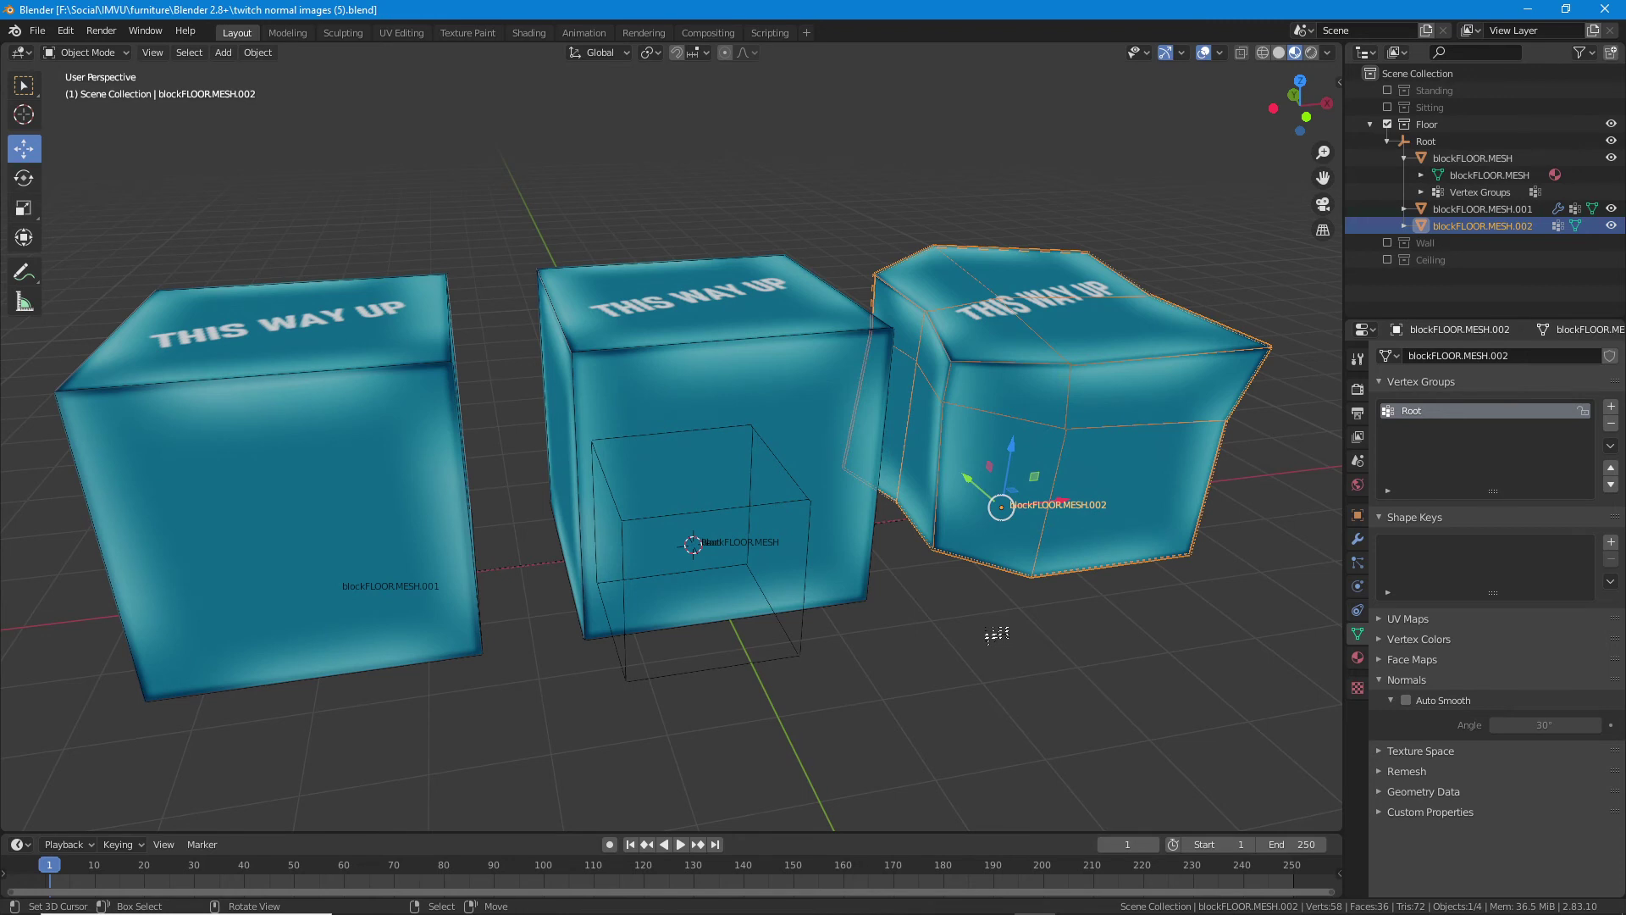
mouse_move(800, 504)
mouse_down()
mouse_move(925, 579)
mouse_move(827, 567)
mouse_move(796, 512)
mouse_up()
click(754, 461)
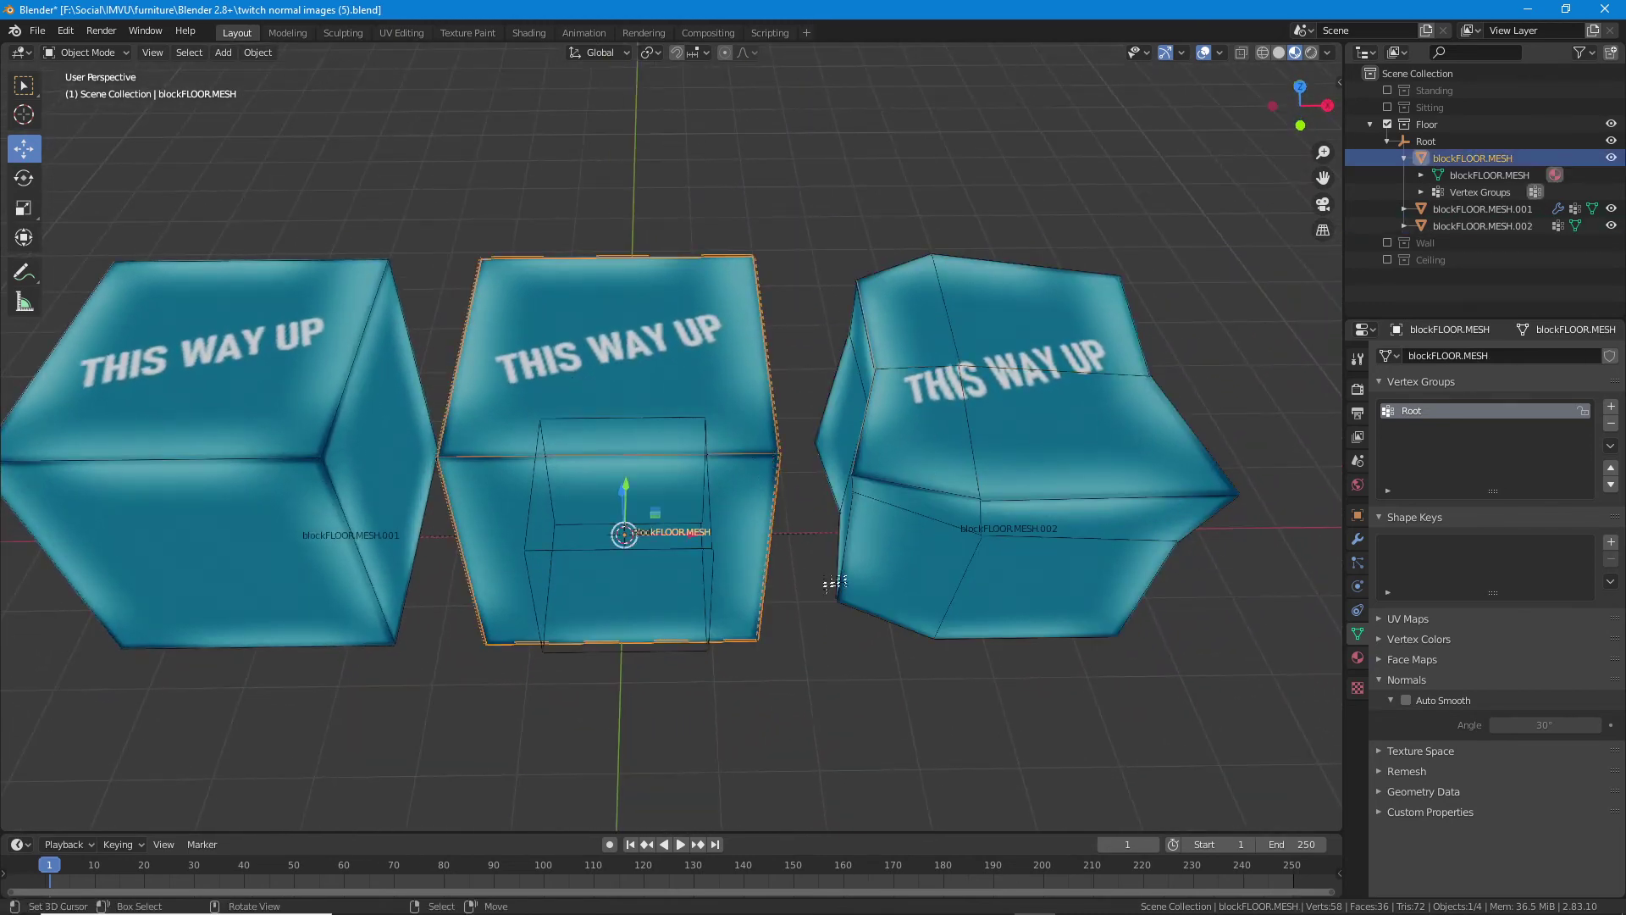
drag(831, 584, 787, 499)
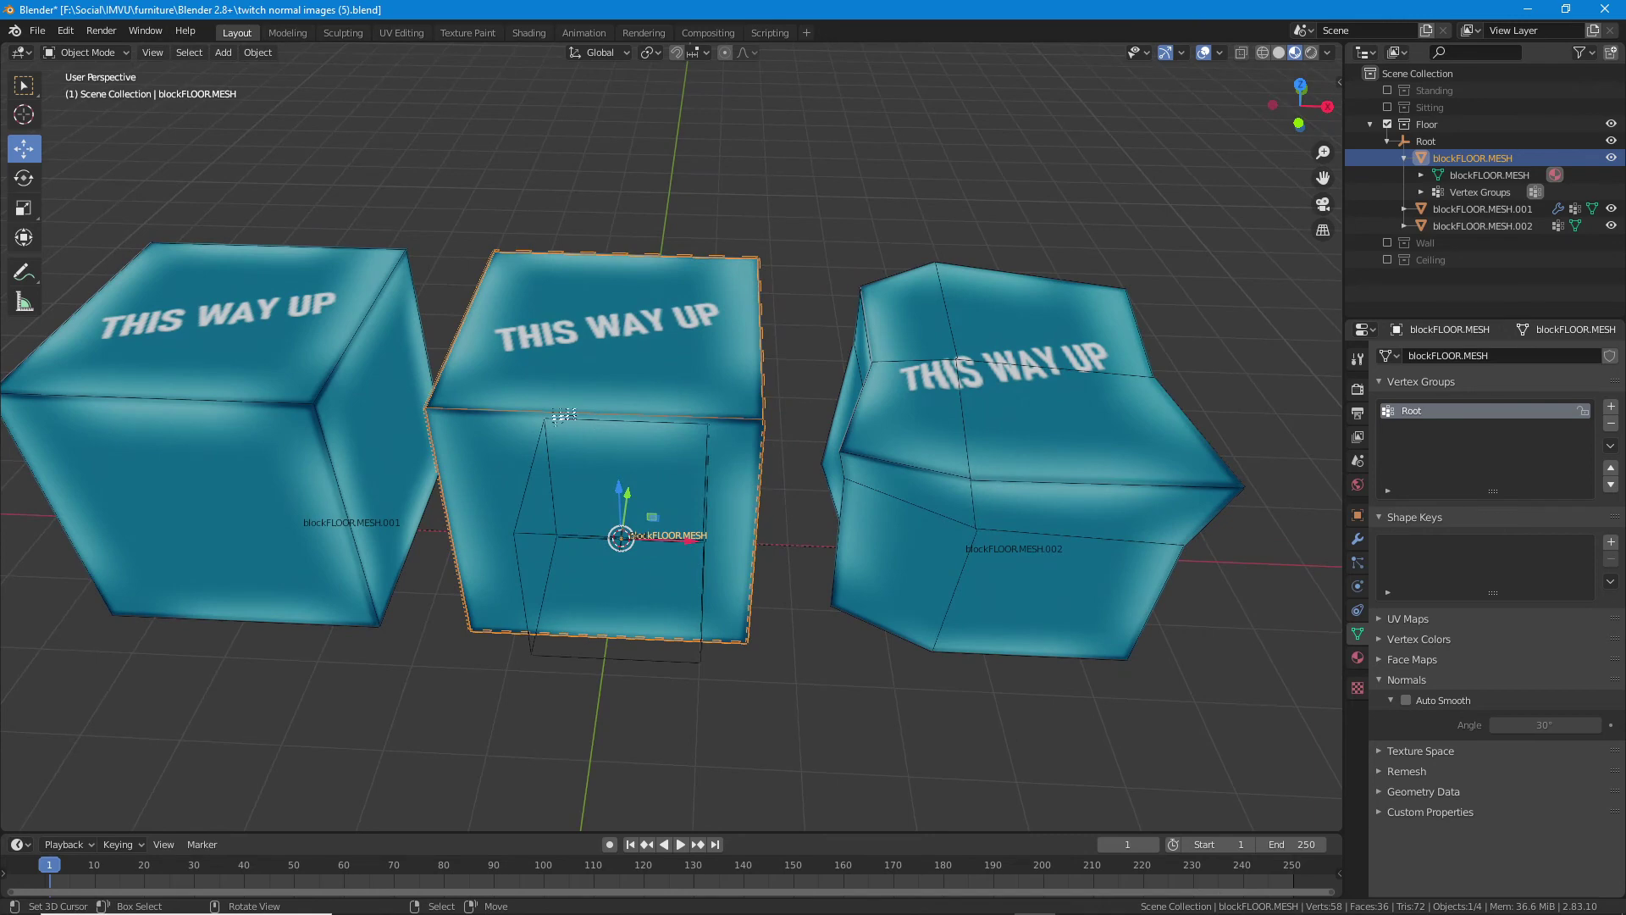
drag(792, 509, 805, 512)
click(1017, 551)
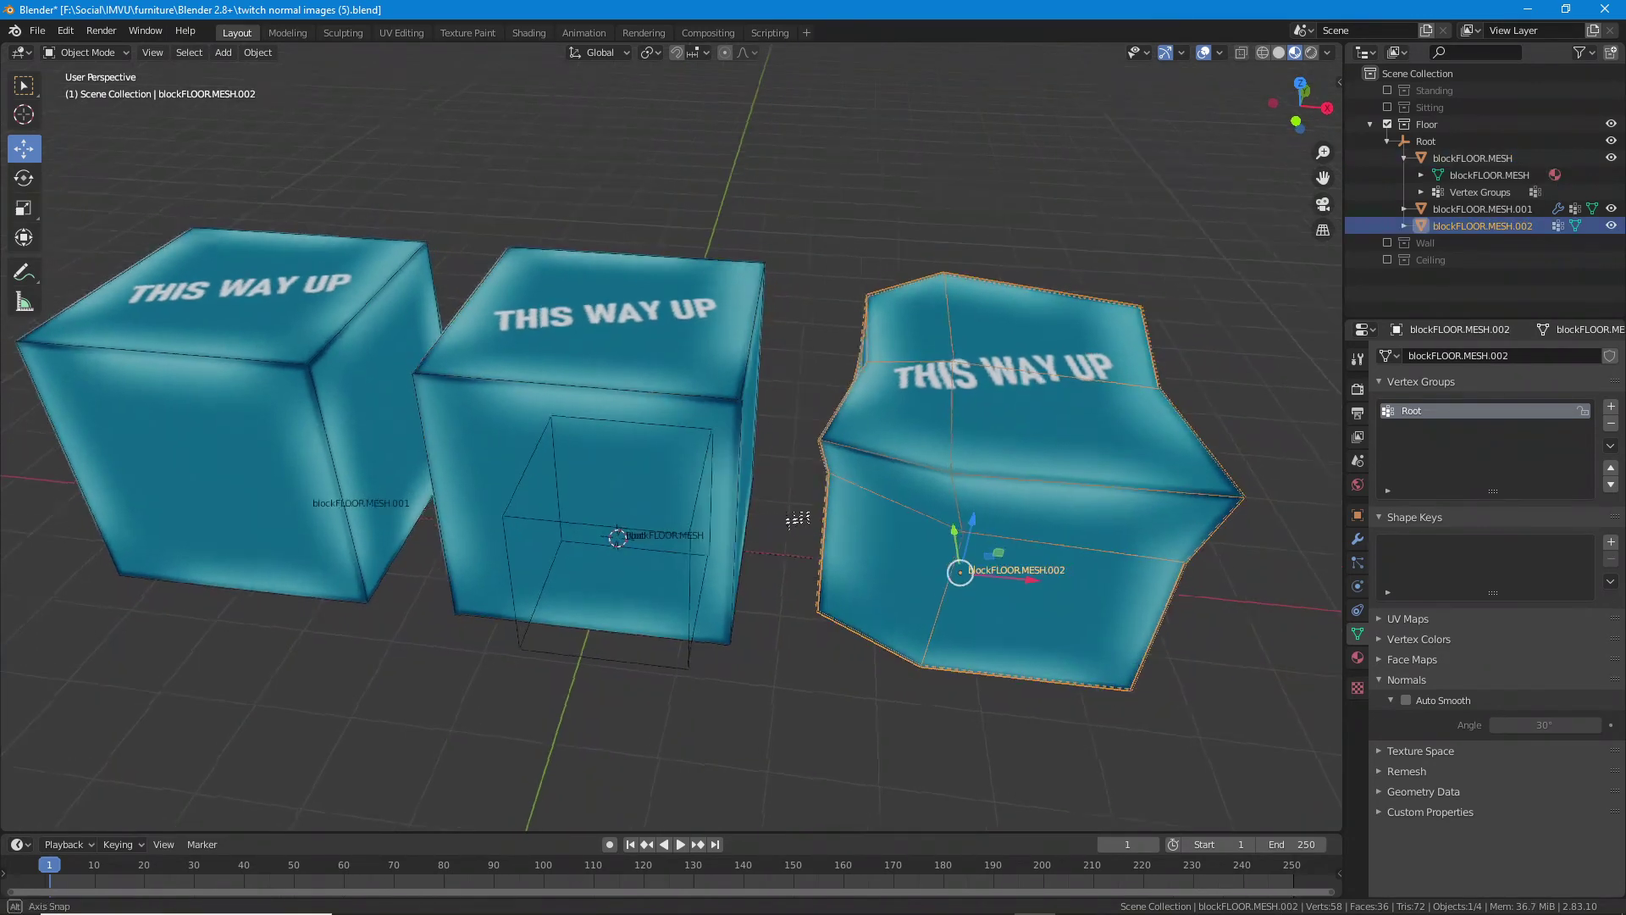
drag(1016, 551, 800, 565)
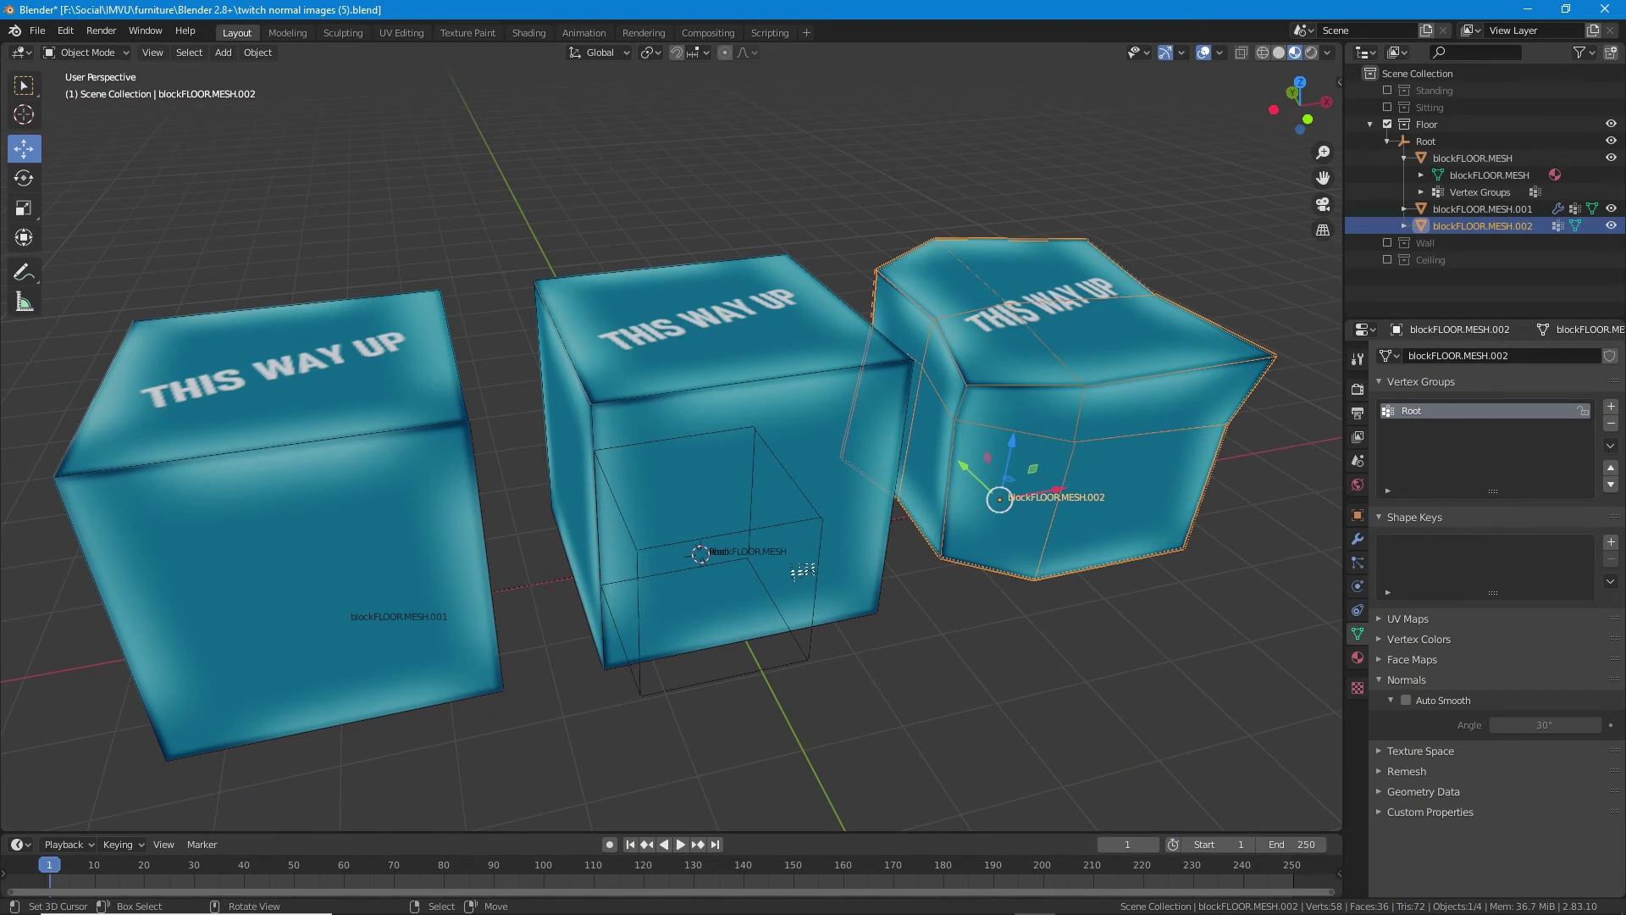
- Try moving the Root empty to check that all three blocks follow it, and cancel the move
click(769, 687)
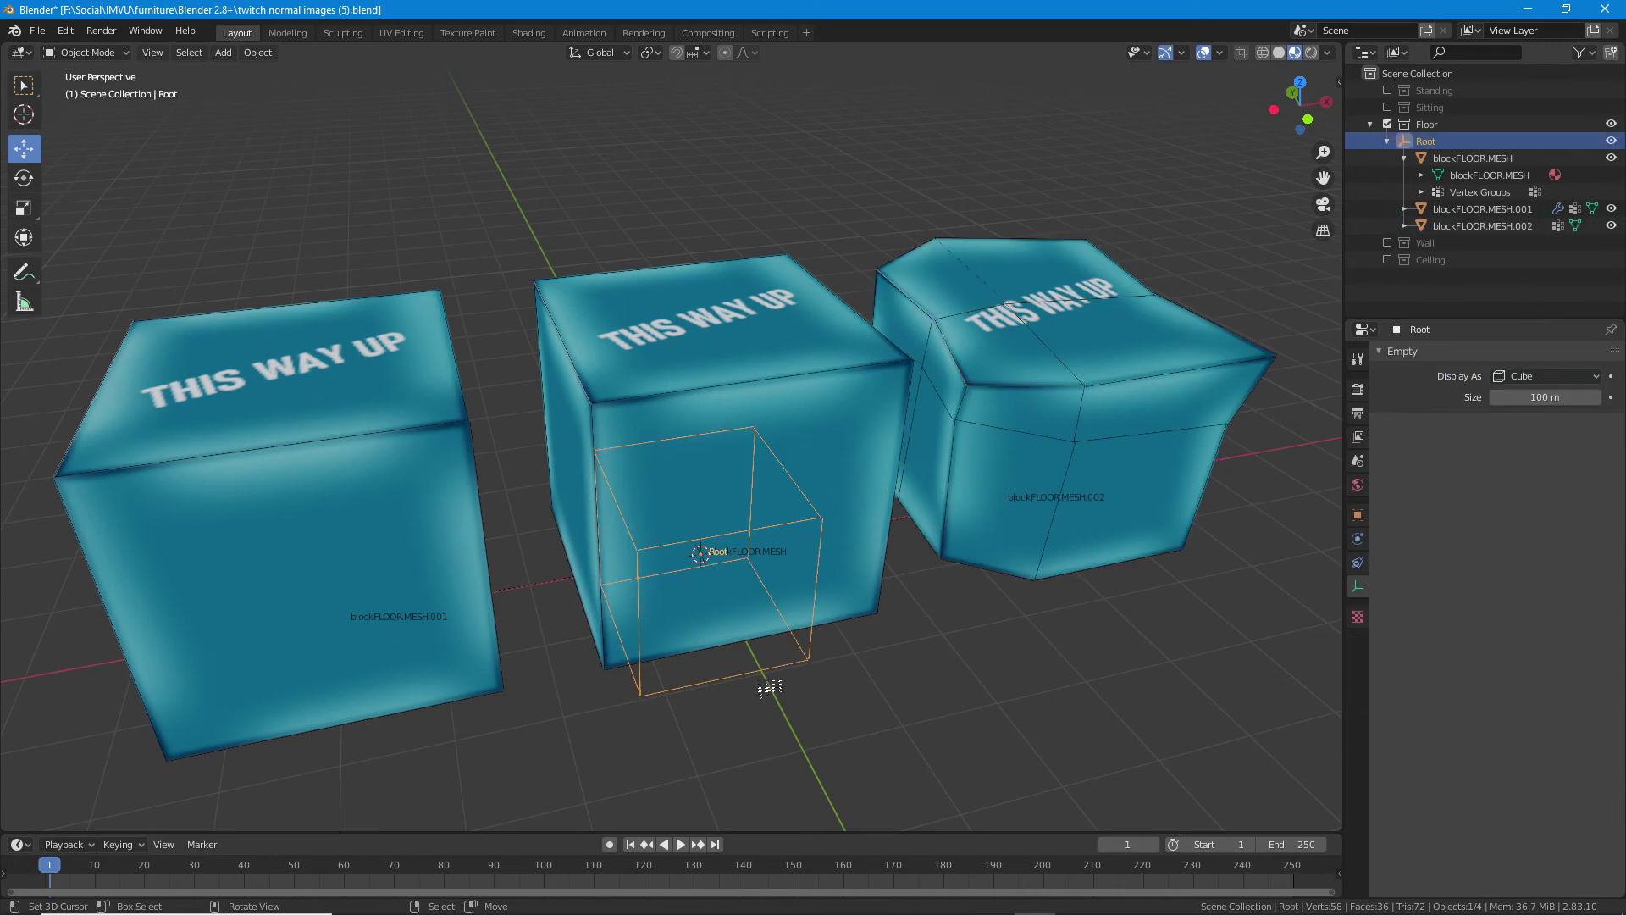
key(g)
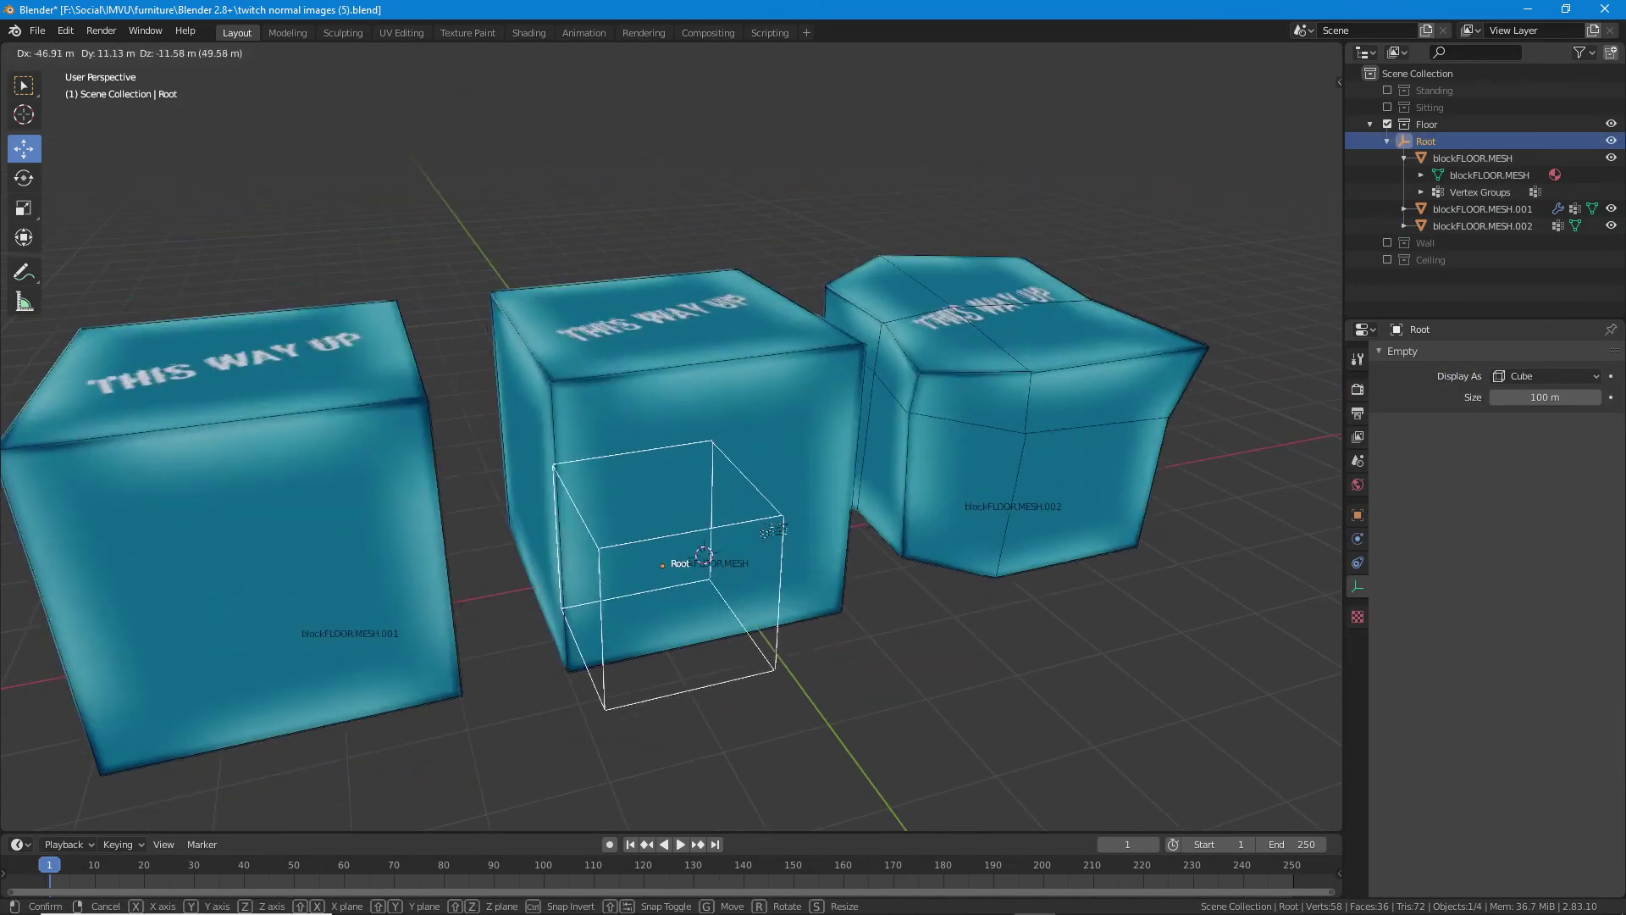
right_click(853, 565)
drag(856, 566, 845, 598)
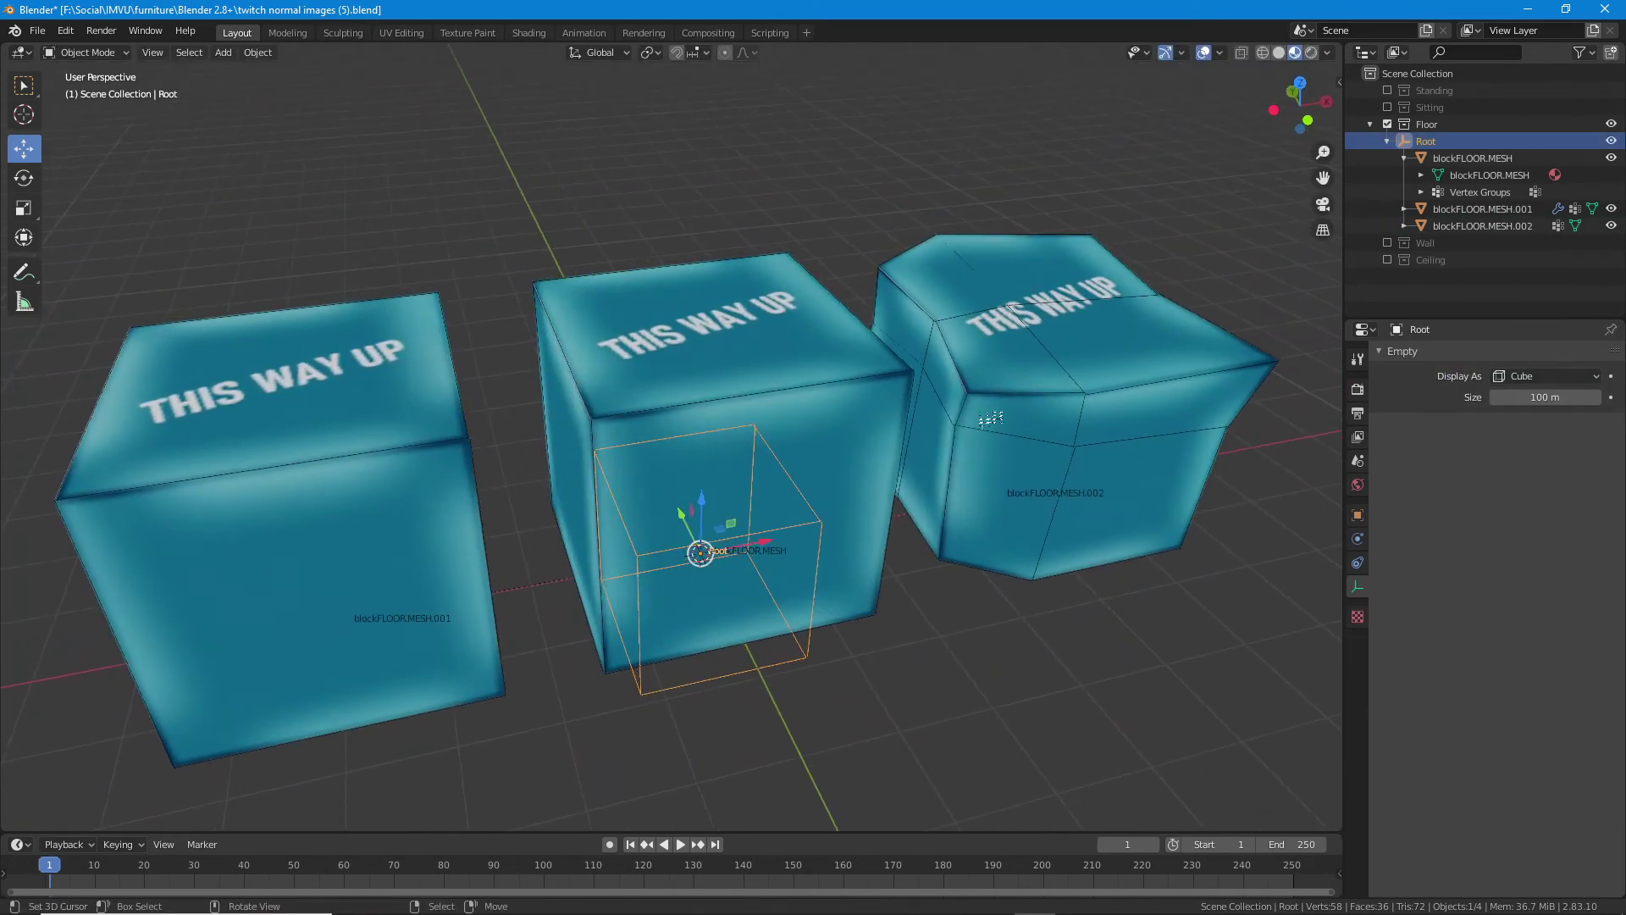
- Select all three blocks together with the Root empty, and save the project
right_click(1030, 395)
shift+right_click(737, 453)
shift+right_click(418, 508)
shift+right_click(678, 696)
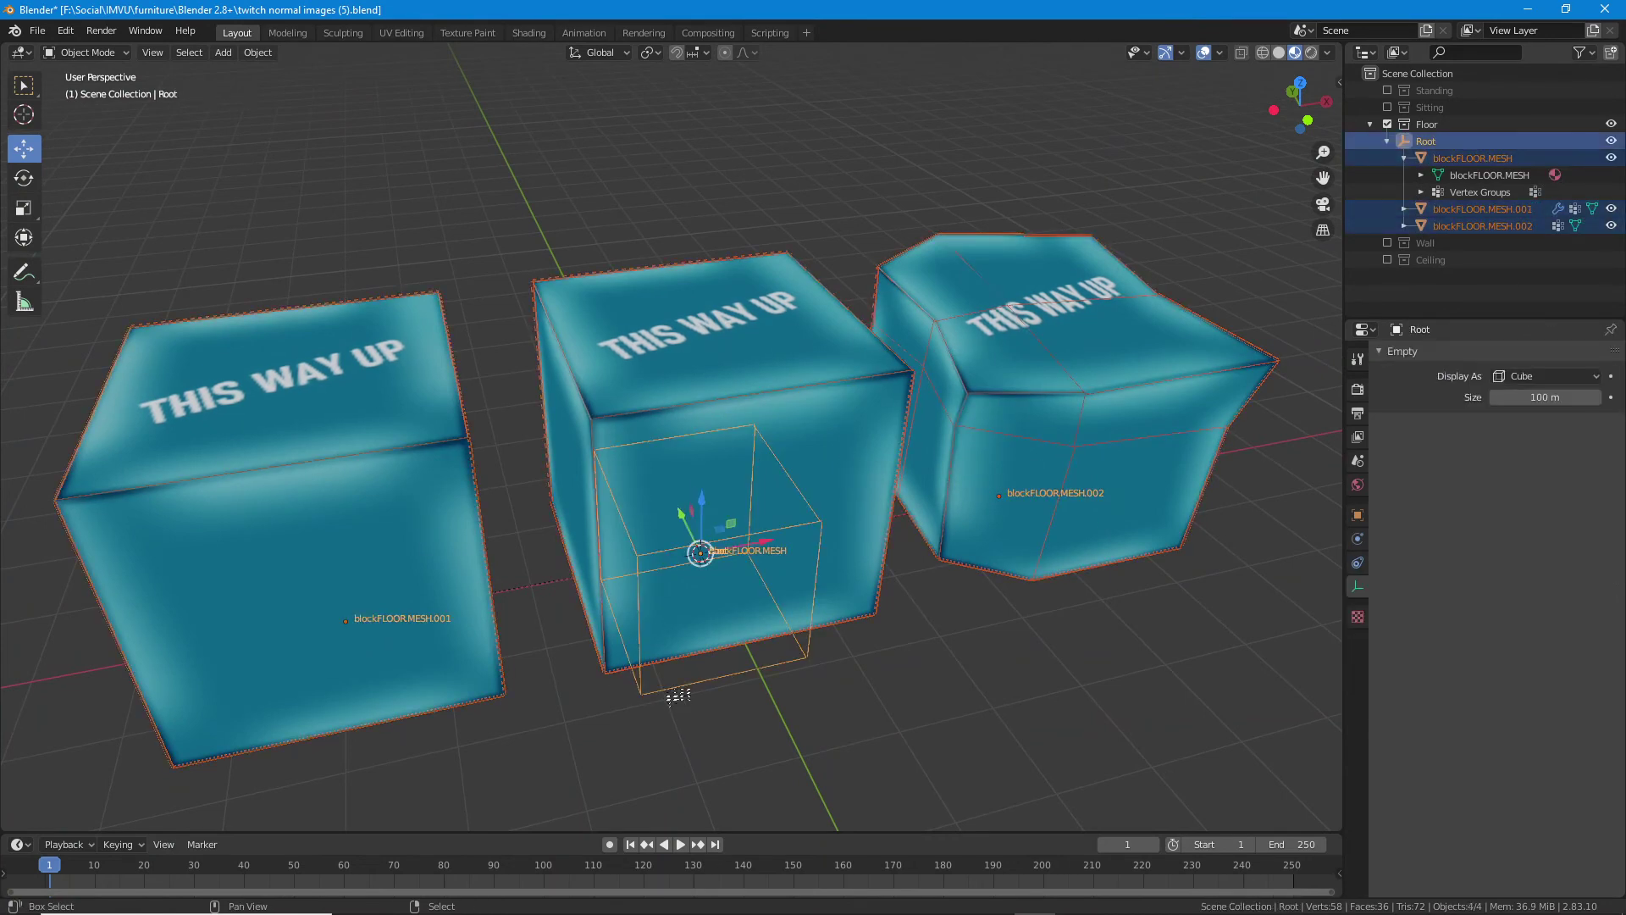
key(ctrl+s)
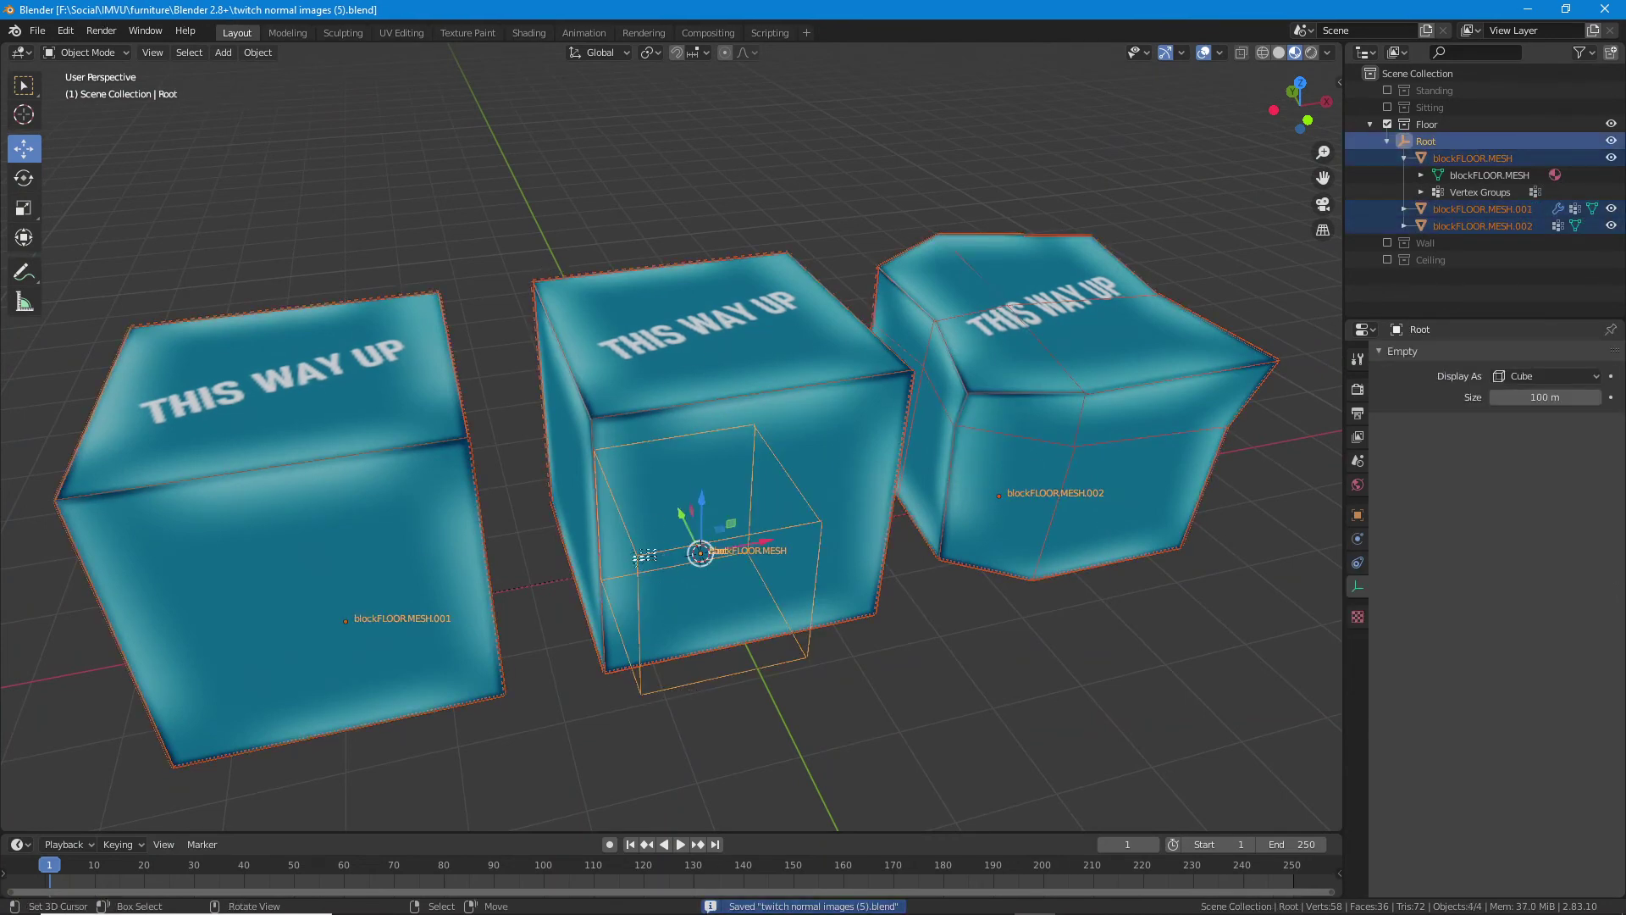
- Export the selected objects to FBX as twitch normal images (5).fbx
click(39, 31)
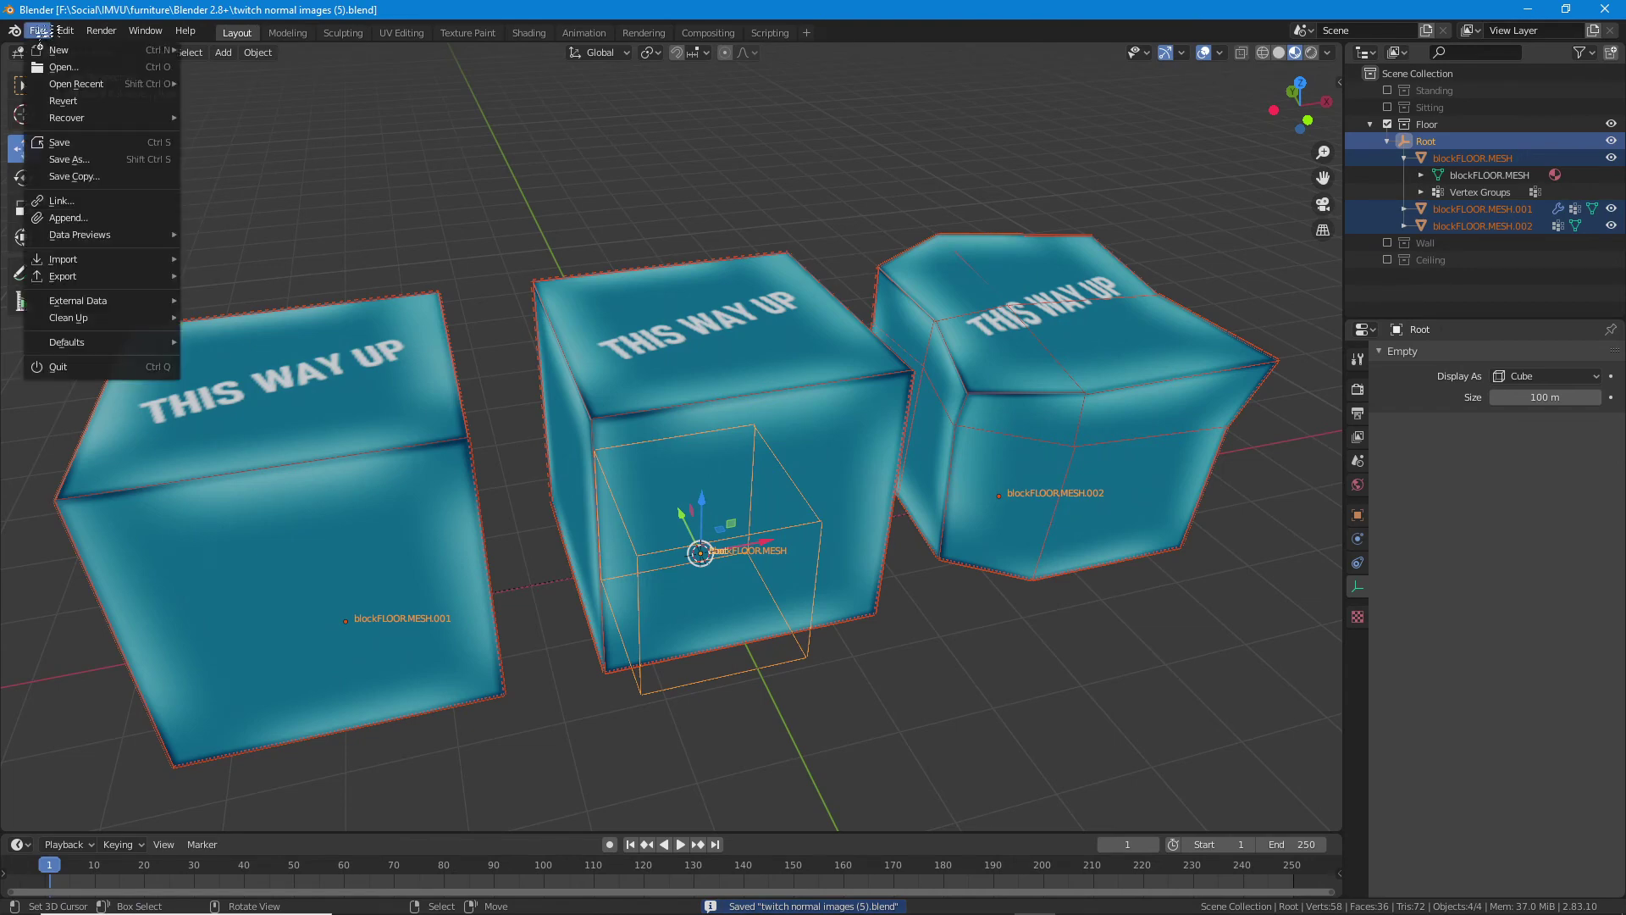
mouse_move(62, 276)
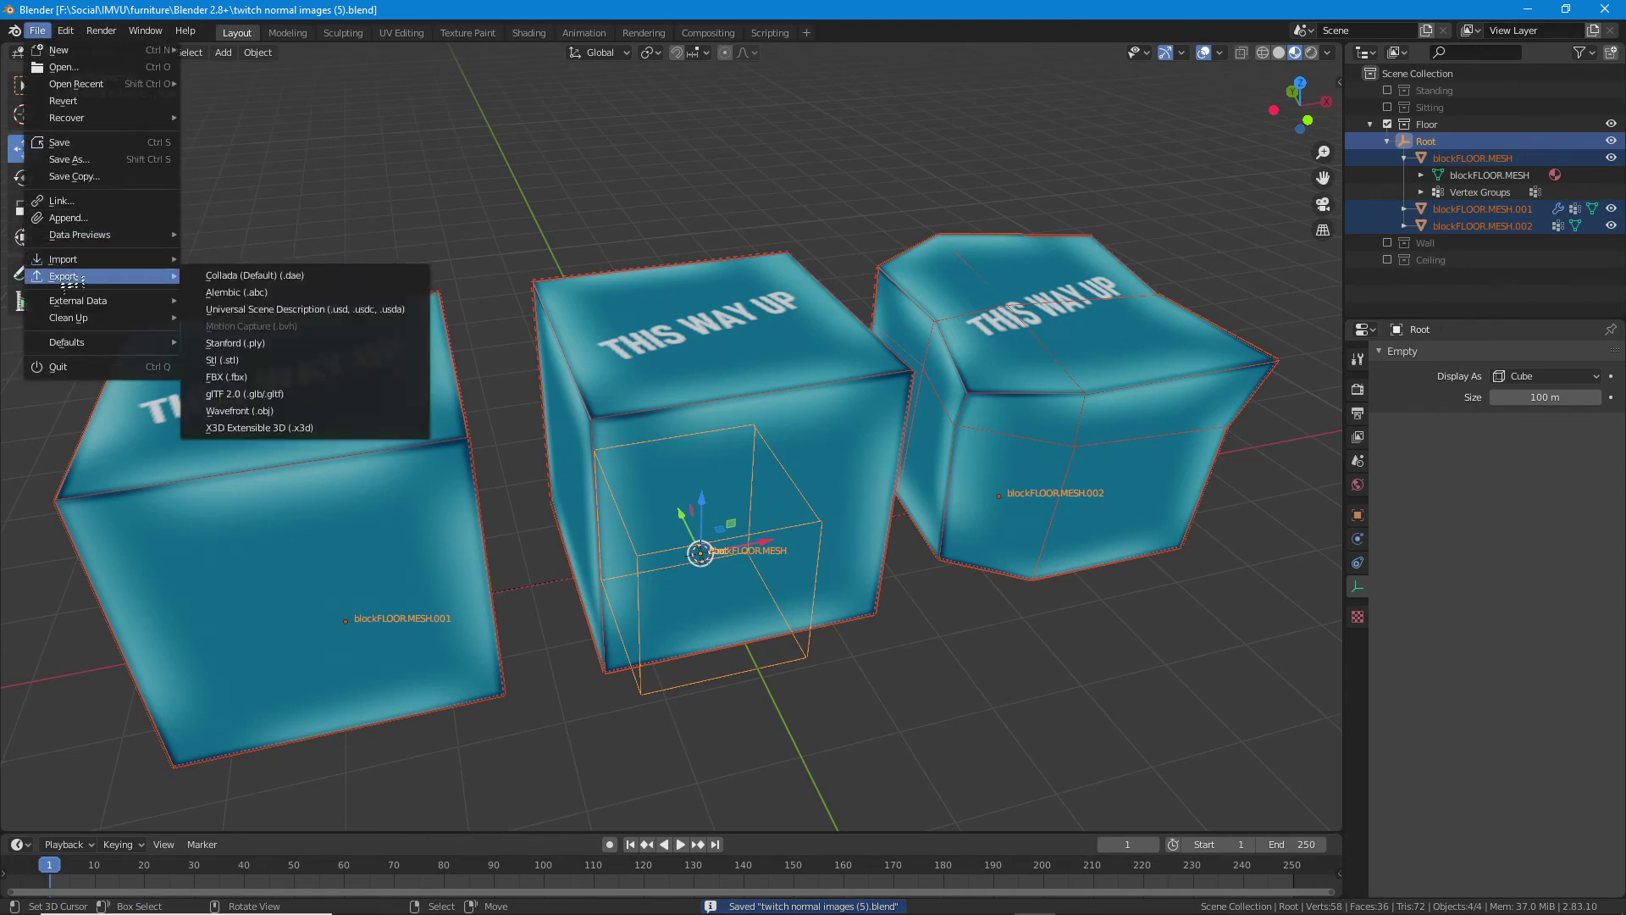
click(257, 377)
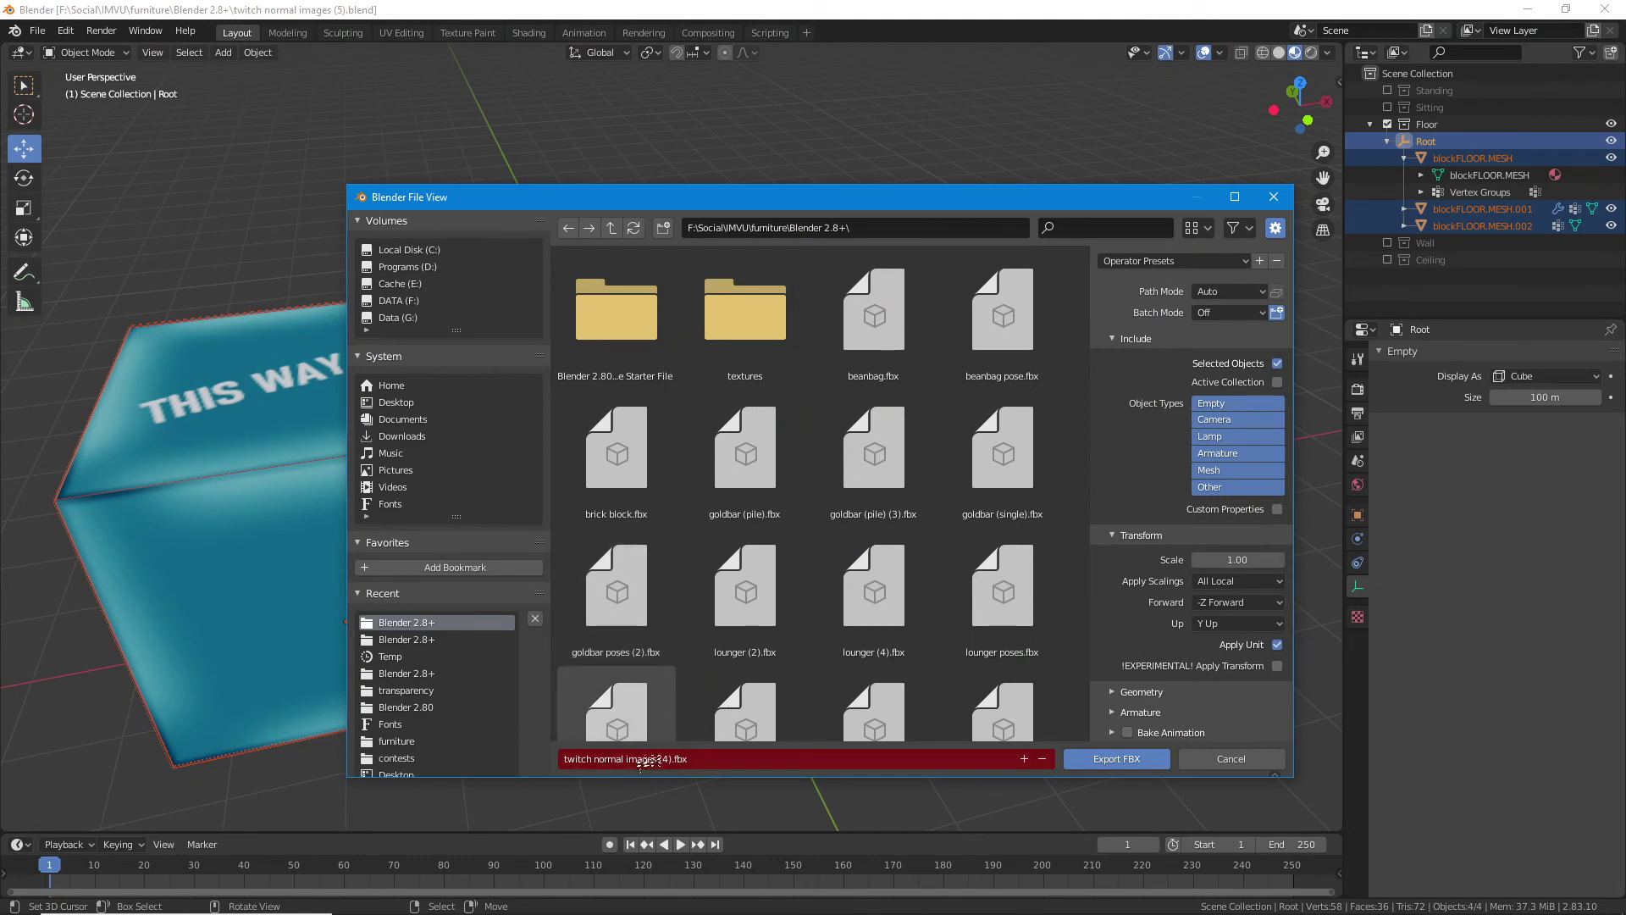
click(663, 759)
click(663, 759)
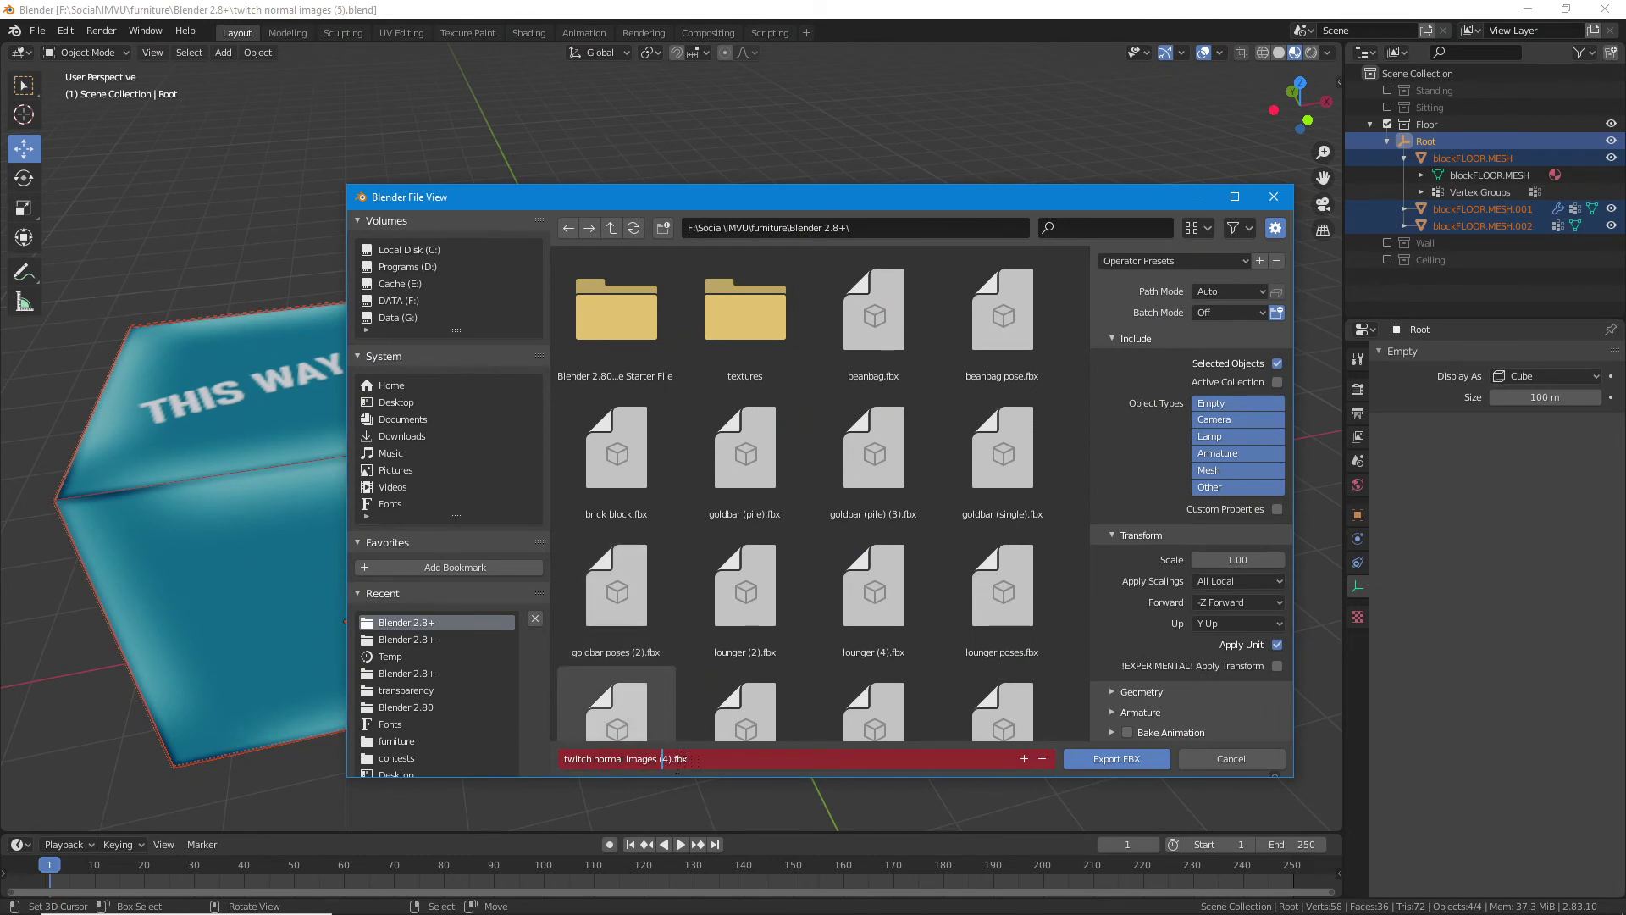
key(Return)
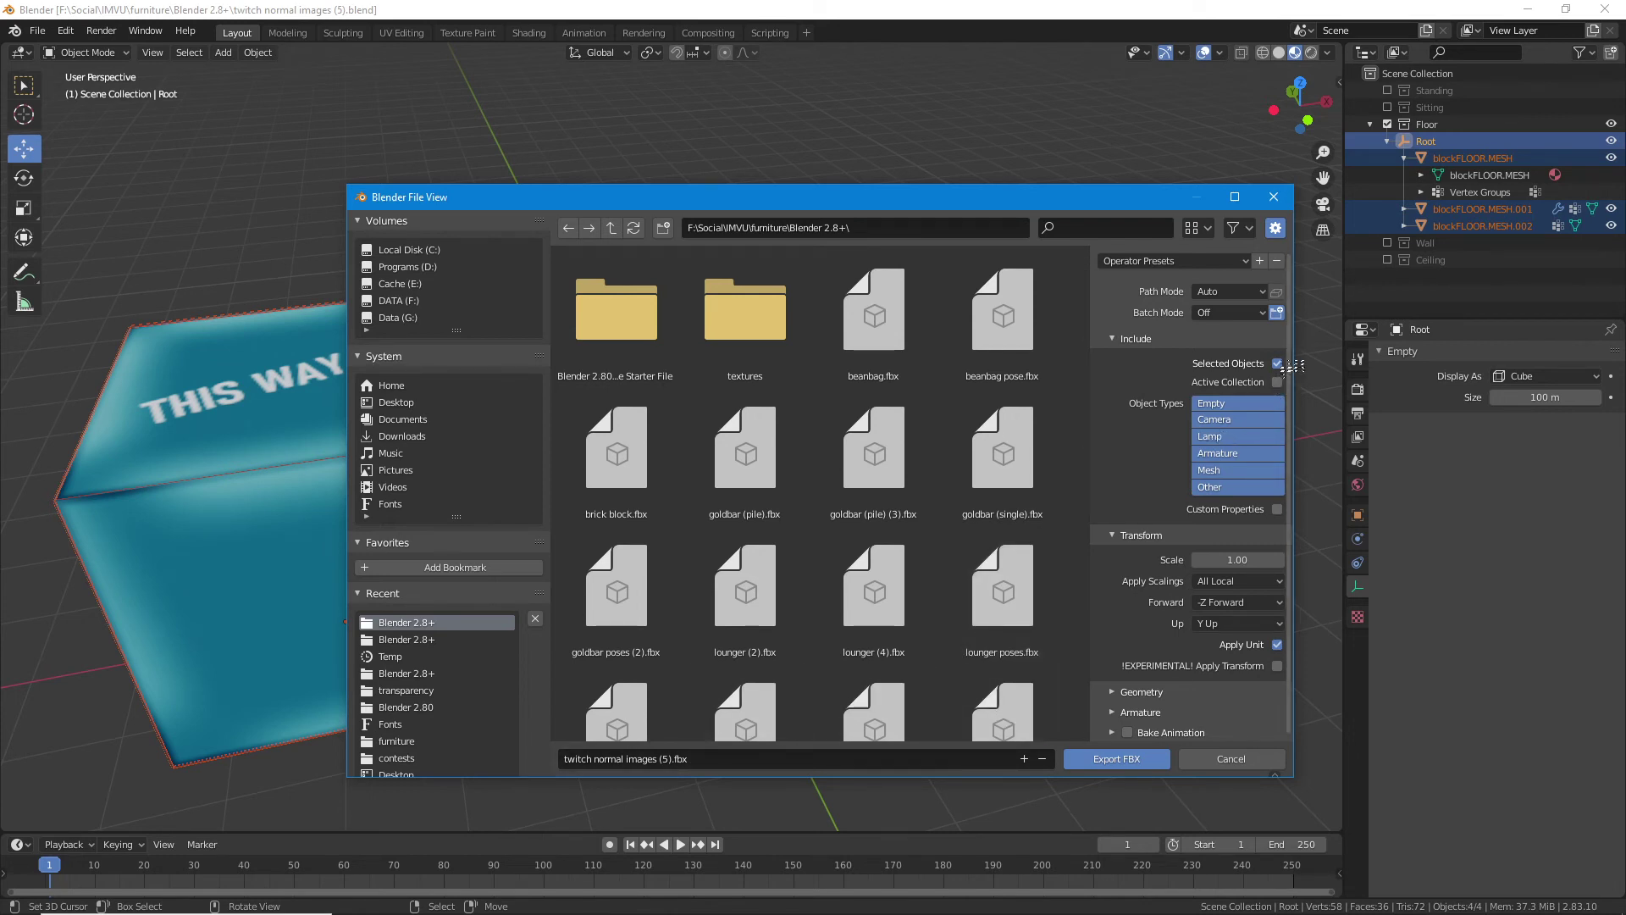
click(1120, 759)
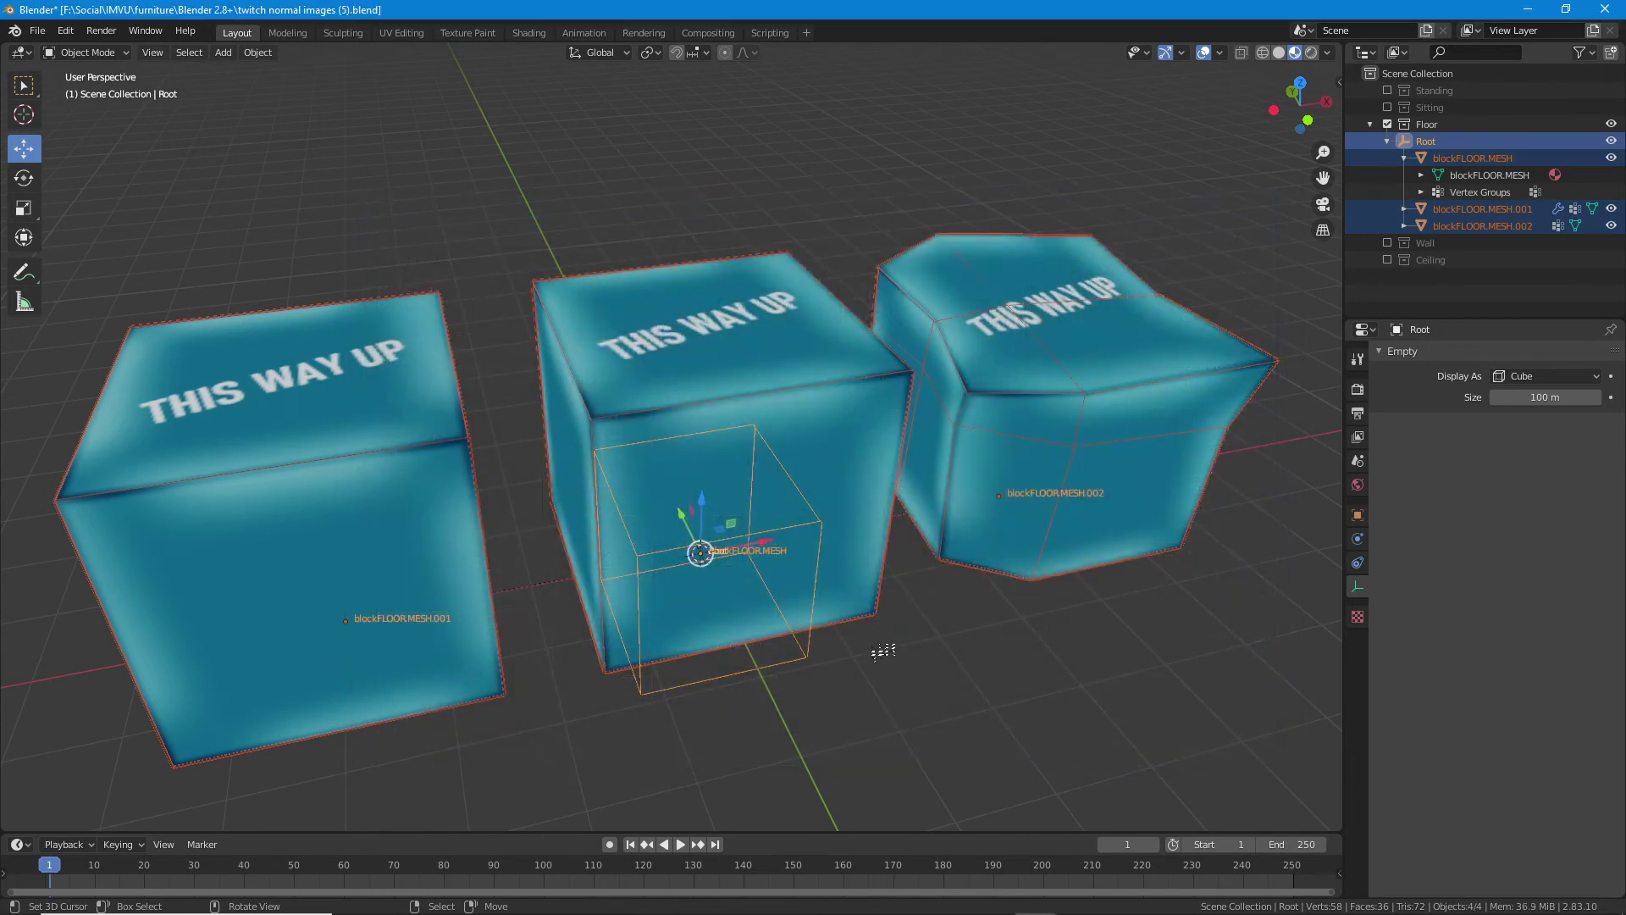
- Switch to IMVU Studio and create a new product derived from Empty Furniture
click(1076, 897)
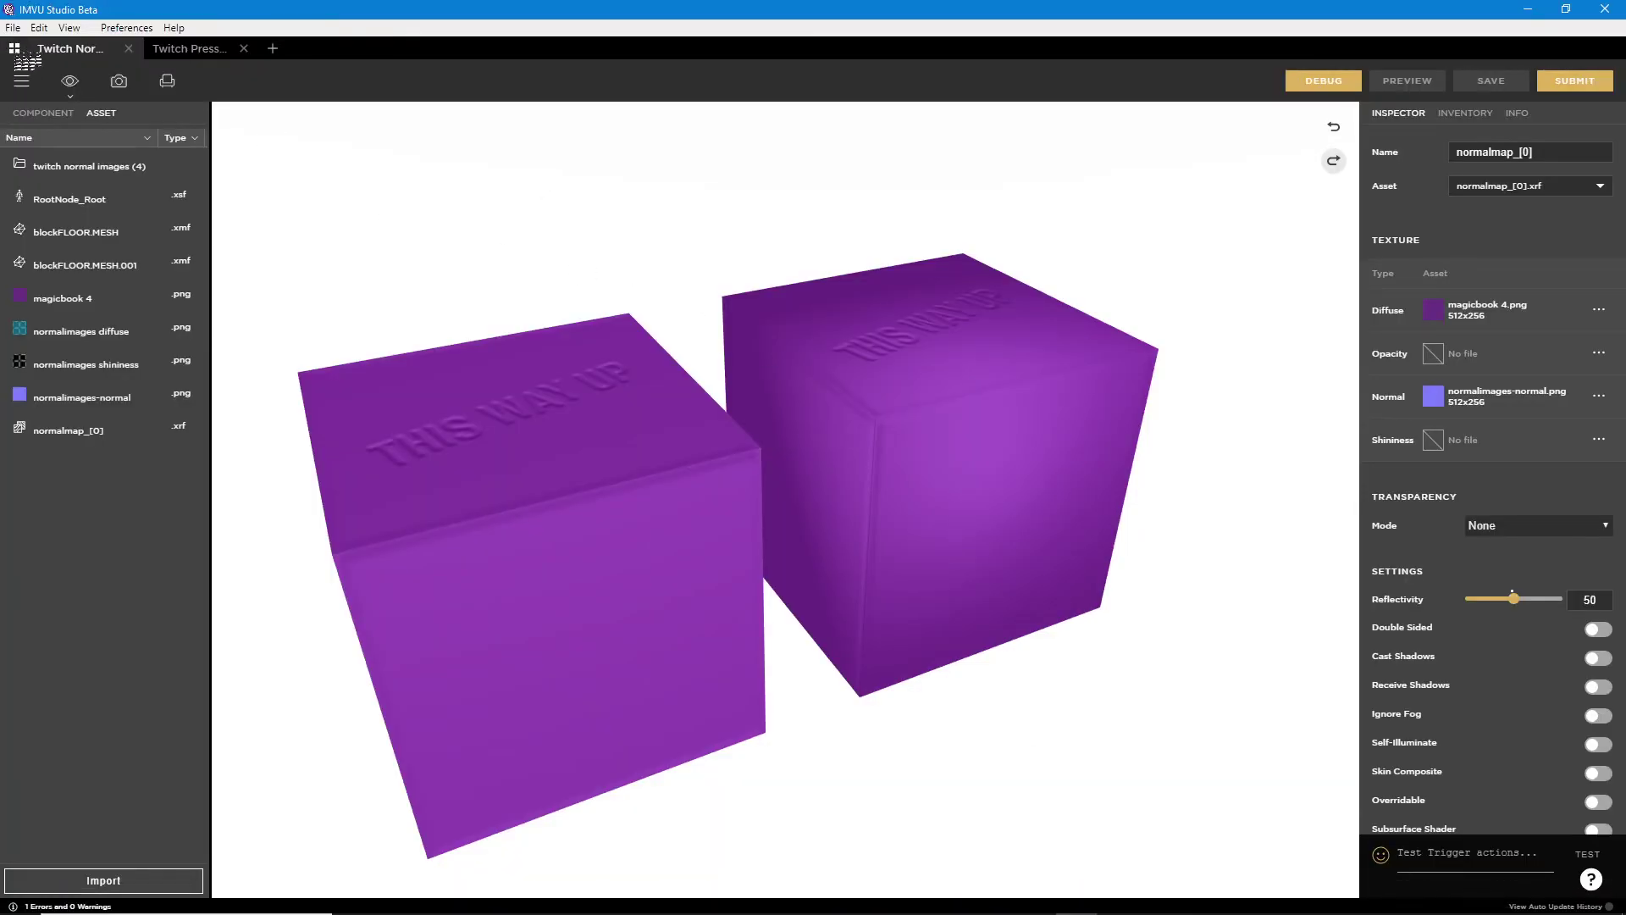
click(14, 48)
mouse_move(334, 439)
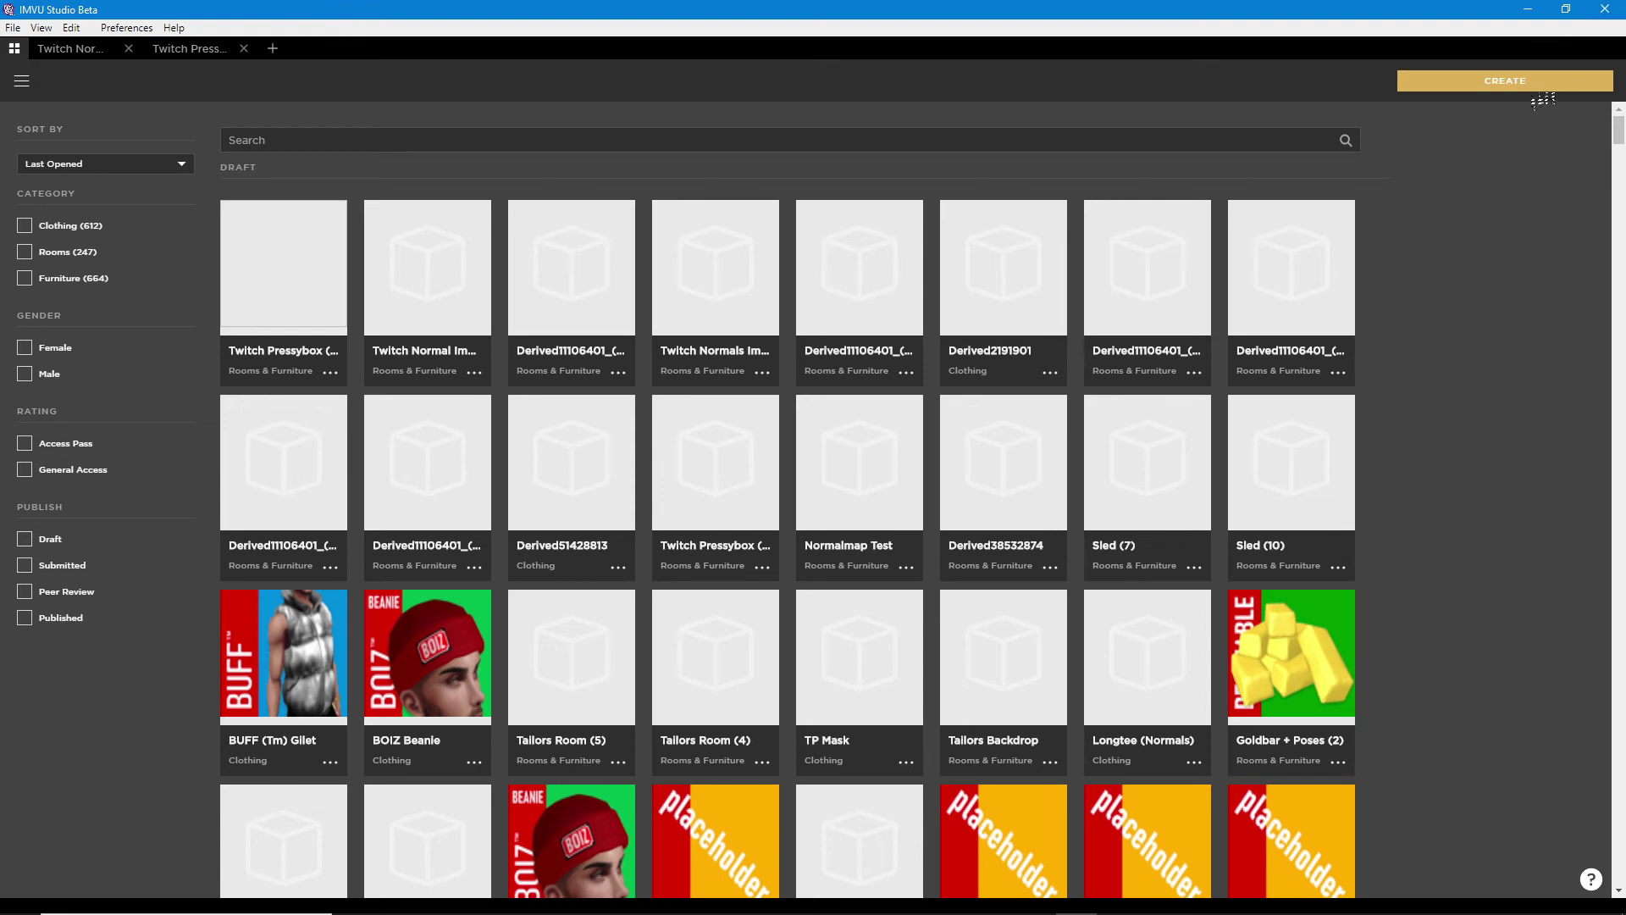
click(1508, 82)
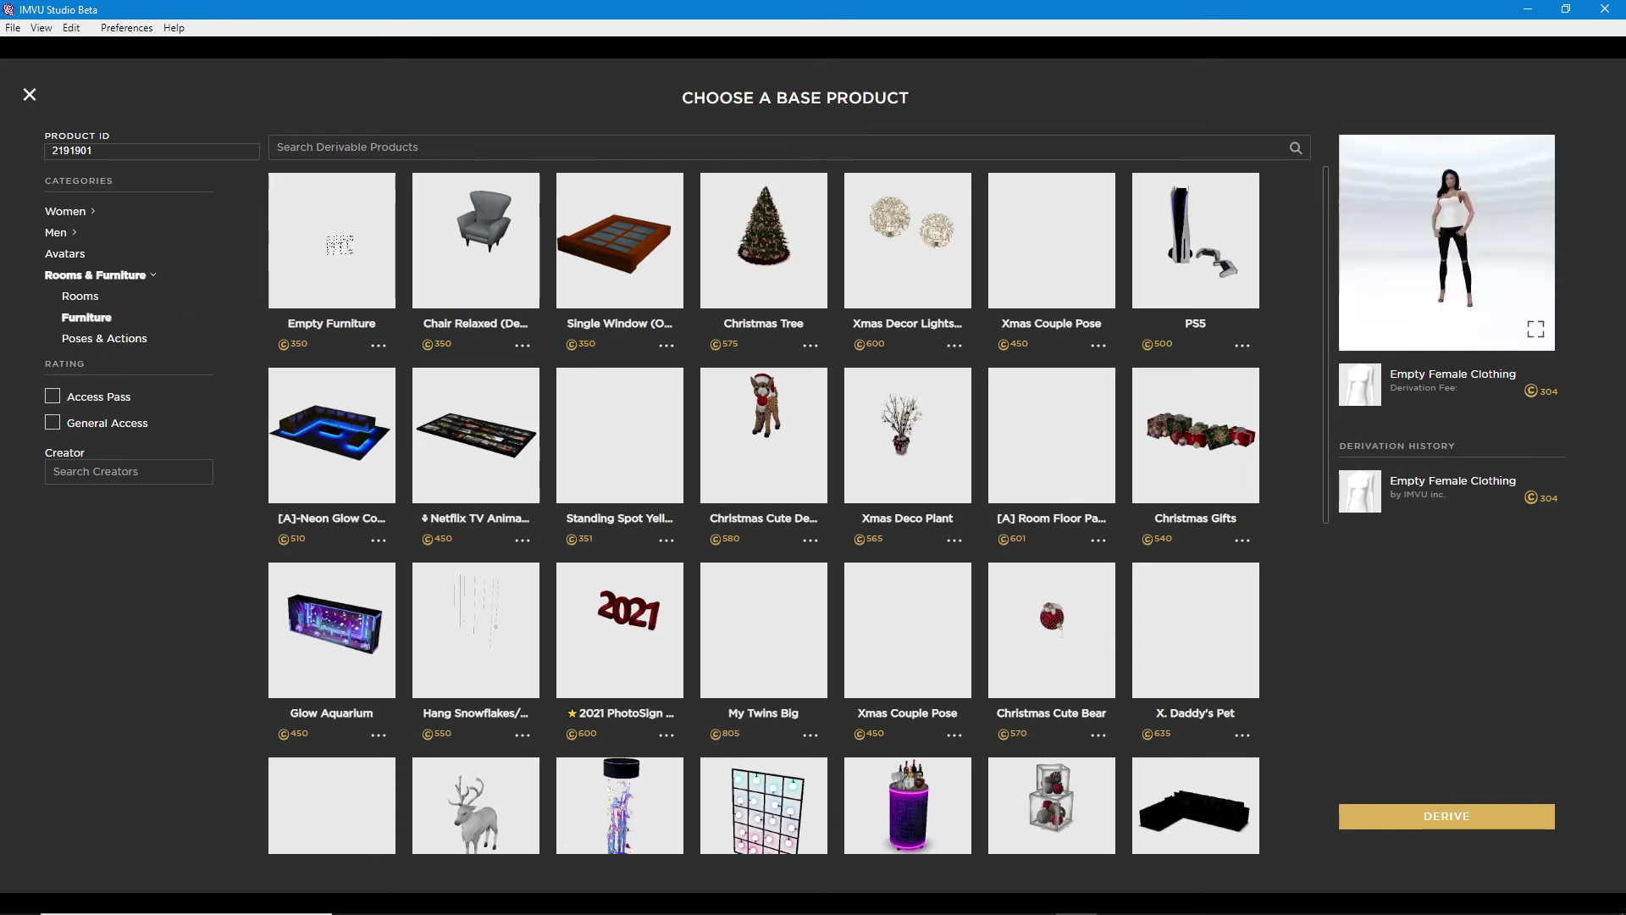
click(339, 244)
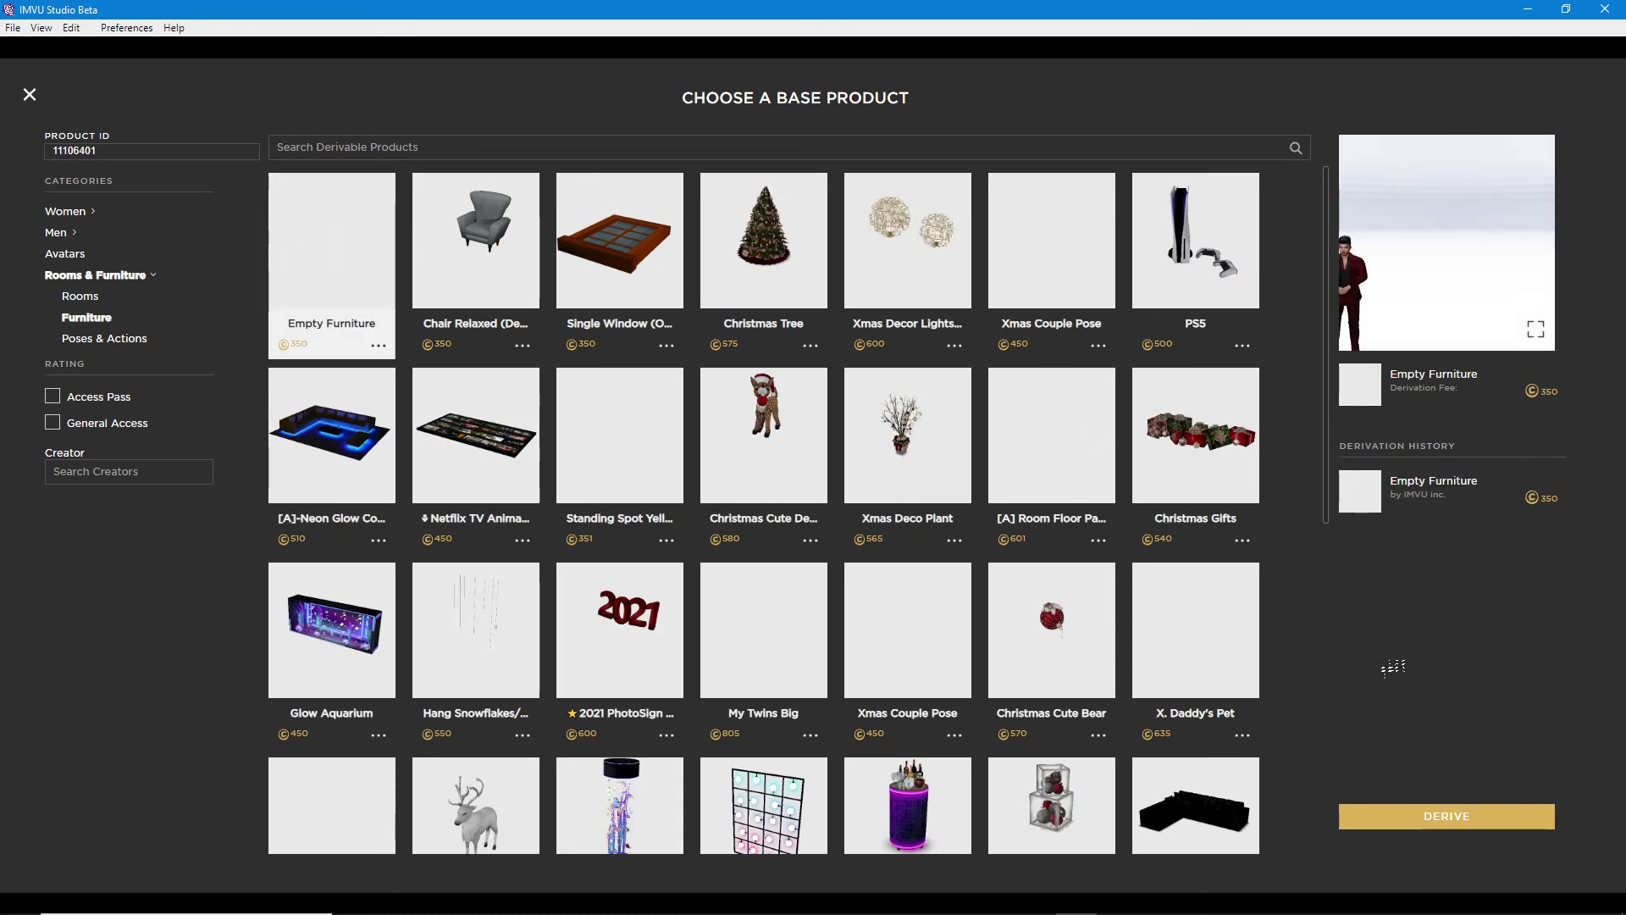
click(1446, 816)
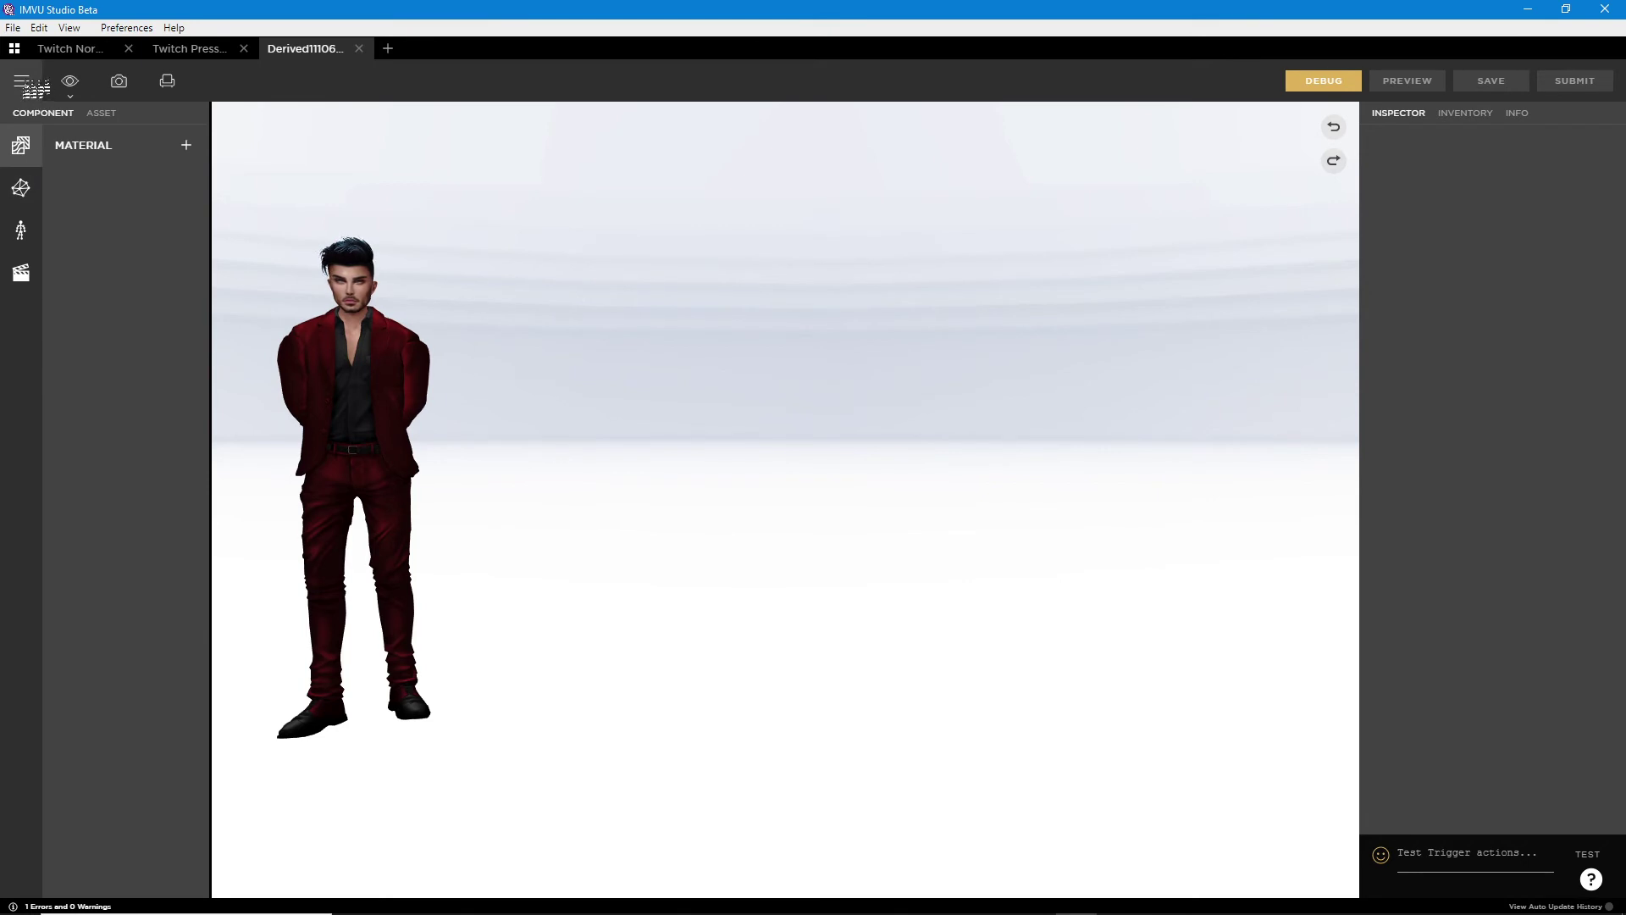
- Choose twitch normal images (5).fbx as the asset to import into the new product
click(23, 91)
mouse_move(40, 139)
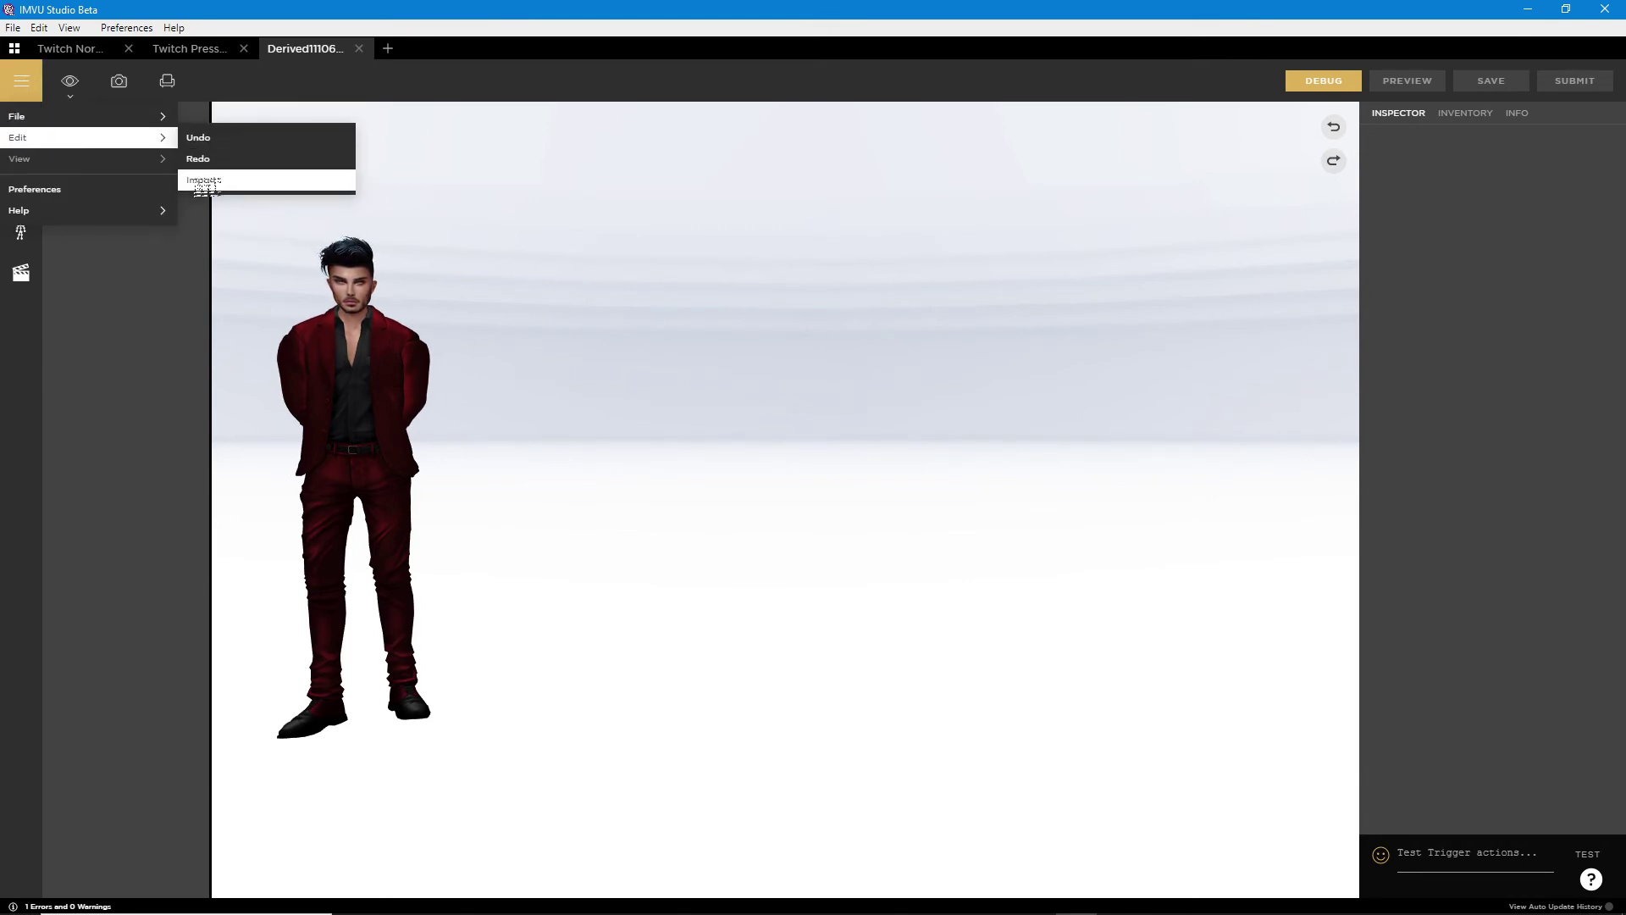
click(201, 181)
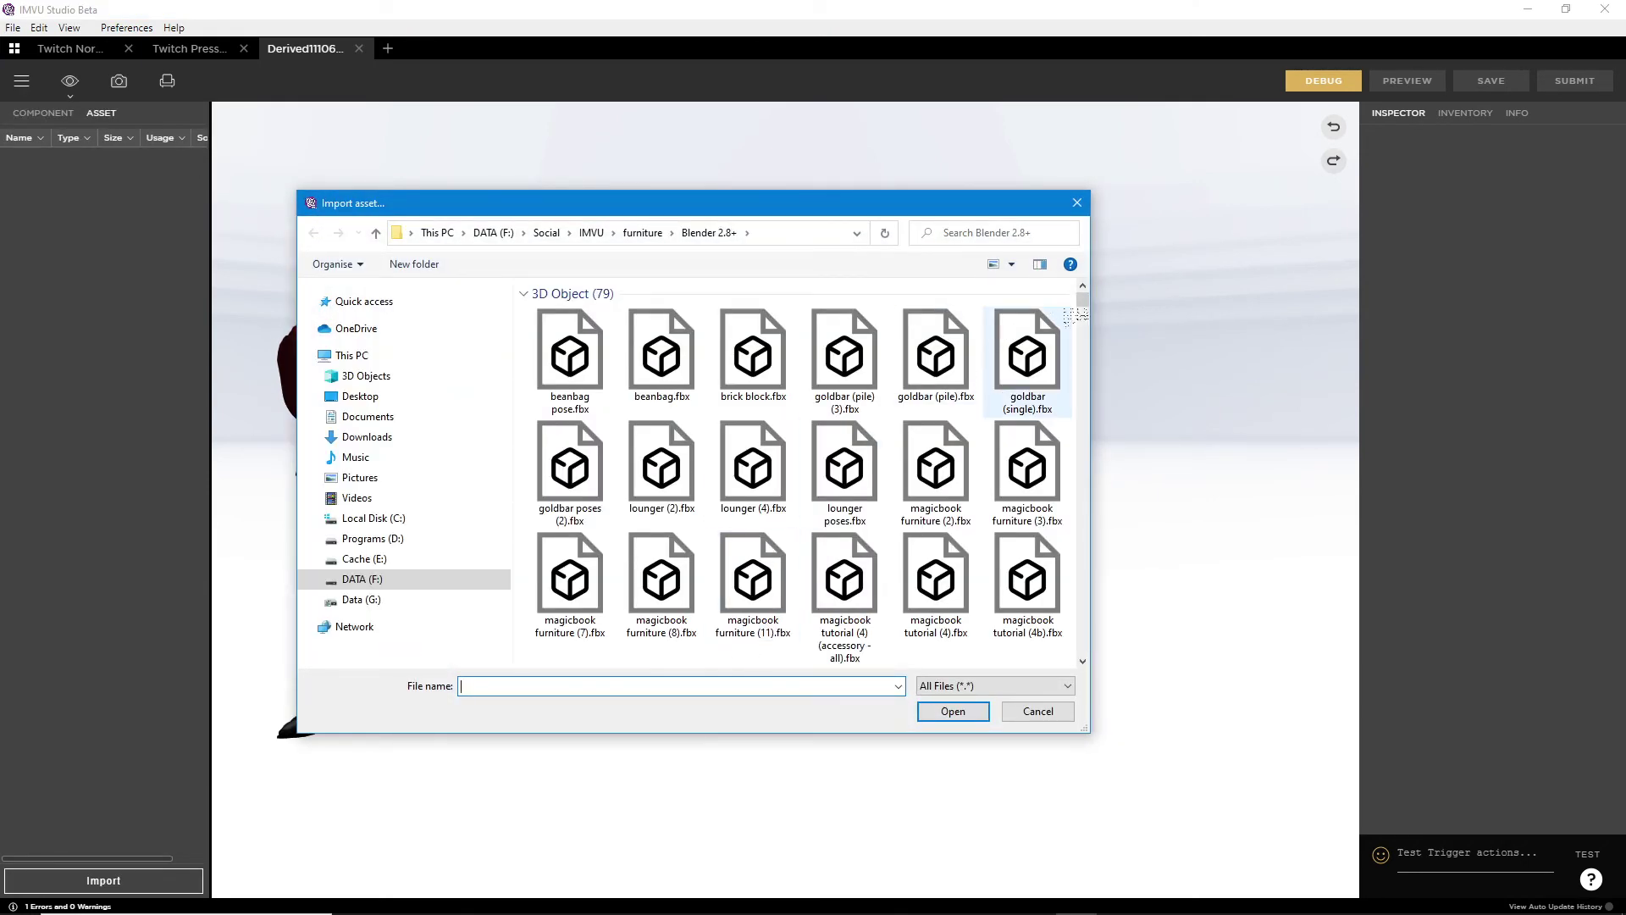
drag(934, 208, 1030, 213)
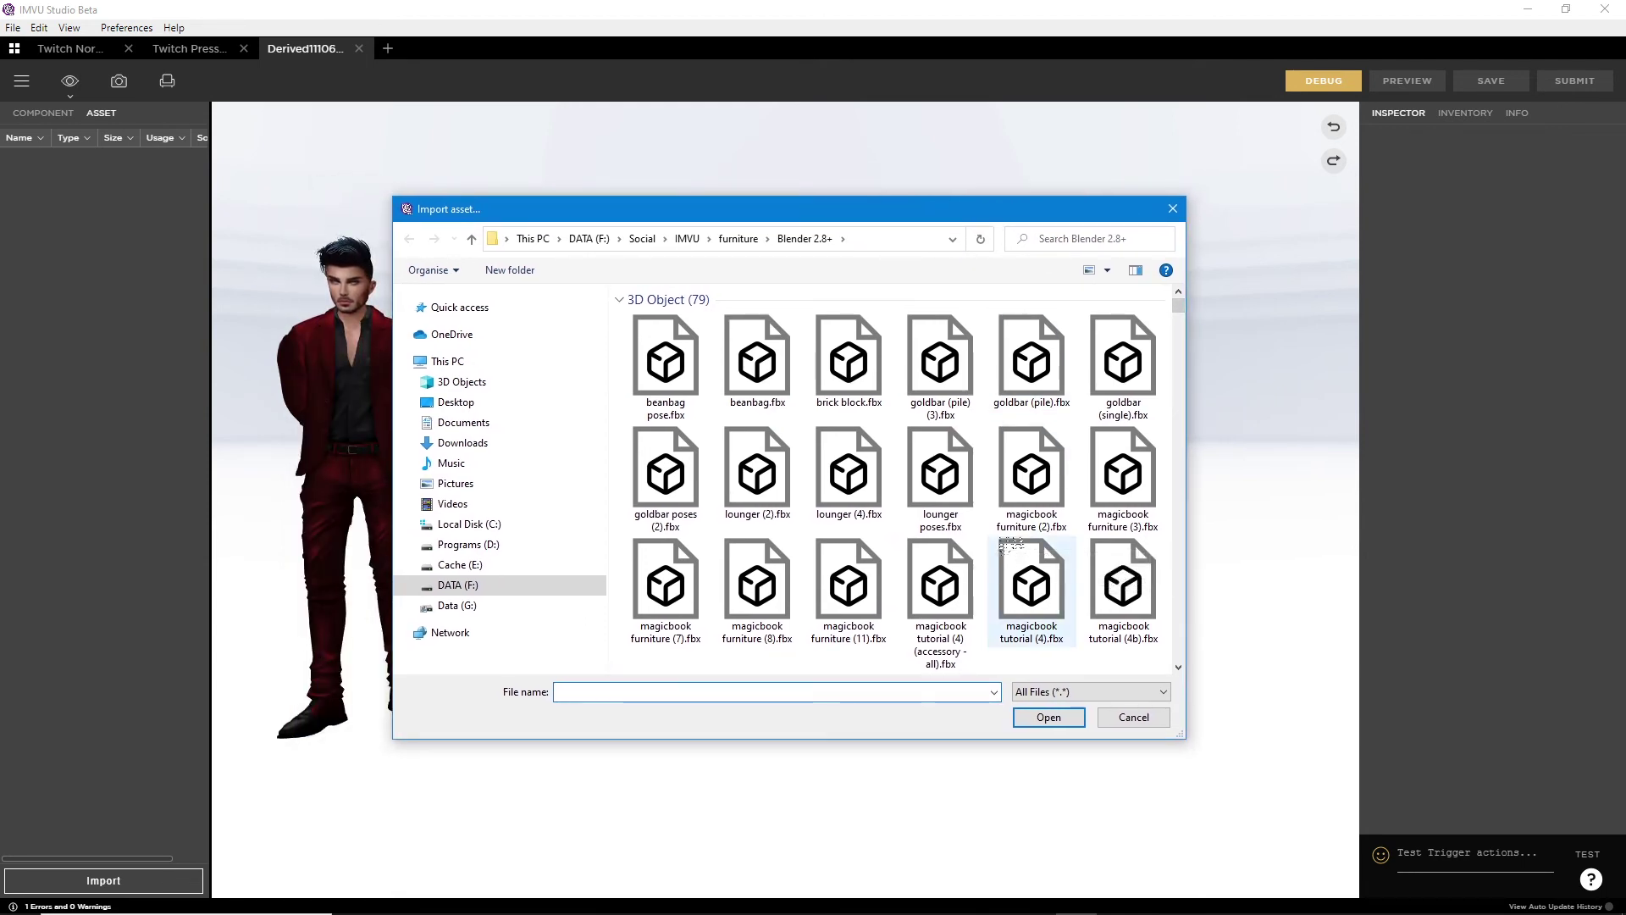
scroll(1009, 539, down, 5)
scroll(1009, 542, down, 8)
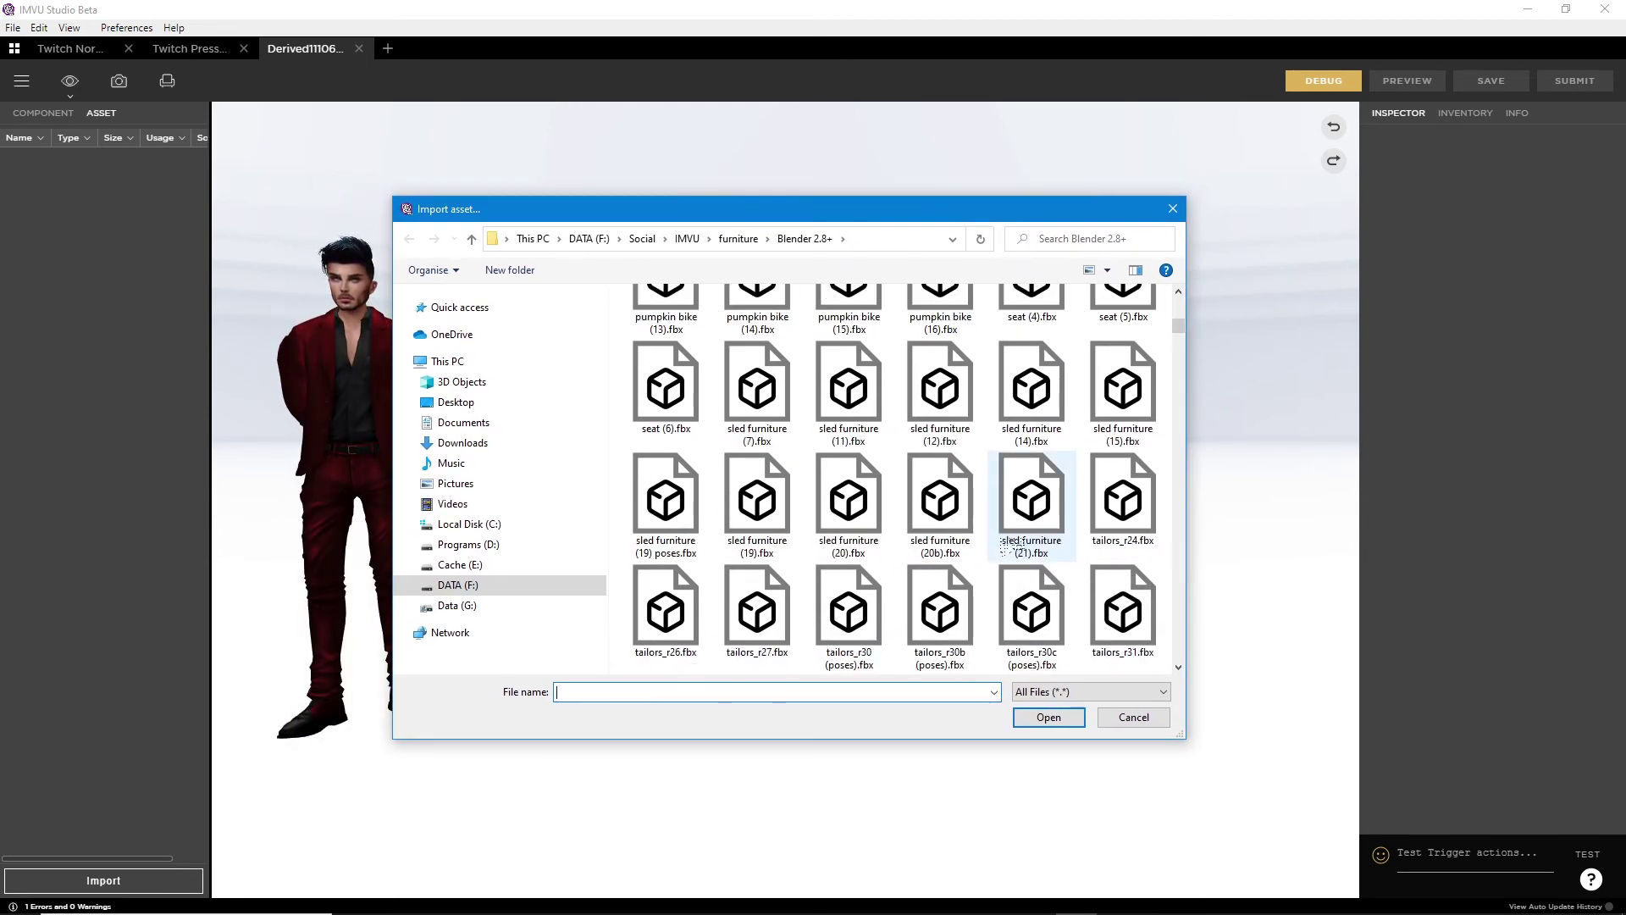
scroll(983, 534, down, 3)
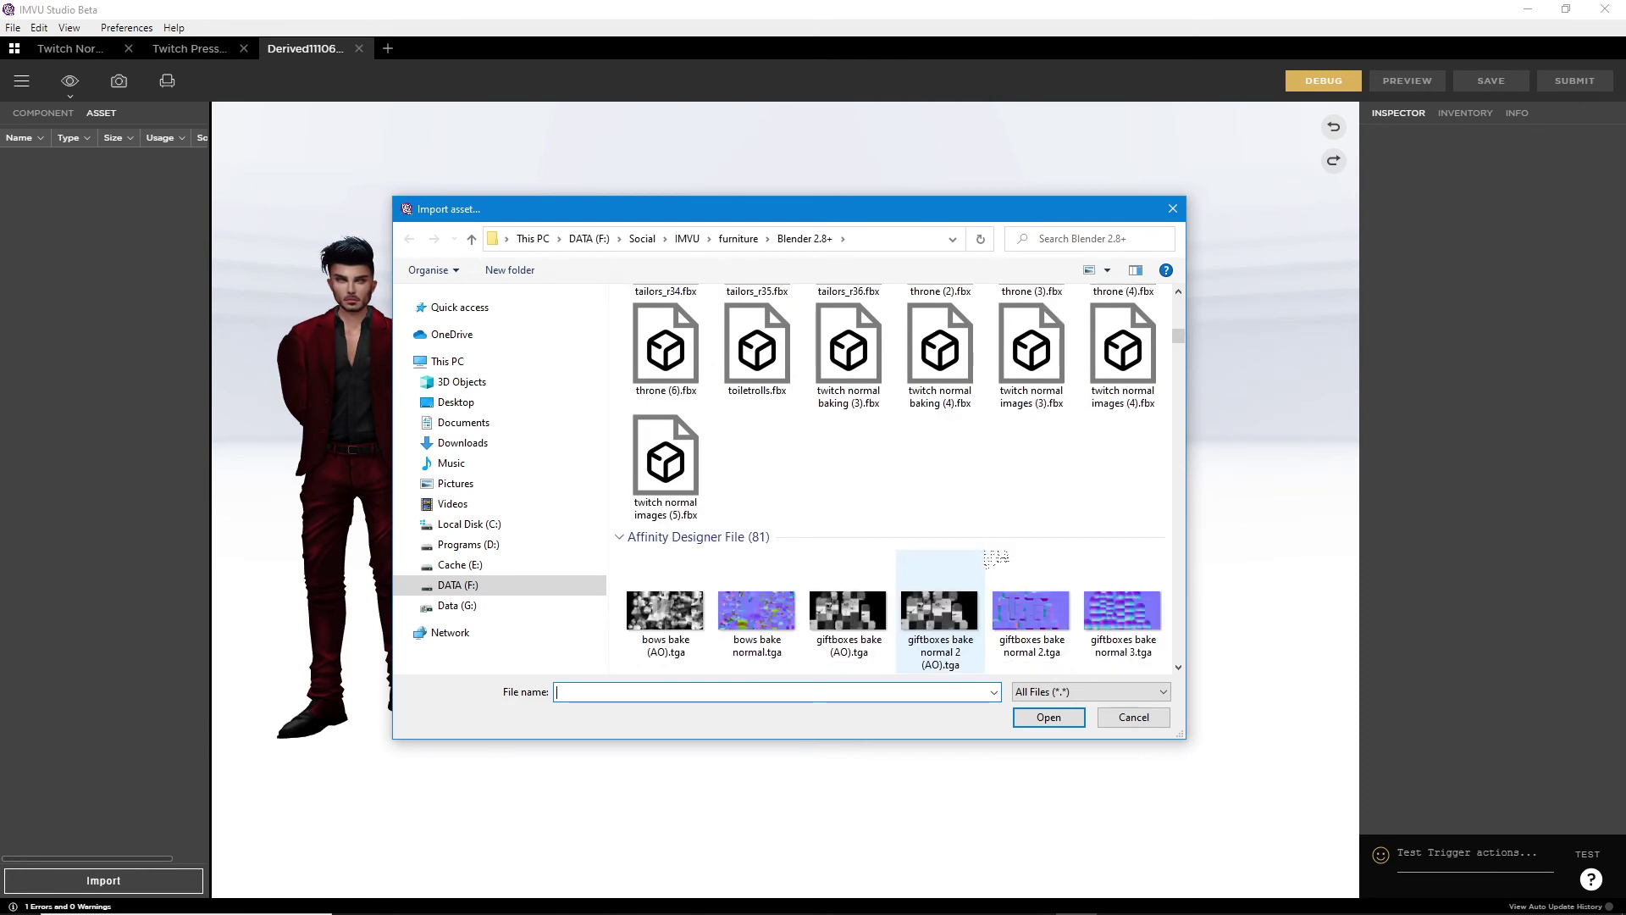
click(666, 462)
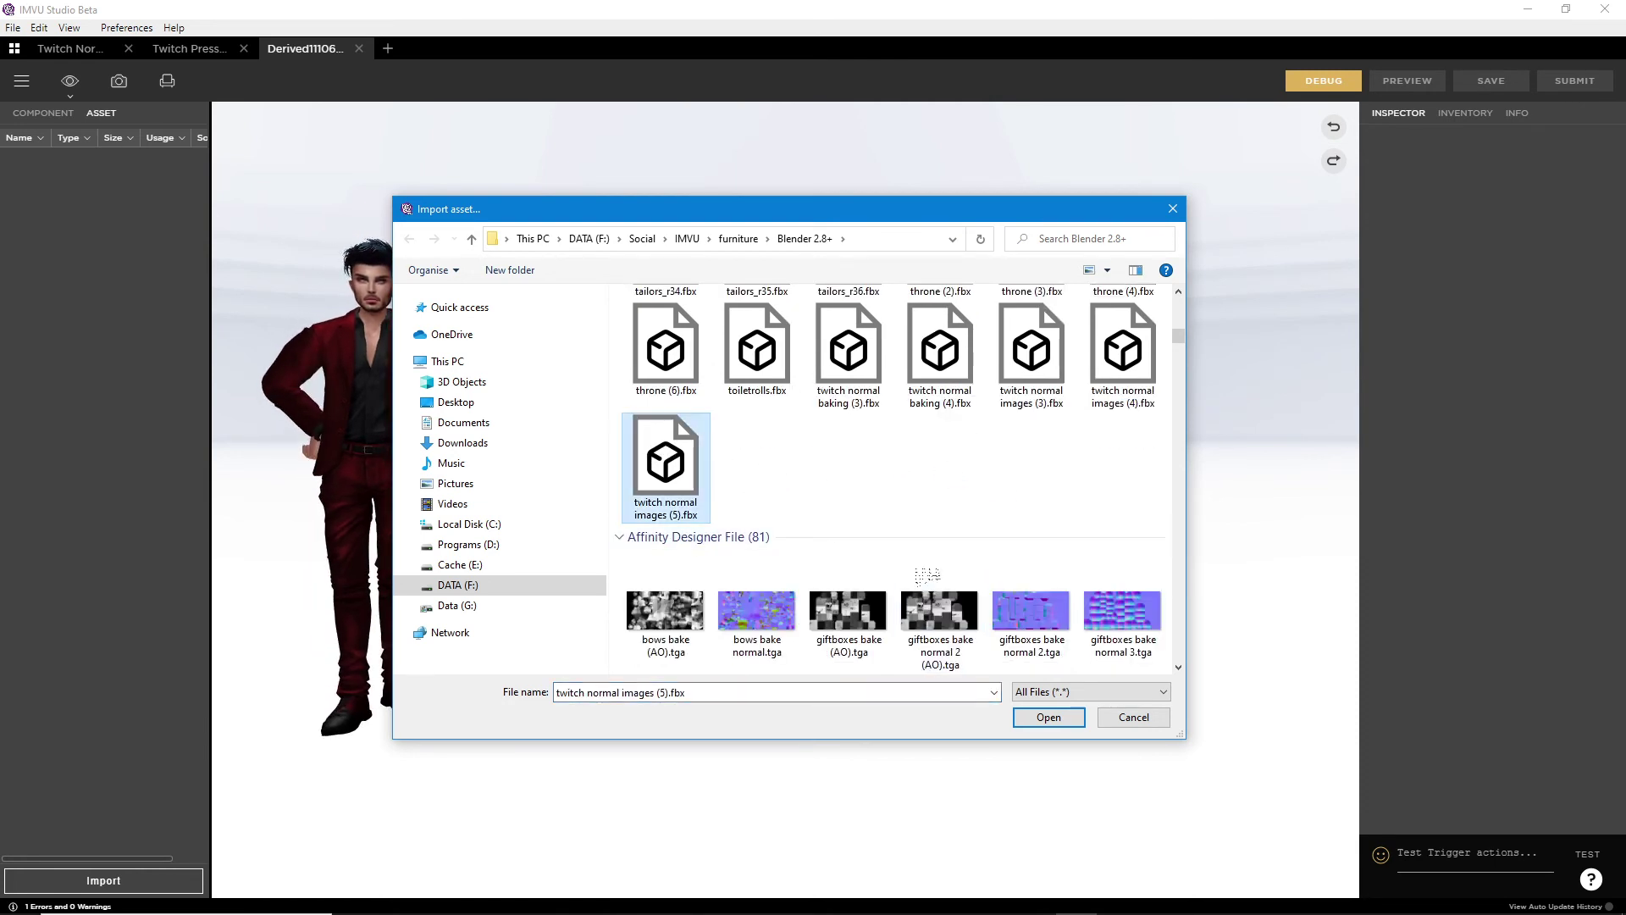
click(1050, 717)
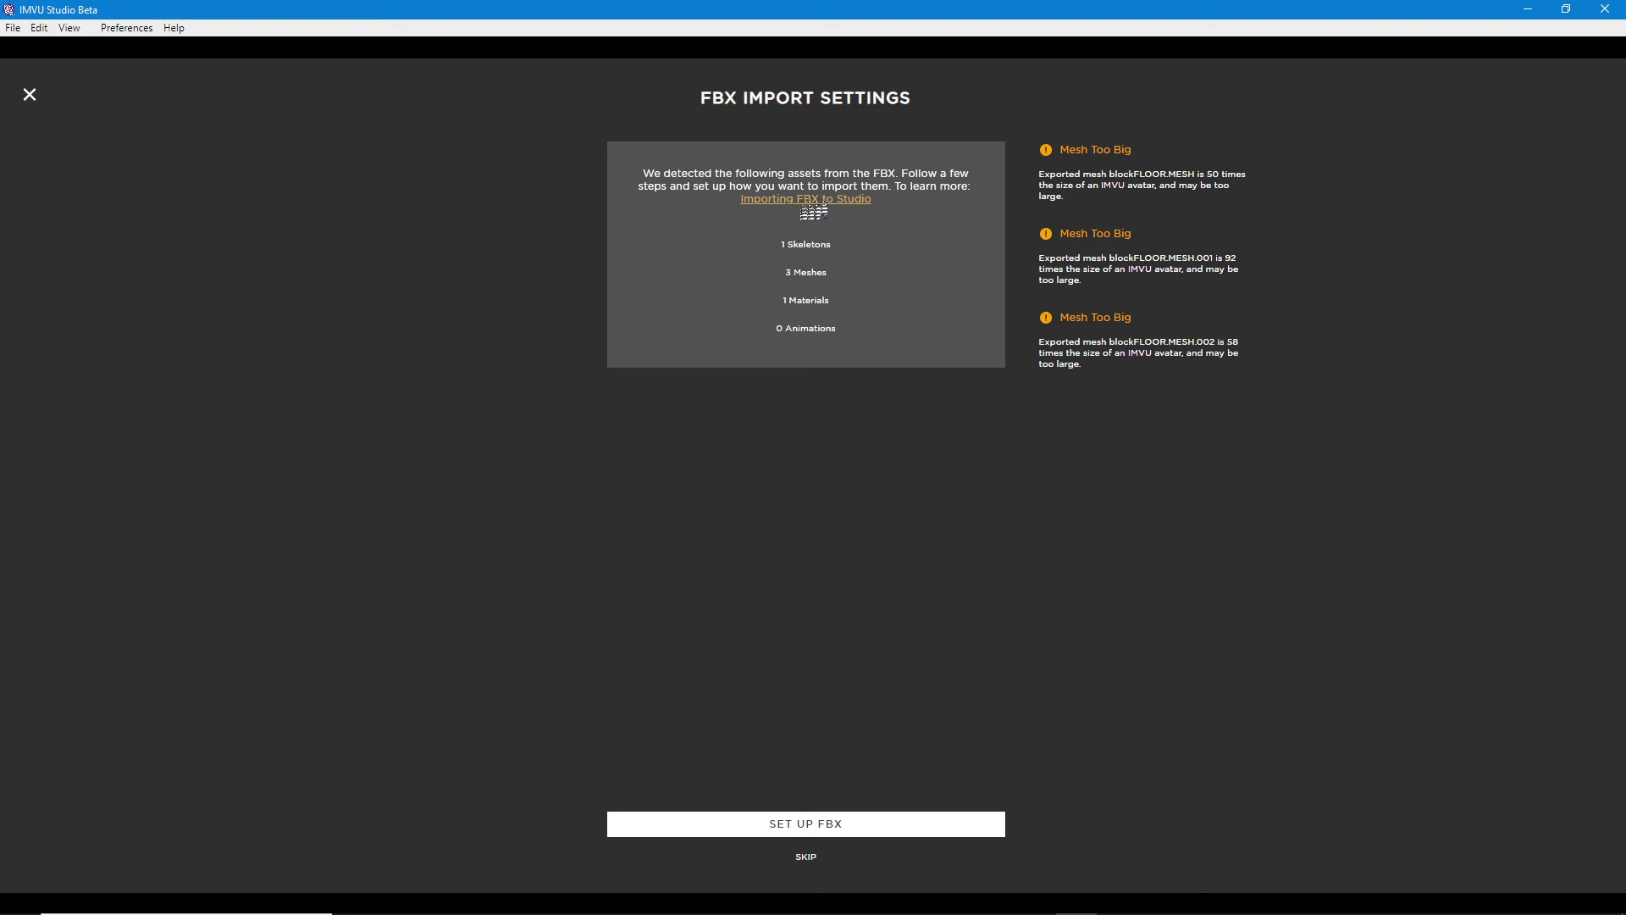
- Set the FBX import scale to 0.01 and import the Root skeleton, all three block meshes and the normalmap_[0] material
click(820, 825)
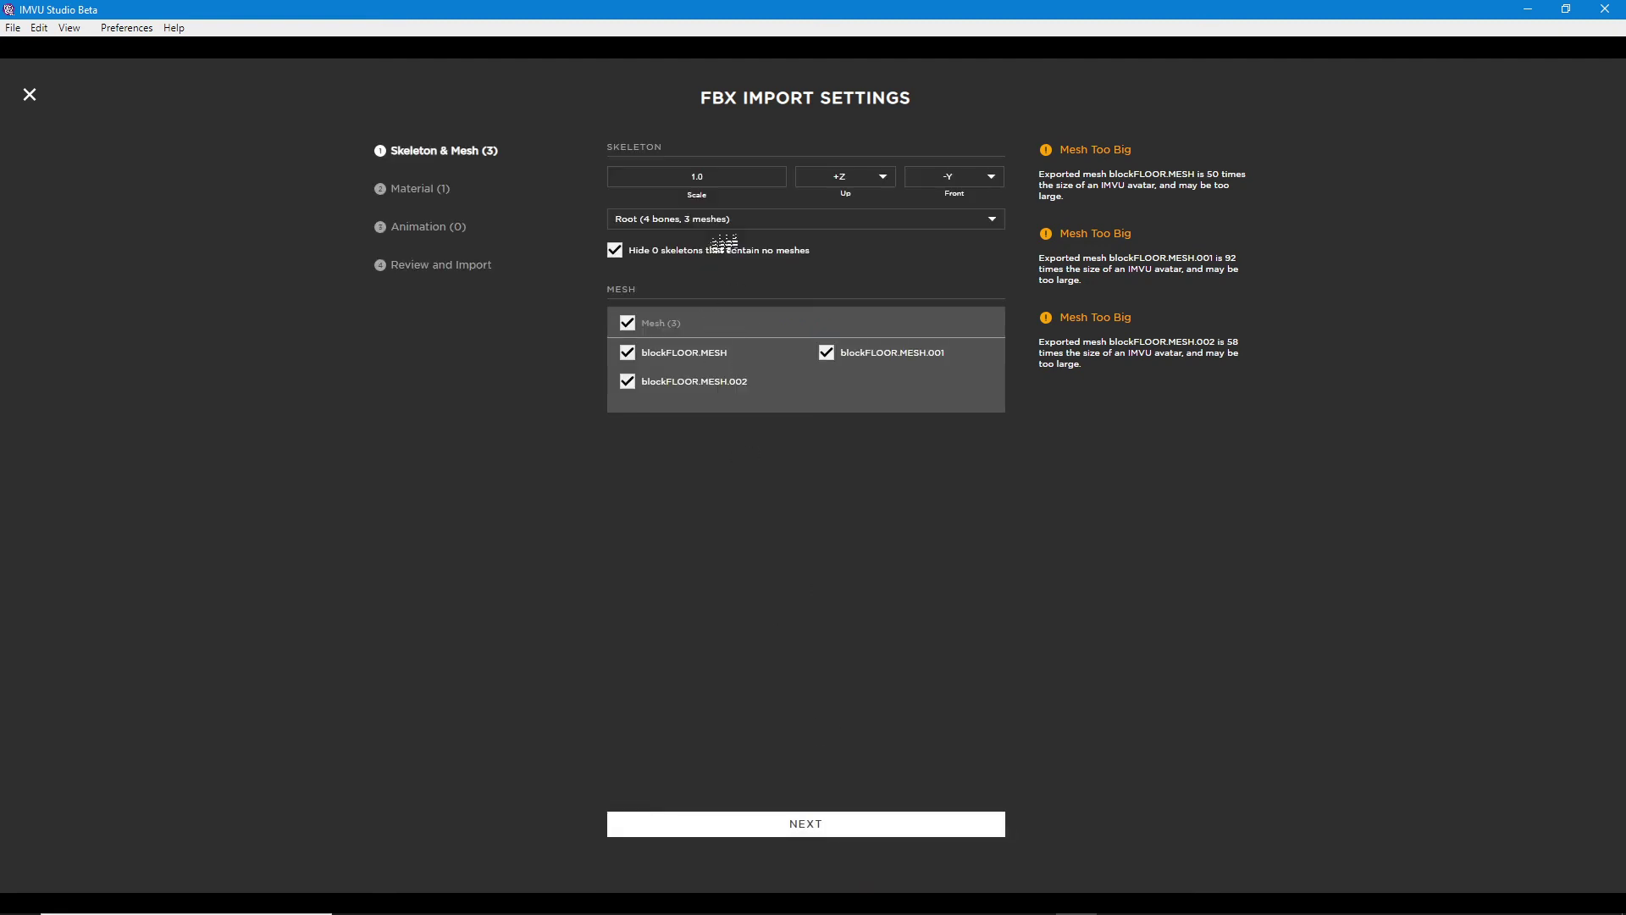
click(730, 174)
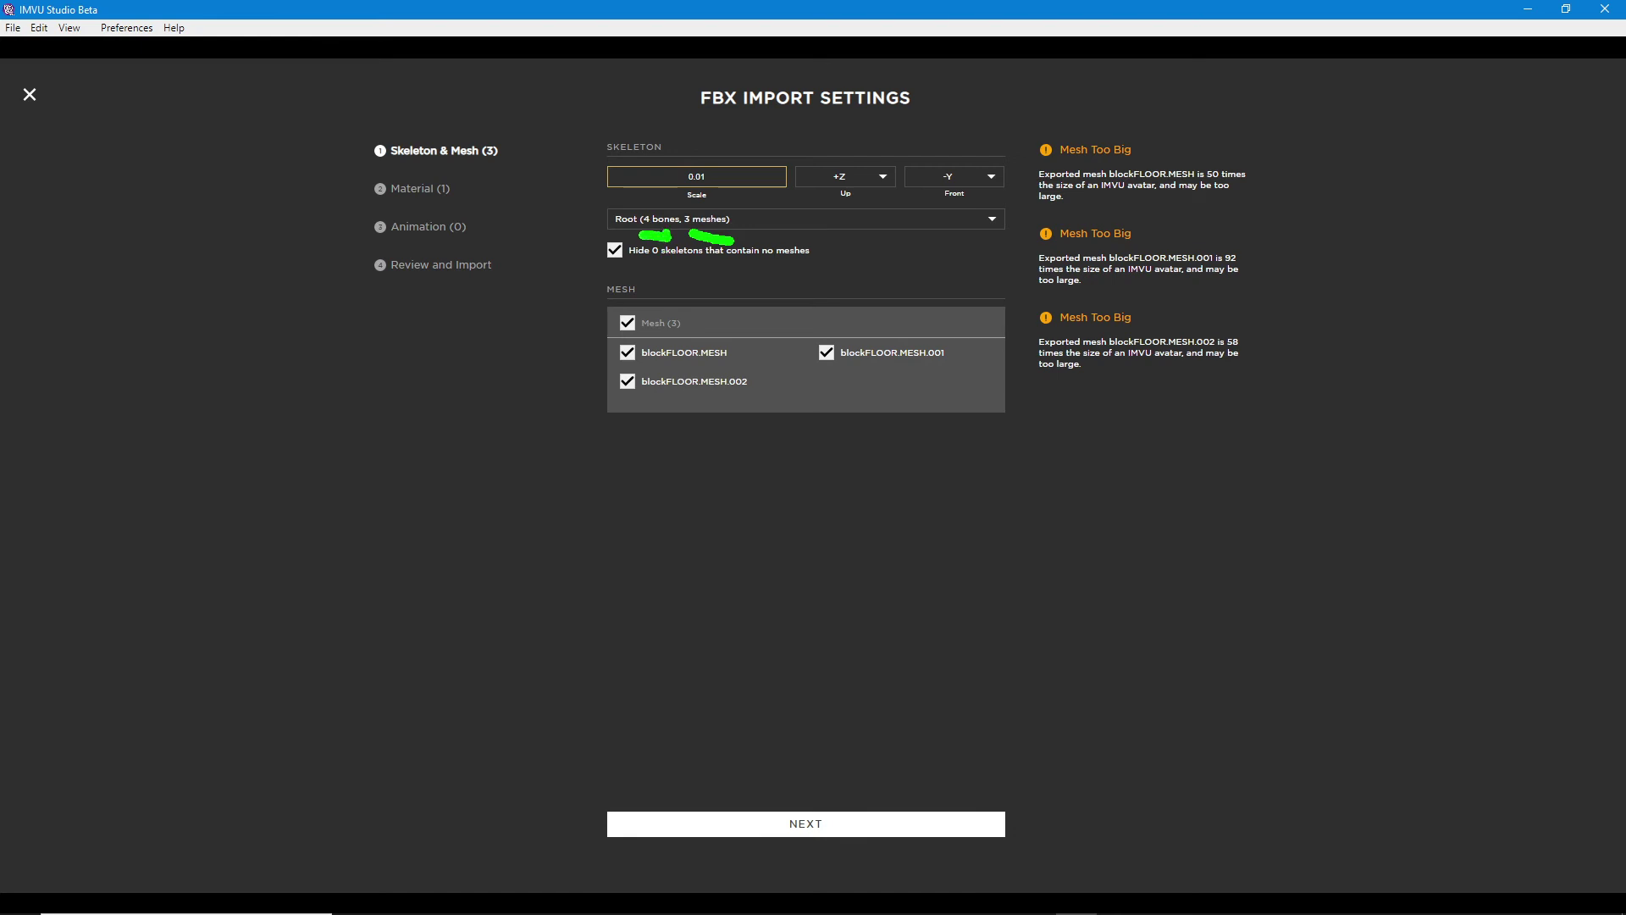
key(Escape)
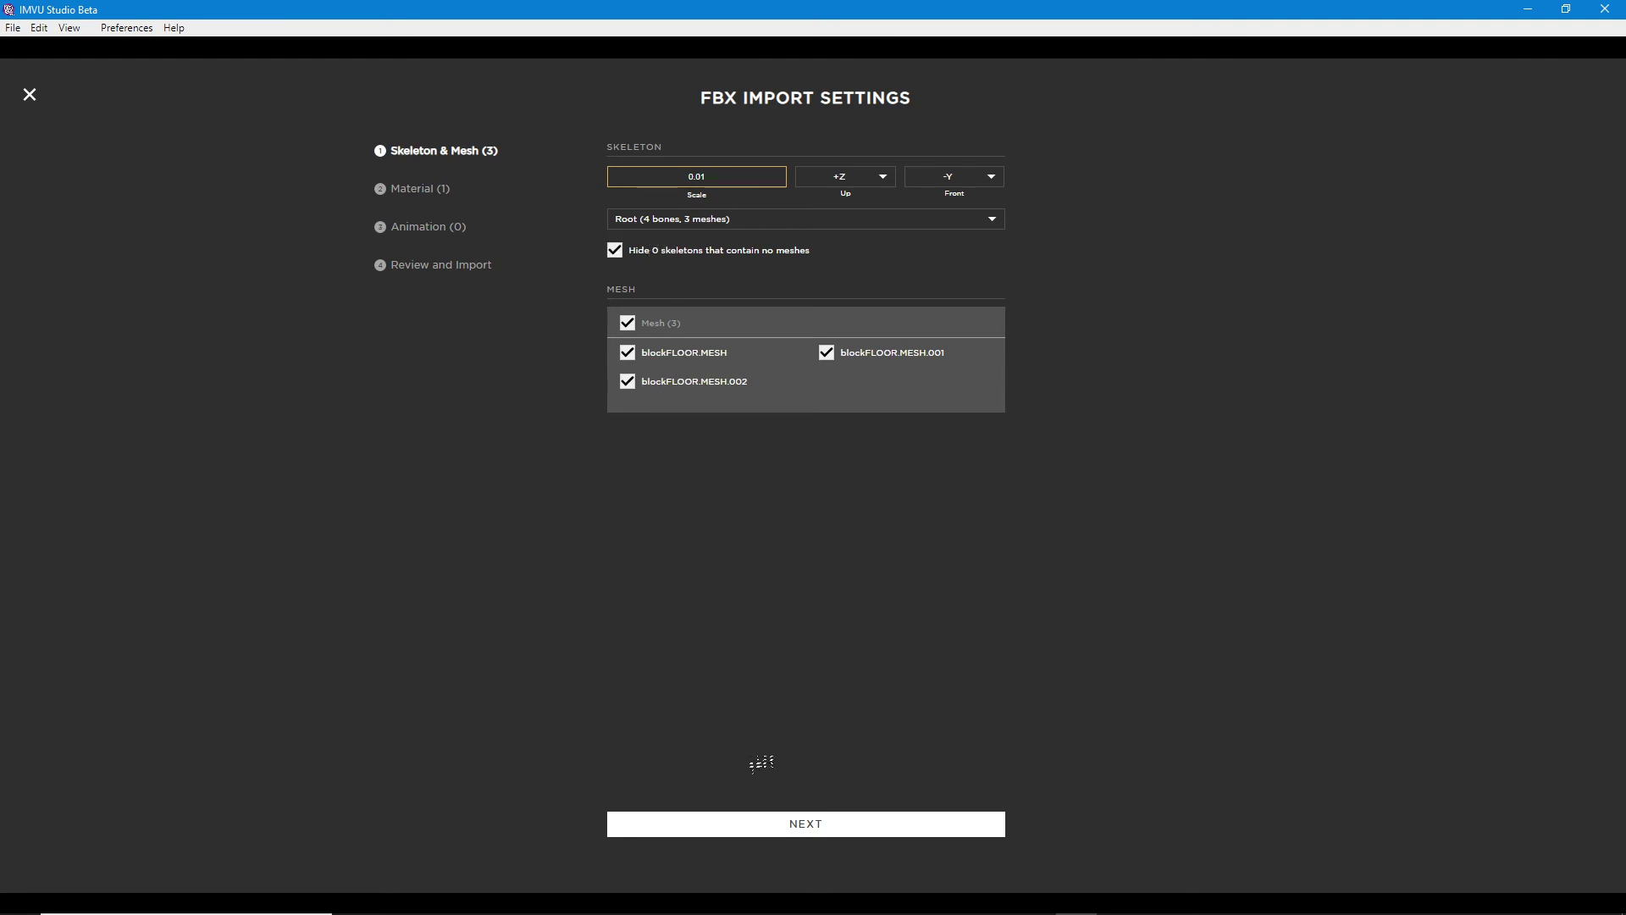
click(824, 817)
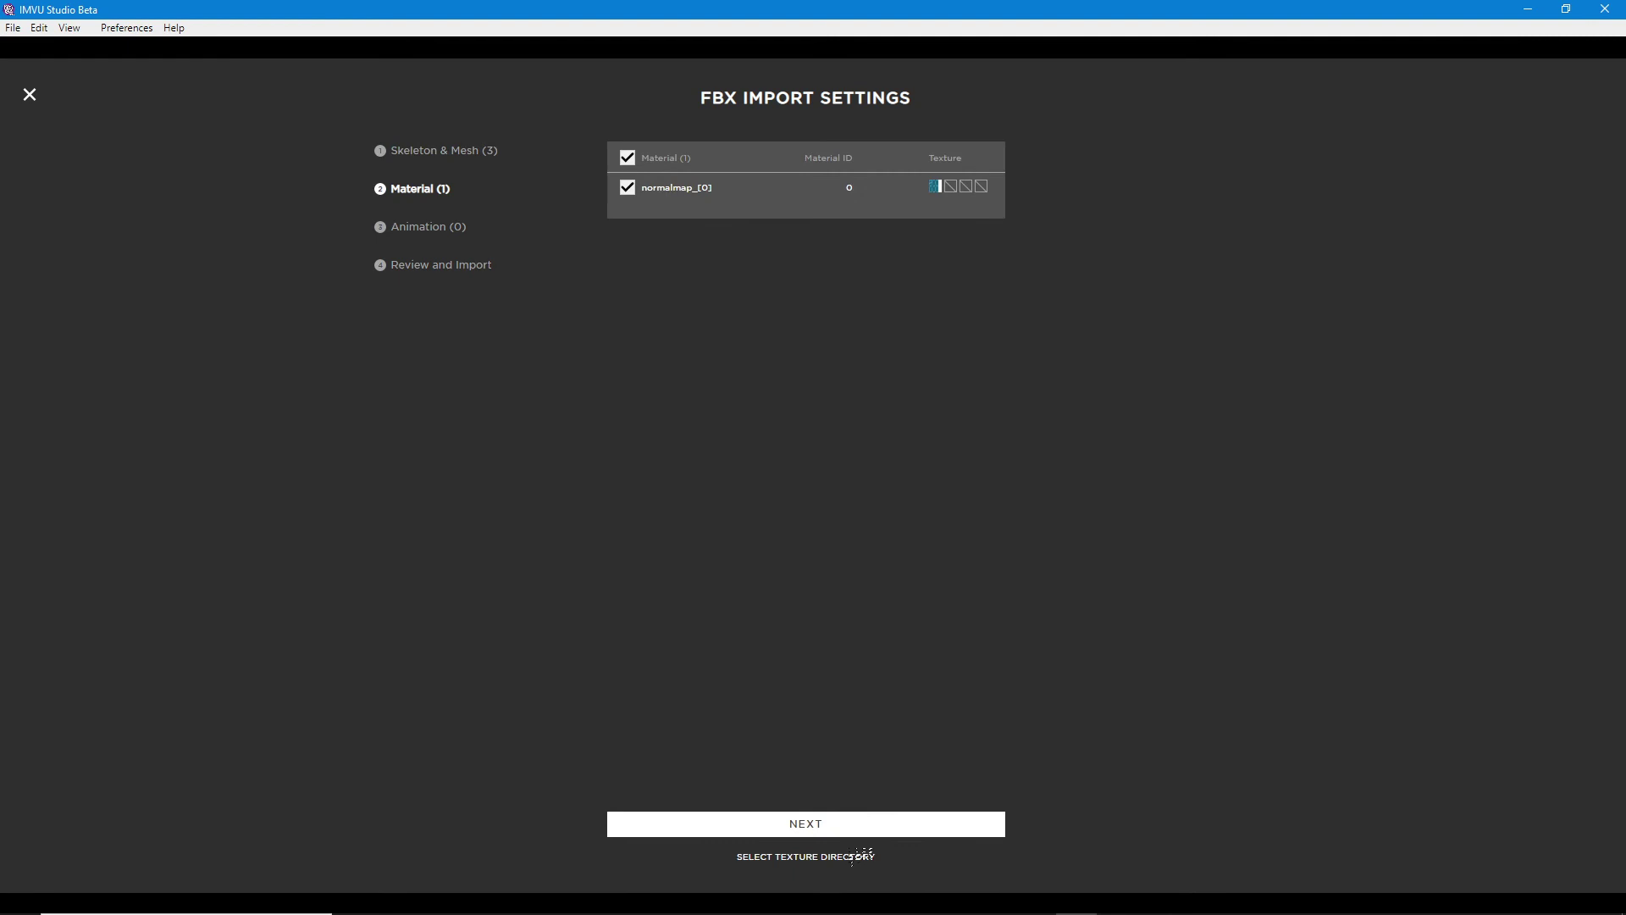
click(821, 827)
click(813, 827)
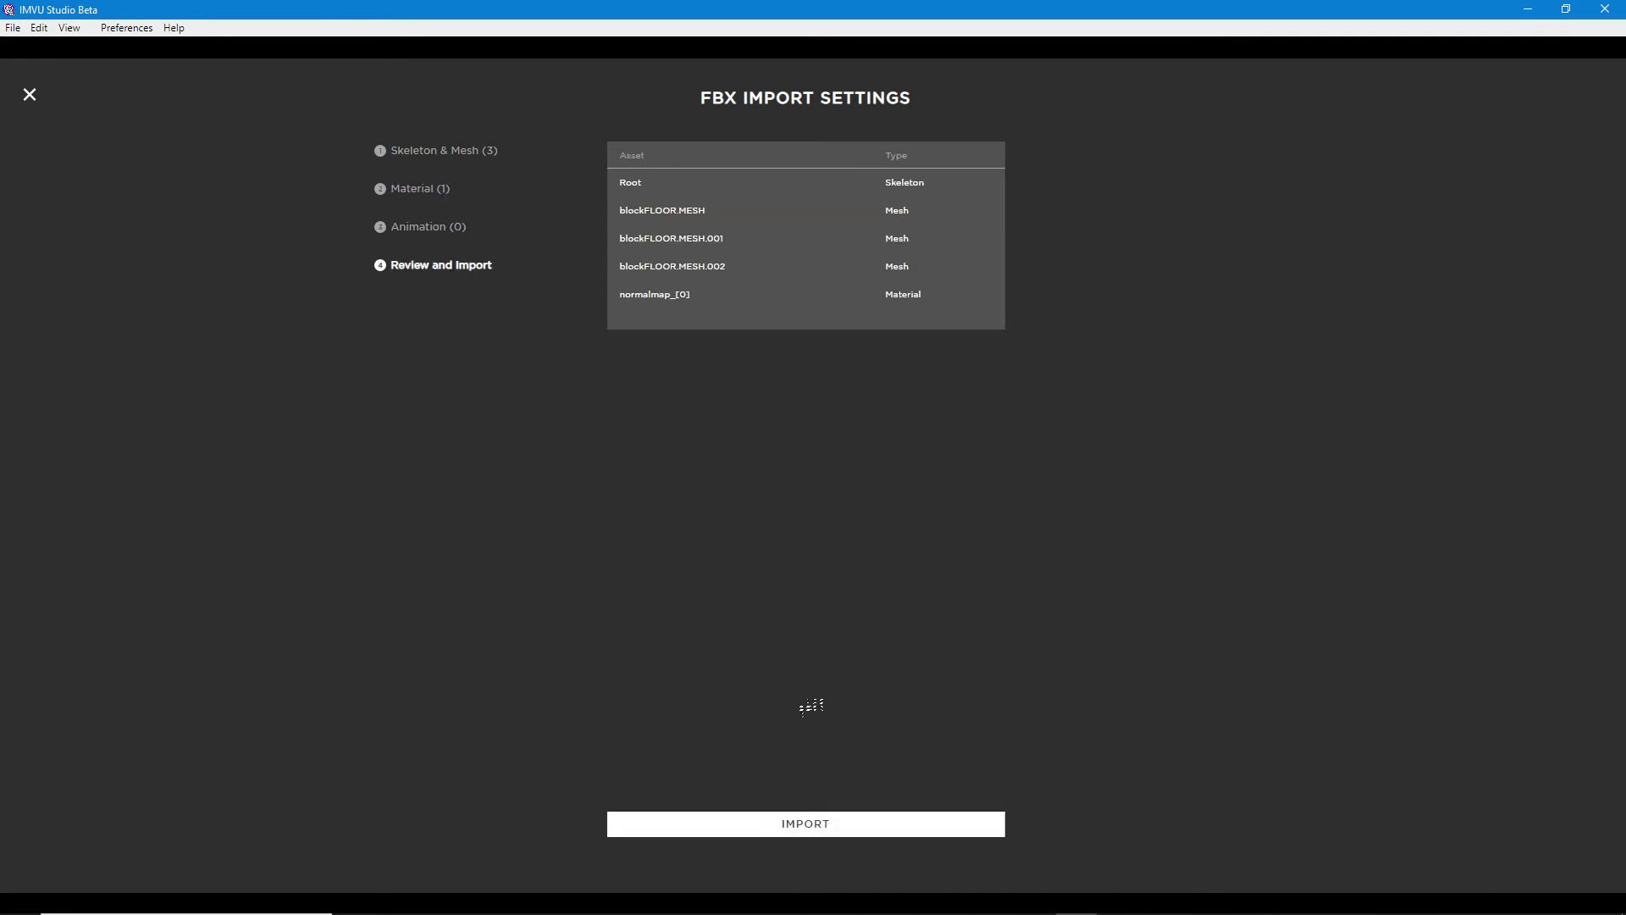
click(818, 834)
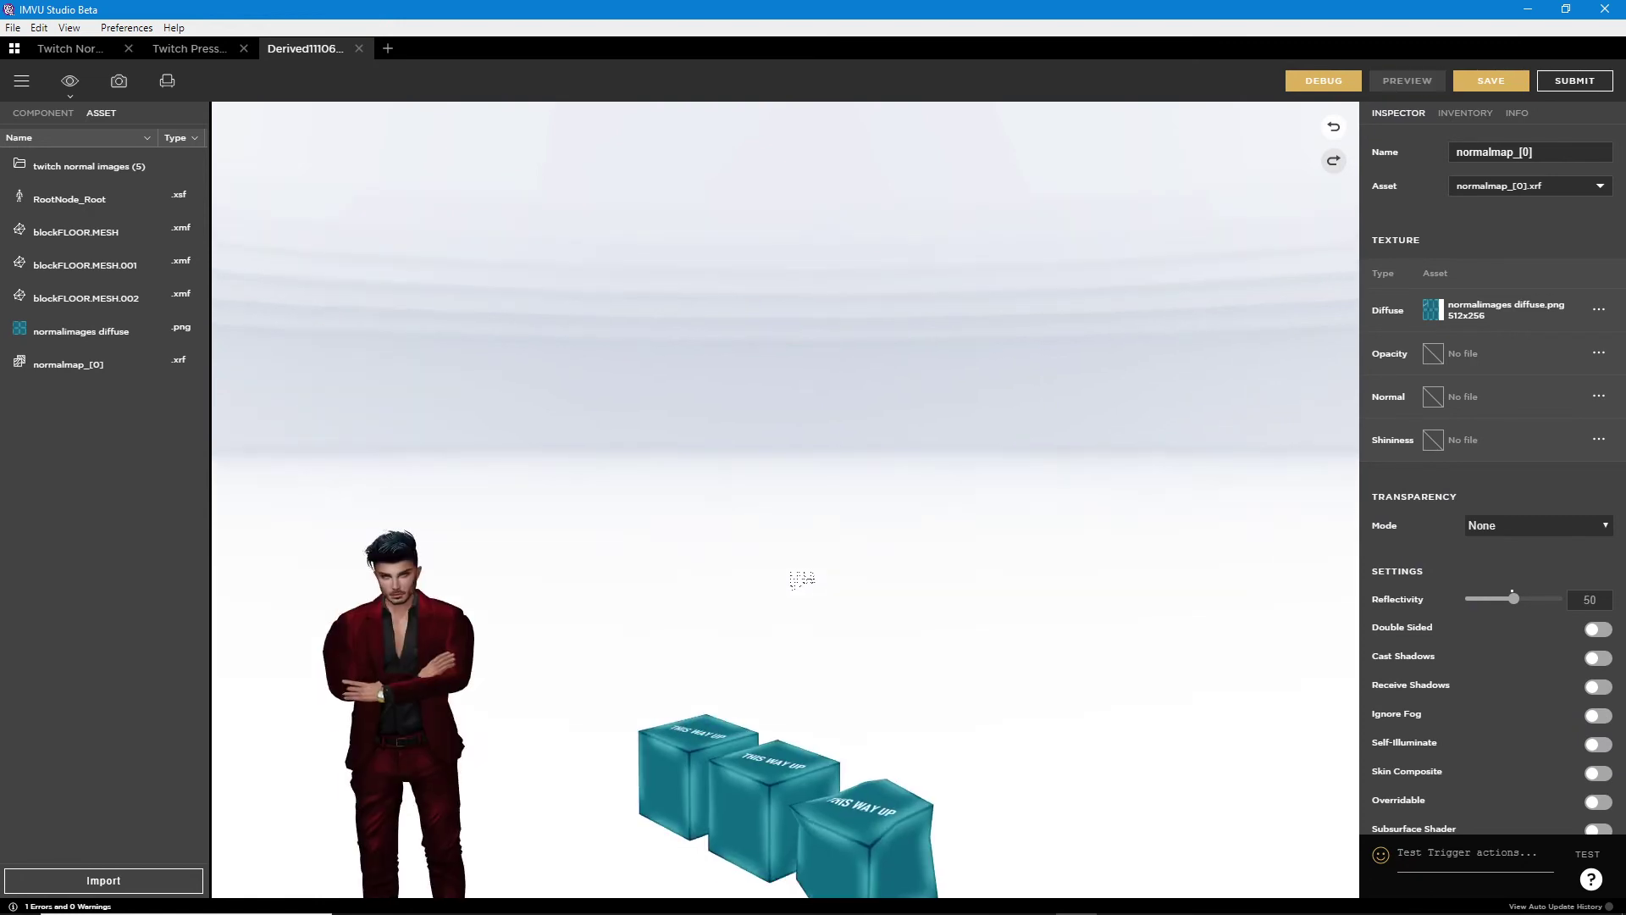
- Add normalimages-normal.png as the Normal texture of the normalmap_[0] material
drag(733, 682, 1336, 319)
scroll(847, 710, up, 5)
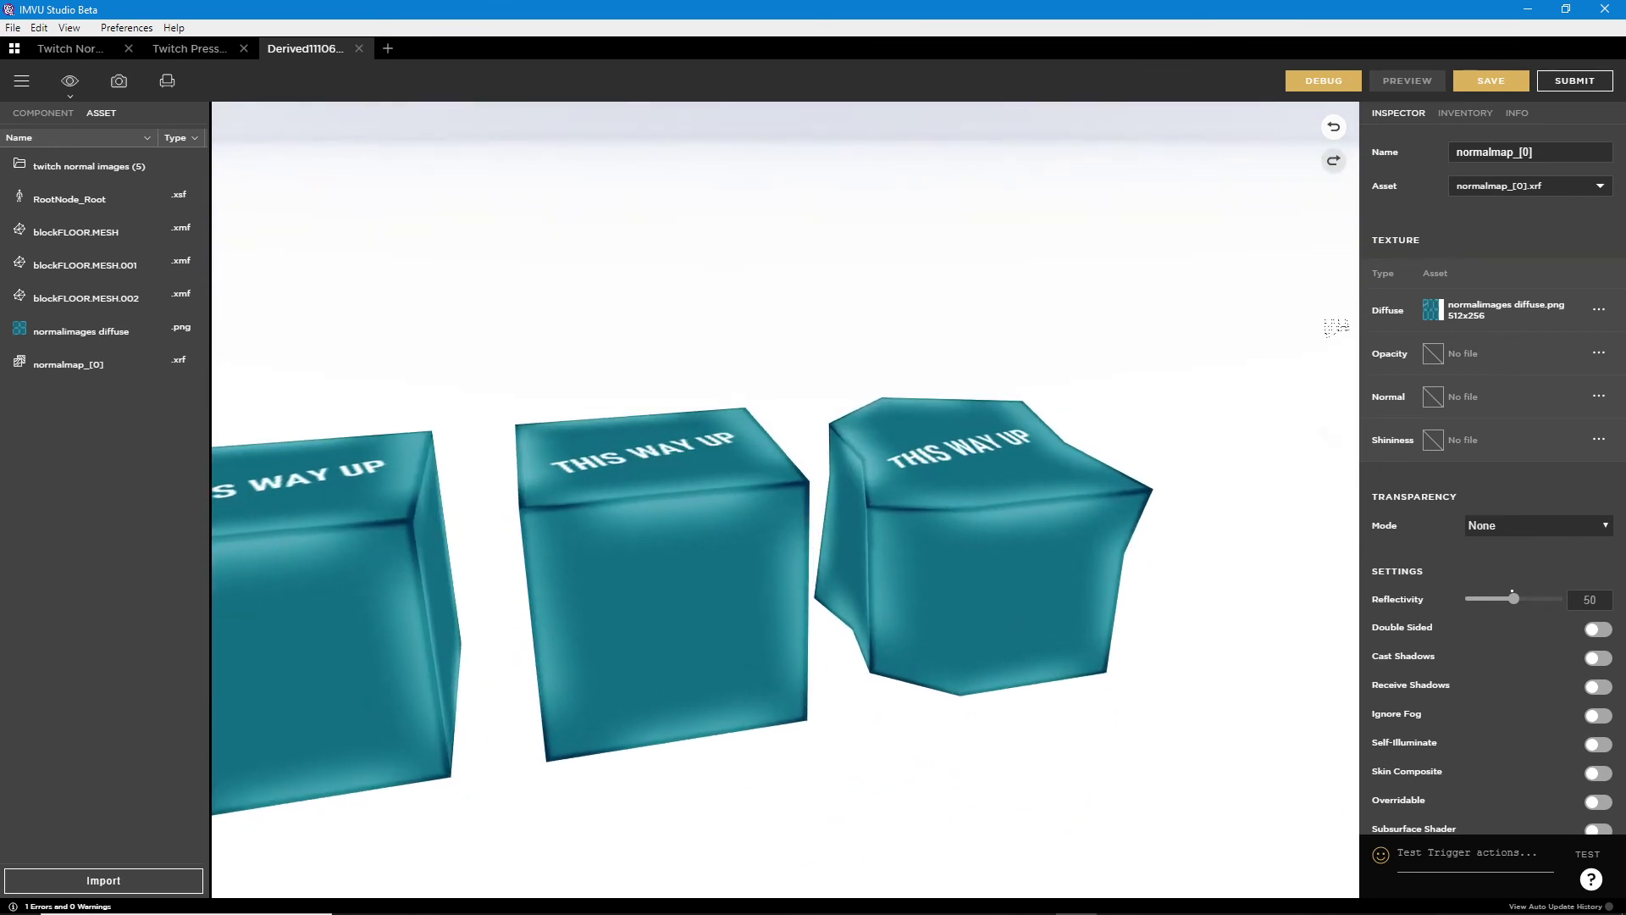
click(1432, 397)
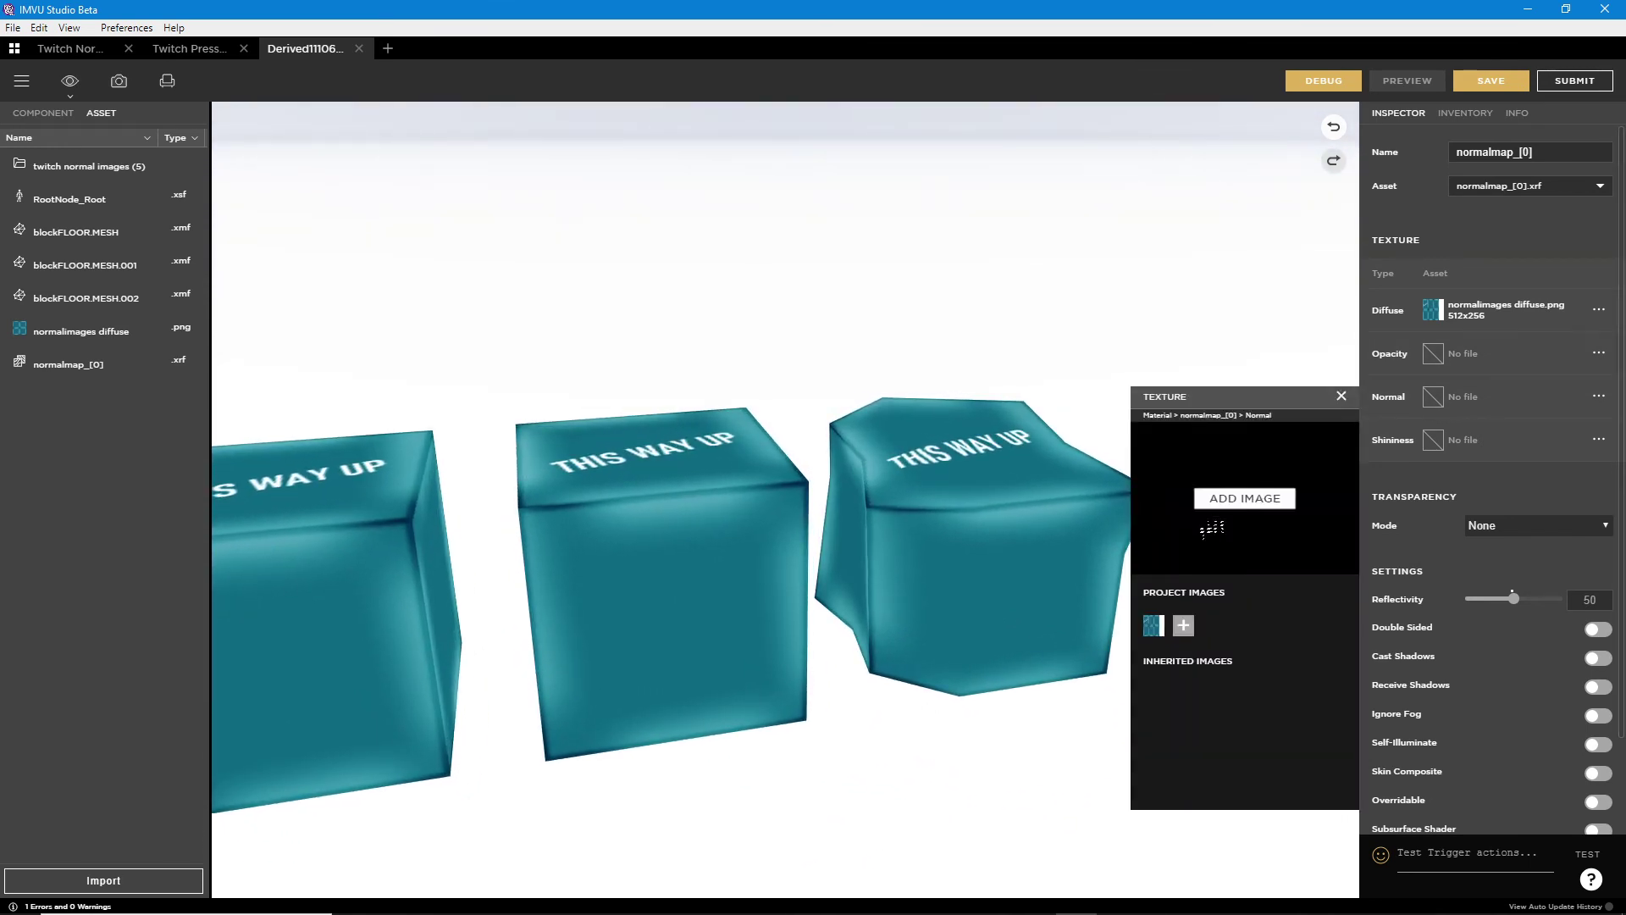
click(1244, 498)
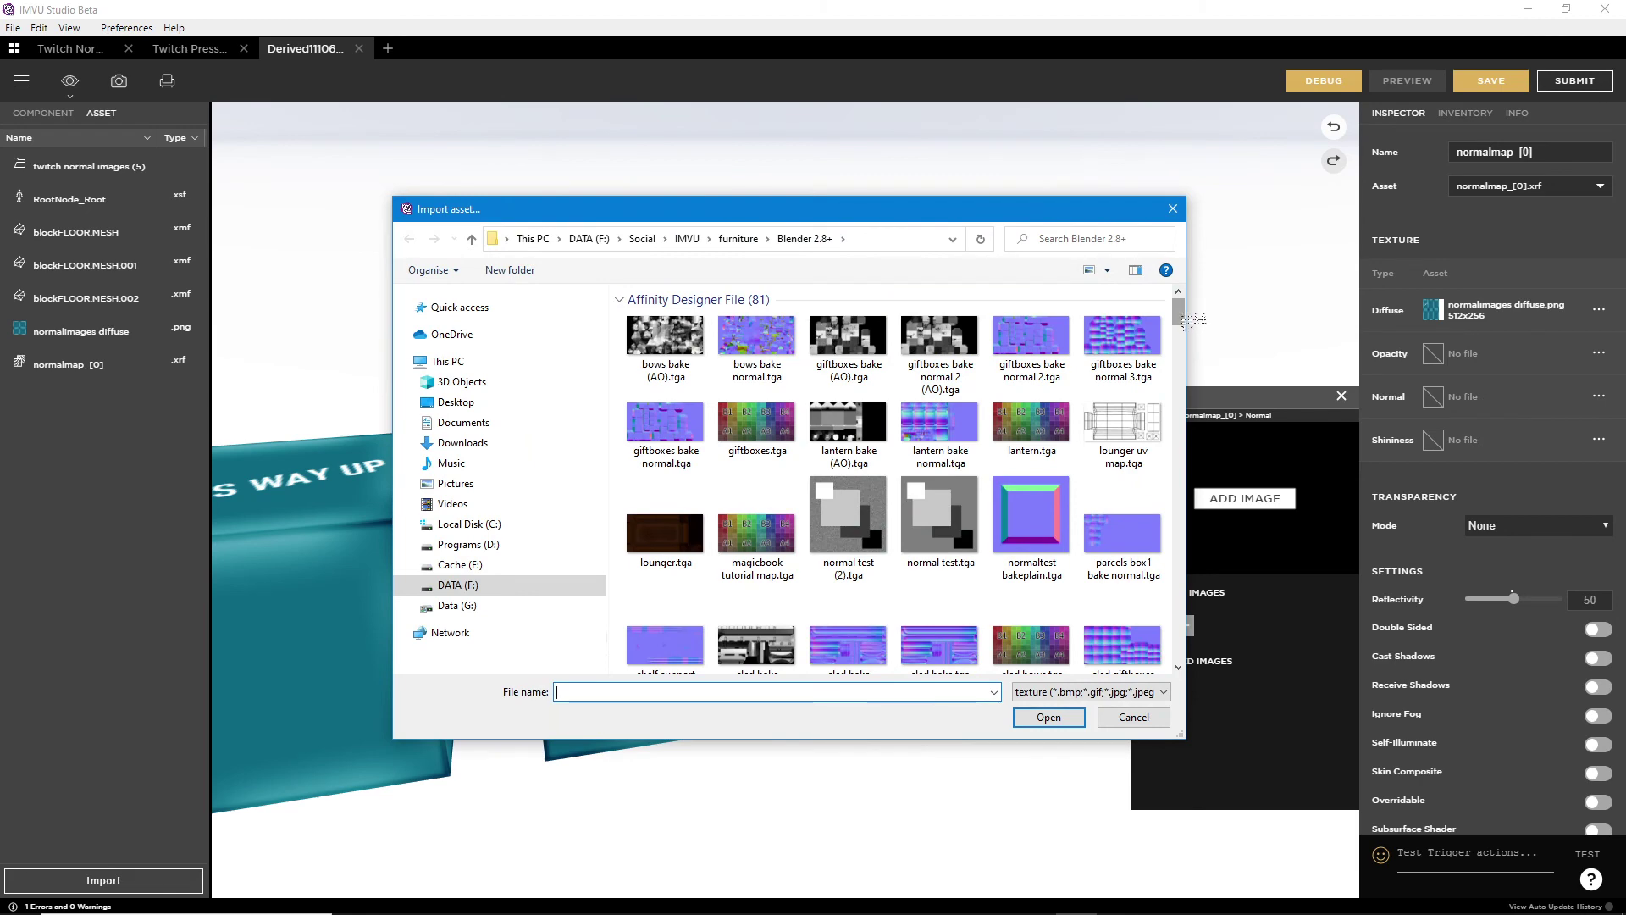
drag(1178, 320, 1182, 582)
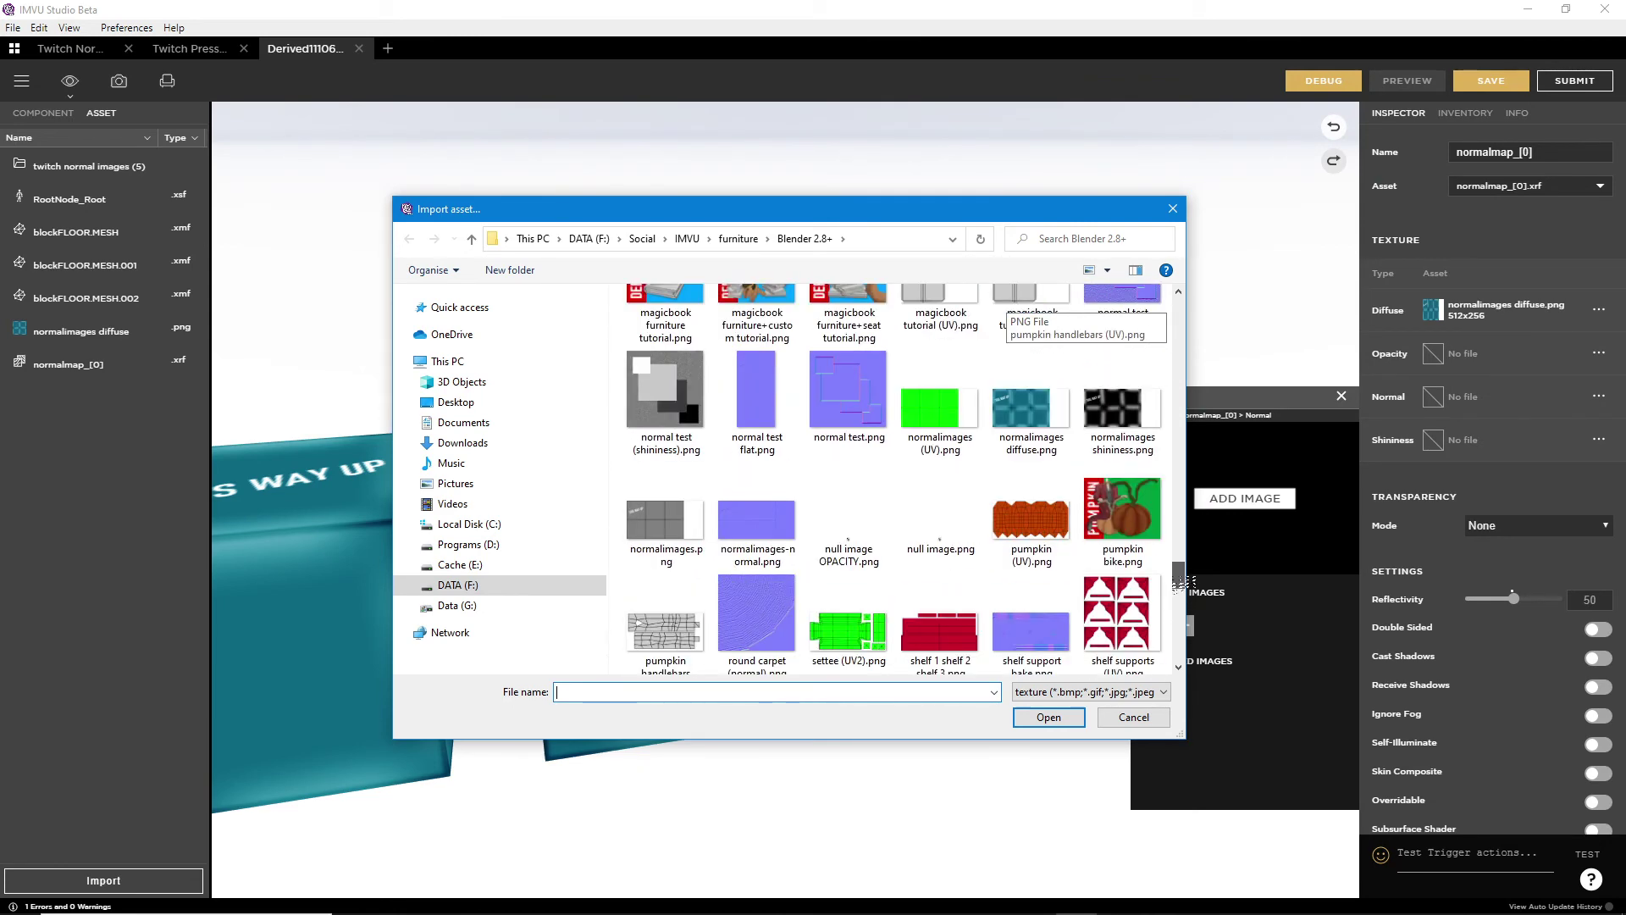
click(756, 519)
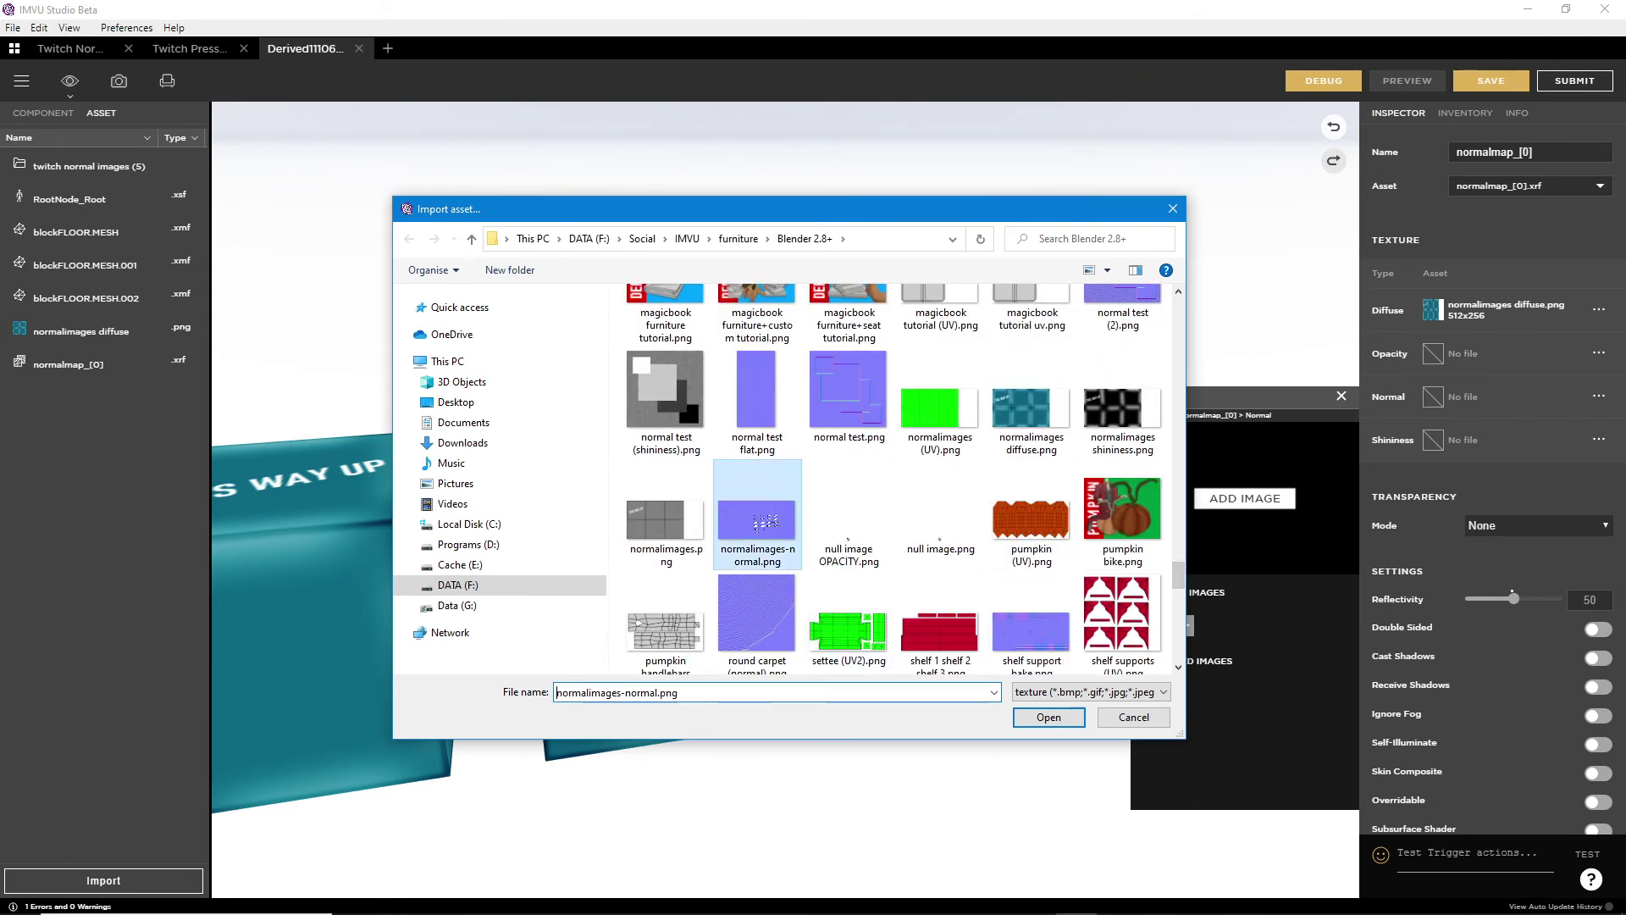
click(1047, 719)
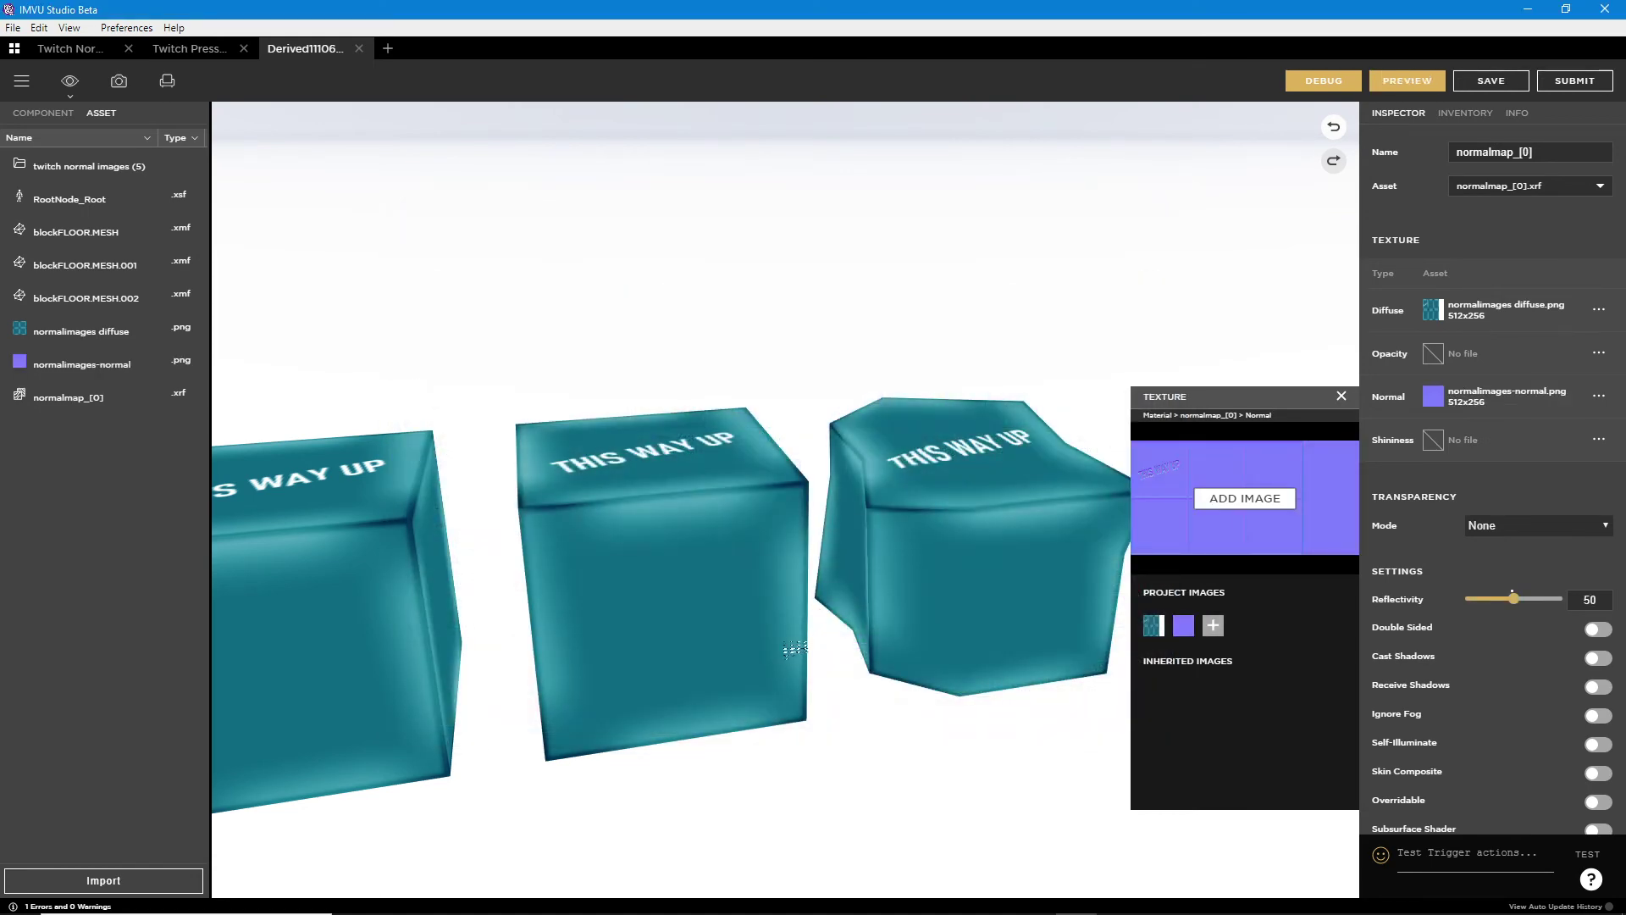
- Add normalimages shininess.png as the Shininess texture of the normalmap_[0] material
click(1433, 440)
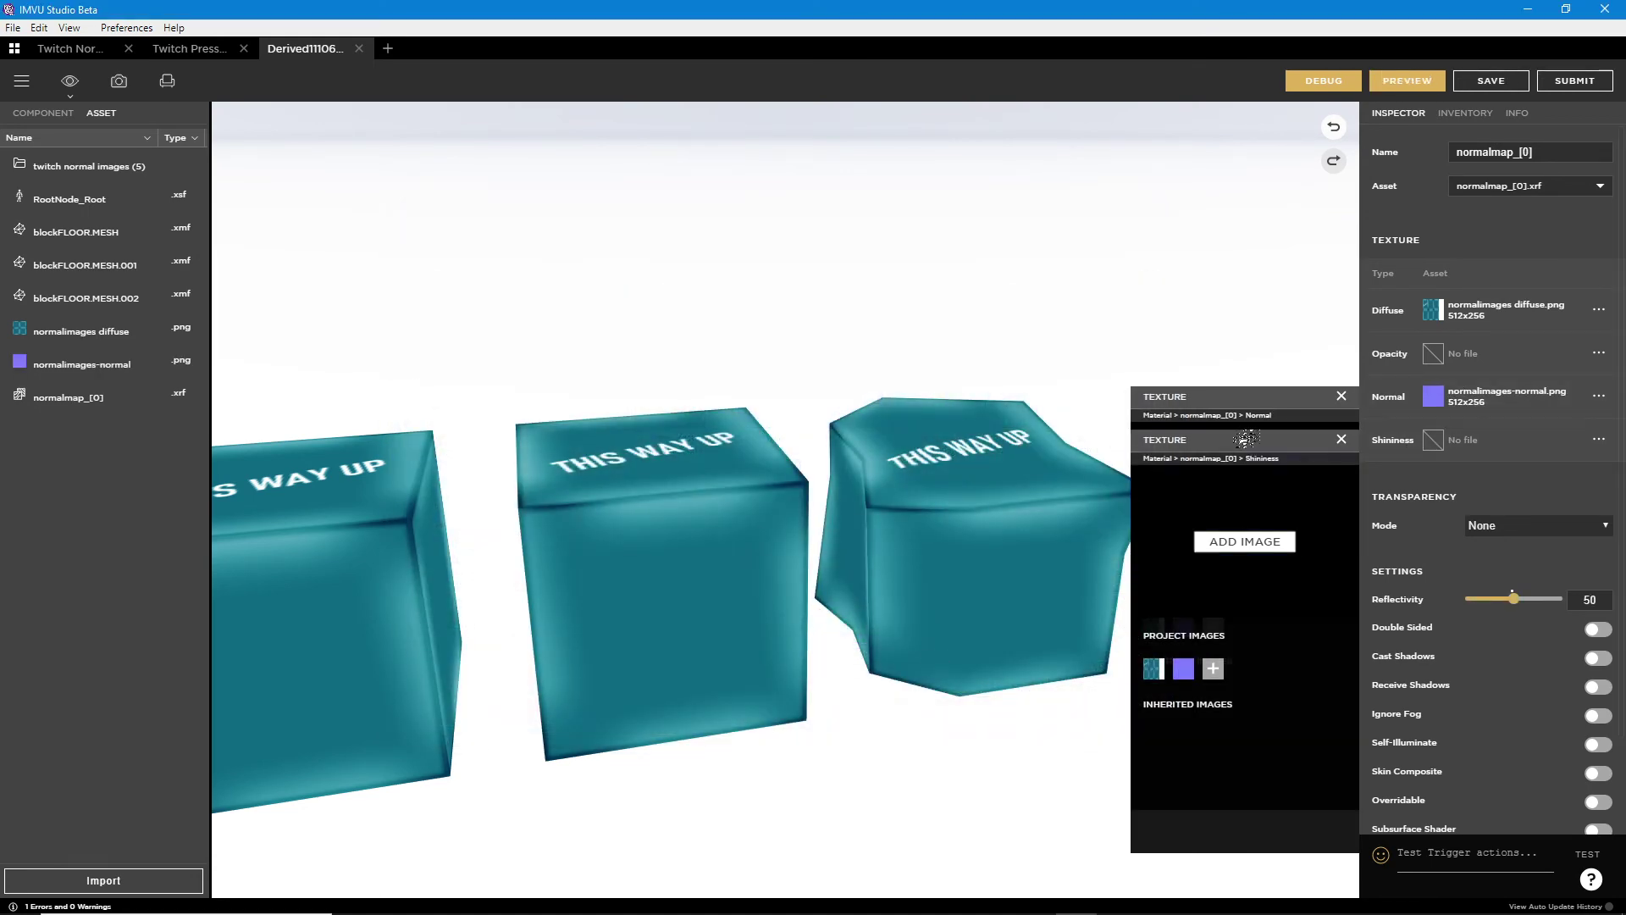
drag(1245, 441, 1119, 444)
click(1123, 543)
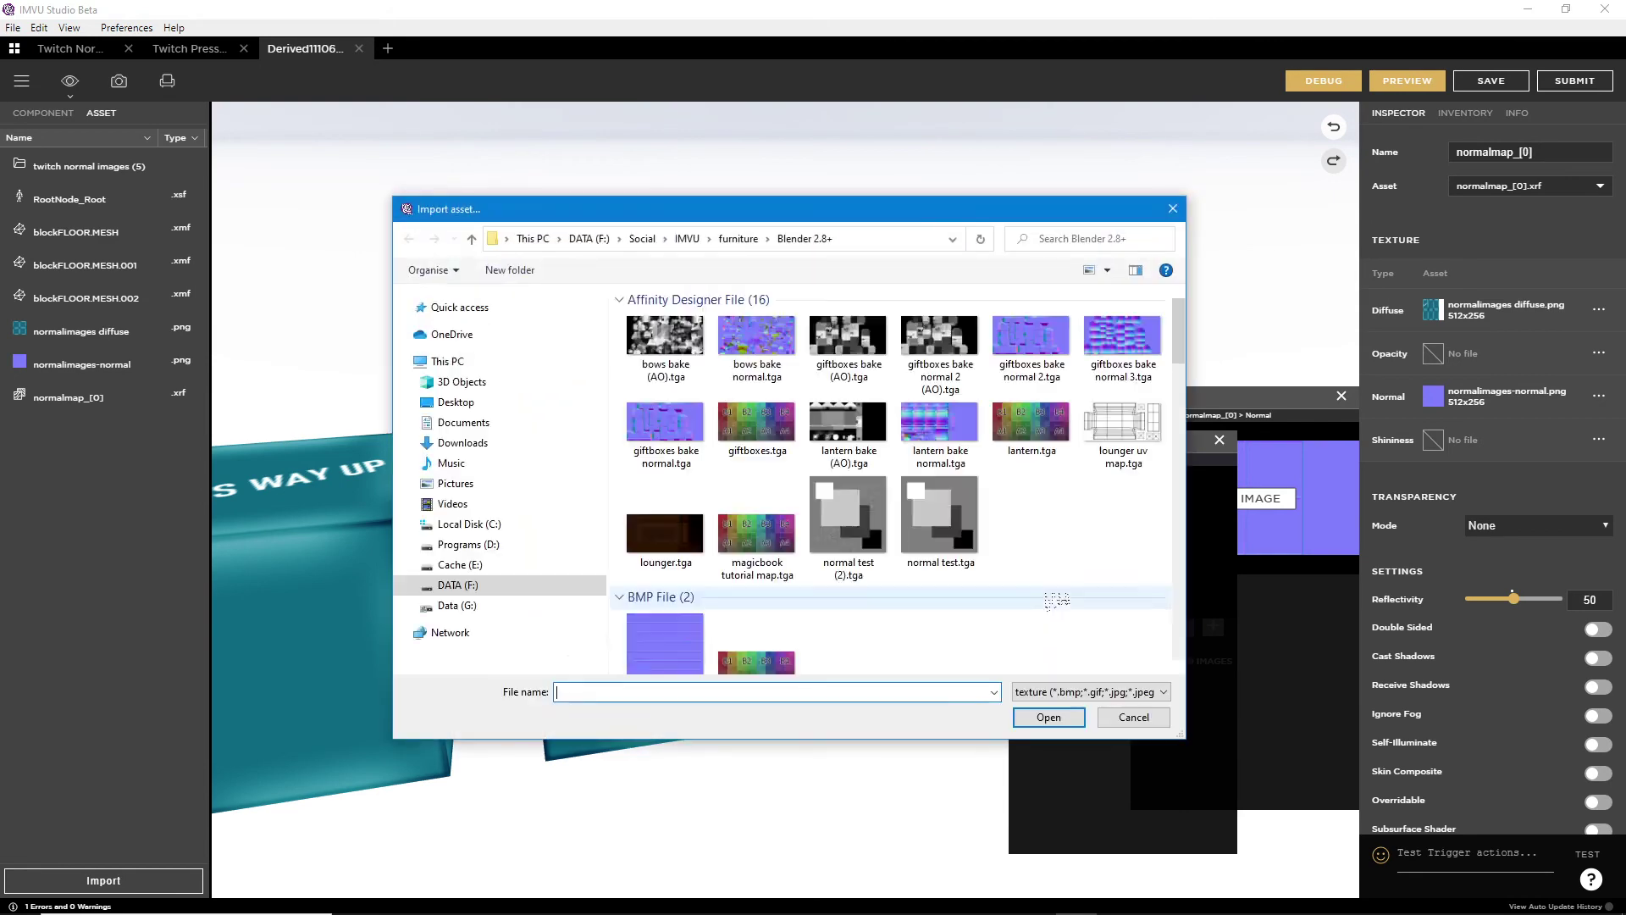
drag(1178, 314, 1177, 579)
click(1123, 461)
click(1049, 718)
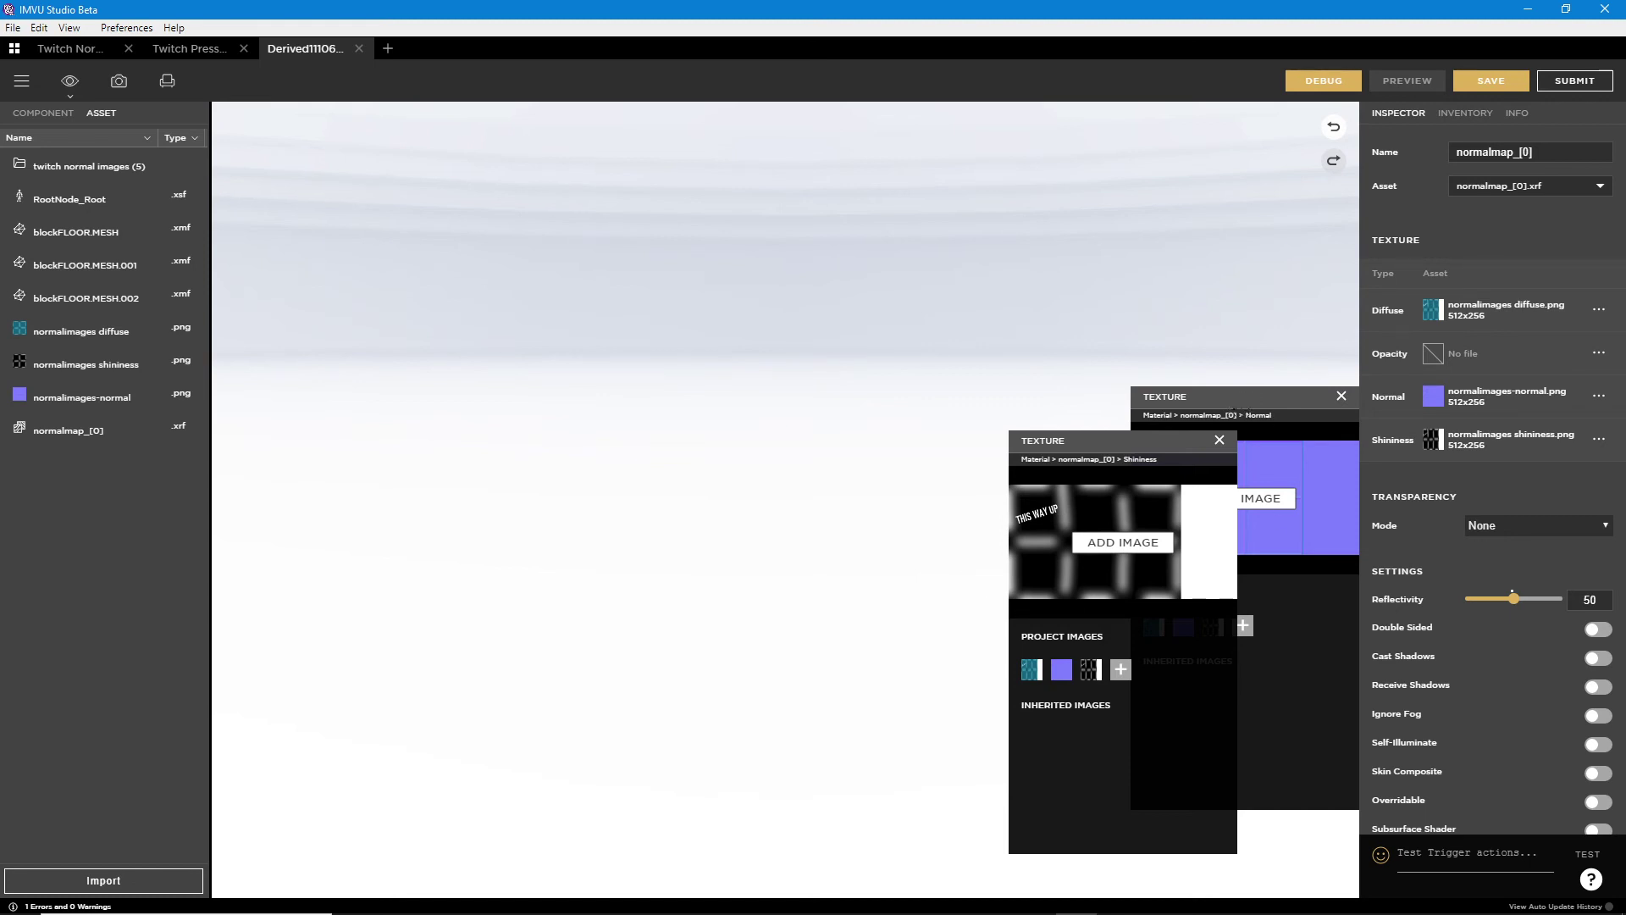
- Close both texture windows and examine the shading on the three textured blocks
drag(803, 639, 806, 264)
drag(800, 610, 811, 343)
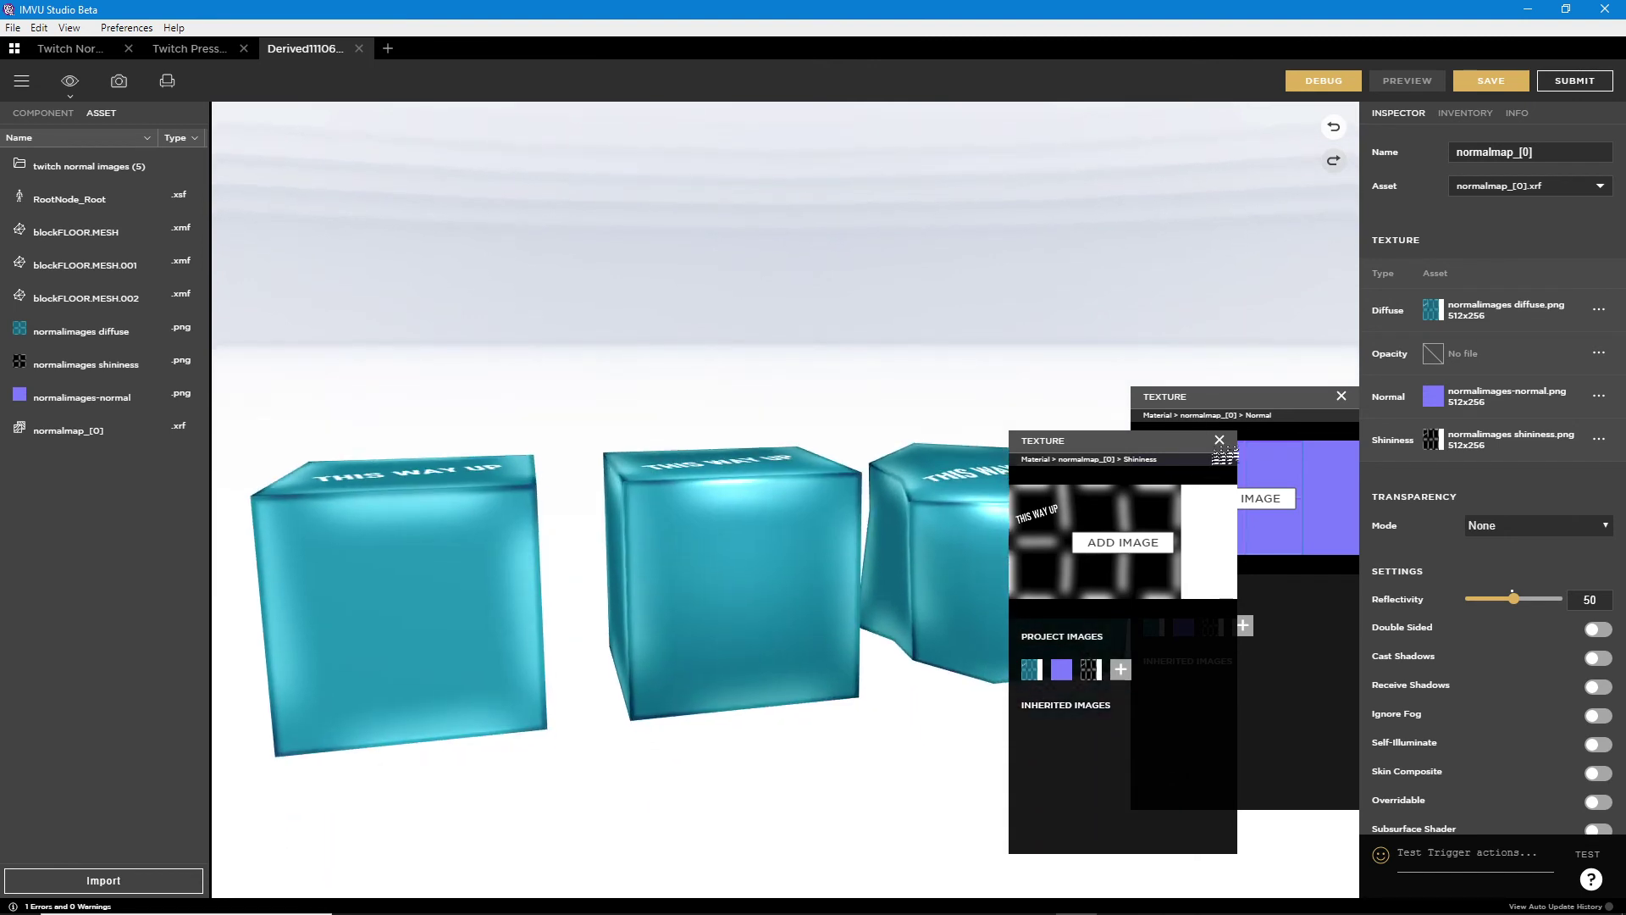
click(1219, 440)
click(1340, 395)
drag(1093, 544, 940, 635)
scroll(942, 635, down, 5)
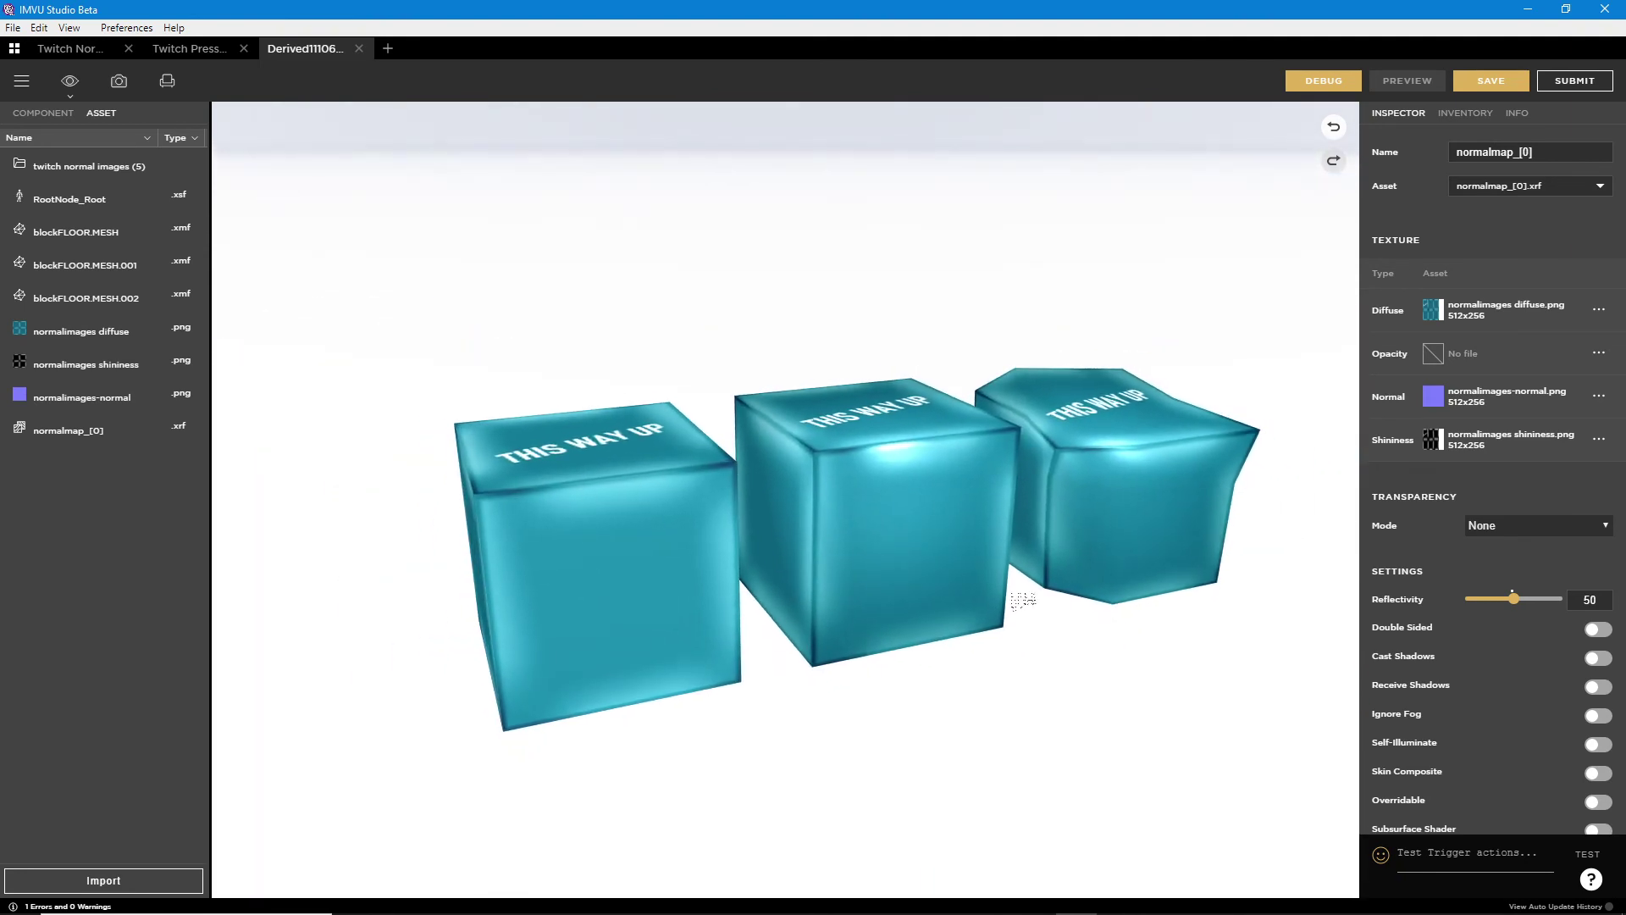
scroll(1022, 599, up, 3)
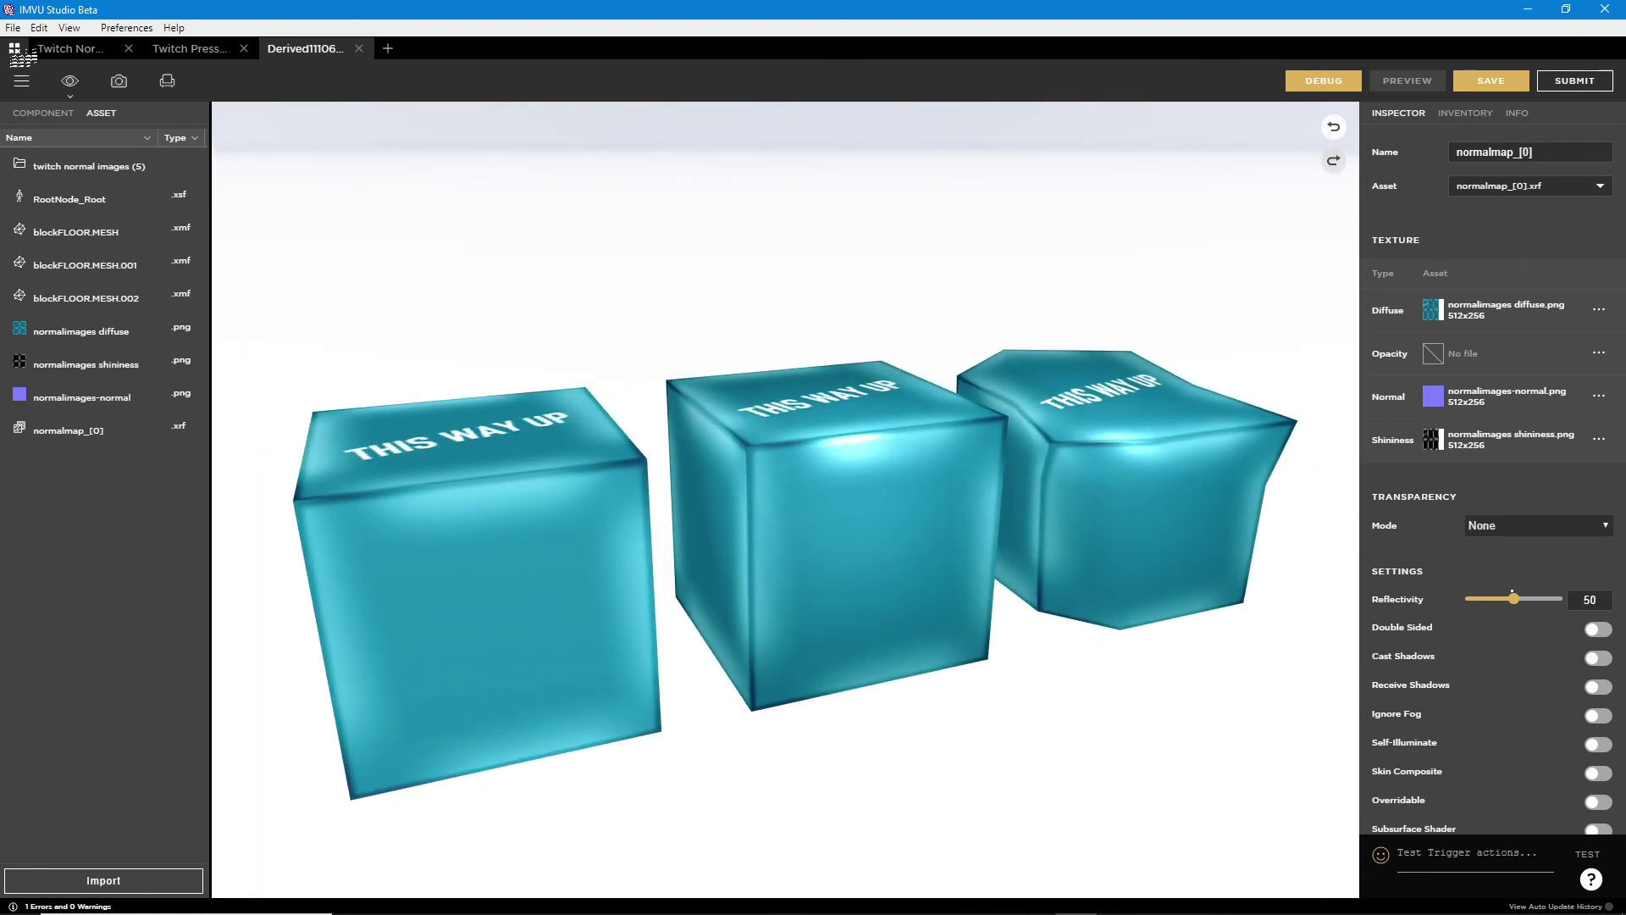
- Save the product as a new one named twitch normal img (3)
click(21, 80)
mouse_move(51, 138)
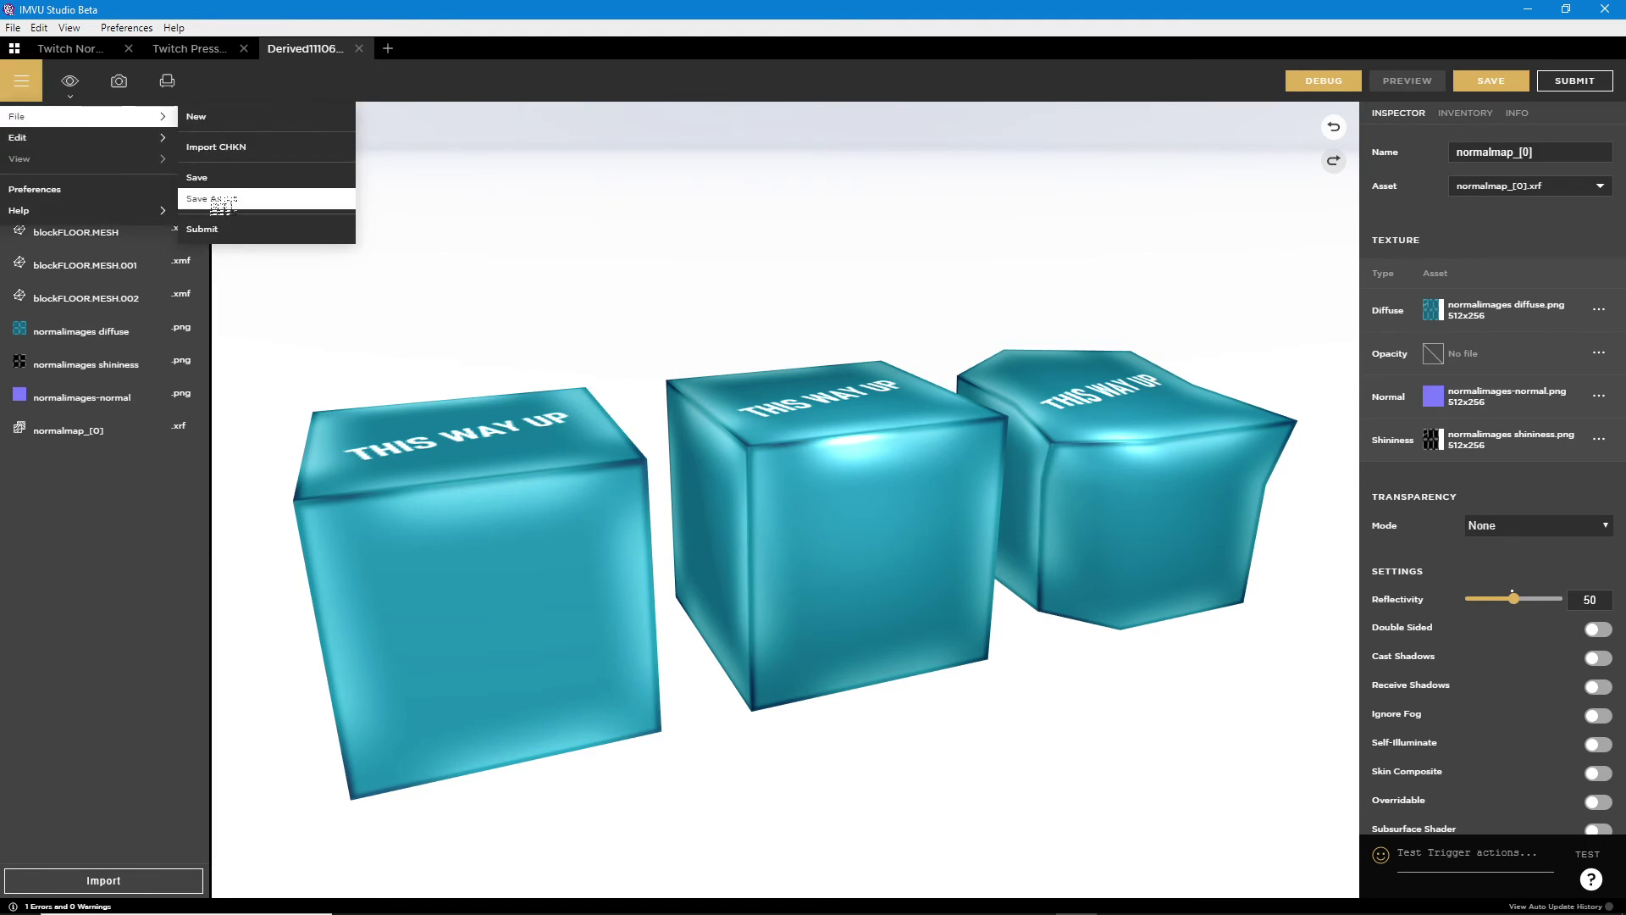
click(216, 201)
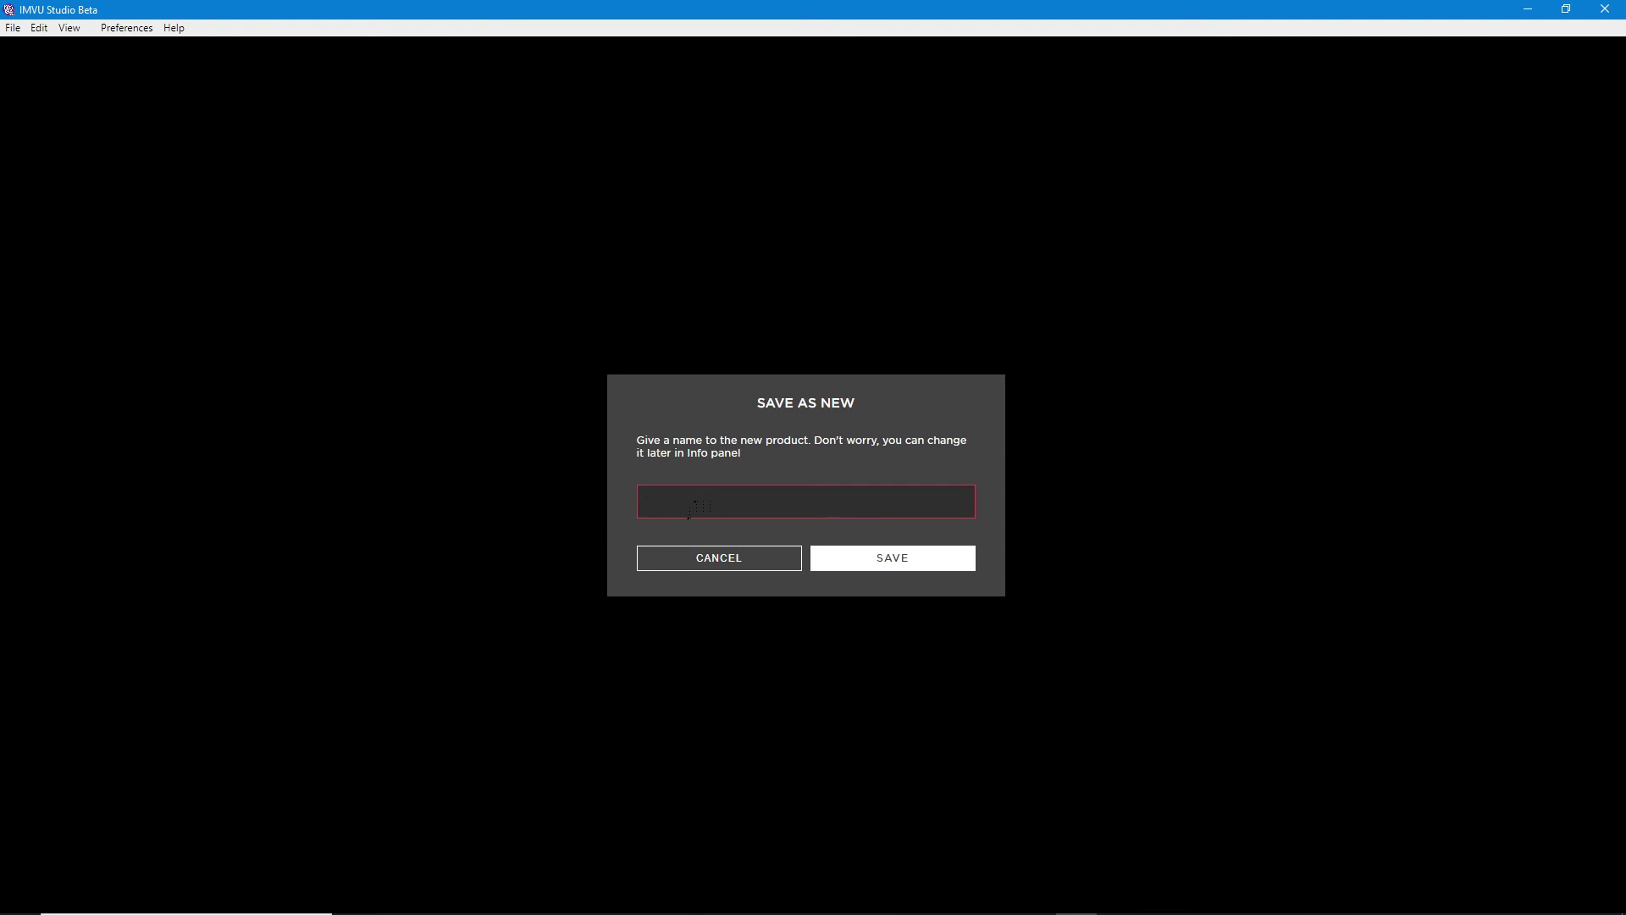
text(twitch)
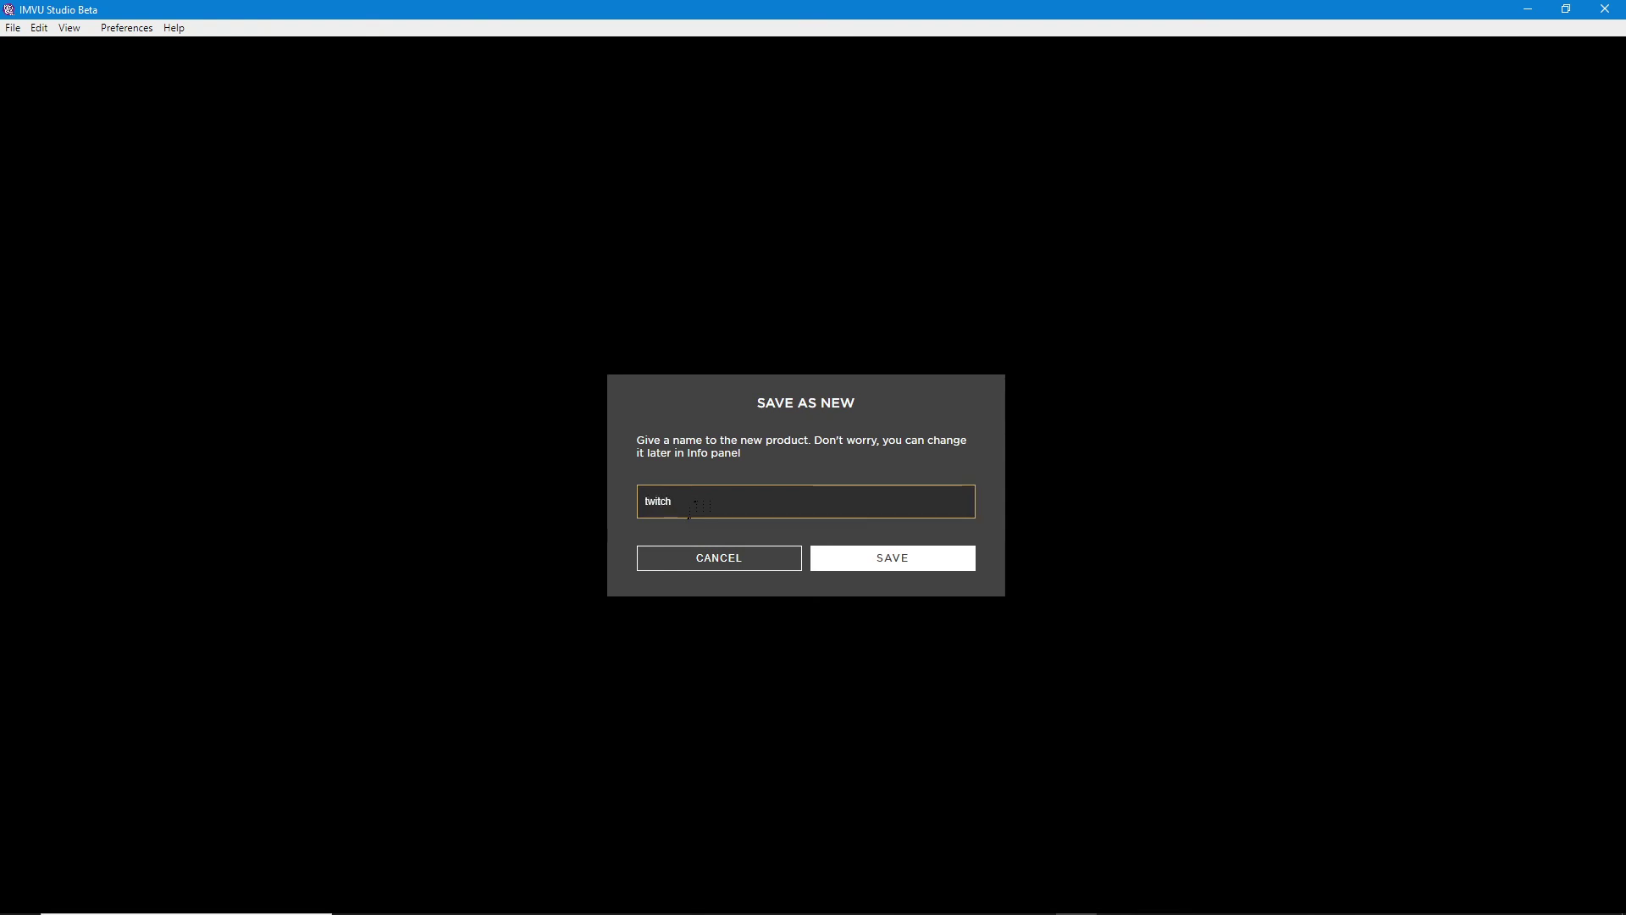
text( ima)
key(BackSpace)
key(BackSpace)
key(BackSpace)
text(nor)
text(2)
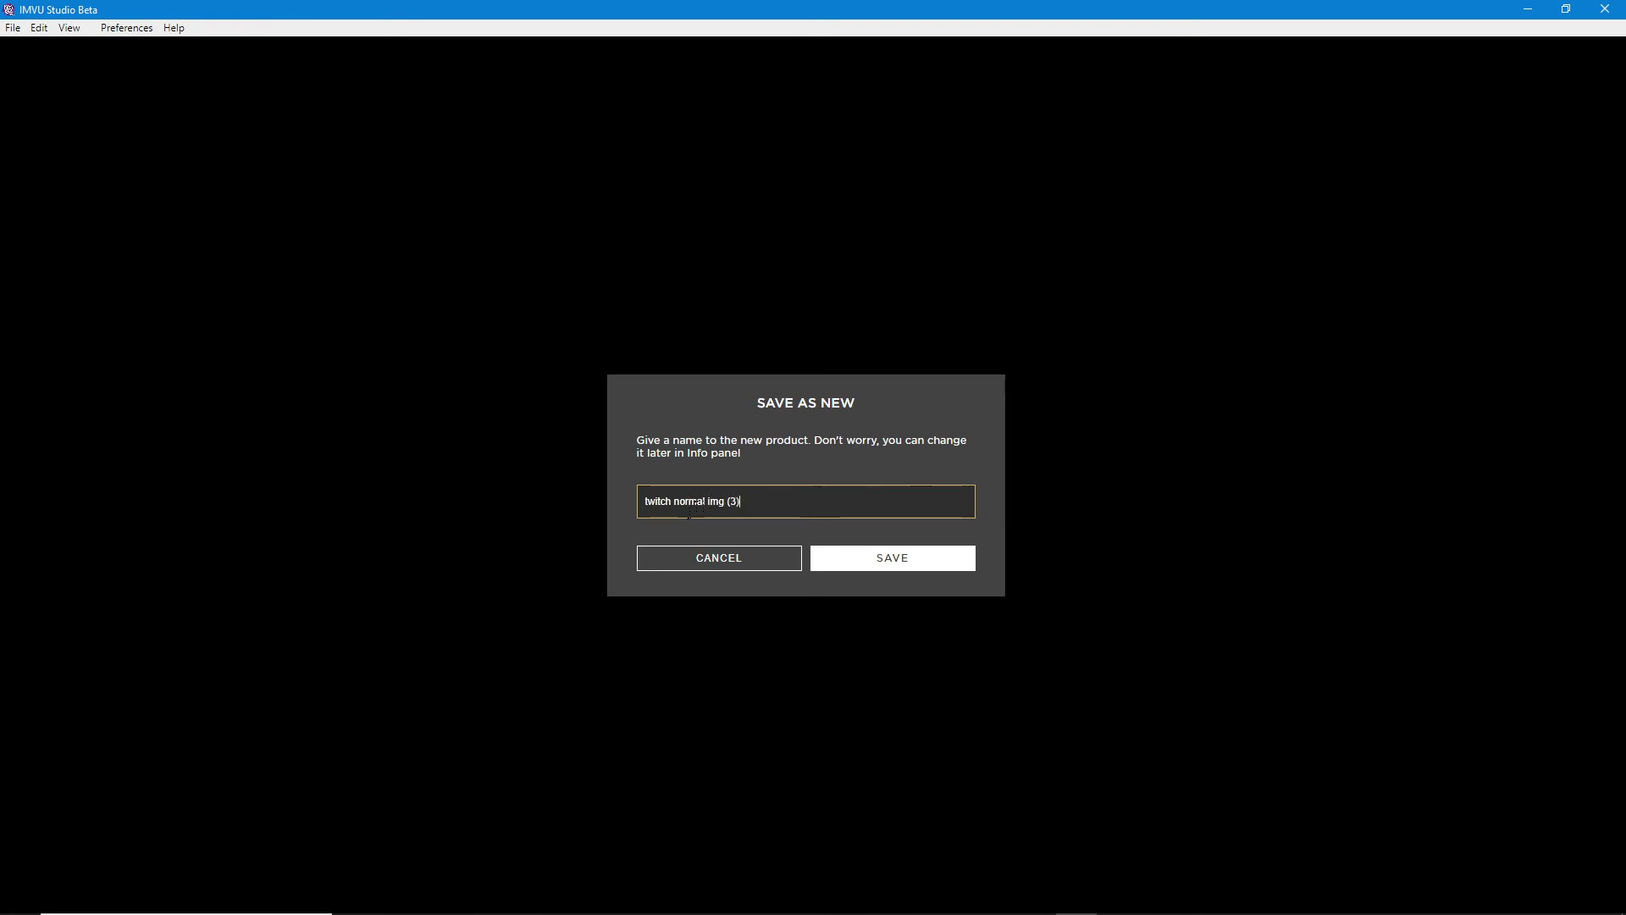
click(896, 557)
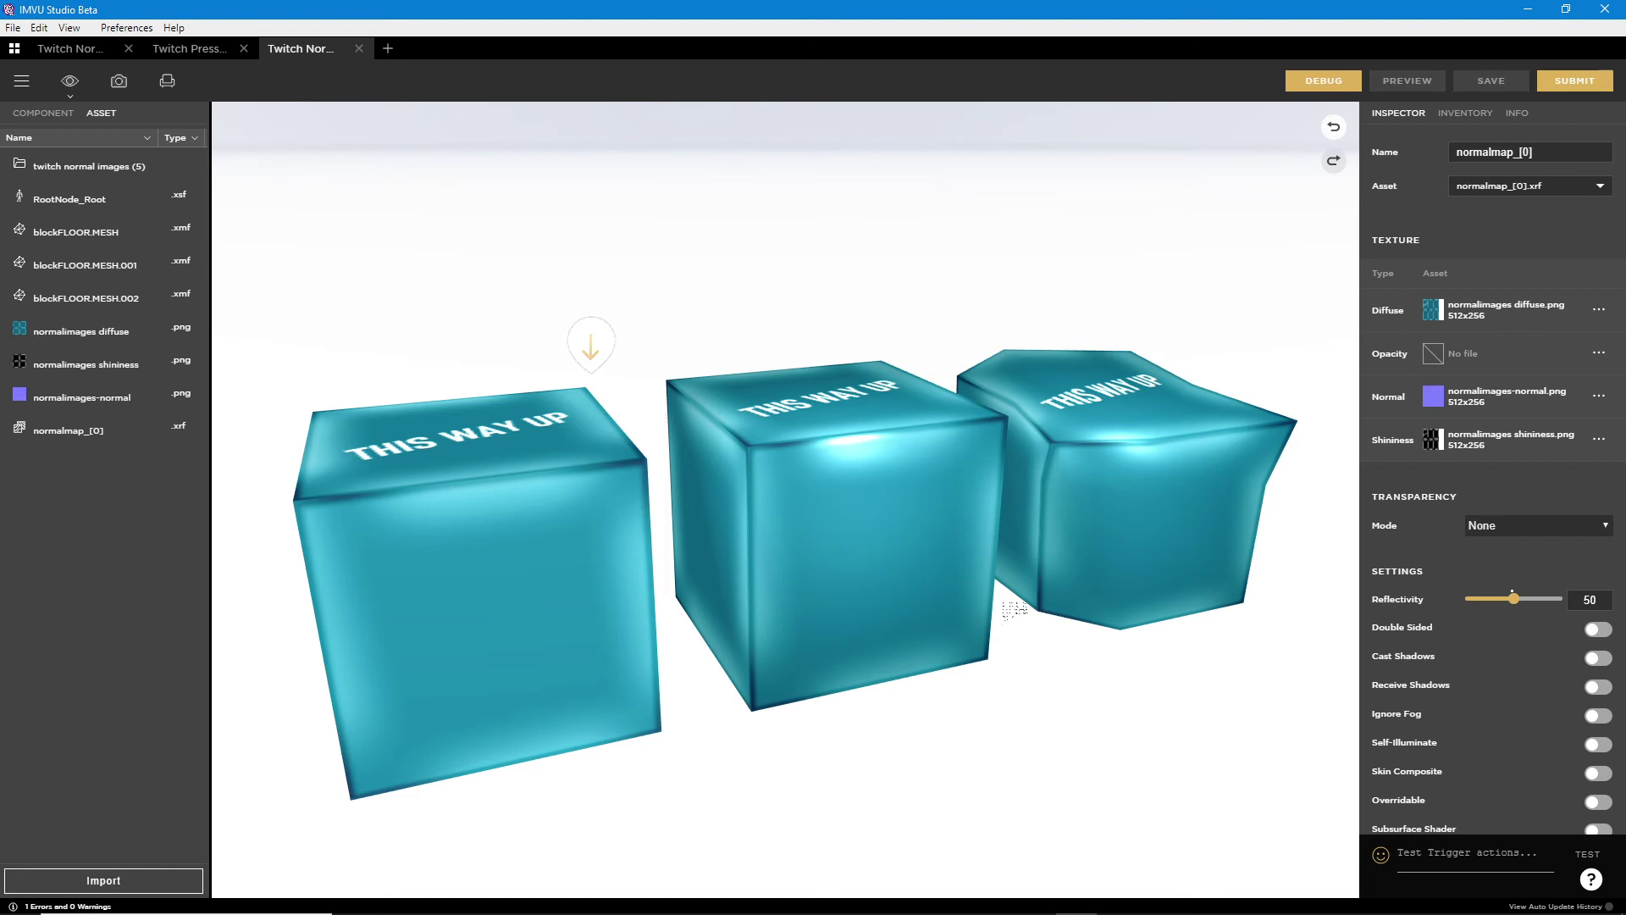
- Examine the shading of the green blocks in the Twitch Press product for comparison, and return to the new teal block product
click(189, 49)
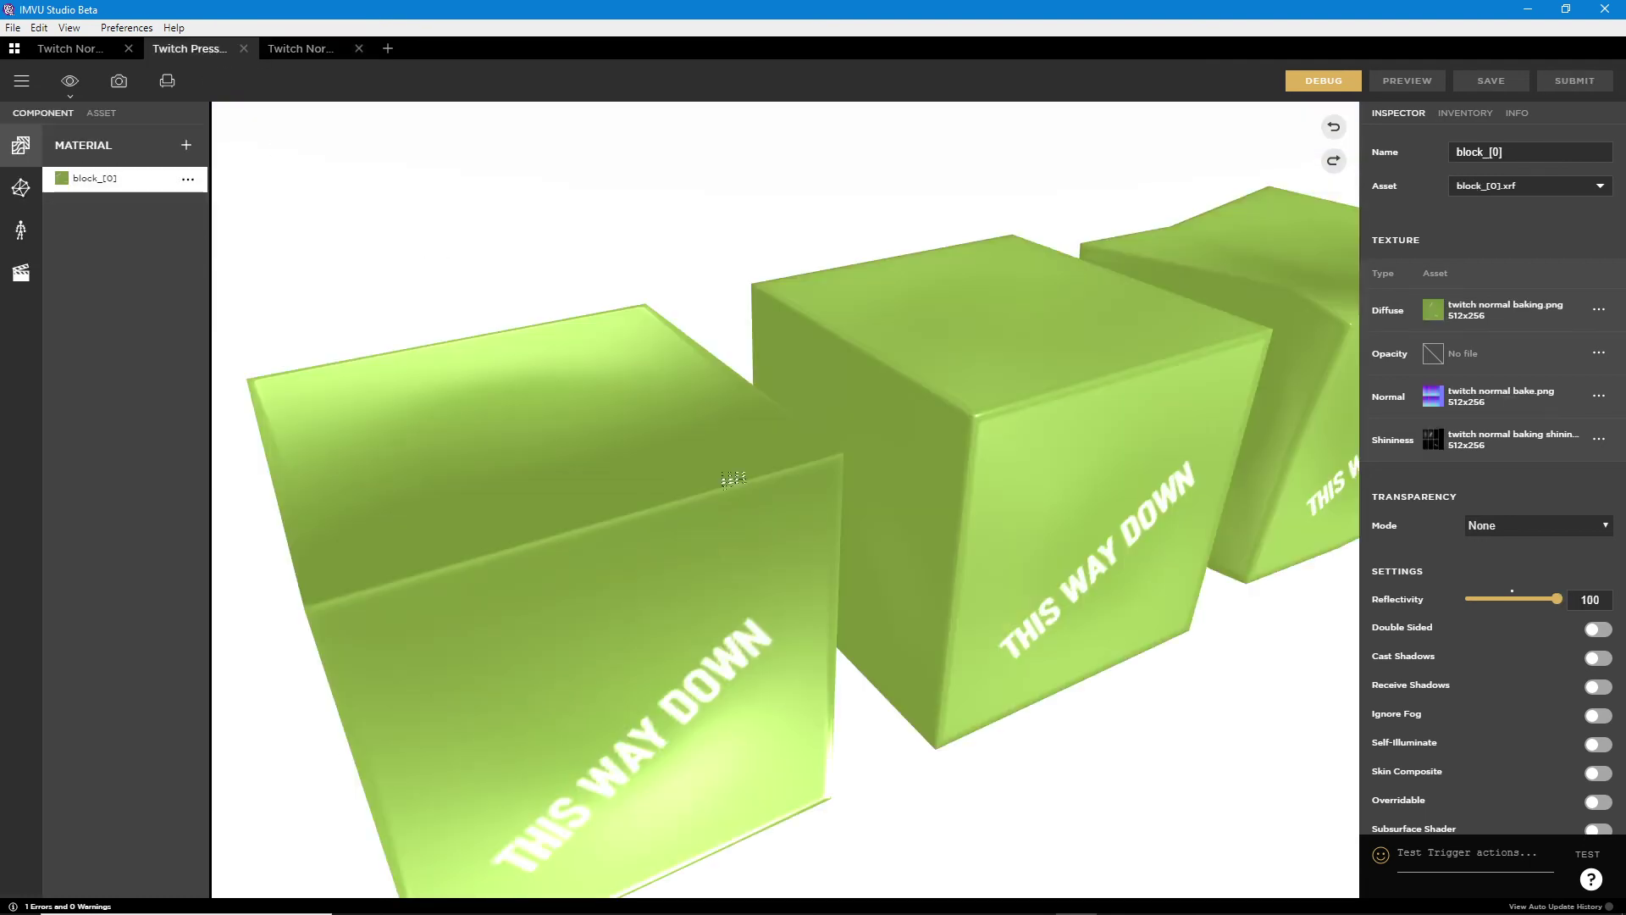
drag(965, 625, 850, 645)
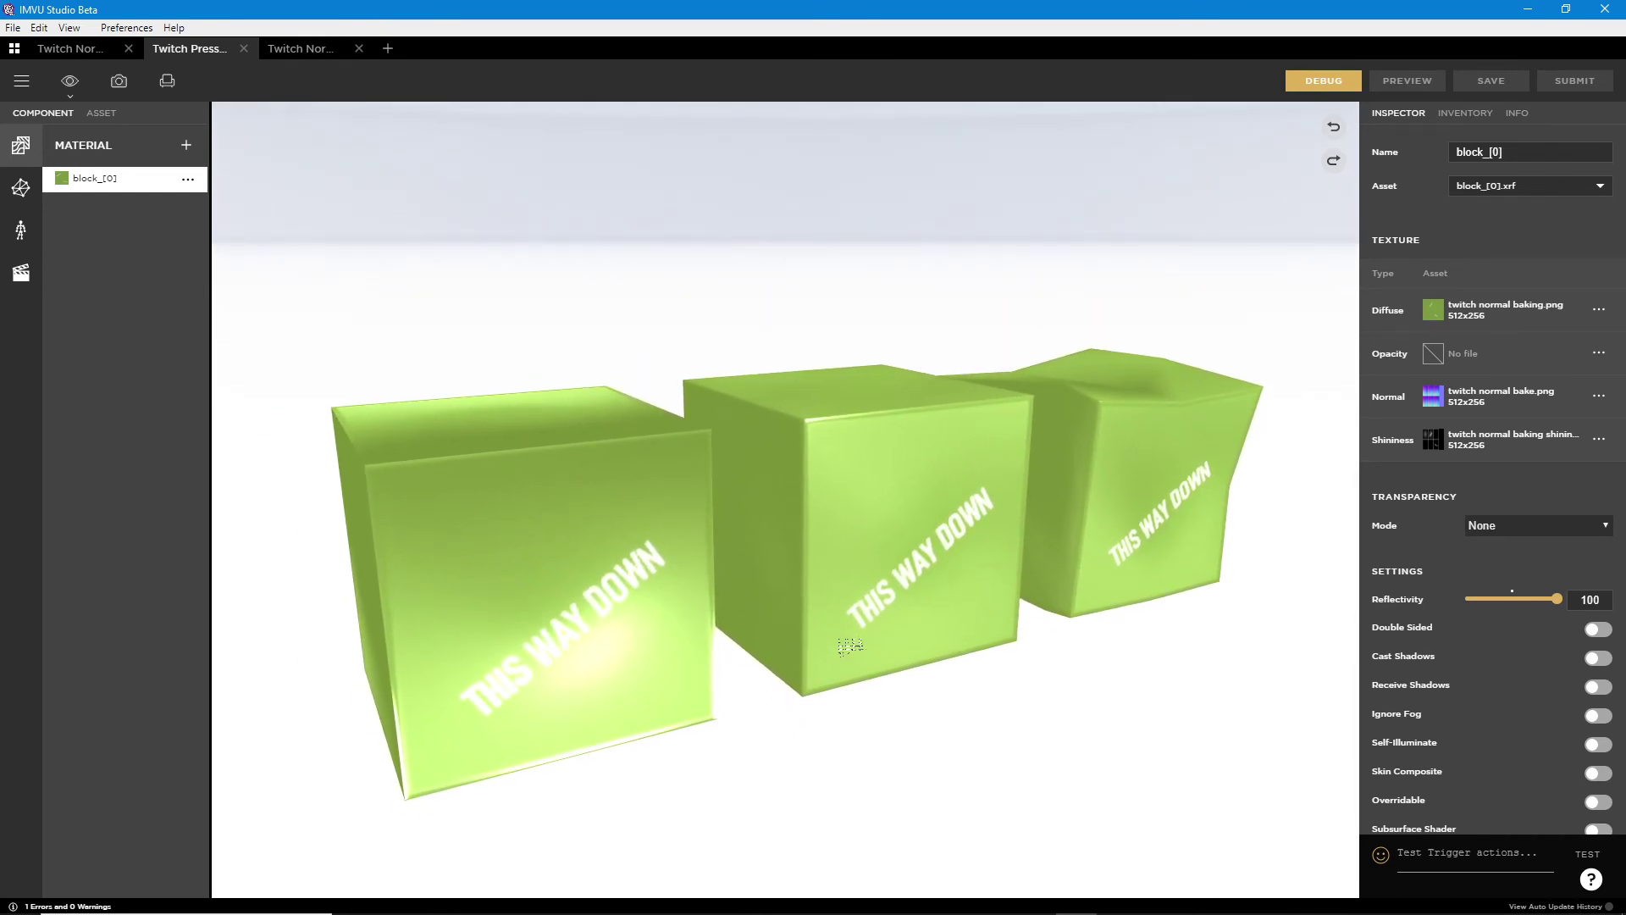
mouse_move(842, 510)
mouse_down()
mouse_move(834, 461)
mouse_move(833, 529)
mouse_up()
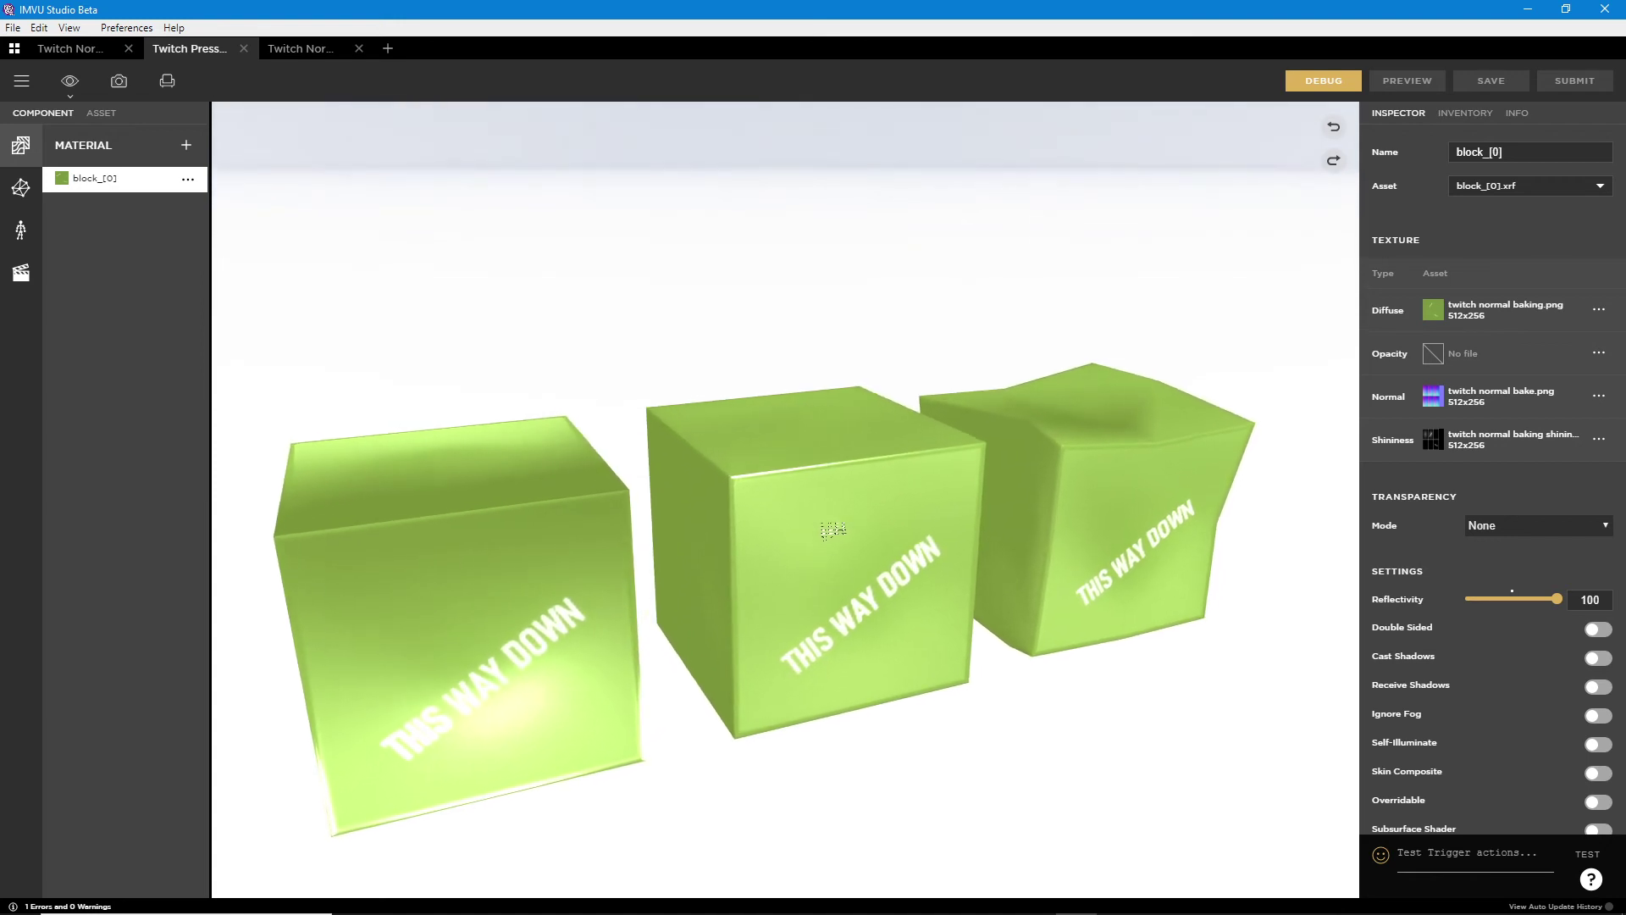
drag(804, 636, 817, 593)
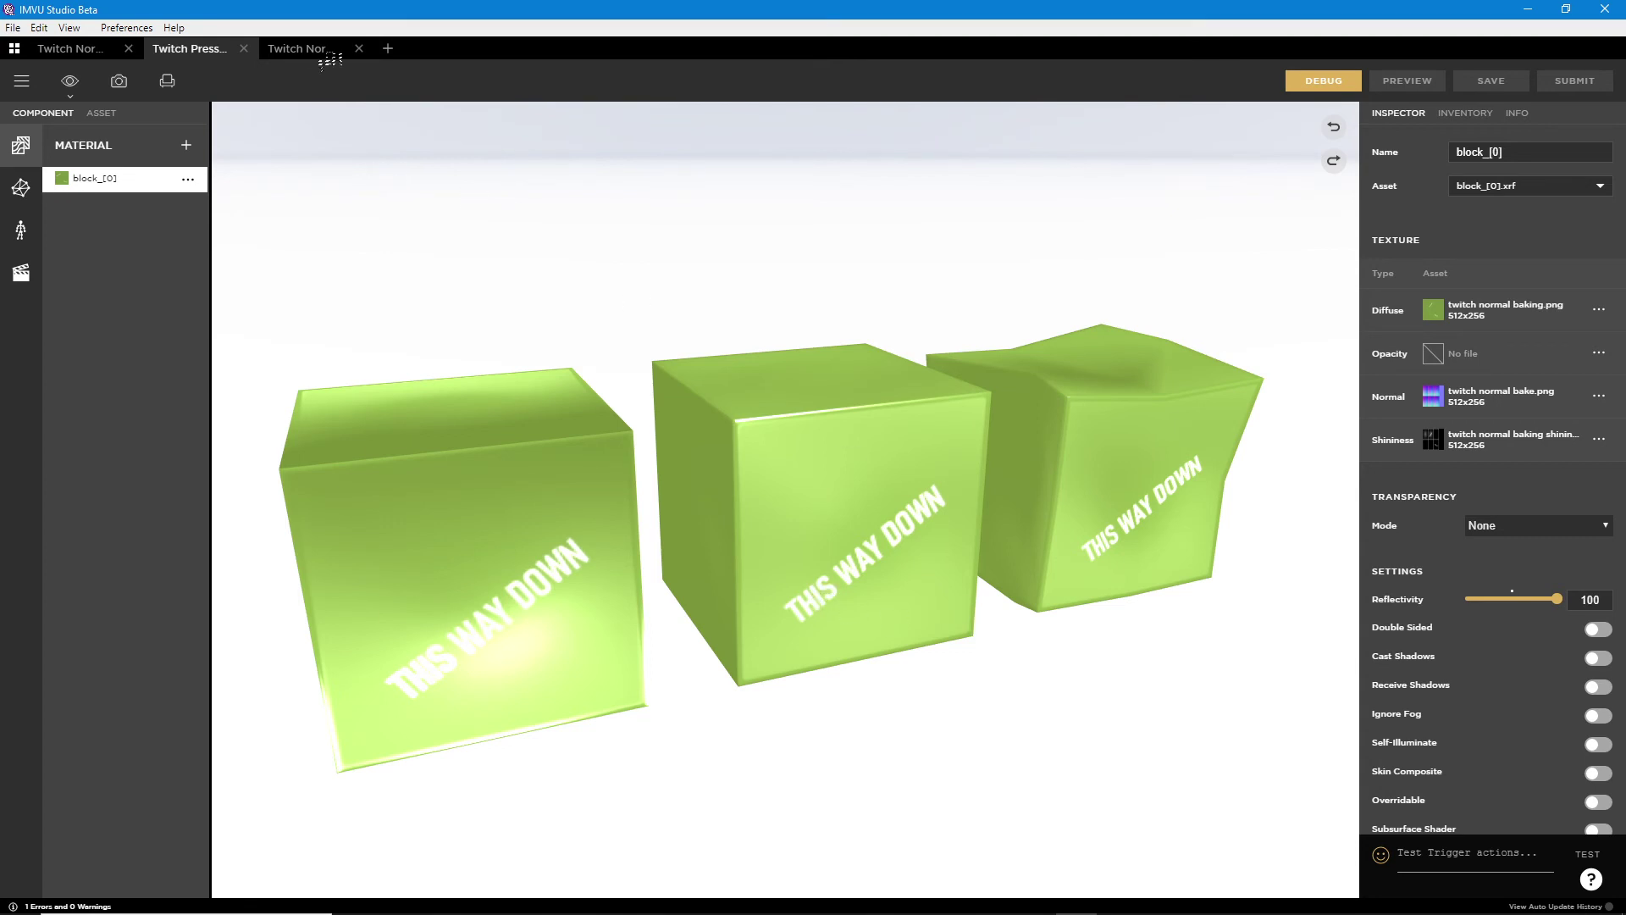
click(302, 49)
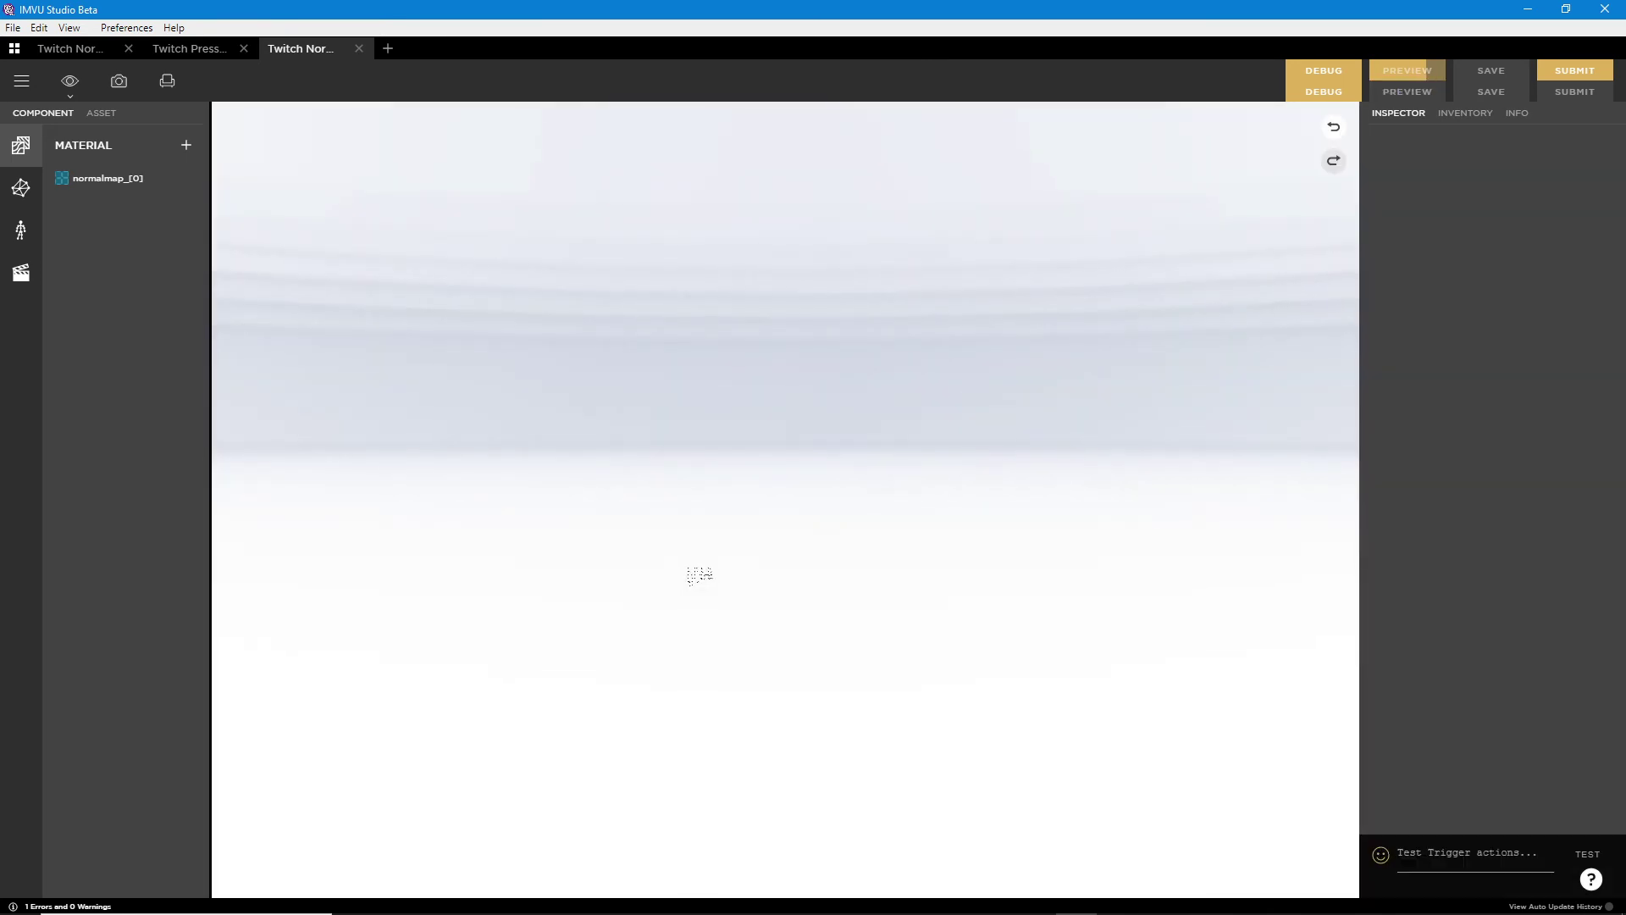
- Frame the three teal blocks in the viewport and select the normalmap_[0] material to display its texture settings
drag(757, 248, 716, 275)
drag(651, 610, 737, 581)
scroll(862, 672, up, 5)
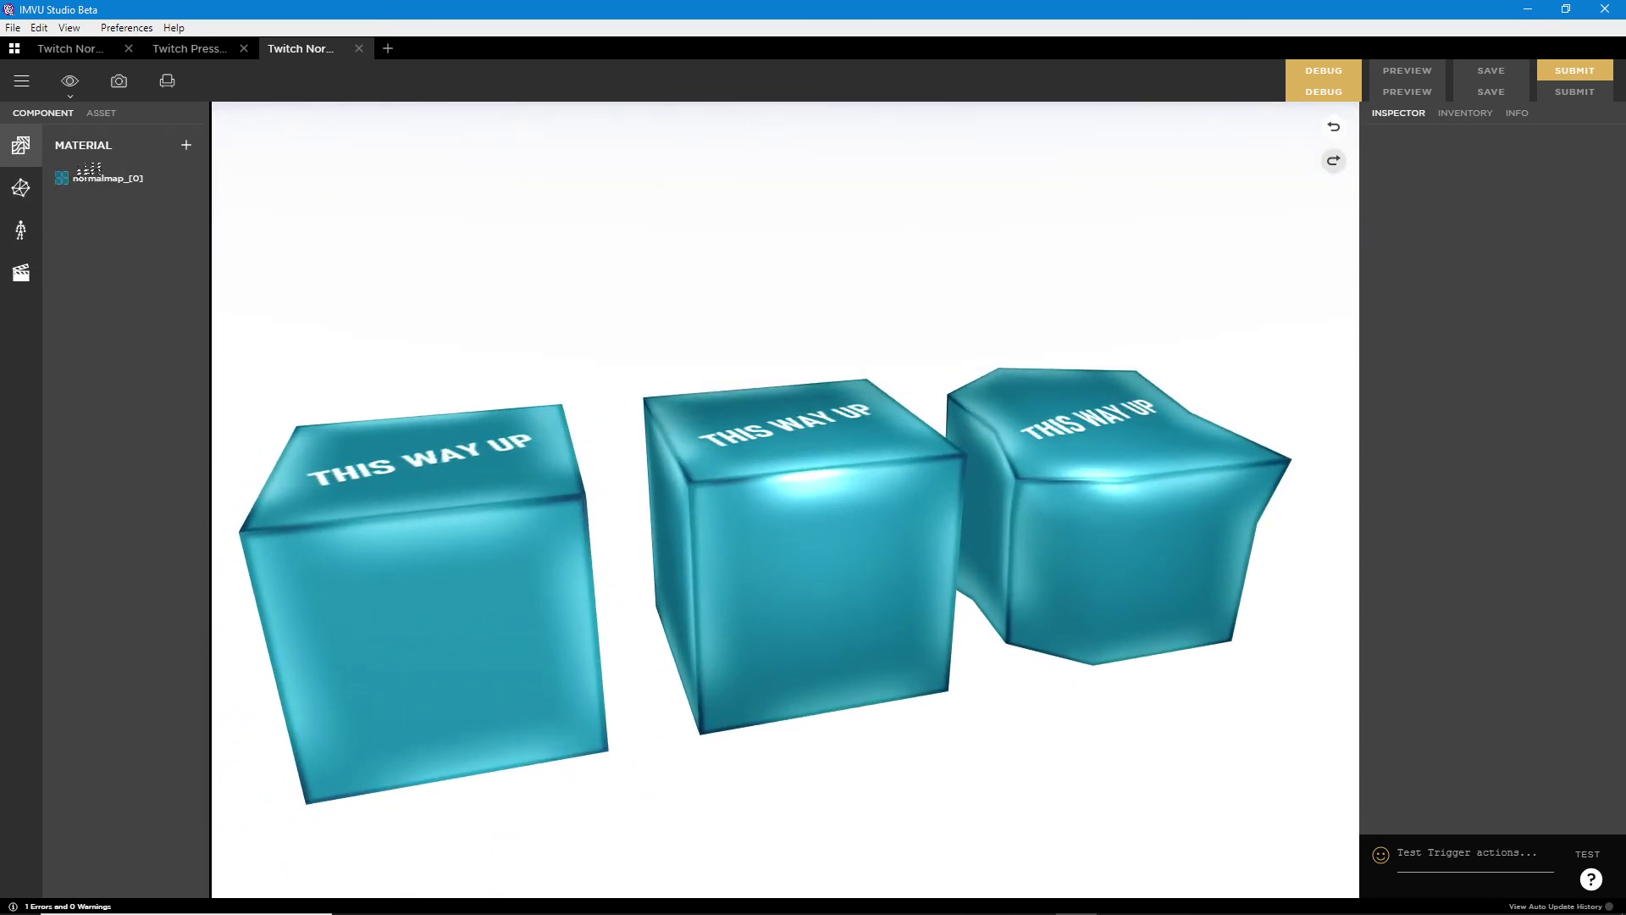
click(110, 177)
mouse_move(904, 555)
mouse_down()
mouse_move(830, 572)
mouse_move(691, 548)
mouse_move(931, 578)
mouse_move(904, 563)
mouse_up()
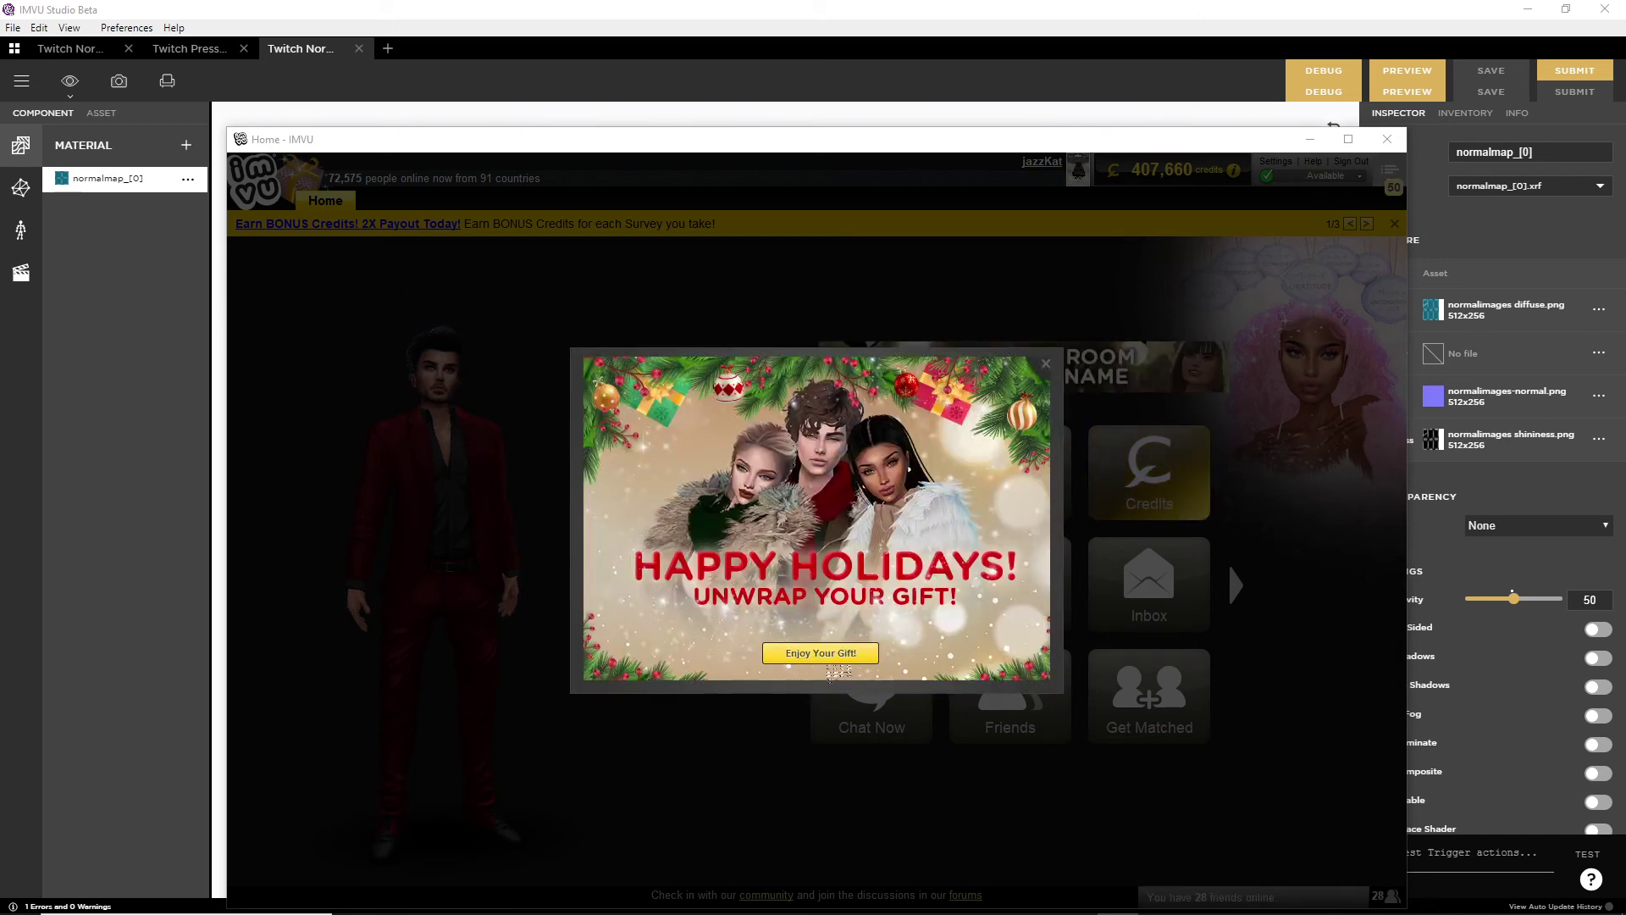
- Dismiss the IMVU client's gift offer, close its My Room session, and return to the teal blocks in IMVU Studio
click(832, 654)
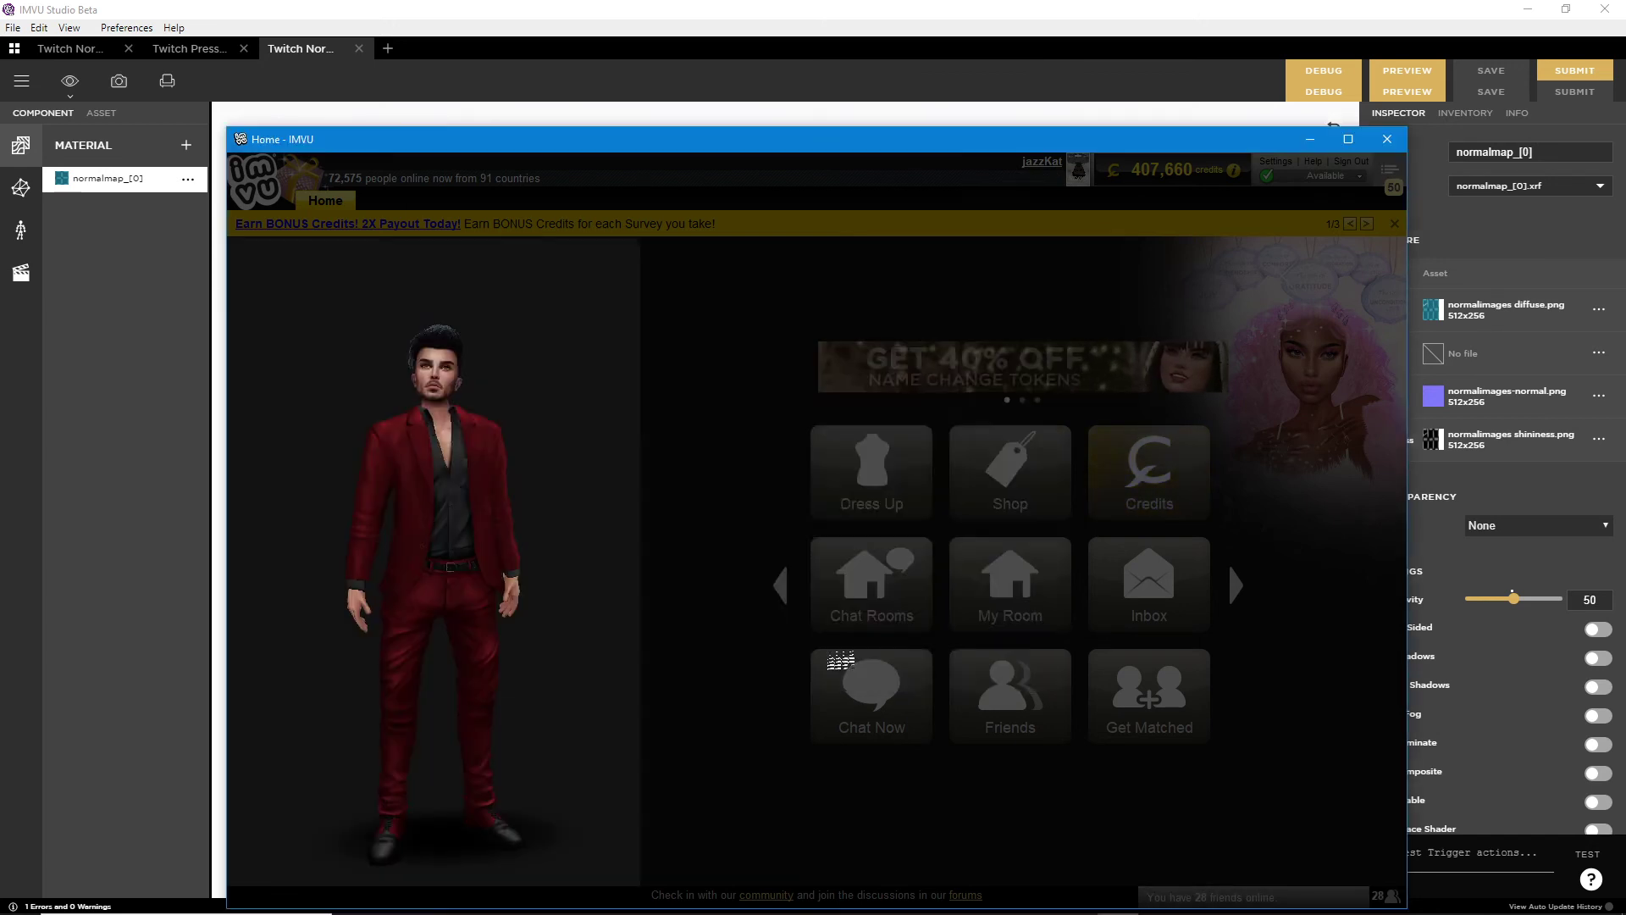
drag(448, 202, 371, 165)
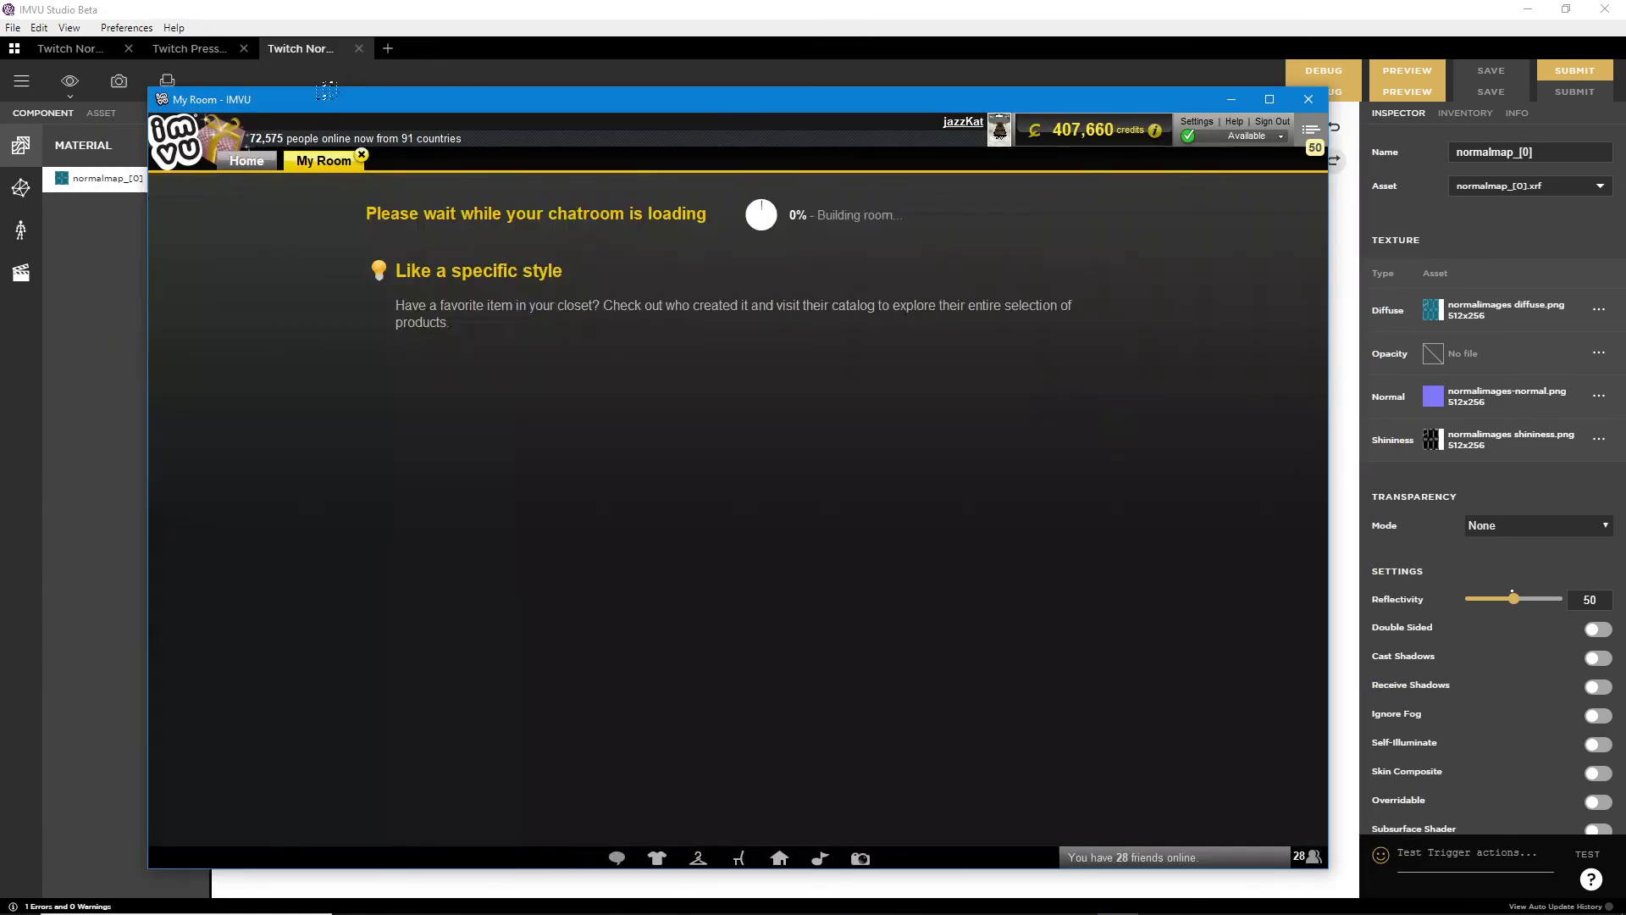
click(362, 155)
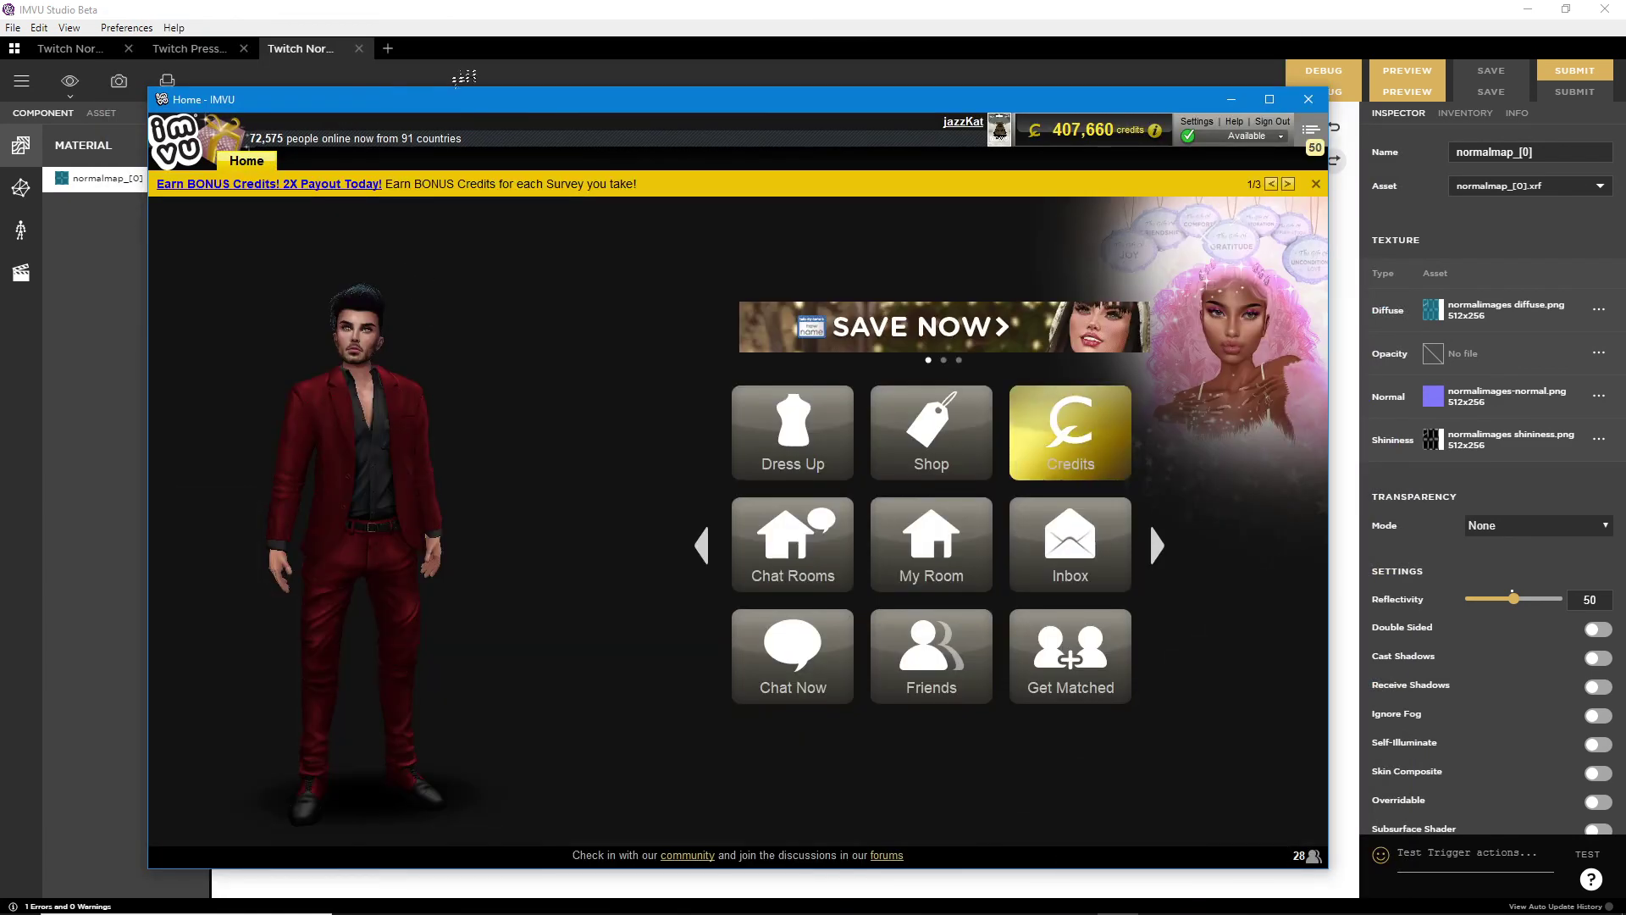
drag(476, 104, 526, 89)
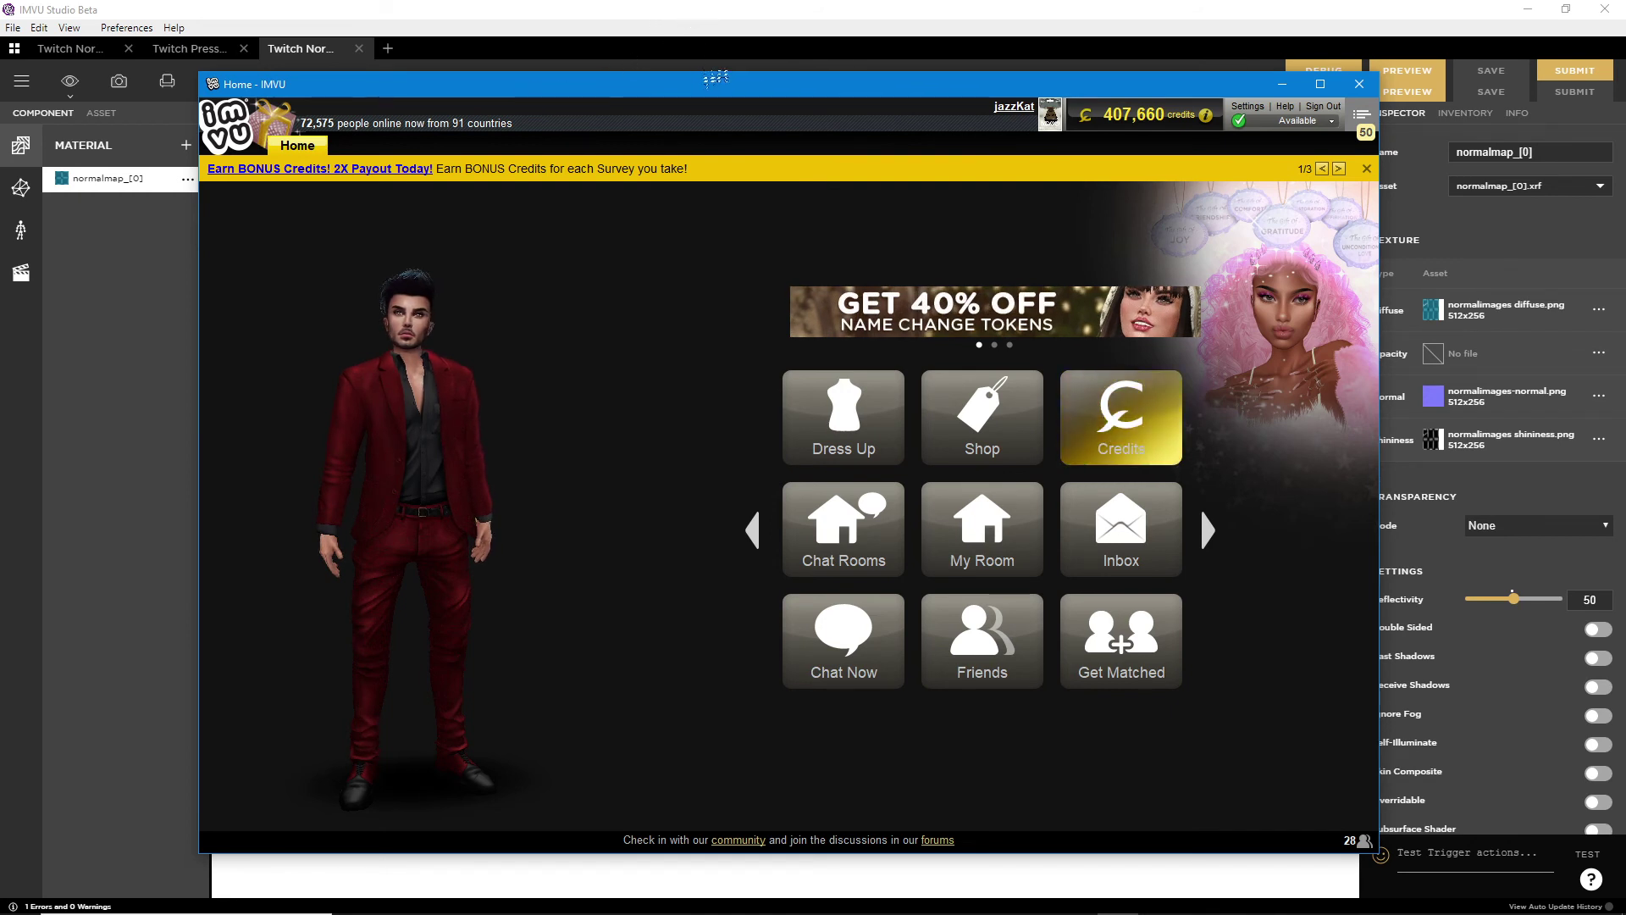
click(730, 20)
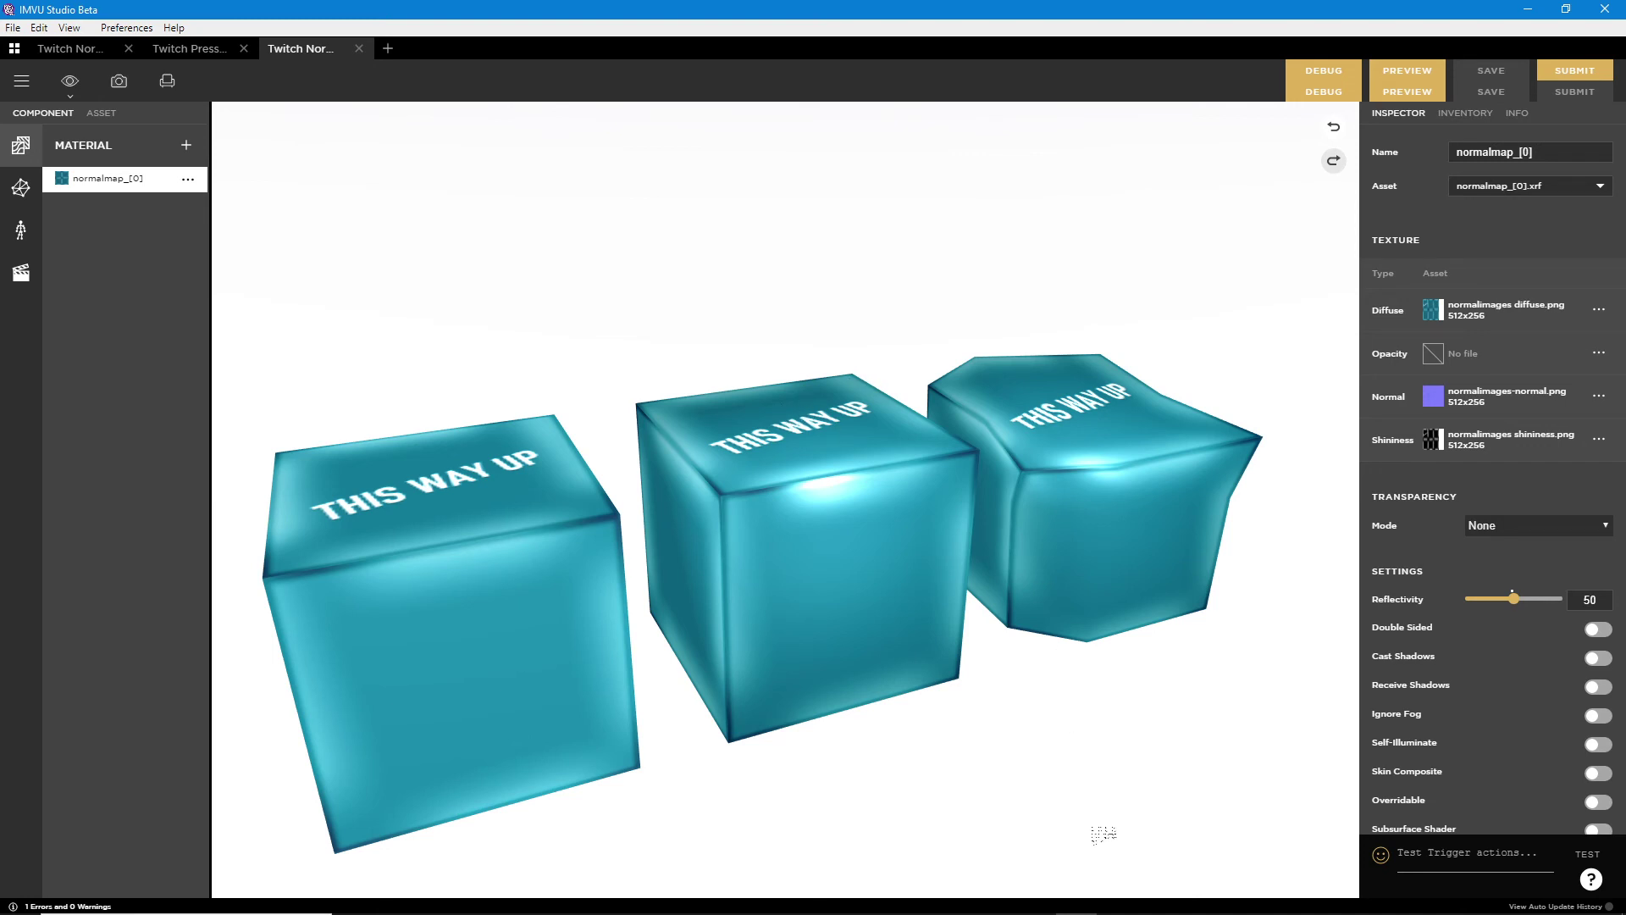
click(1118, 904)
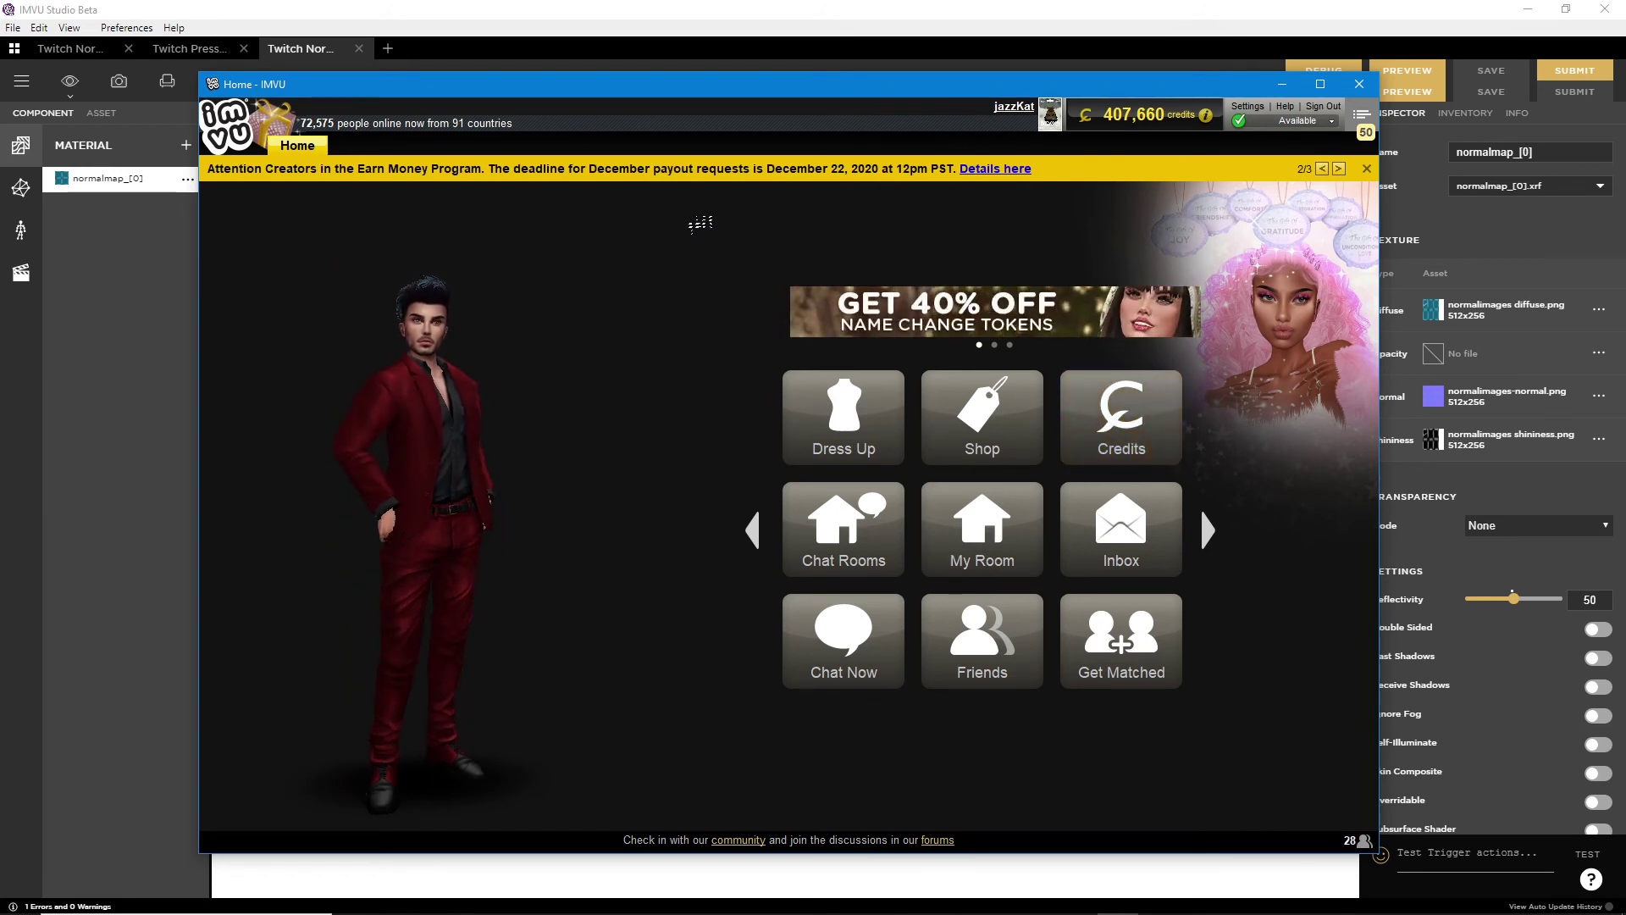
click(635, 15)
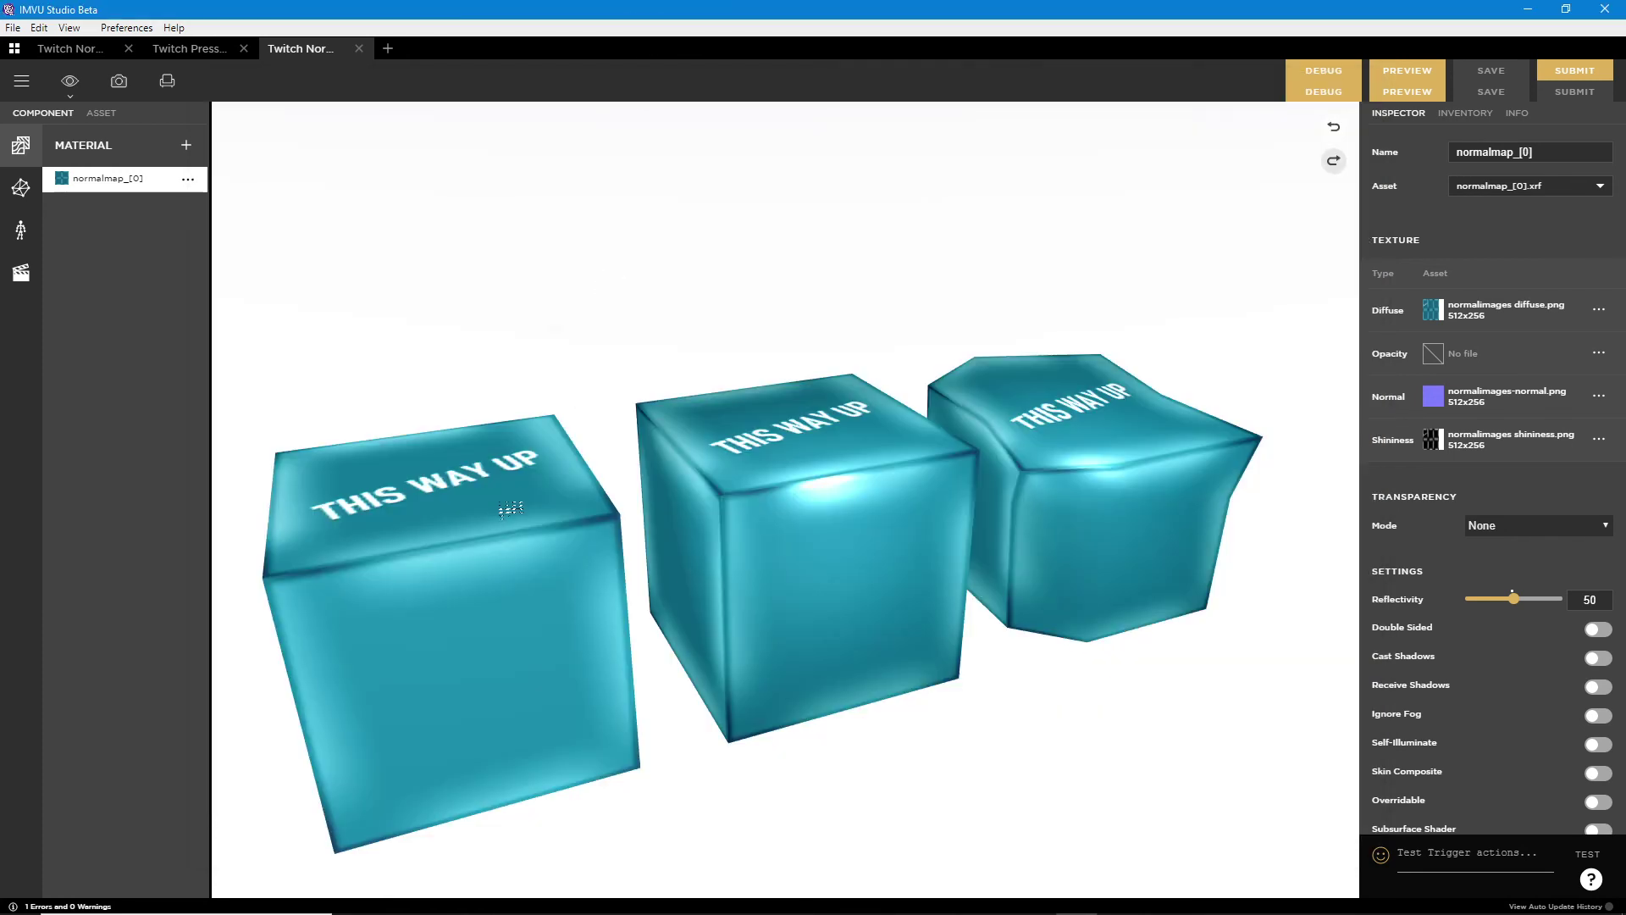
- Examine the shading along the nearest teal block's corner edges, marking them with temporary annotation lines
drag(508, 570, 347, 526)
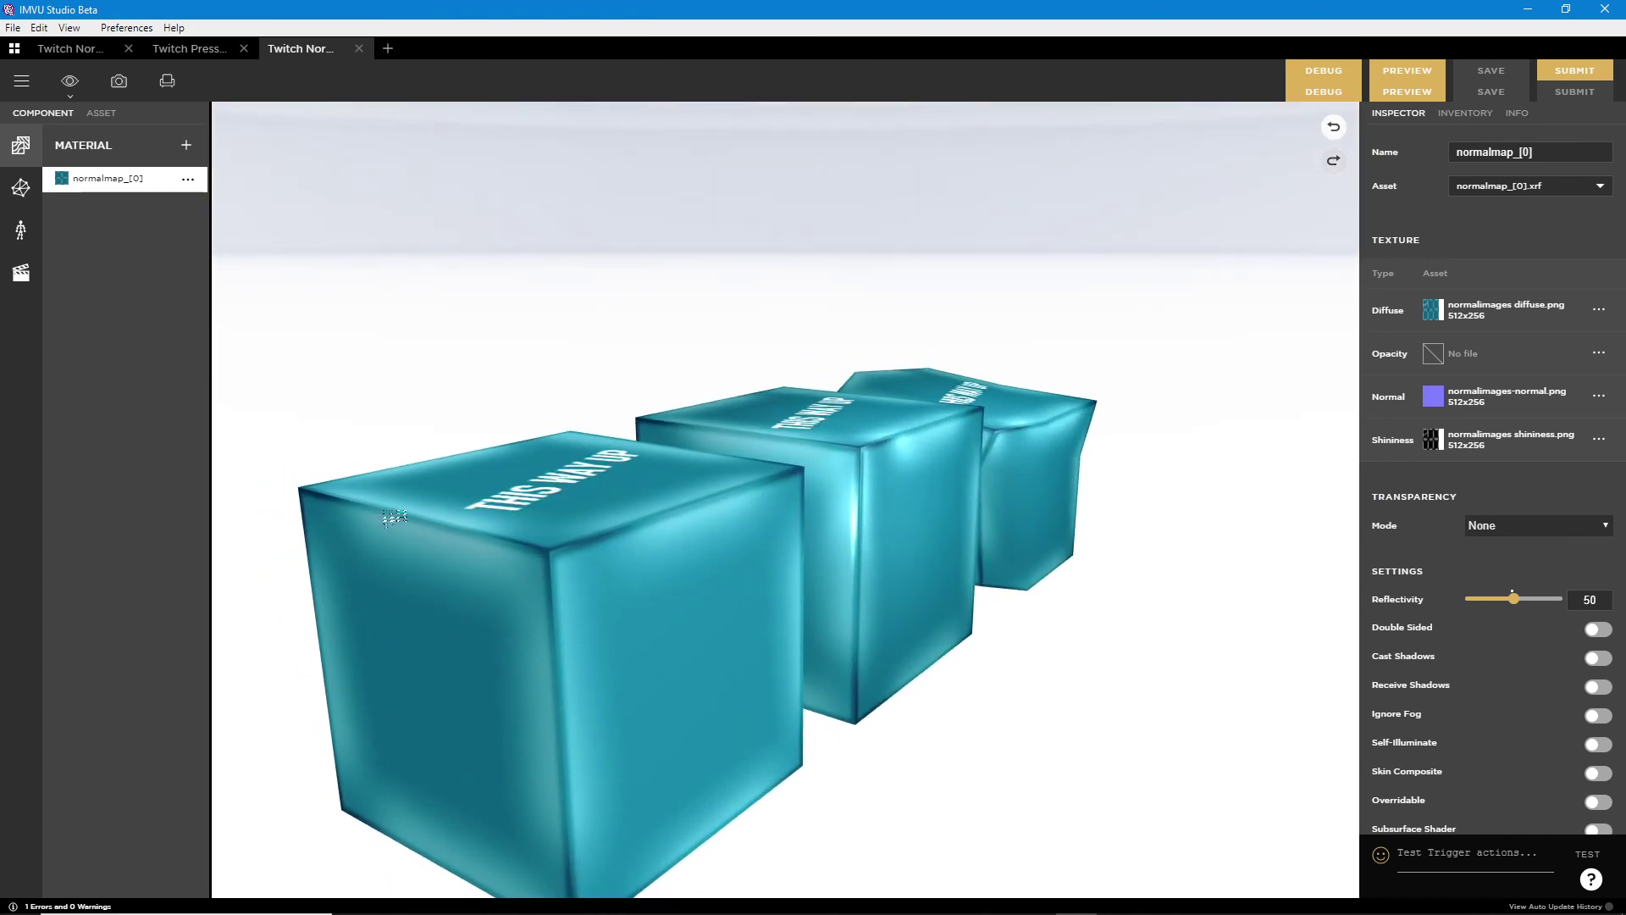
mouse_move(358, 507)
mouse_down()
mouse_move(547, 547)
mouse_move(548, 663)
mouse_up()
drag(542, 542, 648, 518)
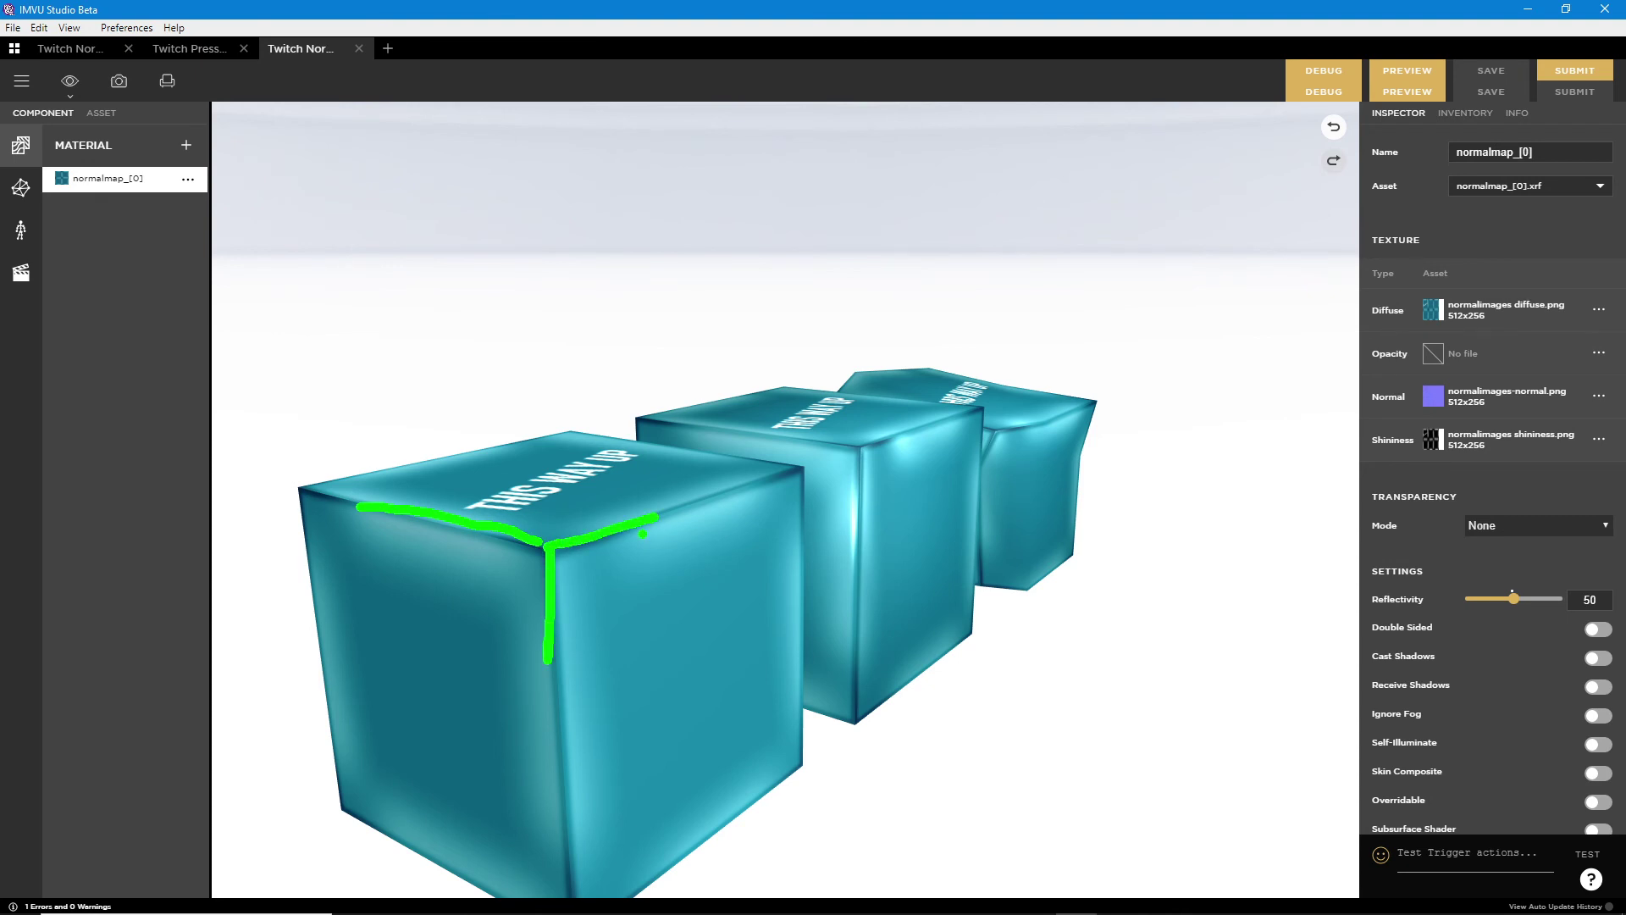
key(Escape)
mouse_move(730, 581)
mouse_down()
mouse_move(637, 628)
mouse_move(655, 638)
mouse_up()
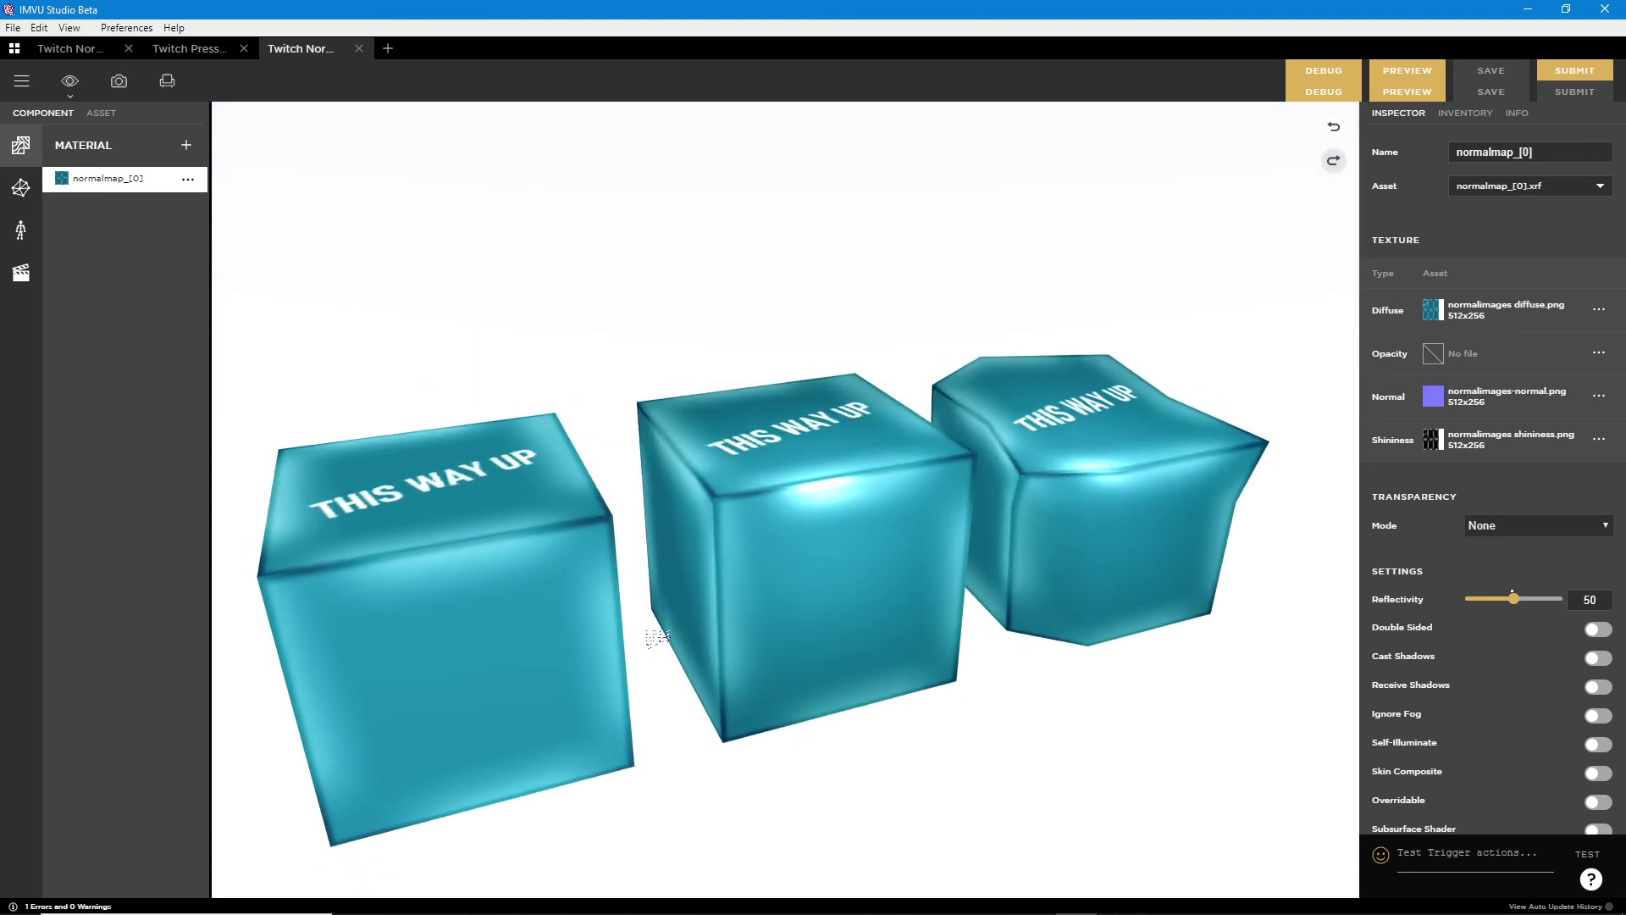
- Switch to the Twitch Press product and examine the edge highlights on the middle green block up close
click(194, 49)
mouse_move(775, 590)
mouse_down()
mouse_move(745, 570)
mouse_move(762, 585)
mouse_up()
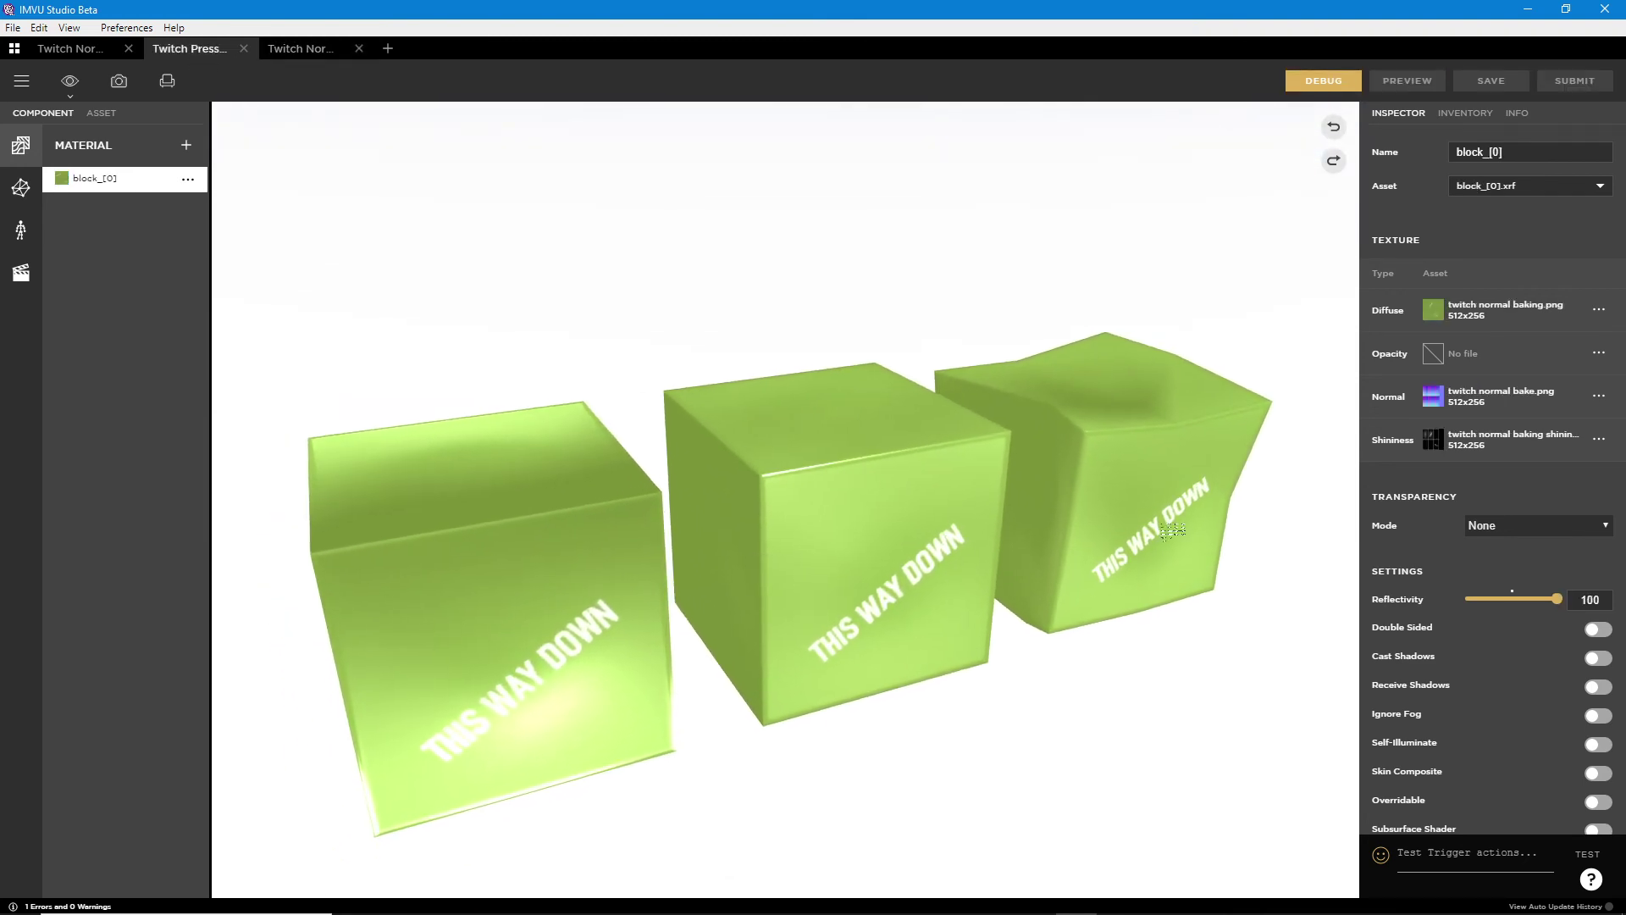
mouse_move(1437, 398)
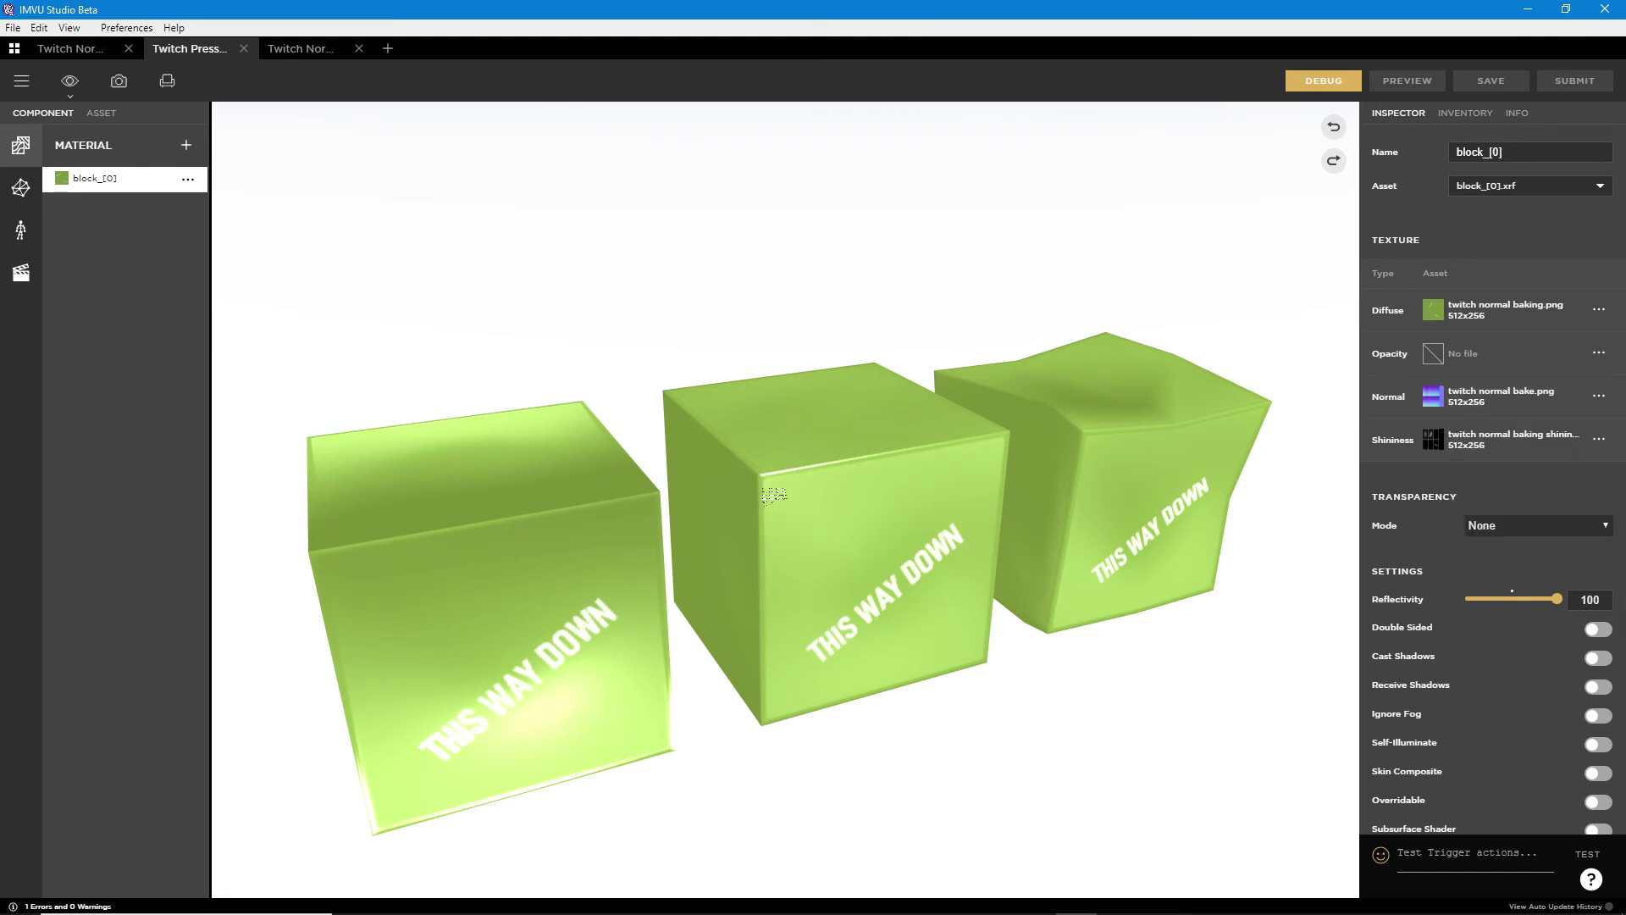
scroll(773, 496, up, 5)
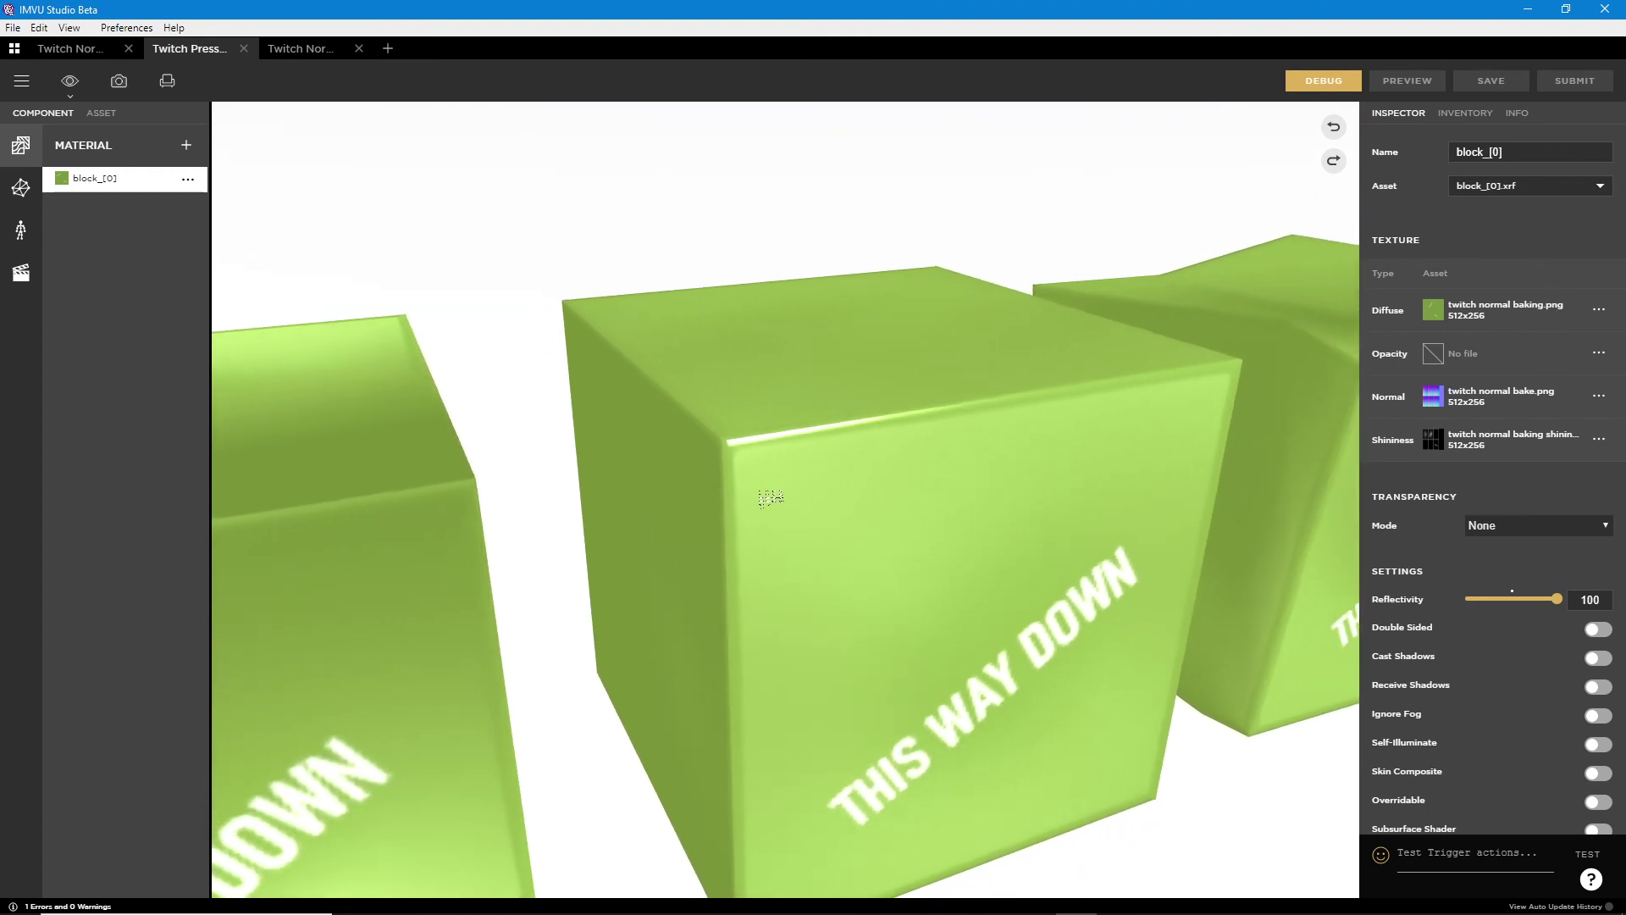
scroll(770, 497, down, 5)
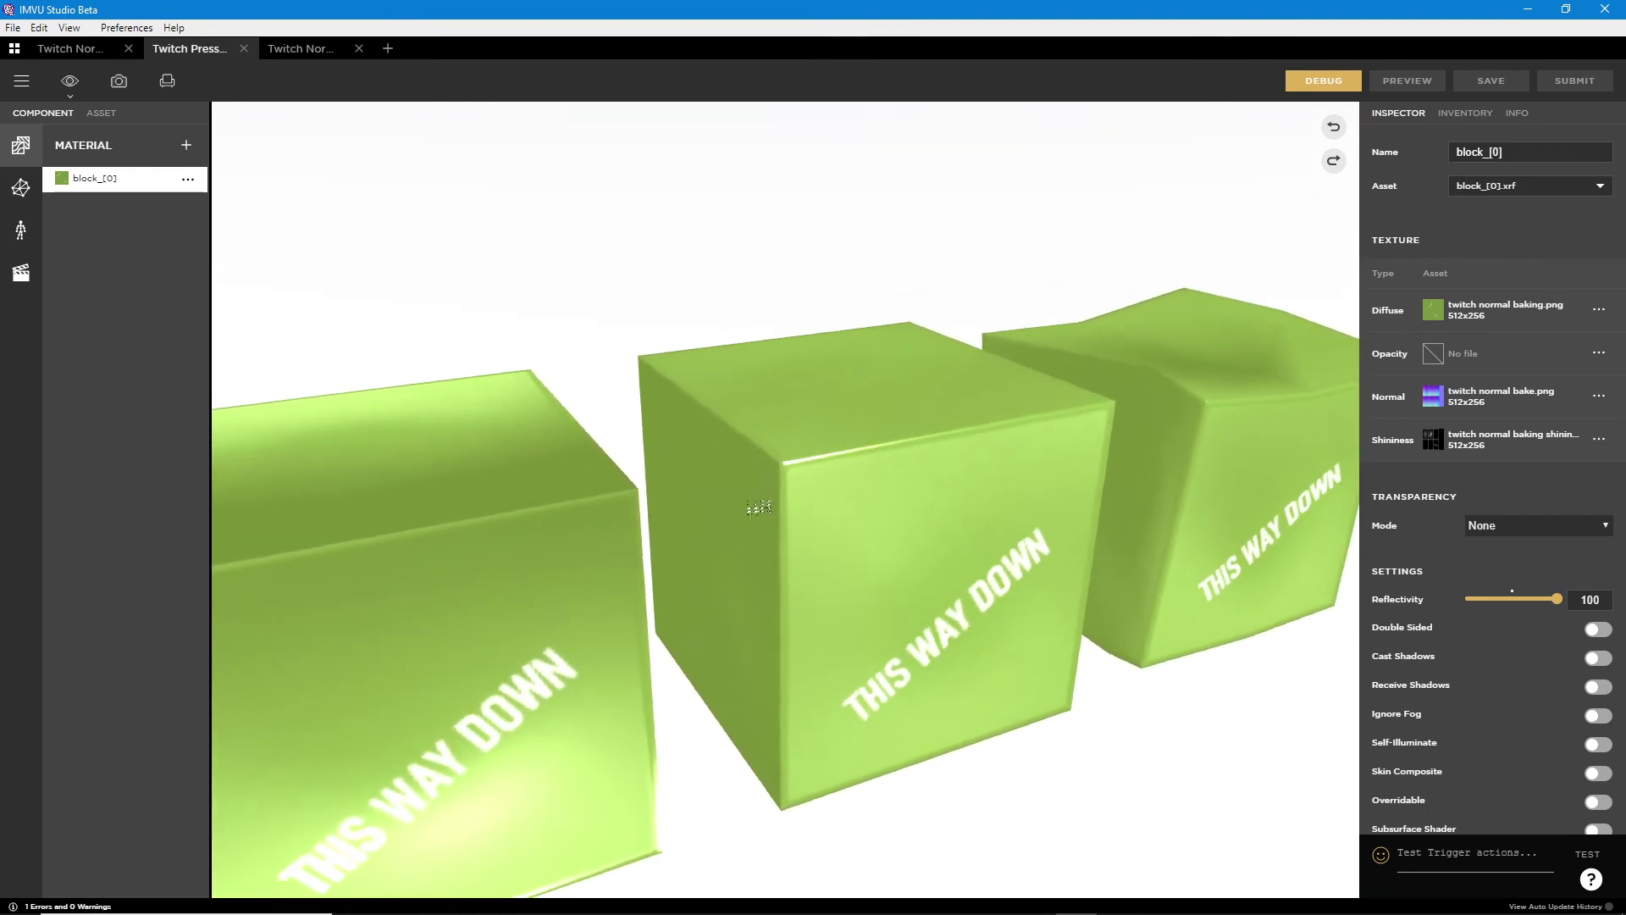
drag(759, 508, 766, 505)
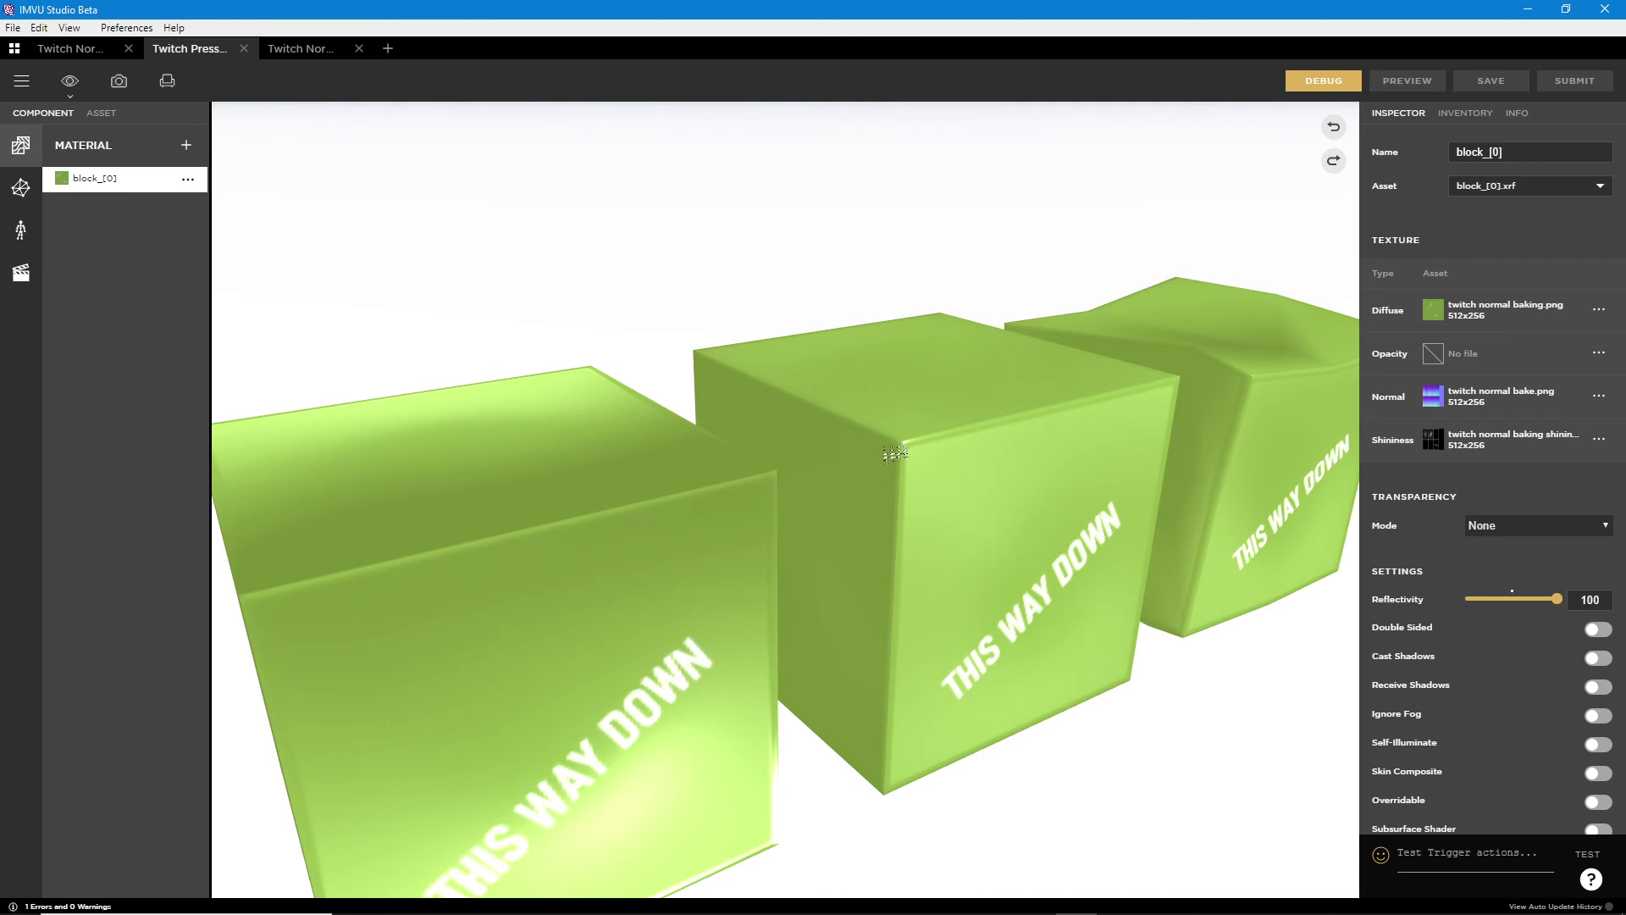
- Mark the meeting edges at the upper front corners of the middle and nearest green blocks with annotation lines
key(ctrl+2)
mouse_move(821, 403)
mouse_down()
mouse_move(911, 443)
mouse_move(895, 508)
mouse_up()
drag(904, 442, 977, 430)
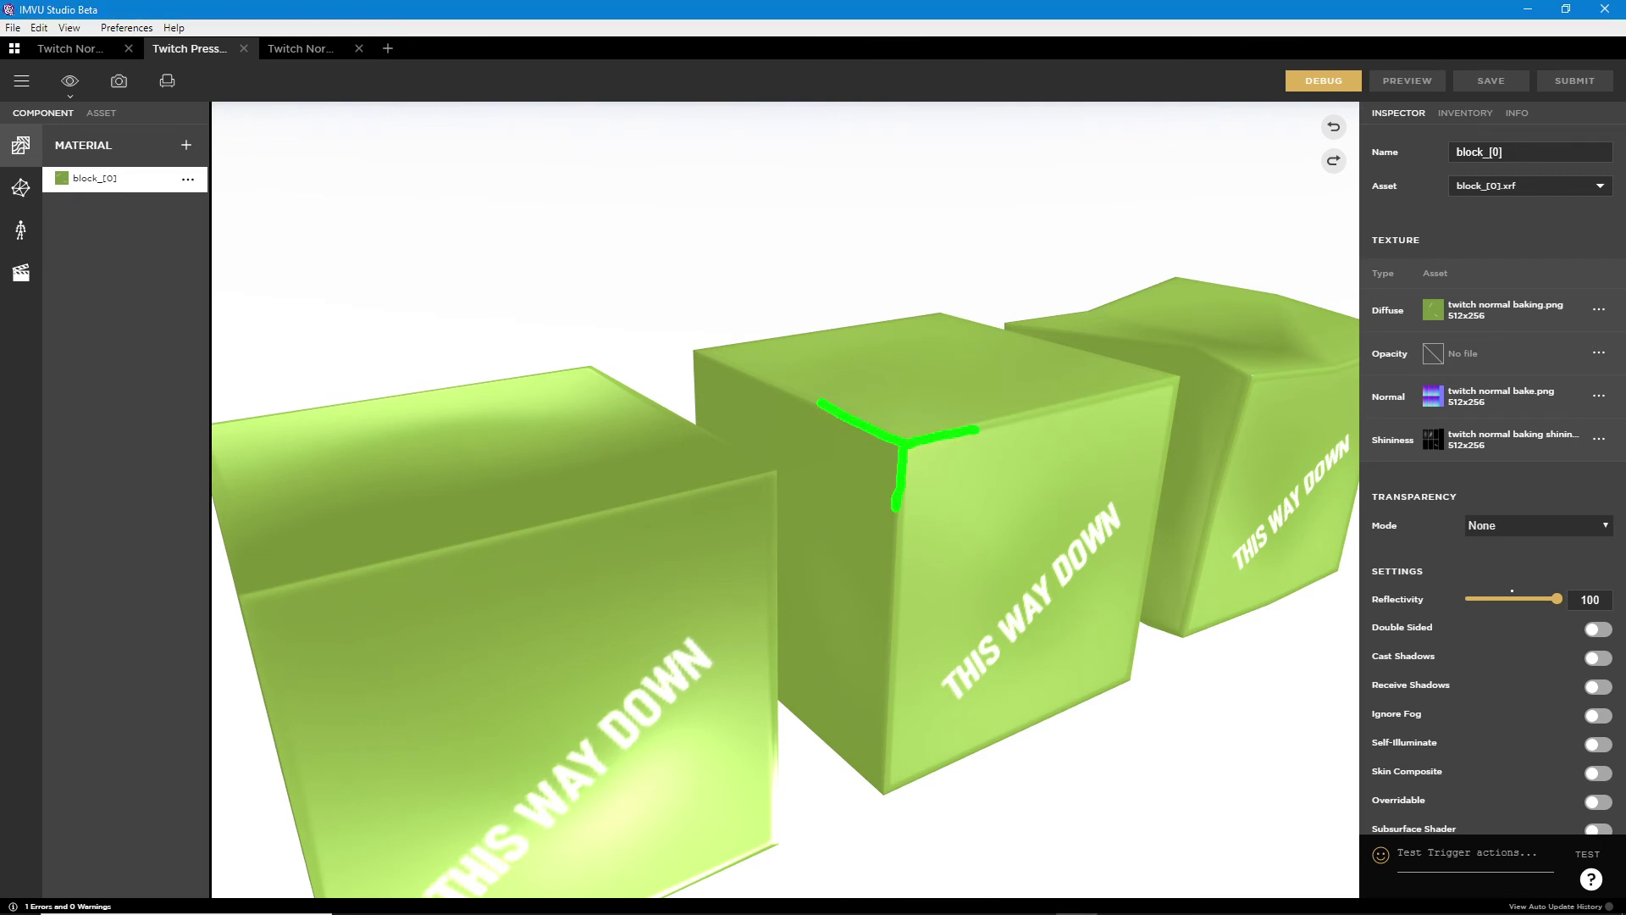
drag(772, 472, 662, 488)
drag(772, 471, 708, 425)
drag(773, 471, 774, 538)
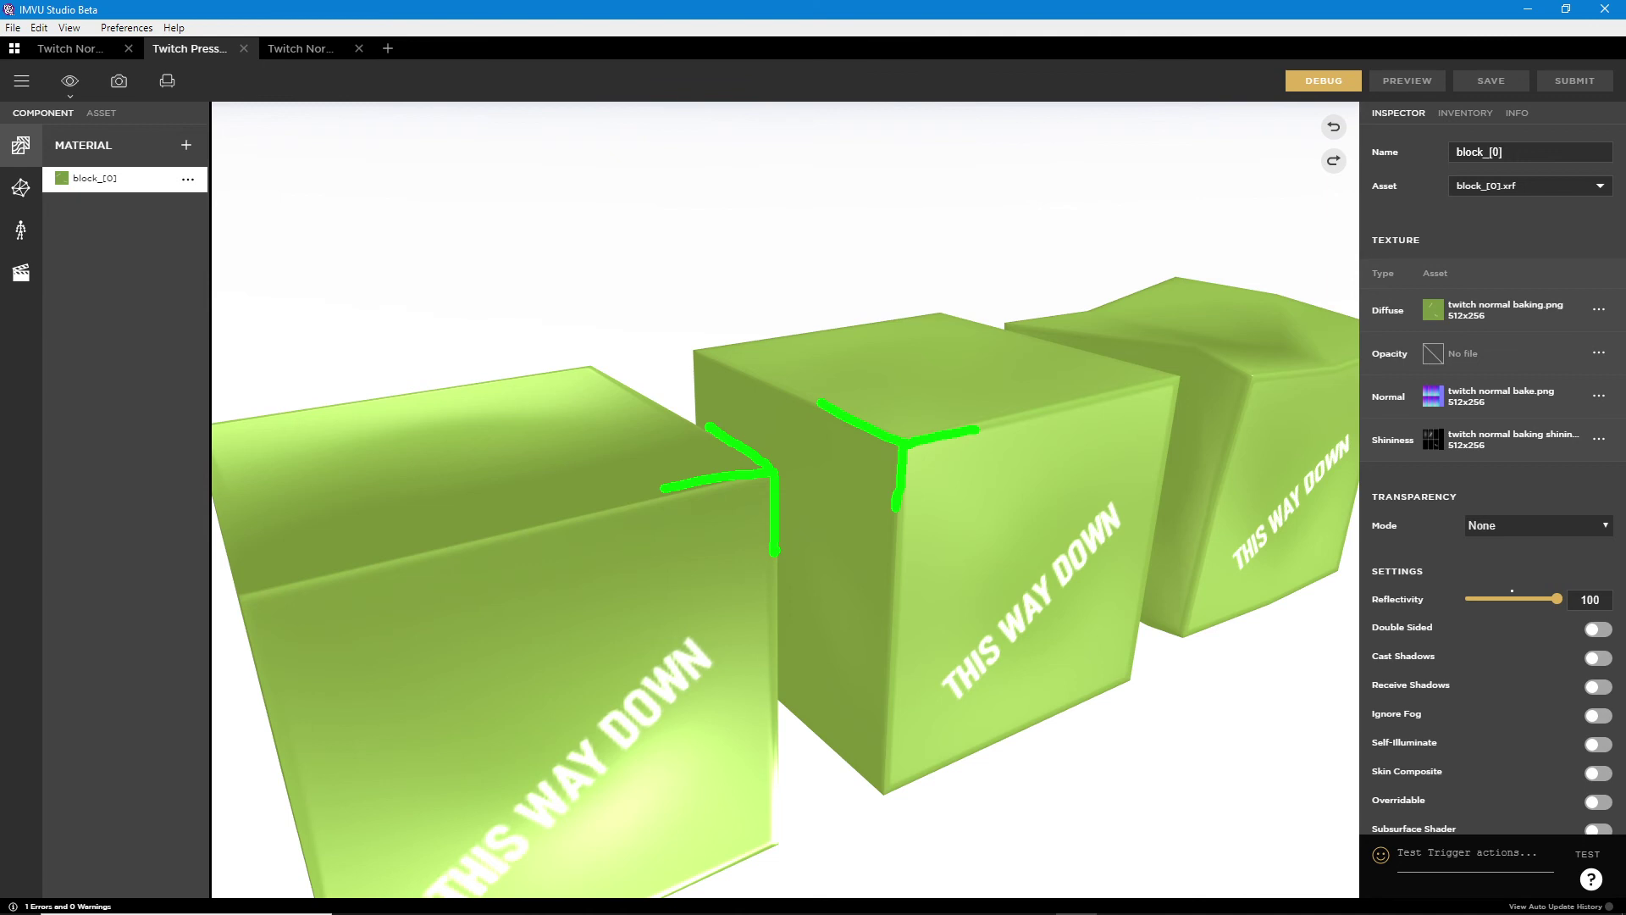
- Annotate the middle green block with a tick and the nearest one with a cross, and clear the annotations
drag(931, 389, 1068, 239)
click(871, 443)
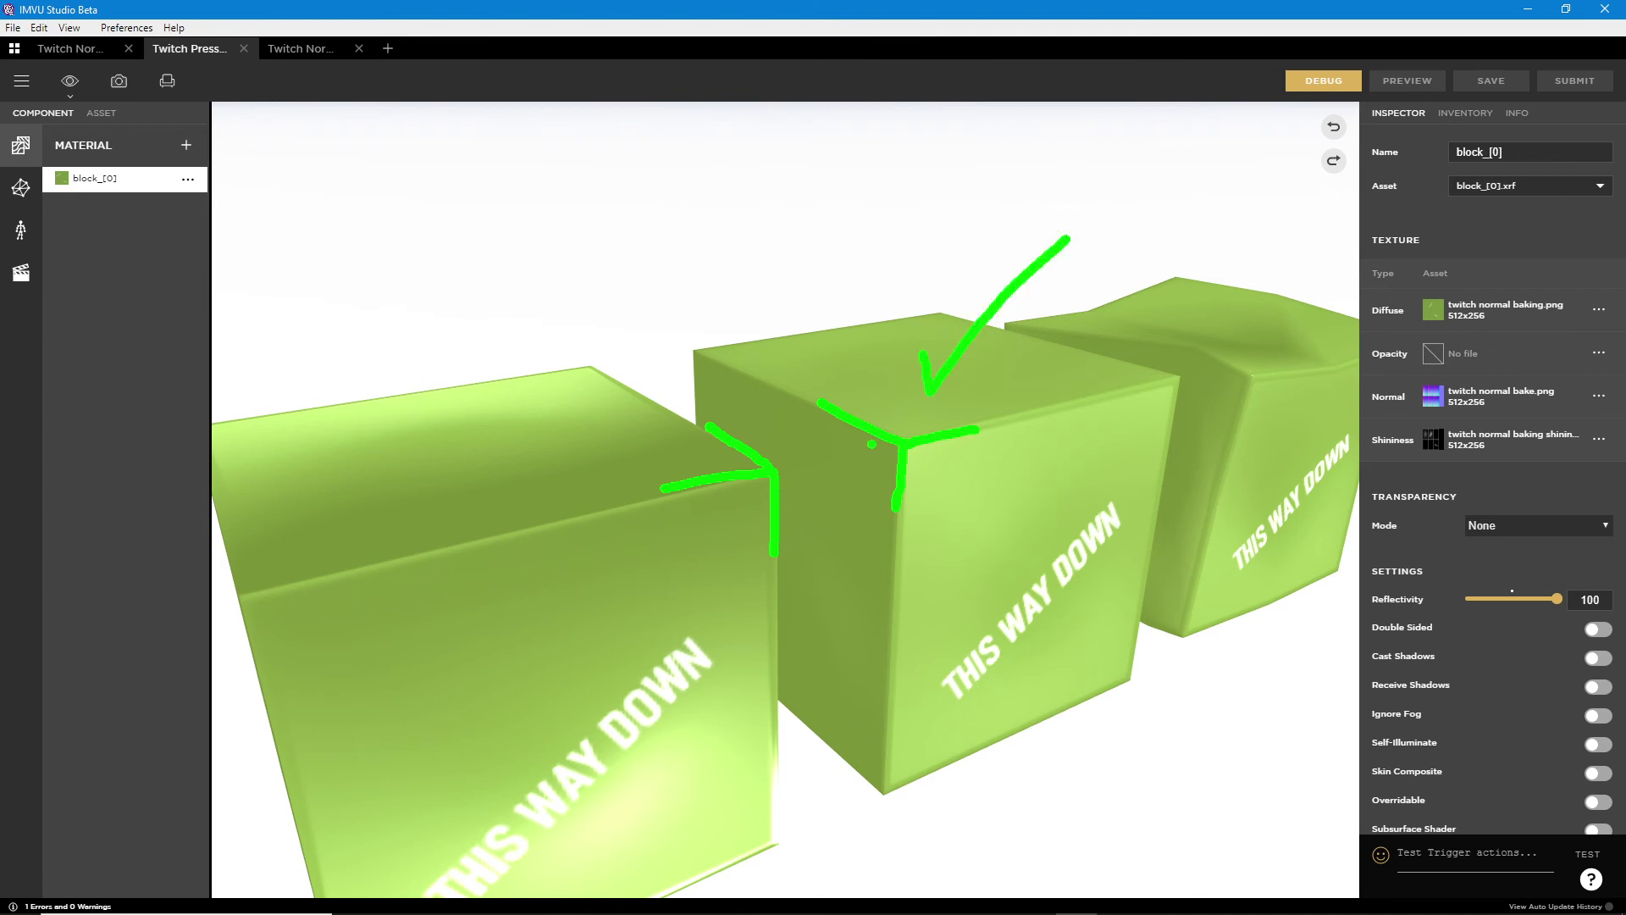
drag(470, 364, 559, 453)
drag(566, 378, 470, 487)
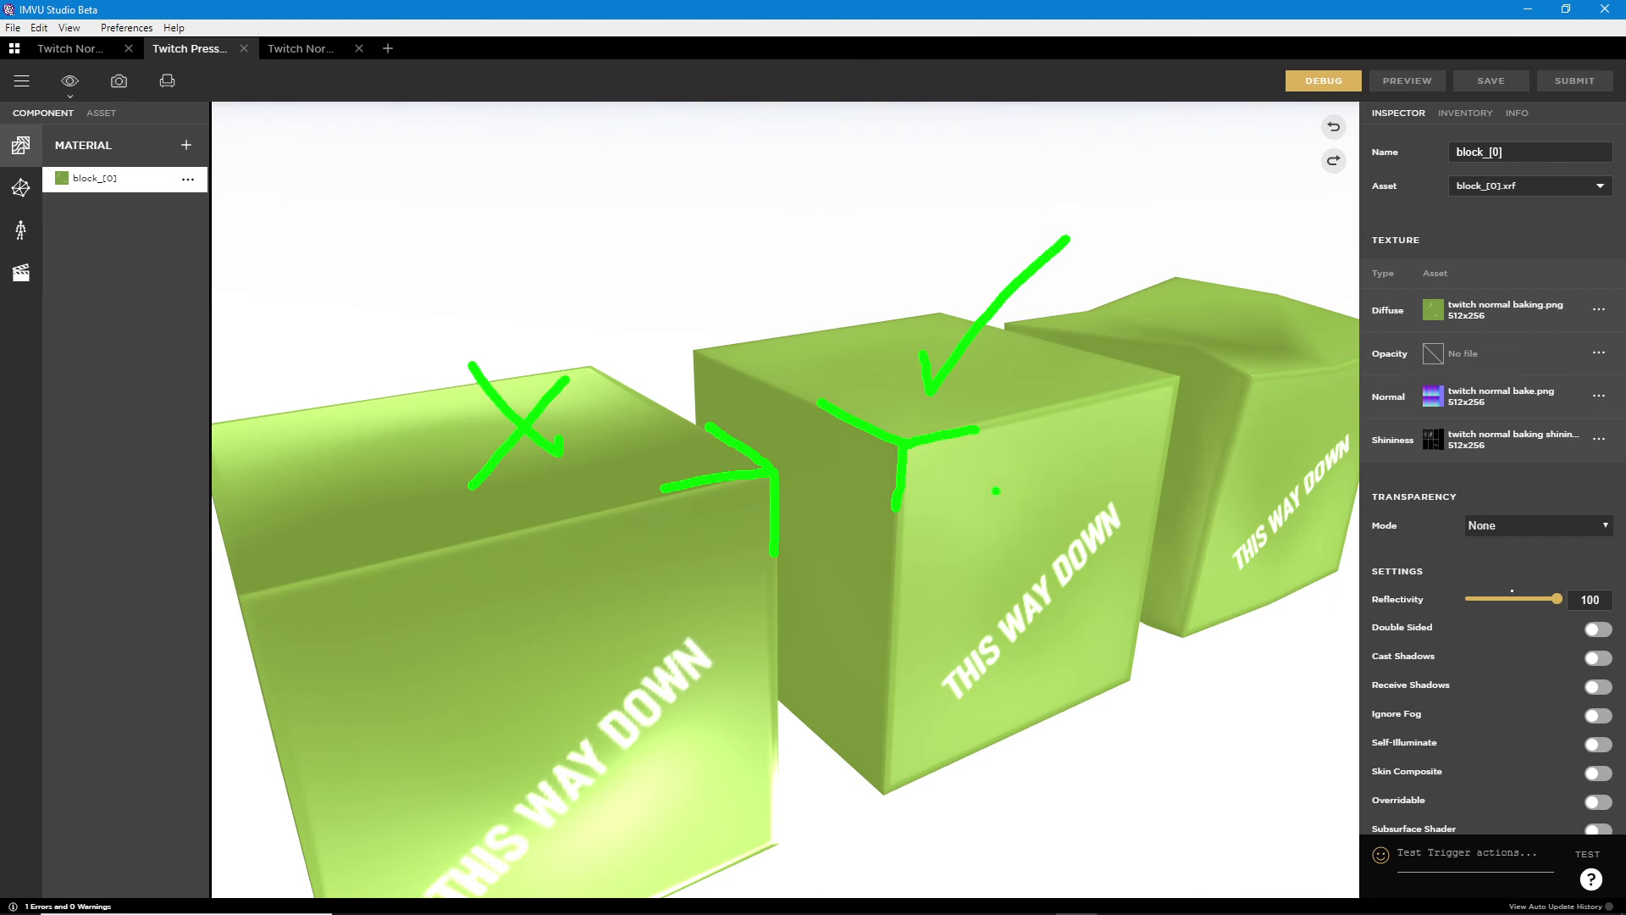
mouse_move(981, 565)
mouse_down()
mouse_move(1035, 464)
mouse_move(1160, 468)
mouse_move(1189, 559)
mouse_up()
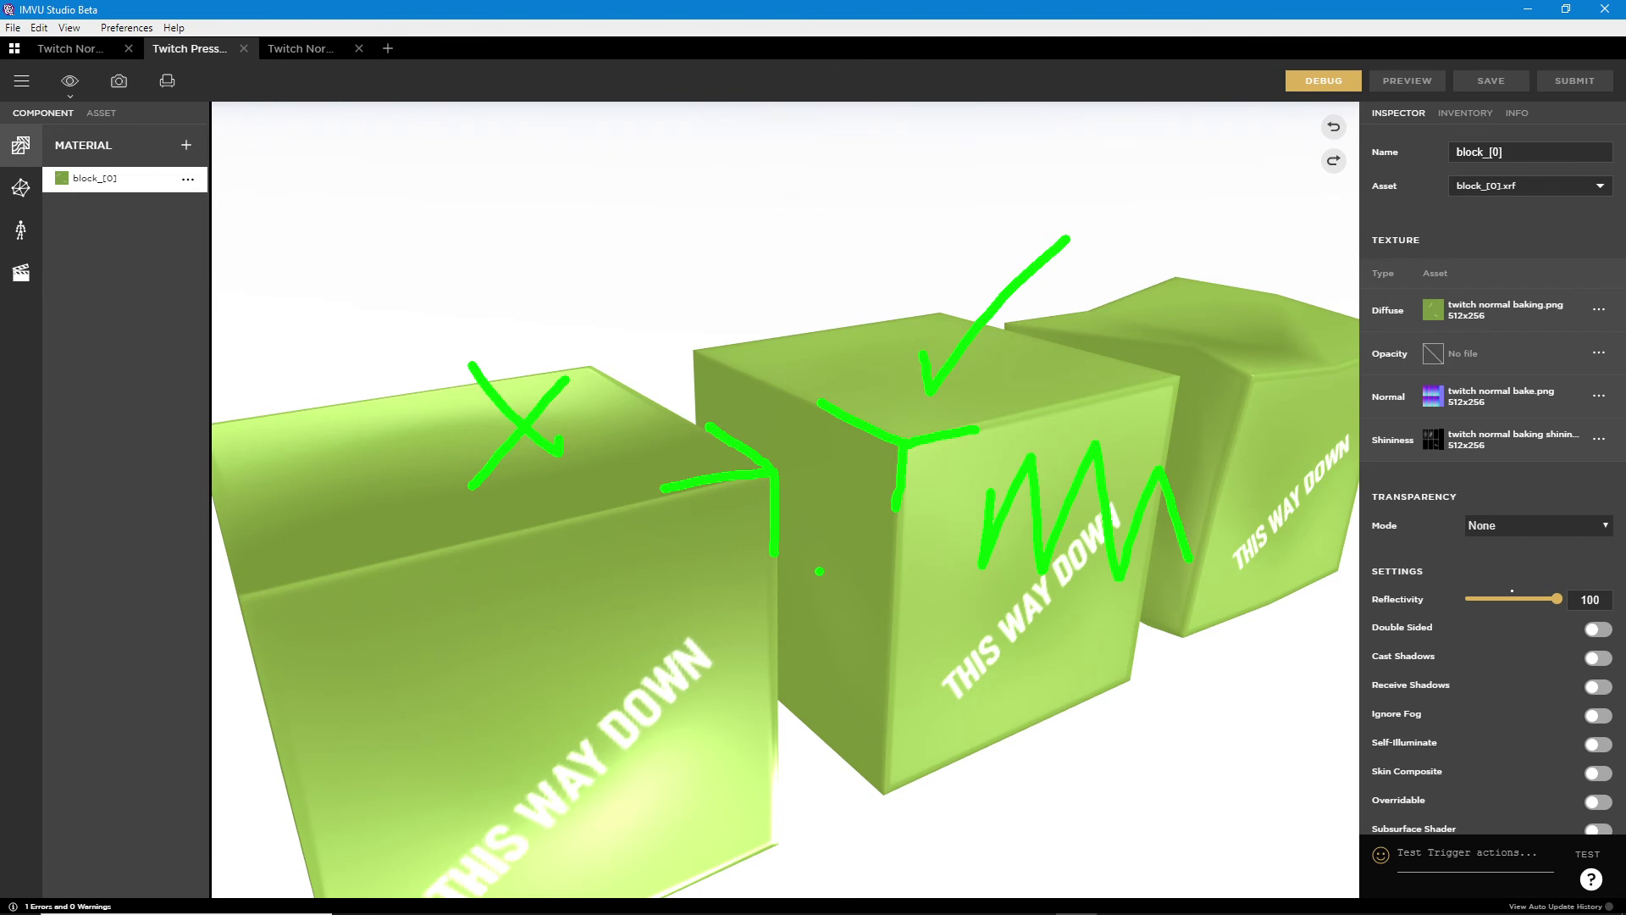
key(Escape)
- Examine the green blocks' shading from a lower angle, and return to the teal block product for comparison
mouse_move(824, 559)
mouse_down()
mouse_move(862, 556)
mouse_move(827, 532)
mouse_move(812, 549)
mouse_up()
drag(608, 527, 622, 525)
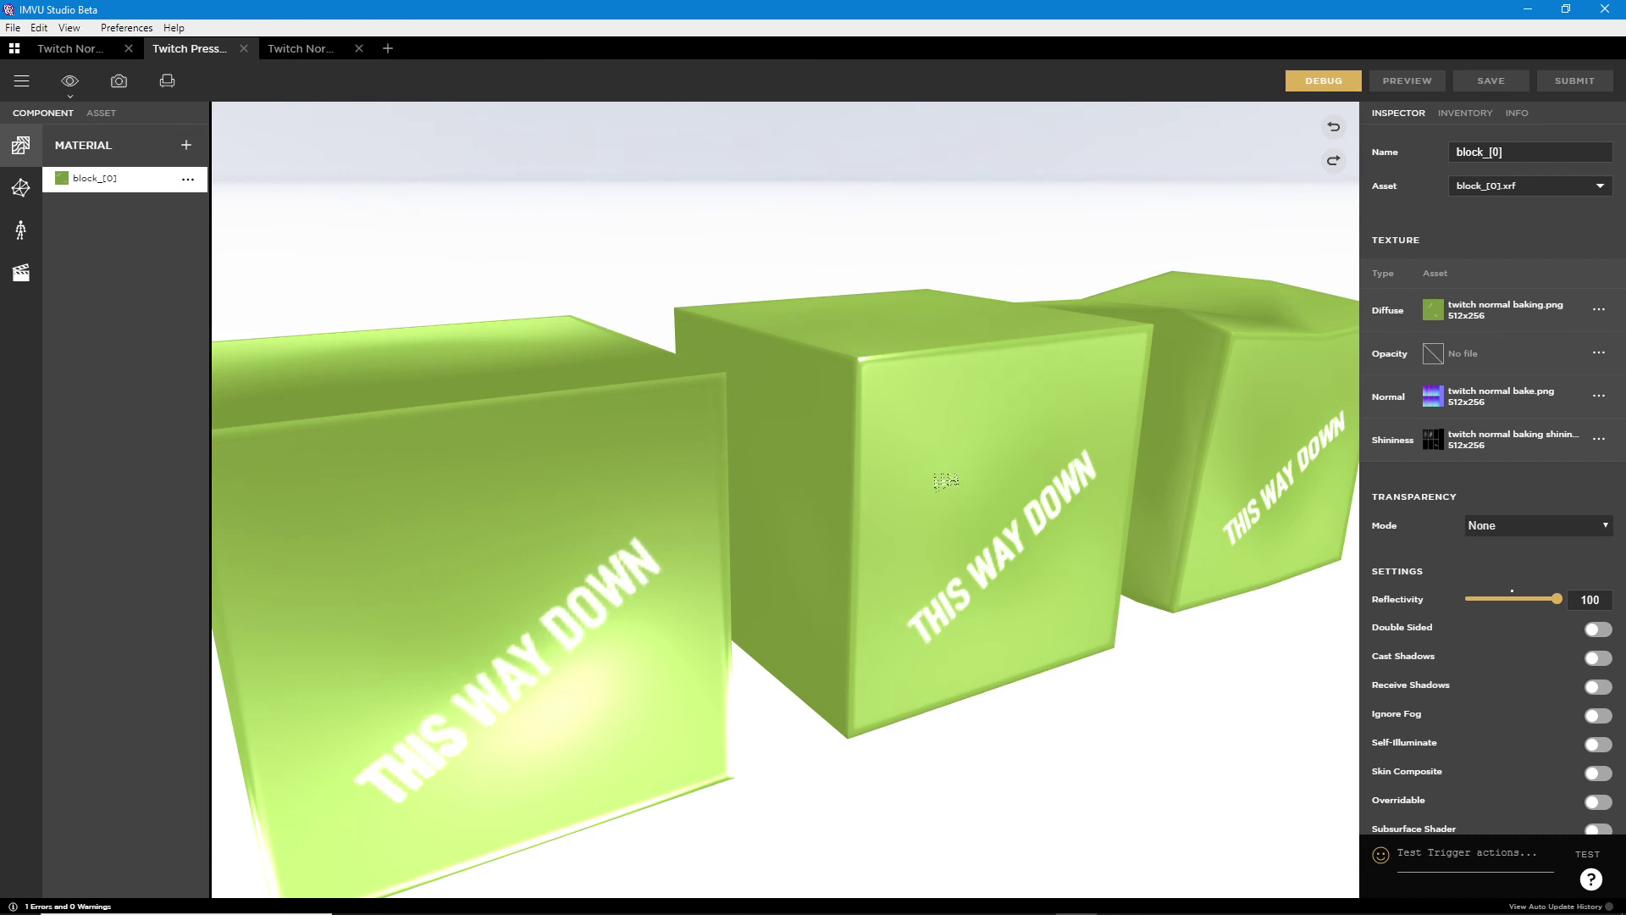
scroll(946, 481, down, 5)
scroll(946, 481, up, 5)
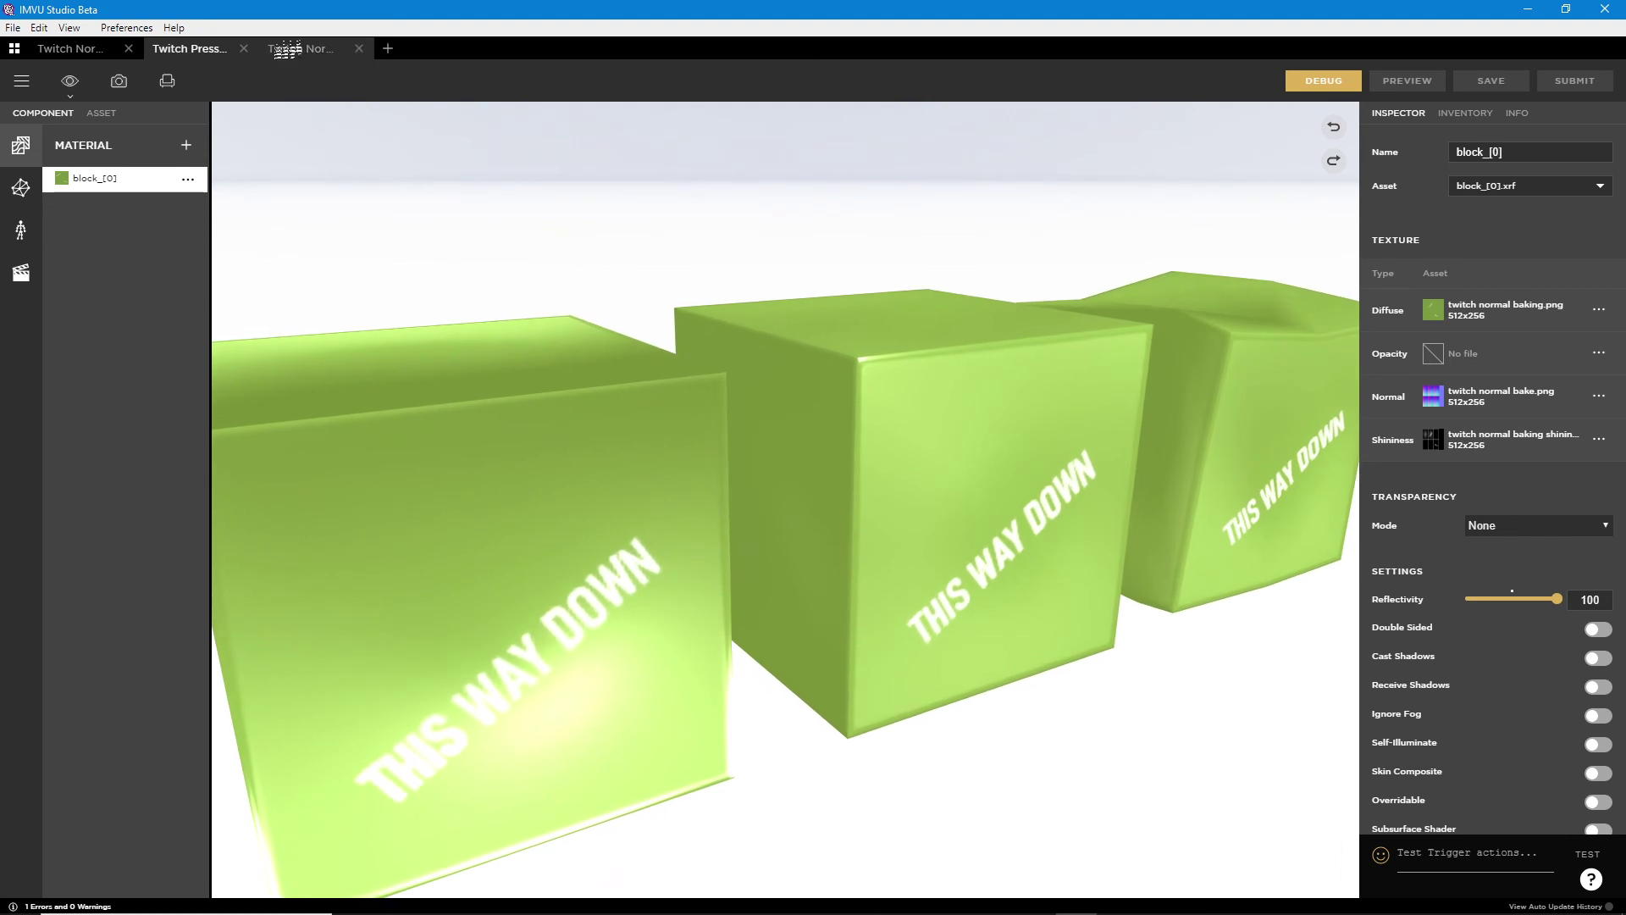
click(308, 56)
drag(805, 562, 983, 582)
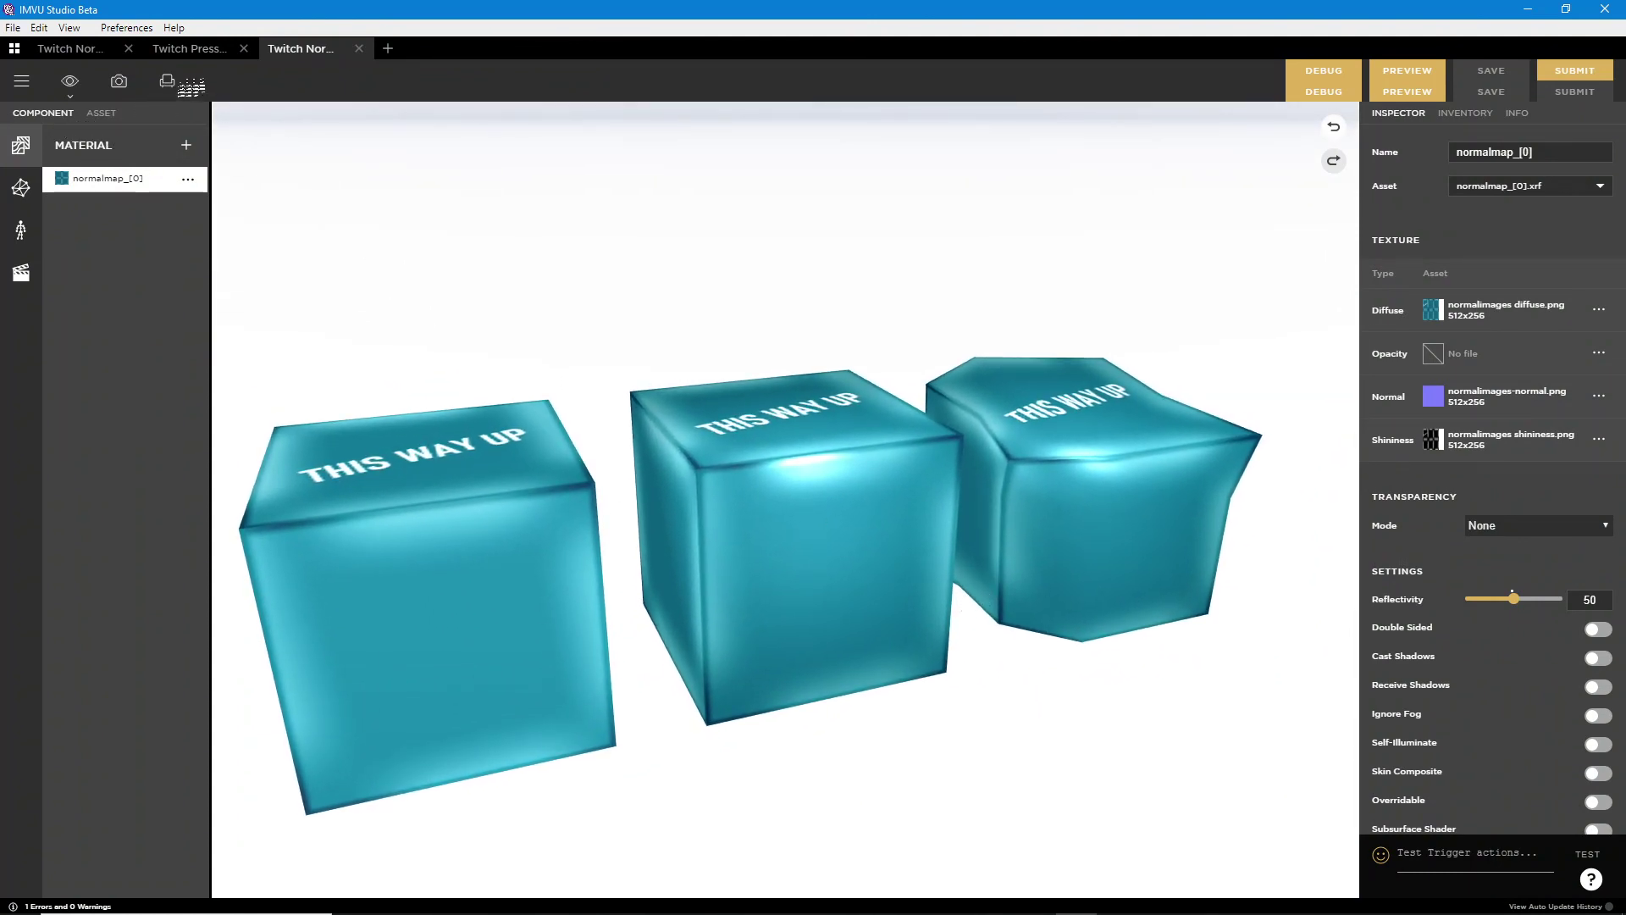
- Enter Decoration Mode for the teal block product and frame the three blocks
click(170, 83)
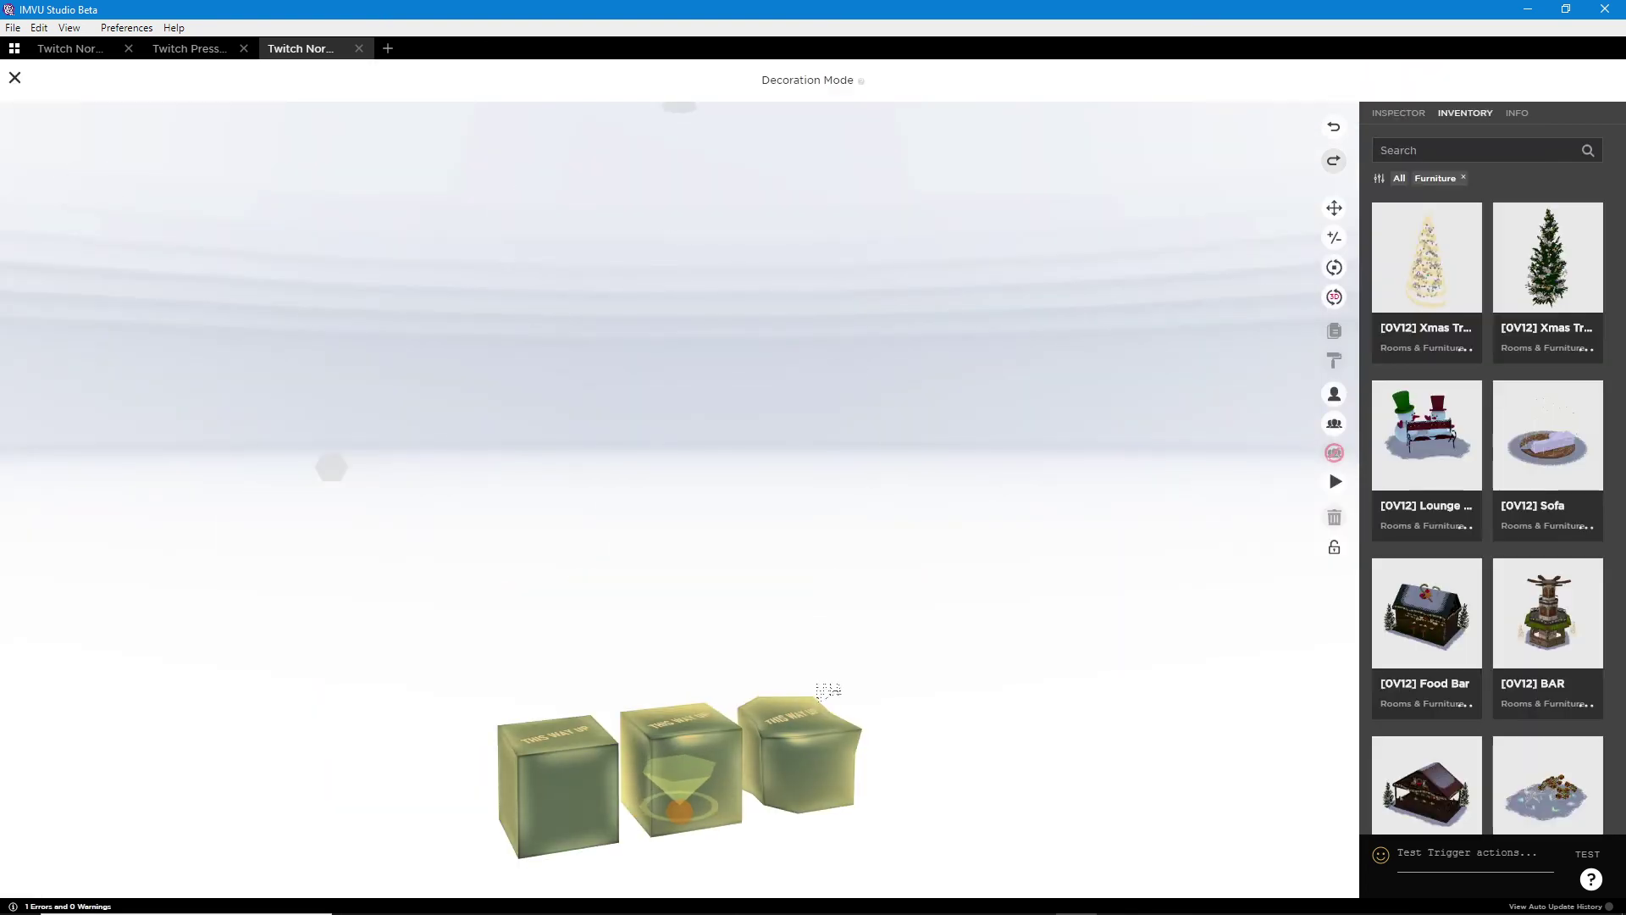
drag(815, 684, 808, 557)
scroll(807, 557, up, 4)
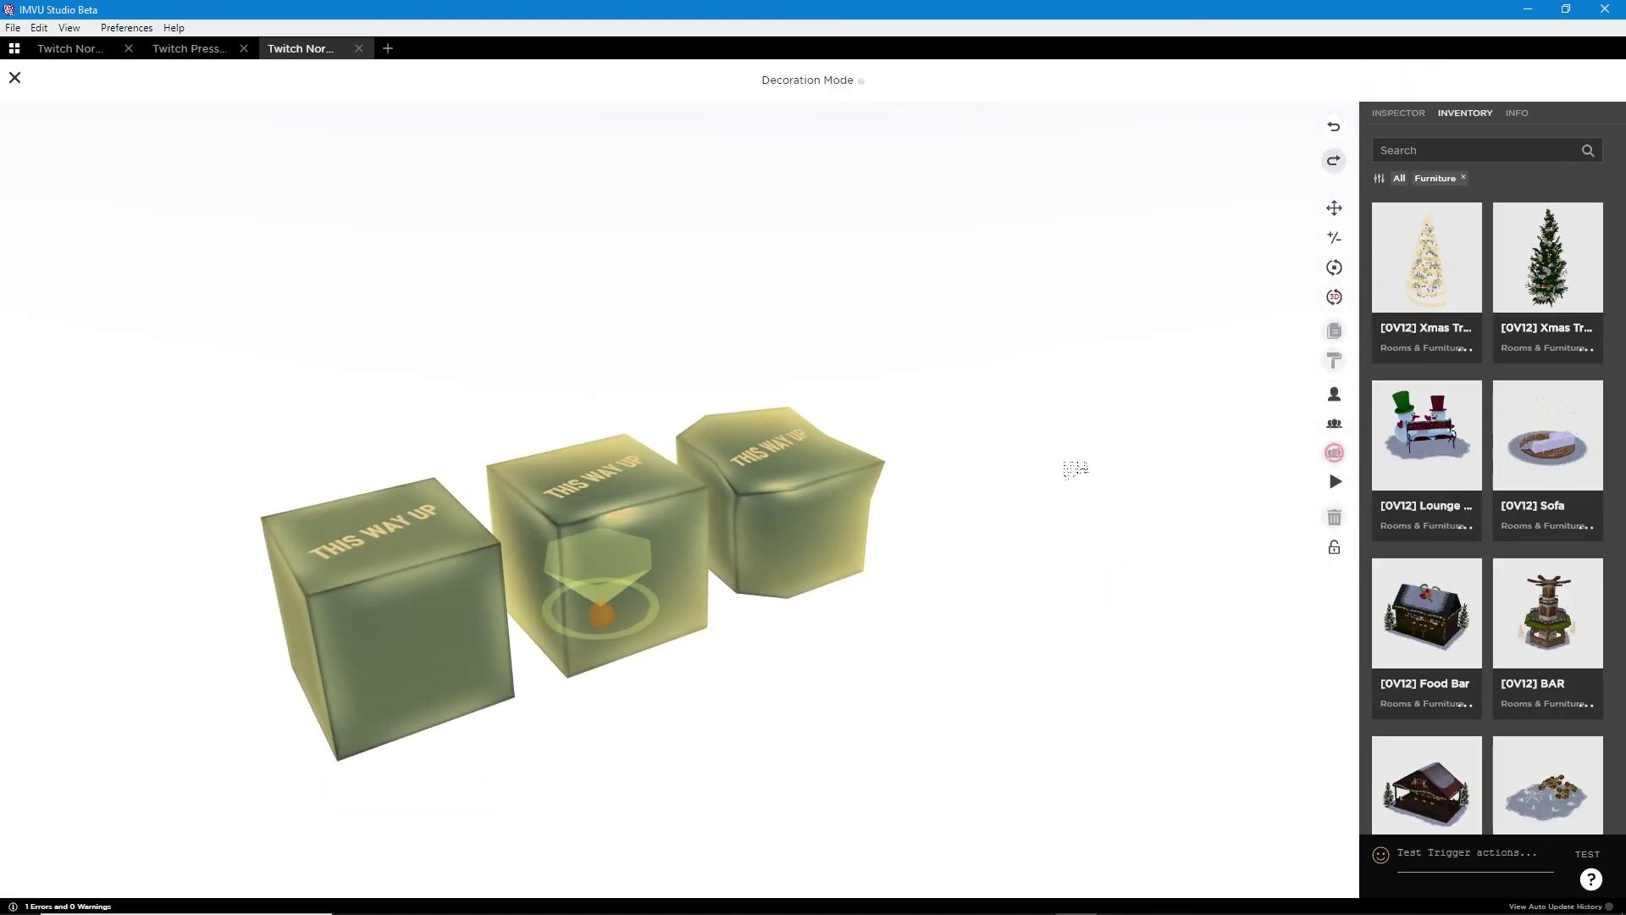
- Search the furniture inventory for light and add the Animated Fireli... item to the scene
click(1478, 150)
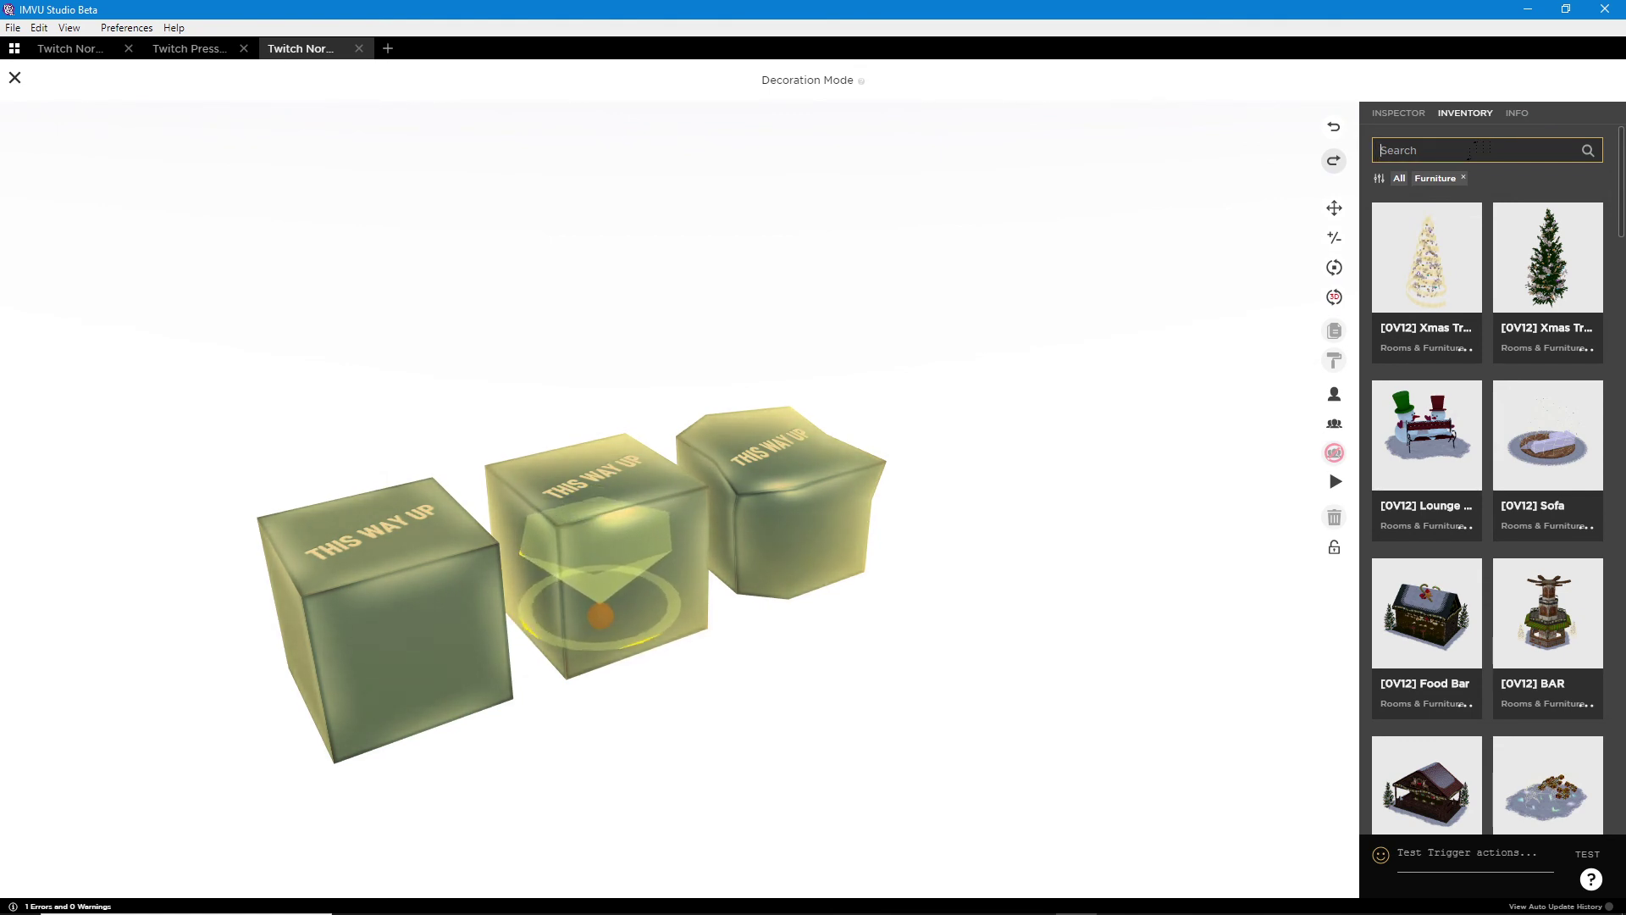
text(light)
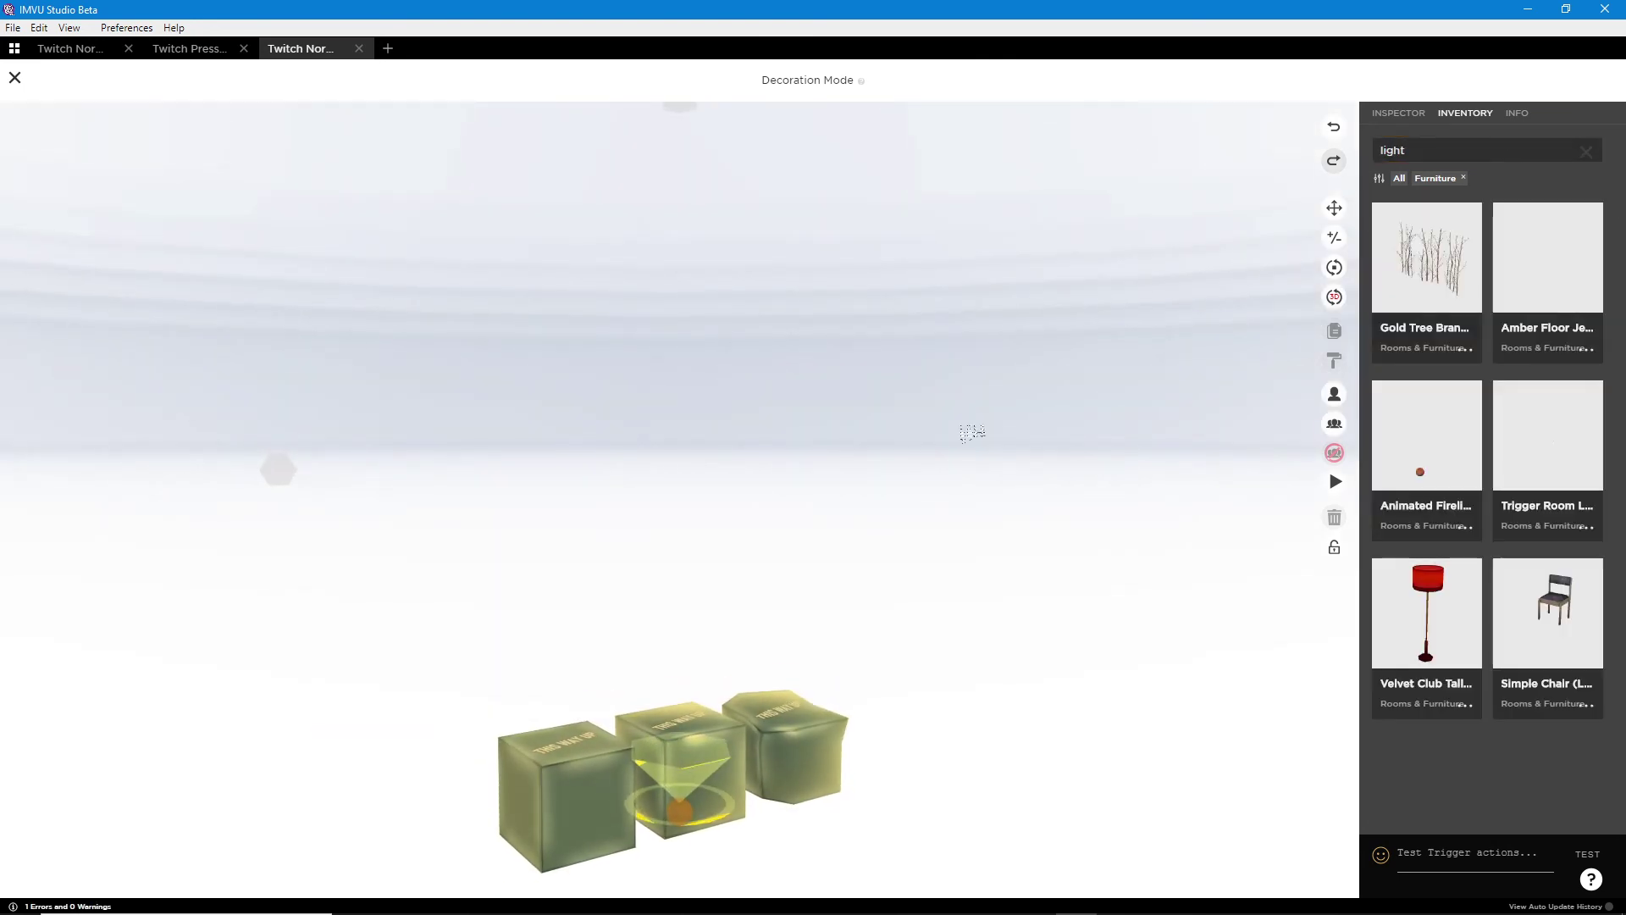
drag(972, 431, 874, 453)
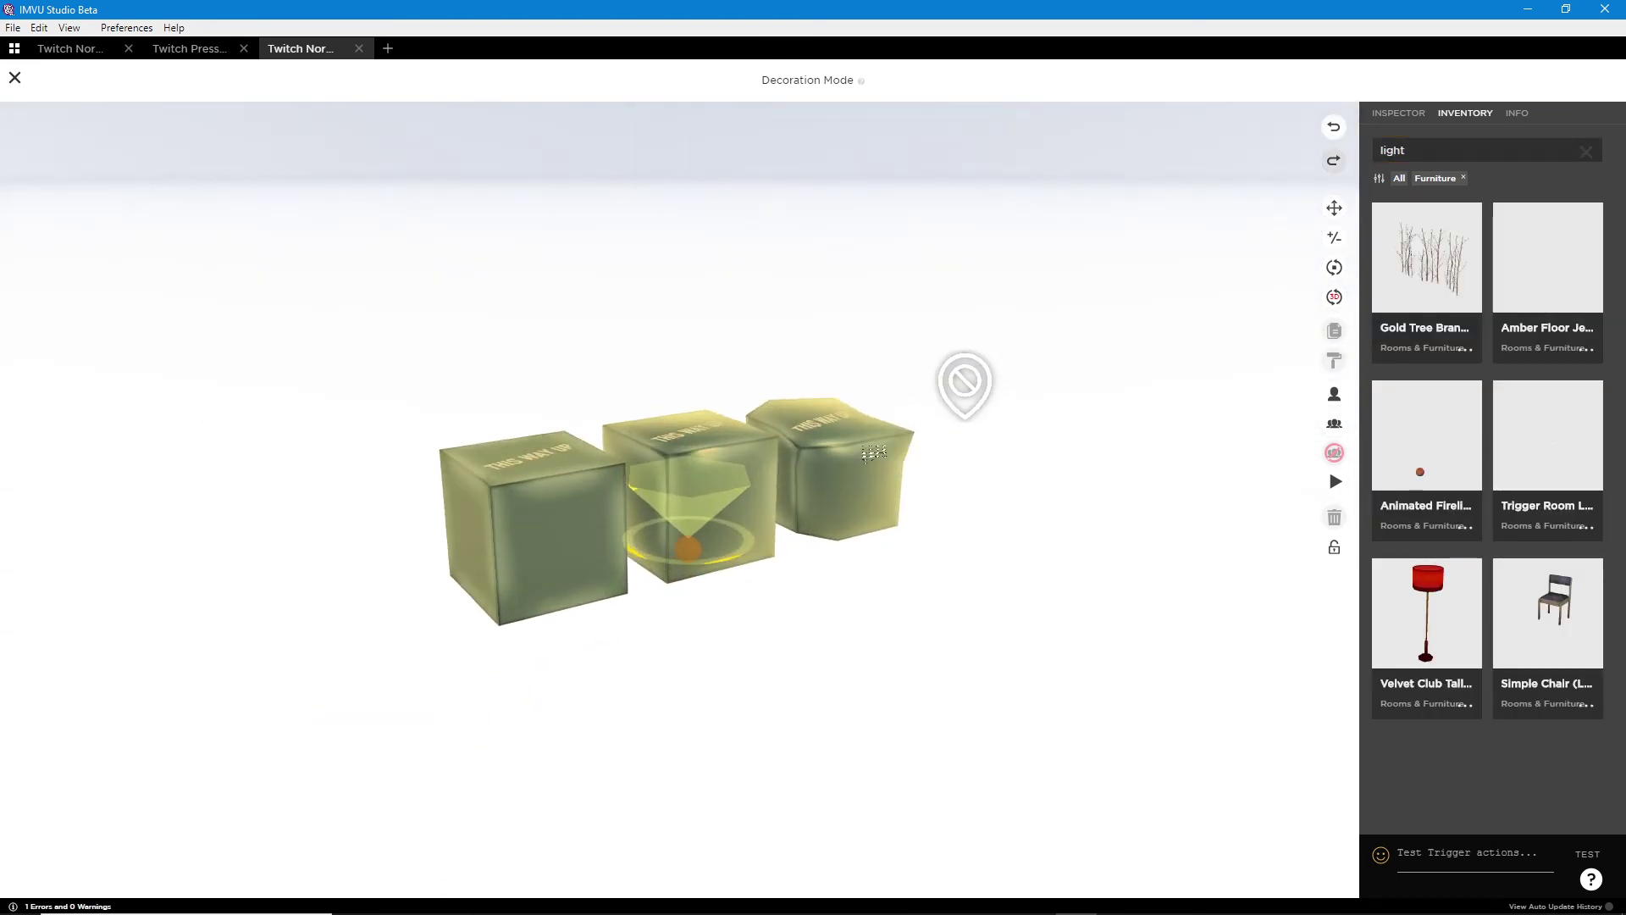
click(1427, 444)
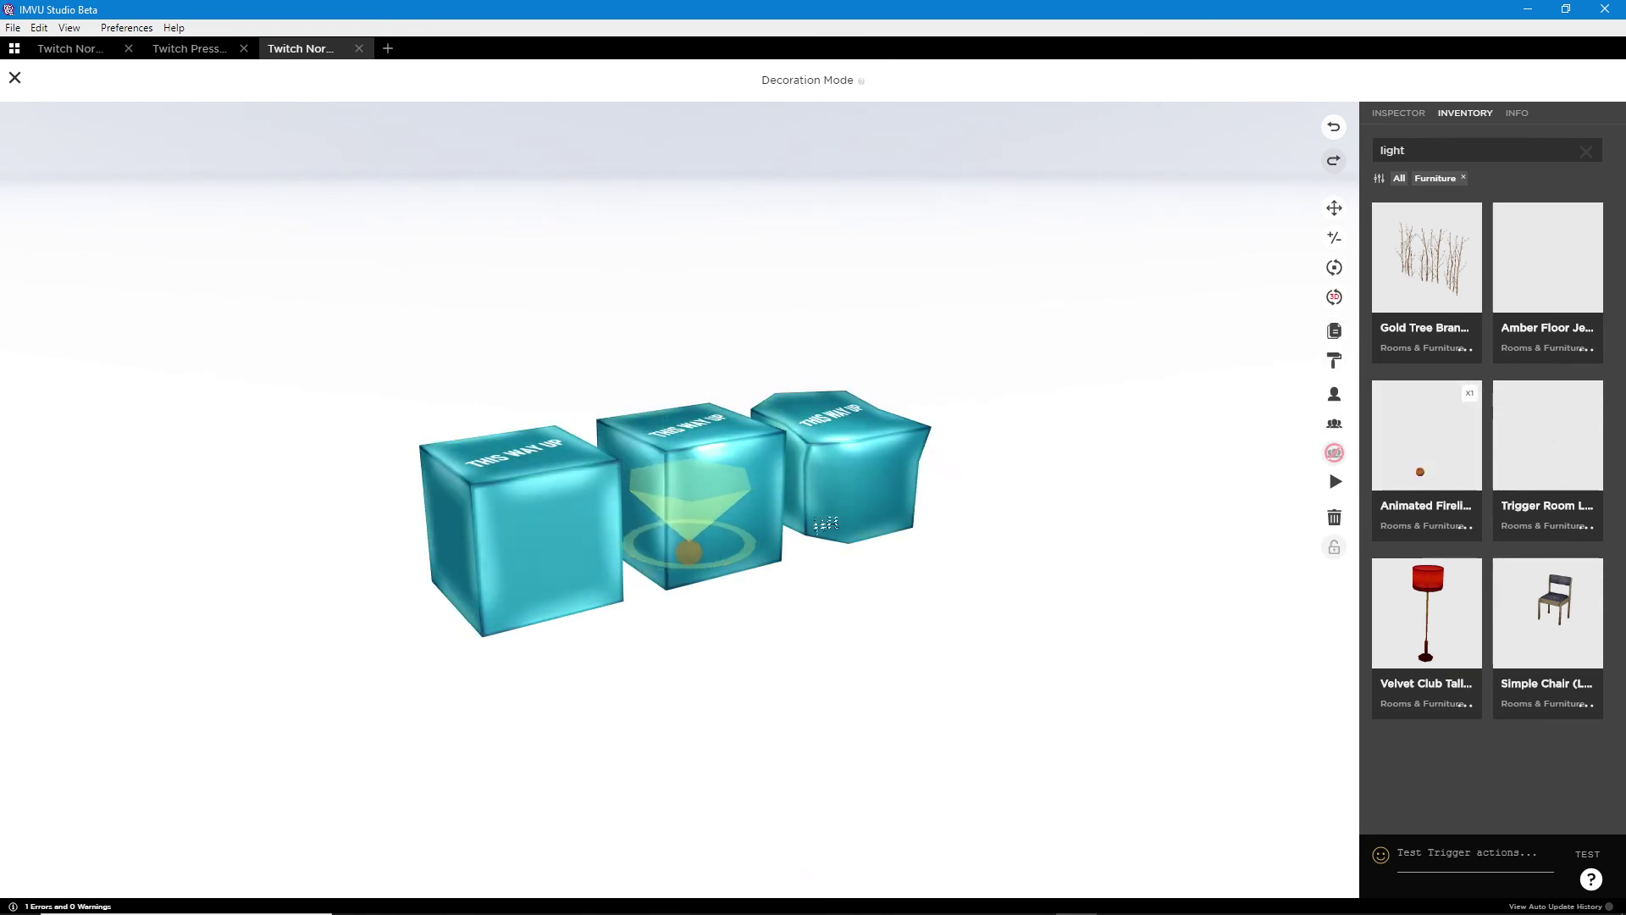
drag(826, 525, 776, 587)
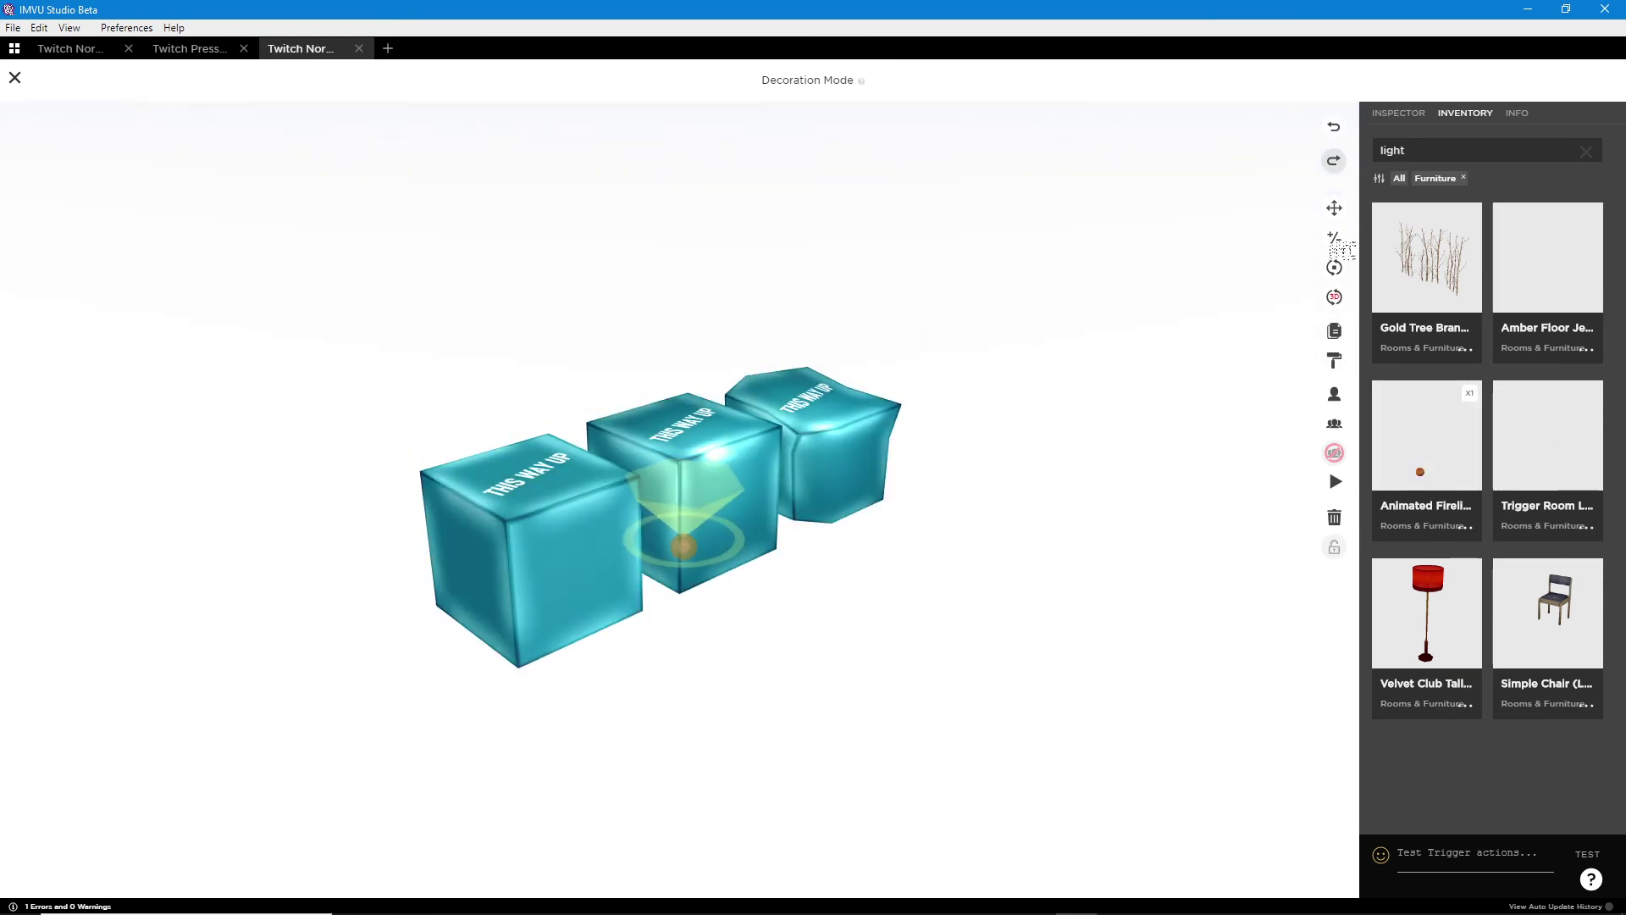
- Move the added light out in front of the teal blocks and towards the distorted block
click(1334, 207)
drag(780, 601, 930, 730)
drag(774, 743, 714, 774)
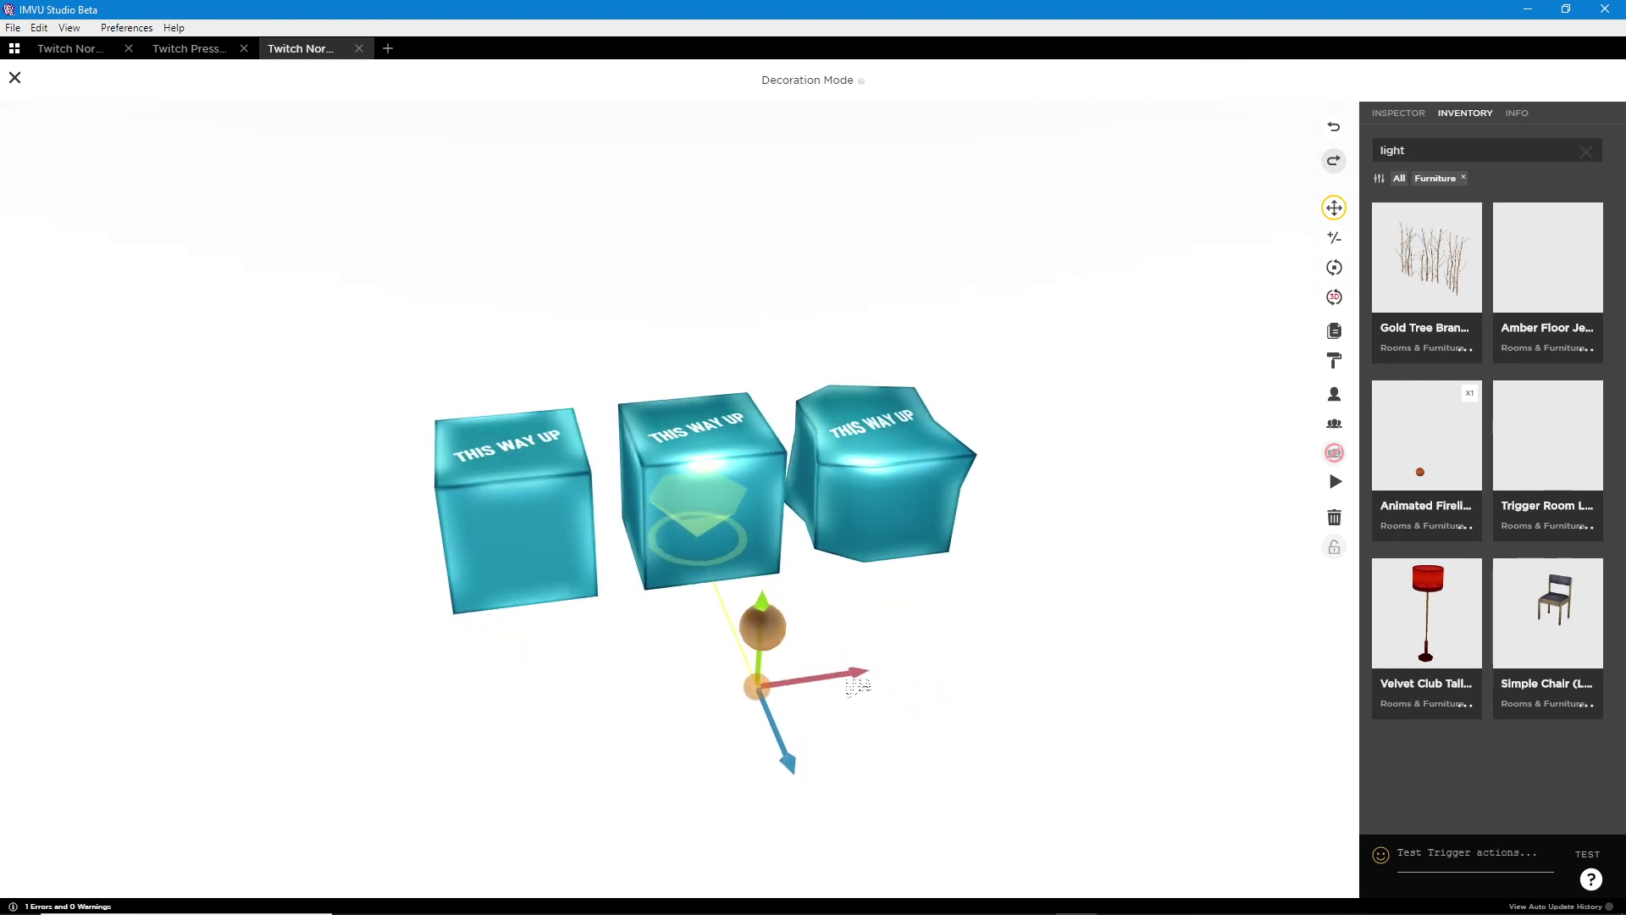
drag(854, 675, 937, 660)
scroll(945, 661, up, 5)
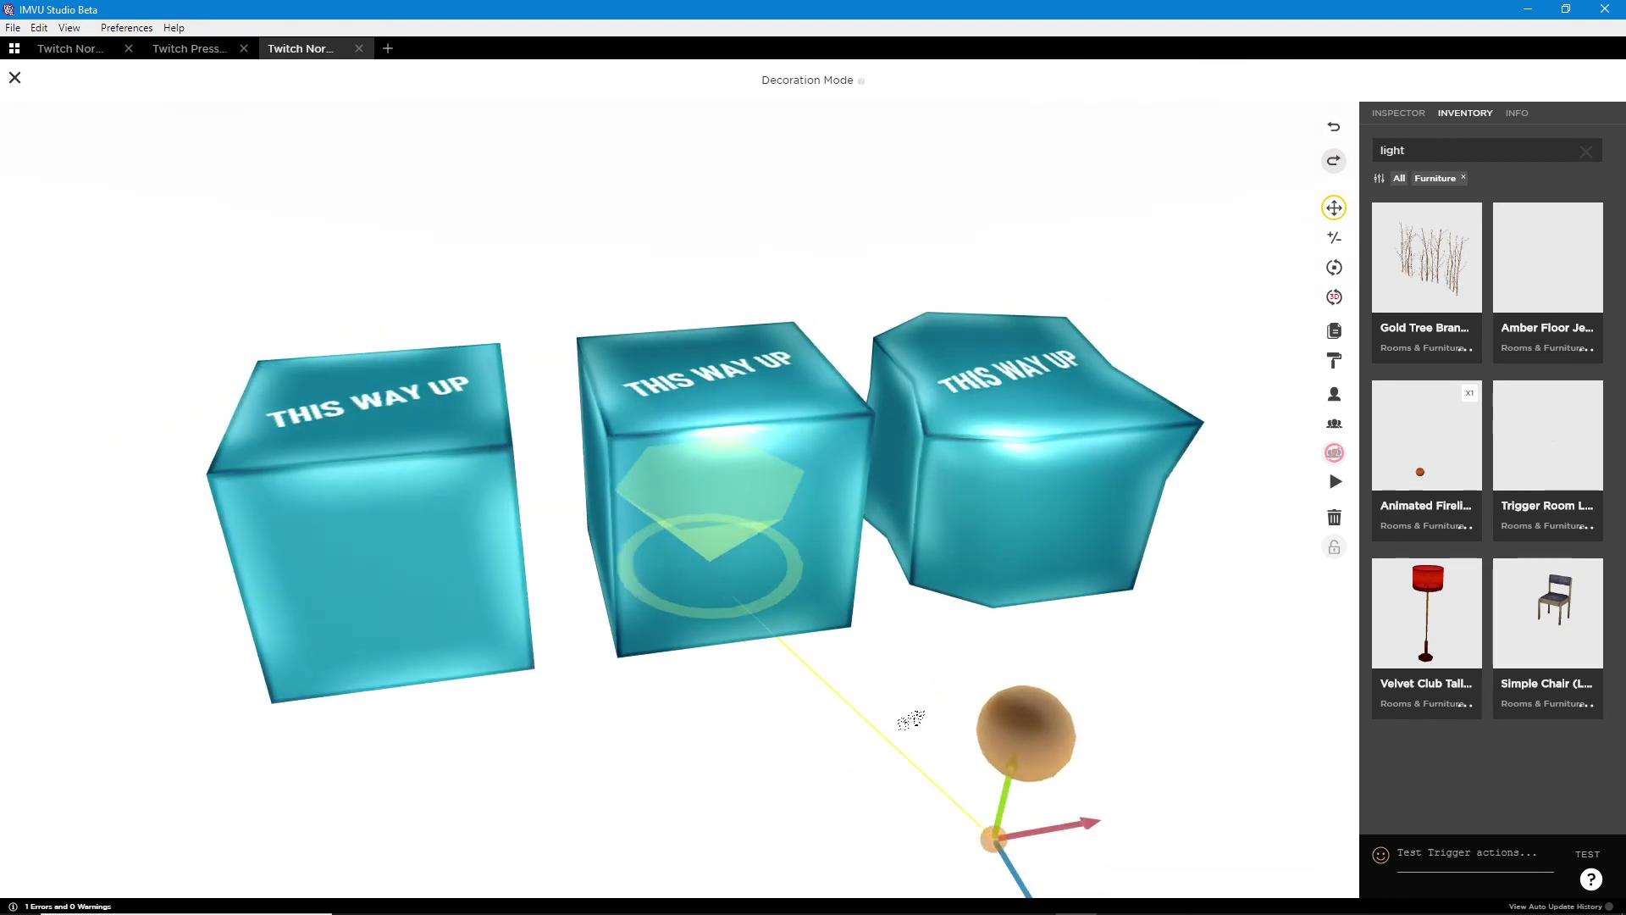
- Raise the light above the teal blocks and examine how it shades them from the side
scroll(814, 703, down, 3)
drag(809, 662, 847, 641)
drag(1064, 686, 1044, 257)
drag(763, 597, 859, 725)
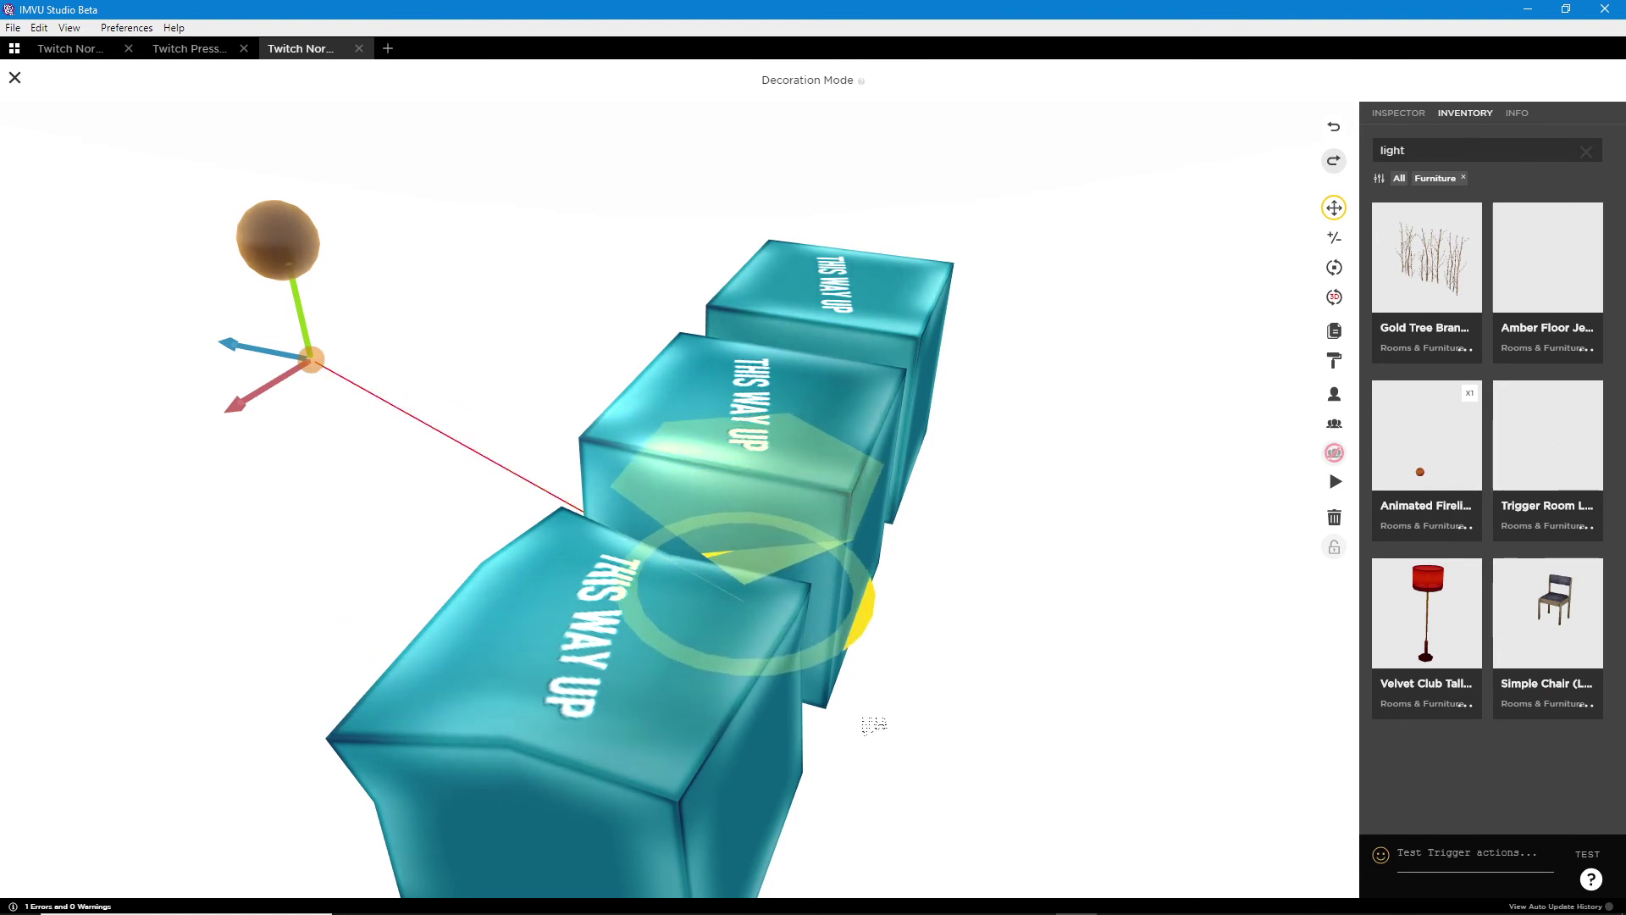
- Examine the raised light's shading on the distorted and middle teal blocks from several angles, close up and from farther away
drag(872, 724, 918, 734)
scroll(1089, 513, up, 5)
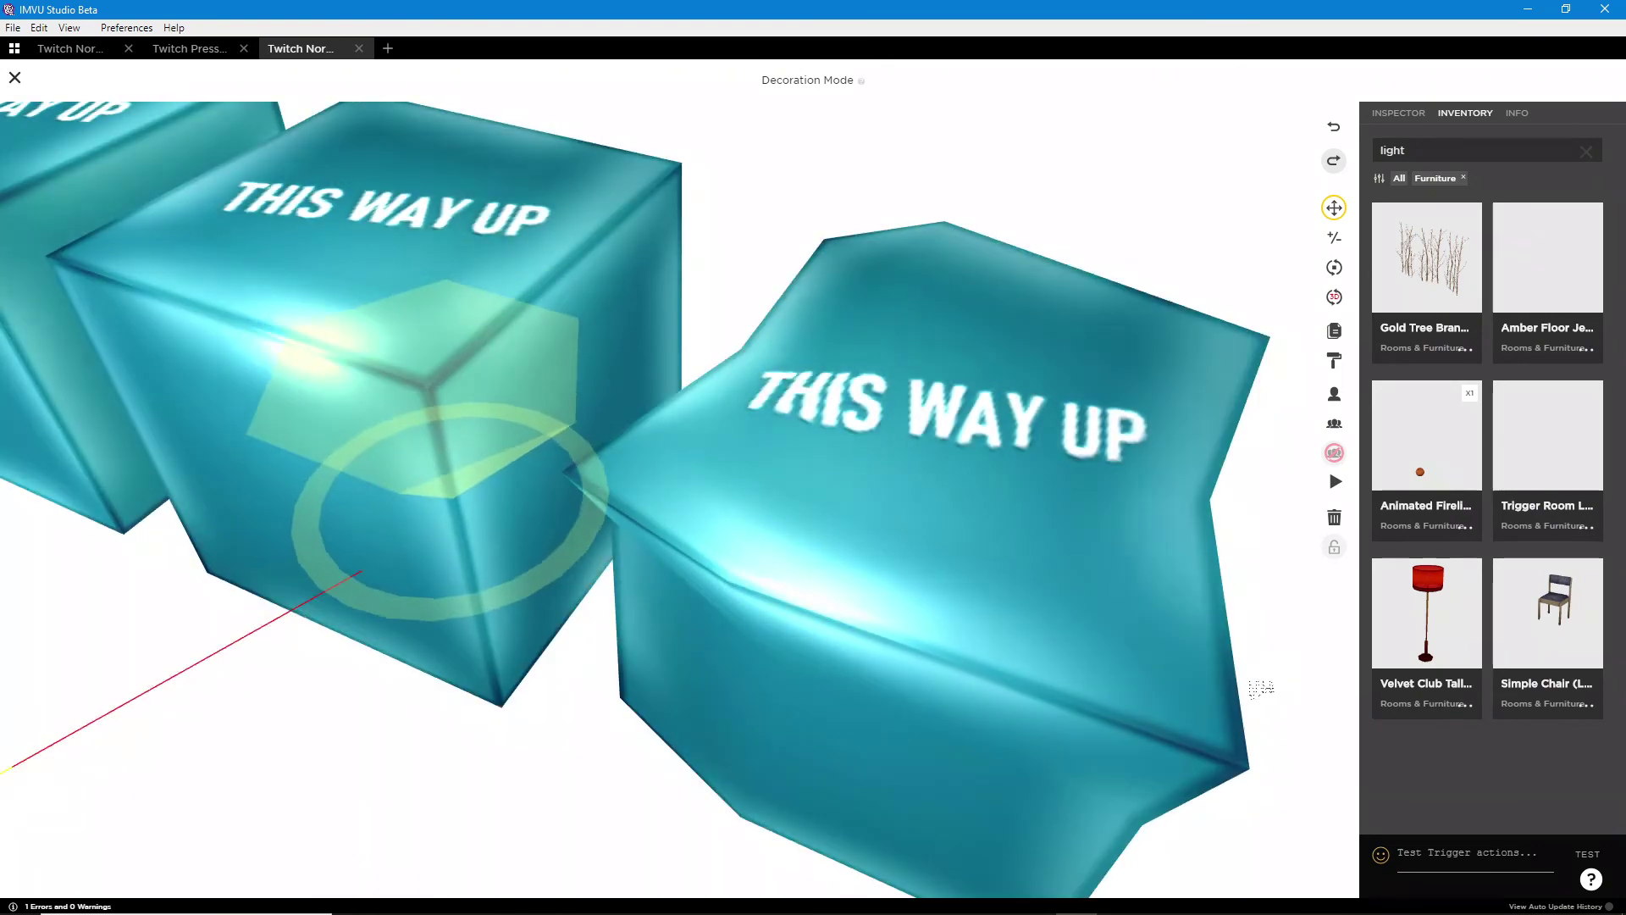
drag(1259, 672, 1208, 657)
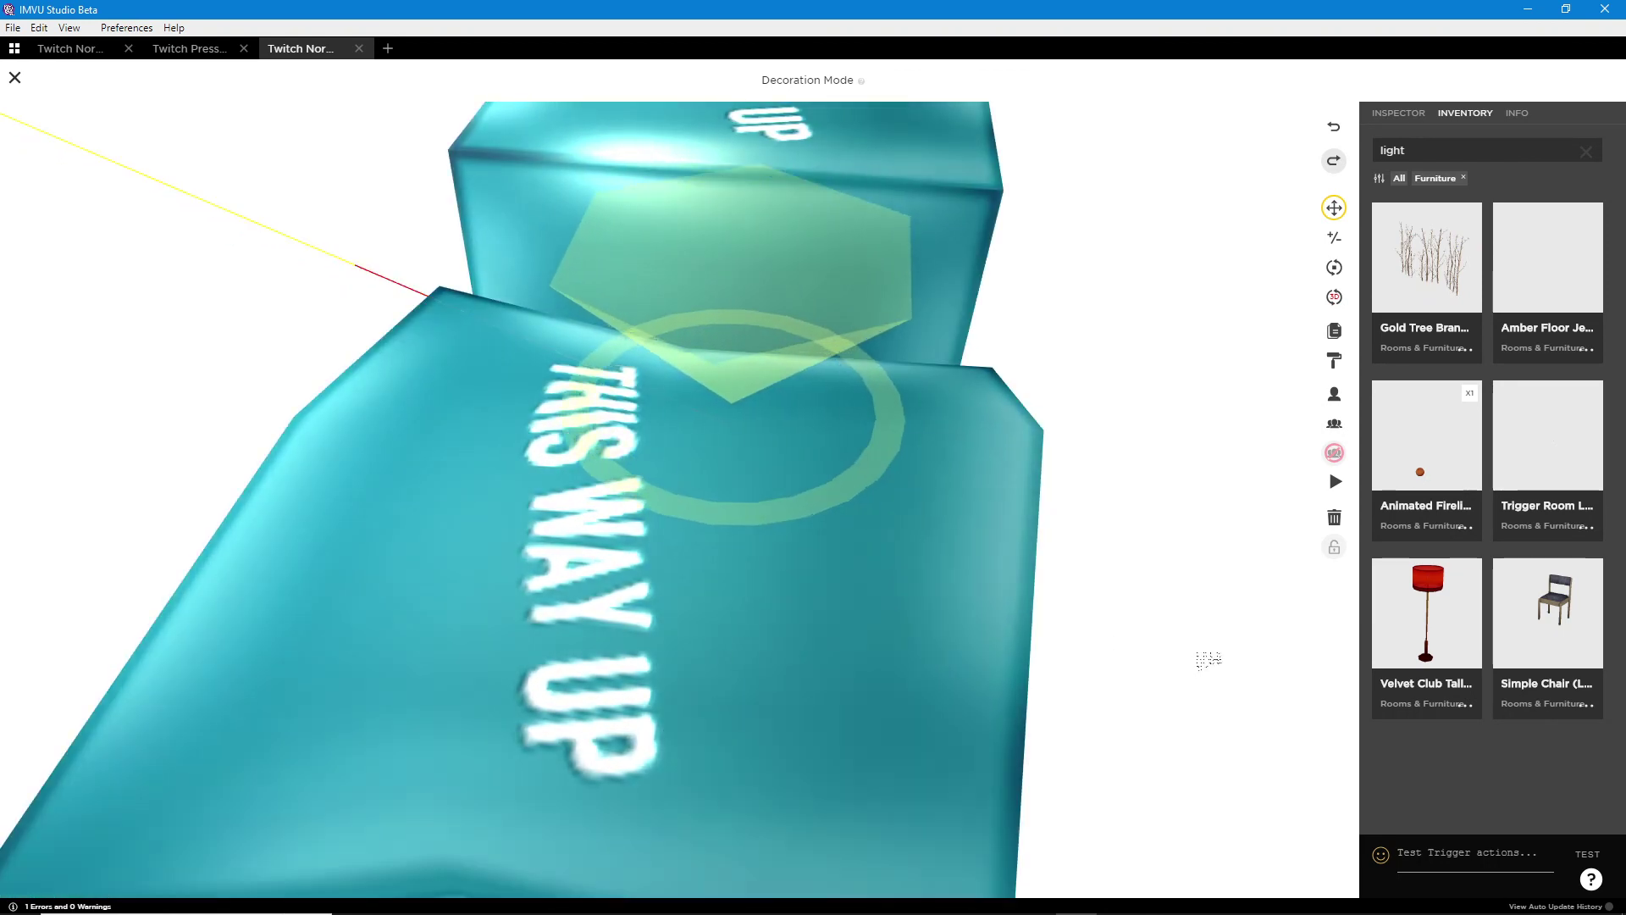
scroll(1208, 657, down, 5)
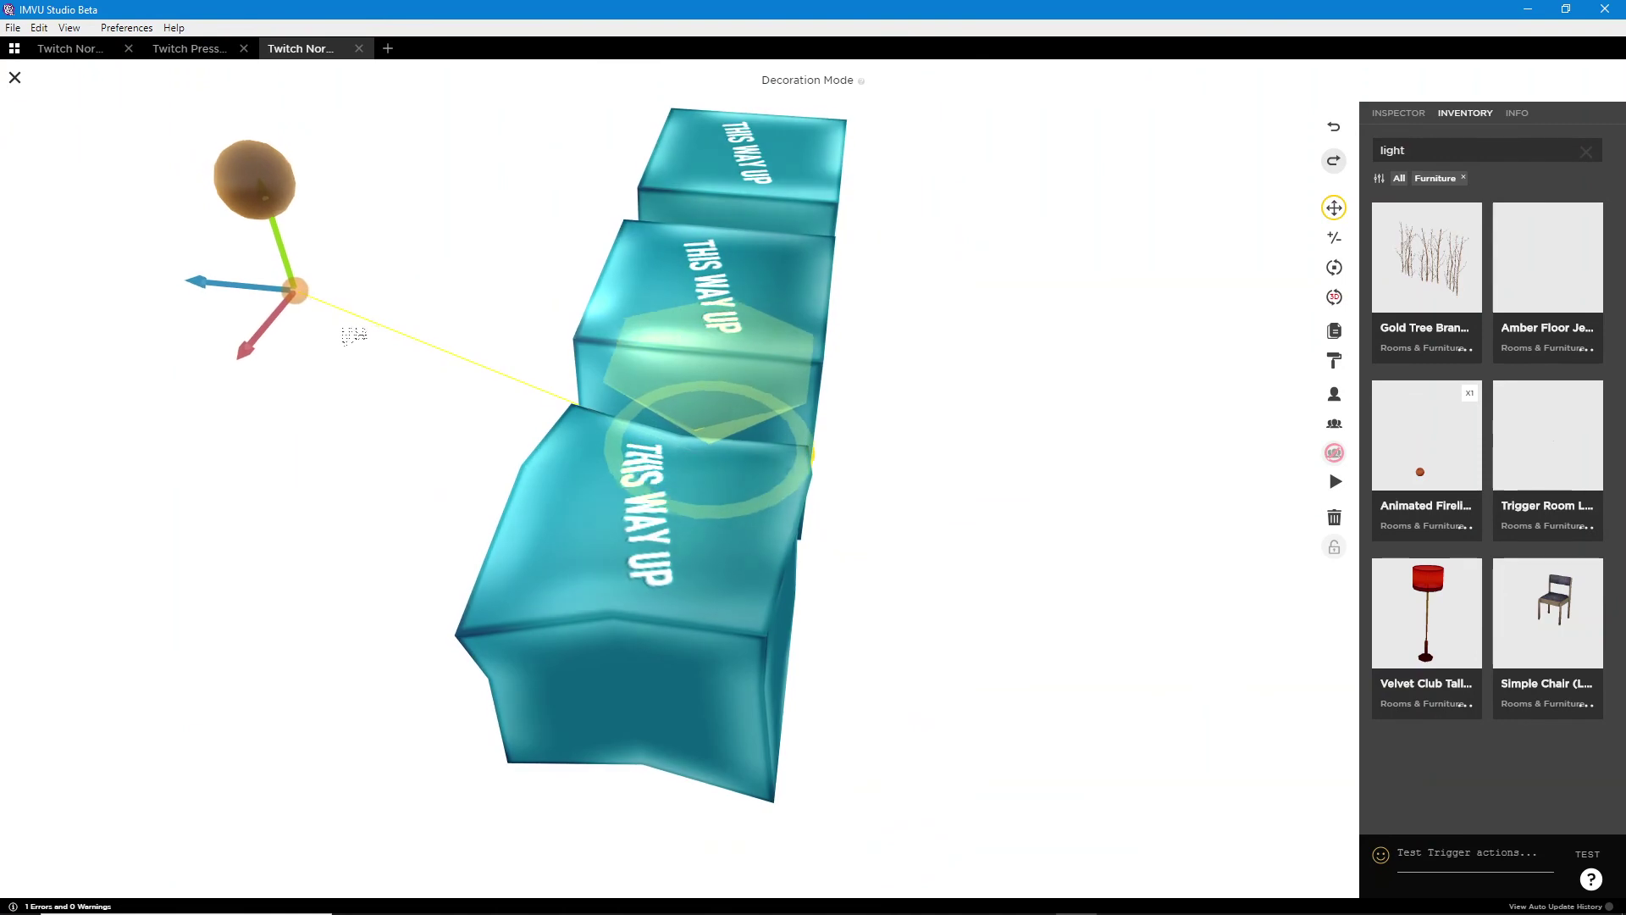
scroll(356, 313, up, 3)
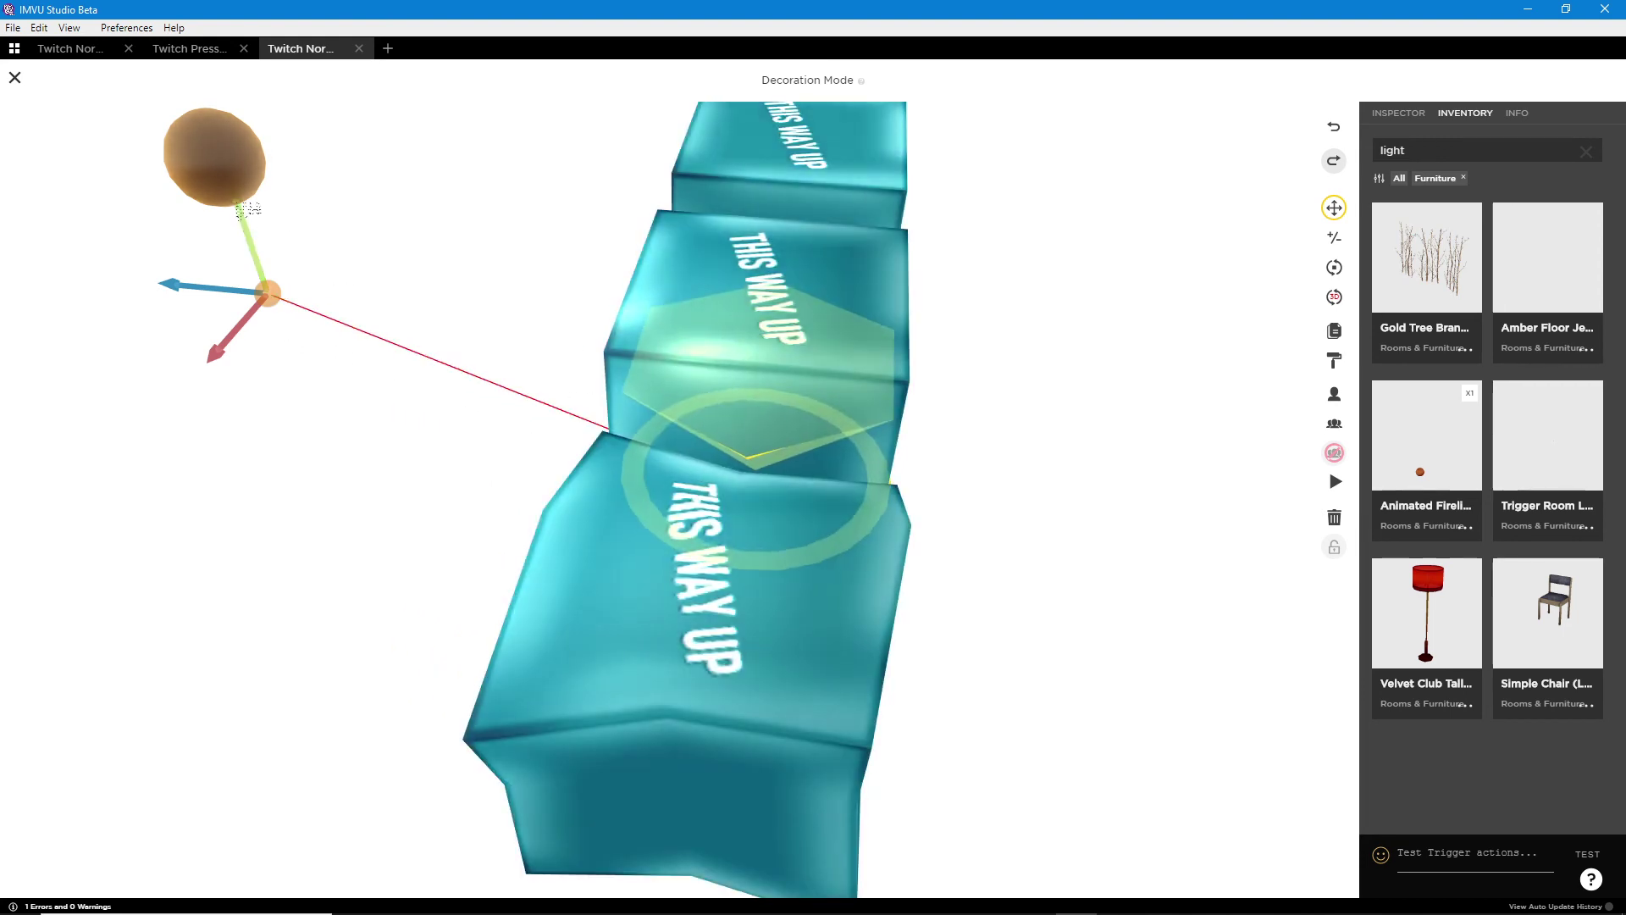
- Mark the light's position and direction with an arrow, circle UP on the distorted block, and clear the annotations
drag(260, 157, 238, 170)
drag(282, 225, 476, 346)
mouse_move(450, 301)
mouse_down()
mouse_move(503, 350)
mouse_move(375, 357)
mouse_up()
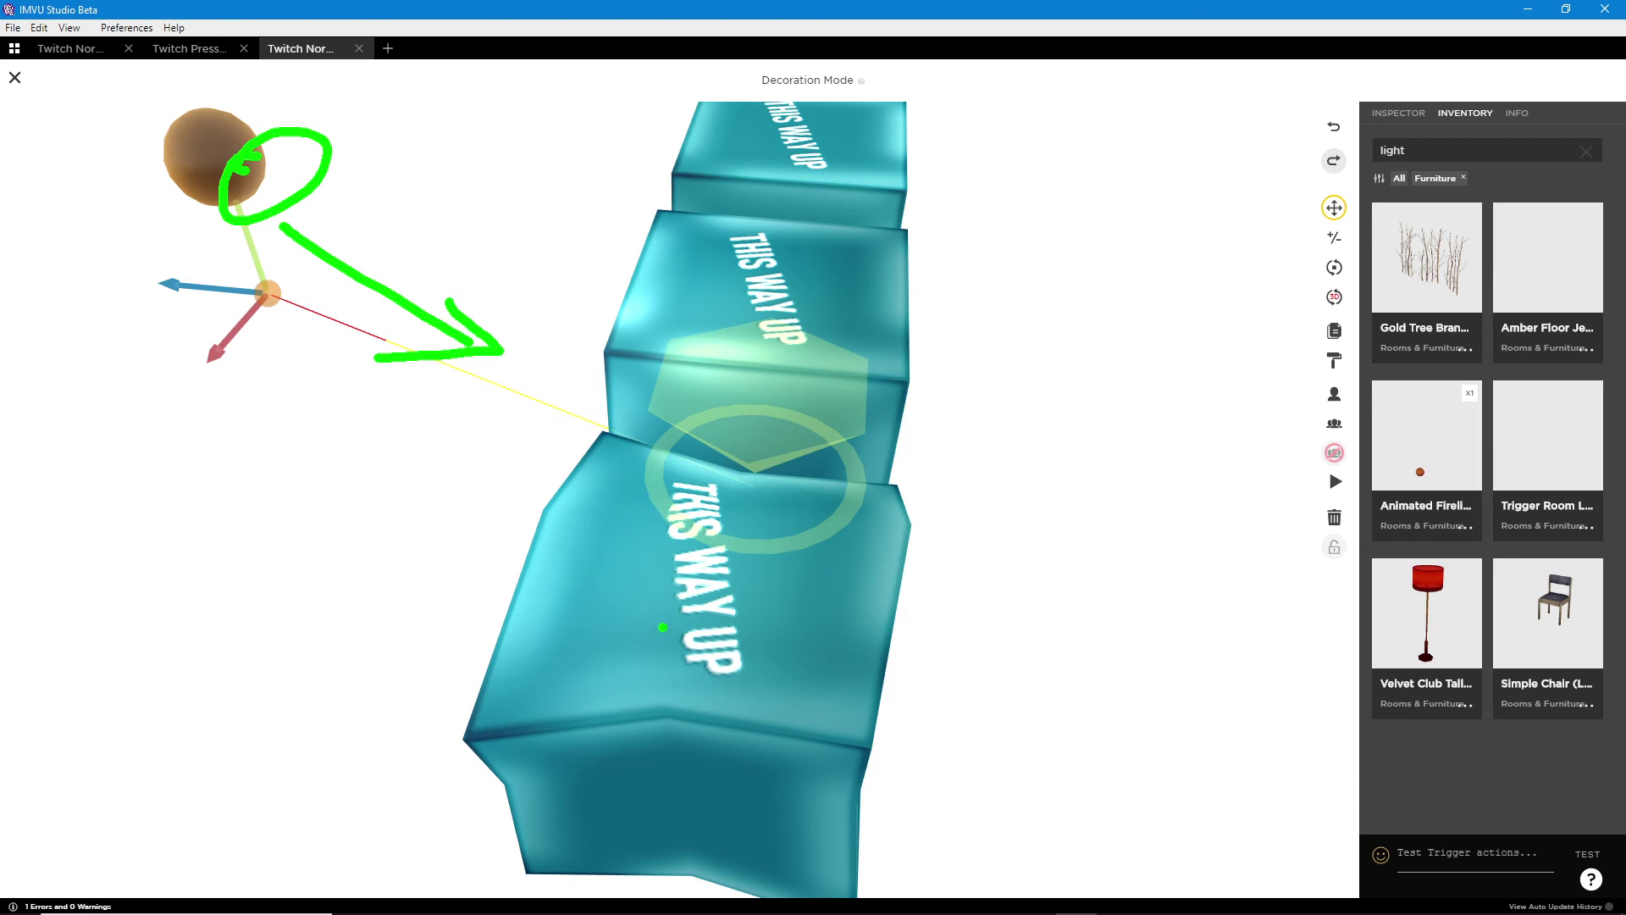
mouse_move(662, 630)
mouse_down()
mouse_move(768, 655)
mouse_move(707, 613)
mouse_move(660, 611)
mouse_up()
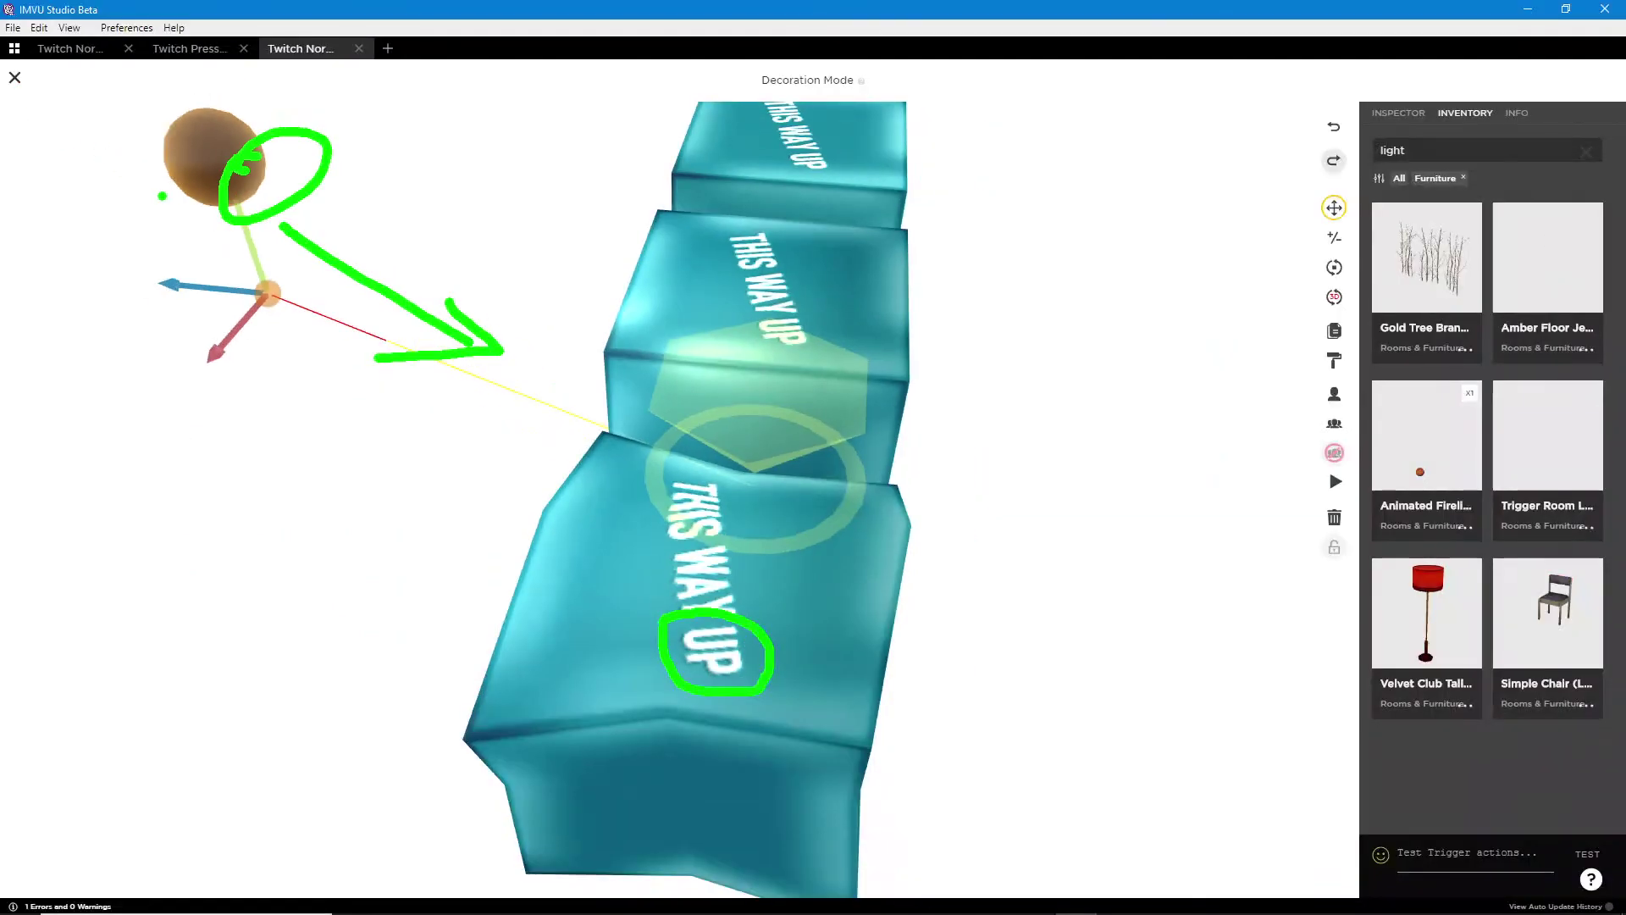
key(Escape)
- Inspect the THIS WAY UP lettering up close, annotating the light direction and both sides of UP before clearing the marks
scroll(863, 760, up, 5)
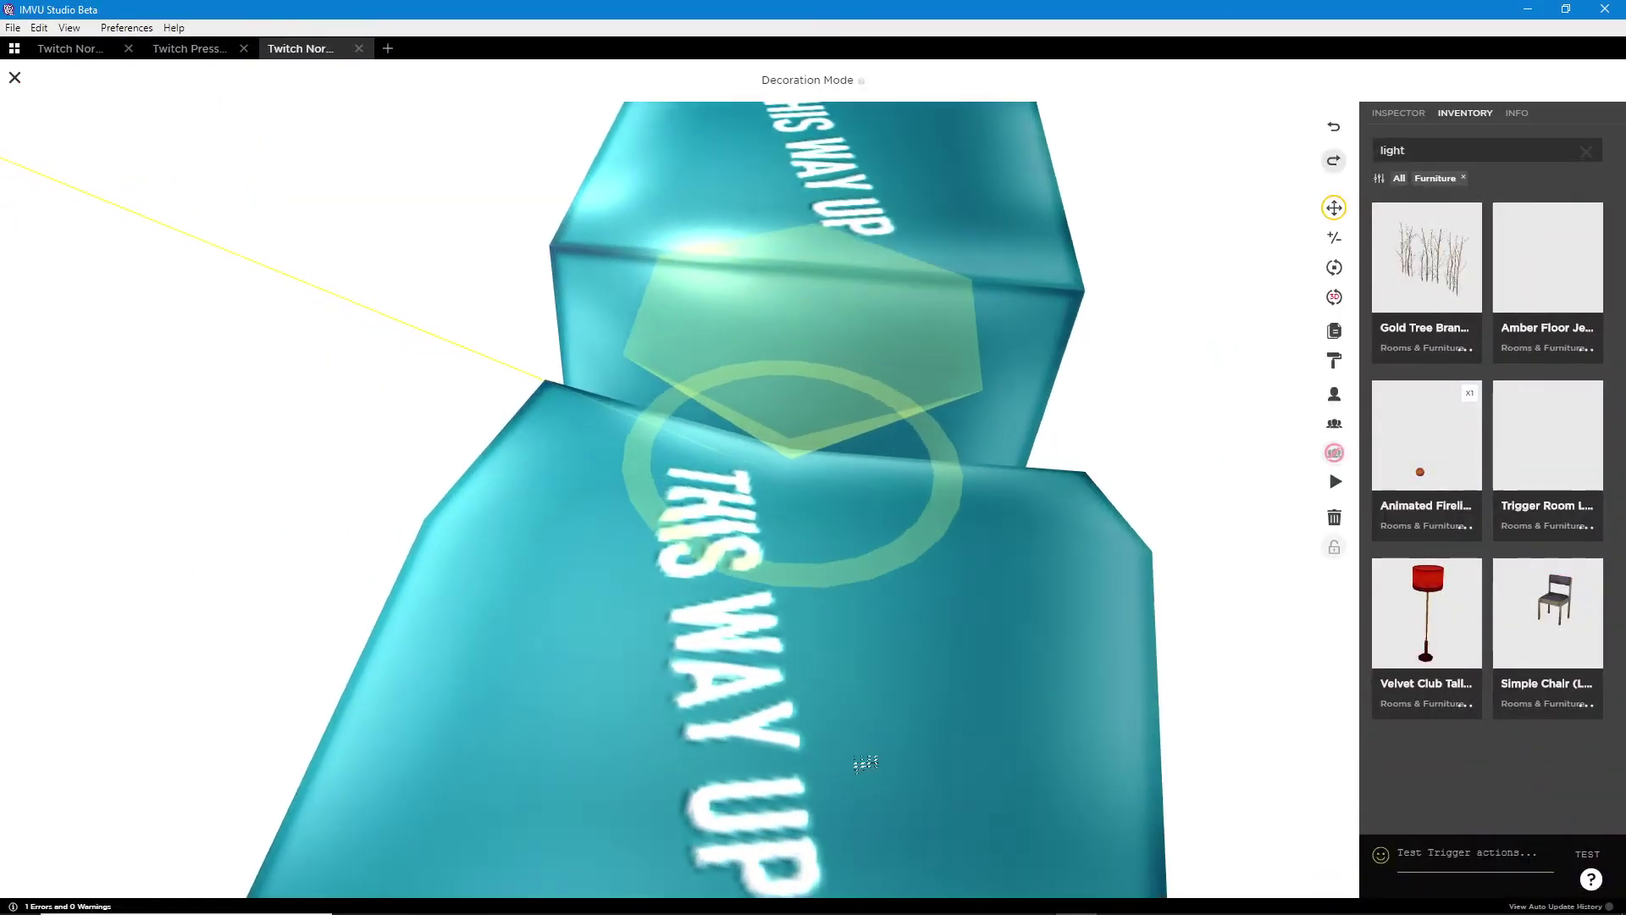
drag(866, 764, 799, 607)
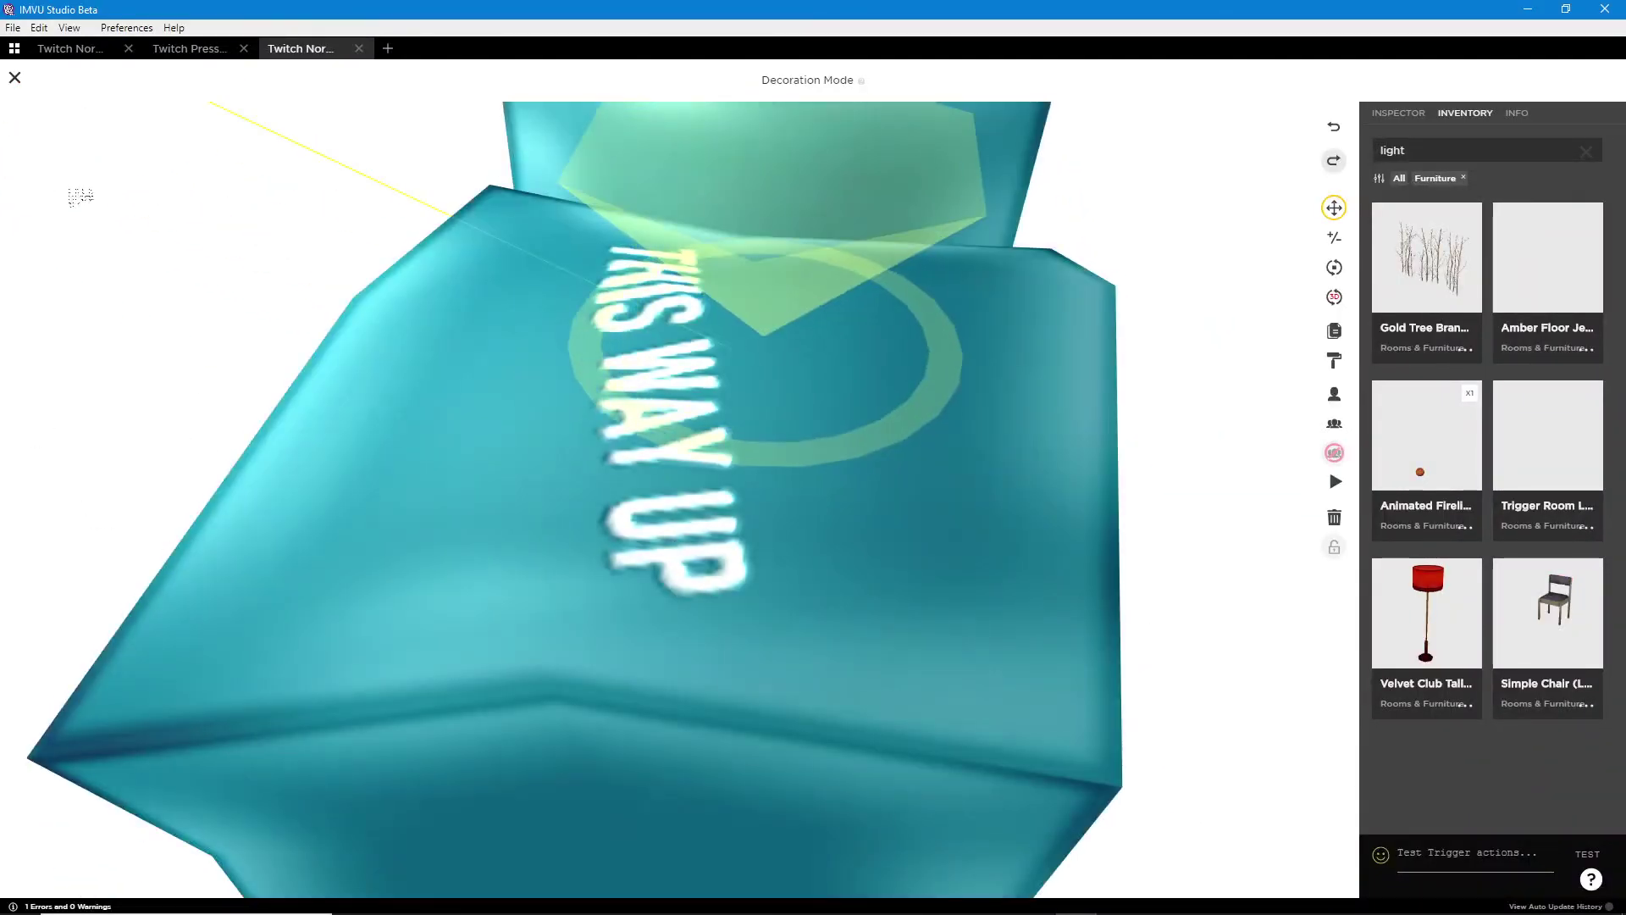
key(ctrl+2)
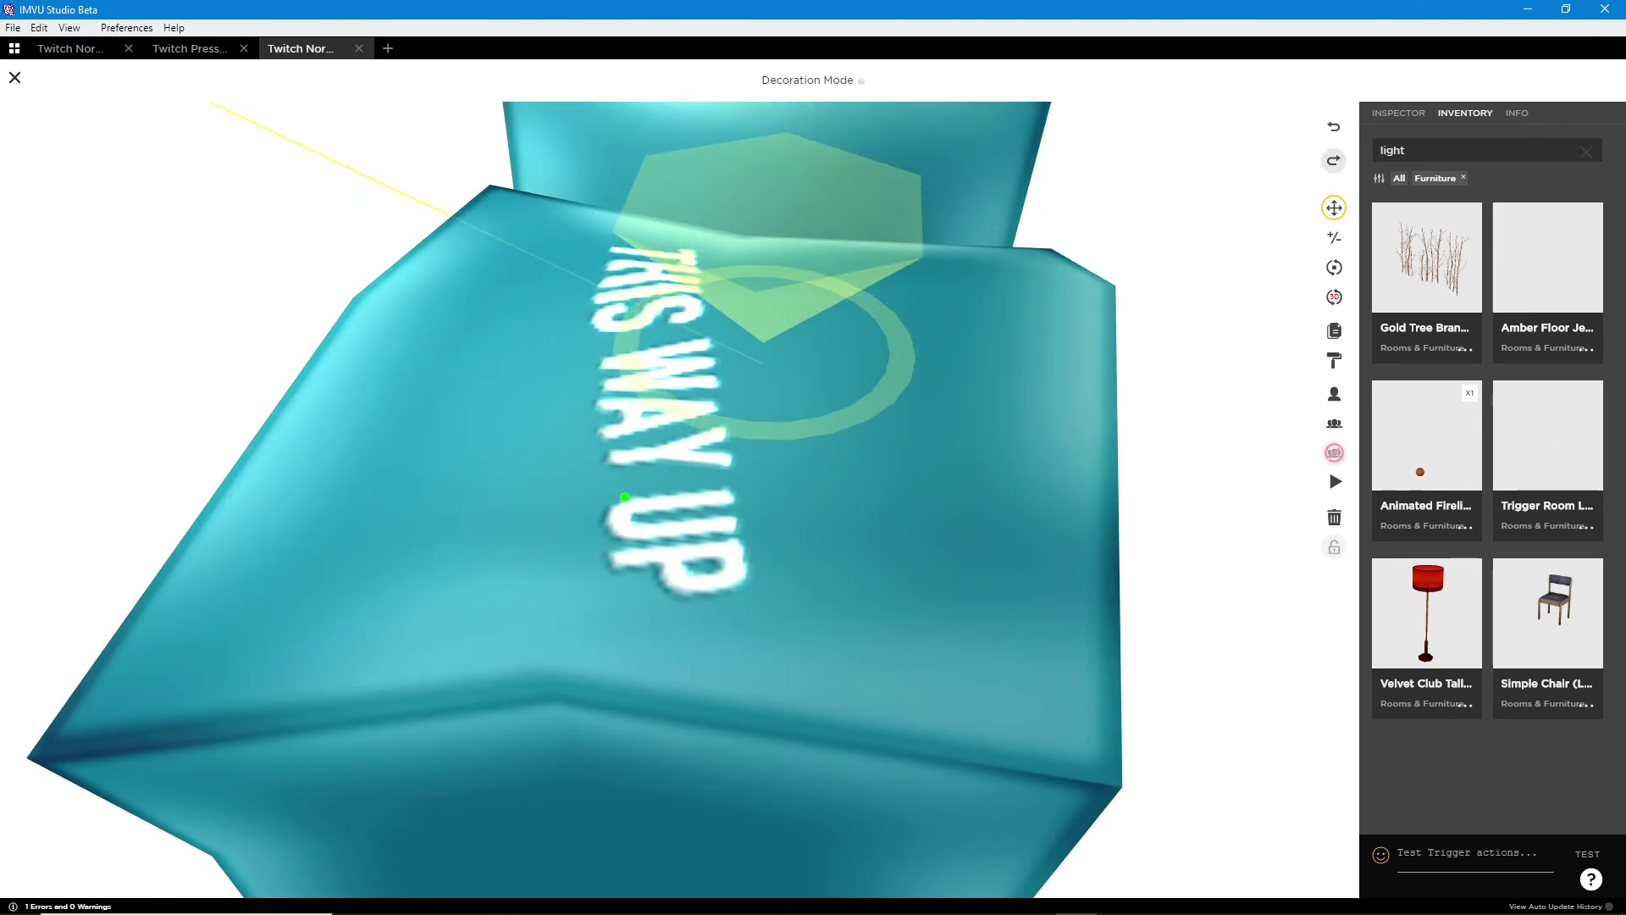
mouse_move(624, 497)
mouse_down()
mouse_move(590, 518)
mouse_move(644, 547)
mouse_up()
drag(188, 203, 507, 420)
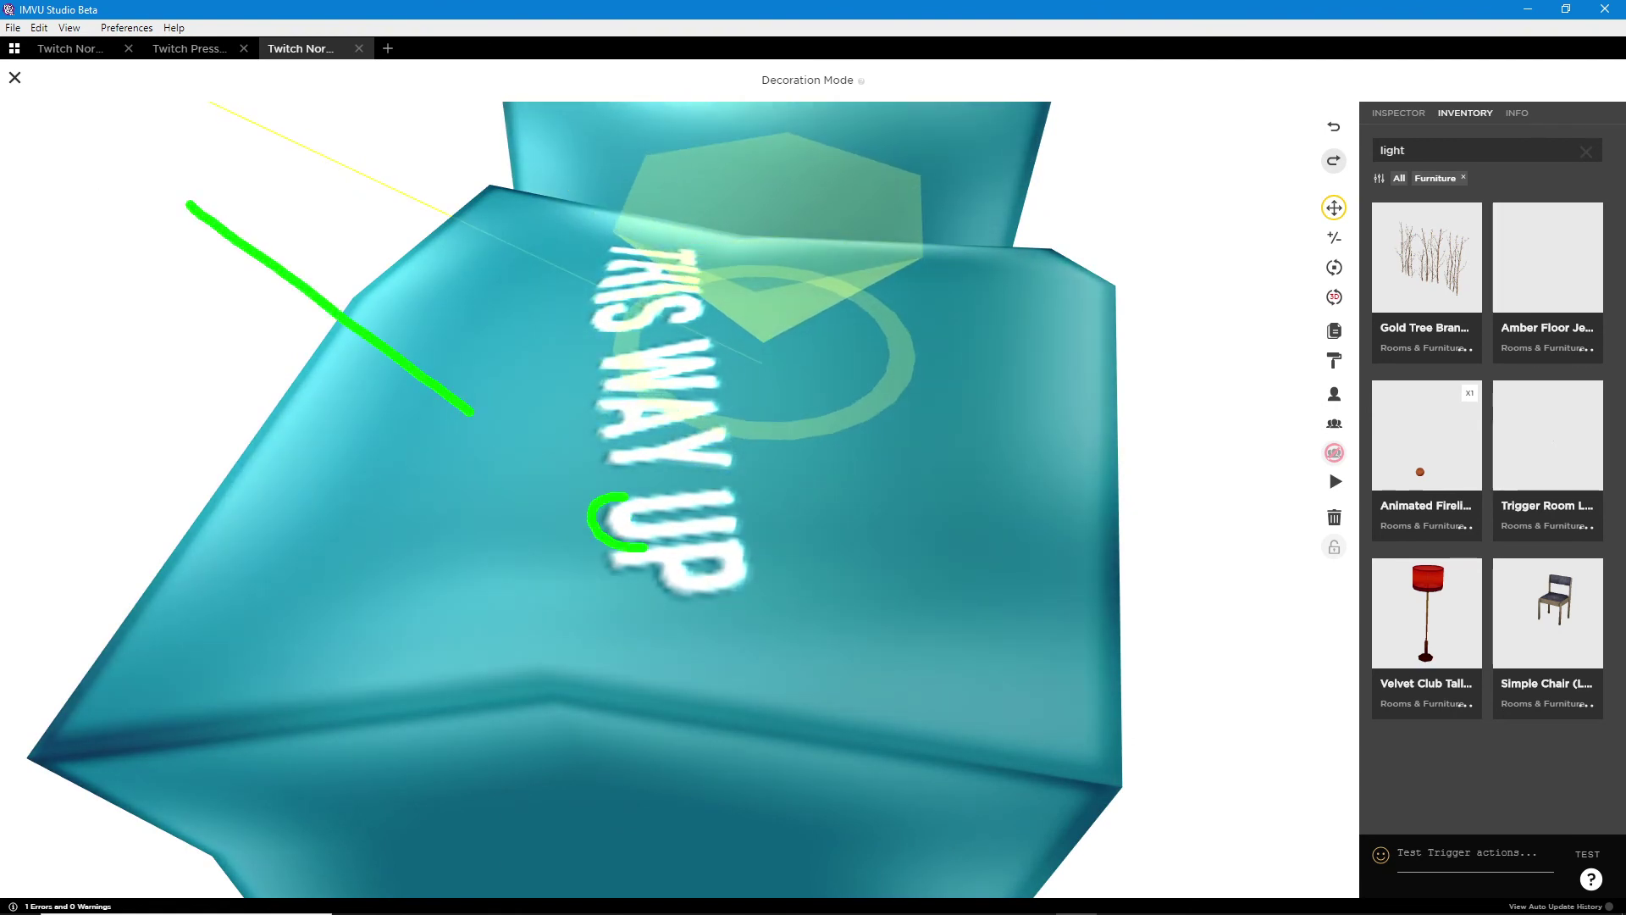
mouse_move(437, 354)
mouse_down()
mouse_move(504, 420)
mouse_move(385, 424)
mouse_up()
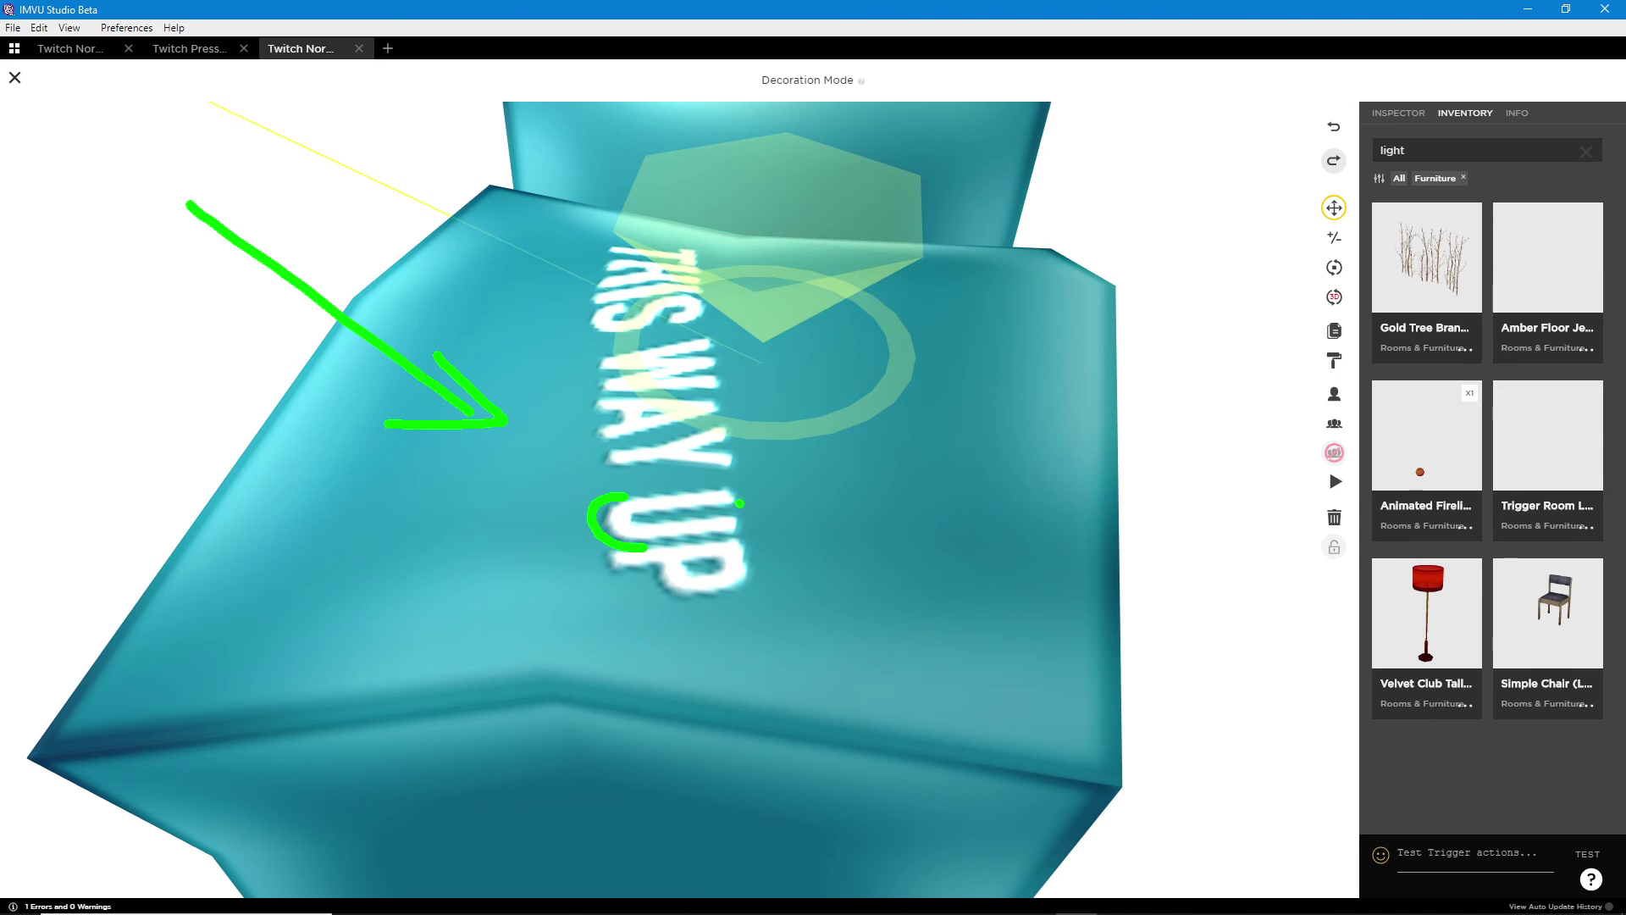
mouse_move(735, 477)
mouse_down()
mouse_move(788, 571)
mouse_move(752, 597)
mouse_up()
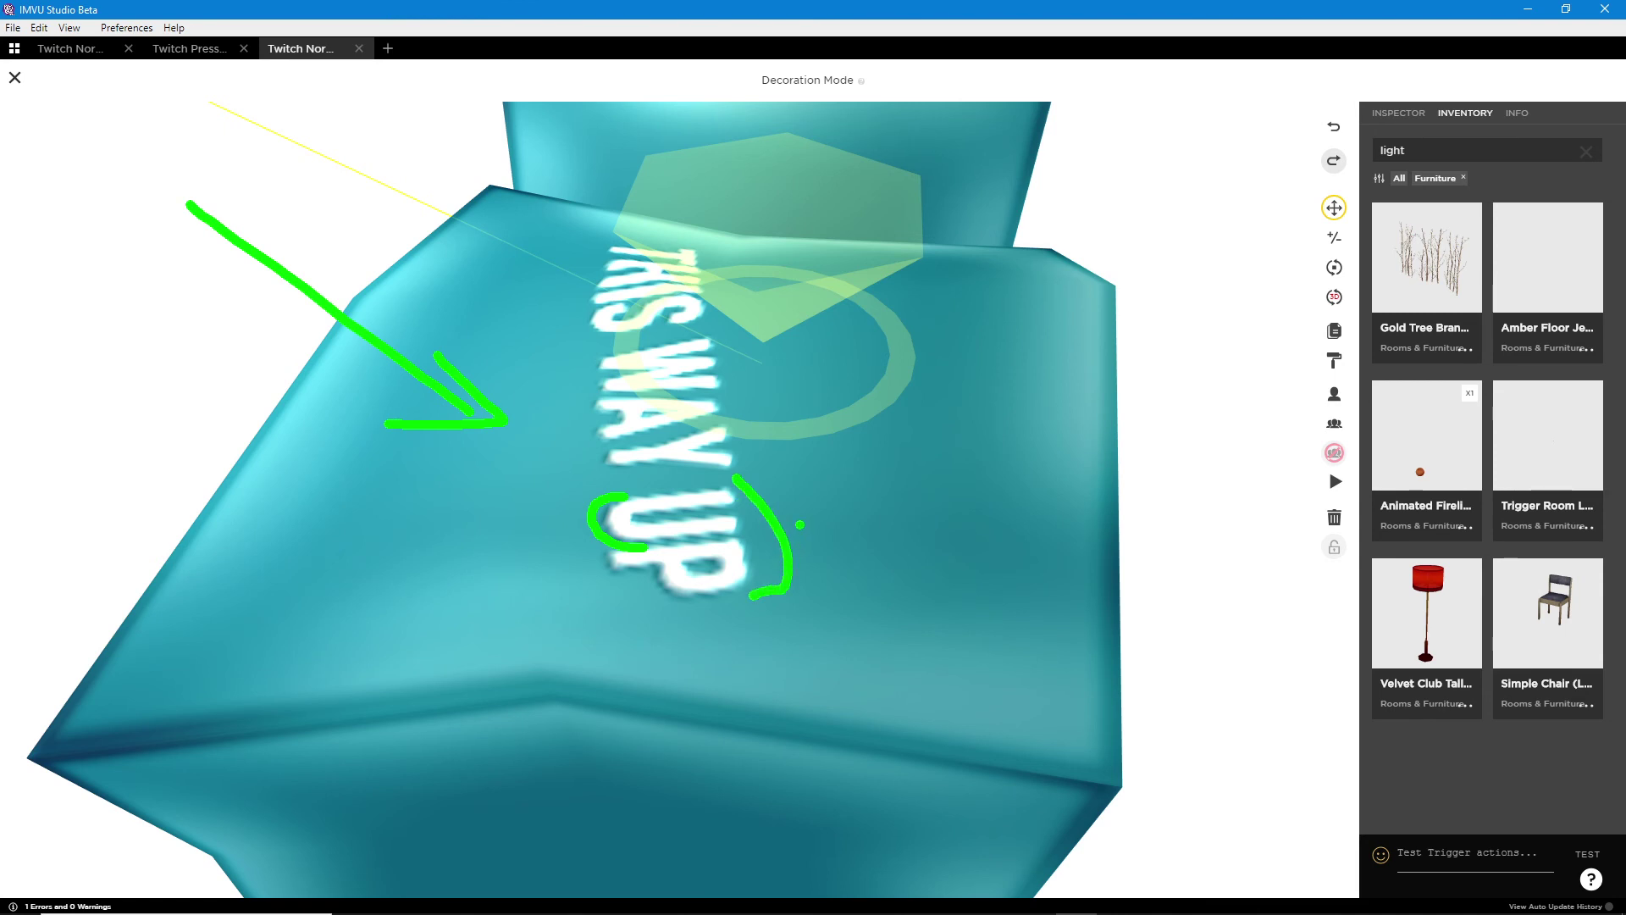
mouse_move(809, 544)
mouse_down()
mouse_move(945, 597)
mouse_move(910, 612)
mouse_up()
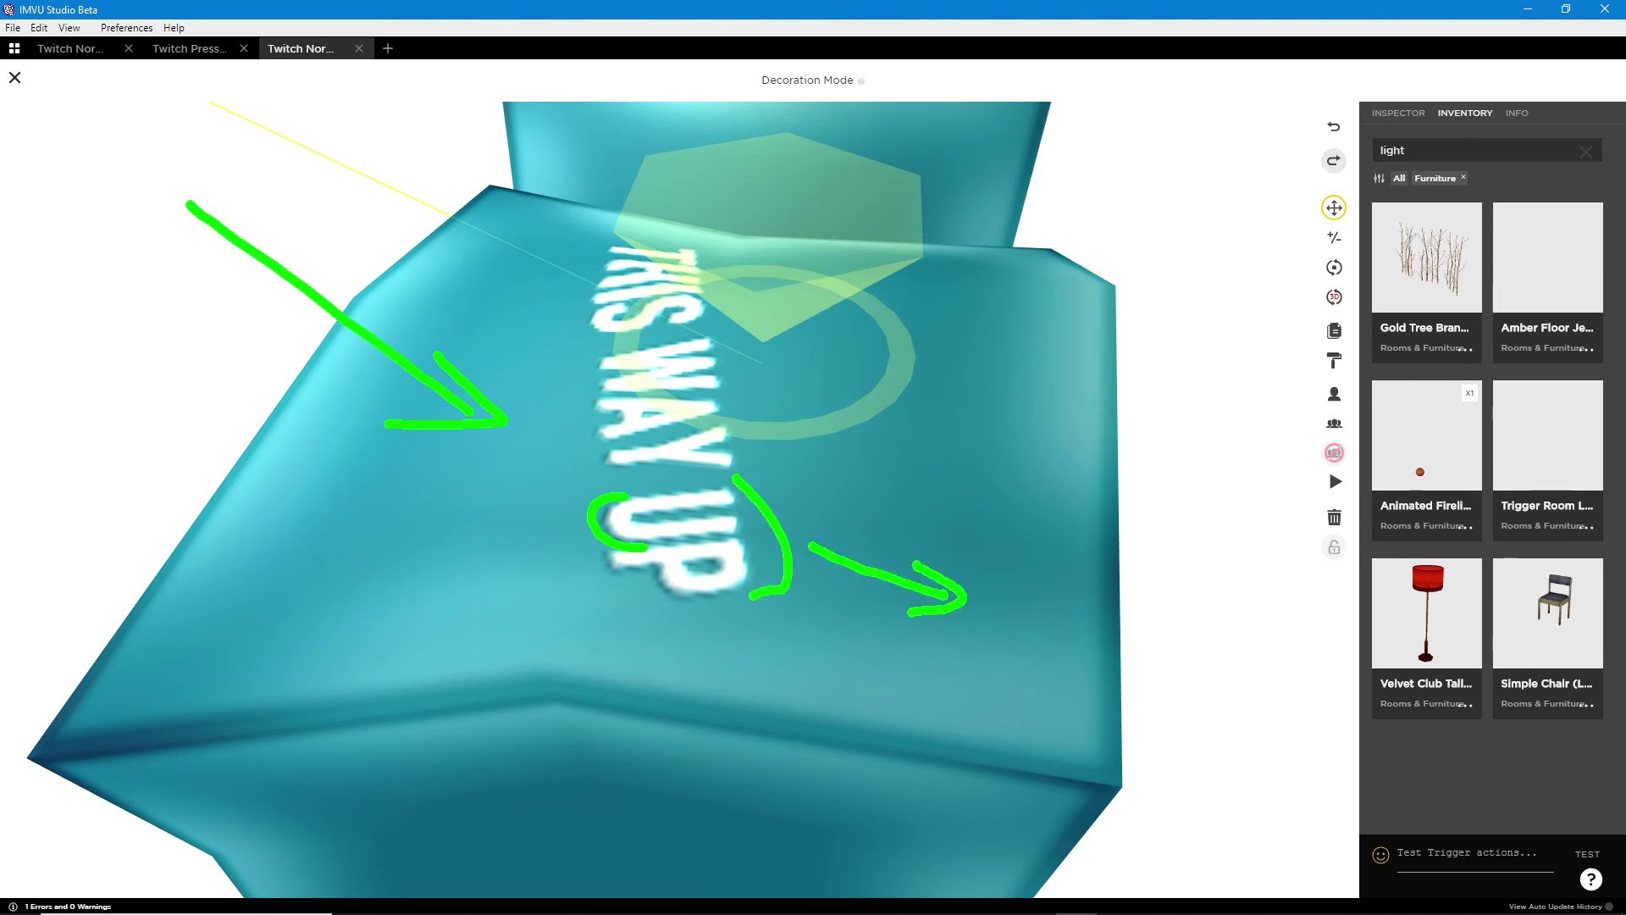
mouse_move(746, 503)
mouse_down()
mouse_move(793, 555)
mouse_move(791, 595)
mouse_up()
mouse_move(583, 489)
mouse_down()
mouse_move(573, 548)
mouse_move(610, 607)
mouse_up()
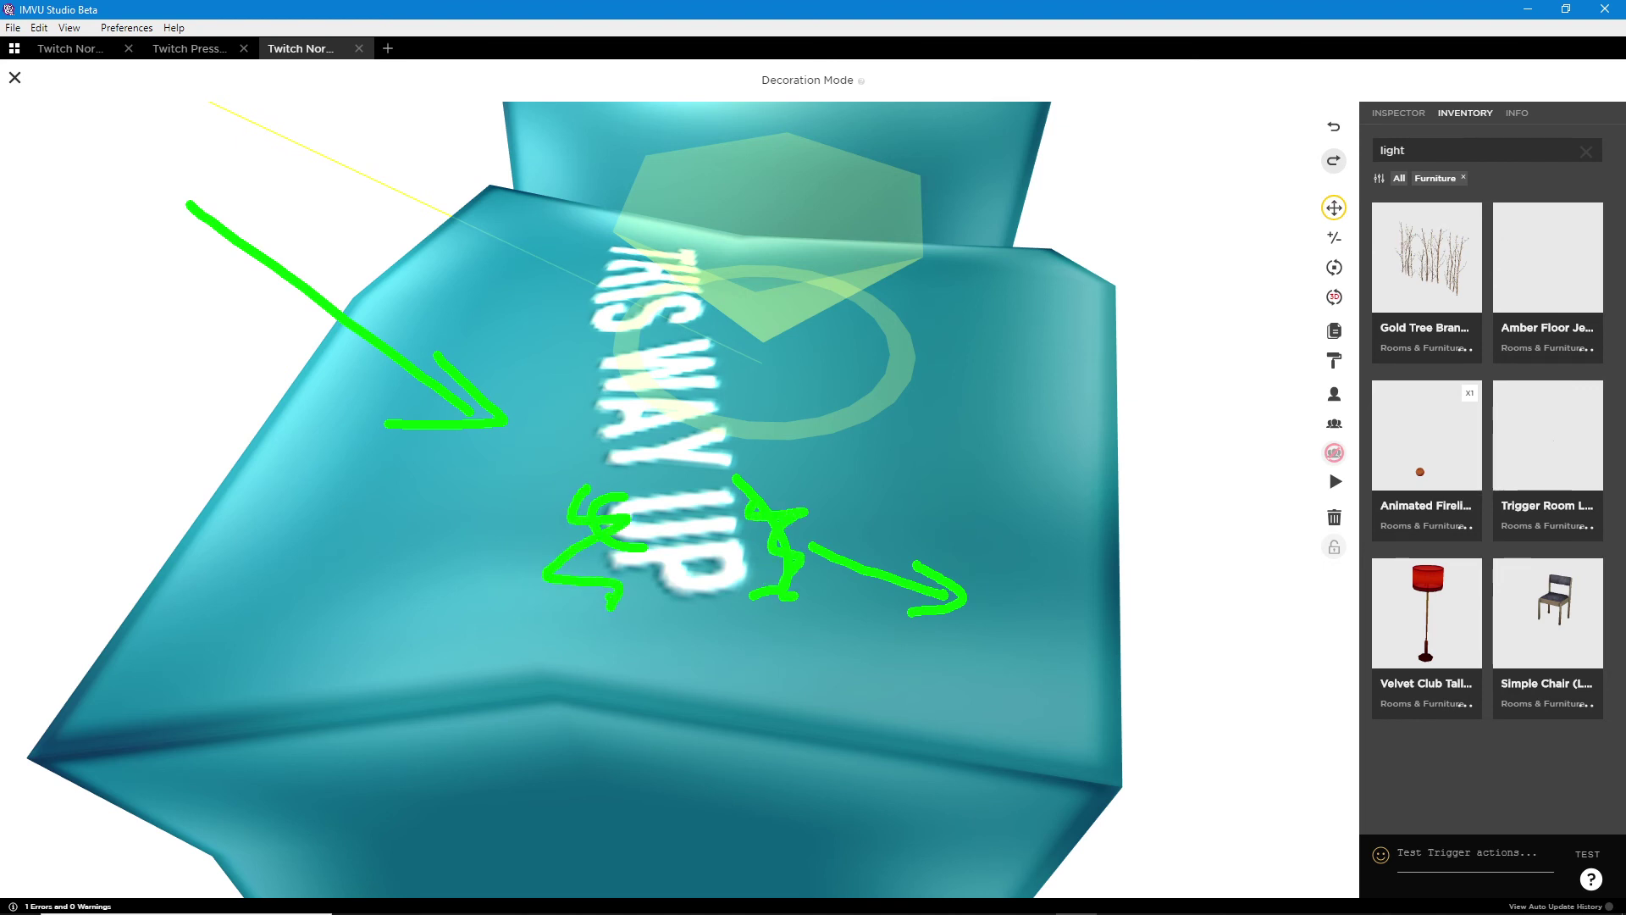
key(Escape)
- Switch to Corel PHOTO-PAINT X5 and open normalimages-normal.png from the file explorer
scroll(128, 256, down, 3)
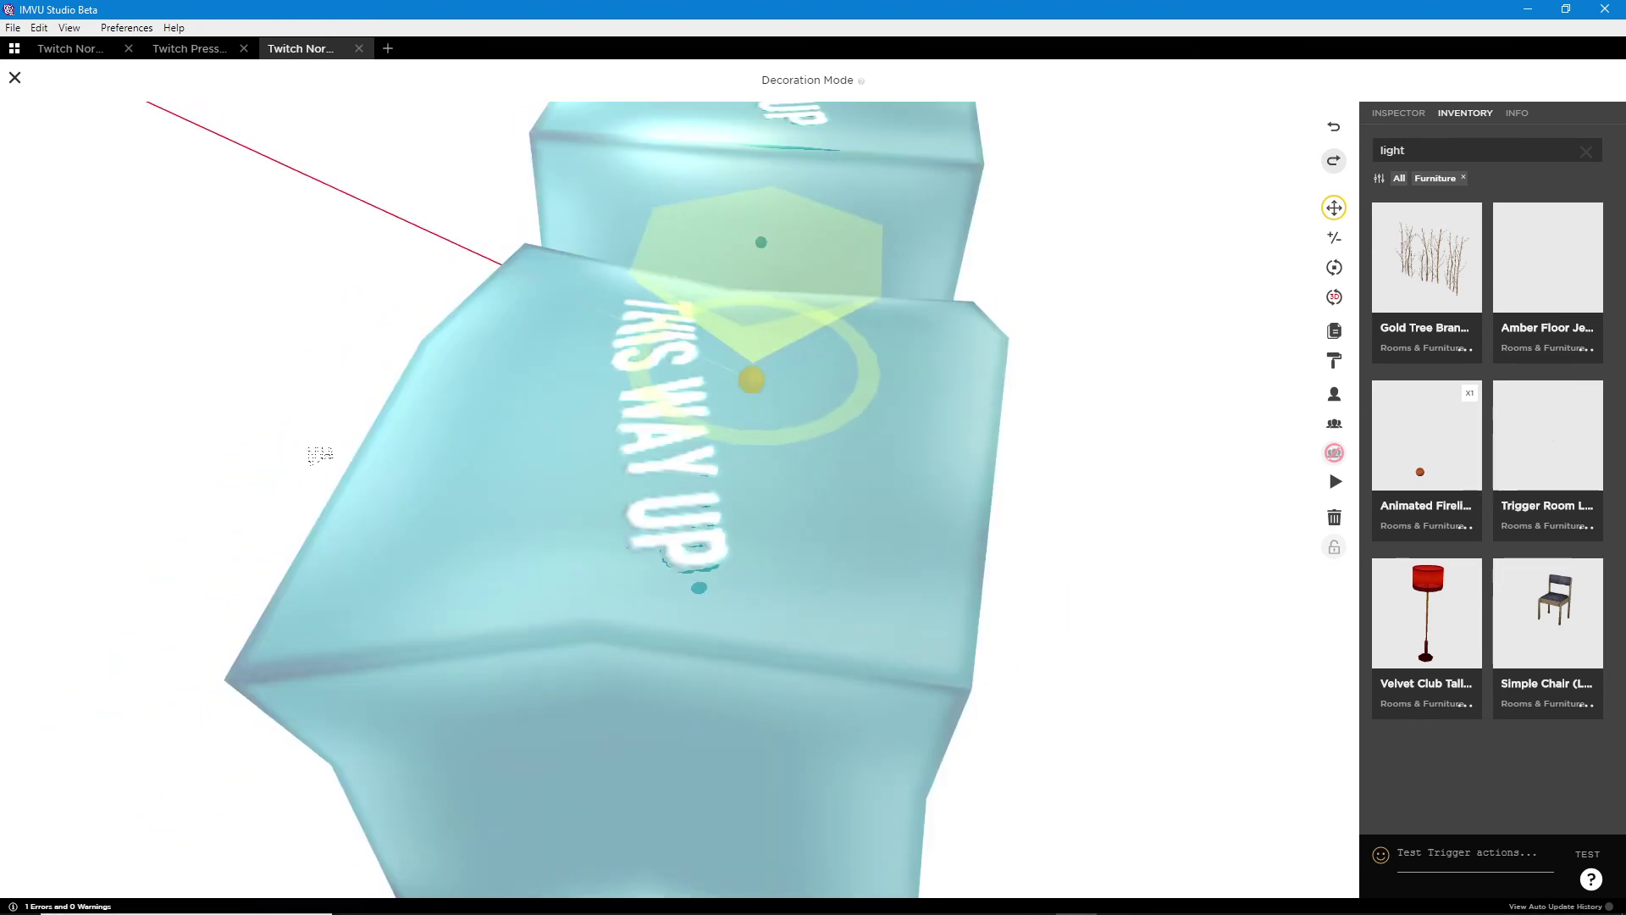
drag(609, 583, 1016, 908)
mouse_move(1133, 908)
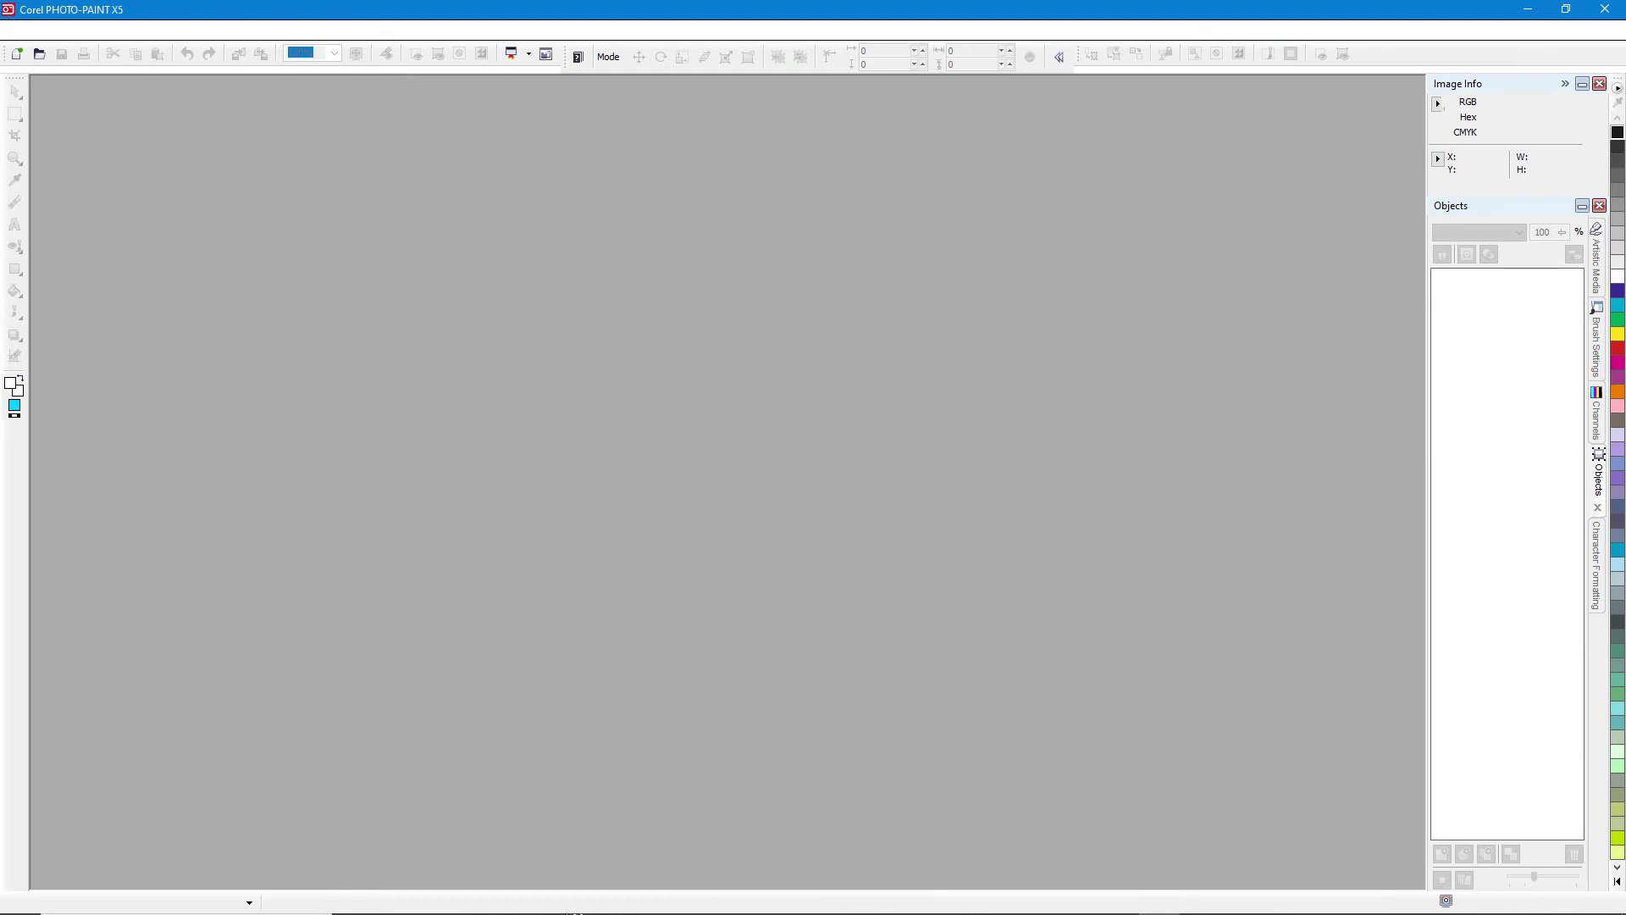
click(495, 891)
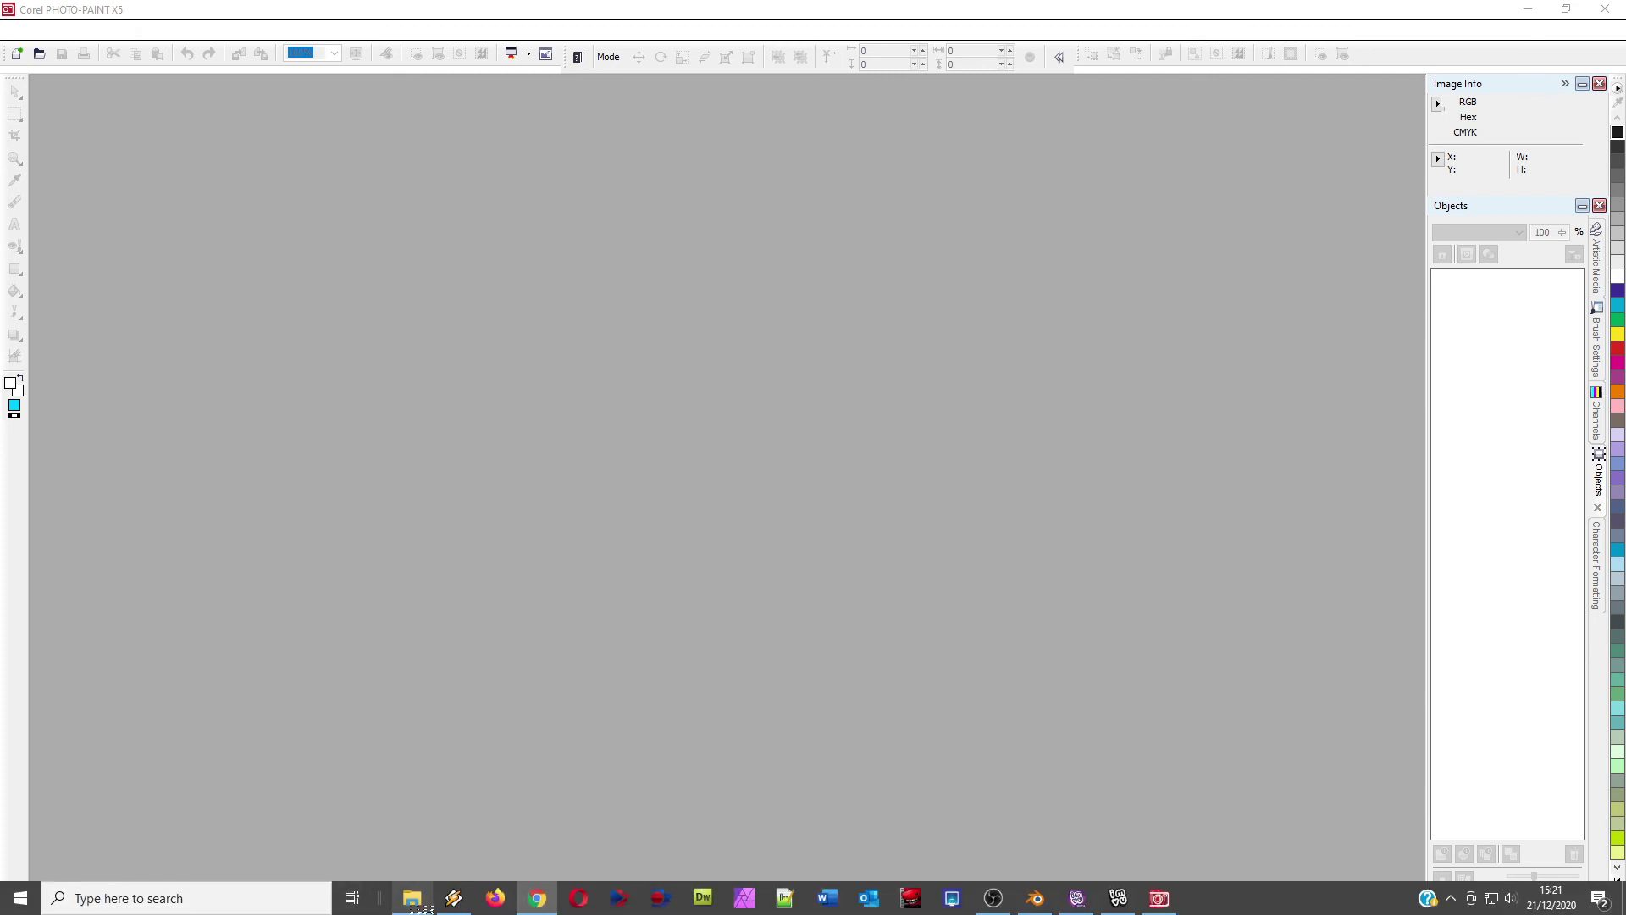
click(414, 906)
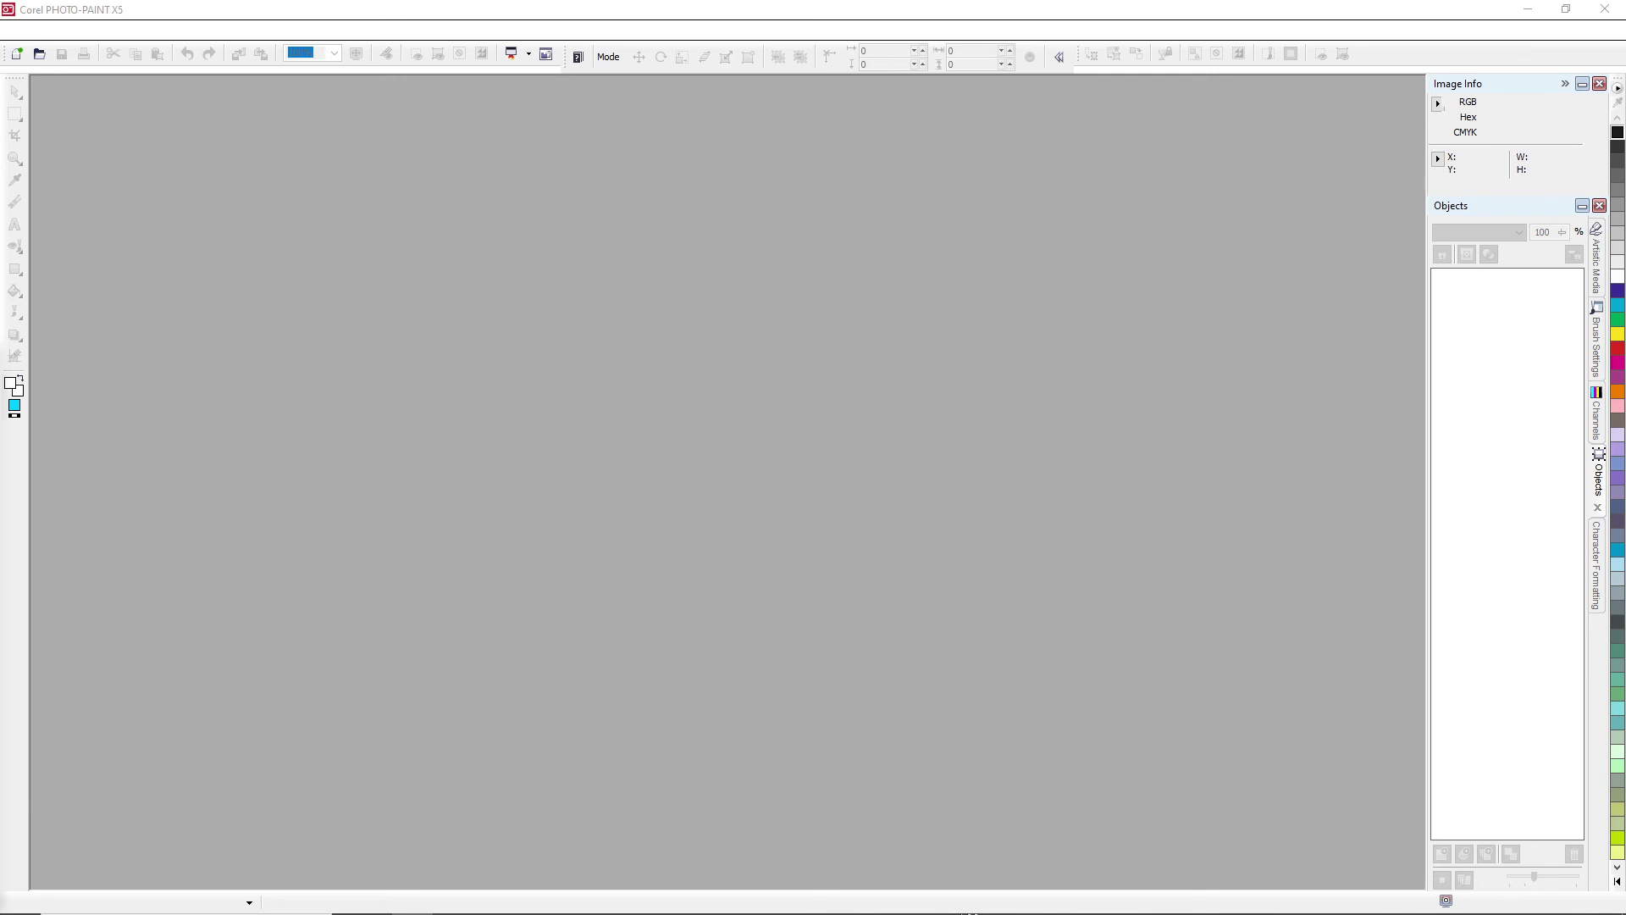
mouse_move(1084, 903)
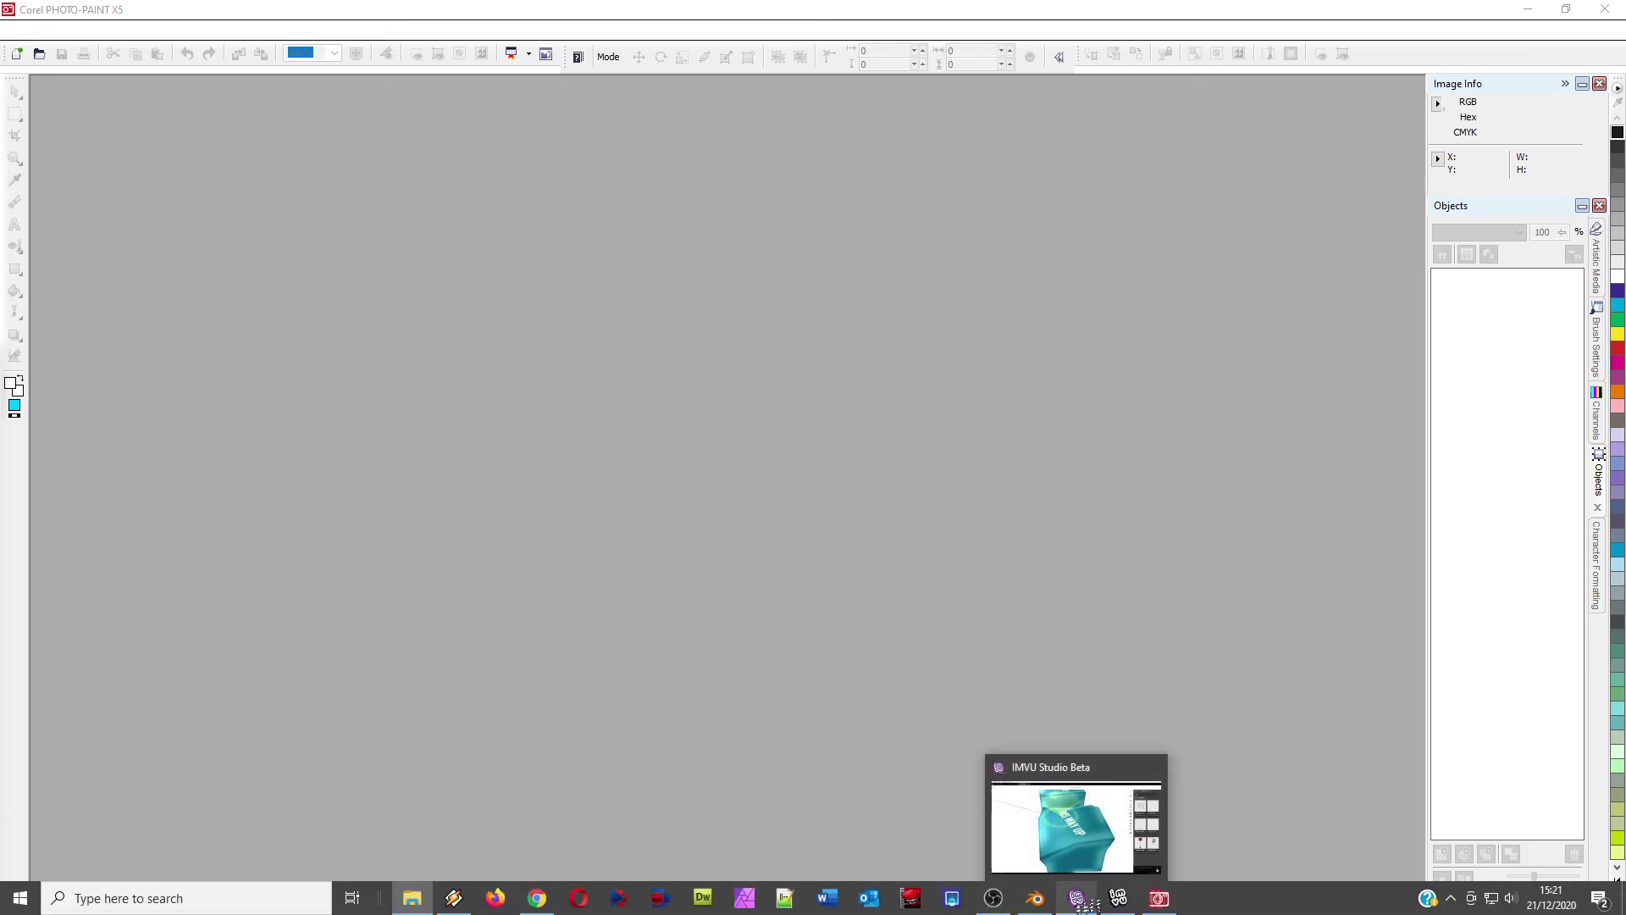
click(421, 602)
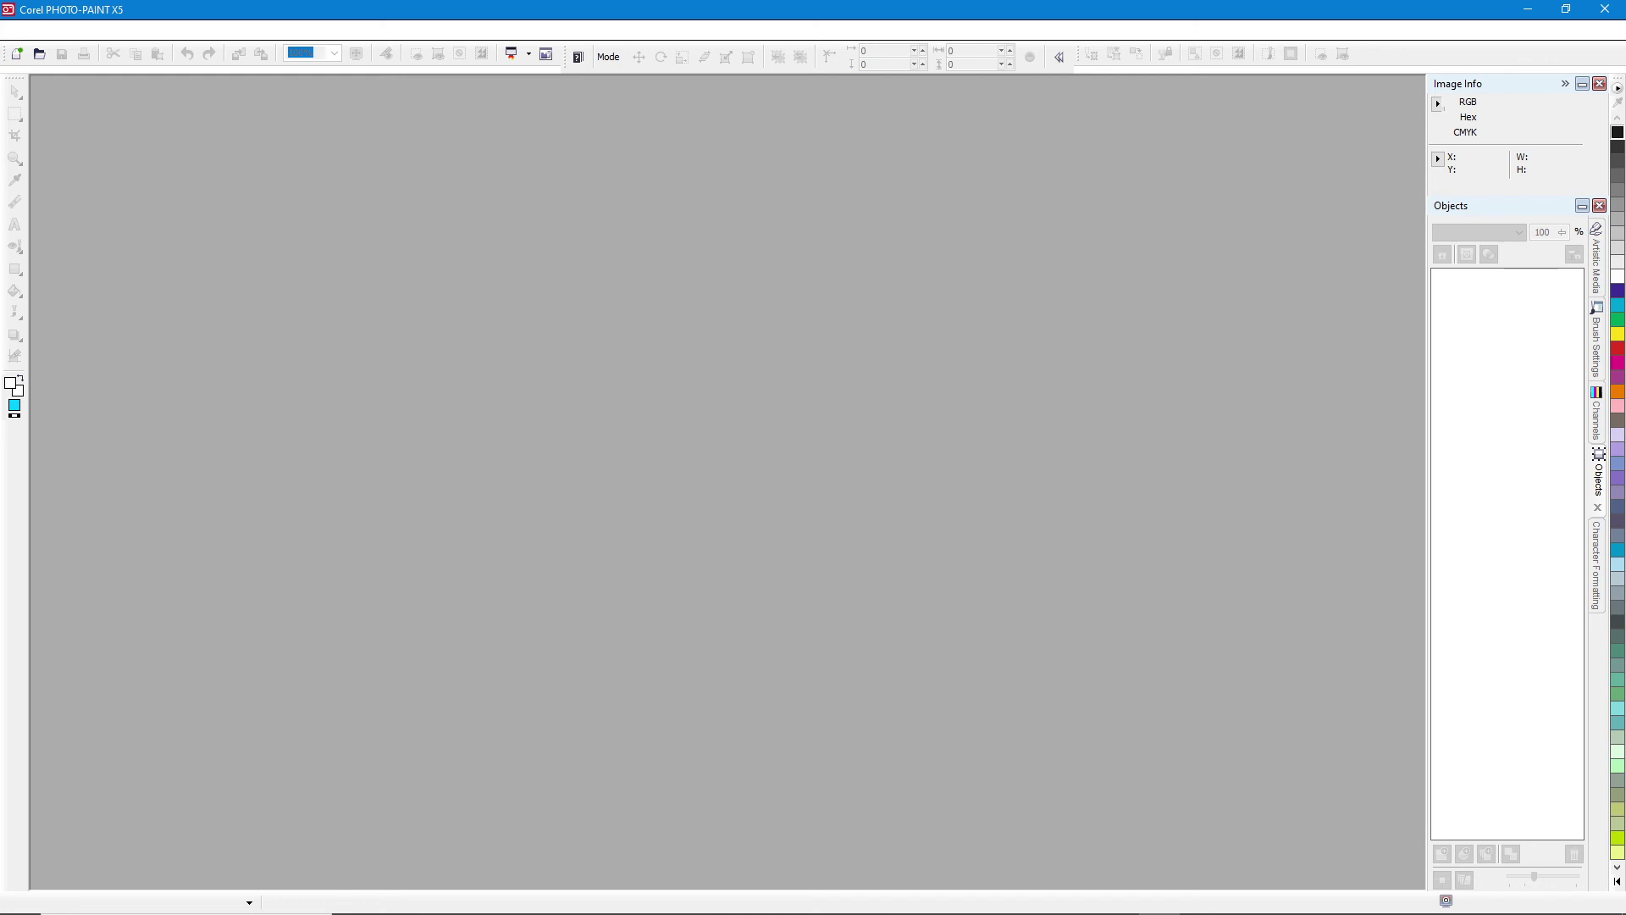
drag(351, 684, 386, 671)
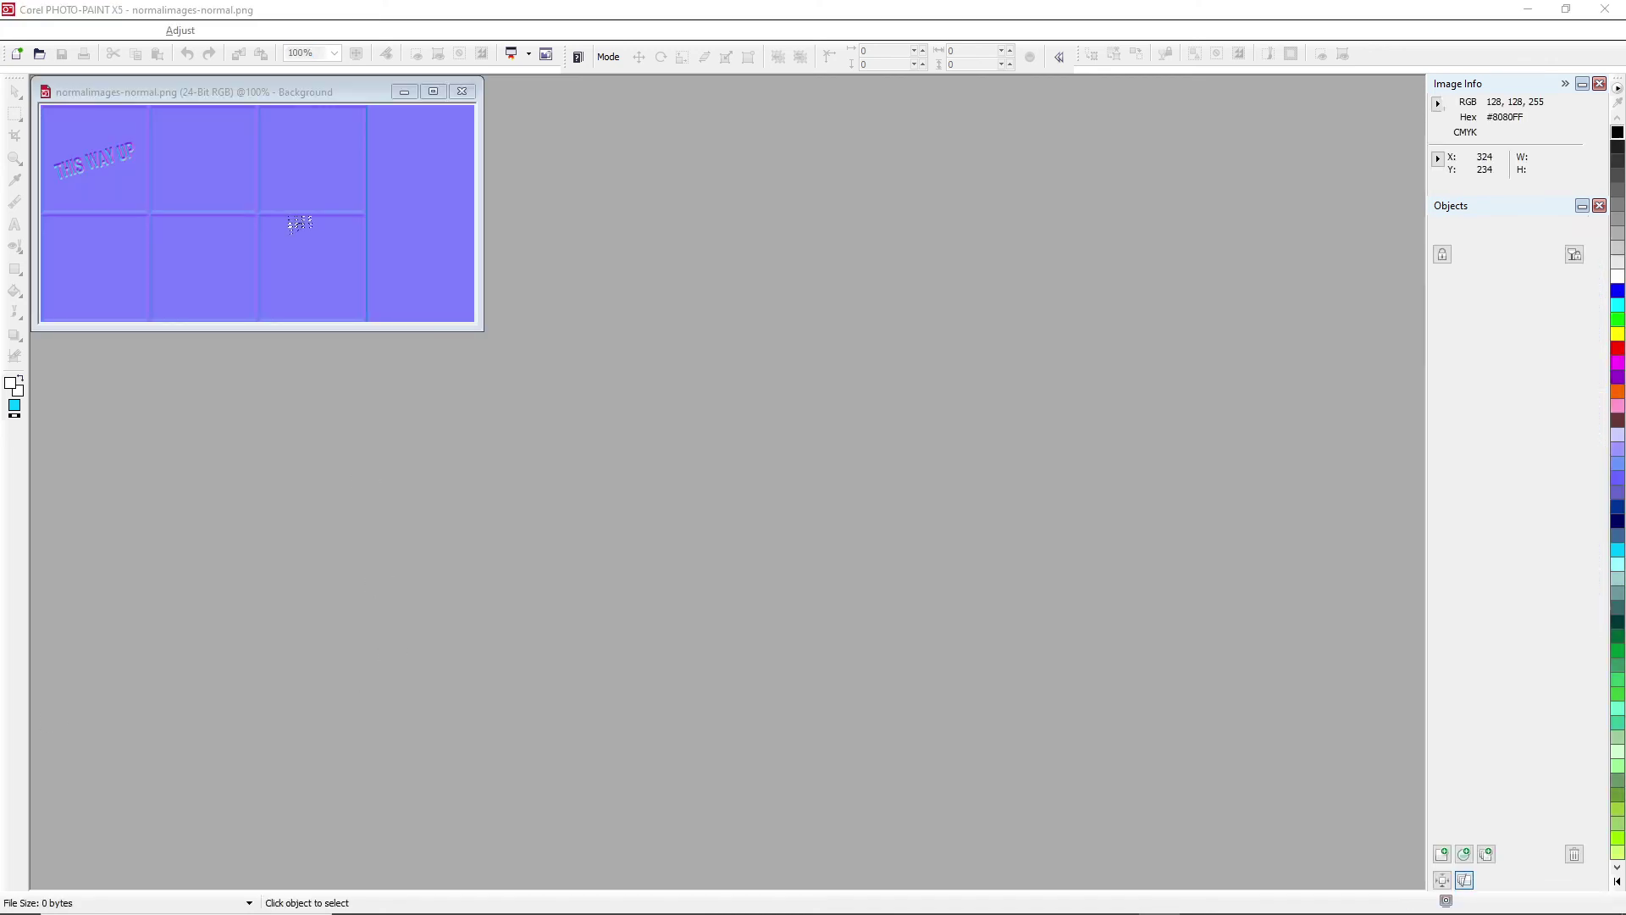
- Enlarge the image window, isolate the normal map's green channel and reposition the window
drag(480, 329, 1363, 848)
scroll(630, 595, up, 1)
scroll(319, 345, up, 1)
scroll(322, 343, down, 1)
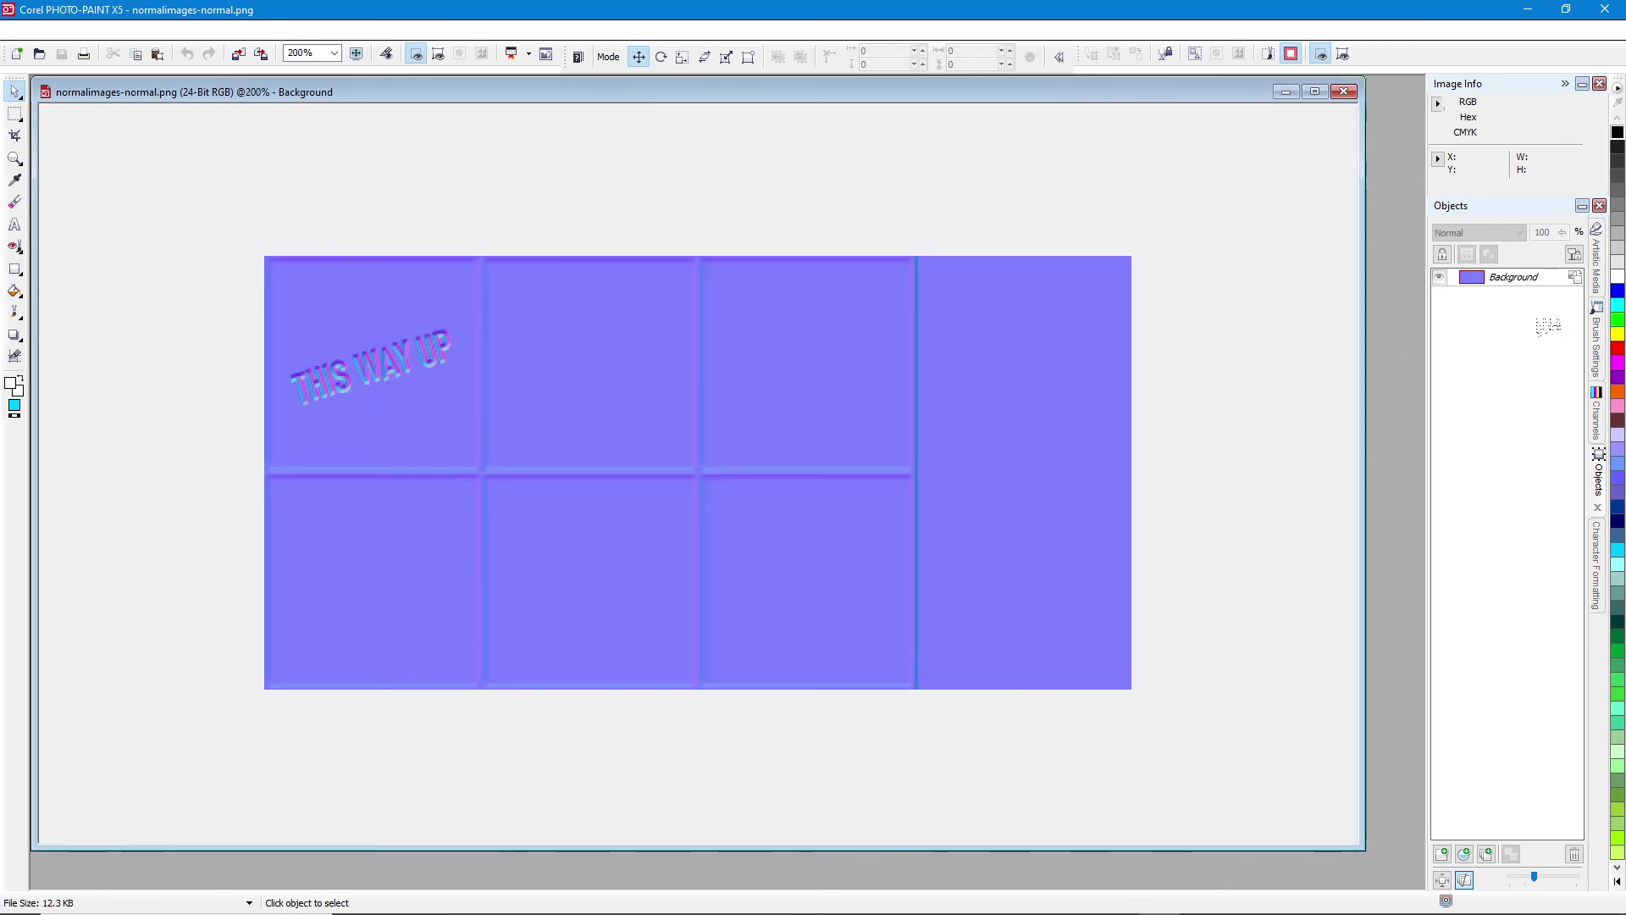
click(1524, 282)
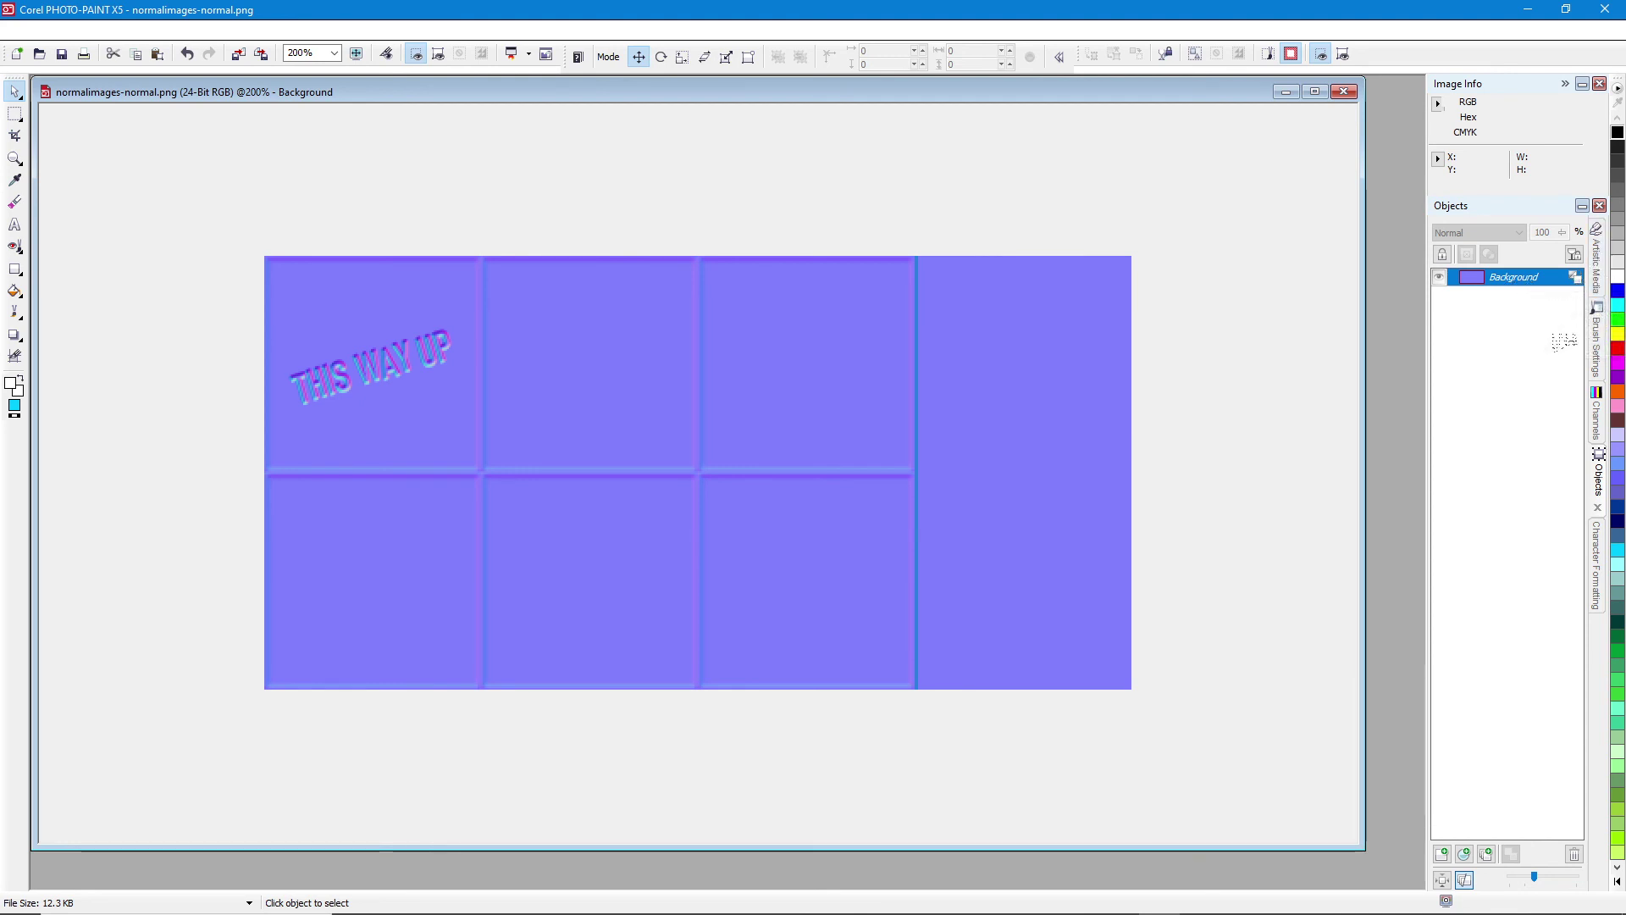
click(1607, 401)
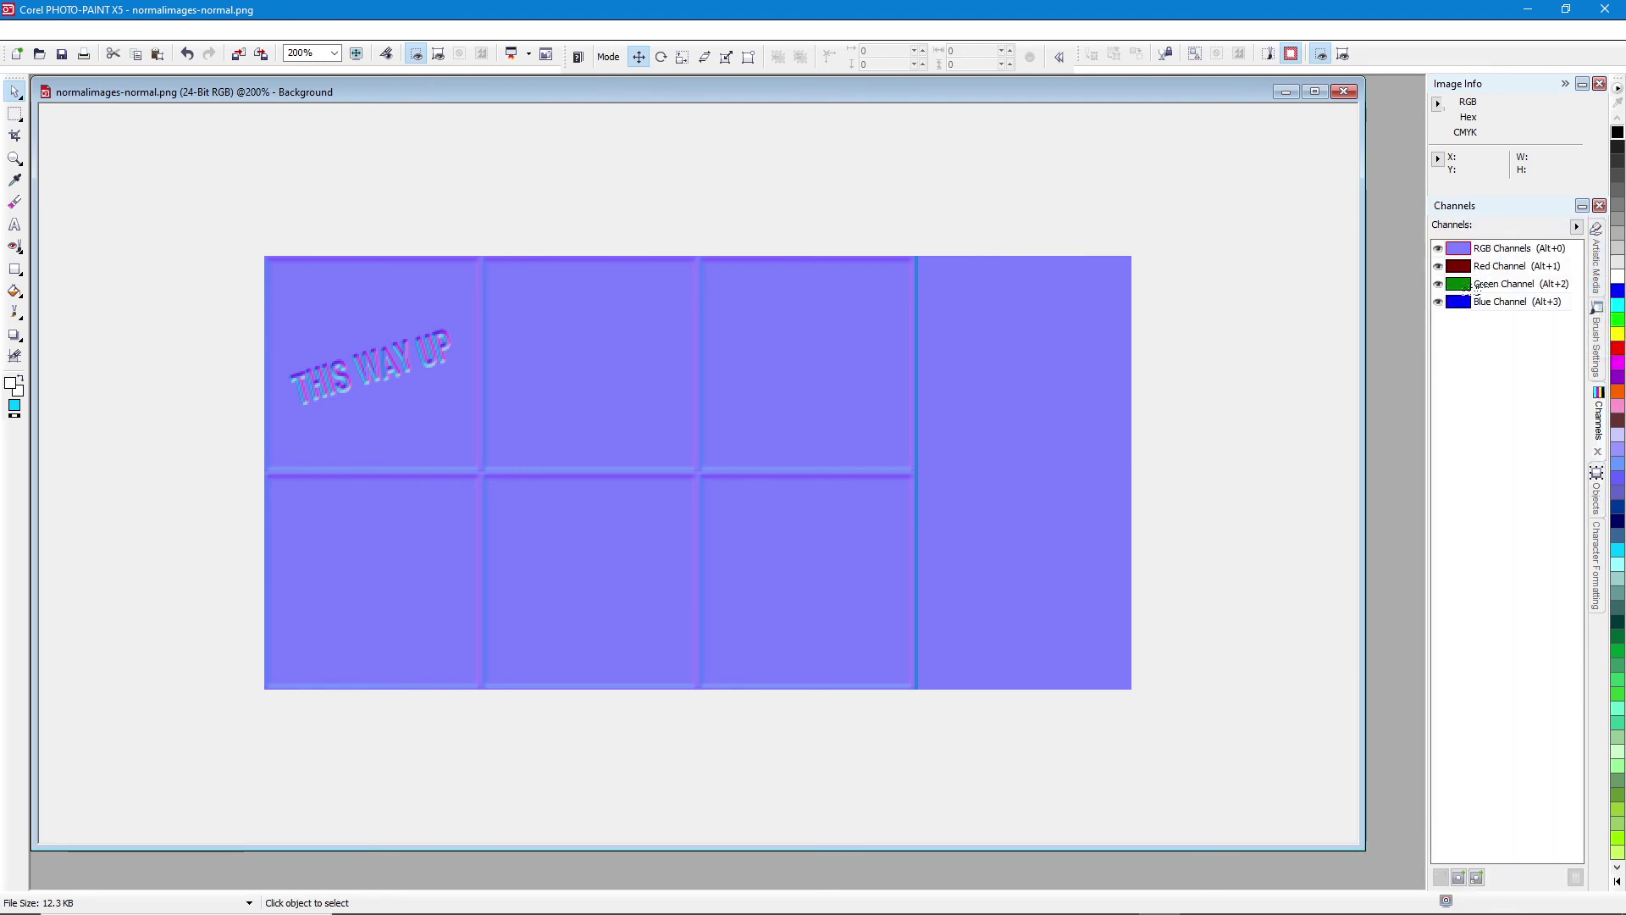
click(1470, 286)
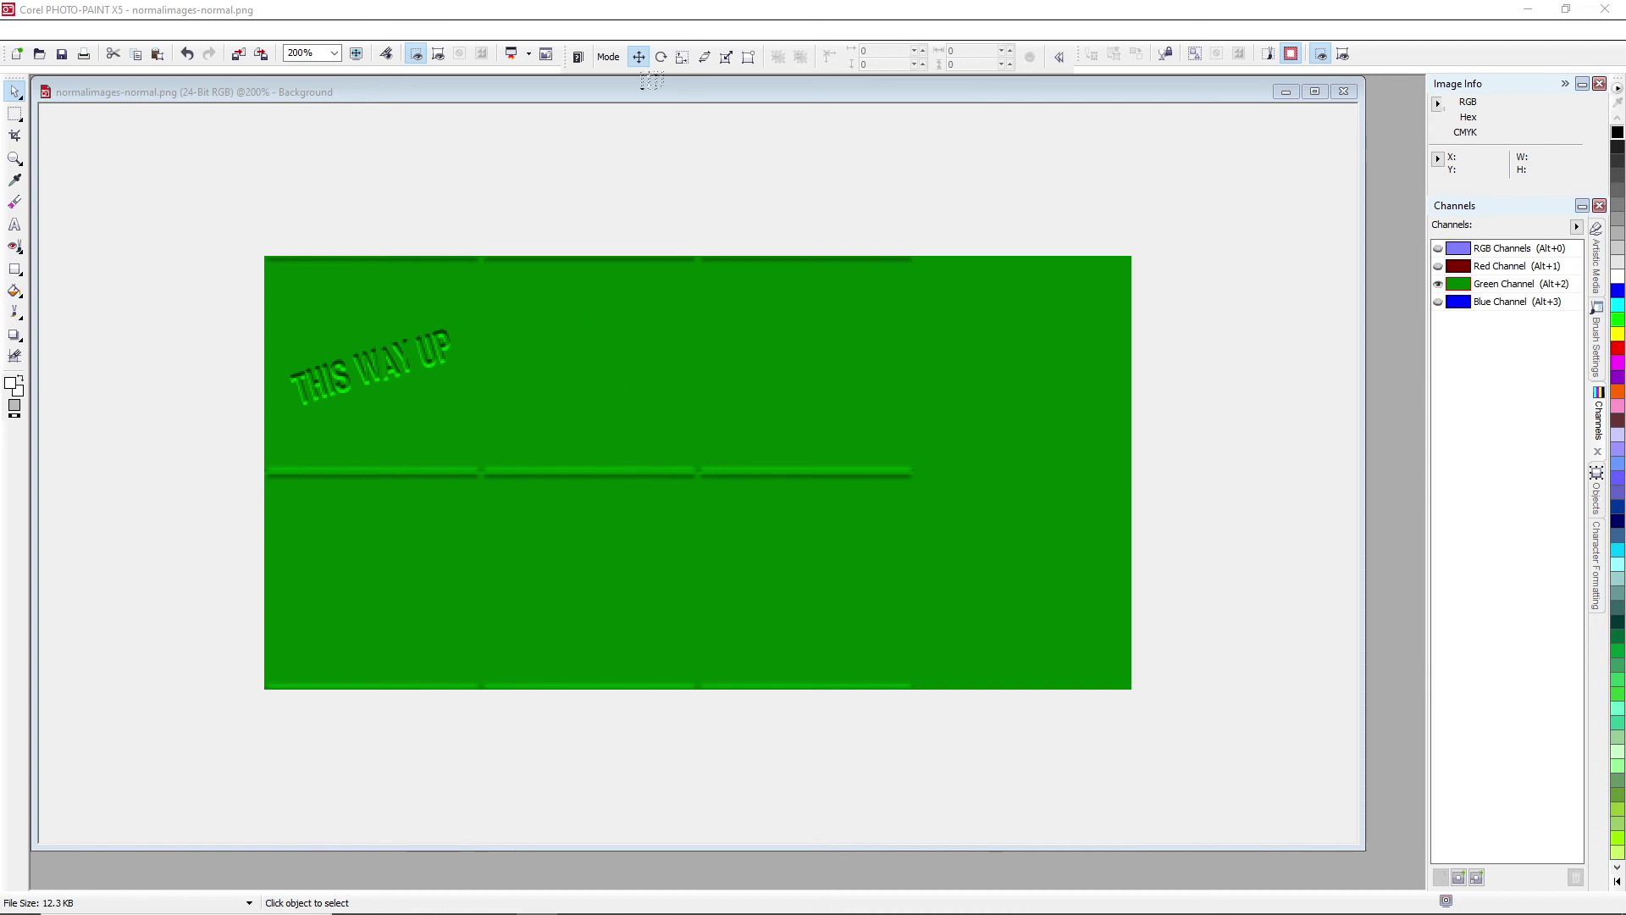
click(649, 92)
drag(669, 94, 678, 106)
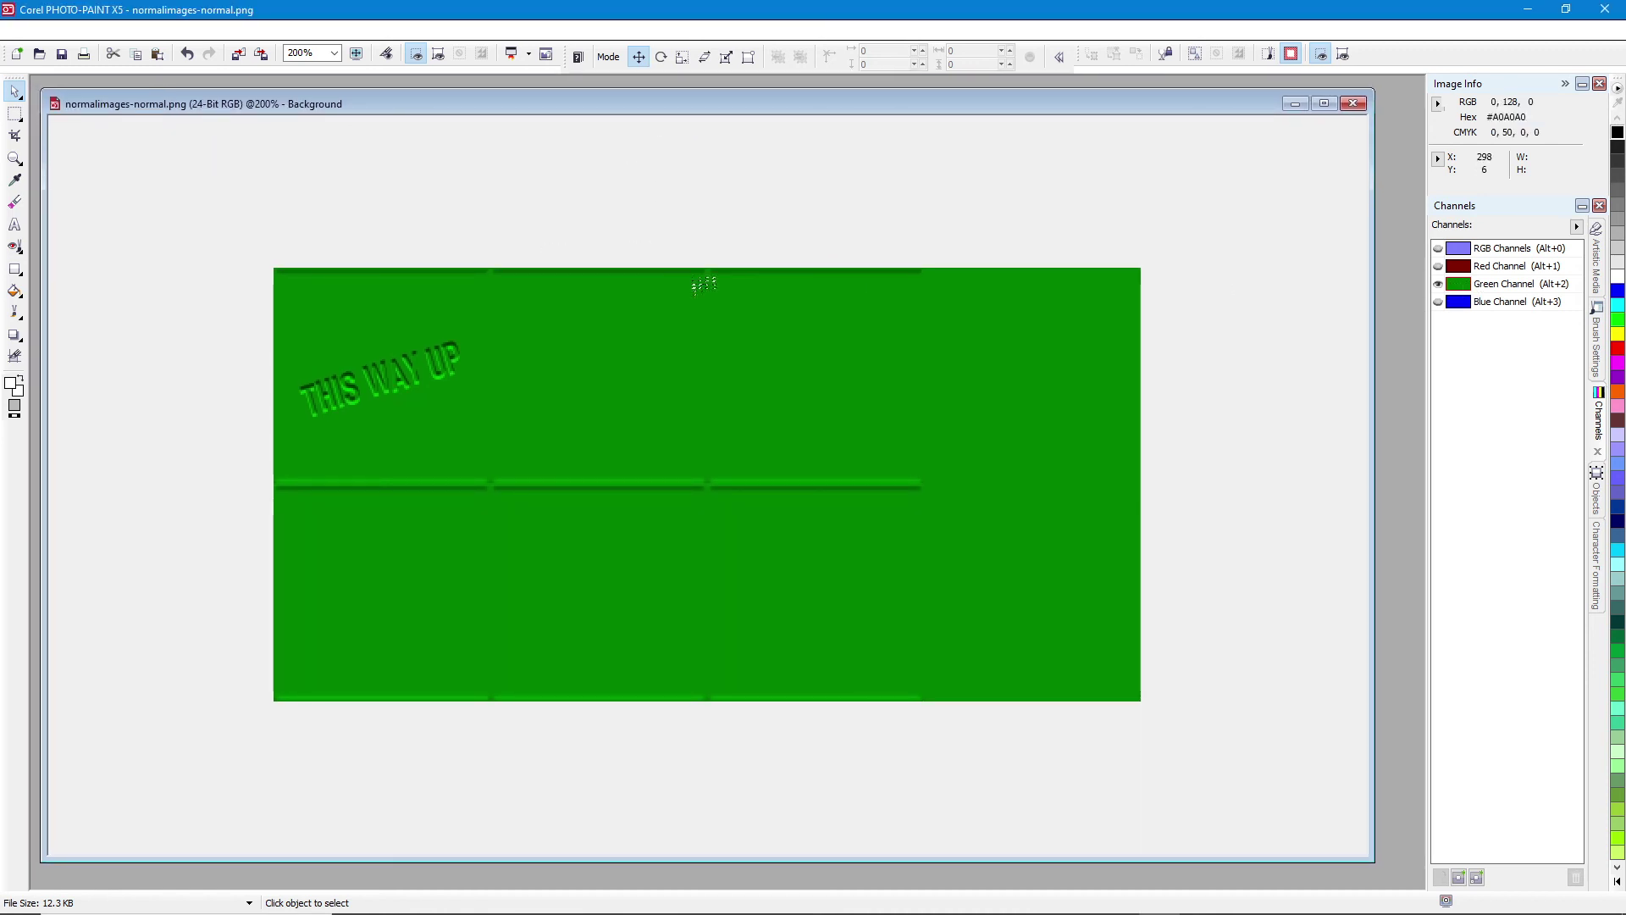
- Invert the green channel of the normal map with the Invert transform
click(185, 31)
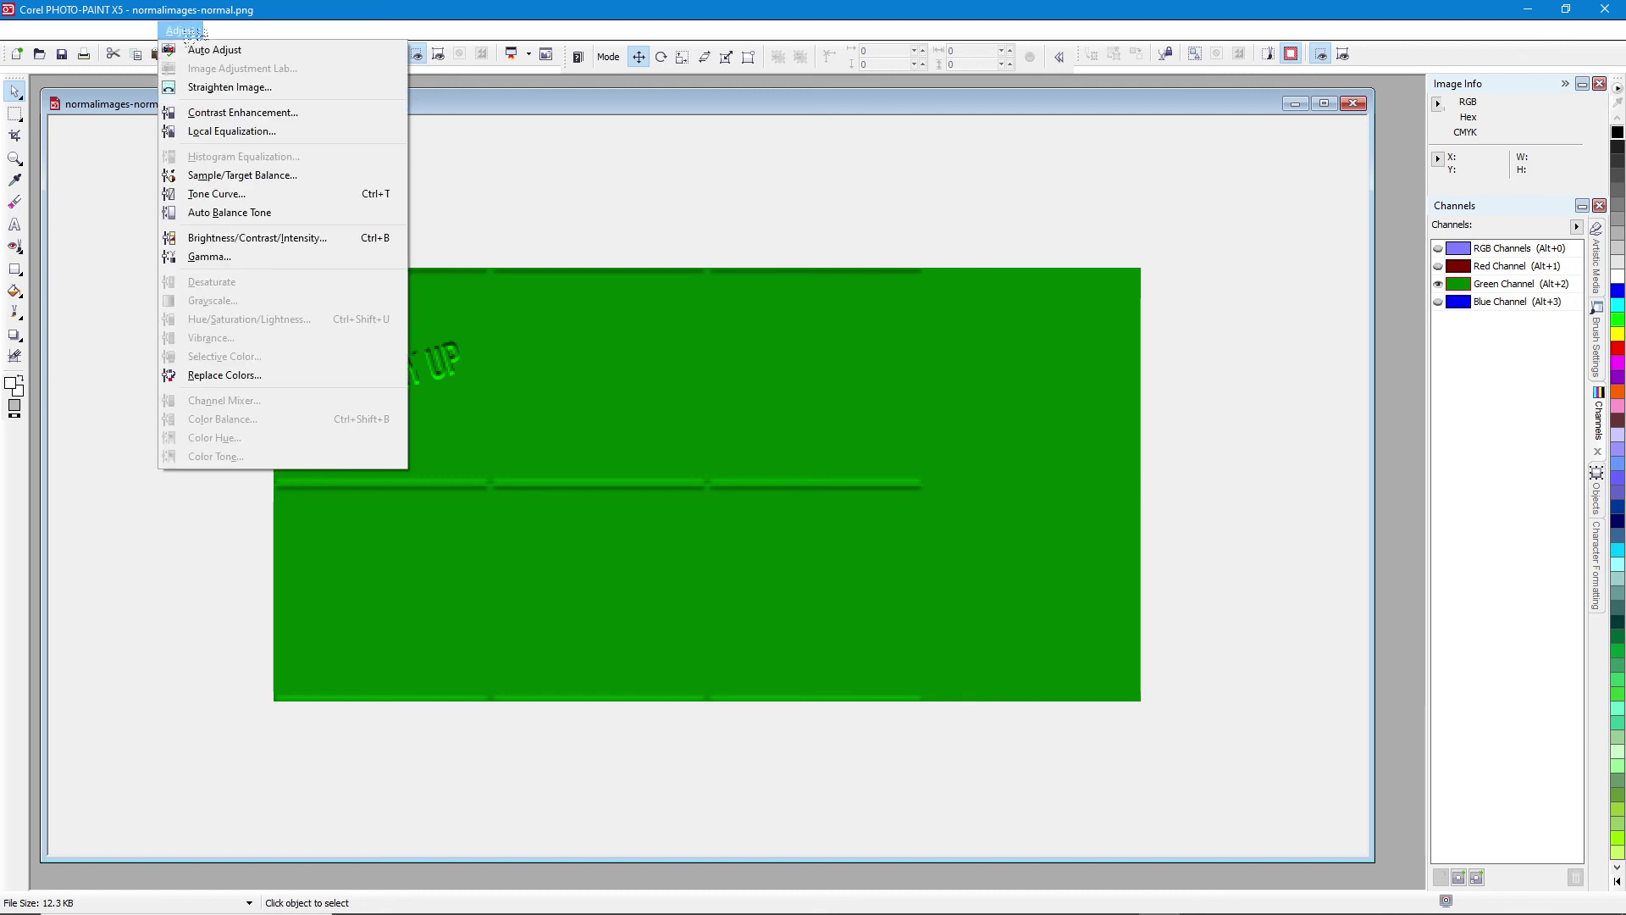
click(136, 32)
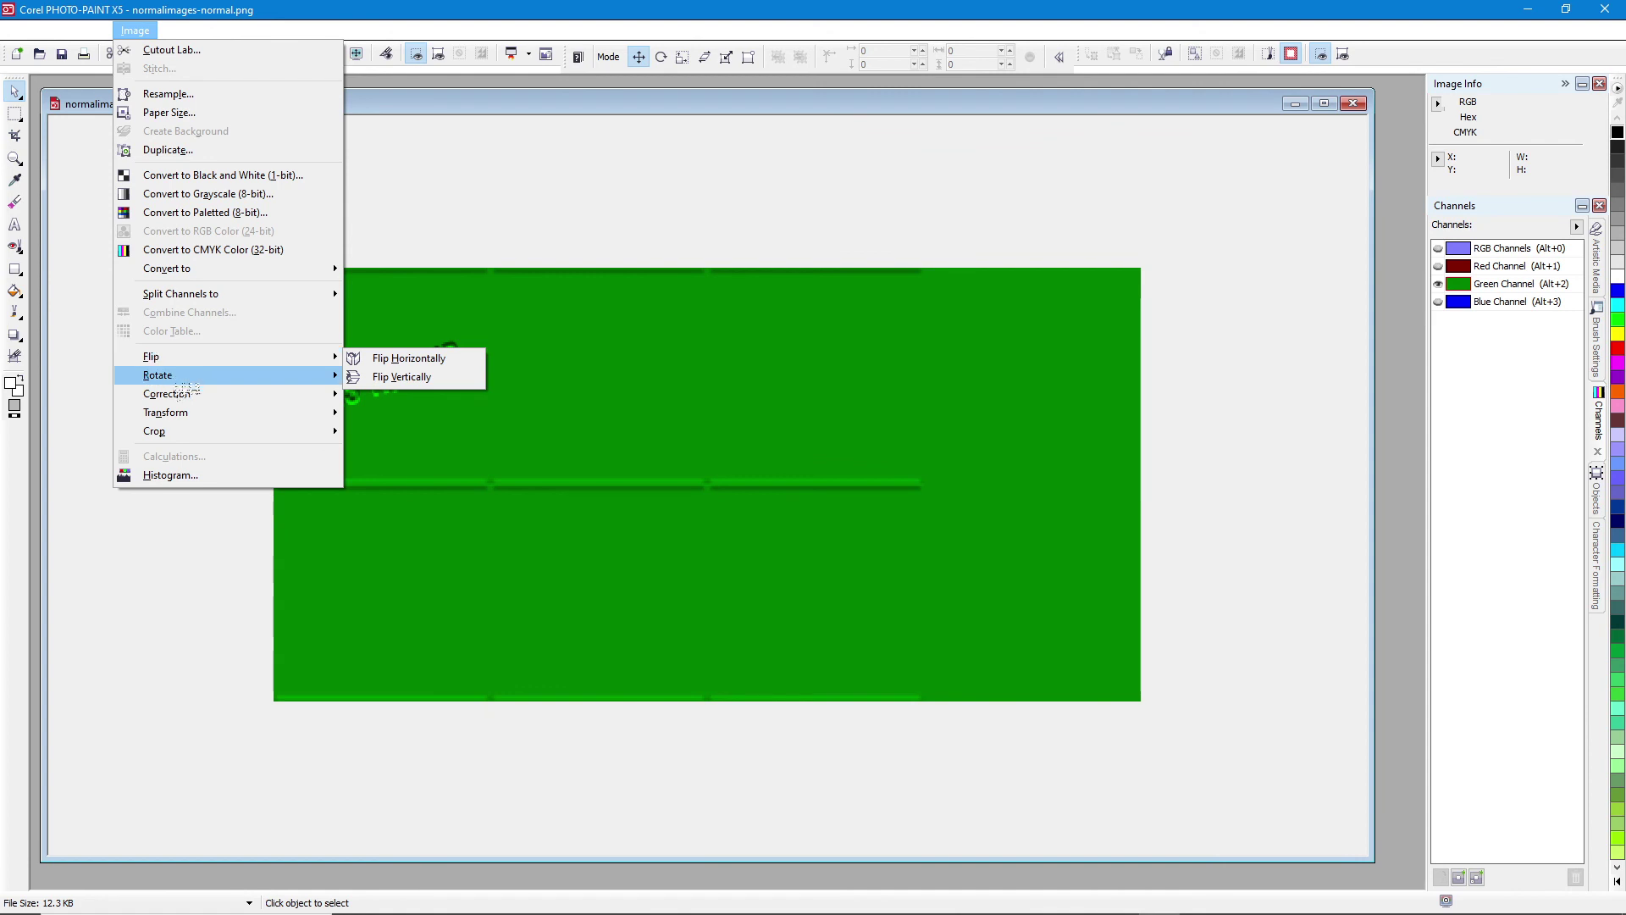
mouse_move(178, 378)
mouse_move(186, 413)
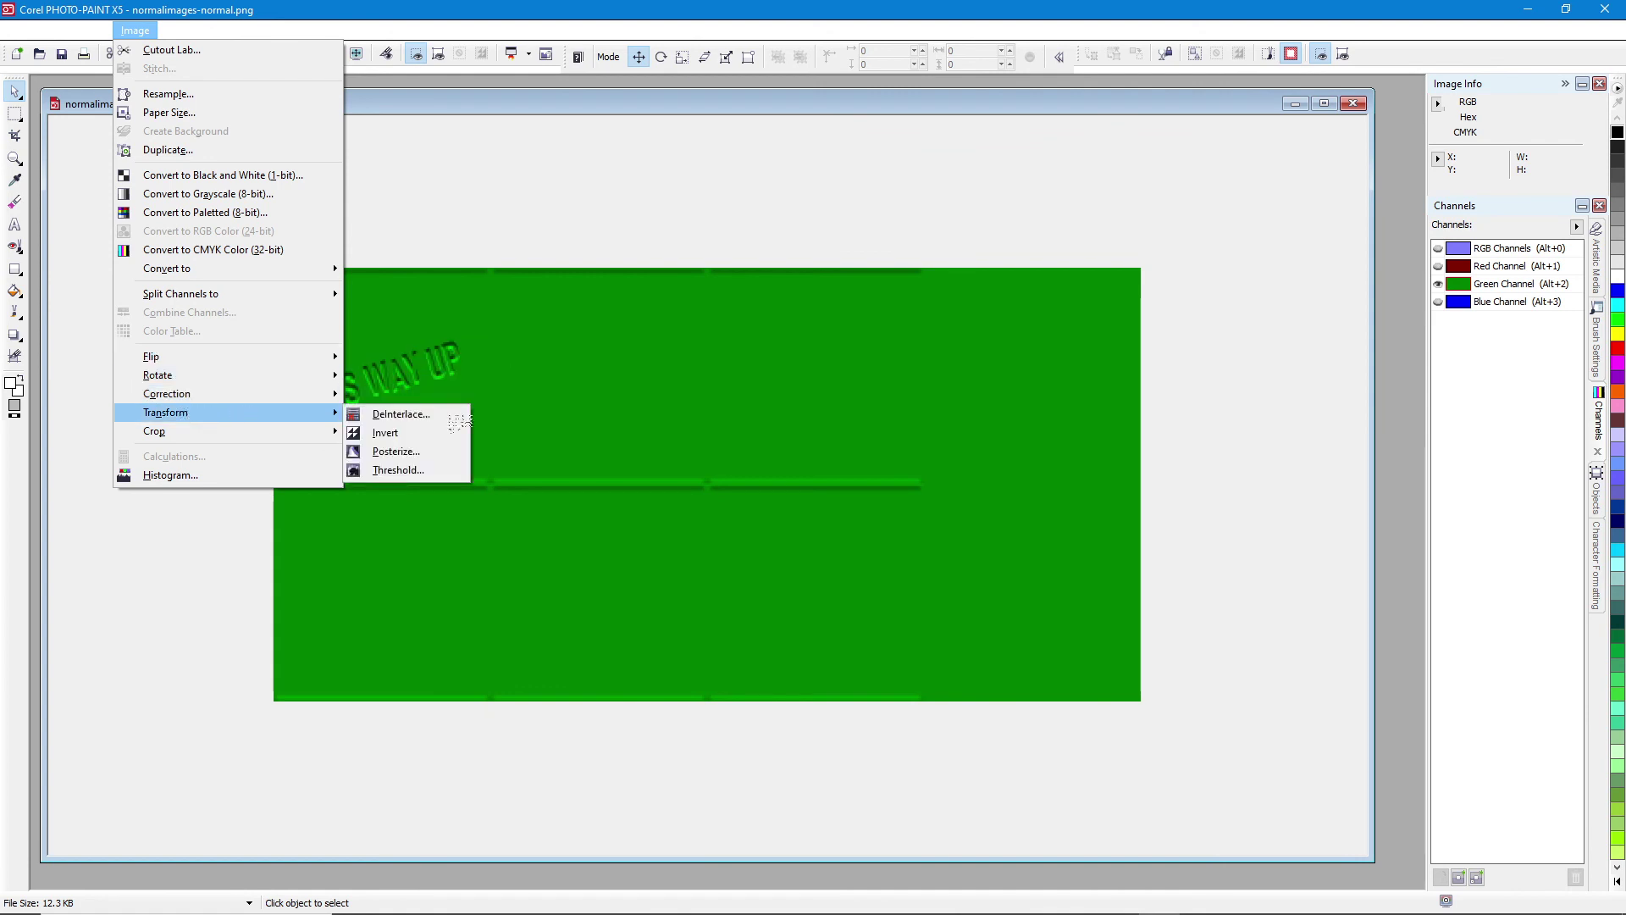
click(415, 434)
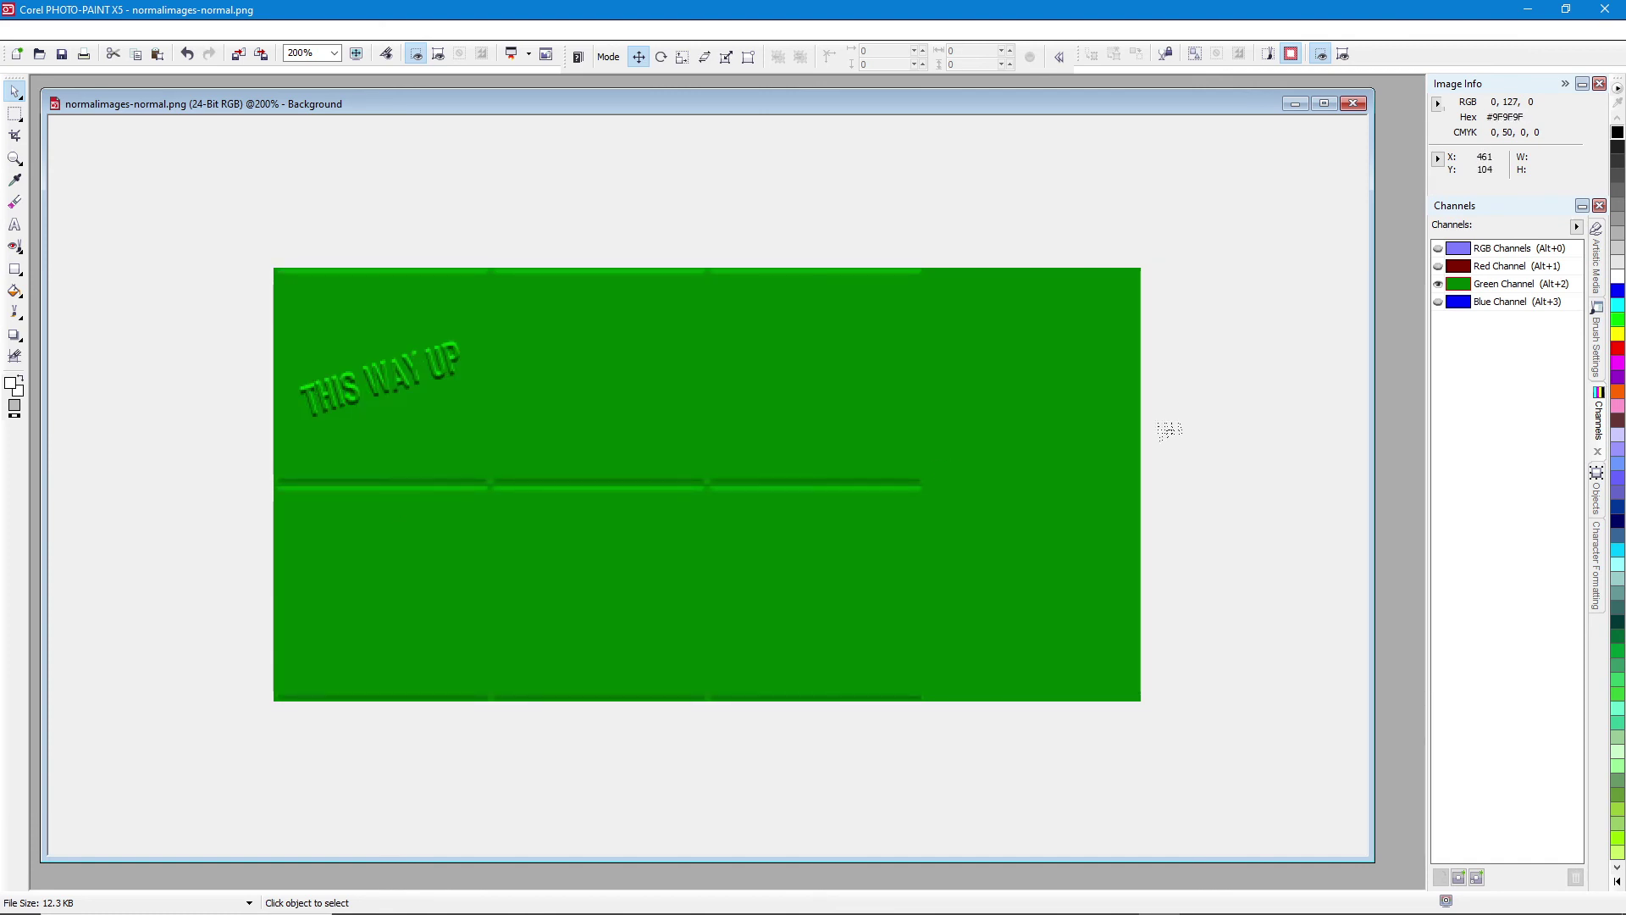
- Show all RGB channels again and compare the normal map by undoing and redoing the green channel inversion
click(1455, 251)
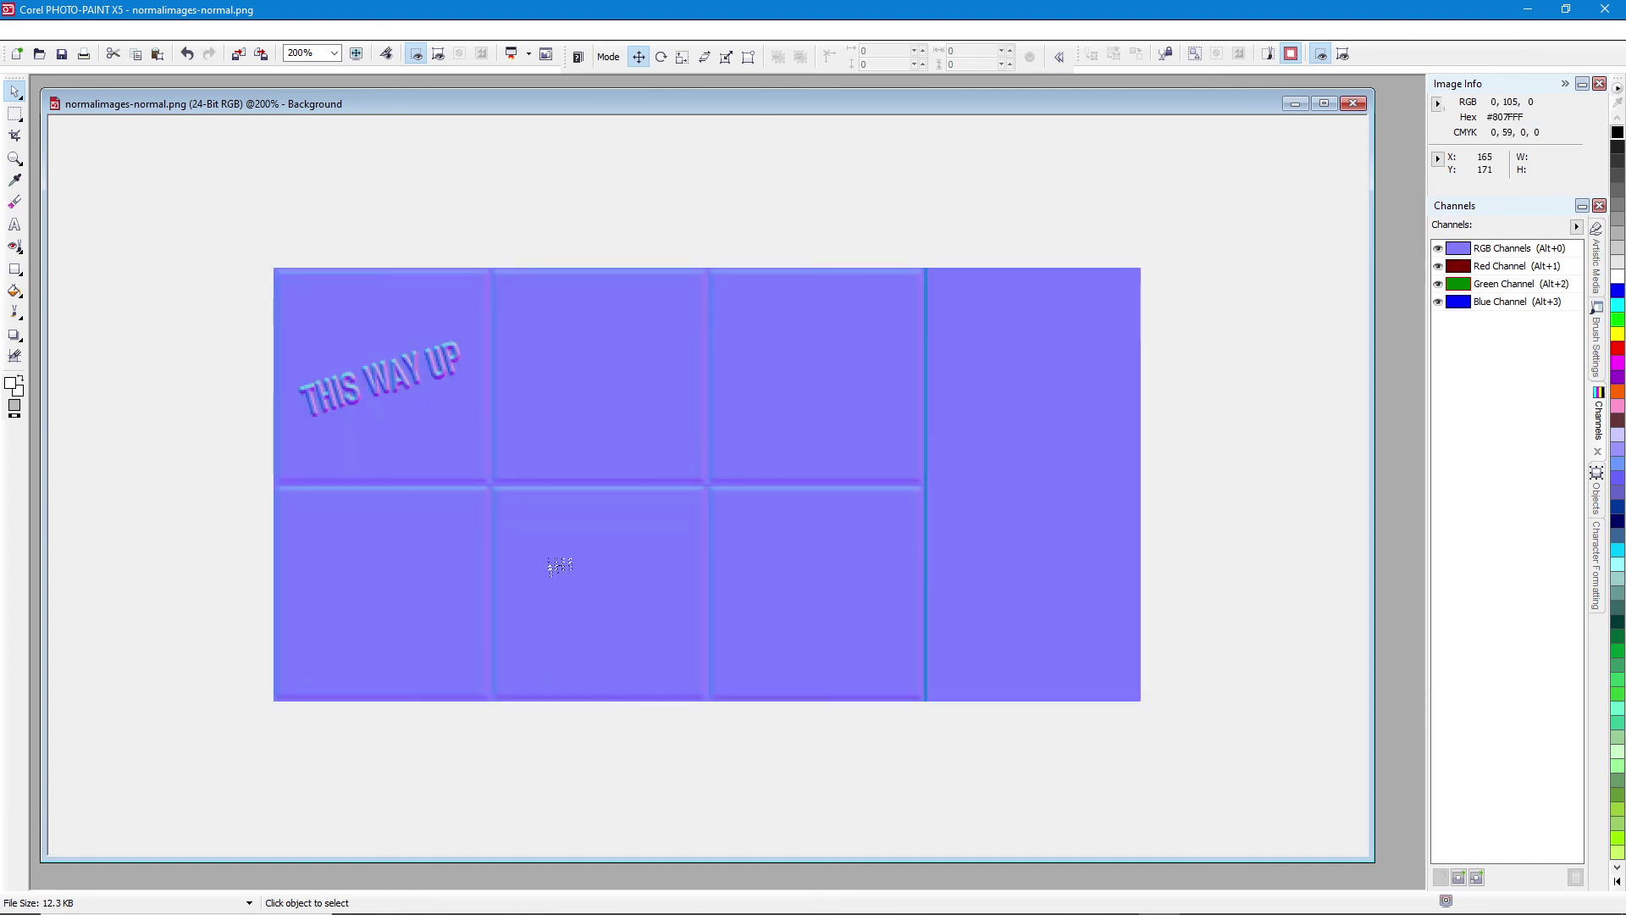
scroll(419, 567, up, 1)
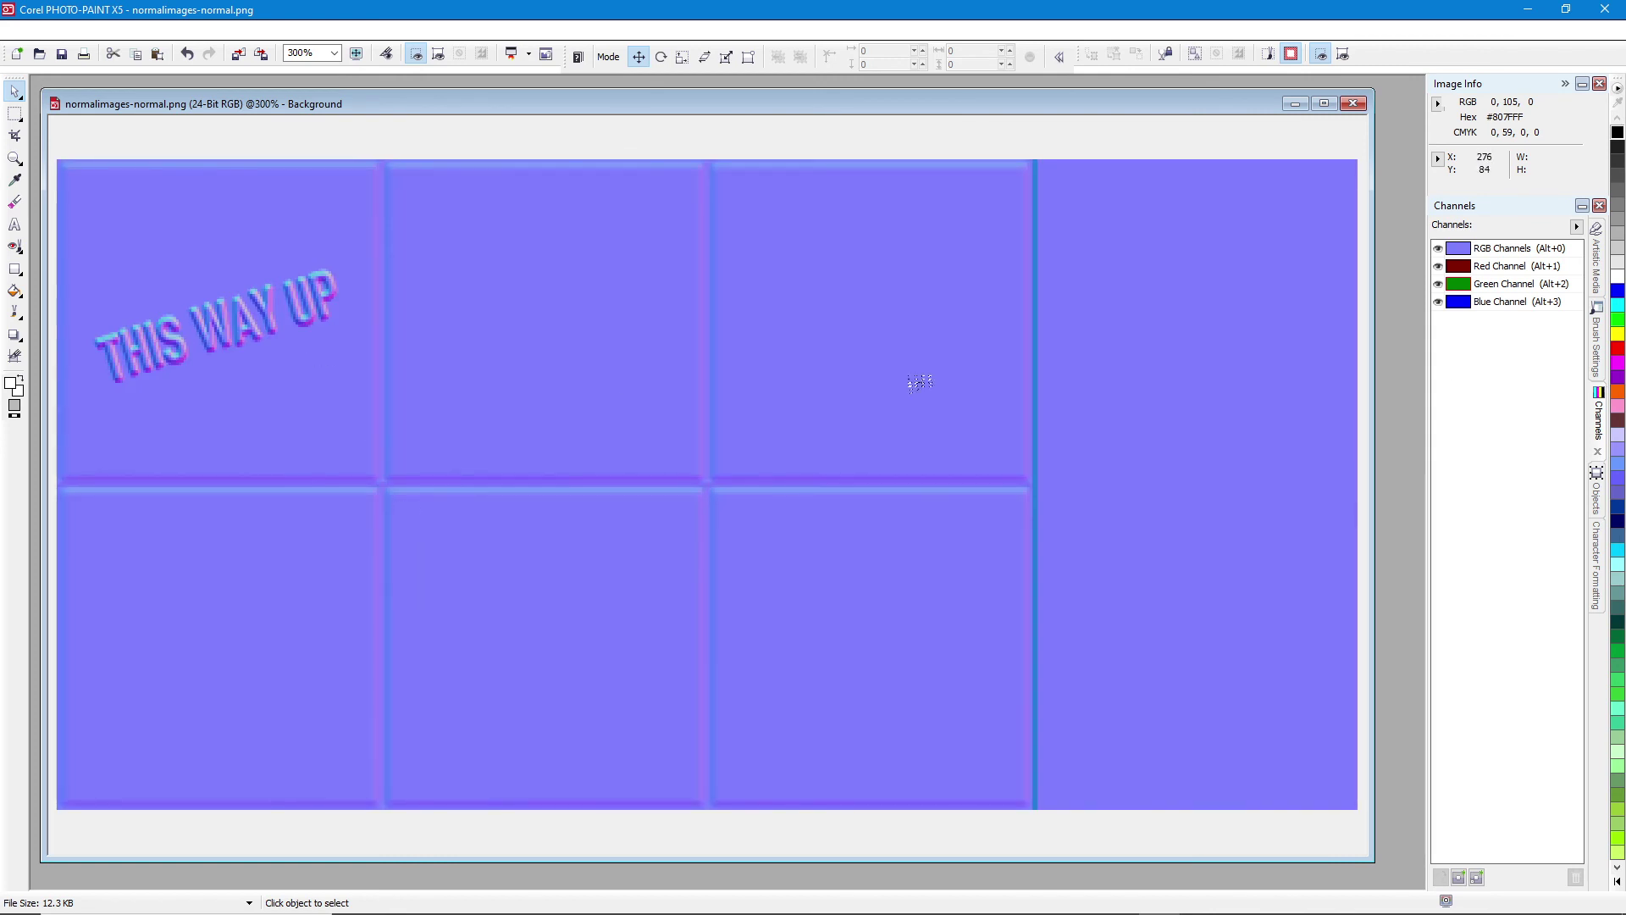
key(ctrl+z)
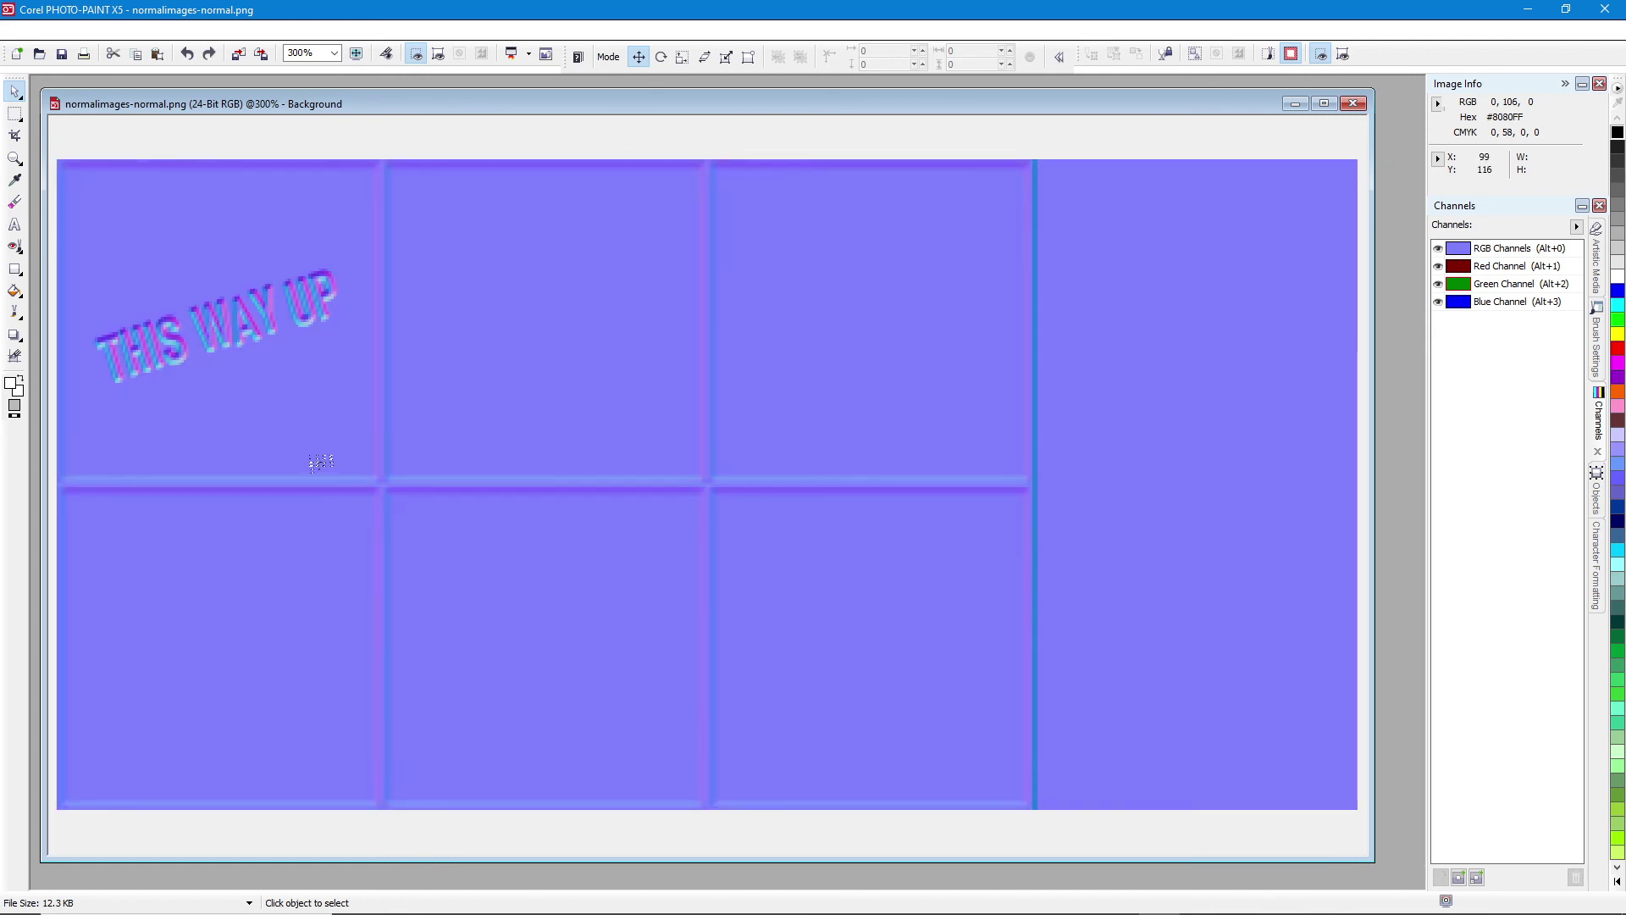
key(ctrl+shift+z)
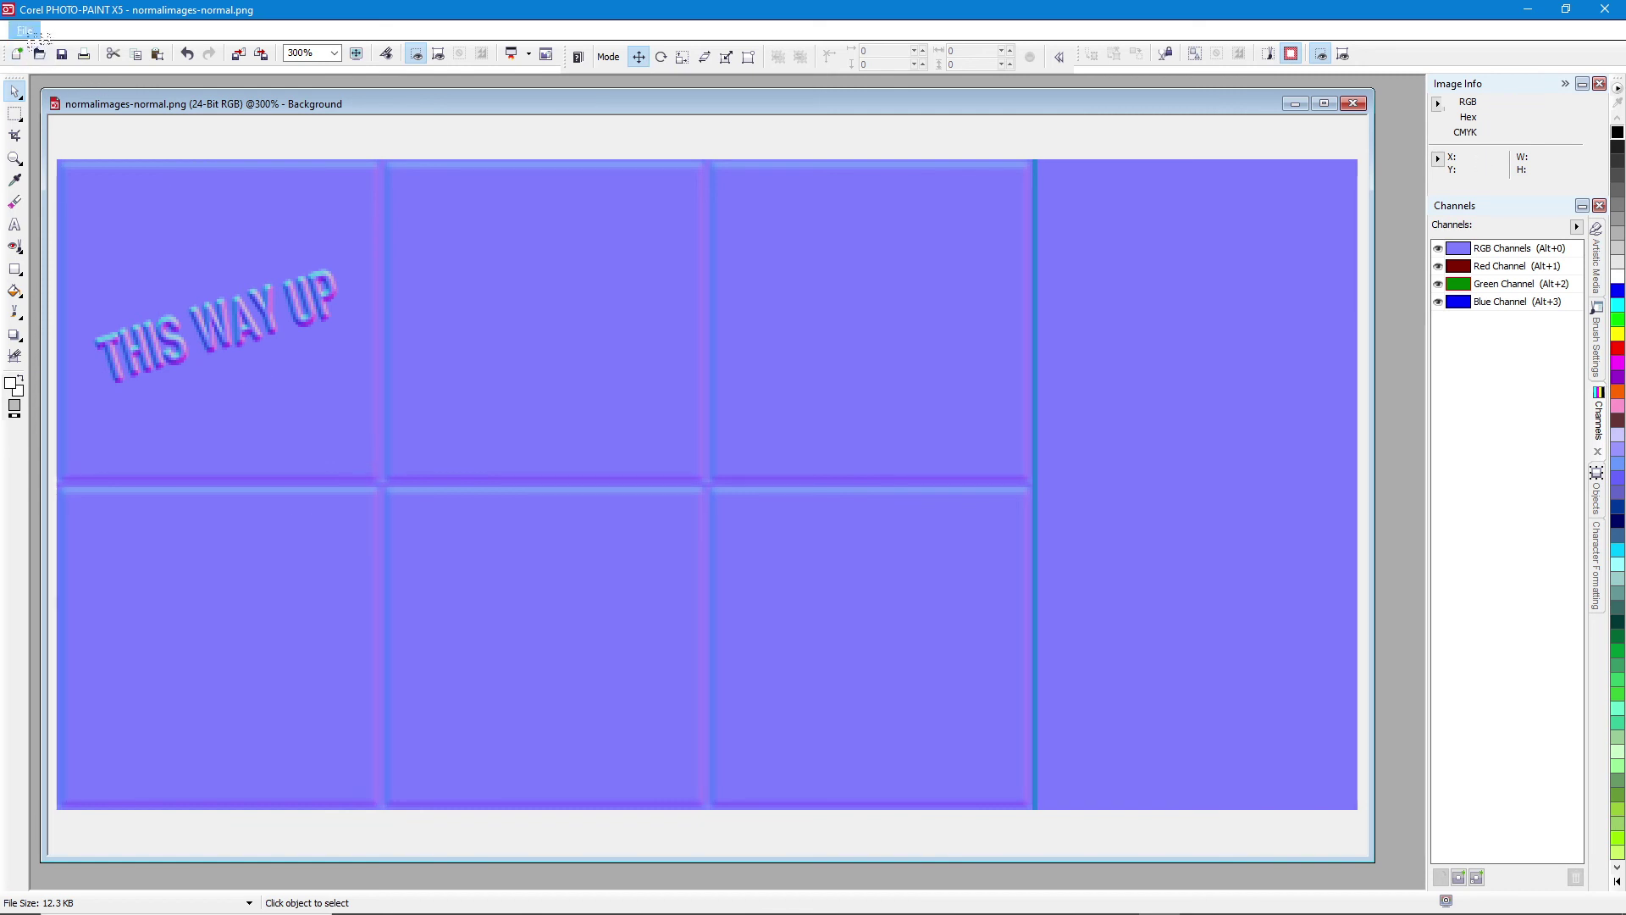
- Save the inverted normal map as normalimages-normal2.png with 24-bit RGB colour at 512 × 256 px
click(25, 30)
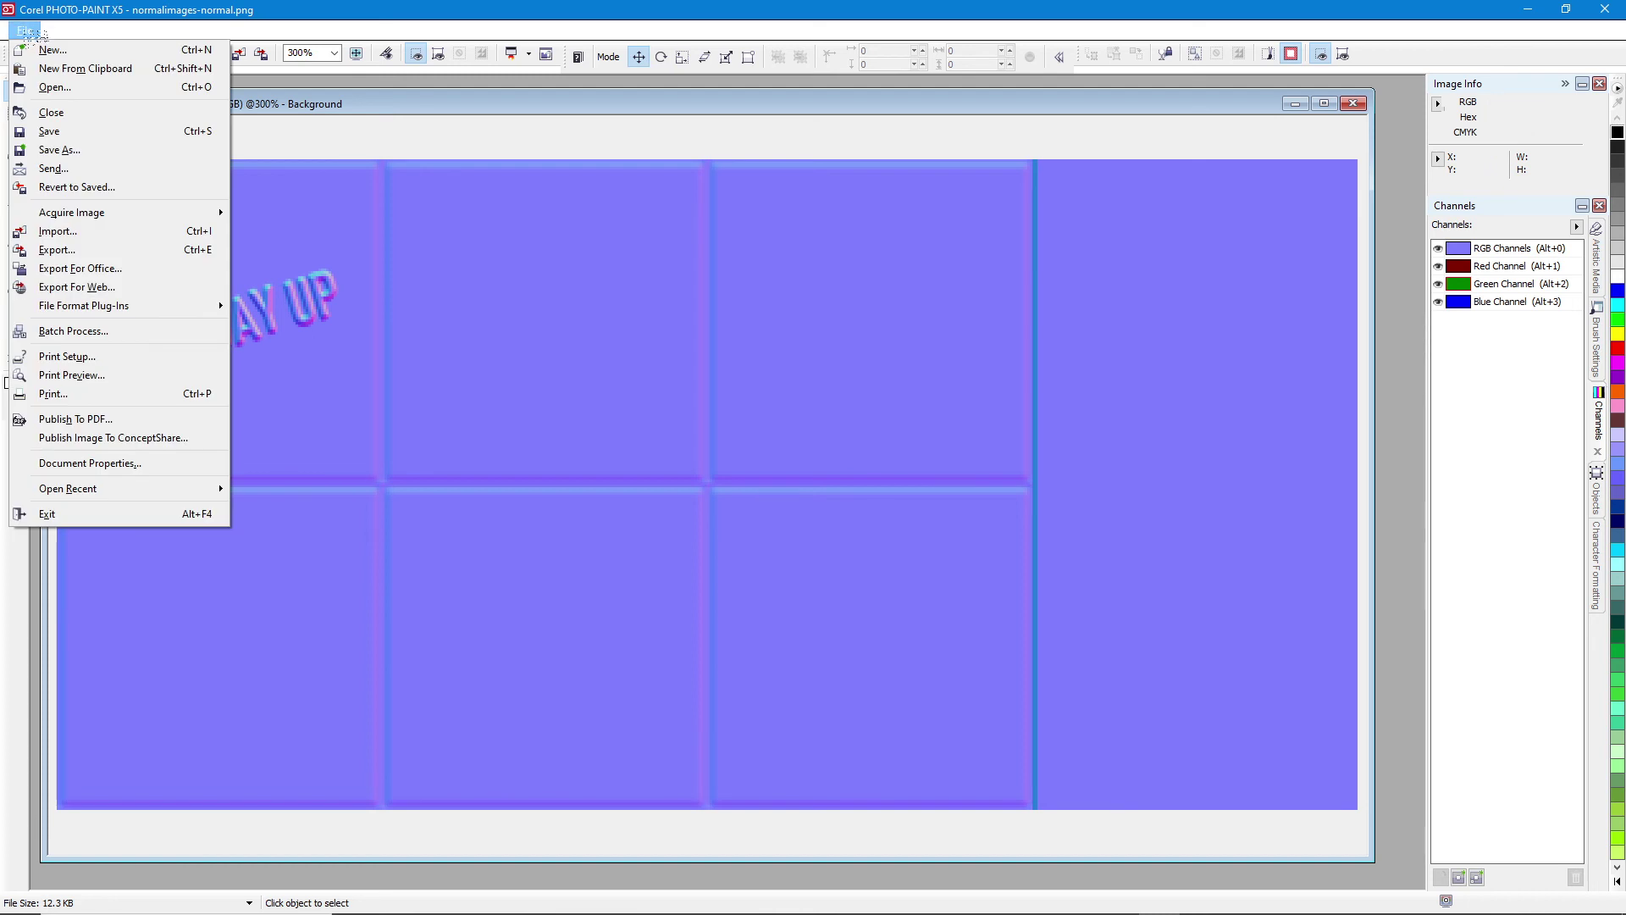
click(65, 151)
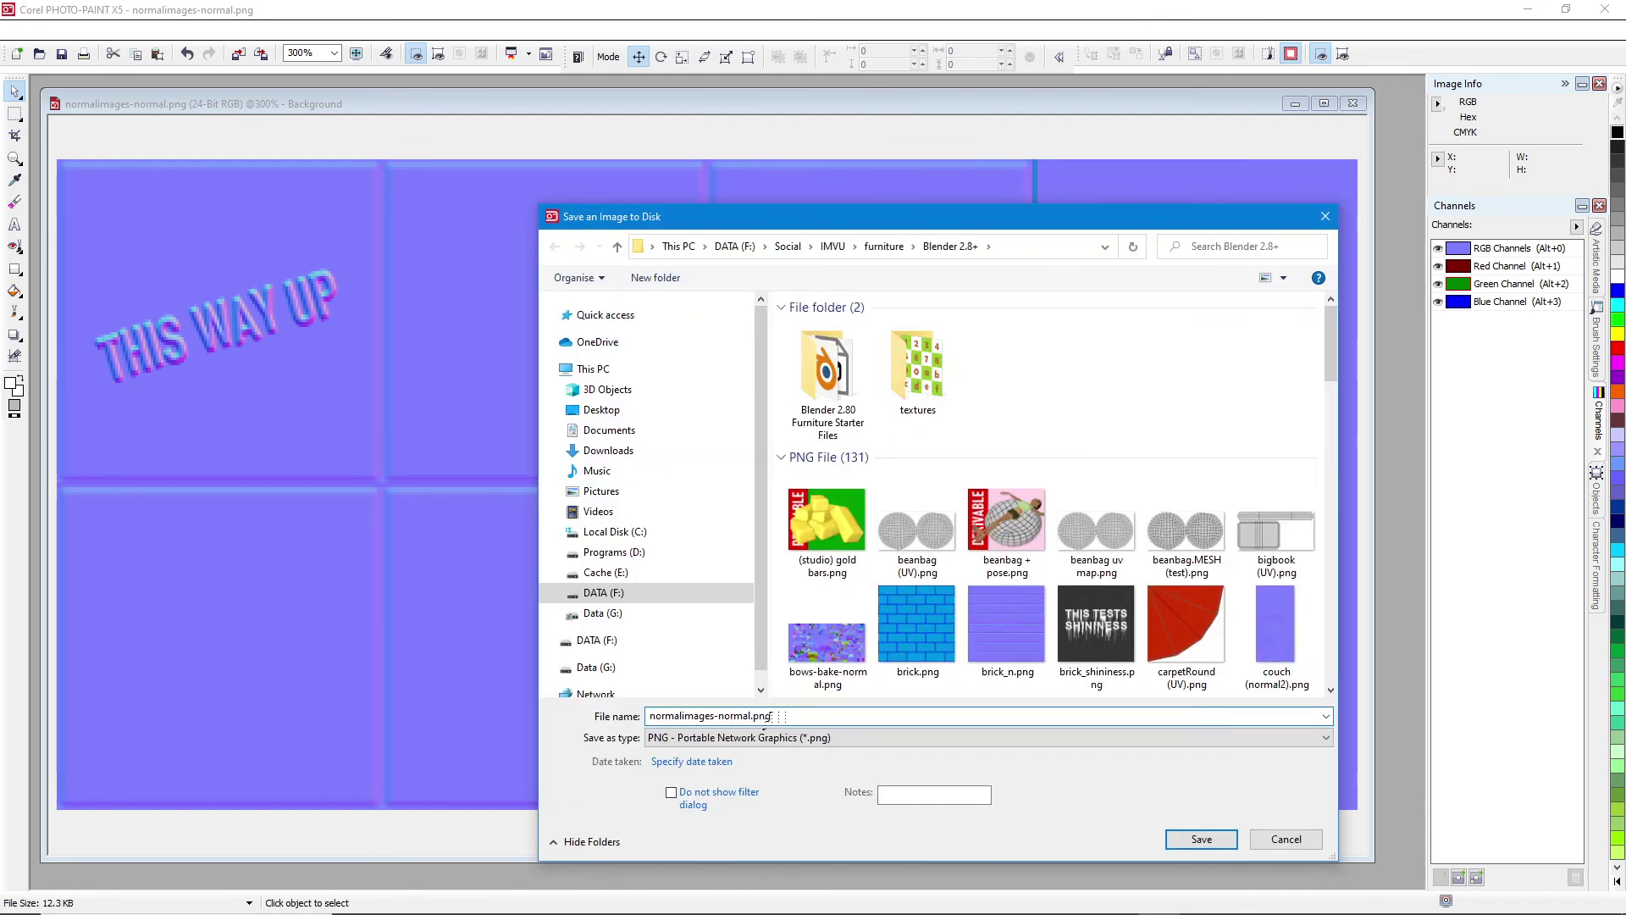
text(2)
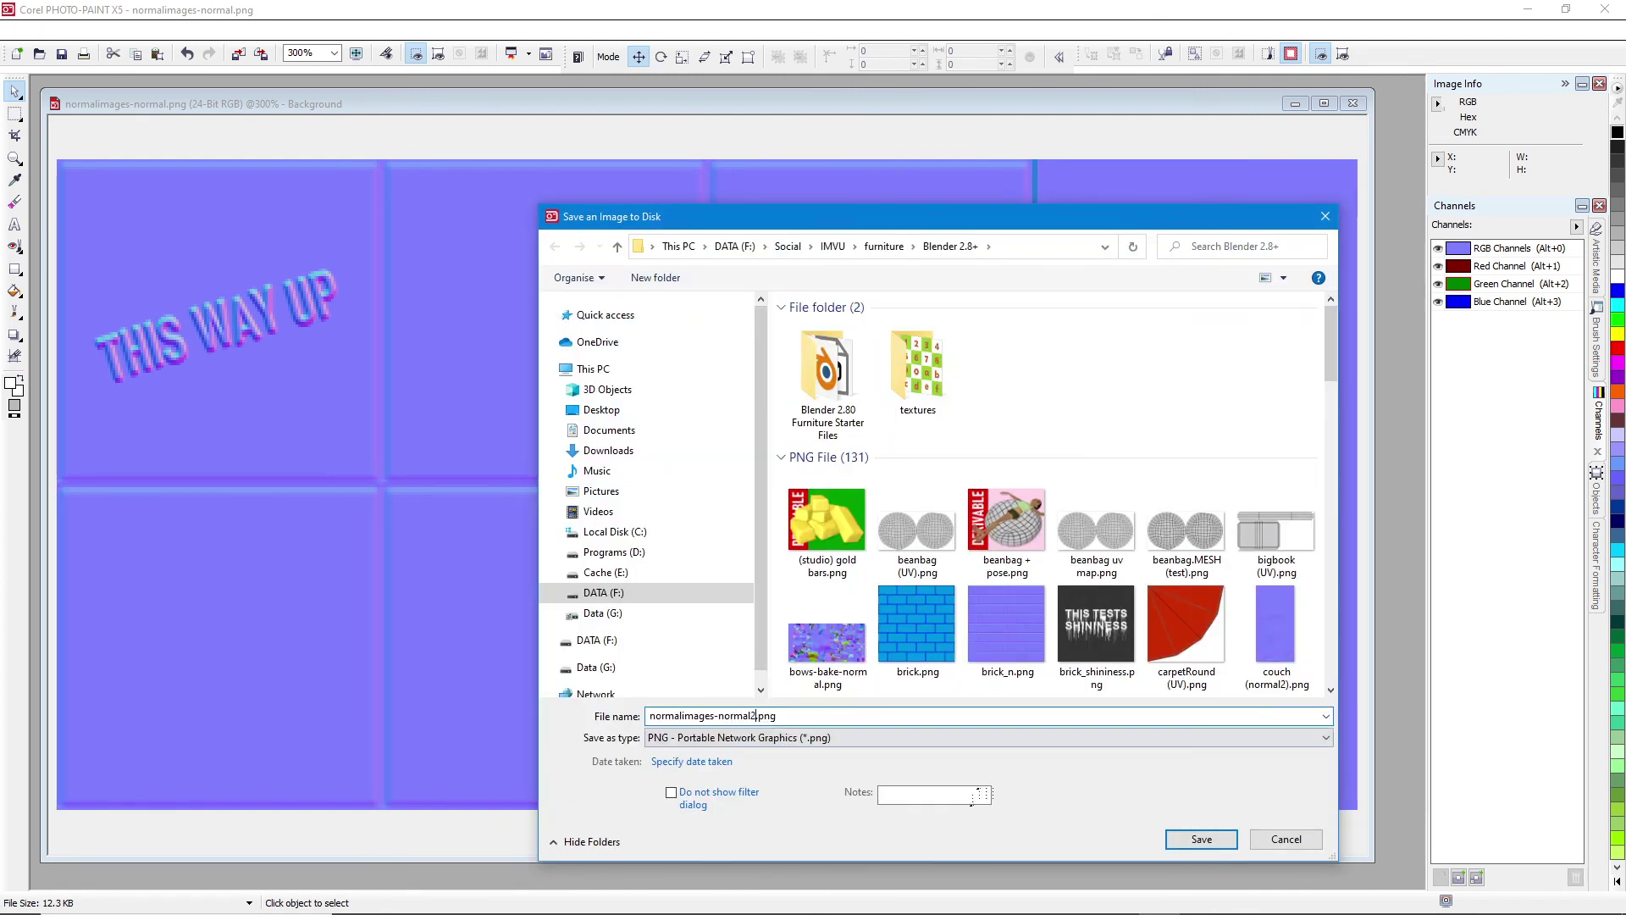
click(1203, 839)
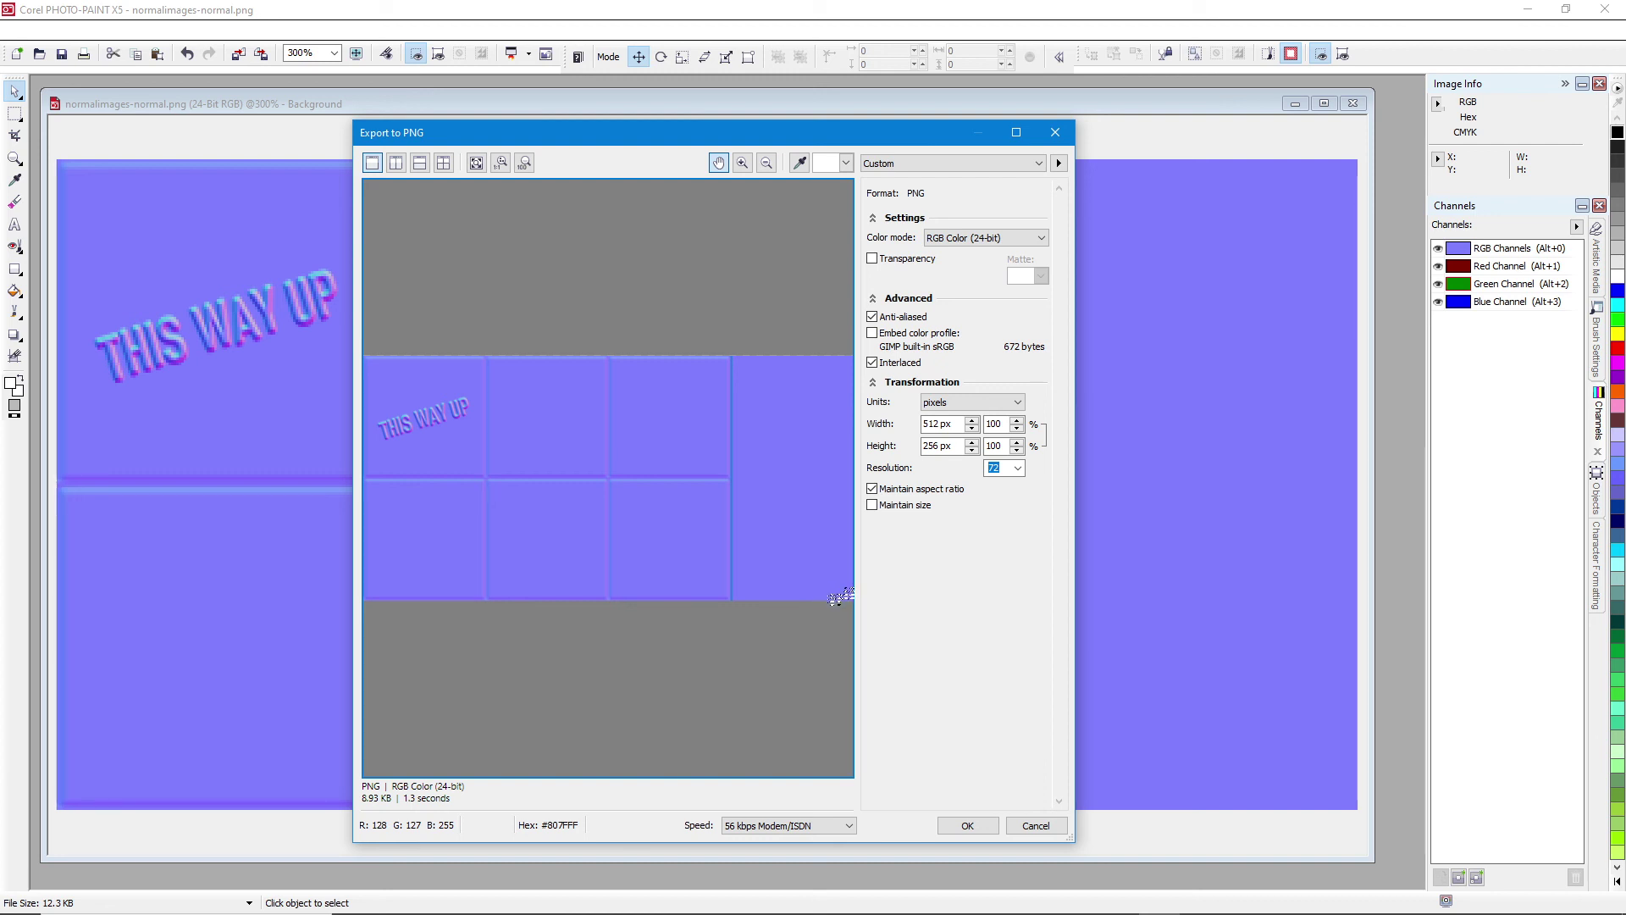
drag(871, 140, 909, 103)
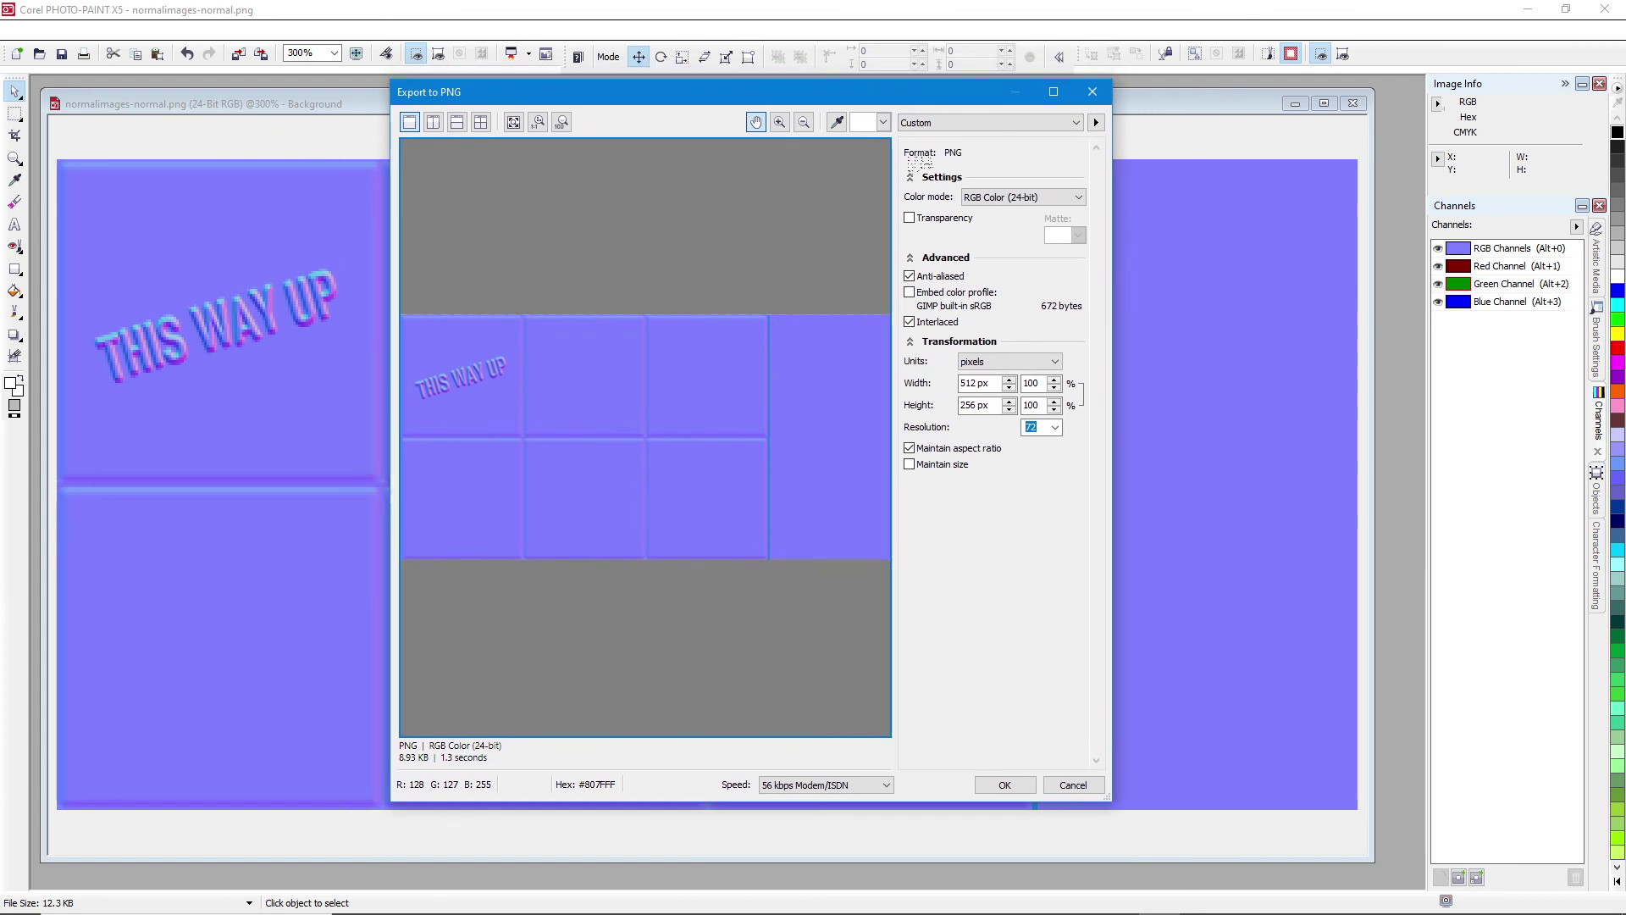
drag(546, 463, 566, 428)
click(539, 123)
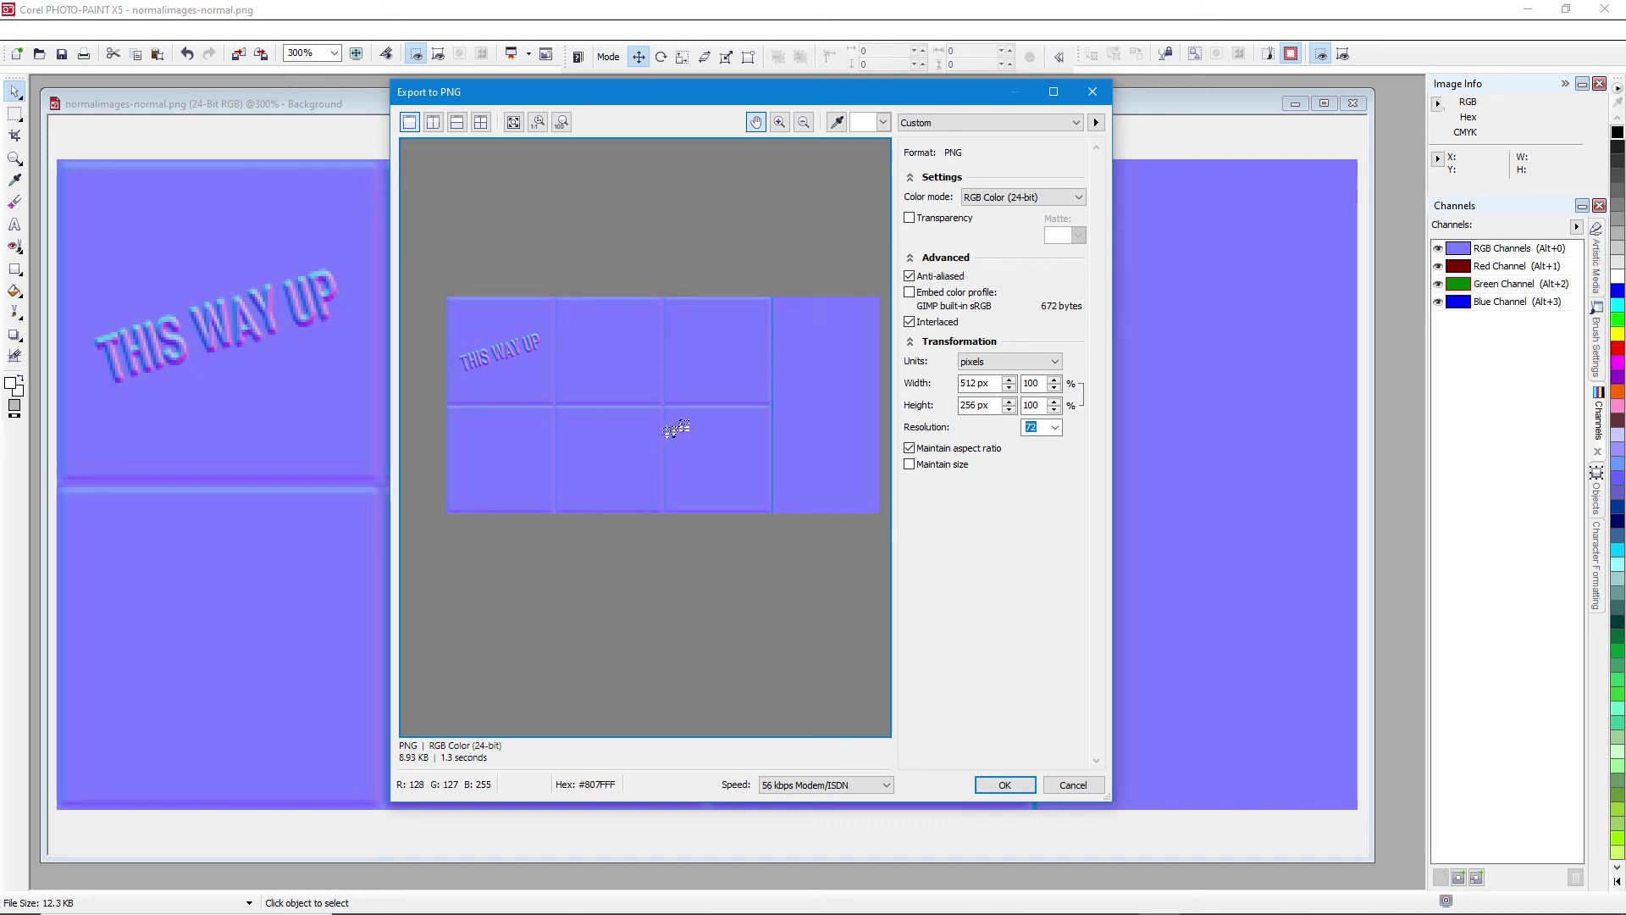
drag(669, 419, 661, 426)
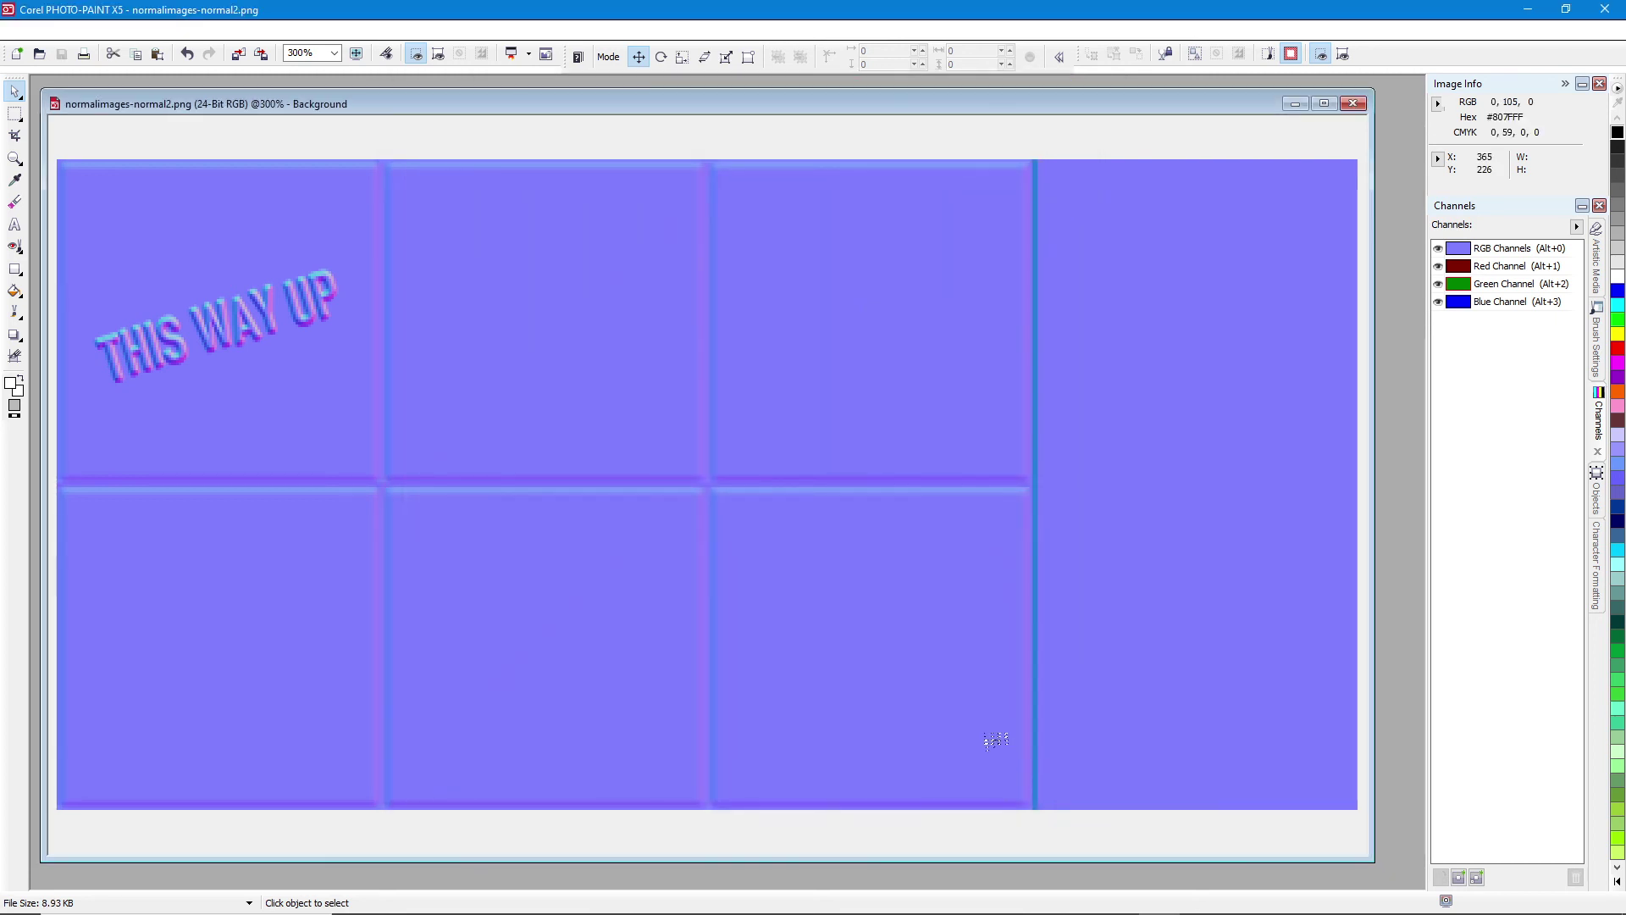
- Switch to IMVU Studio and inspect the shading around the THIS WAY UP lettering on the block's top face
click(1081, 904)
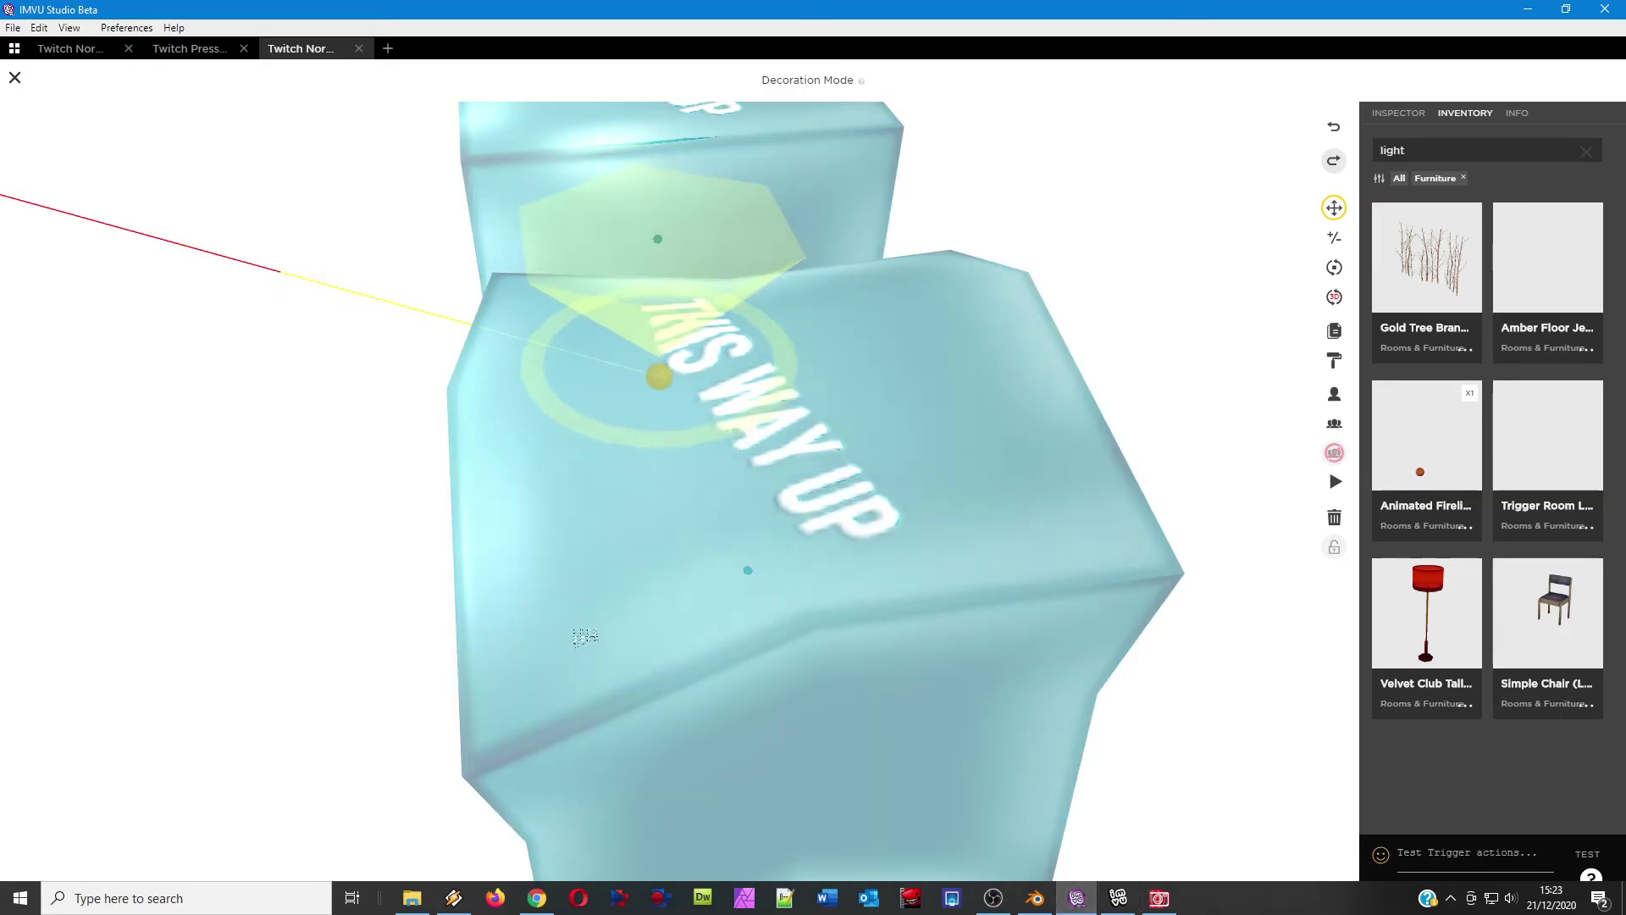
drag(590, 638, 729, 653)
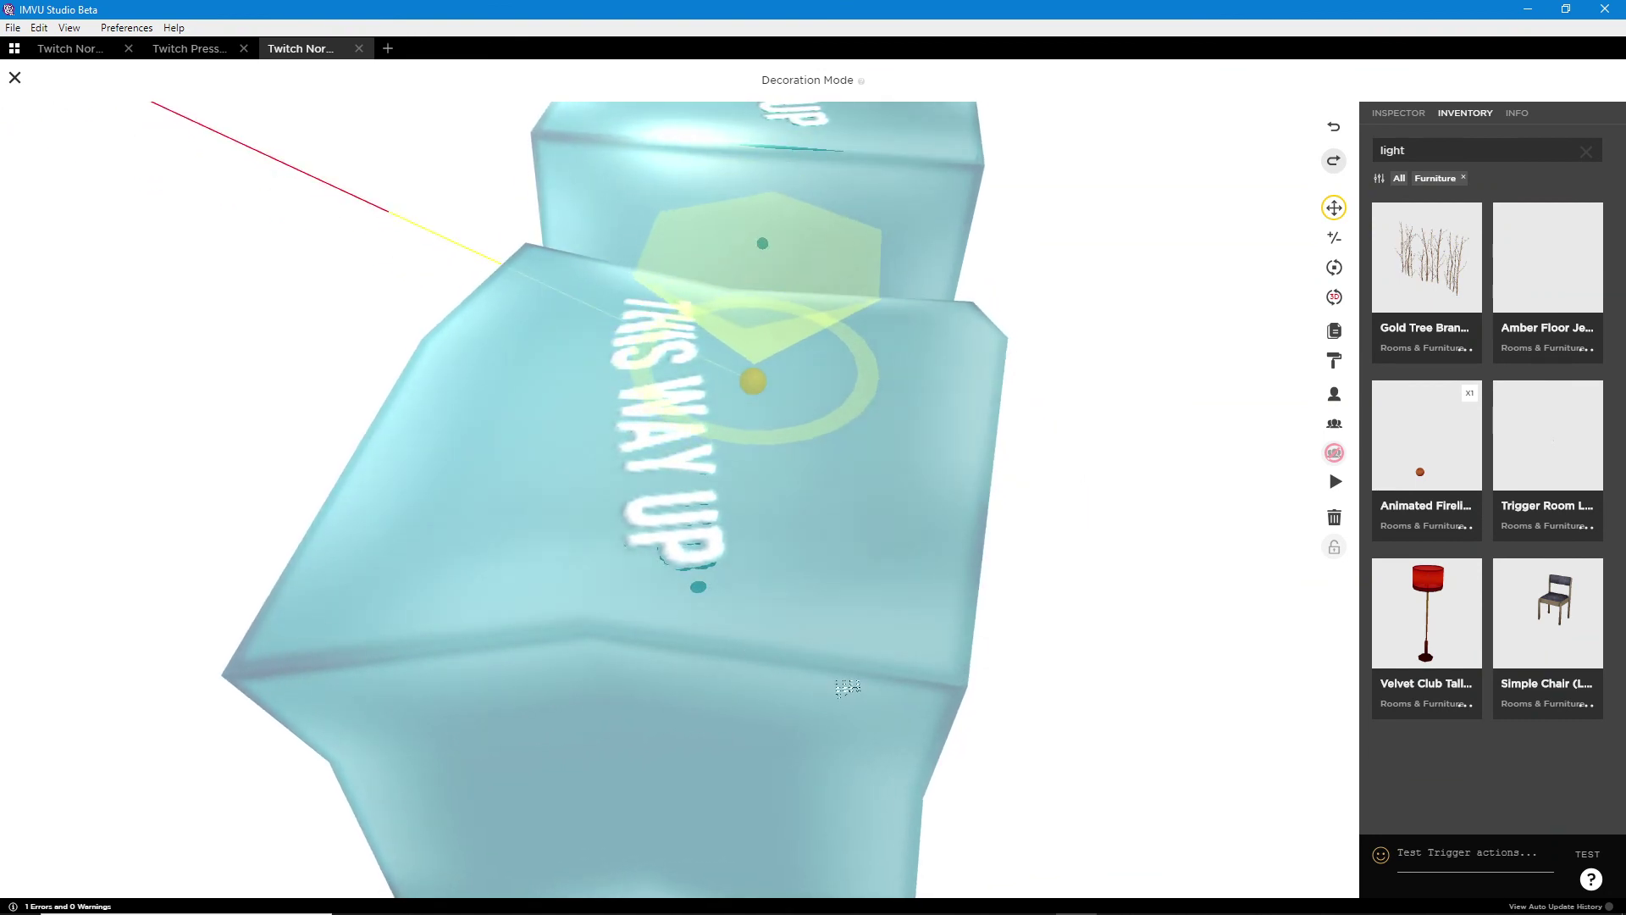
scroll(852, 686, up, 3)
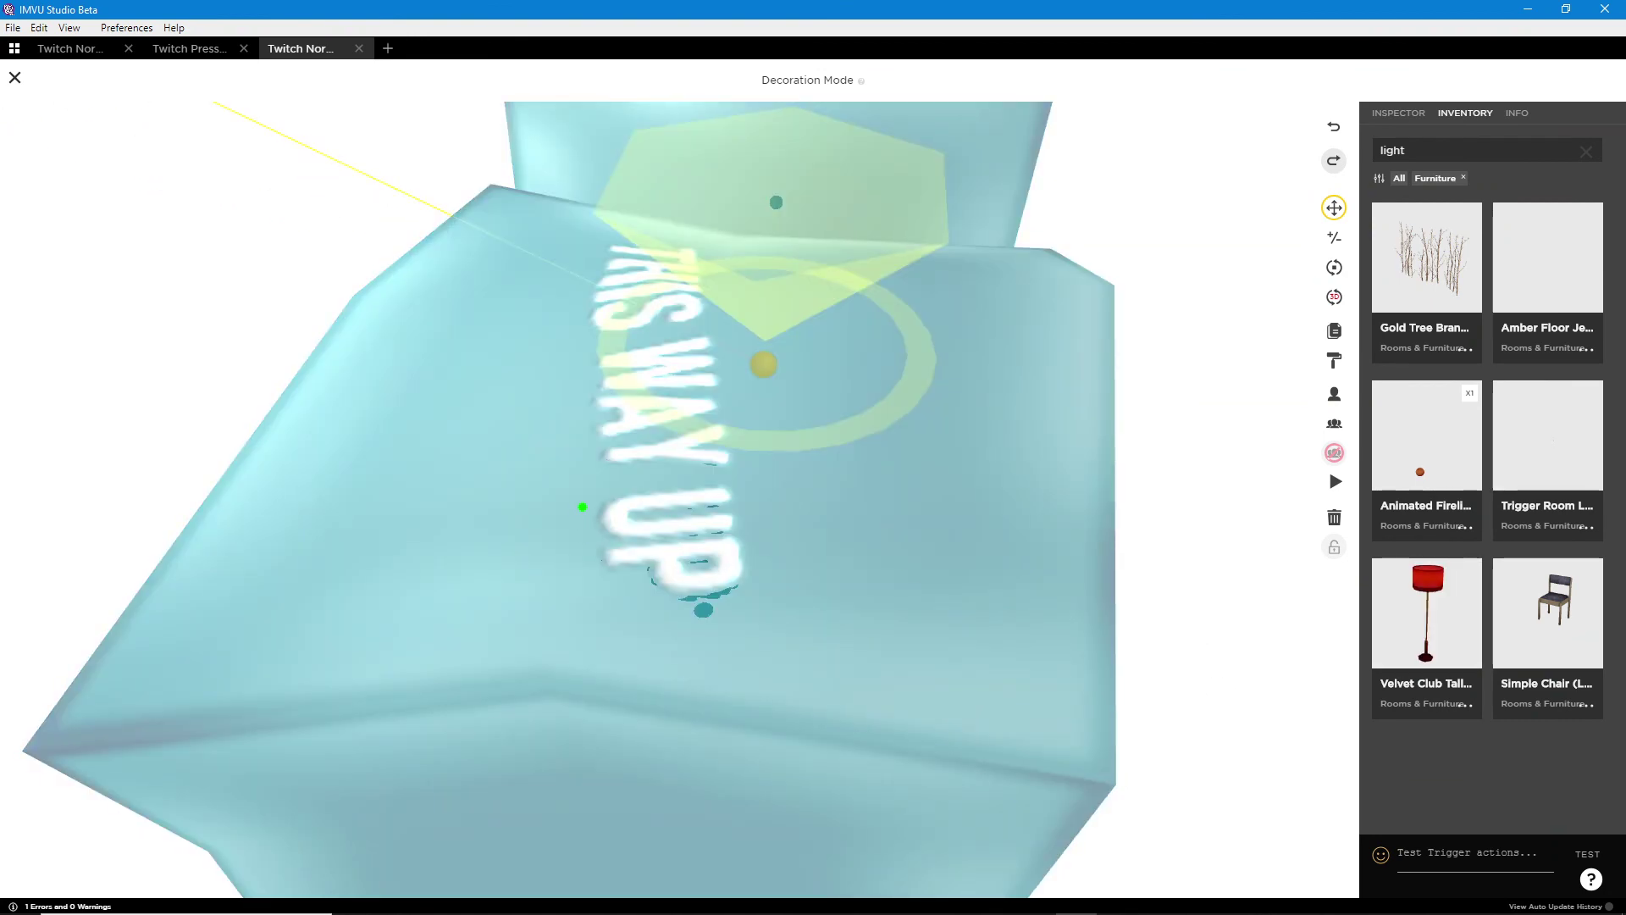
mouse_move(625, 494)
mouse_down()
mouse_move(596, 501)
mouse_move(595, 569)
mouse_move(686, 603)
mouse_up()
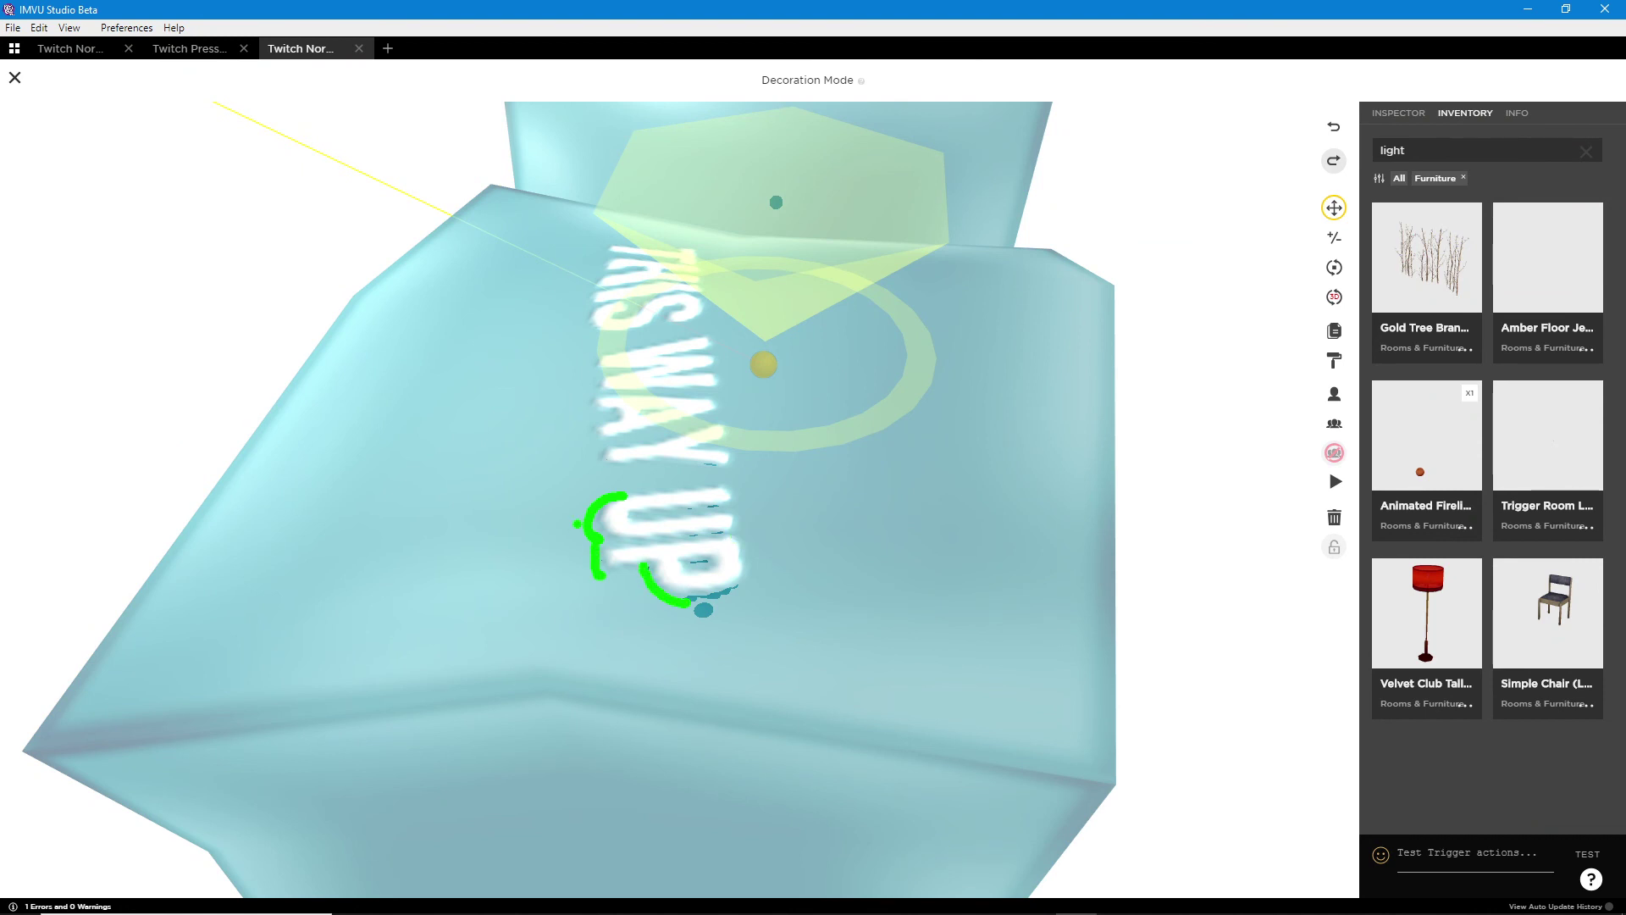
key(Escape)
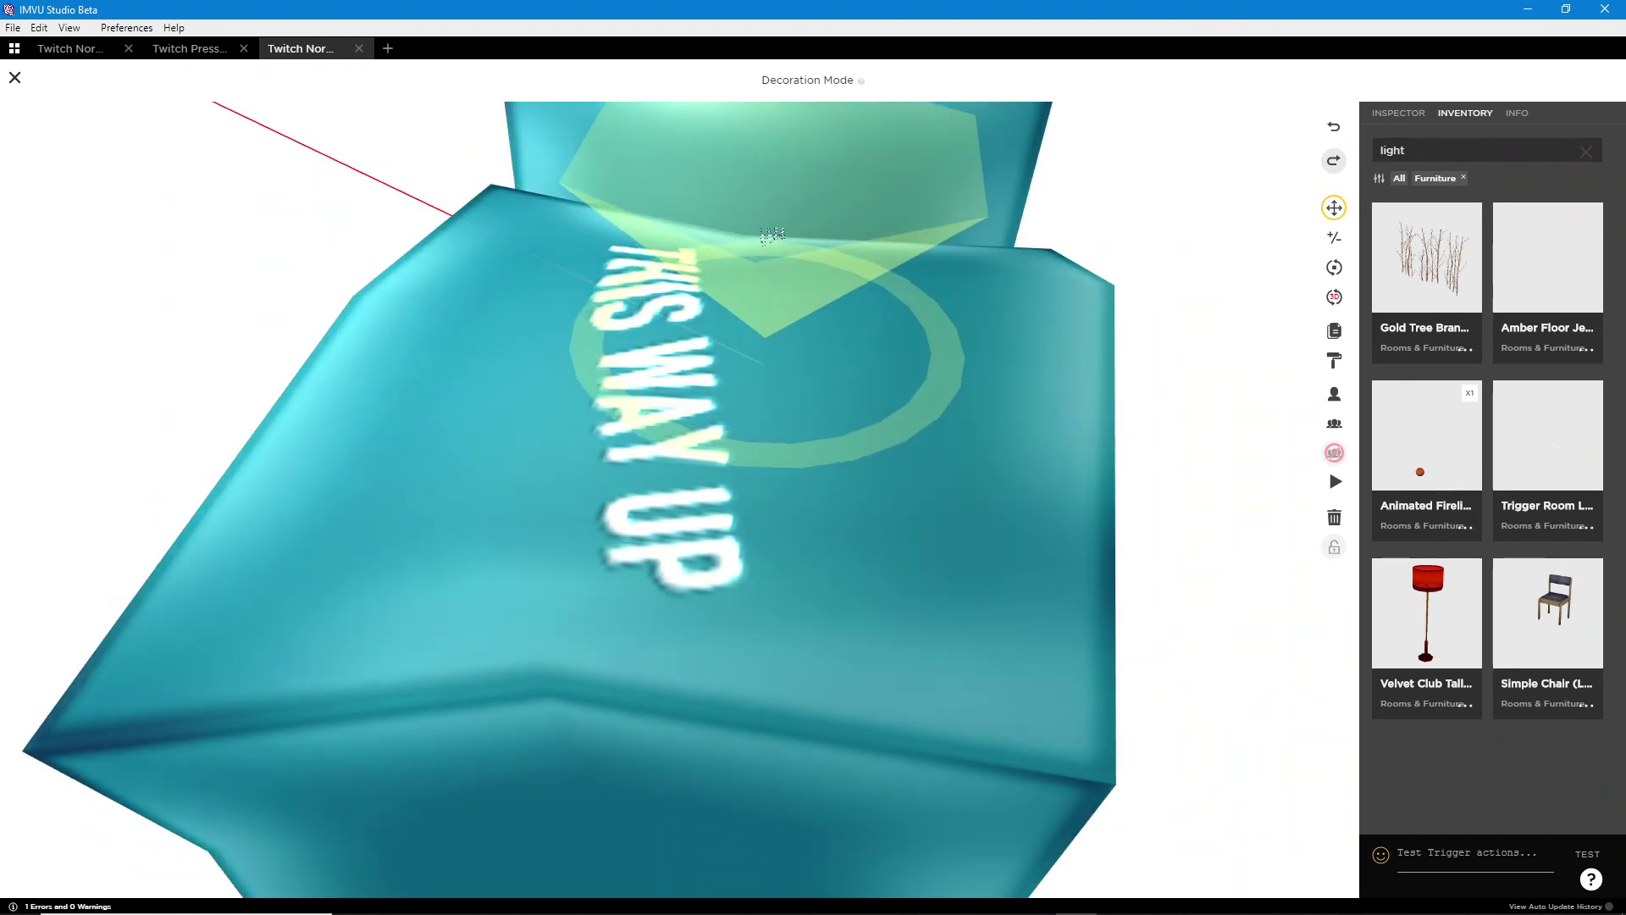
- Leave decoration mode and open the image import for the Normal texture of material normalmap_[0]
key(Escape)
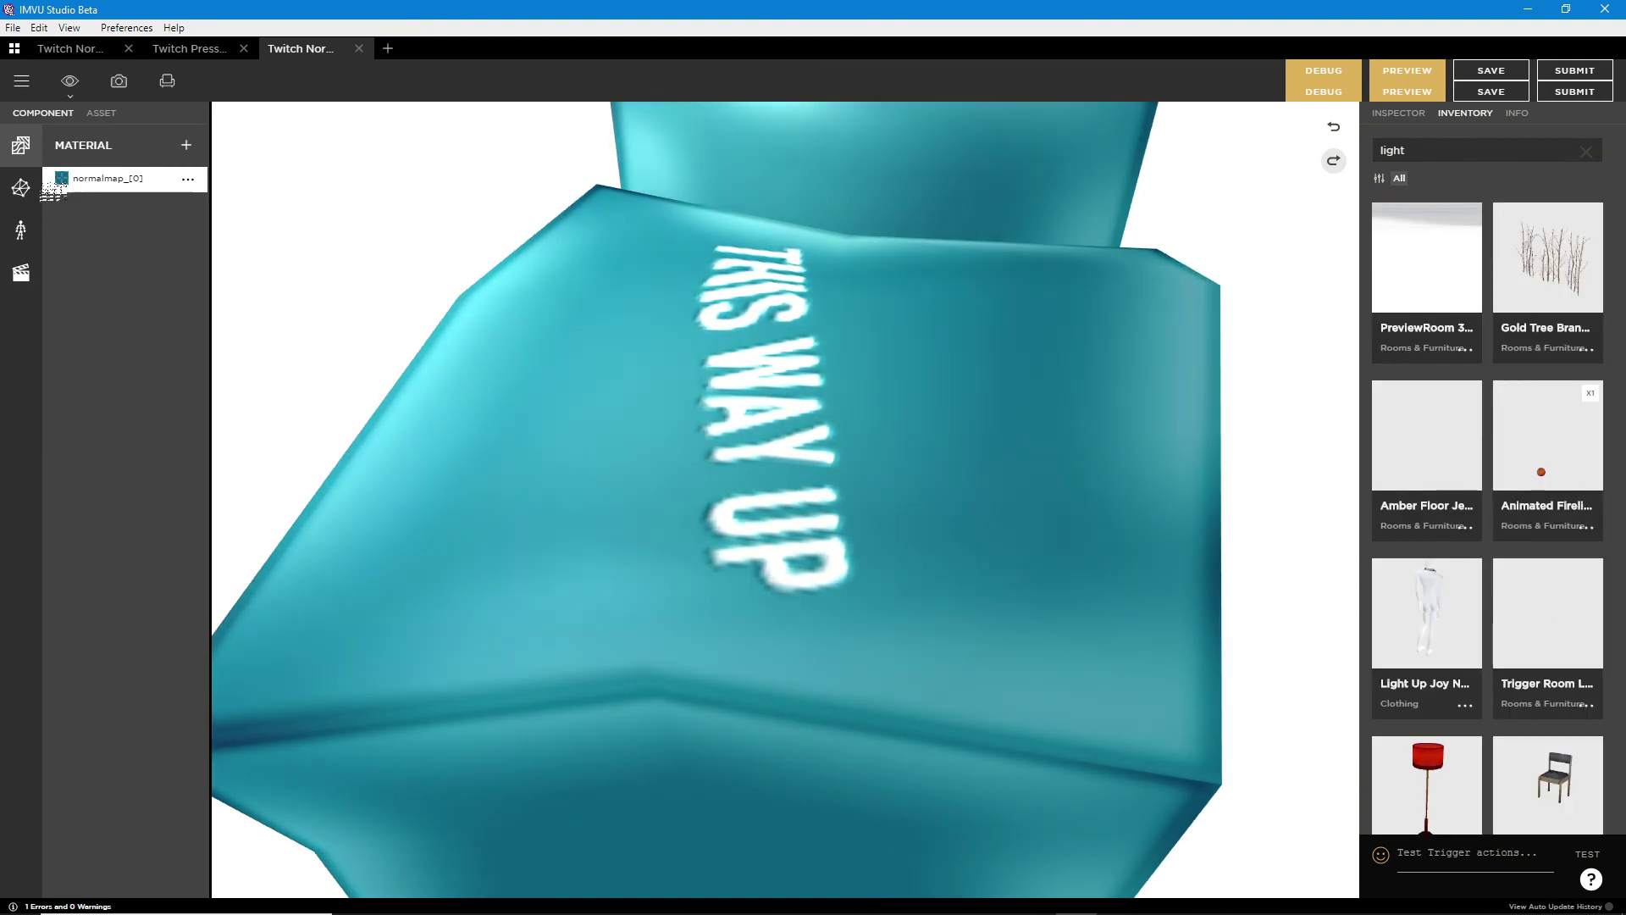
click(1399, 115)
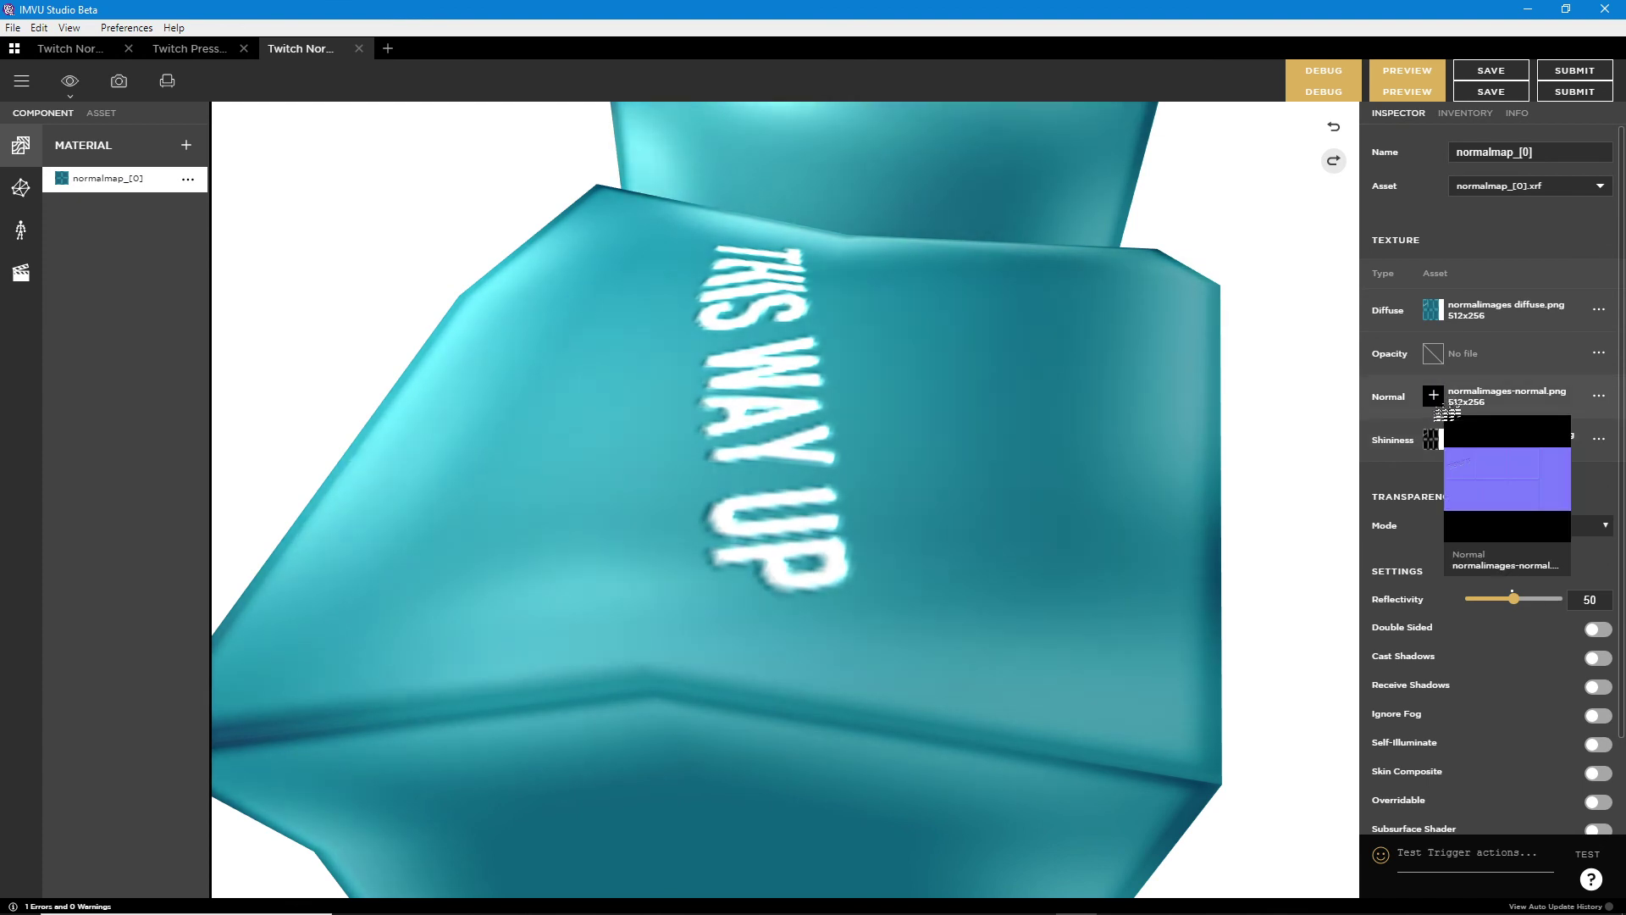
click(1433, 397)
click(1267, 499)
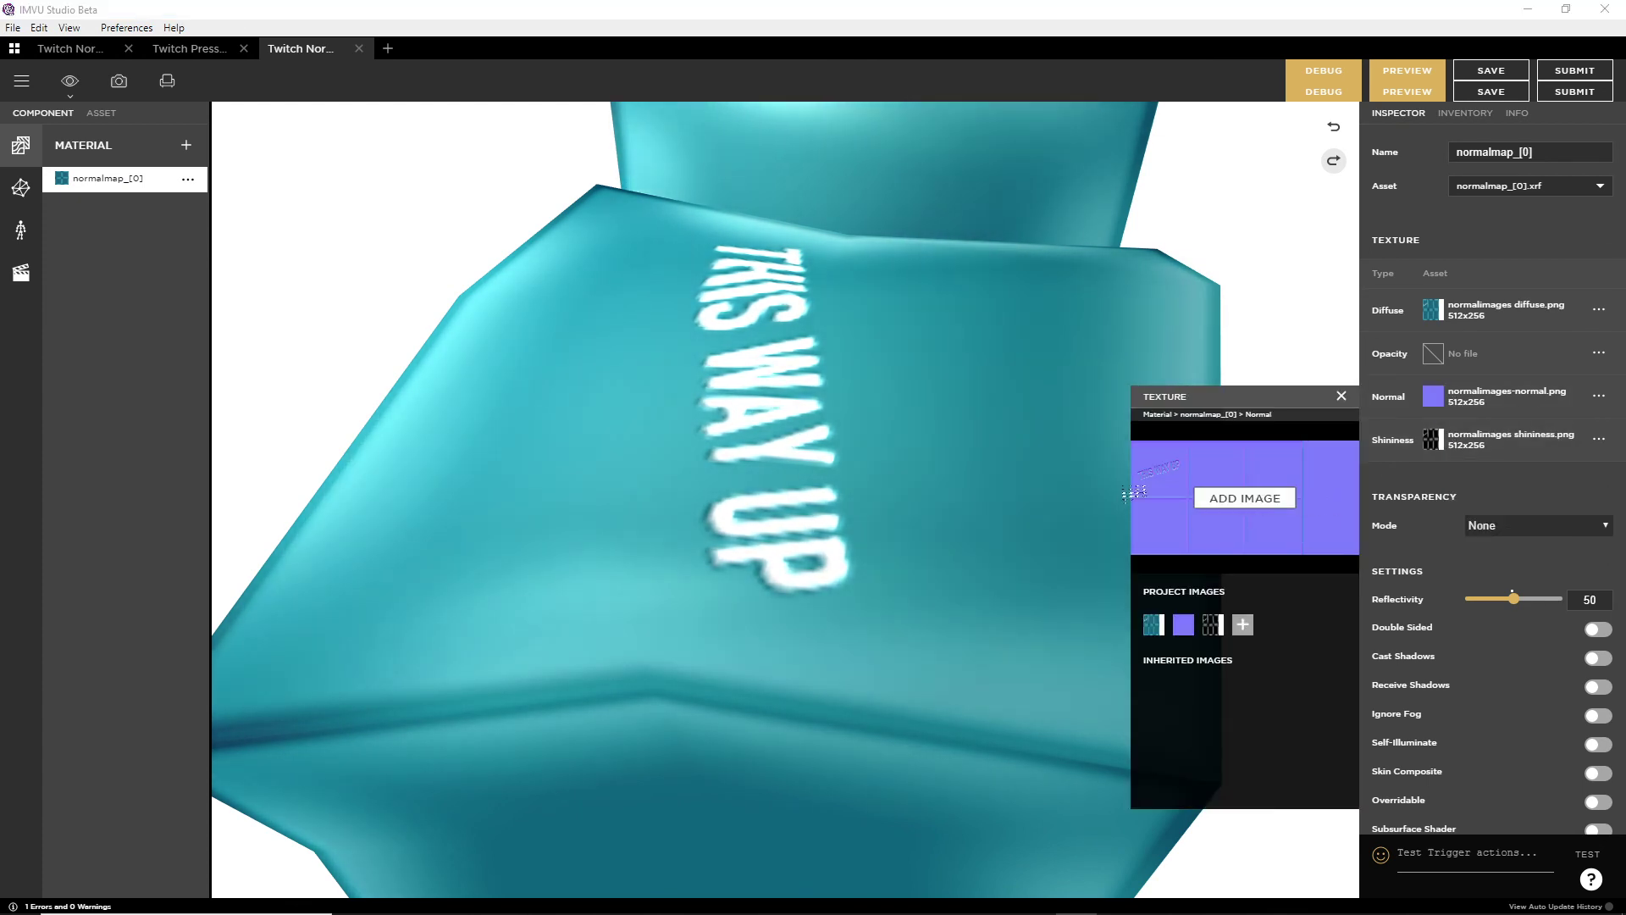
- Import normalimages-normal2.png from the Blenderr 2.8+ folder as the material's Normal texture
scroll(1063, 517, down, 5)
scroll(1063, 517, down, 3)
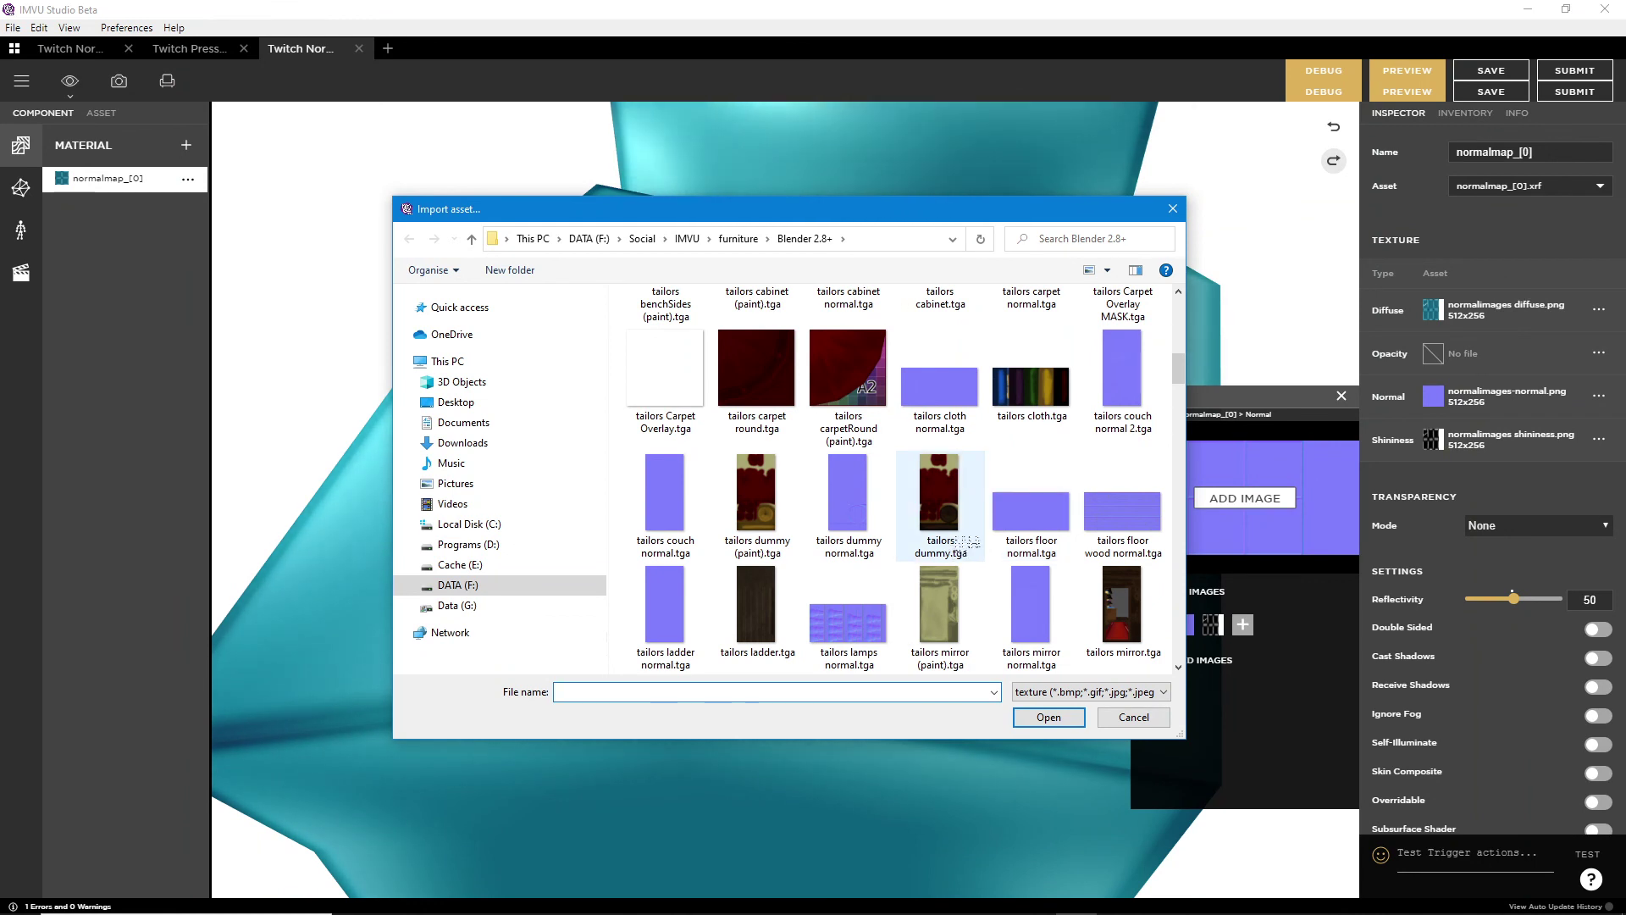
scroll(965, 542, up, 2)
scroll(966, 542, up, 5)
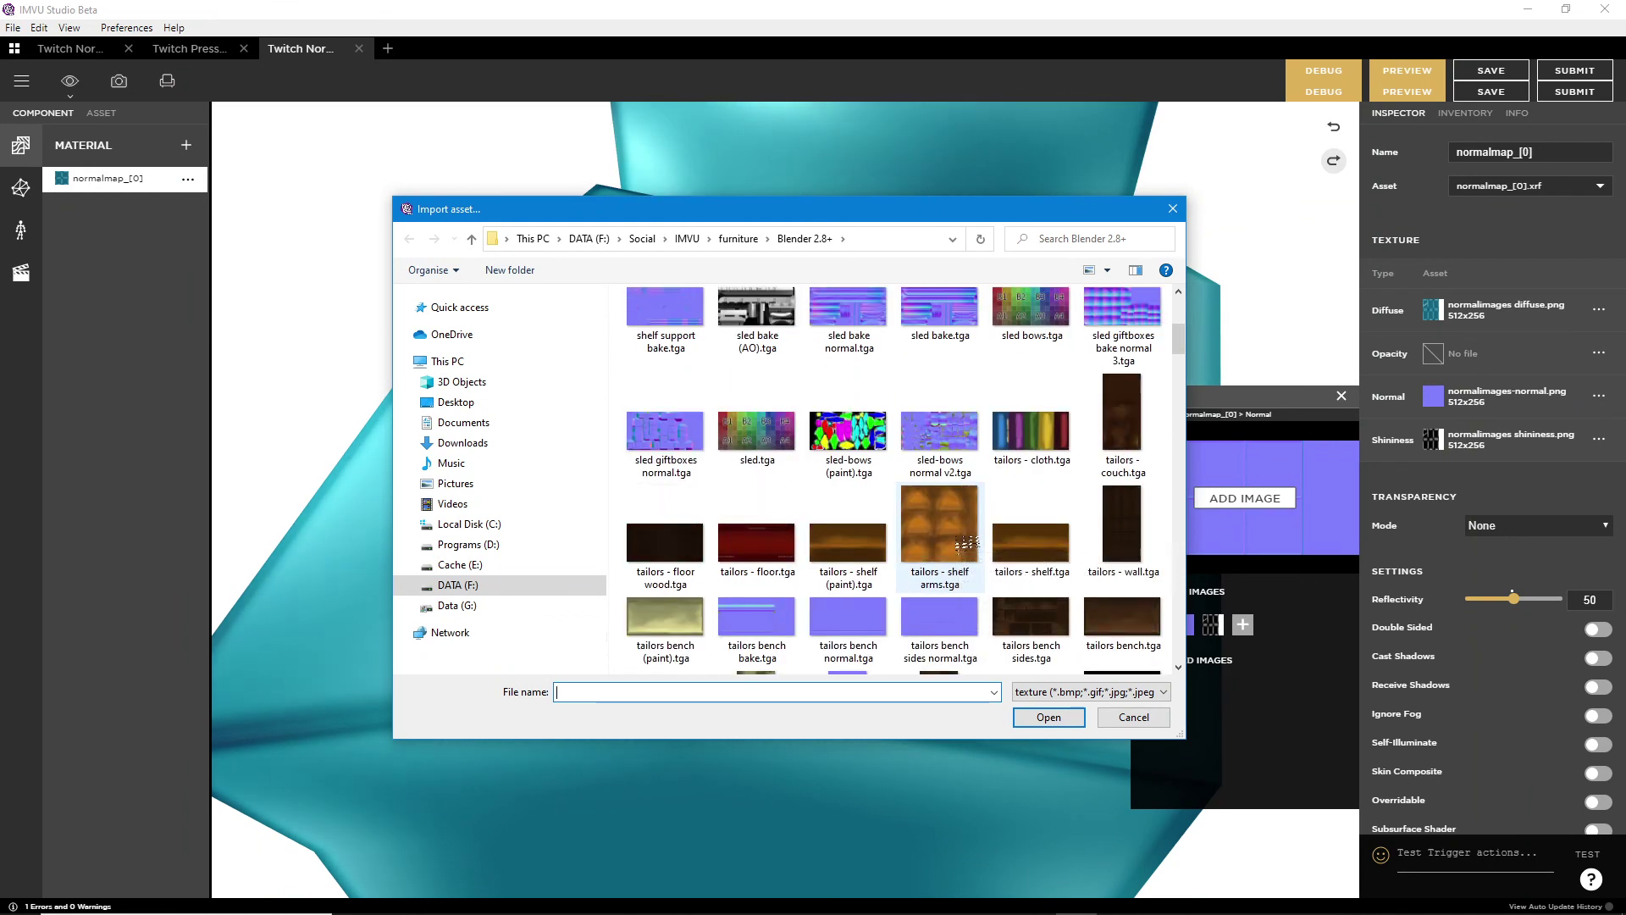
scroll(965, 542, up, 1)
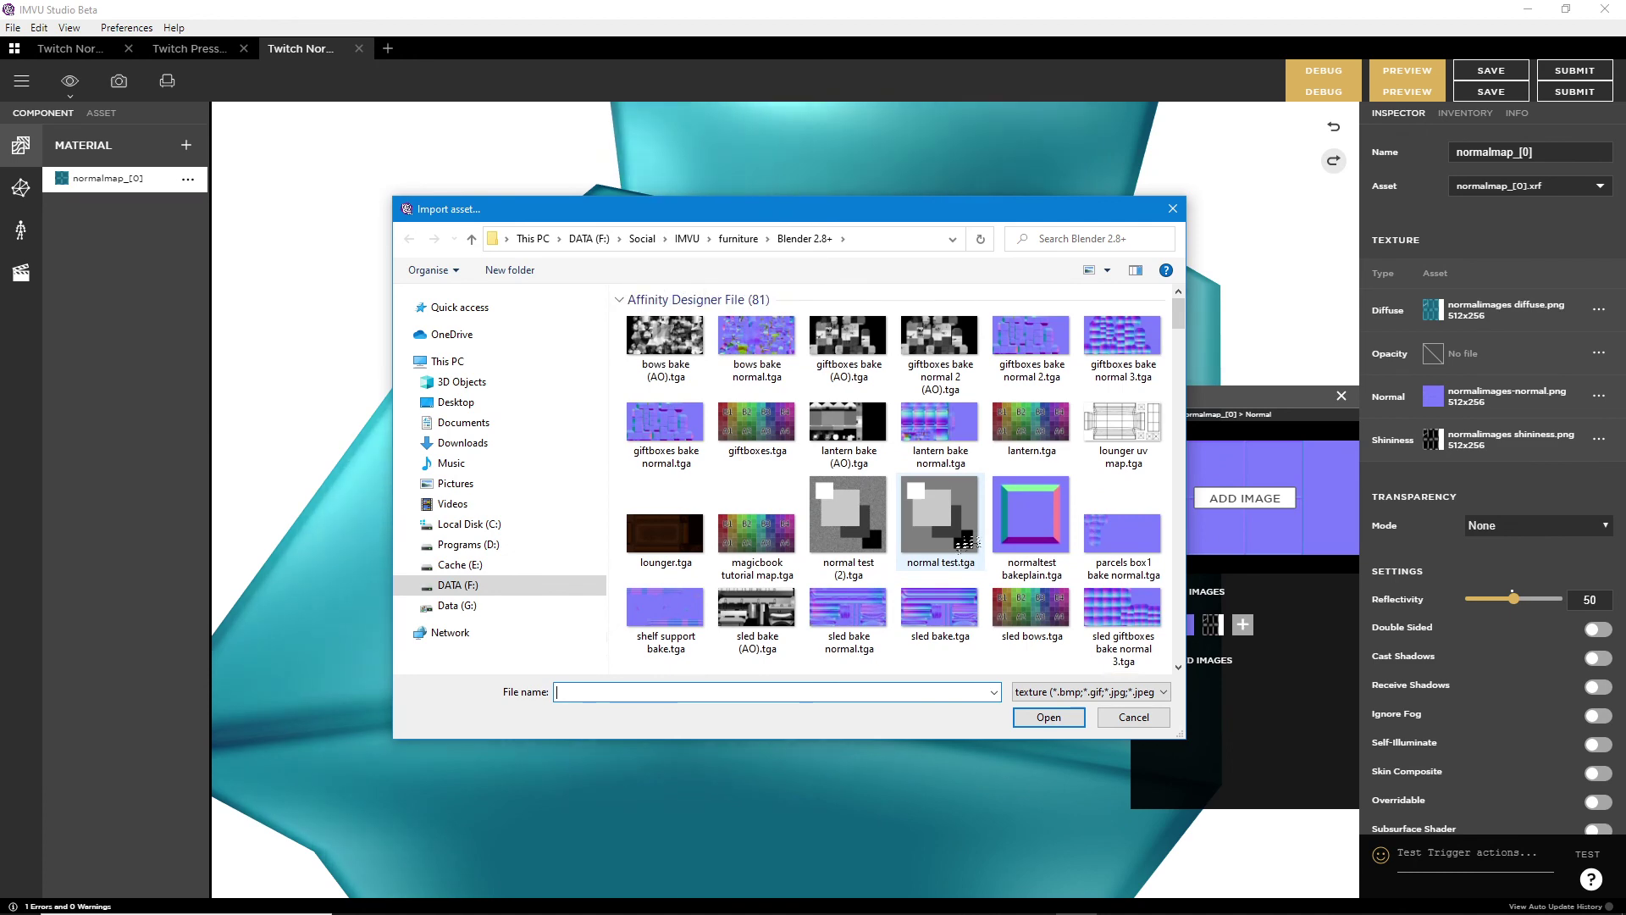
scroll(966, 542, down, 15)
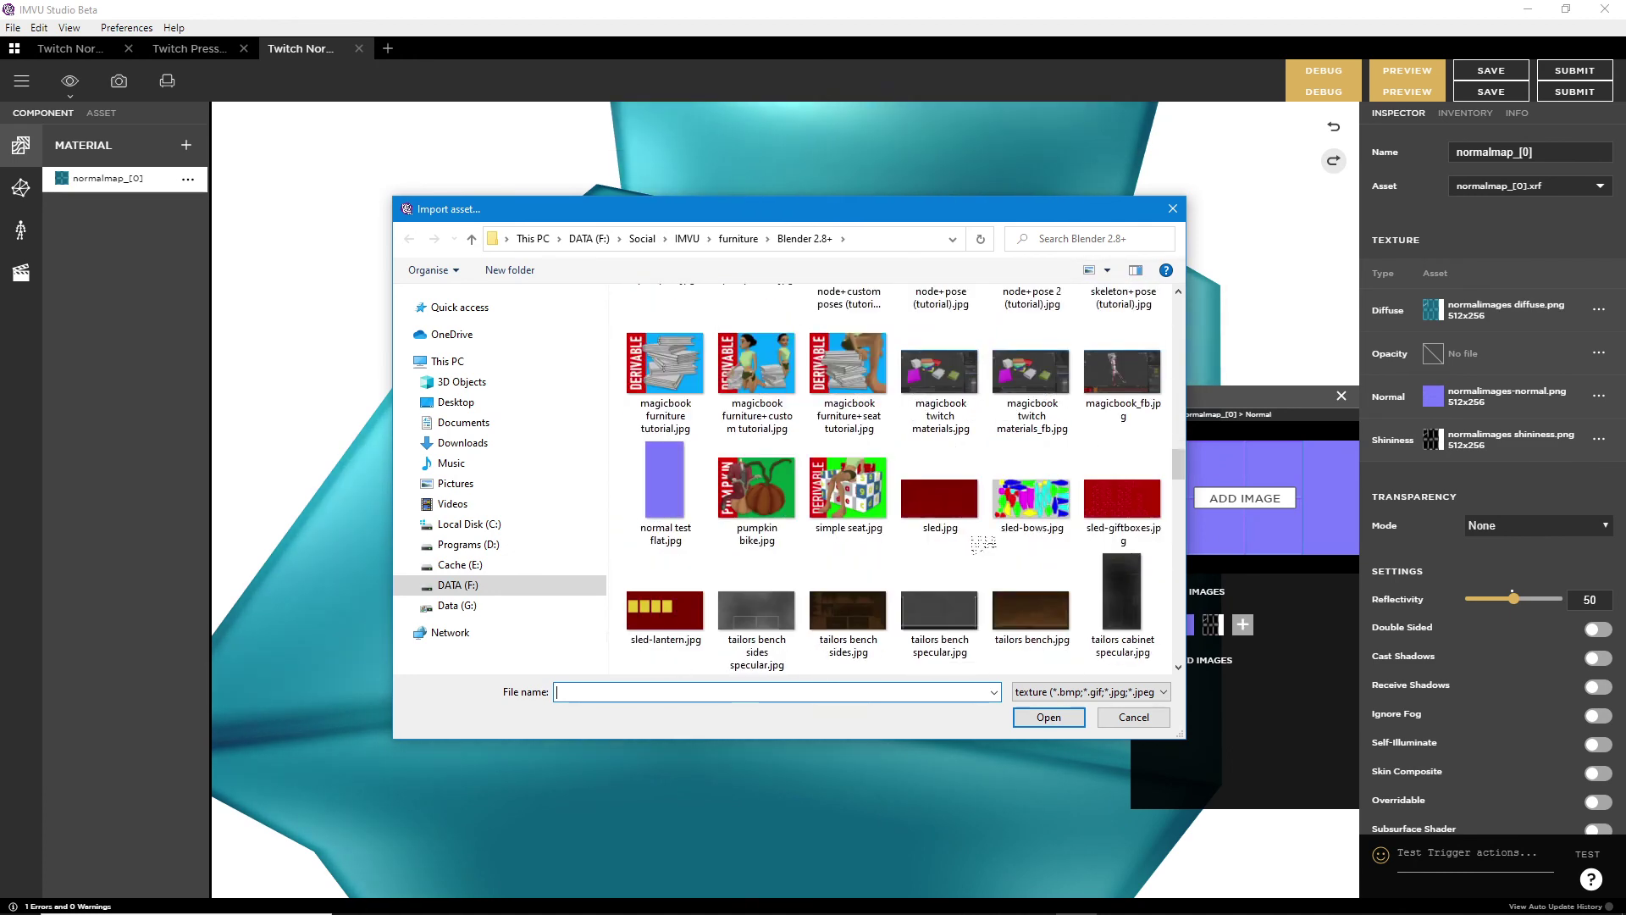
scroll(982, 542, down, 10)
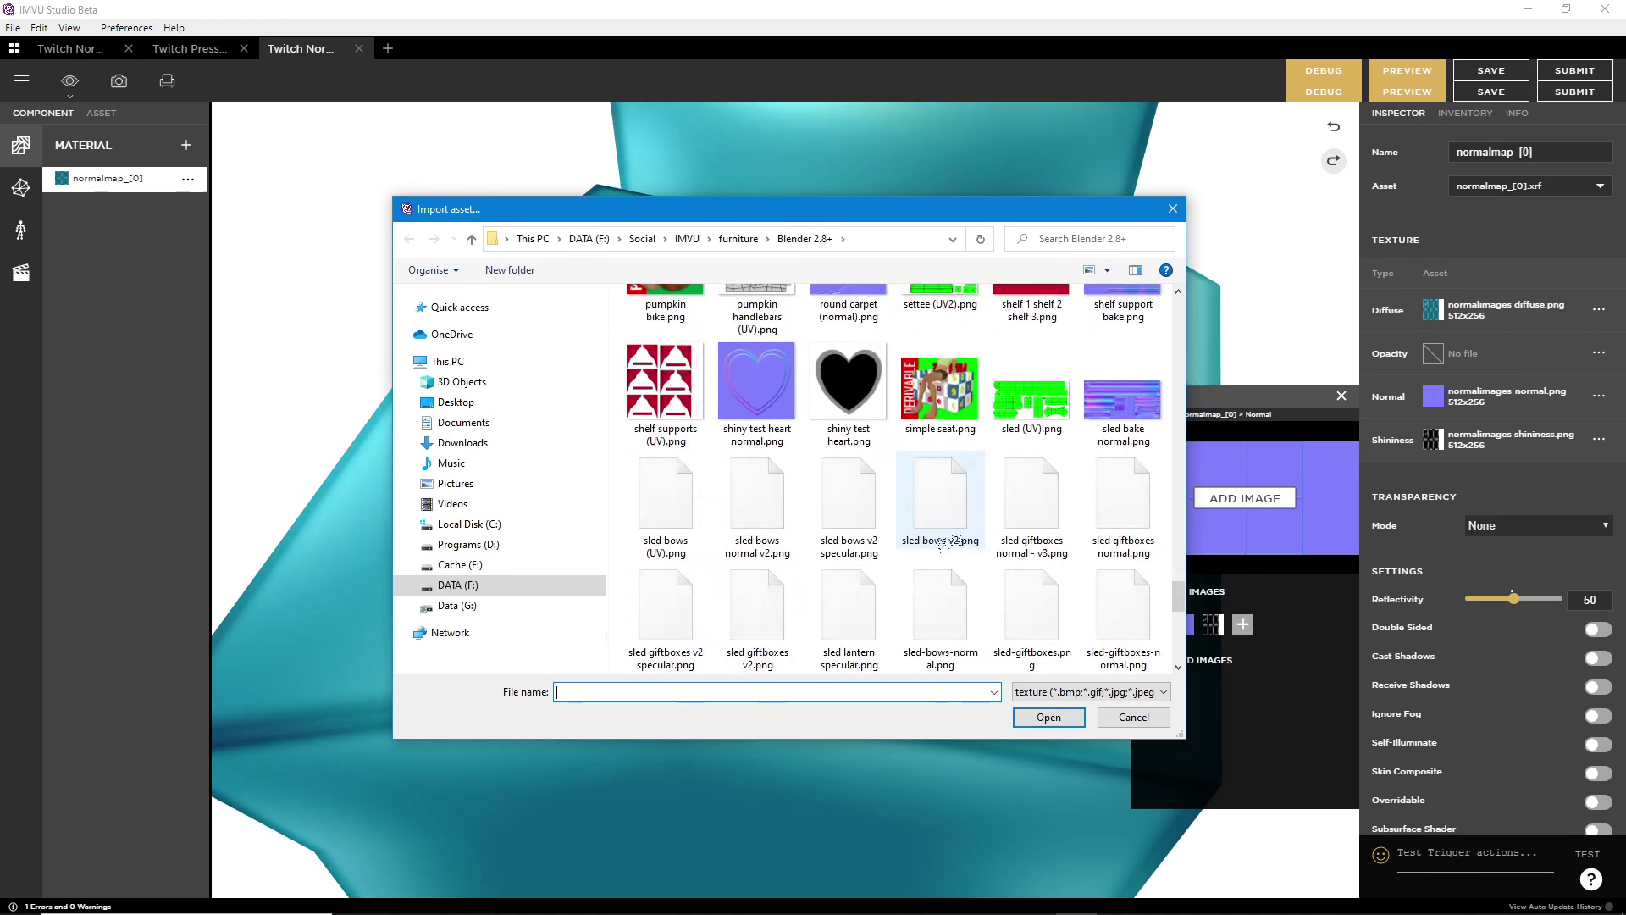
scroll(946, 543, down, 3)
scroll(932, 542, up, 2)
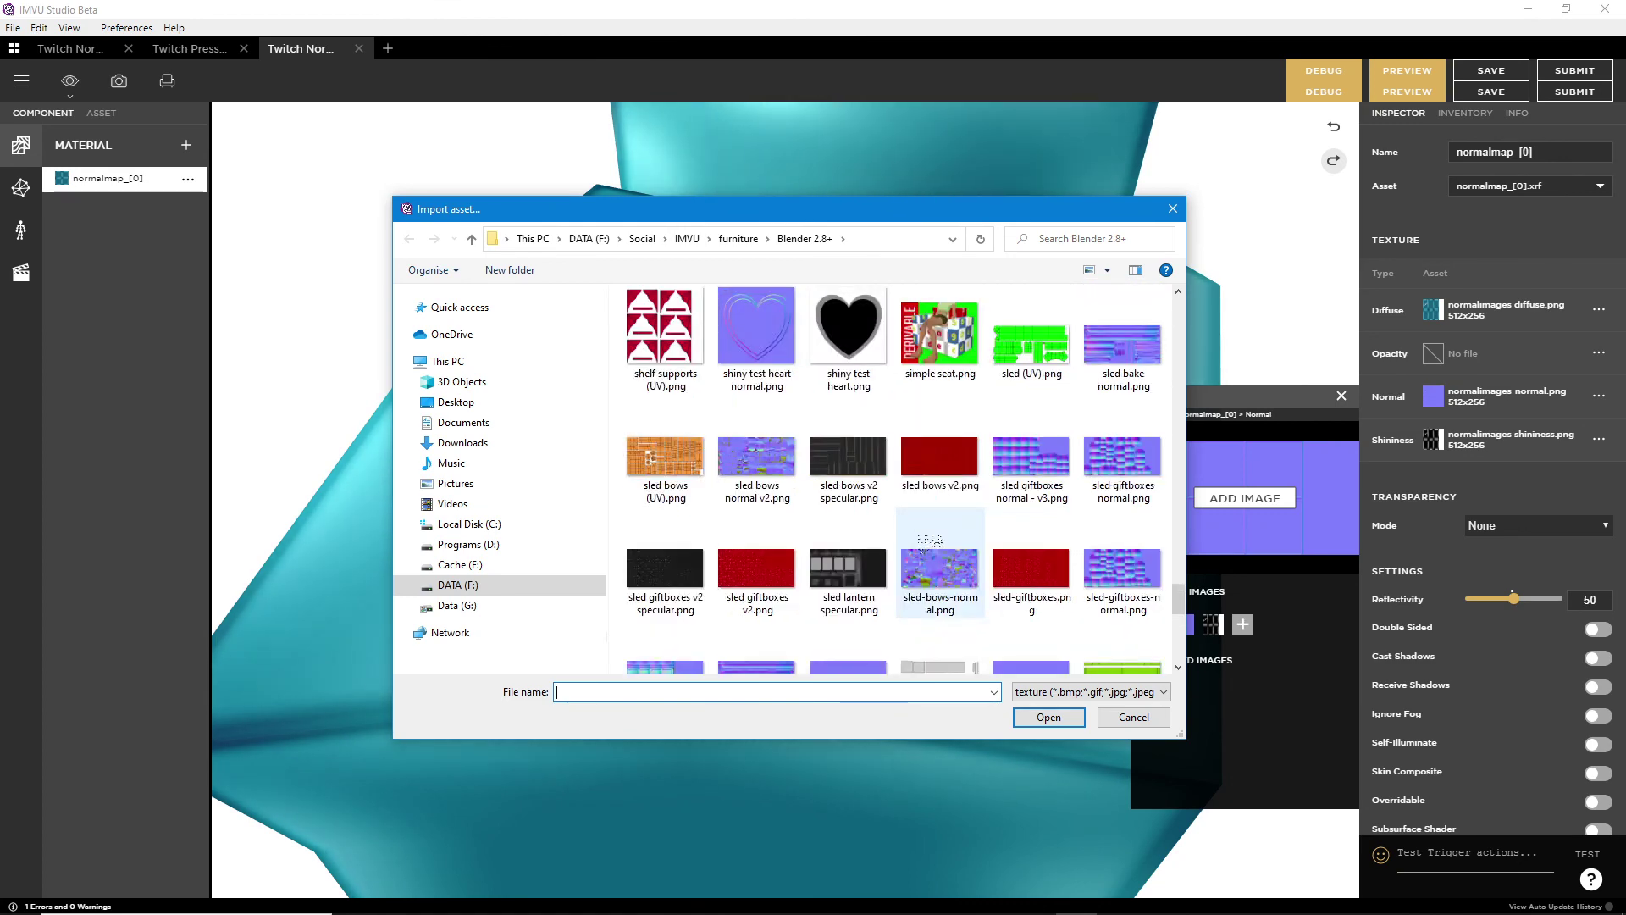
scroll(929, 542, up, 3)
scroll(858, 546, up, 3)
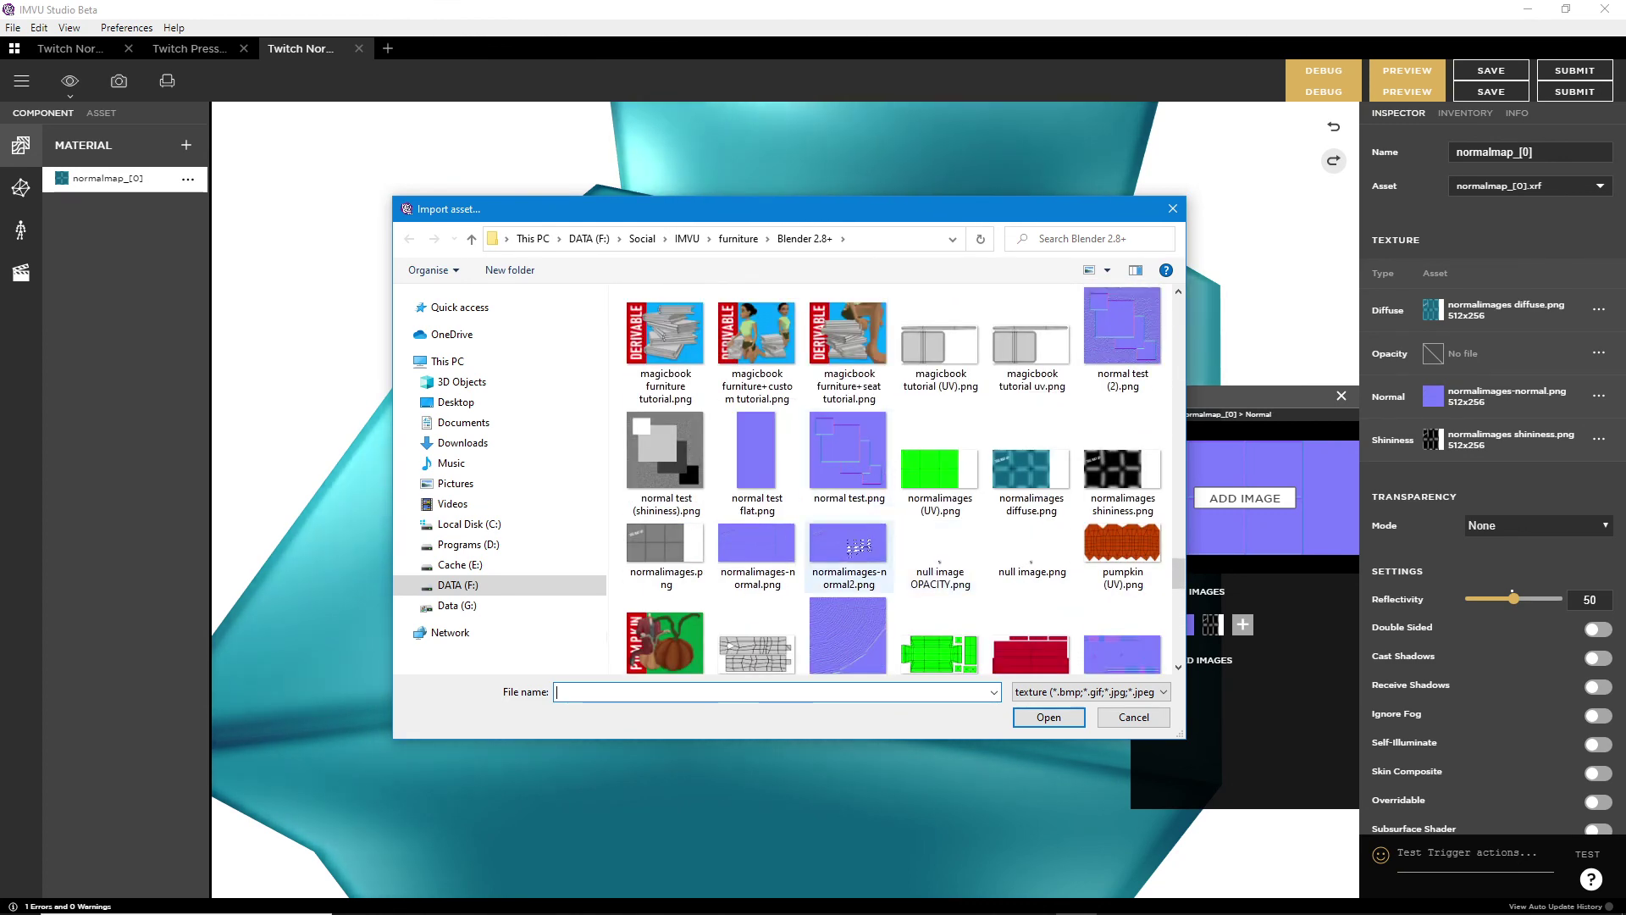
click(858, 547)
click(1049, 718)
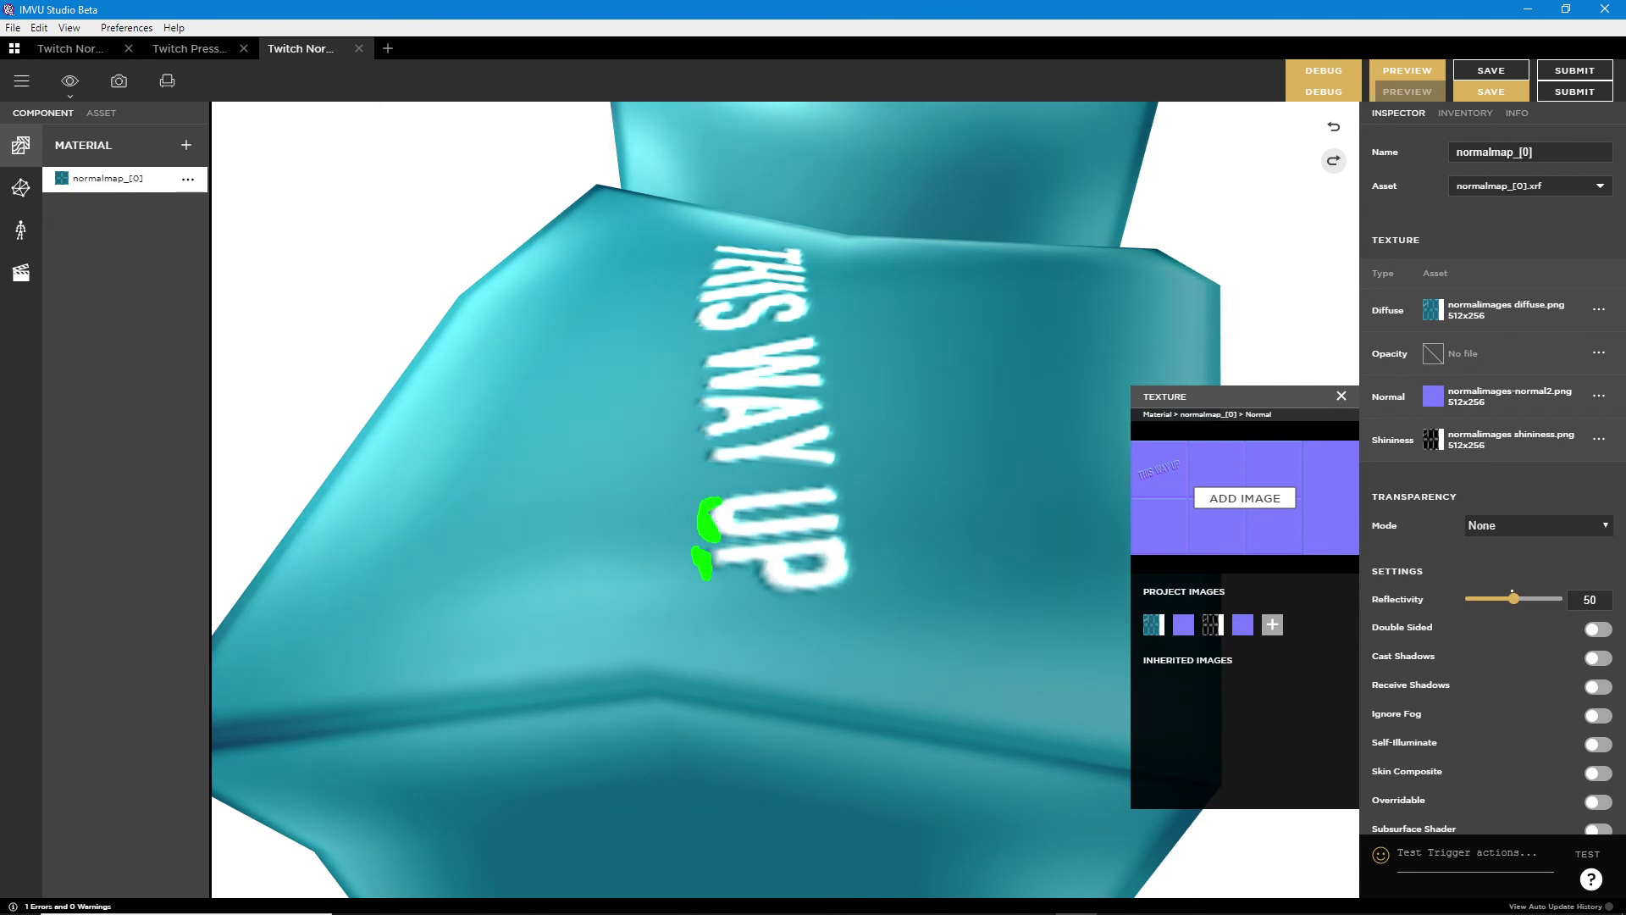
- Examine the lettering and edge shading on the blocks with the new normal map from close up and farther away
key(Escape)
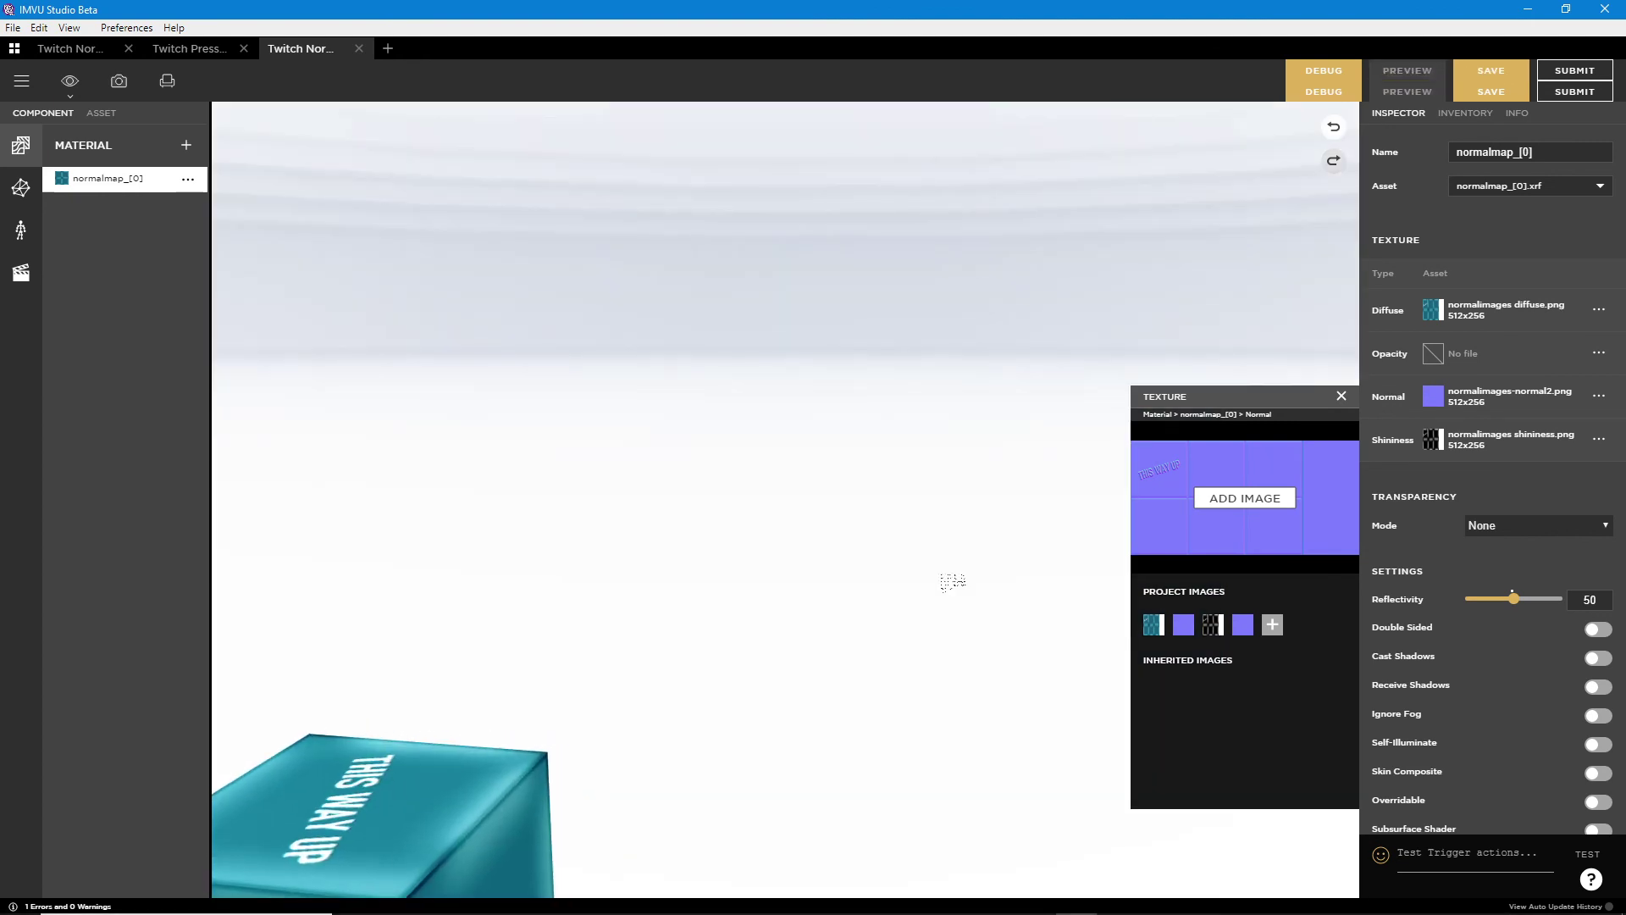
drag(501, 795, 792, 360)
drag(593, 483, 841, 296)
drag(845, 486, 751, 632)
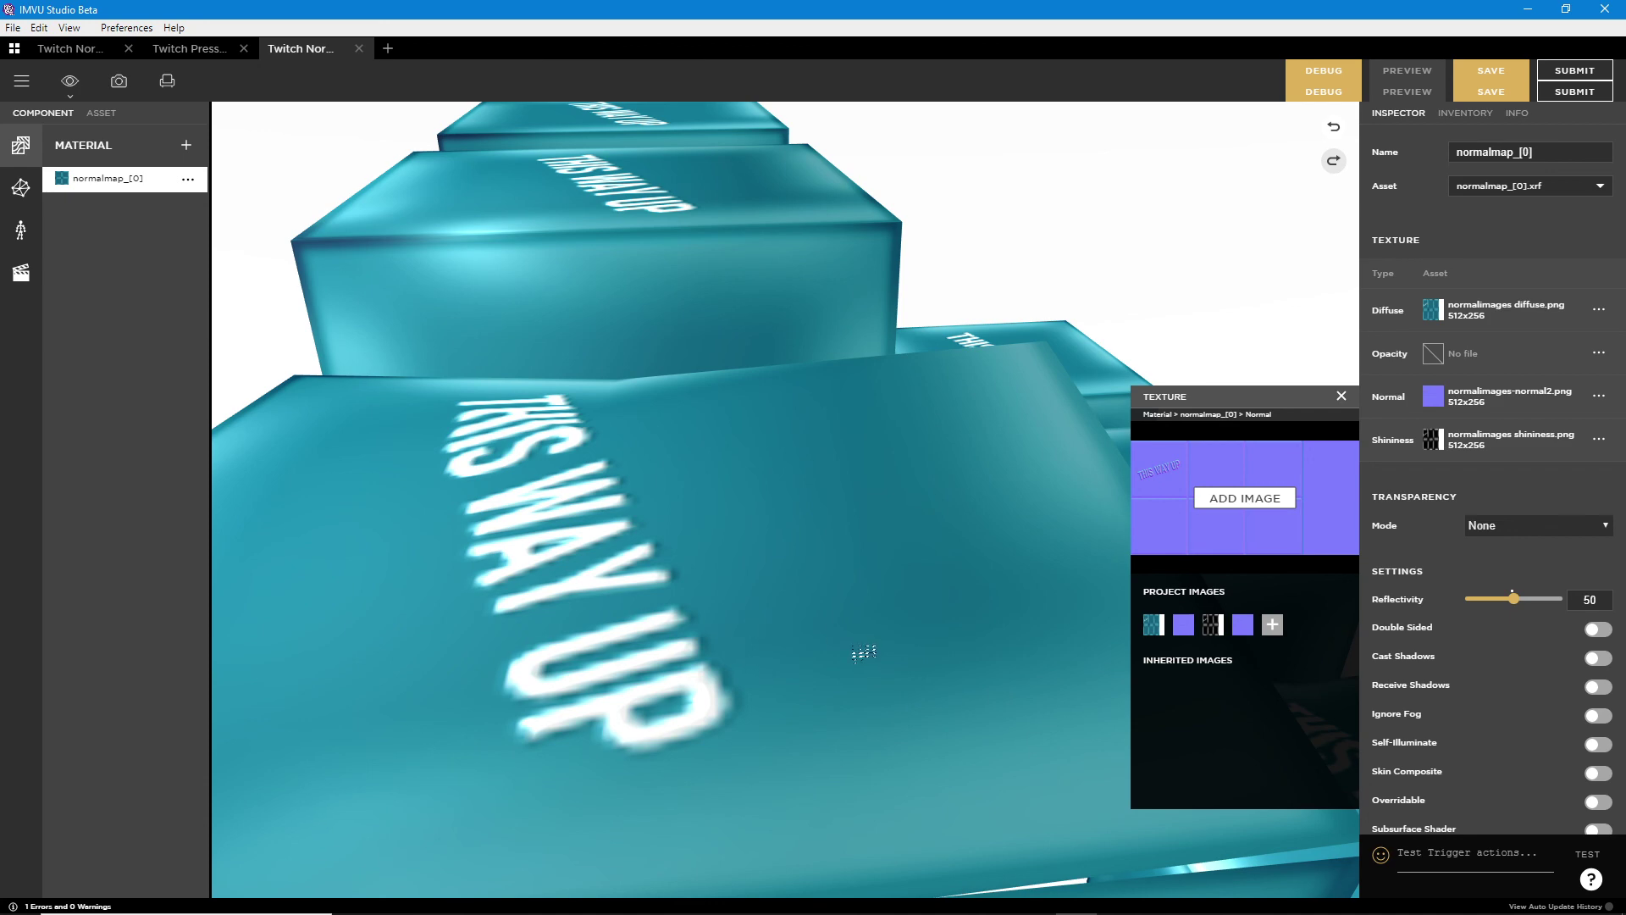
scroll(862, 652, down, 7)
drag(856, 618, 250, 120)
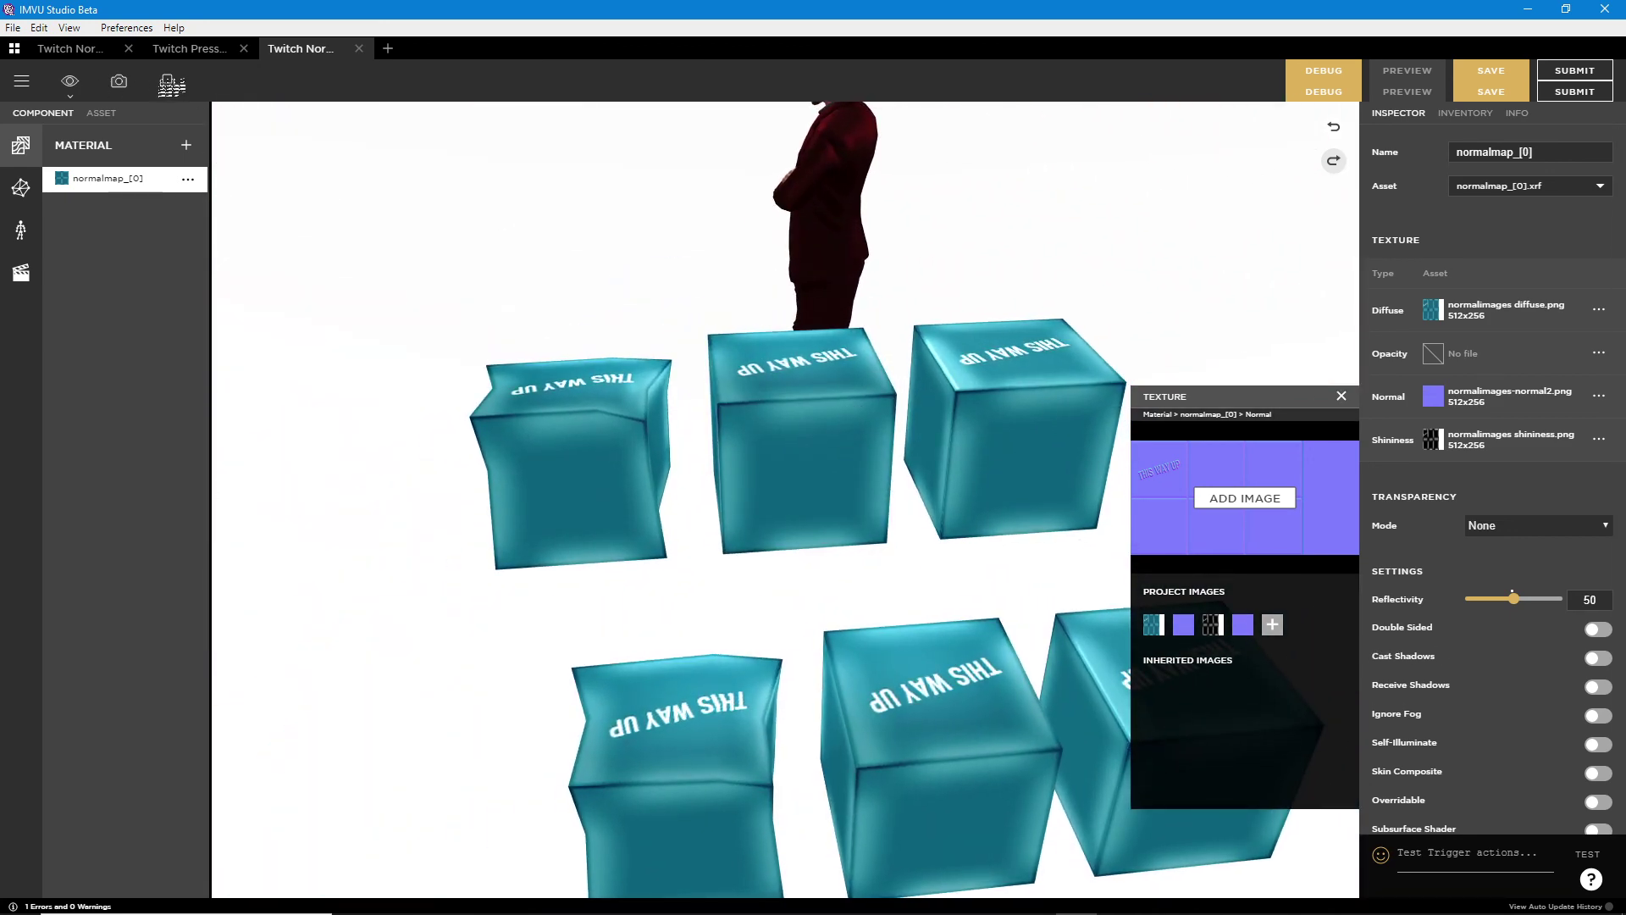
- Enter decoration mode, select one row of blocks and activate the Move tool for it
click(171, 83)
drag(861, 526, 656, 403)
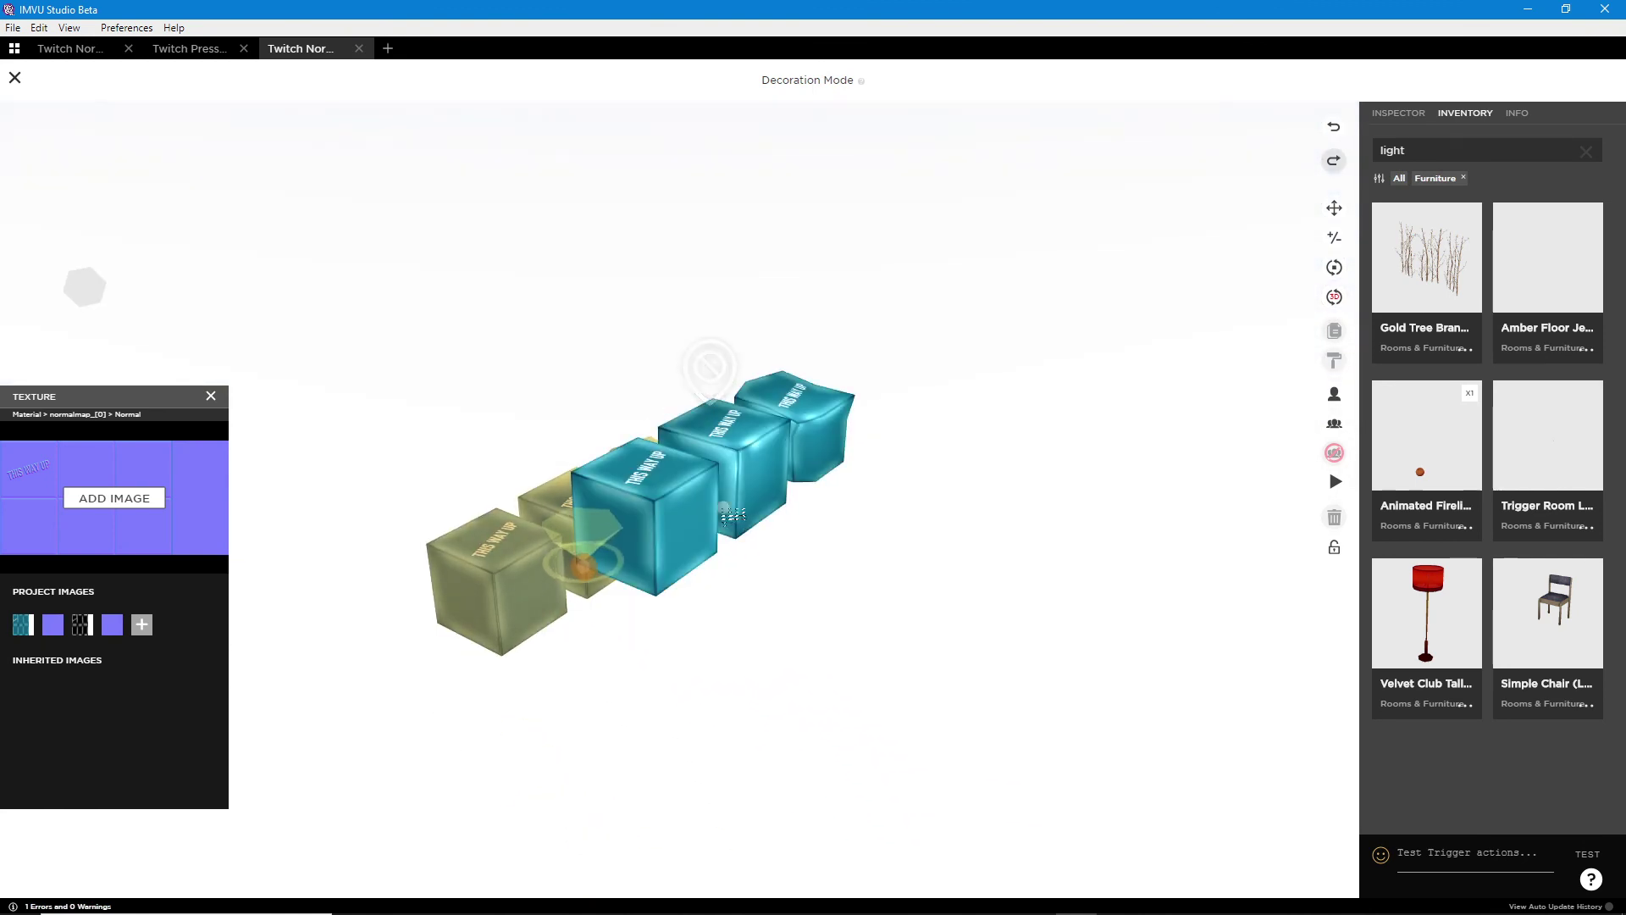
drag(709, 559, 690, 505)
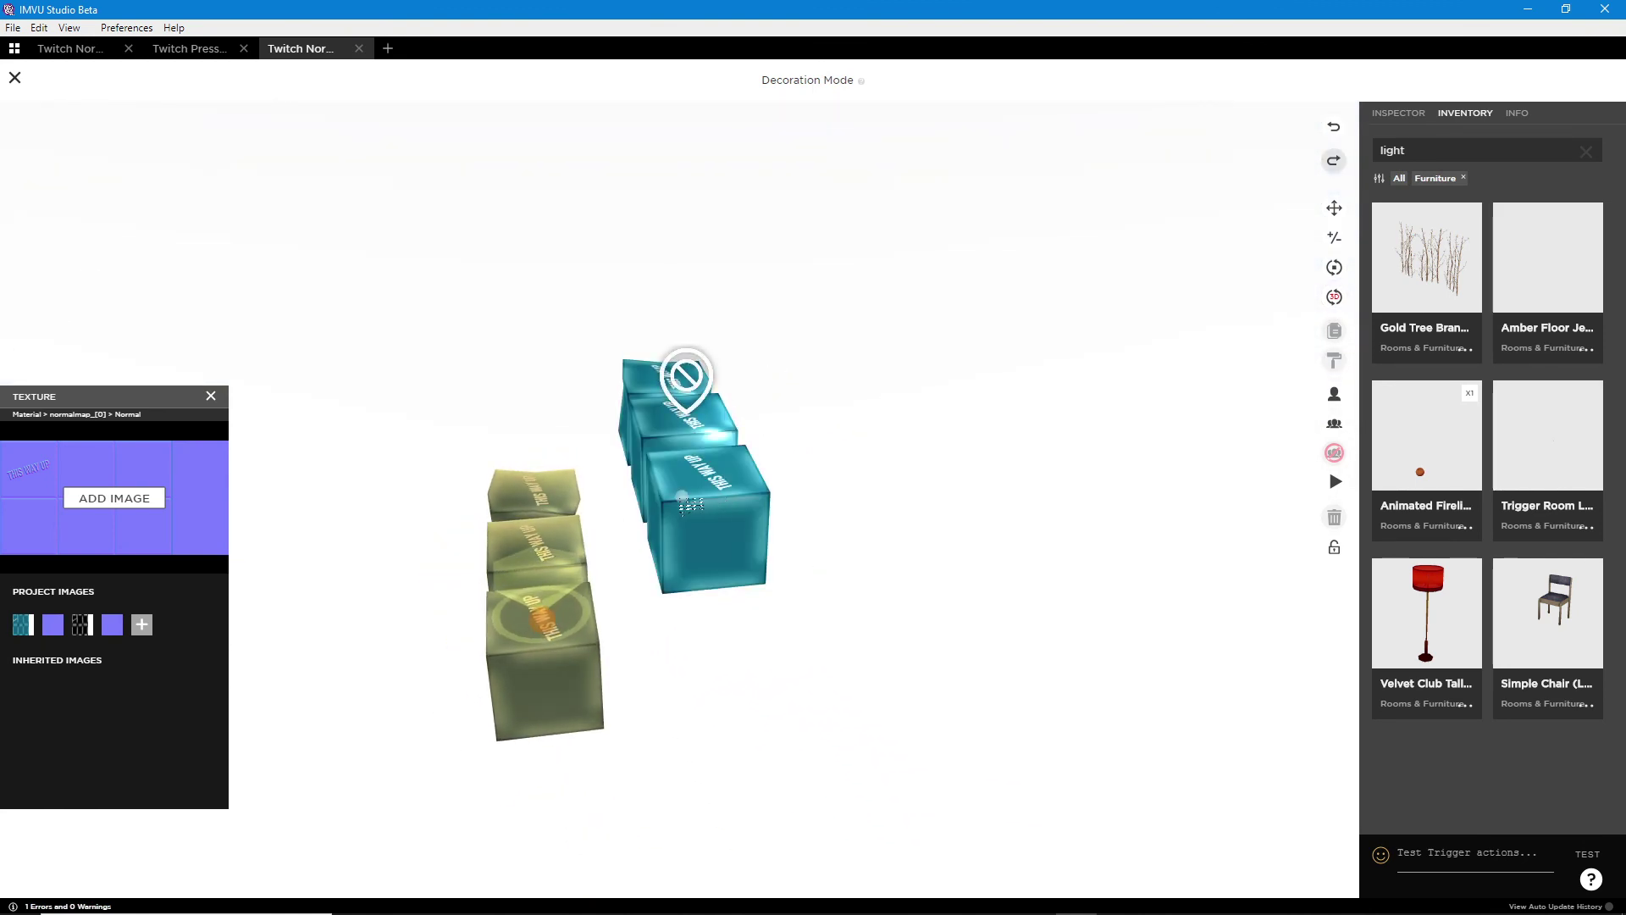
click(684, 509)
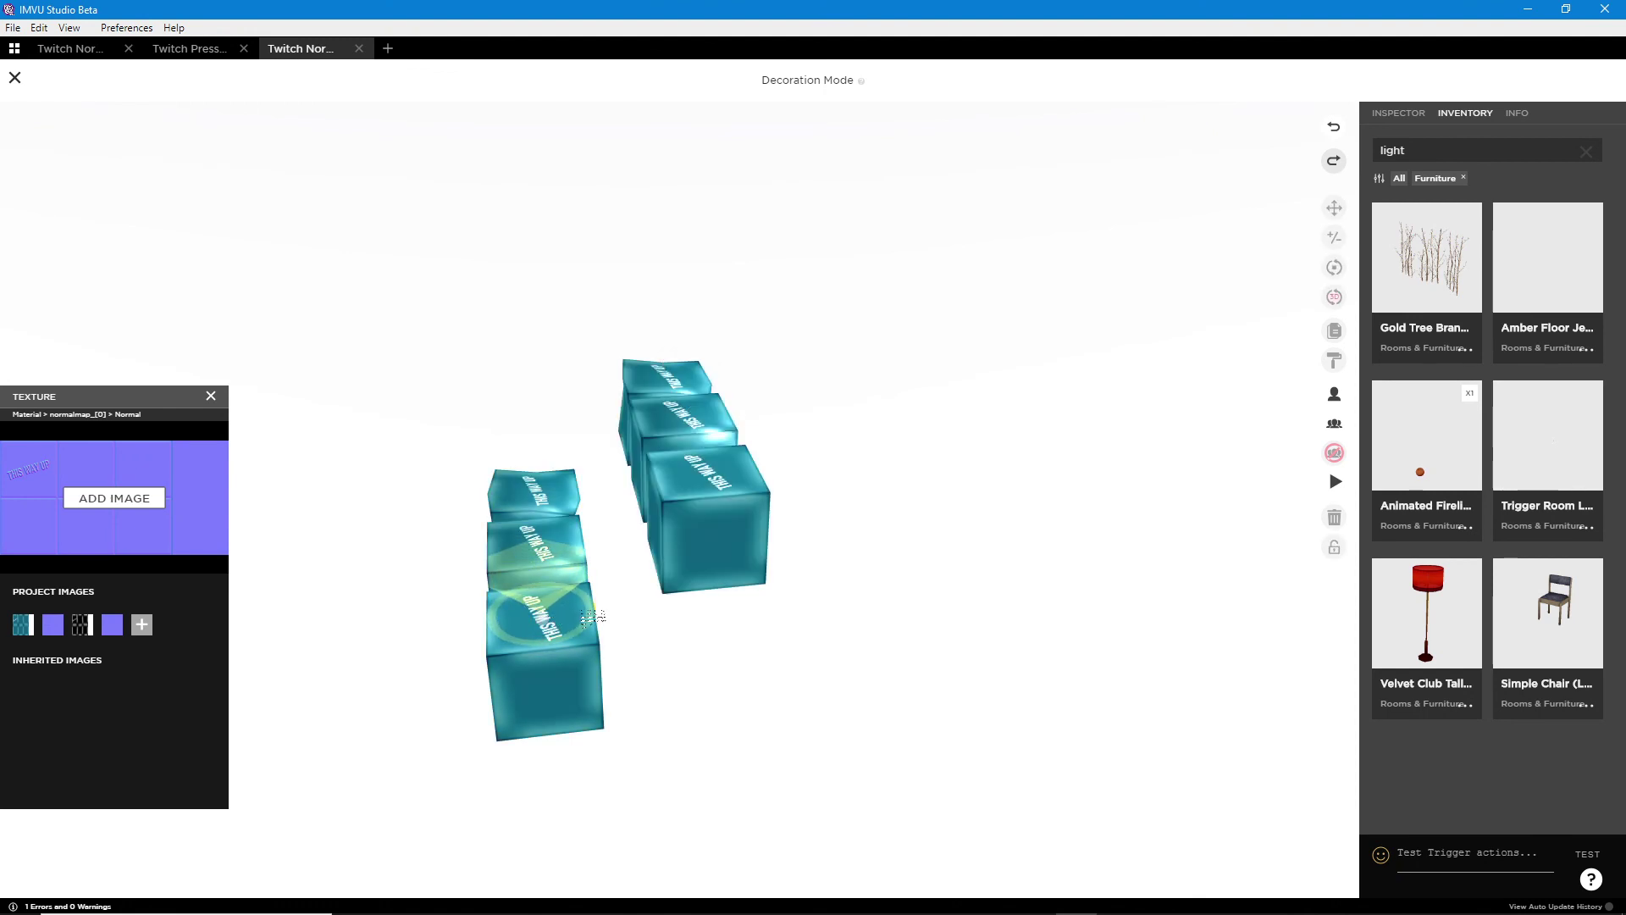
drag(690, 506, 831, 657)
click(828, 674)
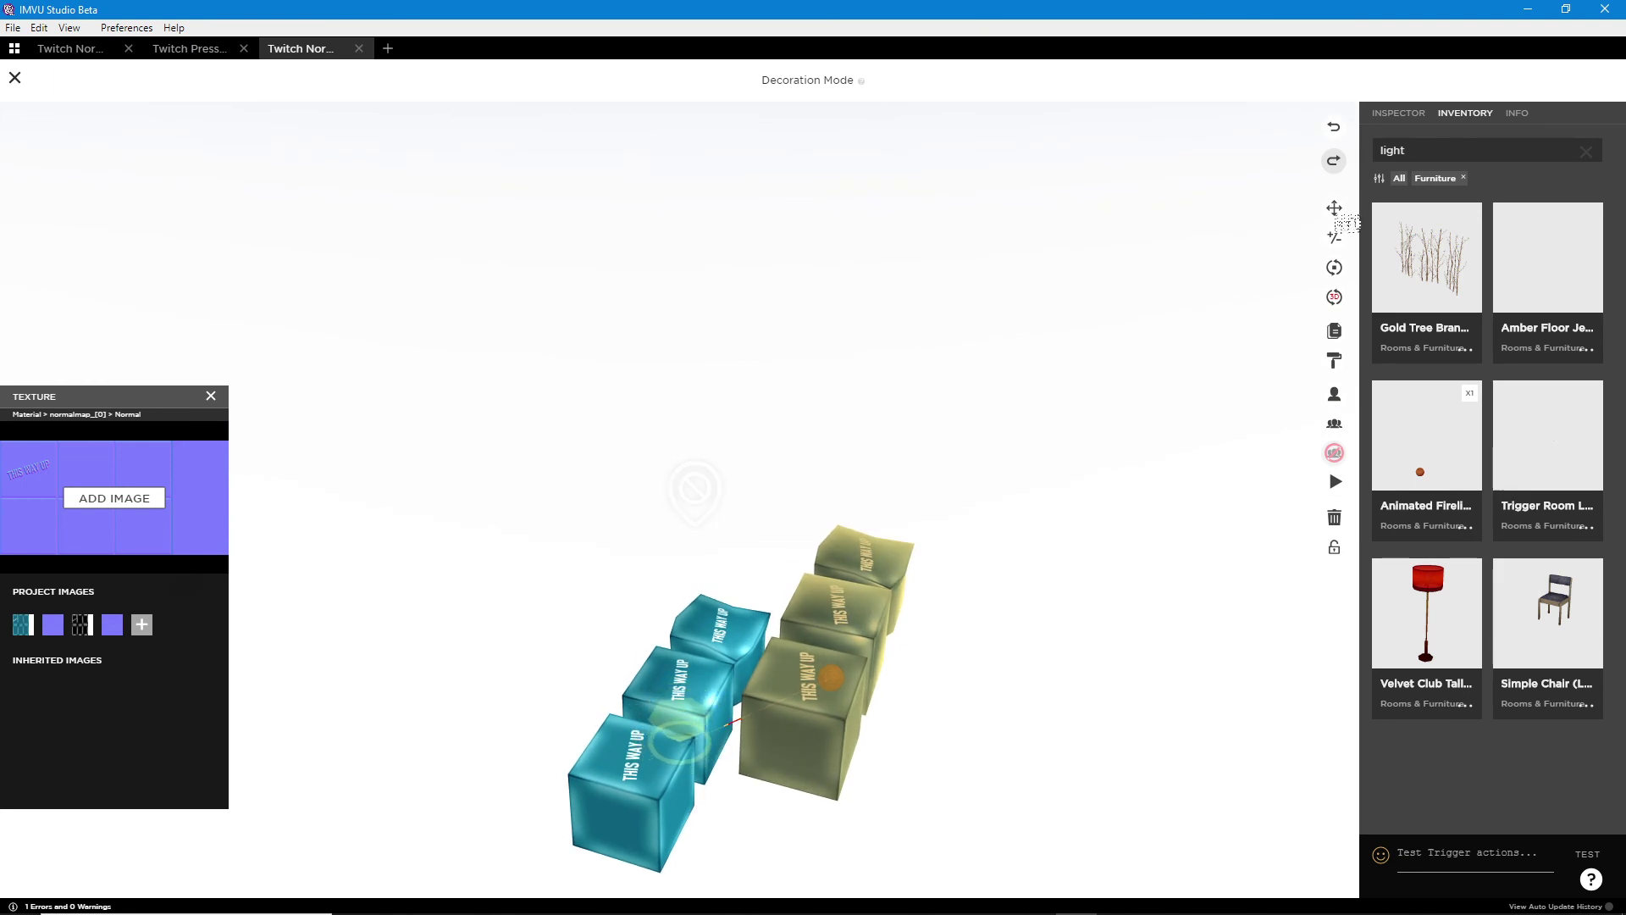
drag(820, 740, 1021, 466)
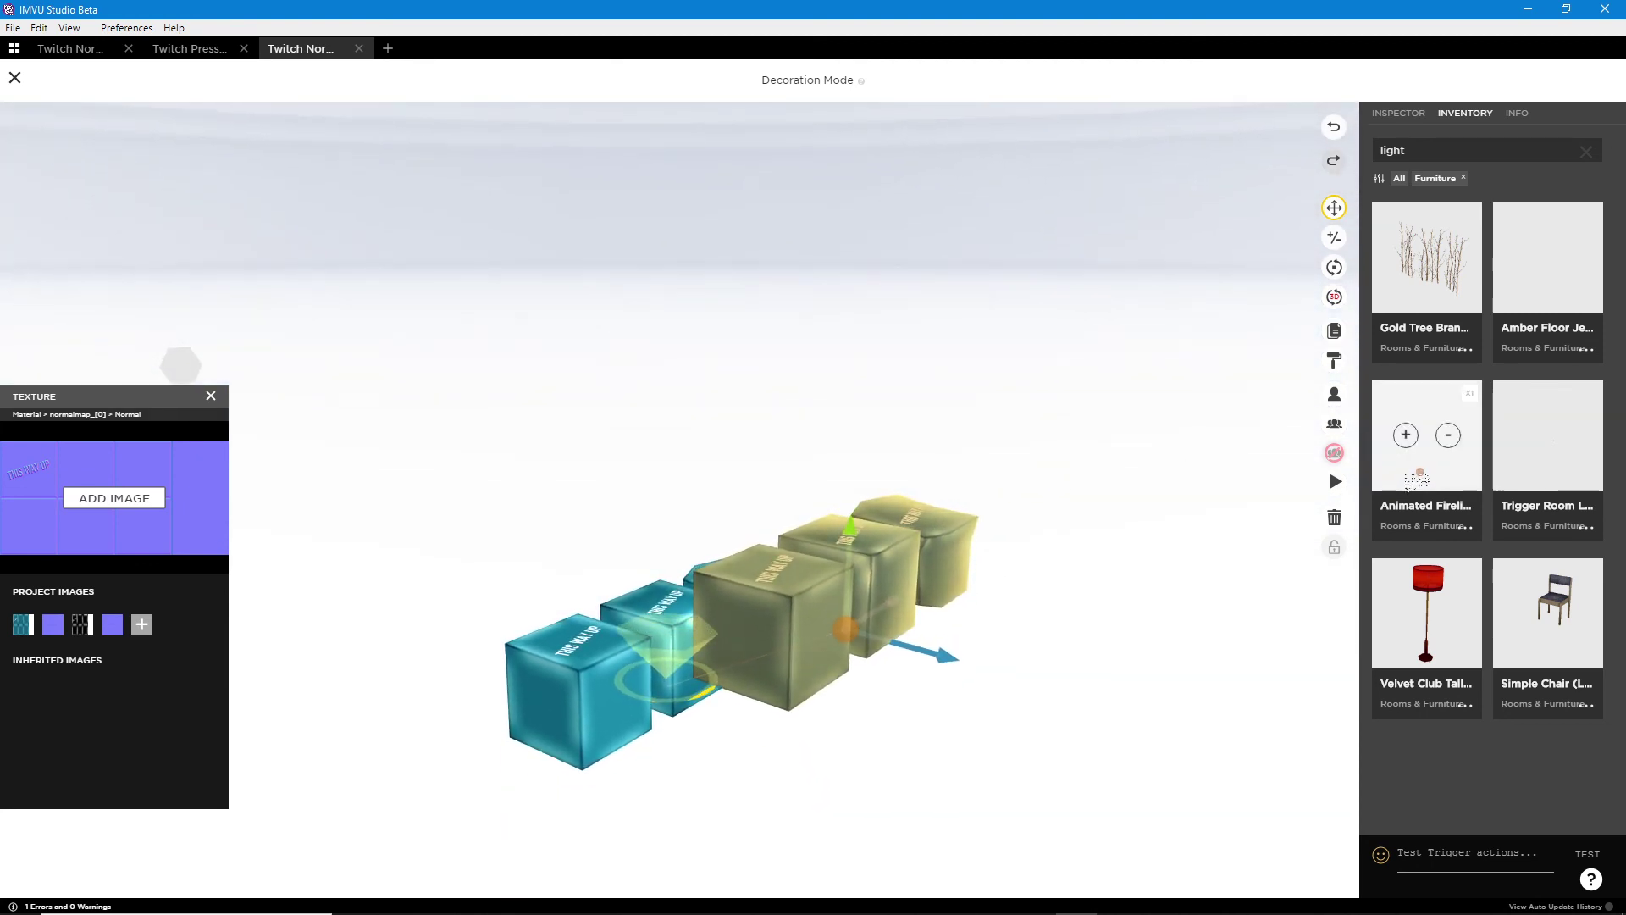
- Add a second Animated Firelight from the inventory near the blocks and check the lettering's lighting from several angles
drag(1413, 438, 811, 658)
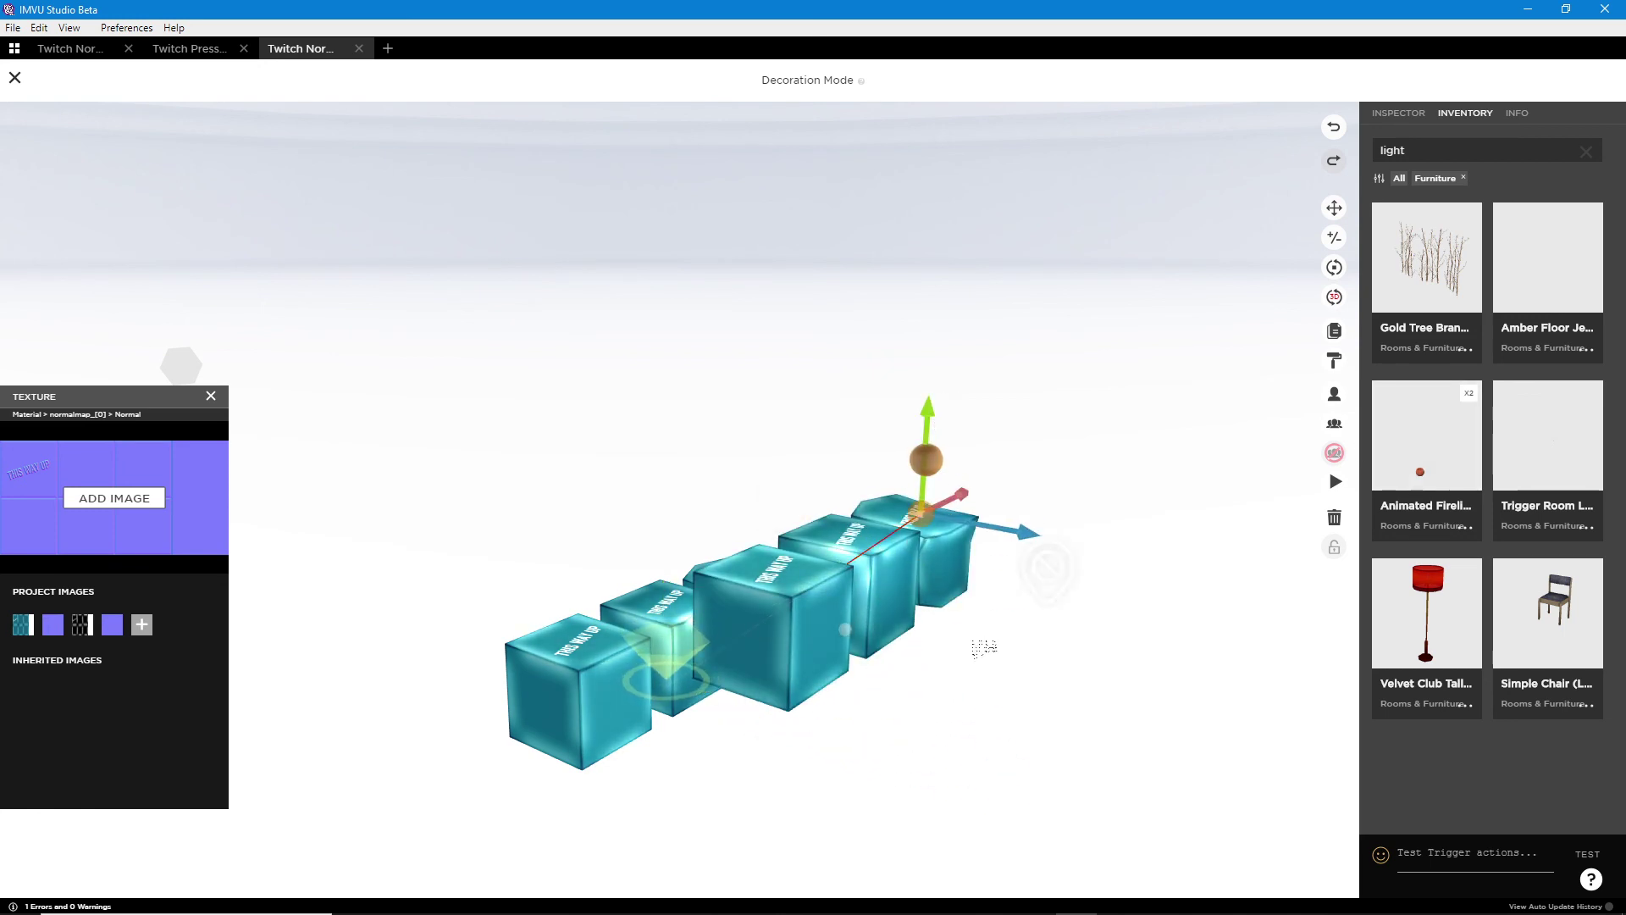
drag(984, 649, 779, 703)
scroll(779, 677, up, 4)
drag(762, 644, 870, 319)
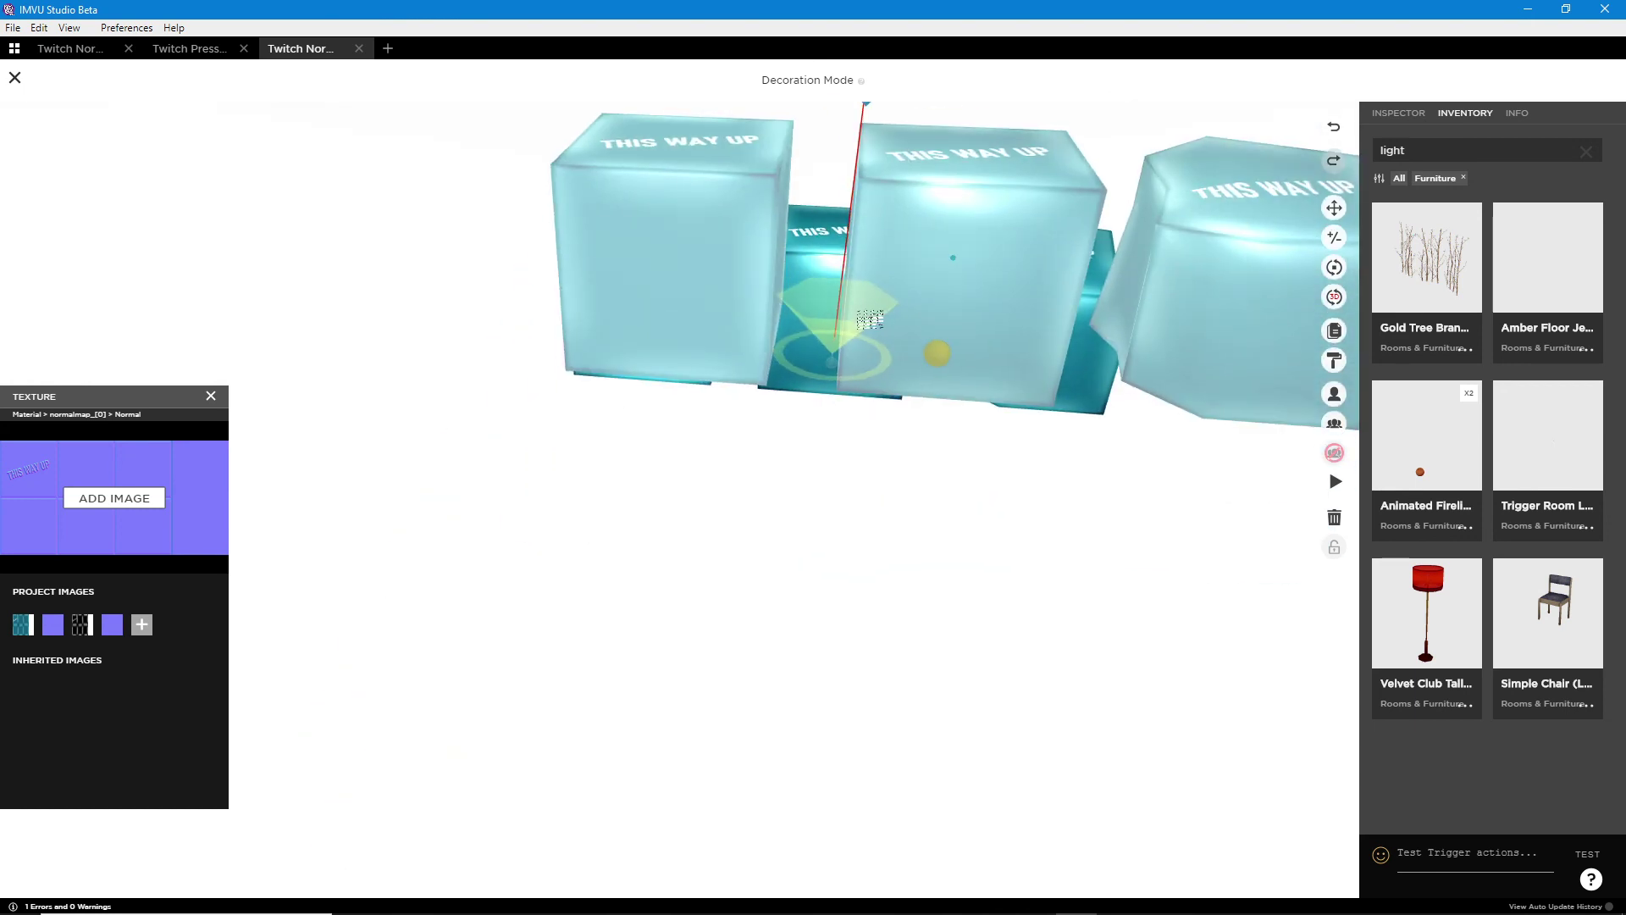
drag(857, 386, 688, 506)
mouse_move(889, 506)
mouse_down()
mouse_move(681, 517)
mouse_move(910, 515)
mouse_up()
scroll(900, 488, up, 4)
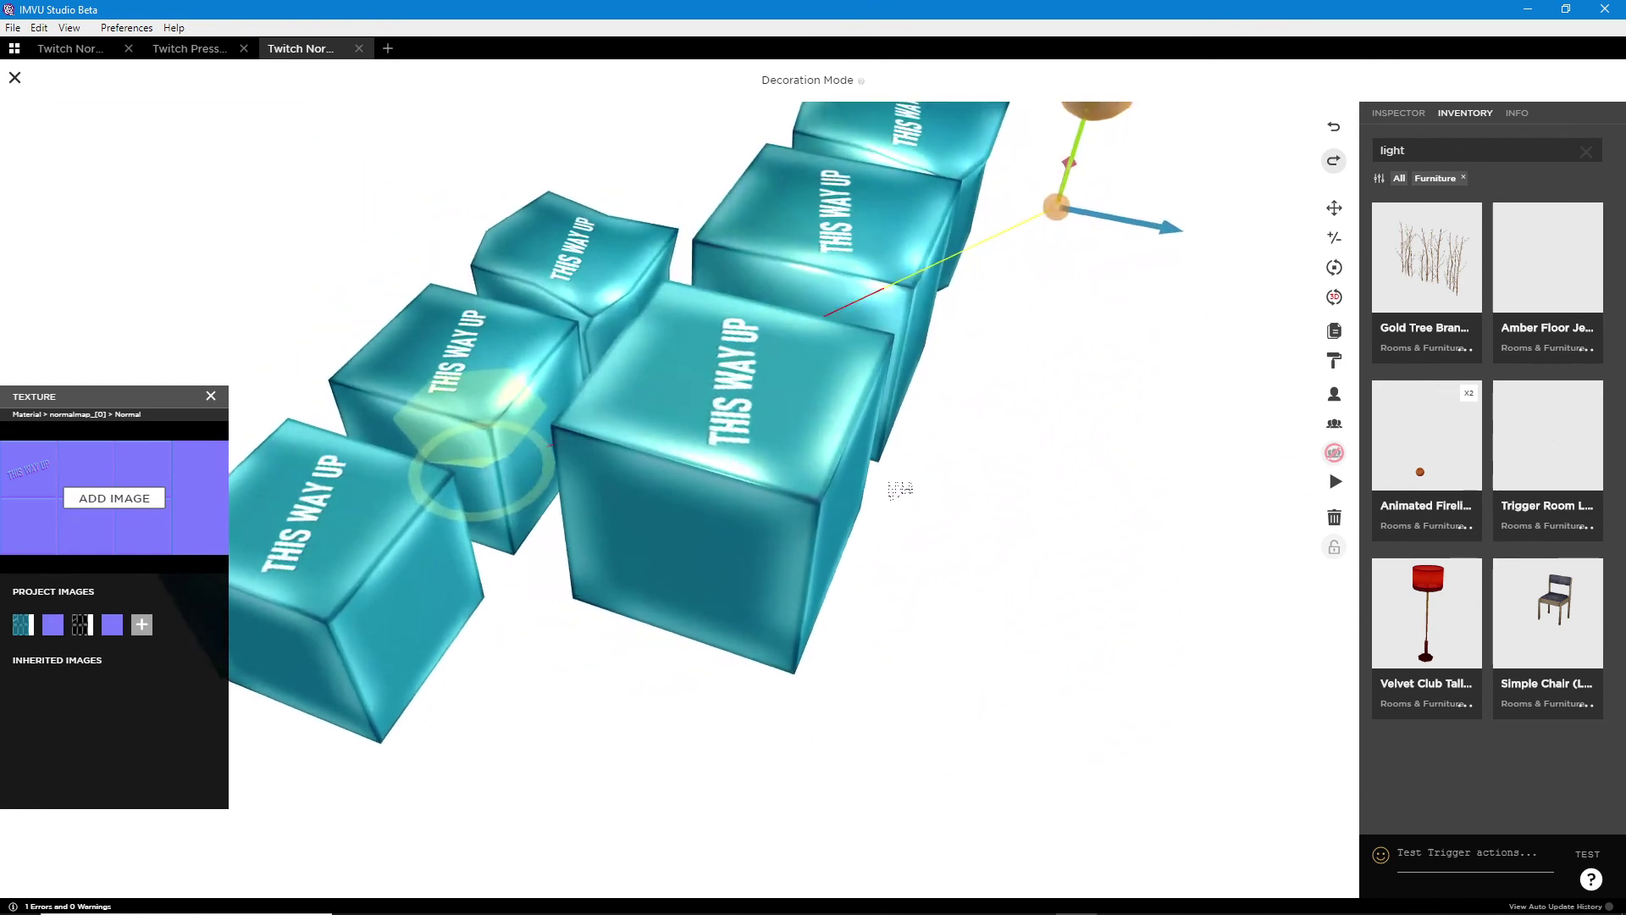
drag(926, 392, 731, 472)
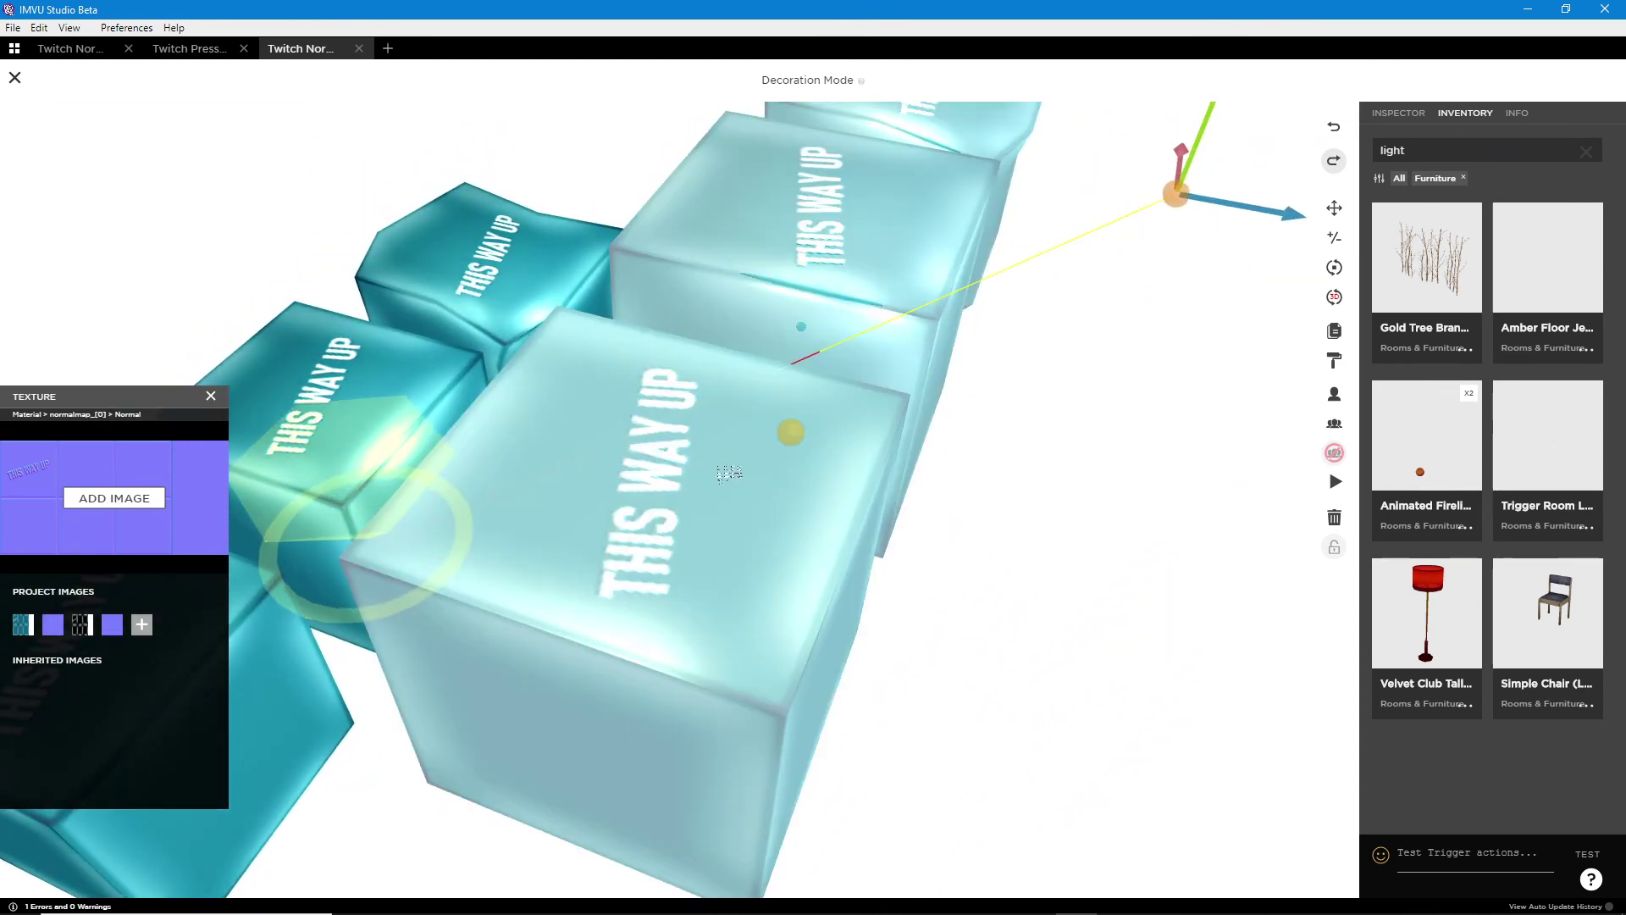
- Move the Animated Firelight along its blue axis out from the blocks and check the lettering and edge lighting from several sides
scroll(720, 469, up, 2)
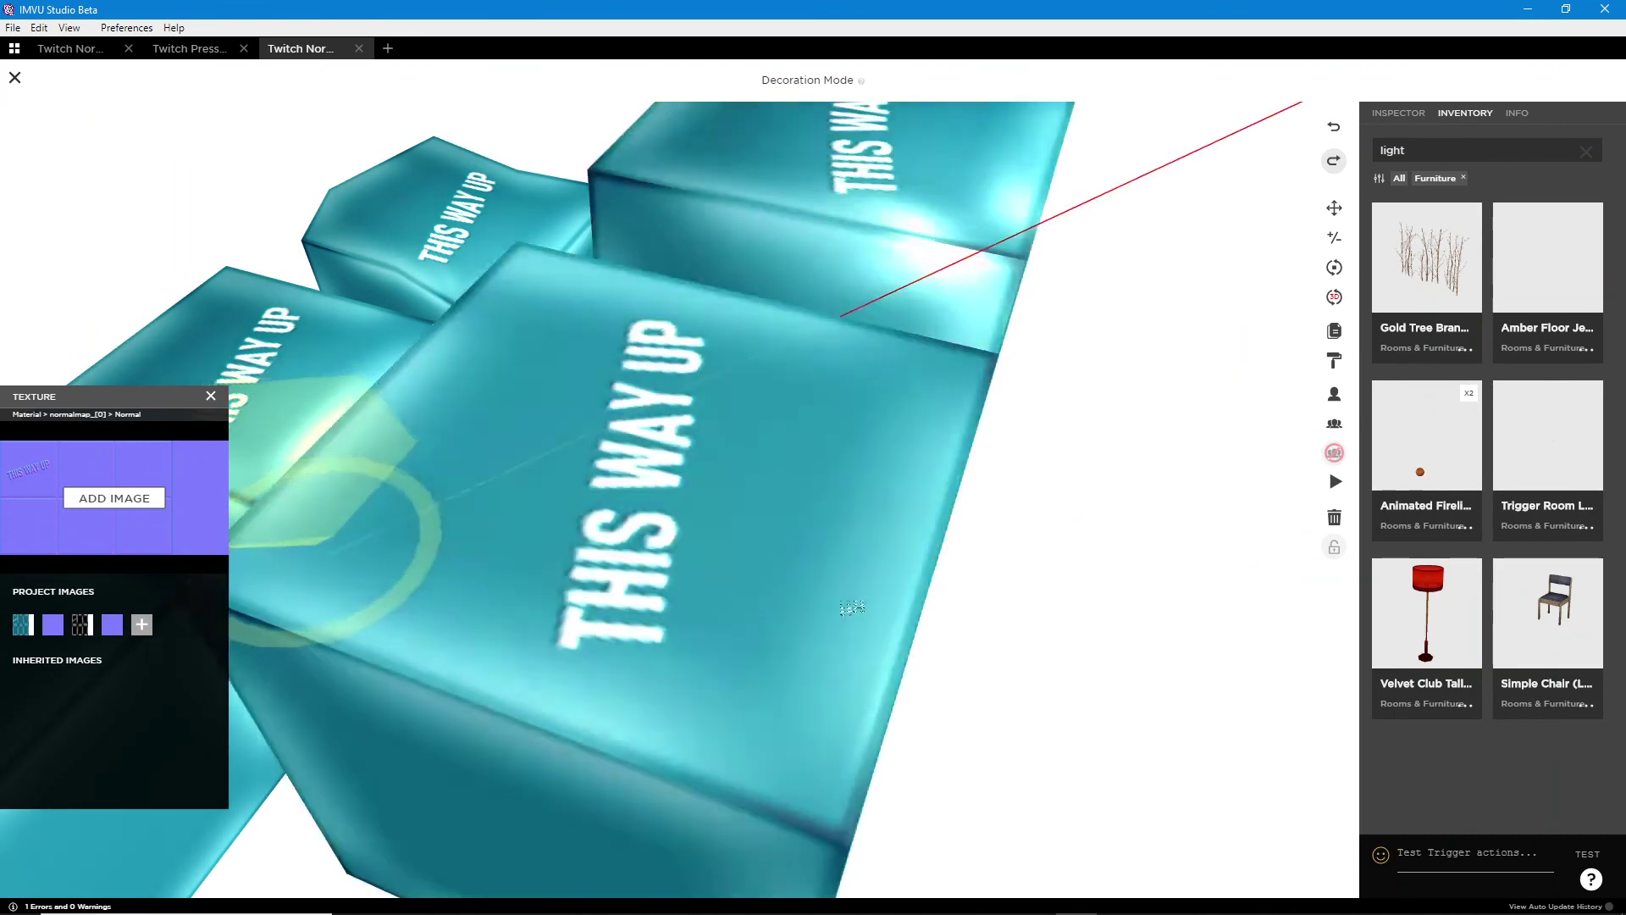
scroll(852, 608, down, 3)
drag(842, 602, 886, 610)
drag(1107, 282, 1069, 370)
drag(1123, 533, 1369, 671)
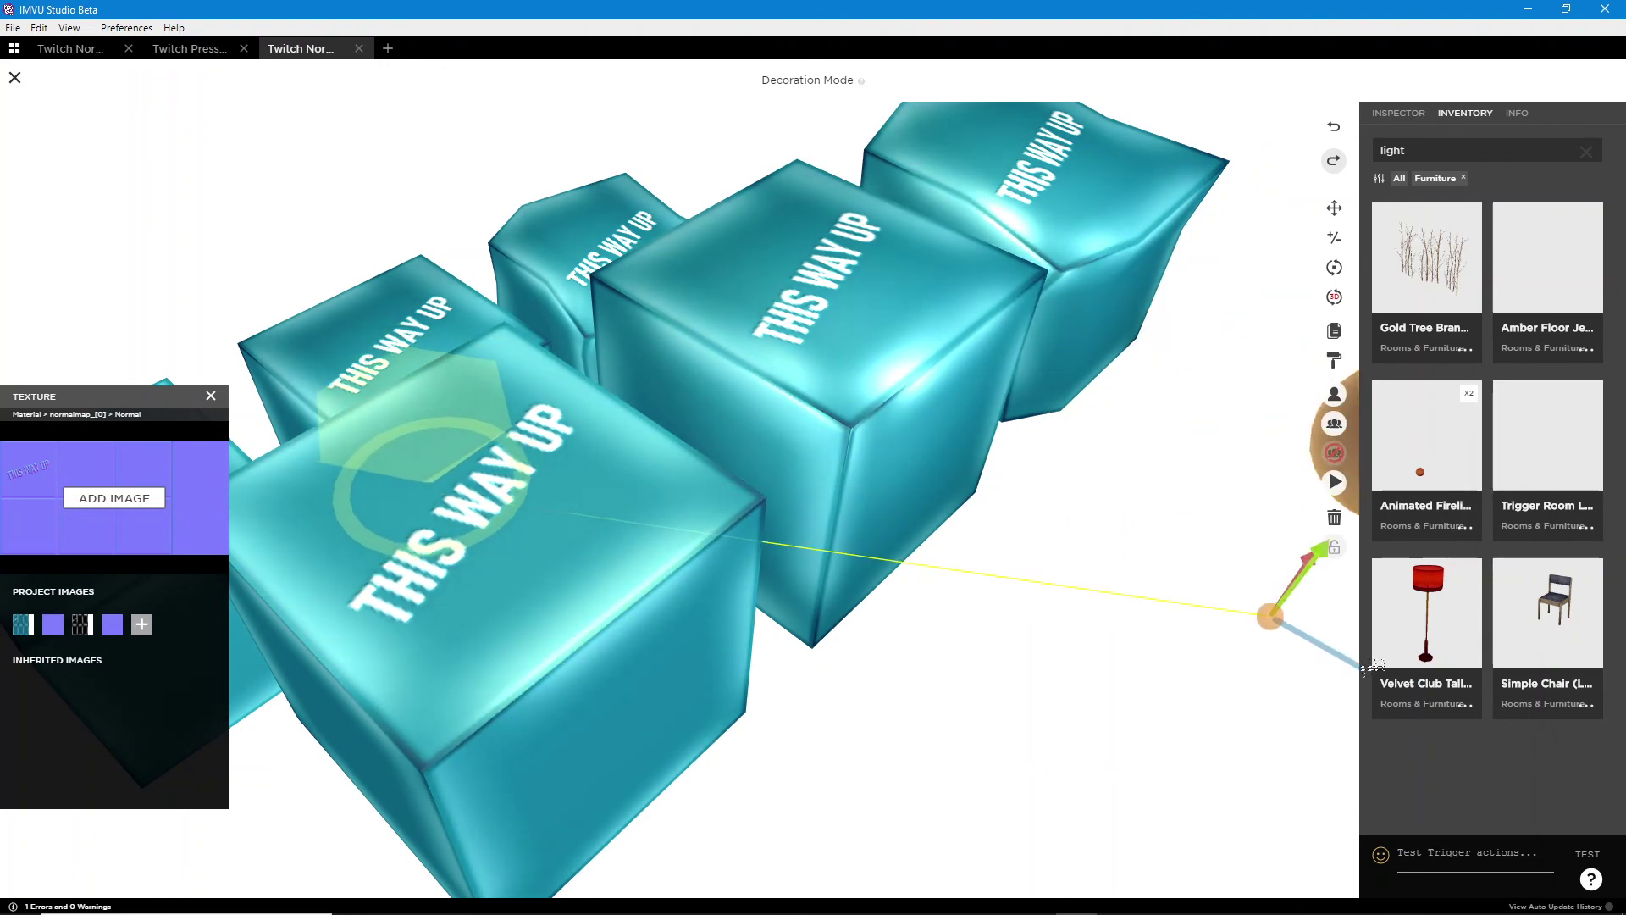
scroll(1191, 637, down, 3)
drag(1190, 637, 794, 648)
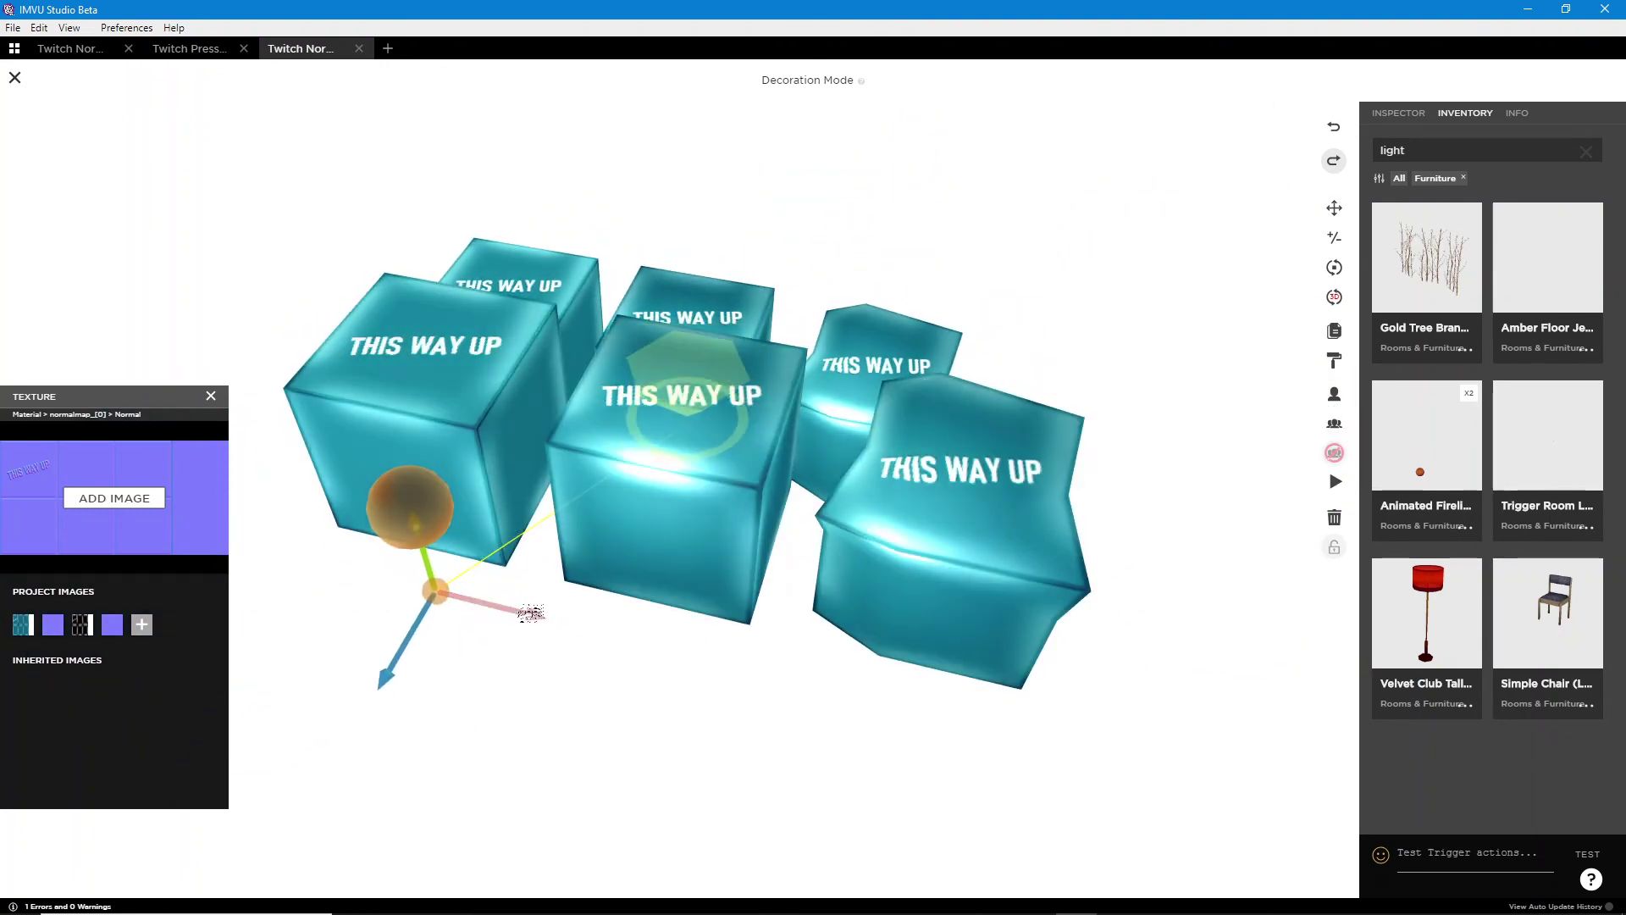
drag(1031, 677, 691, 611)
scroll(720, 637, up, 5)
scroll(1172, 762, down, 5)
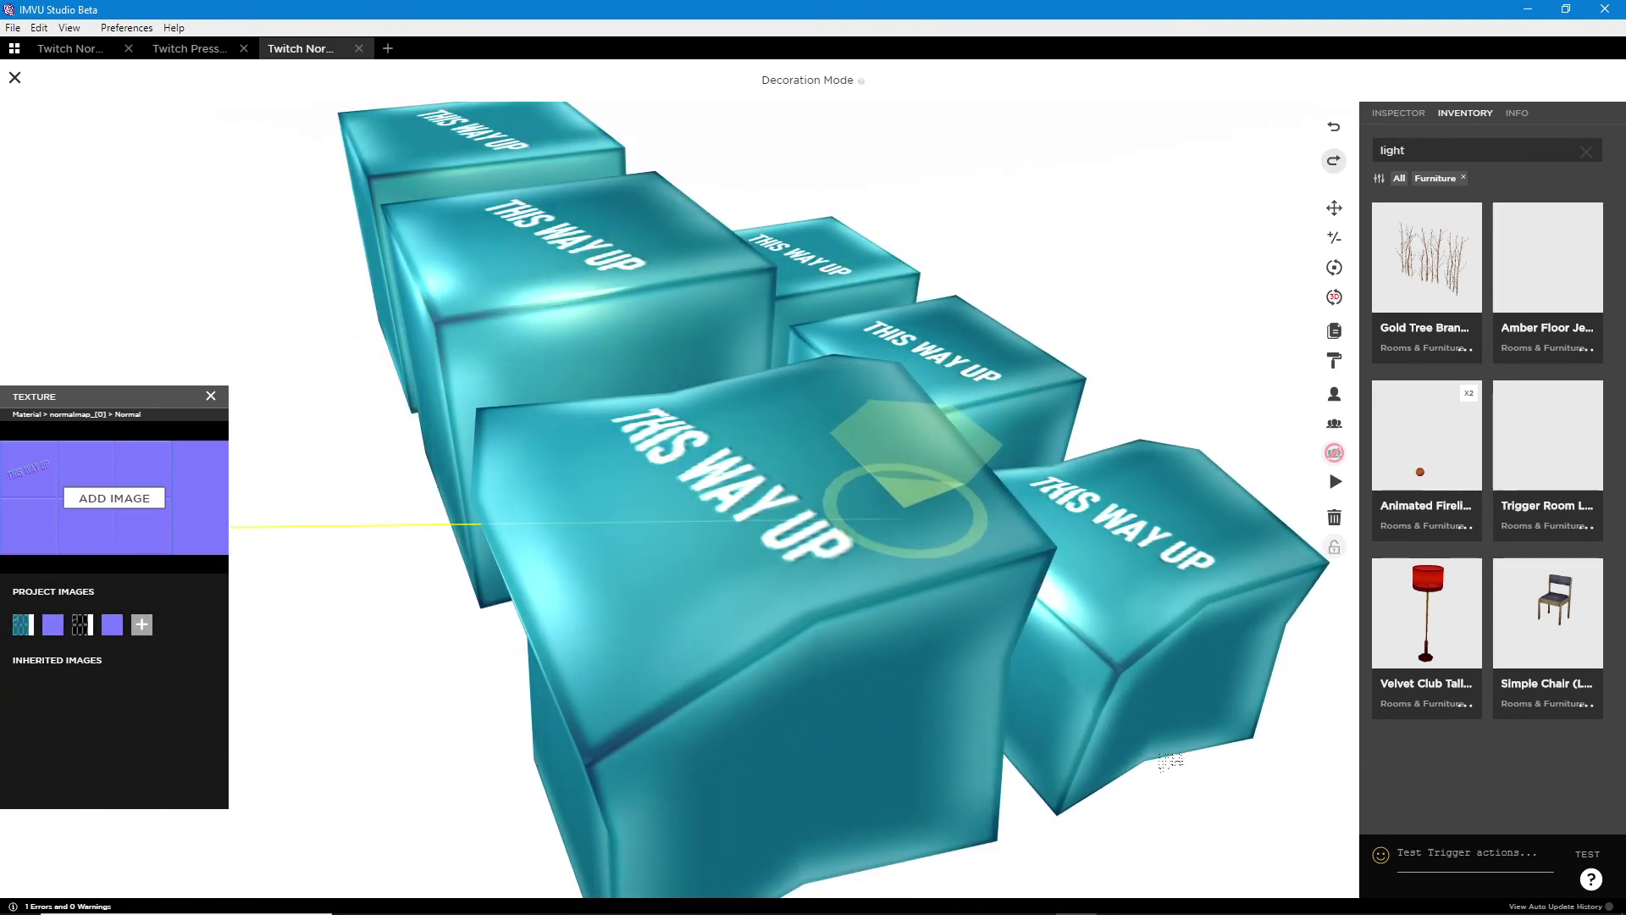
drag(1170, 760, 822, 696)
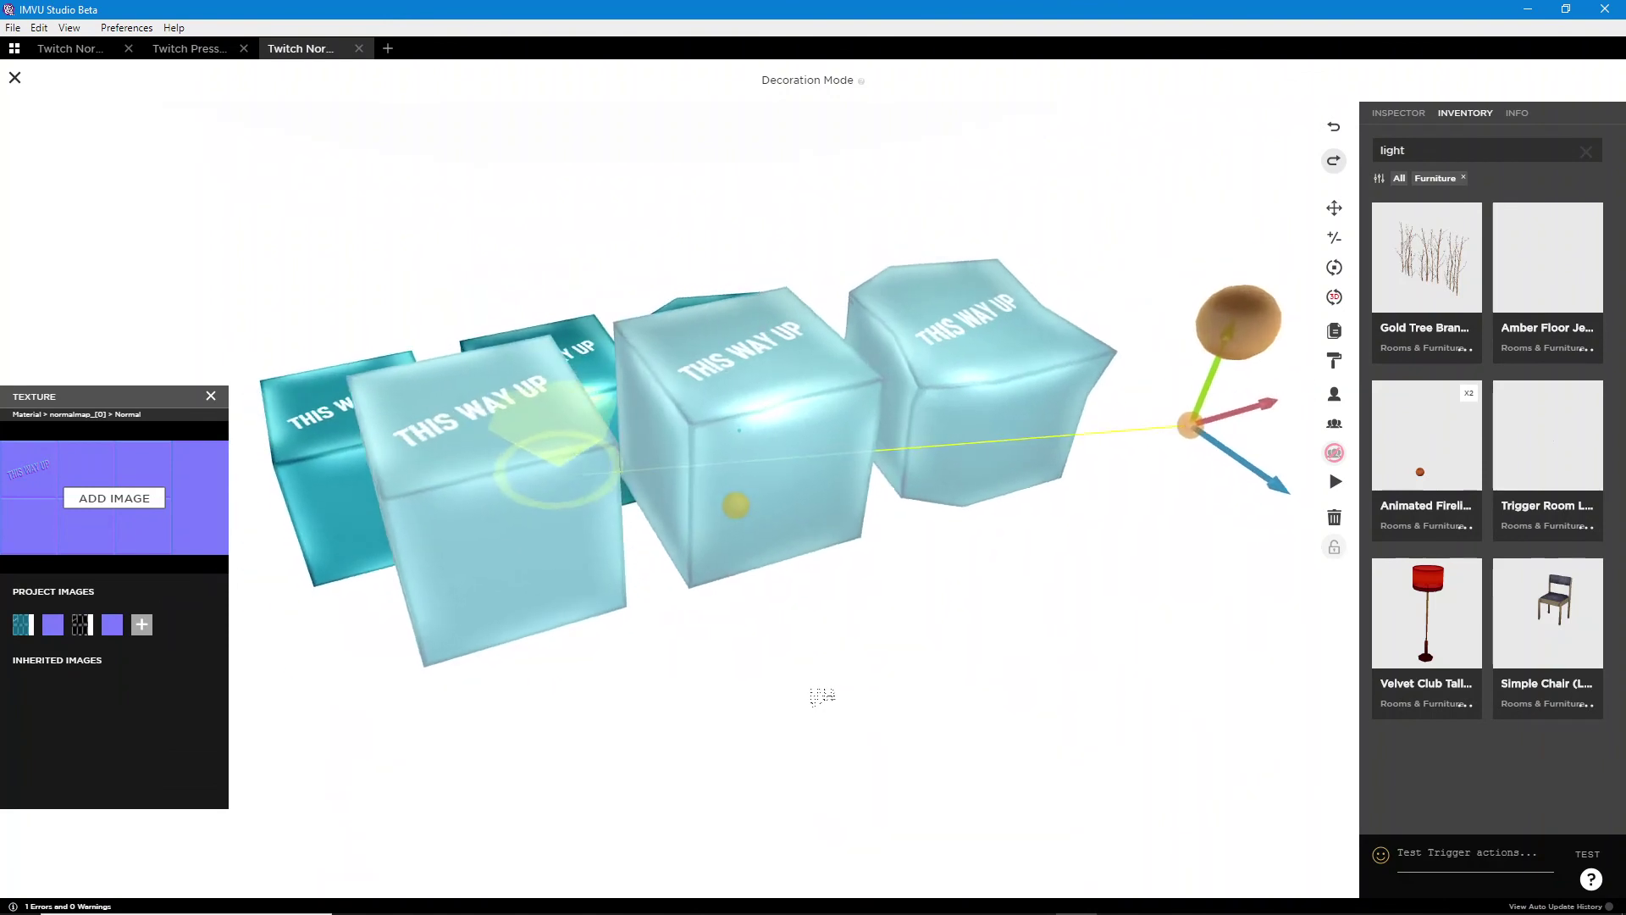
- Close the Normal texture editor and leave decoration mode
click(210, 396)
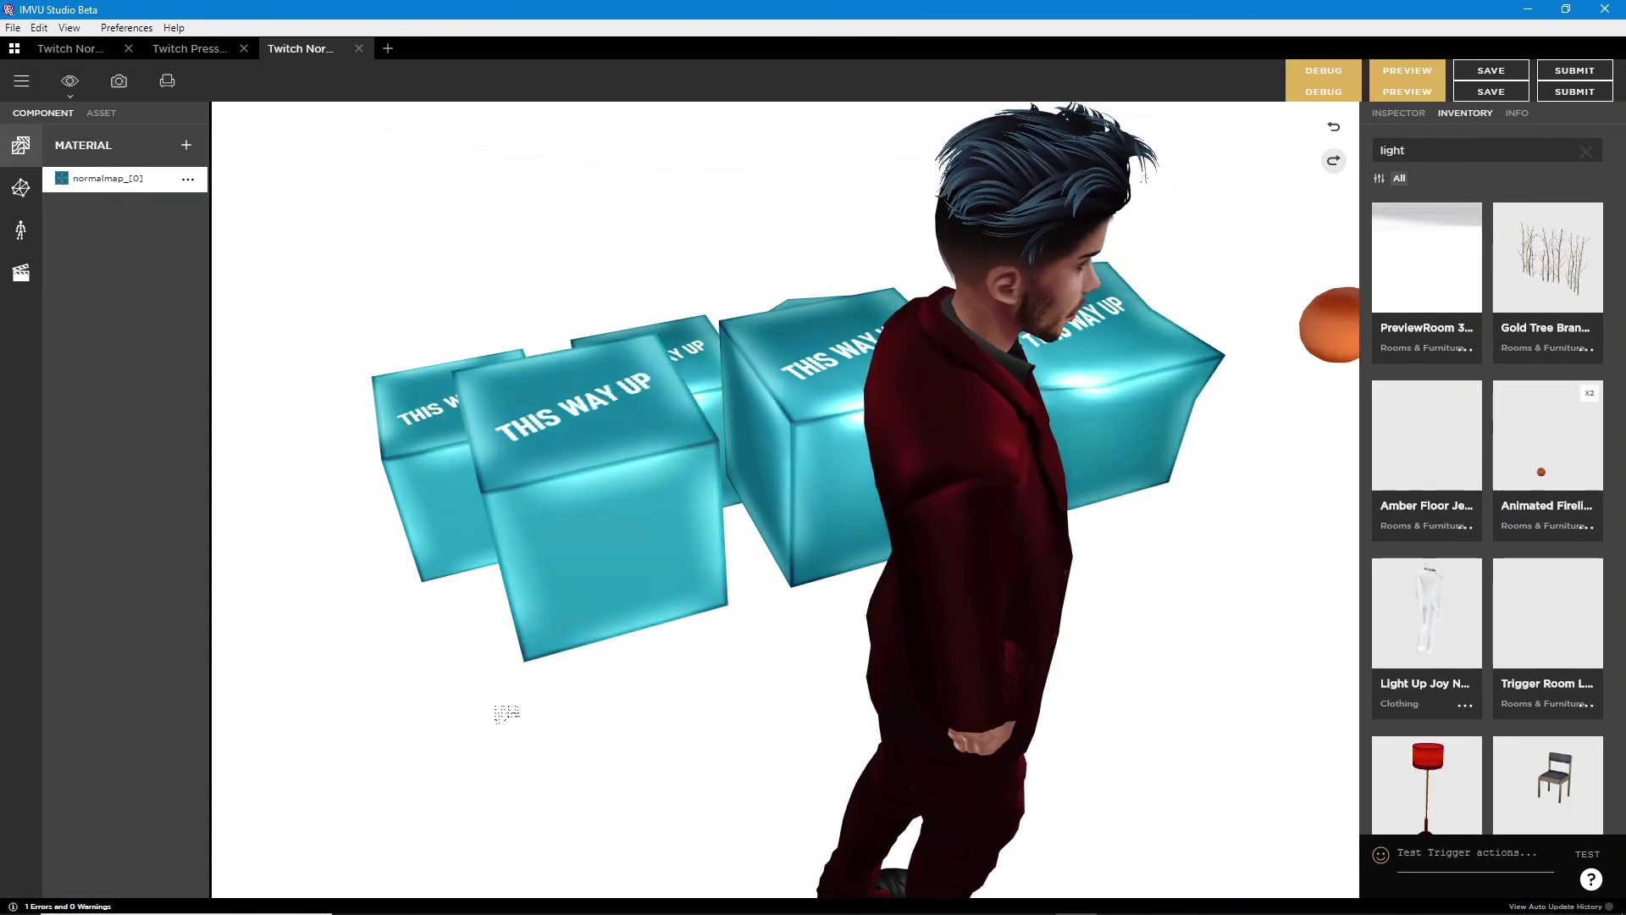
mouse_move(505, 711)
mouse_down()
mouse_move(625, 692)
mouse_move(526, 689)
mouse_up()
- Switch to the green block project and examine the edge shading and lettering on its blocks from close up and farther away
click(217, 48)
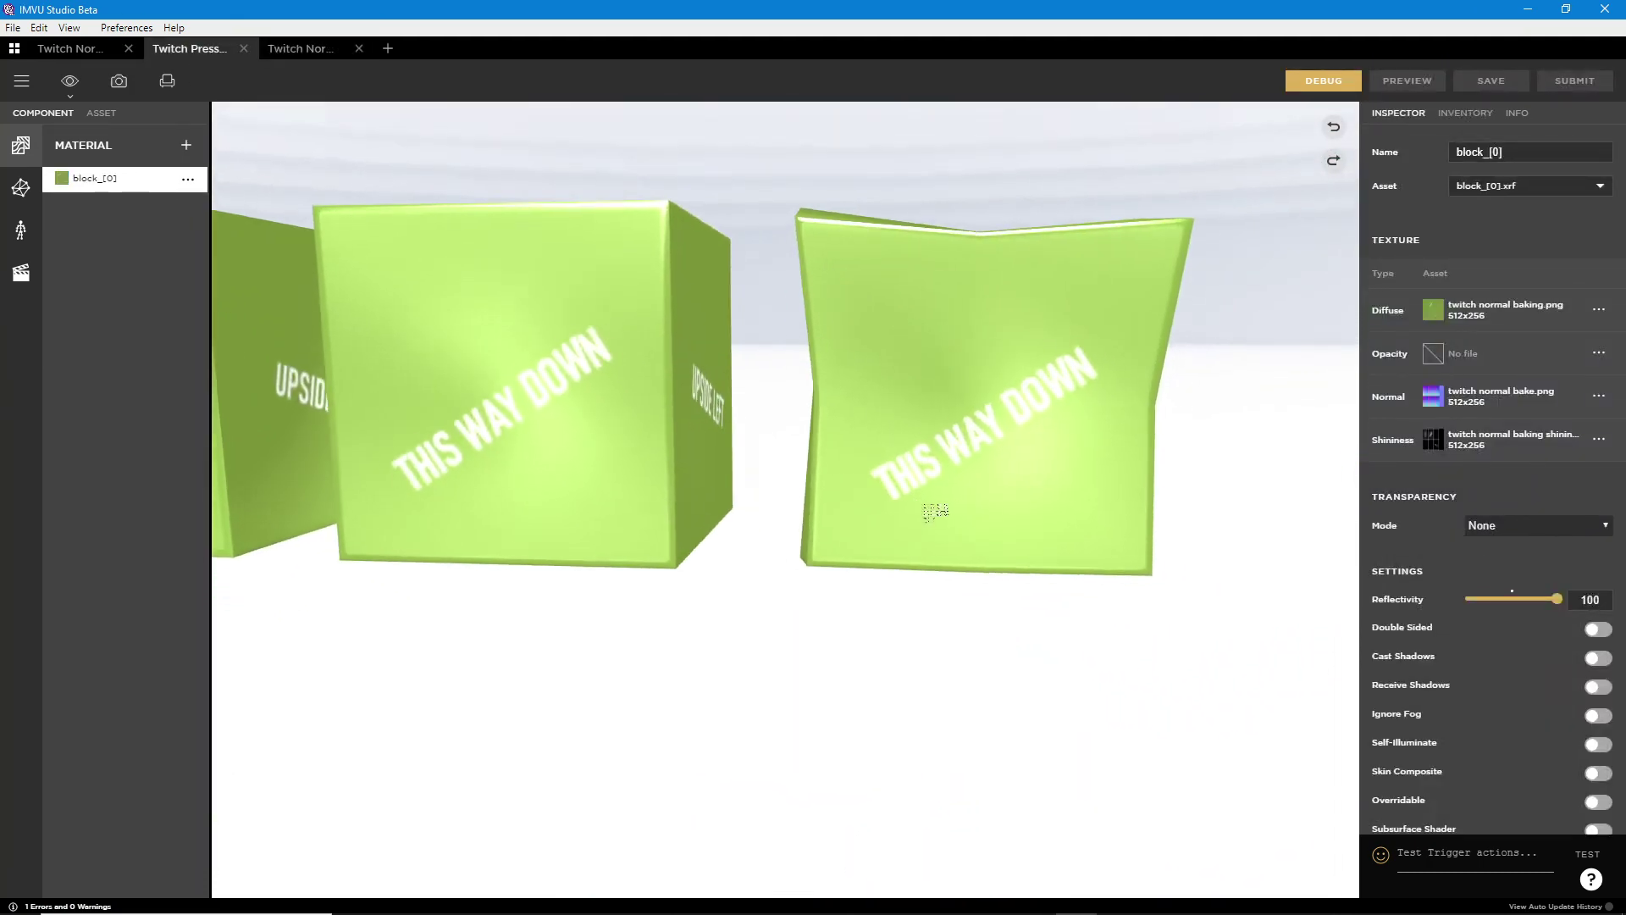
drag(935, 511, 742, 657)
scroll(753, 653, down, 3)
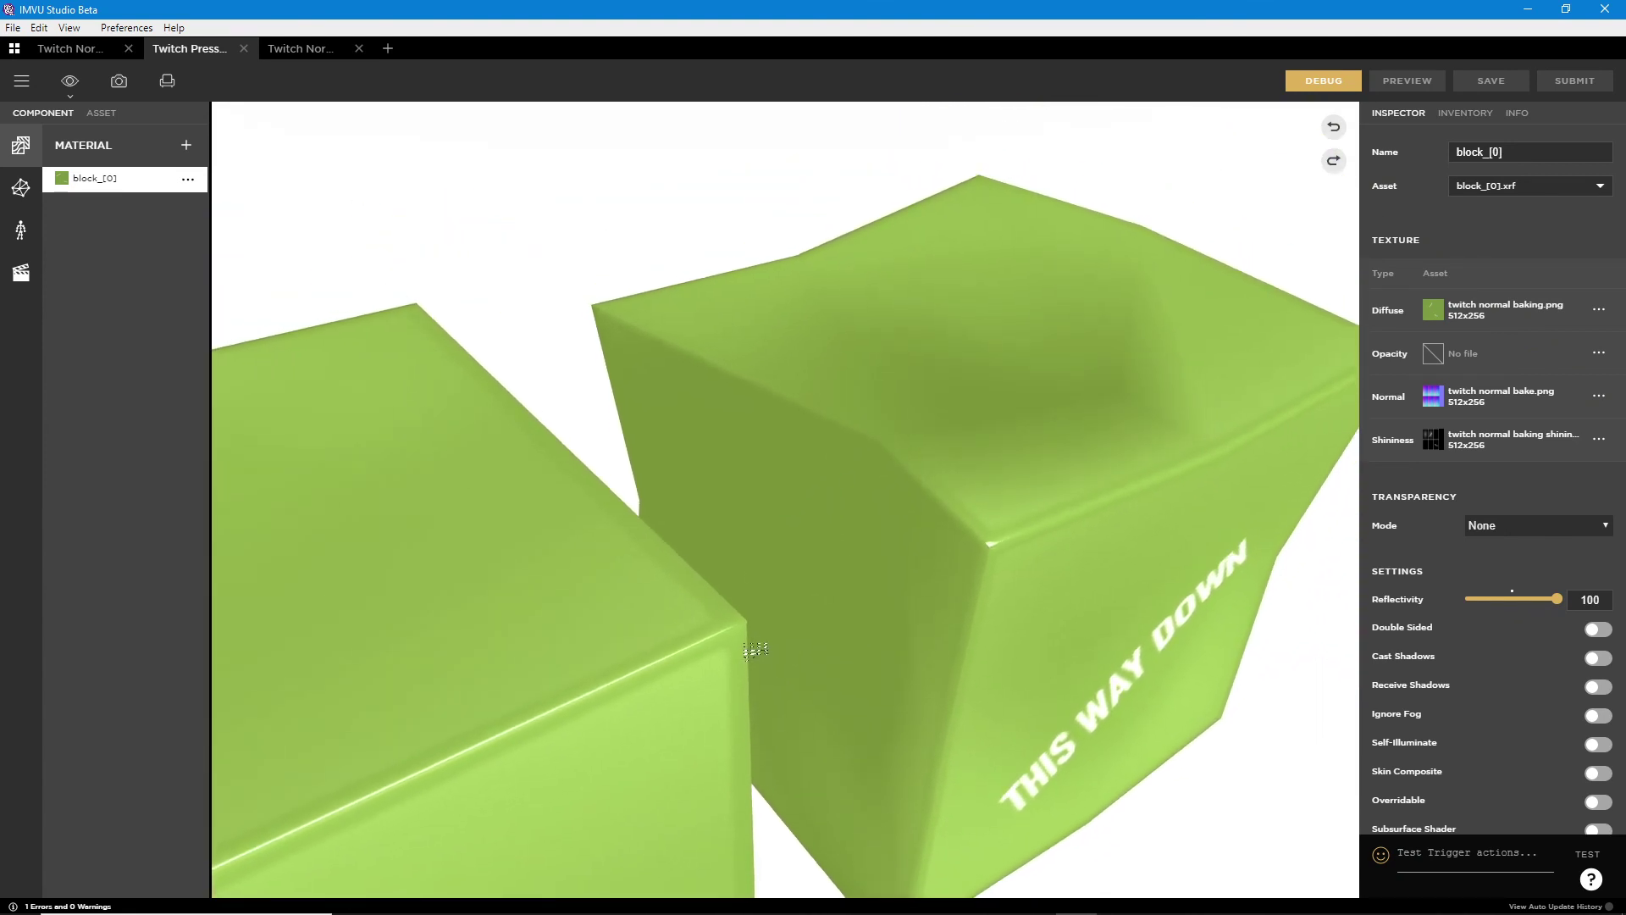
scroll(785, 647, up, 3)
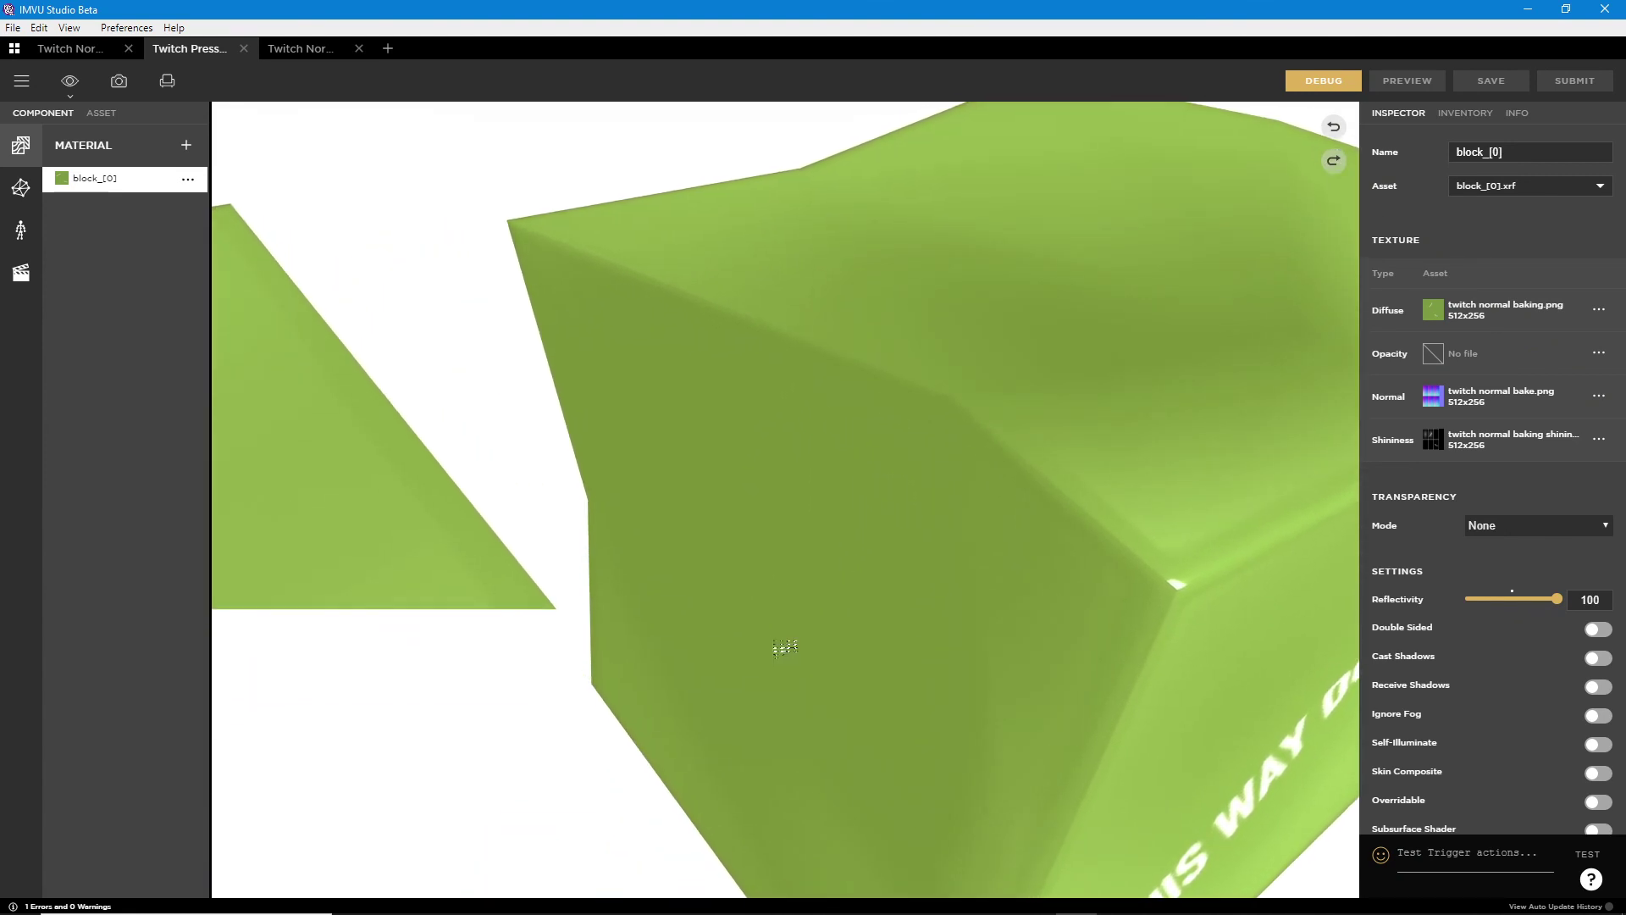
scroll(784, 648, down, 4)
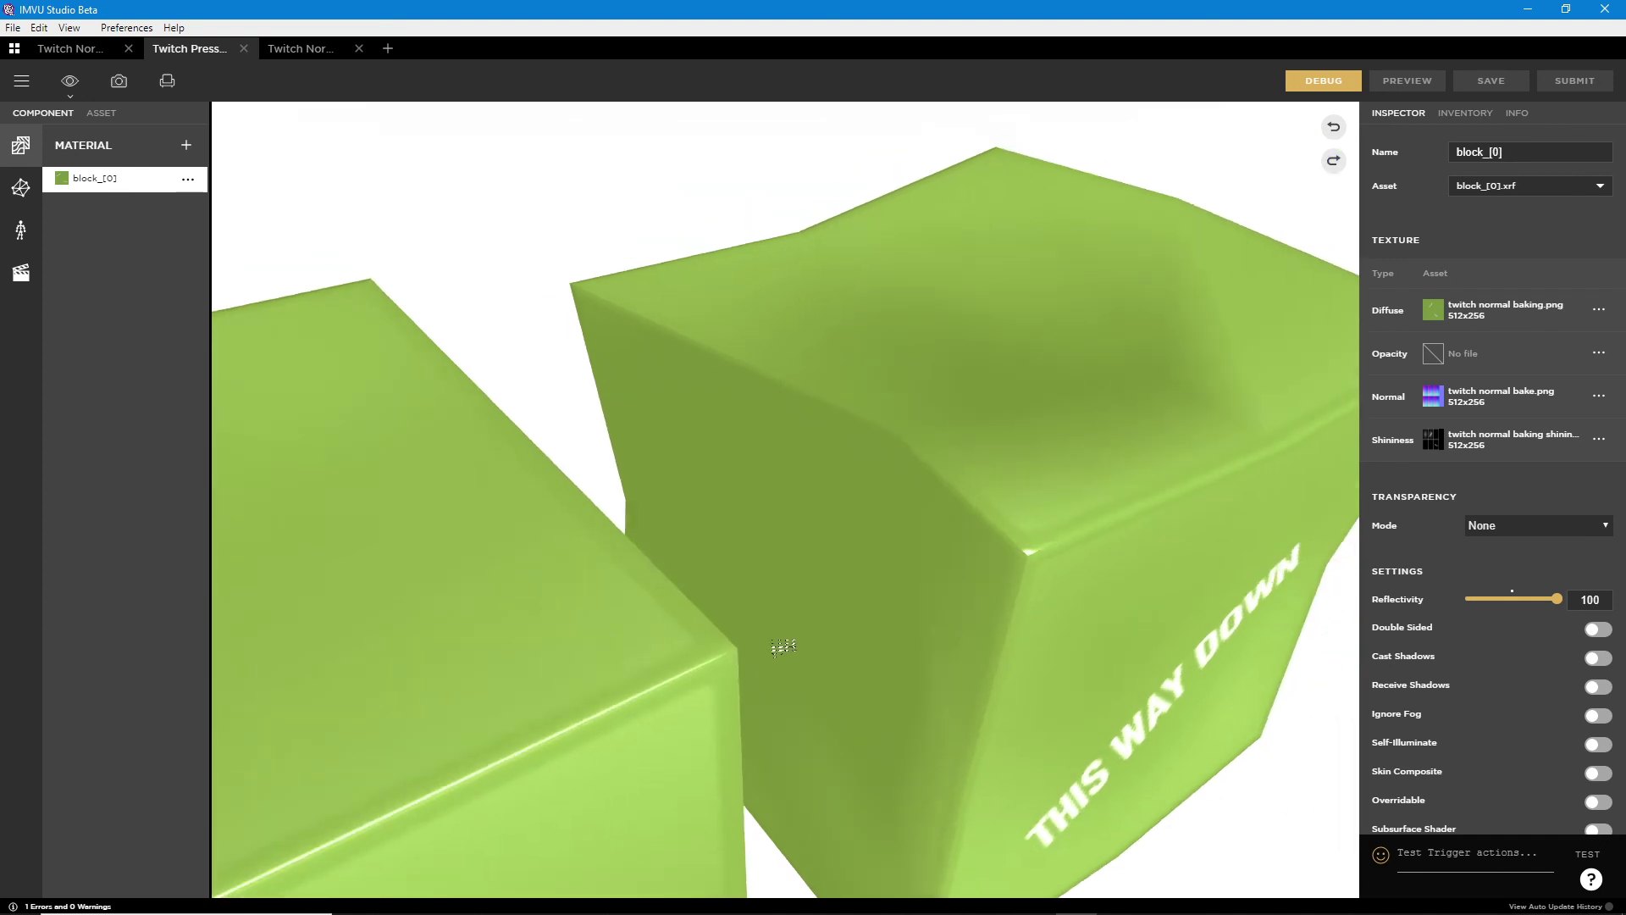
mouse_move(691, 690)
mouse_down()
mouse_move(974, 675)
mouse_move(820, 659)
mouse_move(856, 712)
mouse_move(805, 711)
mouse_move(691, 660)
mouse_up()
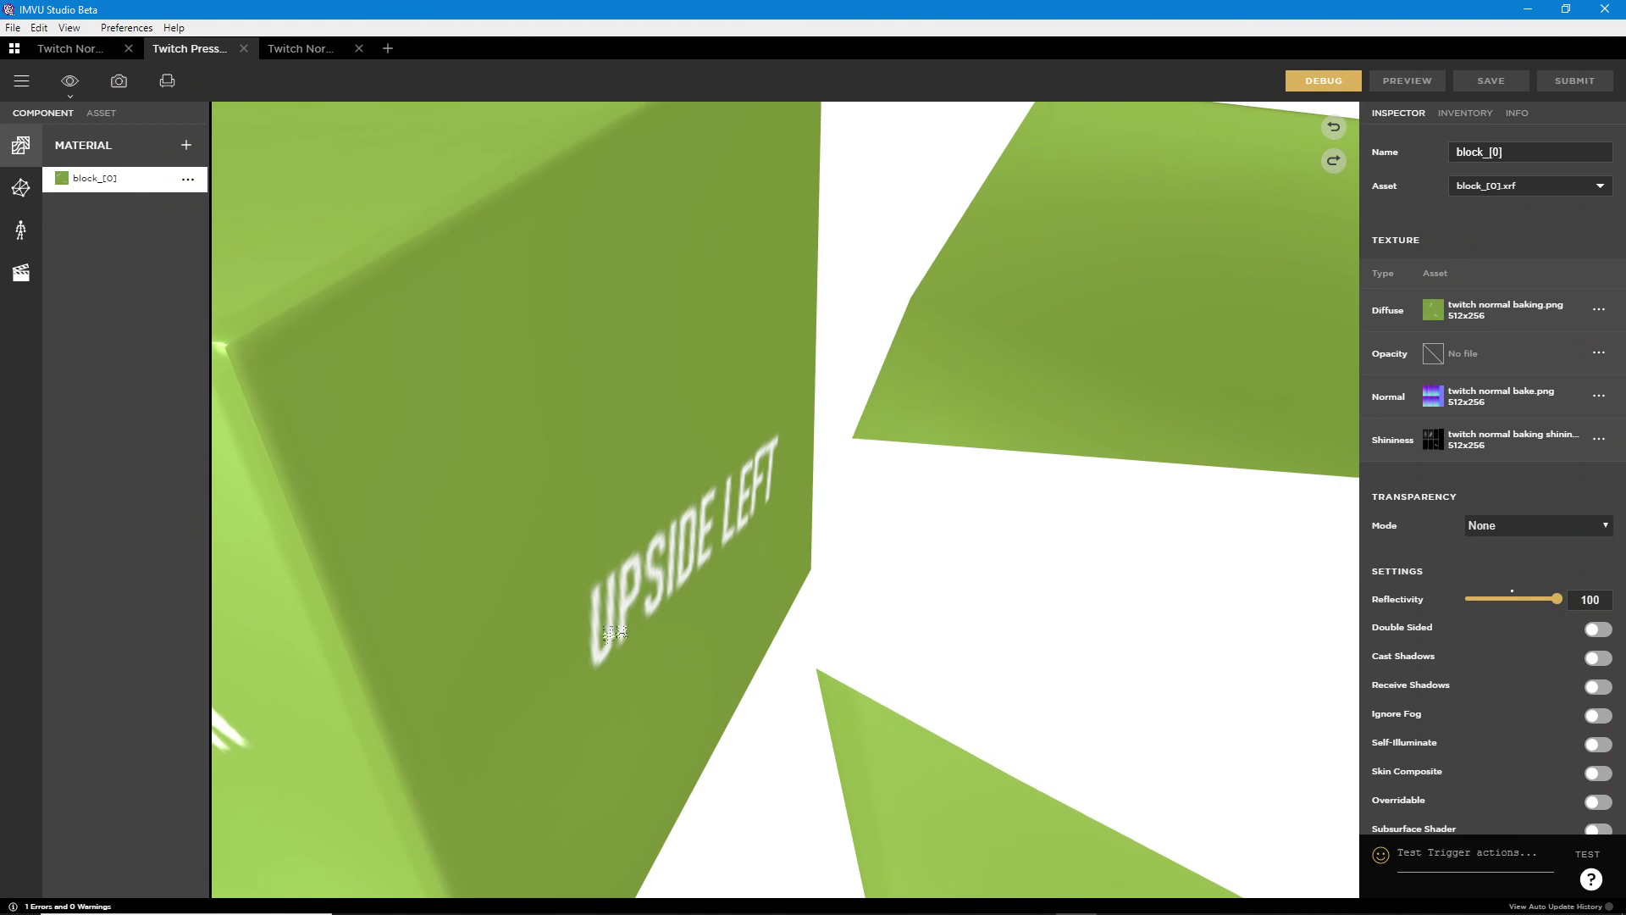
drag(615, 634, 659, 610)
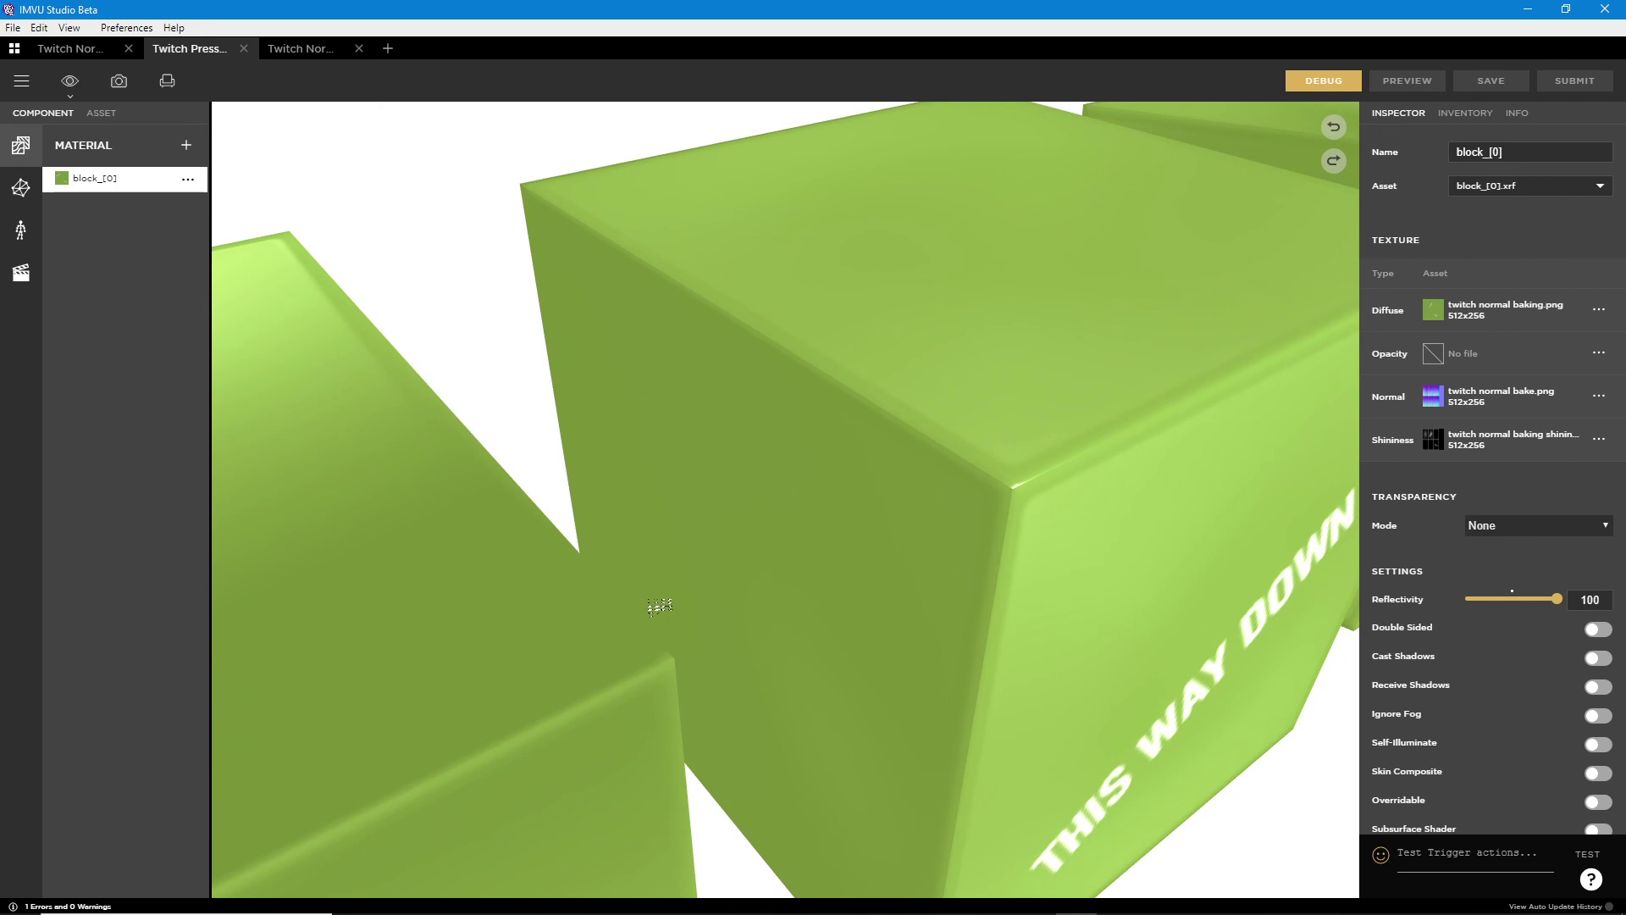
scroll(660, 607, down, 5)
drag(660, 608, 767, 609)
scroll(767, 609, up, 3)
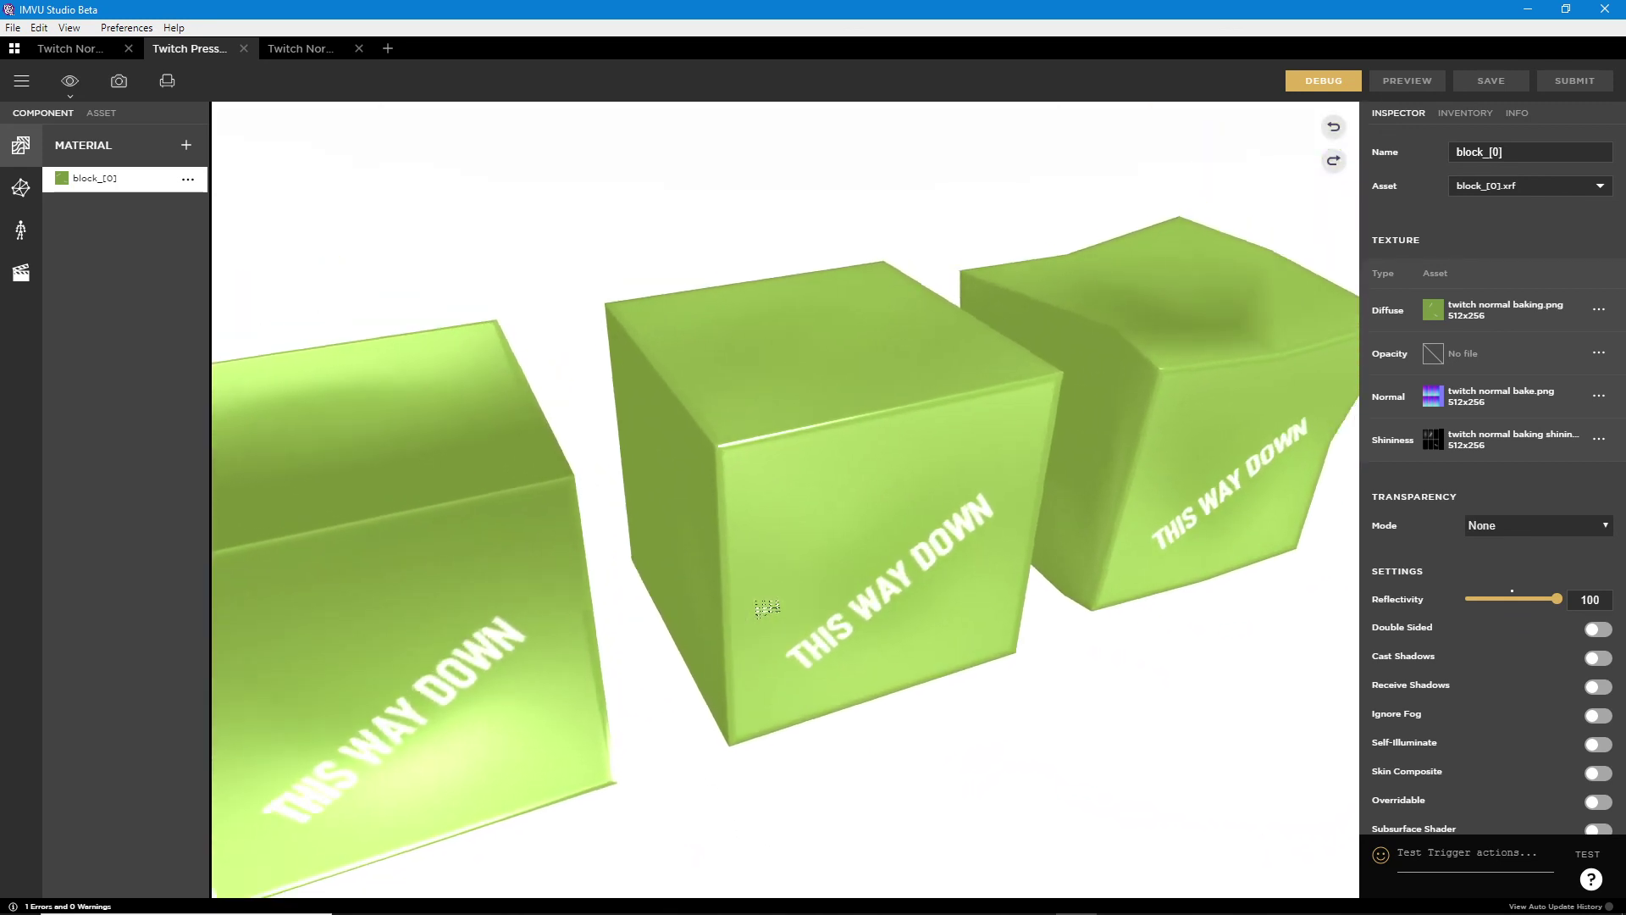
scroll(767, 609, down, 2)
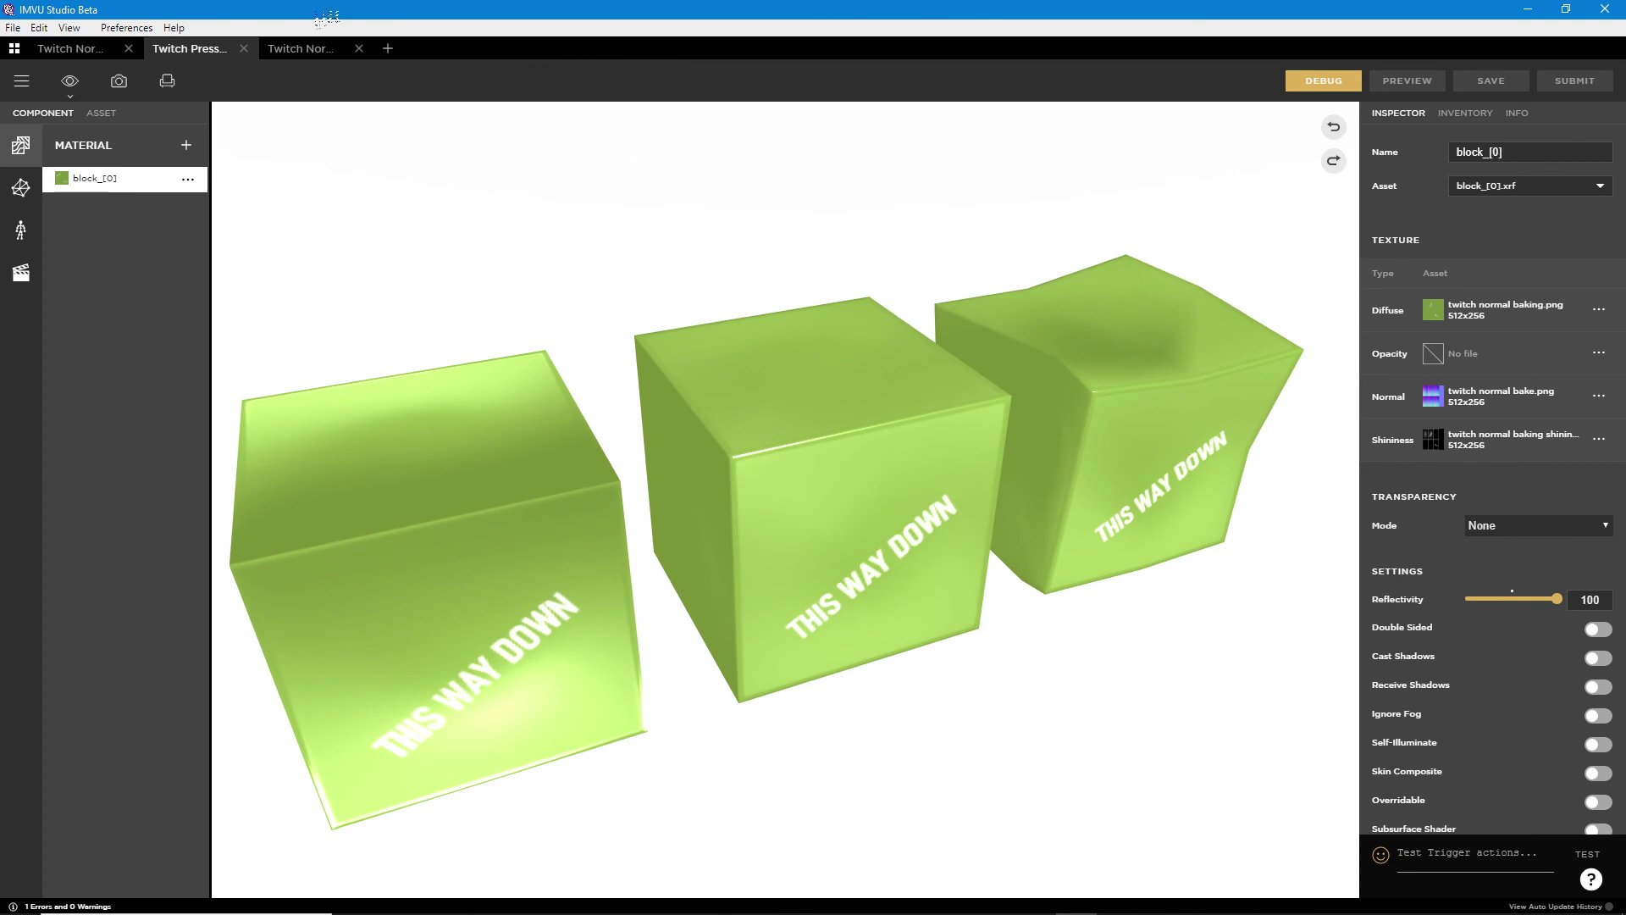
- Return to the teal THIS WAY UP block project and examine the lit edges and raised lettering from above
click(303, 51)
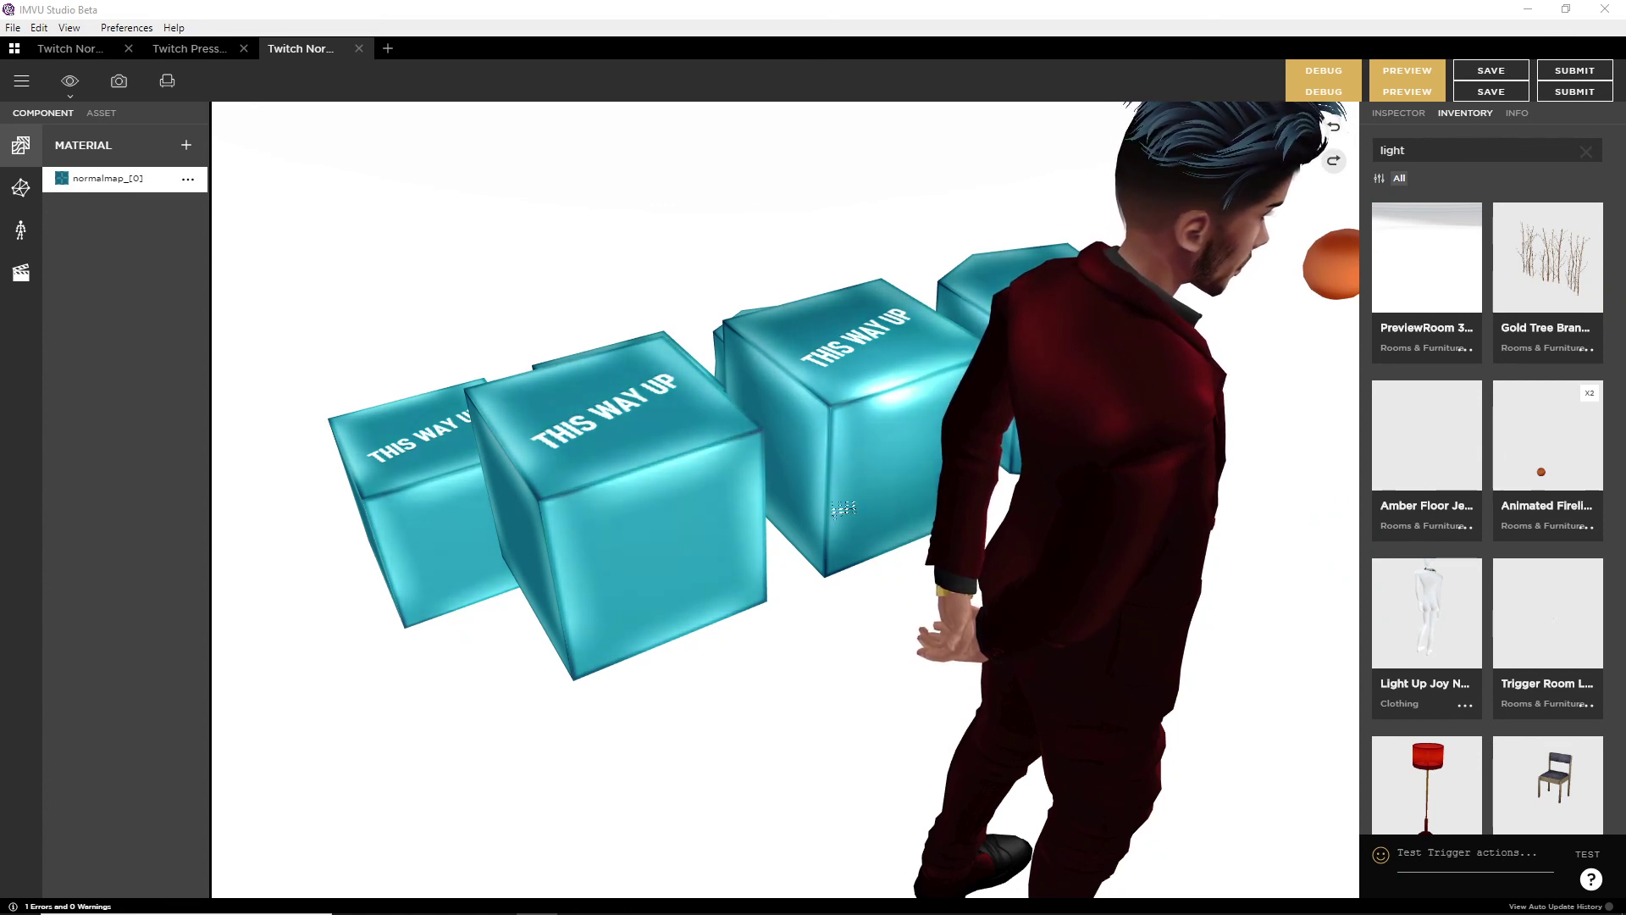
drag(1150, 489, 919, 568)
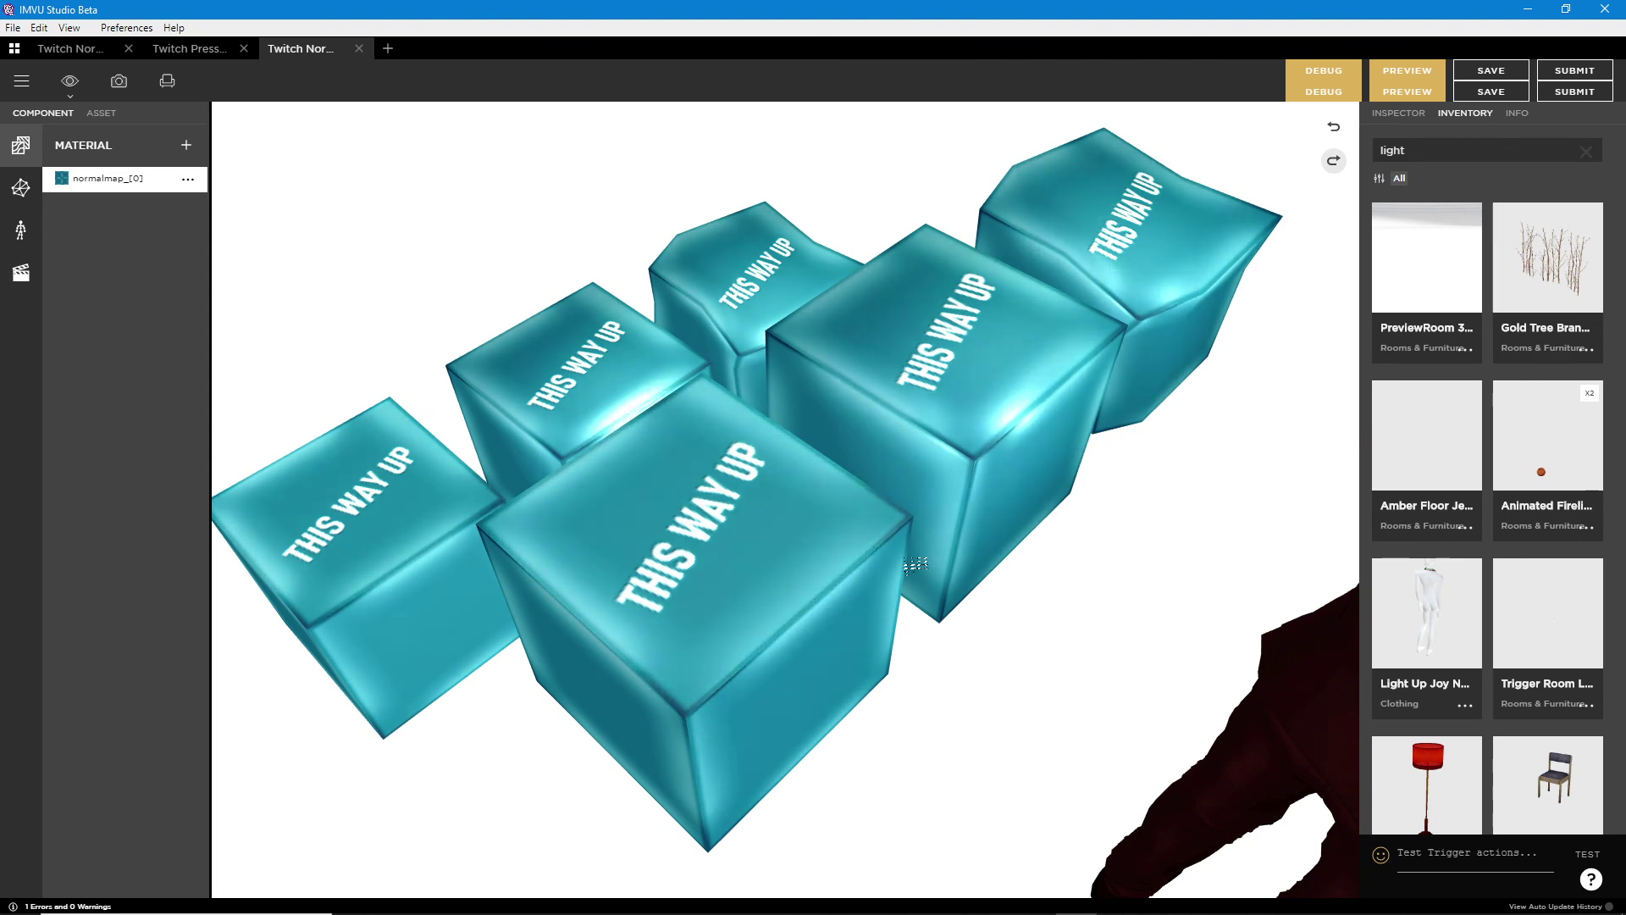
drag(780, 519, 919, 744)
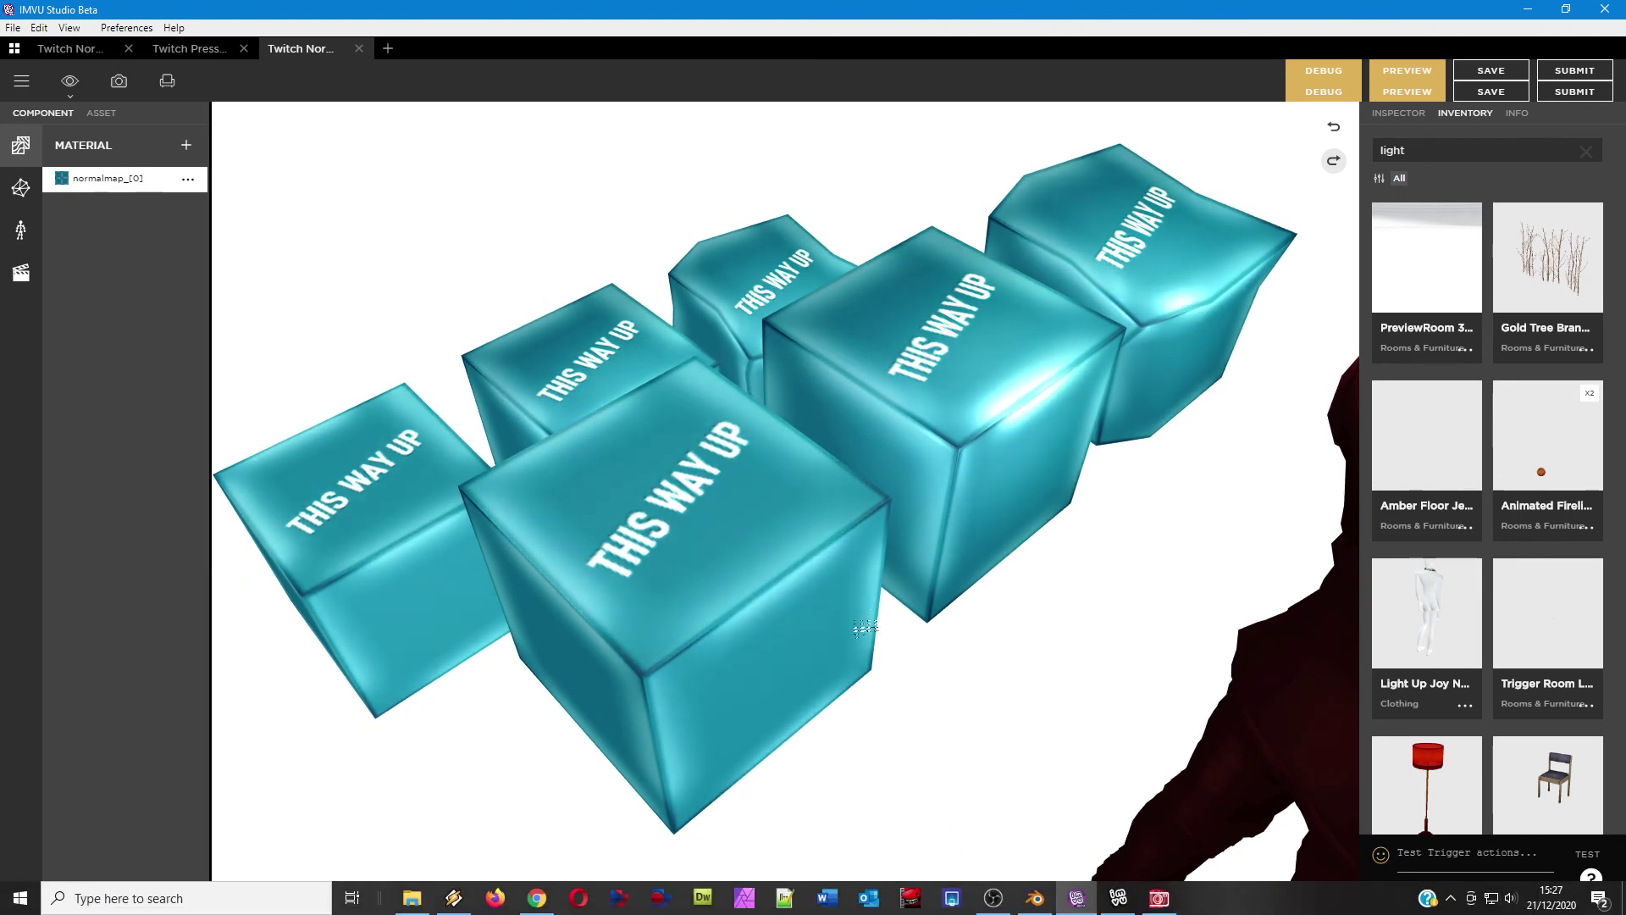
drag(860, 715, 961, 684)
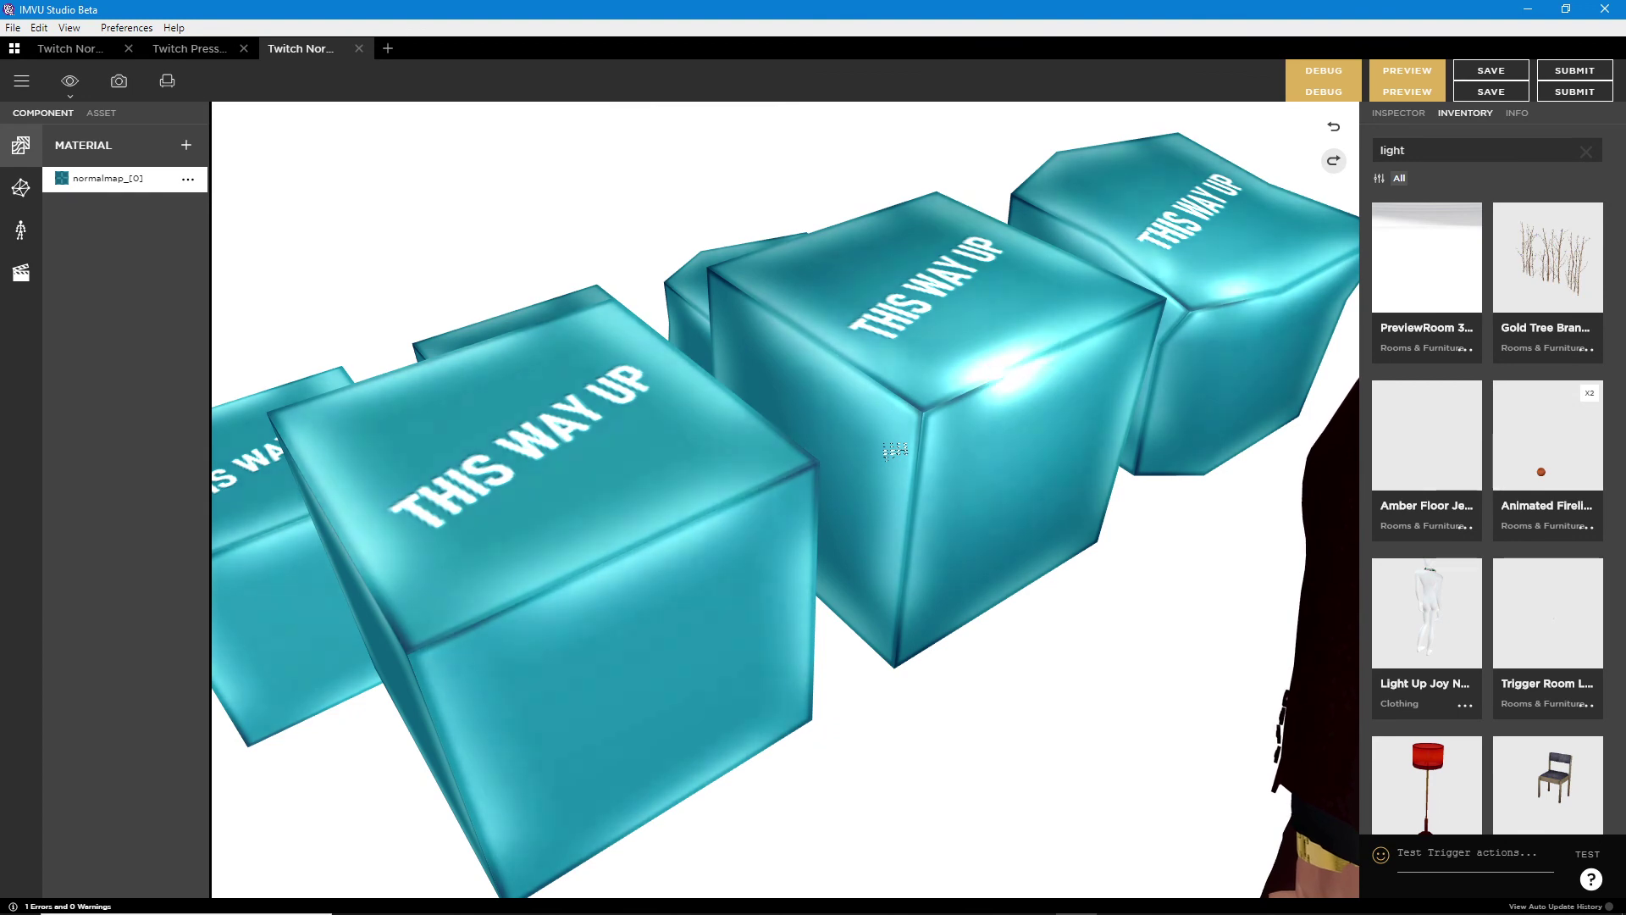
drag(764, 463, 813, 619)
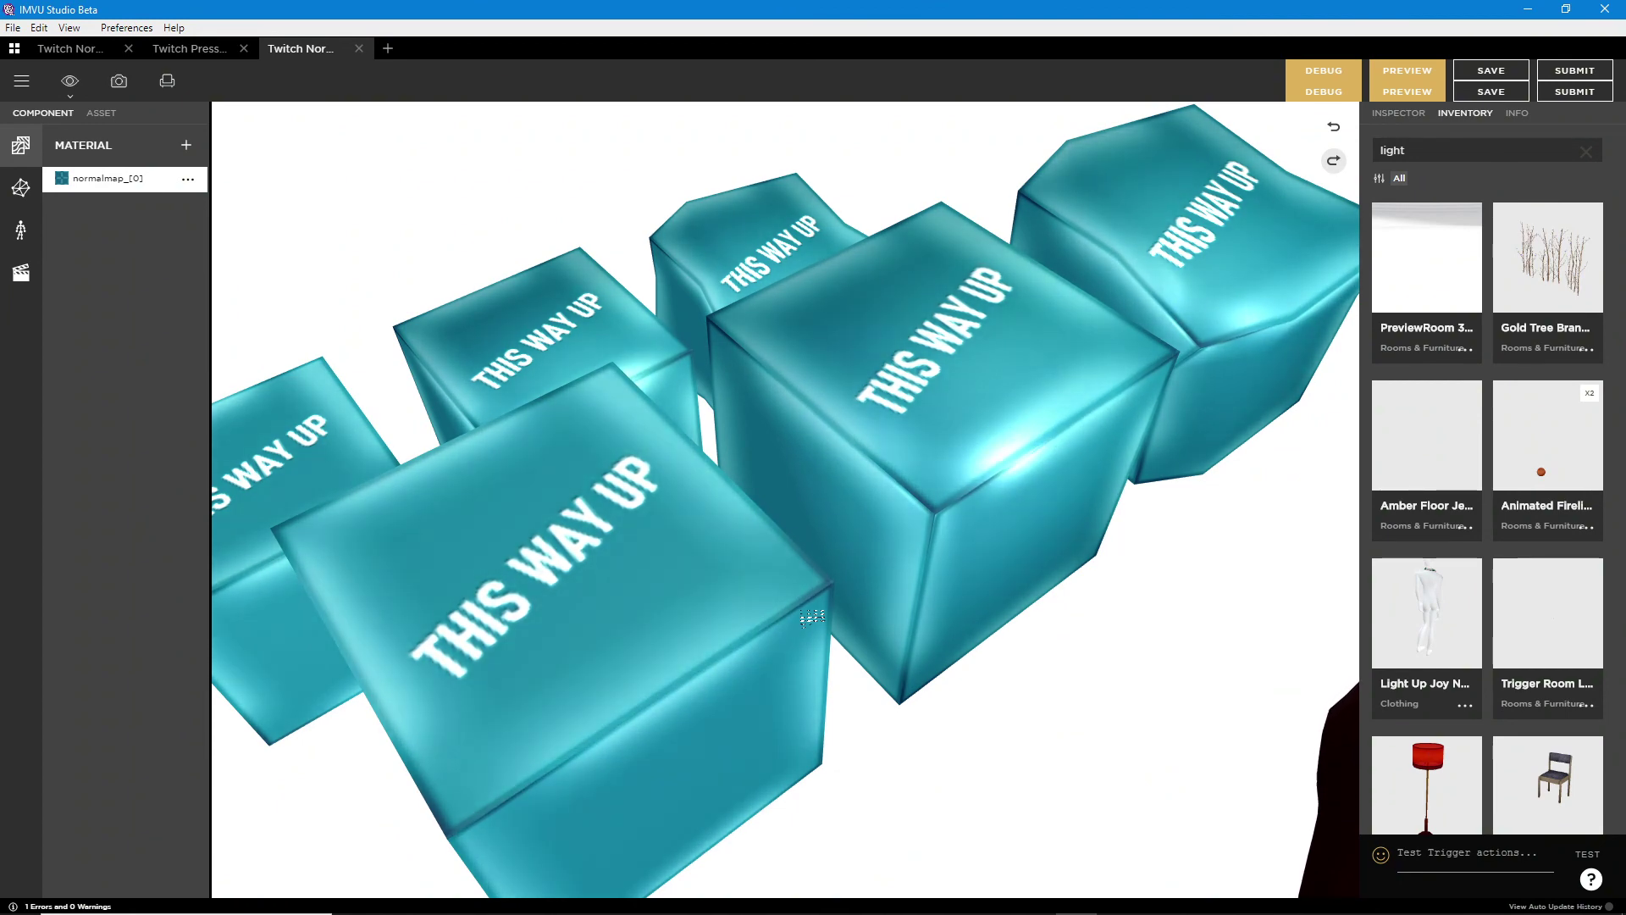
- Compare the green project's blocks with the teal blocks, viewing the teal ones from slightly different angles and distances
click(189, 48)
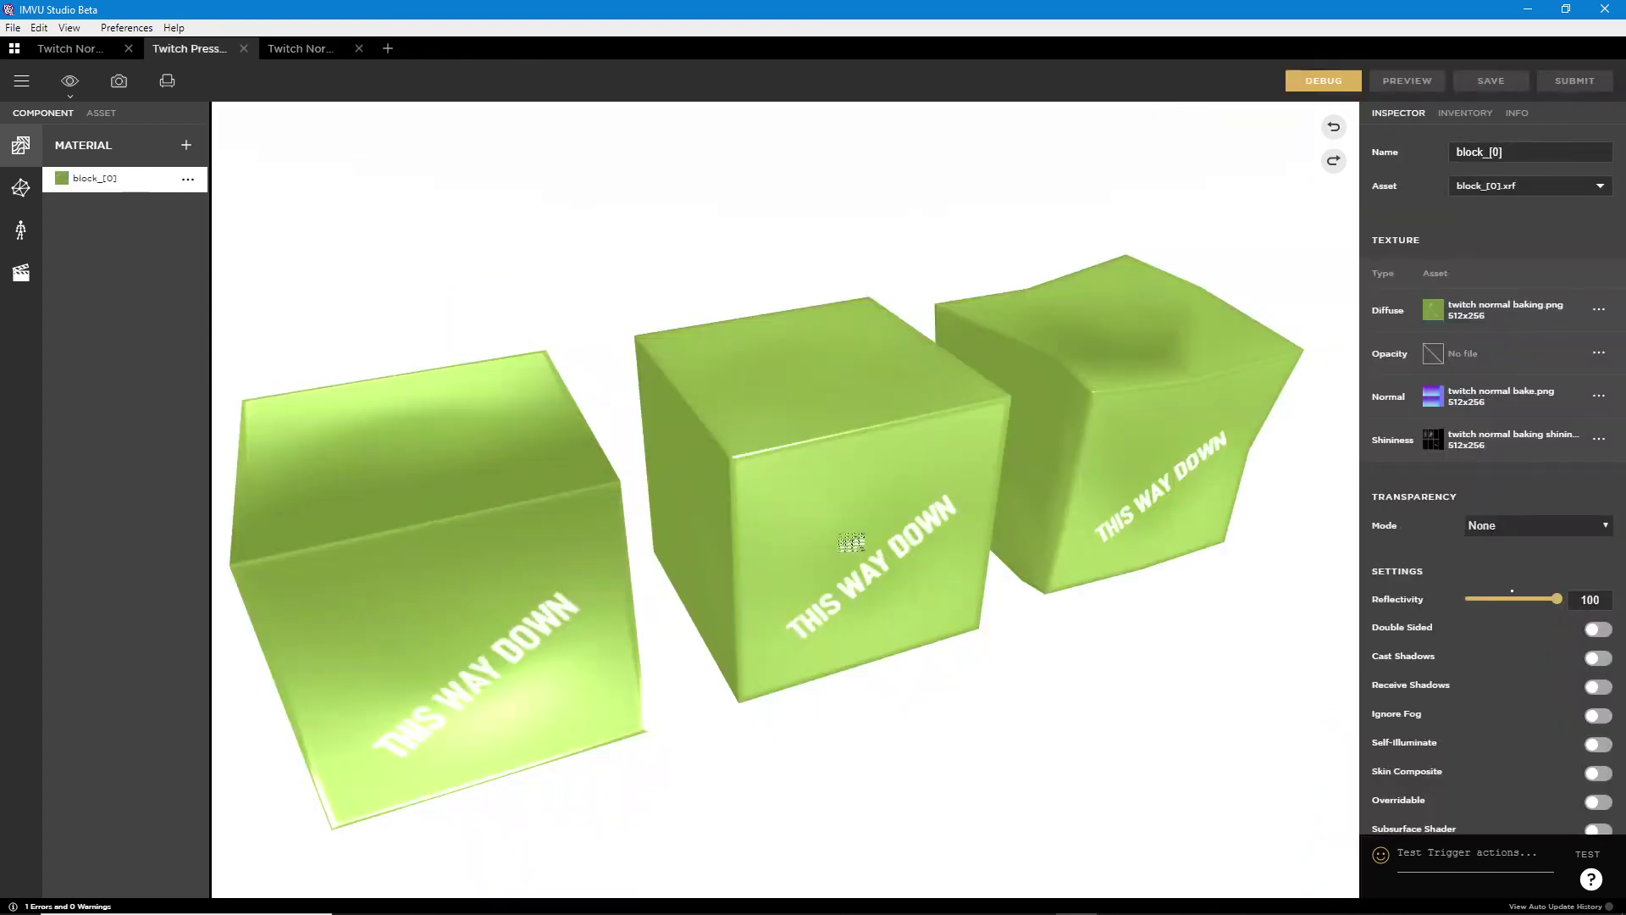
click(301, 48)
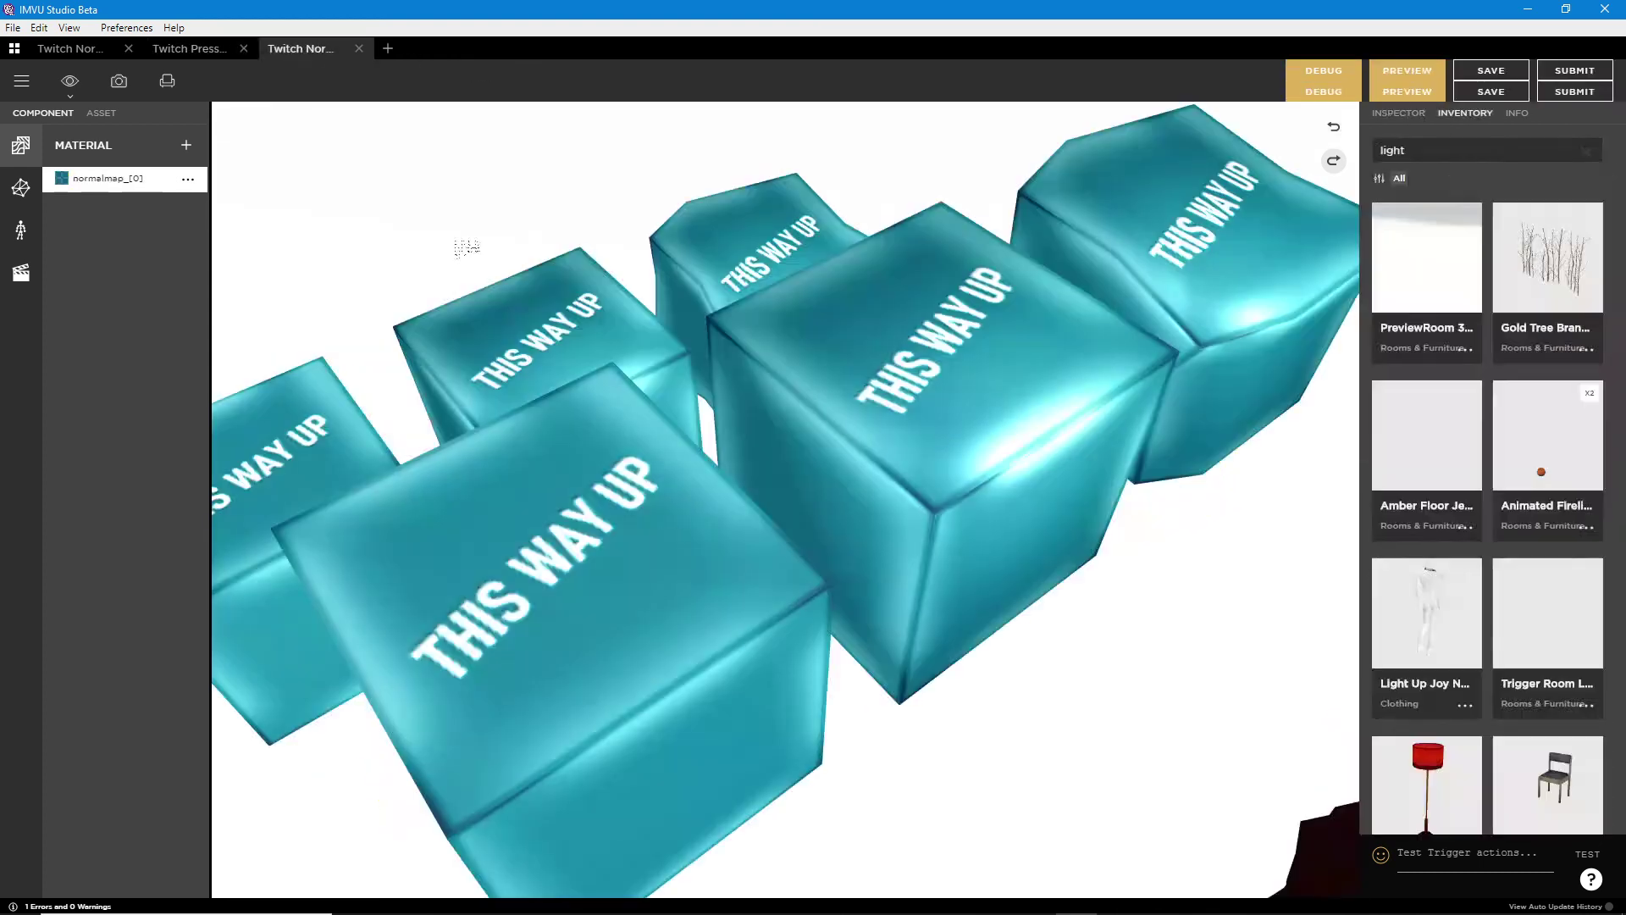
scroll(826, 611, down, 3)
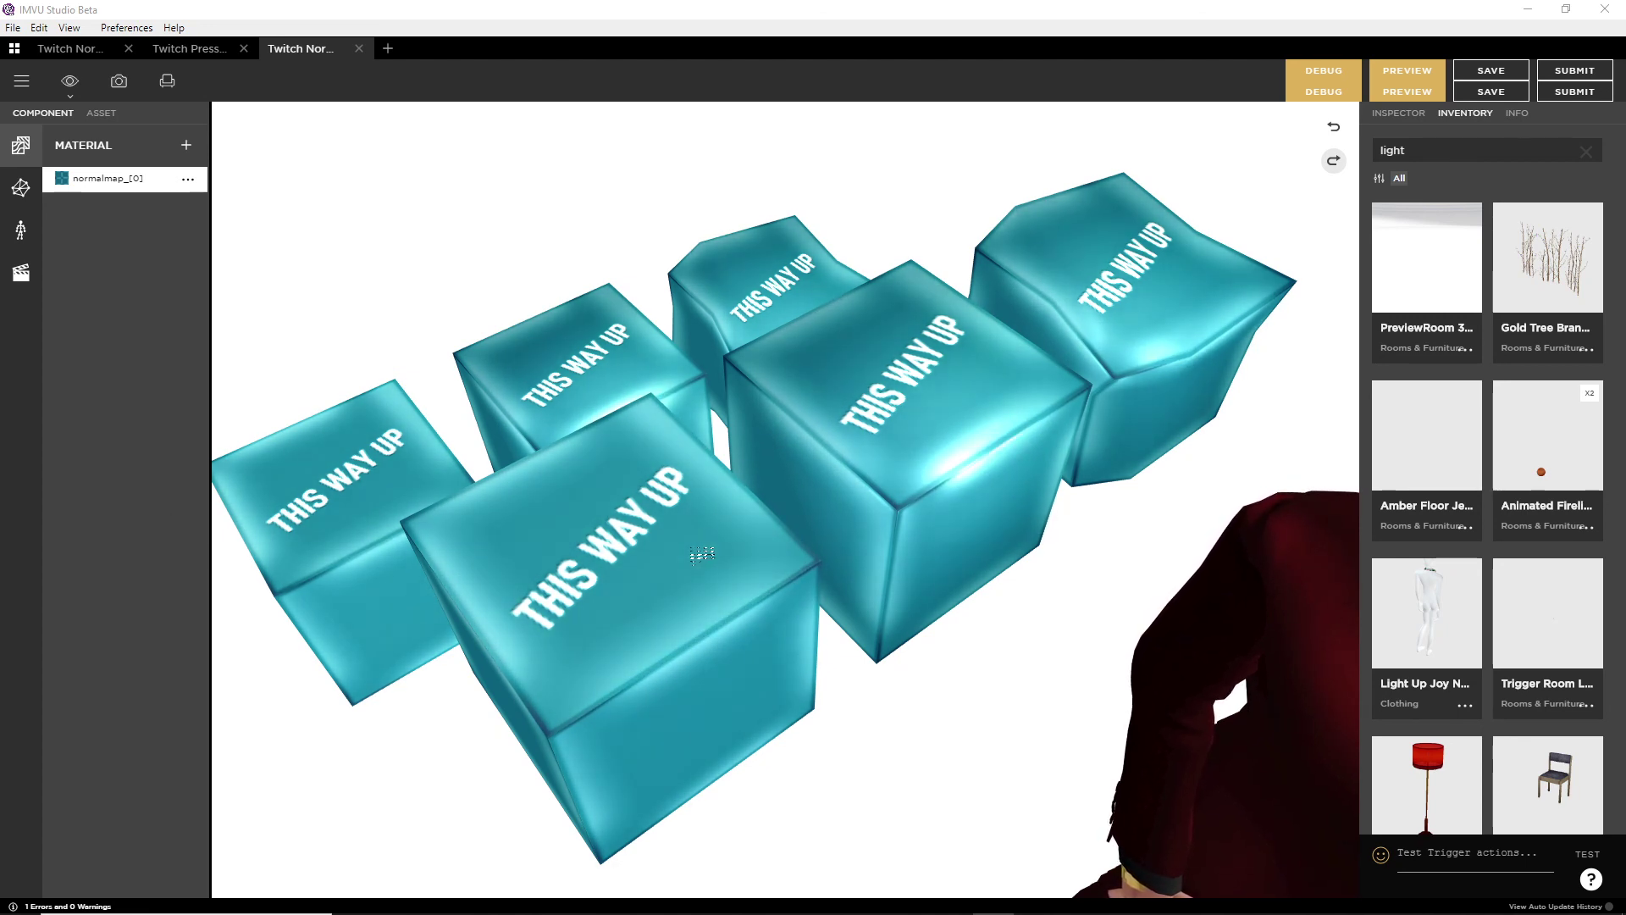
drag(885, 584, 804, 474)
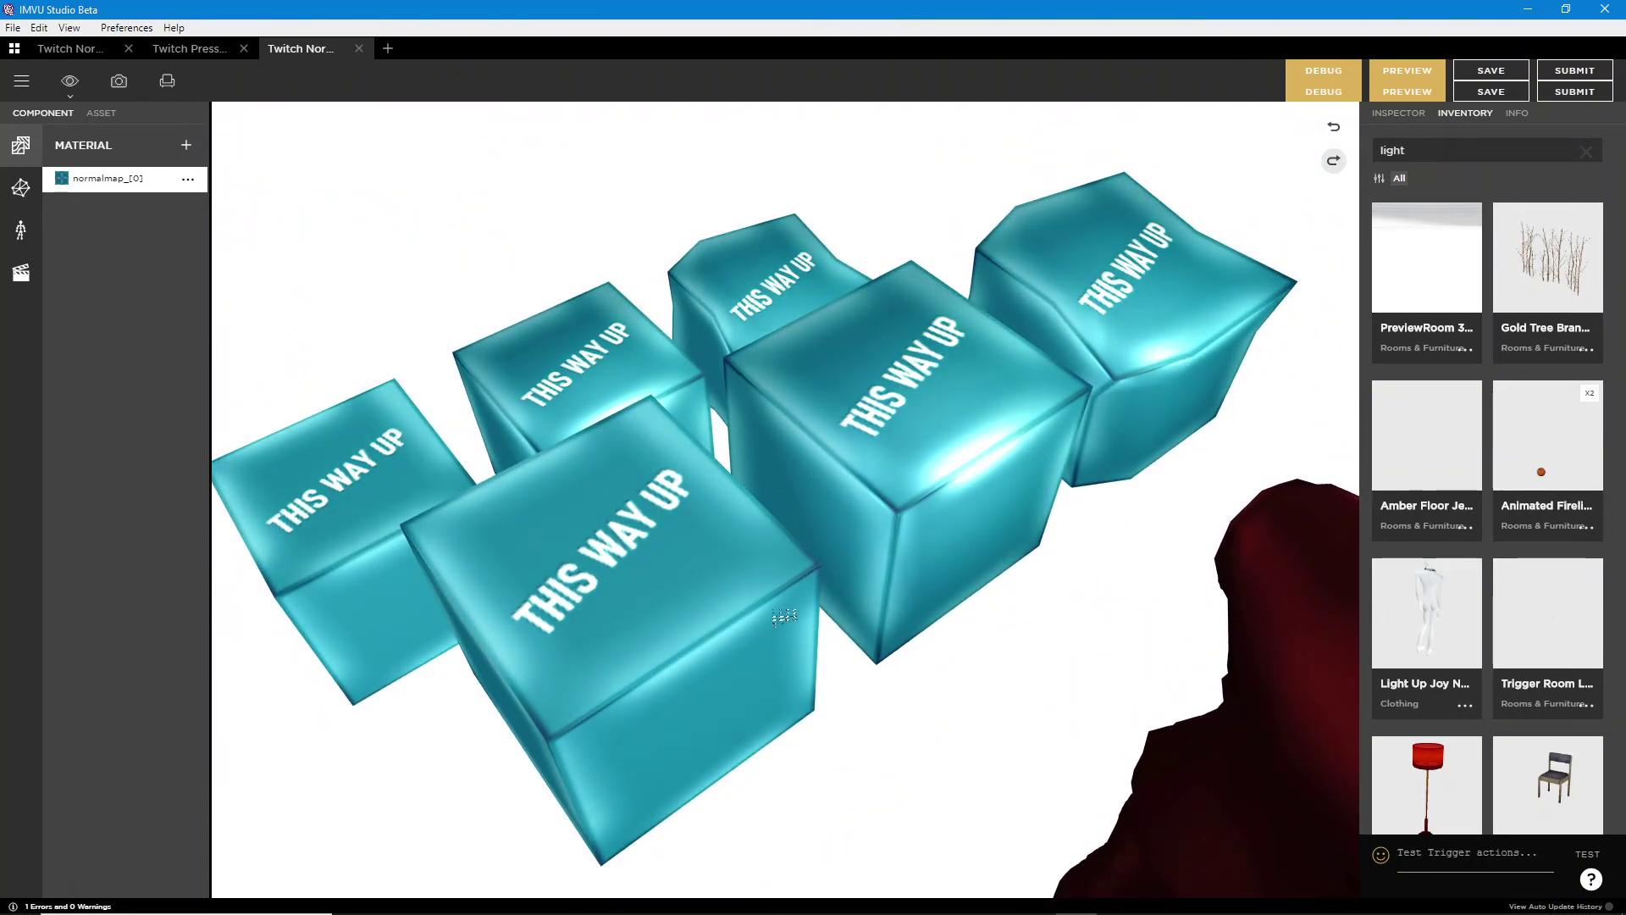
drag(1009, 704, 857, 669)
scroll(952, 653, down, 5)
scroll(952, 652, up, 5)
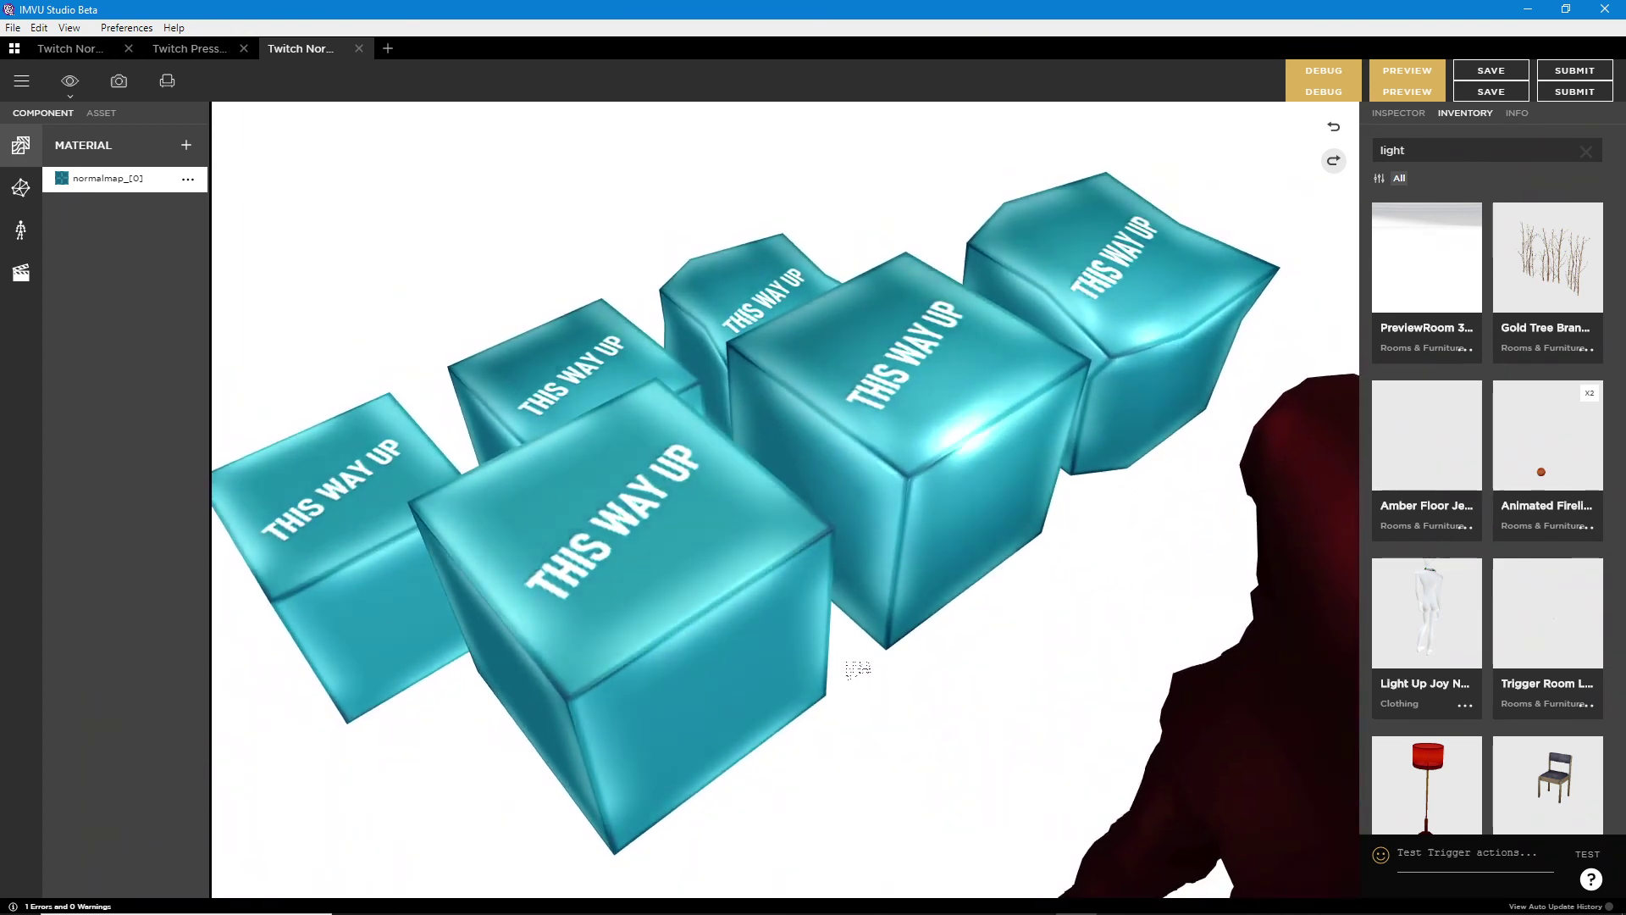